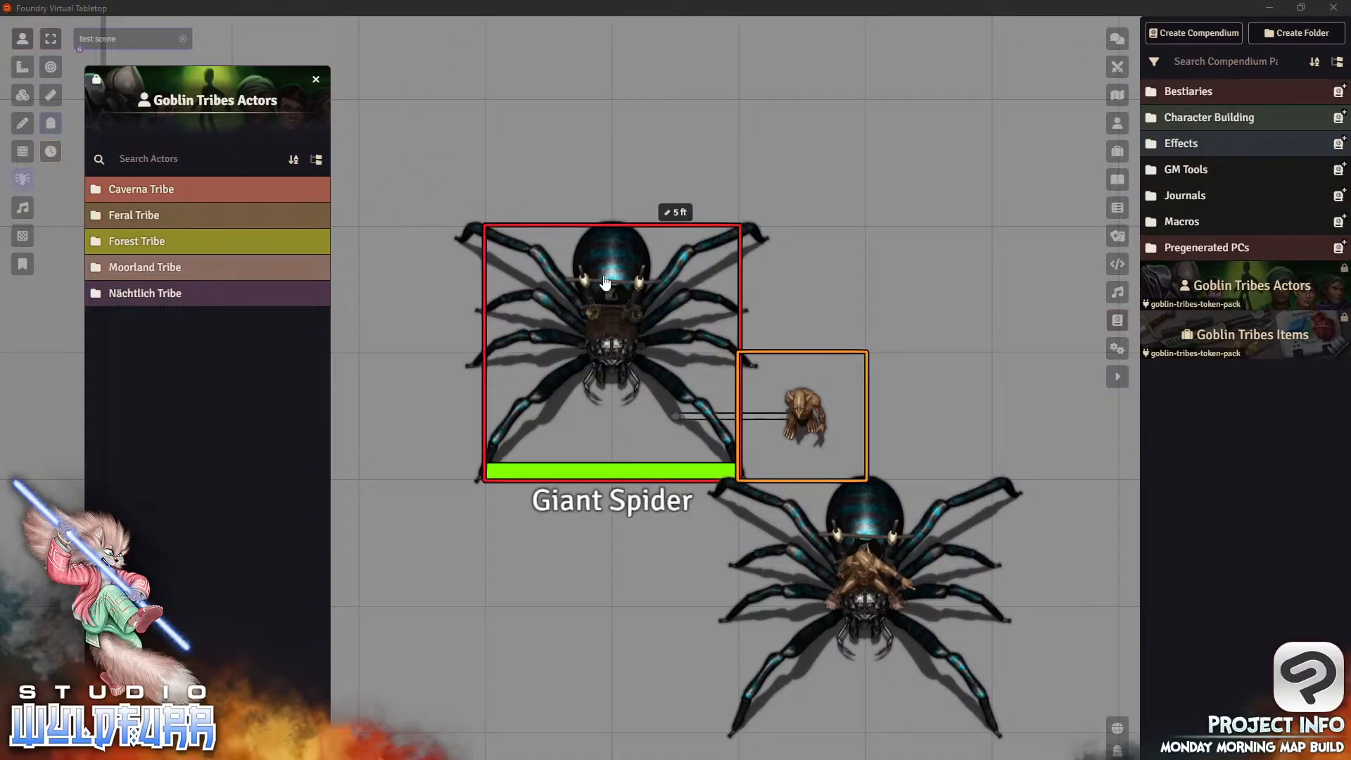
Step: Spread out the three tokens on the scene, placing the two spiders side by side and the goblin alone below them
{"action": "left_click_drag", "start_coordinate": [630, 328], "coordinate": [504, 199]}
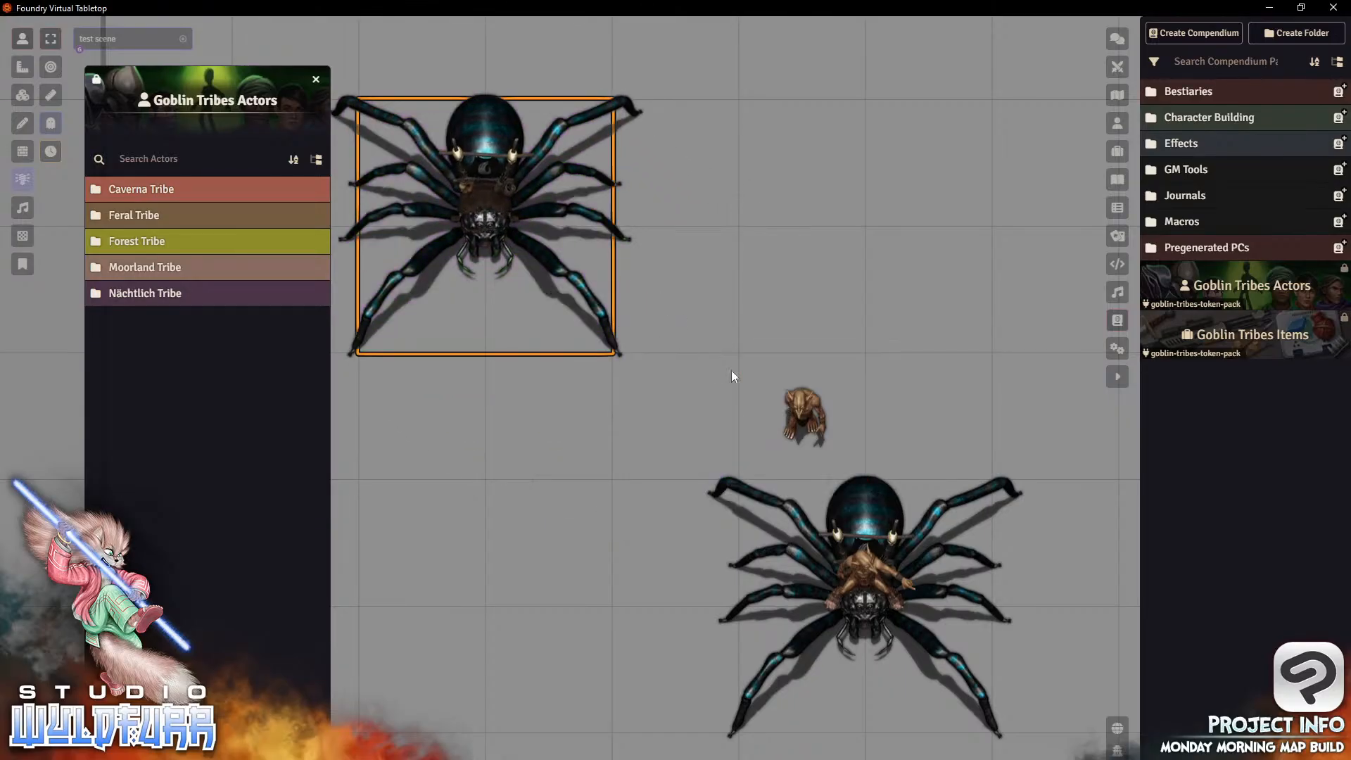
{"action": "left_click_drag", "start_coordinate": [904, 568], "coordinate": [907, 190]}
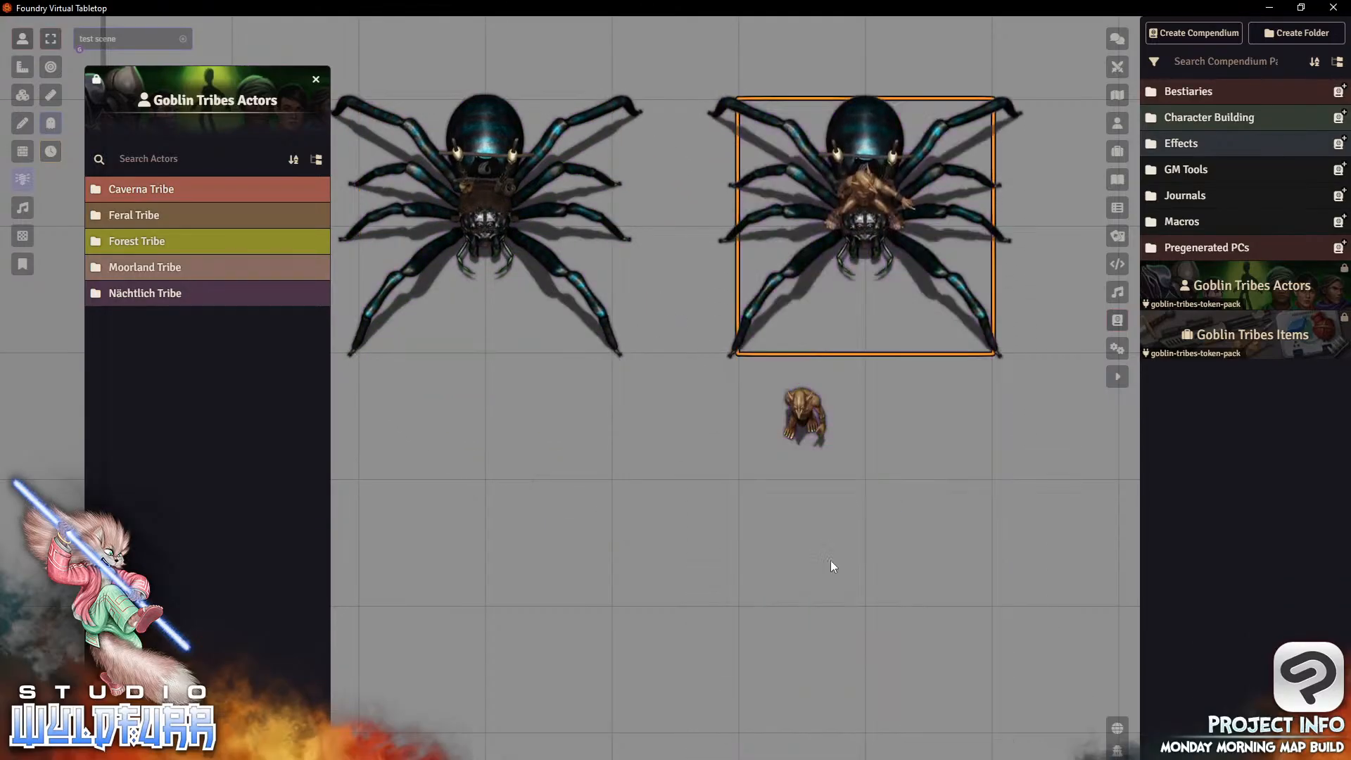
{"action": "left_click", "coordinate": [799, 415]}
{"action": "left_click_drag", "start_coordinate": [733, 462], "coordinate": [637, 510]}
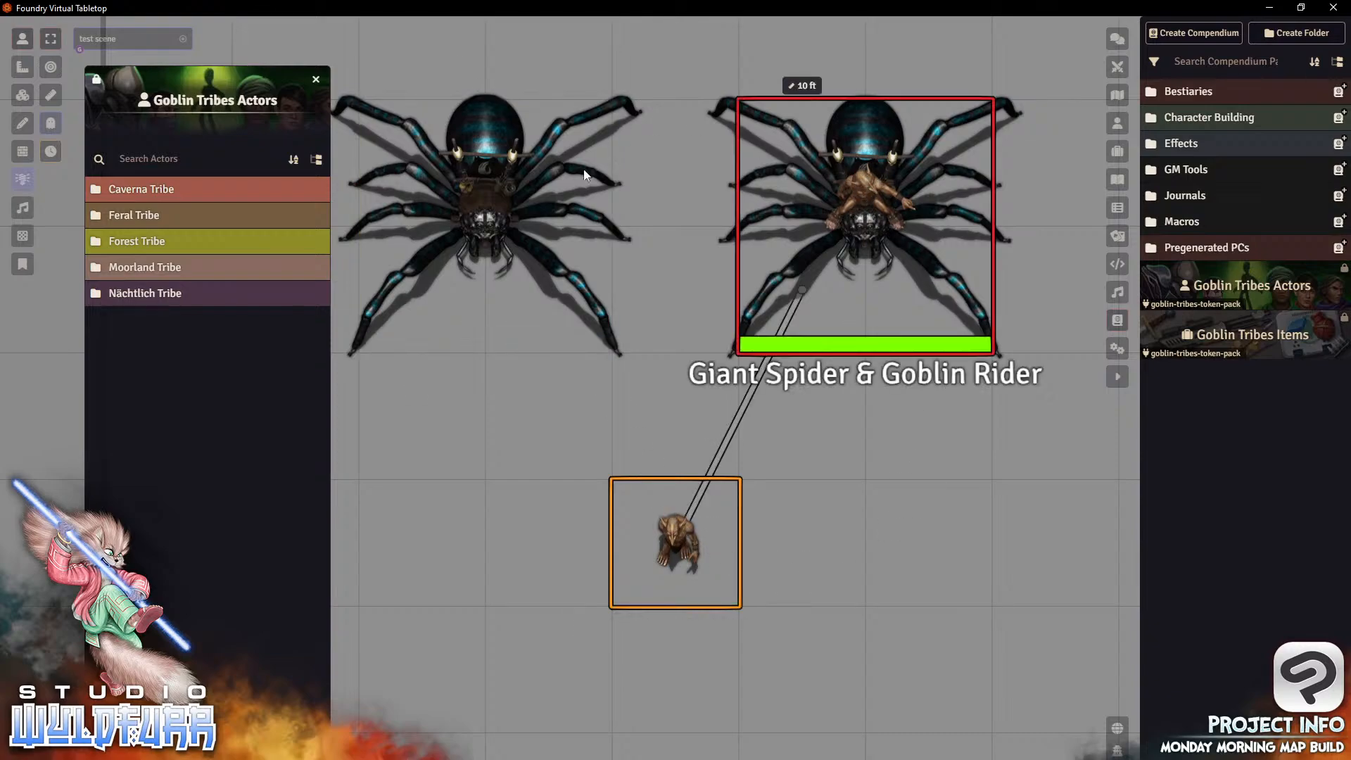
Step: Open the Giant Spider and Giant Spider & Goblin Rider sheets from the Caverna Tribe folder and set them apart for comparison
{"action": "left_click", "coordinate": [166, 191]}
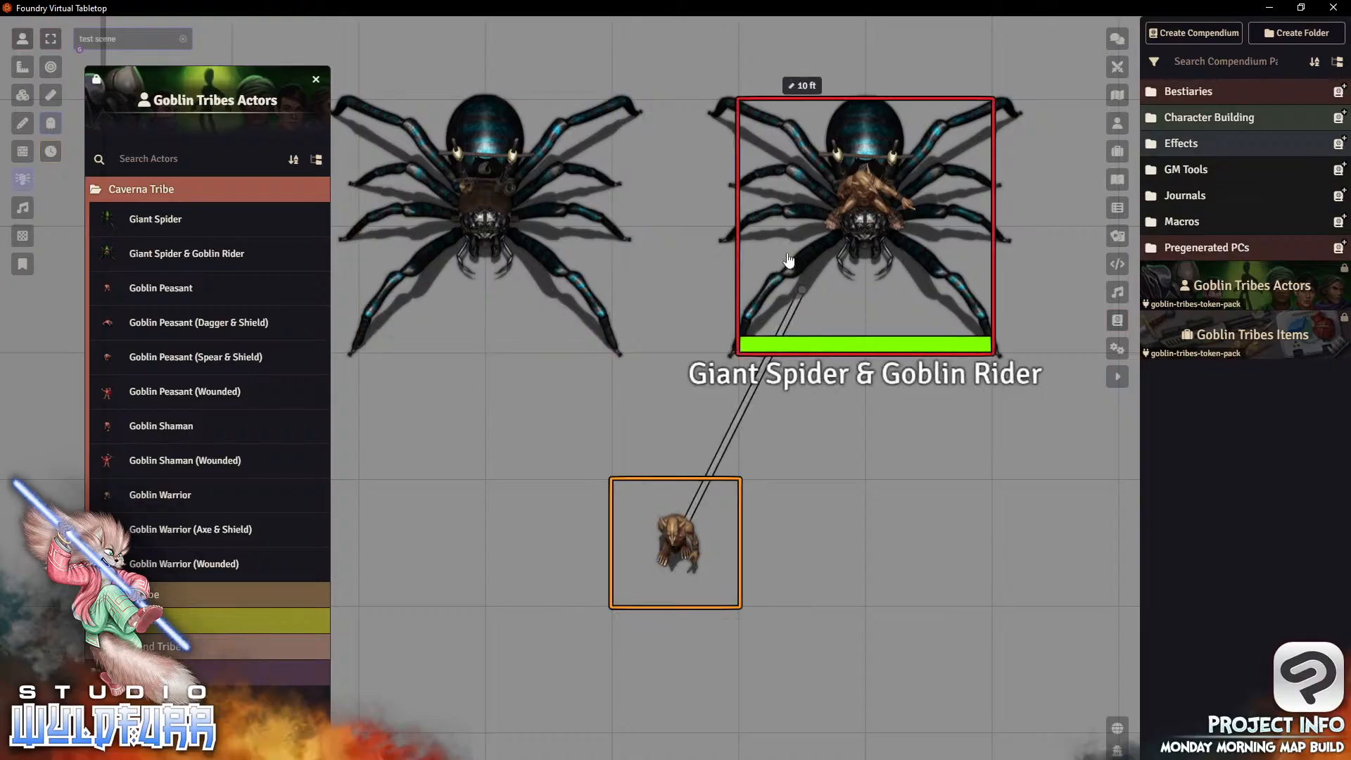
{"action": "left_click", "coordinate": [161, 222]}
{"action": "left_click", "coordinate": [161, 254]}
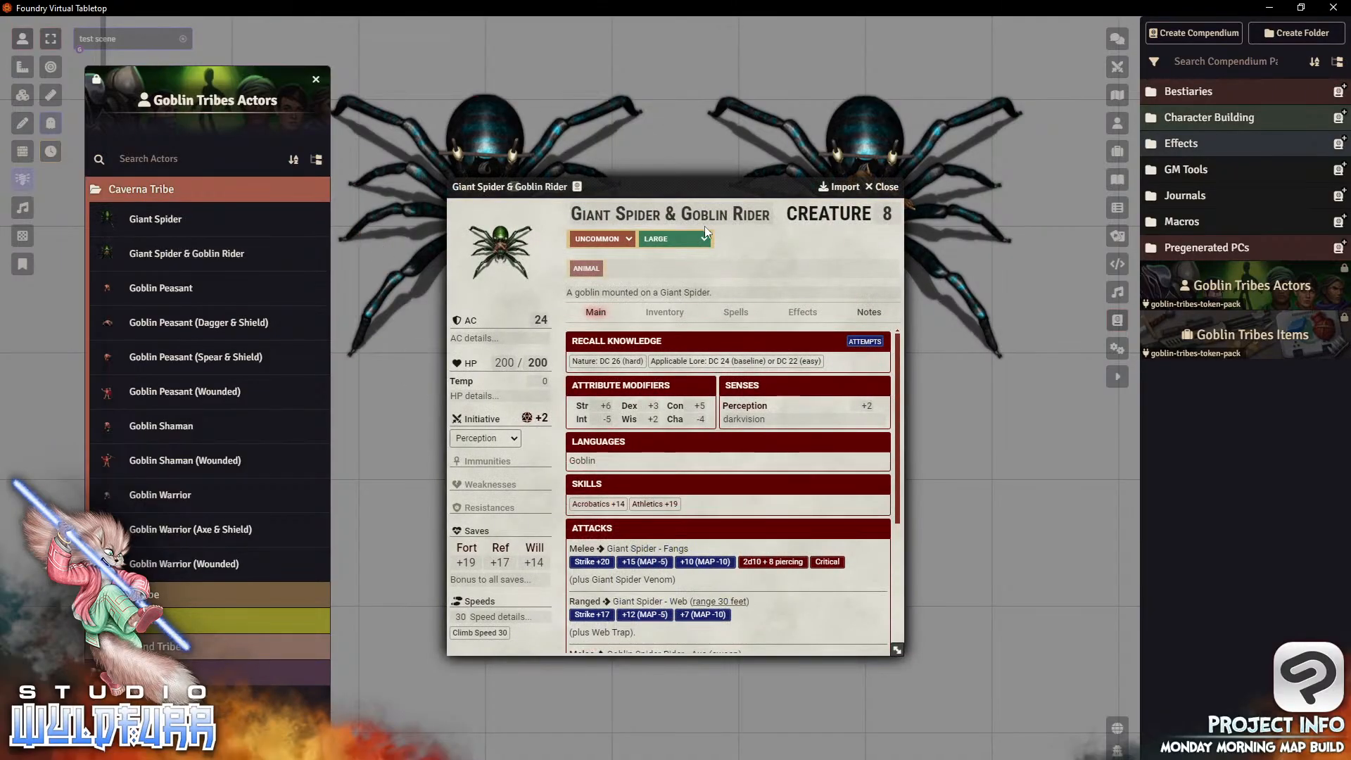
{"action": "left_click_drag", "start_coordinate": [694, 197], "coordinate": [1010, 97]}
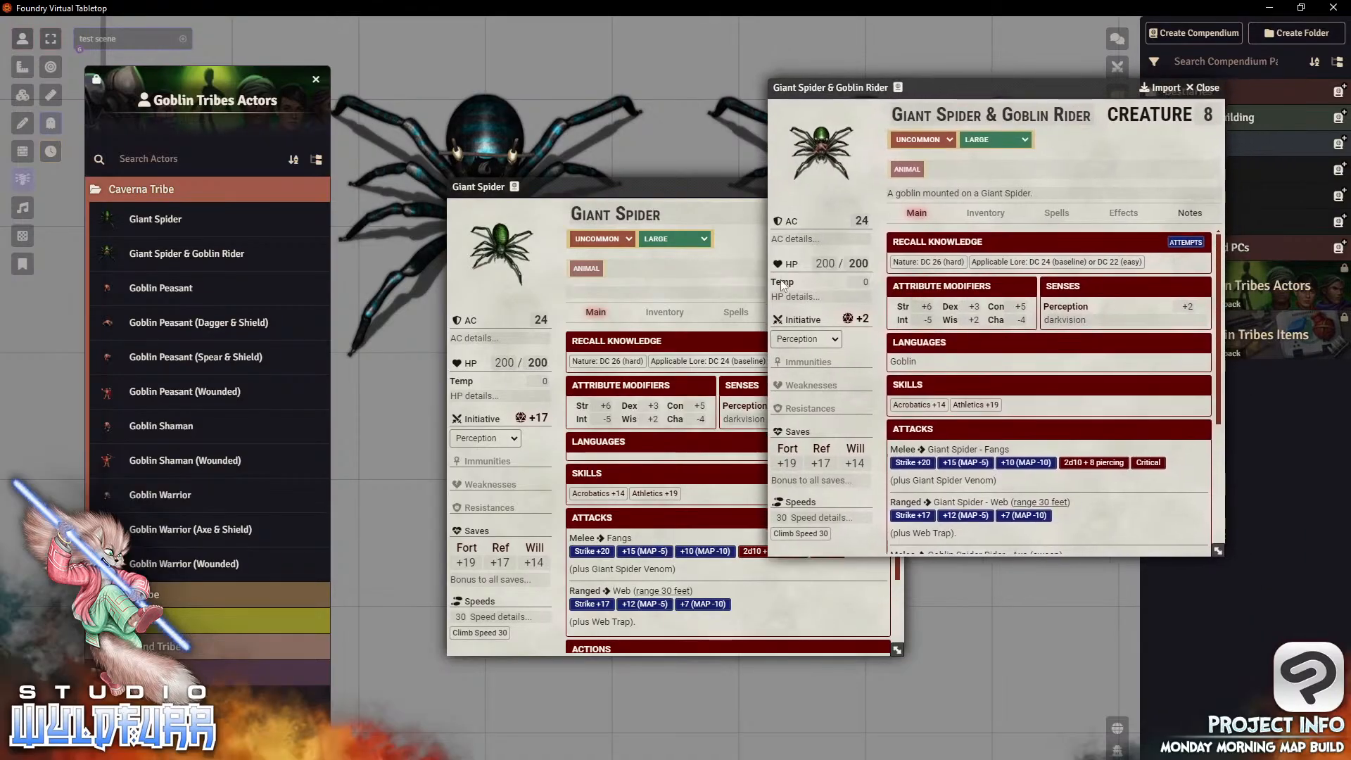
Step: Review the Goblin Rider sheet's attacks and its Giant Spider Venom and Web Trap passives, and close both creature sheets
{"action": "scroll", "coordinate": [1036, 501], "scroll_direction": "down", "scroll_amount": 3}
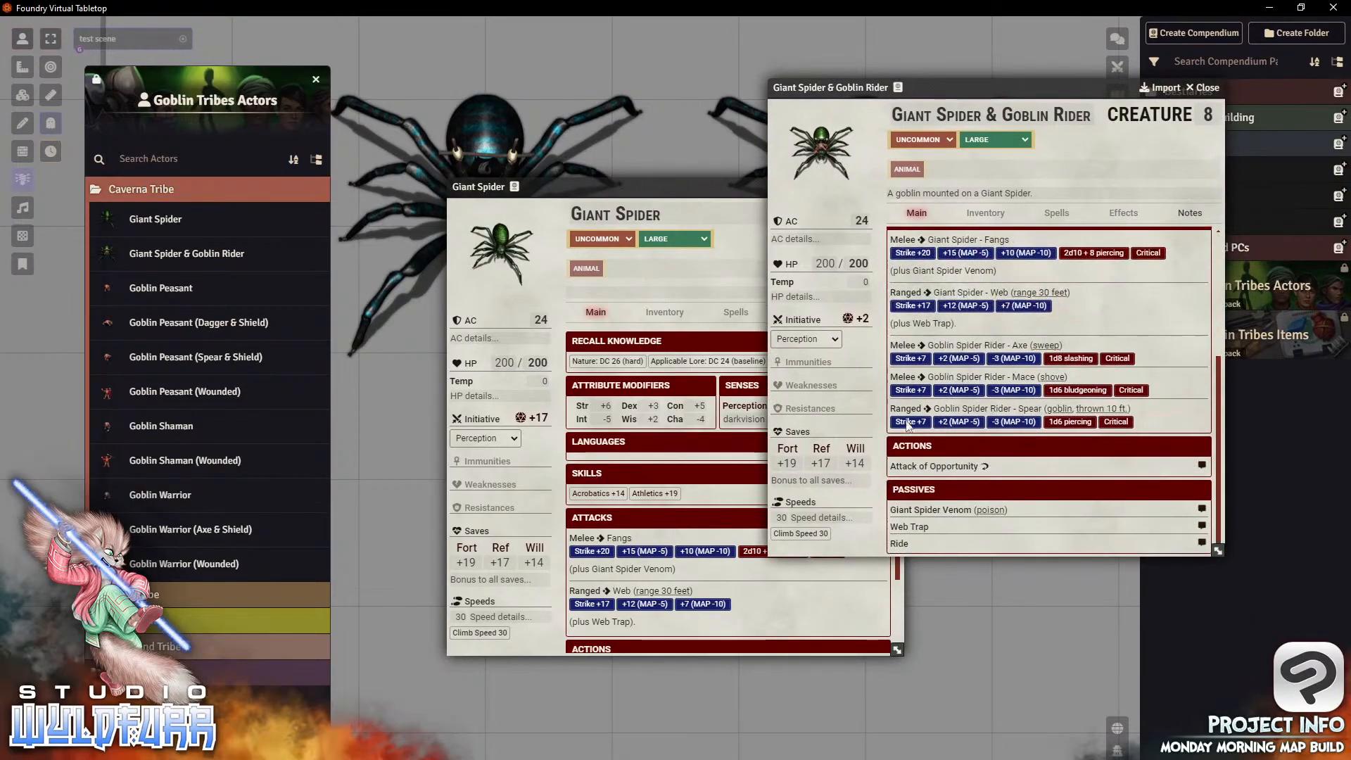
{"action": "left_click", "coordinate": [922, 510]}
{"action": "scroll", "coordinate": [988, 426], "scroll_direction": "down", "scroll_amount": 1}
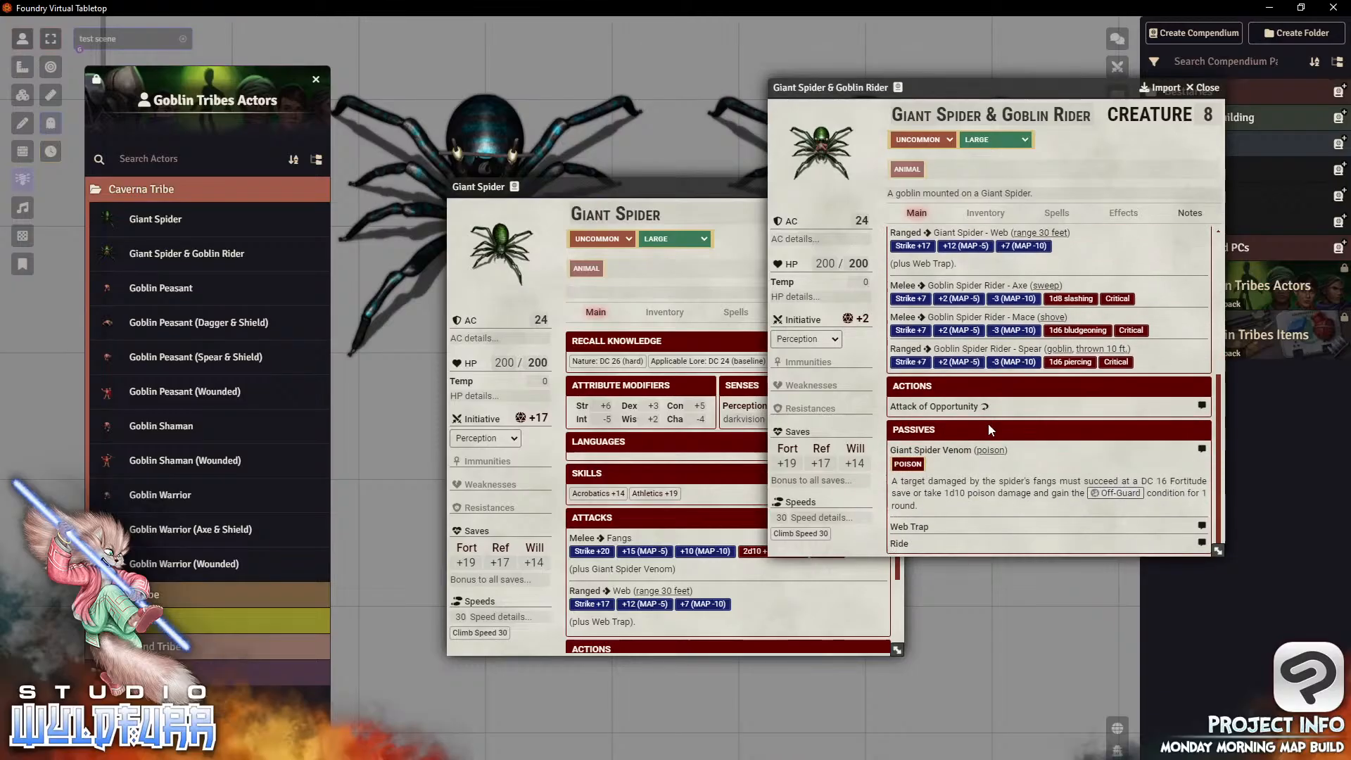
{"action": "left_click", "coordinate": [933, 450]}
{"action": "left_click", "coordinate": [910, 525]}
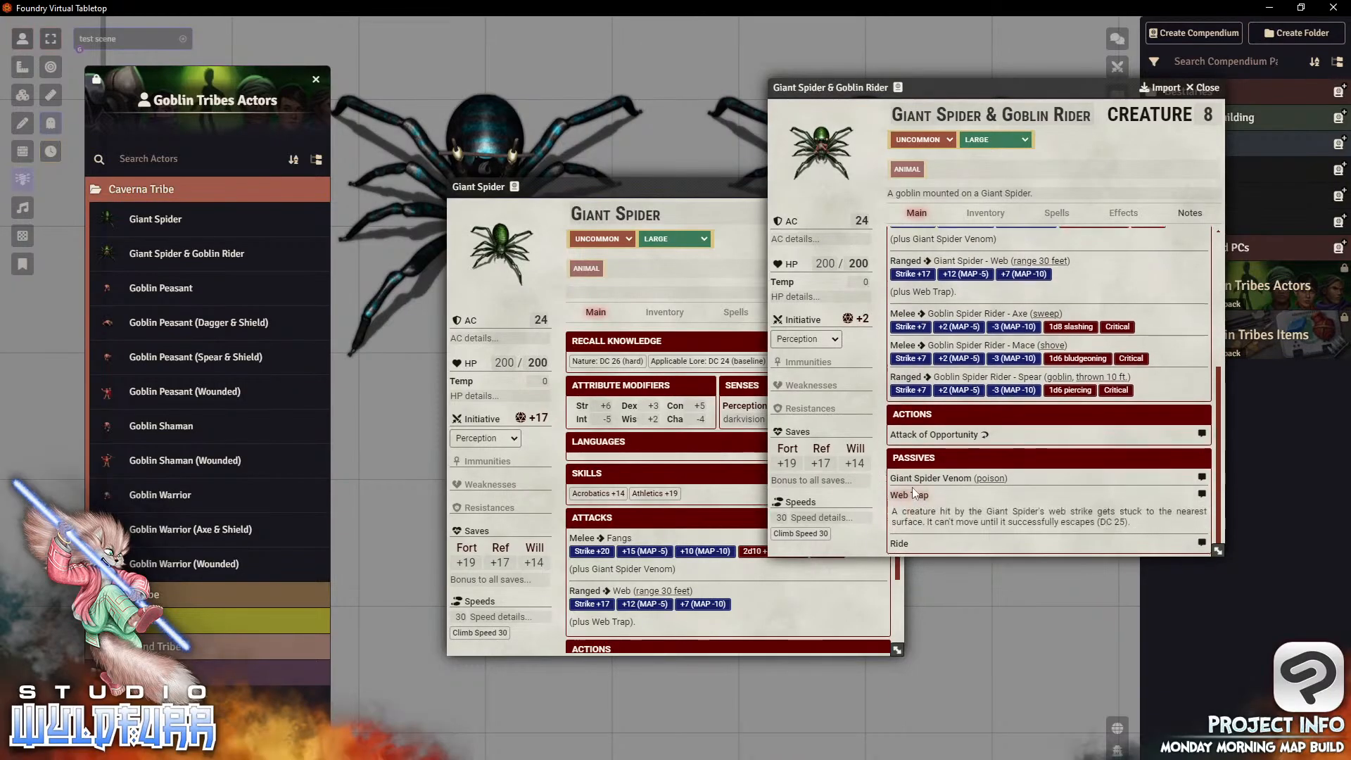
{"action": "left_click", "coordinate": [912, 495]}
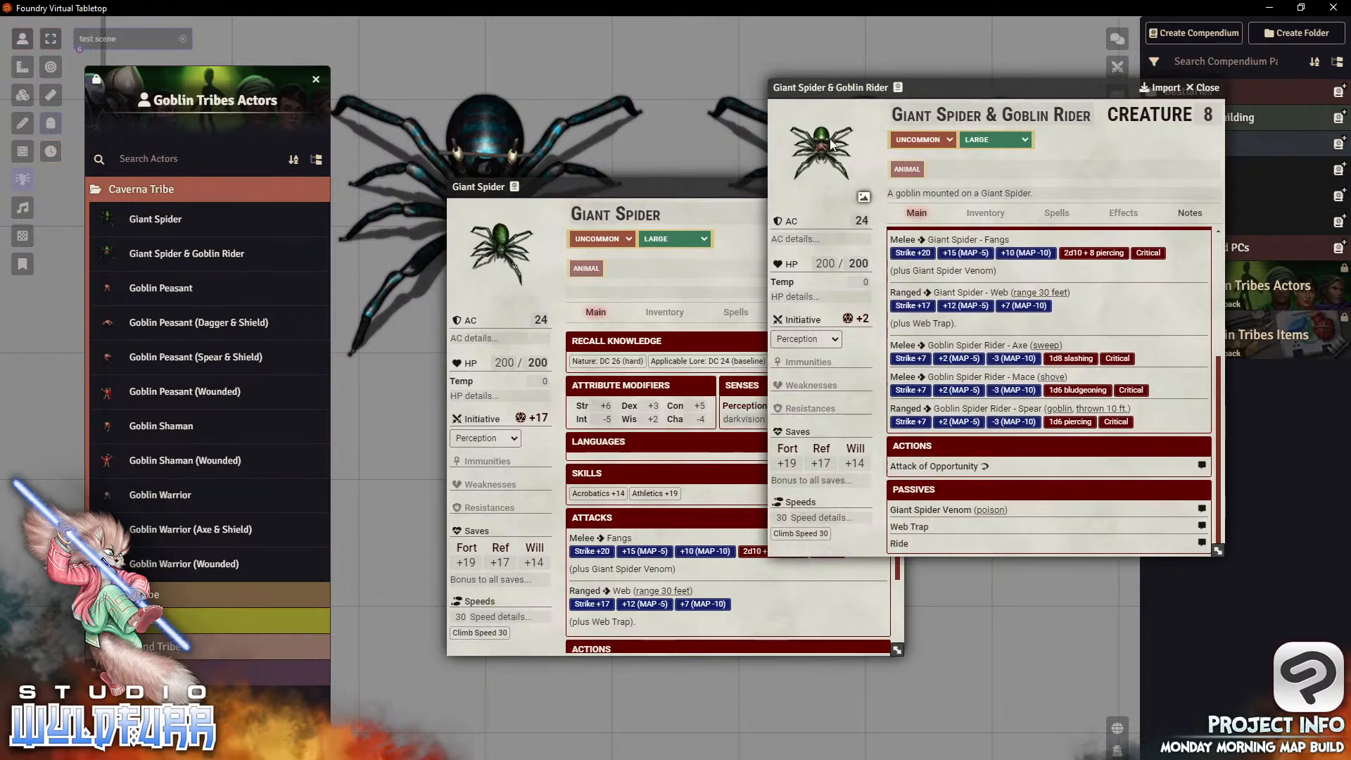
{"action": "left_click", "coordinate": [1202, 87]}
{"action": "left_click", "coordinate": [882, 187]}
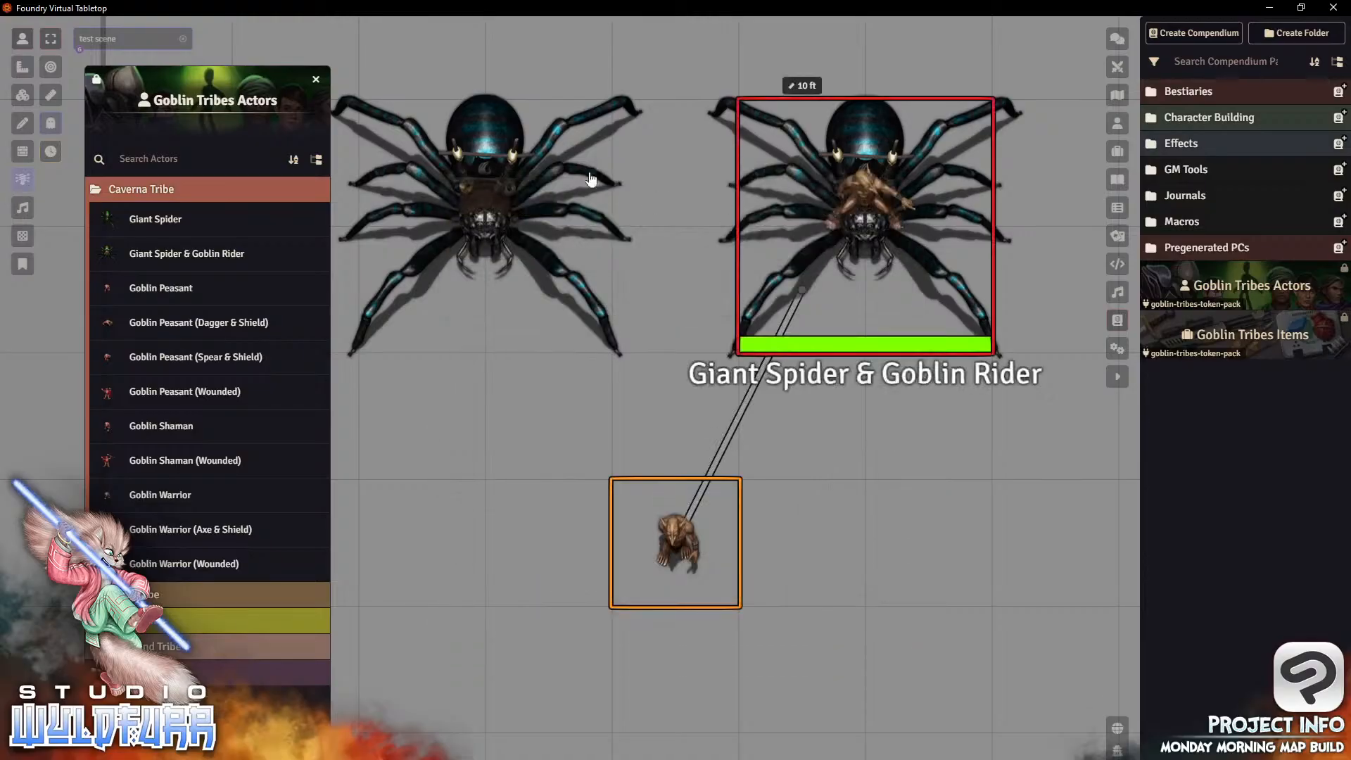
Step: Delete all three tokens from the scene
{"action": "left_click_drag", "start_coordinate": [423, 43], "coordinate": [983, 686]}
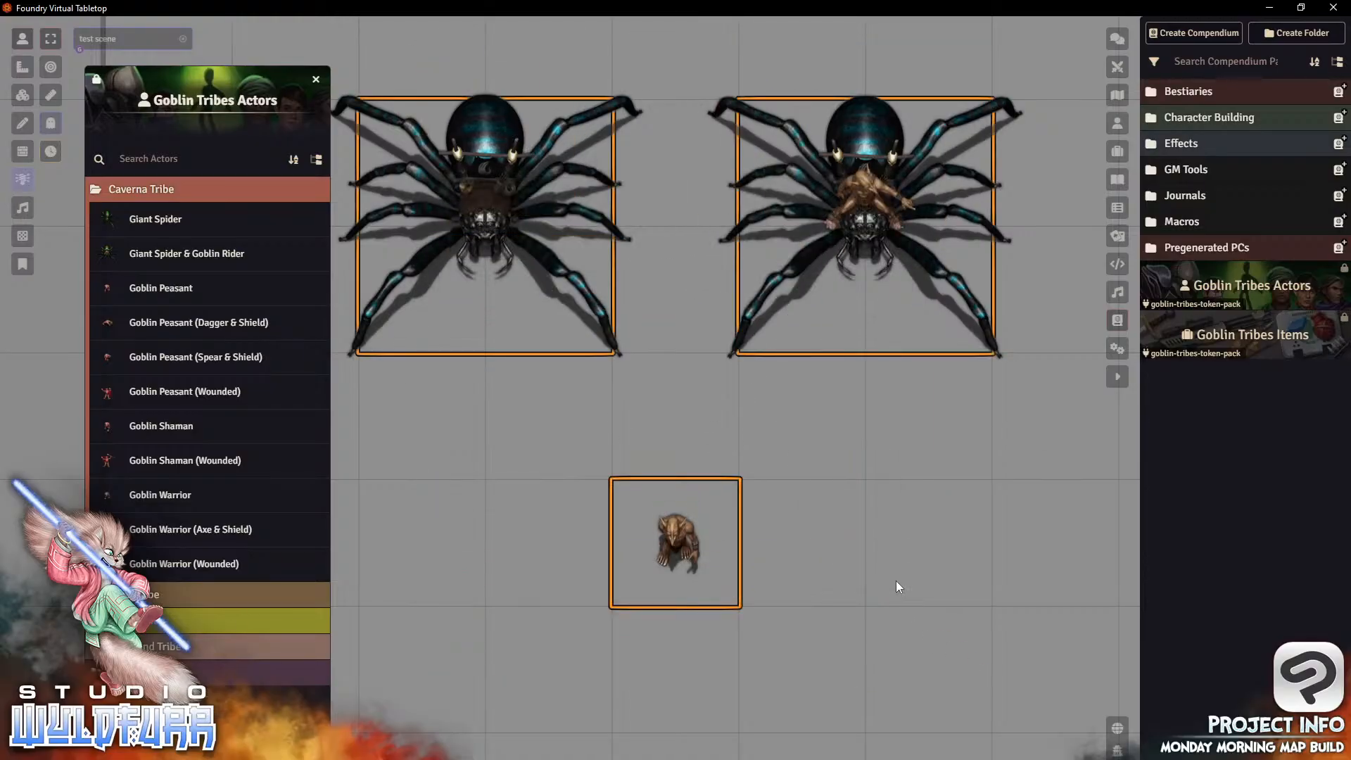
{"action": "key", "text": "Delete"}
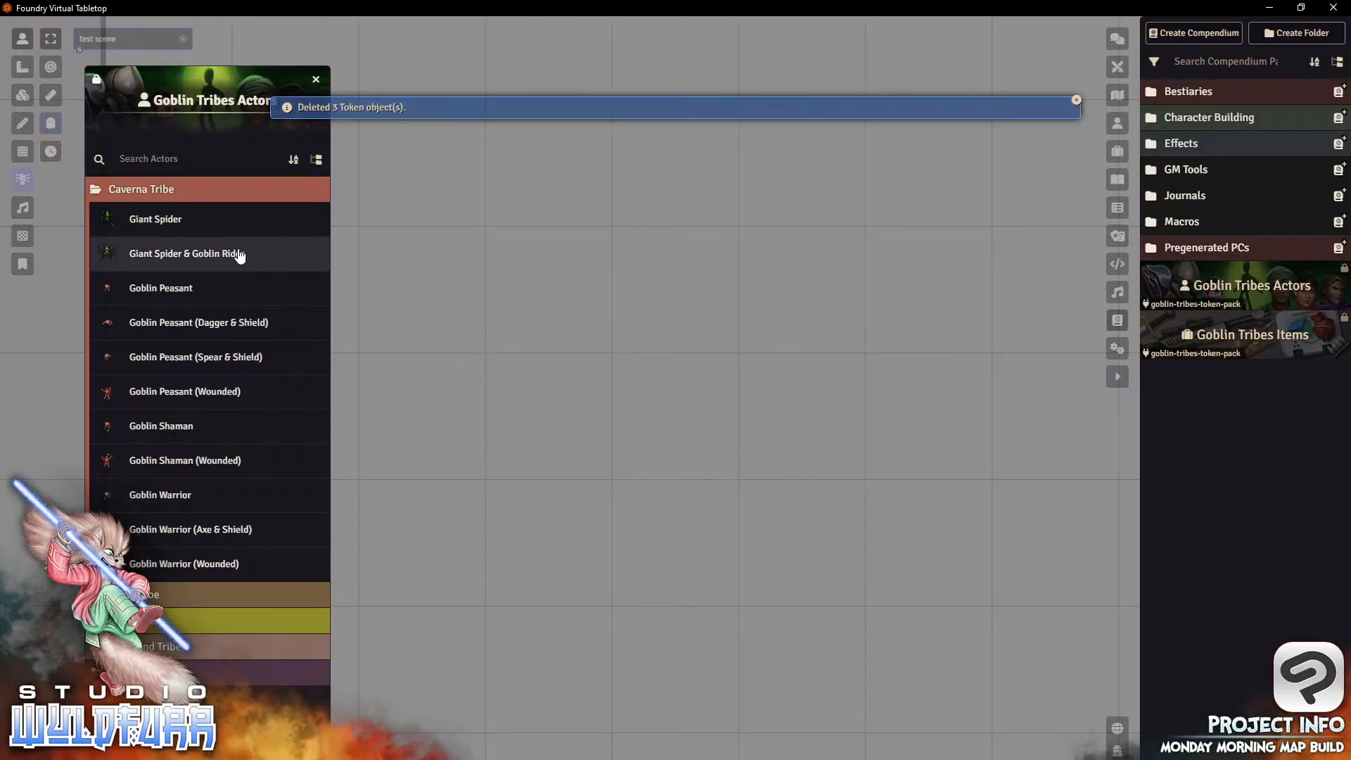
Step: Place four Goblin Peasant tokens from the Caverna Tribe in a row of adjacent grid squares on the scene
{"action": "left_click_drag", "start_coordinate": [141, 288], "coordinate": [752, 272]}
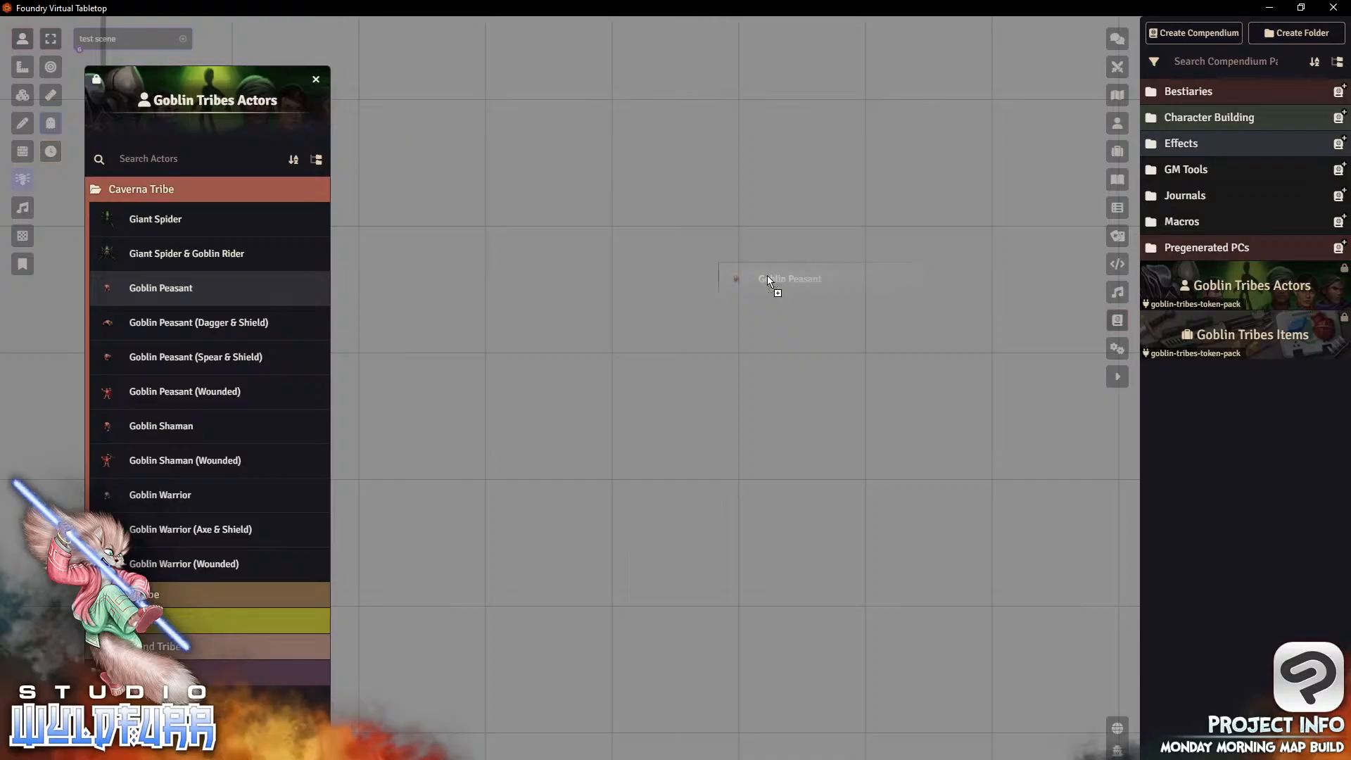
{"action": "left_click_drag", "start_coordinate": [767, 275], "coordinate": [673, 283]}
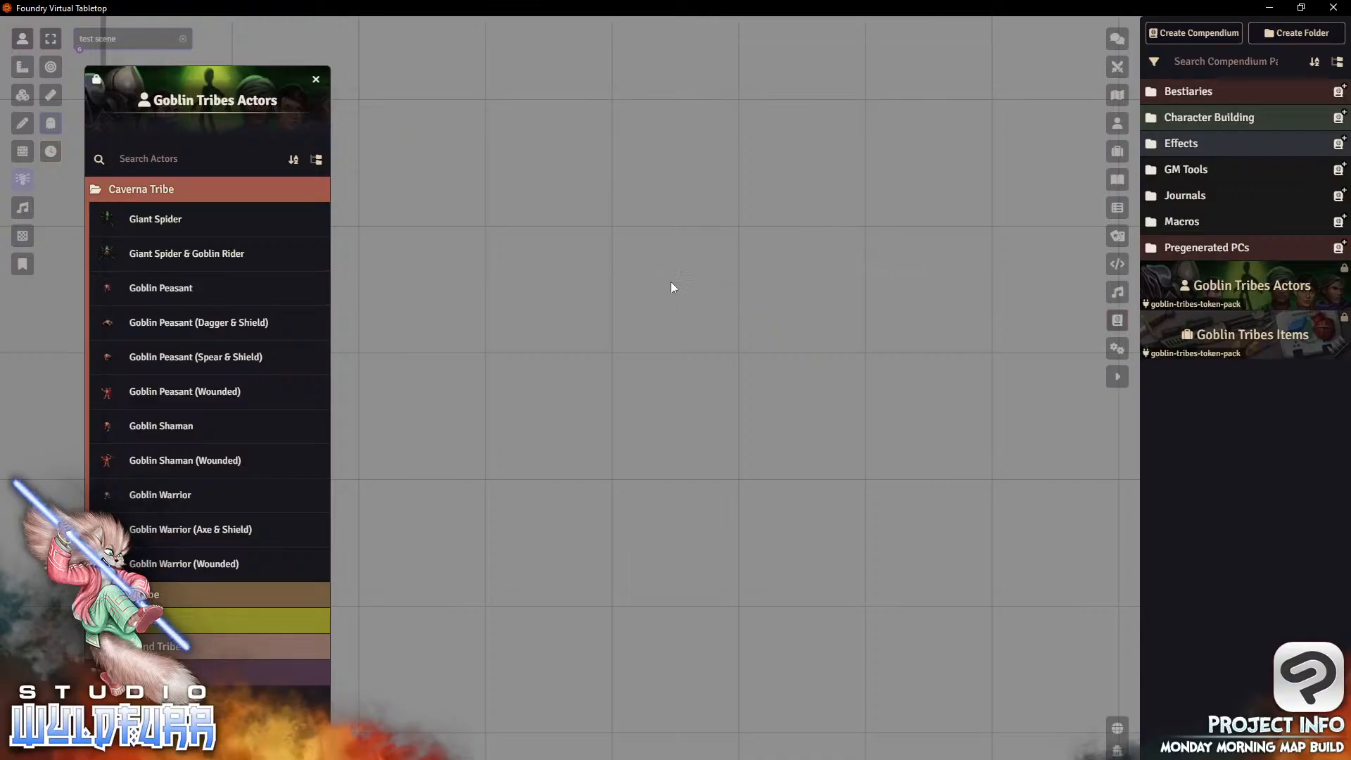
{"action": "left_click", "coordinate": [159, 225]}
{"action": "left_click", "coordinate": [883, 193]}
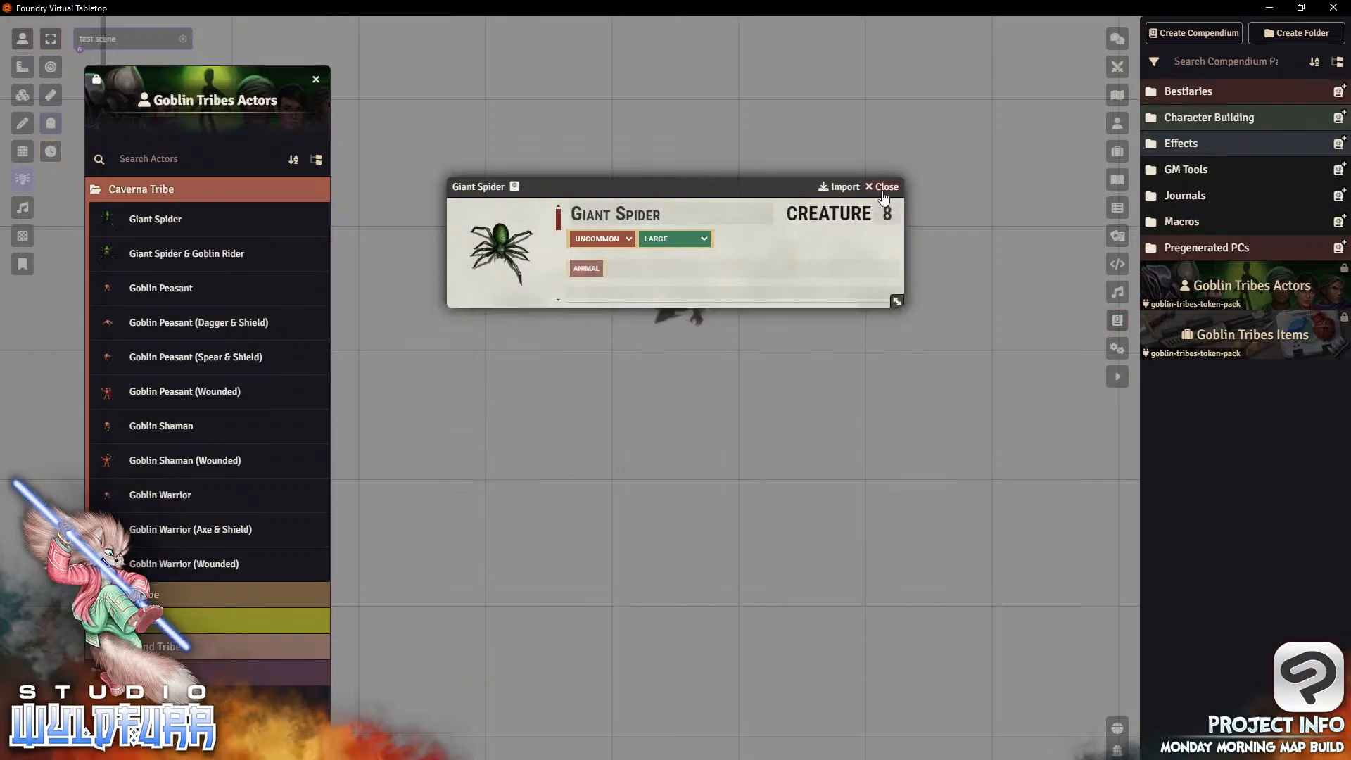
{"action": "left_click_drag", "start_coordinate": [166, 290], "coordinate": [571, 325]}
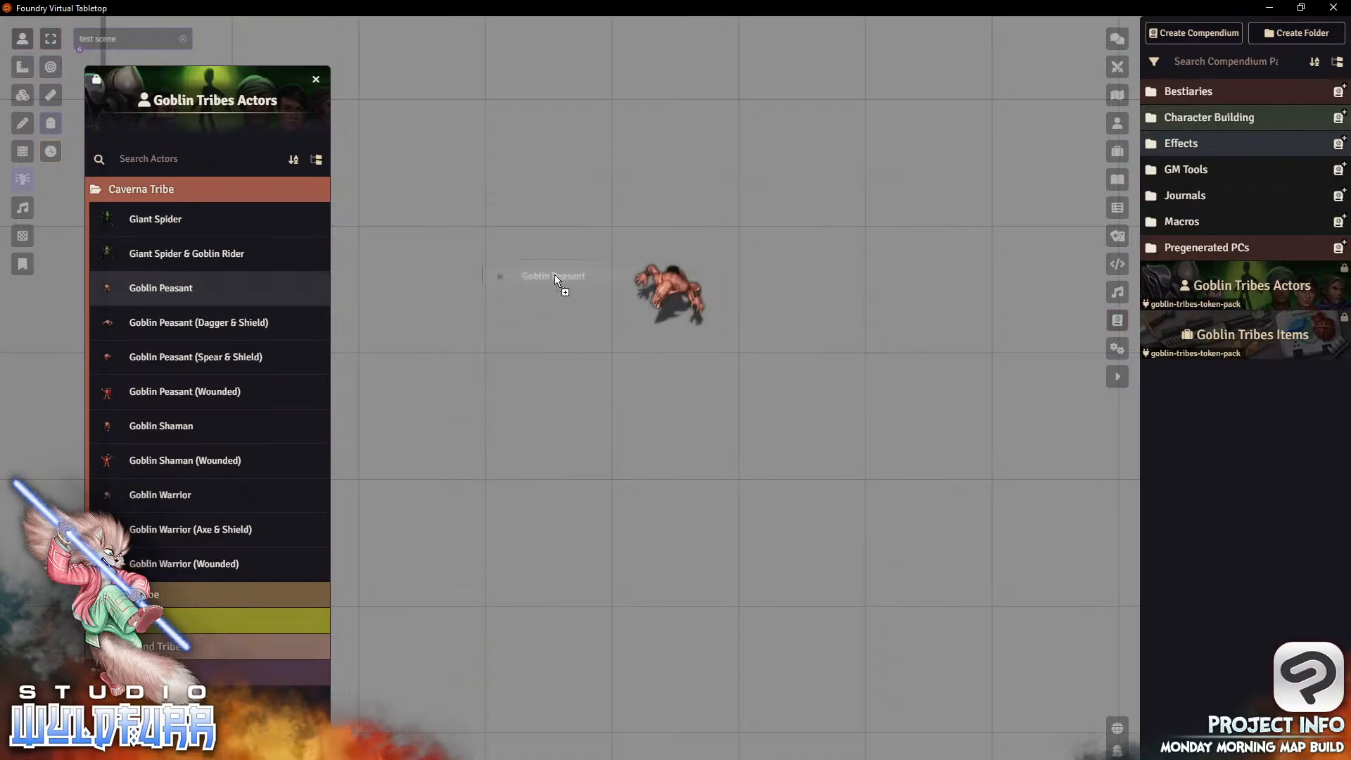
{"action": "left_click_drag", "start_coordinate": [555, 274], "coordinate": [554, 275]}
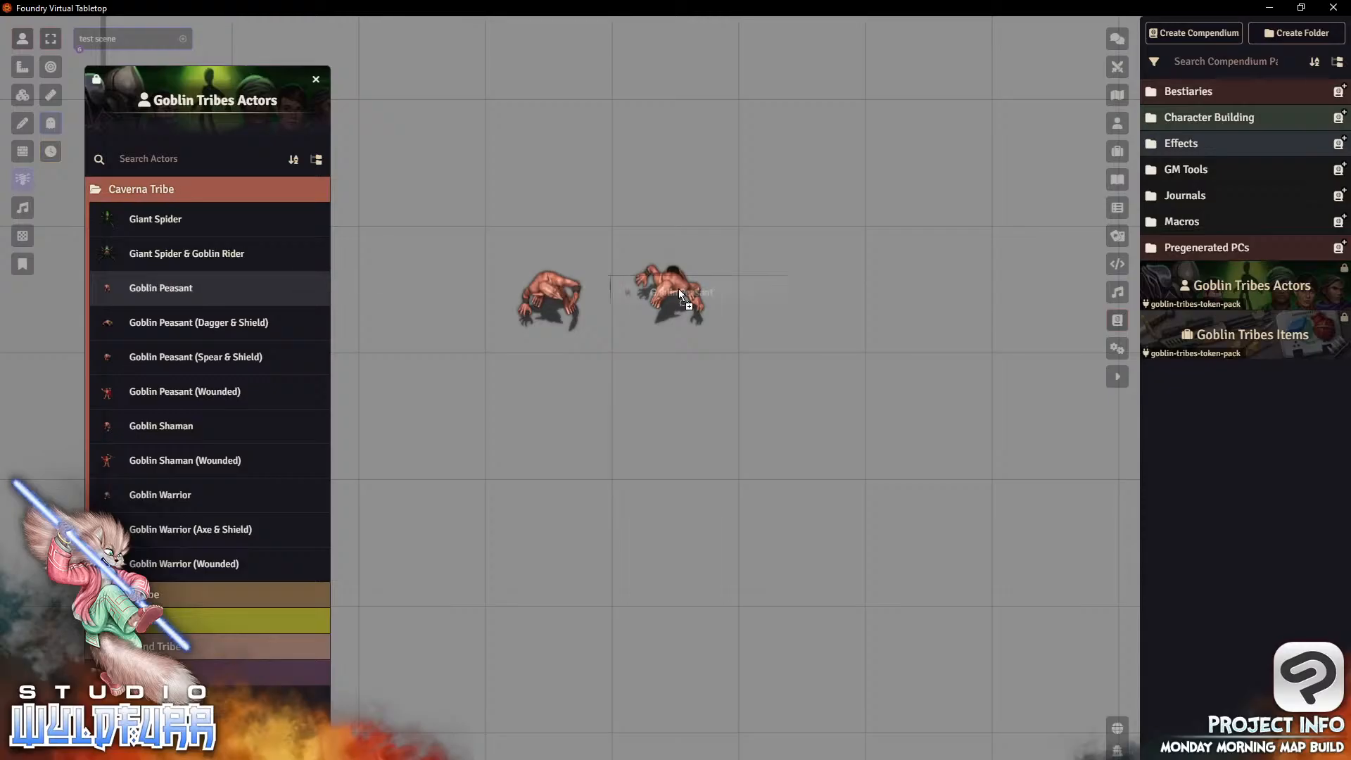
{"action": "left_click_drag", "start_coordinate": [787, 273], "coordinate": [788, 274]}
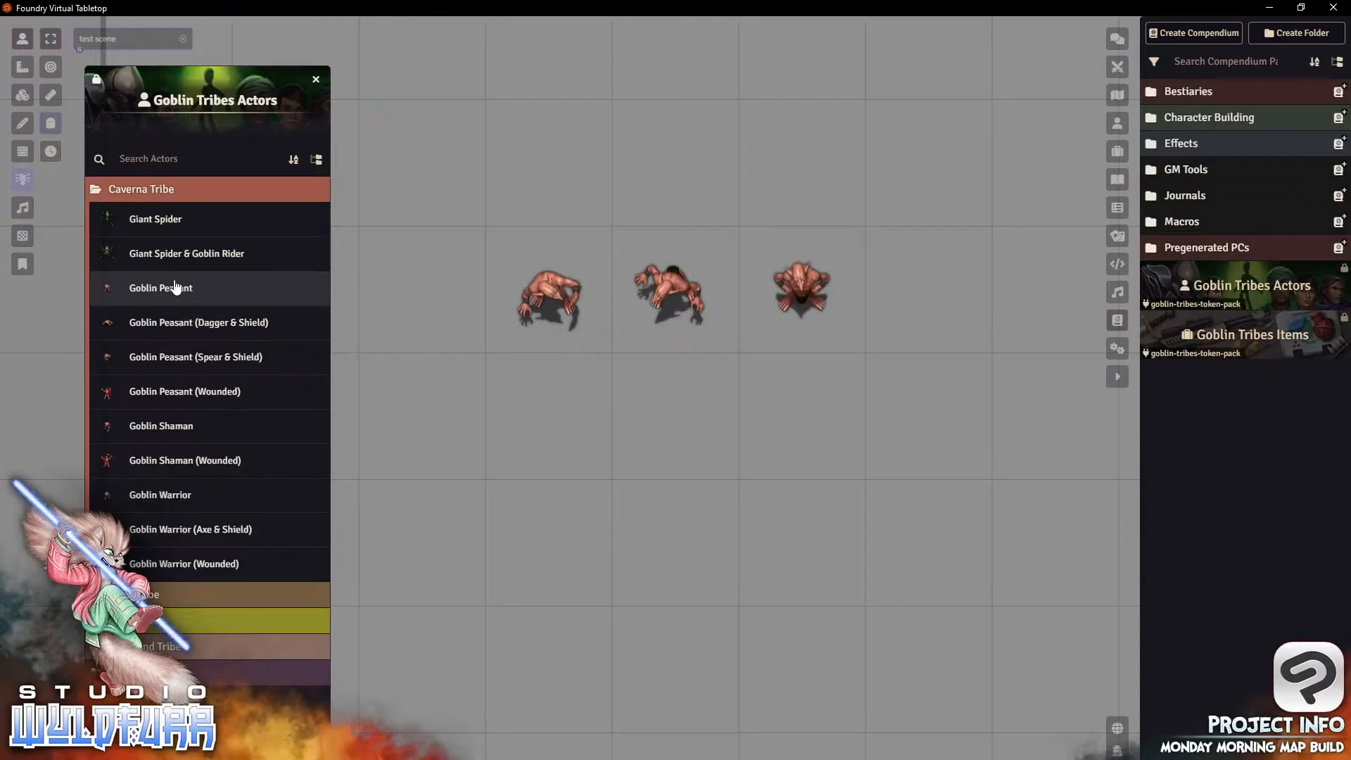
{"action": "left_click_drag", "start_coordinate": [181, 288], "coordinate": [851, 341]}
{"action": "left_click_drag", "start_coordinate": [910, 290], "coordinate": [912, 292]}
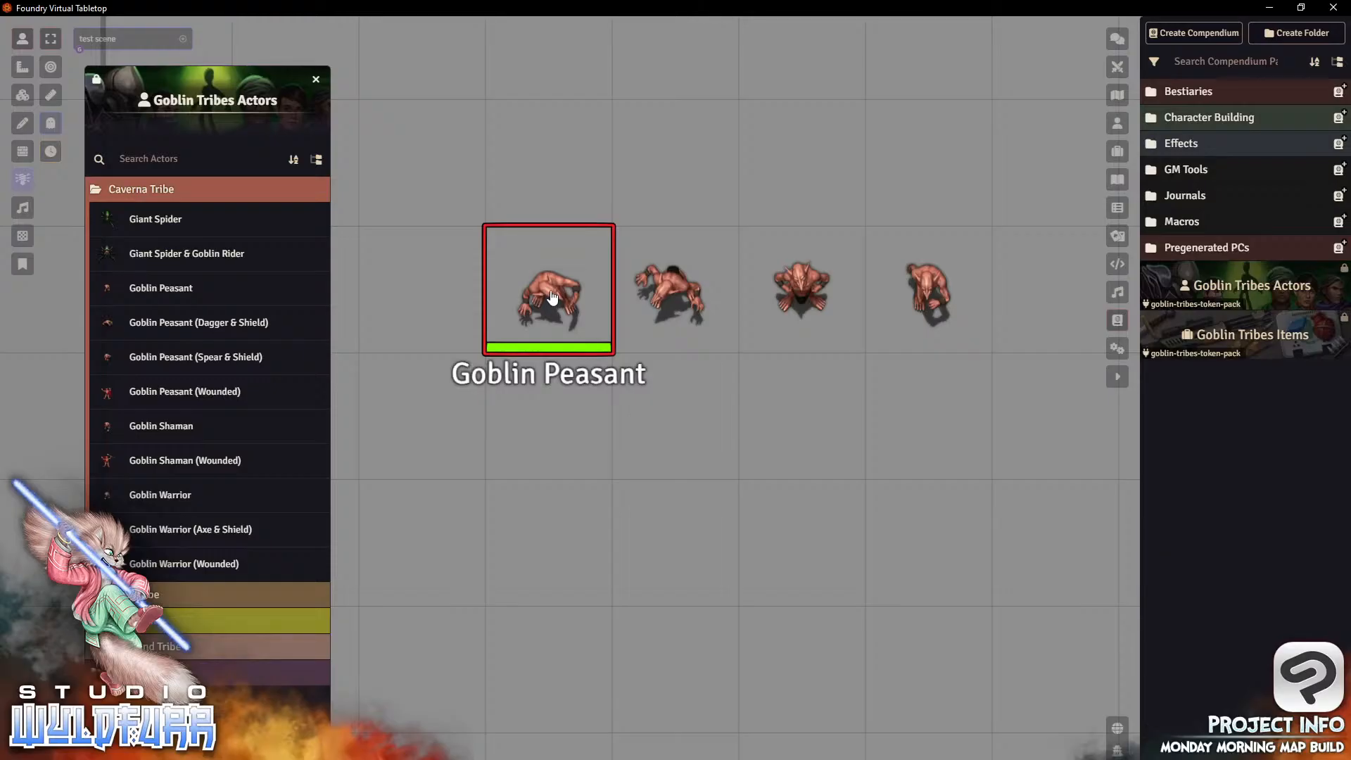
Step: View the compendium's Goblin Peasant sheet, and open the prototype token appearance settings of the first Goblin Peasant in the world's actors
{"action": "left_click", "coordinate": [159, 286]}
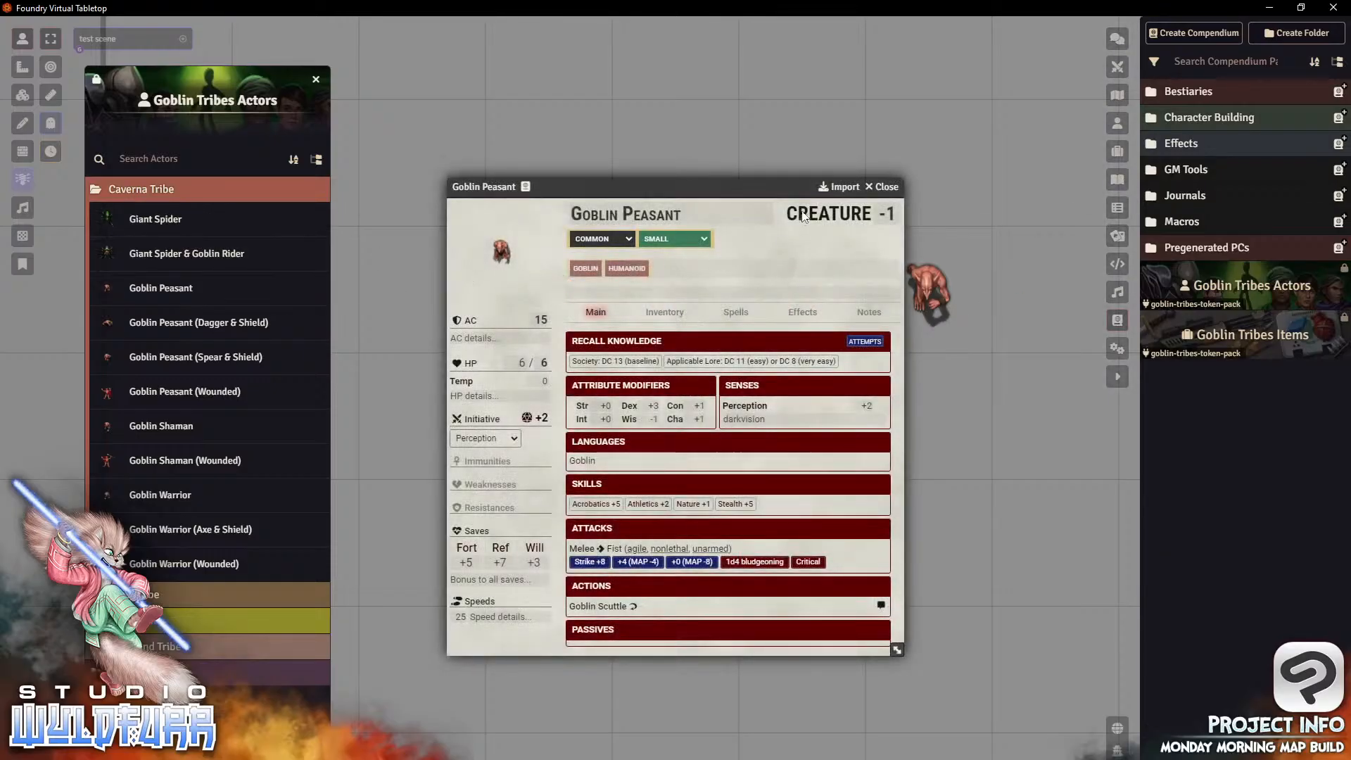
{"action": "left_click", "coordinate": [874, 189]}
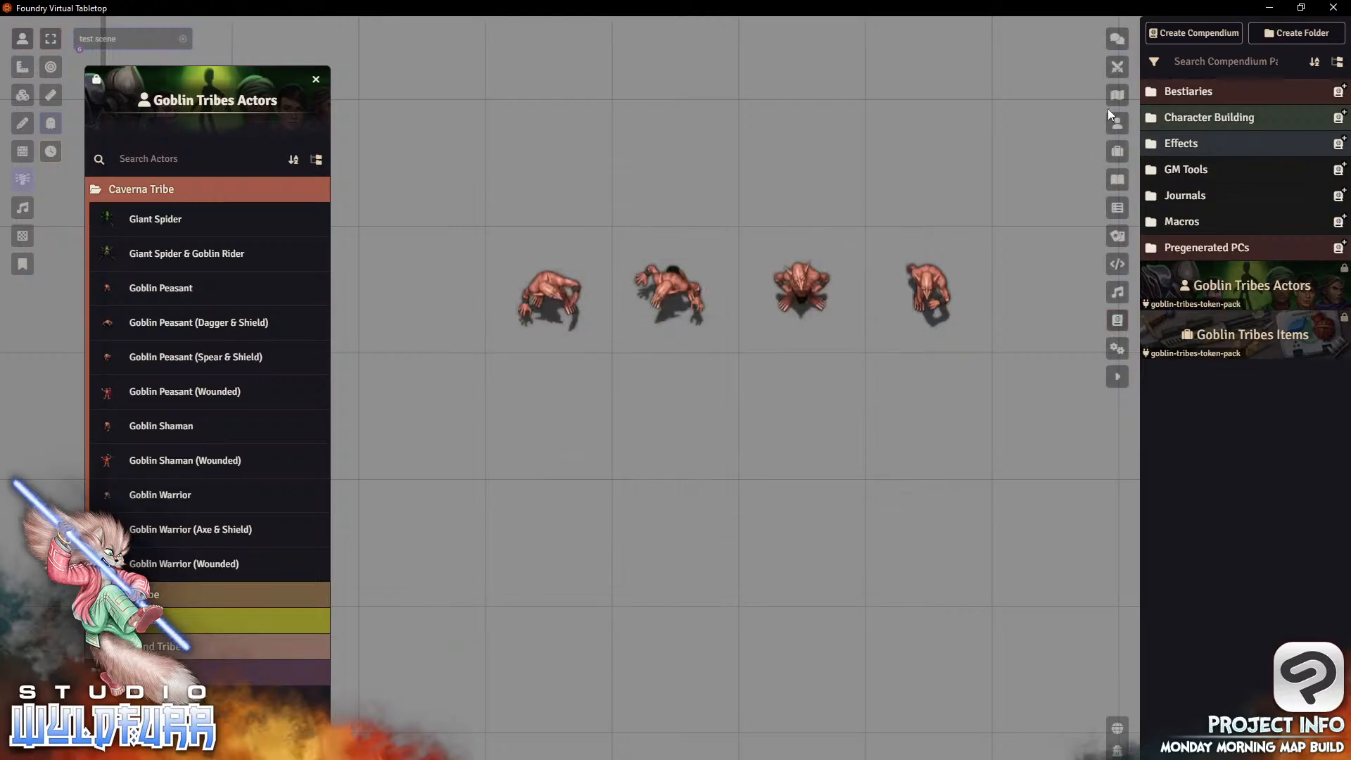
{"action": "left_click", "coordinate": [1119, 124]}
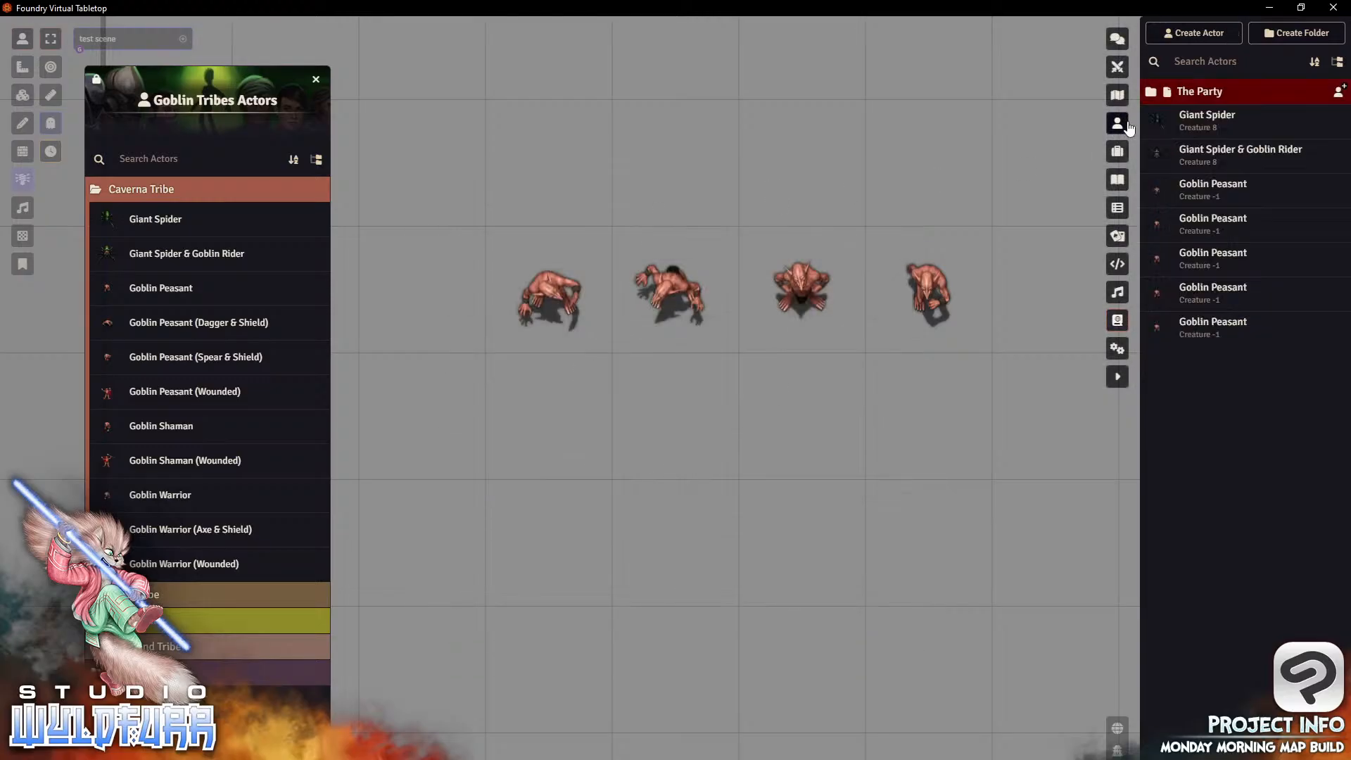
{"action": "left_click", "coordinate": [1212, 196]}
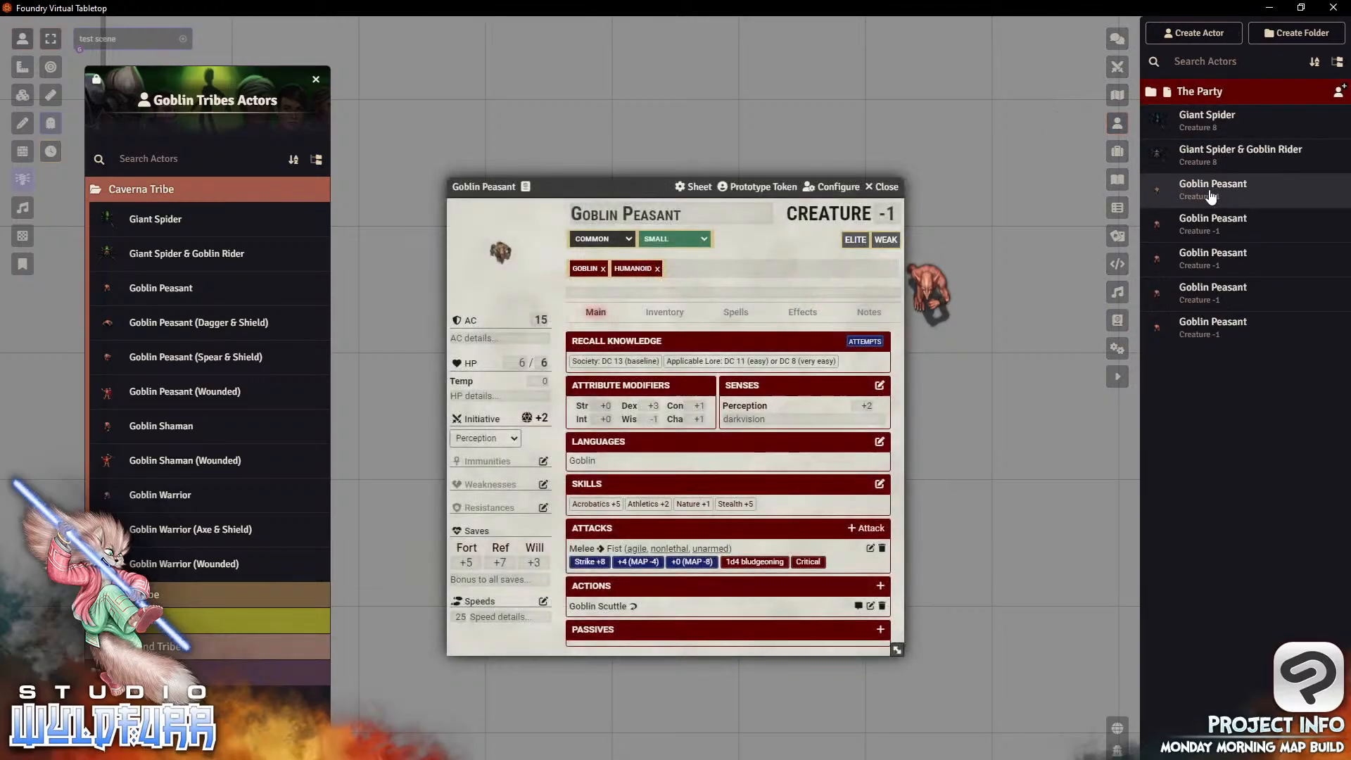
{"action": "left_click", "coordinate": [757, 189]}
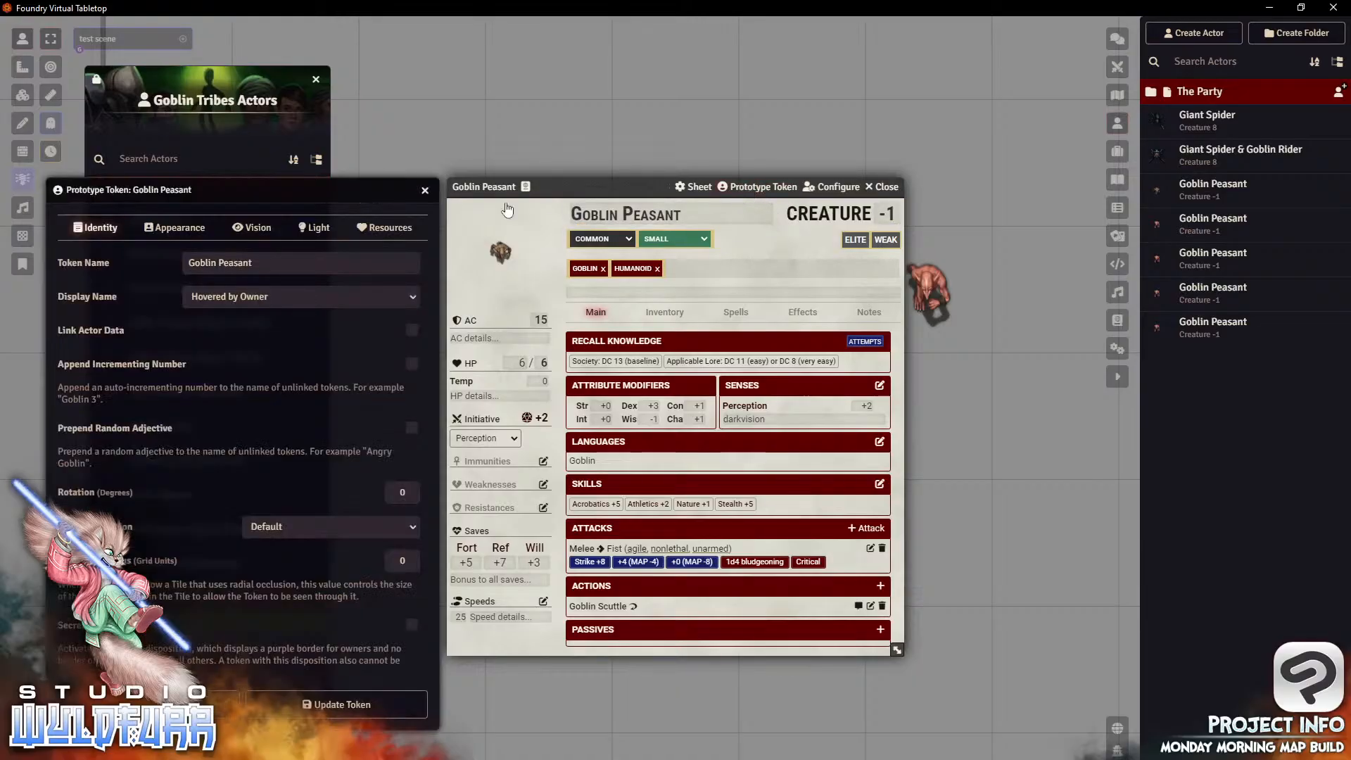
{"action": "left_click_drag", "start_coordinate": [318, 193], "coordinate": [847, 117]}
{"action": "left_click", "coordinate": [690, 155]}
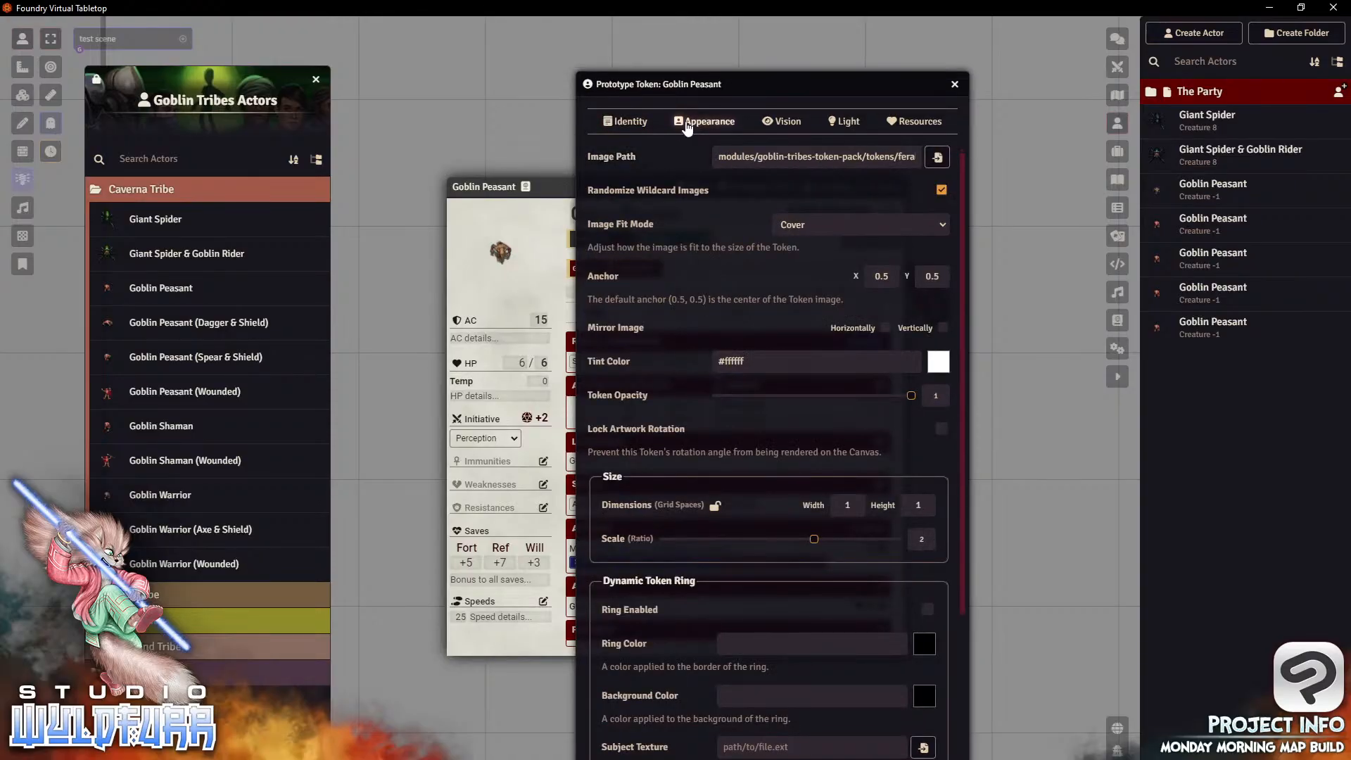
Step: Examine the token's wildcard image path and Randomize Wildcard Images option, and close the settings and the Goblin Peasant sheet
{"action": "triple_click", "coordinate": [847, 157]}
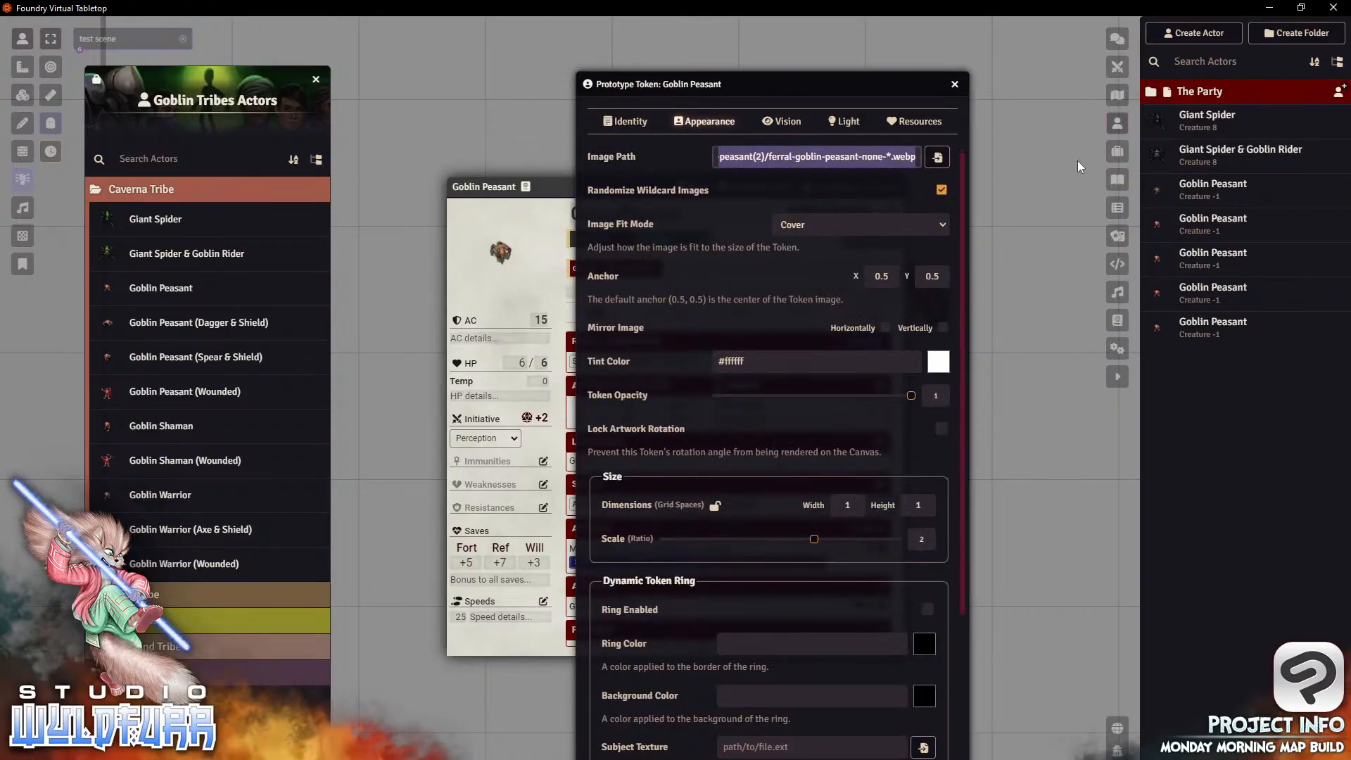
{"action": "left_click", "coordinate": [890, 156]}
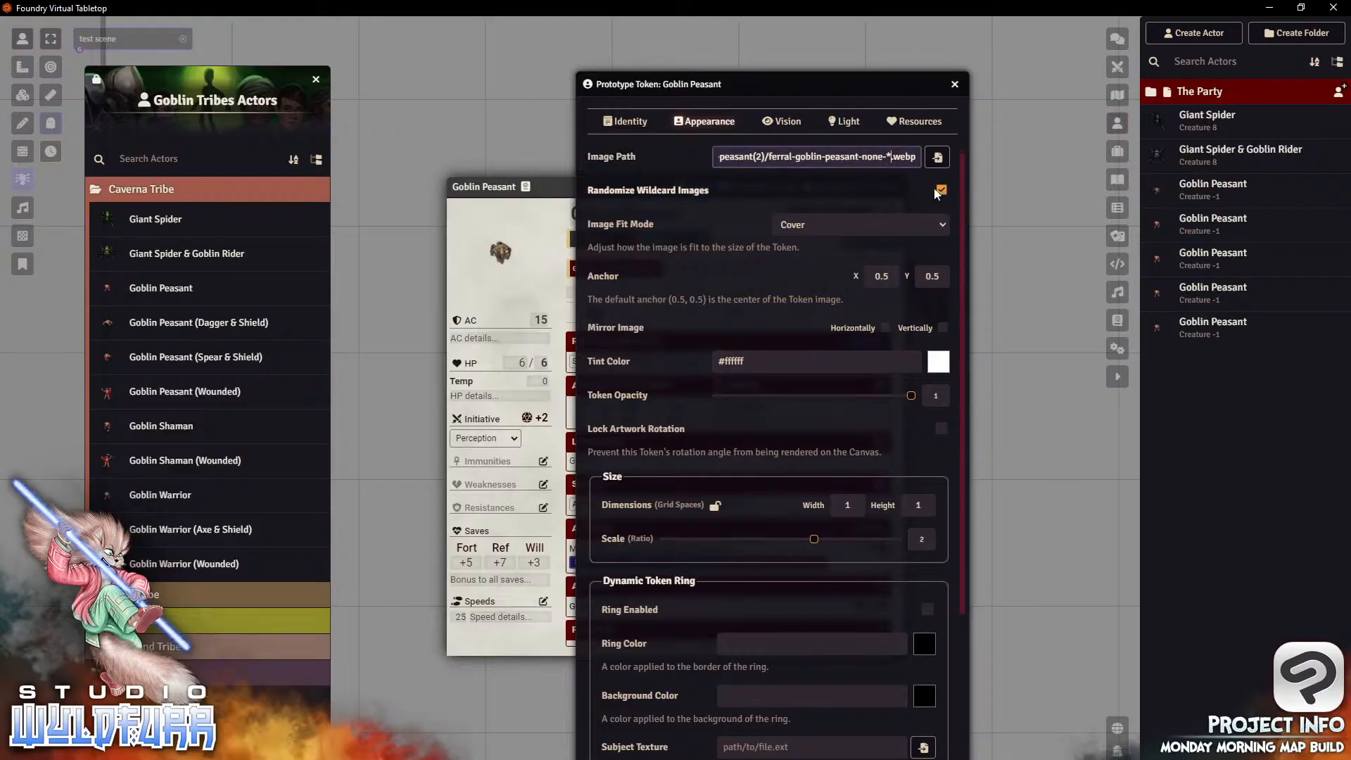
{"action": "left_click", "coordinate": [954, 83]}
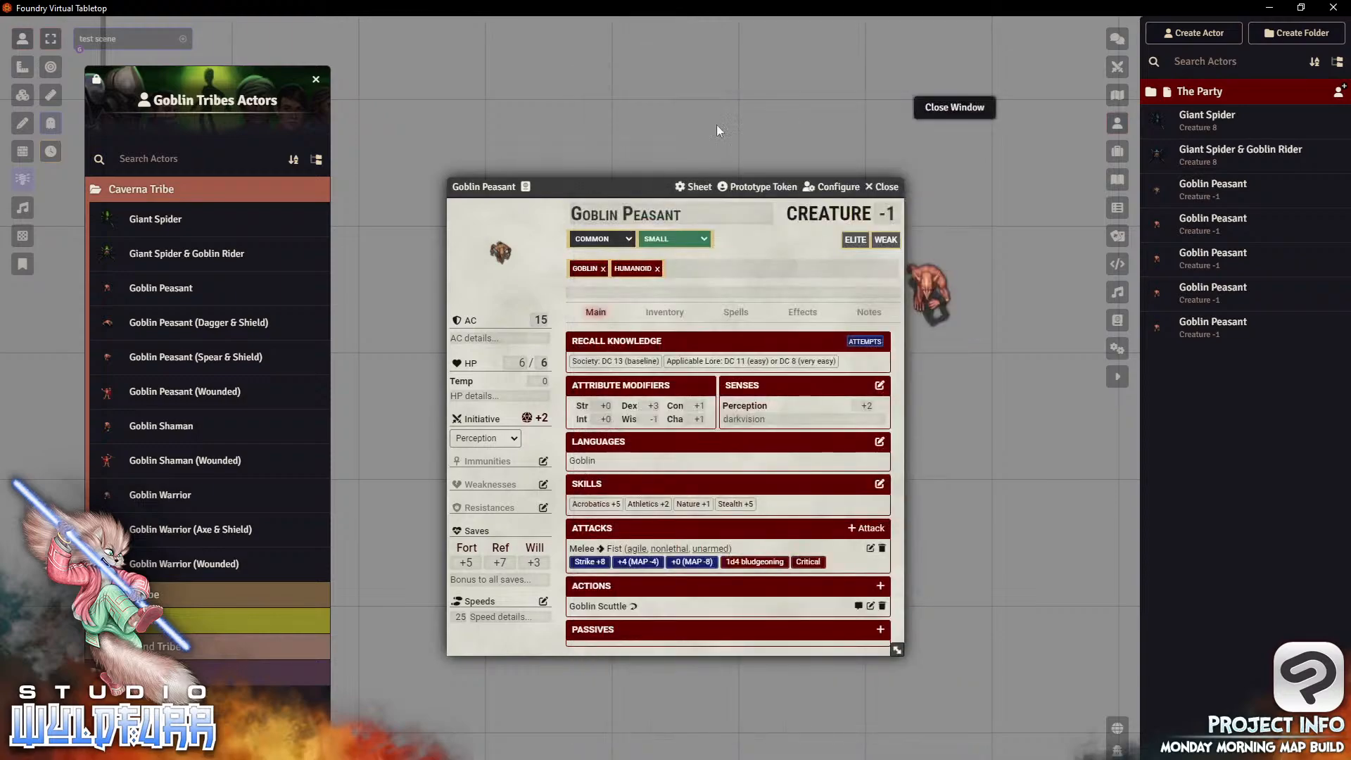
{"action": "left_click", "coordinate": [888, 187]}
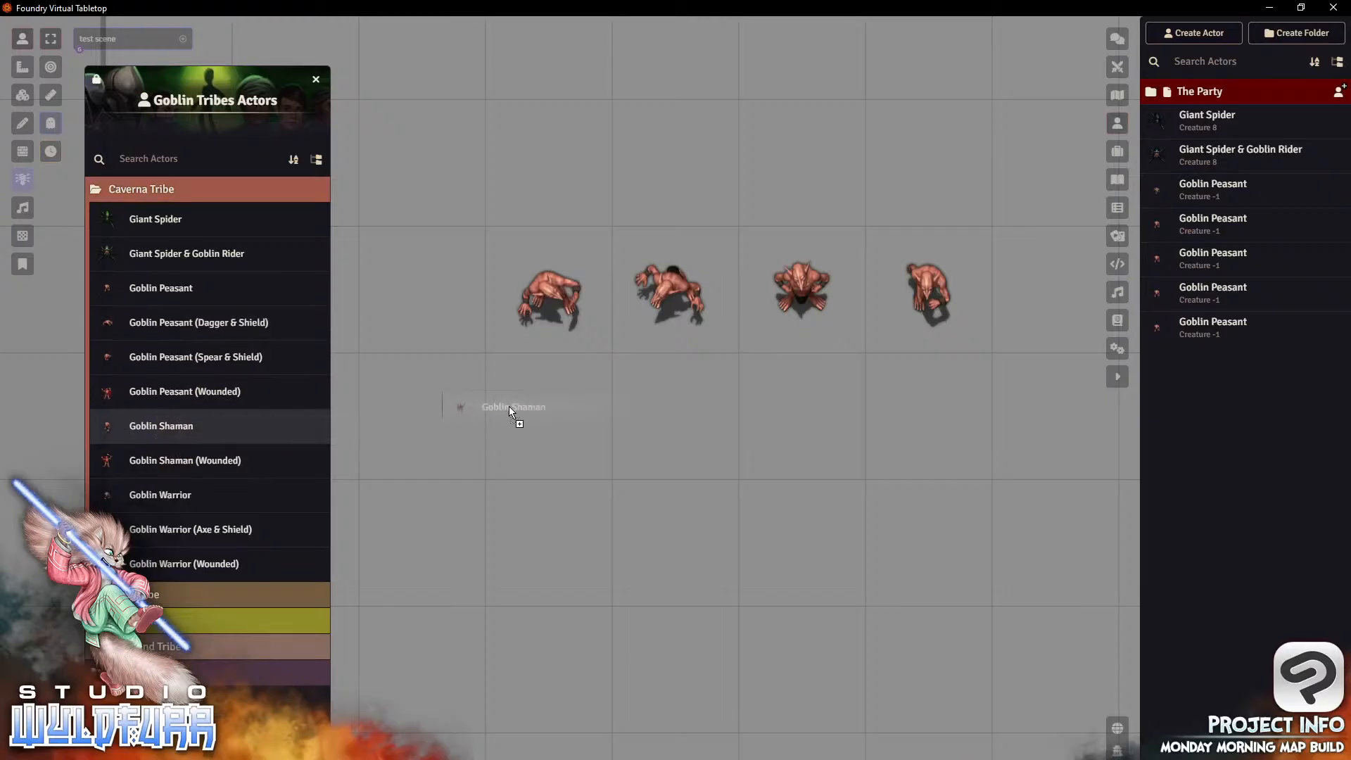
Step: Place five Goblin Shaman tokens in a row of grid squares directly below the Goblin Peasants
{"action": "left_click_drag", "start_coordinate": [509, 407], "coordinate": [509, 407]}
{"action": "left_click_drag", "start_coordinate": [163, 425], "coordinate": [680, 412]}
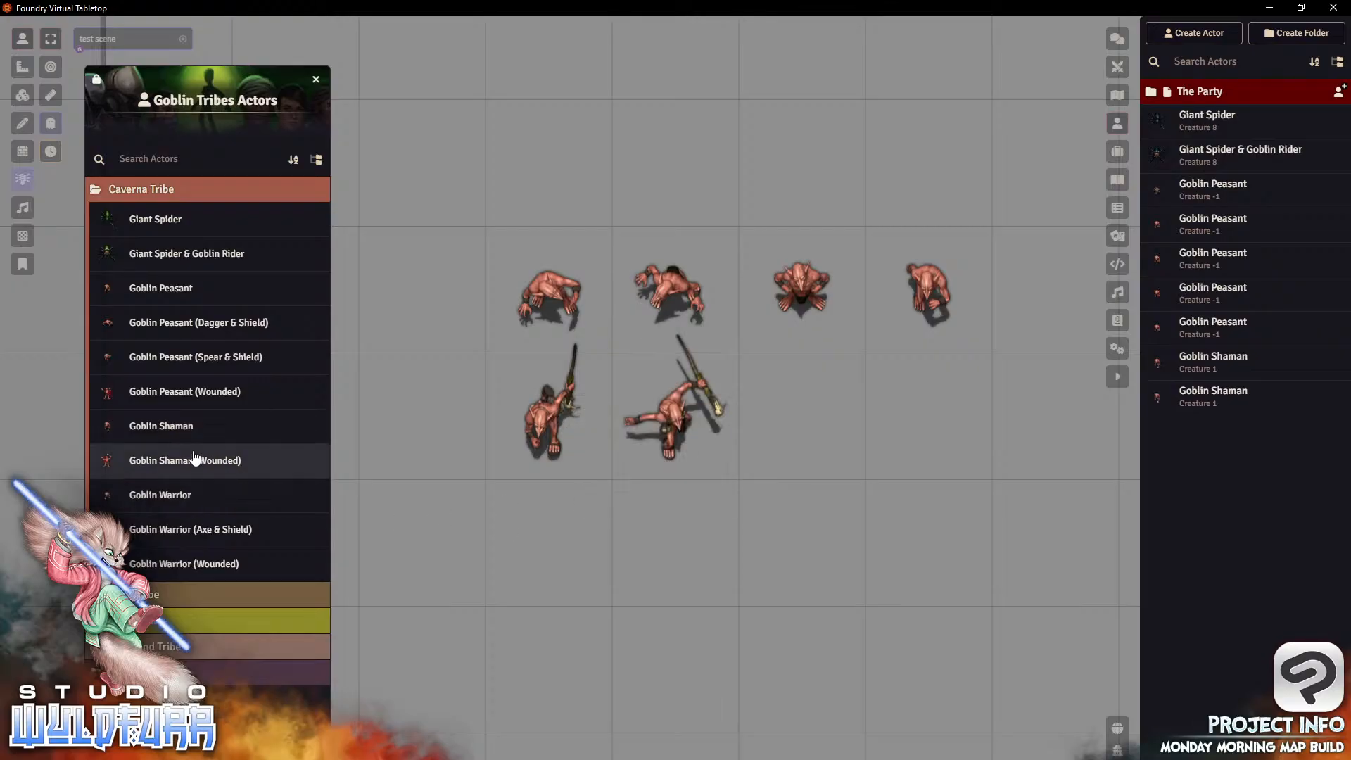
{"action": "left_click_drag", "start_coordinate": [211, 426], "coordinate": [809, 429]}
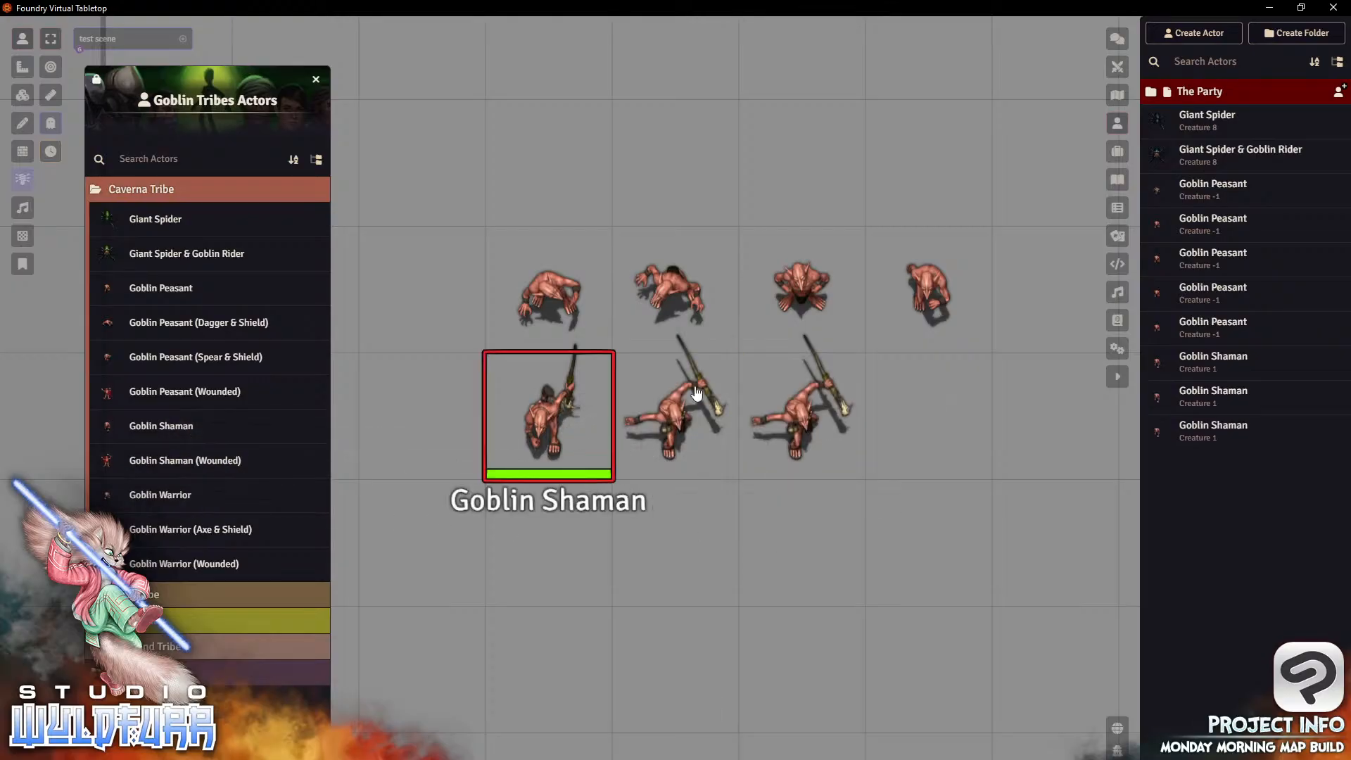
{"action": "left_click_drag", "start_coordinate": [167, 430], "coordinate": [1050, 423]}
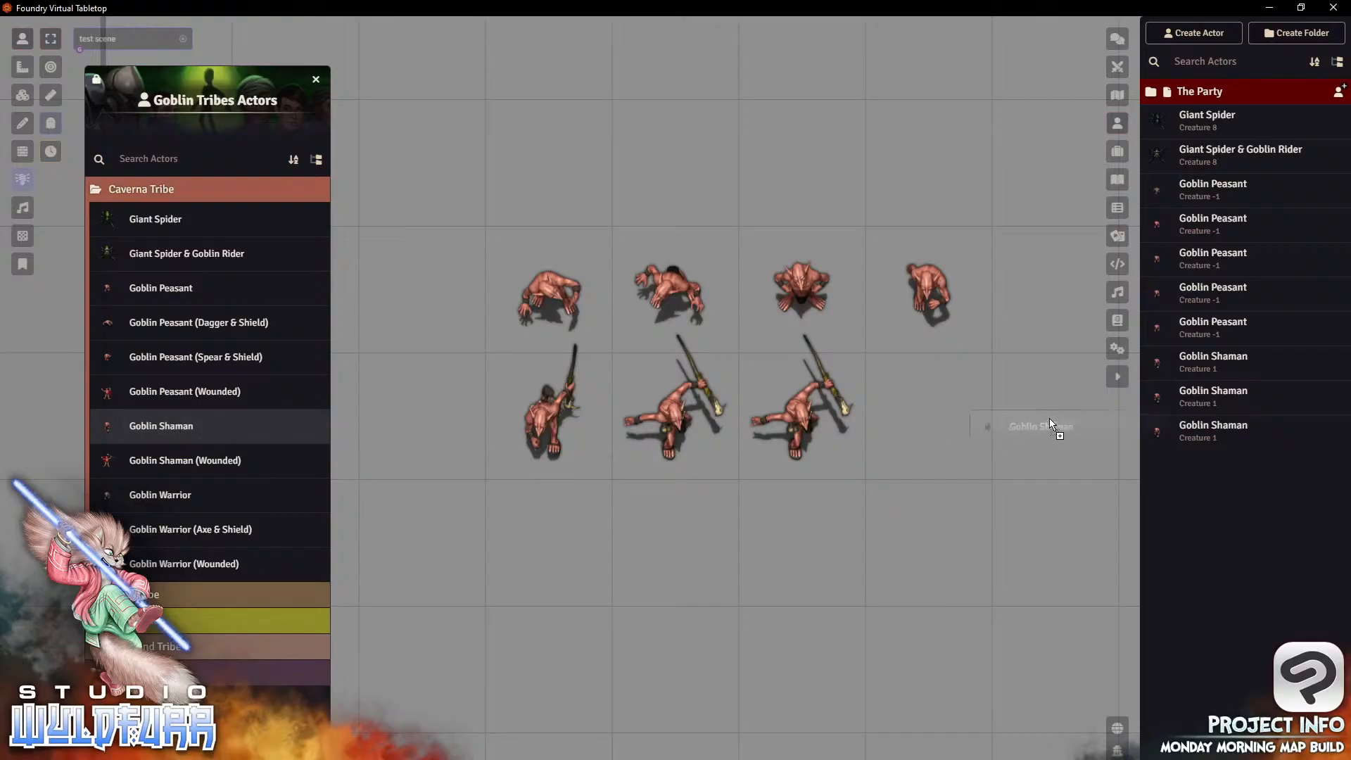
{"action": "left_click_drag", "start_coordinate": [932, 411], "coordinate": [932, 412]}
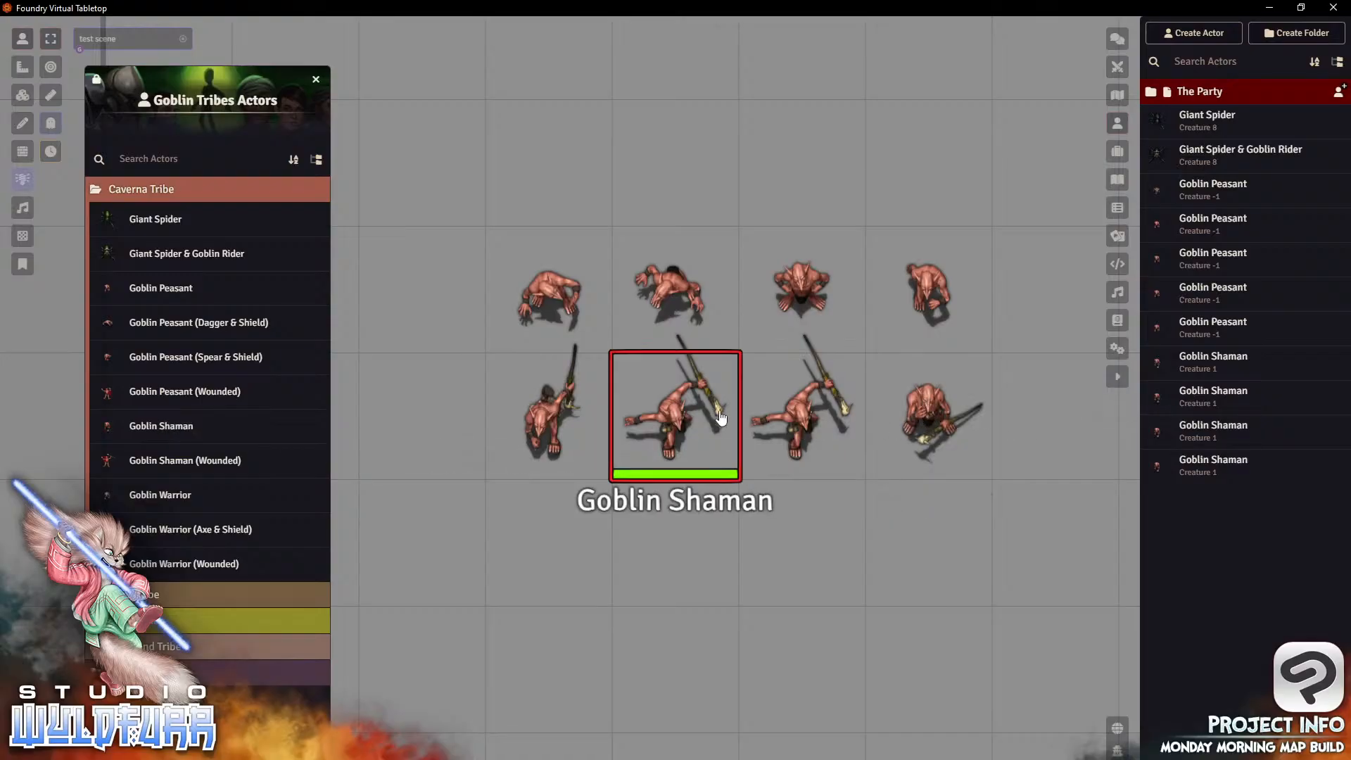
{"action": "left_click_drag", "start_coordinate": [117, 423], "coordinate": [405, 412]}
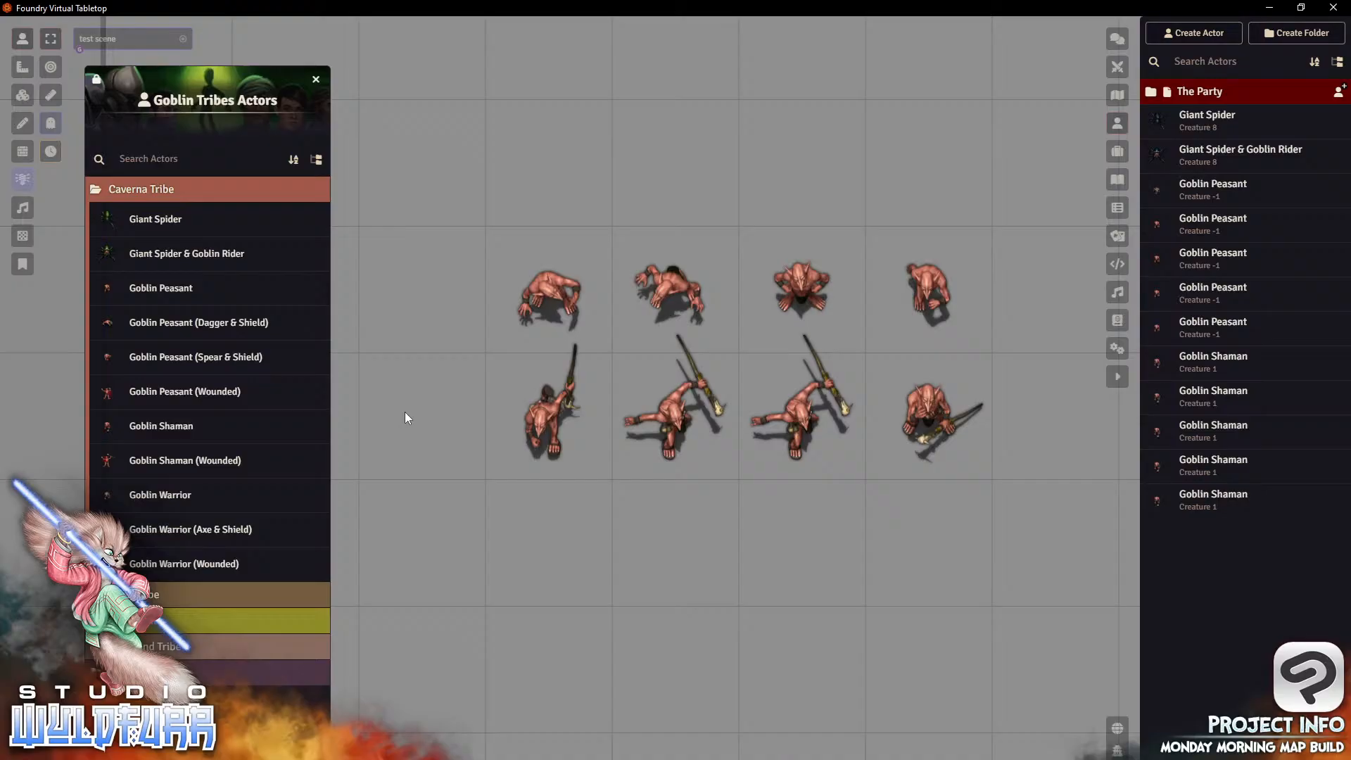
Step: Delete the Goblin Shaman that repeats its neighbour's artwork, and clear all remaining goblin tokens from the scene
{"action": "left_click", "coordinate": [819, 419]}
{"action": "key", "text": "Delete"}
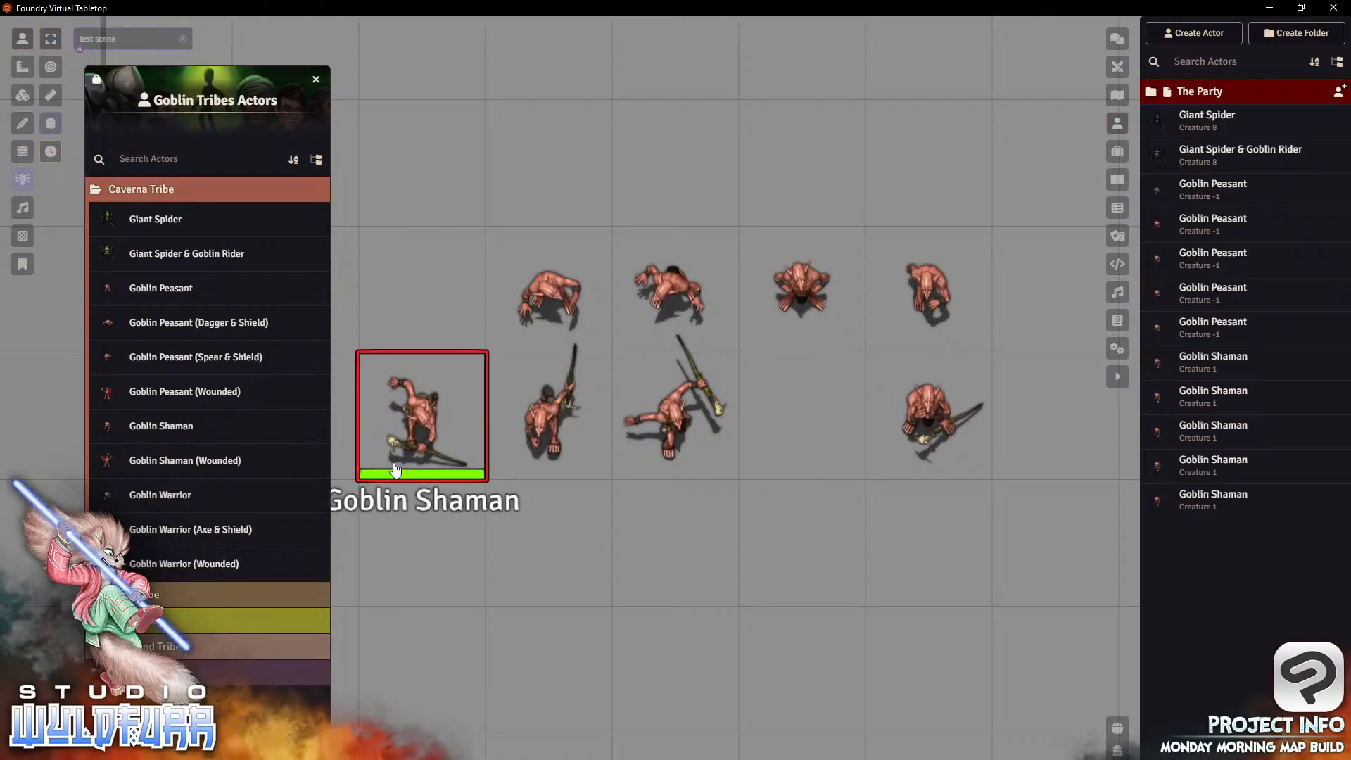
{"action": "left_click_drag", "start_coordinate": [391, 170], "coordinate": [1014, 537]}
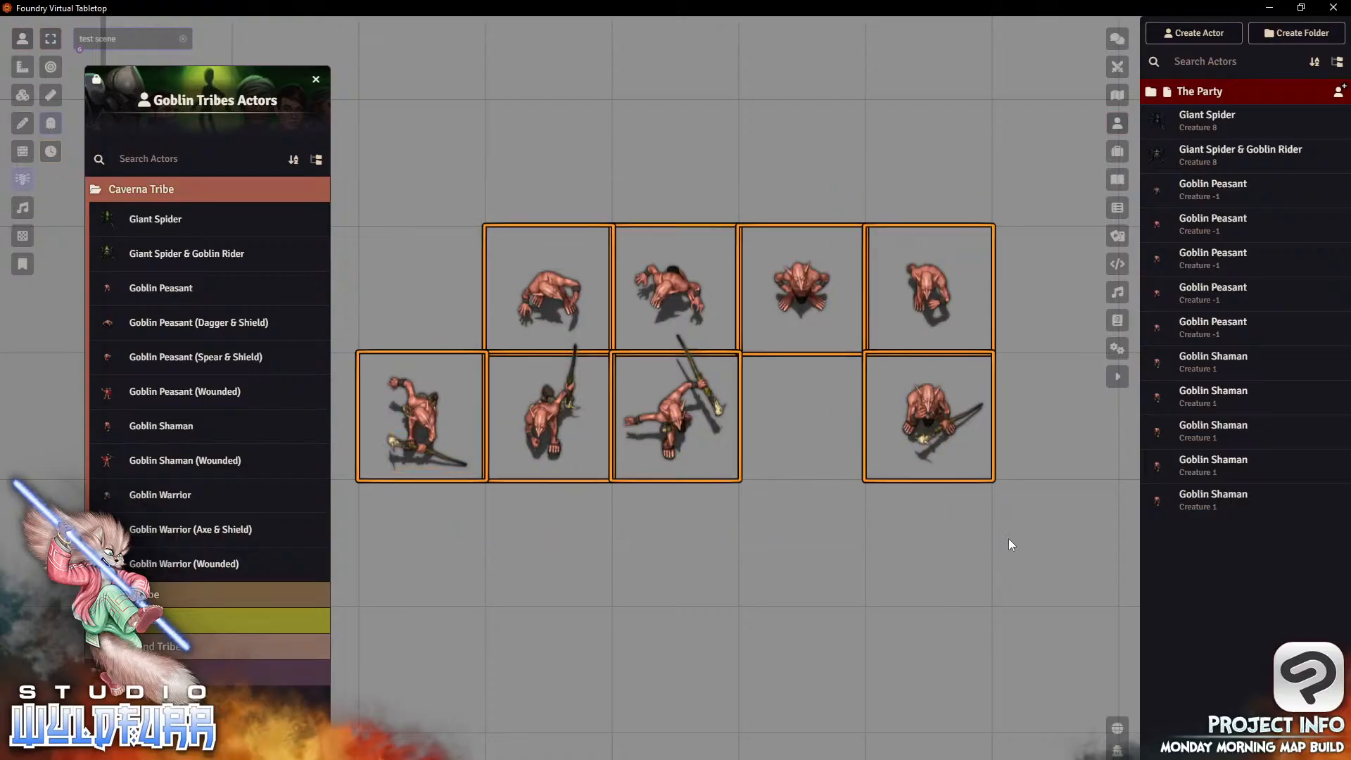
{"action": "key", "text": "Delete"}
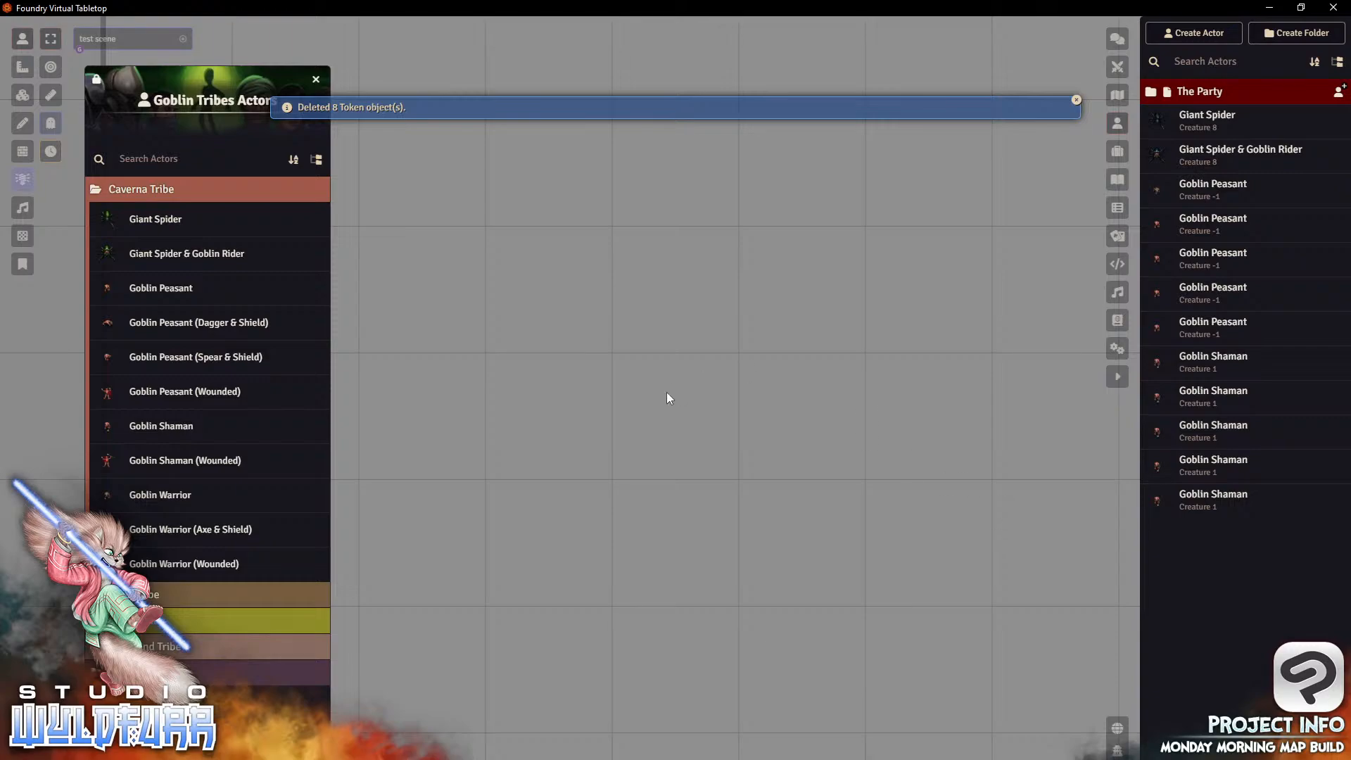
Step: Place three Goblin Cultist tokens from the Nächtlich Tribe in adjacent grid squares, and delete them from the scene
{"action": "left_click", "coordinate": [180, 190]}
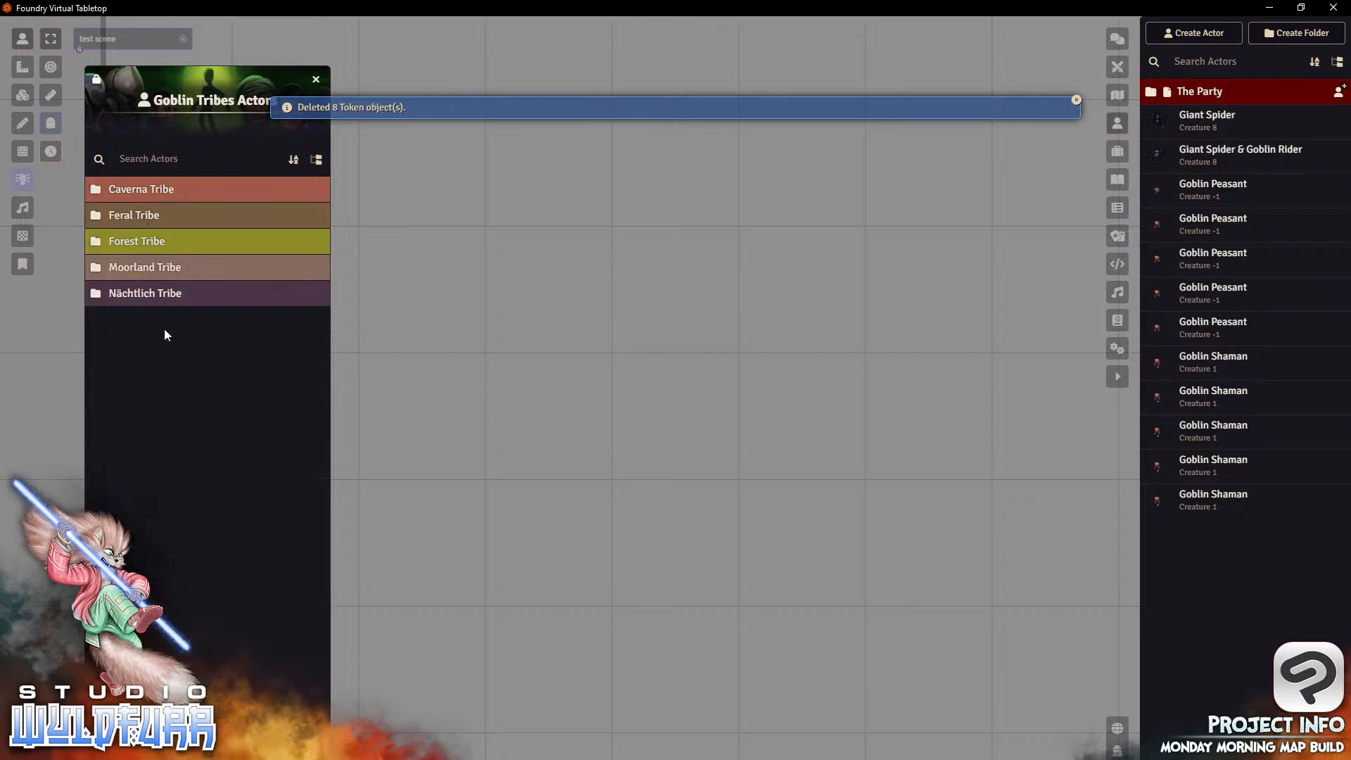
{"action": "left_click", "coordinate": [155, 297]}
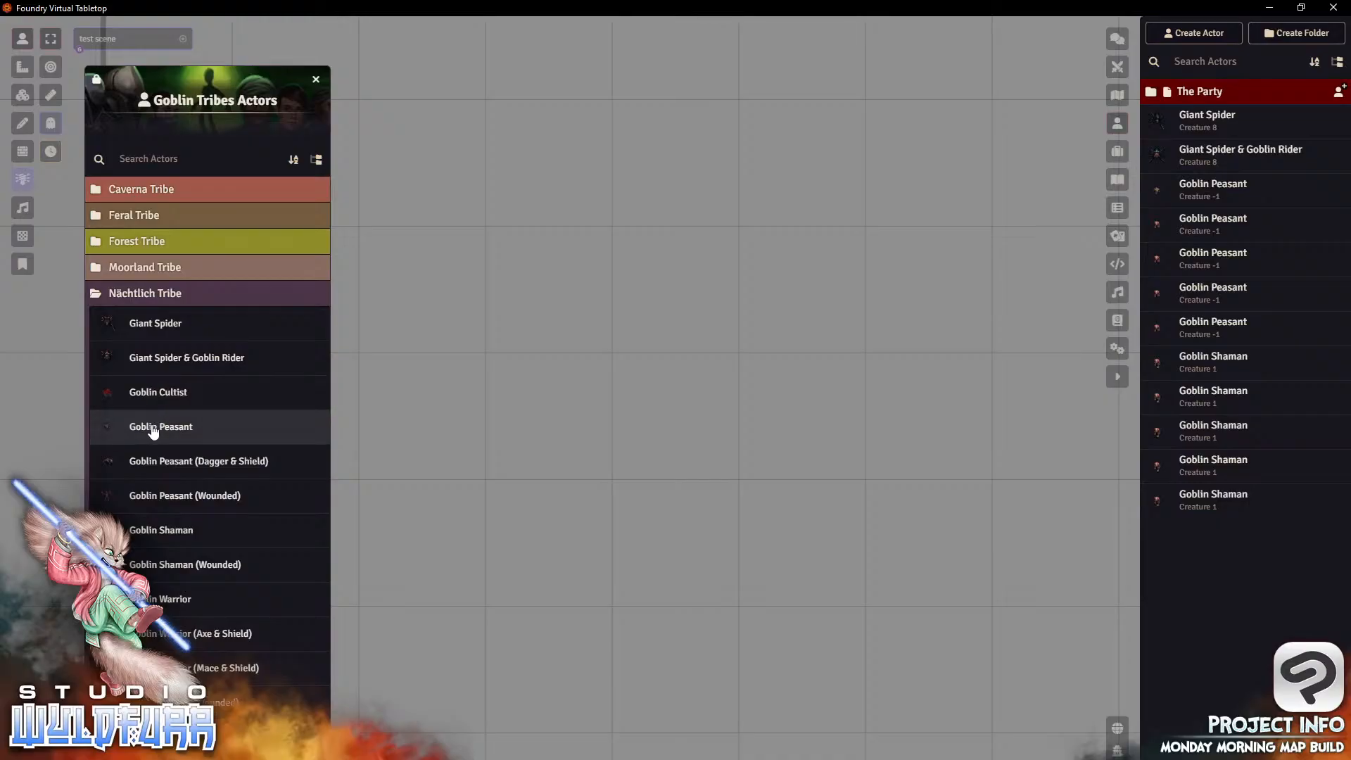
{"action": "left_click_drag", "start_coordinate": [146, 396], "coordinate": [552, 421]}
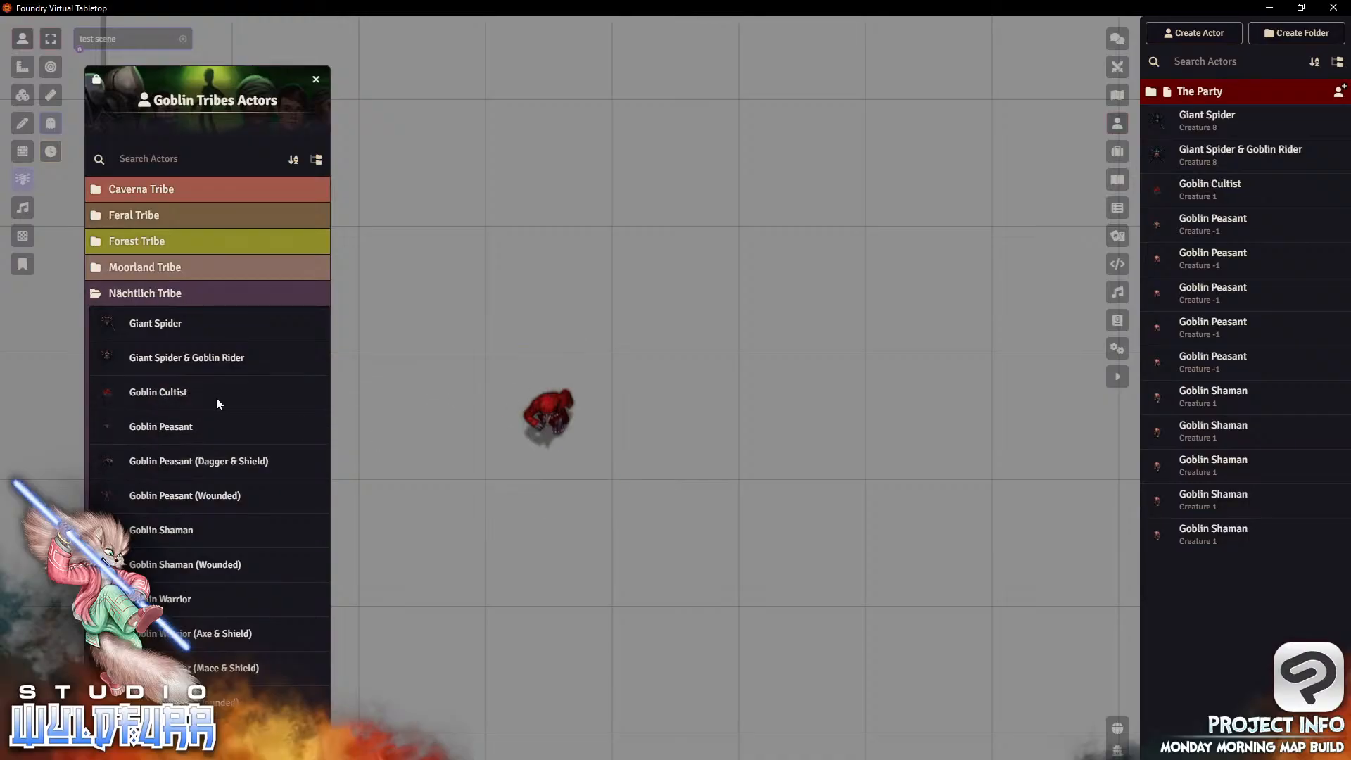
{"action": "left_click_drag", "start_coordinate": [197, 395], "coordinate": [672, 406]}
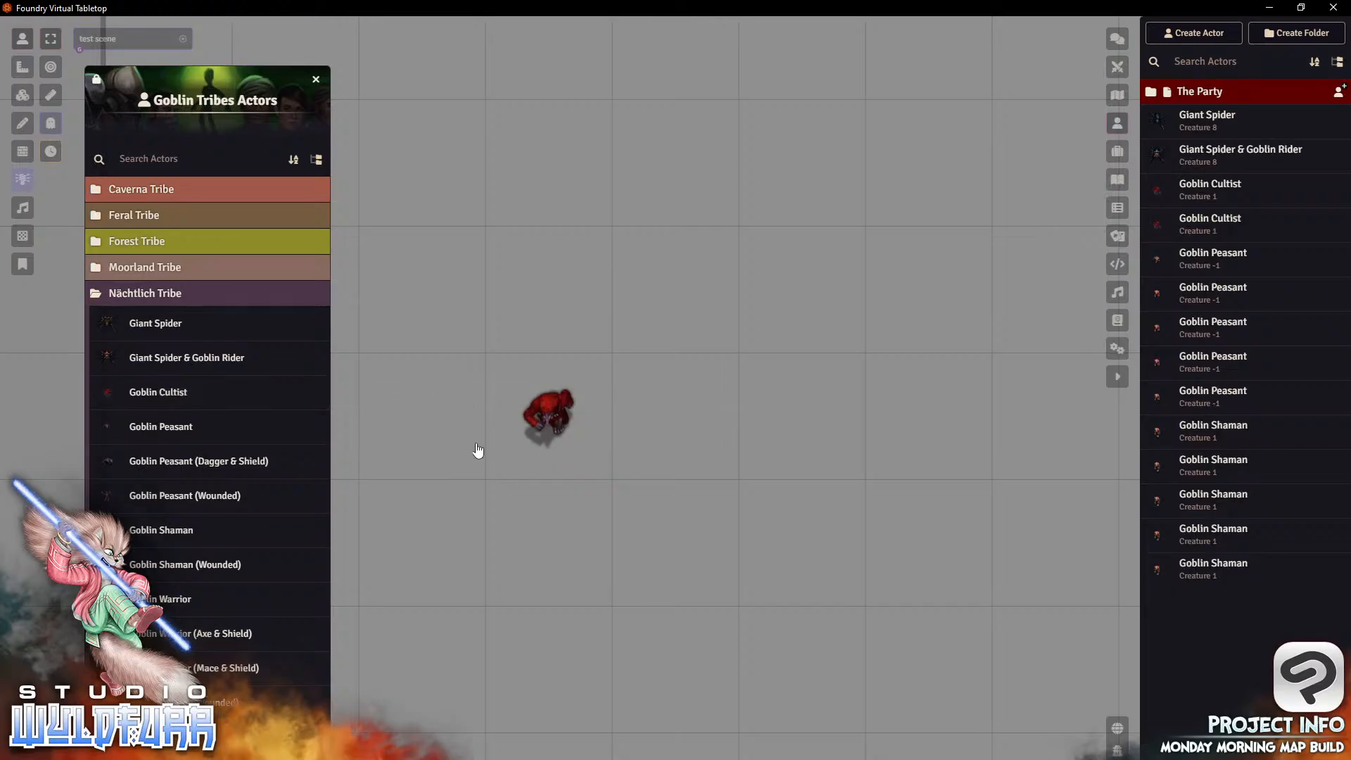
{"action": "left_click_drag", "start_coordinate": [268, 394], "coordinate": [700, 417]}
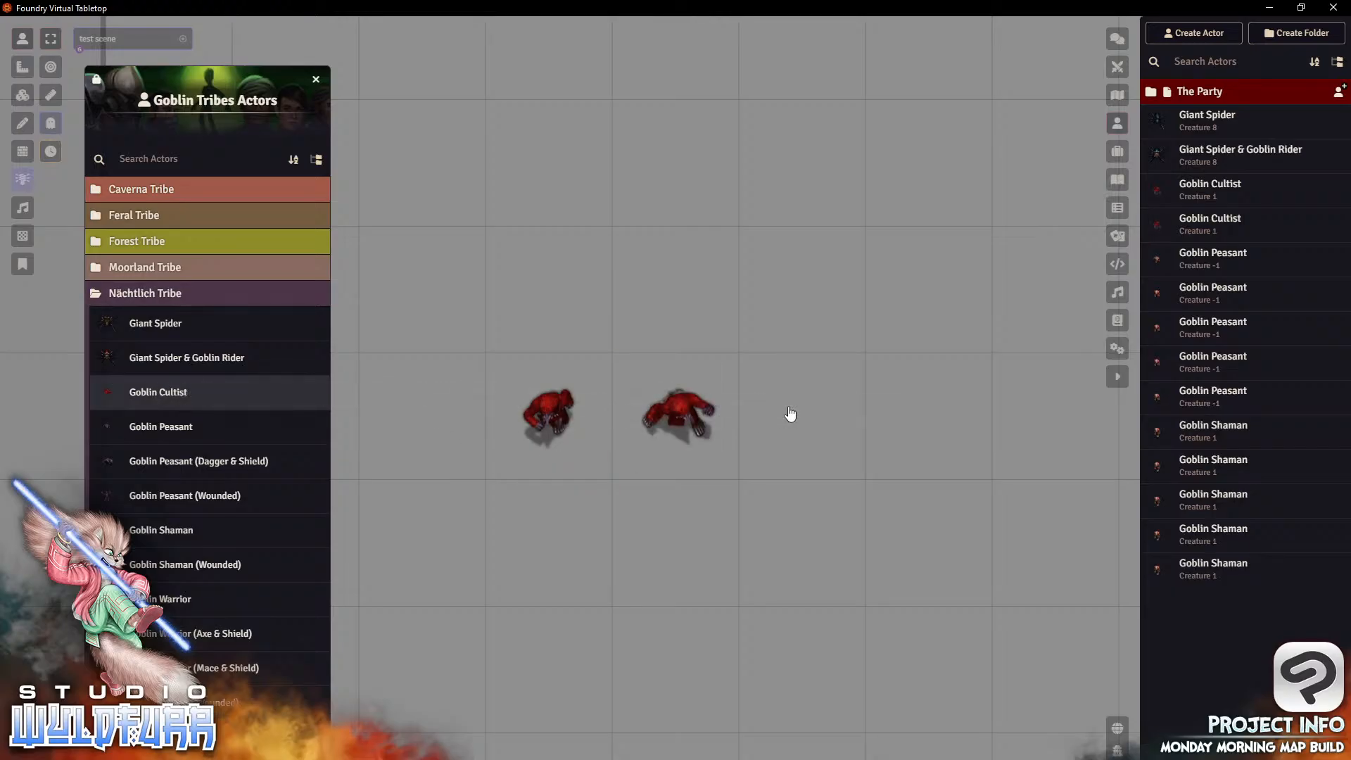
{"action": "left_click_drag", "start_coordinate": [791, 414], "coordinate": [791, 415]}
{"action": "left_click_drag", "start_coordinate": [519, 260], "coordinate": [1042, 621]}
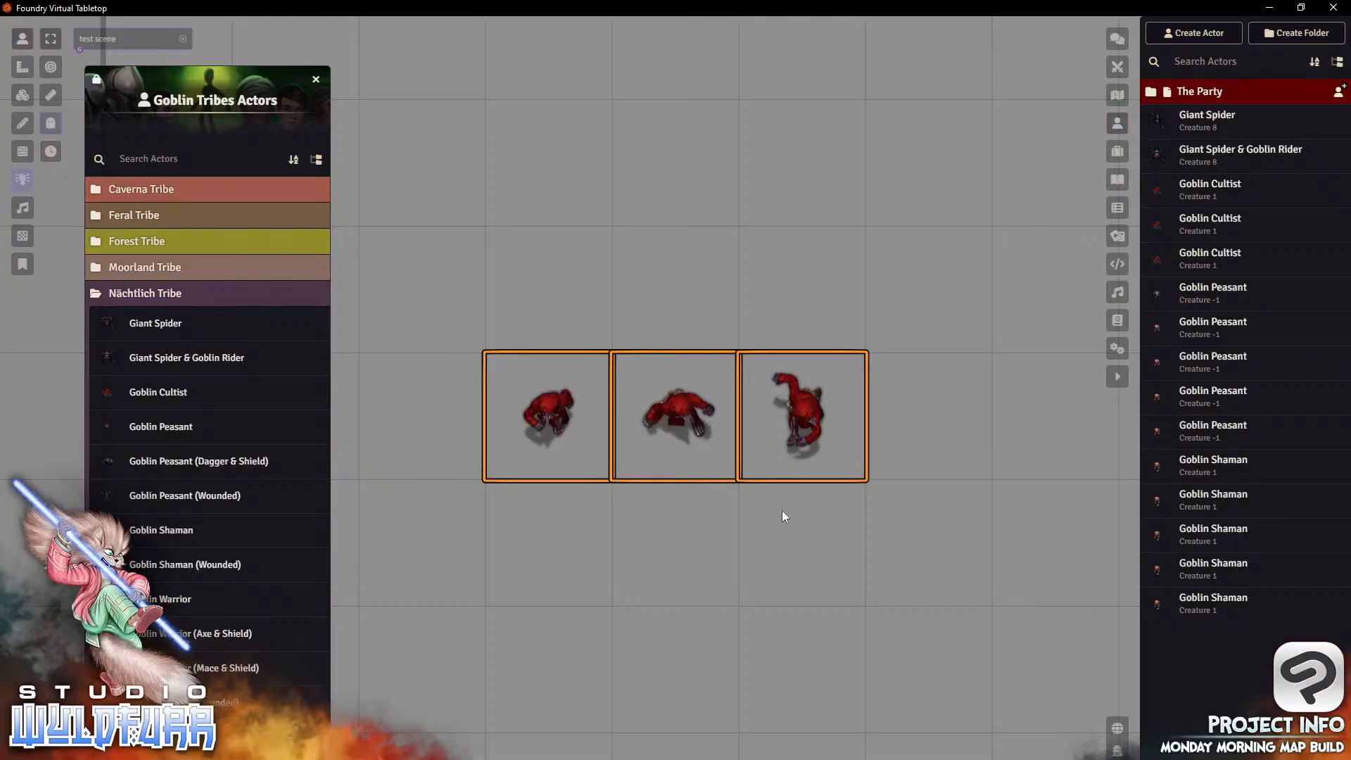
{"action": "key", "text": "Delete"}
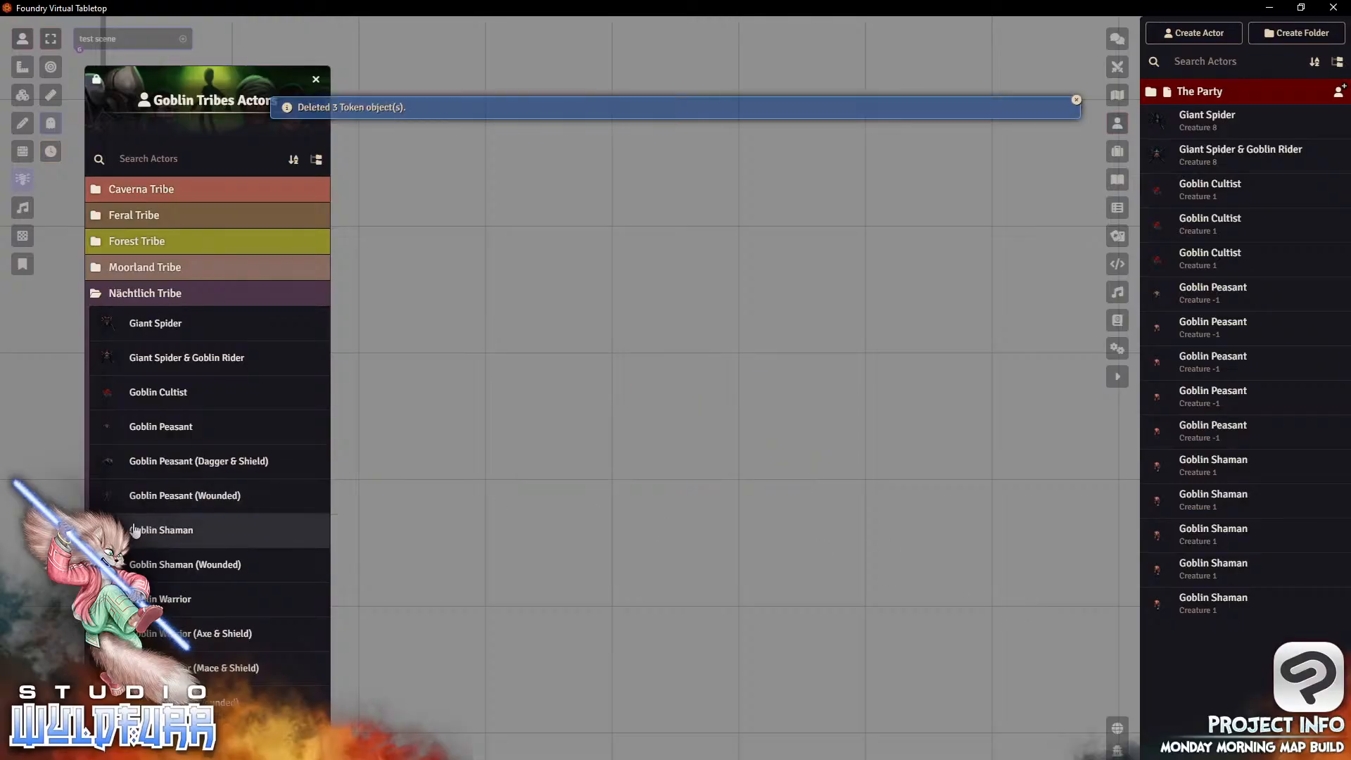
Step: Place three Nächtlich Tribe Goblin Shaman tokens in a row of adjacent squares, and remove them from the scene
{"action": "left_click_drag", "start_coordinate": [135, 529], "coordinate": [582, 411]}
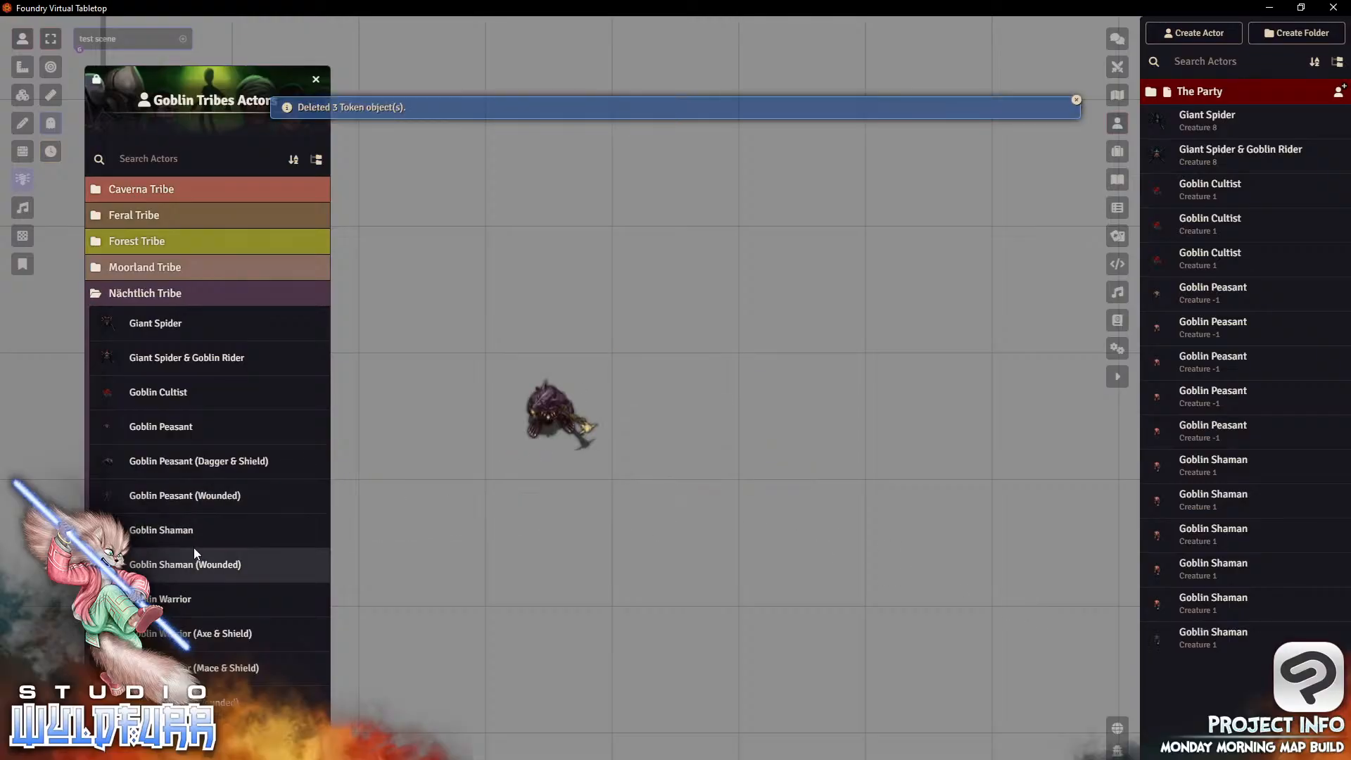
{"action": "left_click_drag", "start_coordinate": [196, 554], "coordinate": [675, 425]}
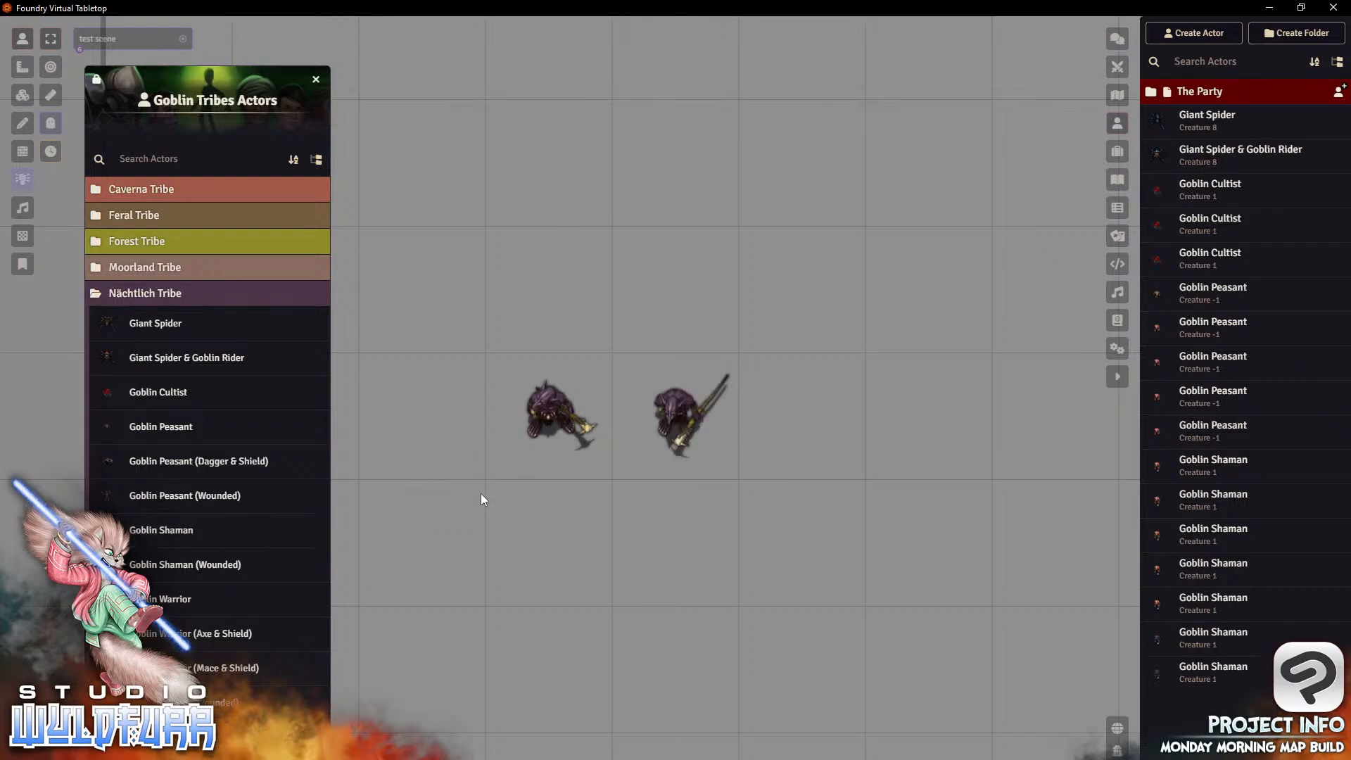
{"action": "left_click_drag", "start_coordinate": [178, 534], "coordinate": [708, 531]}
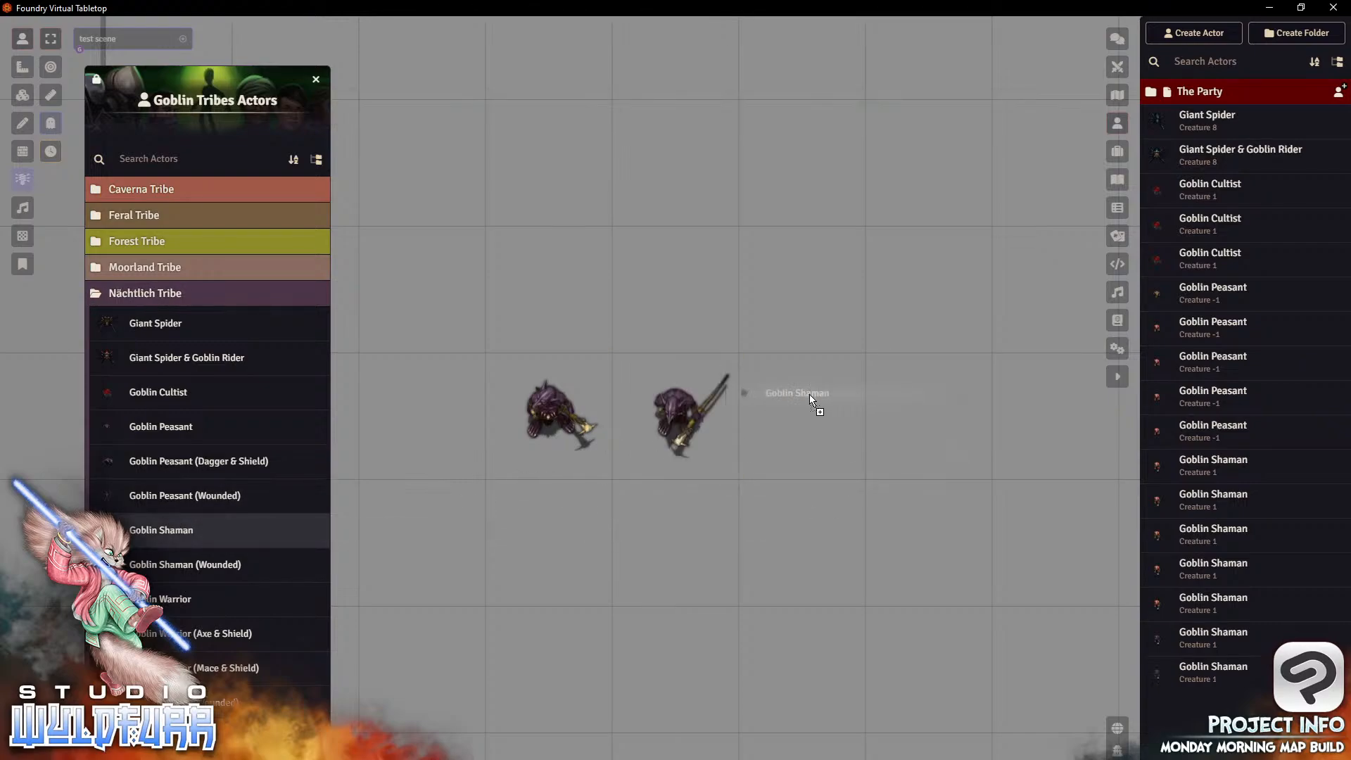
{"action": "left_click_drag", "start_coordinate": [810, 395], "coordinate": [808, 405]}
{"action": "left_click_drag", "start_coordinate": [446, 217], "coordinate": [962, 547]}
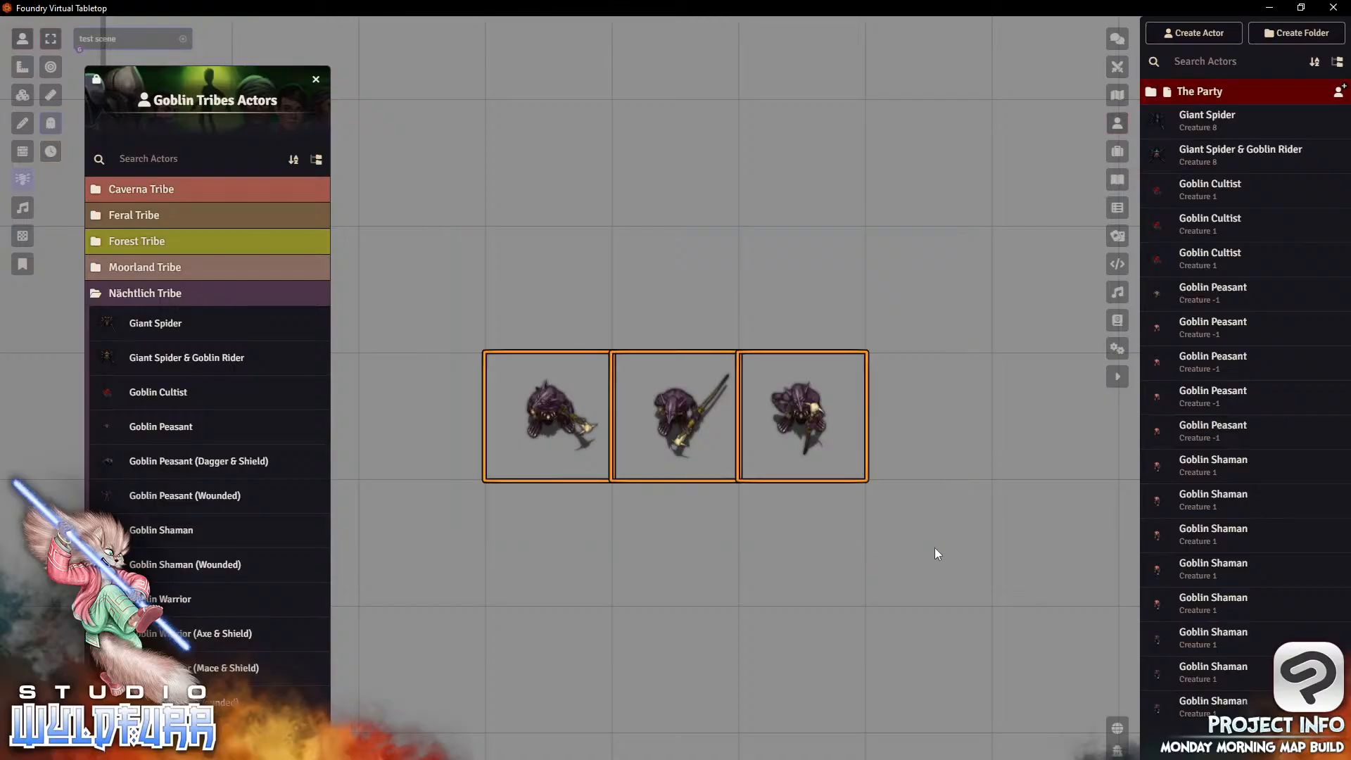
{"action": "key", "text": "Delete"}
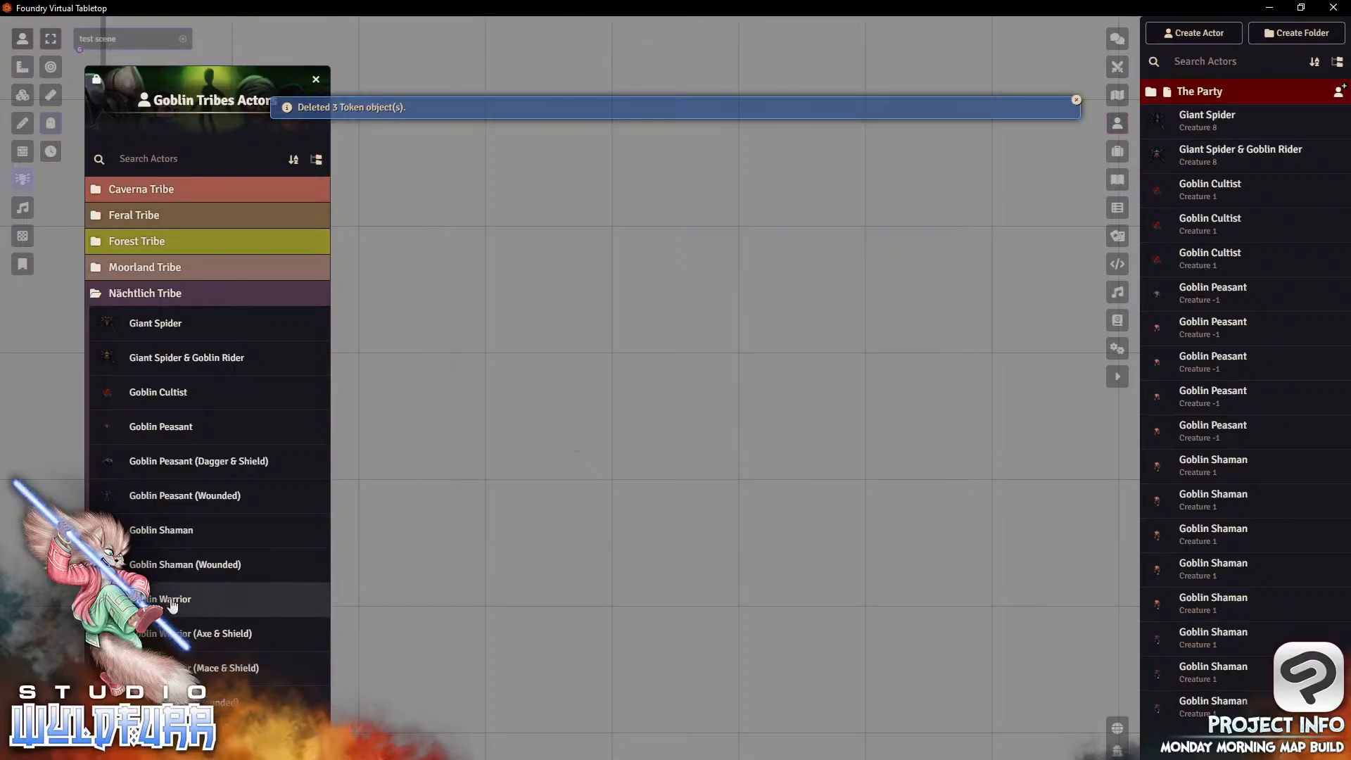
Step: Place two Nächtlich Goblin Warriors side by side and four Goblin Warrior (Axe & Shield) tokens in the row below
{"action": "left_click_drag", "start_coordinate": [169, 599], "coordinate": [554, 302]}
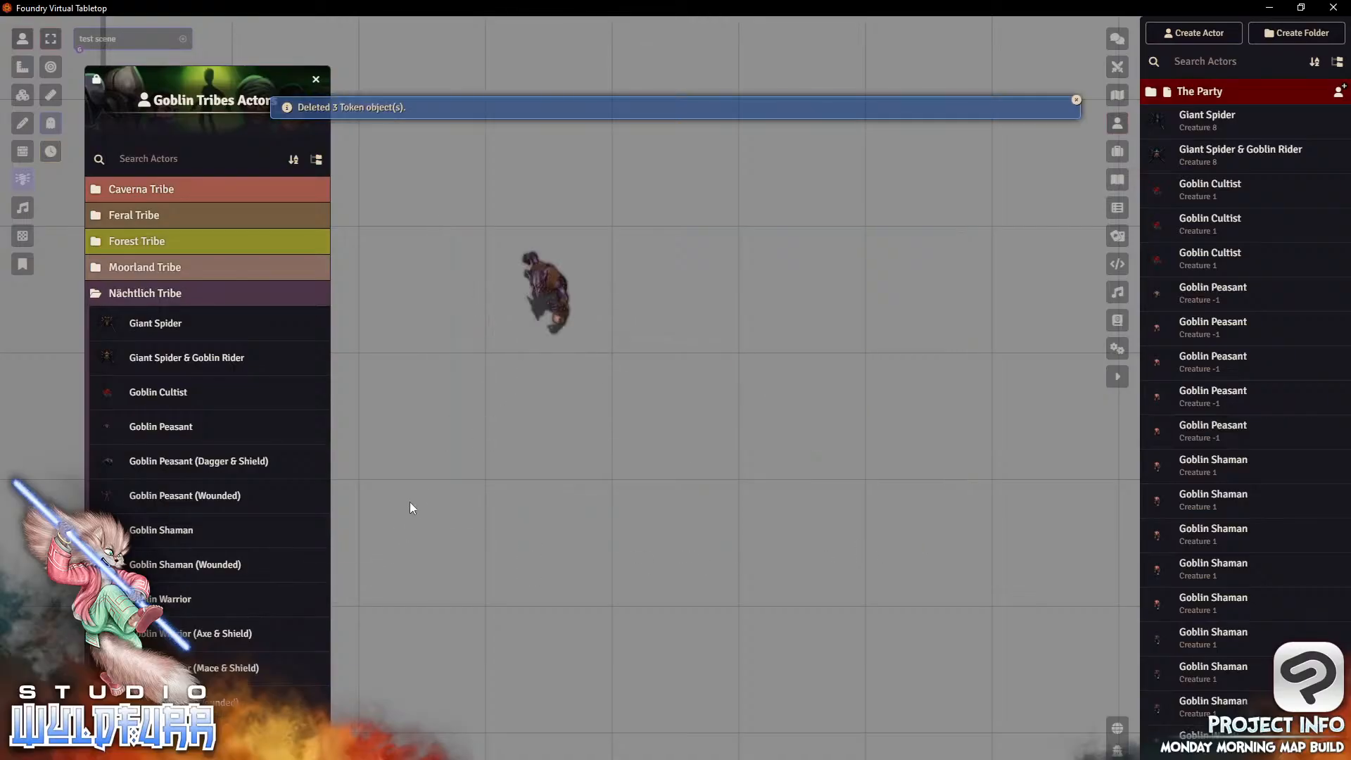
{"action": "left_click_drag", "start_coordinate": [165, 599], "coordinate": [648, 288]}
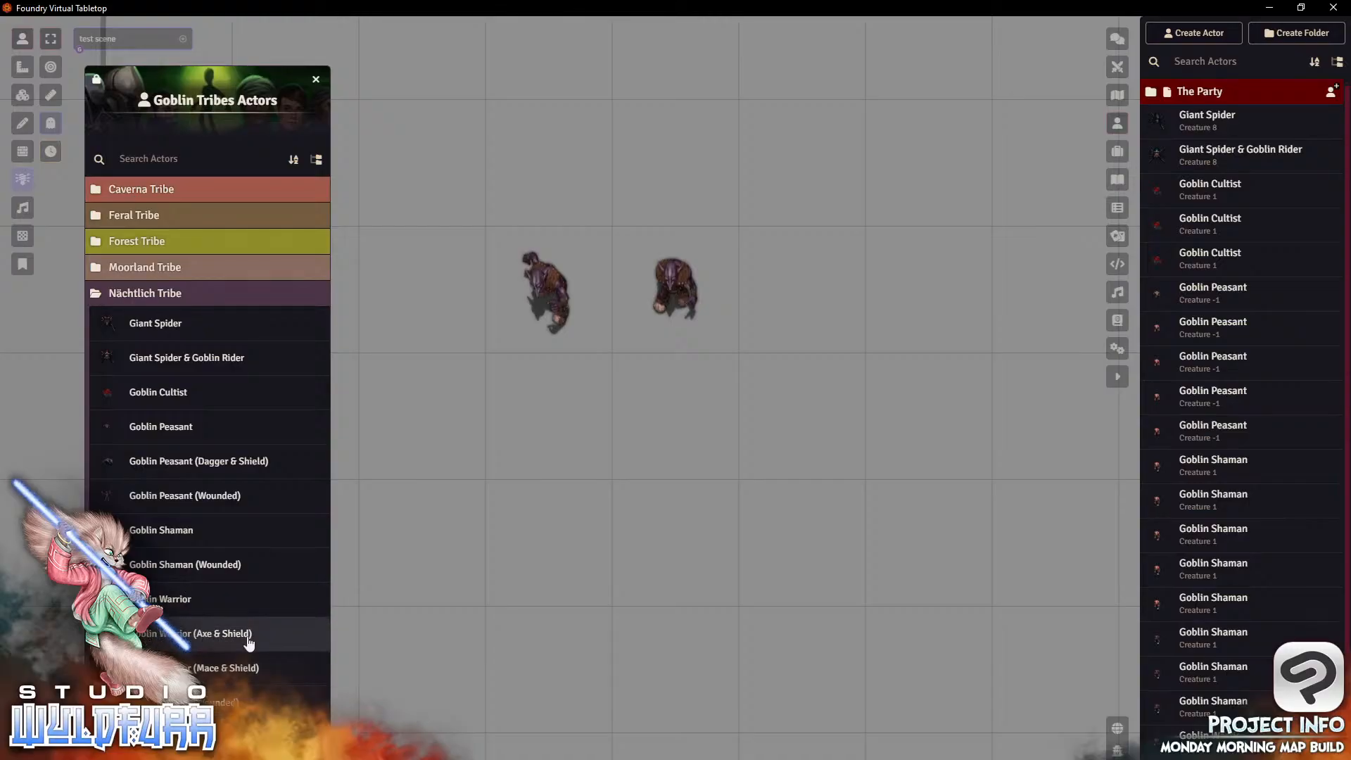
{"action": "left_click_drag", "start_coordinate": [187, 637], "coordinate": [573, 412]}
{"action": "left_click_drag", "start_coordinate": [231, 637], "coordinate": [687, 416]}
{"action": "left_click_drag", "start_coordinate": [205, 642], "coordinate": [780, 421]}
{"action": "left_click_drag", "start_coordinate": [198, 635], "coordinate": [937, 424]}
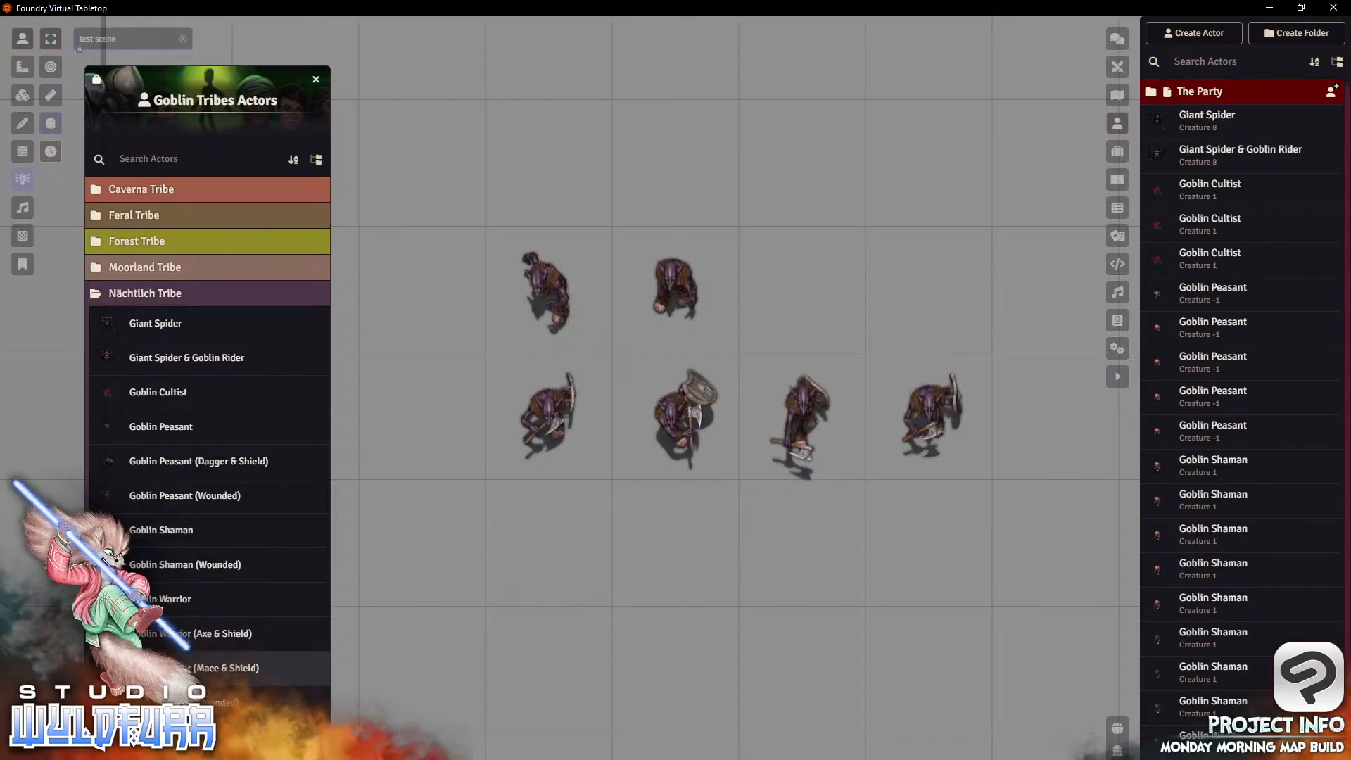
Step: Place four Nächtlich Goblin Warrior (Mace & Shield) tokens in the row below the Axe & Shield warriors
{"action": "left_click_drag", "start_coordinate": [225, 667], "coordinate": [522, 521]}
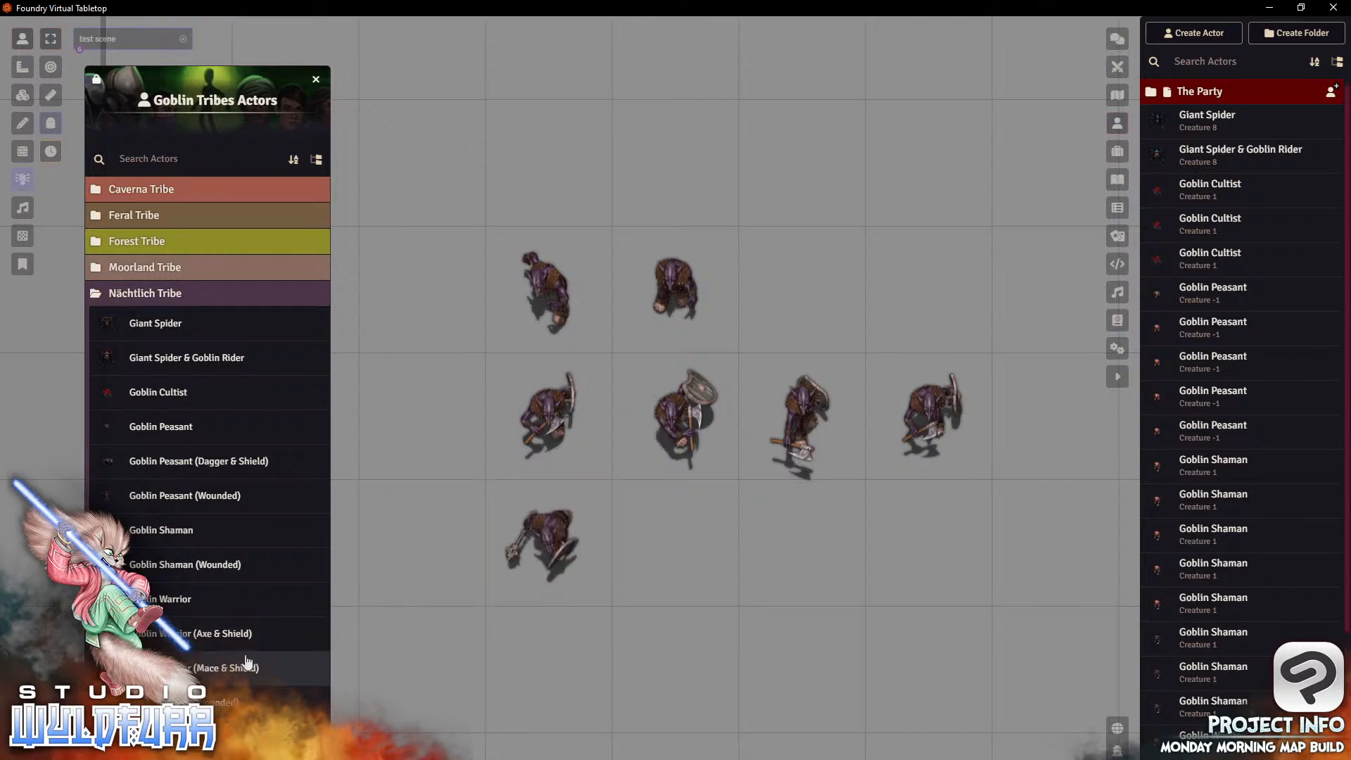
{"action": "left_click_drag", "start_coordinate": [248, 667], "coordinate": [808, 527]}
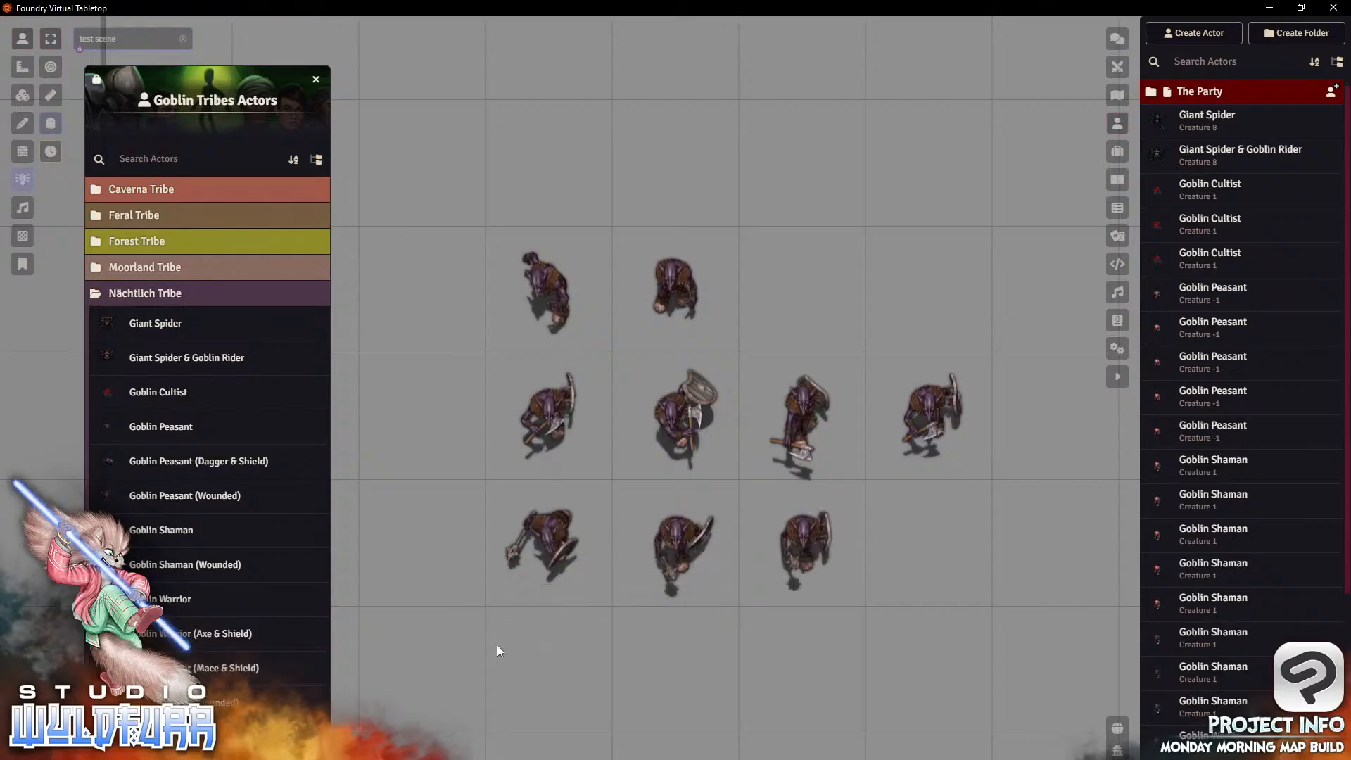
{"action": "left_click_drag", "start_coordinate": [239, 667], "coordinate": [950, 553]}
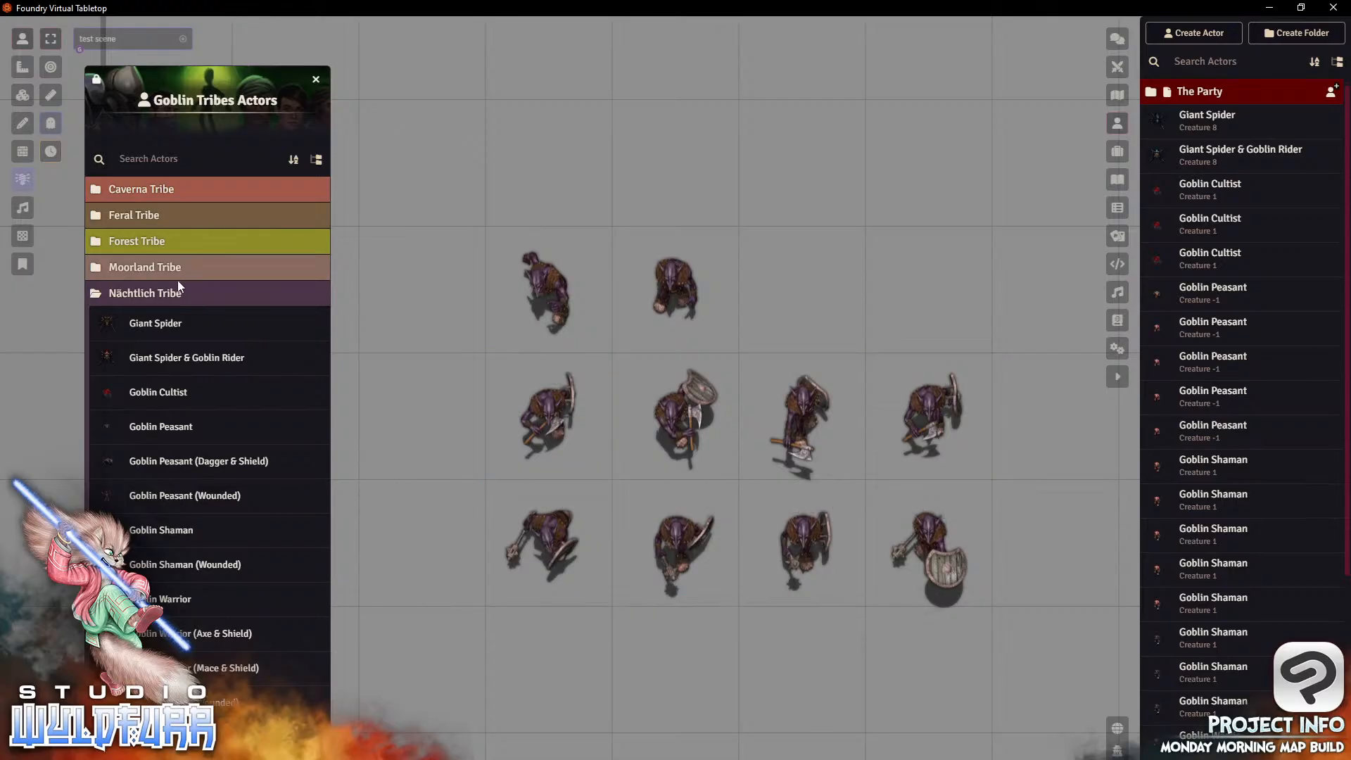
Step: Place three Goblin Warriors from the Moorland Tribe, two completing the unarmed warriors' row and one in the row above
{"action": "left_click", "coordinate": [143, 267]}
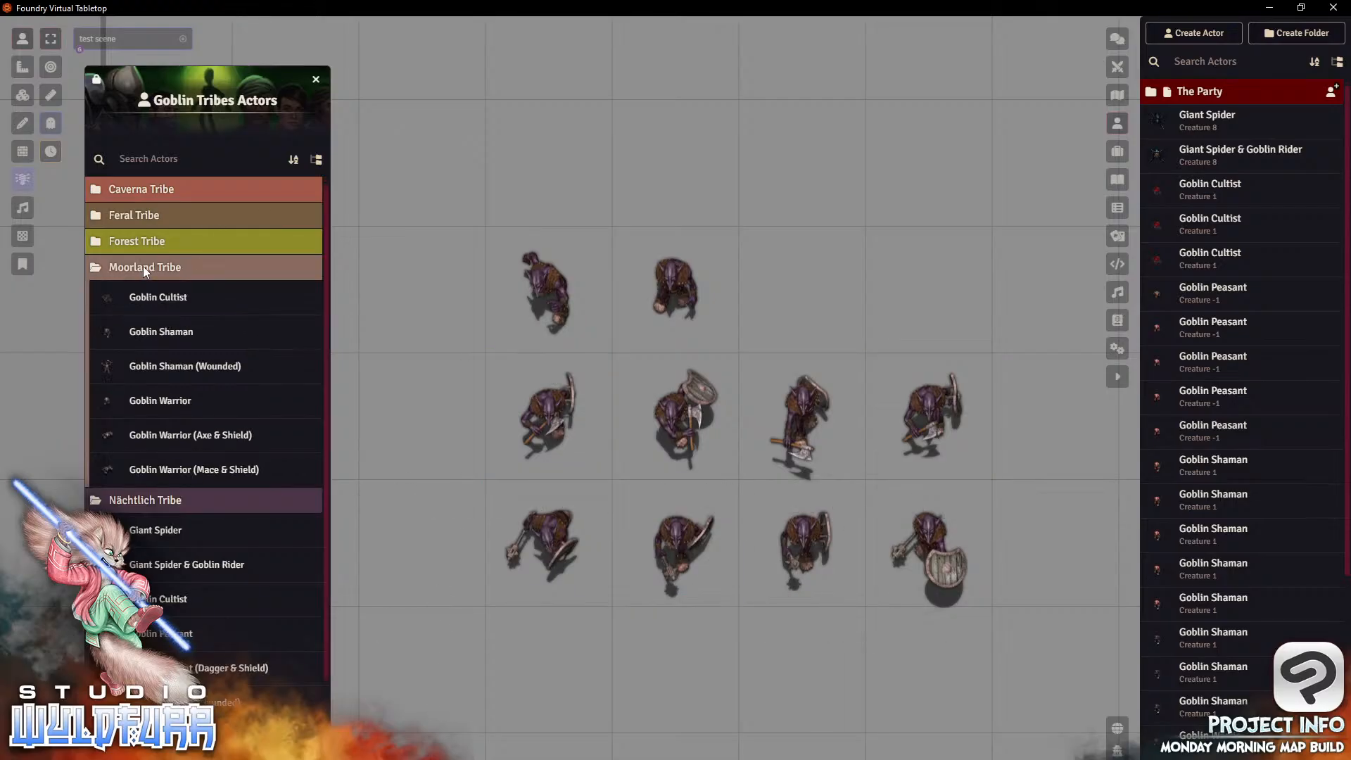
{"action": "left_click", "coordinate": [175, 496]}
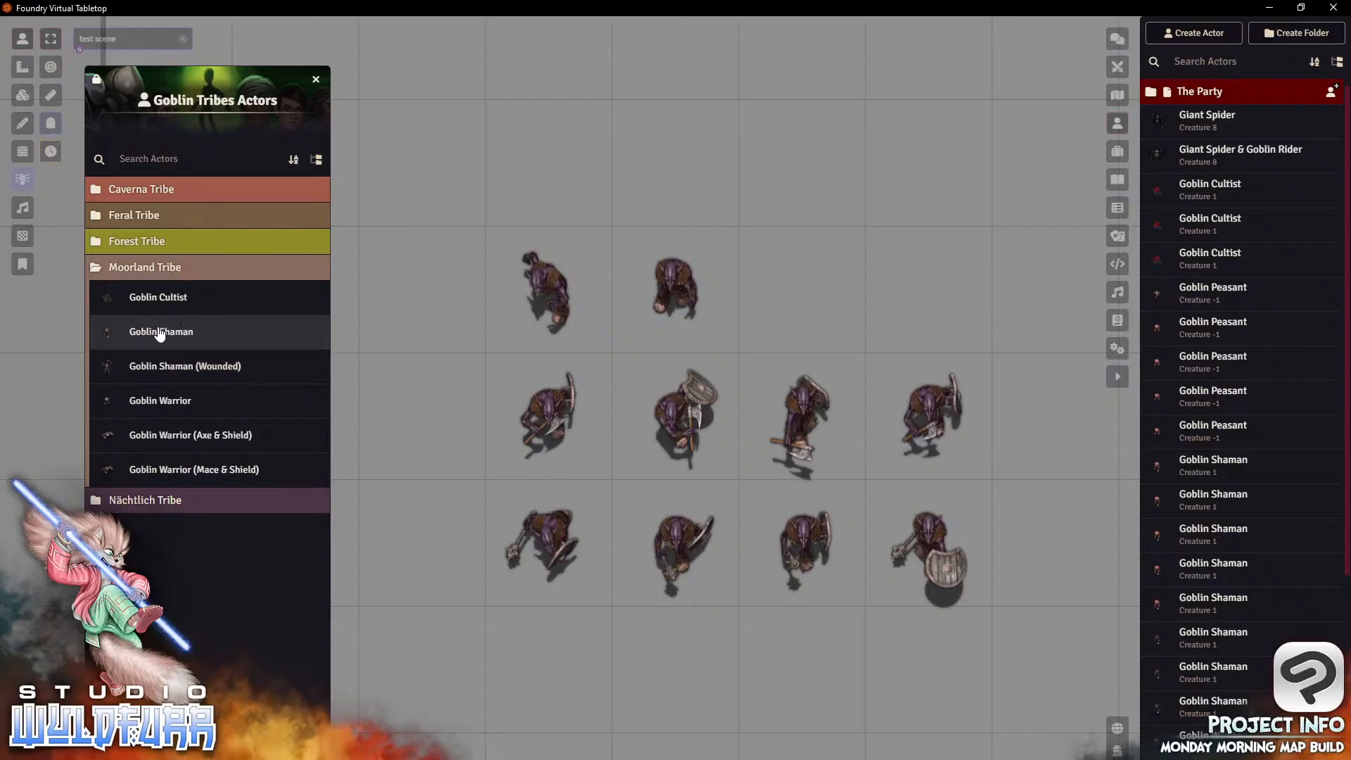
{"action": "left_click_drag", "start_coordinate": [153, 401], "coordinate": [788, 307]}
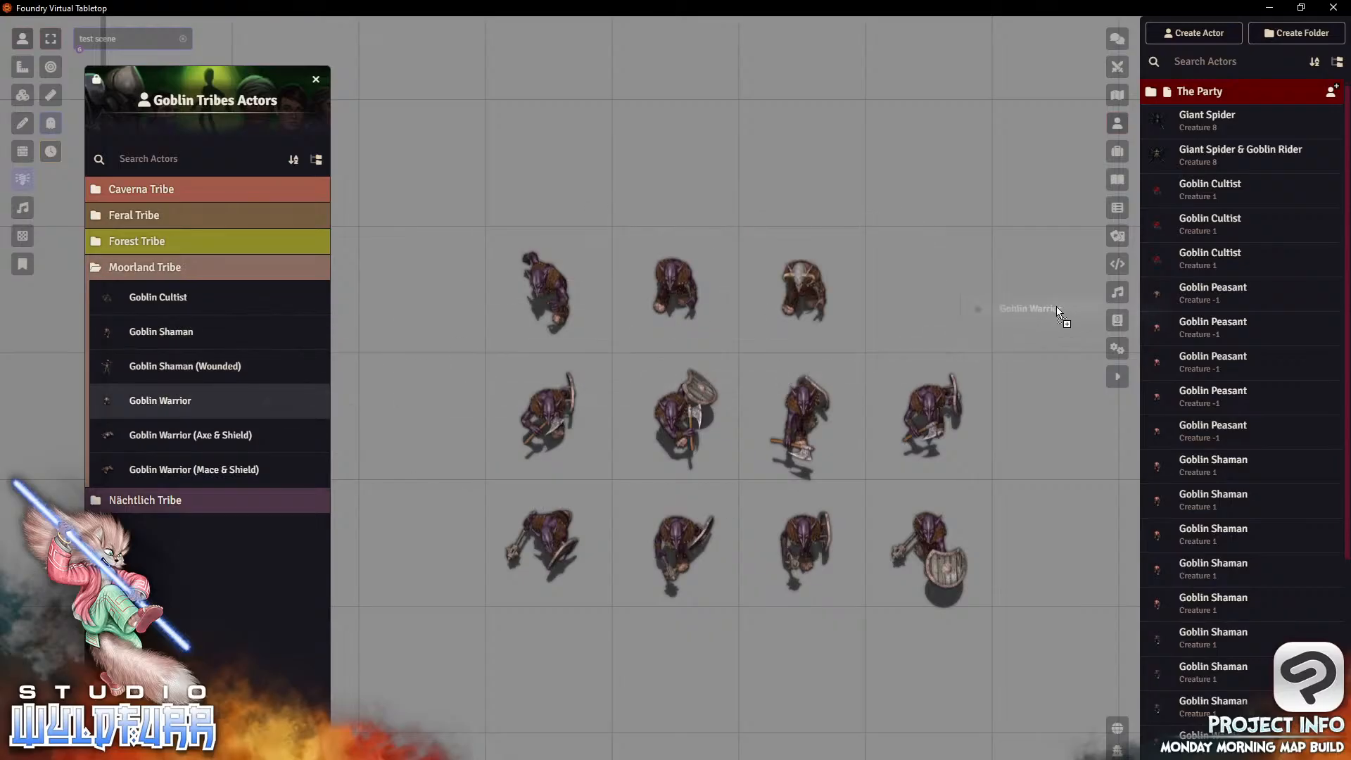
{"action": "left_click_drag", "start_coordinate": [914, 268], "coordinate": [914, 271]}
{"action": "left_click_drag", "start_coordinate": [140, 400], "coordinate": [534, 163]}
Step: Add two Moorland Goblin Warrior (Axe & Shield) and two Goblin Warrior (Mace & Shield) tokens to the uppermost row
{"action": "left_click_drag", "start_coordinate": [193, 435], "coordinate": [665, 162]}
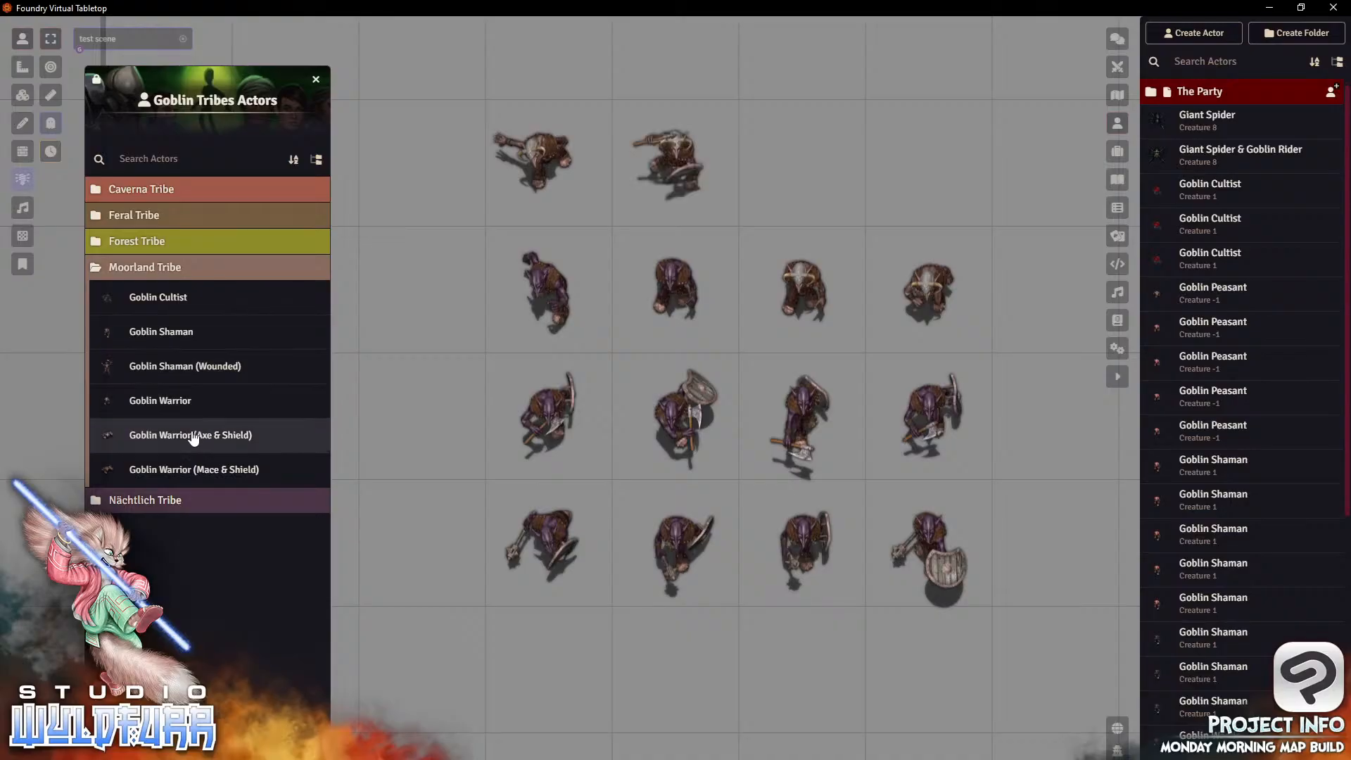
{"action": "left_click_drag", "start_coordinate": [194, 435], "coordinate": [799, 166]}
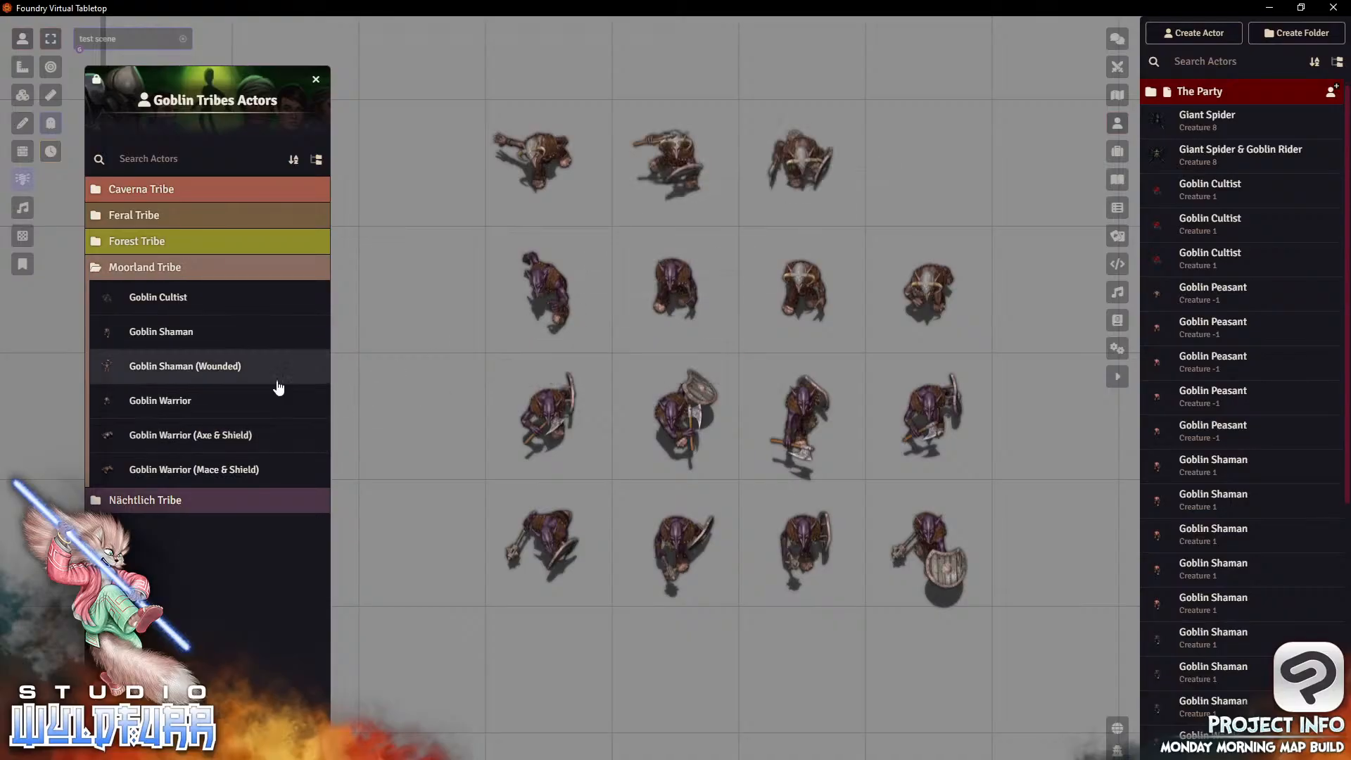
{"action": "left_click_drag", "start_coordinate": [188, 478], "coordinate": [922, 166]}
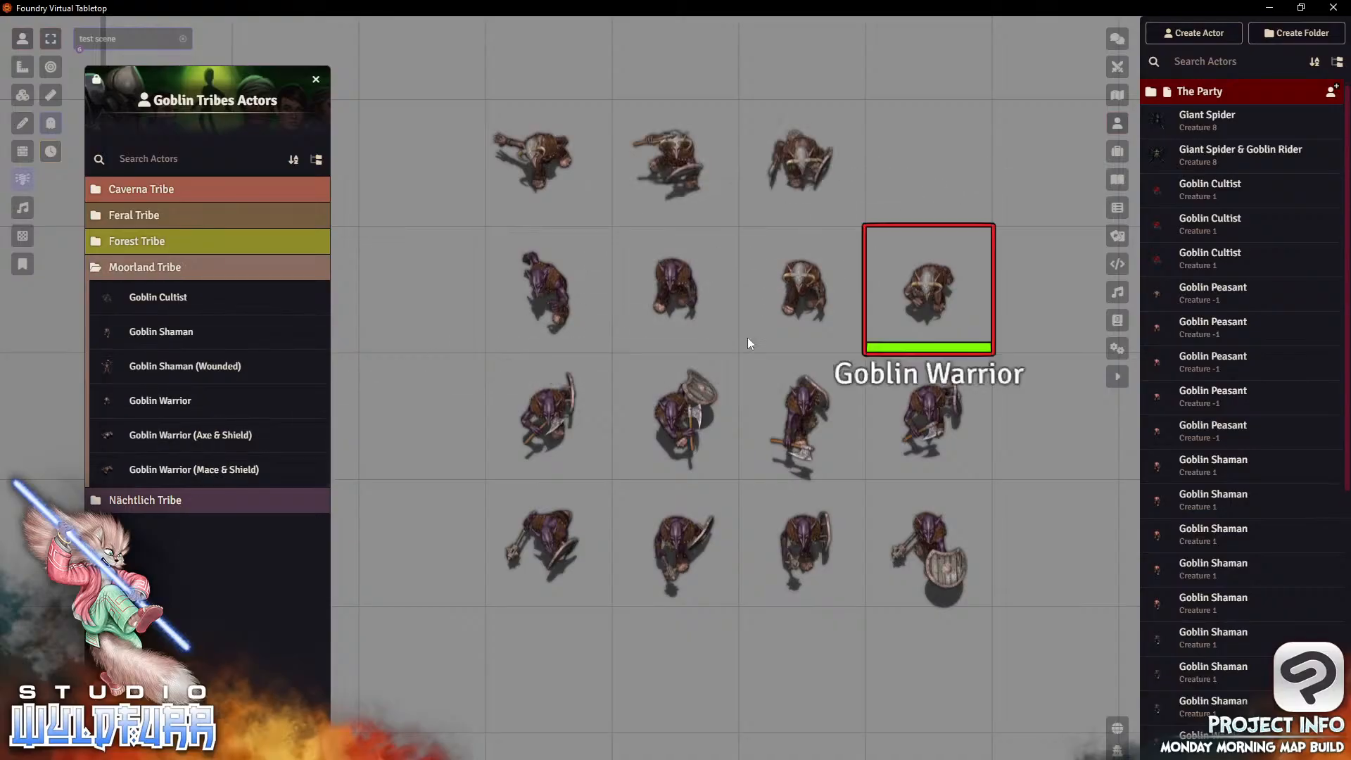
{"action": "left_click_drag", "start_coordinate": [253, 470], "coordinate": [422, 170]}
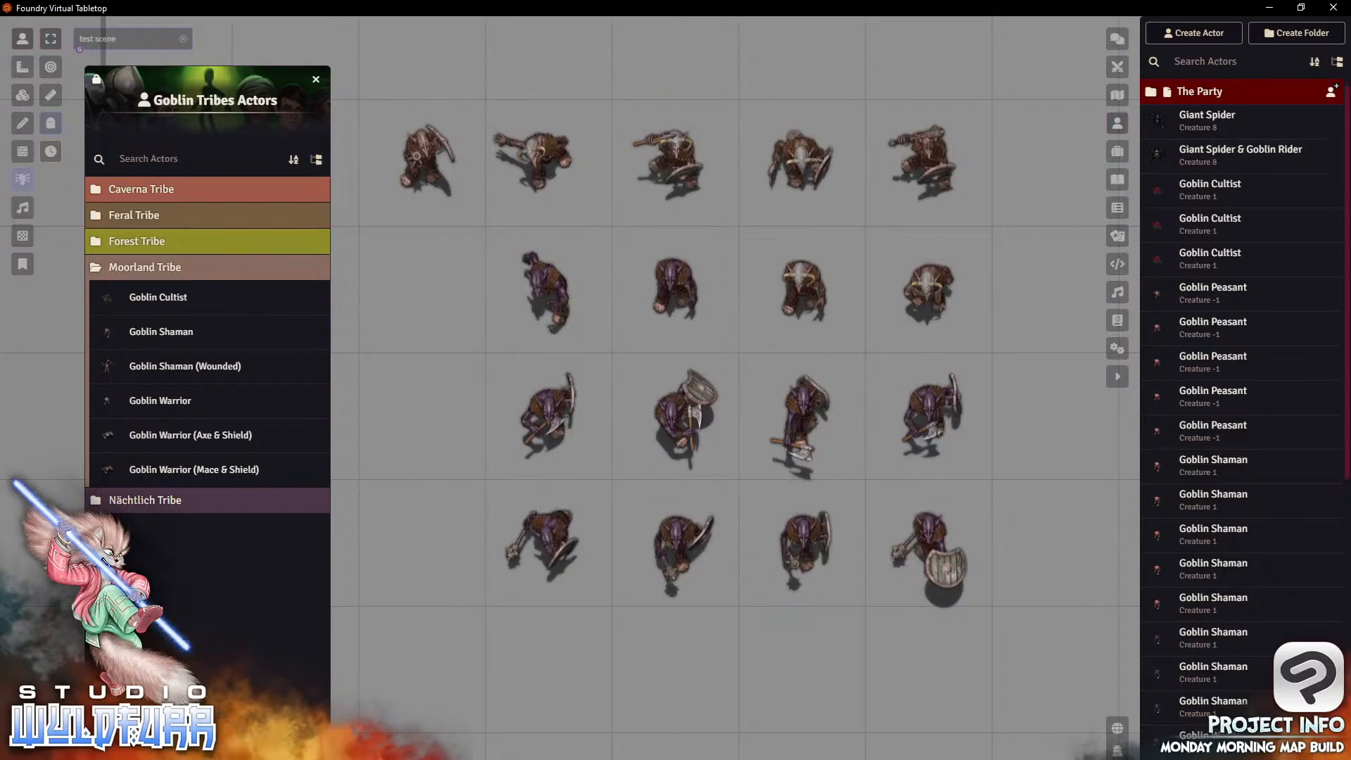
Step: Look through the imported goblins in the world's actor list, and delete all goblin warrior tokens from the scene
{"action": "scroll", "coordinate": [1255, 267], "scroll_direction": "down", "scroll_amount": 8}
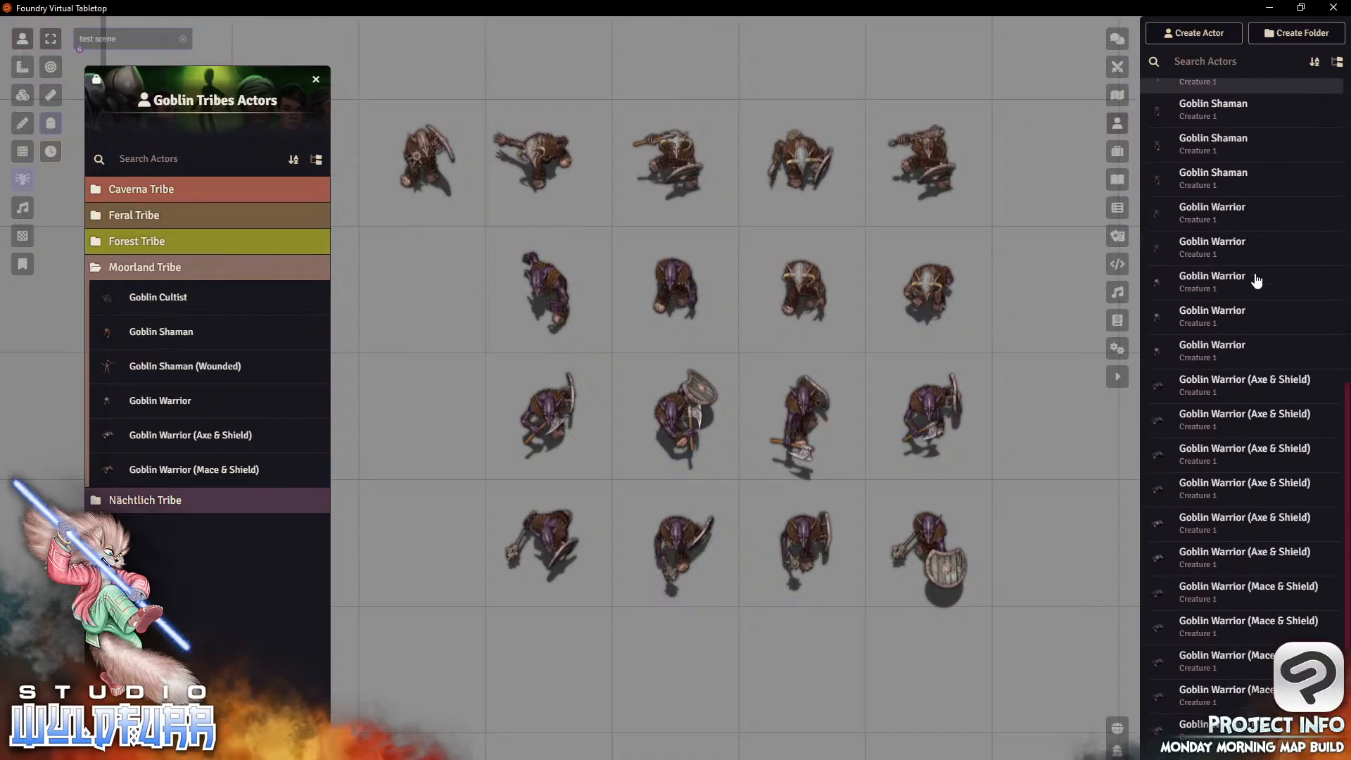
{"action": "scroll", "coordinate": [1230, 437], "scroll_direction": "up", "scroll_amount": 10}
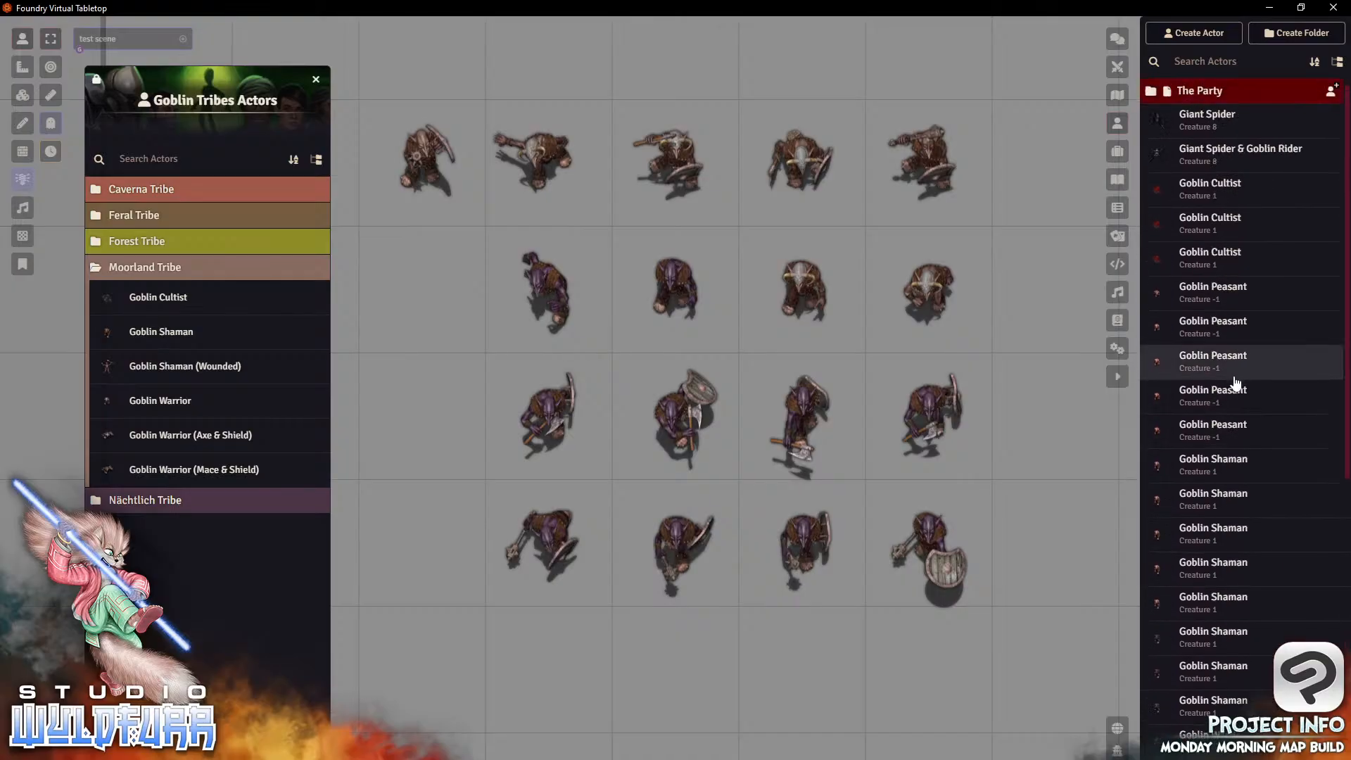
{"action": "scroll", "coordinate": [1235, 383], "scroll_direction": "down", "scroll_amount": 8}
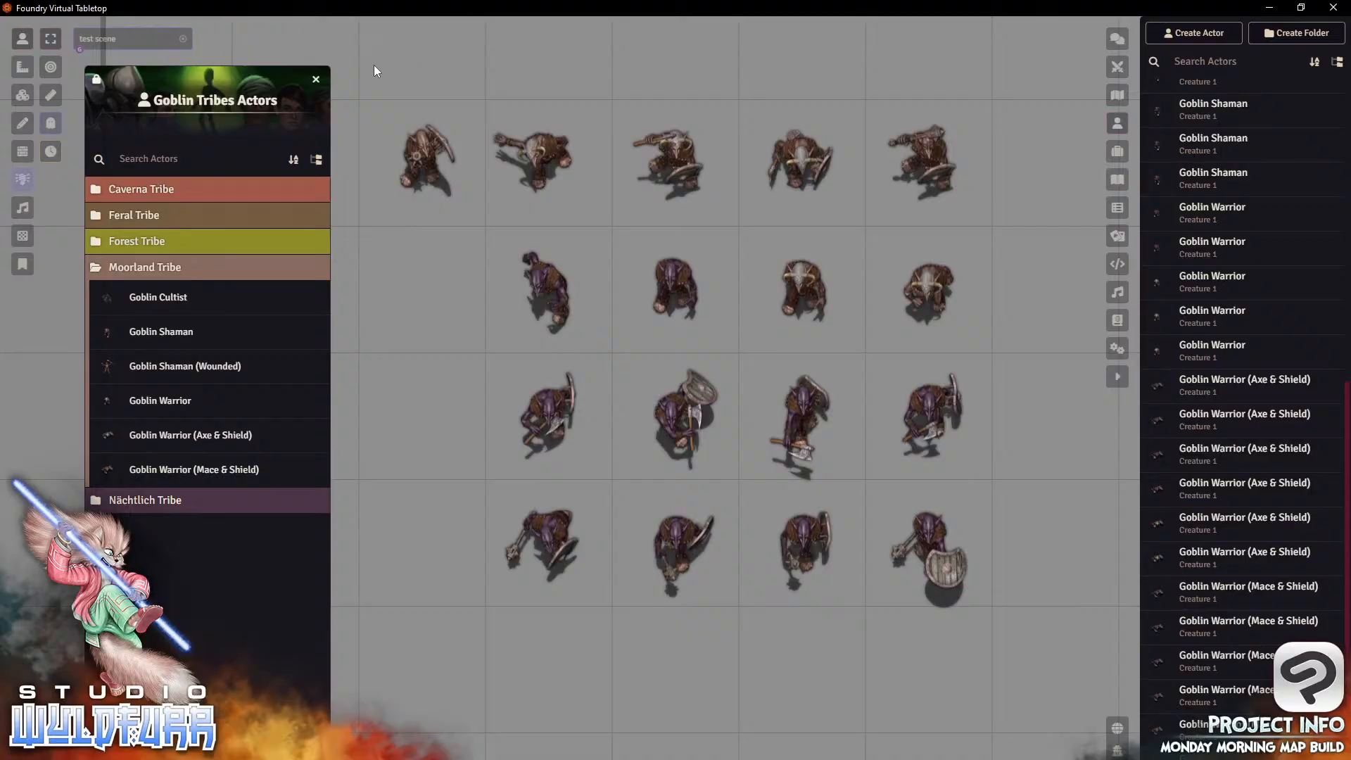
{"action": "left_click_drag", "start_coordinate": [374, 65], "coordinate": [970, 621]}
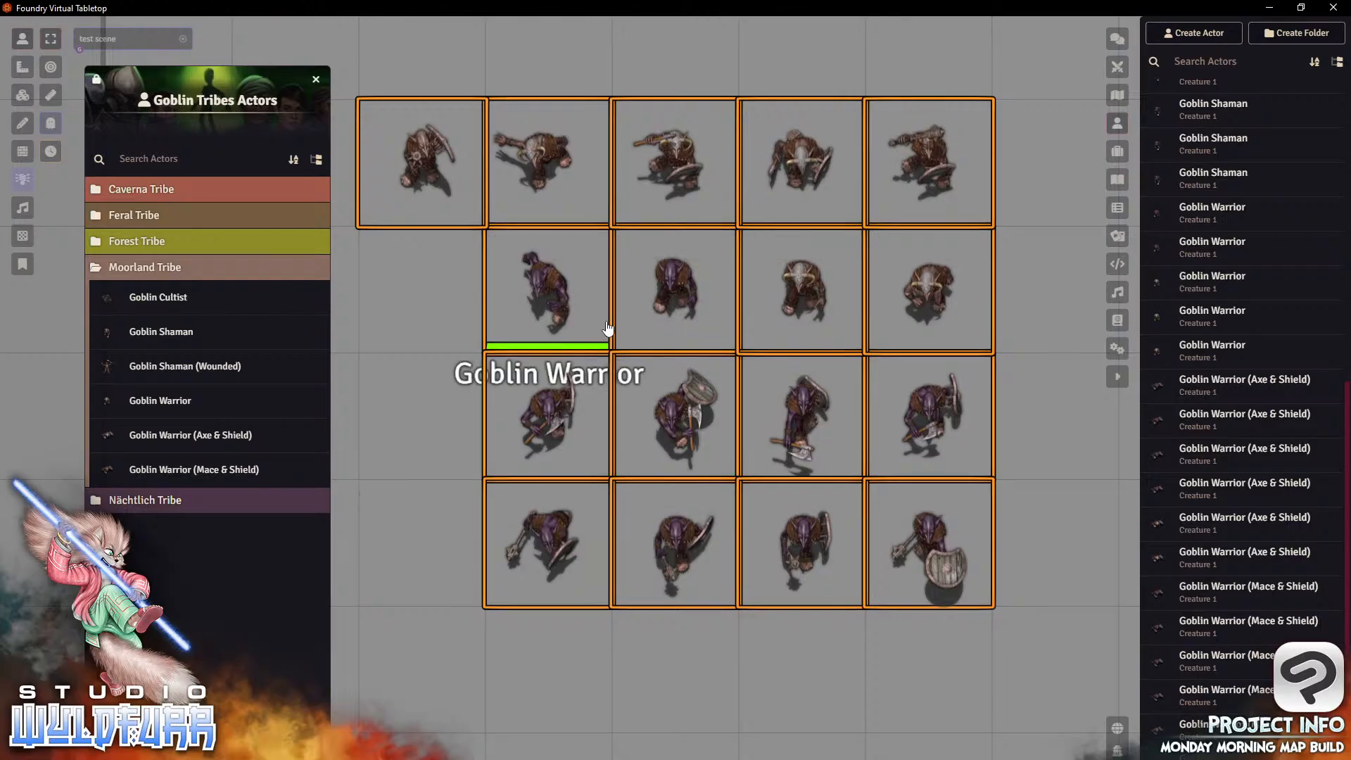
{"action": "key", "text": "Delete"}
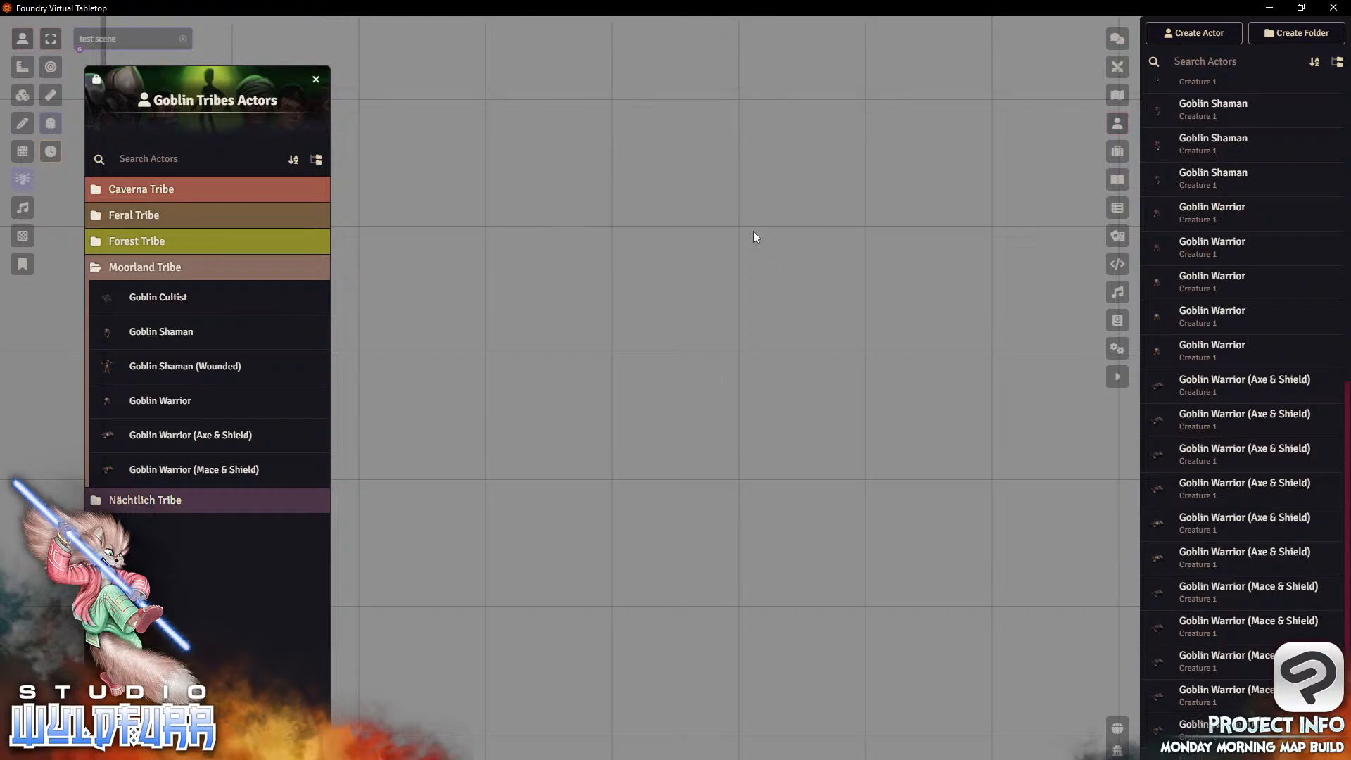
Step: Close the Goblin Tribes Actors compendium, and look back through the world's actor list to its beginning
{"action": "left_click", "coordinate": [316, 79]}
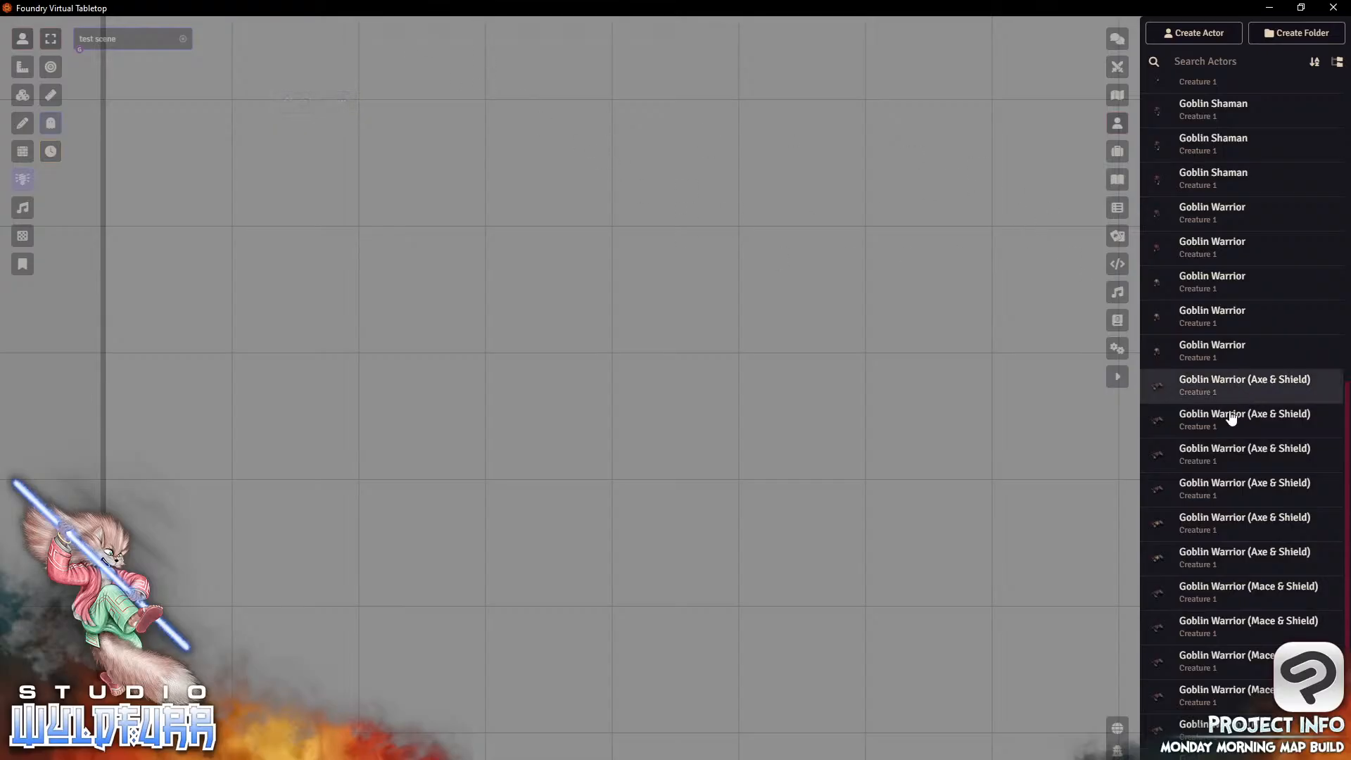
{"action": "scroll", "coordinate": [1183, 373], "scroll_direction": "up", "scroll_amount": 4}
{"action": "scroll", "coordinate": [1183, 359], "scroll_direction": "up", "scroll_amount": 4}
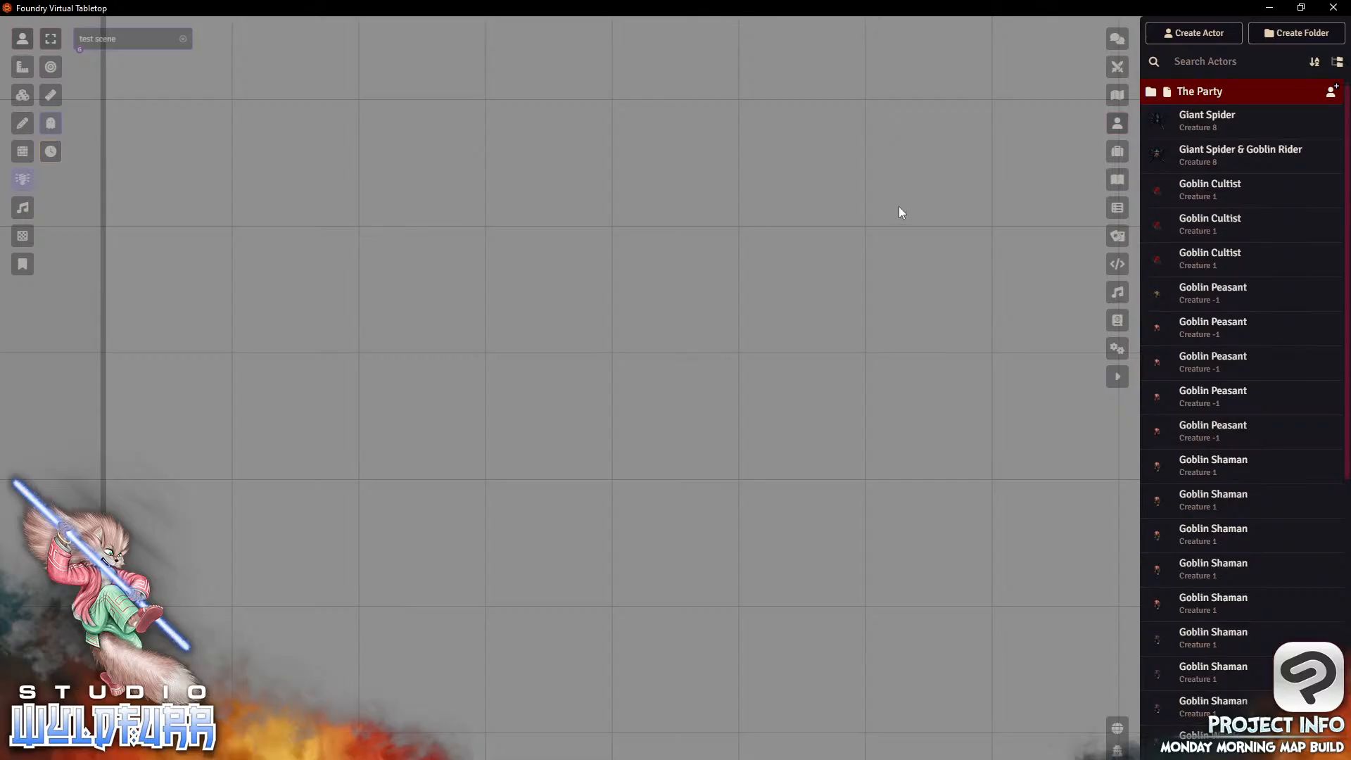
Step: Close Foundry Virtual Tabletop, return to the Carlsburg Sewers canvas in Clip Studio Paint, and examine the blueprint's right and lower edges
{"action": "left_click", "coordinate": [1332, 10]}
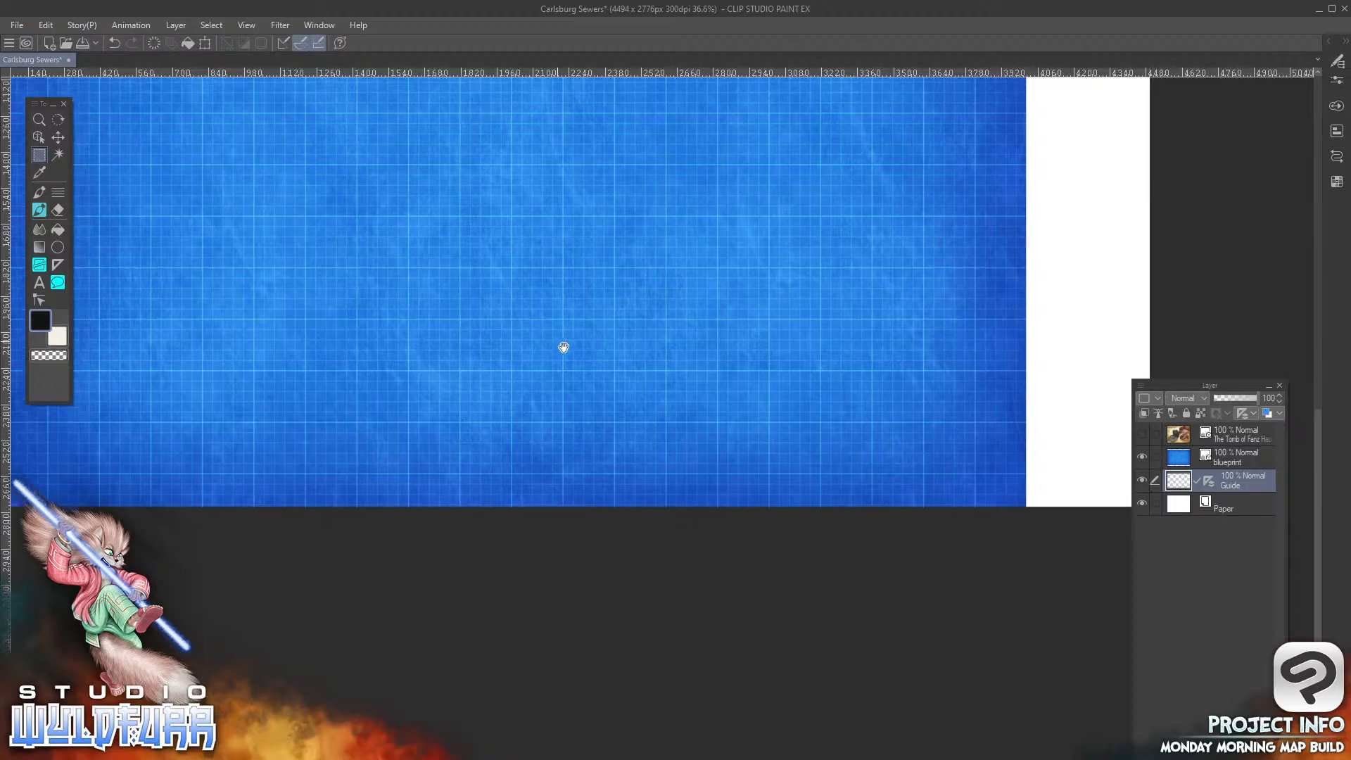
{"action": "left_click_drag", "start_coordinate": [565, 351], "coordinate": [972, 649]}
{"action": "left_click_drag", "start_coordinate": [954, 416], "coordinate": [631, 402]}
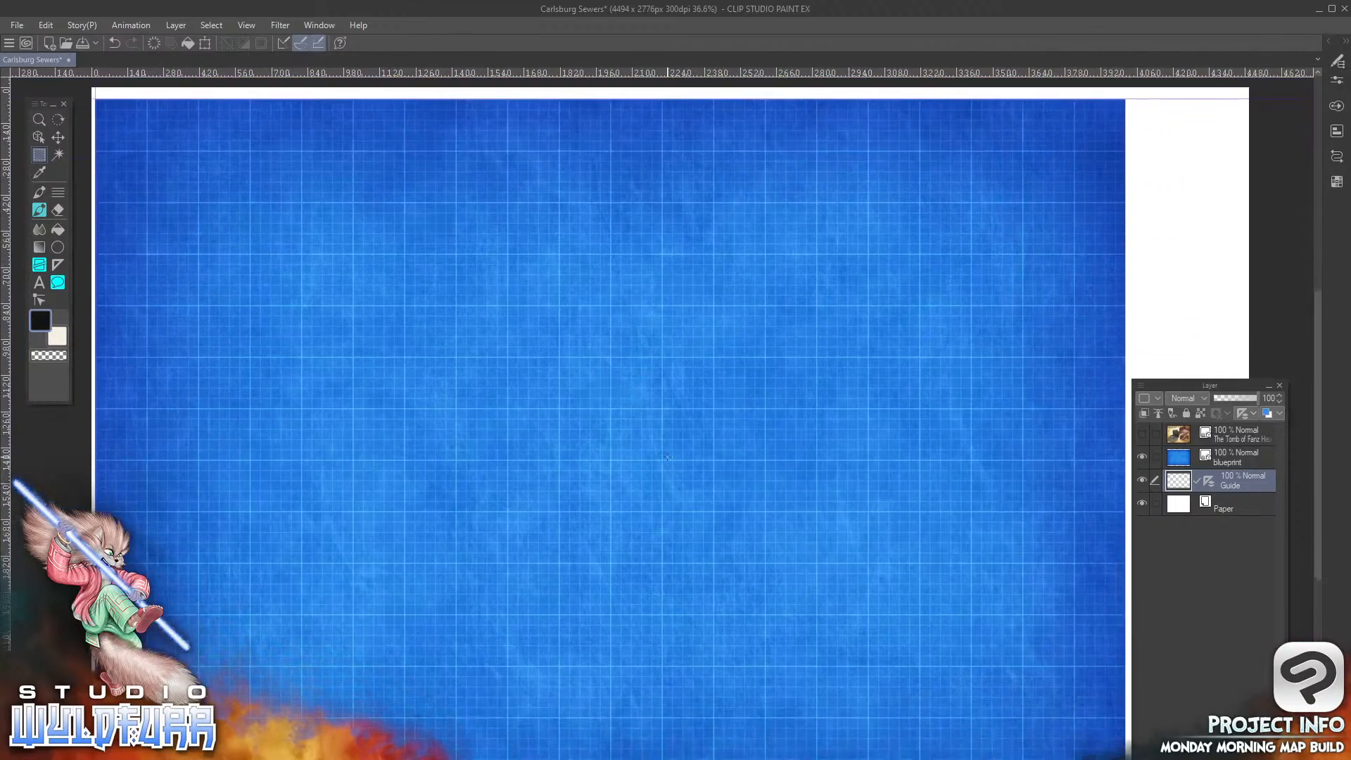
{"action": "left_click_drag", "start_coordinate": [995, 598], "coordinate": [978, 391]}
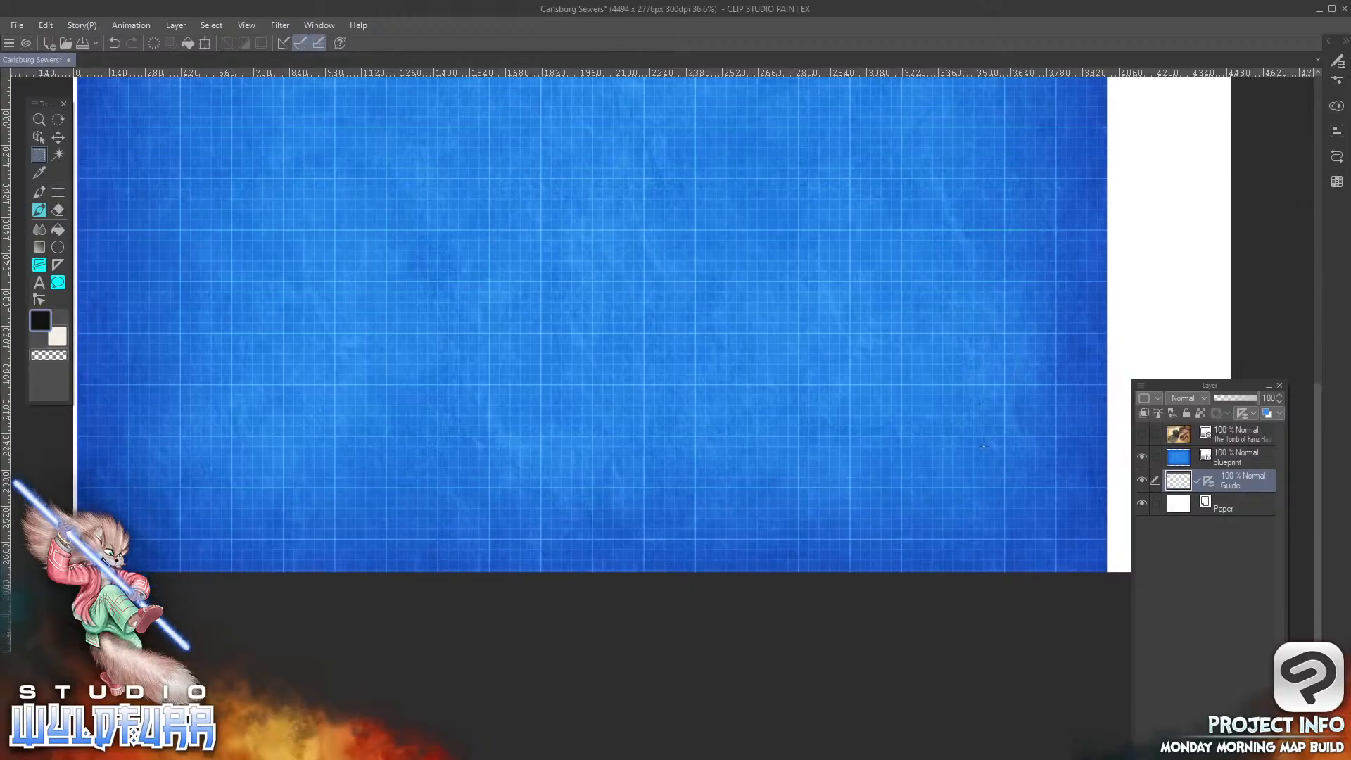
{"action": "left_click_drag", "start_coordinate": [968, 461], "coordinate": [681, 447]}
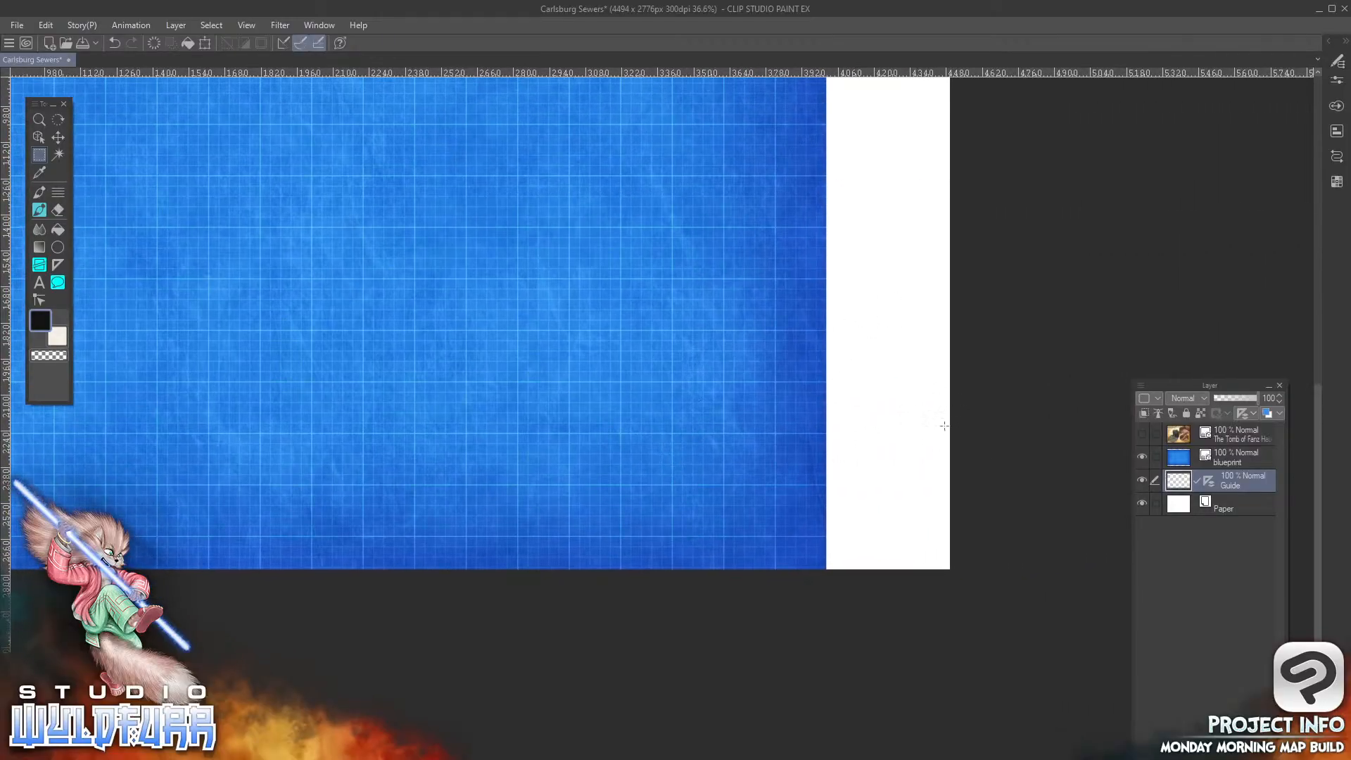
{"action": "left_click_drag", "start_coordinate": [769, 462], "coordinate": [873, 494]}
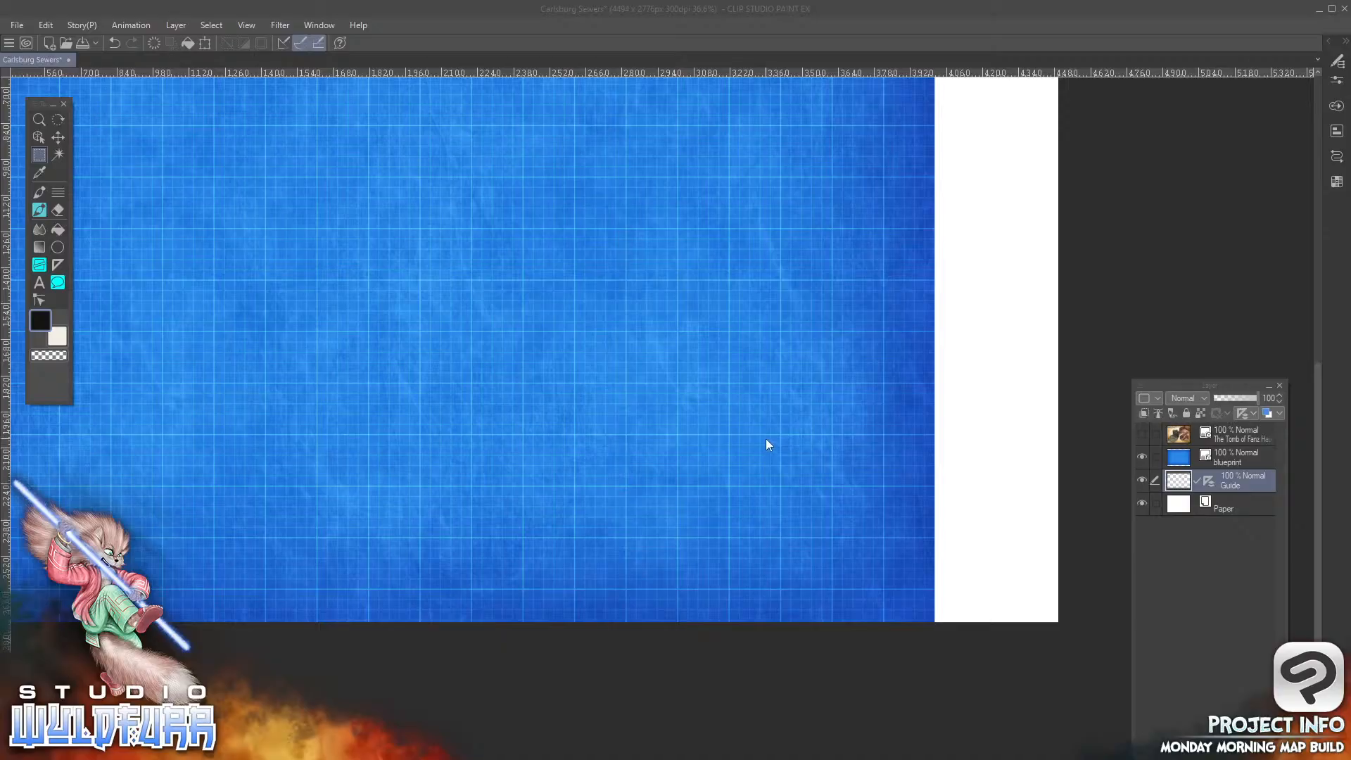
{"action": "scroll", "coordinate": [762, 459], "scroll_direction": "down", "scroll_amount": 1}
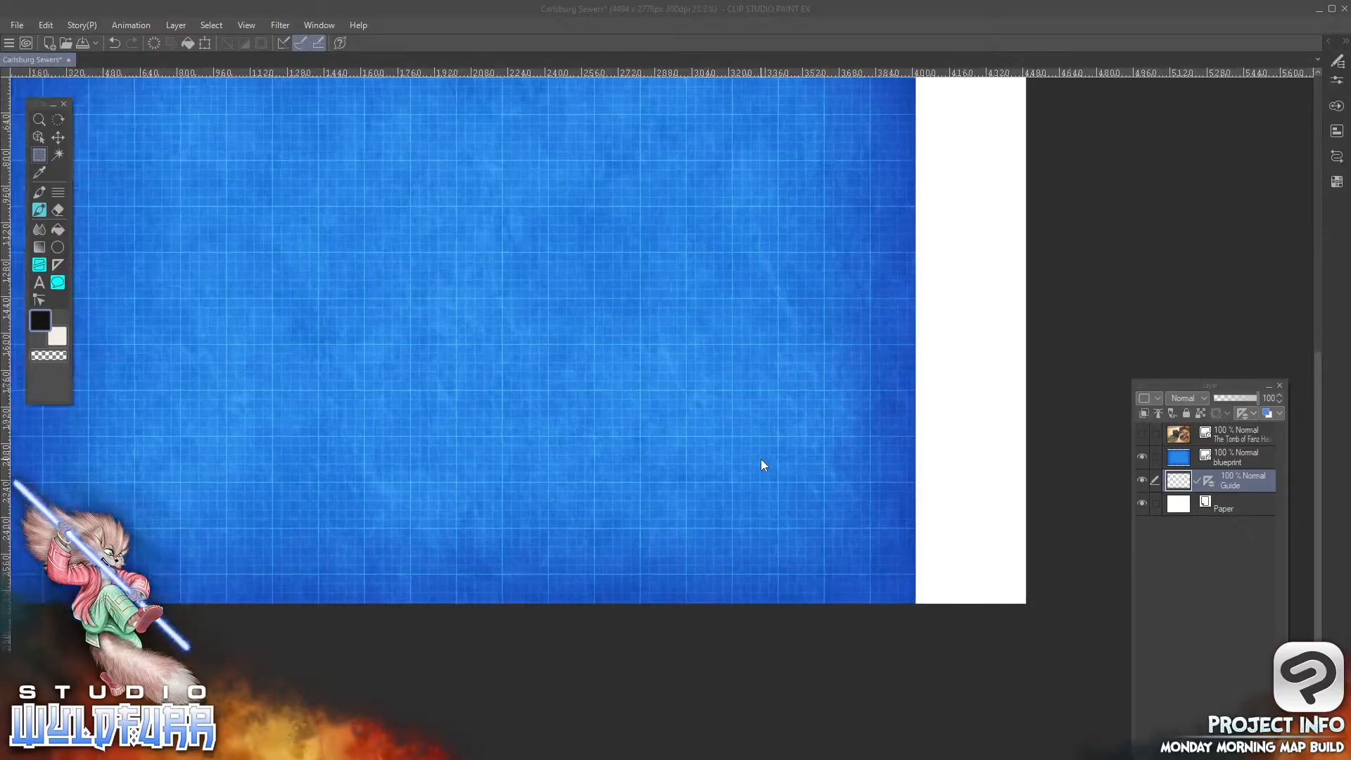
{"action": "scroll", "coordinate": [769, 459], "scroll_direction": "down", "scroll_amount": 2}
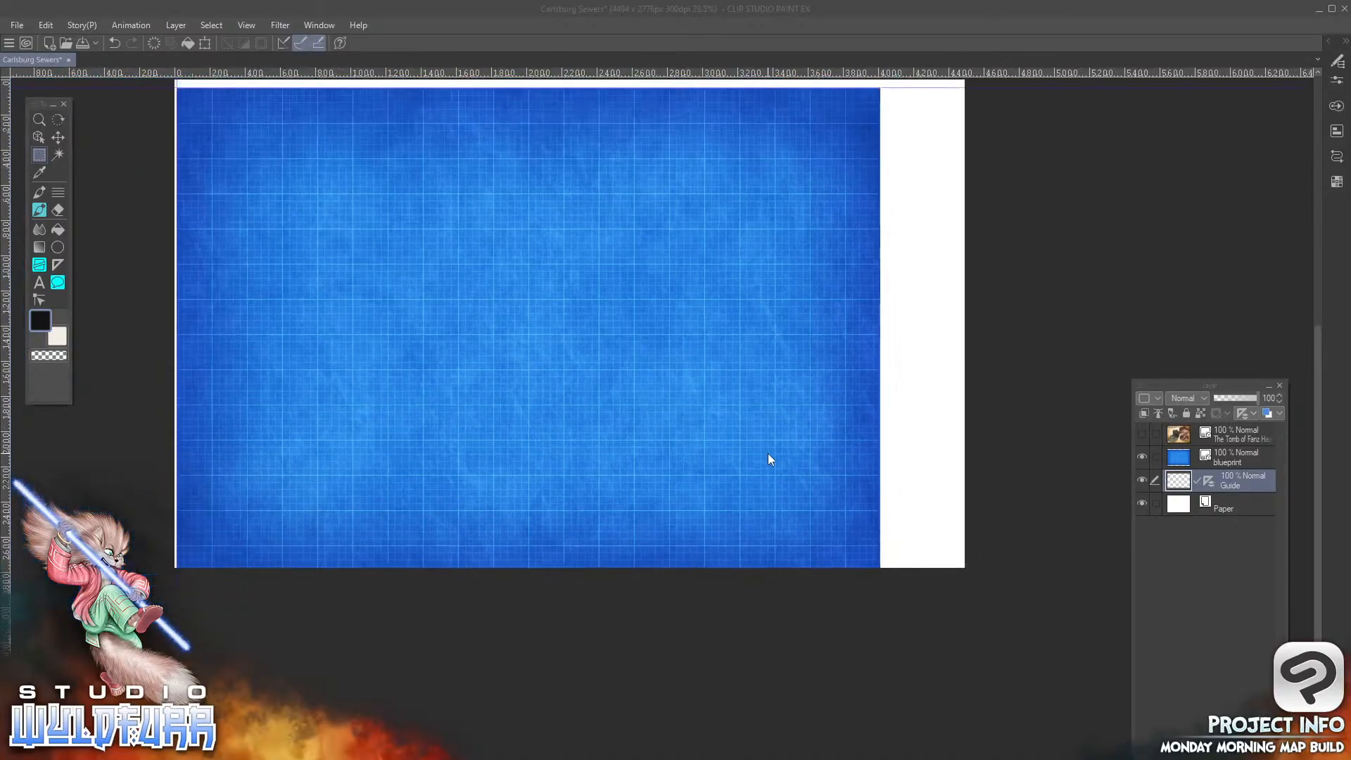
{"action": "scroll", "coordinate": [768, 459], "scroll_direction": "up", "scroll_amount": 1}
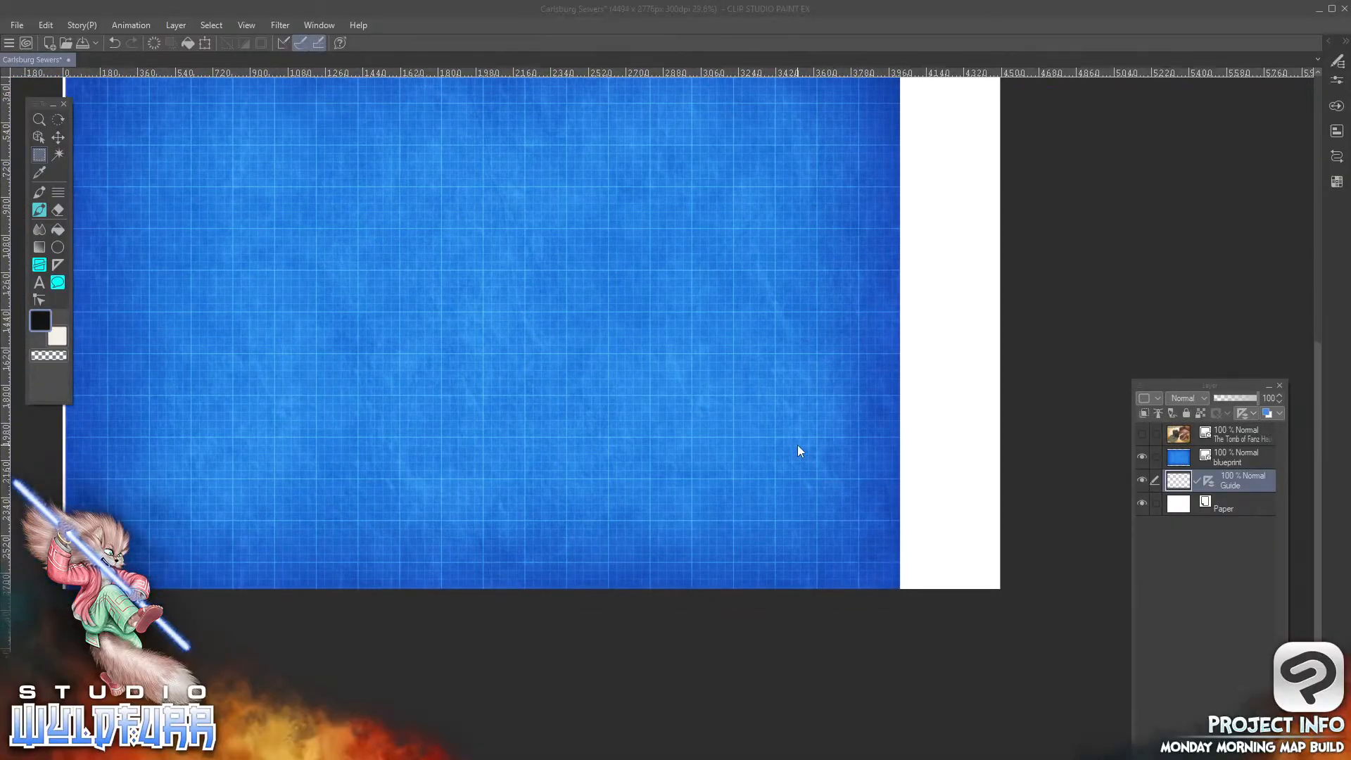
{"action": "left_click", "coordinate": [782, 549]}
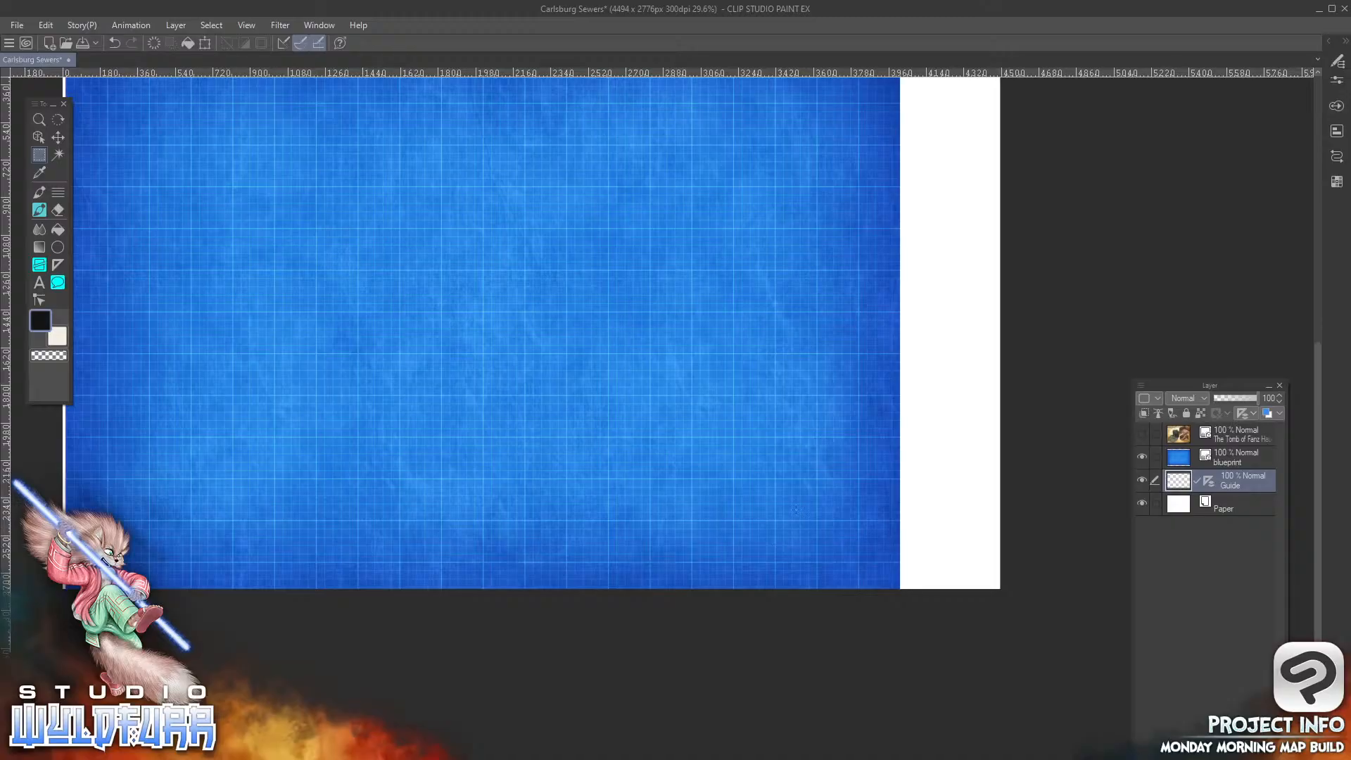
{"action": "left_click_drag", "start_coordinate": [793, 492], "coordinate": [805, 505]}
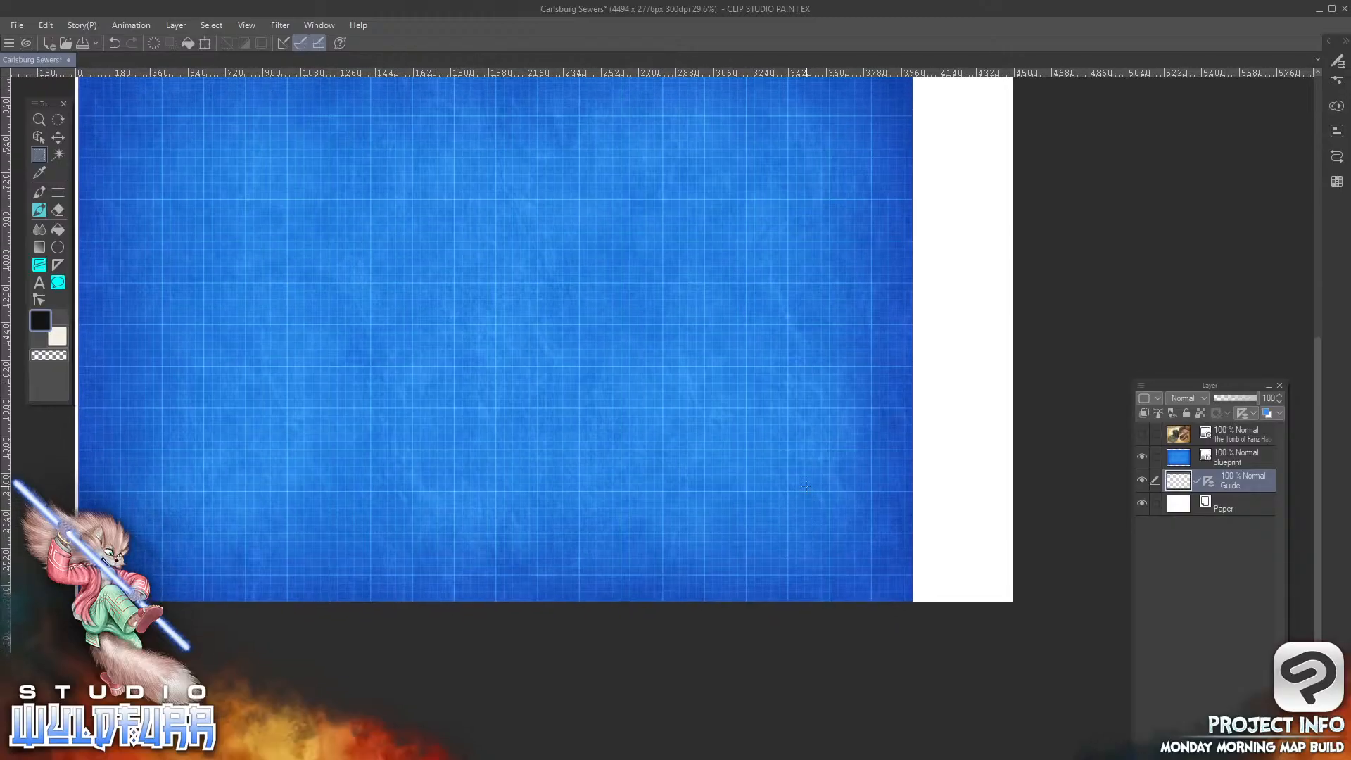
Step: Extend the canvas downward past the blueprint's lower edge, resizing it to about 4469 × 3123 px
{"action": "left_click", "coordinate": [46, 25]}
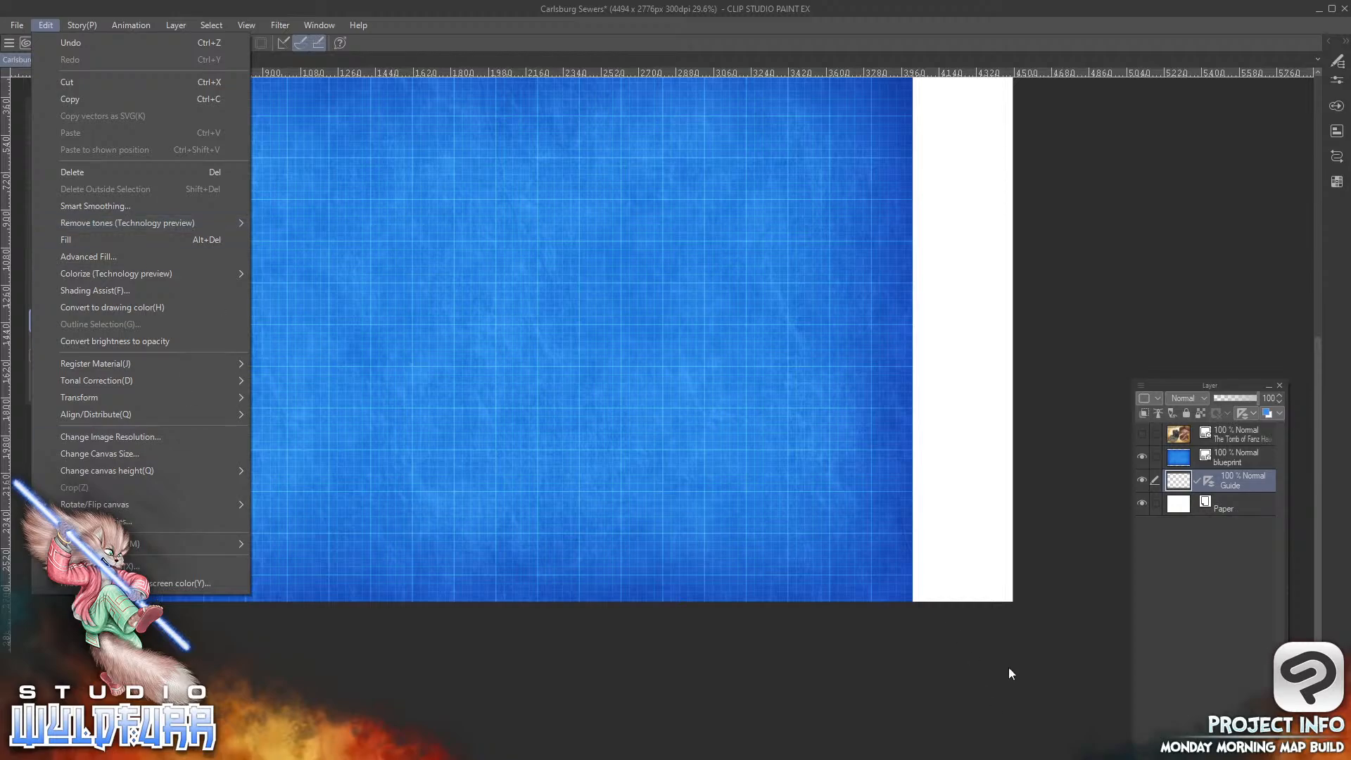
{"action": "left_click", "coordinate": [138, 454]}
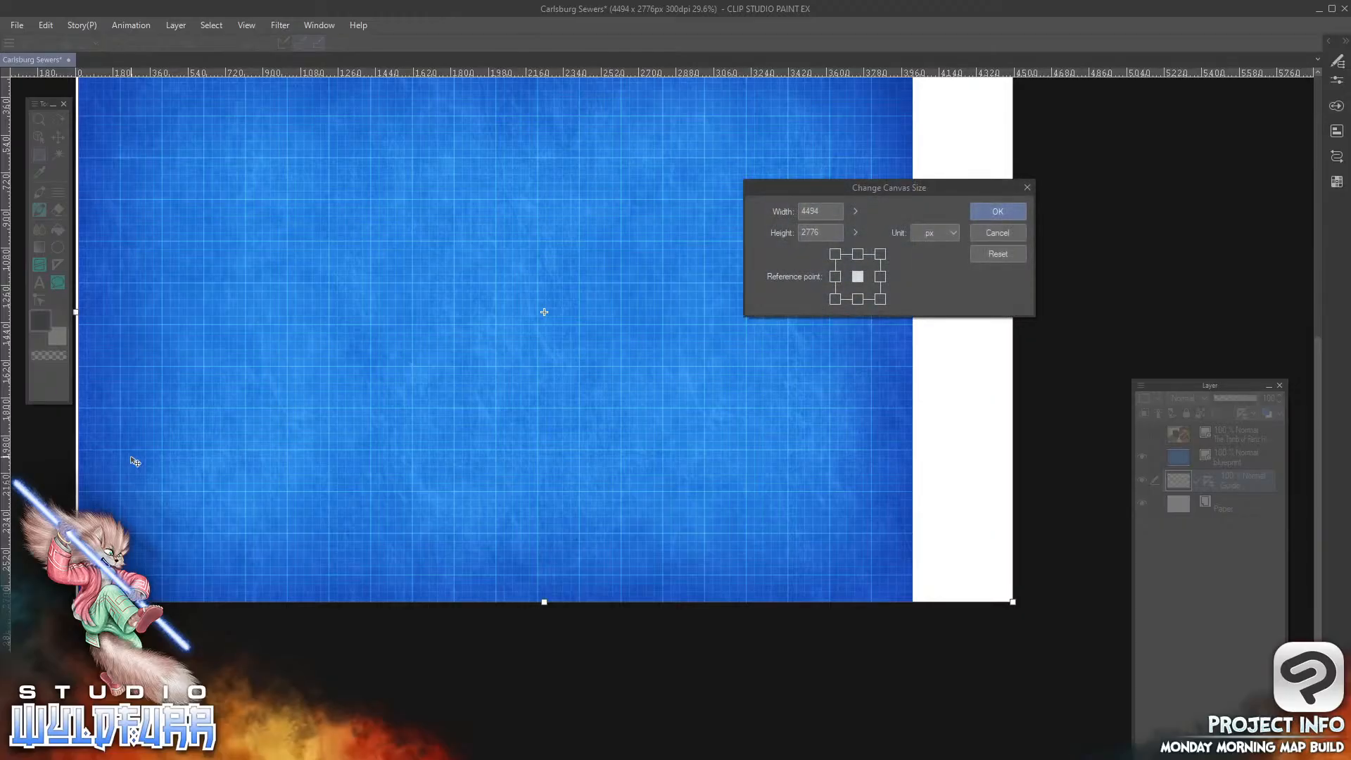
{"action": "left_click_drag", "start_coordinate": [1012, 603], "coordinate": [1010, 667]}
{"action": "left_click", "coordinate": [1000, 212]}
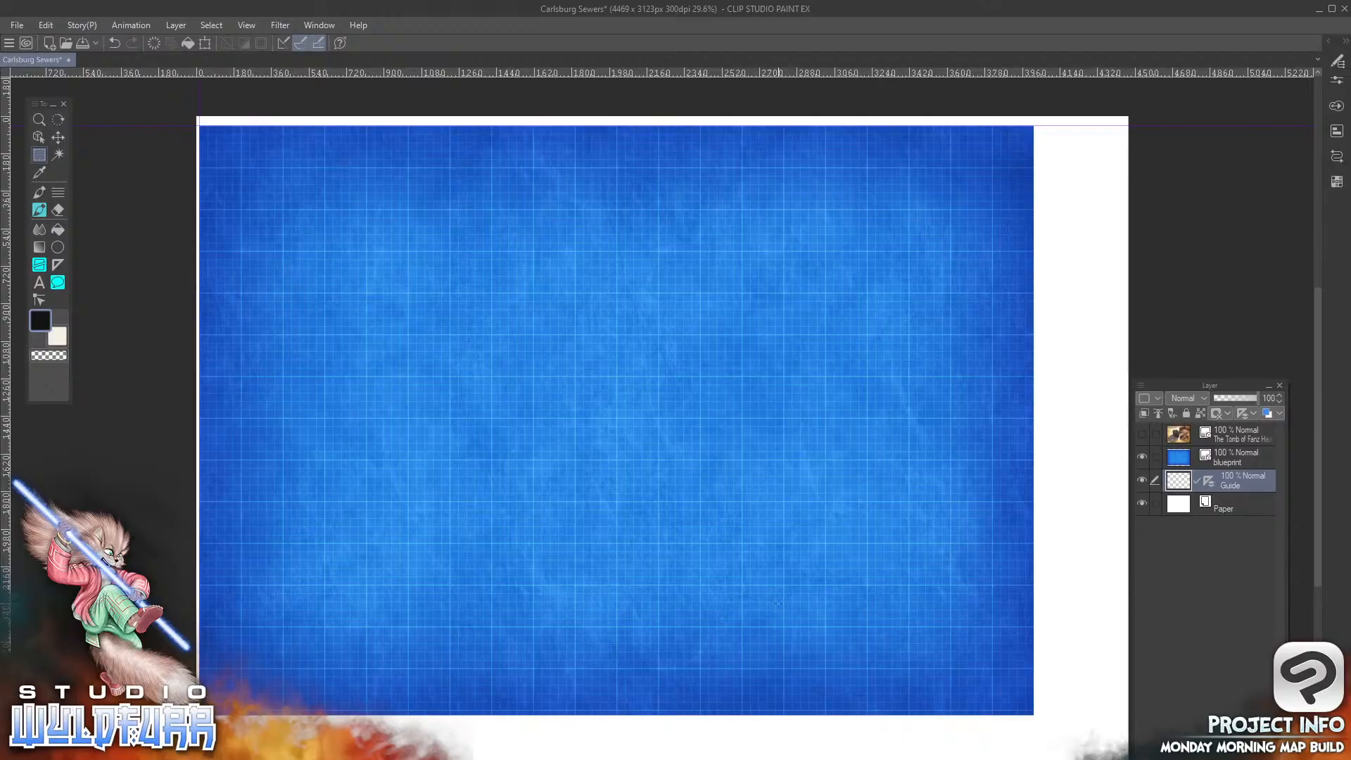
Step: Make a rectangular selection exactly around the crossing of the last major grid lines near the blueprint's lower-right corner
{"action": "left_click", "coordinate": [41, 118]}
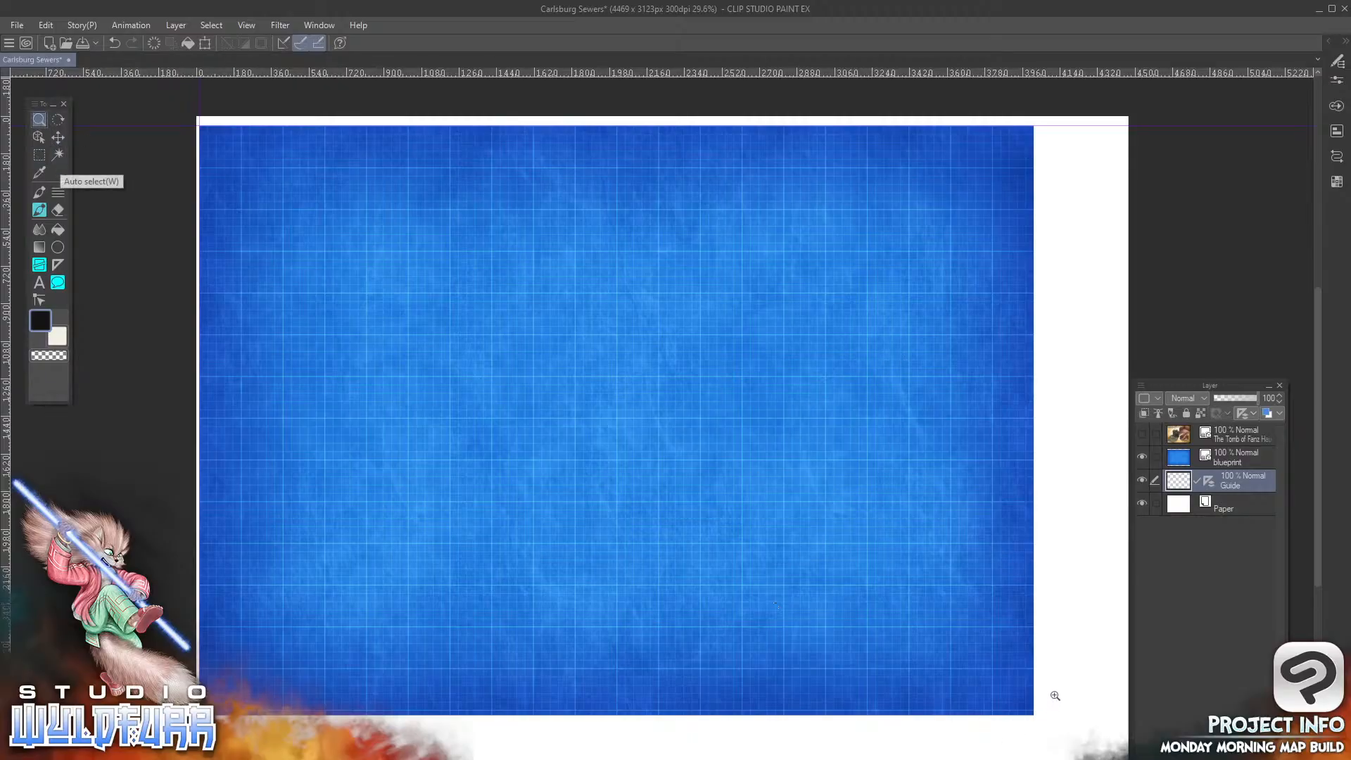
{"action": "left_click_drag", "start_coordinate": [1025, 699], "coordinate": [1060, 738]}
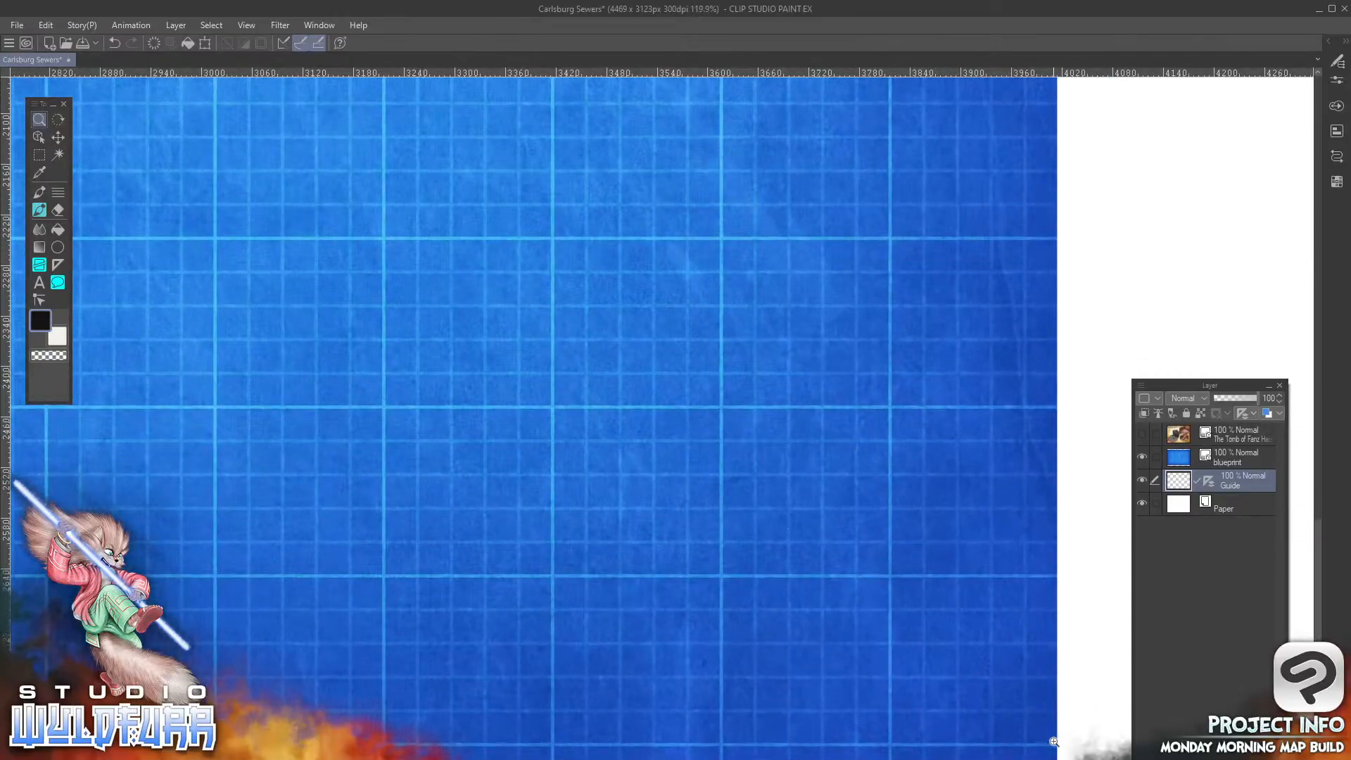
{"action": "left_click", "coordinate": [1055, 755]}
{"action": "left_click", "coordinate": [1055, 756]}
{"action": "left_click_drag", "start_coordinate": [1049, 736], "coordinate": [986, 386]}
{"action": "left_click", "coordinate": [756, 375]}
{"action": "left_click", "coordinate": [755, 367]}
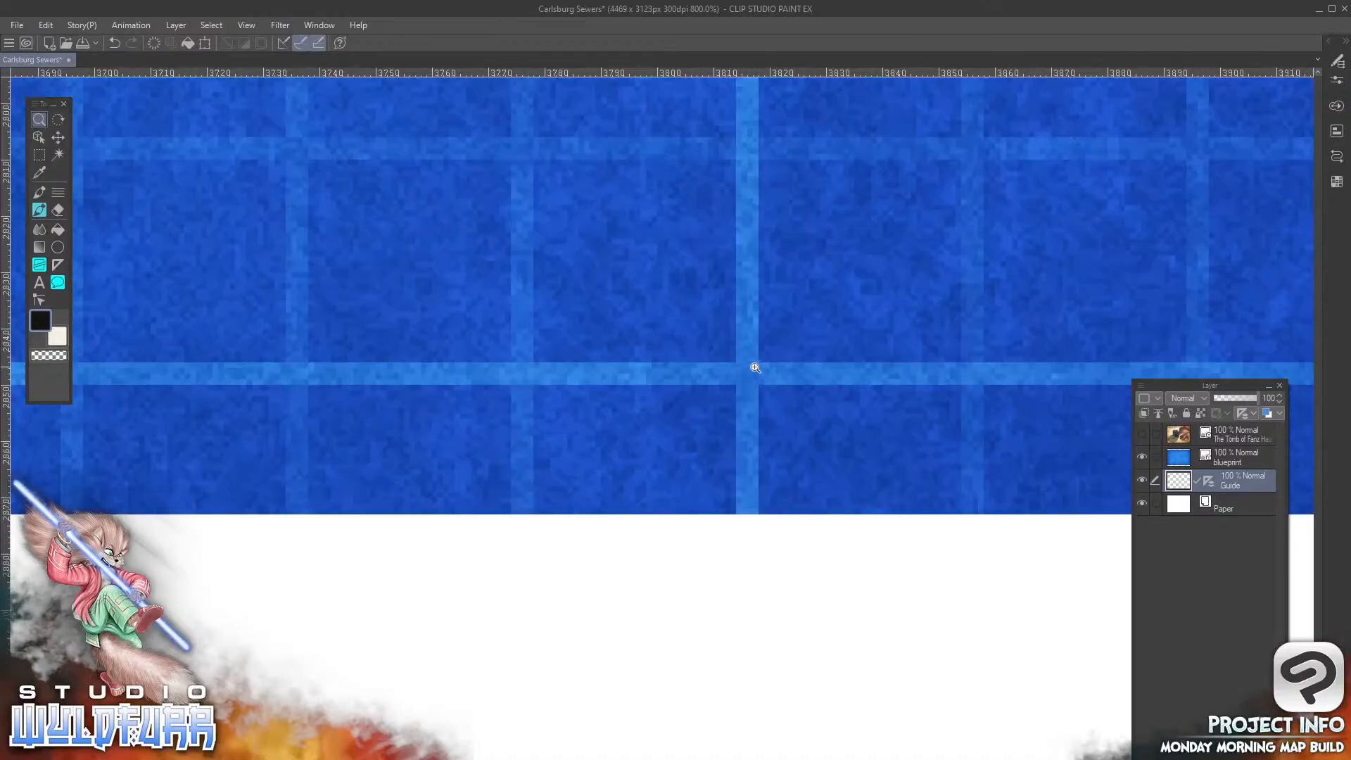
{"action": "left_click", "coordinate": [756, 368]}
{"action": "key", "text": "m"}
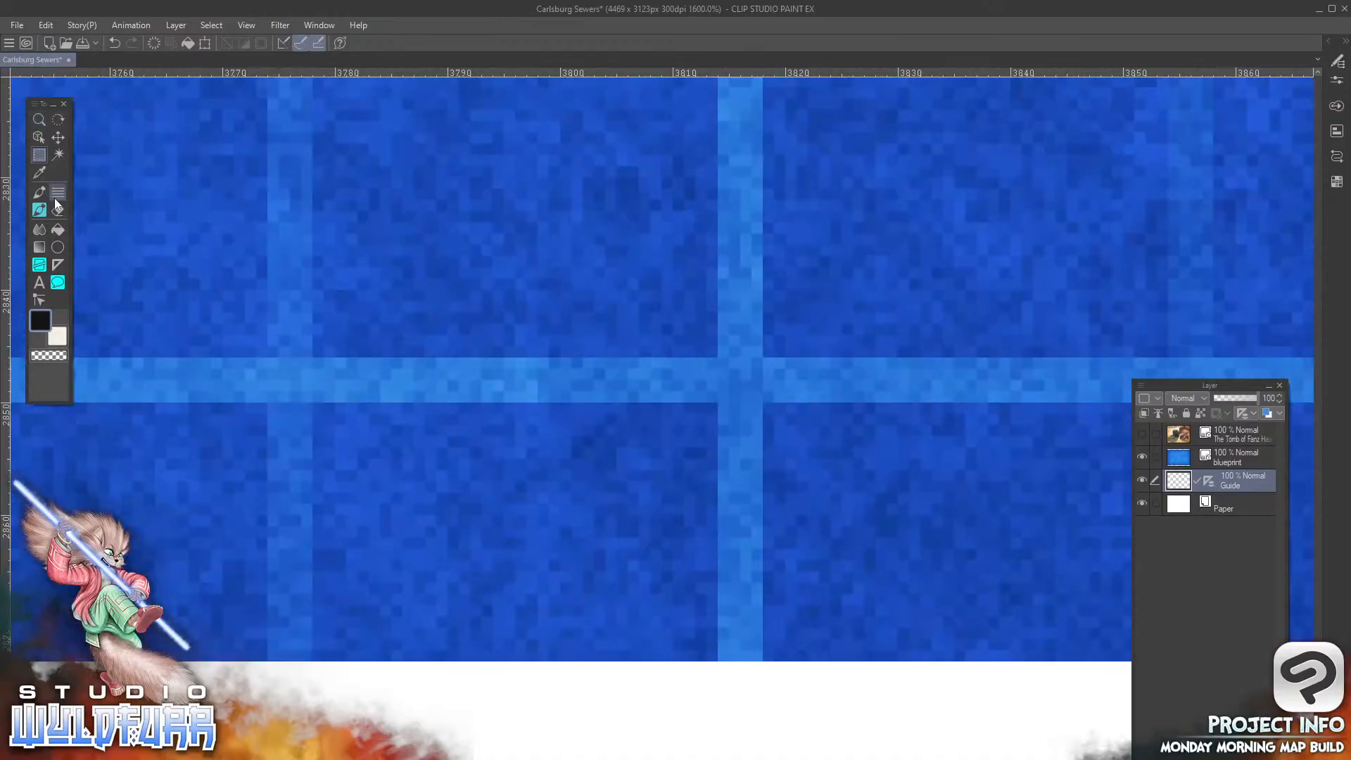
{"action": "left_click_drag", "start_coordinate": [718, 358], "coordinate": [762, 404]}
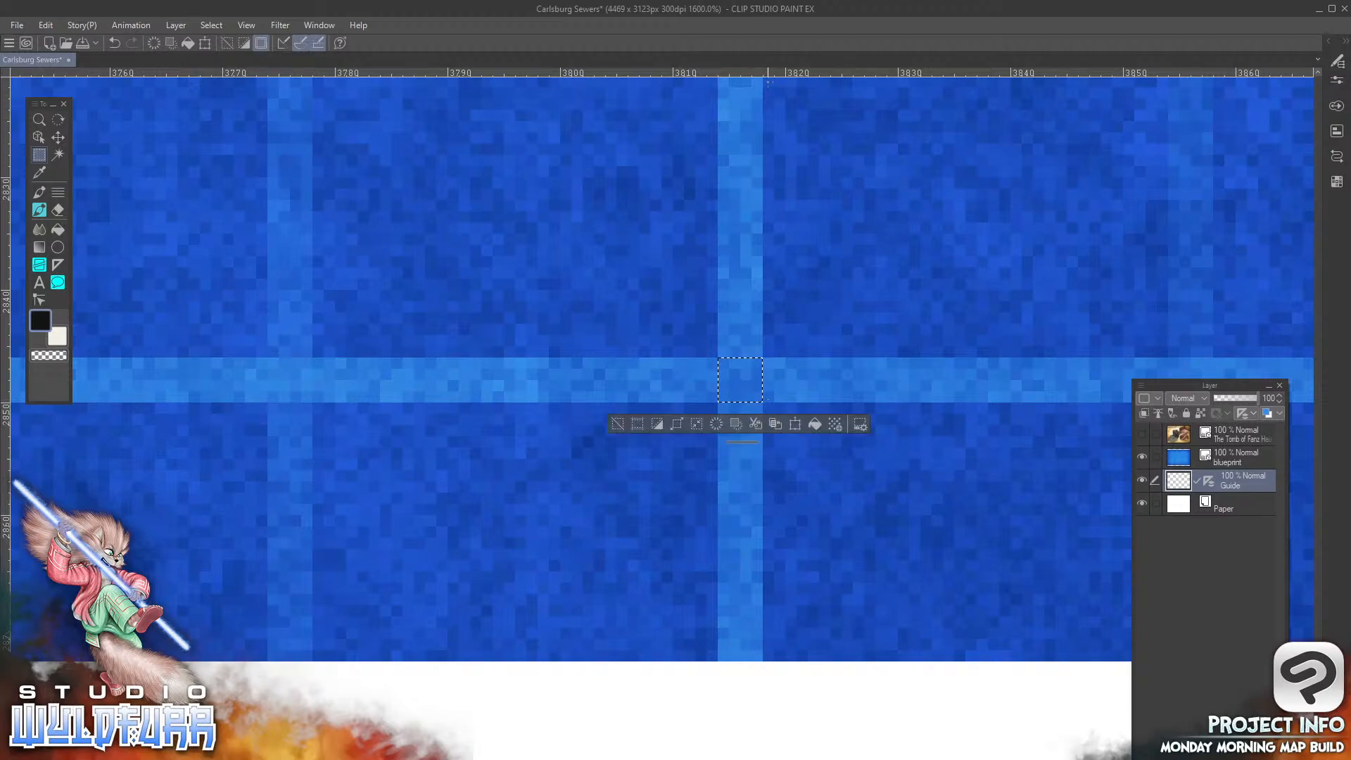
Step: Place a horizontal guide on the selection's lower edge and a vertical guide on its right edge, and deselect
{"action": "left_click_drag", "start_coordinate": [769, 76], "coordinate": [756, 407]}
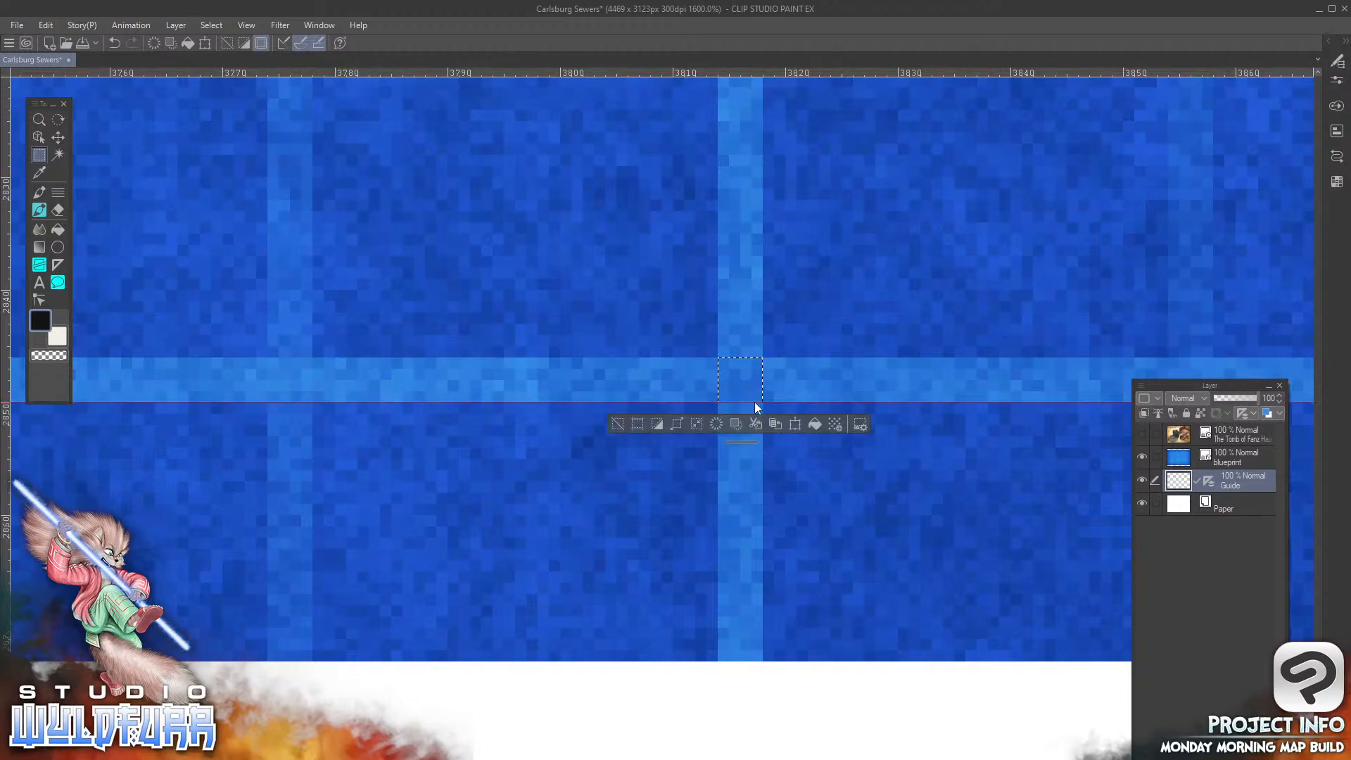
{"action": "left_click_drag", "start_coordinate": [9, 352], "coordinate": [763, 383]}
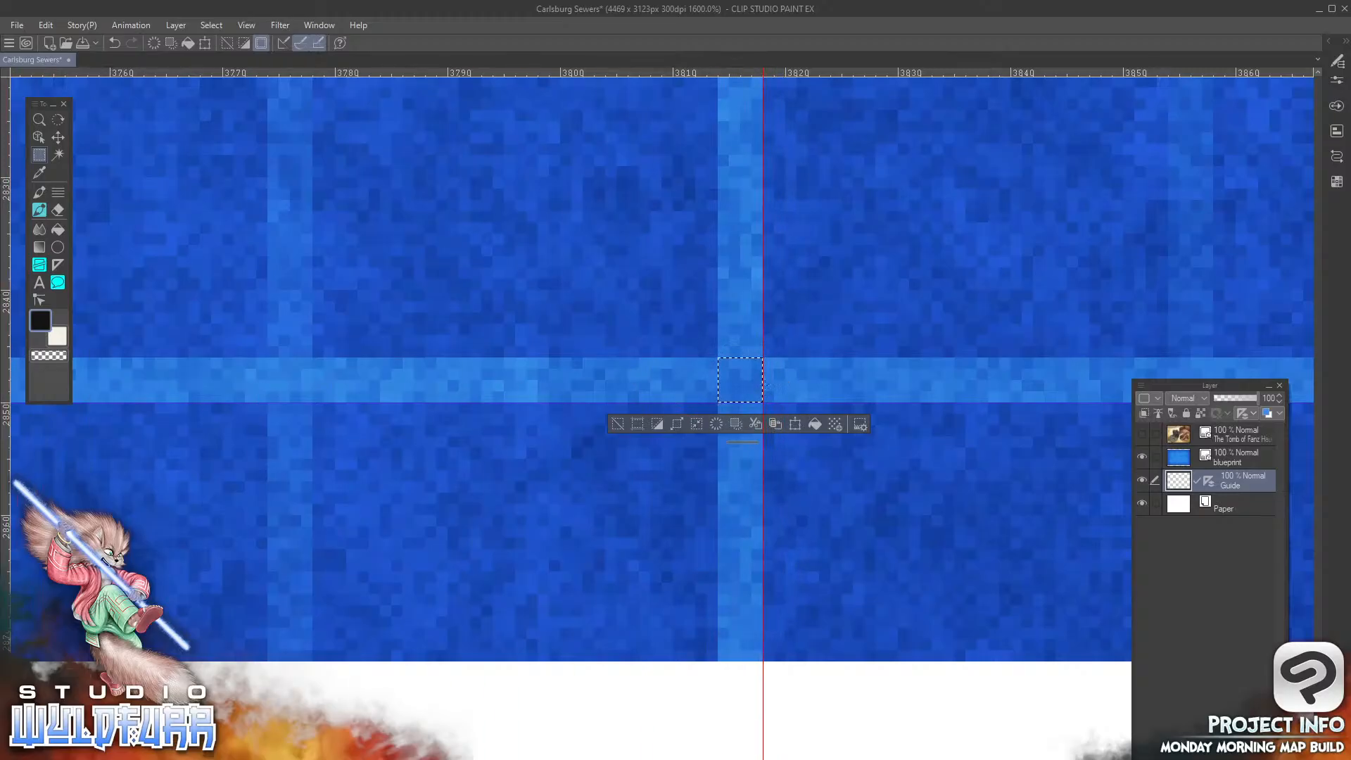
{"action": "left_click", "coordinate": [211, 25]}
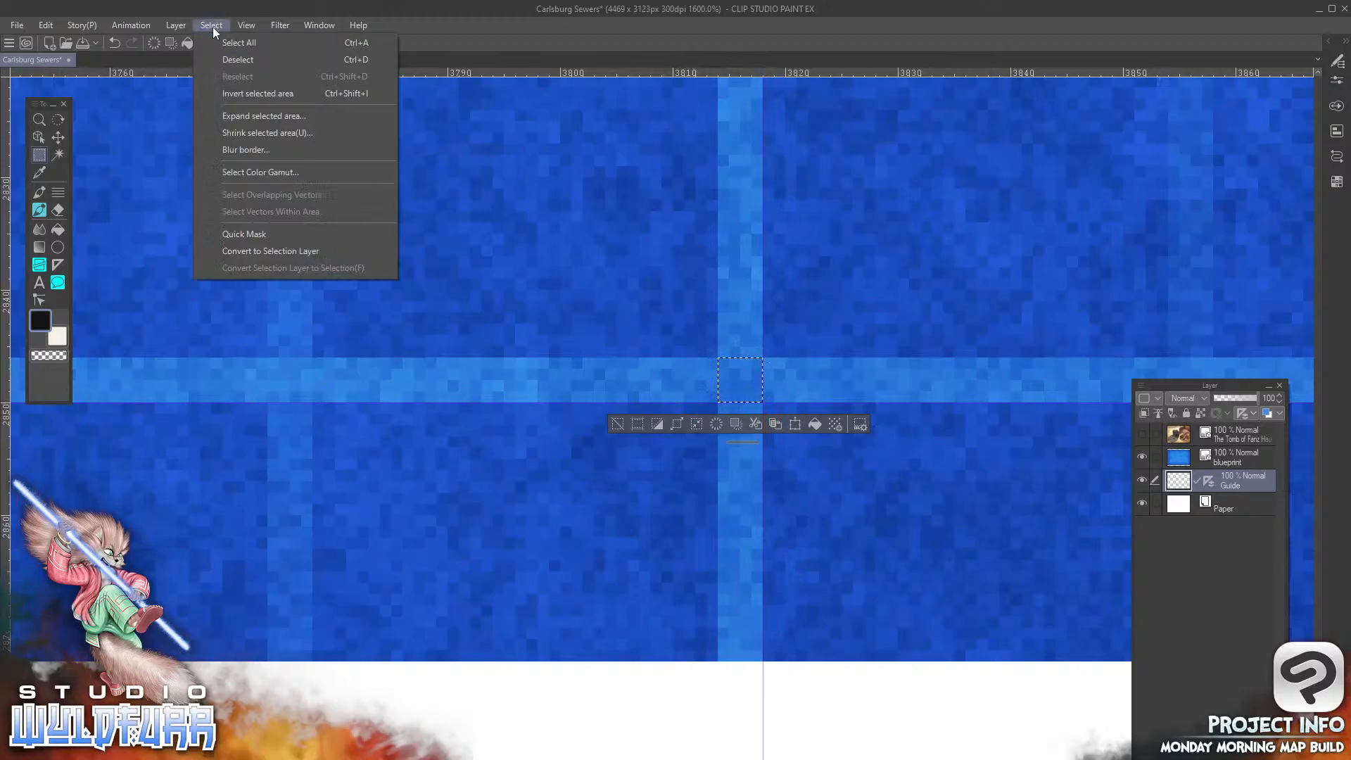
{"action": "left_click", "coordinate": [231, 61]}
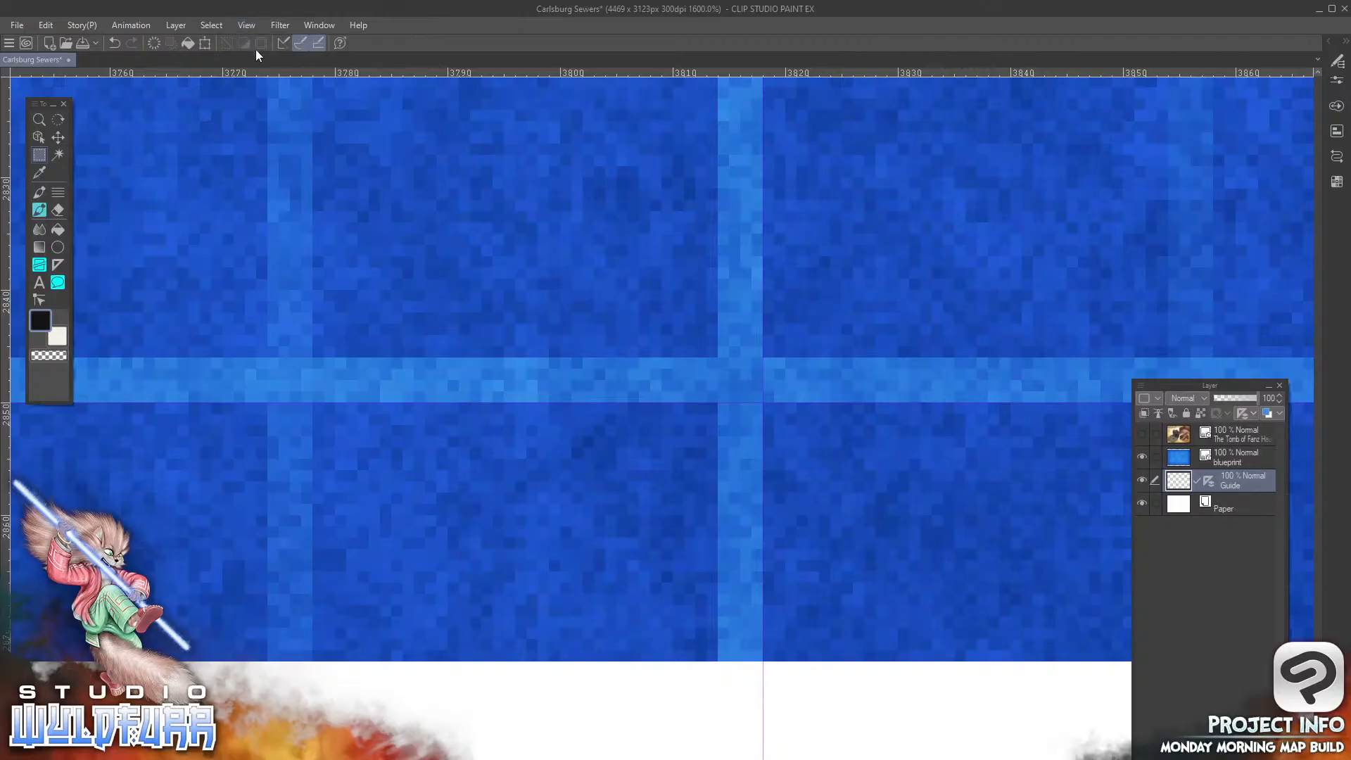
{"action": "left_click", "coordinate": [245, 26]}
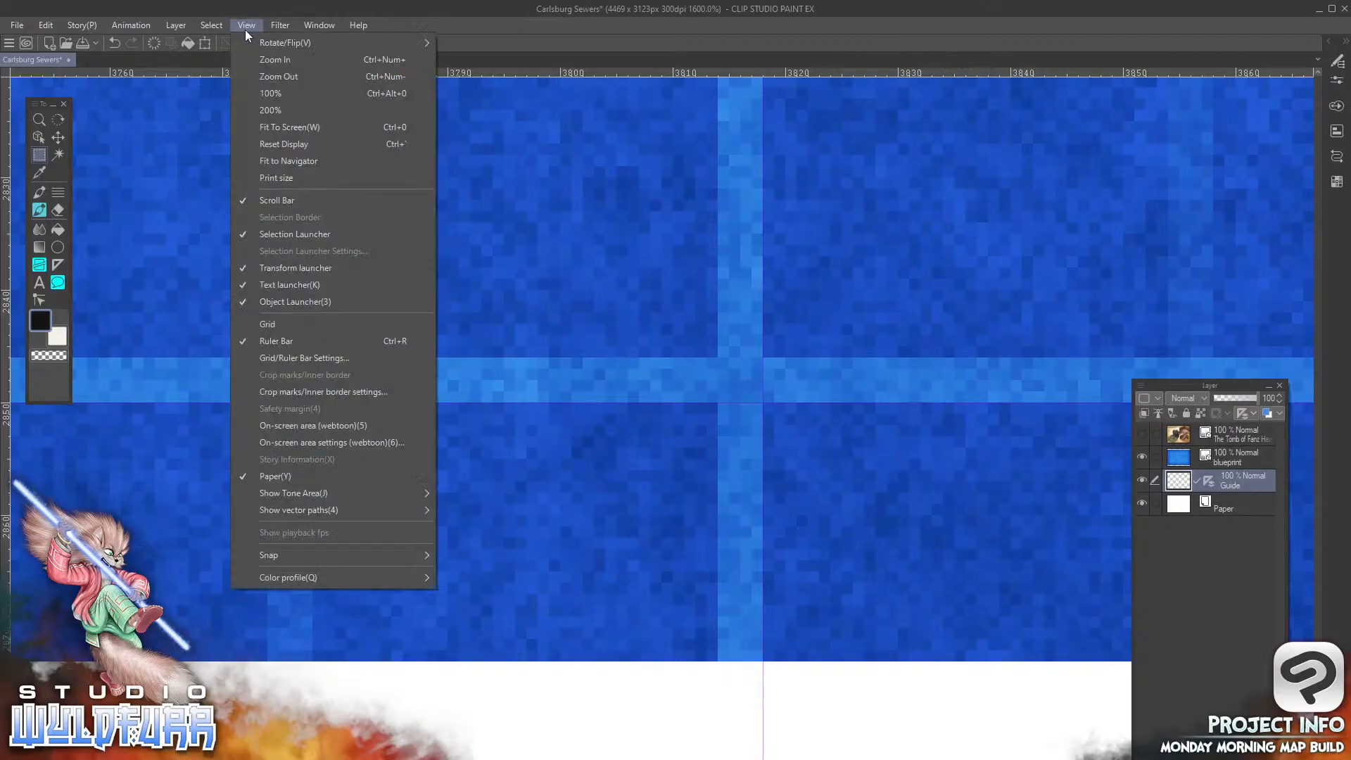
{"action": "left_click", "coordinate": [295, 130]}
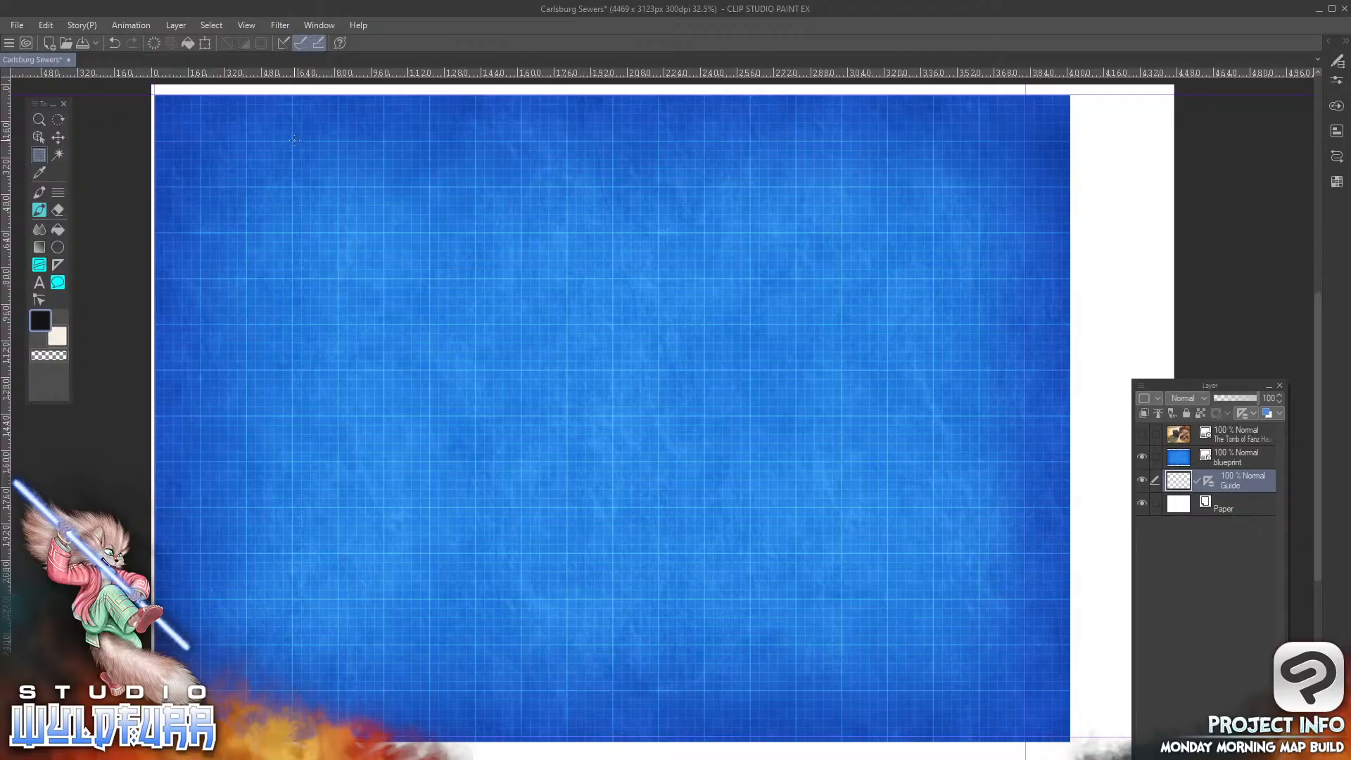
{"action": "left_click", "coordinate": [46, 26]}
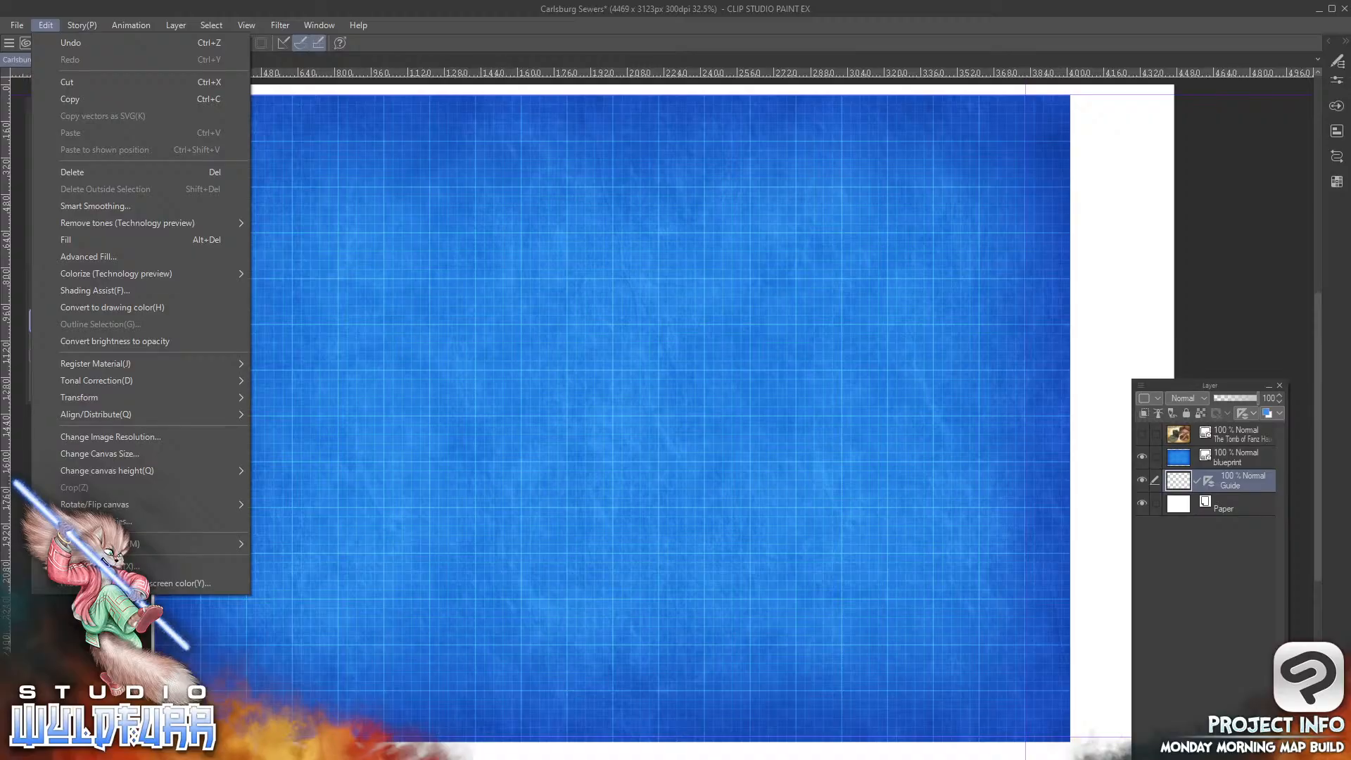
{"action": "left_click", "coordinate": [168, 453]}
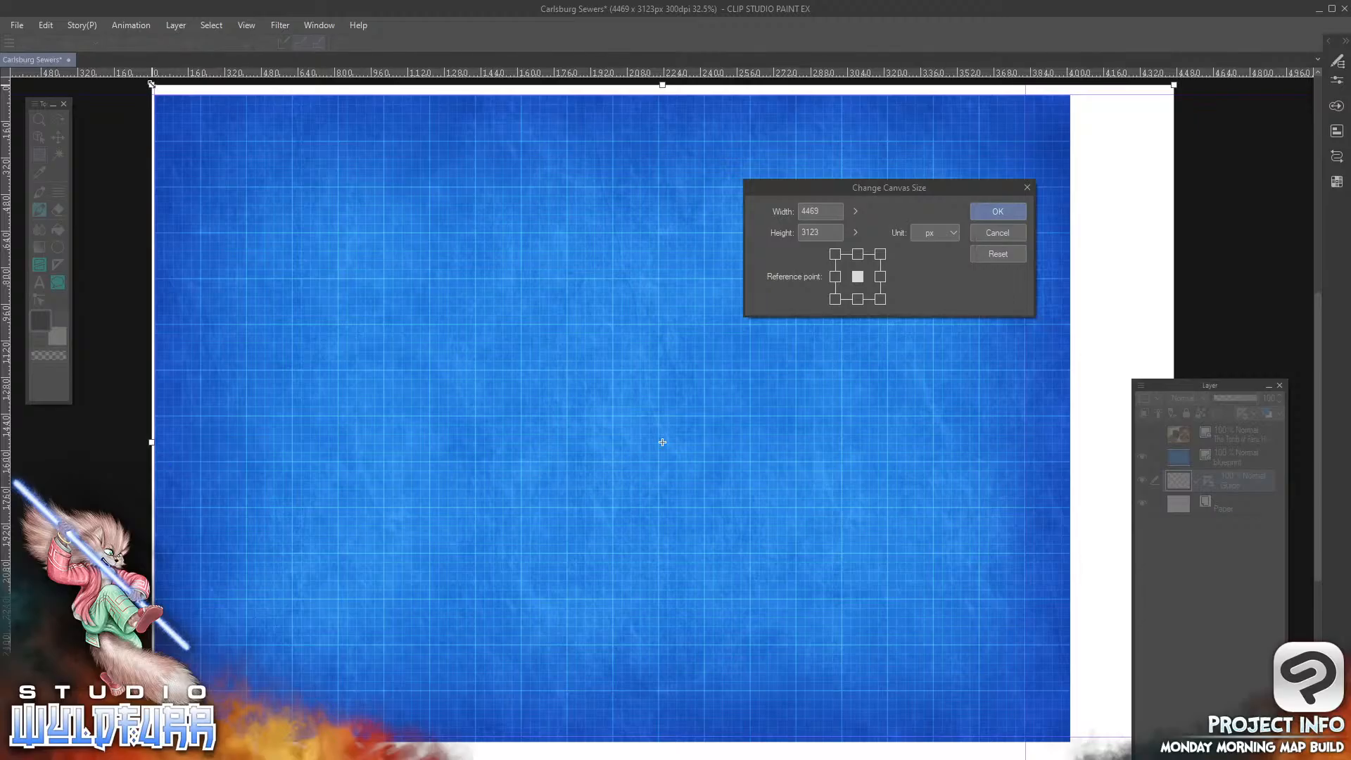
{"action": "left_click_drag", "start_coordinate": [152, 85], "coordinate": [154, 96]}
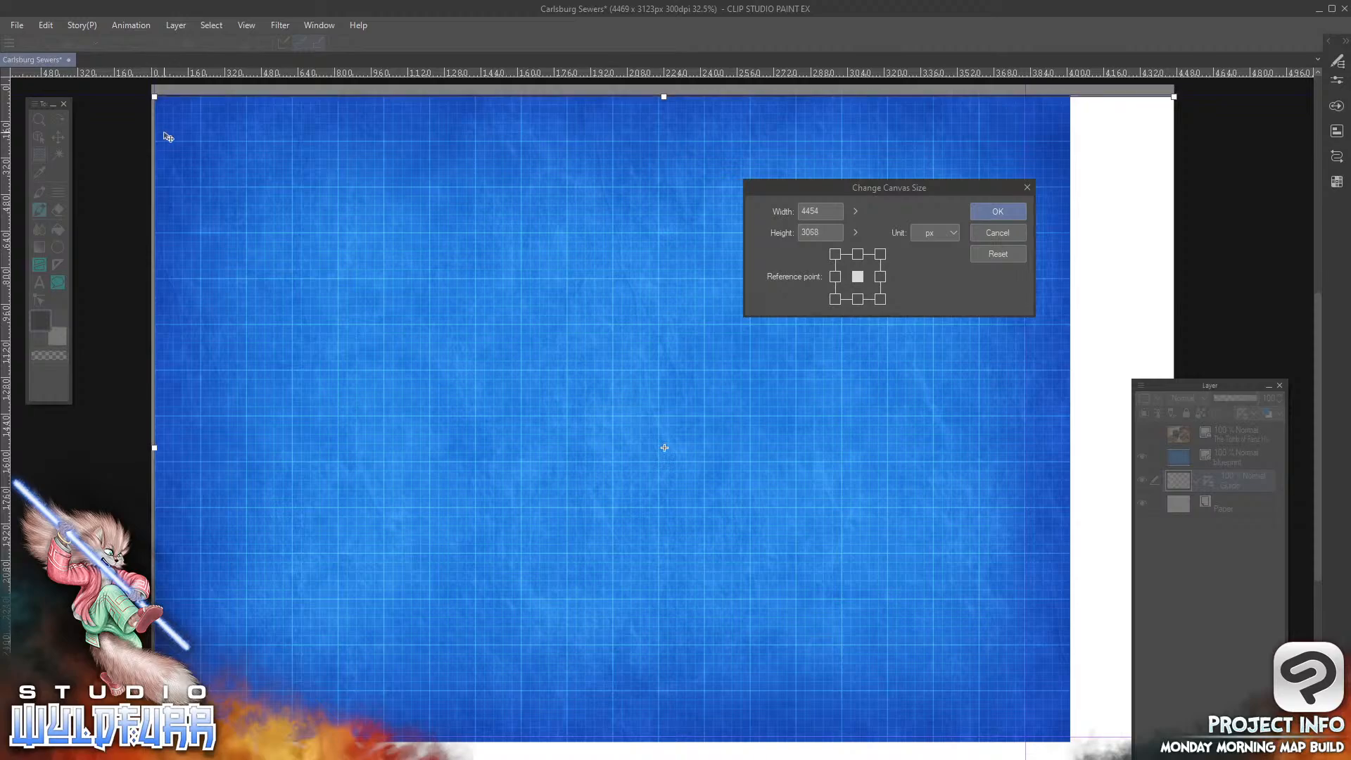
{"action": "left_click", "coordinate": [1015, 231]}
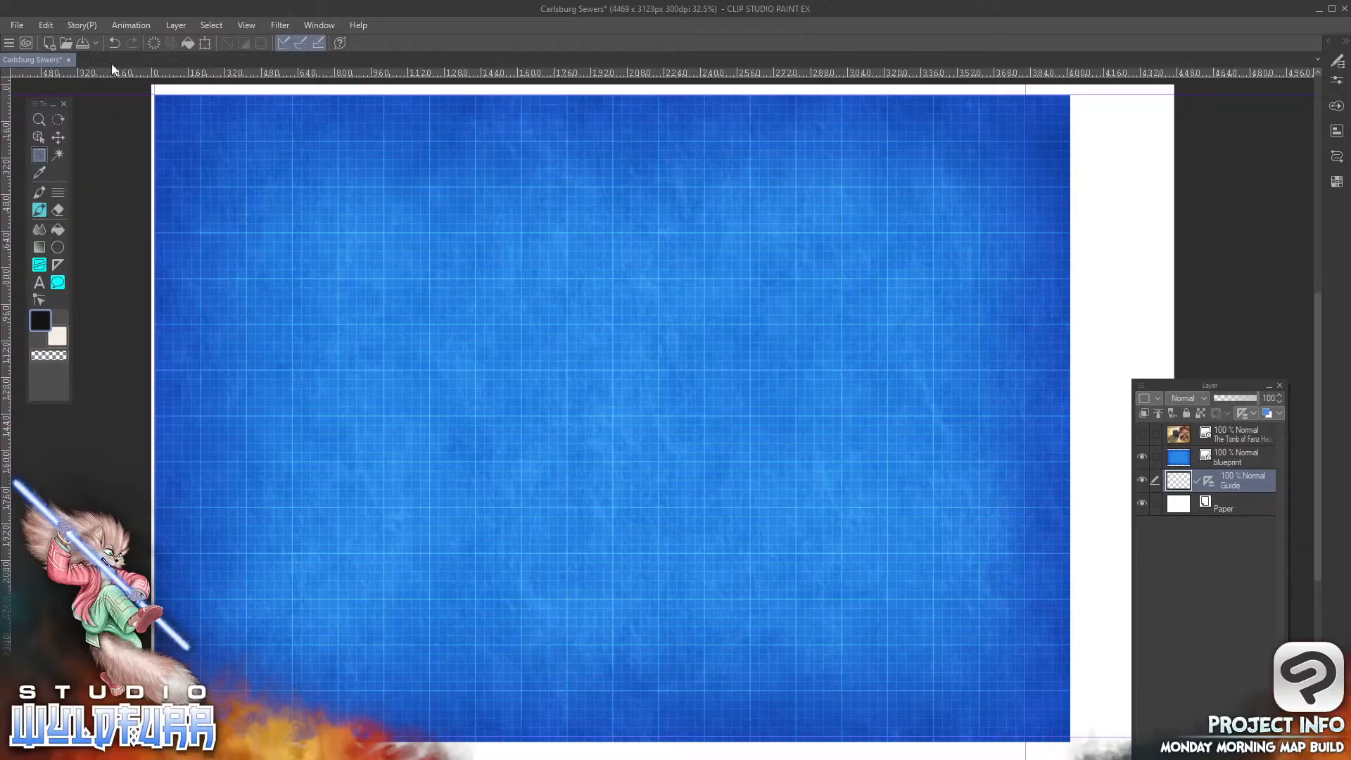
Step: Begin resizing the canvas by pulling its upper-right corner in to the crossing of the top and right guides
{"action": "left_click", "coordinate": [47, 28]}
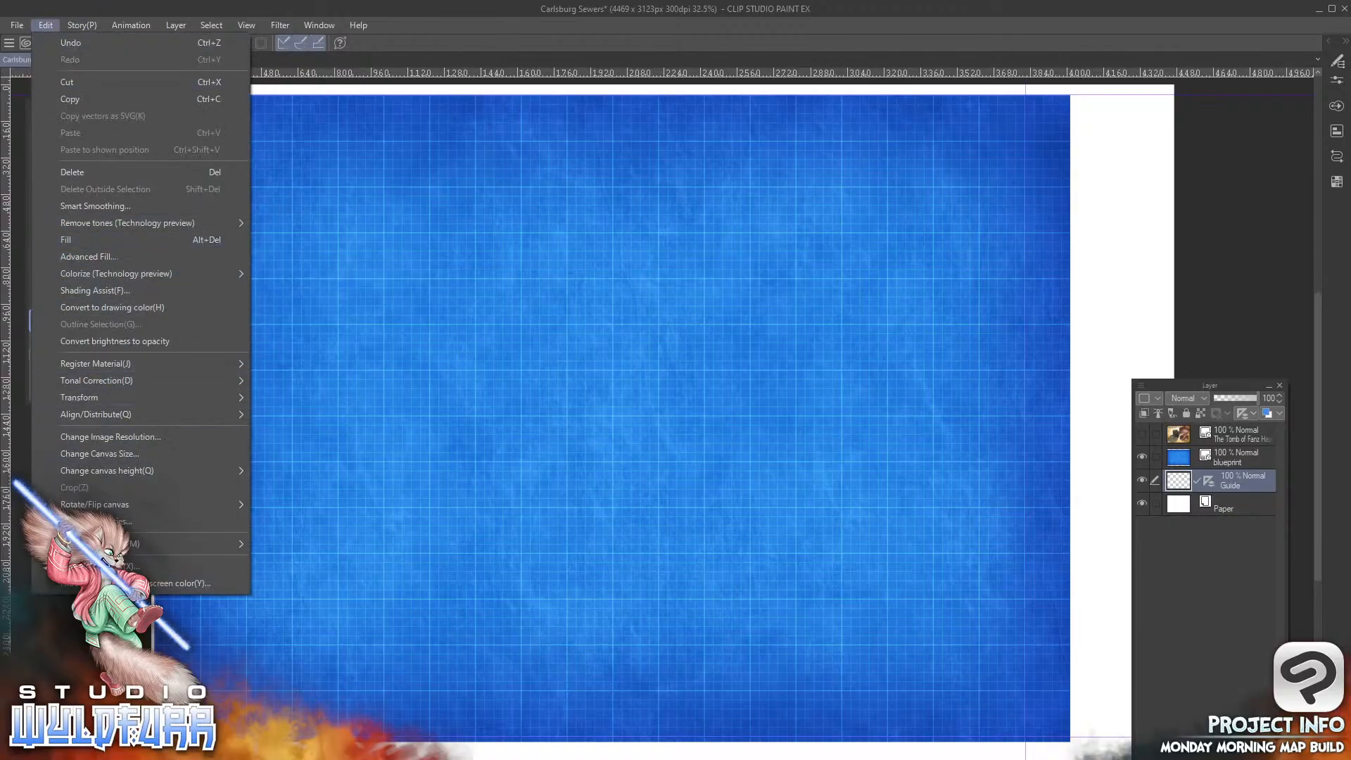
{"action": "left_click", "coordinate": [150, 457]}
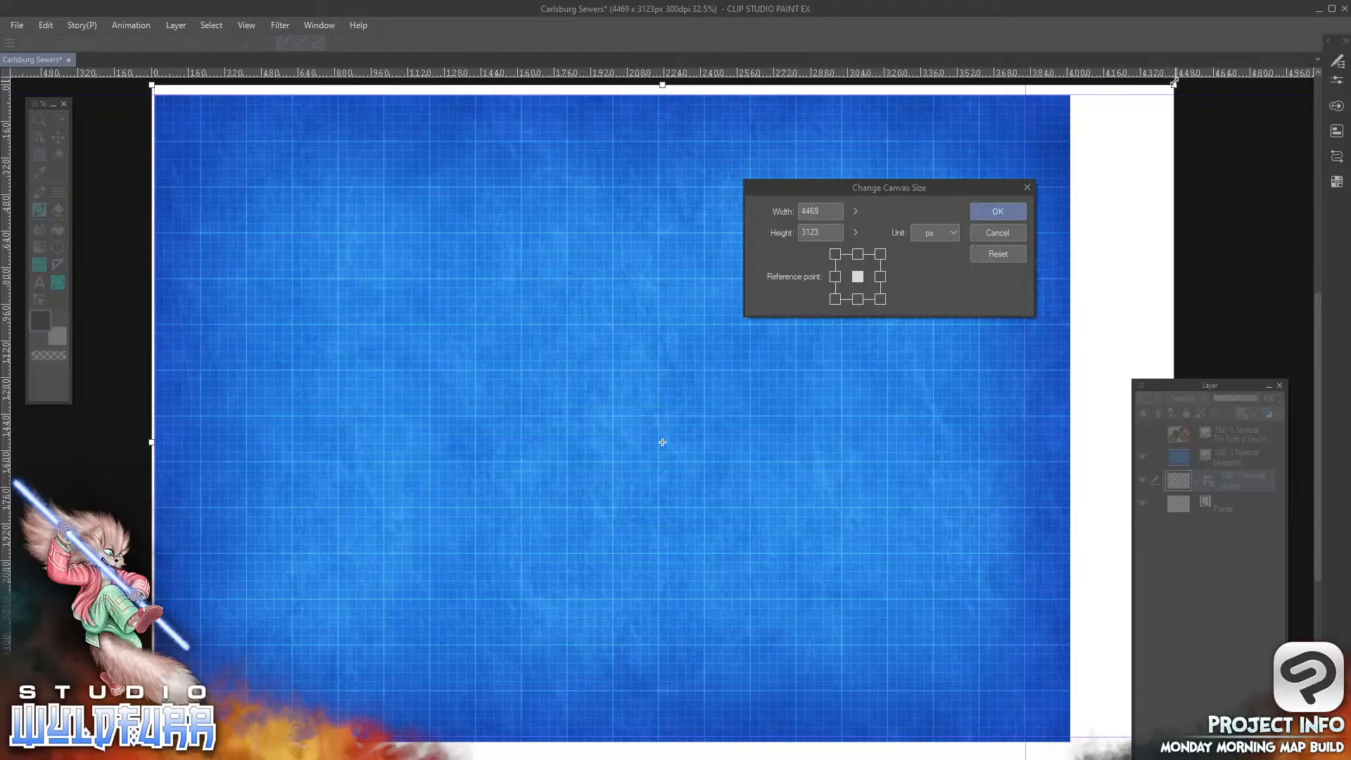
{"action": "left_click_drag", "start_coordinate": [1174, 86], "coordinate": [1024, 99]}
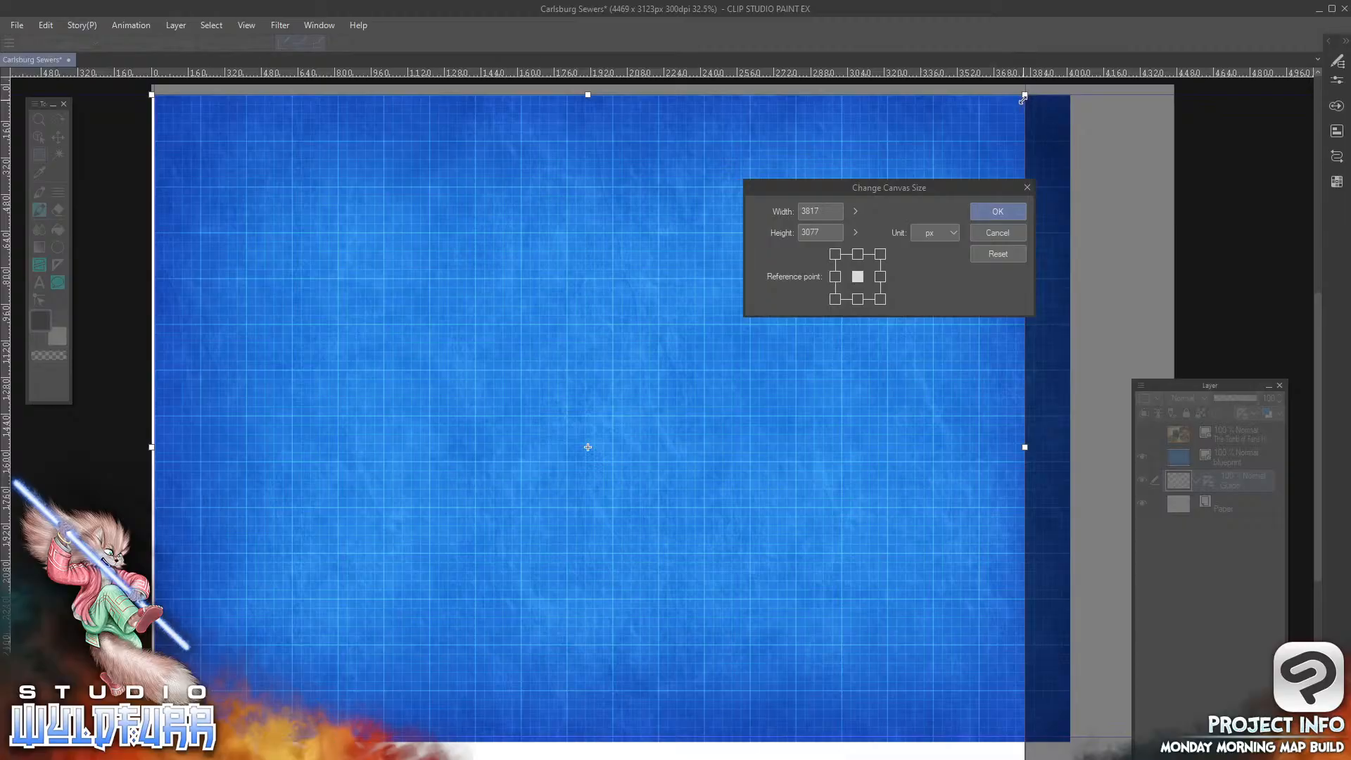
{"action": "scroll", "coordinate": [1024, 99], "scroll_direction": "up", "scroll_amount": 2}
{"action": "scroll", "coordinate": [1025, 110], "scroll_direction": "up", "scroll_amount": 6}
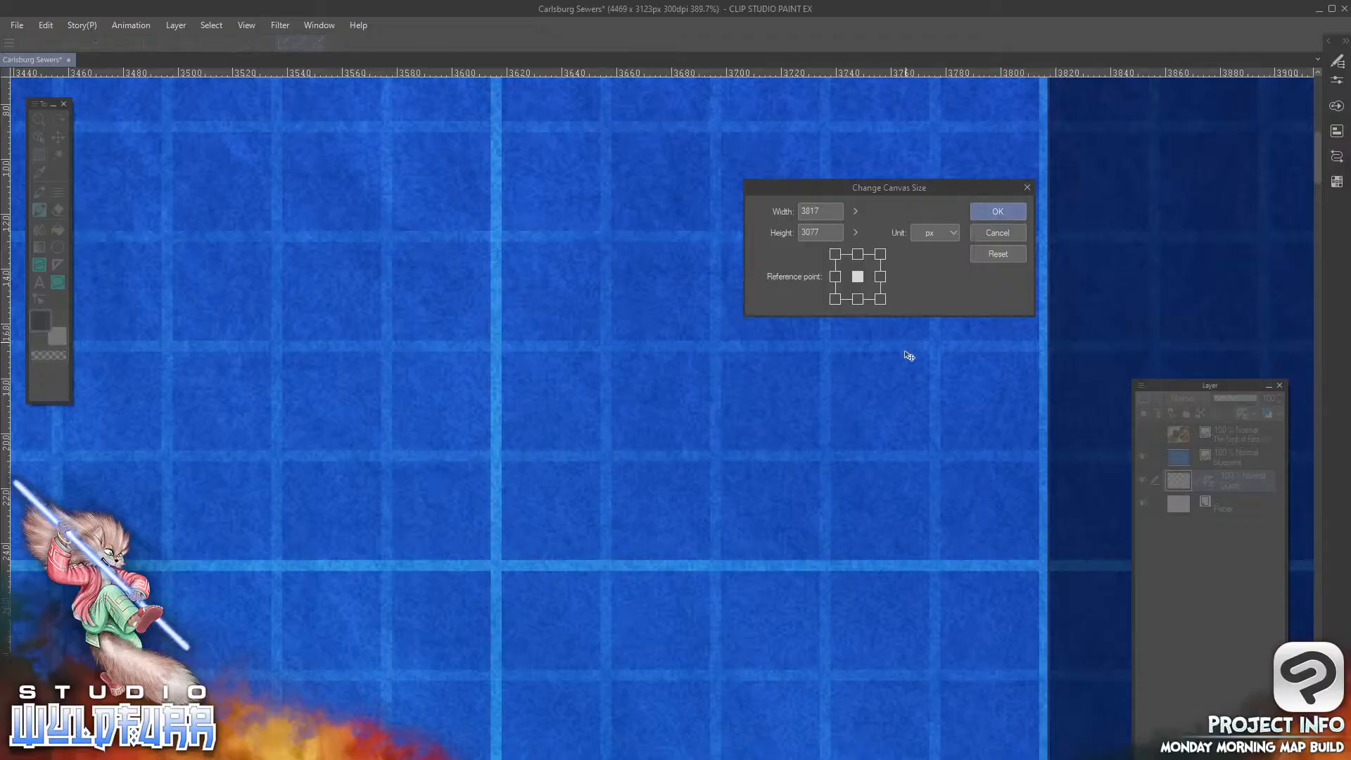
{"action": "scroll", "coordinate": [1319, 138], "scroll_direction": "up", "scroll_amount": 5}
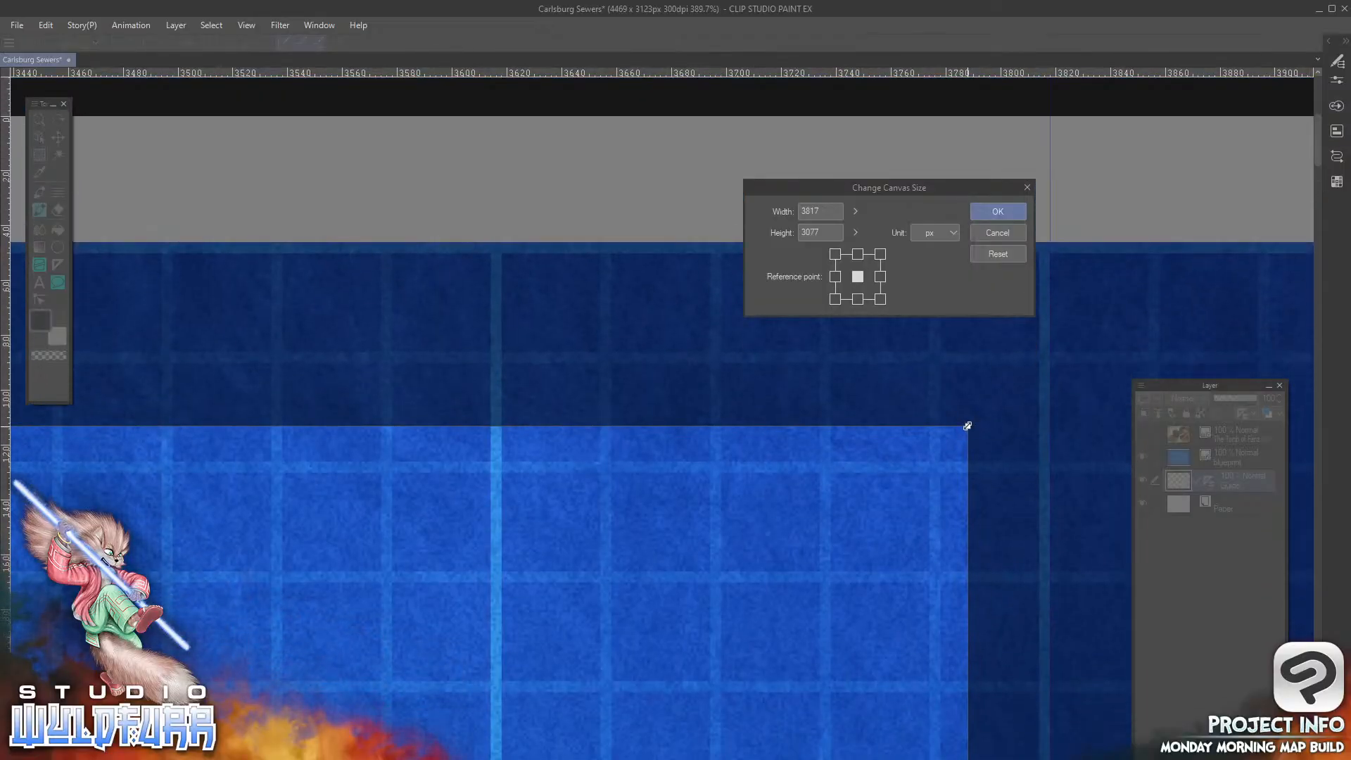
{"action": "left_click_drag", "start_coordinate": [967, 425], "coordinate": [1050, 242]}
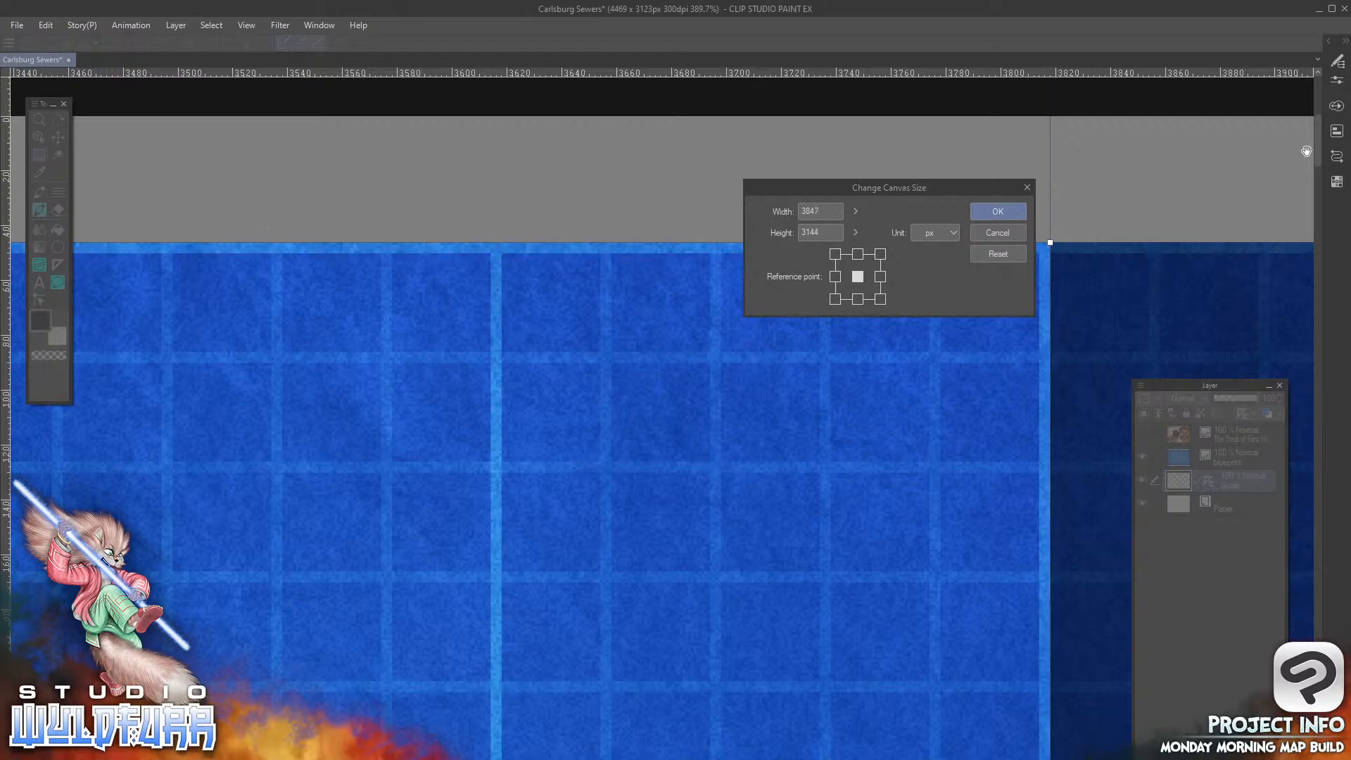
Step: Bring the canvas's lower-left corner to the crossing of the left and bottom guides, and apply the 3804 × 2804 px canvas size
{"action": "scroll", "coordinate": [1318, 150], "scroll_direction": "down", "scroll_amount": 2}
{"action": "left_click_drag", "start_coordinate": [1315, 163], "coordinate": [1315, 688]}
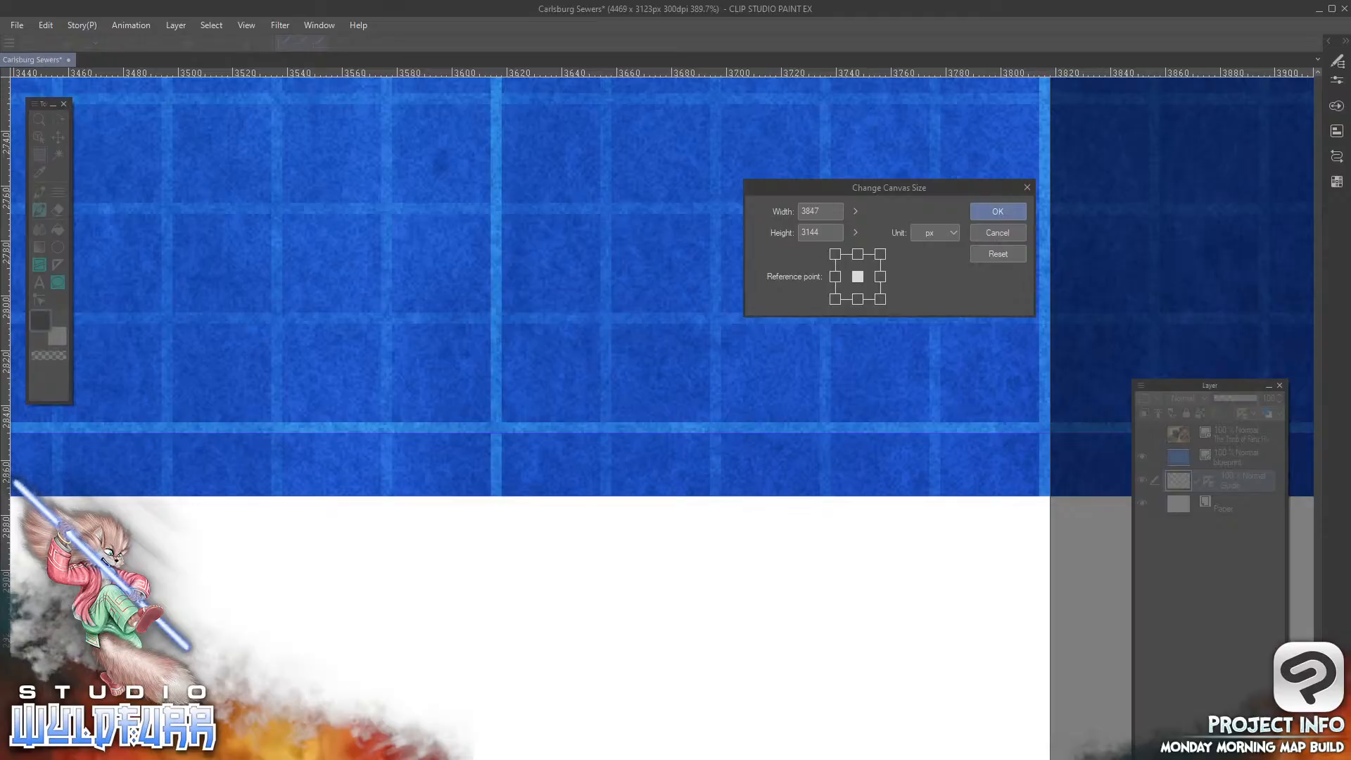
{"action": "scroll", "coordinate": [662, 415], "scroll_direction": "left", "scroll_amount": 20}
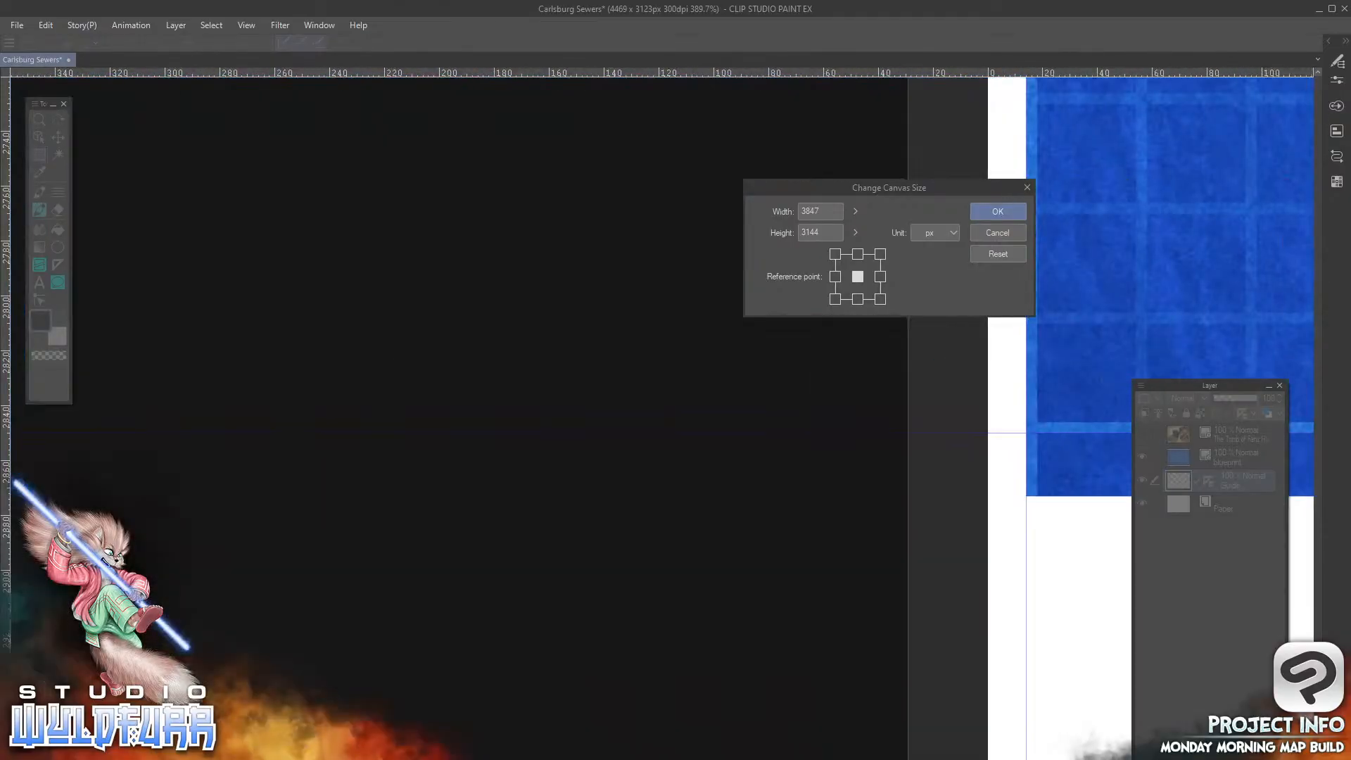
{"action": "scroll", "coordinate": [662, 415], "scroll_direction": "right", "scroll_amount": 10}
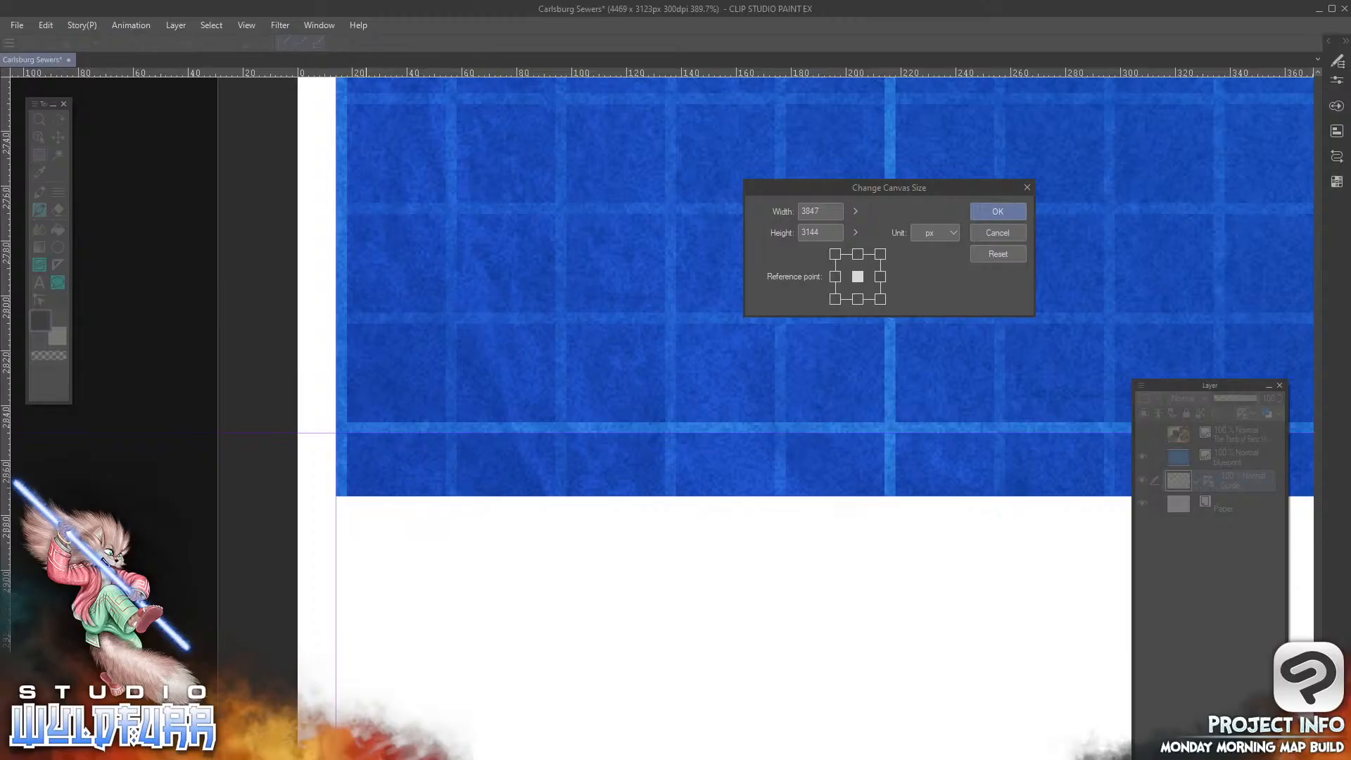
{"action": "scroll", "coordinate": [662, 415], "scroll_direction": "down", "scroll_amount": 10}
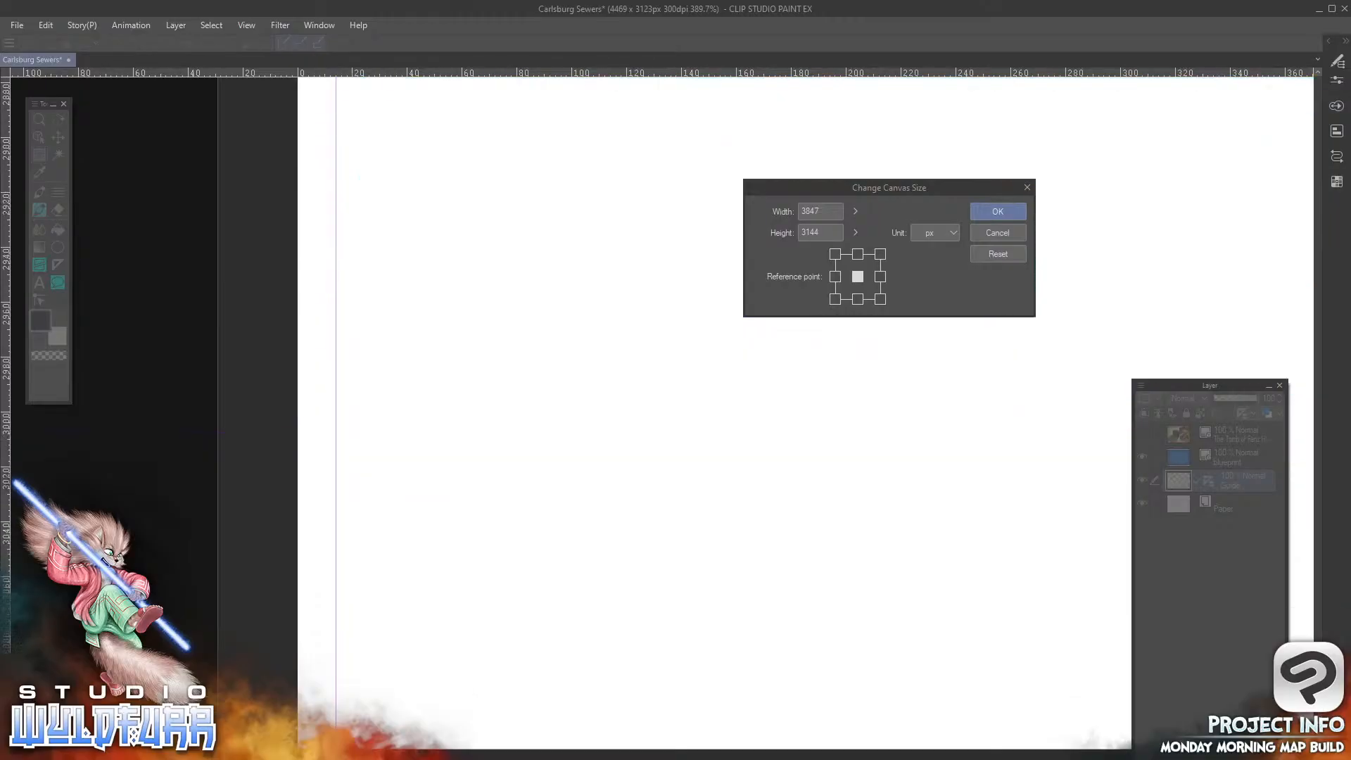
{"action": "scroll", "coordinate": [661, 415], "scroll_direction": "up", "scroll_amount": 3}
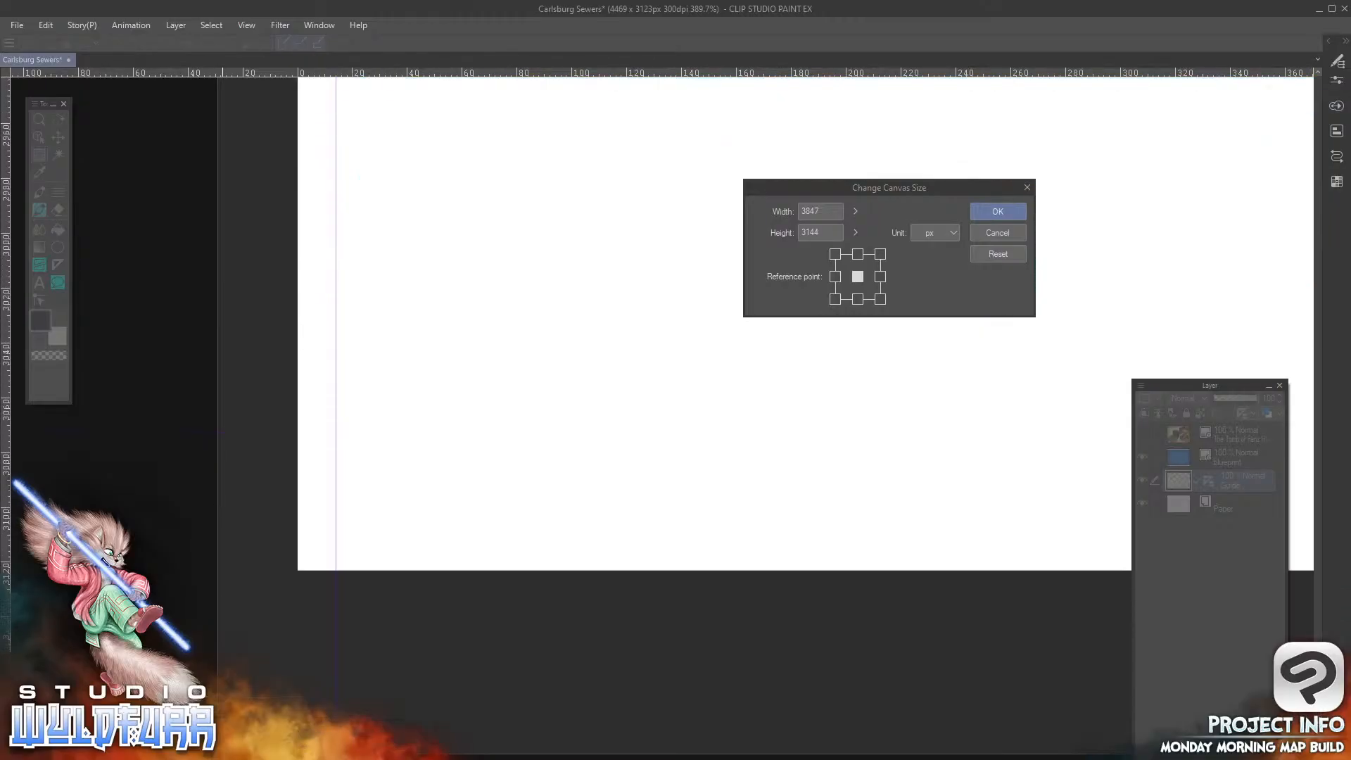
{"action": "left_click_drag", "start_coordinate": [217, 755], "coordinate": [489, 130]}
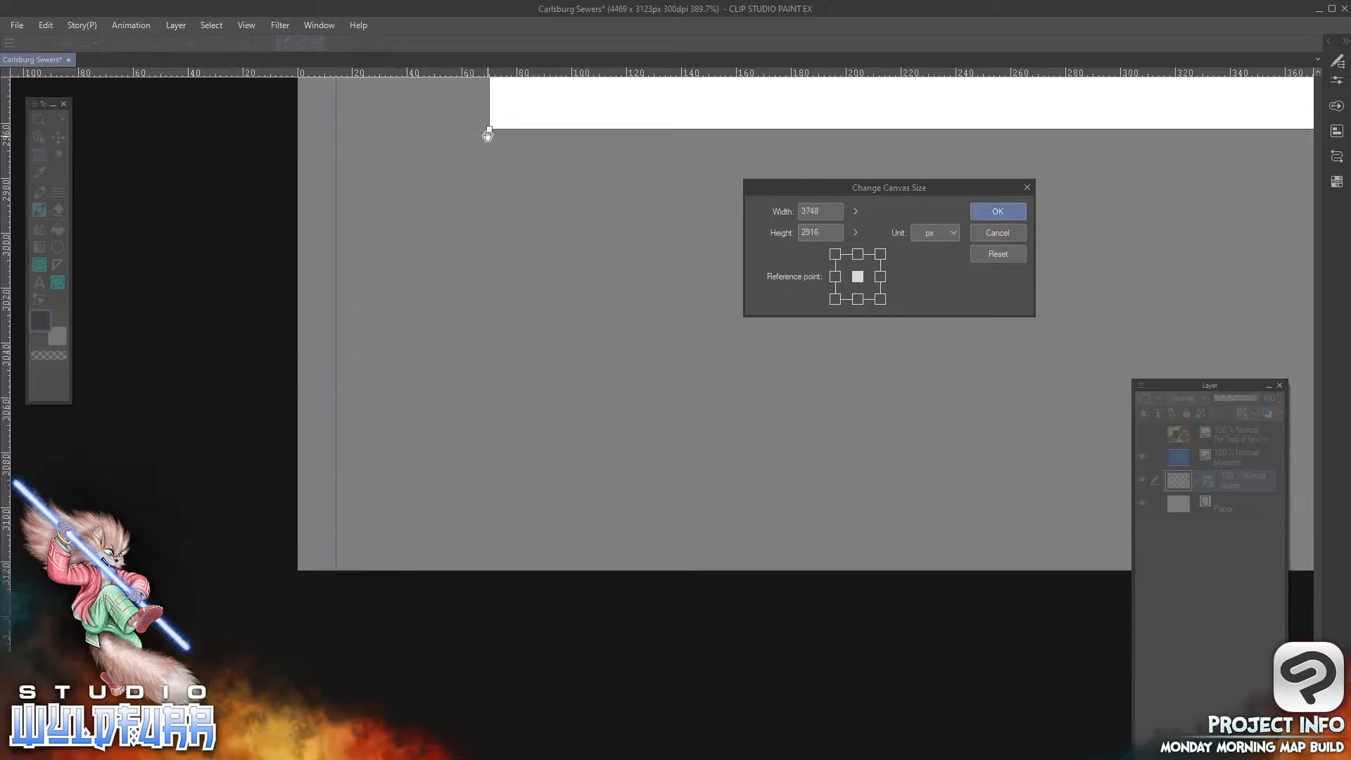
{"action": "scroll", "coordinate": [806, 415], "scroll_direction": "up", "scroll_amount": 5}
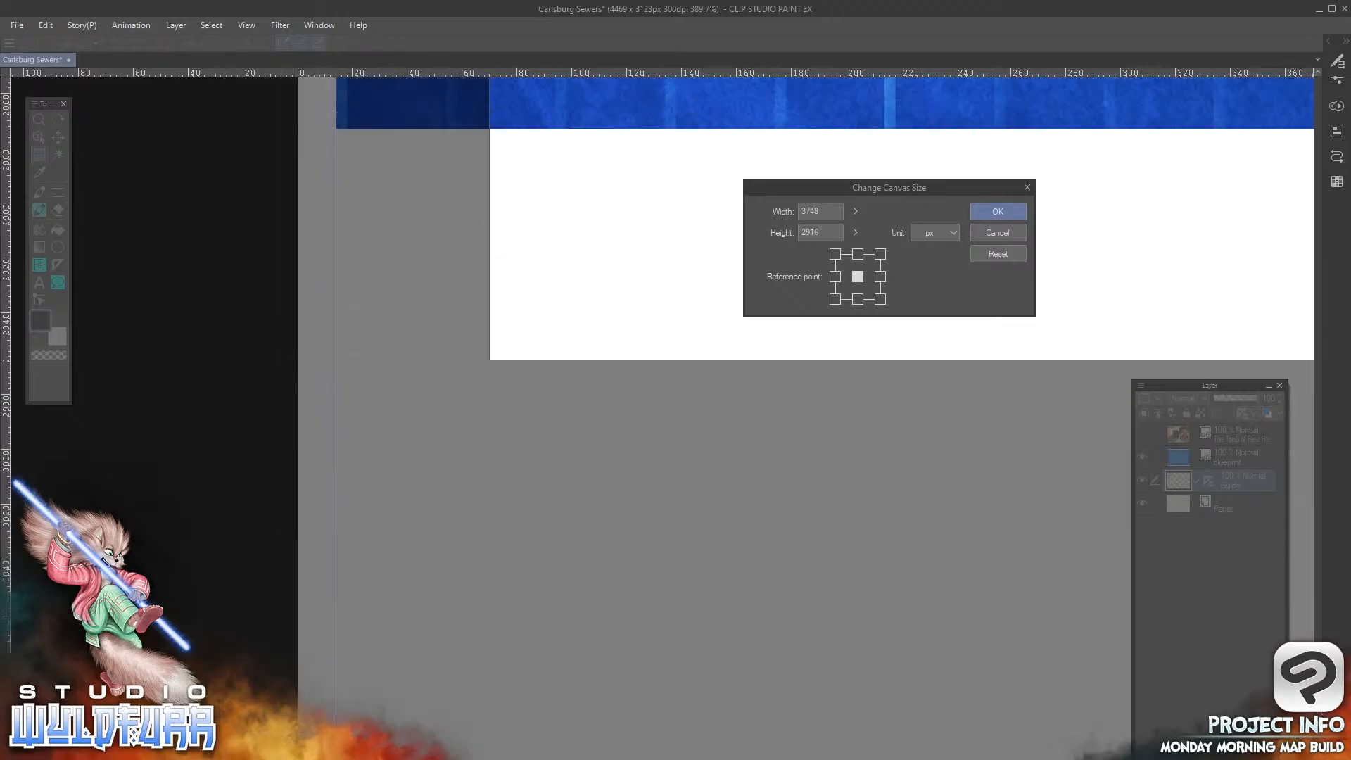
{"action": "left_click_drag", "start_coordinate": [487, 751], "coordinate": [336, 443]}
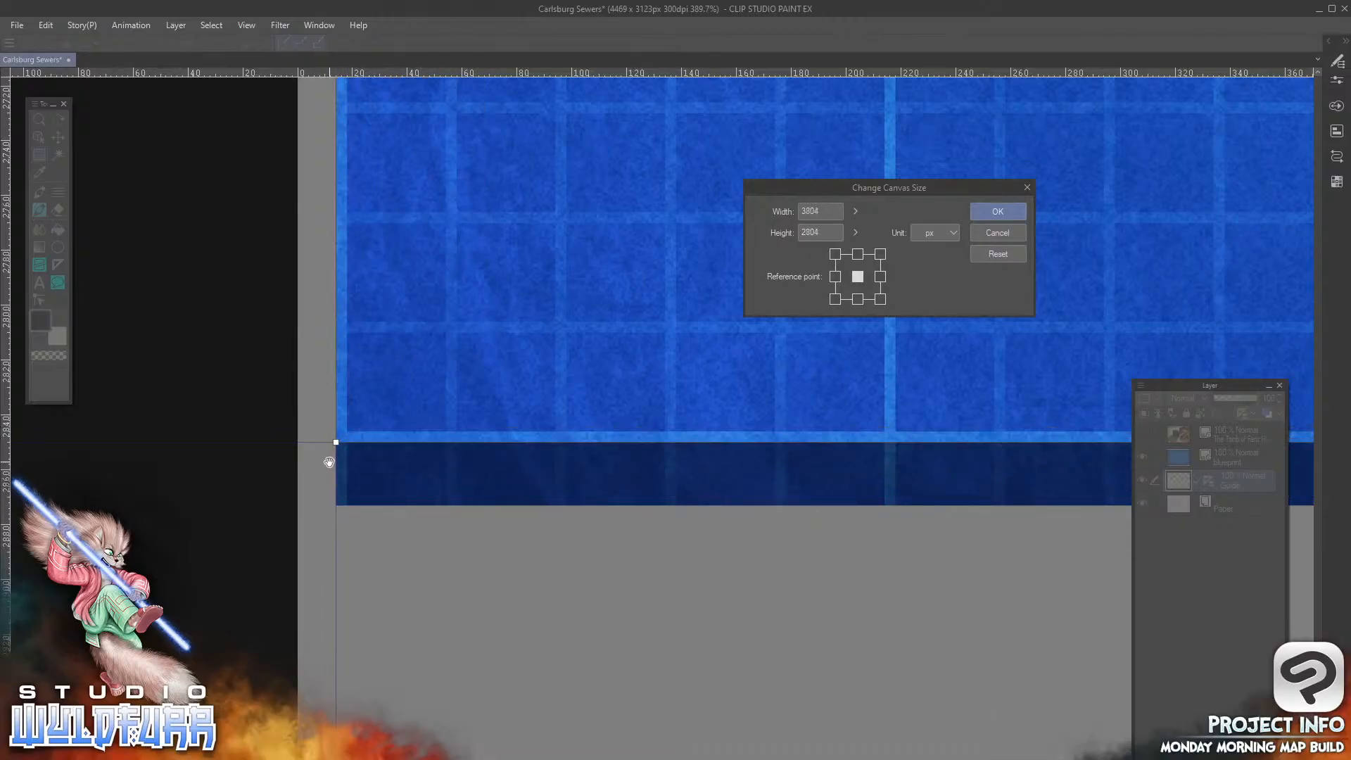
{"action": "left_click", "coordinate": [1003, 206]}
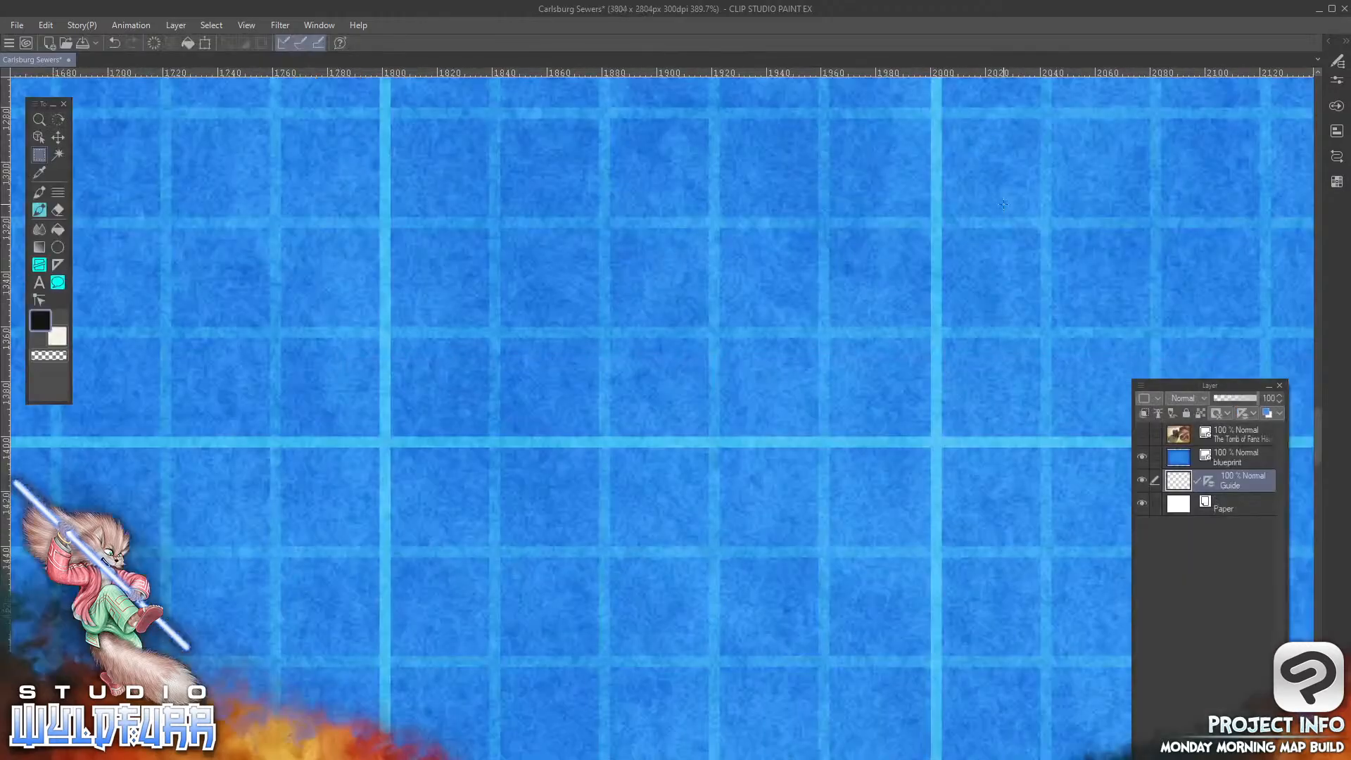
Step: Check the whole cropped canvas with the blueprint hidden and shown again, and delete the Guide layer
{"action": "left_click", "coordinate": [248, 26]}
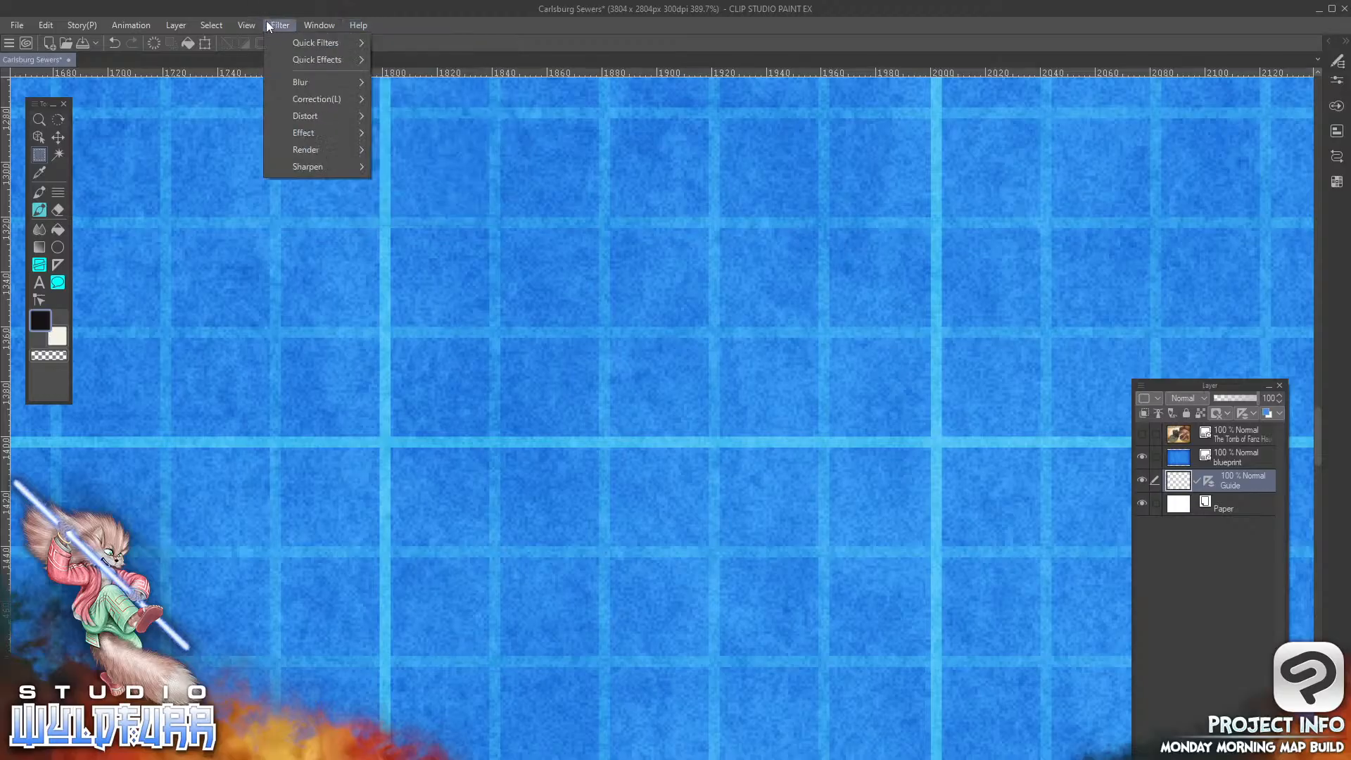
{"action": "mouse_move", "coordinate": [278, 26]}
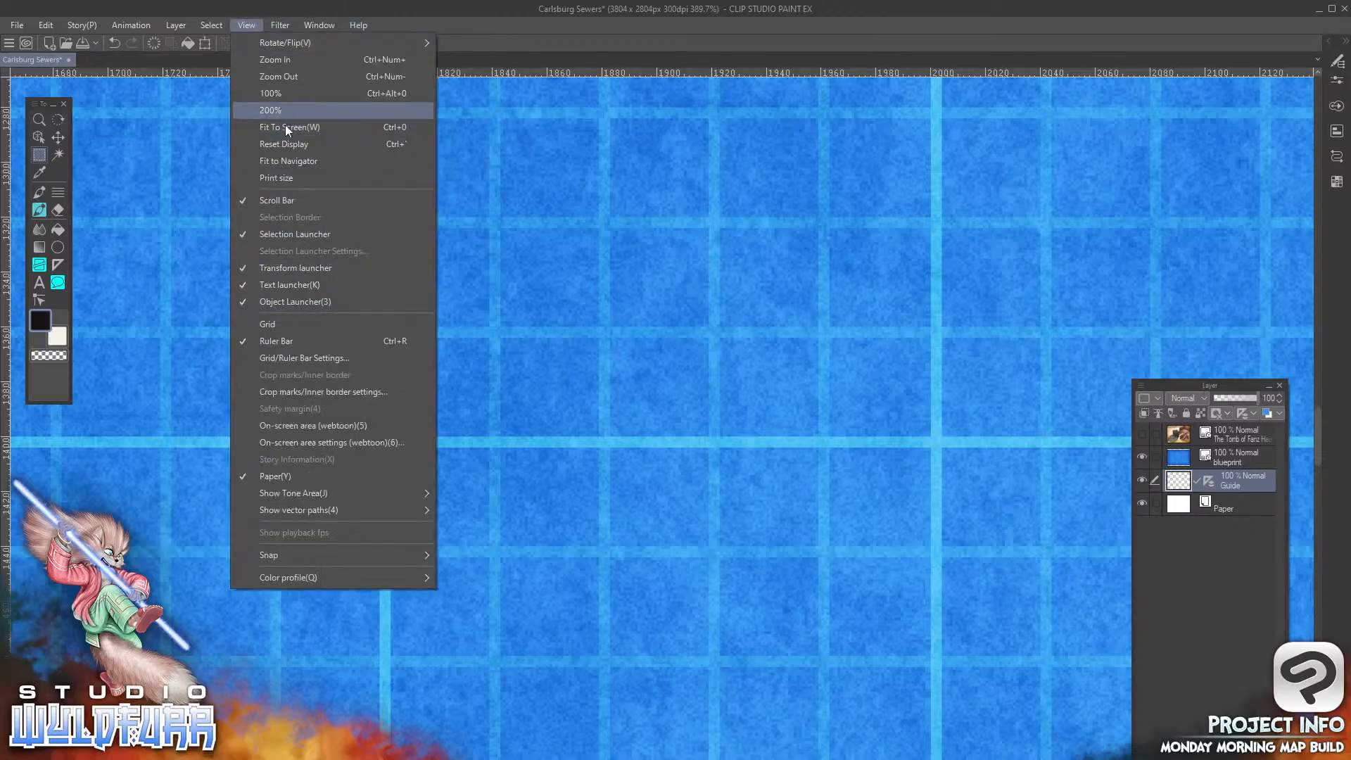
{"action": "left_click", "coordinate": [285, 128]}
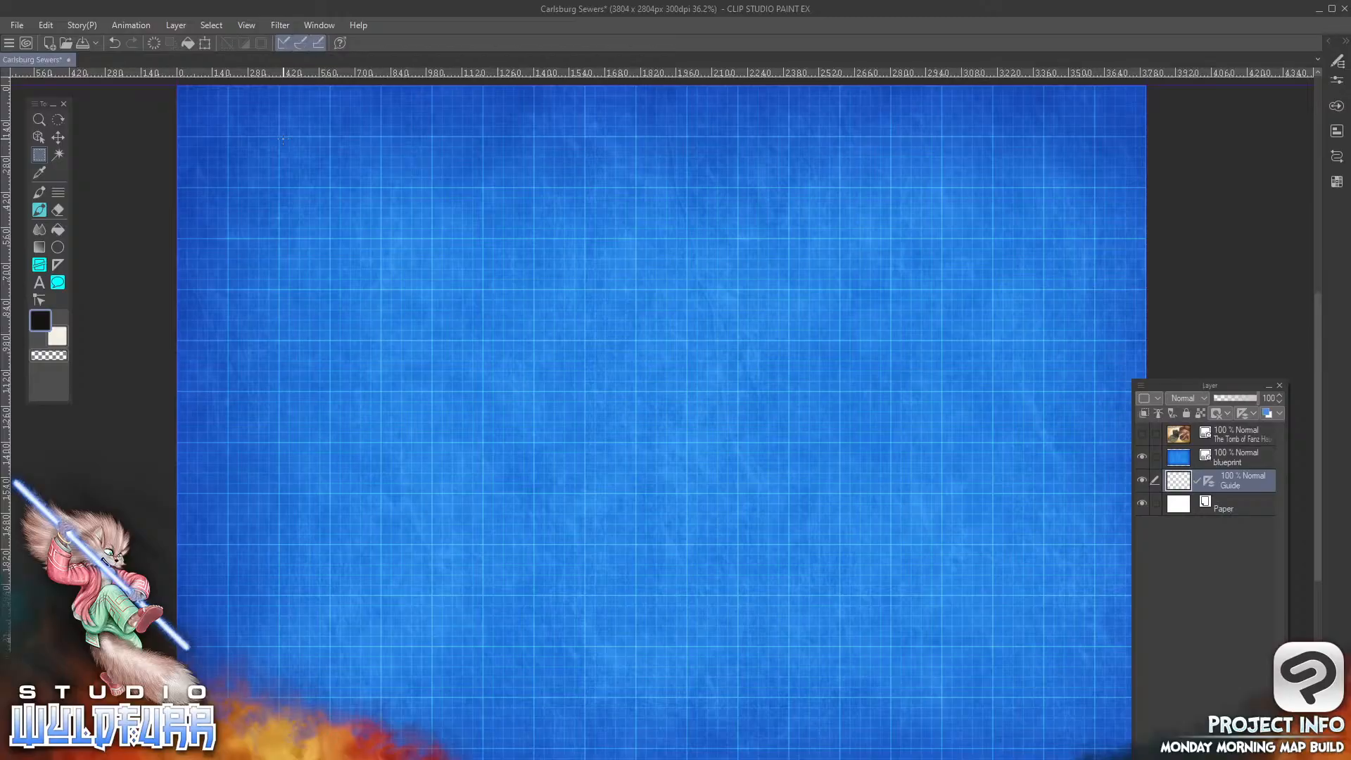
{"action": "left_click", "coordinate": [1142, 457]}
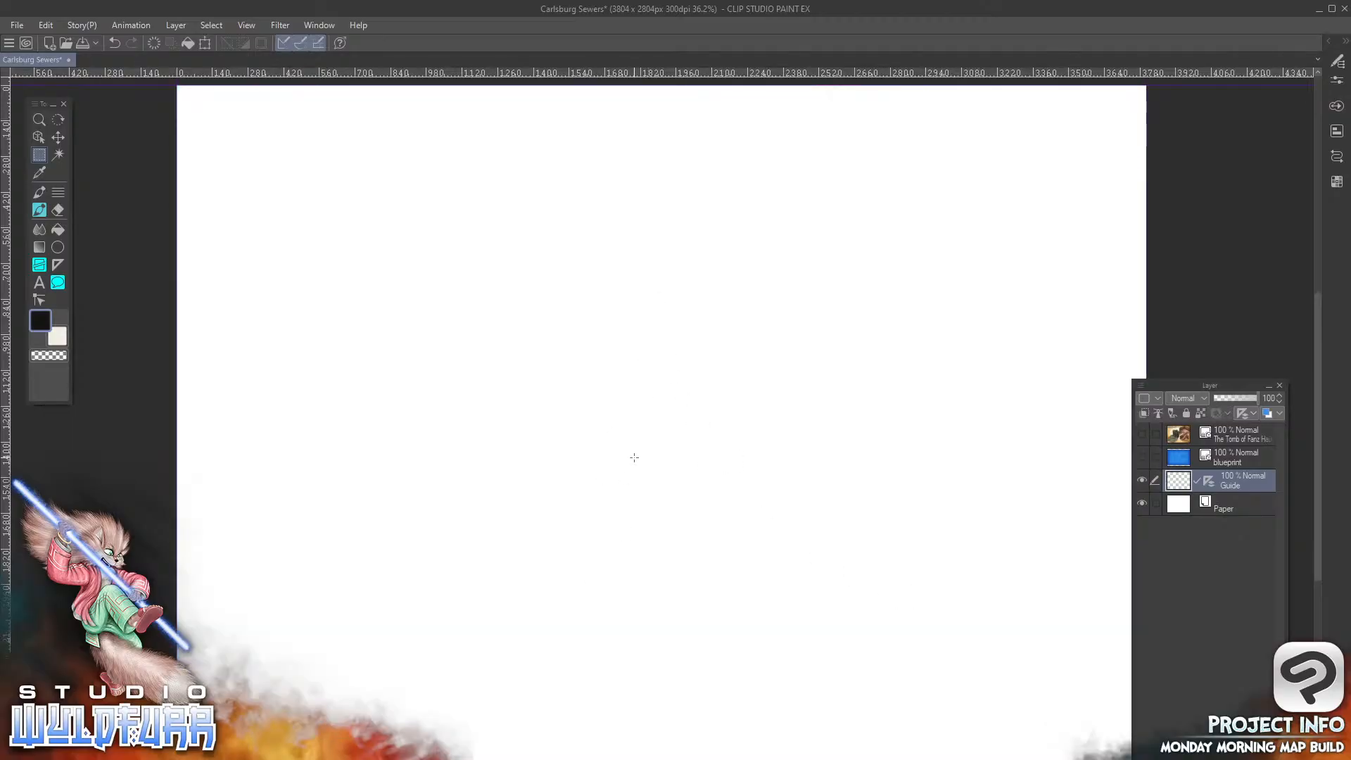
{"action": "left_click", "coordinate": [1142, 457]}
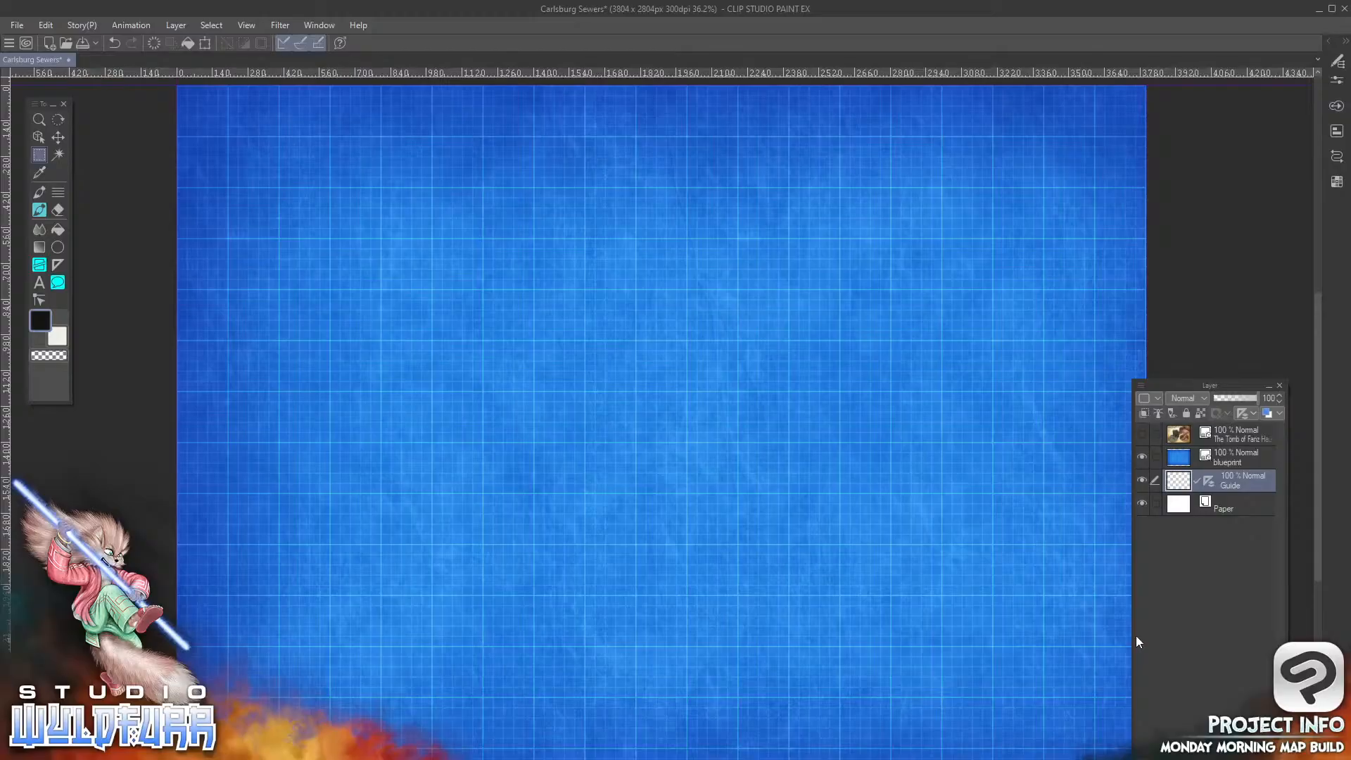
{"action": "key", "text": "Delete"}
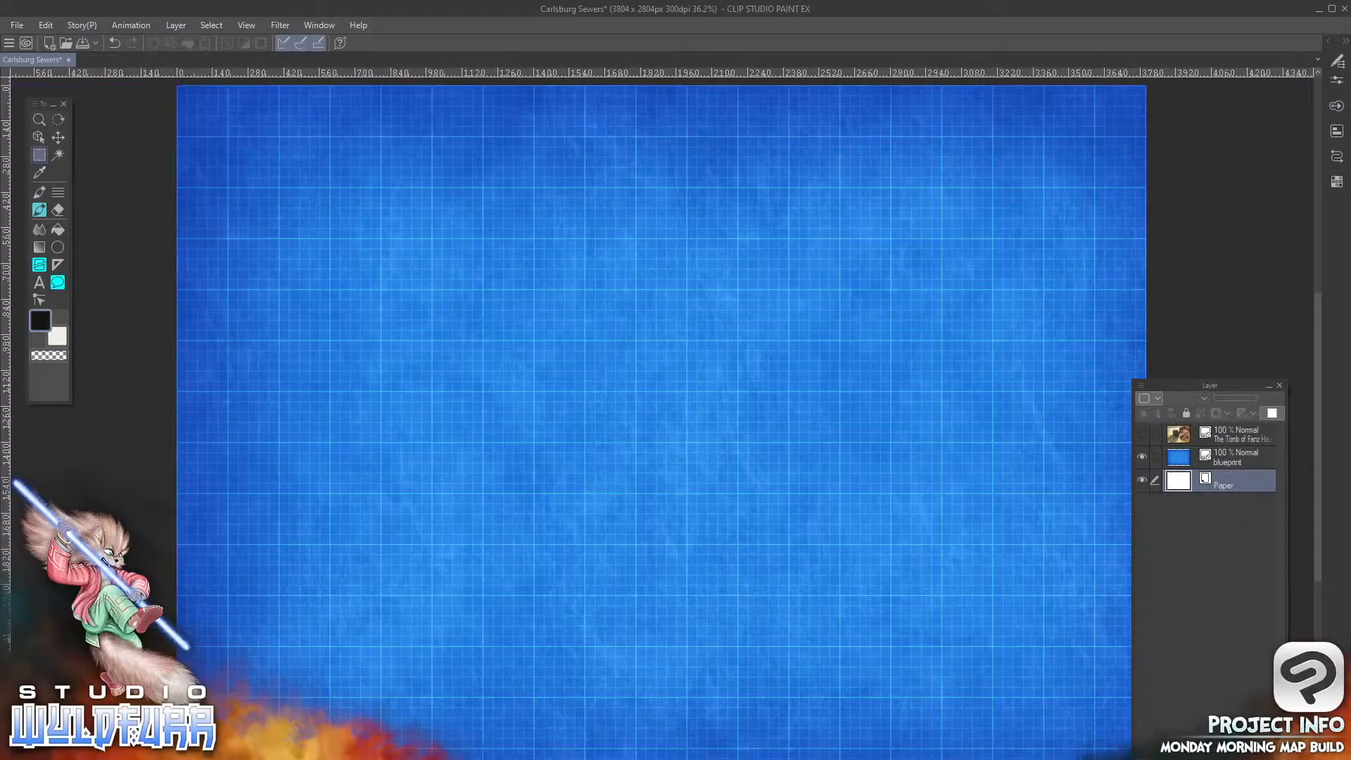
Step: Show the Tomb of Fanz Hauser map layer and add a new empty layer above it for brush annotations
{"action": "left_click", "coordinate": [1143, 436]}
{"action": "left_click", "coordinate": [1228, 438]}
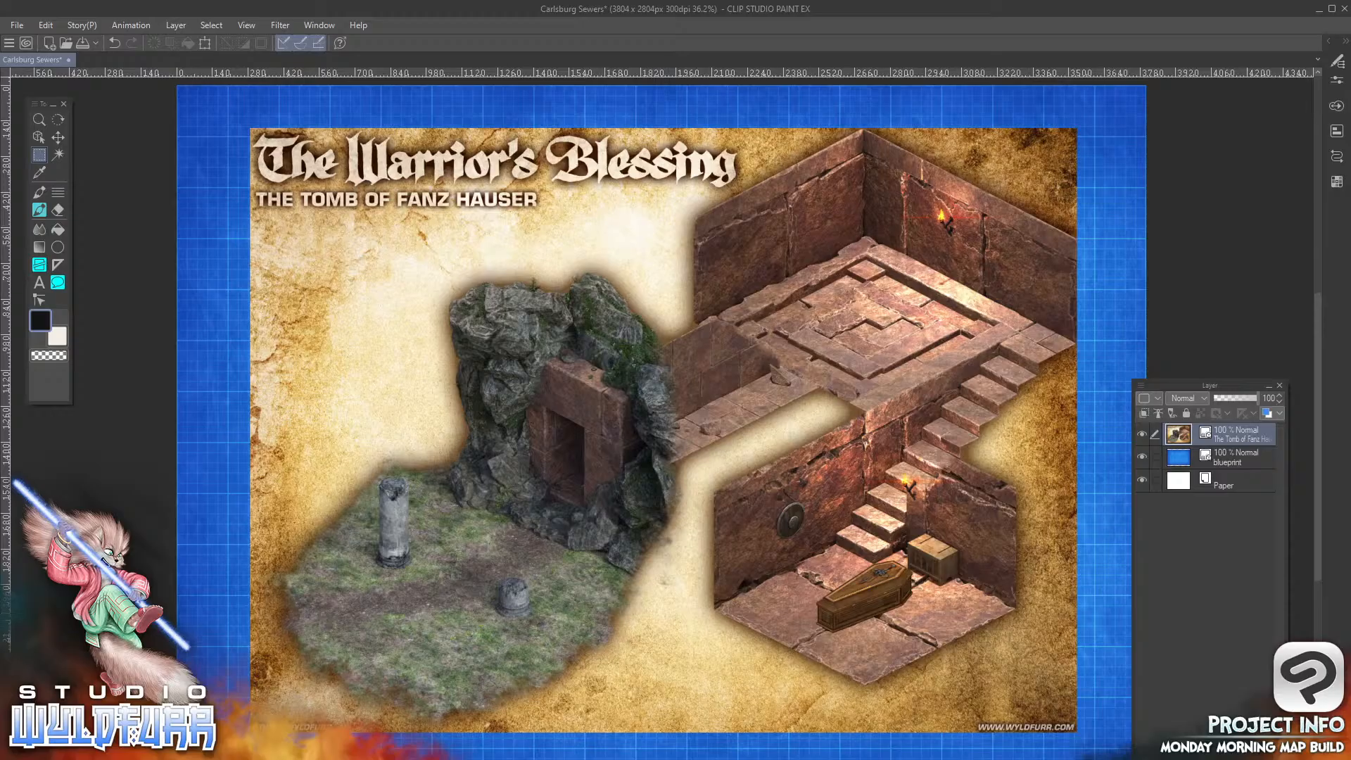
{"action": "left_click", "coordinate": [40, 209]}
{"action": "key", "text": "ctrl+shift+n"}
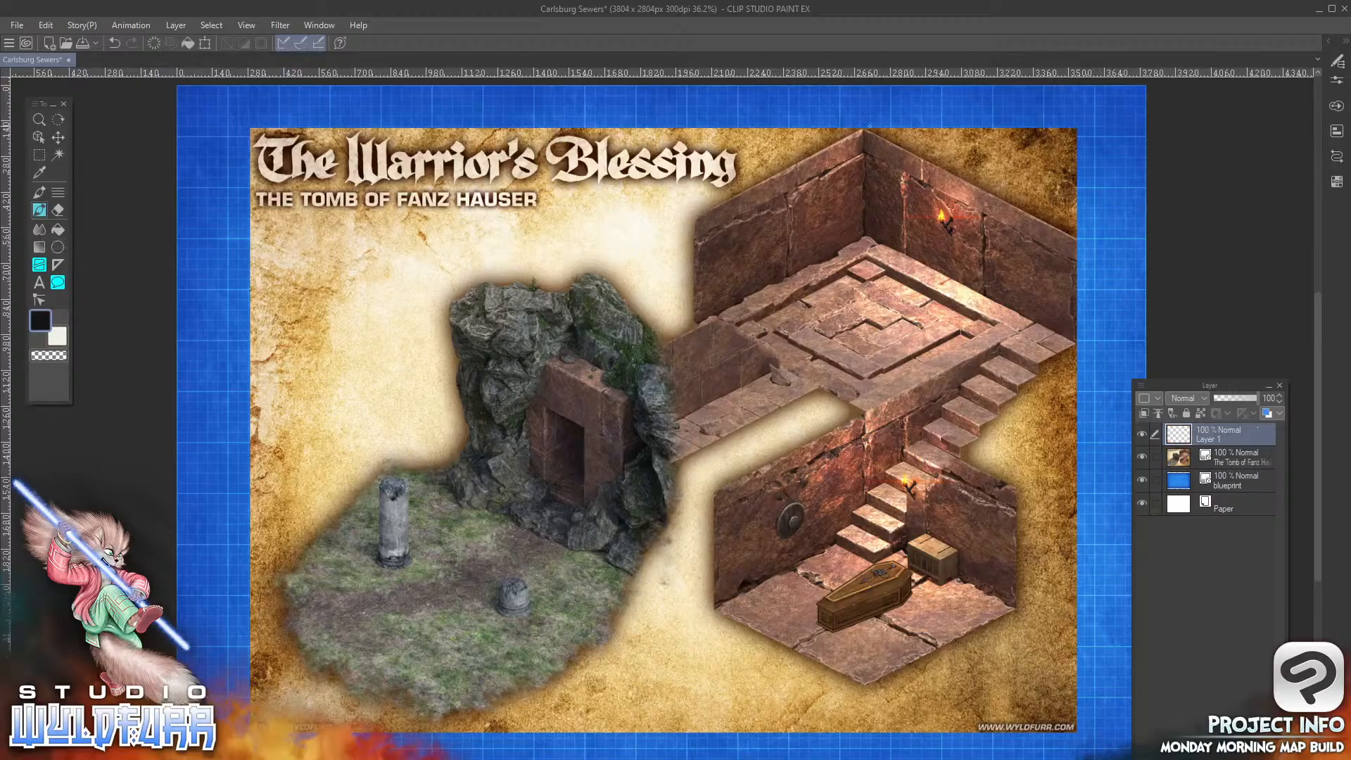
Step: Loop a black brush line around the tomb's entrance and rooms, and box and underline "Fanz Hauser" in the subtitle
{"action": "mouse_move", "coordinate": [844, 132]}
{"action": "left_mouse_down"}
{"action": "mouse_move", "coordinate": [681, 302]}
{"action": "mouse_move", "coordinate": [493, 412]}
{"action": "mouse_move", "coordinate": [727, 458]}
{"action": "mouse_move", "coordinate": [669, 612]}
{"action": "mouse_move", "coordinate": [1052, 592]}
{"action": "mouse_move", "coordinate": [1108, 323]}
{"action": "mouse_move", "coordinate": [910, 116]}
{"action": "mouse_move", "coordinate": [666, 313]}
{"action": "mouse_move", "coordinate": [507, 380]}
{"action": "mouse_move", "coordinate": [714, 466]}
{"action": "mouse_move", "coordinate": [828, 718]}
{"action": "mouse_move", "coordinate": [1019, 431]}
{"action": "mouse_move", "coordinate": [1038, 152]}
{"action": "left_mouse_up"}
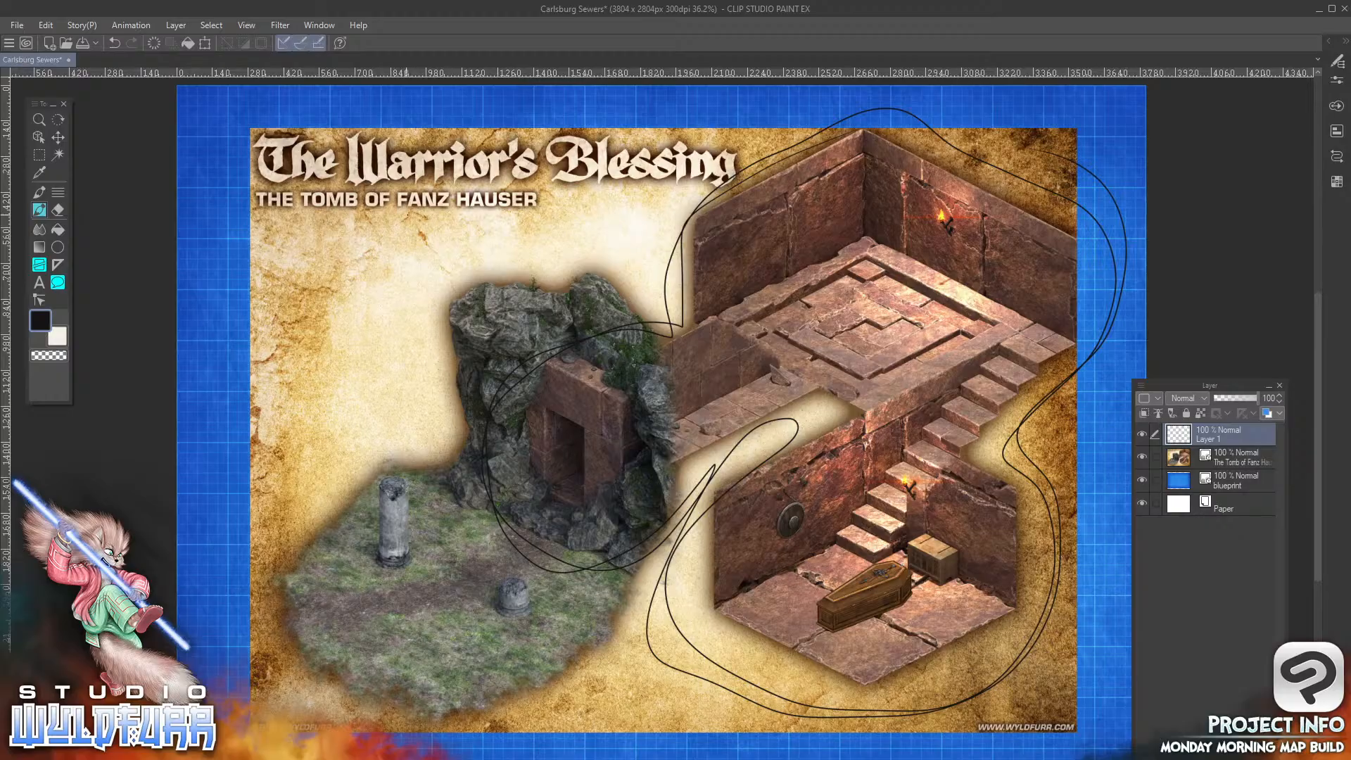
{"action": "mouse_move", "coordinate": [416, 220]}
{"action": "left_mouse_down"}
{"action": "mouse_move", "coordinate": [484, 225]}
{"action": "mouse_move", "coordinate": [421, 220]}
{"action": "left_mouse_up"}
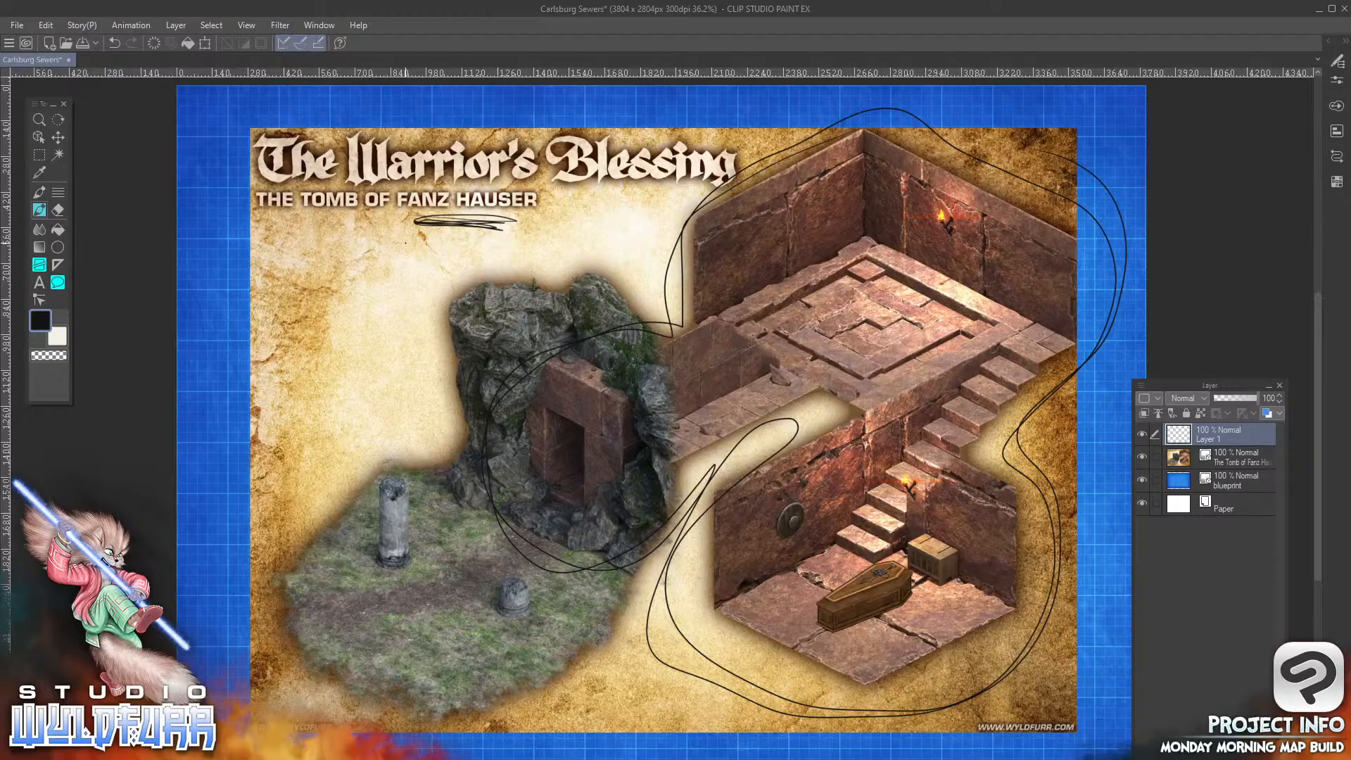
{"action": "mouse_move", "coordinate": [392, 229]}
{"action": "left_mouse_down"}
{"action": "mouse_move", "coordinate": [391, 185]}
{"action": "mouse_move", "coordinate": [392, 224]}
{"action": "left_mouse_up"}
{"action": "mouse_move", "coordinate": [547, 232]}
{"action": "left_mouse_down"}
{"action": "mouse_move", "coordinate": [547, 180]}
{"action": "mouse_move", "coordinate": [548, 212]}
{"action": "left_mouse_up"}
{"action": "mouse_move", "coordinate": [486, 174]}
{"action": "left_mouse_down"}
{"action": "mouse_move", "coordinate": [445, 173]}
{"action": "mouse_move", "coordinate": [537, 179]}
{"action": "left_mouse_up"}
{"action": "mouse_move", "coordinate": [383, 228]}
{"action": "left_mouse_down"}
{"action": "mouse_move", "coordinate": [422, 222]}
{"action": "mouse_move", "coordinate": [385, 226]}
{"action": "left_mouse_up"}
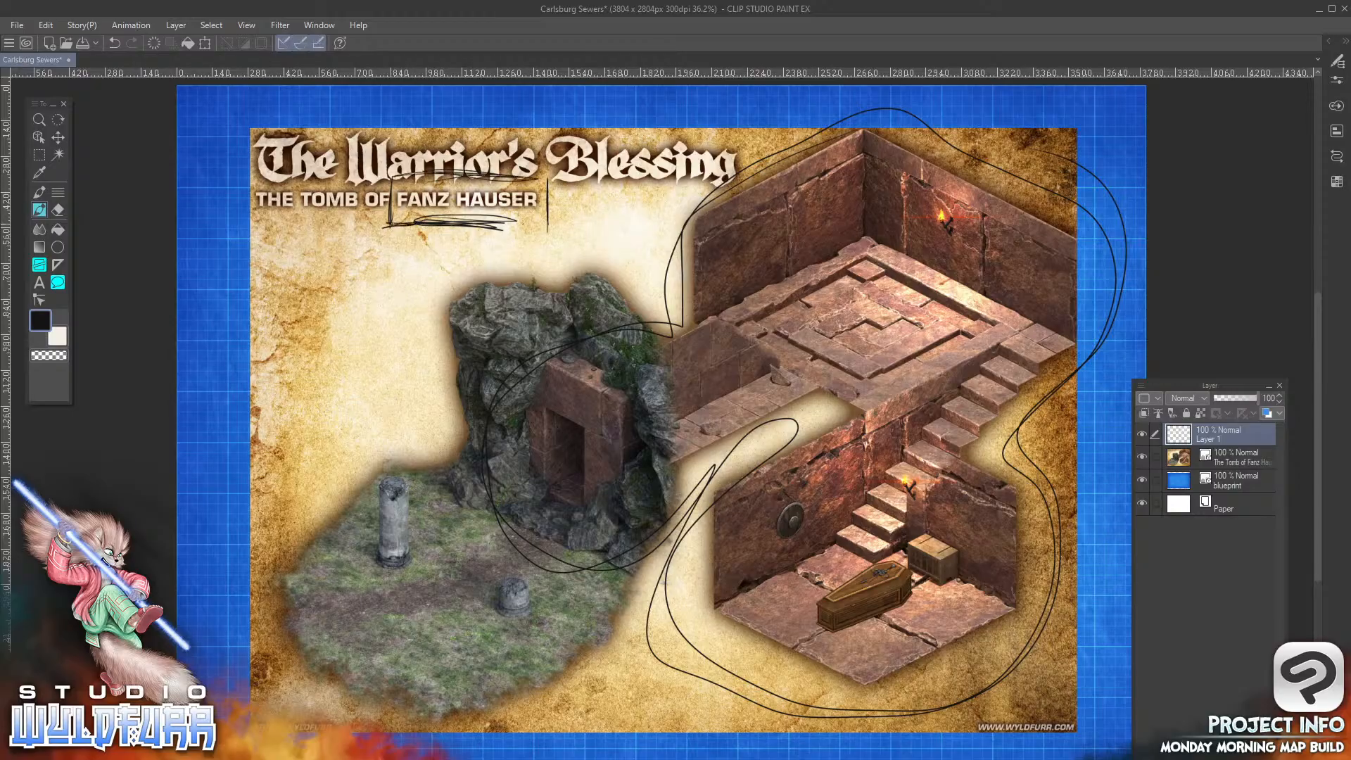
{"action": "mouse_move", "coordinate": [540, 226]}
{"action": "left_mouse_down"}
{"action": "mouse_move", "coordinate": [504, 227]}
{"action": "mouse_move", "coordinate": [518, 230]}
{"action": "left_mouse_up"}
Step: Sketch a small black figure in front of the tomb entrance and outline the coffin in the lower room in black
{"action": "mouse_move", "coordinate": [481, 490]}
{"action": "left_mouse_down"}
{"action": "mouse_move", "coordinate": [458, 529]}
{"action": "mouse_move", "coordinate": [459, 552]}
{"action": "mouse_move", "coordinate": [498, 544]}
{"action": "mouse_move", "coordinate": [484, 558]}
{"action": "left_mouse_up"}
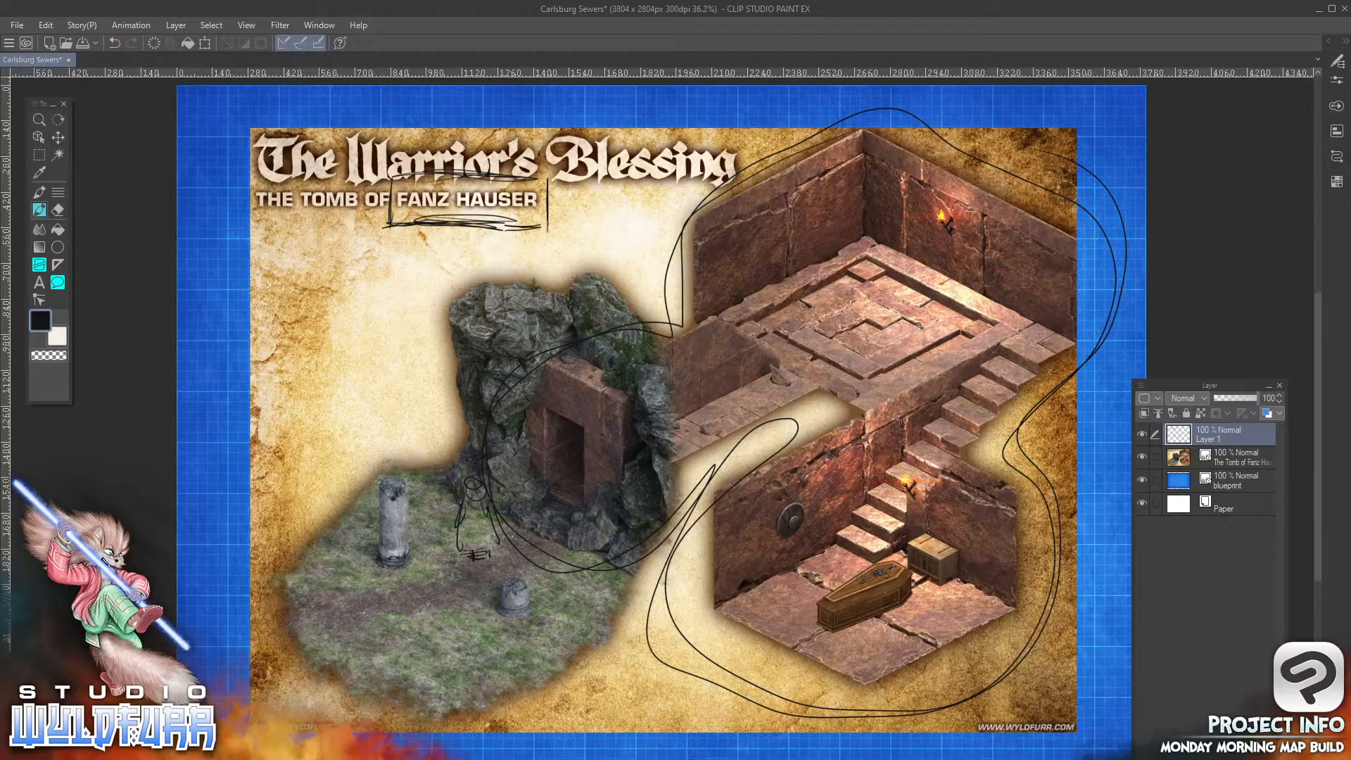
{"action": "left_click_drag", "start_coordinate": [471, 549], "coordinate": [495, 550]}
{"action": "mouse_move", "coordinate": [867, 564]}
{"action": "left_mouse_down"}
{"action": "mouse_move", "coordinate": [815, 605]}
{"action": "mouse_move", "coordinate": [915, 609]}
{"action": "mouse_move", "coordinate": [842, 645]}
{"action": "left_mouse_up"}
{"action": "left_click_drag", "start_coordinate": [905, 556], "coordinate": [915, 613]}
Step: Switch the brush colour to white and retrace the coffin's outline and the small figure by the tomb entrance
{"action": "key", "text": "x"}
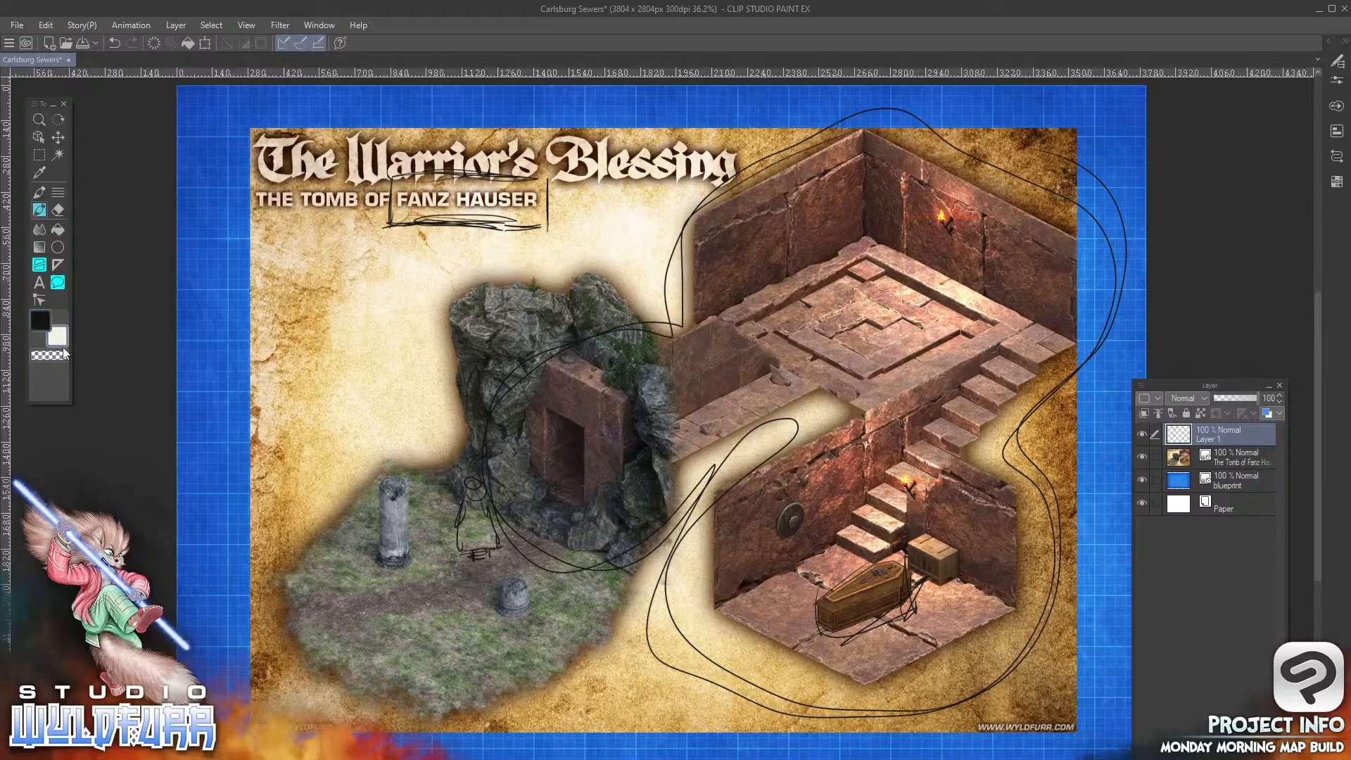
{"action": "mouse_move", "coordinate": [888, 555]}
{"action": "left_mouse_down"}
{"action": "mouse_move", "coordinate": [849, 576]}
{"action": "mouse_move", "coordinate": [814, 632]}
{"action": "mouse_move", "coordinate": [911, 588]}
{"action": "mouse_move", "coordinate": [912, 619]}
{"action": "mouse_move", "coordinate": [924, 561]}
{"action": "mouse_move", "coordinate": [815, 618]}
{"action": "mouse_move", "coordinate": [915, 567]}
{"action": "mouse_move", "coordinate": [815, 593]}
{"action": "left_mouse_up"}
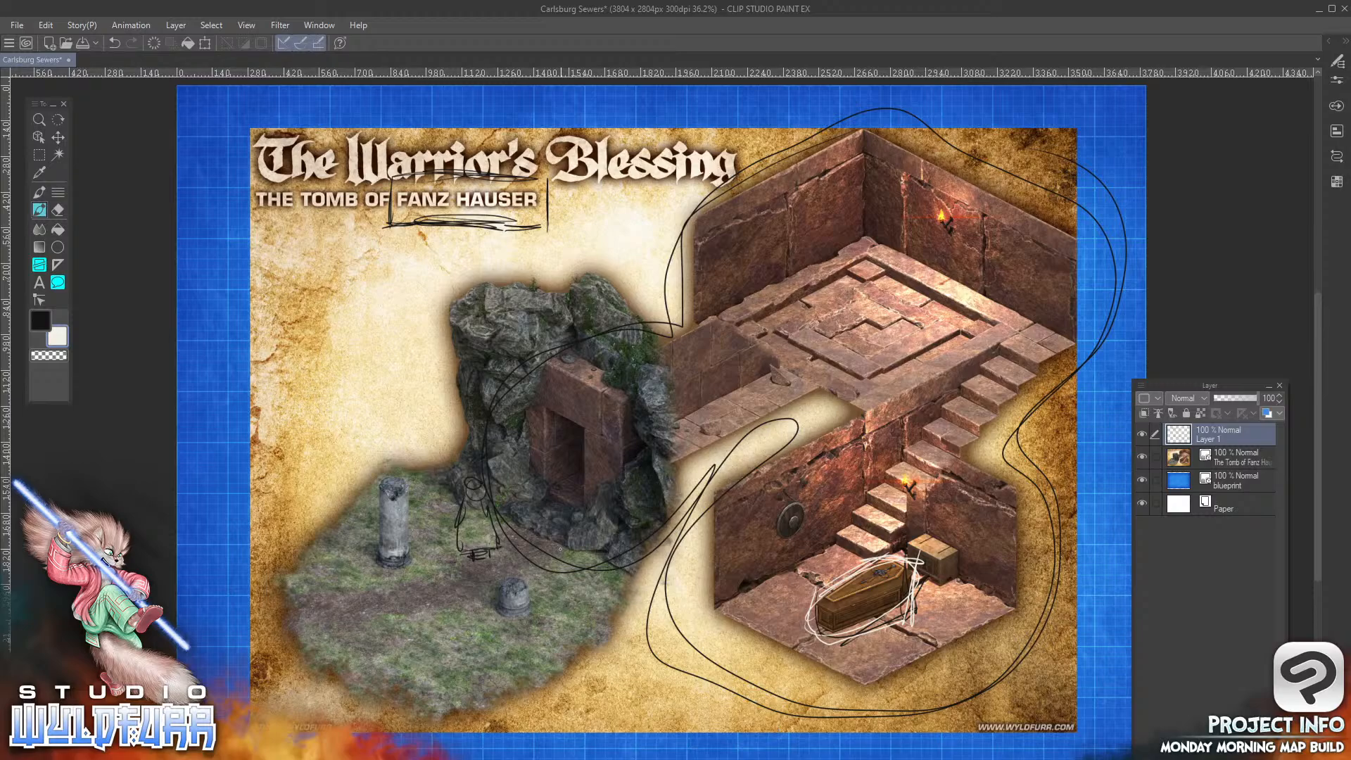
{"action": "mouse_move", "coordinate": [474, 484]}
{"action": "left_mouse_down"}
{"action": "mouse_move", "coordinate": [464, 504]}
{"action": "mouse_move", "coordinate": [500, 546]}
{"action": "mouse_move", "coordinate": [484, 496]}
{"action": "left_mouse_up"}
{"action": "mouse_move", "coordinate": [470, 546]}
{"action": "left_mouse_down"}
{"action": "mouse_move", "coordinate": [475, 559]}
{"action": "mouse_move", "coordinate": [496, 543]}
{"action": "mouse_move", "coordinate": [492, 562]}
{"action": "left_mouse_up"}
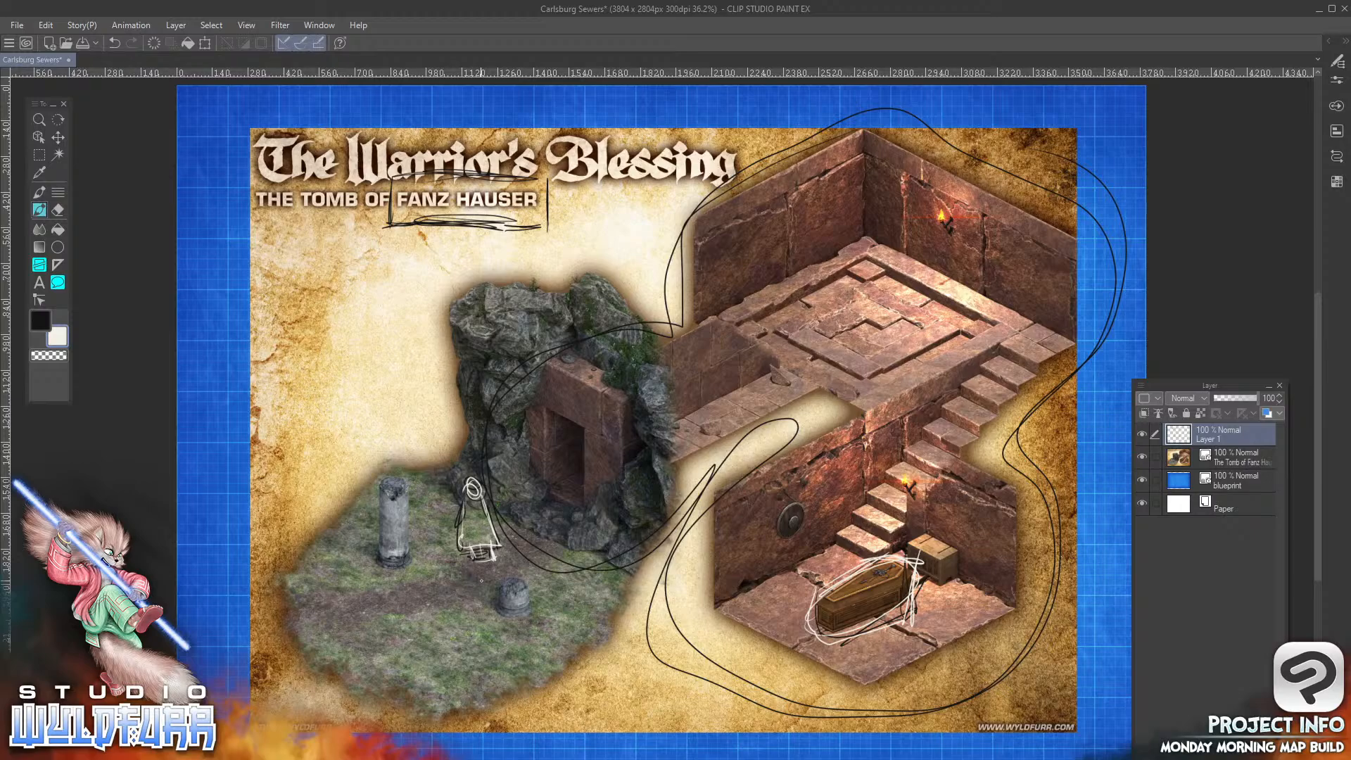
Step: Draw a white line from the entrance into the upper chamber, then outline the chamber's floor and add marks near its centre
{"action": "left_click_drag", "start_coordinate": [511, 513], "coordinate": [861, 320]}
{"action": "left_click_drag", "start_coordinate": [871, 246], "coordinate": [745, 313]}
{"action": "mouse_move", "coordinate": [726, 327]}
{"action": "left_mouse_down"}
{"action": "mouse_move", "coordinate": [869, 399]}
{"action": "mouse_move", "coordinate": [1049, 322]}
{"action": "mouse_move", "coordinate": [885, 236]}
{"action": "mouse_move", "coordinate": [1016, 308]}
{"action": "mouse_move", "coordinate": [846, 244]}
{"action": "mouse_move", "coordinate": [1016, 309]}
{"action": "mouse_move", "coordinate": [882, 235]}
{"action": "mouse_move", "coordinate": [742, 297]}
{"action": "mouse_move", "coordinate": [750, 325]}
{"action": "mouse_move", "coordinate": [882, 397]}
{"action": "mouse_move", "coordinate": [1014, 316]}
{"action": "left_mouse_up"}
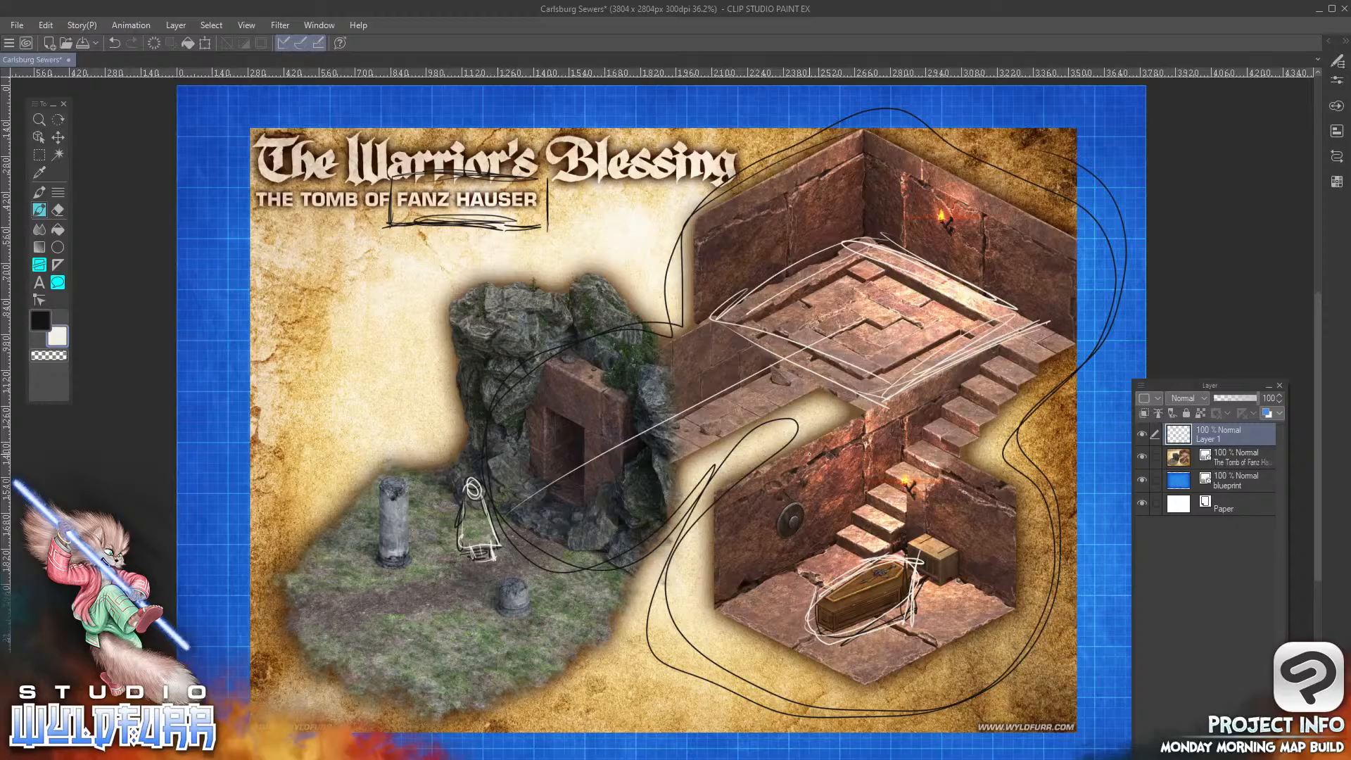
{"action": "mouse_move", "coordinate": [836, 320]}
{"action": "left_mouse_down"}
{"action": "mouse_move", "coordinate": [890, 288]}
{"action": "mouse_move", "coordinate": [877, 303]}
{"action": "left_mouse_up"}
{"action": "mouse_move", "coordinate": [937, 259]}
{"action": "left_mouse_down"}
{"action": "mouse_move", "coordinate": [896, 288]}
{"action": "mouse_move", "coordinate": [915, 274]}
{"action": "left_mouse_up"}
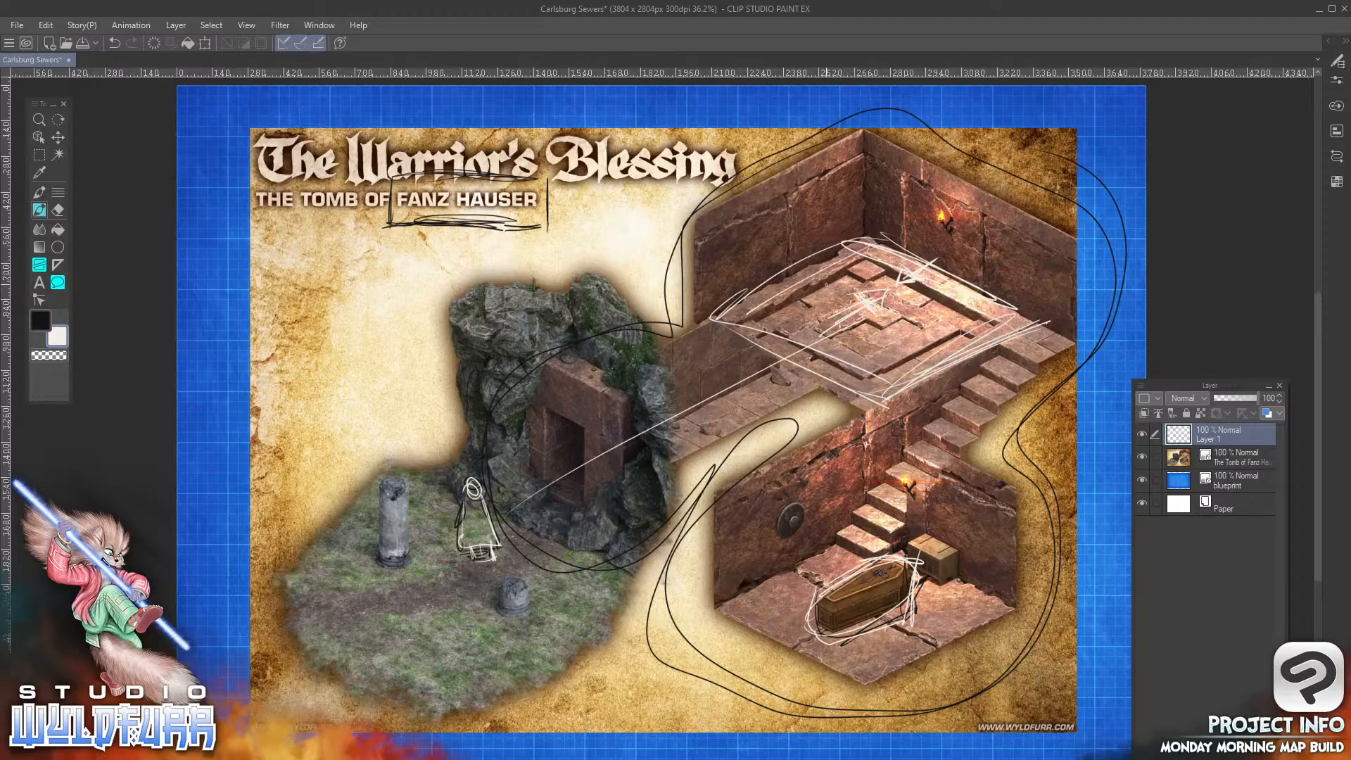
Step: Reinforce all four edges of the upper chamber's floor outline with additional white strokes
{"action": "mouse_move", "coordinate": [854, 243]}
{"action": "left_mouse_down"}
{"action": "mouse_move", "coordinate": [723, 316]}
{"action": "mouse_move", "coordinate": [888, 396]}
{"action": "left_mouse_up"}
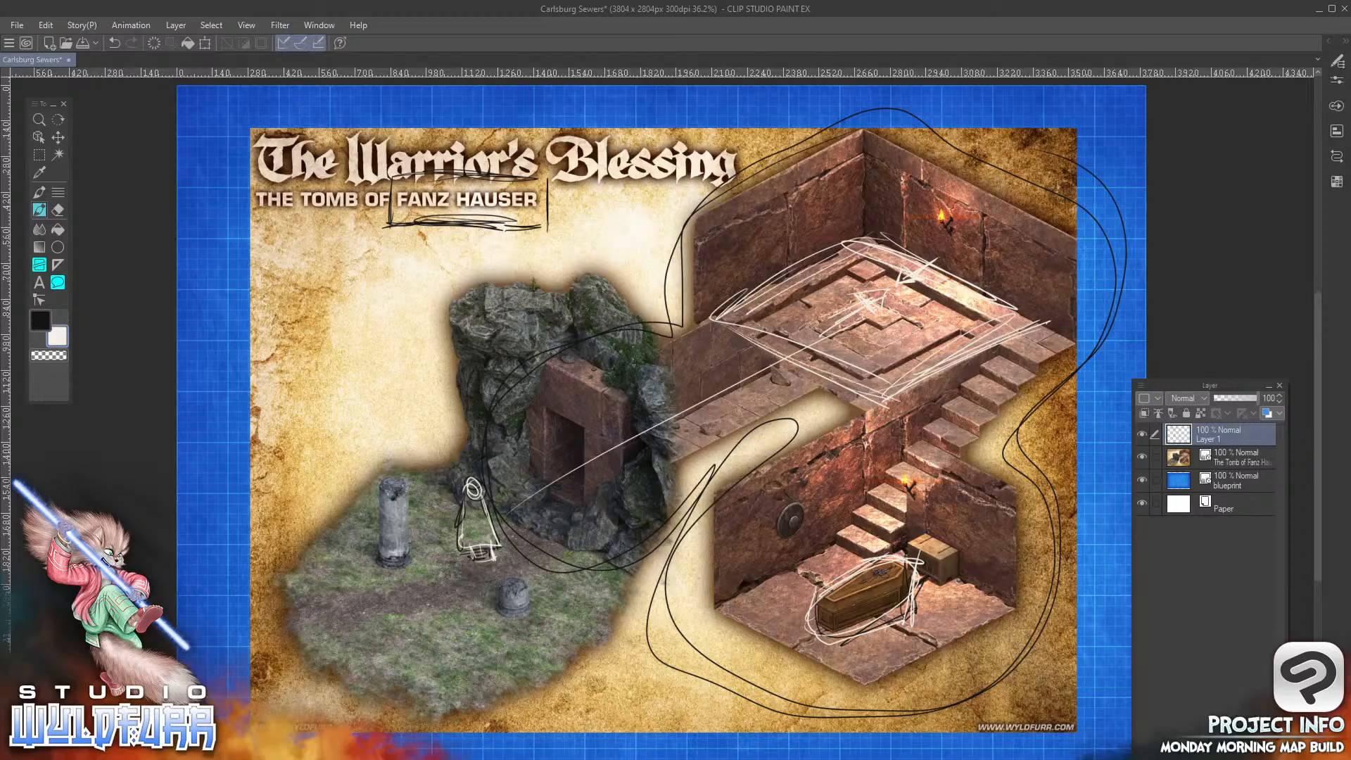
{"action": "mouse_move", "coordinate": [1042, 316]}
{"action": "left_mouse_down"}
{"action": "mouse_move", "coordinate": [890, 395]}
{"action": "mouse_move", "coordinate": [1033, 328]}
{"action": "left_mouse_up"}
{"action": "mouse_move", "coordinate": [839, 234]}
{"action": "left_mouse_down"}
{"action": "mouse_move", "coordinate": [1021, 326]}
{"action": "mouse_move", "coordinate": [865, 402]}
{"action": "left_mouse_up"}
{"action": "left_click_drag", "start_coordinate": [984, 359], "coordinate": [900, 403]}
{"action": "mouse_move", "coordinate": [820, 377]}
{"action": "left_mouse_down"}
{"action": "mouse_move", "coordinate": [736, 326]}
{"action": "mouse_move", "coordinate": [758, 337]}
{"action": "left_mouse_up"}
{"action": "mouse_move", "coordinate": [713, 317]}
{"action": "left_mouse_down"}
{"action": "mouse_move", "coordinate": [760, 339]}
{"action": "mouse_move", "coordinate": [743, 333]}
{"action": "left_mouse_up"}
{"action": "mouse_move", "coordinate": [860, 239]}
{"action": "left_mouse_down"}
{"action": "mouse_move", "coordinate": [695, 332]}
{"action": "mouse_move", "coordinate": [876, 239]}
{"action": "left_mouse_up"}
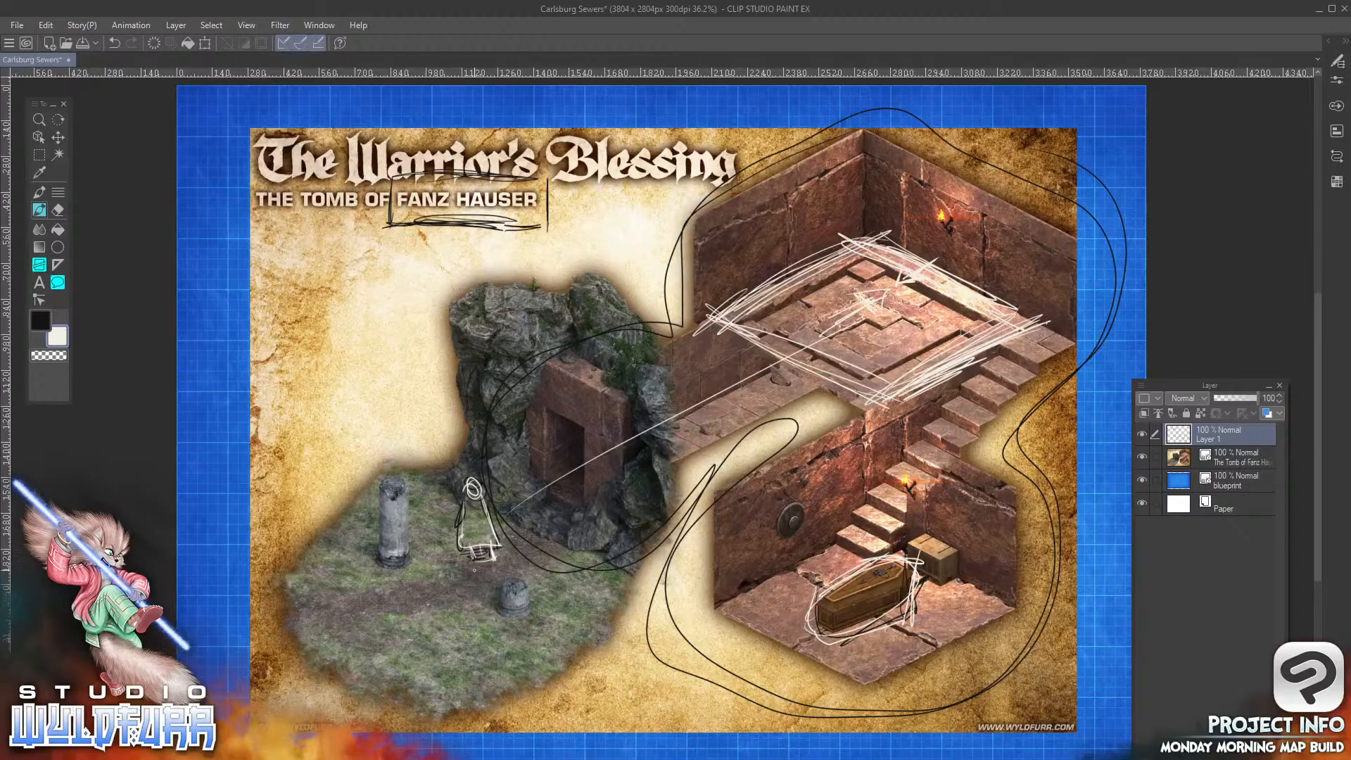
Step: Retrace the loop around the tomb's entrance and rooms in white
{"action": "mouse_move", "coordinate": [690, 225]}
{"action": "left_mouse_down"}
{"action": "mouse_move", "coordinate": [683, 311]}
{"action": "mouse_move", "coordinate": [685, 288]}
{"action": "mouse_move", "coordinate": [545, 378]}
{"action": "left_mouse_up"}
{"action": "mouse_move", "coordinate": [642, 323]}
{"action": "left_mouse_down"}
{"action": "mouse_move", "coordinate": [484, 395]}
{"action": "mouse_move", "coordinate": [674, 648]}
{"action": "mouse_move", "coordinate": [919, 703]}
{"action": "mouse_move", "coordinate": [1014, 446]}
{"action": "mouse_move", "coordinate": [1084, 178]}
{"action": "mouse_move", "coordinate": [777, 141]}
{"action": "mouse_move", "coordinate": [684, 271]}
{"action": "mouse_move", "coordinate": [681, 315]}
{"action": "left_mouse_up"}
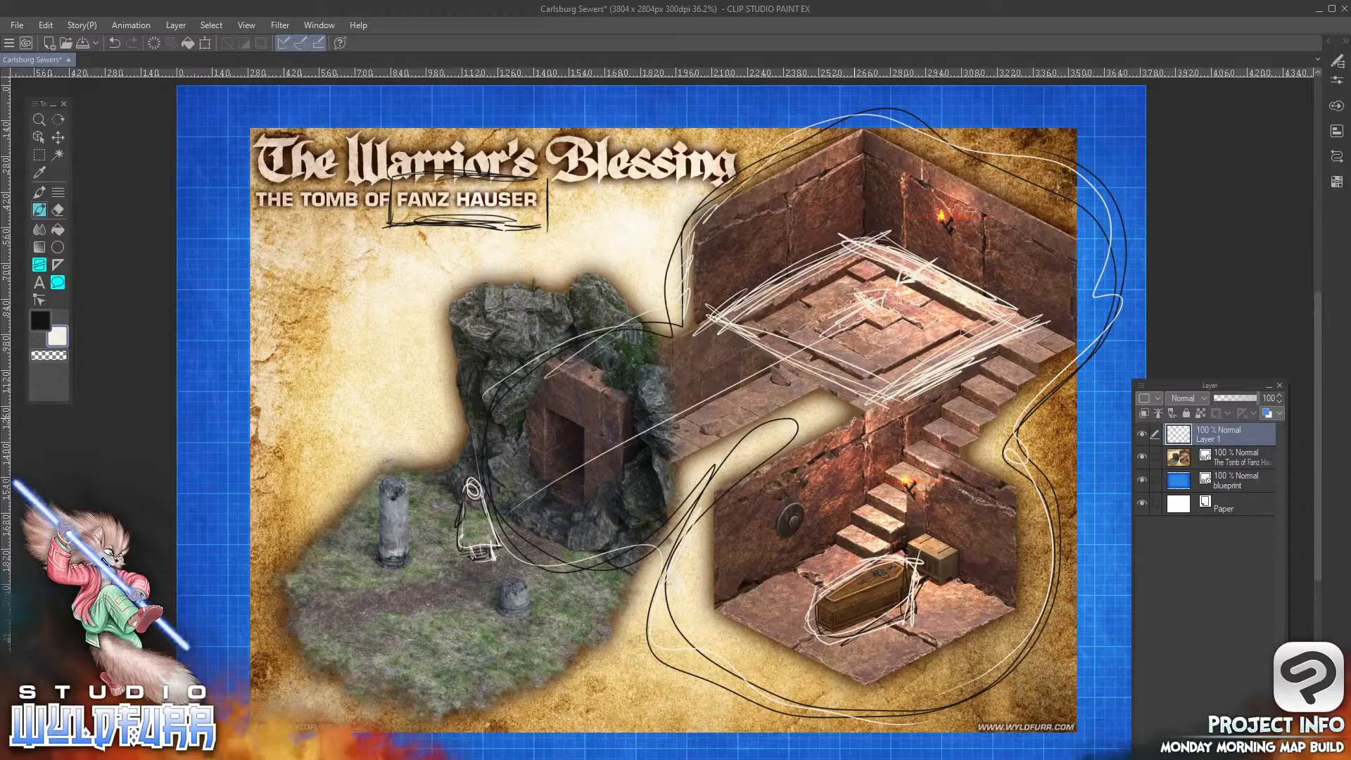
Step: Retrace the far side of the rooms' loop and outline the passage from the tomb entrance to the upper chamber in white
{"action": "mouse_move", "coordinate": [872, 171]}
{"action": "left_mouse_down"}
{"action": "mouse_move", "coordinate": [1078, 405]}
{"action": "mouse_move", "coordinate": [730, 560]}
{"action": "left_mouse_up"}
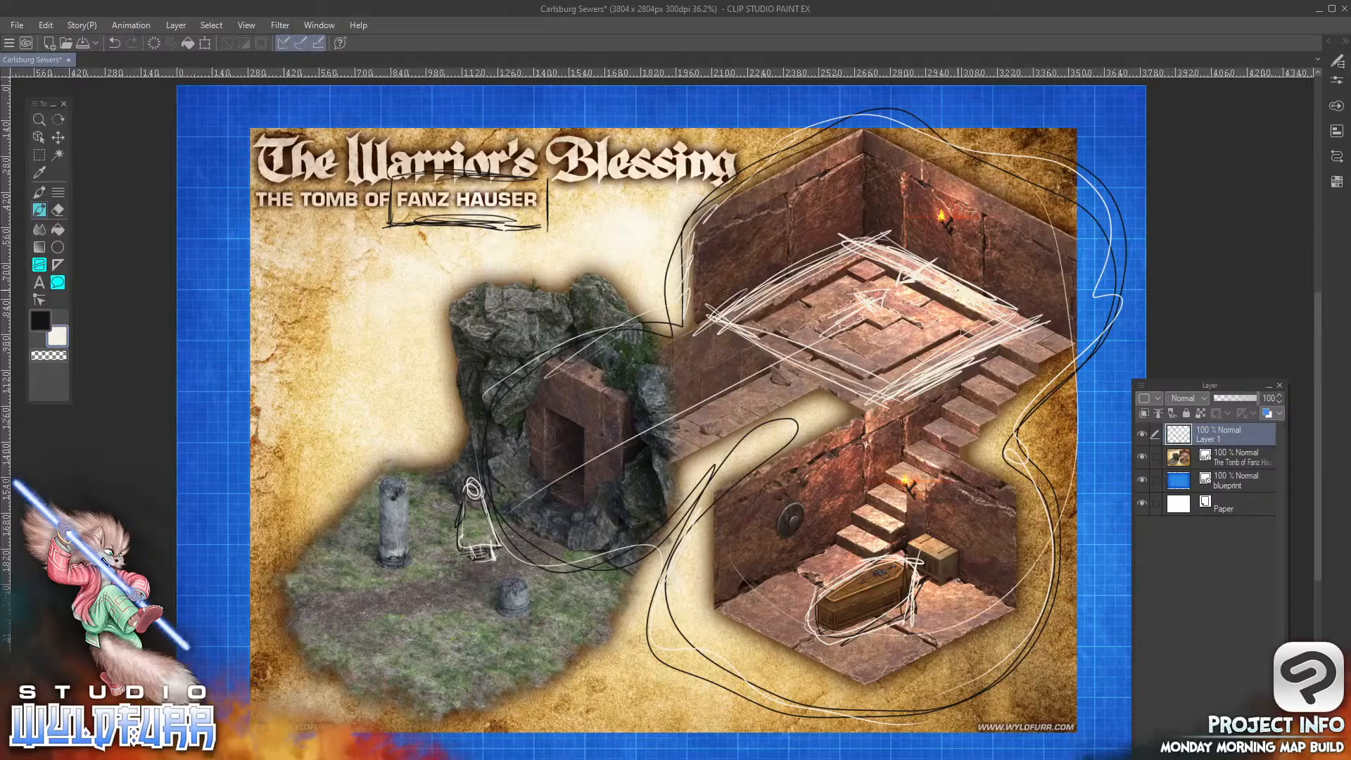
{"action": "left_click_drag", "start_coordinate": [777, 368], "coordinate": [603, 456]}
{"action": "mouse_move", "coordinate": [604, 456]}
{"action": "left_mouse_down"}
{"action": "mouse_move", "coordinate": [791, 363]}
{"action": "mouse_move", "coordinate": [809, 368]}
{"action": "mouse_move", "coordinate": [697, 459]}
{"action": "mouse_move", "coordinate": [561, 503]}
{"action": "mouse_move", "coordinate": [553, 493]}
{"action": "mouse_move", "coordinate": [796, 367]}
{"action": "mouse_move", "coordinate": [647, 486]}
{"action": "left_mouse_up"}
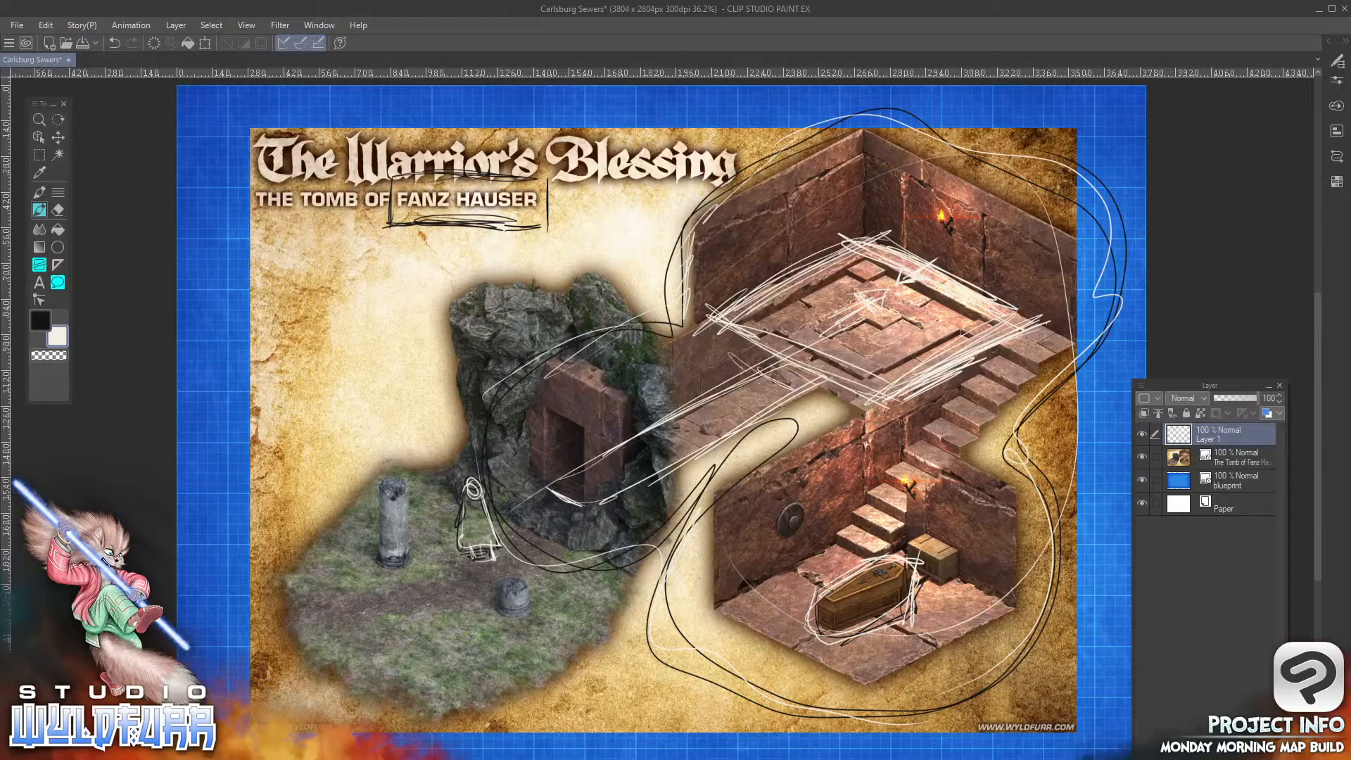
{"action": "mouse_move", "coordinate": [752, 367]}
{"action": "left_mouse_down"}
{"action": "mouse_move", "coordinate": [496, 289]}
{"action": "mouse_move", "coordinate": [803, 389]}
{"action": "left_mouse_up"}
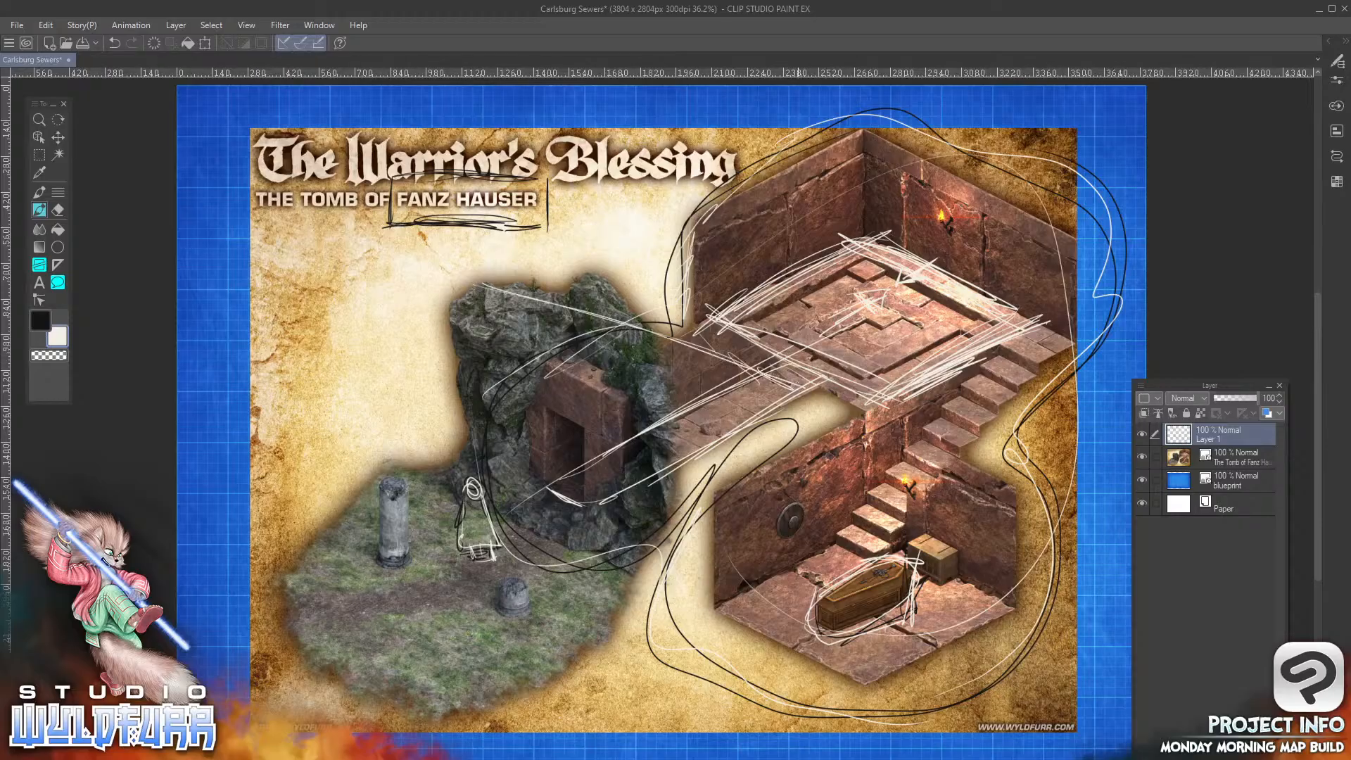
{"action": "mouse_move", "coordinate": [731, 336]}
{"action": "left_mouse_down"}
{"action": "mouse_move", "coordinate": [795, 373]}
{"action": "mouse_move", "coordinate": [777, 392]}
{"action": "left_mouse_up"}
Step: Sketch a small white room beside the cliff, then switch to black and draw adjoining room blocks with an entry arrow
{"action": "left_click_drag", "start_coordinate": [322, 397], "coordinate": [327, 405]}
{"action": "key", "text": "x"}
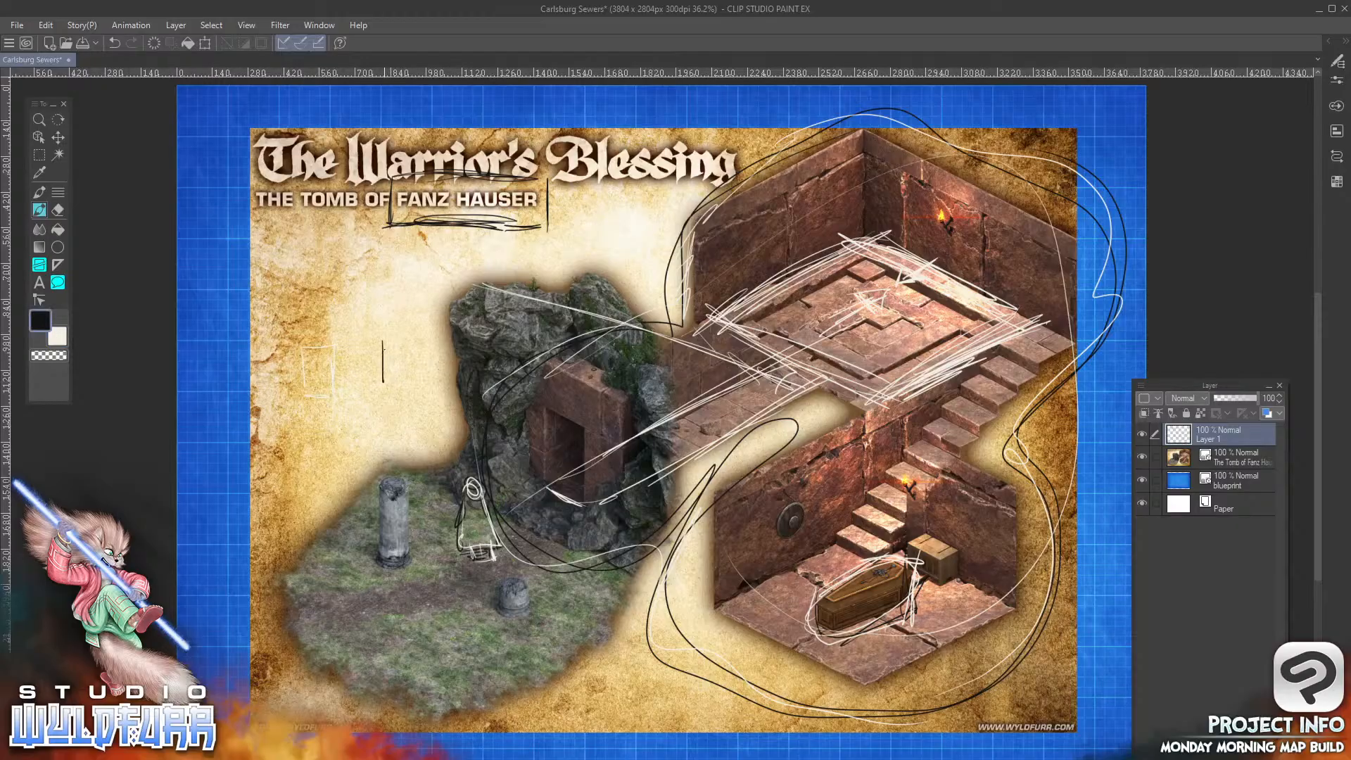
{"action": "mouse_move", "coordinate": [382, 387]}
{"action": "left_mouse_down"}
{"action": "mouse_move", "coordinate": [408, 386]}
{"action": "mouse_move", "coordinate": [376, 388]}
{"action": "left_mouse_up"}
{"action": "mouse_move", "coordinate": [425, 340]}
{"action": "left_mouse_down"}
{"action": "mouse_move", "coordinate": [425, 390]}
{"action": "mouse_move", "coordinate": [448, 393]}
{"action": "mouse_move", "coordinate": [420, 391]}
{"action": "left_mouse_up"}
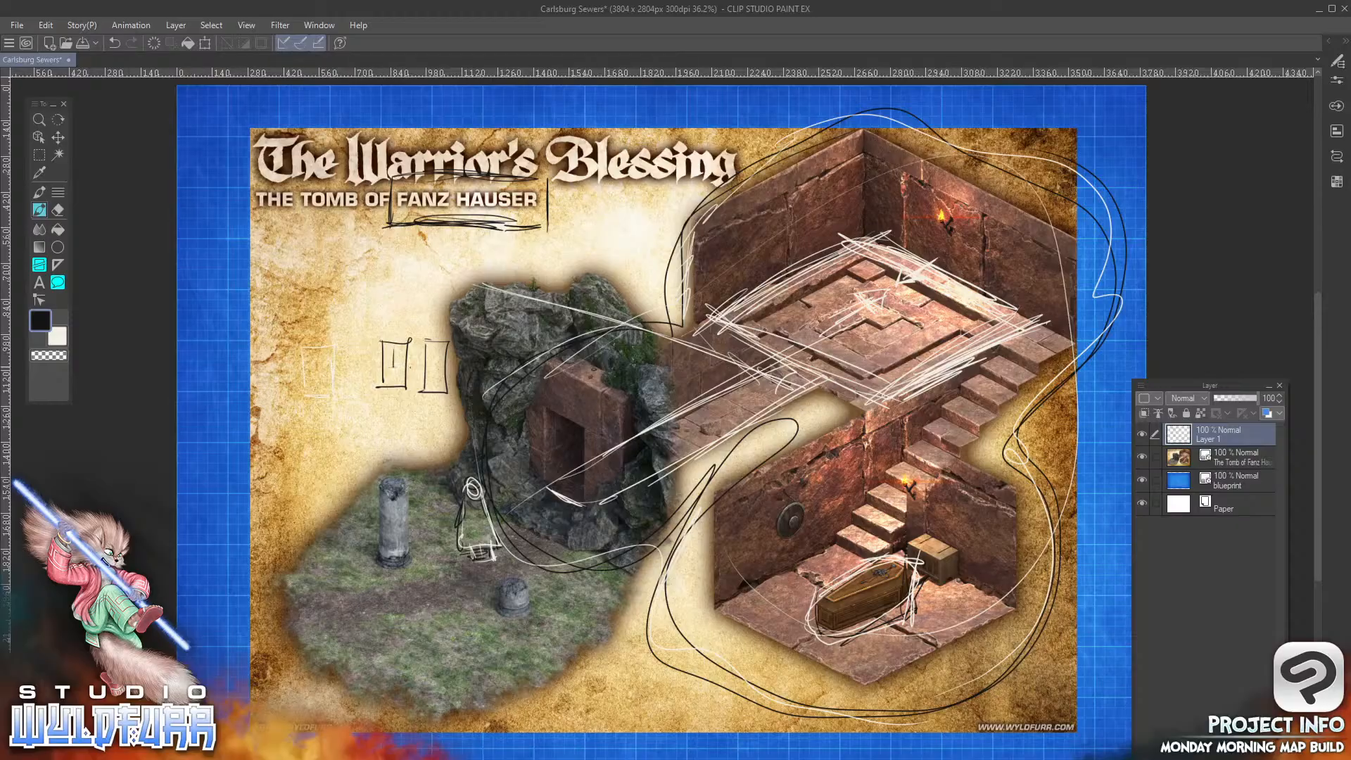
{"action": "mouse_move", "coordinate": [398, 366]}
{"action": "left_mouse_down"}
{"action": "mouse_move", "coordinate": [436, 358]}
{"action": "mouse_move", "coordinate": [401, 367]}
{"action": "mouse_move", "coordinate": [420, 366]}
{"action": "left_mouse_up"}
{"action": "mouse_move", "coordinate": [391, 318]}
{"action": "left_mouse_down"}
{"action": "mouse_move", "coordinate": [392, 343]}
{"action": "mouse_move", "coordinate": [445, 320]}
{"action": "mouse_move", "coordinate": [424, 339]}
{"action": "left_mouse_up"}
{"action": "left_click_drag", "start_coordinate": [408, 410], "coordinate": [409, 383]}
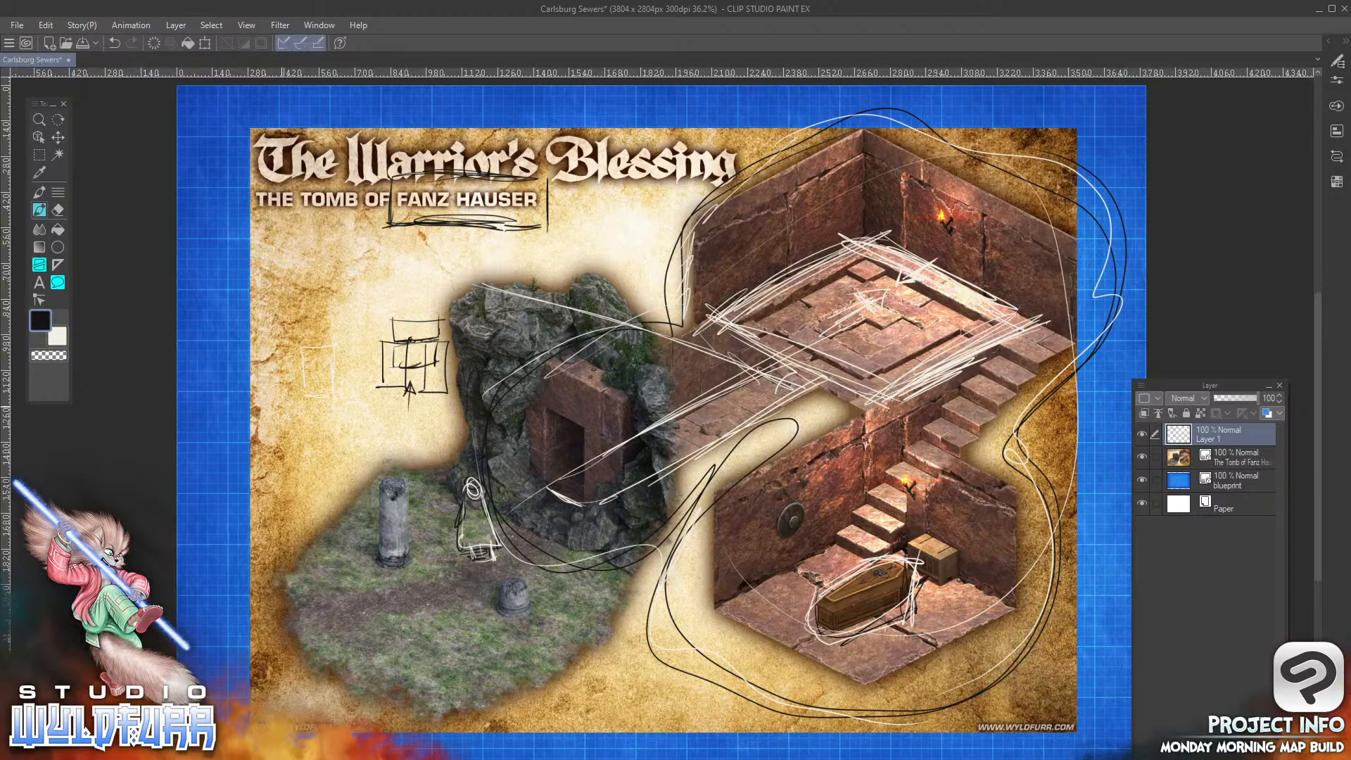
Step: Sketch a row of small connected black rooms below the white one, with an entry arrow and a descending staircase
{"action": "left_click_drag", "start_coordinate": [280, 394], "coordinate": [280, 423]}
{"action": "left_click_drag", "start_coordinate": [277, 394], "coordinate": [320, 399]}
{"action": "mouse_move", "coordinate": [283, 421]}
{"action": "left_mouse_down"}
{"action": "mouse_move", "coordinate": [324, 422]}
{"action": "mouse_move", "coordinate": [304, 400]}
{"action": "left_mouse_up"}
{"action": "left_click_drag", "start_coordinate": [301, 398], "coordinate": [327, 400]}
{"action": "mouse_move", "coordinate": [305, 378]}
{"action": "left_mouse_down"}
{"action": "mouse_move", "coordinate": [327, 377]}
{"action": "mouse_move", "coordinate": [327, 420]}
{"action": "mouse_move", "coordinate": [347, 415]}
{"action": "left_mouse_up"}
{"action": "left_click_drag", "start_coordinate": [325, 391], "coordinate": [345, 392]}
{"action": "left_click_drag", "start_coordinate": [345, 392], "coordinate": [348, 414]}
{"action": "left_click_drag", "start_coordinate": [264, 415], "coordinate": [314, 452]}
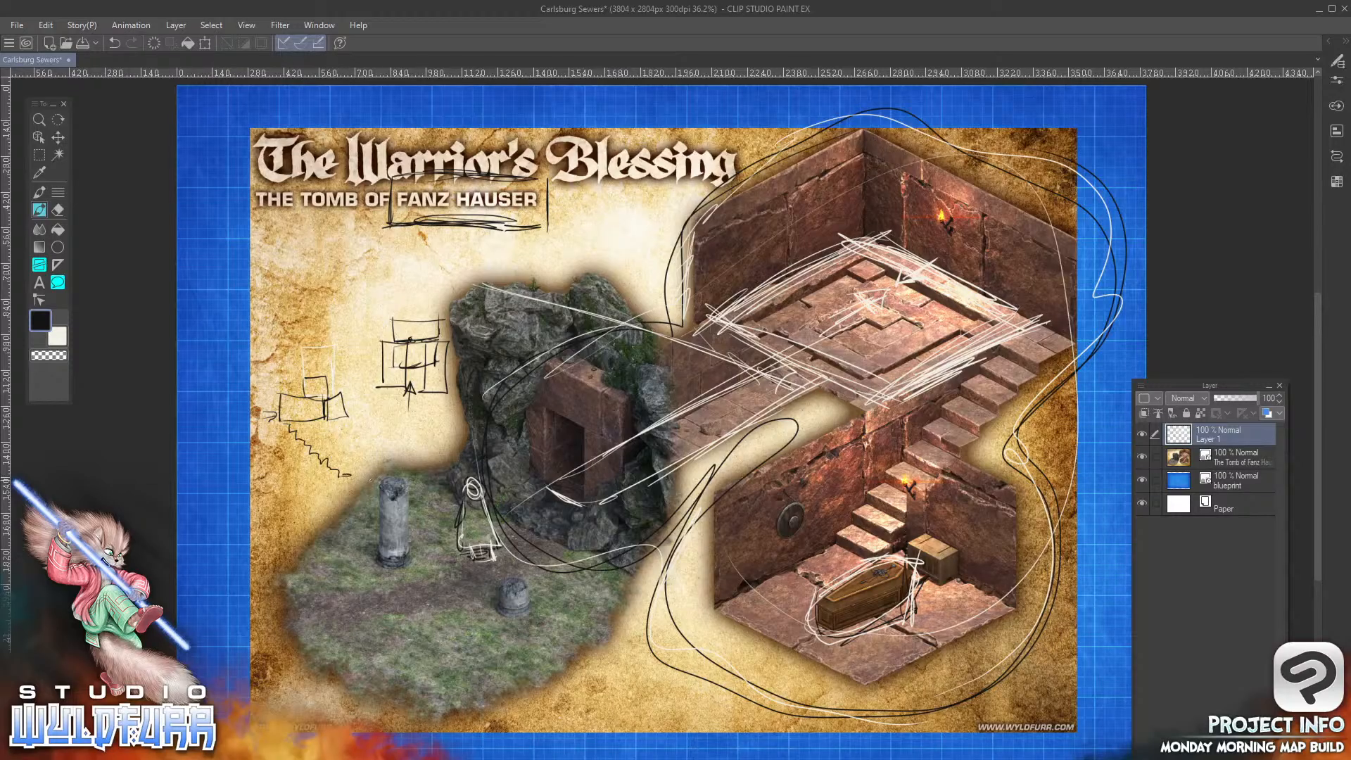
Step: Add two larger rooms joined by stairs to the small plan, and circle the tomb's chambers and entrance passage in black
{"action": "mouse_move", "coordinate": [354, 476]}
{"action": "left_mouse_down"}
{"action": "mouse_move", "coordinate": [372, 430]}
{"action": "mouse_move", "coordinate": [428, 452]}
{"action": "mouse_move", "coordinate": [354, 477]}
{"action": "left_mouse_up"}
{"action": "mouse_move", "coordinate": [887, 232]}
{"action": "left_mouse_down"}
{"action": "mouse_move", "coordinate": [1005, 377]}
{"action": "mouse_move", "coordinate": [905, 232]}
{"action": "left_mouse_up"}
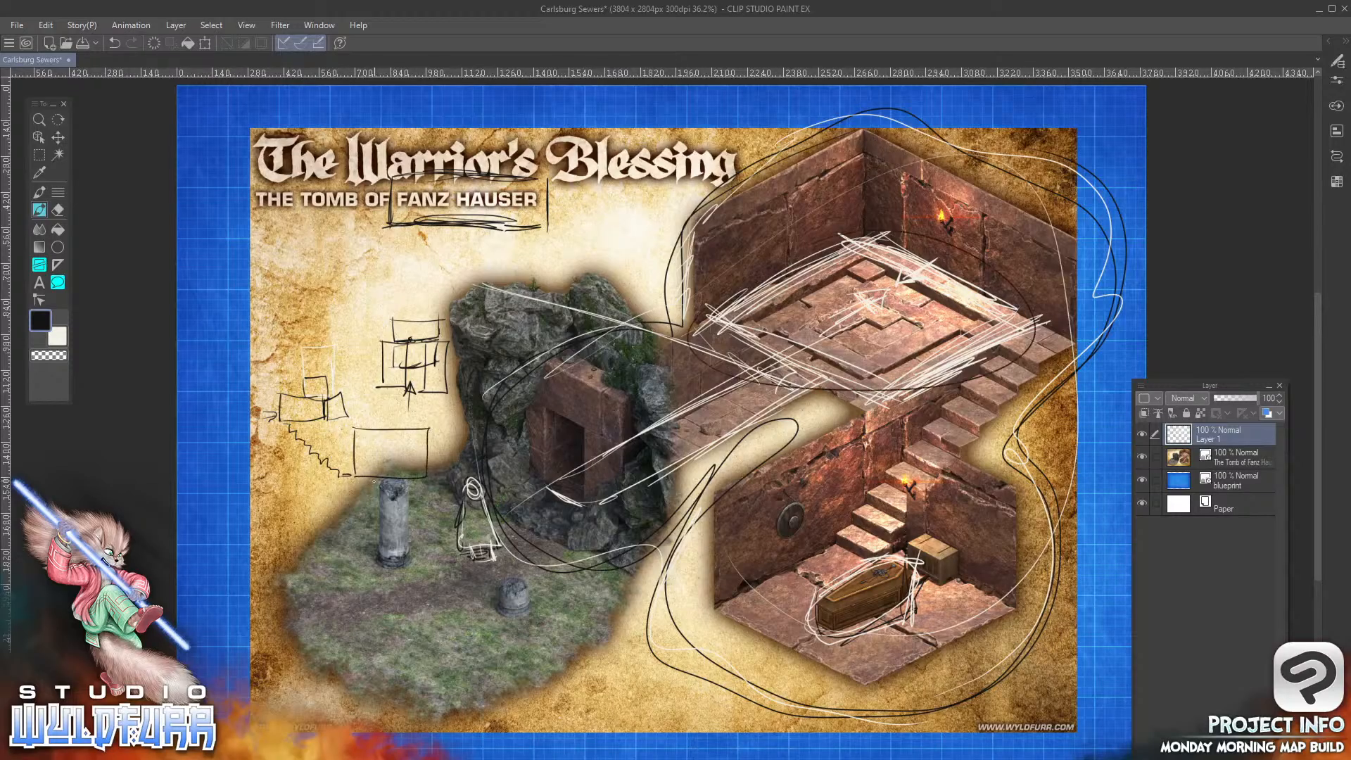
{"action": "mouse_move", "coordinate": [401, 482]}
{"action": "left_mouse_down"}
{"action": "mouse_move", "coordinate": [350, 533]}
{"action": "mouse_move", "coordinate": [340, 523]}
{"action": "mouse_move", "coordinate": [340, 556]}
{"action": "left_mouse_up"}
{"action": "mouse_move", "coordinate": [339, 502]}
{"action": "left_mouse_down"}
{"action": "mouse_move", "coordinate": [338, 563]}
{"action": "mouse_move", "coordinate": [308, 553]}
{"action": "mouse_move", "coordinate": [313, 565]}
{"action": "left_mouse_up"}
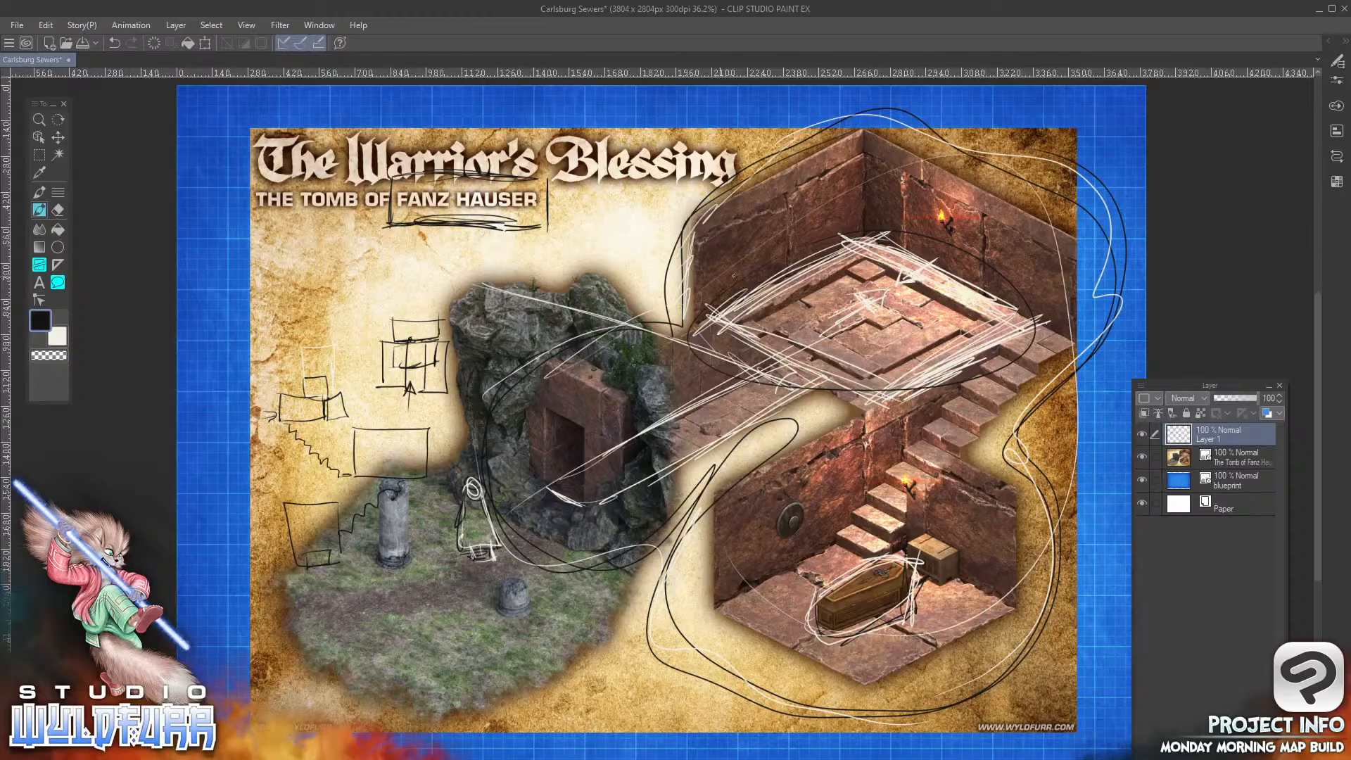
{"action": "mouse_move", "coordinate": [733, 276]}
{"action": "left_mouse_down"}
{"action": "mouse_move", "coordinate": [658, 394]}
{"action": "mouse_move", "coordinate": [880, 181]}
{"action": "mouse_move", "coordinate": [644, 425]}
{"action": "mouse_move", "coordinate": [1040, 445]}
{"action": "left_mouse_up"}
{"action": "mouse_move", "coordinate": [710, 325]}
{"action": "left_mouse_down"}
{"action": "mouse_move", "coordinate": [667, 498]}
{"action": "mouse_move", "coordinate": [488, 615]}
{"action": "left_mouse_up"}
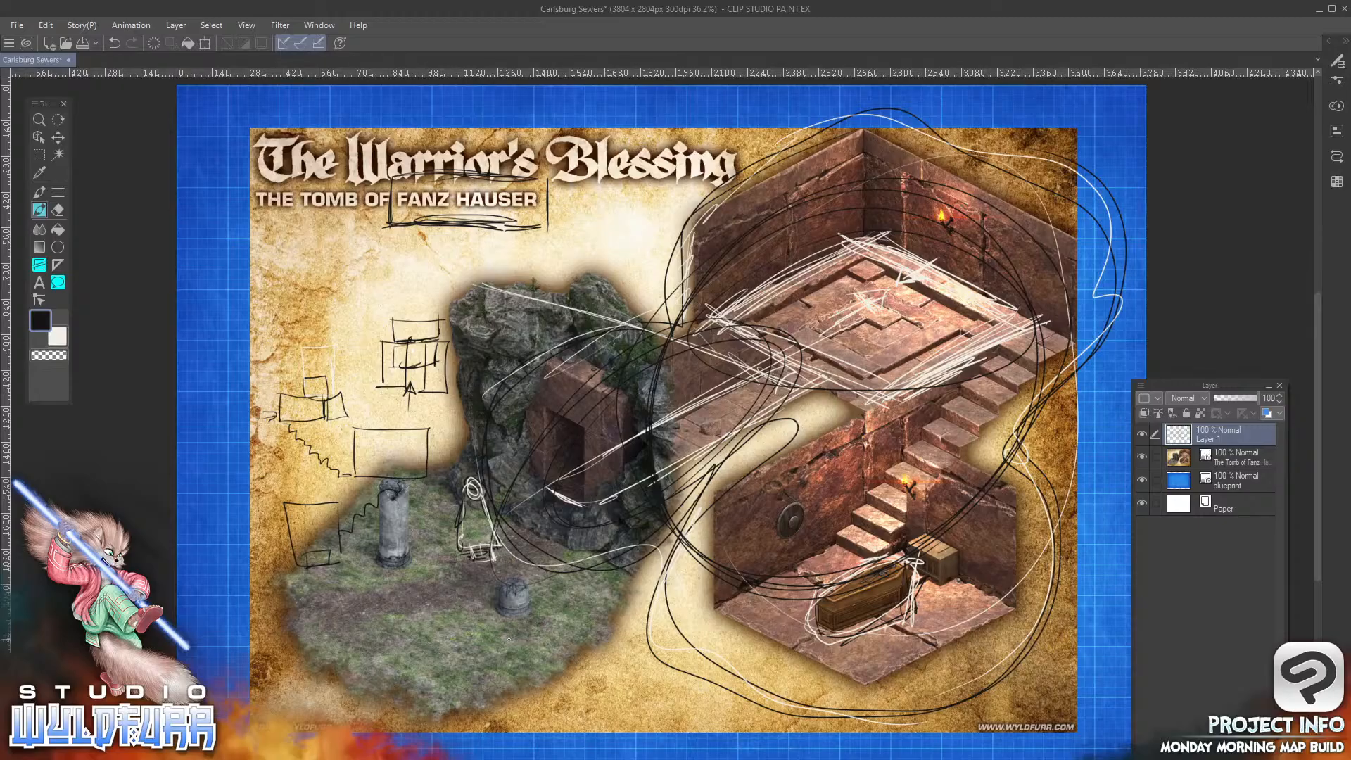
Step: Hide Layer 1 and delete the Tomb of Fanz Hauser image layer
{"action": "left_click", "coordinate": [1141, 434]}
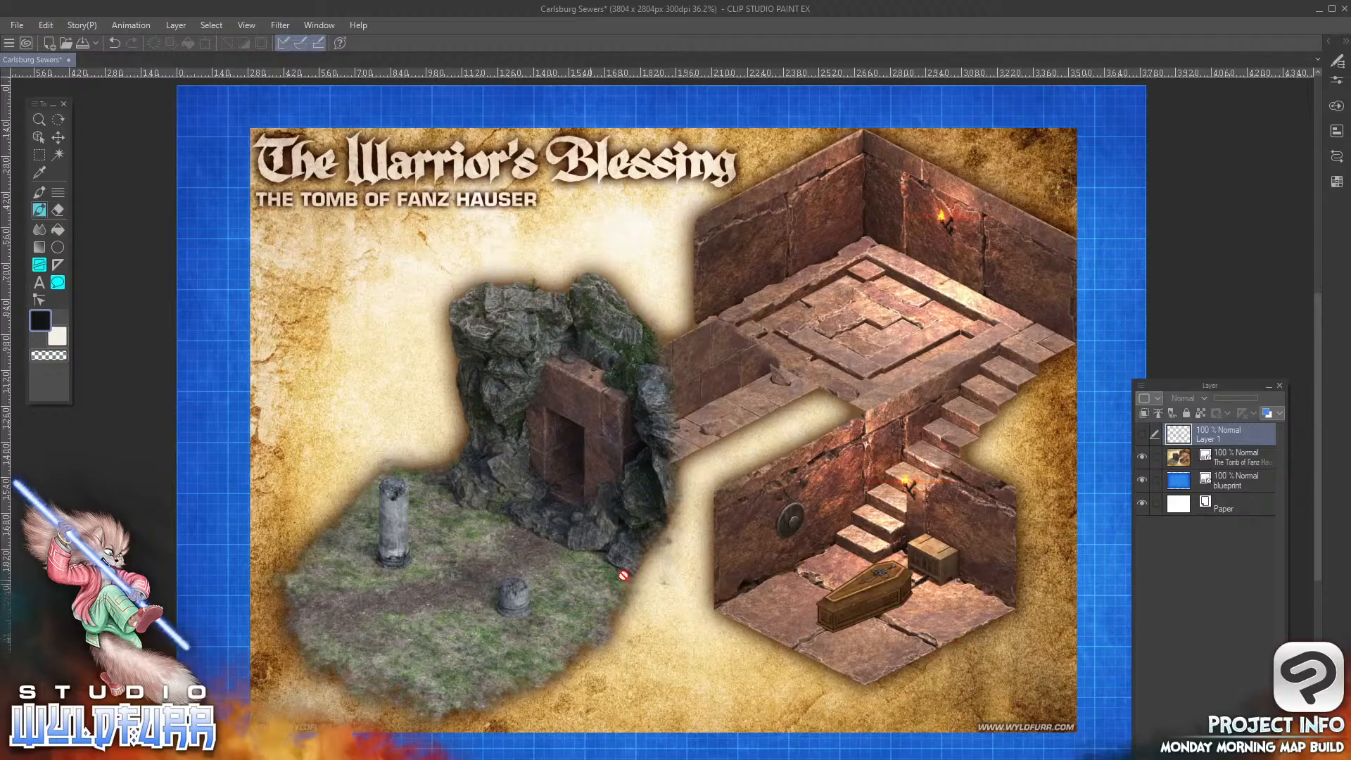
{"action": "left_click", "coordinate": [1142, 458]}
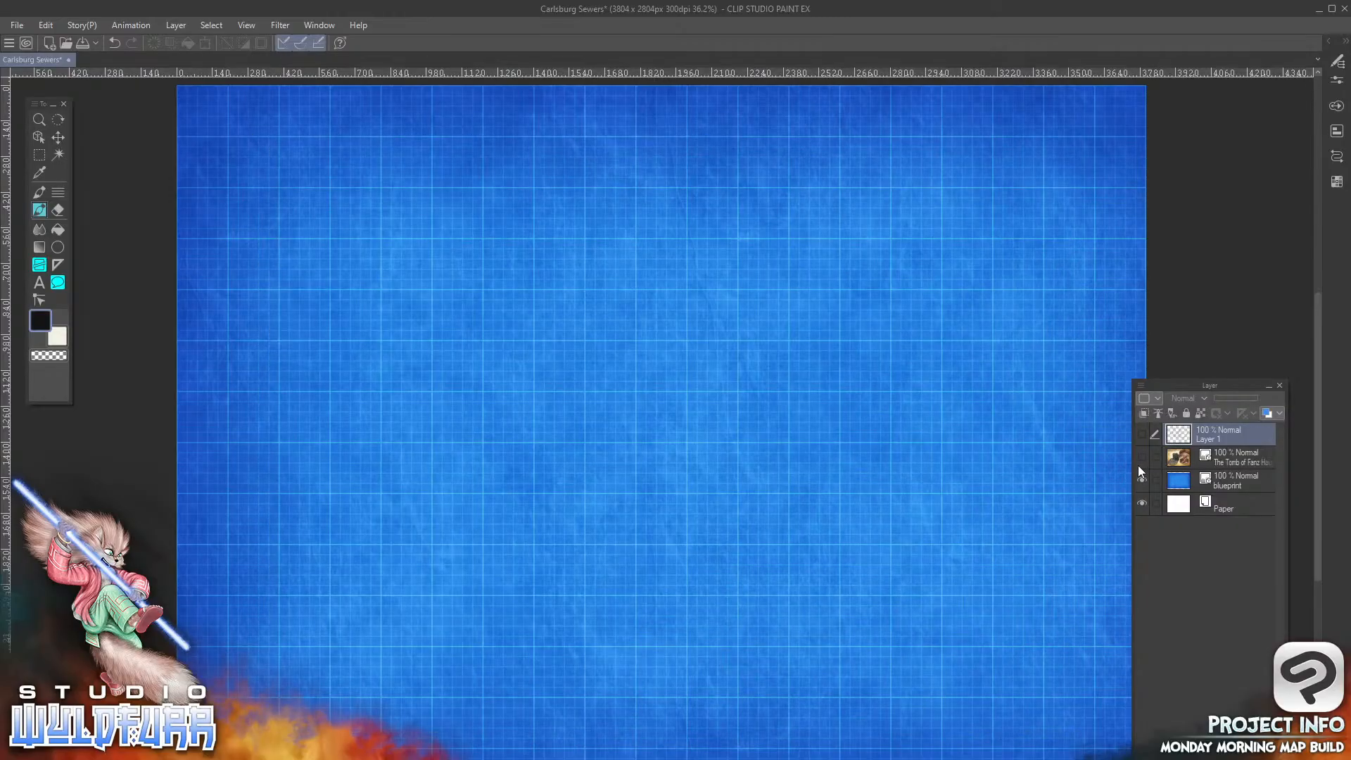
{"action": "left_click", "coordinate": [1242, 461]}
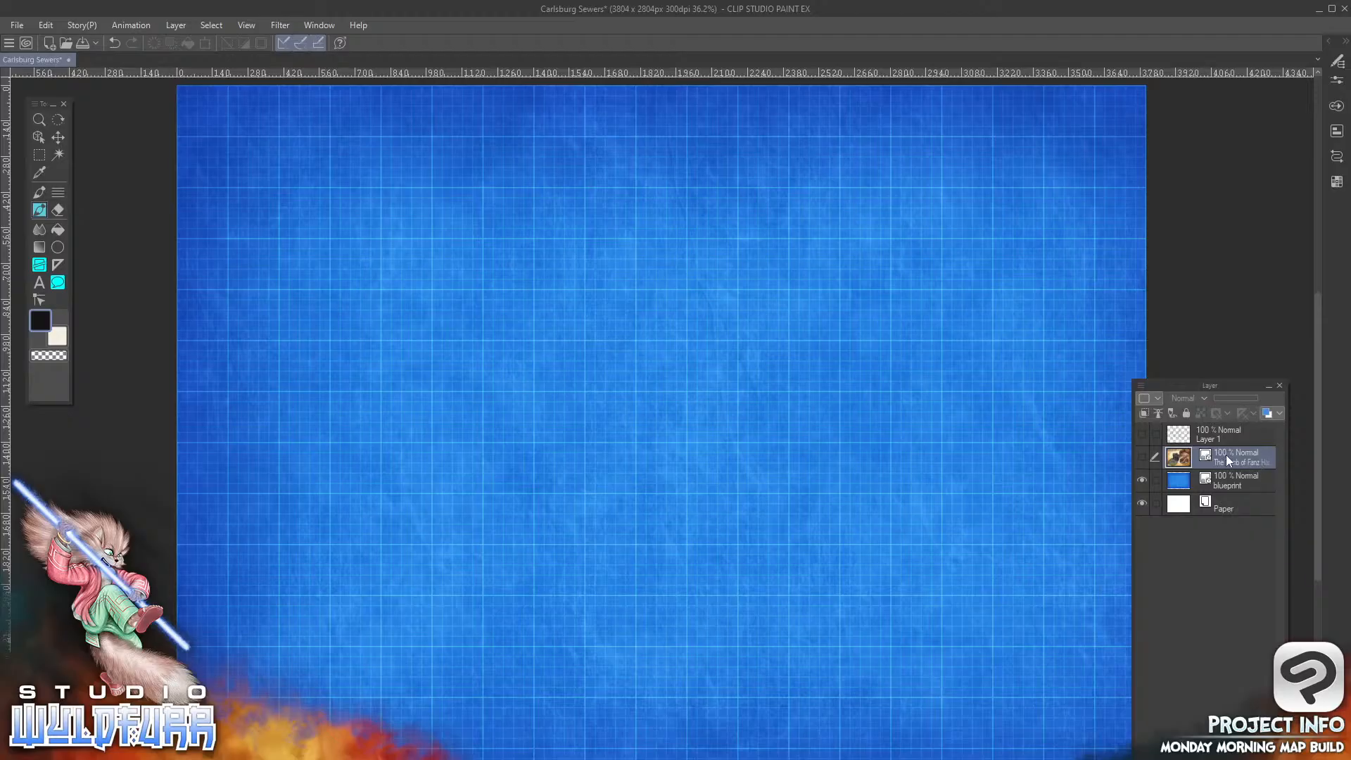
{"action": "left_click_drag", "start_coordinate": [1226, 461], "coordinate": [1303, 653]}
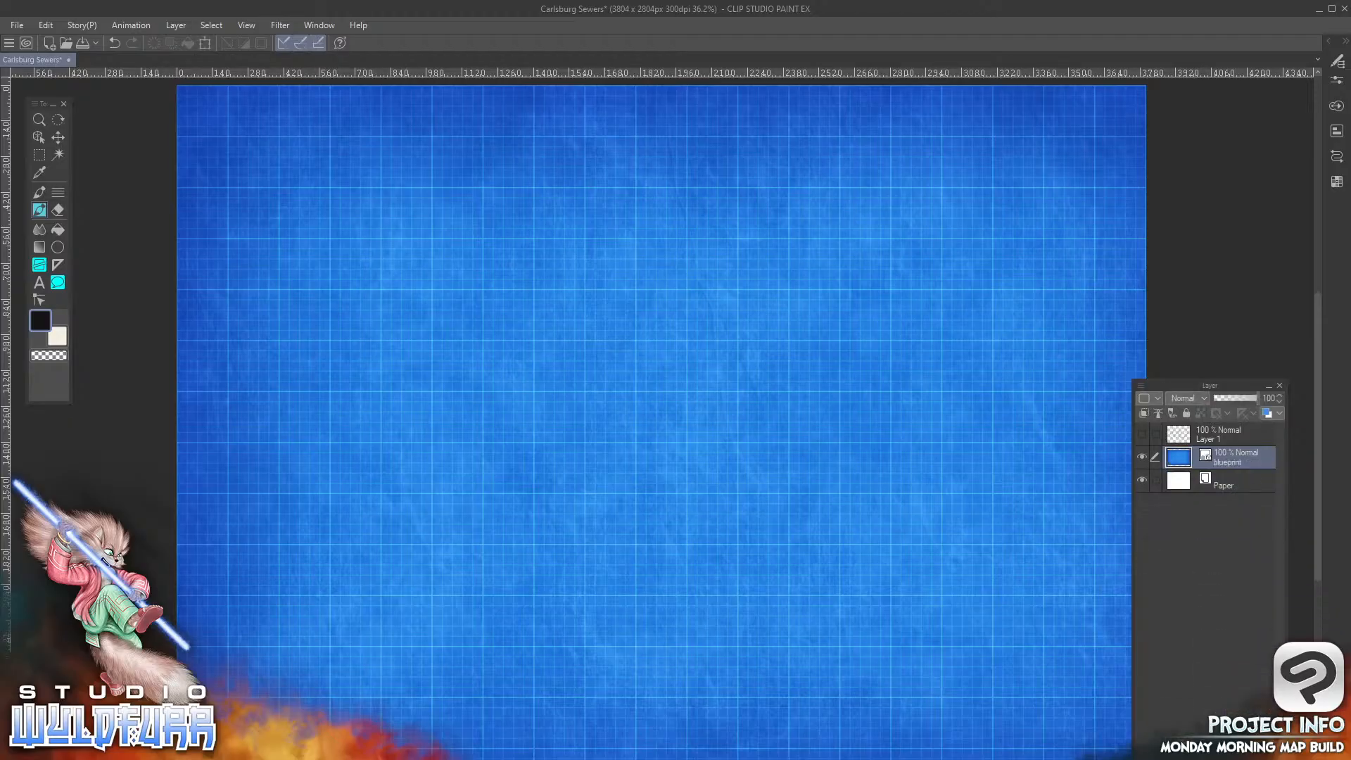
Step: Show Layer 1 again, make it the active layer and clear all its brush strokes
{"action": "left_click", "coordinate": [1142, 435]}
{"action": "left_click", "coordinate": [1188, 431]}
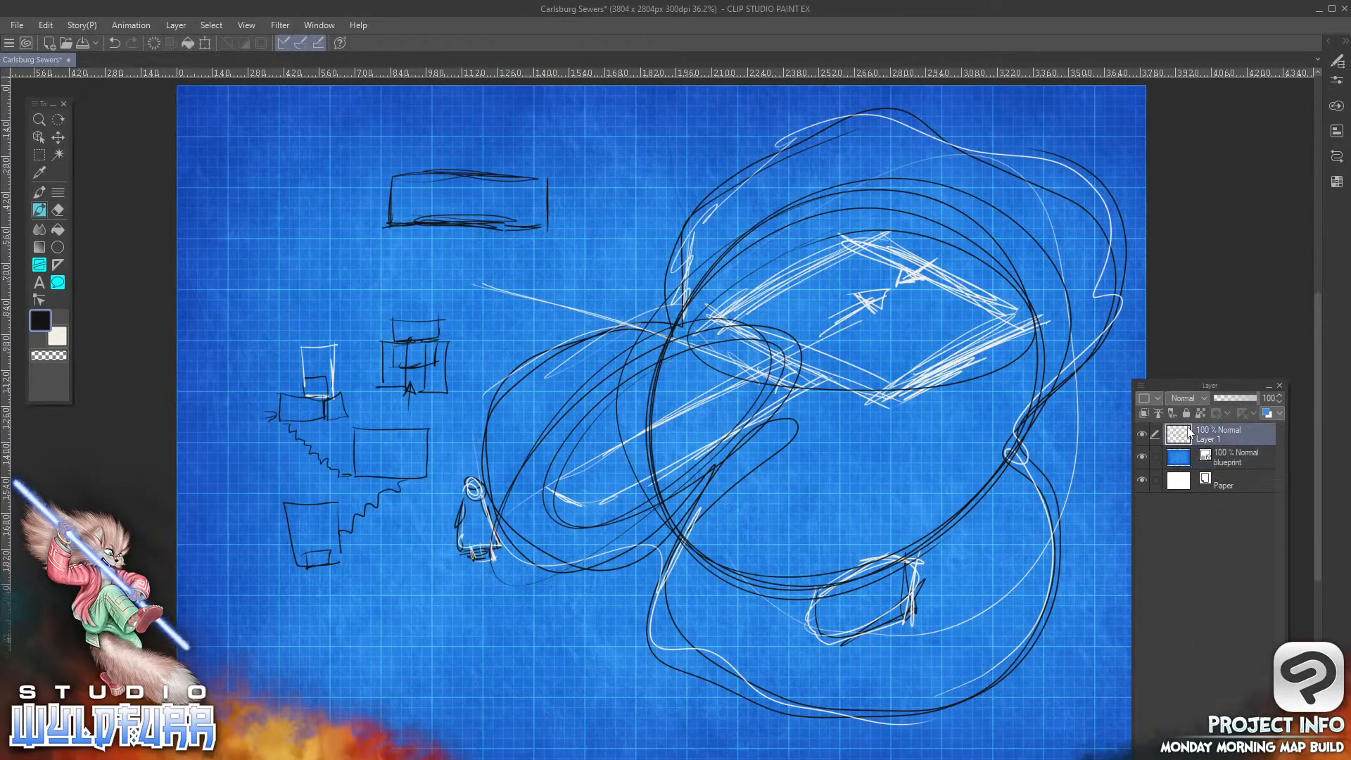
{"action": "left_click", "coordinate": [154, 42]}
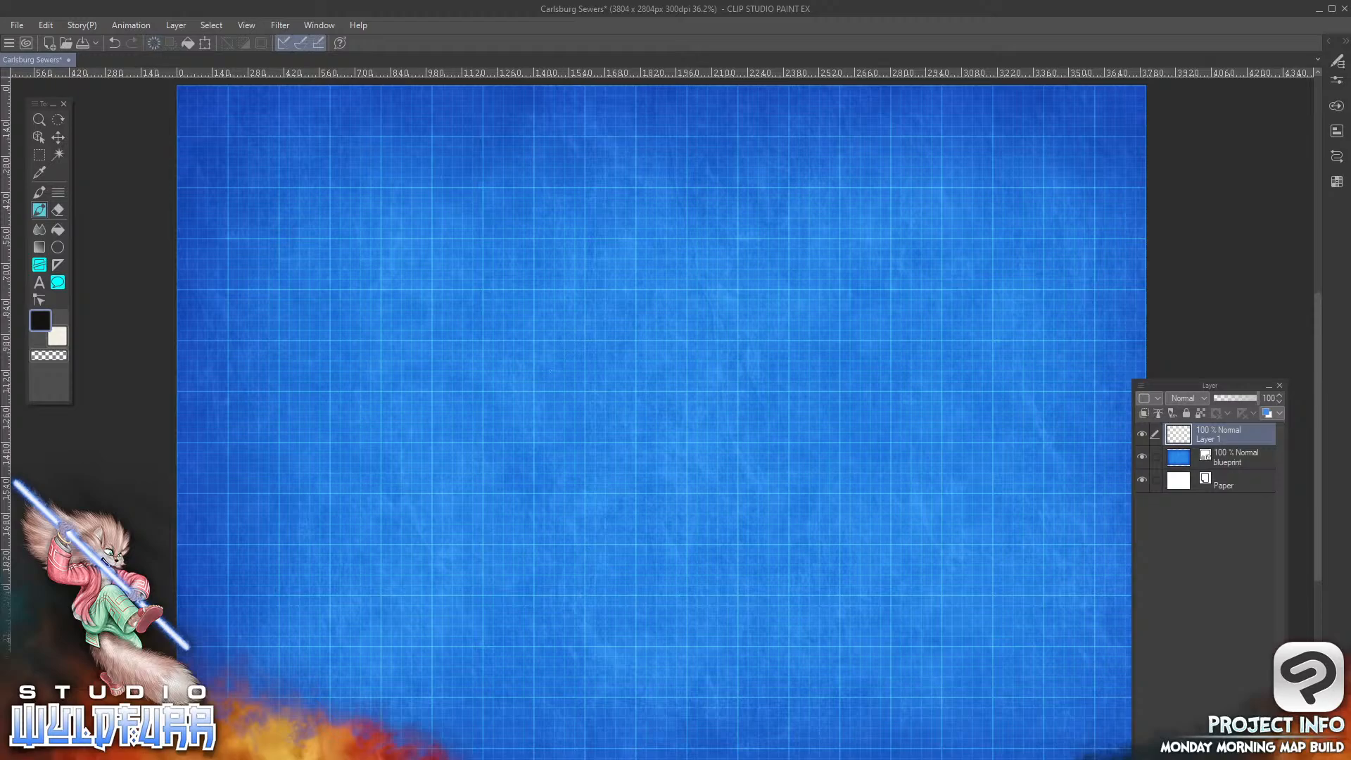
Step: Try scribbles on the blueprint while switching the brush colour from black to white, and undo them
{"action": "mouse_move", "coordinate": [705, 357]}
{"action": "left_mouse_down"}
{"action": "mouse_move", "coordinate": [770, 366]}
{"action": "mouse_move", "coordinate": [808, 411]}
{"action": "left_mouse_up"}
{"action": "key", "text": "ctrl+z"}
{"action": "key", "text": "x"}
{"action": "mouse_move", "coordinate": [684, 386]}
{"action": "left_mouse_down"}
{"action": "mouse_move", "coordinate": [734, 426]}
{"action": "mouse_move", "coordinate": [809, 380]}
{"action": "left_mouse_up"}
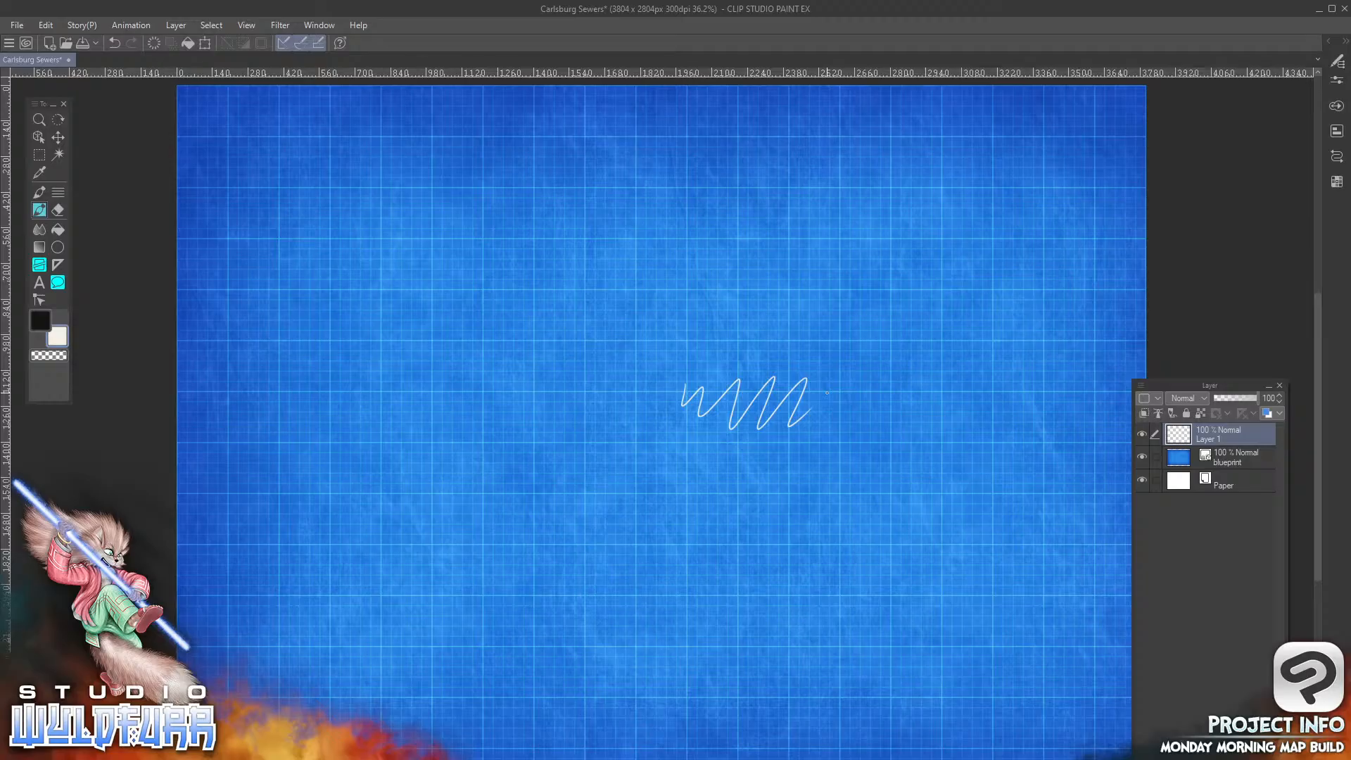
{"action": "key", "text": "ctrl+z"}
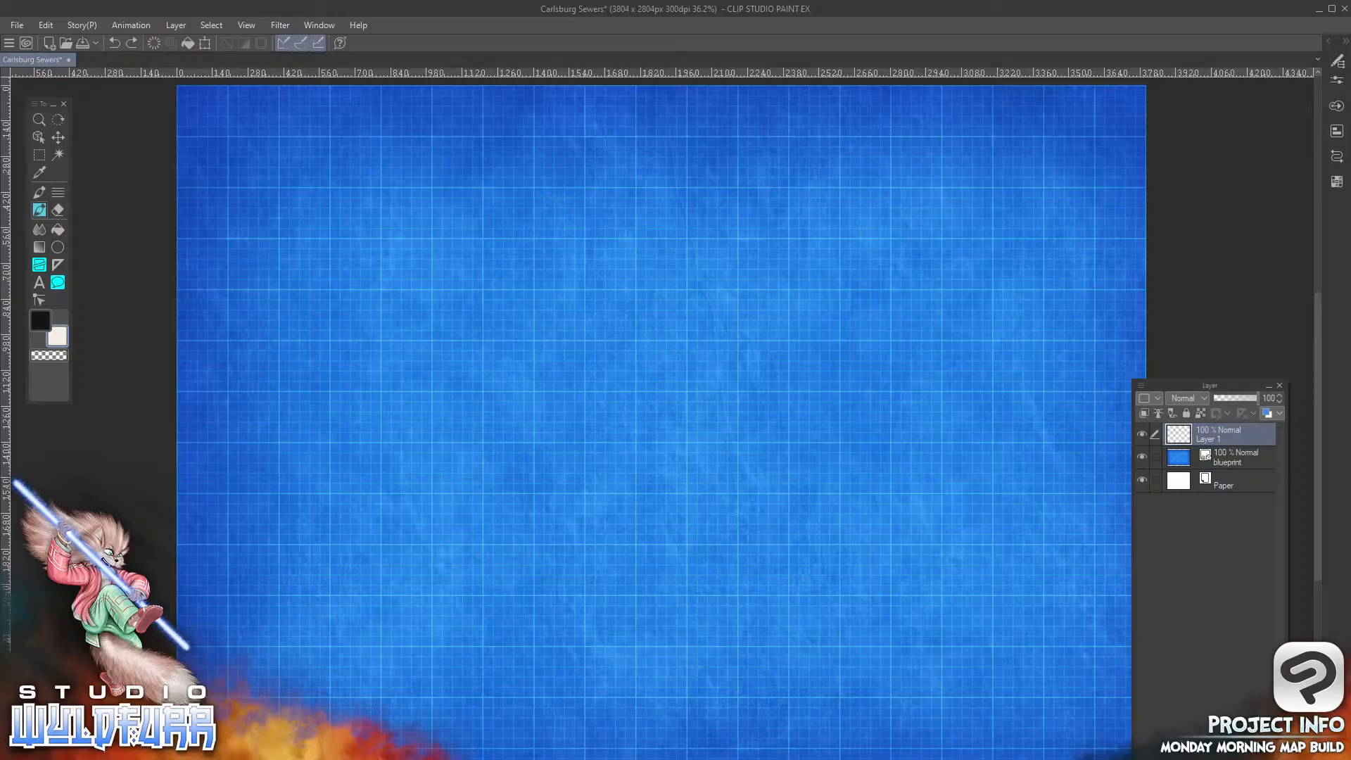
Step: Draw a white square outline three major grid squares wide and high near the canvas centre
{"action": "mouse_move", "coordinate": [584, 345]}
{"action": "left_mouse_down"}
{"action": "mouse_move", "coordinate": [587, 488]}
{"action": "mouse_move", "coordinate": [583, 429]}
{"action": "mouse_move", "coordinate": [585, 454]}
{"action": "left_mouse_up"}
{"action": "left_click_drag", "start_coordinate": [740, 348], "coordinate": [736, 439]}
{"action": "left_click_drag", "start_coordinate": [738, 393], "coordinate": [736, 496]}
{"action": "left_click_drag", "start_coordinate": [740, 355], "coordinate": [736, 480]}
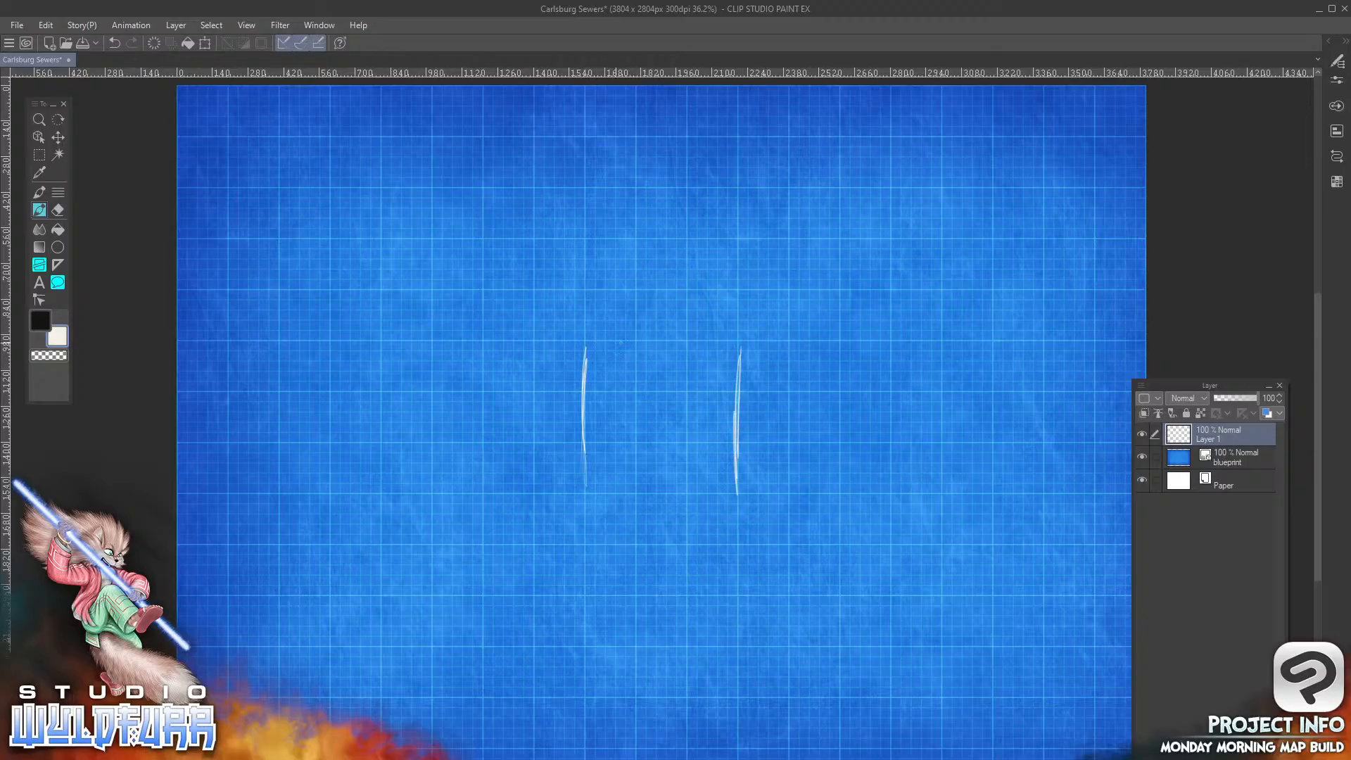
{"action": "mouse_move", "coordinate": [622, 342]}
{"action": "left_mouse_down"}
{"action": "mouse_move", "coordinate": [729, 344]}
{"action": "mouse_move", "coordinate": [605, 342]}
{"action": "left_mouse_up"}
{"action": "left_click_drag", "start_coordinate": [610, 494], "coordinate": [720, 492]}
{"action": "mouse_move", "coordinate": [707, 493]}
{"action": "left_mouse_down"}
{"action": "mouse_move", "coordinate": [603, 494]}
{"action": "mouse_move", "coordinate": [688, 494]}
{"action": "left_mouse_up"}
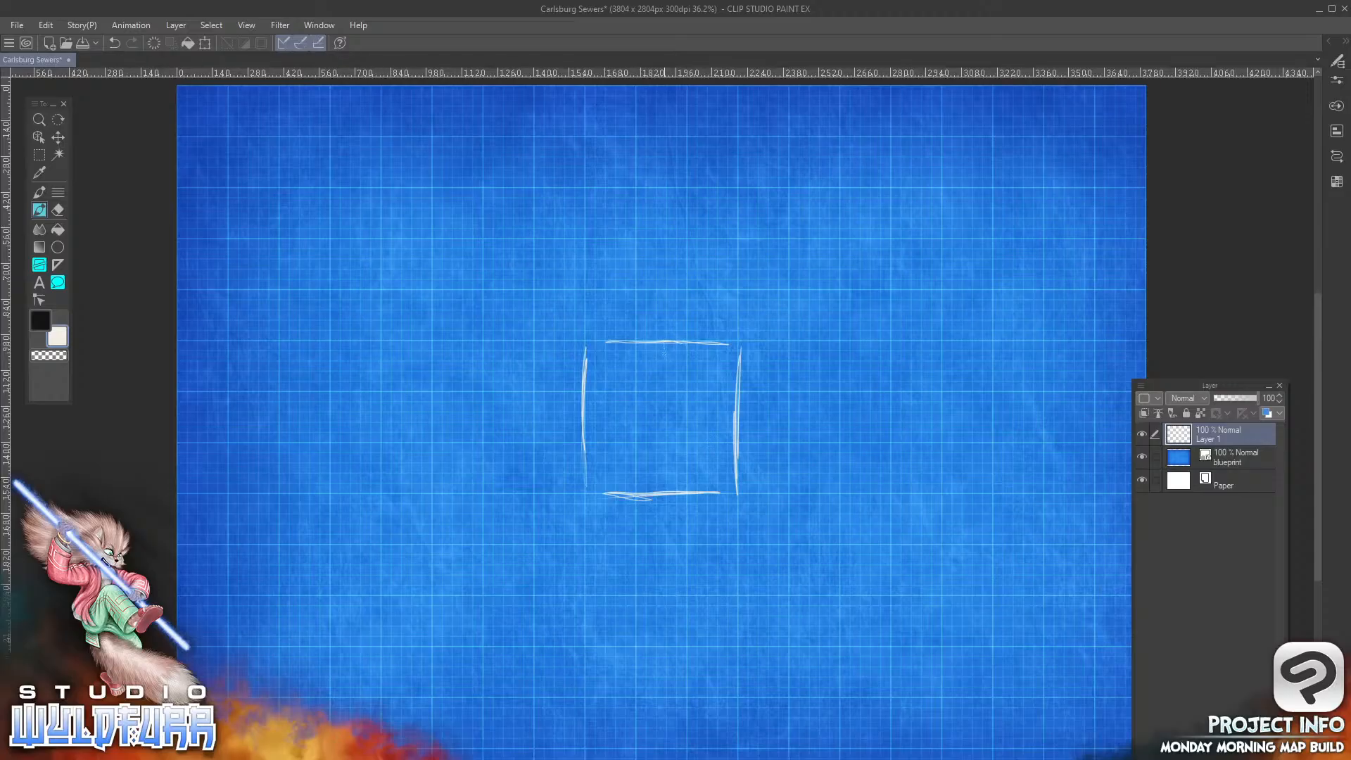
Step: Add vertical dimension arrows inside the white square and label it "20 MILES"
{"action": "left_click_drag", "start_coordinate": [661, 352], "coordinate": [670, 353]}
{"action": "left_click_drag", "start_coordinate": [669, 459], "coordinate": [670, 487]}
{"action": "left_click_drag", "start_coordinate": [658, 410], "coordinate": [671, 410]}
{"action": "left_click_drag", "start_coordinate": [707, 413], "coordinate": [722, 421]}
Step: Switch the brush colour to black and draw wall lines outward from the square's upper-right, lower-right and upper-left corners
{"action": "left_click", "coordinate": [43, 325]}
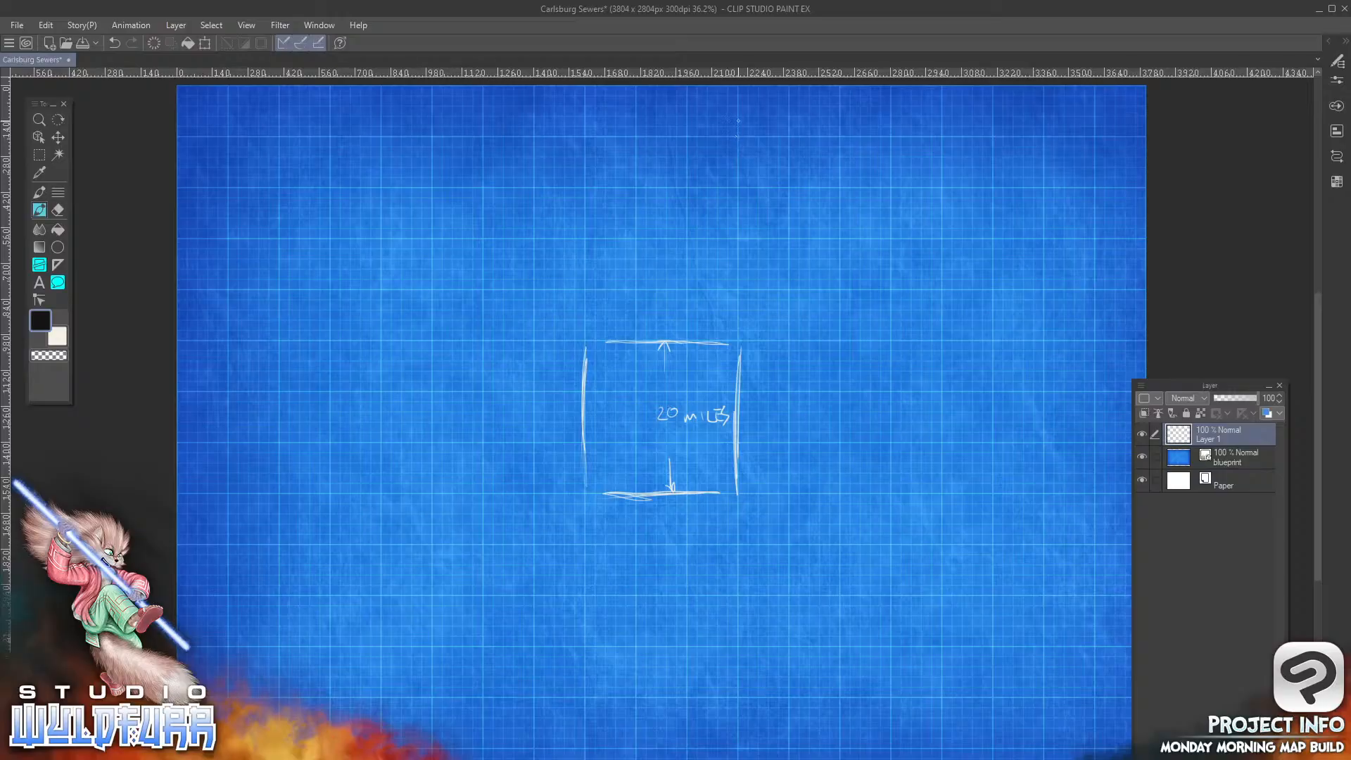
{"action": "mouse_move", "coordinate": [738, 110]}
{"action": "left_mouse_down"}
{"action": "mouse_move", "coordinate": [738, 338]}
{"action": "mouse_move", "coordinate": [1055, 347]}
{"action": "mouse_move", "coordinate": [742, 341]}
{"action": "left_mouse_up"}
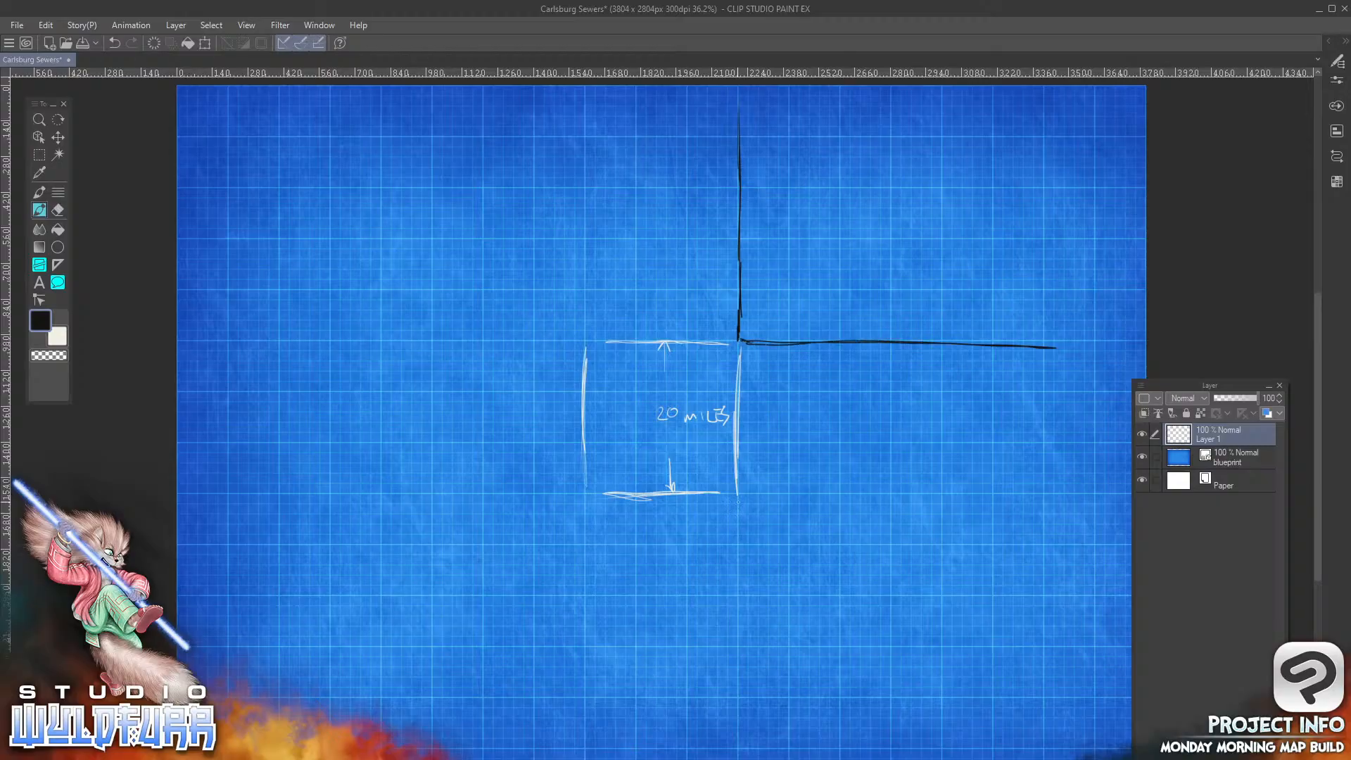
{"action": "mouse_move", "coordinate": [737, 504]}
{"action": "left_mouse_down"}
{"action": "mouse_move", "coordinate": [736, 720]}
{"action": "mouse_move", "coordinate": [736, 494]}
{"action": "mouse_move", "coordinate": [1016, 496]}
{"action": "mouse_move", "coordinate": [749, 496]}
{"action": "left_mouse_up"}
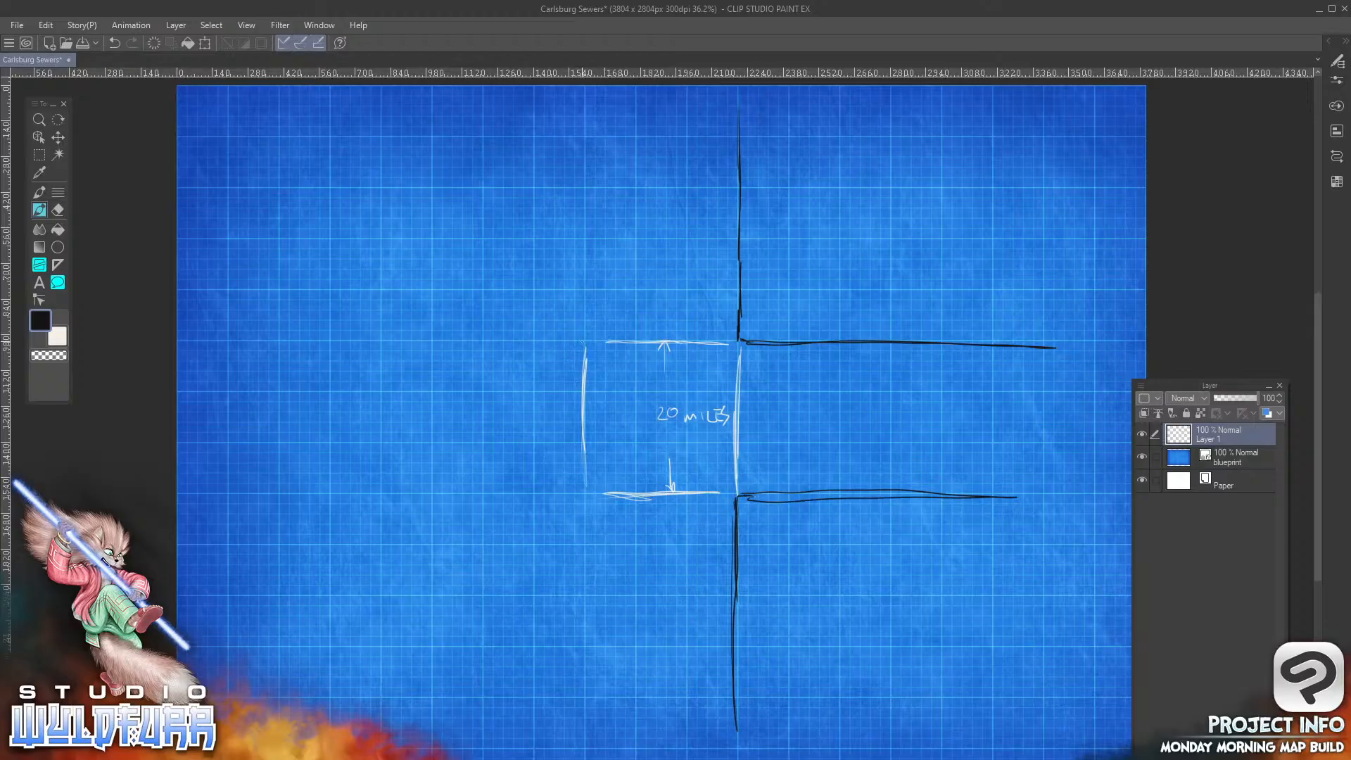
{"action": "mouse_move", "coordinate": [583, 343]}
{"action": "left_mouse_down"}
{"action": "mouse_move", "coordinate": [592, 176]}
{"action": "mouse_move", "coordinate": [584, 337]}
{"action": "mouse_move", "coordinate": [389, 342]}
{"action": "mouse_move", "coordinate": [588, 338]}
{"action": "mouse_move", "coordinate": [565, 329]}
{"action": "left_mouse_up"}
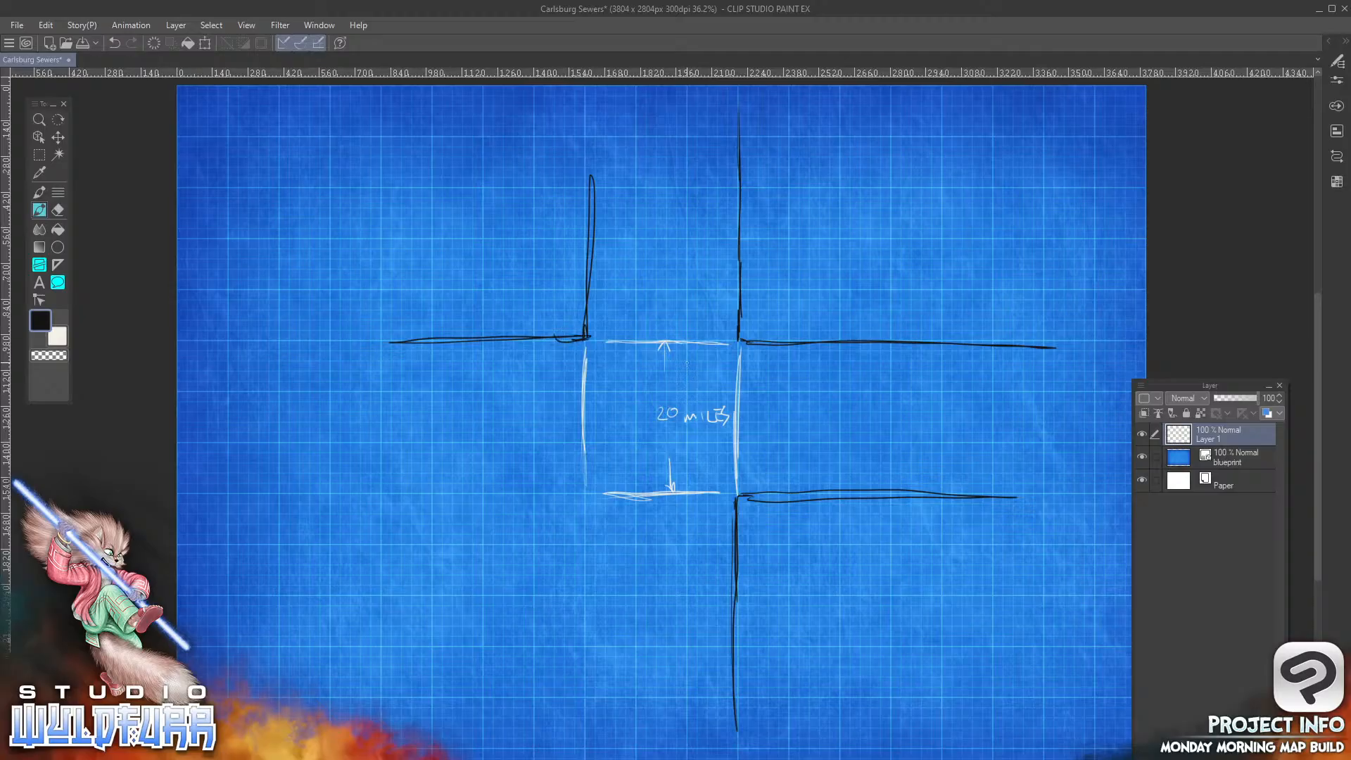
Step: Draw the matching black wall lines outward from the square's lower-left corner to complete the crossroads
{"action": "left_click", "coordinate": [39, 119]}
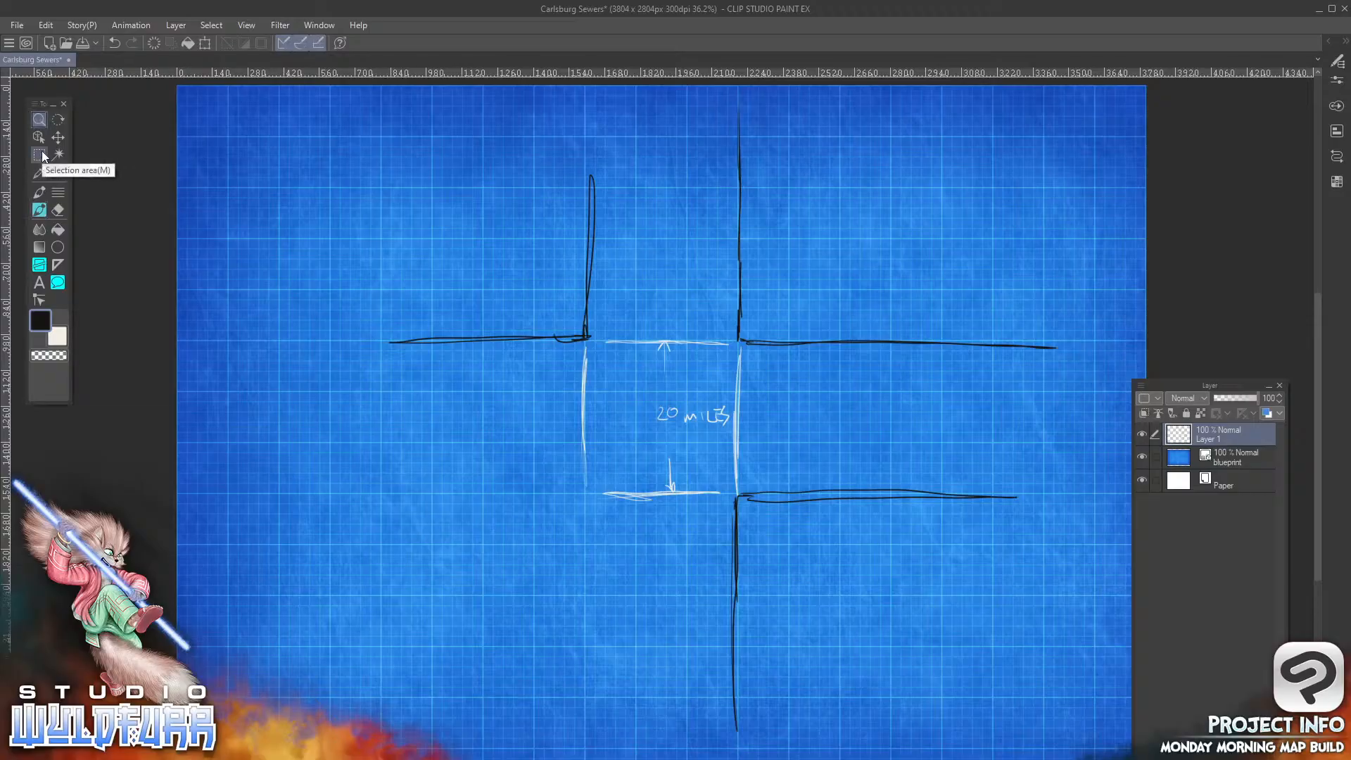
{"action": "left_click", "coordinate": [667, 406]}
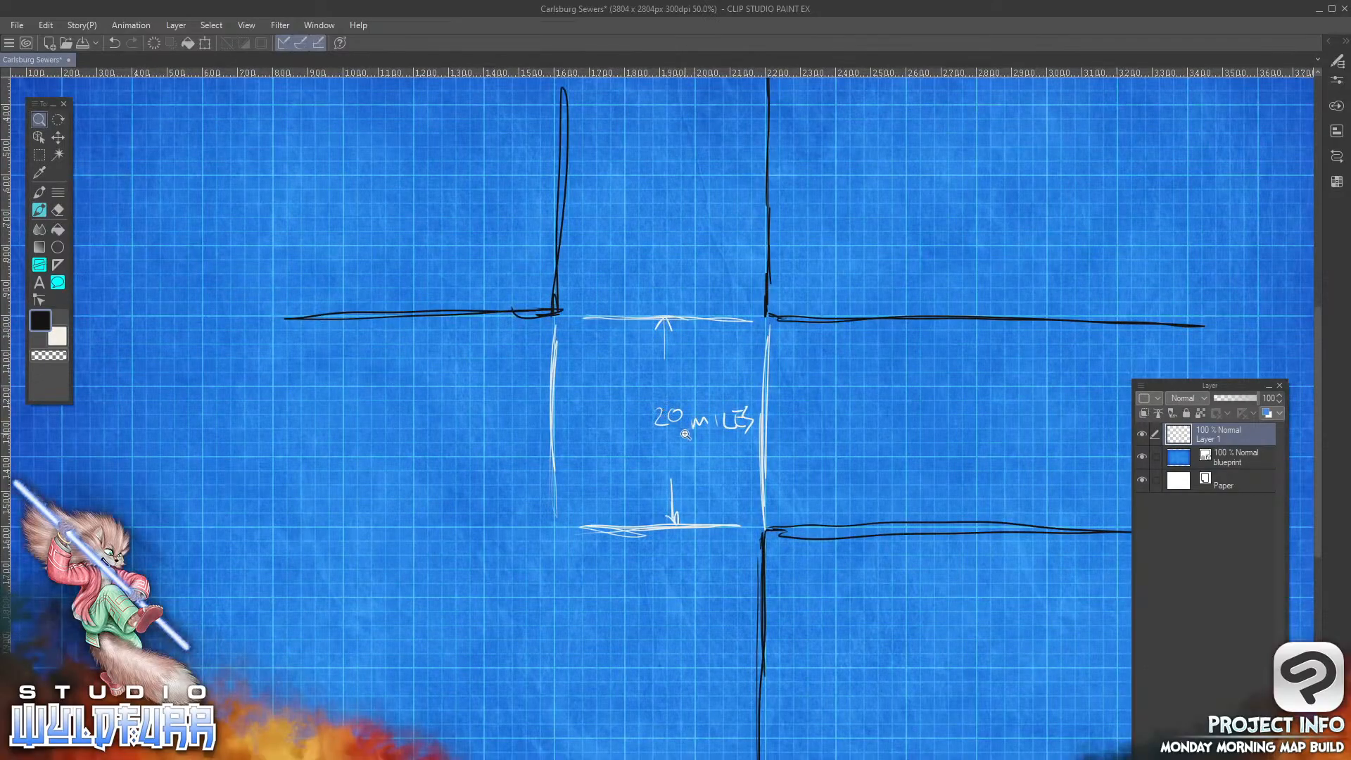
{"action": "left_click_drag", "start_coordinate": [687, 436], "coordinate": [660, 421]}
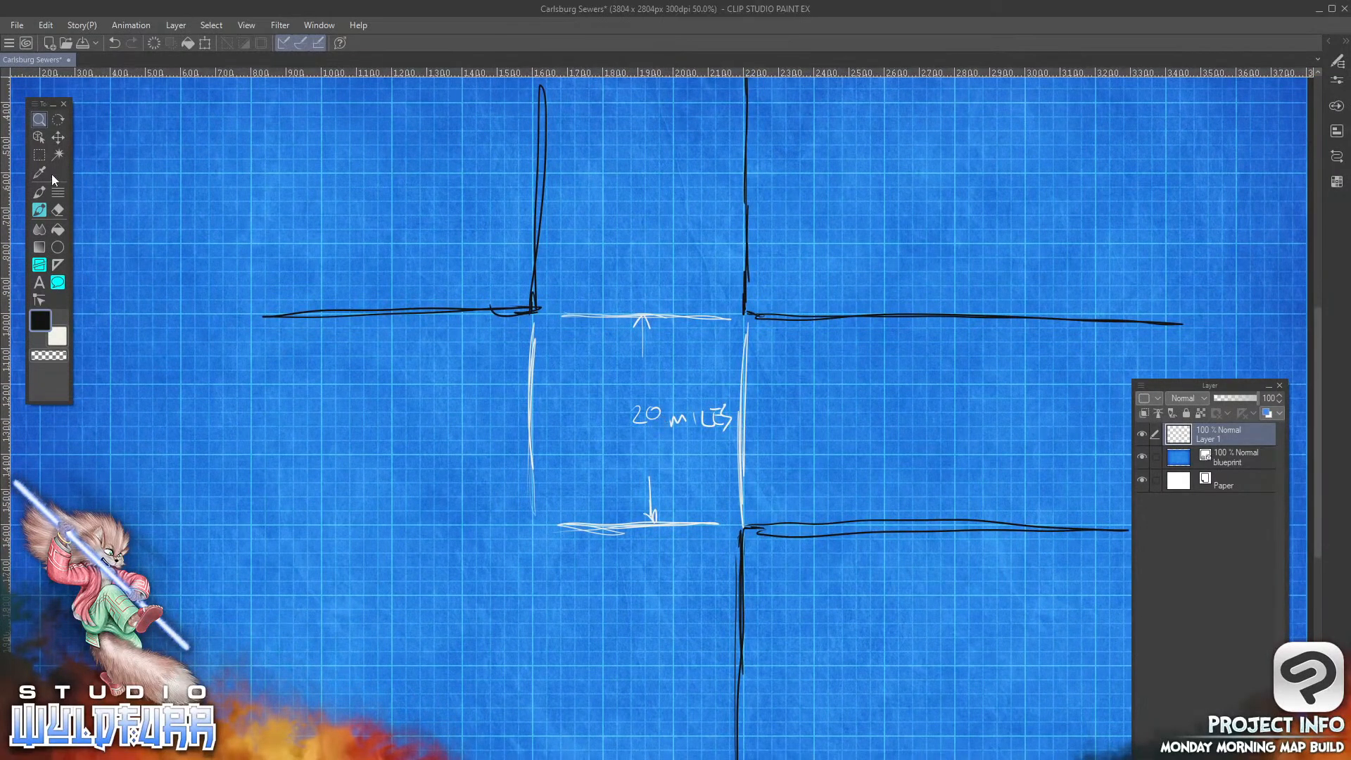
{"action": "left_click", "coordinate": [43, 212]}
{"action": "mouse_move", "coordinate": [533, 526]}
{"action": "left_mouse_down"}
{"action": "mouse_move", "coordinate": [529, 541]}
{"action": "mouse_move", "coordinate": [531, 528]}
{"action": "mouse_move", "coordinate": [226, 529]}
{"action": "mouse_move", "coordinate": [505, 537]}
{"action": "mouse_move", "coordinate": [450, 529]}
{"action": "mouse_move", "coordinate": [405, 539]}
{"action": "mouse_move", "coordinate": [508, 544]}
{"action": "left_mouse_up"}
{"action": "left_click_drag", "start_coordinate": [532, 619], "coordinate": [527, 739]}
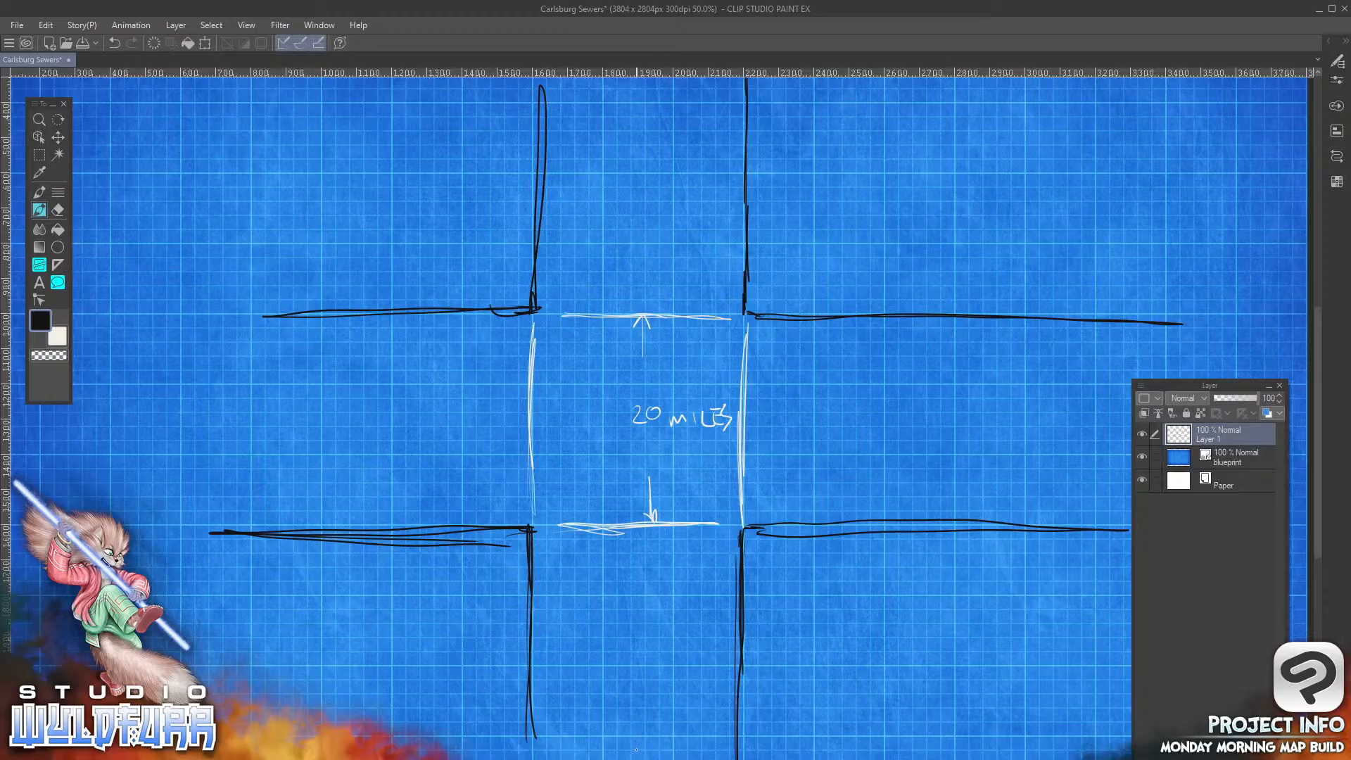
Step: Reinforce the black wall lines around all four corners of the crossroads
{"action": "mouse_move", "coordinate": [758, 528]}
{"action": "left_mouse_down"}
{"action": "mouse_move", "coordinate": [744, 615]}
{"action": "mouse_move", "coordinate": [1056, 532]}
{"action": "mouse_move", "coordinate": [756, 533]}
{"action": "left_mouse_up"}
{"action": "mouse_move", "coordinate": [744, 289]}
{"action": "left_mouse_down"}
{"action": "mouse_move", "coordinate": [740, 141]}
{"action": "mouse_move", "coordinate": [743, 332]}
{"action": "left_mouse_up"}
{"action": "mouse_move", "coordinate": [742, 332]}
{"action": "left_mouse_down"}
{"action": "mouse_move", "coordinate": [916, 311]}
{"action": "mouse_move", "coordinate": [1112, 327]}
{"action": "left_mouse_up"}
{"action": "left_click_drag", "start_coordinate": [1111, 328], "coordinate": [730, 318]}
{"action": "mouse_move", "coordinate": [539, 299]}
{"action": "left_mouse_down"}
{"action": "mouse_move", "coordinate": [543, 131]}
{"action": "mouse_move", "coordinate": [534, 304]}
{"action": "mouse_move", "coordinate": [220, 331]}
{"action": "left_mouse_up"}
{"action": "left_click_drag", "start_coordinate": [345, 302], "coordinate": [238, 294]}
{"action": "left_click_drag", "start_coordinate": [535, 536], "coordinate": [531, 759]}
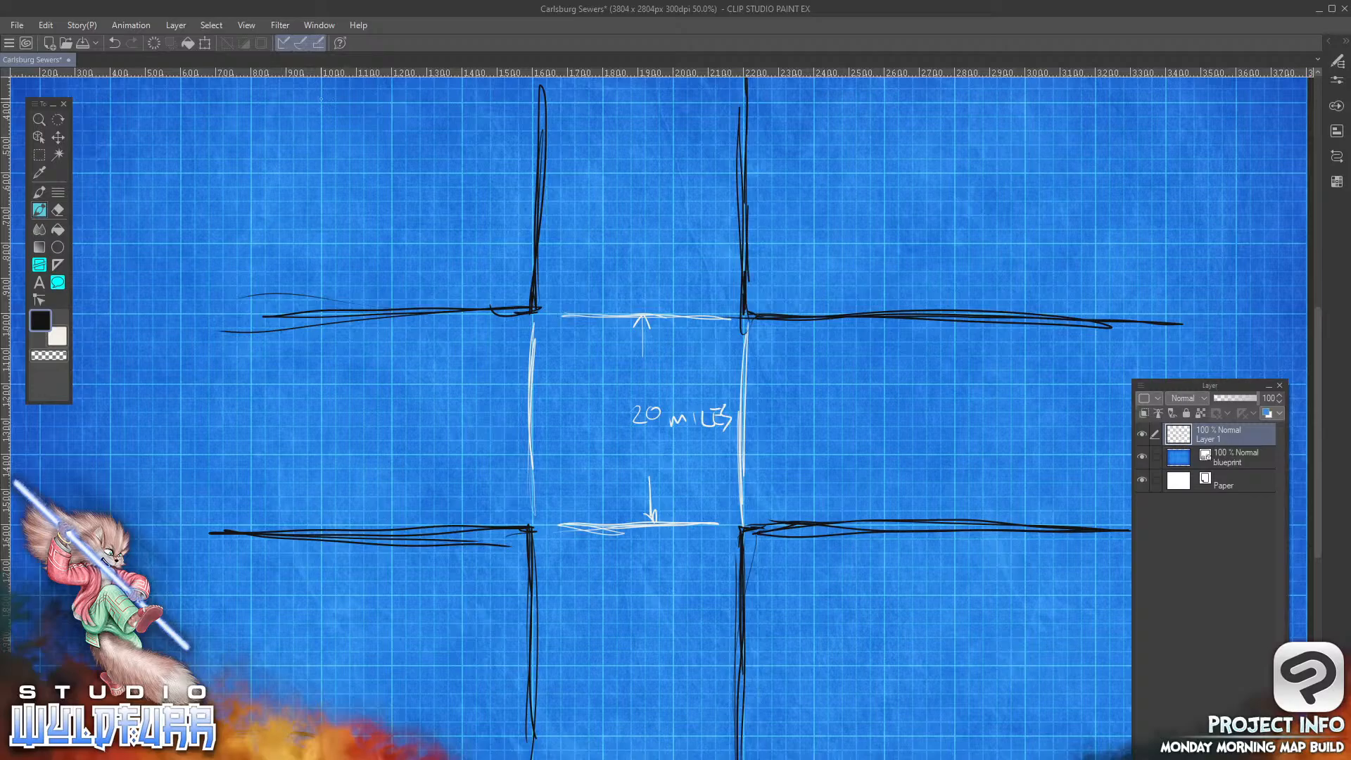
Step: Mark the outer corners of the upper-left, upper-right and lower-right blocks with short black L-shaped lines
{"action": "left_click_drag", "start_coordinate": [320, 99], "coordinate": [259, 100]}
{"action": "mouse_move", "coordinate": [955, 98]}
{"action": "left_mouse_down"}
{"action": "mouse_move", "coordinate": [958, 78]}
{"action": "mouse_move", "coordinate": [1028, 102]}
{"action": "mouse_move", "coordinate": [959, 104]}
{"action": "left_mouse_up"}
{"action": "mouse_move", "coordinate": [953, 739]}
{"action": "left_mouse_down"}
{"action": "mouse_move", "coordinate": [951, 759]}
{"action": "mouse_move", "coordinate": [1029, 733]}
{"action": "mouse_move", "coordinate": [949, 738]}
{"action": "left_mouse_up"}
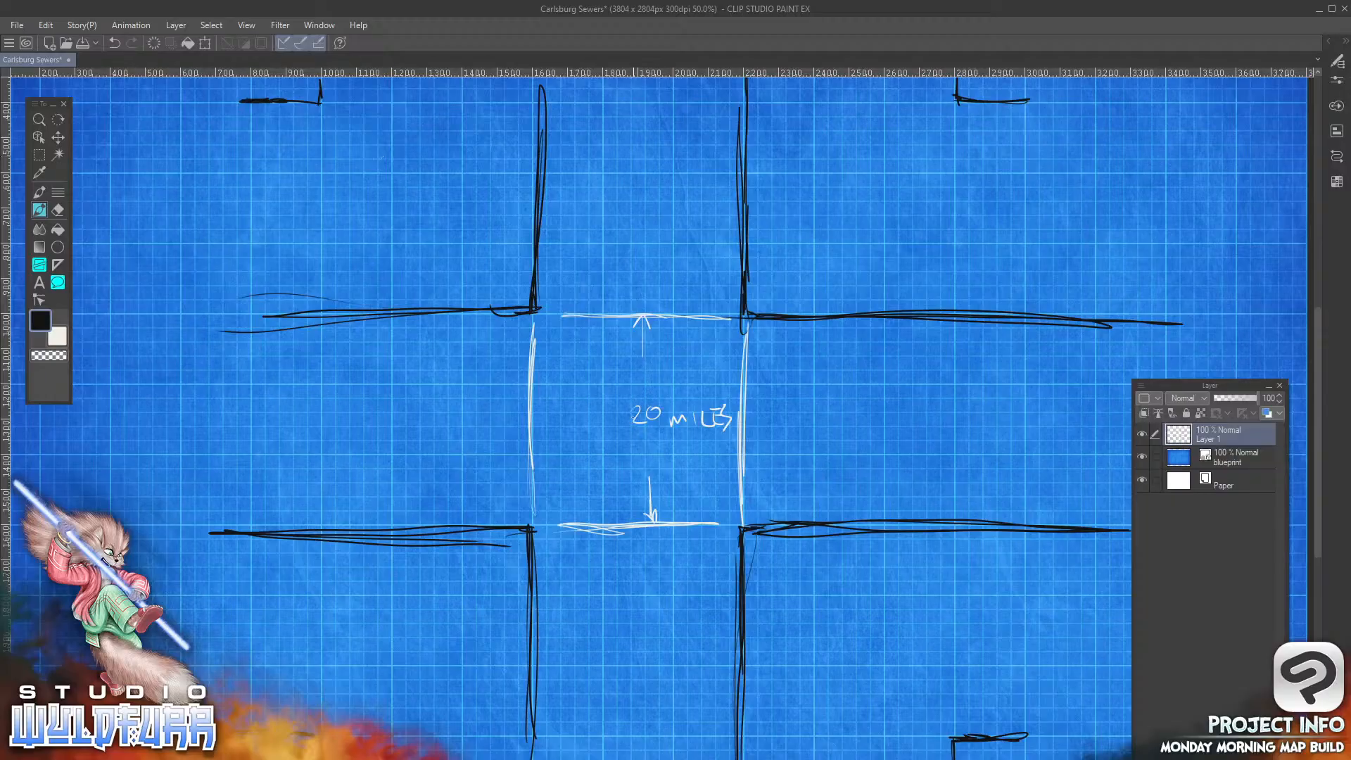
Step: Draw a small black square mid-crossroads with lines running left, down and diagonally to the upper-right wall corner
{"action": "left_click_drag", "start_coordinate": [631, 416], "coordinate": [639, 429]}
{"action": "mouse_move", "coordinate": [630, 424]}
{"action": "left_mouse_down"}
{"action": "mouse_move", "coordinate": [648, 423]}
{"action": "mouse_move", "coordinate": [632, 758]}
{"action": "mouse_move", "coordinate": [636, 420]}
{"action": "mouse_move", "coordinate": [86, 420]}
{"action": "left_mouse_up"}
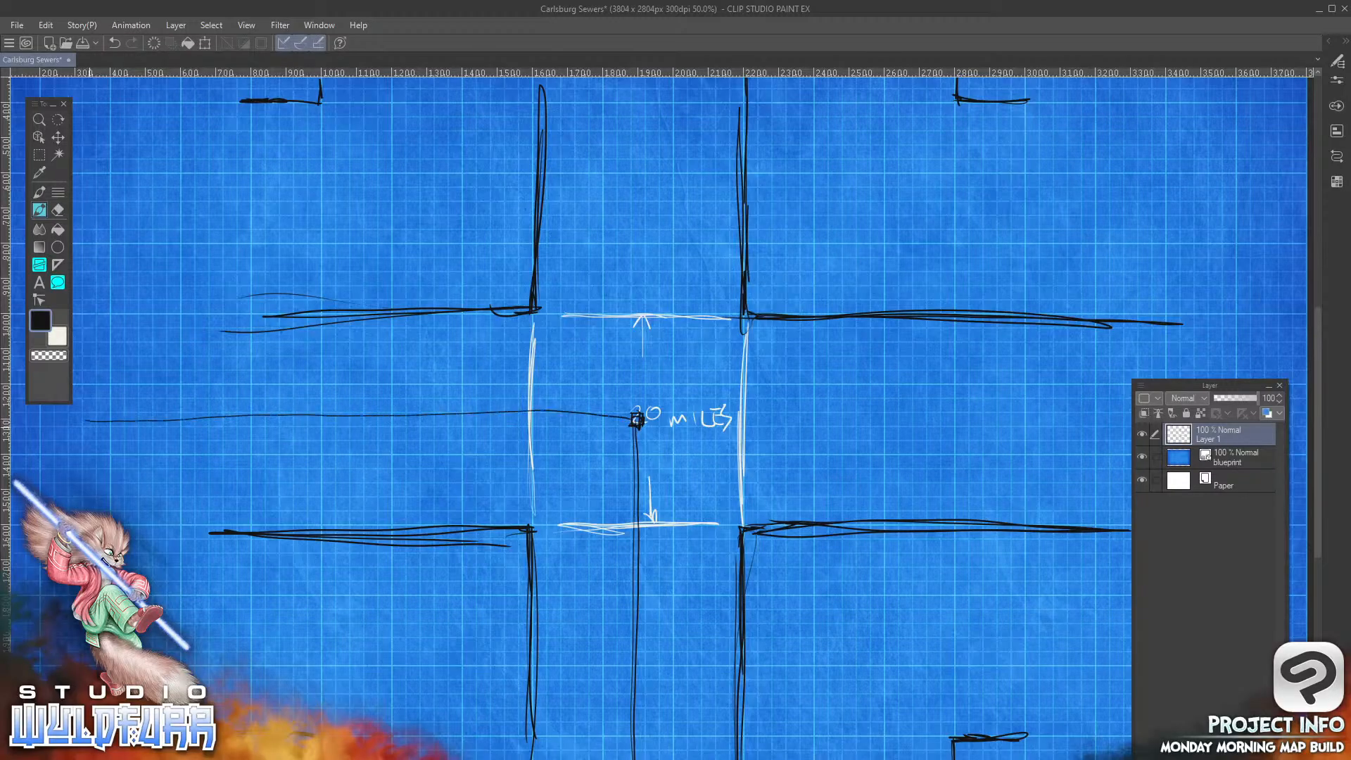
{"action": "mouse_move", "coordinate": [638, 419]}
{"action": "left_mouse_down"}
{"action": "mouse_move", "coordinate": [743, 319]}
{"action": "mouse_move", "coordinate": [638, 420]}
{"action": "mouse_move", "coordinate": [718, 339]}
{"action": "left_mouse_up"}
{"action": "mouse_move", "coordinate": [796, 310]}
{"action": "left_mouse_down"}
{"action": "mouse_move", "coordinate": [1153, 323]}
{"action": "mouse_move", "coordinate": [849, 315]}
{"action": "left_mouse_up"}
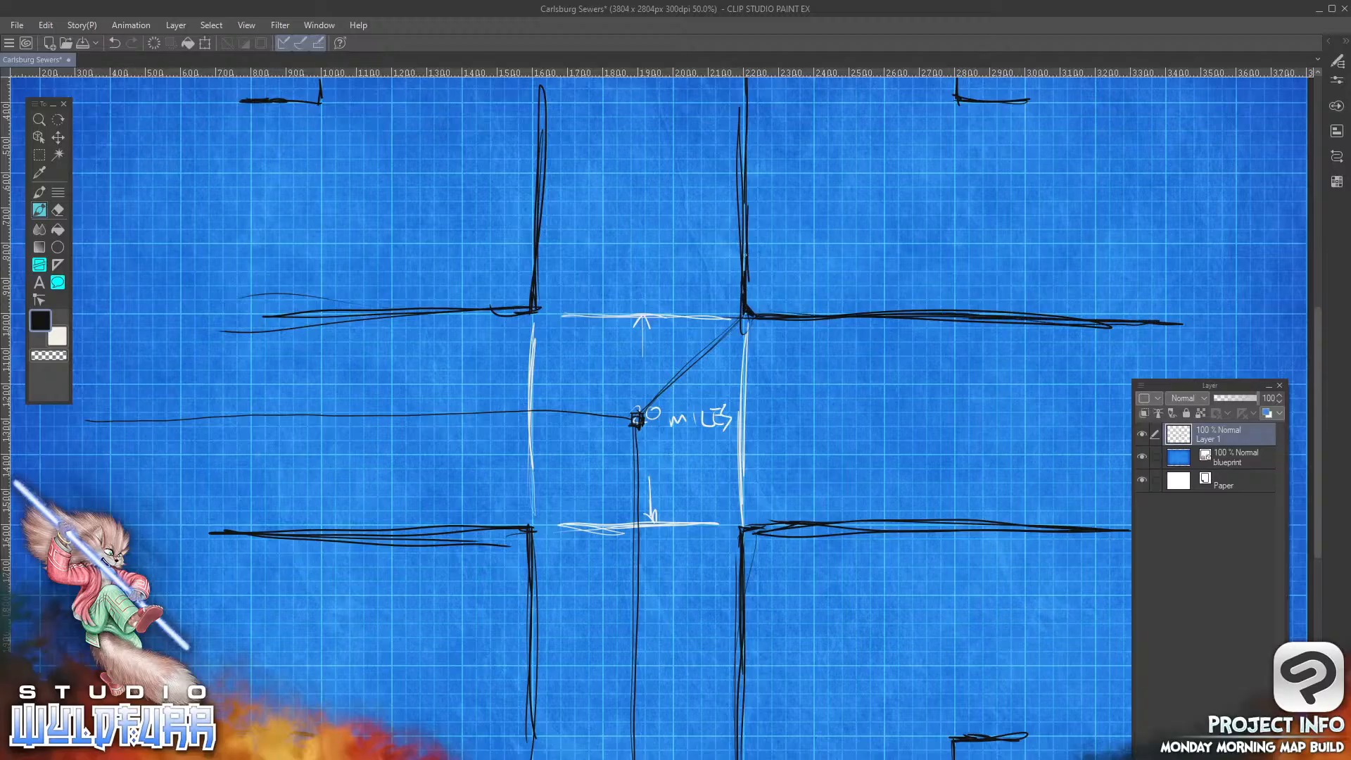
Step: Sketch a one-square box inside the upper-right wall corner, with short marks inside and a tiny square at its outer corner
{"action": "mouse_move", "coordinate": [746, 254]}
{"action": "left_mouse_down"}
{"action": "mouse_move", "coordinate": [747, 90]}
{"action": "mouse_move", "coordinate": [743, 298]}
{"action": "left_mouse_up"}
{"action": "mouse_move", "coordinate": [750, 242]}
{"action": "left_mouse_down"}
{"action": "mouse_move", "coordinate": [823, 247]}
{"action": "mouse_move", "coordinate": [815, 316]}
{"action": "left_mouse_up"}
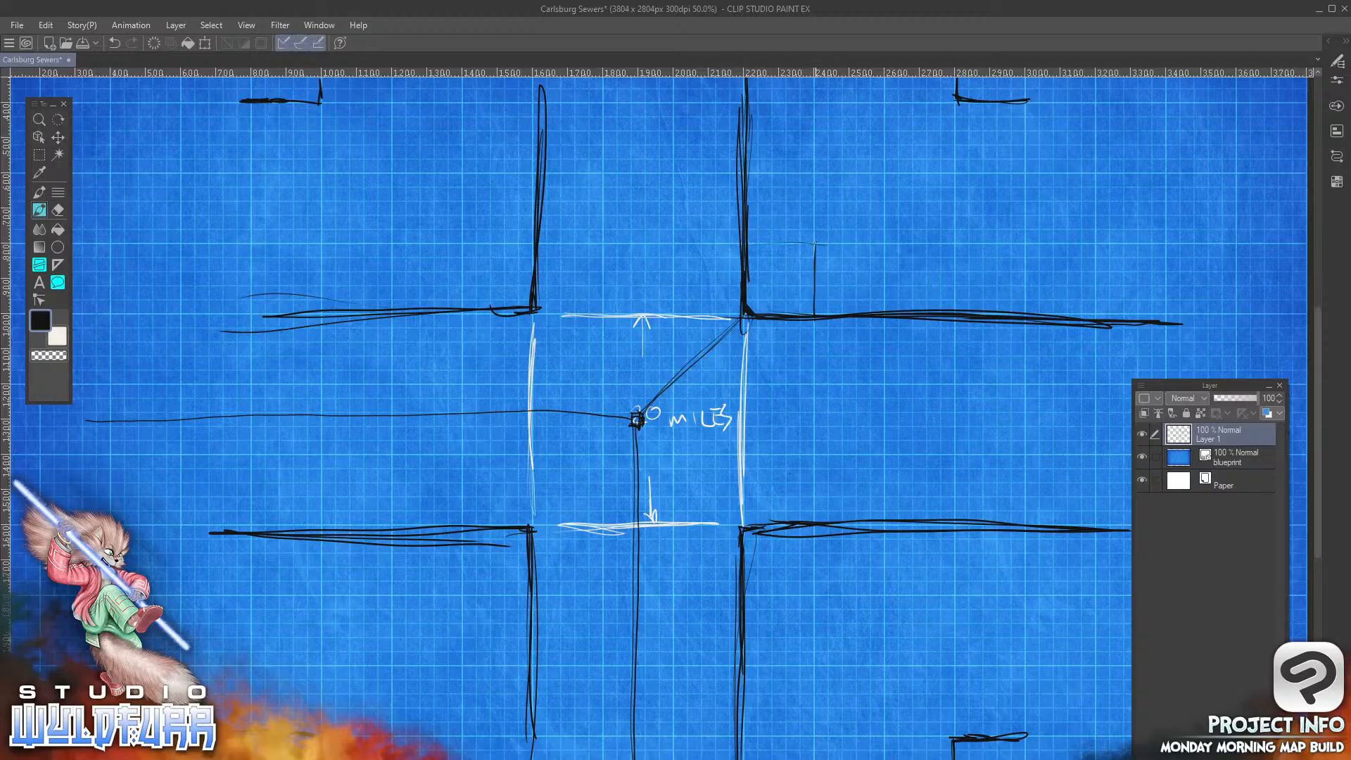
{"action": "mouse_move", "coordinate": [812, 243]}
{"action": "left_mouse_down"}
{"action": "mouse_move", "coordinate": [742, 241]}
{"action": "mouse_move", "coordinate": [815, 244]}
{"action": "mouse_move", "coordinate": [814, 308]}
{"action": "left_mouse_up"}
{"action": "left_click_drag", "start_coordinate": [783, 285], "coordinate": [785, 310]}
{"action": "mouse_move", "coordinate": [799, 258]}
{"action": "left_mouse_down"}
{"action": "mouse_move", "coordinate": [746, 283]}
{"action": "mouse_move", "coordinate": [750, 256]}
{"action": "mouse_move", "coordinate": [747, 289]}
{"action": "mouse_move", "coordinate": [802, 307]}
{"action": "left_mouse_up"}
{"action": "left_click_drag", "start_coordinate": [802, 231], "coordinate": [801, 254]}
{"action": "mouse_move", "coordinate": [803, 255]}
{"action": "left_mouse_down"}
{"action": "mouse_move", "coordinate": [825, 233]}
{"action": "mouse_move", "coordinate": [824, 250]}
{"action": "mouse_move", "coordinate": [813, 235]}
{"action": "mouse_move", "coordinate": [824, 256]}
{"action": "mouse_move", "coordinate": [799, 253]}
{"action": "mouse_move", "coordinate": [800, 227]}
{"action": "mouse_move", "coordinate": [827, 254]}
{"action": "left_mouse_up"}
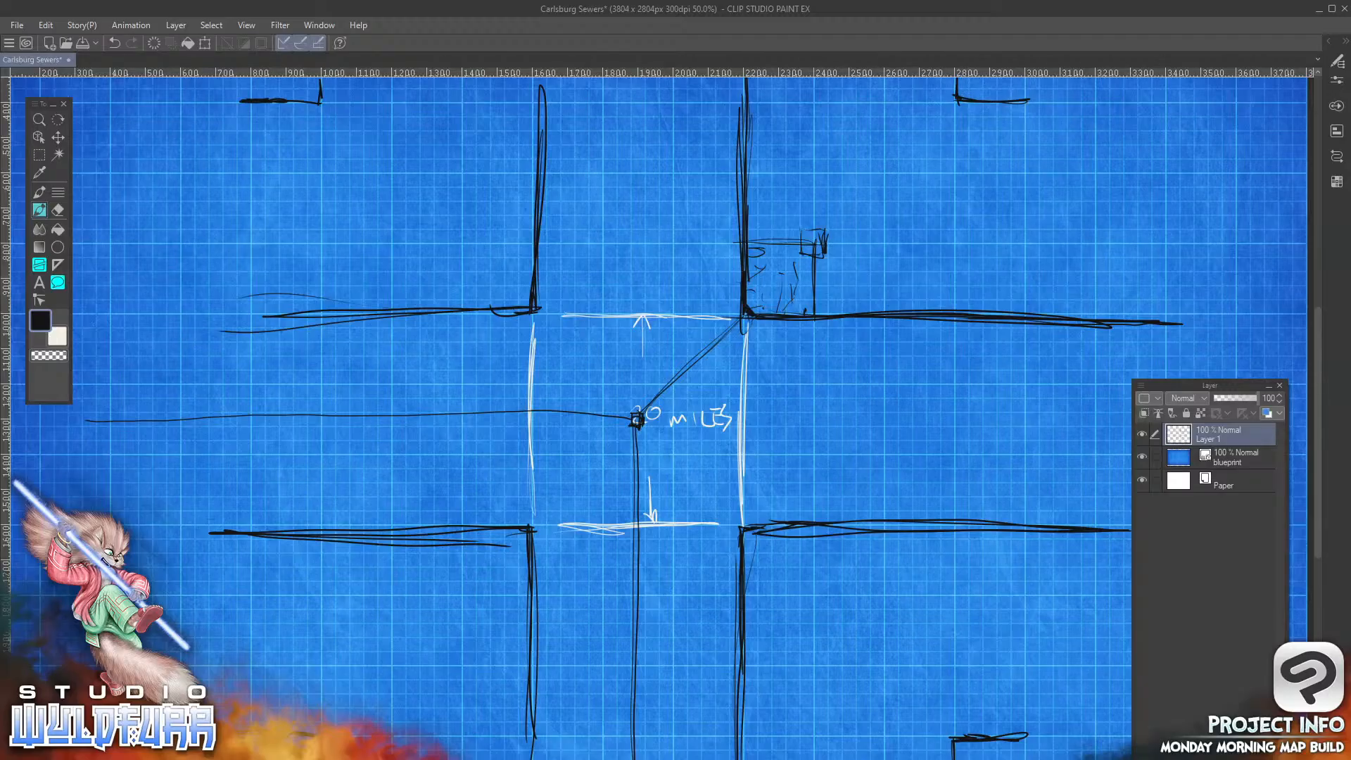
Step: Extend the diagonal past the upper-right wall corner, remove the sketched box's outline and draw a smaller box beside the diagonal
{"action": "left_click_drag", "start_coordinate": [716, 316], "coordinate": [936, 111]}
{"action": "mouse_move", "coordinate": [842, 204]}
{"action": "left_mouse_down"}
{"action": "mouse_move", "coordinate": [816, 253]}
{"action": "mouse_move", "coordinate": [782, 250]}
{"action": "mouse_move", "coordinate": [818, 288]}
{"action": "left_mouse_up"}
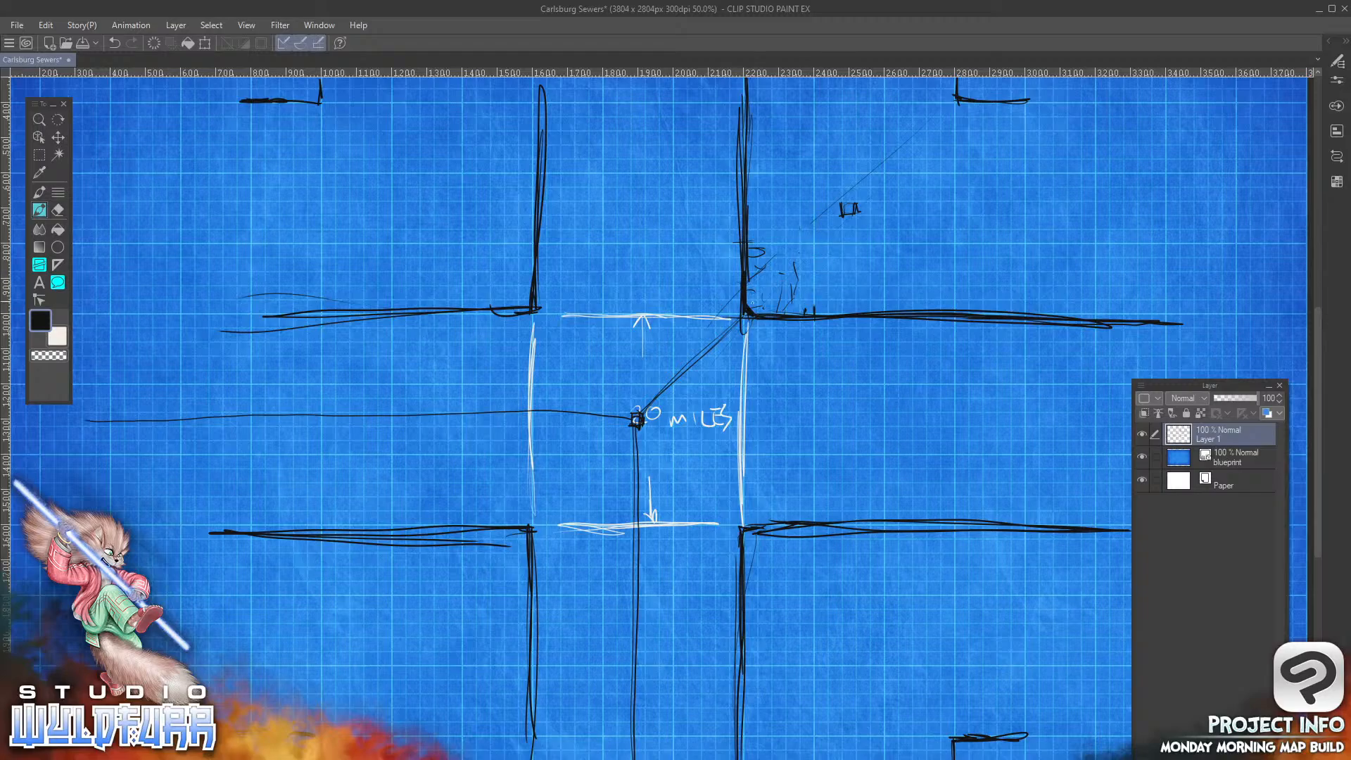
Step: Sketch widening black arcs around the upper-right wall corner and the central square, plus small marks along the dashed diagonal
{"action": "mouse_move", "coordinate": [760, 278]}
{"action": "left_mouse_down"}
{"action": "mouse_move", "coordinate": [767, 289]}
{"action": "mouse_move", "coordinate": [819, 251]}
{"action": "left_mouse_up"}
{"action": "left_click_drag", "start_coordinate": [738, 303], "coordinate": [785, 347]}
{"action": "left_click_drag", "start_coordinate": [725, 275], "coordinate": [820, 372]}
{"action": "mouse_move", "coordinate": [704, 243]}
{"action": "left_mouse_down"}
{"action": "mouse_move", "coordinate": [876, 405]}
{"action": "mouse_move", "coordinate": [915, 366]}
{"action": "left_mouse_up"}
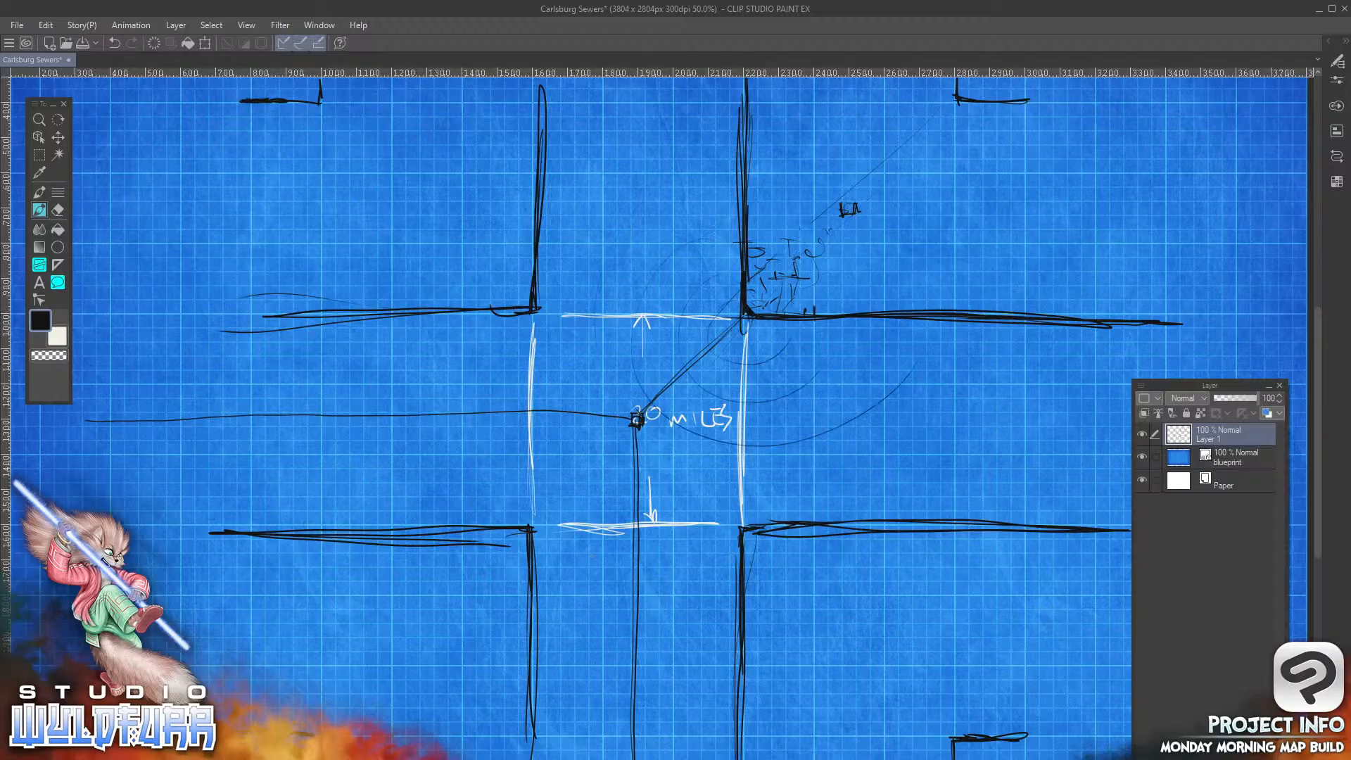
{"action": "left_click_drag", "start_coordinate": [676, 197], "coordinate": [928, 364]}
{"action": "mouse_move", "coordinate": [632, 394]}
{"action": "left_mouse_down"}
{"action": "mouse_move", "coordinate": [657, 430]}
{"action": "mouse_move", "coordinate": [612, 388]}
{"action": "left_mouse_up"}
Step: Sketch black direction arrows along the left passage and the lower passage of the crossroads
{"action": "mouse_move", "coordinate": [648, 530]}
{"action": "left_mouse_down"}
{"action": "mouse_move", "coordinate": [647, 442]}
{"action": "mouse_move", "coordinate": [659, 628]}
{"action": "mouse_move", "coordinate": [648, 547]}
{"action": "left_mouse_up"}
{"action": "mouse_move", "coordinate": [610, 398]}
{"action": "left_mouse_down"}
{"action": "mouse_move", "coordinate": [361, 395]}
{"action": "mouse_move", "coordinate": [378, 403]}
{"action": "left_mouse_up"}
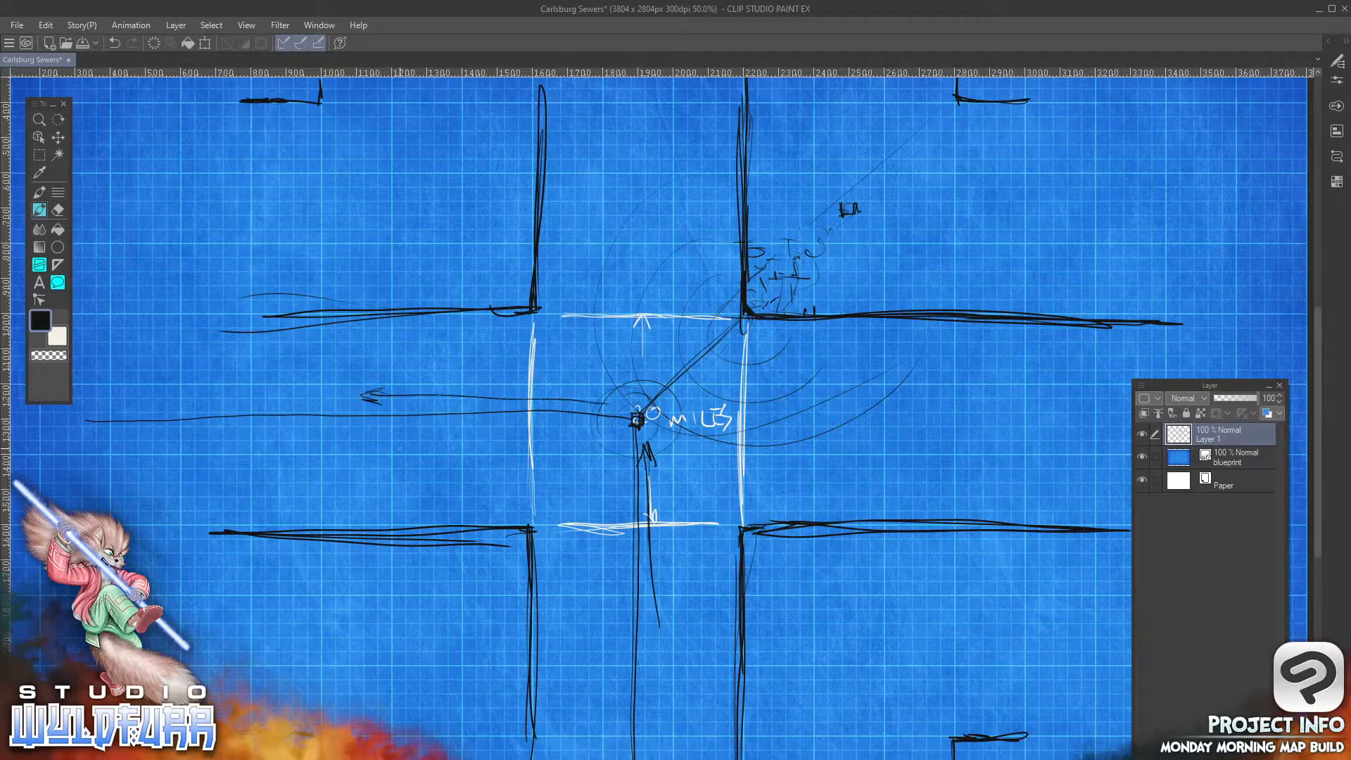
{"action": "mouse_move", "coordinate": [85, 407]}
{"action": "left_mouse_down"}
{"action": "mouse_move", "coordinate": [145, 406]}
{"action": "mouse_move", "coordinate": [87, 413]}
{"action": "left_mouse_up"}
{"action": "left_click_drag", "start_coordinate": [146, 406], "coordinate": [87, 406]}
{"action": "mouse_move", "coordinate": [385, 391]}
{"action": "left_mouse_down"}
{"action": "mouse_move", "coordinate": [355, 393]}
{"action": "mouse_move", "coordinate": [572, 399]}
{"action": "left_mouse_up"}
{"action": "left_click_drag", "start_coordinate": [666, 574], "coordinate": [666, 655]}
{"action": "left_click_drag", "start_coordinate": [675, 625], "coordinate": [669, 652]}
Step: Erase the sketched direction arrows, the white measuring lines and the white lettering within the crossroads
{"action": "mouse_move", "coordinate": [649, 454]}
{"action": "left_mouse_down"}
{"action": "mouse_move", "coordinate": [651, 523]}
{"action": "mouse_move", "coordinate": [648, 513]}
{"action": "mouse_move", "coordinate": [706, 517]}
{"action": "mouse_move", "coordinate": [616, 528]}
{"action": "mouse_move", "coordinate": [602, 546]}
{"action": "mouse_move", "coordinate": [561, 528]}
{"action": "left_mouse_up"}
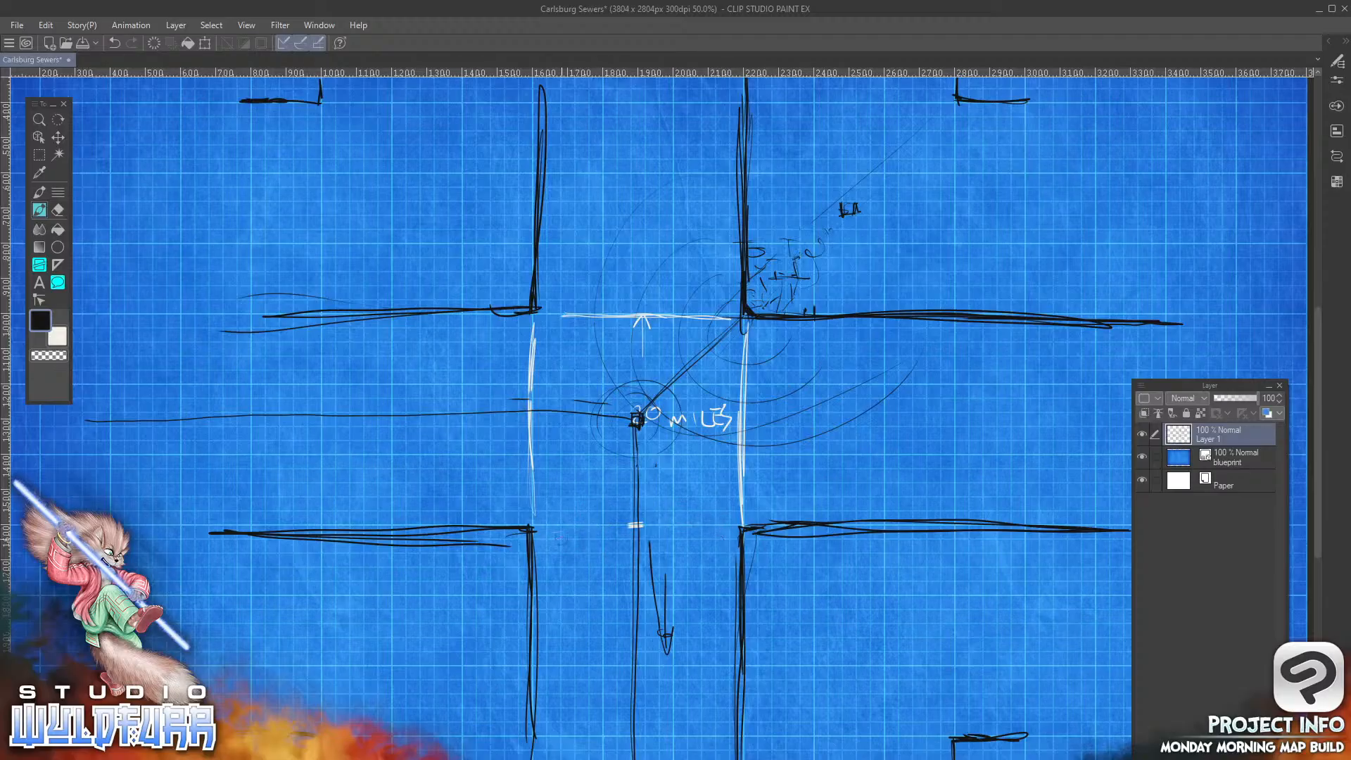
{"action": "left_click_drag", "start_coordinate": [658, 549], "coordinate": [665, 633]}
{"action": "mouse_move", "coordinate": [743, 465]}
{"action": "left_mouse_down"}
{"action": "mouse_move", "coordinate": [741, 507]}
{"action": "mouse_move", "coordinate": [751, 459]}
{"action": "mouse_move", "coordinate": [731, 458]}
{"action": "mouse_move", "coordinate": [735, 417]}
{"action": "mouse_move", "coordinate": [748, 420]}
{"action": "mouse_move", "coordinate": [744, 451]}
{"action": "left_mouse_up"}
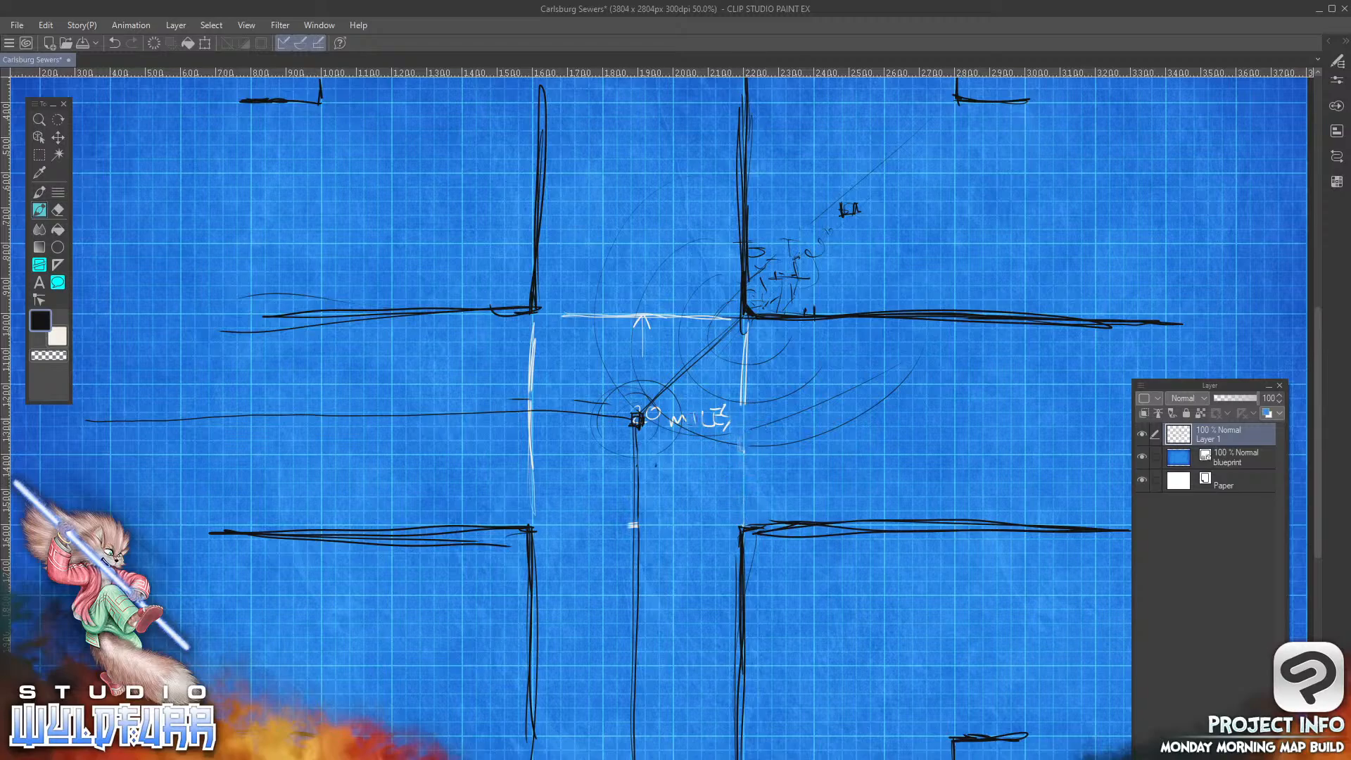
{"action": "mouse_move", "coordinate": [675, 421]}
{"action": "left_mouse_down"}
{"action": "mouse_move", "coordinate": [732, 421]}
{"action": "mouse_move", "coordinate": [744, 389]}
{"action": "mouse_move", "coordinate": [743, 402]}
{"action": "left_mouse_up"}
{"action": "mouse_move", "coordinate": [746, 346]}
{"action": "left_mouse_down"}
{"action": "mouse_move", "coordinate": [746, 358]}
{"action": "mouse_move", "coordinate": [718, 316]}
{"action": "mouse_move", "coordinate": [653, 317]}
{"action": "mouse_move", "coordinate": [642, 332]}
{"action": "mouse_move", "coordinate": [560, 316]}
{"action": "mouse_move", "coordinate": [528, 402]}
{"action": "mouse_move", "coordinate": [543, 521]}
{"action": "mouse_move", "coordinate": [480, 545]}
{"action": "mouse_move", "coordinate": [377, 549]}
{"action": "left_mouse_up"}
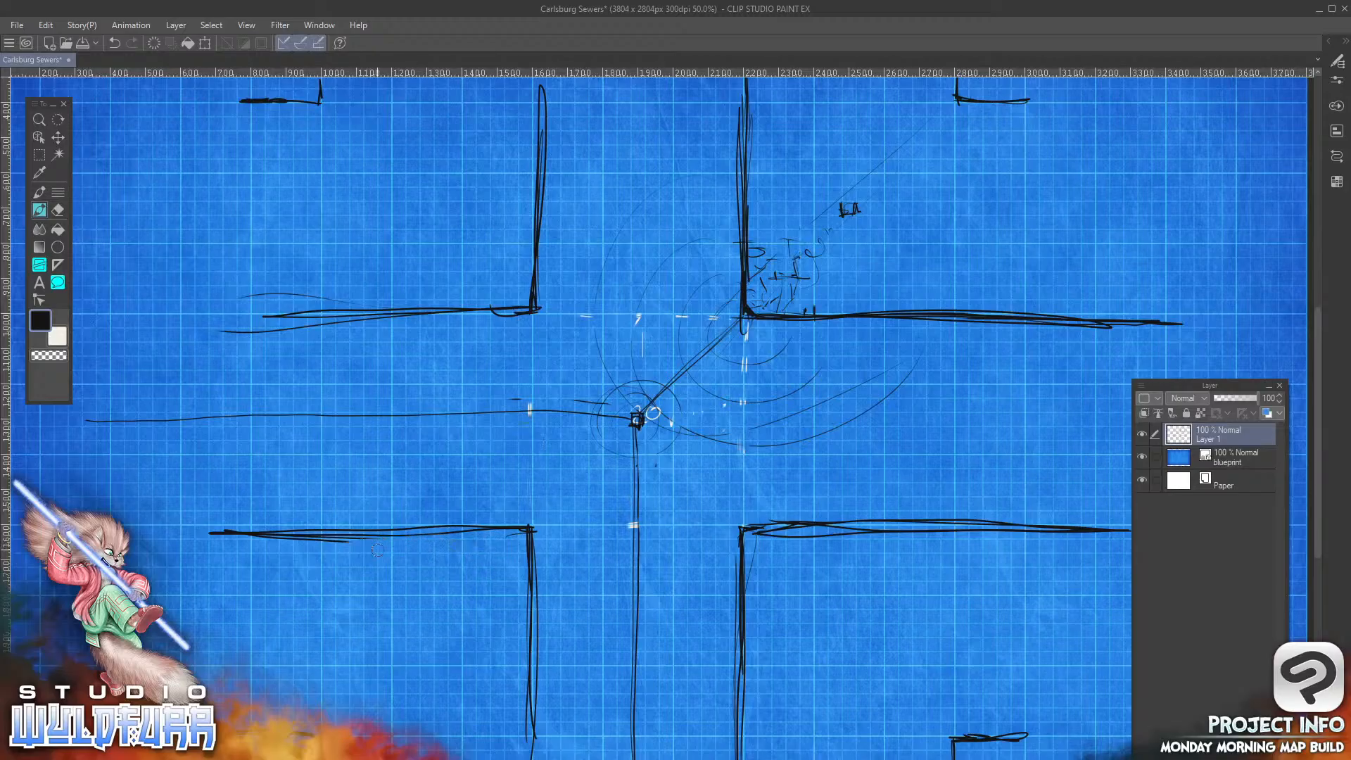
{"action": "left_click", "coordinate": [632, 523]}
Step: Draw a jagged rubble outline around the crossroads' upper-right wall corner and scribble inside the corner
{"action": "left_click_drag", "start_coordinate": [753, 283], "coordinate": [777, 311]}
{"action": "left_click_drag", "start_coordinate": [747, 272], "coordinate": [757, 265]}
{"action": "left_click_drag", "start_coordinate": [763, 313], "coordinate": [759, 298]}
{"action": "left_click_drag", "start_coordinate": [791, 321], "coordinate": [715, 356]}
{"action": "left_click_drag", "start_coordinate": [735, 282], "coordinate": [705, 343]}
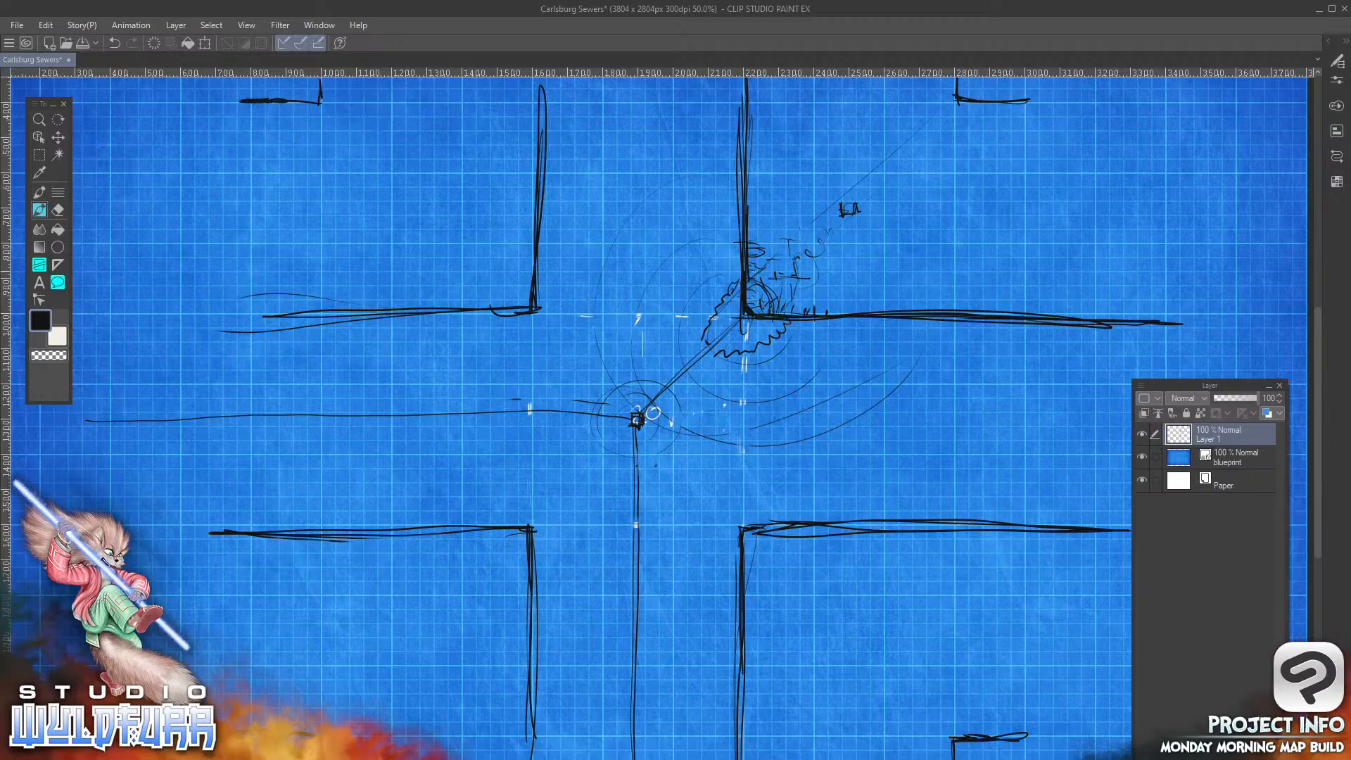
{"action": "mouse_move", "coordinate": [772, 282]}
{"action": "left_mouse_down"}
{"action": "mouse_move", "coordinate": [780, 307]}
{"action": "mouse_move", "coordinate": [772, 298]}
{"action": "left_mouse_up"}
Step: Draw a wall line across the far end of the upper-right block and down to its lower wall
{"action": "left_click_drag", "start_coordinate": [1098, 105], "coordinate": [1097, 160]}
{"action": "left_click_drag", "start_coordinate": [1108, 100], "coordinate": [1248, 104]}
{"action": "mouse_move", "coordinate": [1248, 102]}
{"action": "left_mouse_down"}
{"action": "mouse_move", "coordinate": [1124, 99]}
{"action": "mouse_move", "coordinate": [1095, 213]}
{"action": "mouse_move", "coordinate": [1099, 320]}
{"action": "left_mouse_up"}
{"action": "left_click_drag", "start_coordinate": [1101, 106], "coordinate": [1096, 297]}
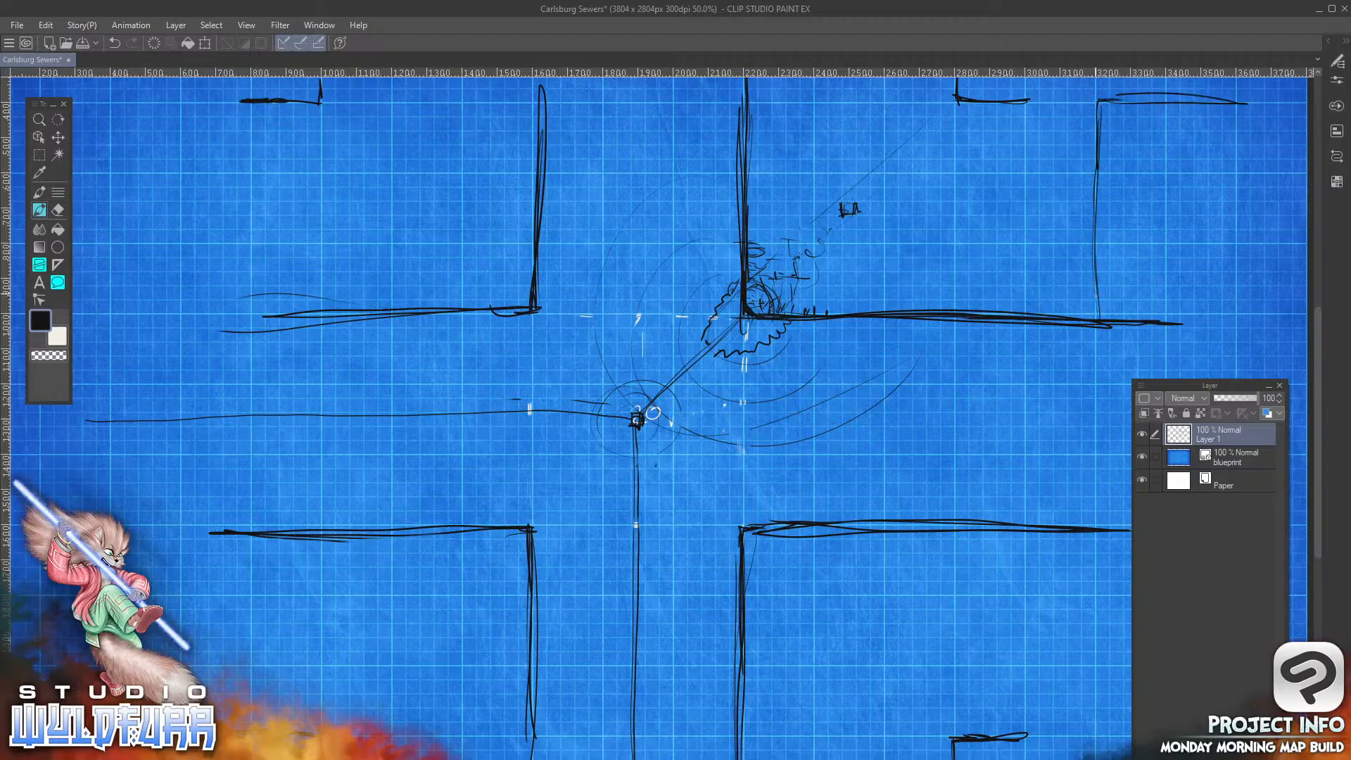
Step: Shape a recess two squares wide and two deep in the upper-right block, trimming the wall below and extending the top line
{"action": "left_click_drag", "start_coordinate": [1084, 243], "coordinate": [1024, 245]}
{"action": "left_click_drag", "start_coordinate": [1016, 240], "coordinate": [1059, 242]}
{"action": "mouse_move", "coordinate": [936, 244]}
{"action": "left_mouse_down"}
{"action": "mouse_move", "coordinate": [1096, 263]}
{"action": "mouse_move", "coordinate": [1098, 314]}
{"action": "left_mouse_up"}
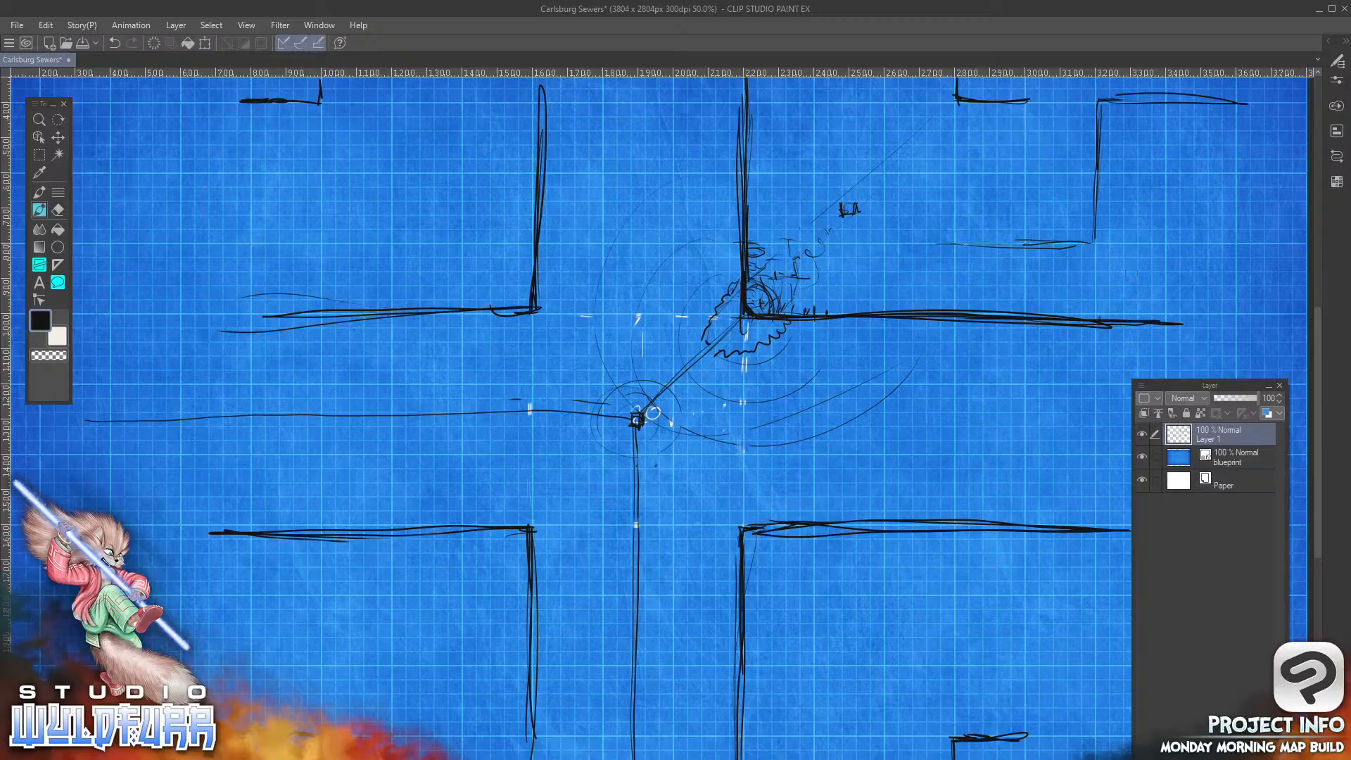
{"action": "mouse_move", "coordinate": [967, 244]}
{"action": "left_mouse_down"}
{"action": "mouse_move", "coordinate": [1077, 246]}
{"action": "mouse_move", "coordinate": [1109, 147]}
{"action": "mouse_move", "coordinate": [1106, 103]}
{"action": "left_mouse_up"}
{"action": "left_click_drag", "start_coordinate": [1172, 93], "coordinate": [1231, 96]}
{"action": "mouse_move", "coordinate": [952, 106]}
{"action": "left_mouse_down"}
{"action": "mouse_move", "coordinate": [954, 238]}
{"action": "mouse_move", "coordinate": [849, 105]}
{"action": "mouse_move", "coordinate": [805, 110]}
{"action": "left_mouse_up"}
{"action": "mouse_move", "coordinate": [895, 100]}
{"action": "left_mouse_down"}
{"action": "mouse_move", "coordinate": [954, 107]}
{"action": "mouse_move", "coordinate": [953, 246]}
{"action": "left_mouse_up"}
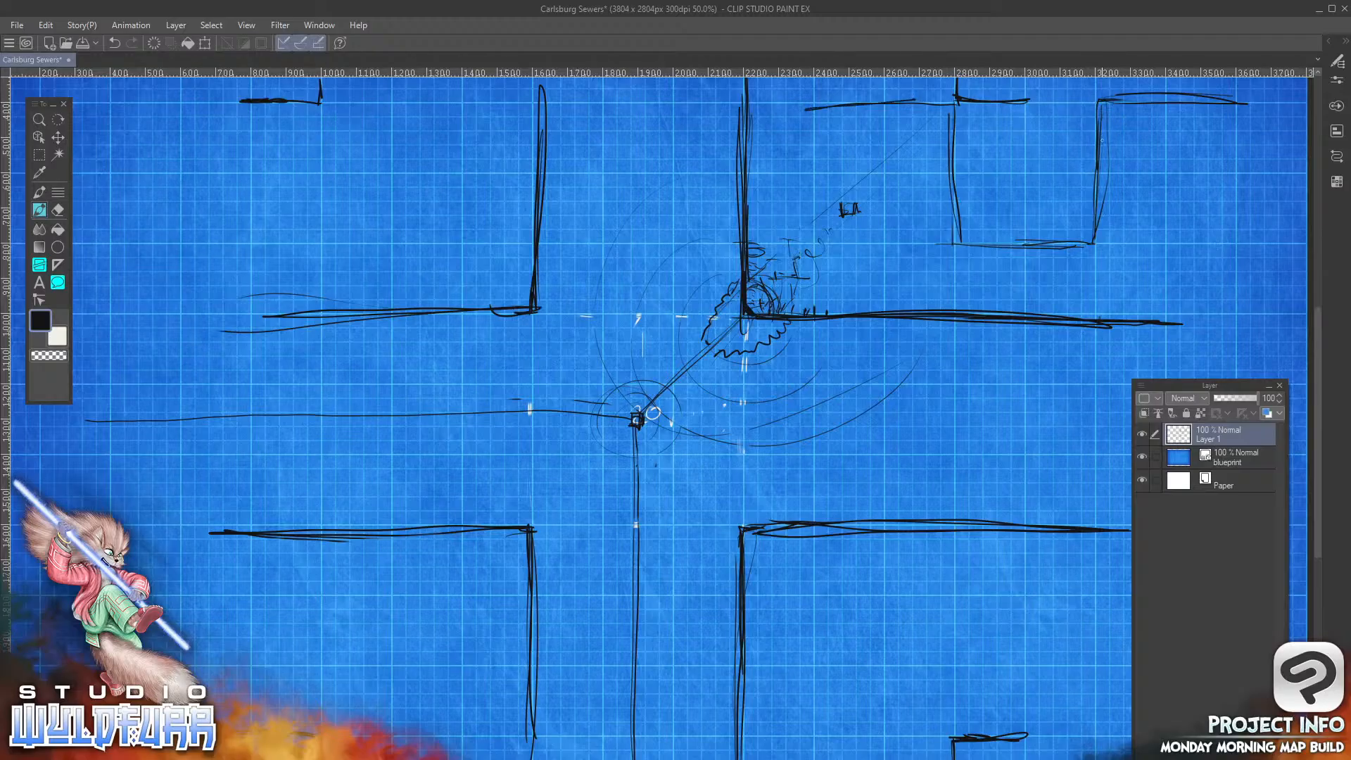
Step: Sketch and hatch sloping rubble on both sides of the recess's lower-right corner
{"action": "left_click_drag", "start_coordinate": [1102, 141], "coordinate": [1125, 241]}
{"action": "mouse_move", "coordinate": [1099, 169]}
{"action": "left_mouse_down"}
{"action": "mouse_move", "coordinate": [1119, 228]}
{"action": "mouse_move", "coordinate": [1093, 208]}
{"action": "mouse_move", "coordinate": [1105, 219]}
{"action": "mouse_move", "coordinate": [1113, 205]}
{"action": "mouse_move", "coordinate": [1018, 244]}
{"action": "mouse_move", "coordinate": [1073, 225]}
{"action": "left_mouse_up"}
{"action": "left_click_drag", "start_coordinate": [1070, 245], "coordinate": [1098, 225]}
{"action": "left_click_drag", "start_coordinate": [1109, 236], "coordinate": [1121, 224]}
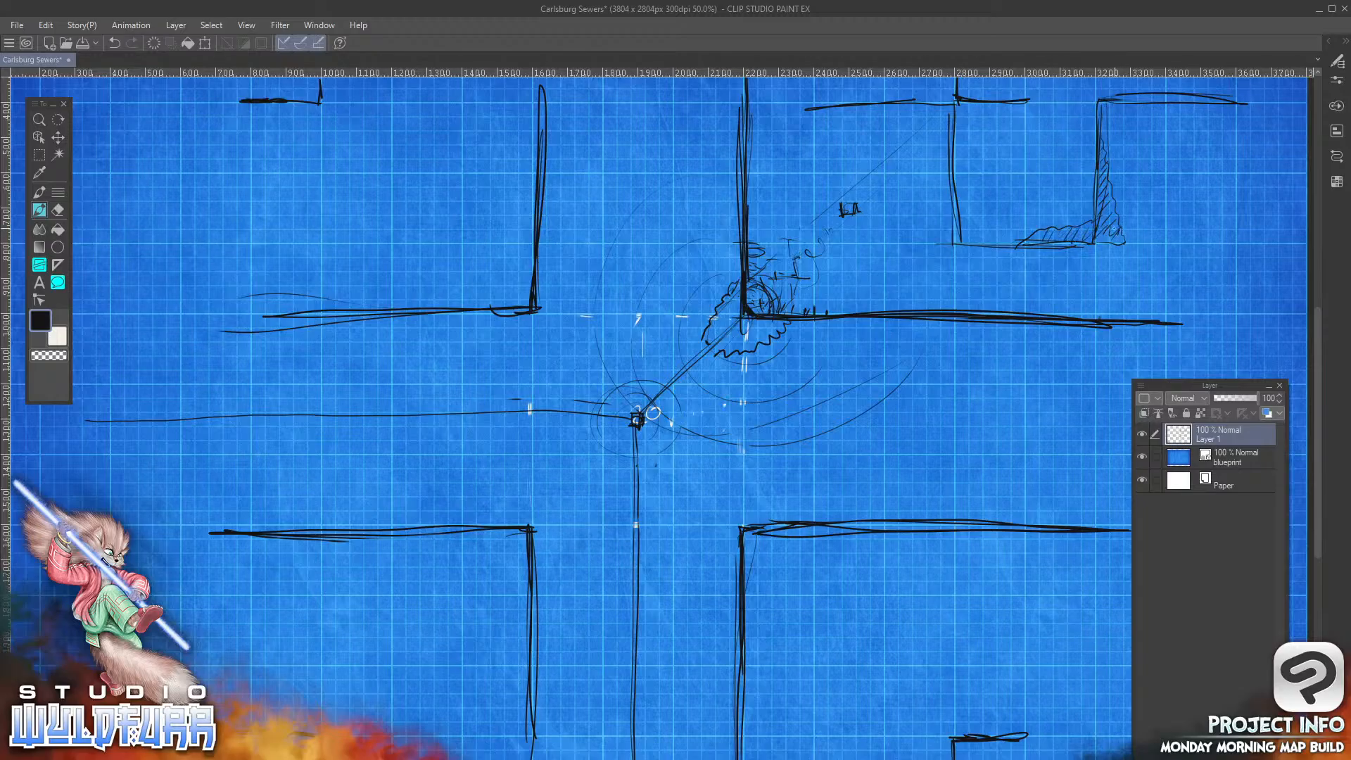
Step: Erase the straight right wall of the recess and redraw it as a broken, jagged edge running into the rubble
{"action": "left_click_drag", "start_coordinate": [1091, 125], "coordinate": [1097, 204]}
{"action": "mouse_move", "coordinate": [1101, 124]}
{"action": "left_mouse_down"}
{"action": "mouse_move", "coordinate": [1124, 243]}
{"action": "mouse_move", "coordinate": [1106, 217]}
{"action": "left_mouse_up"}
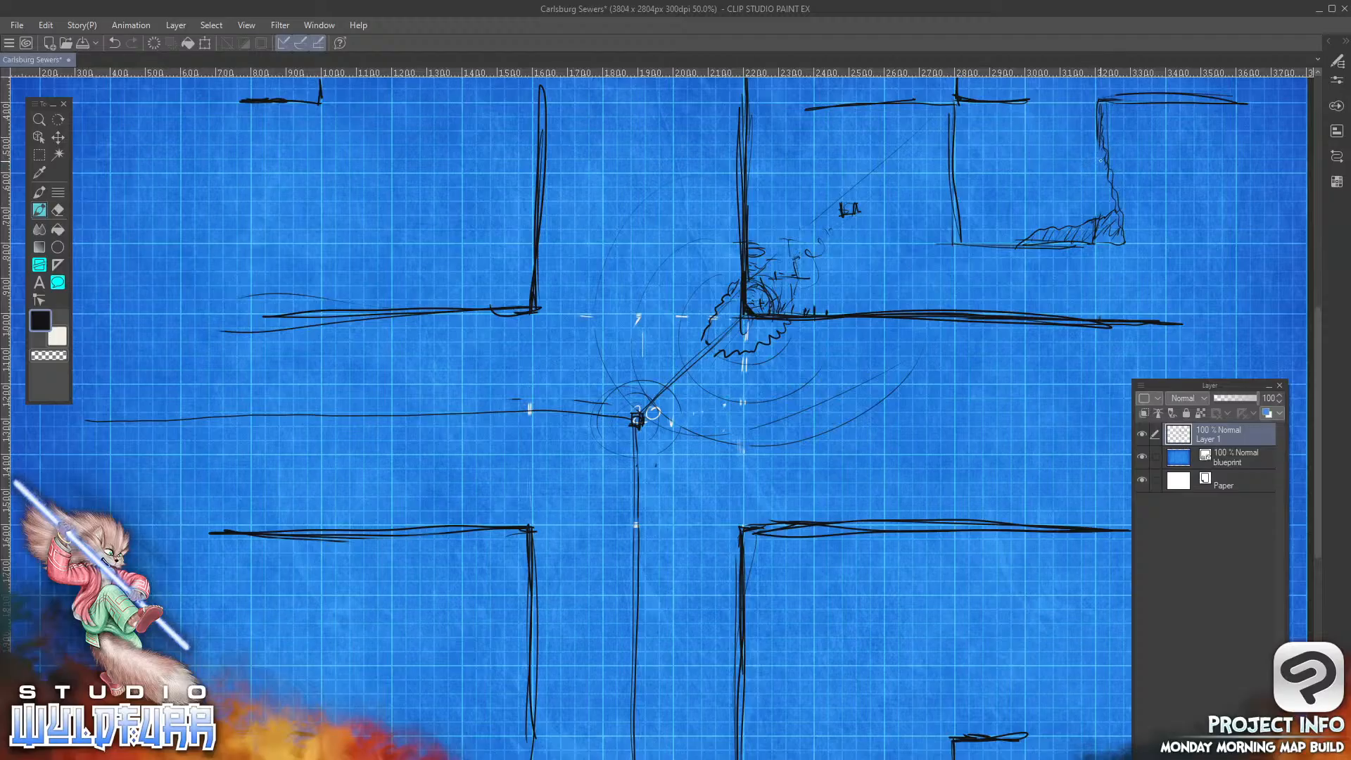
{"action": "mouse_move", "coordinate": [1097, 161]}
{"action": "left_mouse_down"}
{"action": "mouse_move", "coordinate": [1114, 176]}
{"action": "mouse_move", "coordinate": [1126, 156]}
{"action": "mouse_move", "coordinate": [1125, 175]}
{"action": "mouse_move", "coordinate": [1099, 172]}
{"action": "left_mouse_up"}
{"action": "left_click_drag", "start_coordinate": [1095, 176], "coordinate": [1078, 225]}
{"action": "mouse_move", "coordinate": [1081, 215]}
{"action": "left_mouse_down"}
{"action": "mouse_move", "coordinate": [1099, 164]}
{"action": "mouse_move", "coordinate": [1120, 174]}
{"action": "mouse_move", "coordinate": [1115, 163]}
{"action": "left_mouse_up"}
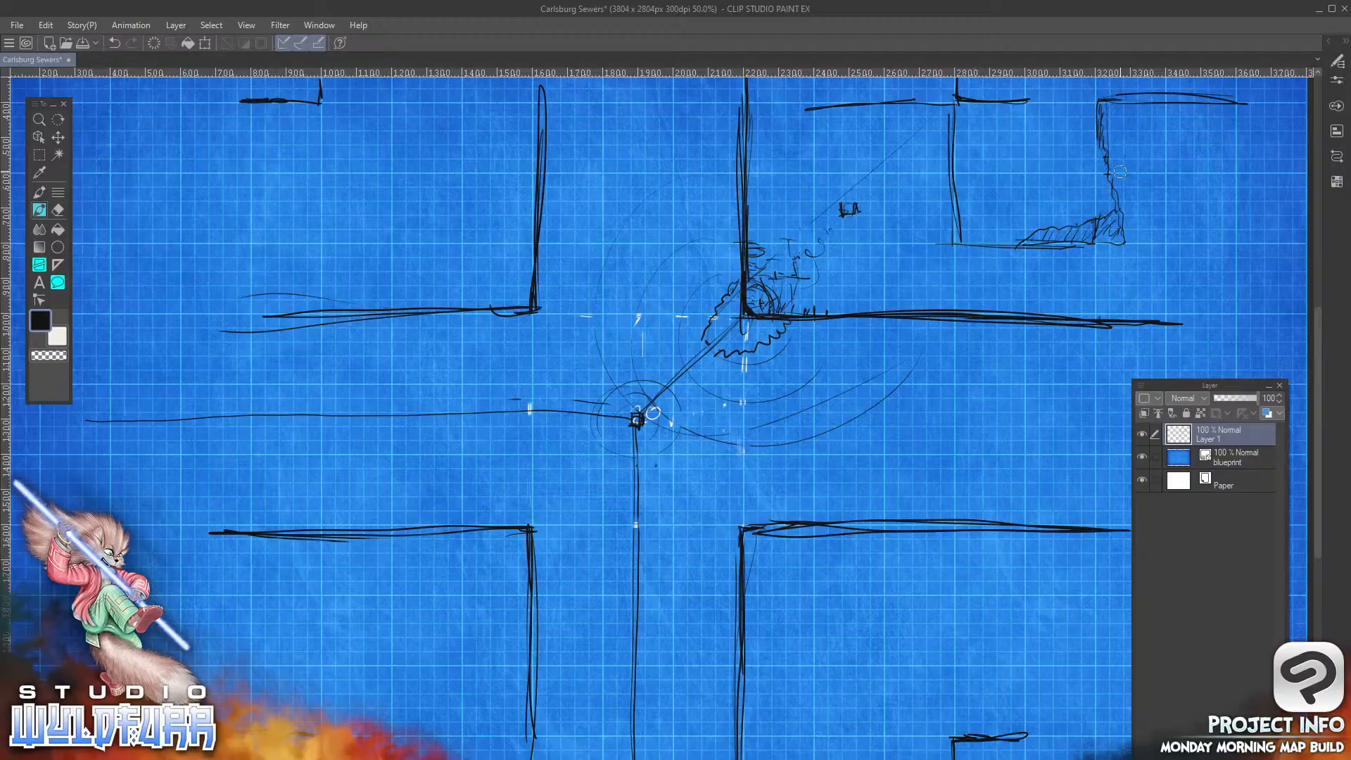
Step: Hatch the rubble around the crossroads' upper-right wall corner with short strokes along its jagged outline
{"action": "left_click_drag", "start_coordinate": [736, 269], "coordinate": [721, 298]}
{"action": "mouse_move", "coordinate": [777, 322]}
{"action": "left_mouse_down"}
{"action": "mouse_move", "coordinate": [738, 350]}
{"action": "mouse_move", "coordinate": [766, 338]}
{"action": "left_mouse_up"}
{"action": "left_click_drag", "start_coordinate": [702, 343], "coordinate": [711, 355]}
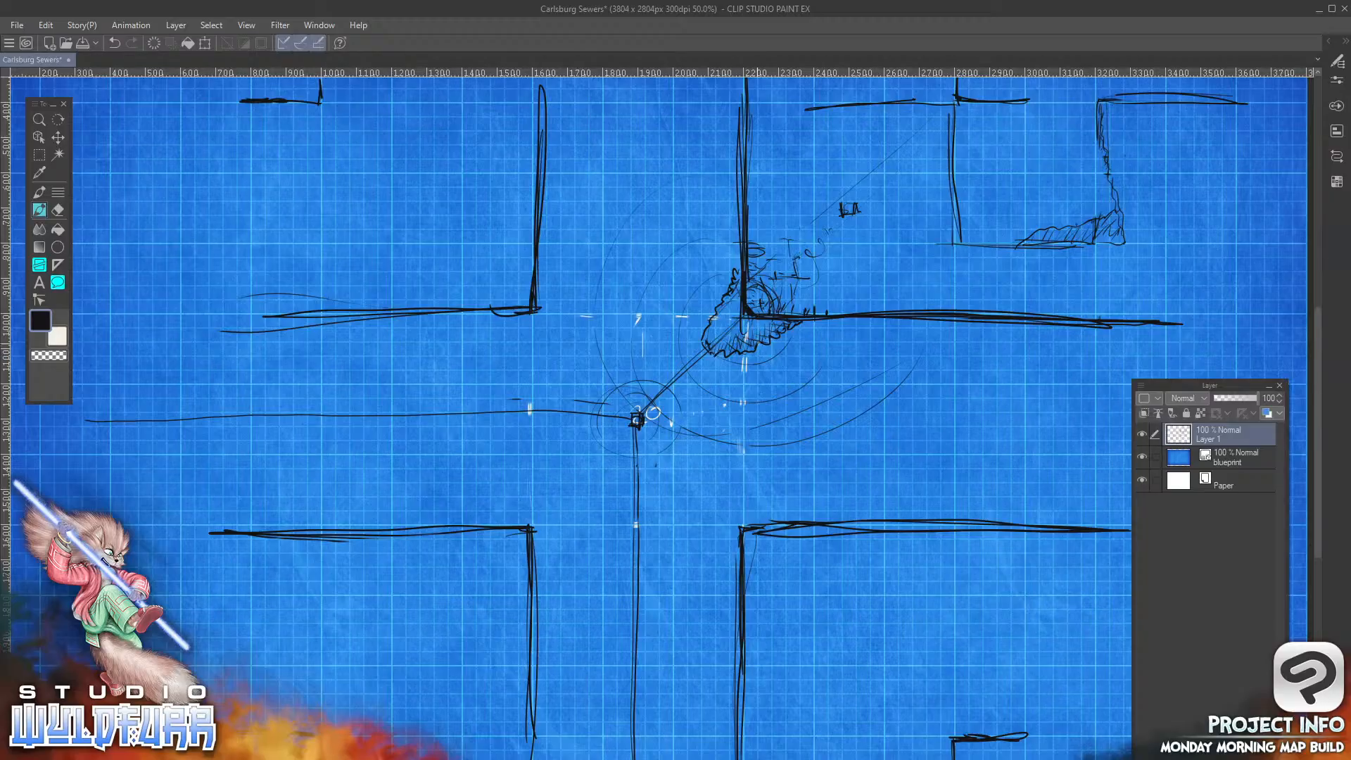
{"action": "left_click_drag", "start_coordinate": [773, 326], "coordinate": [767, 341]}
Step: Draw a small arrow pointing left in the left passage and one pointing down in the lower passage
{"action": "mouse_move", "coordinate": [200, 389]}
{"action": "left_mouse_down"}
{"action": "mouse_move", "coordinate": [233, 387]}
{"action": "mouse_move", "coordinate": [178, 396]}
{"action": "mouse_move", "coordinate": [200, 370]}
{"action": "left_mouse_up"}
{"action": "left_click_drag", "start_coordinate": [197, 368], "coordinate": [185, 400]}
{"action": "left_click_drag", "start_coordinate": [697, 563], "coordinate": [707, 604]}
{"action": "left_click_drag", "start_coordinate": [703, 602], "coordinate": [704, 620]}
{"action": "mouse_move", "coordinate": [700, 563]}
{"action": "left_mouse_down"}
{"action": "mouse_move", "coordinate": [702, 589]}
{"action": "mouse_move", "coordinate": [699, 564]}
{"action": "left_mouse_up"}
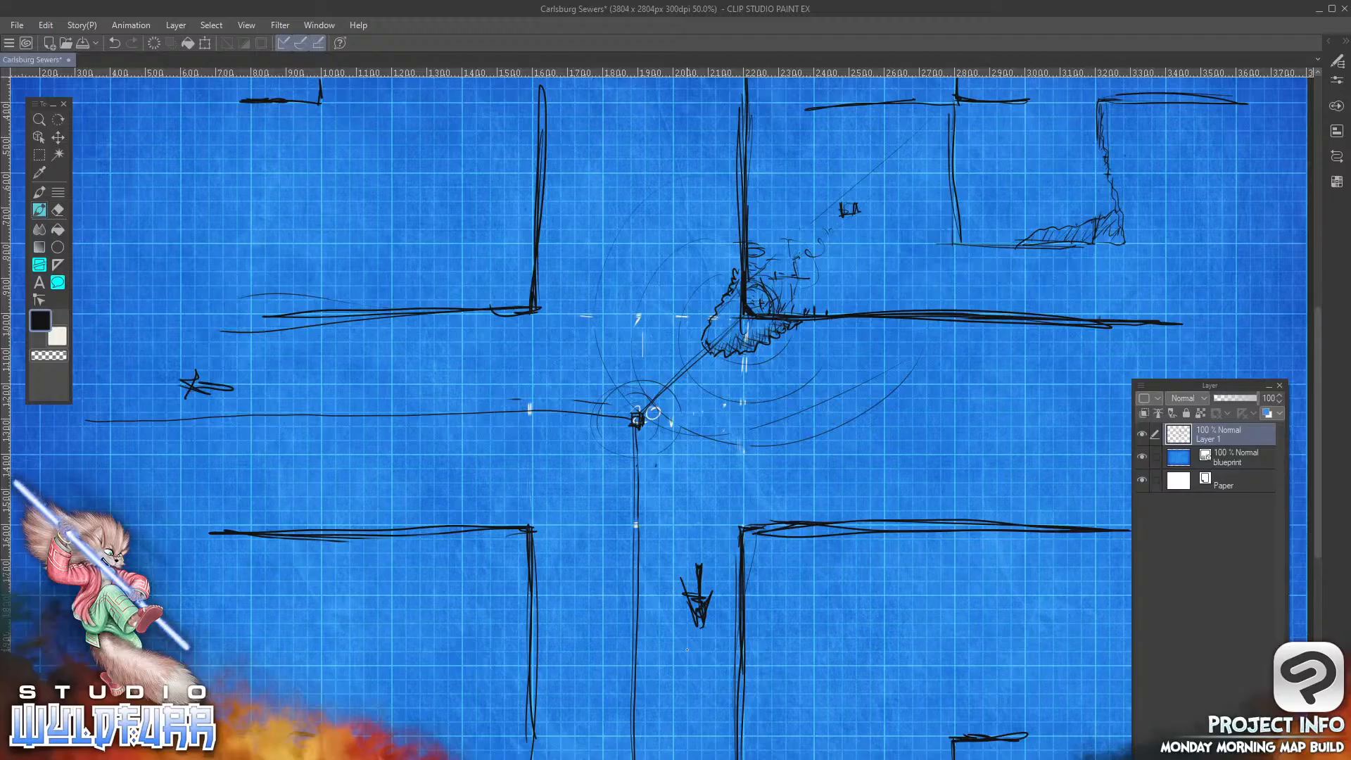
Step: Undo the small arrows drawn in the left and lower passages
{"action": "key", "text": "ctrl+z"}
{"action": "key", "text": "ctrl+z"}
{"action": "key", "text": "ctrl+z"}
{"action": "key", "text": "ctrl+z"}
{"action": "key", "text": "ctrl+z"}
{"action": "key", "text": "ctrl+z"}
{"action": "key", "text": "ctrl+z"}
{"action": "key", "text": "ctrl+z"}
{"action": "key", "text": "ctrl+z"}
{"action": "key", "text": "ctrl+z"}
{"action": "key", "text": "ctrl+z"}
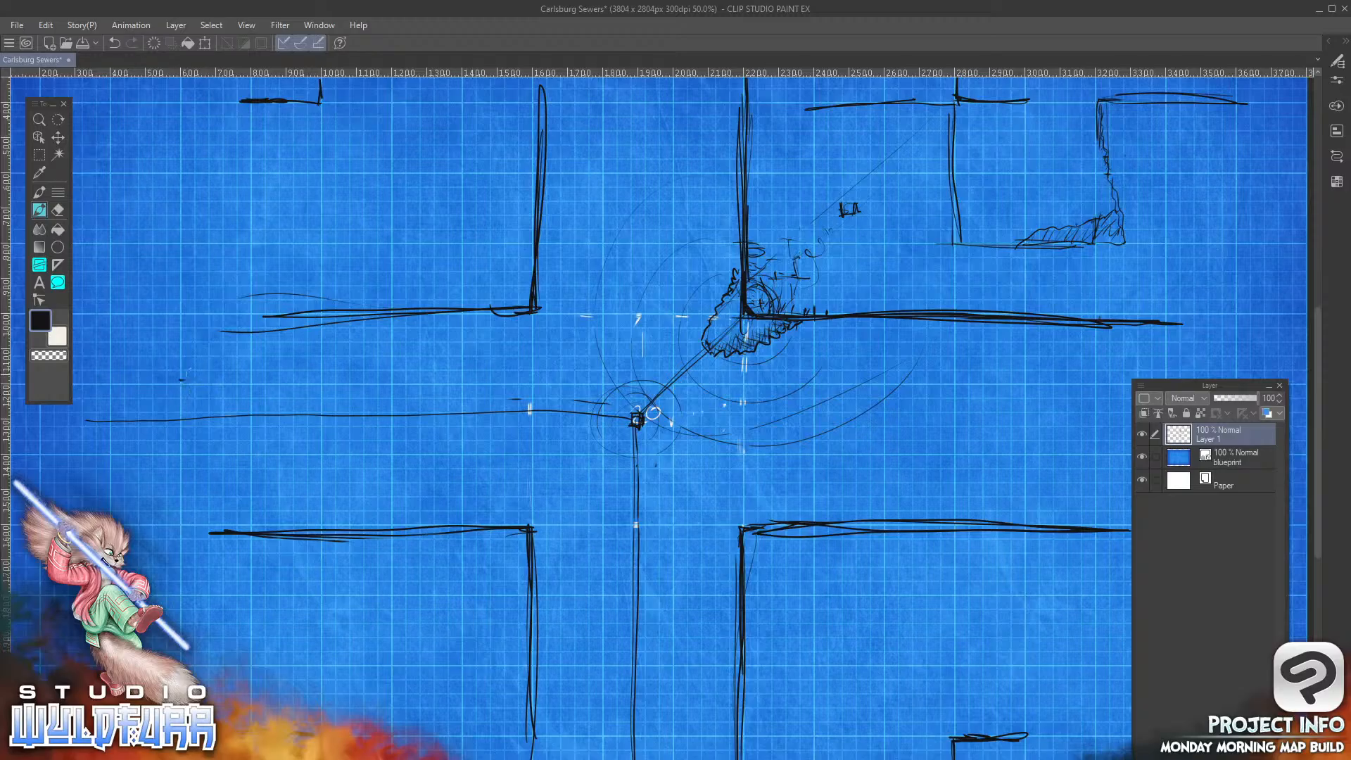
{"action": "key", "text": "ctrl+z"}
Step: Sketch diagonal arrows from the lower-left corner through a cross at the rubble to the small upper-right square, and circle that square
{"action": "mouse_move", "coordinate": [550, 508]}
{"action": "left_mouse_down"}
{"action": "mouse_move", "coordinate": [613, 445]}
{"action": "mouse_move", "coordinate": [588, 459]}
{"action": "left_mouse_up"}
{"action": "mouse_move", "coordinate": [843, 200]}
{"action": "left_mouse_down"}
{"action": "mouse_move", "coordinate": [860, 200]}
{"action": "mouse_move", "coordinate": [858, 216]}
{"action": "mouse_move", "coordinate": [846, 212]}
{"action": "left_mouse_up"}
{"action": "mouse_move", "coordinate": [644, 446]}
{"action": "left_mouse_down"}
{"action": "mouse_move", "coordinate": [765, 340]}
{"action": "mouse_move", "coordinate": [762, 379]}
{"action": "left_mouse_up"}
{"action": "left_click_drag", "start_coordinate": [735, 341], "coordinate": [771, 383]}
{"action": "mouse_move", "coordinate": [855, 178]}
{"action": "left_mouse_down"}
{"action": "mouse_move", "coordinate": [848, 240]}
{"action": "mouse_move", "coordinate": [860, 176]}
{"action": "left_mouse_up"}
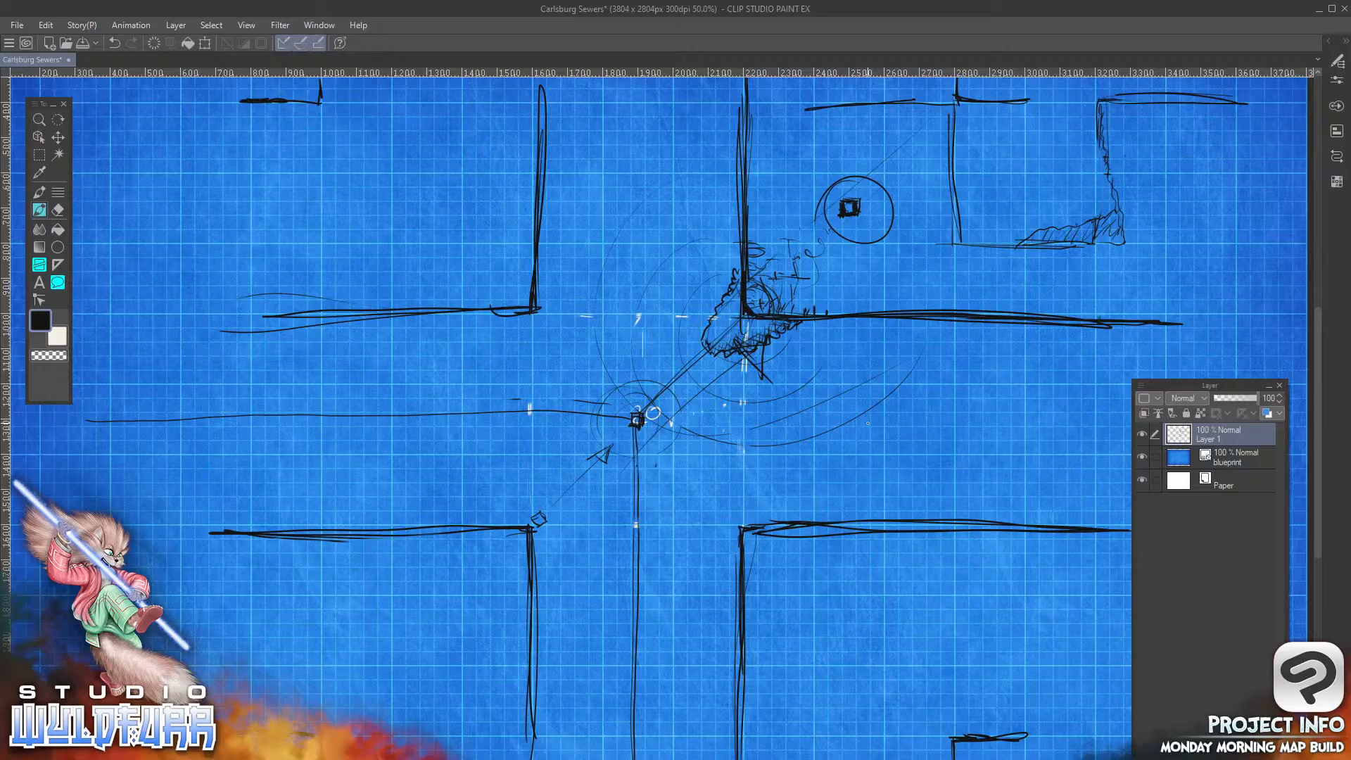
{"action": "left_click_drag", "start_coordinate": [777, 276], "coordinate": [824, 240]}
{"action": "mouse_move", "coordinate": [816, 219]}
{"action": "left_mouse_down"}
{"action": "mouse_move", "coordinate": [811, 202]}
{"action": "mouse_move", "coordinate": [860, 248]}
{"action": "mouse_move", "coordinate": [839, 169]}
{"action": "left_mouse_up"}
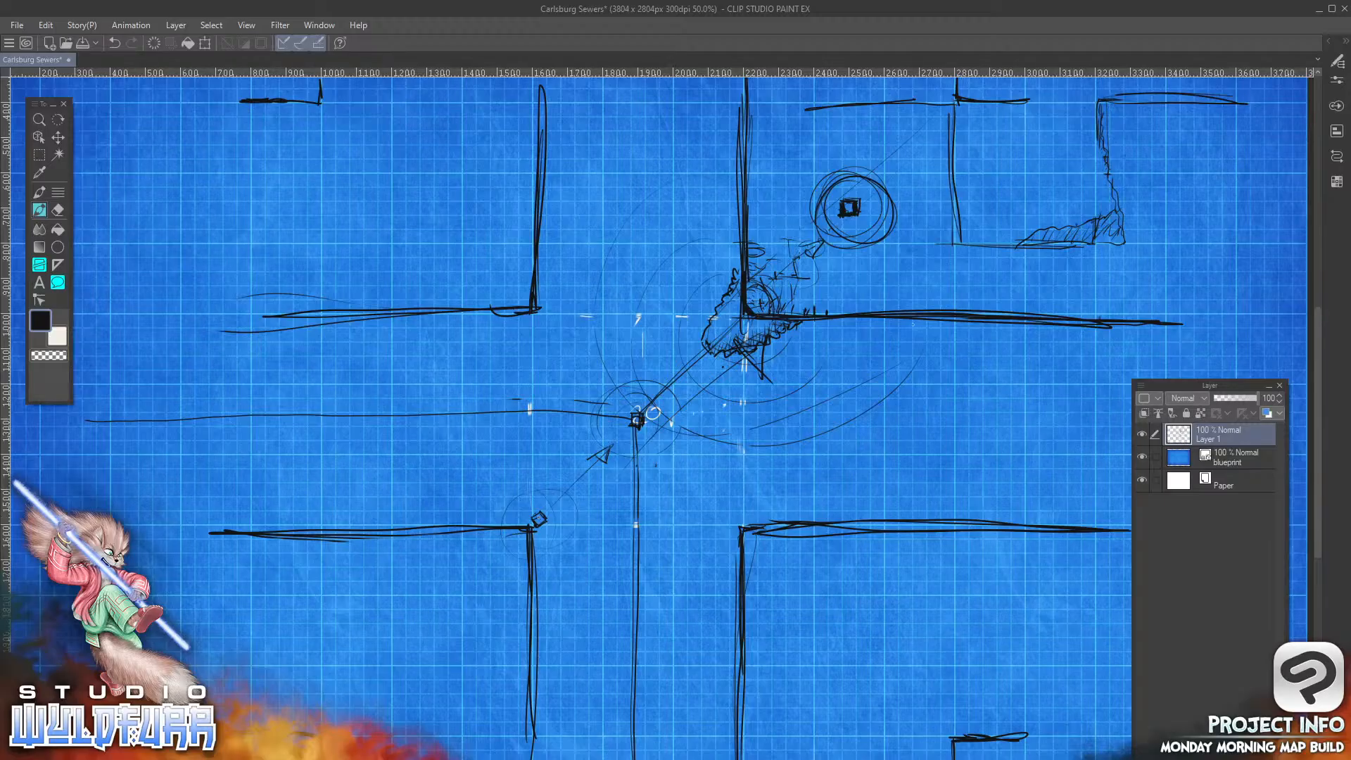
Step: Hide the crossroads sketch layer and add a new layer above it
{"action": "left_click", "coordinate": [1141, 435]}
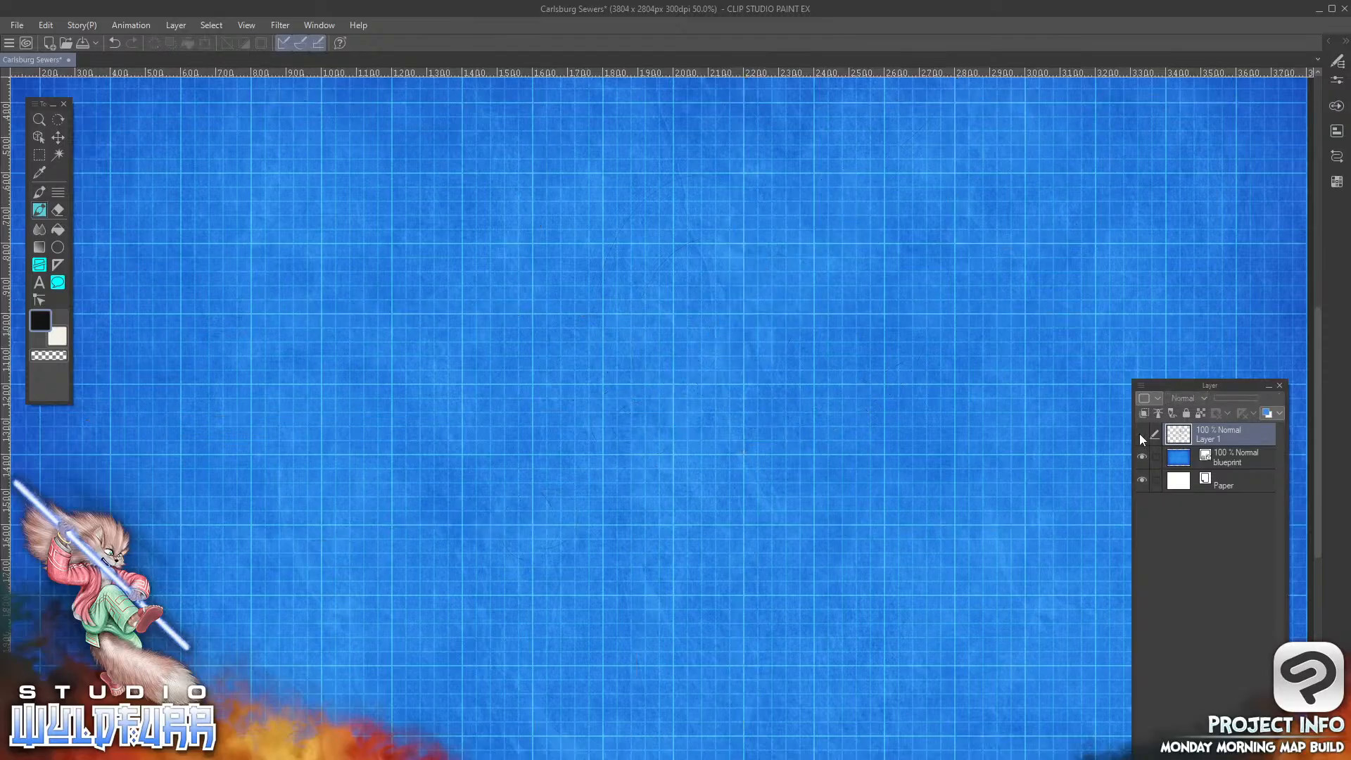
{"action": "key", "text": "ctrl+shift+n"}
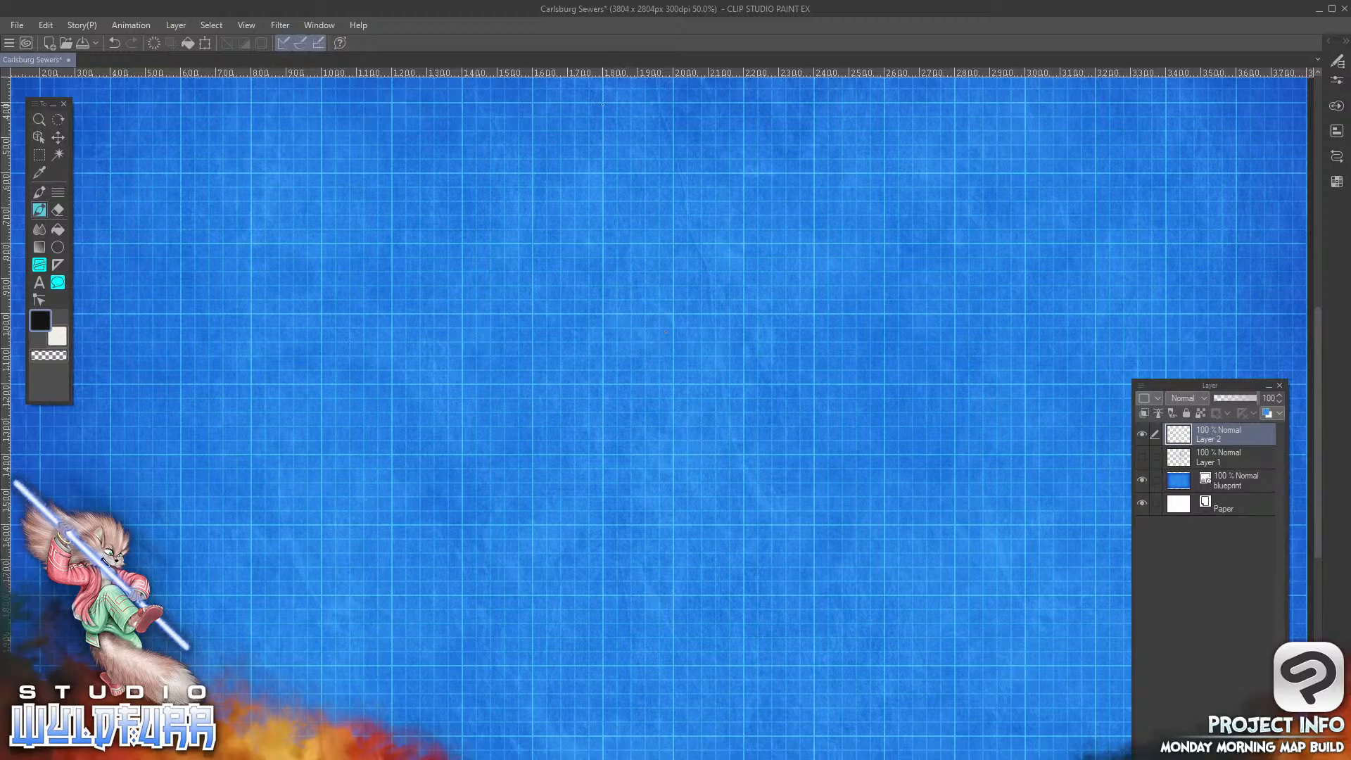
Step: Draw a vertical shaft one square wide and about six squares tall, closed at the top, thickening it with brush size 1
{"action": "mouse_move", "coordinate": [603, 103]}
{"action": "left_mouse_down"}
{"action": "mouse_move", "coordinate": [603, 549]}
{"action": "mouse_move", "coordinate": [603, 105]}
{"action": "mouse_move", "coordinate": [665, 105]}
{"action": "left_mouse_up"}
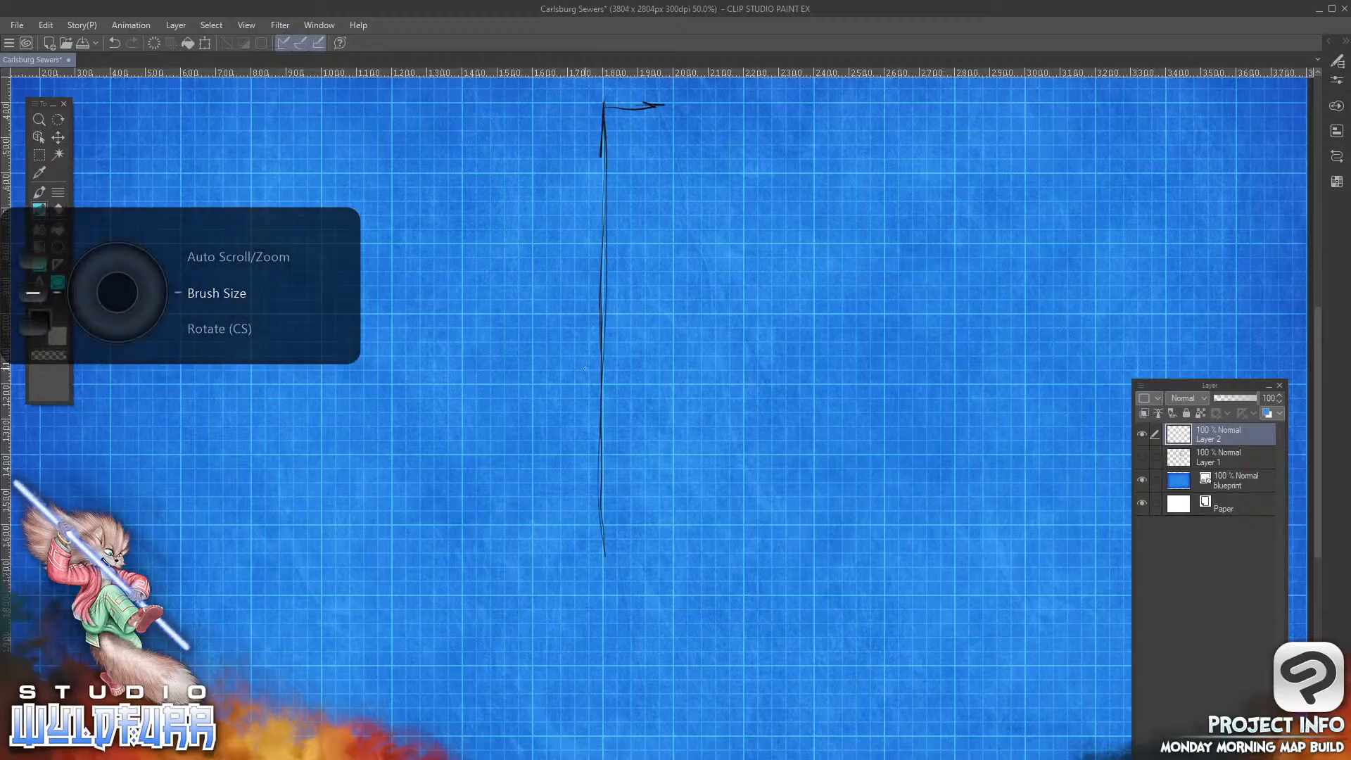
{"action": "left_click", "coordinate": [1338, 107]}
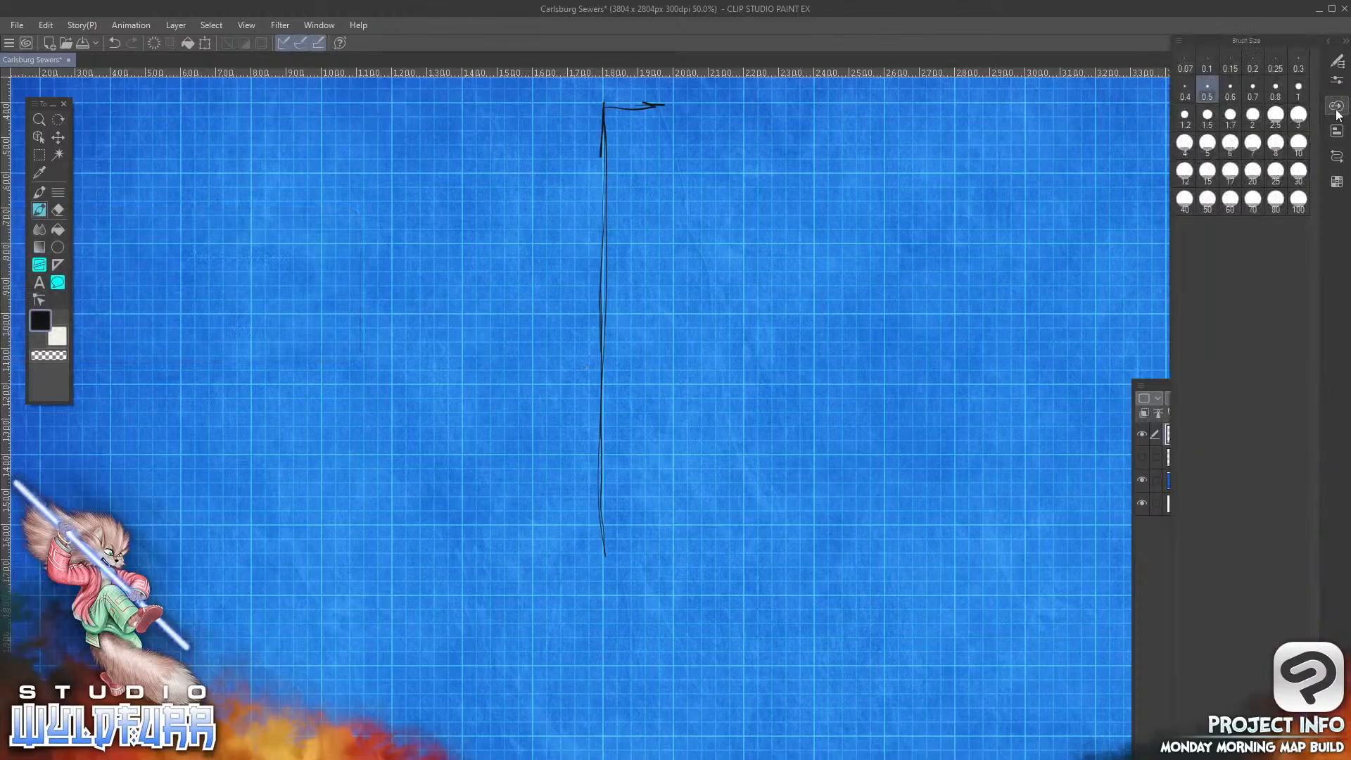
{"action": "left_click", "coordinate": [1299, 88]}
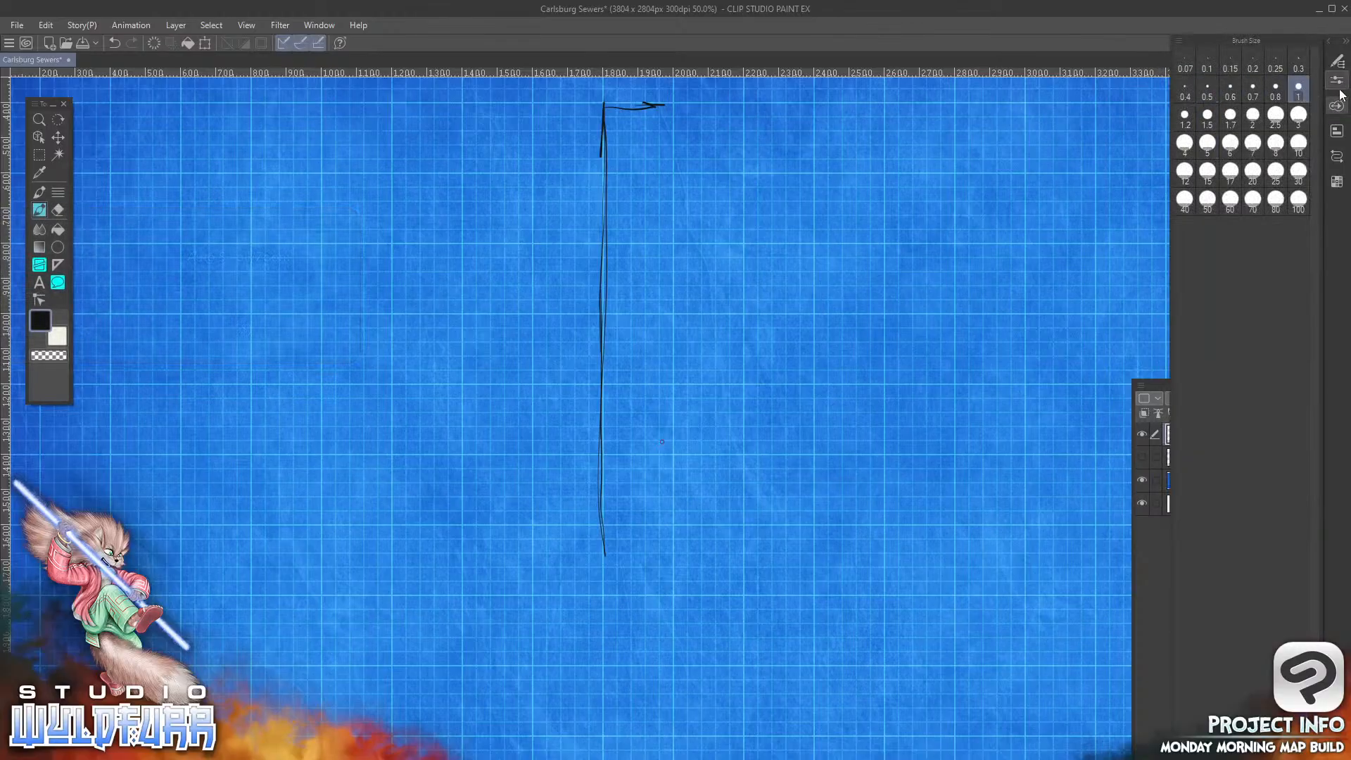
{"action": "left_click_drag", "start_coordinate": [603, 108], "coordinate": [604, 545]}
{"action": "mouse_move", "coordinate": [603, 535]}
{"action": "left_mouse_down"}
{"action": "mouse_move", "coordinate": [606, 124]}
{"action": "mouse_move", "coordinate": [674, 99]}
{"action": "mouse_move", "coordinate": [667, 454]}
{"action": "left_mouse_up"}
{"action": "left_click_drag", "start_coordinate": [673, 300], "coordinate": [674, 546]}
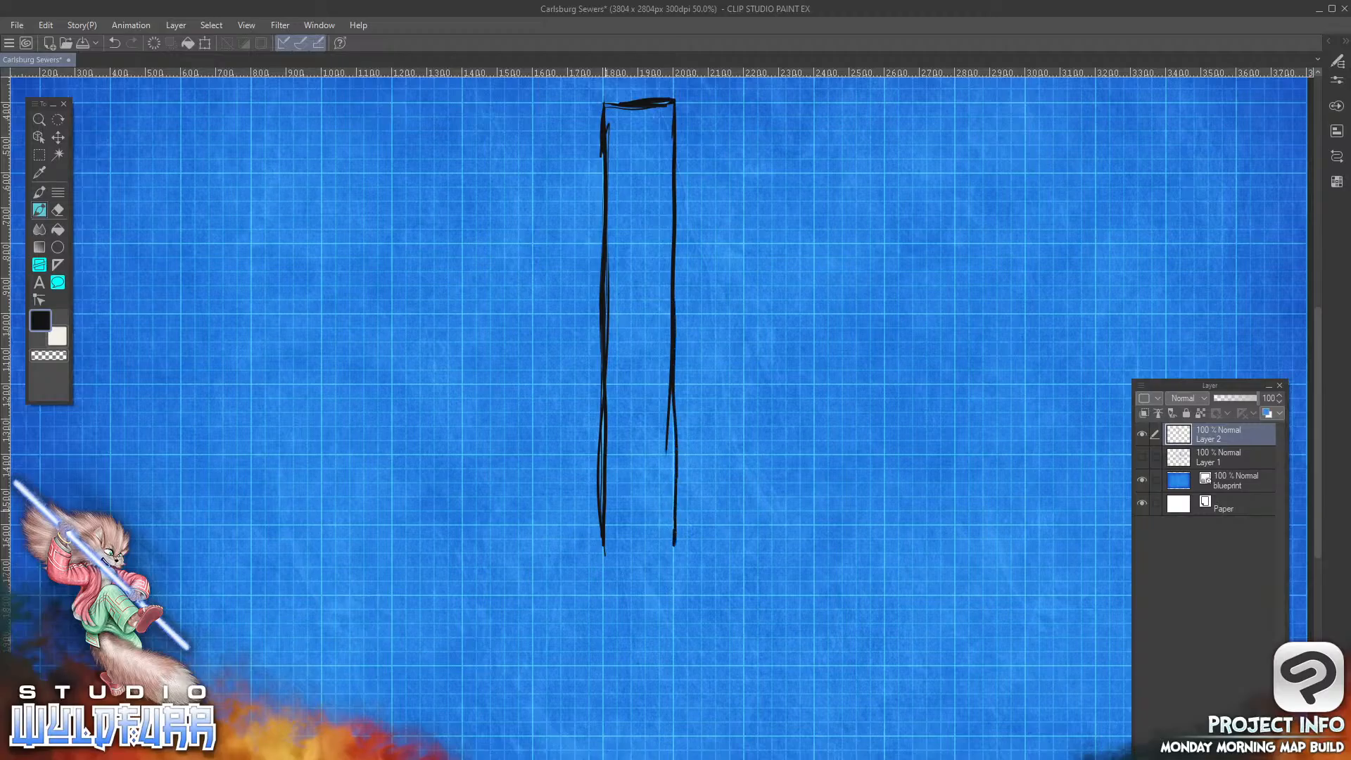
Step: Draw a tapered point with a line across its base below the shaft, and a small rectangle inside the shaft's top end
{"action": "left_click_drag", "start_coordinate": [604, 517], "coordinate": [622, 646]}
{"action": "left_click_drag", "start_coordinate": [609, 577], "coordinate": [625, 672]}
{"action": "mouse_move", "coordinate": [674, 524]}
{"action": "left_mouse_down"}
{"action": "mouse_move", "coordinate": [626, 714]}
{"action": "mouse_move", "coordinate": [632, 667]}
{"action": "left_mouse_up"}
{"action": "left_click_drag", "start_coordinate": [598, 528], "coordinate": [621, 644]}
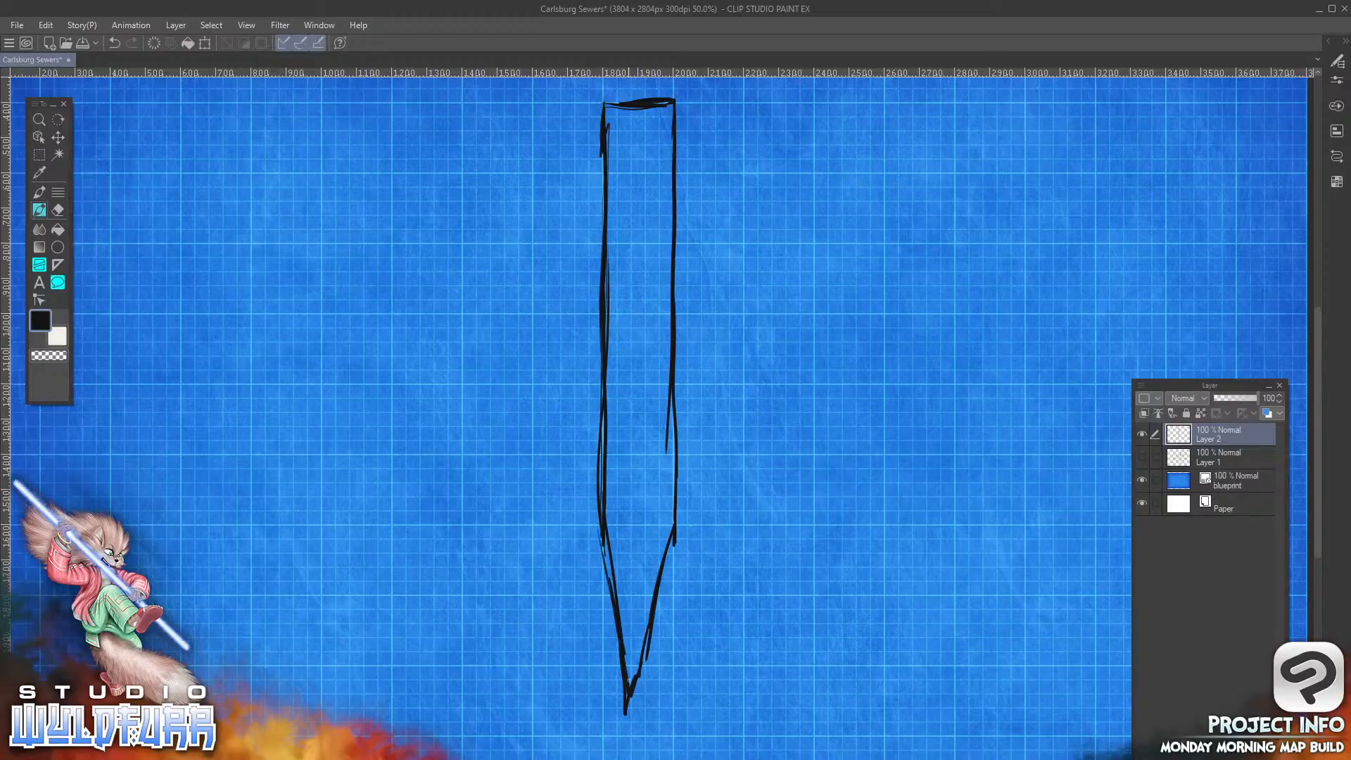
{"action": "mouse_move", "coordinate": [674, 536]}
{"action": "left_mouse_down"}
{"action": "mouse_move", "coordinate": [627, 708]}
{"action": "mouse_move", "coordinate": [635, 688]}
{"action": "left_mouse_up"}
{"action": "mouse_move", "coordinate": [607, 515]}
{"action": "left_mouse_down"}
{"action": "mouse_move", "coordinate": [673, 514]}
{"action": "mouse_move", "coordinate": [656, 636]}
{"action": "left_mouse_up"}
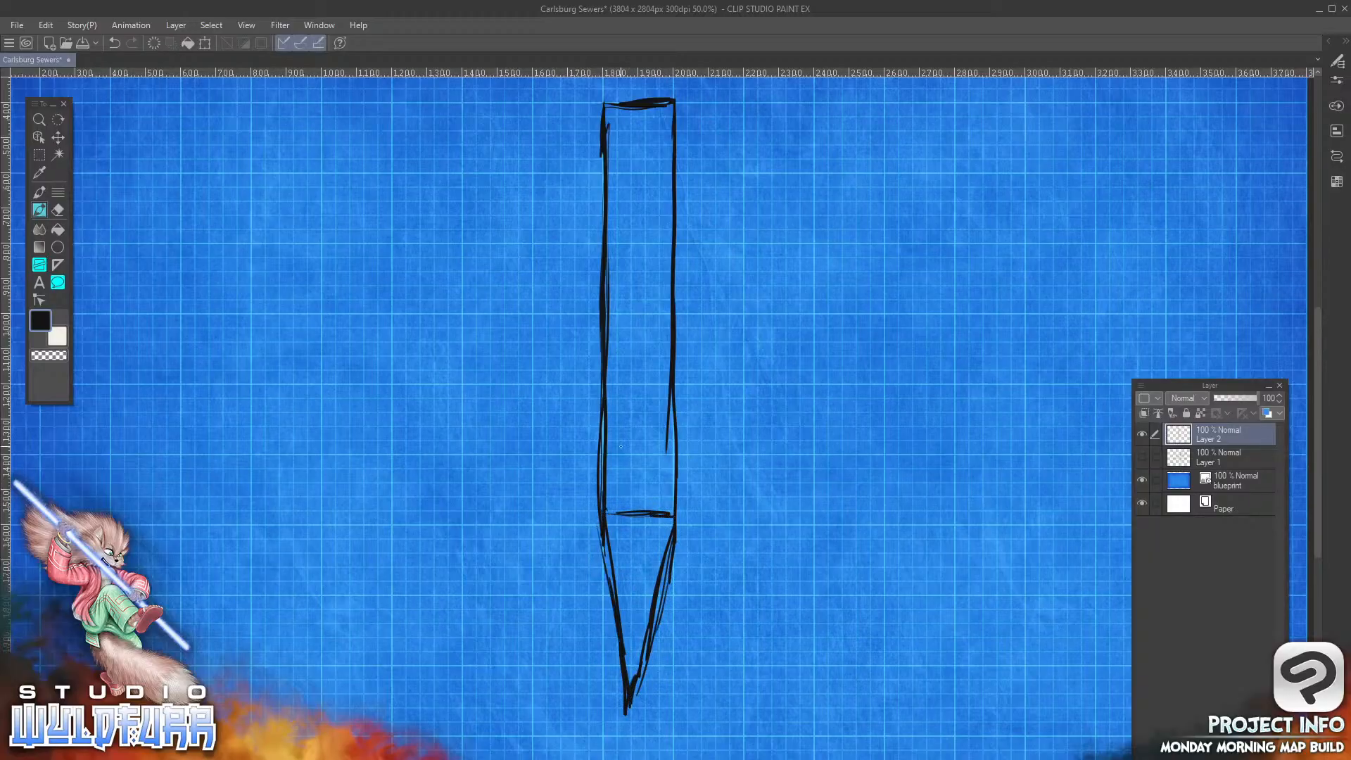
{"action": "mouse_move", "coordinate": [617, 118]}
{"action": "left_mouse_down"}
{"action": "mouse_move", "coordinate": [614, 130]}
{"action": "mouse_move", "coordinate": [668, 113]}
{"action": "mouse_move", "coordinate": [612, 130]}
{"action": "mouse_move", "coordinate": [660, 126]}
{"action": "left_mouse_up"}
Step: Set the brush size to 0.25 and sketch a fine inner triangle with shading lines inside the pointed tip
{"action": "left_click", "coordinate": [1336, 106]}
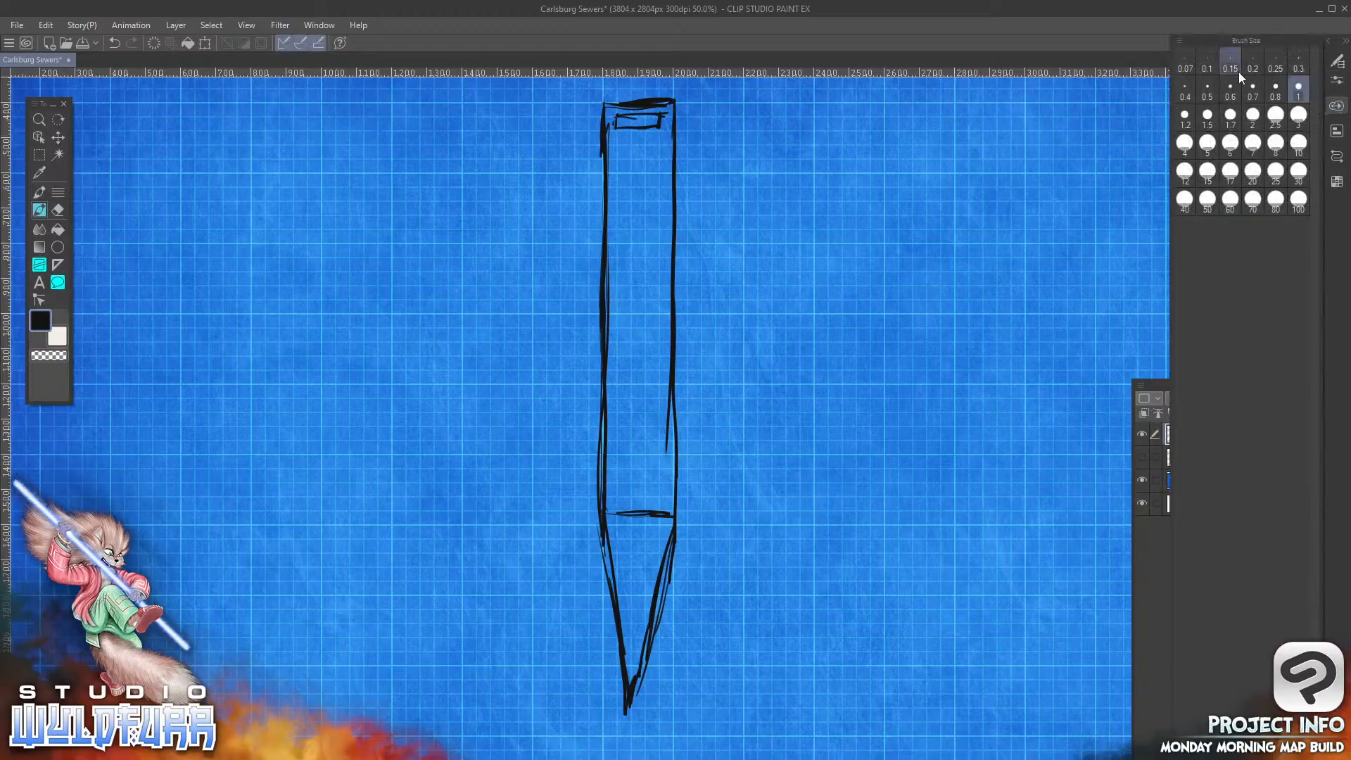
{"action": "right_click", "coordinate": [1278, 62]}
{"action": "left_click", "coordinate": [1214, 99]}
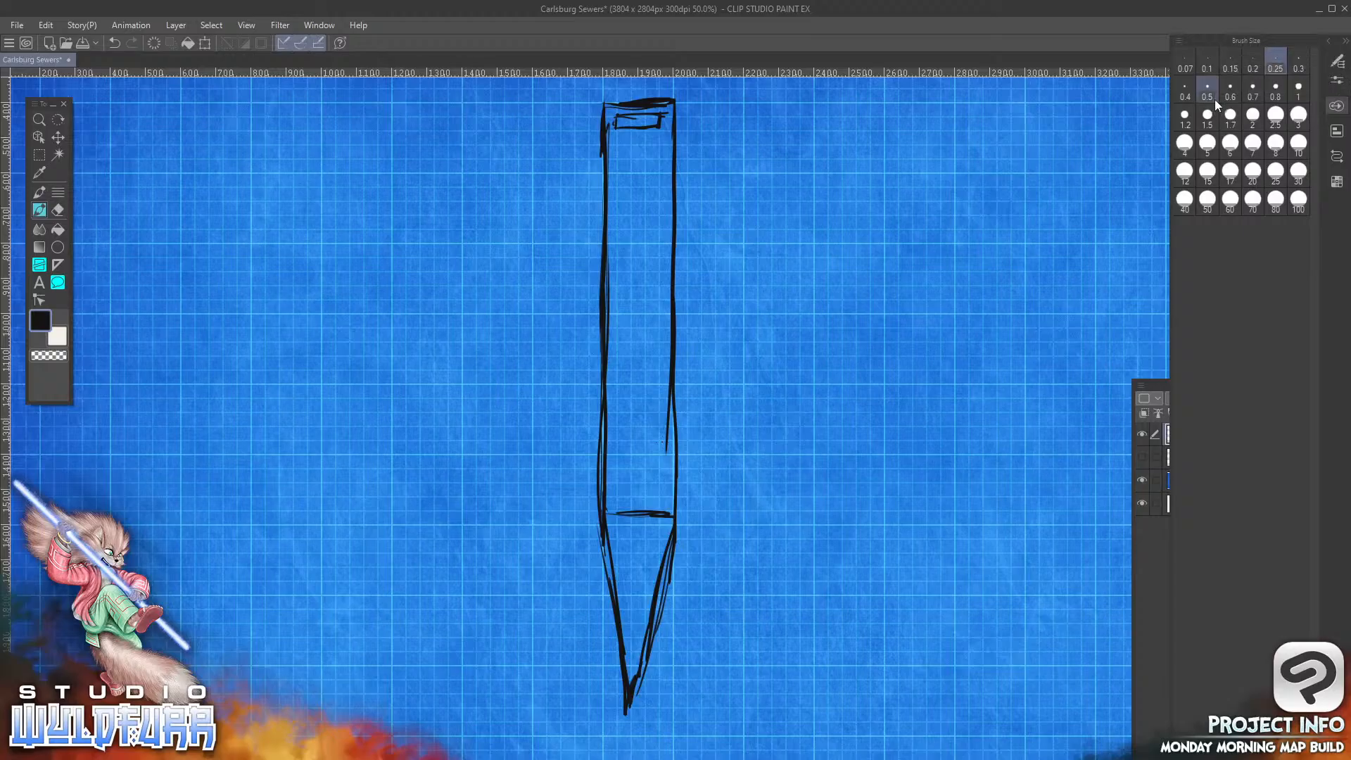
{"action": "left_click", "coordinate": [1336, 106]}
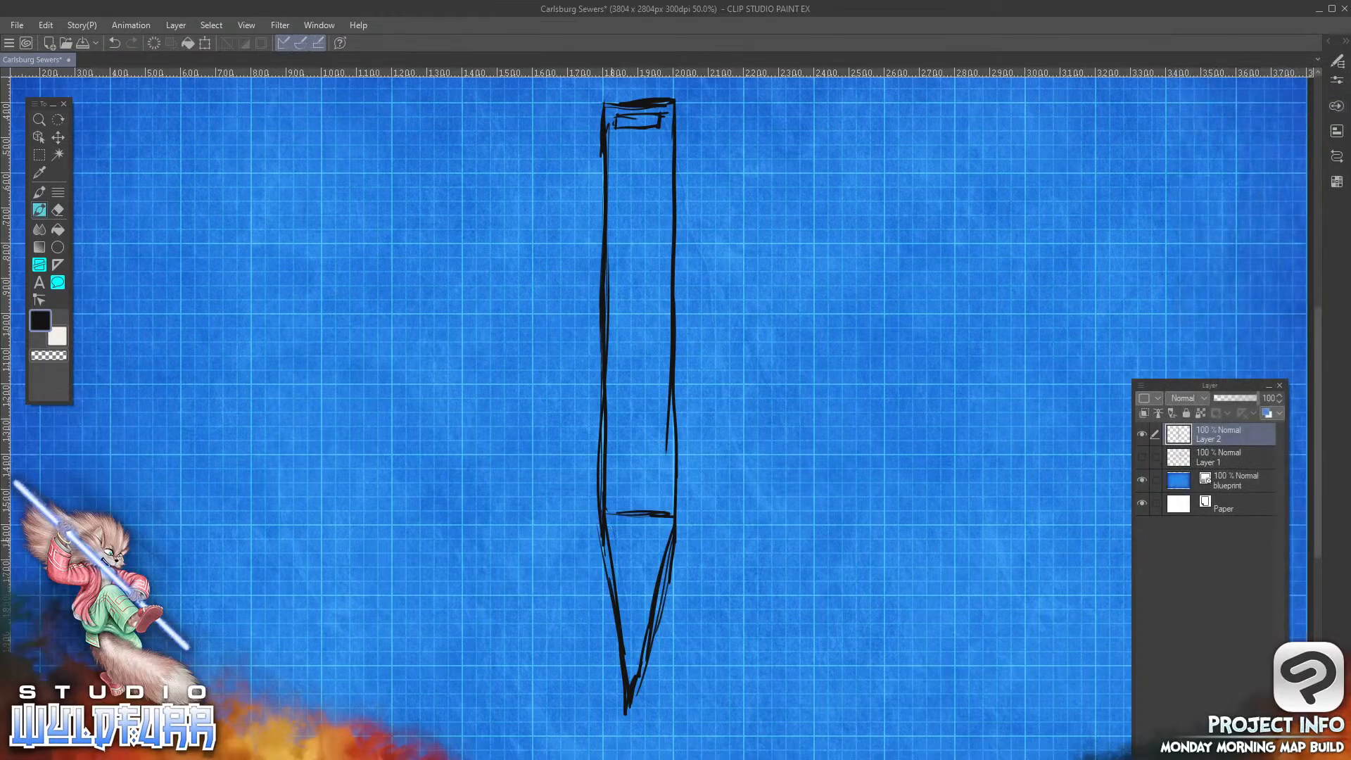
{"action": "left_click_drag", "start_coordinate": [617, 515], "coordinate": [634, 623]}
{"action": "left_click_drag", "start_coordinate": [664, 519], "coordinate": [642, 623]}
{"action": "left_click_drag", "start_coordinate": [657, 541], "coordinate": [634, 644]}
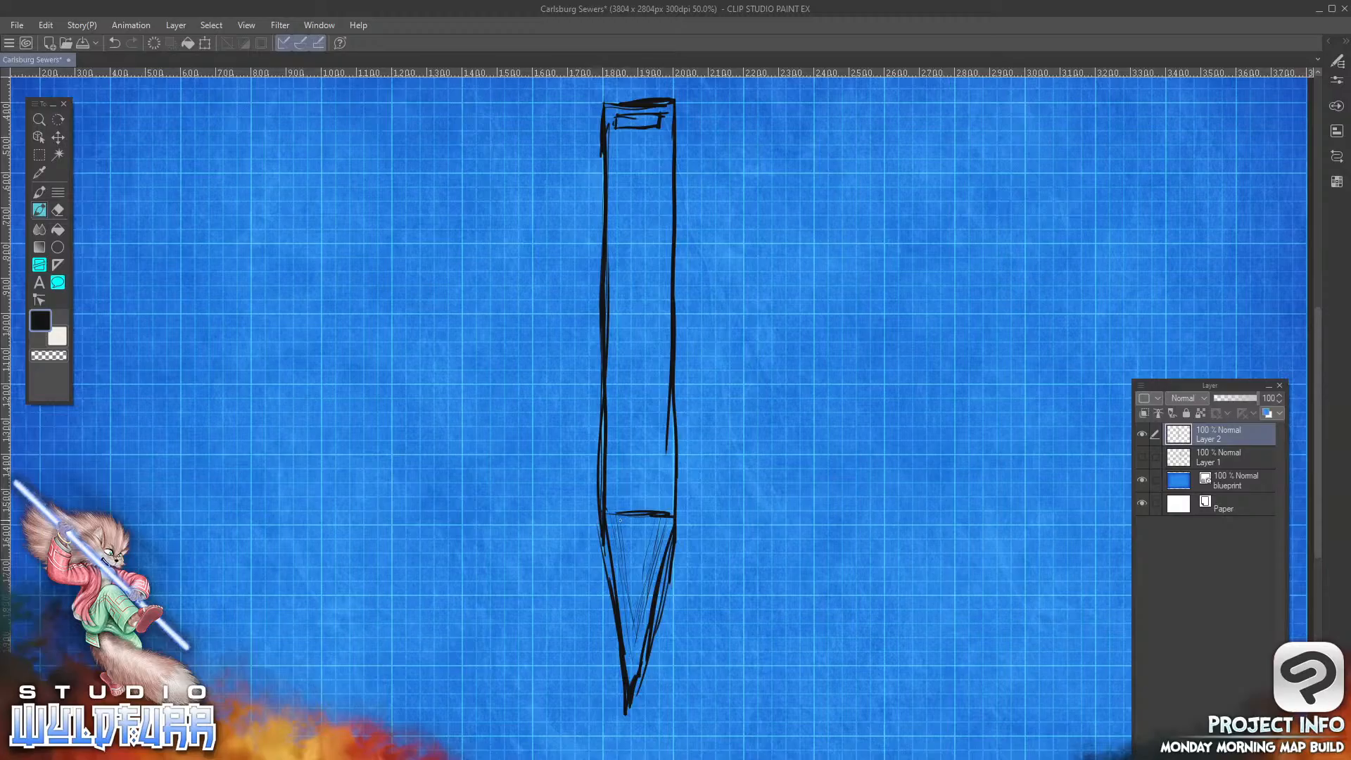
{"action": "left_click_drag", "start_coordinate": [632, 531], "coordinate": [660, 527]}
Step: Sketch thin inner edge lines along both sides of the lower shaft and a thin line across it below the small rectangle
{"action": "left_click_drag", "start_coordinate": [613, 440], "coordinate": [614, 480]}
{"action": "left_click_drag", "start_coordinate": [618, 407], "coordinate": [619, 497]}
{"action": "left_click_drag", "start_coordinate": [668, 439], "coordinate": [662, 499]}
{"action": "left_click_drag", "start_coordinate": [661, 412], "coordinate": [662, 503]}
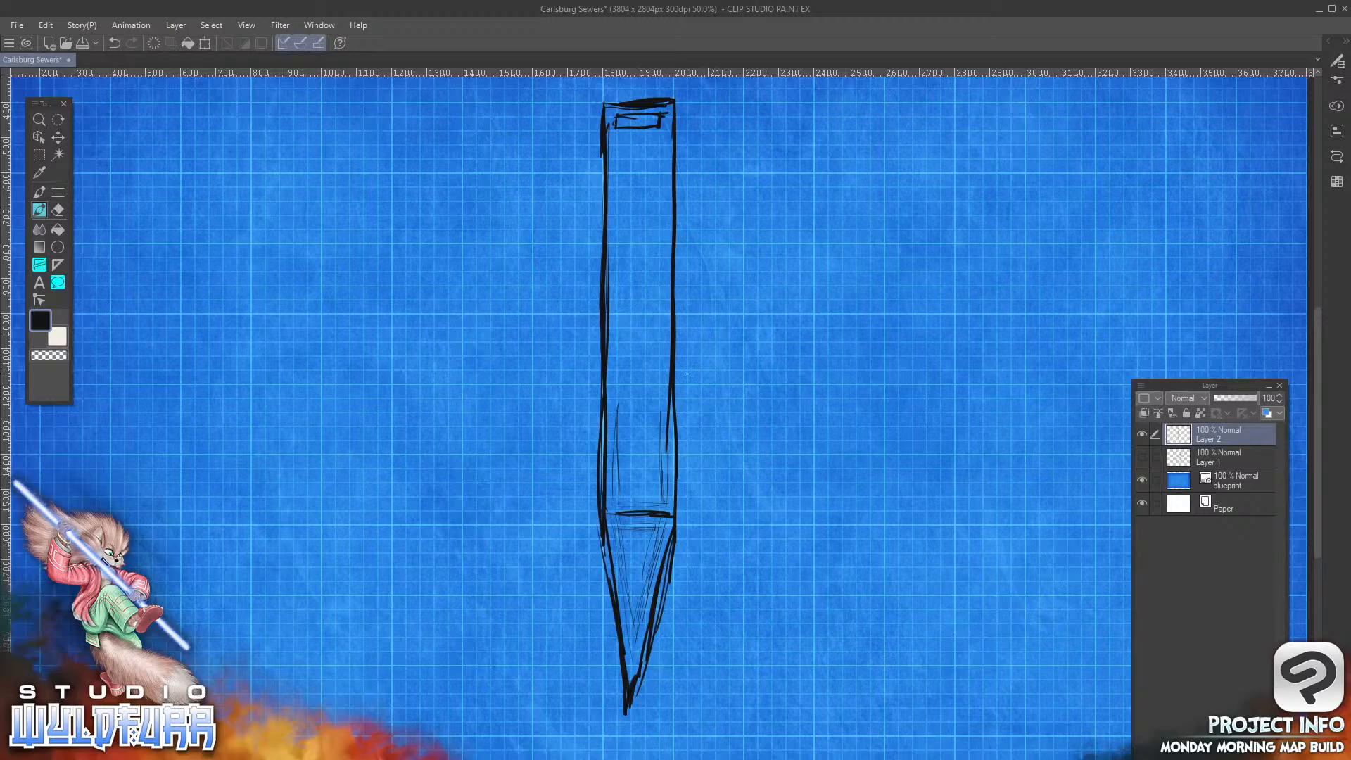
{"action": "left_click_drag", "start_coordinate": [647, 145], "coordinate": [671, 143]}
Step: Draw a bolder inset panel border inside the shaft, from below the small rectangle down to the base of the point
{"action": "left_click", "coordinate": [1337, 80]}
{"action": "left_click", "coordinate": [1337, 105]}
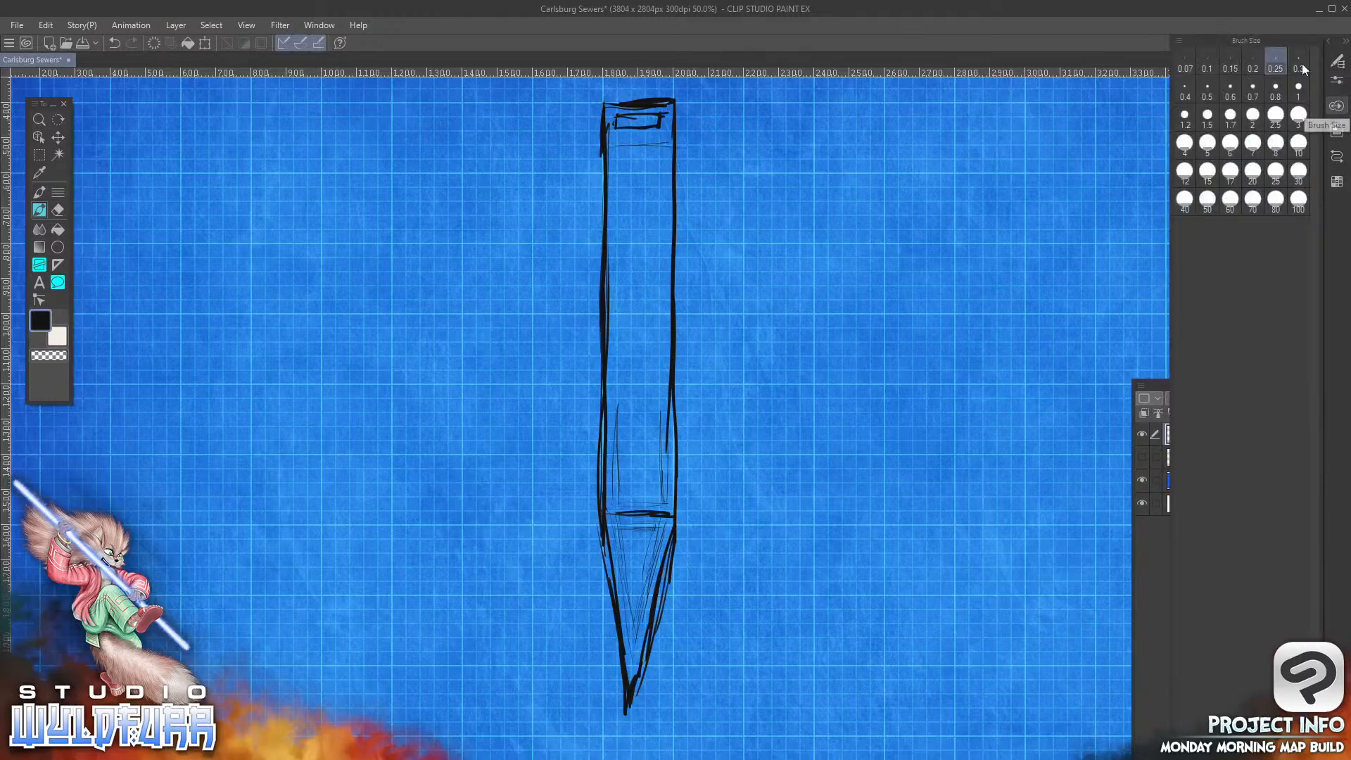
{"action": "left_click", "coordinate": [1337, 105]}
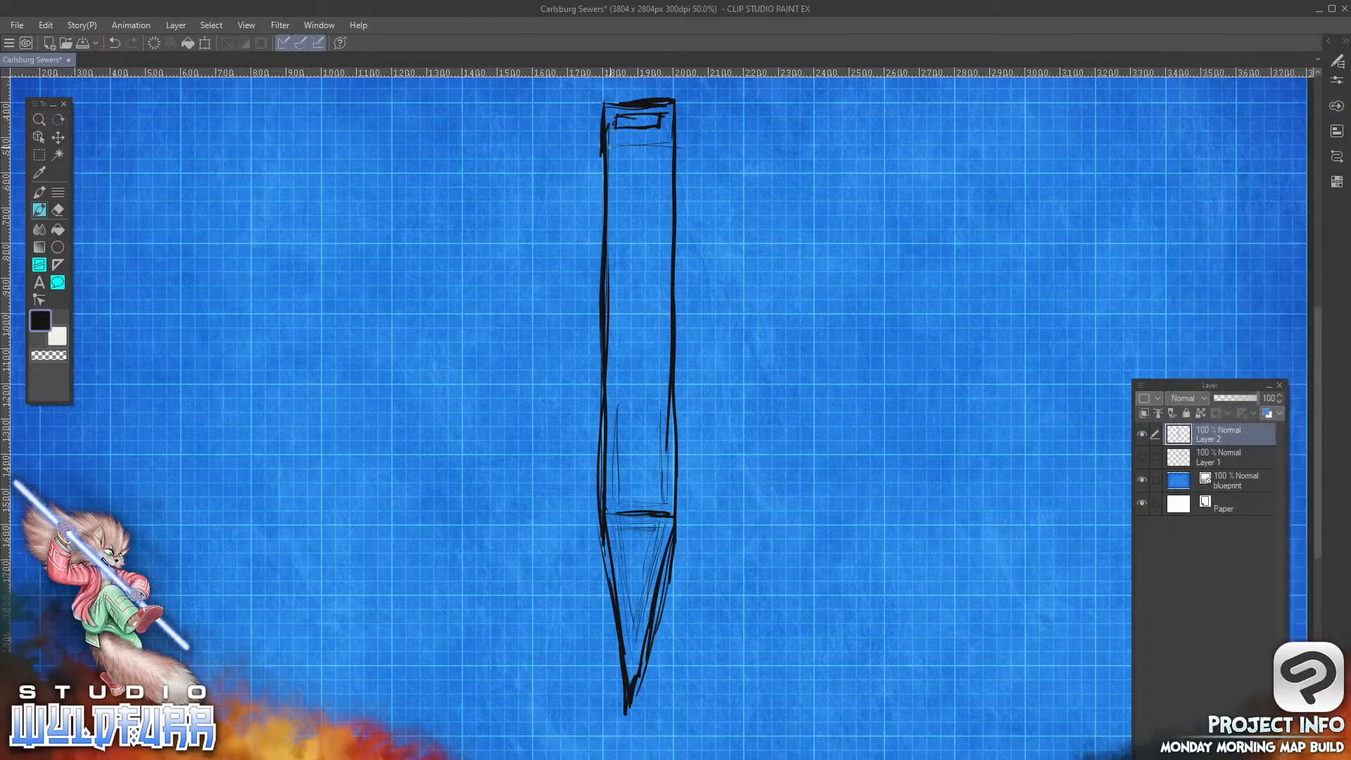
{"action": "mouse_move", "coordinate": [609, 147]}
{"action": "left_mouse_down"}
{"action": "mouse_move", "coordinate": [674, 148]}
{"action": "mouse_move", "coordinate": [605, 156]}
{"action": "mouse_move", "coordinate": [671, 149]}
{"action": "mouse_move", "coordinate": [623, 147]}
{"action": "left_mouse_up"}
{"action": "mouse_move", "coordinate": [610, 503]}
{"action": "left_mouse_down"}
{"action": "mouse_move", "coordinate": [615, 183]}
{"action": "mouse_move", "coordinate": [612, 317]}
{"action": "left_mouse_up"}
{"action": "mouse_move", "coordinate": [622, 159]}
{"action": "left_mouse_down"}
{"action": "mouse_move", "coordinate": [613, 478]}
{"action": "mouse_move", "coordinate": [634, 506]}
{"action": "mouse_move", "coordinate": [663, 504]}
{"action": "mouse_move", "coordinate": [662, 445]}
{"action": "mouse_move", "coordinate": [666, 484]}
{"action": "mouse_move", "coordinate": [665, 210]}
{"action": "mouse_move", "coordinate": [670, 299]}
{"action": "left_mouse_up"}
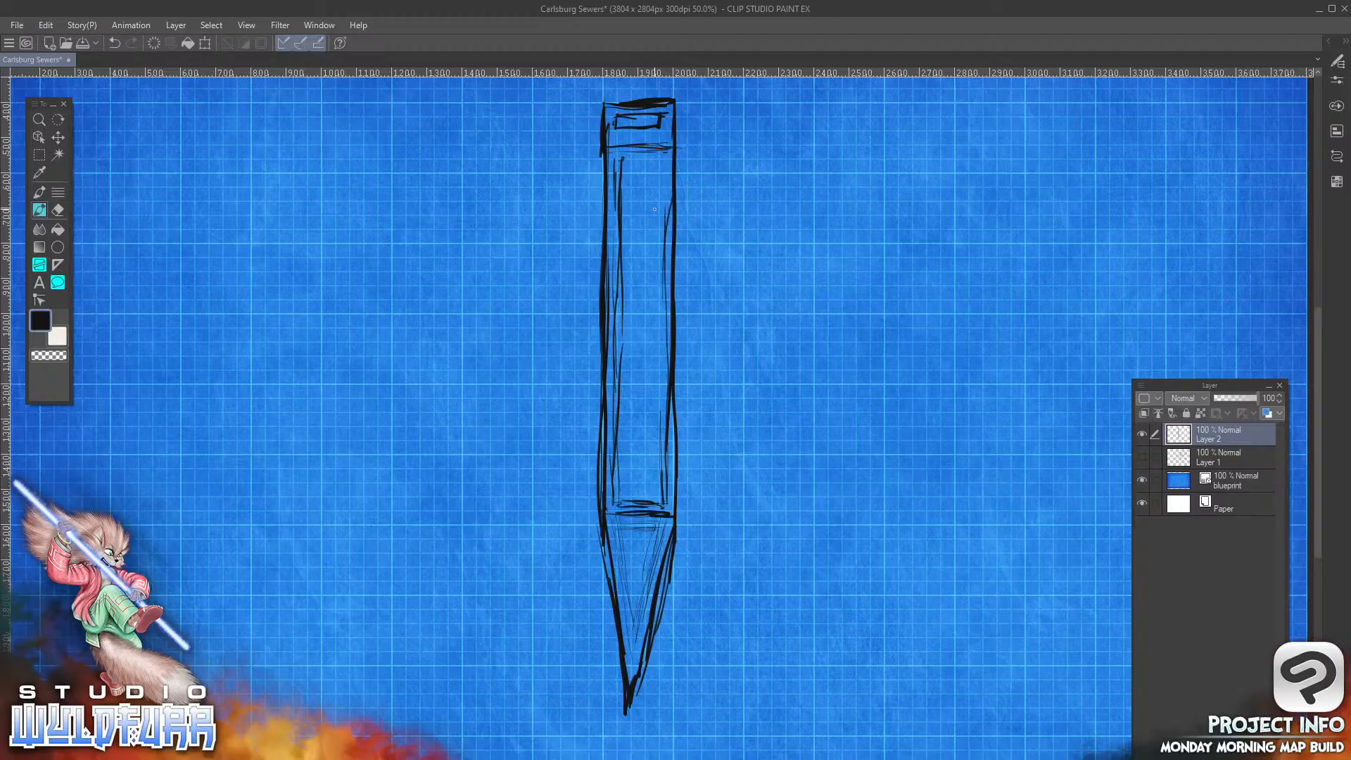
{"action": "mouse_move", "coordinate": [620, 161]}
{"action": "left_mouse_down"}
{"action": "mouse_move", "coordinate": [660, 162]}
{"action": "mouse_move", "coordinate": [664, 268]}
{"action": "left_mouse_up"}
{"action": "left_click_drag", "start_coordinate": [655, 156], "coordinate": [662, 503]}
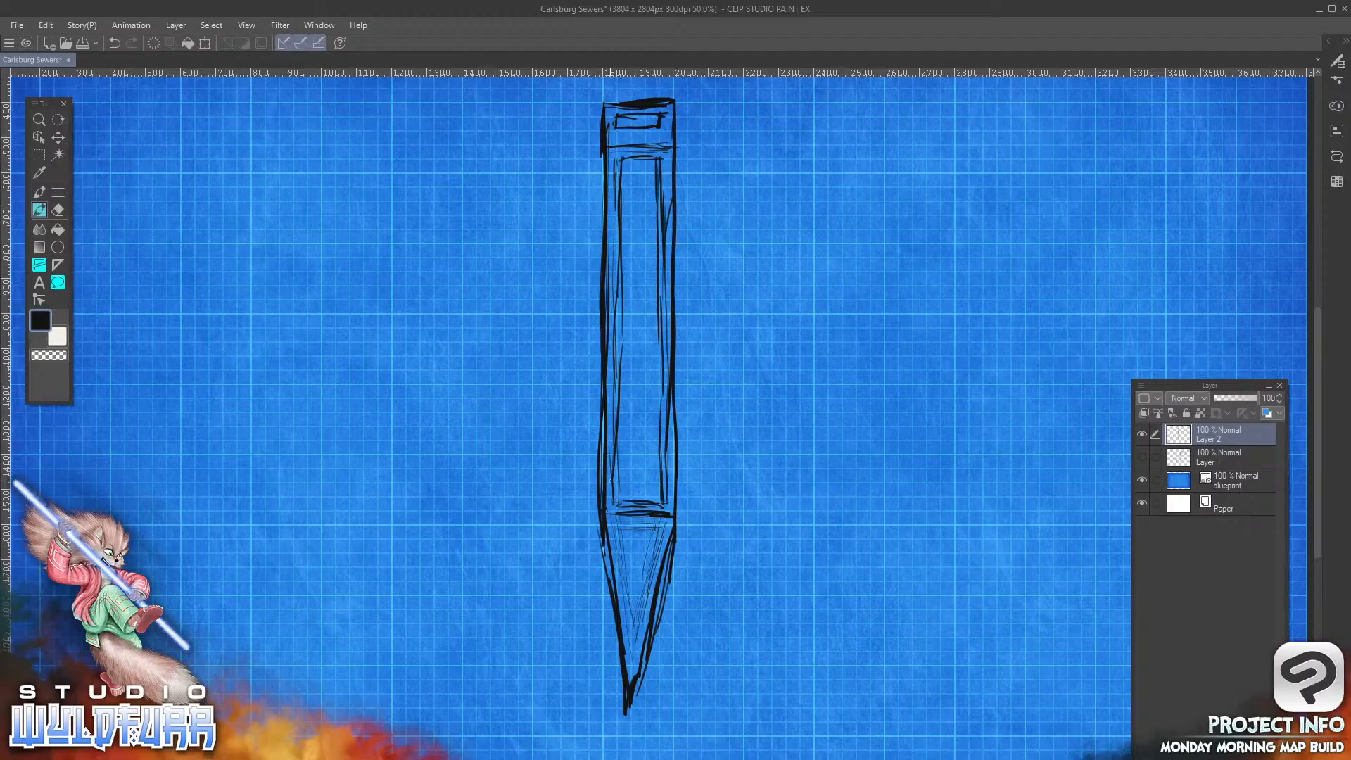
{"action": "scroll", "coordinate": [869, 394], "scroll_direction": "down", "scroll_amount": 5}
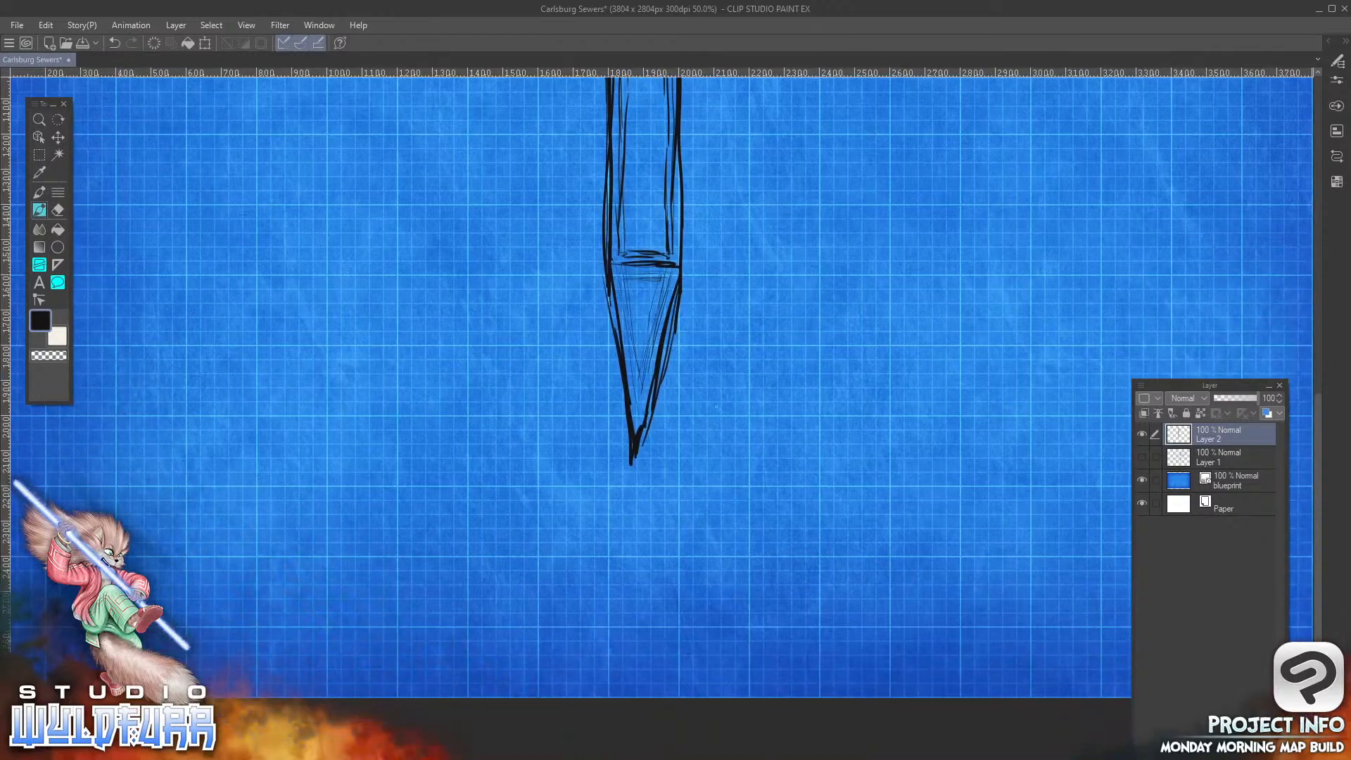
Step: Draw a horizontal ground line just below the pointed tip and a downward arrow beside the shaft
{"action": "left_click_drag", "start_coordinate": [384, 484], "coordinate": [940, 486]}
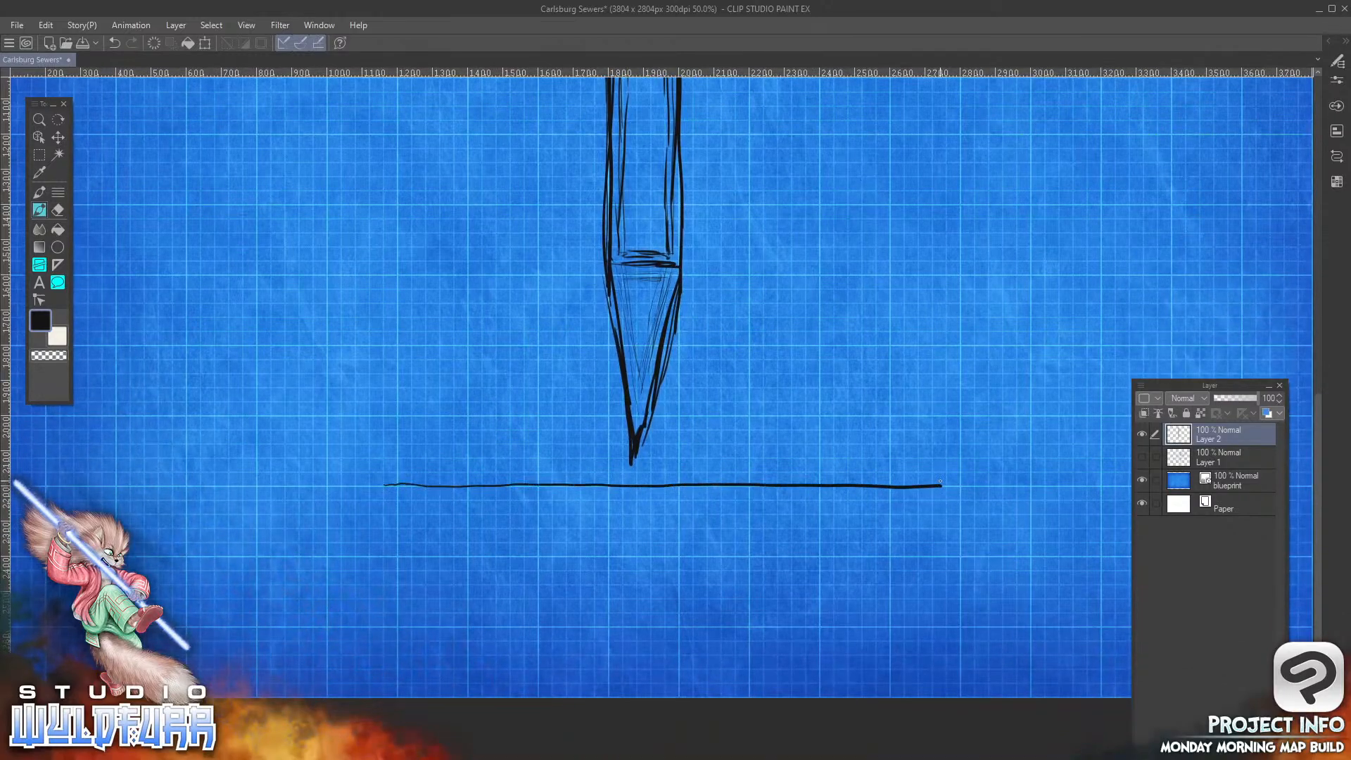
{"action": "scroll", "coordinate": [745, 184], "scroll_direction": "up", "scroll_amount": 8}
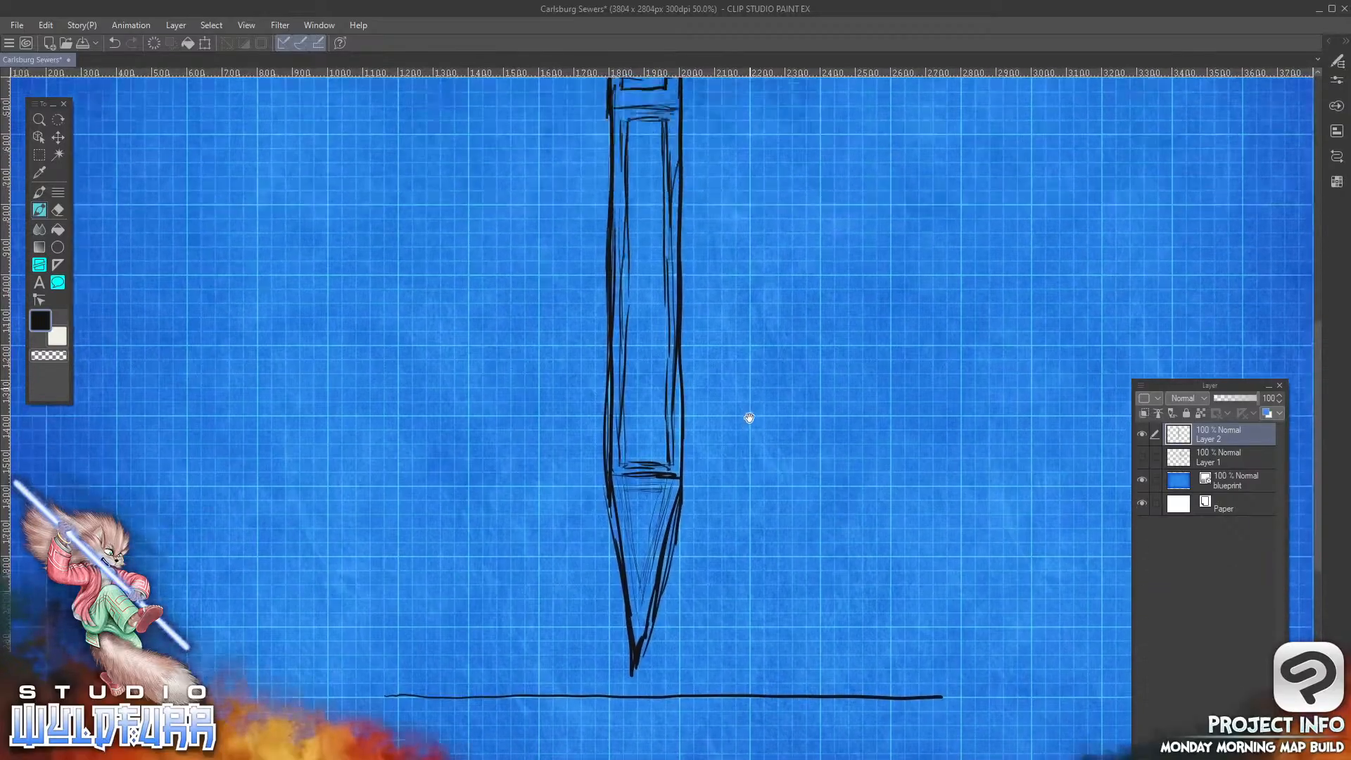
{"action": "left_click_drag", "start_coordinate": [760, 518], "coordinate": [772, 386]}
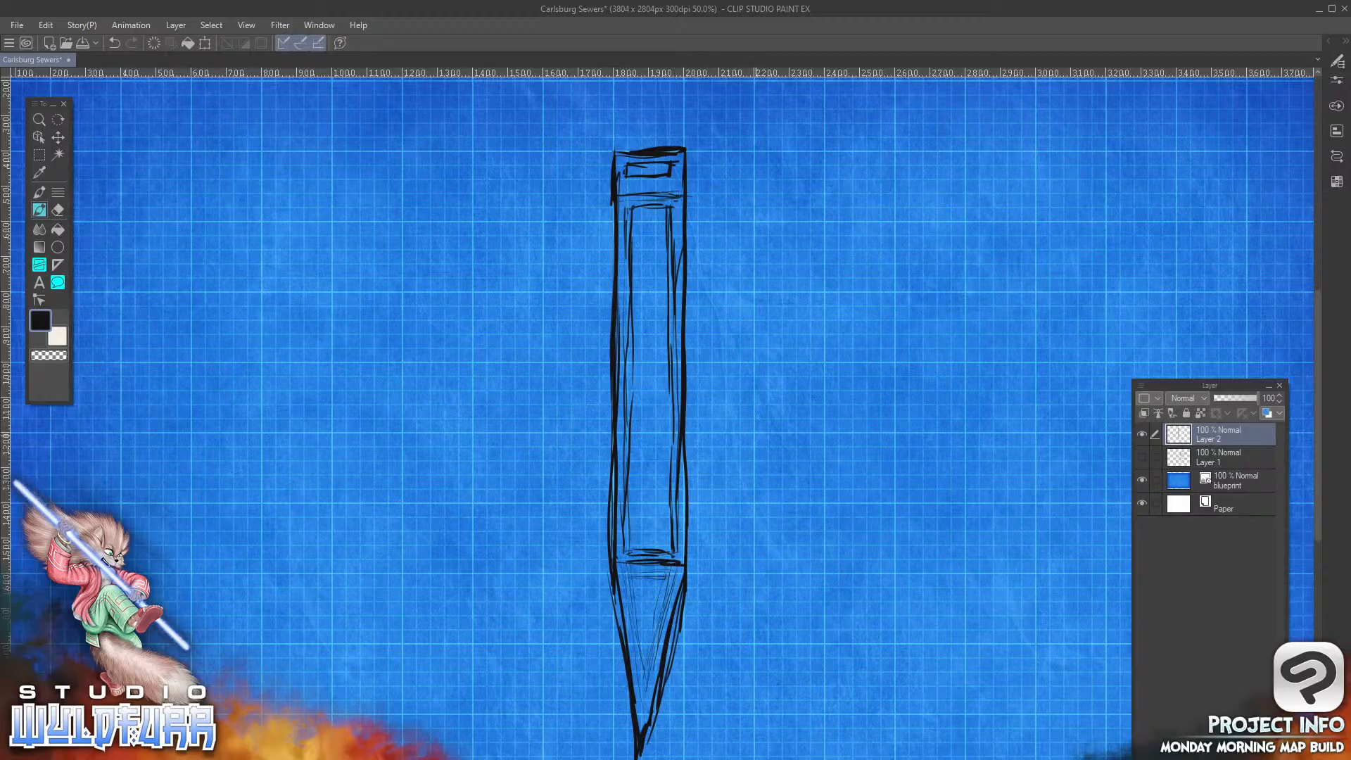
{"action": "left_click_drag", "start_coordinate": [753, 322], "coordinate": [744, 375]}
Step: Set the main drawing colour to near-black 151414 and draw a long horizontal line across the pointed tip
{"action": "left_click", "coordinate": [816, 623], "text": "alt"}
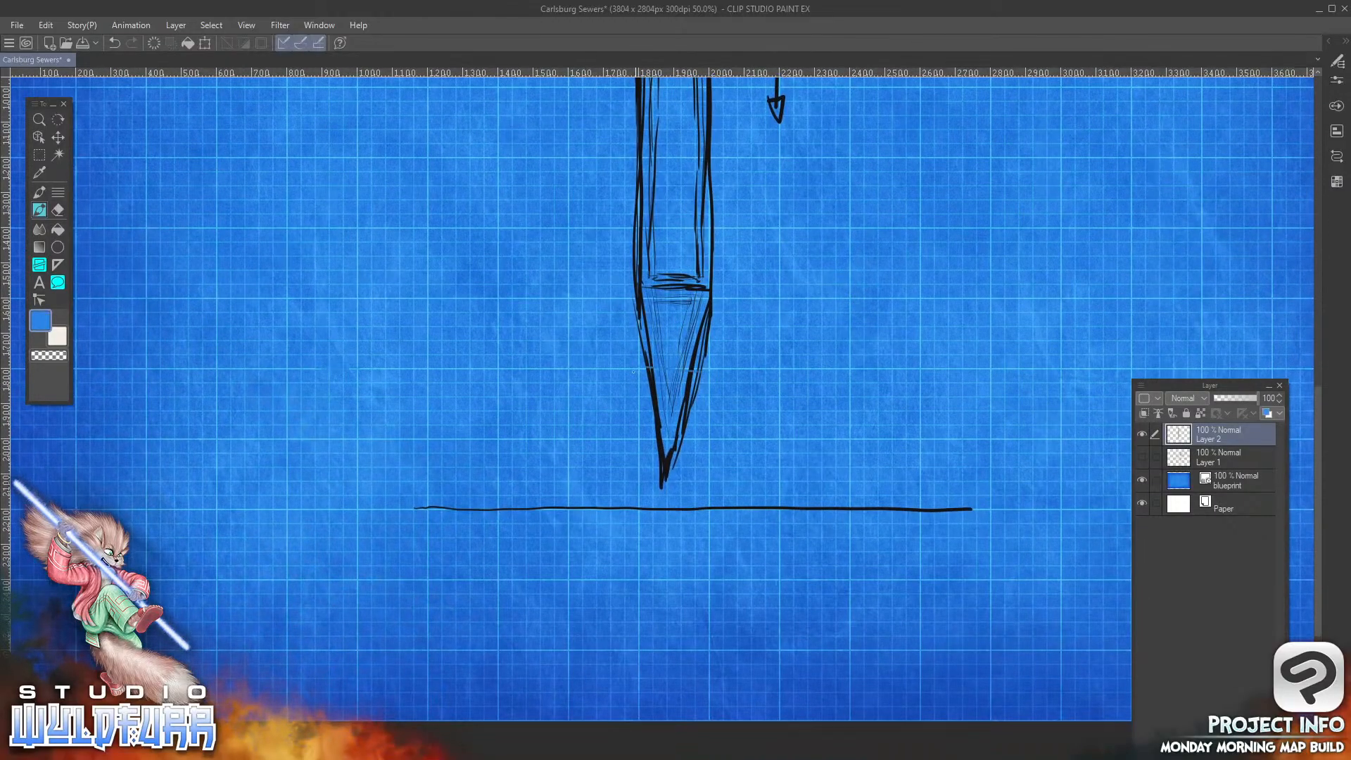
{"action": "left_click", "coordinate": [44, 329]}
{"action": "left_click", "coordinate": [700, 227]}
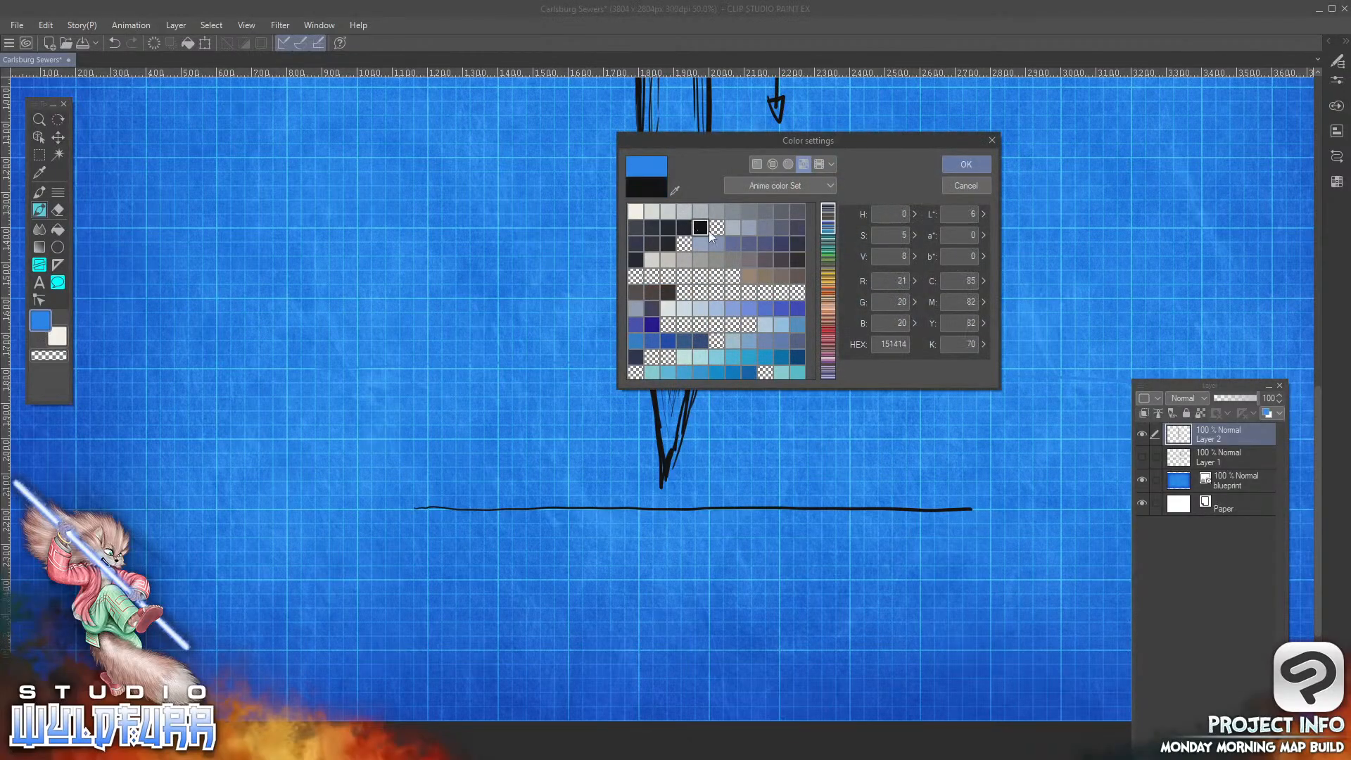
{"action": "left_click", "coordinate": [966, 164]}
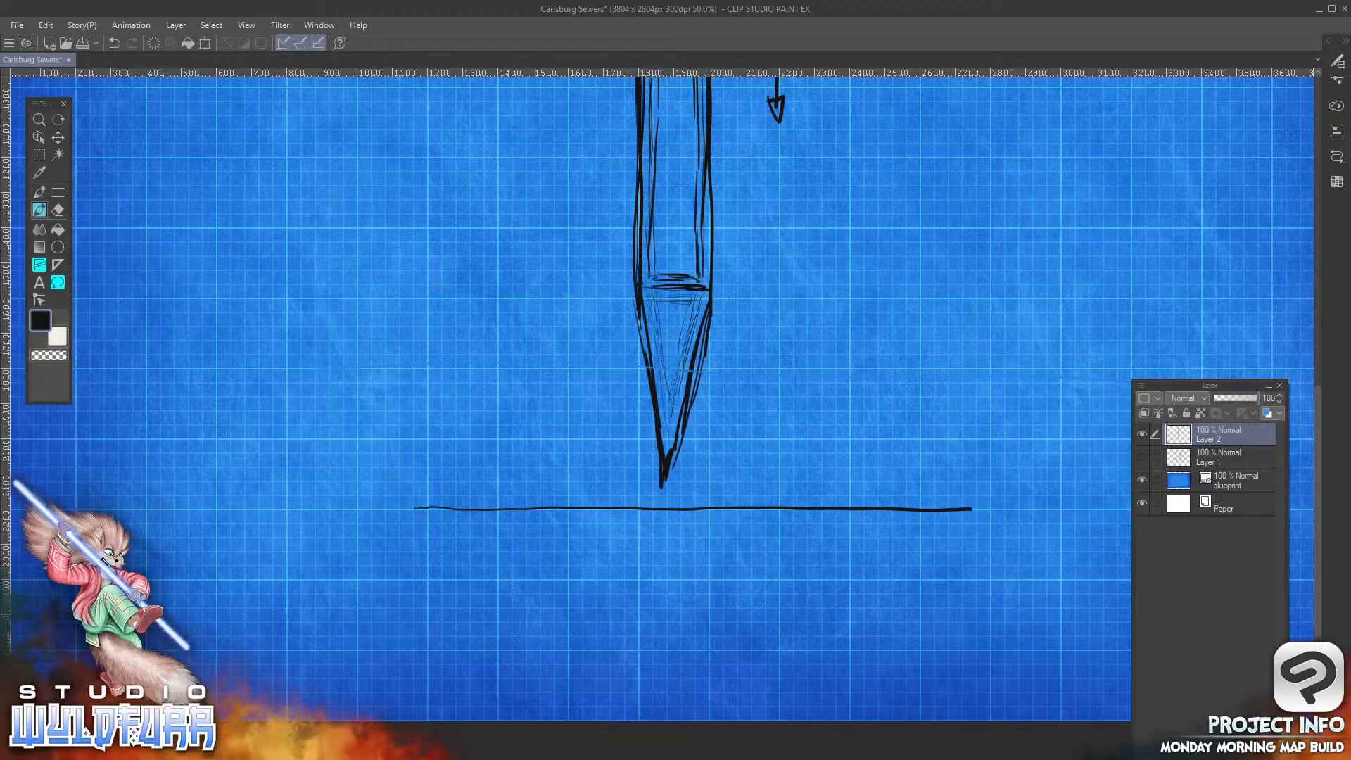
{"action": "left_click_drag", "start_coordinate": [264, 371], "coordinate": [1021, 367]}
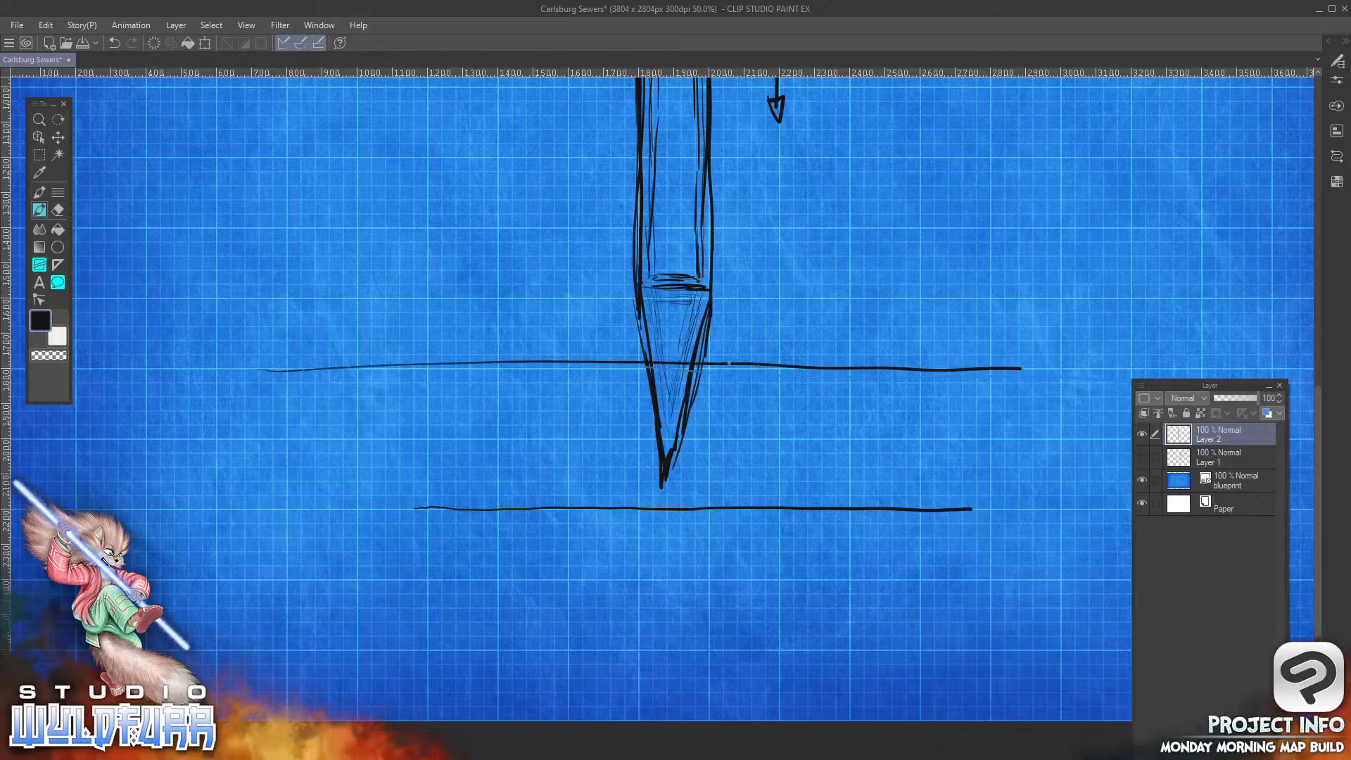
Step: Switch to white, retrace the line across the tip, and outline the tip and the lower shaft's edges
{"action": "key", "text": "x"}
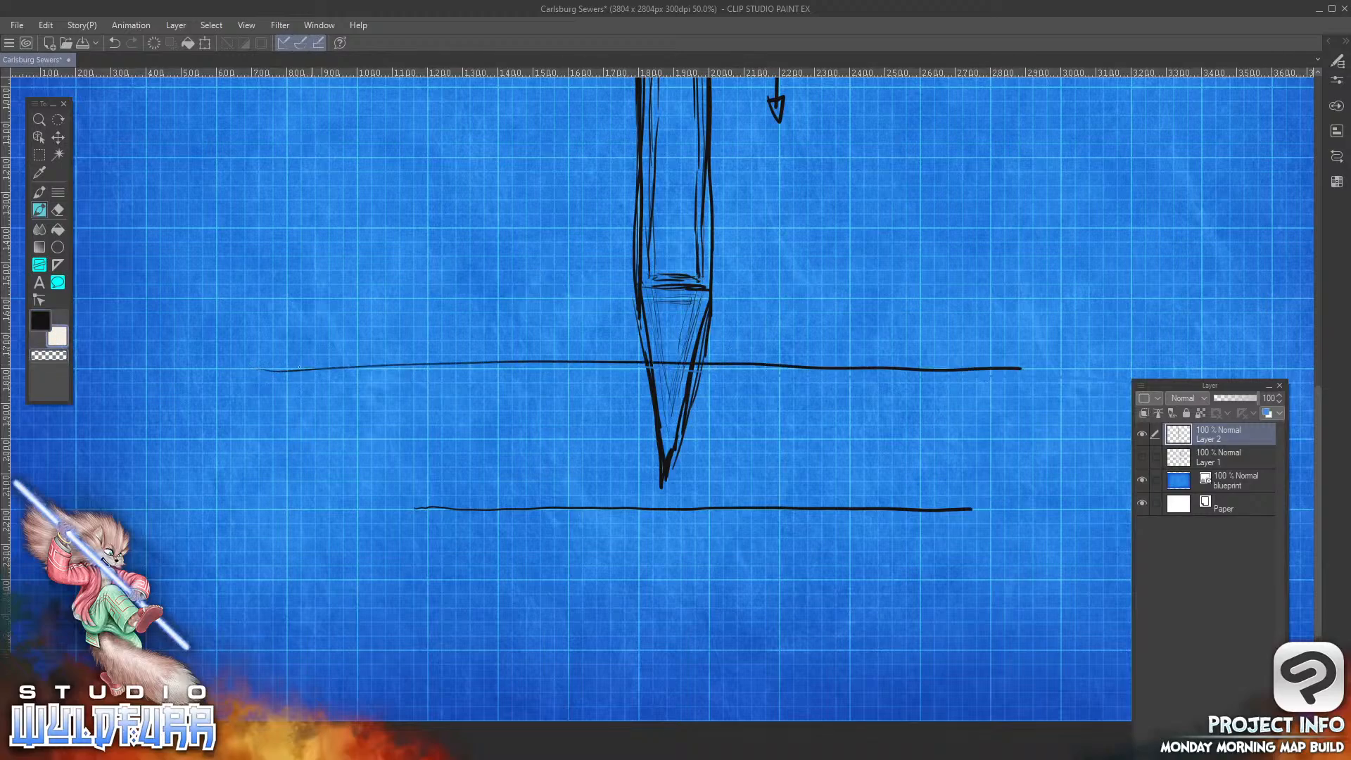
{"action": "mouse_move", "coordinate": [280, 373]}
{"action": "left_mouse_down"}
{"action": "mouse_move", "coordinate": [1079, 379]}
{"action": "mouse_move", "coordinate": [945, 362]}
{"action": "mouse_move", "coordinate": [283, 384]}
{"action": "left_mouse_up"}
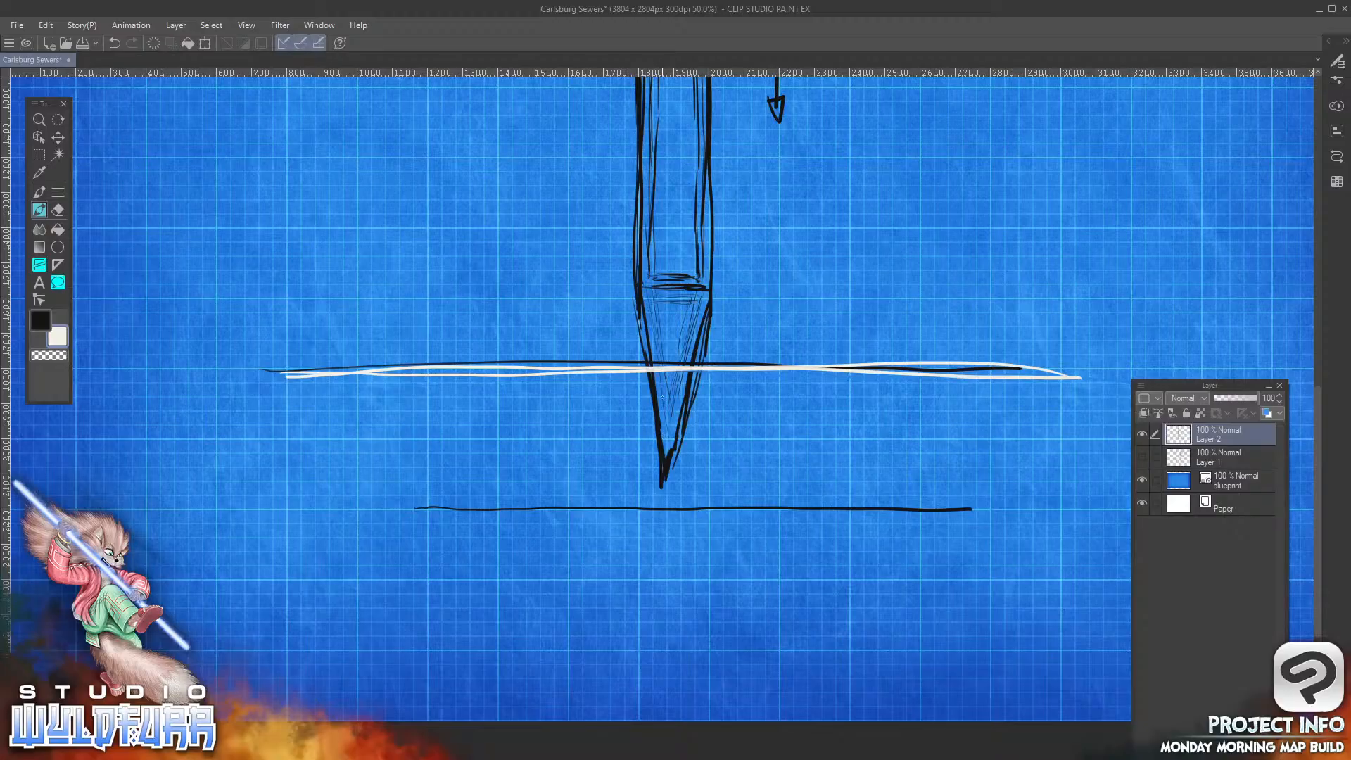
{"action": "left_click_drag", "start_coordinate": [690, 427], "coordinate": [672, 486]}
{"action": "left_click_drag", "start_coordinate": [627, 389], "coordinate": [652, 491]}
{"action": "mouse_move", "coordinate": [629, 320]}
{"action": "left_mouse_down"}
{"action": "mouse_move", "coordinate": [640, 366]}
{"action": "mouse_move", "coordinate": [702, 366]}
{"action": "left_mouse_up"}
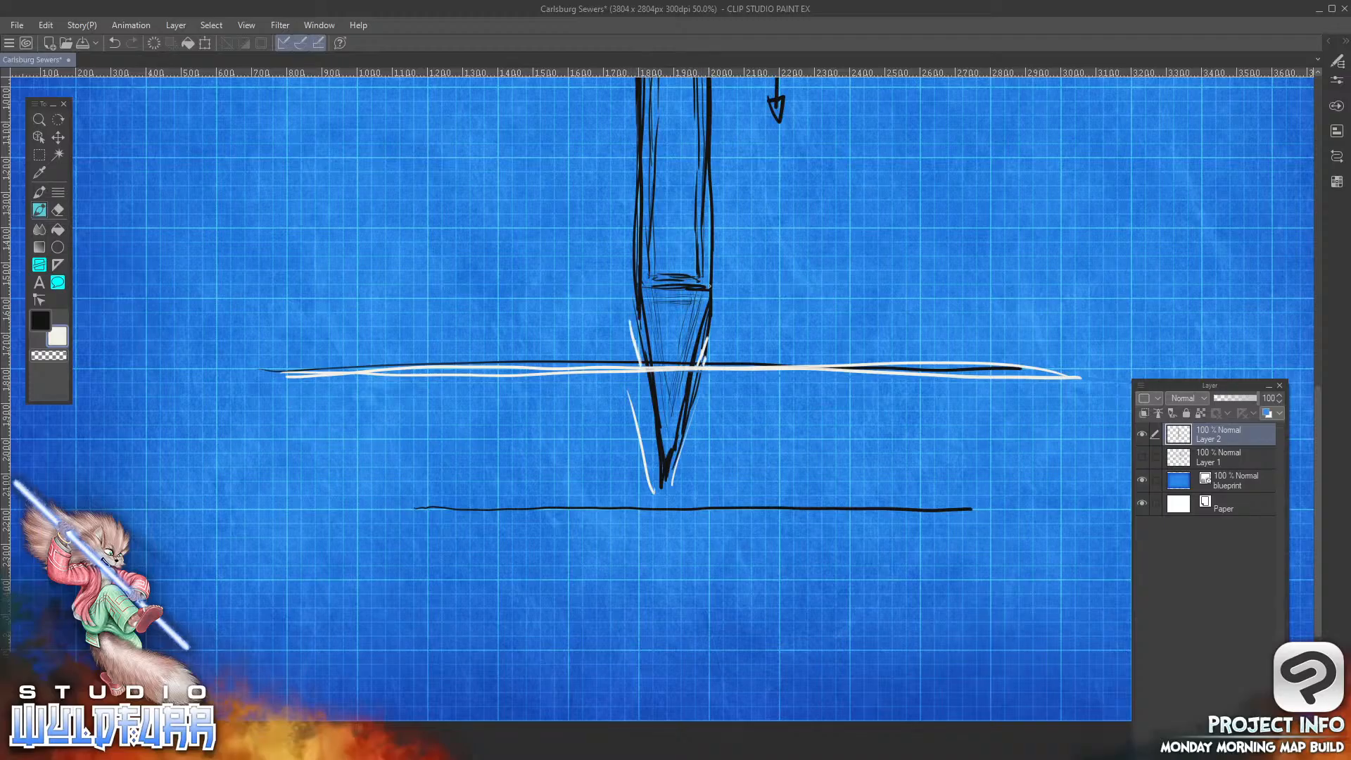
{"action": "mouse_move", "coordinate": [637, 289]}
{"action": "left_mouse_down"}
{"action": "mouse_move", "coordinate": [715, 292]}
{"action": "mouse_move", "coordinate": [704, 352]}
{"action": "left_mouse_up"}
{"action": "mouse_move", "coordinate": [624, 290]}
{"action": "left_mouse_down"}
{"action": "mouse_move", "coordinate": [640, 355]}
{"action": "mouse_move", "coordinate": [624, 161]}
{"action": "left_mouse_up"}
{"action": "left_click_drag", "start_coordinate": [712, 285], "coordinate": [712, 202]}
{"action": "left_click_drag", "start_coordinate": [713, 247], "coordinate": [716, 307]}
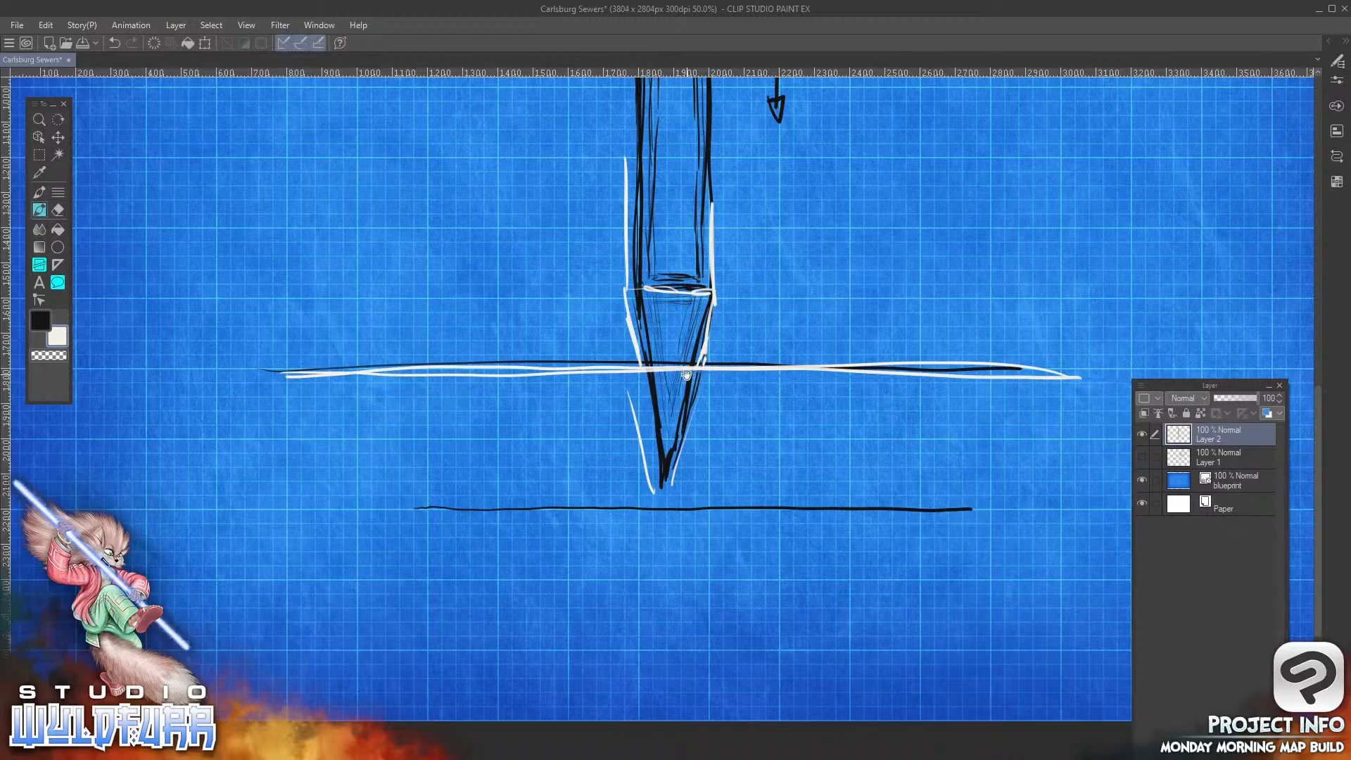
Step: Draw a small white stick figure in the empty area to the right of the shaft's top end
{"action": "left_click_drag", "start_coordinate": [851, 217], "coordinate": [829, 521]}
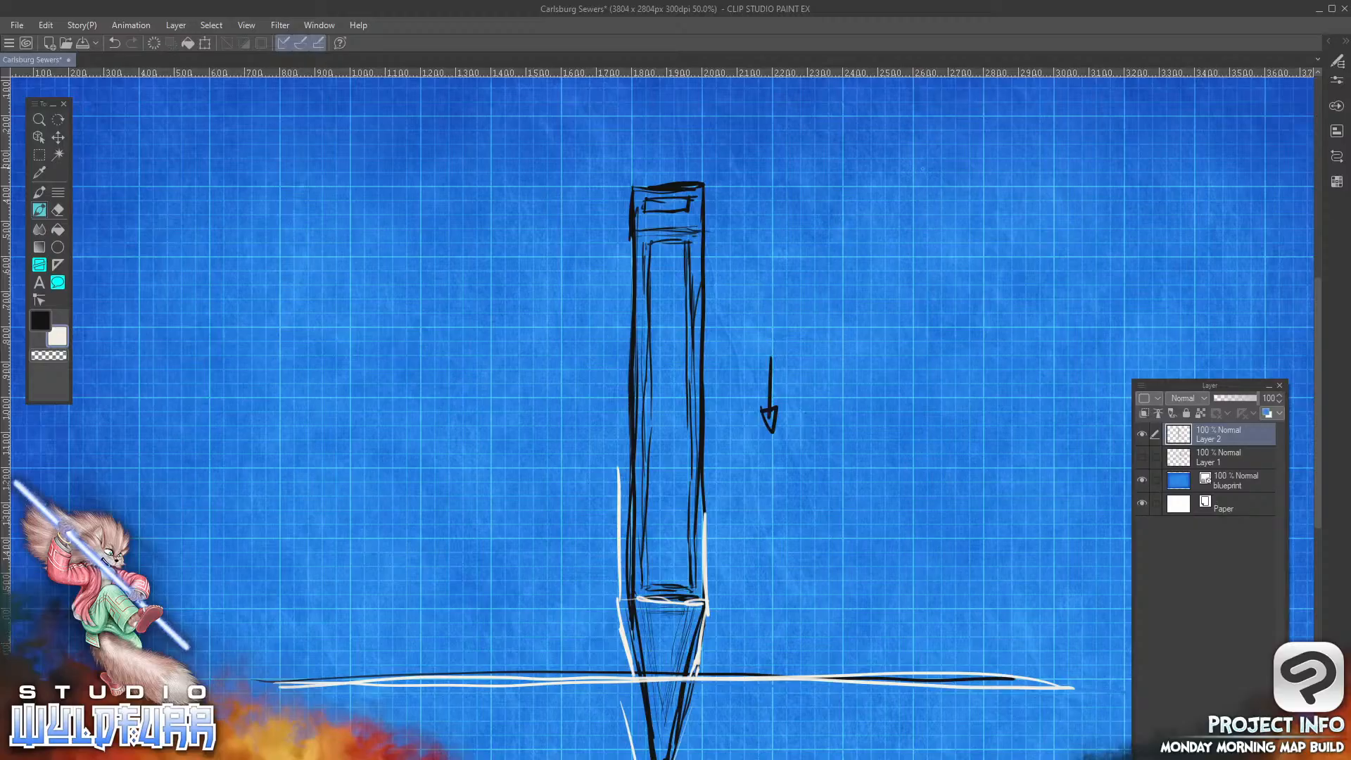
{"action": "left_click_drag", "start_coordinate": [922, 173], "coordinate": [908, 214]}
{"action": "mouse_move", "coordinate": [922, 204]}
{"action": "left_mouse_down"}
{"action": "mouse_move", "coordinate": [940, 224]}
{"action": "mouse_move", "coordinate": [903, 193]}
{"action": "left_mouse_up"}
{"action": "left_click_drag", "start_coordinate": [924, 191], "coordinate": [940, 198]}
Step: Write "IMP + GOBLIN" with a double underline beside the stick figure and circle the figure loosely
{"action": "mouse_move", "coordinate": [1021, 153]}
{"action": "left_mouse_down"}
{"action": "mouse_move", "coordinate": [1019, 174]}
{"action": "mouse_move", "coordinate": [1046, 151]}
{"action": "mouse_move", "coordinate": [1053, 172]}
{"action": "left_mouse_up"}
{"action": "mouse_move", "coordinate": [1057, 152]}
{"action": "left_mouse_down"}
{"action": "mouse_move", "coordinate": [1025, 235]}
{"action": "mouse_move", "coordinate": [1039, 226]}
{"action": "mouse_move", "coordinate": [1051, 244]}
{"action": "left_mouse_up"}
{"action": "mouse_move", "coordinate": [1052, 220]}
{"action": "left_mouse_down"}
{"action": "mouse_move", "coordinate": [1055, 244]}
{"action": "mouse_move", "coordinate": [1095, 244]}
{"action": "left_mouse_up"}
{"action": "mouse_move", "coordinate": [1101, 225]}
{"action": "left_mouse_down"}
{"action": "mouse_move", "coordinate": [1102, 245]}
{"action": "mouse_move", "coordinate": [1140, 221]}
{"action": "left_mouse_up"}
{"action": "mouse_move", "coordinate": [1003, 253]}
{"action": "left_mouse_down"}
{"action": "mouse_move", "coordinate": [1149, 249]}
{"action": "mouse_move", "coordinate": [1138, 259]}
{"action": "left_mouse_up"}
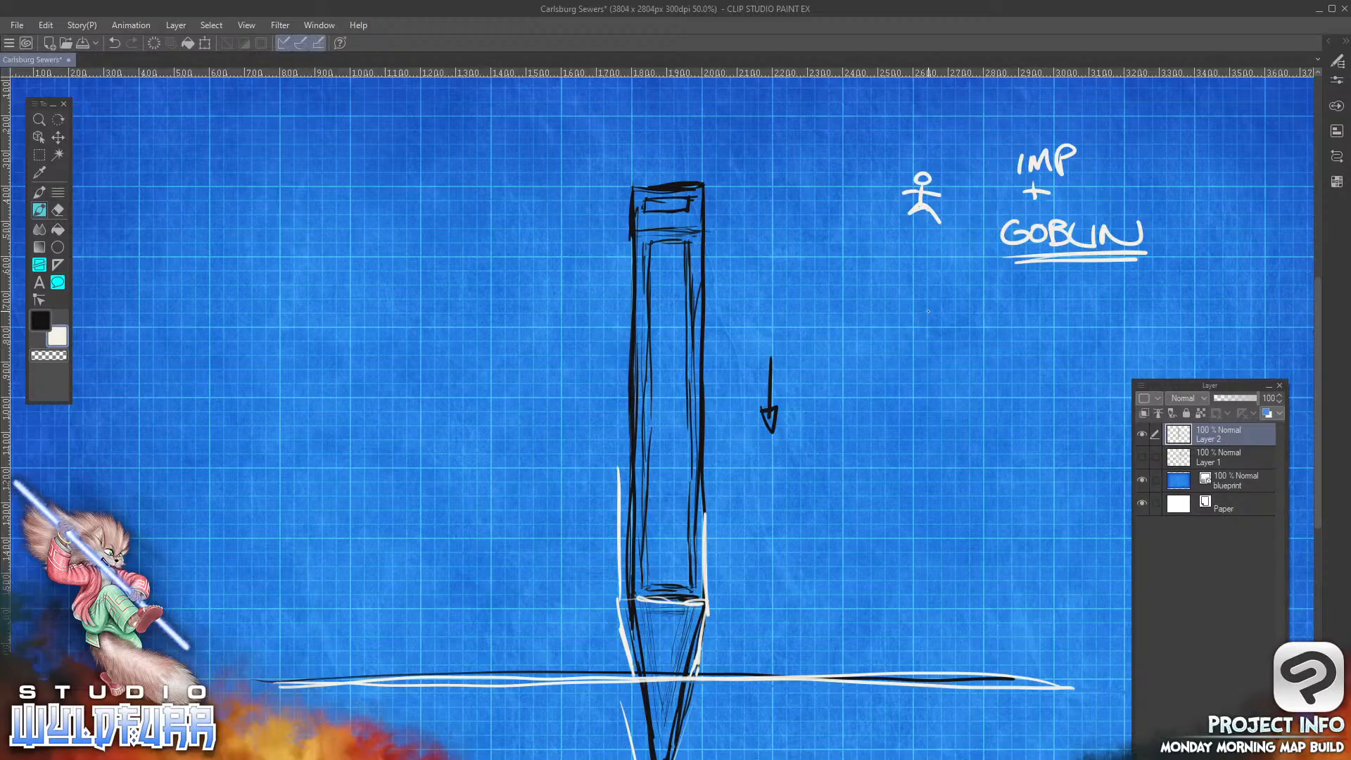
{"action": "mouse_move", "coordinate": [906, 156]}
{"action": "left_mouse_down"}
{"action": "mouse_move", "coordinate": [877, 204]}
{"action": "mouse_move", "coordinate": [975, 211]}
{"action": "mouse_move", "coordinate": [908, 145]}
{"action": "left_mouse_up"}
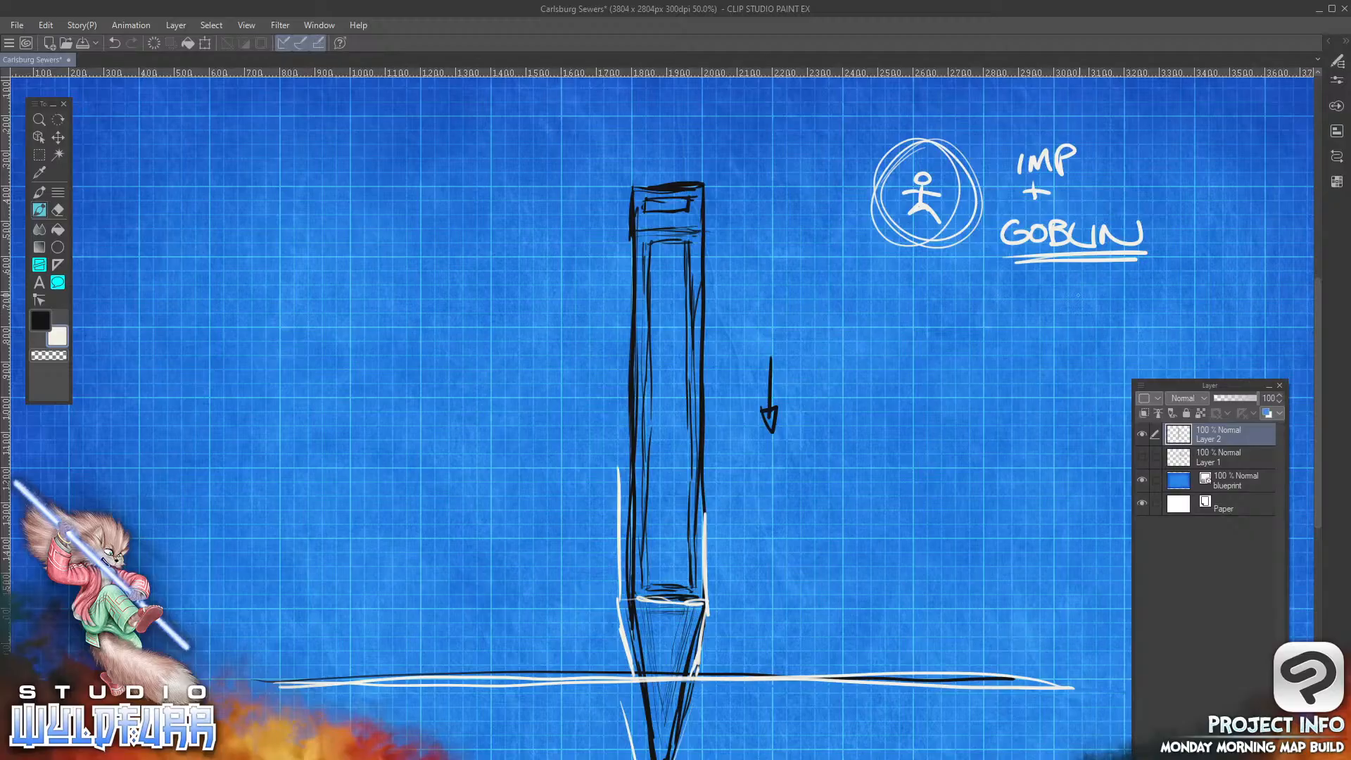
Step: Write "FEED ON GNOMES" with a double underline below "GOBLIN" and add more loops around the stick figure
{"action": "mouse_move", "coordinate": [1004, 310]}
{"action": "left_mouse_down"}
{"action": "mouse_move", "coordinate": [1020, 301]}
{"action": "mouse_move", "coordinate": [1033, 320]}
{"action": "mouse_move", "coordinate": [1037, 304]}
{"action": "mouse_move", "coordinate": [1054, 318]}
{"action": "mouse_move", "coordinate": [1131, 304]}
{"action": "left_mouse_up"}
{"action": "left_click_drag", "start_coordinate": [1039, 332], "coordinate": [1124, 346]}
{"action": "left_click_drag", "start_coordinate": [1008, 361], "coordinate": [1128, 354]}
{"action": "left_click_drag", "start_coordinate": [1026, 364], "coordinate": [1135, 360]}
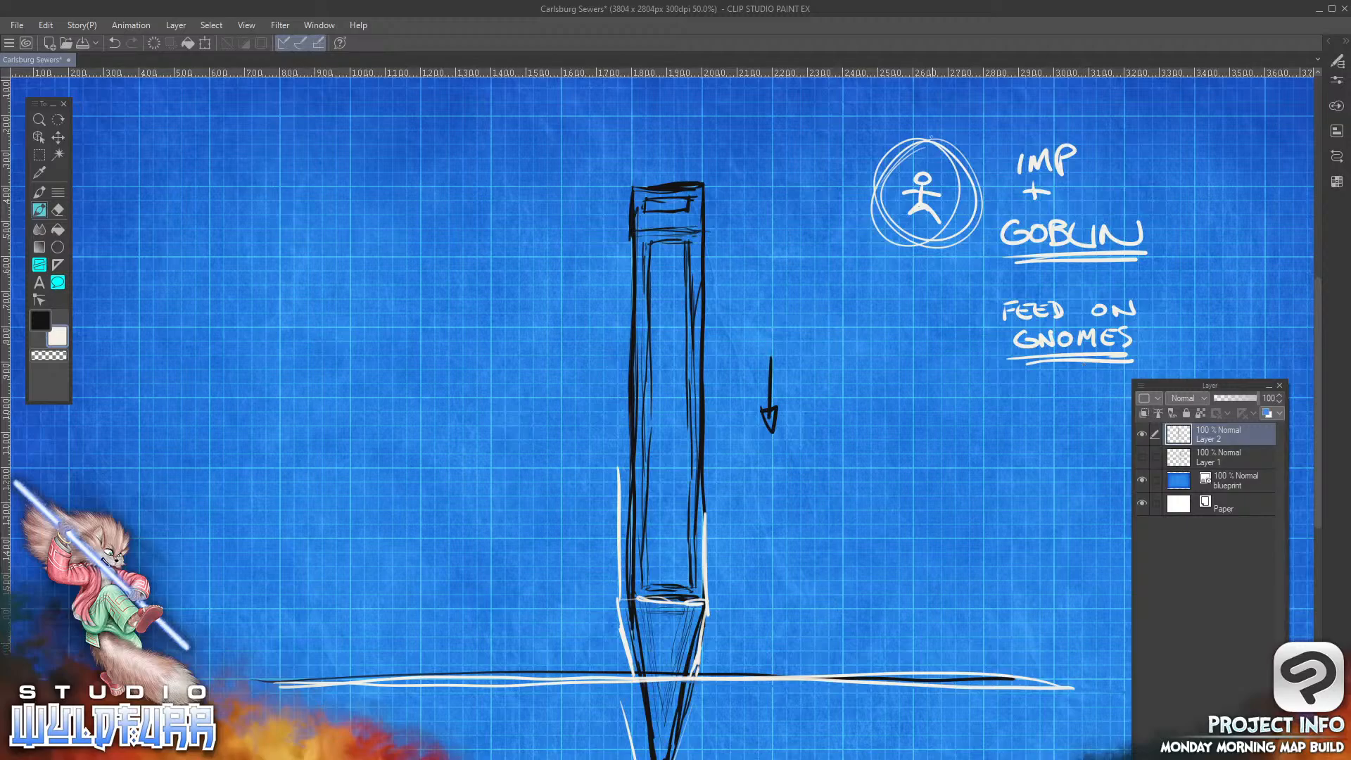
{"action": "mouse_move", "coordinate": [931, 138]}
{"action": "left_mouse_down"}
{"action": "mouse_move", "coordinate": [979, 204]}
{"action": "mouse_move", "coordinate": [908, 135]}
{"action": "left_mouse_up"}
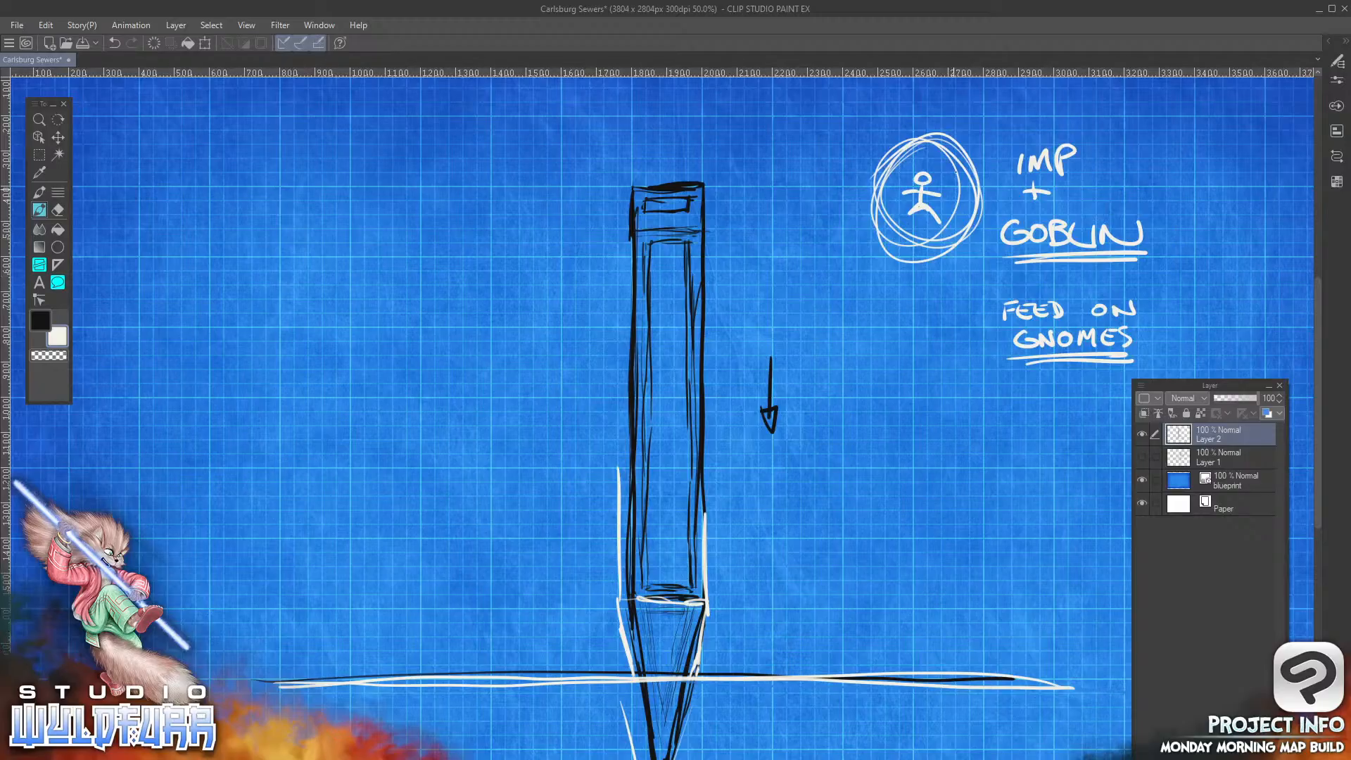
{"action": "mouse_move", "coordinate": [886, 250]}
{"action": "left_mouse_down"}
{"action": "mouse_move", "coordinate": [989, 211]}
{"action": "mouse_move", "coordinate": [877, 271]}
{"action": "mouse_move", "coordinate": [929, 250]}
{"action": "mouse_move", "coordinate": [905, 268]}
{"action": "left_mouse_up"}
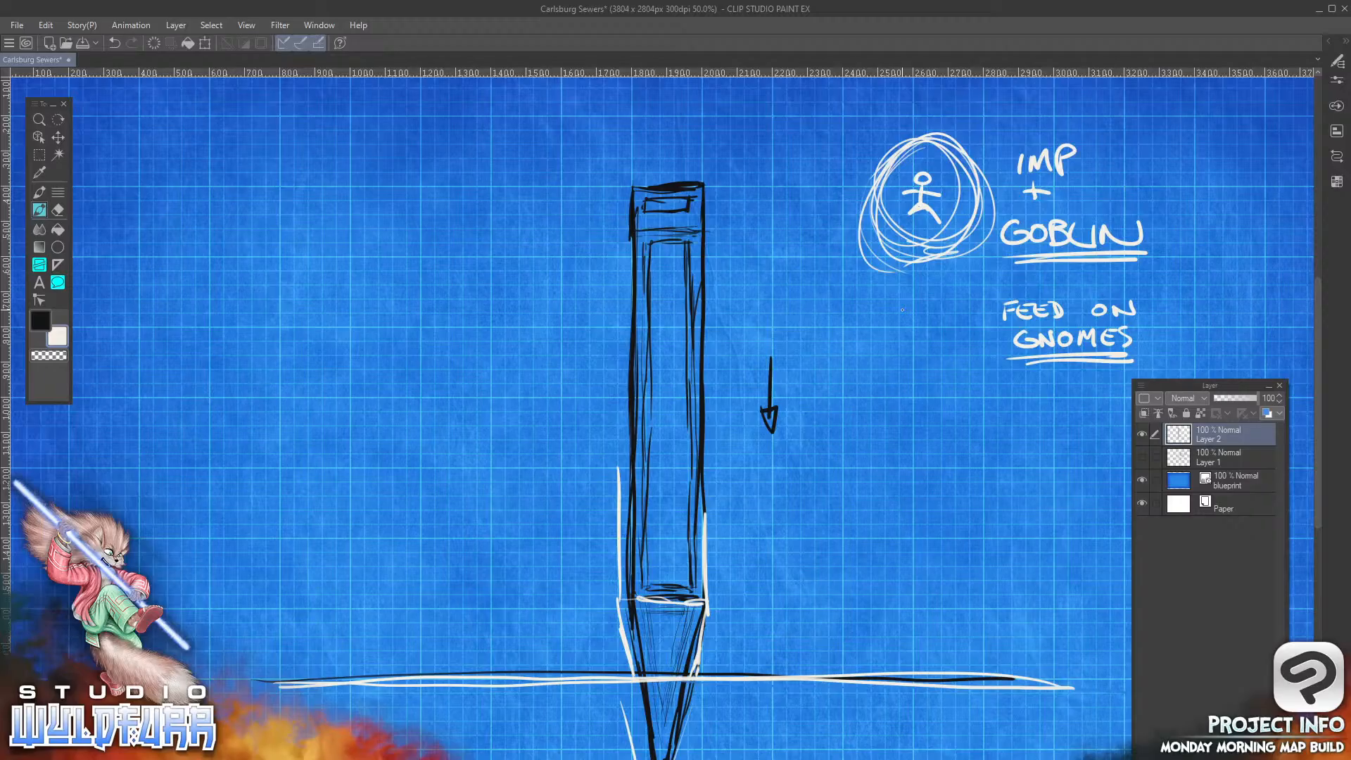
Step: Draw a rectangular box around the "FEED ON GNOMES" note
{"action": "mouse_move", "coordinate": [982, 286]}
{"action": "left_mouse_down"}
{"action": "mouse_move", "coordinate": [1210, 276]}
{"action": "mouse_move", "coordinate": [1174, 369]}
{"action": "left_mouse_up"}
{"action": "mouse_move", "coordinate": [1176, 362]}
{"action": "left_mouse_down"}
{"action": "mouse_move", "coordinate": [1063, 370]}
{"action": "mouse_move", "coordinate": [977, 351]}
{"action": "mouse_move", "coordinate": [952, 379]}
{"action": "left_mouse_up"}
{"action": "left_click_drag", "start_coordinate": [975, 281], "coordinate": [977, 367]}
{"action": "mouse_move", "coordinate": [1059, 275]}
{"action": "left_mouse_down"}
{"action": "mouse_move", "coordinate": [1178, 366]}
{"action": "mouse_move", "coordinate": [968, 386]}
{"action": "left_mouse_up"}
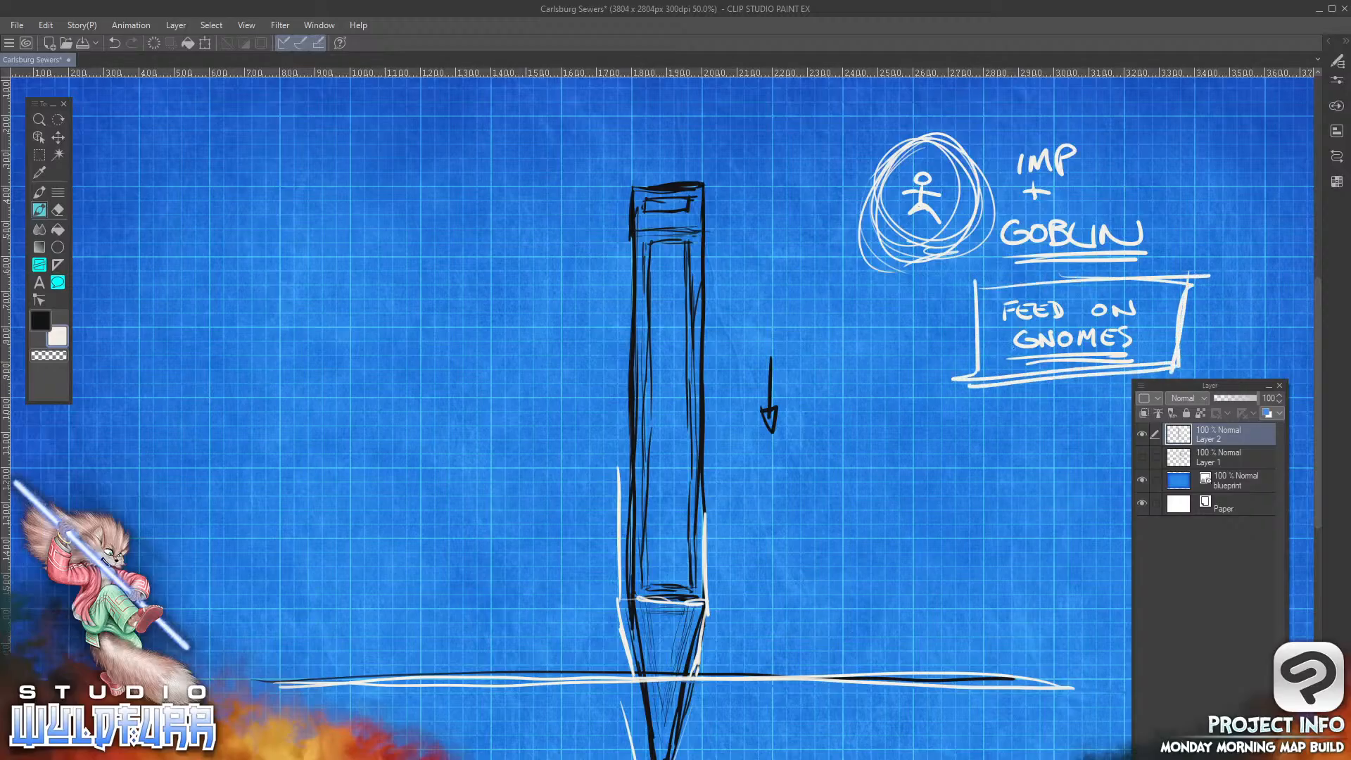
Step: Add a hatched drop shadow along the right and bottom sides of the "FEED ON GNOMES" box
{"action": "mouse_move", "coordinate": [1186, 308]}
{"action": "left_mouse_down"}
{"action": "mouse_move", "coordinate": [1201, 308]}
{"action": "mouse_move", "coordinate": [1199, 355]}
{"action": "left_mouse_up"}
{"action": "left_click_drag", "start_coordinate": [1205, 303], "coordinate": [1199, 367]}
{"action": "mouse_move", "coordinate": [1004, 385]}
{"action": "left_mouse_down"}
{"action": "mouse_move", "coordinate": [1006, 406]}
{"action": "mouse_move", "coordinate": [1130, 401]}
{"action": "left_mouse_up"}
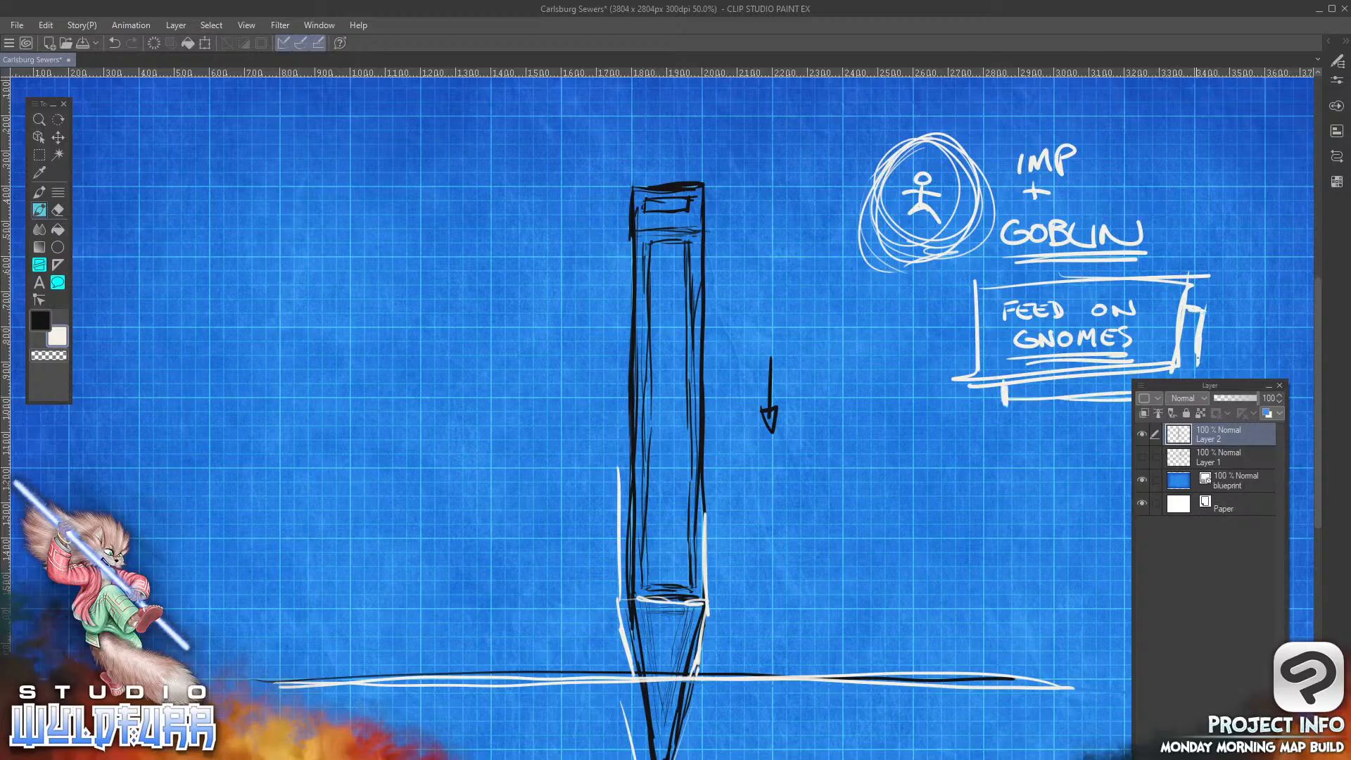
{"action": "mouse_move", "coordinate": [1187, 311]}
{"action": "left_mouse_down"}
{"action": "mouse_move", "coordinate": [1199, 317]}
{"action": "mouse_move", "coordinate": [1182, 365]}
{"action": "mouse_move", "coordinate": [1196, 374]}
{"action": "left_mouse_up"}
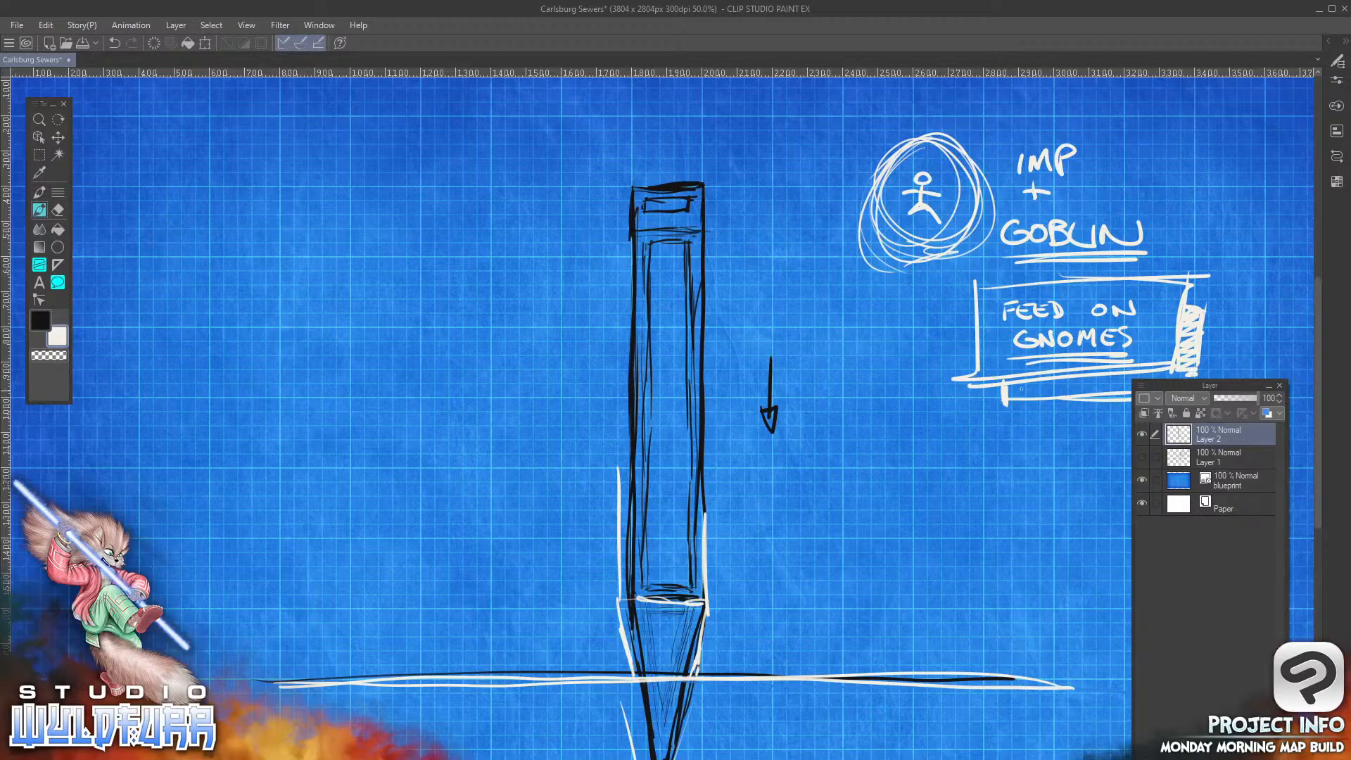
{"action": "mouse_move", "coordinate": [1005, 386]}
{"action": "left_mouse_down"}
{"action": "mouse_move", "coordinate": [1068, 389]}
{"action": "mouse_move", "coordinate": [1107, 370]}
{"action": "mouse_move", "coordinate": [1106, 388]}
{"action": "mouse_move", "coordinate": [1168, 363]}
{"action": "mouse_move", "coordinate": [1170, 390]}
{"action": "mouse_move", "coordinate": [1195, 379]}
{"action": "left_mouse_up"}
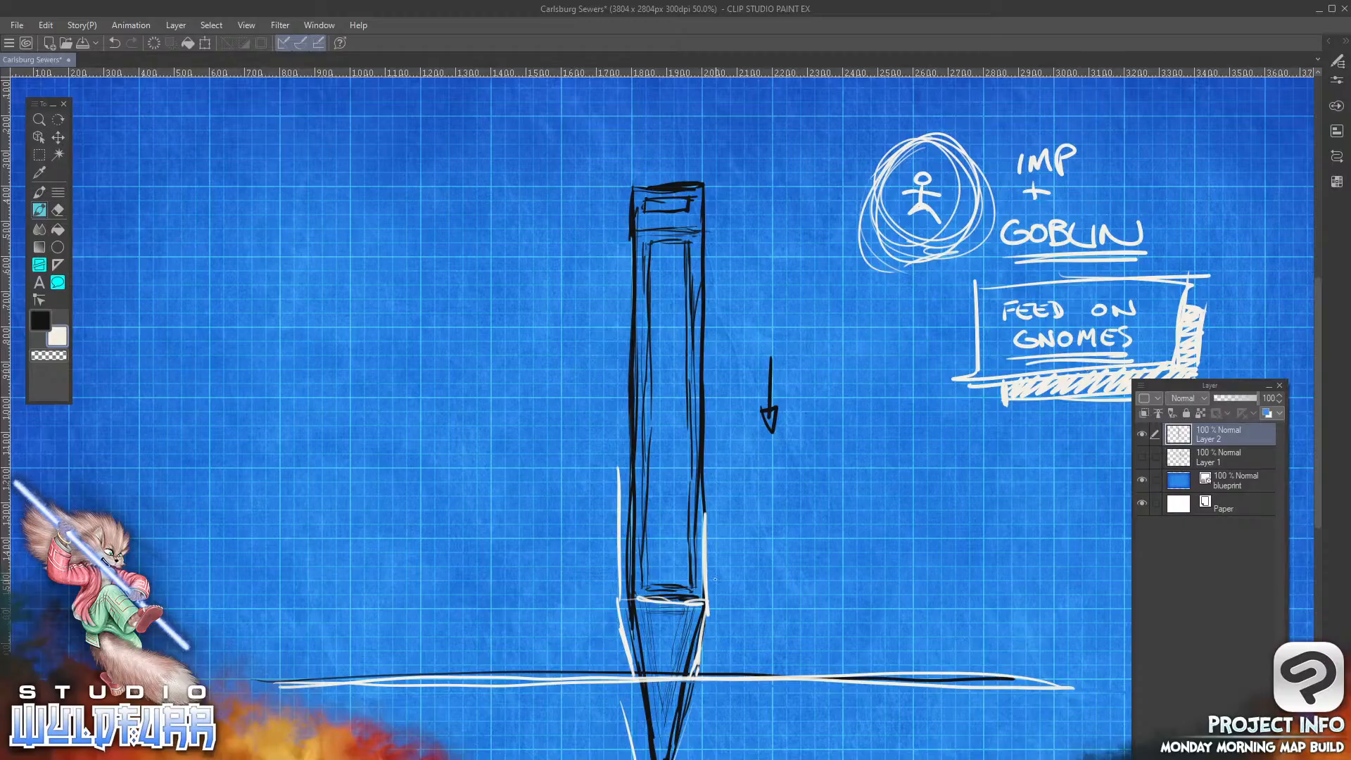
Step: Draw a curved arrow from the shaft's base to the ground line, with short ticks and an arrow running right along it
{"action": "mouse_move", "coordinate": [714, 581]}
{"action": "left_mouse_down"}
{"action": "mouse_move", "coordinate": [799, 661]}
{"action": "mouse_move", "coordinate": [774, 649]}
{"action": "mouse_move", "coordinate": [800, 636]}
{"action": "mouse_move", "coordinate": [848, 670]}
{"action": "left_mouse_up"}
{"action": "mouse_move", "coordinate": [853, 665]}
{"action": "left_mouse_down"}
{"action": "mouse_move", "coordinate": [1029, 651]}
{"action": "mouse_move", "coordinate": [1003, 667]}
{"action": "left_mouse_up"}
{"action": "mouse_move", "coordinate": [1001, 649]}
{"action": "left_mouse_down"}
{"action": "mouse_move", "coordinate": [1021, 632]}
{"action": "mouse_move", "coordinate": [1033, 647]}
{"action": "left_mouse_up"}
{"action": "mouse_move", "coordinate": [1007, 660]}
{"action": "left_mouse_down"}
{"action": "mouse_move", "coordinate": [1047, 649]}
{"action": "mouse_move", "coordinate": [1009, 664]}
{"action": "left_mouse_up"}
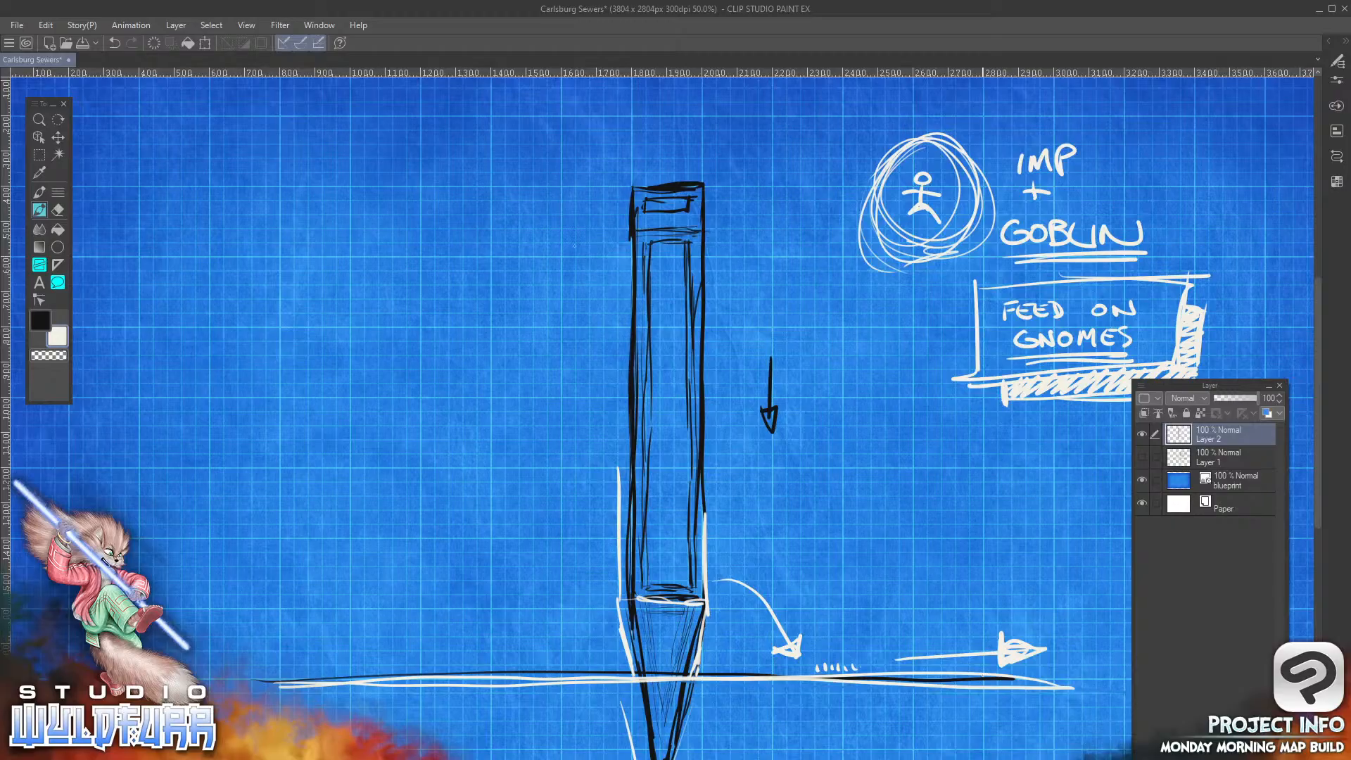
Step: Sketch the four corners of a small crossroads plan to the left of the shaft
{"action": "mouse_move", "coordinate": [562, 183]}
{"action": "left_mouse_down"}
{"action": "mouse_move", "coordinate": [558, 256]}
{"action": "mouse_move", "coordinate": [625, 247]}
{"action": "left_mouse_up"}
{"action": "left_click_drag", "start_coordinate": [487, 326], "coordinate": [487, 395]}
{"action": "mouse_move", "coordinate": [399, 328]}
{"action": "left_mouse_down"}
{"action": "mouse_move", "coordinate": [489, 326]}
{"action": "mouse_move", "coordinate": [561, 393]}
{"action": "left_mouse_up"}
{"action": "left_click_drag", "start_coordinate": [563, 328], "coordinate": [634, 330]}
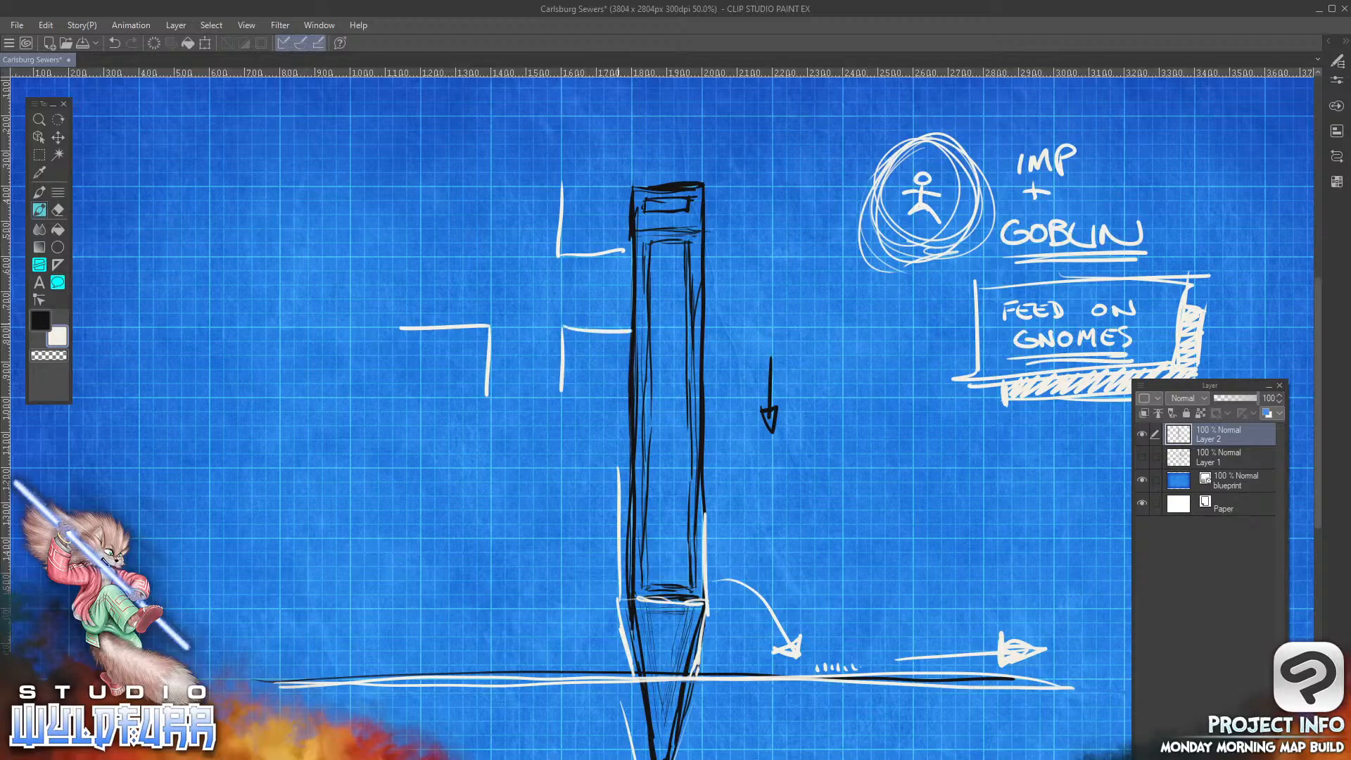
{"action": "left_click_drag", "start_coordinate": [492, 184], "coordinate": [490, 255]}
Step: Mark the crossroads' lower-left corner with a small diamond, and draw loops at the opposite corner with an arrow towards them
{"action": "left_click_drag", "start_coordinate": [492, 316], "coordinate": [496, 330]}
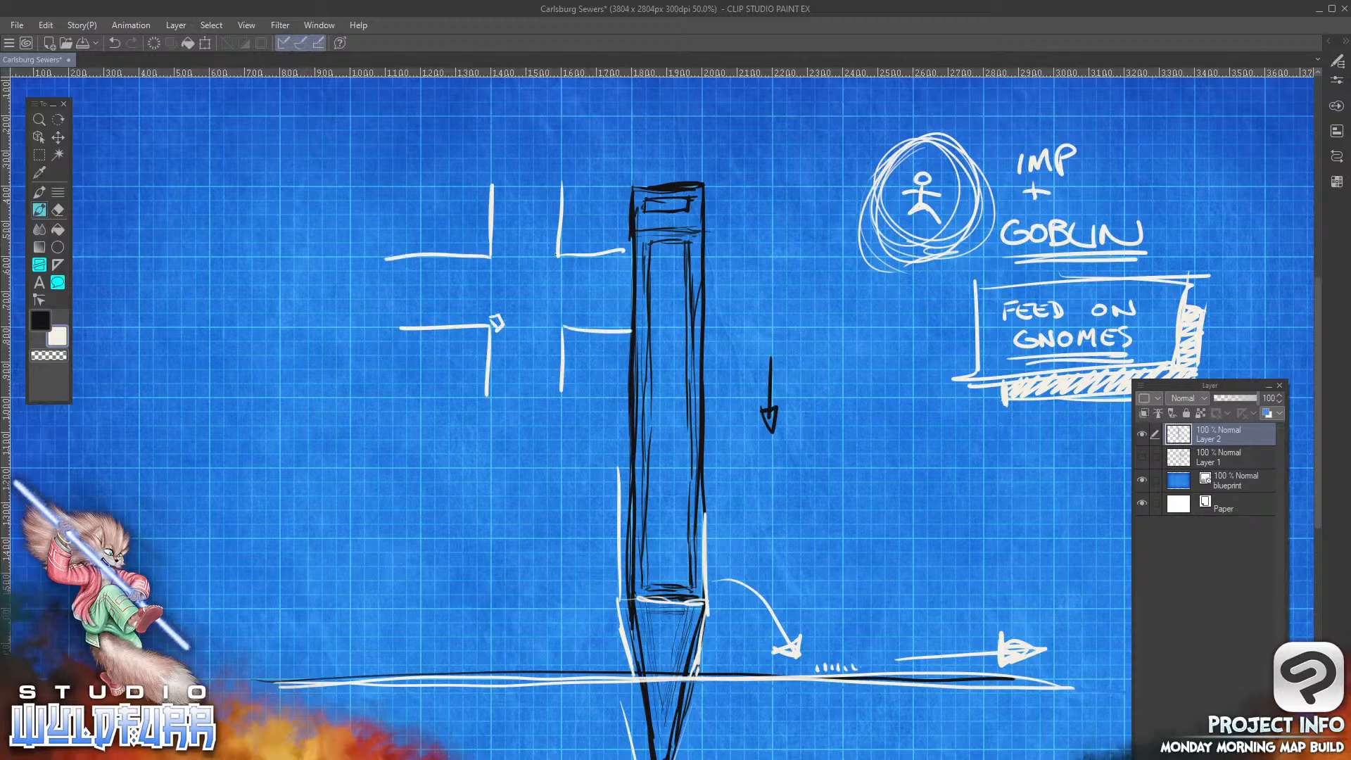
{"action": "mouse_move", "coordinate": [558, 253]}
{"action": "left_mouse_down"}
{"action": "mouse_move", "coordinate": [536, 282]}
{"action": "mouse_move", "coordinate": [577, 285]}
{"action": "mouse_move", "coordinate": [567, 249]}
{"action": "left_mouse_up"}
{"action": "left_click_drag", "start_coordinate": [511, 307], "coordinate": [527, 295]}
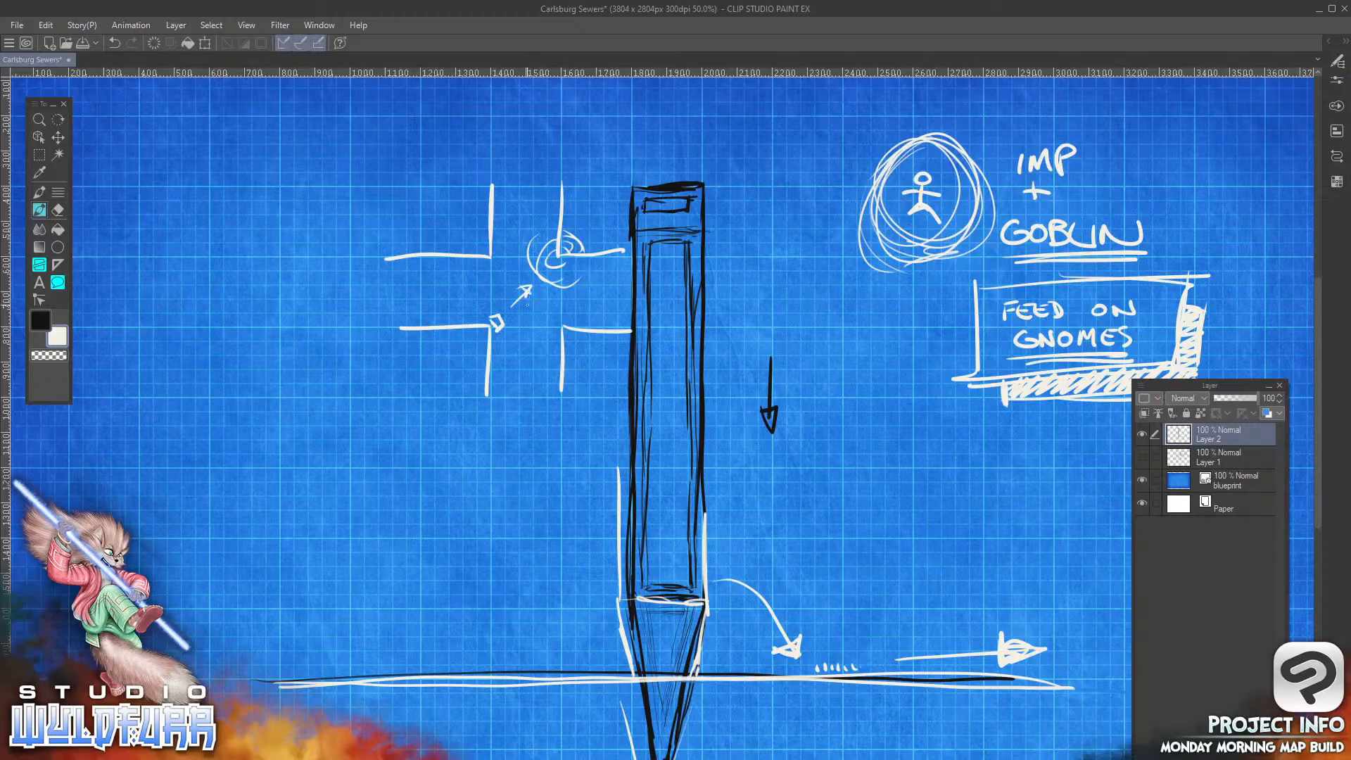
Step: Replace the loops at the crossroads' upper-right corner with small arcs behind it and add a second diagonal arrow to that corner
{"action": "left_click_drag", "start_coordinate": [541, 268], "coordinate": [554, 258]}
{"action": "key", "text": "ctrl+z"}
{"action": "mouse_move", "coordinate": [532, 245]}
{"action": "left_mouse_down"}
{"action": "mouse_move", "coordinate": [541, 281]}
{"action": "mouse_move", "coordinate": [563, 286]}
{"action": "mouse_move", "coordinate": [571, 267]}
{"action": "left_mouse_up"}
{"action": "left_click_drag", "start_coordinate": [568, 243], "coordinate": [582, 252]}
{"action": "left_click_drag", "start_coordinate": [568, 226], "coordinate": [582, 251]}
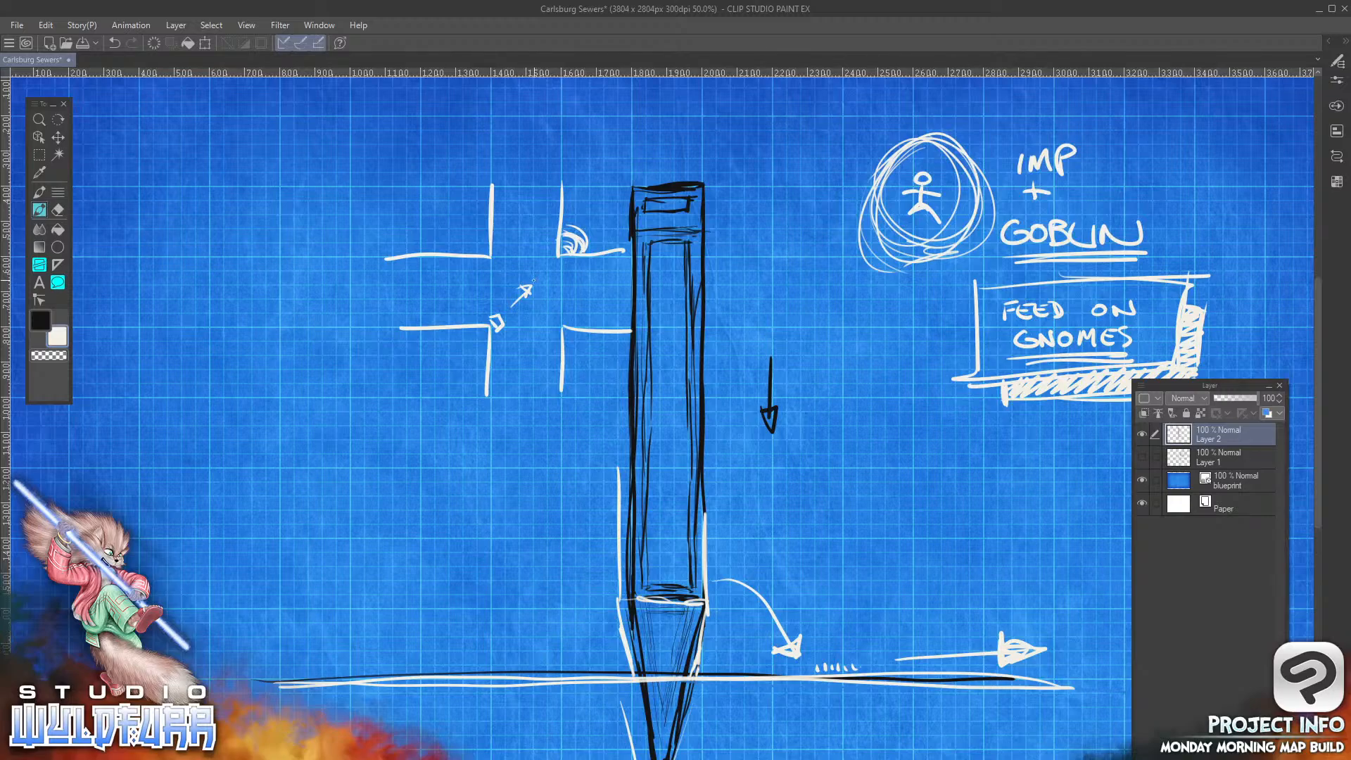
{"action": "mouse_move", "coordinate": [534, 280]}
{"action": "left_mouse_down"}
{"action": "mouse_move", "coordinate": [551, 263]}
{"action": "mouse_move", "coordinate": [546, 275]}
{"action": "left_mouse_up"}
Step: Draw a ladder of short horizontal rungs inside the shaft's inset panel, from its base up past the middle
{"action": "left_click_drag", "start_coordinate": [651, 547], "coordinate": [692, 547]}
{"action": "mouse_move", "coordinate": [644, 535]}
{"action": "left_mouse_down"}
{"action": "mouse_move", "coordinate": [694, 534]}
{"action": "mouse_move", "coordinate": [696, 522]}
{"action": "left_mouse_up"}
{"action": "mouse_move", "coordinate": [647, 511]}
{"action": "left_mouse_down"}
{"action": "mouse_move", "coordinate": [698, 510]}
{"action": "mouse_move", "coordinate": [695, 496]}
{"action": "left_mouse_up"}
{"action": "mouse_move", "coordinate": [645, 480]}
{"action": "left_mouse_down"}
{"action": "mouse_move", "coordinate": [693, 478]}
{"action": "mouse_move", "coordinate": [693, 465]}
{"action": "left_mouse_up"}
{"action": "left_click_drag", "start_coordinate": [648, 453], "coordinate": [703, 433]}
{"action": "mouse_move", "coordinate": [644, 418]}
{"action": "left_mouse_down"}
{"action": "mouse_move", "coordinate": [704, 416]}
{"action": "mouse_move", "coordinate": [699, 387]}
{"action": "left_mouse_up"}
{"action": "left_click_drag", "start_coordinate": [656, 369], "coordinate": [698, 358]}
{"action": "left_click_drag", "start_coordinate": [644, 338], "coordinate": [693, 335]}
{"action": "left_click_drag", "start_coordinate": [648, 316], "coordinate": [676, 318]}
Step: Draw a double-headed vertical arrow along the right side of the shaft to mark its full height
{"action": "mouse_move", "coordinate": [748, 600]}
{"action": "left_mouse_down"}
{"action": "mouse_move", "coordinate": [741, 177]}
{"action": "mouse_move", "coordinate": [754, 198]}
{"action": "left_mouse_up"}
{"action": "left_click_drag", "start_coordinate": [735, 202], "coordinate": [754, 198]}
{"action": "left_click_drag", "start_coordinate": [738, 584], "coordinate": [747, 585]}
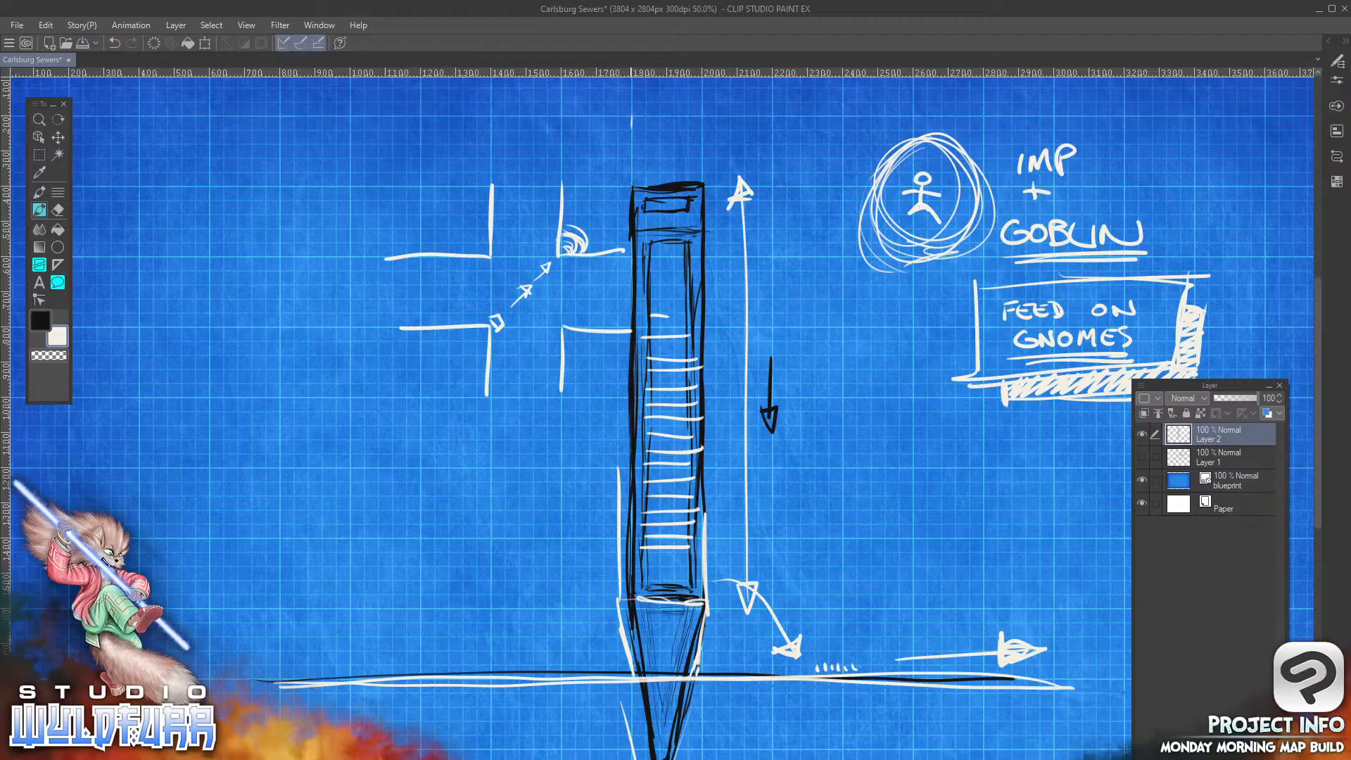
Step: Try a square block on top of the shaft and remove it
{"action": "mouse_move", "coordinate": [632, 170]}
{"action": "left_mouse_down"}
{"action": "mouse_move", "coordinate": [632, 187]}
{"action": "mouse_move", "coordinate": [706, 190]}
{"action": "mouse_move", "coordinate": [689, 185]}
{"action": "mouse_move", "coordinate": [703, 111]}
{"action": "mouse_move", "coordinate": [633, 113]}
{"action": "left_mouse_up"}
{"action": "mouse_move", "coordinate": [626, 114]}
{"action": "left_mouse_down"}
{"action": "mouse_move", "coordinate": [684, 115]}
{"action": "mouse_move", "coordinate": [705, 171]}
{"action": "mouse_move", "coordinate": [631, 120]}
{"action": "left_mouse_up"}
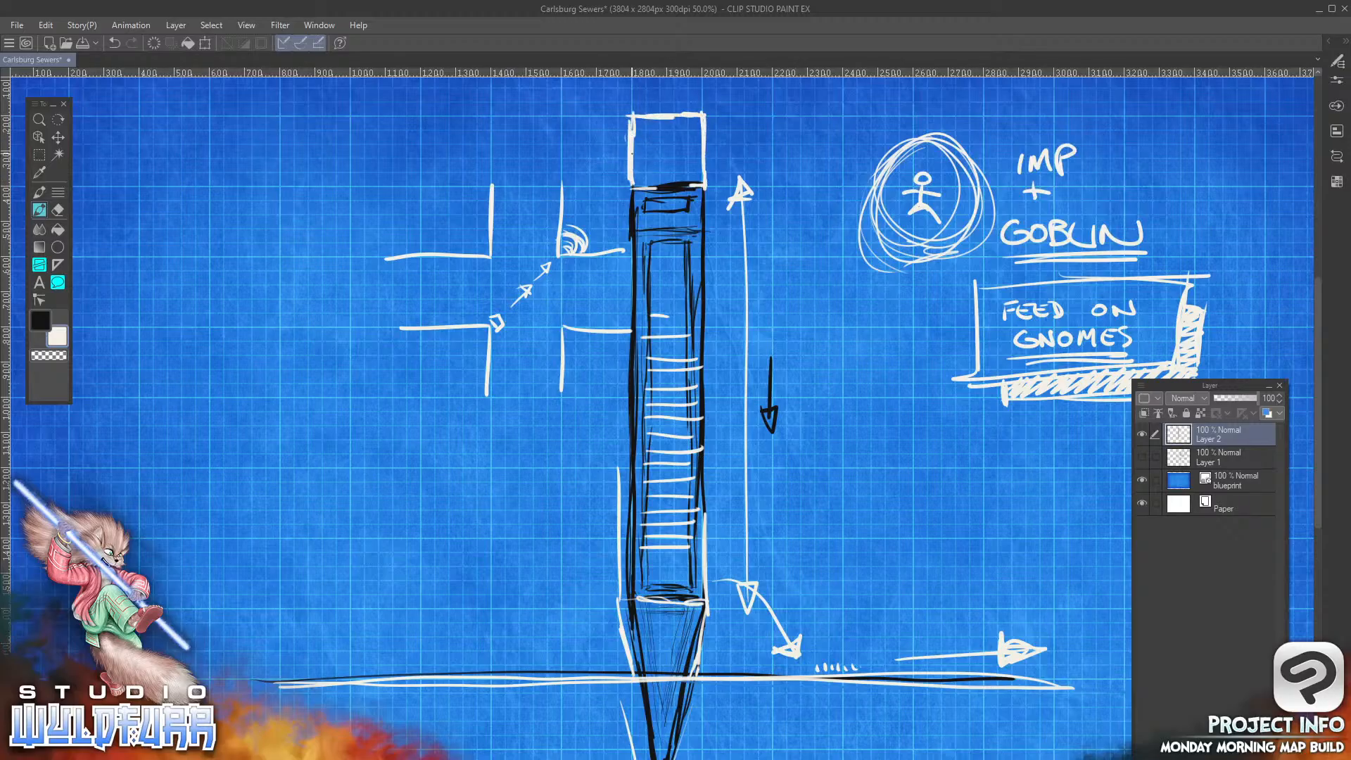
{"action": "mouse_move", "coordinate": [662, 109]}
{"action": "left_mouse_down"}
{"action": "mouse_move", "coordinate": [627, 124]}
{"action": "mouse_move", "coordinate": [666, 112]}
{"action": "mouse_move", "coordinate": [626, 156]}
{"action": "mouse_move", "coordinate": [637, 179]}
{"action": "mouse_move", "coordinate": [676, 160]}
{"action": "mouse_move", "coordinate": [714, 175]}
{"action": "mouse_move", "coordinate": [699, 149]}
{"action": "mouse_move", "coordinate": [708, 106]}
{"action": "mouse_move", "coordinate": [657, 128]}
{"action": "left_mouse_up"}
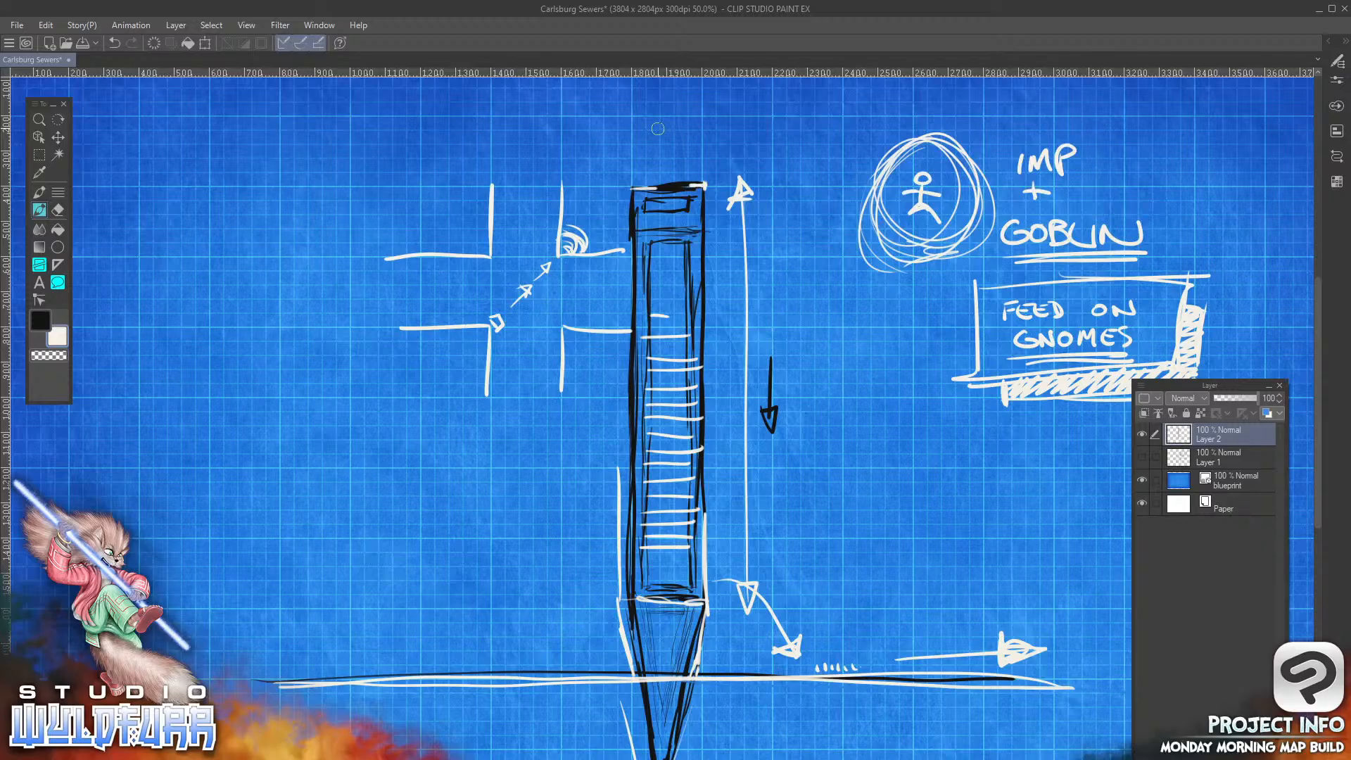
Step: Complete the topmost rung in the shaft and draw large loops around the stick figure and "IMP + GOBLIN"
{"action": "left_click_drag", "start_coordinate": [651, 319], "coordinate": [691, 318]}
{"action": "mouse_move", "coordinate": [1046, 115]}
{"action": "left_mouse_down"}
{"action": "mouse_move", "coordinate": [837, 234]}
{"action": "mouse_move", "coordinate": [1009, 77]}
{"action": "mouse_move", "coordinate": [1195, 157]}
{"action": "mouse_move", "coordinate": [1181, 240]}
{"action": "mouse_move", "coordinate": [882, 159]}
{"action": "left_mouse_up"}
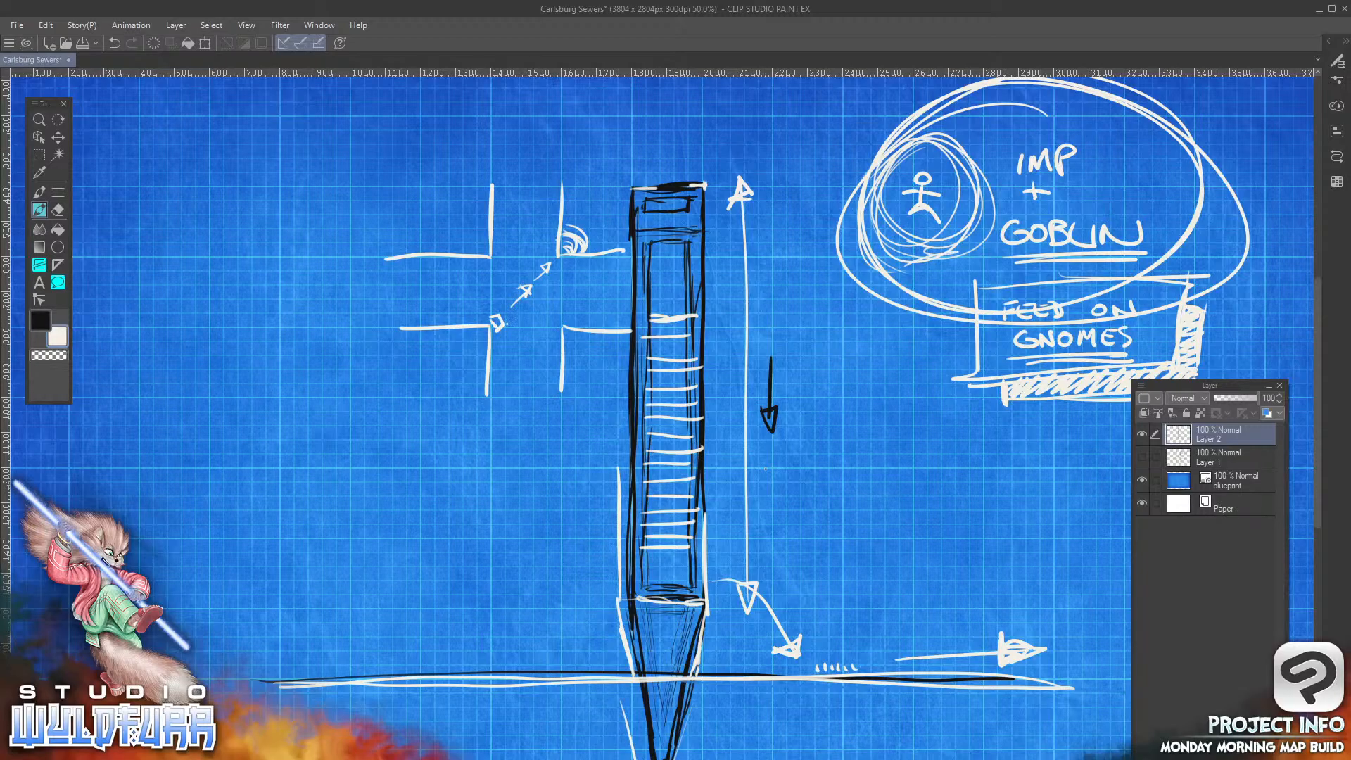
Step: Add more diagonal strokes from the crossroads' diamond towards the opposite corner
{"action": "mouse_move", "coordinate": [513, 317]}
{"action": "left_mouse_down"}
{"action": "mouse_move", "coordinate": [512, 331]}
{"action": "mouse_move", "coordinate": [520, 319]}
{"action": "left_mouse_up"}
{"action": "mouse_move", "coordinate": [528, 306]}
{"action": "left_mouse_down"}
{"action": "mouse_move", "coordinate": [561, 266]}
{"action": "mouse_move", "coordinate": [552, 290]}
{"action": "left_mouse_up"}
{"action": "mouse_move", "coordinate": [518, 303]}
{"action": "left_mouse_down"}
{"action": "mouse_move", "coordinate": [511, 328]}
{"action": "mouse_move", "coordinate": [523, 290]}
{"action": "mouse_move", "coordinate": [559, 275]}
{"action": "mouse_move", "coordinate": [546, 264]}
{"action": "left_mouse_up"}
Step: Clear Layer 2 and outline a new white shaft about 200 px wide and 1000 px tall with a closed top
{"action": "left_click", "coordinate": [150, 48]}
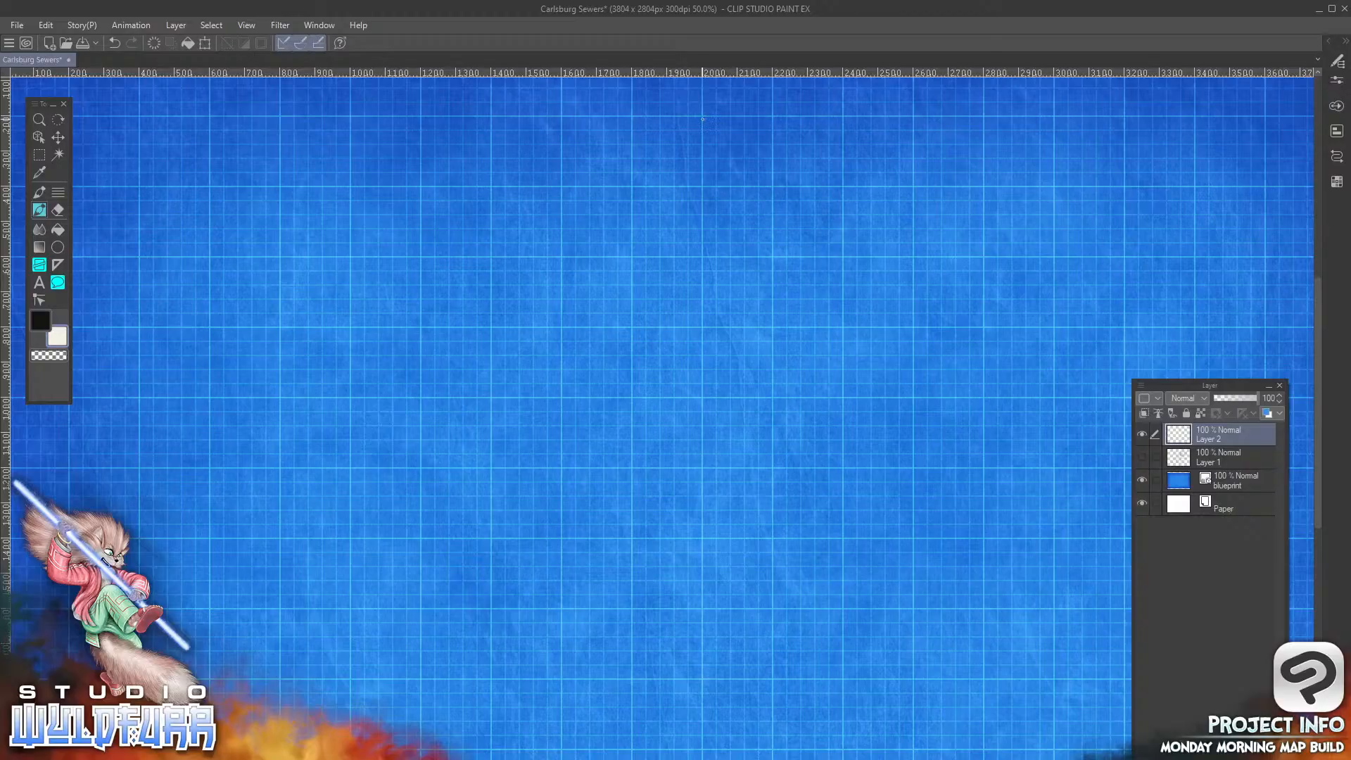
{"action": "left_click_drag", "start_coordinate": [702, 117], "coordinate": [704, 587]}
{"action": "left_click_drag", "start_coordinate": [775, 116], "coordinate": [772, 561]}
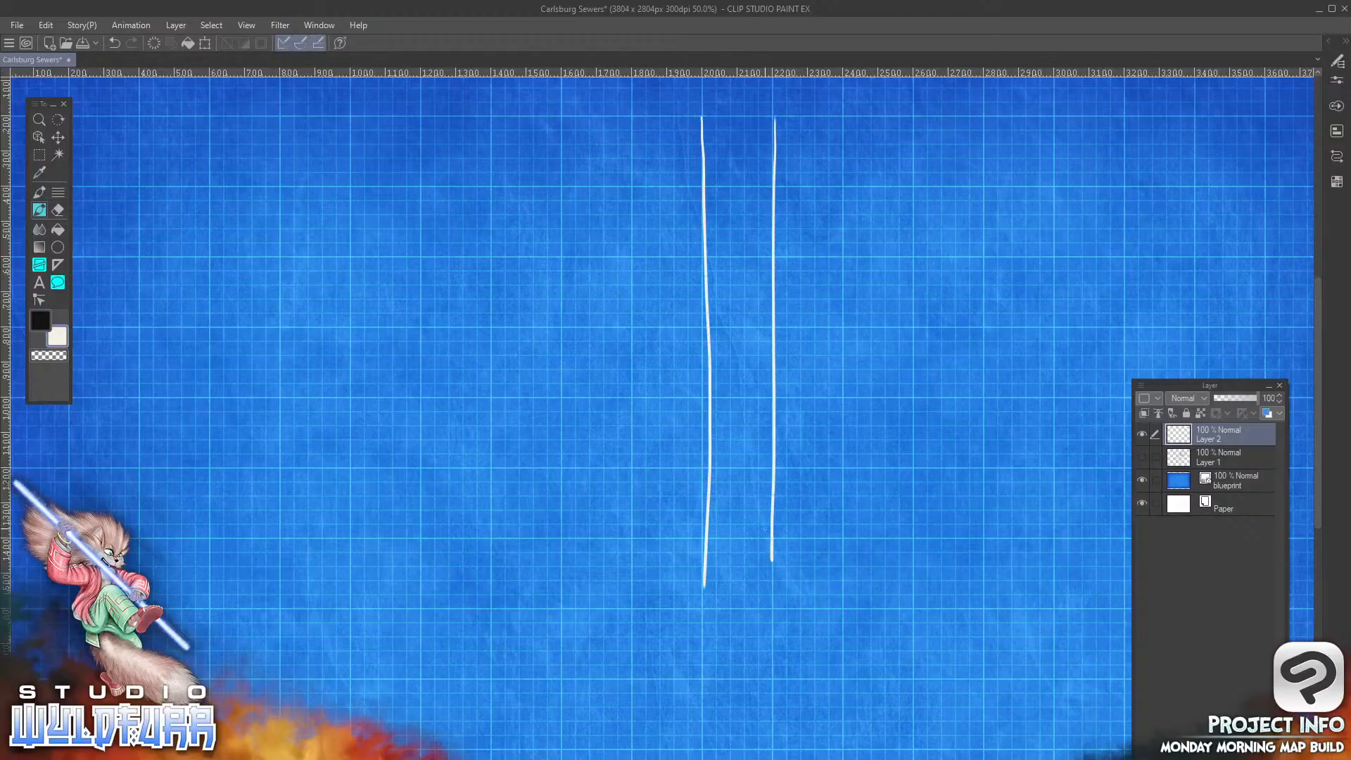
{"action": "mouse_move", "coordinate": [780, 479]}
{"action": "left_mouse_down"}
{"action": "mouse_move", "coordinate": [666, 482]}
{"action": "mouse_move", "coordinate": [777, 477]}
{"action": "mouse_move", "coordinate": [661, 578]}
{"action": "mouse_move", "coordinate": [692, 610]}
{"action": "mouse_move", "coordinate": [703, 556]}
{"action": "left_mouse_up"}
{"action": "left_click_drag", "start_coordinate": [704, 117], "coordinate": [773, 115]}
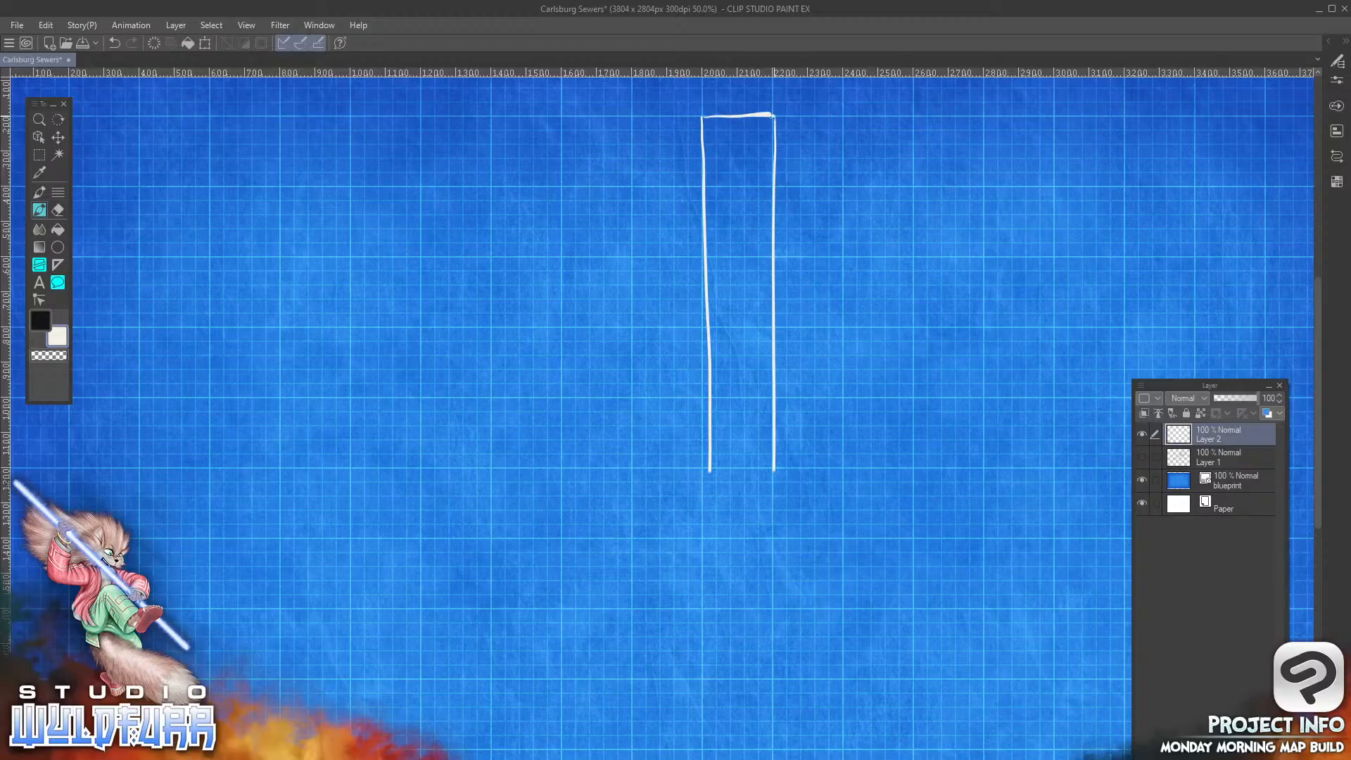
Step: Draw a tapered point below the new shaft with a line across its base
{"action": "left_click_drag", "start_coordinate": [710, 472], "coordinate": [732, 584]}
{"action": "left_click_drag", "start_coordinate": [714, 504], "coordinate": [726, 574]}
{"action": "mouse_move", "coordinate": [772, 476]}
{"action": "left_mouse_down"}
{"action": "mouse_move", "coordinate": [737, 589]}
{"action": "mouse_move", "coordinate": [717, 530]}
{"action": "left_mouse_up"}
{"action": "mouse_move", "coordinate": [704, 471]}
{"action": "left_mouse_down"}
{"action": "mouse_move", "coordinate": [736, 595]}
{"action": "mouse_move", "coordinate": [719, 468]}
{"action": "mouse_move", "coordinate": [778, 469]}
{"action": "left_mouse_up"}
{"action": "mouse_move", "coordinate": [715, 471]}
{"action": "left_mouse_down"}
{"action": "mouse_move", "coordinate": [743, 470]}
{"action": "mouse_move", "coordinate": [696, 134]}
{"action": "mouse_move", "coordinate": [759, 439]}
{"action": "left_mouse_up"}
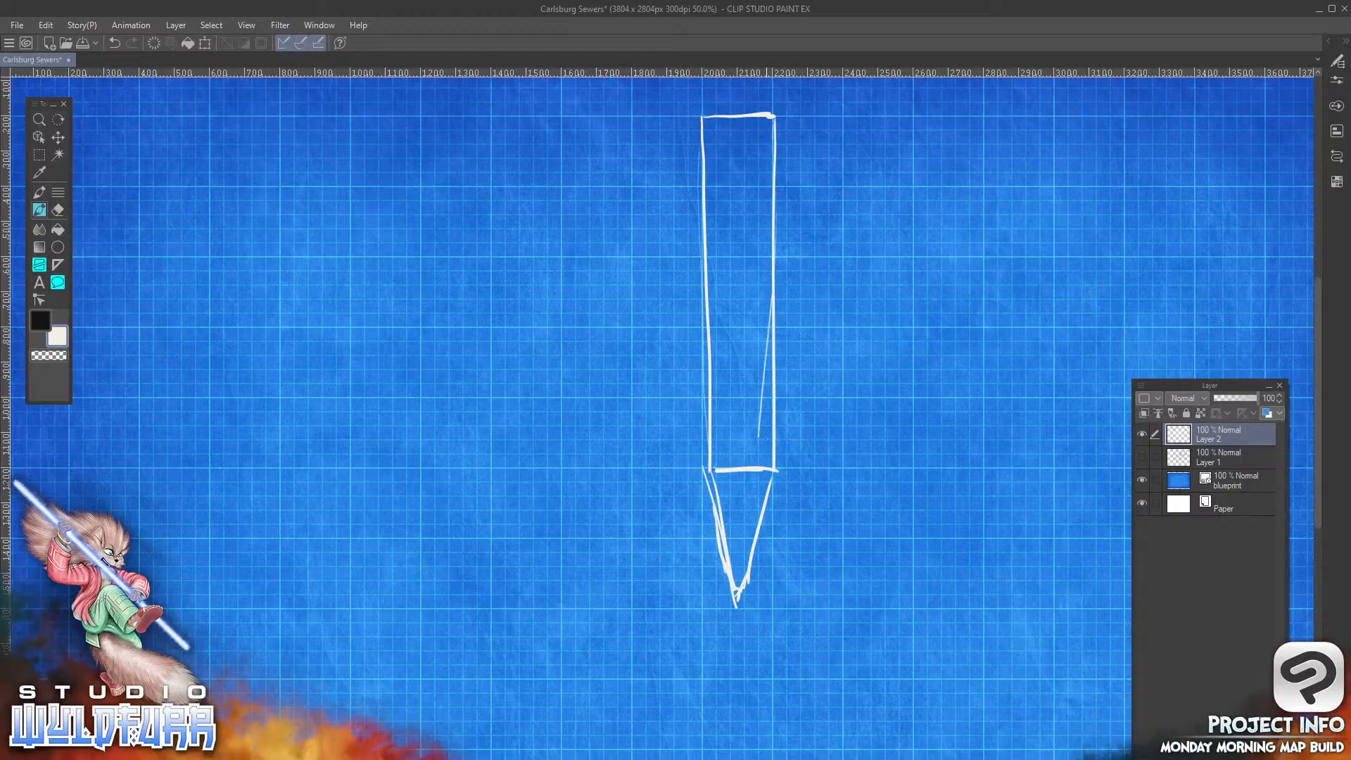
Step: Sketch an inner triangle inside the new point and a thin line just above the point's base
{"action": "left_click_drag", "start_coordinate": [722, 483], "coordinate": [734, 554]}
{"action": "mouse_move", "coordinate": [723, 488]}
{"action": "left_mouse_down"}
{"action": "mouse_move", "coordinate": [734, 554]}
{"action": "mouse_move", "coordinate": [759, 485]}
{"action": "mouse_move", "coordinate": [734, 565]}
{"action": "left_mouse_up"}
{"action": "mouse_move", "coordinate": [722, 483]}
{"action": "left_mouse_down"}
{"action": "mouse_move", "coordinate": [751, 483]}
{"action": "mouse_move", "coordinate": [743, 551]}
{"action": "left_mouse_up"}
{"action": "left_click_drag", "start_coordinate": [718, 459], "coordinate": [758, 459]}
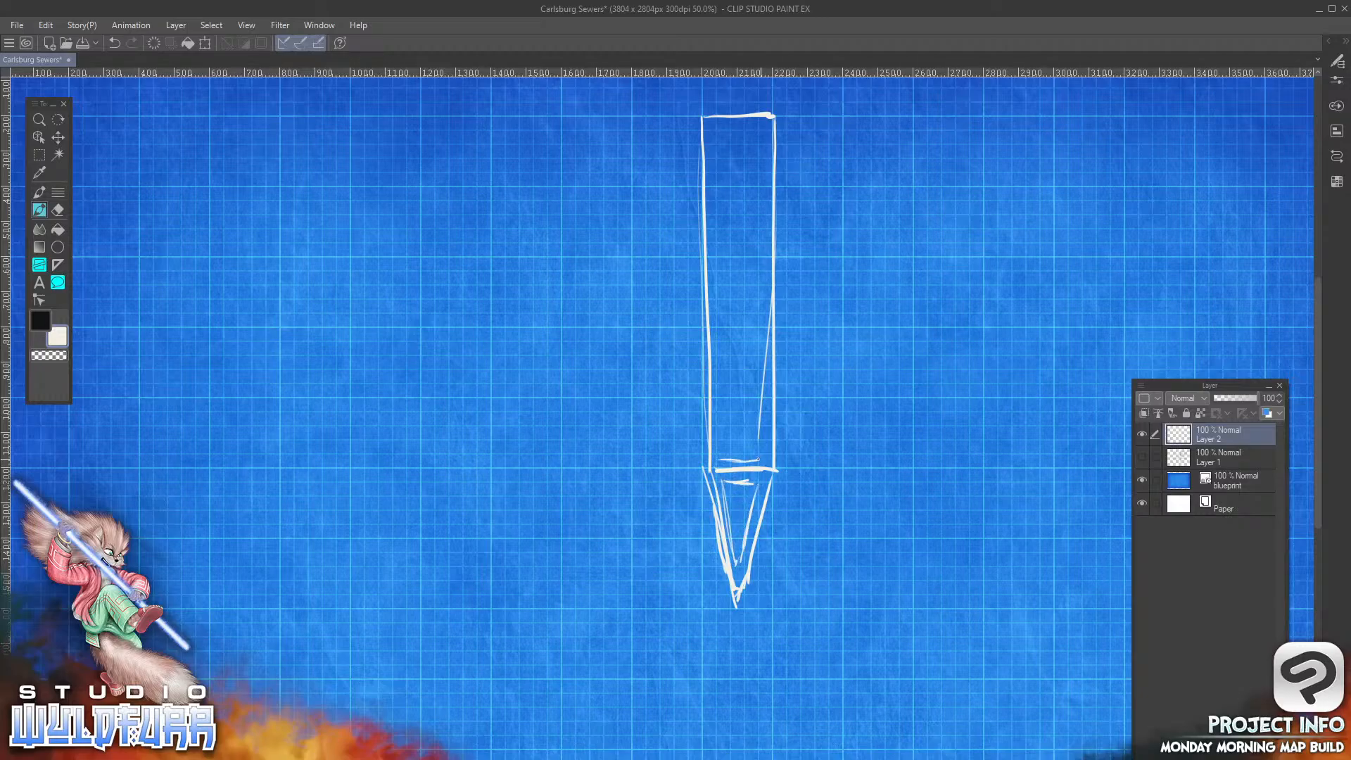
Step: Draw a narrow rectangle in the shaft's top section and a double-lined square panel below it, separated by paired horizontal lines
{"action": "mouse_move", "coordinate": [713, 127]}
{"action": "left_mouse_down"}
{"action": "mouse_move", "coordinate": [765, 131]}
{"action": "mouse_move", "coordinate": [779, 154]}
{"action": "left_mouse_up"}
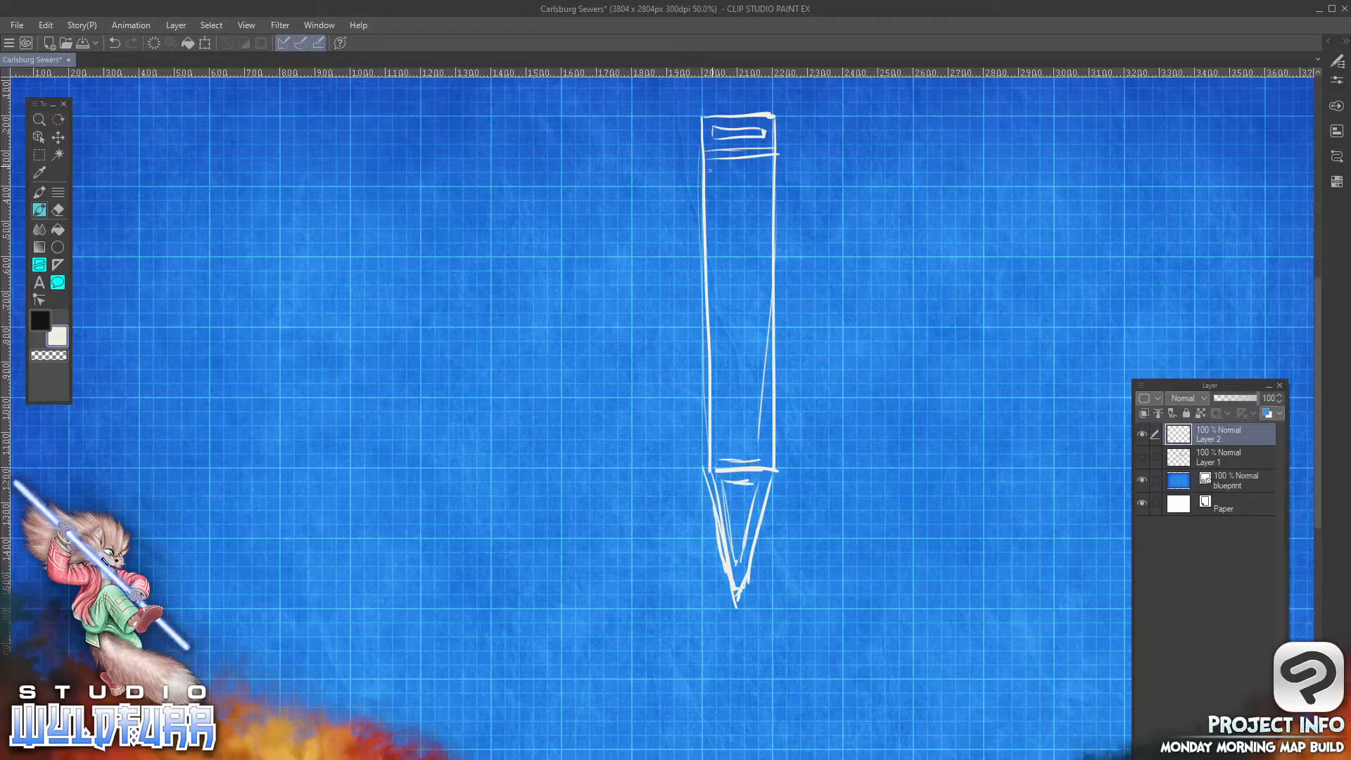
{"action": "left_click_drag", "start_coordinate": [710, 230], "coordinate": [773, 241]}
{"action": "mouse_move", "coordinate": [713, 165]}
{"action": "left_mouse_down"}
{"action": "mouse_move", "coordinate": [717, 217]}
{"action": "mouse_move", "coordinate": [719, 159]}
{"action": "left_mouse_up"}
{"action": "mouse_move", "coordinate": [720, 220]}
{"action": "left_mouse_down"}
{"action": "mouse_move", "coordinate": [764, 209]}
{"action": "mouse_move", "coordinate": [756, 162]}
{"action": "mouse_move", "coordinate": [724, 162]}
{"action": "mouse_move", "coordinate": [764, 220]}
{"action": "left_mouse_up"}
{"action": "mouse_move", "coordinate": [760, 165]}
{"action": "left_mouse_down"}
{"action": "mouse_move", "coordinate": [751, 218]}
{"action": "mouse_move", "coordinate": [712, 217]}
{"action": "mouse_move", "coordinate": [766, 162]}
{"action": "left_mouse_up"}
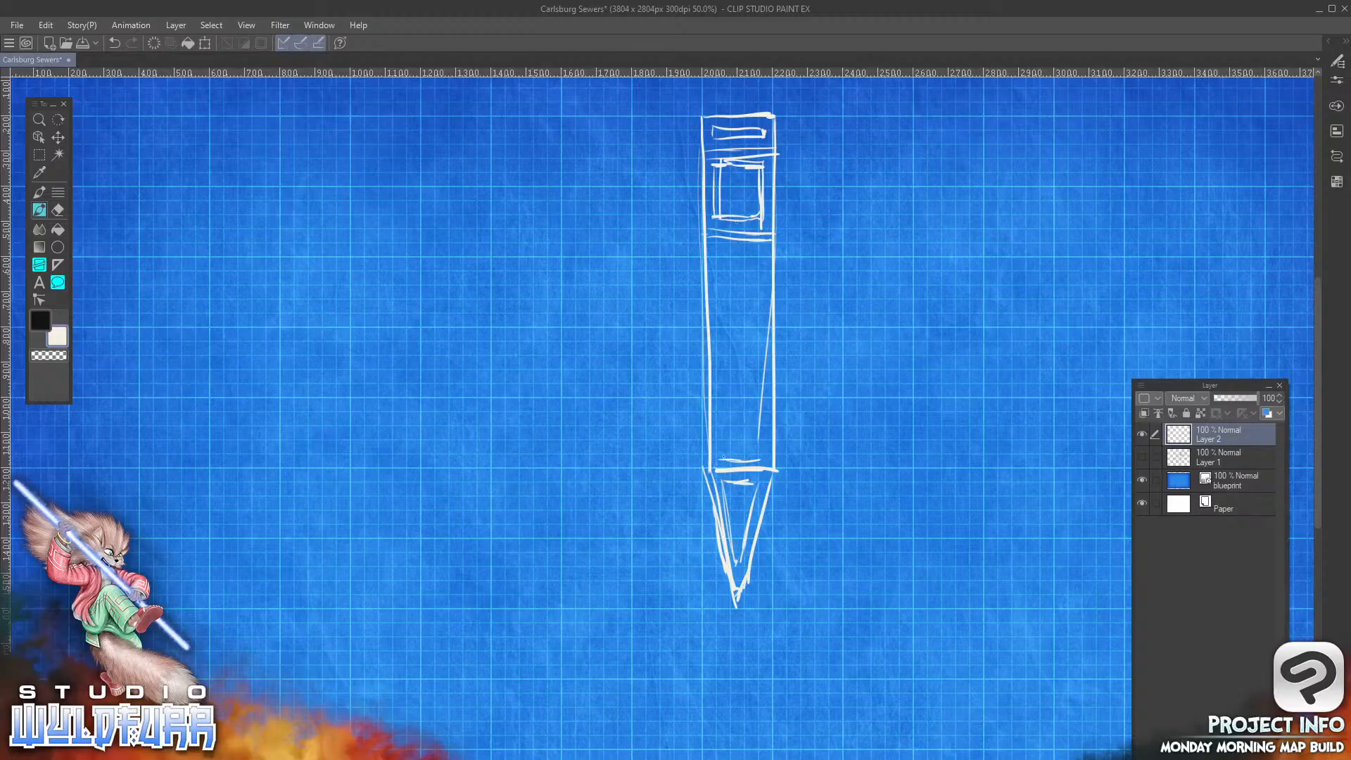
Step: Draw a tall narrow panel inside the shaft's lower section and clean up the stray lines along its outer edges
{"action": "mouse_move", "coordinate": [724, 458]}
{"action": "left_mouse_down"}
{"action": "mouse_move", "coordinate": [726, 226]}
{"action": "mouse_move", "coordinate": [726, 458]}
{"action": "left_mouse_up"}
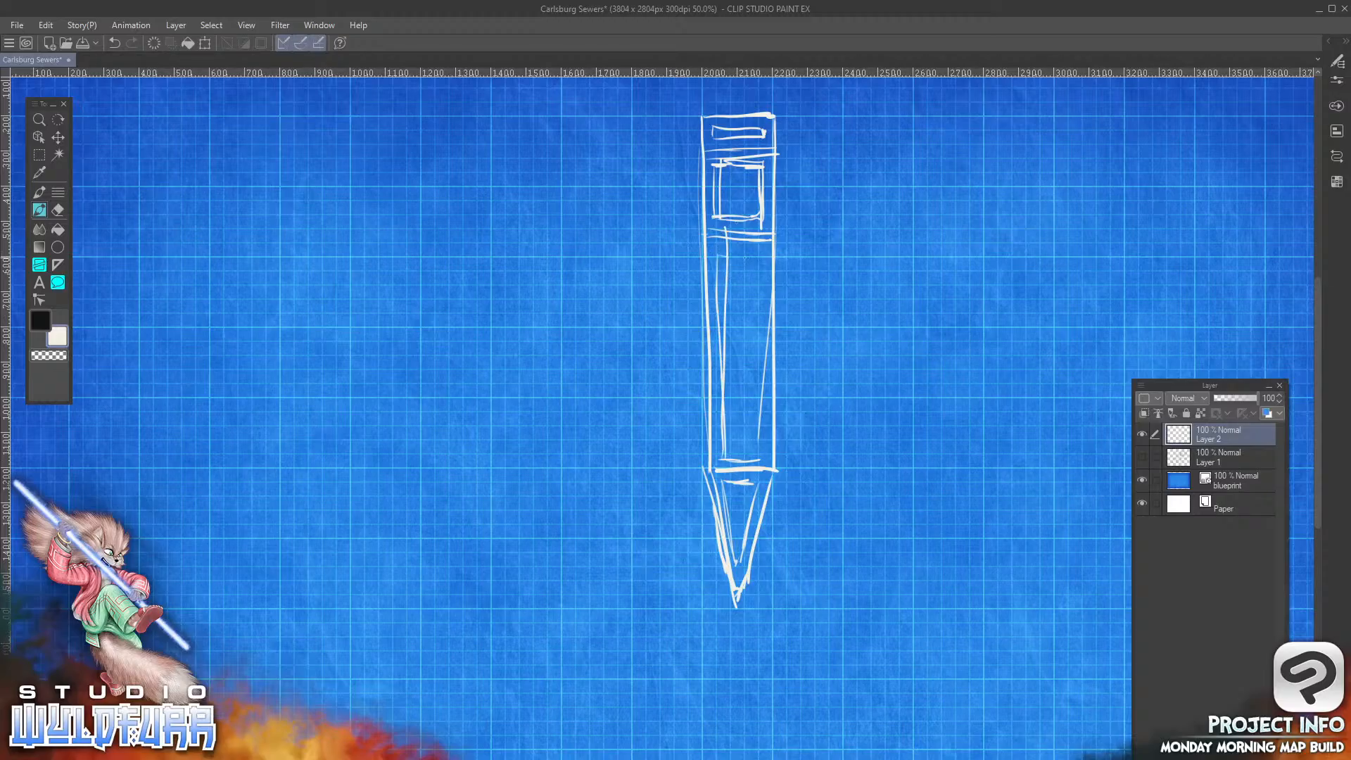
{"action": "mouse_move", "coordinate": [729, 257]}
{"action": "left_mouse_down"}
{"action": "mouse_move", "coordinate": [758, 372]}
{"action": "mouse_move", "coordinate": [759, 456]}
{"action": "mouse_move", "coordinate": [741, 461]}
{"action": "left_mouse_up"}
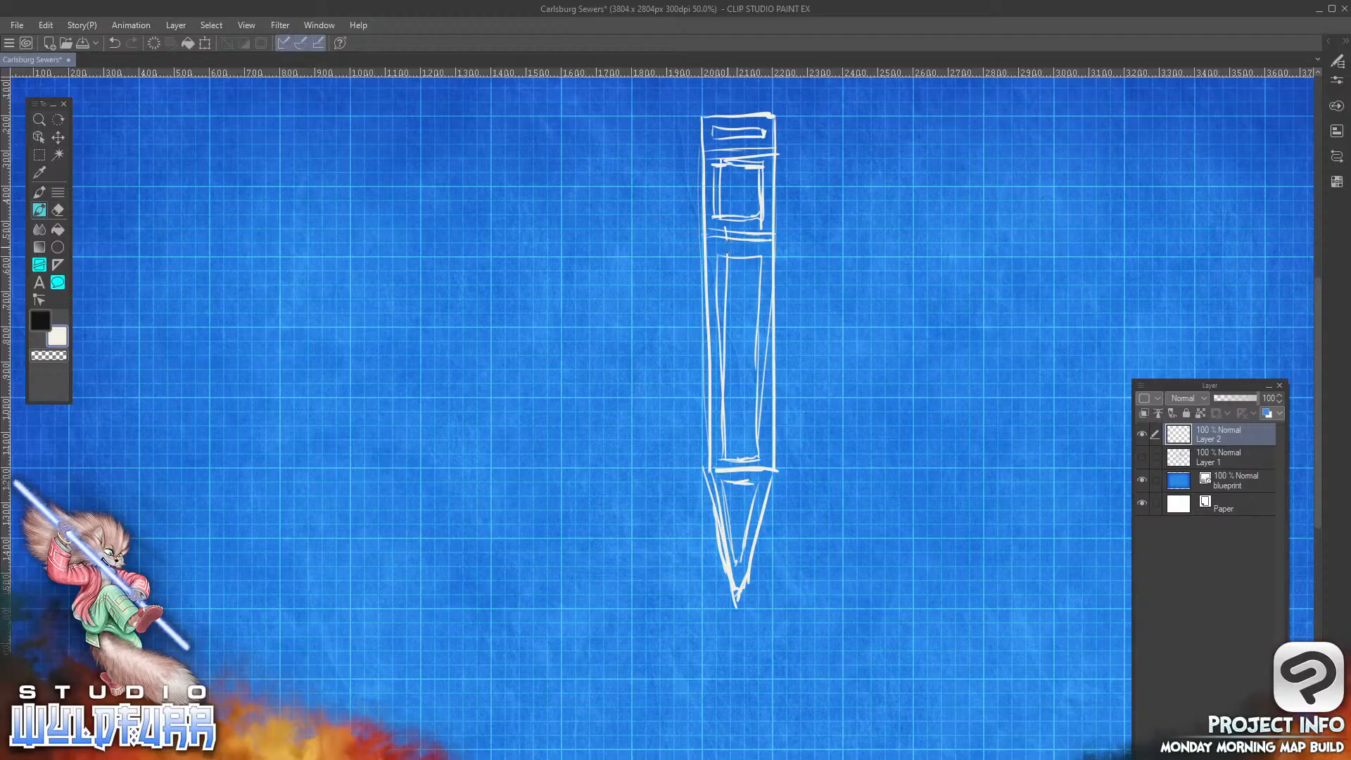
{"action": "left_click_drag", "start_coordinate": [771, 310], "coordinate": [764, 421]}
{"action": "left_click_drag", "start_coordinate": [712, 501], "coordinate": [700, 459]}
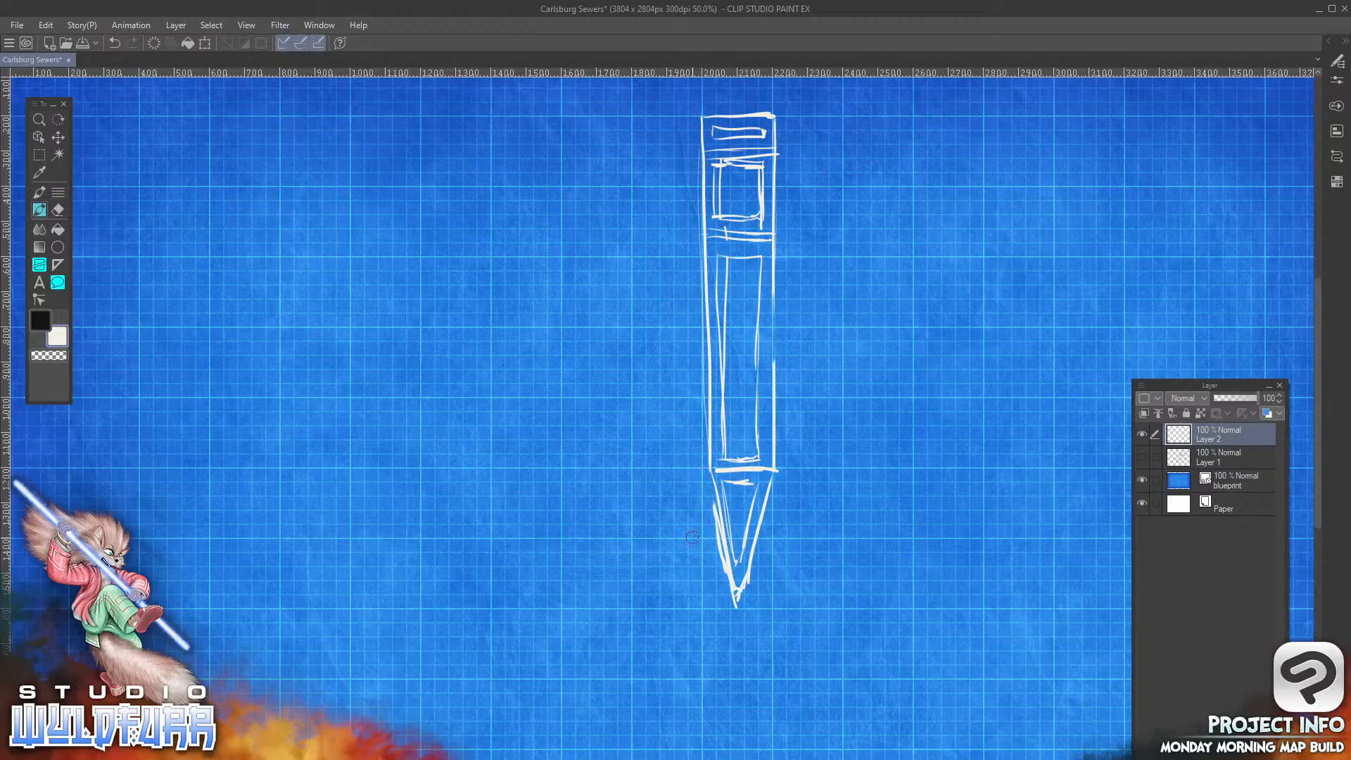
{"action": "mouse_move", "coordinate": [774, 293]}
{"action": "left_mouse_down"}
{"action": "mouse_move", "coordinate": [774, 364]}
{"action": "mouse_move", "coordinate": [774, 297]}
{"action": "left_mouse_up"}
Step: Handwrite the white note WIZARD DIED beside the shaft's top and underline both words
{"action": "left_click_drag", "start_coordinate": [984, 118], "coordinate": [1038, 134]}
{"action": "mouse_move", "coordinate": [1035, 135]}
{"action": "left_mouse_down"}
{"action": "mouse_move", "coordinate": [1043, 116]}
{"action": "mouse_move", "coordinate": [1049, 134]}
{"action": "left_mouse_up"}
{"action": "left_click_drag", "start_coordinate": [1036, 128], "coordinate": [1056, 134]}
{"action": "left_click_drag", "start_coordinate": [1058, 114], "coordinate": [1082, 136]}
{"action": "left_click_drag", "start_coordinate": [1078, 110], "coordinate": [1087, 138]}
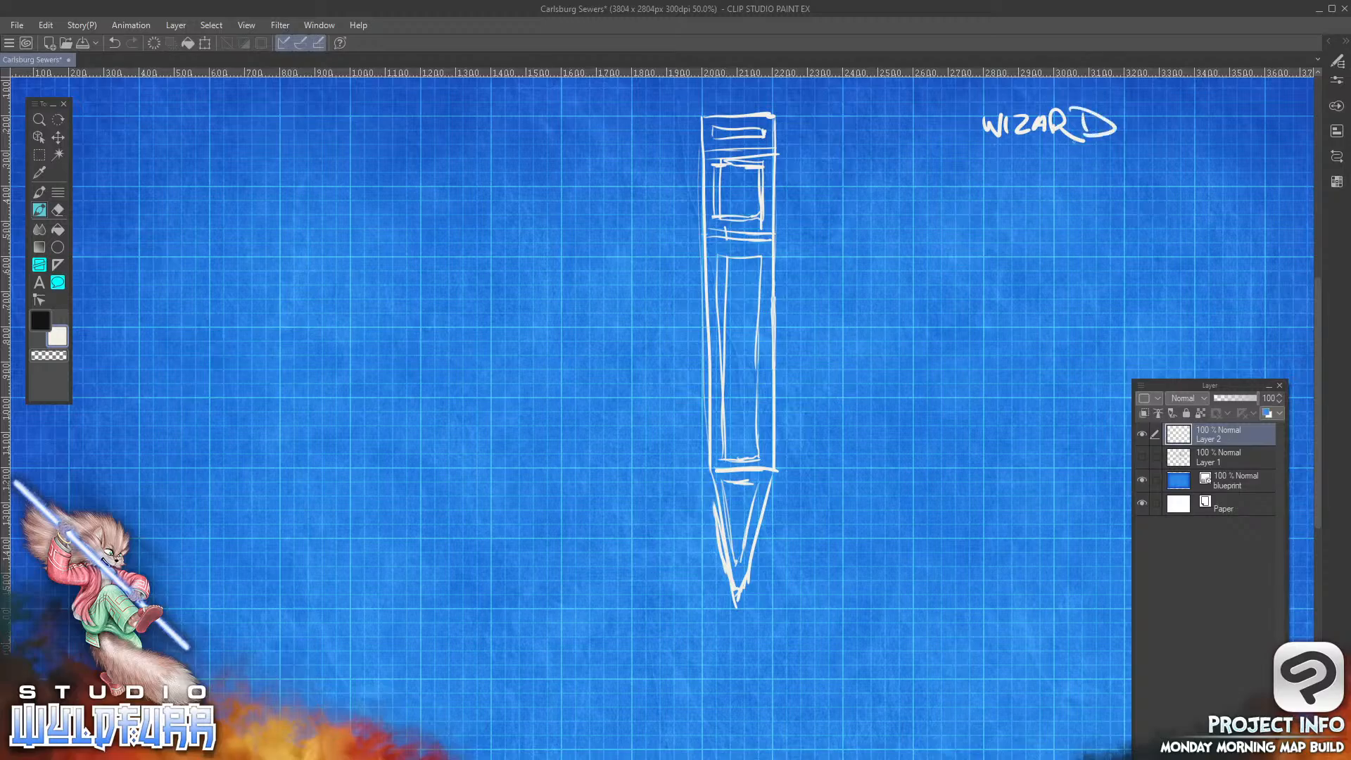
{"action": "left_click_drag", "start_coordinate": [966, 150], "coordinate": [1120, 148]}
{"action": "left_click_drag", "start_coordinate": [1015, 153], "coordinate": [1018, 171]}
{"action": "mouse_move", "coordinate": [1036, 157]}
{"action": "left_mouse_down"}
{"action": "mouse_move", "coordinate": [1056, 171]}
{"action": "mouse_move", "coordinate": [1059, 156]}
{"action": "left_mouse_up"}
{"action": "left_click_drag", "start_coordinate": [1068, 155], "coordinate": [1085, 178]}
{"action": "left_click_drag", "start_coordinate": [1019, 184], "coordinate": [1079, 183]}
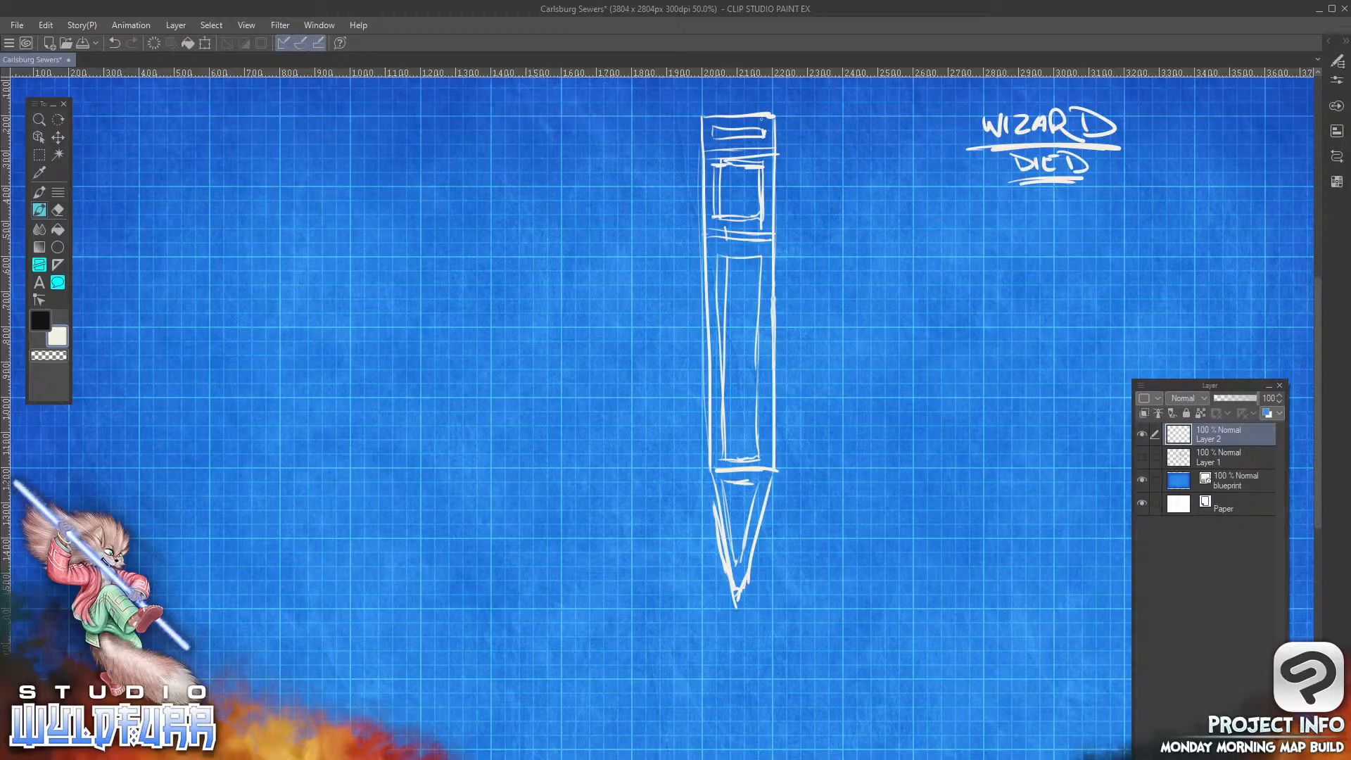
Step: Strengthen the outlines of the shaft's front face and the edge of its tapered point
{"action": "left_click_drag", "start_coordinate": [772, 117], "coordinate": [770, 149]}
{"action": "left_click_drag", "start_coordinate": [702, 117], "coordinate": [705, 369]}
{"action": "left_click_drag", "start_coordinate": [772, 481], "coordinate": [749, 590]}
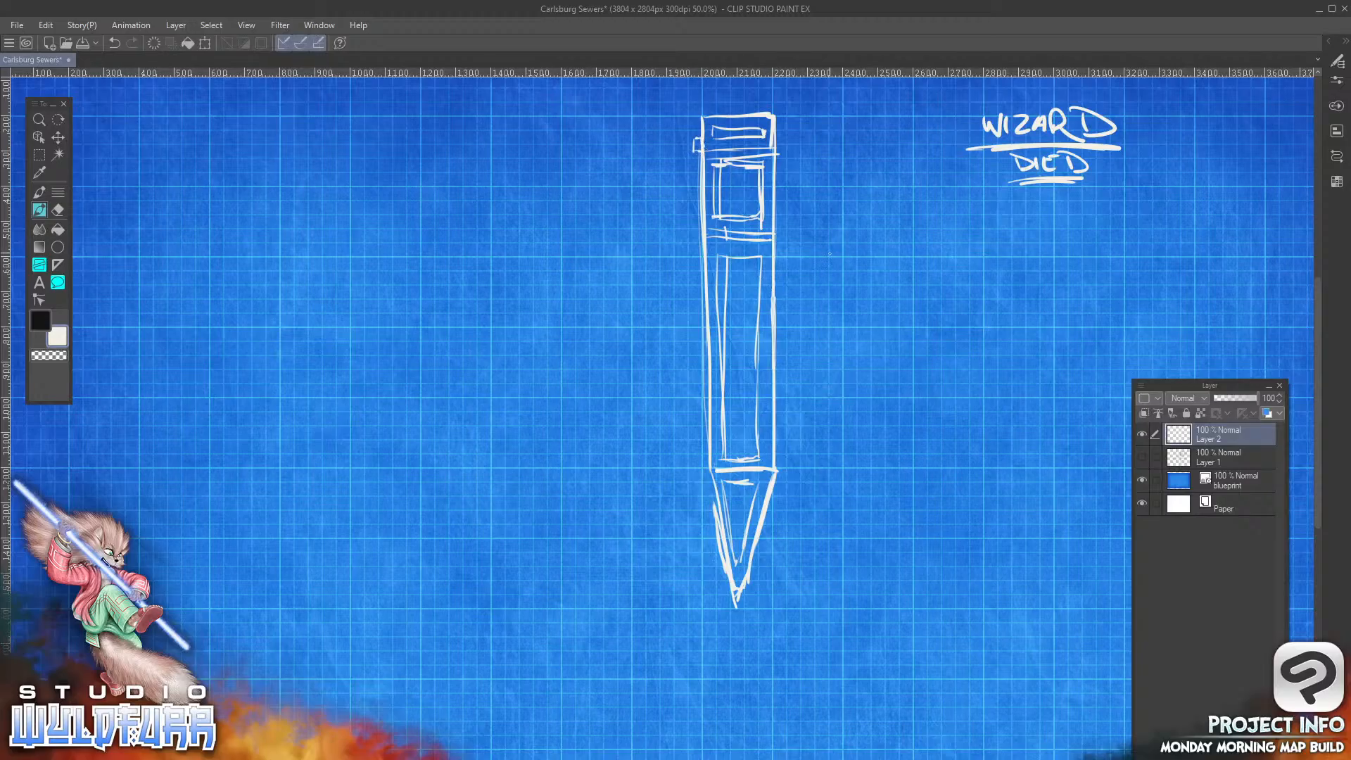
Step: Extend the shaft into a 3D block with a top face and a receding side, and hatch the point's side face
{"action": "scroll", "coordinate": [829, 254], "scroll_direction": "up", "scroll_amount": 3}
{"action": "left_click_drag", "start_coordinate": [692, 231], "coordinate": [655, 210]}
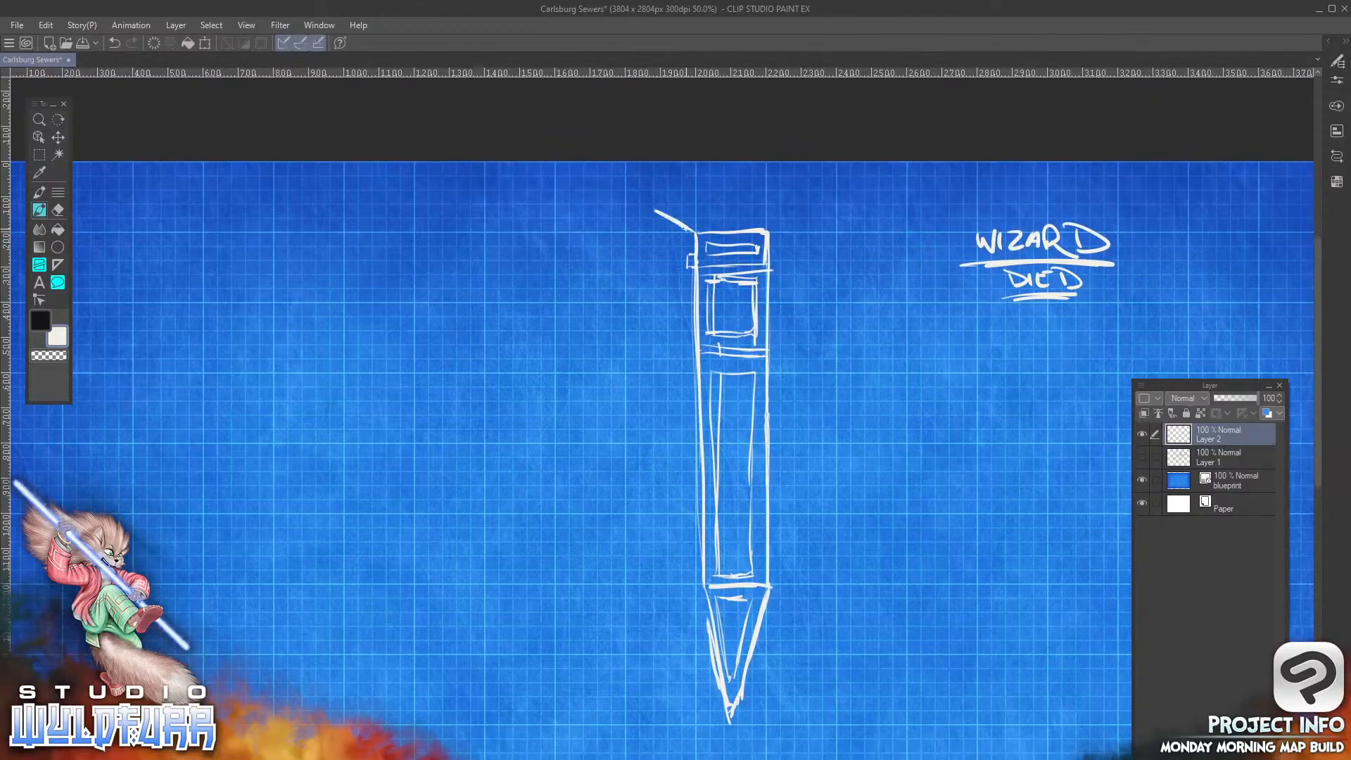
{"action": "mouse_move", "coordinate": [766, 230]}
{"action": "left_mouse_down"}
{"action": "mouse_move", "coordinate": [727, 206]}
{"action": "mouse_move", "coordinate": [665, 212]}
{"action": "mouse_move", "coordinate": [672, 565]}
{"action": "mouse_move", "coordinate": [695, 576]}
{"action": "left_mouse_up"}
{"action": "mouse_move", "coordinate": [665, 529]}
{"action": "left_mouse_down"}
{"action": "mouse_move", "coordinate": [700, 588]}
{"action": "mouse_move", "coordinate": [714, 680]}
{"action": "left_mouse_up"}
{"action": "left_click_drag", "start_coordinate": [674, 597], "coordinate": [724, 704]}
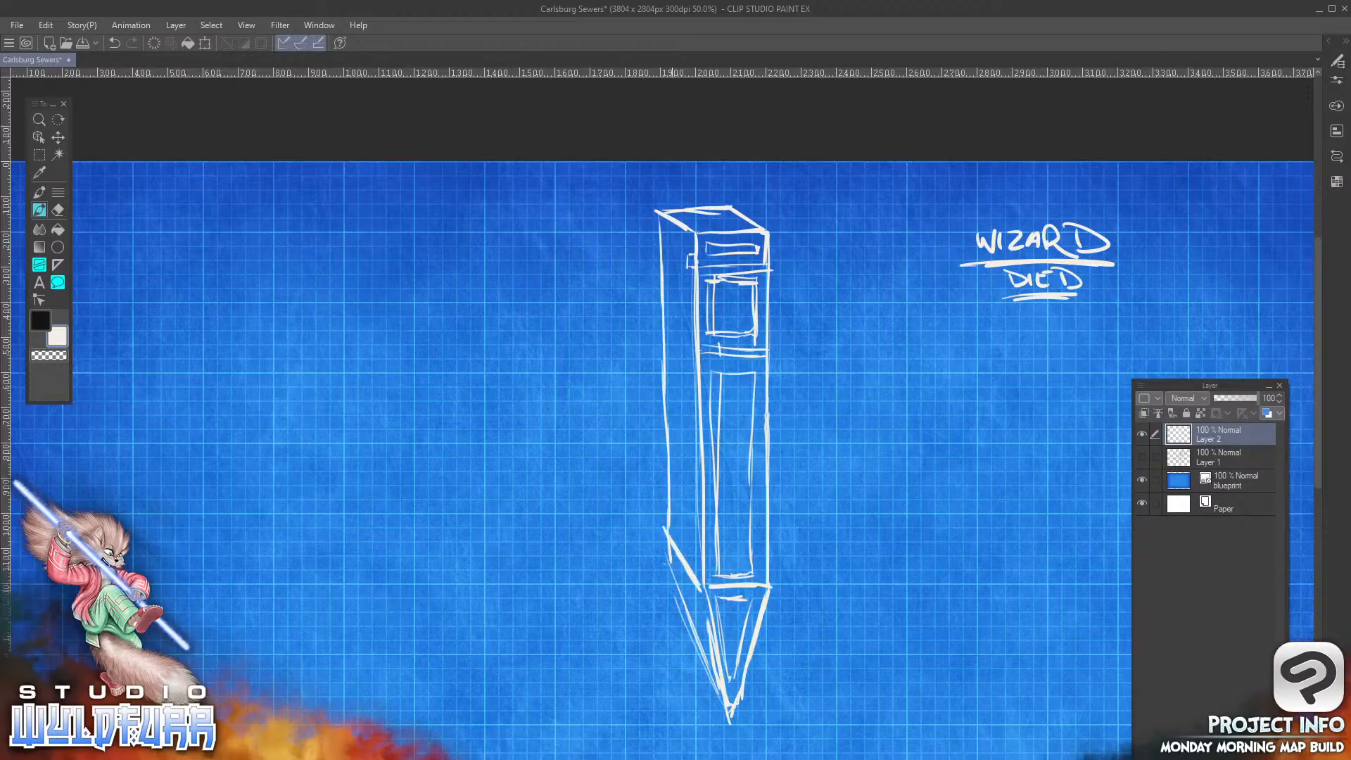
{"action": "mouse_move", "coordinate": [661, 558]}
{"action": "left_mouse_down"}
{"action": "mouse_move", "coordinate": [709, 629]}
{"action": "mouse_move", "coordinate": [730, 711]}
{"action": "left_mouse_up"}
{"action": "left_click_drag", "start_coordinate": [671, 555], "coordinate": [719, 699]}
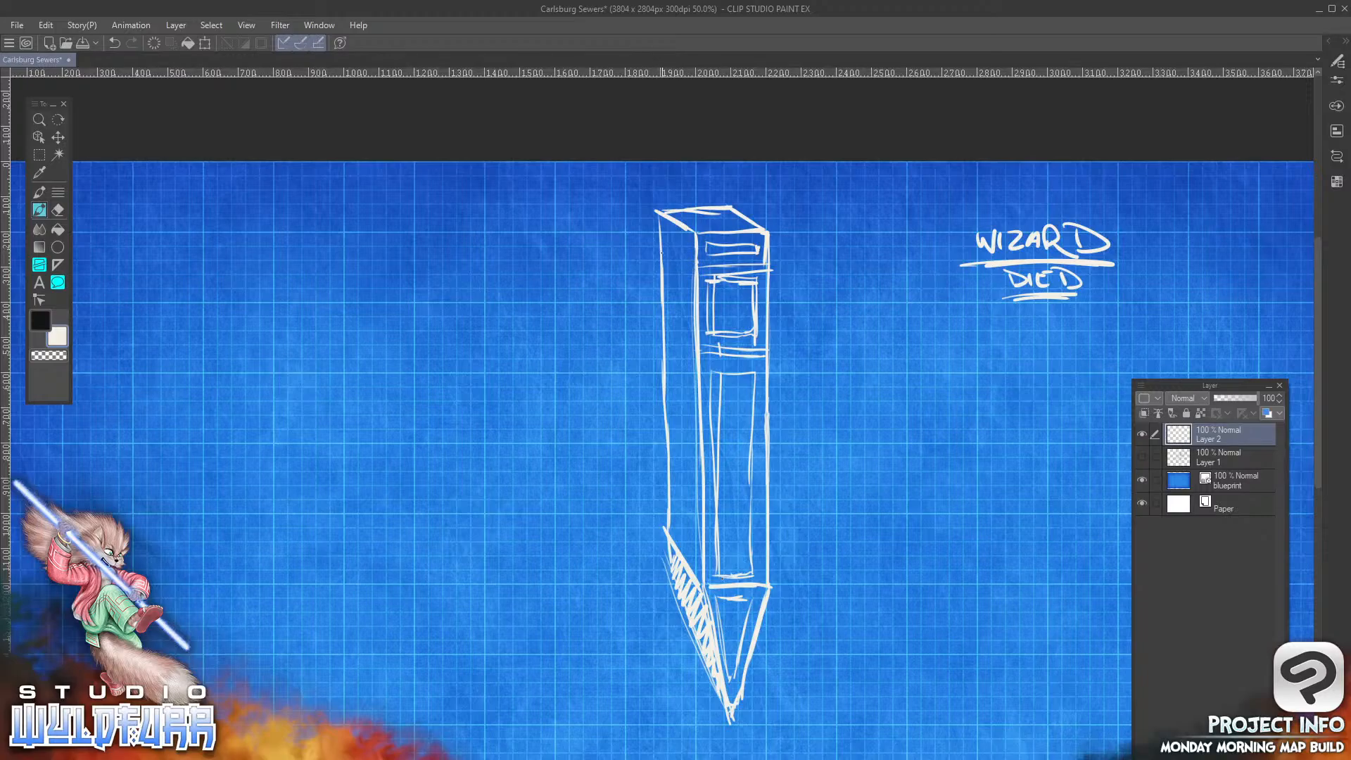
Step: Add dividing lines and slanted panels to the shaft's side face, matching the sections on the front face
{"action": "left_click_drag", "start_coordinate": [658, 245], "coordinate": [695, 275]}
{"action": "mouse_move", "coordinate": [670, 326]}
{"action": "left_mouse_down"}
{"action": "mouse_move", "coordinate": [693, 345]}
{"action": "mouse_move", "coordinate": [671, 384]}
{"action": "mouse_move", "coordinate": [695, 563]}
{"action": "mouse_move", "coordinate": [690, 429]}
{"action": "left_mouse_up"}
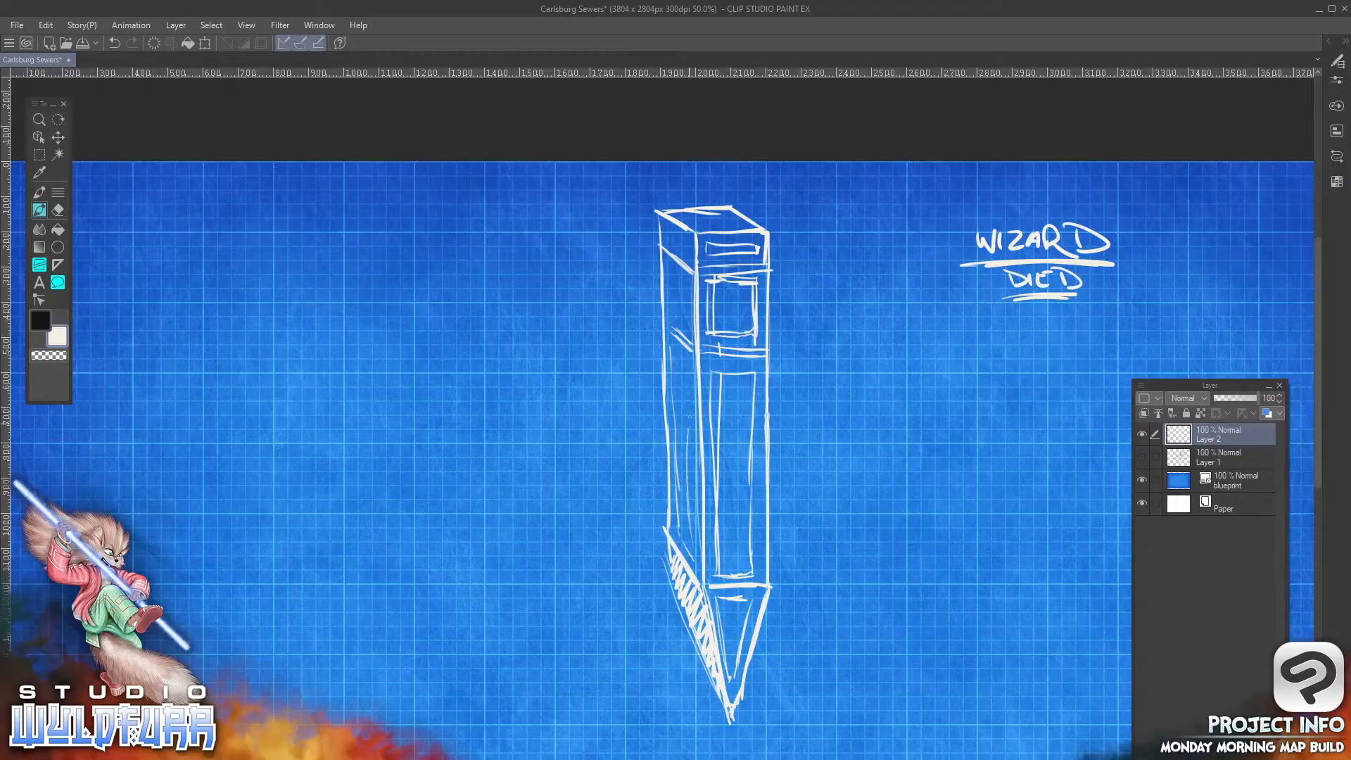
{"action": "mouse_move", "coordinate": [690, 475]}
{"action": "left_mouse_down"}
{"action": "mouse_move", "coordinate": [690, 369]}
{"action": "mouse_move", "coordinate": [674, 339]}
{"action": "left_mouse_up"}
{"action": "left_click_drag", "start_coordinate": [668, 268], "coordinate": [677, 320]}
{"action": "mouse_move", "coordinate": [669, 266]}
{"action": "left_mouse_down"}
{"action": "mouse_move", "coordinate": [687, 278]}
{"action": "mouse_move", "coordinate": [684, 333]}
{"action": "left_mouse_up"}
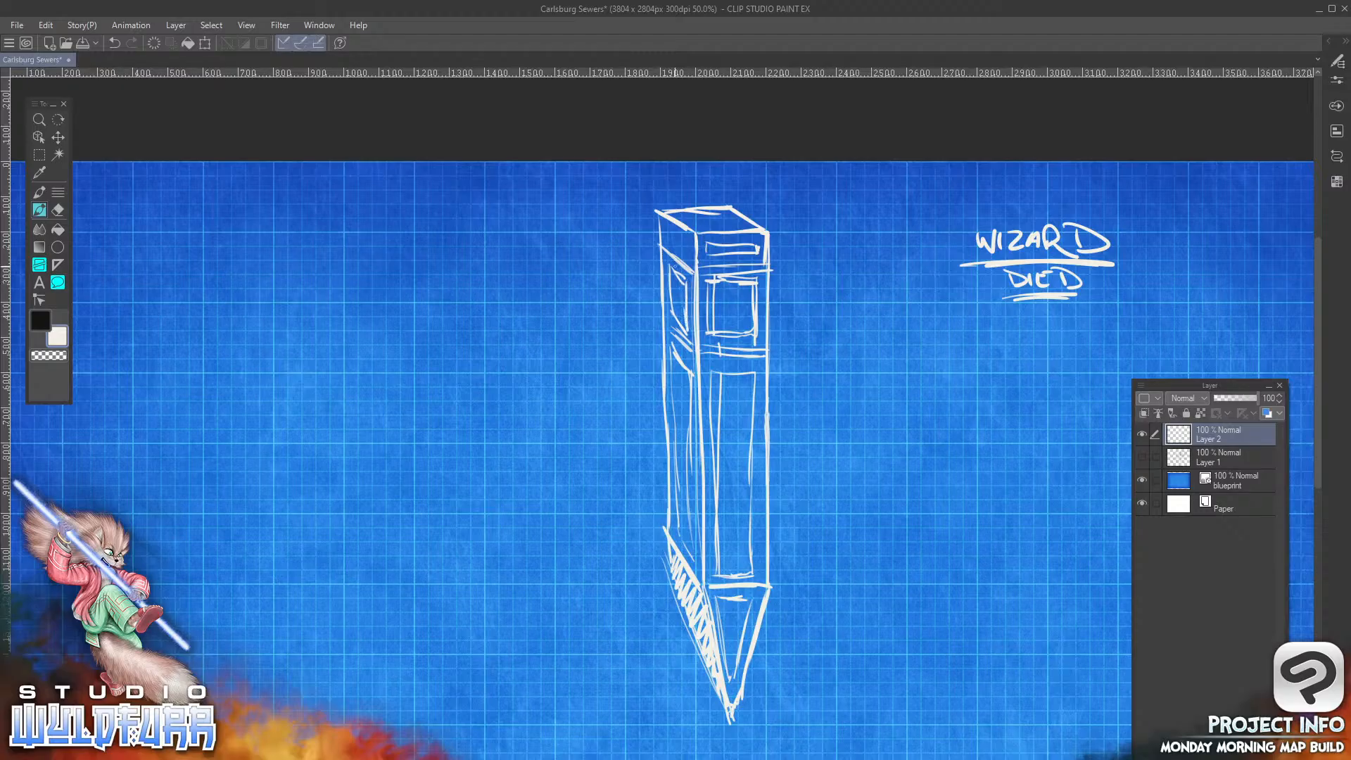
{"action": "left_click_drag", "start_coordinate": [664, 235], "coordinate": [684, 253]}
{"action": "left_click_drag", "start_coordinate": [665, 226], "coordinate": [691, 248]}
Step: Switch to black, mark the side face's upper band, draw a small arrow at the point and a wavy line beneath it
{"action": "key", "text": "x"}
{"action": "left_click_drag", "start_coordinate": [850, 535], "coordinate": [798, 285]}
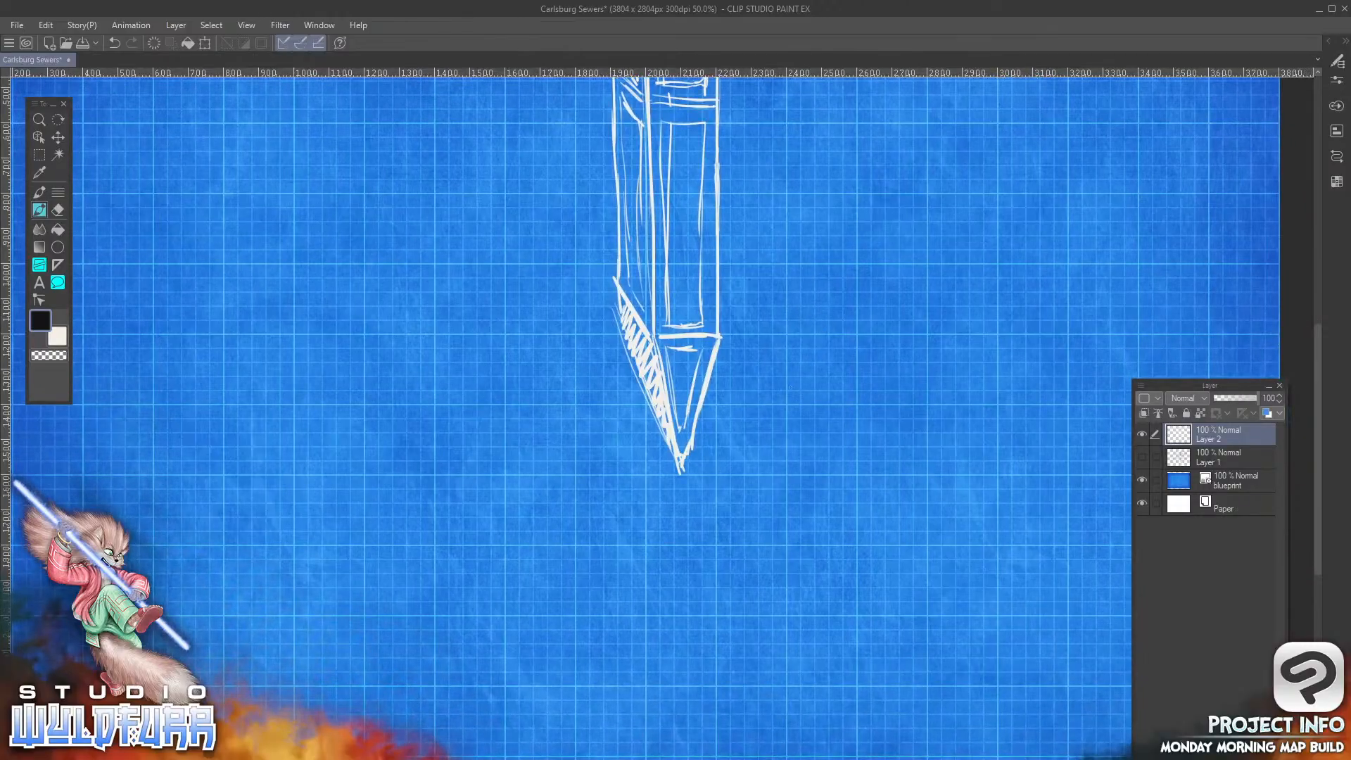
{"action": "mouse_move", "coordinate": [714, 388]}
{"action": "left_mouse_down"}
{"action": "mouse_move", "coordinate": [734, 397]}
{"action": "mouse_move", "coordinate": [717, 390]}
{"action": "left_mouse_up"}
{"action": "left_click_drag", "start_coordinate": [814, 199], "coordinate": [784, 474]}
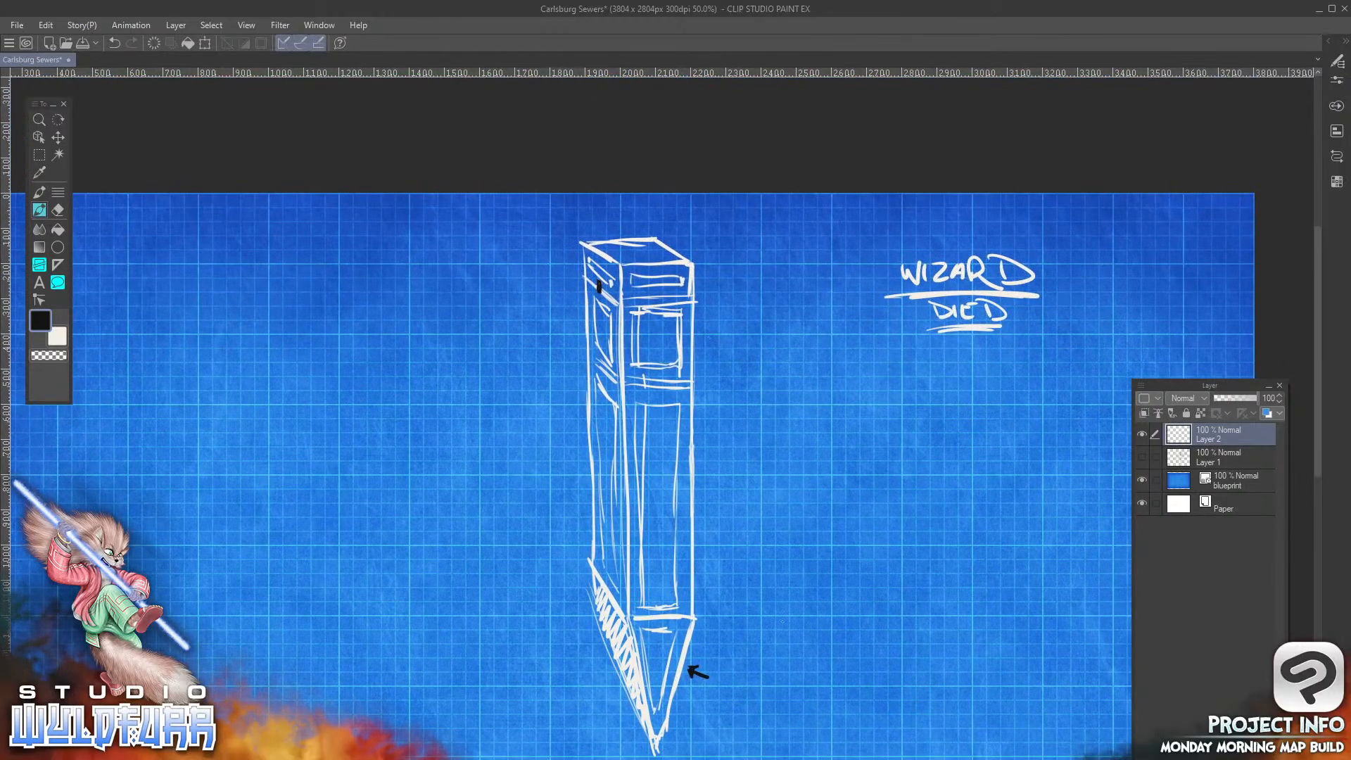
{"action": "left_click_drag", "start_coordinate": [857, 558], "coordinate": [748, 486]}
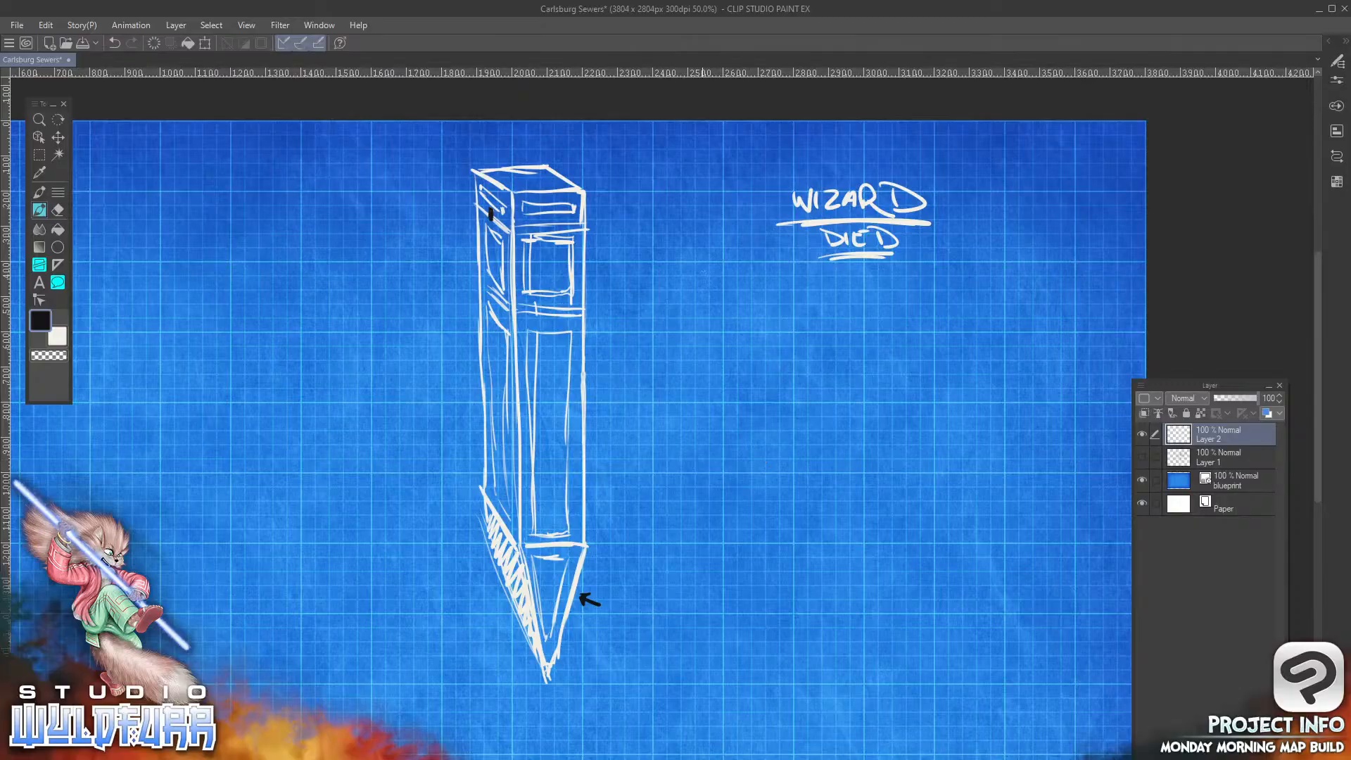
{"action": "mouse_move", "coordinate": [371, 686]}
{"action": "left_mouse_down"}
{"action": "mouse_move", "coordinate": [648, 706]}
{"action": "mouse_move", "coordinate": [879, 693]}
{"action": "left_mouse_up"}
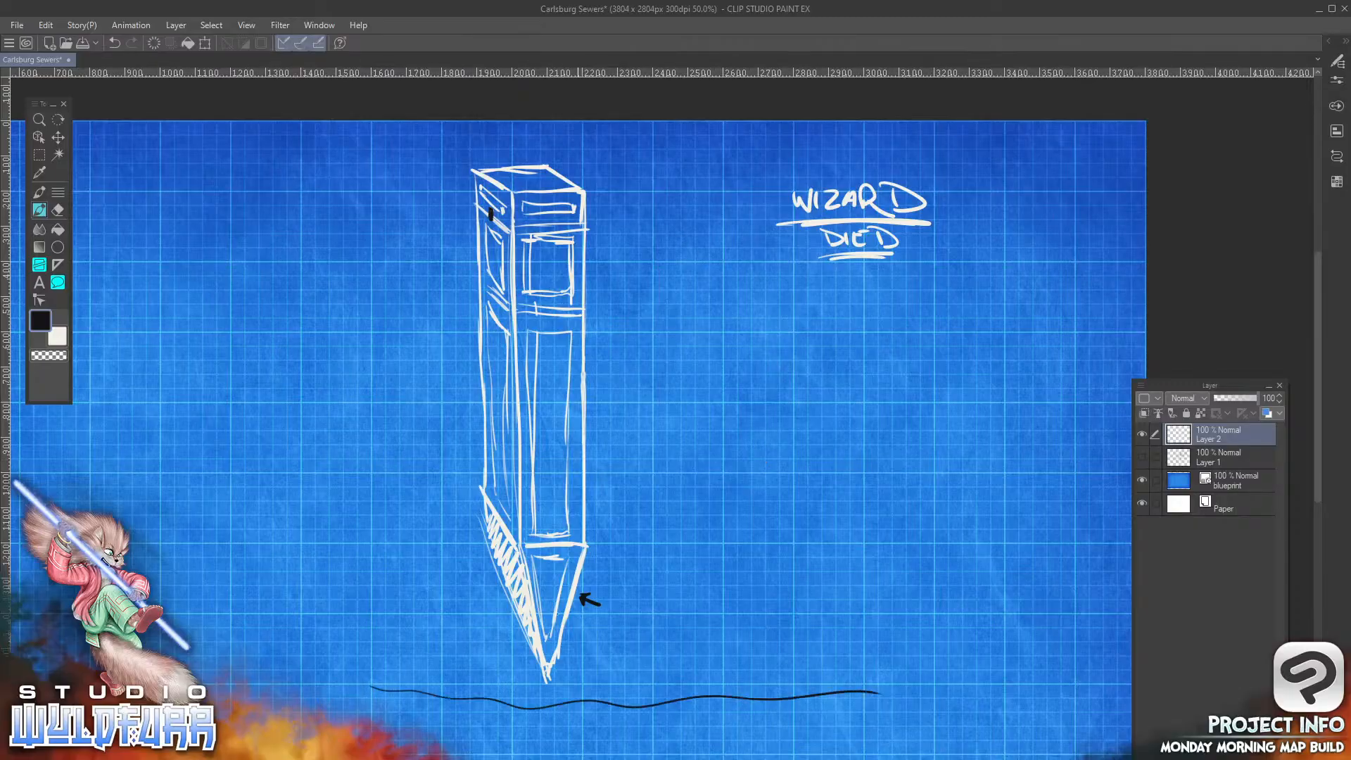
Step: Cut the point off flat with a black base line, erase the wavy line and draw a small black doorway at the base
{"action": "mouse_move", "coordinate": [512, 598]}
{"action": "left_mouse_down"}
{"action": "mouse_move", "coordinate": [532, 614]}
{"action": "mouse_move", "coordinate": [566, 606]}
{"action": "left_mouse_up"}
{"action": "mouse_move", "coordinate": [530, 612]}
{"action": "left_mouse_down"}
{"action": "mouse_move", "coordinate": [572, 609]}
{"action": "mouse_move", "coordinate": [531, 618]}
{"action": "mouse_move", "coordinate": [552, 670]}
{"action": "mouse_move", "coordinate": [541, 674]}
{"action": "mouse_move", "coordinate": [515, 610]}
{"action": "mouse_move", "coordinate": [530, 614]}
{"action": "left_mouse_up"}
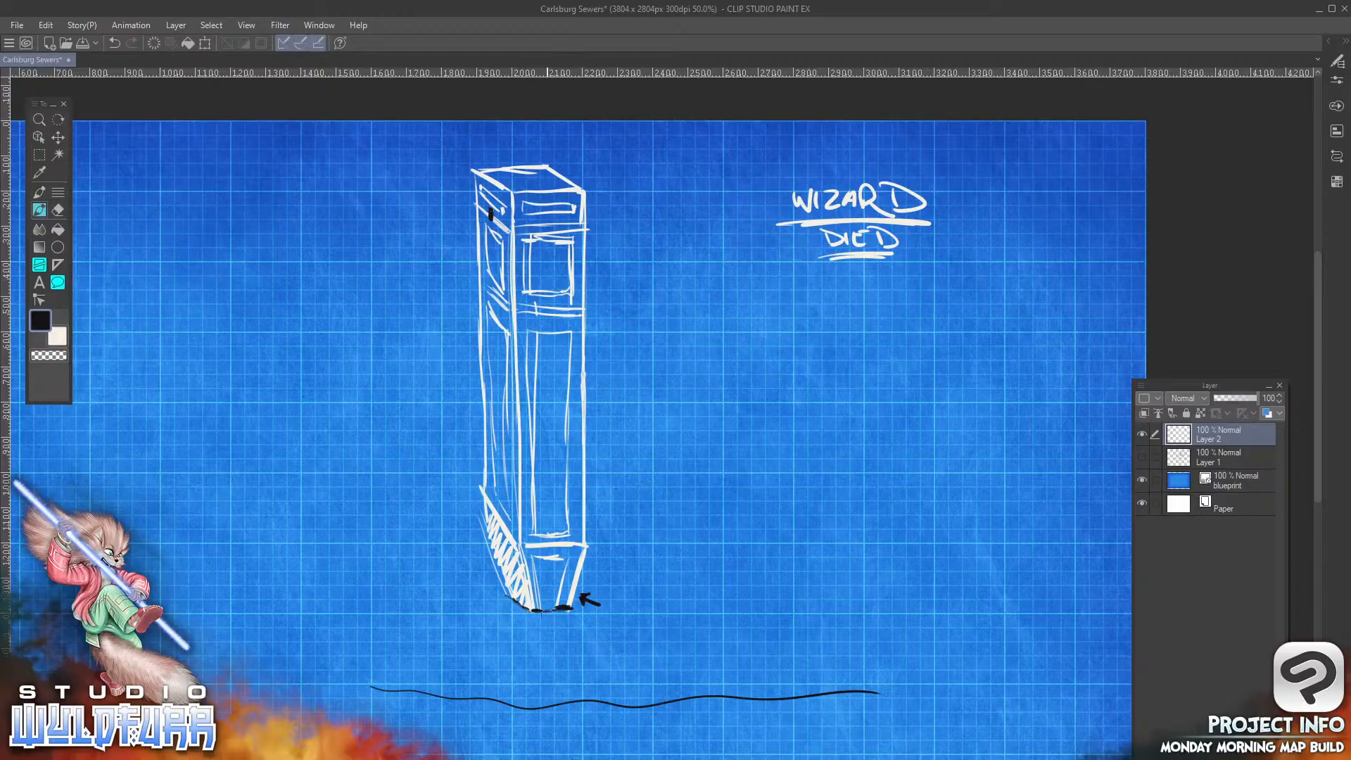
{"action": "mouse_move", "coordinate": [882, 689]}
{"action": "left_mouse_down"}
{"action": "mouse_move", "coordinate": [712, 704]}
{"action": "mouse_move", "coordinate": [668, 692]}
{"action": "mouse_move", "coordinate": [620, 701]}
{"action": "mouse_move", "coordinate": [736, 689]}
{"action": "mouse_move", "coordinate": [560, 711]}
{"action": "mouse_move", "coordinate": [368, 688]}
{"action": "left_mouse_up"}
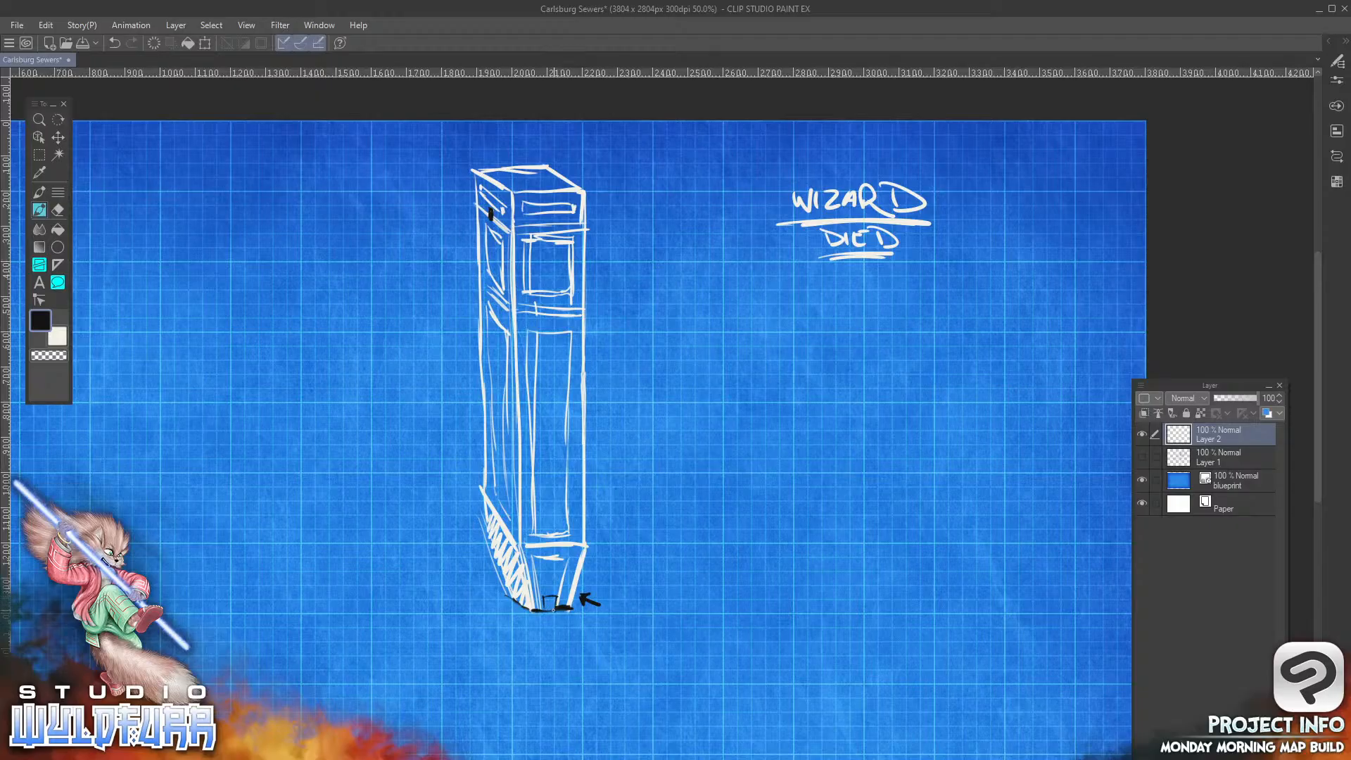
{"action": "left_click_drag", "start_coordinate": [544, 598], "coordinate": [543, 610]}
Step: Draw black wavy arrows fanning downward from the shaft's base and long wavy lines out to both sides
{"action": "mouse_move", "coordinate": [539, 639]}
{"action": "left_mouse_down"}
{"action": "mouse_move", "coordinate": [488, 708]}
{"action": "mouse_move", "coordinate": [493, 736]}
{"action": "mouse_move", "coordinate": [465, 758]}
{"action": "left_mouse_up"}
{"action": "left_click_drag", "start_coordinate": [560, 633], "coordinate": [623, 759]}
{"action": "mouse_move", "coordinate": [581, 626]}
{"action": "left_mouse_down"}
{"action": "mouse_move", "coordinate": [791, 686]}
{"action": "mouse_move", "coordinate": [769, 694]}
{"action": "left_mouse_up"}
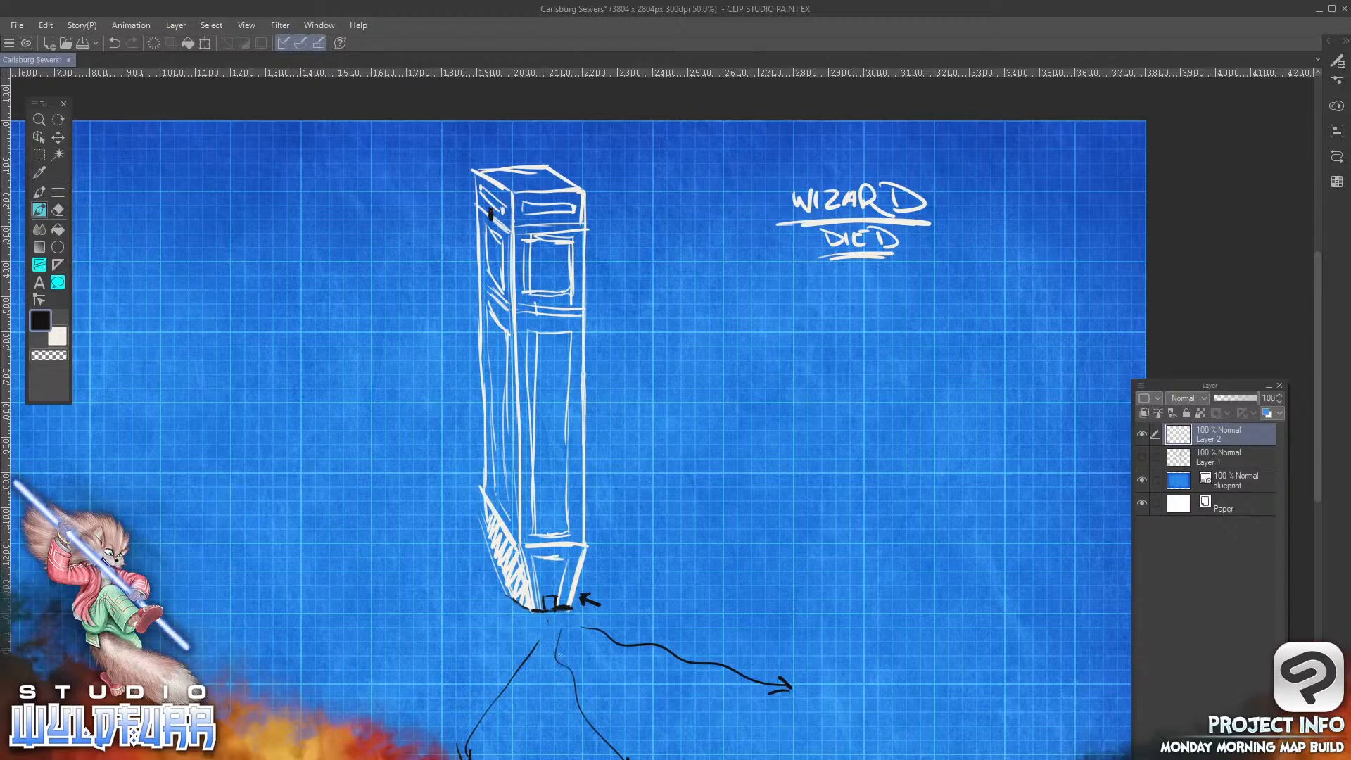
{"action": "left_click_drag", "start_coordinate": [604, 599], "coordinate": [824, 595]}
{"action": "left_click_drag", "start_coordinate": [474, 603], "coordinate": [251, 613]}
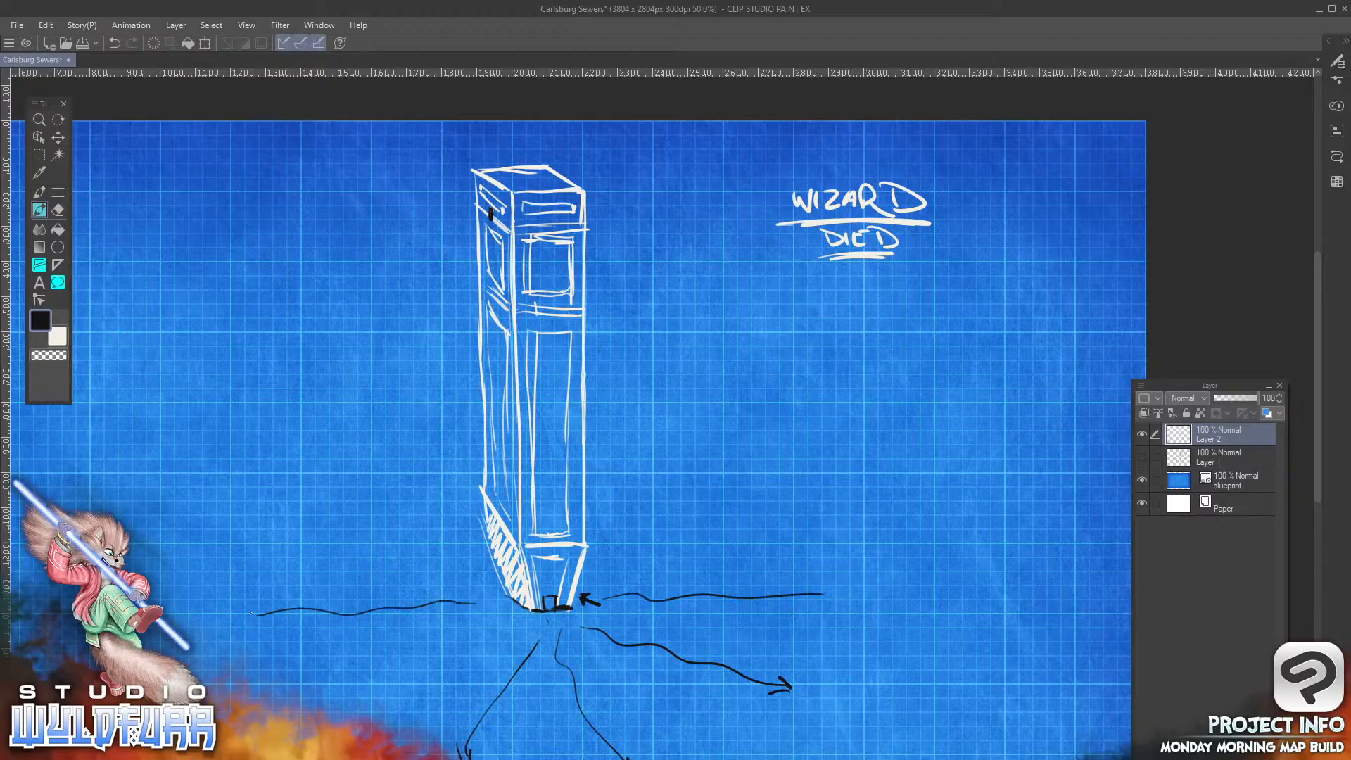
Step: Draw two black diagonal arrows rising from the shaft's base and add arrowheads to the side lines
{"action": "left_click_drag", "start_coordinate": [475, 576], "coordinate": [348, 493]}
{"action": "mouse_move", "coordinate": [619, 560]}
{"action": "left_mouse_down"}
{"action": "mouse_move", "coordinate": [744, 445]}
{"action": "mouse_move", "coordinate": [700, 471]}
{"action": "left_mouse_up"}
{"action": "left_click_drag", "start_coordinate": [744, 439], "coordinate": [740, 470]}
{"action": "mouse_move", "coordinate": [349, 506]}
{"action": "left_mouse_down"}
{"action": "mouse_move", "coordinate": [341, 485]}
{"action": "mouse_move", "coordinate": [353, 496]}
{"action": "left_mouse_up"}
{"action": "mouse_move", "coordinate": [252, 601]}
{"action": "left_mouse_down"}
{"action": "mouse_move", "coordinate": [238, 628]}
{"action": "mouse_move", "coordinate": [259, 628]}
{"action": "left_mouse_up"}
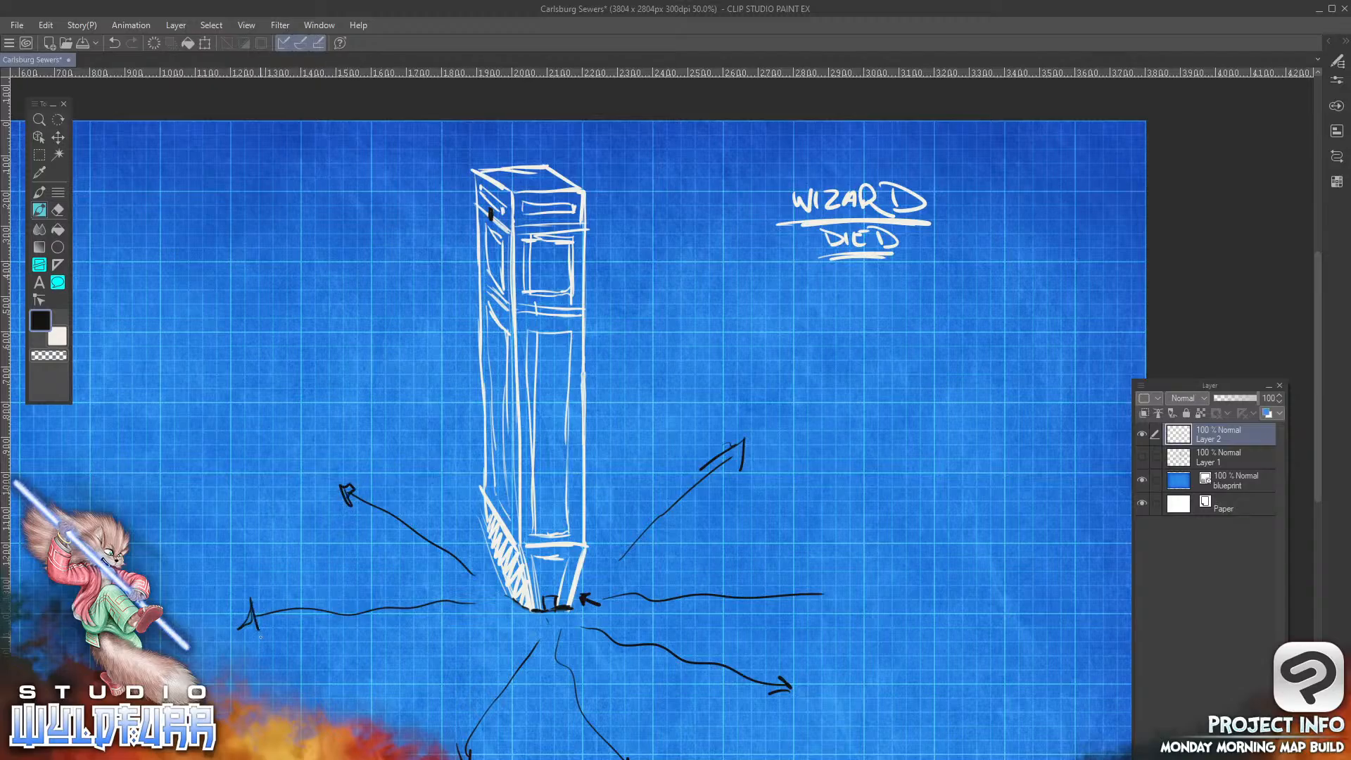
{"action": "left_click_drag", "start_coordinate": [824, 589], "coordinate": [821, 606]}
{"action": "left_click_drag", "start_coordinate": [824, 584], "coordinate": [820, 605]}
{"action": "mouse_move", "coordinate": [730, 449]}
{"action": "left_mouse_down"}
{"action": "mouse_move", "coordinate": [759, 428]}
{"action": "mouse_move", "coordinate": [738, 468]}
{"action": "mouse_move", "coordinate": [753, 441]}
{"action": "left_mouse_up"}
Step: Remove the black arrows on the right-hand side of the shaft's base, including the small pointer arrow
{"action": "key", "text": "ctrl+z"}
{"action": "key", "text": "ctrl+z"}
{"action": "key", "text": "ctrl+z"}
{"action": "key", "text": "ctrl+z"}
{"action": "key", "text": "ctrl+z"}
{"action": "key", "text": "ctrl+z"}
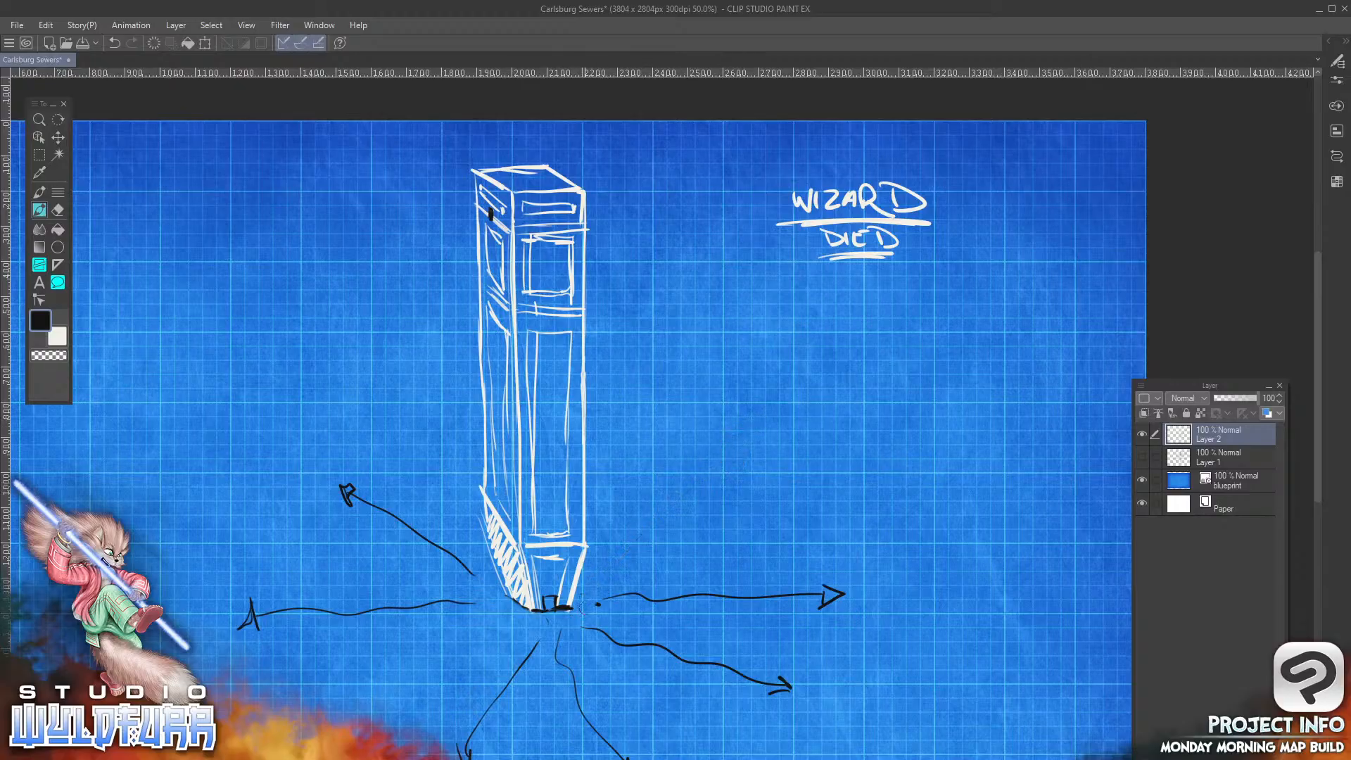
{"action": "key", "text": "ctrl+z"}
{"action": "key", "text": "ctrl+z"}
{"action": "key", "text": "ctrl+z"}
{"action": "key", "text": "ctrl+z"}
{"action": "key", "text": "ctrl+z"}
{"action": "key", "text": "ctrl+z"}
{"action": "key", "text": "ctrl+z"}
{"action": "key", "text": "ctrl+z"}
{"action": "key", "text": "ctrl+z"}
{"action": "key", "text": "ctrl+z"}
{"action": "key", "text": "ctrl+z"}
{"action": "key", "text": "ctrl+z"}
{"action": "key", "text": "ctrl+z"}
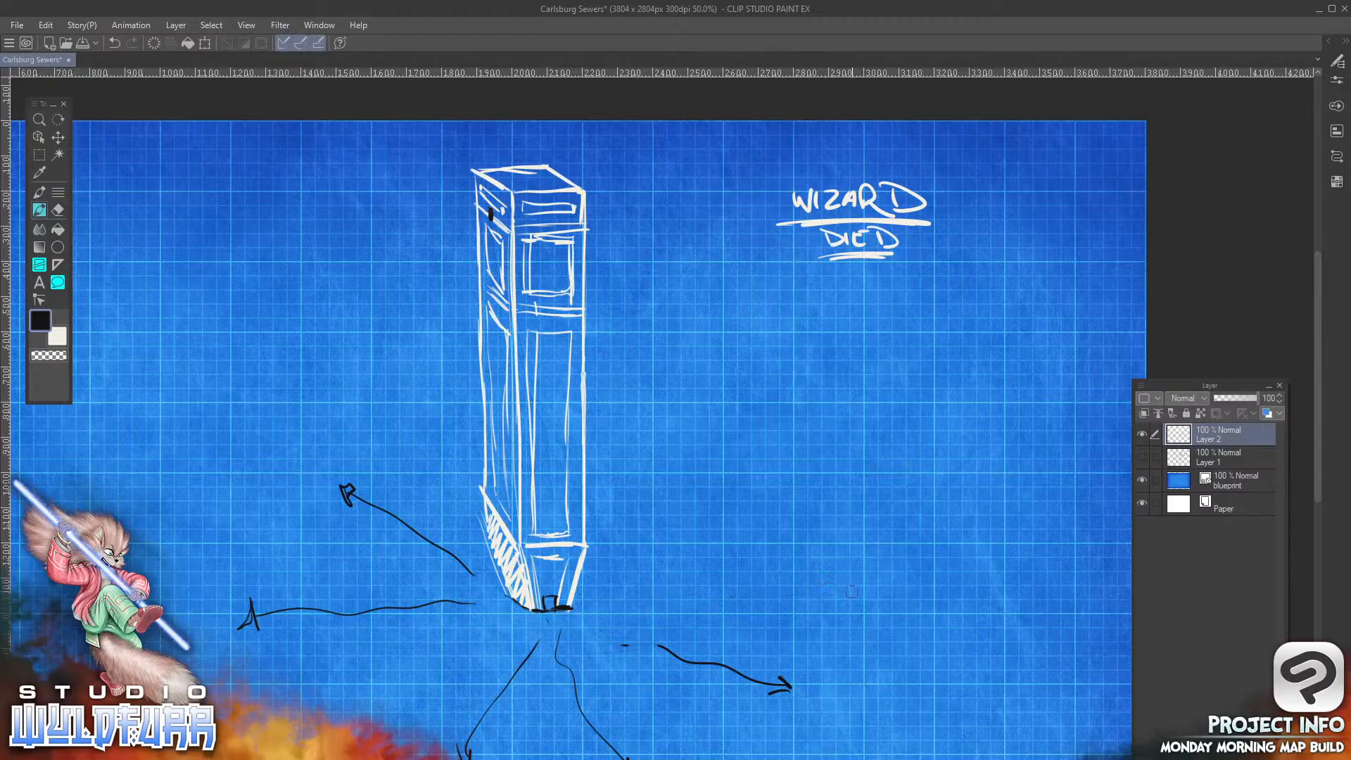
Step: Erase the remaining black arrows below and to the left of the shaft's base
{"action": "mouse_move", "coordinate": [546, 622]}
{"action": "left_mouse_down"}
{"action": "mouse_move", "coordinate": [526, 624]}
{"action": "mouse_move", "coordinate": [620, 751]}
{"action": "left_mouse_up"}
{"action": "mouse_move", "coordinate": [669, 655]}
{"action": "left_mouse_down"}
{"action": "mouse_move", "coordinate": [781, 691]}
{"action": "mouse_move", "coordinate": [776, 680]}
{"action": "left_mouse_up"}
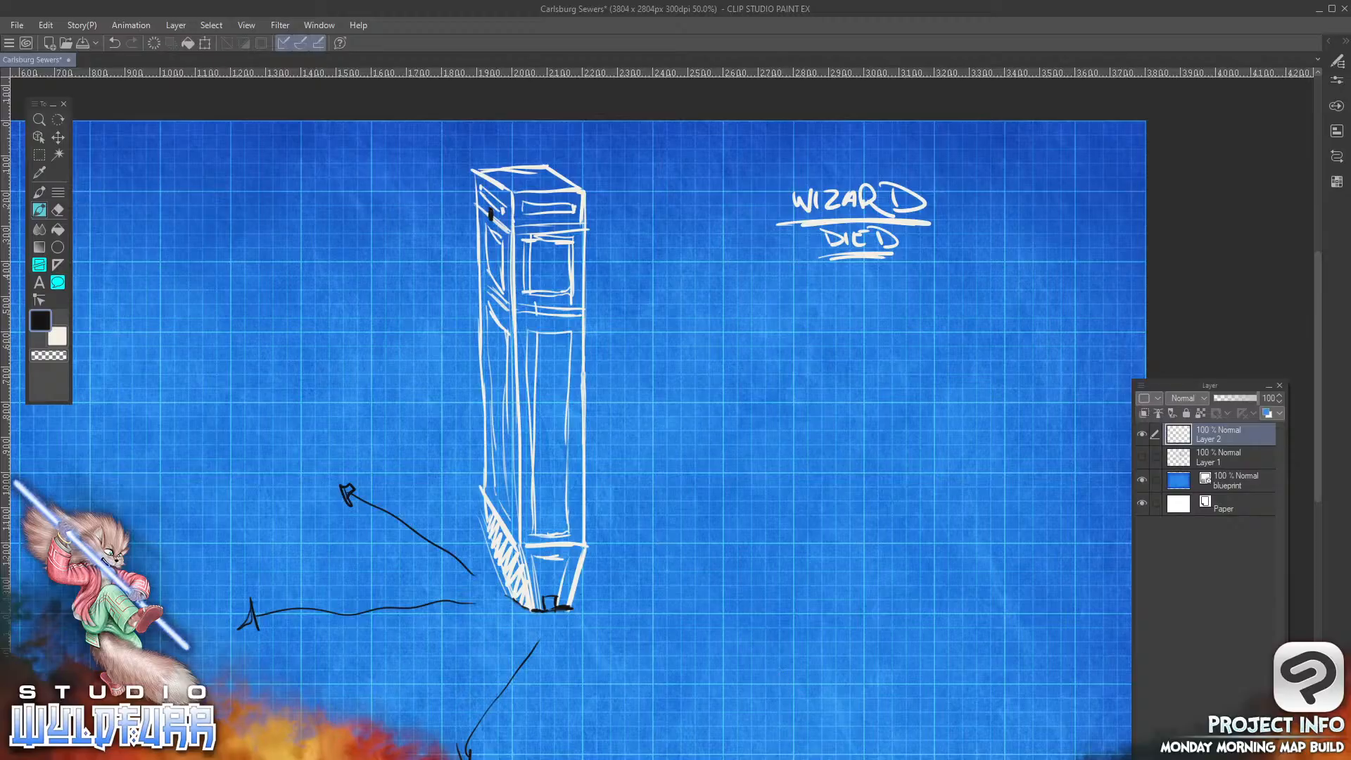
{"action": "left_click_drag", "start_coordinate": [541, 640], "coordinate": [495, 691]}
{"action": "key", "text": "ctrl+z"}
{"action": "mouse_move", "coordinate": [456, 547]}
{"action": "left_mouse_down"}
{"action": "mouse_move", "coordinate": [357, 492]}
{"action": "mouse_move", "coordinate": [355, 513]}
{"action": "mouse_move", "coordinate": [343, 478]}
{"action": "left_mouse_up"}
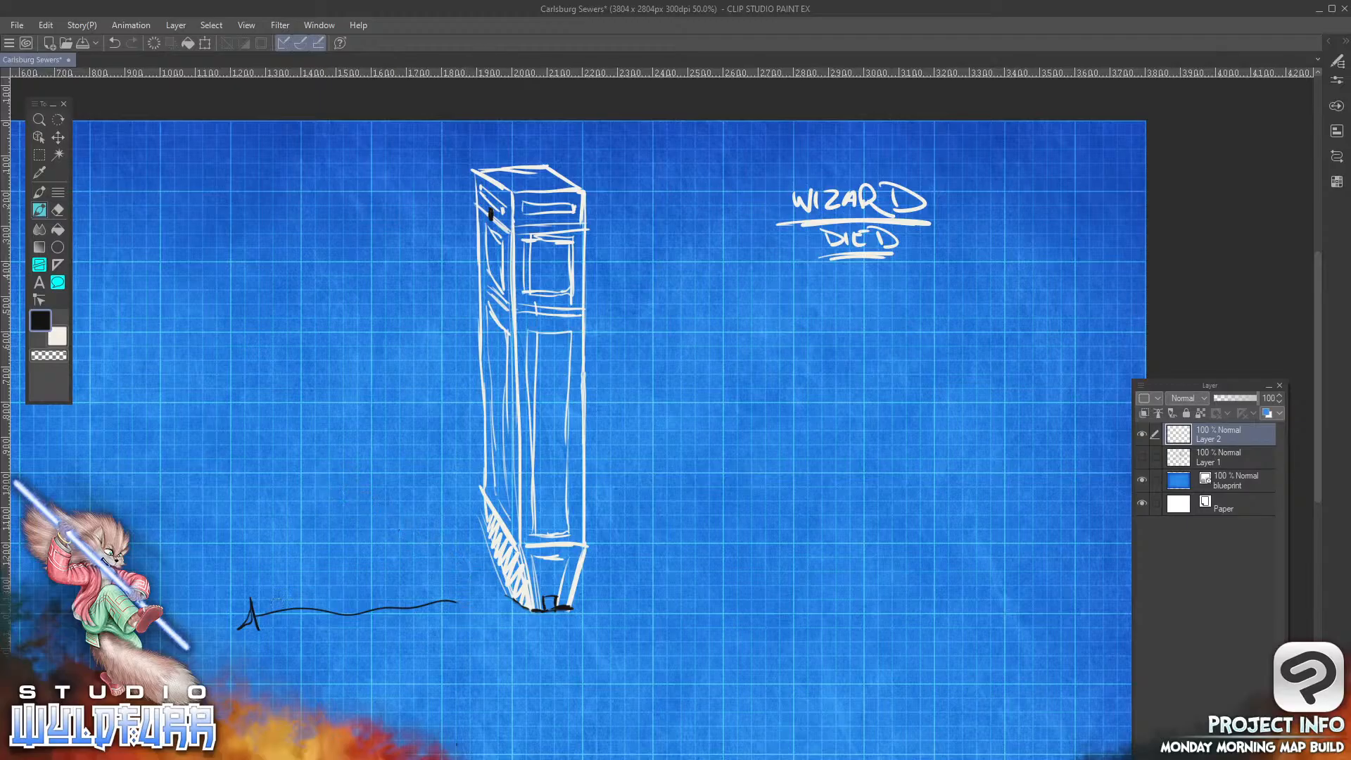
{"action": "mouse_move", "coordinate": [278, 600]}
{"action": "left_mouse_down"}
{"action": "mouse_move", "coordinate": [244, 635]}
{"action": "mouse_move", "coordinate": [261, 610]}
{"action": "mouse_move", "coordinate": [456, 601]}
{"action": "mouse_move", "coordinate": [412, 603]}
{"action": "left_mouse_up"}
Step: Choose black from the Anime color Set as the drawing colour
{"action": "left_click", "coordinate": [878, 162], "text": "alt"}
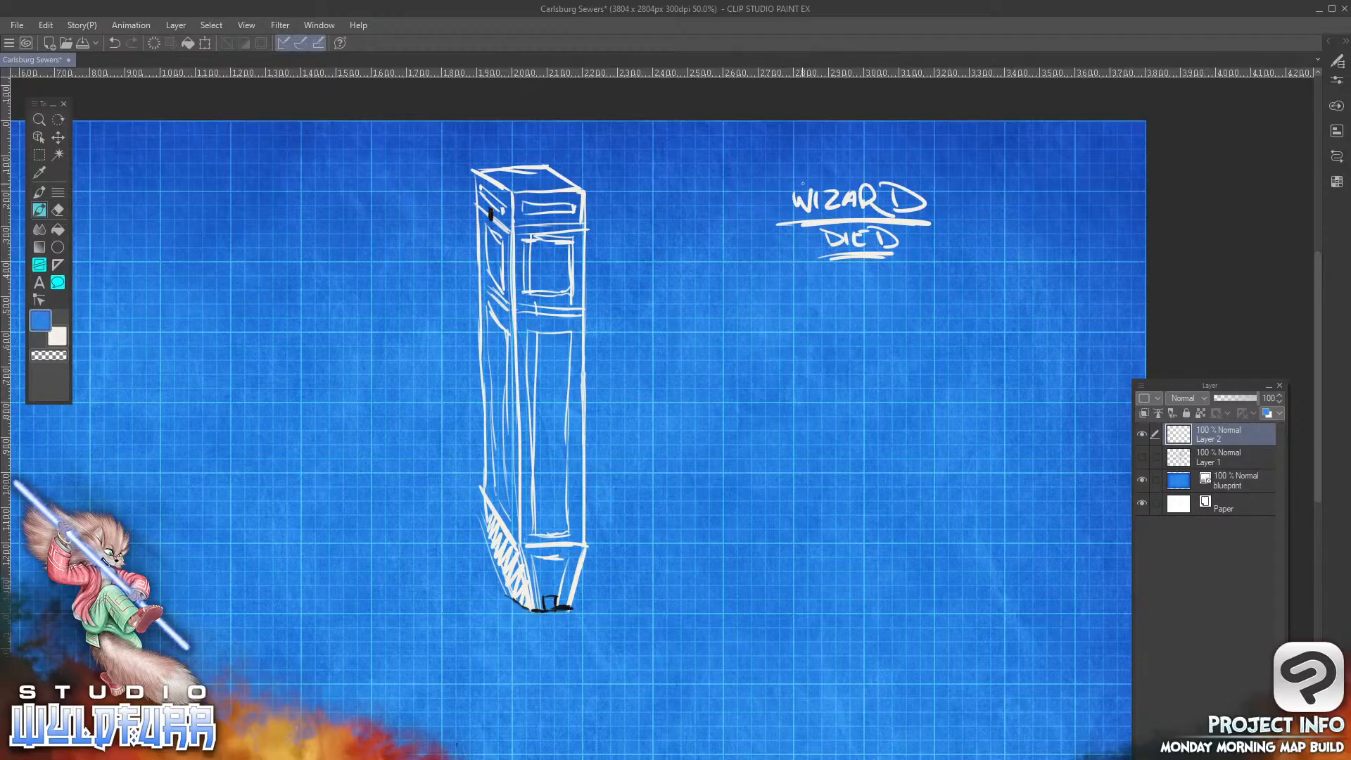
{"action": "double_click", "coordinate": [40, 330]}
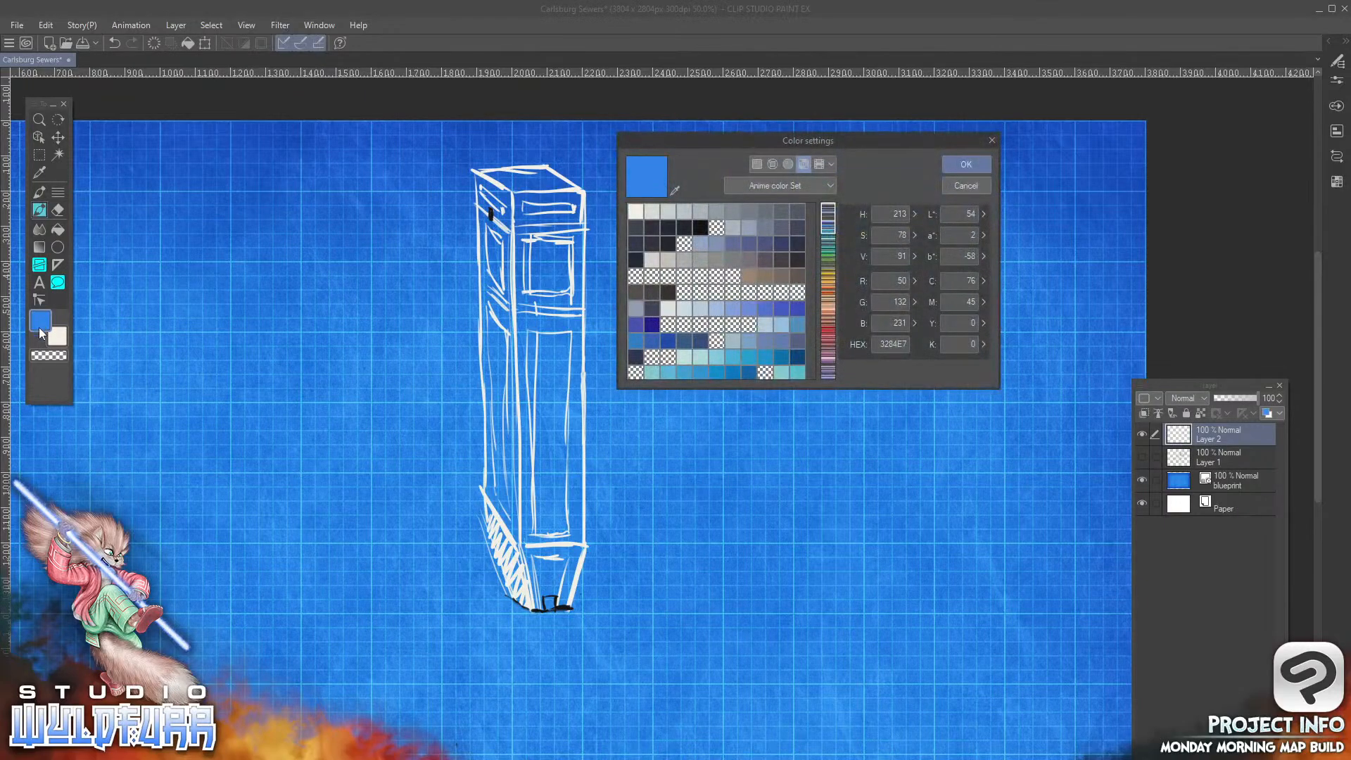
{"action": "left_click", "coordinate": [700, 227]}
{"action": "left_click", "coordinate": [966, 164]}
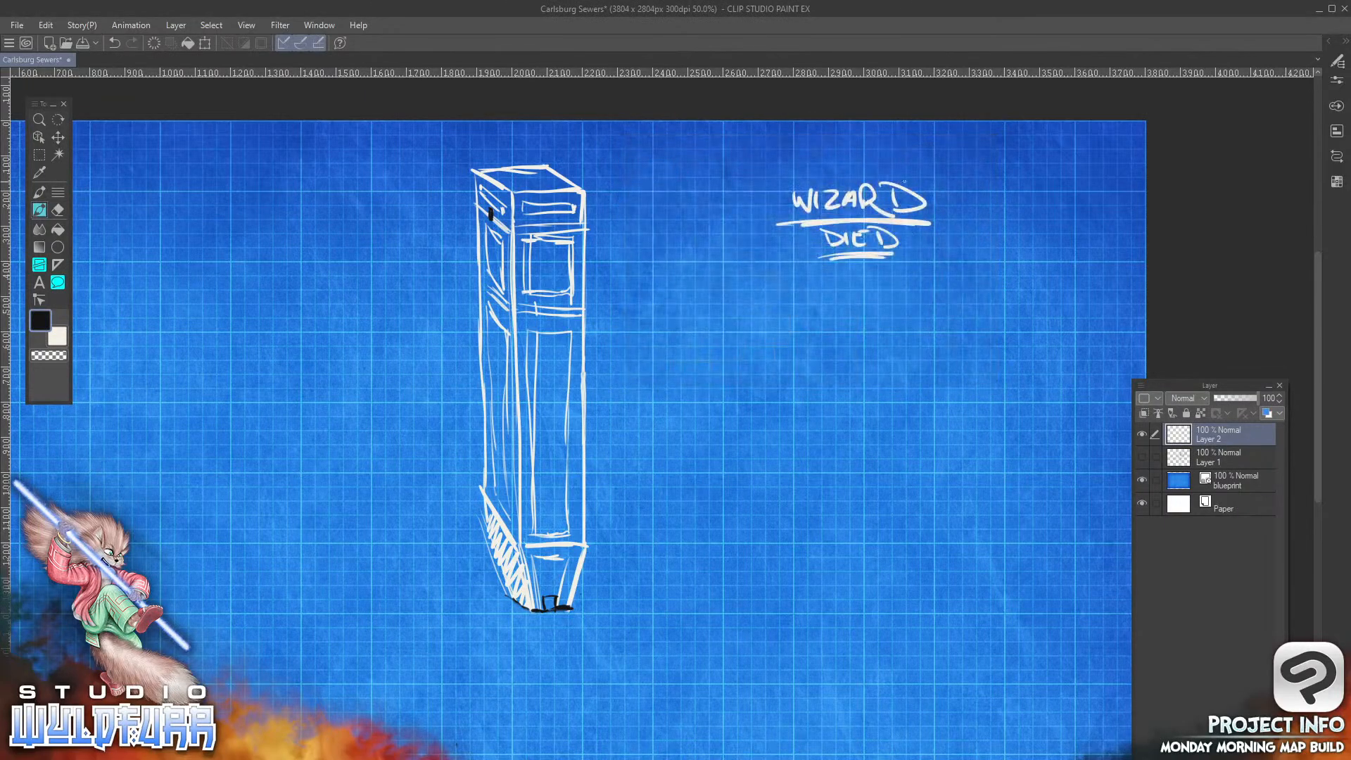
Step: Circle the WIZARD DIED note in black, and erase both the circles and the note
{"action": "mouse_move", "coordinate": [838, 153]}
{"action": "left_mouse_down"}
{"action": "mouse_move", "coordinate": [831, 297]}
{"action": "mouse_move", "coordinate": [764, 211]}
{"action": "mouse_move", "coordinate": [751, 276]}
{"action": "left_mouse_up"}
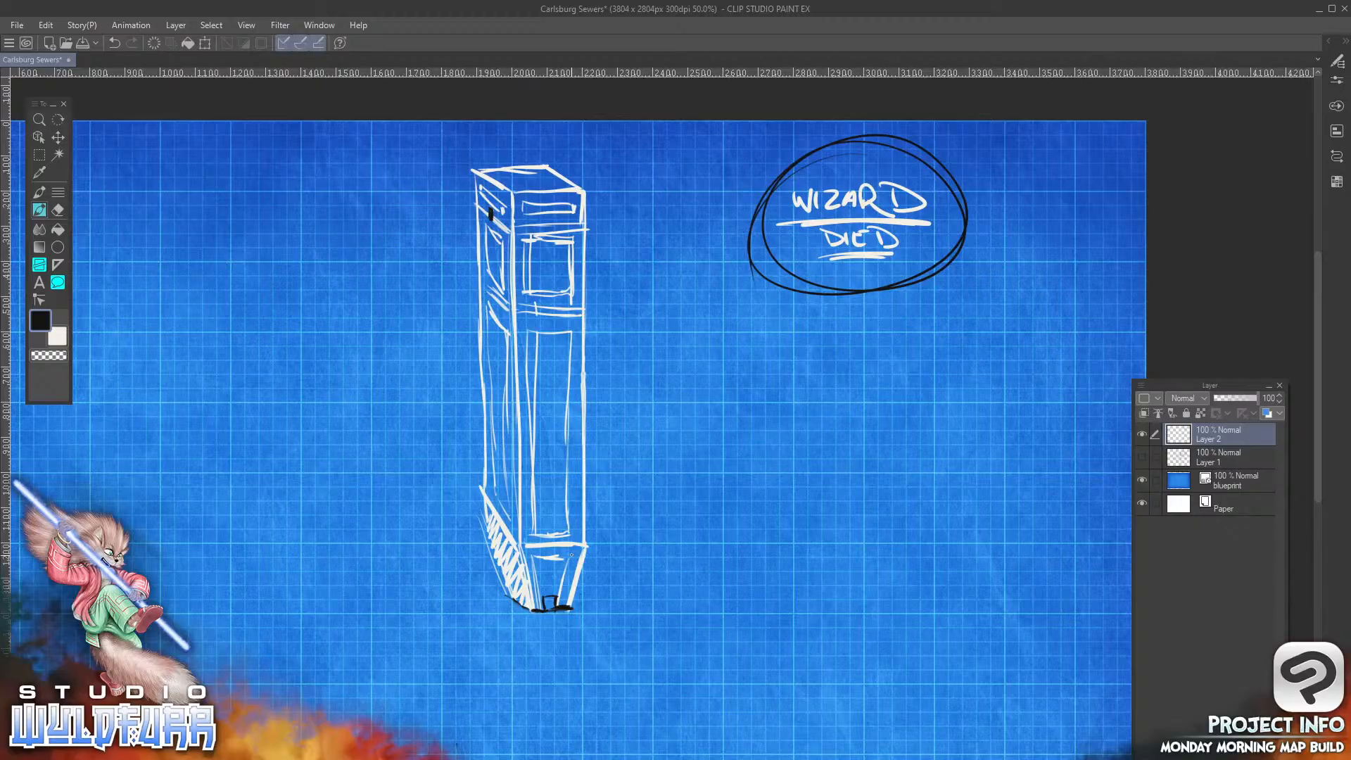
{"action": "mouse_move", "coordinate": [890, 286]}
{"action": "left_mouse_down"}
{"action": "mouse_move", "coordinate": [739, 266]}
{"action": "mouse_move", "coordinate": [750, 220]}
{"action": "mouse_move", "coordinate": [768, 242]}
{"action": "mouse_move", "coordinate": [753, 282]}
{"action": "mouse_move", "coordinate": [744, 243]}
{"action": "mouse_move", "coordinate": [766, 179]}
{"action": "mouse_move", "coordinate": [858, 152]}
{"action": "mouse_move", "coordinate": [848, 139]}
{"action": "mouse_move", "coordinate": [913, 145]}
{"action": "mouse_move", "coordinate": [952, 169]}
{"action": "mouse_move", "coordinate": [933, 162]}
{"action": "mouse_move", "coordinate": [967, 217]}
{"action": "mouse_move", "coordinate": [962, 246]}
{"action": "mouse_move", "coordinate": [894, 285]}
{"action": "left_mouse_up"}
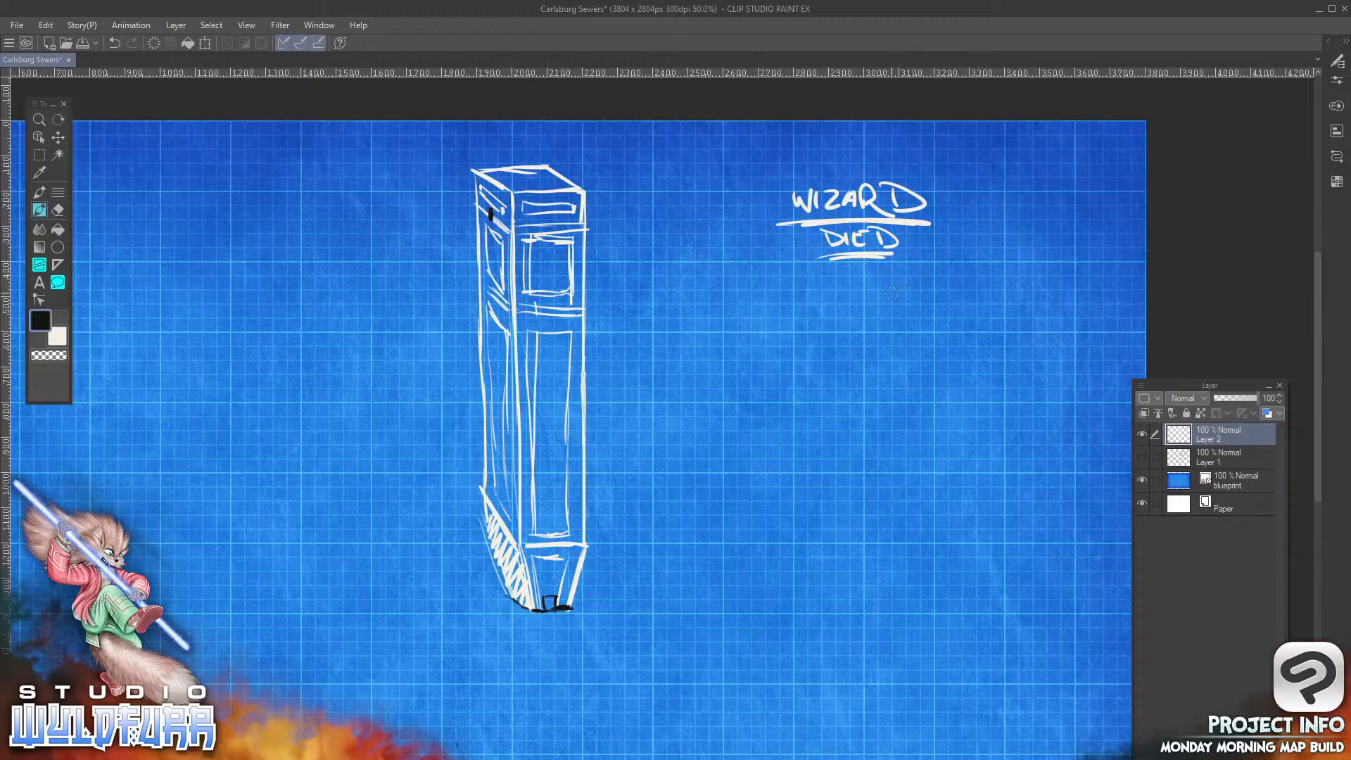
{"action": "mouse_move", "coordinate": [789, 191]}
{"action": "left_mouse_down"}
{"action": "mouse_move", "coordinate": [798, 208]}
{"action": "mouse_move", "coordinate": [777, 225]}
{"action": "mouse_move", "coordinate": [834, 243]}
{"action": "mouse_move", "coordinate": [809, 189]}
{"action": "left_mouse_up"}
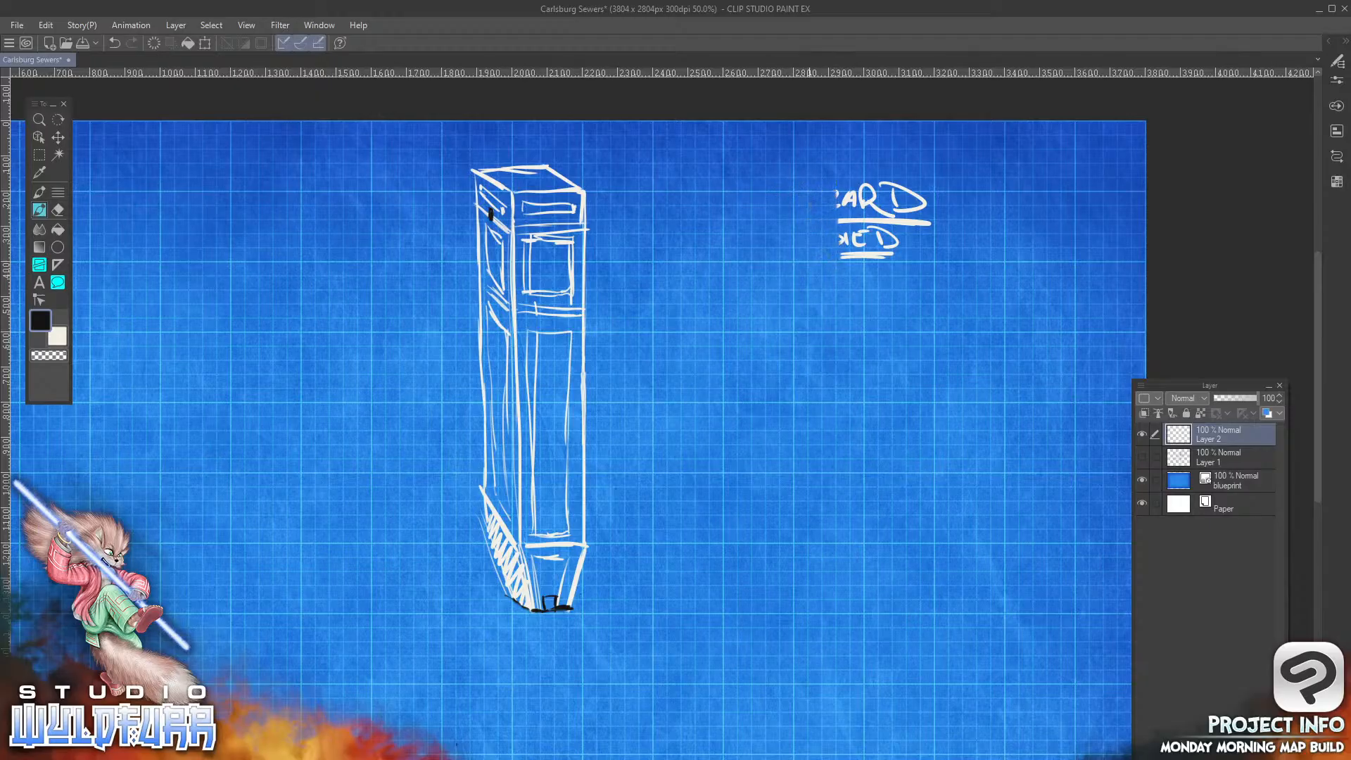
{"action": "mouse_move", "coordinate": [837, 255]}
{"action": "left_mouse_down"}
{"action": "mouse_move", "coordinate": [861, 182]}
{"action": "mouse_move", "coordinate": [884, 266]}
{"action": "mouse_move", "coordinate": [912, 184]}
{"action": "mouse_move", "coordinate": [927, 245]}
{"action": "left_mouse_up"}
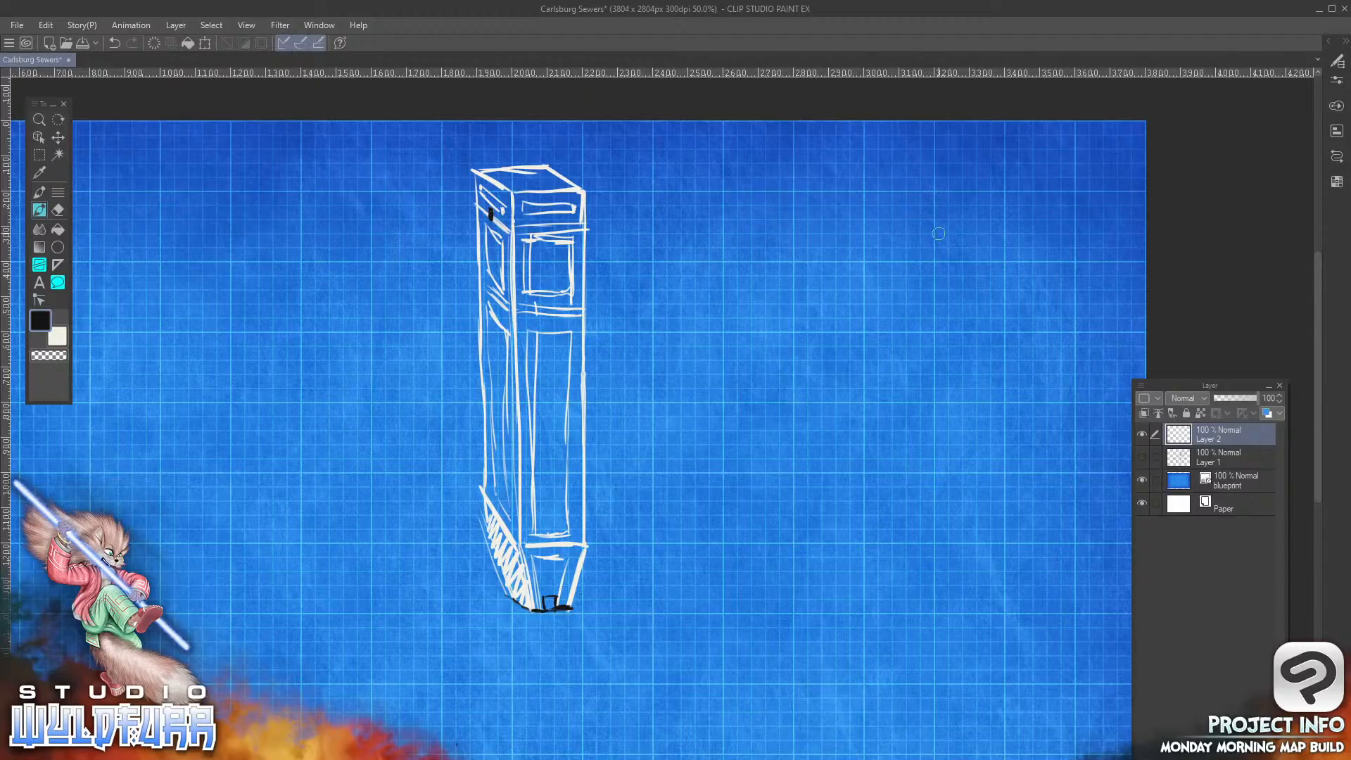
Step: Erase the black base line and redraw the shaft's tapered point in white down to a sharp tip
{"action": "mouse_move", "coordinate": [566, 603]}
{"action": "left_mouse_down"}
{"action": "mouse_move", "coordinate": [528, 611]}
{"action": "mouse_move", "coordinate": [508, 598]}
{"action": "left_mouse_up"}
{"action": "left_click", "coordinate": [57, 336]}
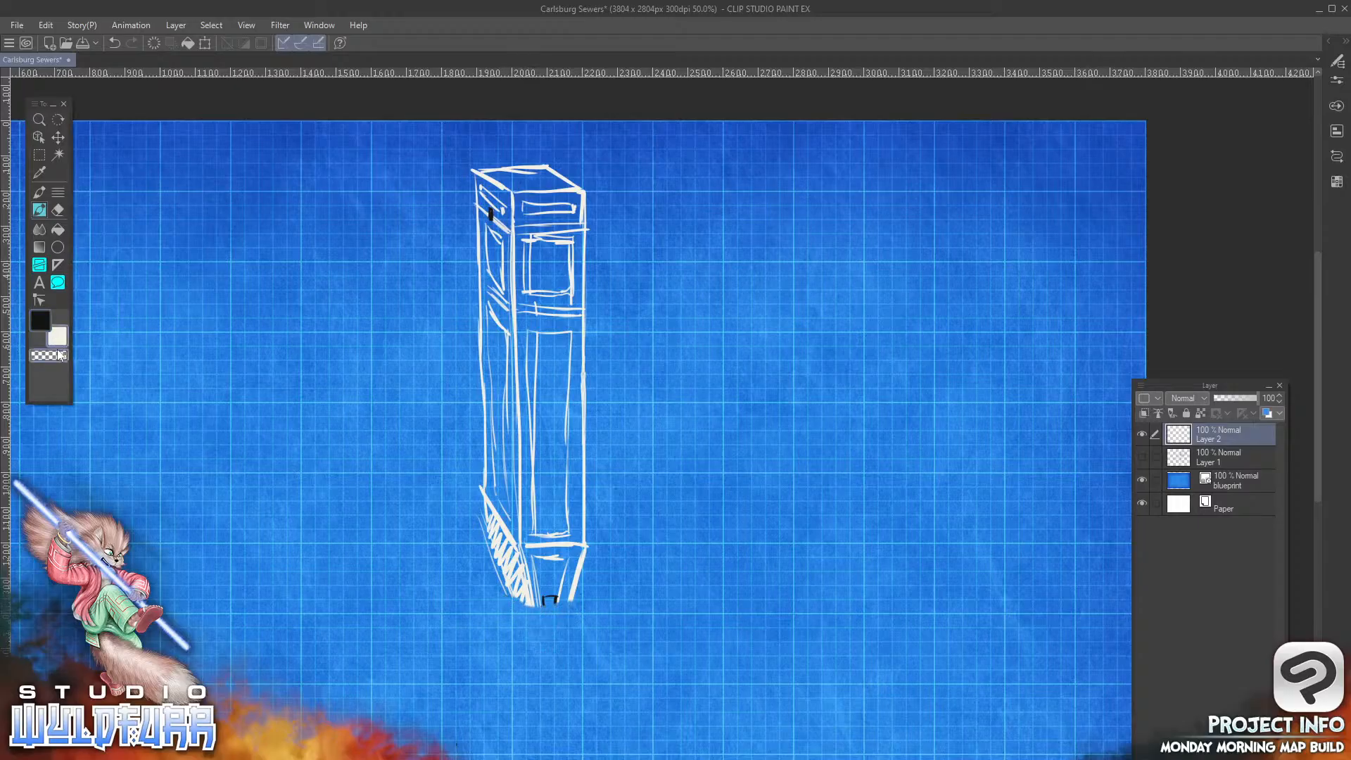
{"action": "mouse_move", "coordinate": [496, 571]}
{"action": "left_mouse_down"}
{"action": "mouse_move", "coordinate": [540, 657]}
{"action": "mouse_move", "coordinate": [542, 693]}
{"action": "left_mouse_up"}
{"action": "left_click_drag", "start_coordinate": [568, 600], "coordinate": [541, 690]}
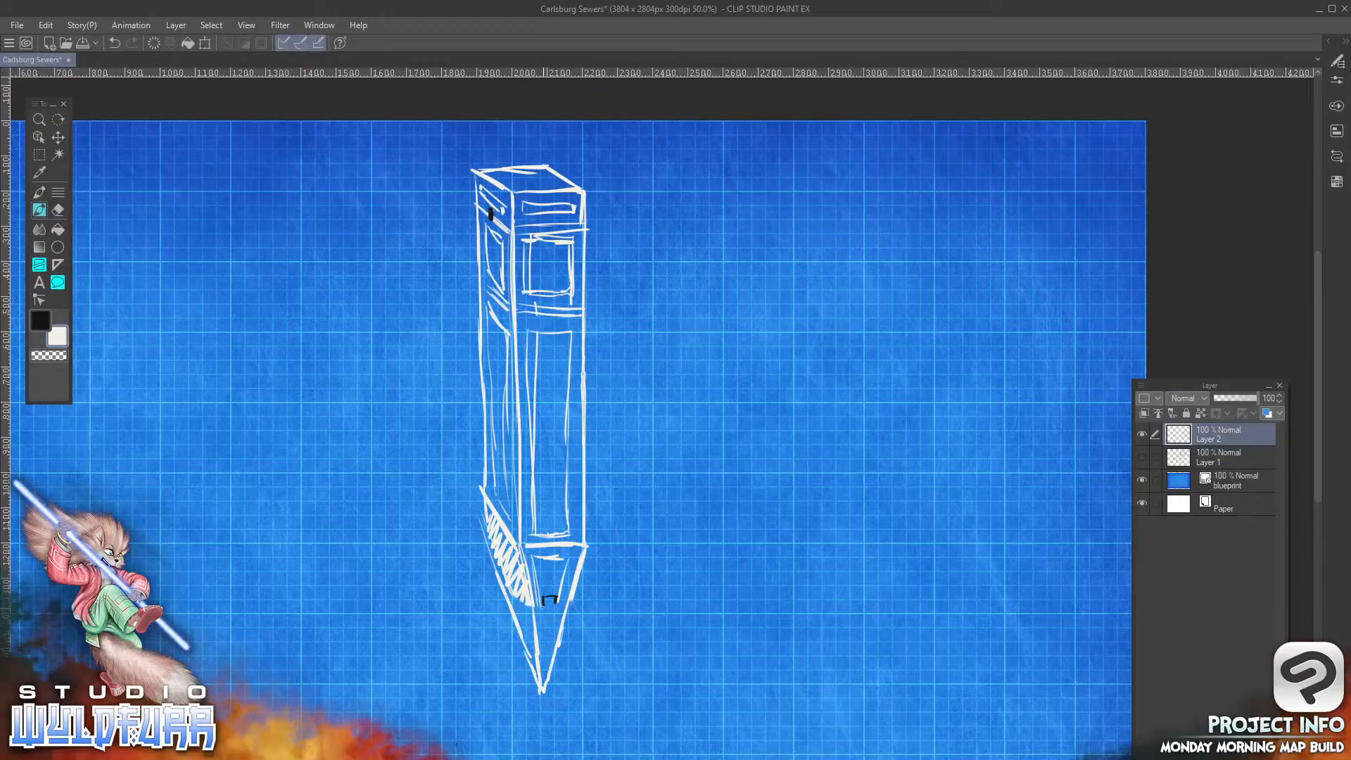
Step: Add panel outlines inside the shaft's pointed tip and sketch a small hatched white diamond on the ground below it
{"action": "mouse_move", "coordinate": [541, 608]}
{"action": "left_mouse_down"}
{"action": "mouse_move", "coordinate": [552, 605]}
{"action": "mouse_move", "coordinate": [543, 664]}
{"action": "mouse_move", "coordinate": [551, 635]}
{"action": "mouse_move", "coordinate": [543, 656]}
{"action": "mouse_move", "coordinate": [528, 641]}
{"action": "left_mouse_up"}
{"action": "left_click_drag", "start_coordinate": [785, 516], "coordinate": [833, 250]}
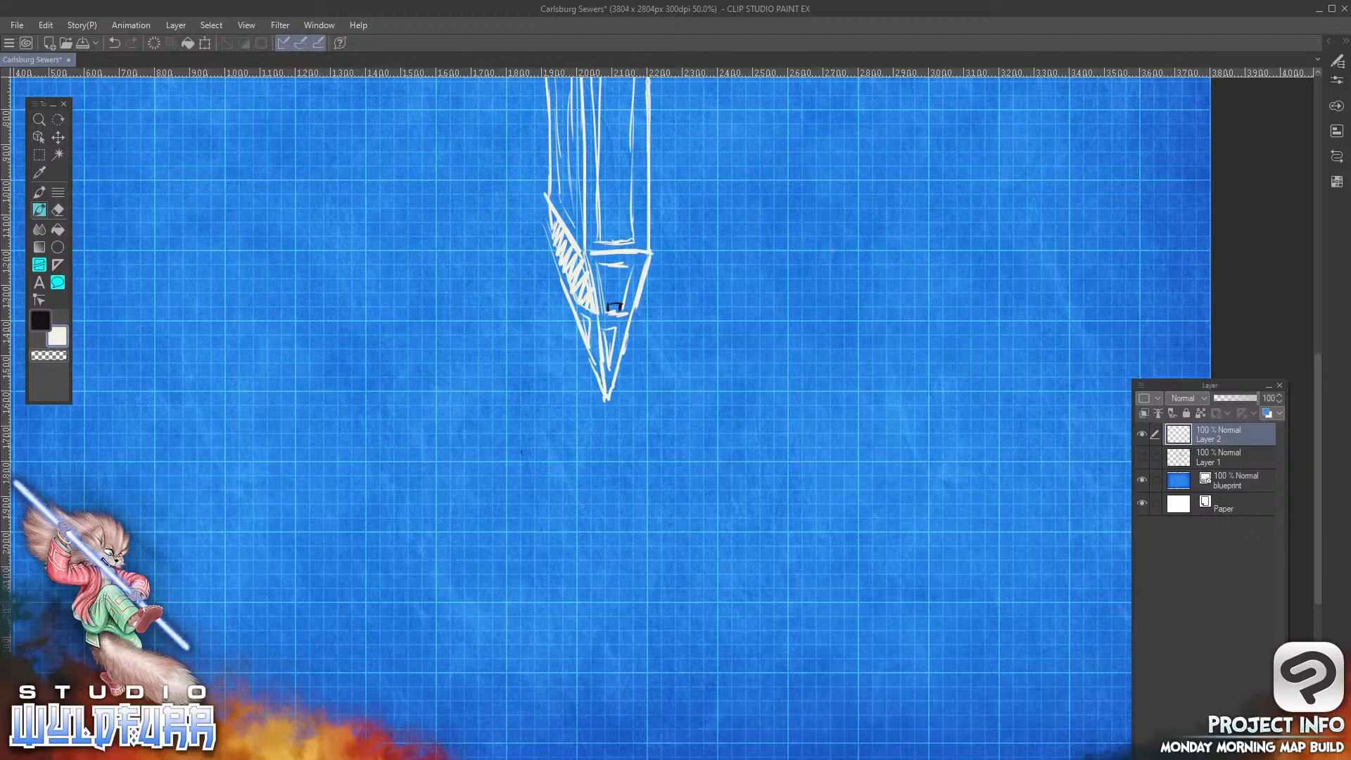
{"action": "mouse_move", "coordinate": [565, 478]}
{"action": "left_mouse_down"}
{"action": "mouse_move", "coordinate": [594, 498]}
{"action": "mouse_move", "coordinate": [574, 462]}
{"action": "mouse_move", "coordinate": [616, 456]}
{"action": "mouse_move", "coordinate": [658, 494]}
{"action": "mouse_move", "coordinate": [601, 497]}
{"action": "mouse_move", "coordinate": [565, 470]}
{"action": "mouse_move", "coordinate": [587, 462]}
{"action": "mouse_move", "coordinate": [573, 482]}
{"action": "mouse_move", "coordinate": [612, 459]}
{"action": "mouse_move", "coordinate": [605, 495]}
{"action": "mouse_move", "coordinate": [644, 486]}
{"action": "left_mouse_up"}
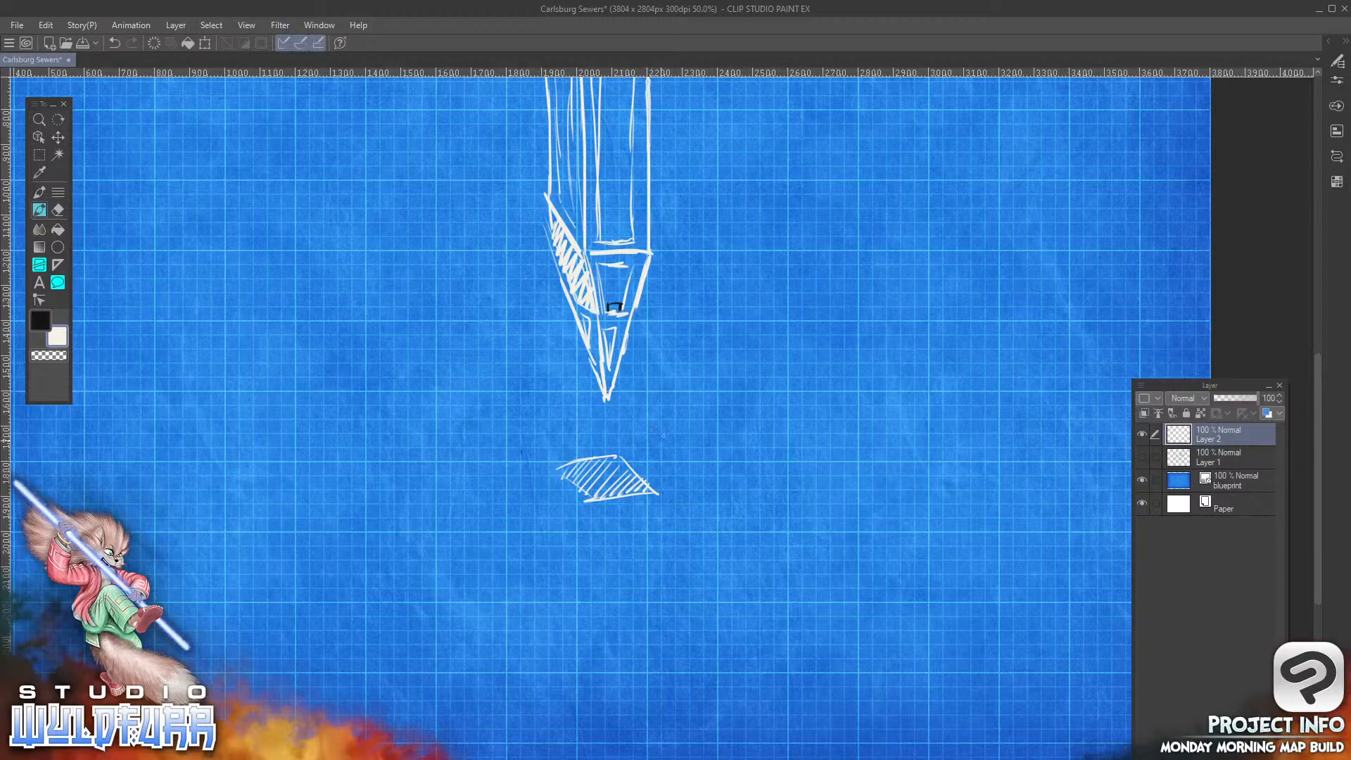
Step: Sketch a tall leaning slab in white on the right side of the hatched diamond
{"action": "left_click_drag", "start_coordinate": [659, 445], "coordinate": [700, 484]}
{"action": "left_click_drag", "start_coordinate": [657, 436], "coordinate": [690, 318]}
{"action": "mouse_move", "coordinate": [657, 436]}
{"action": "left_mouse_down"}
{"action": "mouse_move", "coordinate": [680, 357]}
{"action": "mouse_move", "coordinate": [697, 393]}
{"action": "mouse_move", "coordinate": [703, 461]}
{"action": "left_mouse_up"}
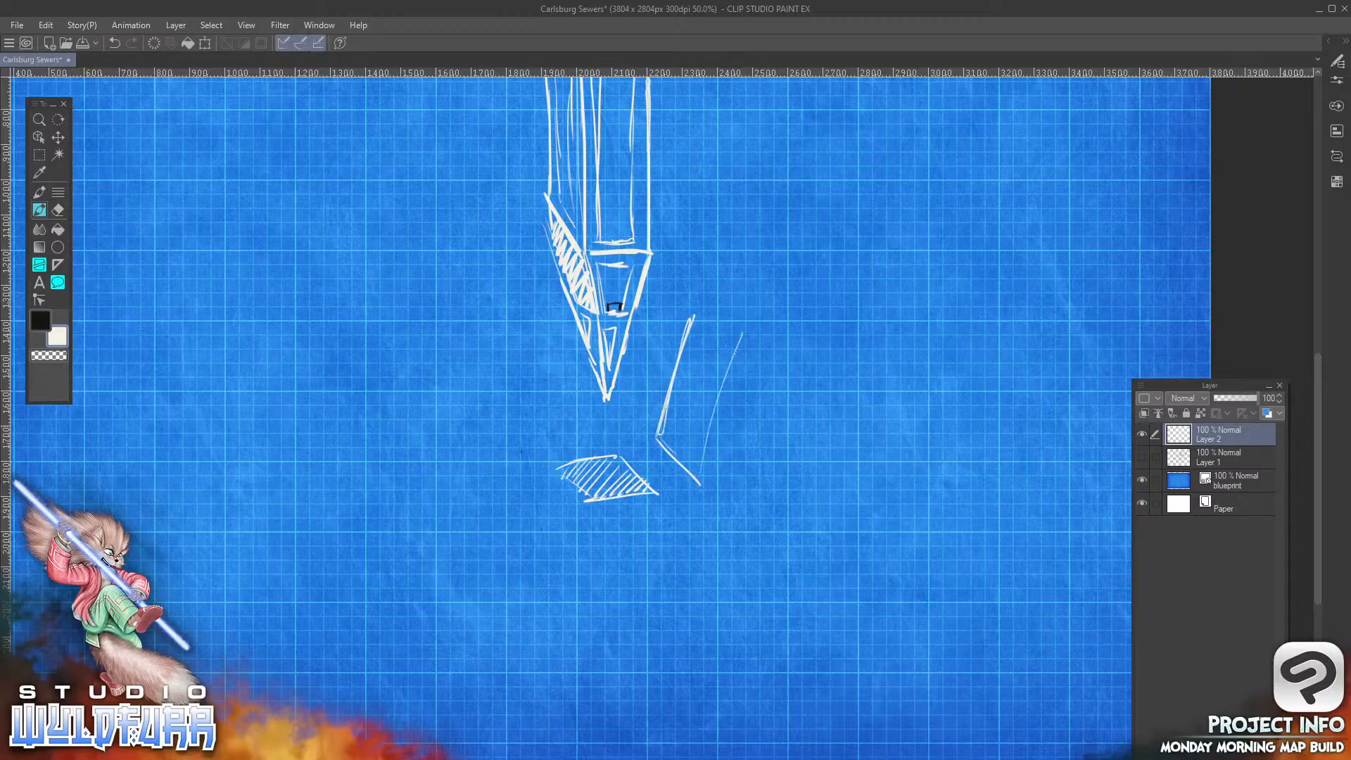
{"action": "left_click_drag", "start_coordinate": [739, 342], "coordinate": [705, 458]}
{"action": "mouse_move", "coordinate": [697, 315]}
{"action": "left_mouse_down"}
{"action": "mouse_move", "coordinate": [727, 345]}
{"action": "mouse_move", "coordinate": [716, 321]}
{"action": "left_mouse_up"}
Step: Sketch two leaning slabs on the left side of the diamond and finish the edges of the right-hand slab
{"action": "left_click_drag", "start_coordinate": [606, 441], "coordinate": [563, 325]}
{"action": "left_click_drag", "start_coordinate": [558, 456], "coordinate": [505, 338]}
{"action": "left_click_drag", "start_coordinate": [525, 391], "coordinate": [507, 335]}
{"action": "mouse_move", "coordinate": [508, 331]}
{"action": "left_mouse_down"}
{"action": "mouse_move", "coordinate": [553, 321]}
{"action": "mouse_move", "coordinate": [524, 339]}
{"action": "left_mouse_up"}
{"action": "mouse_move", "coordinate": [585, 434]}
{"action": "left_mouse_down"}
{"action": "mouse_move", "coordinate": [555, 448]}
{"action": "mouse_move", "coordinate": [554, 515]}
{"action": "mouse_move", "coordinate": [473, 377]}
{"action": "left_mouse_up"}
{"action": "mouse_move", "coordinate": [528, 487]}
{"action": "left_mouse_down"}
{"action": "mouse_move", "coordinate": [476, 407]}
{"action": "mouse_move", "coordinate": [446, 405]}
{"action": "left_mouse_up"}
{"action": "left_click_drag", "start_coordinate": [441, 414], "coordinate": [535, 543]}
{"action": "mouse_move", "coordinate": [699, 315]}
{"action": "left_mouse_down"}
{"action": "mouse_move", "coordinate": [732, 318]}
{"action": "mouse_move", "coordinate": [763, 345]}
{"action": "mouse_move", "coordinate": [705, 481]}
{"action": "left_mouse_up"}
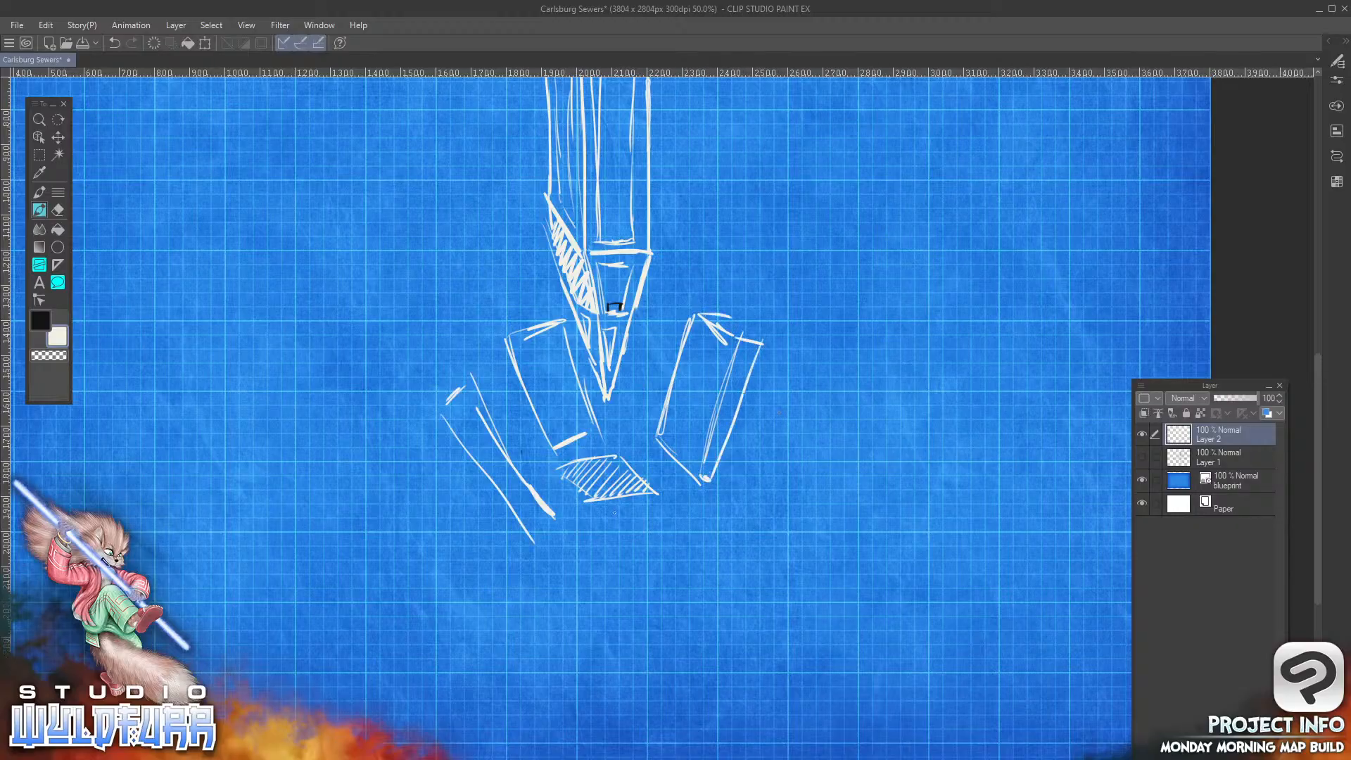
Step: Erase all the leaning slabs around the shaft's tip, keeping the hatched diamond
{"action": "left_click_drag", "start_coordinate": [603, 514], "coordinate": [659, 421]}
{"action": "mouse_move", "coordinate": [703, 303]}
{"action": "left_mouse_down"}
{"action": "mouse_move", "coordinate": [751, 363]}
{"action": "mouse_move", "coordinate": [737, 306]}
{"action": "mouse_move", "coordinate": [743, 392]}
{"action": "mouse_move", "coordinate": [681, 342]}
{"action": "mouse_move", "coordinate": [675, 437]}
{"action": "mouse_move", "coordinate": [654, 411]}
{"action": "mouse_move", "coordinate": [687, 481]}
{"action": "mouse_move", "coordinate": [684, 430]}
{"action": "mouse_move", "coordinate": [722, 374]}
{"action": "mouse_move", "coordinate": [741, 394]}
{"action": "mouse_move", "coordinate": [760, 366]}
{"action": "mouse_move", "coordinate": [704, 451]}
{"action": "mouse_move", "coordinate": [635, 454]}
{"action": "left_mouse_up"}
{"action": "mouse_move", "coordinate": [599, 519]}
{"action": "left_mouse_down"}
{"action": "mouse_move", "coordinate": [610, 503]}
{"action": "mouse_move", "coordinate": [549, 519]}
{"action": "mouse_move", "coordinate": [530, 493]}
{"action": "mouse_move", "coordinate": [504, 496]}
{"action": "mouse_move", "coordinate": [452, 403]}
{"action": "mouse_move", "coordinate": [480, 456]}
{"action": "mouse_move", "coordinate": [486, 405]}
{"action": "left_mouse_up"}
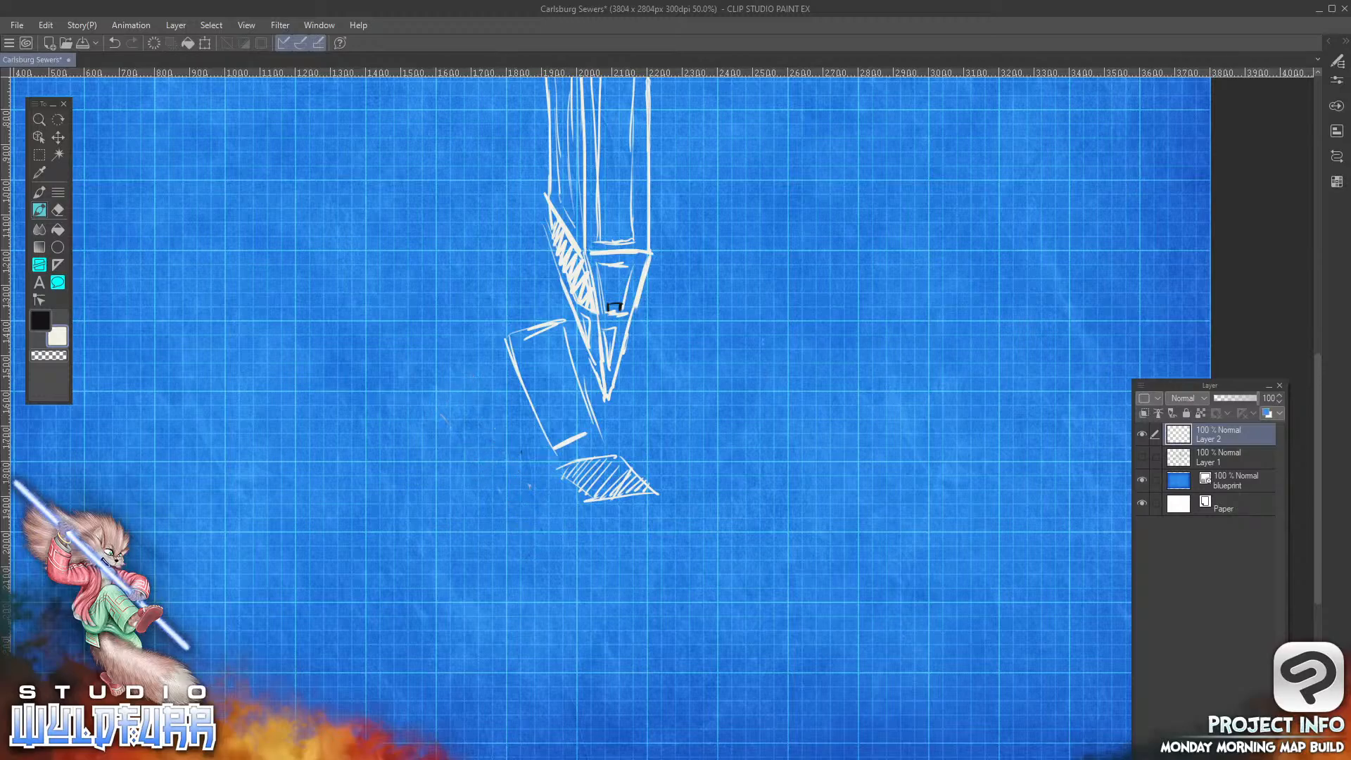
{"action": "mouse_move", "coordinate": [508, 354]}
{"action": "left_mouse_down"}
{"action": "mouse_move", "coordinate": [546, 432]}
{"action": "mouse_move", "coordinate": [582, 414]}
{"action": "mouse_move", "coordinate": [593, 434]}
{"action": "mouse_move", "coordinate": [577, 427]}
{"action": "mouse_move", "coordinate": [592, 428]}
{"action": "mouse_move", "coordinate": [559, 322]}
{"action": "mouse_move", "coordinate": [506, 351]}
{"action": "mouse_move", "coordinate": [569, 325]}
{"action": "left_mouse_up"}
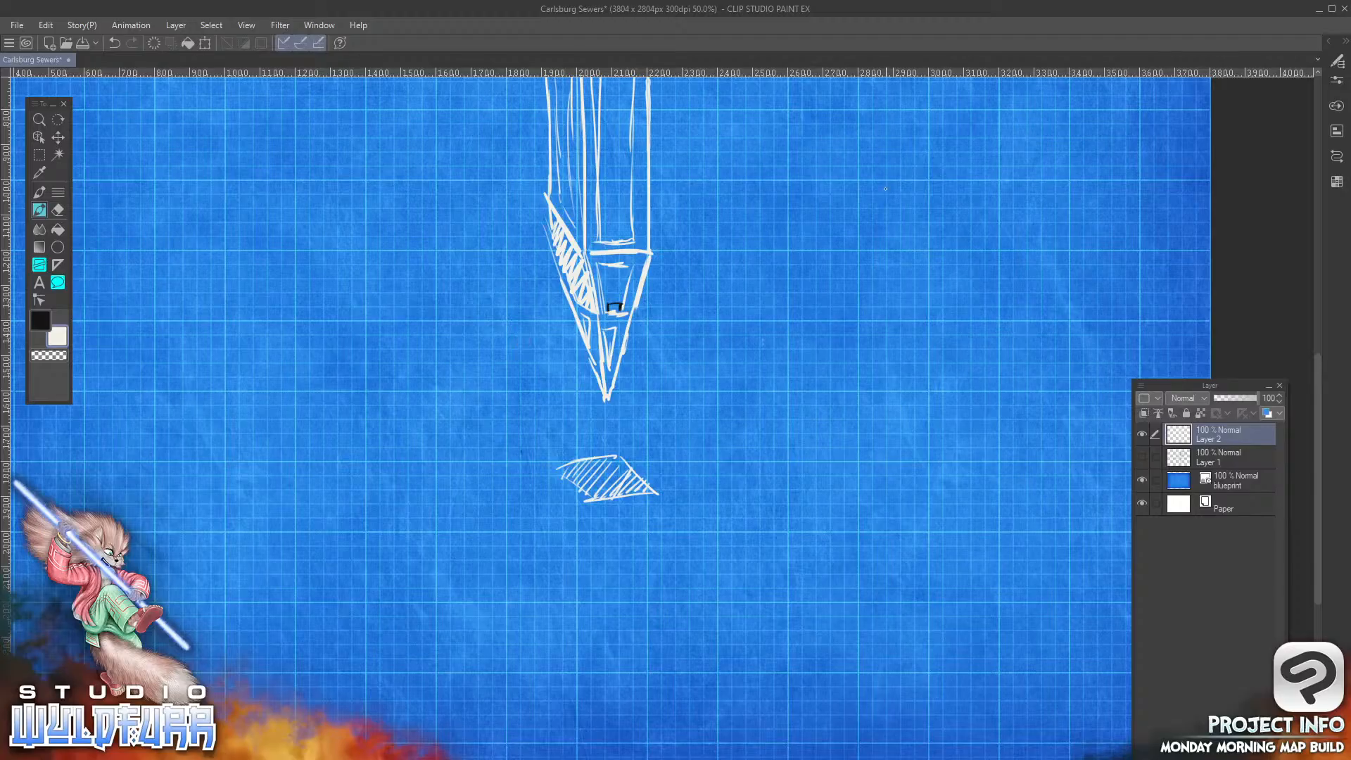
Step: Draw a white side view of a two-legged table in the empty area right of the shaft
{"action": "mouse_move", "coordinate": [884, 184]}
{"action": "left_mouse_down"}
{"action": "mouse_move", "coordinate": [883, 203]}
{"action": "mouse_move", "coordinate": [978, 181]}
{"action": "mouse_move", "coordinate": [984, 204]}
{"action": "left_mouse_up"}
{"action": "left_click_drag", "start_coordinate": [976, 182], "coordinate": [982, 204]}
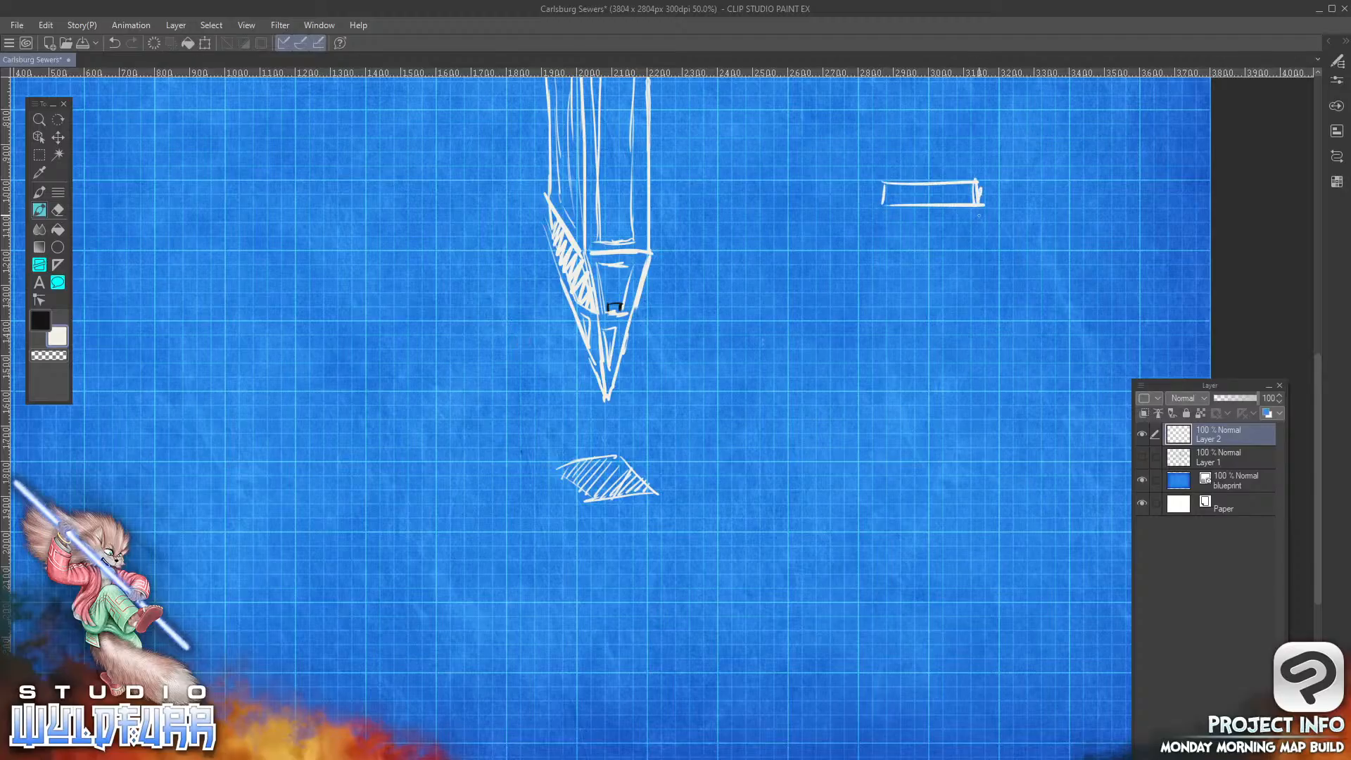
{"action": "mouse_move", "coordinate": [892, 206]}
{"action": "left_mouse_down"}
{"action": "mouse_move", "coordinate": [890, 256]}
{"action": "mouse_move", "coordinate": [908, 255]}
{"action": "left_mouse_up"}
{"action": "left_click_drag", "start_coordinate": [956, 206], "coordinate": [963, 255]}
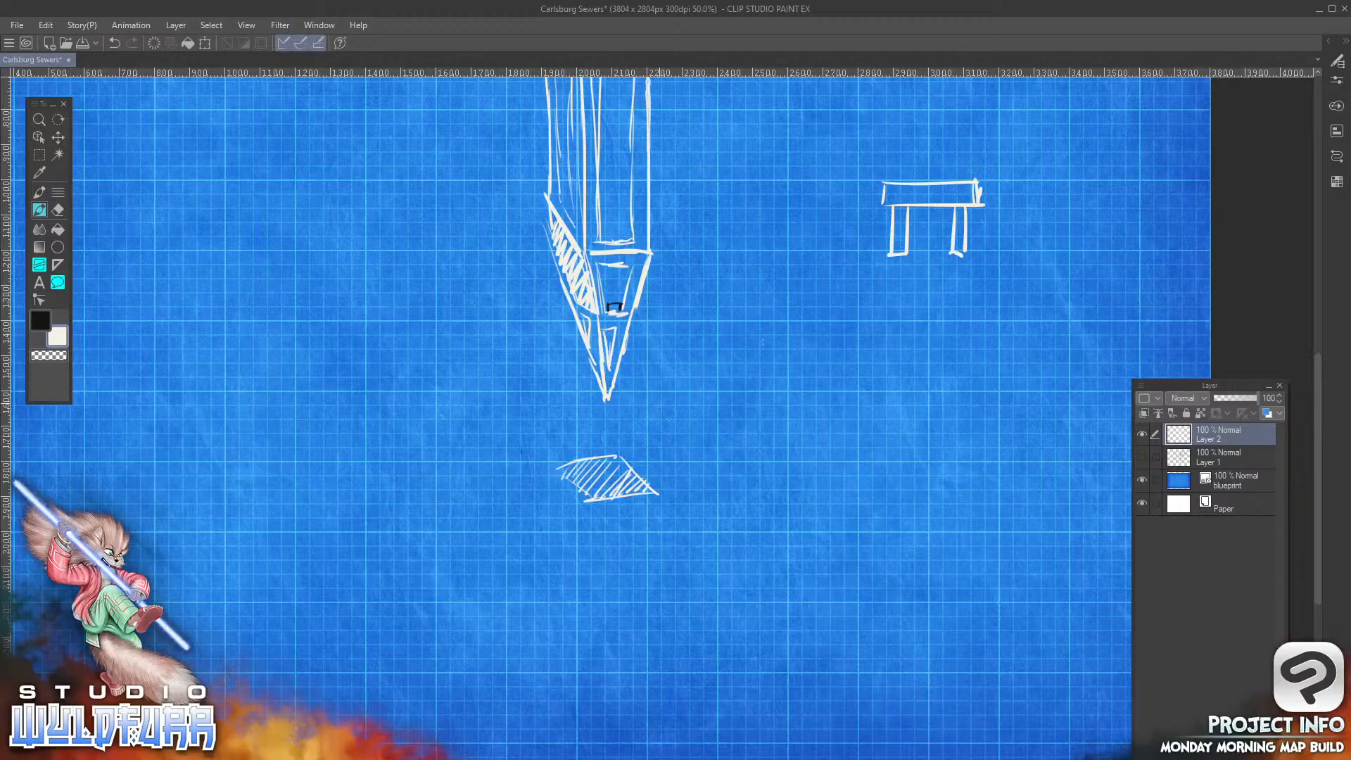
Step: Sketch an angled table with legs to the right of the hatched diamond
{"action": "mouse_move", "coordinate": [679, 430]}
{"action": "left_mouse_down"}
{"action": "mouse_move", "coordinate": [658, 403]}
{"action": "mouse_move", "coordinate": [680, 402]}
{"action": "mouse_move", "coordinate": [695, 451]}
{"action": "left_mouse_up"}
{"action": "mouse_move", "coordinate": [704, 454]}
{"action": "left_mouse_down"}
{"action": "mouse_move", "coordinate": [720, 445]}
{"action": "mouse_move", "coordinate": [691, 391]}
{"action": "left_mouse_up"}
{"action": "mouse_move", "coordinate": [691, 392]}
{"action": "left_mouse_down"}
{"action": "mouse_move", "coordinate": [718, 444]}
{"action": "mouse_move", "coordinate": [658, 425]}
{"action": "mouse_move", "coordinate": [718, 470]}
{"action": "mouse_move", "coordinate": [706, 473]}
{"action": "left_mouse_up"}
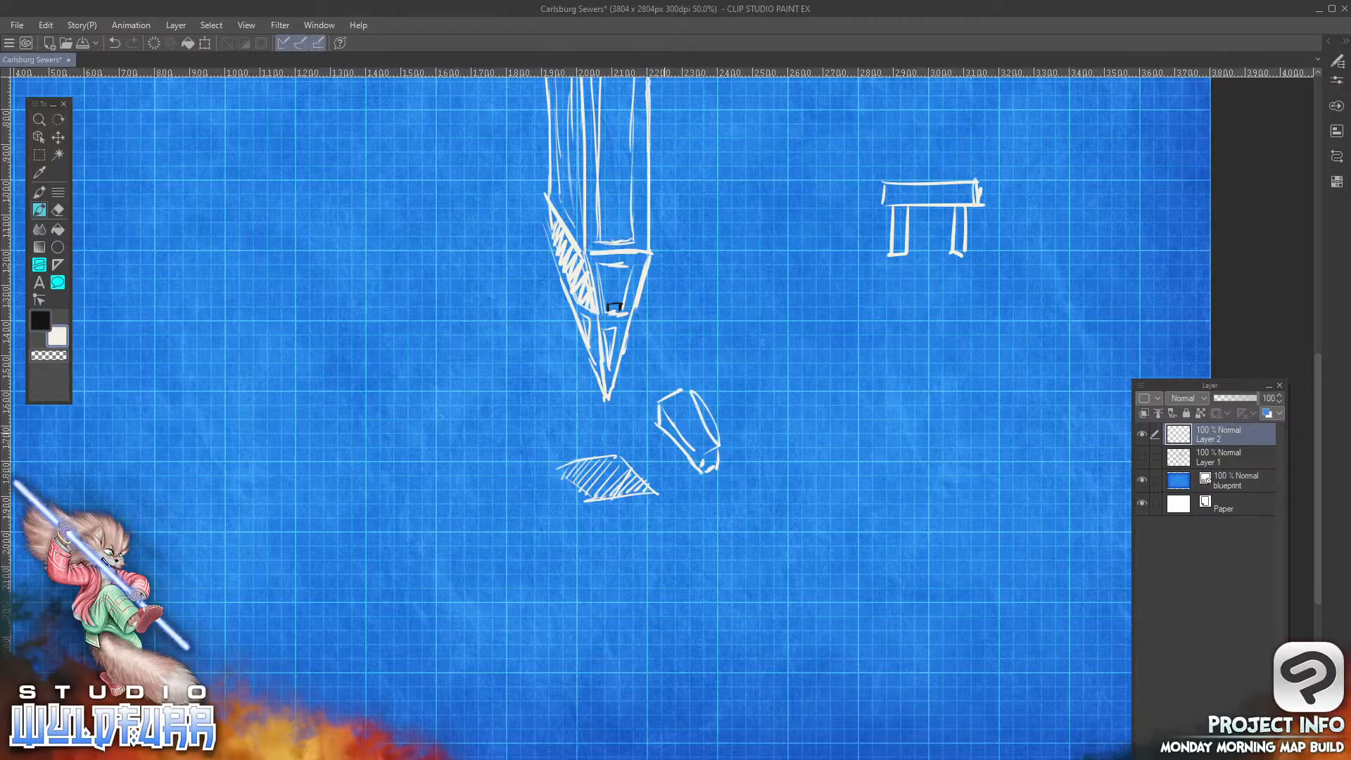
{"action": "mouse_move", "coordinate": [662, 434]}
{"action": "left_mouse_down"}
{"action": "mouse_move", "coordinate": [662, 463]}
{"action": "mouse_move", "coordinate": [694, 486]}
{"action": "left_mouse_up"}
{"action": "mouse_move", "coordinate": [694, 470]}
{"action": "left_mouse_down"}
{"action": "mouse_move", "coordinate": [704, 492]}
{"action": "mouse_move", "coordinate": [682, 468]}
{"action": "left_mouse_up"}
Step: Sketch a second angled table left of the diamond and start a third table's corner above it
{"action": "mouse_move", "coordinate": [501, 456]}
{"action": "left_mouse_down"}
{"action": "mouse_move", "coordinate": [532, 504]}
{"action": "mouse_move", "coordinate": [496, 450]}
{"action": "mouse_move", "coordinate": [517, 516]}
{"action": "mouse_move", "coordinate": [534, 504]}
{"action": "mouse_move", "coordinate": [471, 483]}
{"action": "mouse_move", "coordinate": [508, 532]}
{"action": "left_mouse_up"}
{"action": "mouse_move", "coordinate": [469, 485]}
{"action": "left_mouse_down"}
{"action": "mouse_move", "coordinate": [513, 532]}
{"action": "mouse_move", "coordinate": [528, 518]}
{"action": "mouse_move", "coordinate": [478, 525]}
{"action": "mouse_move", "coordinate": [489, 511]}
{"action": "mouse_move", "coordinate": [499, 540]}
{"action": "mouse_move", "coordinate": [513, 532]}
{"action": "left_mouse_up"}
{"action": "mouse_move", "coordinate": [532, 424]}
{"action": "left_mouse_down"}
{"action": "mouse_move", "coordinate": [572, 404]}
{"action": "mouse_move", "coordinate": [503, 405]}
{"action": "left_mouse_up"}
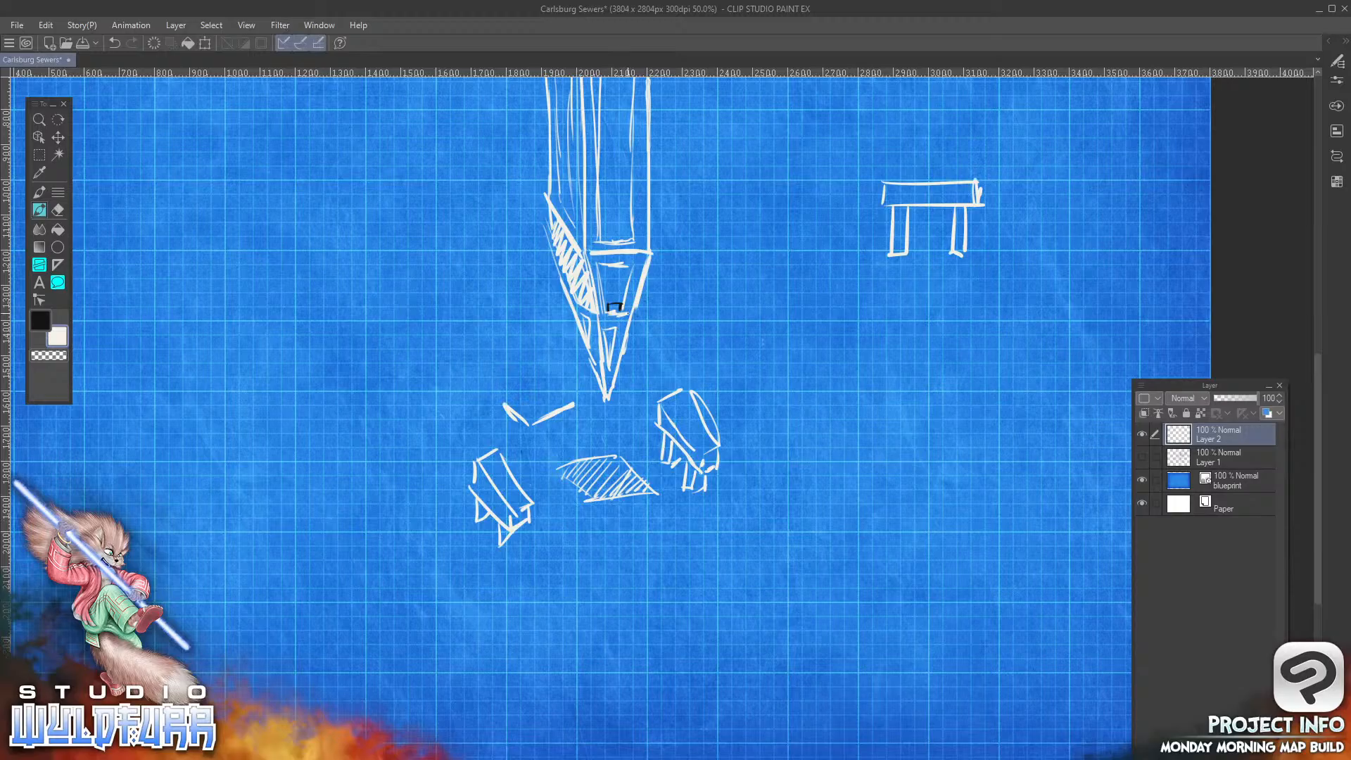
Step: Draw thin curved cables from the shaft's pointed tip to the tables and around the hatched diamond
{"action": "left_click_drag", "start_coordinate": [646, 336], "coordinate": [677, 419]}
{"action": "mouse_move", "coordinate": [595, 345]}
{"action": "left_mouse_down"}
{"action": "mouse_move", "coordinate": [570, 418]}
{"action": "mouse_move", "coordinate": [520, 482]}
{"action": "mouse_move", "coordinate": [513, 397]}
{"action": "left_mouse_up"}
{"action": "left_click_drag", "start_coordinate": [655, 340], "coordinate": [672, 431]}
{"action": "left_click_drag", "start_coordinate": [637, 310], "coordinate": [696, 423]}
{"action": "left_click_drag", "start_coordinate": [572, 408], "coordinate": [543, 468]}
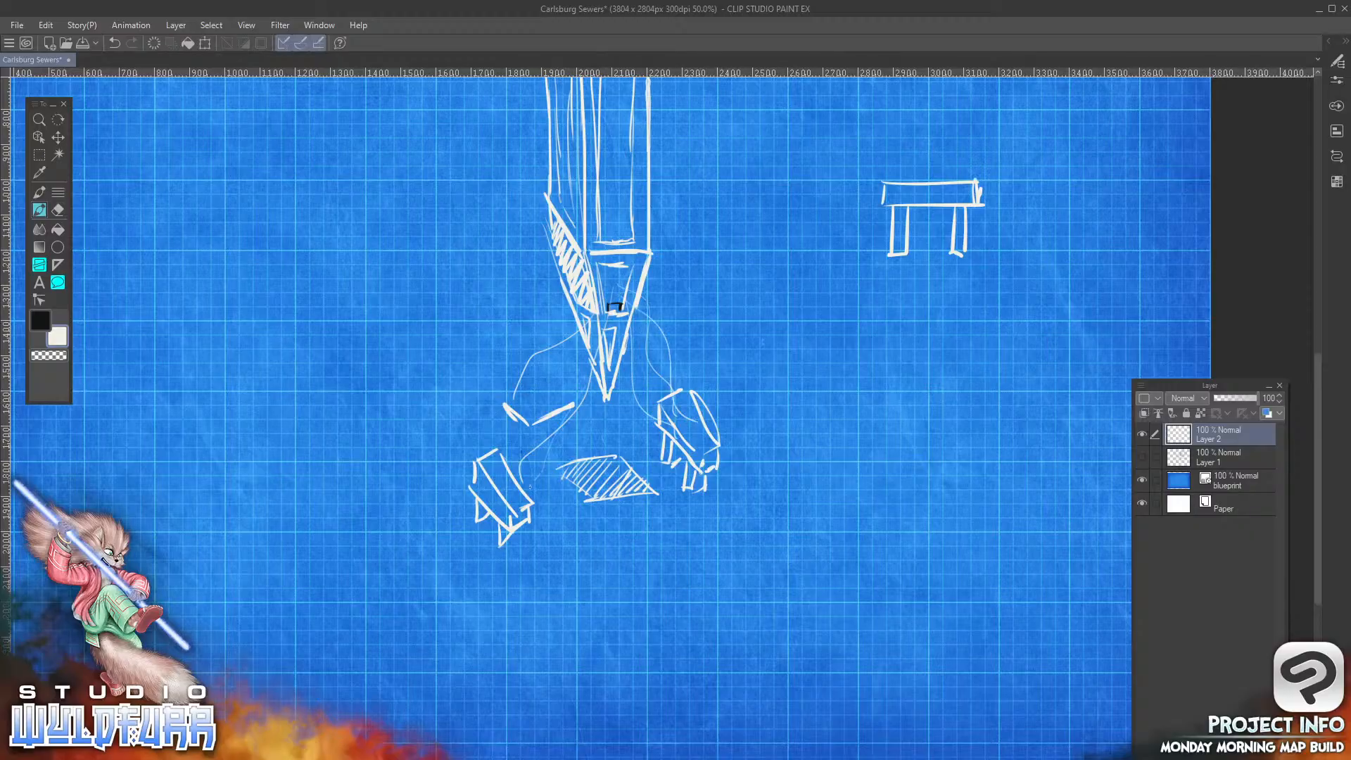
{"action": "left_click_drag", "start_coordinate": [578, 335], "coordinate": [508, 461]}
{"action": "mouse_move", "coordinate": [640, 355]}
{"action": "left_mouse_down"}
{"action": "mouse_move", "coordinate": [665, 516]}
{"action": "mouse_move", "coordinate": [652, 511]}
{"action": "mouse_move", "coordinate": [646, 535]}
{"action": "left_mouse_up"}
{"action": "left_click_drag", "start_coordinate": [560, 523], "coordinate": [565, 520]}
Step: Erase the side-view table and the angled table with its lines right of the diamond
{"action": "left_click_drag", "start_coordinate": [721, 211], "coordinate": [721, 462]}
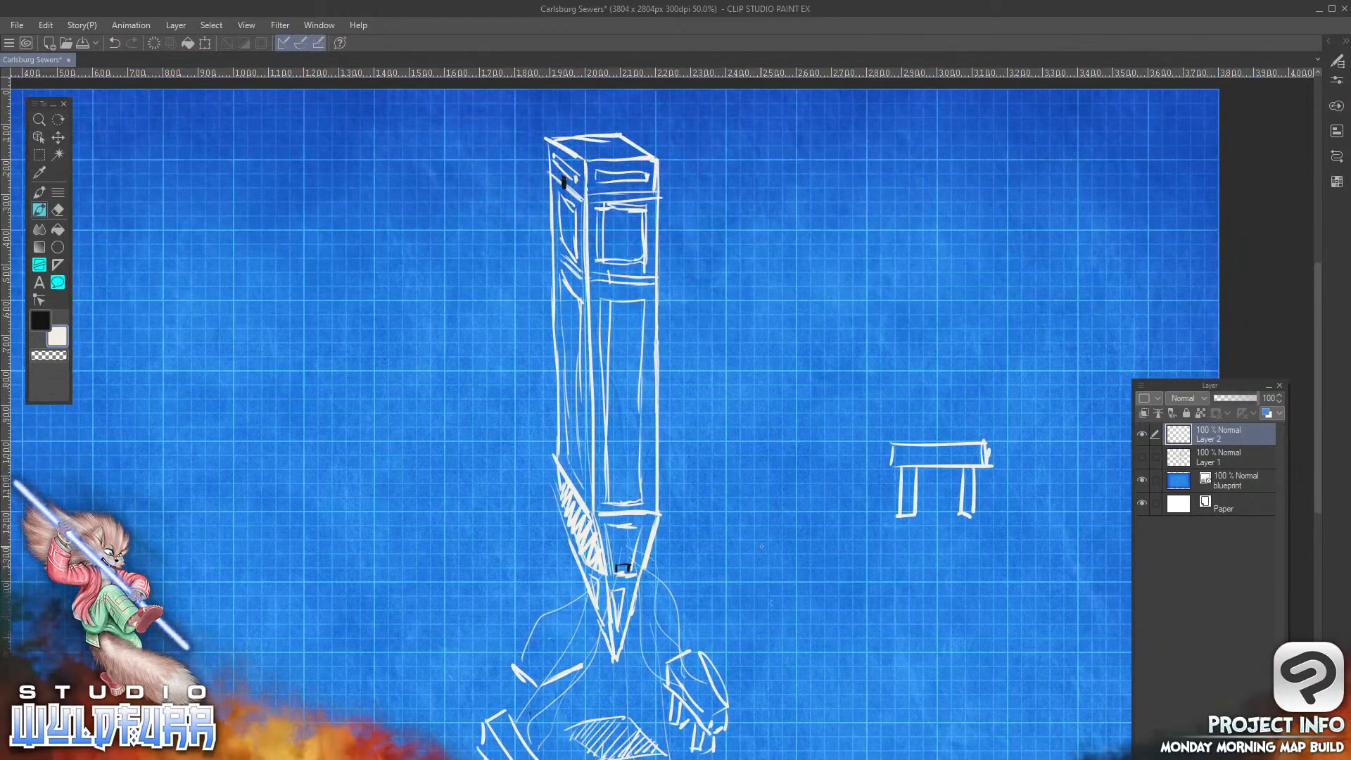
{"action": "left_click_drag", "start_coordinate": [762, 546], "coordinate": [722, 437]}
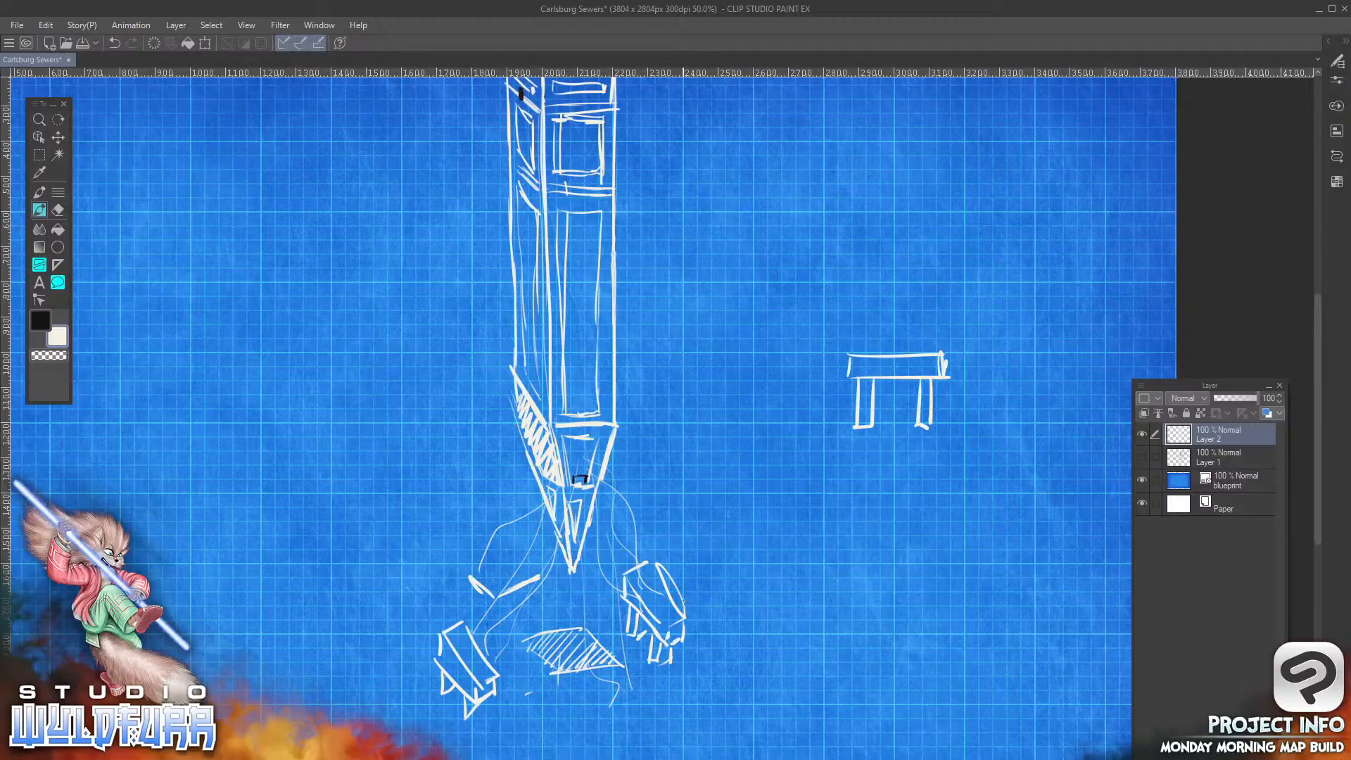
{"action": "mouse_move", "coordinate": [853, 337]}
{"action": "left_mouse_down"}
{"action": "mouse_move", "coordinate": [873, 432]}
{"action": "mouse_move", "coordinate": [915, 344]}
{"action": "mouse_move", "coordinate": [947, 373]}
{"action": "left_mouse_up"}
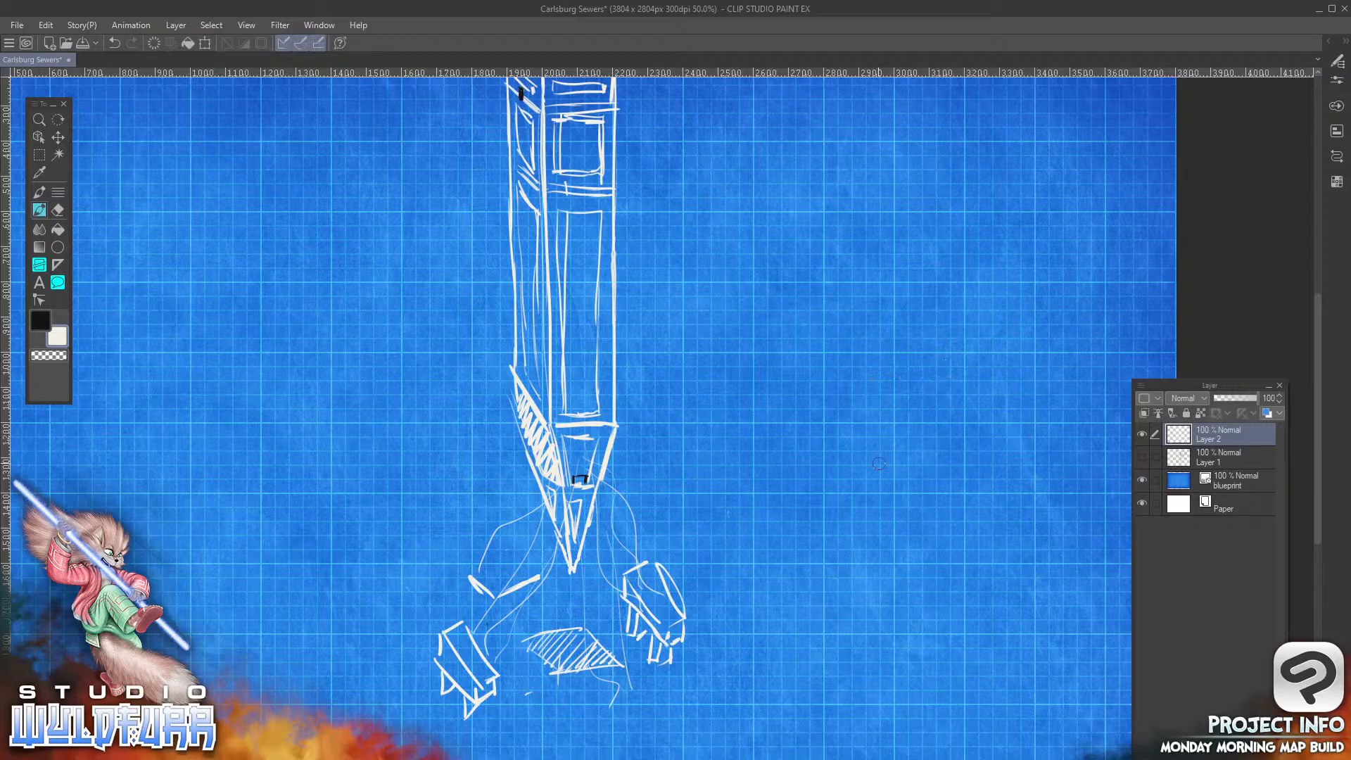
{"action": "mouse_move", "coordinate": [642, 563]}
{"action": "left_mouse_down"}
{"action": "mouse_move", "coordinate": [631, 620]}
{"action": "mouse_move", "coordinate": [619, 564]}
{"action": "mouse_move", "coordinate": [642, 543]}
{"action": "mouse_move", "coordinate": [669, 640]}
{"action": "mouse_move", "coordinate": [683, 597]}
{"action": "left_mouse_up"}
{"action": "mouse_move", "coordinate": [620, 705]}
{"action": "left_mouse_down"}
{"action": "mouse_move", "coordinate": [604, 680]}
{"action": "mouse_move", "coordinate": [620, 665]}
{"action": "mouse_move", "coordinate": [635, 686]}
{"action": "left_mouse_up"}
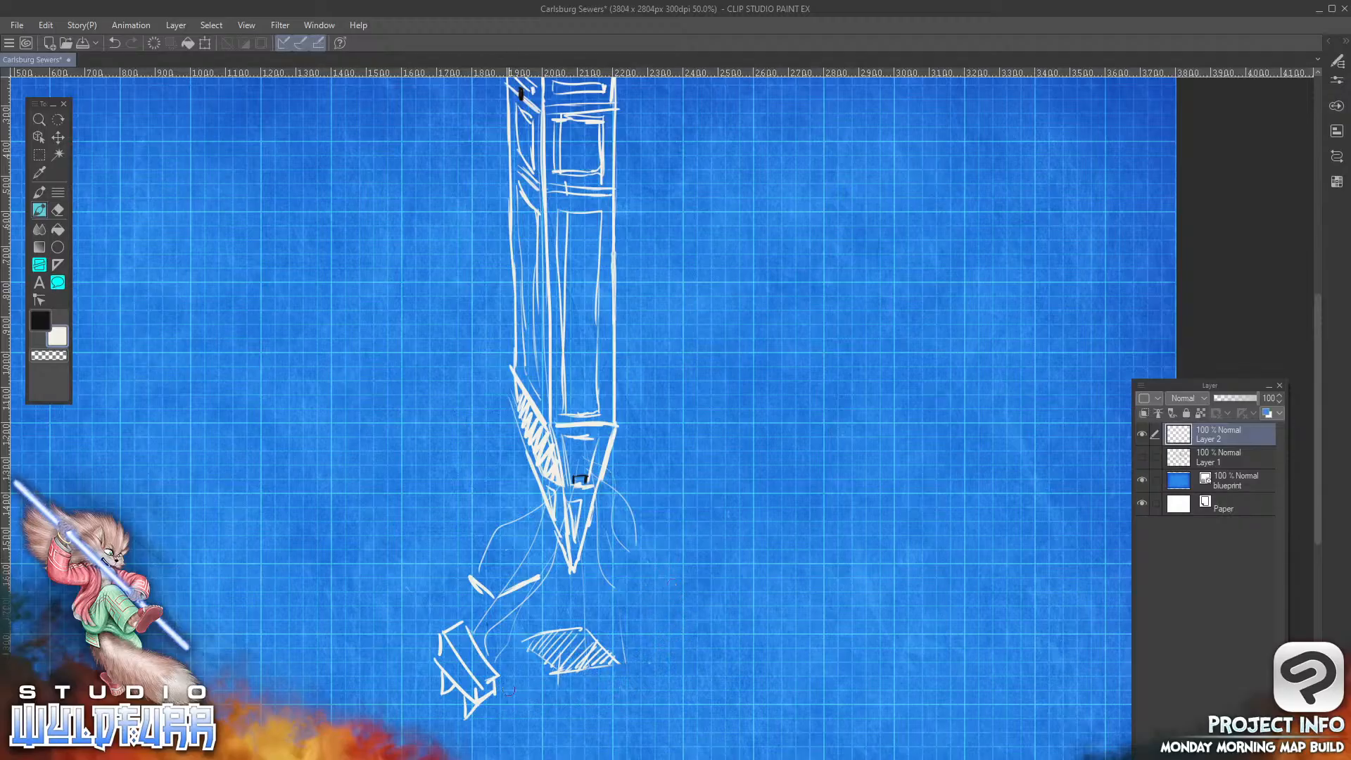
Step: Erase the left-hand table sketches and the thin curved cables around the shaft's tip
{"action": "mouse_move", "coordinate": [508, 691]}
{"action": "left_mouse_down"}
{"action": "mouse_move", "coordinate": [459, 629]}
{"action": "mouse_move", "coordinate": [442, 633]}
{"action": "mouse_move", "coordinate": [446, 724]}
{"action": "left_mouse_up"}
{"action": "mouse_move", "coordinate": [461, 620]}
{"action": "left_mouse_down"}
{"action": "mouse_move", "coordinate": [468, 582]}
{"action": "mouse_move", "coordinate": [486, 598]}
{"action": "mouse_move", "coordinate": [544, 578]}
{"action": "mouse_move", "coordinate": [494, 581]}
{"action": "left_mouse_up"}
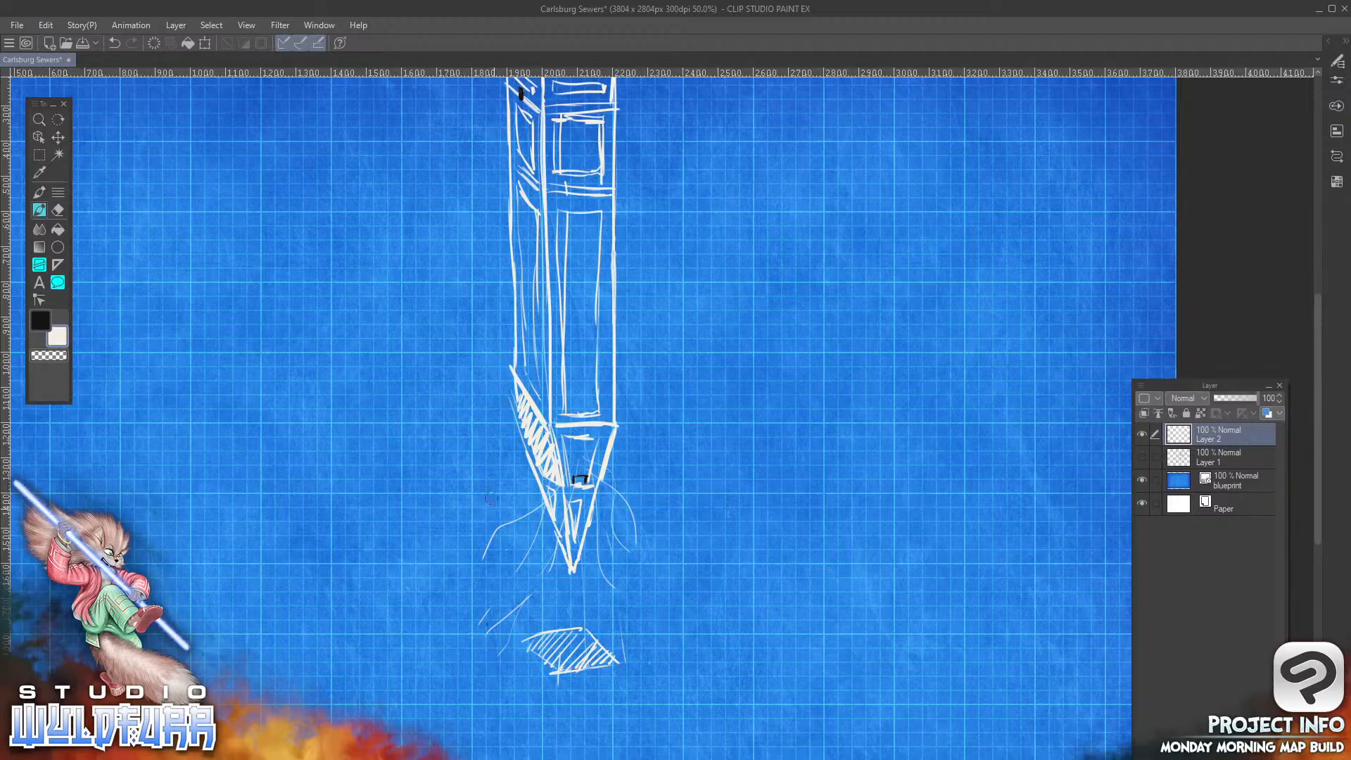
{"action": "mouse_move", "coordinate": [491, 498]}
{"action": "left_mouse_down"}
{"action": "mouse_move", "coordinate": [552, 567]}
{"action": "mouse_move", "coordinate": [535, 573]}
{"action": "mouse_move", "coordinate": [487, 525]}
{"action": "mouse_move", "coordinate": [508, 614]}
{"action": "left_mouse_up"}
{"action": "mouse_move", "coordinate": [619, 460]}
{"action": "left_mouse_down"}
{"action": "mouse_move", "coordinate": [598, 556]}
{"action": "mouse_move", "coordinate": [623, 539]}
{"action": "mouse_move", "coordinate": [627, 597]}
{"action": "left_mouse_up"}
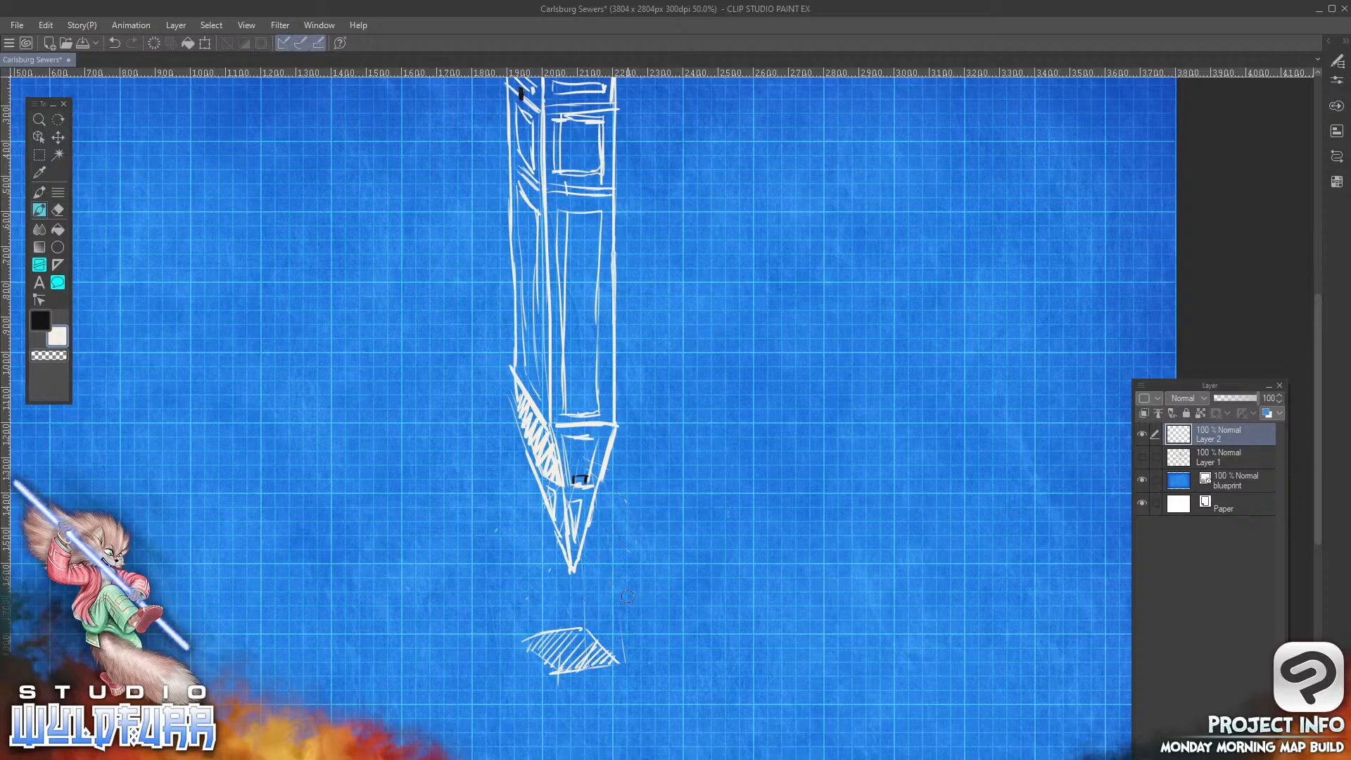
Step: Sketch a miniature pointed shaft flanked by two small slabs in white right of the main shaft, and erase it
{"action": "mouse_move", "coordinate": [827, 248]}
{"action": "left_mouse_down"}
{"action": "mouse_move", "coordinate": [825, 361]}
{"action": "mouse_move", "coordinate": [842, 348]}
{"action": "mouse_move", "coordinate": [825, 364]}
{"action": "mouse_move", "coordinate": [841, 249]}
{"action": "left_mouse_up"}
{"action": "mouse_move", "coordinate": [828, 354]}
{"action": "left_mouse_down"}
{"action": "mouse_move", "coordinate": [870, 354]}
{"action": "mouse_move", "coordinate": [867, 392]}
{"action": "mouse_move", "coordinate": [798, 393]}
{"action": "mouse_move", "coordinate": [794, 354]}
{"action": "mouse_move", "coordinate": [798, 400]}
{"action": "left_mouse_up"}
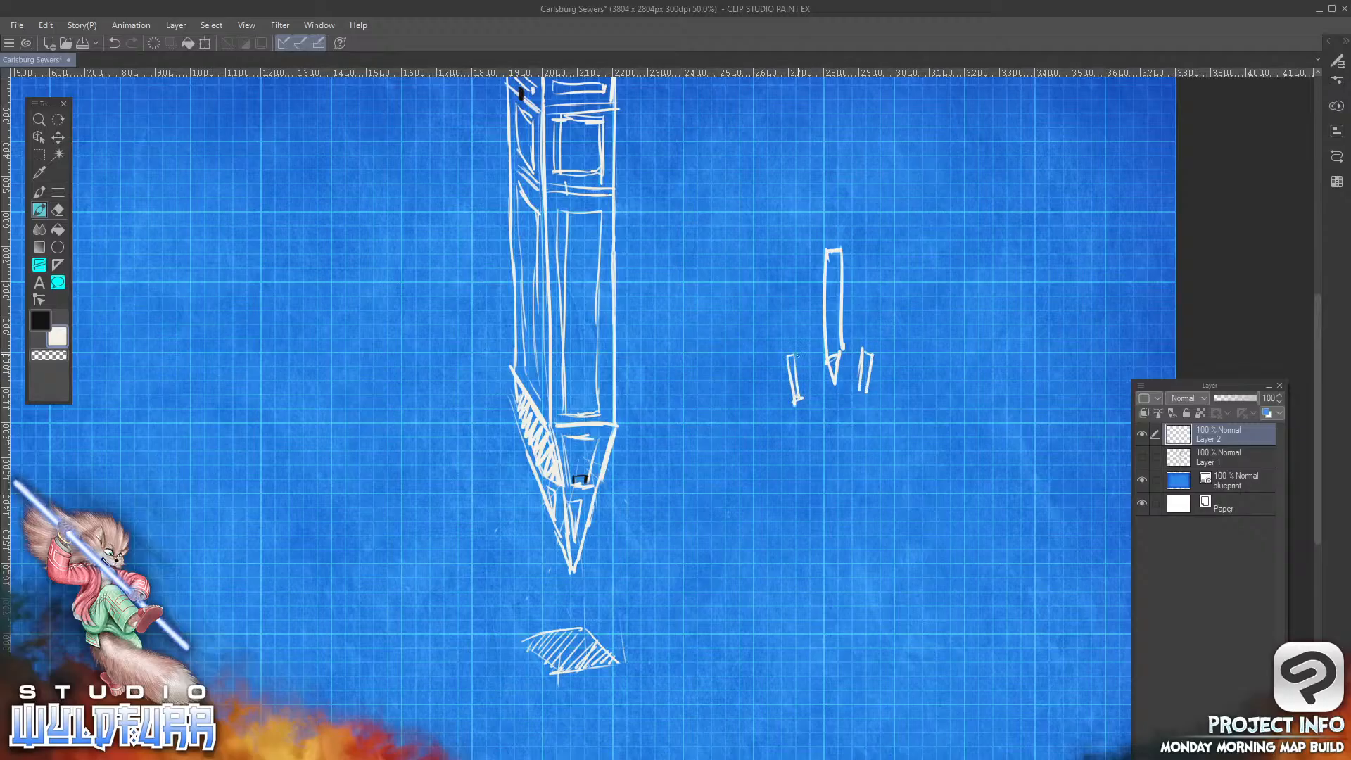
{"action": "mouse_move", "coordinate": [818, 348]}
{"action": "left_mouse_down"}
{"action": "mouse_move", "coordinate": [800, 377]}
{"action": "mouse_move", "coordinate": [860, 364]}
{"action": "left_mouse_up"}
{"action": "mouse_move", "coordinate": [839, 246]}
{"action": "left_mouse_down"}
{"action": "mouse_move", "coordinate": [825, 278]}
{"action": "mouse_move", "coordinate": [841, 310]}
{"action": "mouse_move", "coordinate": [828, 327]}
{"action": "mouse_move", "coordinate": [868, 401]}
{"action": "left_mouse_up"}
{"action": "left_click_drag", "start_coordinate": [815, 350], "coordinate": [793, 409]}
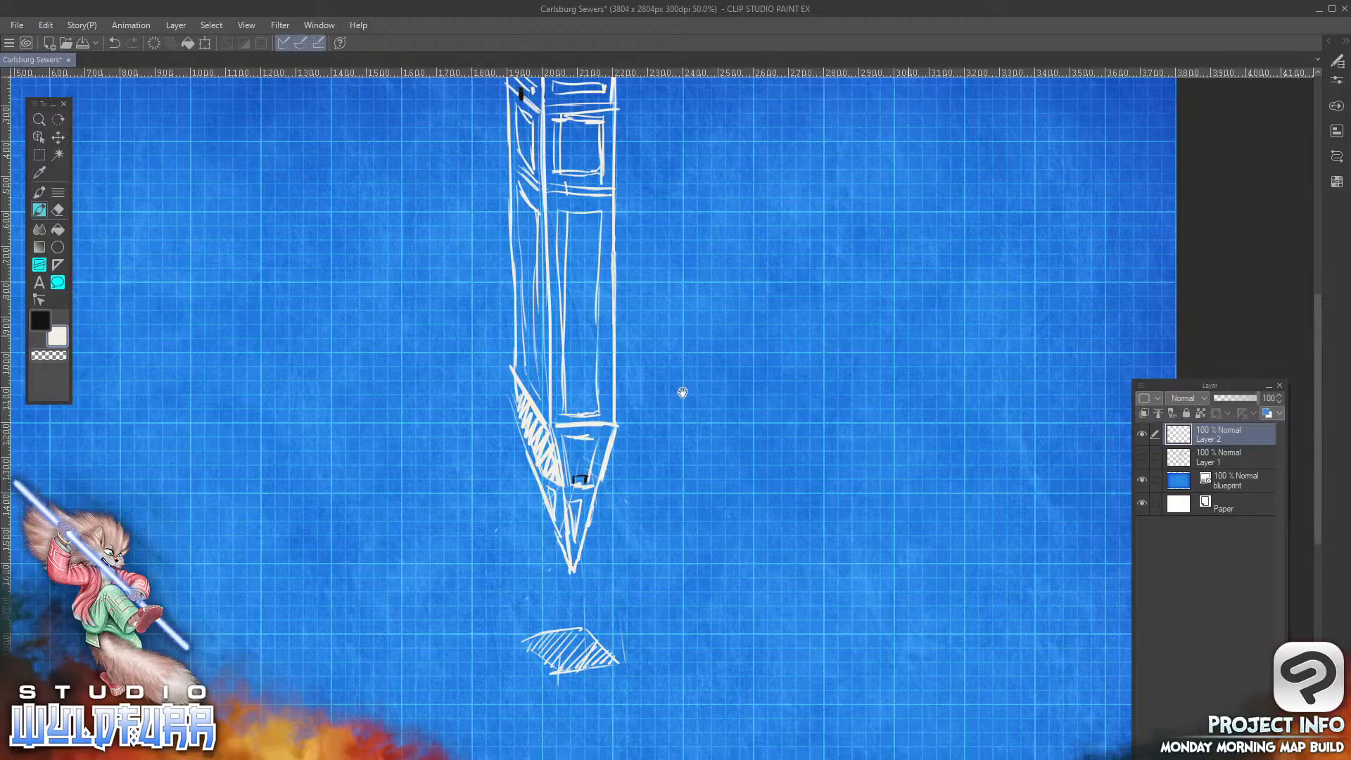
Step: Draw a tall black wall line left of the shaft, linked to its upper section and ending in a diagonal ground line
{"action": "mouse_move", "coordinate": [682, 392]}
{"action": "left_mouse_down"}
{"action": "mouse_move", "coordinate": [800, 441]}
{"action": "mouse_move", "coordinate": [944, 471]}
{"action": "left_mouse_up"}
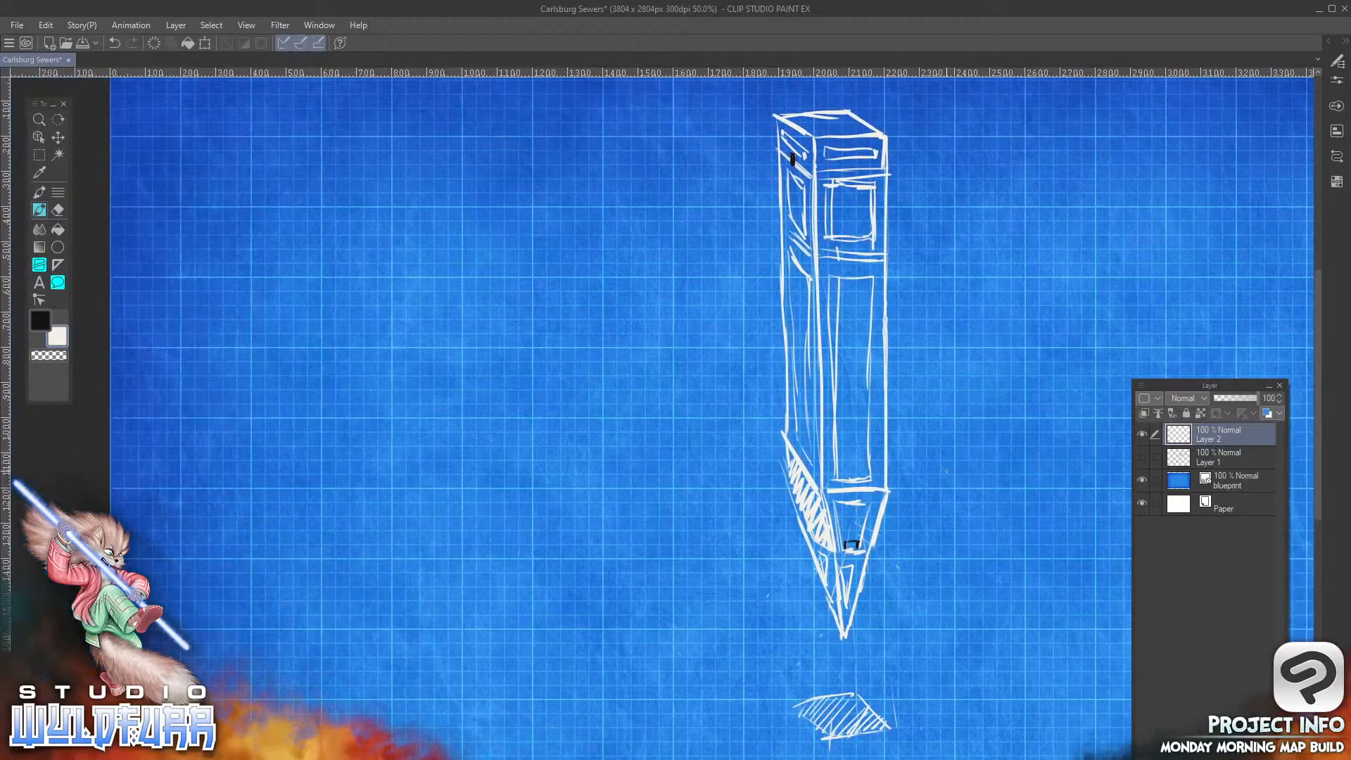
{"action": "left_click", "coordinate": [44, 323]}
{"action": "mouse_move", "coordinate": [785, 163]}
{"action": "left_mouse_down"}
{"action": "mouse_move", "coordinate": [741, 165]}
{"action": "mouse_move", "coordinate": [753, 167]}
{"action": "left_mouse_up"}
{"action": "left_click_drag", "start_coordinate": [744, 113], "coordinate": [744, 456]}
{"action": "mouse_move", "coordinate": [741, 292]}
{"action": "left_mouse_down"}
{"action": "mouse_move", "coordinate": [749, 684]}
{"action": "mouse_move", "coordinate": [656, 759]}
{"action": "left_mouse_up"}
{"action": "left_click_drag", "start_coordinate": [647, 759], "coordinate": [746, 685]}
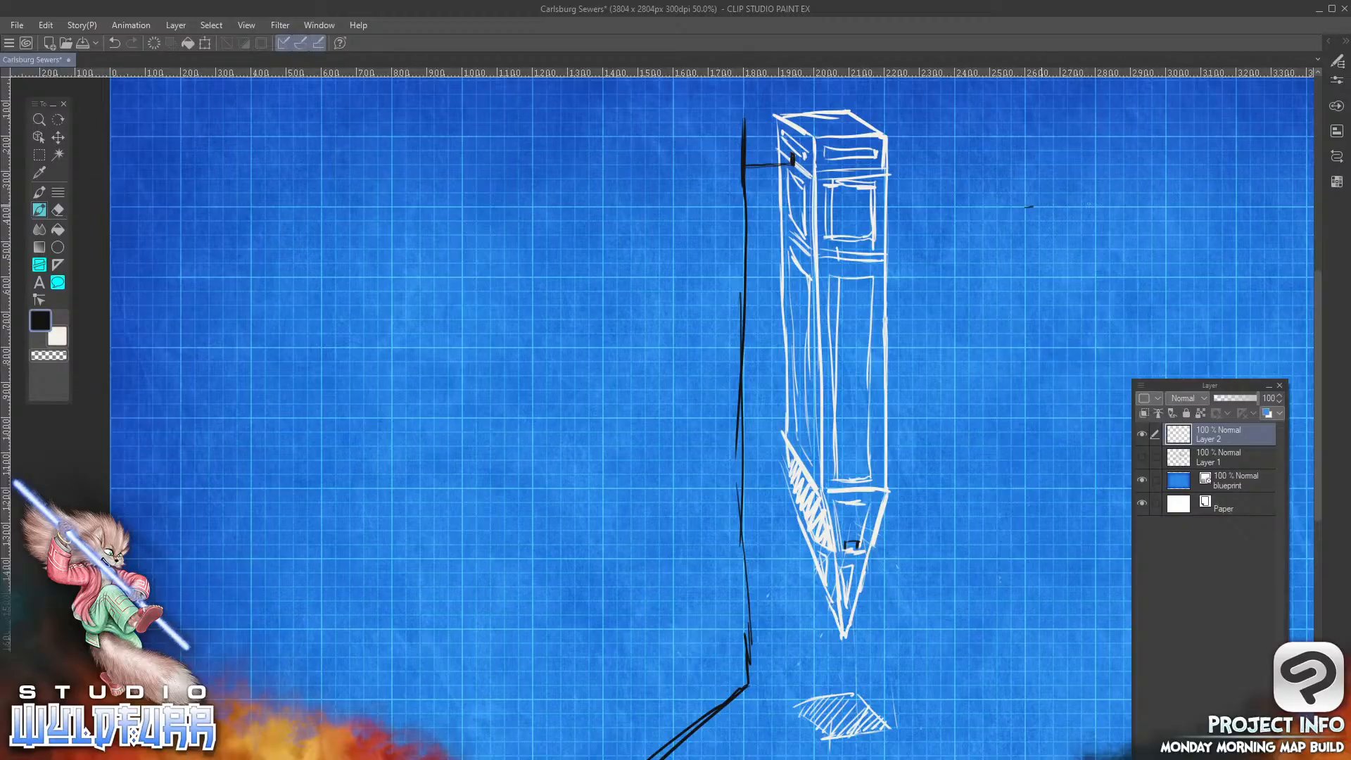
Step: Draw four black corner brackets right of the shaft to form a crossroads plan
{"action": "mouse_move", "coordinate": [1029, 207]}
{"action": "left_mouse_down"}
{"action": "mouse_move", "coordinate": [1098, 179]}
{"action": "mouse_move", "coordinate": [1099, 139]}
{"action": "mouse_move", "coordinate": [1168, 207]}
{"action": "mouse_move", "coordinate": [1256, 203]}
{"action": "left_mouse_up"}
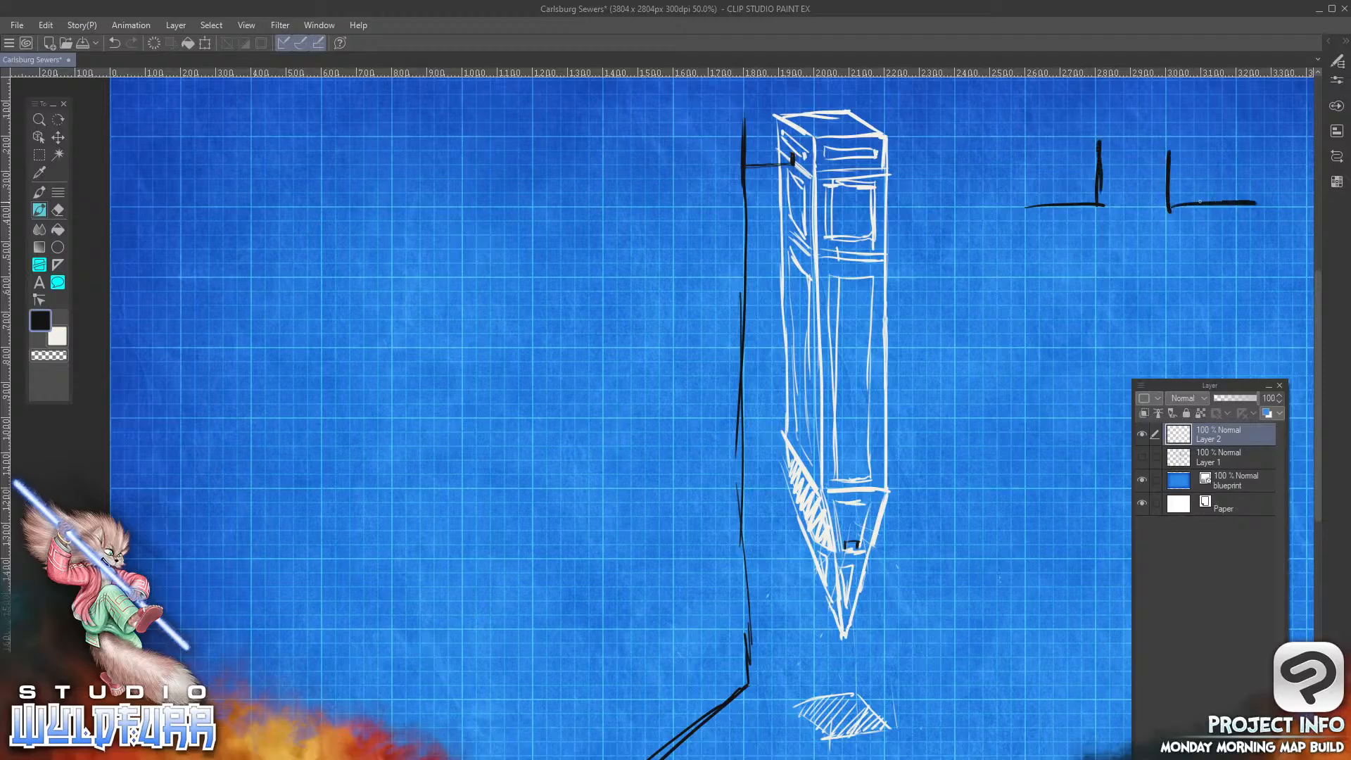
{"action": "mouse_move", "coordinate": [1166, 275]}
{"action": "left_mouse_down"}
{"action": "mouse_move", "coordinate": [1168, 343]}
{"action": "mouse_move", "coordinate": [1245, 276]}
{"action": "left_mouse_up"}
{"action": "mouse_move", "coordinate": [1022, 280]}
{"action": "left_mouse_down"}
{"action": "mouse_move", "coordinate": [1096, 277]}
{"action": "mouse_move", "coordinate": [1098, 355]}
{"action": "left_mouse_up"}
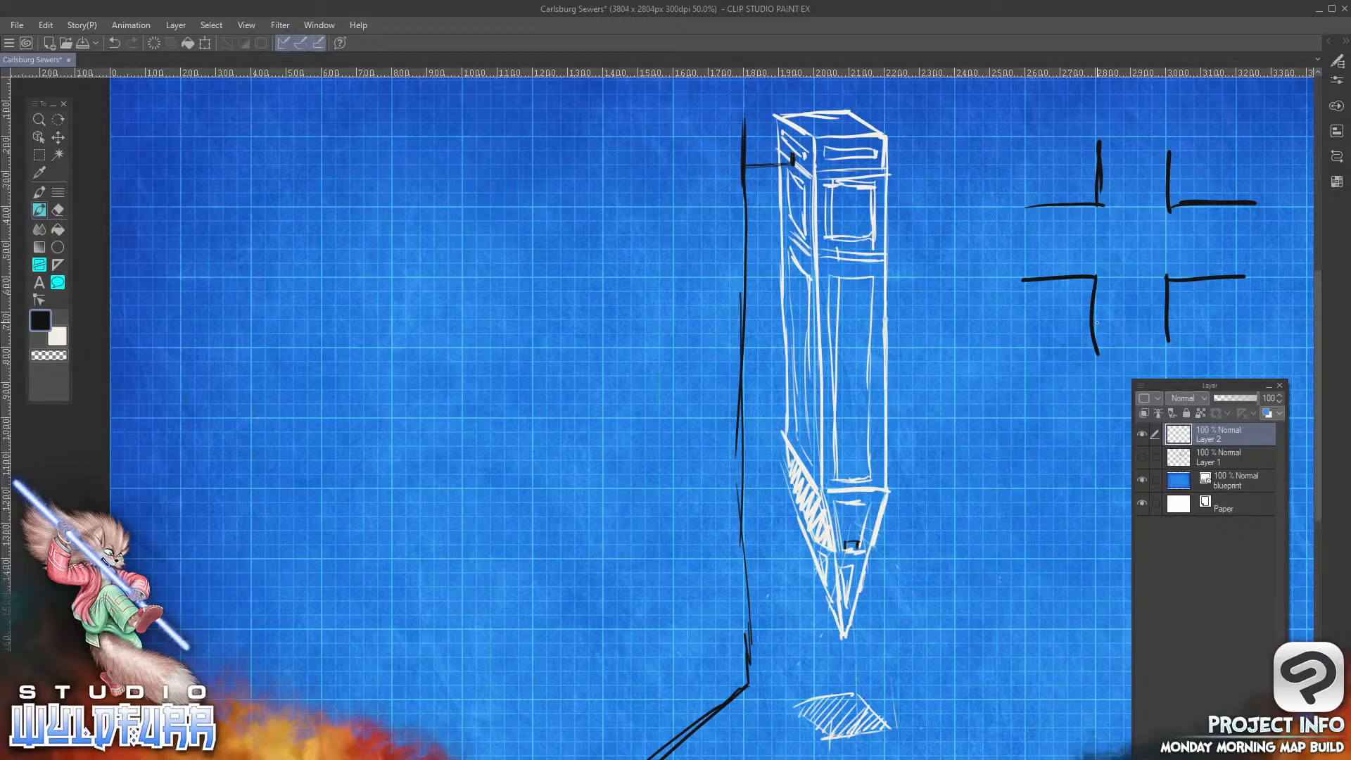
Step: Mark points on the crossroads corners and centre, and connect them with thin lines and a small diagonal arrow
{"action": "left_click_drag", "start_coordinate": [1171, 198], "coordinate": [1175, 205]}
{"action": "left_click_drag", "start_coordinate": [1204, 170], "coordinate": [1206, 173]}
{"action": "left_click_drag", "start_coordinate": [1132, 243], "coordinate": [1133, 358]}
{"action": "left_click_drag", "start_coordinate": [1129, 242], "coordinate": [998, 244]}
{"action": "left_click_drag", "start_coordinate": [1130, 242], "coordinate": [1163, 209]}
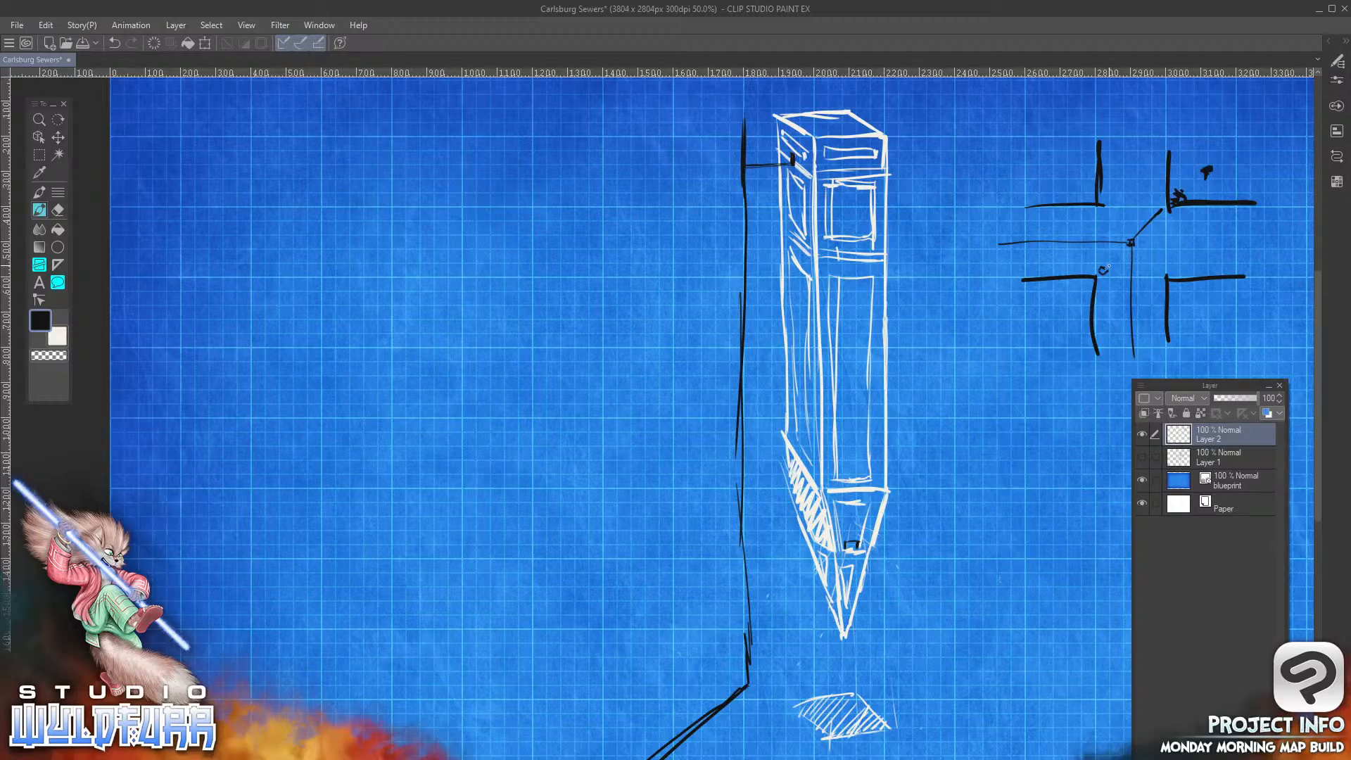
{"action": "left_click_drag", "start_coordinate": [1108, 266], "coordinate": [1120, 253]}
{"action": "mouse_move", "coordinate": [1195, 169]}
{"action": "left_mouse_down"}
{"action": "mouse_move", "coordinate": [1223, 187]}
{"action": "mouse_move", "coordinate": [1192, 176]}
{"action": "mouse_move", "coordinate": [1213, 154]}
{"action": "mouse_move", "coordinate": [1226, 169]}
{"action": "mouse_move", "coordinate": [1209, 157]}
{"action": "mouse_move", "coordinate": [1213, 176]}
{"action": "left_mouse_up"}
Step: Outline the middle section of the shaft's front and left faces in black
{"action": "mouse_move", "coordinate": [818, 282]}
{"action": "left_mouse_down"}
{"action": "mouse_move", "coordinate": [875, 280]}
{"action": "mouse_move", "coordinate": [817, 385]}
{"action": "mouse_move", "coordinate": [818, 429]}
{"action": "mouse_move", "coordinate": [878, 428]}
{"action": "left_mouse_up"}
{"action": "left_click_drag", "start_coordinate": [879, 274], "coordinate": [880, 411]}
{"action": "left_click_drag", "start_coordinate": [781, 254], "coordinate": [816, 284]}
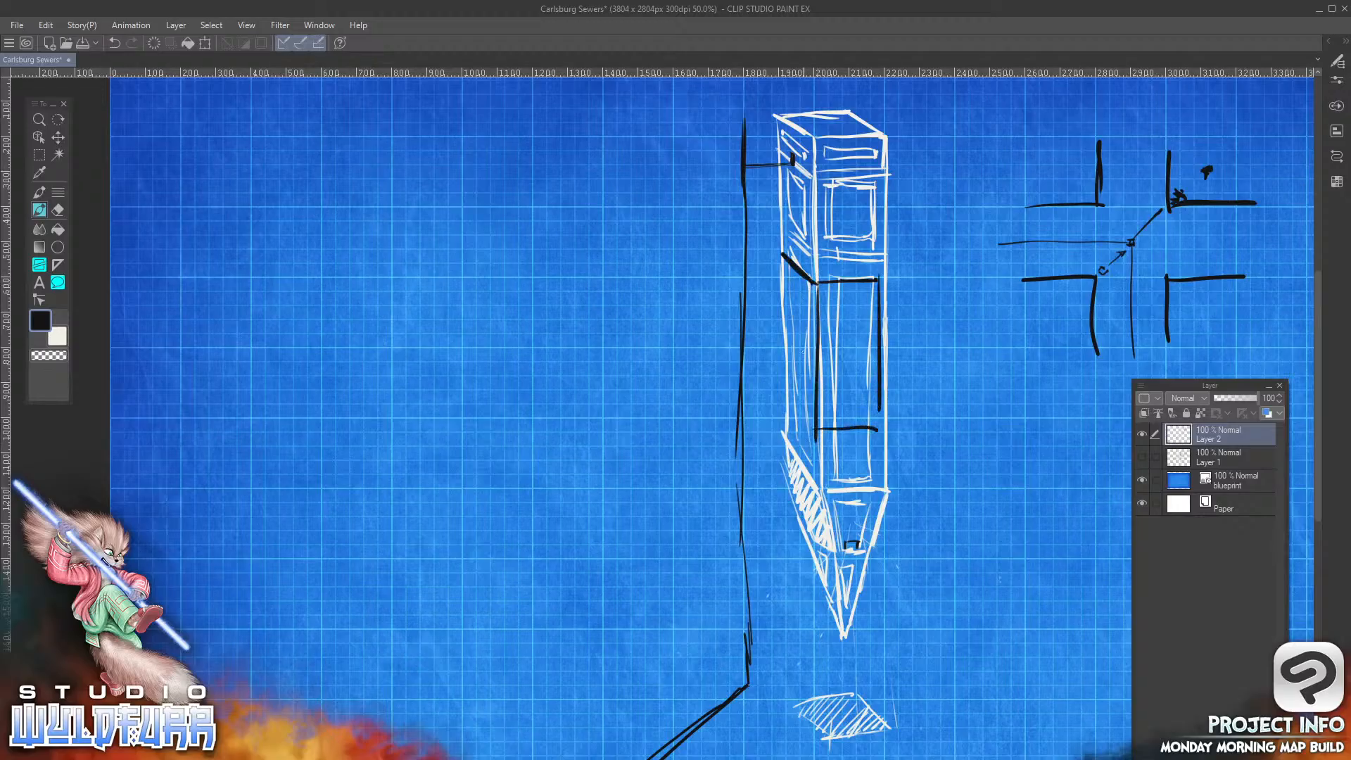
{"action": "left_click_drag", "start_coordinate": [781, 406], "coordinate": [810, 435]}
{"action": "mouse_move", "coordinate": [782, 258]}
{"action": "left_mouse_down"}
{"action": "mouse_move", "coordinate": [789, 380]}
{"action": "mouse_move", "coordinate": [809, 413]}
{"action": "left_mouse_up"}
Step: Divide the black-outlined section into floors with parallel lines across both shaft faces
{"action": "left_click_drag", "start_coordinate": [788, 351], "coordinate": [820, 379]}
{"action": "left_click_drag", "start_coordinate": [785, 317], "coordinate": [810, 337]}
{"action": "mouse_move", "coordinate": [784, 292]}
{"action": "left_mouse_down"}
{"action": "mouse_move", "coordinate": [818, 318]}
{"action": "mouse_move", "coordinate": [812, 295]}
{"action": "left_mouse_up"}
{"action": "mouse_move", "coordinate": [784, 371]}
{"action": "left_mouse_down"}
{"action": "mouse_move", "coordinate": [868, 408]}
{"action": "mouse_move", "coordinate": [879, 373]}
{"action": "mouse_move", "coordinate": [853, 344]}
{"action": "mouse_move", "coordinate": [878, 343]}
{"action": "mouse_move", "coordinate": [876, 293]}
{"action": "left_mouse_up"}
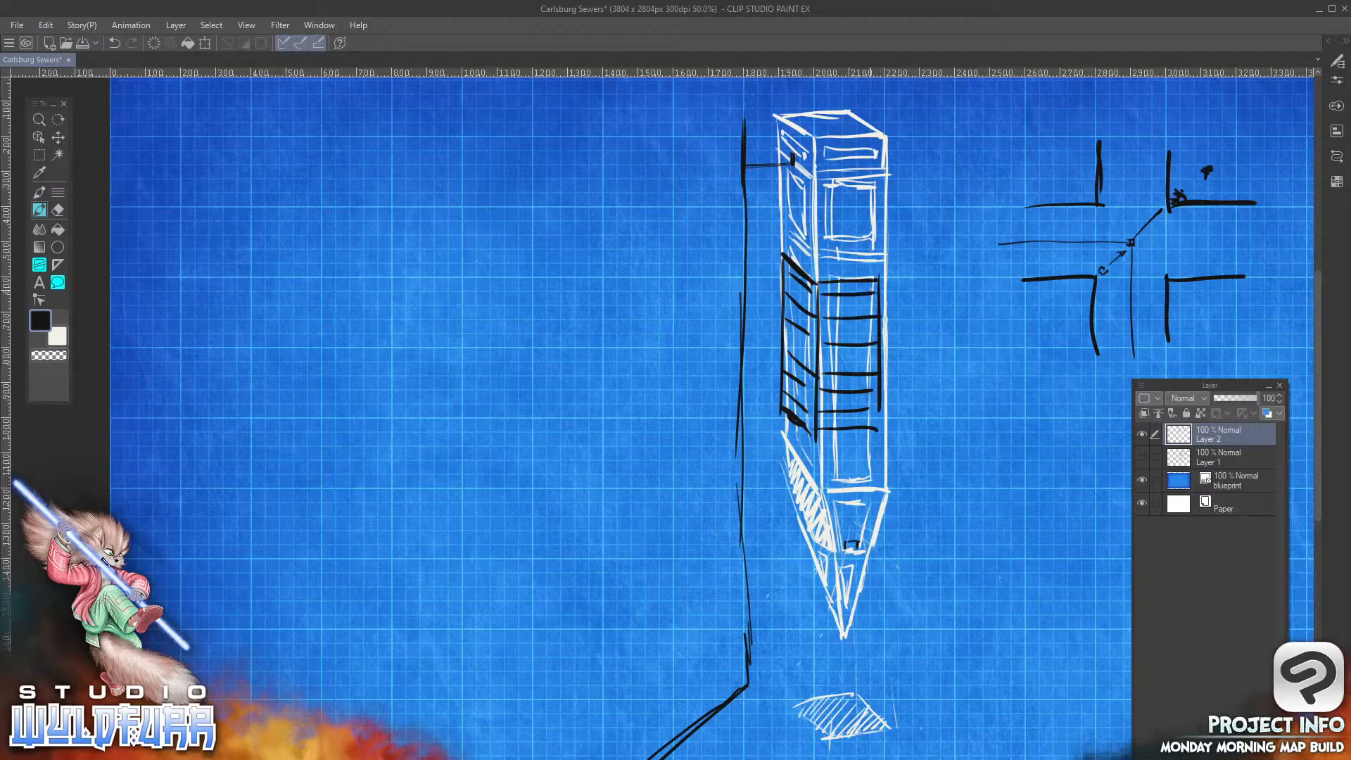
Step: Write the note IMPS in black right of the shaft and draw a star-like mark beside the shaft
{"action": "mouse_move", "coordinate": [980, 366]}
{"action": "left_mouse_down"}
{"action": "mouse_move", "coordinate": [981, 388]}
{"action": "mouse_move", "coordinate": [1000, 367]}
{"action": "mouse_move", "coordinate": [1019, 384]}
{"action": "mouse_move", "coordinate": [1028, 369]}
{"action": "mouse_move", "coordinate": [1032, 384]}
{"action": "left_mouse_up"}
{"action": "mouse_move", "coordinate": [912, 404]}
{"action": "left_mouse_down"}
{"action": "mouse_move", "coordinate": [938, 416]}
{"action": "mouse_move", "coordinate": [908, 420]}
{"action": "left_mouse_up"}
{"action": "mouse_move", "coordinate": [908, 392]}
{"action": "left_mouse_down"}
{"action": "mouse_move", "coordinate": [927, 405]}
{"action": "mouse_move", "coordinate": [917, 412]}
{"action": "left_mouse_up"}
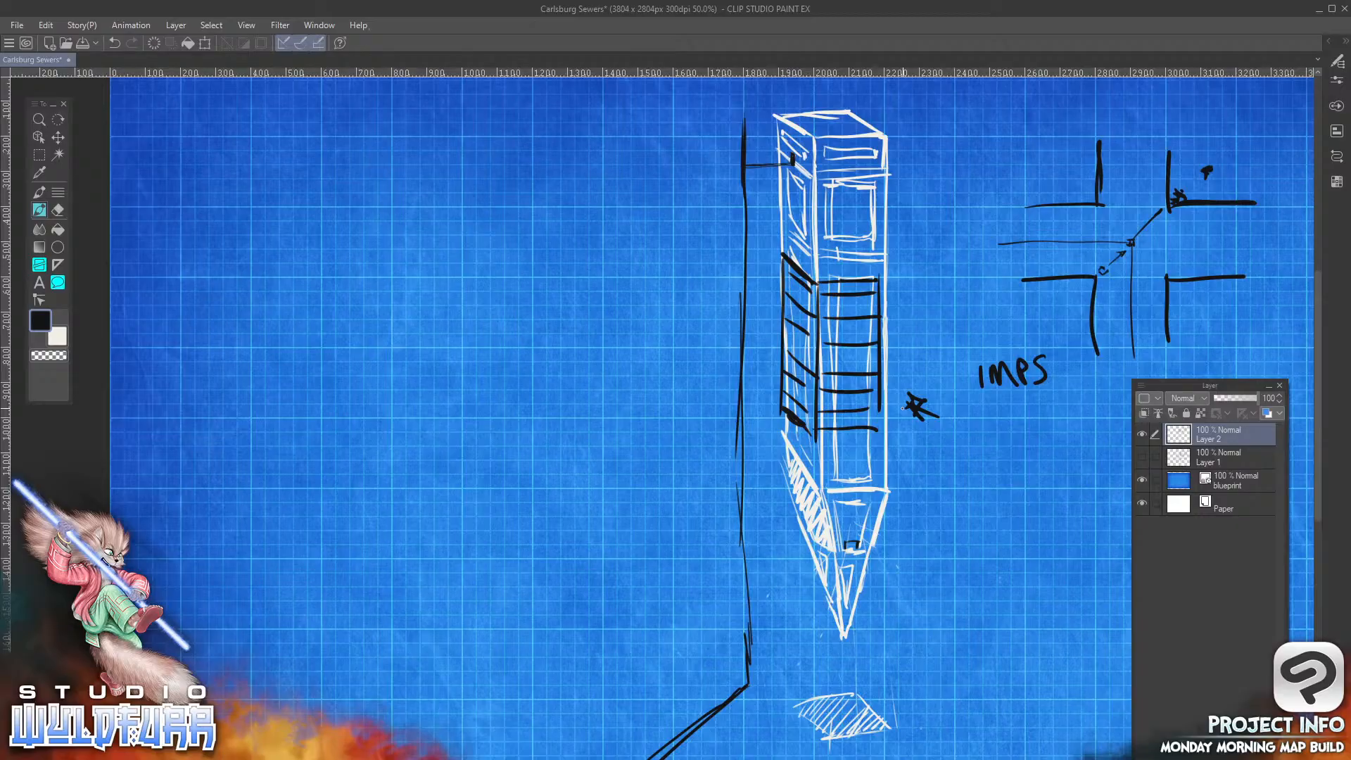
Step: Fill the small opening in the shaft's tip with black and draw a bold diagonal arrow across the crossroads centre
{"action": "mouse_move", "coordinate": [843, 543]}
{"action": "left_mouse_down"}
{"action": "mouse_move", "coordinate": [857, 542]}
{"action": "mouse_move", "coordinate": [847, 548]}
{"action": "left_mouse_up"}
{"action": "mouse_move", "coordinate": [1117, 282]}
{"action": "left_mouse_down"}
{"action": "mouse_move", "coordinate": [1167, 223]}
{"action": "mouse_move", "coordinate": [1160, 244]}
{"action": "left_mouse_up"}
Step: Bracket the shaft's top section in black and label it CONTROL CENTER with an underline
{"action": "mouse_move", "coordinate": [944, 134]}
{"action": "left_mouse_down"}
{"action": "mouse_move", "coordinate": [959, 163]}
{"action": "mouse_move", "coordinate": [922, 170]}
{"action": "mouse_move", "coordinate": [958, 131]}
{"action": "left_mouse_up"}
{"action": "mouse_move", "coordinate": [950, 178]}
{"action": "left_mouse_down"}
{"action": "mouse_move", "coordinate": [928, 173]}
{"action": "mouse_move", "coordinate": [960, 171]}
{"action": "mouse_move", "coordinate": [1001, 135]}
{"action": "left_mouse_up"}
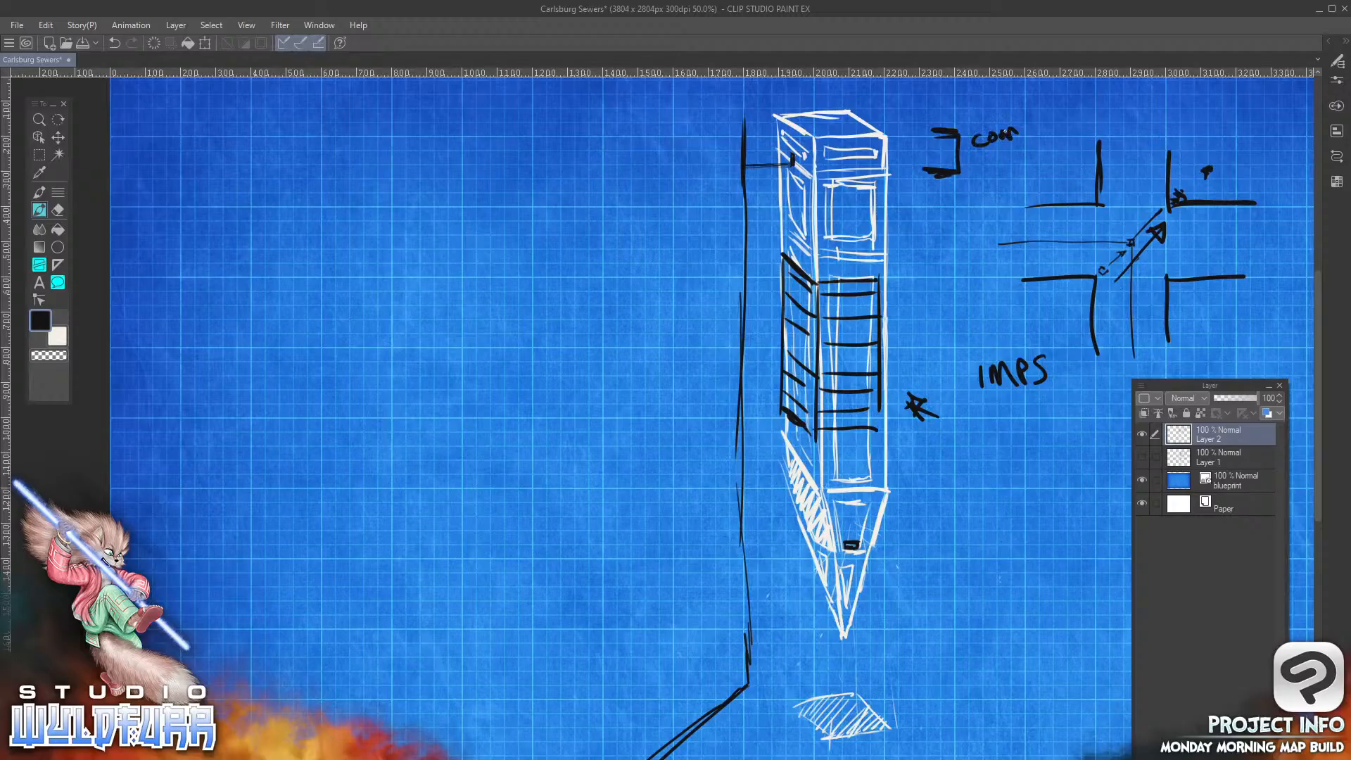
{"action": "mouse_move", "coordinate": [1030, 121]}
{"action": "left_mouse_down"}
{"action": "mouse_move", "coordinate": [1033, 133]}
{"action": "mouse_move", "coordinate": [1073, 126]}
{"action": "left_mouse_up"}
{"action": "mouse_move", "coordinate": [991, 155]}
{"action": "left_mouse_down"}
{"action": "mouse_move", "coordinate": [1071, 133]}
{"action": "mouse_move", "coordinate": [1051, 152]}
{"action": "mouse_move", "coordinate": [1091, 151]}
{"action": "left_mouse_up"}
{"action": "left_click_drag", "start_coordinate": [998, 178], "coordinate": [1074, 160]}
{"action": "left_click_drag", "start_coordinate": [1073, 162], "coordinate": [1040, 172]}
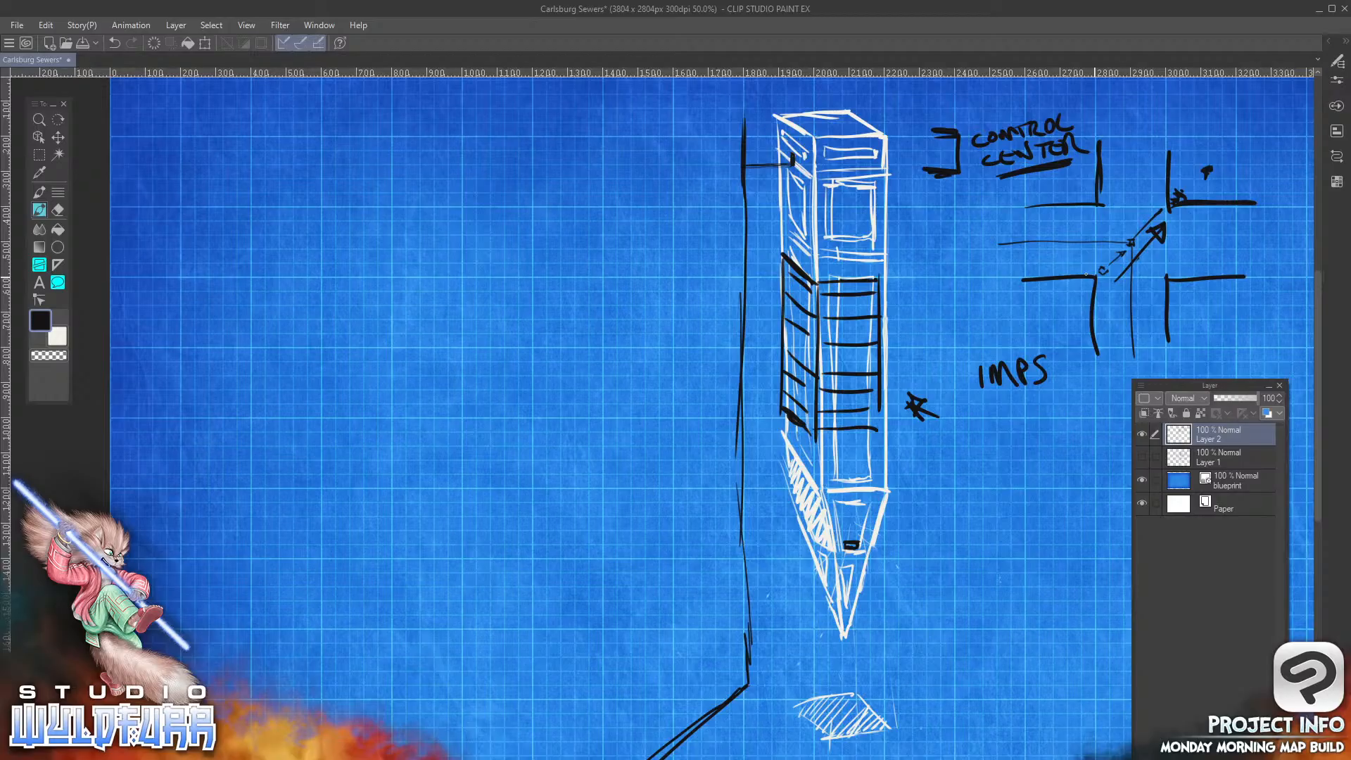
Step: Circle the crossroads plan in black and erase the star-like mark beside the shaft
{"action": "mouse_move", "coordinate": [1126, 164]}
{"action": "left_mouse_down"}
{"action": "mouse_move", "coordinate": [1066, 317]}
{"action": "mouse_move", "coordinate": [1119, 164]}
{"action": "left_mouse_up"}
{"action": "mouse_move", "coordinate": [1183, 205]}
{"action": "left_mouse_down"}
{"action": "mouse_move", "coordinate": [1175, 220]}
{"action": "mouse_move", "coordinate": [1159, 206]}
{"action": "left_mouse_up"}
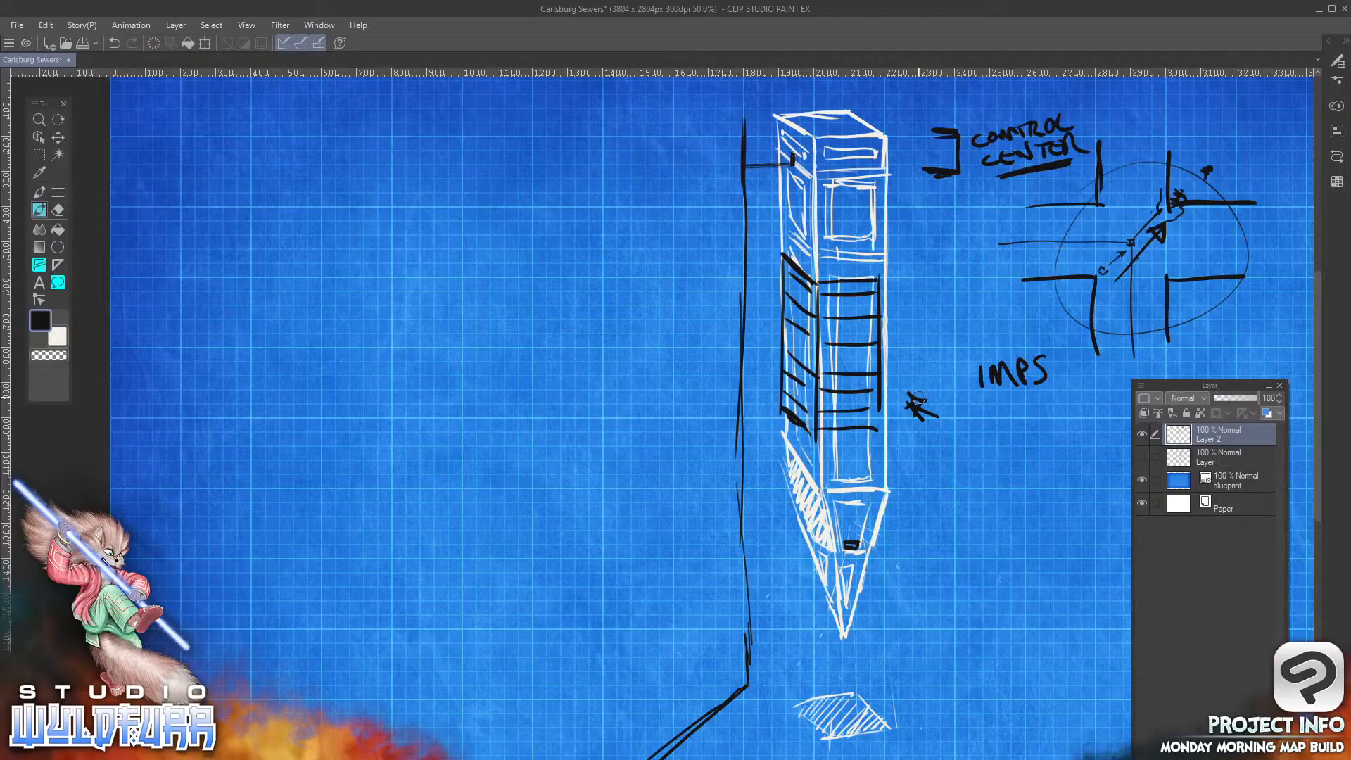
{"action": "mouse_move", "coordinate": [917, 395]}
{"action": "left_mouse_down"}
{"action": "mouse_move", "coordinate": [910, 419]}
{"action": "mouse_move", "coordinate": [935, 412]}
{"action": "left_mouse_up"}
Step: Frame the IMPS note with a tilted black box and thicken its lower and right edges into a shadow
{"action": "mouse_move", "coordinate": [970, 354]}
{"action": "left_mouse_down"}
{"action": "mouse_move", "coordinate": [1054, 328]}
{"action": "mouse_move", "coordinate": [964, 354]}
{"action": "mouse_move", "coordinate": [983, 404]}
{"action": "mouse_move", "coordinate": [960, 366]}
{"action": "mouse_move", "coordinate": [993, 410]}
{"action": "mouse_move", "coordinate": [1072, 386]}
{"action": "left_mouse_up"}
{"action": "mouse_move", "coordinate": [999, 415]}
{"action": "left_mouse_down"}
{"action": "mouse_move", "coordinate": [1074, 386]}
{"action": "mouse_move", "coordinate": [1057, 394]}
{"action": "left_mouse_up"}
{"action": "left_click_drag", "start_coordinate": [1058, 321], "coordinate": [1080, 391]}
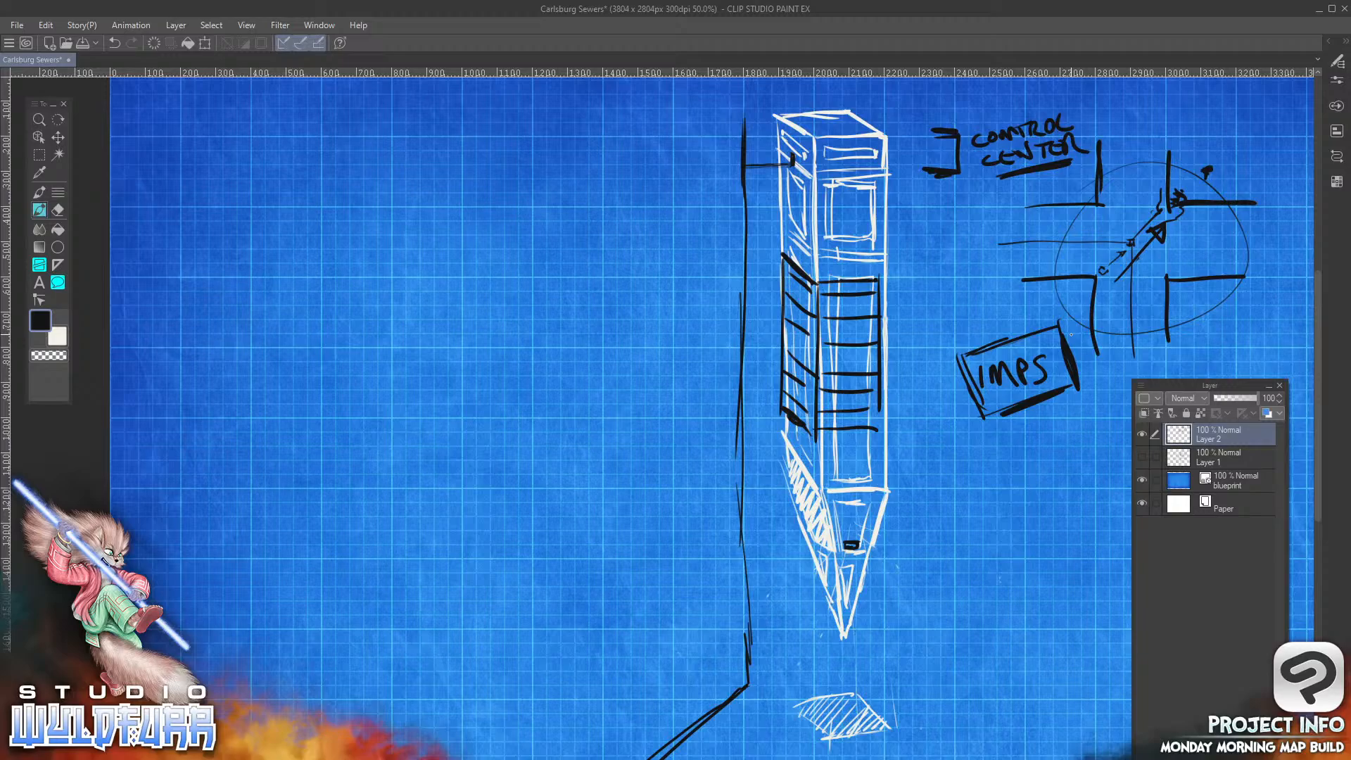
{"action": "mouse_move", "coordinate": [1049, 402]}
{"action": "left_mouse_down"}
{"action": "mouse_move", "coordinate": [1076, 389]}
{"action": "mouse_move", "coordinate": [1064, 396]}
{"action": "left_mouse_up"}
{"action": "left_click_drag", "start_coordinate": [1078, 375], "coordinate": [1082, 387]}
{"action": "mouse_move", "coordinate": [1006, 418]}
{"action": "left_mouse_down"}
{"action": "mouse_move", "coordinate": [1075, 394]}
{"action": "mouse_move", "coordinate": [1076, 356]}
{"action": "left_mouse_up"}
Step: Draw a slanted black box projecting left from the upper end of the wall line
{"action": "left_click_drag", "start_coordinate": [741, 171], "coordinate": [675, 195]}
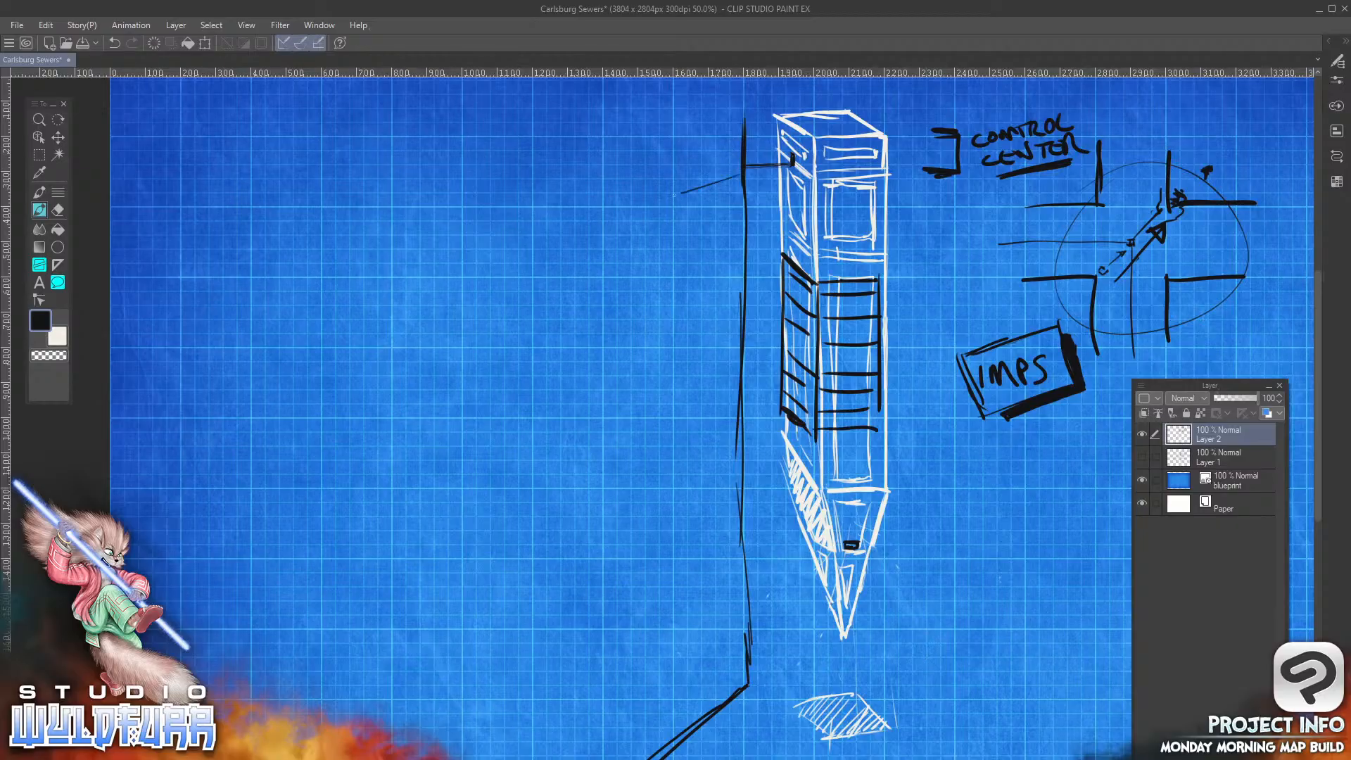
{"action": "mouse_move", "coordinate": [741, 148]}
{"action": "left_mouse_down"}
{"action": "mouse_move", "coordinate": [688, 162]}
{"action": "mouse_move", "coordinate": [681, 191]}
{"action": "mouse_move", "coordinate": [744, 170]}
{"action": "mouse_move", "coordinate": [732, 151]}
{"action": "left_mouse_up"}
Step: Add small black boxes where the wall meets the ground line and a thin vertical line just left of the wall
{"action": "left_click_drag", "start_coordinate": [957, 422], "coordinate": [728, 416]}
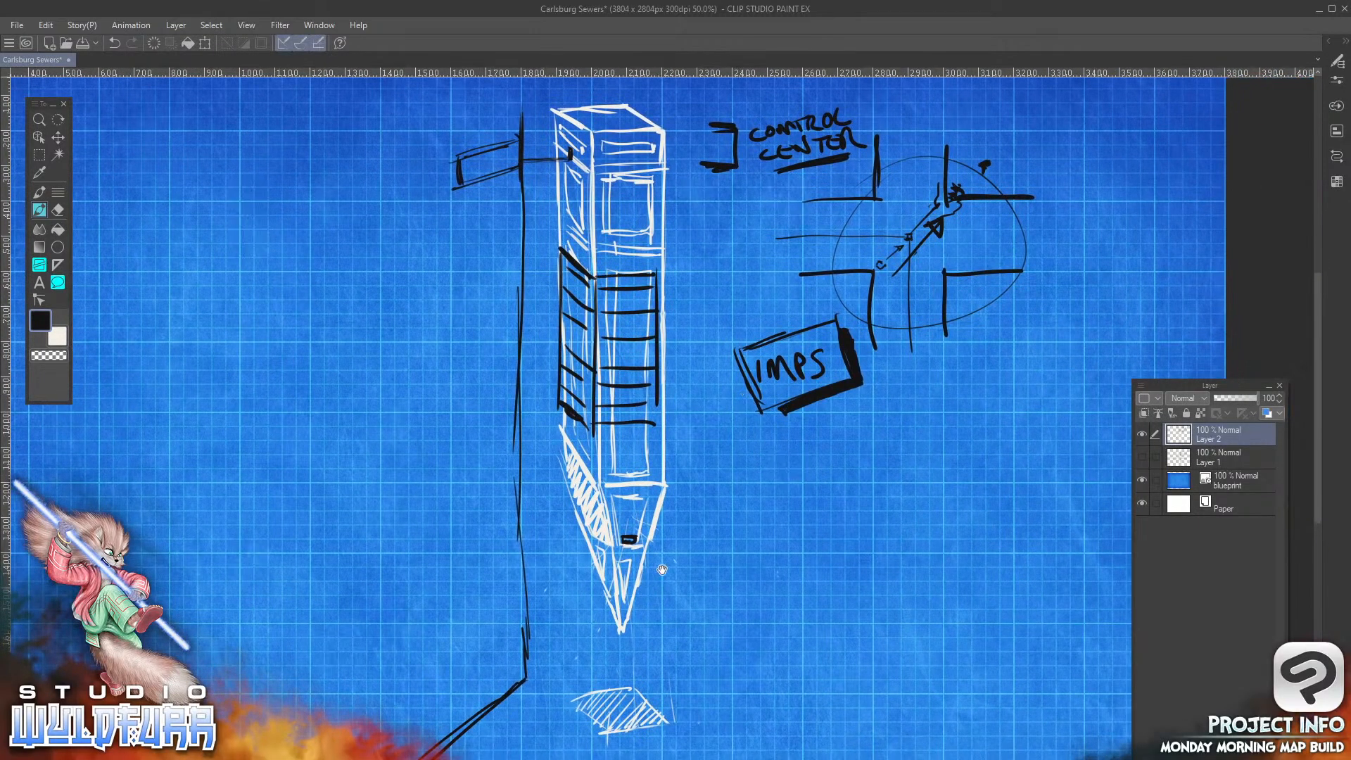
{"action": "left_click_drag", "start_coordinate": [663, 569], "coordinate": [731, 406]}
{"action": "mouse_move", "coordinate": [596, 498]}
{"action": "left_mouse_down"}
{"action": "mouse_move", "coordinate": [581, 523]}
{"action": "mouse_move", "coordinate": [563, 513]}
{"action": "mouse_move", "coordinate": [569, 529]}
{"action": "mouse_move", "coordinate": [563, 265]}
{"action": "left_mouse_up"}
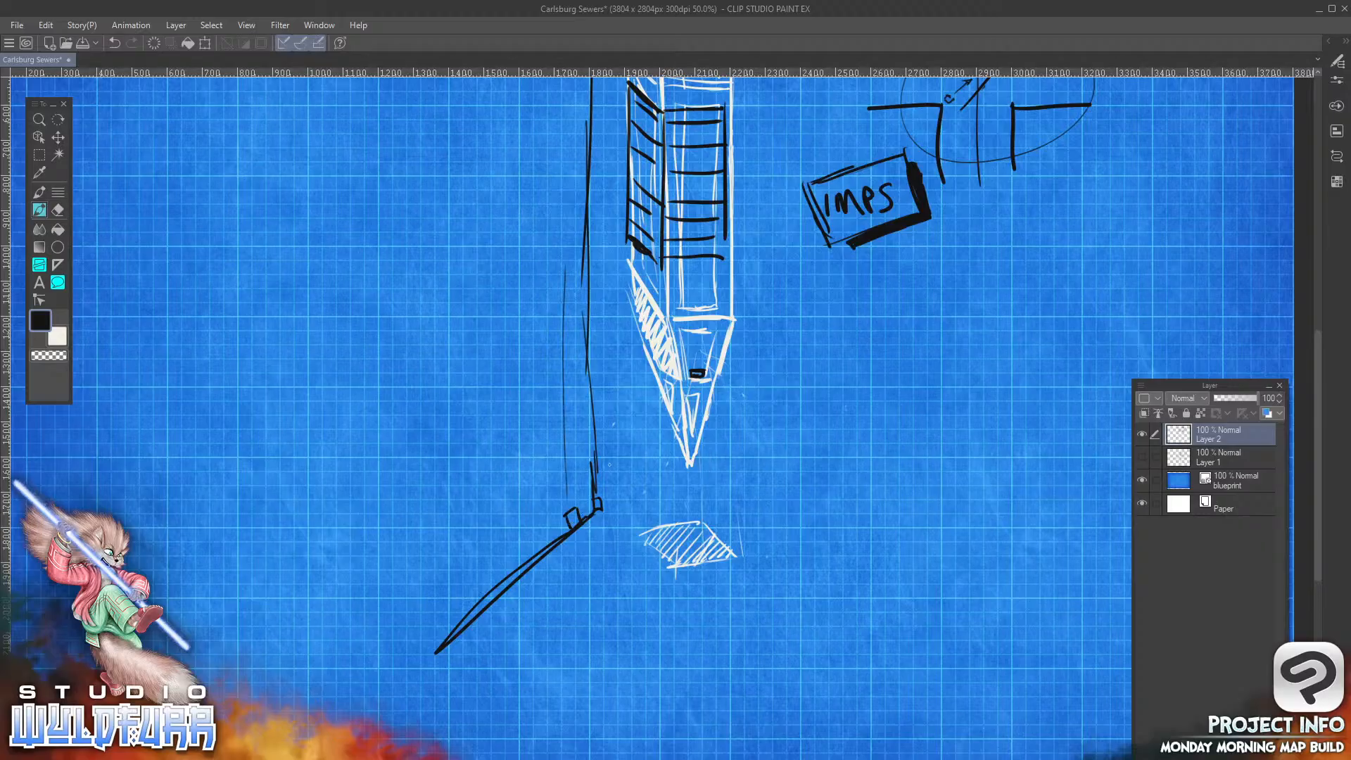
{"action": "left_click_drag", "start_coordinate": [602, 499], "coordinate": [605, 609]}
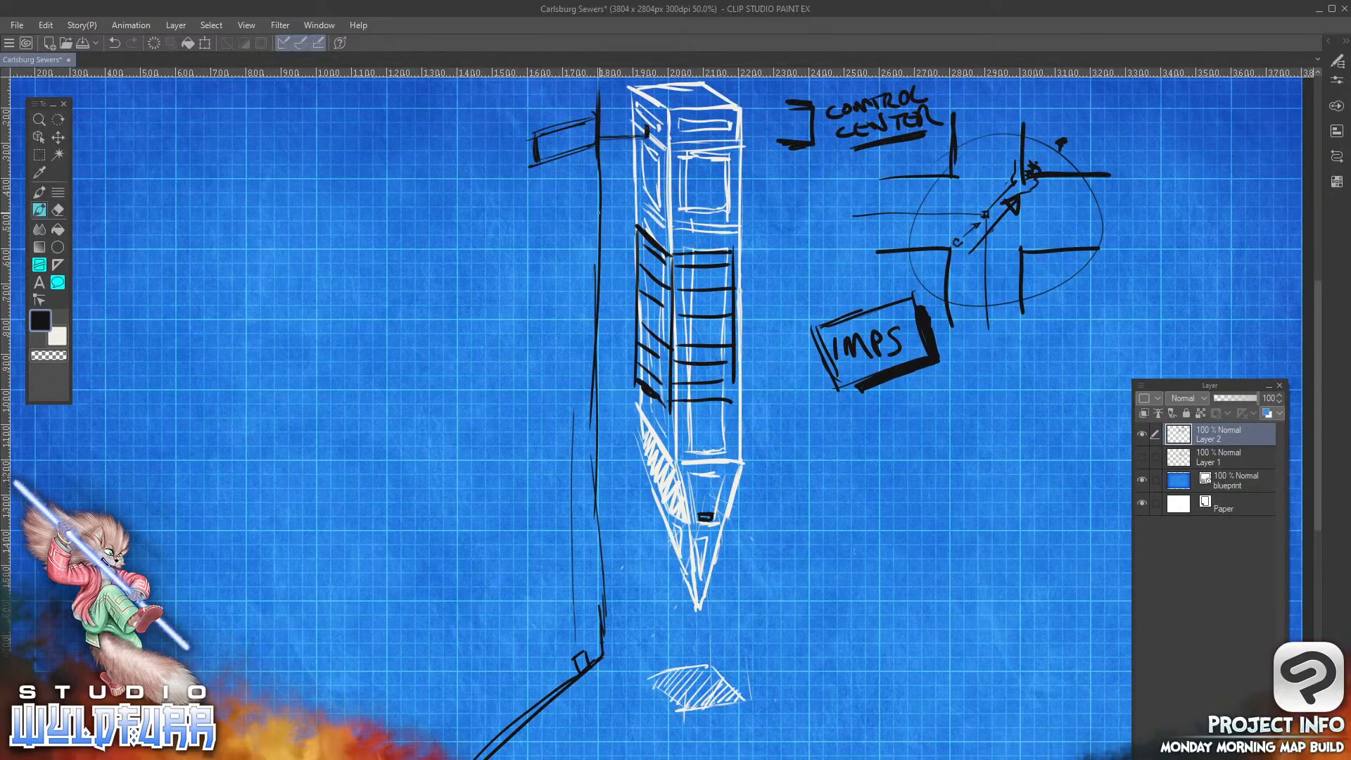
Step: Draw four slanted black boxes spaced down the wall line's left side, below the existing upper box
{"action": "left_click_drag", "start_coordinate": [592, 218], "coordinate": [551, 243]}
{"action": "mouse_move", "coordinate": [542, 252]}
{"action": "left_mouse_down"}
{"action": "mouse_move", "coordinate": [546, 264]}
{"action": "mouse_move", "coordinate": [592, 218]}
{"action": "mouse_move", "coordinate": [586, 229]}
{"action": "left_mouse_up"}
{"action": "left_click_drag", "start_coordinate": [542, 356], "coordinate": [574, 335]}
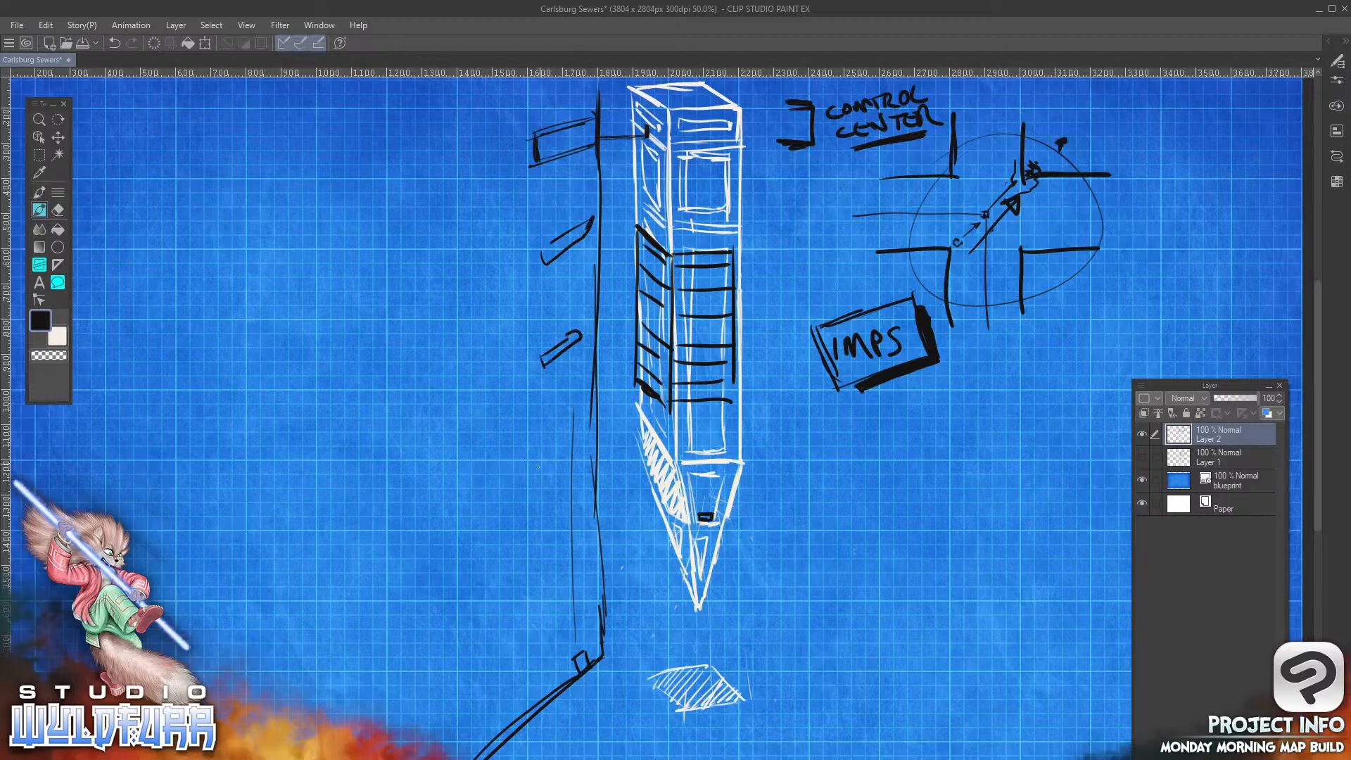
{"action": "mouse_move", "coordinate": [538, 466]}
{"action": "left_mouse_down"}
{"action": "mouse_move", "coordinate": [541, 480]}
{"action": "mouse_move", "coordinate": [578, 459]}
{"action": "left_mouse_up"}
Step: Link the slanted boxes from the lowest to the uppermost with thin vertical black lines
{"action": "mouse_move", "coordinate": [572, 561]}
{"action": "left_mouse_down"}
{"action": "mouse_move", "coordinate": [532, 590]}
{"action": "mouse_move", "coordinate": [582, 560]}
{"action": "mouse_move", "coordinate": [545, 595]}
{"action": "mouse_move", "coordinate": [575, 630]}
{"action": "left_mouse_up"}
{"action": "left_click_drag", "start_coordinate": [568, 468], "coordinate": [567, 522]}
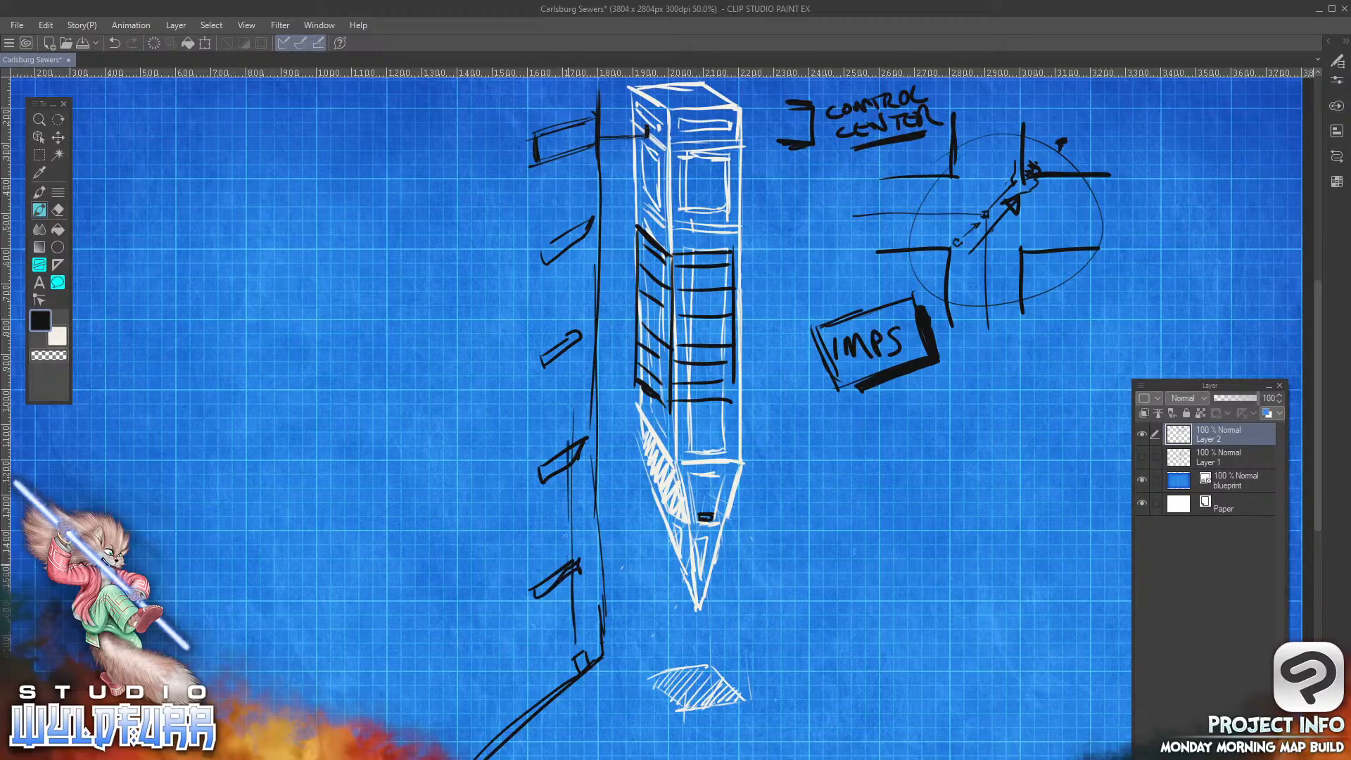
{"action": "left_click_drag", "start_coordinate": [570, 351], "coordinate": [567, 431]}
{"action": "left_click_drag", "start_coordinate": [573, 239], "coordinate": [569, 329]}
{"action": "mouse_move", "coordinate": [583, 133]}
{"action": "left_mouse_down"}
{"action": "mouse_move", "coordinate": [573, 225]}
{"action": "mouse_move", "coordinate": [575, 209]}
{"action": "left_mouse_up"}
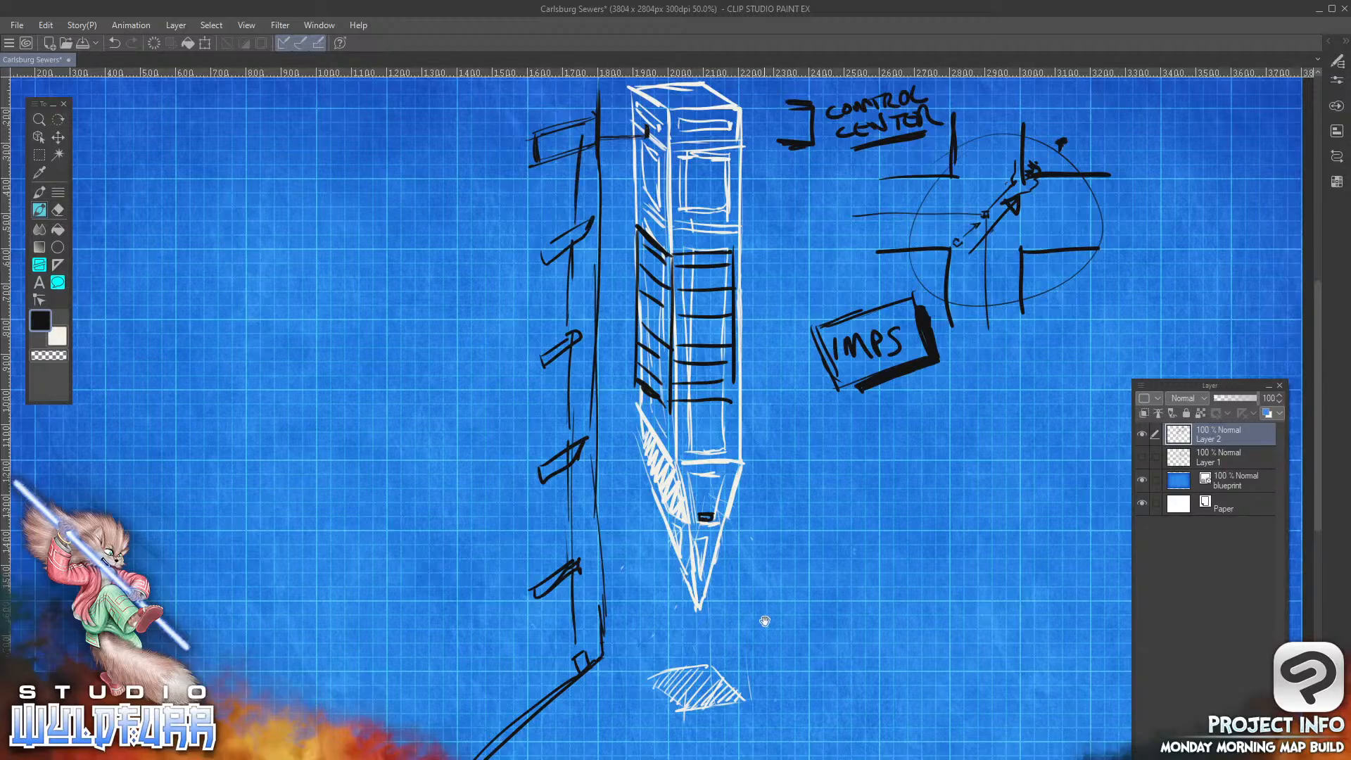
Step: Add a small black star between the wall and the shaft's top block, and hatch the upper three slanted boxes
{"action": "left_click_drag", "start_coordinate": [764, 621], "coordinate": [762, 553]}
{"action": "left_click_drag", "start_coordinate": [778, 389], "coordinate": [741, 555]}
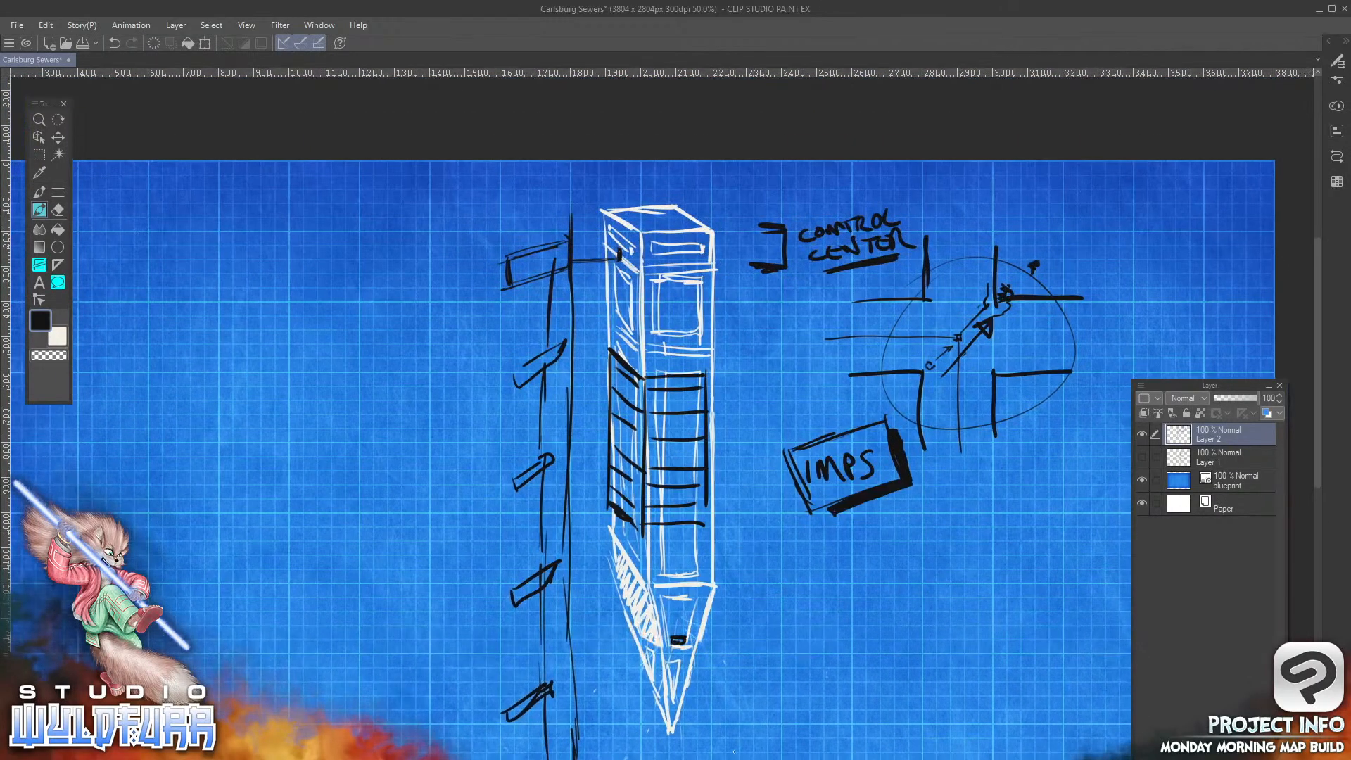
{"action": "left_click_drag", "start_coordinate": [766, 655], "coordinate": [760, 492]}
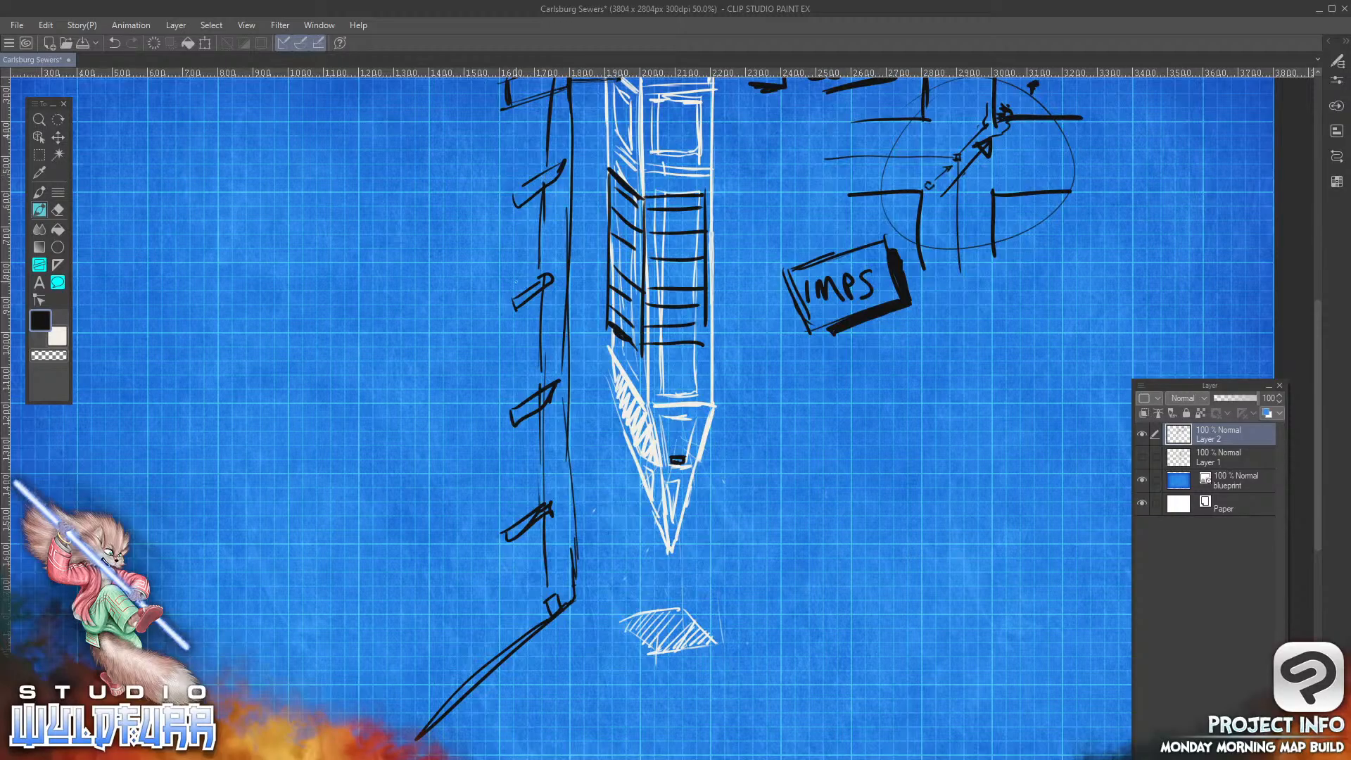
{"action": "left_click_drag", "start_coordinate": [770, 344], "coordinate": [768, 548]}
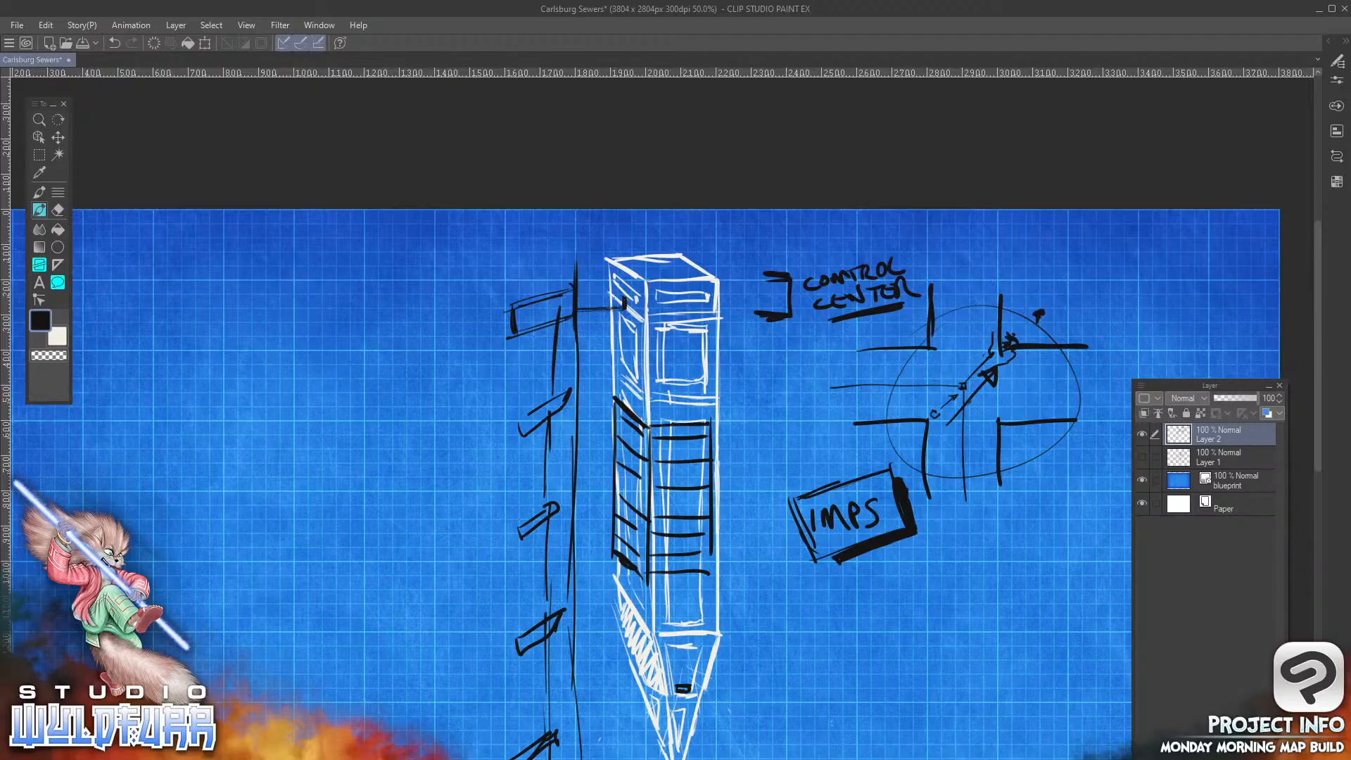
{"action": "left_click_drag", "start_coordinate": [595, 291], "coordinate": [592, 297]}
{"action": "mouse_move", "coordinate": [515, 329]}
{"action": "left_mouse_down"}
{"action": "mouse_move", "coordinate": [553, 291]}
{"action": "mouse_move", "coordinate": [549, 319]}
{"action": "mouse_move", "coordinate": [571, 294]}
{"action": "left_mouse_up"}
{"action": "mouse_move", "coordinate": [516, 418]}
{"action": "left_mouse_down"}
{"action": "mouse_move", "coordinate": [570, 391]}
{"action": "mouse_move", "coordinate": [572, 413]}
{"action": "mouse_move", "coordinate": [522, 432]}
{"action": "mouse_move", "coordinate": [557, 396]}
{"action": "left_mouse_up"}
{"action": "left_click_drag", "start_coordinate": [546, 415], "coordinate": [567, 396]}
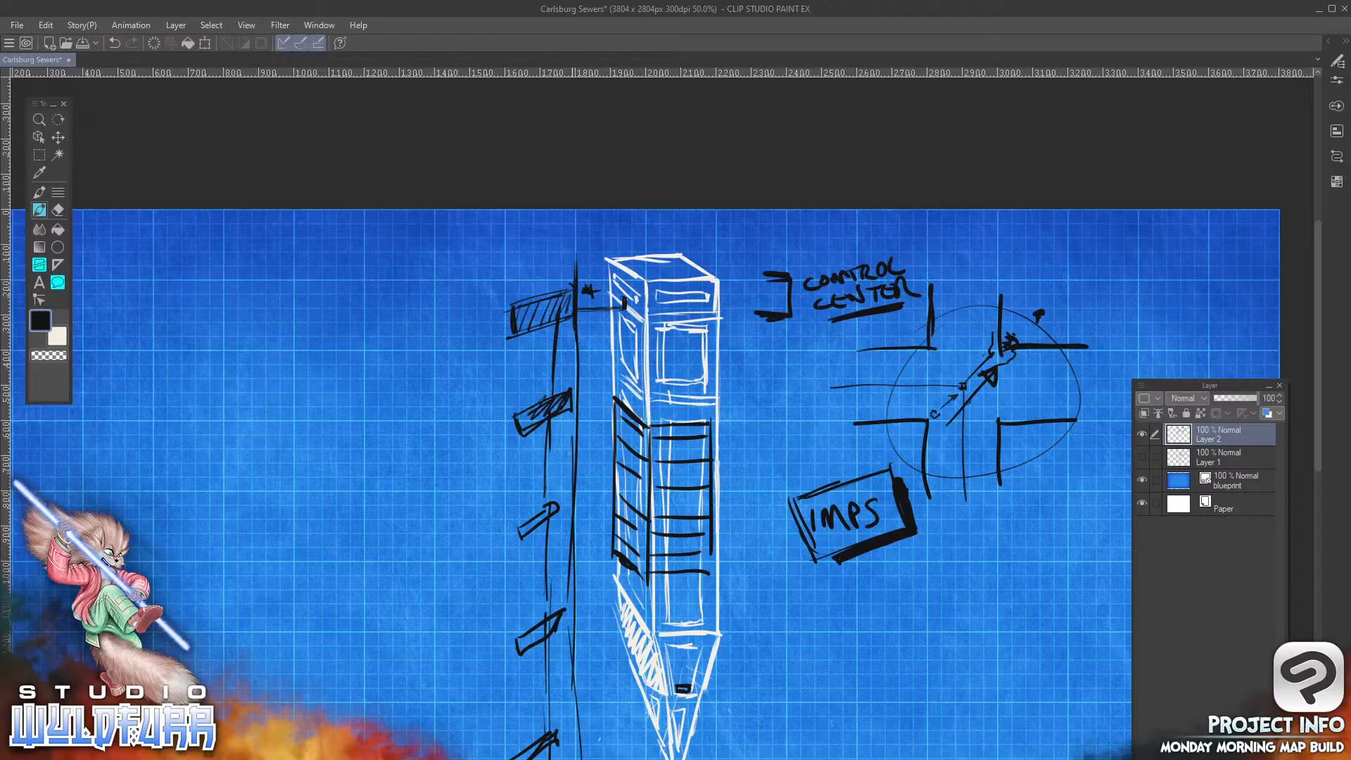
{"action": "left_click_drag", "start_coordinate": [519, 529], "coordinate": [518, 552]}
{"action": "left_click_drag", "start_coordinate": [520, 550], "coordinate": [565, 520]}
Step: Outline the shaft's top block and lowest floor edge in black, and add an upward arrow beside the shaft
{"action": "mouse_move", "coordinate": [606, 263]}
{"action": "left_mouse_down"}
{"action": "mouse_move", "coordinate": [611, 303]}
{"action": "mouse_move", "coordinate": [717, 312]}
{"action": "mouse_move", "coordinate": [717, 289]}
{"action": "left_mouse_up"}
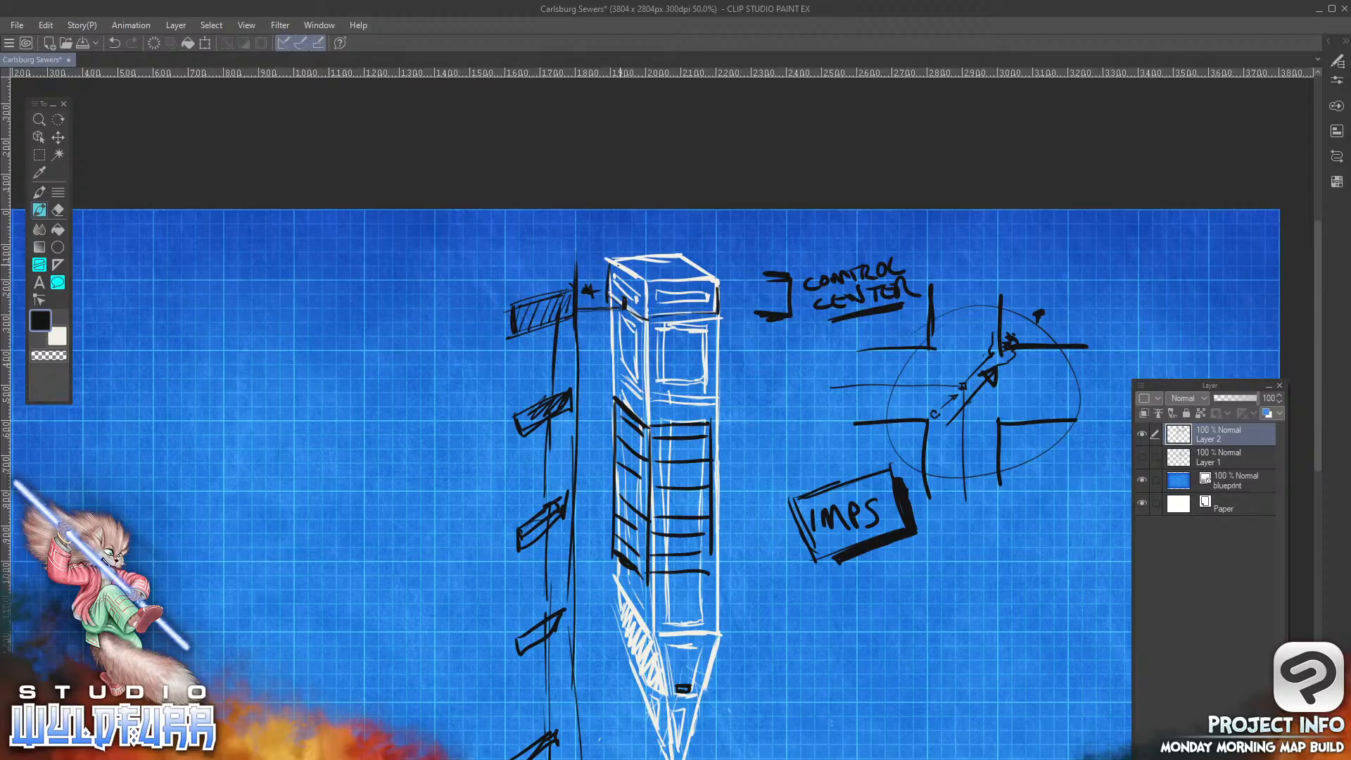
{"action": "mouse_move", "coordinate": [617, 266]}
{"action": "left_mouse_down"}
{"action": "mouse_move", "coordinate": [680, 255]}
{"action": "mouse_move", "coordinate": [718, 281]}
{"action": "left_mouse_up"}
{"action": "mouse_move", "coordinate": [736, 448]}
{"action": "left_mouse_down"}
{"action": "mouse_move", "coordinate": [739, 376]}
{"action": "mouse_move", "coordinate": [727, 396]}
{"action": "mouse_move", "coordinate": [753, 394]}
{"action": "mouse_move", "coordinate": [734, 390]}
{"action": "left_mouse_up"}
{"action": "mouse_move", "coordinate": [694, 575]}
{"action": "left_mouse_down"}
{"action": "mouse_move", "coordinate": [716, 572]}
{"action": "mouse_move", "coordinate": [653, 573]}
{"action": "left_mouse_up"}
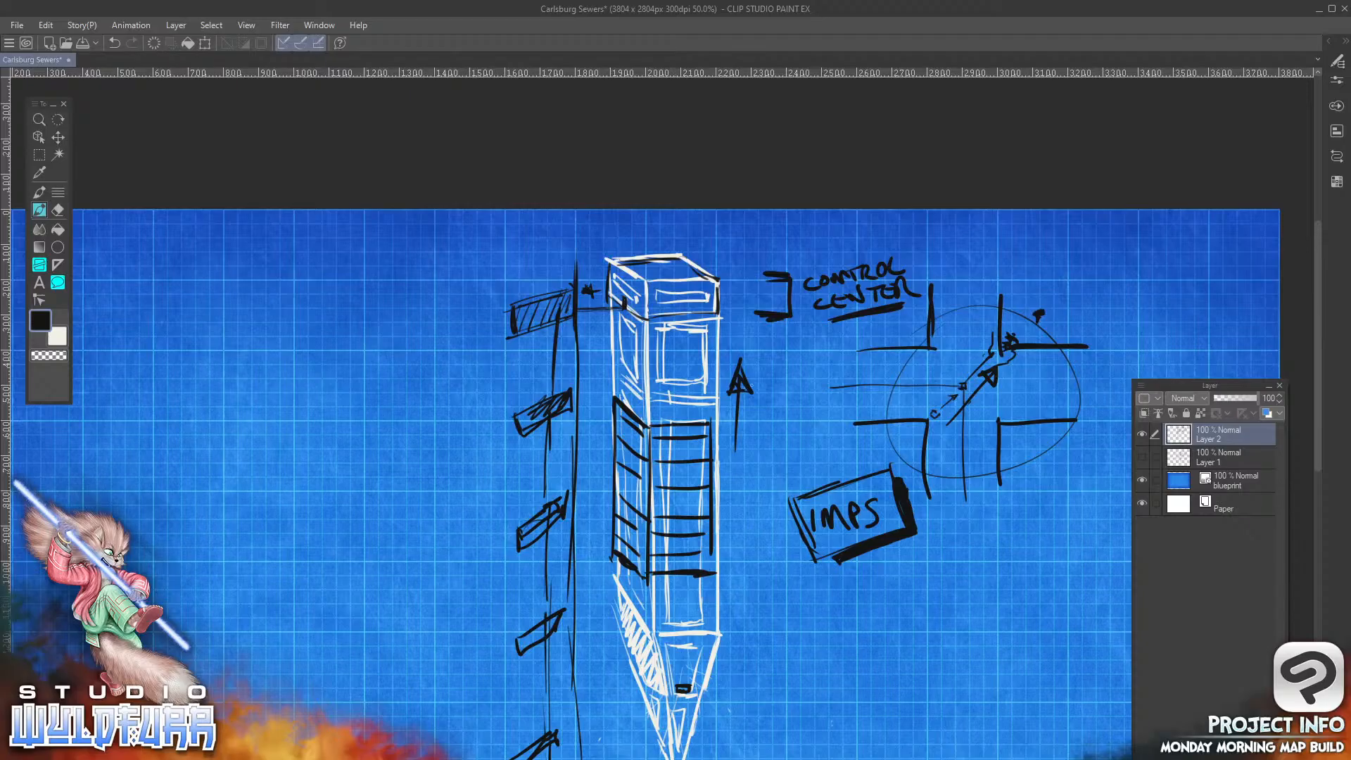
Step: Draw a second upward arrow beside the shaft, a leftward arrow above its top, and a downward arrow beside the slanted boxes
{"action": "mouse_move", "coordinate": [753, 418]}
{"action": "left_mouse_down"}
{"action": "mouse_move", "coordinate": [753, 304]}
{"action": "mouse_move", "coordinate": [740, 334]}
{"action": "mouse_move", "coordinate": [763, 323]}
{"action": "left_mouse_up"}
{"action": "mouse_move", "coordinate": [671, 234]}
{"action": "left_mouse_down"}
{"action": "mouse_move", "coordinate": [593, 233]}
{"action": "mouse_move", "coordinate": [604, 223]}
{"action": "mouse_move", "coordinate": [601, 251]}
{"action": "left_mouse_up"}
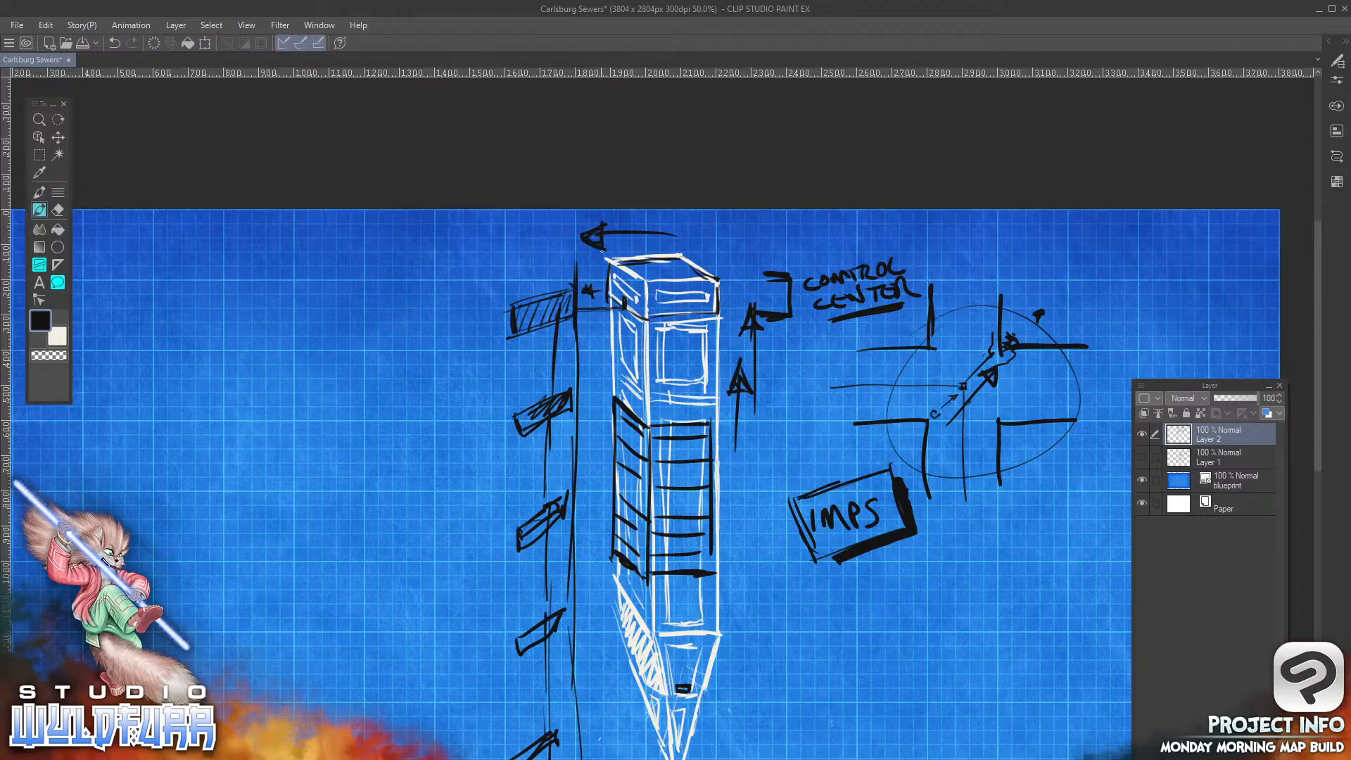
{"action": "left_click_drag", "start_coordinate": [494, 287], "coordinate": [490, 440]}
{"action": "mouse_move", "coordinate": [490, 439]}
{"action": "left_mouse_down"}
{"action": "mouse_move", "coordinate": [502, 406]}
{"action": "mouse_move", "coordinate": [487, 404]}
{"action": "left_mouse_up"}
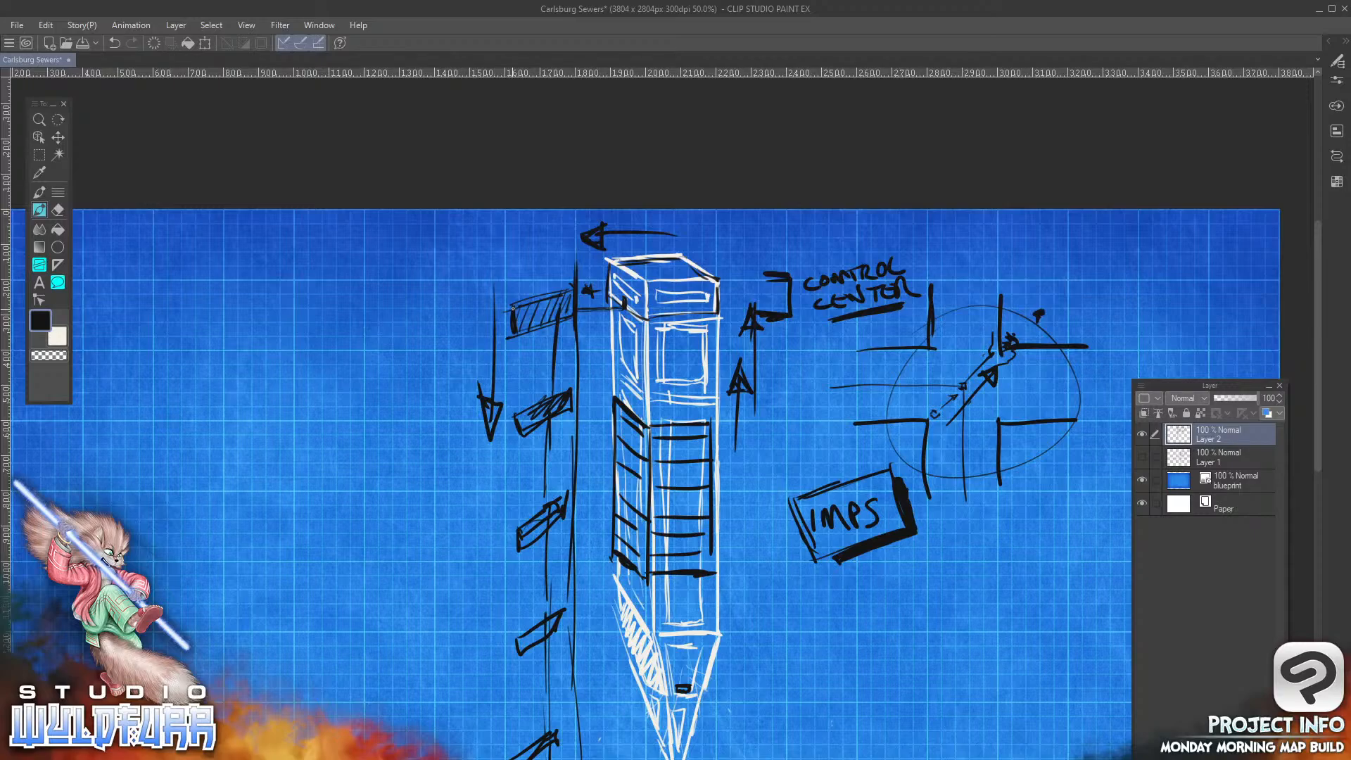
Step: Draw a long downward arrow beside the lower slanted boxes and a long rightward arrow from the wall's foot
{"action": "mouse_move", "coordinate": [509, 312]}
{"action": "left_mouse_down"}
{"action": "mouse_move", "coordinate": [573, 318]}
{"action": "mouse_move", "coordinate": [520, 304]}
{"action": "mouse_move", "coordinate": [591, 320]}
{"action": "mouse_move", "coordinate": [575, 292]}
{"action": "mouse_move", "coordinate": [535, 297]}
{"action": "left_mouse_up"}
{"action": "left_click_drag", "start_coordinate": [599, 561], "coordinate": [687, 361]}
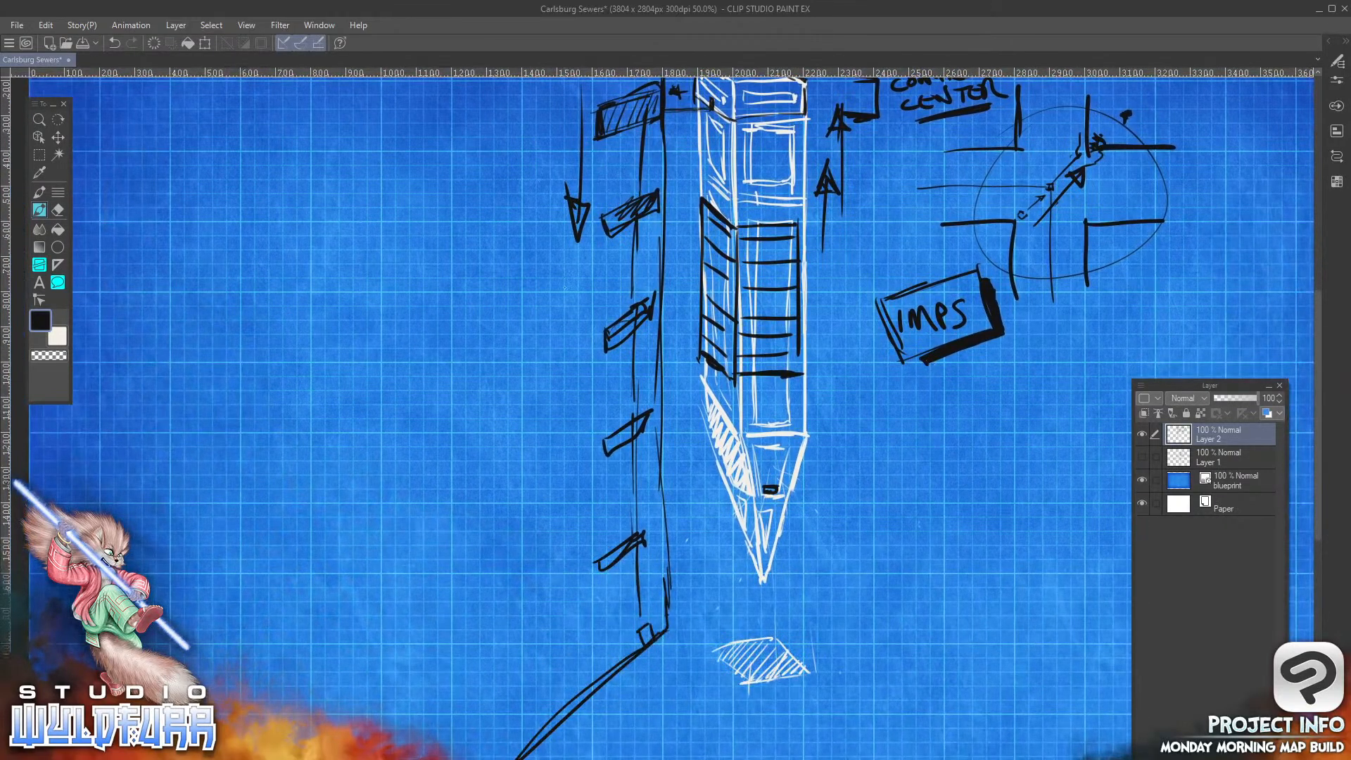
{"action": "mouse_move", "coordinate": [567, 422]}
{"action": "left_mouse_down"}
{"action": "mouse_move", "coordinate": [564, 672]}
{"action": "mouse_move", "coordinate": [576, 642]}
{"action": "left_mouse_up"}
{"action": "mouse_move", "coordinate": [639, 630]}
{"action": "left_mouse_down"}
{"action": "mouse_move", "coordinate": [639, 654]}
{"action": "mouse_move", "coordinate": [652, 624]}
{"action": "mouse_move", "coordinate": [1022, 619]}
{"action": "mouse_move", "coordinate": [996, 630]}
{"action": "left_mouse_up"}
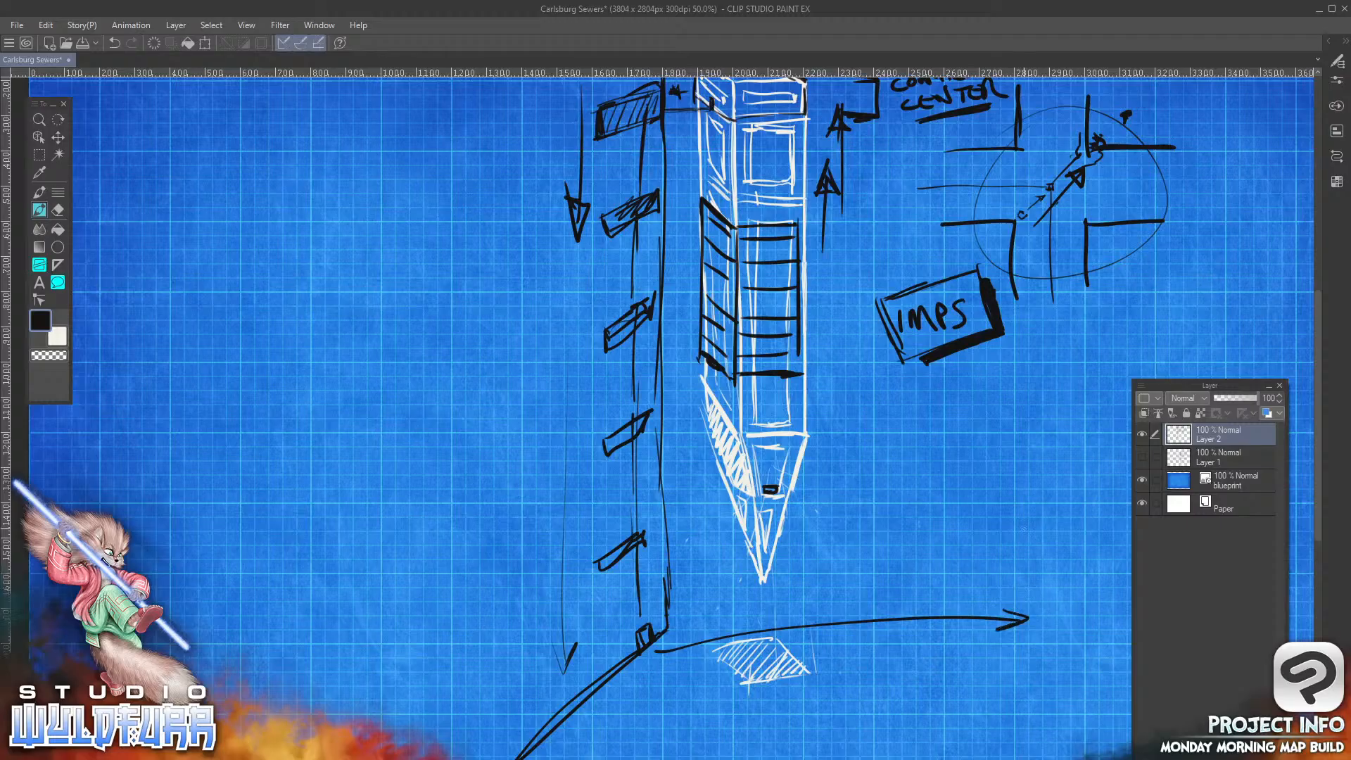
Step: Add a second diagonal arrow to the crossroads plan and draw curved strokes around its star-marked corner
{"action": "left_click_drag", "start_coordinate": [988, 512], "coordinate": [822, 646]}
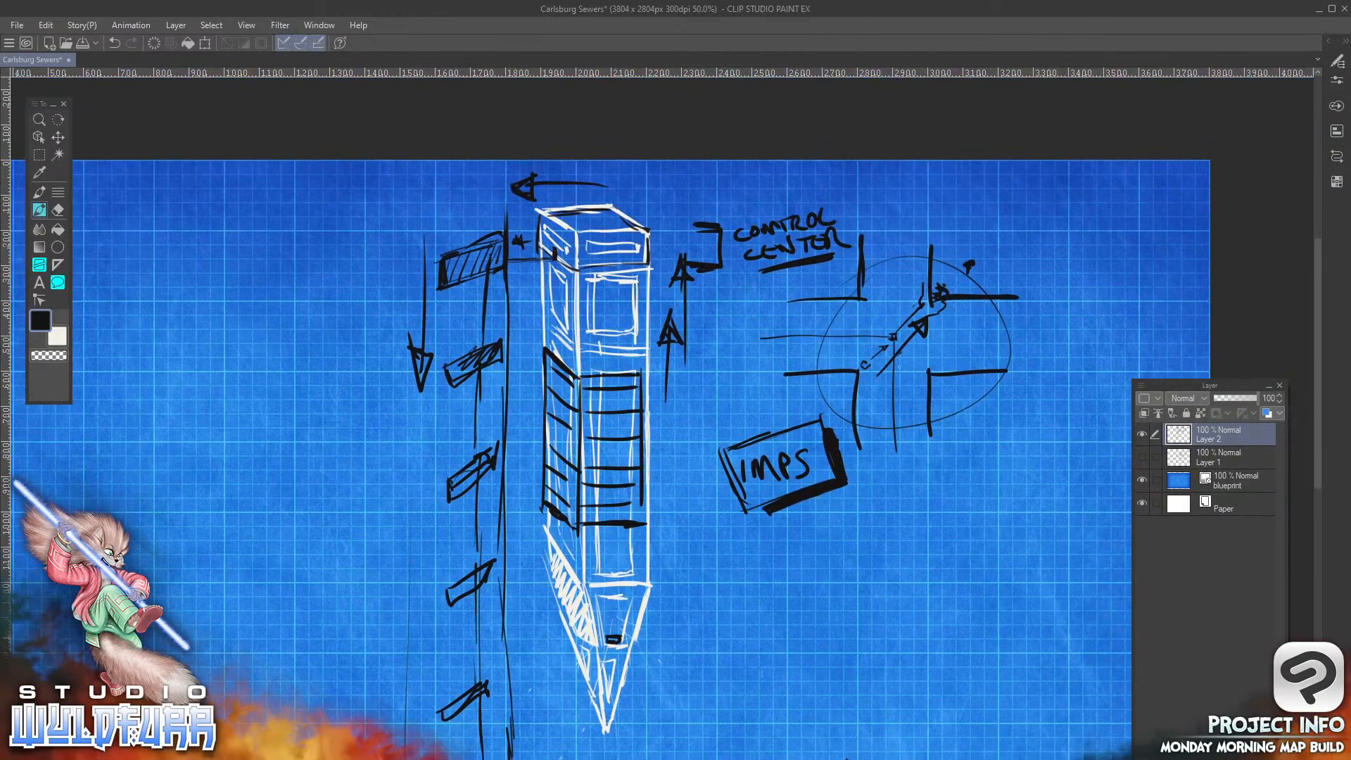
{"action": "mouse_move", "coordinate": [886, 380]}
{"action": "left_mouse_down"}
{"action": "mouse_move", "coordinate": [950, 321]}
{"action": "mouse_move", "coordinate": [934, 338]}
{"action": "left_mouse_up"}
{"action": "left_click_drag", "start_coordinate": [901, 626], "coordinate": [935, 490]}
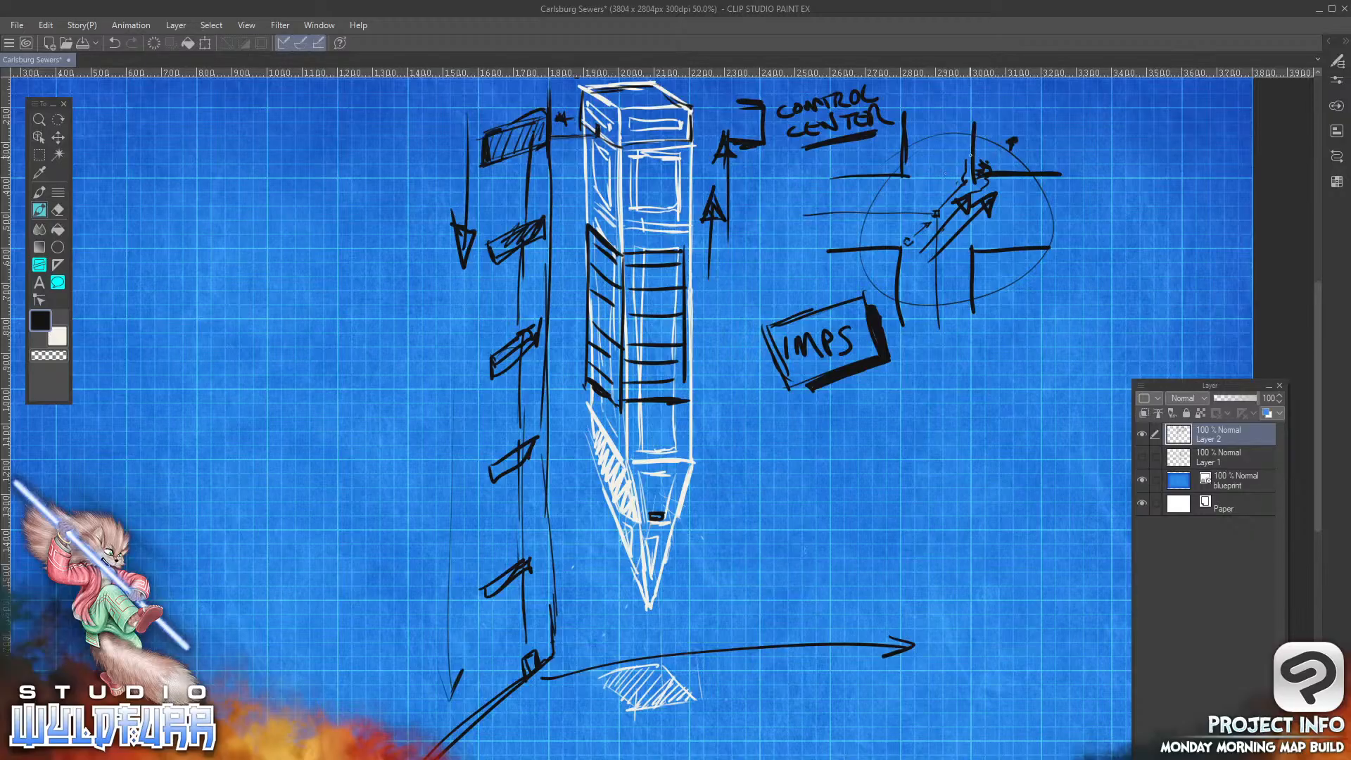
{"action": "mouse_move", "coordinate": [970, 153]}
{"action": "left_mouse_down"}
{"action": "mouse_move", "coordinate": [943, 164]}
{"action": "mouse_move", "coordinate": [937, 215]}
{"action": "left_mouse_up"}
{"action": "left_click_drag", "start_coordinate": [959, 148], "coordinate": [945, 199]}
Step: Draw a long downward arrow with an open triangular head along the shaft's right side
{"action": "left_click_drag", "start_coordinate": [690, 107], "coordinate": [693, 141]}
{"action": "left_click_drag", "start_coordinate": [733, 248], "coordinate": [721, 415]}
{"action": "mouse_move", "coordinate": [703, 352]}
{"action": "left_mouse_down"}
{"action": "mouse_move", "coordinate": [737, 355]}
{"action": "mouse_move", "coordinate": [718, 414]}
{"action": "left_mouse_up"}
{"action": "left_click_drag", "start_coordinate": [733, 365], "coordinate": [716, 412]}
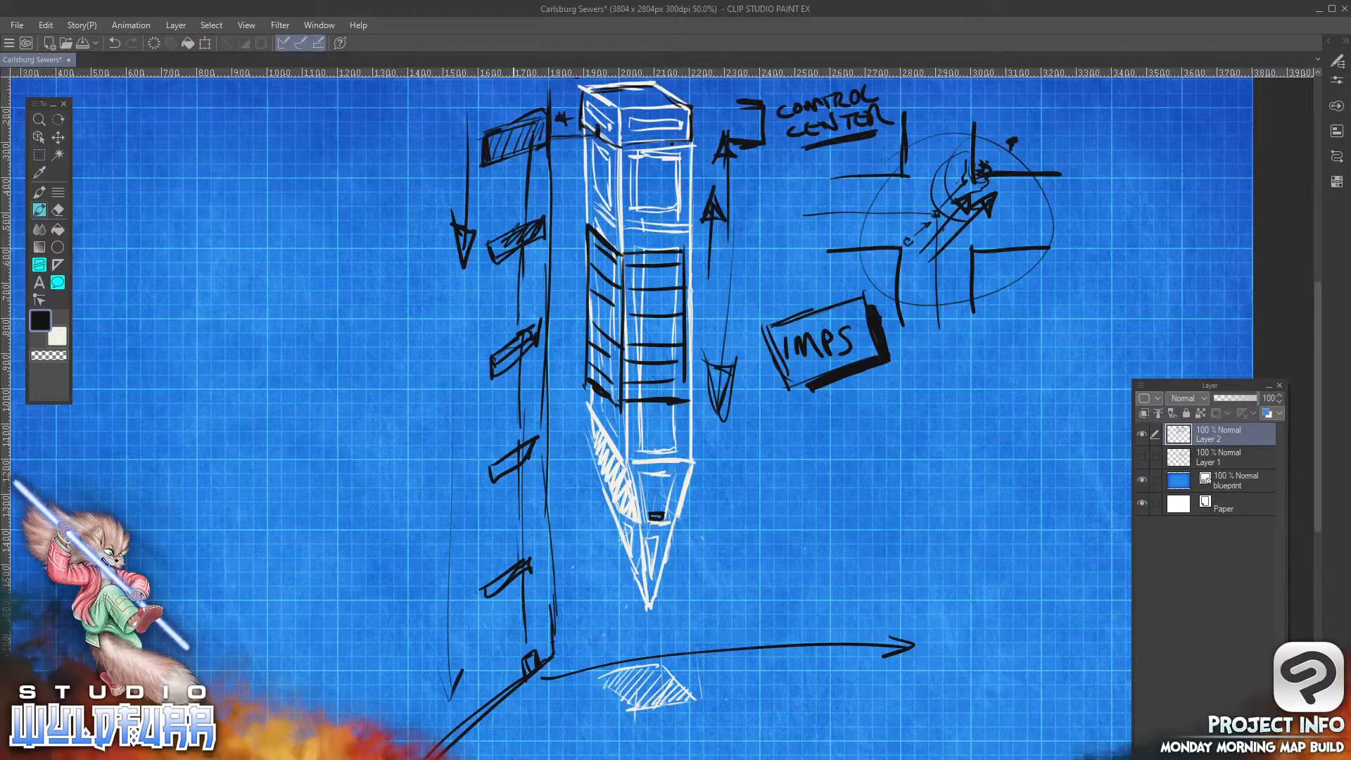
Step: Draw a long curved arrow rising from the wall's foot along the left of the slanted boxes
{"action": "mouse_move", "coordinate": [492, 654]}
{"action": "left_mouse_down"}
{"action": "mouse_move", "coordinate": [445, 435]}
{"action": "mouse_move", "coordinate": [444, 266]}
{"action": "left_mouse_up"}
{"action": "mouse_move", "coordinate": [446, 276]}
{"action": "left_mouse_down"}
{"action": "mouse_move", "coordinate": [428, 336]}
{"action": "mouse_move", "coordinate": [438, 292]}
{"action": "left_mouse_up"}
{"action": "left_click_drag", "start_coordinate": [428, 296], "coordinate": [454, 285]}
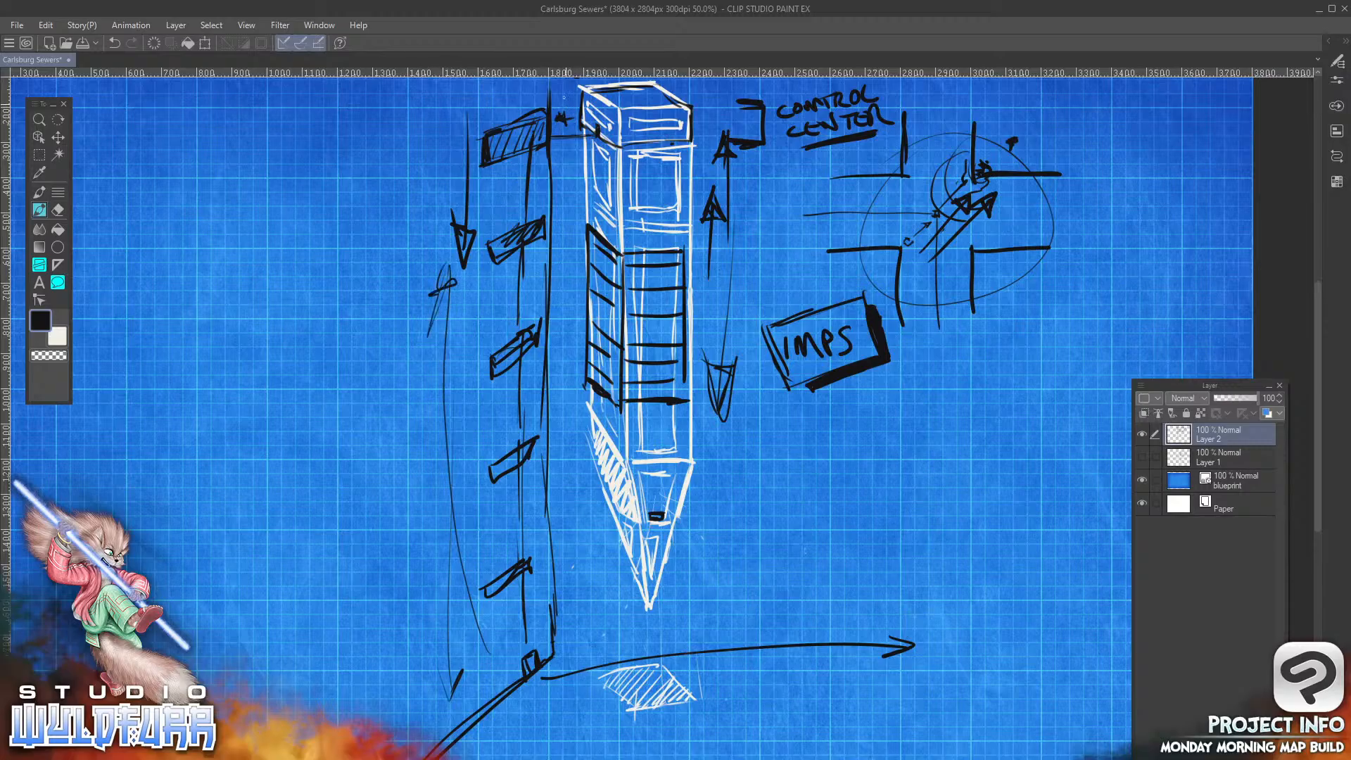
Step: Add a small arrow above the star by the shaft's top block and a short downward arrow on the block's right
{"action": "left_click_drag", "start_coordinate": [569, 93], "coordinate": [569, 97]}
{"action": "left_click_drag", "start_coordinate": [709, 104], "coordinate": [704, 169]}
{"action": "left_click_drag", "start_coordinate": [703, 169], "coordinate": [699, 141]}
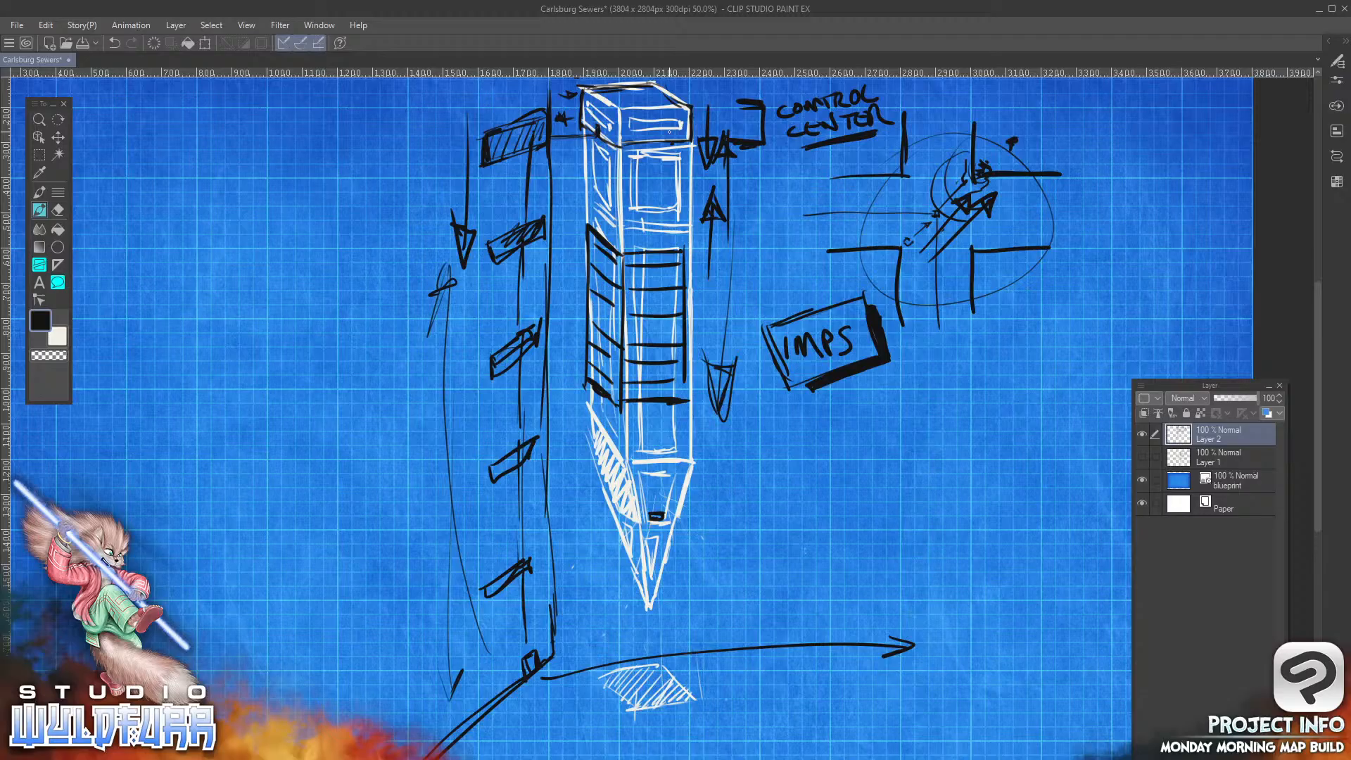
{"action": "left_click_drag", "start_coordinate": [959, 507], "coordinate": [850, 533]}
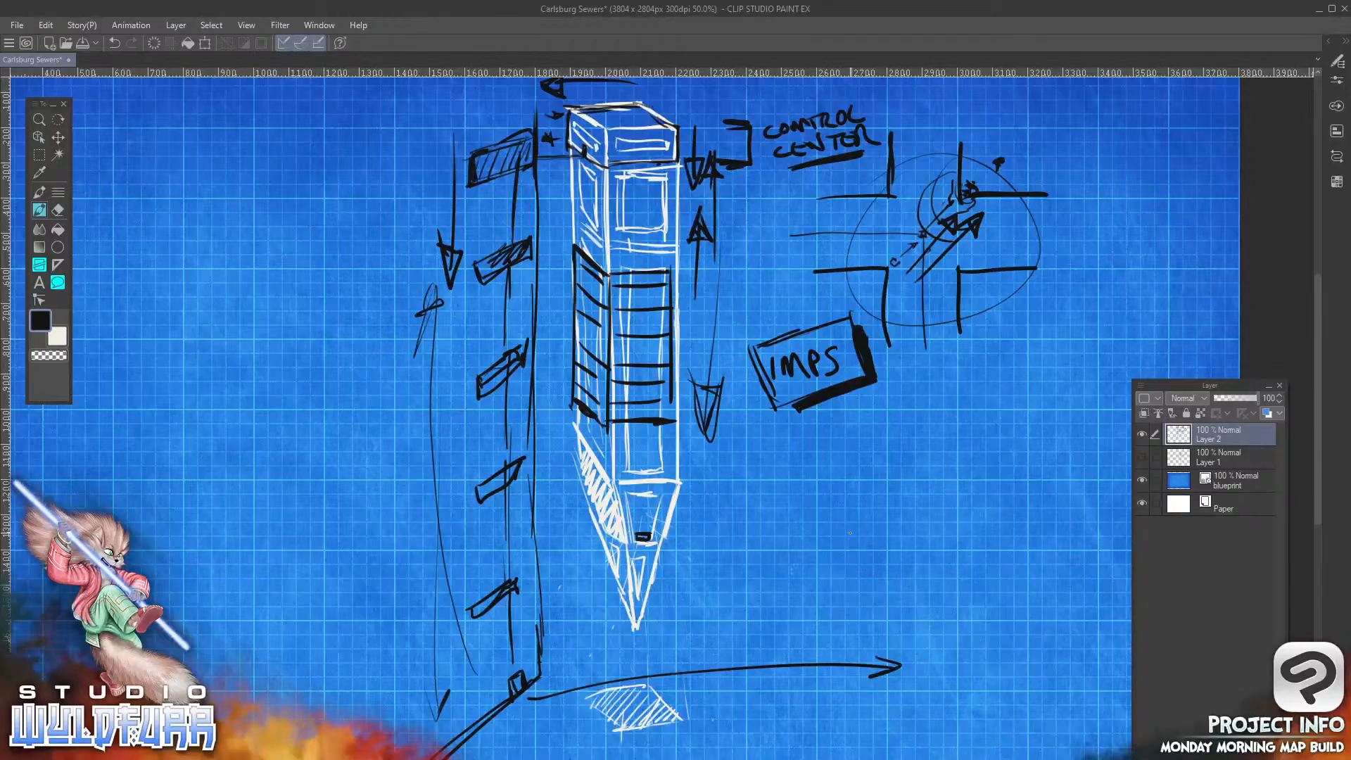
{"action": "left_click_drag", "start_coordinate": [761, 528], "coordinate": [1002, 566]}
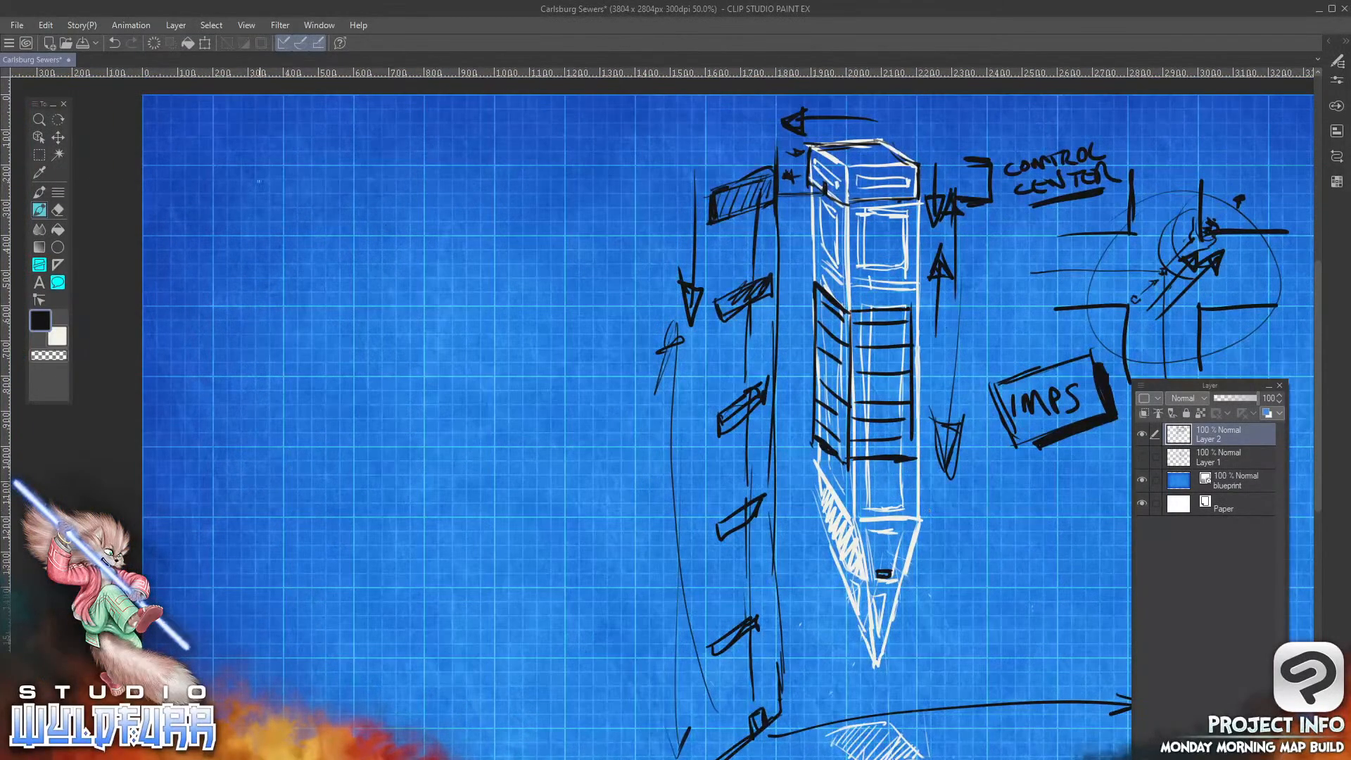
Step: Handwrite a circled 1 with the heading EXP GRIND beside it in the empty area beside the tower, and underline the heading
{"action": "left_click_drag", "start_coordinate": [257, 171], "coordinate": [255, 198]}
{"action": "mouse_move", "coordinate": [267, 147]}
{"action": "left_mouse_down"}
{"action": "mouse_move", "coordinate": [235, 166]}
{"action": "mouse_move", "coordinate": [278, 151]}
{"action": "left_mouse_up"}
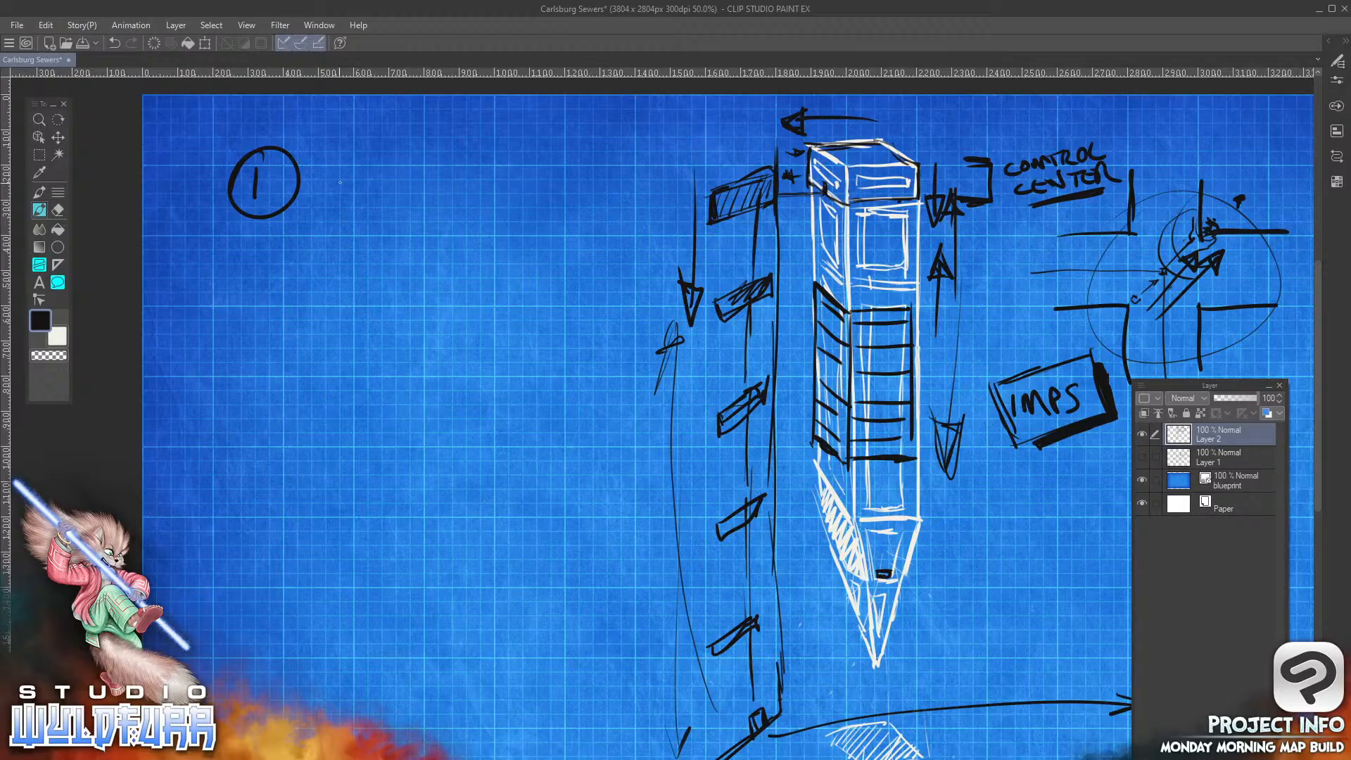
{"action": "mouse_move", "coordinate": [341, 171]}
{"action": "left_mouse_down"}
{"action": "mouse_move", "coordinate": [369, 202]}
{"action": "mouse_move", "coordinate": [359, 181]}
{"action": "left_mouse_up"}
{"action": "mouse_move", "coordinate": [343, 173]}
{"action": "left_mouse_down"}
{"action": "mouse_move", "coordinate": [375, 171]}
{"action": "mouse_move", "coordinate": [395, 192]}
{"action": "left_mouse_up"}
{"action": "mouse_move", "coordinate": [398, 175]}
{"action": "left_mouse_down"}
{"action": "mouse_move", "coordinate": [375, 200]}
{"action": "mouse_move", "coordinate": [408, 202]}
{"action": "mouse_move", "coordinate": [410, 187]}
{"action": "left_mouse_up"}
{"action": "mouse_move", "coordinate": [491, 175]}
{"action": "left_mouse_down"}
{"action": "mouse_move", "coordinate": [468, 182]}
{"action": "mouse_move", "coordinate": [494, 192]}
{"action": "left_mouse_up"}
{"action": "mouse_move", "coordinate": [499, 185]}
{"action": "left_mouse_down"}
{"action": "mouse_move", "coordinate": [500, 203]}
{"action": "mouse_move", "coordinate": [528, 196]}
{"action": "left_mouse_up"}
{"action": "mouse_move", "coordinate": [538, 171]}
{"action": "left_mouse_down"}
{"action": "mouse_move", "coordinate": [541, 195]}
{"action": "mouse_move", "coordinate": [560, 193]}
{"action": "left_mouse_up"}
{"action": "left_click_drag", "start_coordinate": [560, 193], "coordinate": [562, 171]}
{"action": "mouse_move", "coordinate": [575, 170]}
{"action": "left_mouse_down"}
{"action": "mouse_move", "coordinate": [577, 195]}
{"action": "mouse_move", "coordinate": [590, 189]}
{"action": "left_mouse_up"}
{"action": "left_click_drag", "start_coordinate": [326, 216], "coordinate": [466, 204]}
{"action": "left_click_drag", "start_coordinate": [372, 214], "coordinate": [574, 219]}
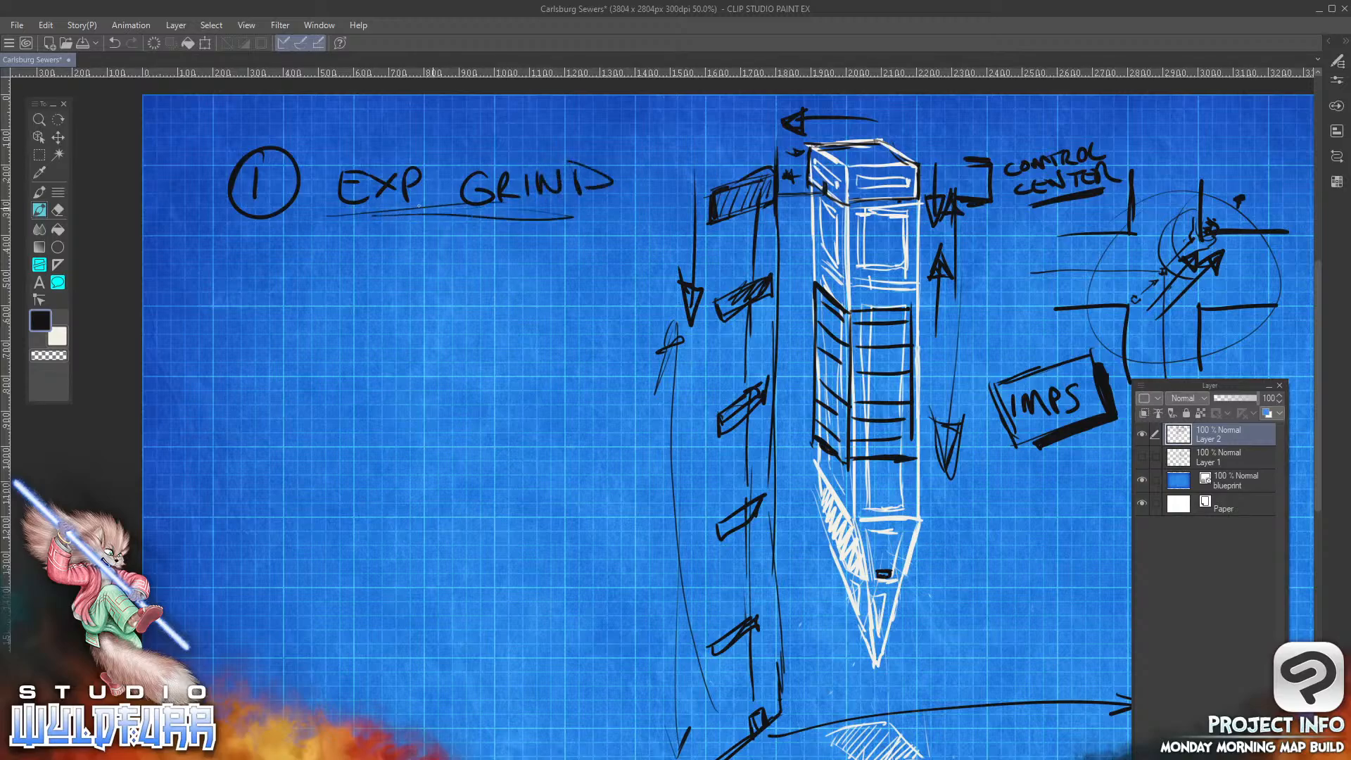
{"action": "left_click_drag", "start_coordinate": [419, 206], "coordinate": [554, 204]}
Step: Draw a small downward arrow beside the tower's roof and a larger downward arrow beside its upper shaft
{"action": "left_click_drag", "start_coordinate": [927, 124], "coordinate": [928, 153]}
{"action": "left_click_drag", "start_coordinate": [928, 153], "coordinate": [937, 134]}
{"action": "left_click_drag", "start_coordinate": [976, 259], "coordinate": [978, 347]}
{"action": "mouse_move", "coordinate": [978, 346]}
{"action": "left_mouse_down"}
{"action": "mouse_move", "coordinate": [983, 303]}
{"action": "mouse_move", "coordinate": [980, 340]}
{"action": "left_mouse_up"}
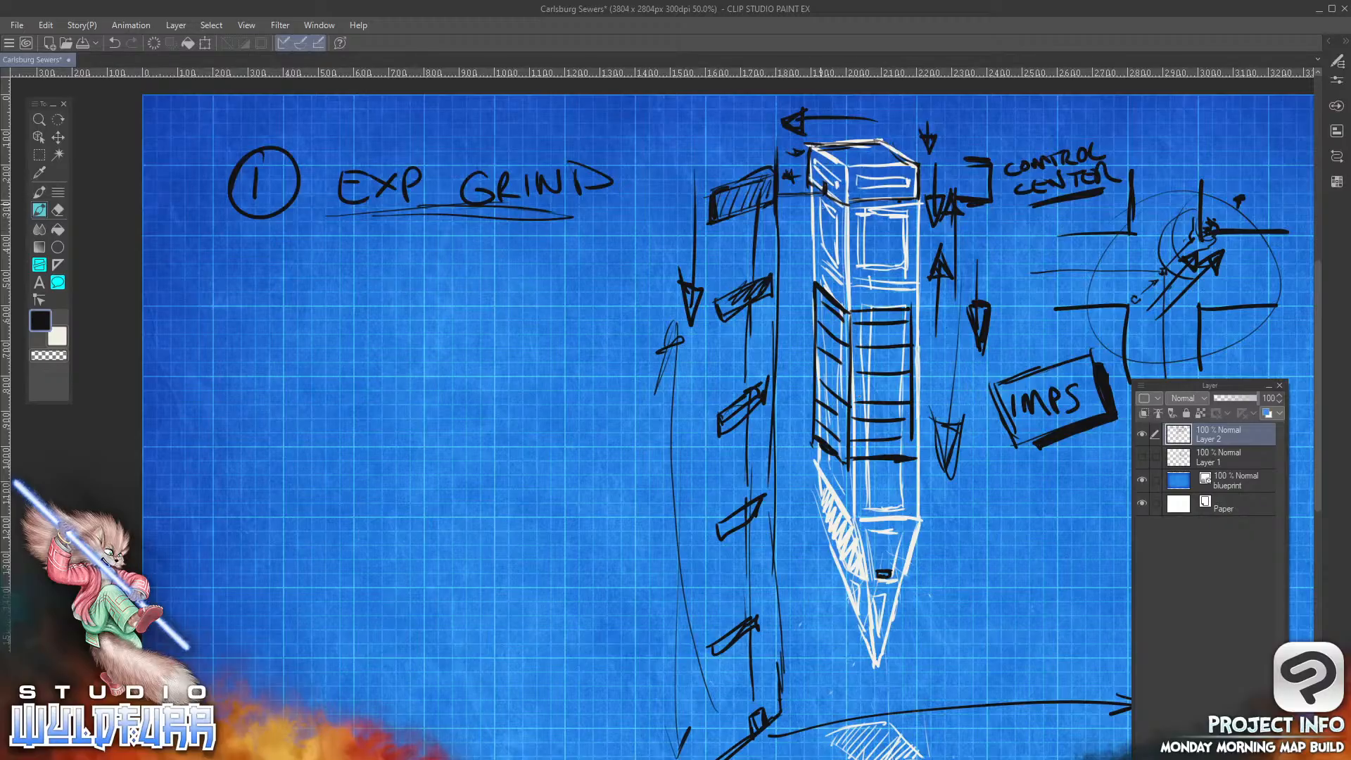
Step: Add short black detail strokes to the tower's upper window panels and darken the edges of its roof
{"action": "left_click_drag", "start_coordinate": [817, 218], "coordinate": [835, 241]}
{"action": "left_click_drag", "start_coordinate": [822, 264], "coordinate": [839, 273]}
{"action": "mouse_move", "coordinate": [868, 210]}
{"action": "left_mouse_down"}
{"action": "mouse_move", "coordinate": [886, 211]}
{"action": "mouse_move", "coordinate": [888, 240]}
{"action": "left_mouse_up"}
{"action": "left_click_drag", "start_coordinate": [869, 260], "coordinate": [886, 260]}
{"action": "left_click_drag", "start_coordinate": [867, 308], "coordinate": [885, 310]}
{"action": "left_click_drag", "start_coordinate": [853, 143], "coordinate": [885, 140]}
{"action": "mouse_move", "coordinate": [889, 143]}
{"action": "left_mouse_down"}
{"action": "mouse_move", "coordinate": [919, 166]}
{"action": "mouse_move", "coordinate": [916, 197]}
{"action": "left_mouse_up"}
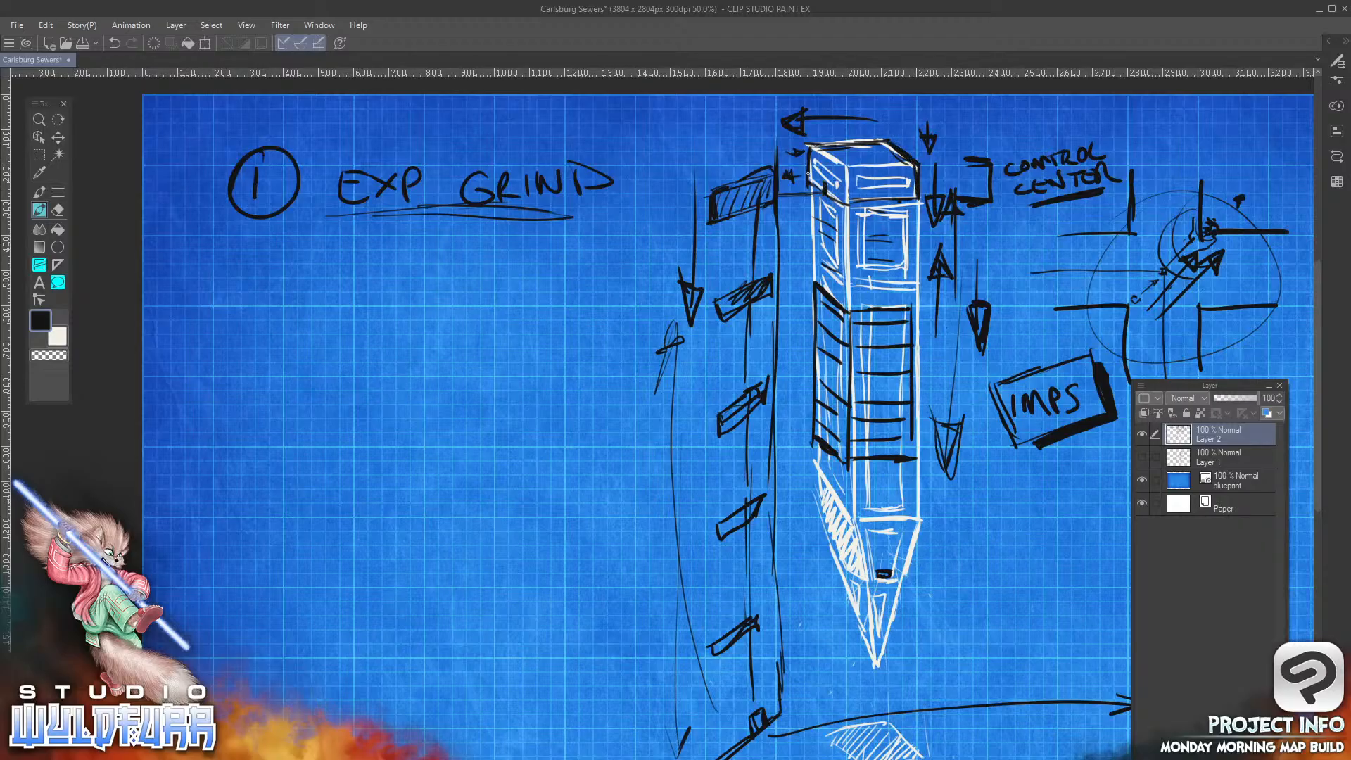
{"action": "mouse_move", "coordinate": [808, 161]}
{"action": "left_mouse_down"}
{"action": "mouse_move", "coordinate": [813, 181]}
{"action": "mouse_move", "coordinate": [855, 140]}
{"action": "mouse_move", "coordinate": [895, 138]}
{"action": "left_mouse_up"}
Step: Add long bold underlines beneath the EXP GRIND heading
{"action": "mouse_move", "coordinate": [301, 251]}
{"action": "left_mouse_down"}
{"action": "mouse_move", "coordinate": [566, 236]}
{"action": "mouse_move", "coordinate": [273, 281]}
{"action": "mouse_move", "coordinate": [522, 250]}
{"action": "mouse_move", "coordinate": [358, 272]}
{"action": "mouse_move", "coordinate": [604, 248]}
{"action": "left_mouse_up"}
{"action": "mouse_move", "coordinate": [544, 255]}
{"action": "left_mouse_down"}
{"action": "mouse_move", "coordinate": [338, 270]}
{"action": "mouse_move", "coordinate": [596, 261]}
{"action": "left_mouse_up"}
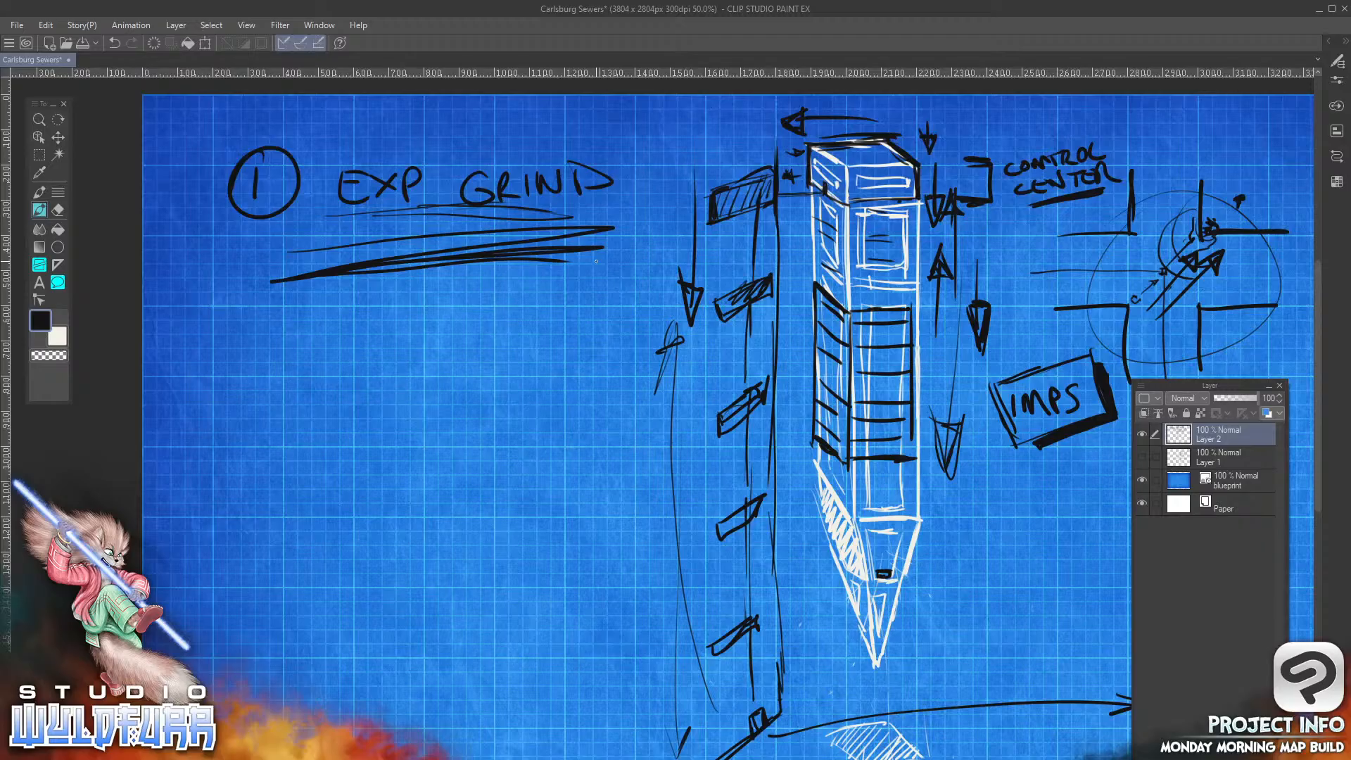
Step: Draw a downward arrow below the CONTROL CENTER label and a bent arrow above its bracket pointing back toward the tower
{"action": "mouse_move", "coordinate": [1019, 234]}
{"action": "left_mouse_down"}
{"action": "mouse_move", "coordinate": [1019, 304]}
{"action": "mouse_move", "coordinate": [1029, 283]}
{"action": "left_mouse_up"}
{"action": "mouse_move", "coordinate": [982, 143]}
{"action": "left_mouse_down"}
{"action": "mouse_move", "coordinate": [982, 119]}
{"action": "mouse_move", "coordinate": [959, 115]}
{"action": "mouse_move", "coordinate": [989, 116]}
{"action": "left_mouse_up"}
{"action": "left_click_drag", "start_coordinate": [983, 117], "coordinate": [983, 156]}
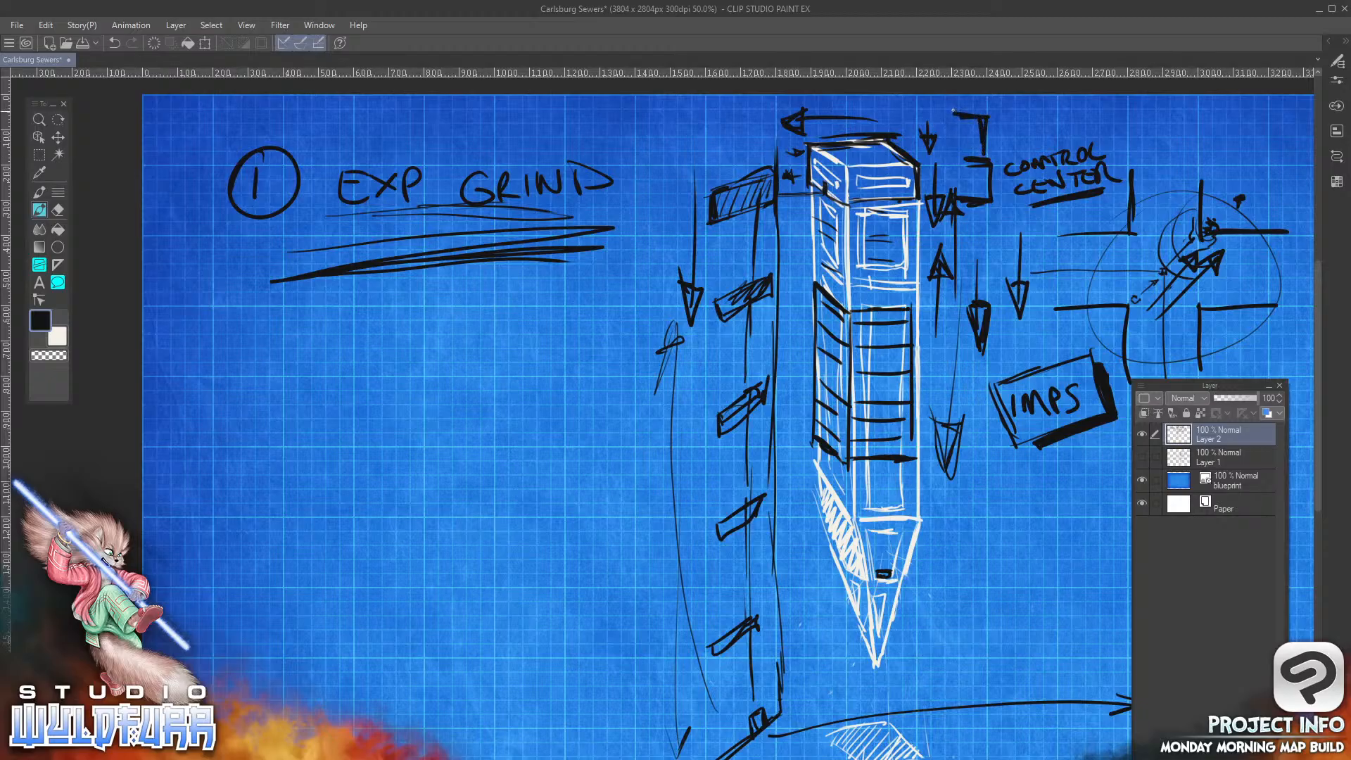
{"action": "mouse_move", "coordinate": [952, 110]}
{"action": "left_mouse_down"}
{"action": "mouse_move", "coordinate": [965, 105]}
{"action": "mouse_move", "coordinate": [937, 110]}
{"action": "mouse_move", "coordinate": [963, 134]}
{"action": "left_mouse_up"}
Step: Circle the EXP GRIND heading with loose ellipses, and handwrite a circled 2 with the underlined heading GARRISON FALLS below it
{"action": "mouse_move", "coordinate": [165, 164]}
{"action": "left_mouse_down"}
{"action": "mouse_move", "coordinate": [655, 281]}
{"action": "mouse_move", "coordinate": [257, 98]}
{"action": "mouse_move", "coordinate": [619, 254]}
{"action": "mouse_move", "coordinate": [153, 201]}
{"action": "mouse_move", "coordinate": [655, 235]}
{"action": "mouse_move", "coordinate": [232, 105]}
{"action": "left_mouse_up"}
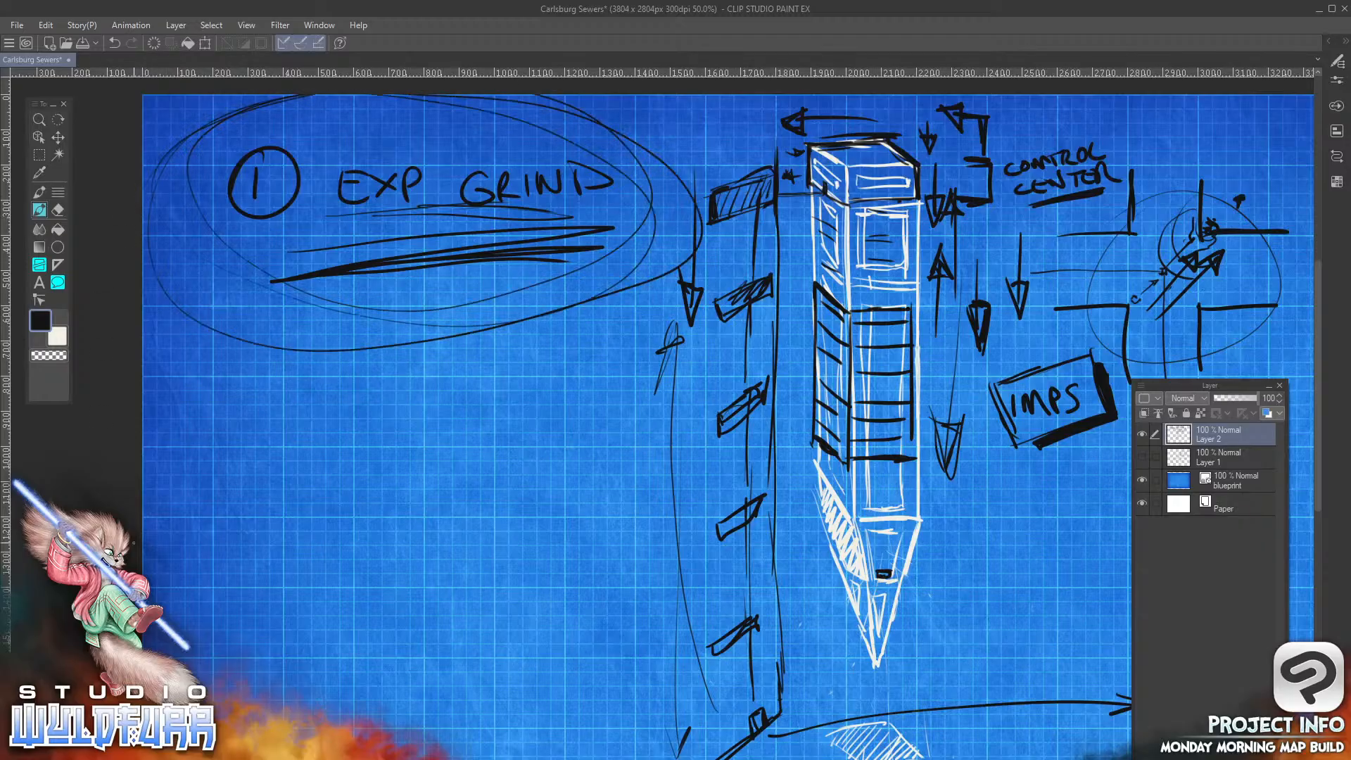
{"action": "left_click_drag", "start_coordinate": [197, 470], "coordinate": [231, 499]}
{"action": "mouse_move", "coordinate": [235, 442]}
{"action": "left_mouse_down"}
{"action": "mouse_move", "coordinate": [233, 538]}
{"action": "mouse_move", "coordinate": [184, 439]}
{"action": "left_mouse_up"}
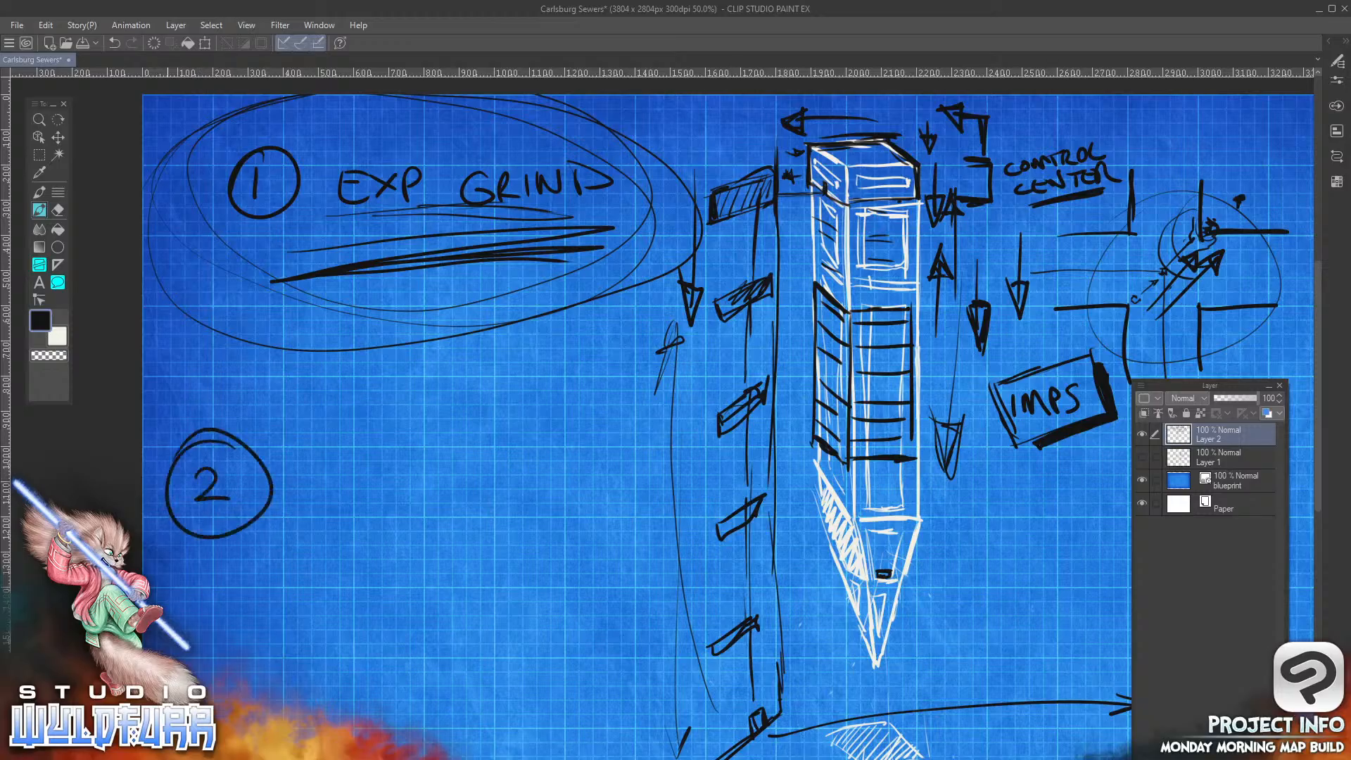
{"action": "mouse_move", "coordinate": [336, 430]}
{"action": "left_mouse_down"}
{"action": "mouse_move", "coordinate": [349, 450]}
{"action": "mouse_move", "coordinate": [367, 431]}
{"action": "mouse_move", "coordinate": [384, 456]}
{"action": "mouse_move", "coordinate": [482, 456]}
{"action": "mouse_move", "coordinate": [576, 416]}
{"action": "mouse_move", "coordinate": [391, 475]}
{"action": "mouse_move", "coordinate": [415, 508]}
{"action": "mouse_move", "coordinate": [447, 506]}
{"action": "mouse_move", "coordinate": [496, 461]}
{"action": "mouse_move", "coordinate": [477, 531]}
{"action": "mouse_move", "coordinate": [636, 525]}
{"action": "left_mouse_up"}
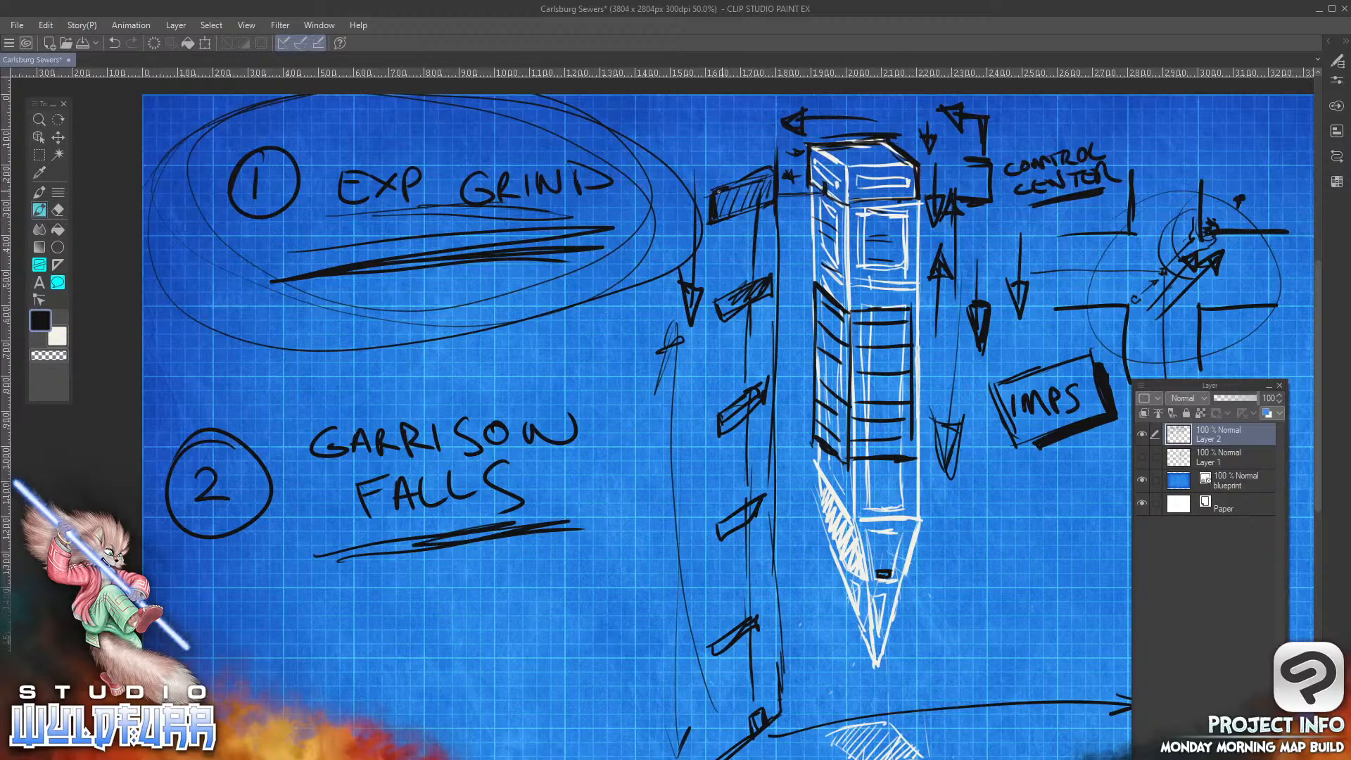
Step: Draw a rising arrow outward from the base of the side shaft, and an ellipse around the hatched footprint beneath the tower
{"action": "mouse_move", "coordinate": [718, 191]}
{"action": "left_mouse_down"}
{"action": "mouse_move", "coordinate": [777, 173]}
{"action": "mouse_move", "coordinate": [775, 203]}
{"action": "mouse_move", "coordinate": [724, 208]}
{"action": "mouse_move", "coordinate": [758, 206]}
{"action": "left_mouse_up"}
{"action": "left_click_drag", "start_coordinate": [774, 734], "coordinate": [923, 680]}
{"action": "mouse_move", "coordinate": [776, 744]}
{"action": "left_mouse_down"}
{"action": "mouse_move", "coordinate": [798, 758]}
{"action": "mouse_move", "coordinate": [819, 711]}
{"action": "mouse_move", "coordinate": [1012, 646]}
{"action": "mouse_move", "coordinate": [1000, 660]}
{"action": "left_mouse_up"}
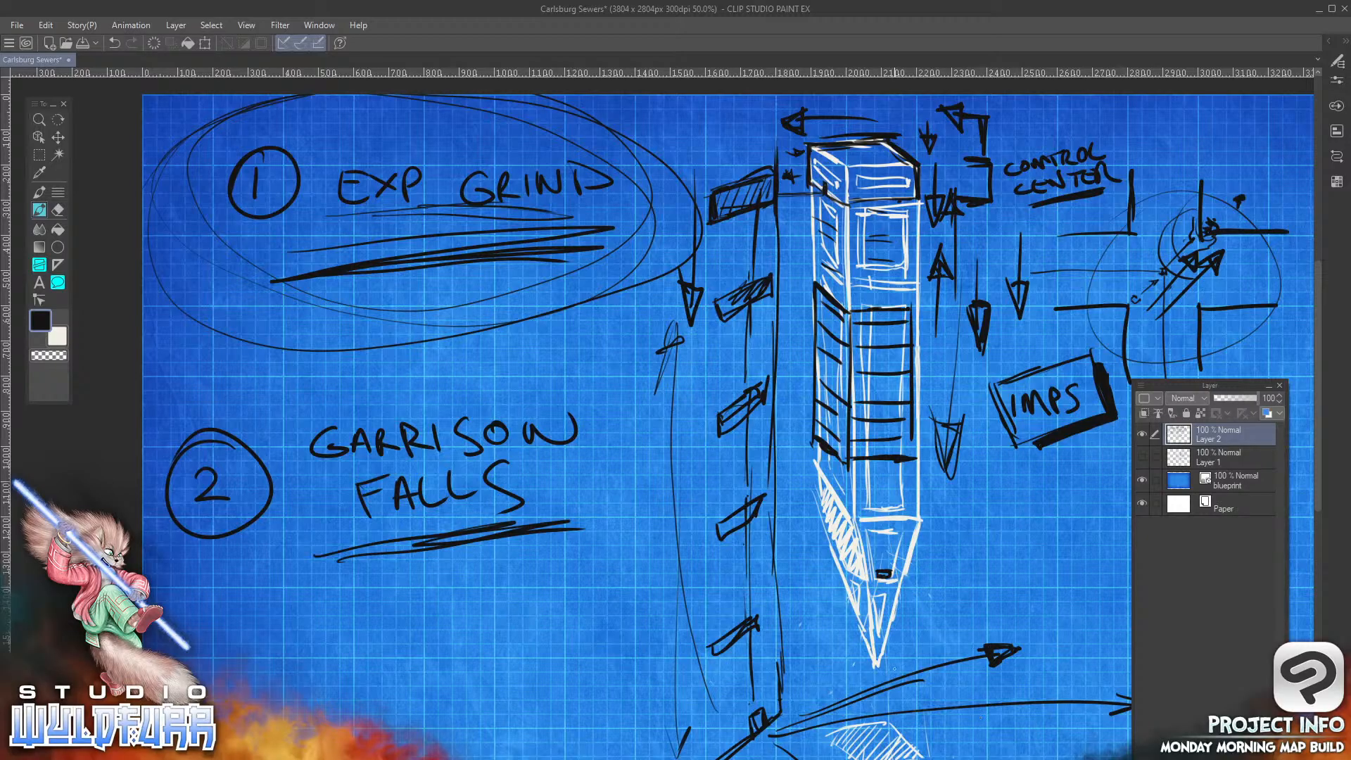
{"action": "left_click_drag", "start_coordinate": [1038, 549], "coordinate": [838, 383]}
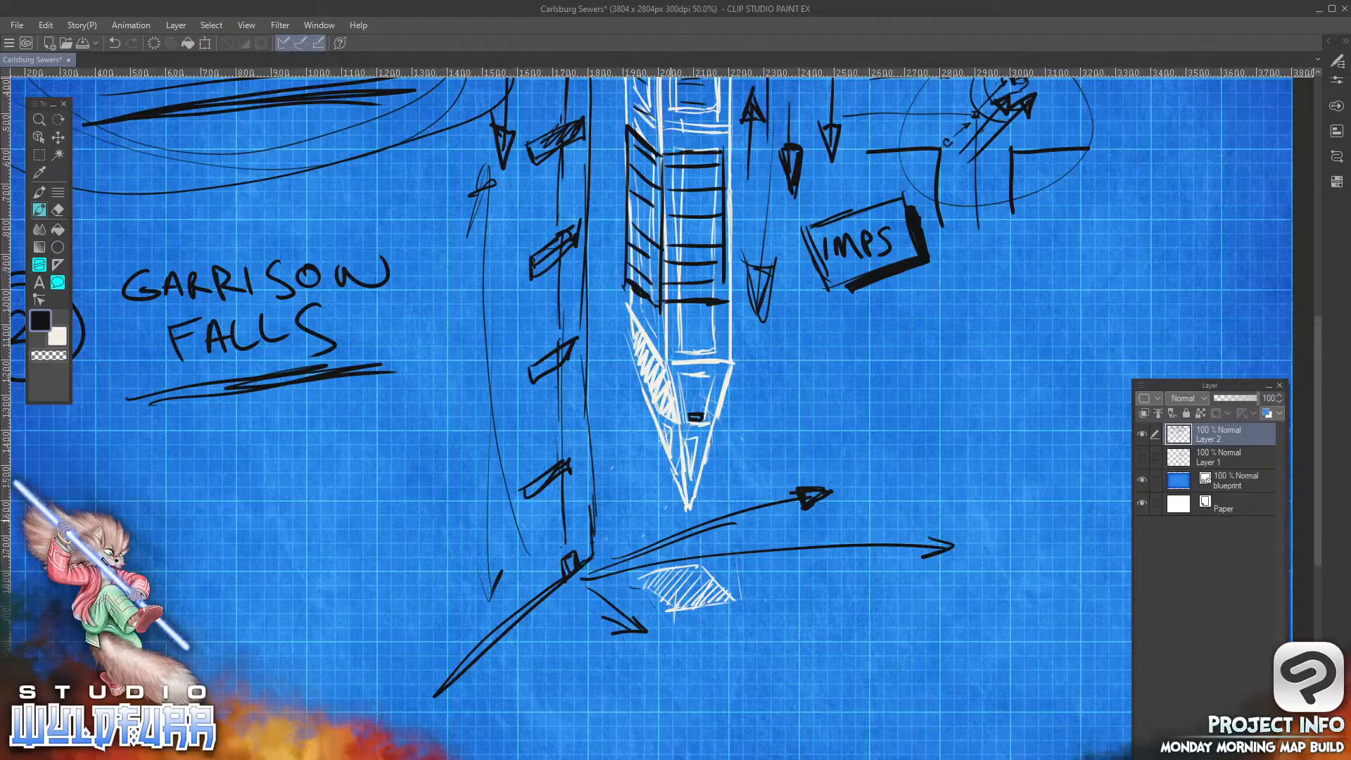
{"action": "mouse_move", "coordinate": [606, 538]}
{"action": "left_mouse_down"}
{"action": "mouse_move", "coordinate": [656, 674]}
{"action": "mouse_move", "coordinate": [751, 523]}
{"action": "mouse_move", "coordinate": [597, 543]}
{"action": "left_mouse_up"}
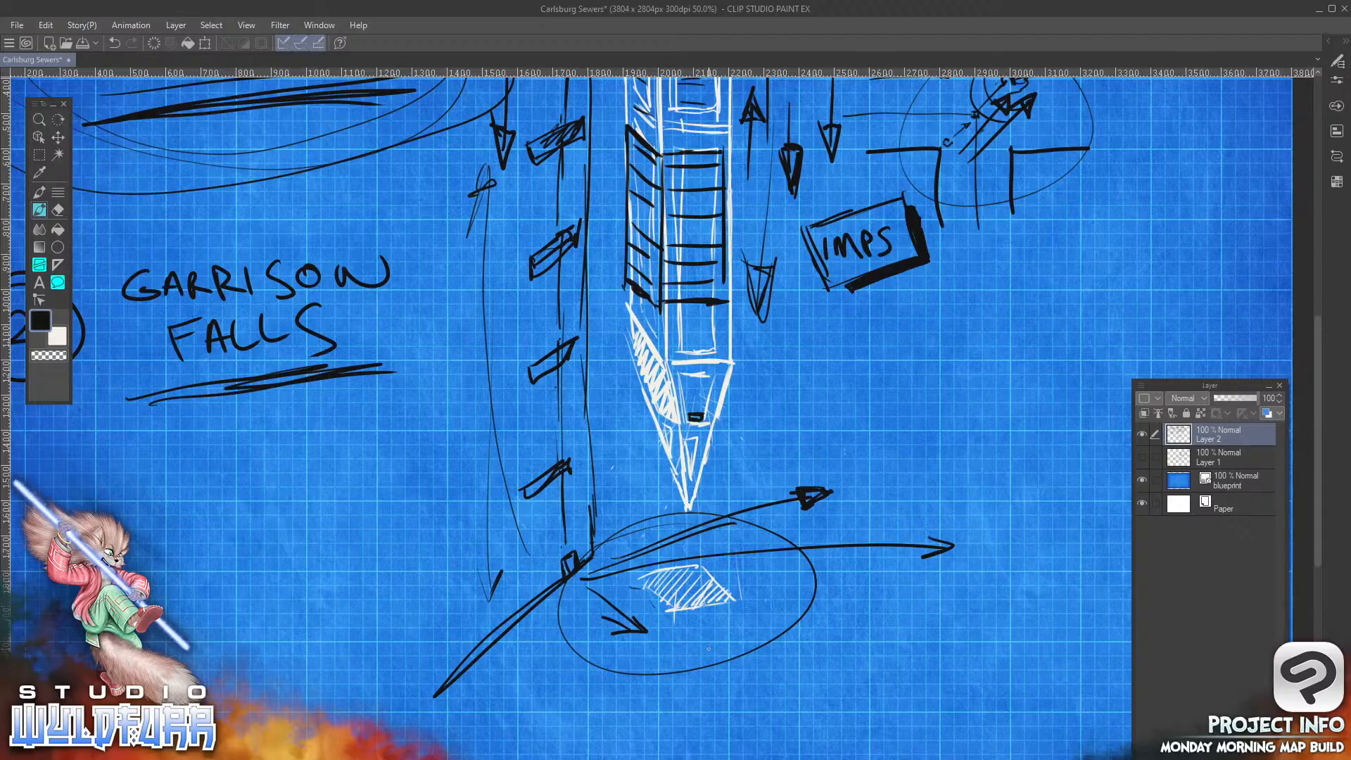
Step: Draw a downward arrow beside the tower's pointed base and a small black opening on the base's shaded face
{"action": "mouse_move", "coordinate": [763, 357]}
{"action": "left_mouse_down"}
{"action": "mouse_move", "coordinate": [765, 422]}
{"action": "mouse_move", "coordinate": [768, 410]}
{"action": "left_mouse_up"}
{"action": "mouse_move", "coordinate": [699, 421]}
{"action": "left_mouse_down"}
{"action": "mouse_move", "coordinate": [661, 412]}
{"action": "mouse_move", "coordinate": [673, 423]}
{"action": "left_mouse_up"}
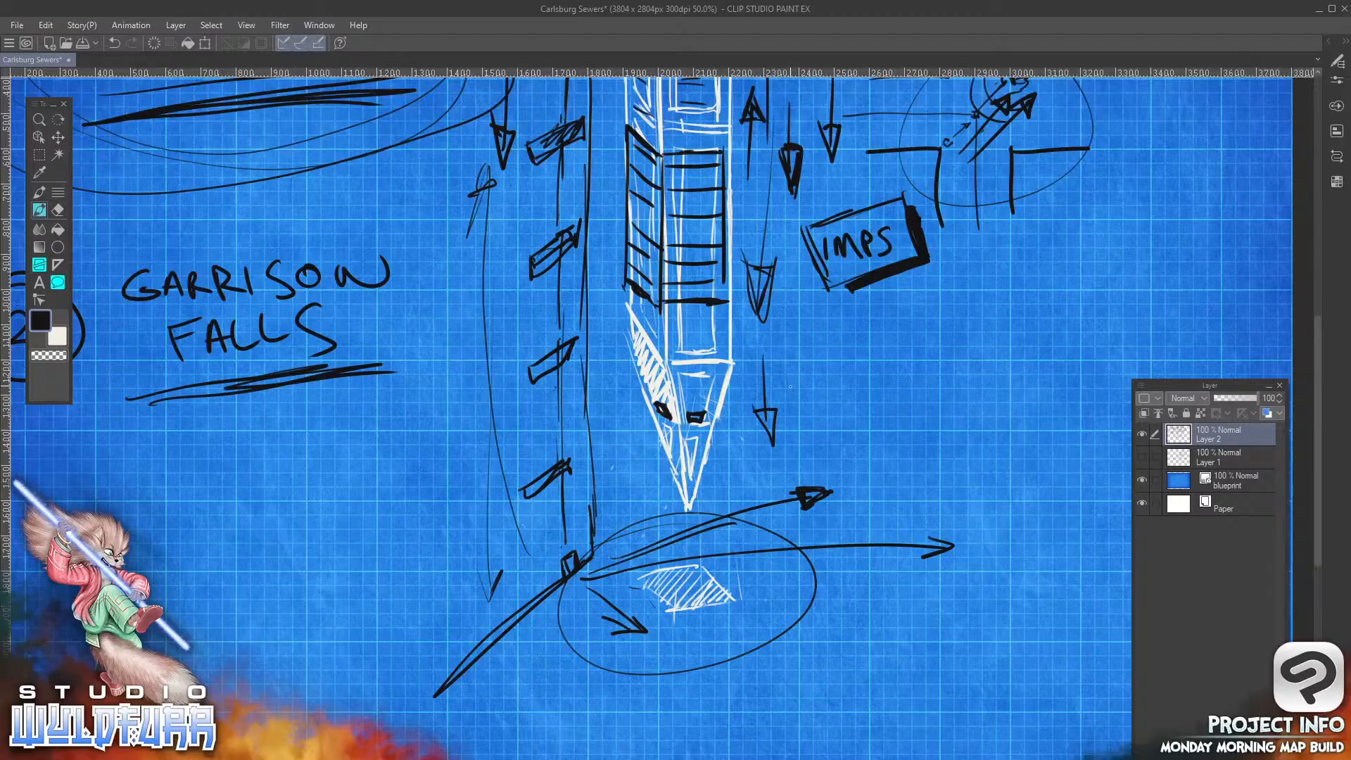
{"action": "mouse_move", "coordinate": [755, 412]}
{"action": "left_mouse_down"}
{"action": "mouse_move", "coordinate": [767, 444]}
{"action": "mouse_move", "coordinate": [773, 411]}
{"action": "mouse_move", "coordinate": [762, 429]}
{"action": "left_mouse_up"}
Step: Add a second ring around the hatched footprint and draw a long right-pointing arrow below the IMPS box
{"action": "mouse_move", "coordinate": [683, 526]}
{"action": "left_mouse_down"}
{"action": "mouse_move", "coordinate": [612, 550]}
{"action": "mouse_move", "coordinate": [748, 667]}
{"action": "mouse_move", "coordinate": [671, 517]}
{"action": "mouse_move", "coordinate": [661, 707]}
{"action": "left_mouse_up"}
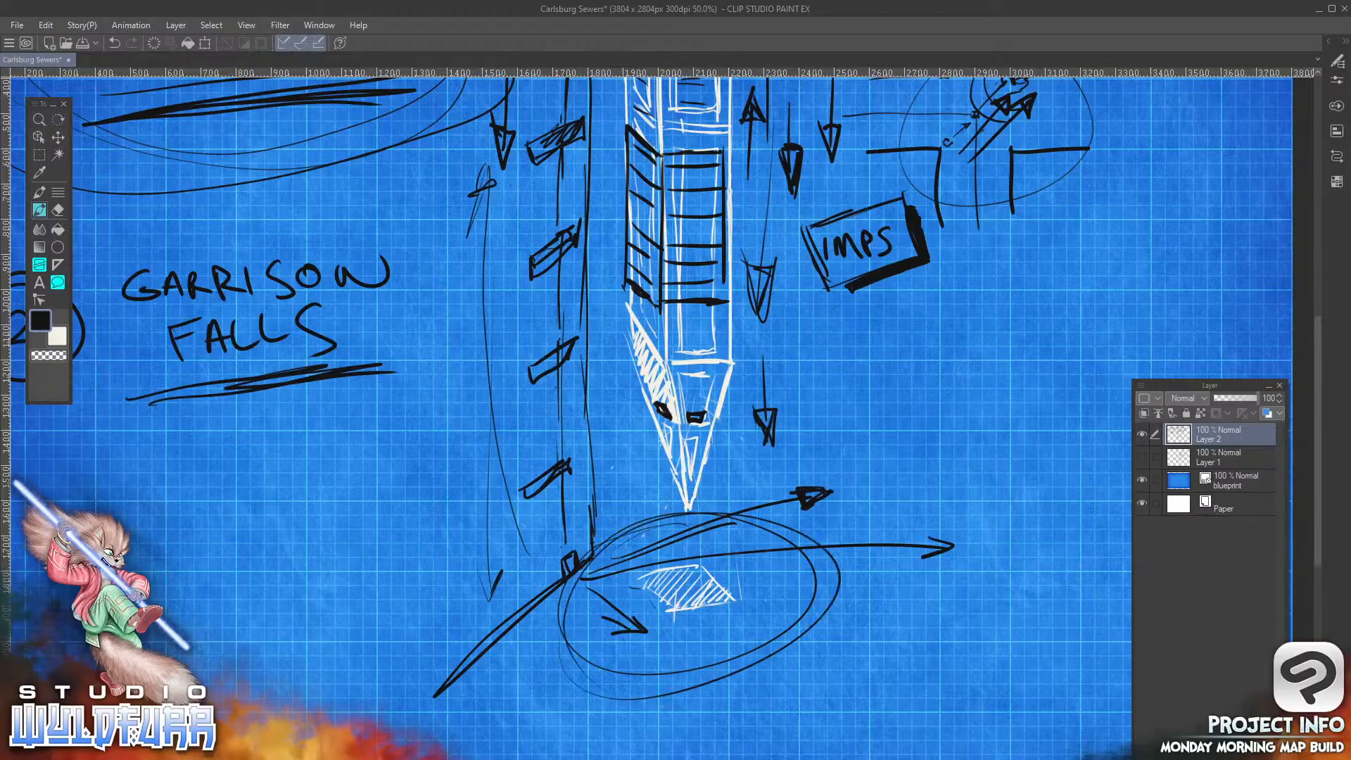
{"action": "mouse_move", "coordinate": [846, 354]}
{"action": "left_mouse_down"}
{"action": "mouse_move", "coordinate": [1140, 355]}
{"action": "mouse_move", "coordinate": [1066, 370]}
{"action": "mouse_move", "coordinate": [1079, 335]}
{"action": "mouse_move", "coordinate": [1148, 351]}
{"action": "mouse_move", "coordinate": [1066, 377]}
{"action": "mouse_move", "coordinate": [1071, 362]}
{"action": "left_mouse_up"}
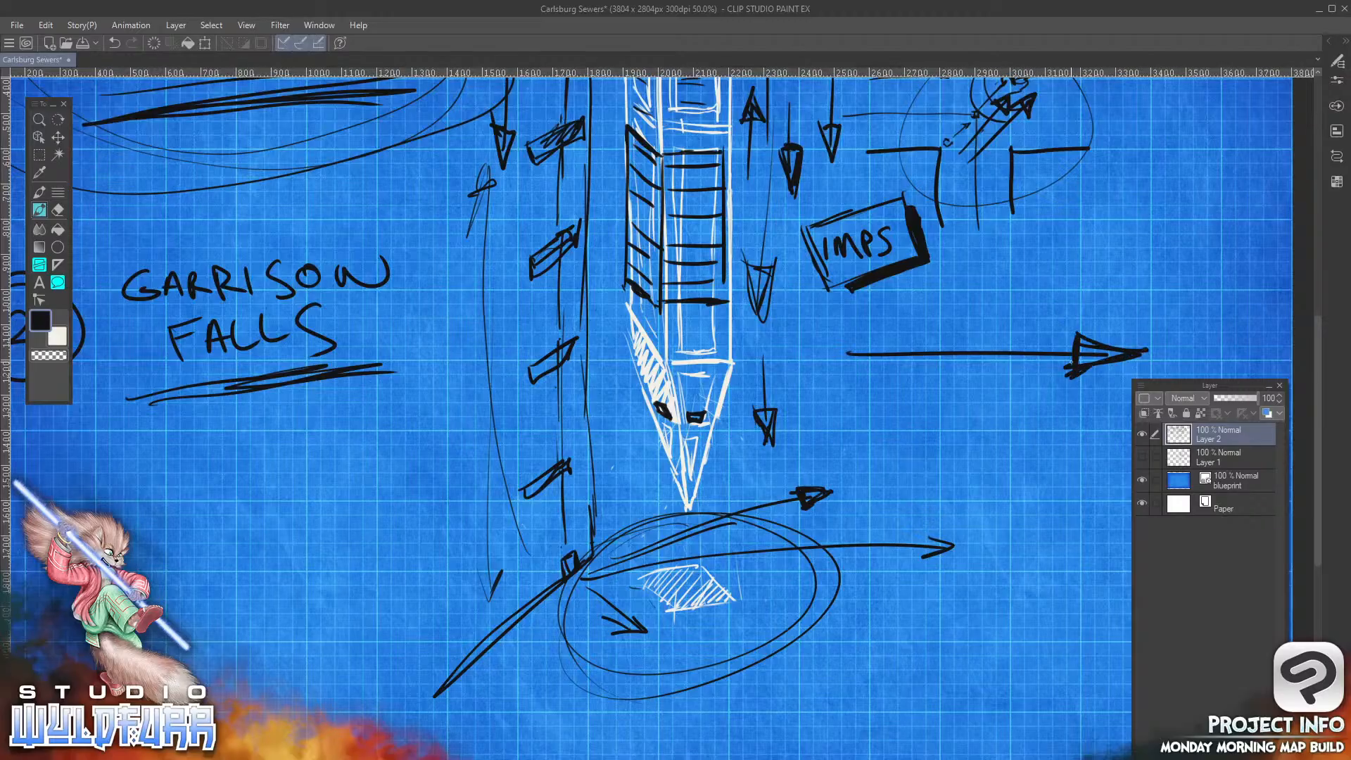
Step: Go over the outlines of the control center block at the top of the tower with dark lines
{"action": "mouse_move", "coordinate": [863, 269]}
{"action": "left_mouse_down"}
{"action": "mouse_move", "coordinate": [872, 506]}
{"action": "mouse_move", "coordinate": [852, 569]}
{"action": "left_mouse_up"}
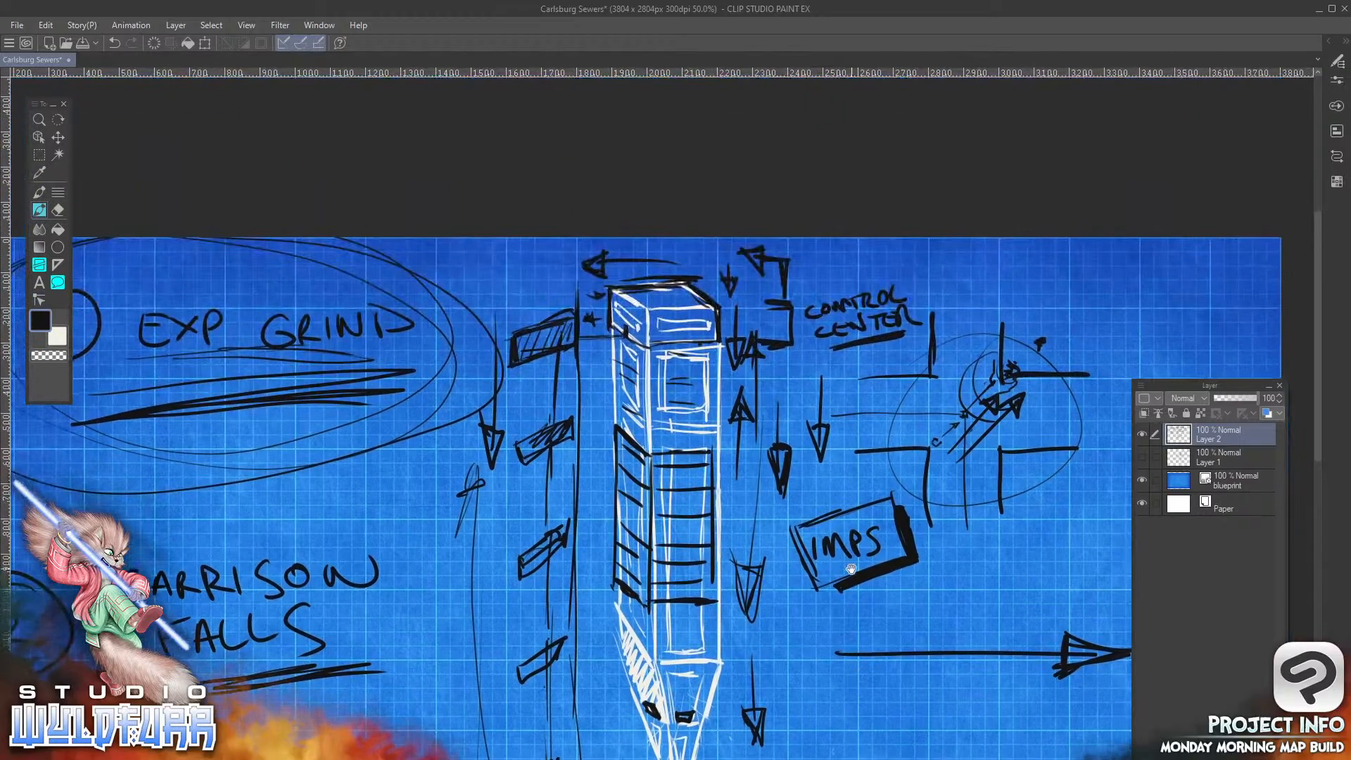
{"action": "mouse_move", "coordinate": [619, 287]}
{"action": "left_mouse_down"}
{"action": "mouse_move", "coordinate": [681, 280]}
{"action": "mouse_move", "coordinate": [717, 334]}
{"action": "left_mouse_up"}
{"action": "left_click_drag", "start_coordinate": [637, 345], "coordinate": [701, 342]}
{"action": "left_click_drag", "start_coordinate": [611, 328], "coordinate": [624, 335]}
{"action": "mouse_move", "coordinate": [646, 281]}
{"action": "left_mouse_down"}
{"action": "mouse_move", "coordinate": [610, 283]}
{"action": "mouse_move", "coordinate": [609, 321]}
{"action": "left_mouse_up"}
{"action": "mouse_move", "coordinate": [718, 311]}
{"action": "left_mouse_down"}
{"action": "mouse_move", "coordinate": [719, 332]}
{"action": "mouse_move", "coordinate": [649, 342]}
{"action": "mouse_move", "coordinate": [646, 315]}
{"action": "left_mouse_up"}
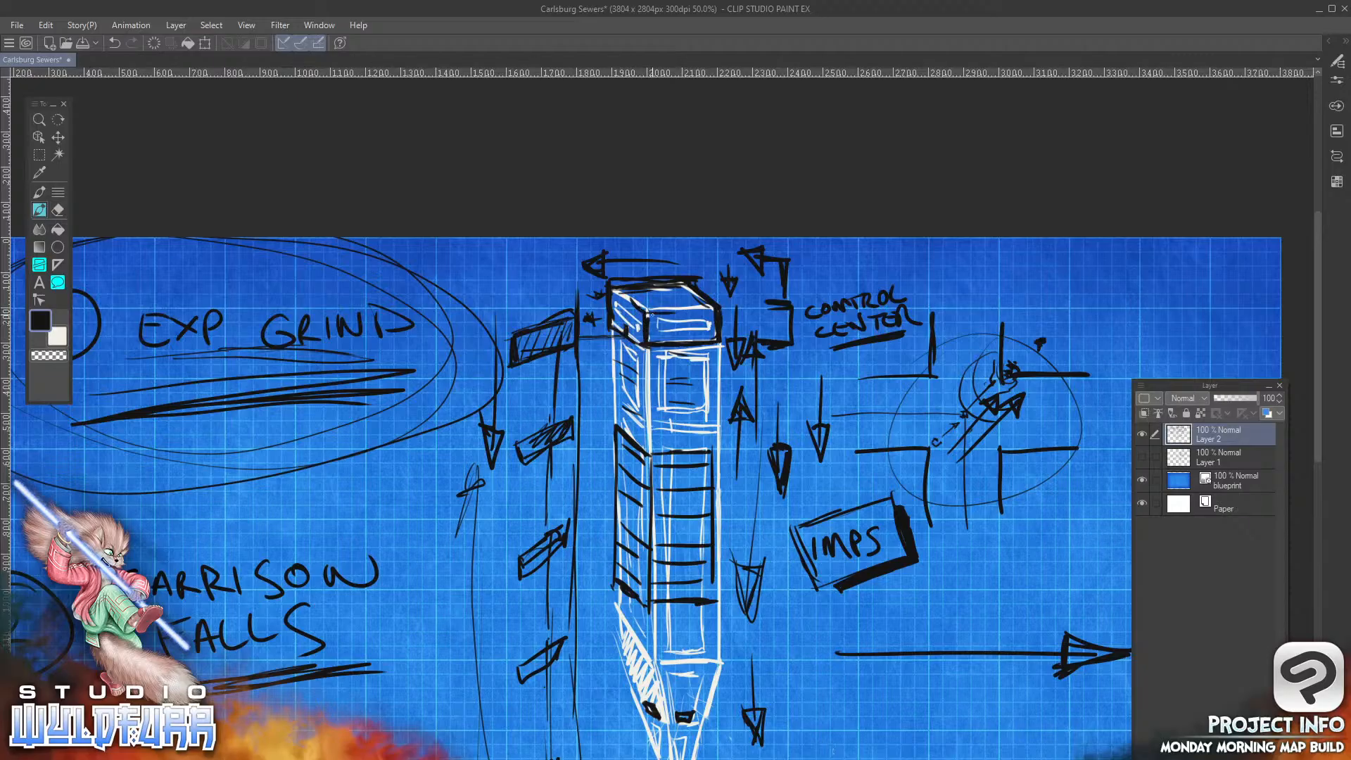
Step: Sketch short strokes and jagged lines around the hatched footprint inside the ringed ground area
{"action": "left_click_drag", "start_coordinate": [943, 613], "coordinate": [823, 357]}
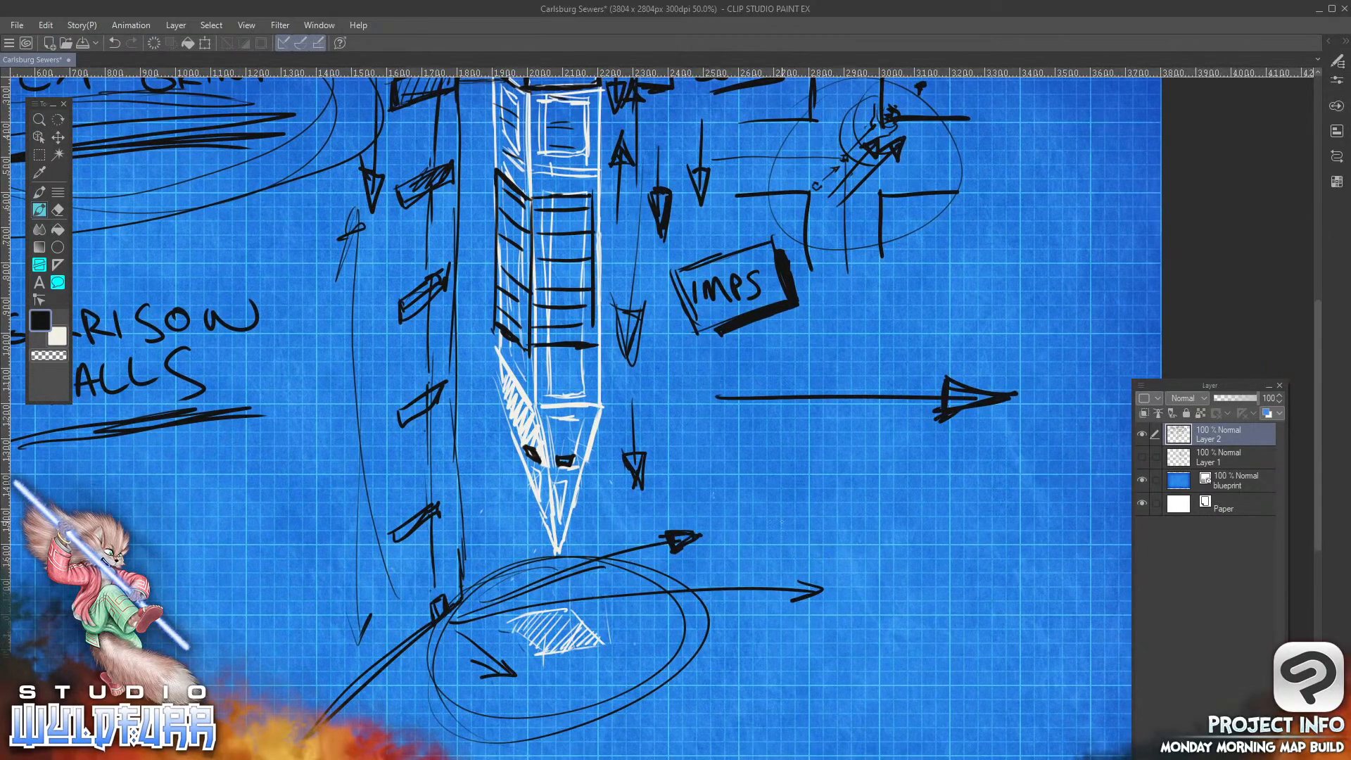
{"action": "left_click_drag", "start_coordinate": [463, 623], "coordinate": [559, 733]}
{"action": "left_click_drag", "start_coordinate": [498, 623], "coordinate": [487, 664]}
{"action": "mouse_move", "coordinate": [514, 643]}
{"action": "left_mouse_down"}
{"action": "mouse_move", "coordinate": [507, 665]}
{"action": "mouse_move", "coordinate": [526, 700]}
{"action": "left_mouse_up"}
{"action": "left_click_drag", "start_coordinate": [573, 668], "coordinate": [571, 700]}
{"action": "mouse_move", "coordinate": [617, 665]}
{"action": "left_mouse_down"}
{"action": "mouse_move", "coordinate": [615, 684]}
{"action": "mouse_move", "coordinate": [646, 662]}
{"action": "left_mouse_up"}
{"action": "left_click_drag", "start_coordinate": [622, 627], "coordinate": [636, 628]}
{"action": "left_click_drag", "start_coordinate": [514, 580], "coordinate": [495, 602]}
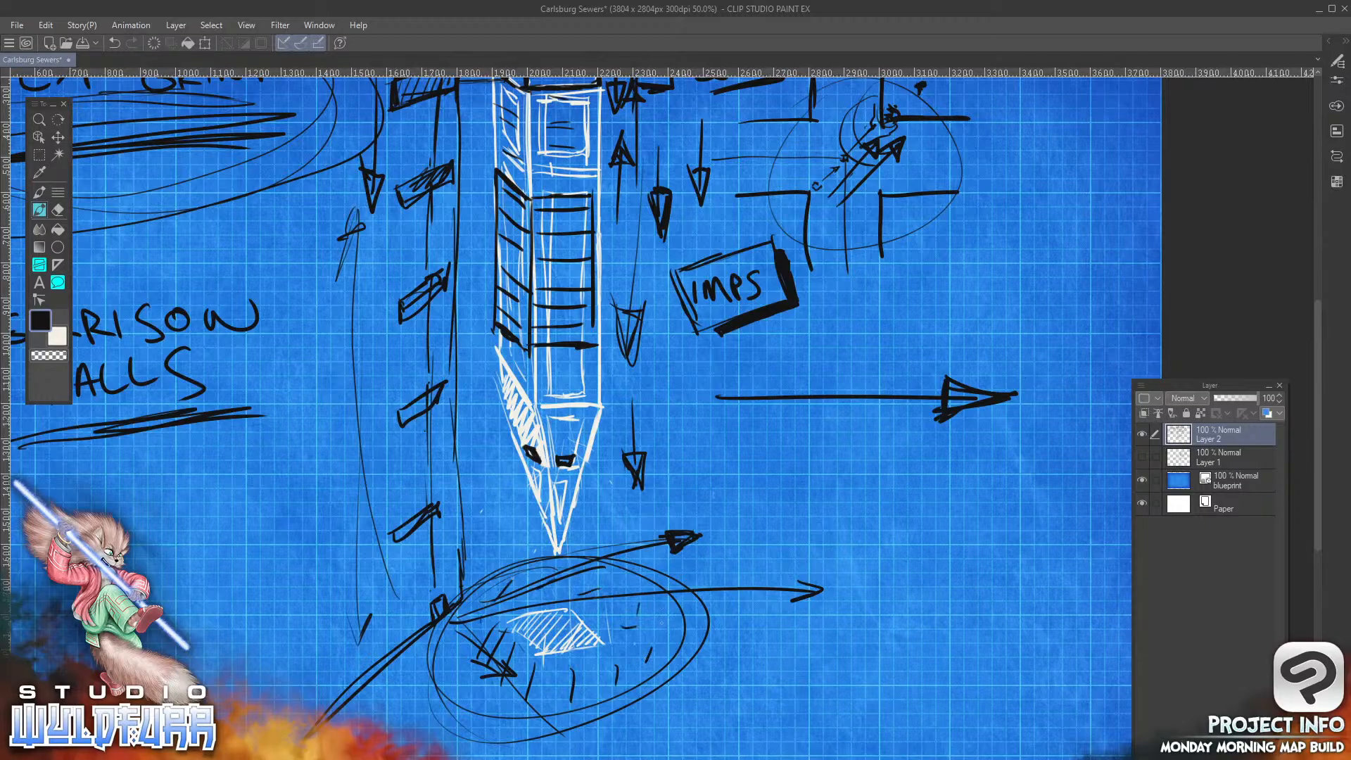
{"action": "left_click_drag", "start_coordinate": [590, 593], "coordinate": [578, 611]}
{"action": "left_click_drag", "start_coordinate": [621, 593], "coordinate": [651, 665]}
{"action": "left_click_drag", "start_coordinate": [675, 664], "coordinate": [671, 676]}
Step: Draw a second long right-pointing arrow in the empty area below the first one
{"action": "mouse_move", "coordinate": [627, 209]}
{"action": "left_mouse_down"}
{"action": "mouse_move", "coordinate": [655, 543]}
{"action": "mouse_move", "coordinate": [617, 218]}
{"action": "left_mouse_up"}
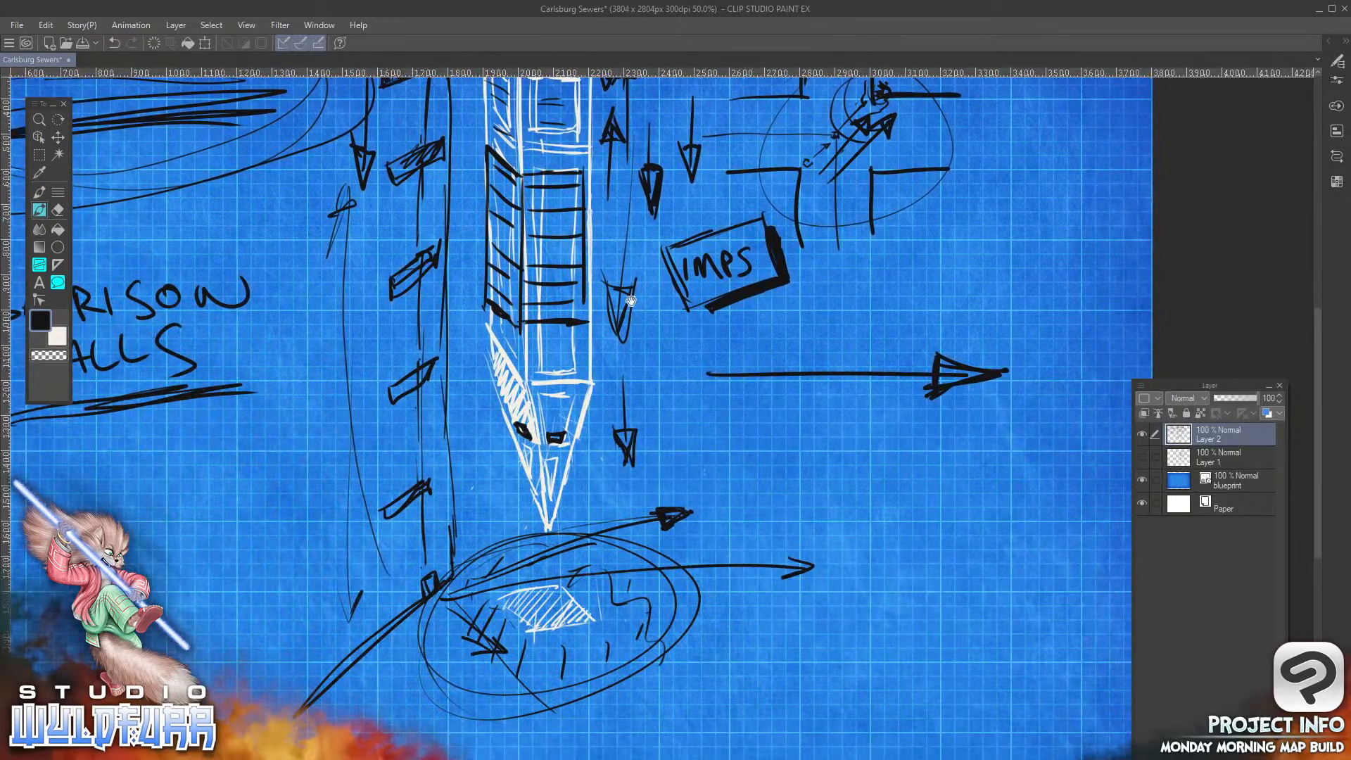
{"action": "scroll", "coordinate": [702, 415], "scroll_direction": "up", "scroll_amount": 5}
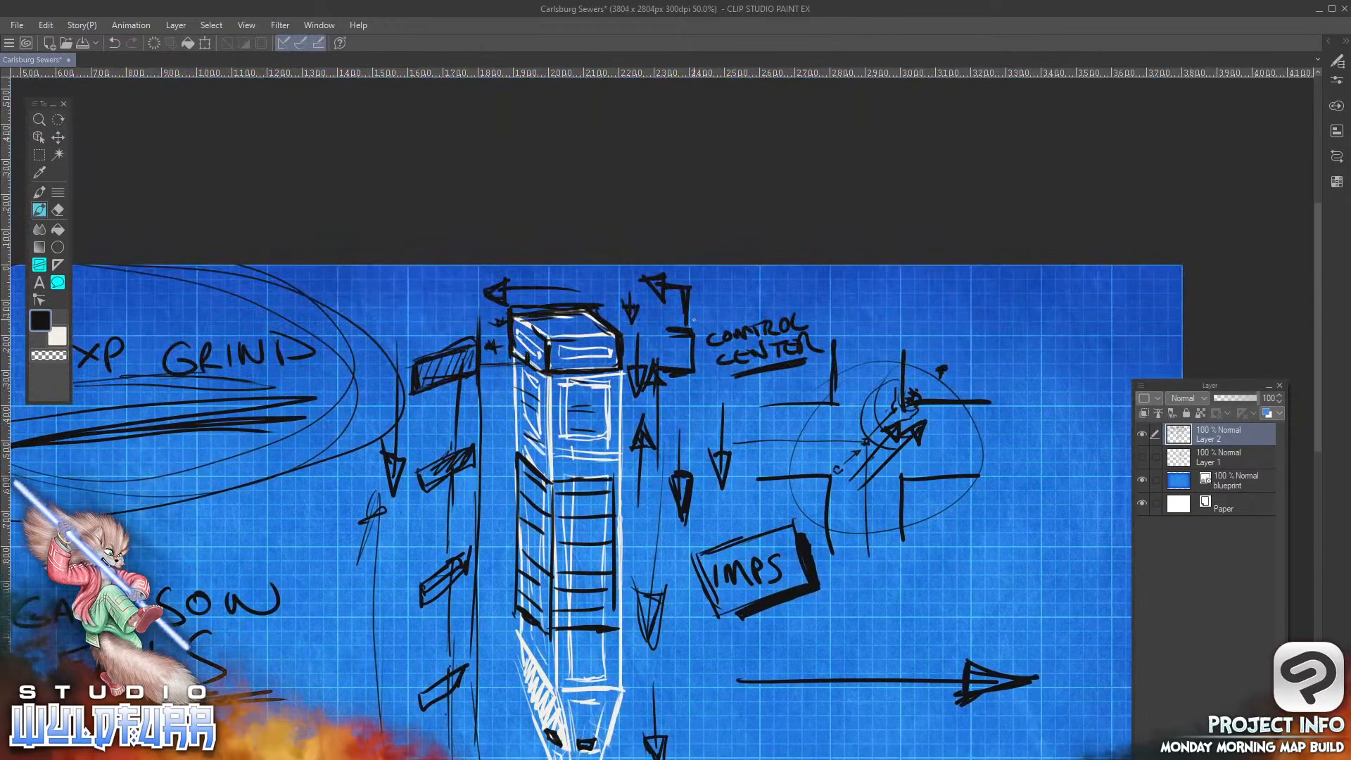
{"action": "left_click_drag", "start_coordinate": [978, 648], "coordinate": [724, 392]}
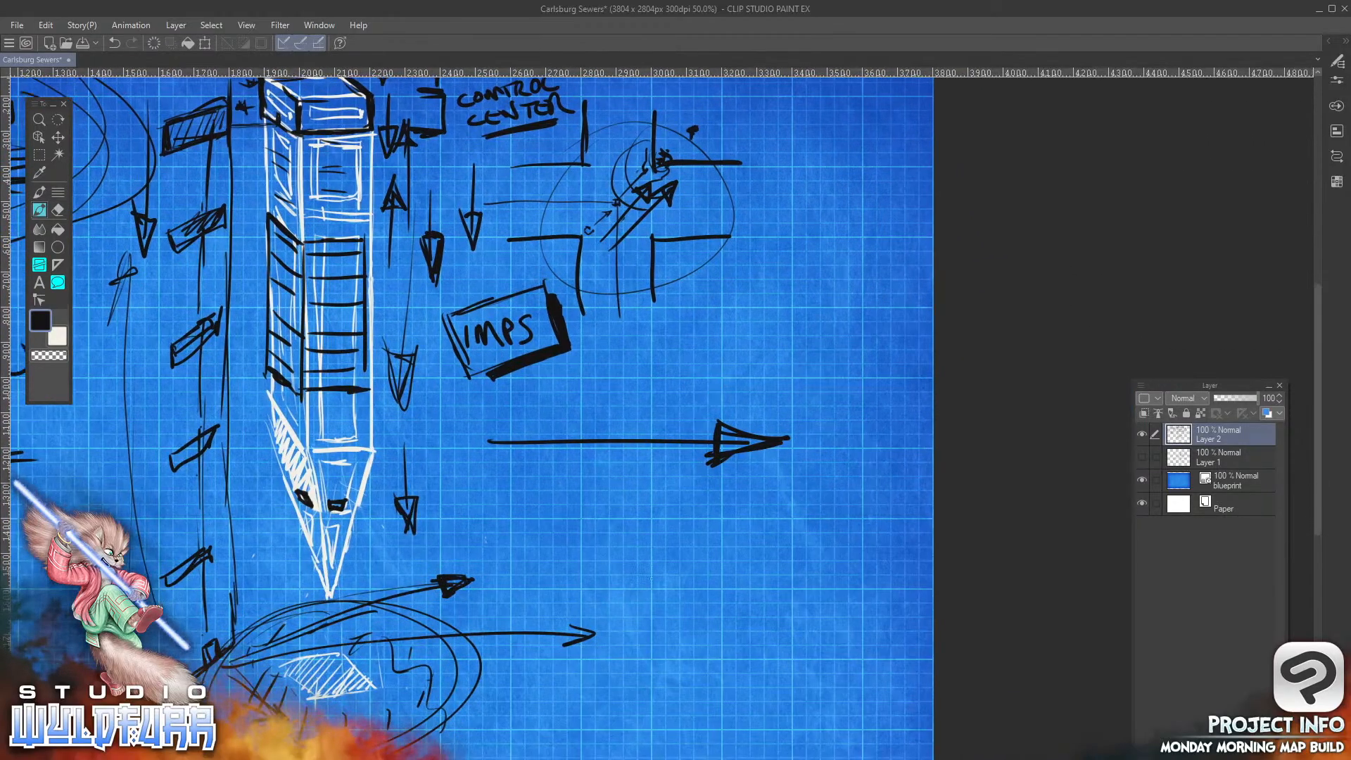
{"action": "mouse_move", "coordinate": [594, 588]}
{"action": "left_mouse_down"}
{"action": "mouse_move", "coordinate": [842, 592]}
{"action": "mouse_move", "coordinate": [822, 609]}
{"action": "mouse_move", "coordinate": [825, 574]}
{"action": "mouse_move", "coordinate": [863, 589]}
{"action": "left_mouse_up"}
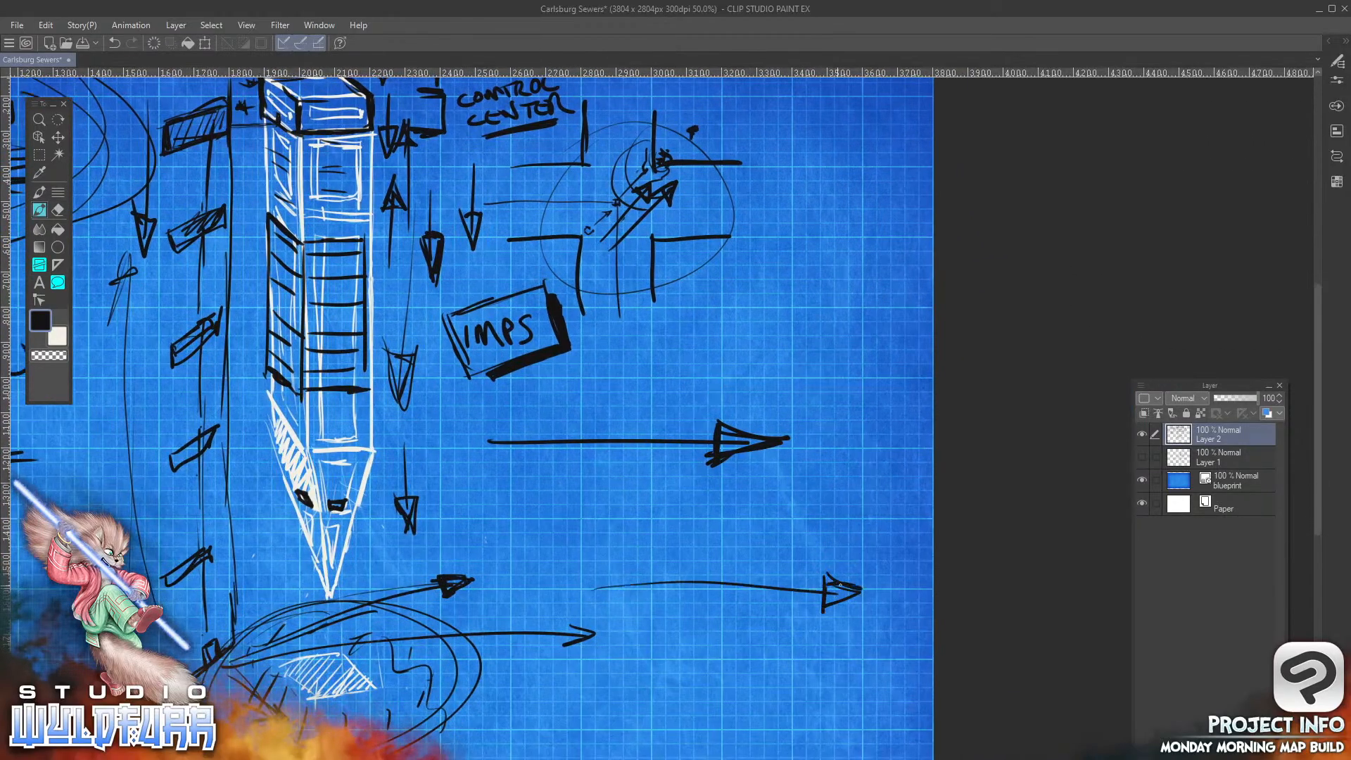
Step: Fill the roof and side faces of the tower's control center block with diagonal hatching
{"action": "left_click_drag", "start_coordinate": [542, 343], "coordinate": [743, 630]}
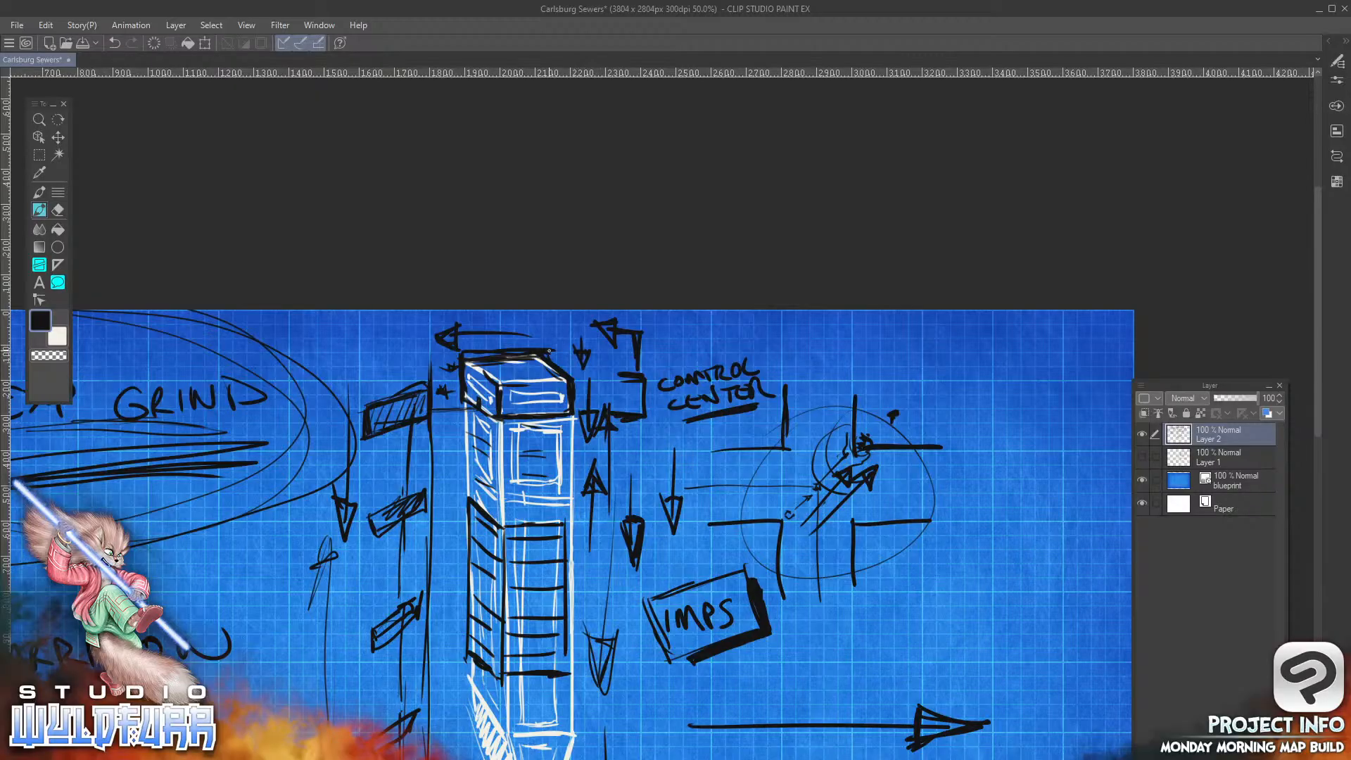
{"action": "mouse_move", "coordinate": [489, 359]}
{"action": "left_mouse_down"}
{"action": "mouse_move", "coordinate": [466, 384]}
{"action": "mouse_move", "coordinate": [471, 402]}
{"action": "left_mouse_up"}
{"action": "left_click_drag", "start_coordinate": [514, 363], "coordinate": [500, 387]}
{"action": "mouse_move", "coordinate": [496, 388]}
{"action": "left_mouse_down"}
{"action": "mouse_move", "coordinate": [482, 405]}
{"action": "mouse_move", "coordinate": [501, 411]}
{"action": "left_mouse_up"}
{"action": "left_click_drag", "start_coordinate": [556, 387], "coordinate": [535, 402]}
{"action": "mouse_move", "coordinate": [529, 398]}
{"action": "left_mouse_down"}
{"action": "mouse_move", "coordinate": [514, 414]}
{"action": "mouse_move", "coordinate": [535, 415]}
{"action": "left_mouse_up"}
{"action": "mouse_move", "coordinate": [539, 403]}
{"action": "left_mouse_down"}
{"action": "mouse_move", "coordinate": [519, 420]}
{"action": "mouse_move", "coordinate": [541, 414]}
{"action": "left_mouse_up"}
{"action": "left_click_drag", "start_coordinate": [567, 400], "coordinate": [554, 413]}
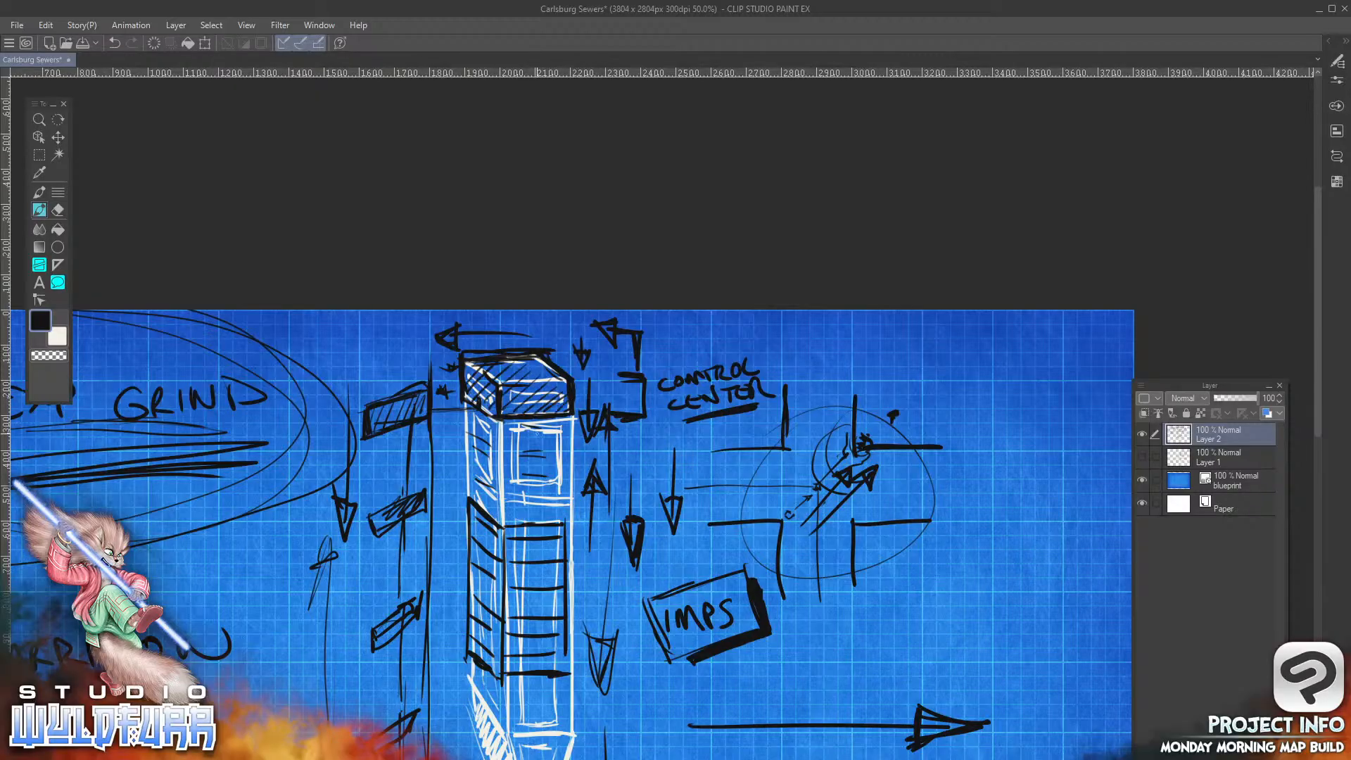
Step: Draw a long left-pointing arrow beneath the lower right-pointing arrow
{"action": "left_click_drag", "start_coordinate": [990, 604], "coordinate": [938, 368]}
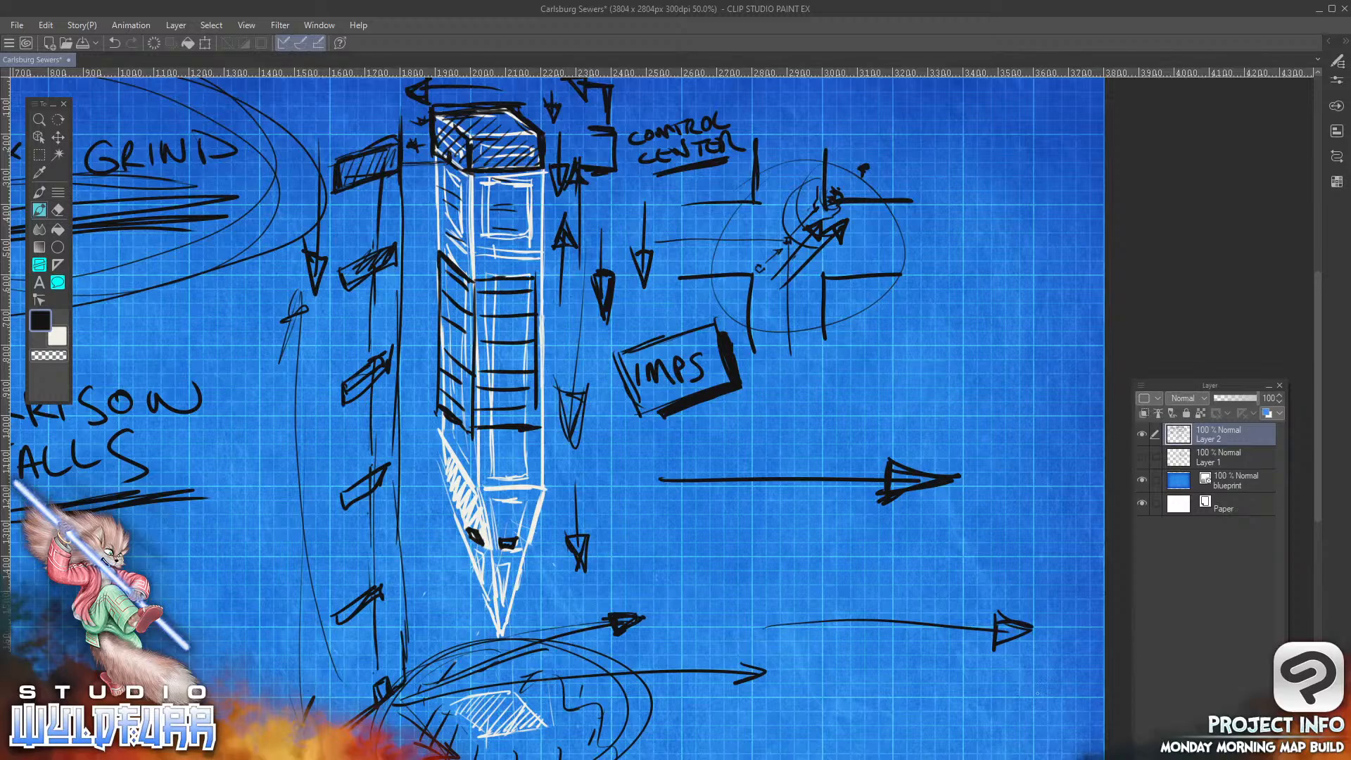
{"action": "mouse_move", "coordinate": [1060, 696]}
{"action": "left_mouse_down"}
{"action": "mouse_move", "coordinate": [842, 709]}
{"action": "mouse_move", "coordinate": [876, 726]}
{"action": "mouse_move", "coordinate": [863, 695]}
{"action": "mouse_move", "coordinate": [819, 712]}
{"action": "left_mouse_up"}
{"action": "mouse_move", "coordinate": [859, 693]}
{"action": "left_mouse_down"}
{"action": "mouse_move", "coordinate": [863, 727]}
{"action": "mouse_move", "coordinate": [815, 717]}
{"action": "mouse_move", "coordinate": [870, 732]}
{"action": "left_mouse_up"}
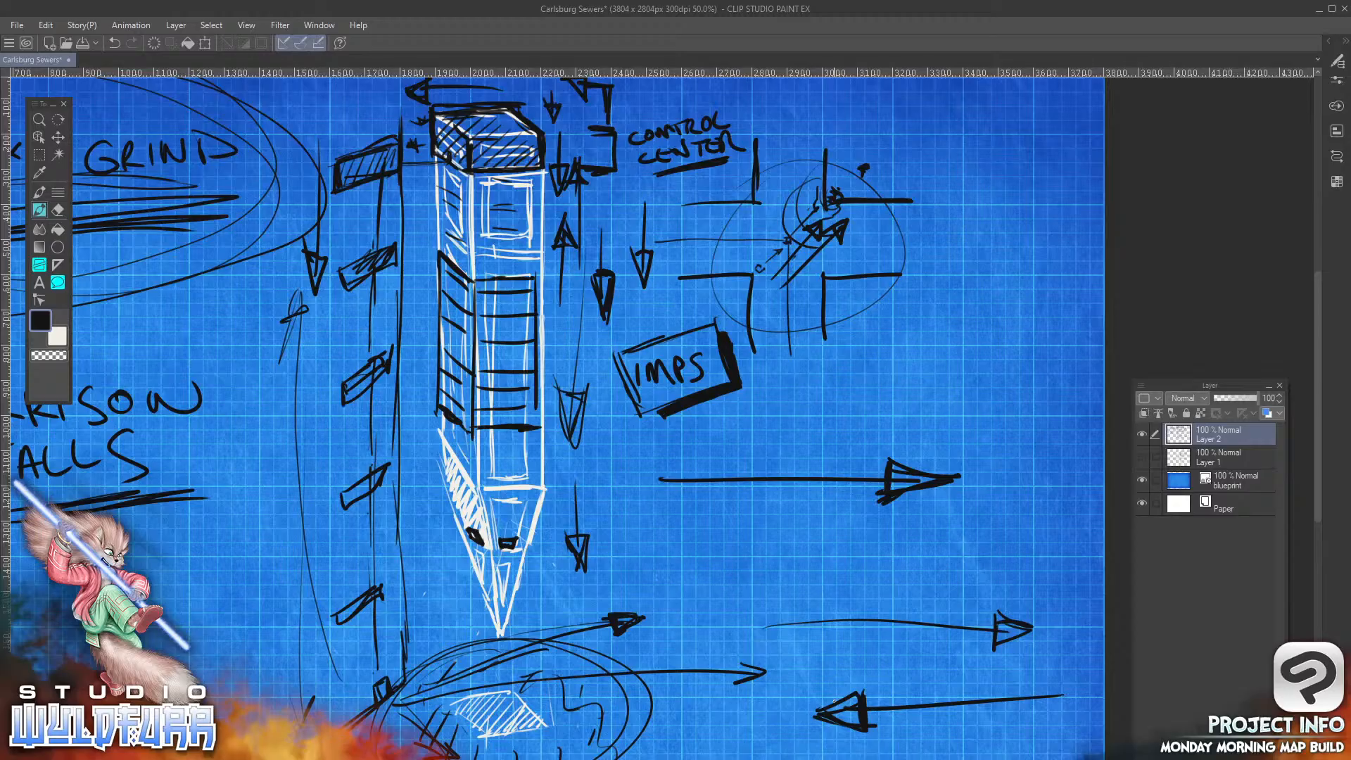
Step: Reinforce the top and bottom platforms of the side shaft and add a dark mark where it meets the control center
{"action": "mouse_move", "coordinate": [396, 145]}
{"action": "left_mouse_down"}
{"action": "mouse_move", "coordinate": [395, 167]}
{"action": "mouse_move", "coordinate": [341, 186]}
{"action": "left_mouse_up"}
{"action": "left_click_drag", "start_coordinate": [380, 585], "coordinate": [366, 606]}
{"action": "mouse_move", "coordinate": [402, 138]}
{"action": "left_mouse_down"}
{"action": "mouse_move", "coordinate": [342, 163]}
{"action": "mouse_move", "coordinate": [384, 143]}
{"action": "left_mouse_up"}
{"action": "left_click_drag", "start_coordinate": [446, 149], "coordinate": [442, 160]}
Step: Draw a thick vertical range bar with end caps alongside the tower's louvred middle section
{"action": "mouse_move", "coordinate": [586, 276]}
{"action": "left_mouse_down"}
{"action": "mouse_move", "coordinate": [571, 277]}
{"action": "mouse_move", "coordinate": [578, 455]}
{"action": "mouse_move", "coordinate": [595, 451]}
{"action": "left_mouse_up"}
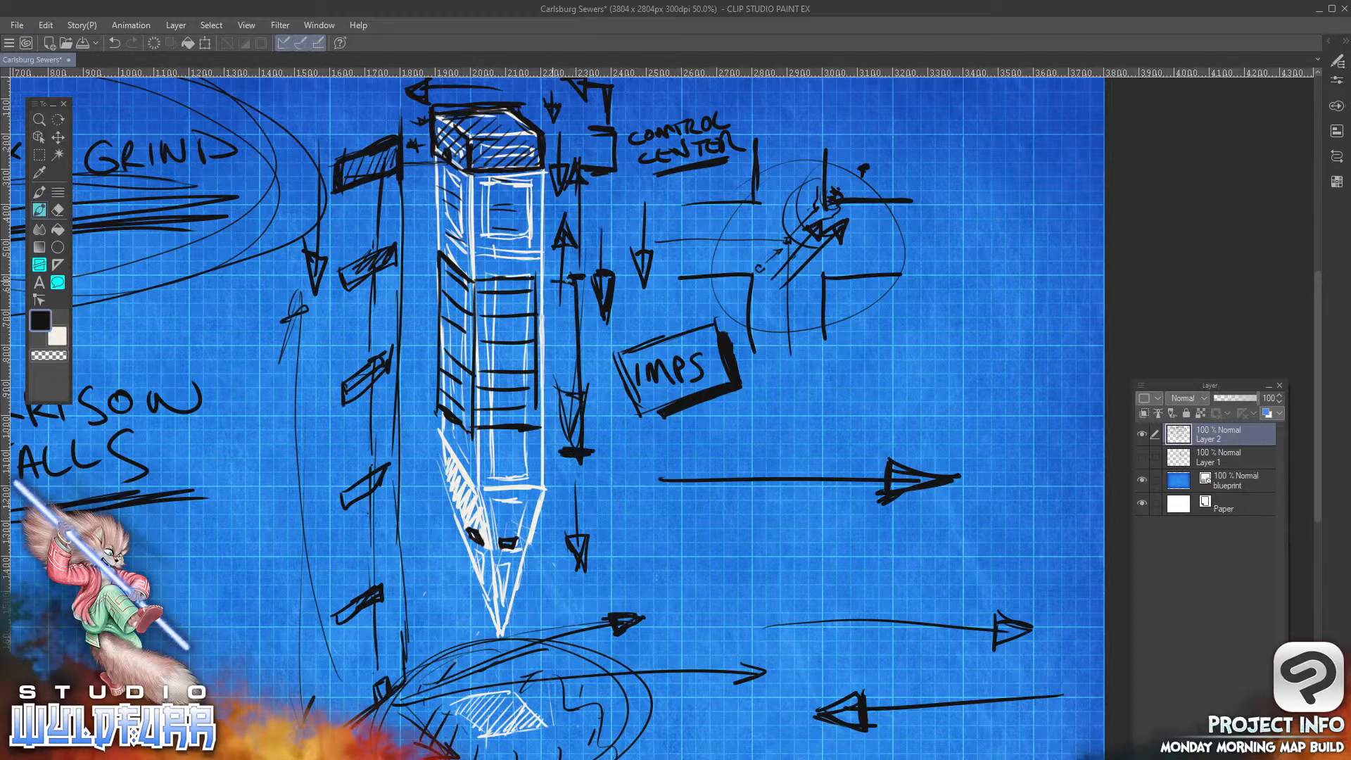
{"action": "left_click_drag", "start_coordinate": [577, 279], "coordinate": [585, 447]}
{"action": "left_click_drag", "start_coordinate": [583, 283], "coordinate": [582, 412]}
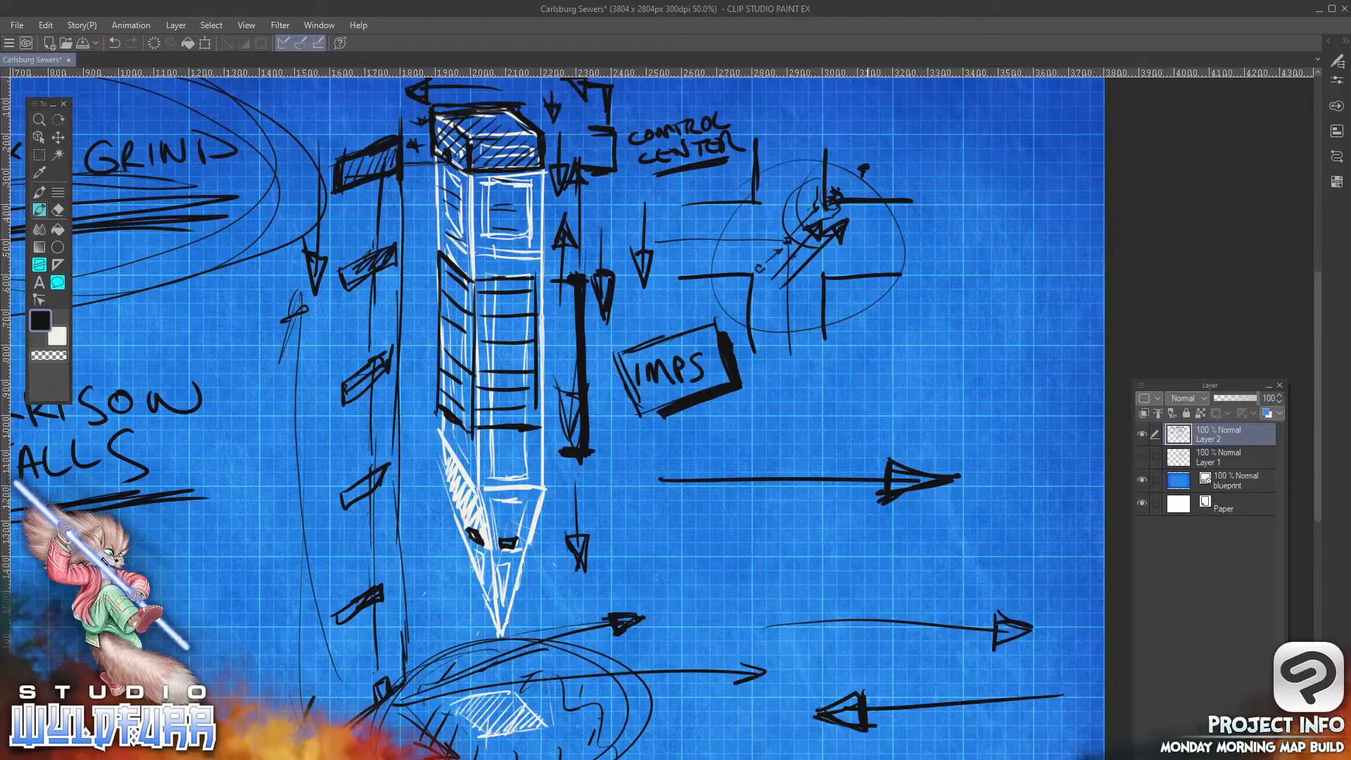
Step: Rework the left-pointing arrow into a larger bold outlined arrow and clear the line running through its middle
{"action": "left_click_drag", "start_coordinate": [864, 702], "coordinate": [1094, 668]}
{"action": "mouse_move", "coordinate": [1095, 668]}
{"action": "left_mouse_down"}
{"action": "mouse_move", "coordinate": [820, 703]}
{"action": "mouse_move", "coordinate": [860, 696]}
{"action": "mouse_move", "coordinate": [861, 714]}
{"action": "left_mouse_up"}
{"action": "mouse_move", "coordinate": [861, 669]}
{"action": "left_mouse_down"}
{"action": "mouse_move", "coordinate": [815, 697]}
{"action": "mouse_move", "coordinate": [829, 685]}
{"action": "mouse_move", "coordinate": [821, 728]}
{"action": "mouse_move", "coordinate": [861, 747]}
{"action": "mouse_move", "coordinate": [860, 724]}
{"action": "mouse_move", "coordinate": [865, 745]}
{"action": "mouse_move", "coordinate": [833, 741]}
{"action": "mouse_move", "coordinate": [805, 706]}
{"action": "left_mouse_up"}
{"action": "mouse_move", "coordinate": [861, 664]}
{"action": "left_mouse_down"}
{"action": "mouse_move", "coordinate": [863, 692]}
{"action": "mouse_move", "coordinate": [1031, 674]}
{"action": "left_mouse_up"}
{"action": "left_click_drag", "start_coordinate": [901, 688], "coordinate": [1064, 667]}
{"action": "mouse_move", "coordinate": [872, 721]}
{"action": "left_mouse_down"}
{"action": "mouse_move", "coordinate": [1041, 707]}
{"action": "mouse_move", "coordinate": [960, 718]}
{"action": "mouse_move", "coordinate": [1080, 729]}
{"action": "mouse_move", "coordinate": [963, 719]}
{"action": "left_mouse_up"}
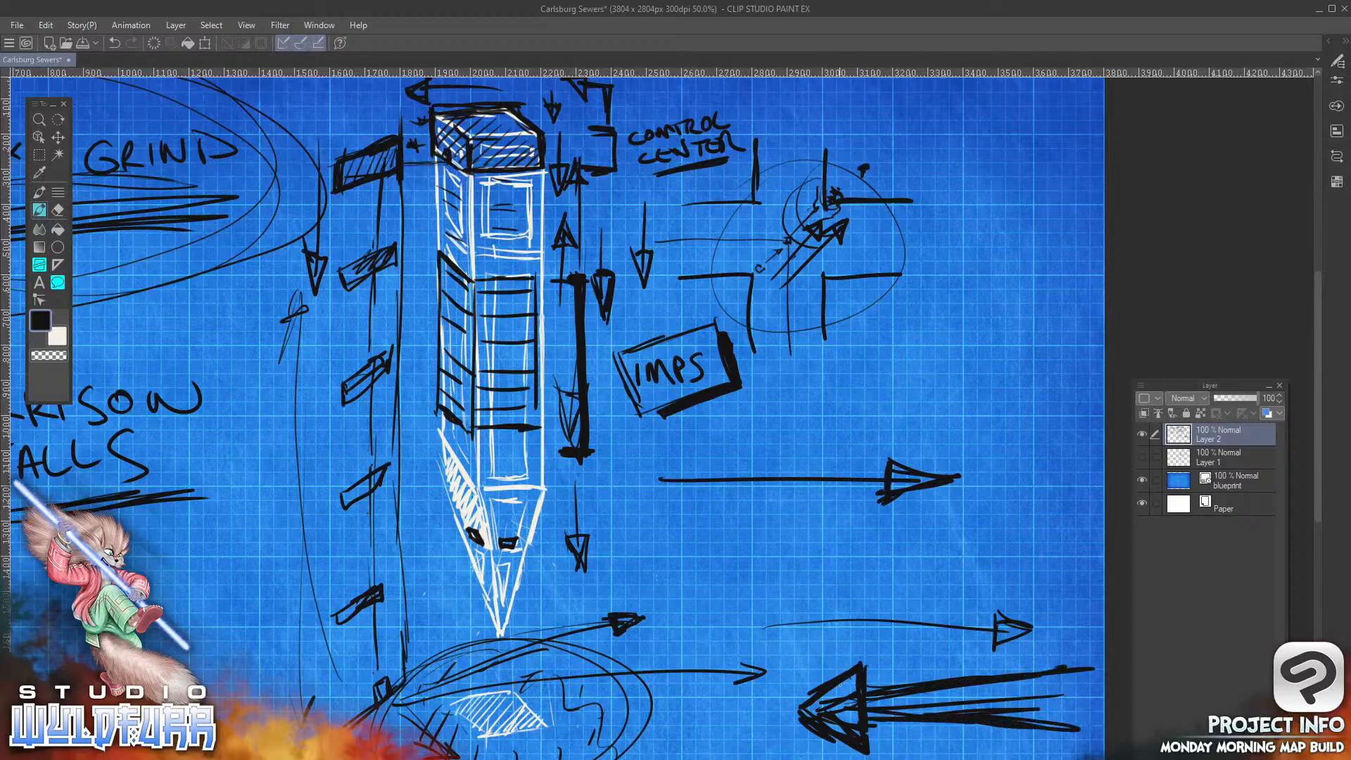
{"action": "mouse_move", "coordinate": [1061, 698]}
{"action": "left_mouse_down"}
{"action": "mouse_move", "coordinate": [831, 704]}
{"action": "mouse_move", "coordinate": [850, 729]}
{"action": "mouse_move", "coordinate": [820, 711]}
{"action": "mouse_move", "coordinate": [850, 707]}
{"action": "left_mouse_up"}
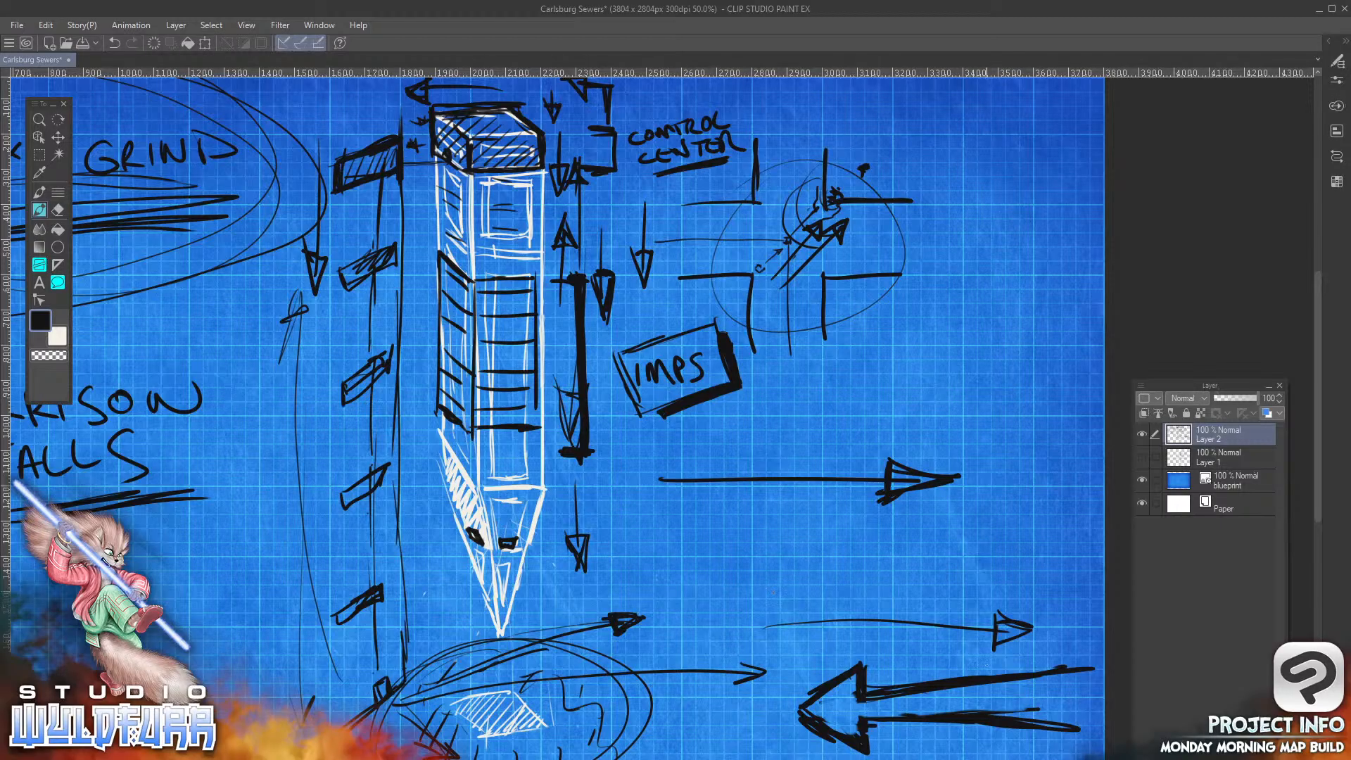
Step: Sketch curved loops and small marks over and around the shaft of the bold left-pointing arrow
{"action": "mouse_move", "coordinate": [995, 665]}
{"action": "left_mouse_down"}
{"action": "mouse_move", "coordinate": [958, 686]}
{"action": "mouse_move", "coordinate": [931, 753]}
{"action": "mouse_move", "coordinate": [888, 661]}
{"action": "mouse_move", "coordinate": [877, 678]}
{"action": "left_mouse_up"}
{"action": "mouse_move", "coordinate": [876, 680]}
{"action": "left_mouse_down"}
{"action": "mouse_move", "coordinate": [892, 662]}
{"action": "mouse_move", "coordinate": [914, 681]}
{"action": "left_mouse_up"}
{"action": "left_click_drag", "start_coordinate": [911, 683], "coordinate": [898, 666]}
{"action": "mouse_move", "coordinate": [922, 733]}
{"action": "left_mouse_down"}
{"action": "mouse_move", "coordinate": [928, 748]}
{"action": "mouse_move", "coordinate": [948, 732]}
{"action": "mouse_move", "coordinate": [961, 682]}
{"action": "mouse_move", "coordinate": [947, 738]}
{"action": "left_mouse_up"}
{"action": "mouse_move", "coordinate": [970, 675]}
{"action": "left_mouse_down"}
{"action": "mouse_move", "coordinate": [938, 730]}
{"action": "mouse_move", "coordinate": [964, 670]}
{"action": "mouse_move", "coordinate": [946, 738]}
{"action": "mouse_move", "coordinate": [980, 673]}
{"action": "mouse_move", "coordinate": [956, 672]}
{"action": "mouse_move", "coordinate": [999, 674]}
{"action": "left_mouse_up"}
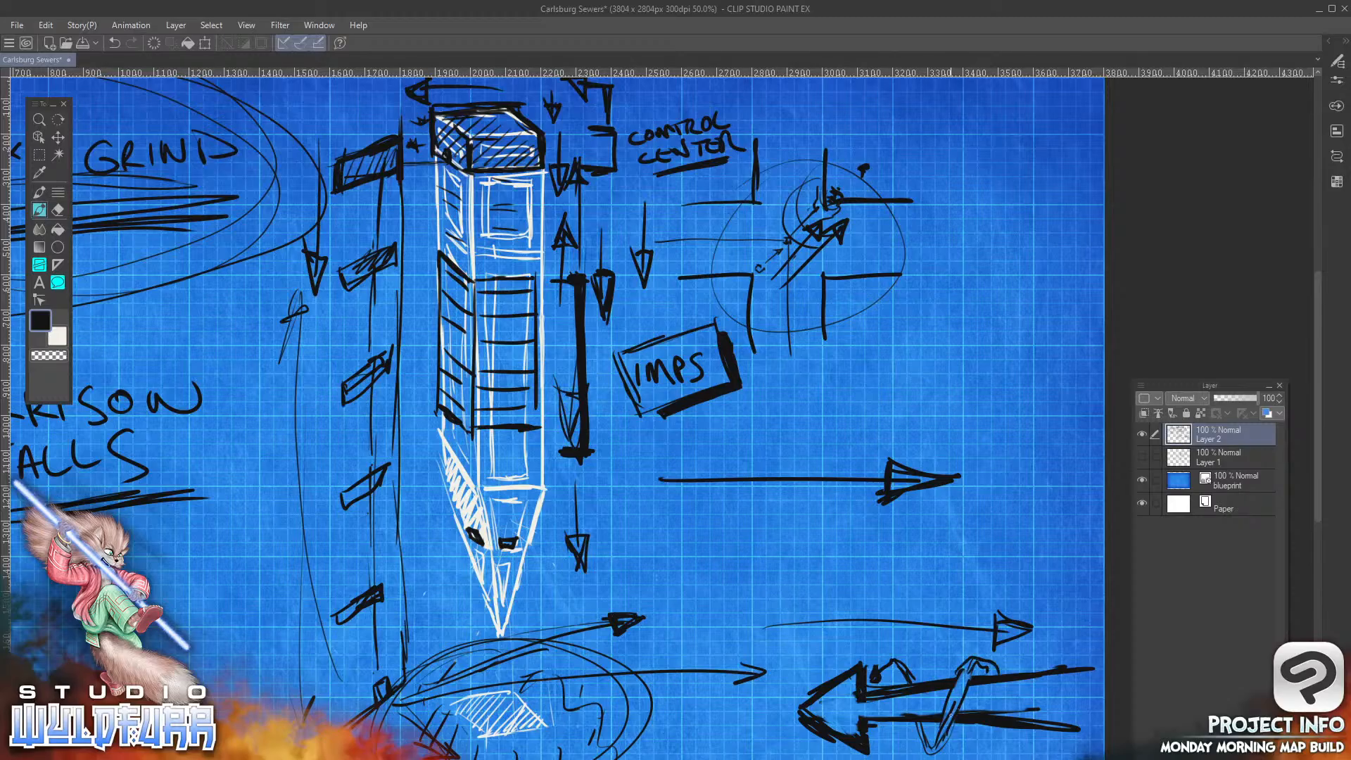
Step: Draw a large ellipse around the circled 2 and the GARRISON FALLS heading
{"action": "left_click_drag", "start_coordinate": [646, 578], "coordinate": [962, 566]}
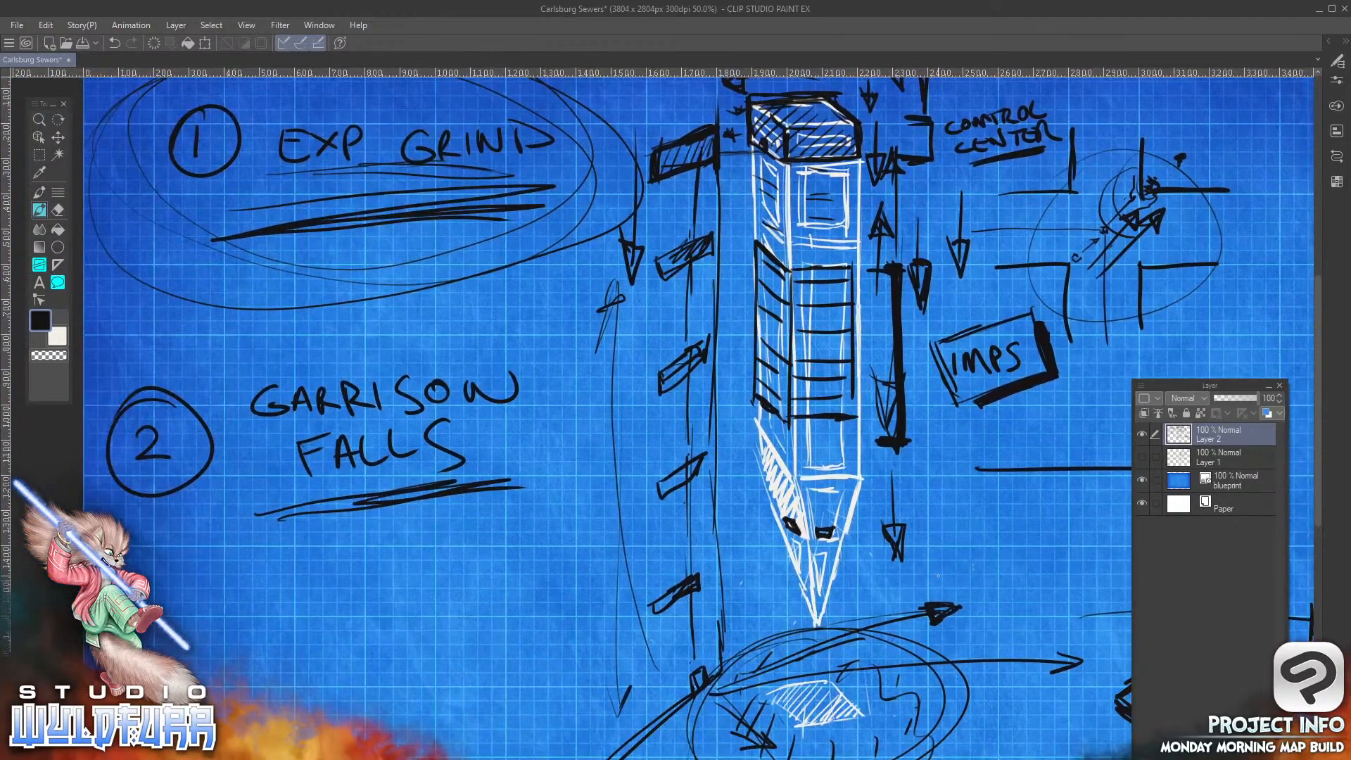
{"action": "mouse_move", "coordinate": [200, 334]}
{"action": "left_mouse_down"}
{"action": "mouse_move", "coordinate": [113, 514]}
{"action": "mouse_move", "coordinate": [479, 299]}
{"action": "mouse_move", "coordinate": [188, 345]}
{"action": "left_mouse_up"}
{"action": "mouse_move", "coordinate": [987, 603]}
{"action": "left_mouse_down"}
{"action": "mouse_move", "coordinate": [665, 610]}
{"action": "mouse_move", "coordinate": [915, 619]}
{"action": "left_mouse_up"}
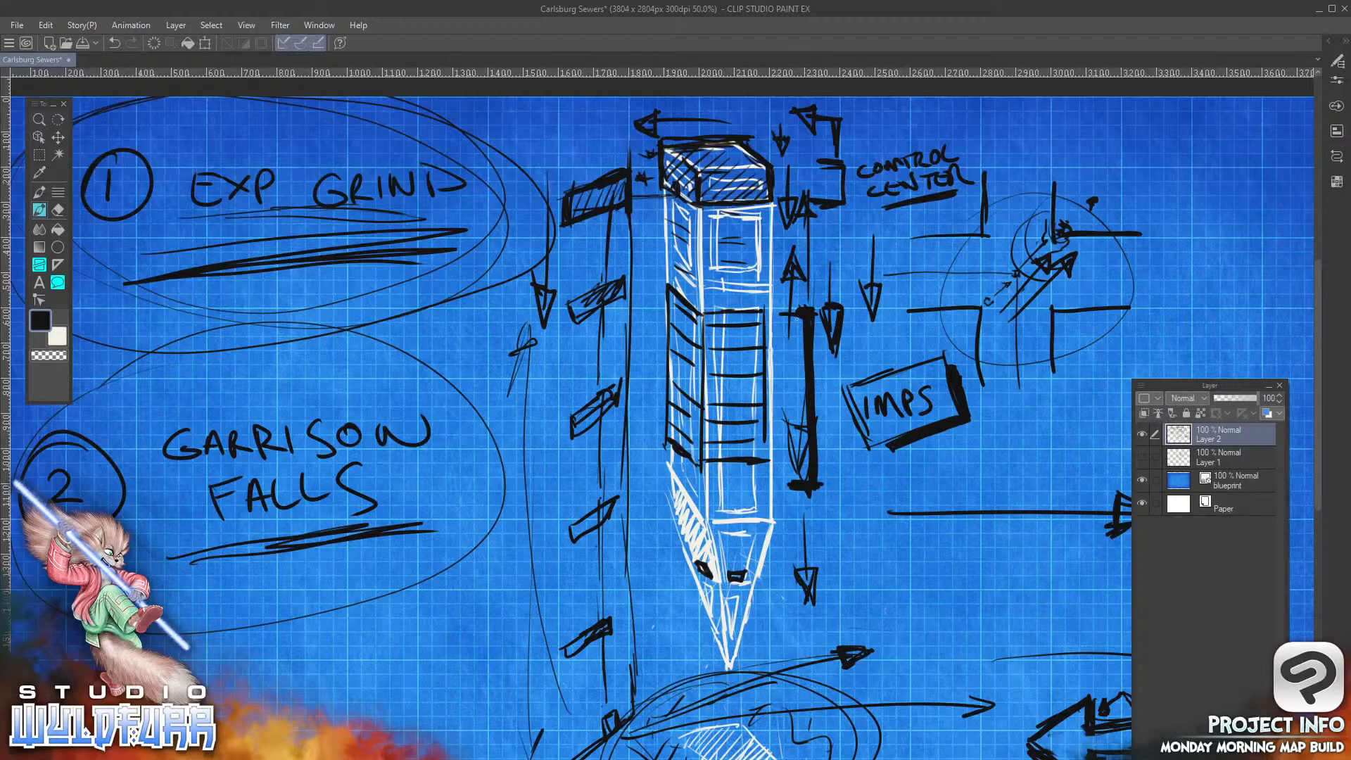
Step: Thicken the end caps of the vertical range bar beside the tower, and switch the active drawing colour
{"action": "left_click_drag", "start_coordinate": [783, 314], "coordinate": [800, 318]}
{"action": "left_click_drag", "start_coordinate": [811, 487], "coordinate": [810, 461]}
{"action": "left_click_drag", "start_coordinate": [791, 315], "coordinate": [782, 320]}
{"action": "key", "text": "x"}
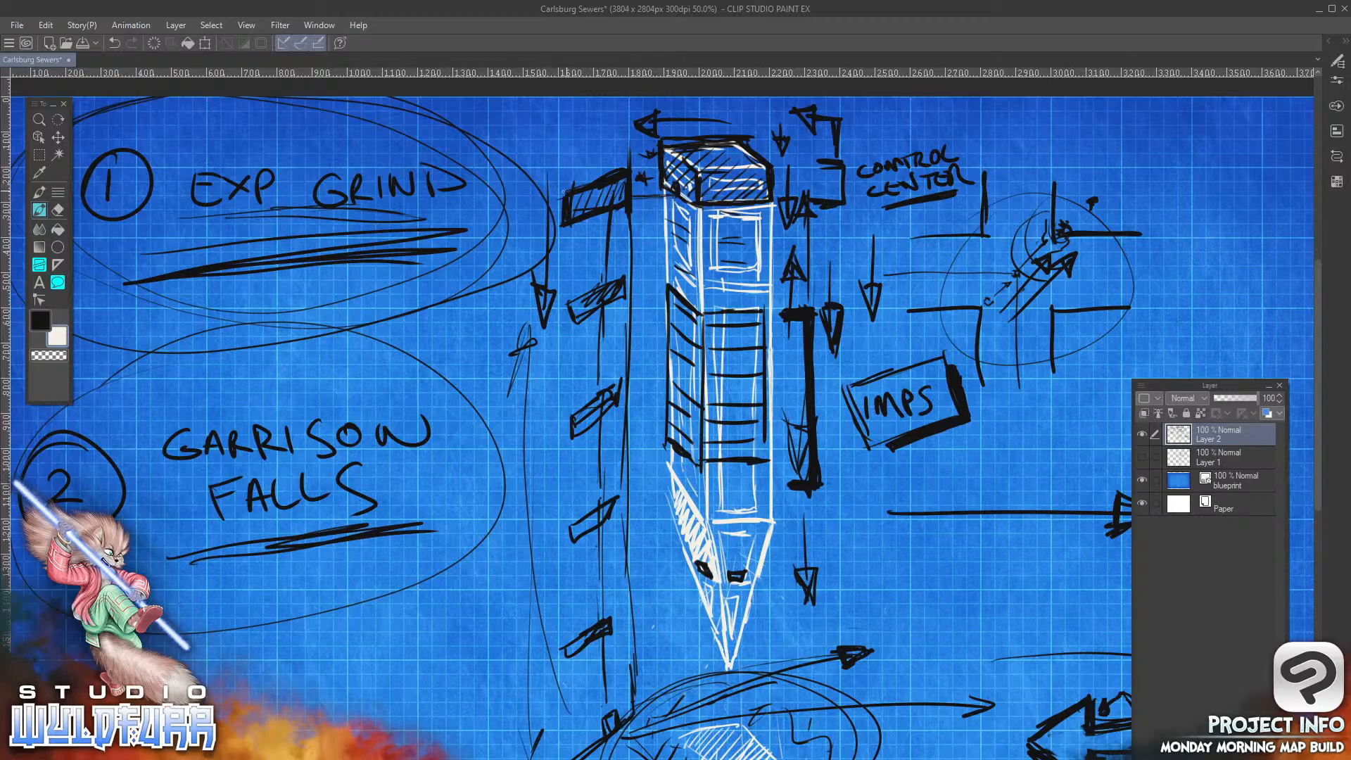
Step: Trace white outlines around the hatched block beside the tower's top and along the edges of the tower's cap
{"action": "mouse_move", "coordinate": [563, 188]}
{"action": "left_mouse_down"}
{"action": "mouse_move", "coordinate": [637, 163]}
{"action": "mouse_move", "coordinate": [627, 216]}
{"action": "mouse_move", "coordinate": [627, 204]}
{"action": "mouse_move", "coordinate": [570, 229]}
{"action": "mouse_move", "coordinate": [563, 185]}
{"action": "mouse_move", "coordinate": [584, 220]}
{"action": "mouse_move", "coordinate": [670, 190]}
{"action": "left_mouse_up"}
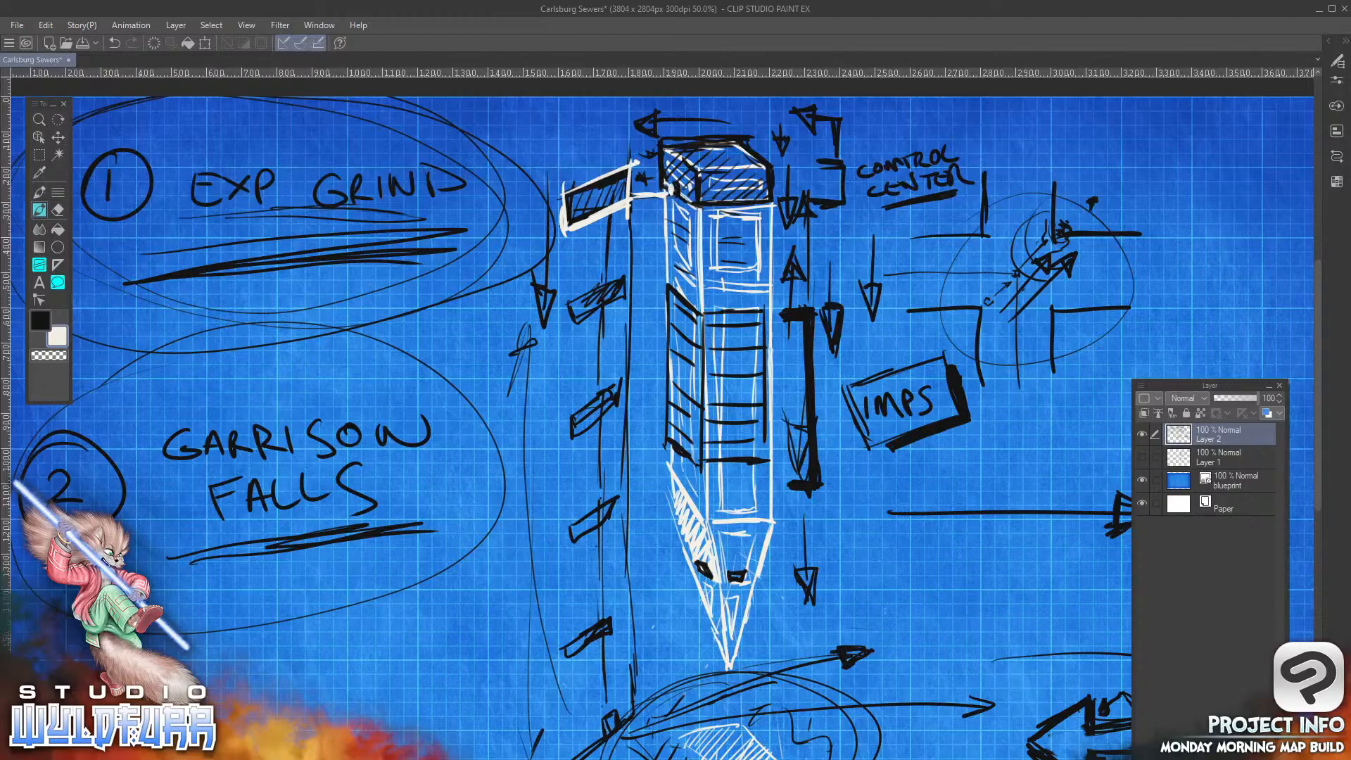
{"action": "mouse_move", "coordinate": [662, 142]}
{"action": "left_mouse_down"}
{"action": "mouse_move", "coordinate": [667, 190]}
{"action": "mouse_move", "coordinate": [714, 206]}
{"action": "mouse_move", "coordinate": [768, 184]}
{"action": "mouse_move", "coordinate": [748, 163]}
{"action": "mouse_move", "coordinate": [703, 169]}
{"action": "left_mouse_up"}
{"action": "left_click_drag", "start_coordinate": [670, 141], "coordinate": [729, 163]}
{"action": "left_click_drag", "start_coordinate": [680, 144], "coordinate": [746, 136]}
{"action": "left_click_drag", "start_coordinate": [746, 138], "coordinate": [753, 154]}
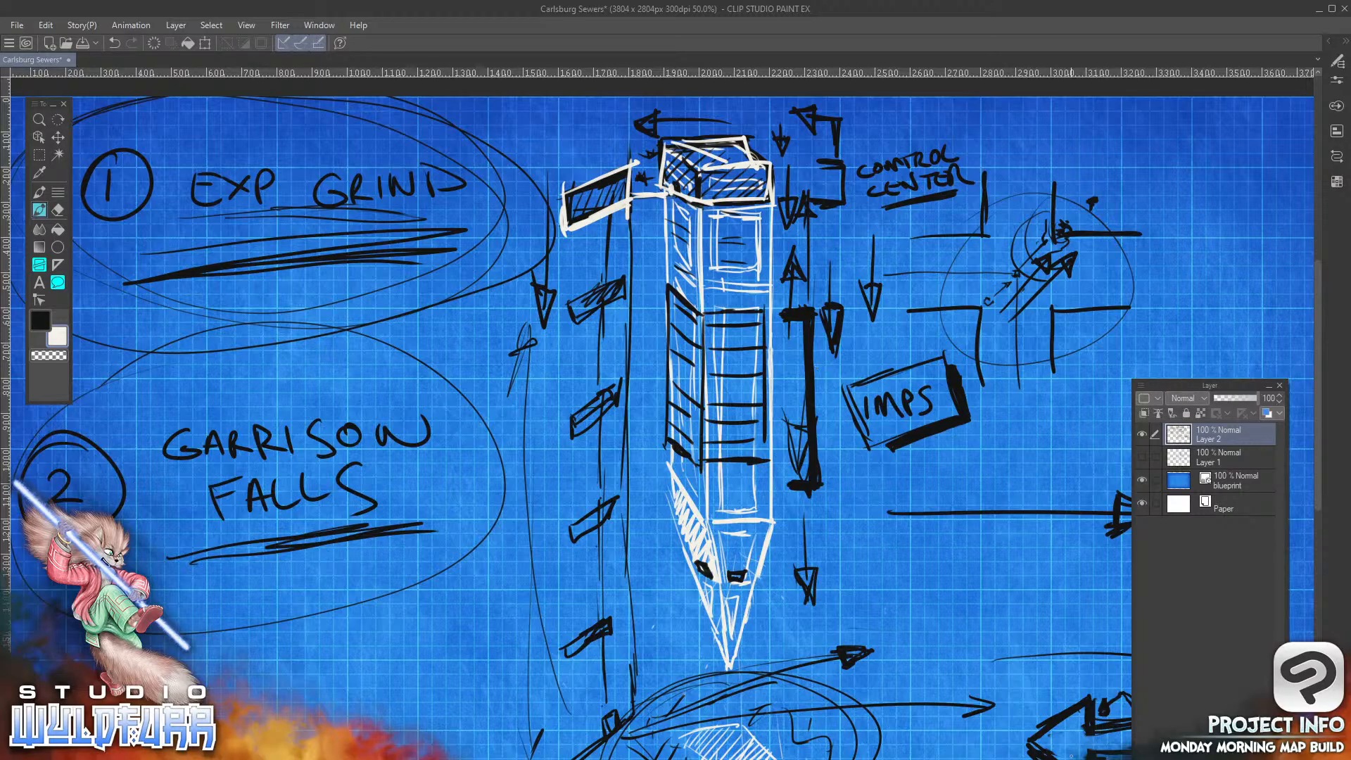
Step: Outline the head of the bold left-pointing arrow in white and add white strokes near the tower's pointed base
{"action": "mouse_move", "coordinate": [1093, 701]}
{"action": "left_mouse_down"}
{"action": "mouse_move", "coordinate": [1092, 732]}
{"action": "mouse_move", "coordinate": [1063, 709]}
{"action": "mouse_move", "coordinate": [1026, 739]}
{"action": "mouse_move", "coordinate": [1047, 759]}
{"action": "left_mouse_up"}
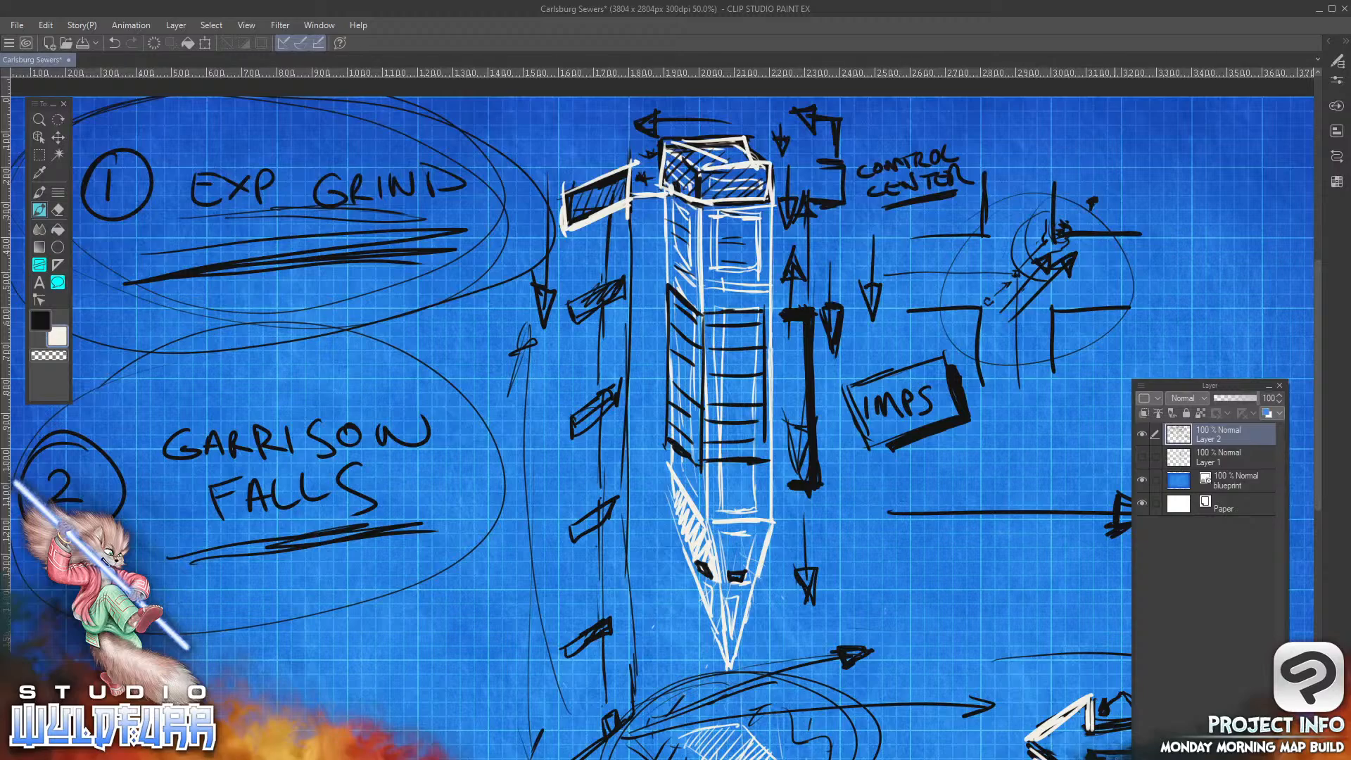
{"action": "left_click_drag", "start_coordinate": [1114, 725], "coordinate": [1084, 736]}
{"action": "left_click_drag", "start_coordinate": [686, 540], "coordinate": [729, 651]}
{"action": "left_click_drag", "start_coordinate": [893, 570], "coordinate": [914, 423]}
{"action": "left_click_drag", "start_coordinate": [888, 521], "coordinate": [892, 505]}
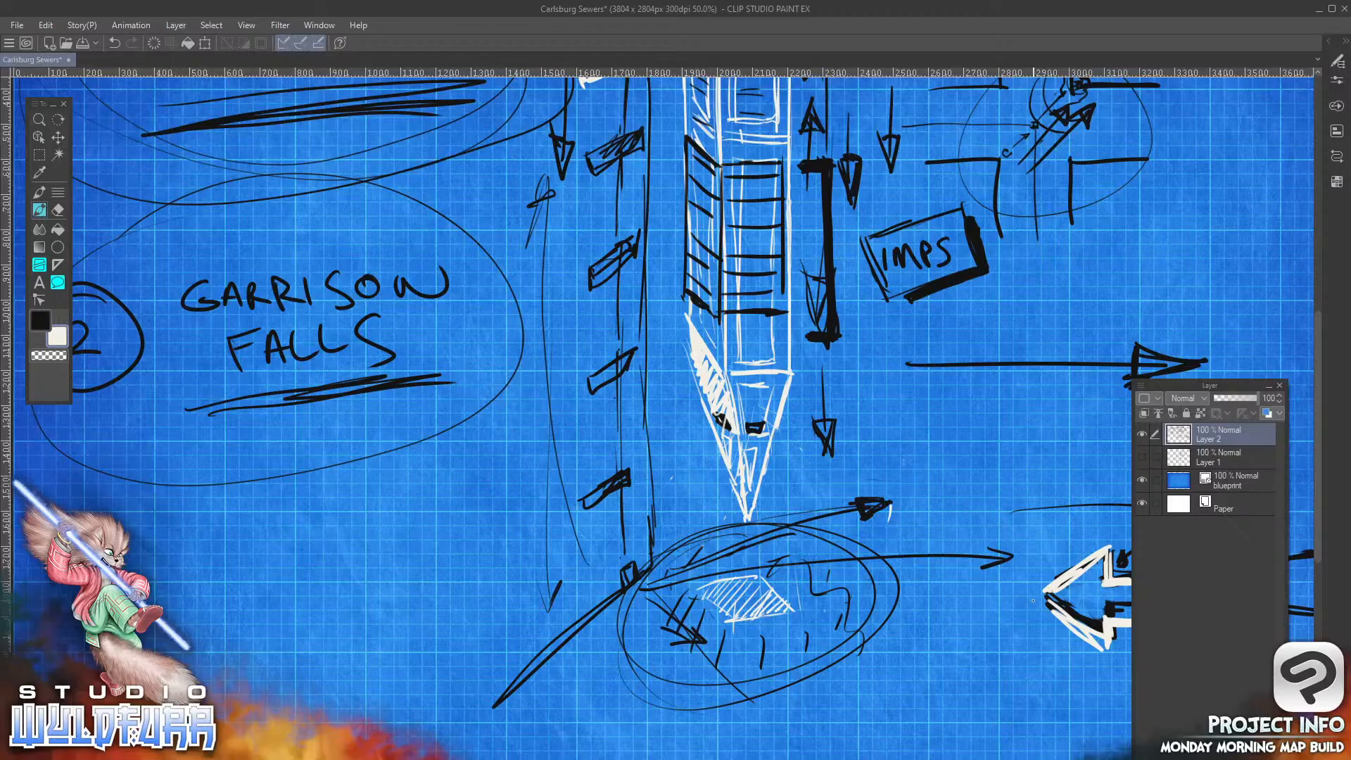
Step: Close the Carlsburg Sewers sketch and open the recent file Map Card - Sample.clip
{"action": "left_click", "coordinate": [69, 61]}
{"action": "left_click", "coordinate": [697, 307]}
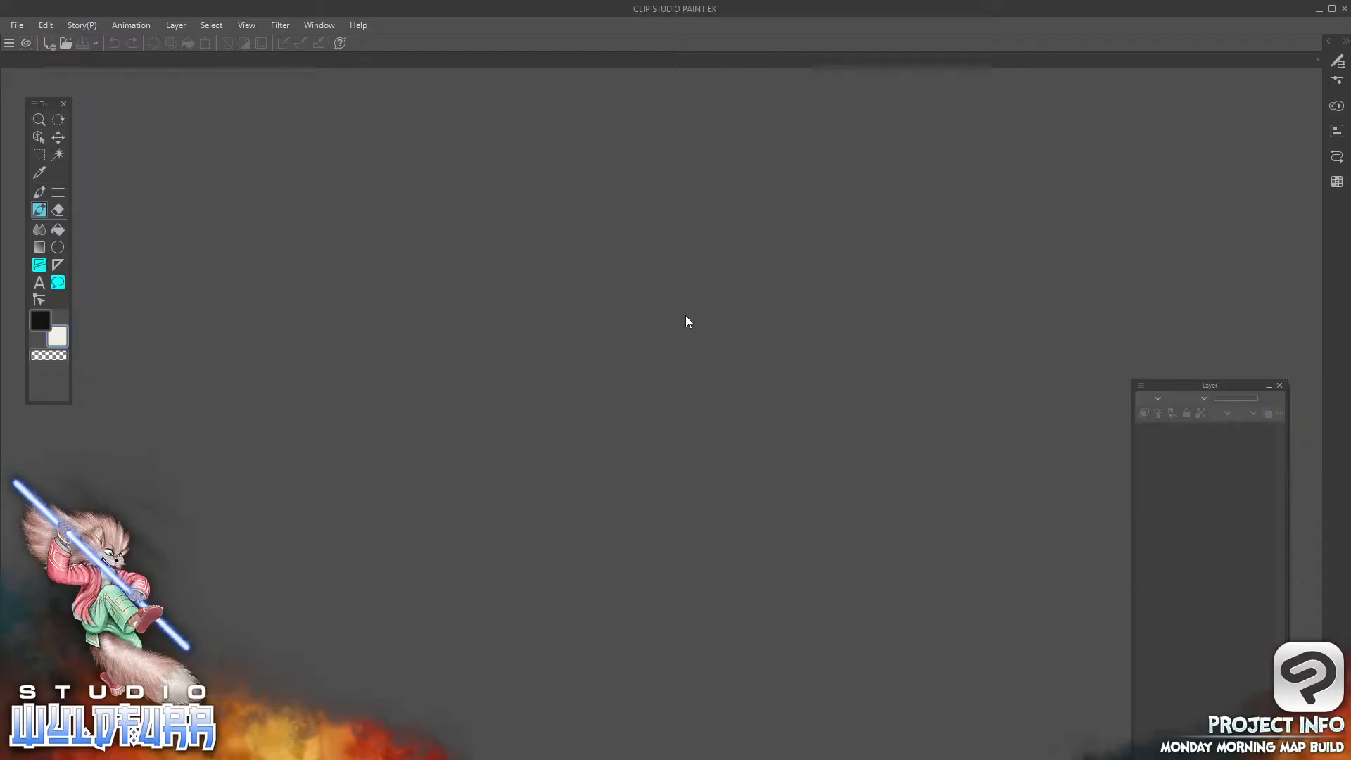
{"action": "left_click", "coordinate": [18, 26]}
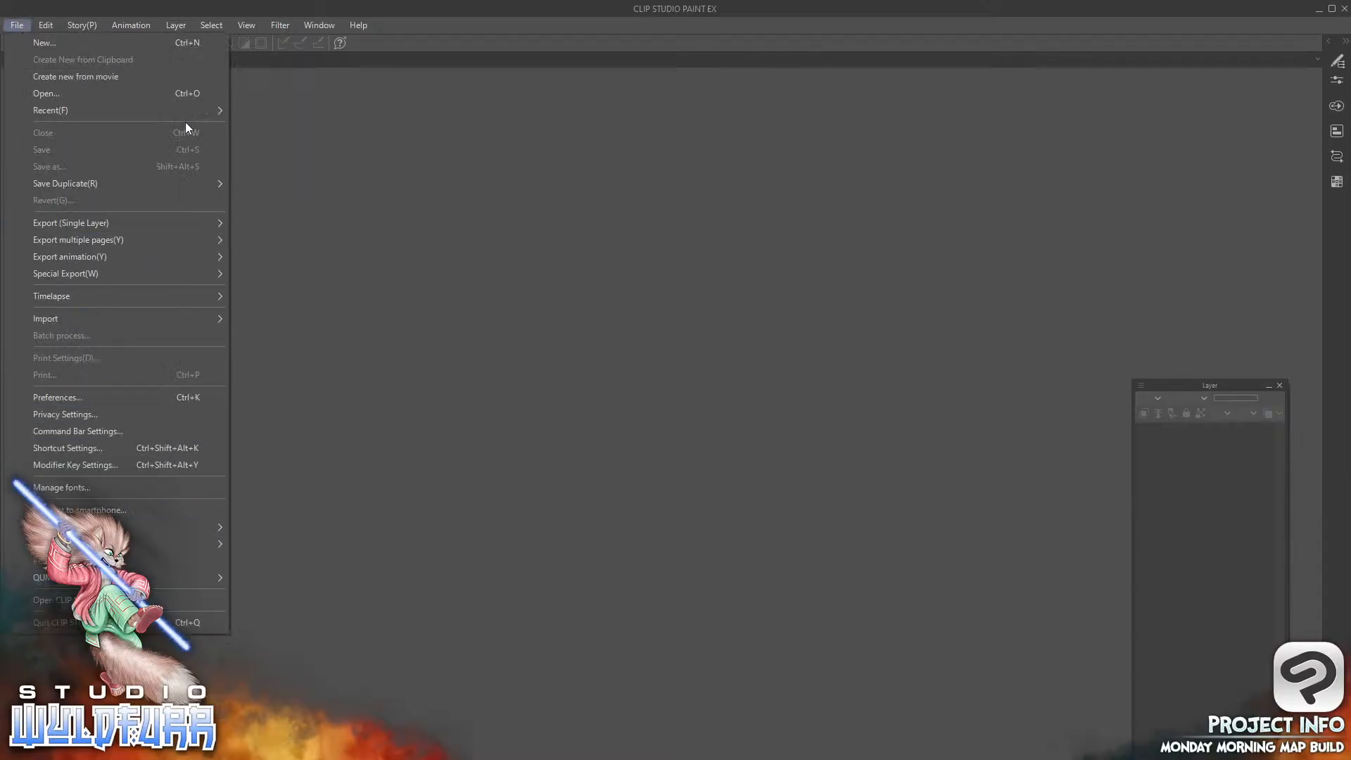
{"action": "mouse_move", "coordinate": [196, 112]}
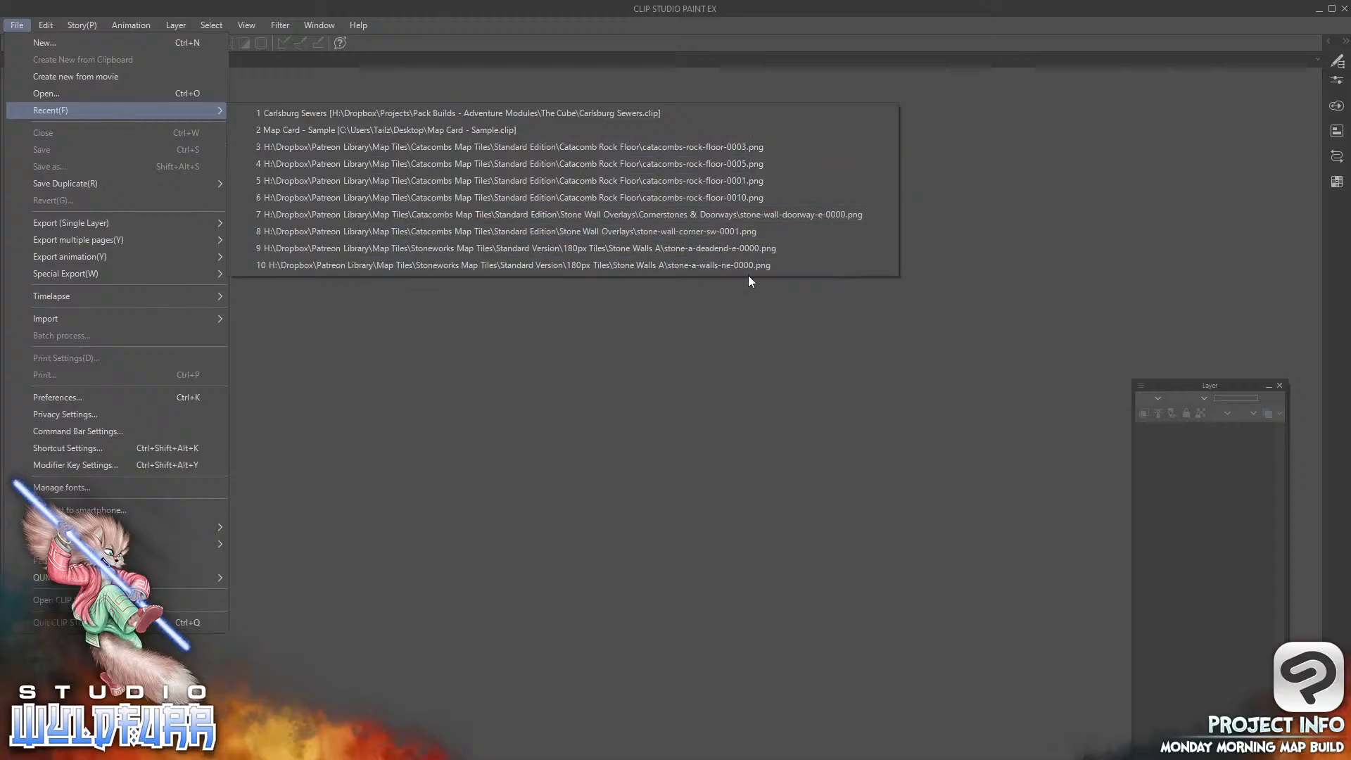
{"action": "left_click", "coordinate": [475, 131]}
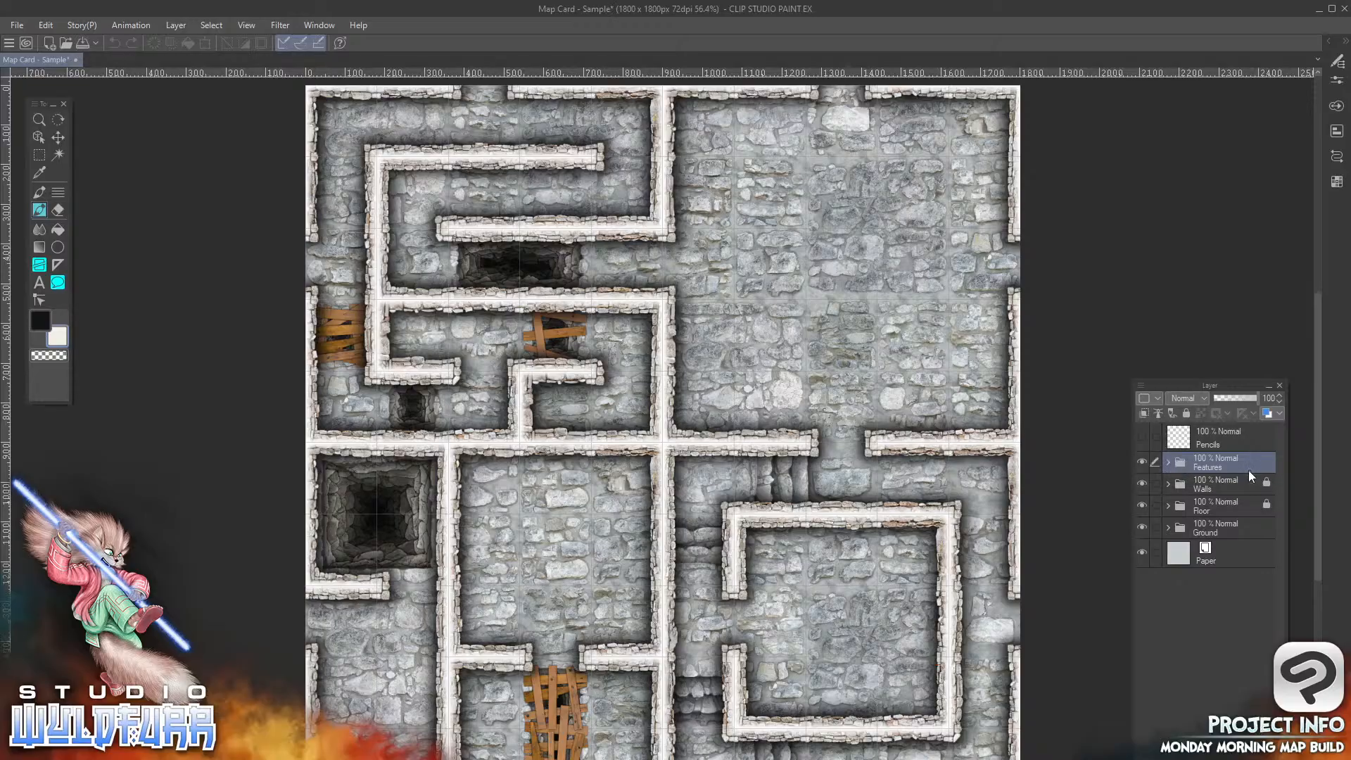
Step: Unlock the Walls folder and delete all the stone wall tile layers inside it
{"action": "left_click", "coordinate": [1168, 485]}
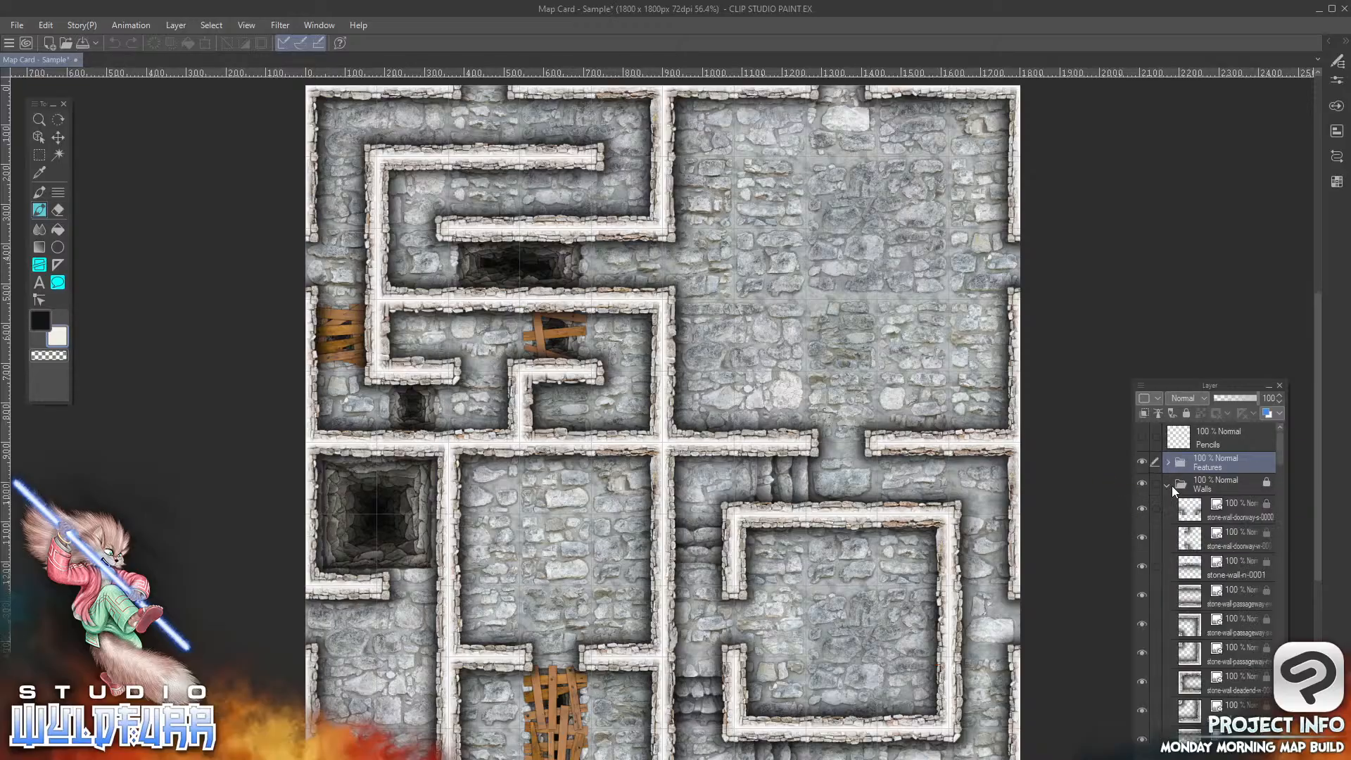
{"action": "left_click", "coordinate": [1242, 489]}
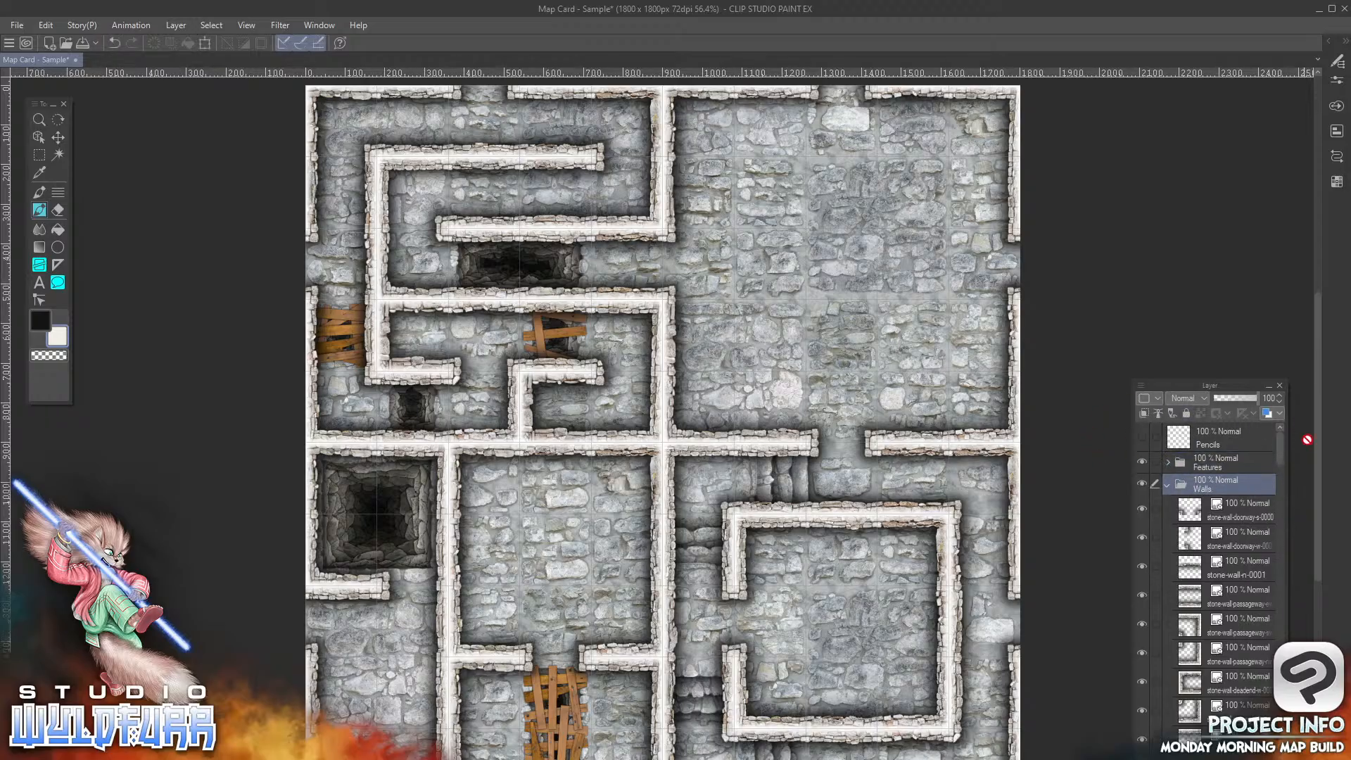
{"action": "left_click_drag", "start_coordinate": [1281, 453], "coordinate": [1276, 725]}
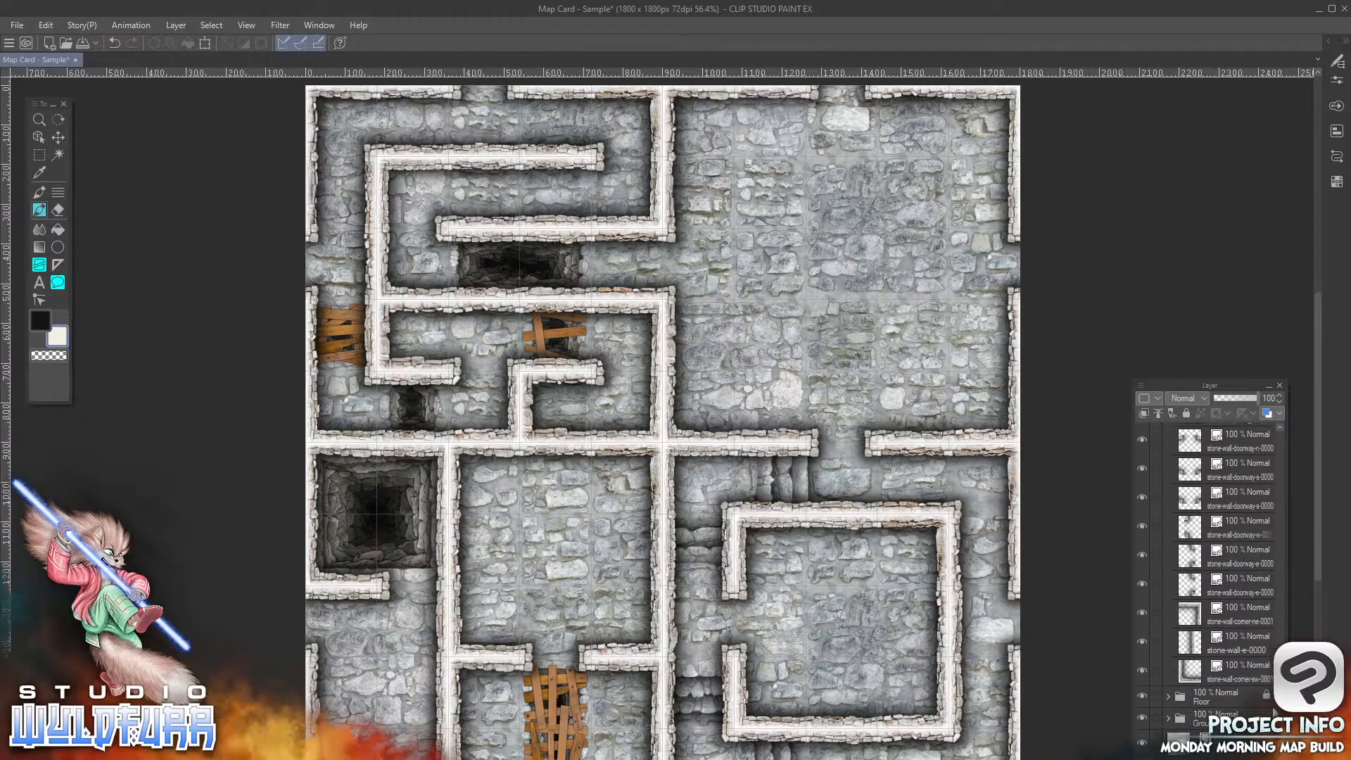
{"action": "left_click", "coordinate": [1231, 665], "text": "shift"}
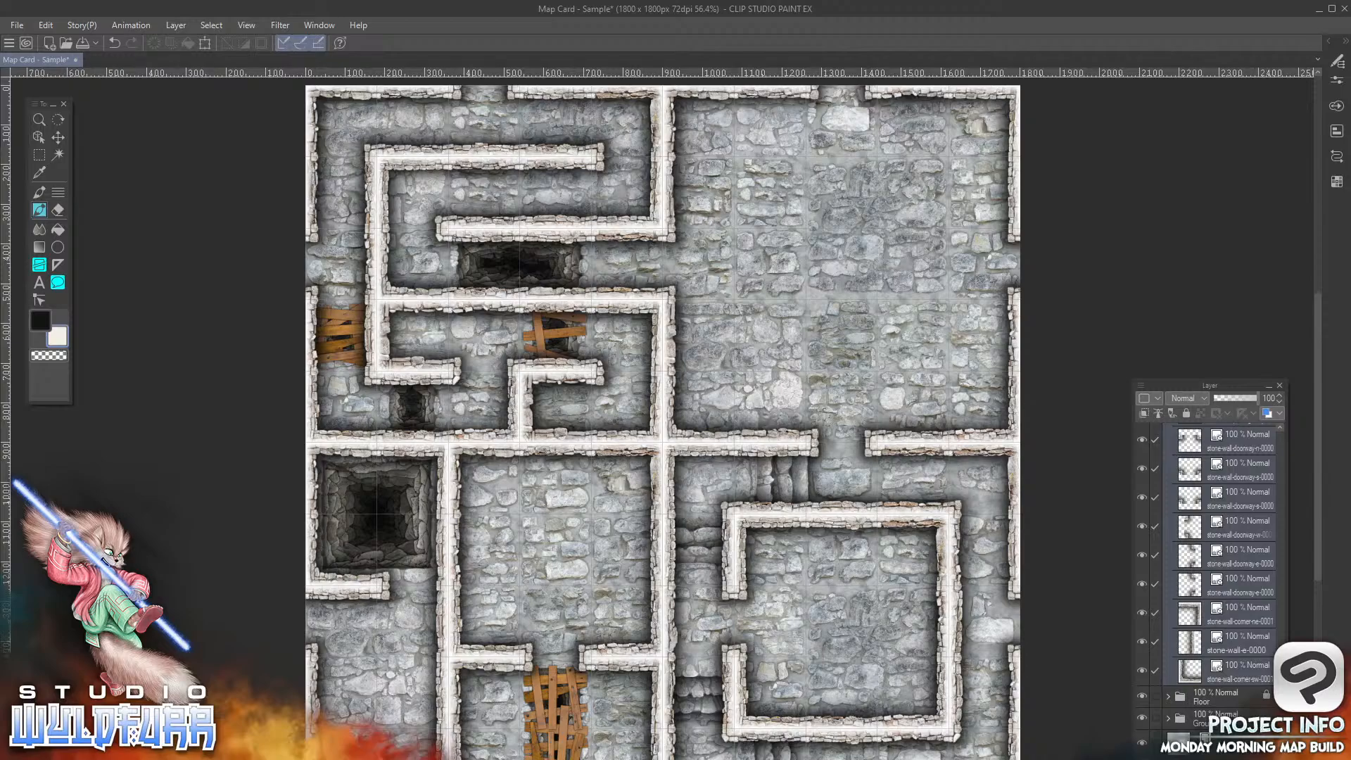
{"action": "key", "text": "Delete"}
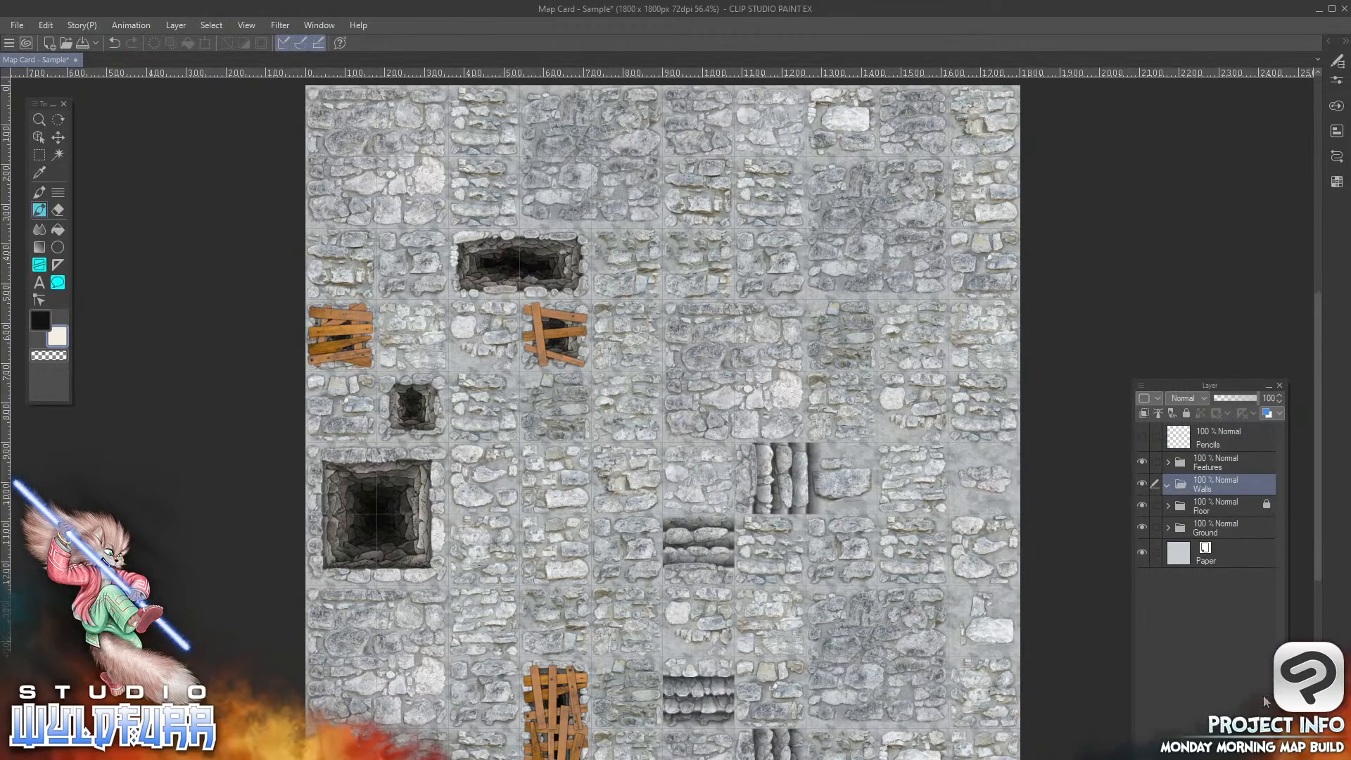
Step: Unlock the Floor folder and delete its Raised Room subfolder and all of its floor tile layers
{"action": "left_click", "coordinate": [1168, 505]}
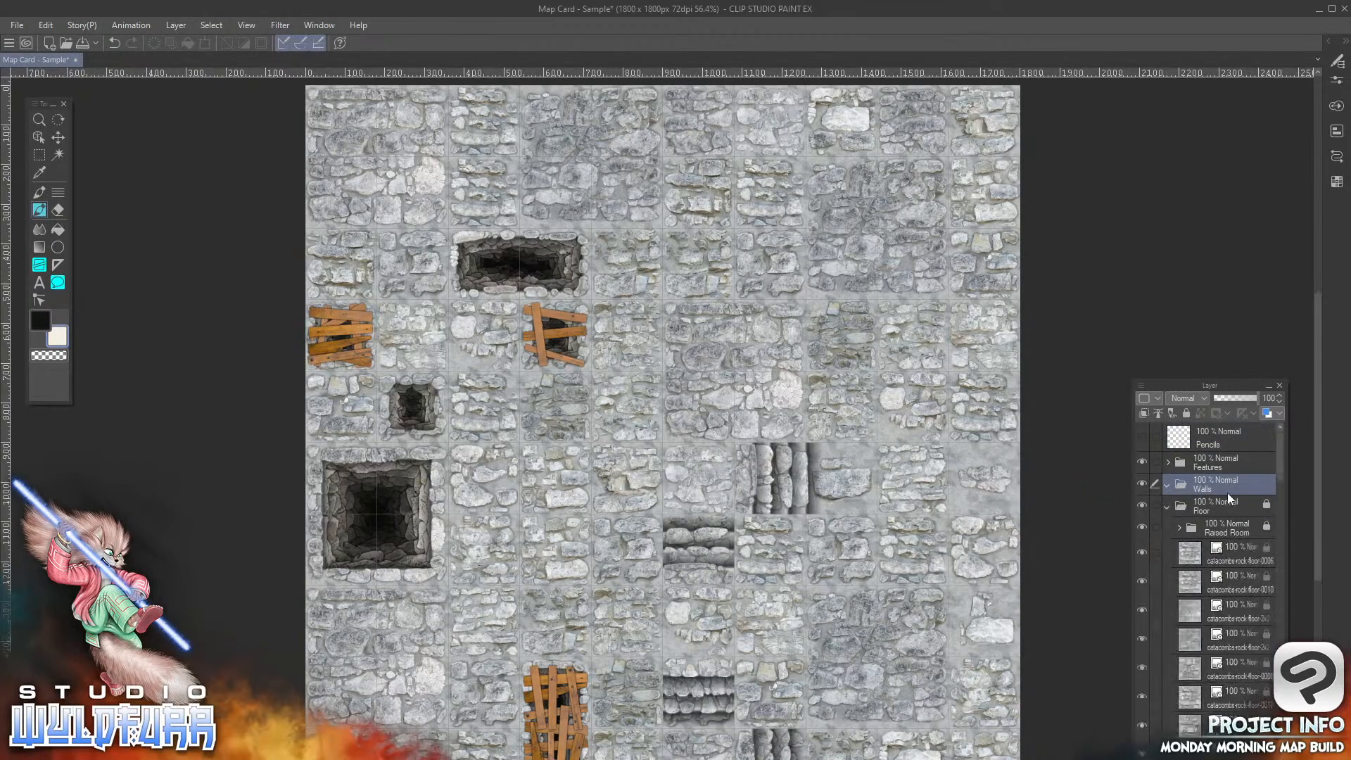
{"action": "left_click", "coordinate": [1195, 533]}
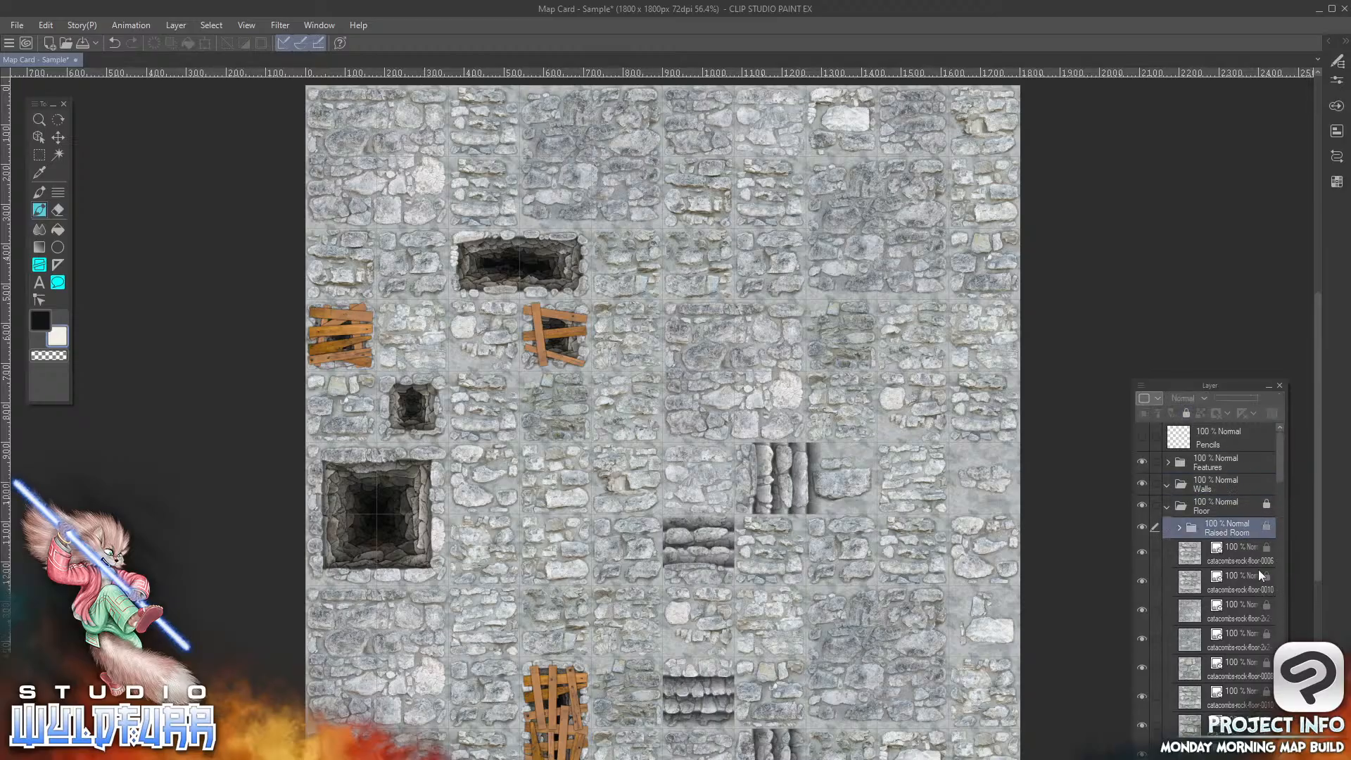
{"action": "left_click", "coordinate": [1214, 509]}
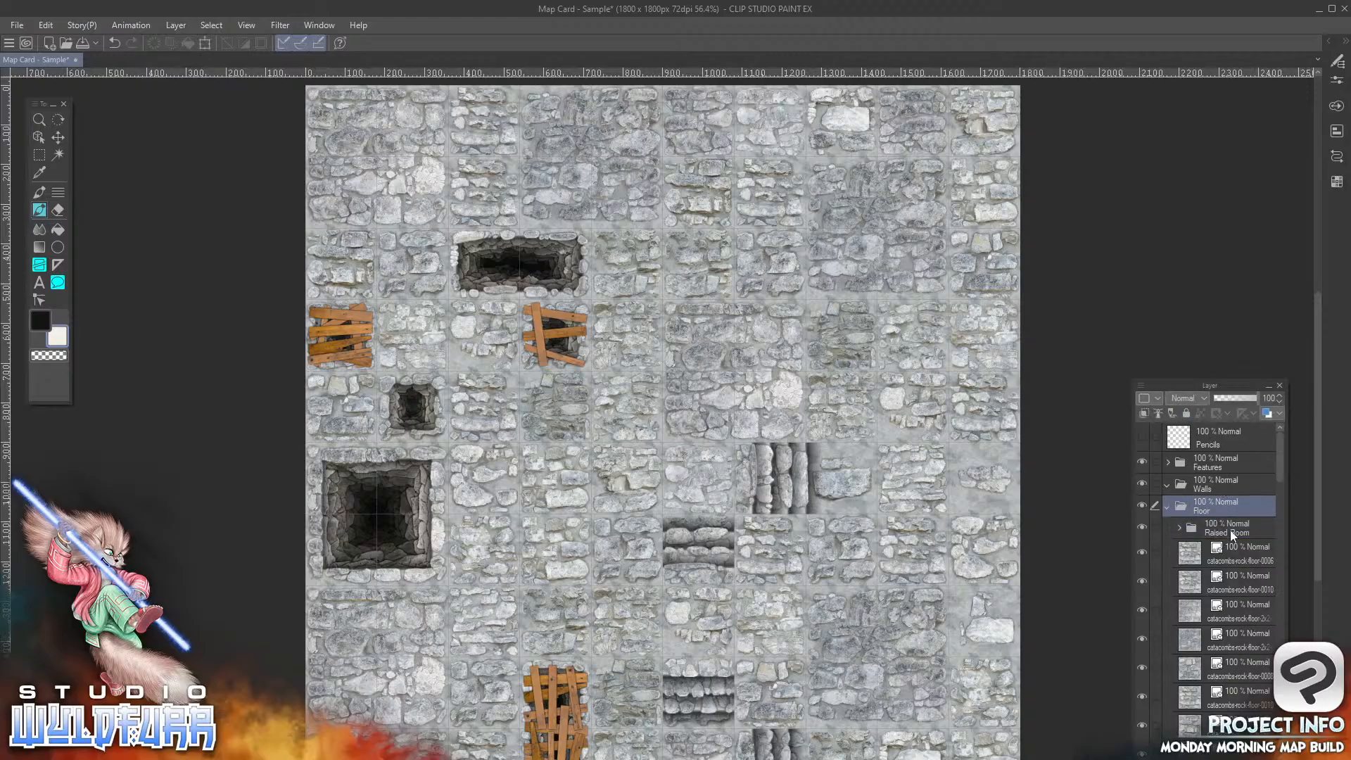
{"action": "left_click", "coordinate": [1231, 533]}
{"action": "key", "text": "Delete"}
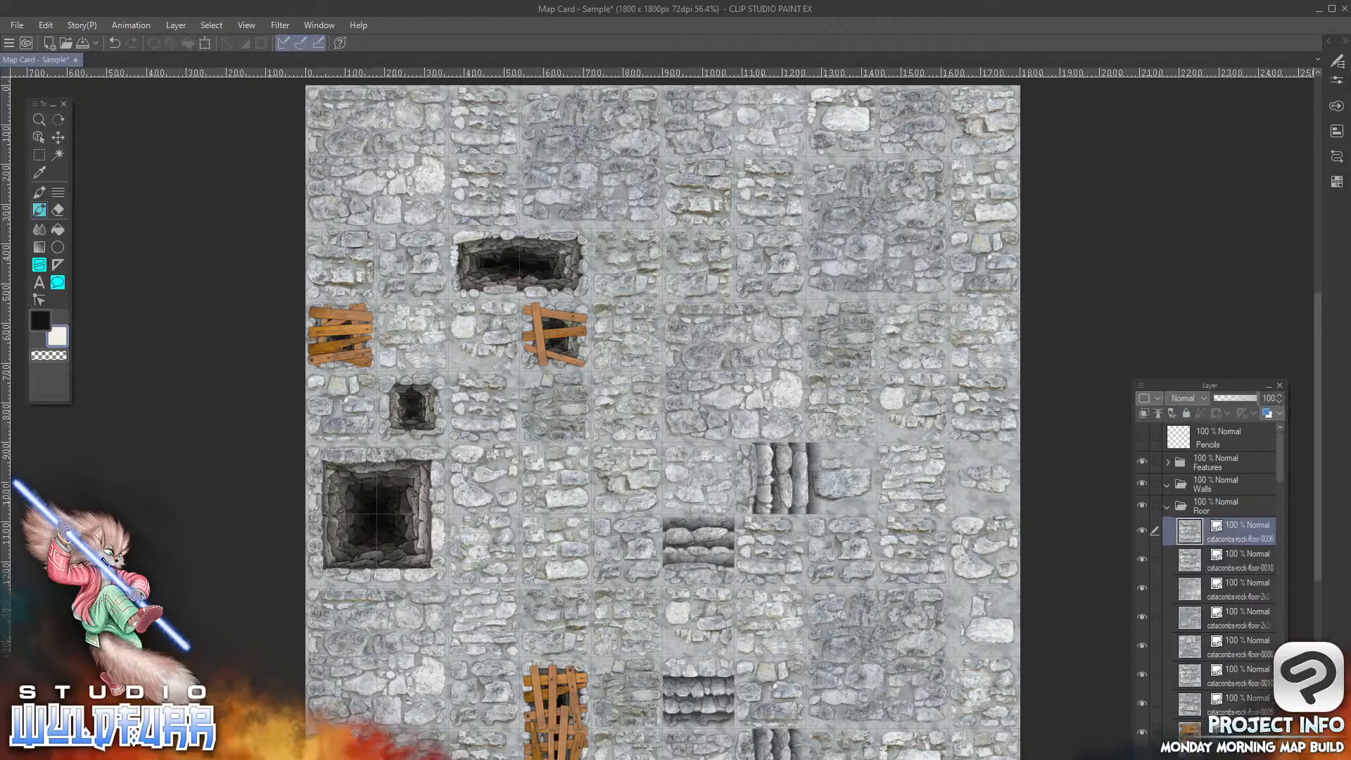
{"action": "left_click_drag", "start_coordinate": [1282, 475], "coordinate": [1277, 704]}
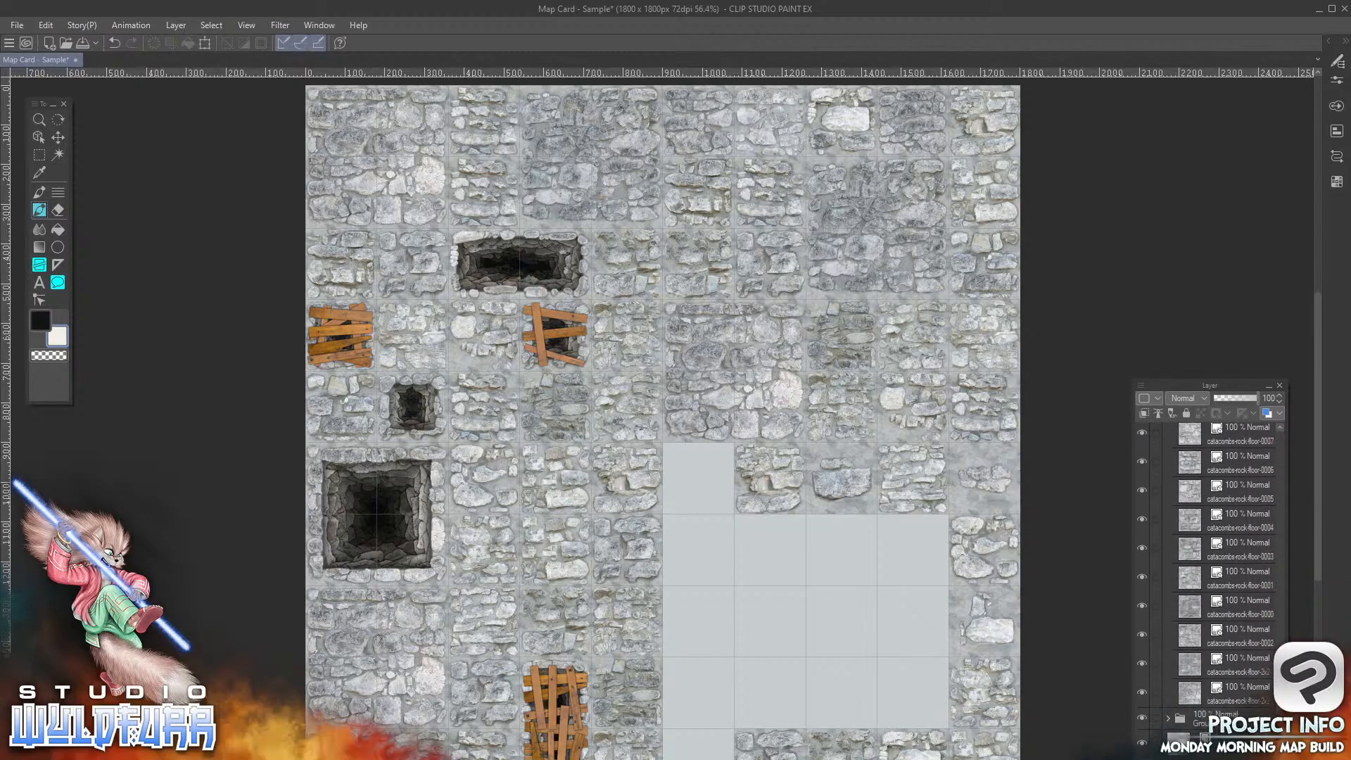
{"action": "left_click", "coordinate": [1247, 692], "text": "shift"}
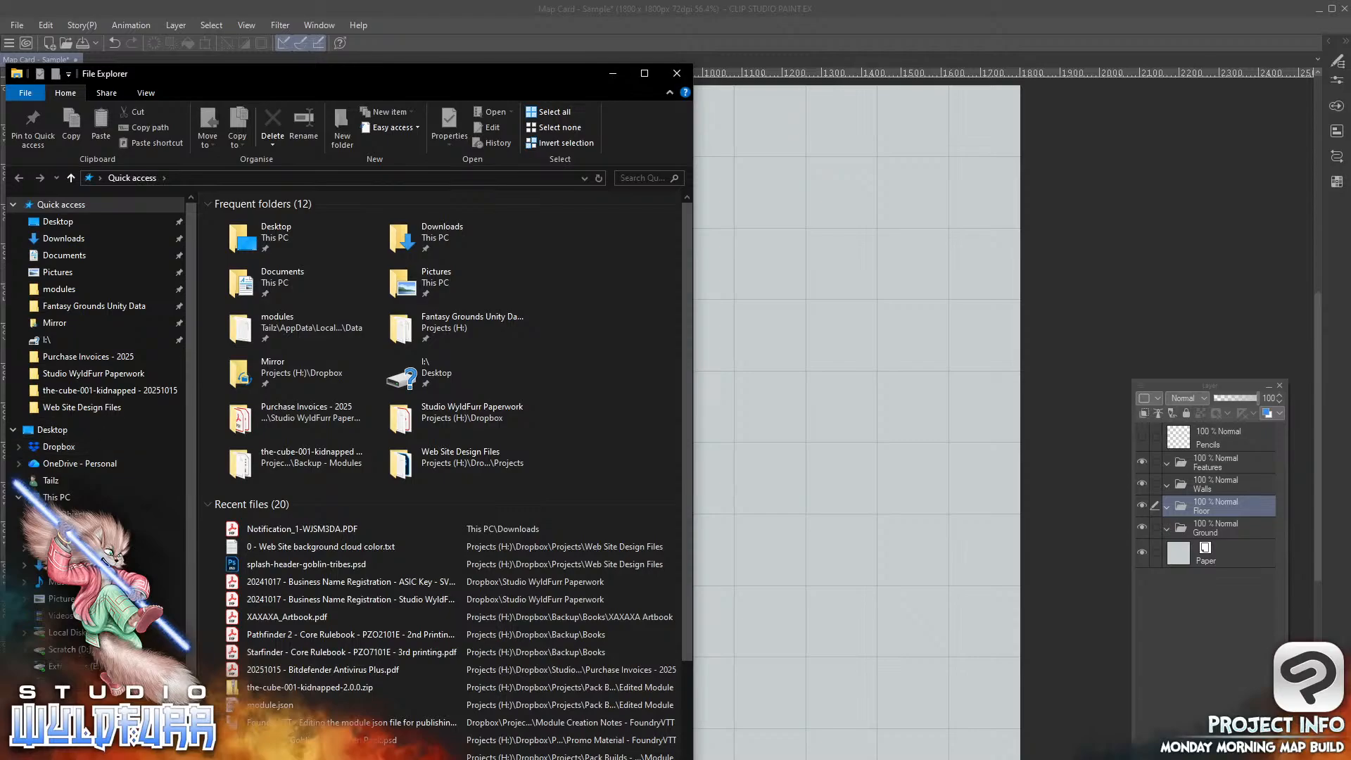
Step: In File Explorer, open the Patreon Library folder in Dropbox and hide the navigation pane
{"action": "scroll", "coordinate": [128, 434], "scroll_direction": "down", "scroll_amount": 1}
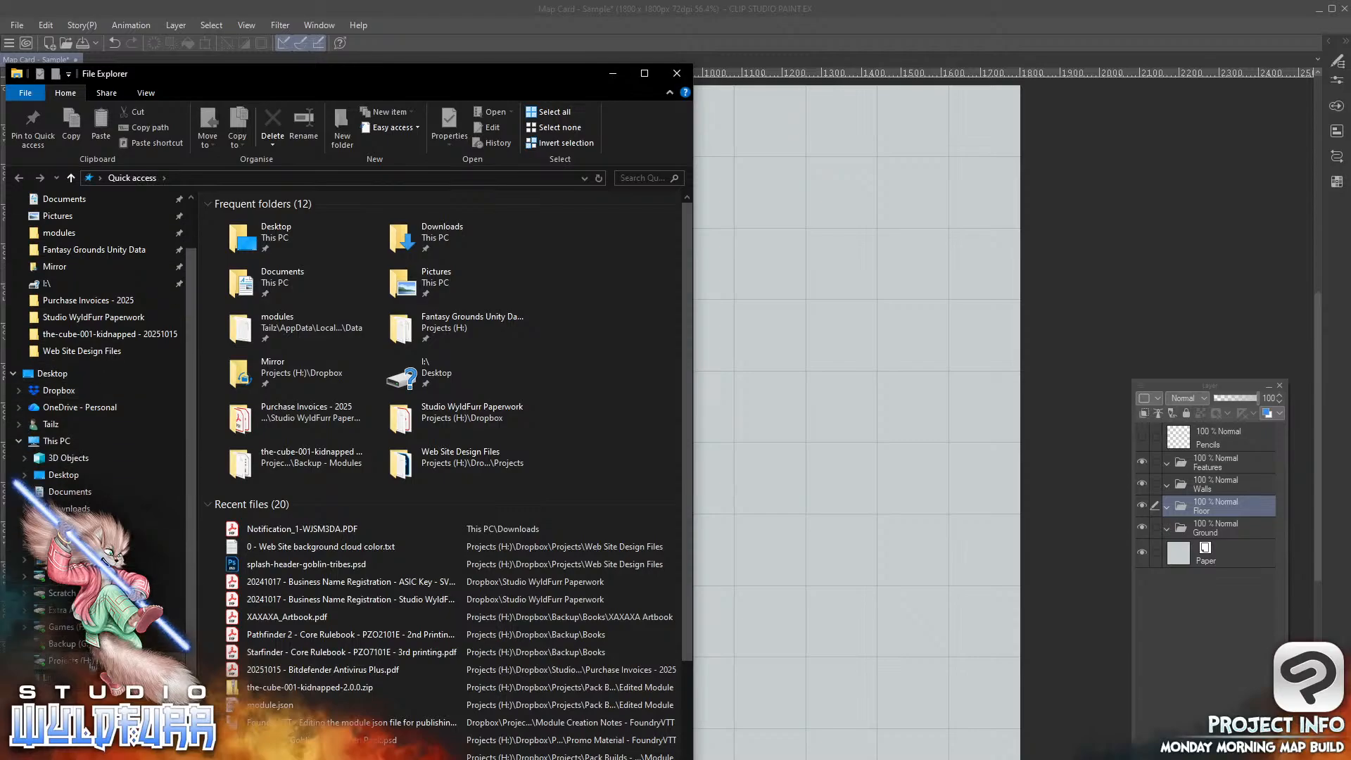
{"action": "left_click", "coordinate": [59, 396]}
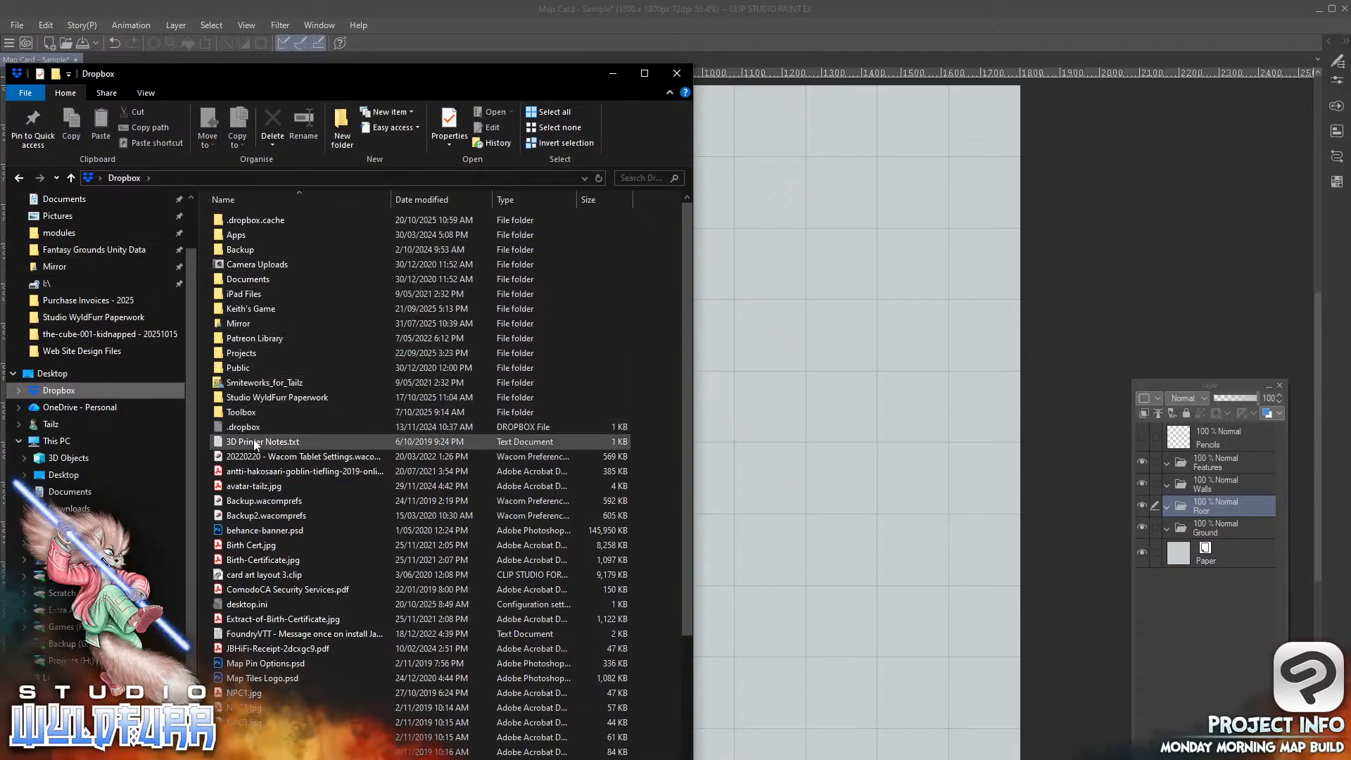
{"action": "left_click", "coordinate": [250, 338]}
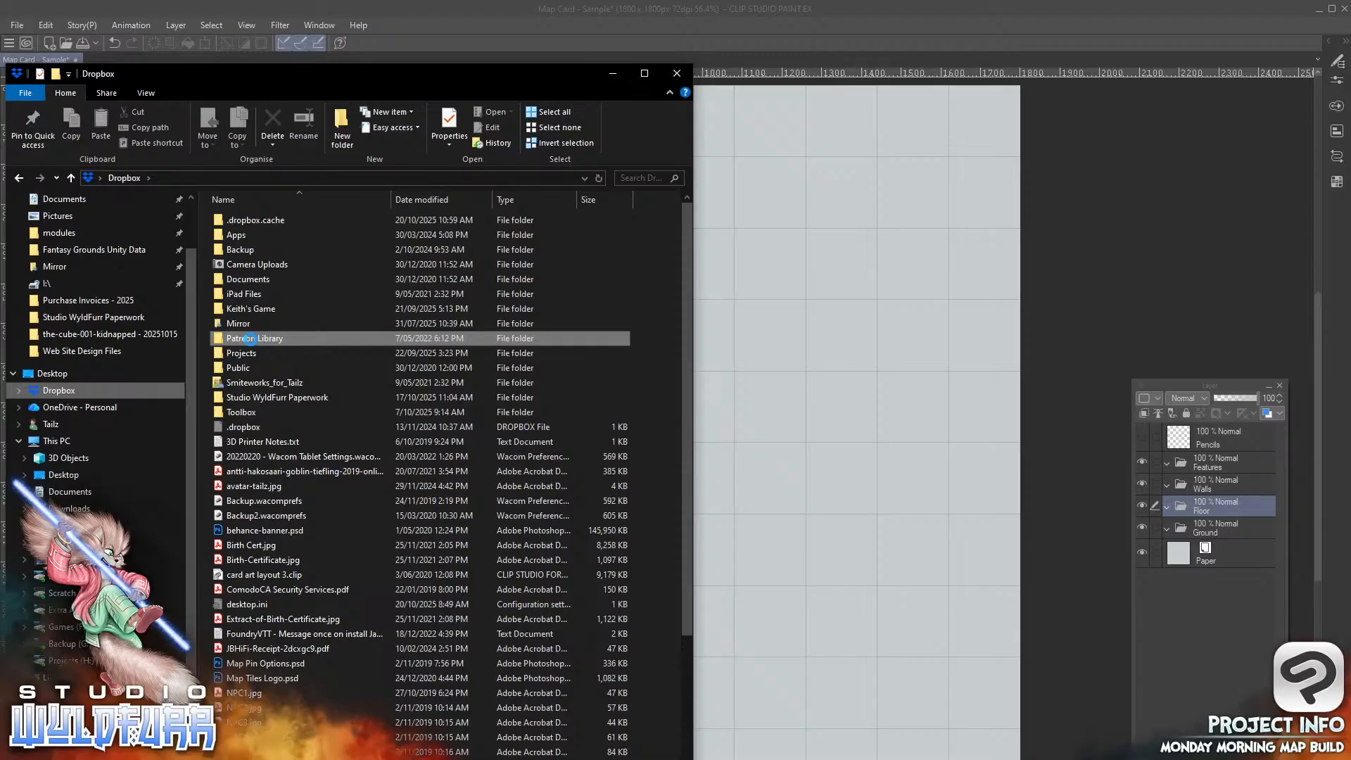
{"action": "double_click", "coordinate": [250, 338]}
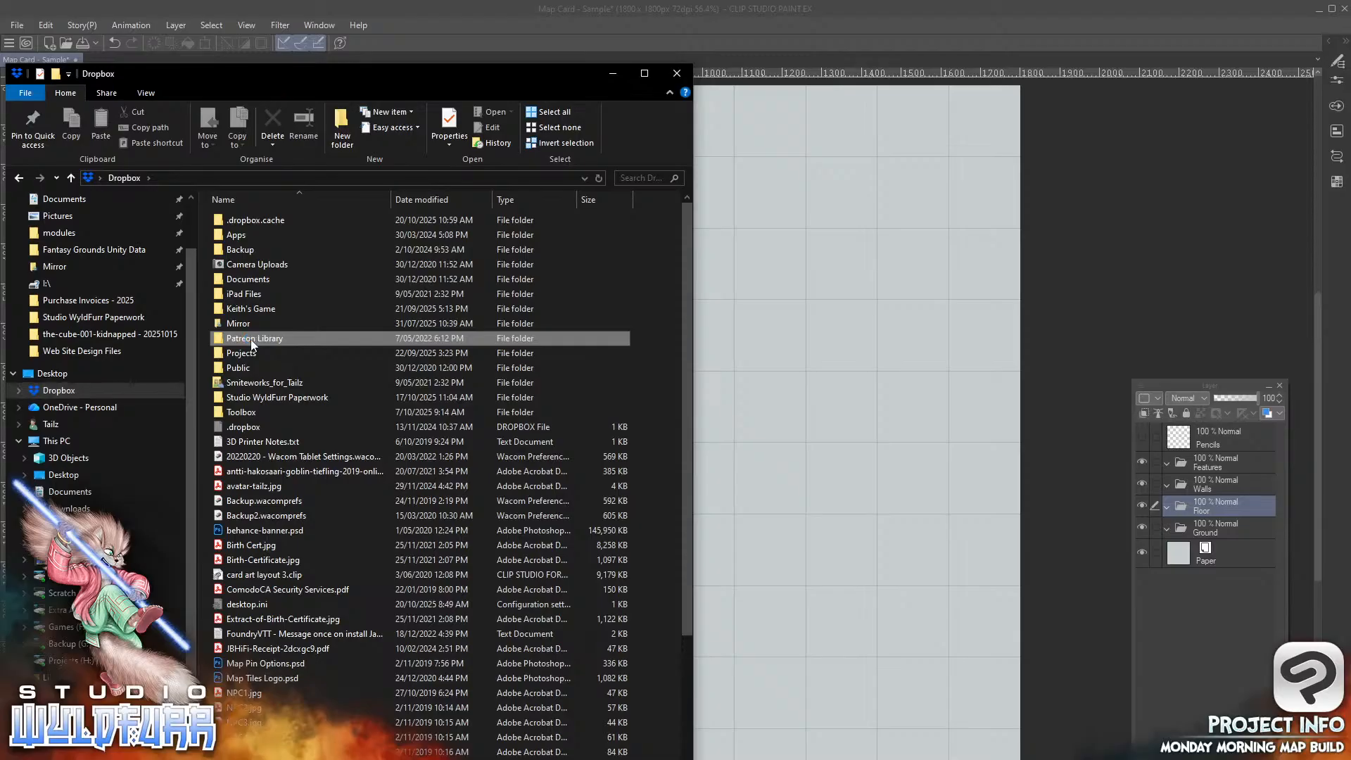
{"action": "left_click", "coordinate": [141, 96]}
{"action": "left_click", "coordinate": [40, 140]}
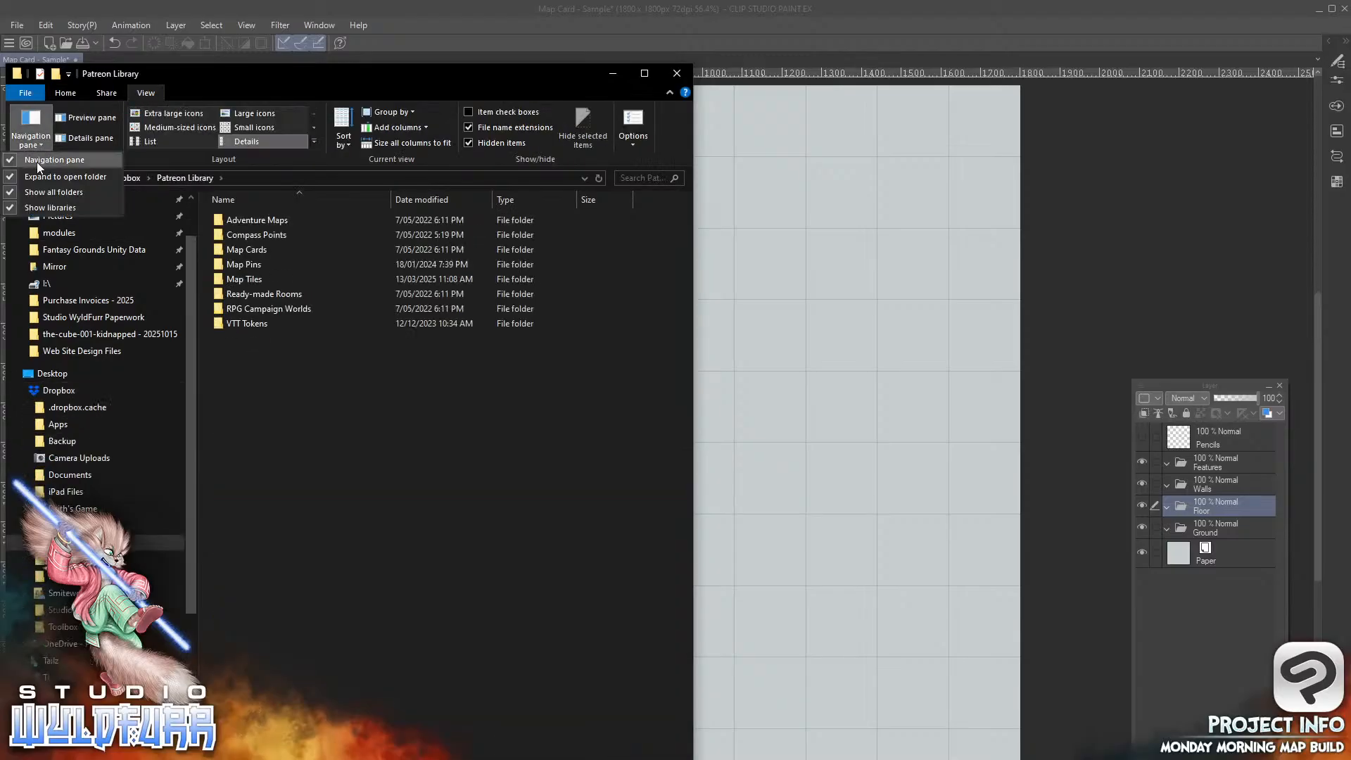
{"action": "left_click", "coordinate": [36, 162]}
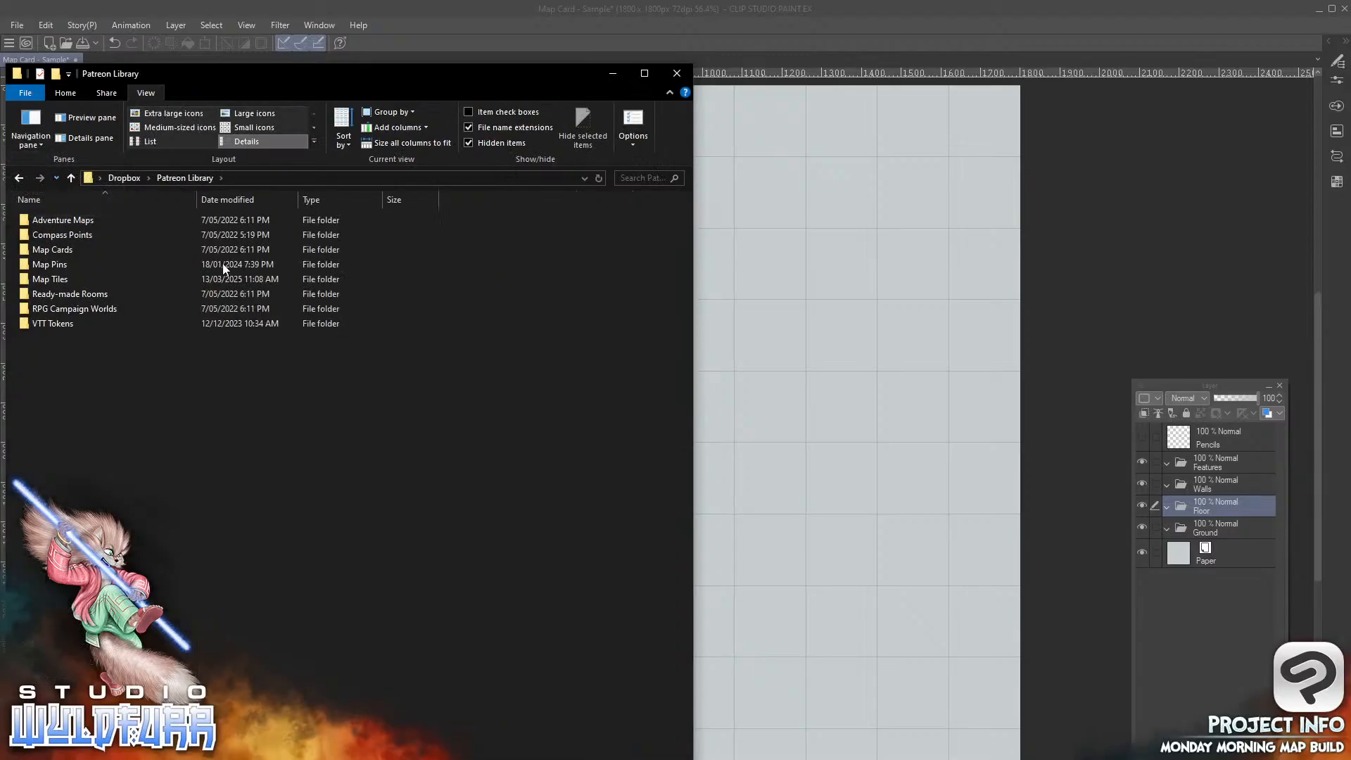
Step: Open the Standard Edition folder of the Catacombs Map Tiles inside Map Tiles
{"action": "left_click", "coordinate": [52, 279]}
{"action": "double_click", "coordinate": [51, 279]}
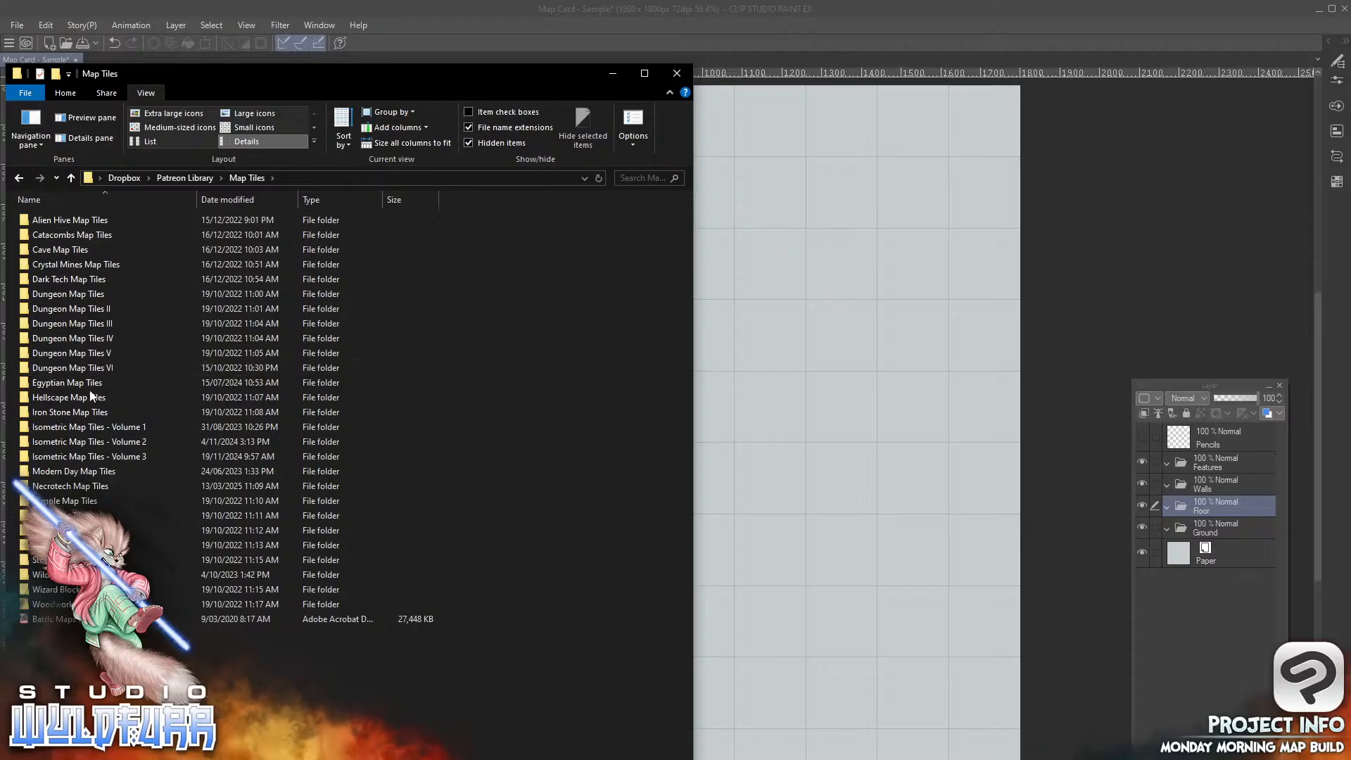
{"action": "double_click", "coordinate": [49, 237]}
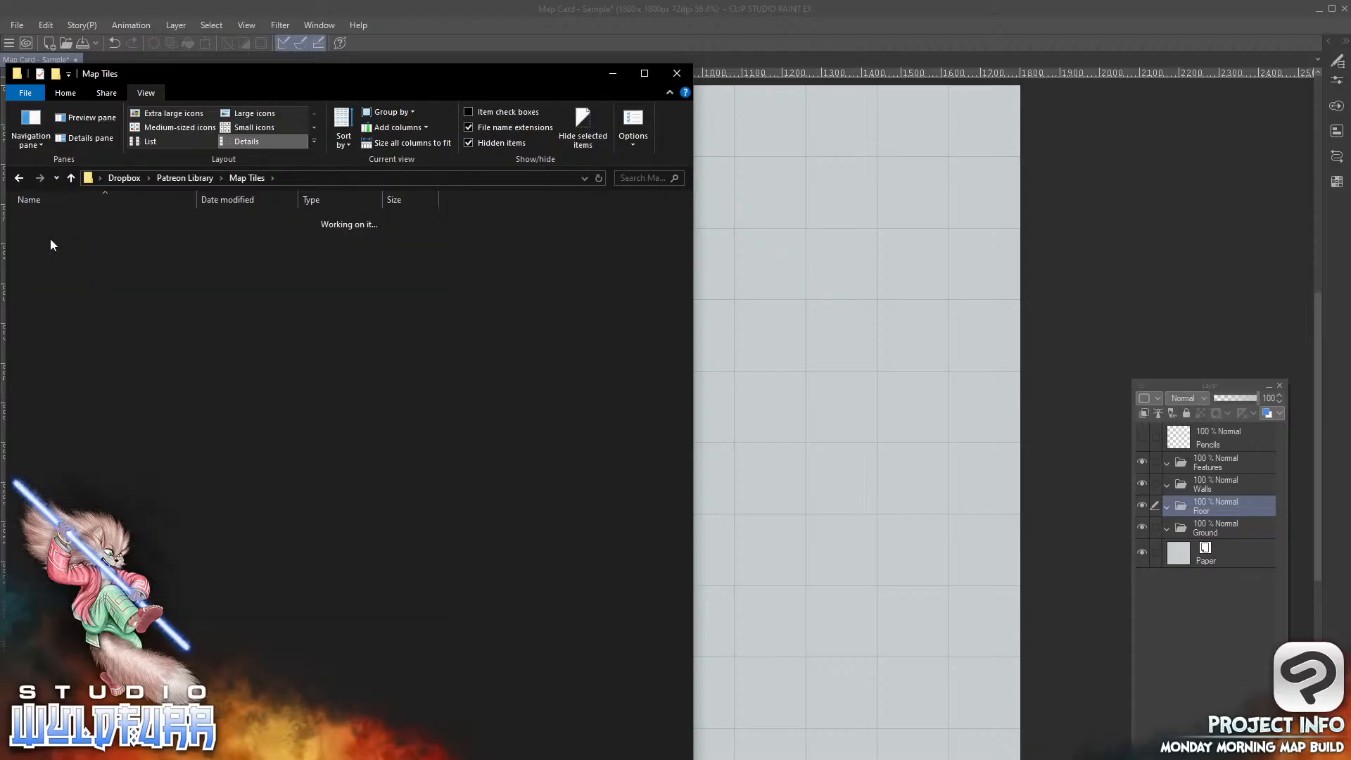
{"action": "double_click", "coordinate": [67, 250]}
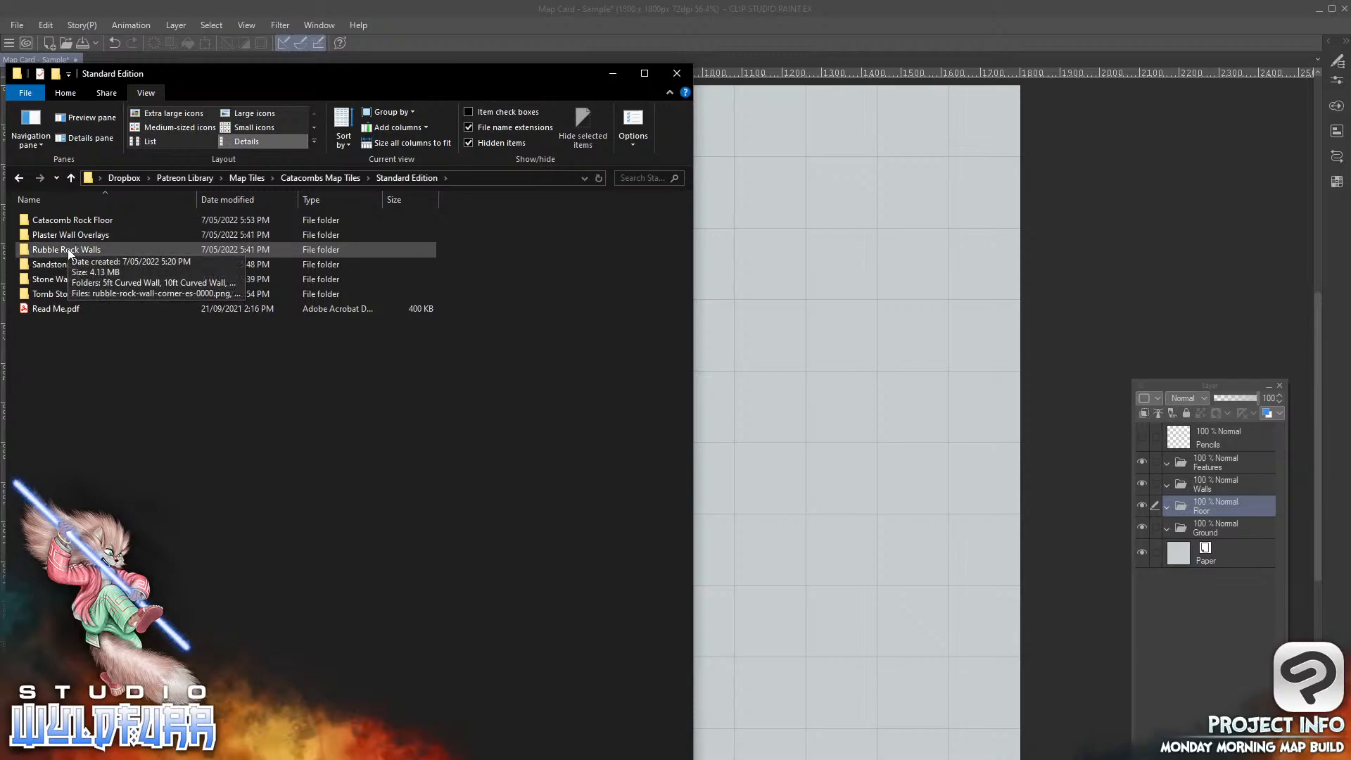
Step: Look through the tiles in the Rubble Rock Walls folder and return to Standard Edition
{"action": "left_click", "coordinate": [69, 252]}
{"action": "double_click", "coordinate": [69, 251]}
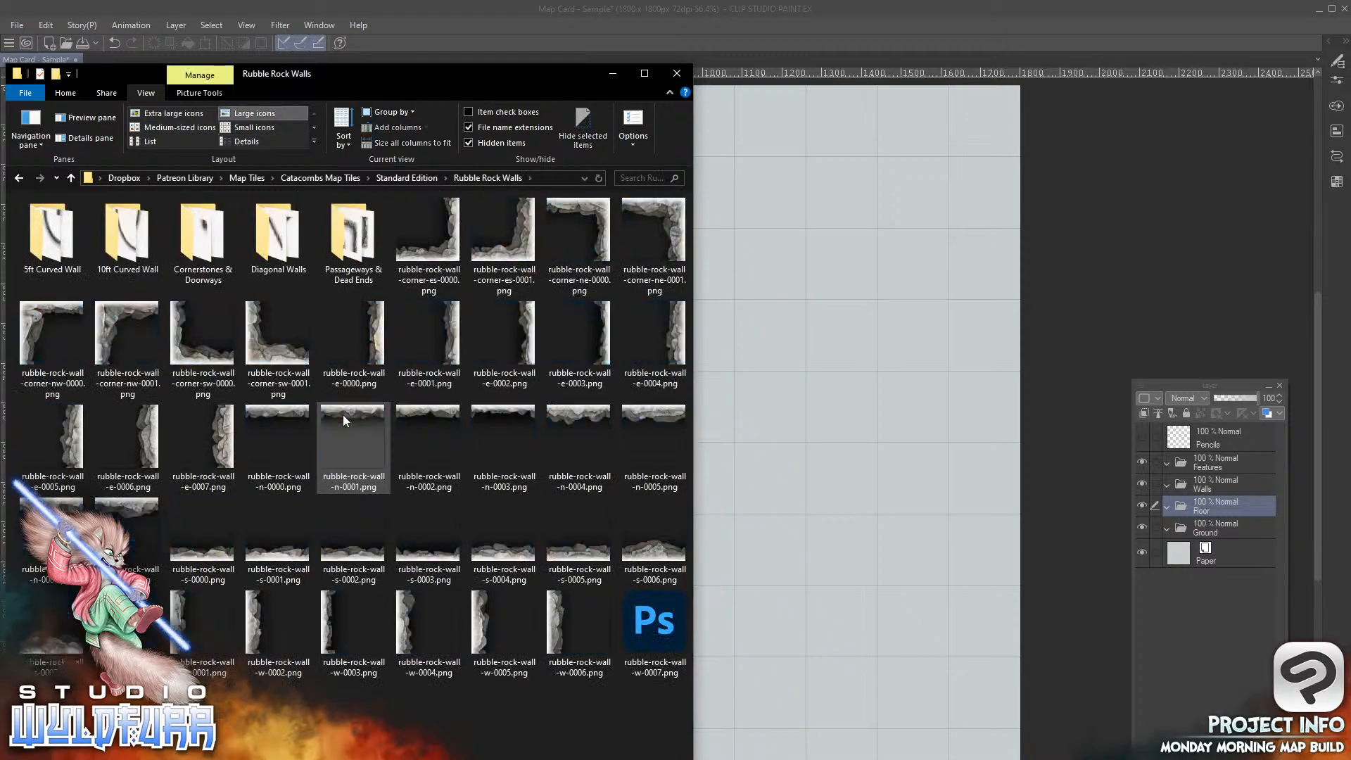
{"action": "left_click", "coordinate": [406, 178]}
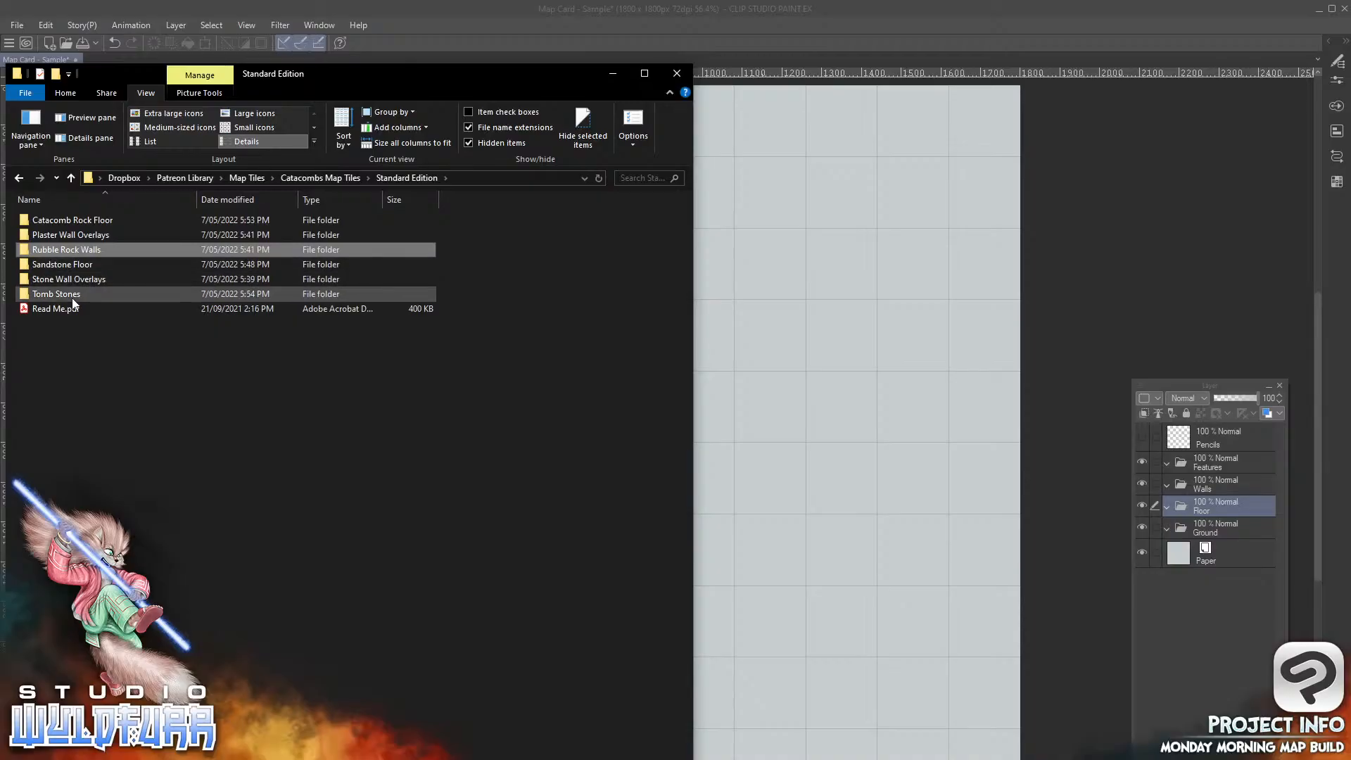
Step: Open the Stone Wall Overlays folder, then narrow and reposition its window to uncover more of the map canvas
{"action": "left_click", "coordinate": [72, 283]}
{"action": "double_click", "coordinate": [70, 279]}
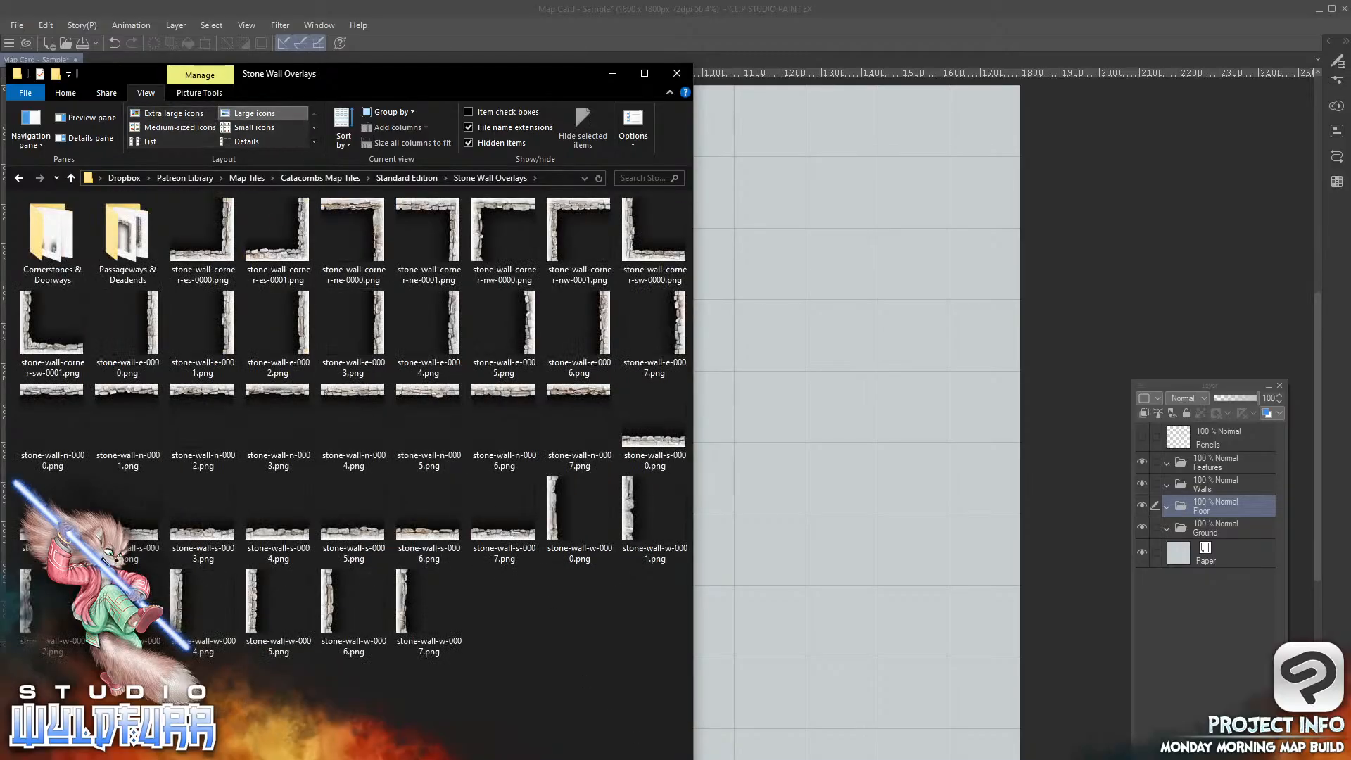
{"action": "left_click_drag", "start_coordinate": [693, 640], "coordinate": [362, 641]}
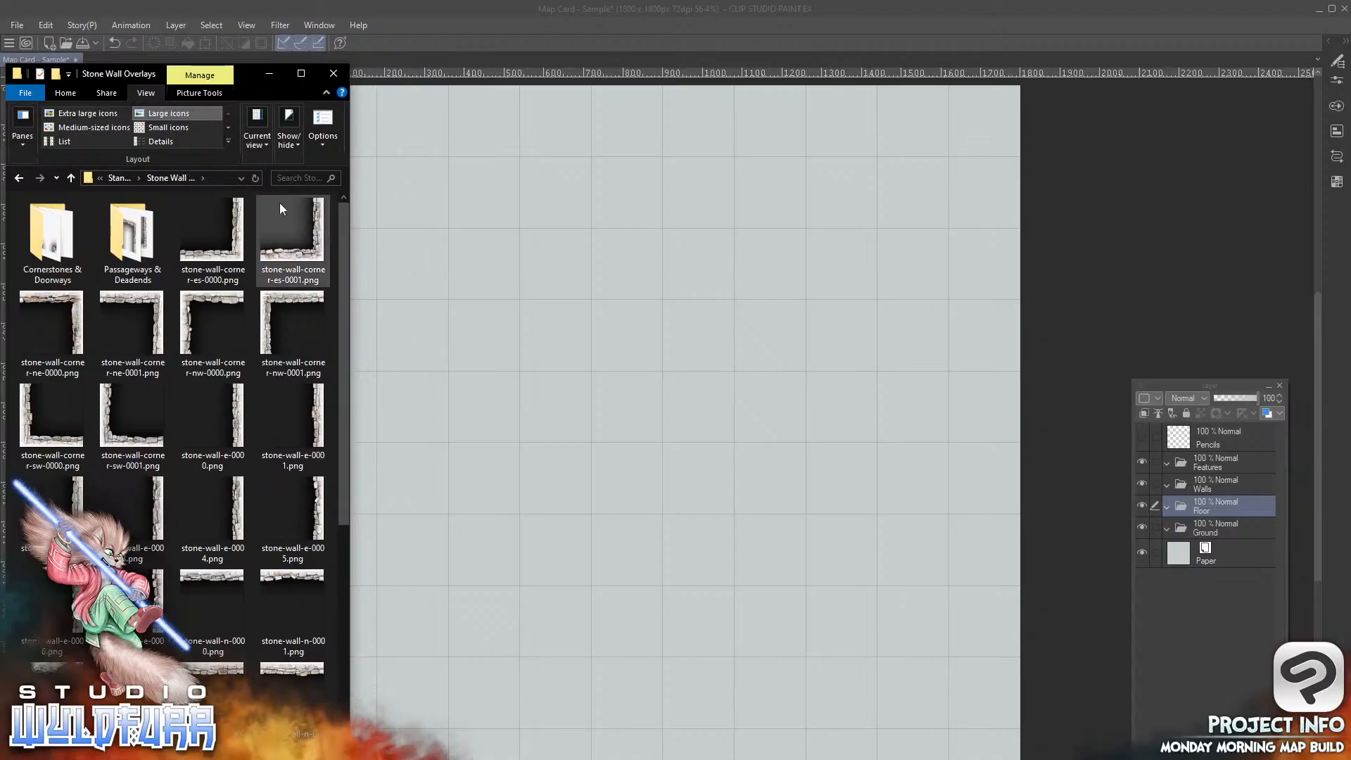
{"action": "left_click_drag", "start_coordinate": [249, 71], "coordinate": [256, 18]}
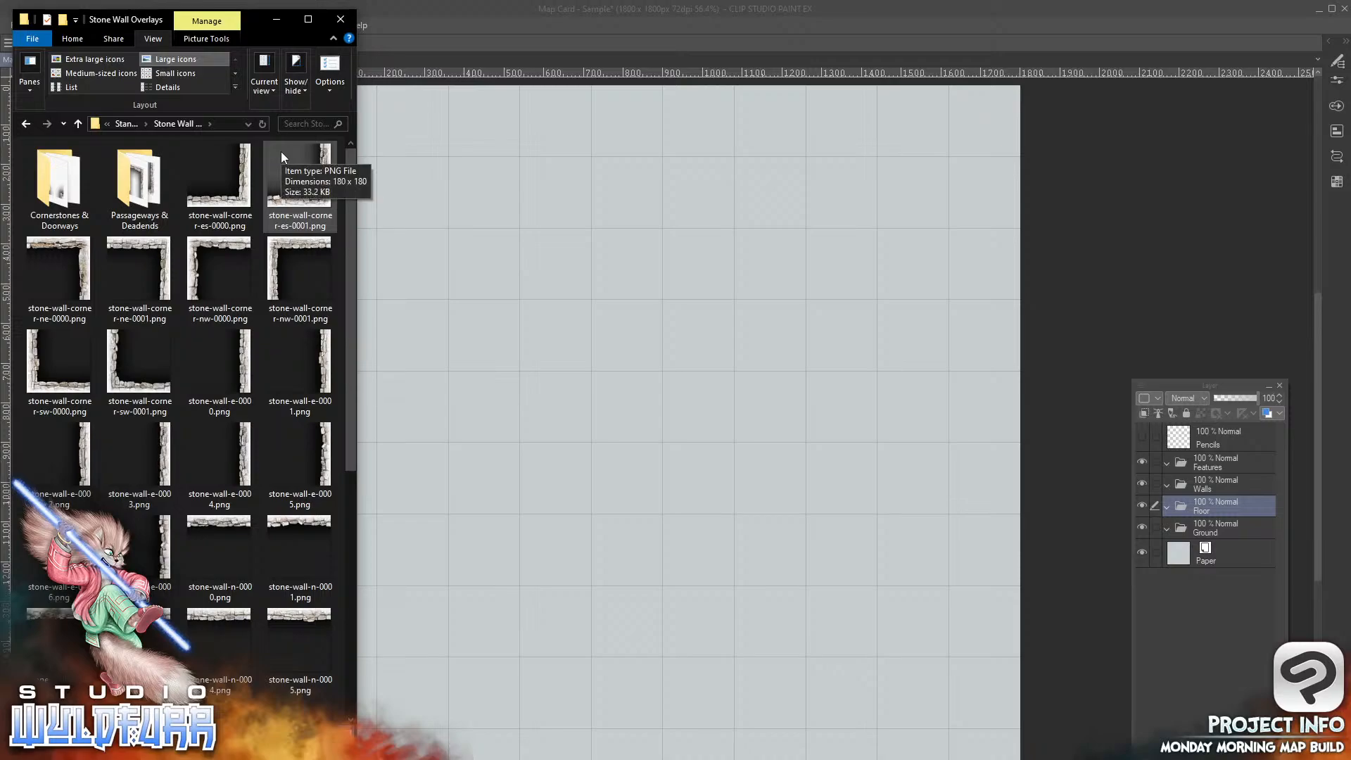
Step: Switch back to Clip Studio Paint and choose the Operation tool, showing its Object sub tool
{"action": "left_click", "coordinate": [776, 10]}
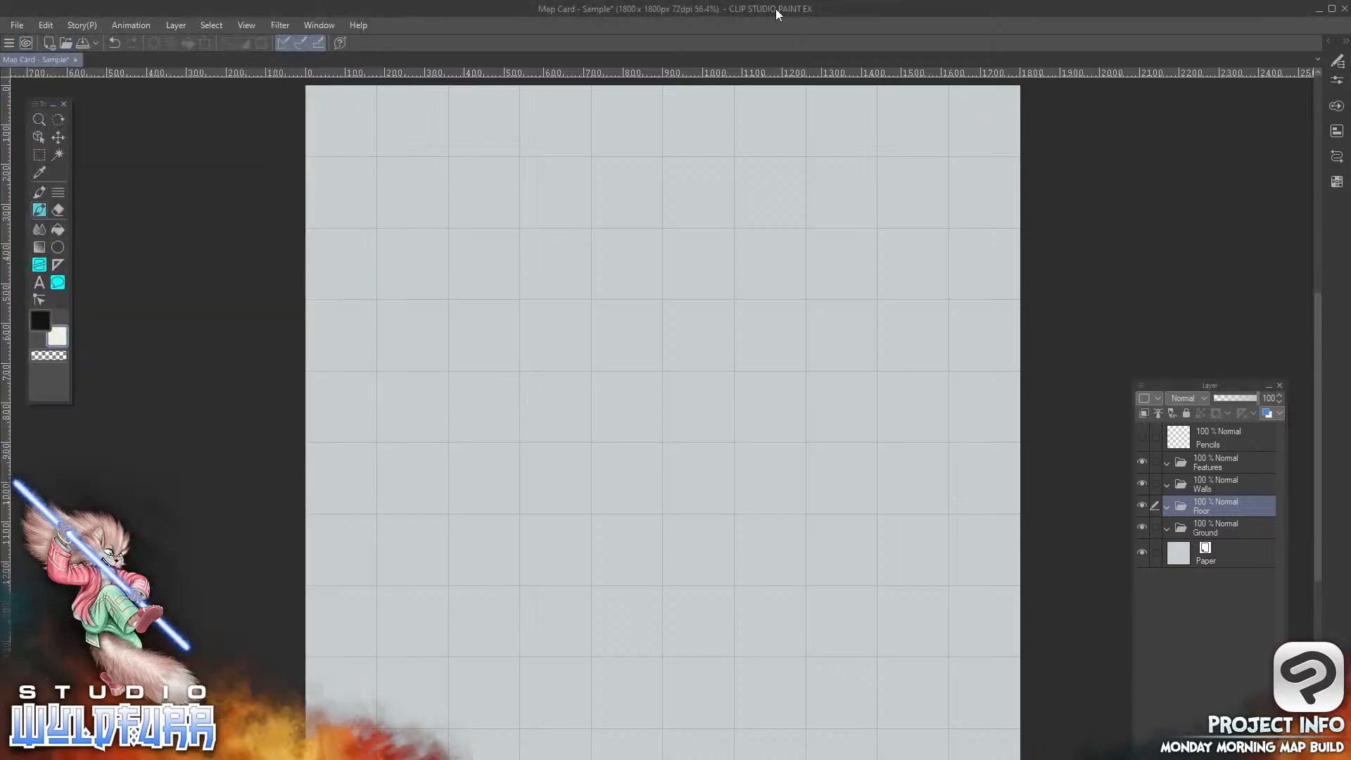
{"action": "left_click", "coordinate": [39, 139]}
{"action": "left_click", "coordinate": [1337, 63]}
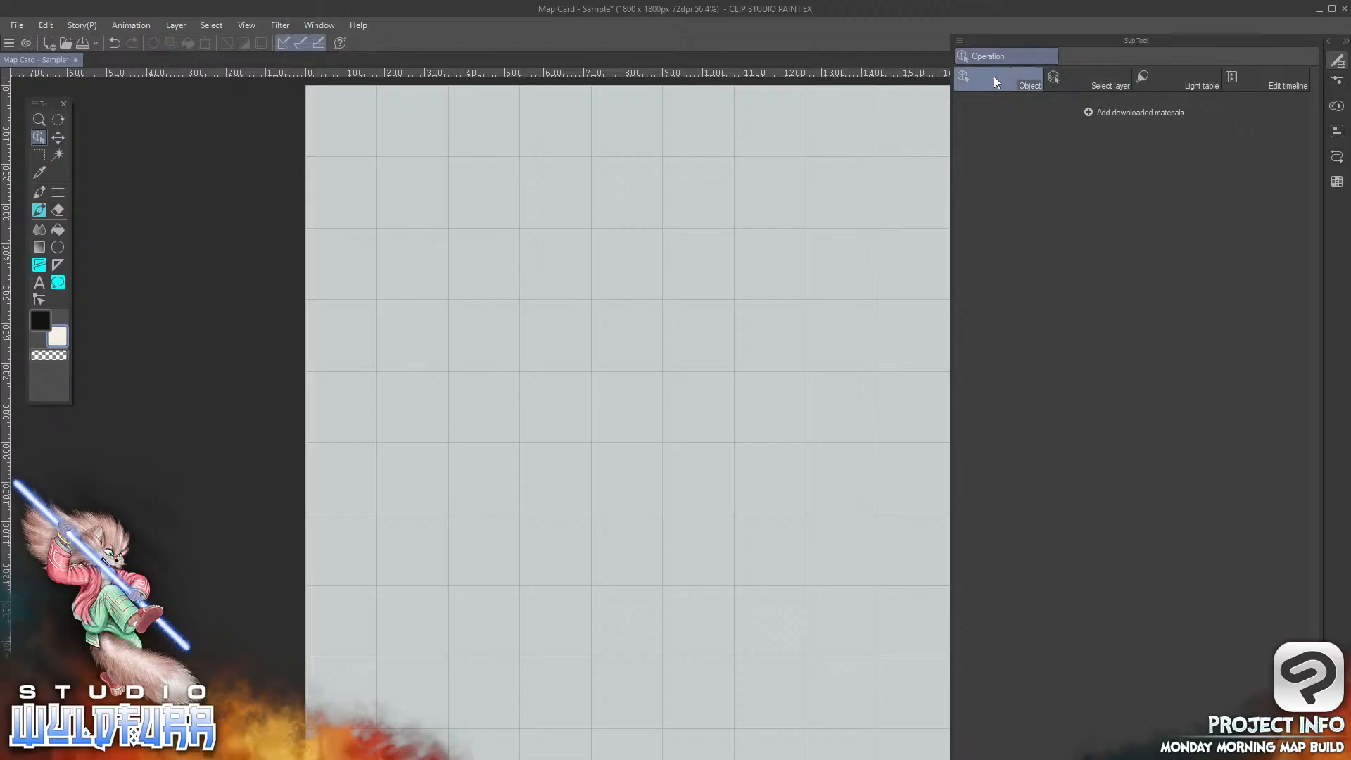
Step: Import stone-wall-corner-es-0001.png from the Stone Wall Overlays folder into the Floor layer folder and align it with a grid cell near the map's centre
{"action": "left_click", "coordinate": [1336, 61]}
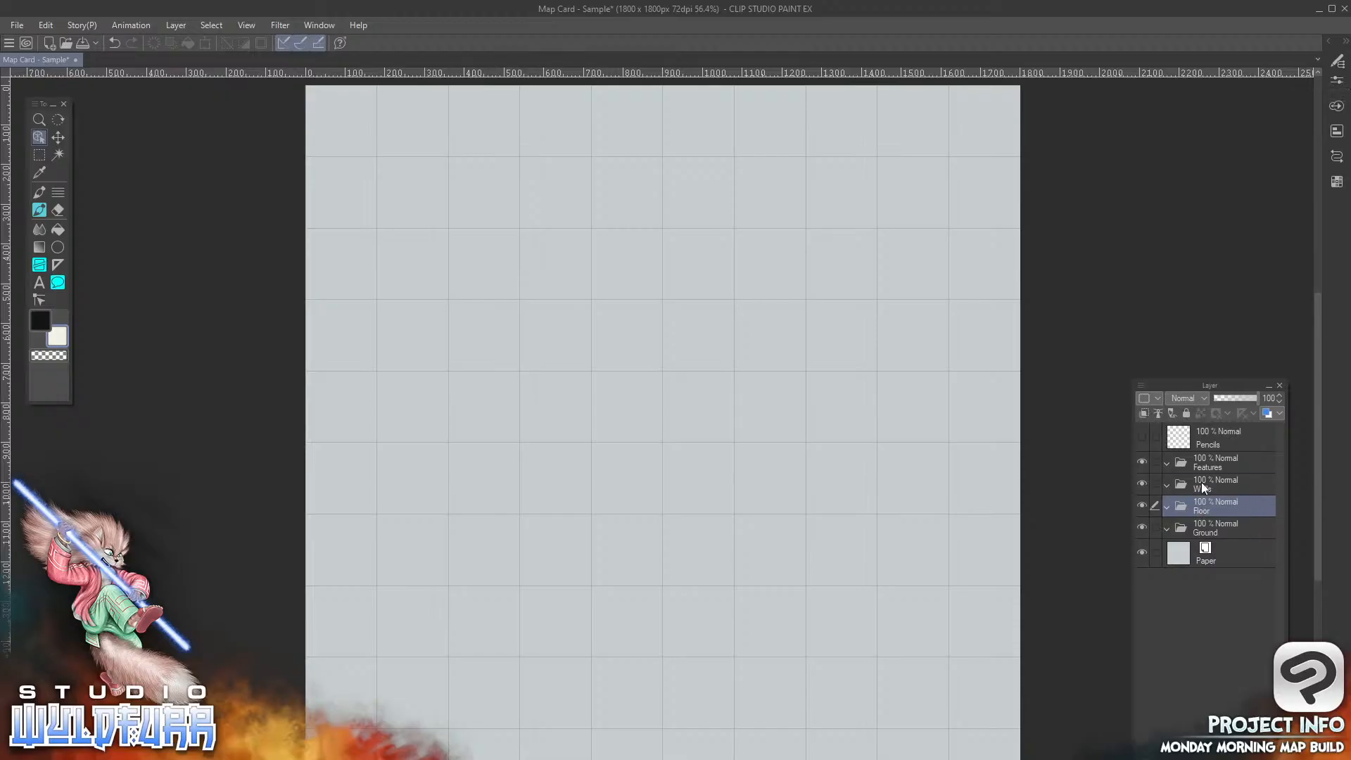
{"action": "key", "text": "alt+Tab"}
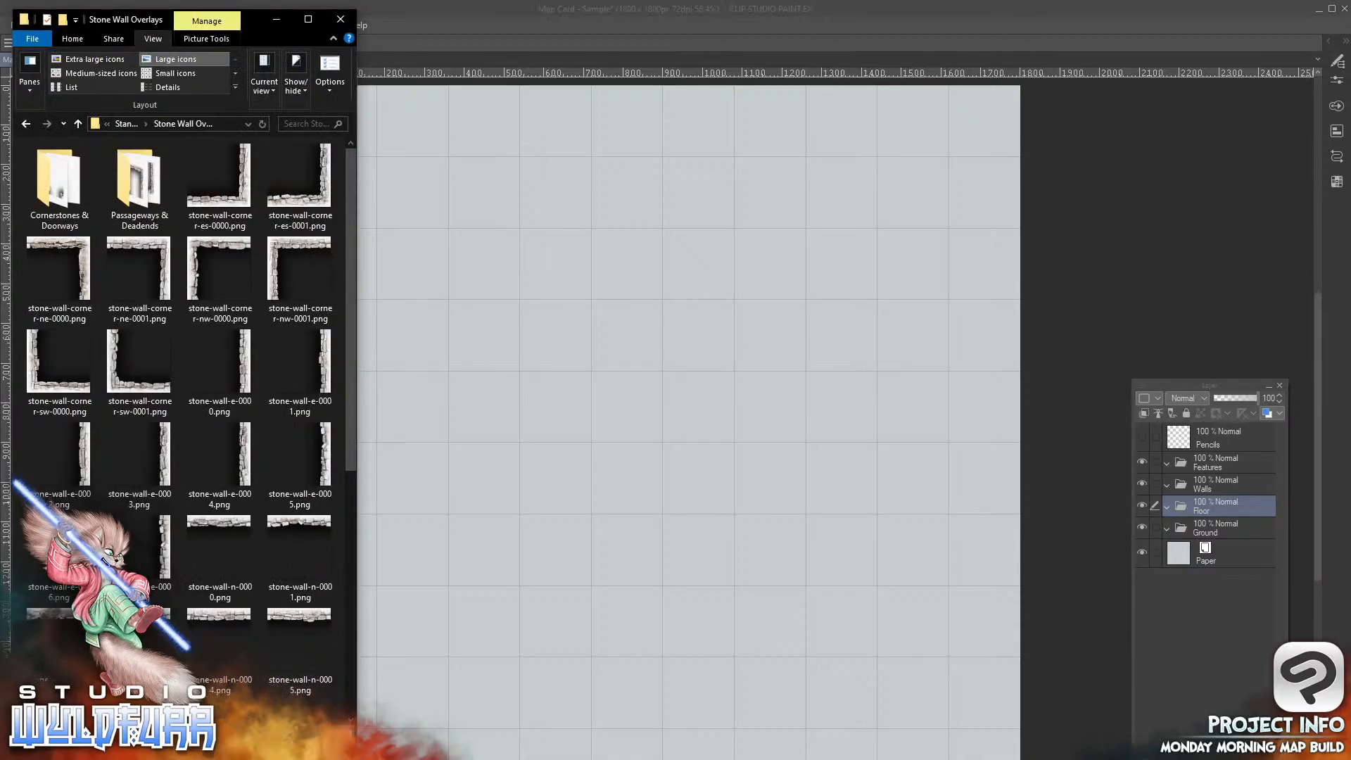
{"action": "left_click", "coordinate": [299, 186]}
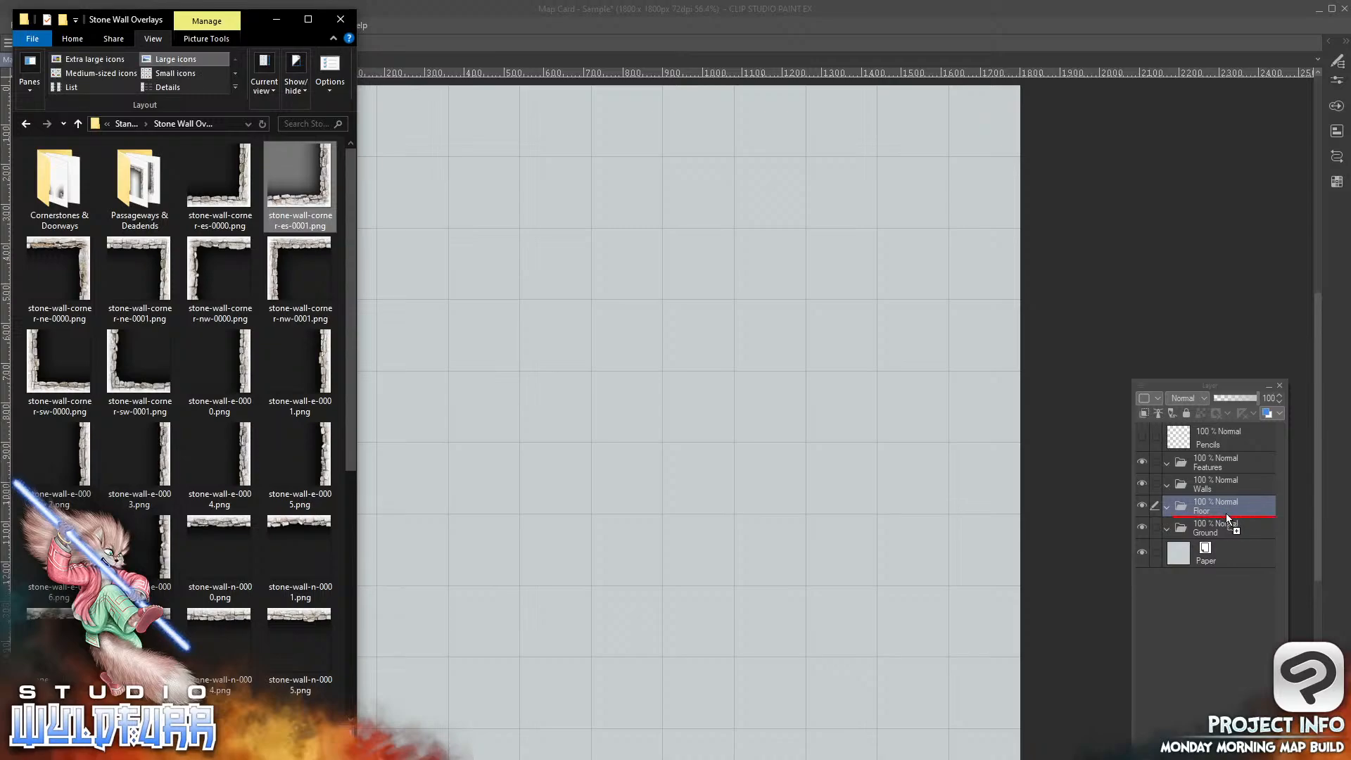
{"action": "left_click_drag", "start_coordinate": [1227, 515], "coordinate": [1227, 515]}
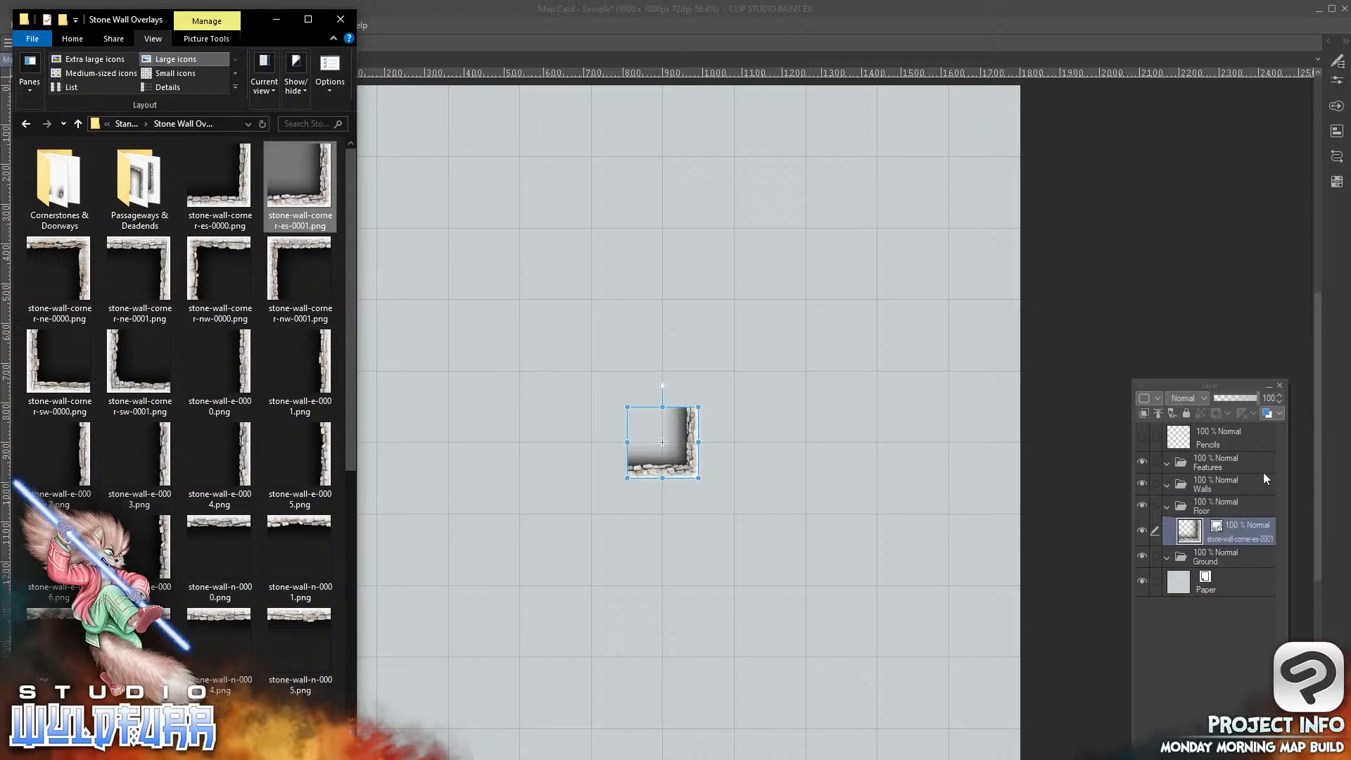
{"action": "left_click", "coordinate": [821, 20]}
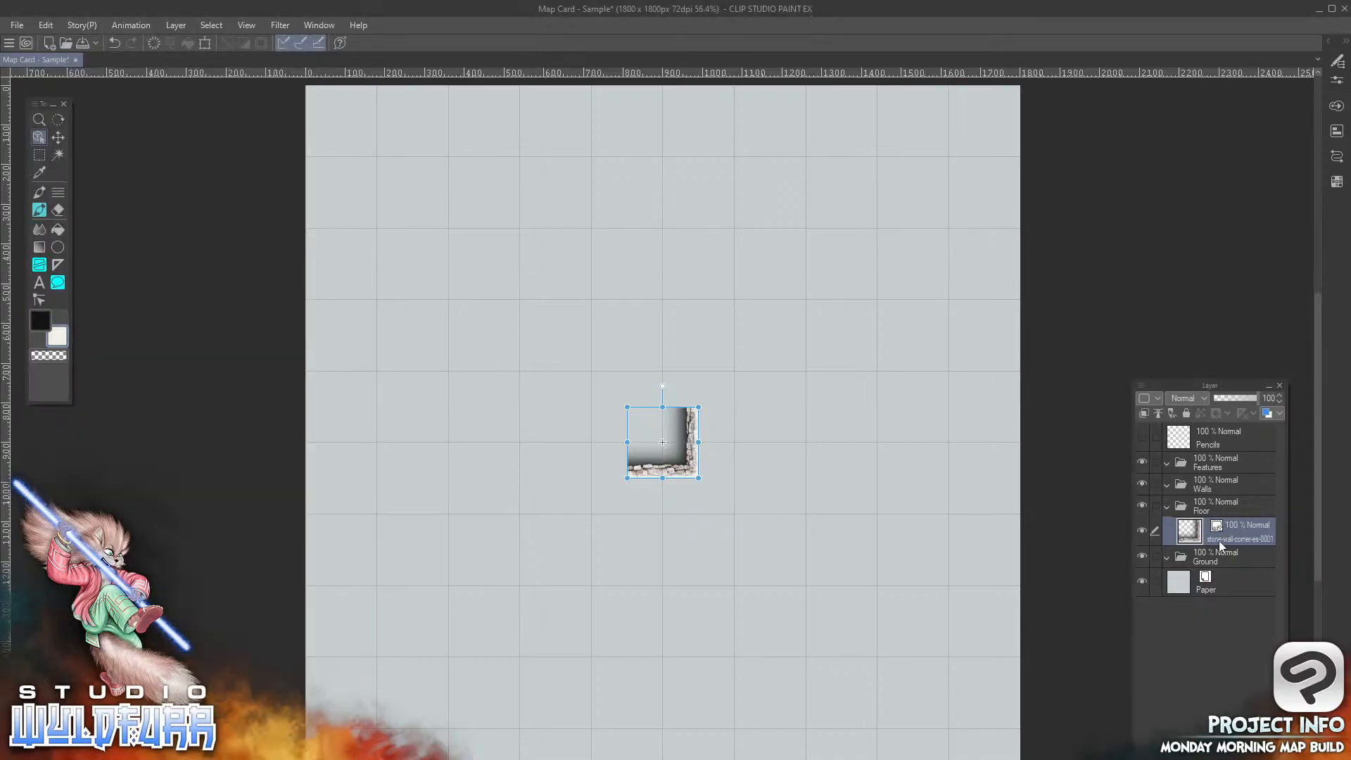
{"action": "mouse_move", "coordinate": [1222, 385]}
{"action": "left_mouse_down"}
{"action": "mouse_move", "coordinate": [770, 272]}
{"action": "mouse_move", "coordinate": [688, 191]}
{"action": "mouse_move", "coordinate": [1214, 373]}
{"action": "mouse_move", "coordinate": [1233, 400]}
{"action": "left_mouse_up"}
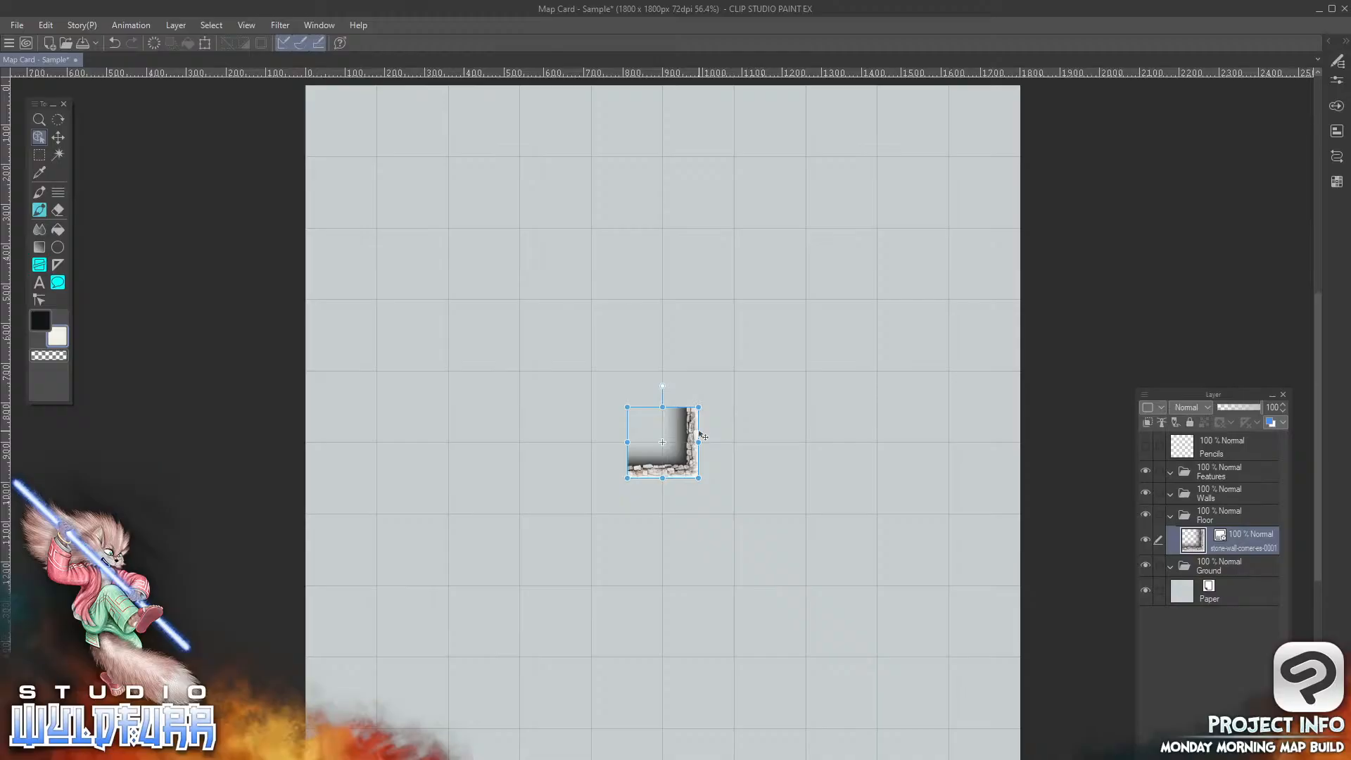
{"action": "left_click_drag", "start_coordinate": [691, 458], "coordinate": [723, 494]}
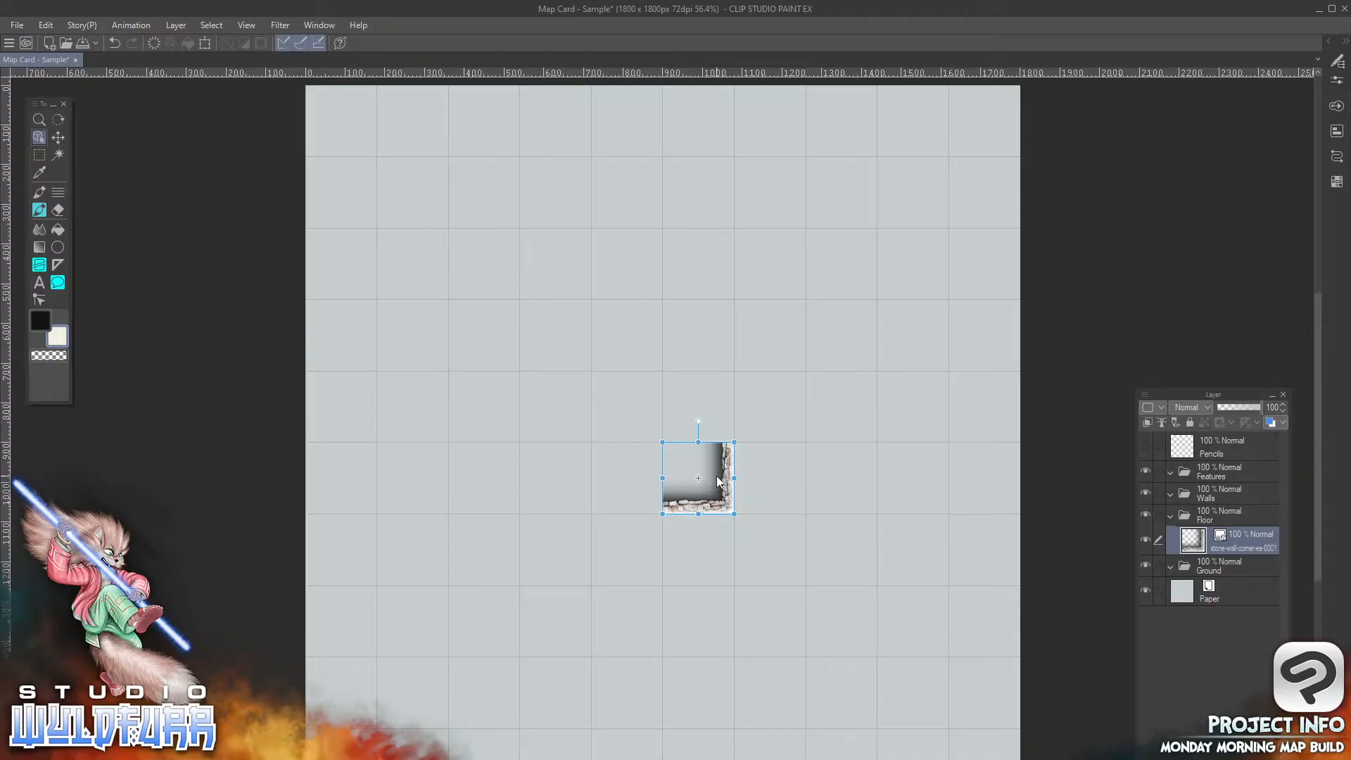
Step: Hide the canvas grid and show it again
{"action": "left_click", "coordinate": [246, 25]}
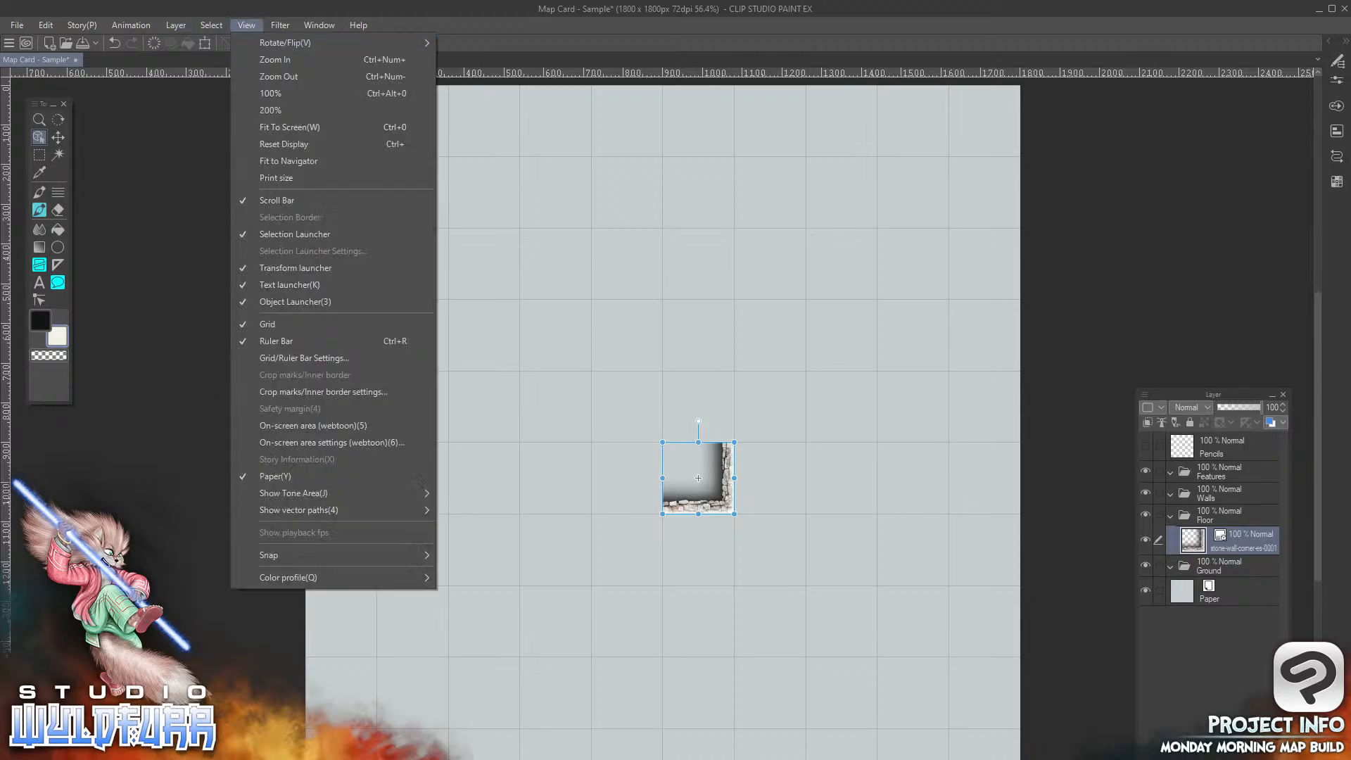
{"action": "left_click", "coordinate": [268, 326]}
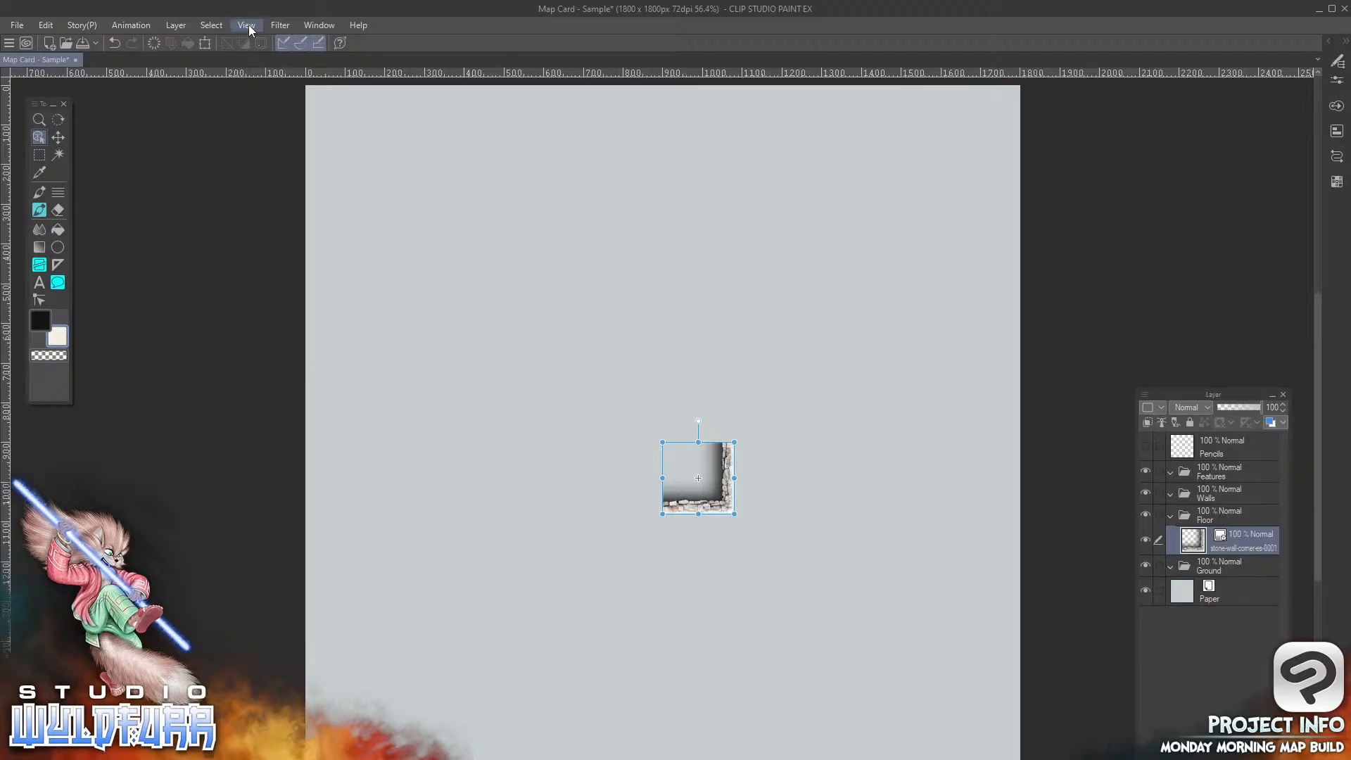
{"action": "left_click", "coordinate": [248, 24]}
{"action": "left_click", "coordinate": [264, 325]}
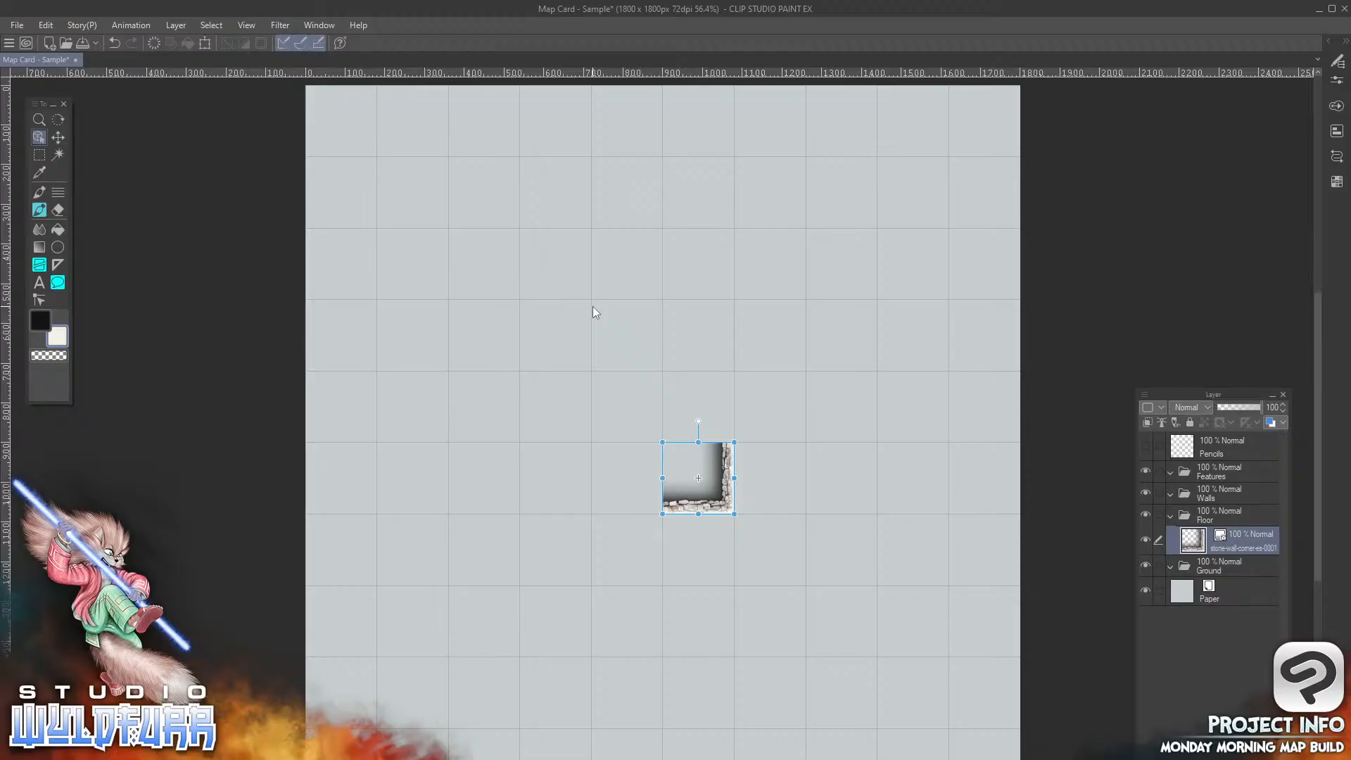
Step: Open the Grid/Ruler Bar settings and try 2 for the number of divisions
{"action": "left_click", "coordinate": [251, 24]}
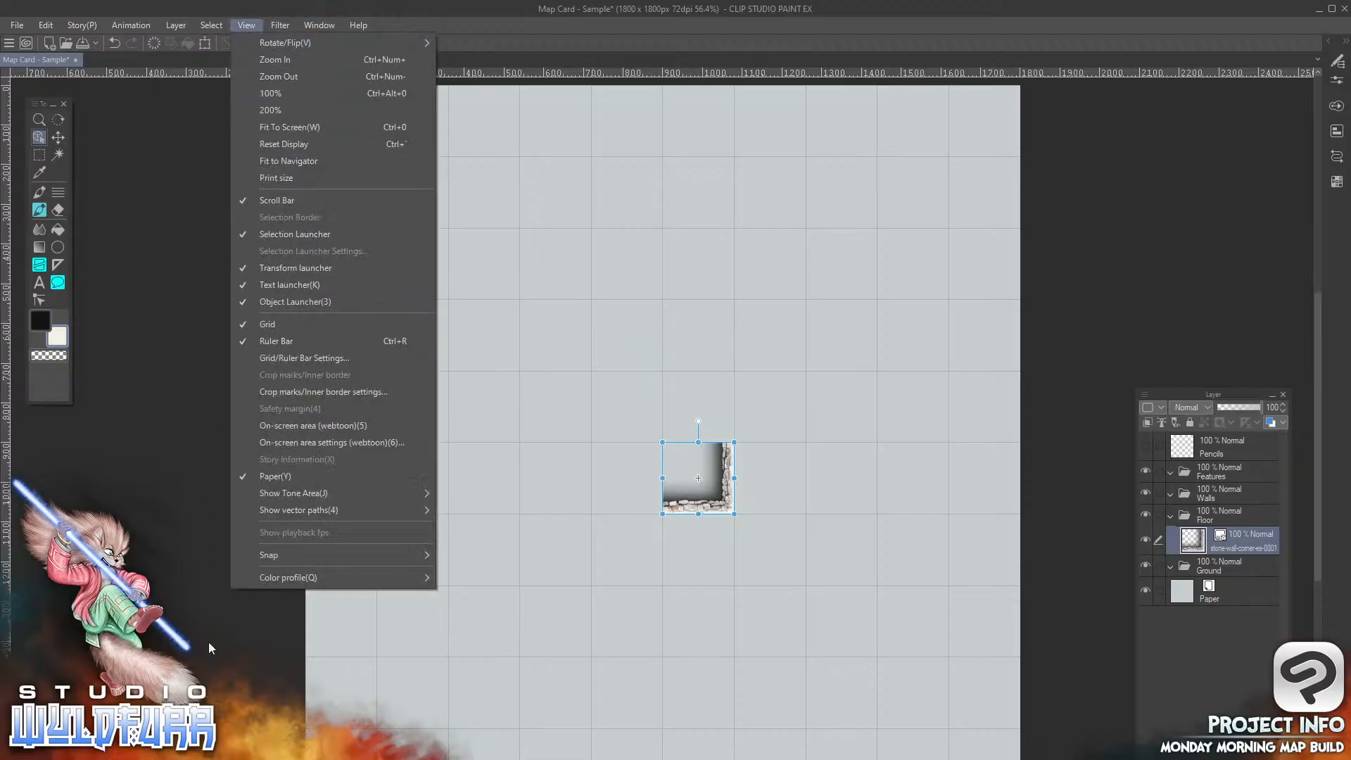
{"action": "left_click", "coordinate": [276, 362]}
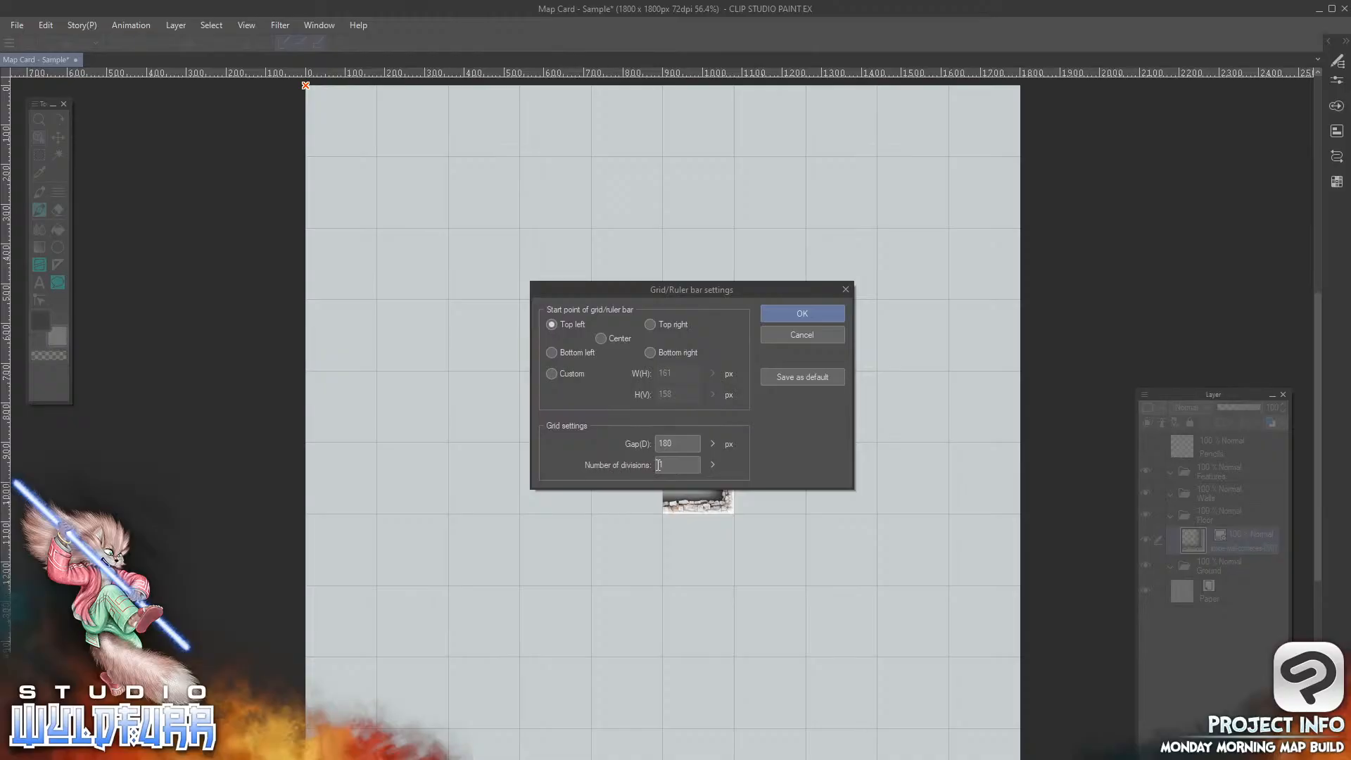
{"action": "left_click", "coordinate": [713, 466]}
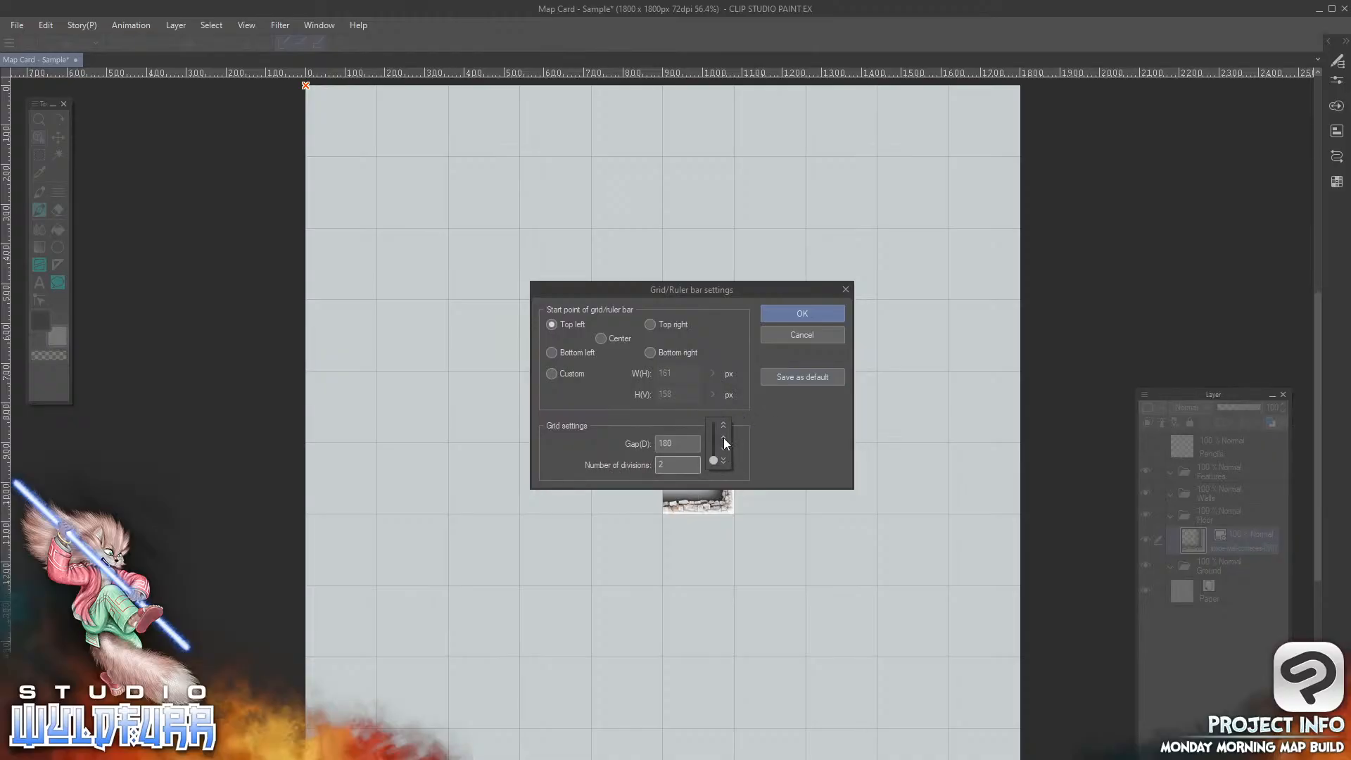
{"action": "left_click", "coordinate": [803, 314]}
{"action": "left_click", "coordinate": [807, 322]}
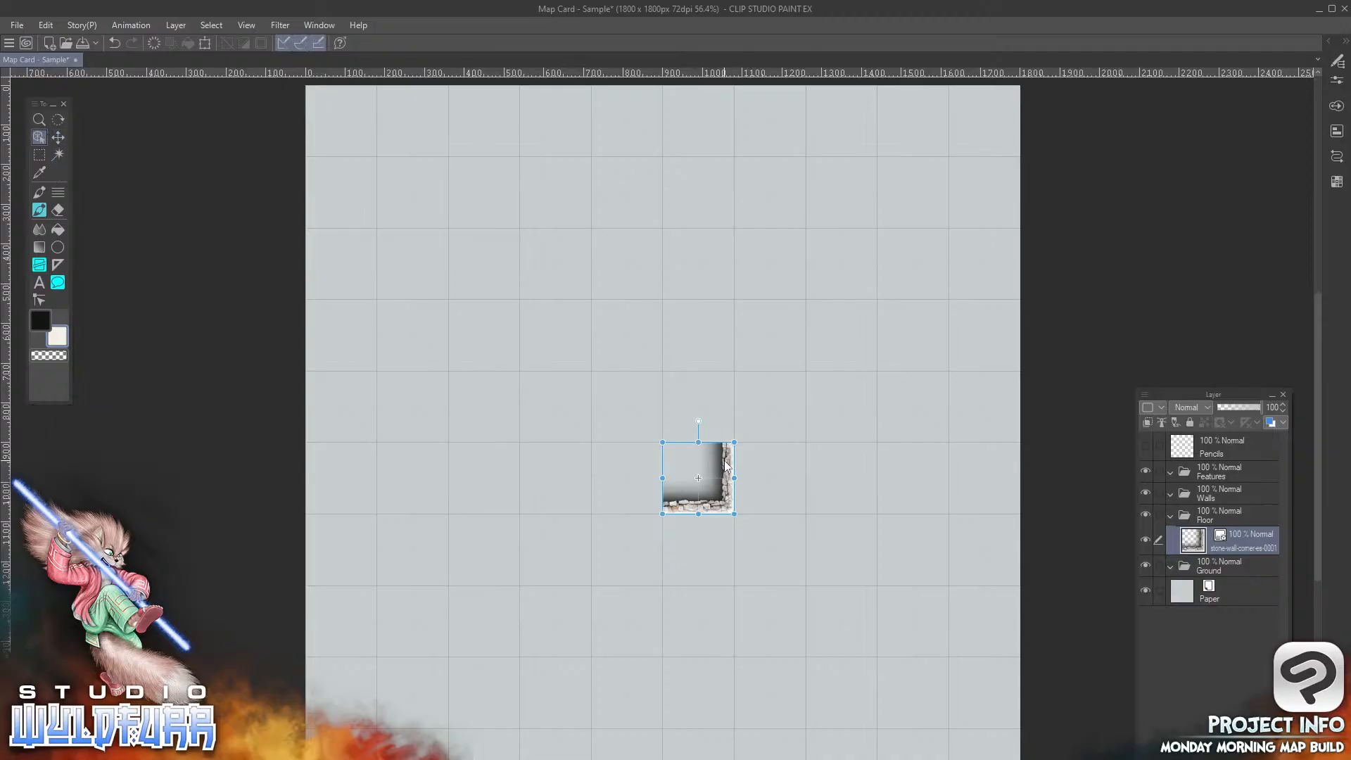
Step: Turn off snapping to rulers and special rulers, enable Snap to grid, and place the corner tile in the map's bottom-right grid cell
{"action": "left_click_drag", "start_coordinate": [725, 468], "coordinate": [738, 518]}
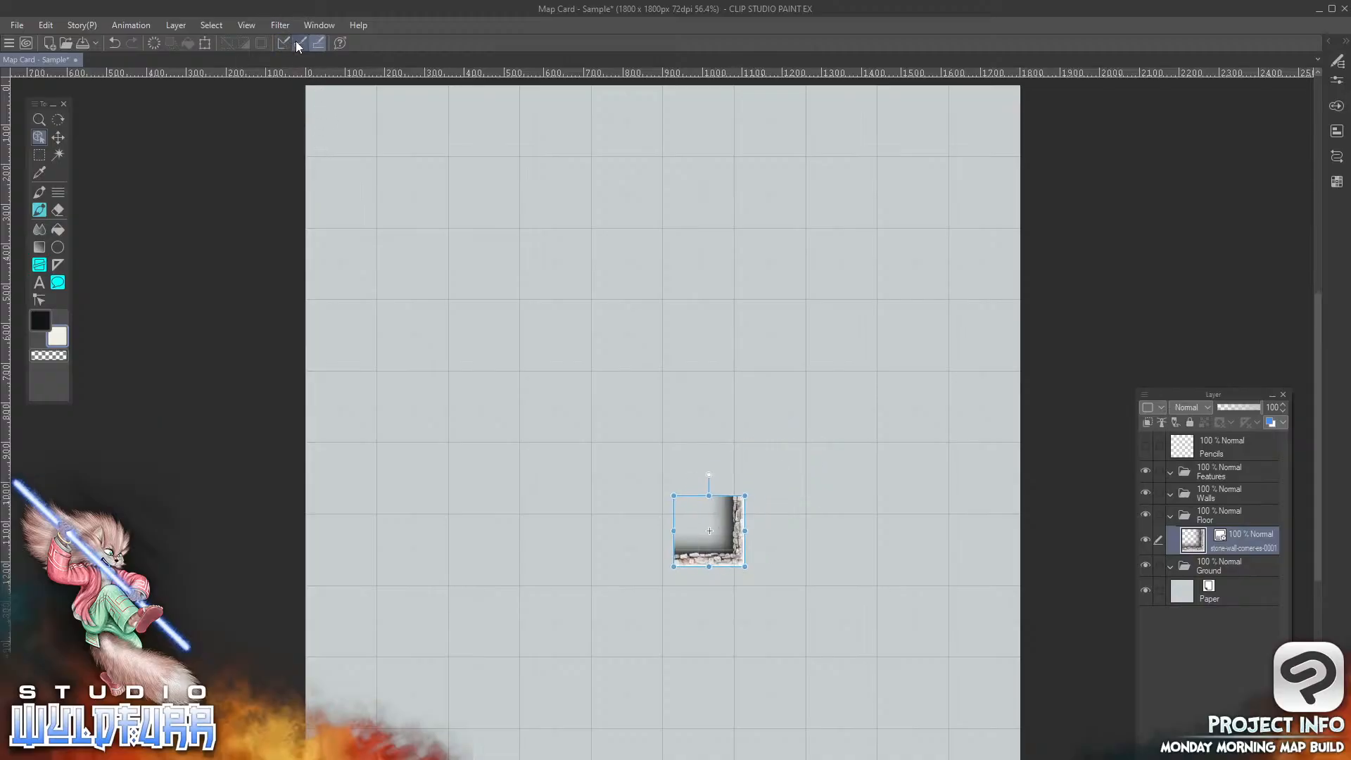
{"action": "left_click", "coordinate": [247, 25]}
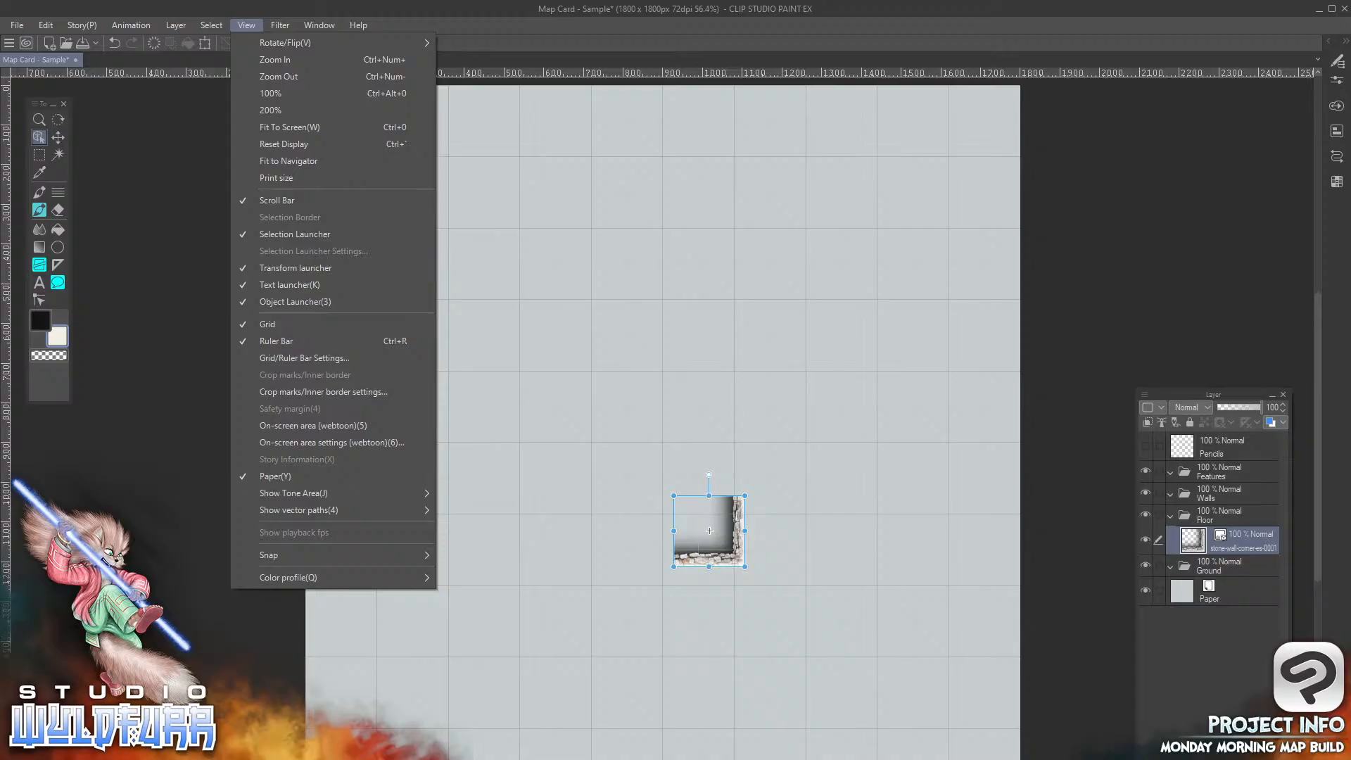
{"action": "key", "text": "Escape"}
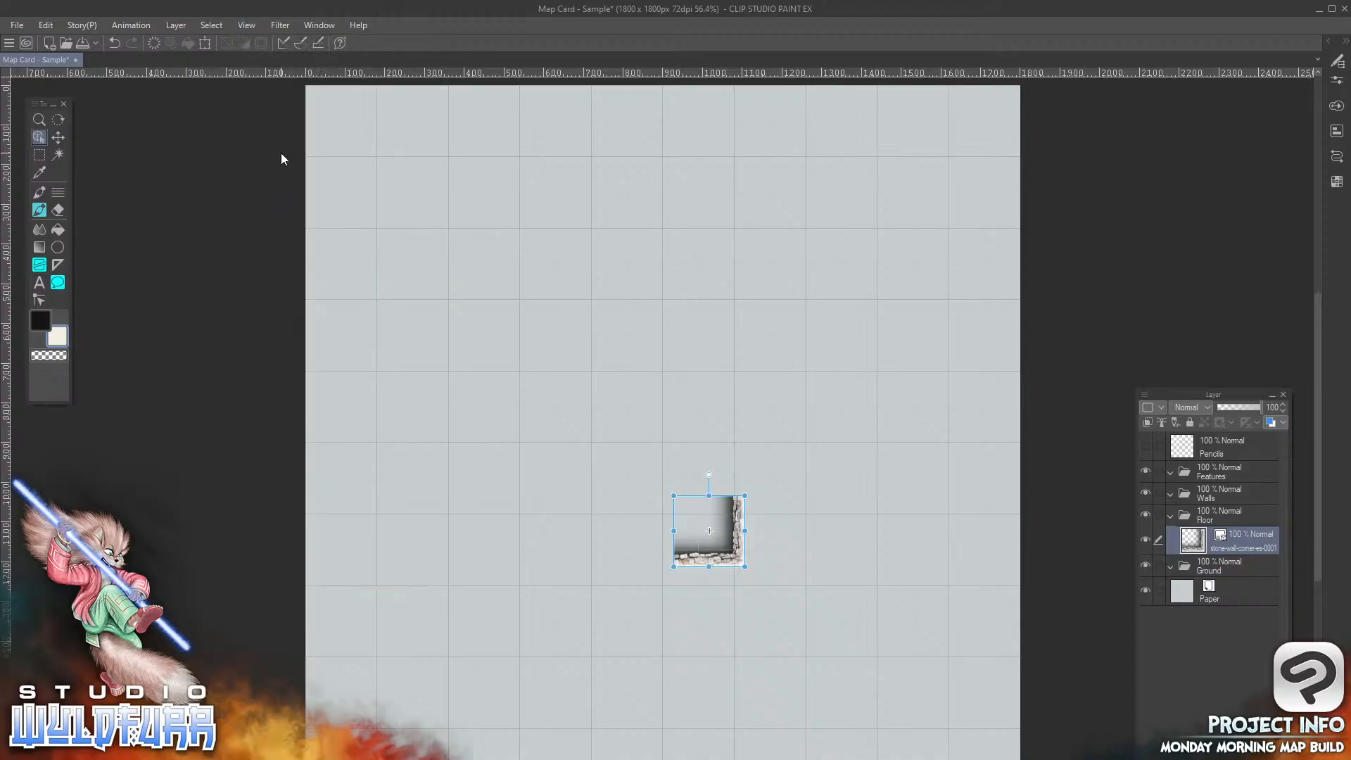
{"action": "left_click", "coordinate": [246, 25]}
{"action": "mouse_move", "coordinate": [388, 554]}
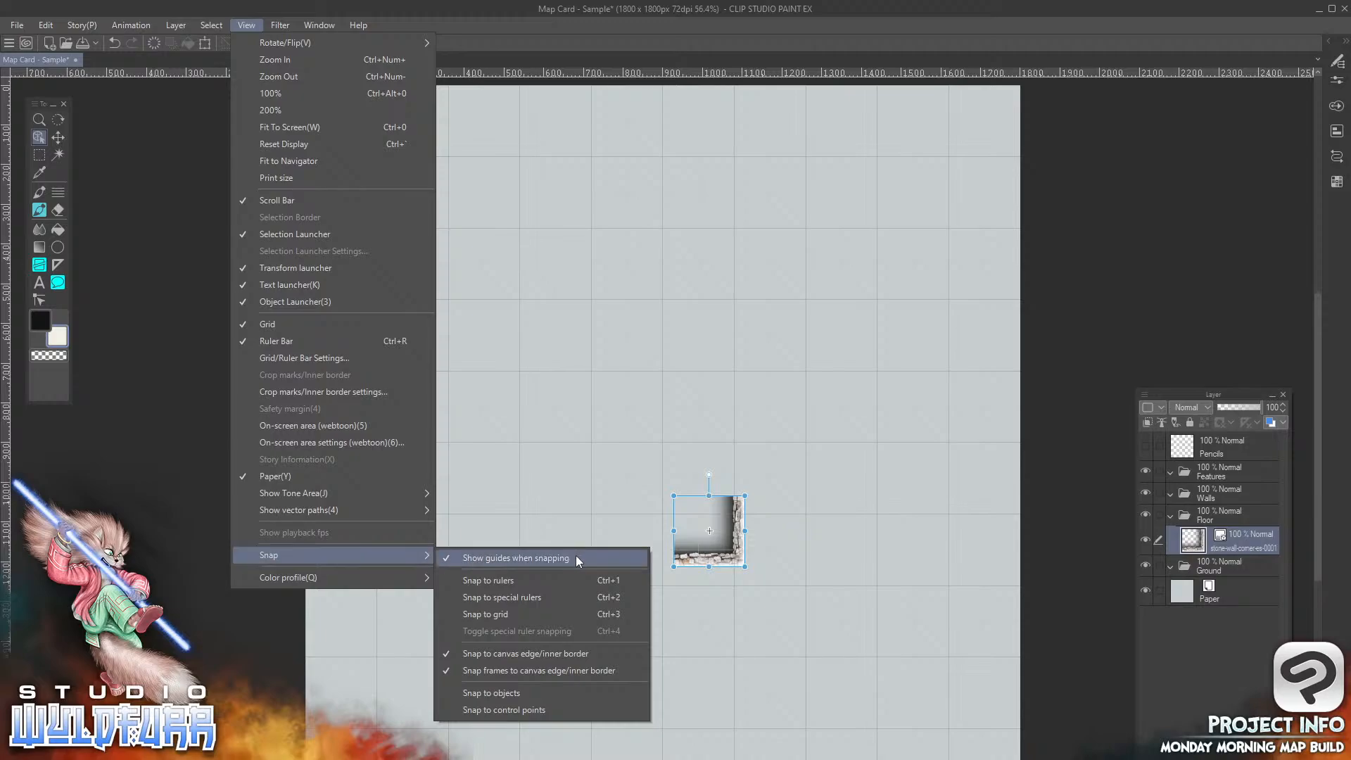
{"action": "left_click", "coordinate": [503, 615]}
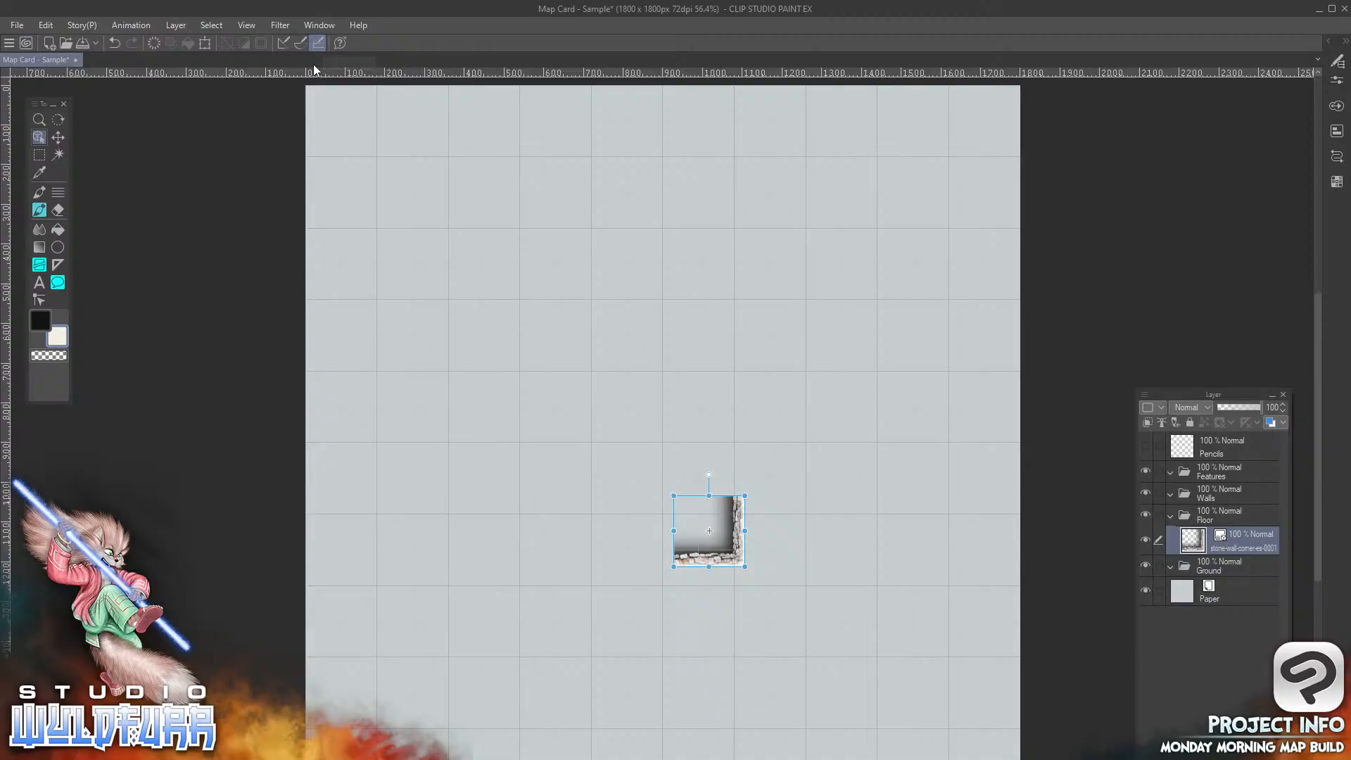
{"action": "left_click_drag", "start_coordinate": [737, 538], "coordinate": [769, 328]}
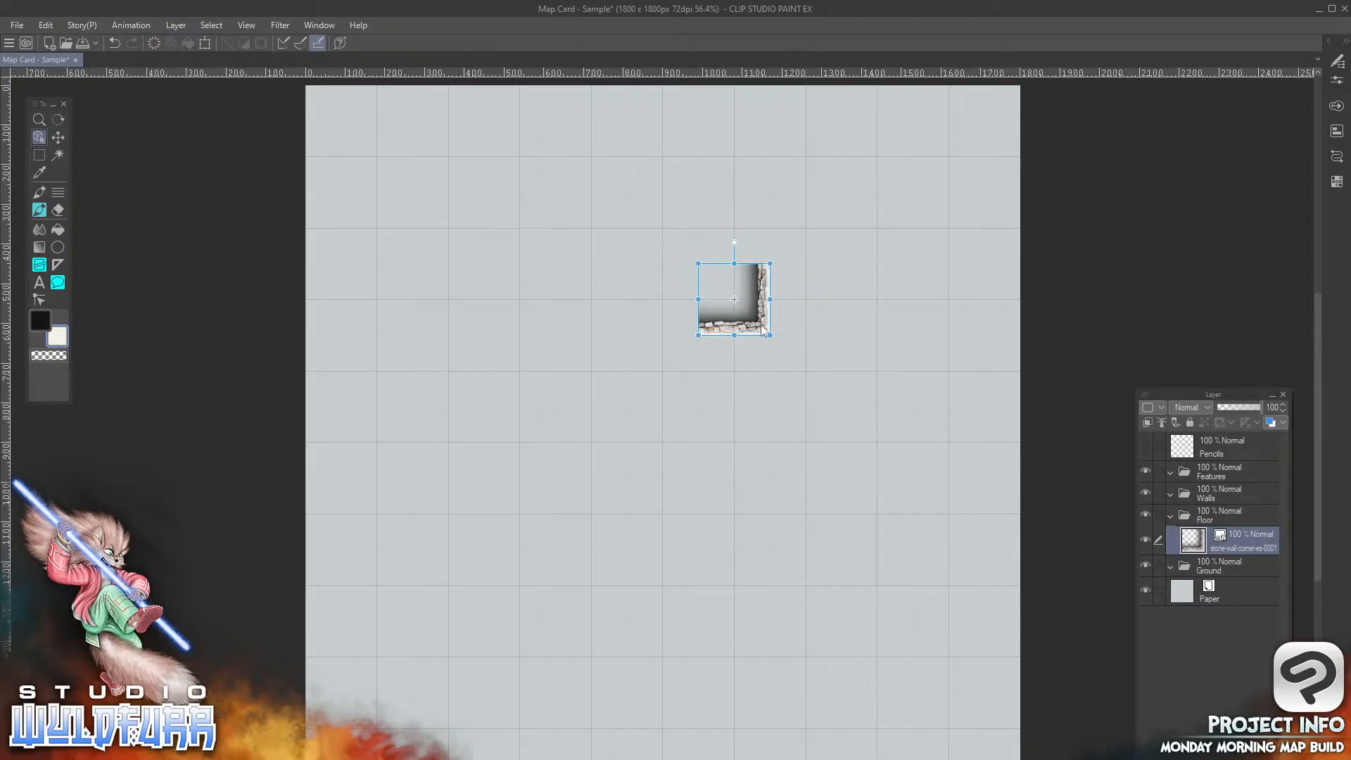
{"action": "left_click_drag", "start_coordinate": [761, 335], "coordinate": [1010, 759]}
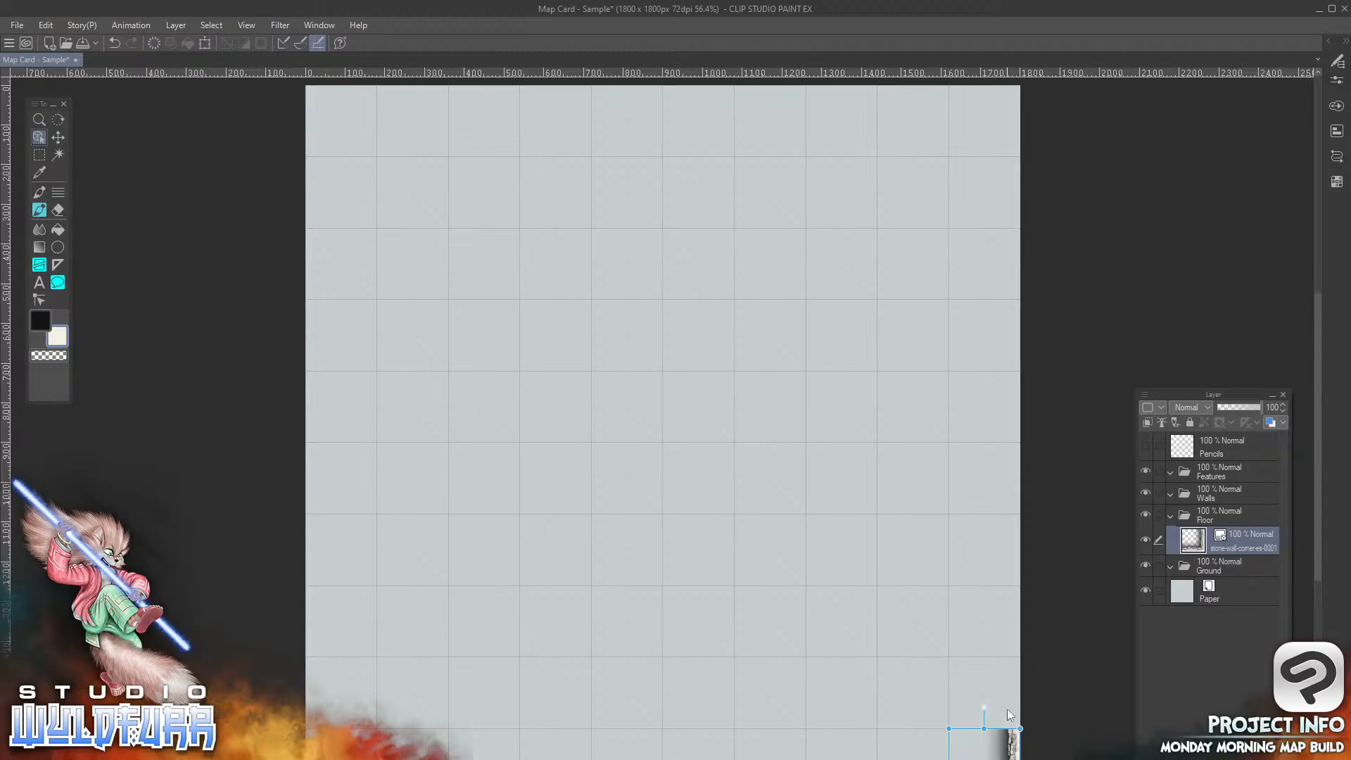
Step: Try to bring stone-wall-corner-ne-0001.png directly onto the map canvas from the Stone Wall Overlays folder
{"action": "key", "text": "alt+Tab"}
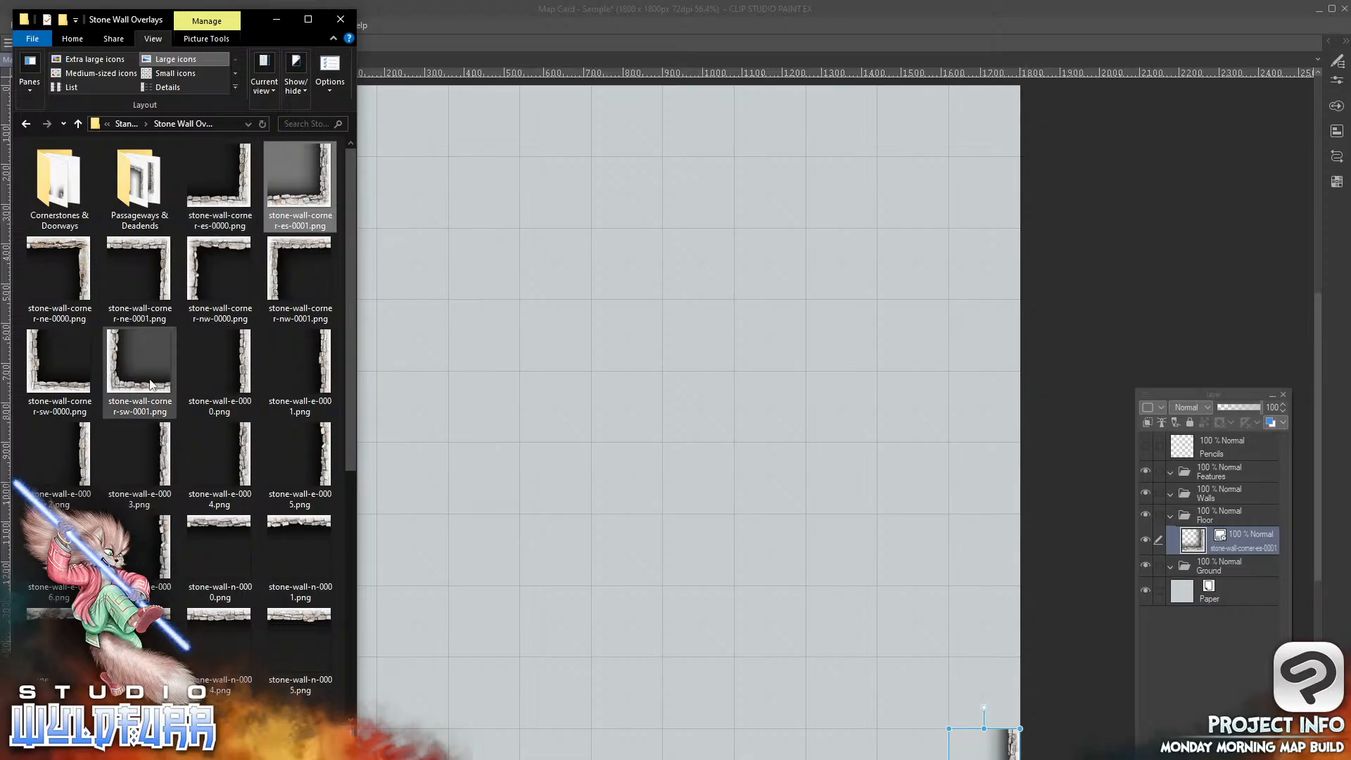
{"action": "left_click_drag", "start_coordinate": [159, 248], "coordinate": [617, 408]}
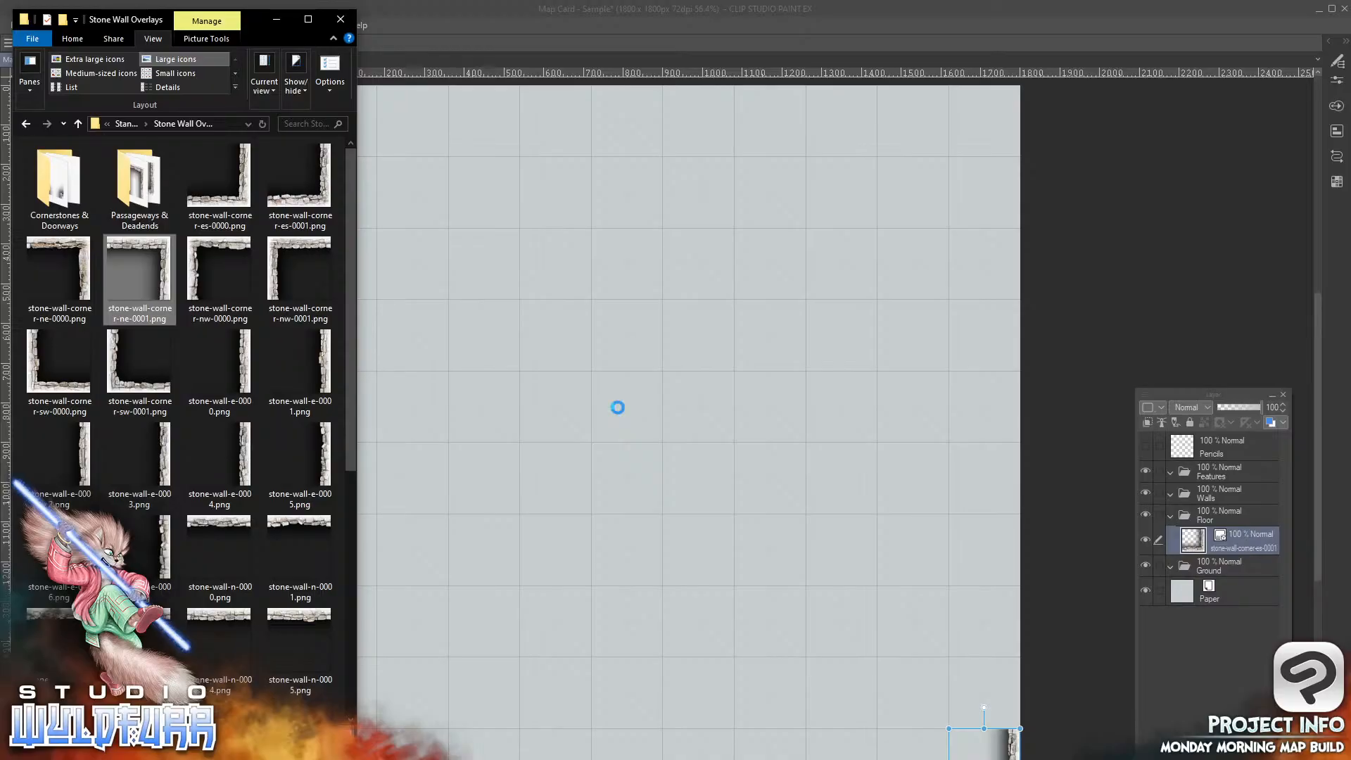
{"action": "left_click", "coordinate": [698, 260]}
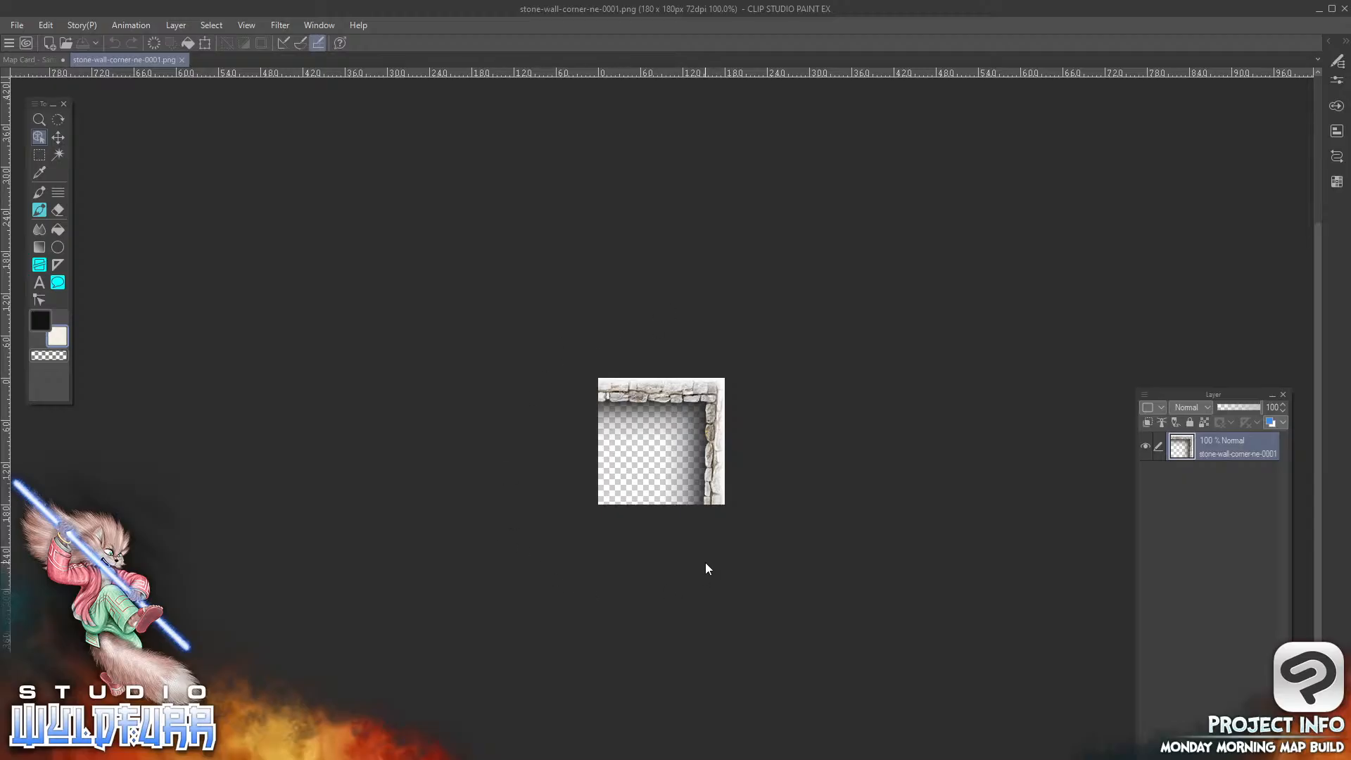
{"action": "left_click", "coordinate": [182, 60]}
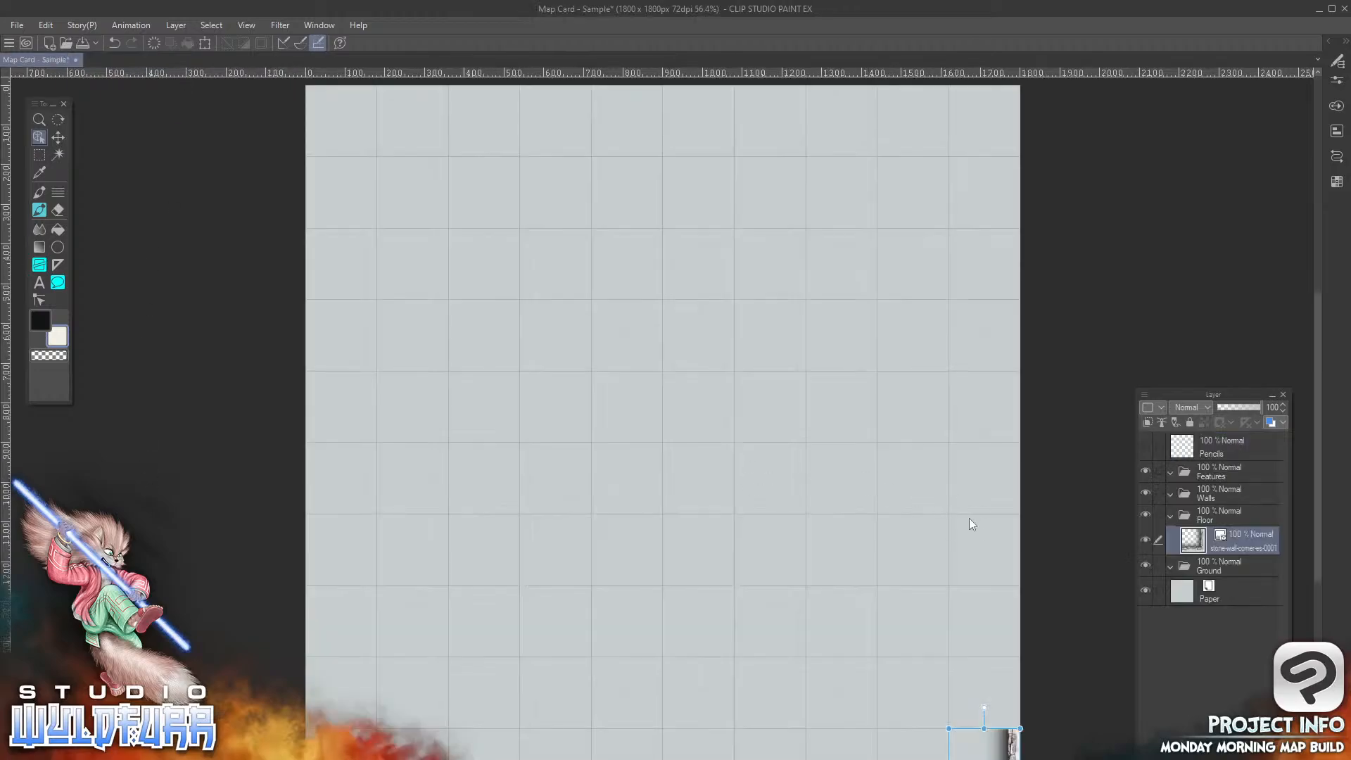
Step: Import stone-wall-corner-ne-0001.png into the Floor layer folder and place the tile in the map's top-right grid cell
{"action": "key", "text": "alt+Tab"}
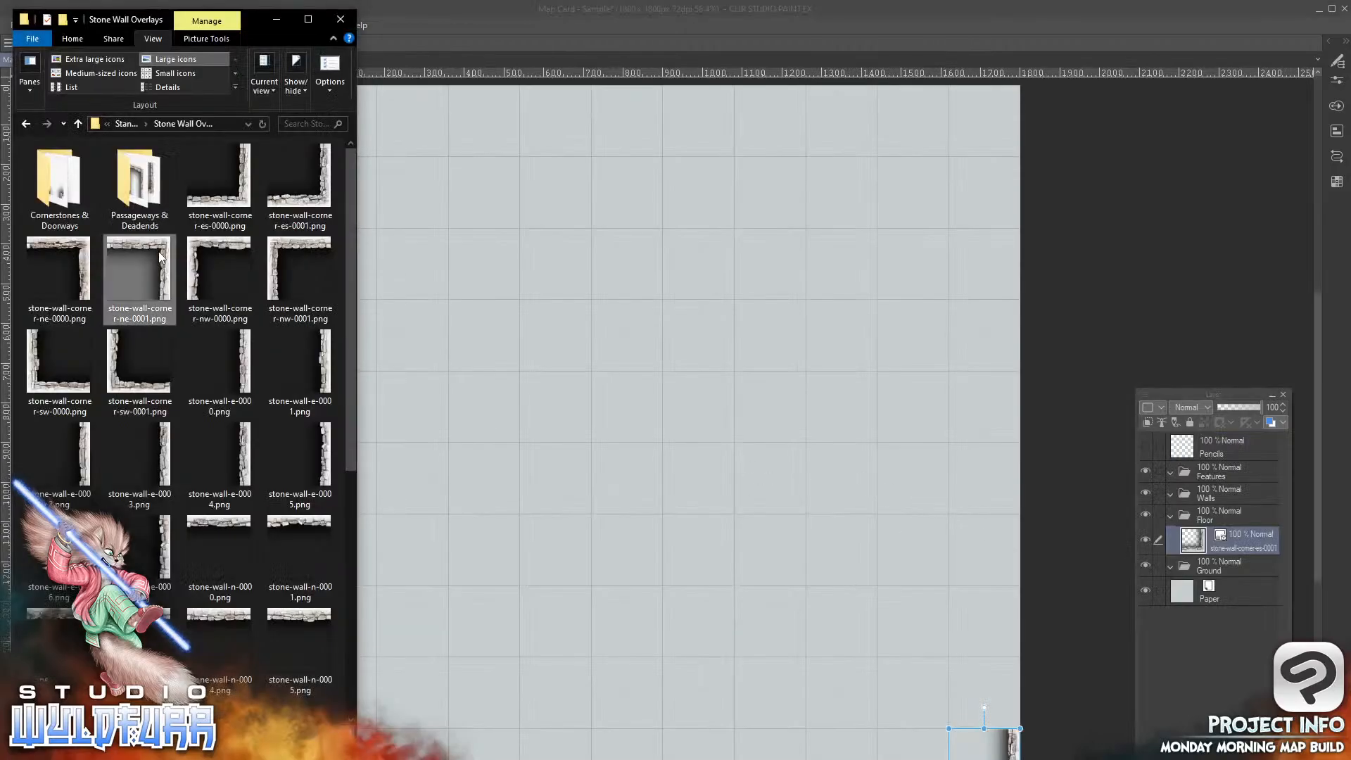
{"action": "left_click_drag", "start_coordinate": [160, 255], "coordinate": [1236, 478]}
{"action": "left_click_drag", "start_coordinate": [1248, 564], "coordinate": [1250, 495]}
{"action": "mouse_move", "coordinate": [1242, 529]}
{"action": "left_mouse_down"}
{"action": "mouse_move", "coordinate": [1233, 500]}
{"action": "mouse_move", "coordinate": [1210, 532]}
{"action": "mouse_move", "coordinate": [1224, 531]}
{"action": "mouse_move", "coordinate": [1218, 466]}
{"action": "mouse_move", "coordinate": [1216, 563]}
{"action": "mouse_move", "coordinate": [1223, 532]}
{"action": "left_mouse_up"}
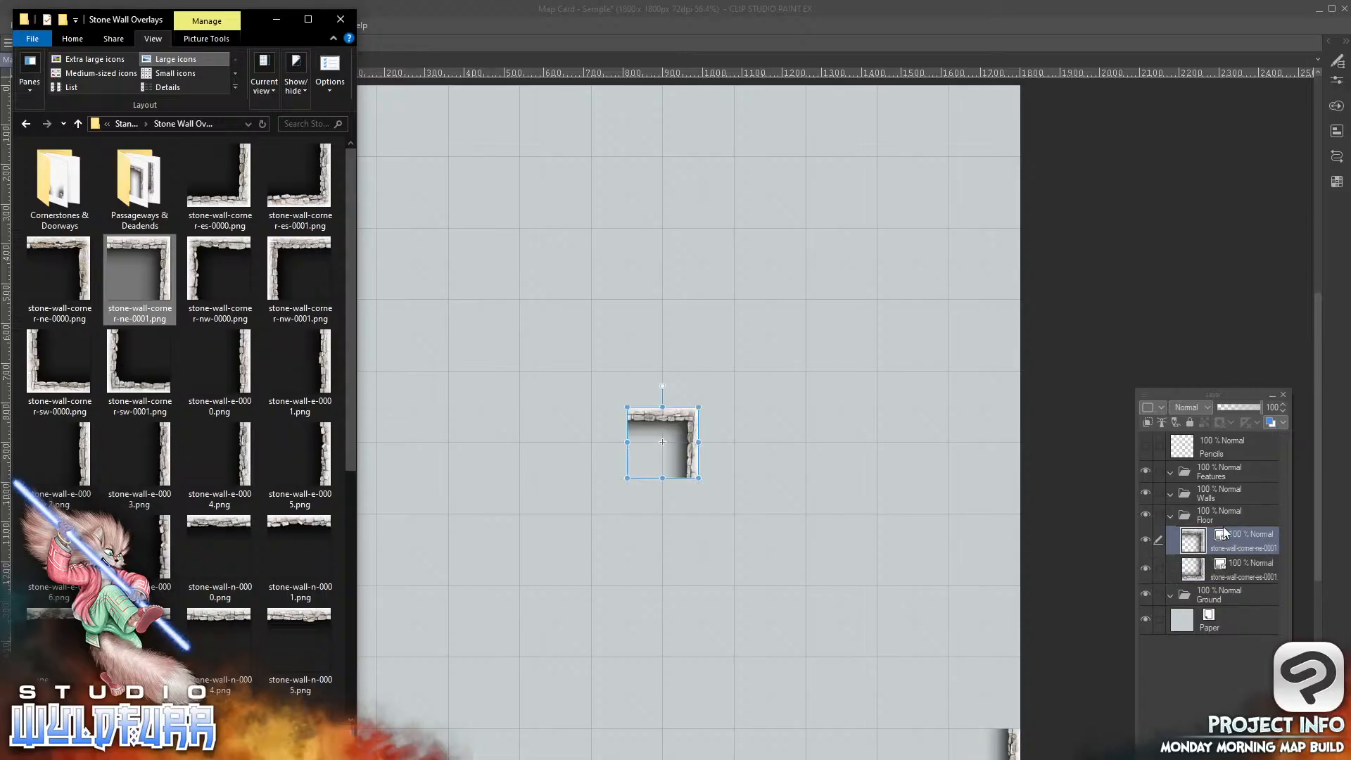
{"action": "left_click", "coordinate": [692, 422]}
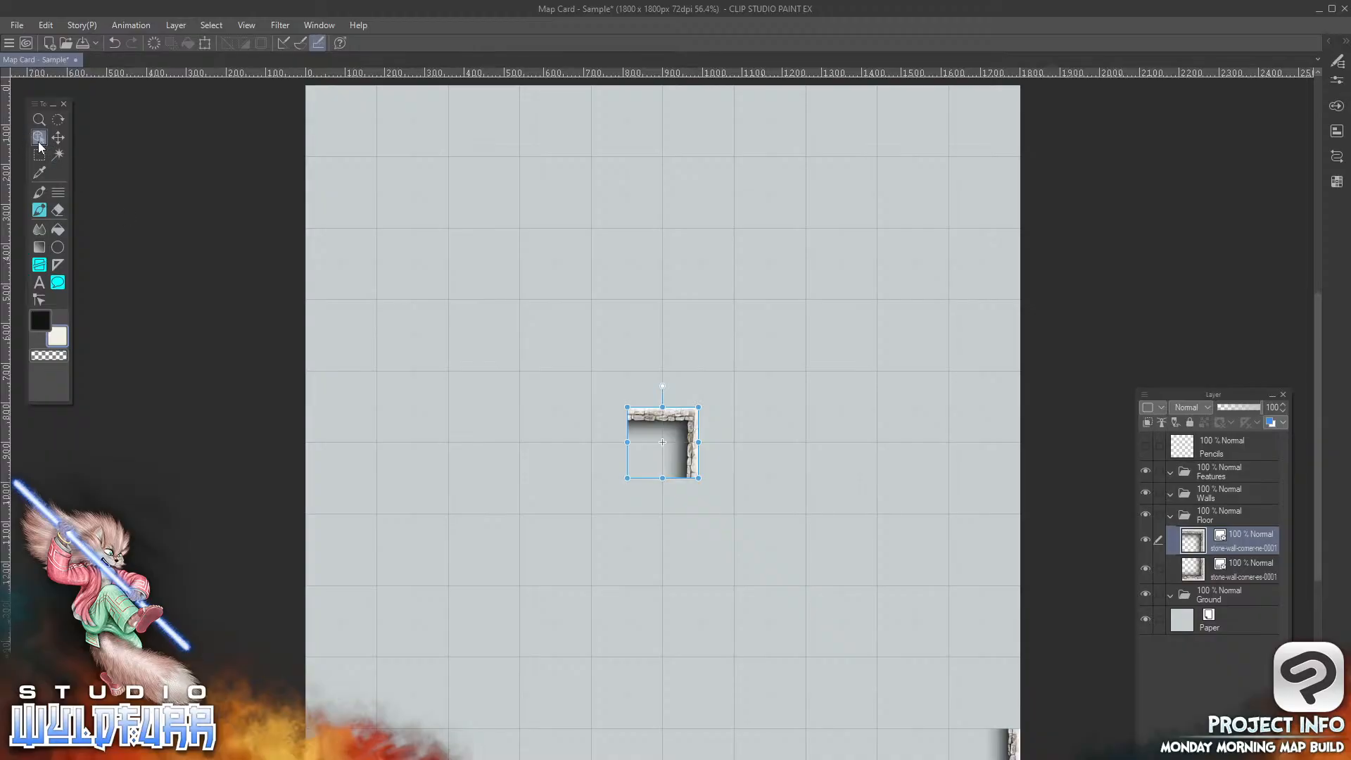
{"action": "left_click_drag", "start_coordinate": [689, 425], "coordinate": [991, 135]}
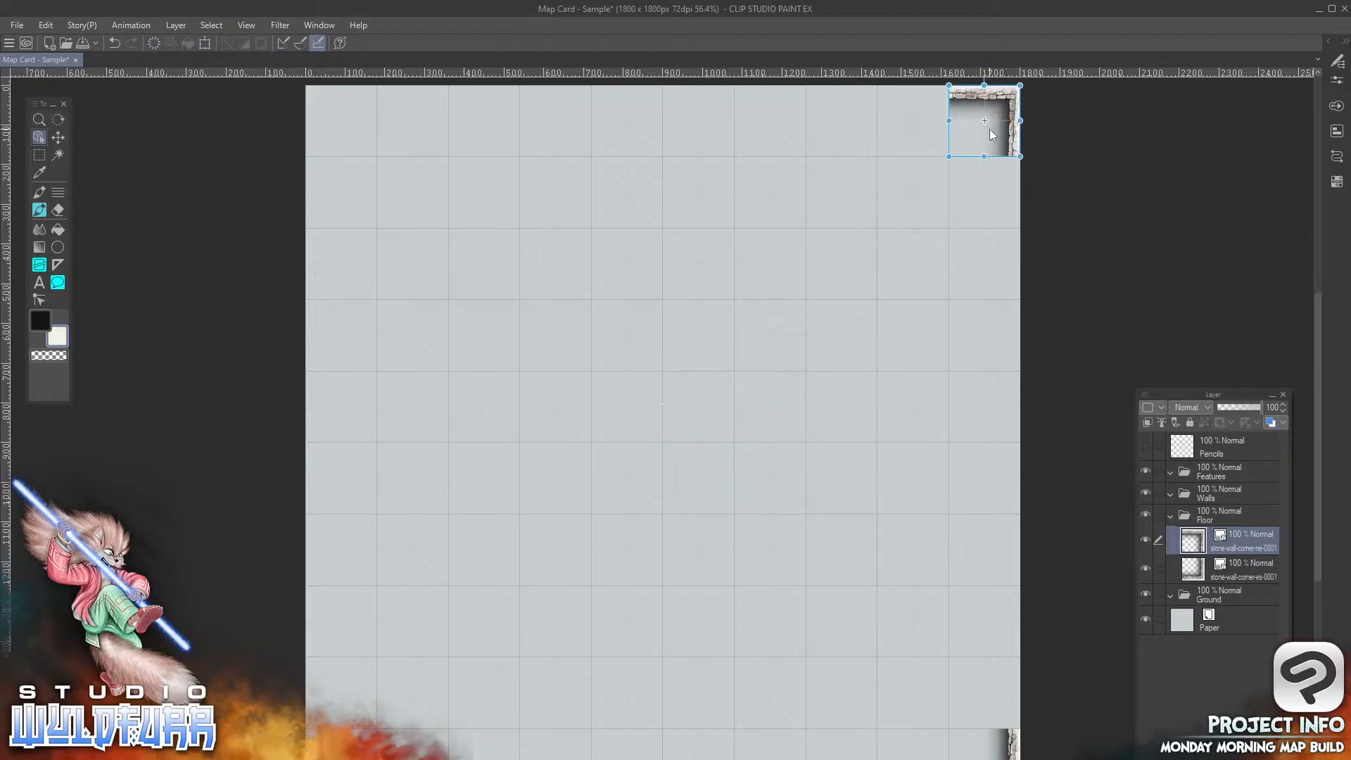
Step: Import stone-wall-doorway-n-0000.png from the Cornerstones & Doorways folder into the Walls layer folder
{"action": "key", "text": "alt+Tab"}
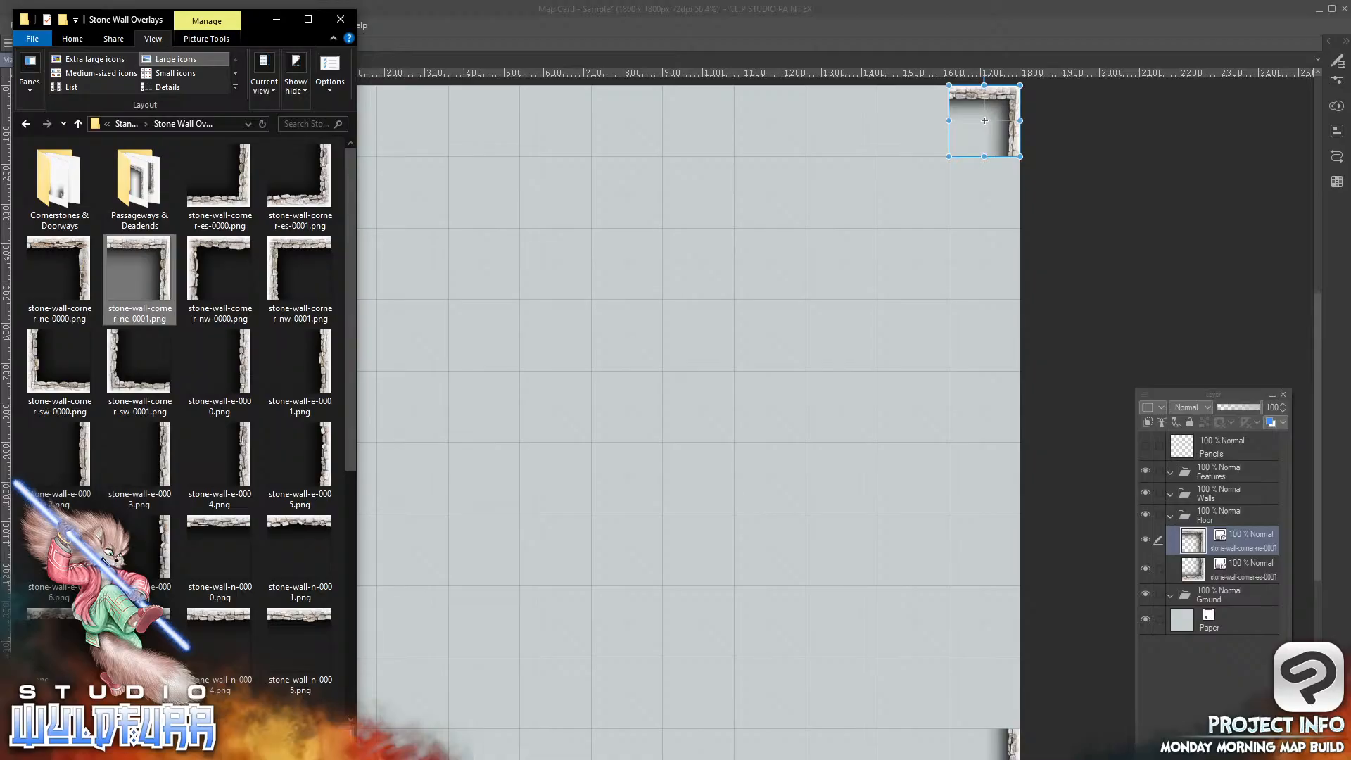
{"action": "left_click", "coordinate": [58, 191]}
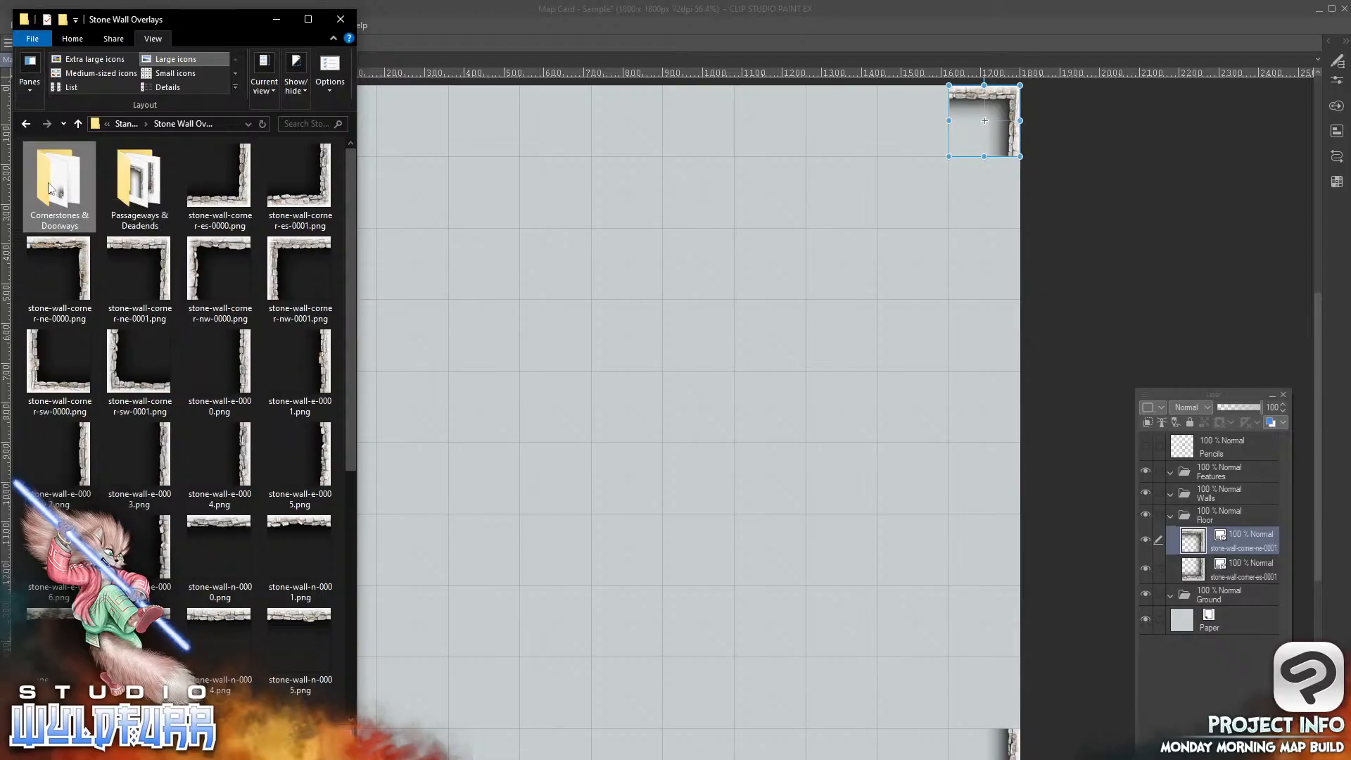
{"action": "double_click", "coordinate": [49, 184]}
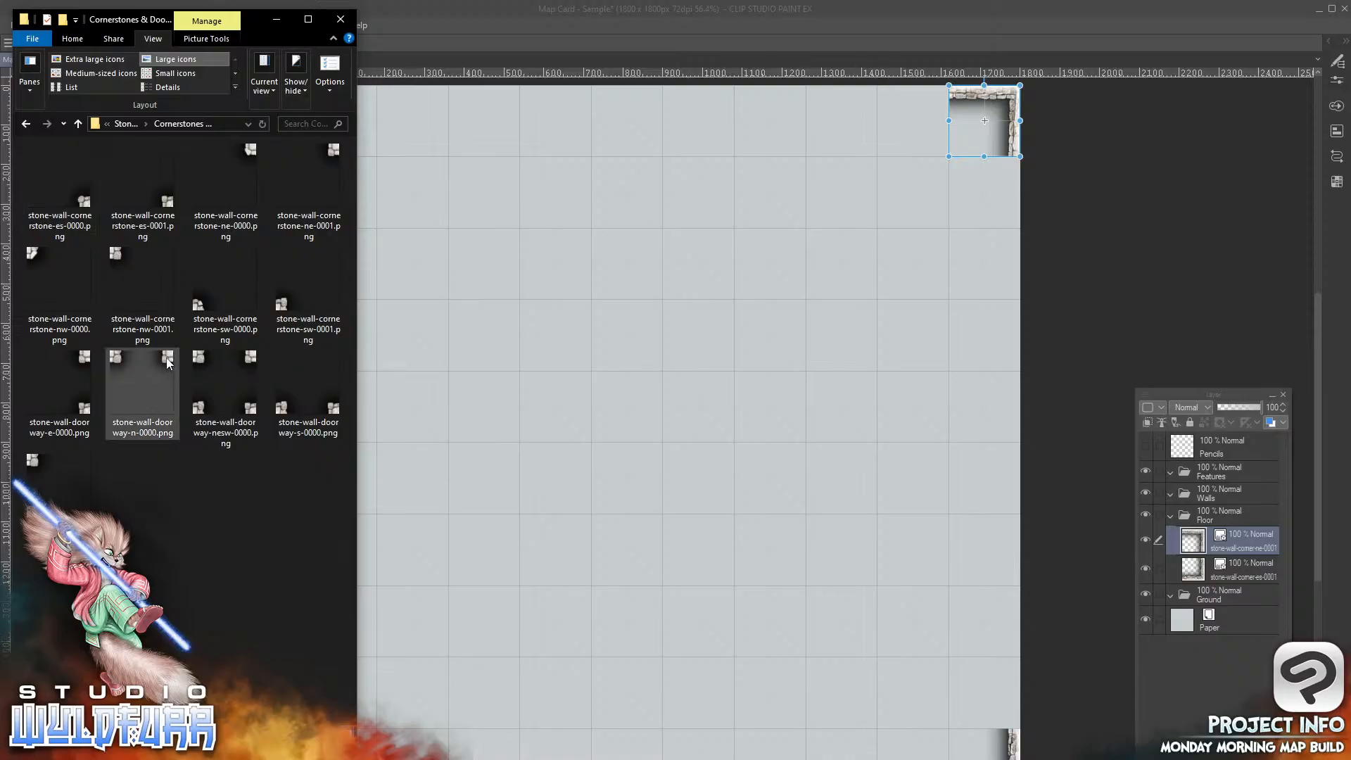
{"action": "left_click", "coordinate": [168, 382]}
{"action": "left_click_drag", "start_coordinate": [167, 382], "coordinate": [1220, 510]}
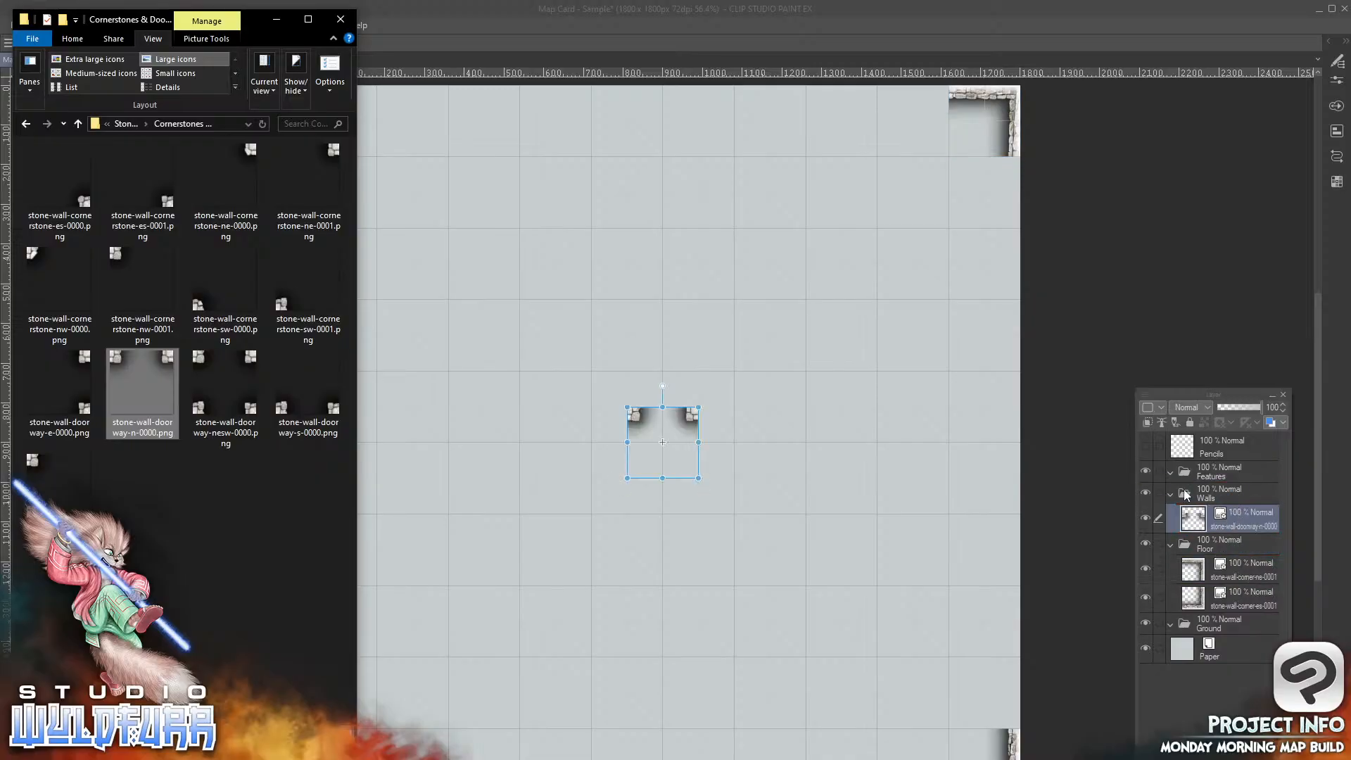
Step: Move the stone-wall-corner-ne-0001 and stone-wall-corner-es-0001 layers from the Floor folder into the Walls folder, below the doorway layer
{"action": "left_click", "coordinate": [1204, 502]}
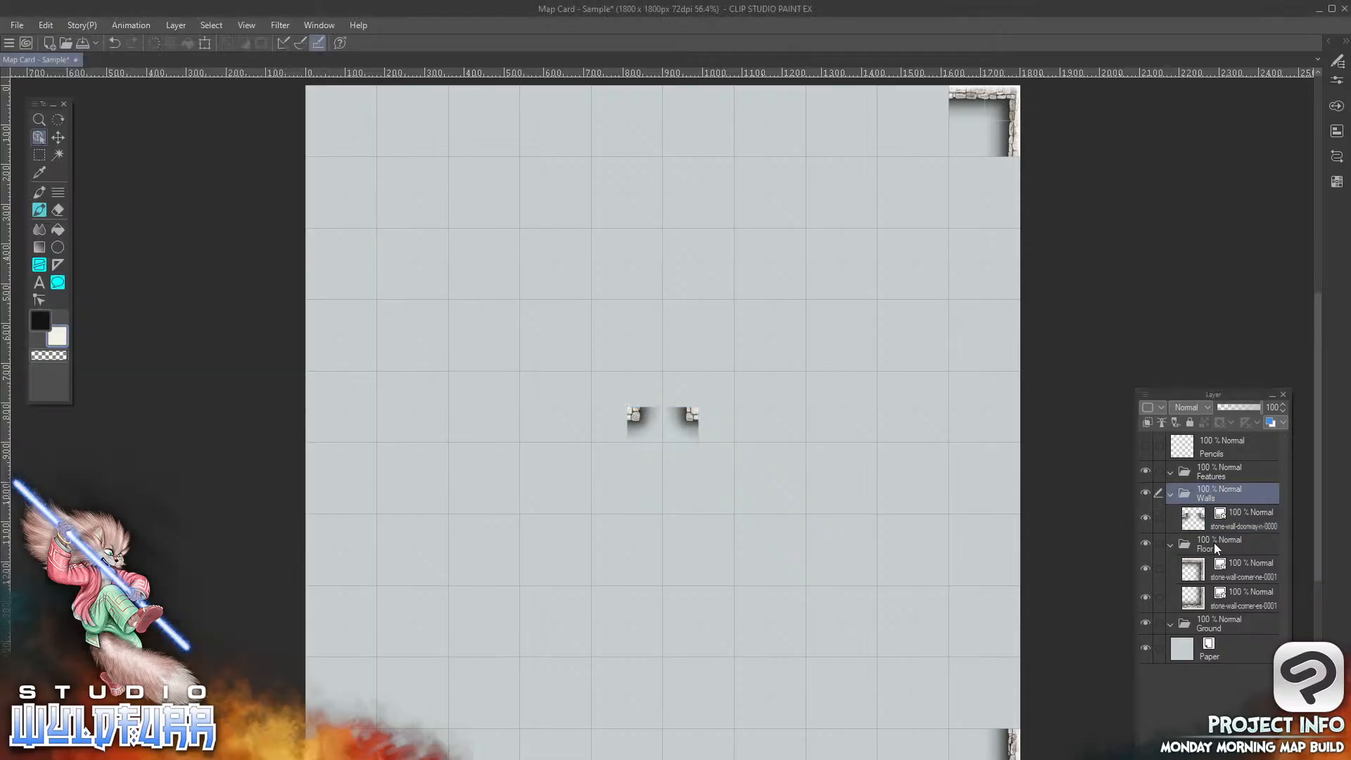
{"action": "left_click", "coordinate": [1200, 569]}
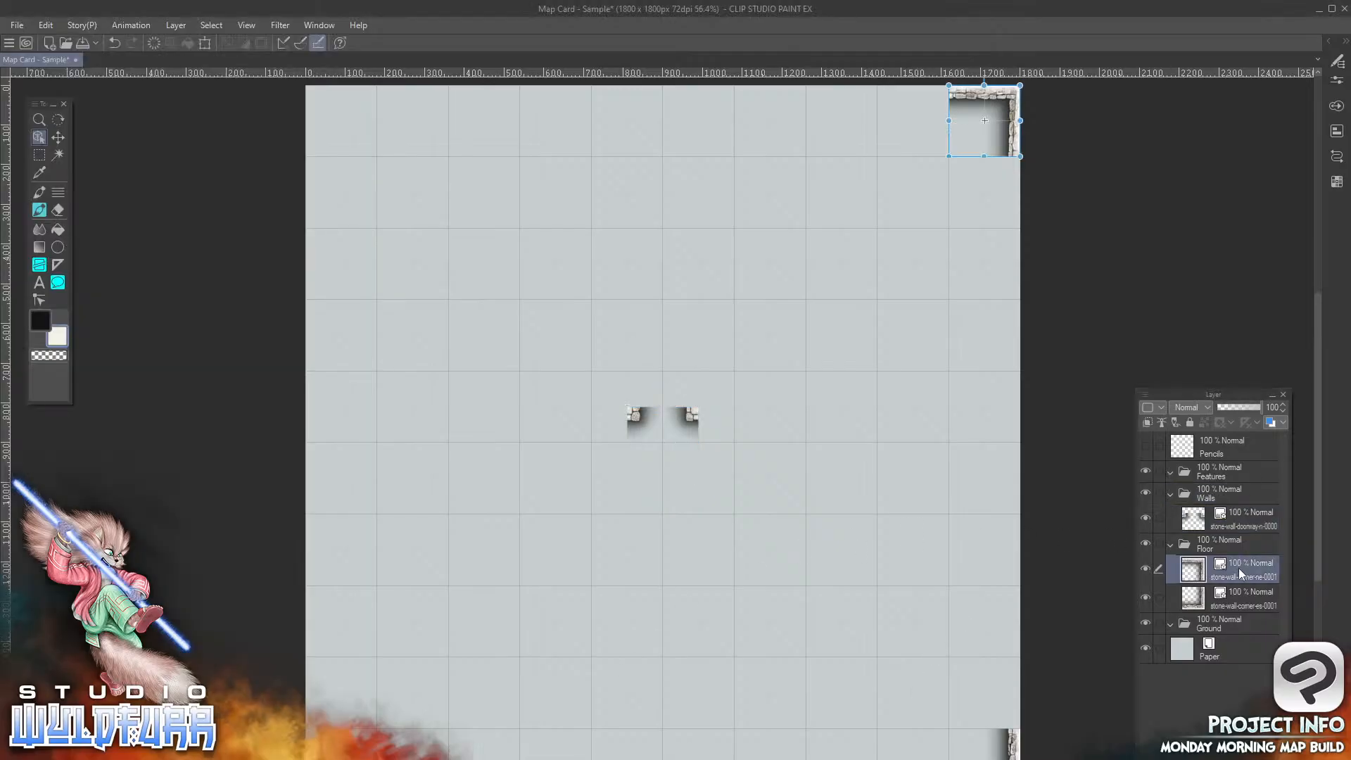
{"action": "left_click_drag", "start_coordinate": [1239, 568], "coordinate": [1246, 522]}
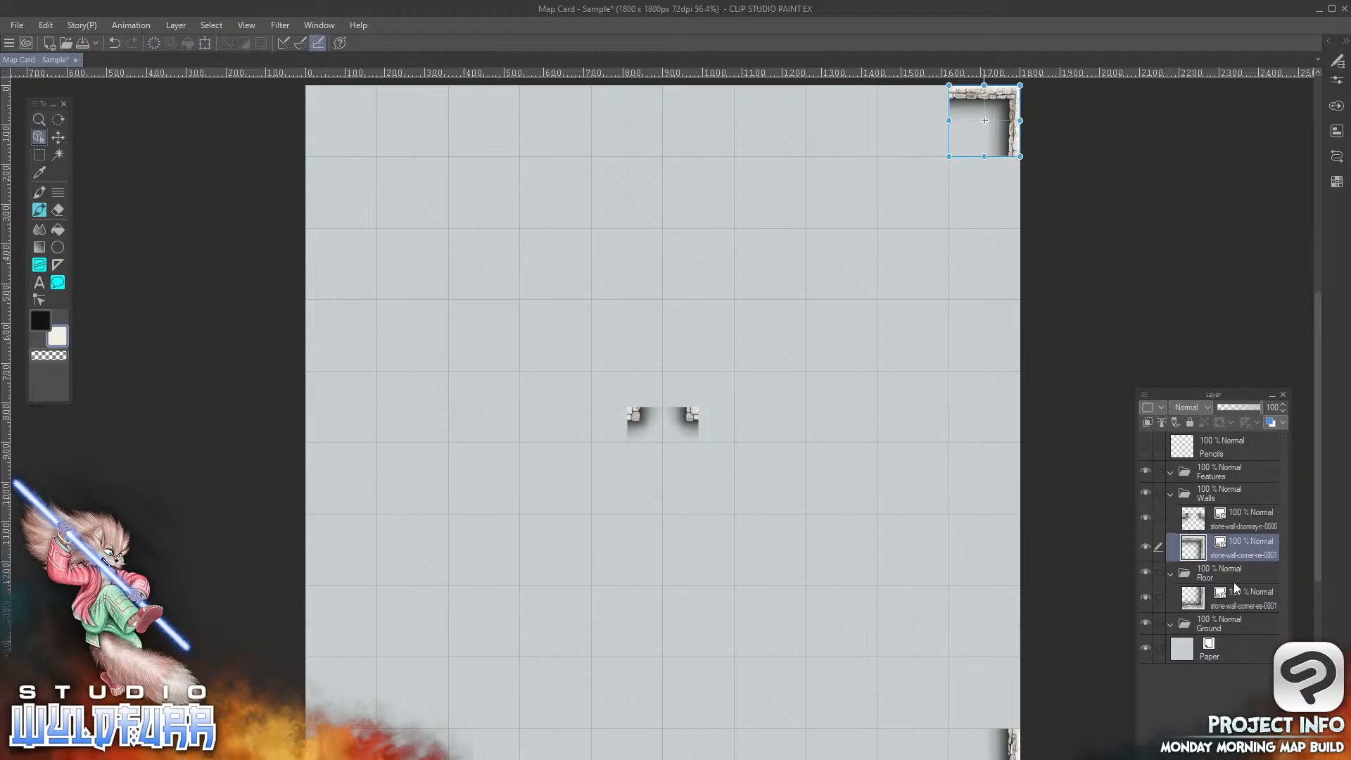
{"action": "left_click_drag", "start_coordinate": [1233, 598], "coordinate": [1242, 558]}
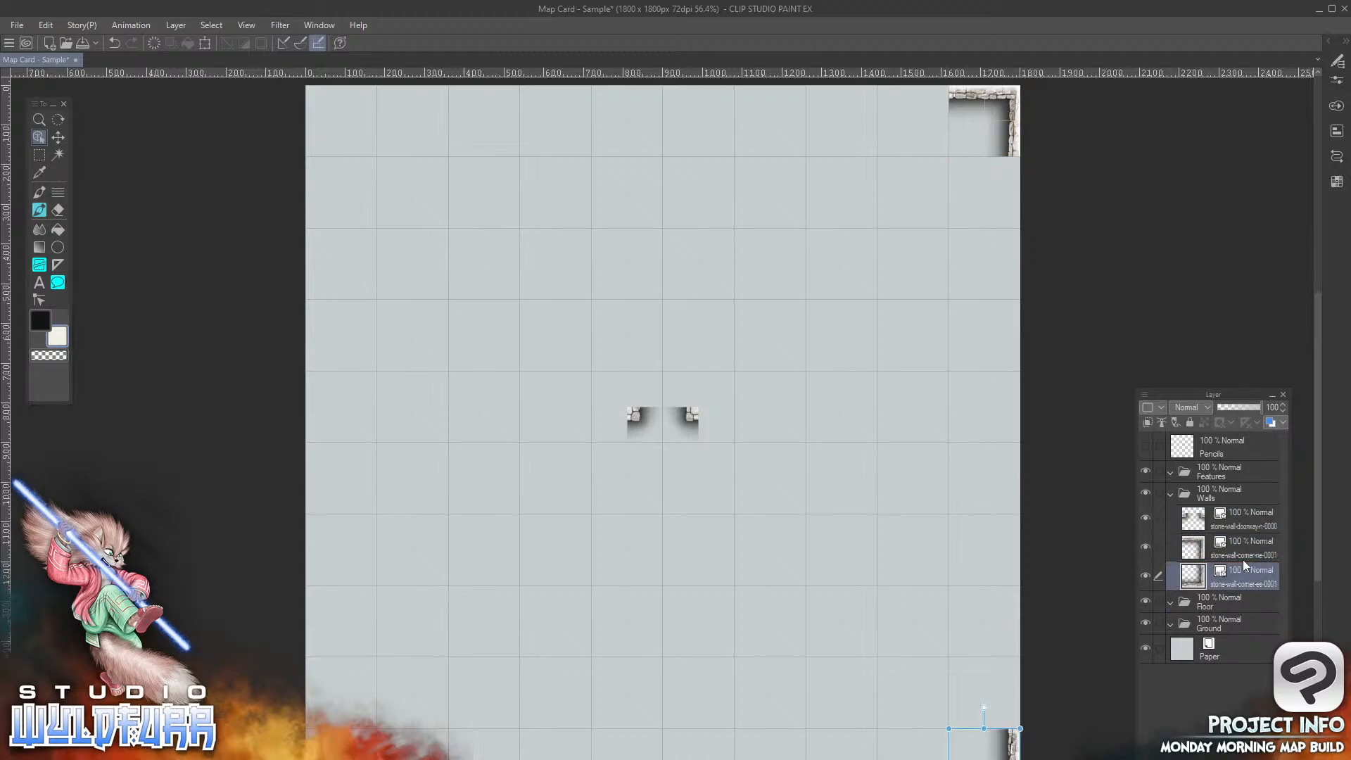
Step: Hide and show the Walls layer folder repeatedly to check which tiles it controls
{"action": "left_click", "coordinate": [1147, 492]}
{"action": "left_click", "coordinate": [1146, 492]}
{"action": "left_click", "coordinate": [1147, 492]}
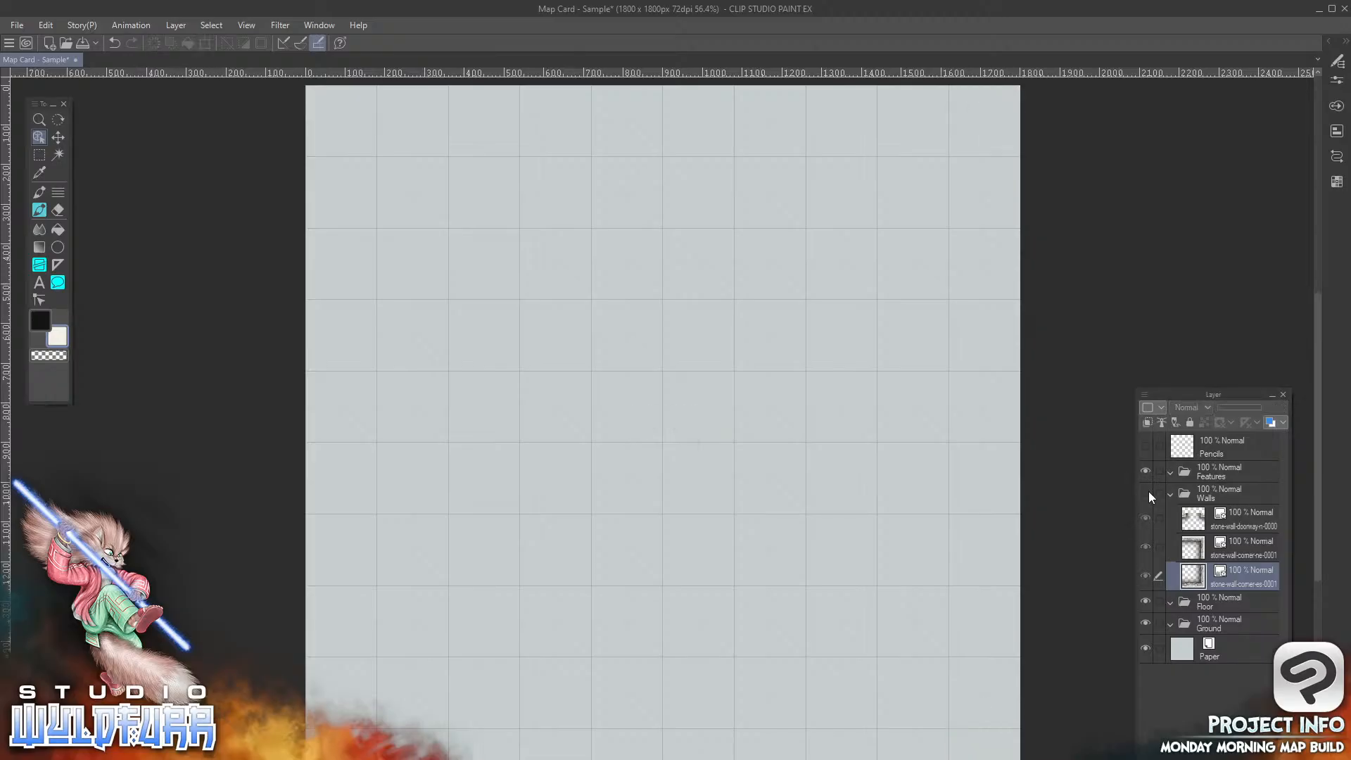
{"action": "left_click", "coordinate": [1147, 490]}
{"action": "left_click", "coordinate": [1148, 491]}
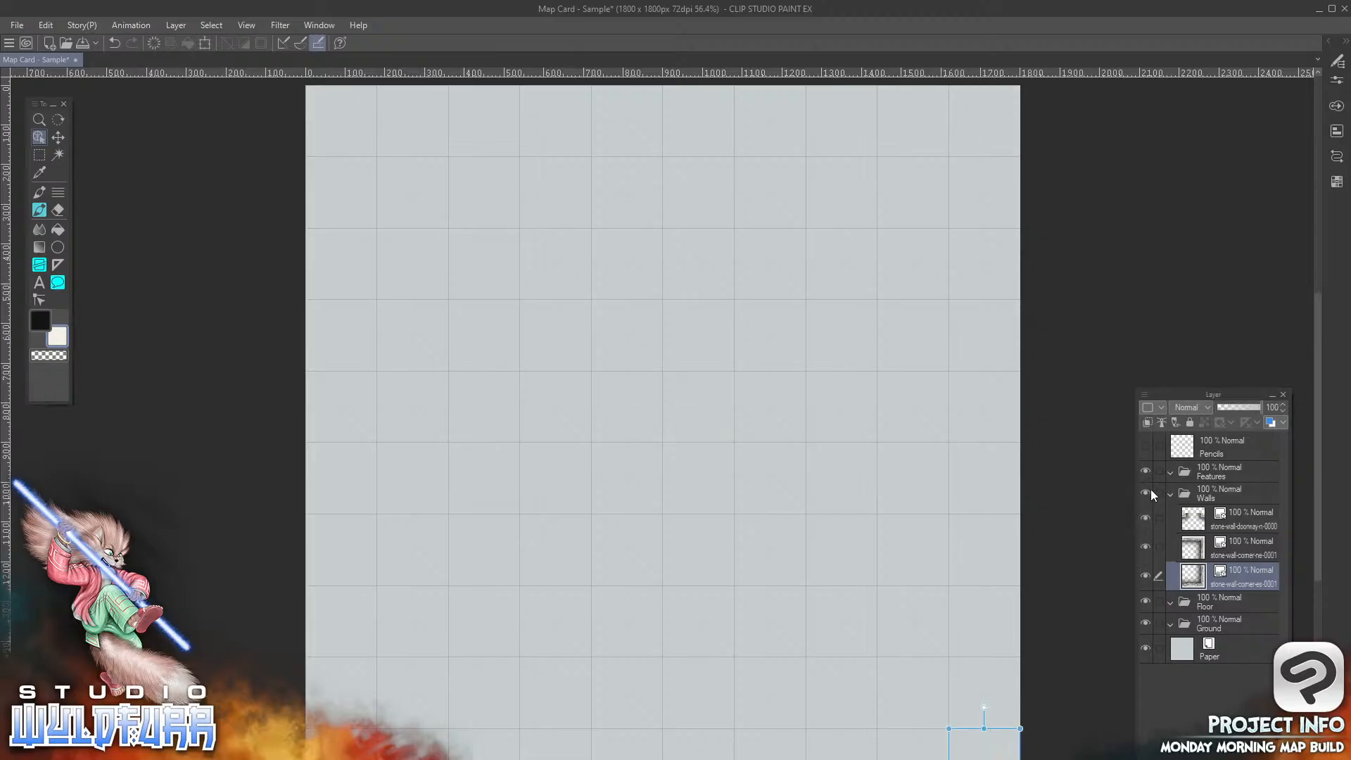
{"action": "left_click", "coordinate": [1148, 491]}
{"action": "left_click", "coordinate": [1147, 491]}
{"action": "left_click", "coordinate": [1147, 491]}
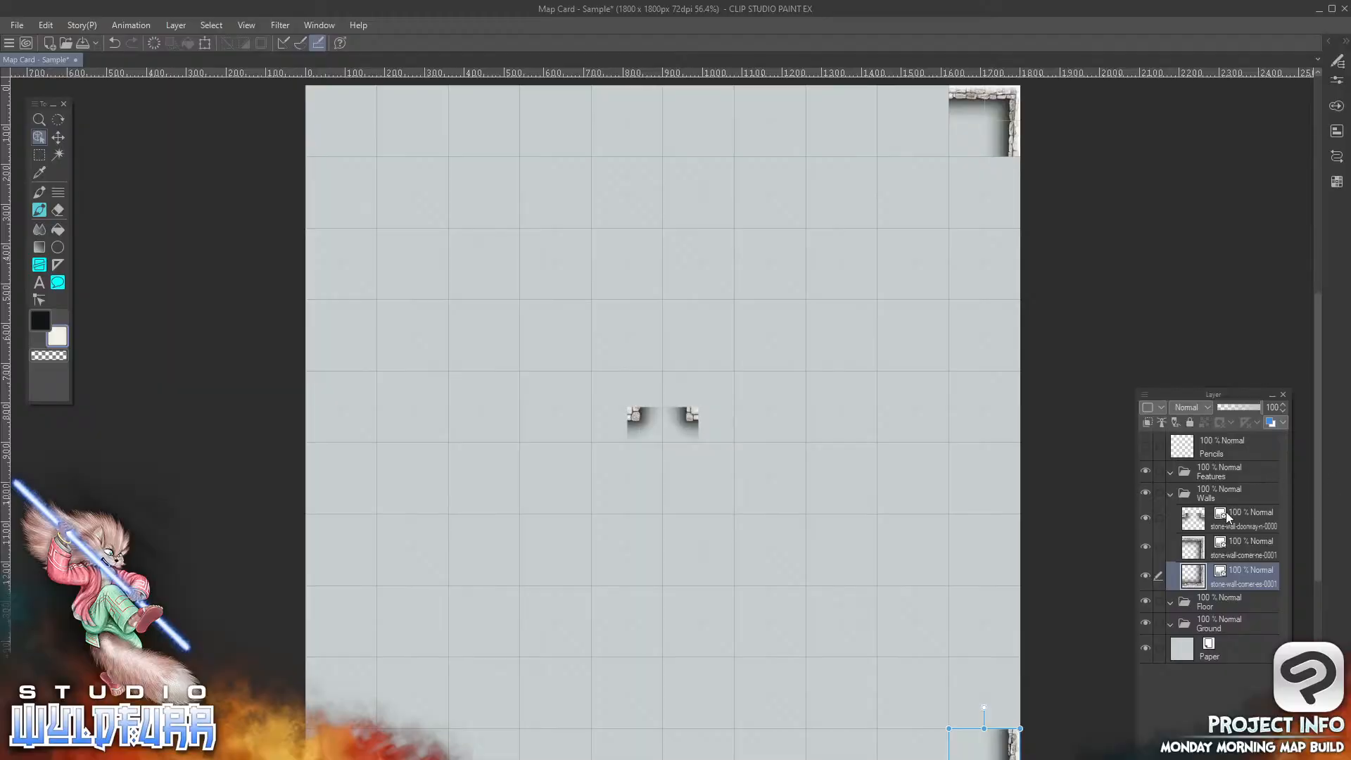
Step: Place the stone-wall-doorway-n-0000 tile in the eighth grid cell of the map's top row
{"action": "left_click", "coordinate": [1246, 524]}
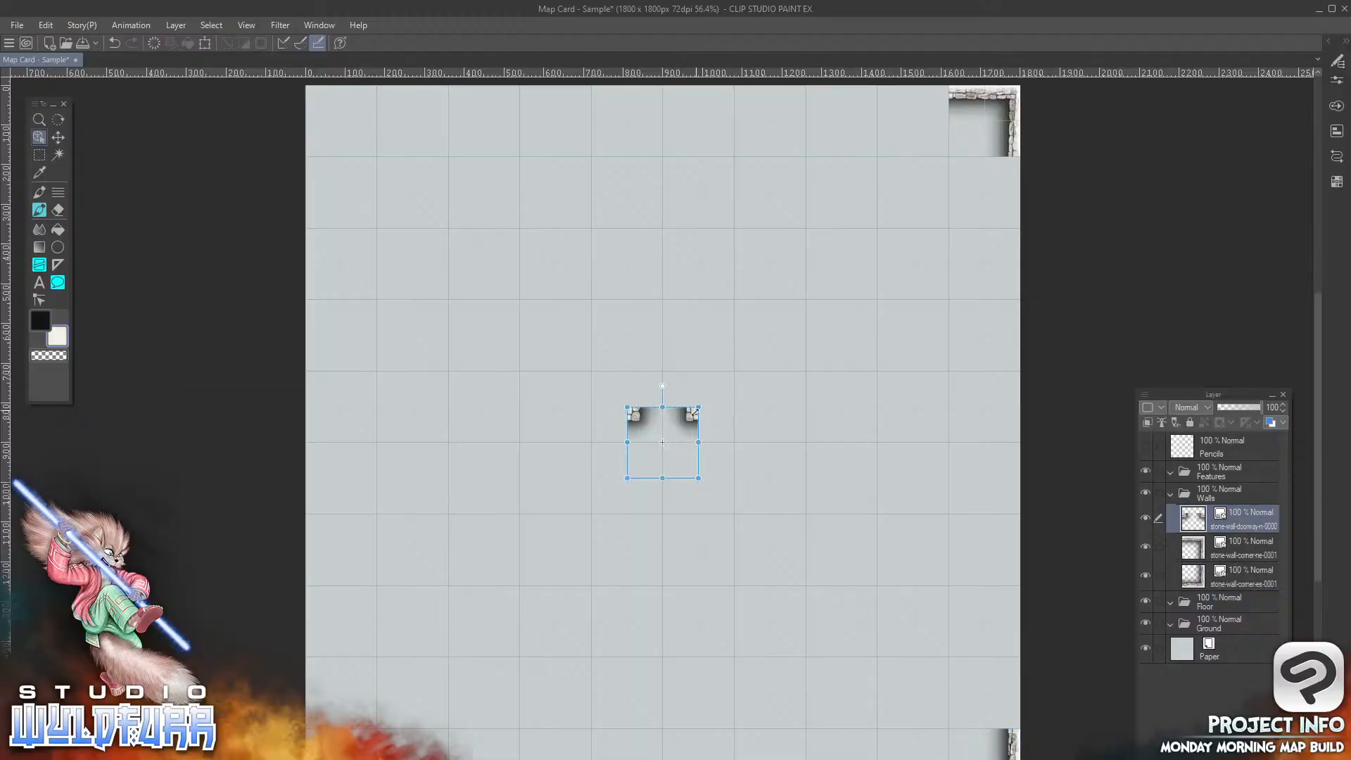
{"action": "left_click_drag", "start_coordinate": [687, 434], "coordinate": [729, 273]}
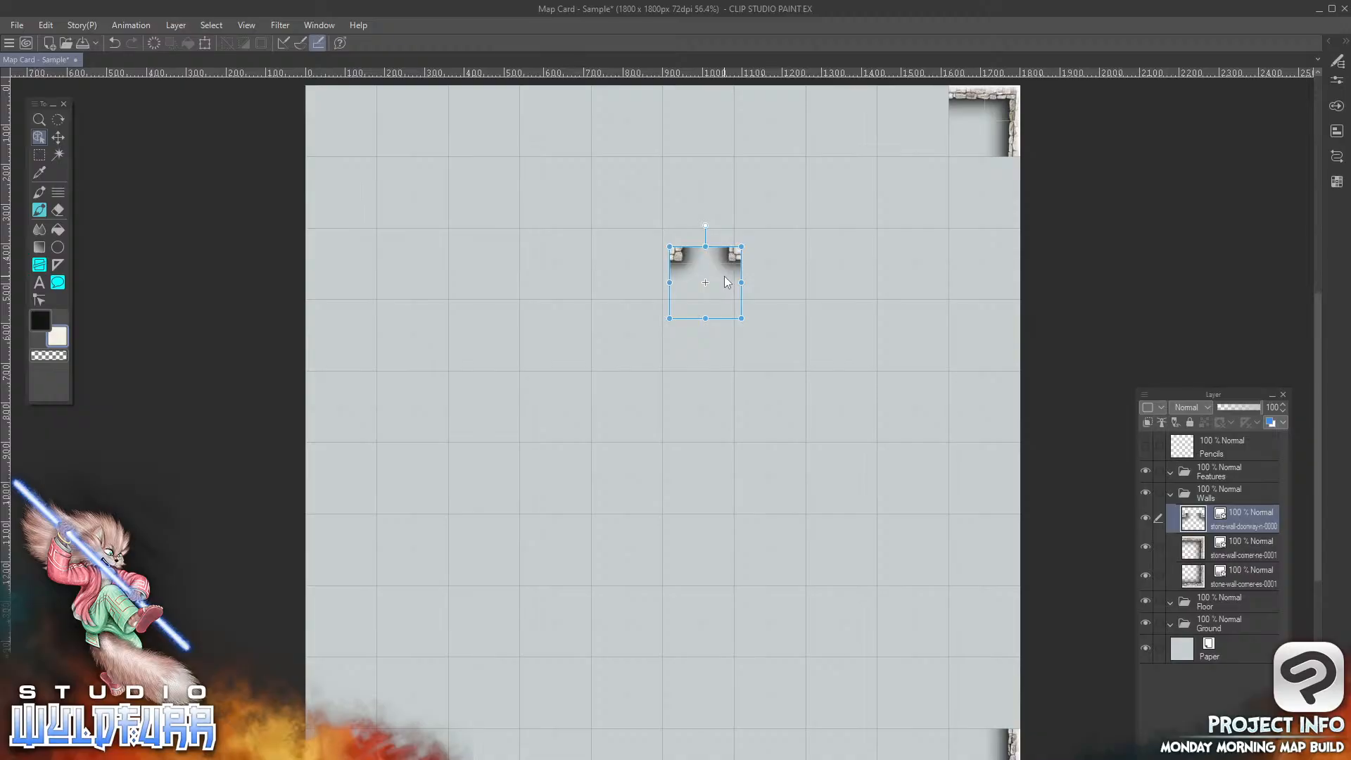
{"action": "left_click_drag", "start_coordinate": [736, 265], "coordinate": [666, 292]}
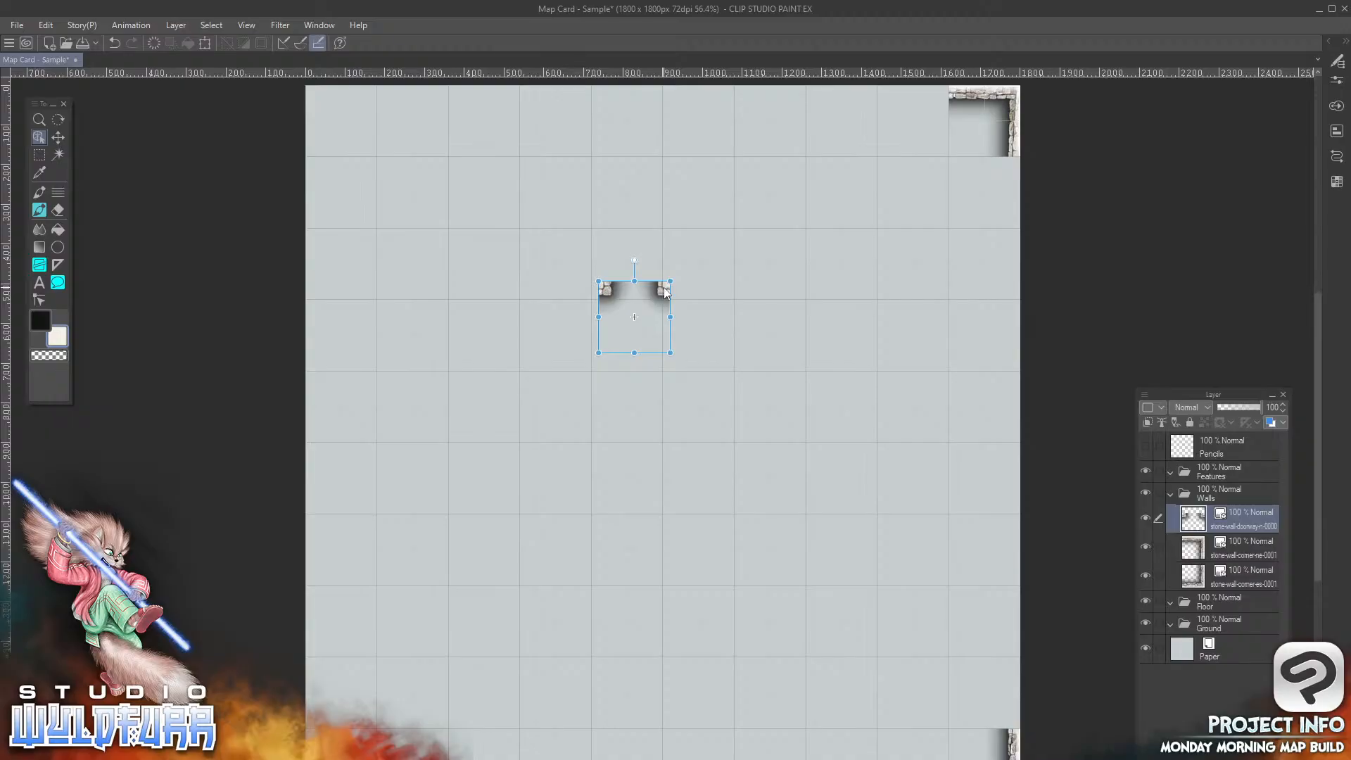
{"action": "left_click_drag", "start_coordinate": [665, 293], "coordinate": [845, 266]}
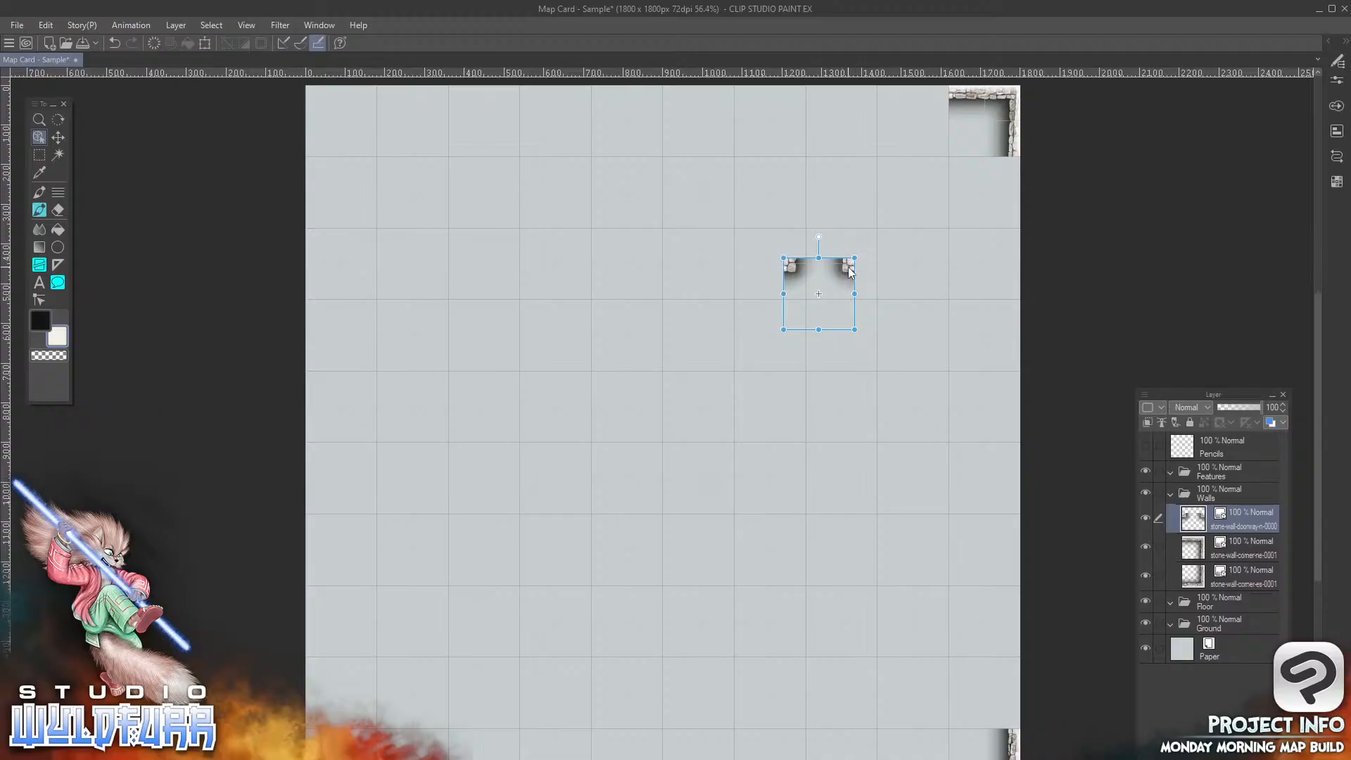
{"action": "left_click_drag", "start_coordinate": [847, 270], "coordinate": [871, 101]}
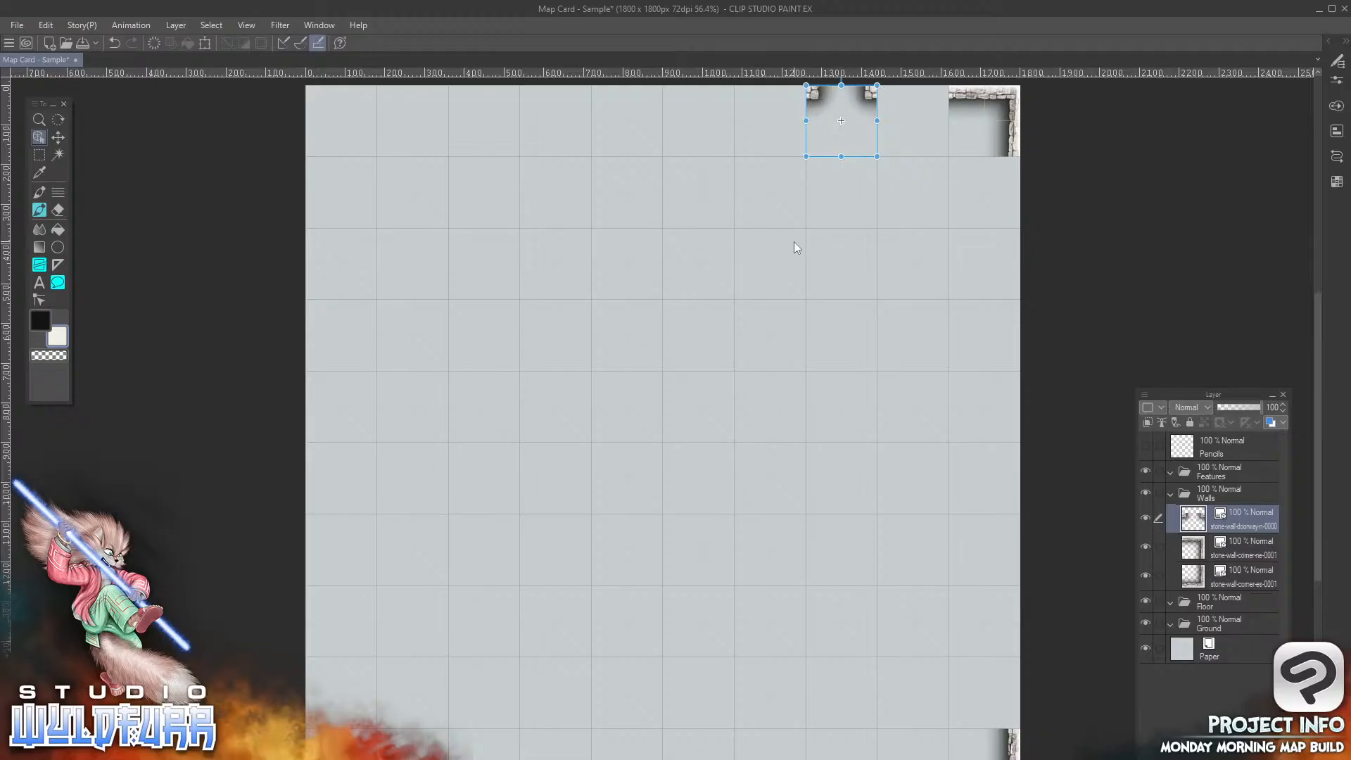
Step: Sketch rough vertical and horizontal centre lines on a new layer above Paper, and delete that layer
{"action": "left_click", "coordinate": [1244, 649]}
{"action": "left_click", "coordinate": [39, 210]}
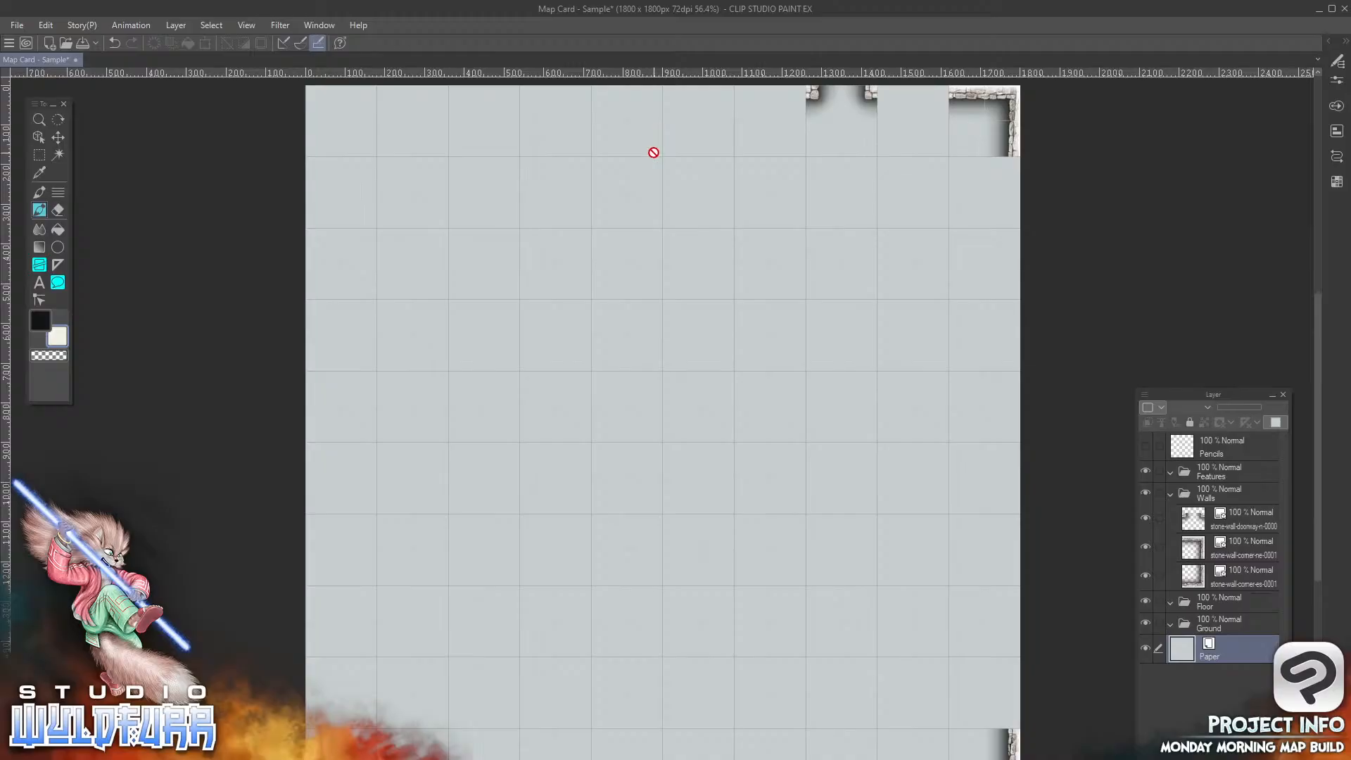
{"action": "key", "text": "ctrl+shift+n"}
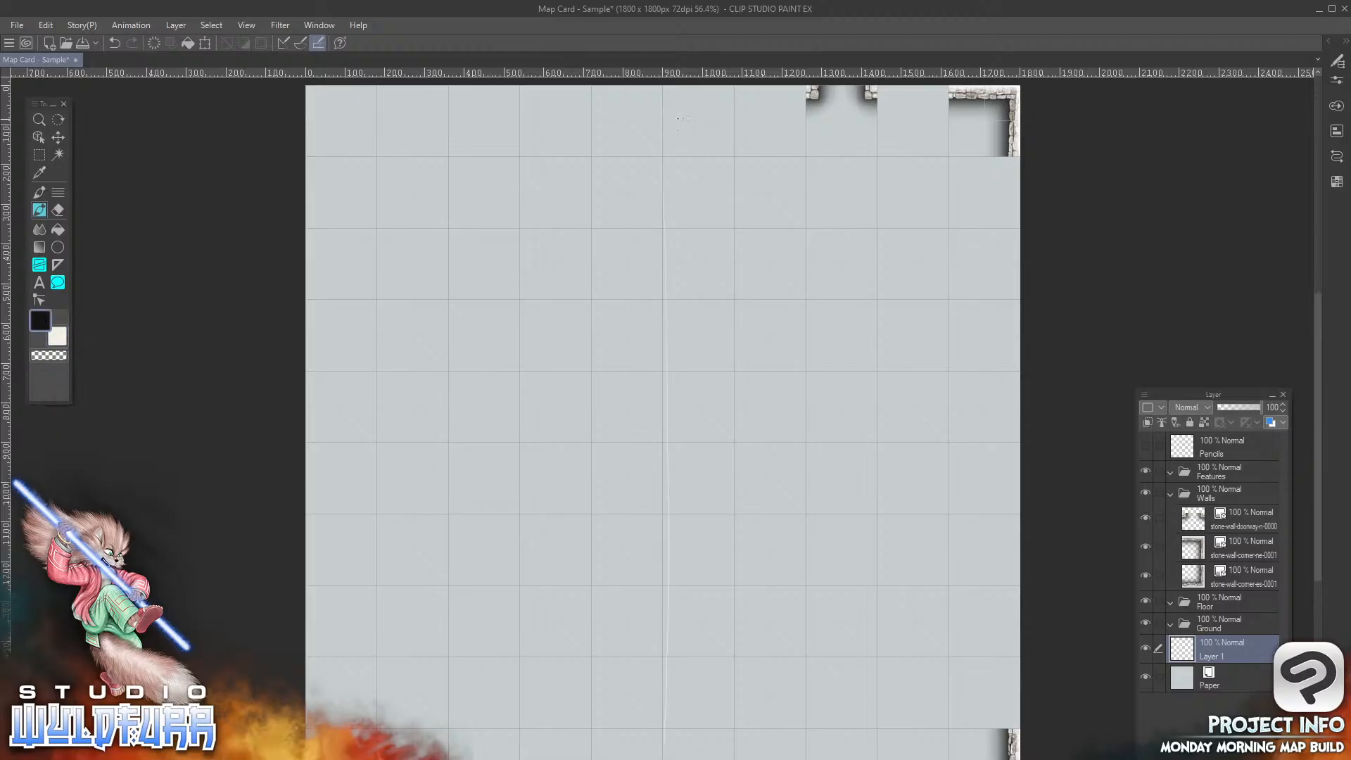
{"action": "mouse_move", "coordinate": [663, 127]}
{"action": "left_mouse_down"}
{"action": "mouse_move", "coordinate": [664, 716]}
{"action": "mouse_move", "coordinate": [656, 135]}
{"action": "mouse_move", "coordinate": [663, 558]}
{"action": "left_mouse_up"}
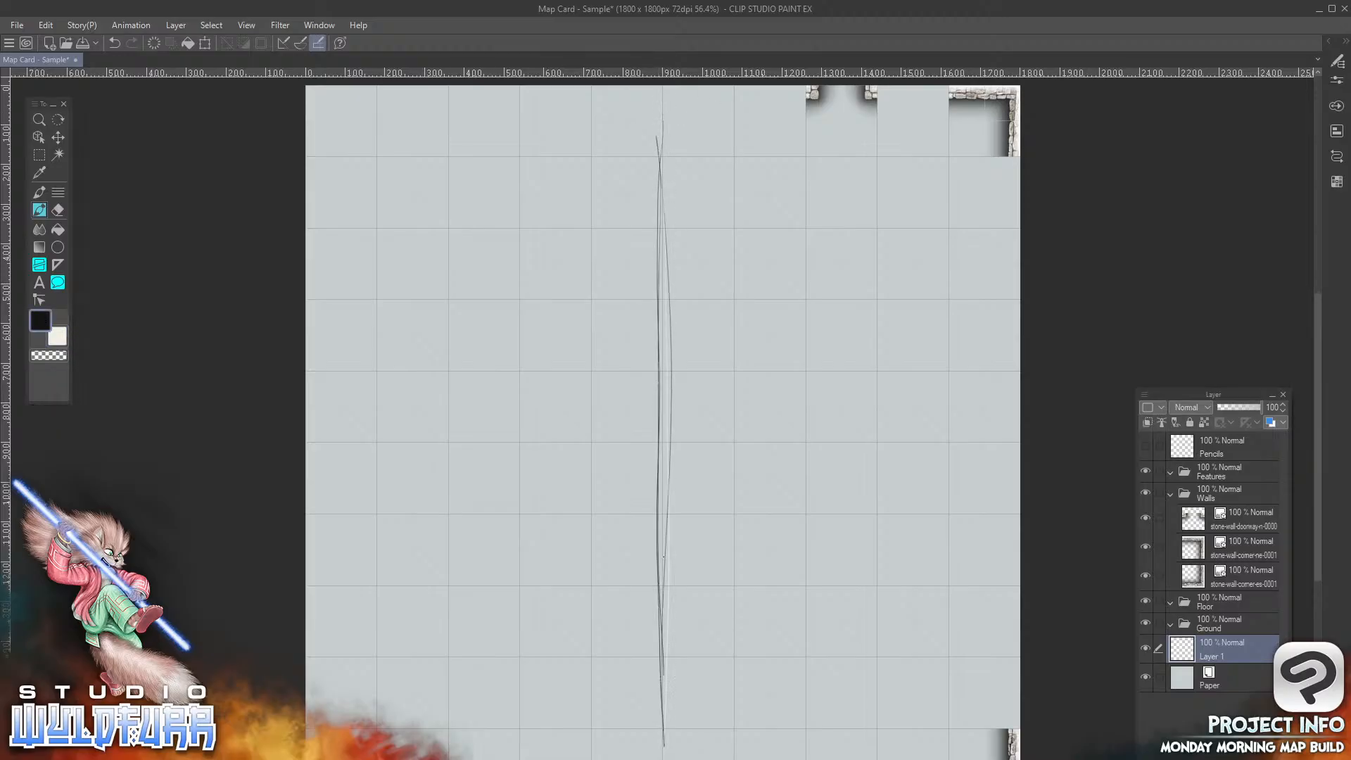
{"action": "mouse_move", "coordinate": [365, 447]}
{"action": "left_mouse_down"}
{"action": "mouse_move", "coordinate": [519, 437]}
{"action": "mouse_move", "coordinate": [978, 460]}
{"action": "mouse_move", "coordinate": [455, 447]}
{"action": "mouse_move", "coordinate": [983, 447]}
{"action": "left_mouse_up"}
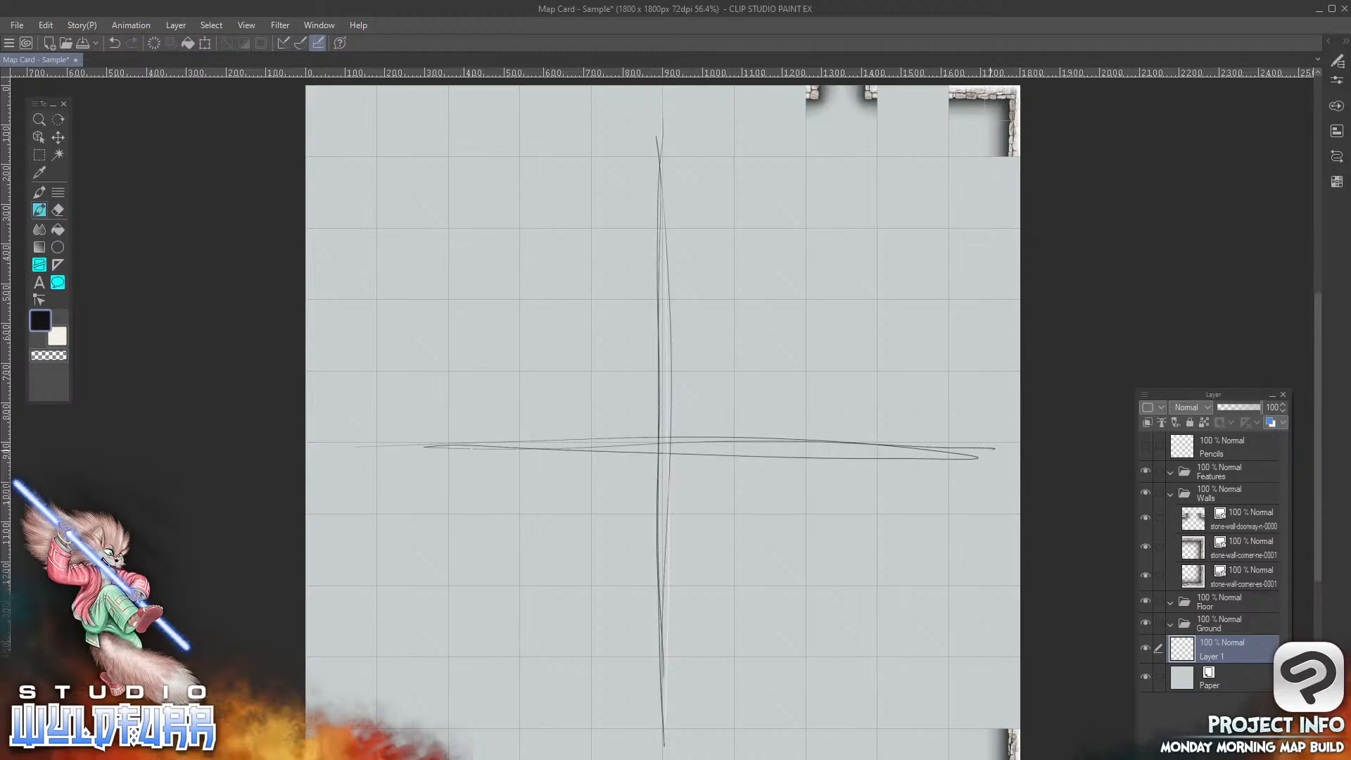
{"action": "mouse_move", "coordinate": [667, 141]}
{"action": "left_mouse_down"}
{"action": "mouse_move", "coordinate": [758, 442]}
{"action": "mouse_move", "coordinate": [663, 445]}
{"action": "mouse_move", "coordinate": [665, 171]}
{"action": "left_mouse_up"}
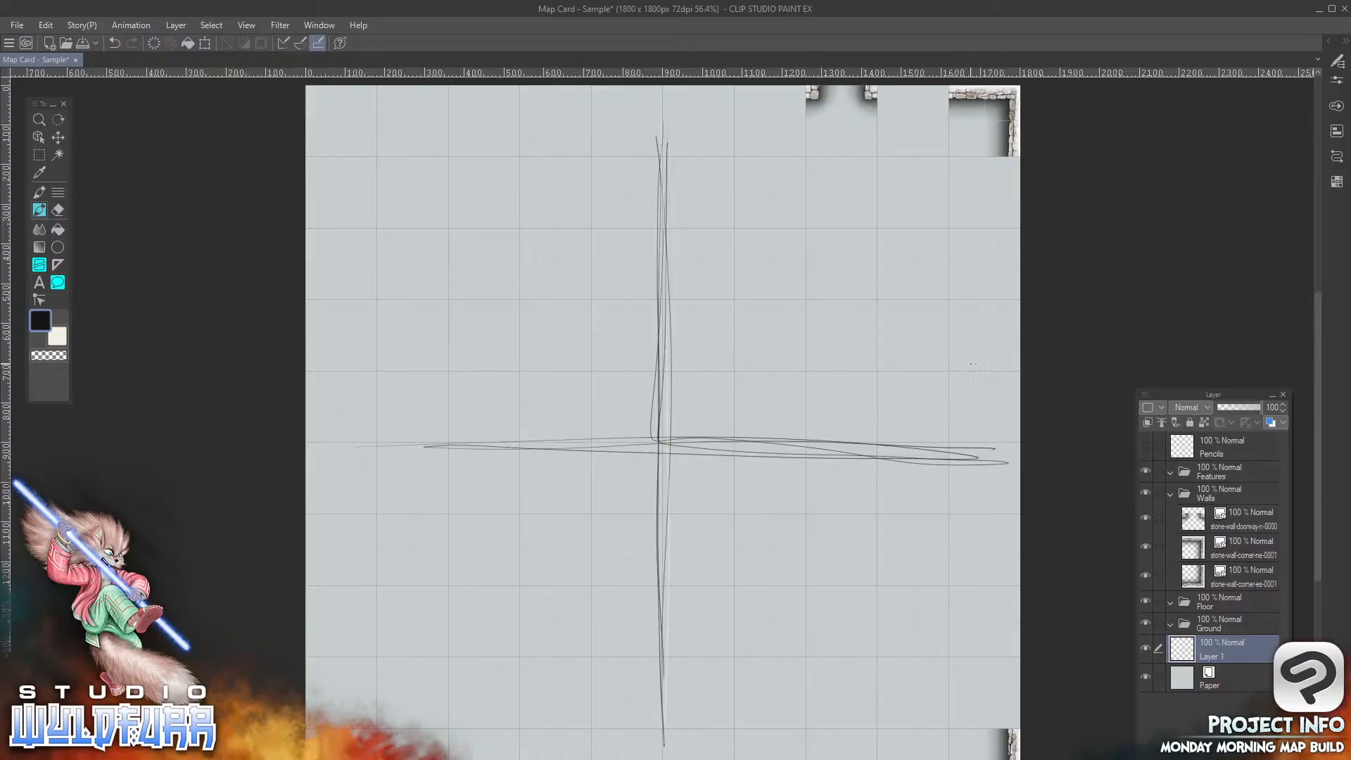
{"action": "left_click", "coordinate": [1145, 647]}
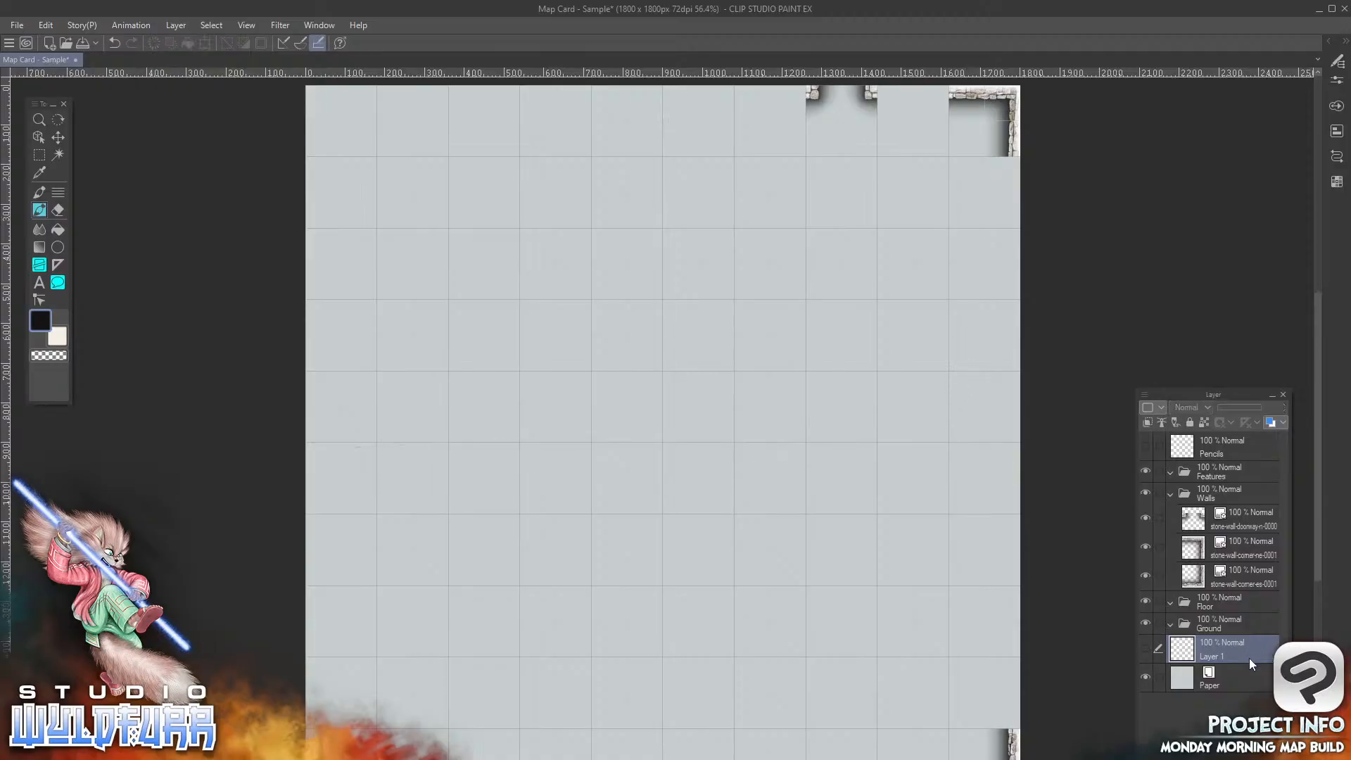
{"action": "key", "text": "Delete"}
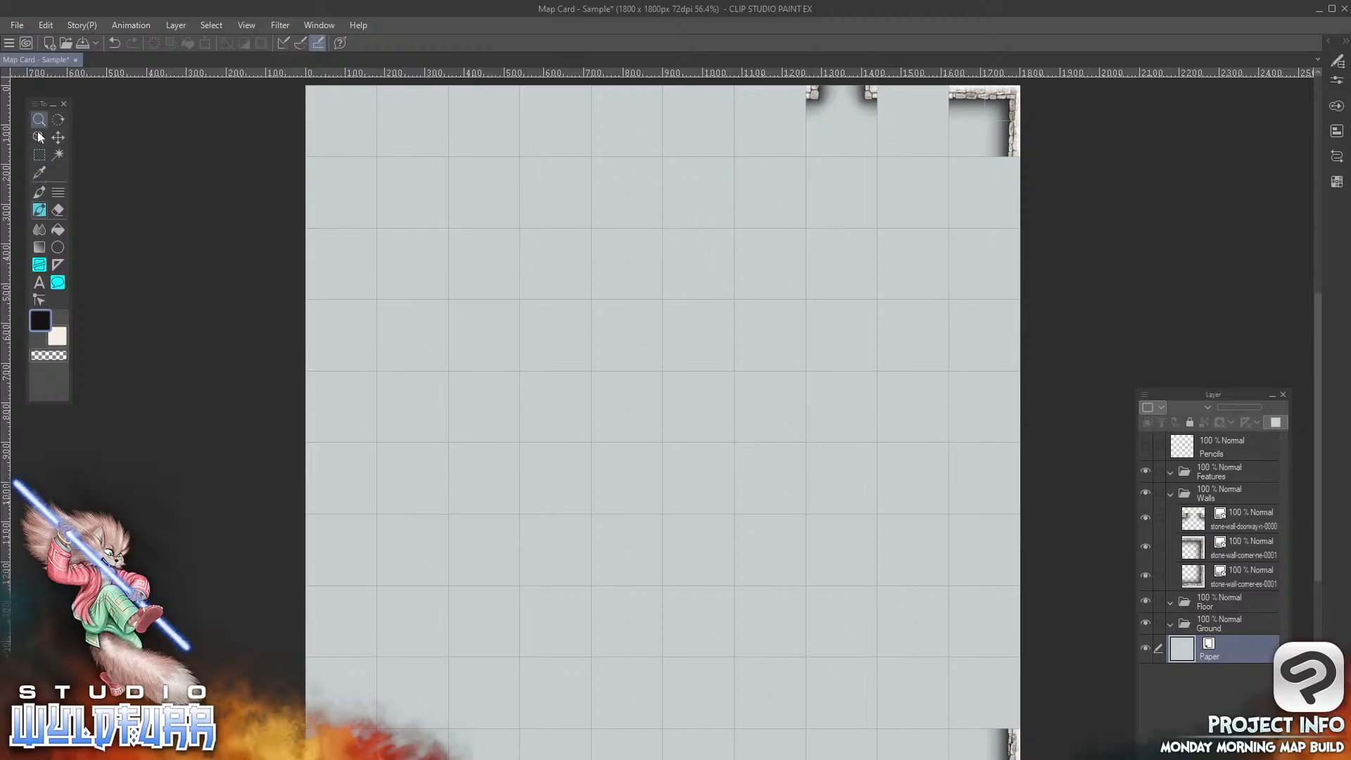
Step: Try to bring stone-wall-doorway-n-0000.png directly onto the map canvas from the Cornerstones & Doorways folder
{"action": "left_click", "coordinate": [1200, 523]}
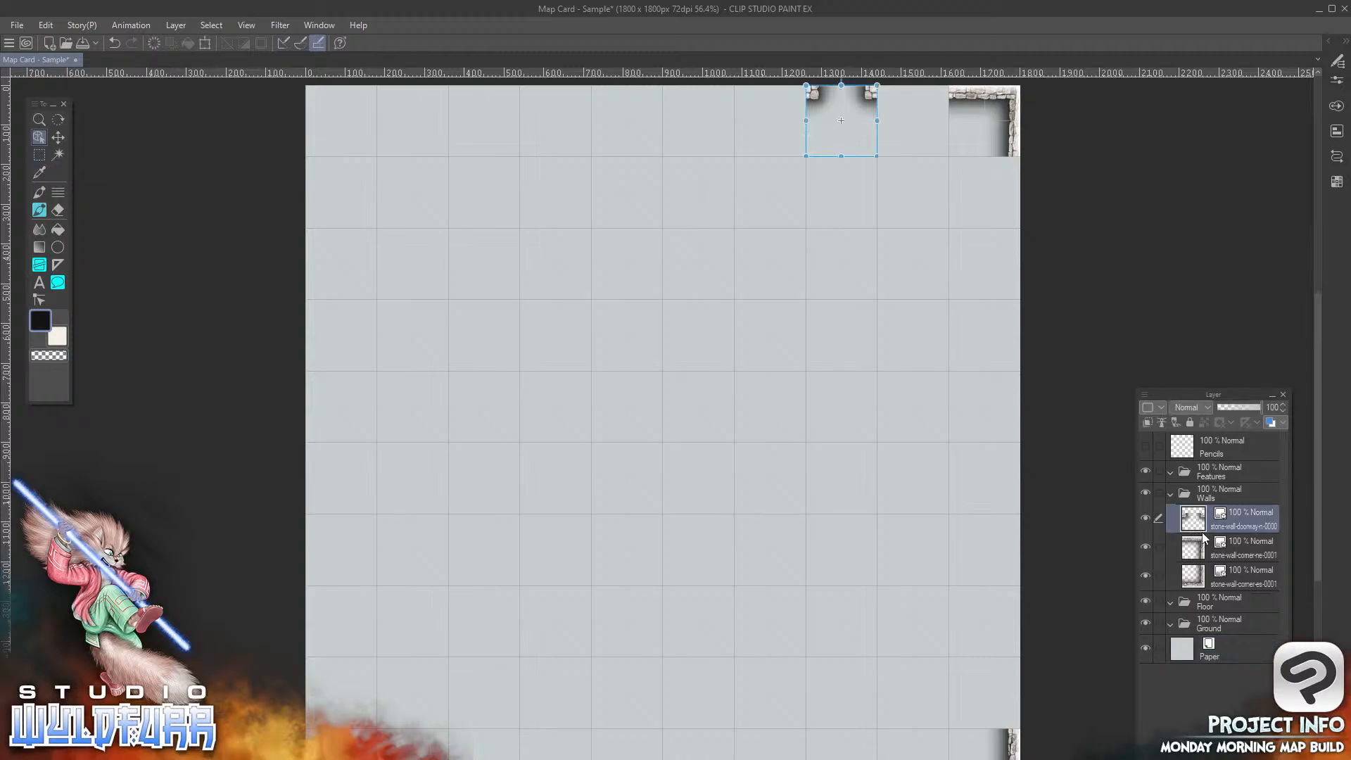
{"action": "key", "text": "alt+Tab"}
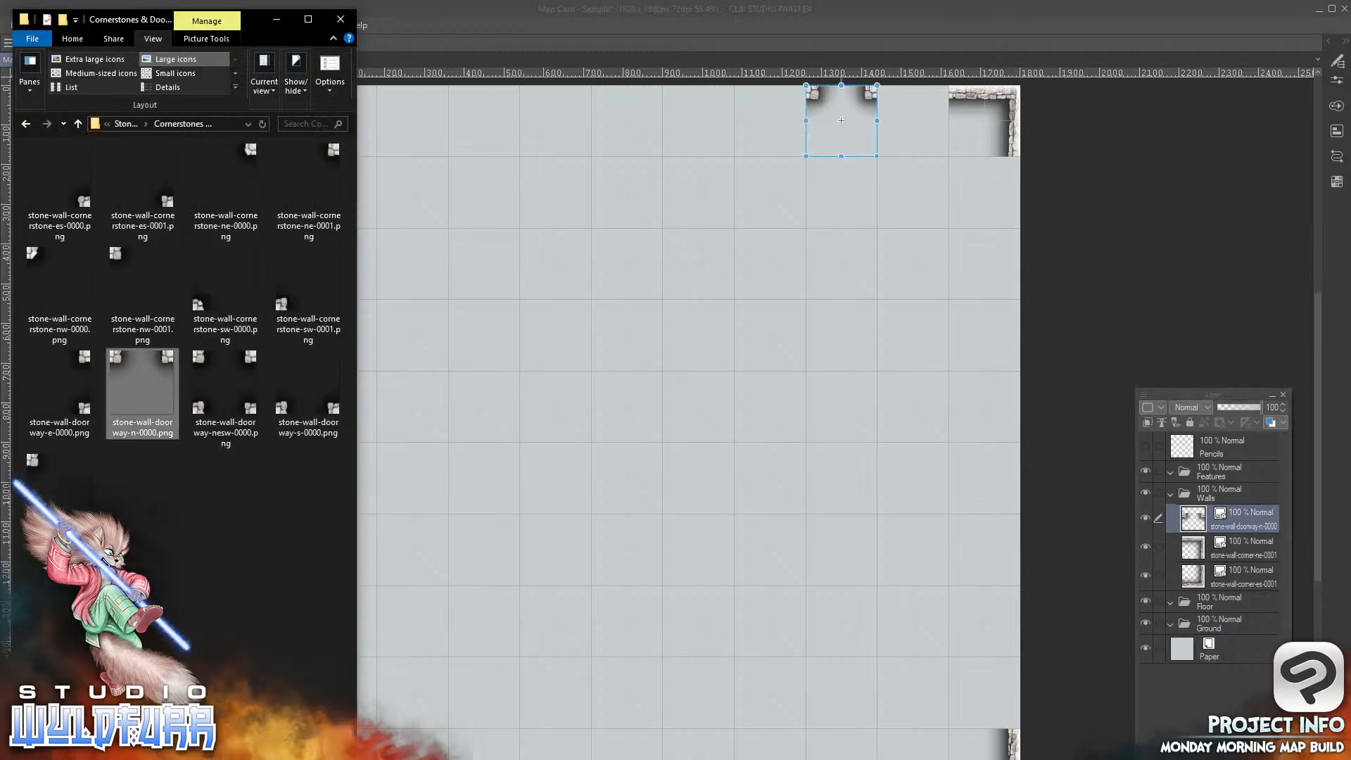
{"action": "left_click_drag", "start_coordinate": [167, 357], "coordinate": [648, 306]}
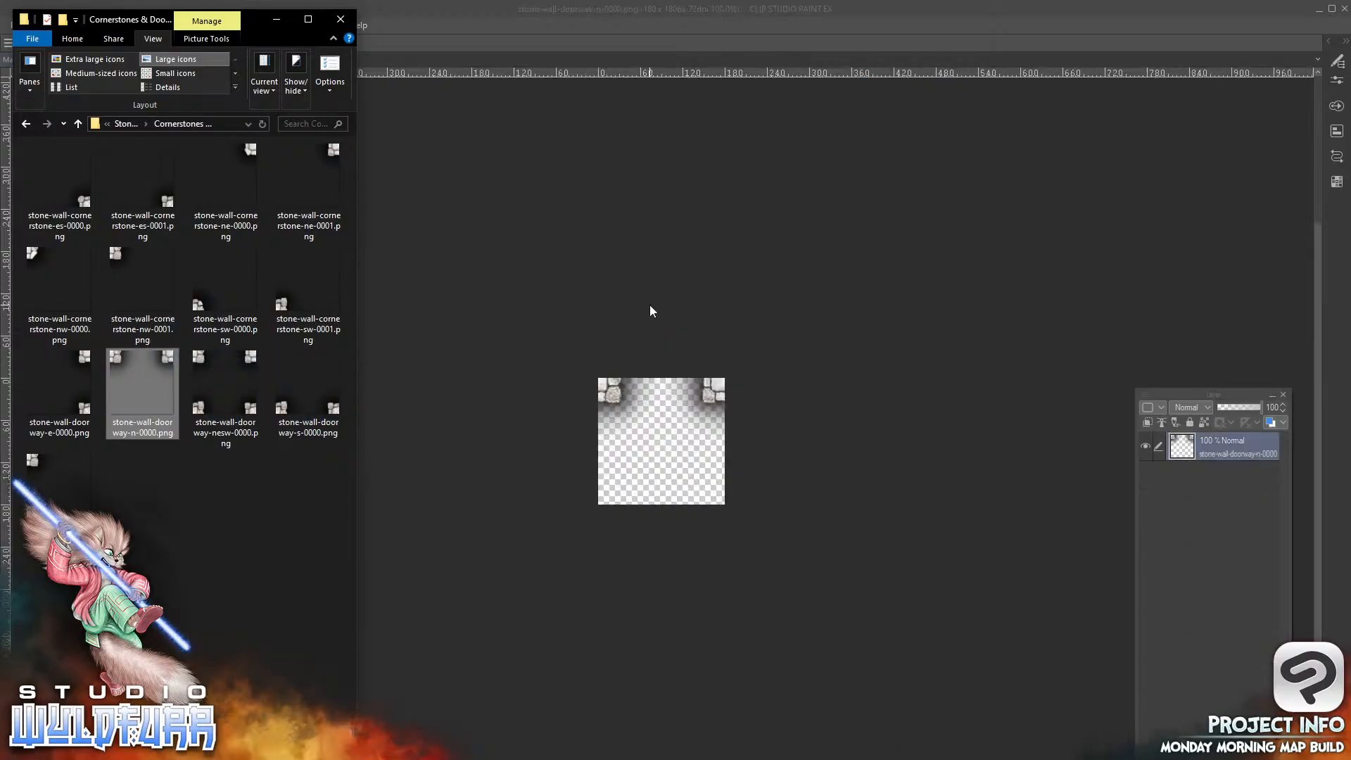
{"action": "left_click", "coordinate": [649, 306]}
{"action": "left_click", "coordinate": [185, 60]}
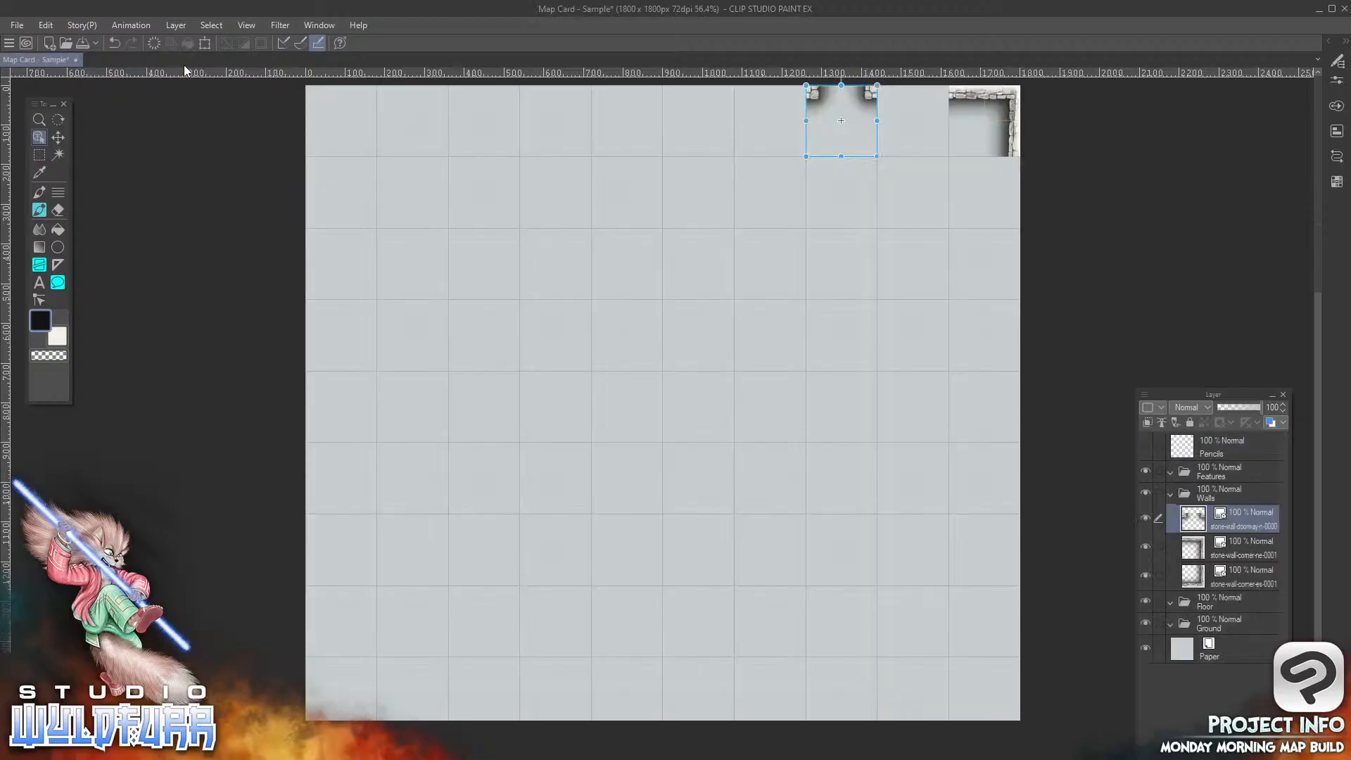
Step: Import a second stone-wall-doorway-n-0000.png into the Walls folder and place it in the third grid cell of the map's top row
{"action": "key", "text": "alt+Tab"}
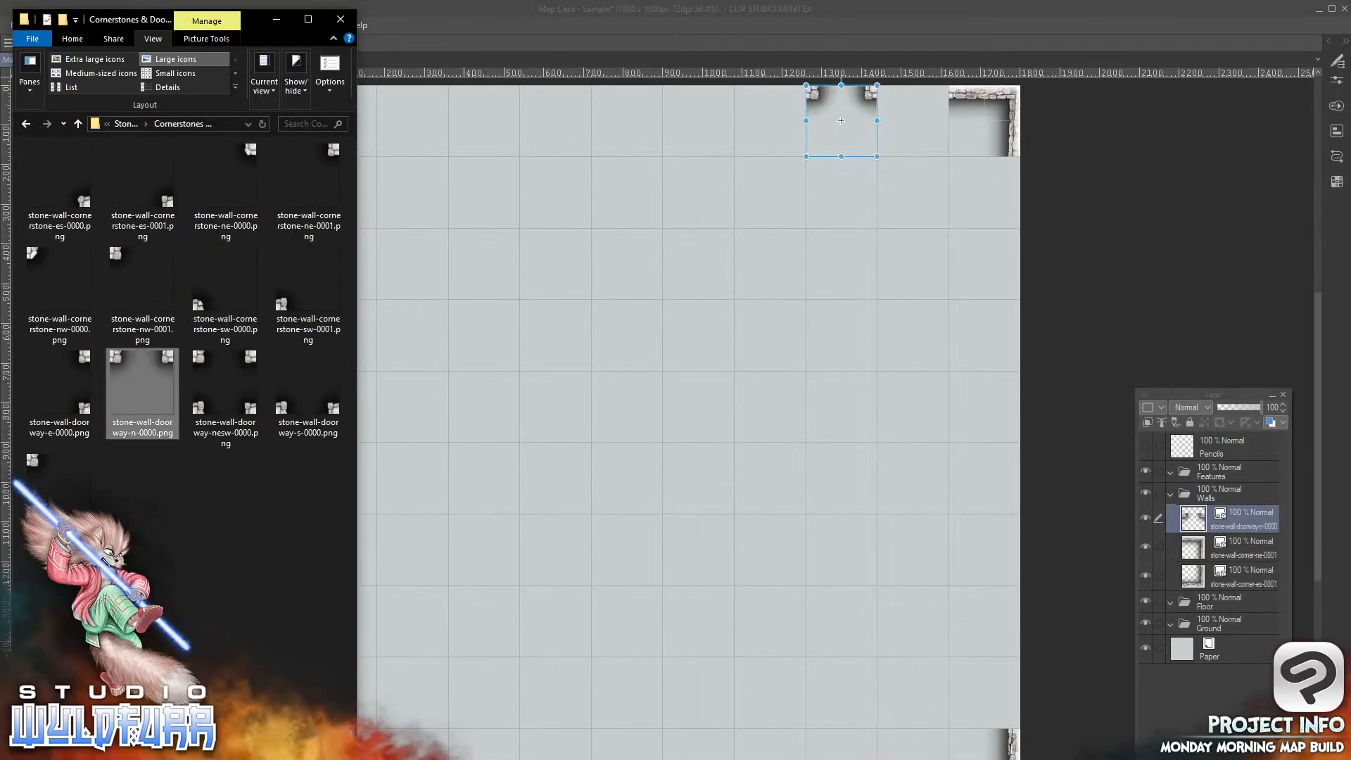
{"action": "left_click_drag", "start_coordinate": [161, 366], "coordinate": [1218, 513]}
{"action": "left_click", "coordinate": [678, 347]}
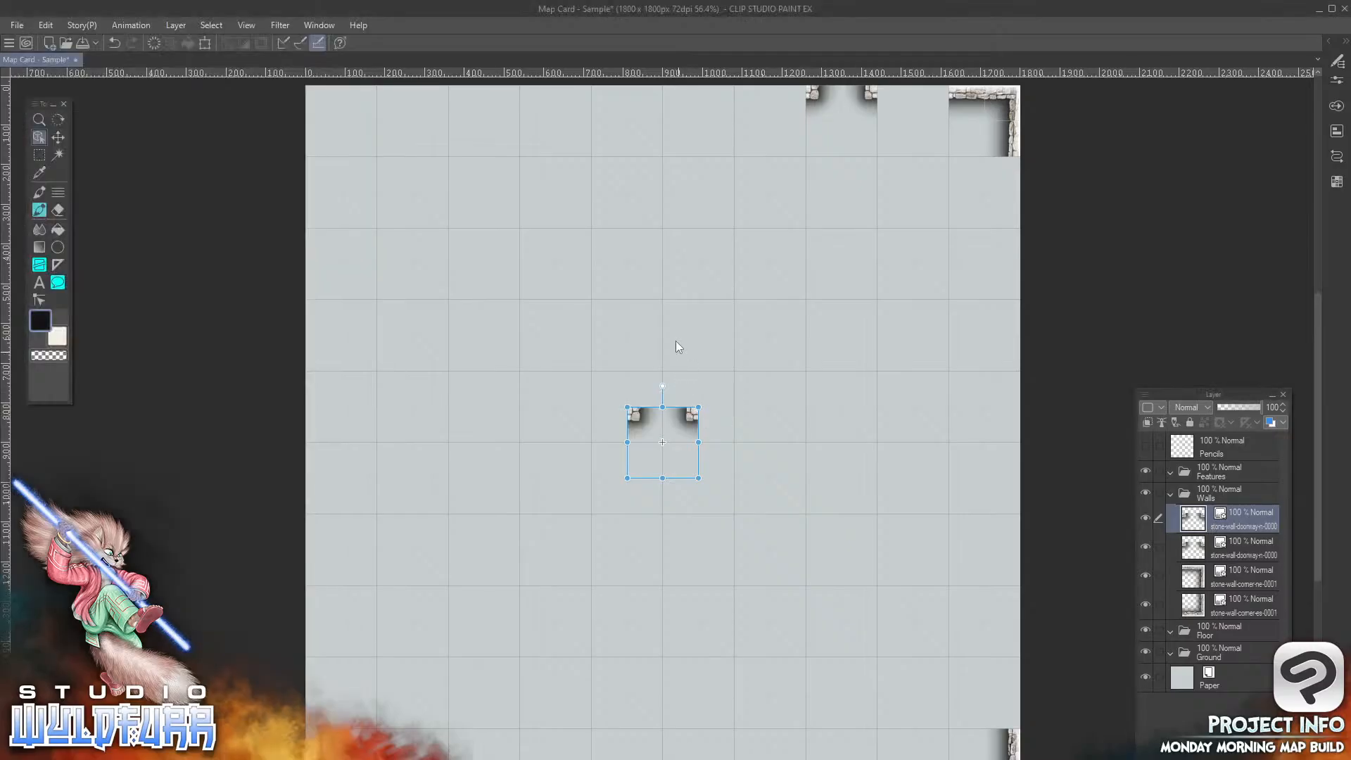
{"action": "left_click_drag", "start_coordinate": [693, 429], "coordinate": [513, 107]}
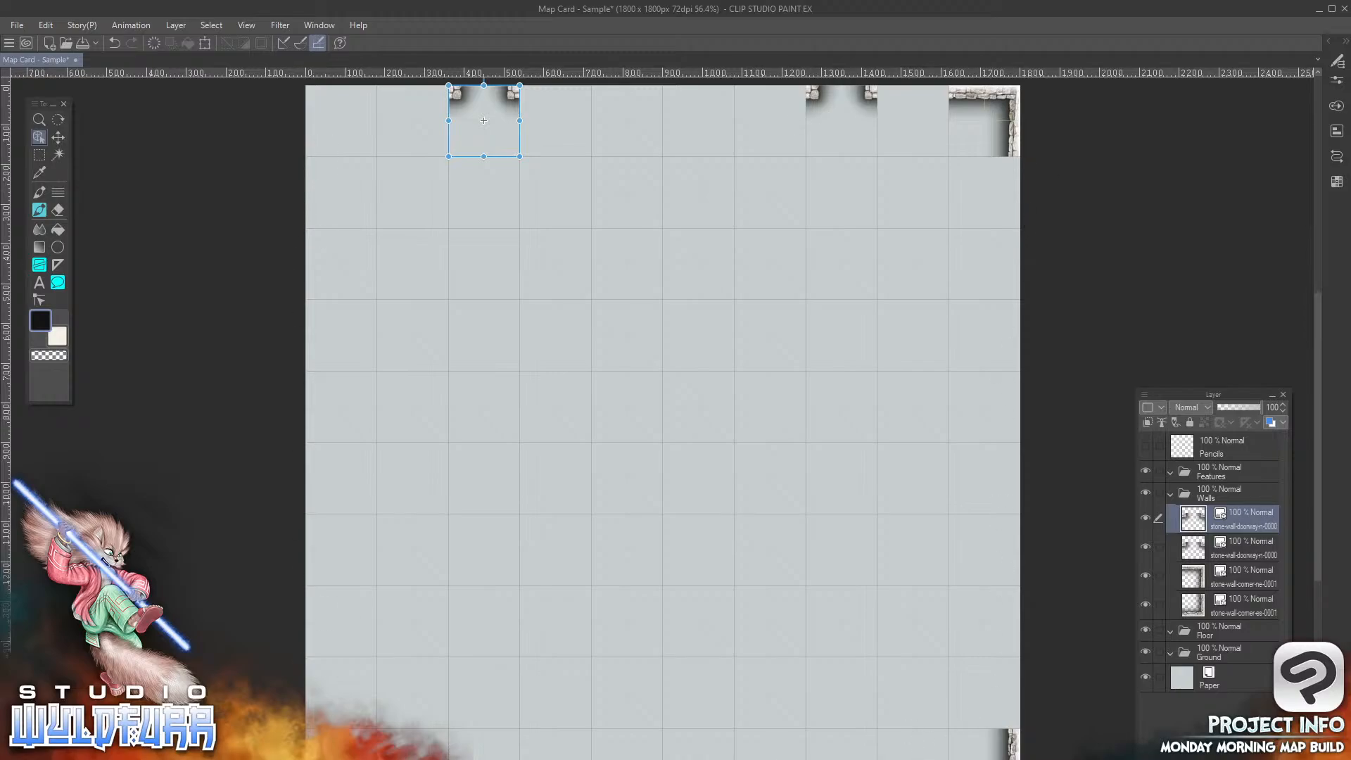
Step: Import stone-wall-corner-nw-0001.png from Stone Wall Overlays into the Walls folder and place it in the map's top-left grid cell
{"action": "key", "text": "alt+Tab"}
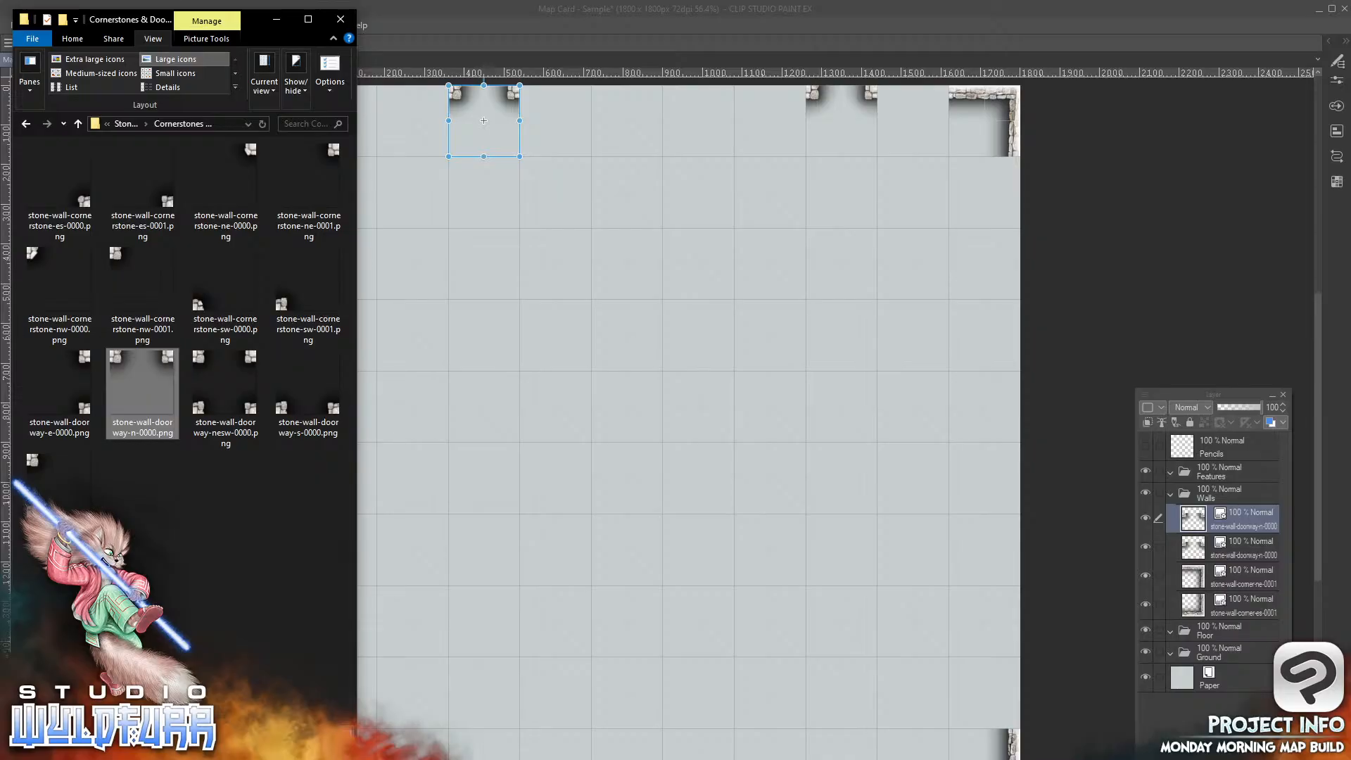
{"action": "left_click", "coordinate": [127, 124]}
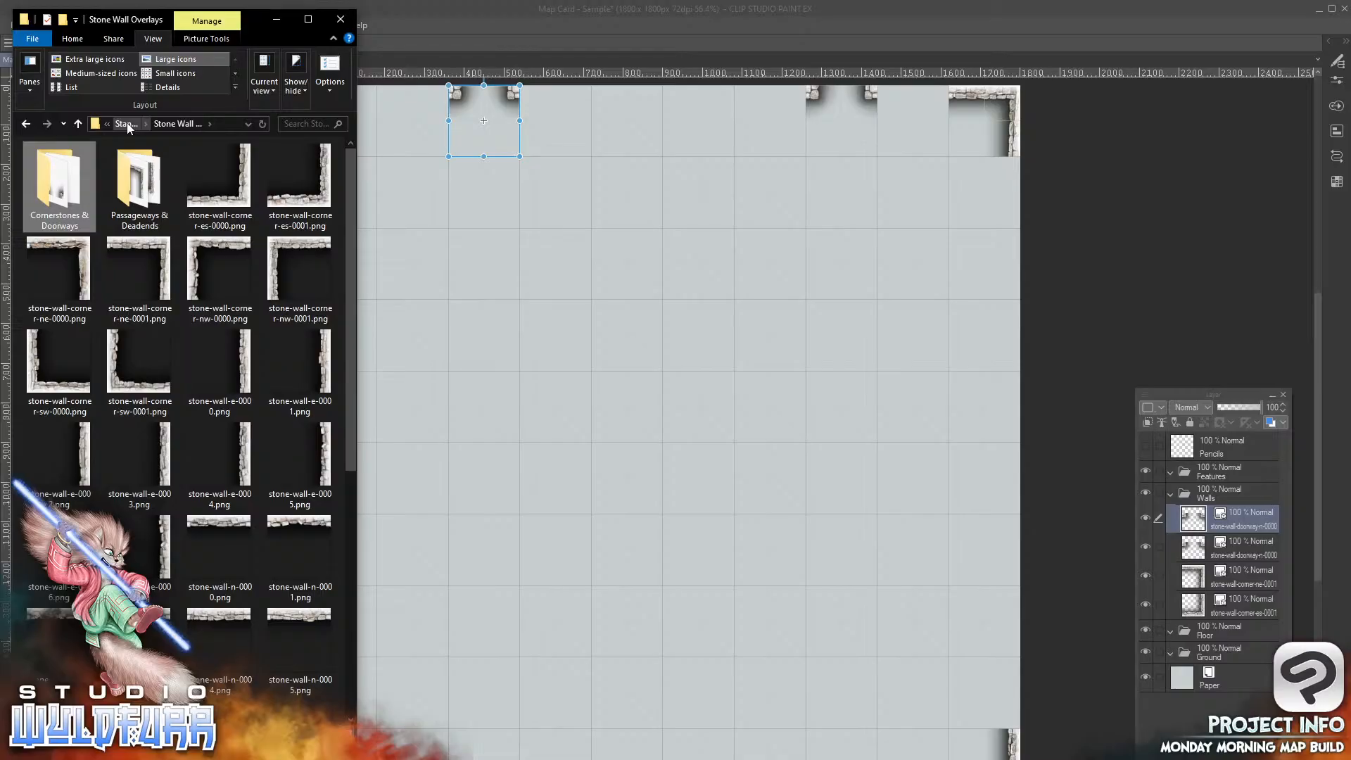
{"action": "left_click_drag", "start_coordinate": [281, 249], "coordinate": [1195, 518]}
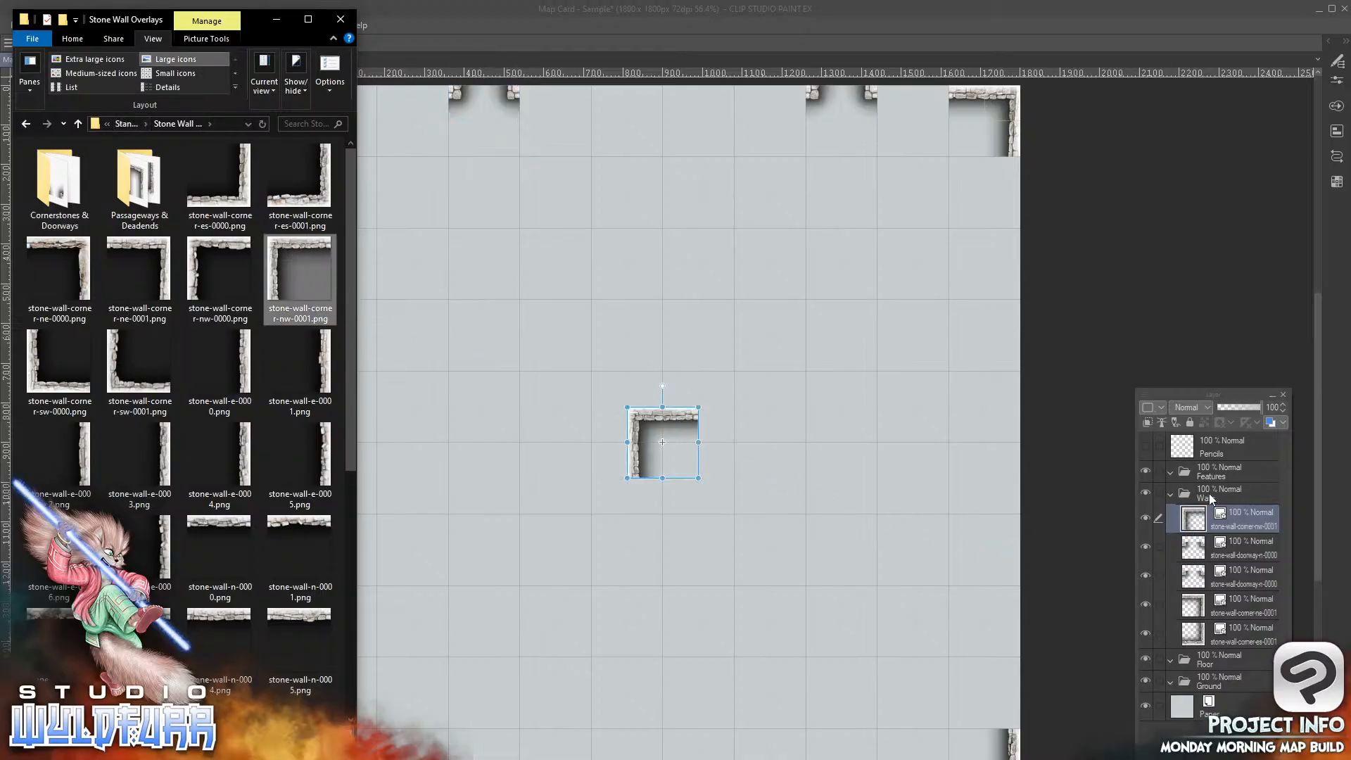
{"action": "left_click", "coordinate": [668, 420]}
{"action": "left_click_drag", "start_coordinate": [669, 420], "coordinate": [339, 107]}
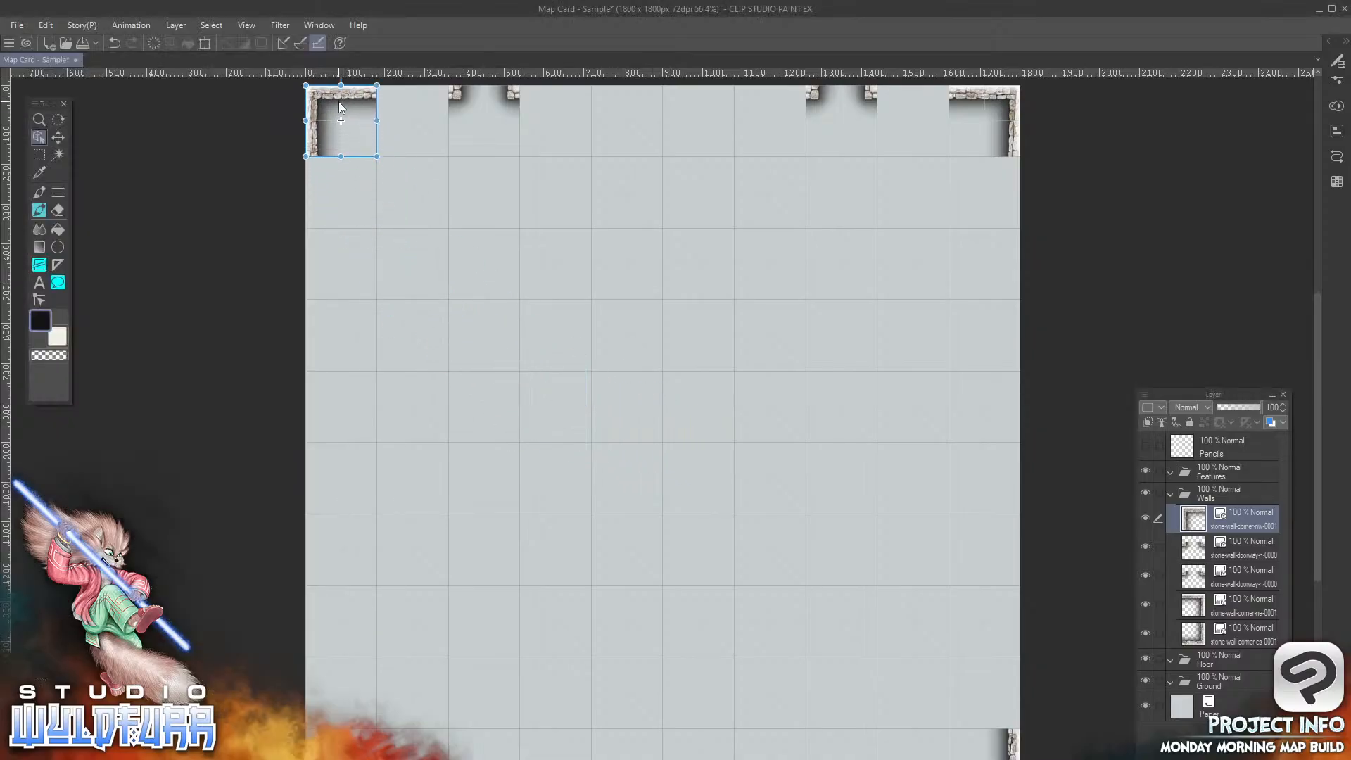
Step: Import stone-wall-corner-sw-0001.png into the Walls folder and place the tile in the map's bottom-left grid cell
{"action": "key", "text": "alt+Tab"}
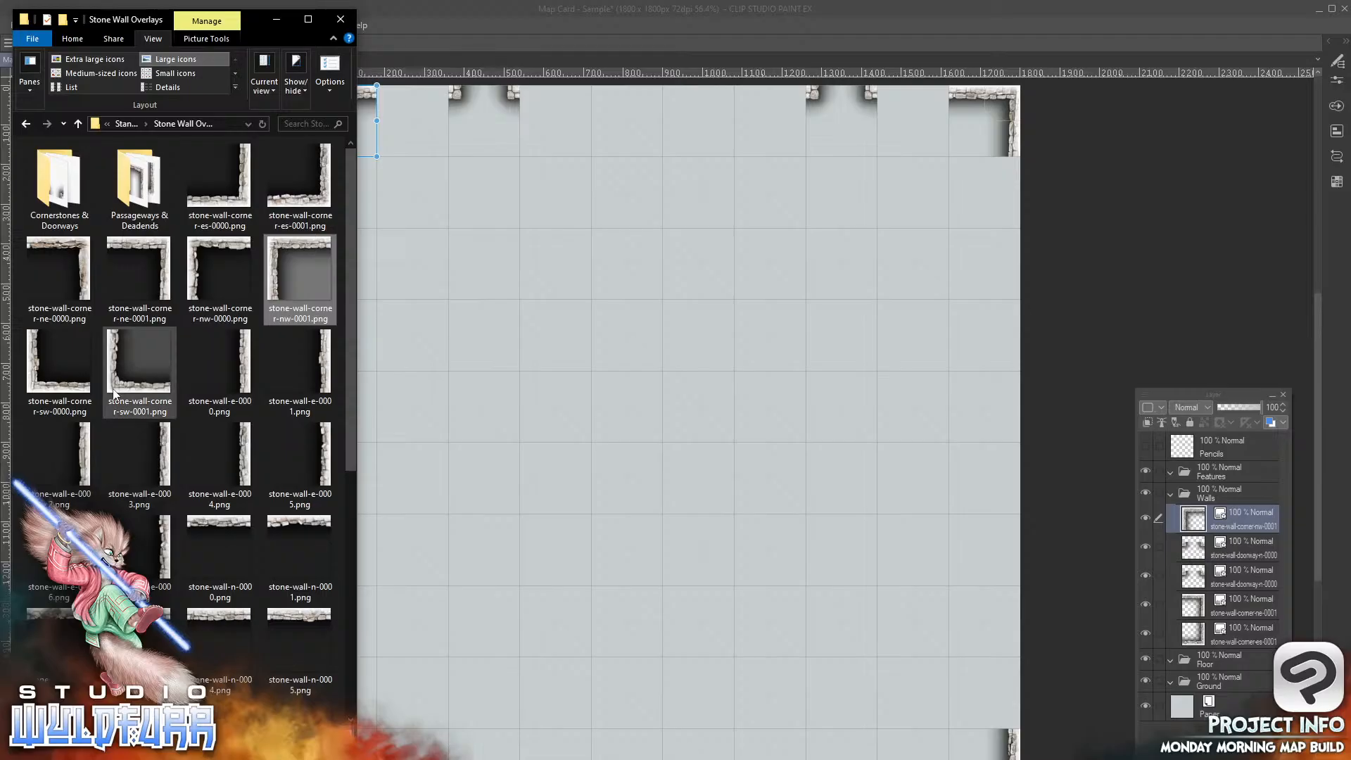
{"action": "left_click", "coordinate": [139, 363]}
{"action": "left_click_drag", "start_coordinate": [1218, 538], "coordinate": [1219, 506]}
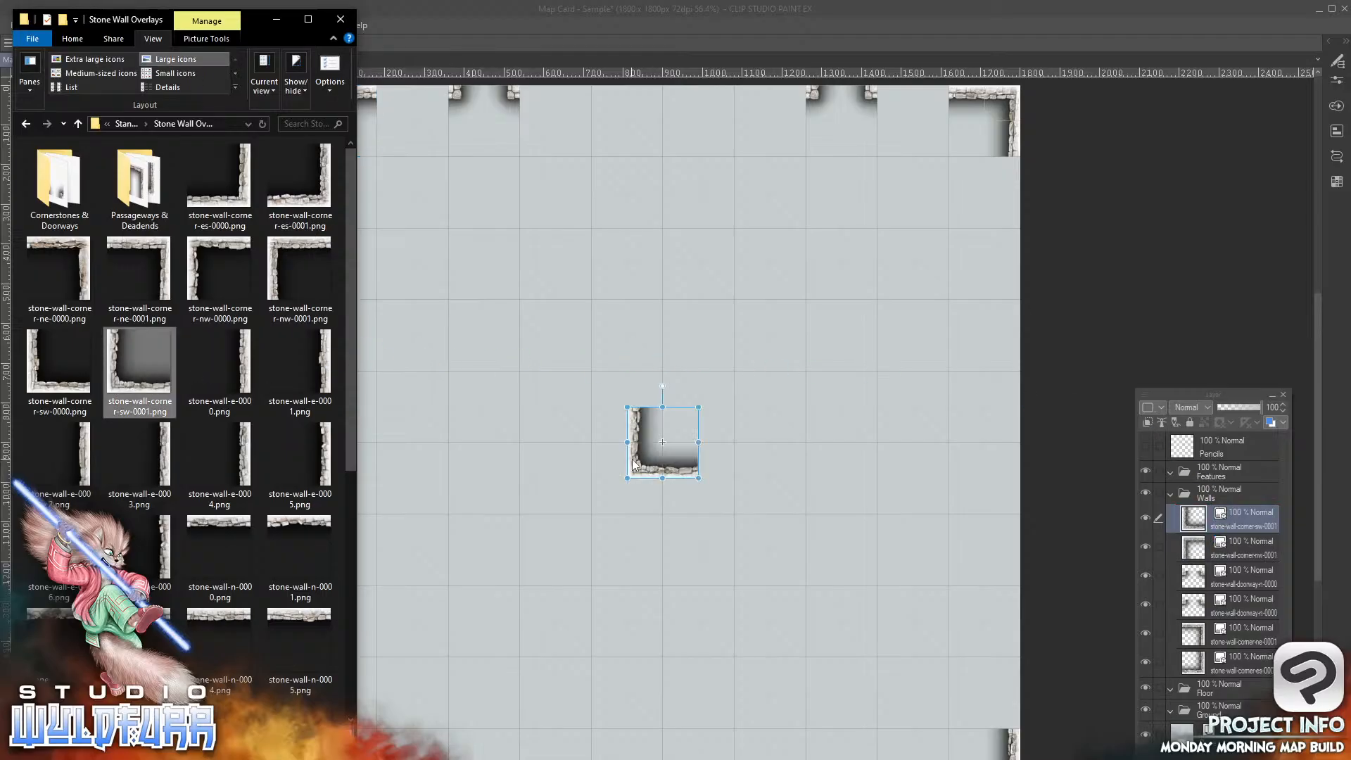
{"action": "left_click_drag", "start_coordinate": [632, 464], "coordinate": [311, 759]}
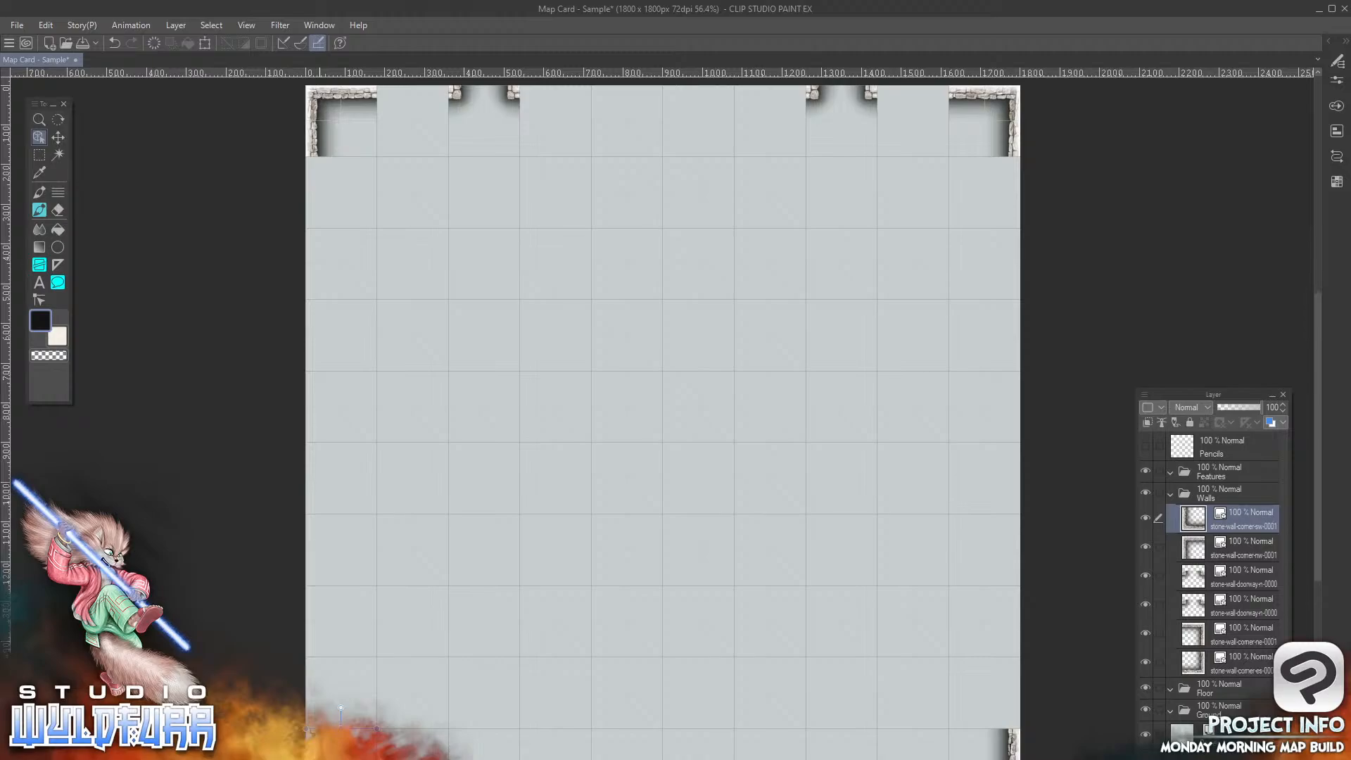
Step: Import stone-wall-deadend-s-0000.png from Passageways & Deadends into the Walls folder and place it in the third cell of the map's bottom row
{"action": "key", "text": "alt+Tab"}
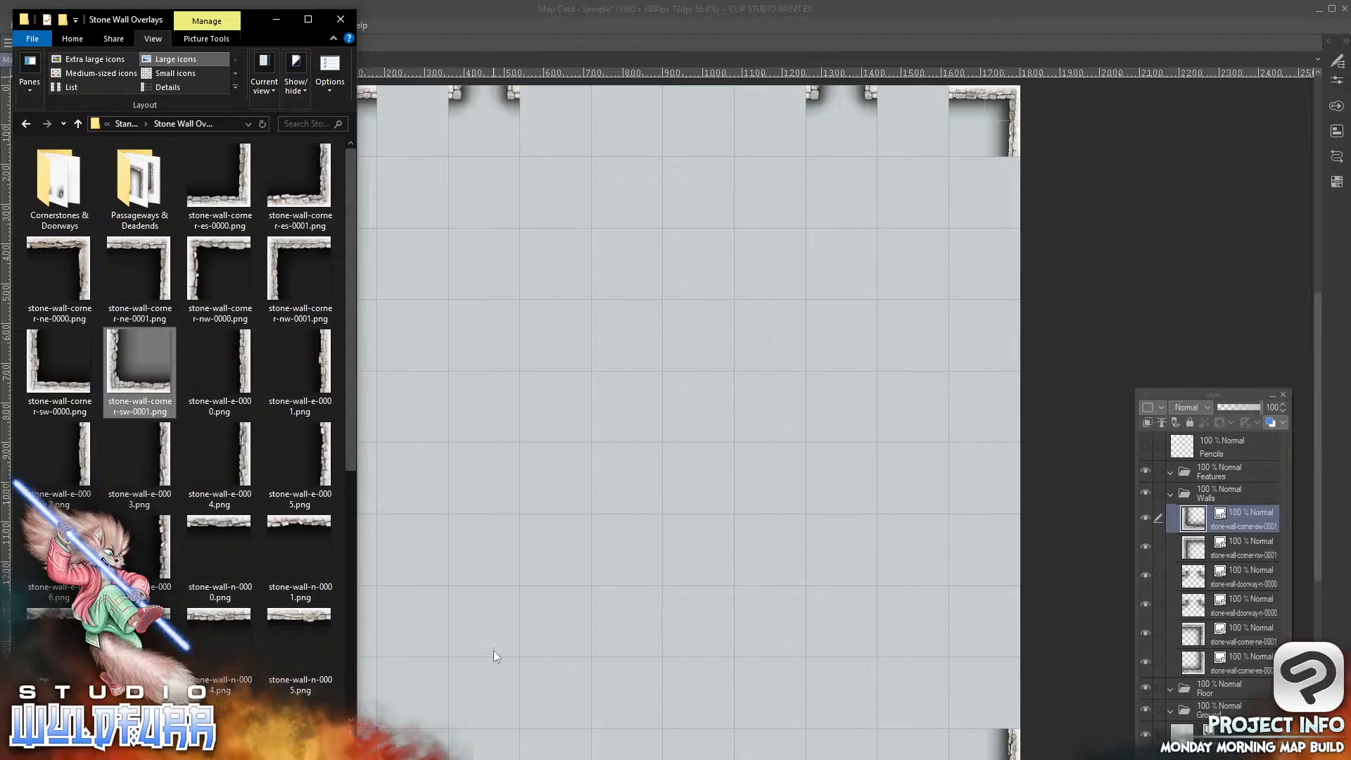
{"action": "left_click", "coordinate": [127, 124]}
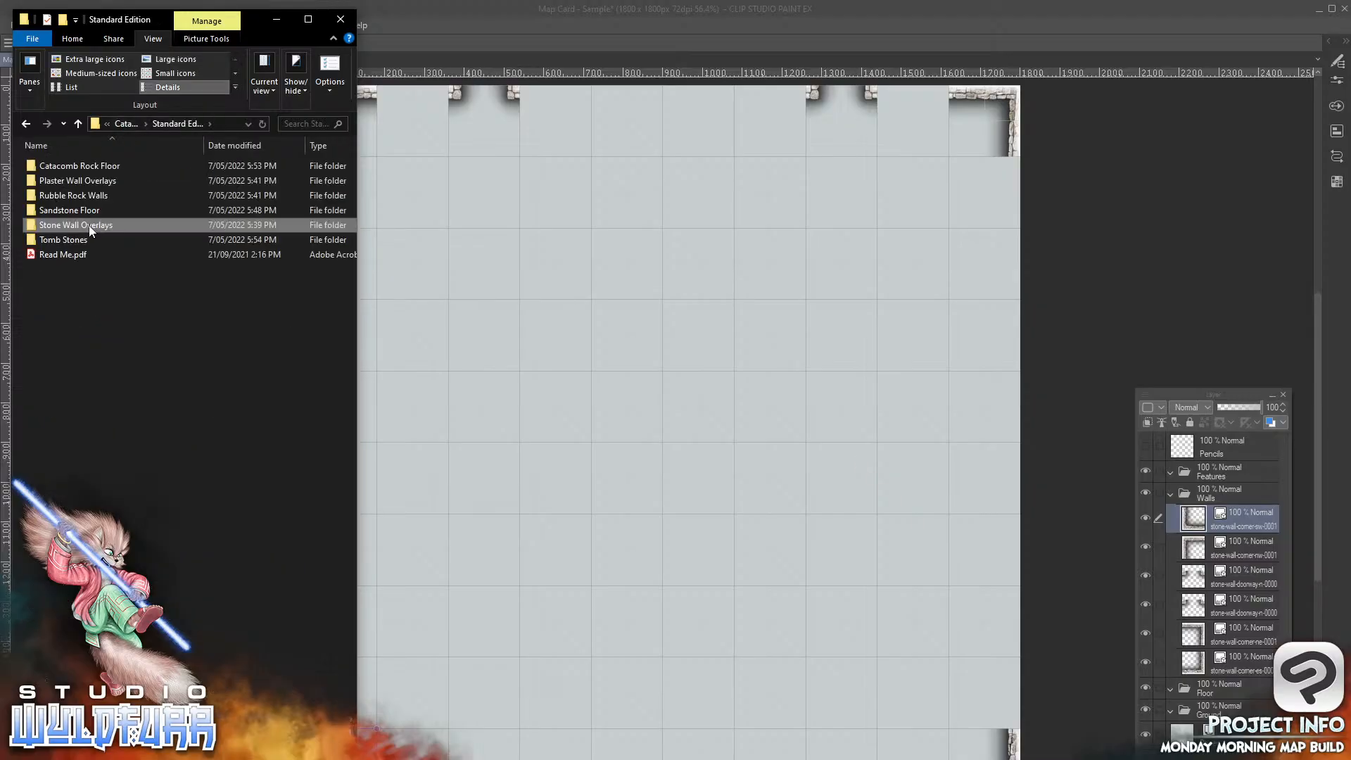
{"action": "double_click", "coordinate": [33, 226]}
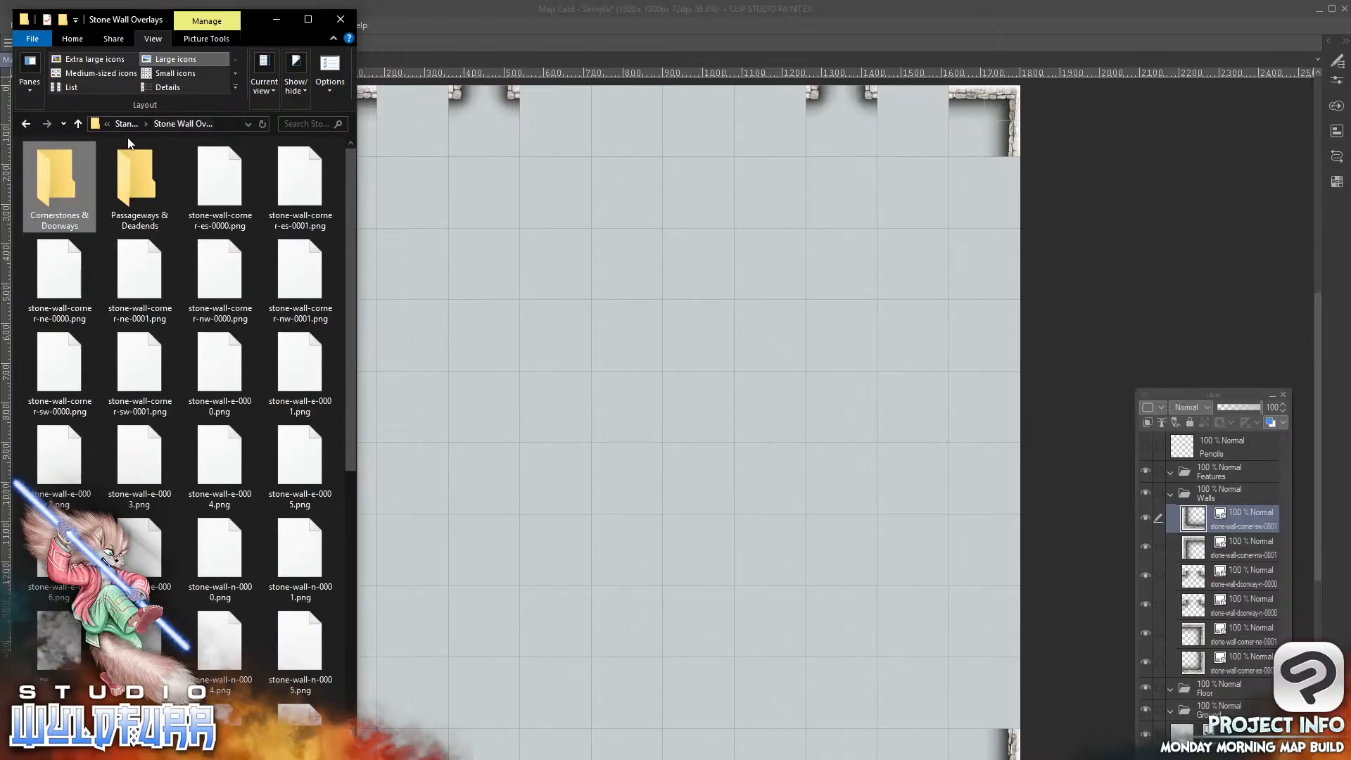
{"action": "double_click", "coordinate": [135, 185]}
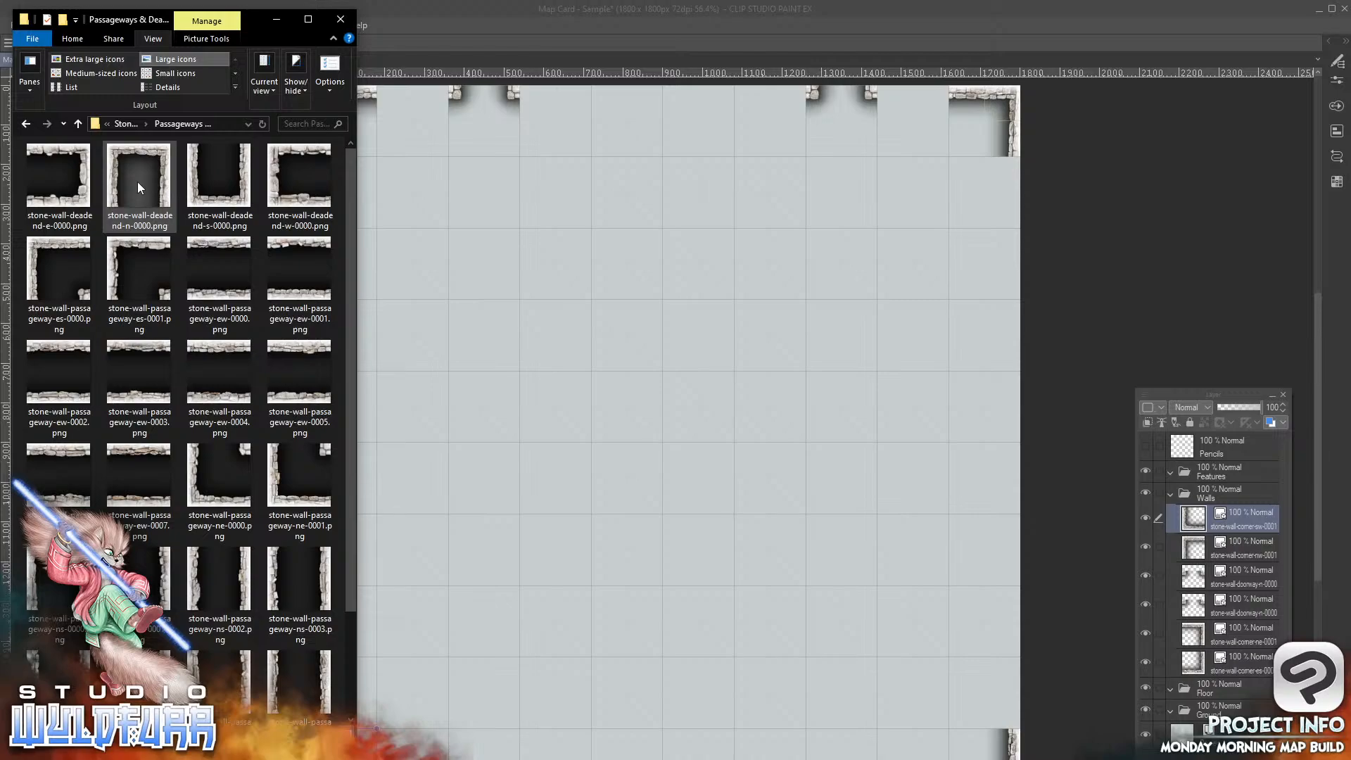
{"action": "left_click_drag", "start_coordinate": [218, 176], "coordinate": [1189, 512]}
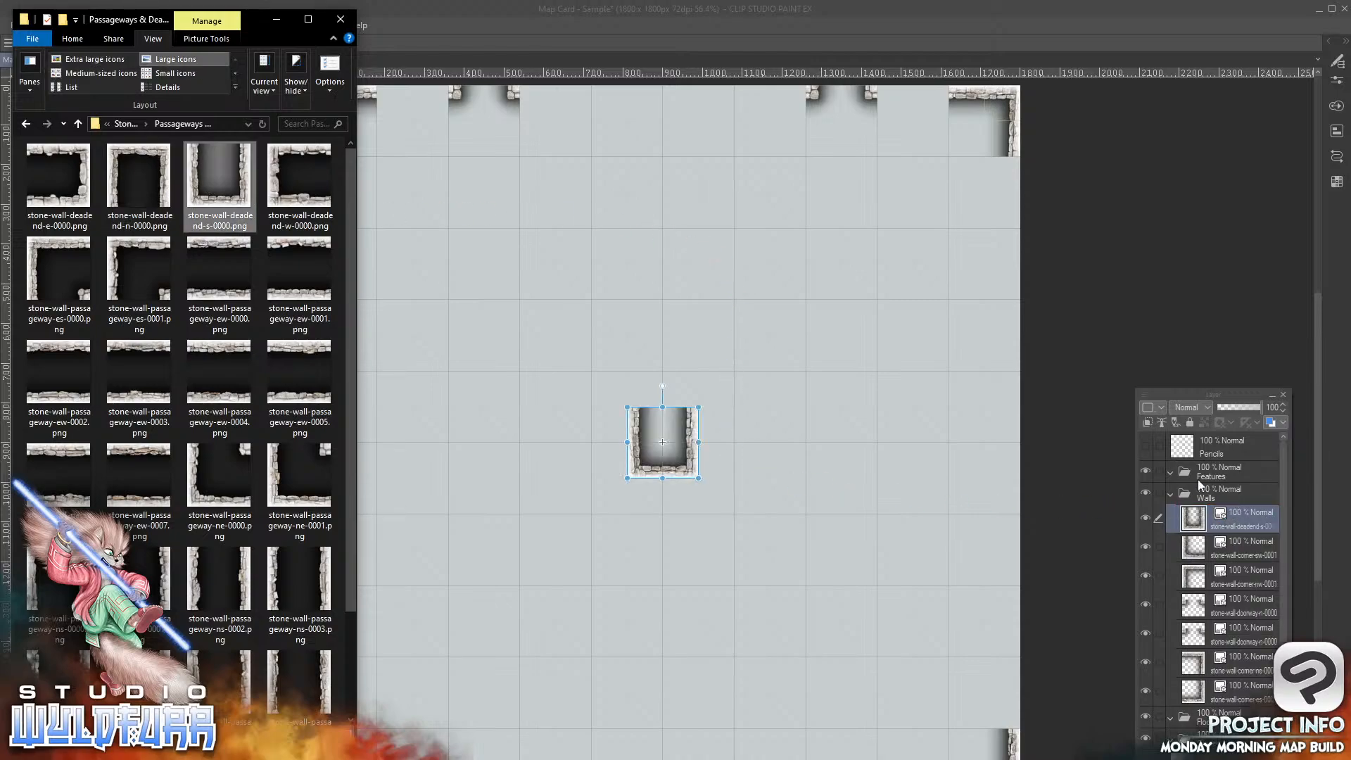
{"action": "left_click", "coordinate": [695, 438]}
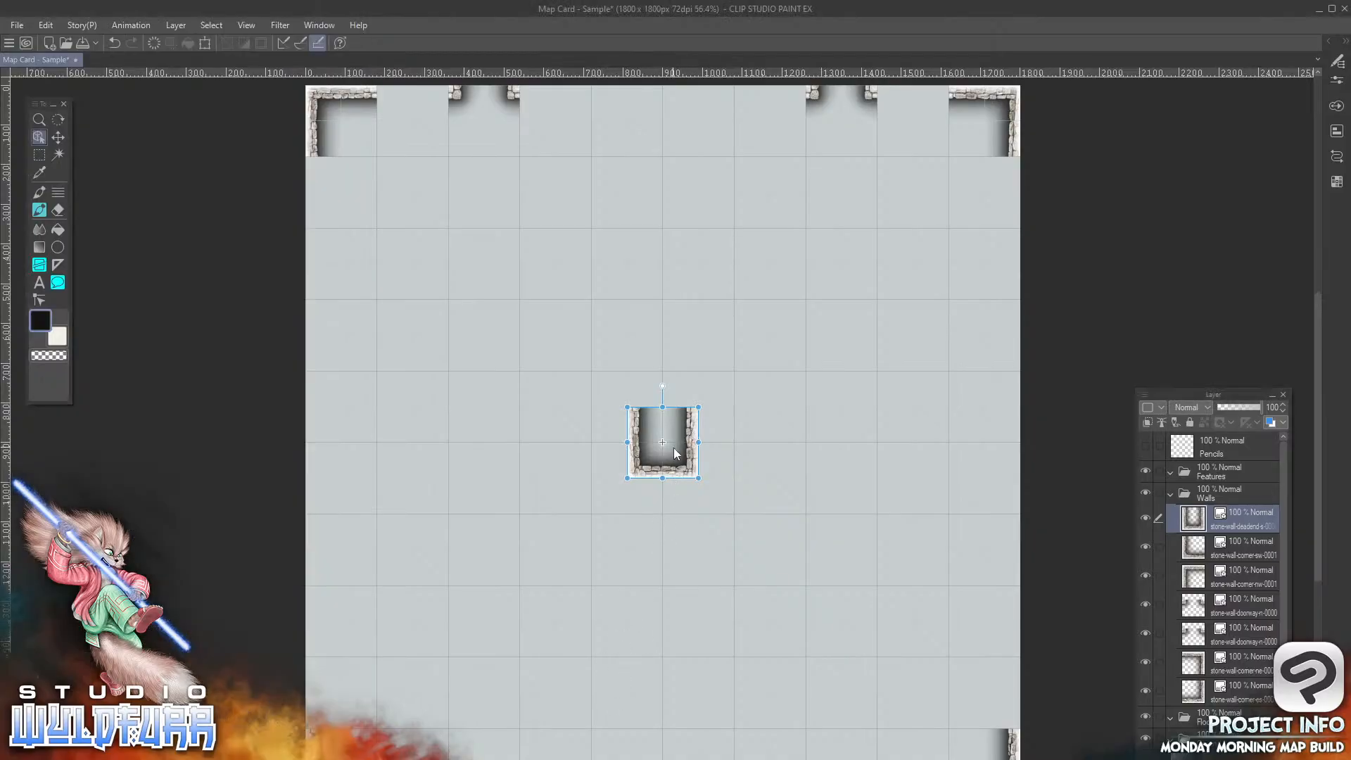
{"action": "left_click_drag", "start_coordinate": [675, 453], "coordinate": [496, 759]}
Step: Import a second stone-wall-deadend-s-0000.png into the Walls folder and place it in the eighth cell of the map's bottom row
{"action": "key", "text": "alt+Tab"}
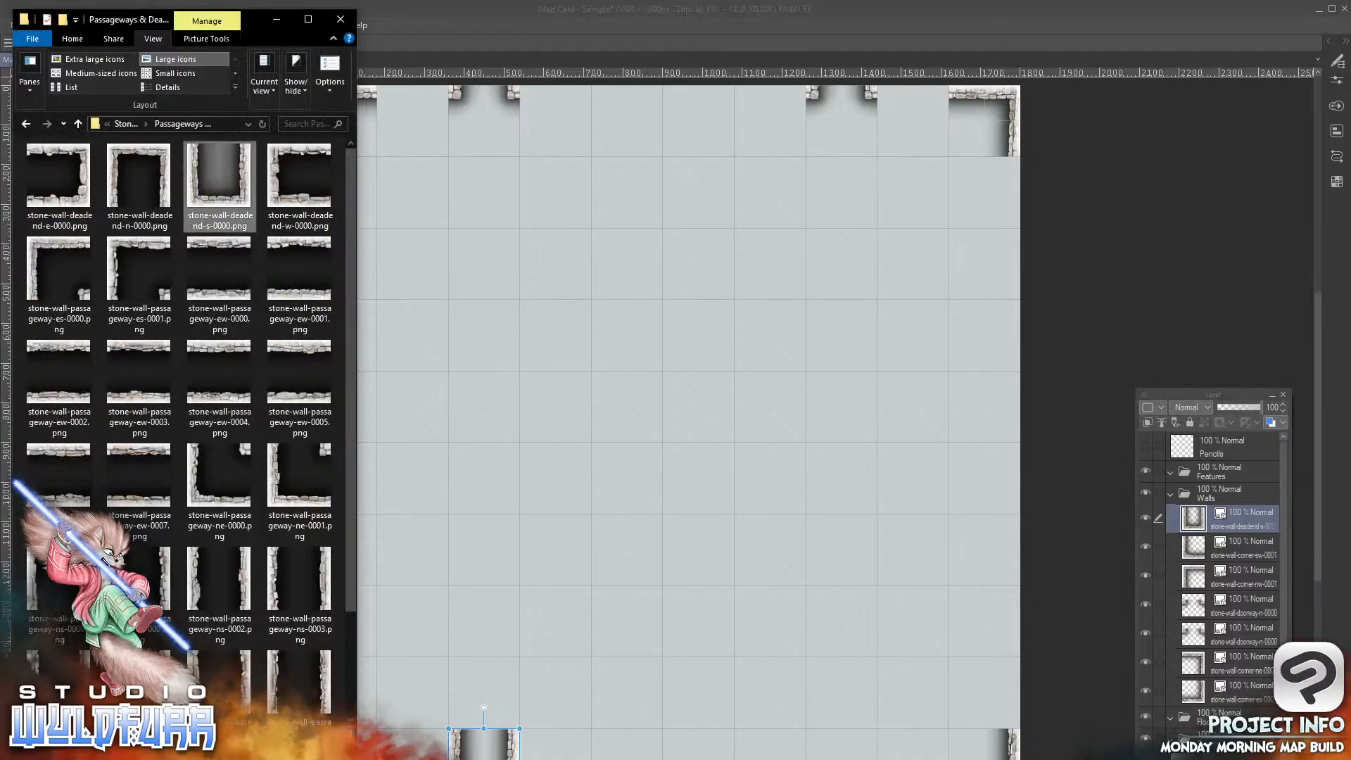
{"action": "left_click_drag", "start_coordinate": [247, 198], "coordinate": [1237, 520]}
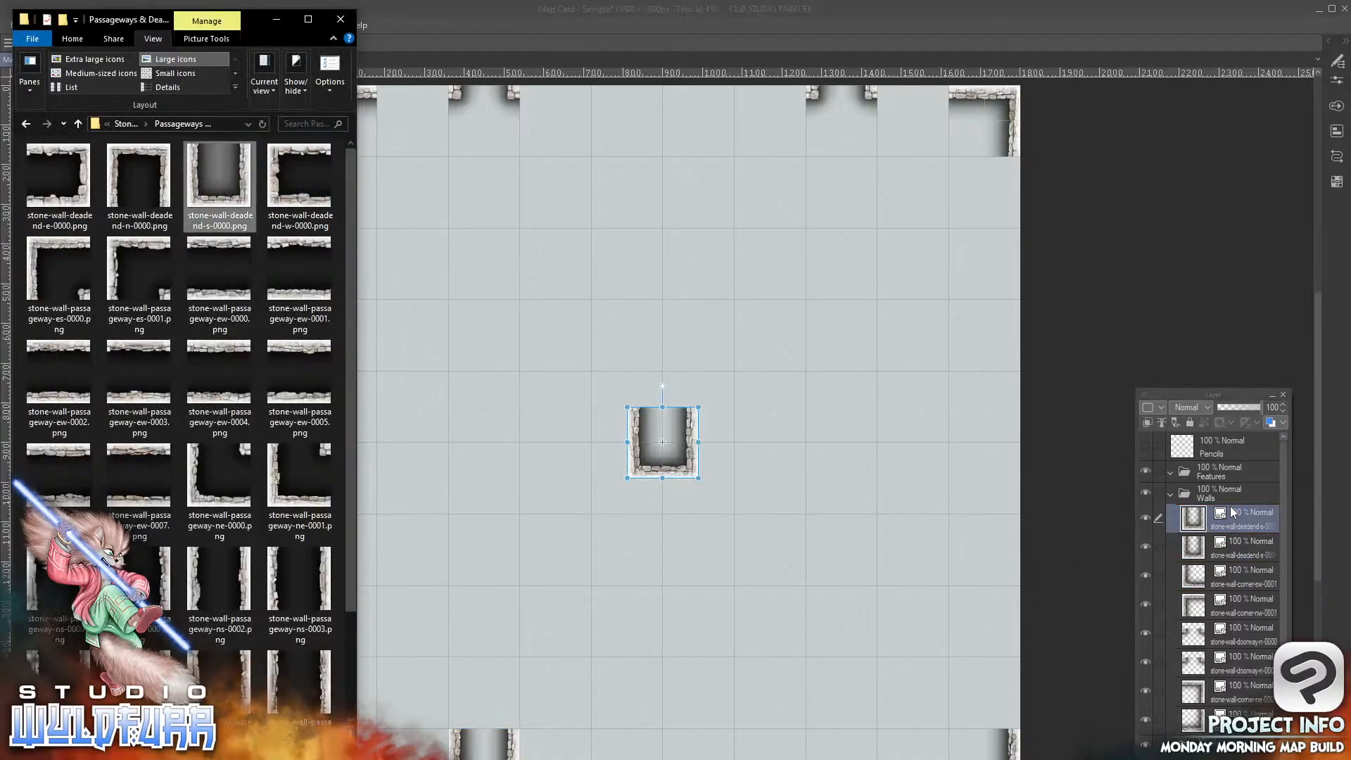
{"action": "left_click", "coordinate": [691, 449]}
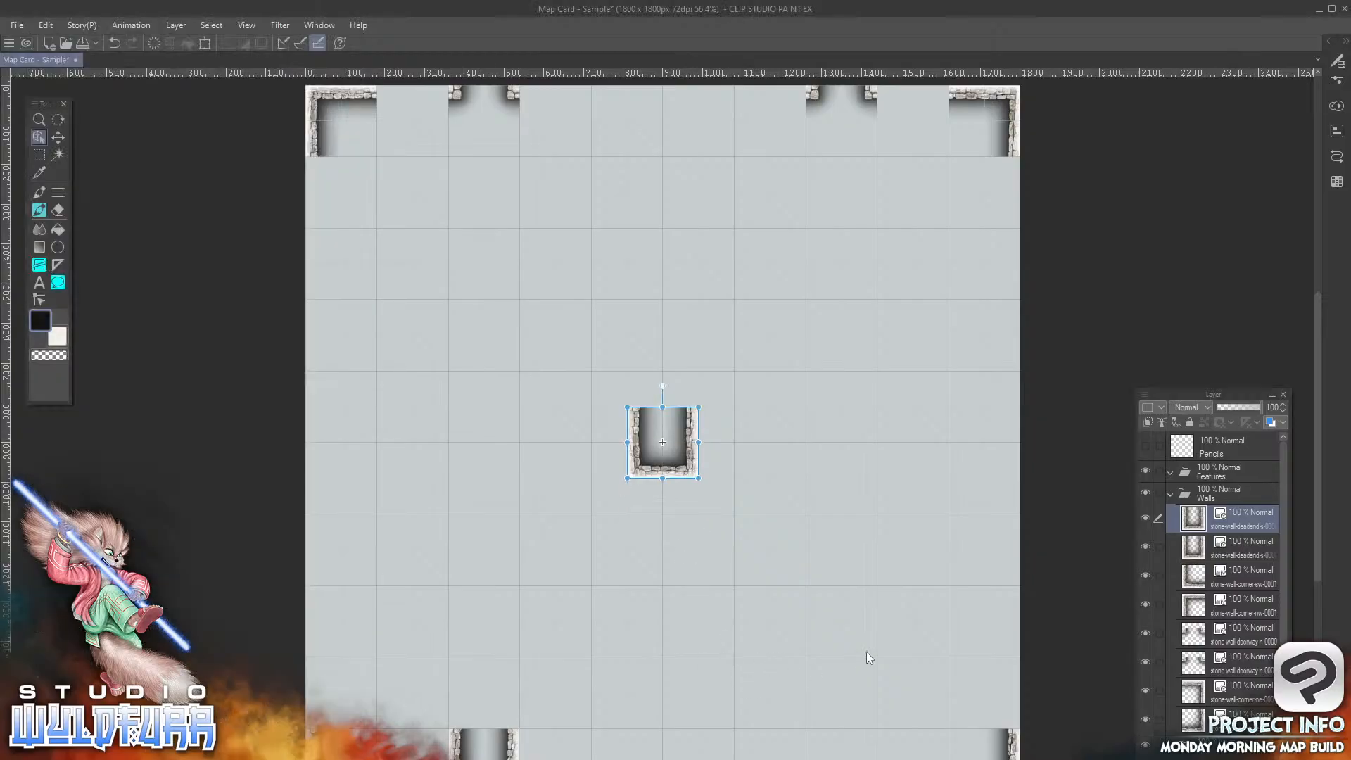
{"action": "left_click_drag", "start_coordinate": [688, 438], "coordinate": [868, 753]}
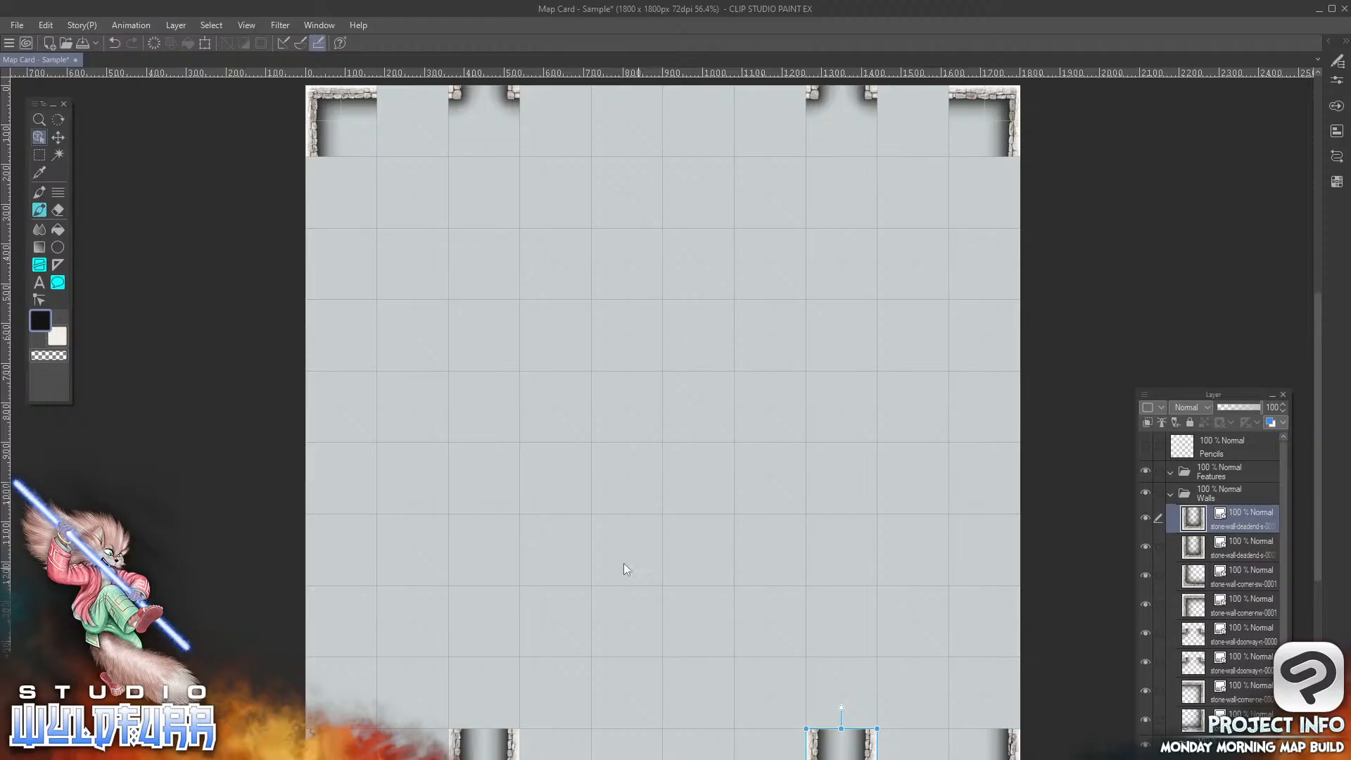
Step: Import the first north-south stone-wall-passageway tile into the Walls folder and move it below the doorway in the map's third column
{"action": "key", "text": "alt+Tab"}
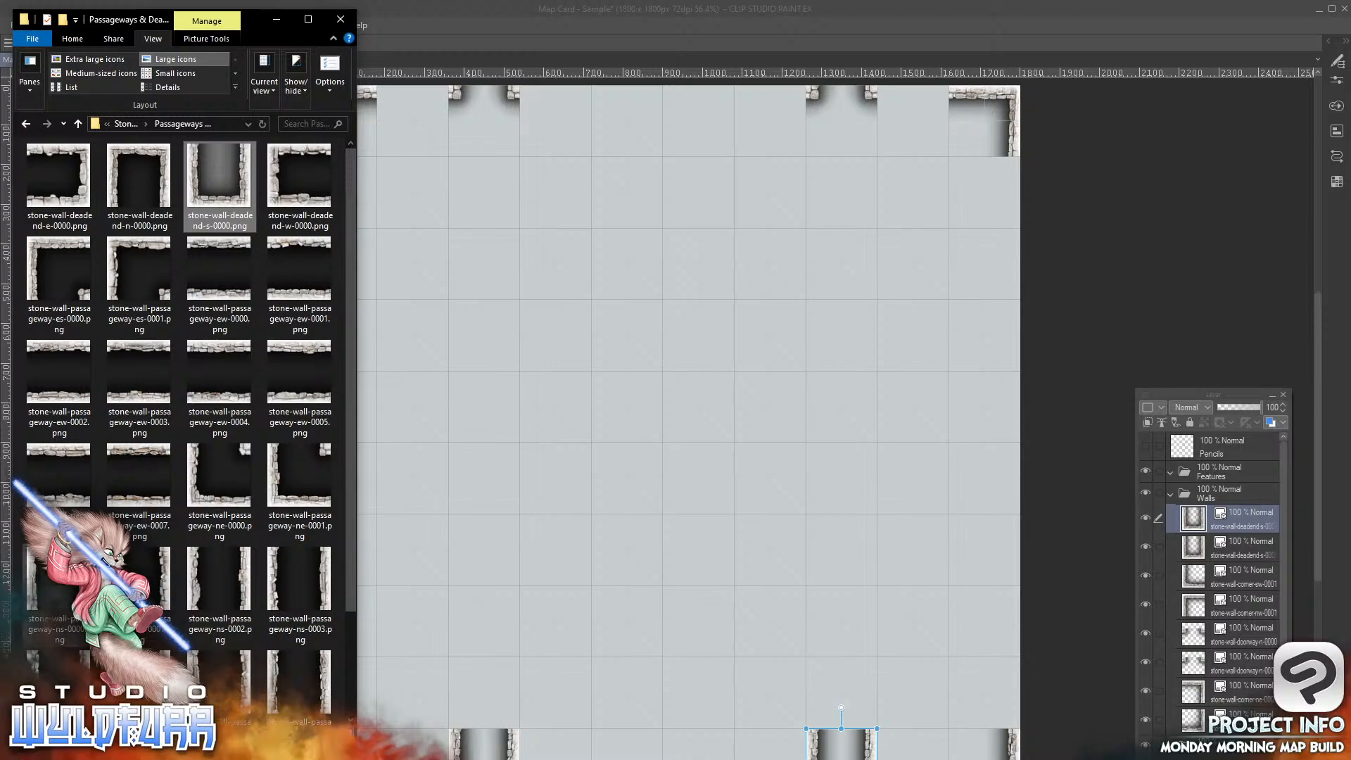
{"action": "left_click_drag", "start_coordinate": [58, 588], "coordinate": [849, 387]}
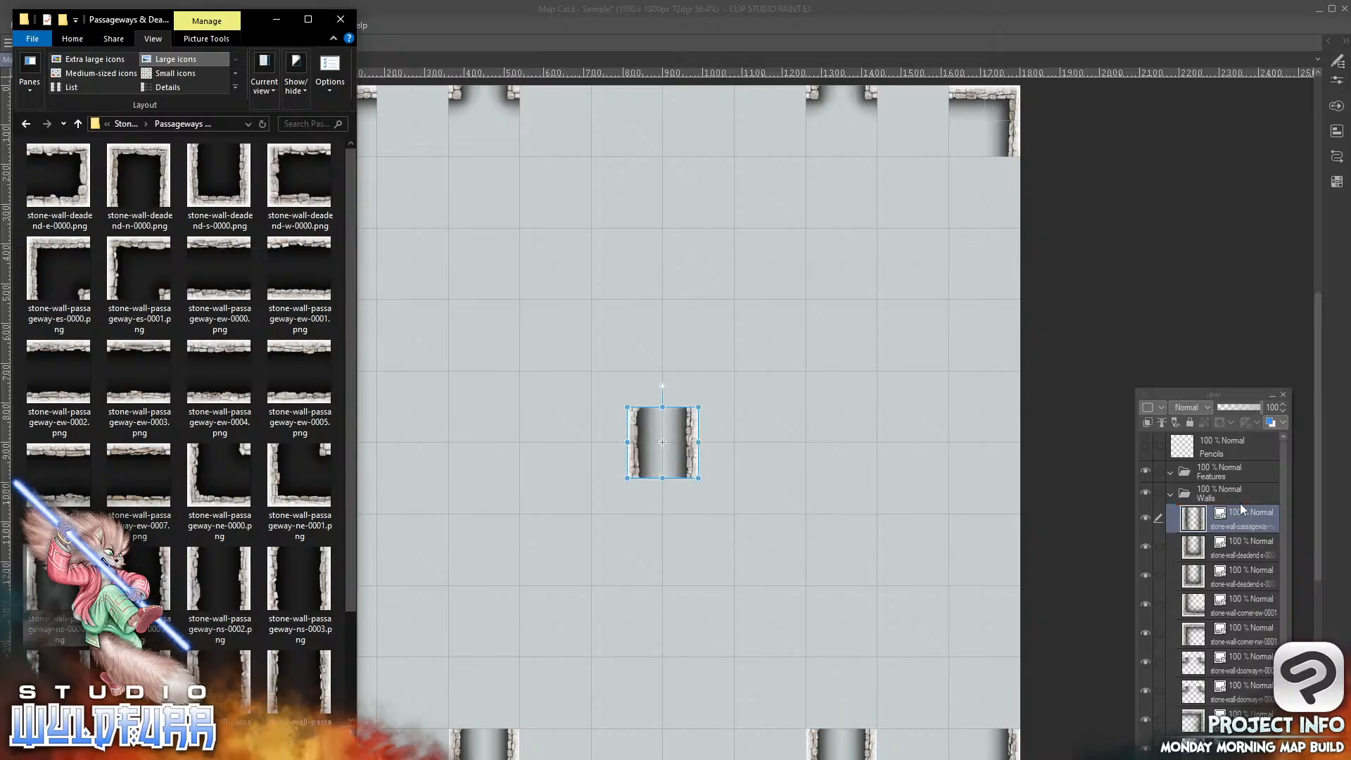
{"action": "left_click", "coordinate": [684, 435]}
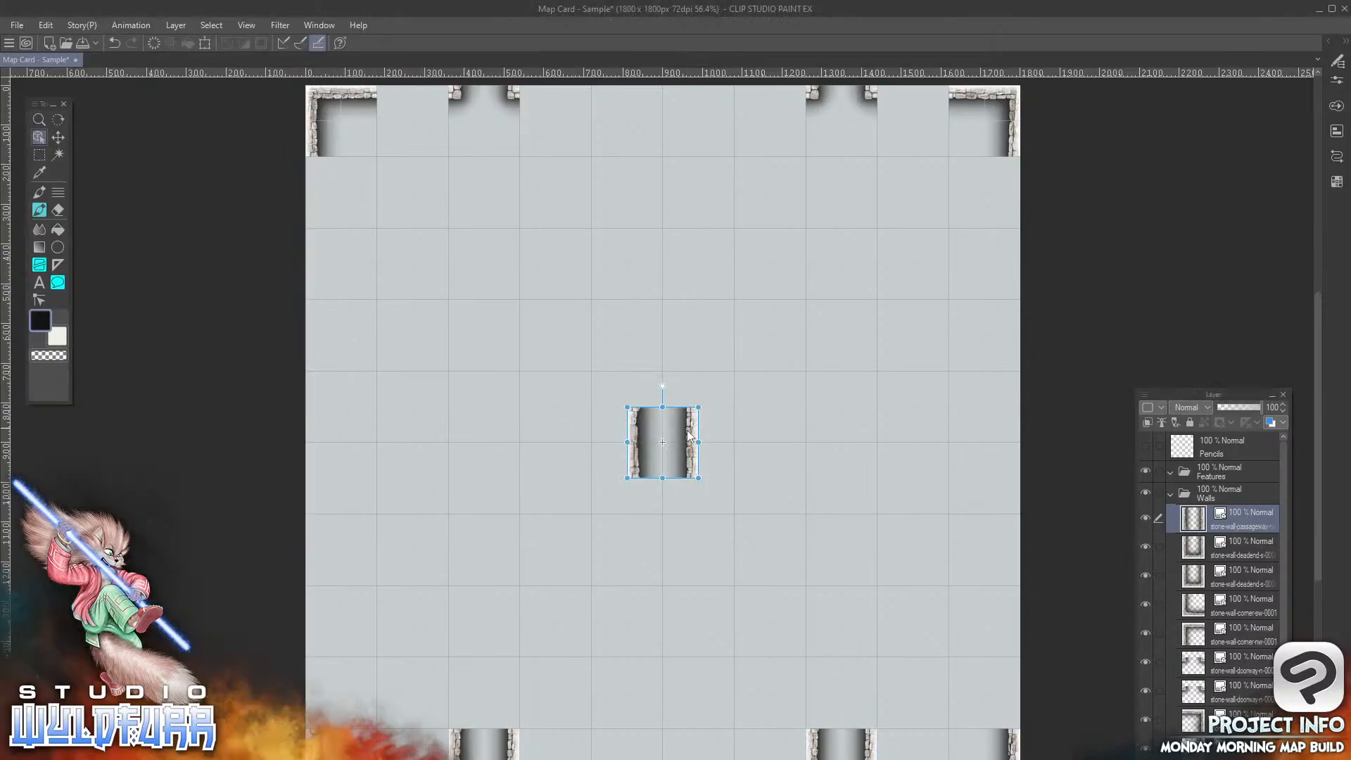
{"action": "left_click_drag", "start_coordinate": [687, 420], "coordinate": [504, 219]}
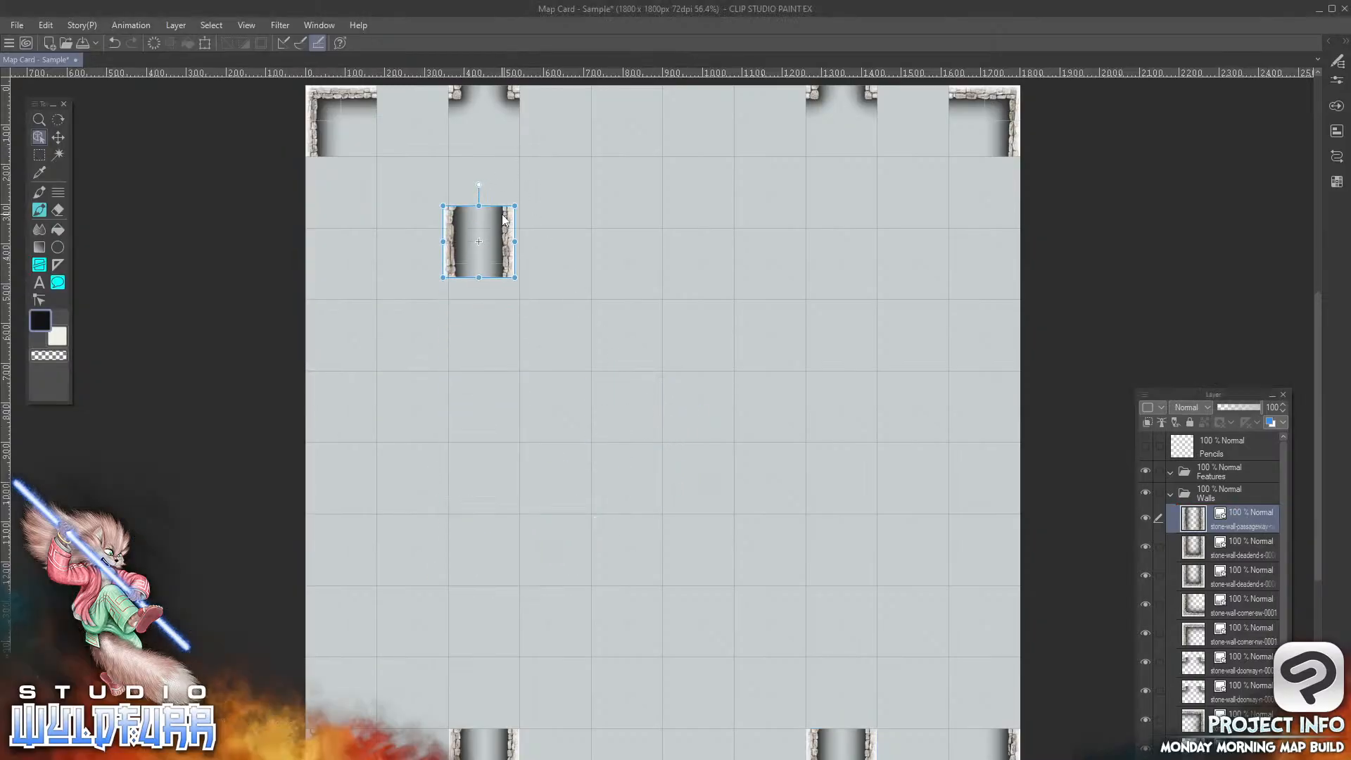
Step: Replace the doorway tile in the third cell of the map's top row with the imported north-south passageway tile
{"action": "left_click", "coordinate": [513, 92]}
{"action": "left_click_drag", "start_coordinate": [512, 93], "coordinate": [672, 188]}
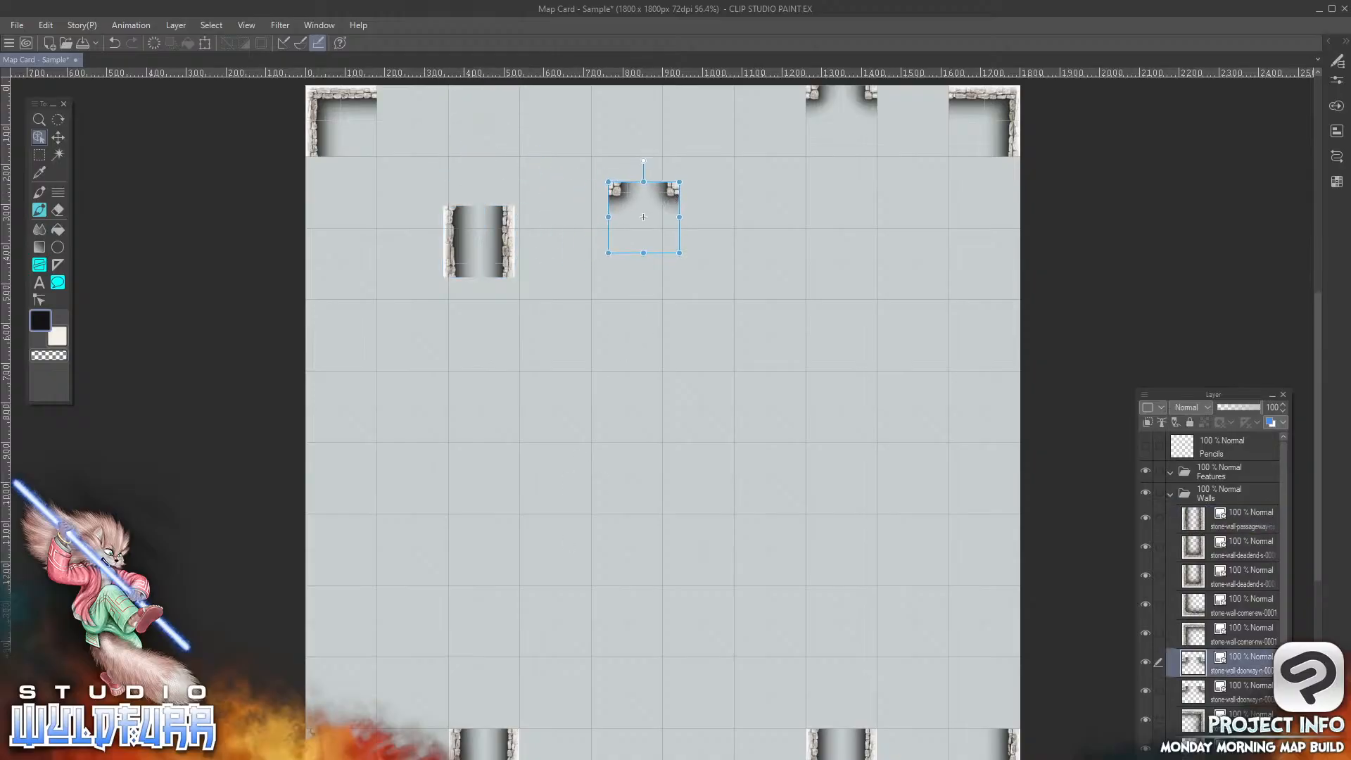
{"action": "left_click_drag", "start_coordinate": [643, 217], "coordinate": [841, 120]}
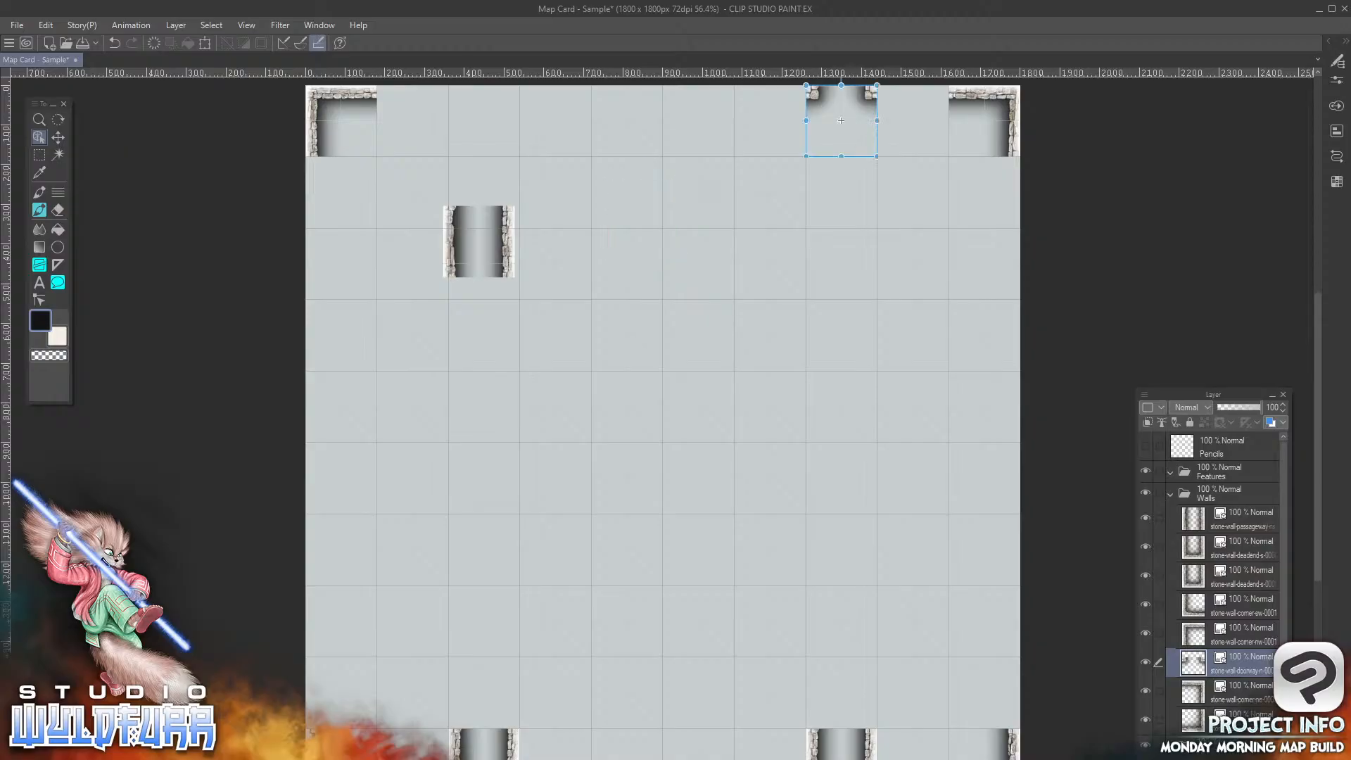
{"action": "left_click", "coordinate": [514, 237]}
{"action": "left_click_drag", "start_coordinate": [514, 256], "coordinate": [521, 145]}
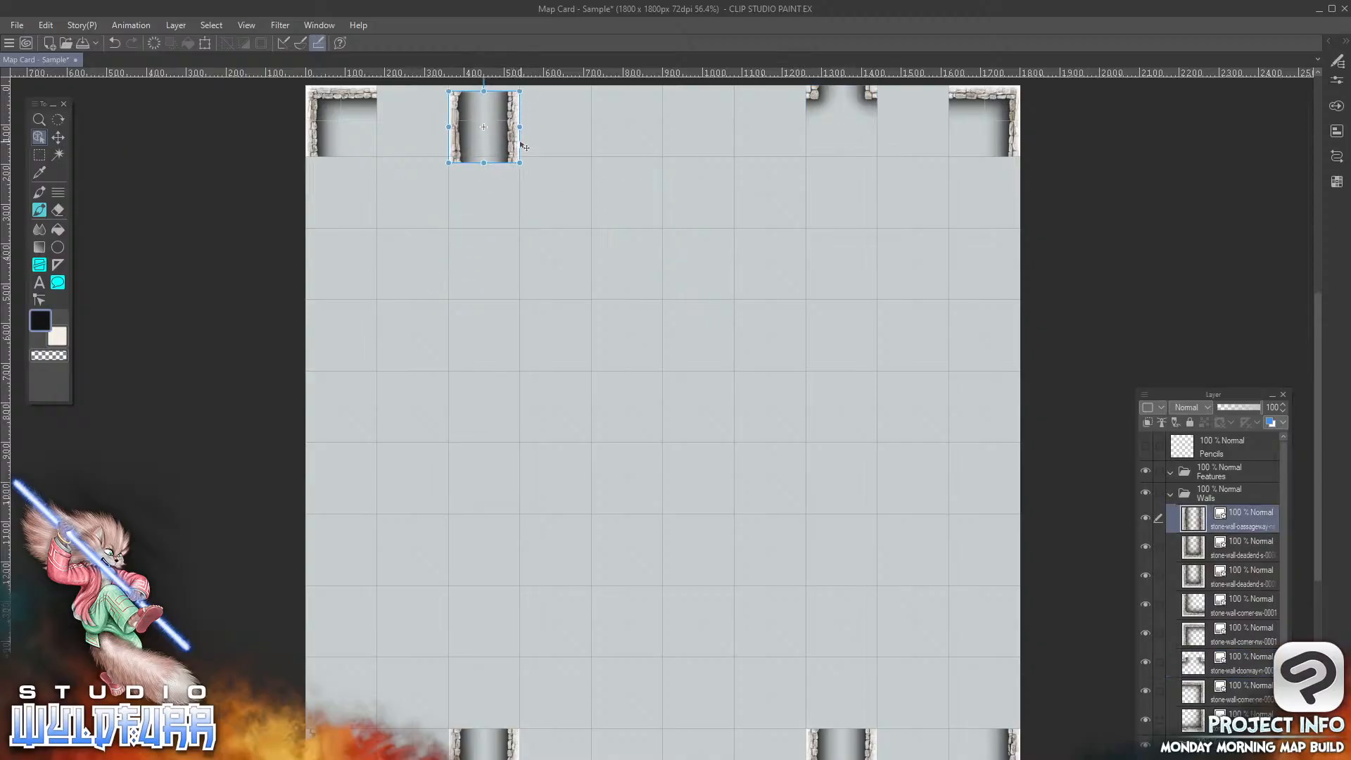
Step: Replace the doorway in the top row's eighth cell with the second north-south stone-wall-passageway tile, imported into the Walls folder
{"action": "left_click", "coordinate": [872, 93]}
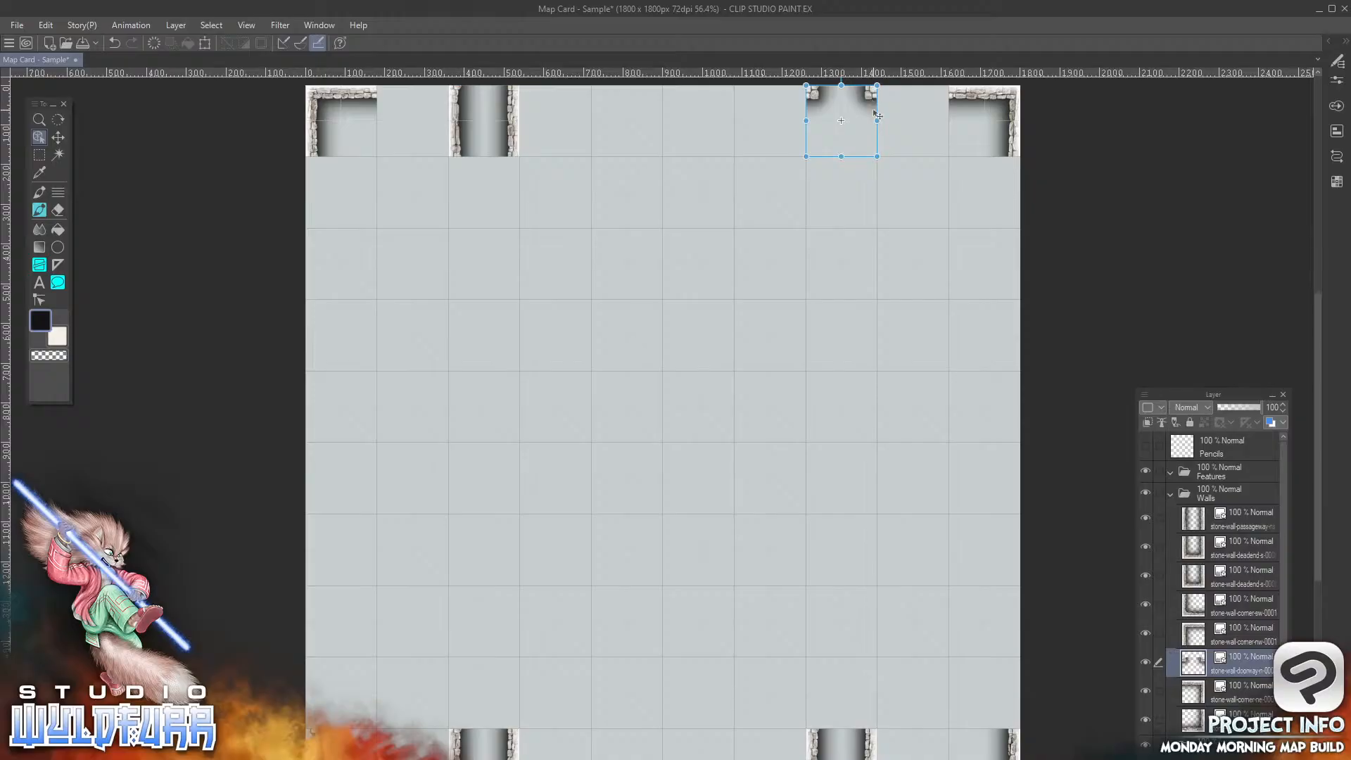
{"action": "key", "text": "Delete"}
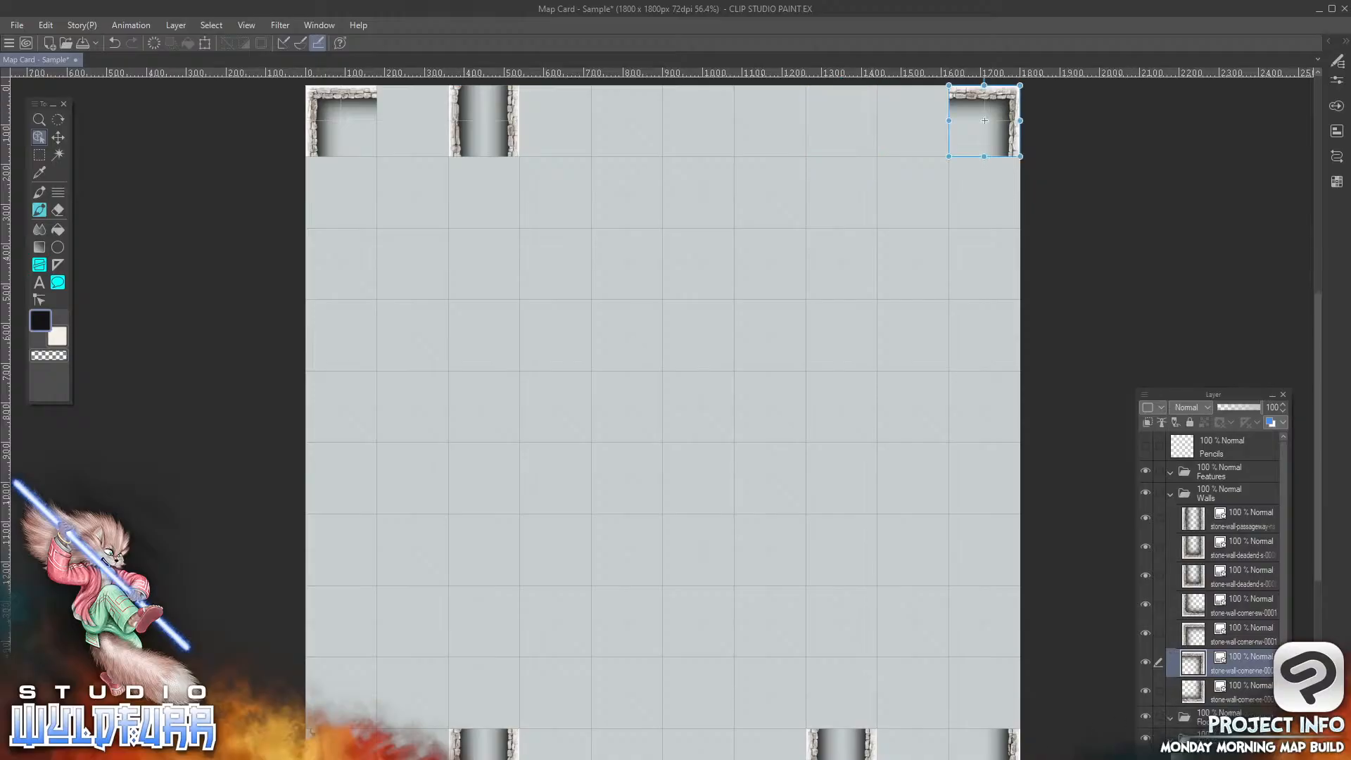
{"action": "key", "text": "alt+Tab"}
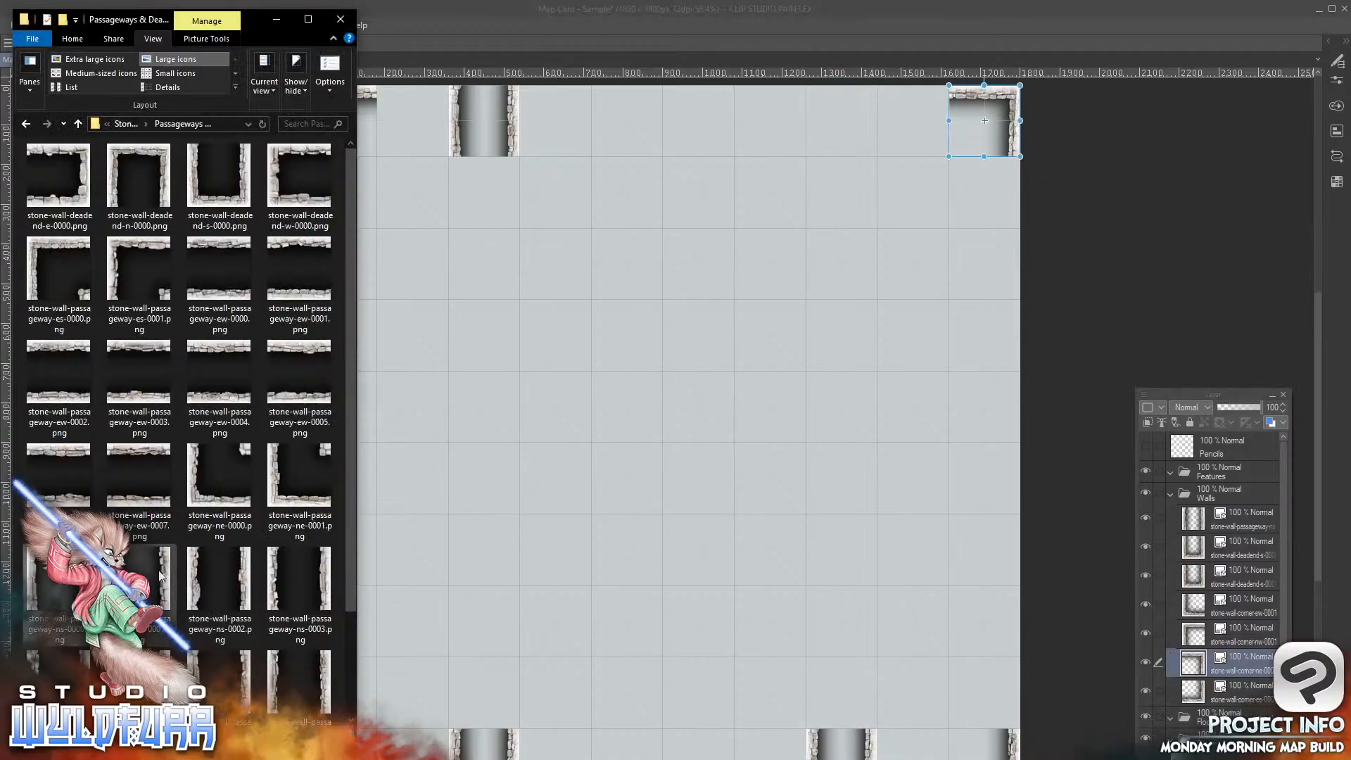
{"action": "left_click_drag", "start_coordinate": [166, 573], "coordinate": [1226, 505]}
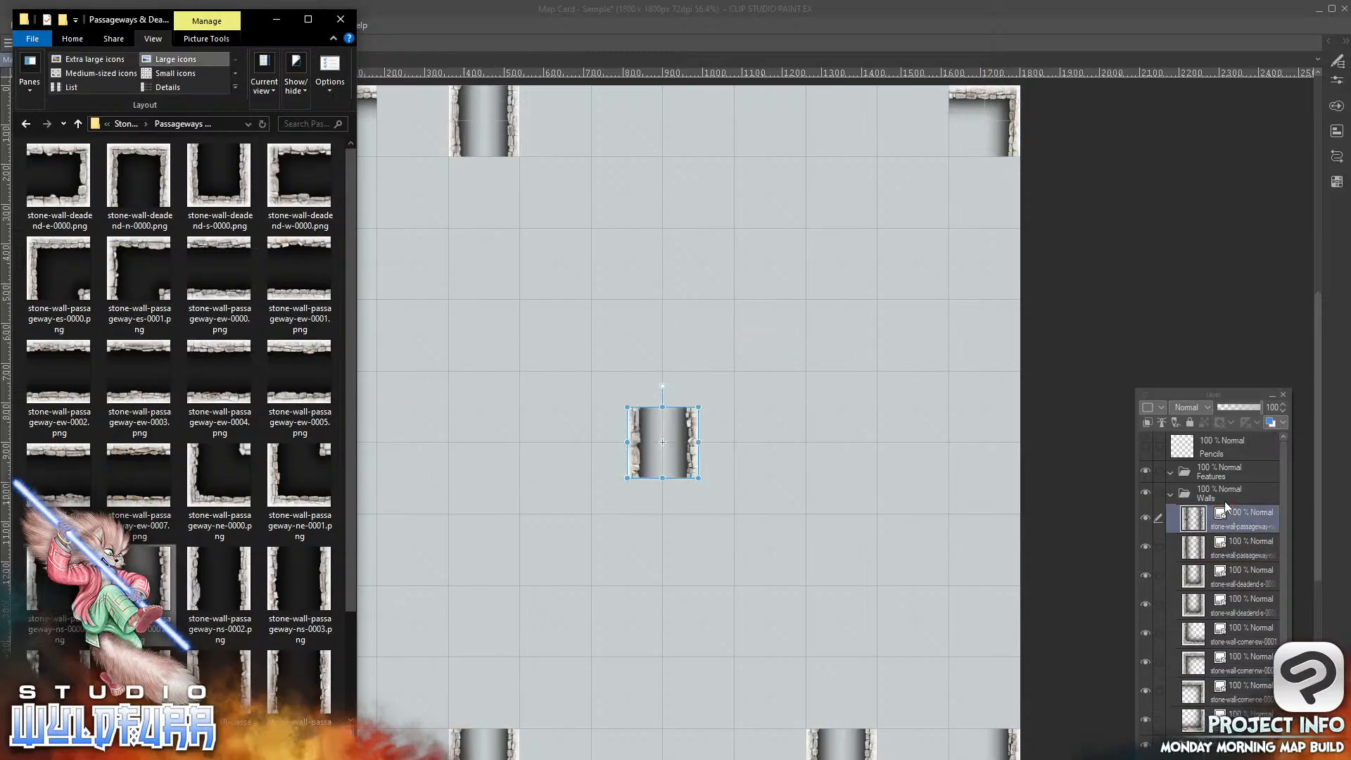
{"action": "left_click", "coordinate": [695, 434]}
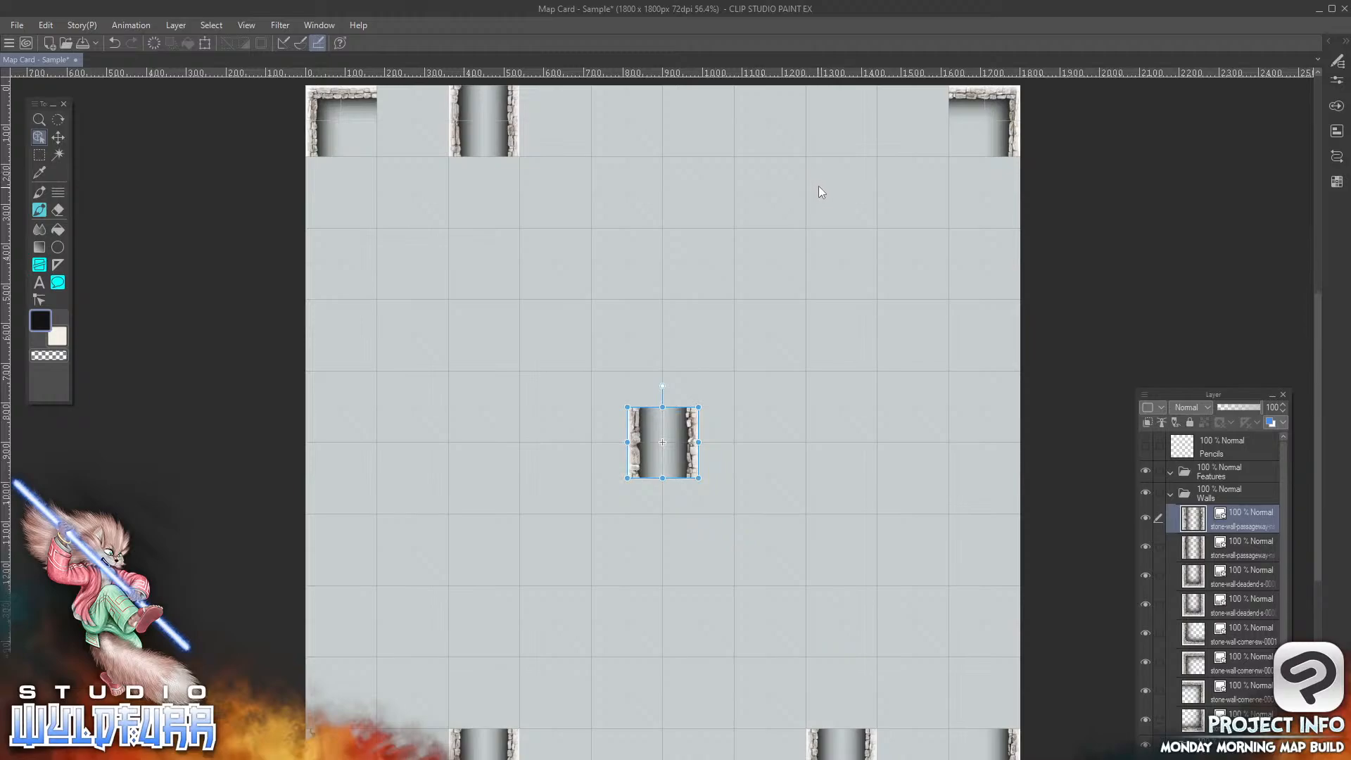
{"action": "left_click_drag", "start_coordinate": [695, 432], "coordinate": [873, 111]}
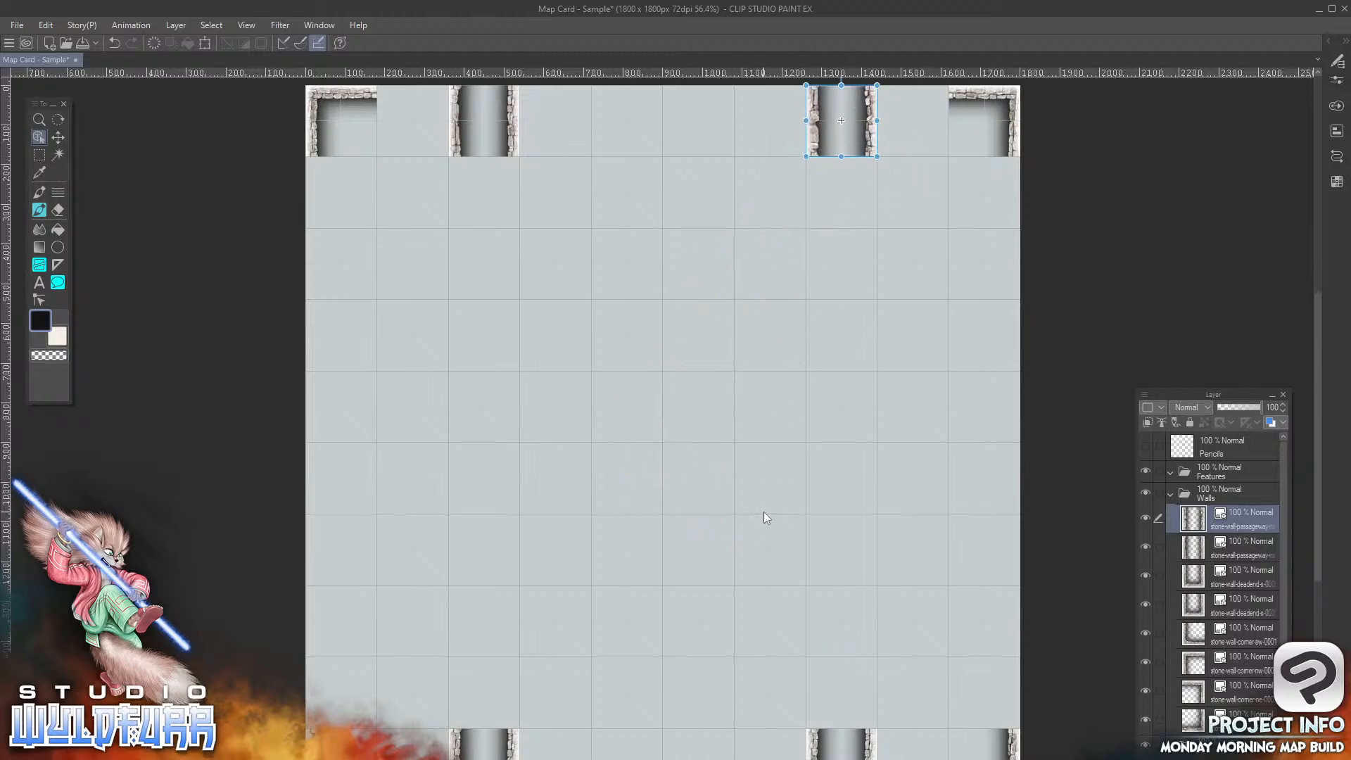
Step: Import stone-wall-passageway-ns-0002.png into the Walls folder and place it directly above the dead end in the map's eighth column
{"action": "key", "text": "alt+Tab"}
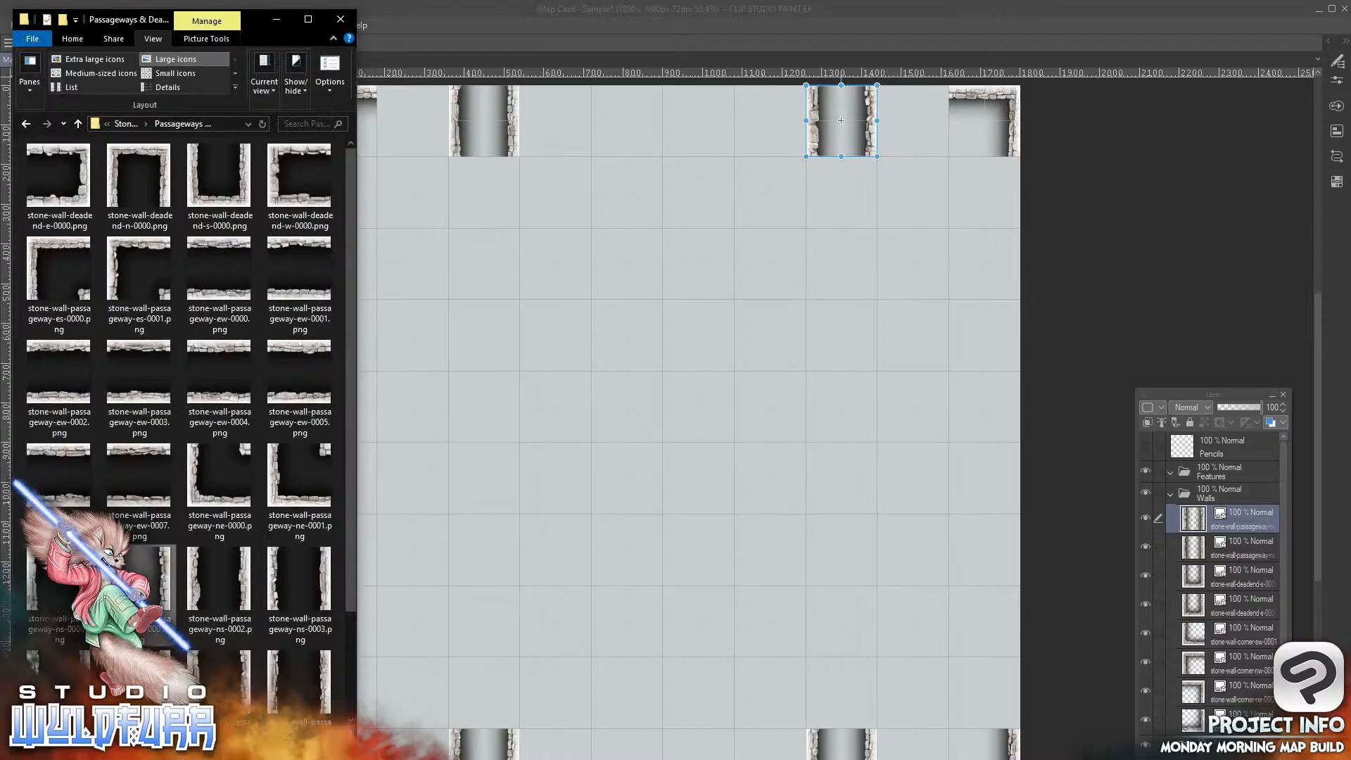
{"action": "left_click", "coordinate": [211, 572]}
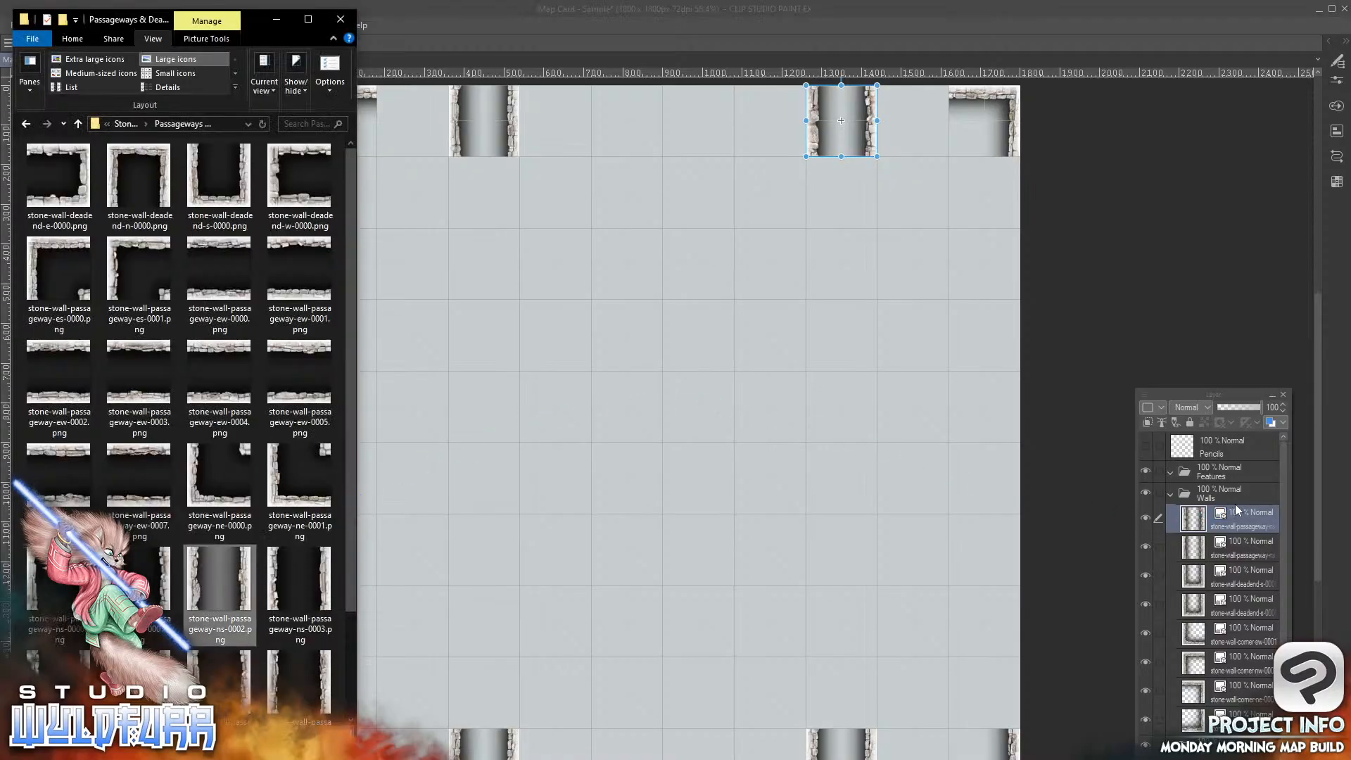
{"action": "left_click_drag", "start_coordinate": [1239, 509], "coordinate": [1237, 507]}
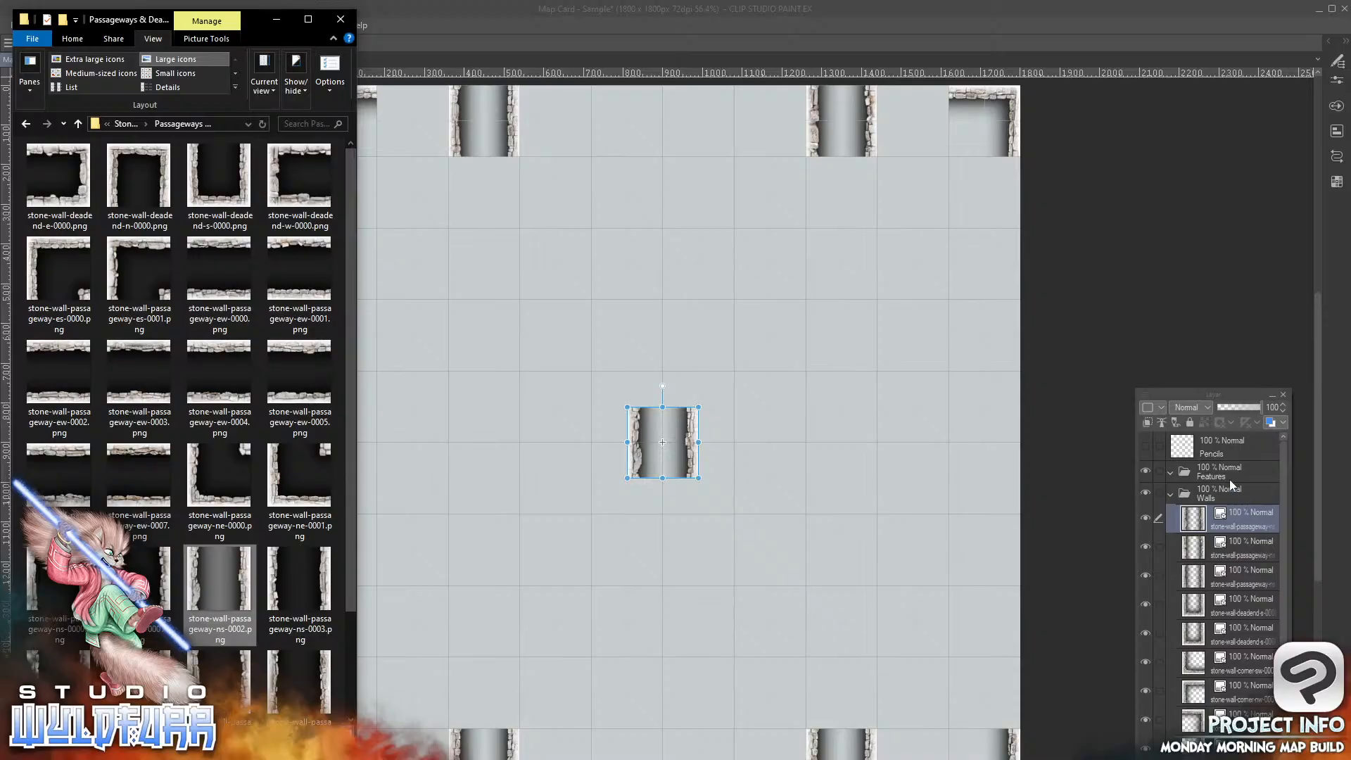
{"action": "left_click", "coordinate": [693, 428]}
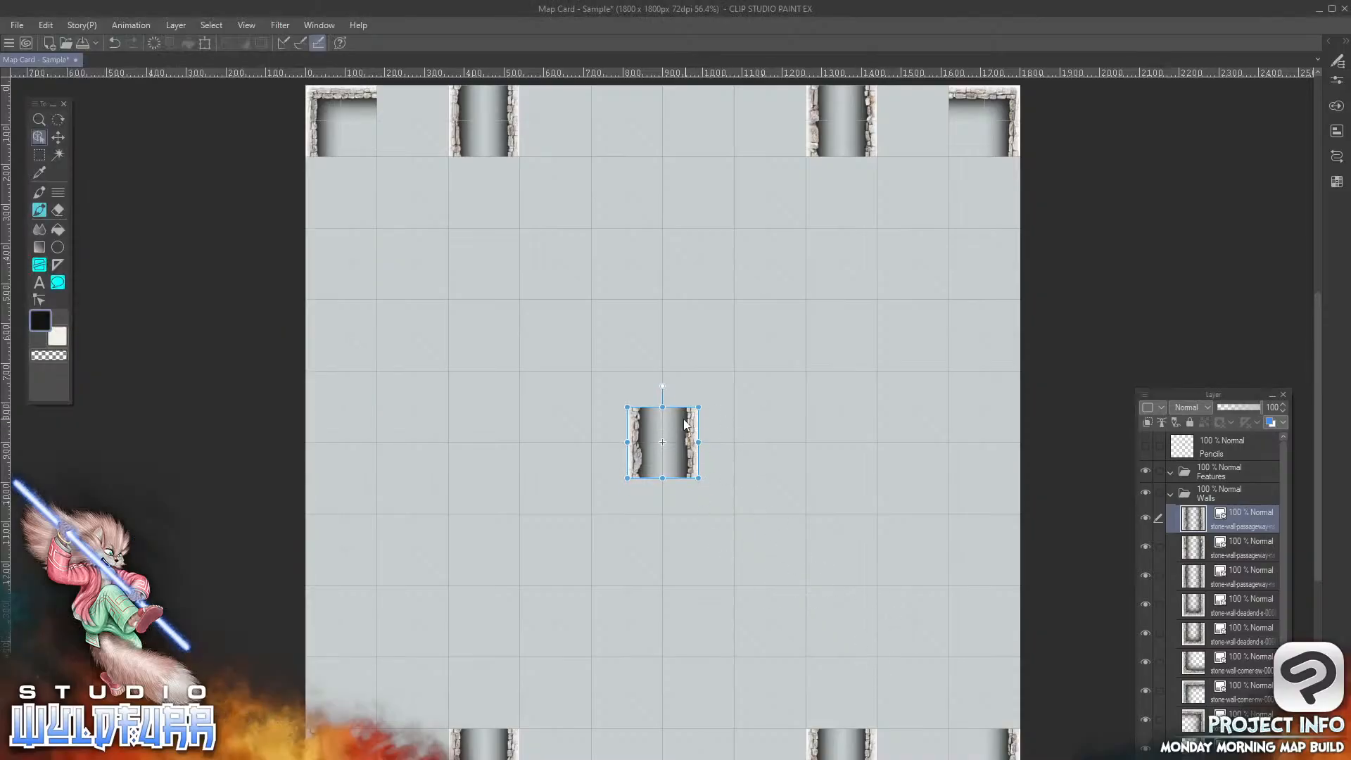
{"action": "left_click_drag", "start_coordinate": [686, 423], "coordinate": [871, 675]}
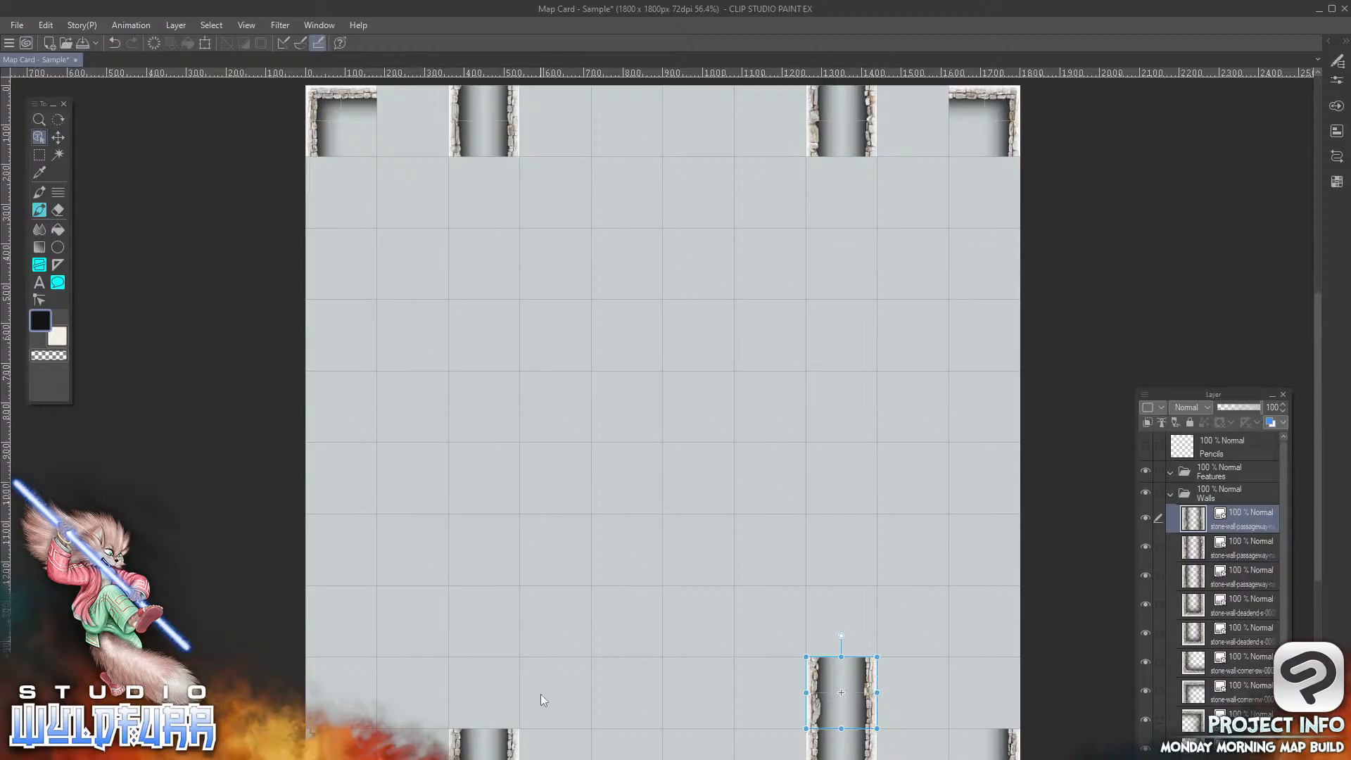
Step: Import stone-wall-doorway-nesw-0000.png from Cornerstones & Doorways into the Walls folder and place it directly above the dead end in the third column
{"action": "key", "text": "alt+Tab"}
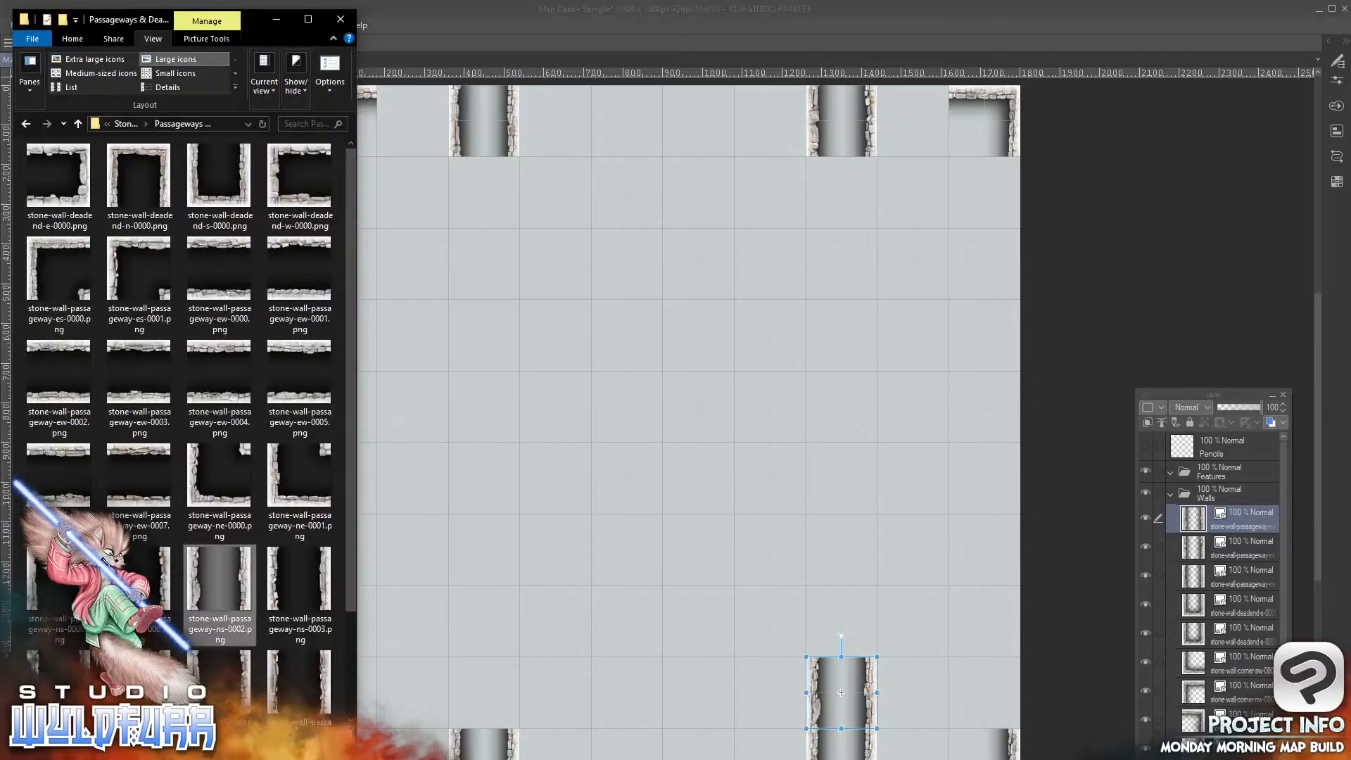
{"action": "left_click", "coordinate": [126, 124]}
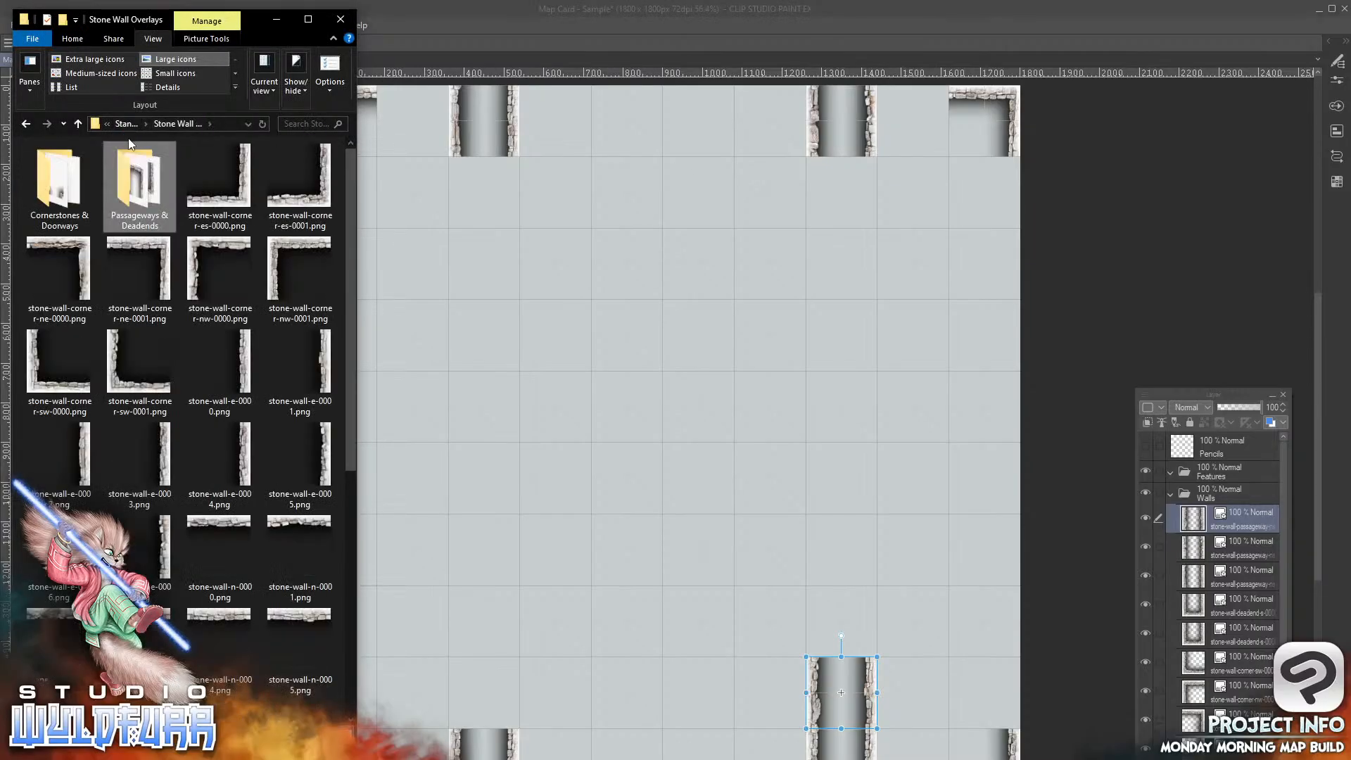
{"action": "double_click", "coordinate": [54, 176]}
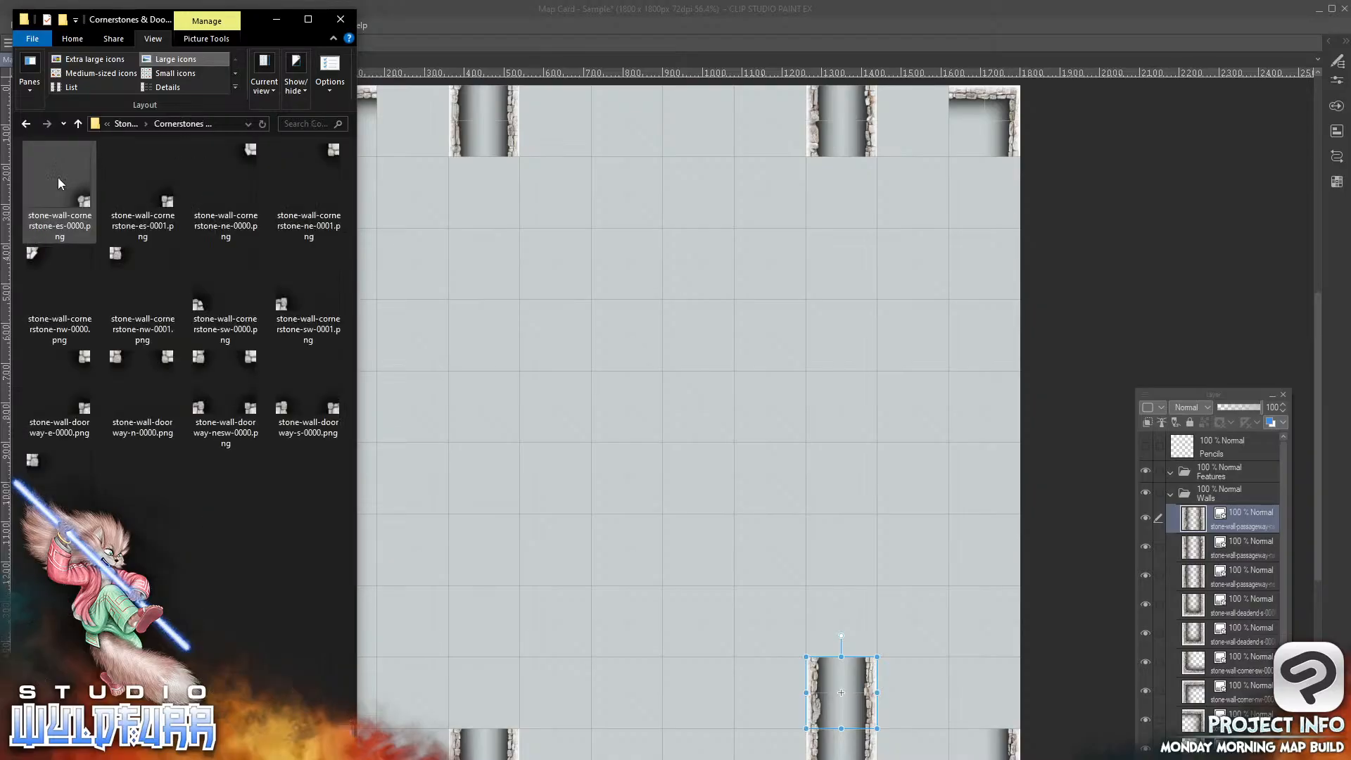
{"action": "left_click_drag", "start_coordinate": [247, 357], "coordinate": [1233, 508]}
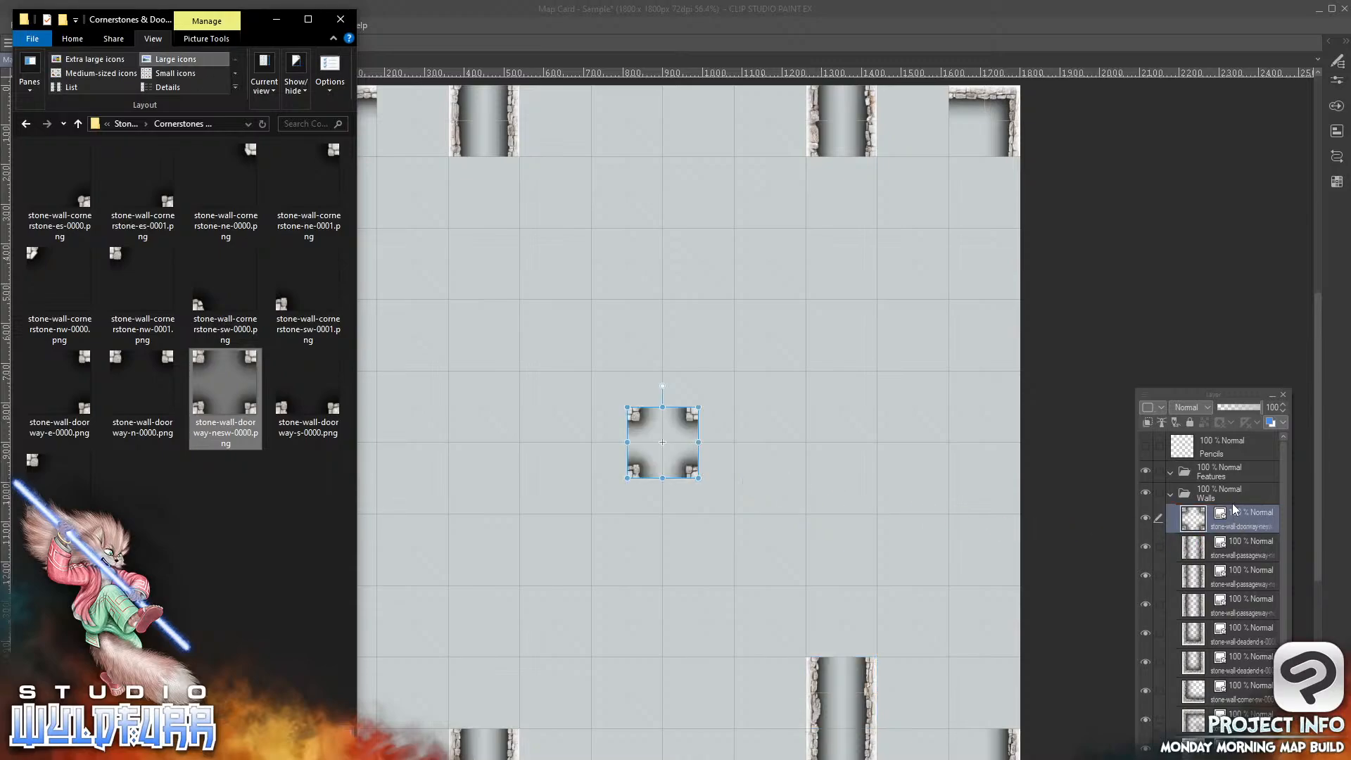
{"action": "left_click", "coordinate": [674, 465]}
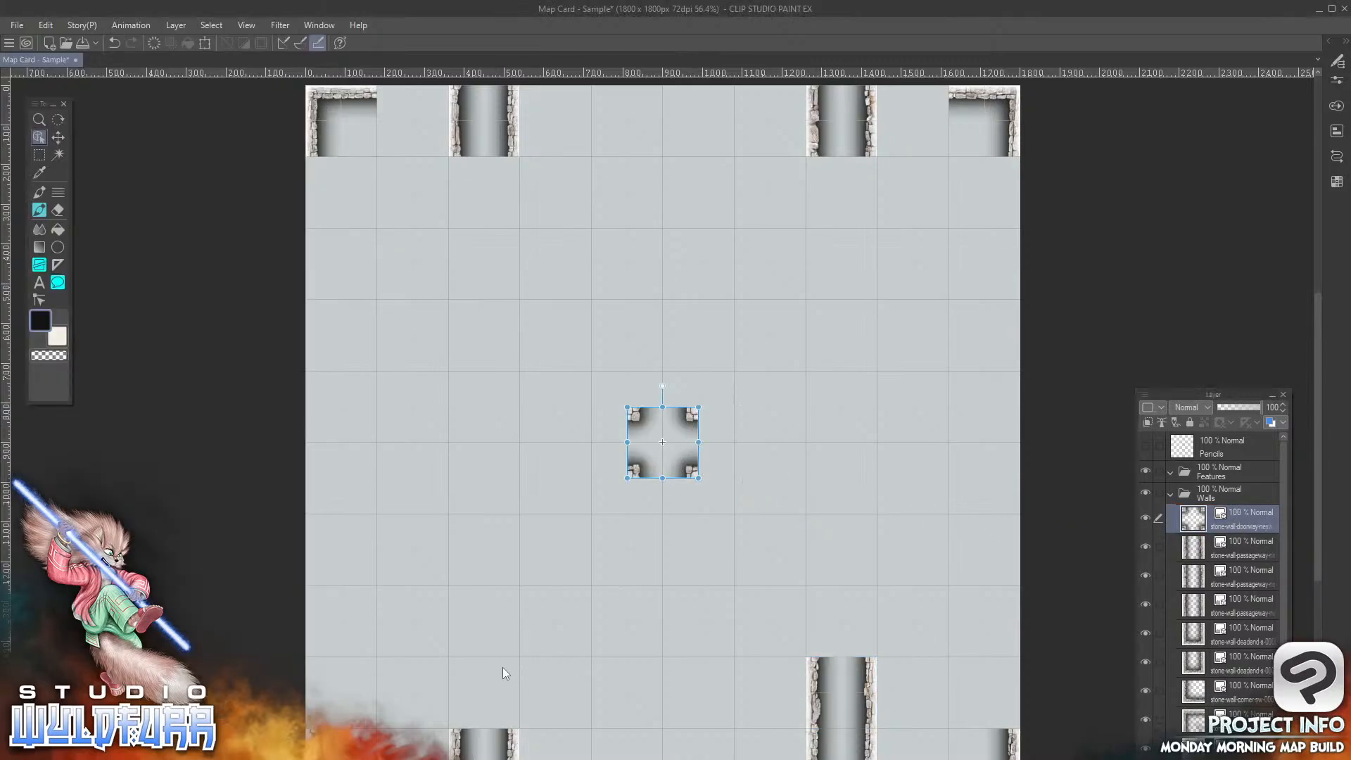
{"action": "left_click_drag", "start_coordinate": [693, 420], "coordinate": [515, 671]}
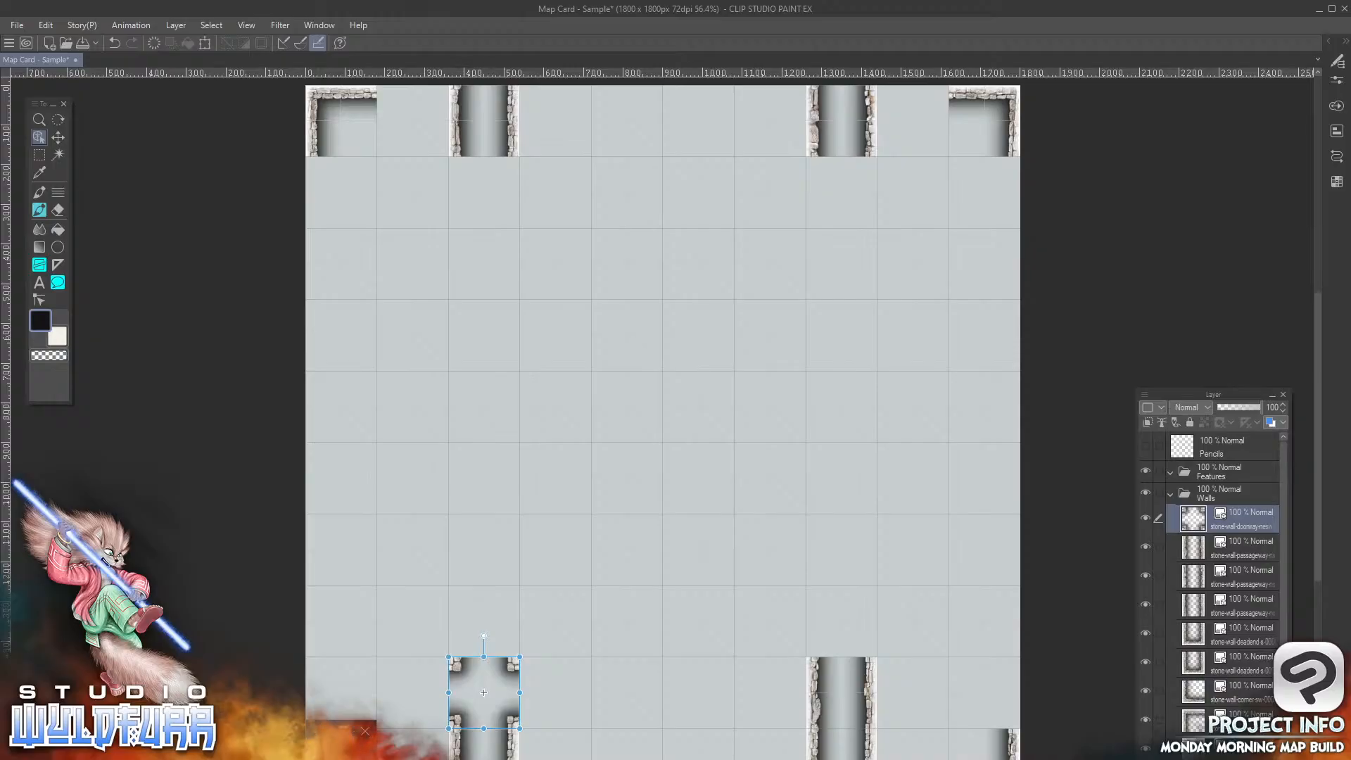
{"action": "key", "text": "alt+Tab"}
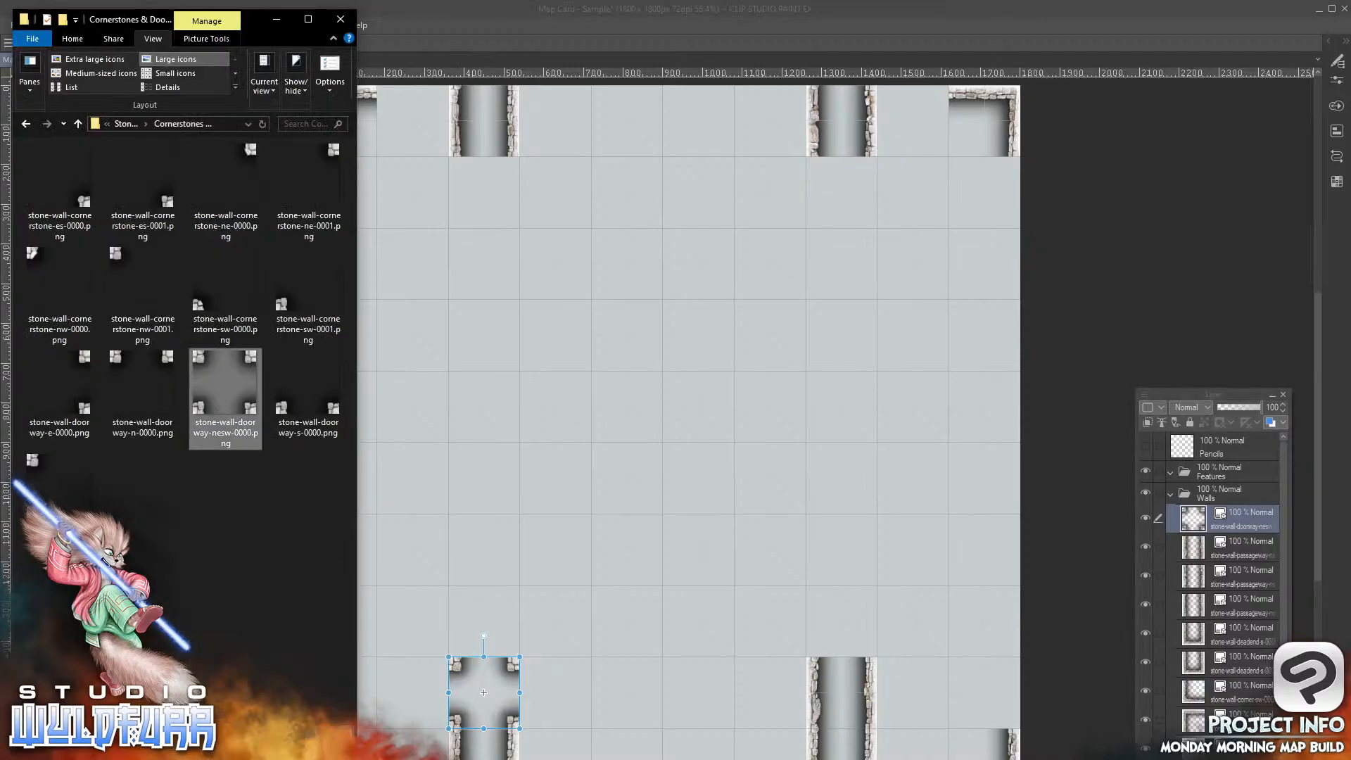
Step: Import stone-wall-doorway-e-0000.png into the Walls folder and place it directly above the north-south passageway in the eighth column's lower part
{"action": "left_click", "coordinate": [60, 394]}
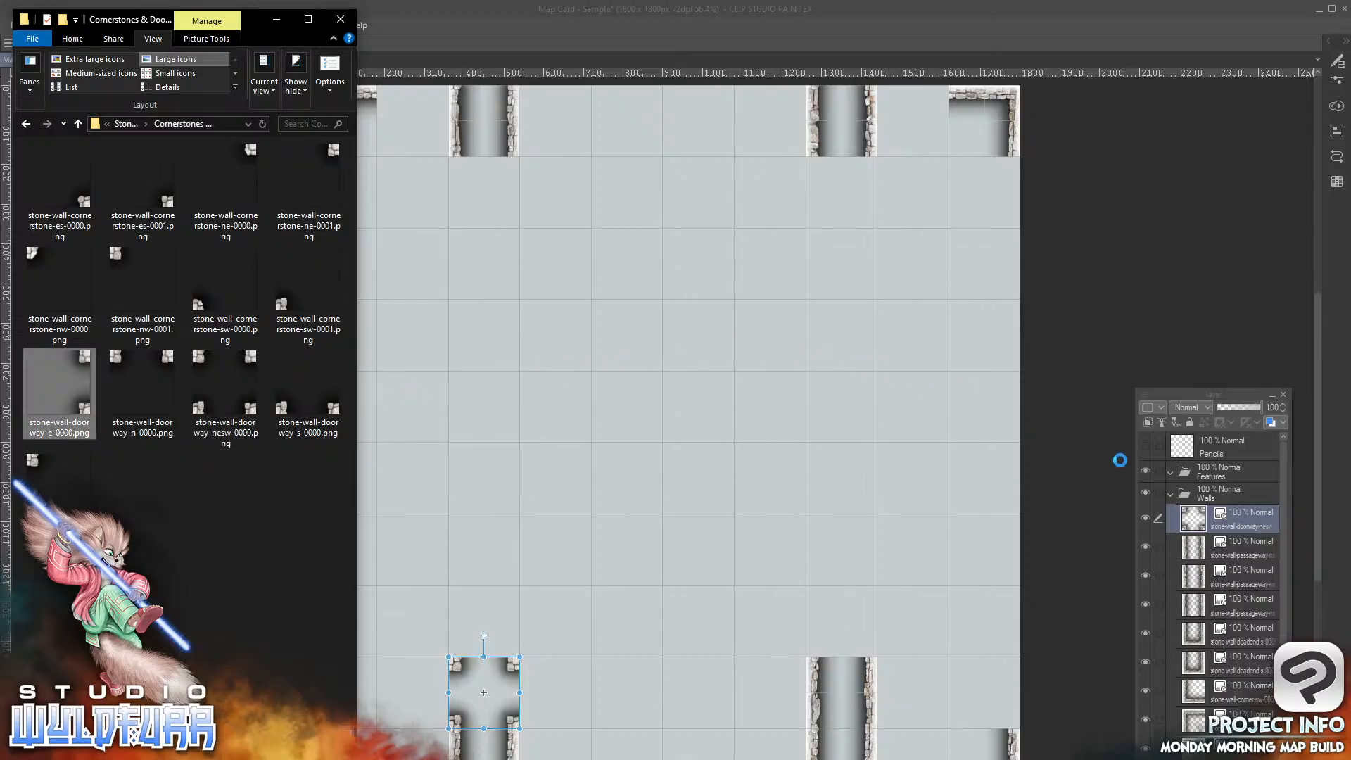
{"action": "left_click_drag", "start_coordinate": [1119, 459], "coordinate": [1249, 515]}
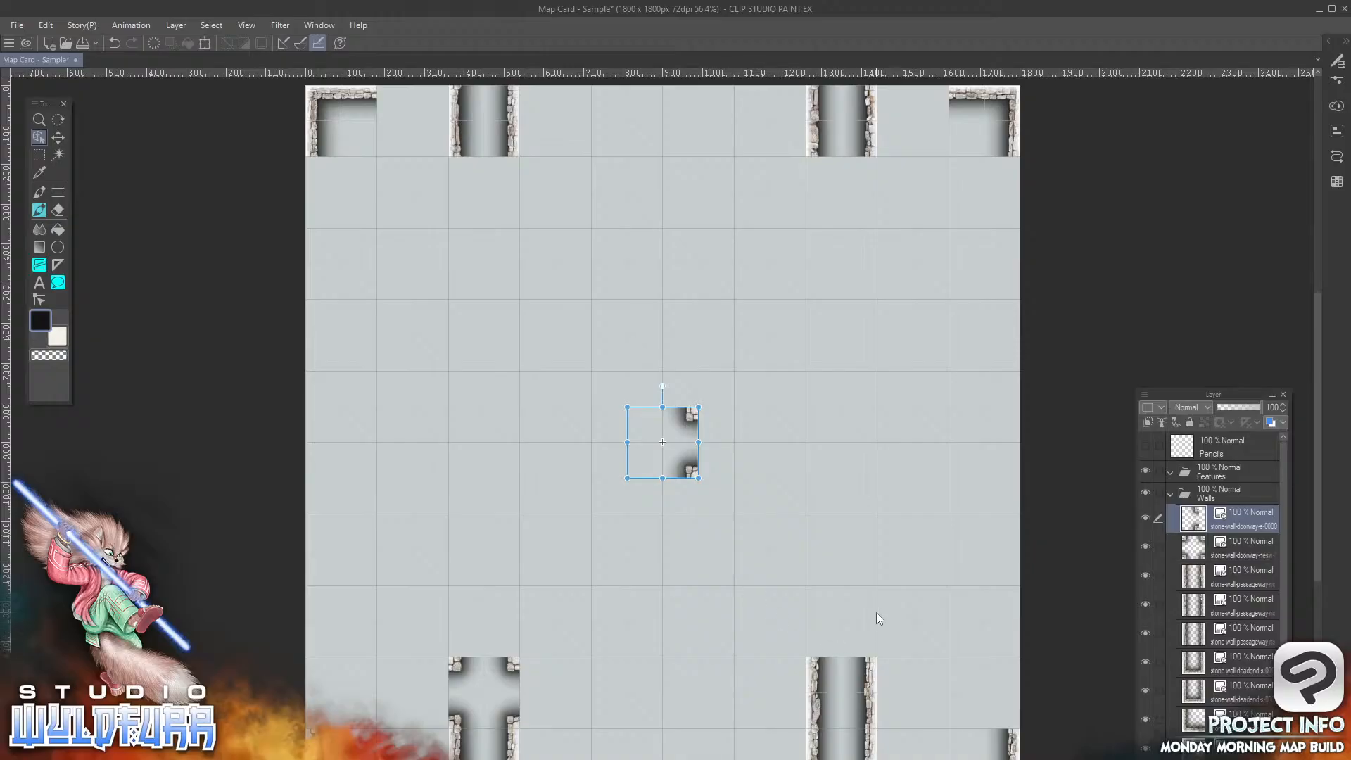
{"action": "left_click_drag", "start_coordinate": [693, 437], "coordinate": [871, 600]}
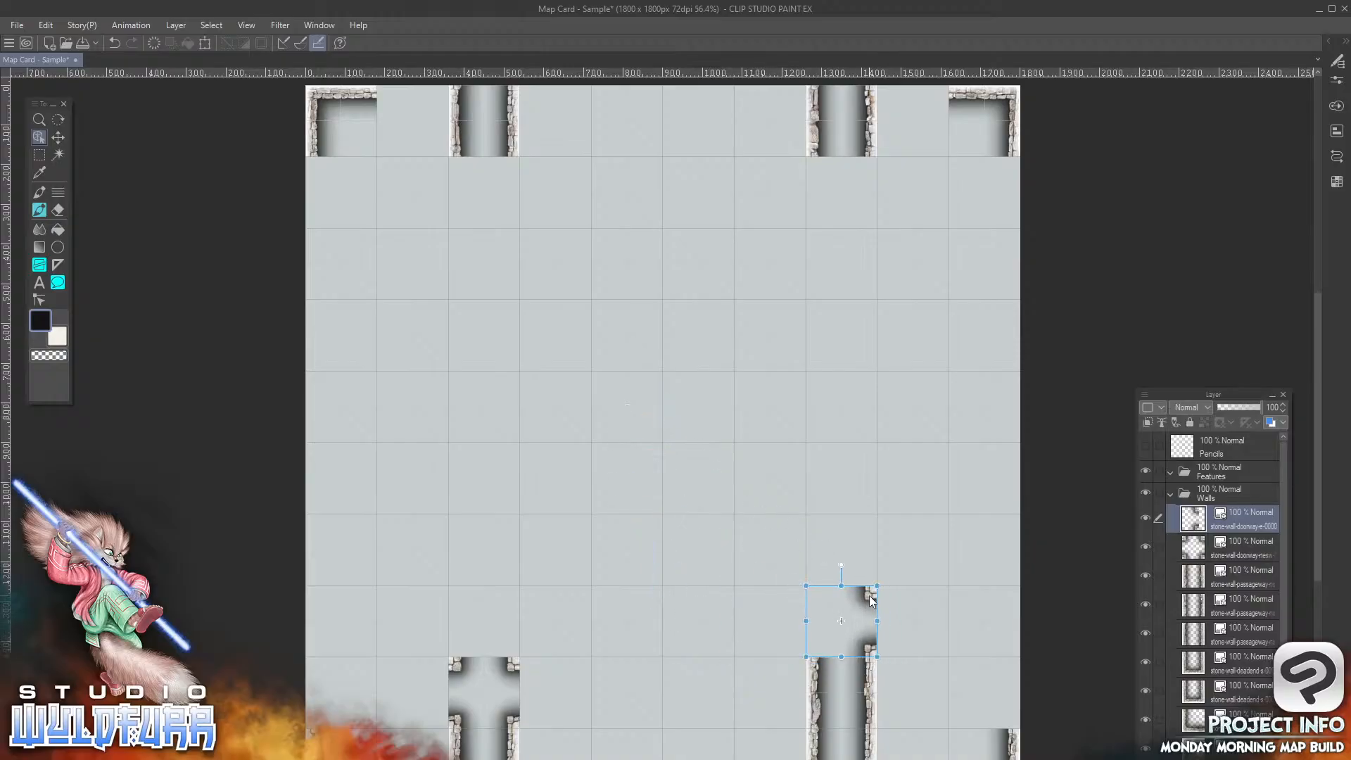
Step: Import the west-side doorway tile into the Walls folder and place it in the eighth column, two cells above the east doorway
{"action": "key", "text": "alt+Tab"}
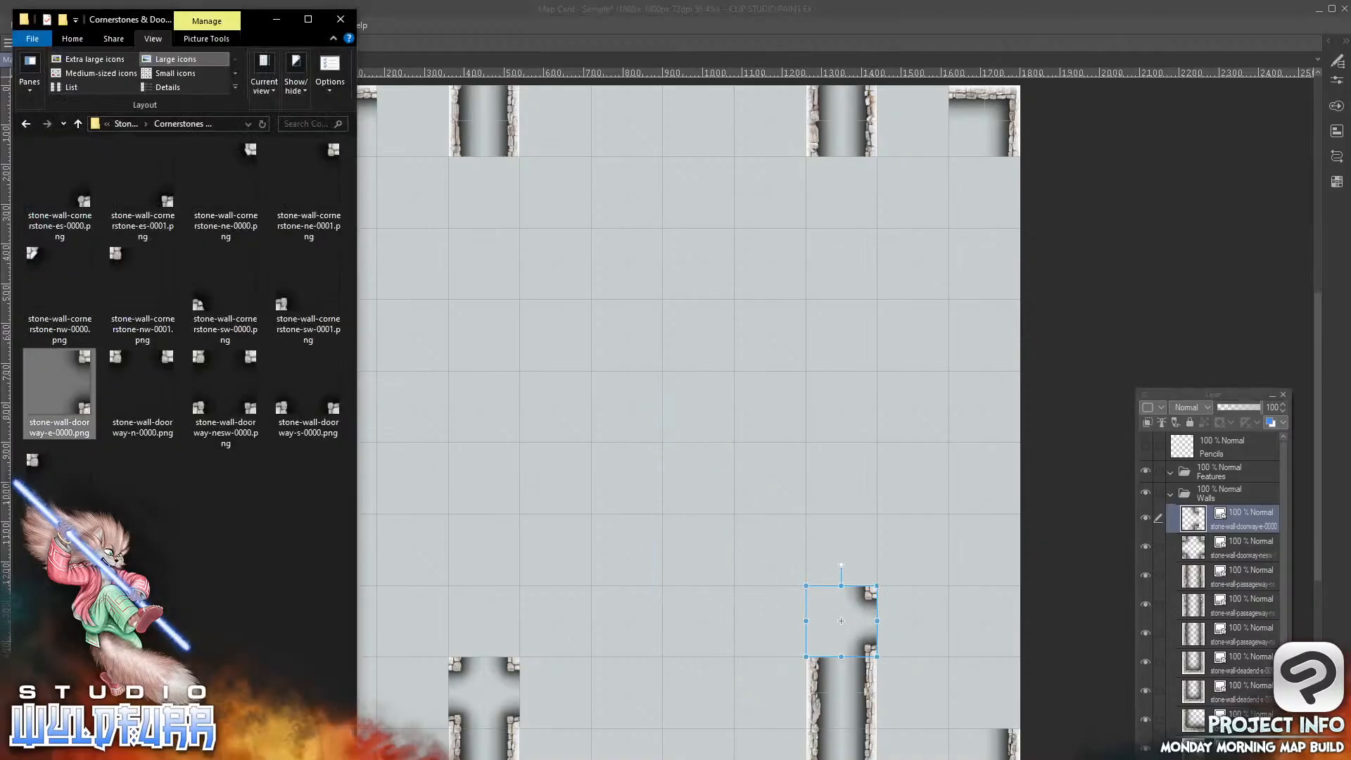
{"action": "left_click", "coordinate": [32, 463]}
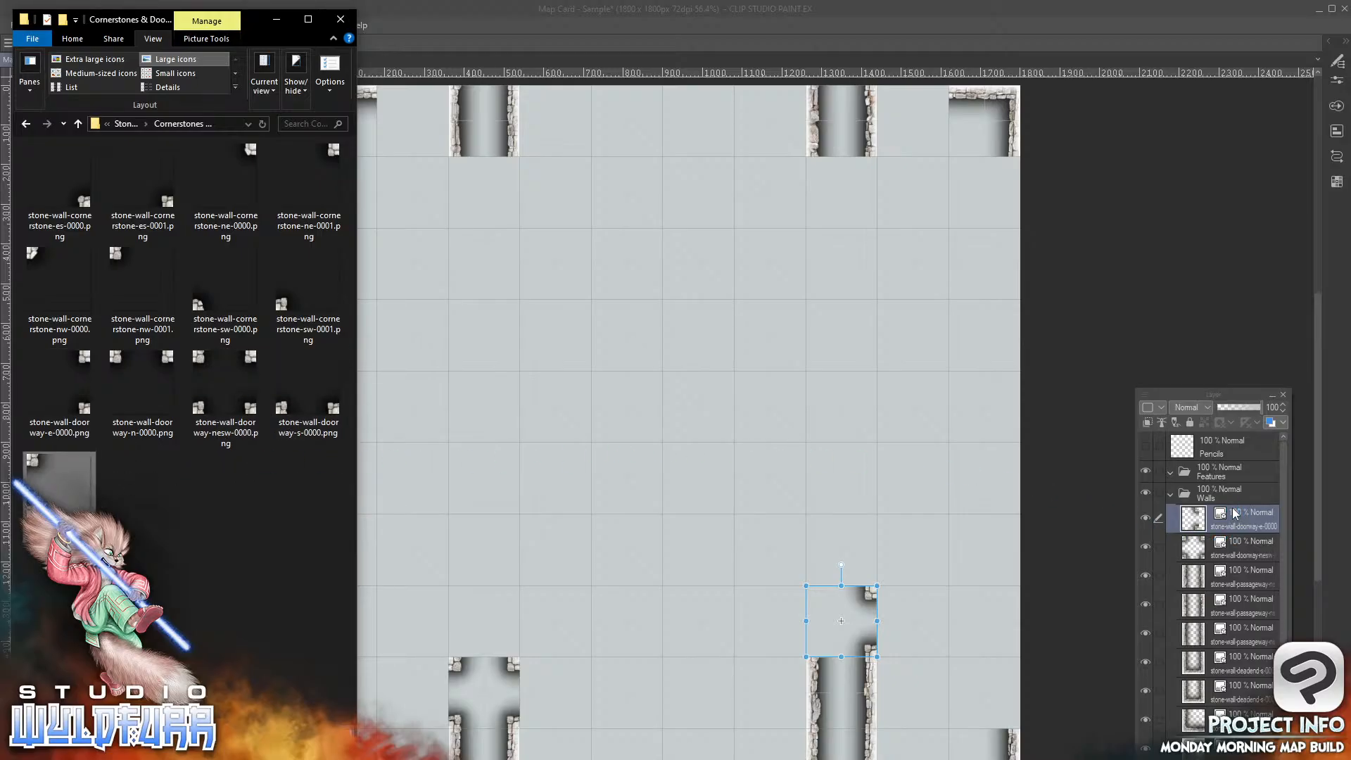
{"action": "left_click_drag", "start_coordinate": [1233, 508], "coordinate": [1233, 502]}
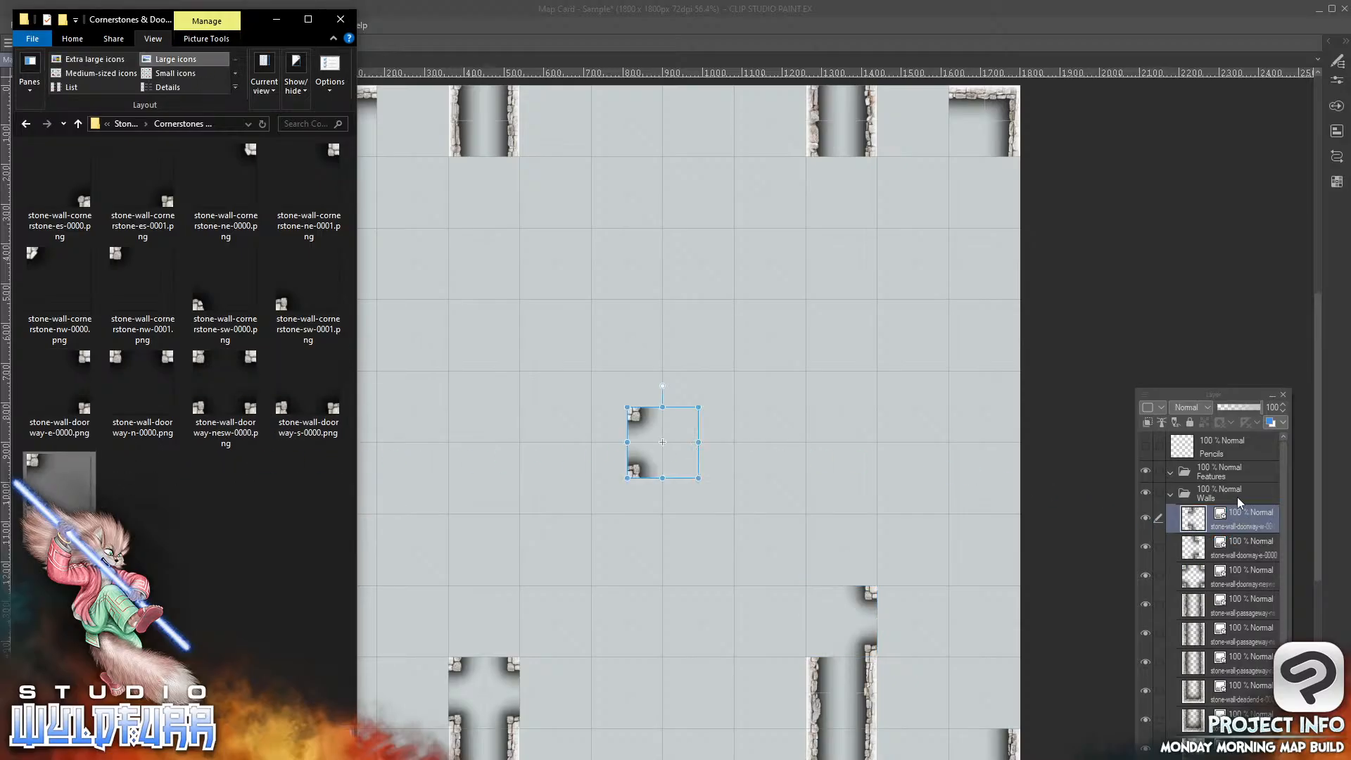
{"action": "left_click", "coordinate": [637, 422]}
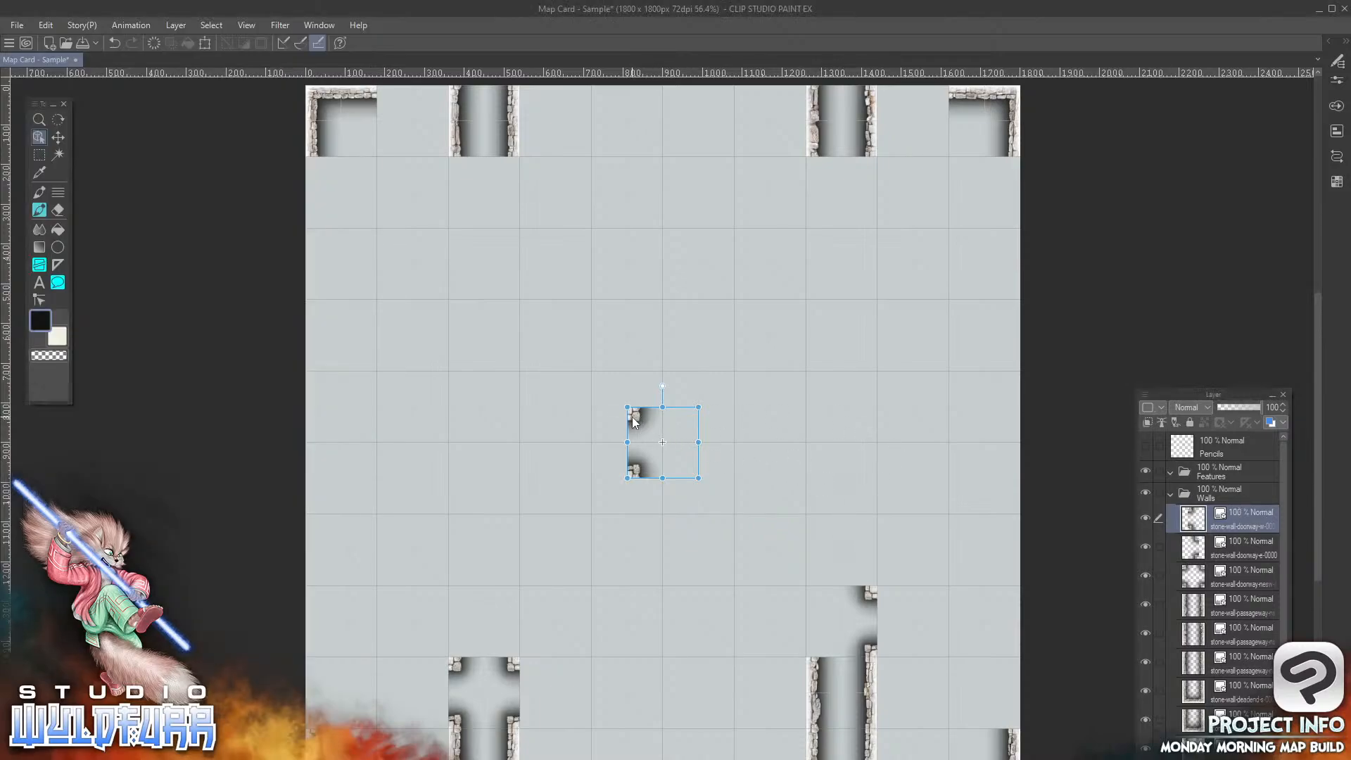
{"action": "left_click_drag", "start_coordinate": [633, 421], "coordinate": [815, 458]}
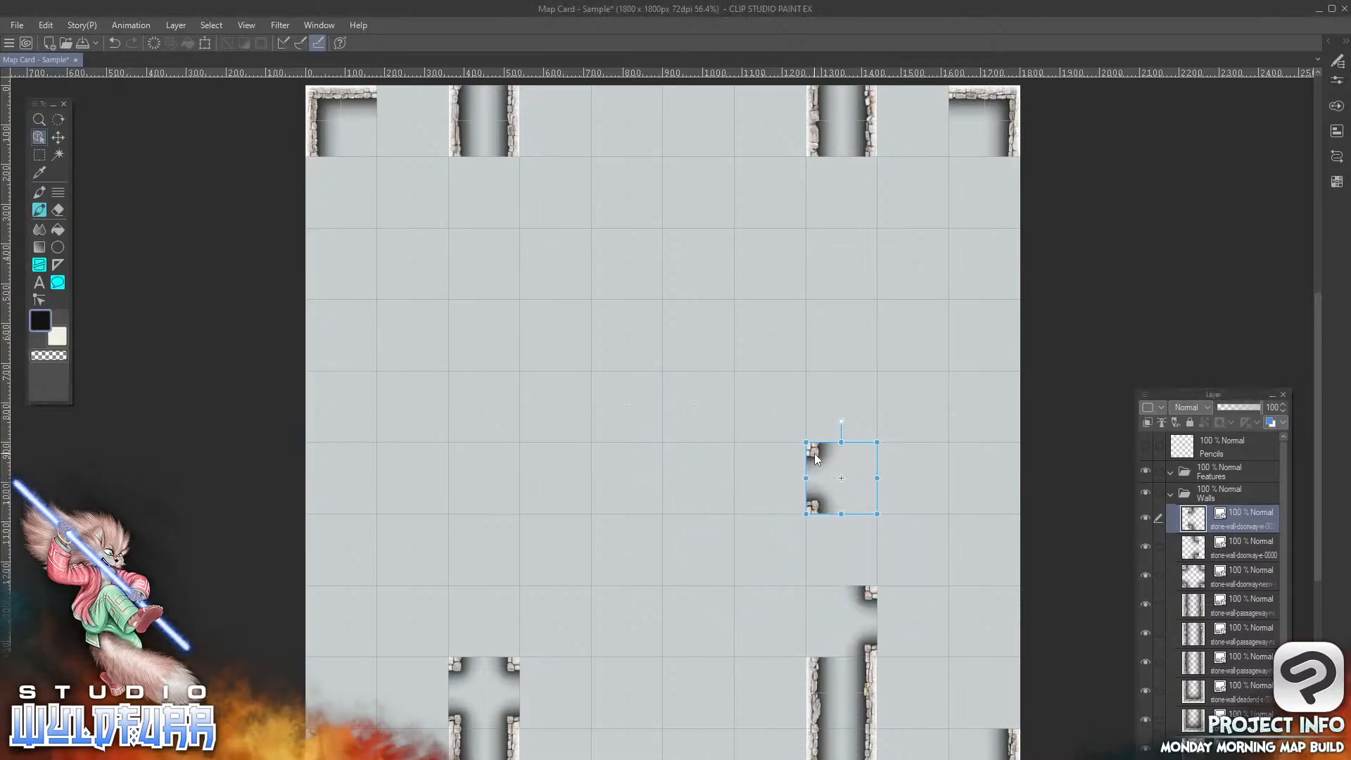
Step: Import stone-wall-e-0001.png from Stone Wall Overlays into the Walls folder and place it over the eighth column's west doorway cell
{"action": "key", "text": "alt+Tab"}
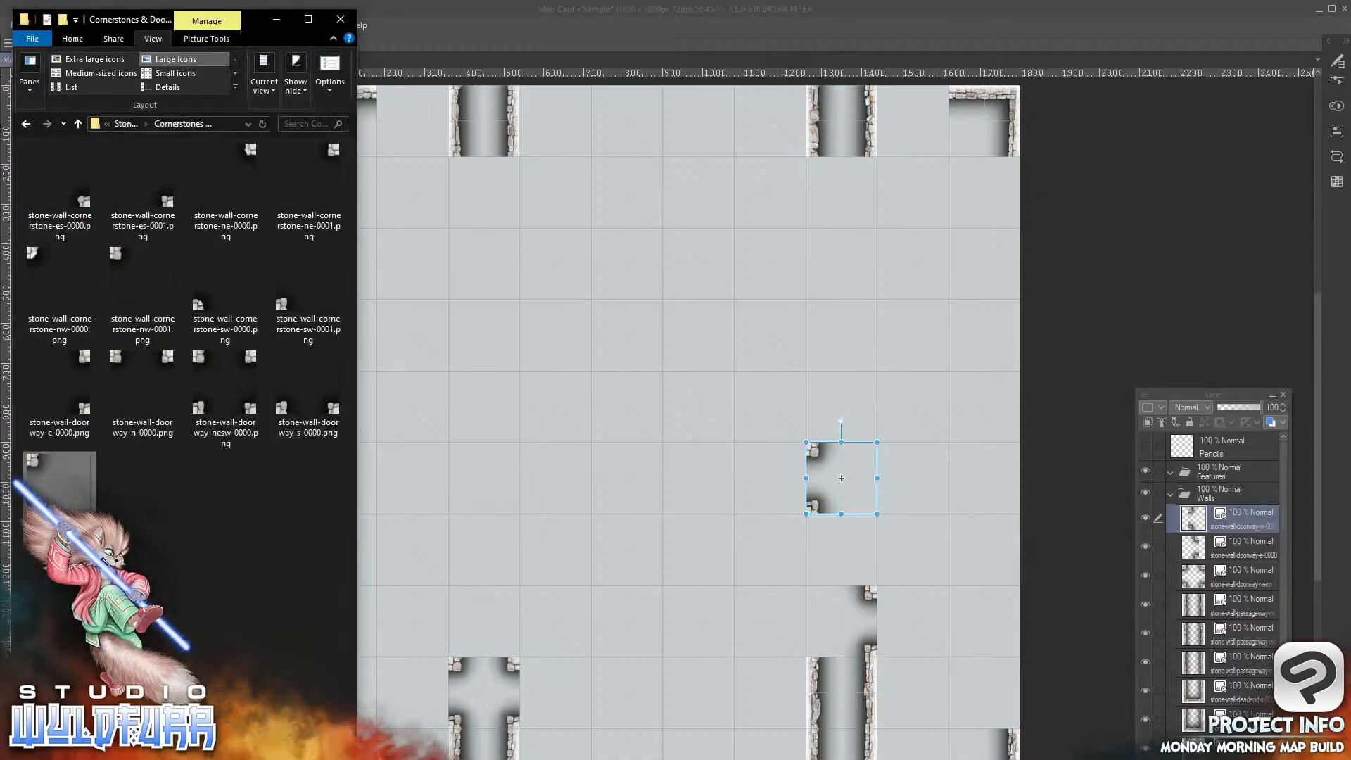
{"action": "left_click", "coordinate": [124, 127]}
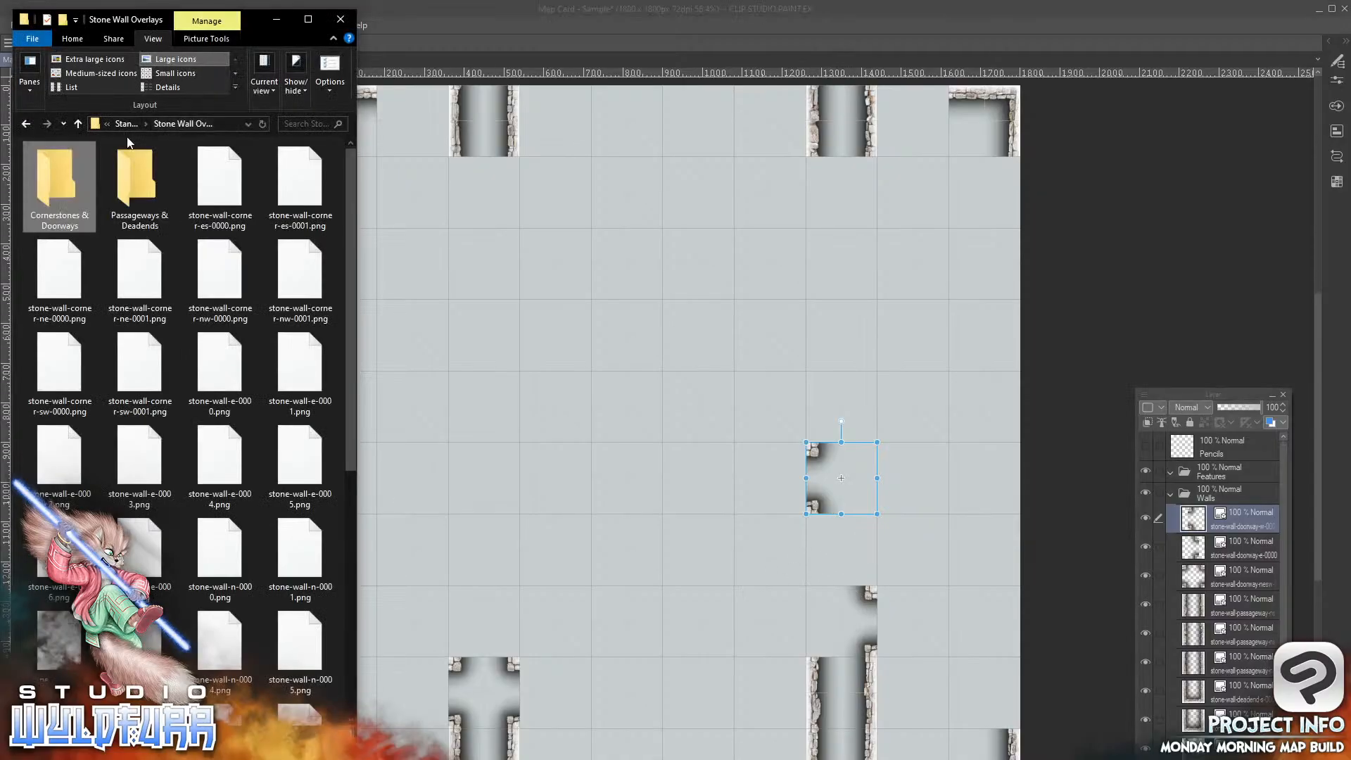
{"action": "left_click", "coordinate": [299, 369]}
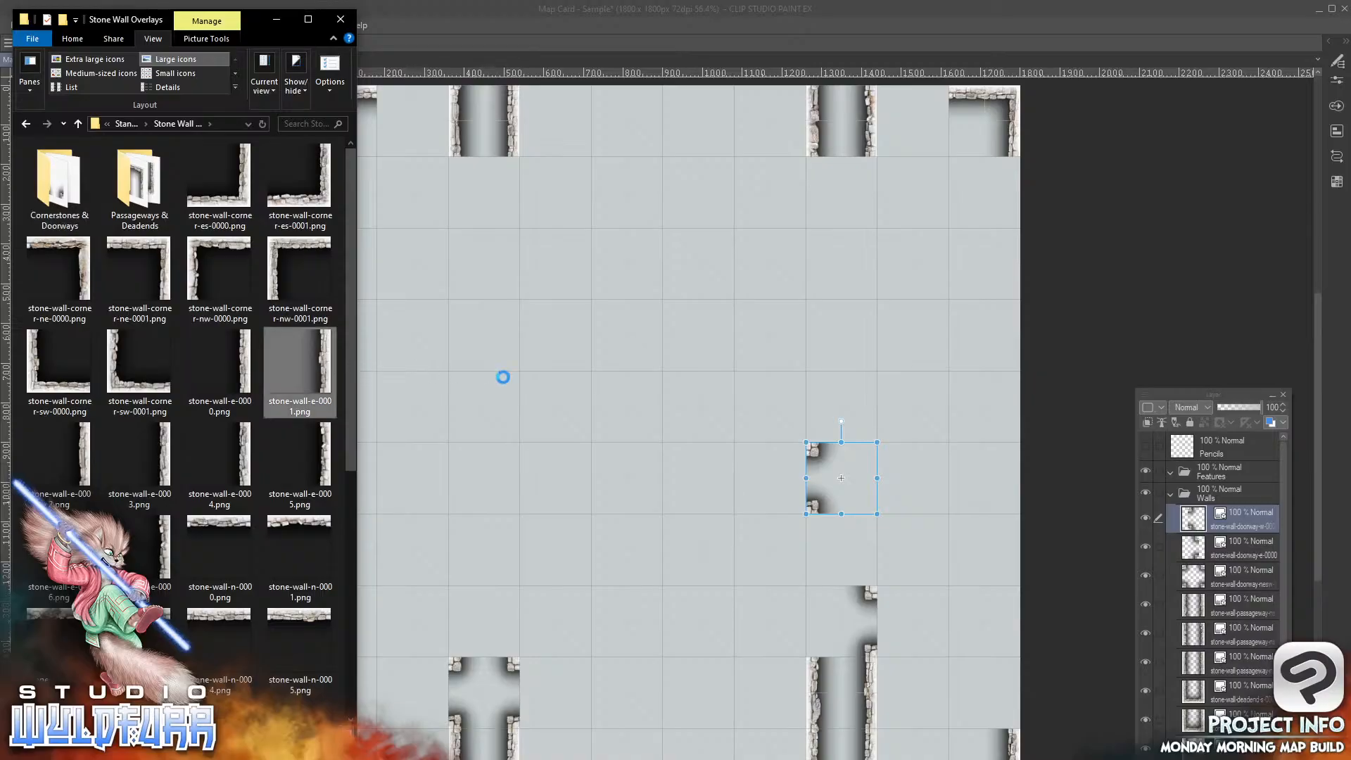
{"action": "left_click_drag", "start_coordinate": [1250, 509], "coordinate": [1248, 508]}
{"action": "left_click", "coordinate": [689, 472]}
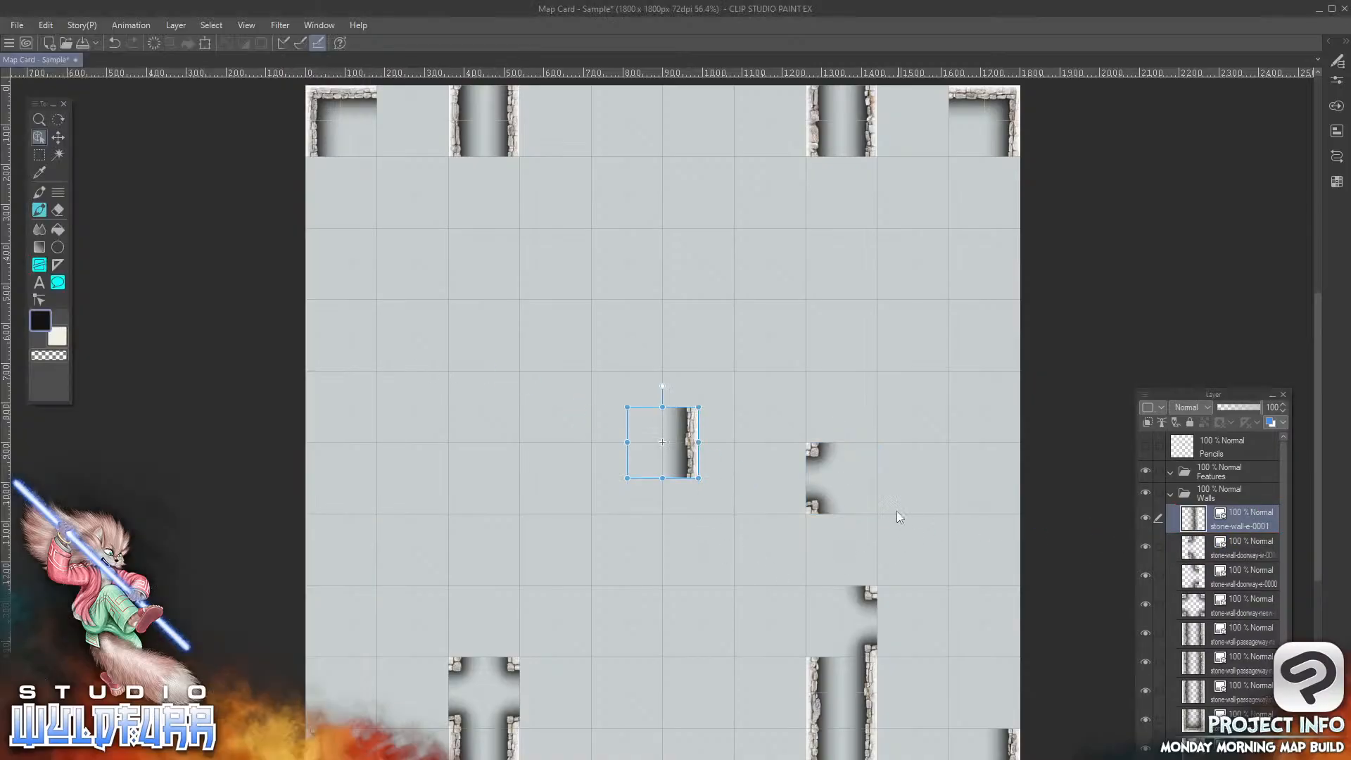
{"action": "left_click_drag", "start_coordinate": [692, 456], "coordinate": [870, 492]}
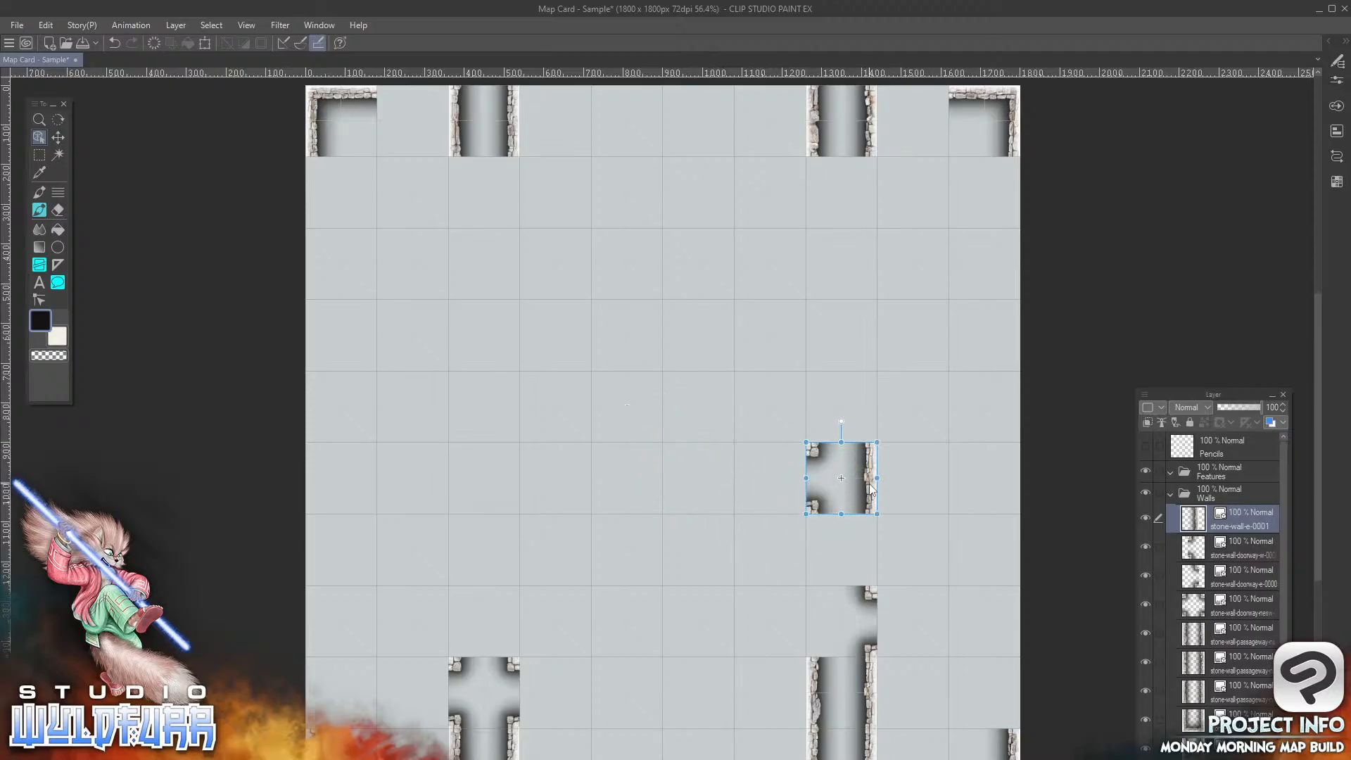
Step: Import stone-wall-w-0000.png into the Walls folder and place it over the eighth column's east doorway cell
{"action": "key", "text": "alt+Tab"}
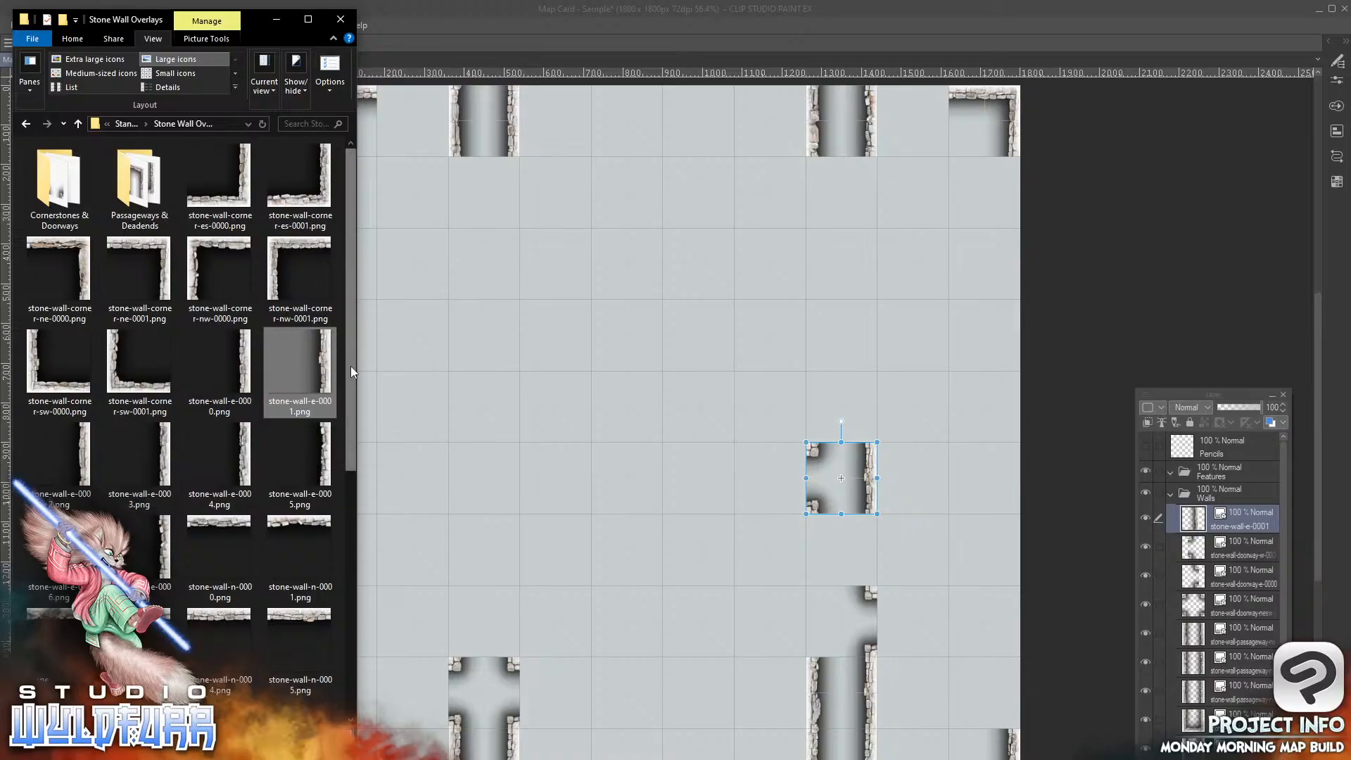
{"action": "left_click_drag", "start_coordinate": [350, 366], "coordinate": [327, 594]}
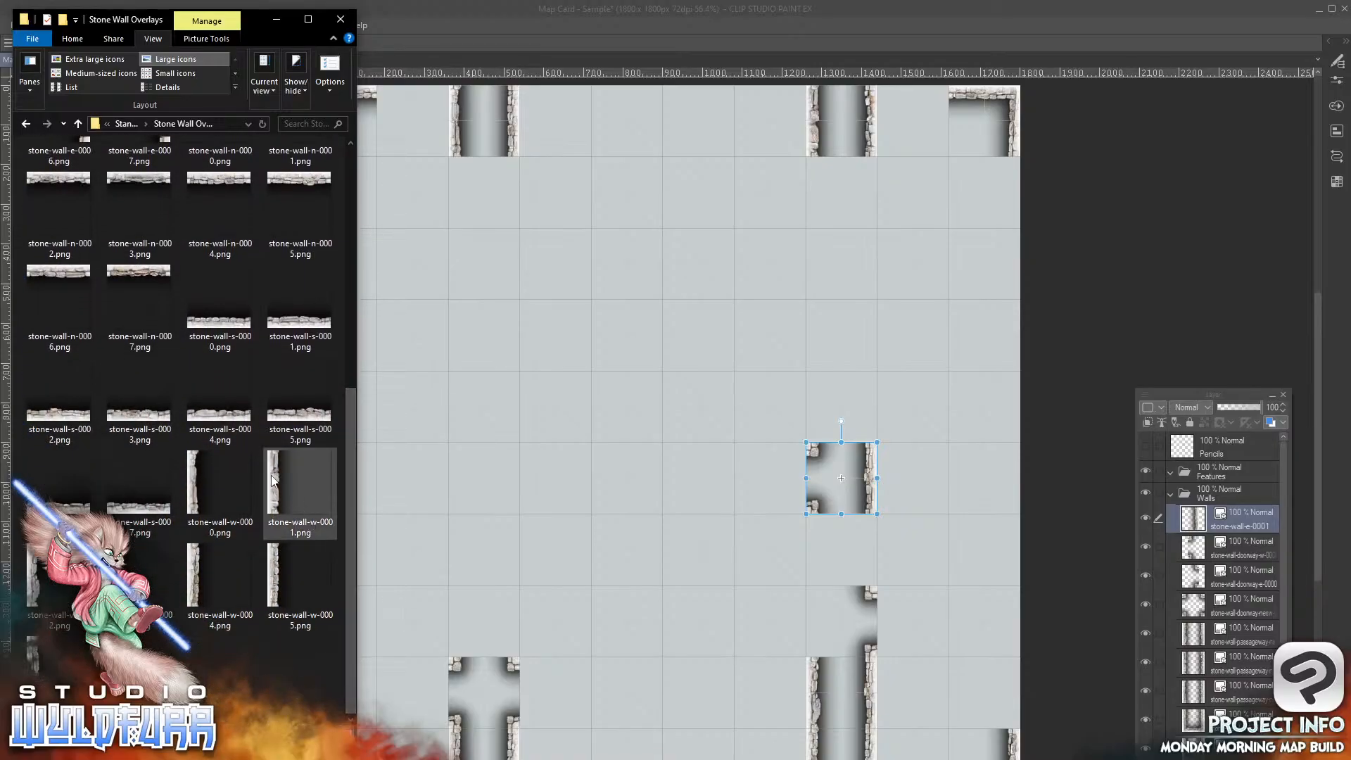
{"action": "left_click_drag", "start_coordinate": [225, 492], "coordinate": [1179, 512]}
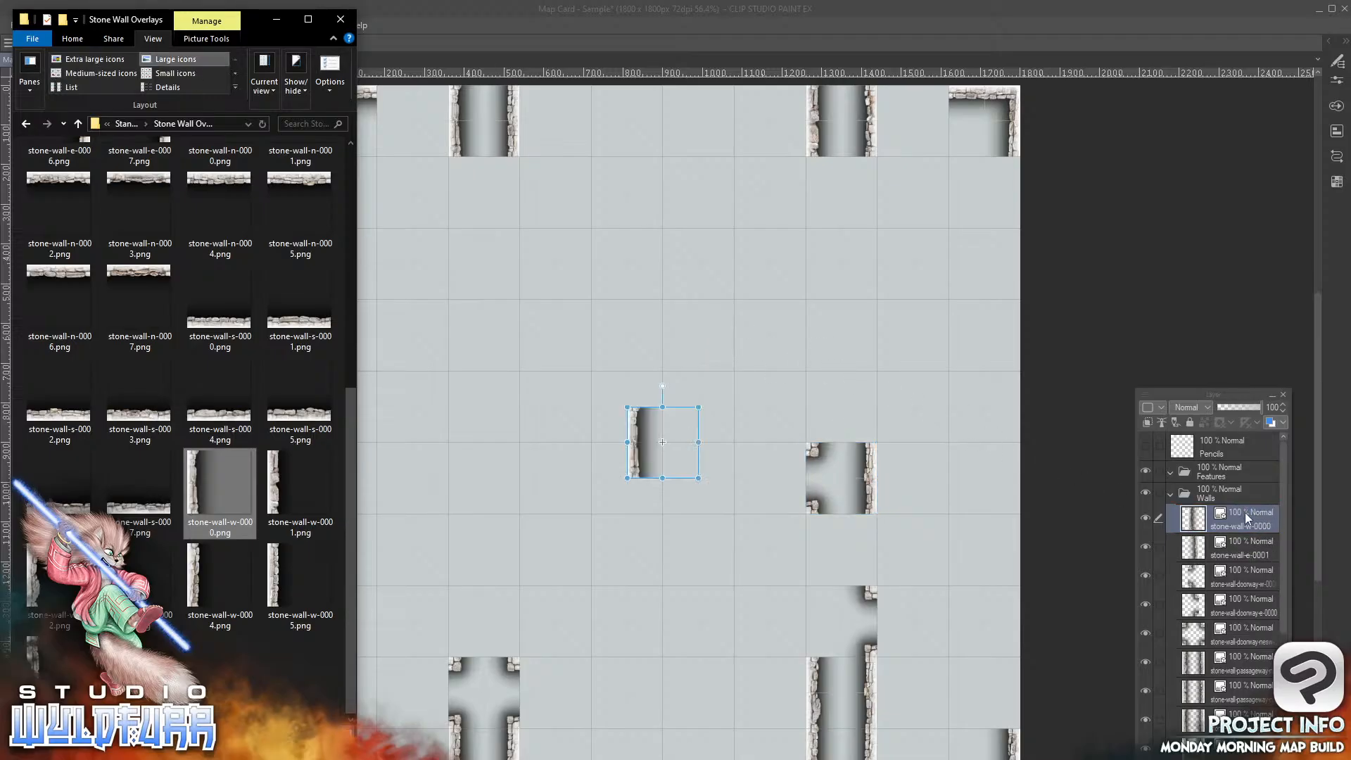
{"action": "left_click", "coordinate": [635, 430]}
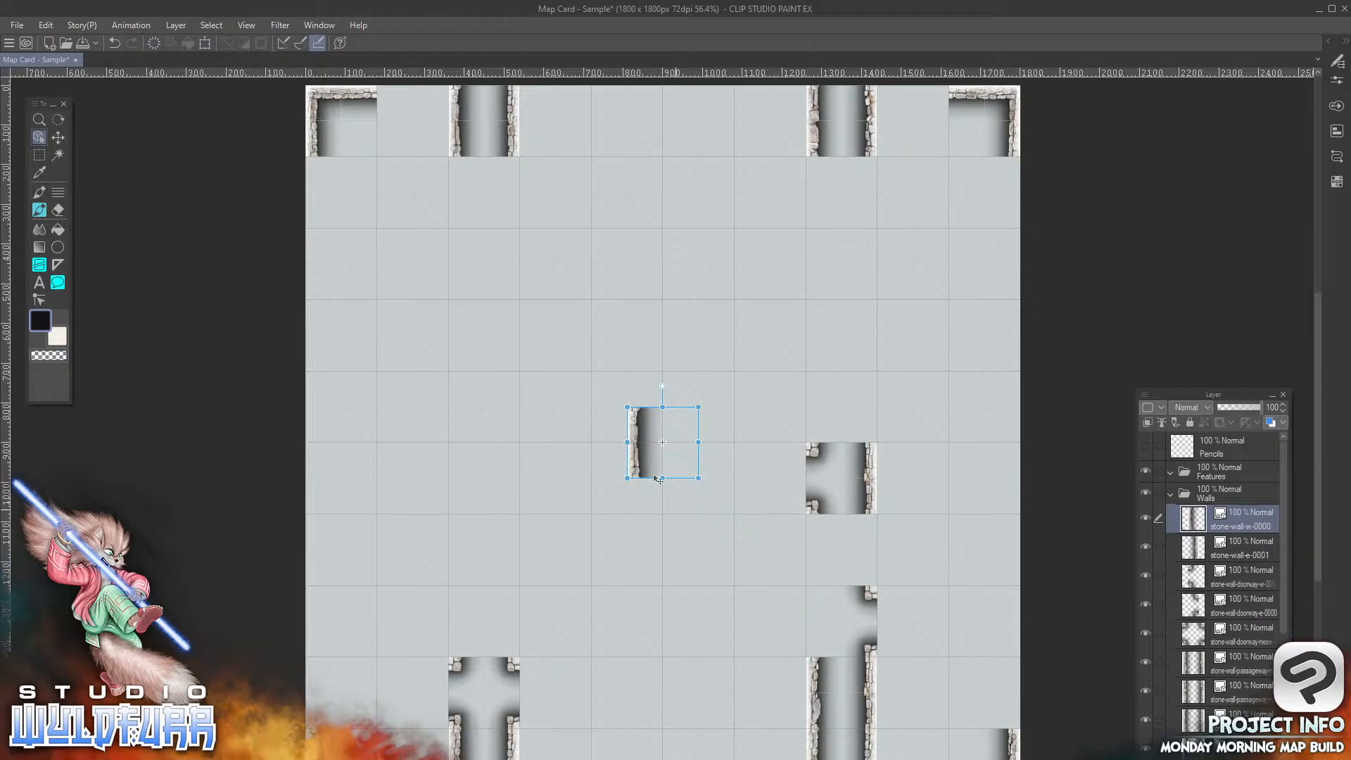
{"action": "left_click_drag", "start_coordinate": [635, 462], "coordinate": [815, 632]}
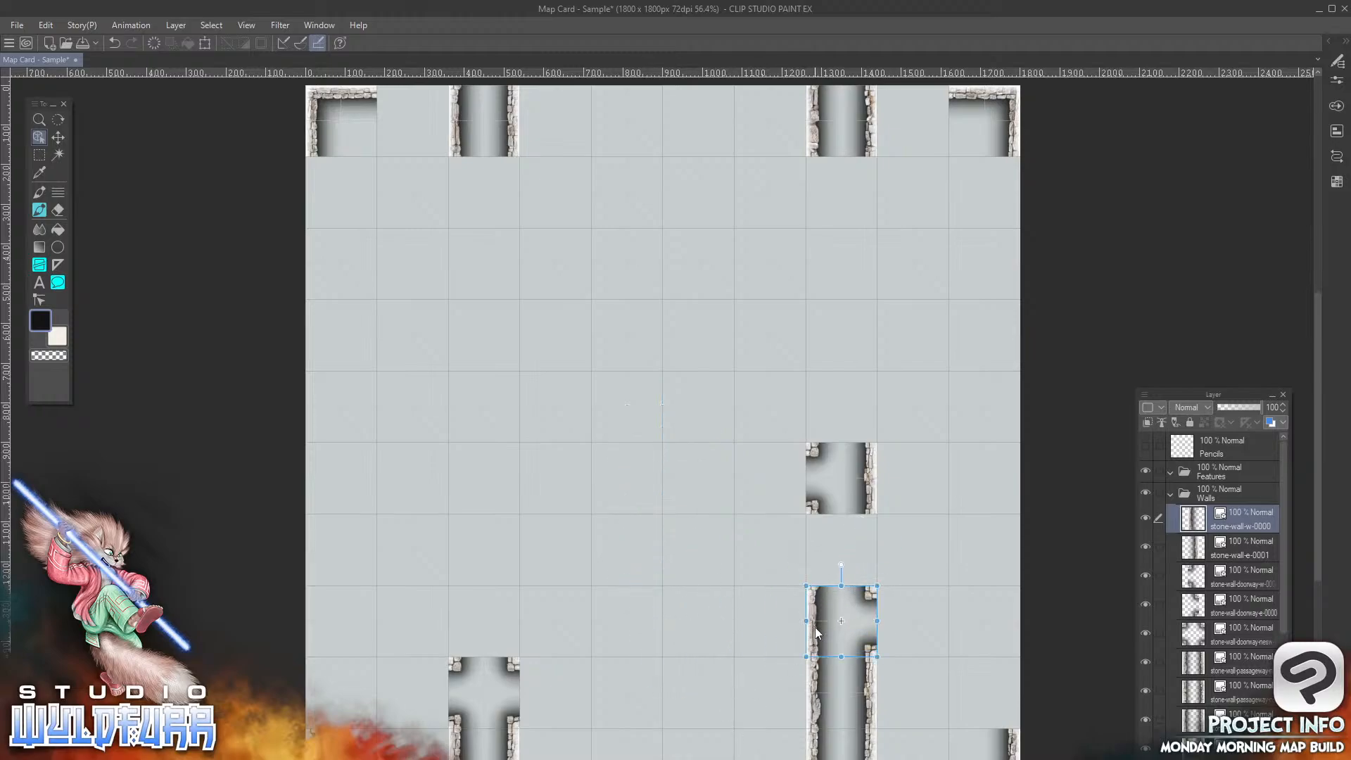
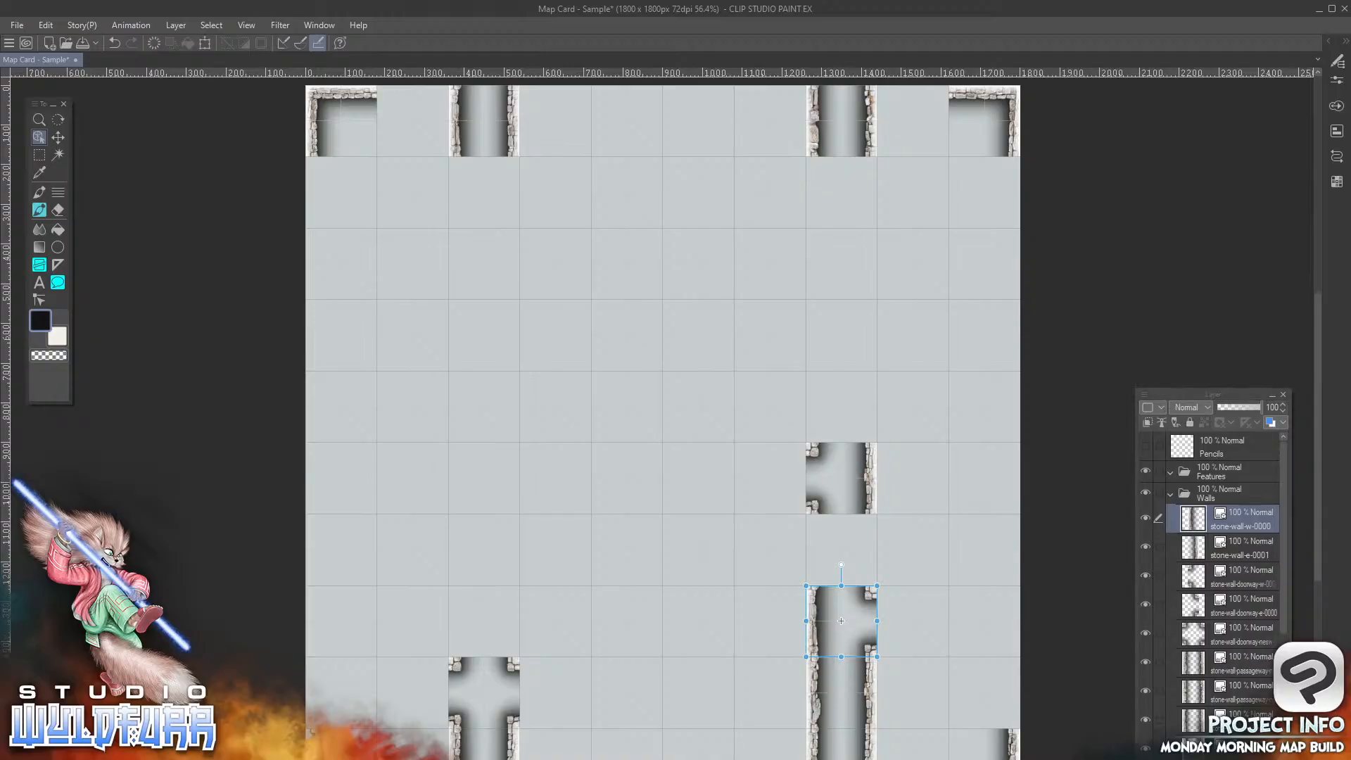
Step: Import stone-wall-passageway-ns-0001.png from Passageways & Deadends into the Walls folder and place it between the eighth column's two doorway cells
{"action": "key", "text": "alt+Tab"}
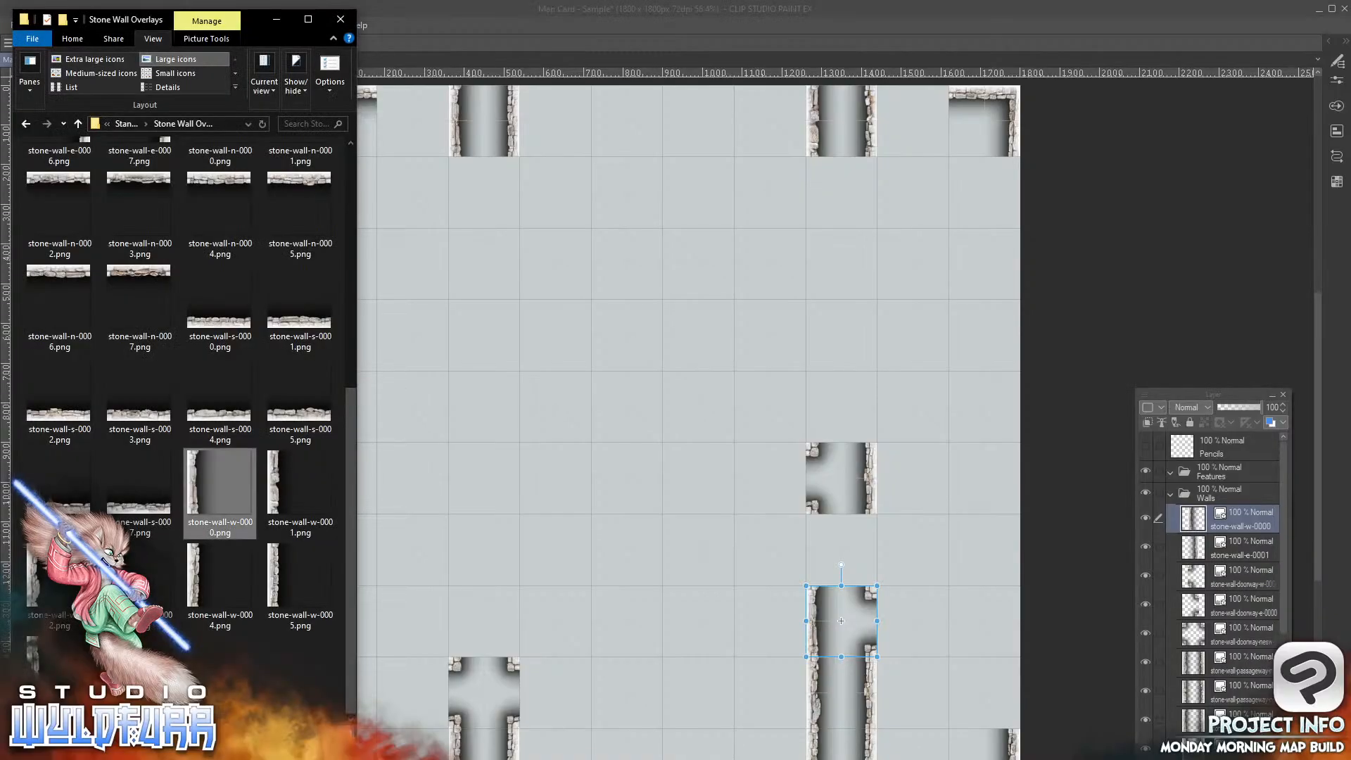
{"action": "left_click_drag", "start_coordinate": [349, 422], "coordinate": [348, 160]}
{"action": "left_click", "coordinate": [138, 192]}
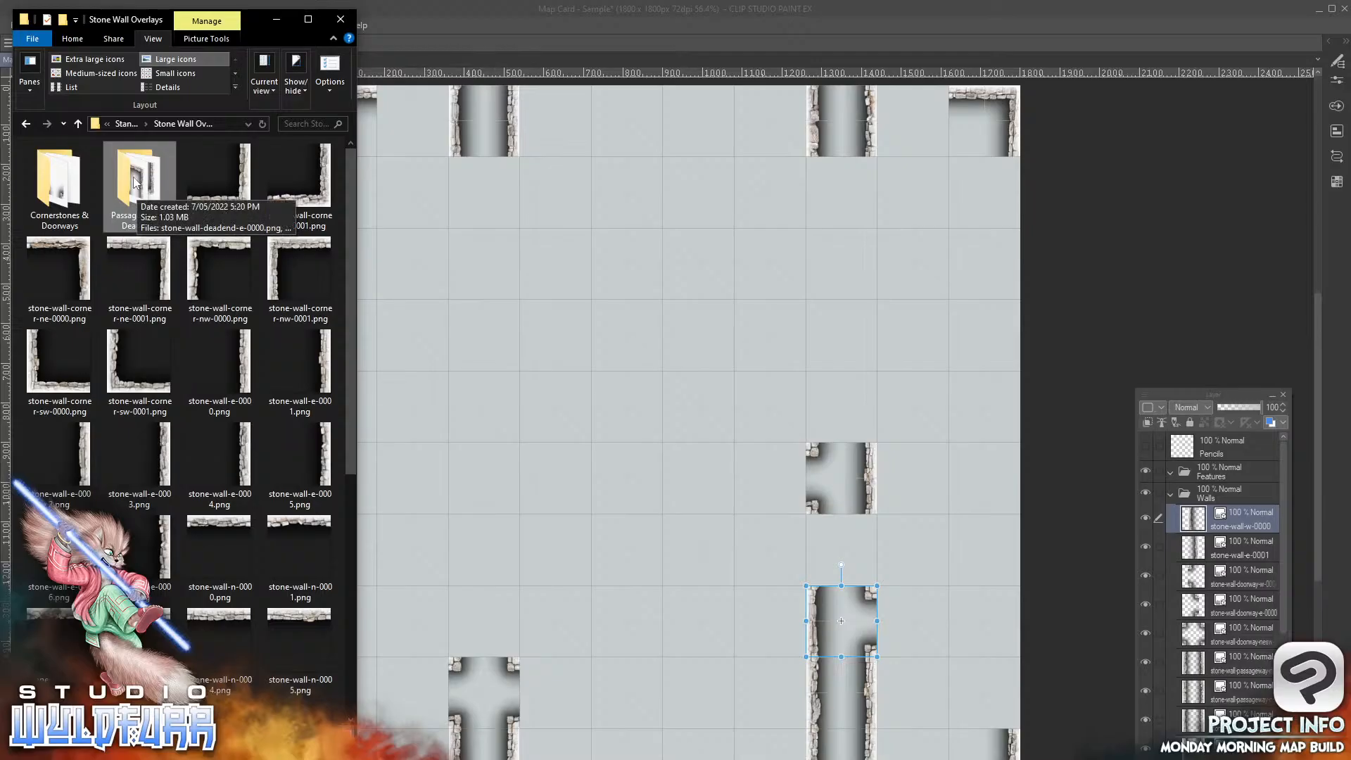
{"action": "double_click", "coordinate": [131, 187]}
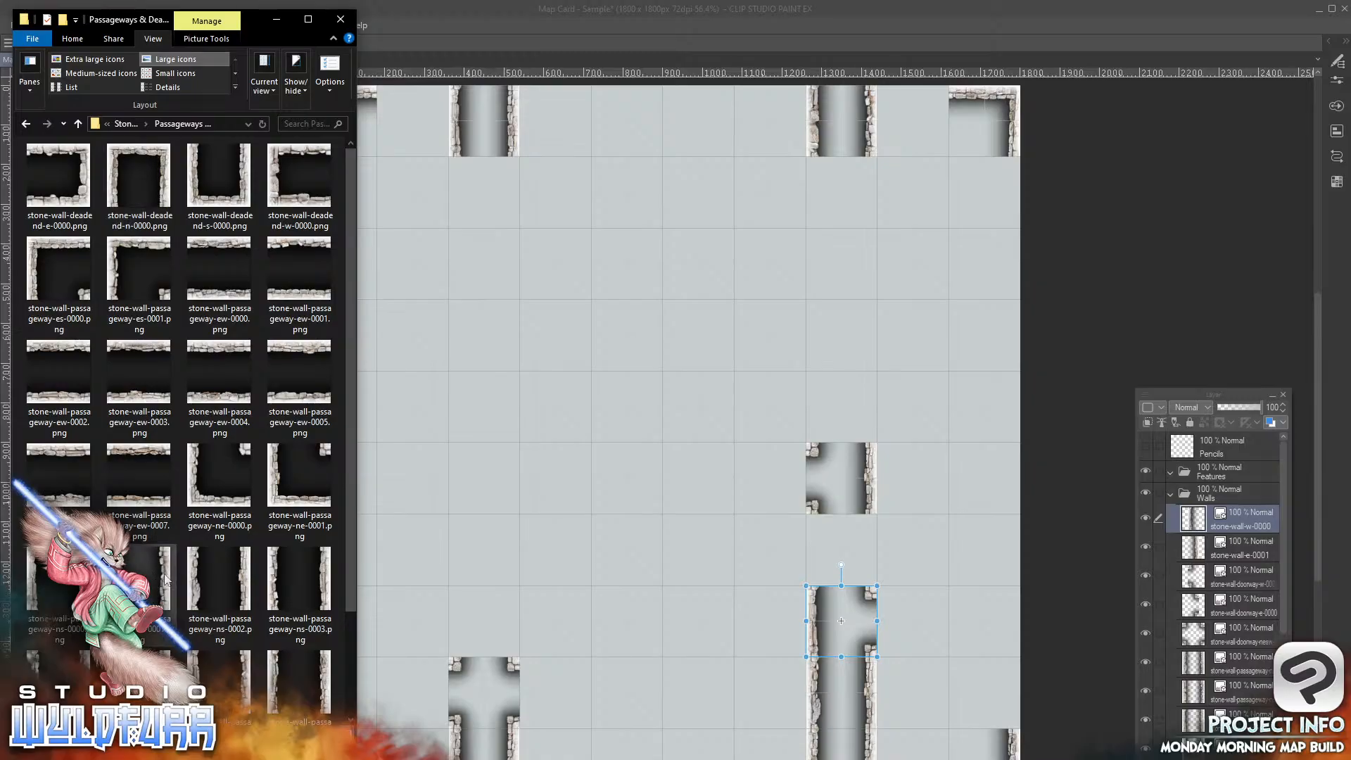
{"action": "left_click_drag", "start_coordinate": [163, 575], "coordinate": [1241, 505]}
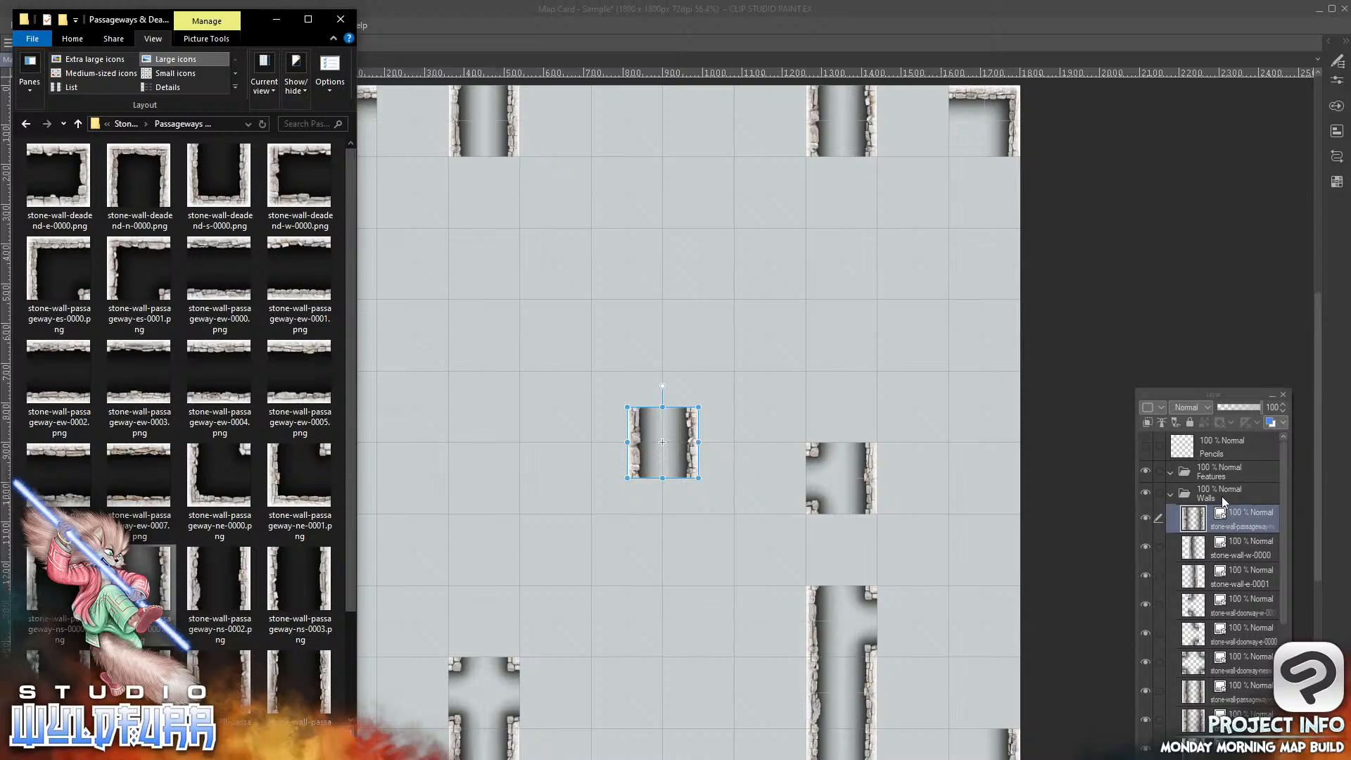
{"action": "left_click", "coordinate": [690, 424]}
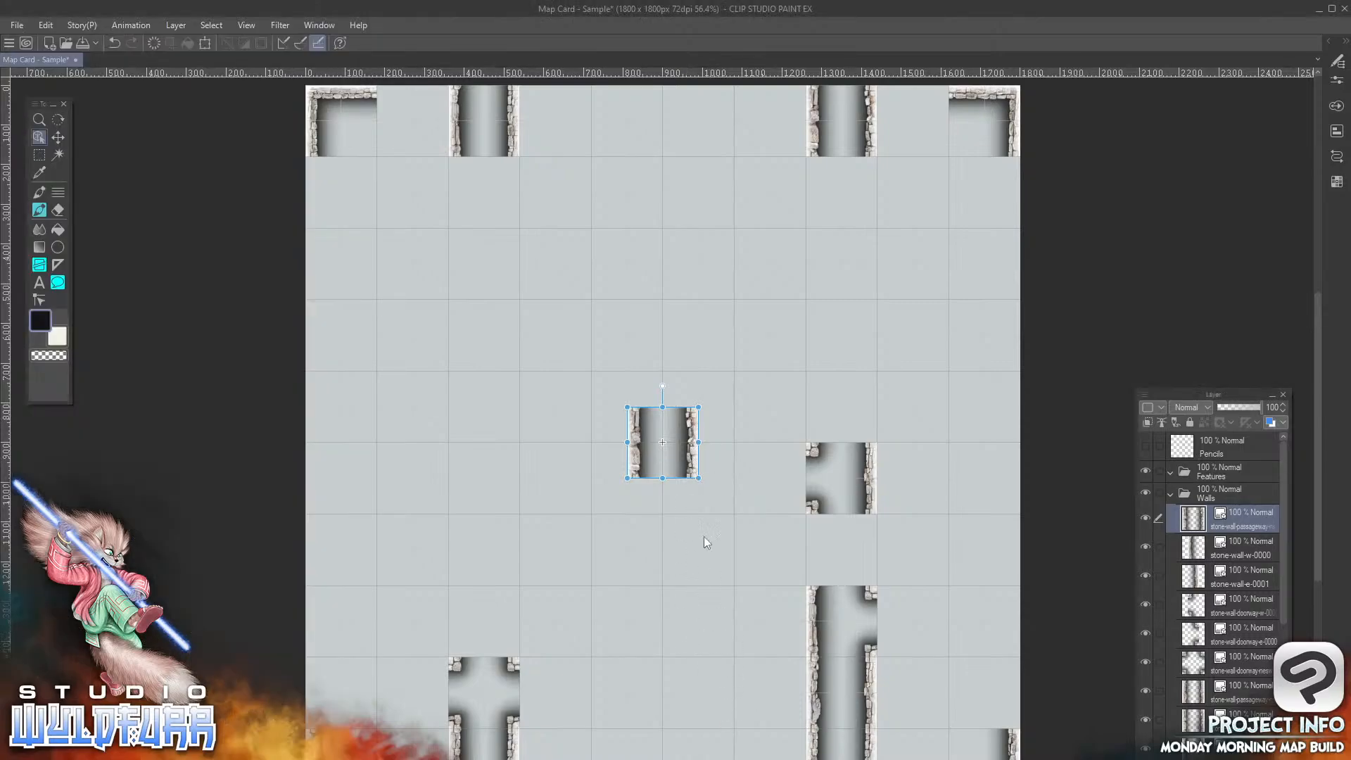
{"action": "left_click_drag", "start_coordinate": [693, 428], "coordinate": [868, 538]}
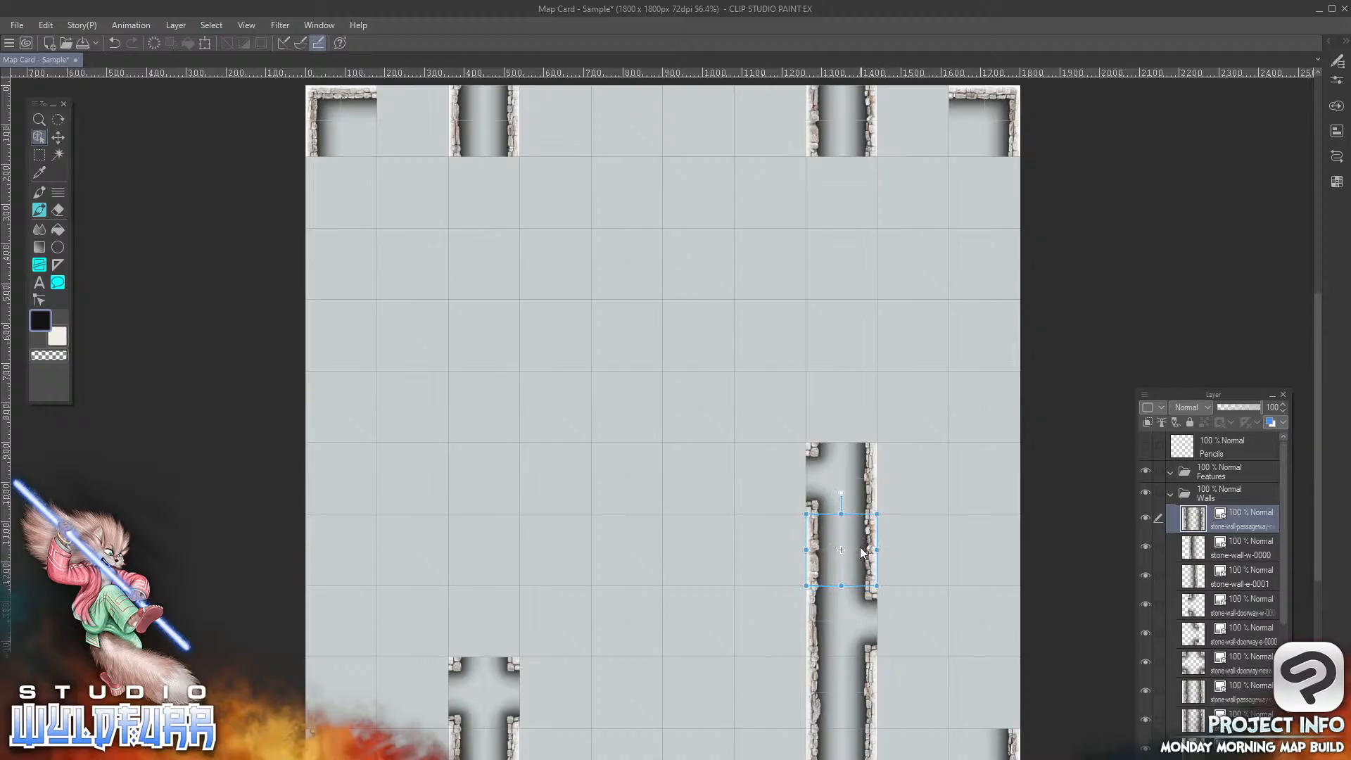
Step: Import stone-wall-passageway-ns-0002.png into the Walls folder and place it directly above the eighth column's west doorway cell
{"action": "key", "text": "alt+Tab"}
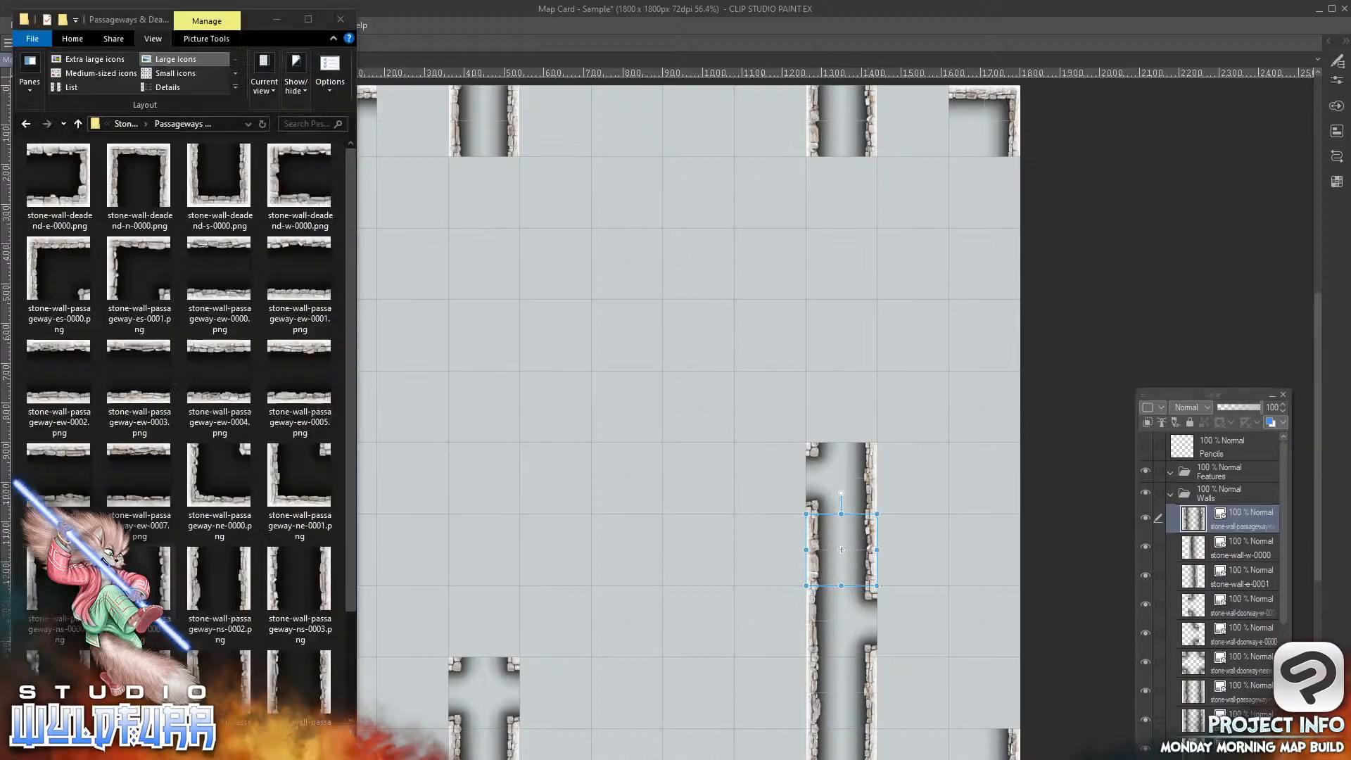
{"action": "left_click_drag", "start_coordinate": [198, 576], "coordinate": [1242, 528]}
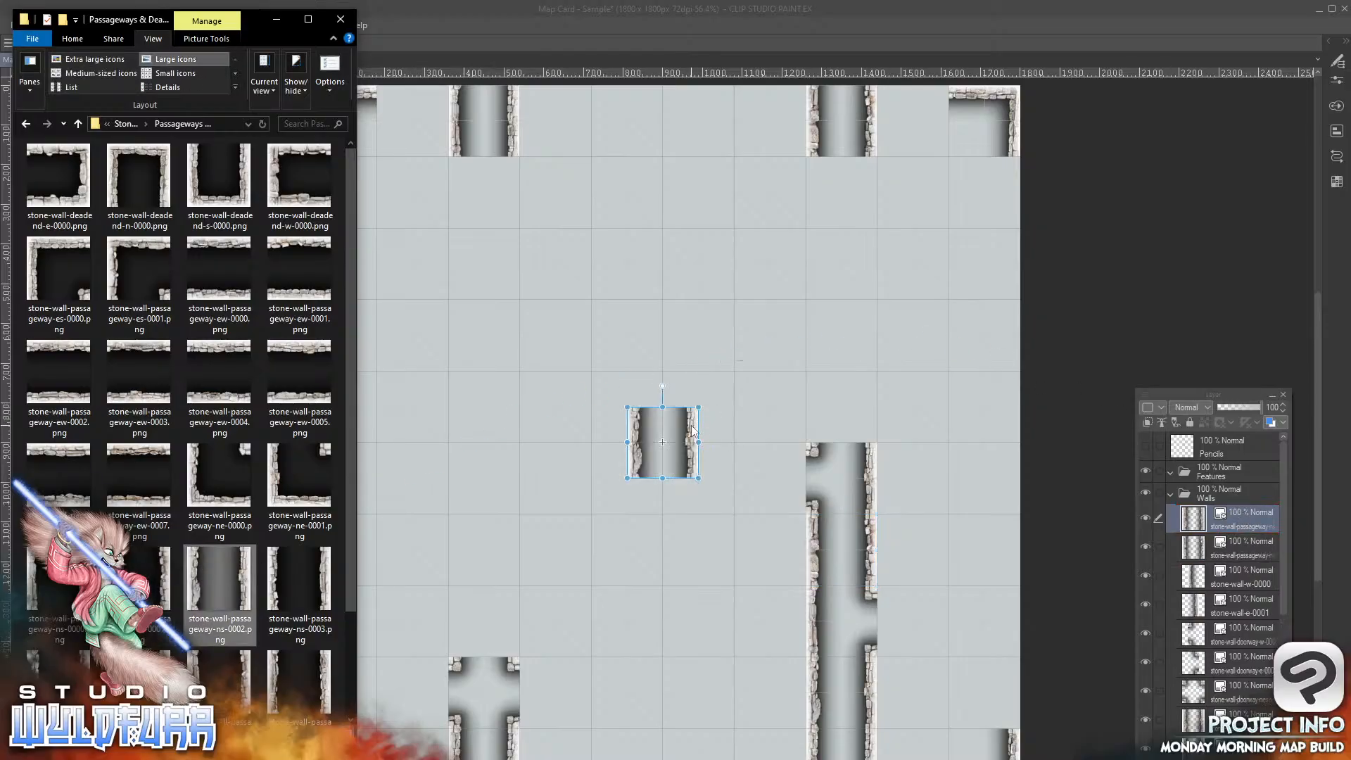
{"action": "left_click", "coordinate": [889, 350]}
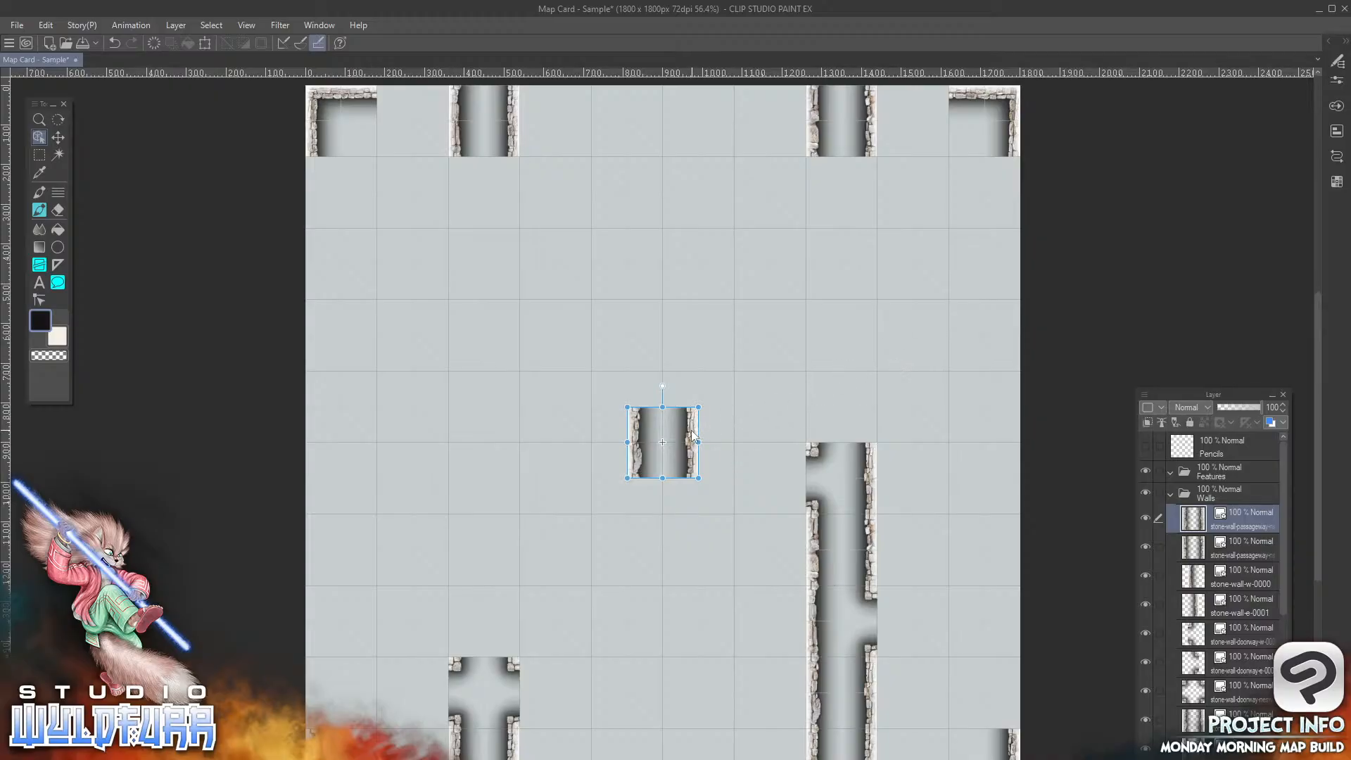
{"action": "left_click_drag", "start_coordinate": [694, 433], "coordinate": [873, 398]}
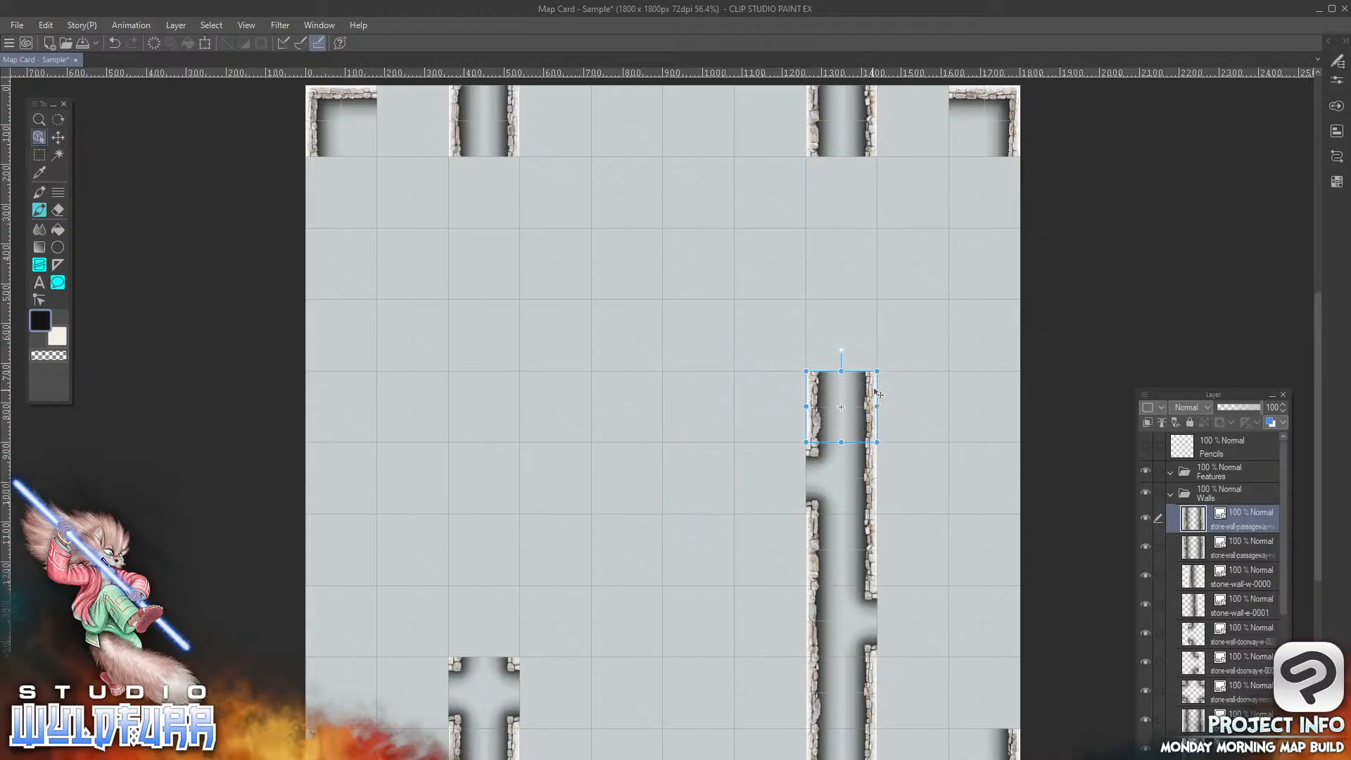
Step: Import stone-wall-passageway-ns-0003.png into the Walls folder and place it in the fourth row of the eighth column
{"action": "key", "text": "alt+Tab"}
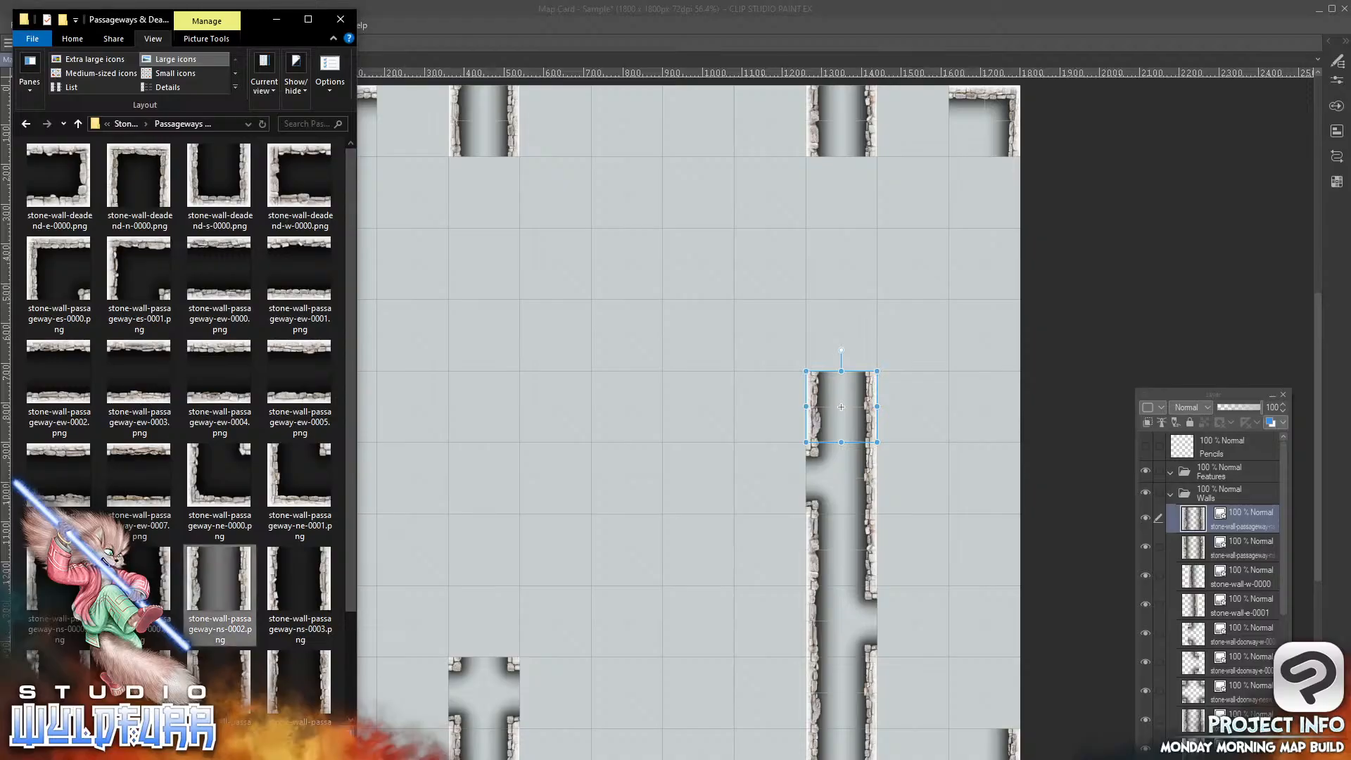
{"action": "left_click_drag", "start_coordinate": [273, 581], "coordinate": [1239, 510]}
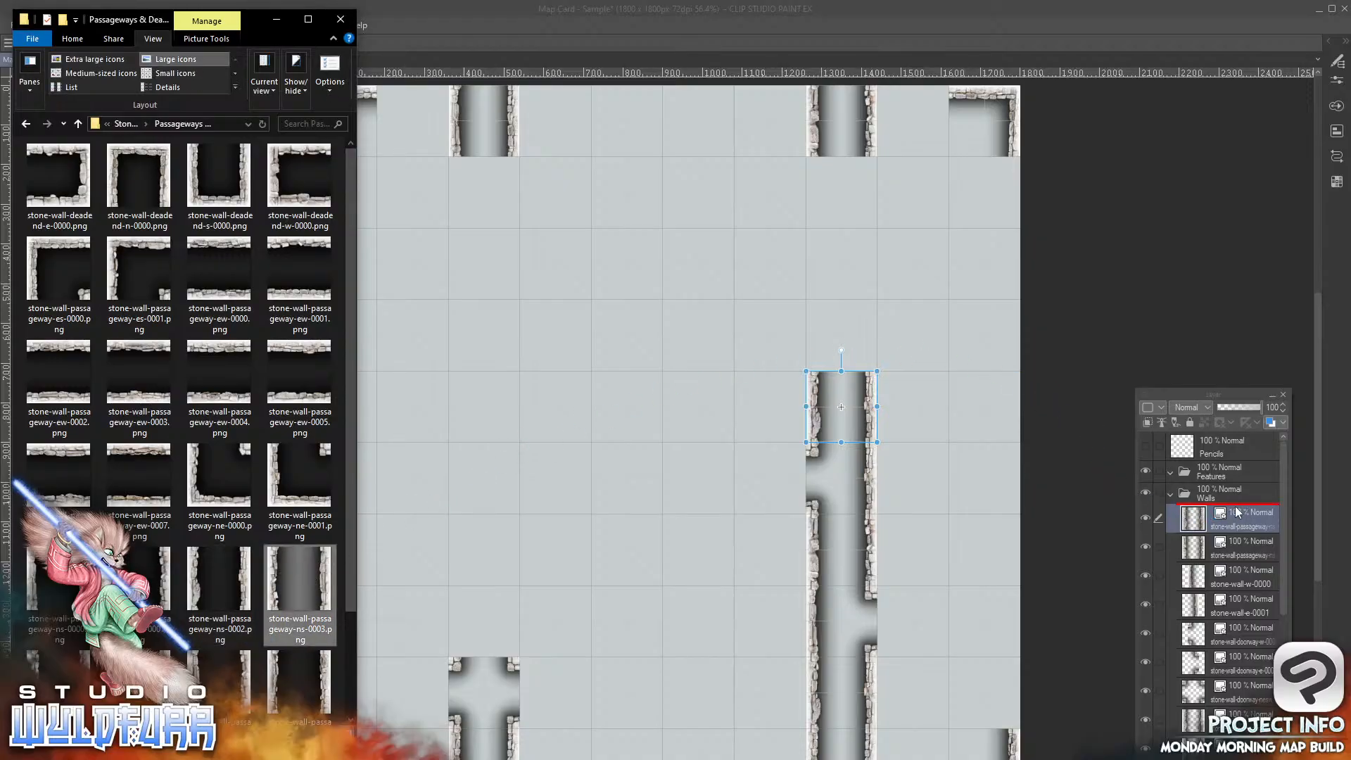
{"action": "key", "text": "alt+Tab"}
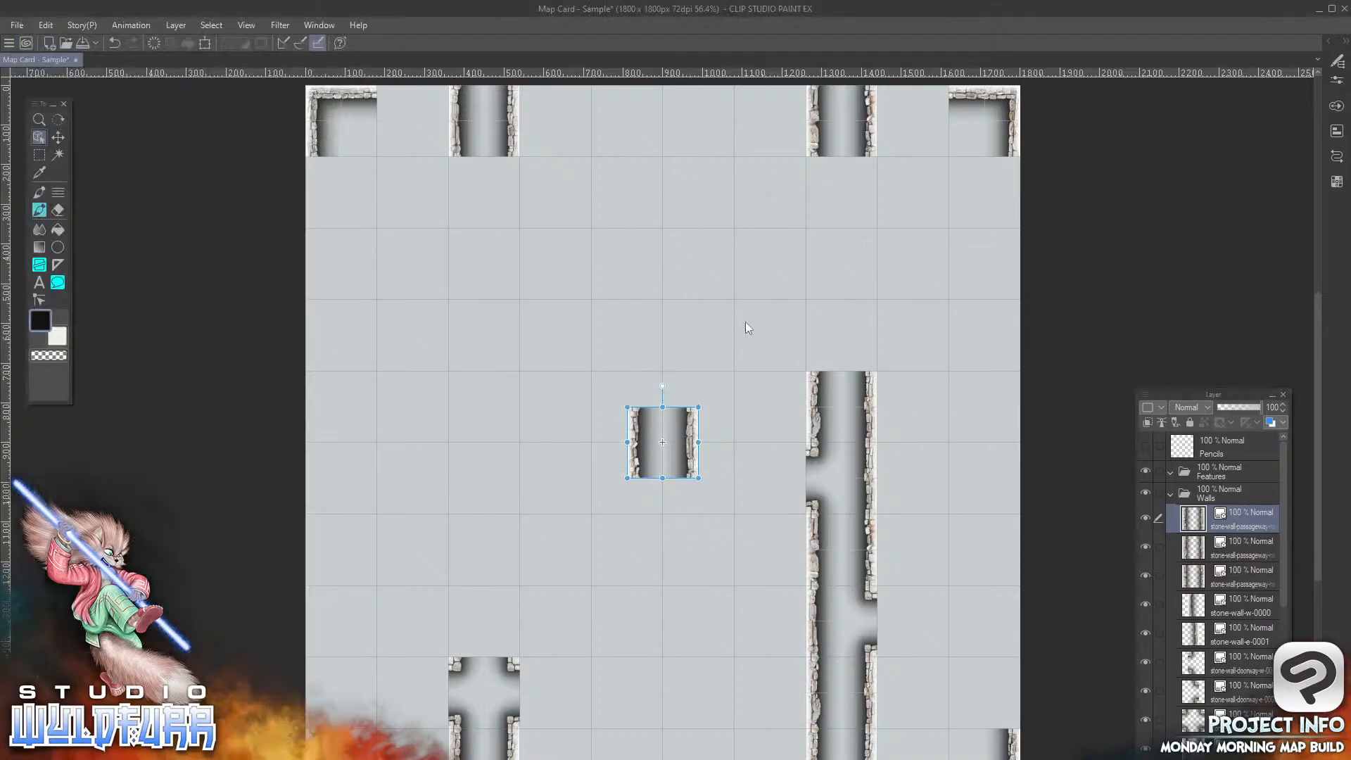
{"action": "left_click_drag", "start_coordinate": [688, 423], "coordinate": [870, 322]}
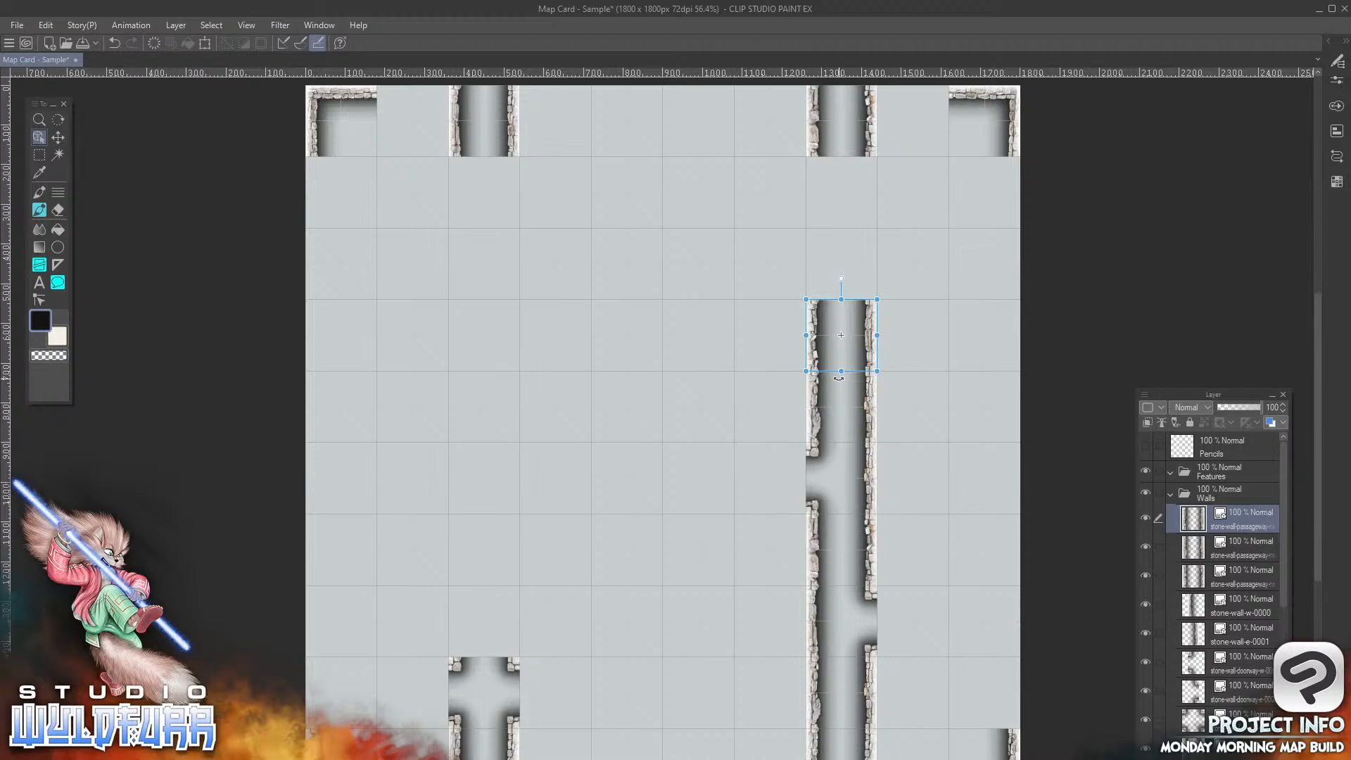
Step: Import another north-south stone-wall-passageway tile from Passageways & Deadends into the Walls folder and place it in the eighth column's second row
{"action": "key", "text": "alt+Tab"}
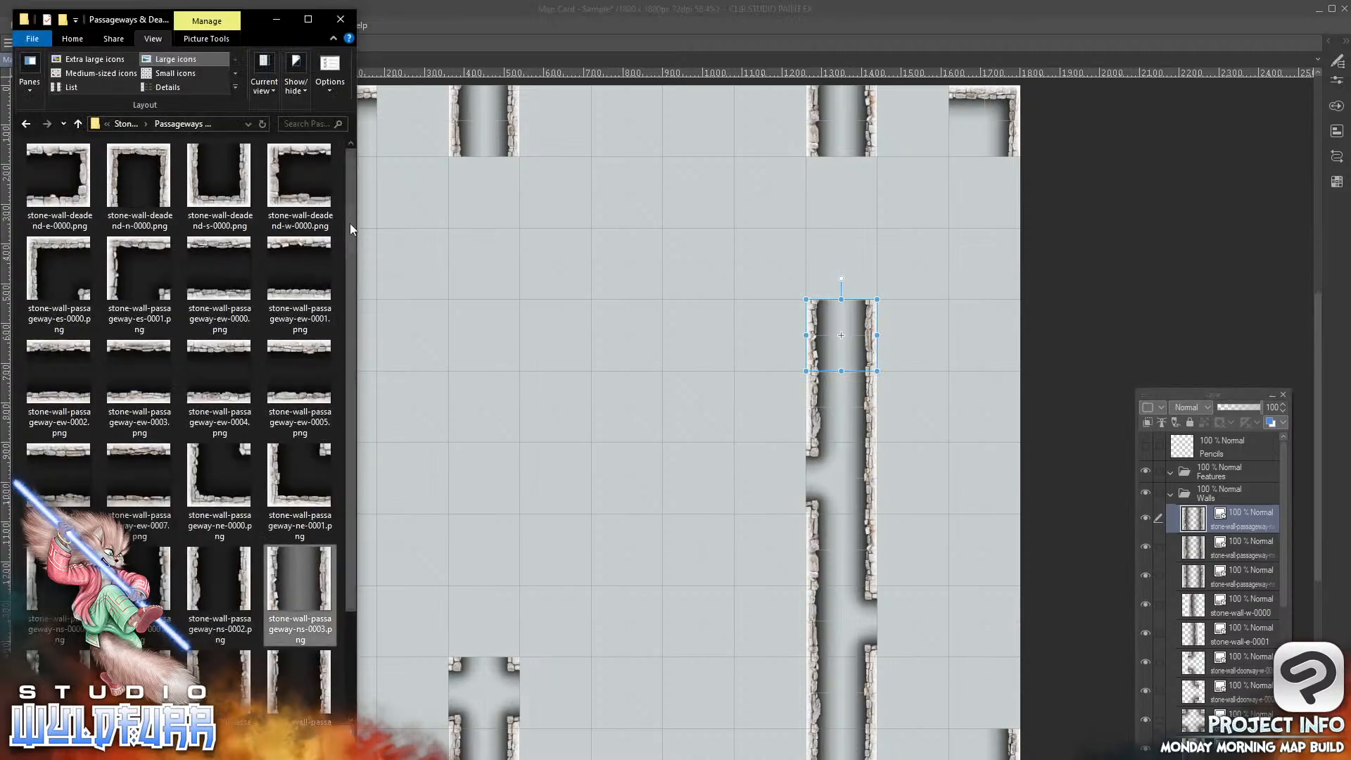
{"action": "left_click_drag", "start_coordinate": [350, 224], "coordinate": [351, 331]}
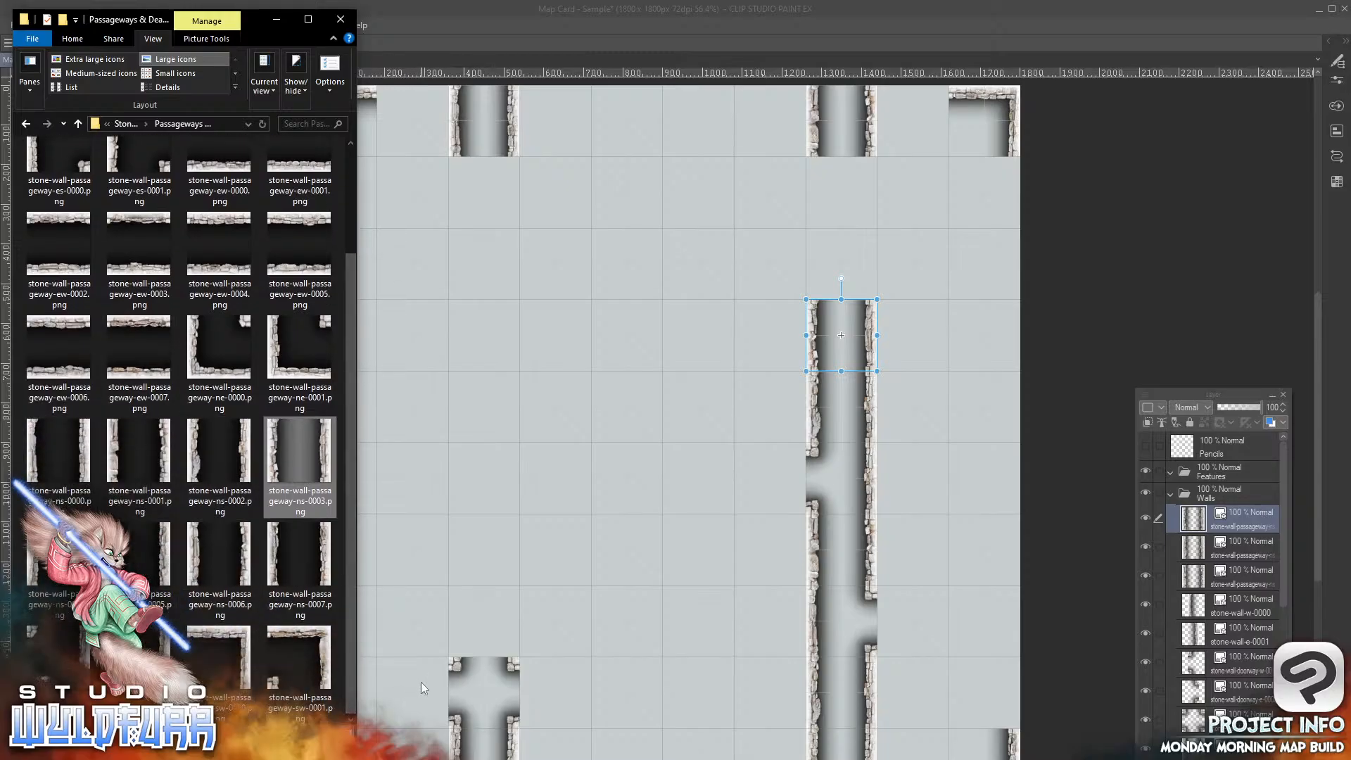
{"action": "left_click_drag", "start_coordinate": [348, 407], "coordinate": [349, 301]}
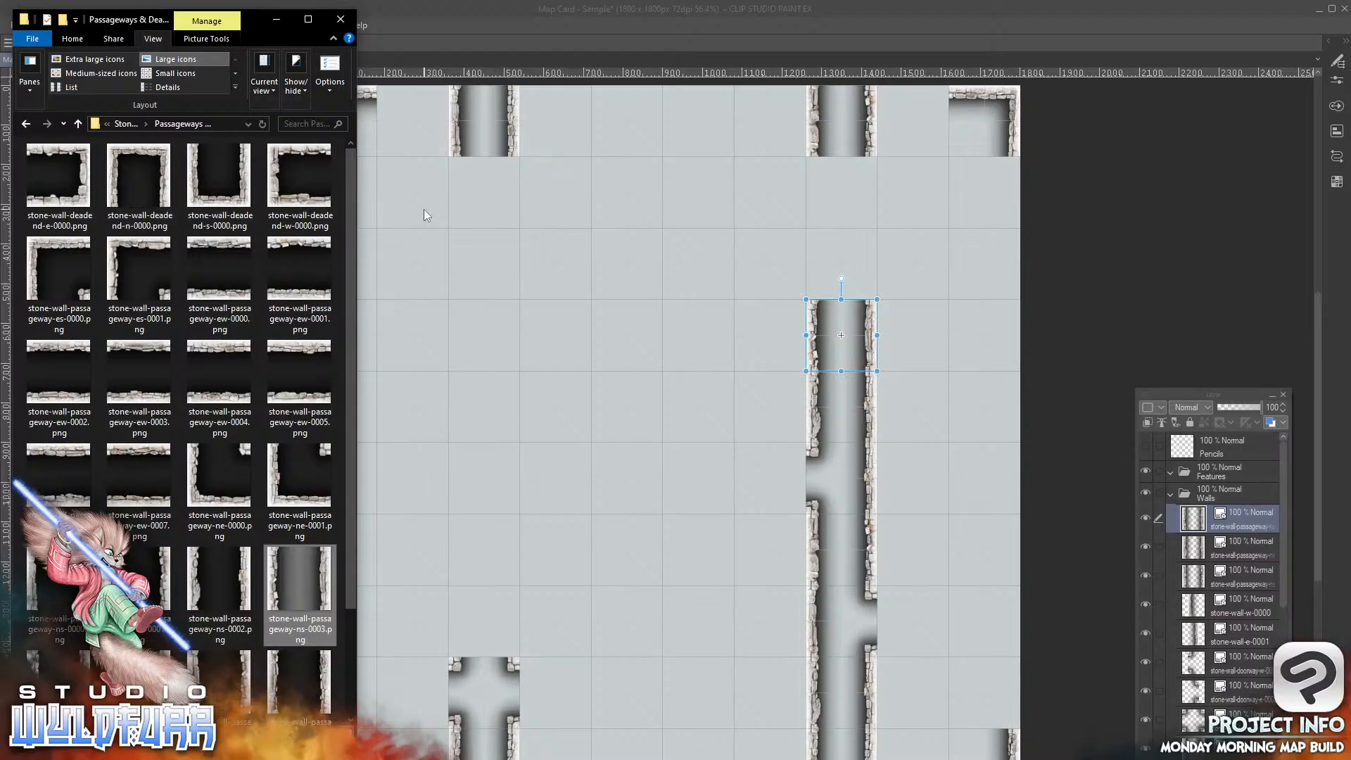
{"action": "left_click_drag", "start_coordinate": [349, 428], "coordinate": [348, 649]}
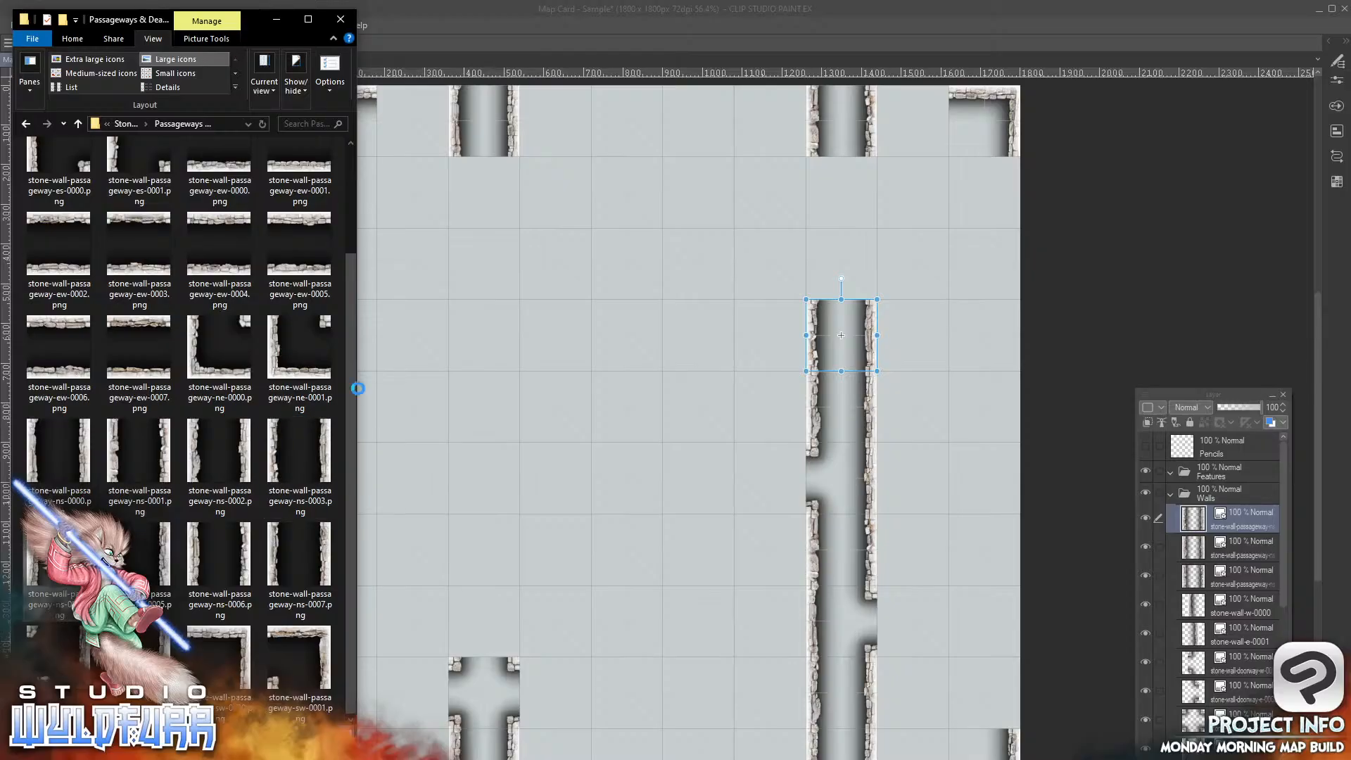
{"action": "mouse_move", "coordinate": [1244, 502]}
{"action": "left_mouse_down"}
{"action": "mouse_move", "coordinate": [1250, 514]}
{"action": "mouse_move", "coordinate": [1243, 506]}
{"action": "left_mouse_up"}
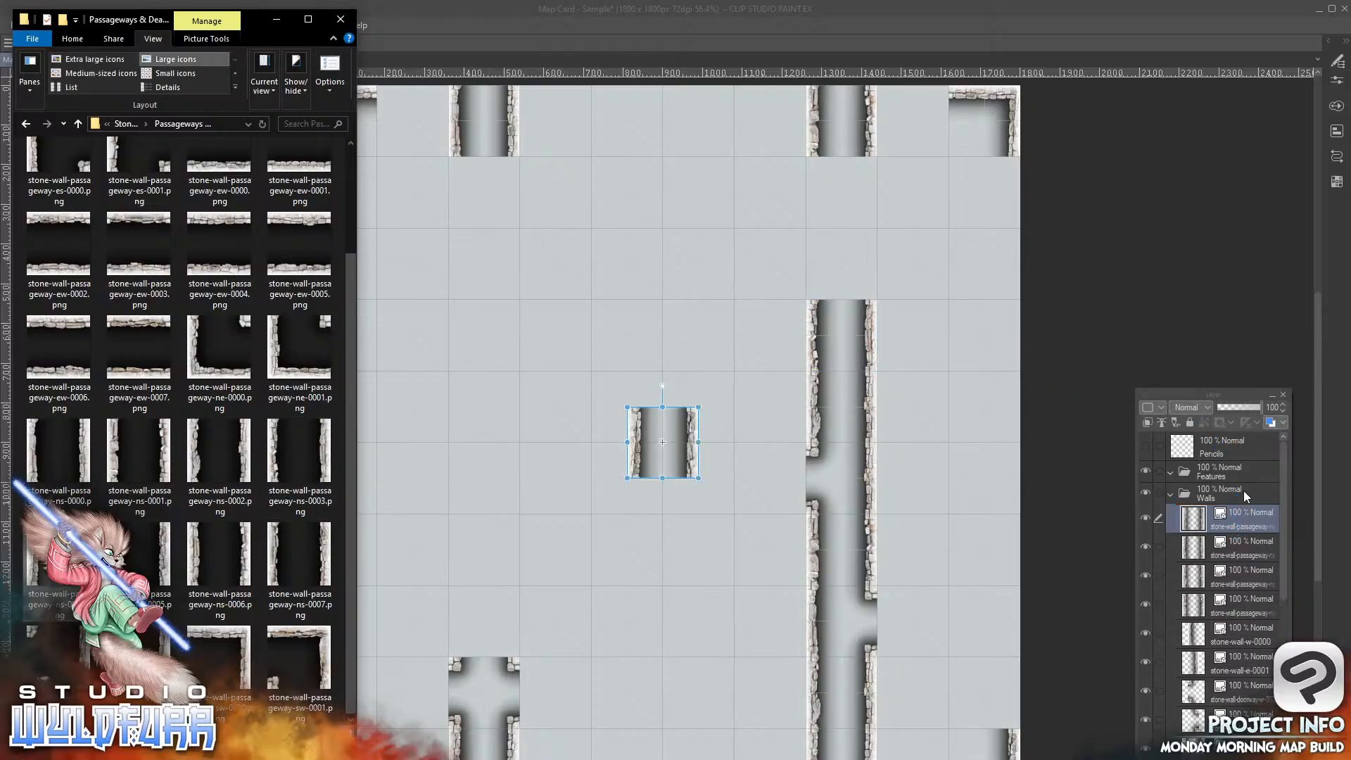
{"action": "left_click", "coordinate": [694, 445]}
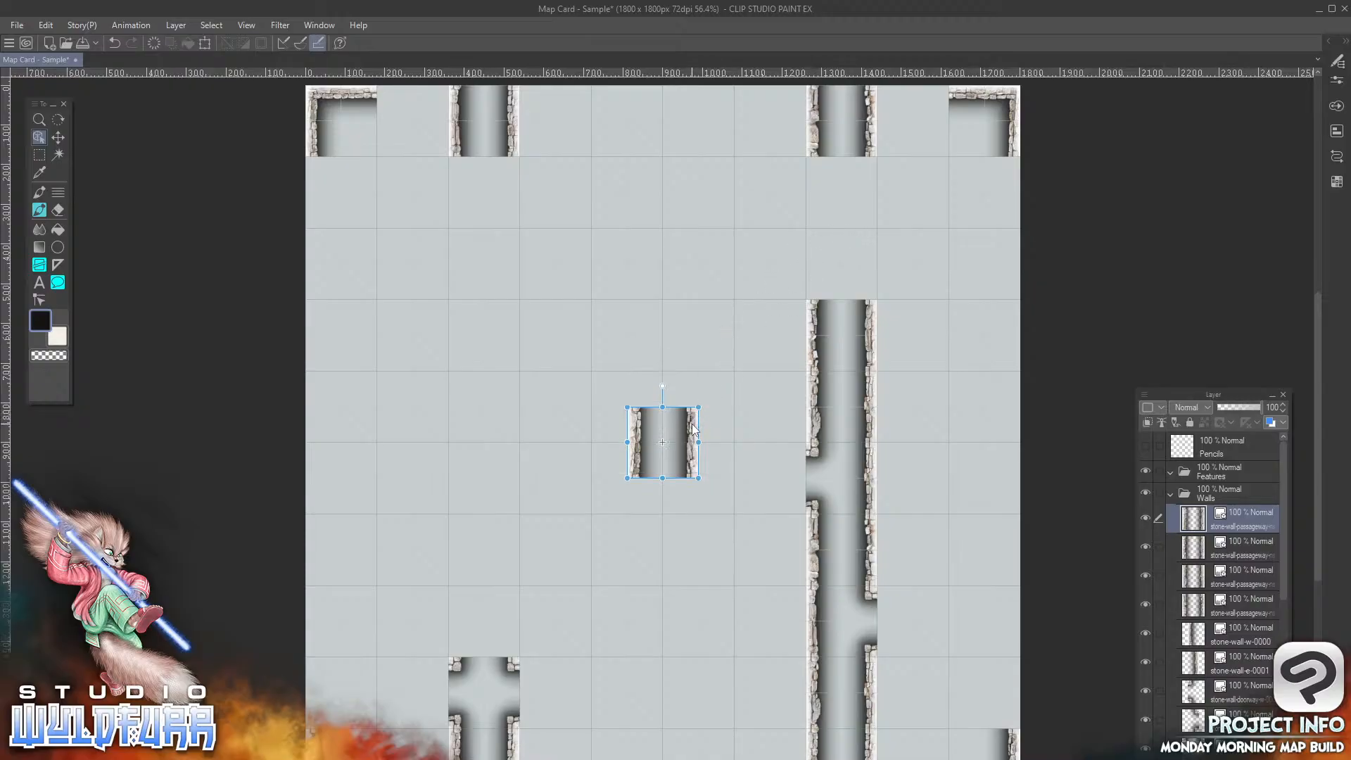
{"action": "left_click_drag", "start_coordinate": [697, 431], "coordinate": [877, 181]}
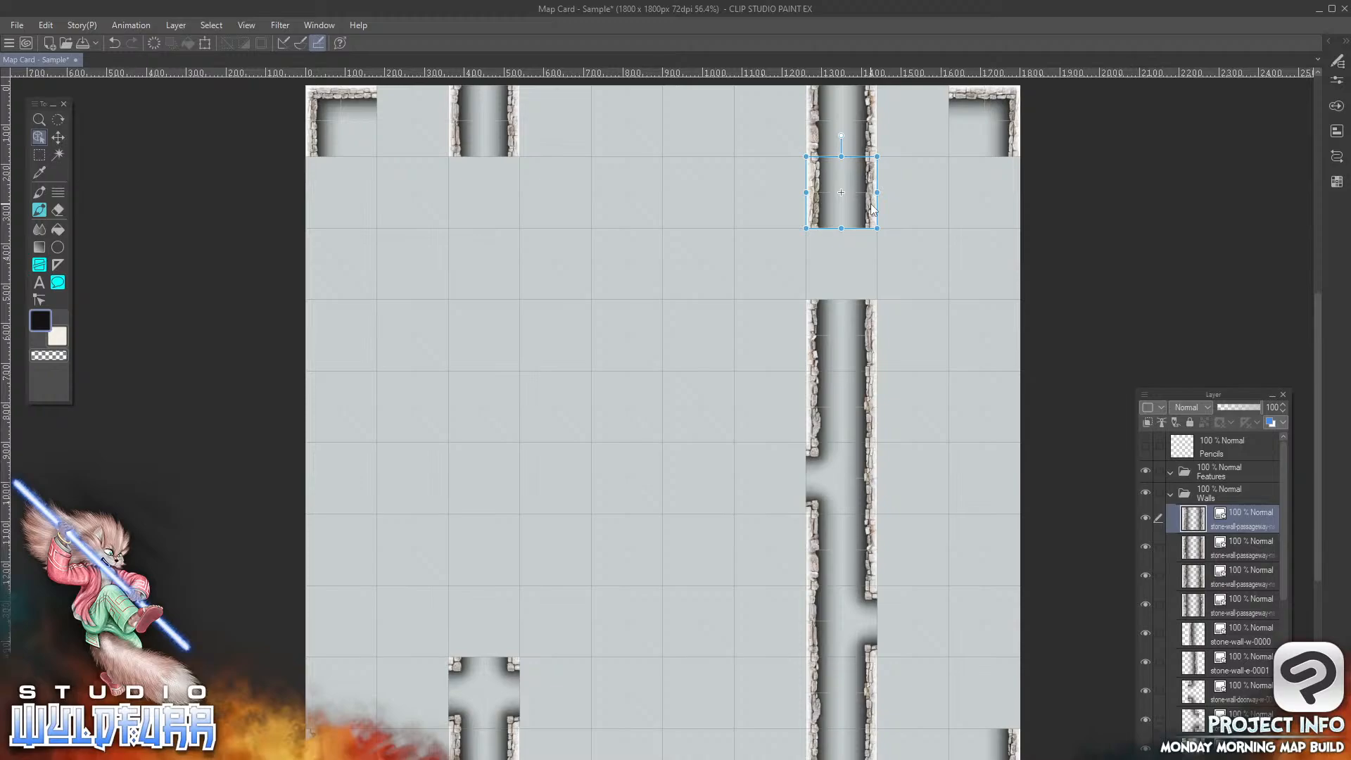
Step: Import stone-wall-doorway-nesw-0000.png from Cornerstones & Doorways into the Walls folder and place it in the third row of the eighth column
{"action": "key", "text": "alt+Tab"}
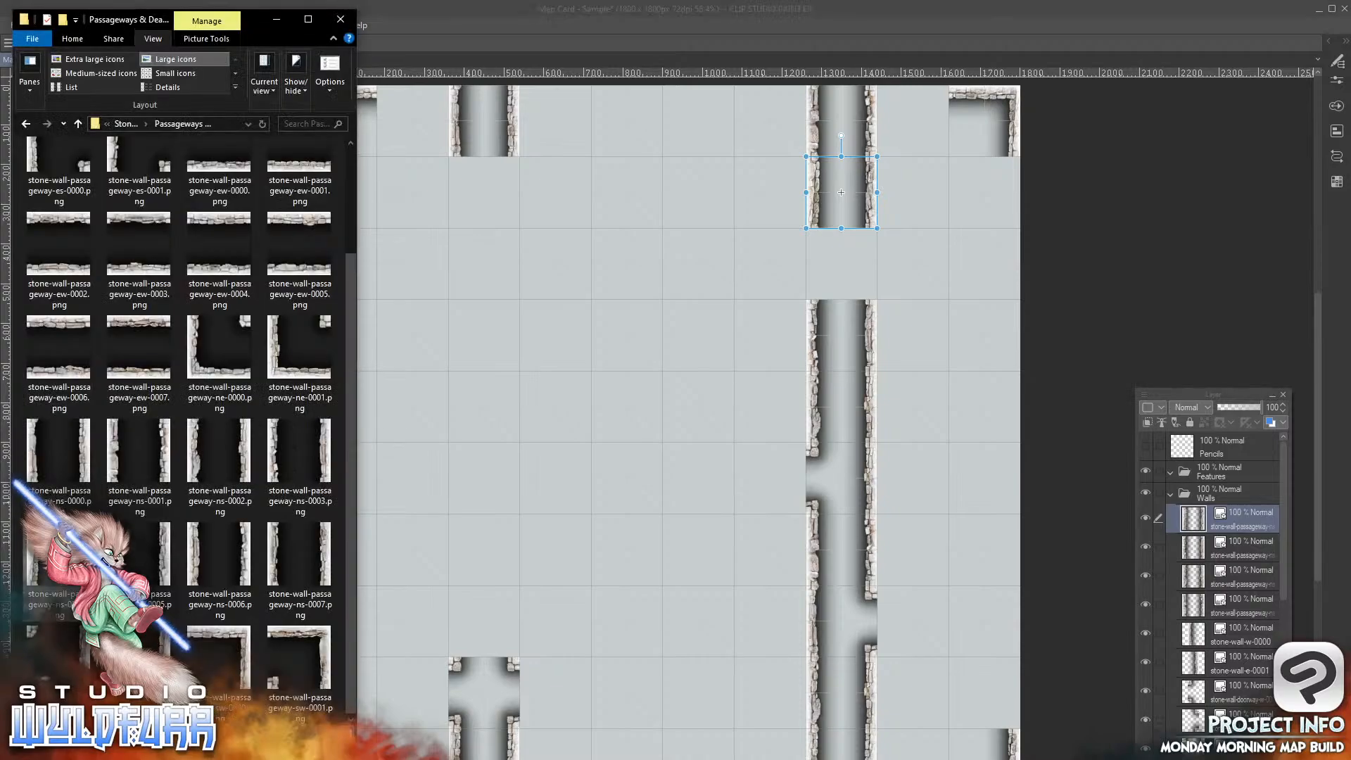
{"action": "left_click_drag", "start_coordinate": [350, 266], "coordinate": [357, 162]}
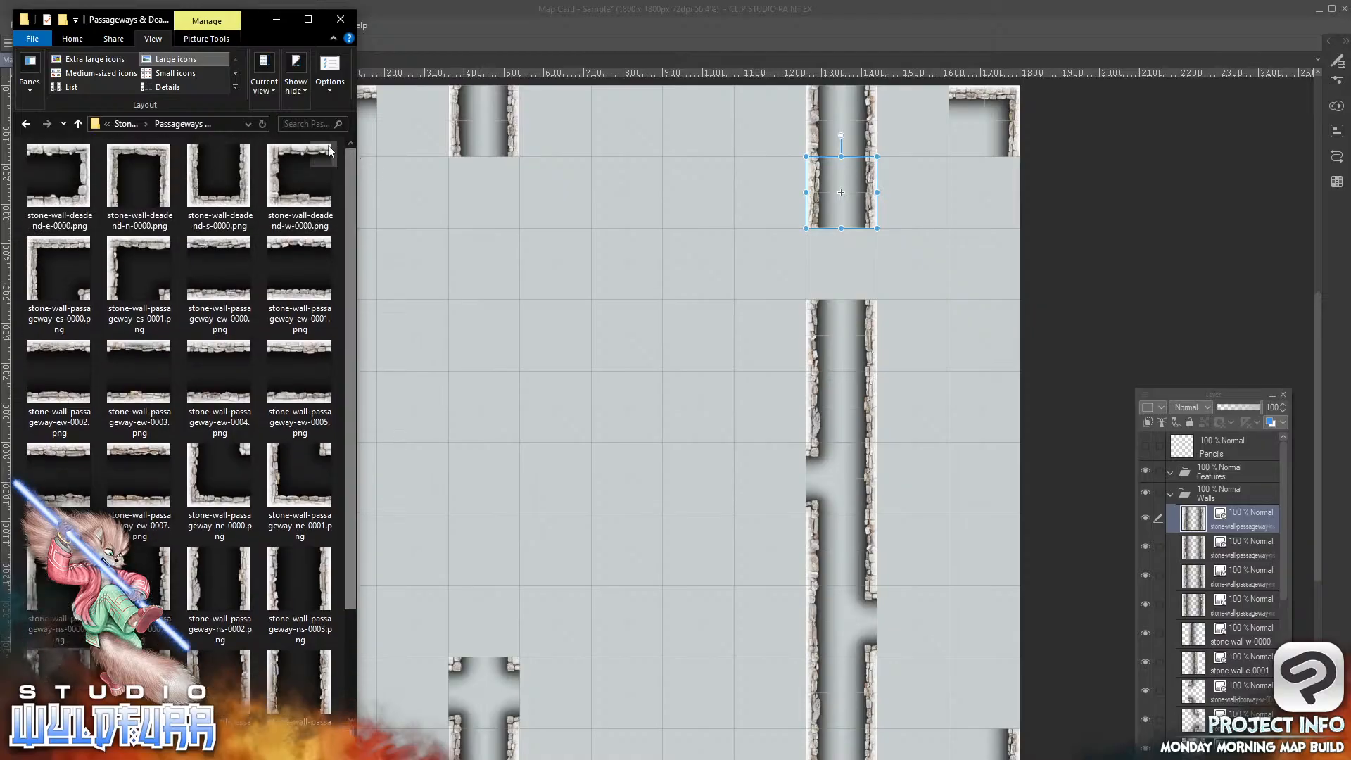
{"action": "left_click", "coordinate": [128, 121]}
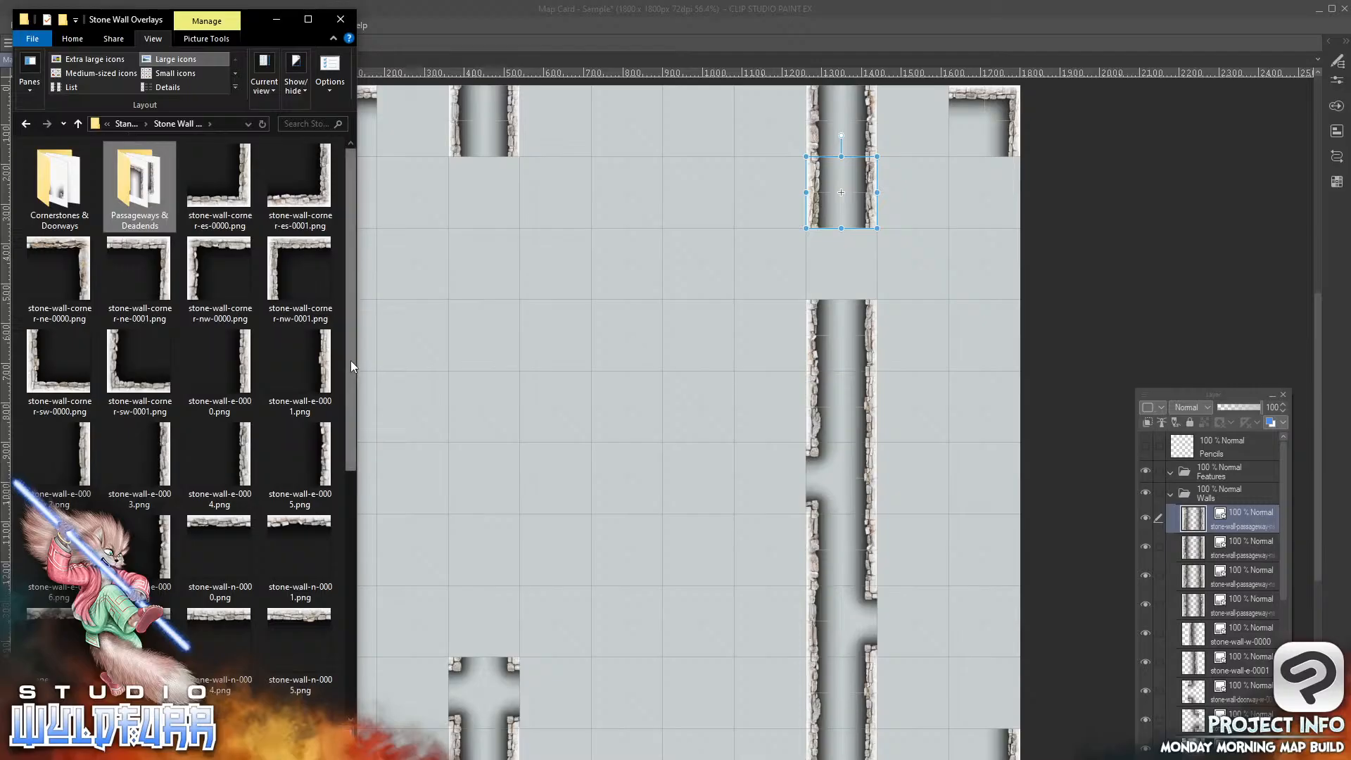
{"action": "left_click_drag", "start_coordinate": [350, 361], "coordinate": [347, 644]}
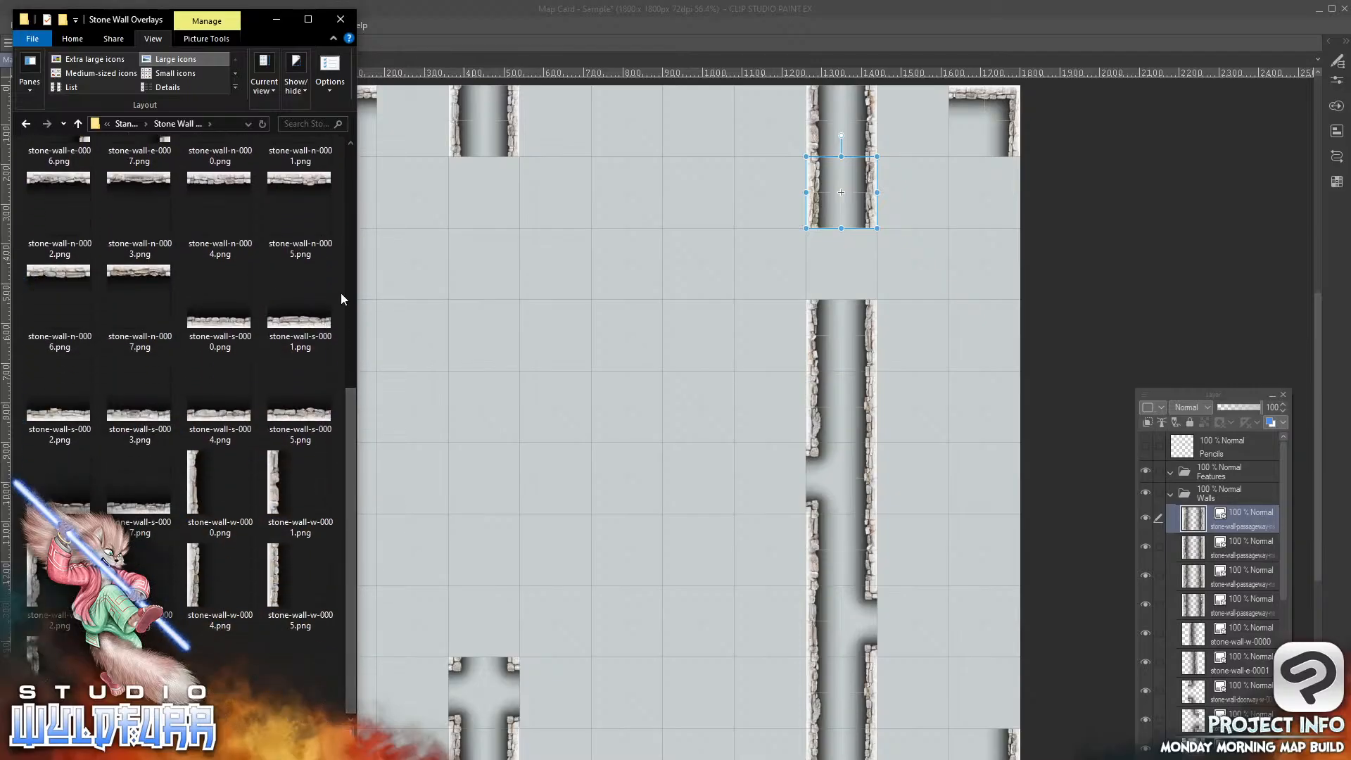
{"action": "left_click_drag", "start_coordinate": [349, 445], "coordinate": [347, 166]}
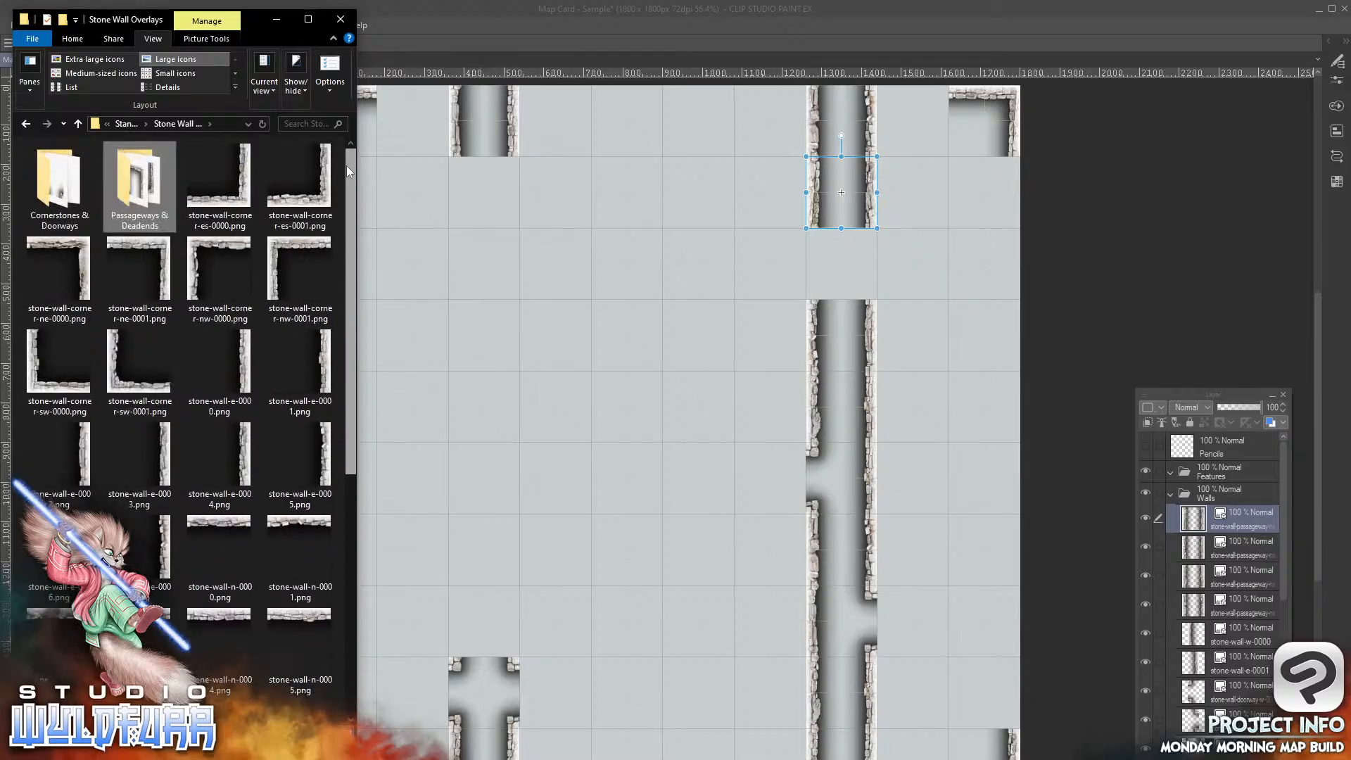
{"action": "left_click", "coordinate": [56, 181]}
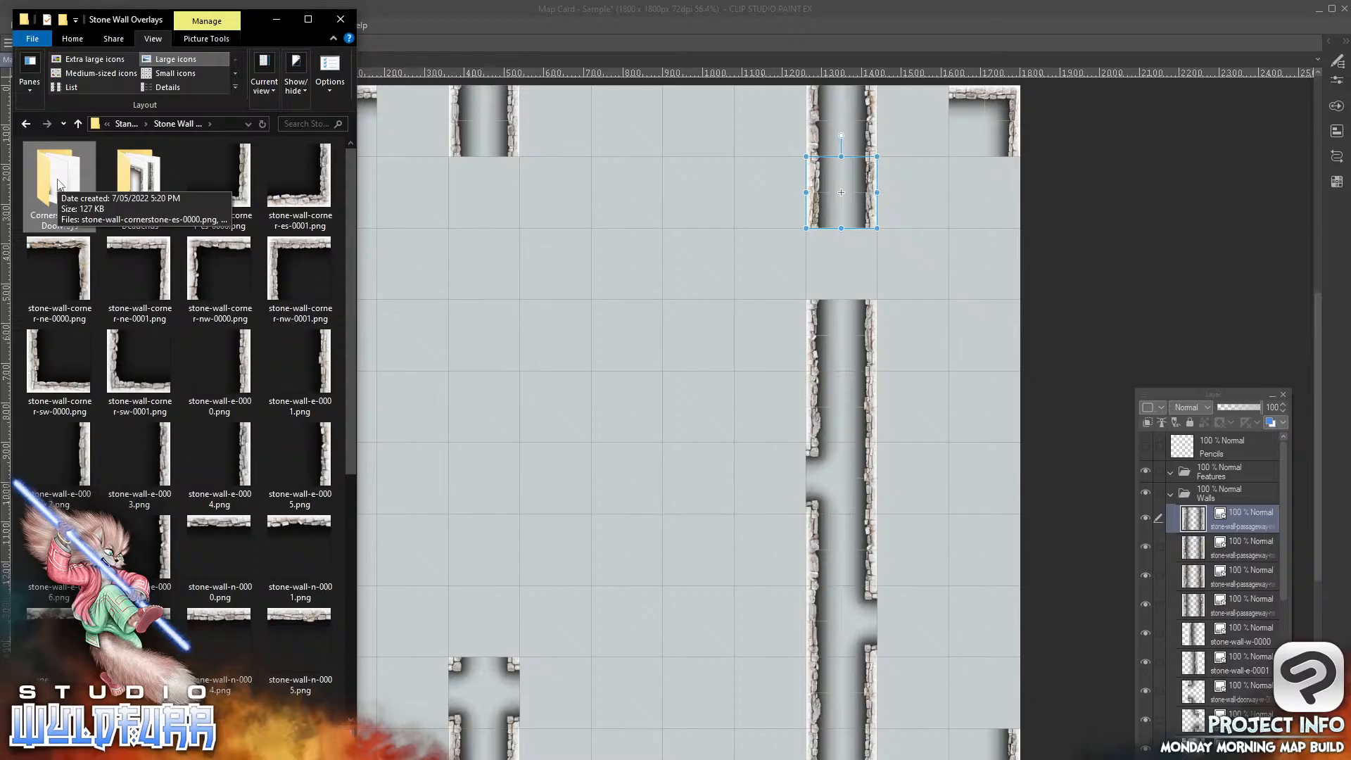
{"action": "double_click", "coordinate": [49, 180]}
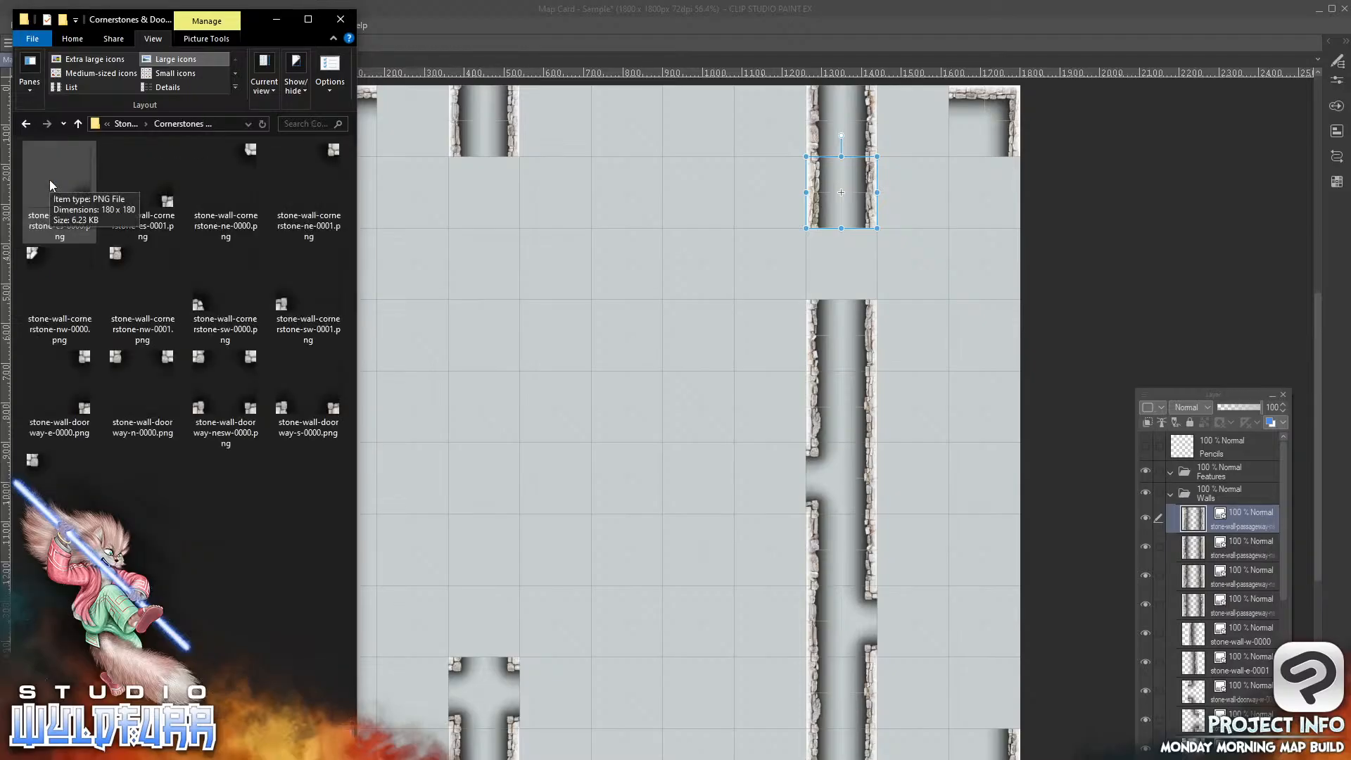
{"action": "left_click_drag", "start_coordinate": [252, 416], "coordinate": [1233, 508]}
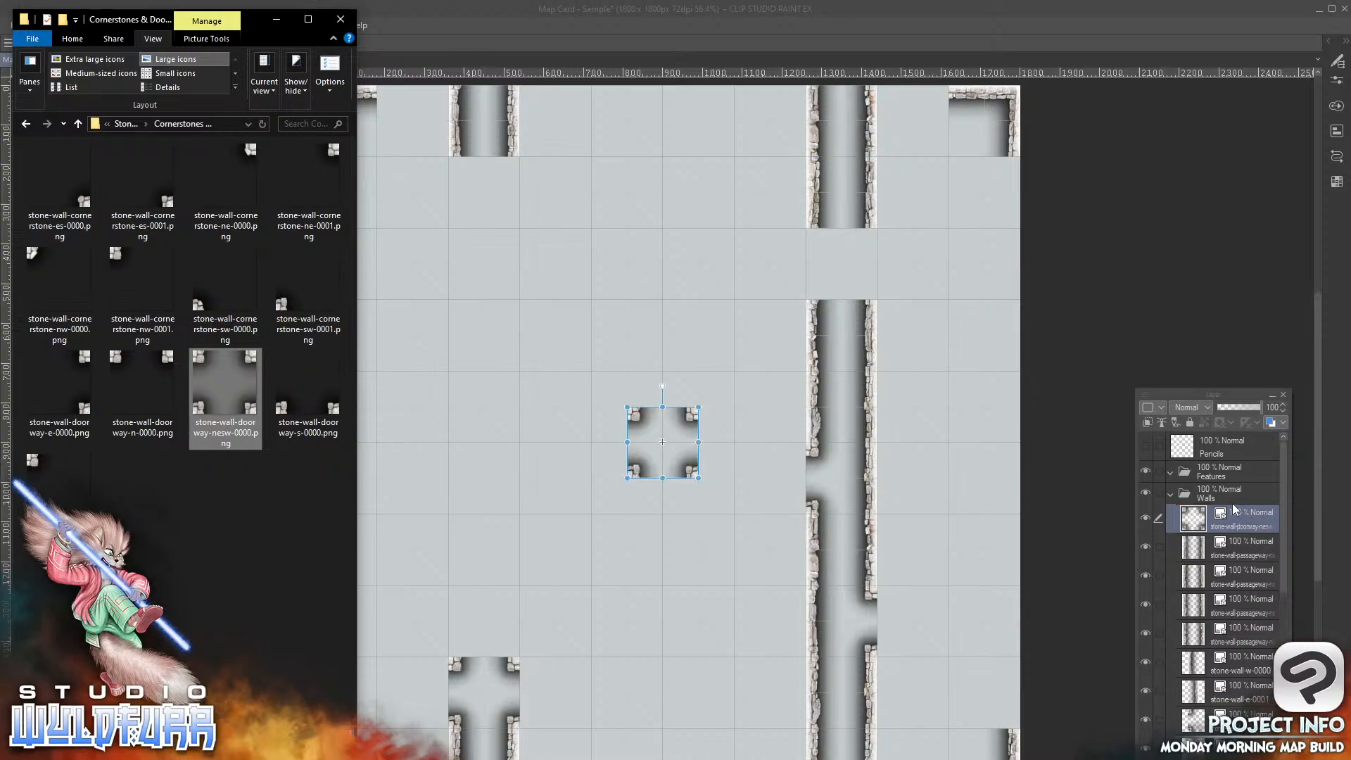
{"action": "left_click", "coordinate": [693, 419]}
{"action": "left_click_drag", "start_coordinate": [695, 415], "coordinate": [872, 246]}
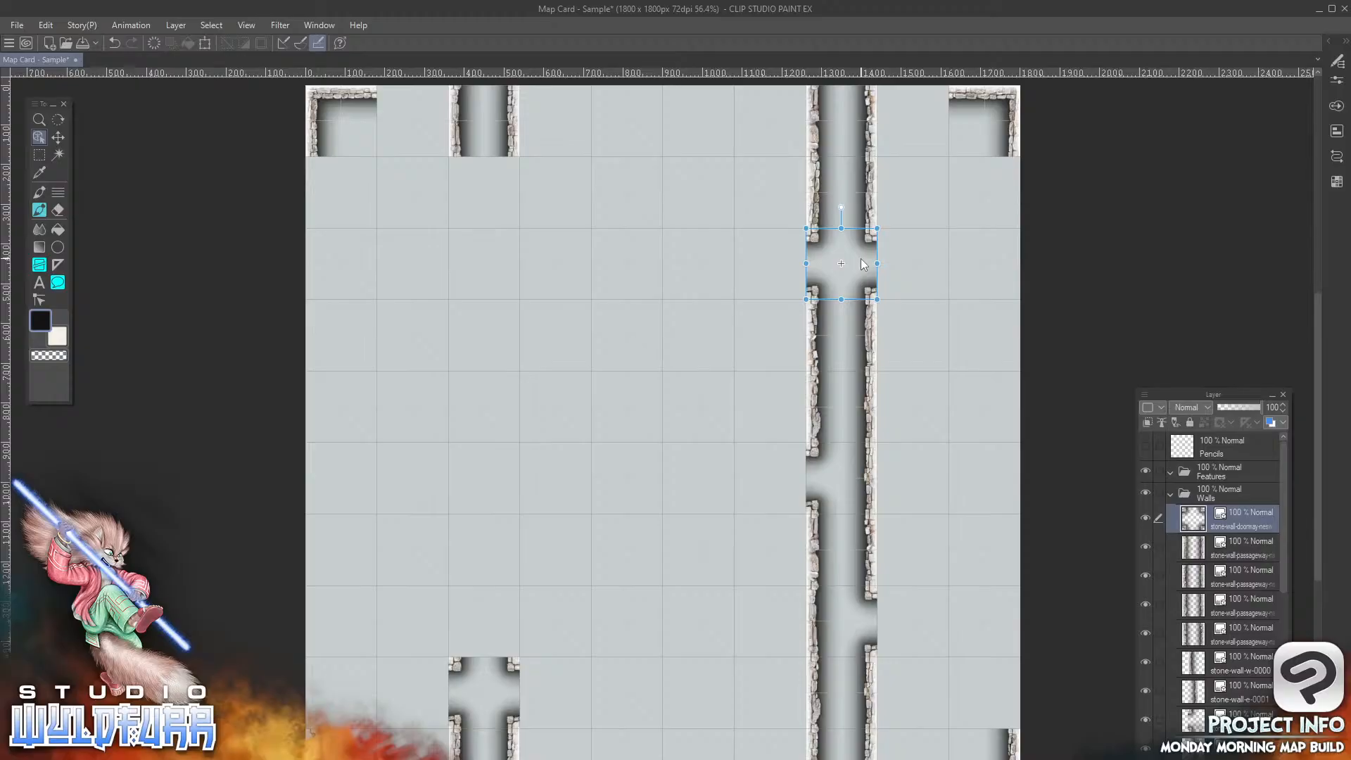
Step: Import stone-wall-corner-ne-0000.png from Stone Wall Overlays into the Walls folder and place it in the eighth row of the tenth column
{"action": "key", "text": "alt+Tab"}
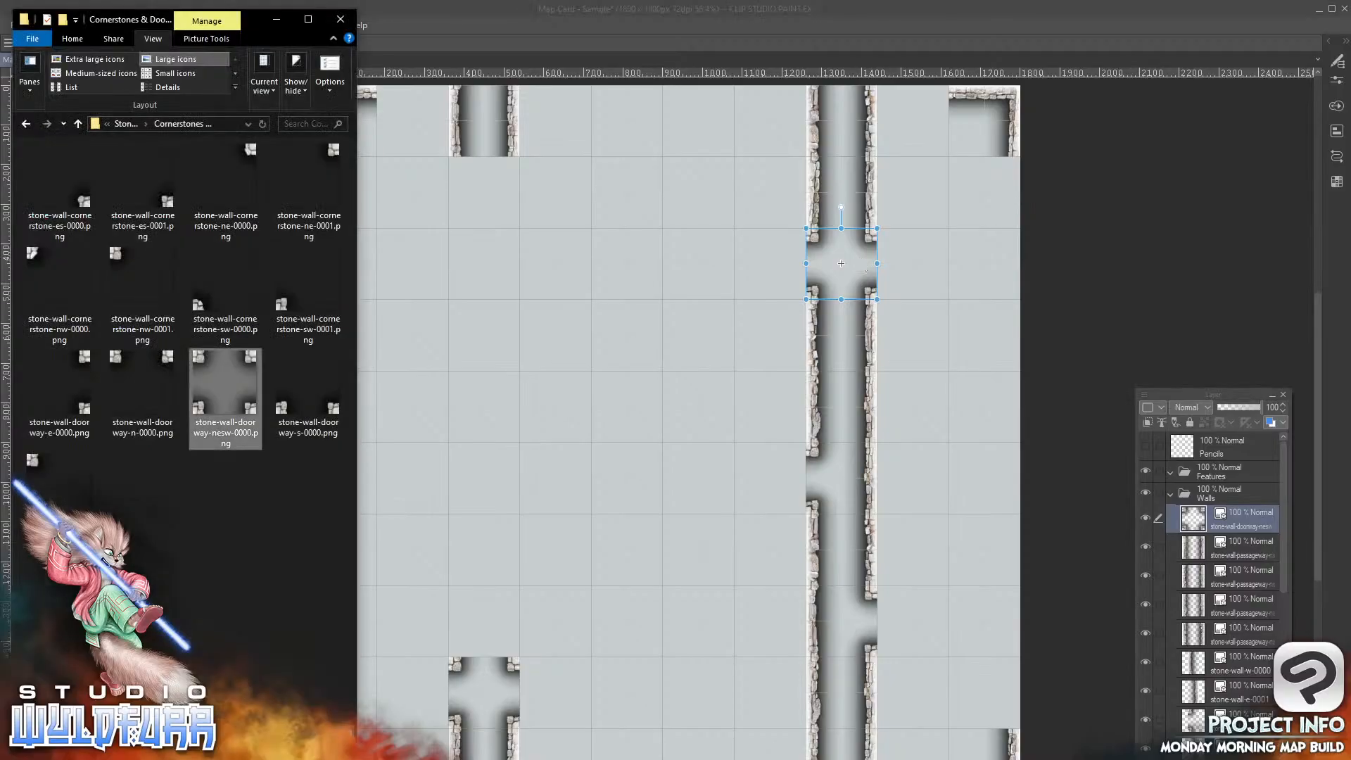
{"action": "left_click", "coordinate": [126, 123]}
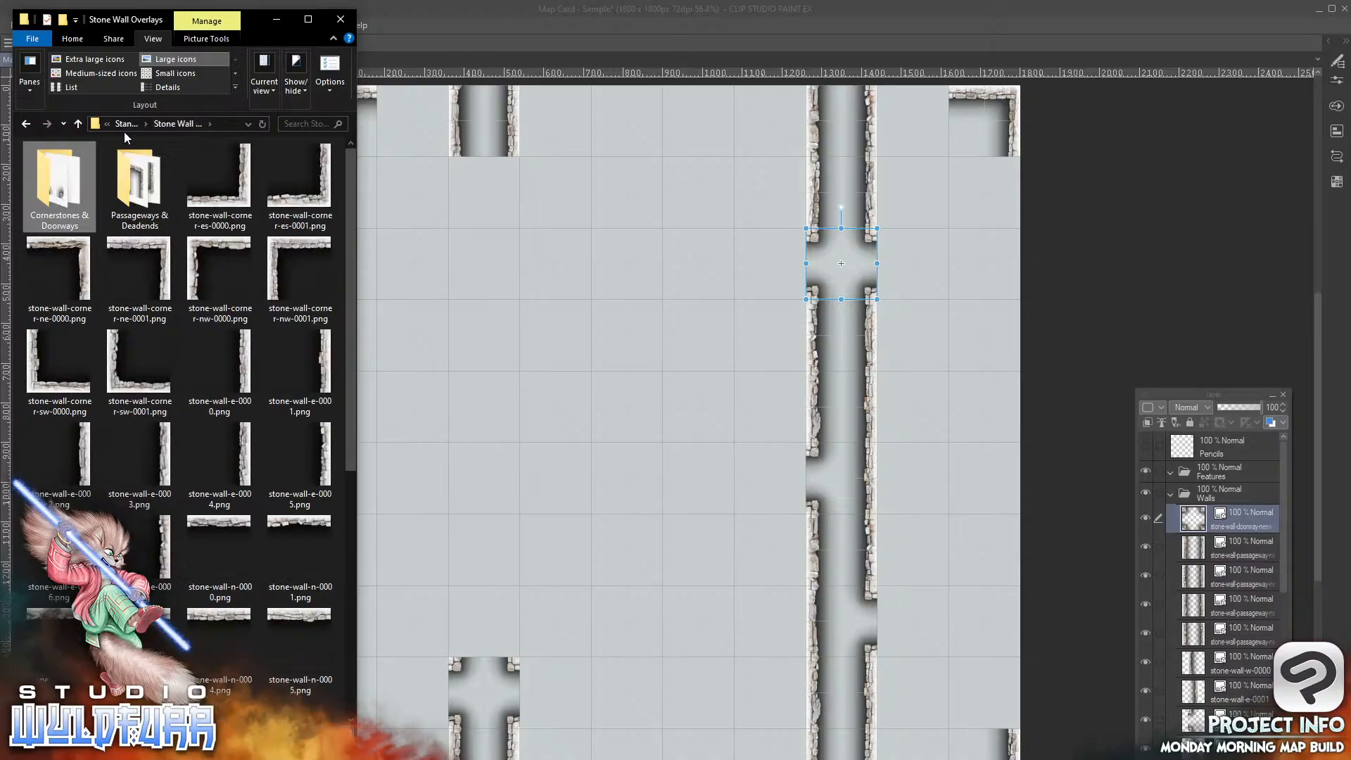
{"action": "left_click", "coordinate": [59, 274]}
{"action": "left_click_drag", "start_coordinate": [235, 355], "coordinate": [1249, 498]}
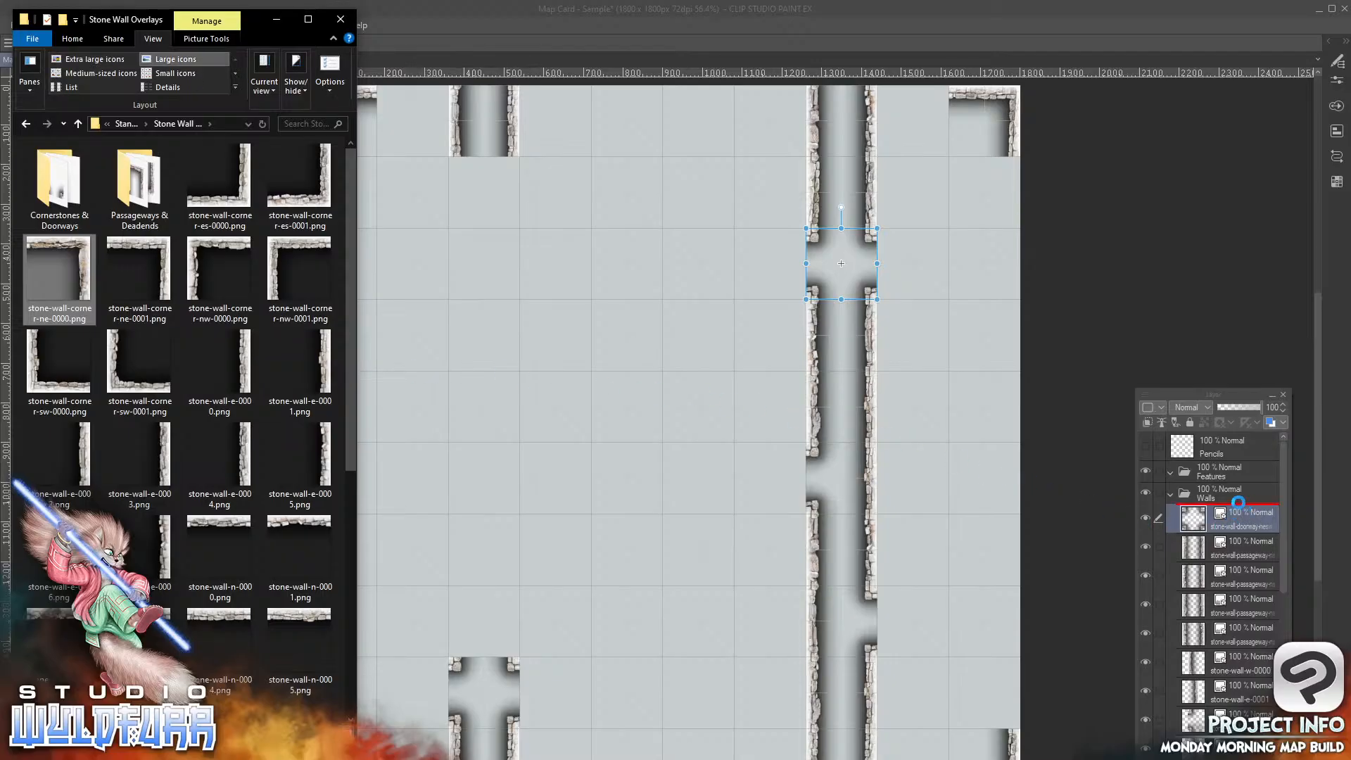
{"action": "left_click", "coordinate": [693, 427]}
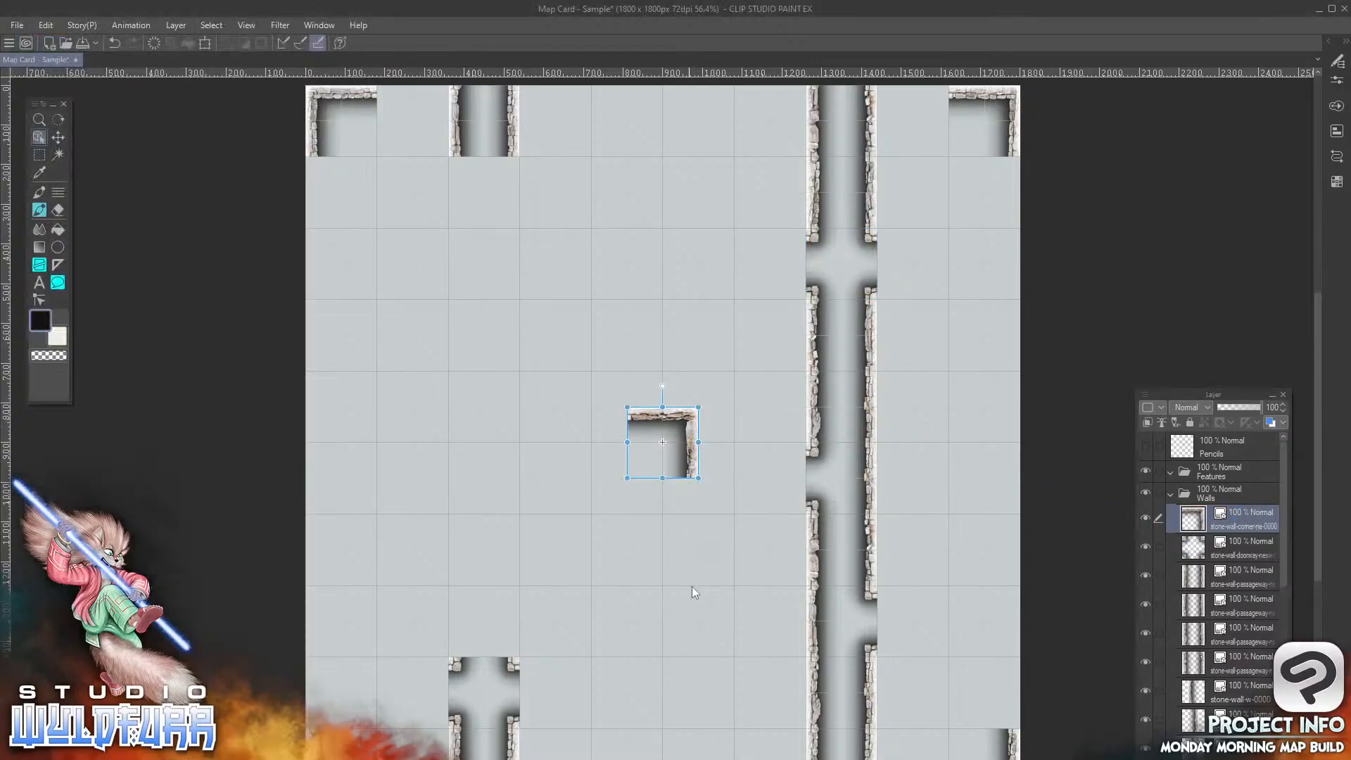
{"action": "left_click_drag", "start_coordinate": [697, 424], "coordinate": [1008, 600]}
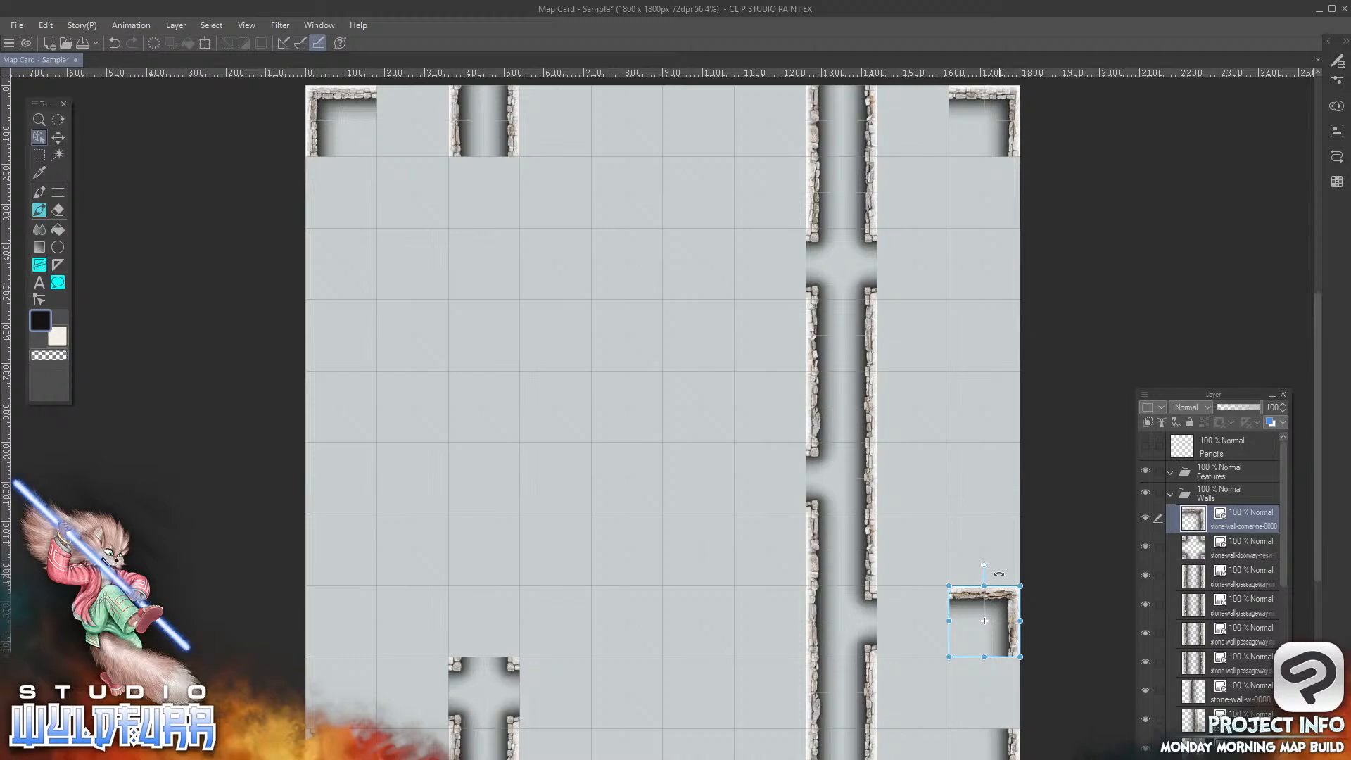
Step: Import stone-wall-n-0007.png into the Walls folder and place it in the ninth column, between the eighth-row doorway cell and the northeast corner
{"action": "key", "text": "alt+Tab"}
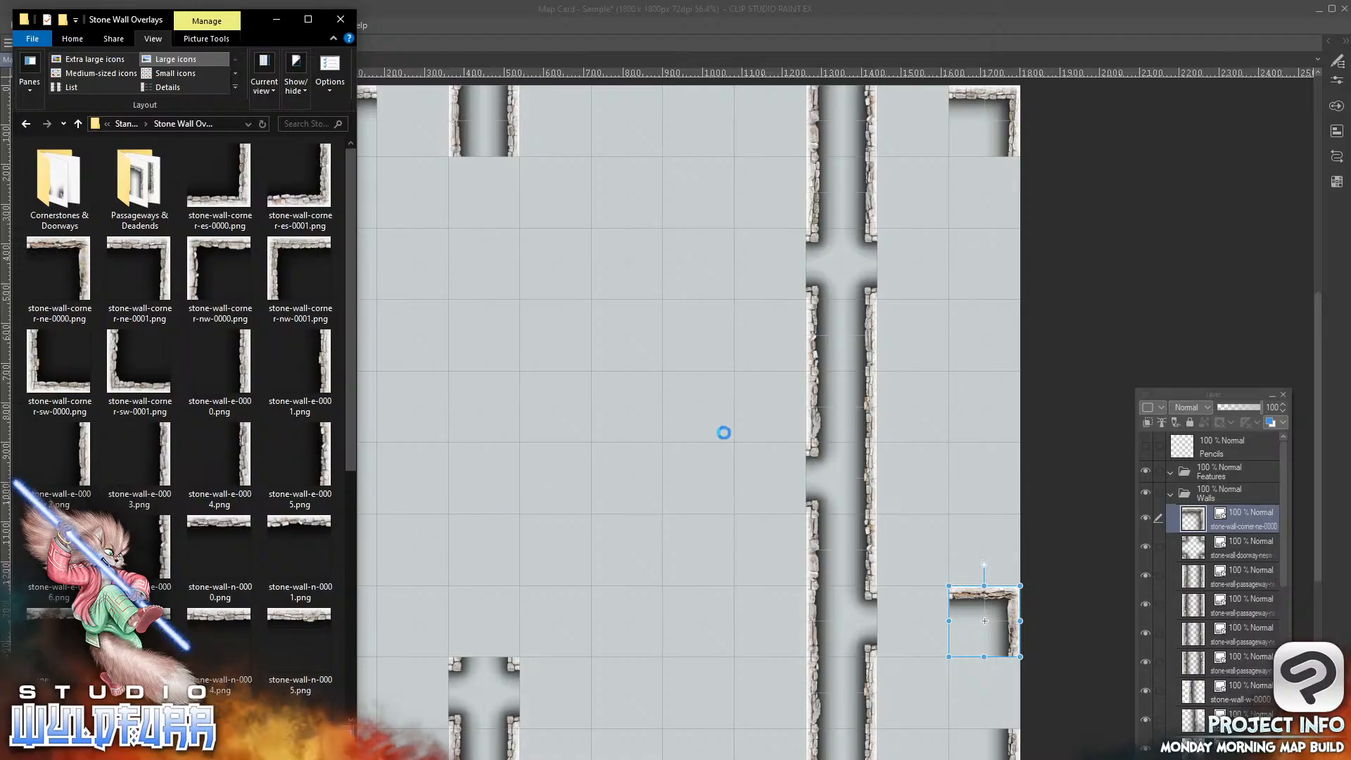
{"action": "left_click_drag", "start_coordinate": [1240, 520], "coordinate": [1240, 510]}
{"action": "left_click", "coordinate": [673, 448]}
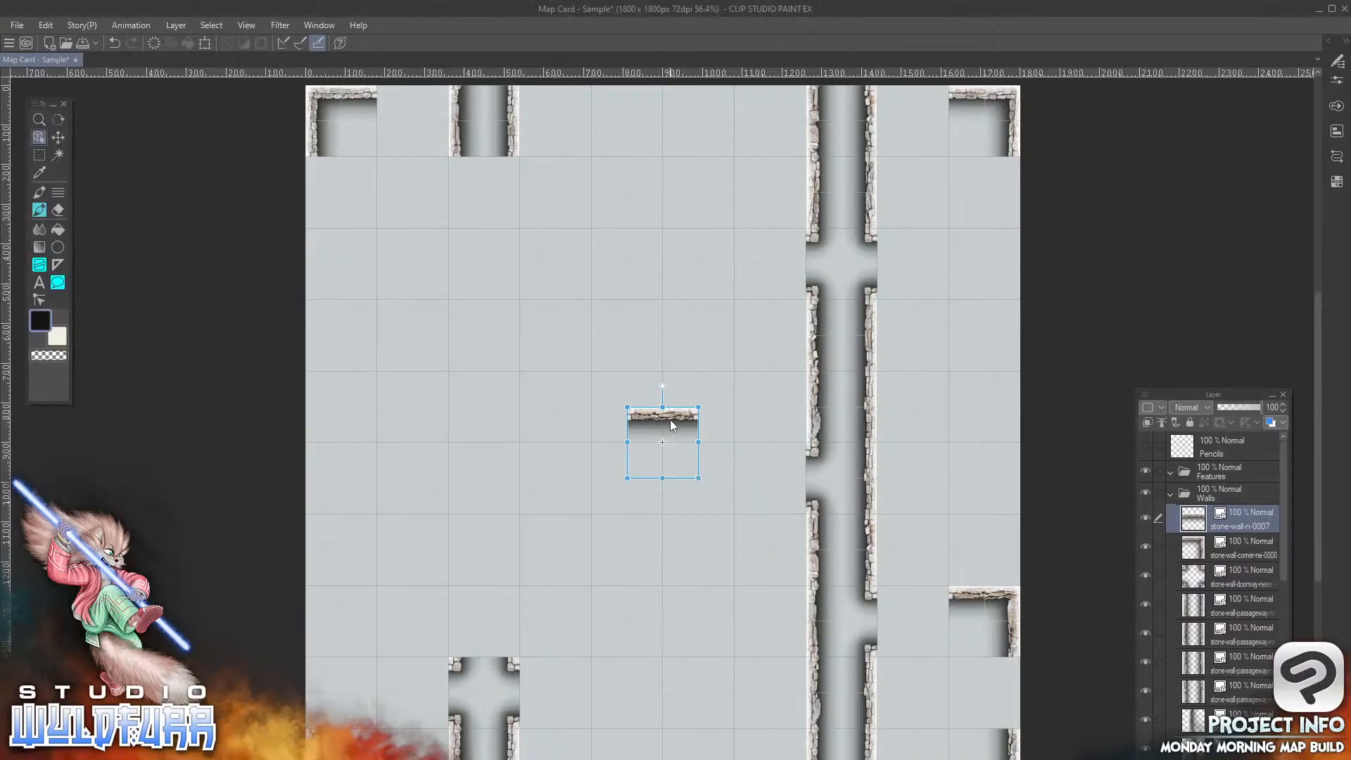
{"action": "left_click_drag", "start_coordinate": [672, 419], "coordinate": [924, 601]}
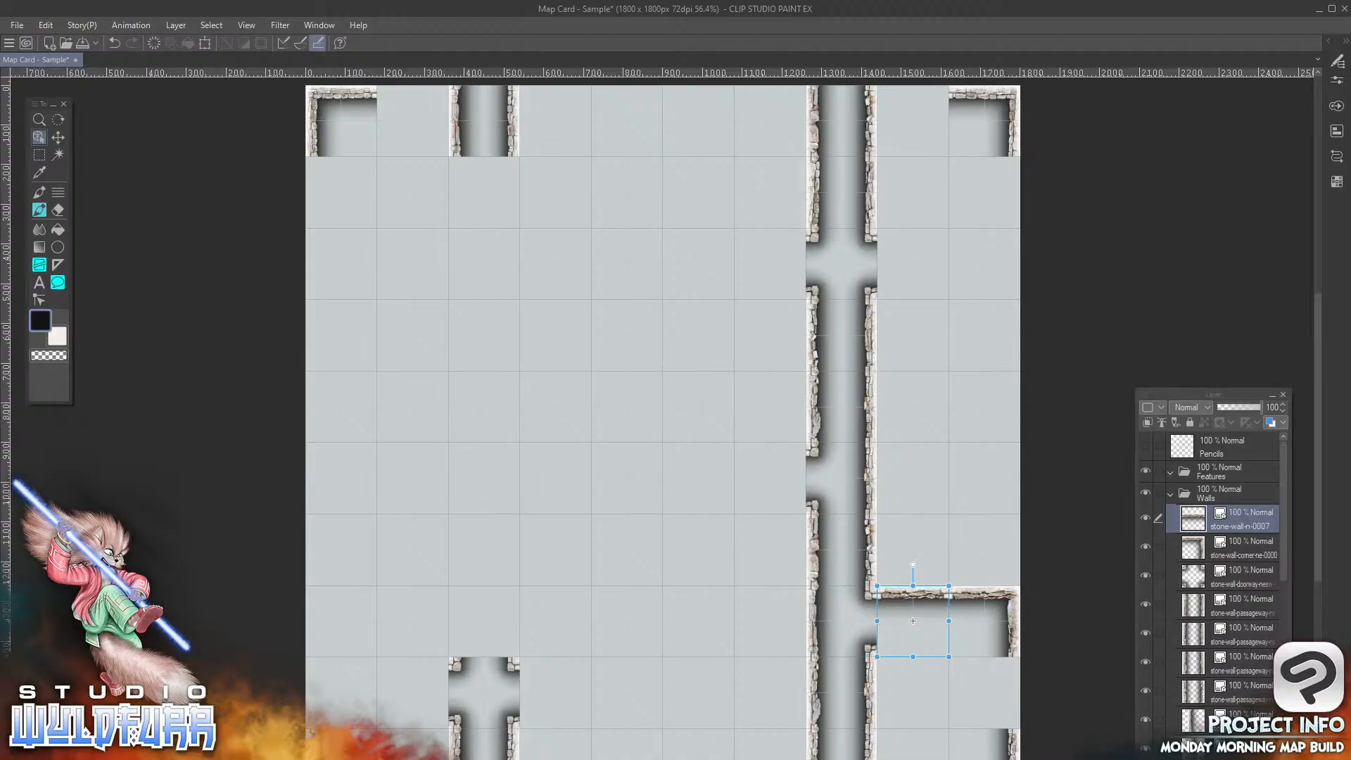
Step: Import stone-wall-e-0005.png into the Walls folder and place it in the tenth column, directly below the northeast corner tile
{"action": "key", "text": "alt+Tab"}
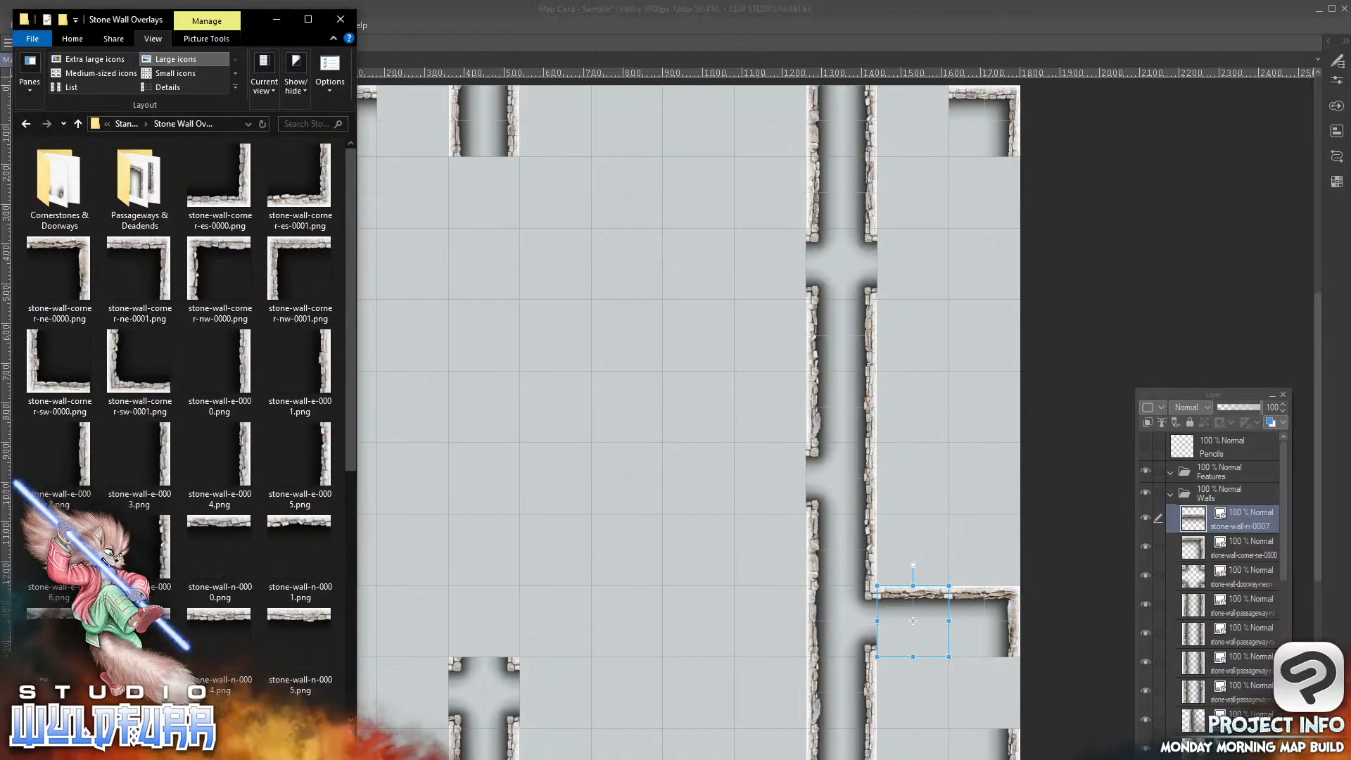
{"action": "left_click_drag", "start_coordinate": [326, 456], "coordinate": [668, 442]}
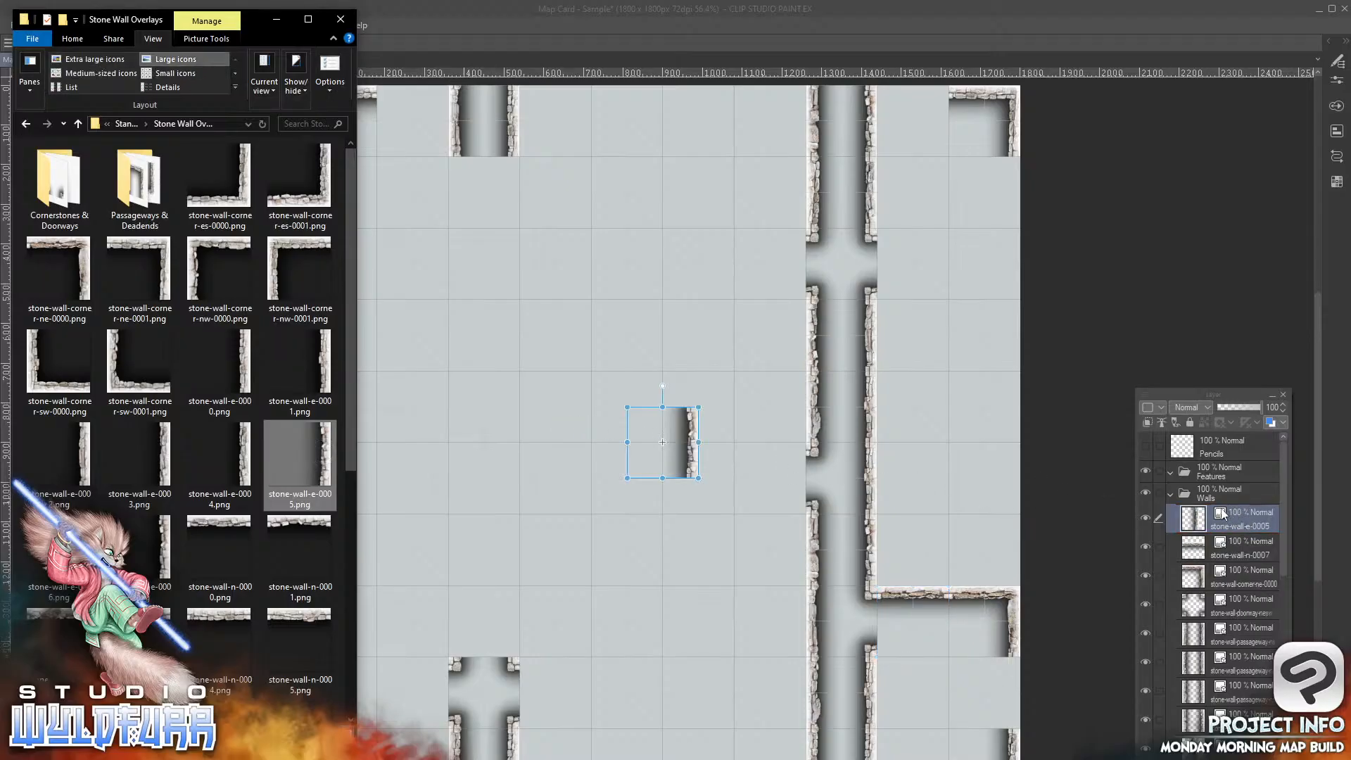
{"action": "left_click", "coordinate": [696, 430]}
{"action": "left_click_drag", "start_coordinate": [693, 439], "coordinate": [1009, 677]}
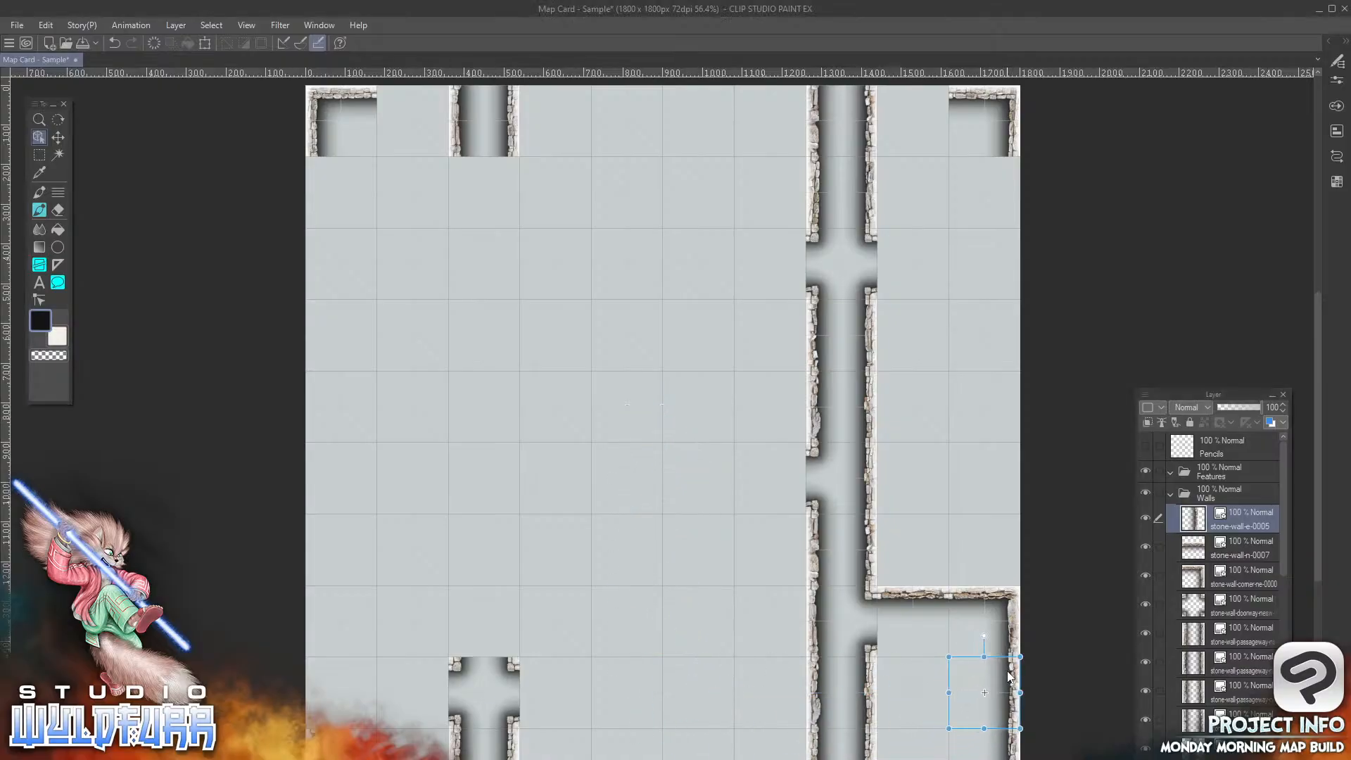
Step: Import stone-wall-corner-sw-0001.png into the Walls folder and place it in the tenth row of the ninth column
{"action": "key", "text": "alt+Tab"}
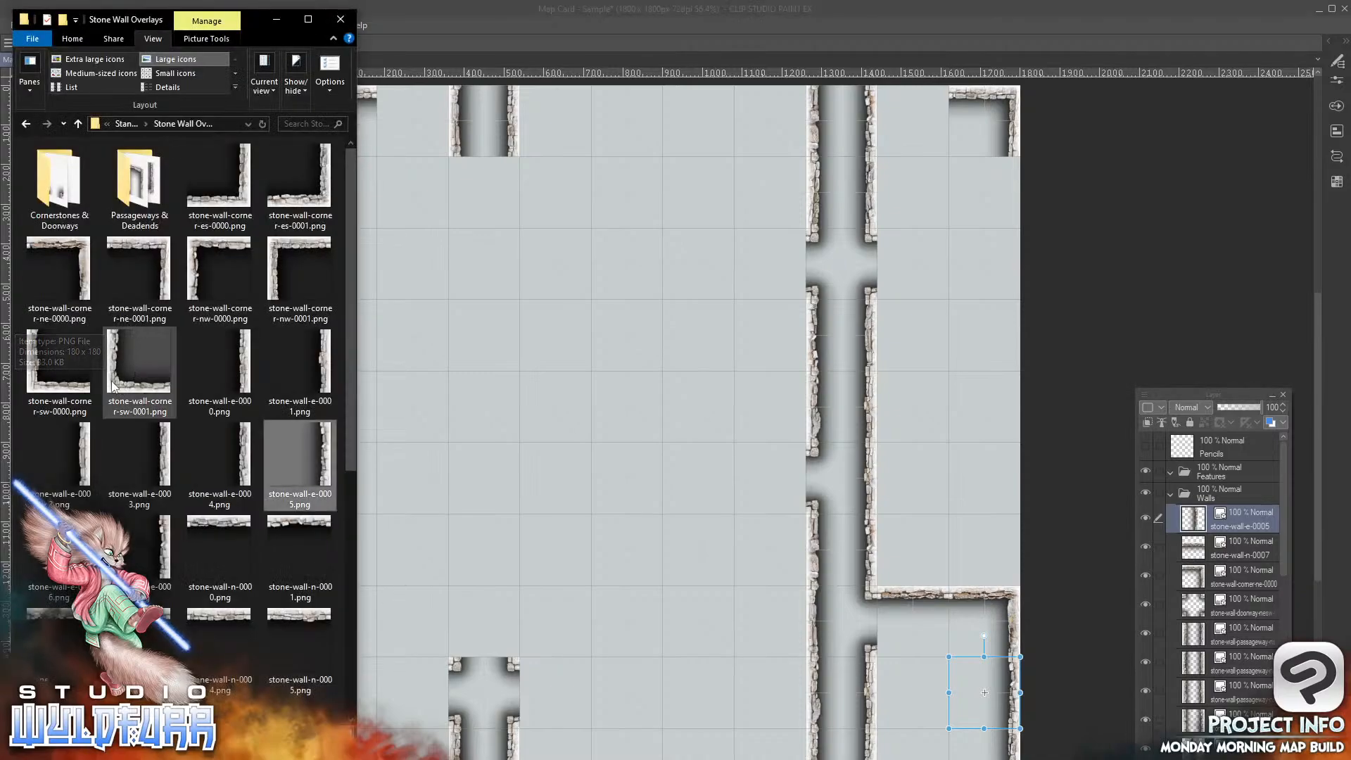
{"action": "left_click_drag", "start_coordinate": [112, 386], "coordinate": [1223, 504]}
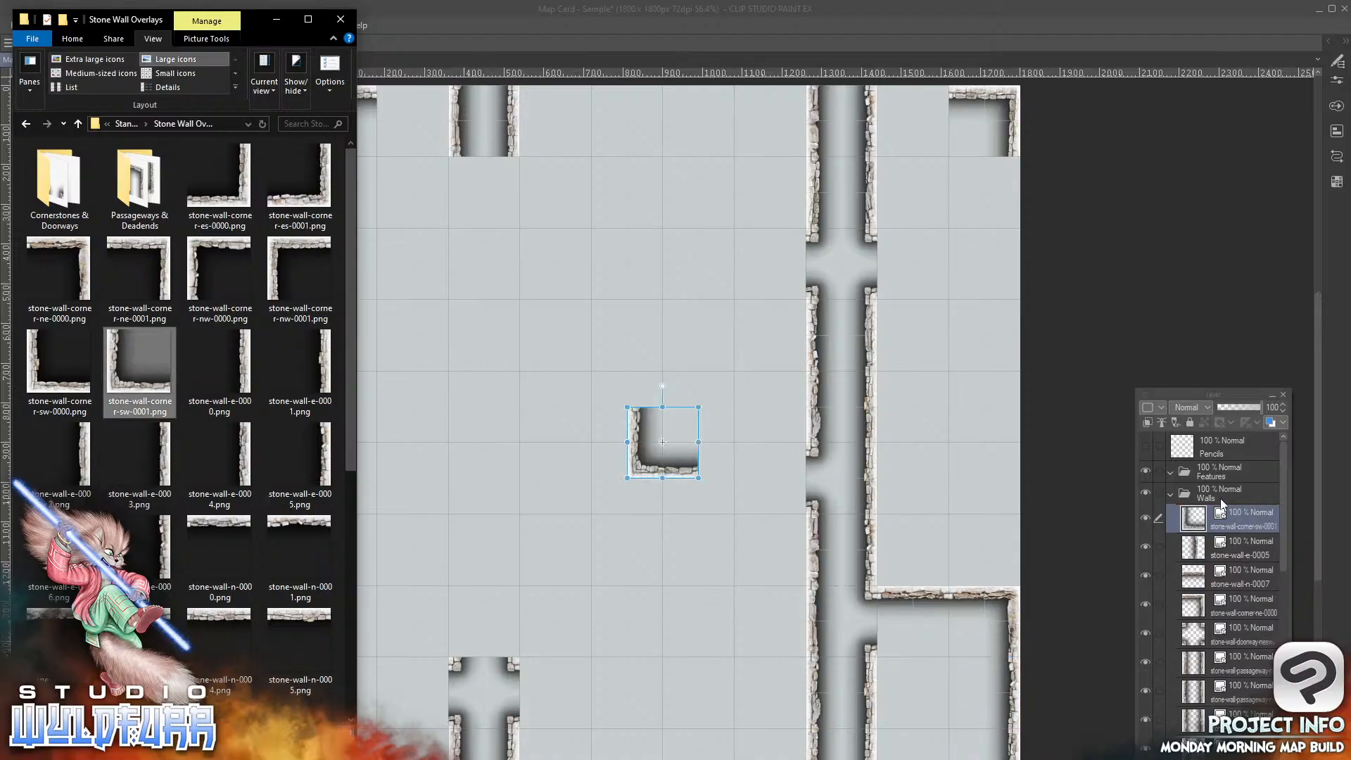
{"action": "left_click", "coordinate": [658, 471]}
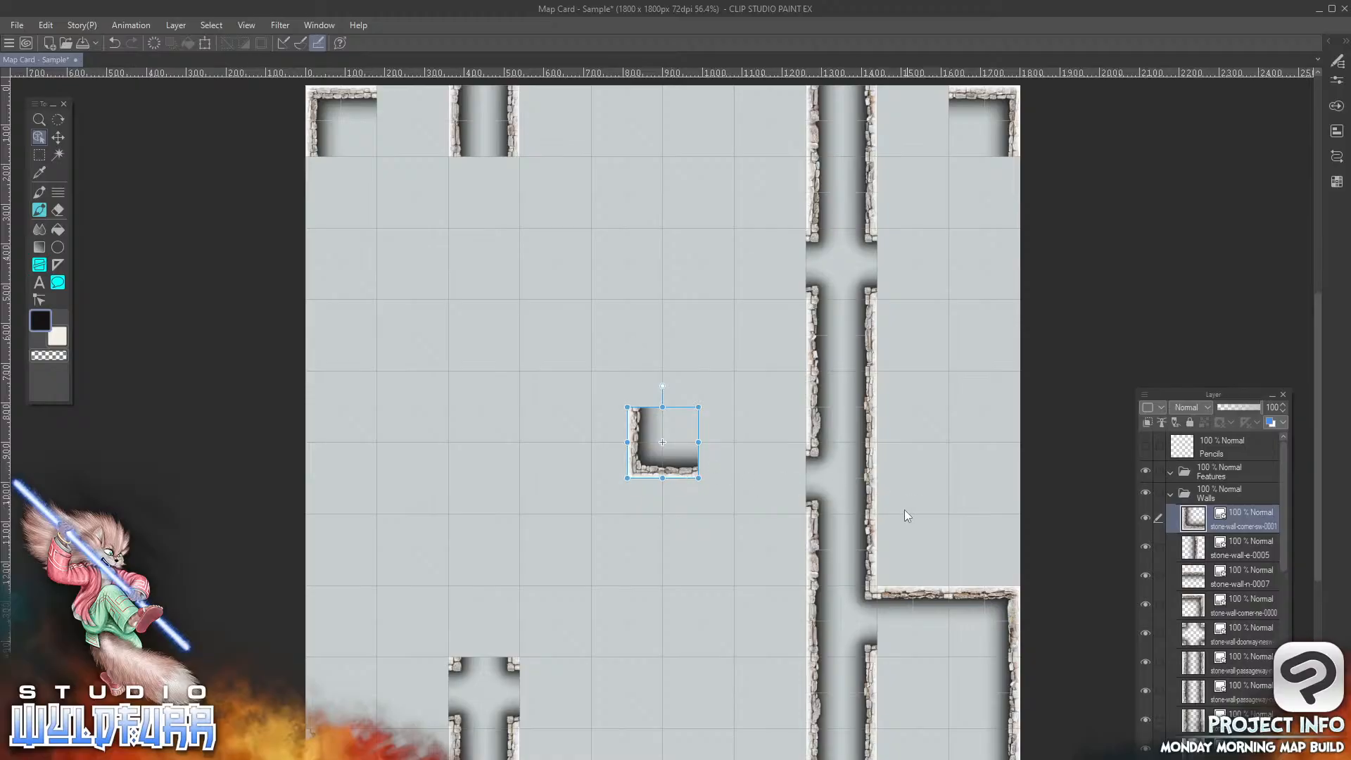
{"action": "left_click_drag", "start_coordinate": [641, 466], "coordinate": [913, 759]}
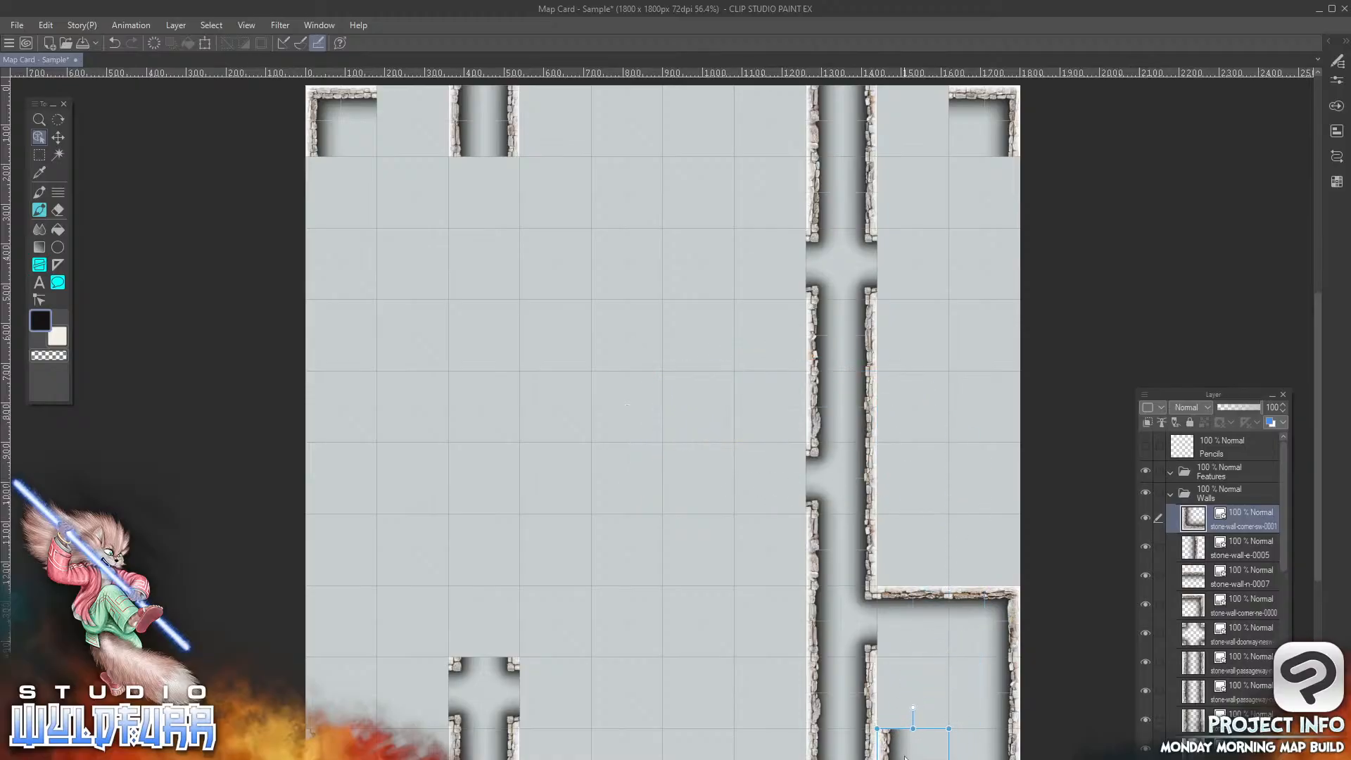
Step: Import stone-wall-w-0003.png from Stone Wall Overlays into the Walls folder and place it in the ninth row of the ninth column
{"action": "key", "text": "alt+Tab"}
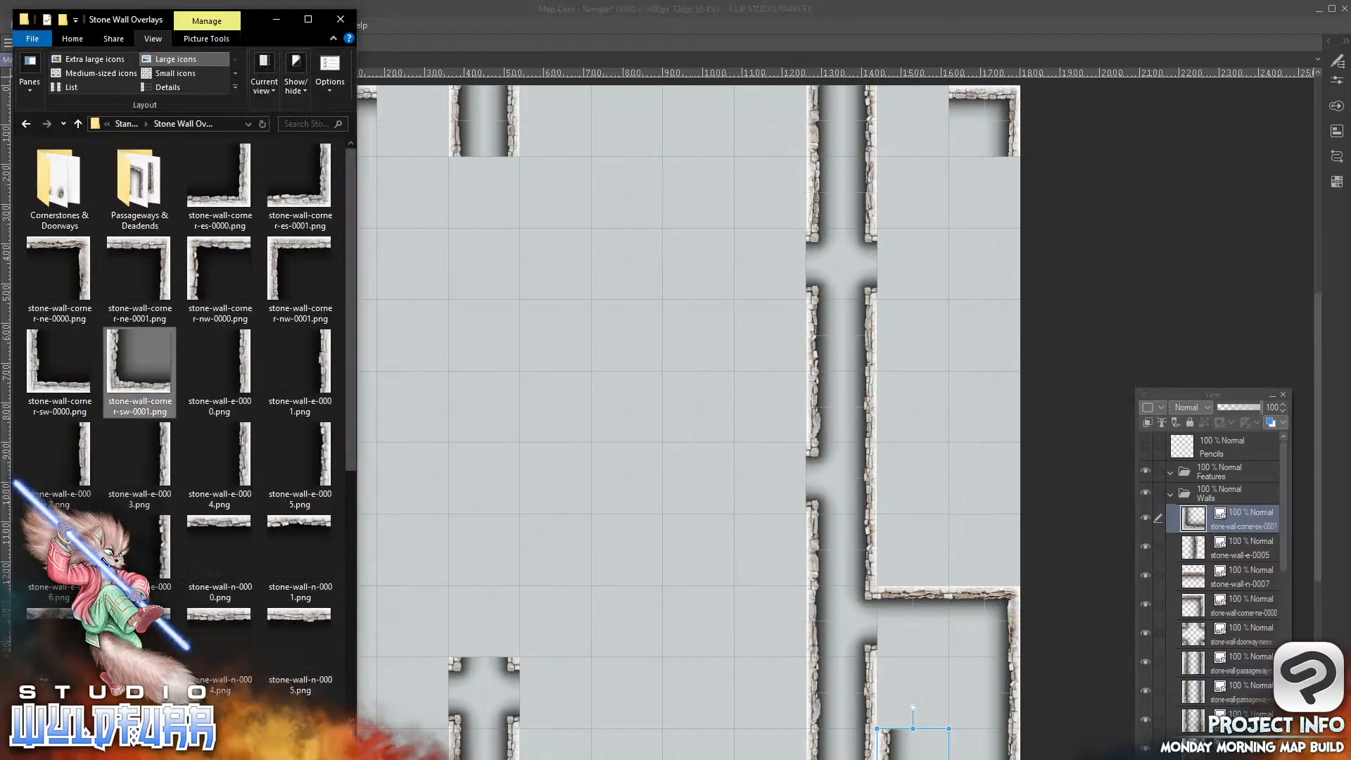
{"action": "left_click_drag", "start_coordinate": [349, 421], "coordinate": [348, 690]}
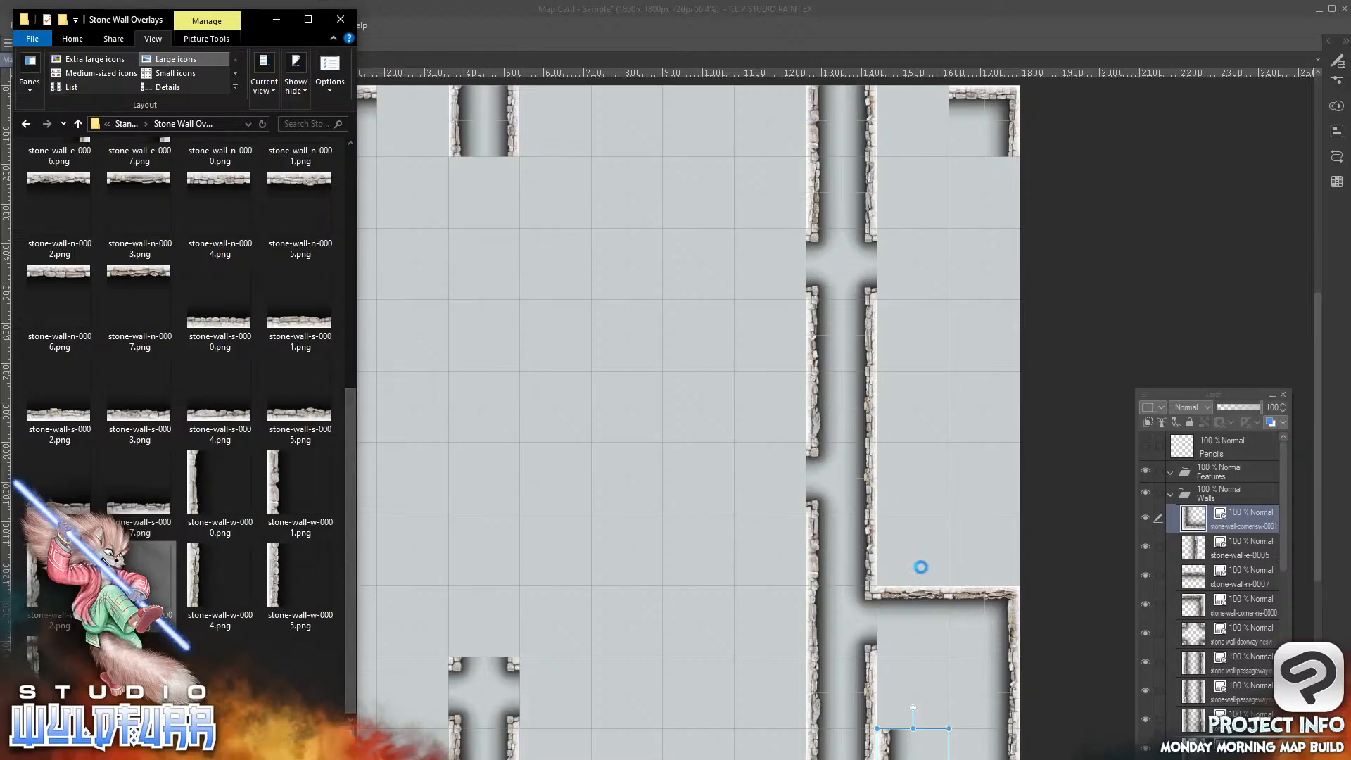
{"action": "left_click_drag", "start_coordinate": [992, 588], "coordinate": [1235, 516]}
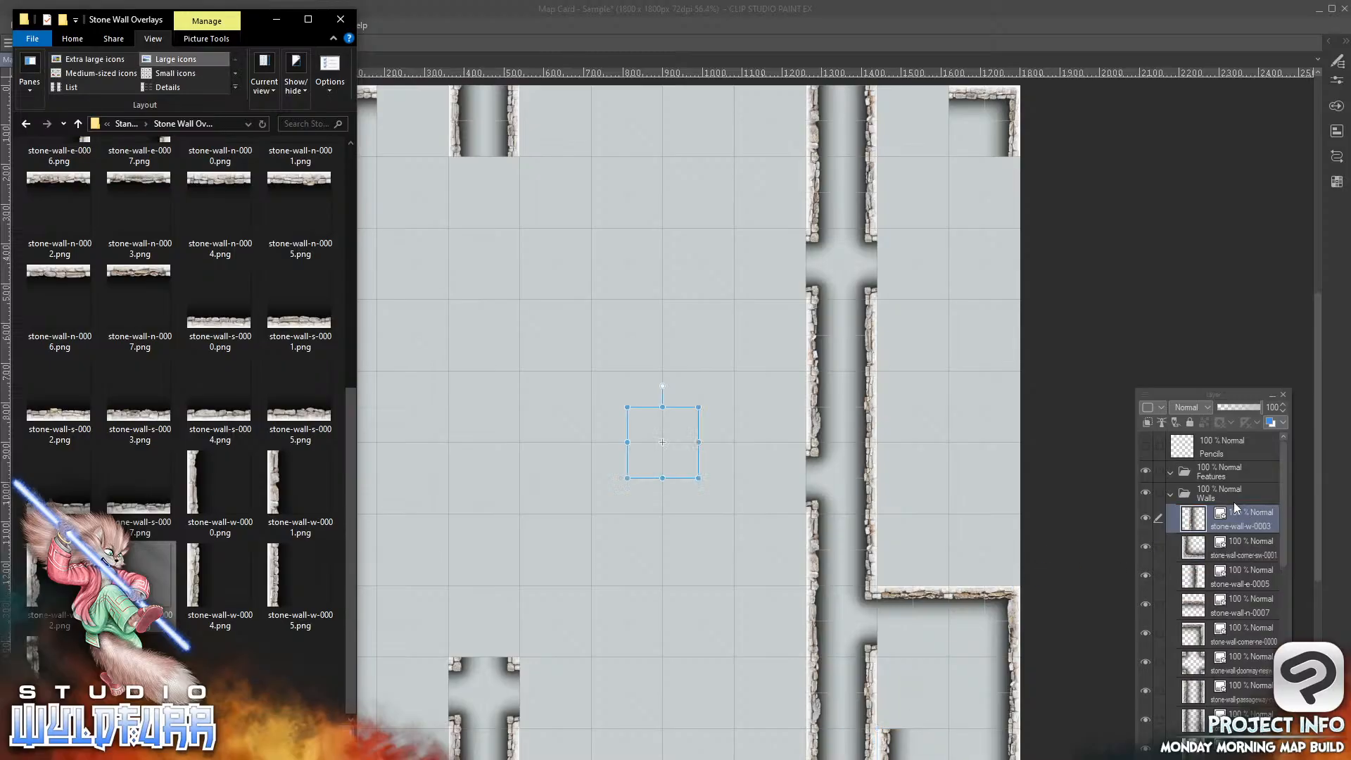
{"action": "left_click", "coordinate": [633, 427]}
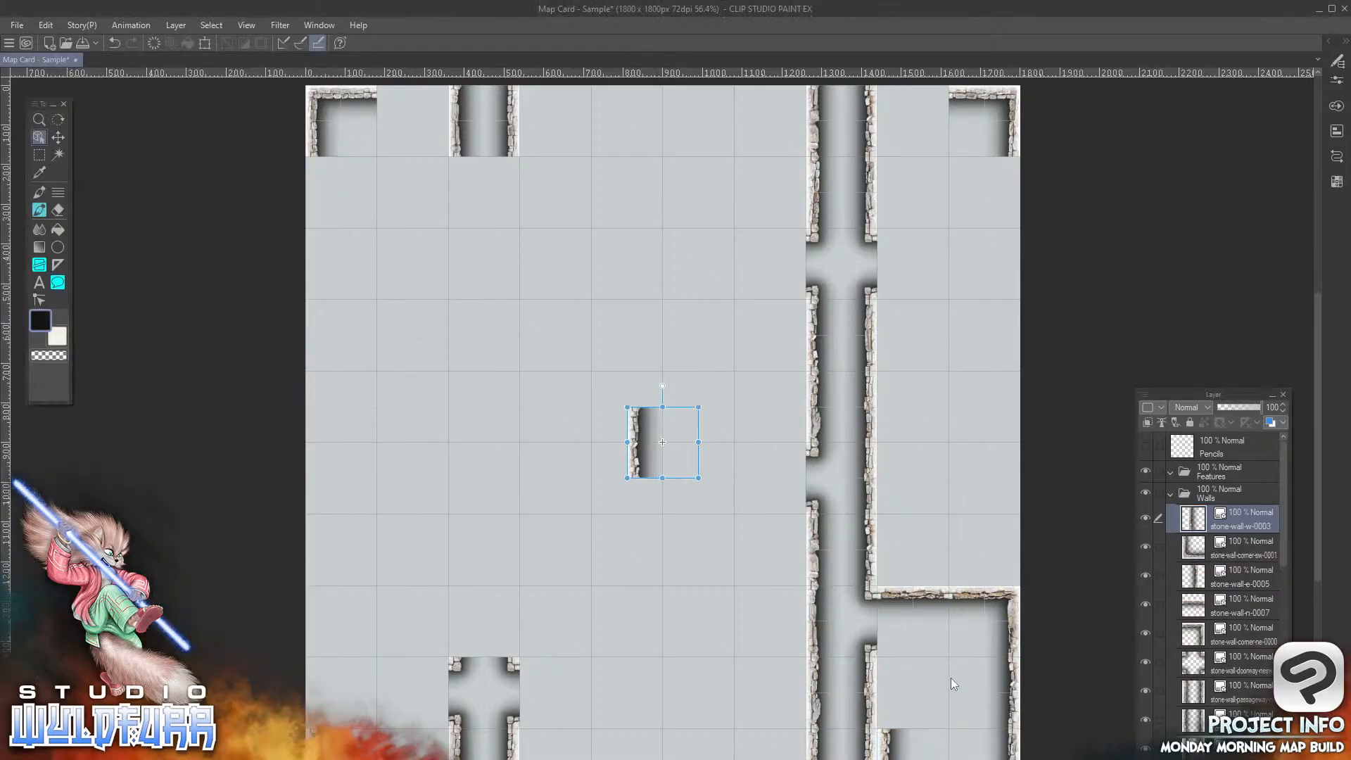
{"action": "left_click_drag", "start_coordinate": [638, 433], "coordinate": [888, 689]}
Step: Import stone-wall-cornerstone-sw-0001.png from Cornerstones & Doorways into the Walls folder and place it in the eighth row of the ninth column
{"action": "key", "text": "alt+Tab"}
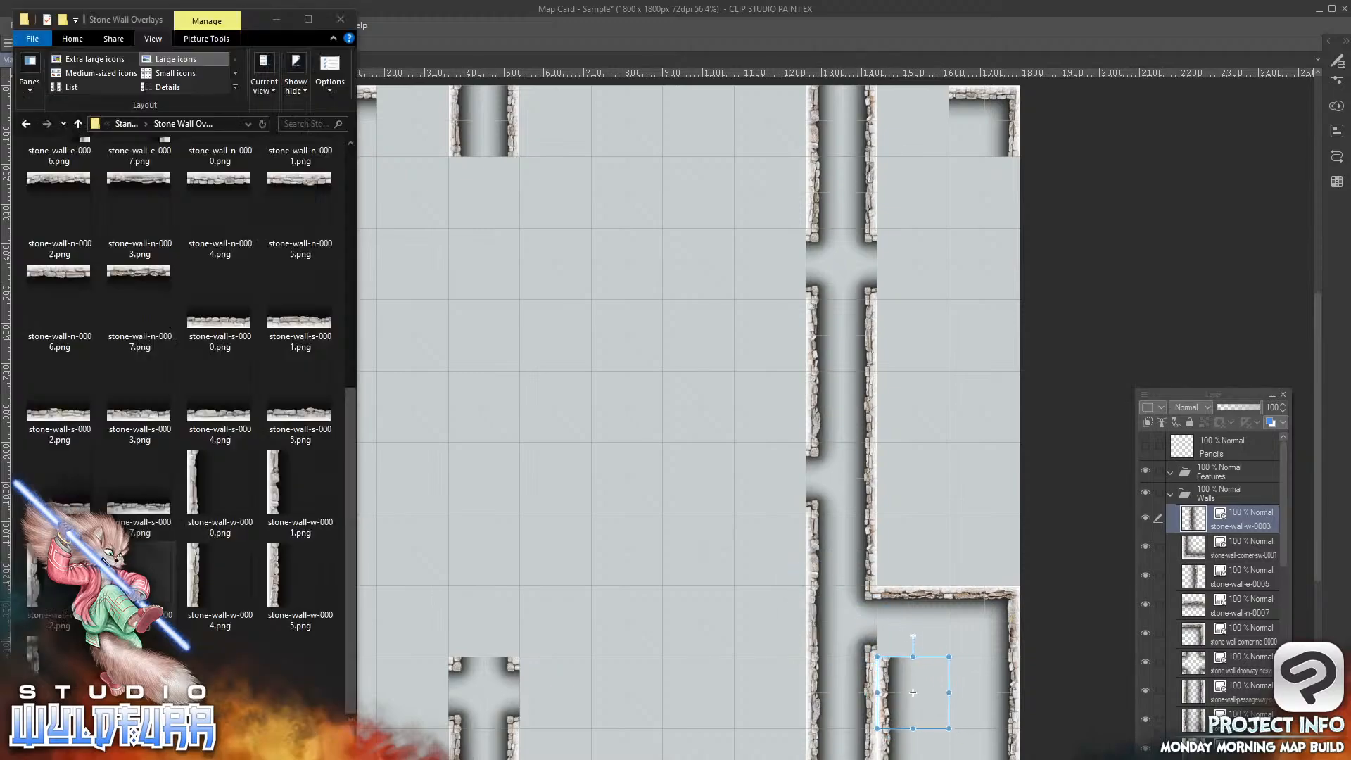
{"action": "left_click_drag", "start_coordinate": [350, 399], "coordinate": [356, 139]}
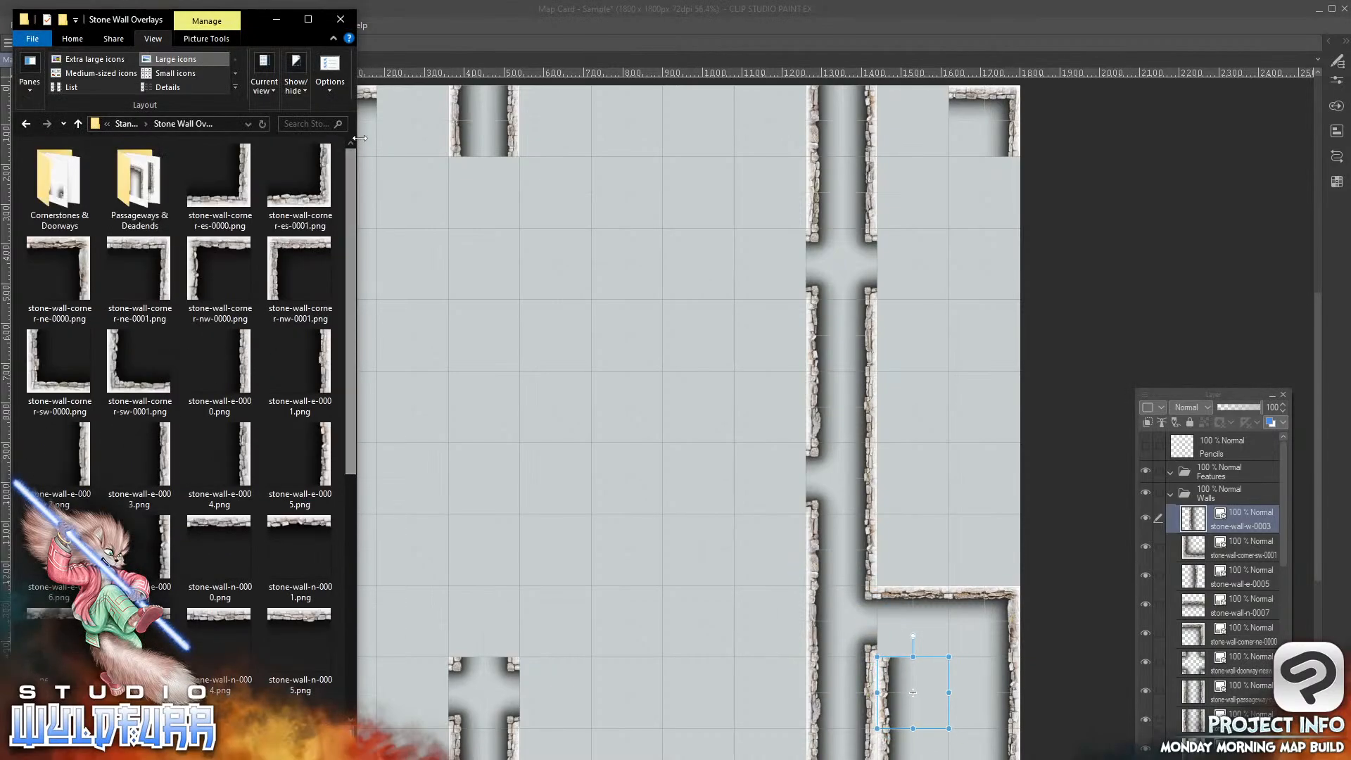
{"action": "double_click", "coordinate": [44, 186]}
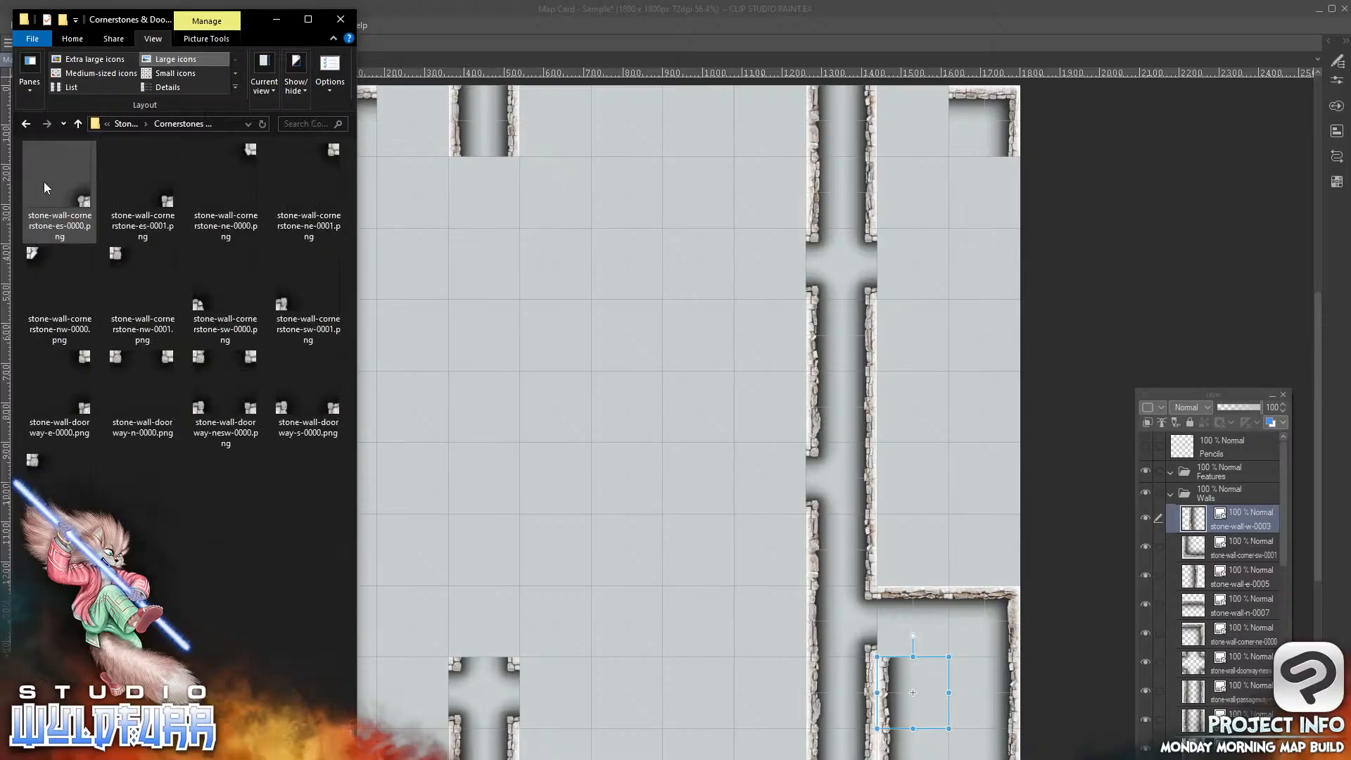
{"action": "left_click_drag", "start_coordinate": [309, 295], "coordinate": [1231, 508]}
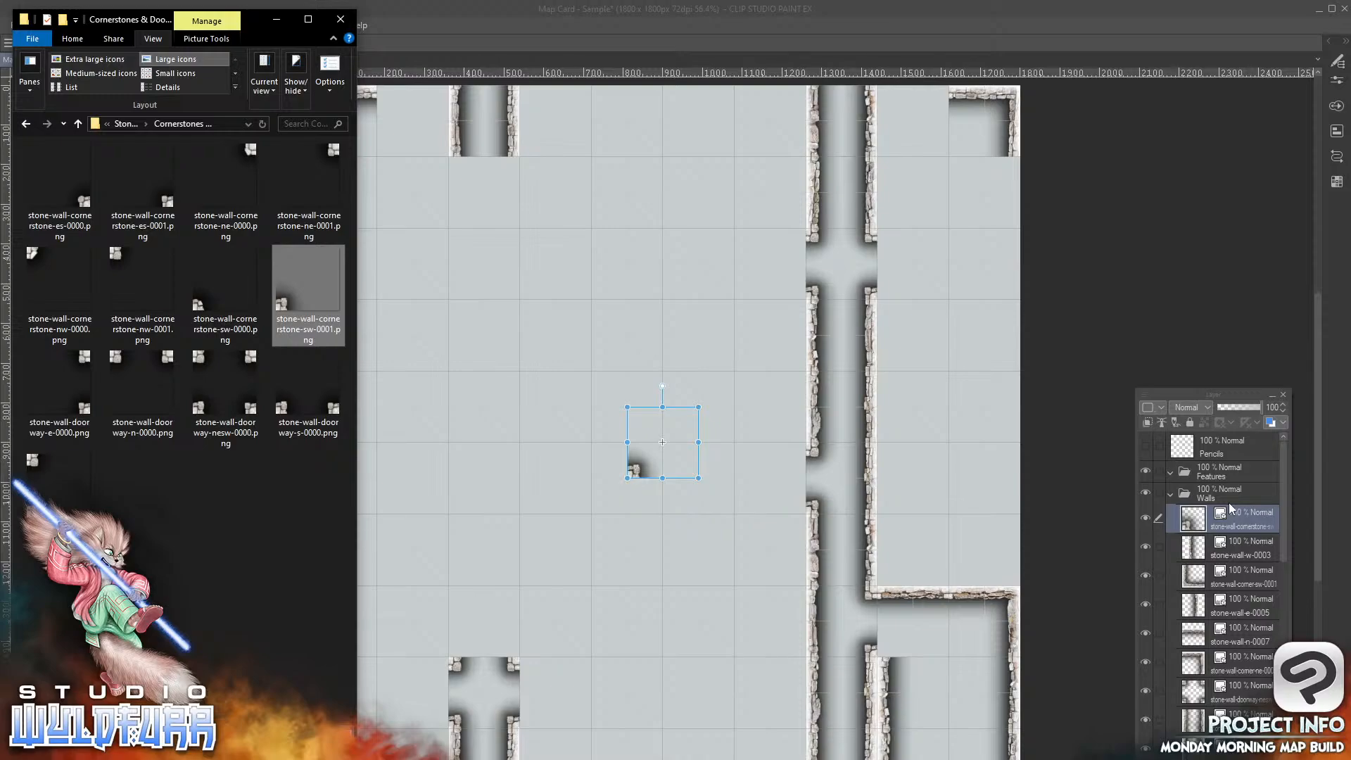
{"action": "left_click", "coordinate": [638, 462]}
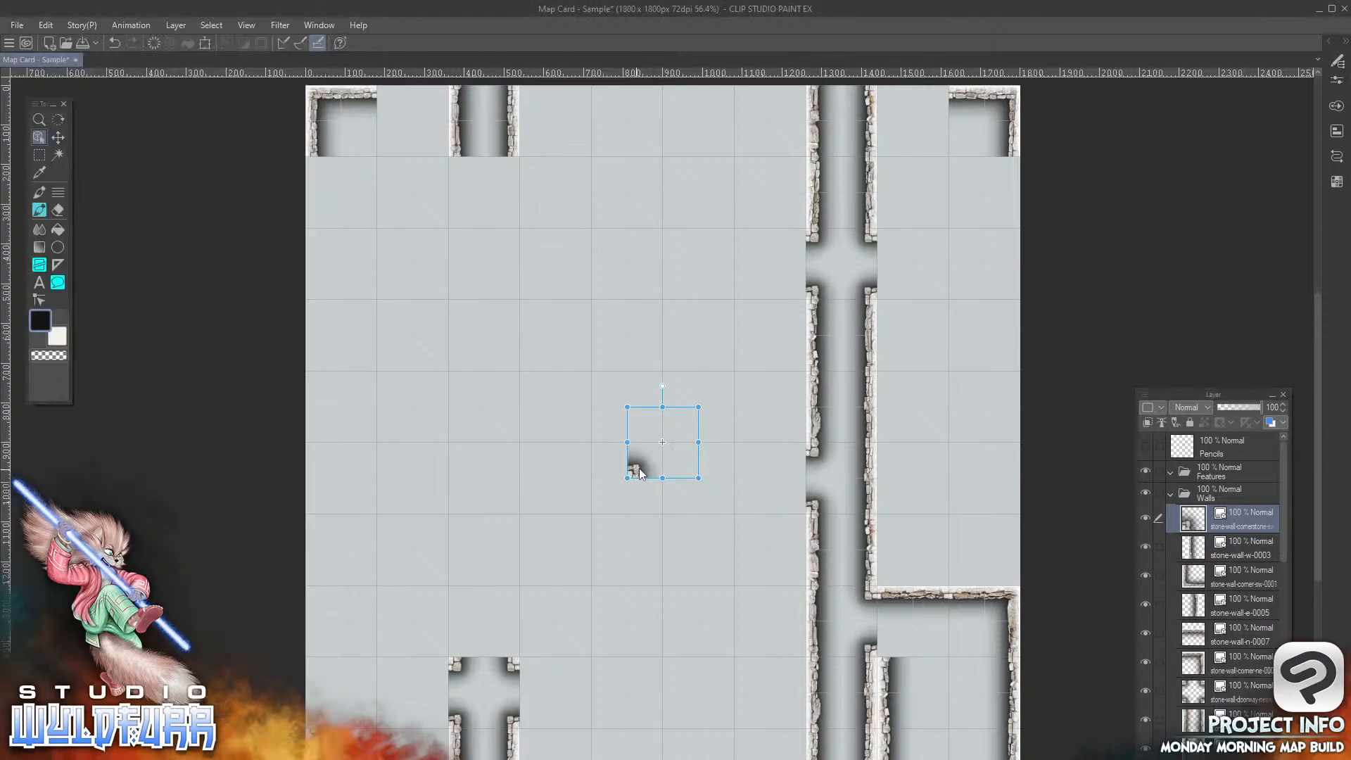
{"action": "left_click_drag", "start_coordinate": [640, 473], "coordinate": [890, 646]}
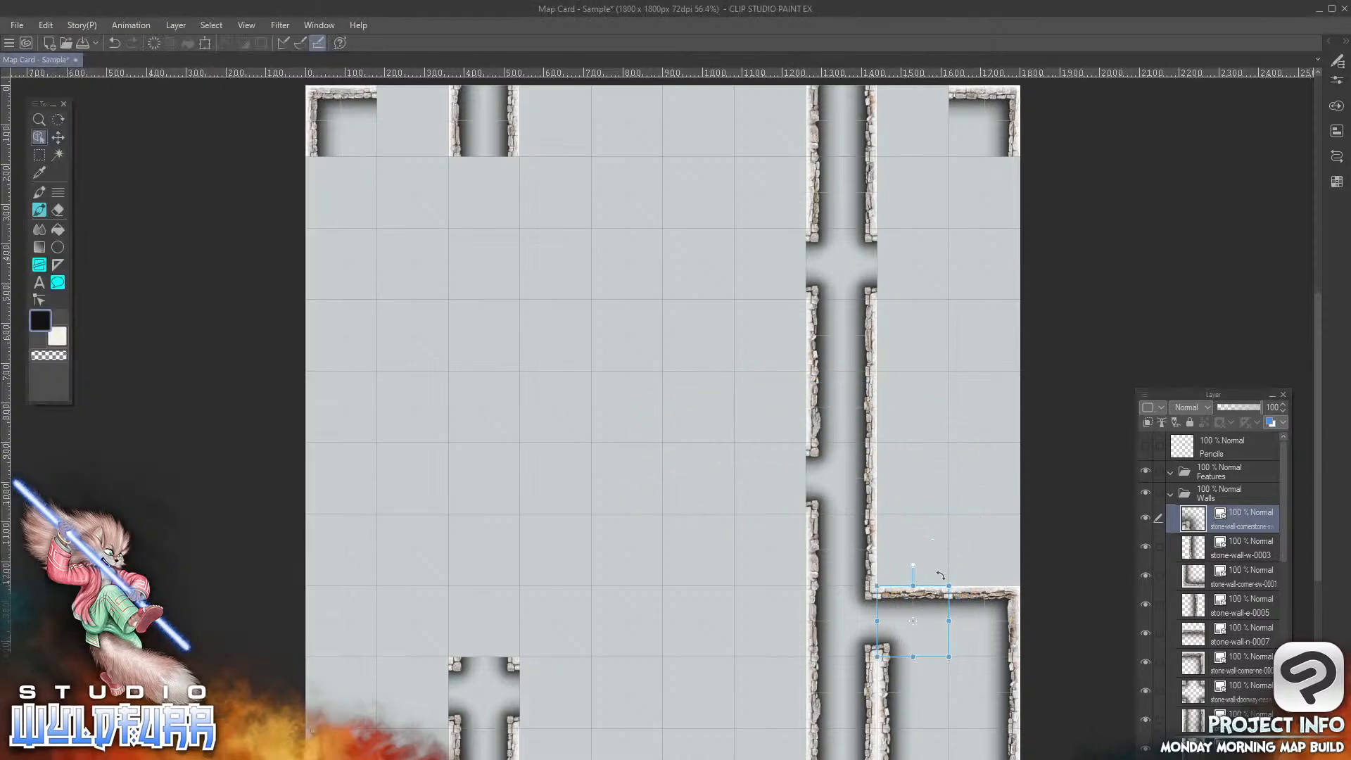
Step: Add a new layer and move it to the top of the layer stack, above Pencils
{"action": "mouse_move", "coordinate": [936, 759]}
{"action": "key", "text": "ctrl+shift+n"}
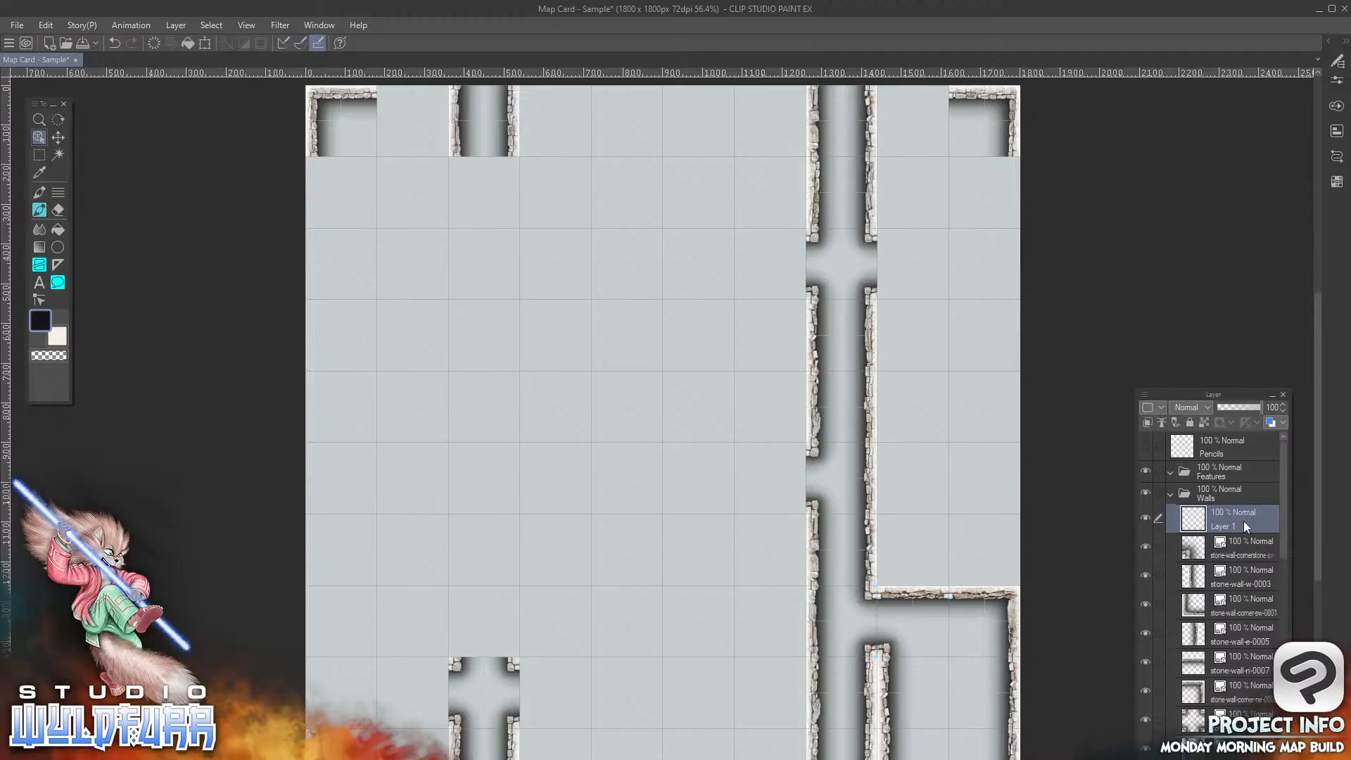
{"action": "mouse_move", "coordinate": [1245, 525]}
{"action": "left_mouse_down"}
{"action": "mouse_move", "coordinate": [1250, 419]}
{"action": "mouse_move", "coordinate": [1244, 441]}
{"action": "left_mouse_up"}
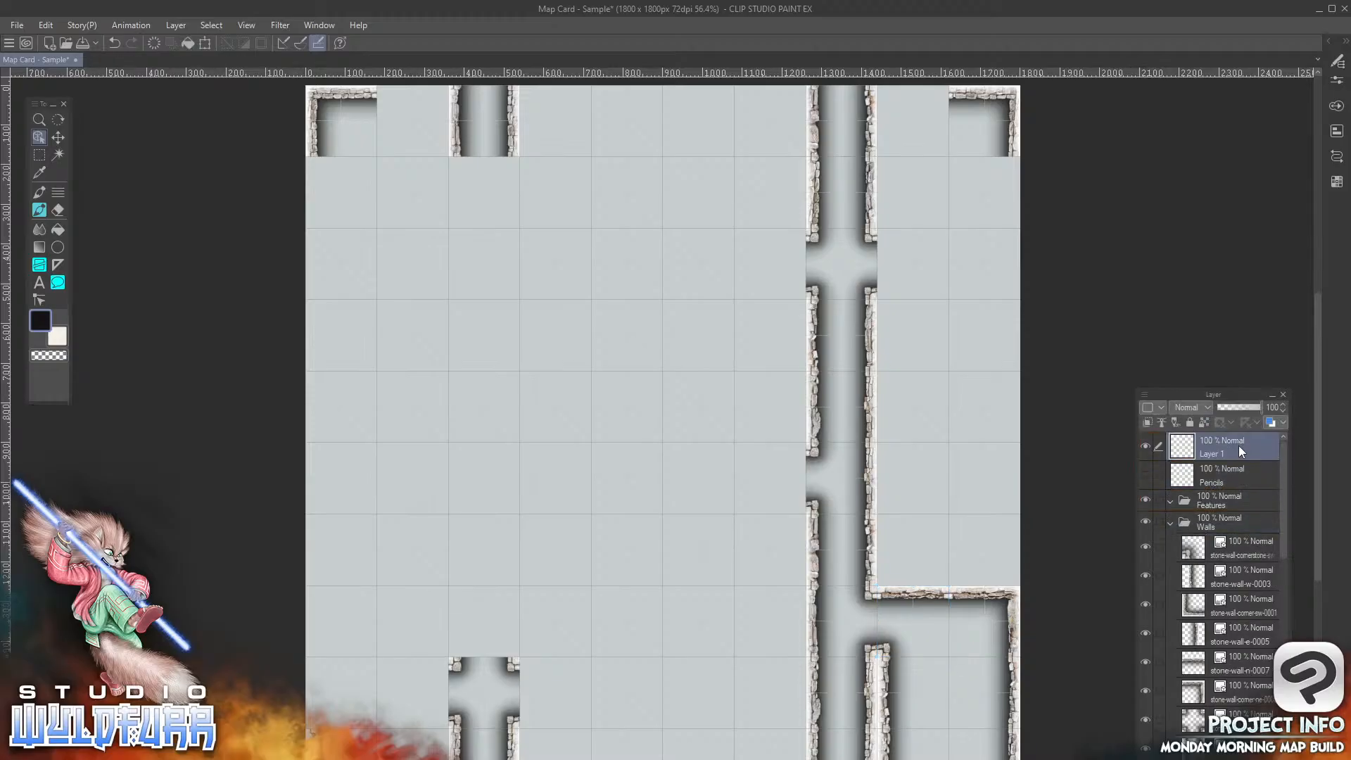
Step: Sketch a small circle-headed shape with a scribble in the lower right room and a long arrow running up from it
{"action": "left_click", "coordinate": [40, 211]}
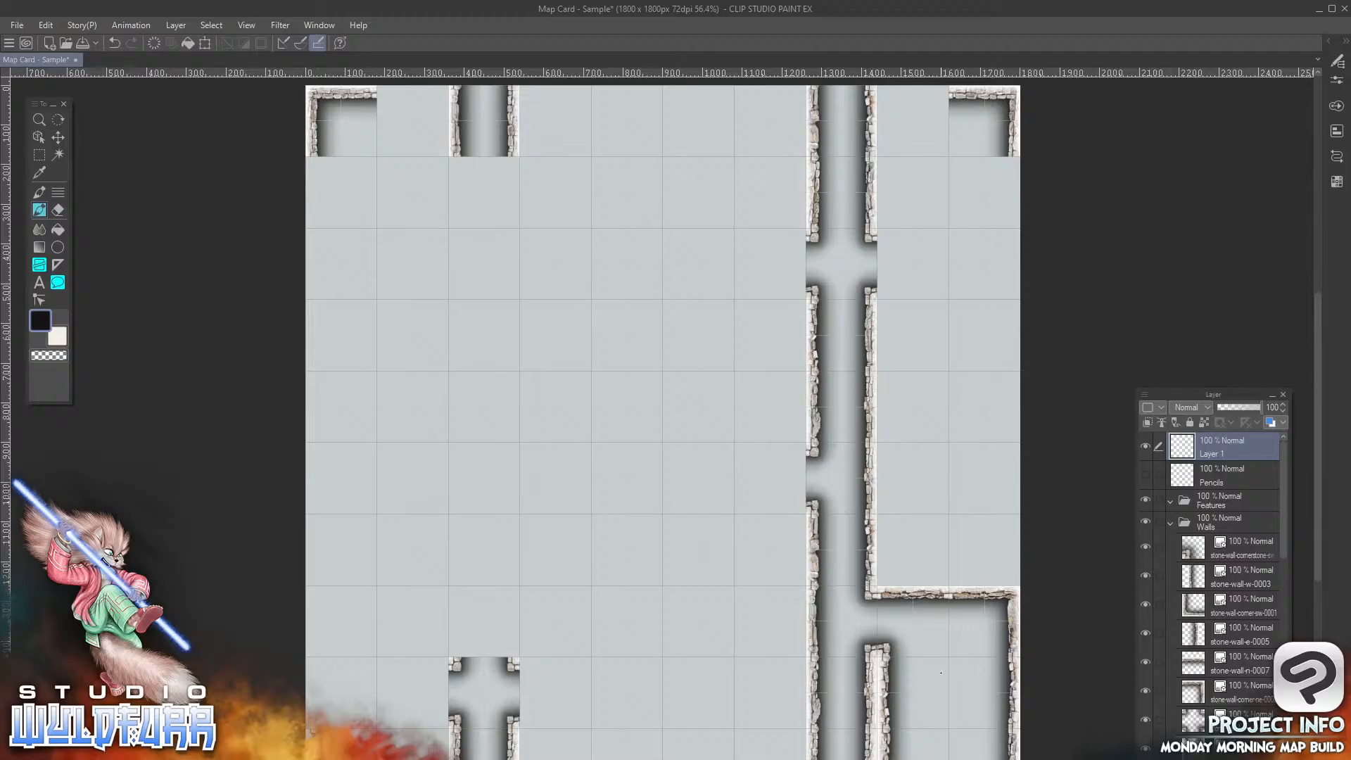
{"action": "left_click_drag", "start_coordinate": [953, 662], "coordinate": [934, 702]}
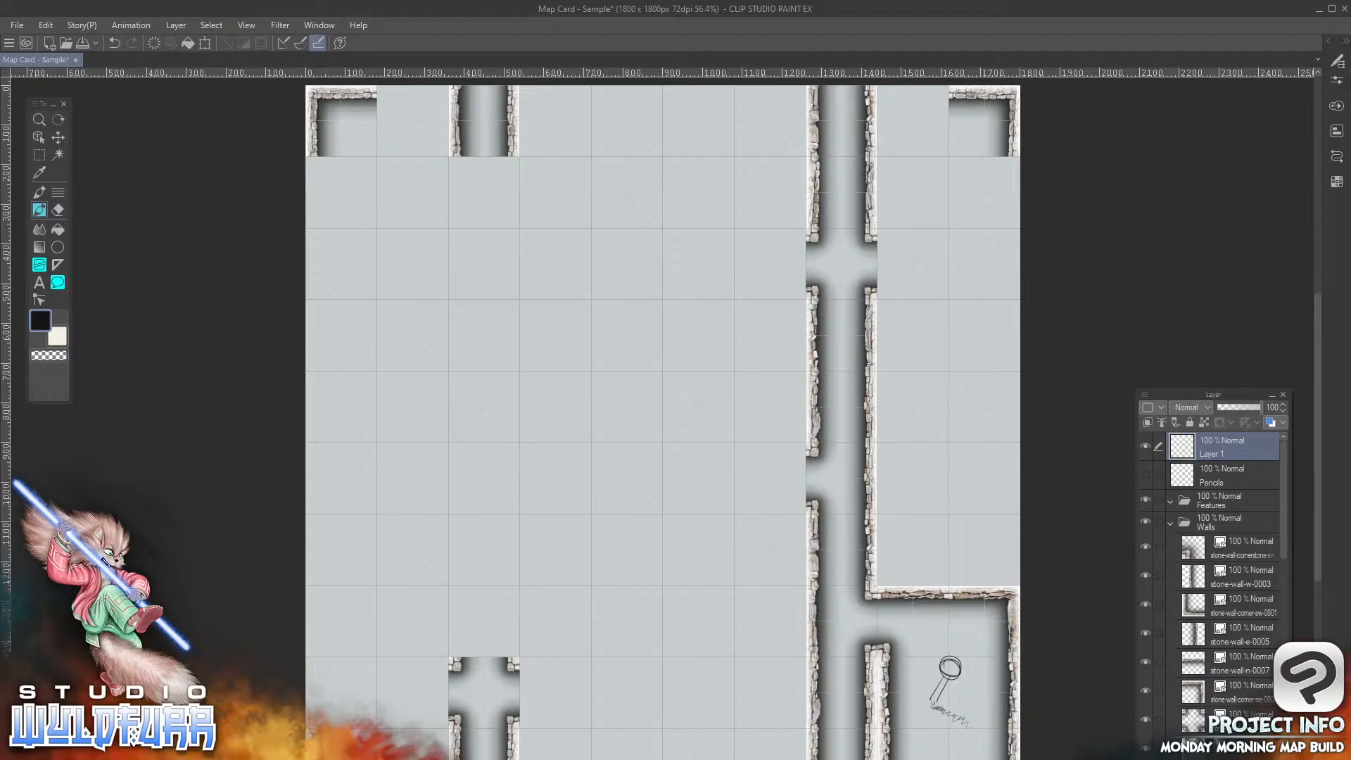
{"action": "left_click_drag", "start_coordinate": [966, 723], "coordinate": [963, 728]}
{"action": "mouse_move", "coordinate": [948, 644]}
{"action": "left_mouse_down"}
{"action": "mouse_move", "coordinate": [953, 457]}
{"action": "mouse_move", "coordinate": [967, 476]}
{"action": "left_mouse_up"}
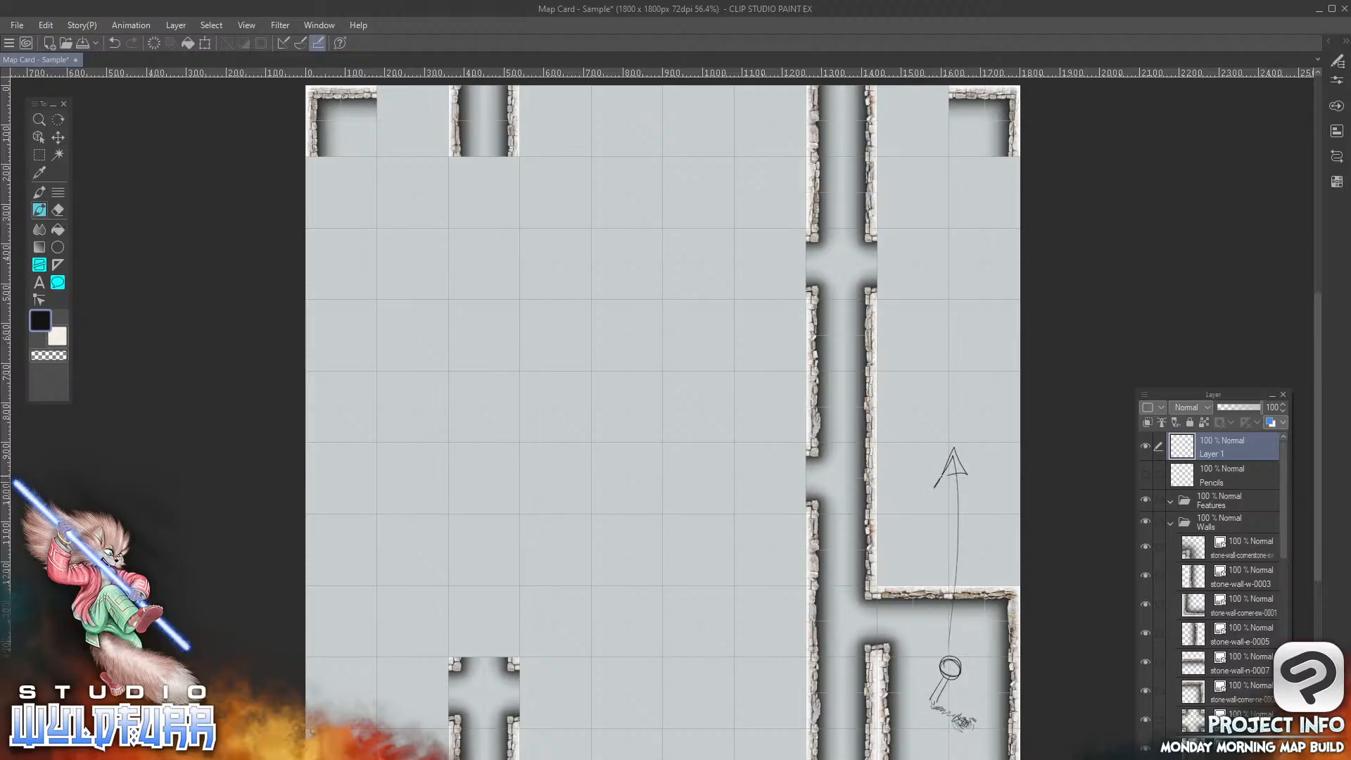
Step: Sketch a rectangle above the arrowhead and fill it with short horizontal lines resembling text
{"action": "mouse_move", "coordinate": [906, 419]}
{"action": "left_mouse_down"}
{"action": "mouse_move", "coordinate": [1022, 309]}
{"action": "mouse_move", "coordinate": [1005, 418]}
{"action": "mouse_move", "coordinate": [906, 418]}
{"action": "left_mouse_up"}
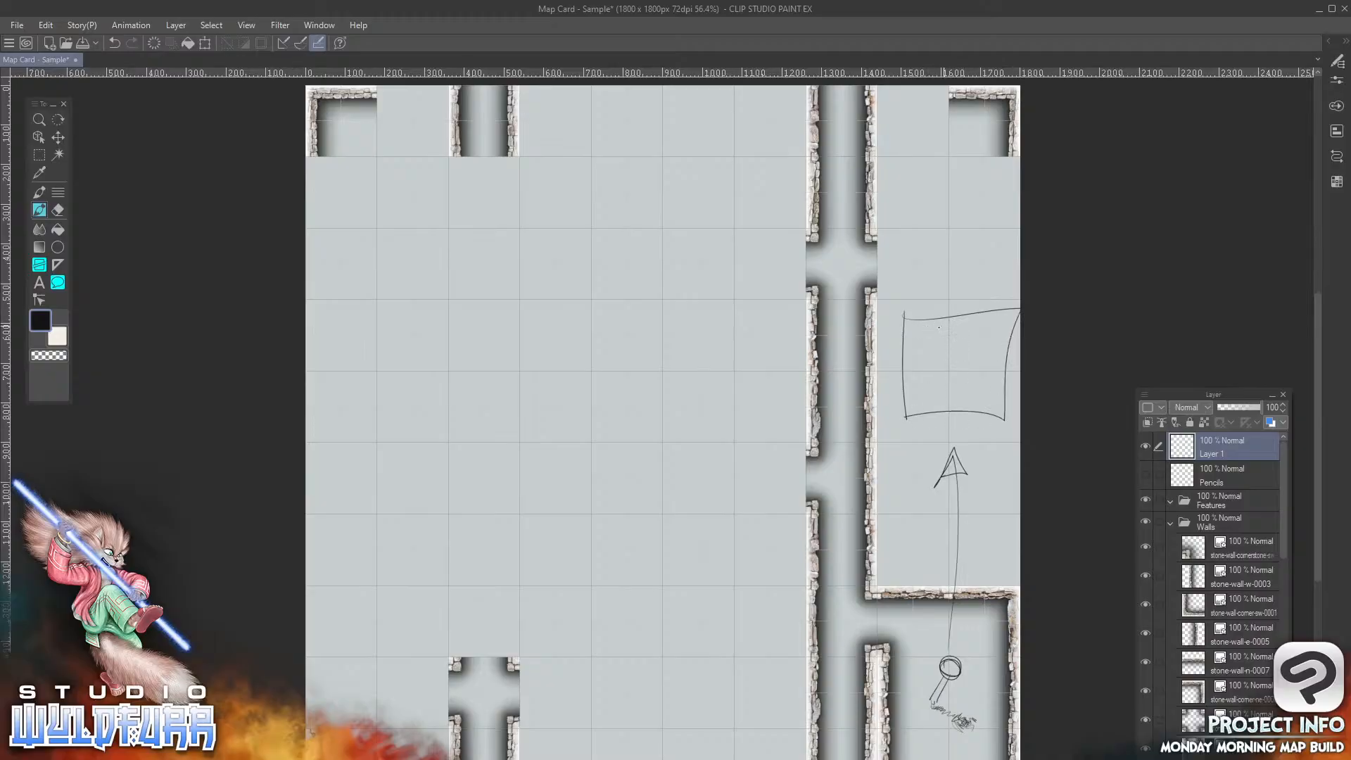
{"action": "mouse_move", "coordinate": [934, 327]}
{"action": "left_mouse_down"}
{"action": "mouse_move", "coordinate": [982, 318]}
{"action": "mouse_move", "coordinate": [950, 335]}
{"action": "mouse_move", "coordinate": [977, 337]}
{"action": "mouse_move", "coordinate": [921, 357]}
{"action": "mouse_move", "coordinate": [978, 353]}
{"action": "left_mouse_up"}
{"action": "left_click_drag", "start_coordinate": [950, 358], "coordinate": [982, 359]}
{"action": "left_click_drag", "start_coordinate": [950, 368], "coordinate": [983, 369]}
{"action": "left_click_drag", "start_coordinate": [950, 380], "coordinate": [981, 375]}
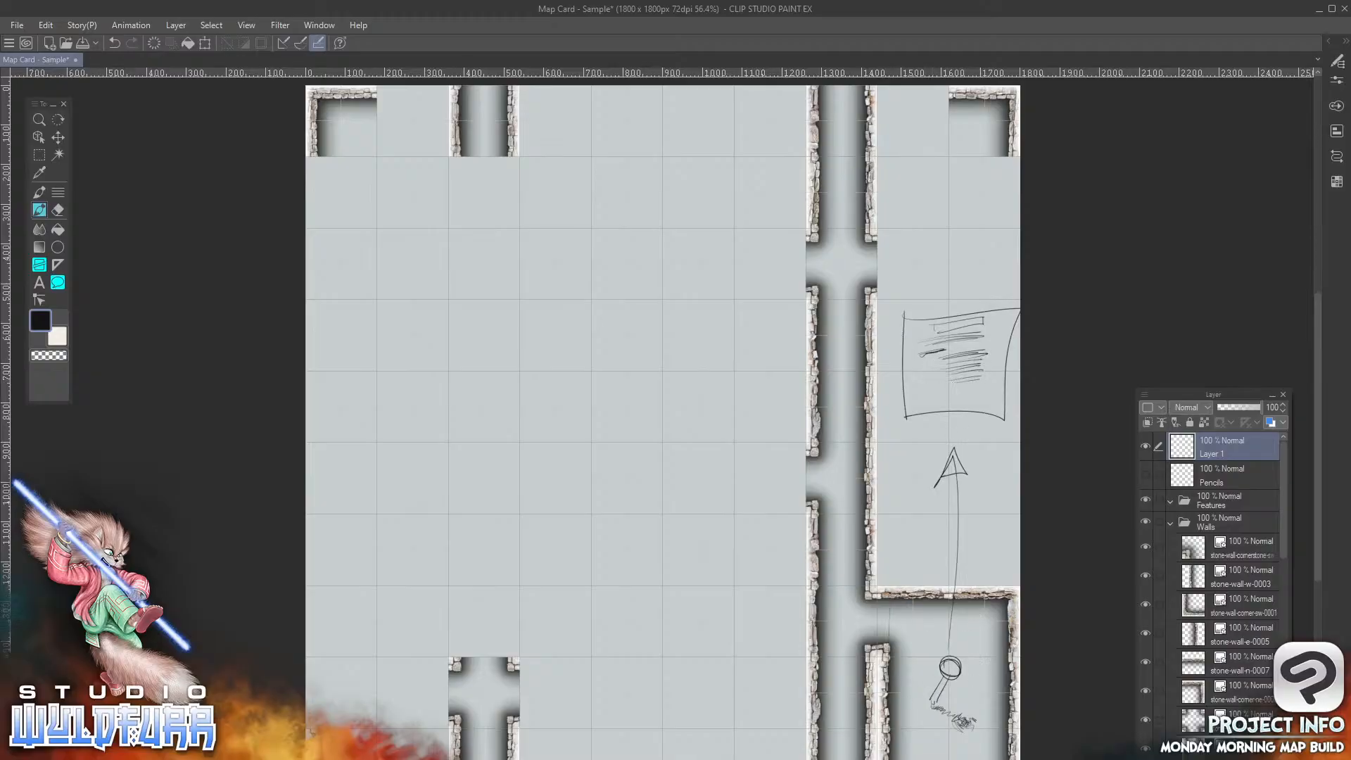
Step: Draw loose lines across the lower right room and circle the sketched rectangle
{"action": "mouse_move", "coordinate": [988, 759]}
{"action": "left_mouse_down"}
{"action": "mouse_move", "coordinate": [964, 595]}
{"action": "mouse_move", "coordinate": [887, 628]}
{"action": "left_mouse_up"}
{"action": "left_click_drag", "start_coordinate": [924, 759], "coordinate": [996, 664]}
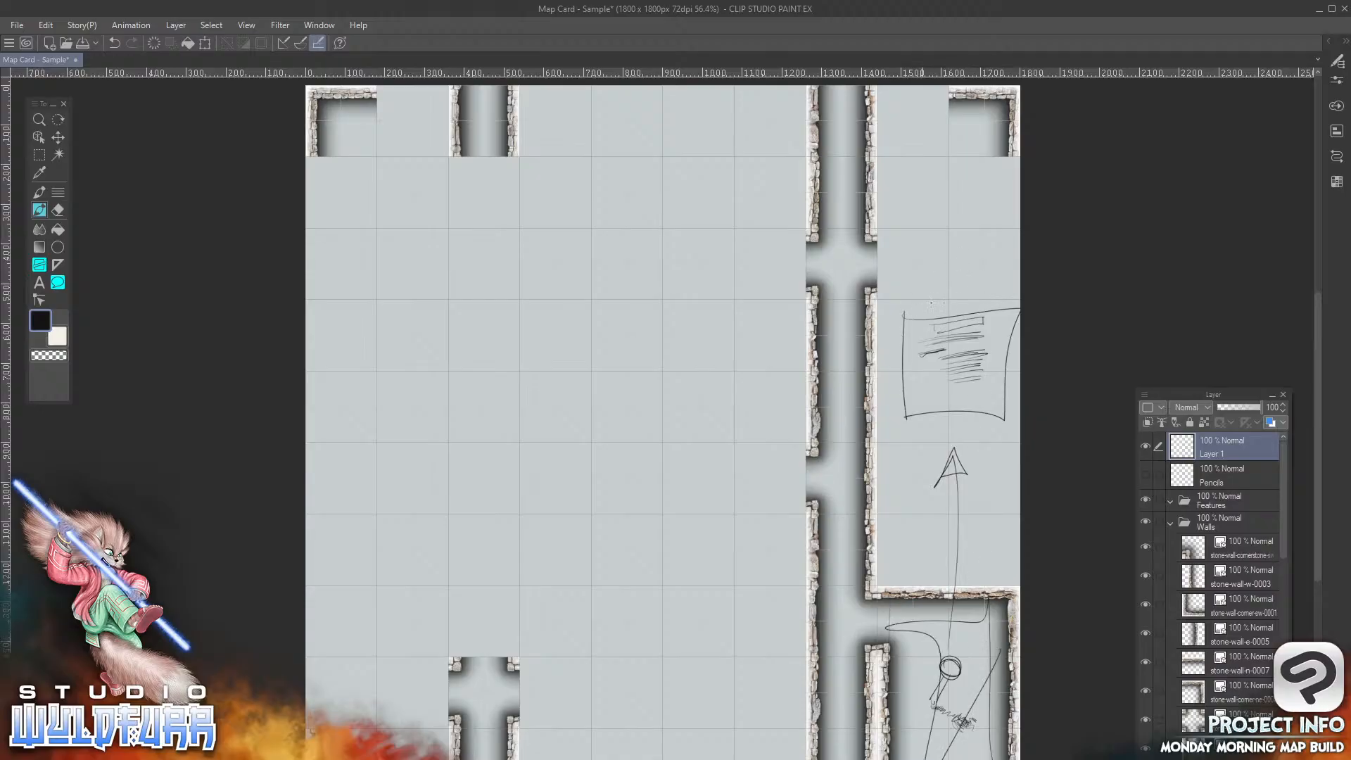
{"action": "mouse_move", "coordinate": [992, 278]}
{"action": "left_mouse_down"}
{"action": "mouse_move", "coordinate": [936, 445]}
{"action": "mouse_move", "coordinate": [983, 281]}
{"action": "left_mouse_up"}
Step: Outline the rectangle's hatched block in white and in black, hatch below it, and sketch a small arrowhead at the circle-headed shape
{"action": "key", "text": "x"}
{"action": "left_click_drag", "start_coordinate": [946, 377], "coordinate": [943, 376]}
{"action": "key", "text": "x"}
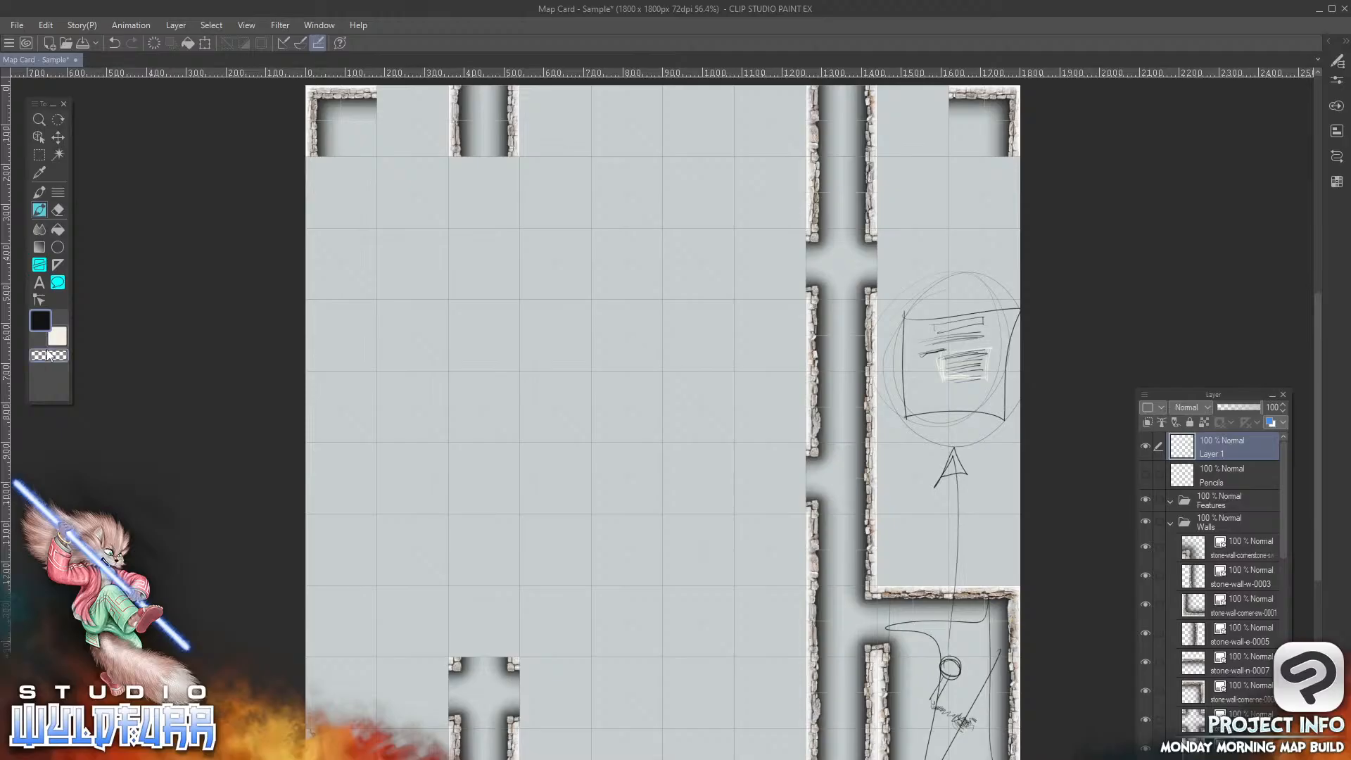
{"action": "mouse_move", "coordinate": [963, 350]}
{"action": "left_mouse_down"}
{"action": "mouse_move", "coordinate": [953, 381]}
{"action": "mouse_move", "coordinate": [940, 366]}
{"action": "mouse_move", "coordinate": [906, 465]}
{"action": "mouse_move", "coordinate": [989, 378]}
{"action": "left_mouse_up"}
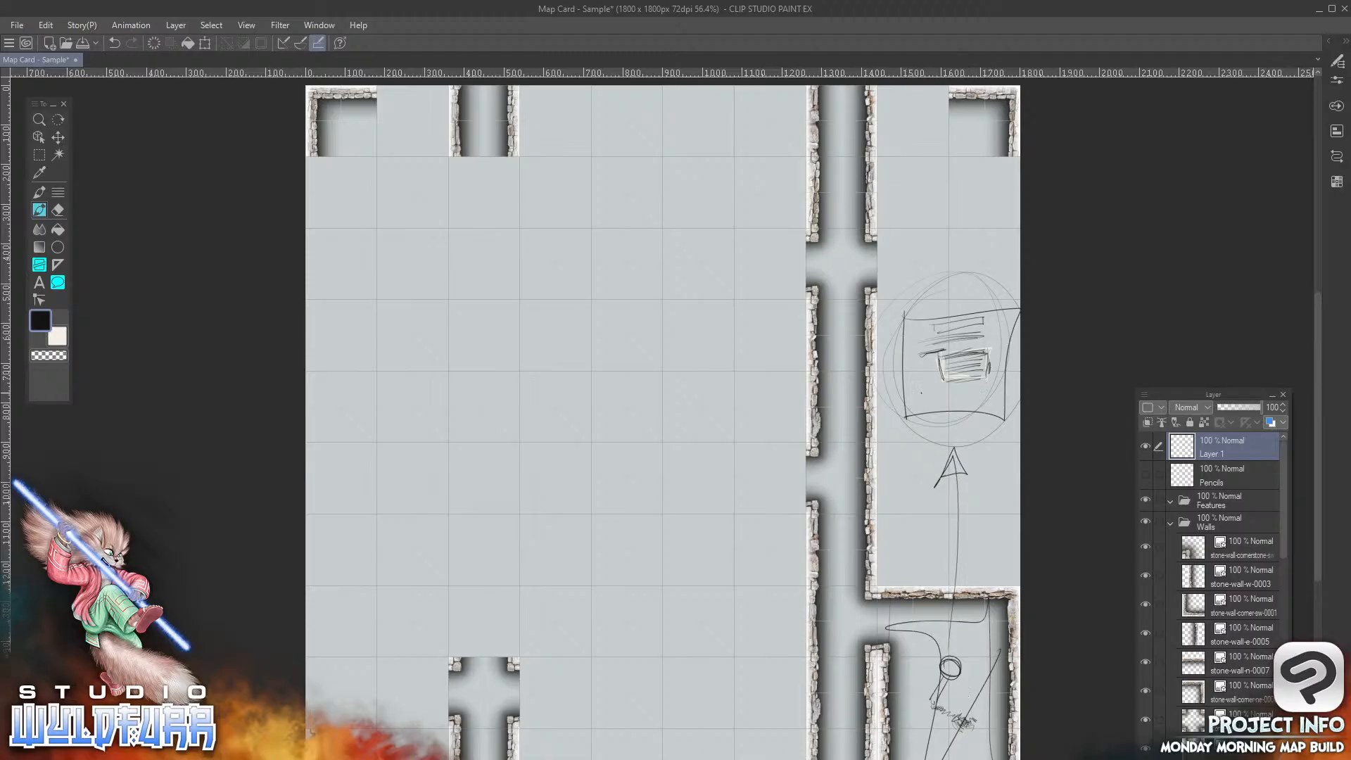
{"action": "mouse_move", "coordinate": [921, 394]}
{"action": "left_mouse_down"}
{"action": "mouse_move", "coordinate": [971, 383]}
{"action": "mouse_move", "coordinate": [971, 402]}
{"action": "left_mouse_up"}
{"action": "mouse_move", "coordinate": [941, 643]}
{"action": "left_mouse_down"}
{"action": "mouse_move", "coordinate": [948, 665]}
{"action": "mouse_move", "coordinate": [949, 643]}
{"action": "left_mouse_up"}
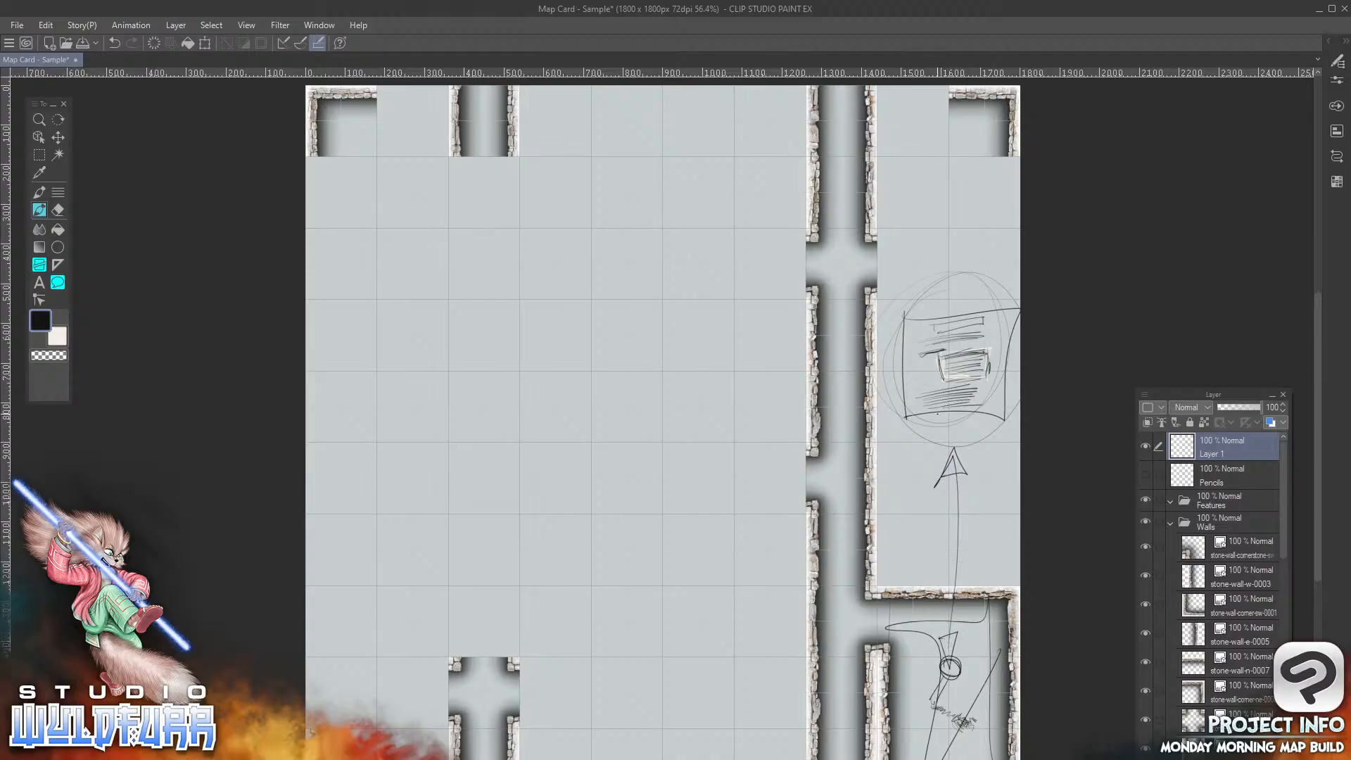
Step: Mark the rectangle's lower edge and reinforce the long arrow's shaft and arrowhead with extra strokes
{"action": "mouse_move", "coordinate": [938, 412]}
{"action": "left_mouse_down"}
{"action": "mouse_move", "coordinate": [963, 411]}
{"action": "mouse_move", "coordinate": [941, 414]}
{"action": "mouse_move", "coordinate": [980, 572]}
{"action": "mouse_move", "coordinate": [975, 633]}
{"action": "mouse_move", "coordinate": [983, 584]}
{"action": "mouse_move", "coordinate": [971, 637]}
{"action": "left_mouse_up"}
{"action": "left_click_drag", "start_coordinate": [953, 454], "coordinate": [967, 475]}
{"action": "left_click_drag", "start_coordinate": [940, 480], "coordinate": [963, 474]}
{"action": "mouse_move", "coordinate": [945, 660]}
{"action": "left_mouse_down"}
{"action": "mouse_move", "coordinate": [959, 672]}
{"action": "mouse_move", "coordinate": [947, 665]}
{"action": "mouse_move", "coordinate": [952, 471]}
{"action": "mouse_move", "coordinate": [942, 652]}
{"action": "left_mouse_up"}
{"action": "left_click_drag", "start_coordinate": [950, 549], "coordinate": [949, 576]}
{"action": "mouse_move", "coordinate": [952, 446]}
{"action": "left_mouse_down"}
{"action": "mouse_move", "coordinate": [936, 485]}
{"action": "mouse_move", "coordinate": [966, 477]}
{"action": "left_mouse_up"}
{"action": "left_click_drag", "start_coordinate": [961, 463], "coordinate": [970, 478]}
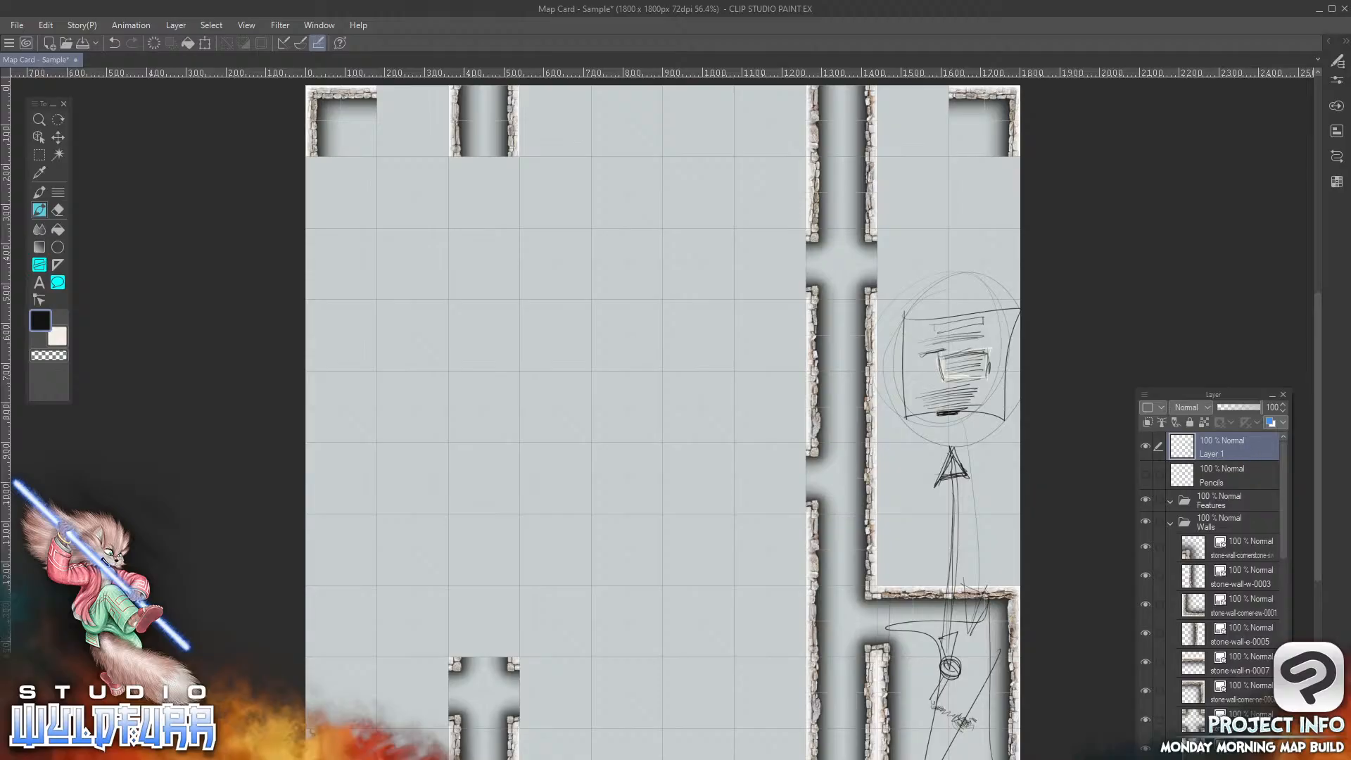
Step: Remove the passageway tile in the second row of the eighth column and delete the temporary sketch layer
{"action": "right_click", "coordinate": [1250, 741]}
{"action": "key", "text": "Escape"}
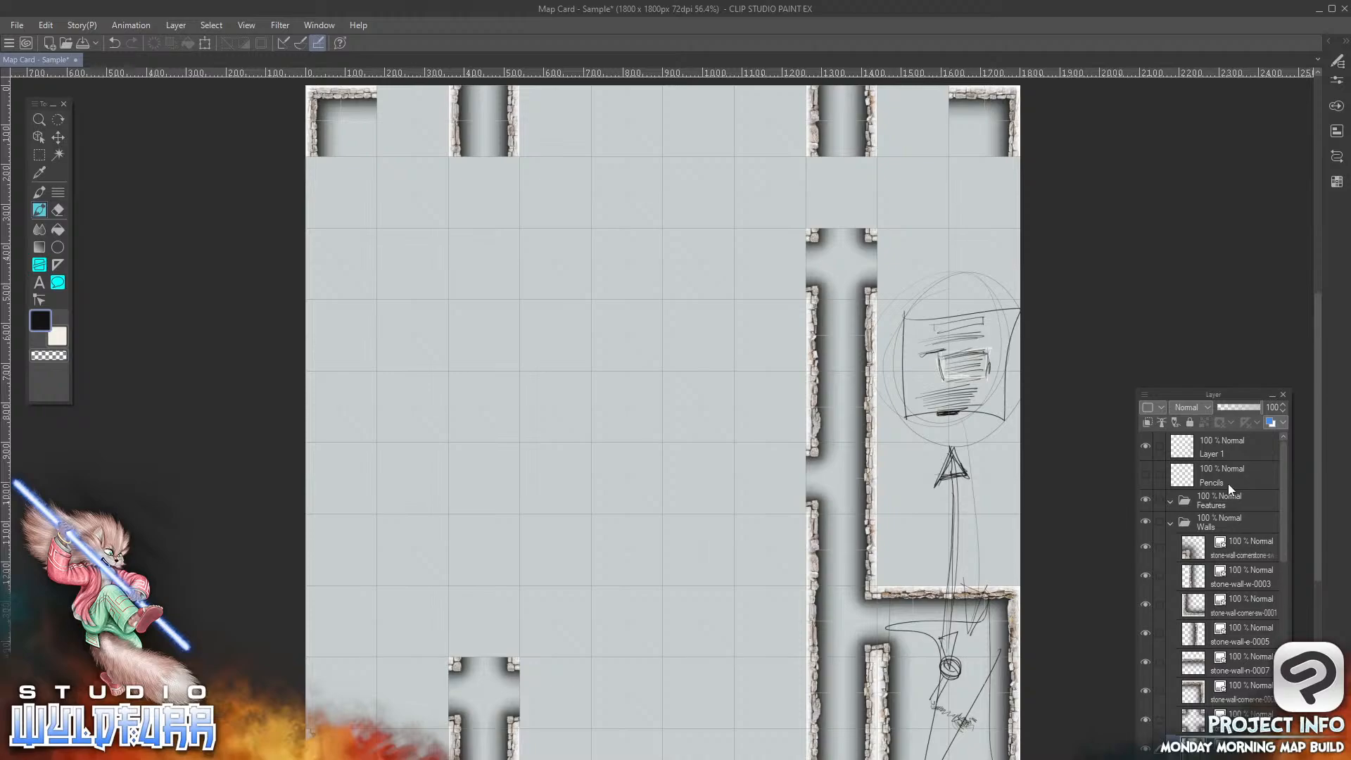
{"action": "left_click", "coordinate": [1227, 457]}
{"action": "key", "text": "Delete"}
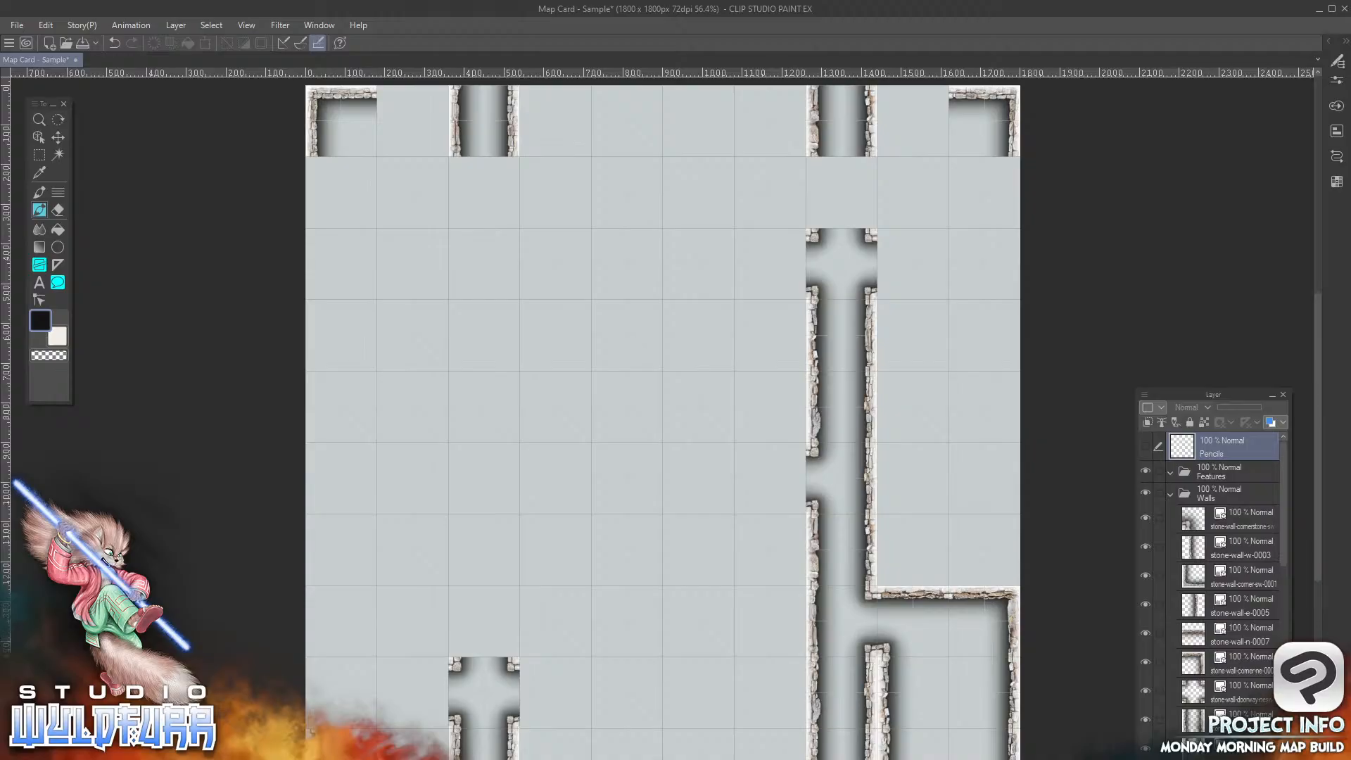
Step: Import stone-wall-corner-es-0000.png from Stone Wall Overlays into the Walls folder and place it in the seventh row of the tenth column
{"action": "left_click", "coordinate": [1196, 521]}
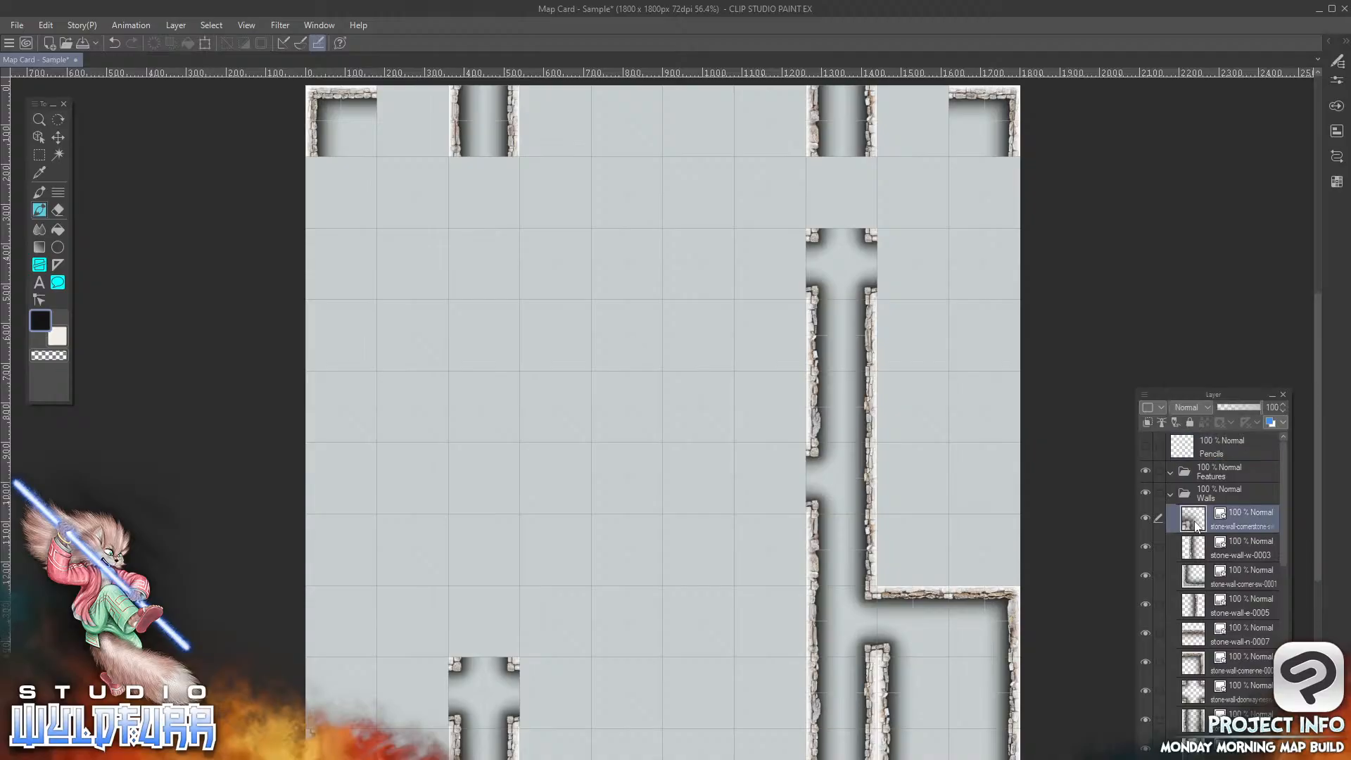
{"action": "key", "text": "alt+Tab"}
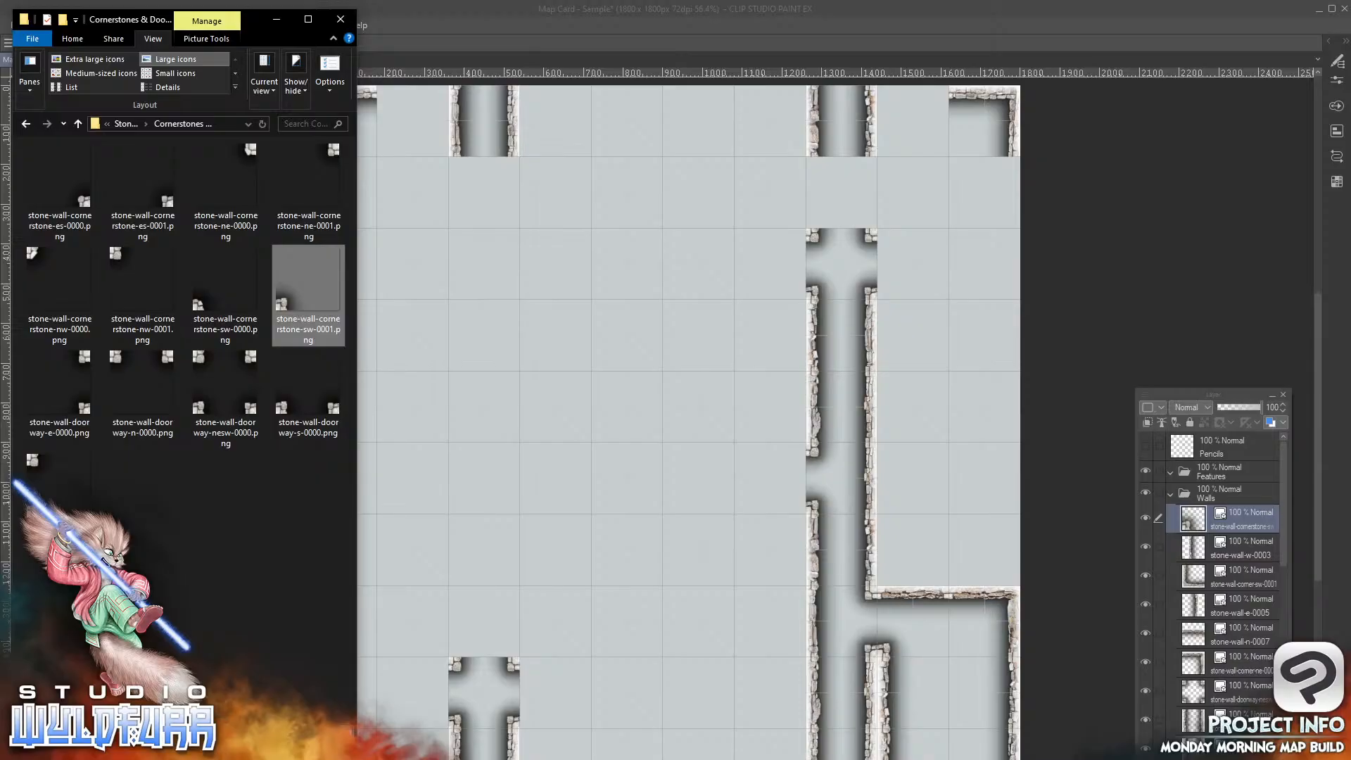
{"action": "left_click", "coordinate": [176, 124]}
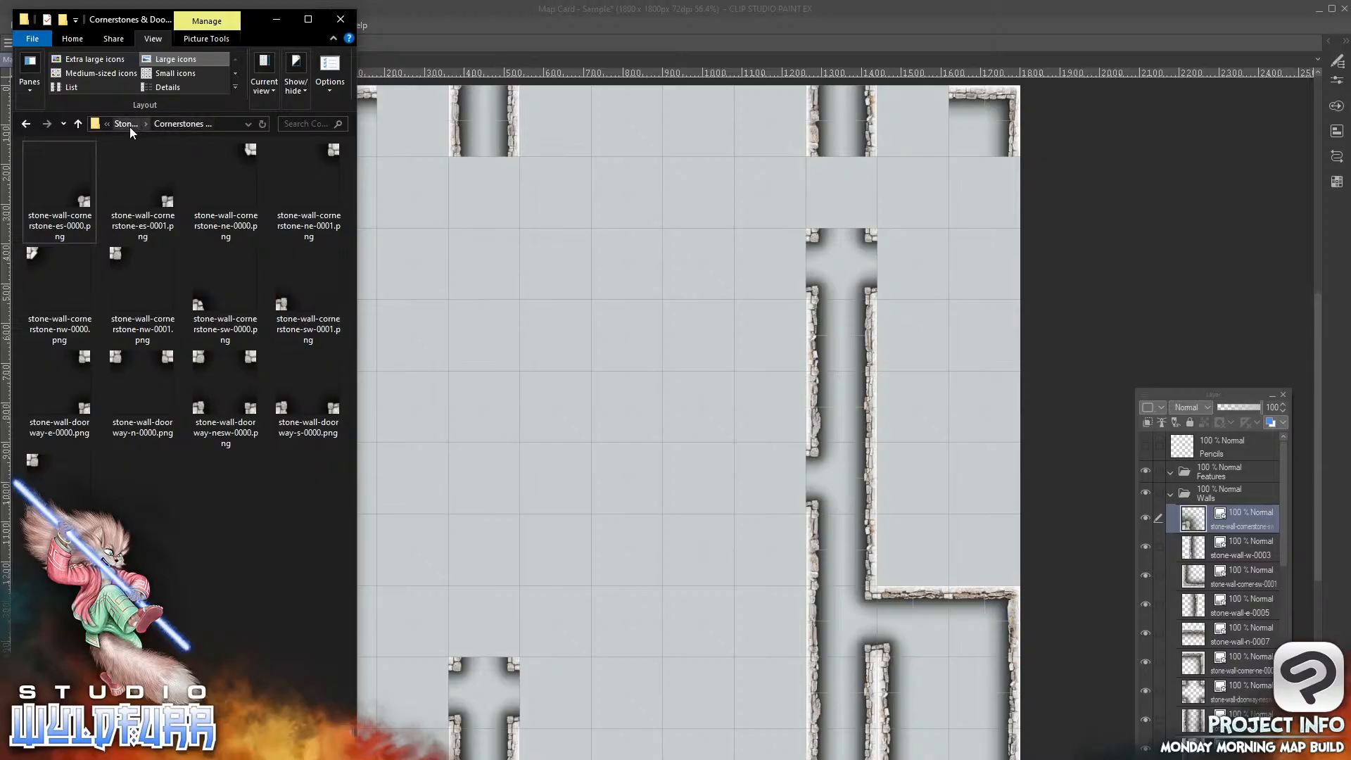
{"action": "left_click", "coordinate": [129, 124]}
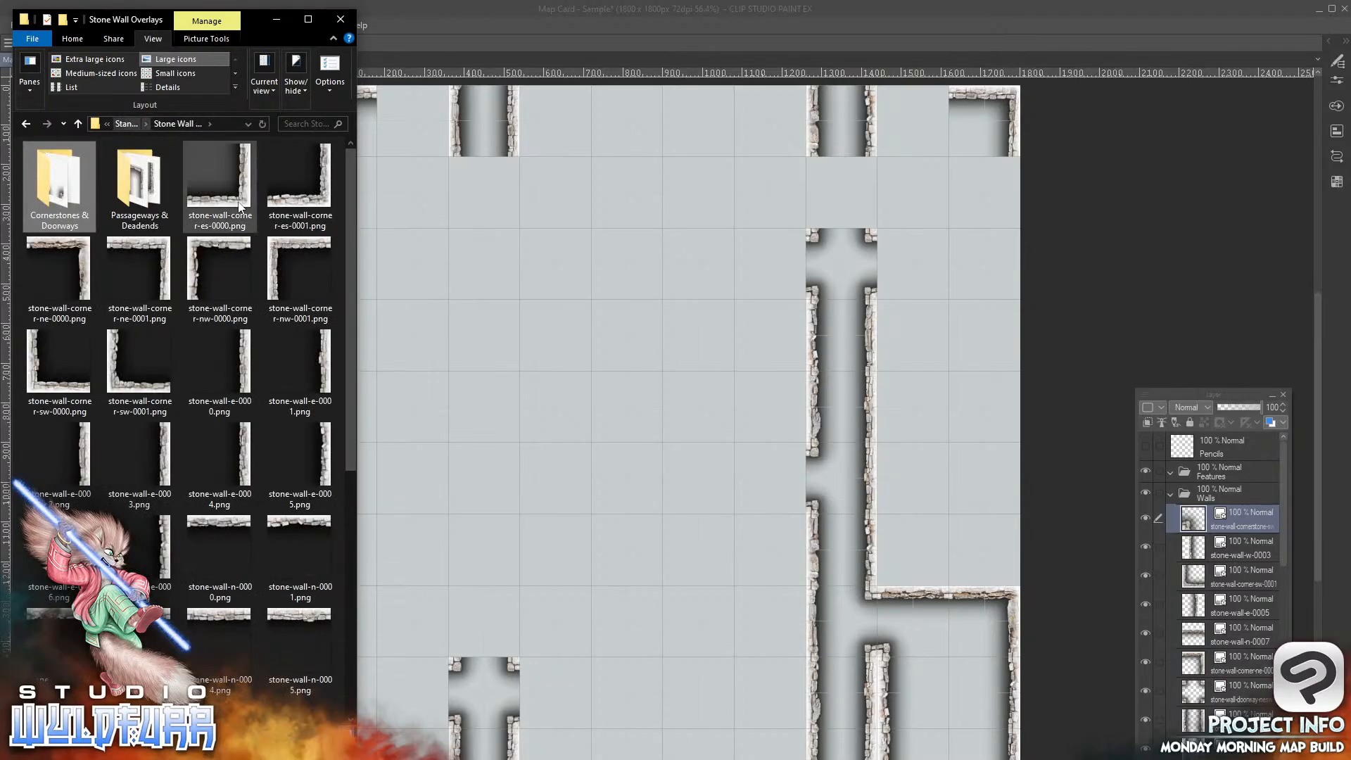
{"action": "left_click", "coordinate": [218, 184]}
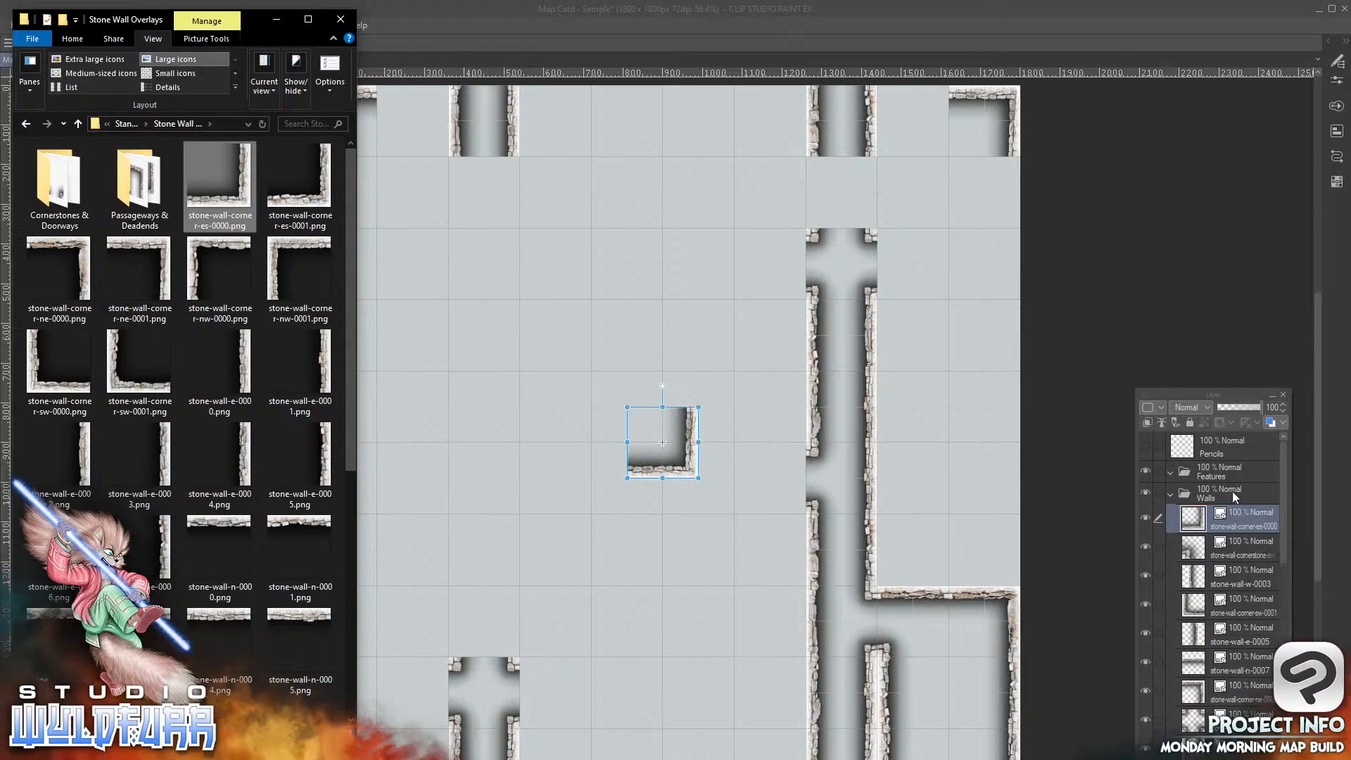
{"action": "left_click", "coordinate": [693, 461]}
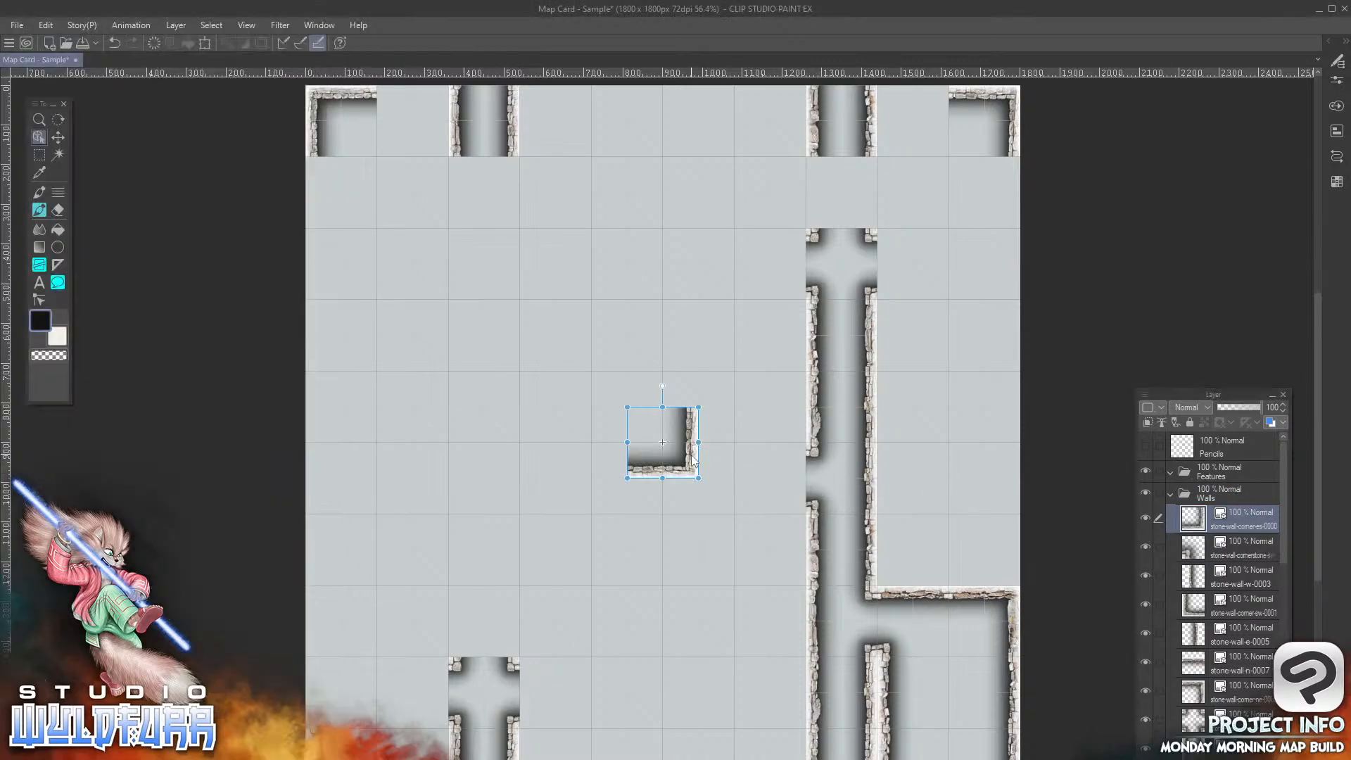
{"action": "left_click_drag", "start_coordinate": [693, 458], "coordinate": [1014, 566]}
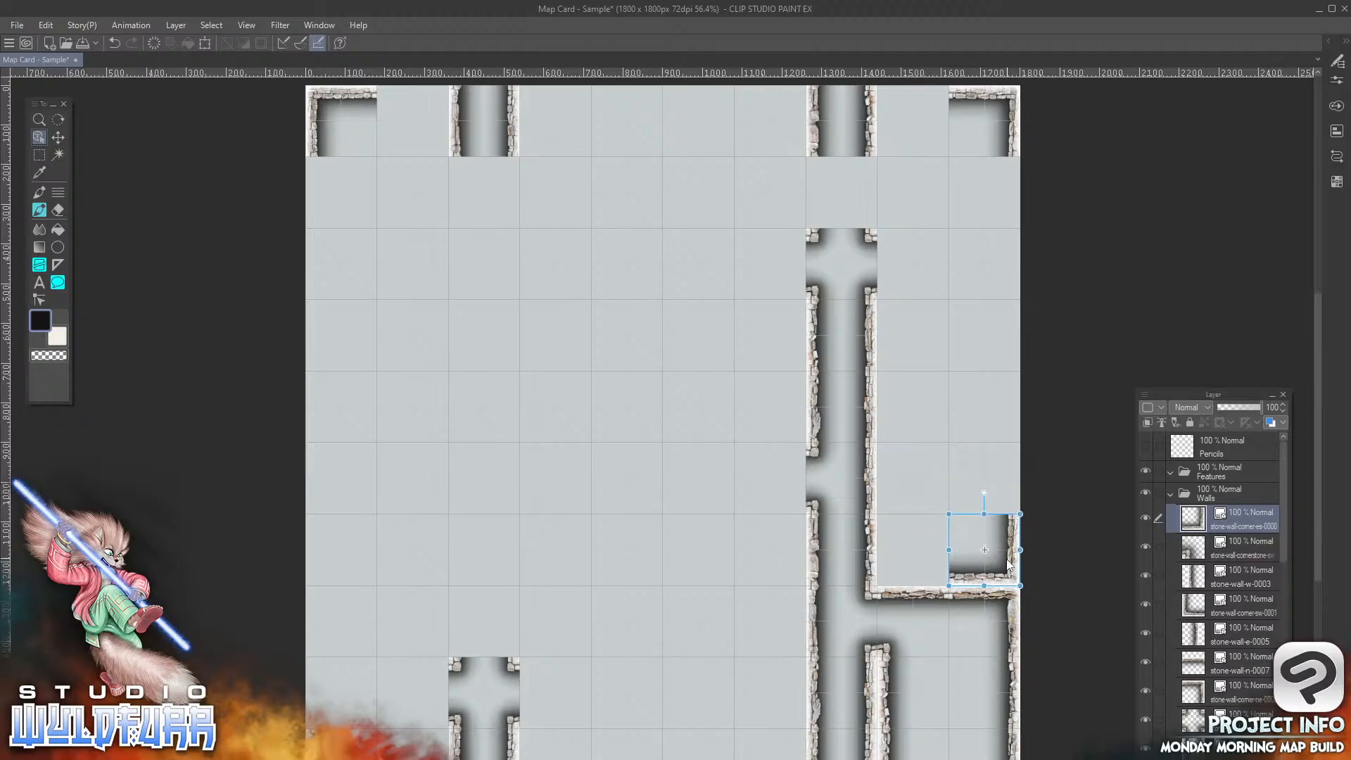
Step: Import stone-wall-corner-sw-0000.png from Stone Wall Overlays into the Walls folder and place it in the seventh row of the ninth column
{"action": "key", "text": "alt+Tab"}
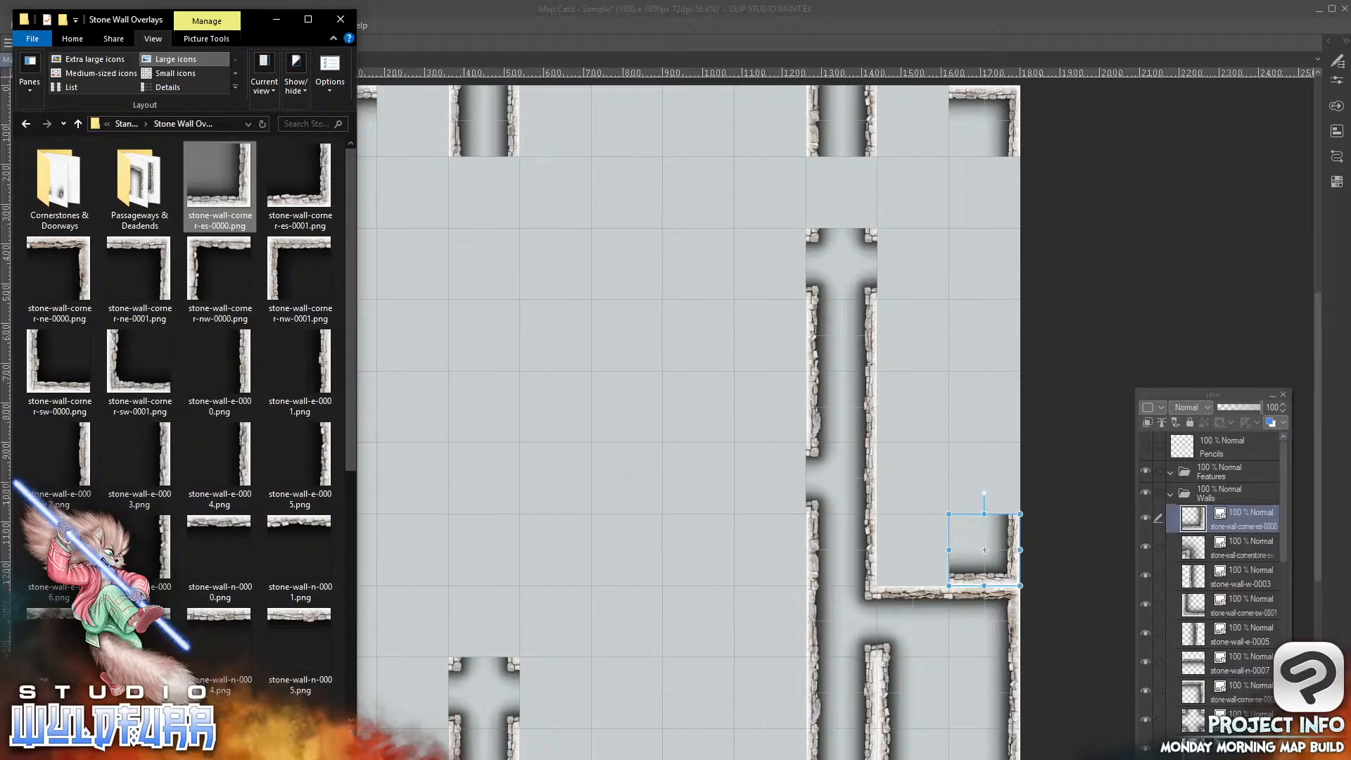
{"action": "left_click", "coordinate": [60, 360]}
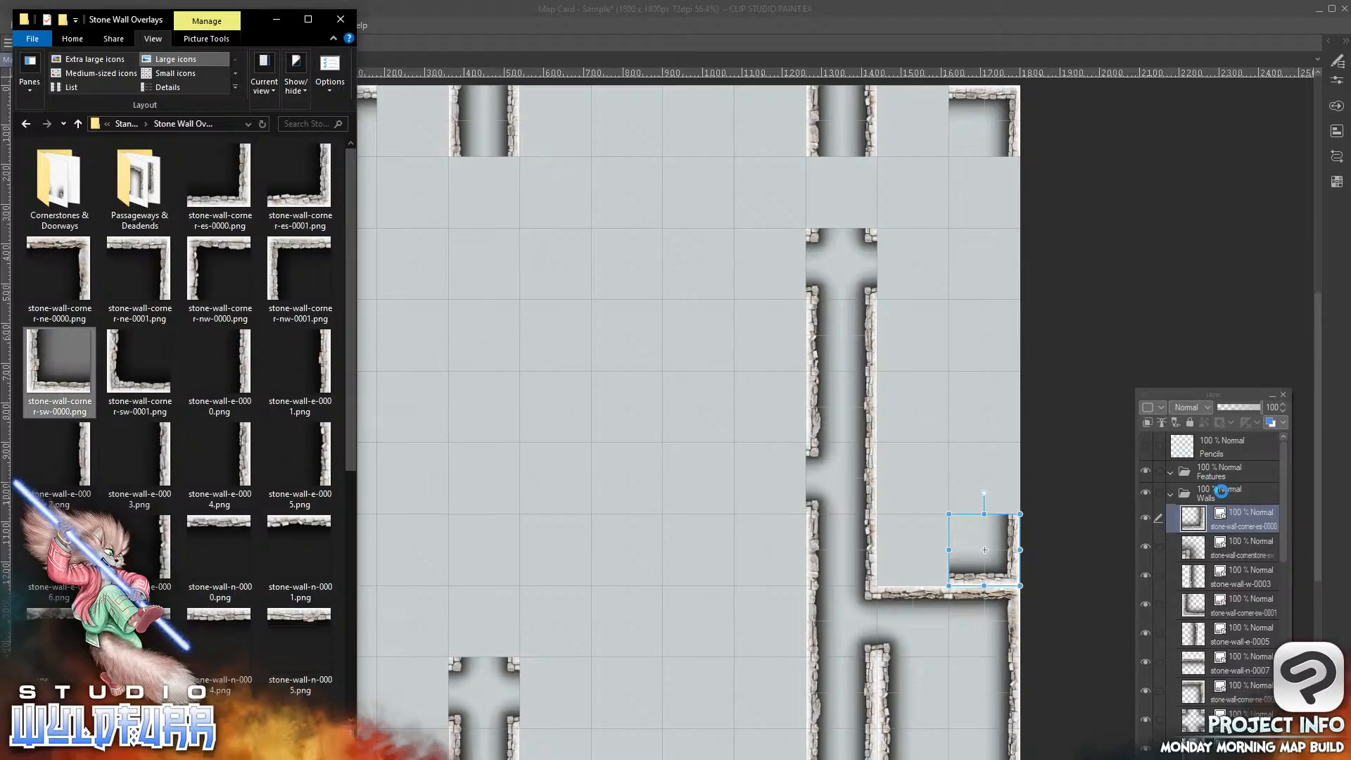
{"action": "left_click_drag", "start_coordinate": [1222, 490], "coordinate": [1245, 512]}
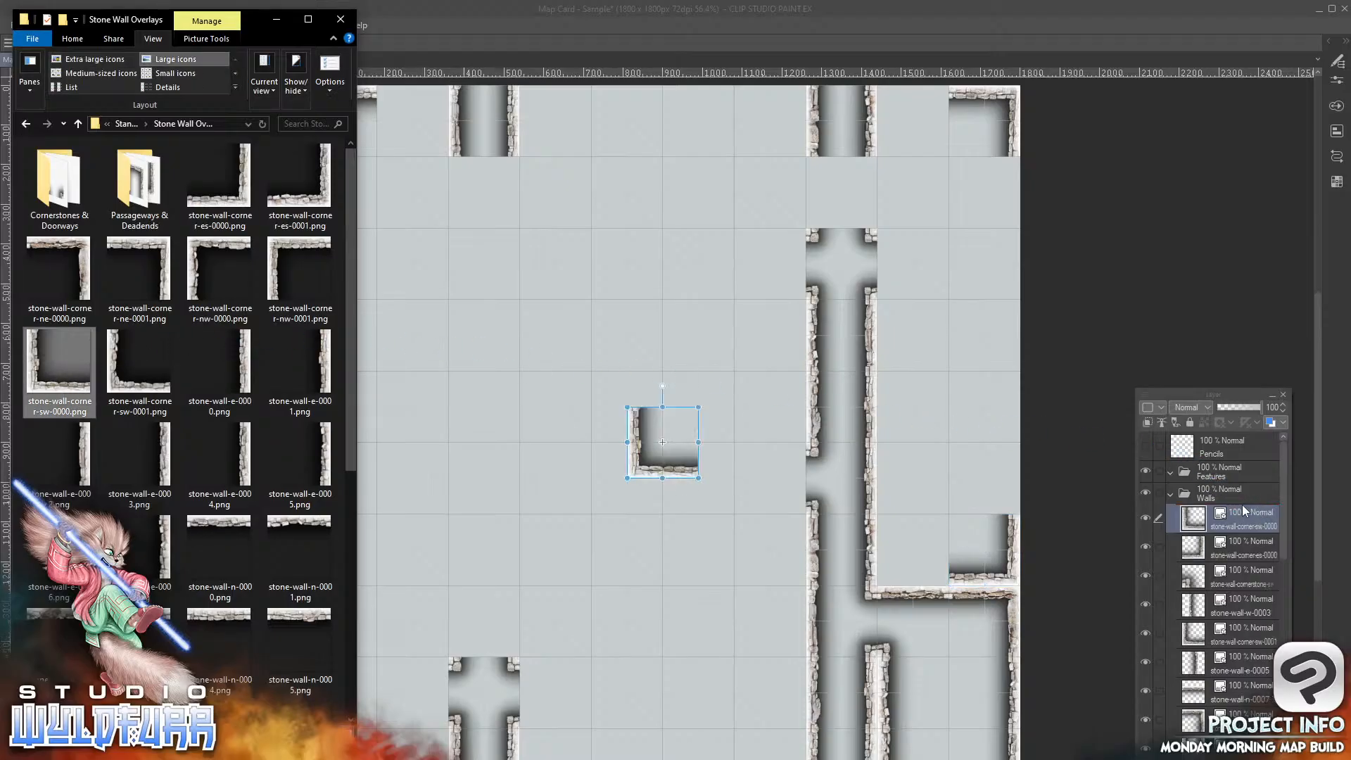
{"action": "left_click", "coordinate": [644, 468]}
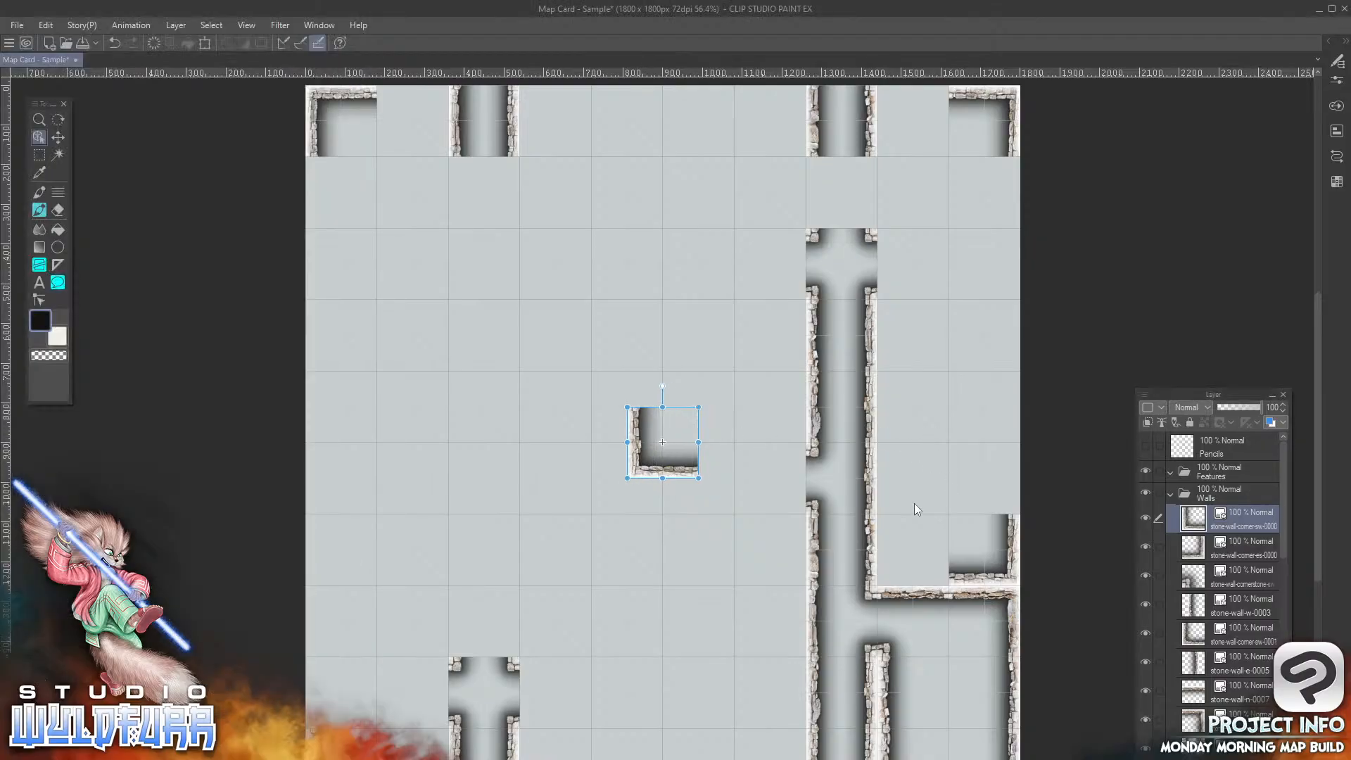
{"action": "left_click_drag", "start_coordinate": [646, 465], "coordinate": [896, 573]}
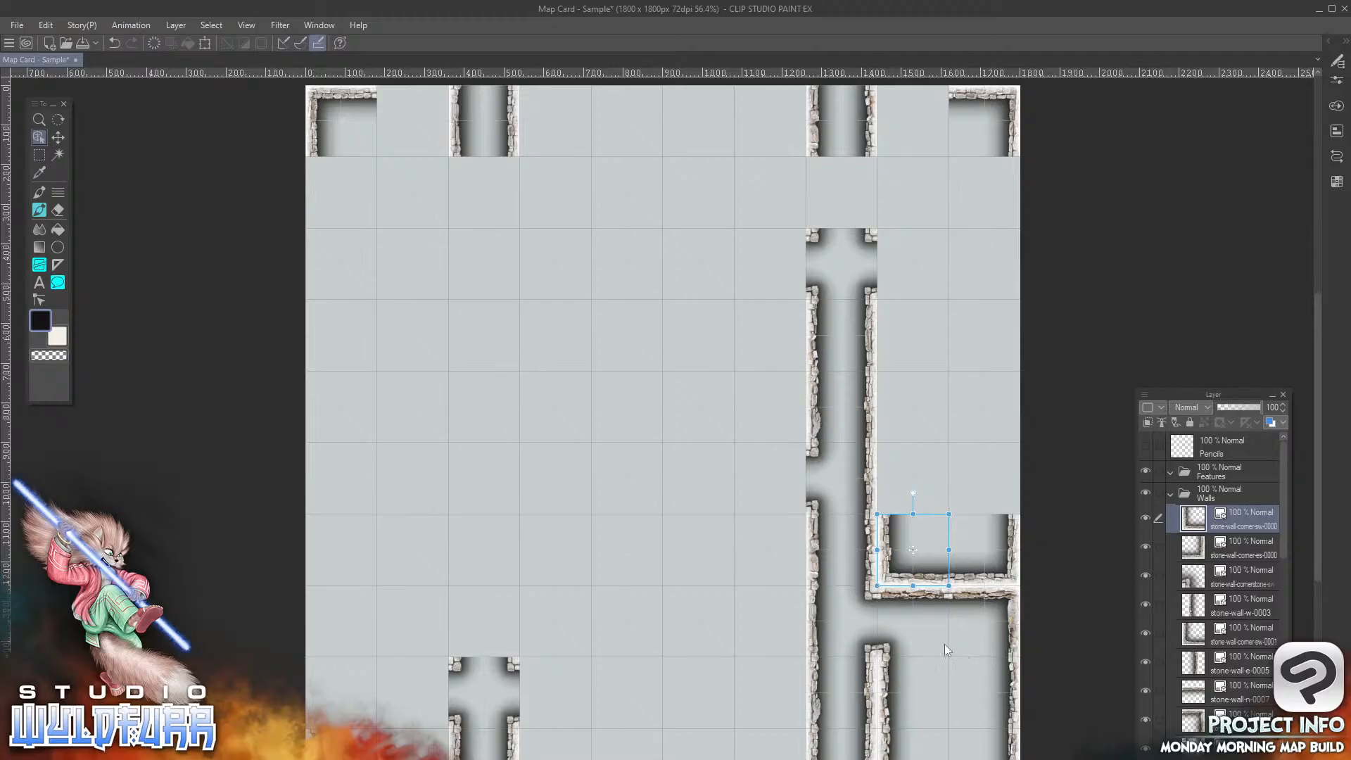
{"action": "key", "text": "alt+Tab"}
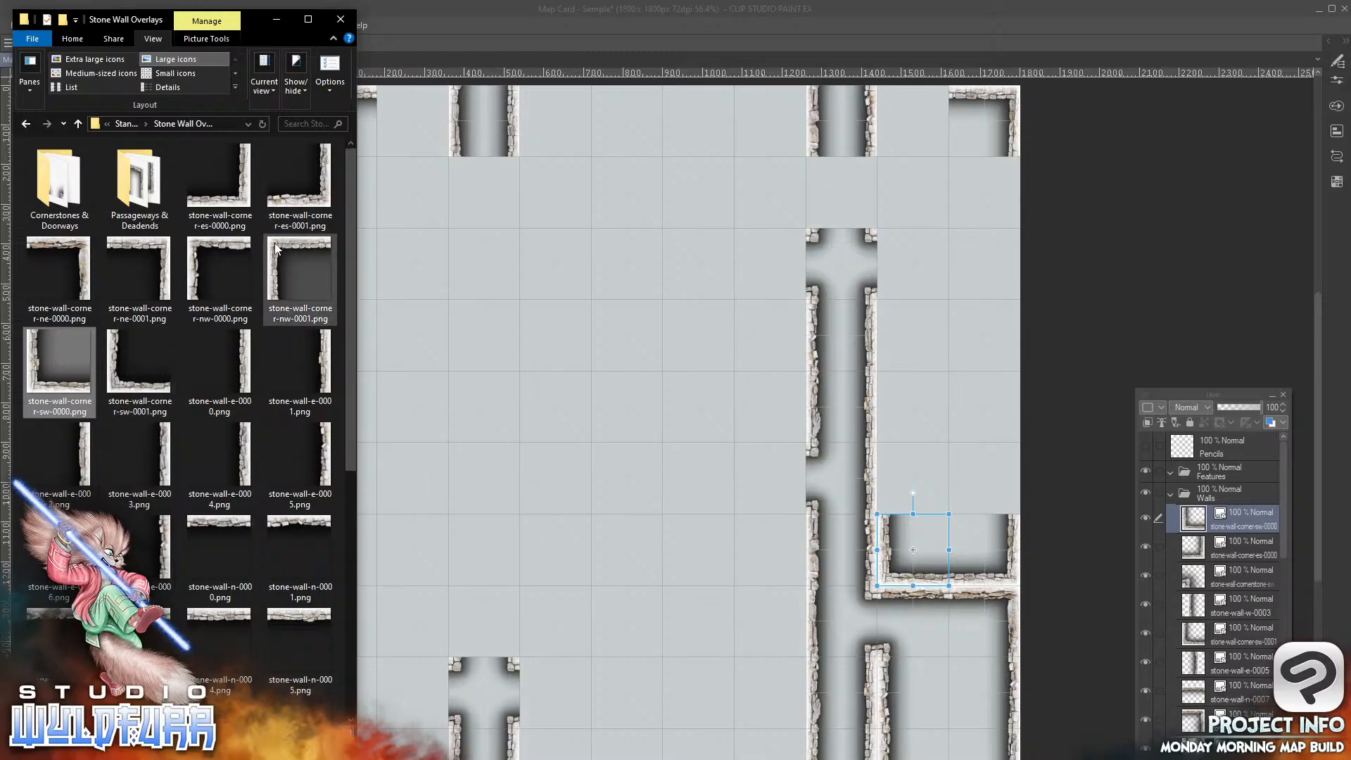
{"action": "left_click_drag", "start_coordinate": [300, 278], "coordinate": [922, 347]}
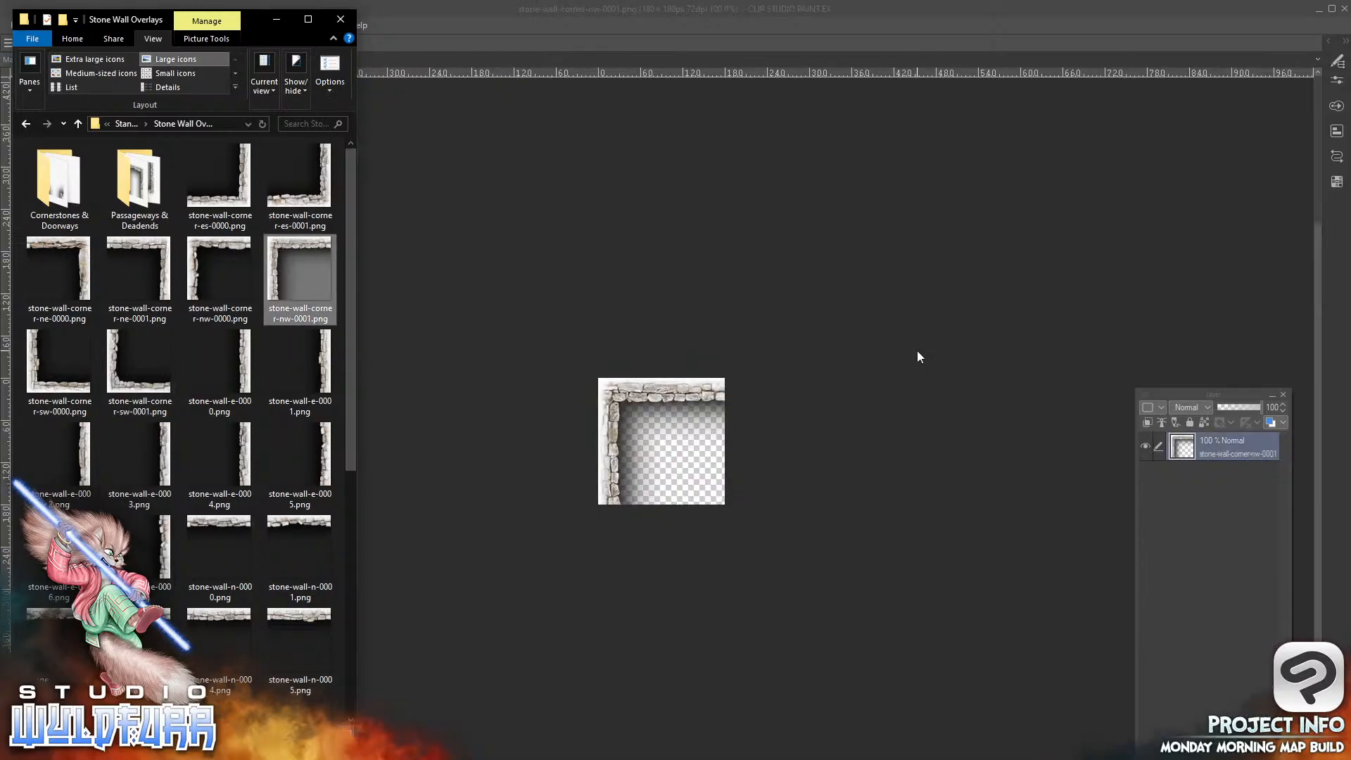
{"action": "left_click", "coordinate": [918, 356]}
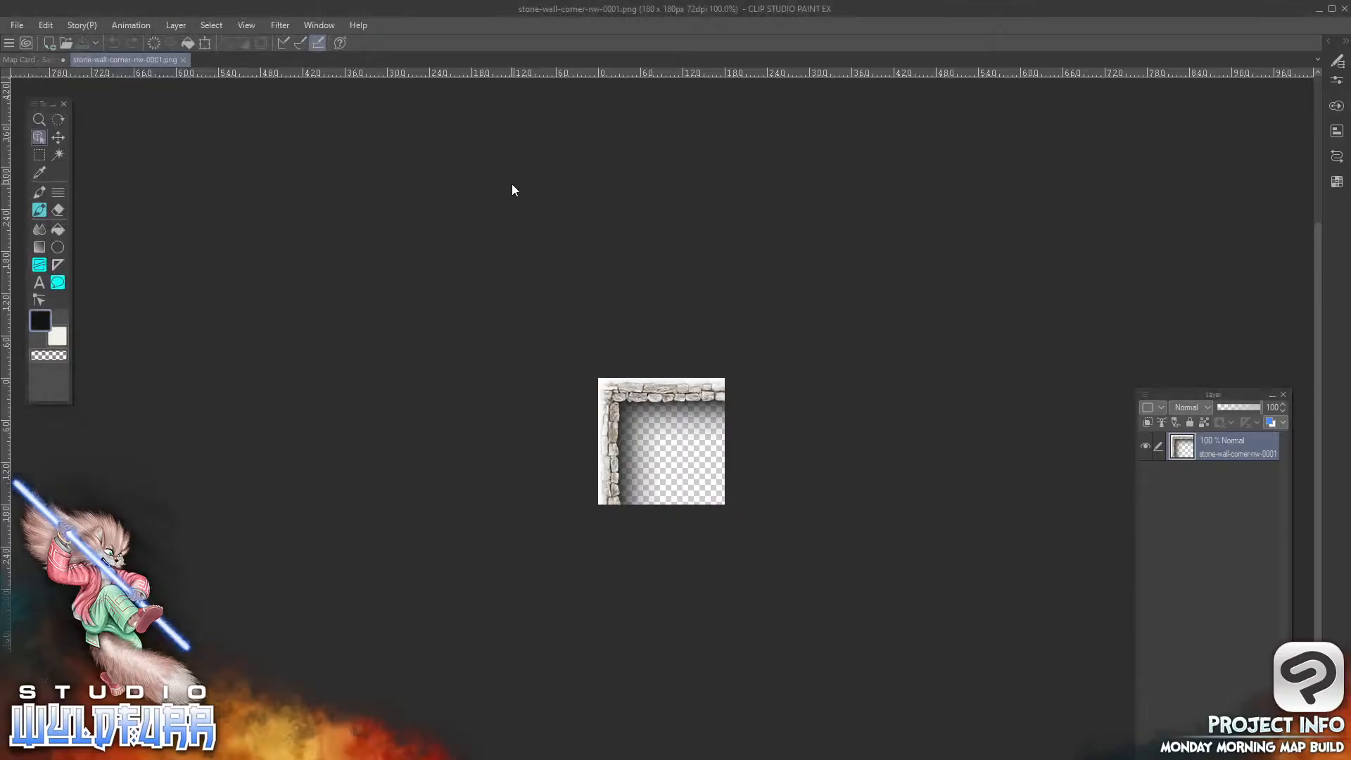
{"action": "left_click", "coordinate": [183, 60]}
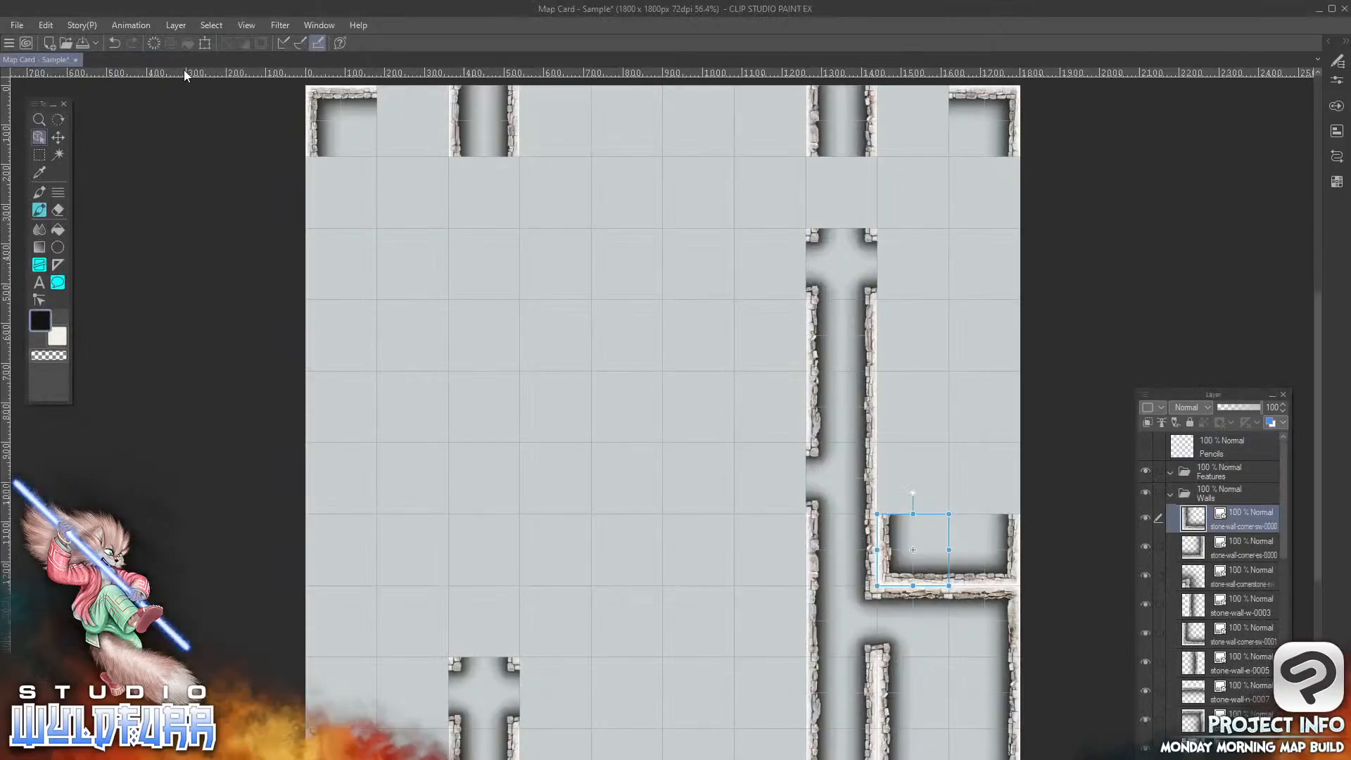
Step: Import stone-wall-corner-nw-0001.png into the Walls folder, try enlarging it with its transform handles and undo the enlargement
{"action": "key", "text": "alt+Tab"}
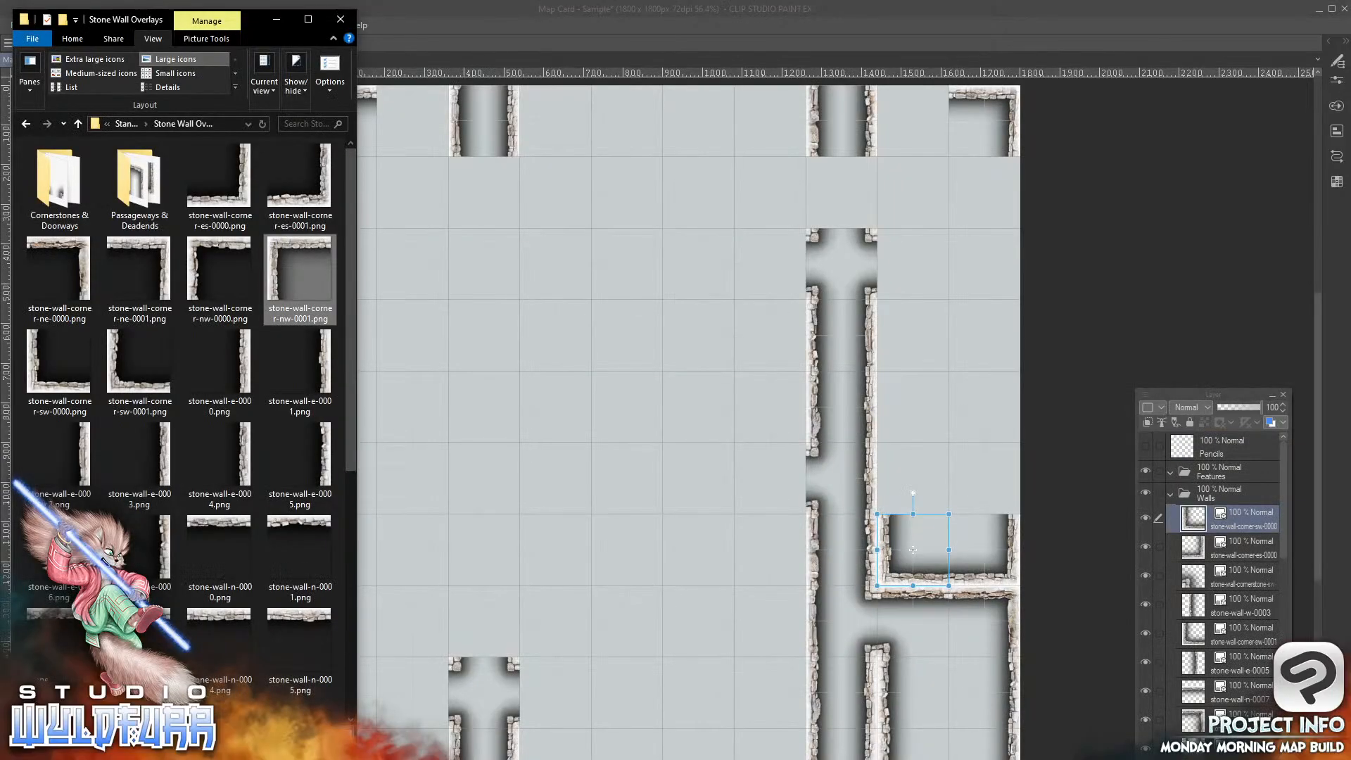
{"action": "left_click_drag", "start_coordinate": [279, 245], "coordinate": [1230, 511]}
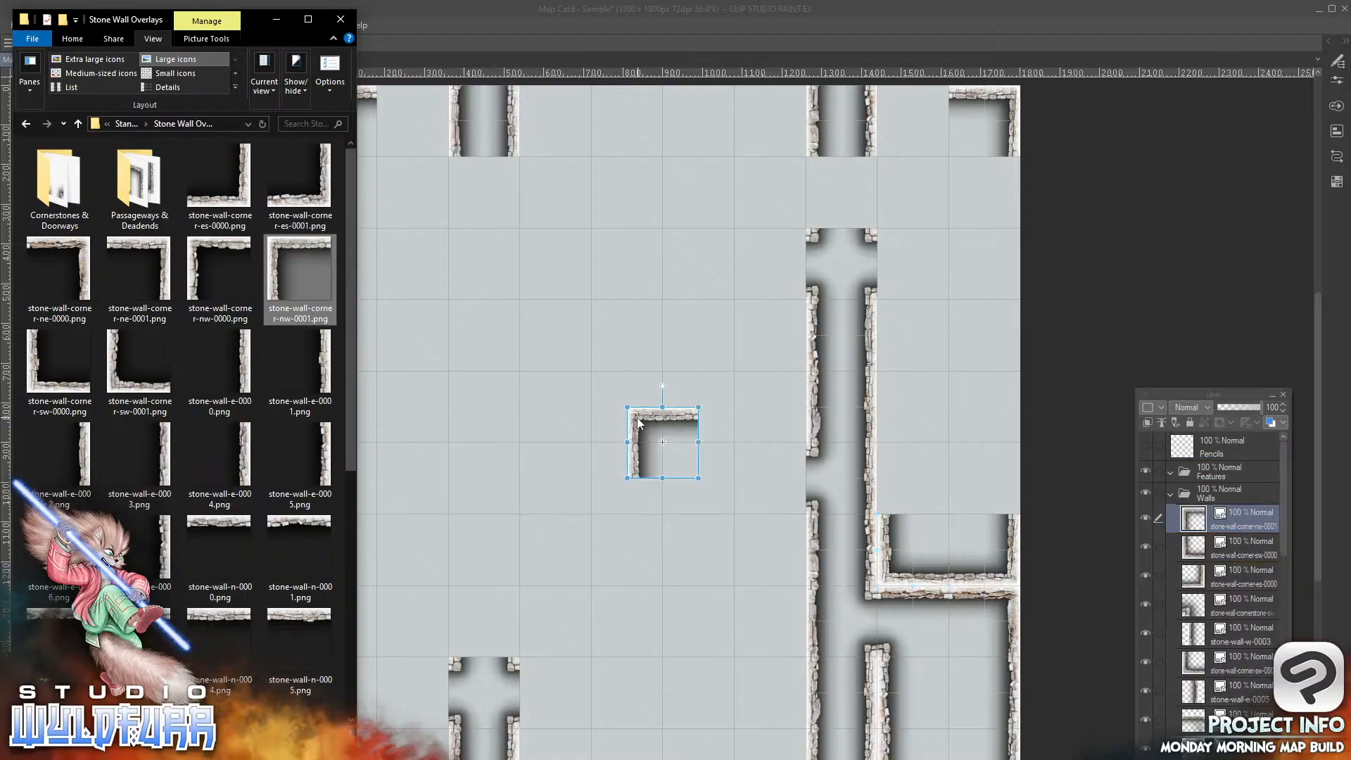
{"action": "left_click", "coordinate": [941, 202]}
{"action": "left_click_drag", "start_coordinate": [662, 407], "coordinate": [662, 182]}
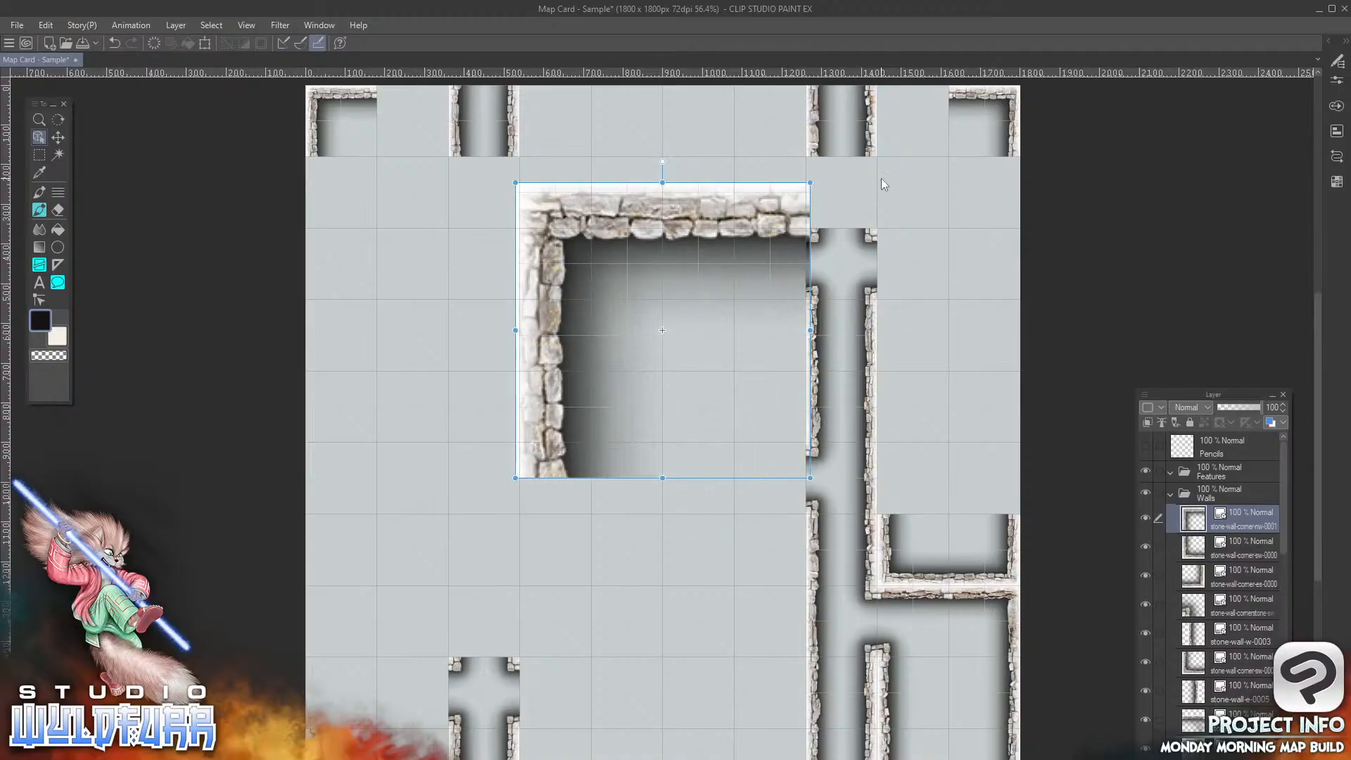
{"action": "key", "text": "ctrl+z"}
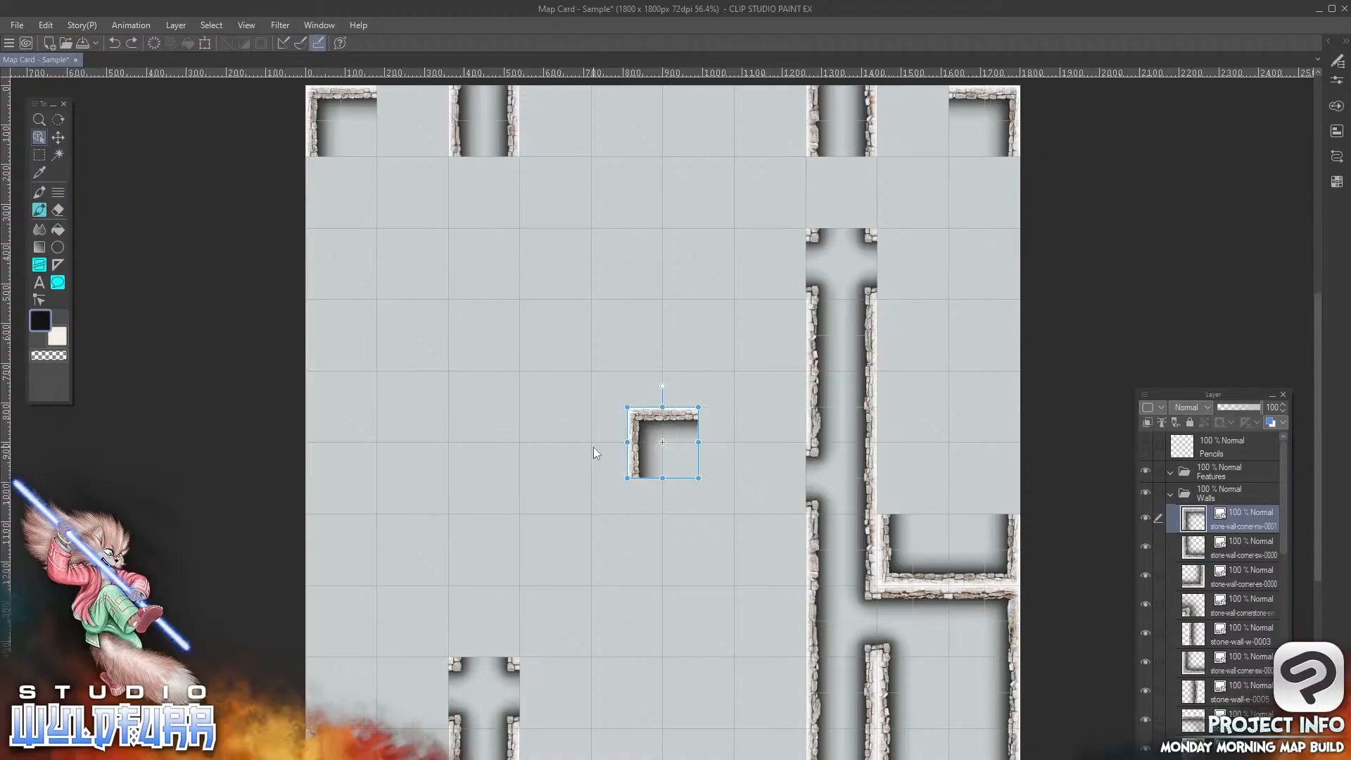
Step: Shift the northwest corner tile around the middle of the map with the Move layer tool
{"action": "left_click", "coordinate": [58, 139]}
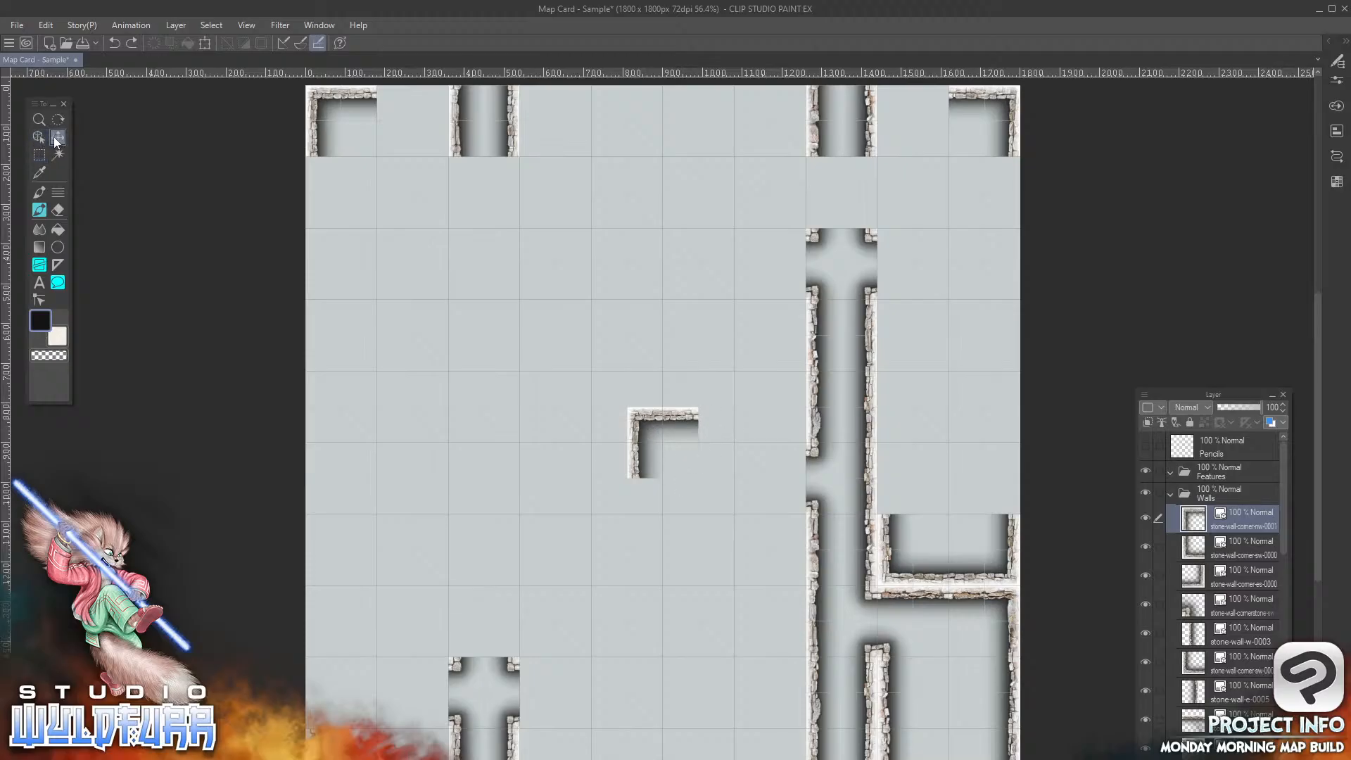
{"action": "left_click_drag", "start_coordinate": [604, 475], "coordinate": [566, 503]}
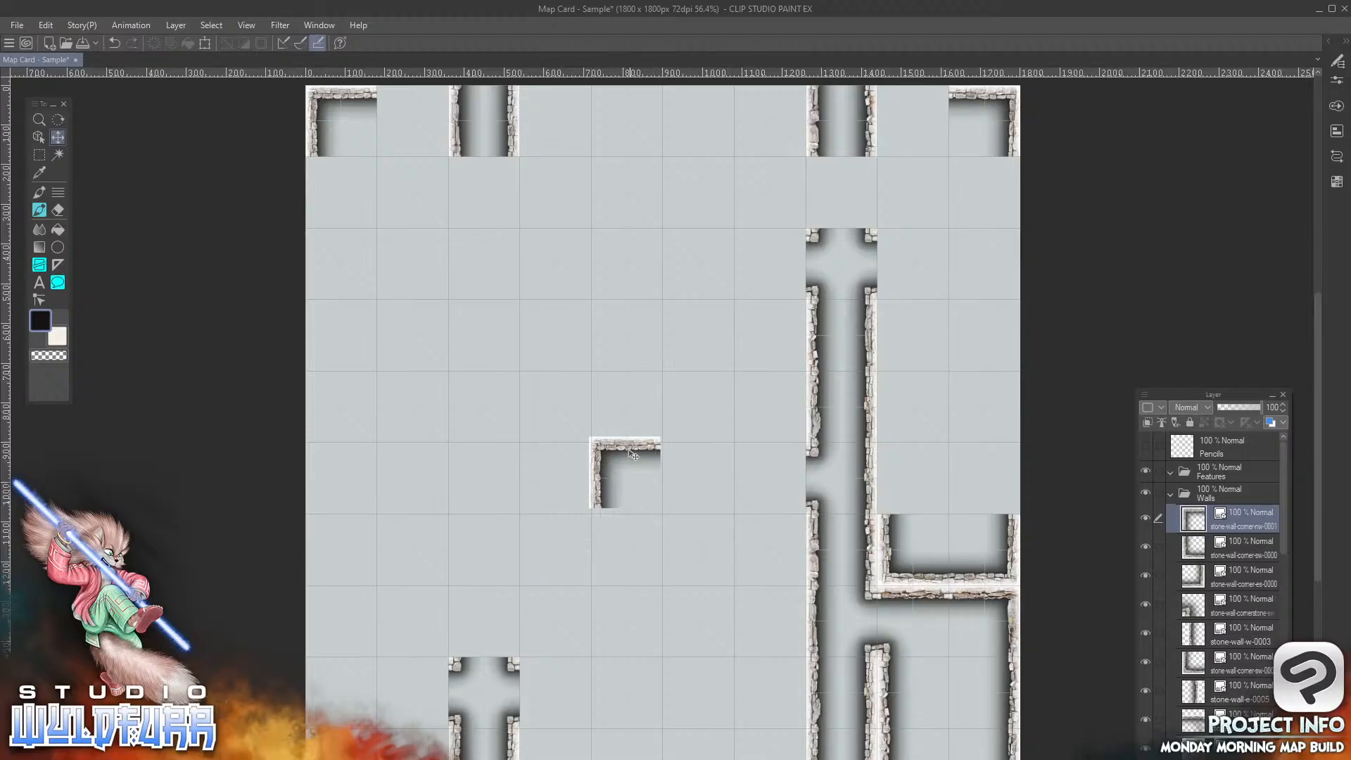
{"action": "left_click_drag", "start_coordinate": [630, 454], "coordinate": [628, 388]}
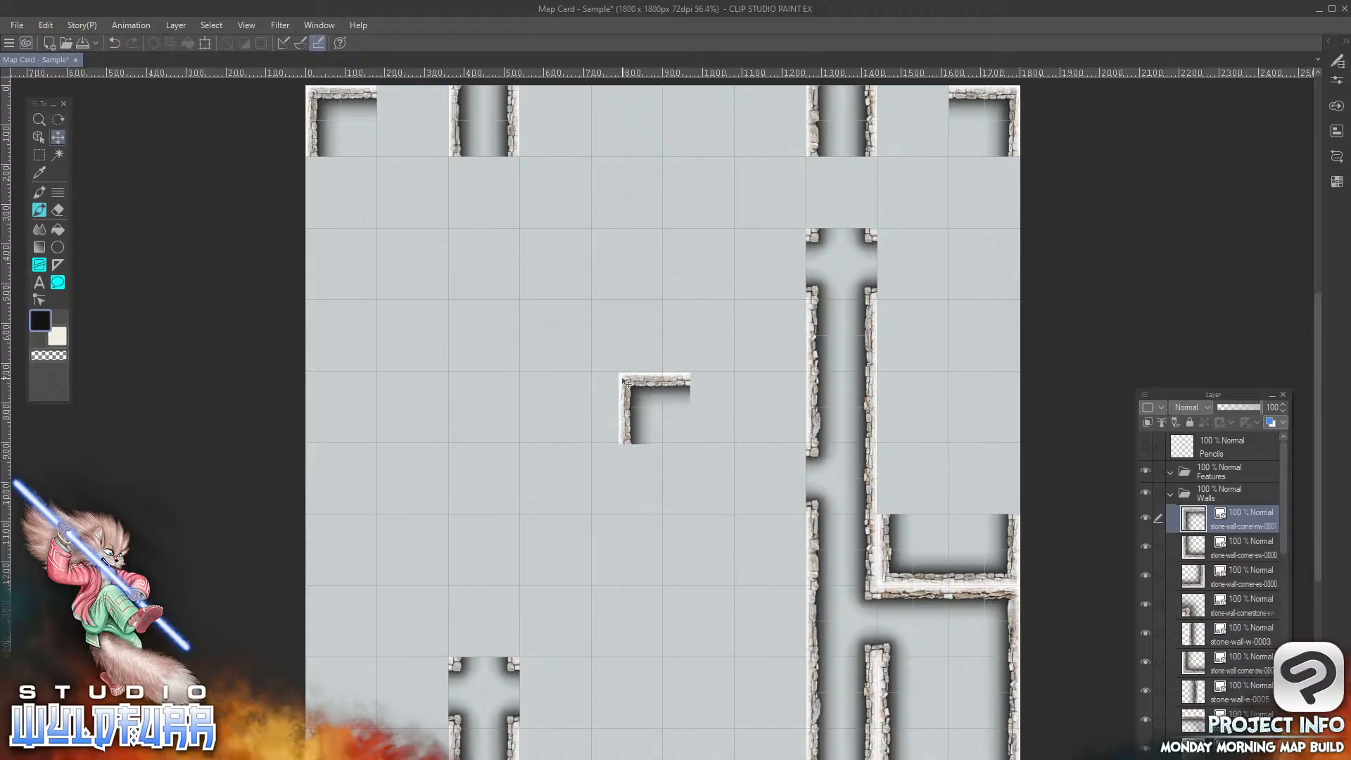
{"action": "mouse_move", "coordinate": [629, 422]}
{"action": "left_mouse_down"}
{"action": "mouse_move", "coordinate": [604, 415]}
{"action": "mouse_move", "coordinate": [623, 364]}
{"action": "mouse_move", "coordinate": [568, 433]}
{"action": "mouse_move", "coordinate": [580, 462]}
{"action": "mouse_move", "coordinate": [722, 383]}
{"action": "mouse_move", "coordinate": [771, 406]}
{"action": "mouse_move", "coordinate": [608, 449]}
{"action": "mouse_move", "coordinate": [606, 417]}
{"action": "left_mouse_up"}
Step: Reposition and rescale the northwest corner tile with the Object tool near the map's fourth column
{"action": "left_click", "coordinate": [39, 138]}
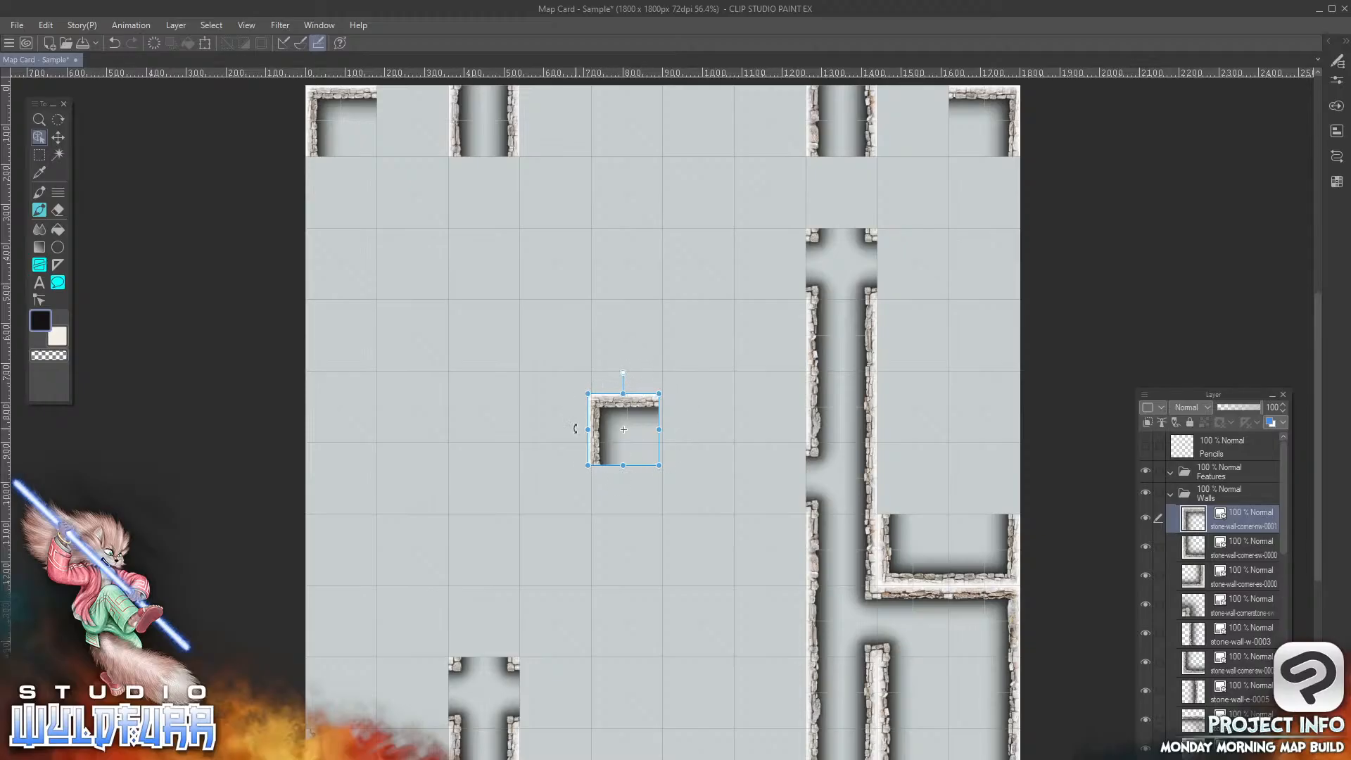
{"action": "left_click_drag", "start_coordinate": [636, 409], "coordinate": [621, 354]}
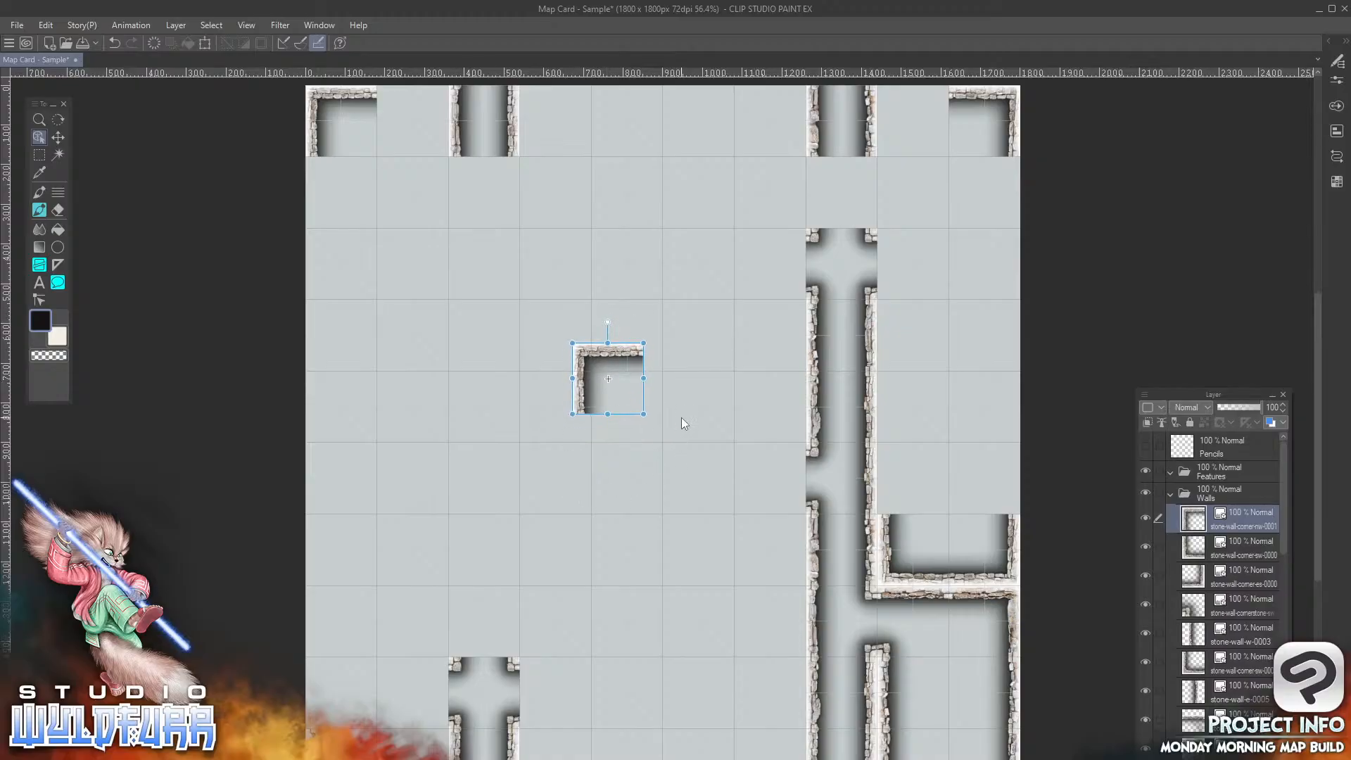
{"action": "left_click_drag", "start_coordinate": [641, 415], "coordinate": [733, 504]}
{"action": "left_click_drag", "start_coordinate": [735, 424], "coordinate": [552, 363]}
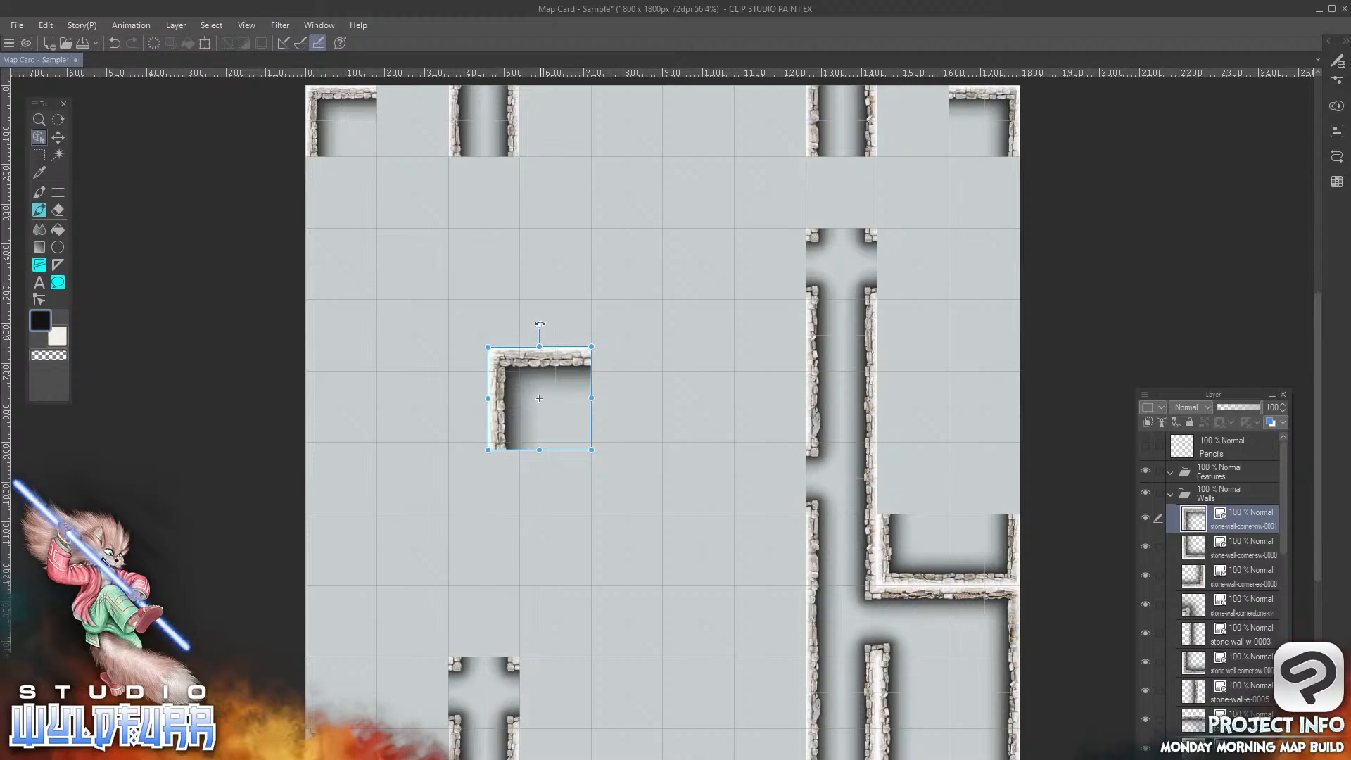
{"action": "left_click_drag", "start_coordinate": [540, 325], "coordinate": [525, 271]}
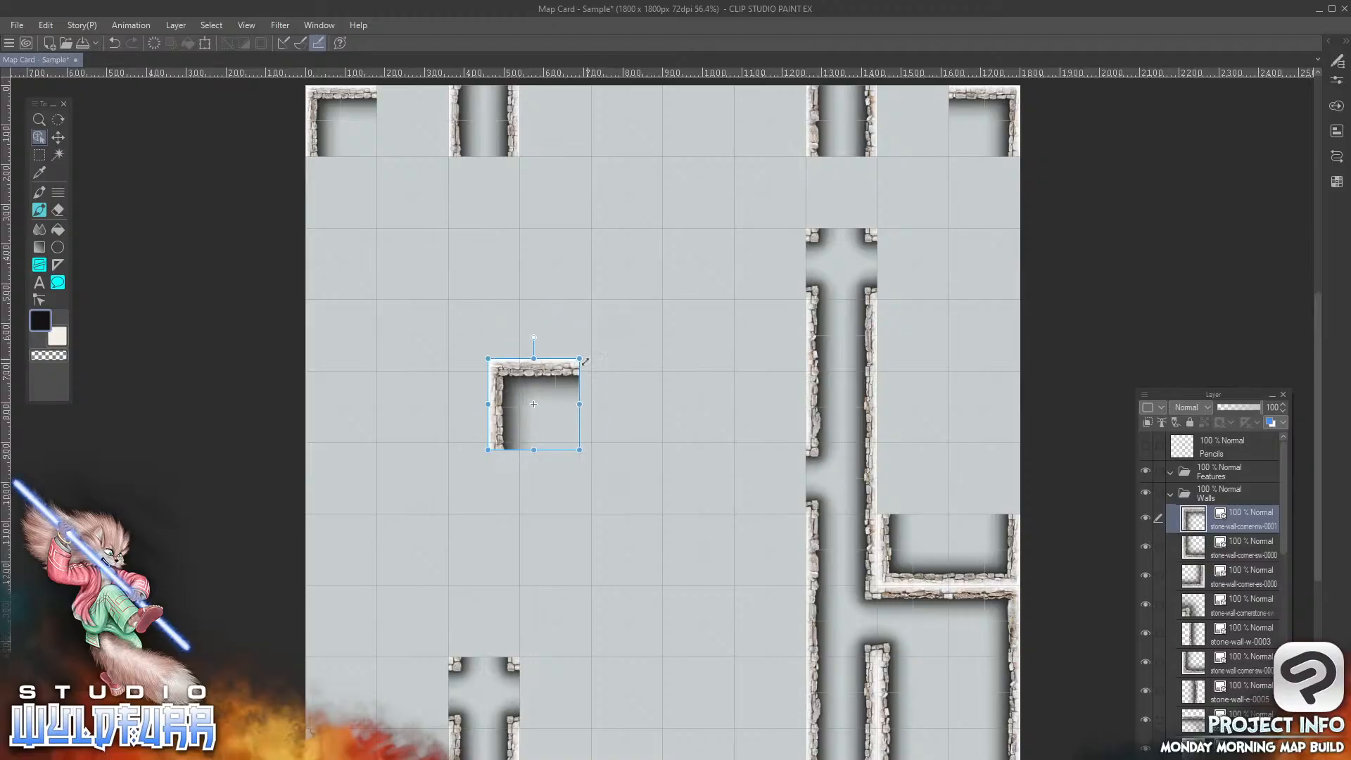
{"action": "mouse_move", "coordinate": [591, 345]}
{"action": "left_mouse_down"}
{"action": "mouse_move", "coordinate": [633, 319]}
{"action": "mouse_move", "coordinate": [597, 372]}
{"action": "mouse_move", "coordinate": [602, 352]}
{"action": "mouse_move", "coordinate": [563, 380]}
{"action": "mouse_move", "coordinate": [612, 331]}
{"action": "mouse_move", "coordinate": [660, 318]}
{"action": "mouse_move", "coordinate": [579, 377]}
{"action": "mouse_move", "coordinate": [602, 339]}
{"action": "left_mouse_up"}
Step: Undo the last resize of the northwest corner tile and delete its layer
{"action": "key", "text": "Return"}
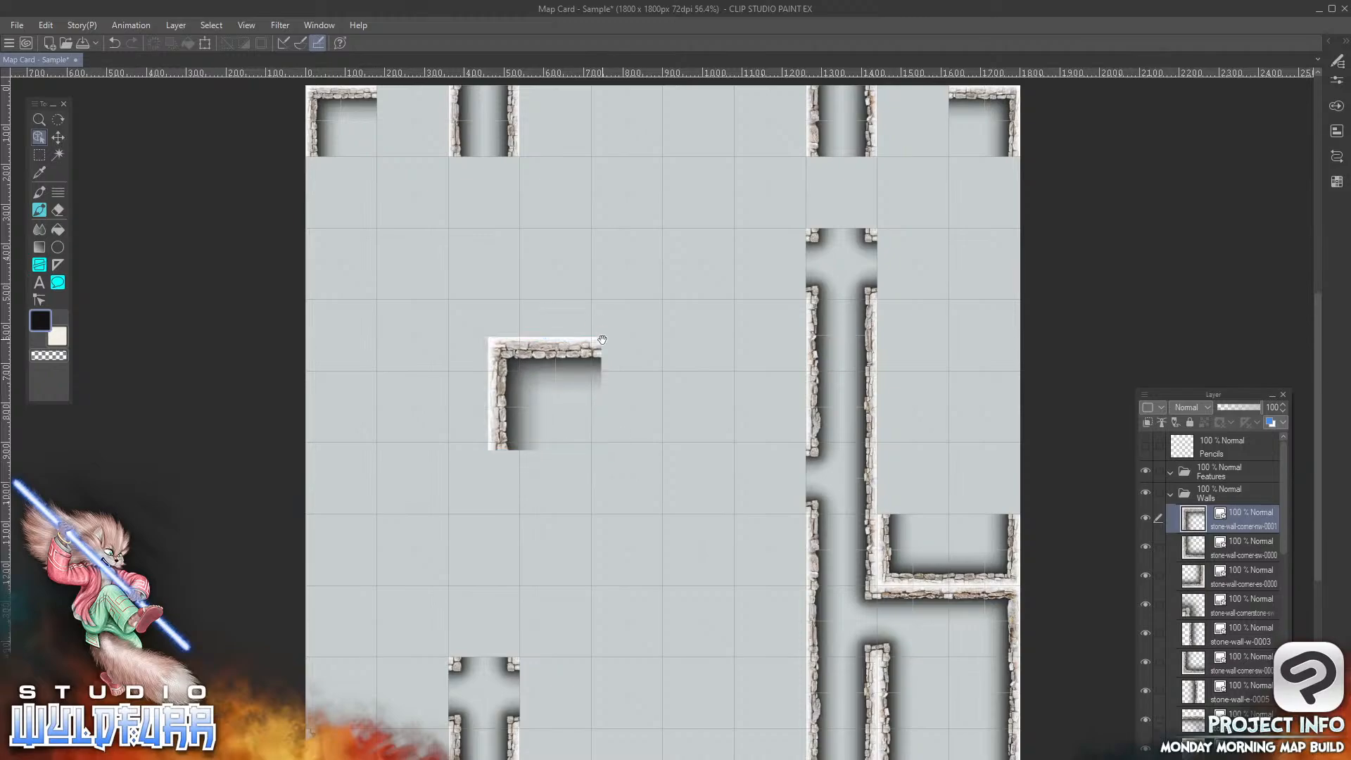
{"action": "key", "text": "ctrl+t"}
{"action": "key", "text": "ctrl+z"}
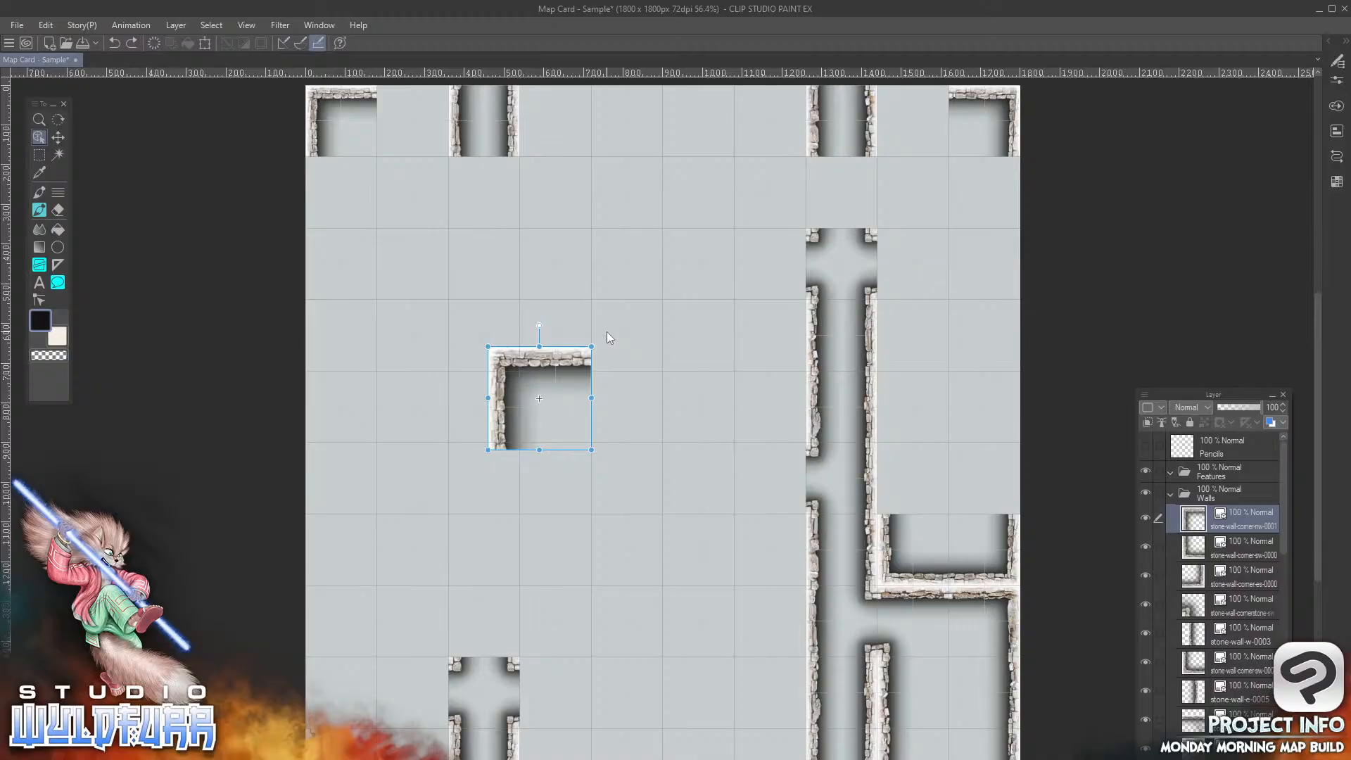
{"action": "key", "text": "Delete"}
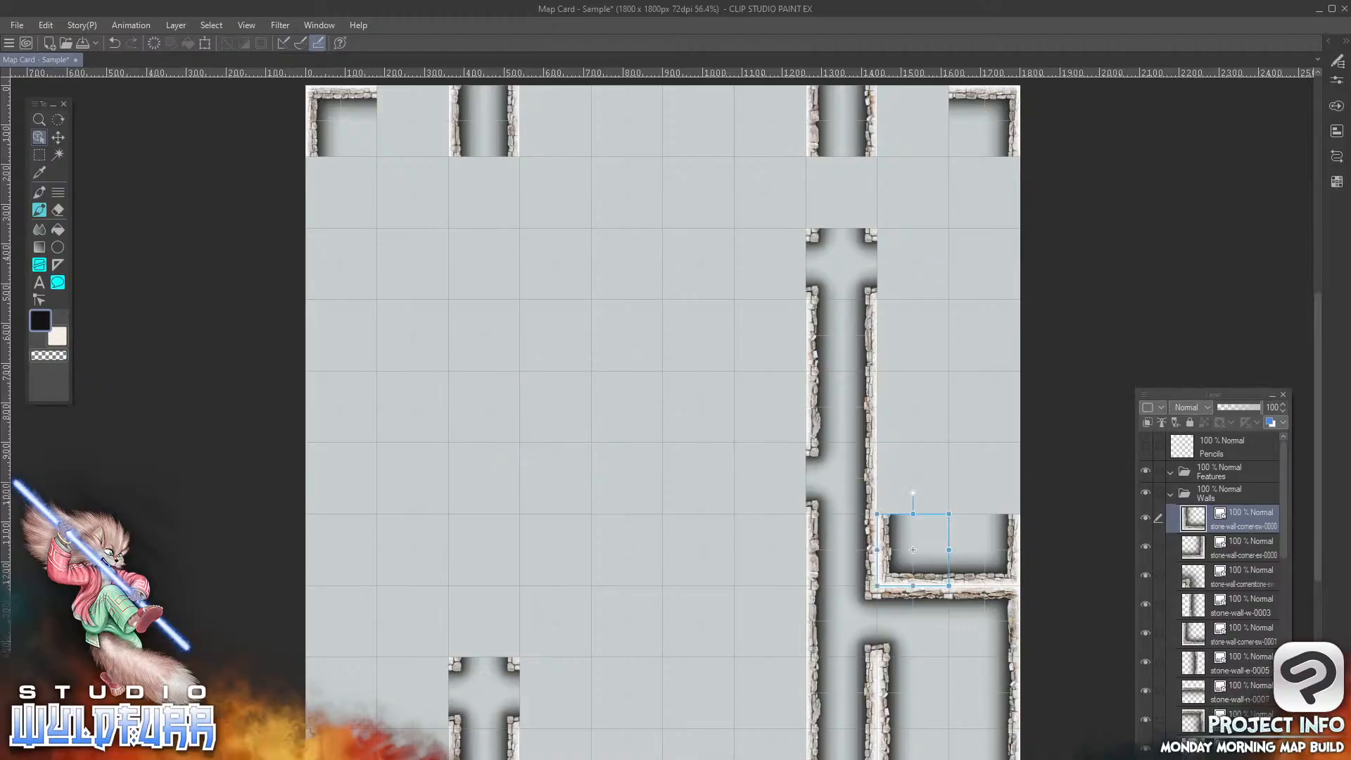
Step: Import stone-wall-corner-nw-0001.png into the Walls folder and place it in the first row of the ninth column
{"action": "key", "text": "alt+Tab"}
{"action": "left_click_drag", "start_coordinate": [283, 262], "coordinate": [1209, 512]}
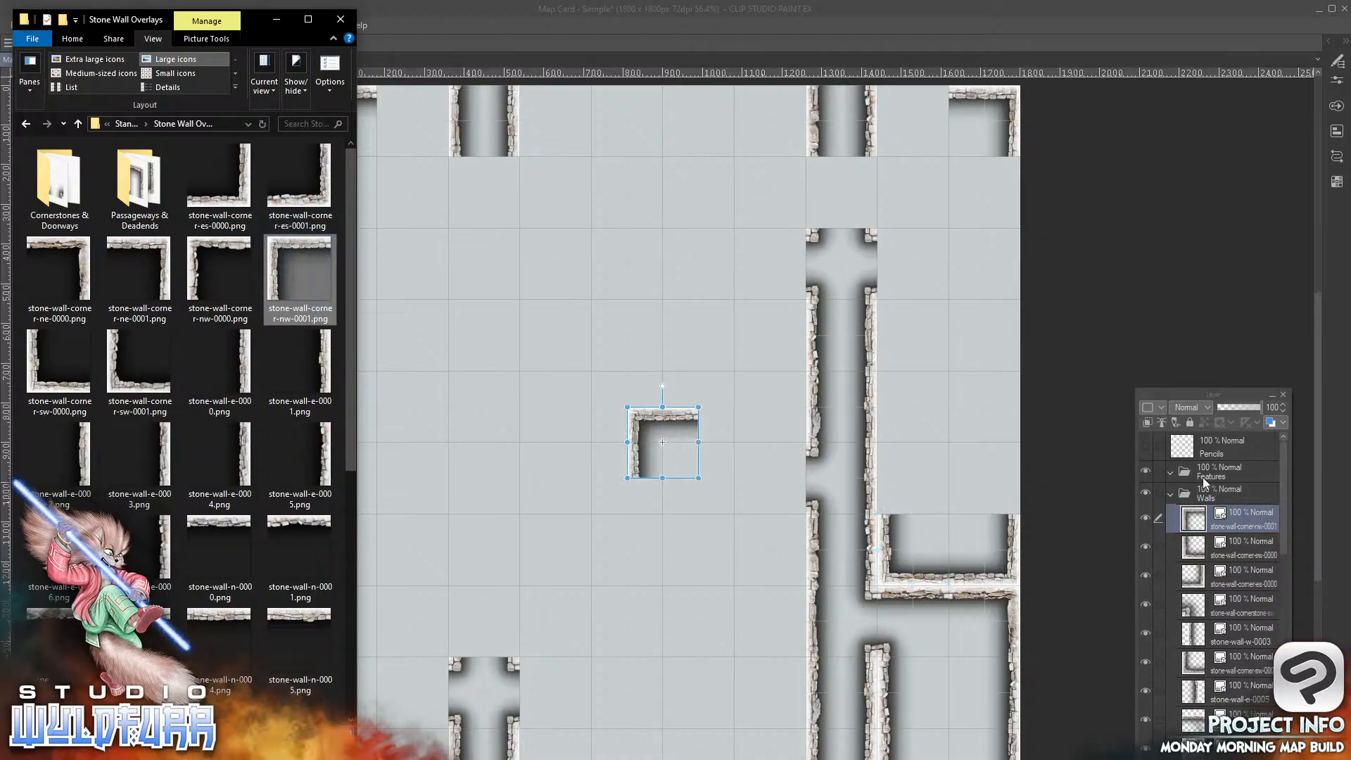
{"action": "left_click", "coordinate": [648, 422]}
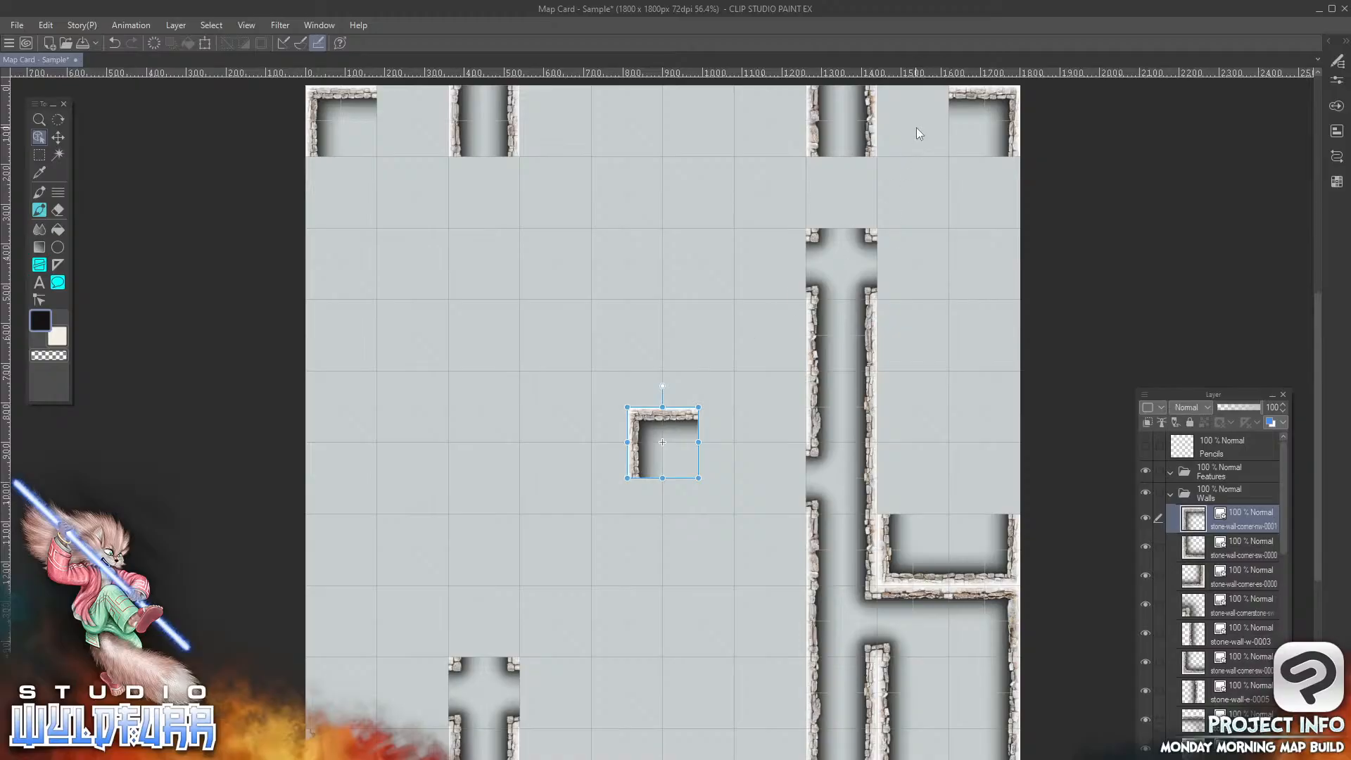
{"action": "left_click_drag", "start_coordinate": [646, 422], "coordinate": [896, 117]}
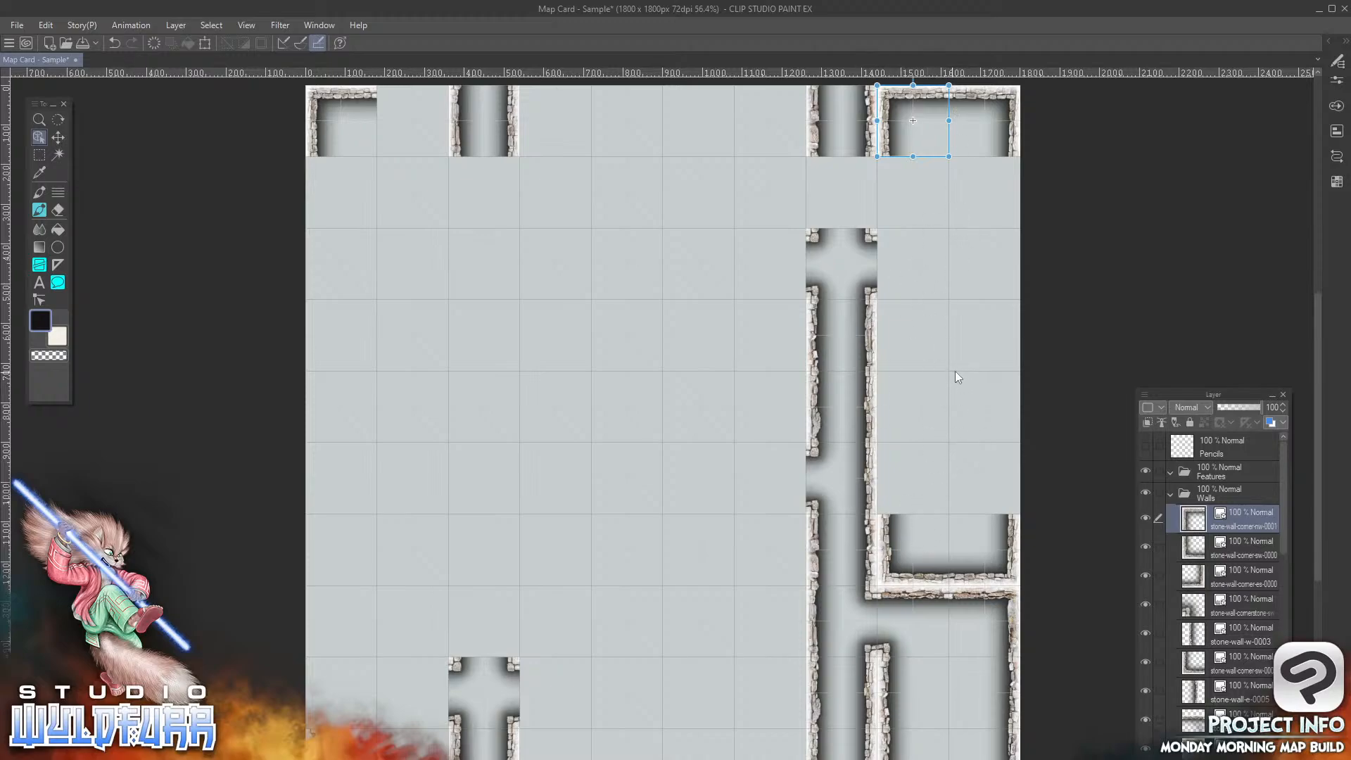
{"action": "key", "text": "alt+Tab"}
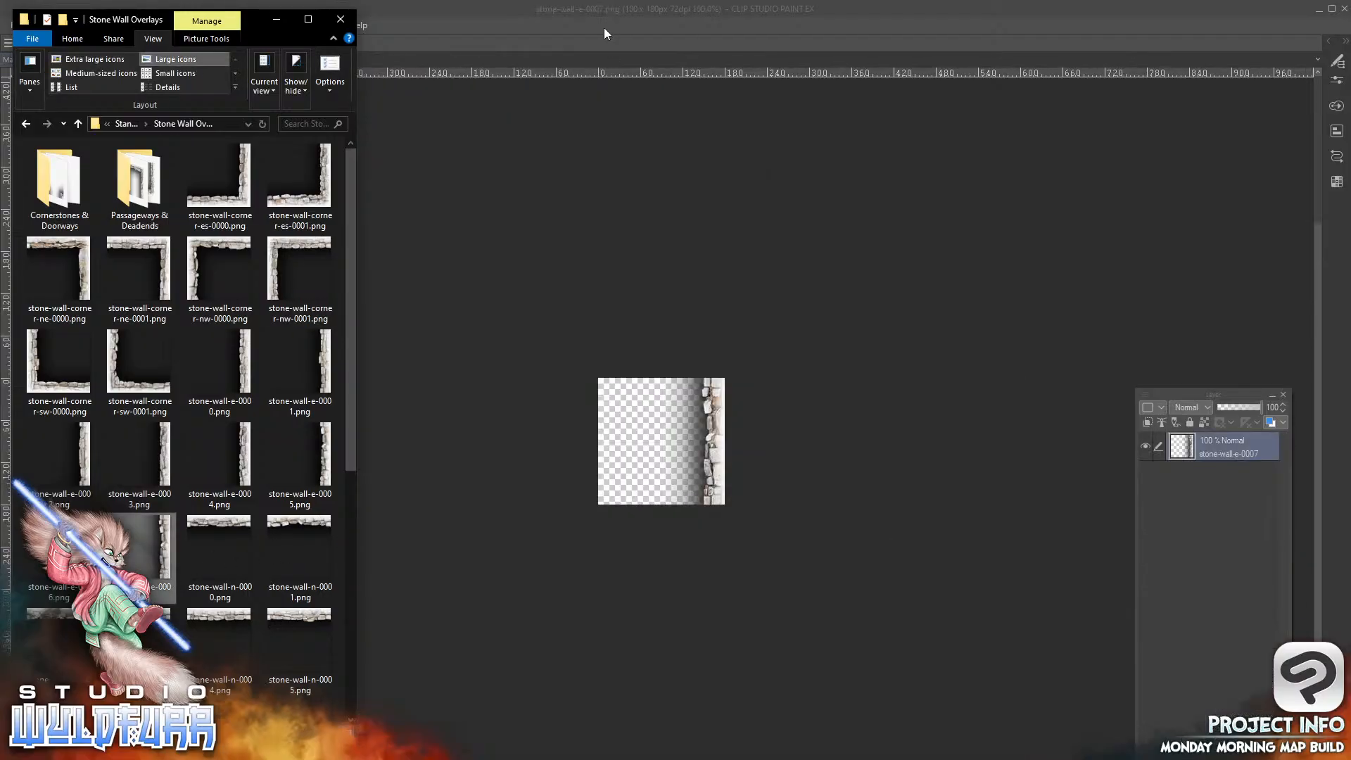
{"action": "left_click", "coordinate": [603, 28]}
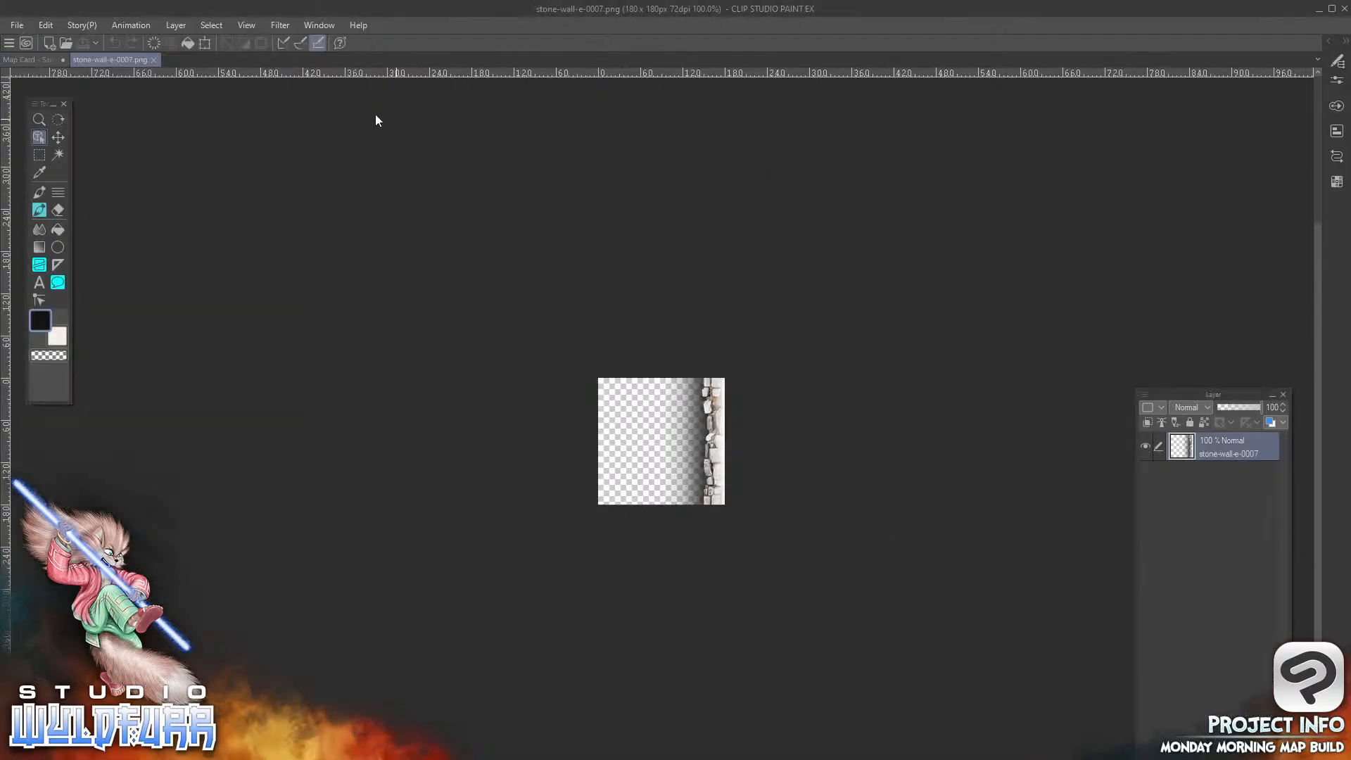
{"action": "left_click", "coordinate": [152, 61]}
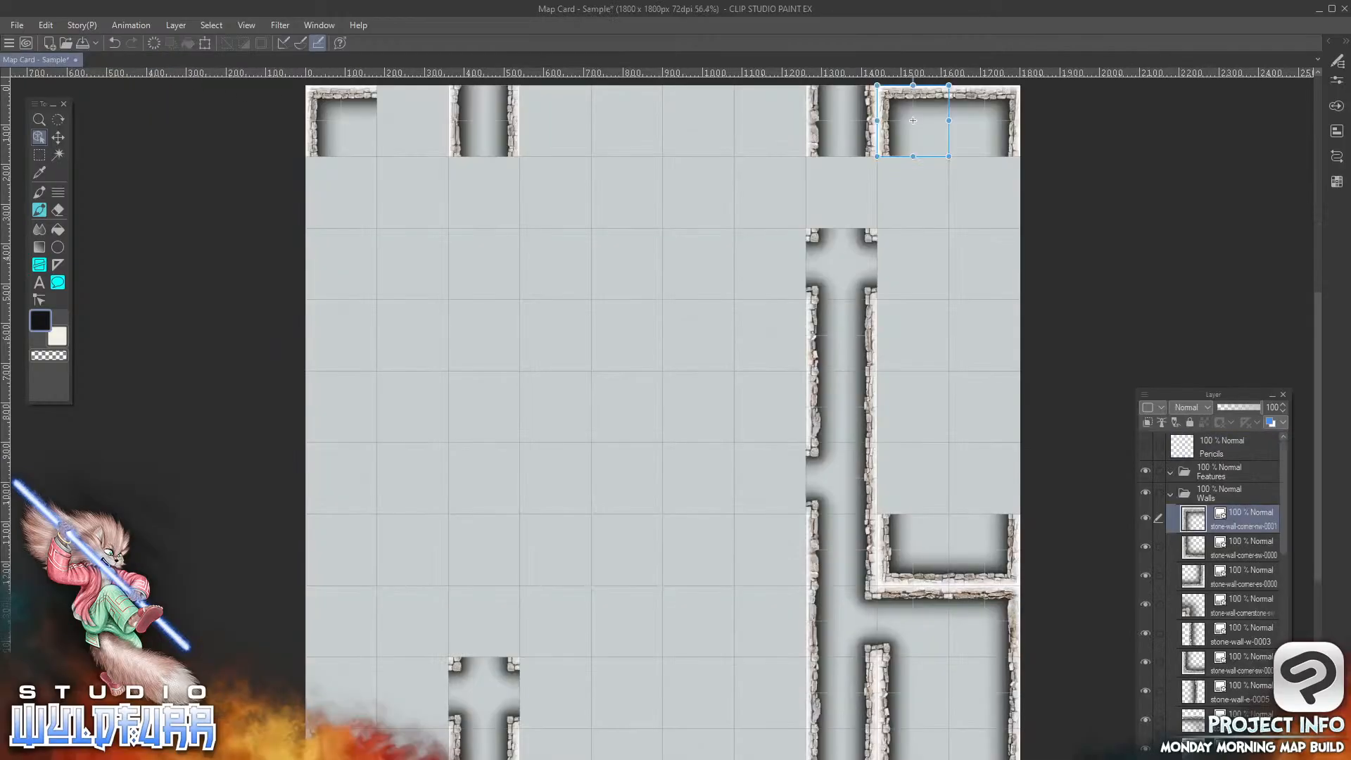
Step: Import stone-wall-e-0007.png into the Walls folder and place it in the second row of the tenth column
{"action": "key", "text": "alt+Tab"}
{"action": "left_click_drag", "start_coordinate": [168, 550], "coordinate": [1241, 504]}
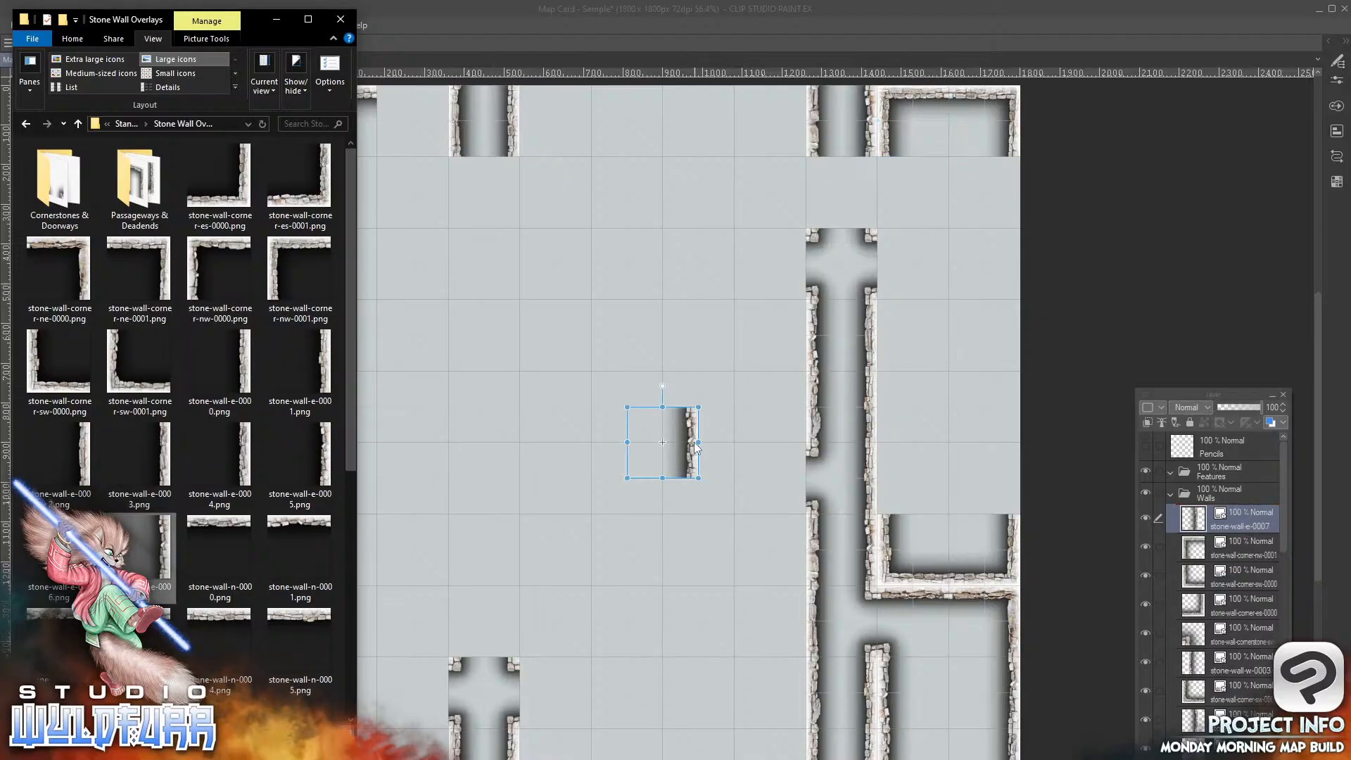
{"action": "left_click", "coordinate": [915, 380]}
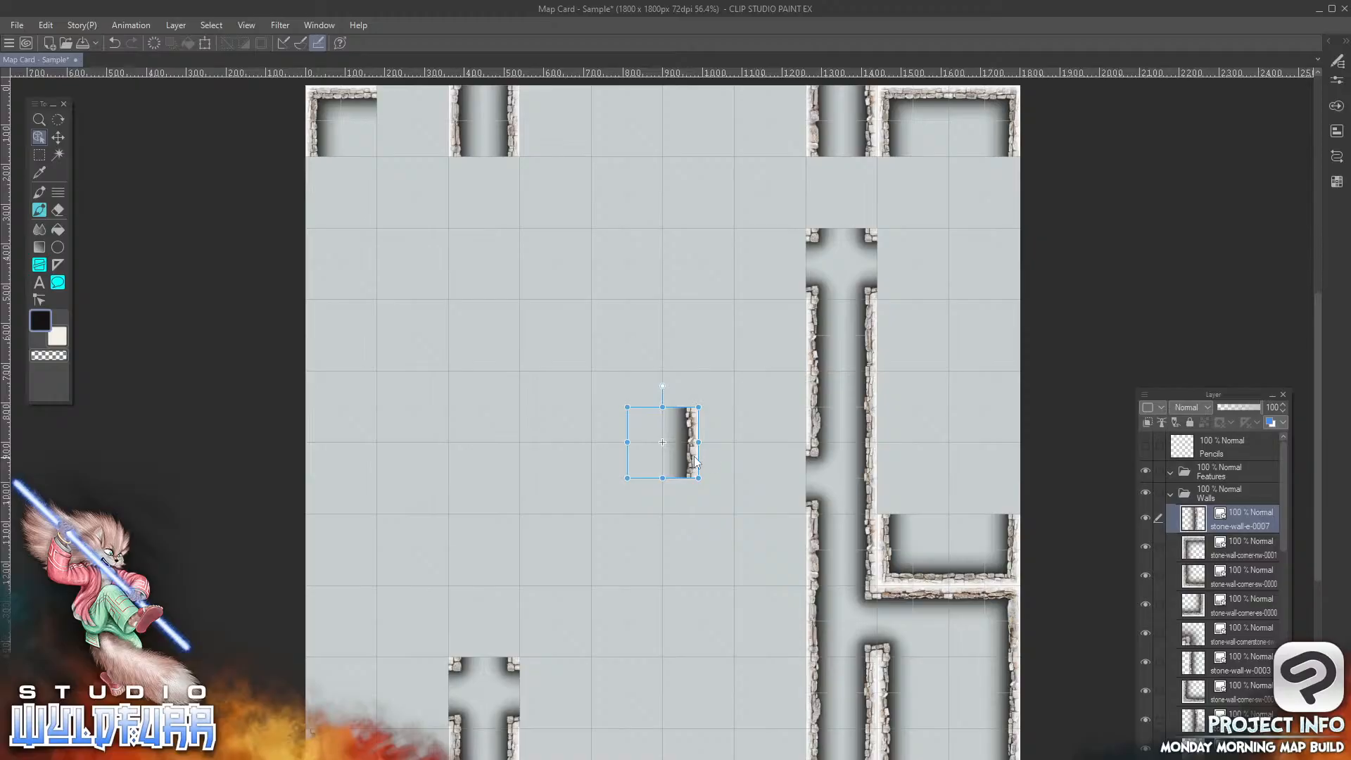
{"action": "left_click_drag", "start_coordinate": [690, 466], "coordinate": [1013, 216]}
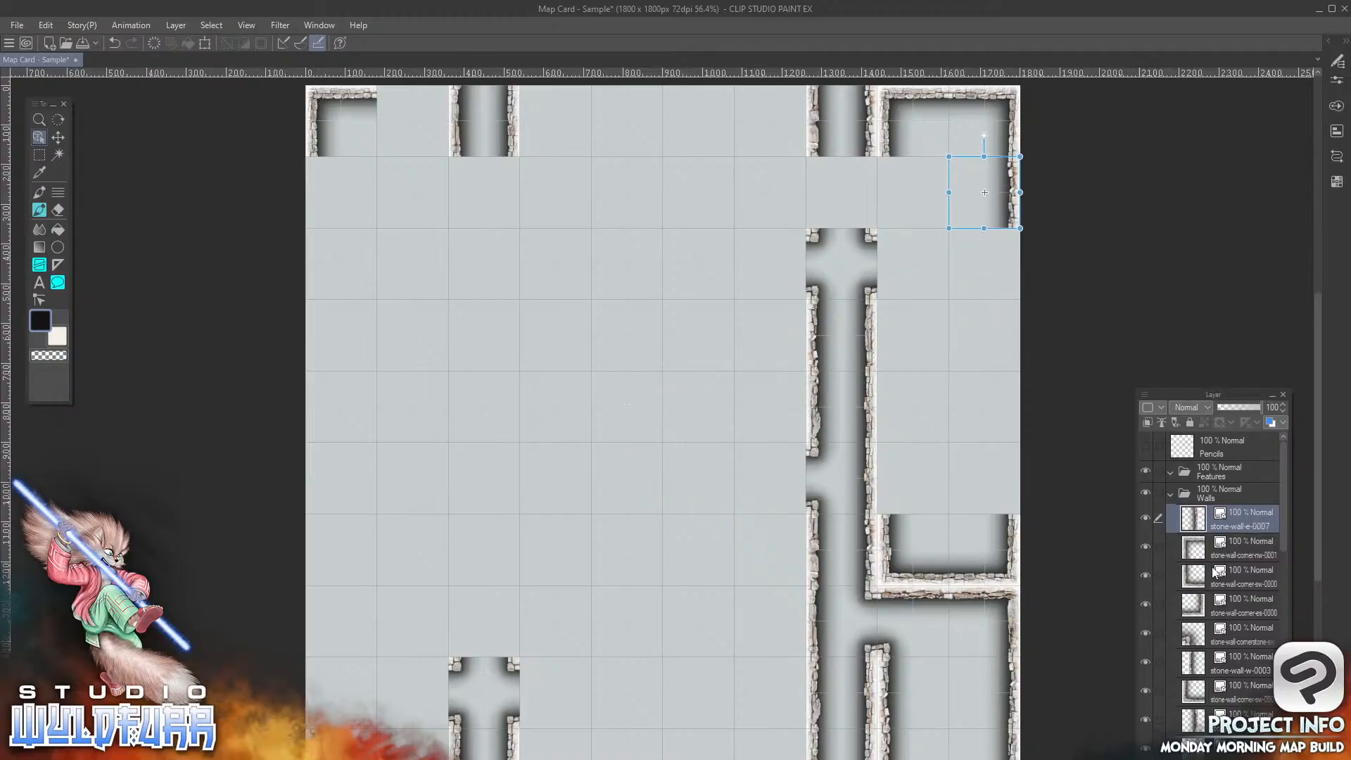
Step: Import stone-wall-e-0006.png into the Walls folder and place it in the third row of the tenth column
{"action": "key", "text": "alt+Tab"}
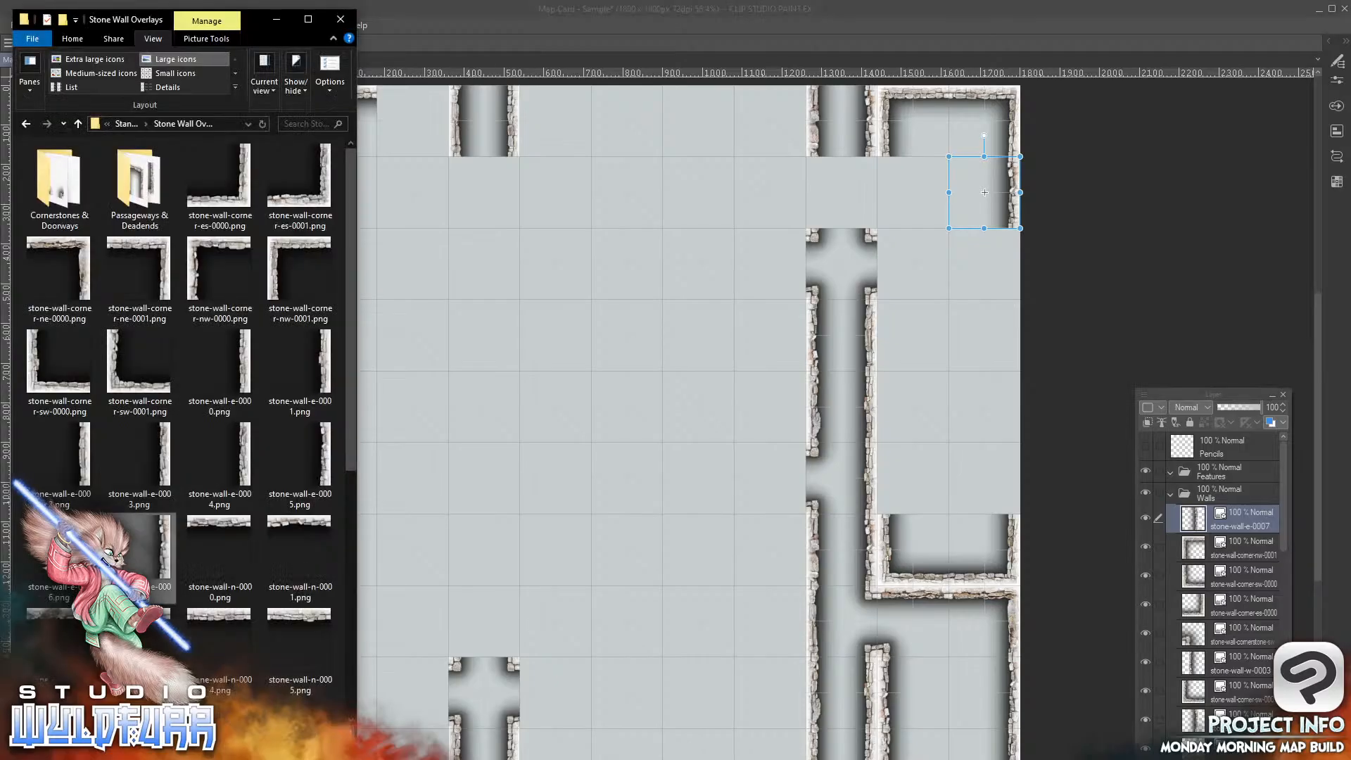
{"action": "left_click_drag", "start_coordinate": [58, 552], "coordinate": [944, 347]}
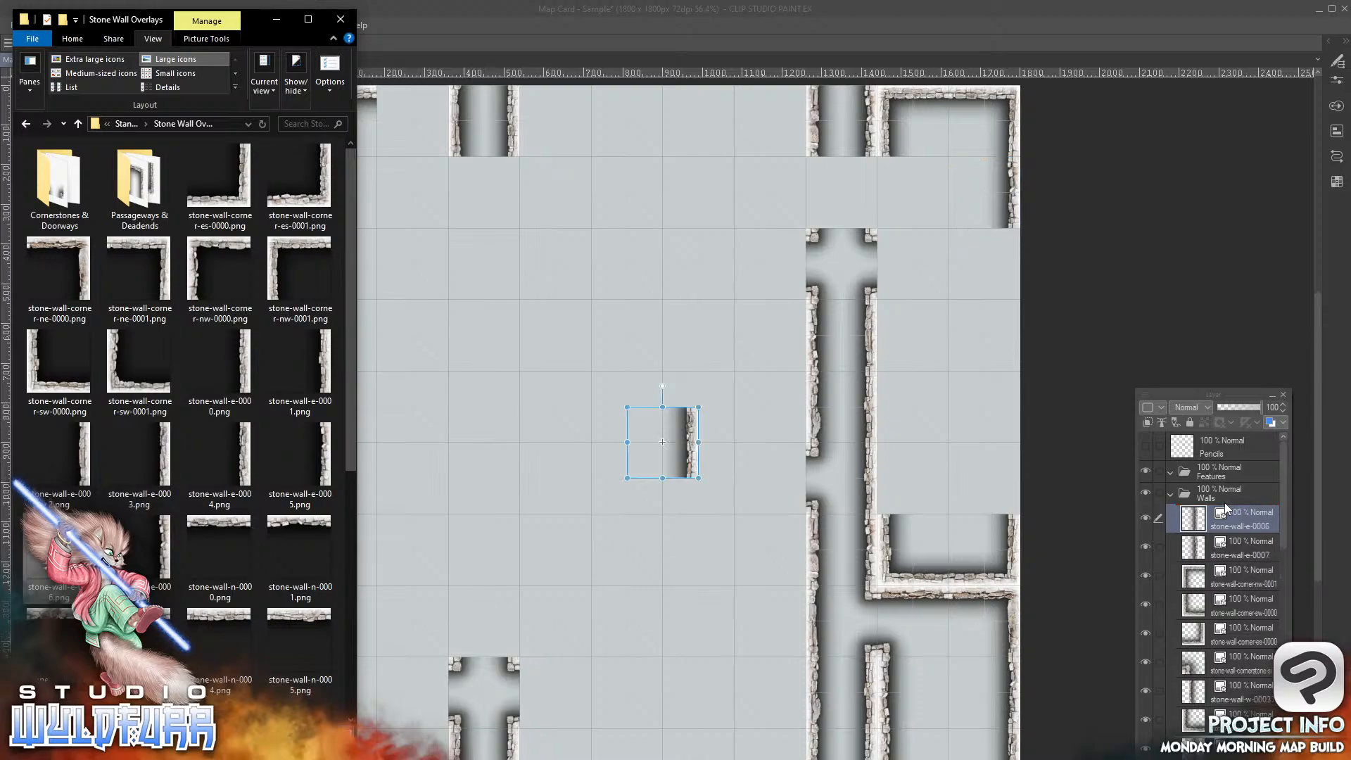
{"action": "left_click", "coordinate": [694, 461]}
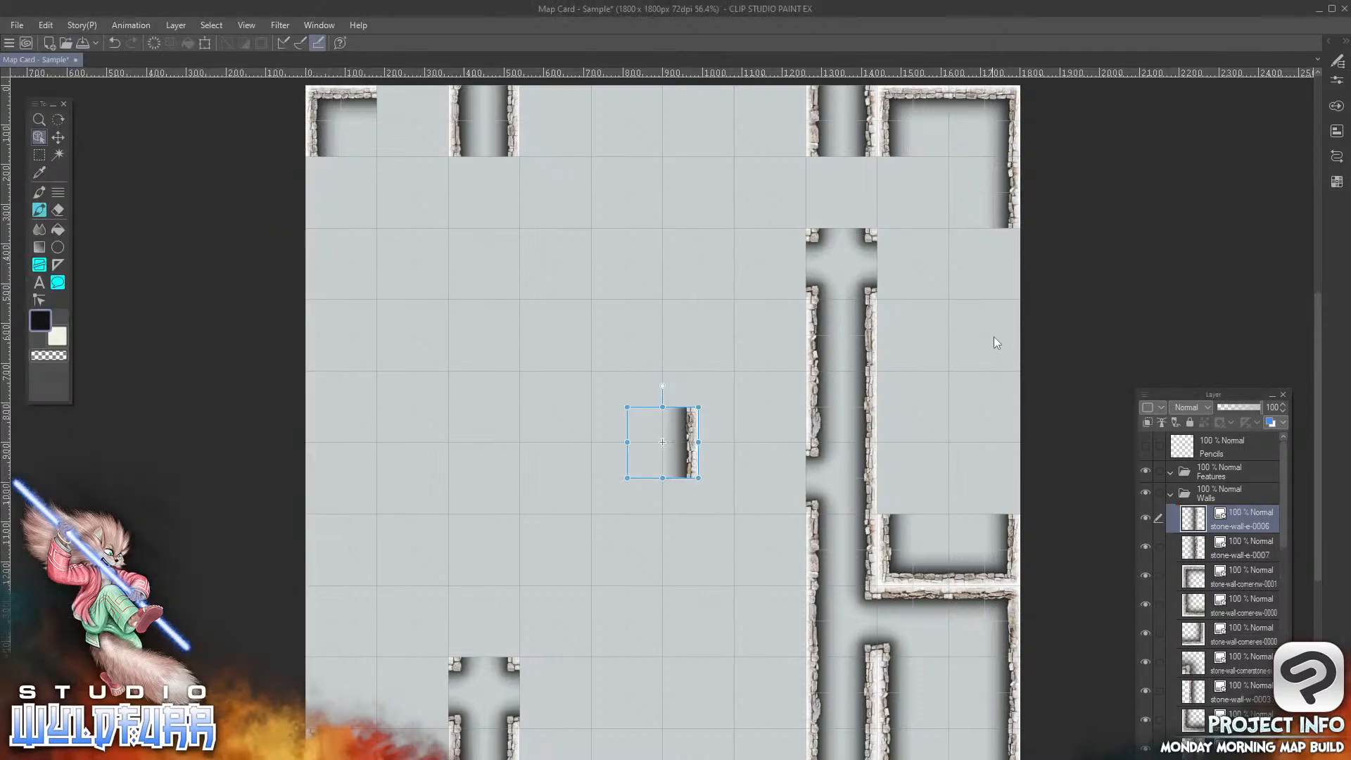
{"action": "left_click_drag", "start_coordinate": [689, 459], "coordinate": [1010, 280]}
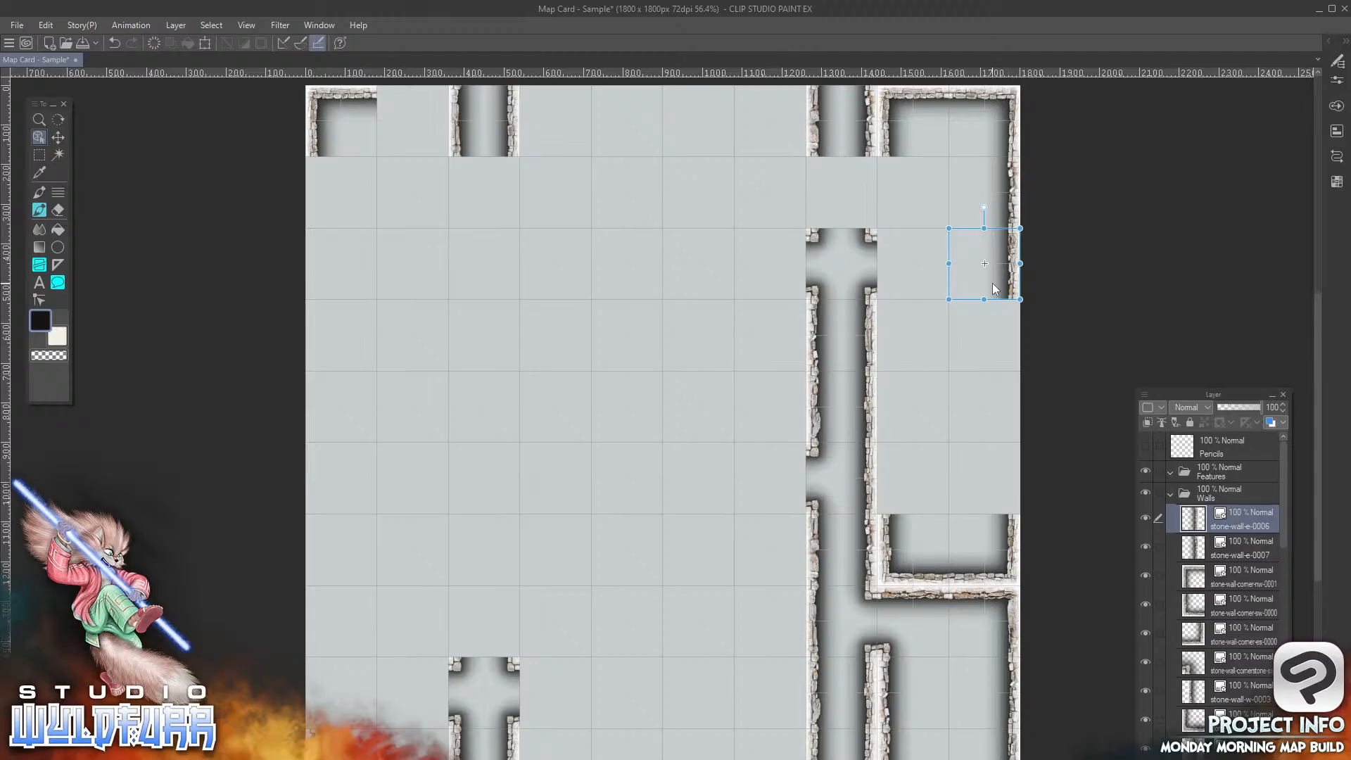
Step: Import stone-wall-e-0005.png into the Walls folder and place it in the fourth row of the tenth column
{"action": "key", "text": "alt+Tab"}
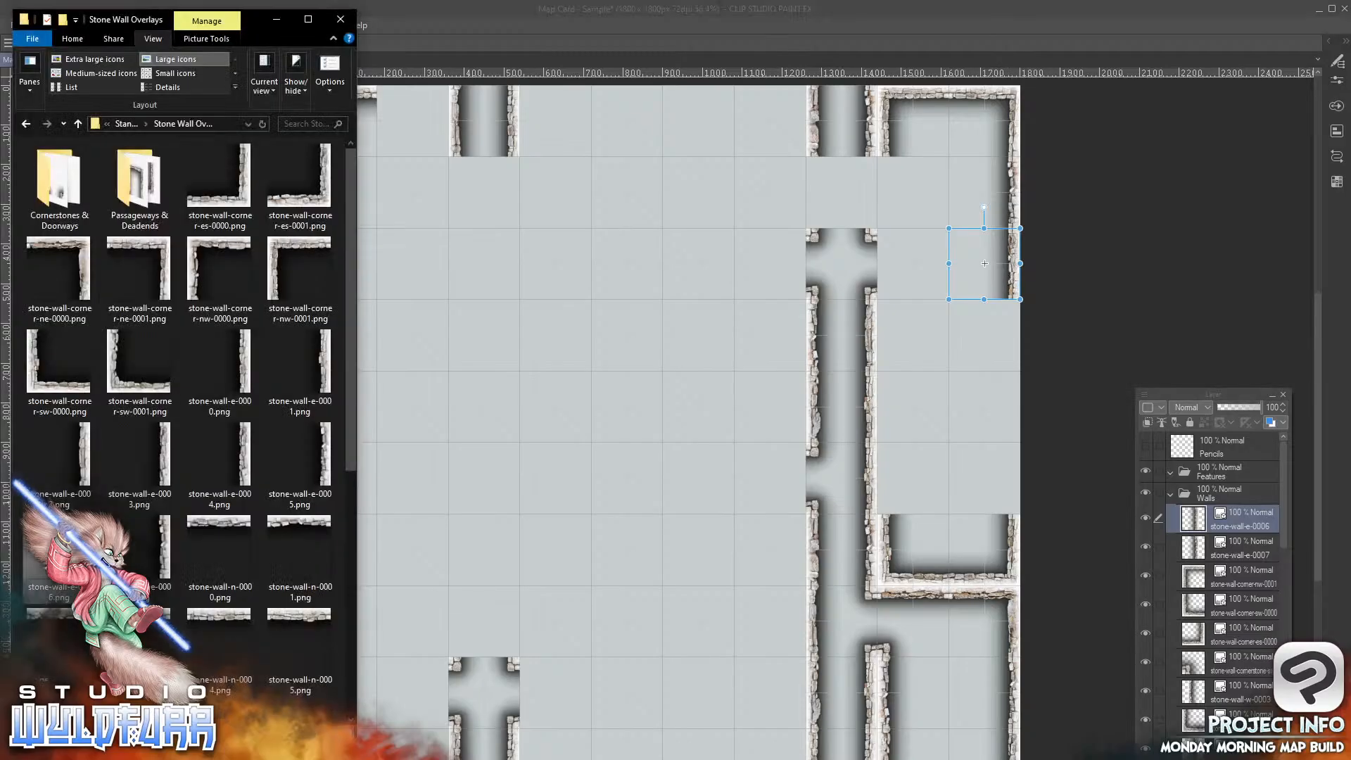
{"action": "left_click", "coordinate": [325, 464]}
{"action": "left_click_drag", "start_coordinate": [1278, 546], "coordinate": [1252, 503]}
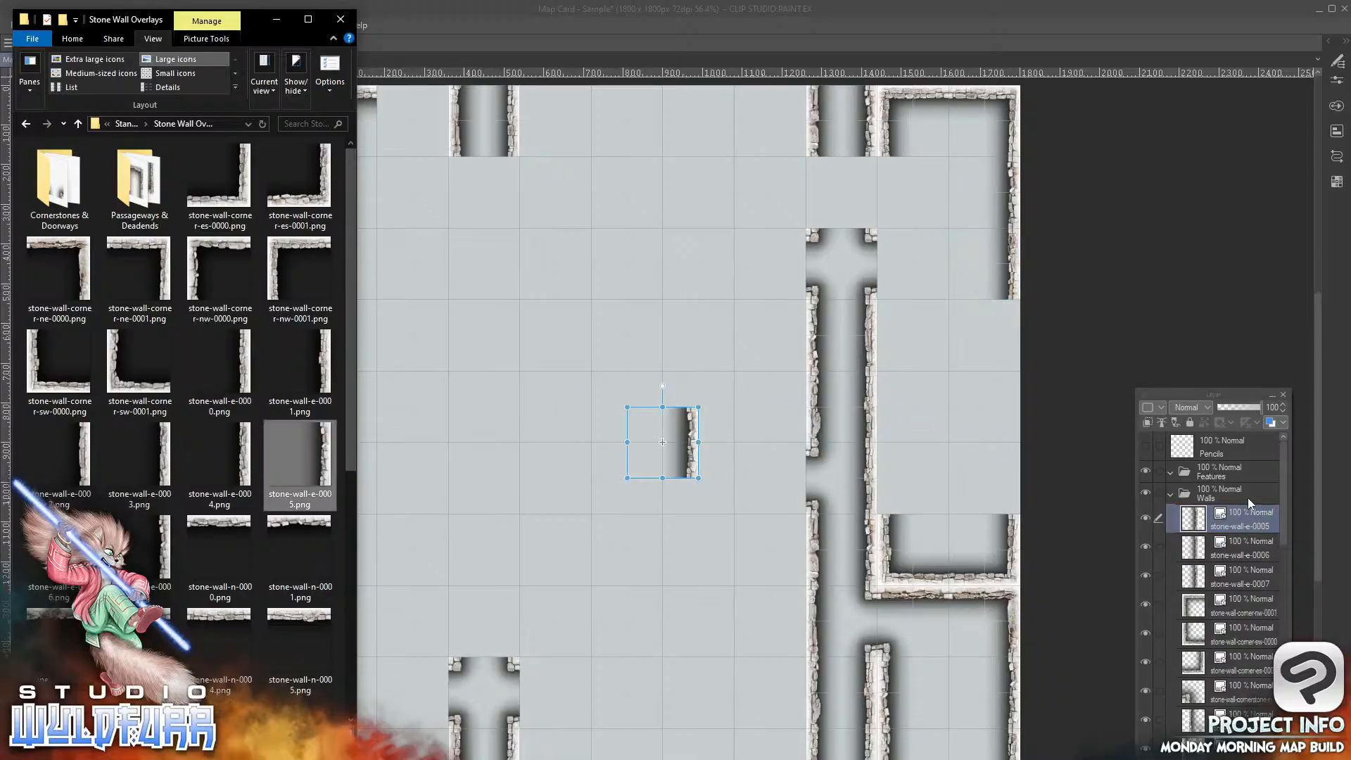
{"action": "left_click", "coordinate": [690, 423]}
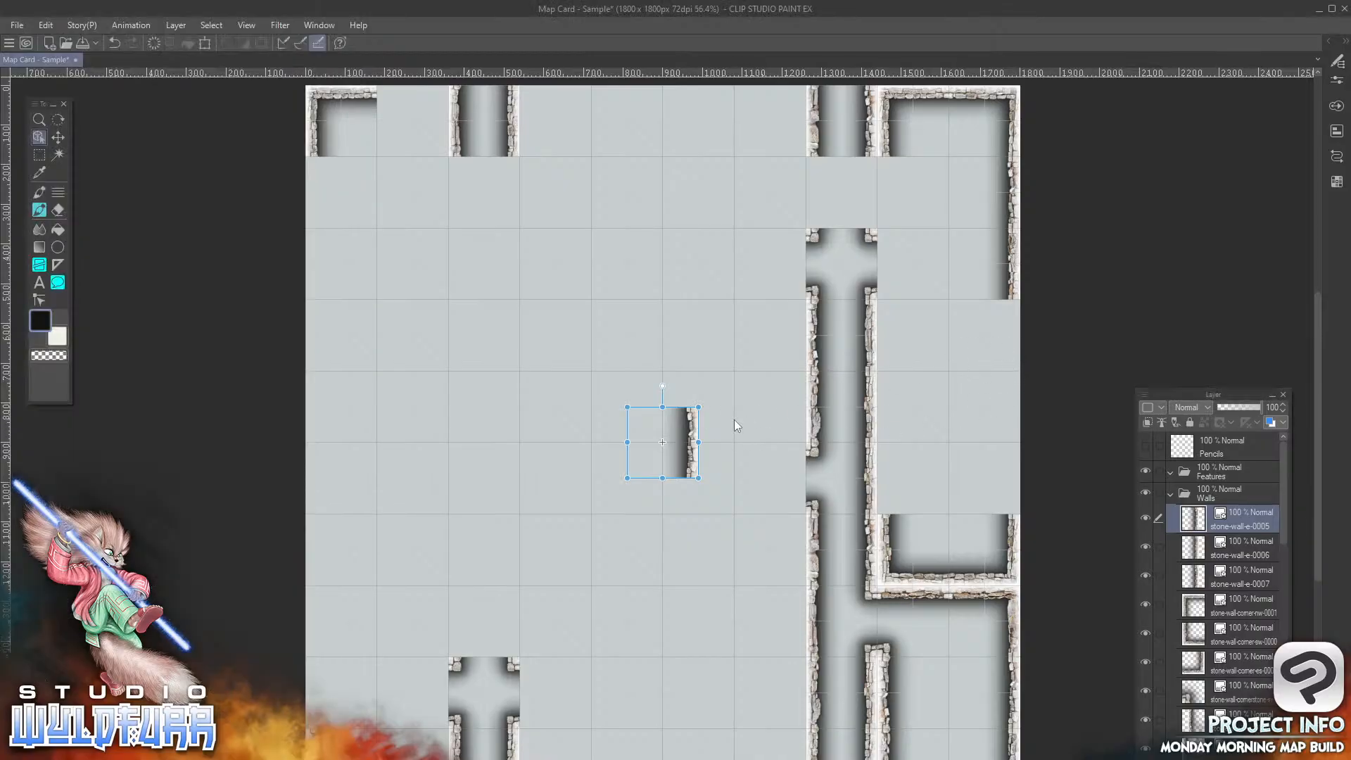
{"action": "left_click_drag", "start_coordinate": [693, 431], "coordinate": [1016, 327]}
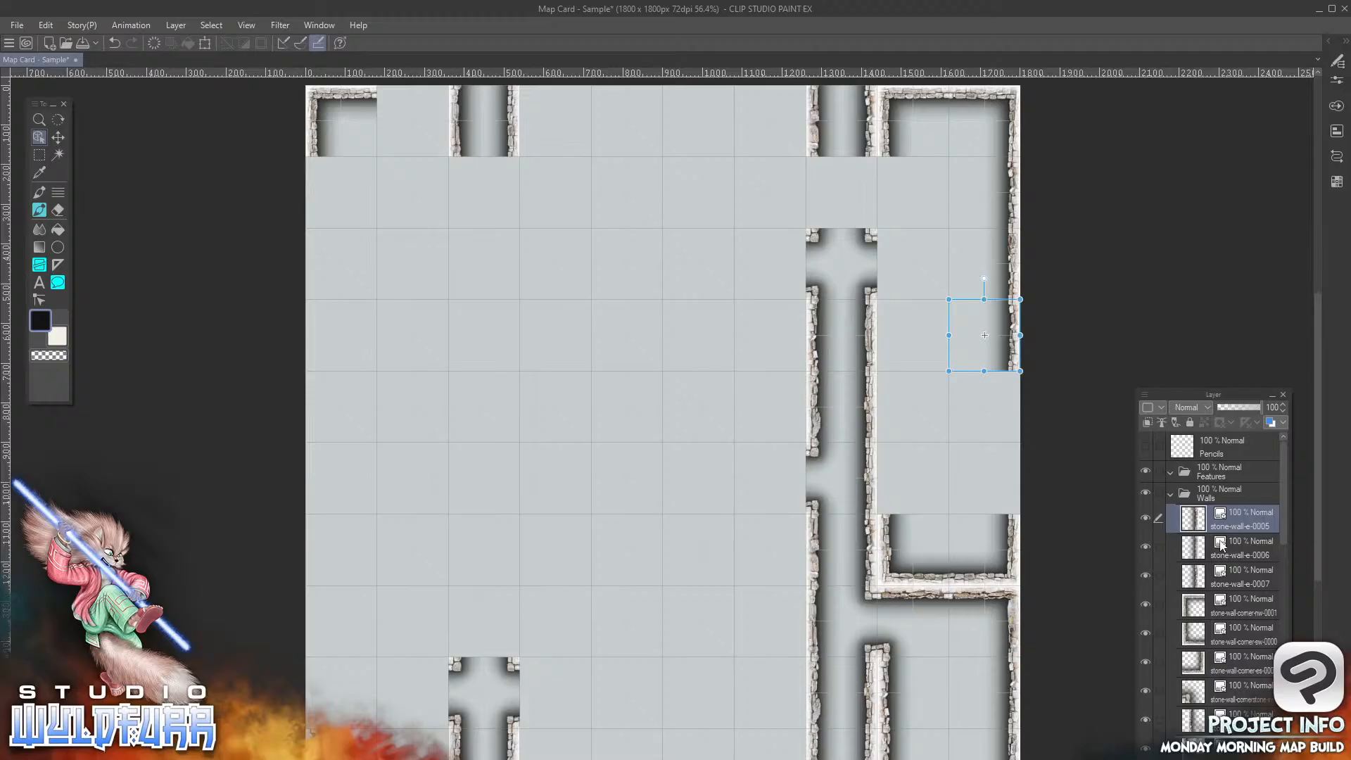
Step: Import stone-wall-e-0004.png into the Walls folder and place it in the fifth row of the tenth column
{"action": "key", "text": "alt+Tab"}
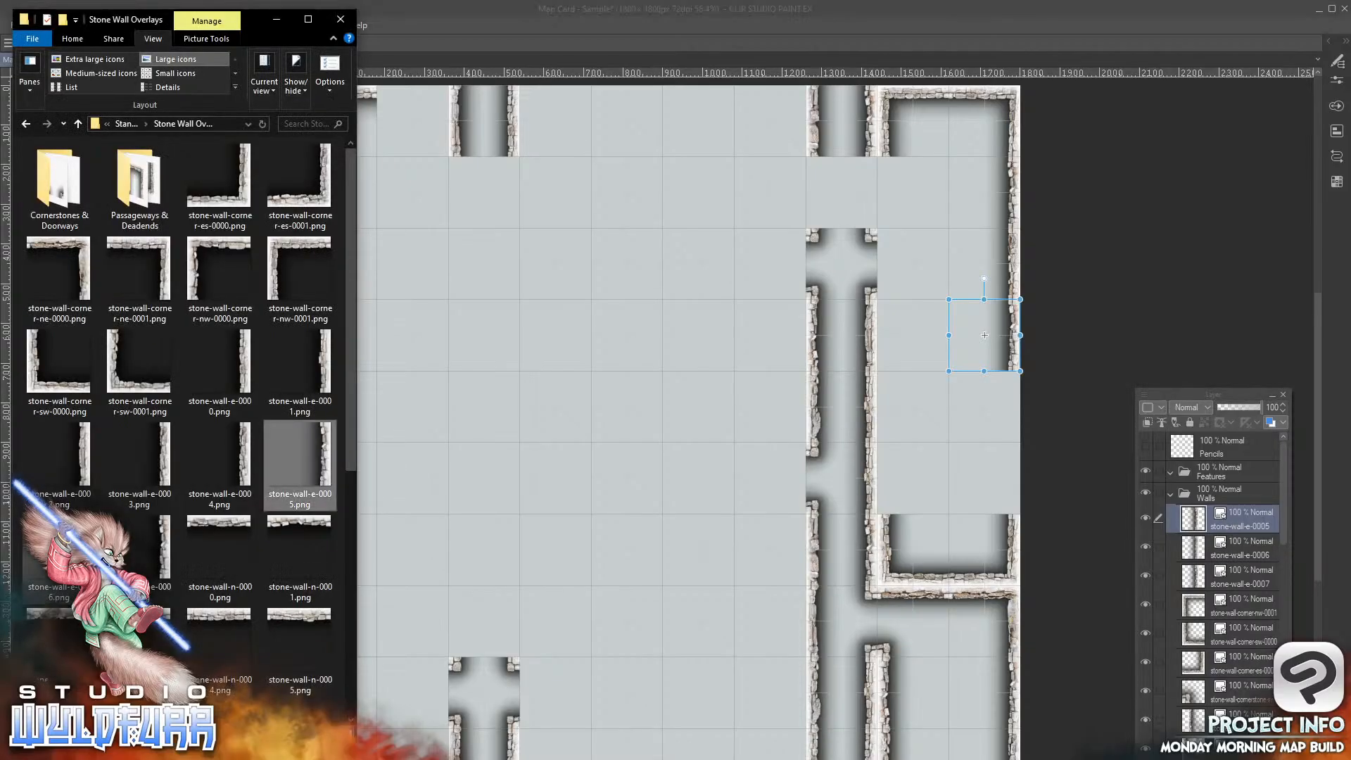
{"action": "left_click_drag", "start_coordinate": [243, 452], "coordinate": [1247, 487]}
{"action": "left_click", "coordinate": [695, 454]}
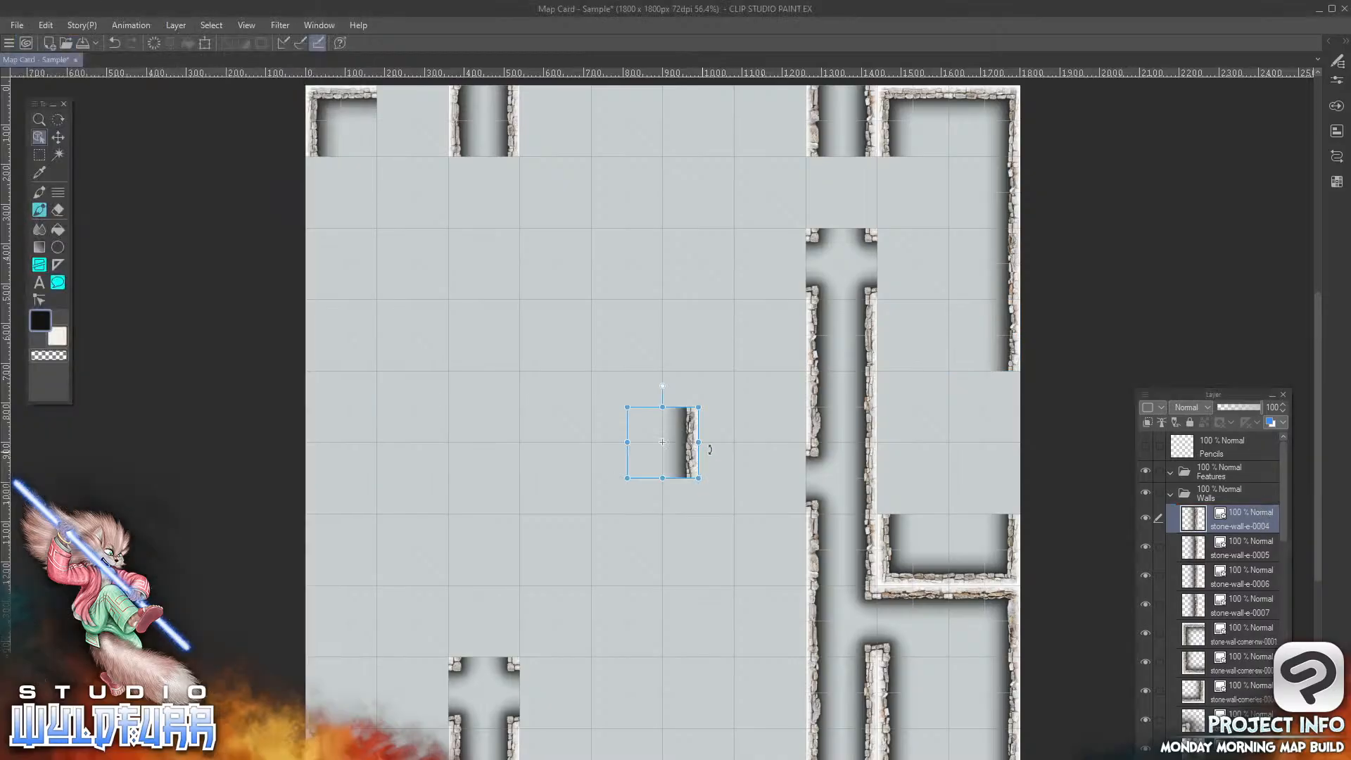
{"action": "left_click_drag", "start_coordinate": [704, 458], "coordinate": [1011, 429]}
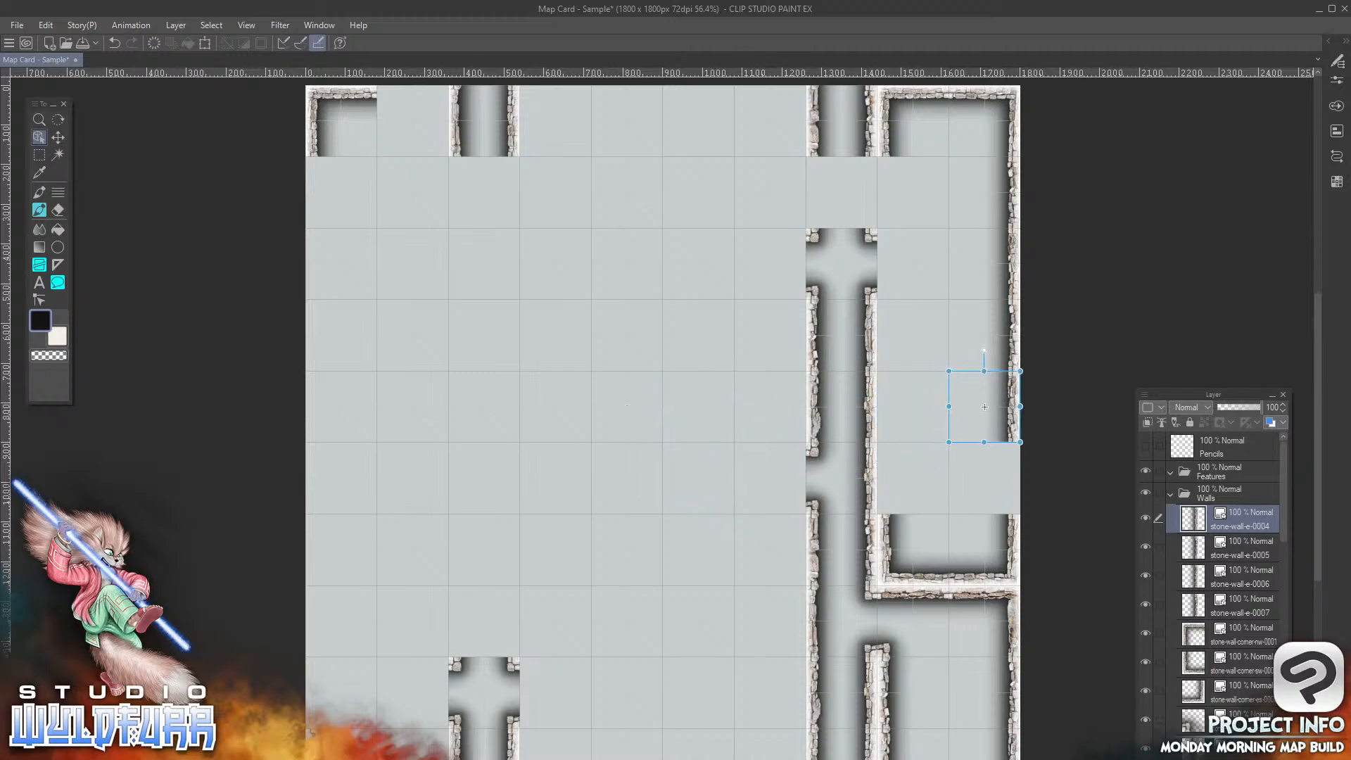
Step: Import stone-wall-e-0003.png into the Walls folder and place it in the sixth row of the tenth column
{"action": "key", "text": "alt+Tab"}
{"action": "left_click_drag", "start_coordinate": [164, 459], "coordinate": [1259, 514]}
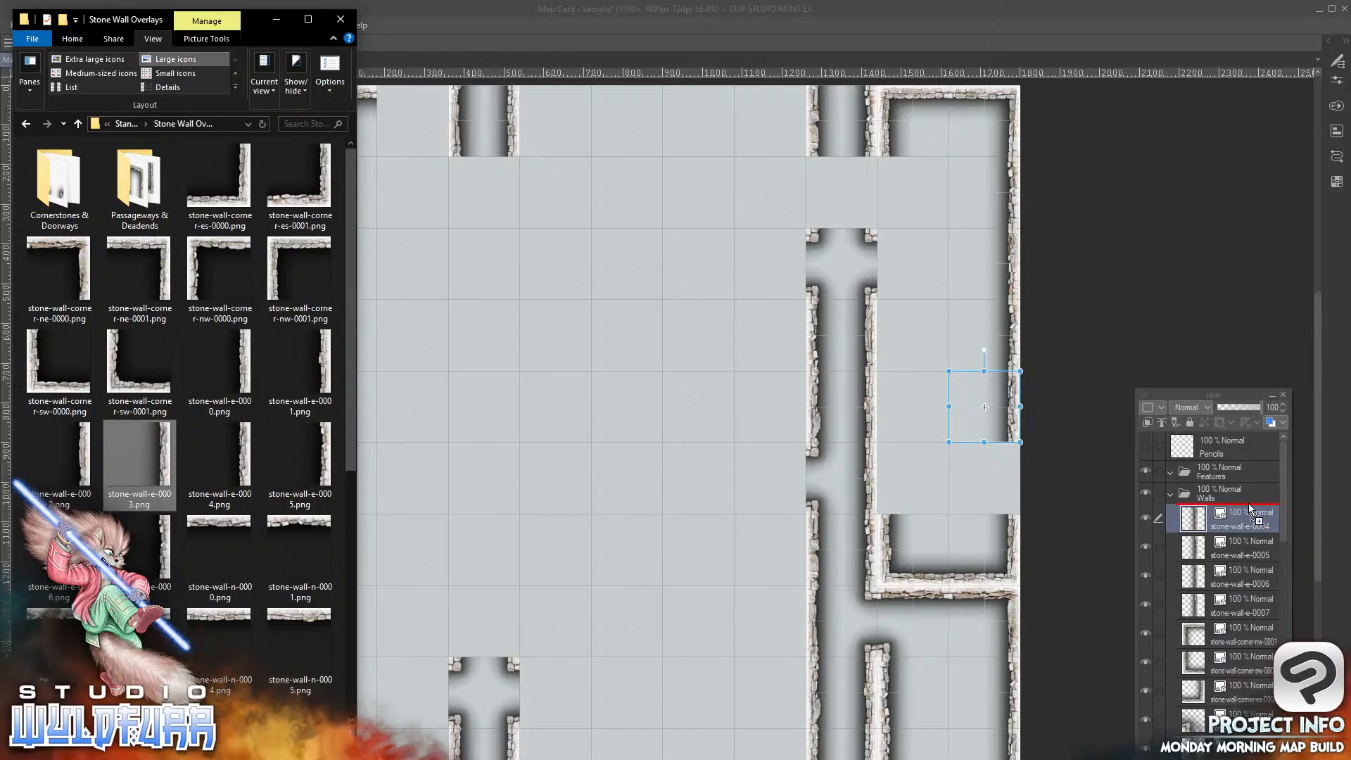
{"action": "left_click", "coordinate": [693, 431]}
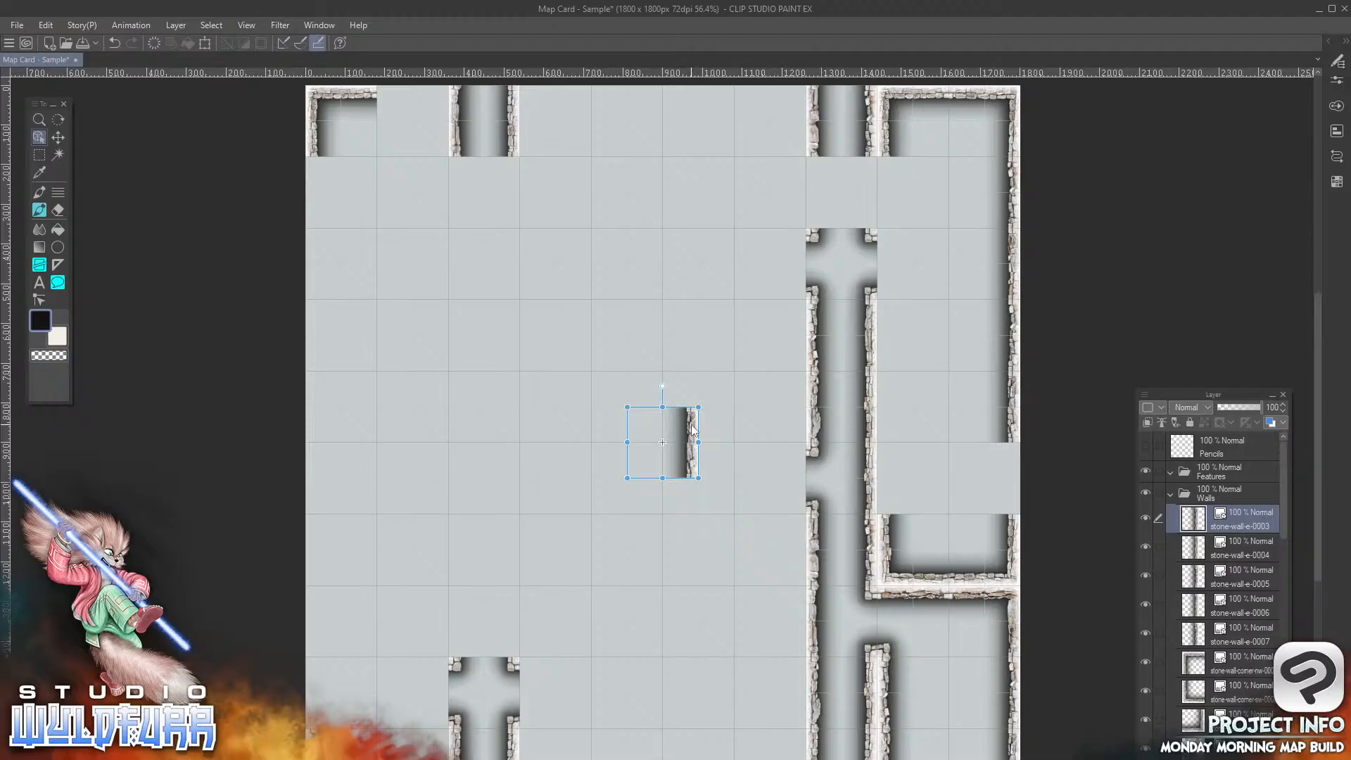
{"action": "left_click_drag", "start_coordinate": [692, 431], "coordinate": [1014, 467]}
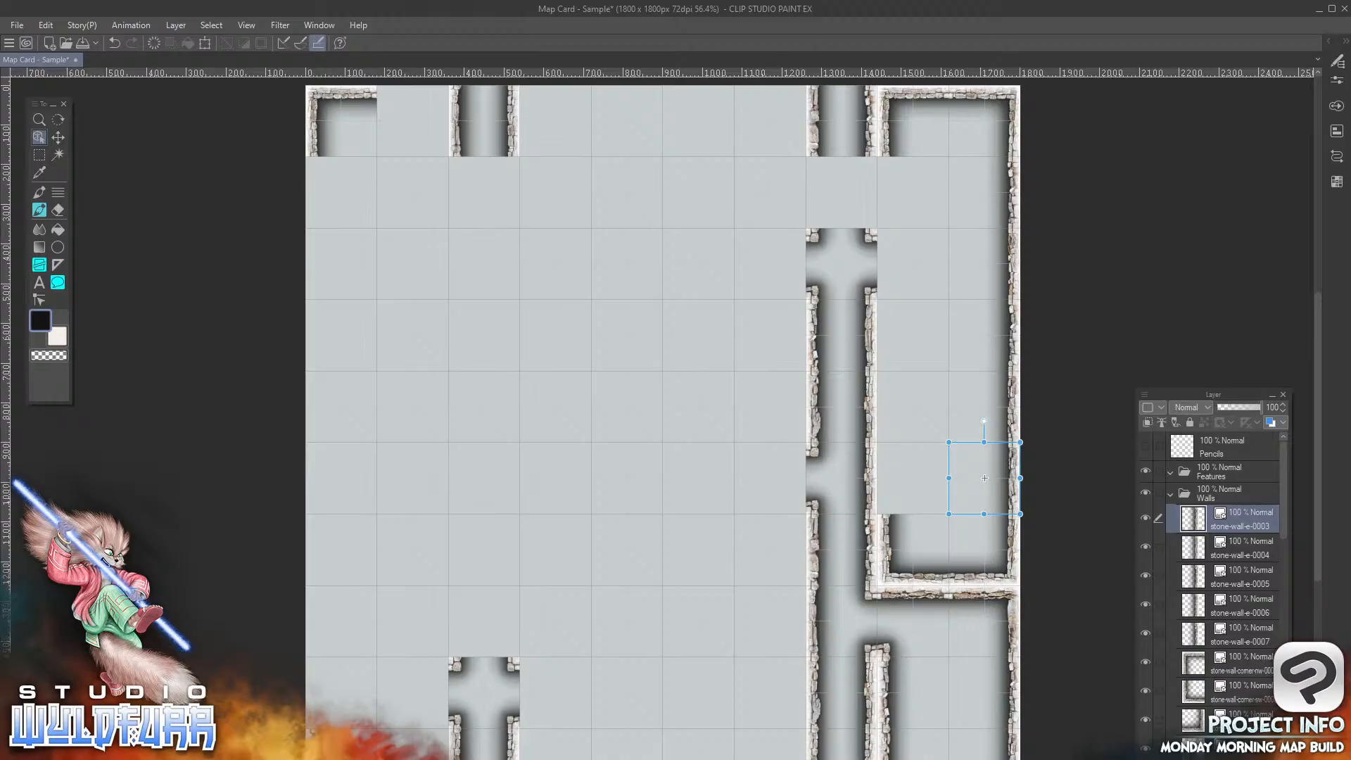
Step: Import stone-wall-corner-nw-0000.png into the Walls folder and place it in the fifth row of the ninth column
{"action": "key", "text": "alt+Tab"}
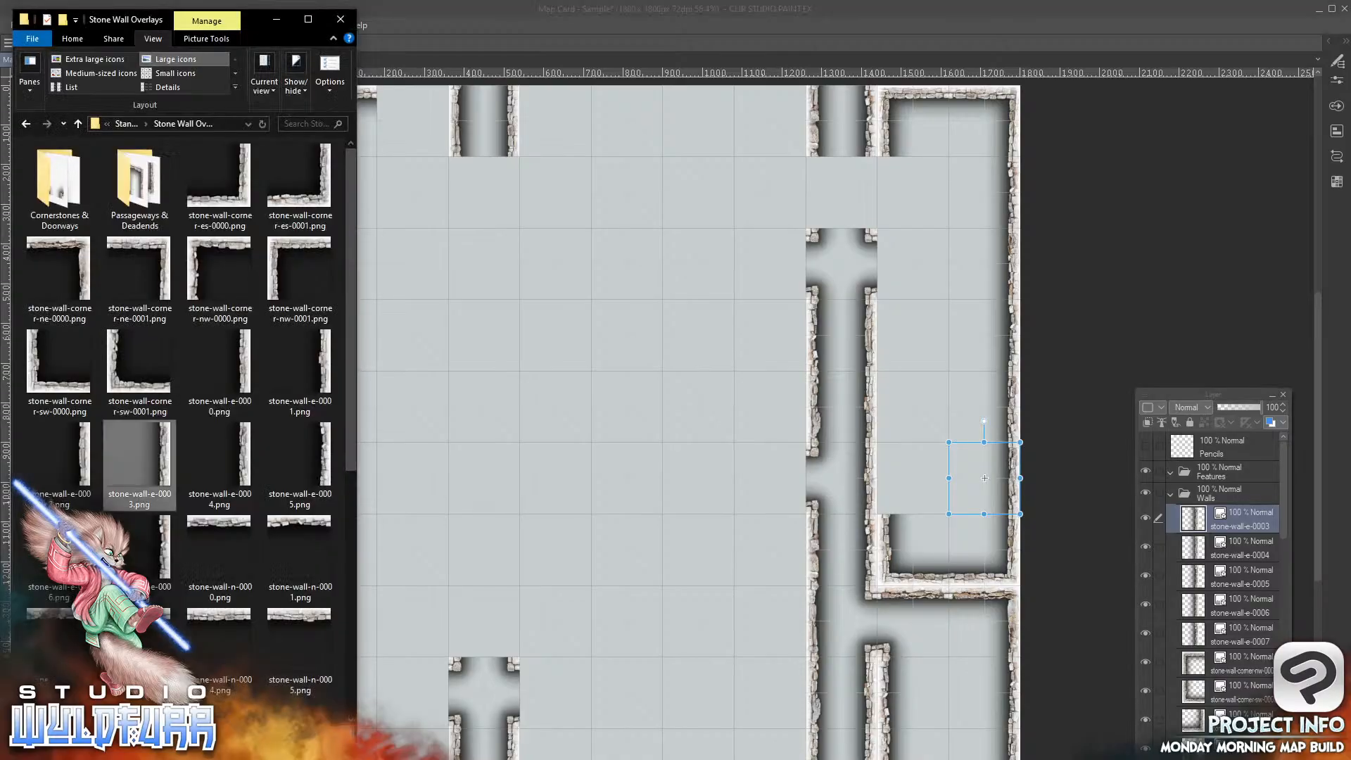
{"action": "left_click", "coordinate": [296, 245]}
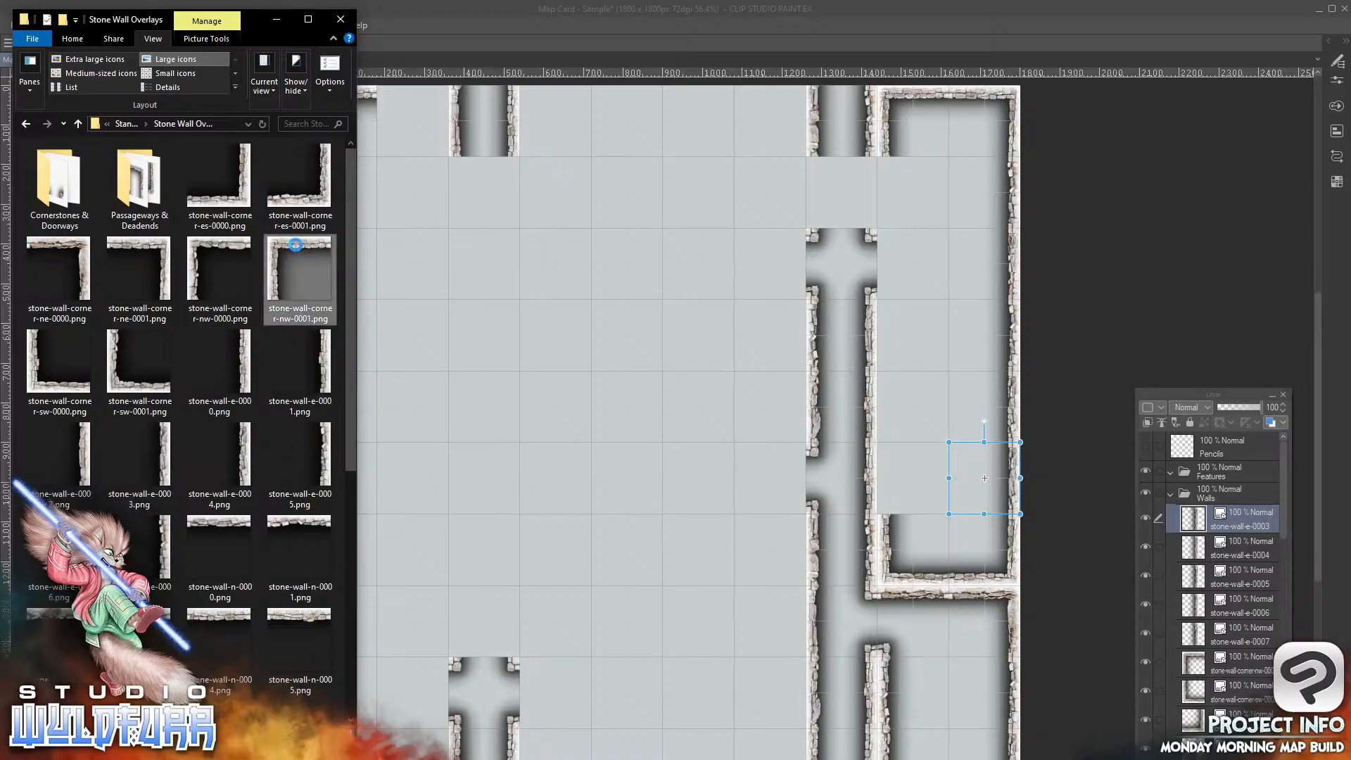
{"action": "left_click", "coordinate": [197, 249]}
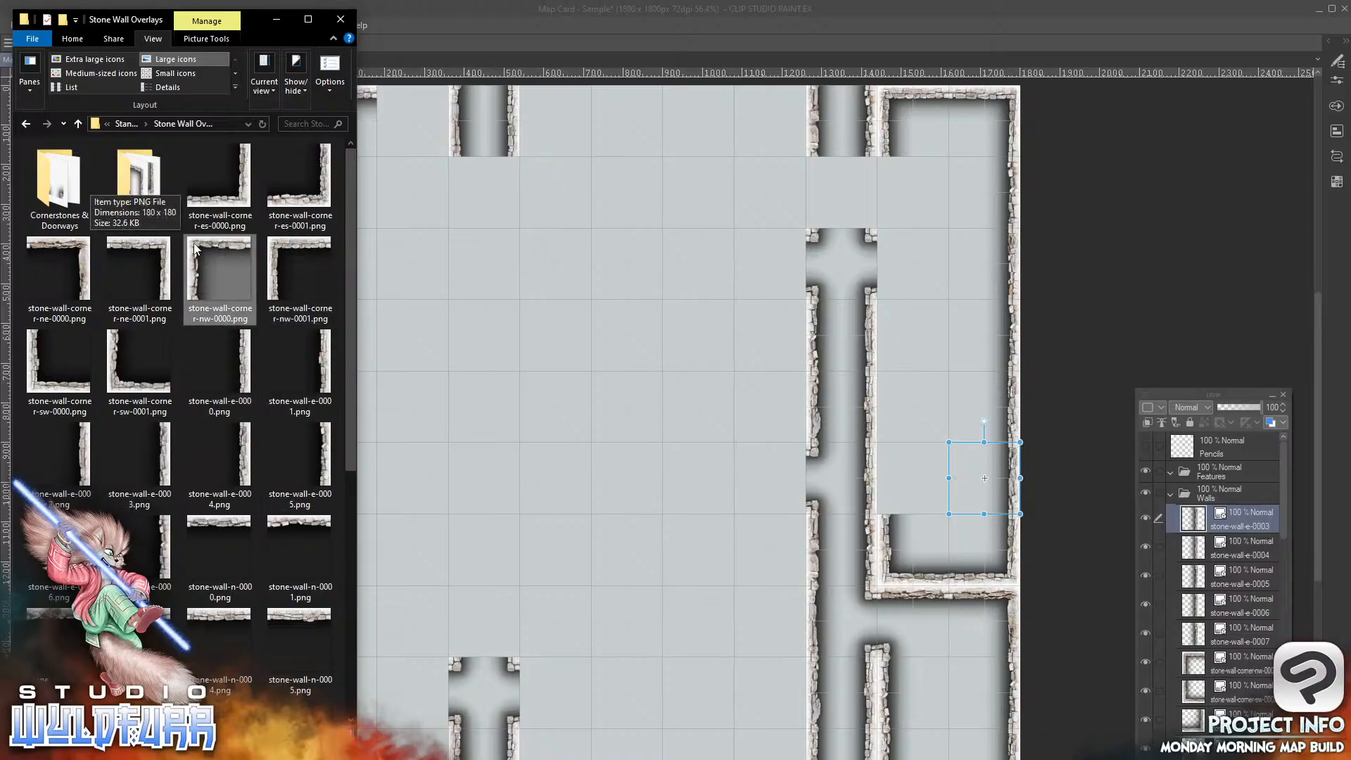
{"action": "left_click_drag", "start_coordinate": [196, 248], "coordinate": [1226, 510]}
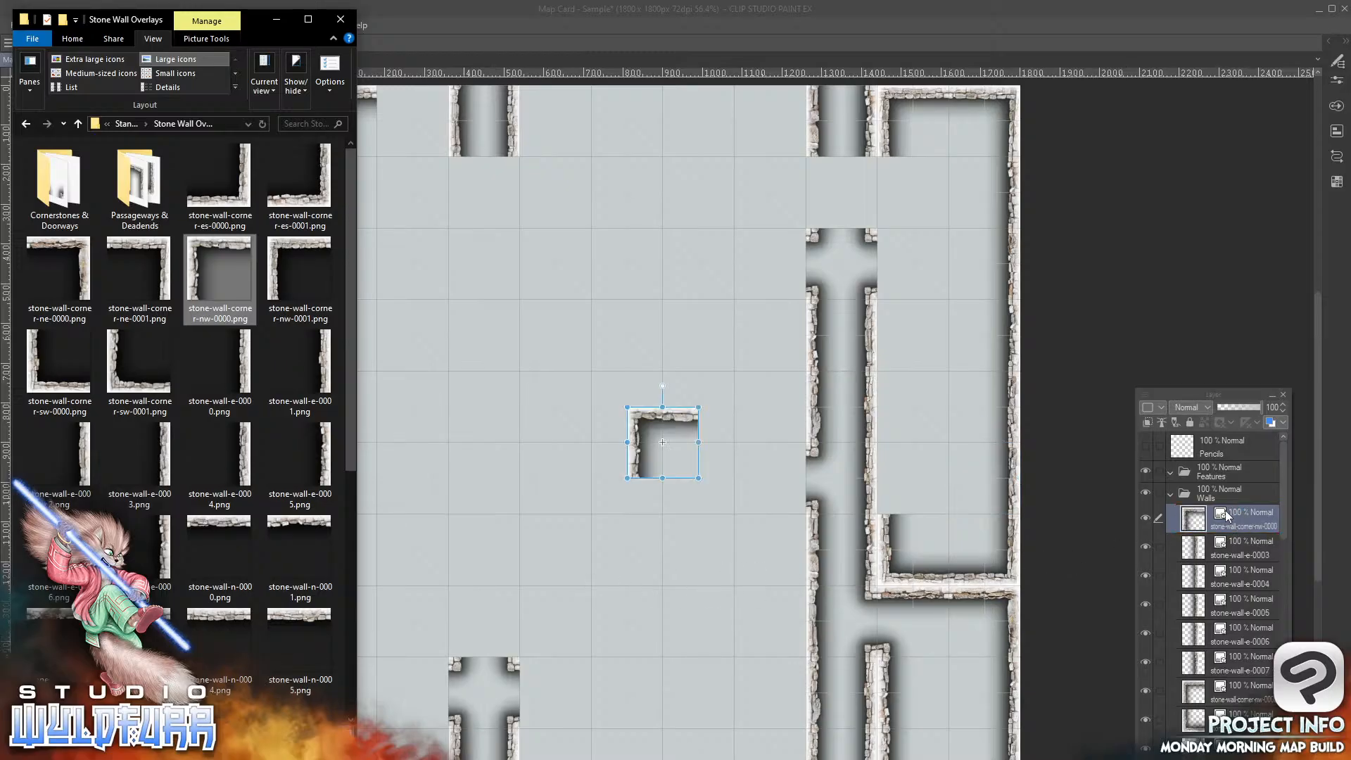
{"action": "left_click", "coordinate": [639, 415]}
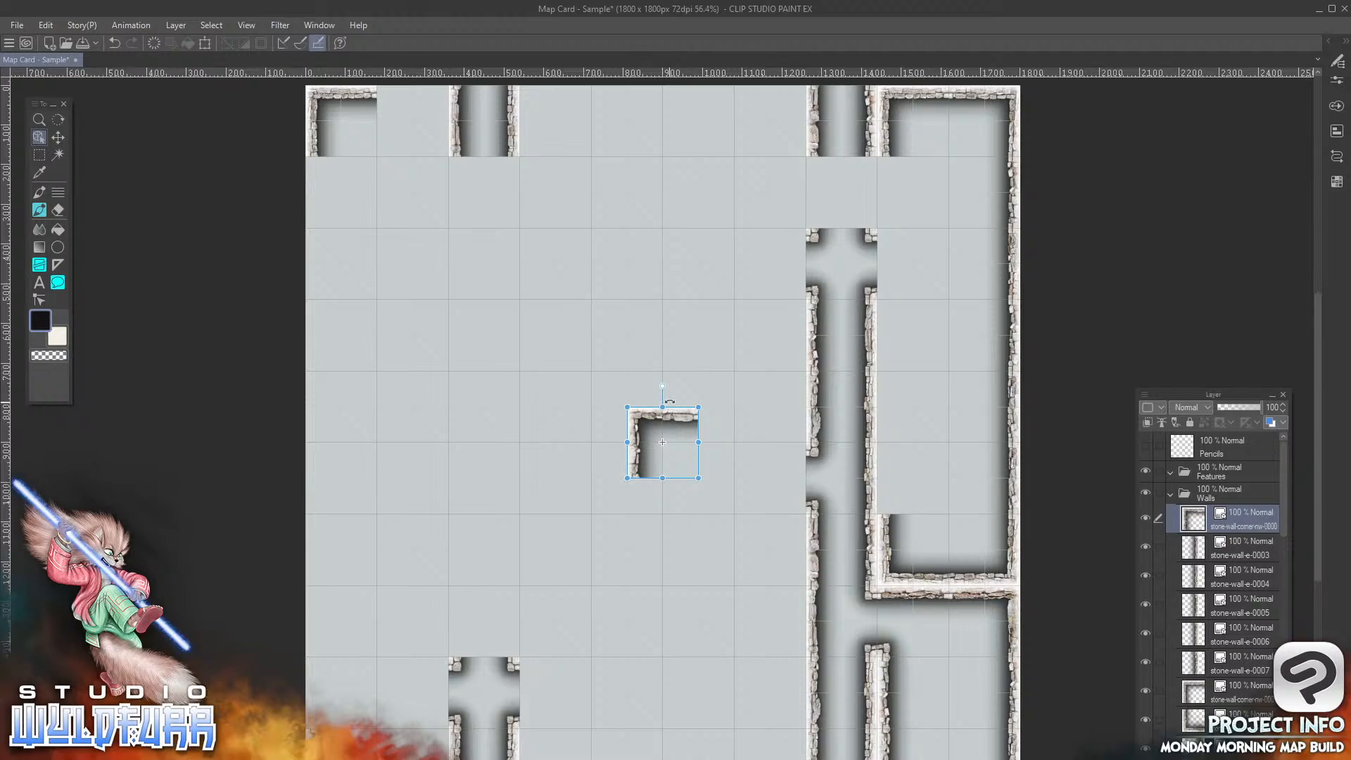
{"action": "left_click_drag", "start_coordinate": [638, 426], "coordinate": [889, 387]}
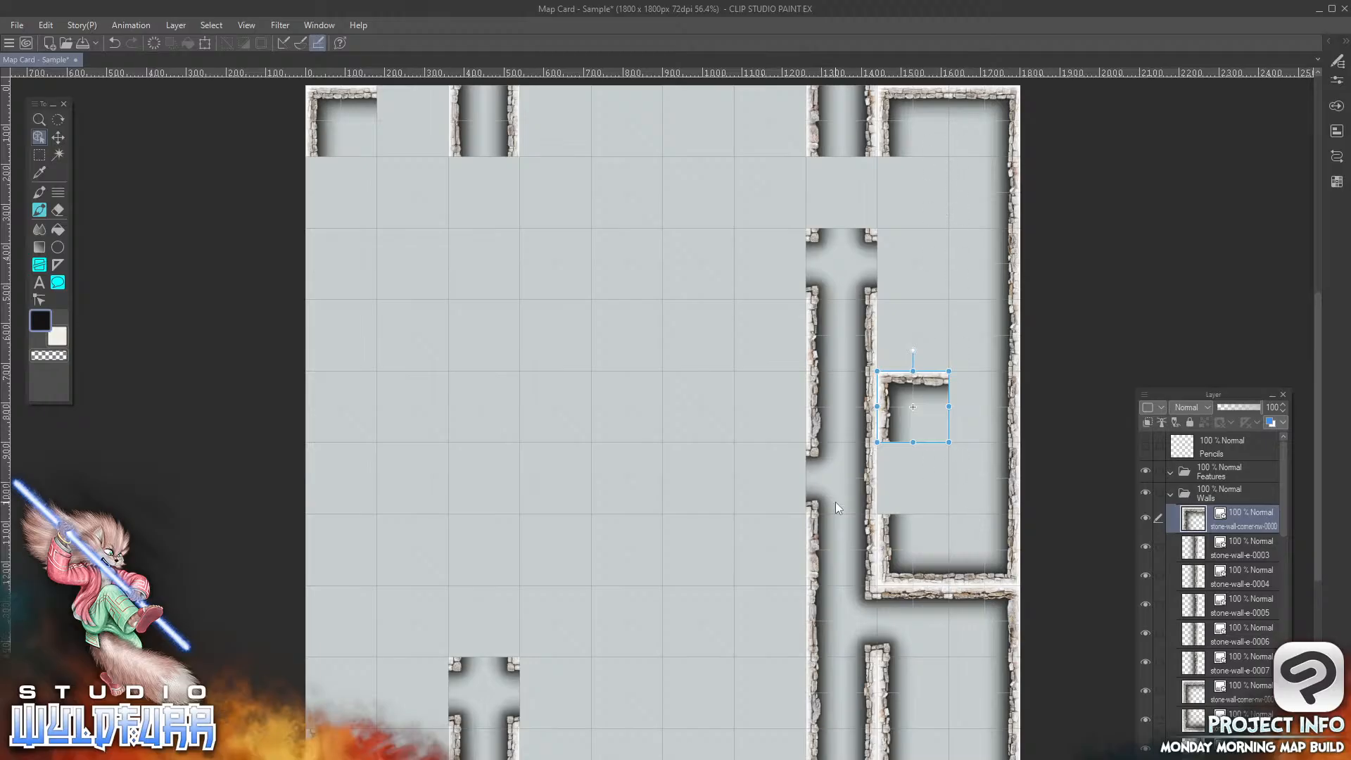
Step: Import stone-wall-corner-sw-0001.png into the Walls folder and place it in the fourth row of the ninth column
{"action": "key", "text": "alt+Tab"}
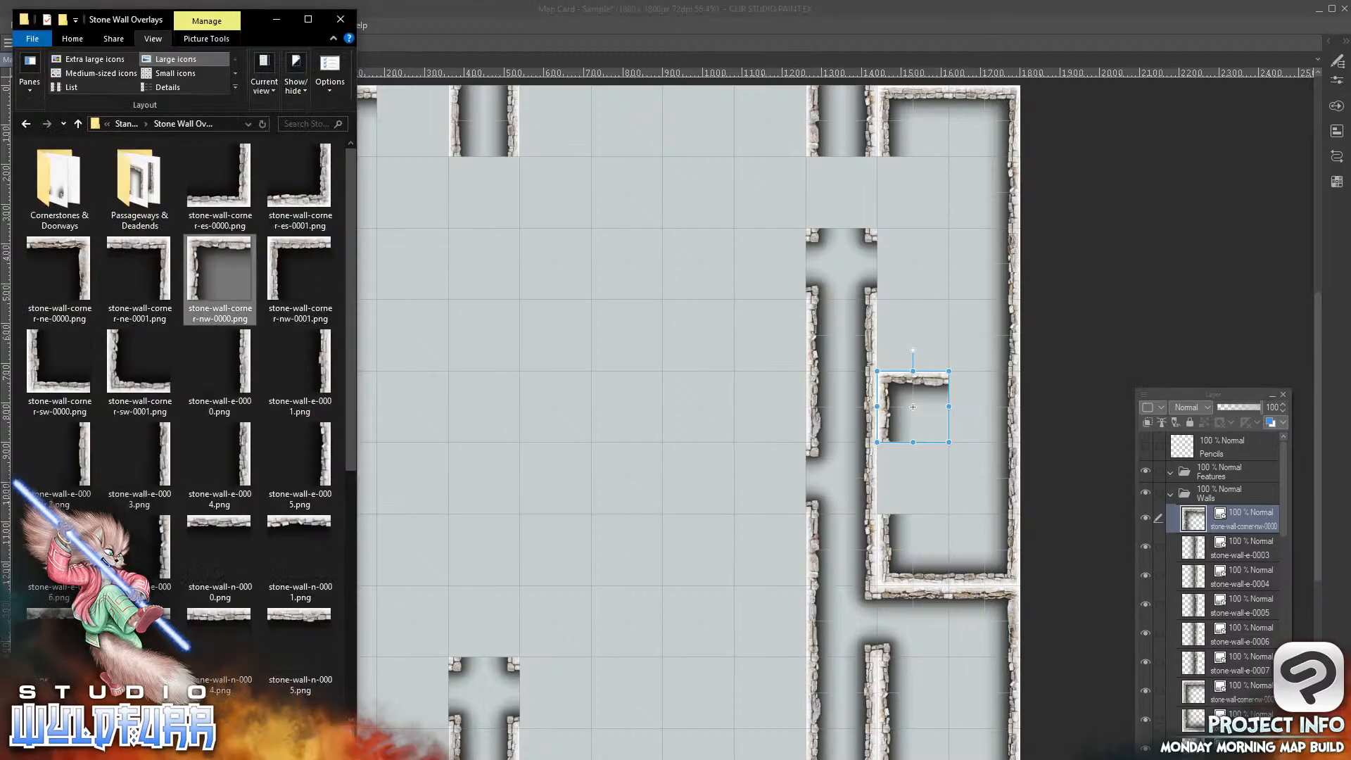
{"action": "left_click", "coordinate": [139, 362]}
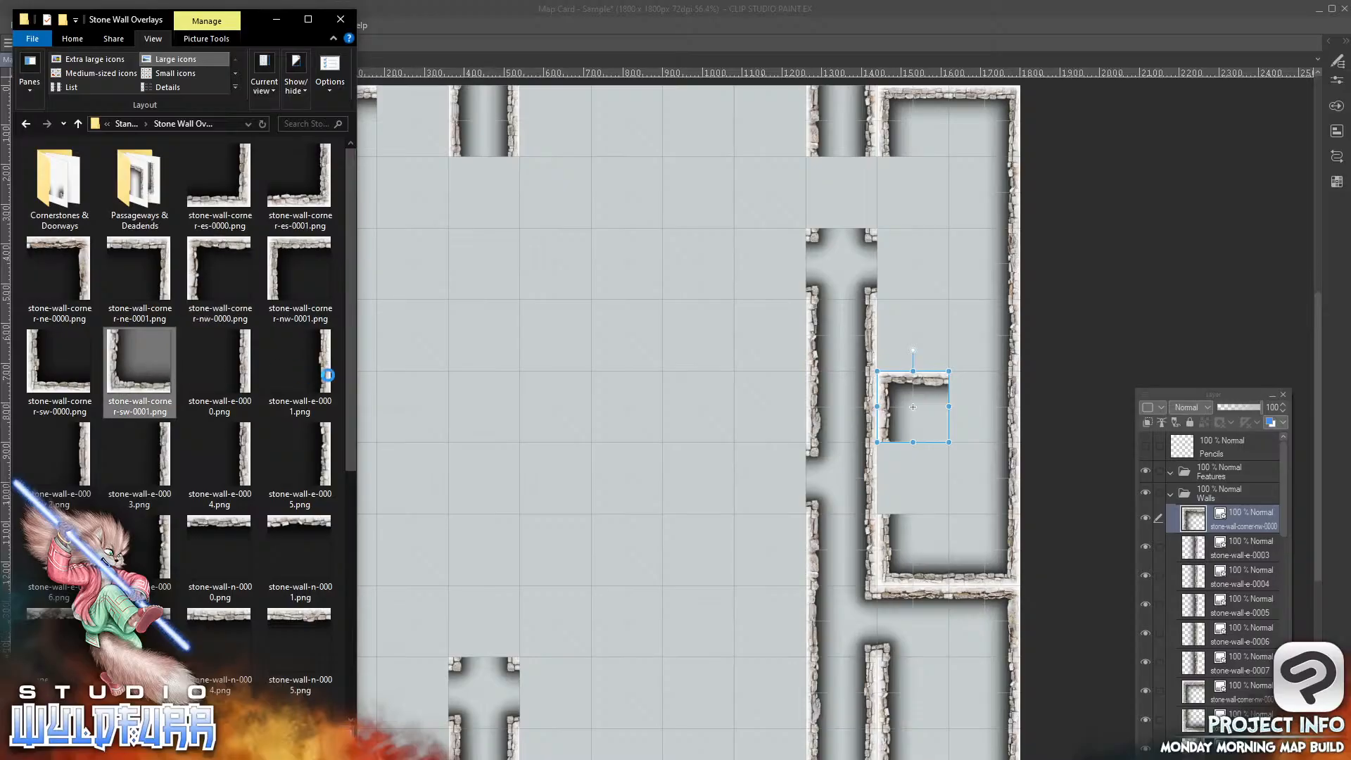
{"action": "mouse_move", "coordinate": [328, 375]}
{"action": "left_mouse_down"}
{"action": "mouse_move", "coordinate": [1089, 508]}
{"action": "mouse_move", "coordinate": [1241, 512]}
{"action": "mouse_move", "coordinate": [1247, 492]}
{"action": "left_mouse_up"}
{"action": "left_click", "coordinate": [908, 327]}
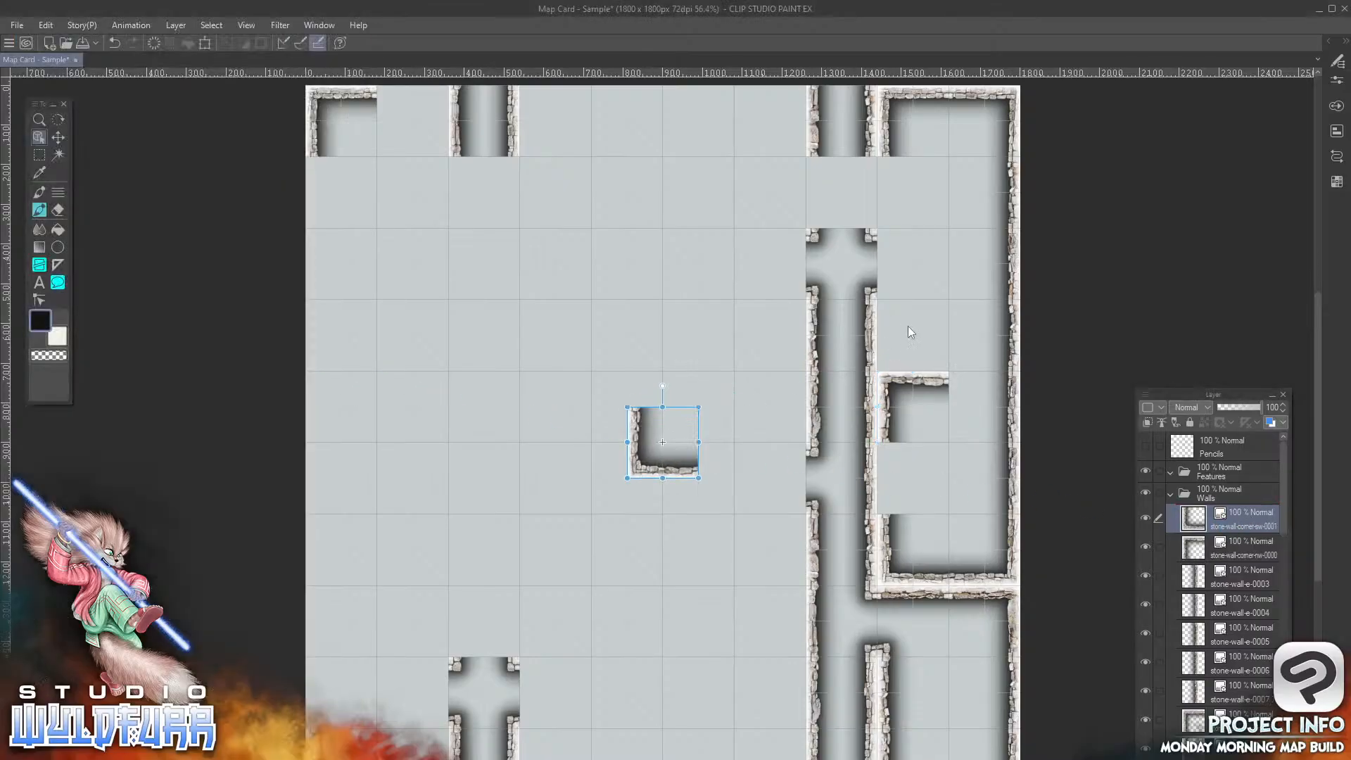
{"action": "left_click_drag", "start_coordinate": [646, 469], "coordinate": [896, 362]}
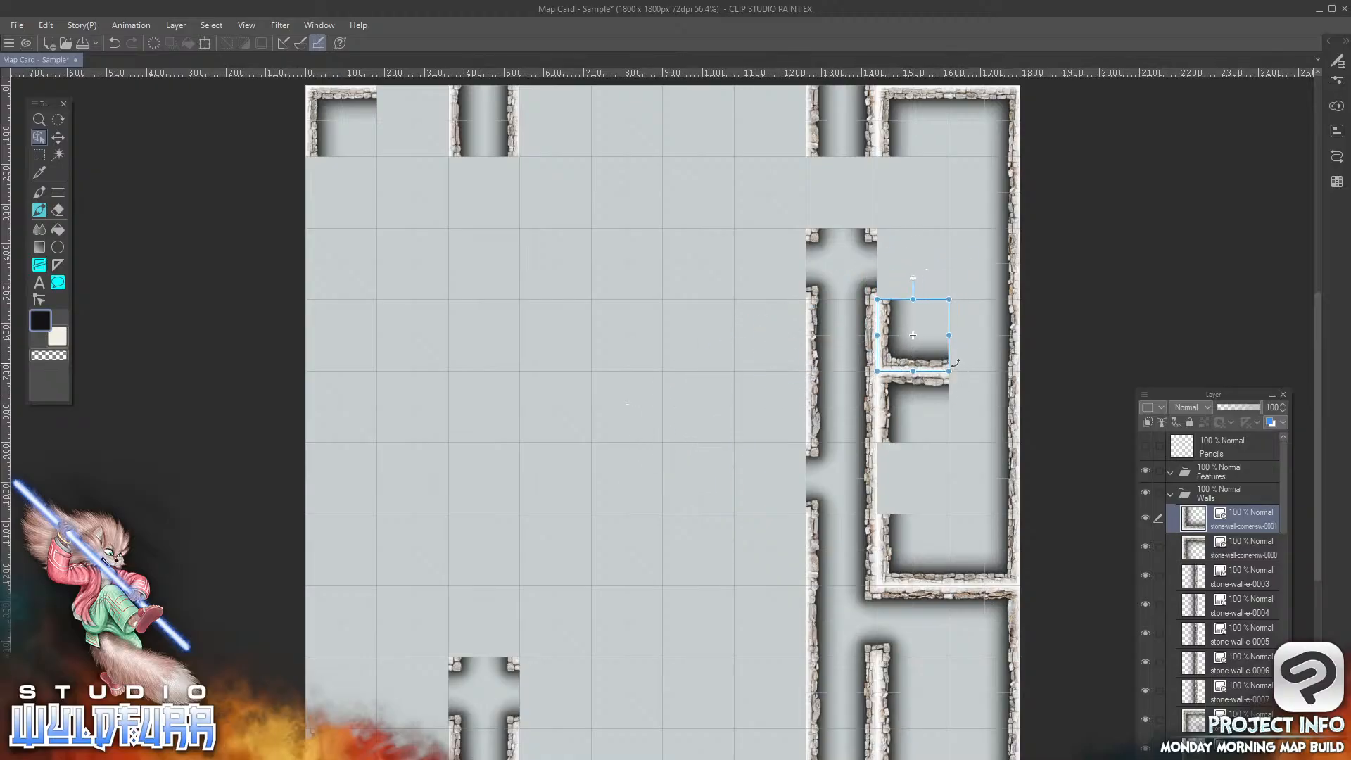
Step: Import stone-wall-cornerstone-nw-0001.png from the Cornerstones & Doorways folder into Walls and place it in the fifth row of the tenth column
{"action": "key", "text": "alt+Tab"}
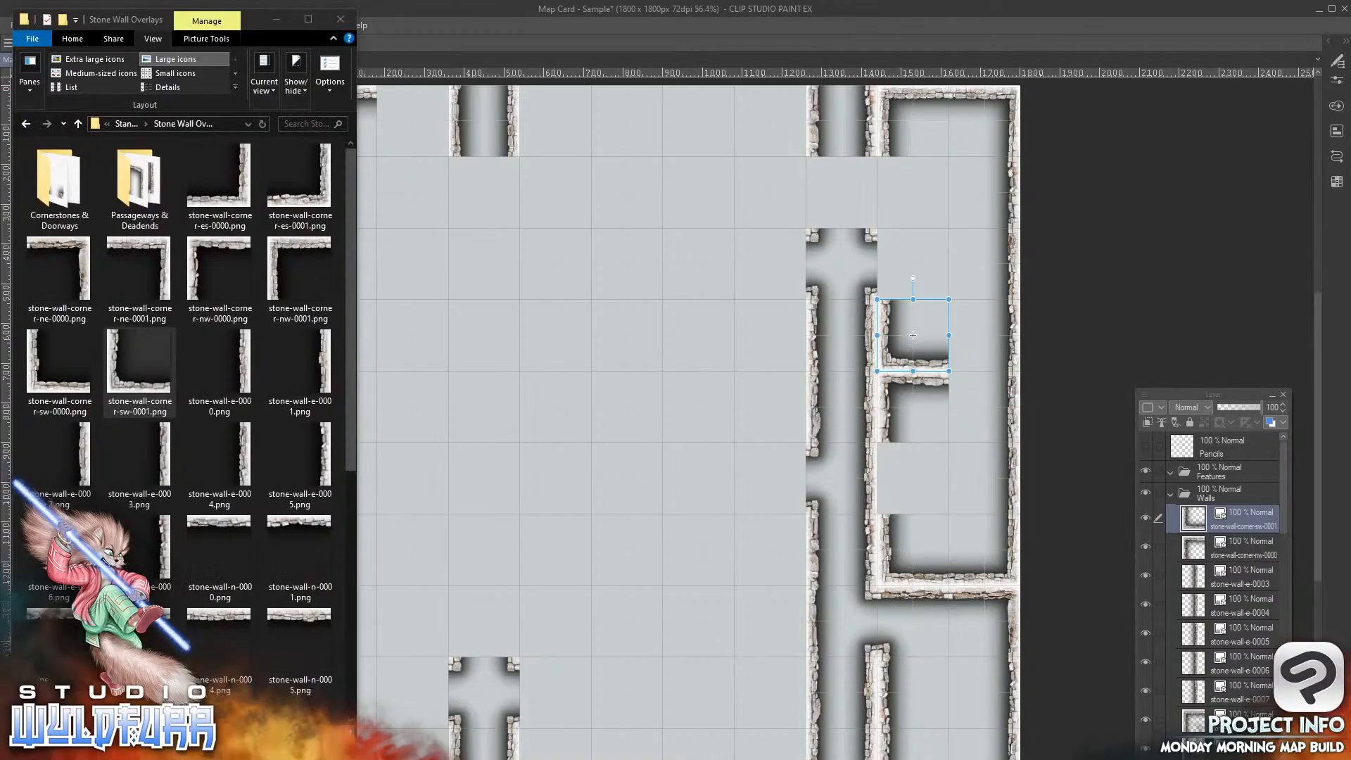
{"action": "left_click", "coordinate": [42, 171]}
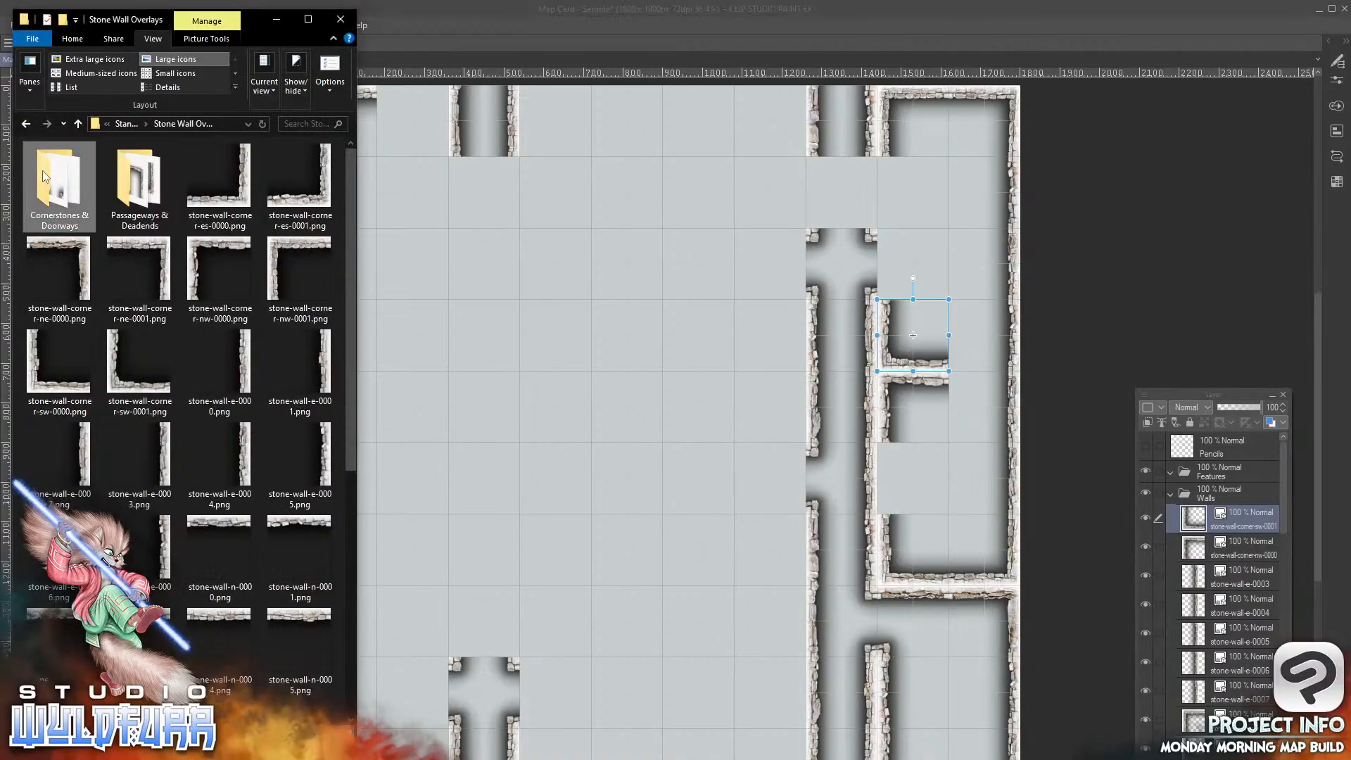
{"action": "double_click", "coordinate": [45, 174]}
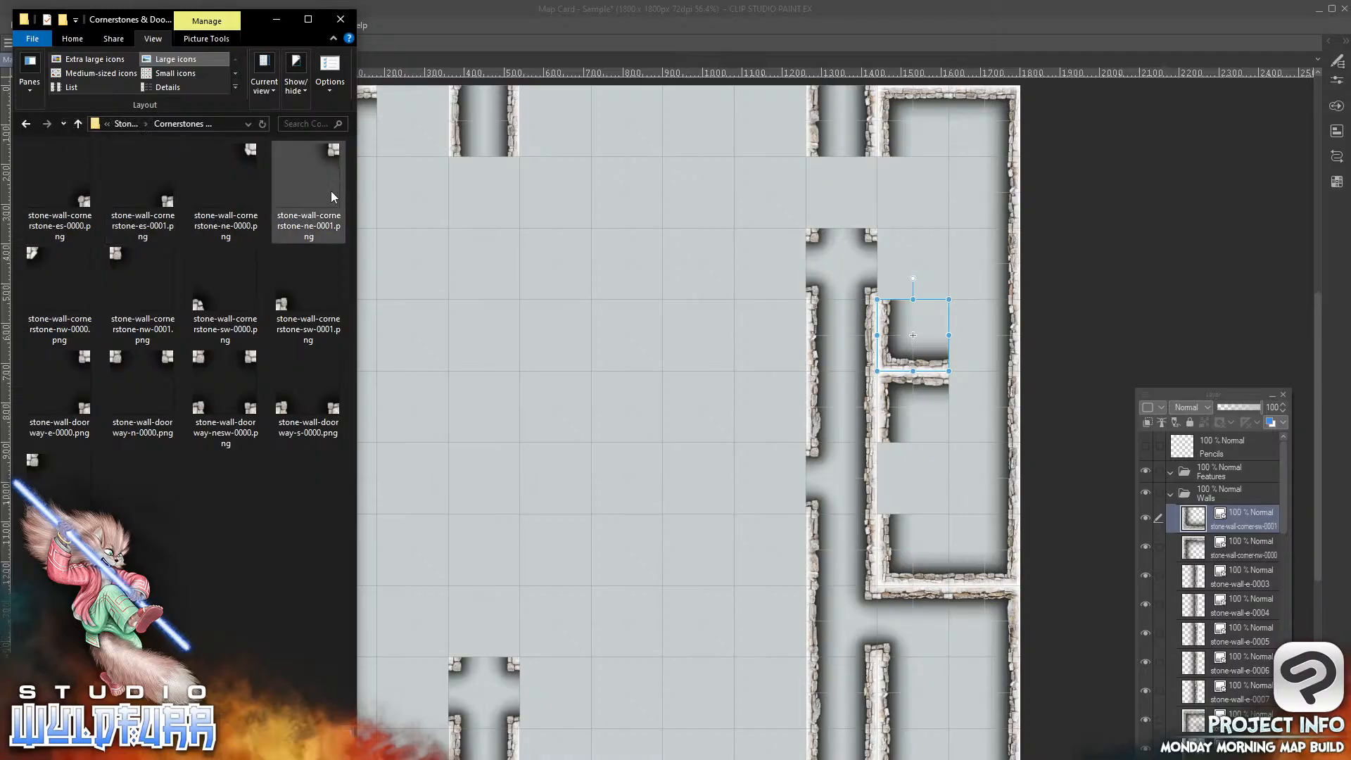
{"action": "left_click_drag", "start_coordinate": [117, 254], "coordinate": [1231, 505]}
{"action": "left_click", "coordinate": [632, 418]}
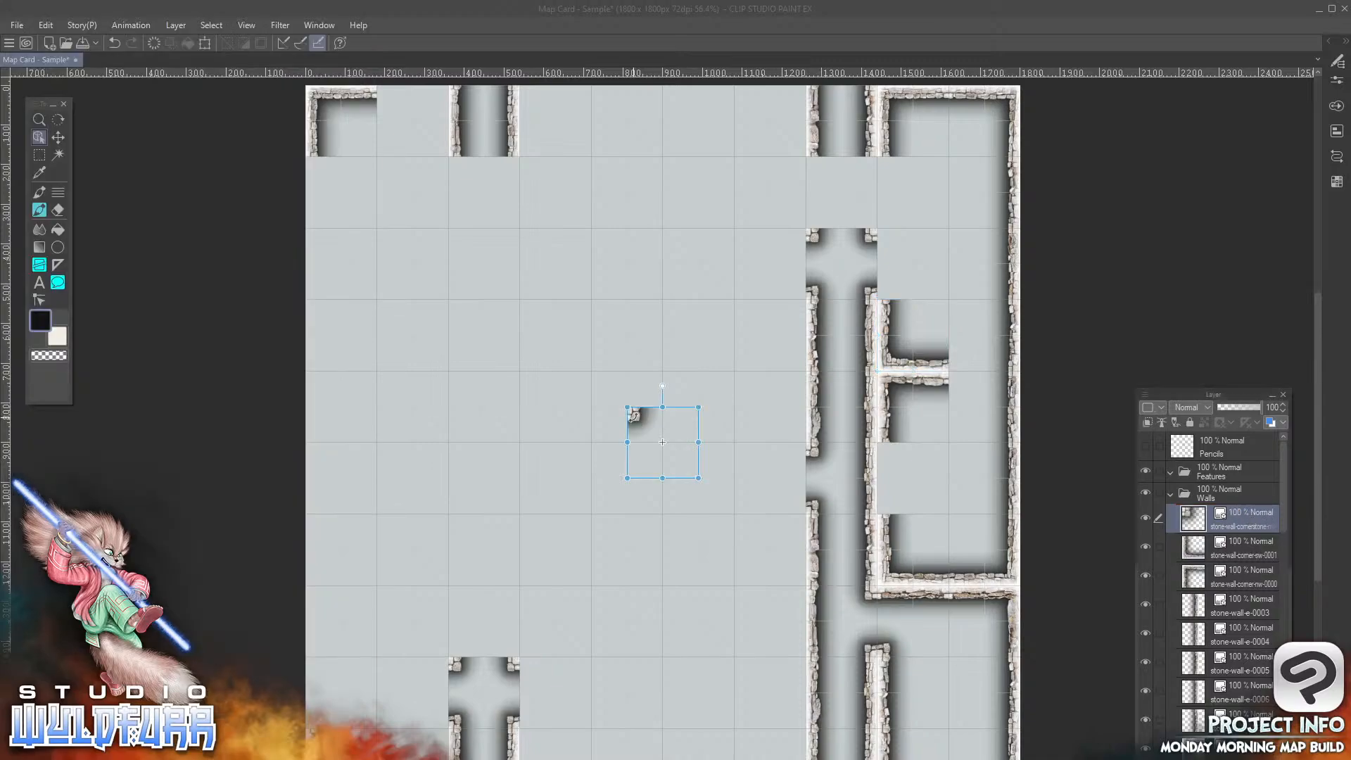
{"action": "left_click_drag", "start_coordinate": [637, 416], "coordinate": [960, 381]}
Step: Import stone-wall-cornerstone-sw-0001.png into the Walls folder
{"action": "key", "text": "alt+Tab"}
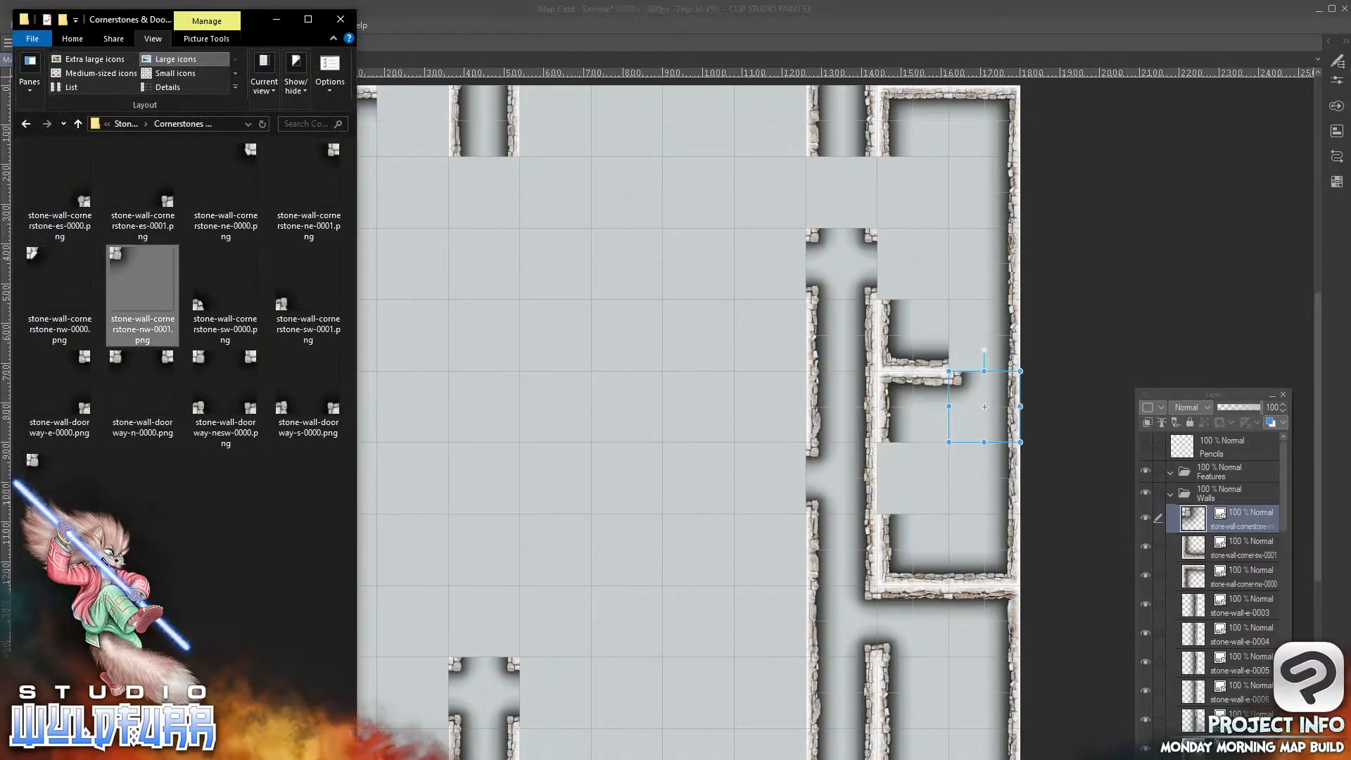
{"action": "left_click", "coordinate": [284, 308]}
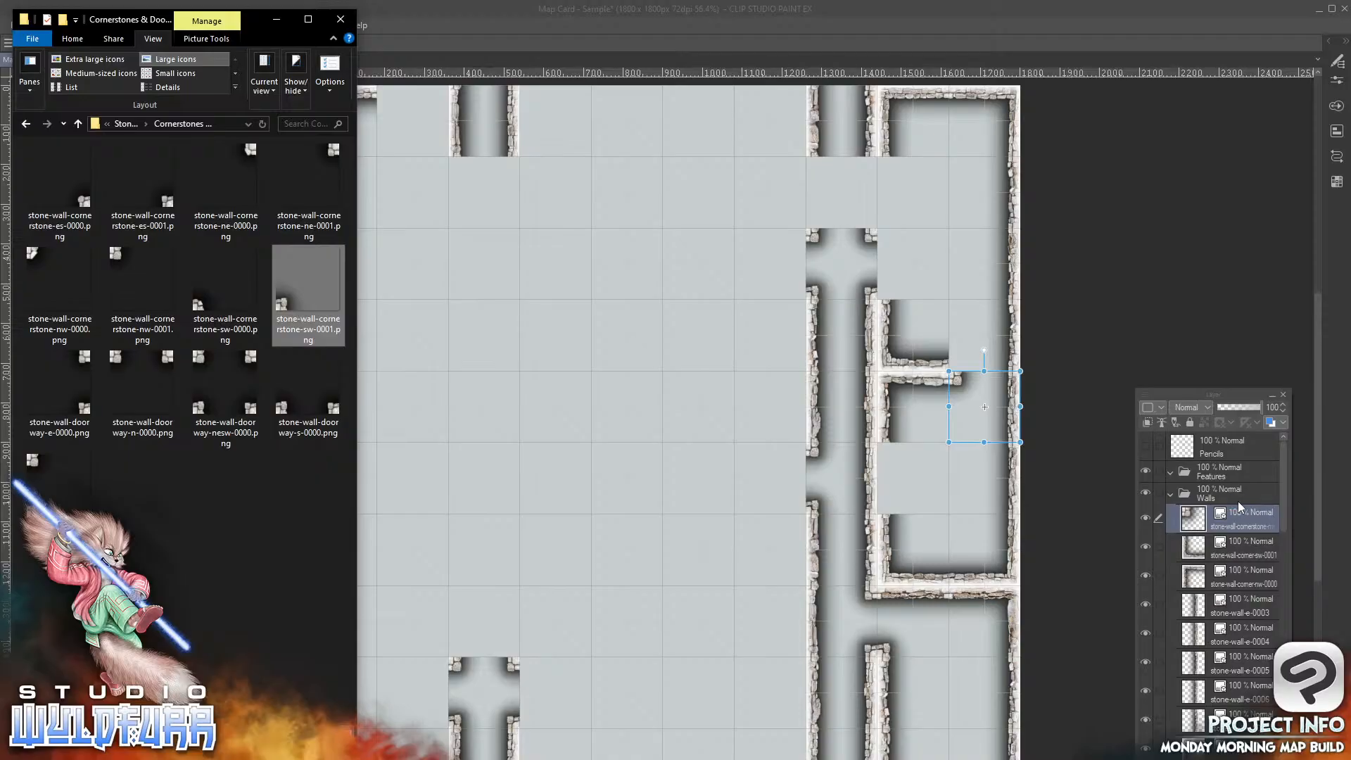
Step: Add stone-wall-cornerstone-sw-0001.png to the Walls folder and place it in the grid square above the short dividing wall's free end
{"action": "left_click_drag", "start_coordinate": [1241, 507], "coordinate": [1247, 496]}
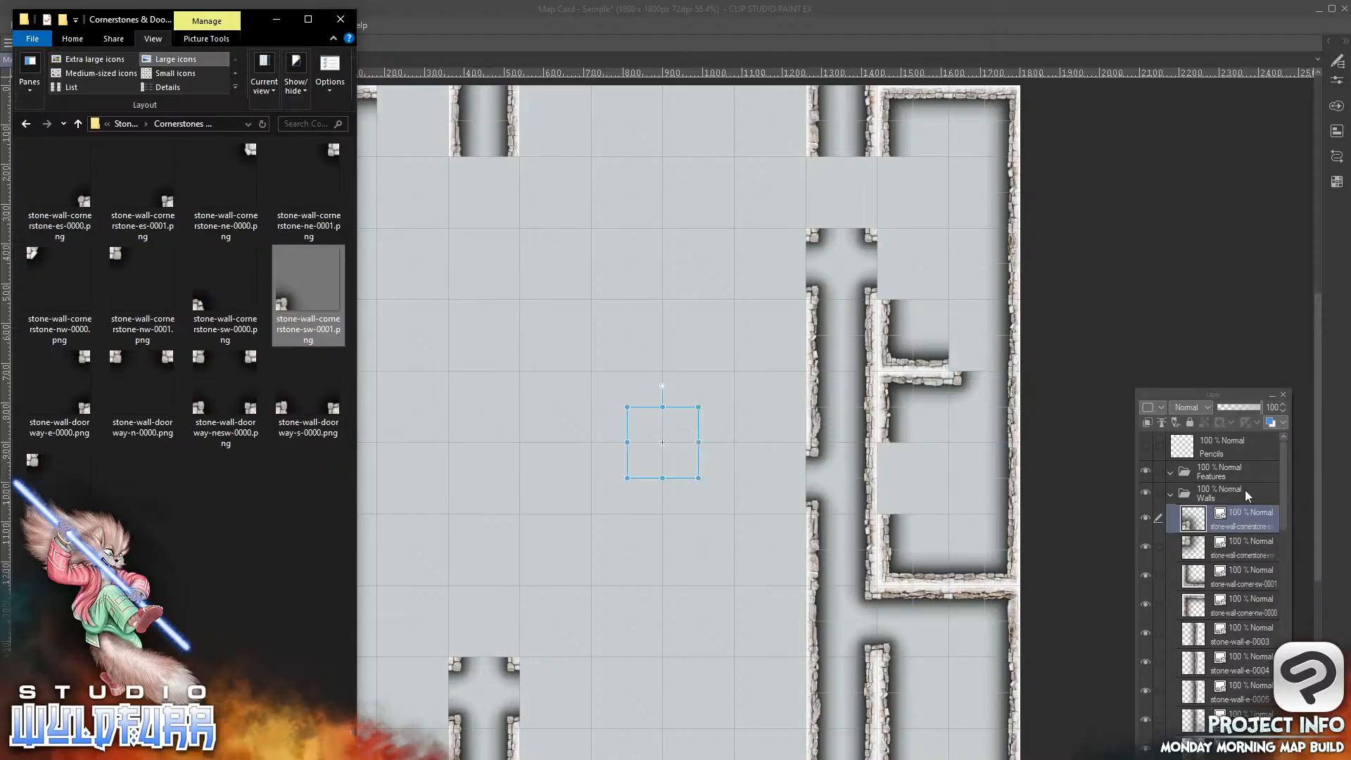
{"action": "left_click", "coordinate": [637, 470]}
{"action": "left_click_drag", "start_coordinate": [641, 469], "coordinate": [965, 349]}
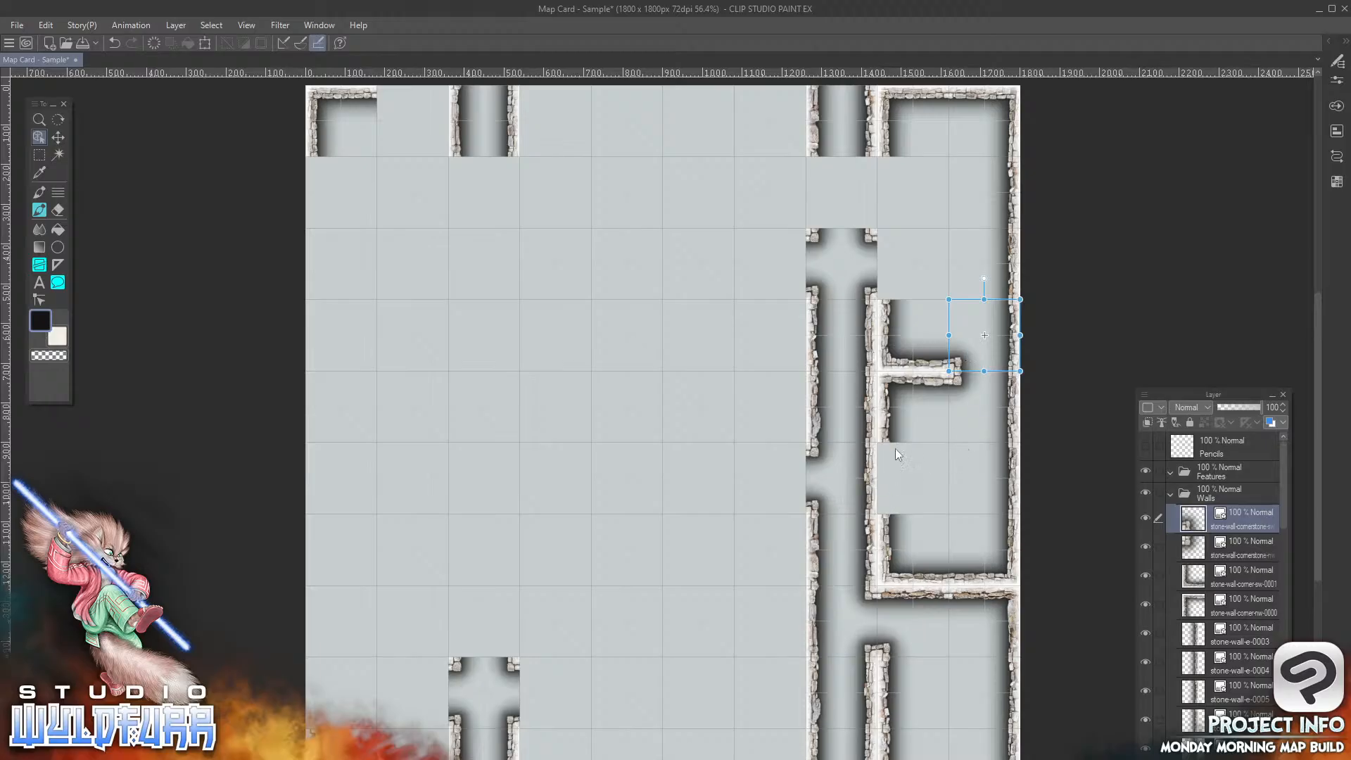
Step: Add the west-side stone doorway overlay to the Walls folder and fit it inside the room at the corridor's east opening
{"action": "key", "text": "alt+Tab"}
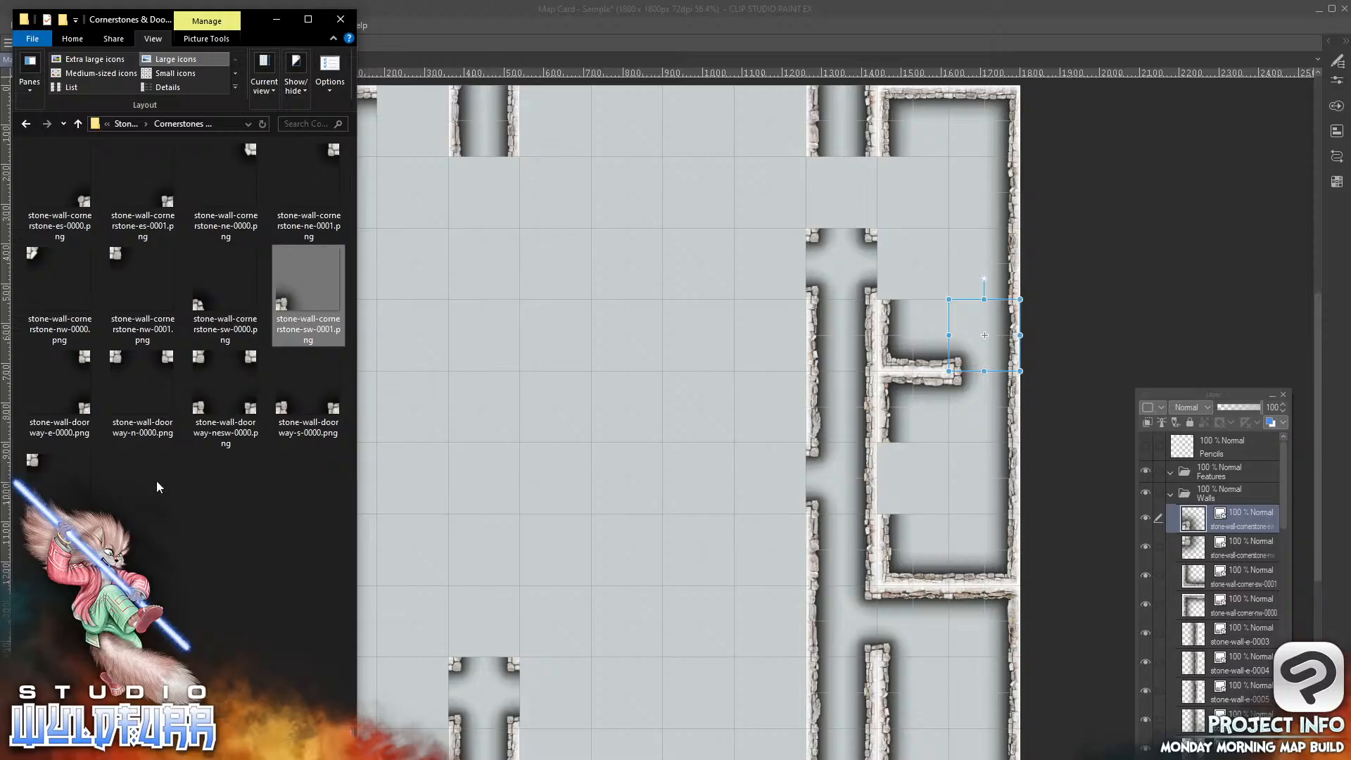
{"action": "left_click_drag", "start_coordinate": [34, 463], "coordinate": [1221, 512]}
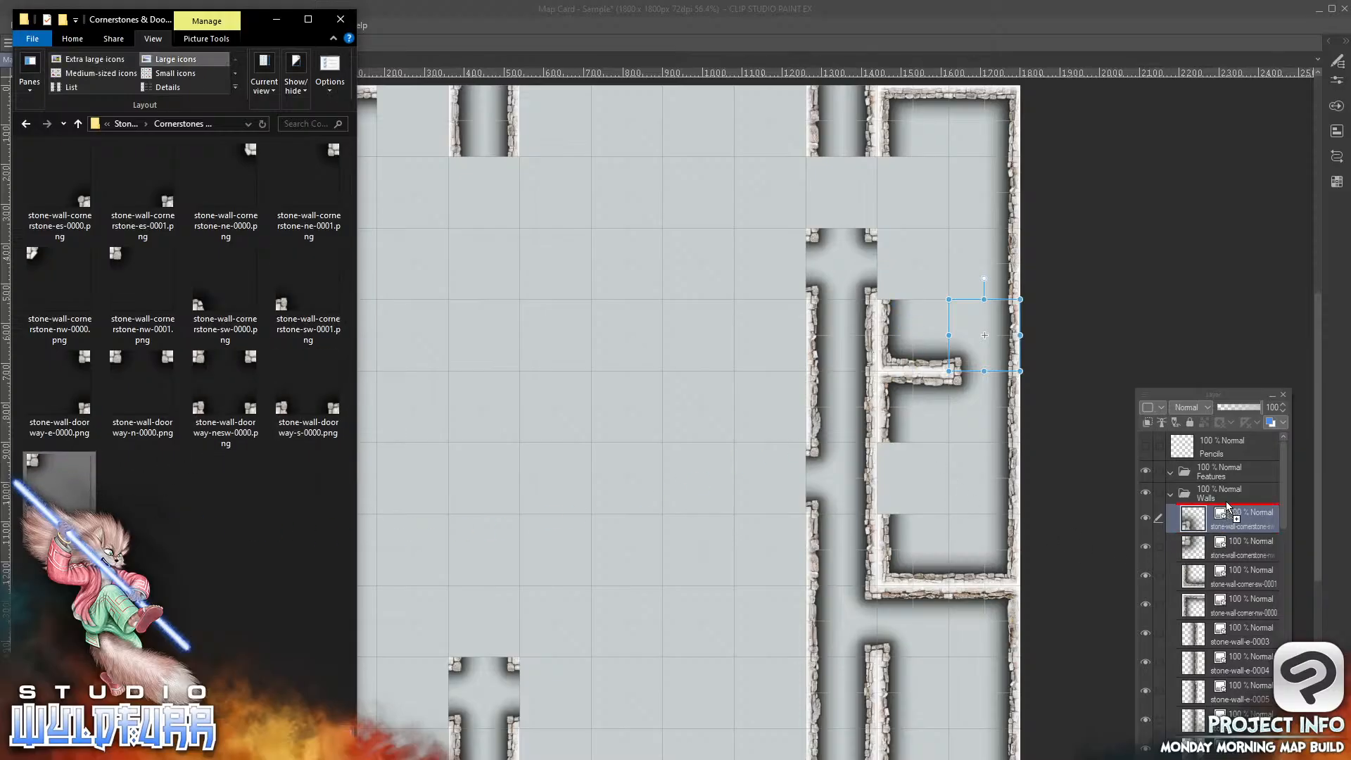
{"action": "left_click", "coordinate": [633, 425]}
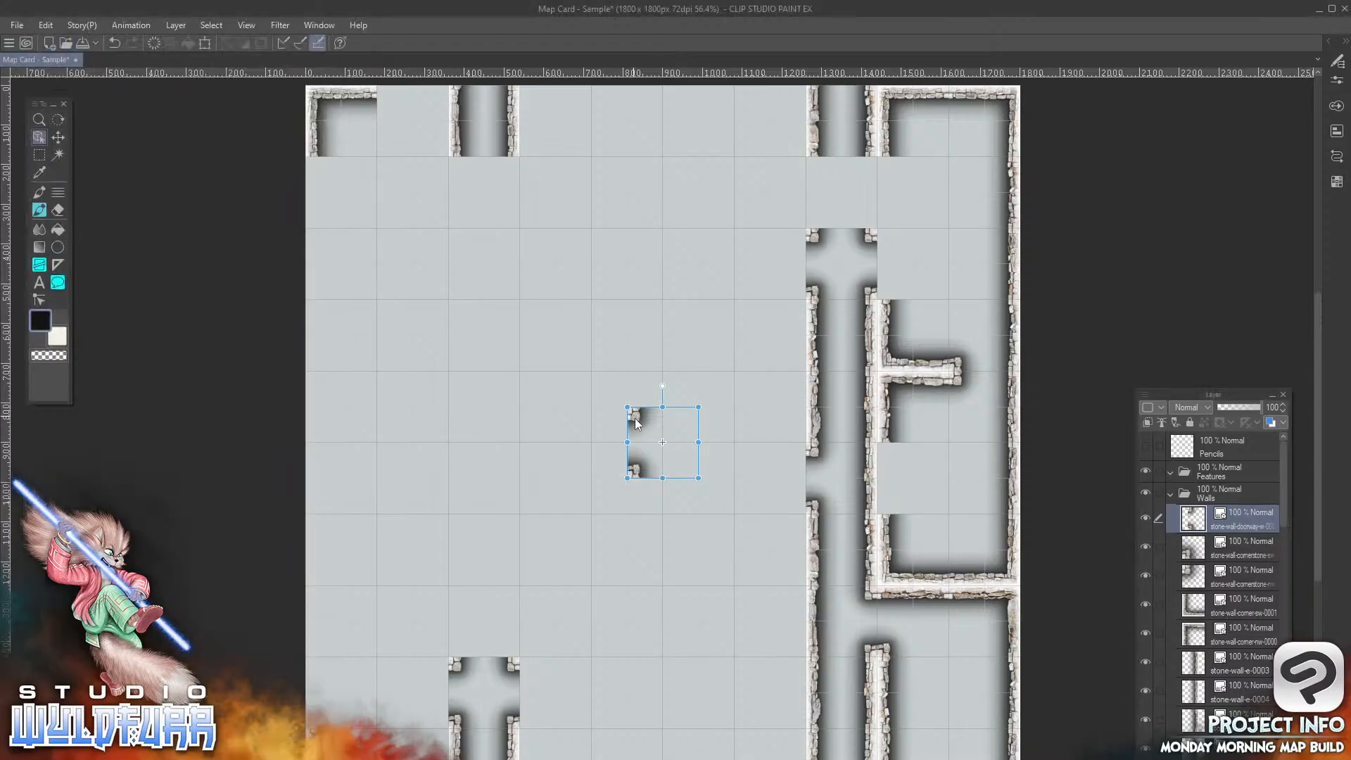
{"action": "left_click_drag", "start_coordinate": [635, 426], "coordinate": [889, 240]}
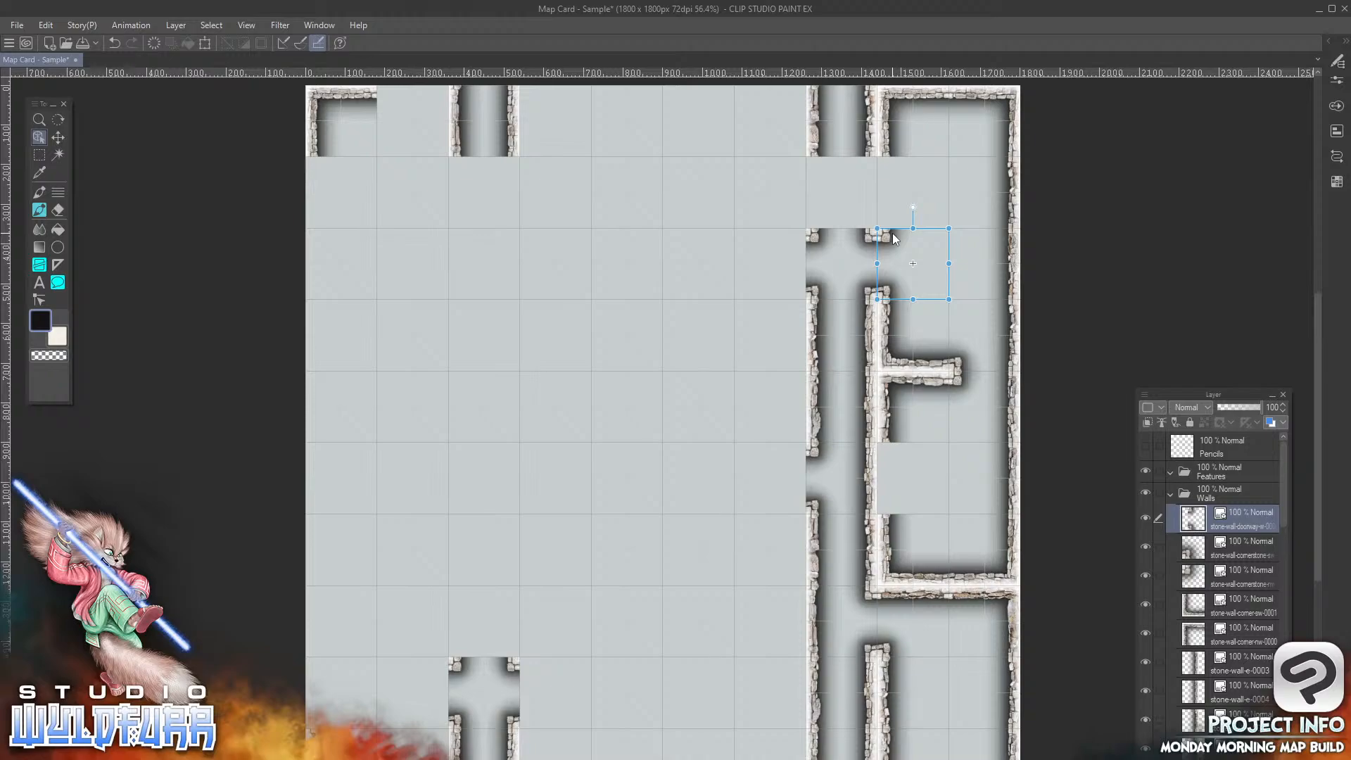
Step: Add stone-wall-w-0001.png from Stone Wall Overlays to the Walls folder and place it on the room's west wall directly above the doorway
{"action": "key", "text": "alt+Tab"}
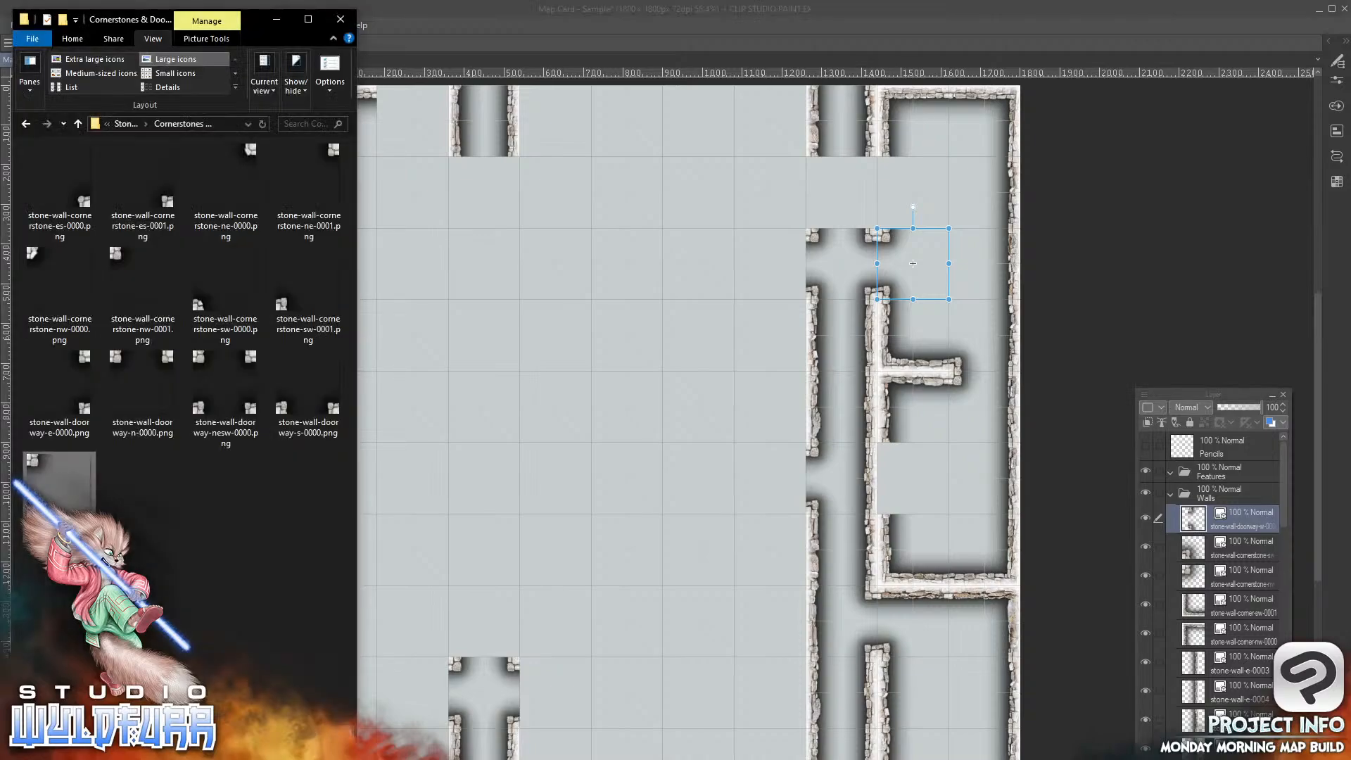
{"action": "left_click", "coordinate": [127, 124]}
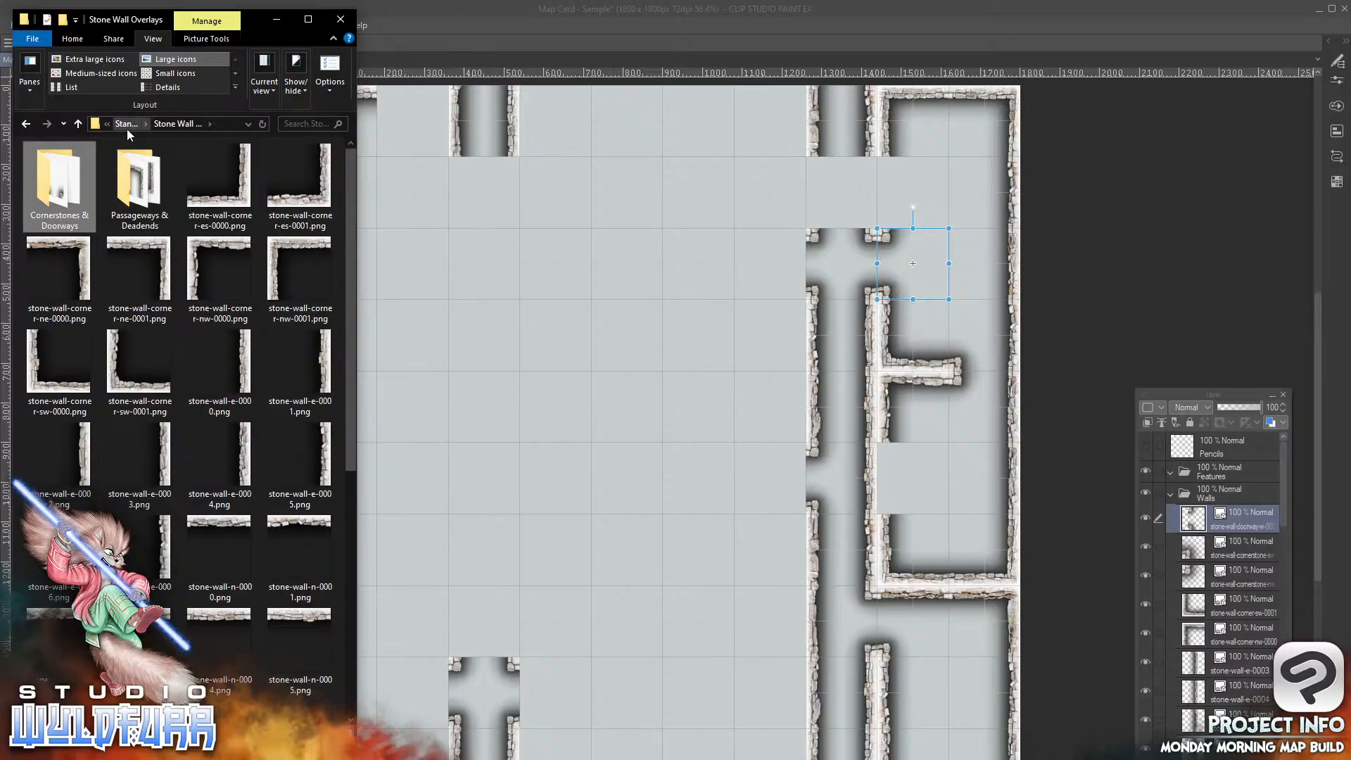
{"action": "left_click_drag", "start_coordinate": [348, 350], "coordinate": [340, 646]}
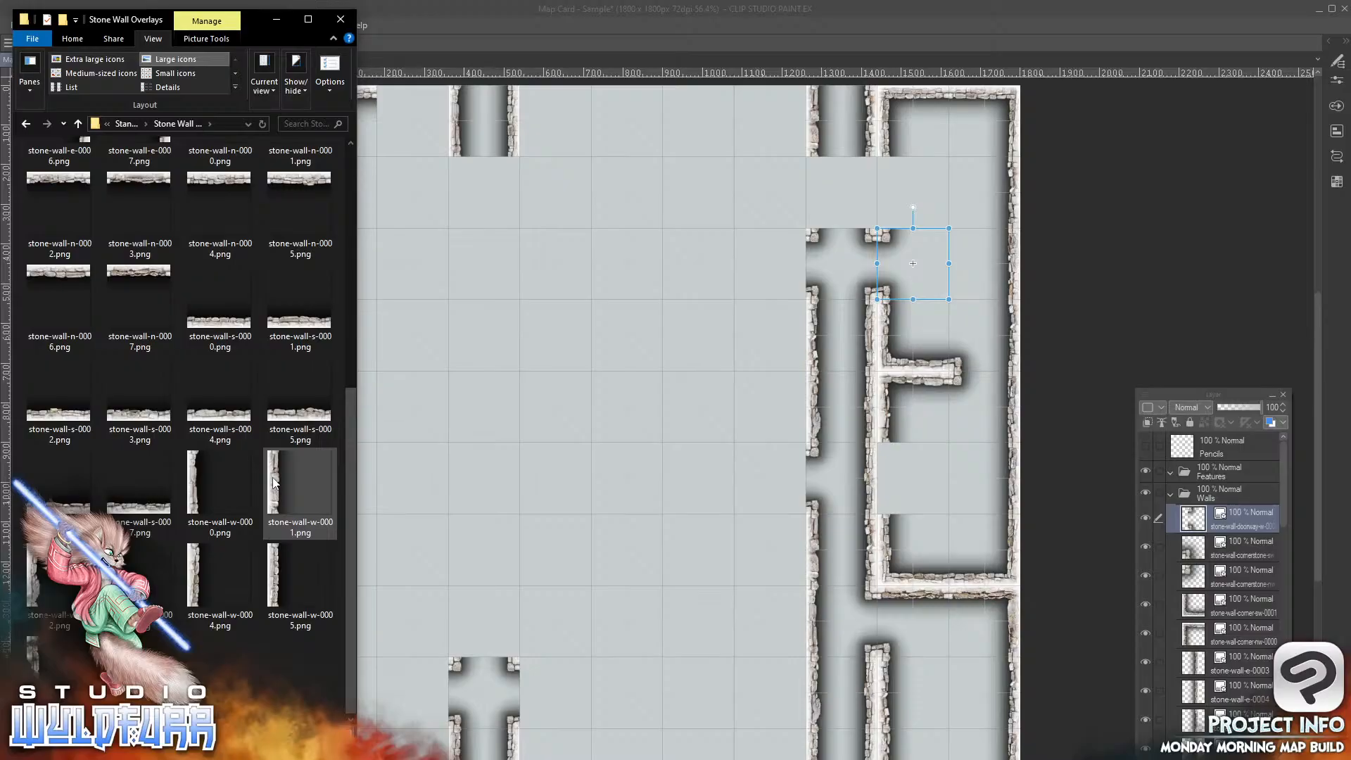
{"action": "left_click_drag", "start_coordinate": [273, 482], "coordinate": [1248, 495]}
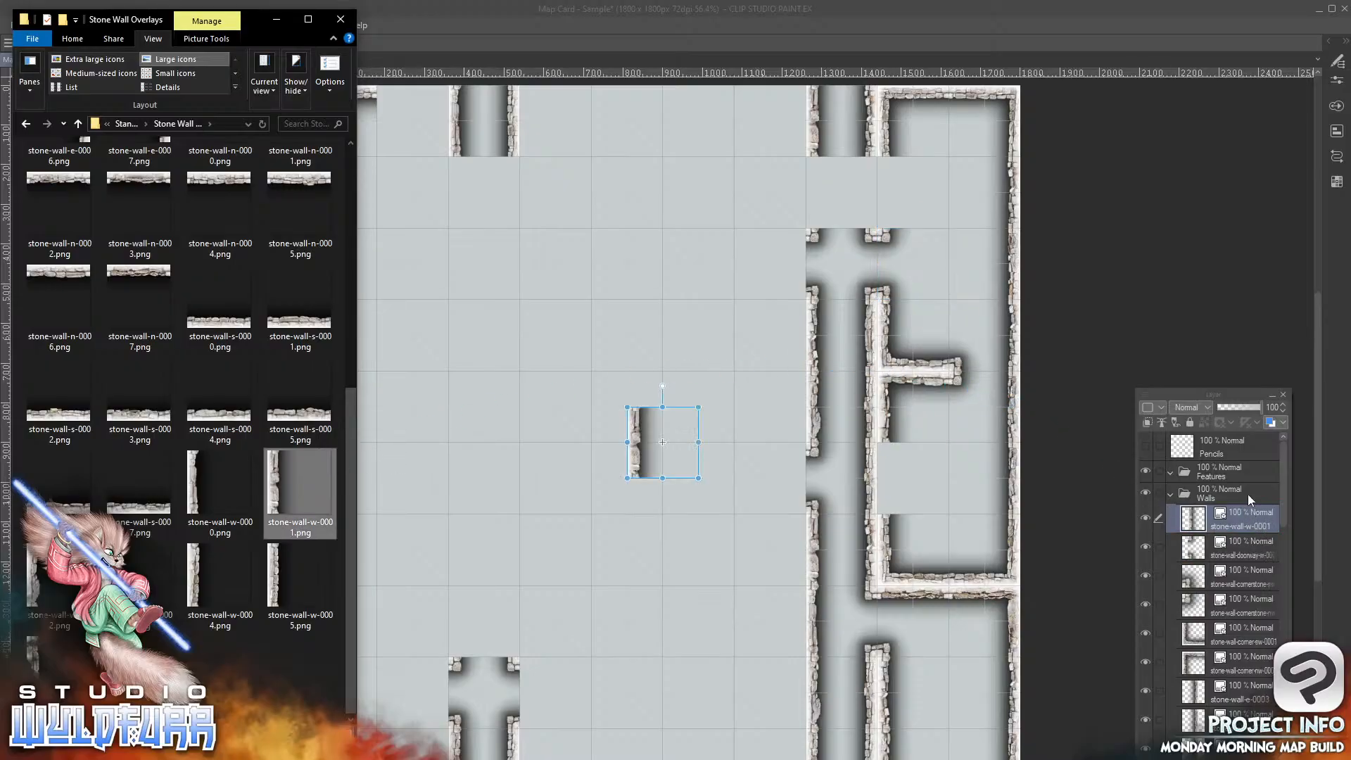
{"action": "left_click", "coordinate": [634, 428]}
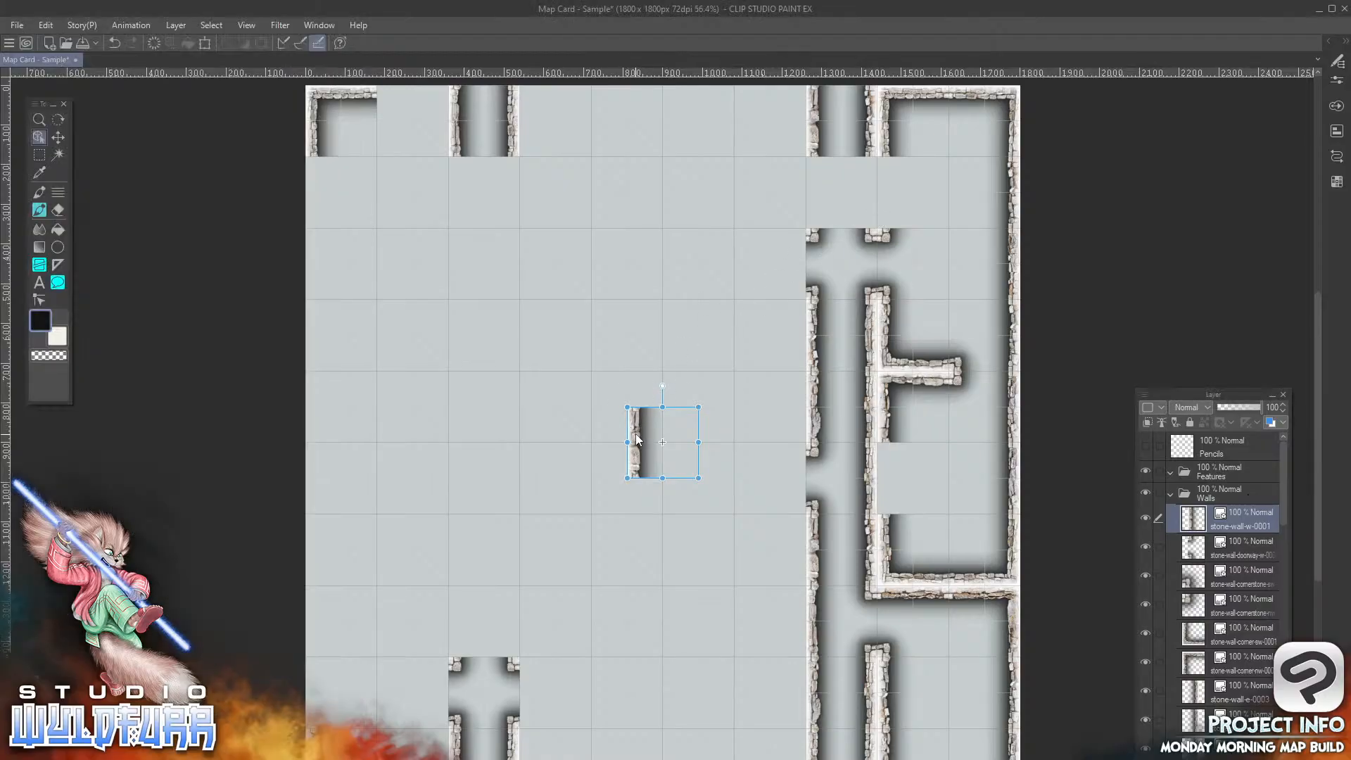
{"action": "left_click_drag", "start_coordinate": [640, 440], "coordinate": [889, 189]}
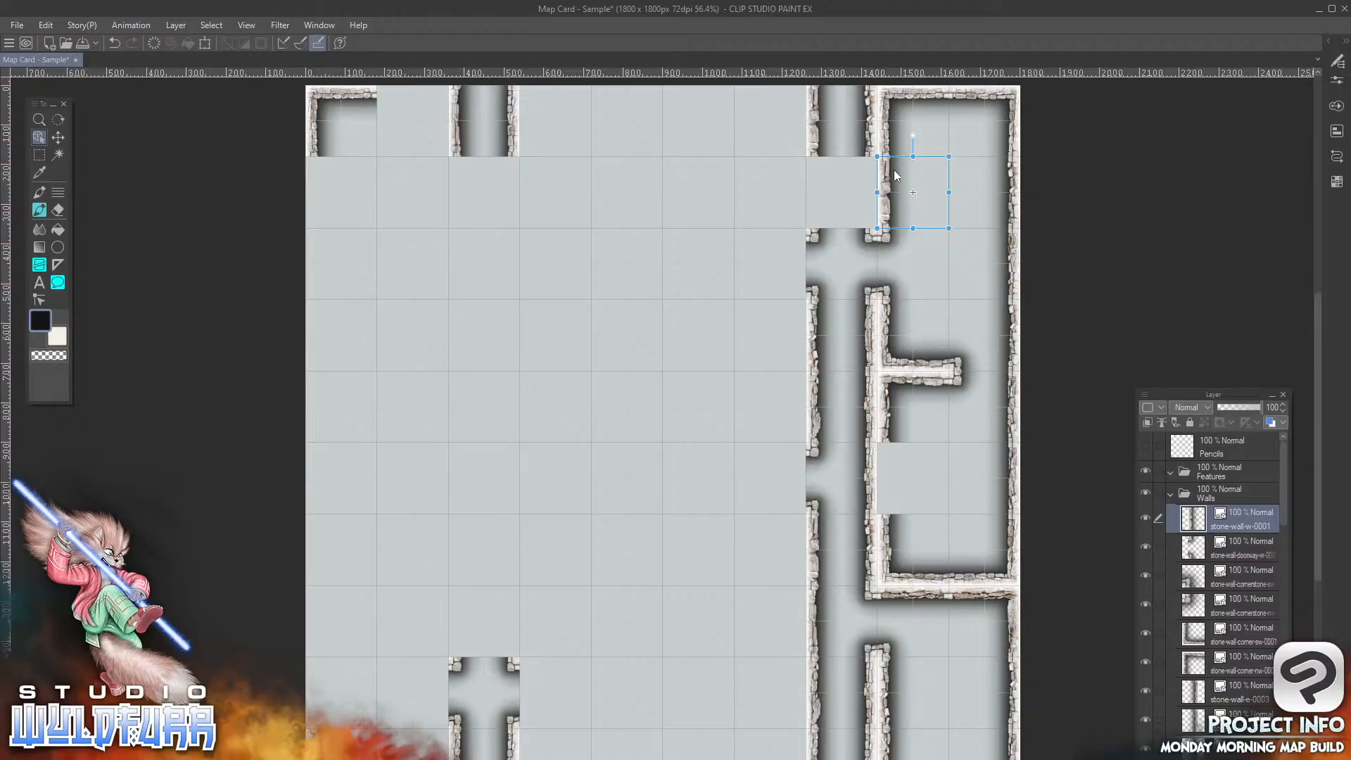
Step: Add stone-wall-w-0000.png to the Walls folder and fill the gap in the west wall below the short dividing wall
{"action": "key", "text": "alt+Tab"}
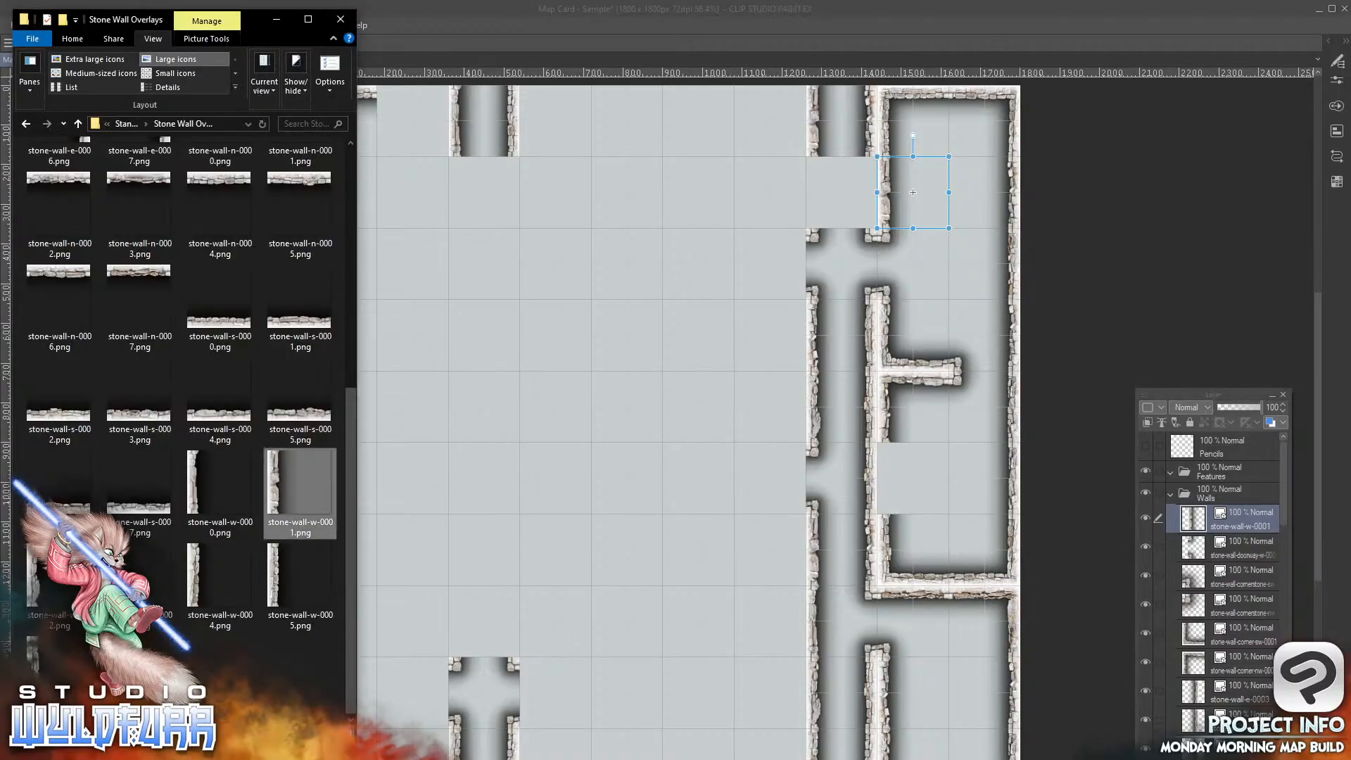
{"action": "left_click", "coordinate": [219, 485]}
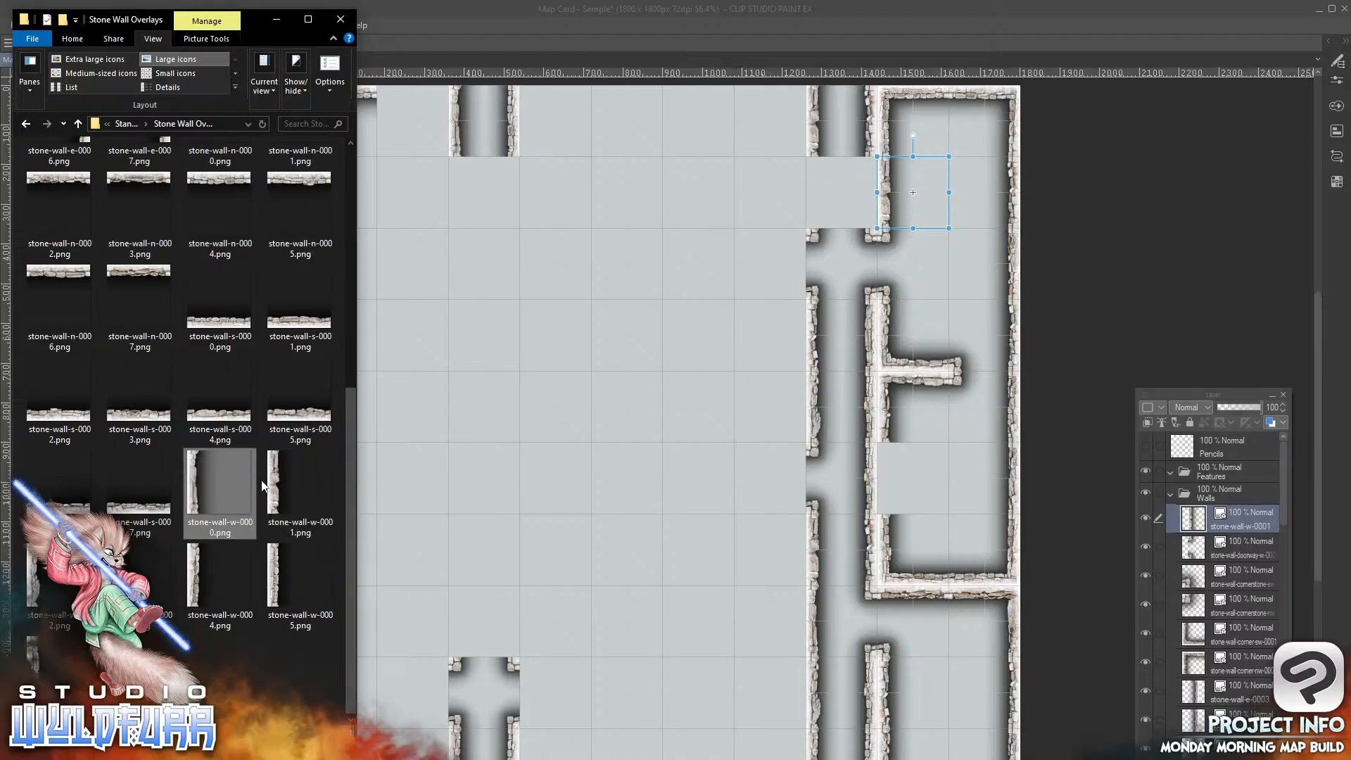
{"action": "left_click_drag", "start_coordinate": [1236, 512], "coordinate": [1240, 508]}
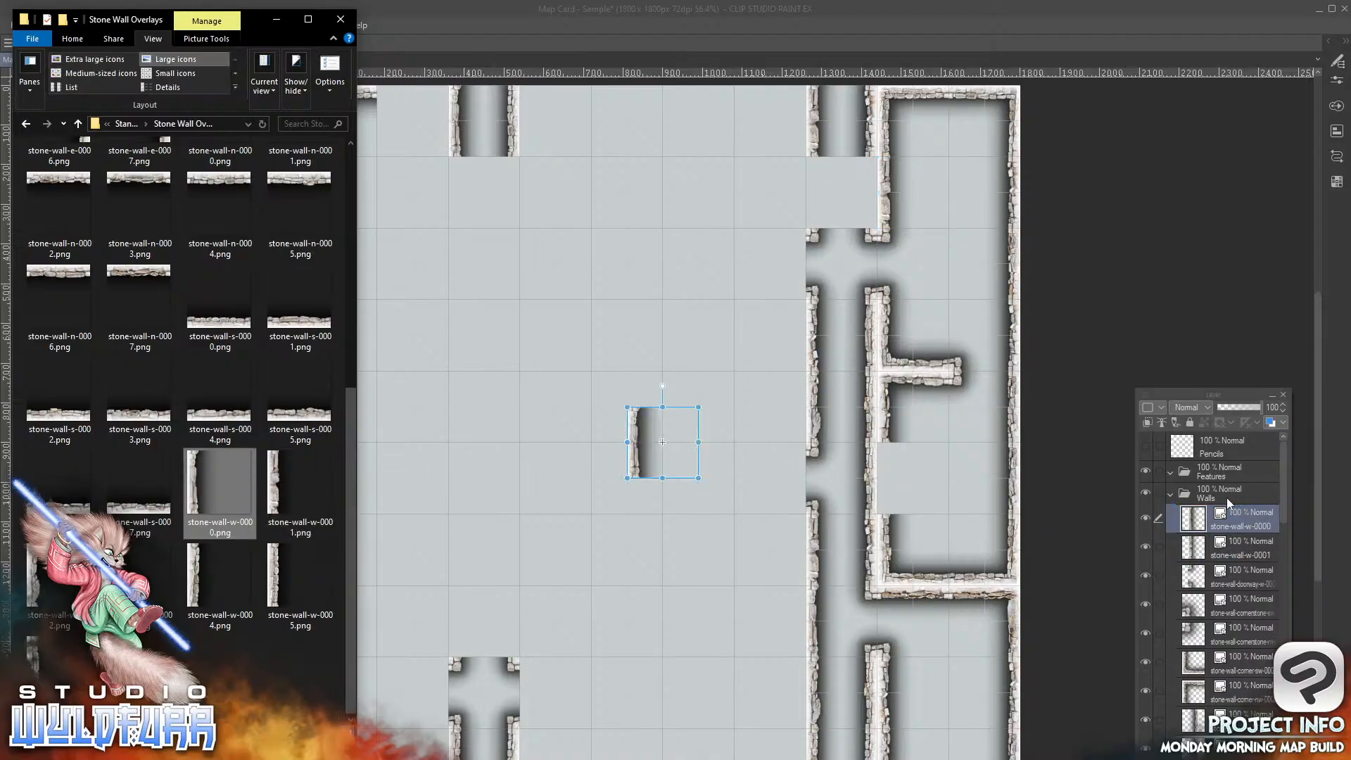
{"action": "left_click", "coordinate": [637, 435]}
{"action": "left_click_drag", "start_coordinate": [637, 435], "coordinate": [889, 472]}
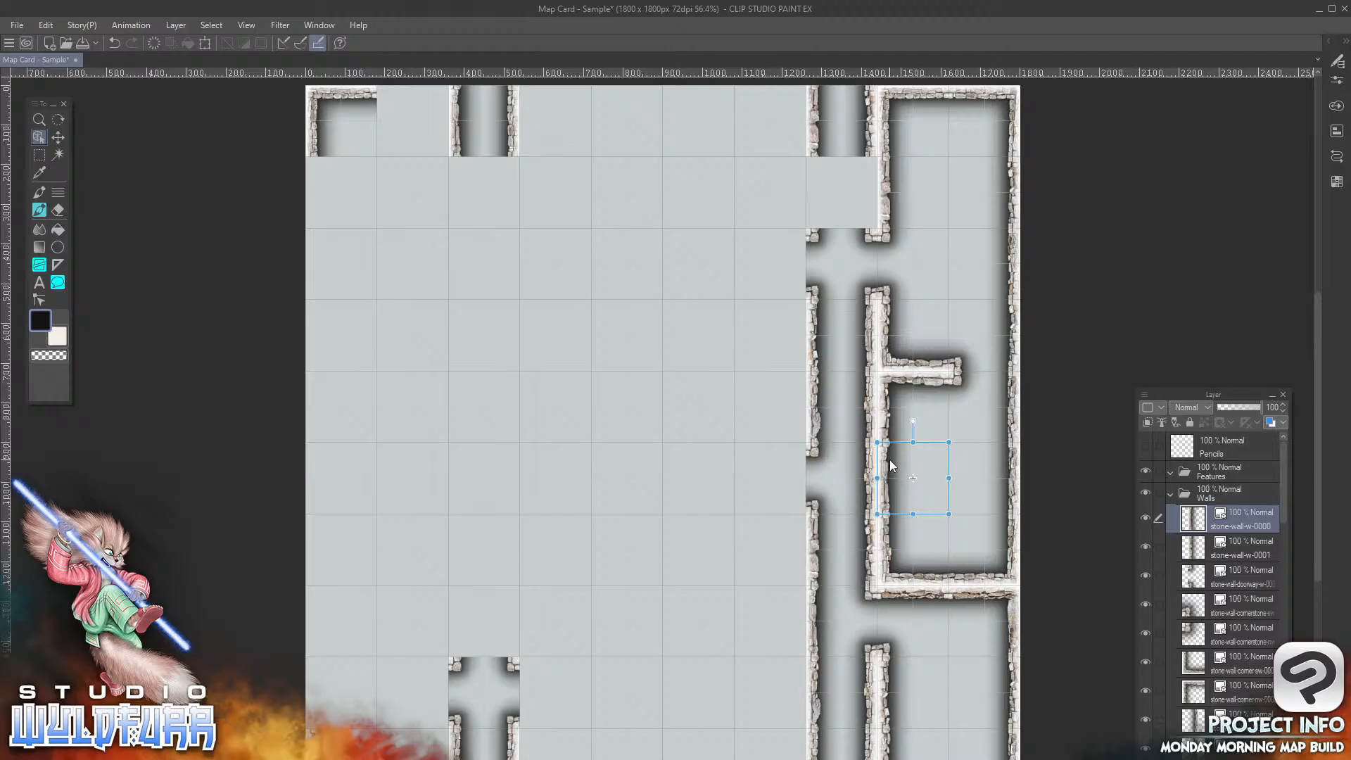
Step: Browse to the Passageways & Deadends folder inside Stone Wall Overlays in the file explorer
{"action": "key", "text": "alt+Tab"}
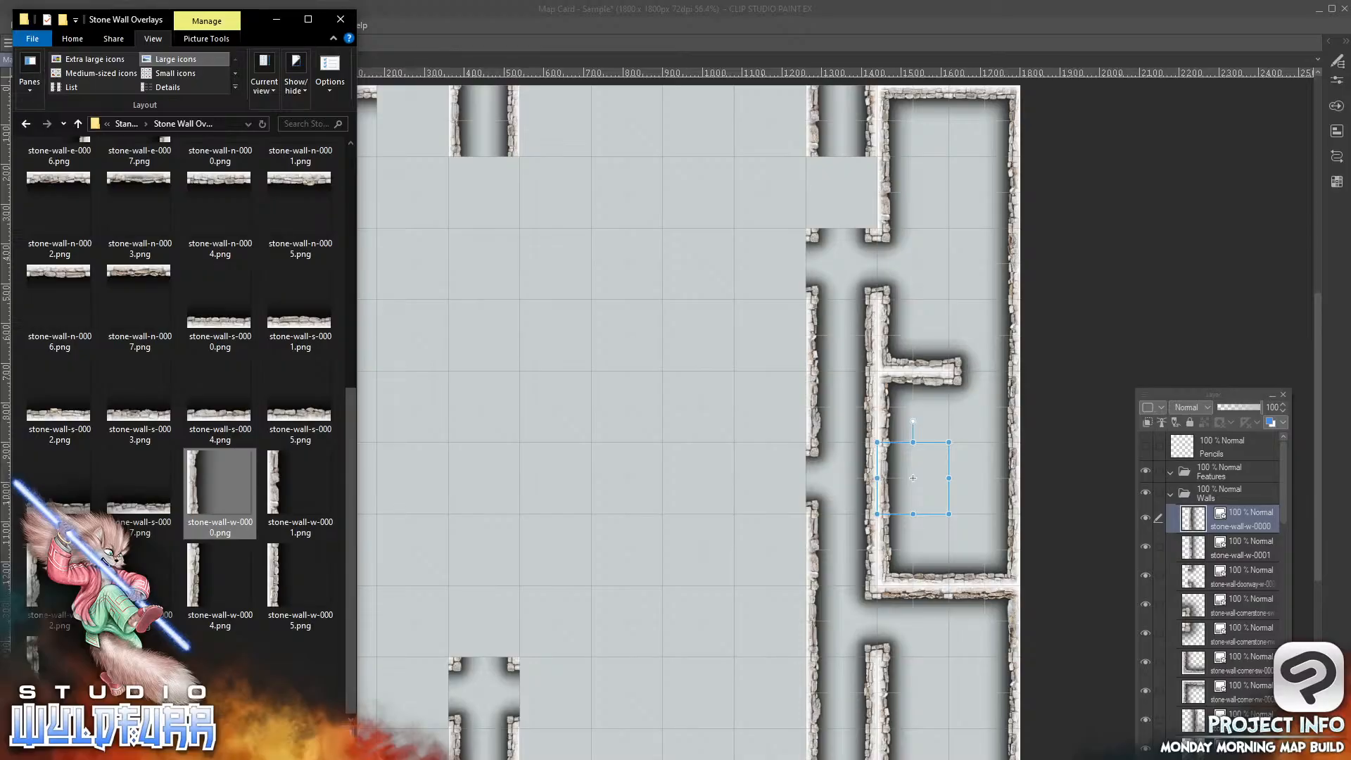
{"action": "left_click", "coordinate": [126, 124]}
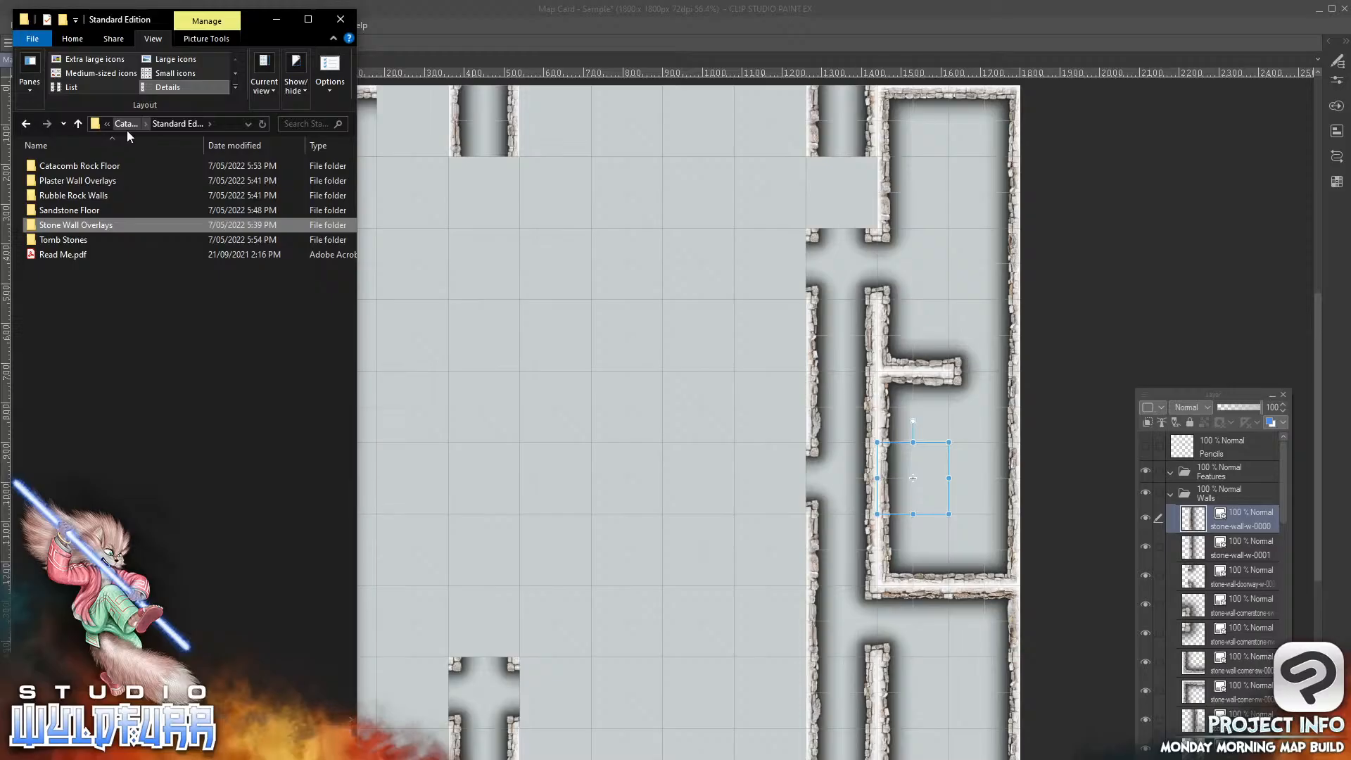
{"action": "left_click", "coordinate": [109, 227]}
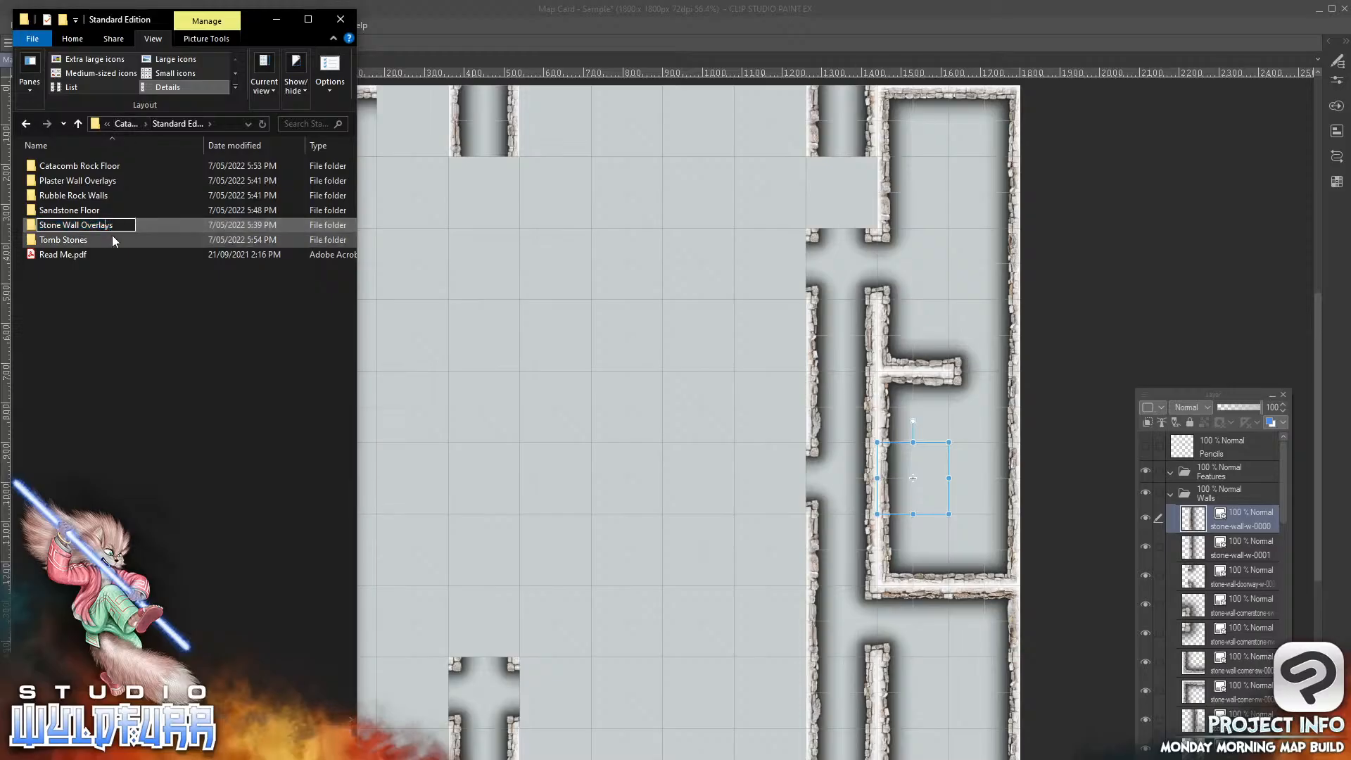
{"action": "left_click", "coordinate": [128, 360]}
{"action": "left_click", "coordinate": [33, 227]}
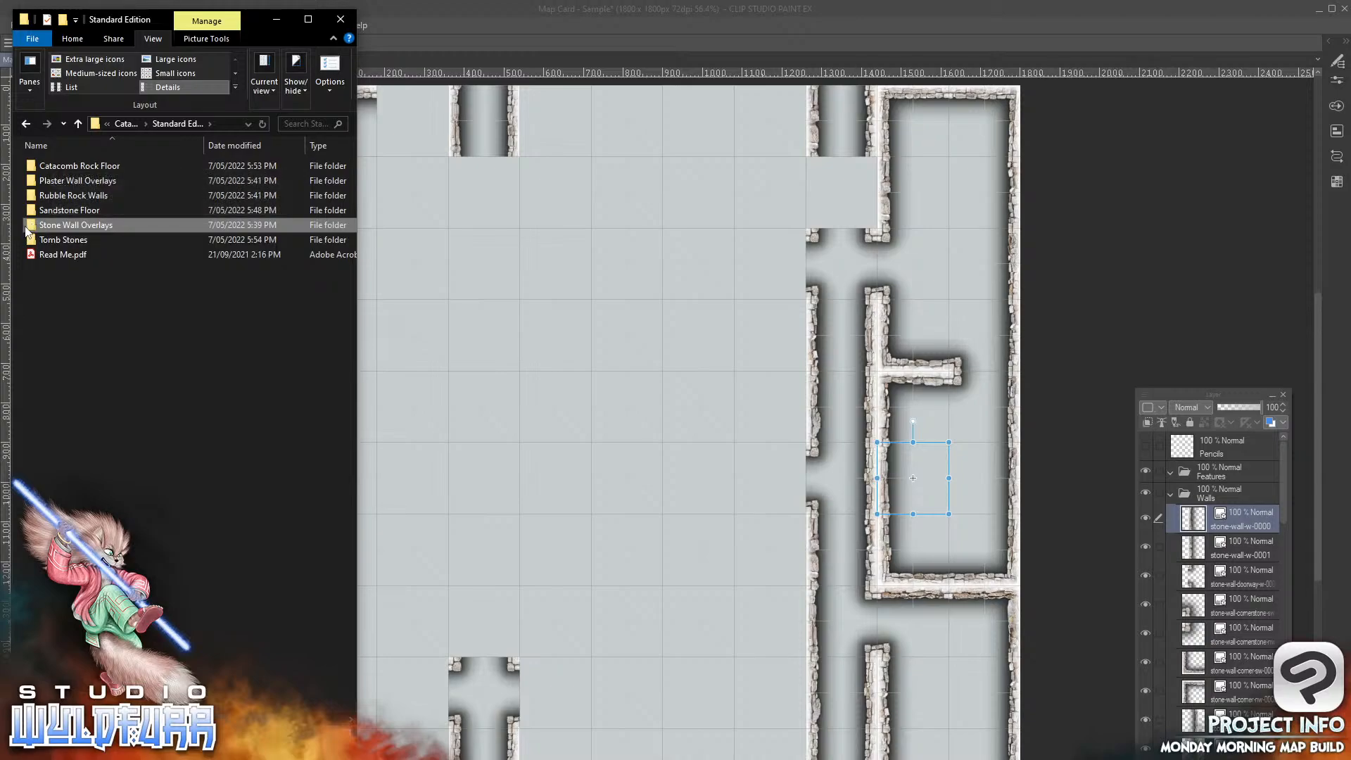
{"action": "double_click", "coordinate": [31, 225]}
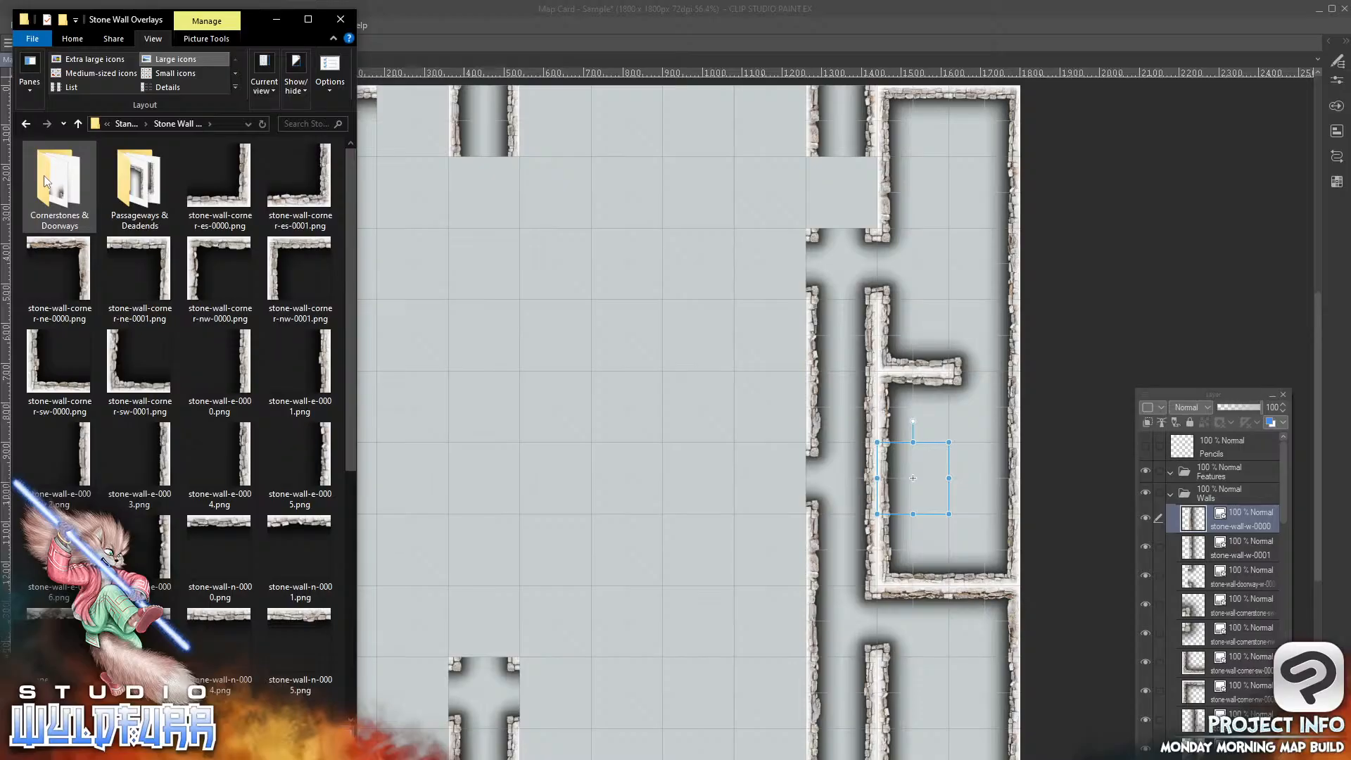
{"action": "double_click", "coordinate": [129, 177]}
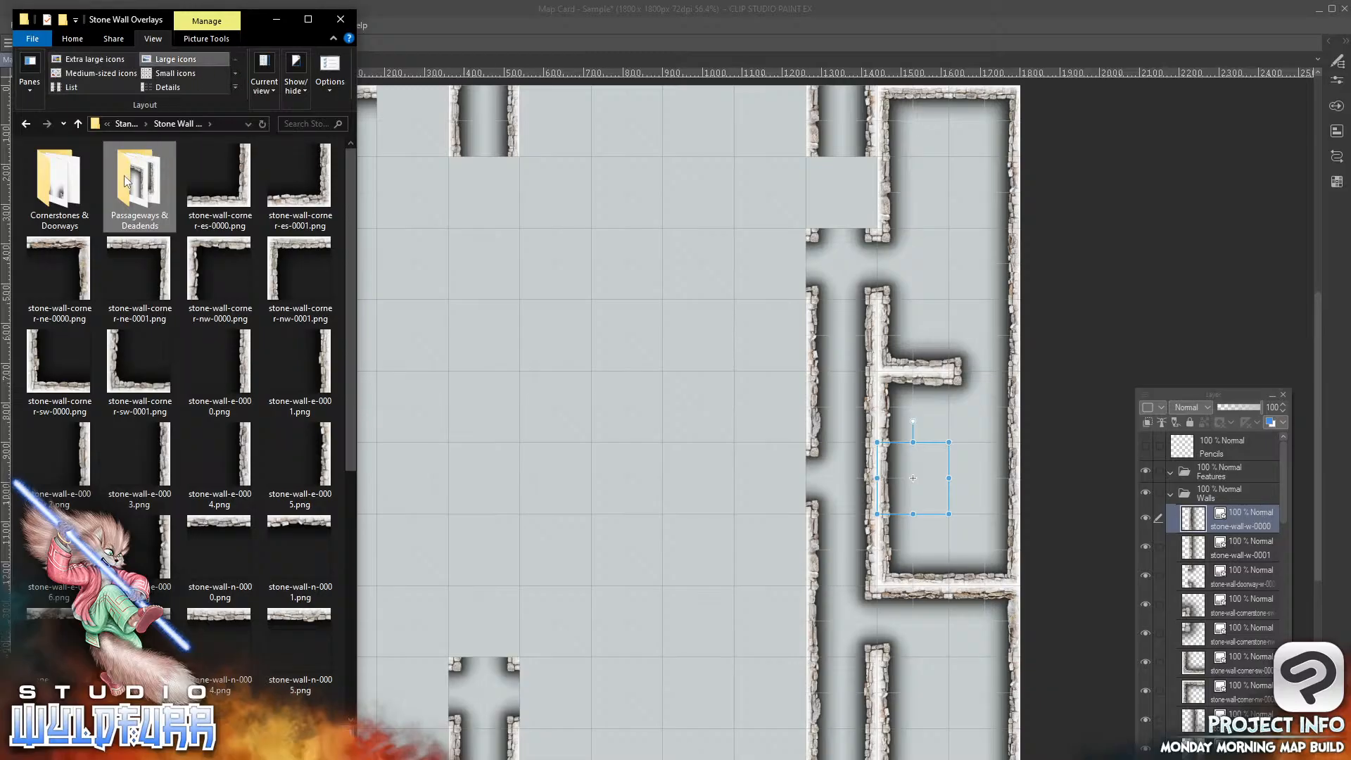
{"action": "double_click", "coordinate": [123, 175]}
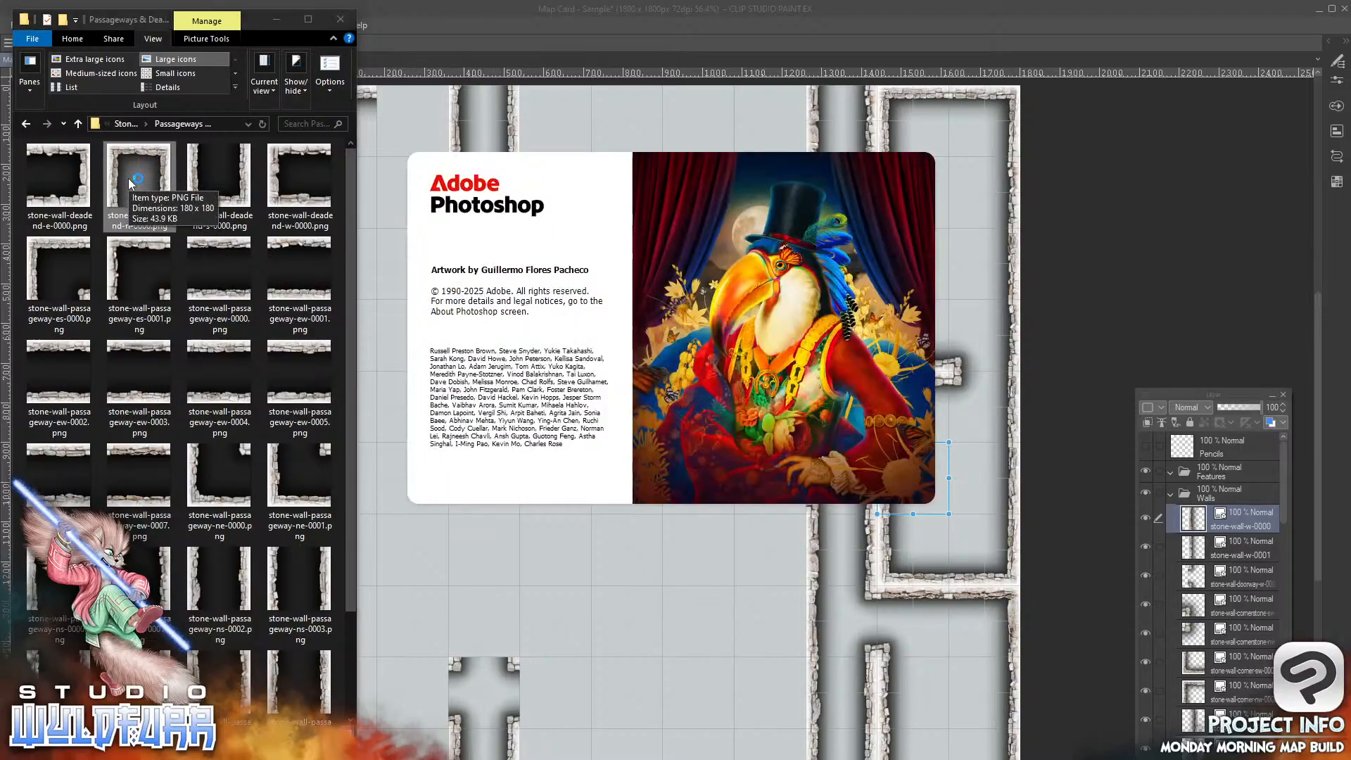
{"action": "left_click", "coordinate": [780, 25]}
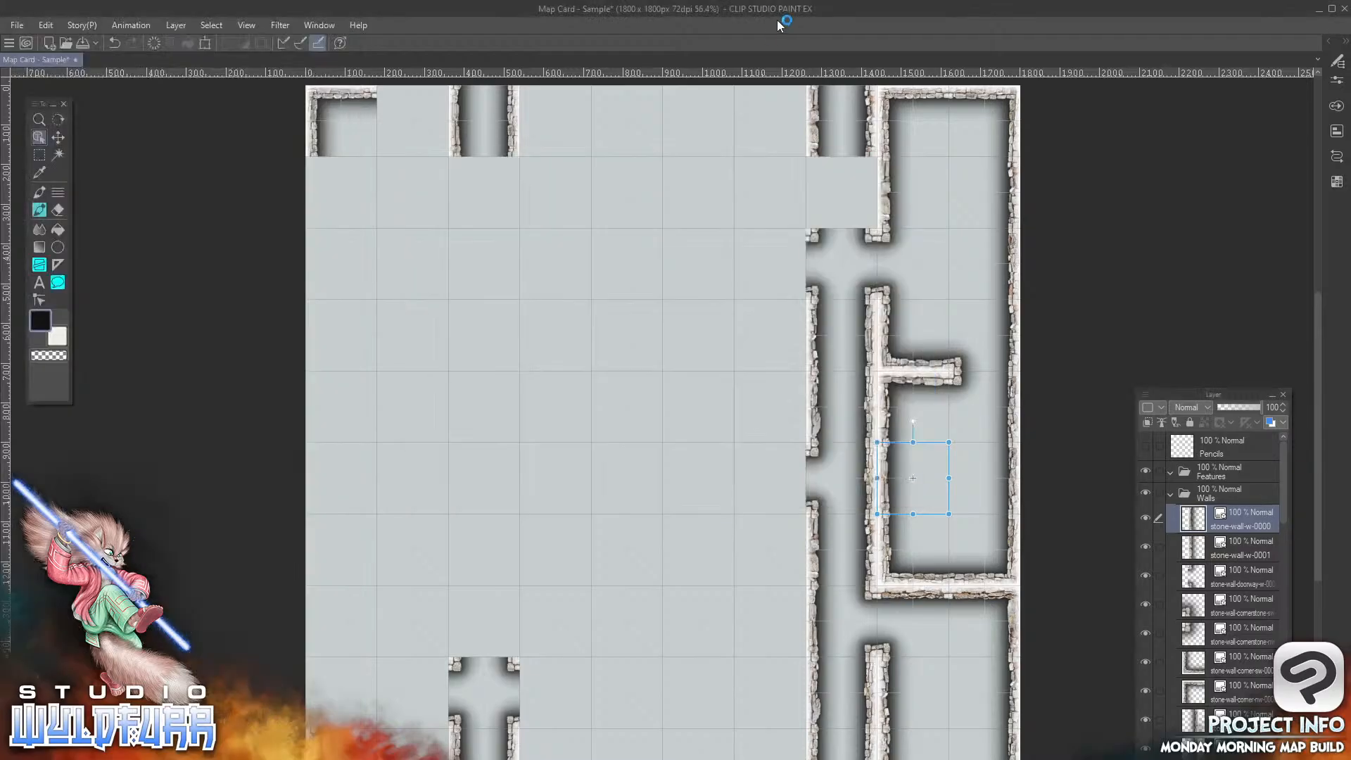
Step: Add a north-south passageway overlay to the Walls folder and fit it into the corridor gap just above the side openings
{"action": "key", "text": "alt+Tab"}
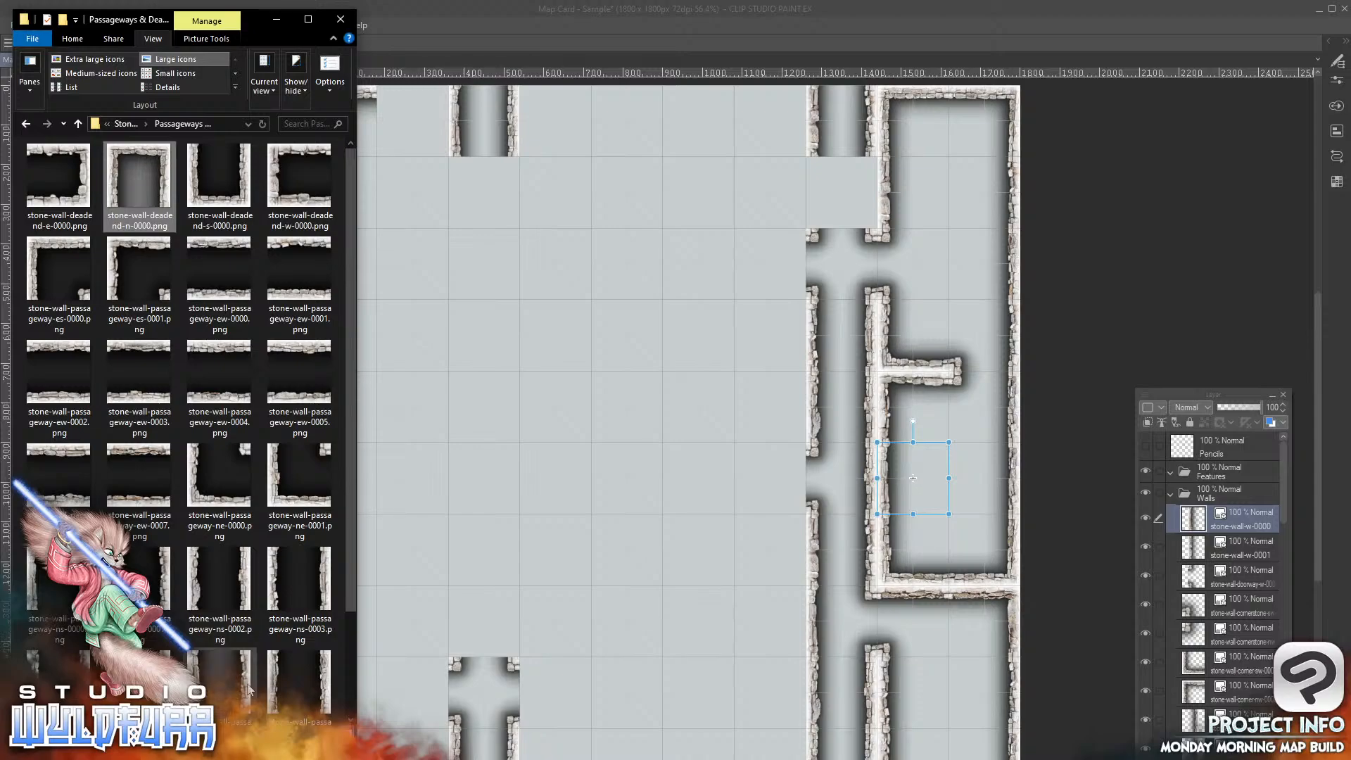
{"action": "left_click_drag", "start_coordinate": [274, 686], "coordinate": [750, 389]}
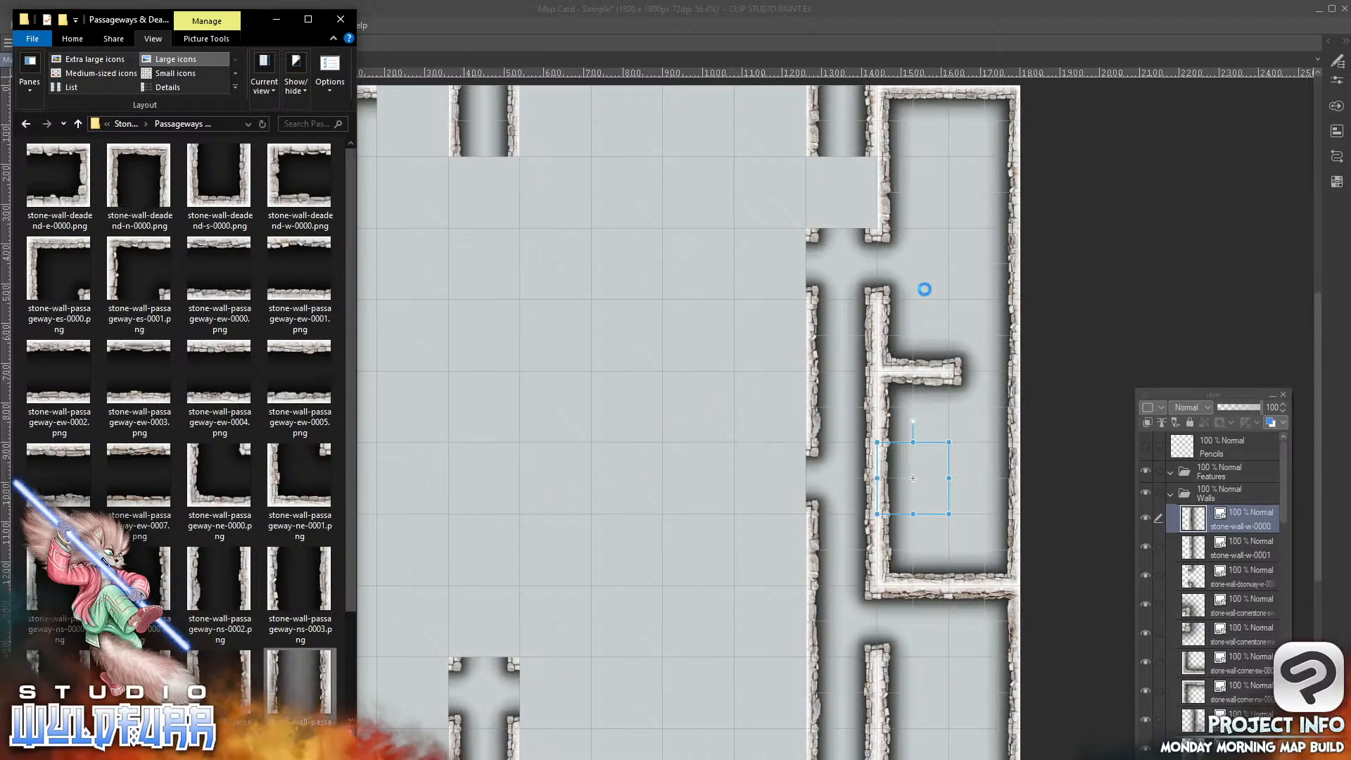
{"action": "left_click_drag", "start_coordinate": [849, 343], "coordinate": [1232, 513]}
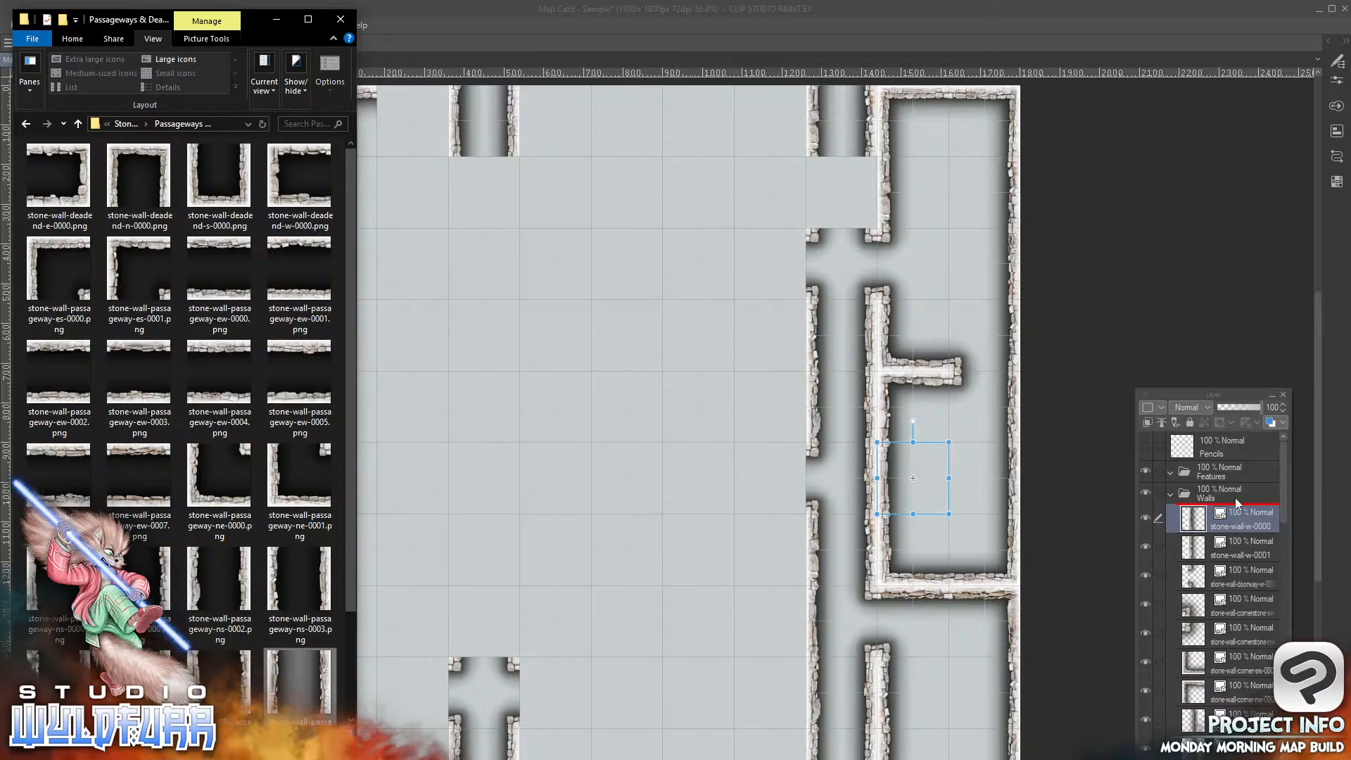
{"action": "left_click", "coordinate": [694, 458]}
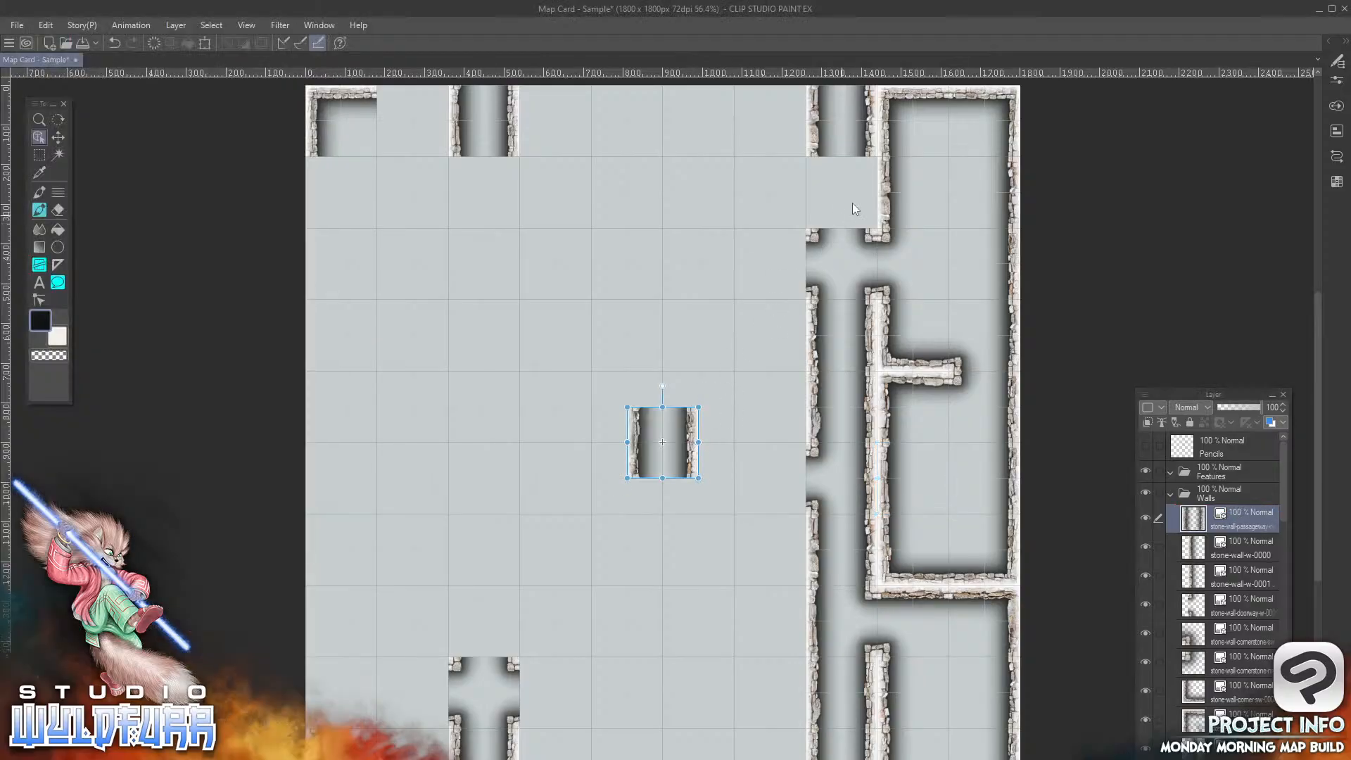
{"action": "left_click_drag", "start_coordinate": [693, 461], "coordinate": [873, 216]}
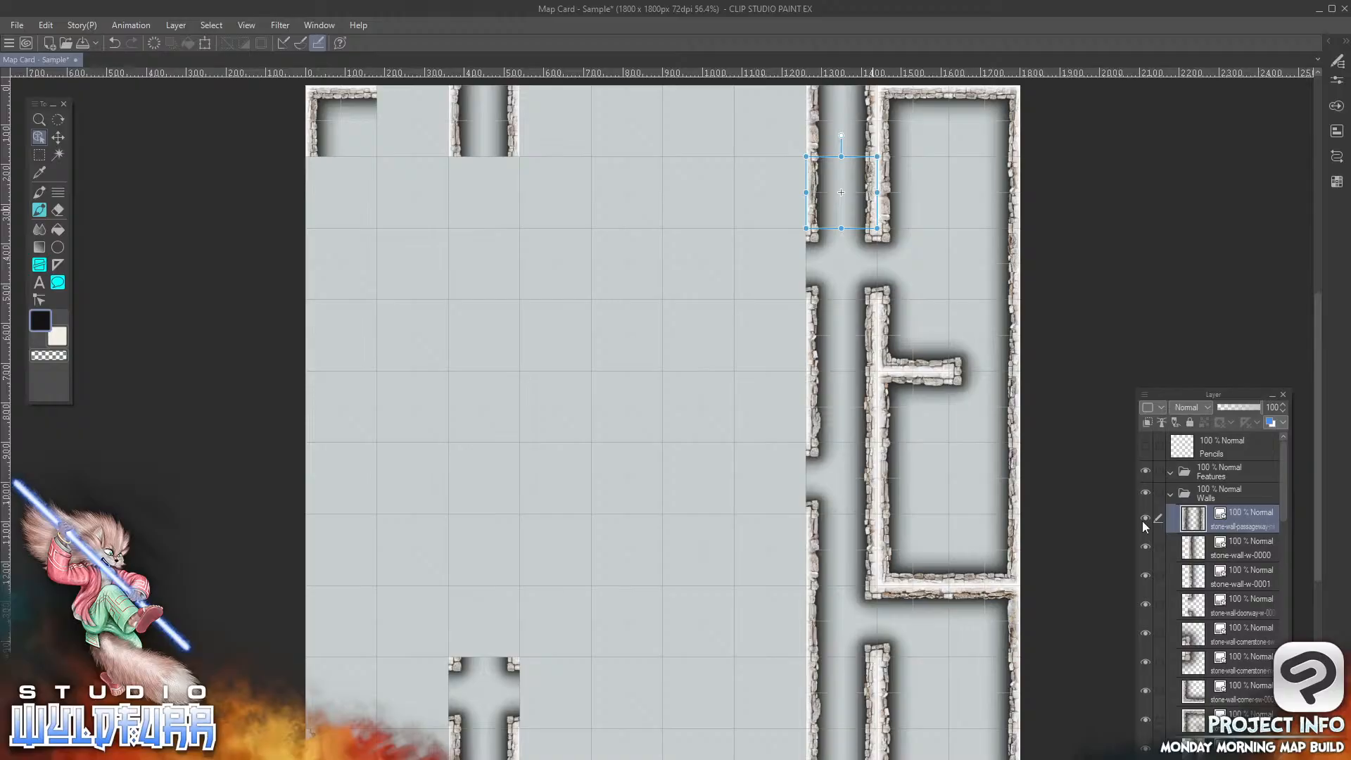
Step: Collapse the Walls layer folder and make the Floor folder active
{"action": "key", "text": "alt+Tab"}
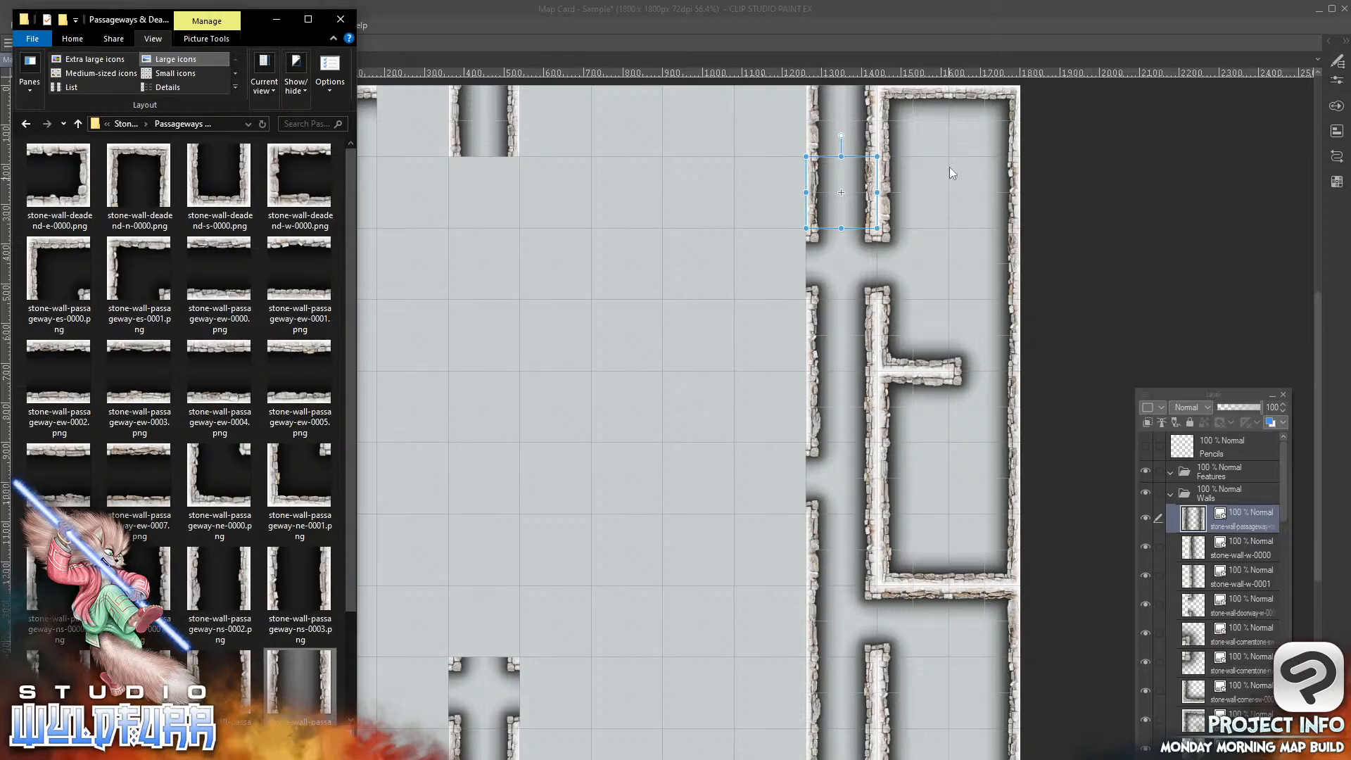
{"action": "left_click", "coordinate": [1171, 492]}
{"action": "left_click", "coordinate": [1229, 517]}
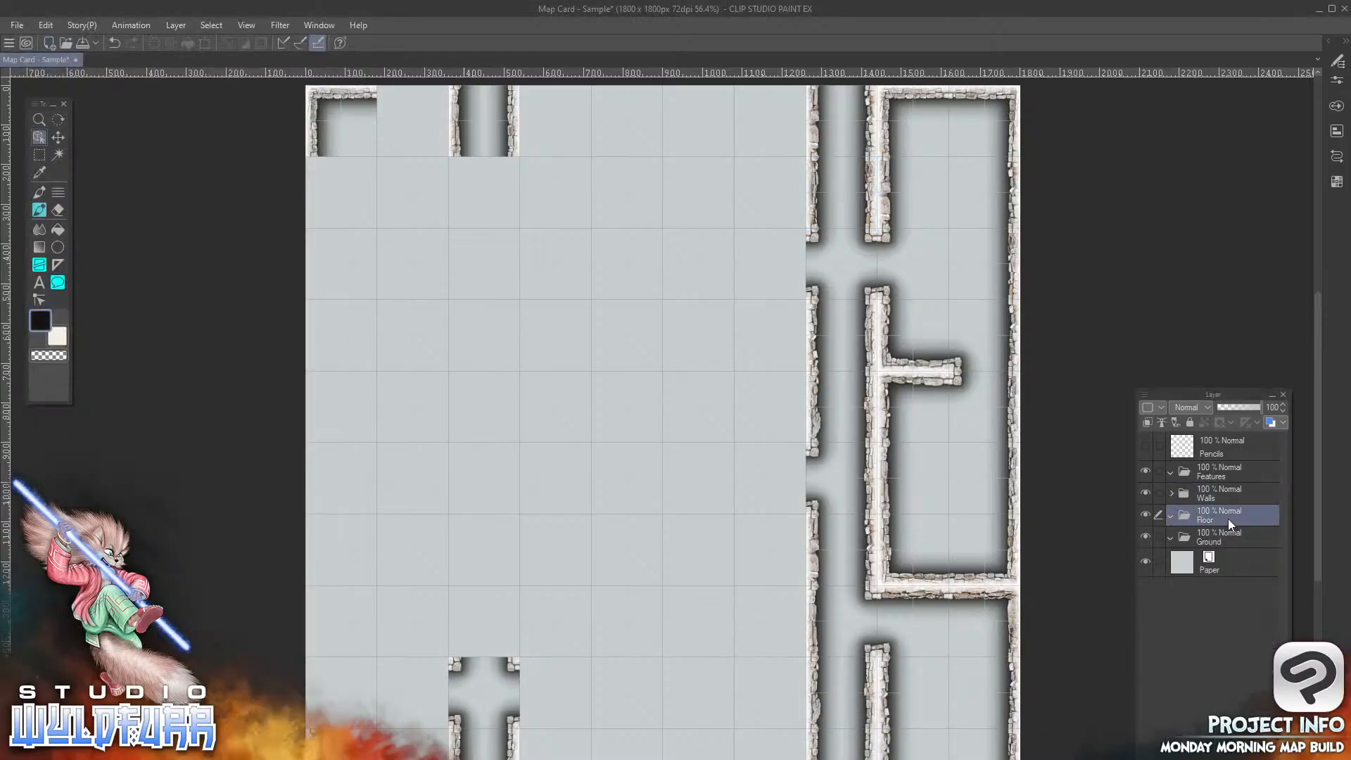
Step: Switch to the file explorer and go up to the Standard Edition folder, and open its Catacomb Rock Floor folder
{"action": "key", "text": "alt+Tab"}
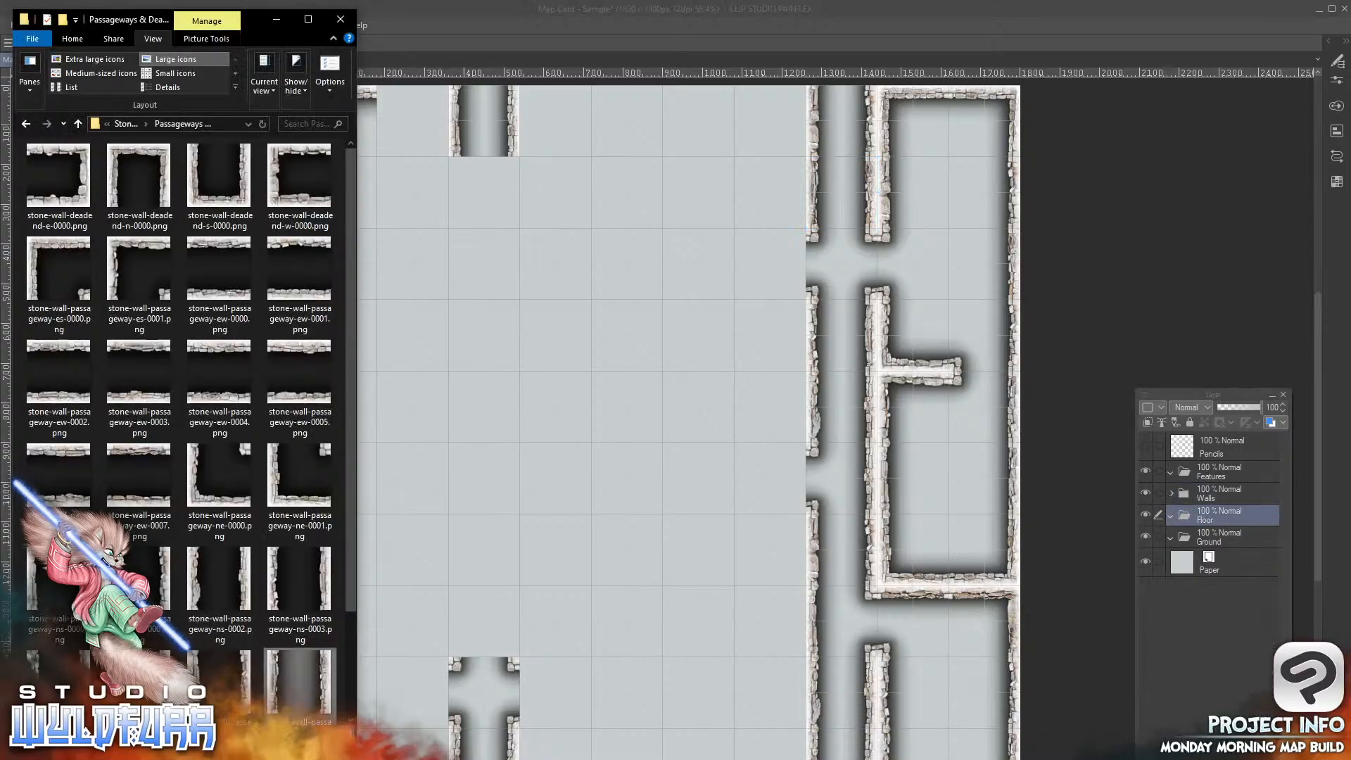
{"action": "left_click", "coordinate": [121, 124]}
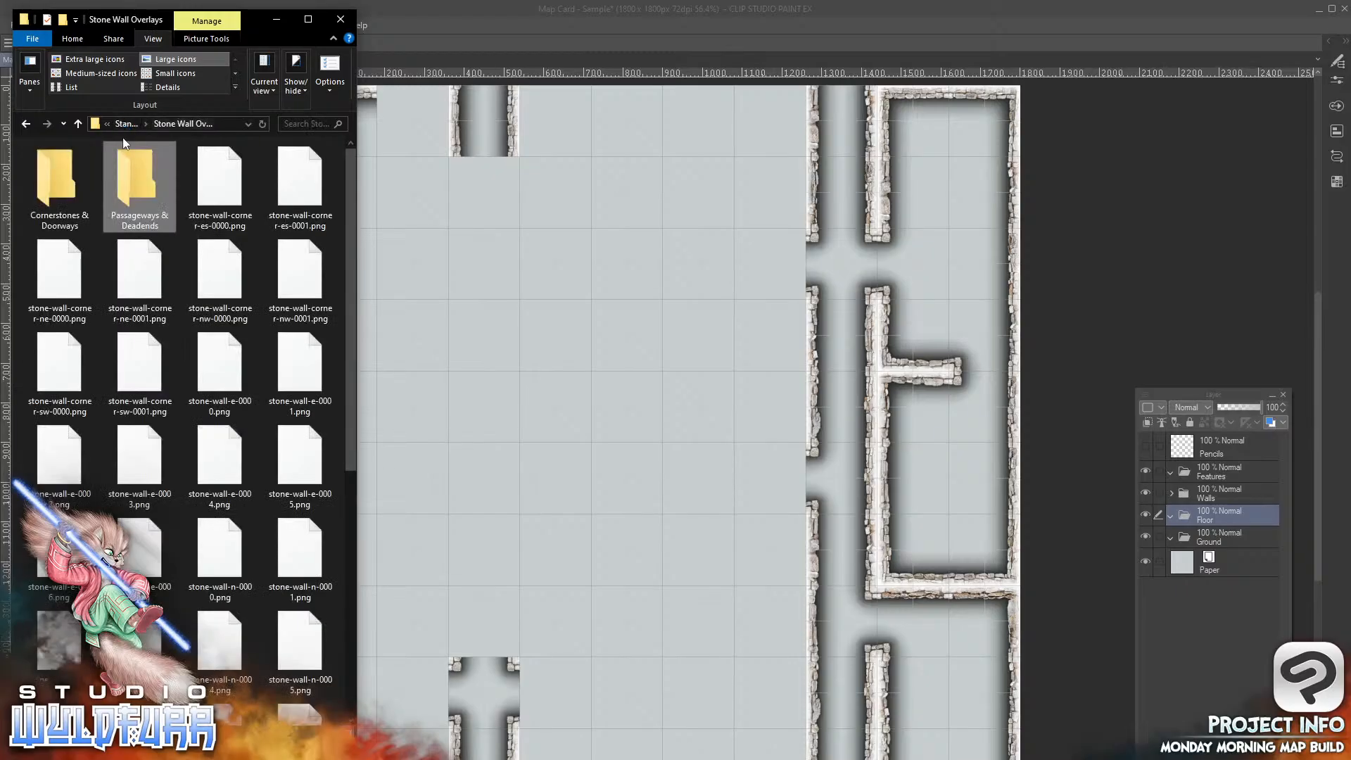
{"action": "left_click", "coordinate": [126, 125]}
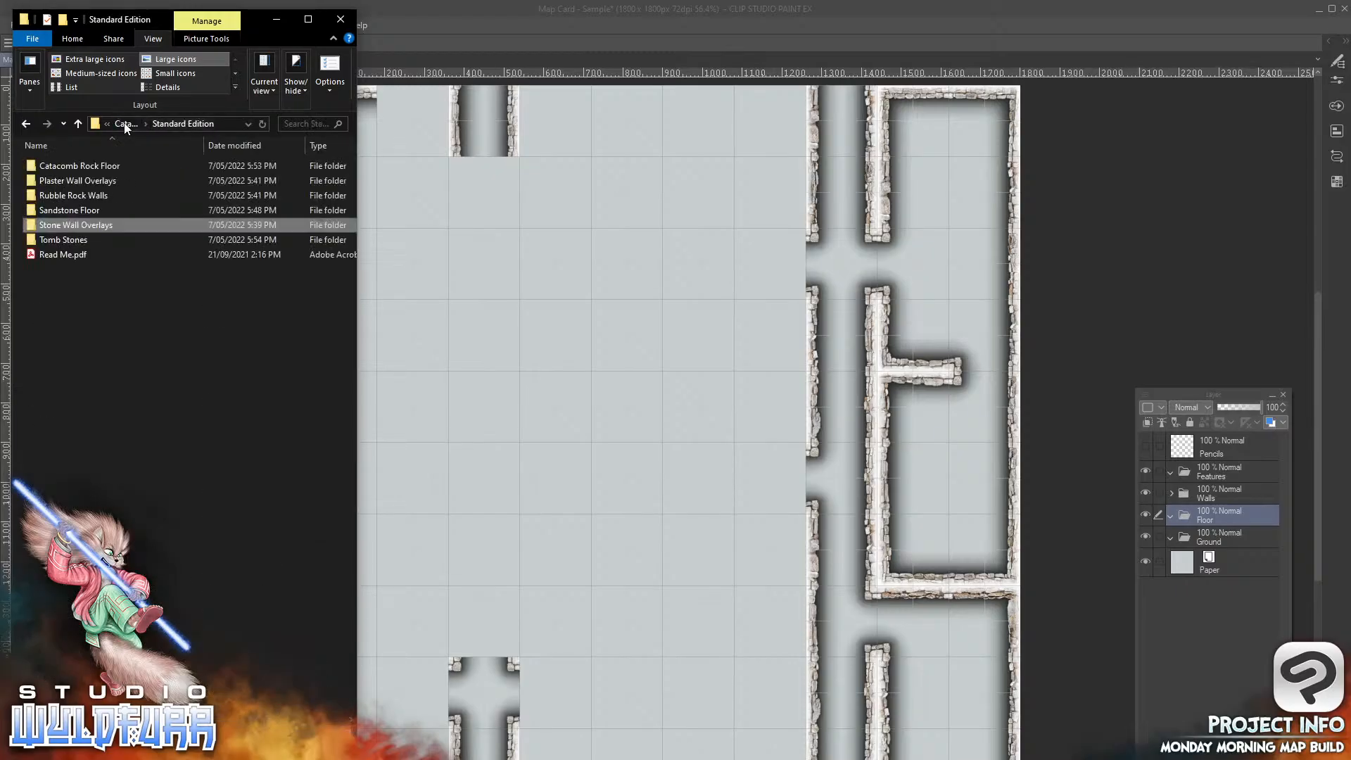
{"action": "left_click", "coordinate": [97, 167]}
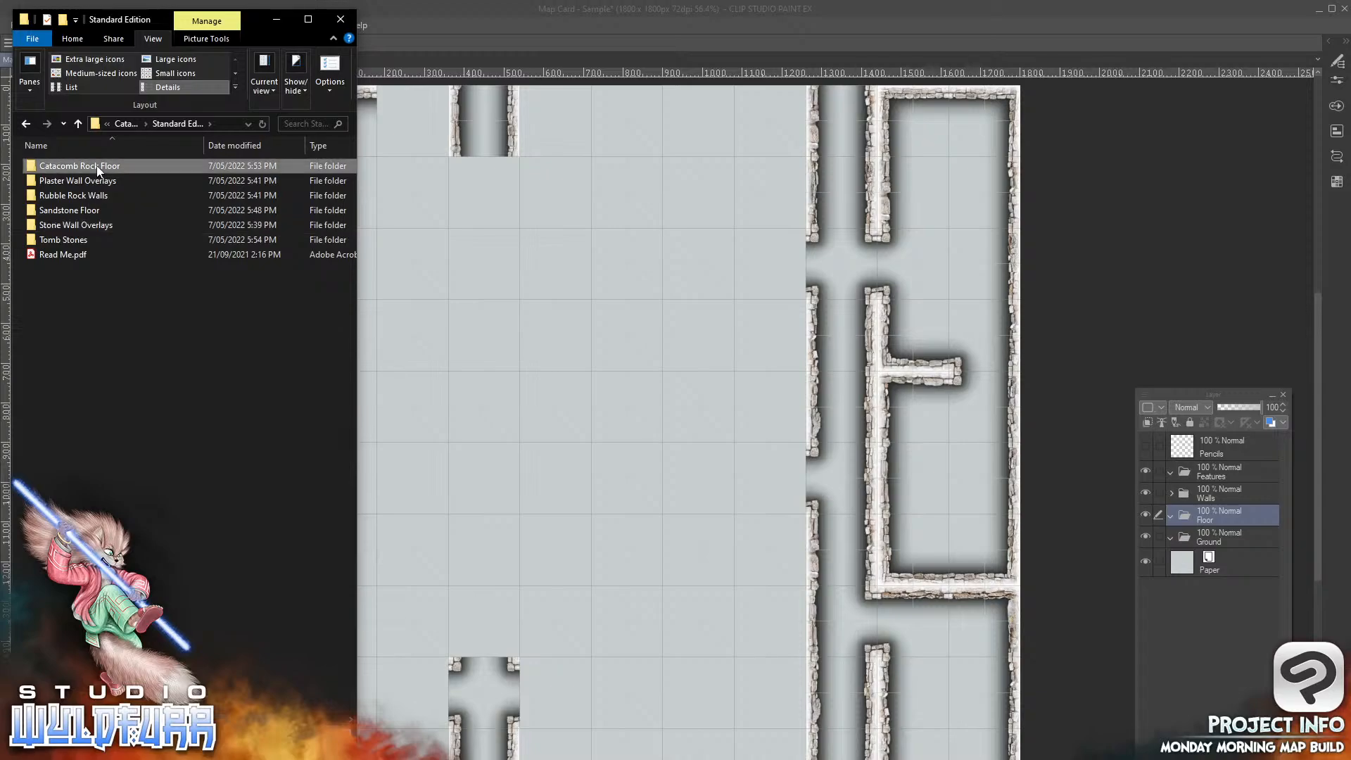
{"action": "key", "text": "F2"}
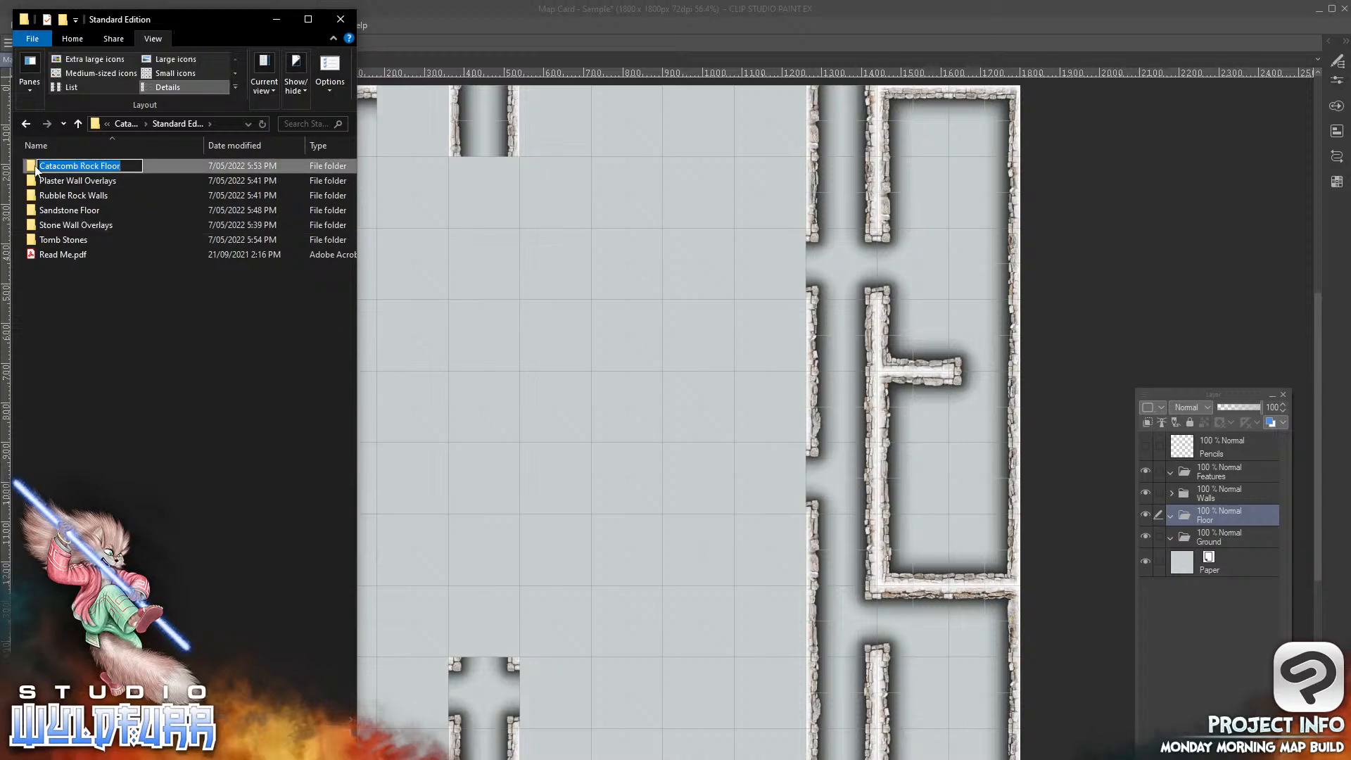
{"action": "left_click", "coordinate": [35, 167]}
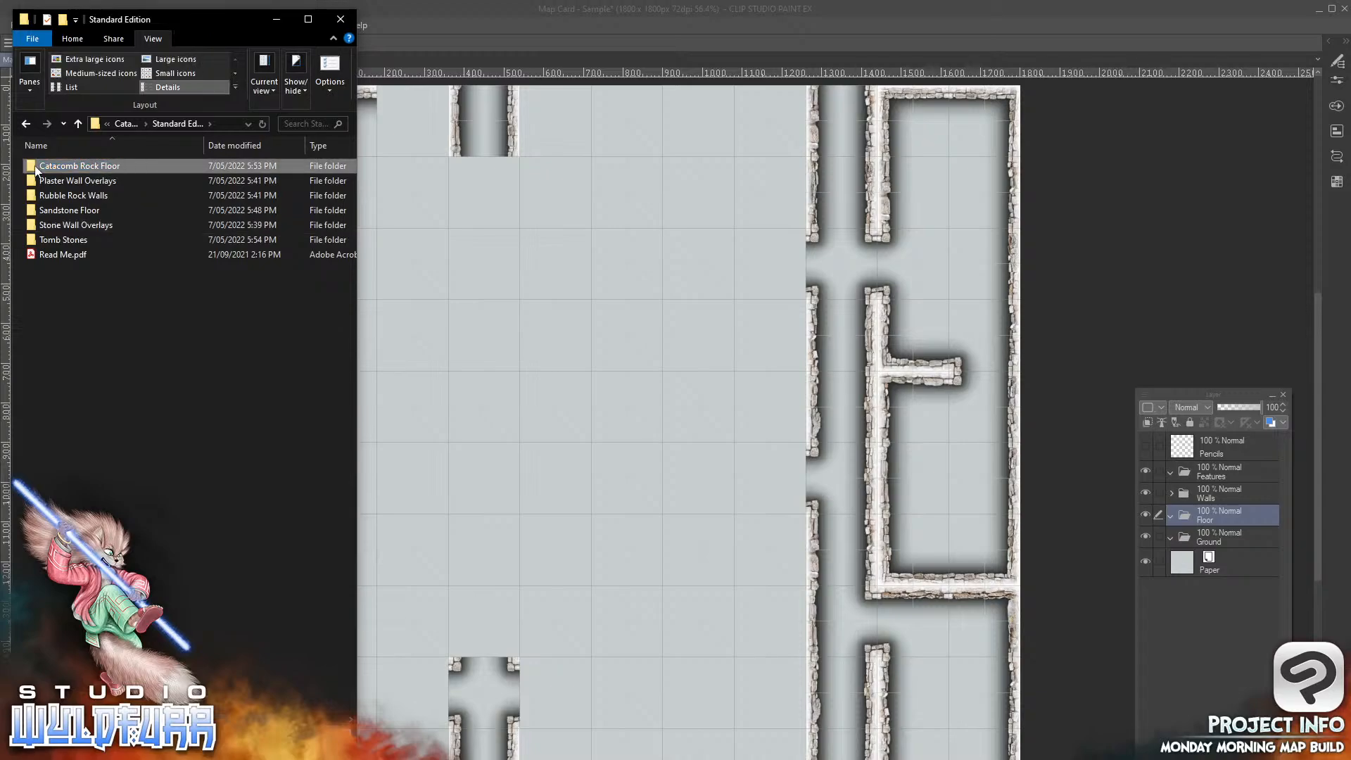
{"action": "double_click", "coordinate": [35, 170]}
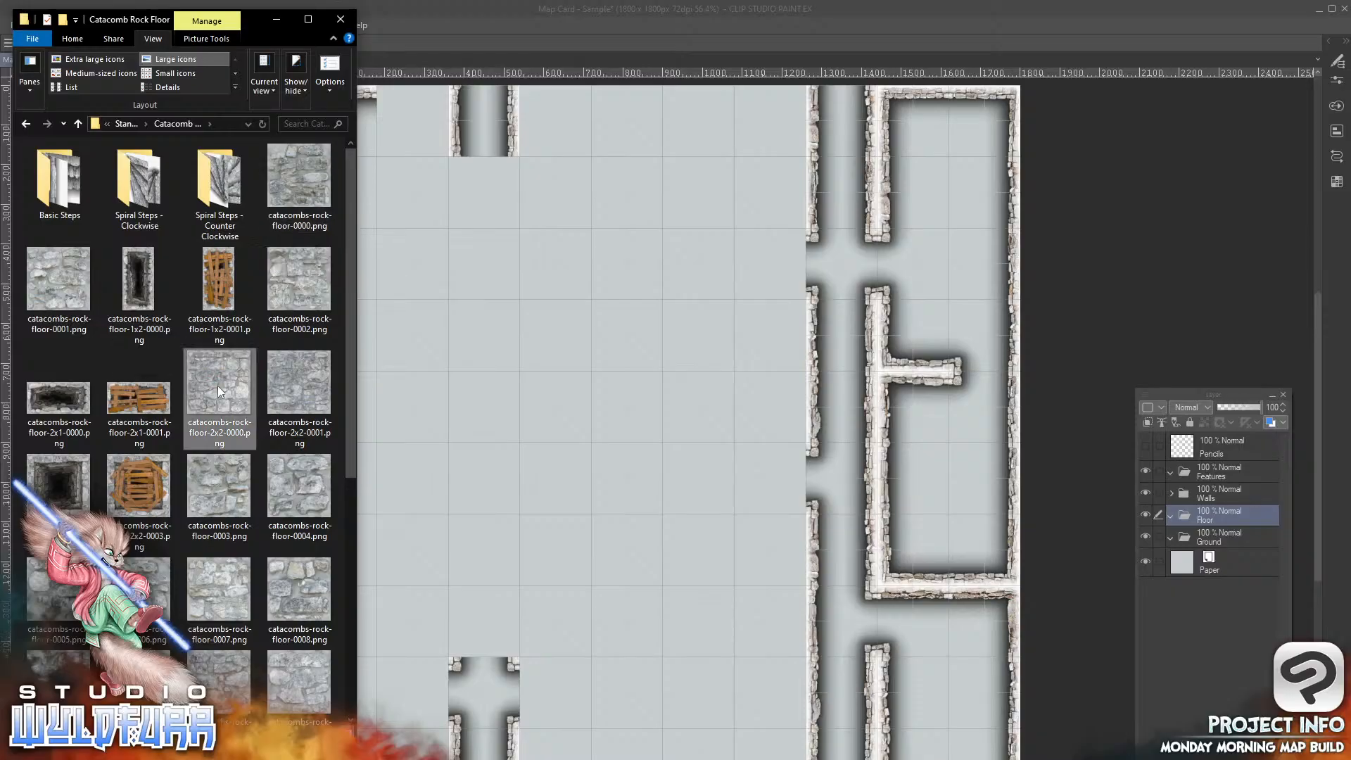
Step: Add catacombs-rock-floor-2x2-0000.png to the Floor folder and fit it into the northeast corner room
{"action": "left_click_drag", "start_coordinate": [211, 382], "coordinate": [1248, 508]}
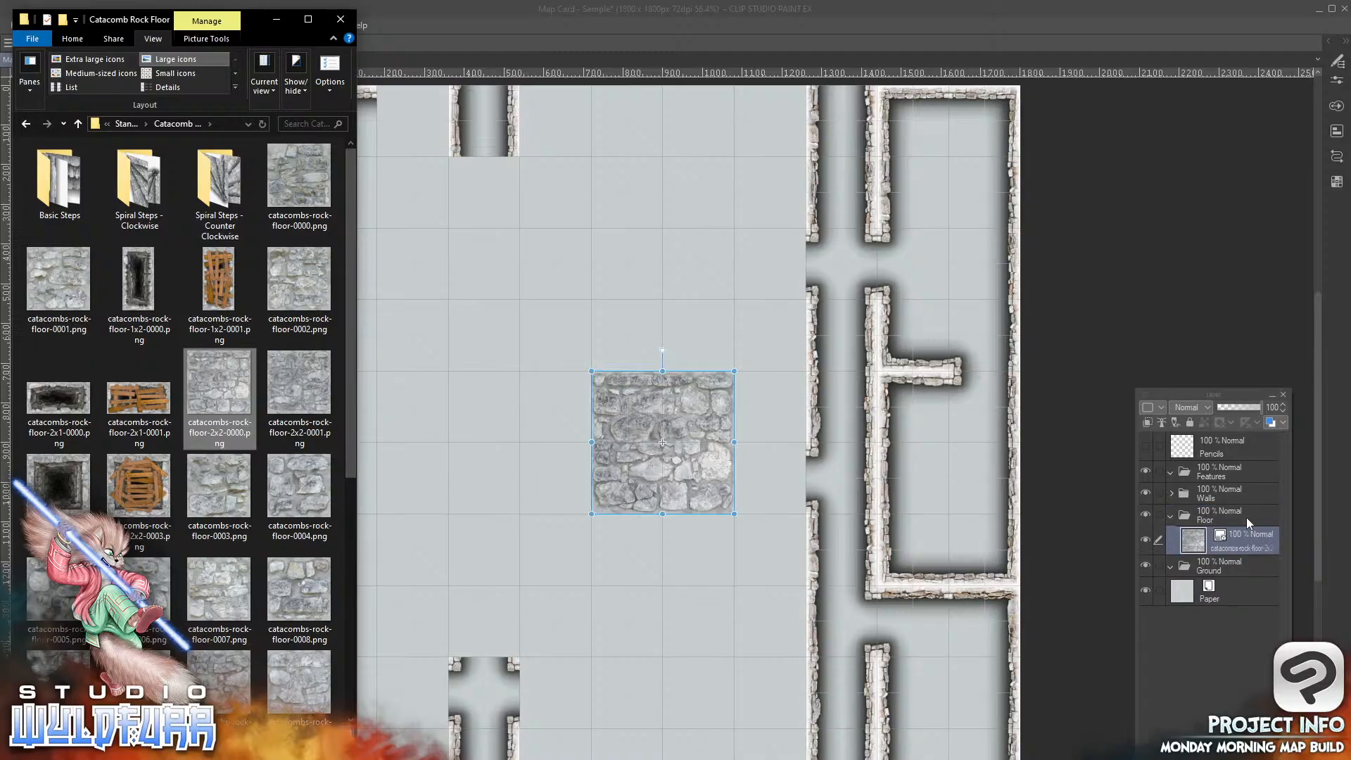
{"action": "left_click", "coordinate": [679, 477]}
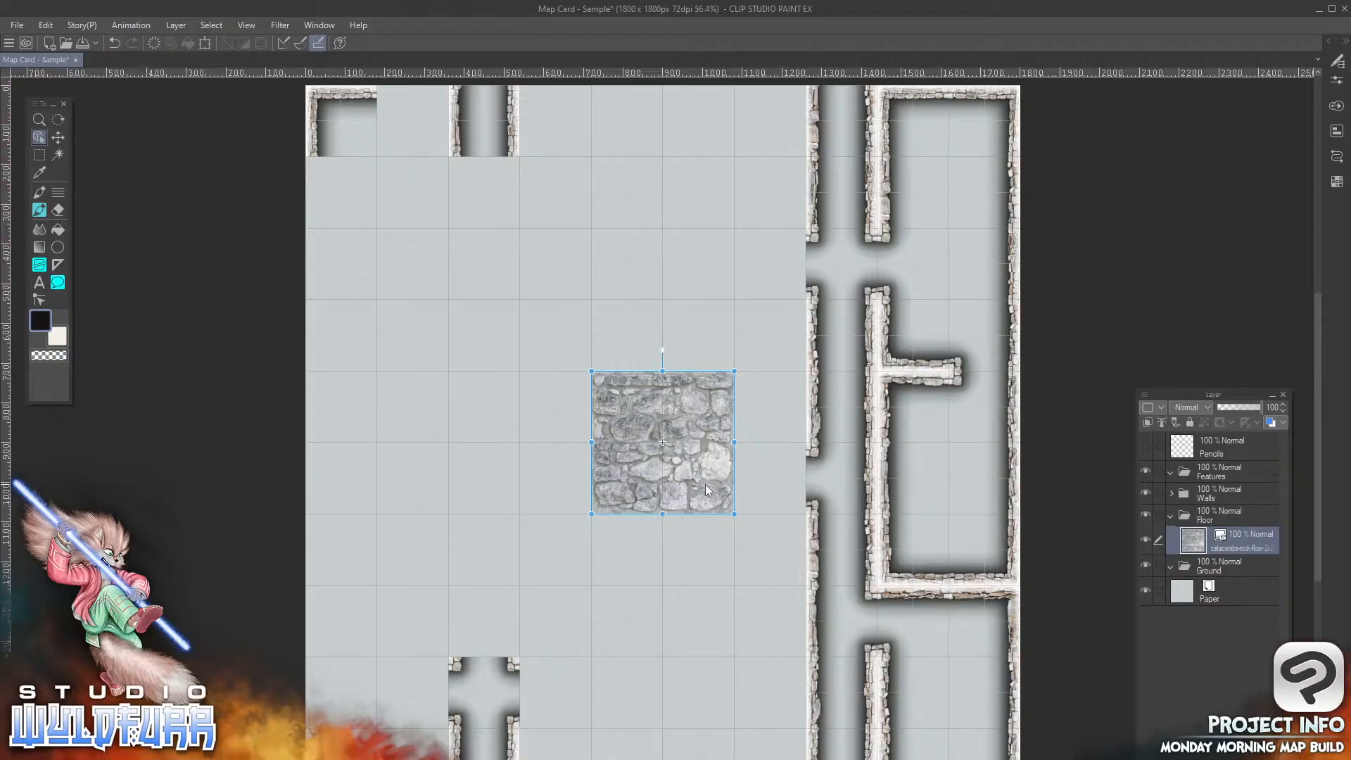
{"action": "left_click_drag", "start_coordinate": [708, 479], "coordinate": [994, 197]}
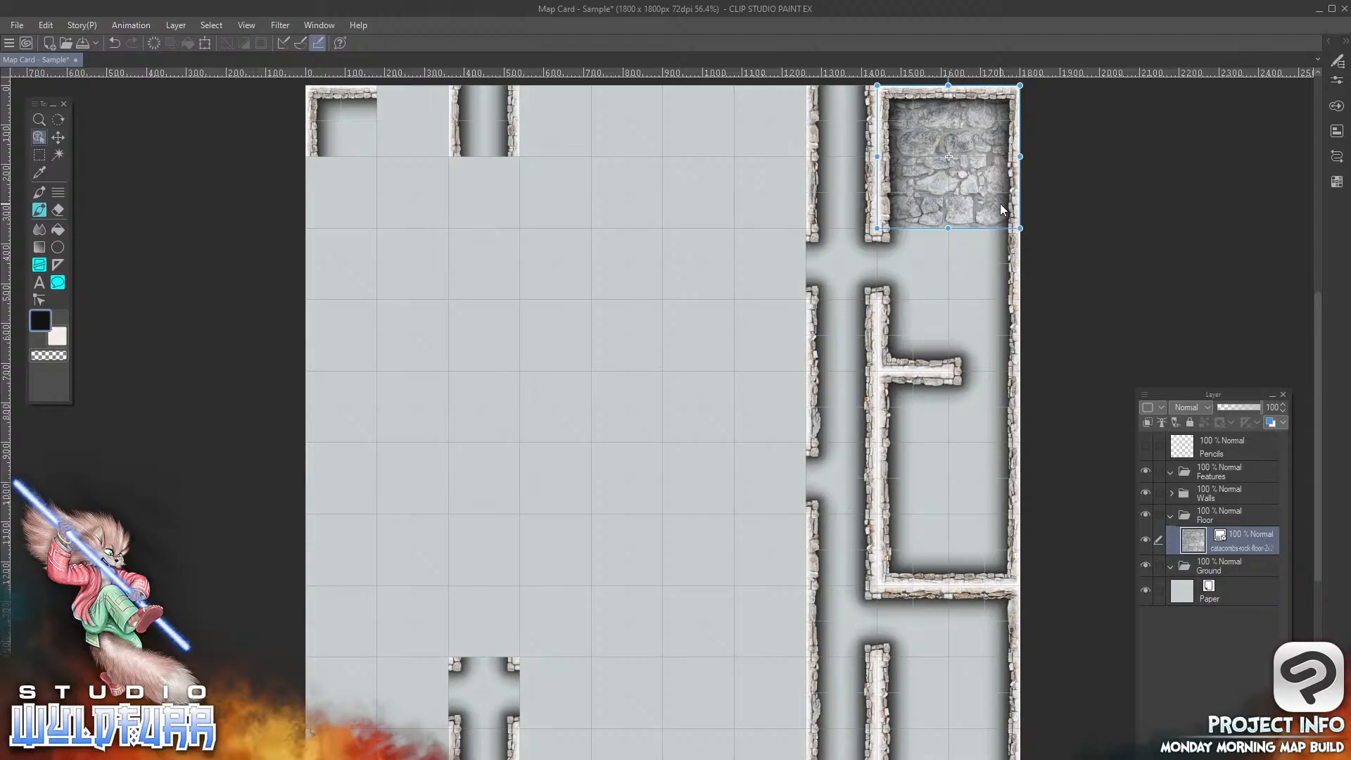
Step: Add catacombs-rock-floor-0000.png to the Floor folder and fit it into the northernmost square of the corridor beside the room
{"action": "left_click", "coordinate": [246, 25]}
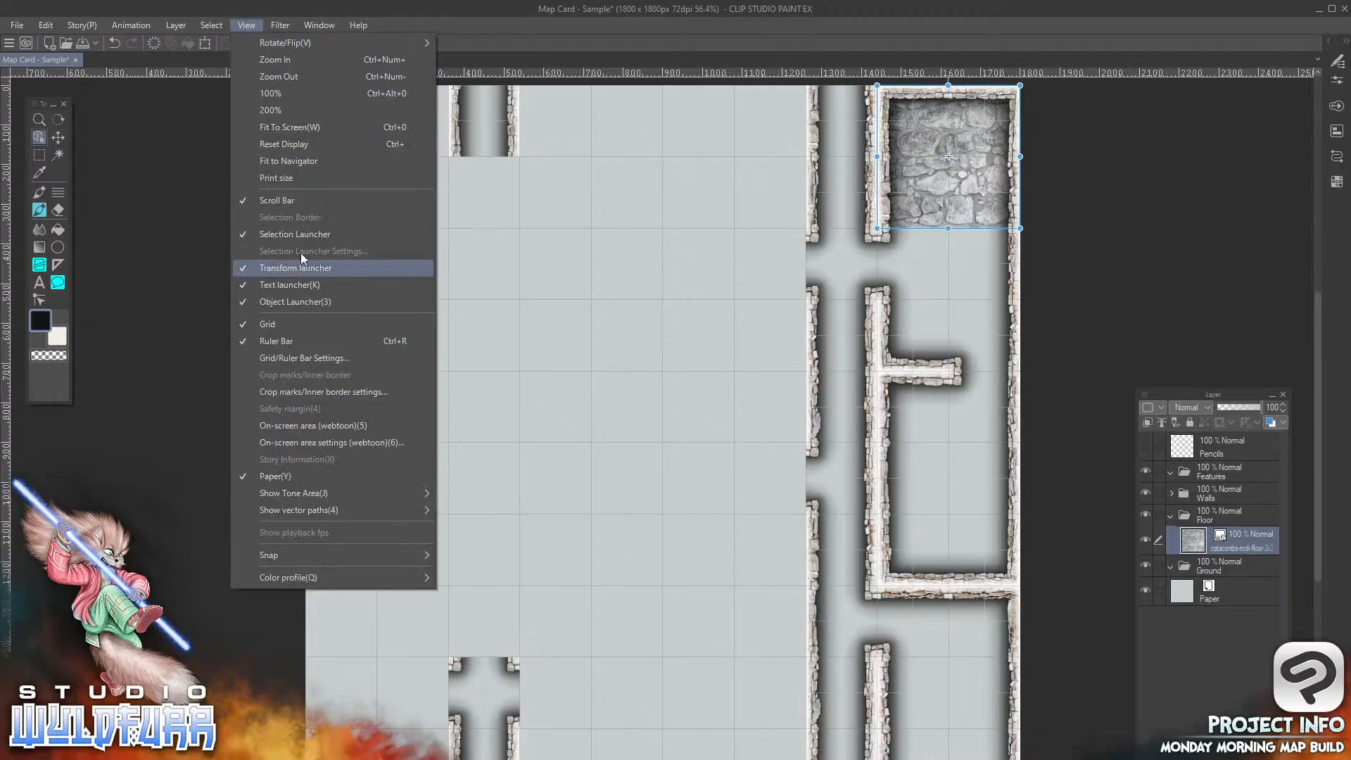
{"action": "left_click", "coordinate": [272, 94]}
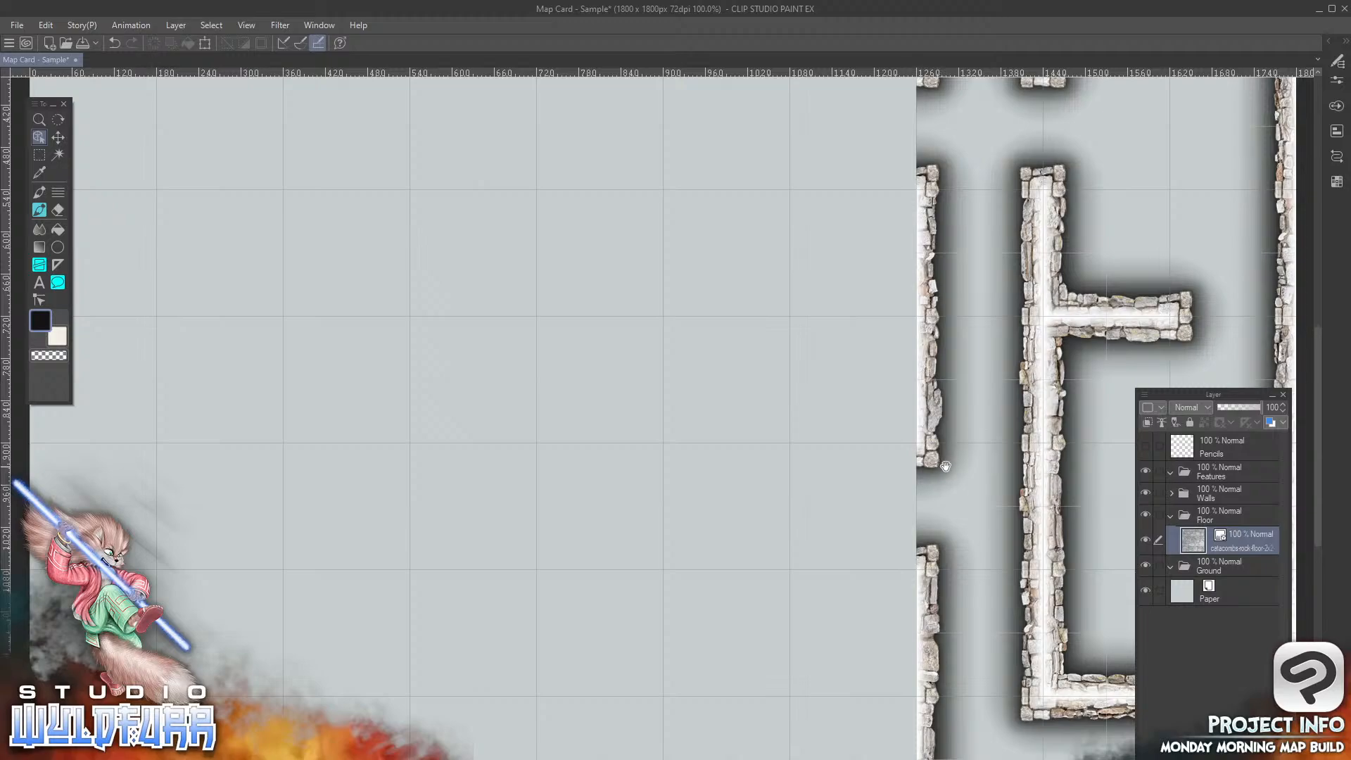
{"action": "left_click_drag", "start_coordinate": [894, 558], "coordinate": [580, 645]}
{"action": "left_click_drag", "start_coordinate": [820, 336], "coordinate": [708, 421]}
{"action": "left_click_drag", "start_coordinate": [757, 488], "coordinate": [770, 450]}
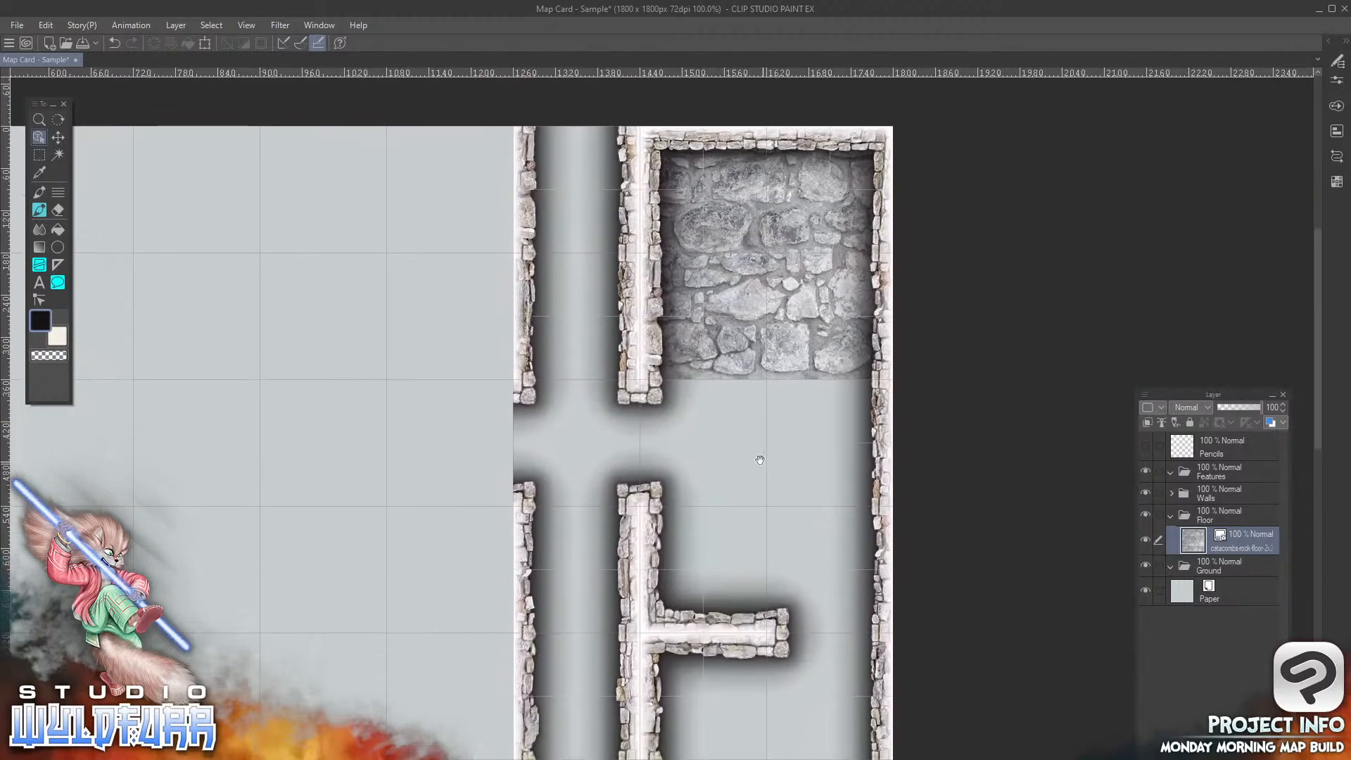
{"action": "left_click", "coordinate": [718, 271]}
{"action": "left_click", "coordinate": [335, 747]}
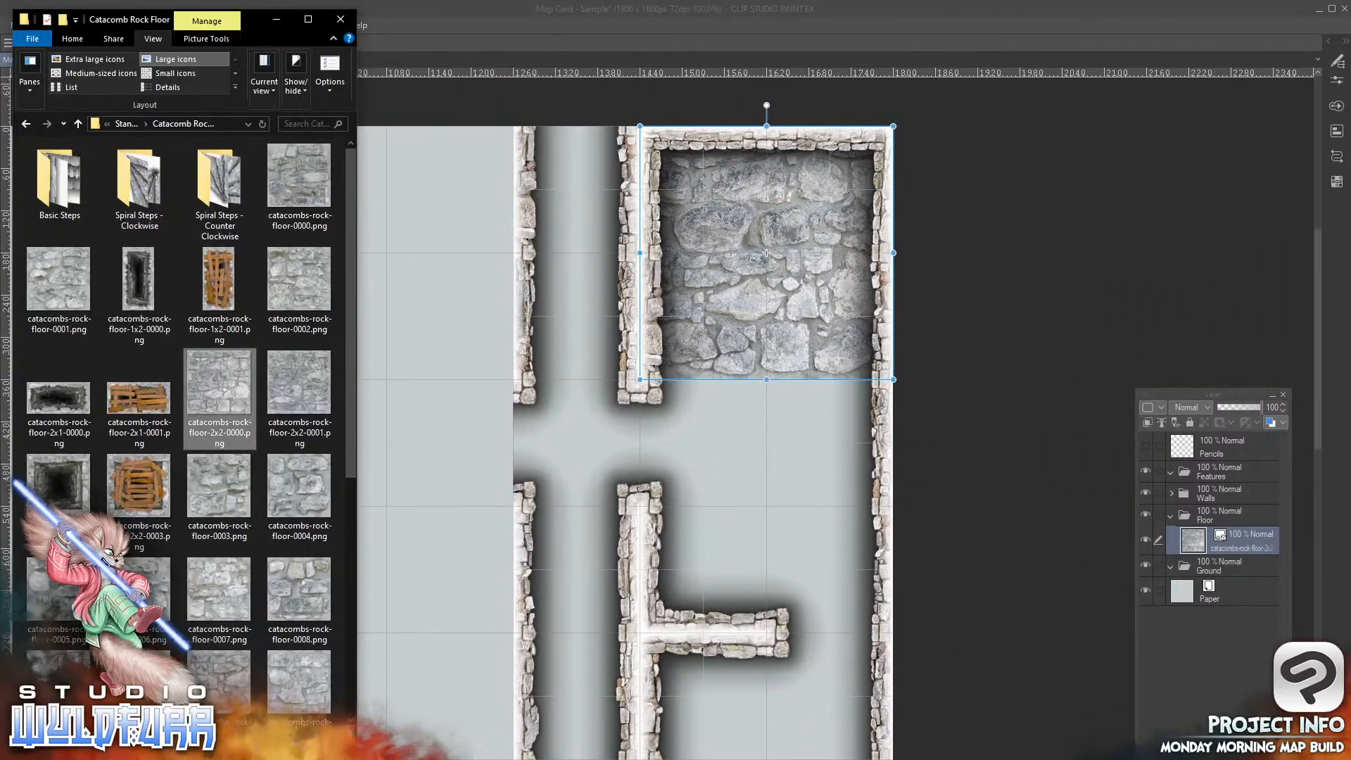
{"action": "right_click", "coordinate": [335, 747]}
{"action": "left_click", "coordinate": [299, 180]}
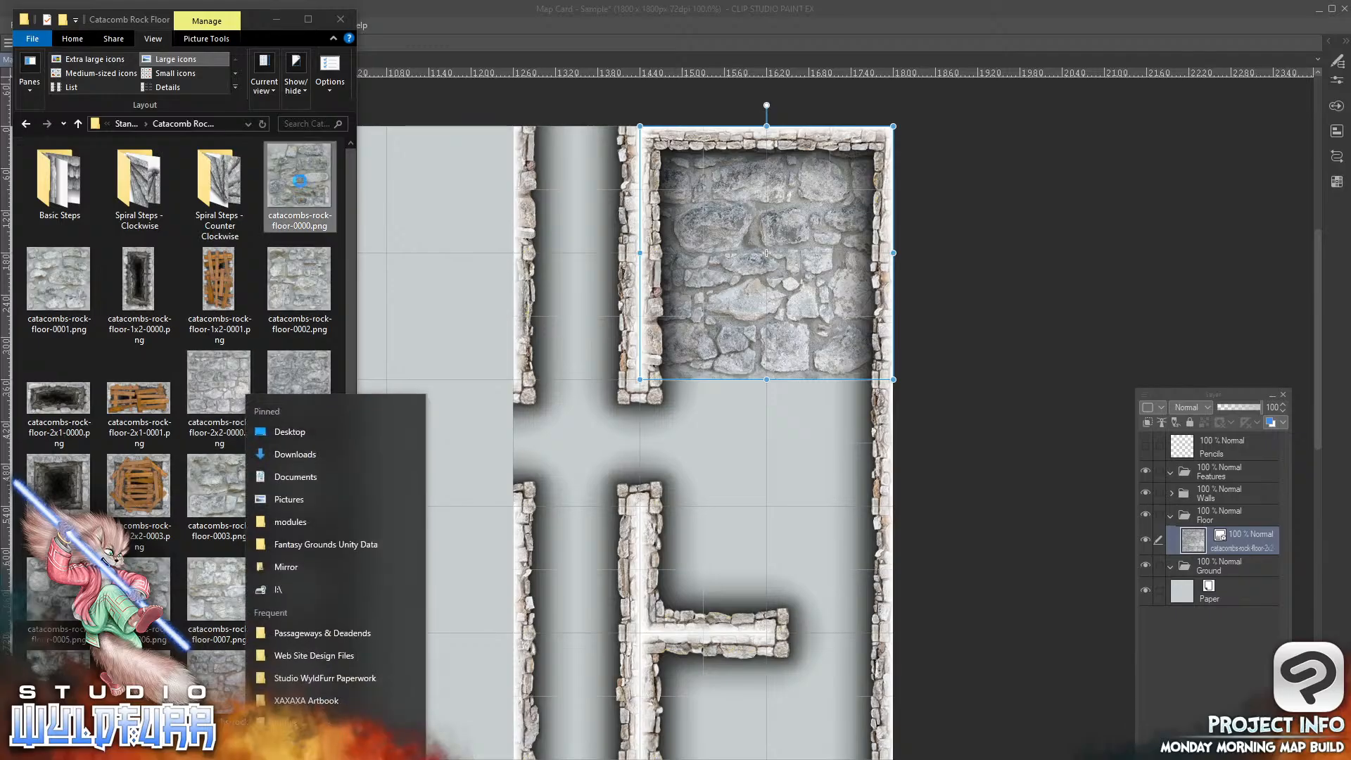
{"action": "left_click", "coordinate": [375, 304]}
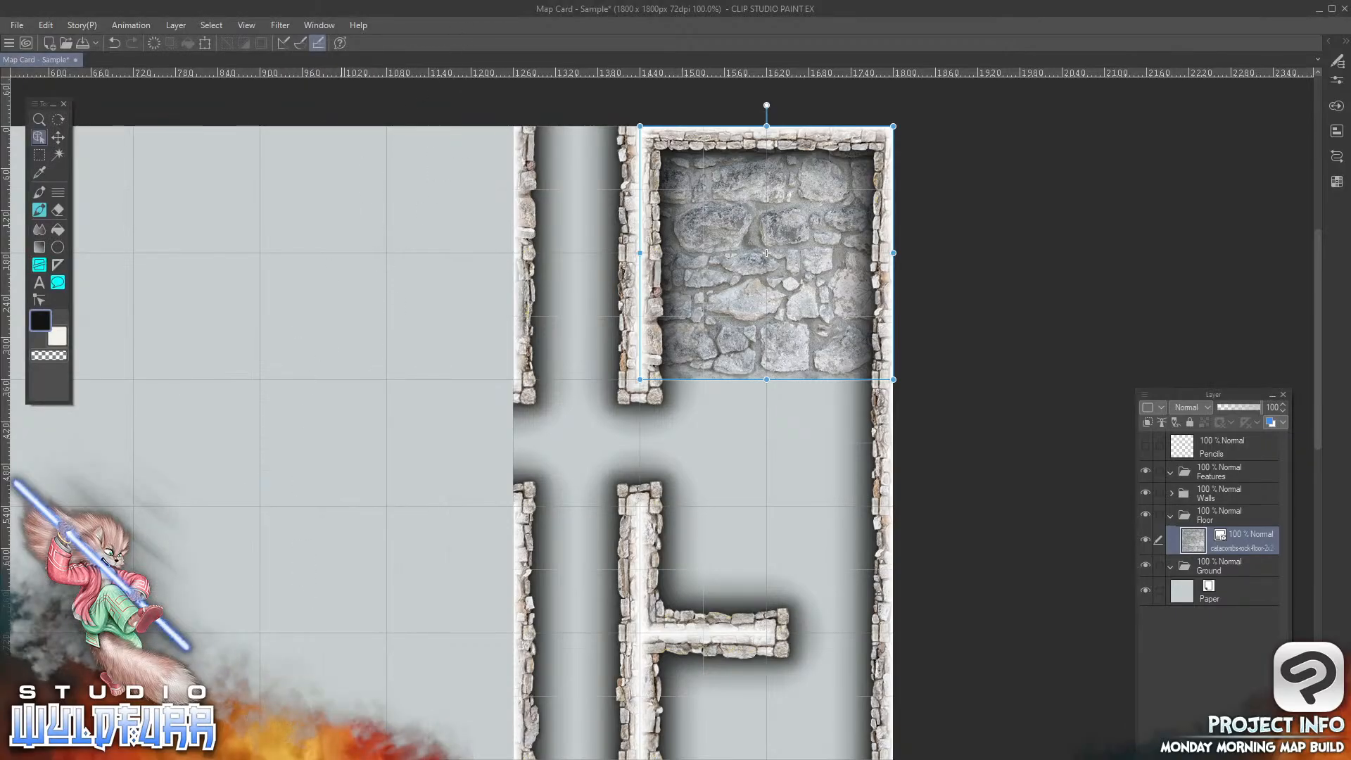
{"action": "key", "text": "alt+Tab"}
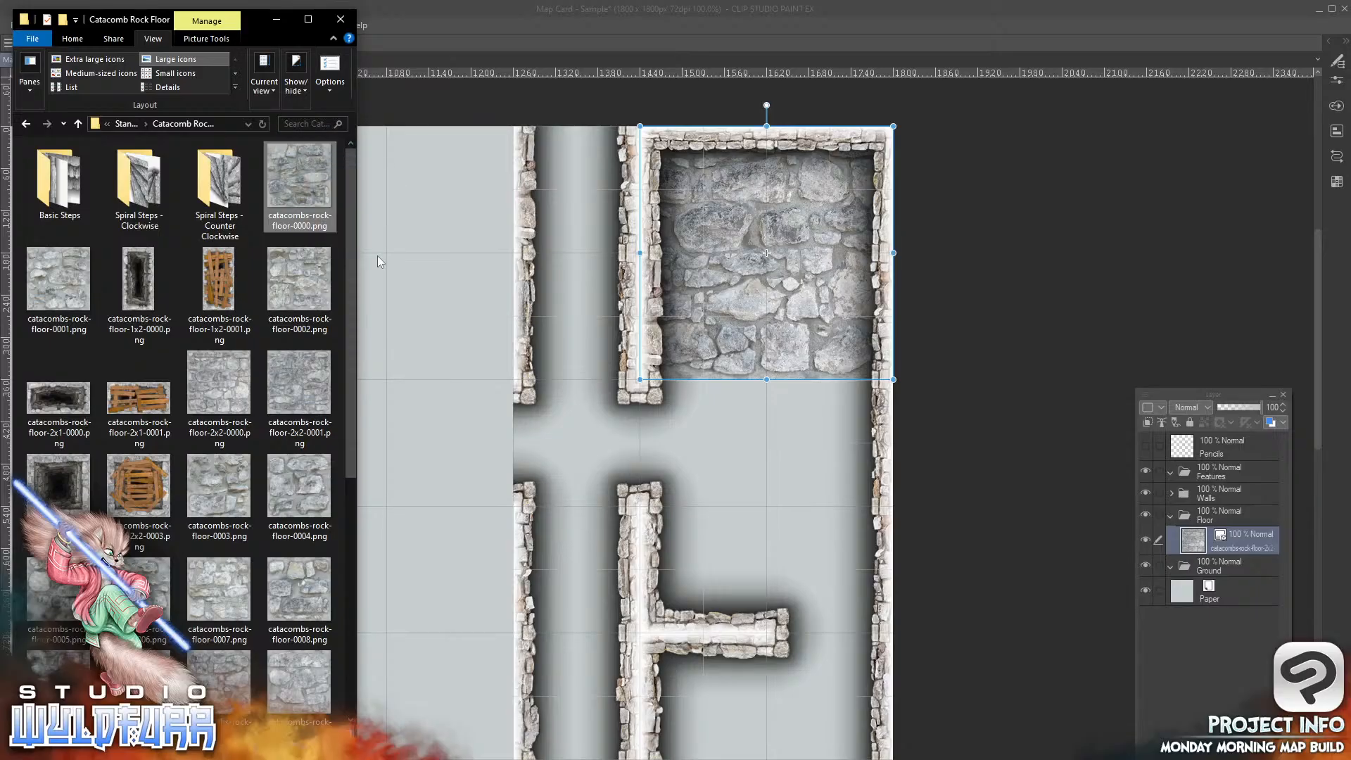
{"action": "left_click_drag", "start_coordinate": [377, 256], "coordinate": [1249, 524]}
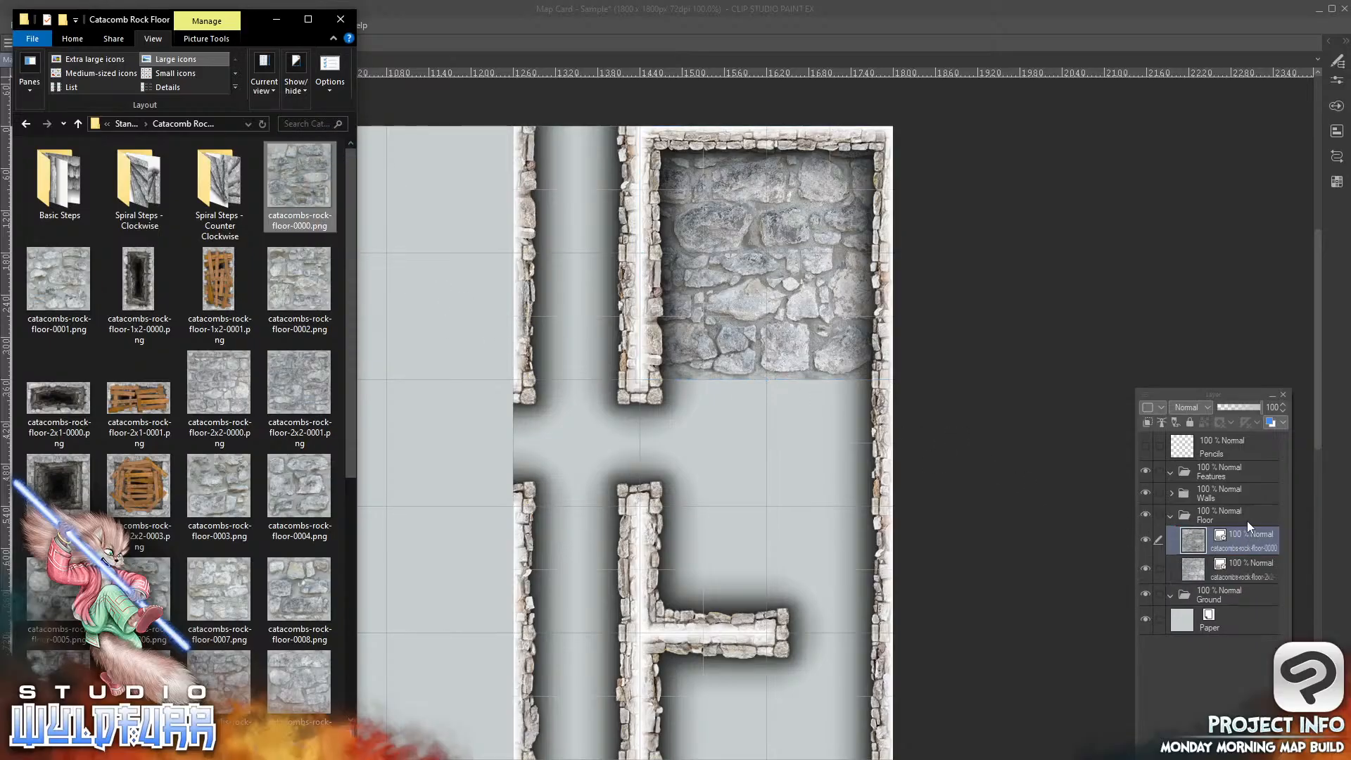
{"action": "key", "text": "alt+Tab"}
{"action": "left_click_drag", "start_coordinate": [292, 718], "coordinate": [600, 211]}
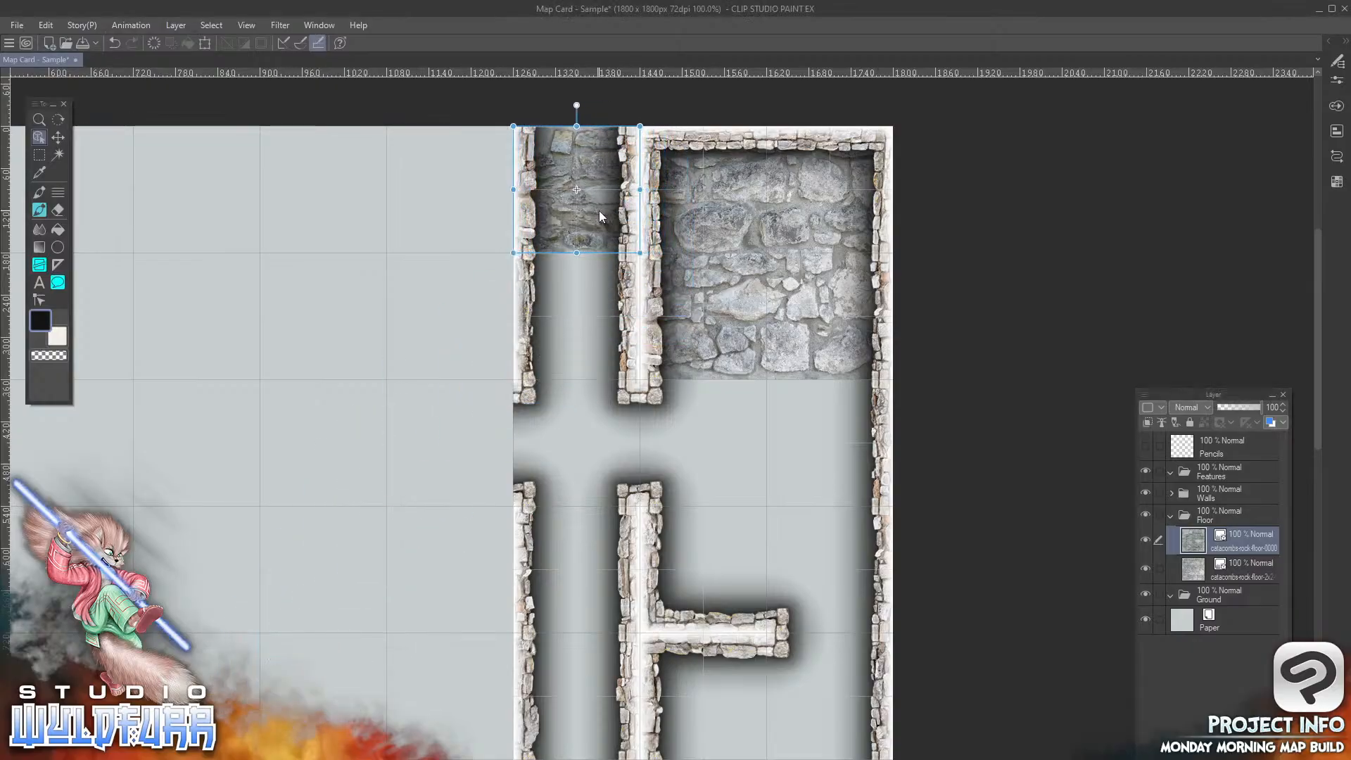
Step: Add catacombs-rock-floor-0001.png to the Floor folder and fit it into the second corridor square from the north
{"action": "key", "text": "alt+Tab"}
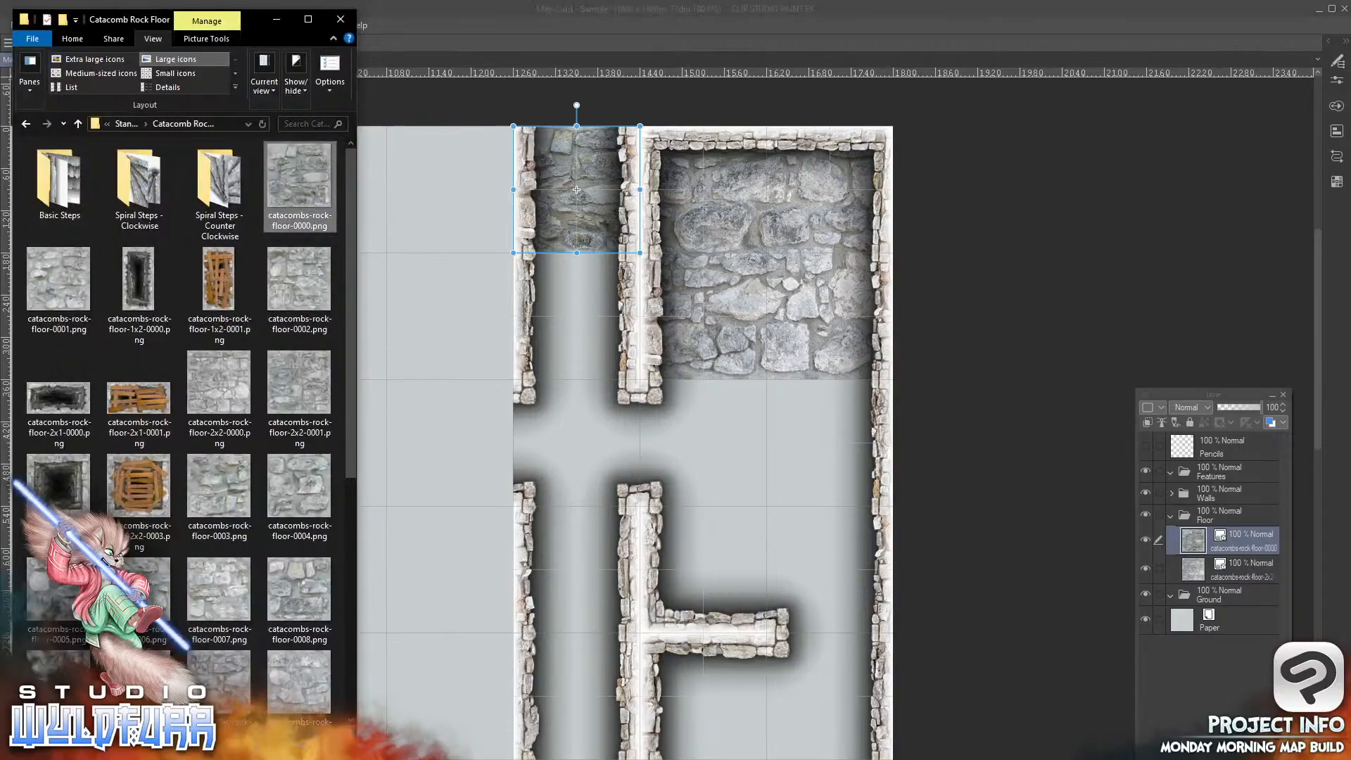
{"action": "left_click_drag", "start_coordinate": [59, 281], "coordinate": [686, 427]}
{"action": "left_click_drag", "start_coordinate": [905, 502], "coordinate": [1255, 528]}
{"action": "left_click", "coordinate": [399, 459]}
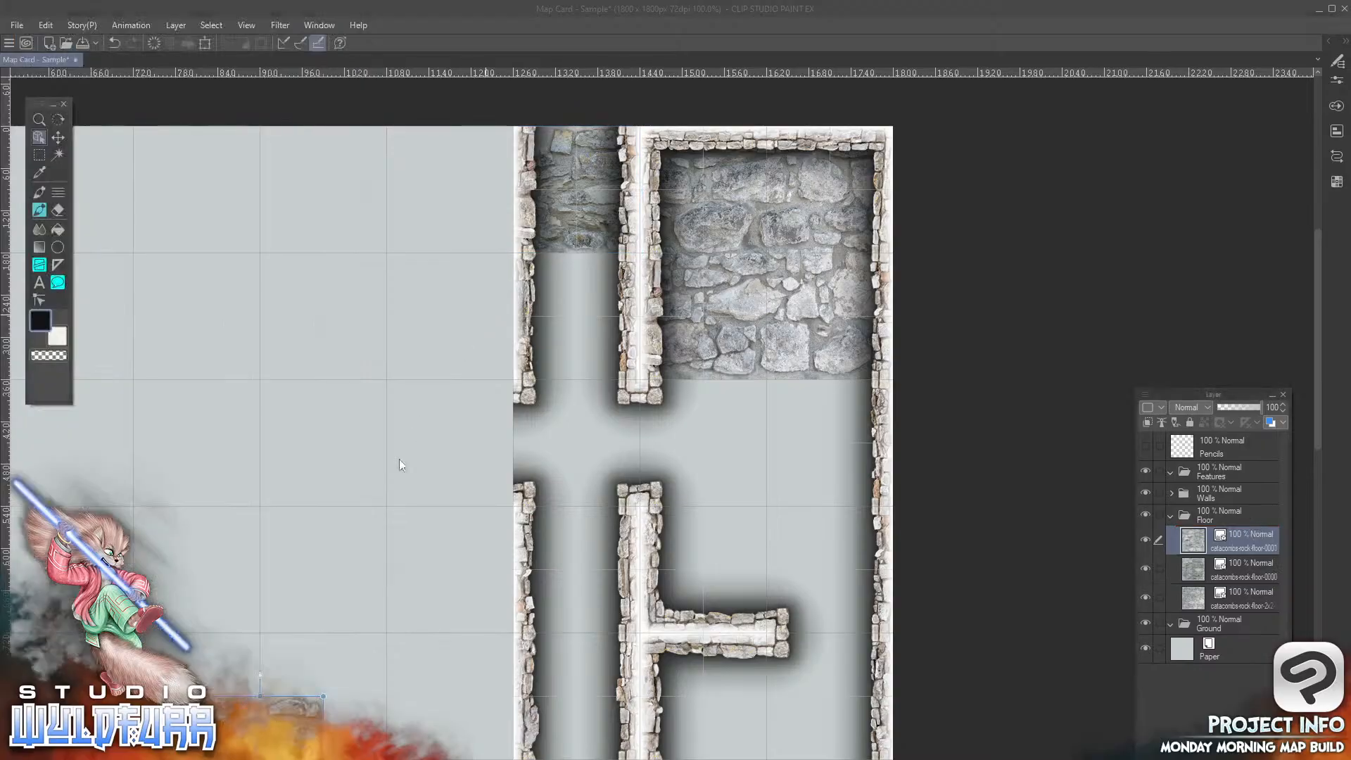
{"action": "left_click_drag", "start_coordinate": [288, 725], "coordinate": [602, 316]}
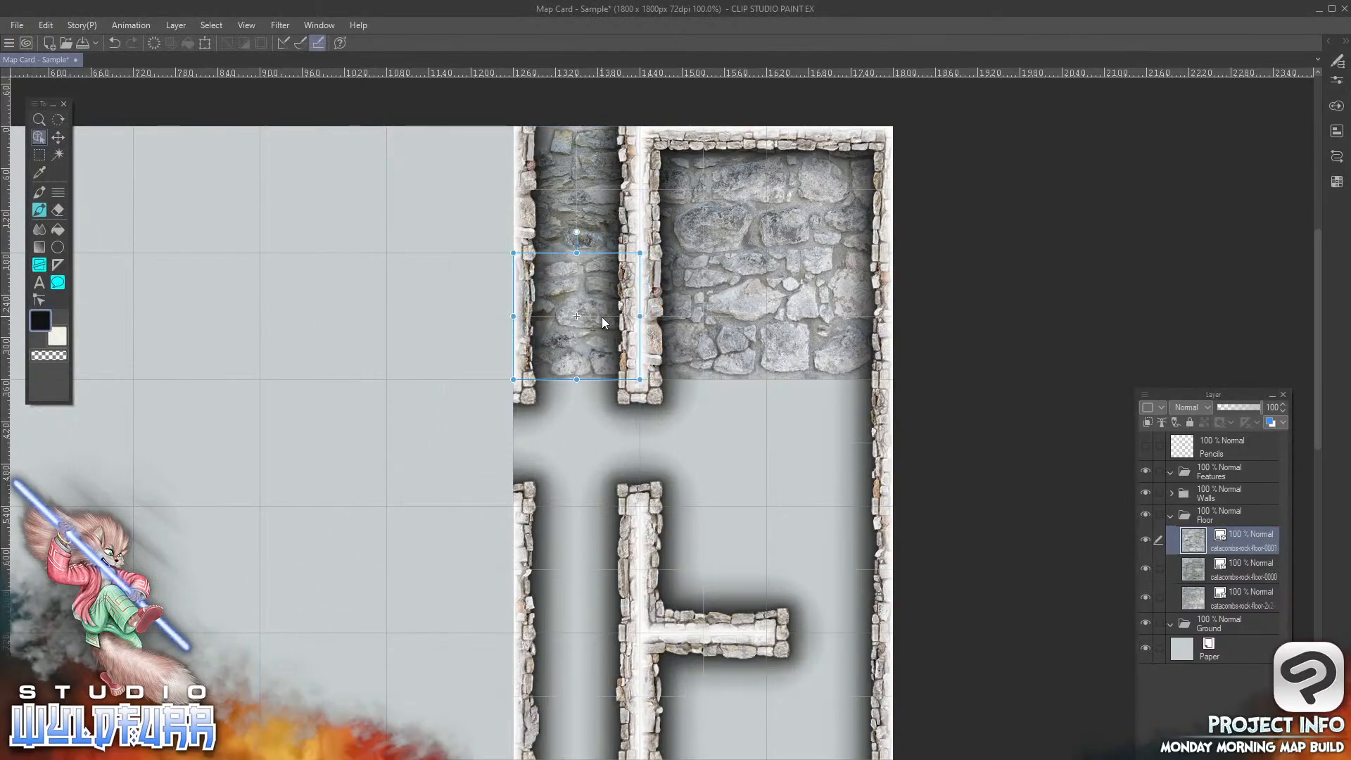
Step: Add catacombs-rock-floor-0002.png to the Floor folder and fit it into the corridor square with the side openings
{"action": "key", "text": "alt+Tab"}
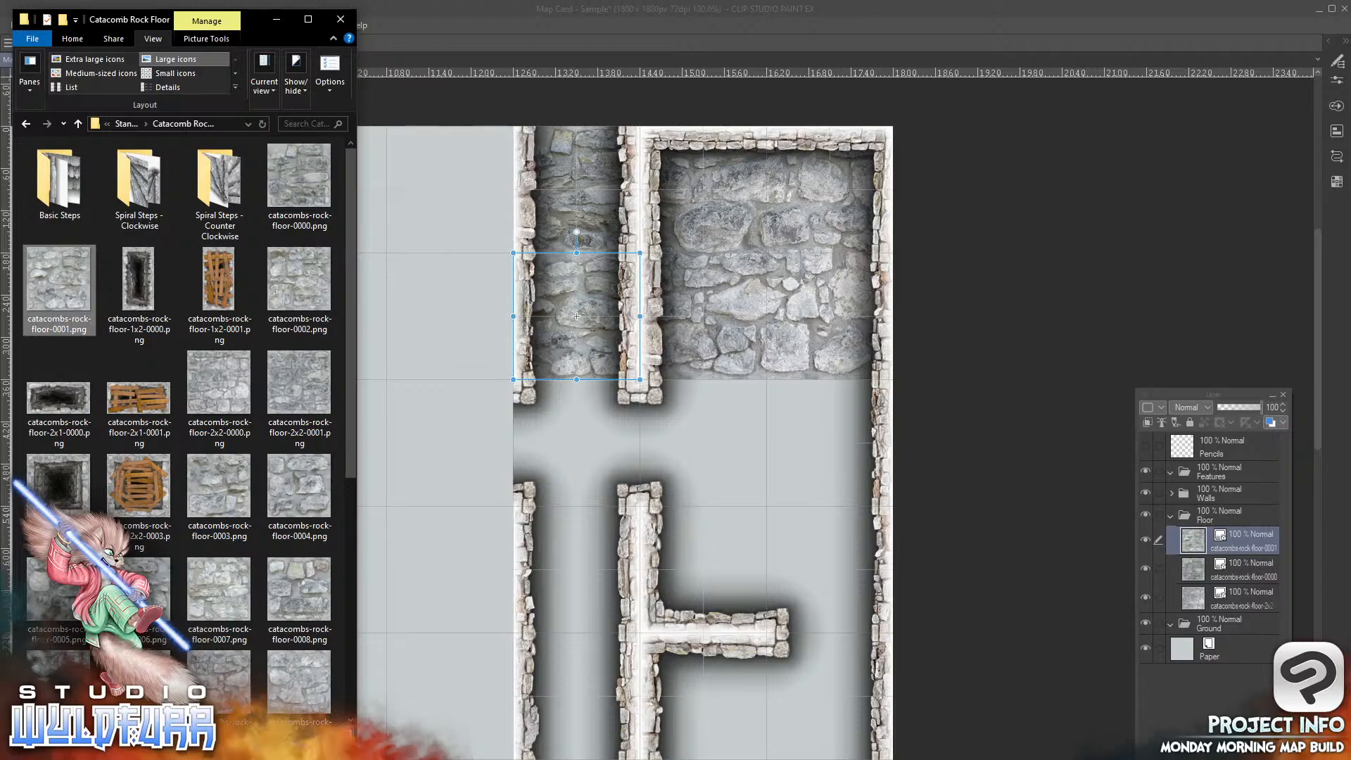
{"action": "left_click_drag", "start_coordinate": [297, 289], "coordinate": [1239, 527]}
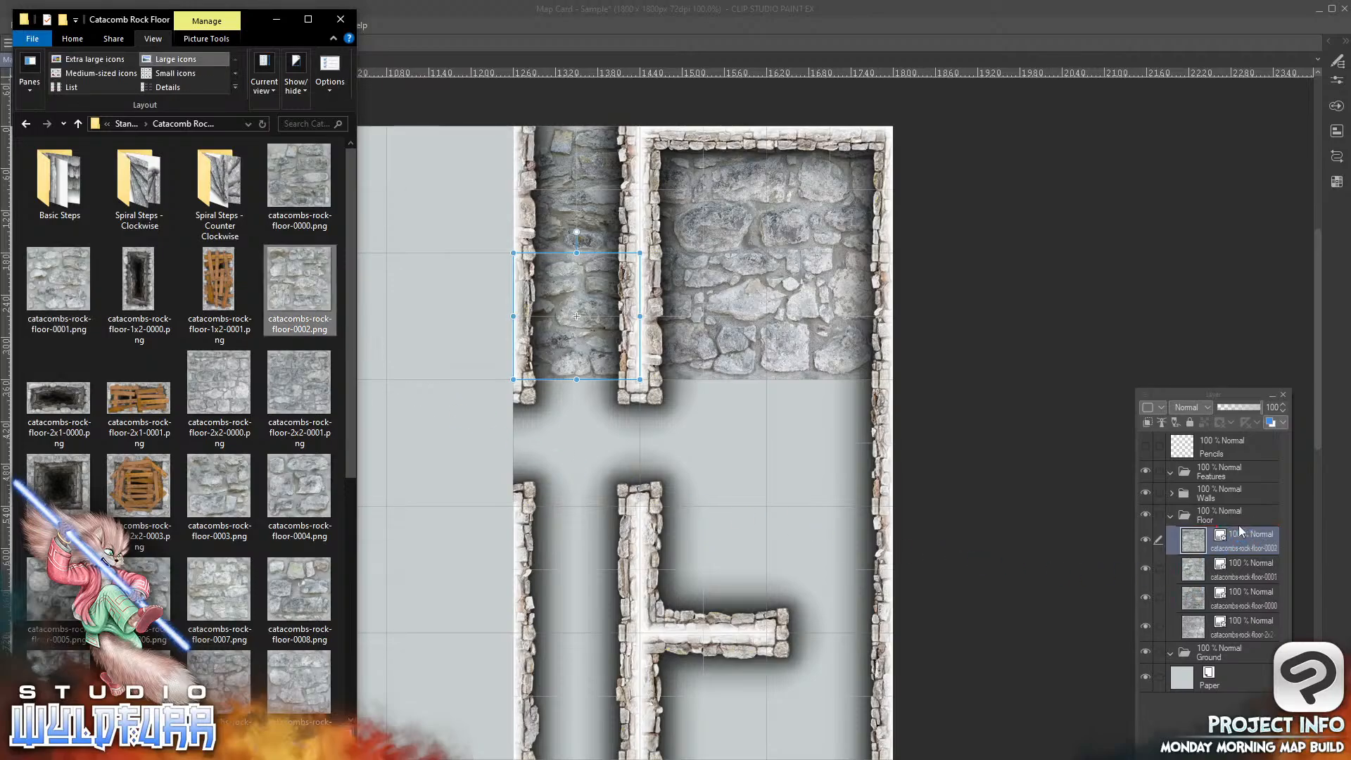
{"action": "left_click", "coordinate": [1238, 525]}
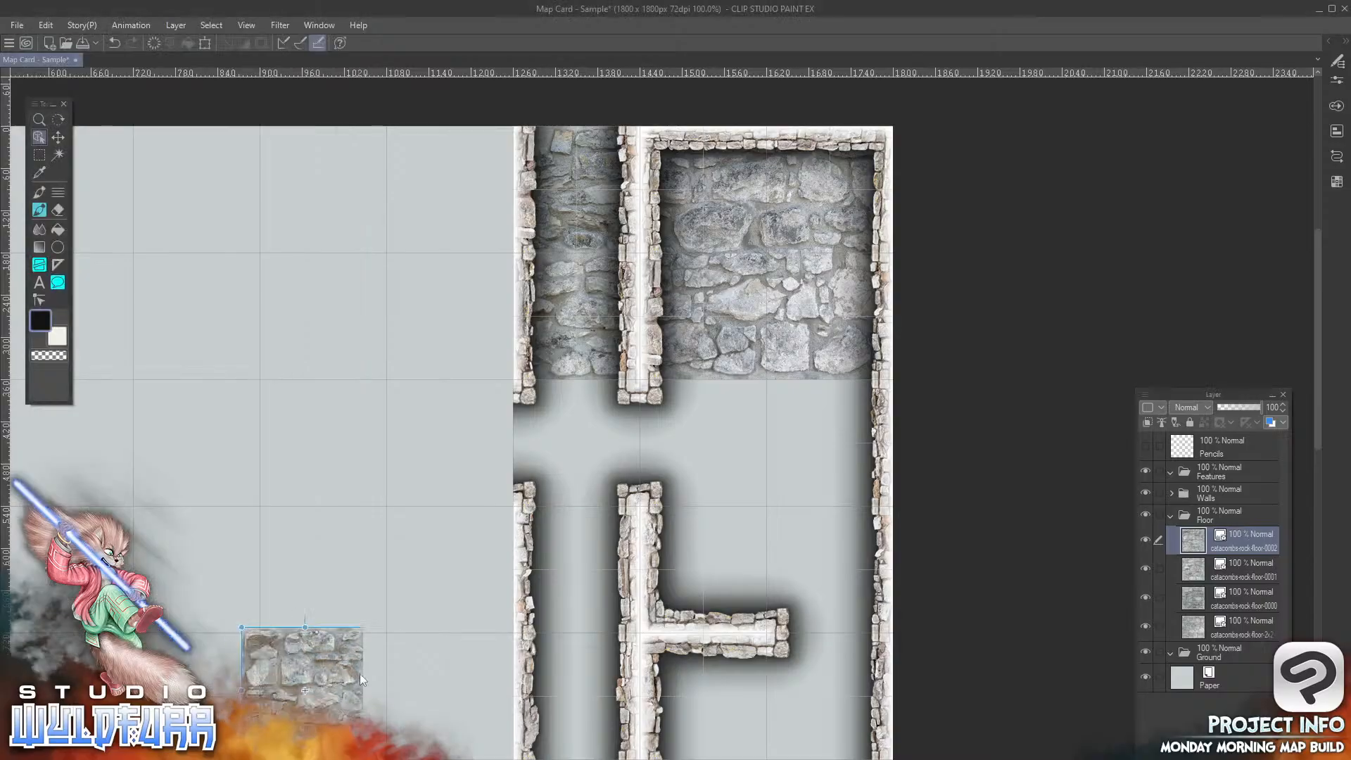
{"action": "left_click_drag", "start_coordinate": [361, 673], "coordinate": [603, 467]}
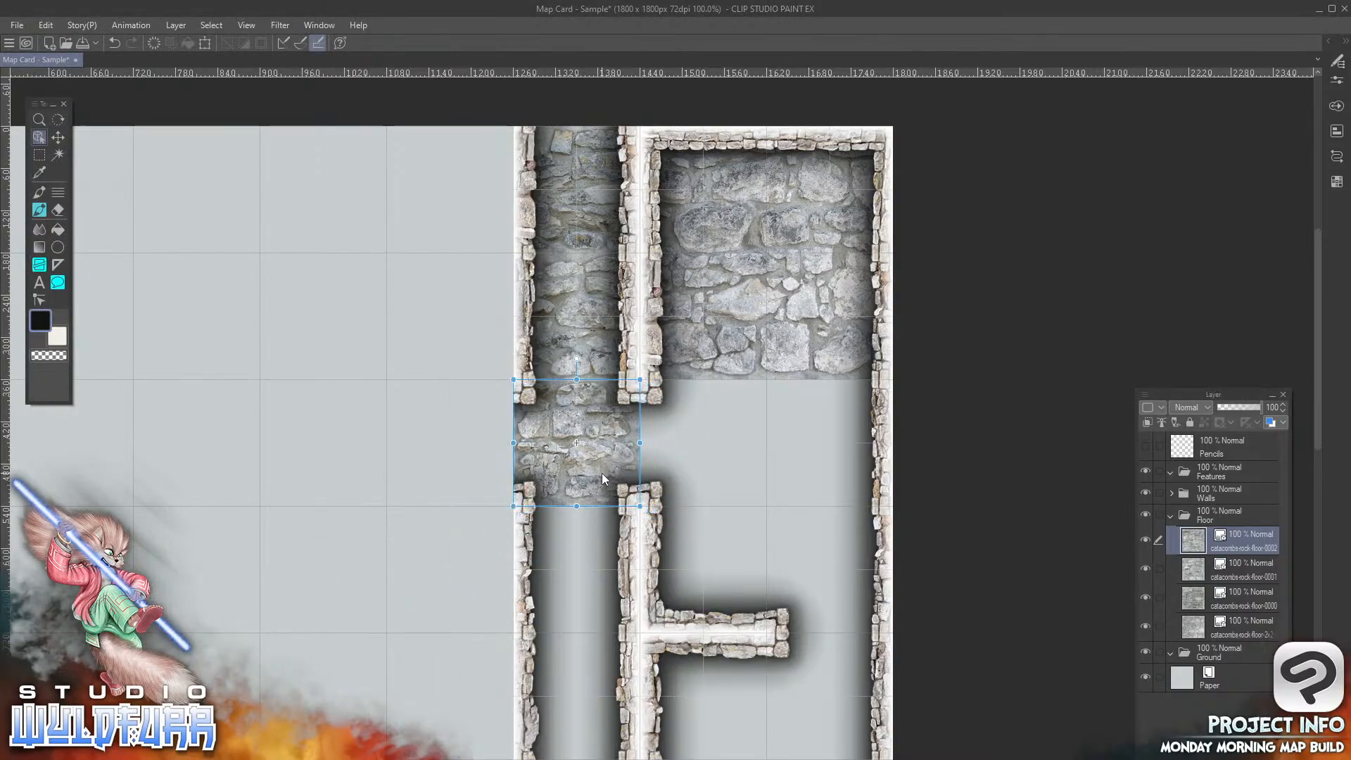
Step: Add catacombs-rock-floor-2x2-0001.png to the Floor folder and fit it into the room just north of the short dividing wall
{"action": "key", "text": "alt+Tab"}
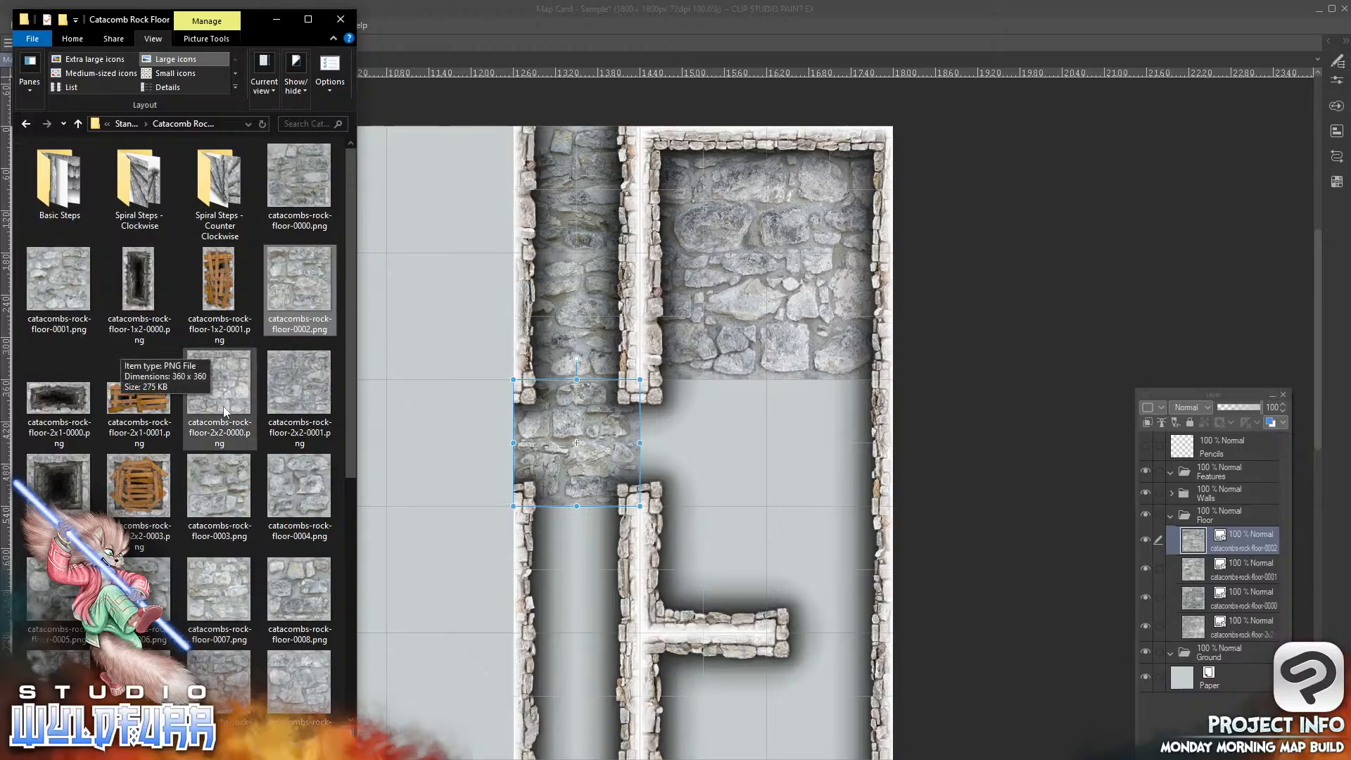
{"action": "left_click", "coordinate": [226, 390]}
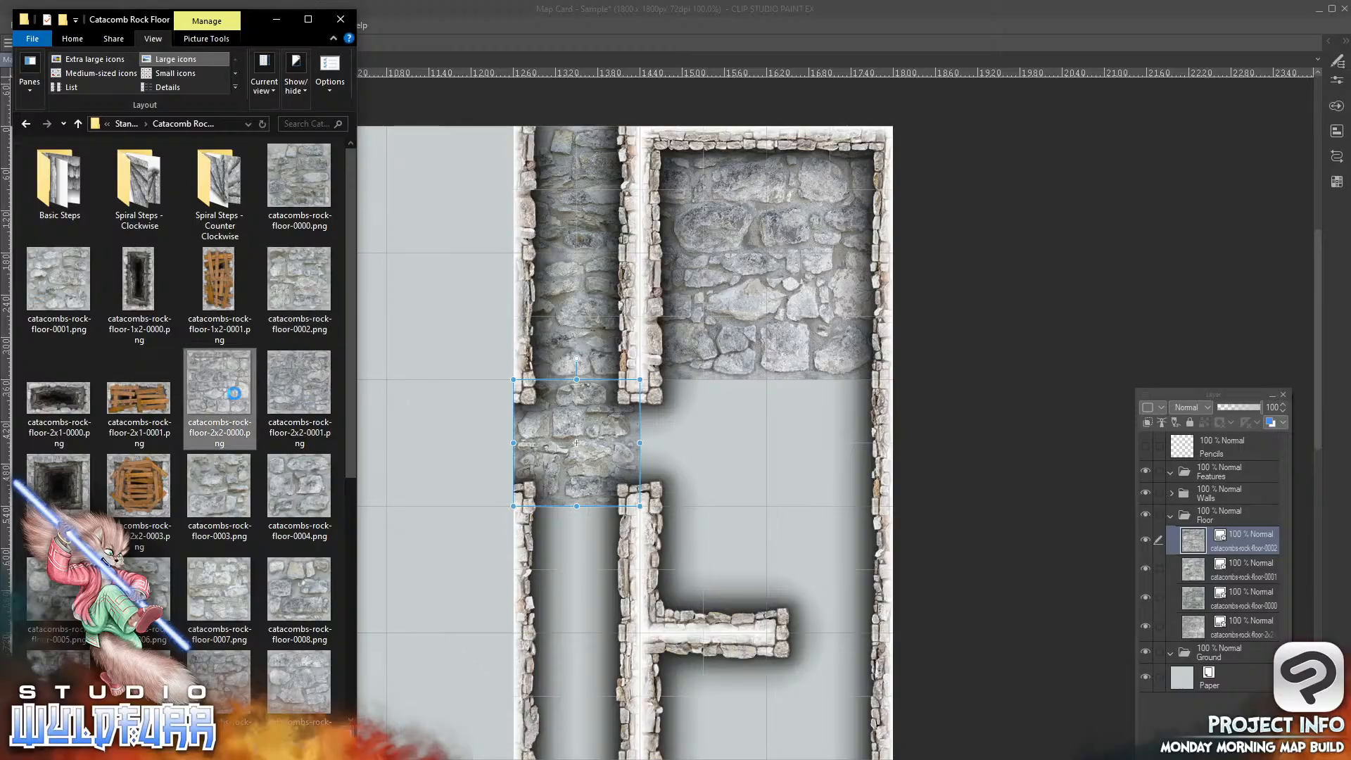
{"action": "left_click_drag", "start_coordinate": [289, 387], "coordinate": [1220, 538]}
{"action": "left_click", "coordinate": [373, 676]}
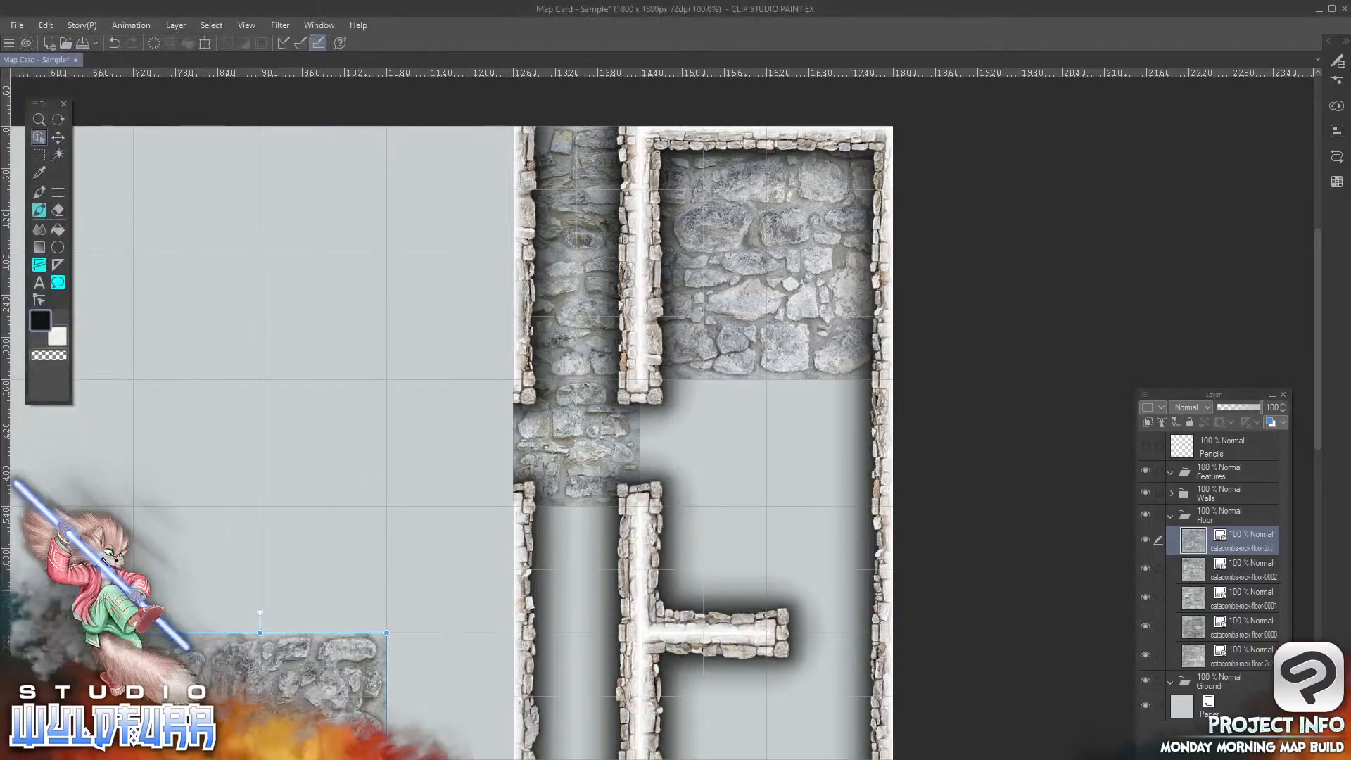
{"action": "left_click_drag", "start_coordinate": [248, 734], "coordinate": [748, 485]}
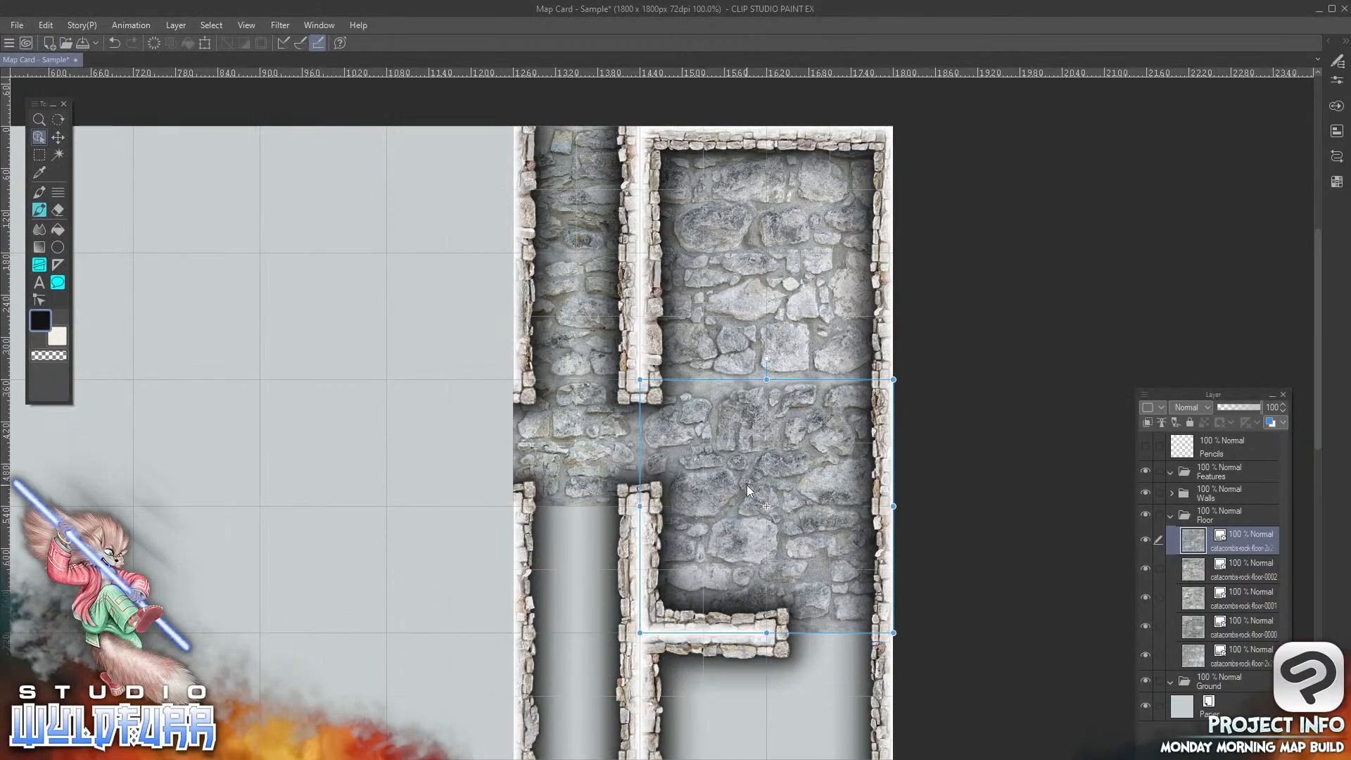
Step: Add catacombs-rock-floor-0003.png to the Floor folder and fit it into the room square directly south of the short dividing wall
{"action": "left_click_drag", "start_coordinate": [805, 697], "coordinate": [770, 346]}
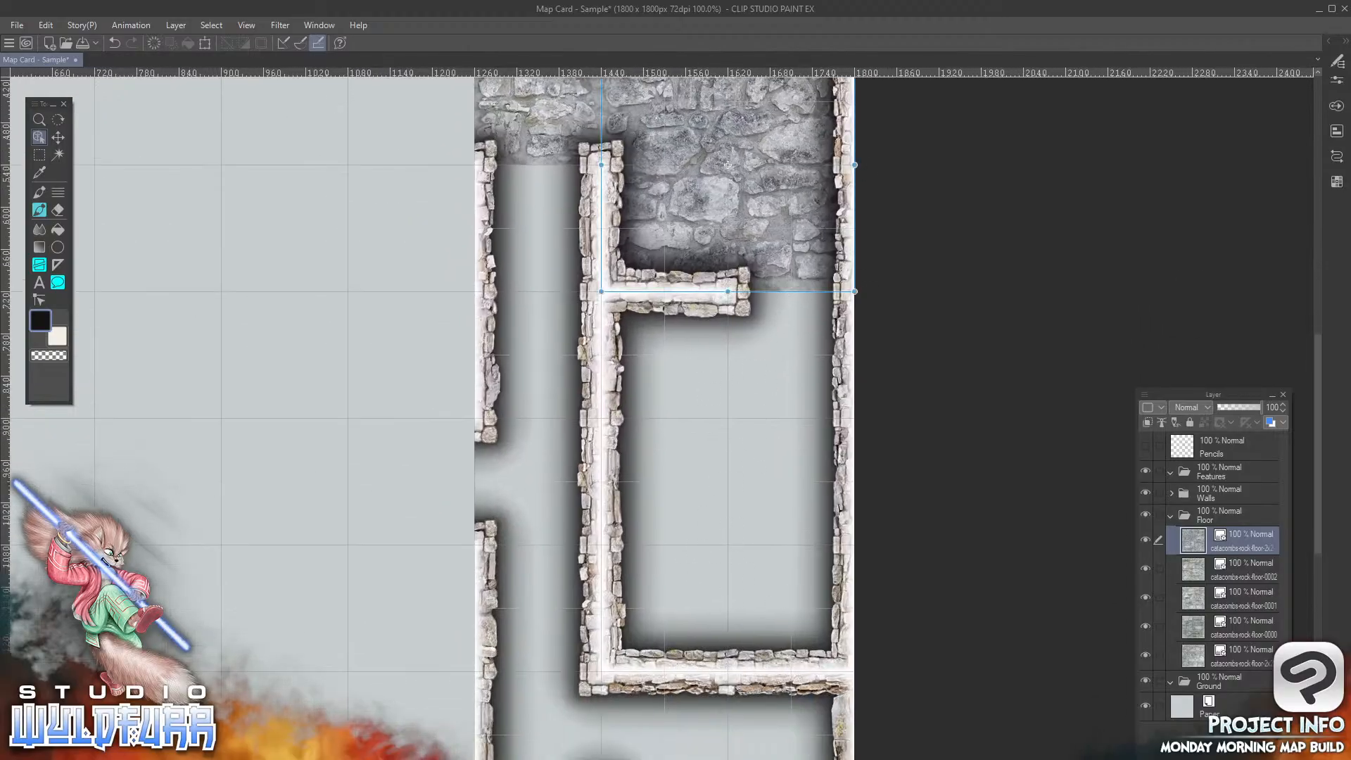
{"action": "key", "text": "alt+Tab"}
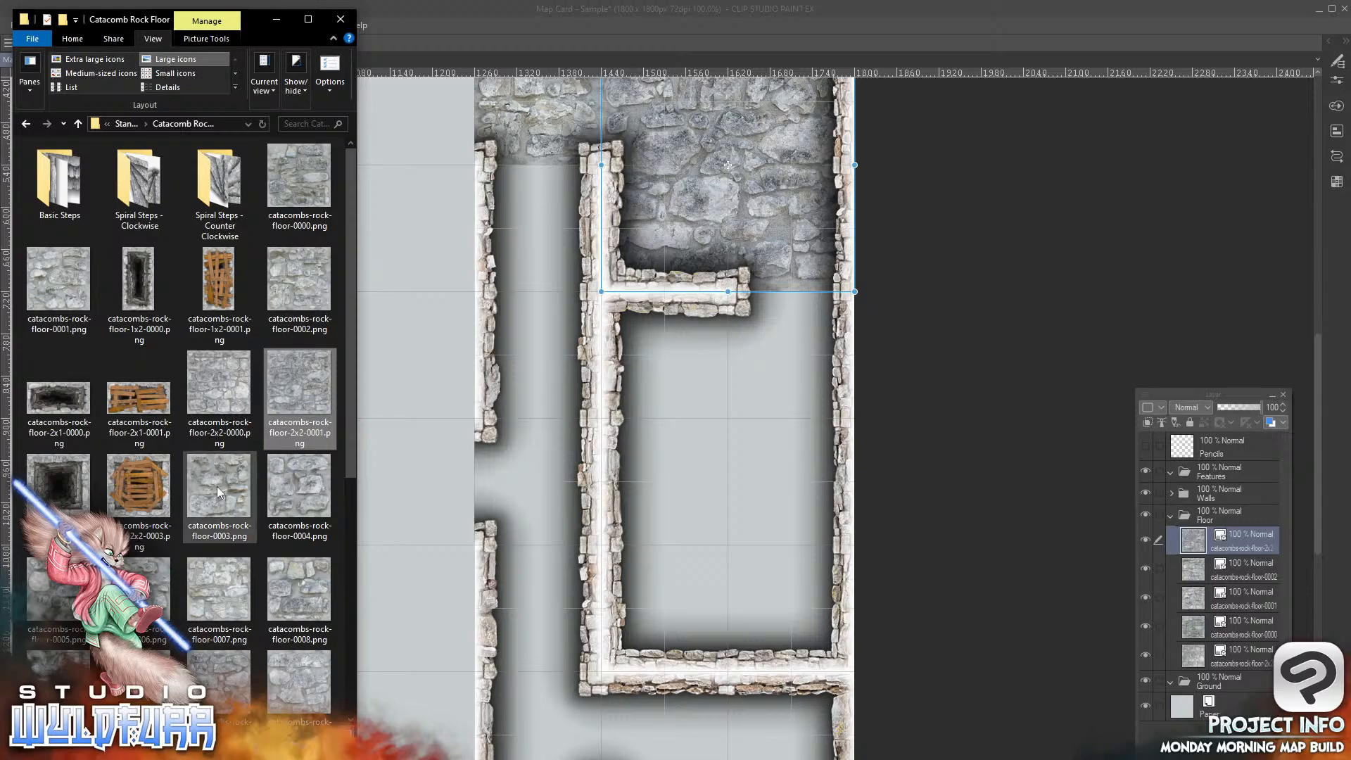
{"action": "left_click_drag", "start_coordinate": [225, 498], "coordinate": [1224, 524]}
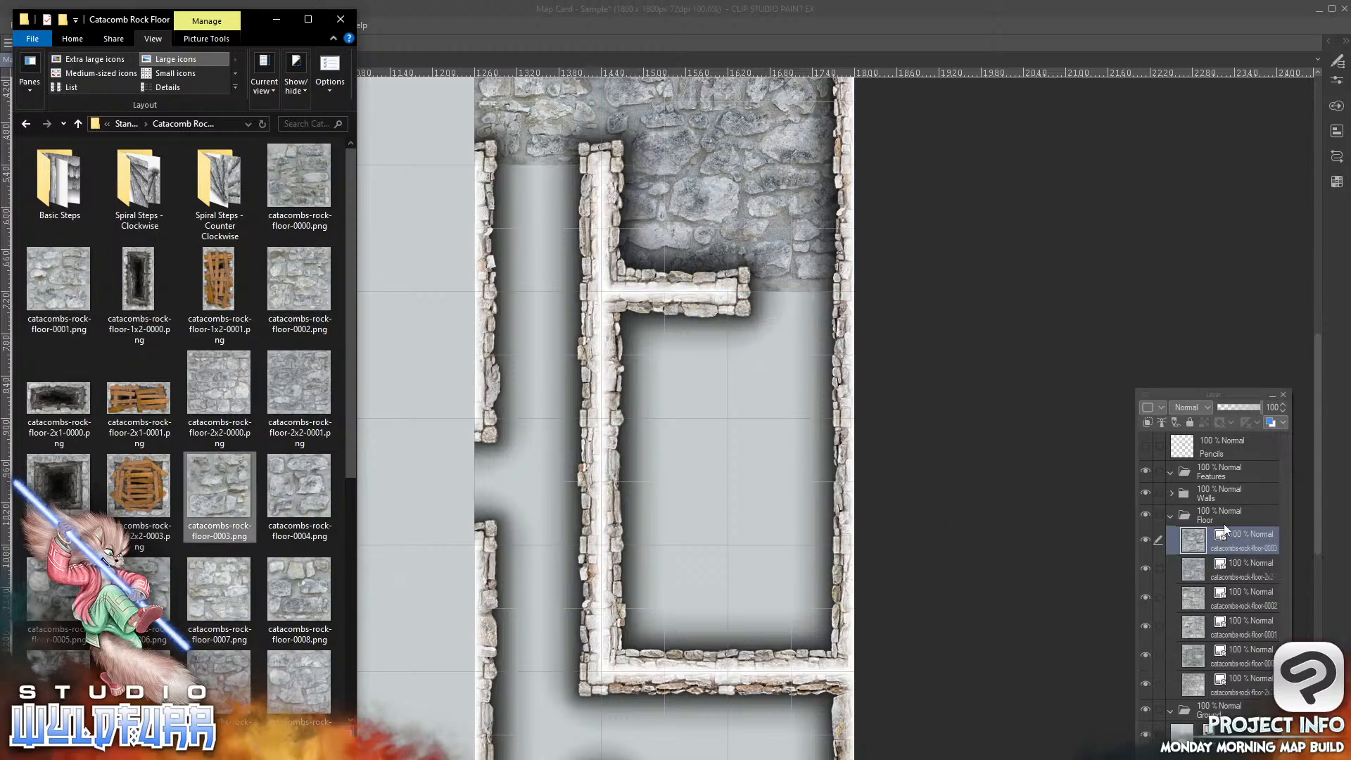
{"action": "left_click", "coordinate": [367, 591]}
{"action": "left_click_drag", "start_coordinate": [268, 405], "coordinate": [690, 347]}
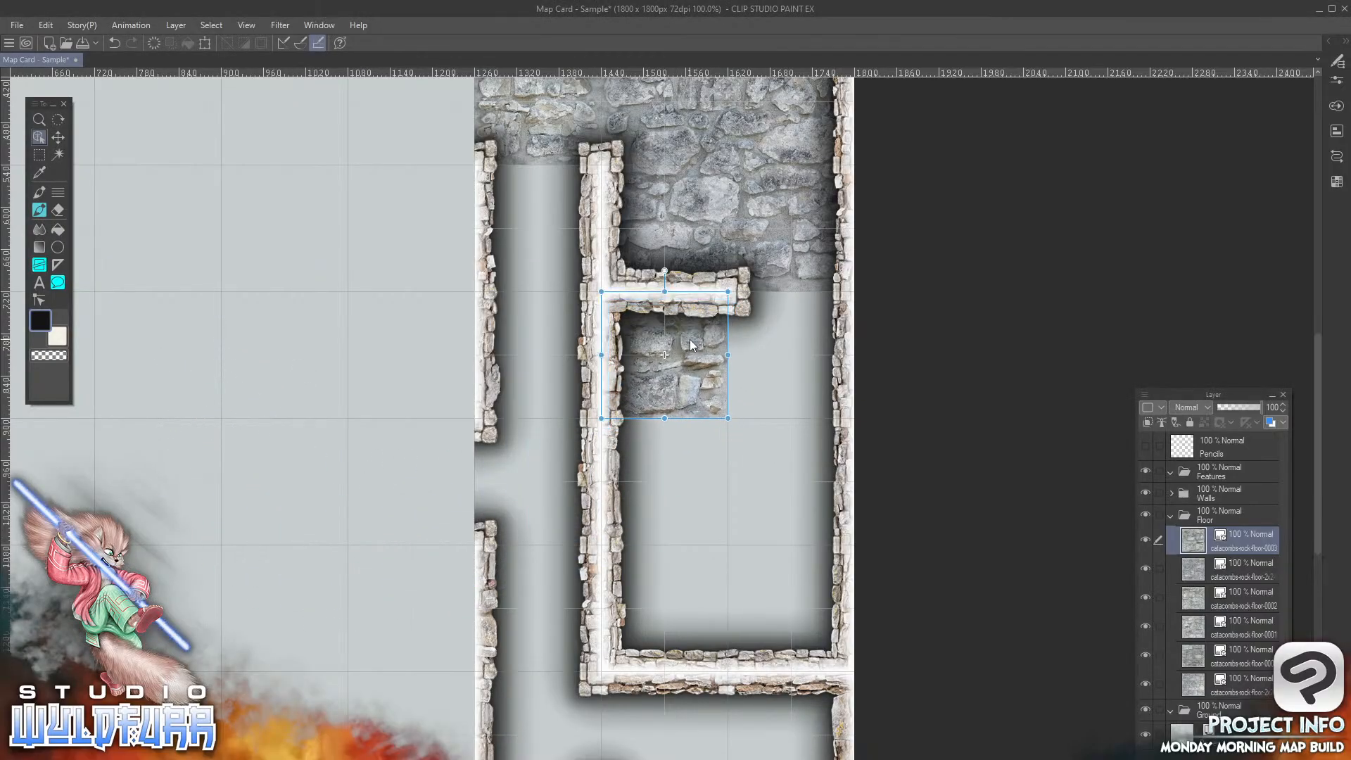
Step: Add catacombs-rock-floor-0004.png to the Floor folder and fit it into the corridor square just north of the short dividing wall's level
{"action": "key", "text": "alt+Tab"}
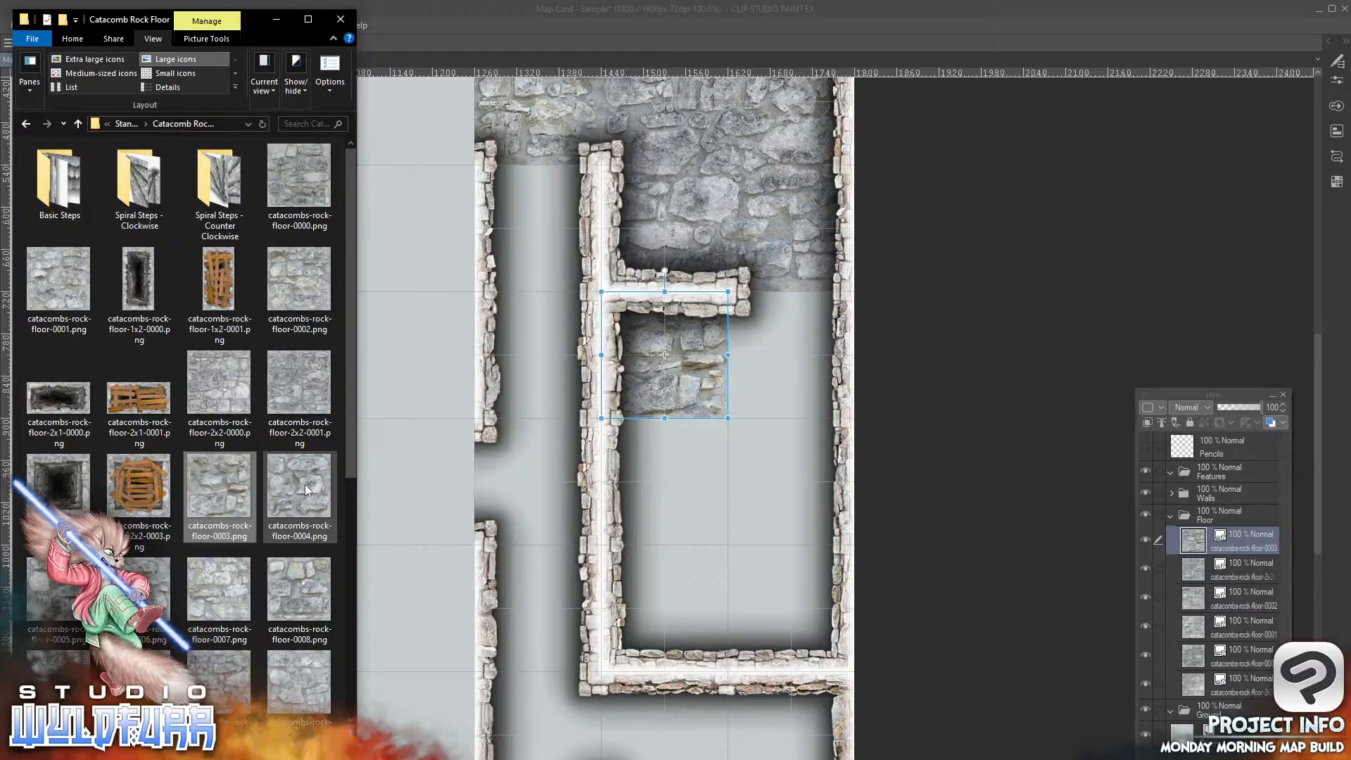
{"action": "left_click_drag", "start_coordinate": [305, 484], "coordinate": [1243, 527]}
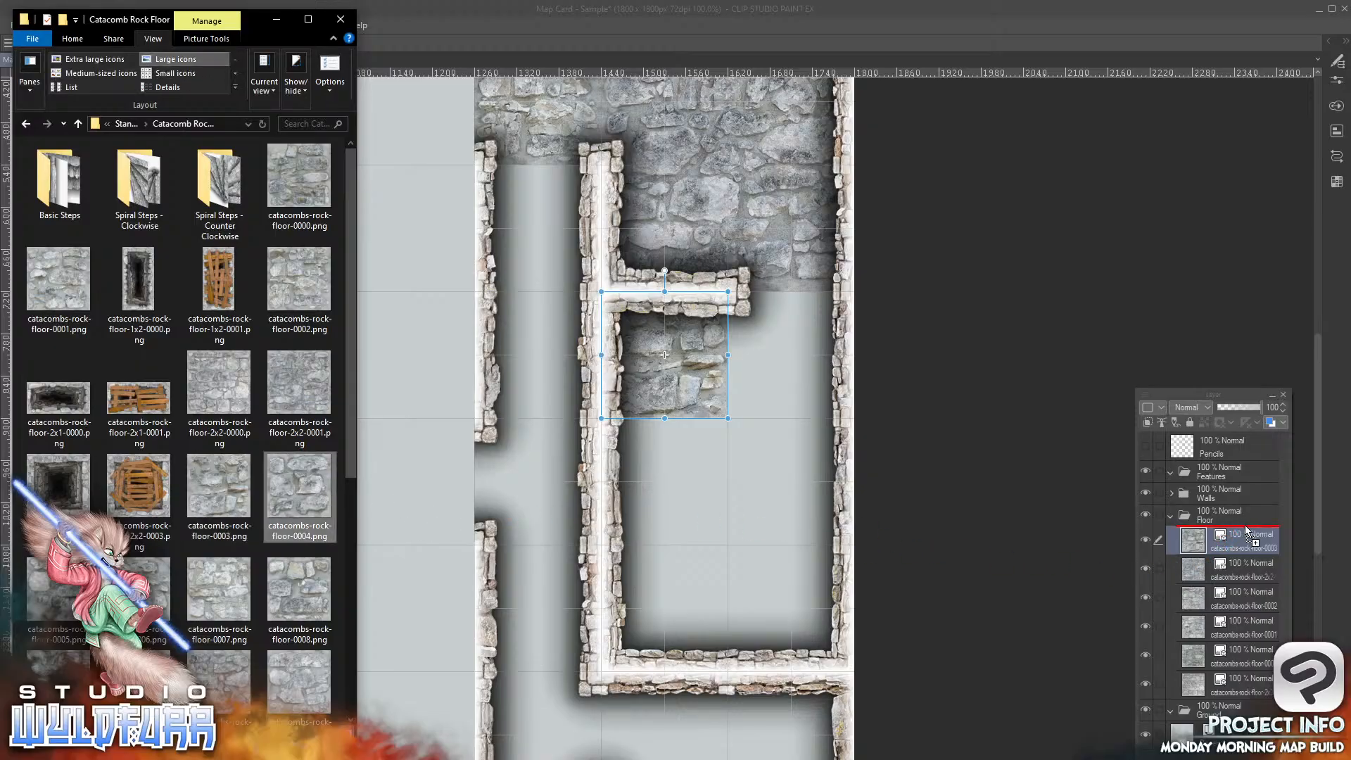
{"action": "left_click", "coordinate": [387, 455]}
{"action": "left_click_drag", "start_coordinate": [248, 456], "coordinate": [564, 259]}
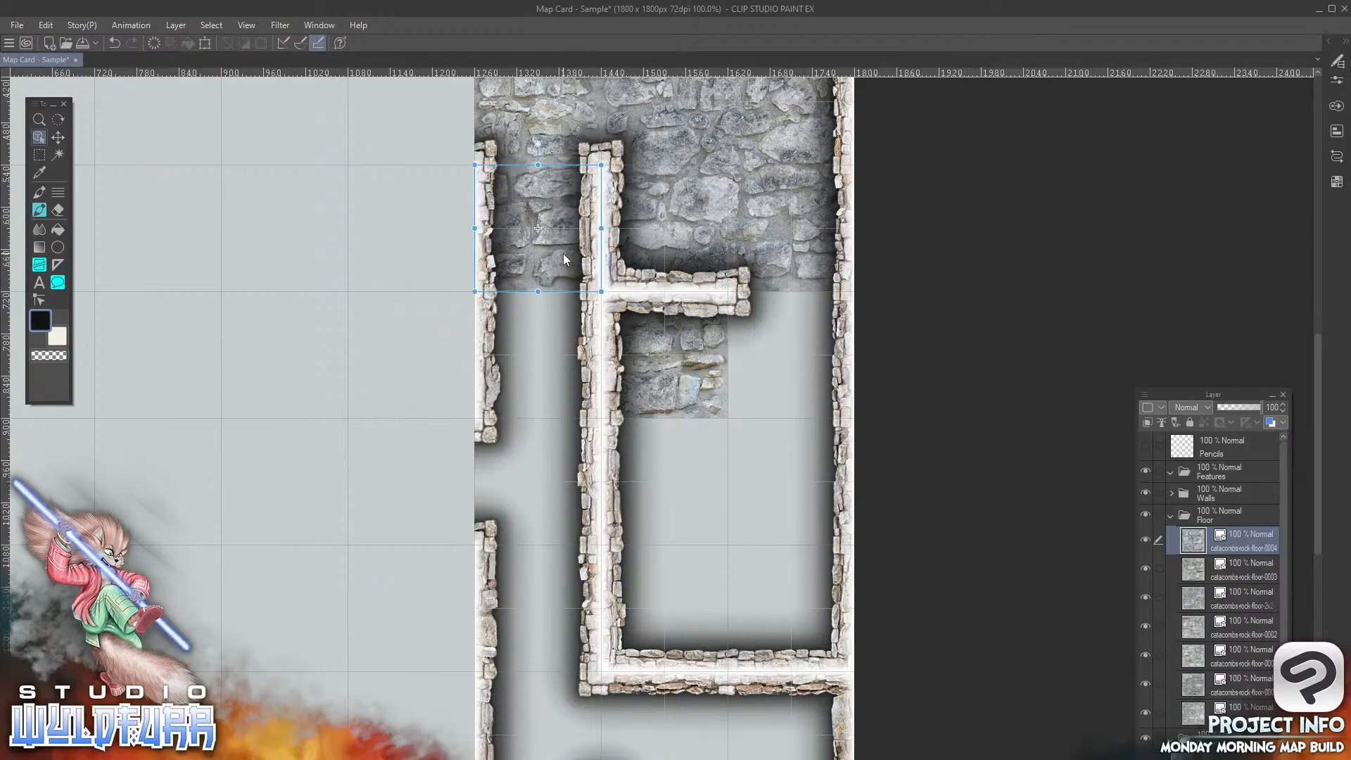
Step: Add catacombs-rock-floor-0005.png to the Floor folder and fit it into the corridor square just south of the short dividing wall's level
{"action": "key", "text": "alt+Tab"}
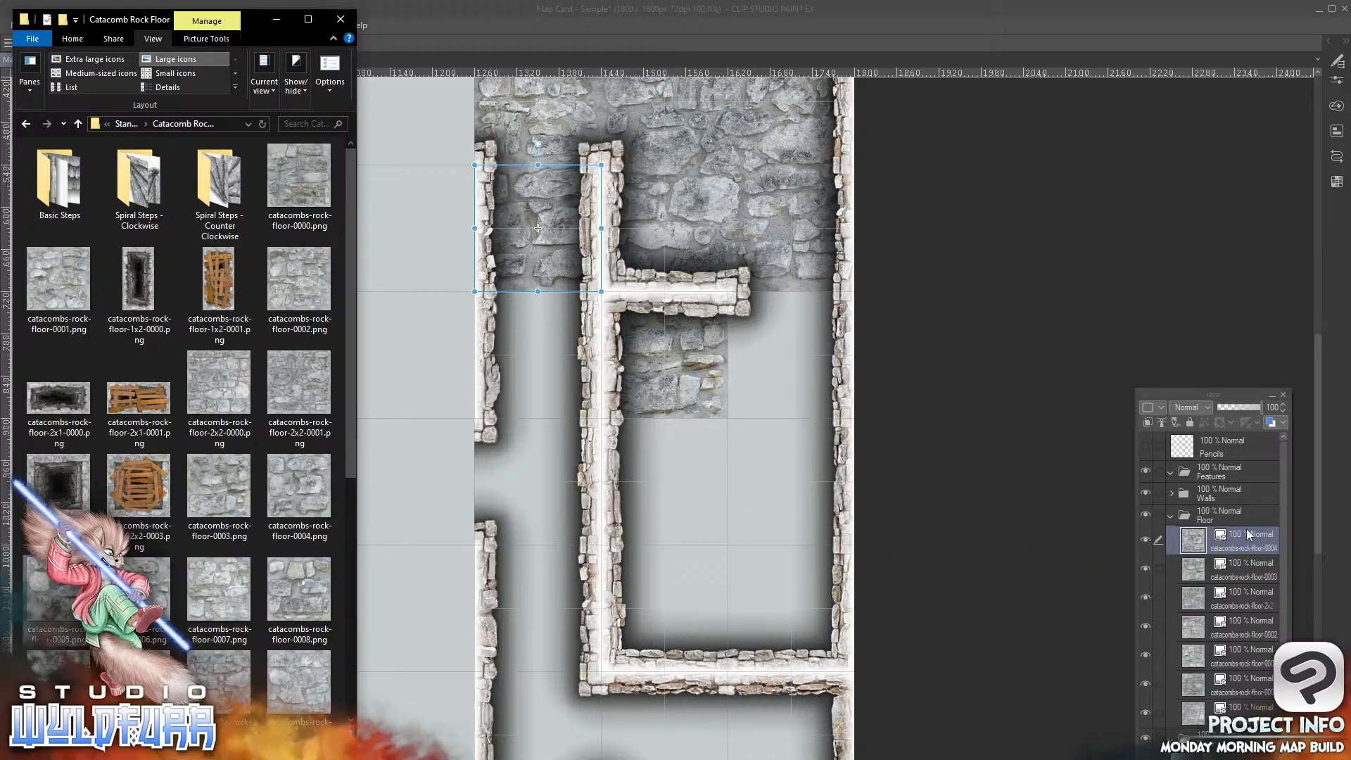
{"action": "left_click_drag", "start_coordinate": [1250, 529], "coordinate": [1251, 529]}
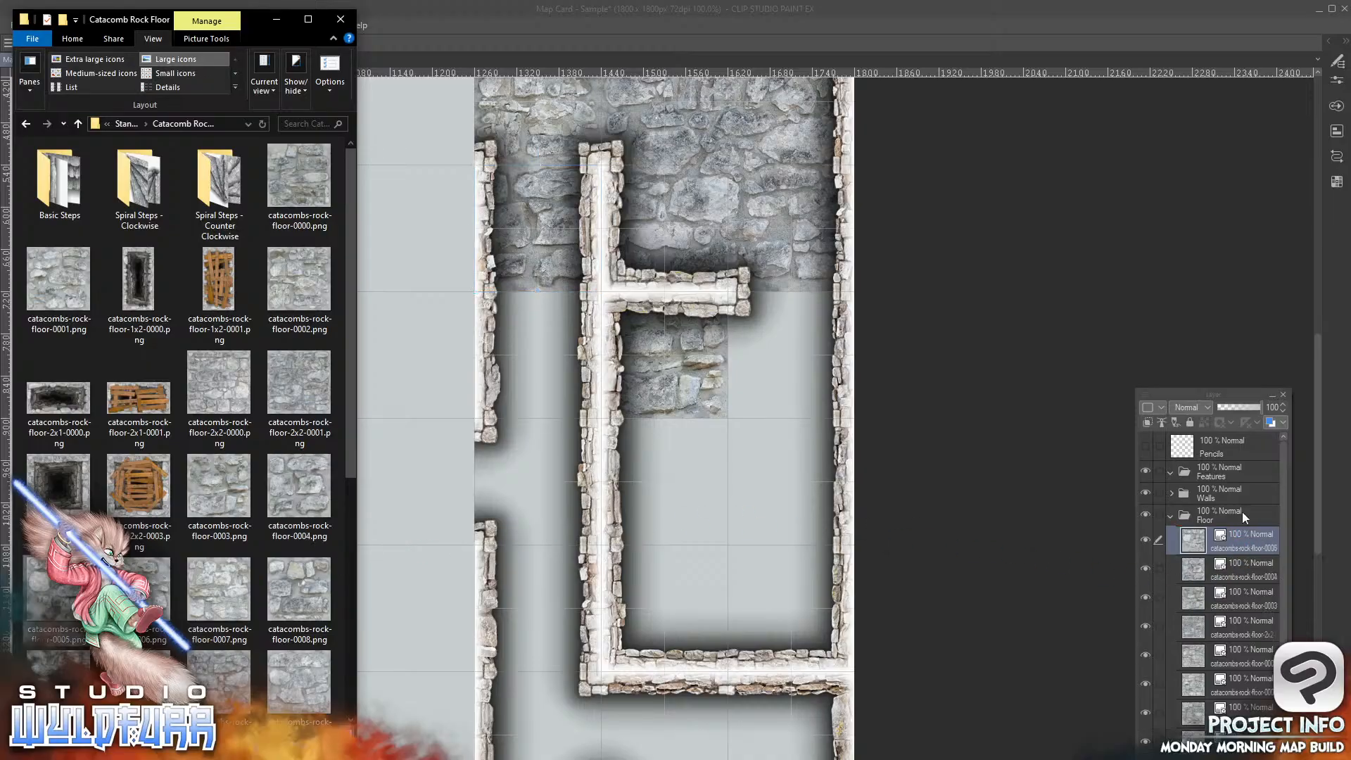
{"action": "left_click", "coordinate": [429, 415]}
{"action": "left_click_drag", "start_coordinate": [234, 435], "coordinate": [555, 361]}
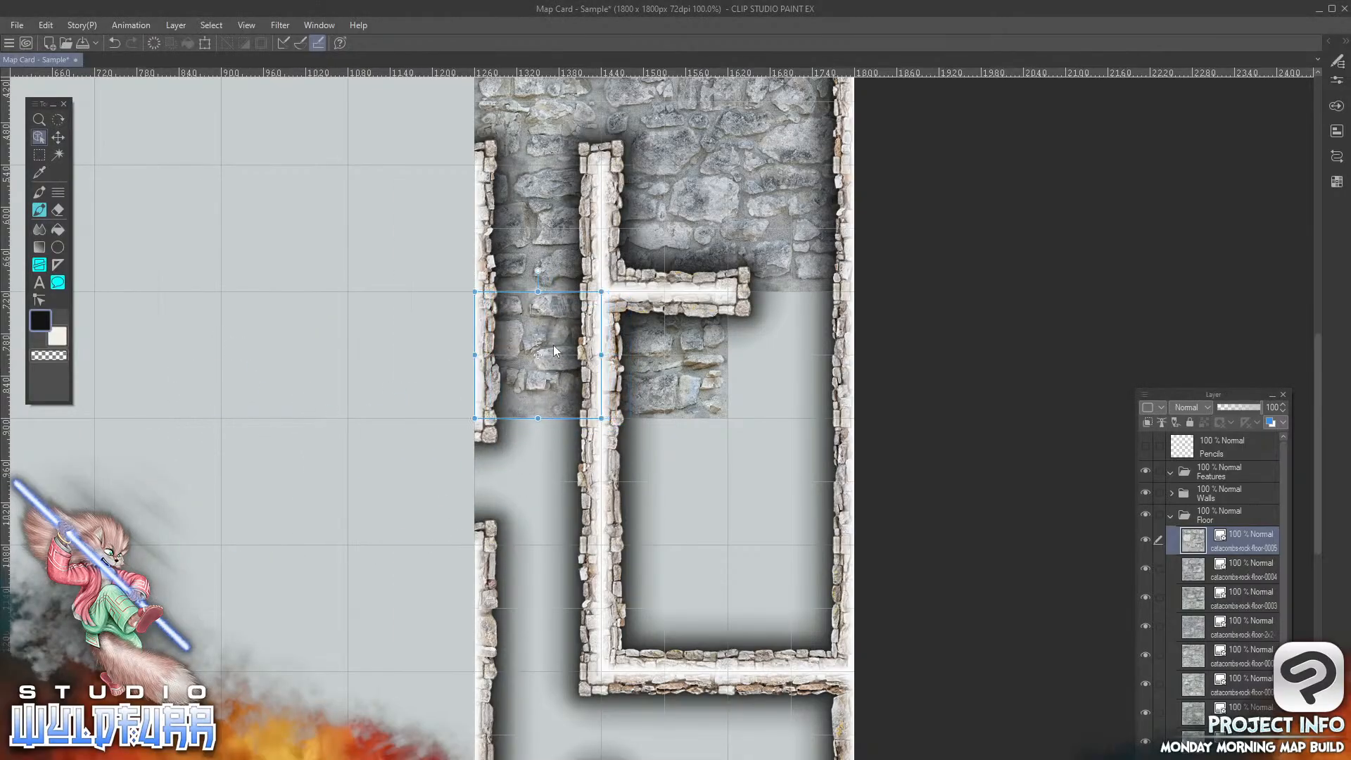
{"action": "key", "text": "space"}
{"action": "left_click_drag", "start_coordinate": [656, 592], "coordinate": [682, 315]}
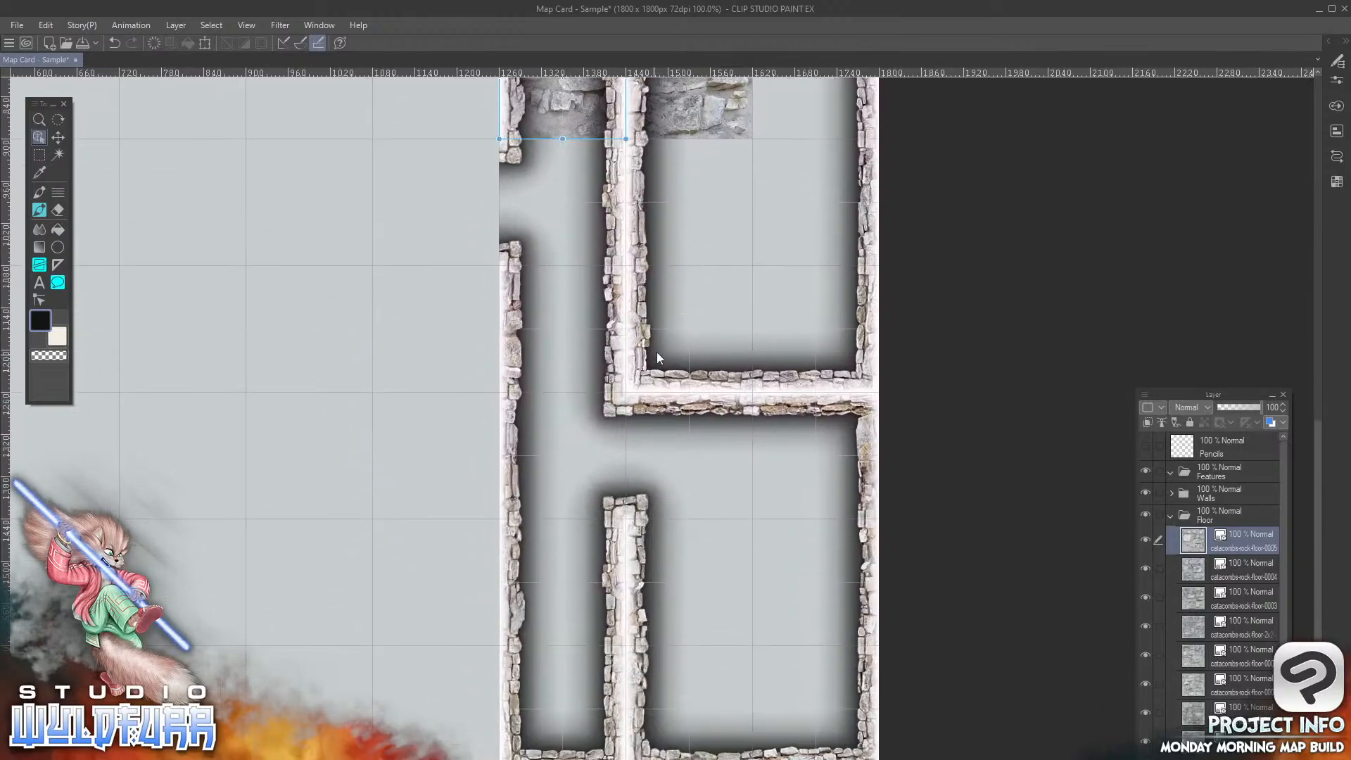
{"action": "key", "text": "space"}
{"action": "left_click_drag", "start_coordinate": [722, 271], "coordinate": [691, 546]}
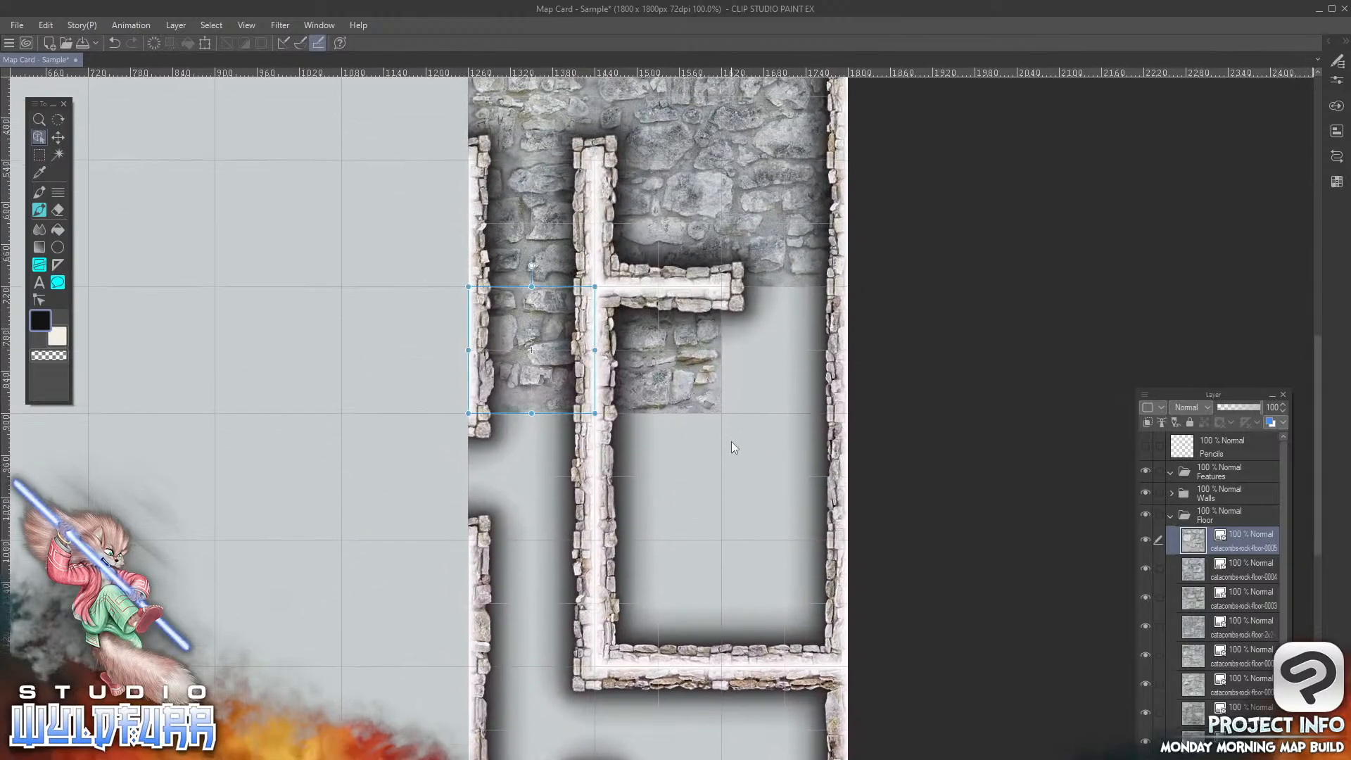
Step: Add catacombs-rock-floor-0006.png to the Floor folder and fit it into the room square southeast of the short dividing wall
{"action": "key", "text": "alt+Tab"}
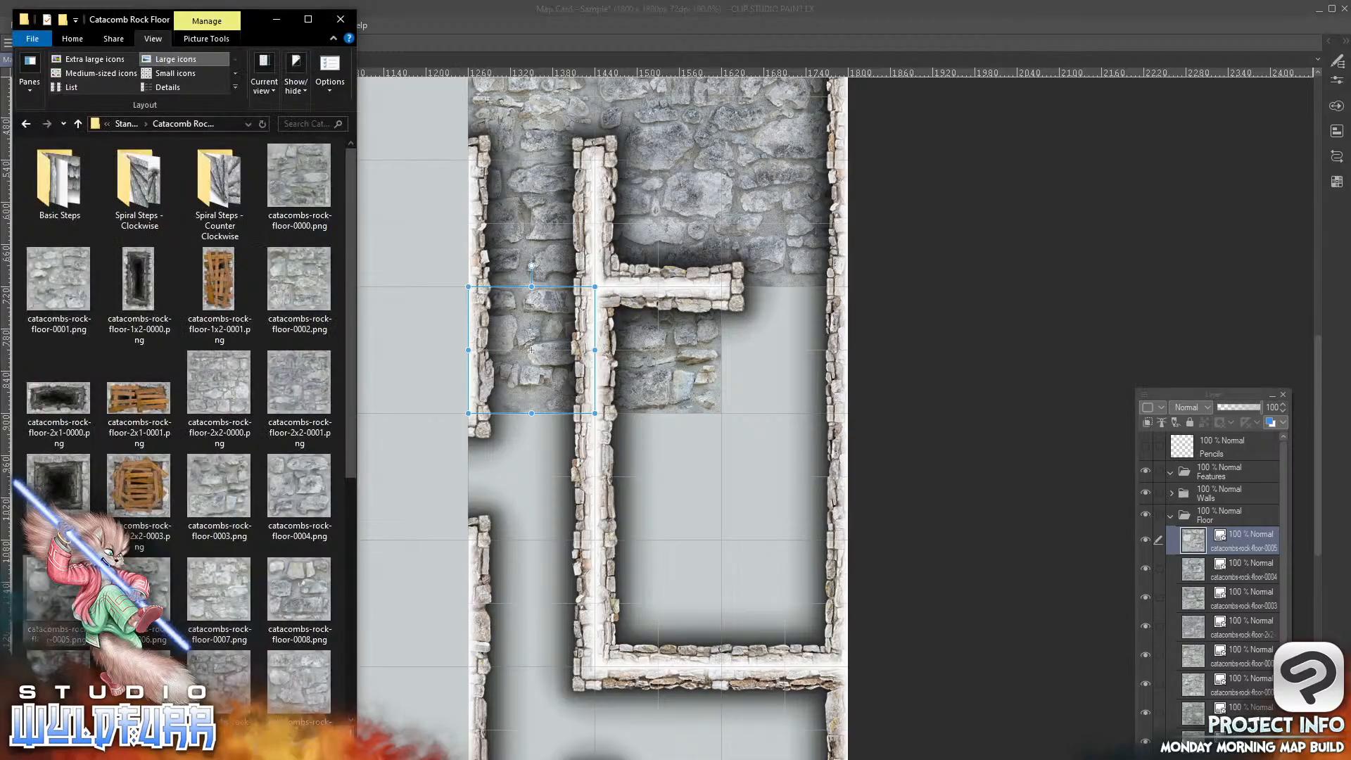
{"action": "left_click_drag", "start_coordinate": [144, 595], "coordinate": [1244, 515]}
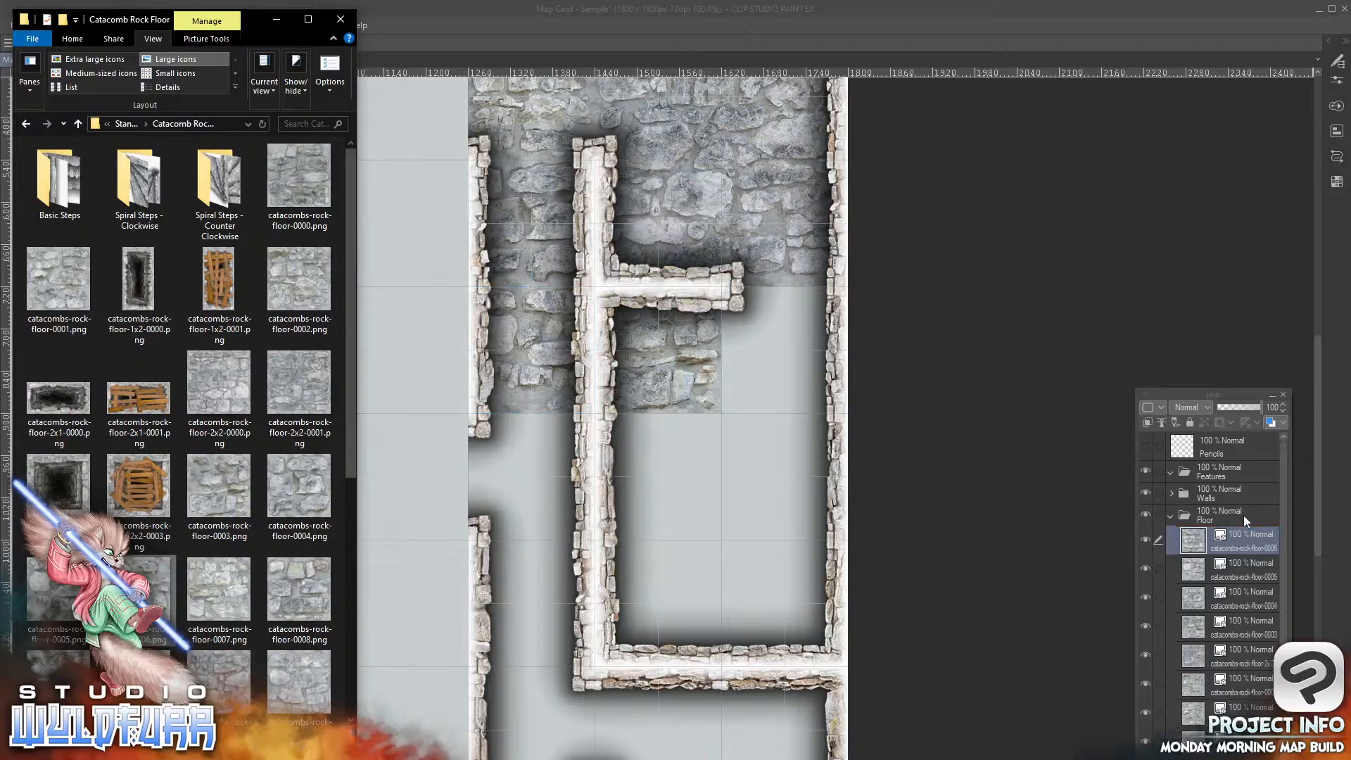
{"action": "left_click_drag", "start_coordinate": [230, 407], "coordinate": [804, 345]}
Step: Add catacombs-rock-floor-0007.png to the Floor folder and fit it into the west square of the lower room's middle row
{"action": "key", "text": "alt+Tab"}
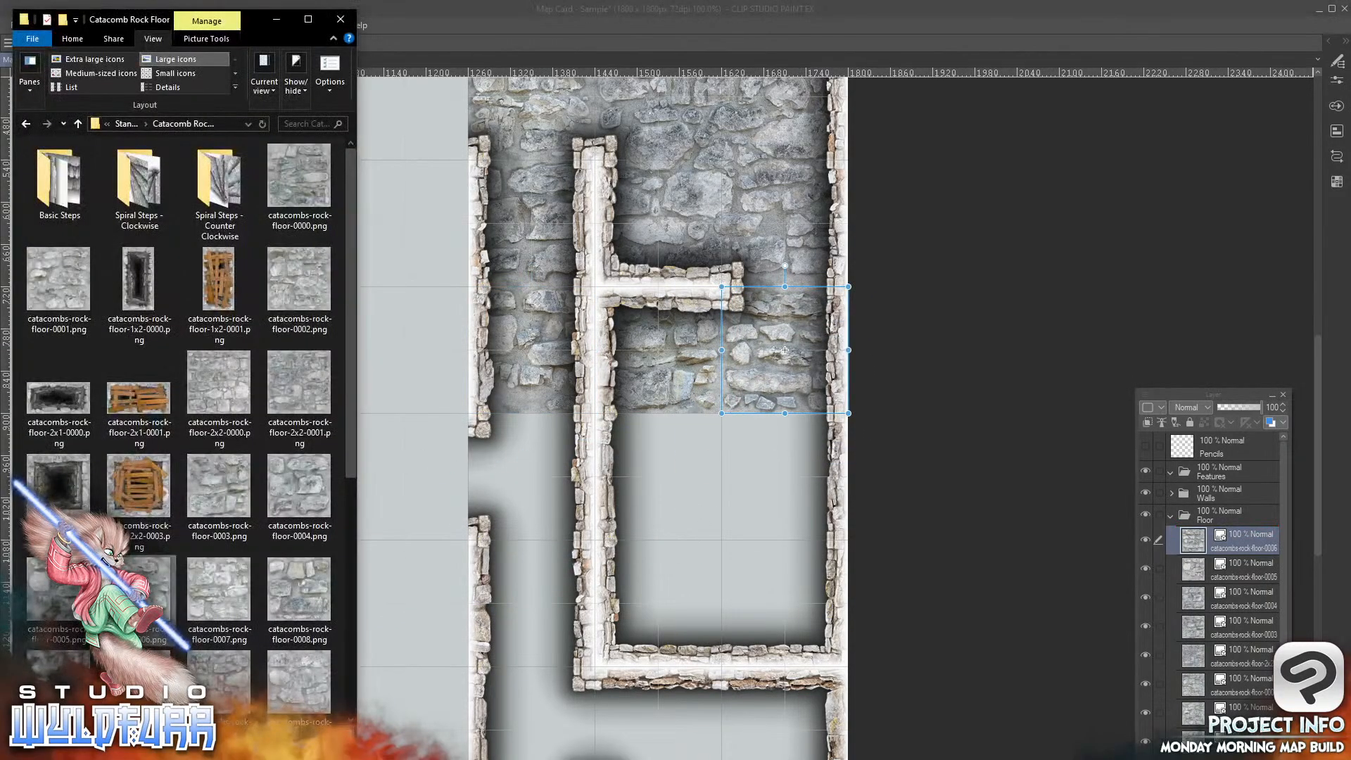
{"action": "left_click_drag", "start_coordinate": [210, 595], "coordinate": [1229, 520]}
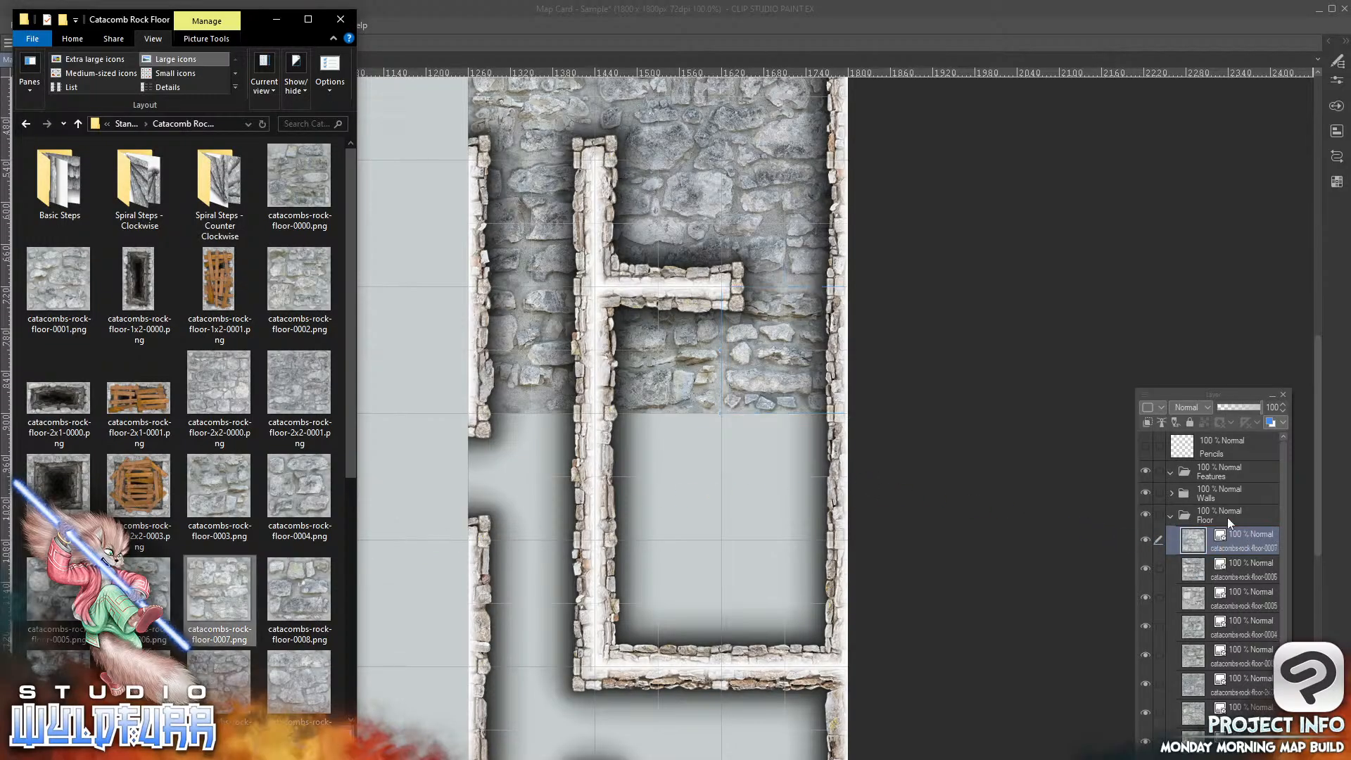
{"action": "left_click", "coordinate": [389, 446]}
{"action": "left_click_drag", "start_coordinate": [226, 424], "coordinate": [666, 474]}
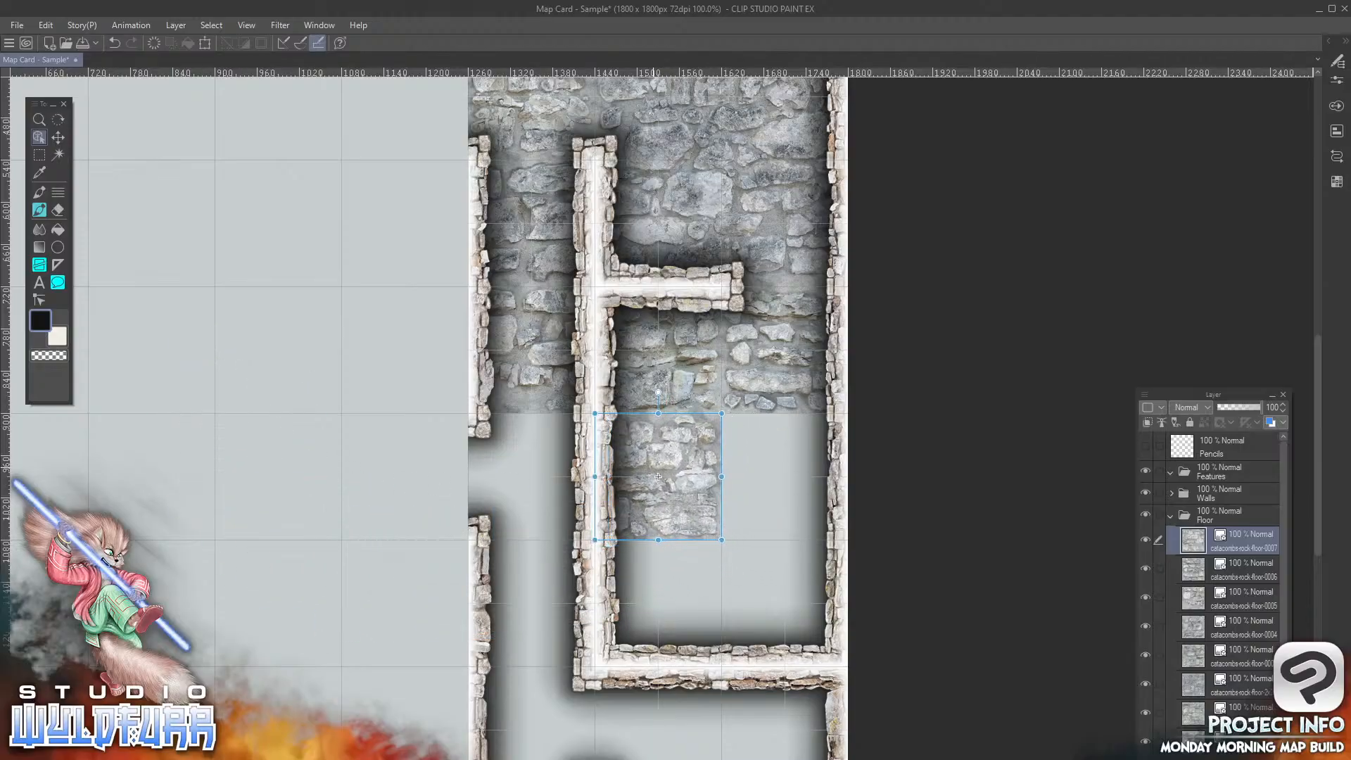
Step: Add catacombs-rock-floor-0008.png to the Floor folder and fit it into the east square of the lower room's middle row
{"action": "key", "text": "alt+Tab"}
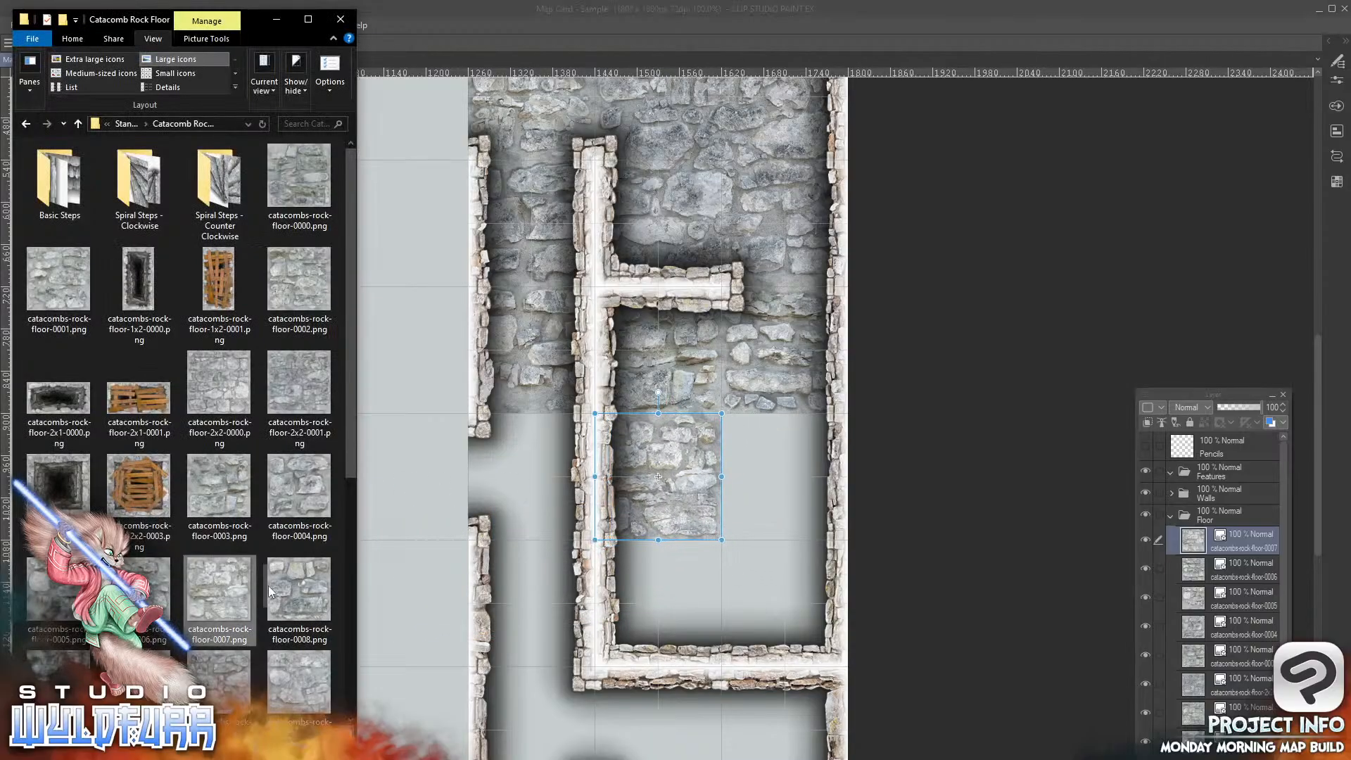
{"action": "left_click_drag", "start_coordinate": [308, 597], "coordinate": [1244, 534]}
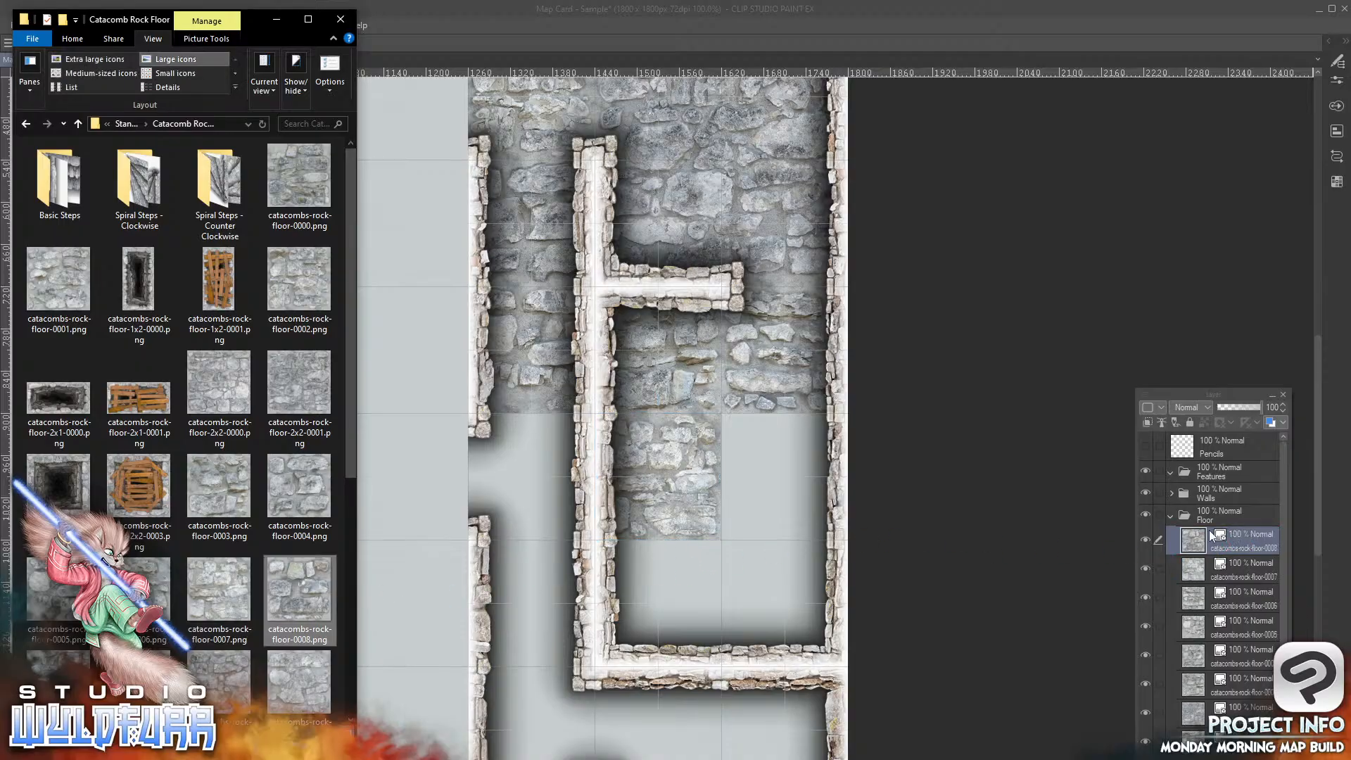
{"action": "left_click", "coordinate": [411, 509]}
{"action": "left_click_drag", "start_coordinate": [225, 407], "coordinate": [798, 464]}
Step: Add catacombs-rock-floor-0009.png to the Floor folder and fit it into the lower room's southwest corner square
{"action": "key", "text": "alt+Tab"}
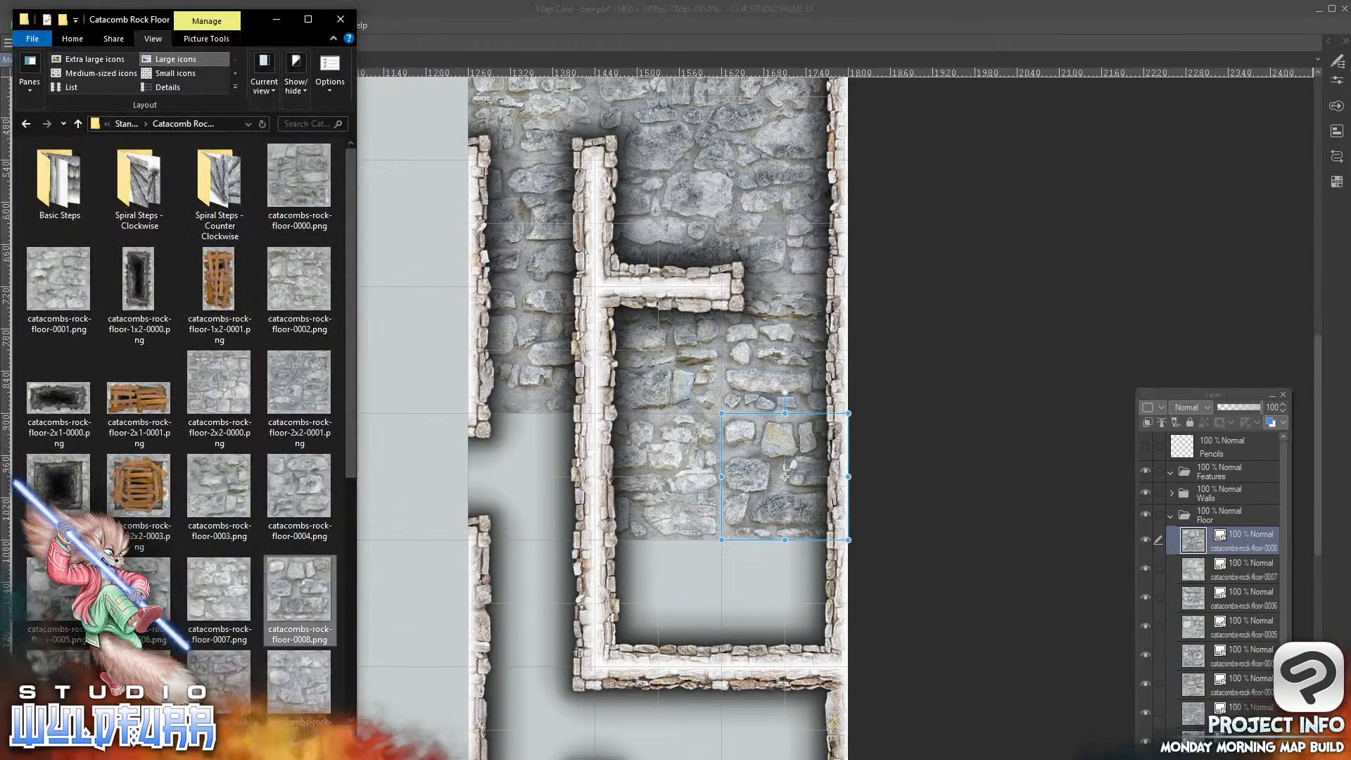
{"action": "left_click_drag", "start_coordinate": [58, 681], "coordinate": [1236, 524]}
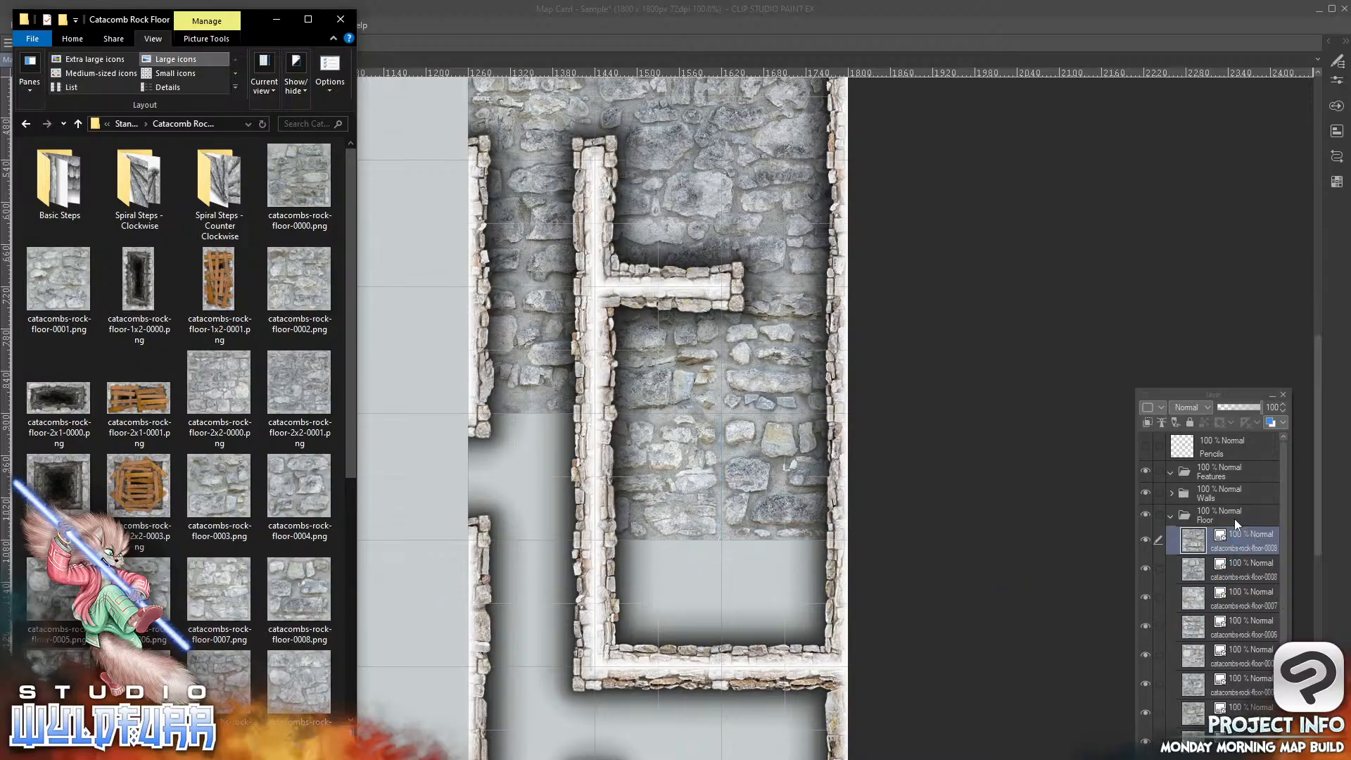
{"action": "left_click", "coordinate": [521, 483]}
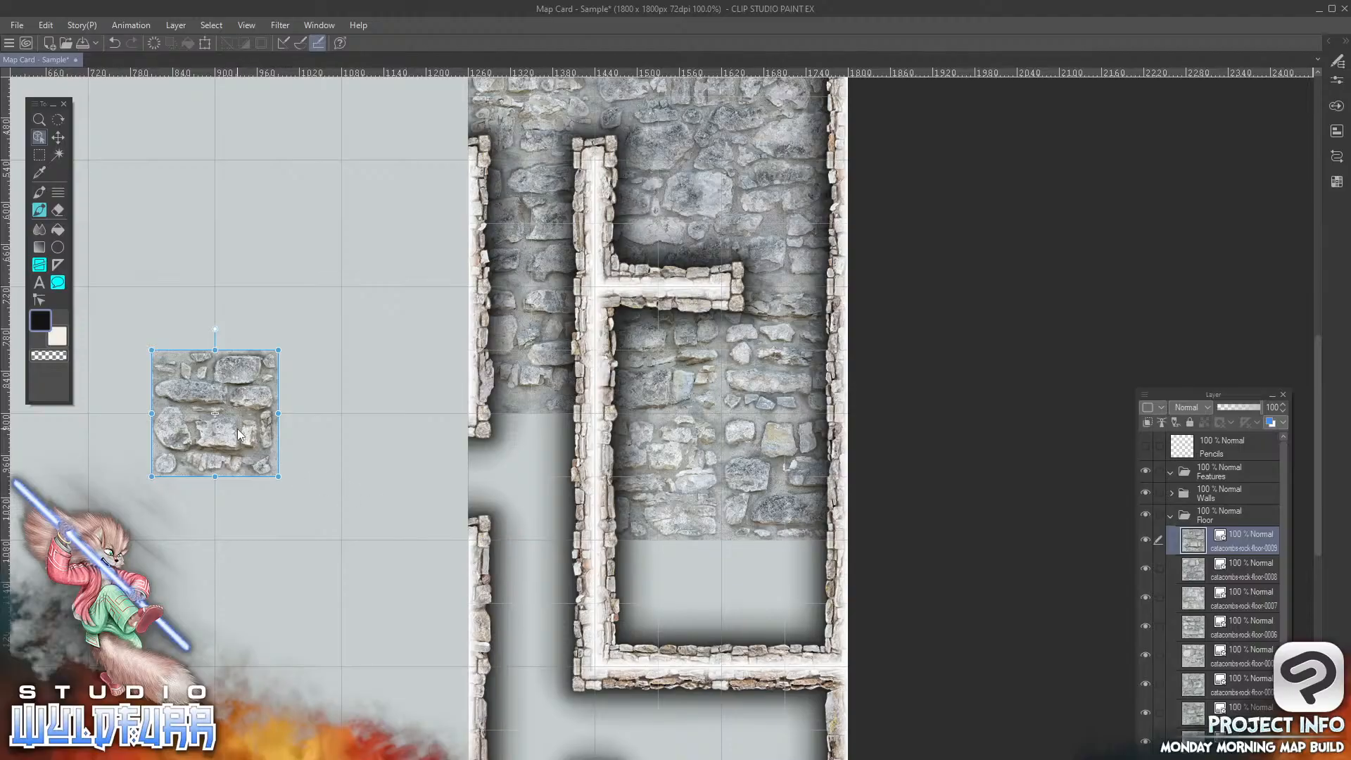
{"action": "left_click_drag", "start_coordinate": [238, 428], "coordinate": [682, 593]}
Step: Add catacombs-rock-floor-0010.png to the Floor folder and fit it into the lower room's southeast corner square
{"action": "key", "text": "alt+Tab"}
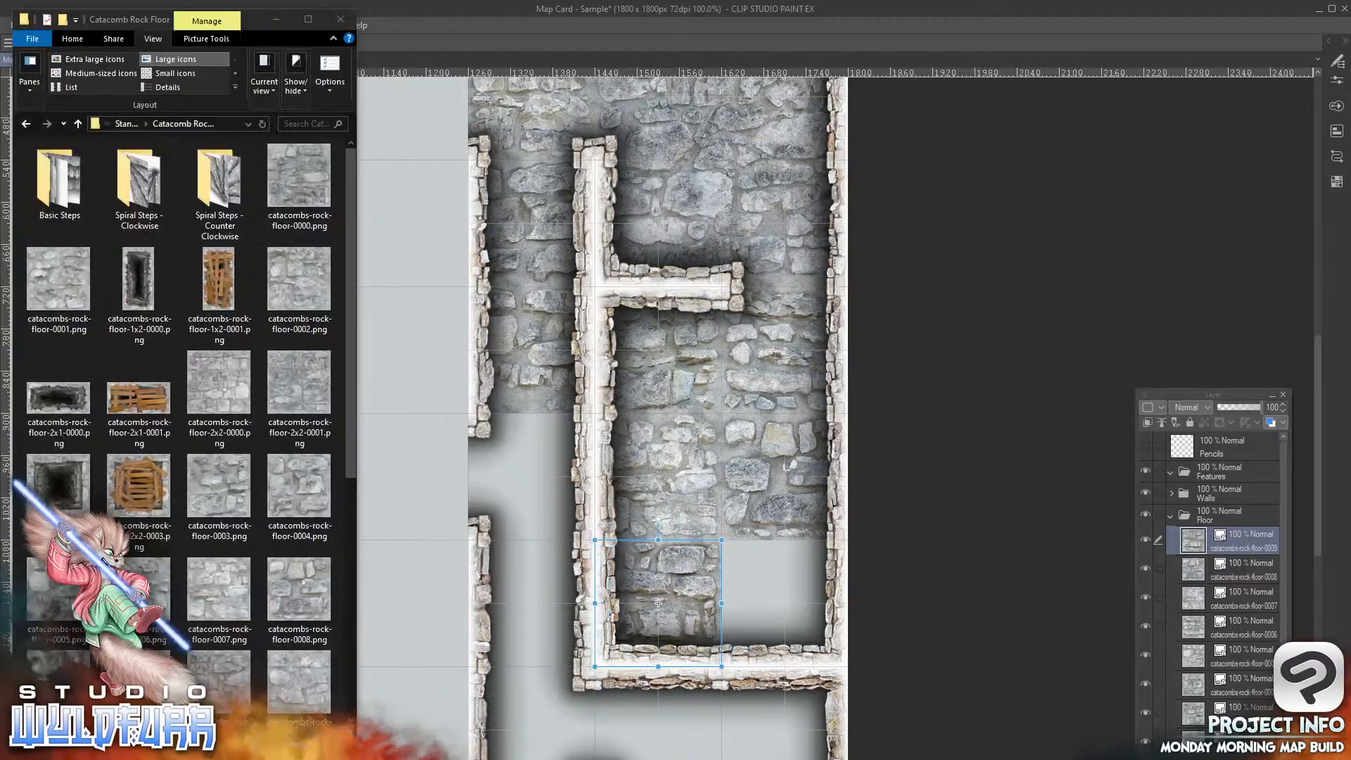
{"action": "left_click_drag", "start_coordinate": [139, 677], "coordinate": [1247, 527]}
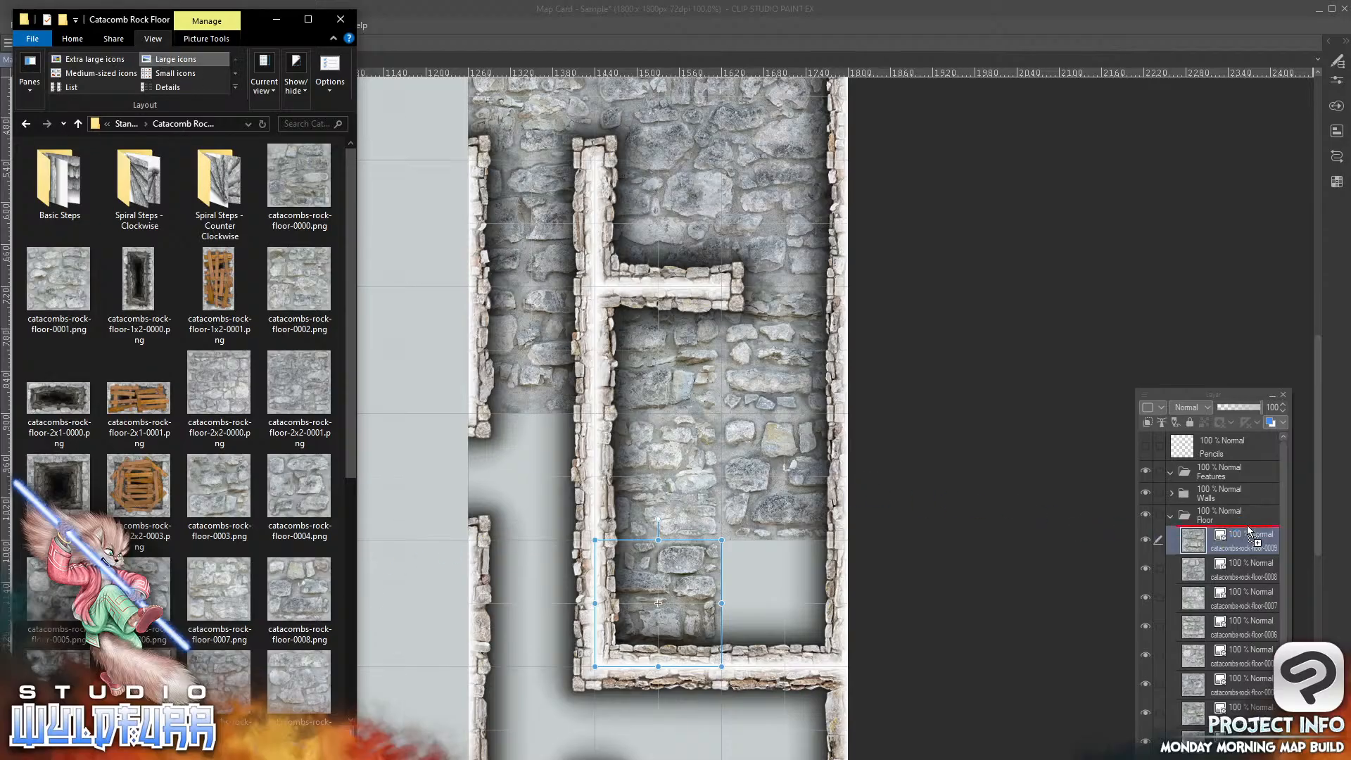
{"action": "left_click", "coordinate": [420, 524]}
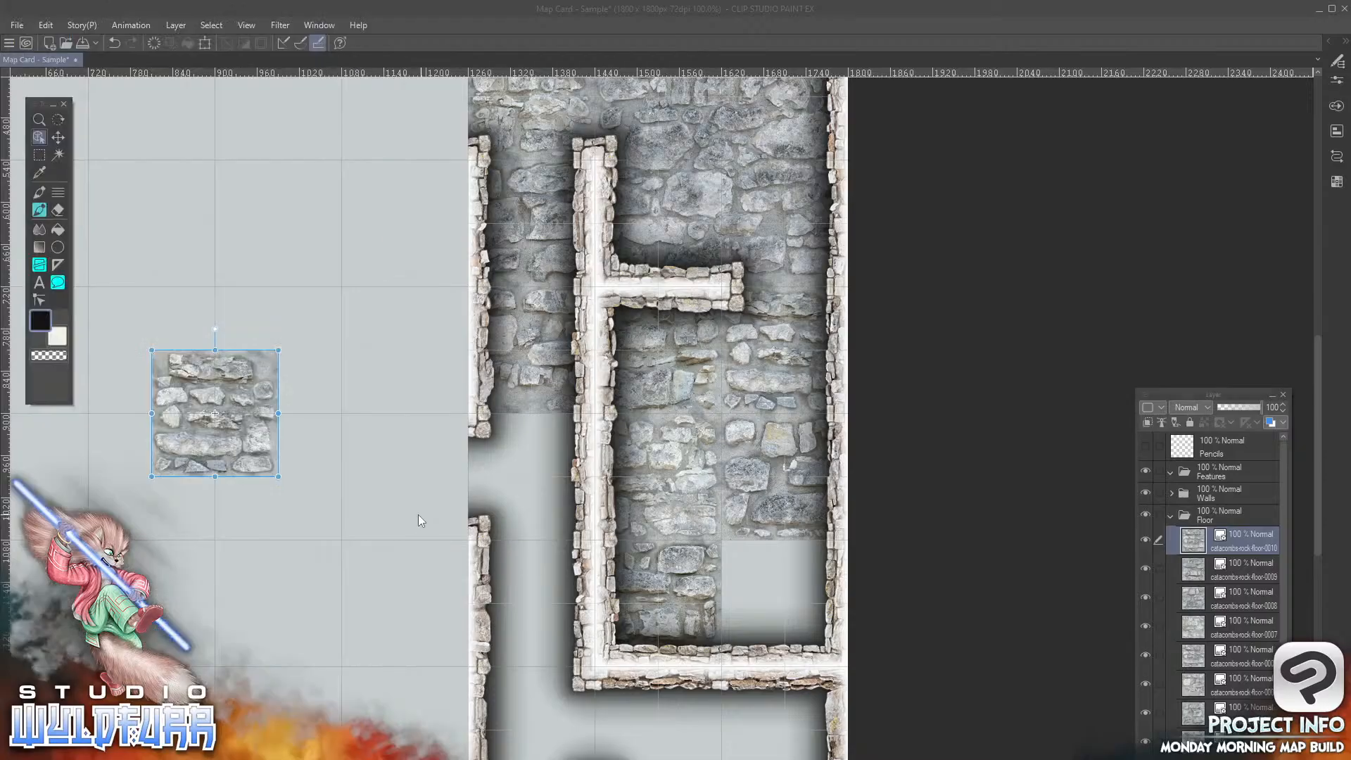
{"action": "left_click_drag", "start_coordinate": [241, 441], "coordinate": [803, 623]}
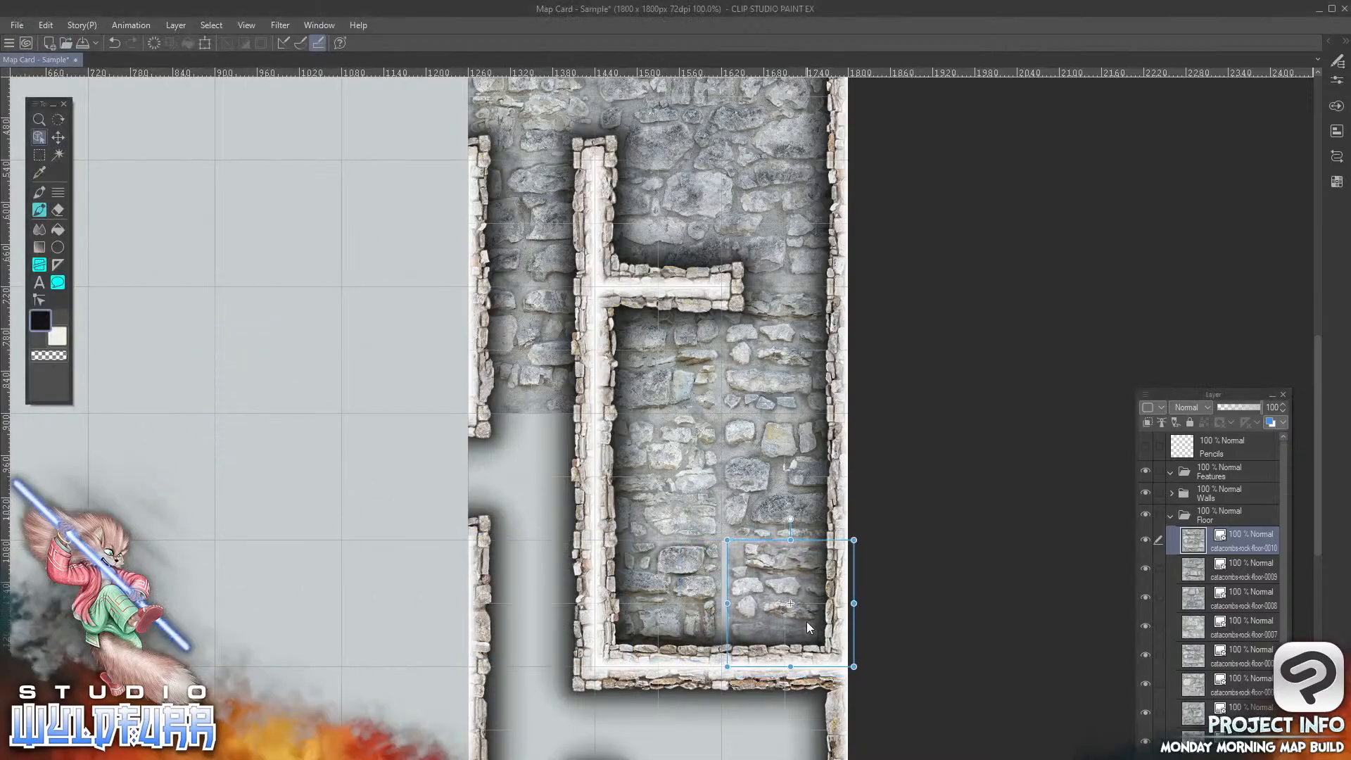
Step: Create a new layer folder inside the Floor folder, above the rock floor tiles
{"action": "left_click_drag", "start_coordinate": [798, 508], "coordinate": [734, 539]}
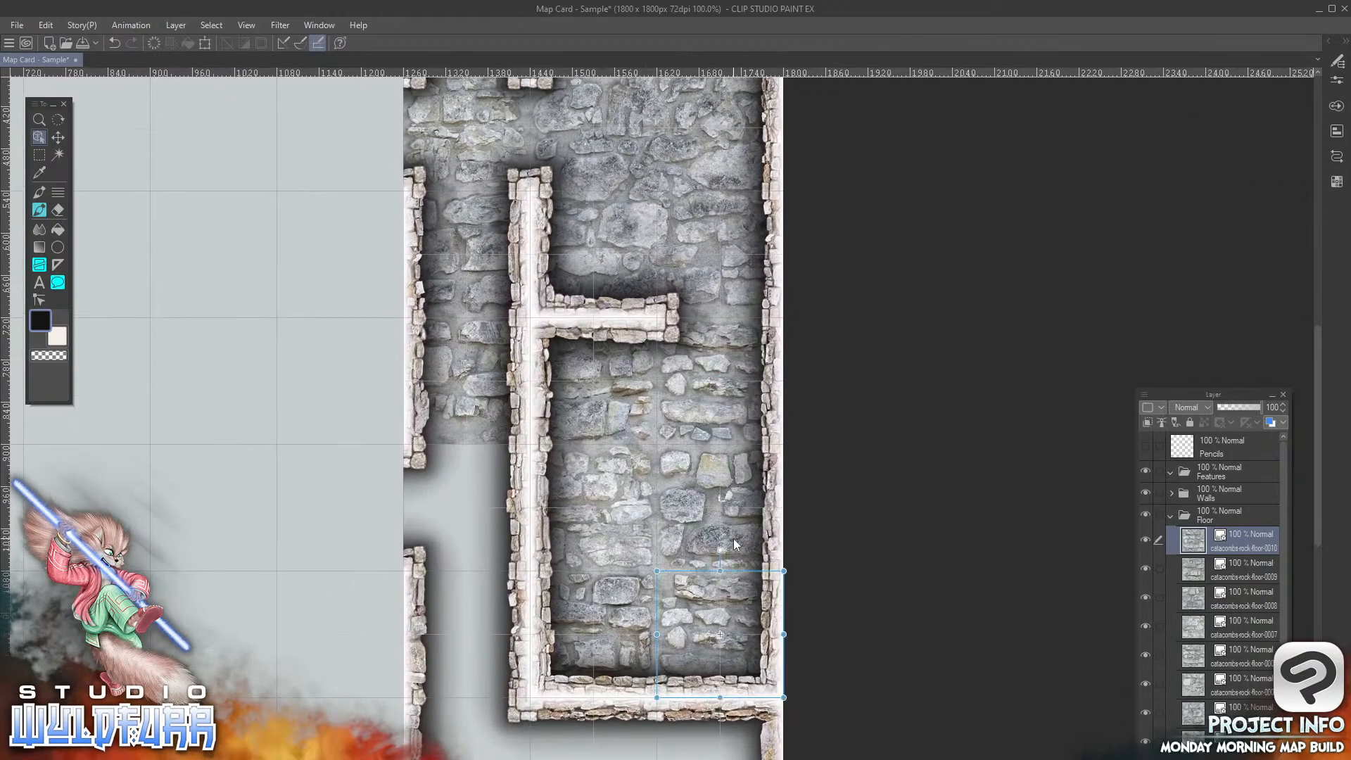
{"action": "left_click_drag", "start_coordinate": [594, 483], "coordinate": [749, 437]}
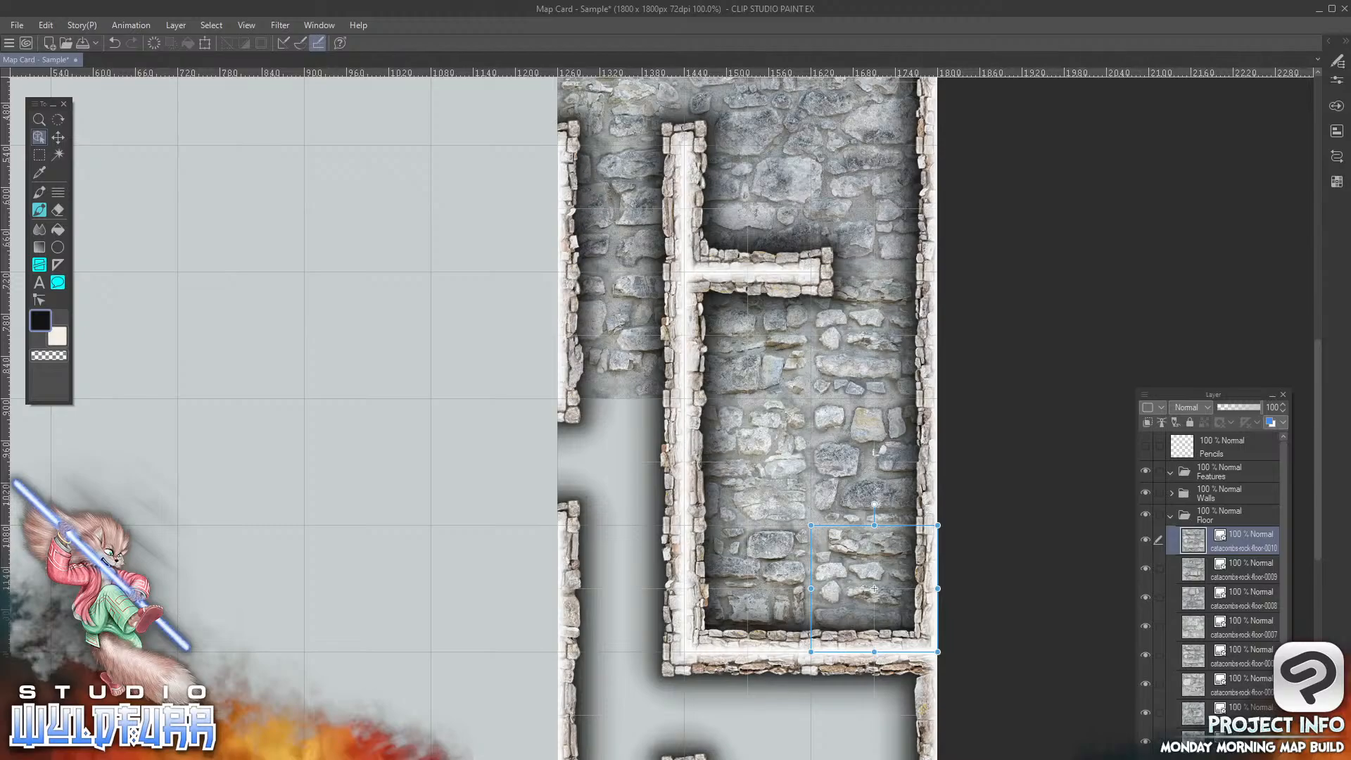
{"action": "key", "text": "ctrl+g"}
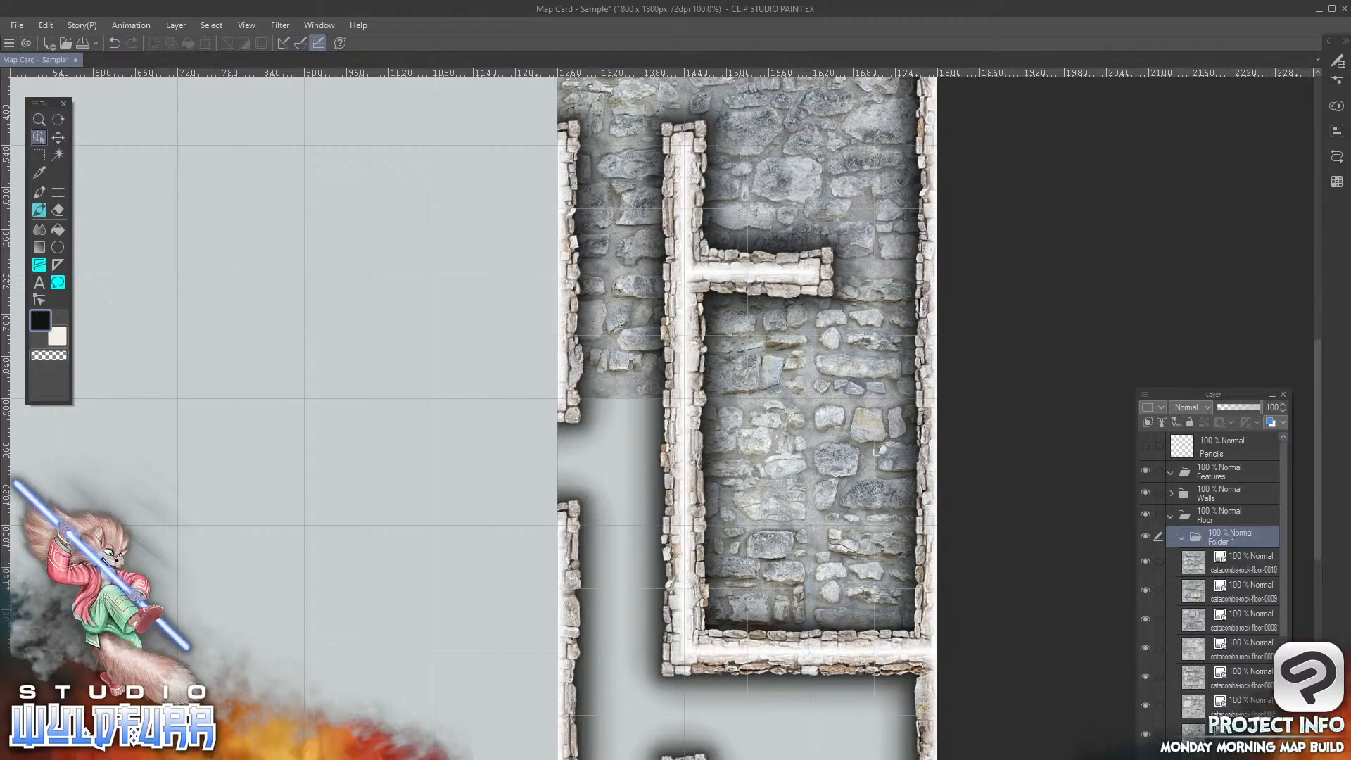
Step: Switch to the file browser and open the Standard Edition folder of Dungeon Map Tiles VI within Map Tiles
{"action": "key", "text": "alt+Tab"}
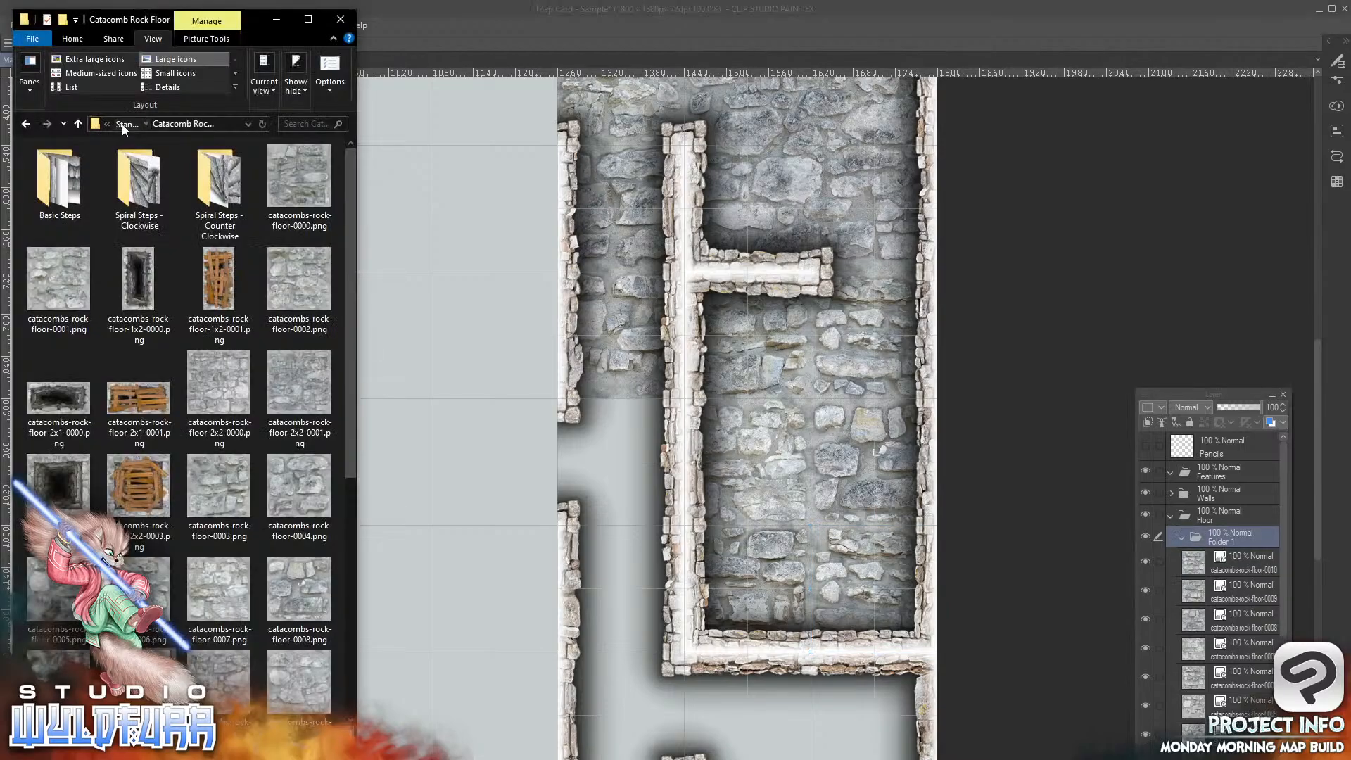
{"action": "left_click", "coordinate": [123, 126]}
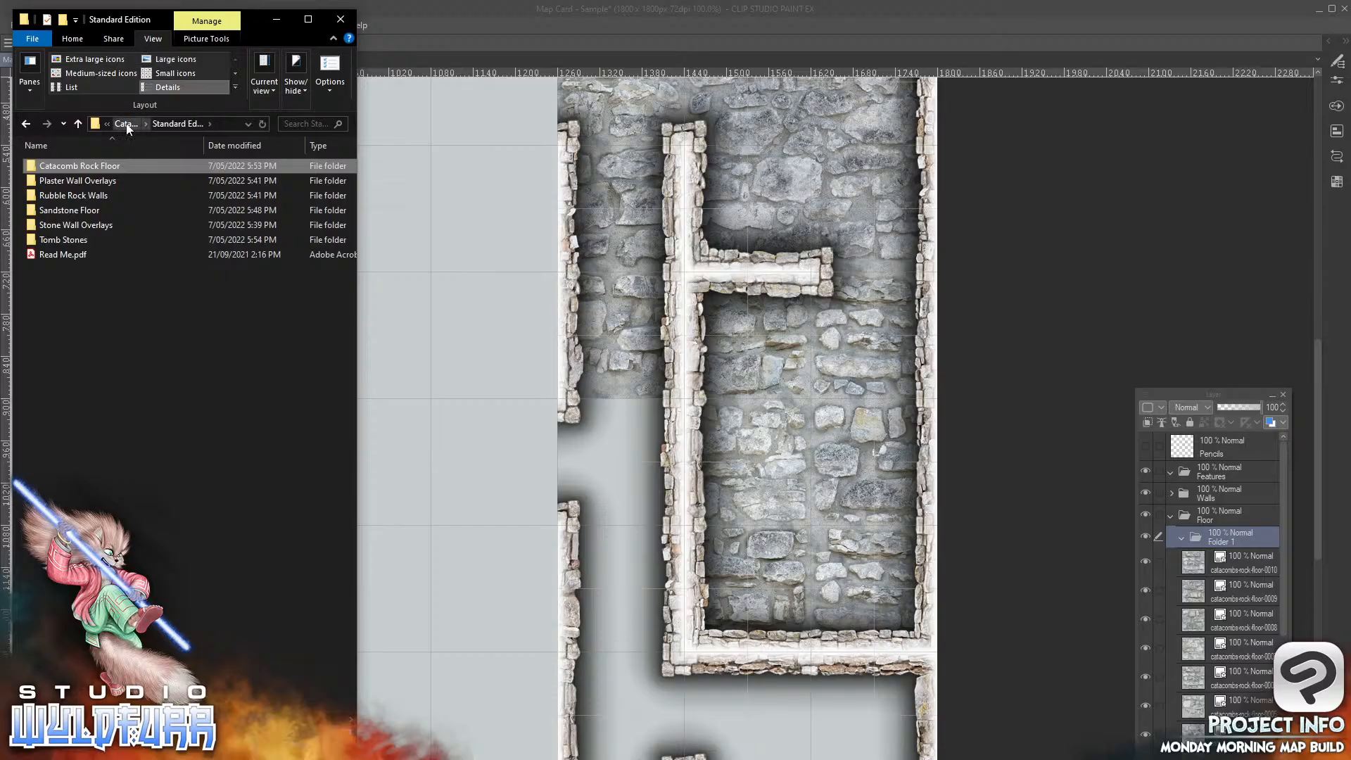
{"action": "left_click", "coordinate": [125, 124]}
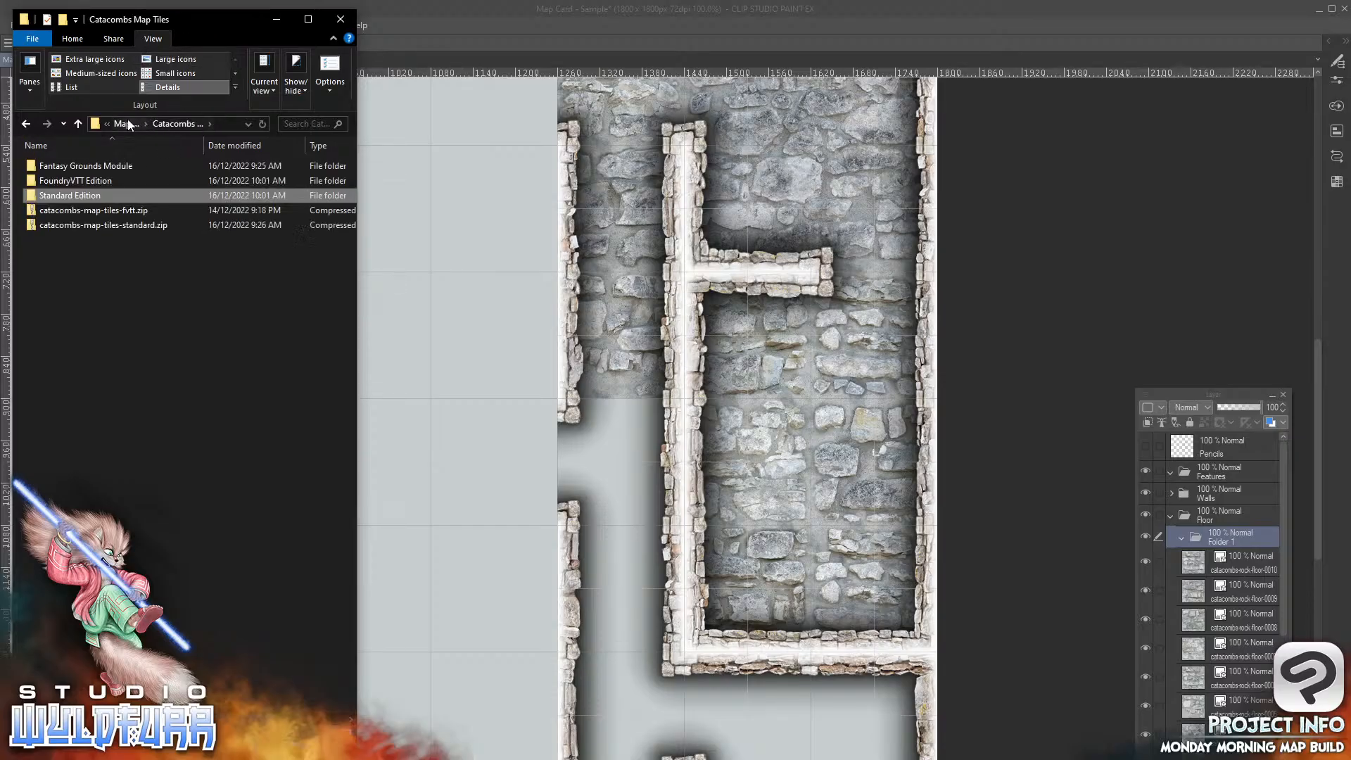
{"action": "left_click", "coordinate": [127, 125]}
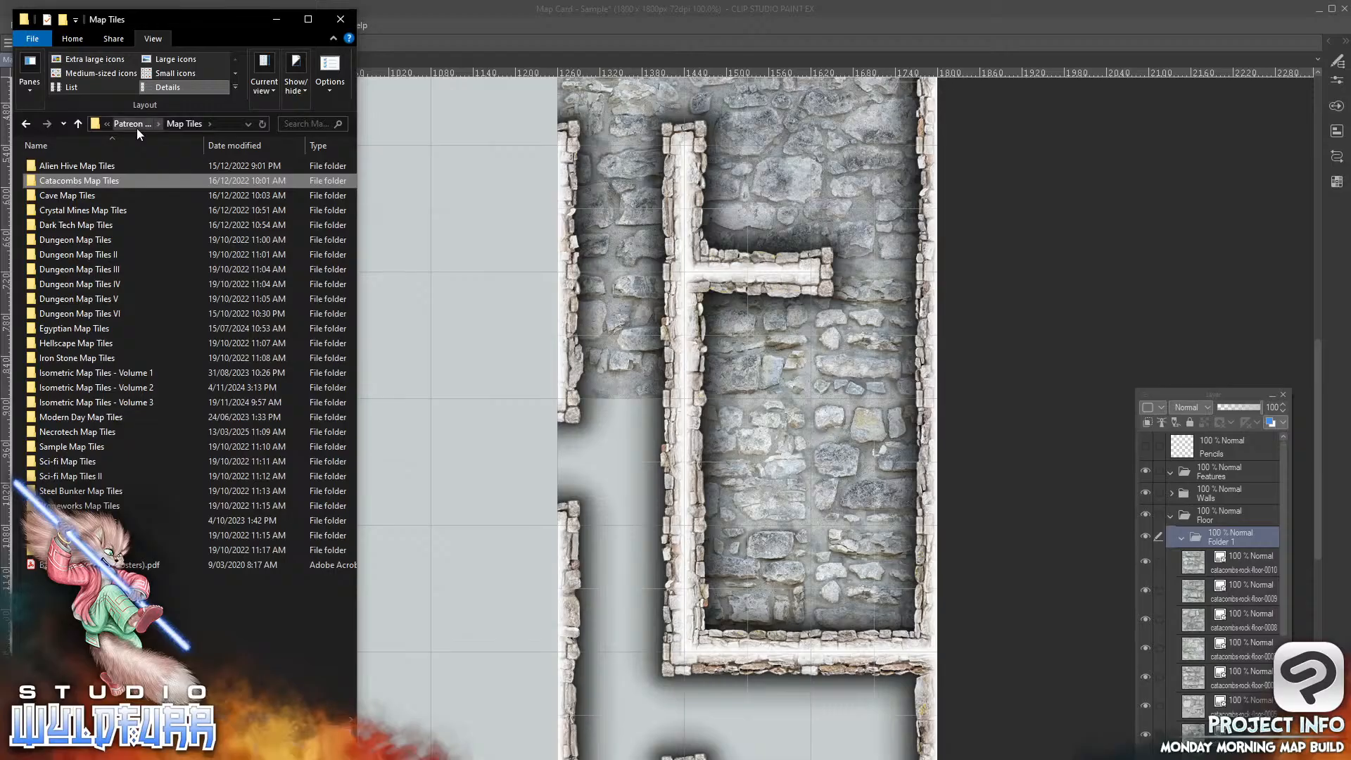
{"action": "left_click", "coordinate": [116, 315]}
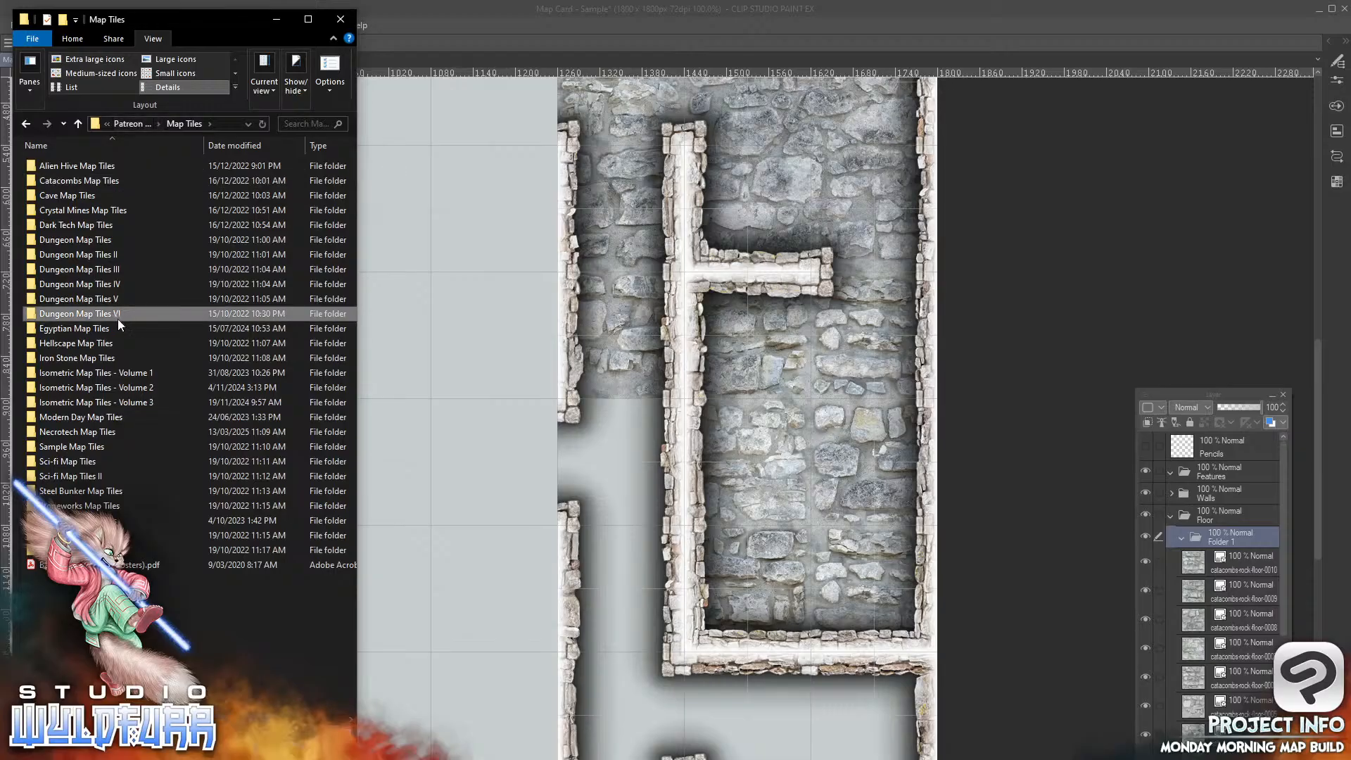
{"action": "left_click", "coordinate": [116, 318]}
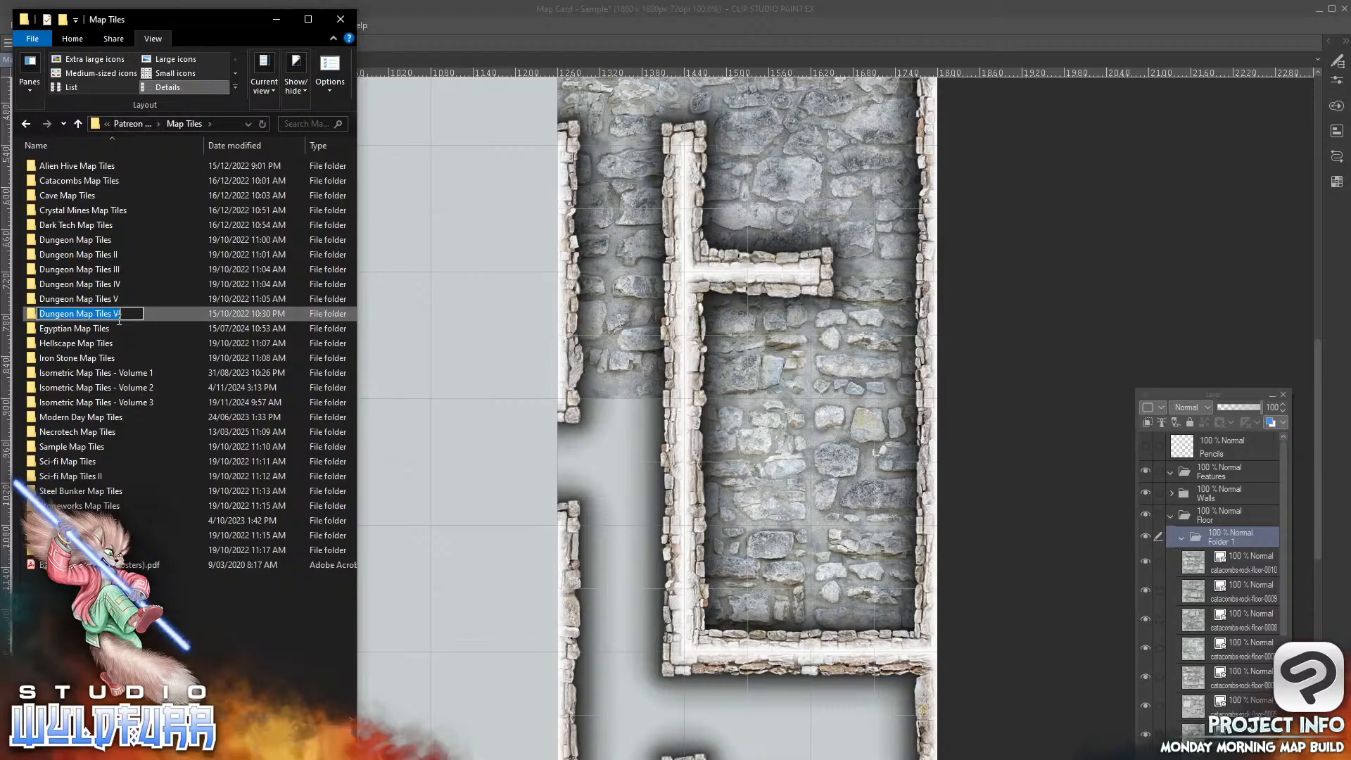
{"action": "left_click", "coordinate": [31, 314]}
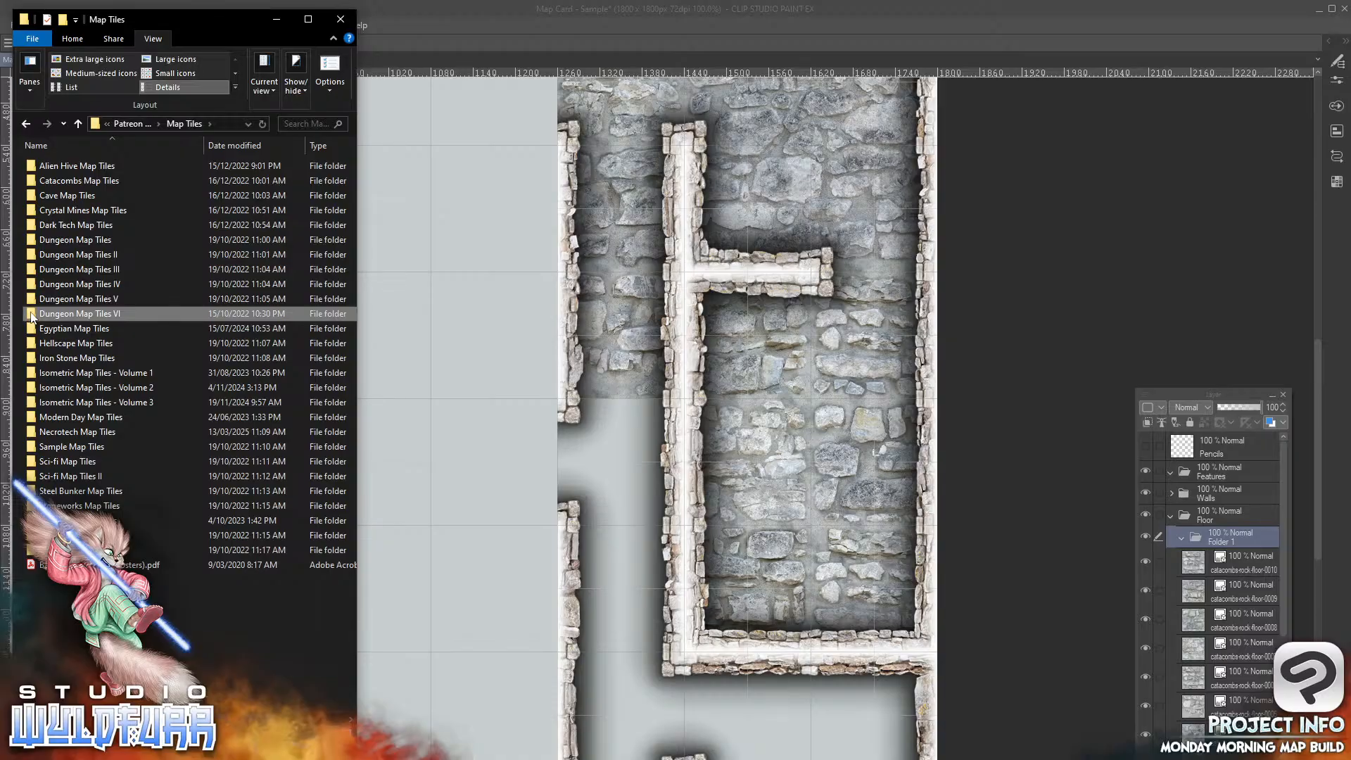
{"action": "mouse_move", "coordinate": [32, 319]}
{"action": "double_click", "coordinate": [33, 317]}
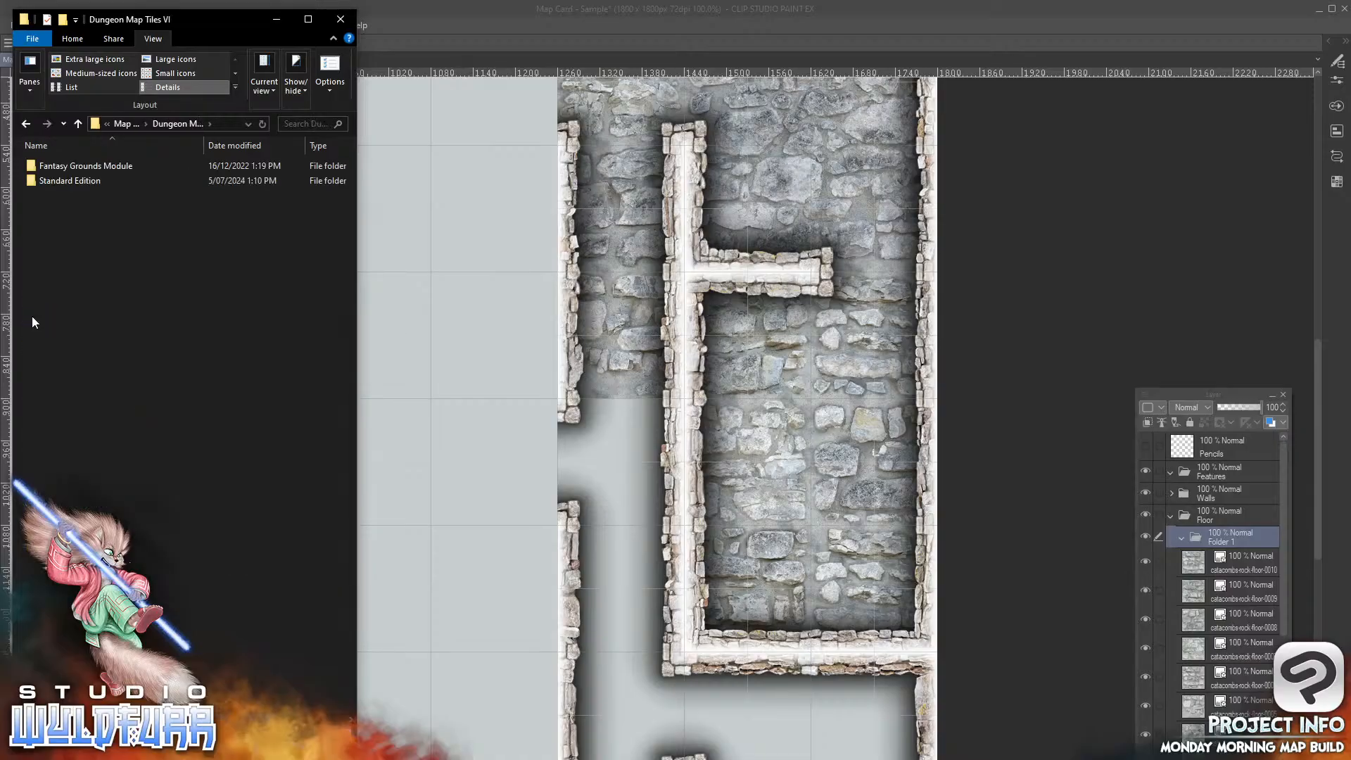
{"action": "left_click", "coordinate": [30, 185]}
{"action": "double_click", "coordinate": [30, 184]}
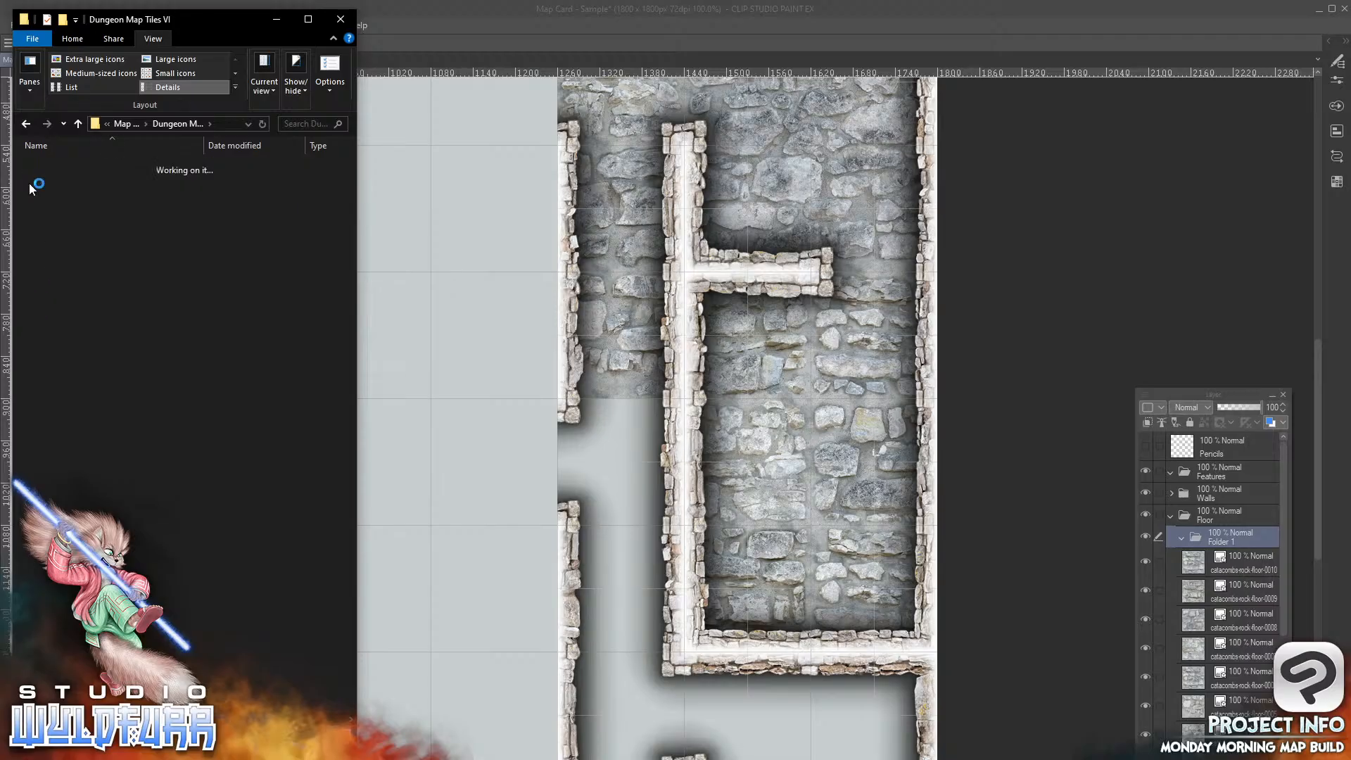
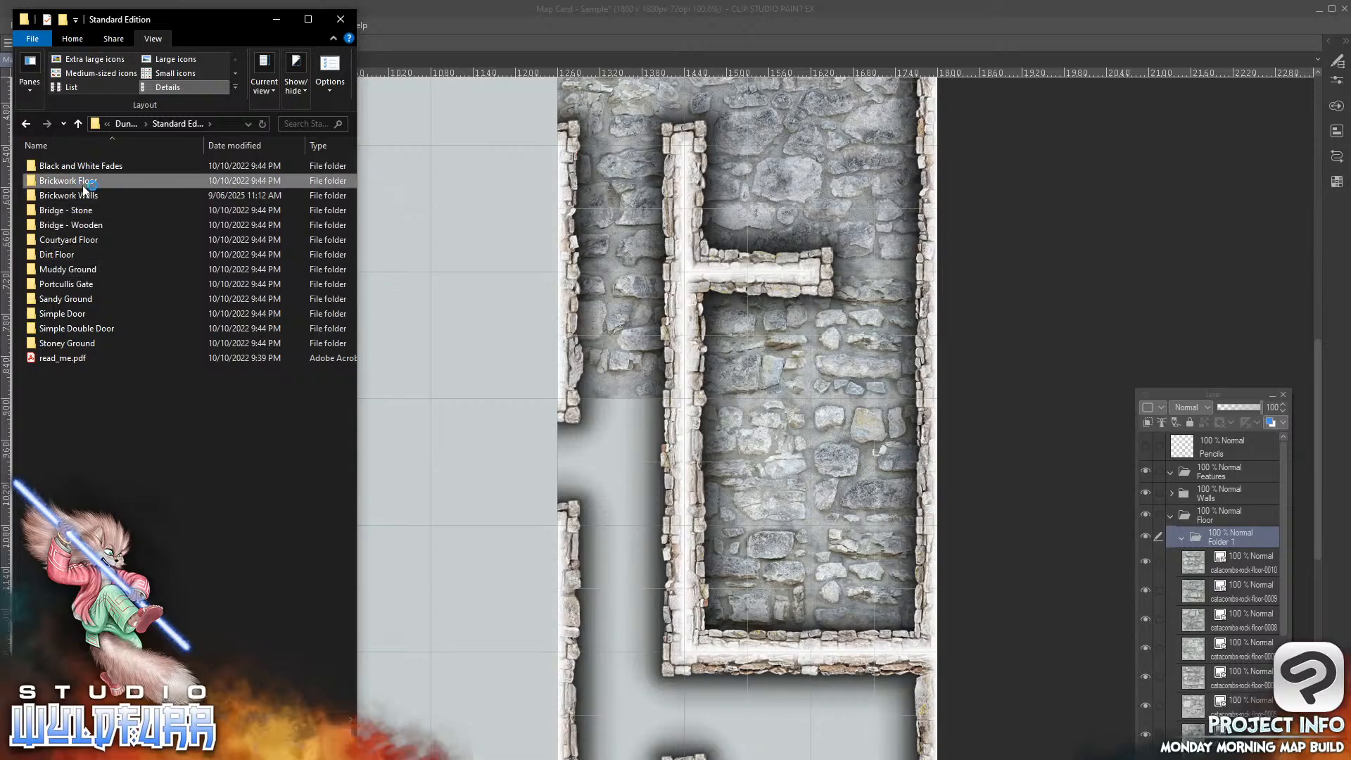
Step: Open the Staircase - Standard folder inside Brickwork Floor and find the straight north-facing staircase tiles
{"action": "double_click", "coordinate": [83, 183]}
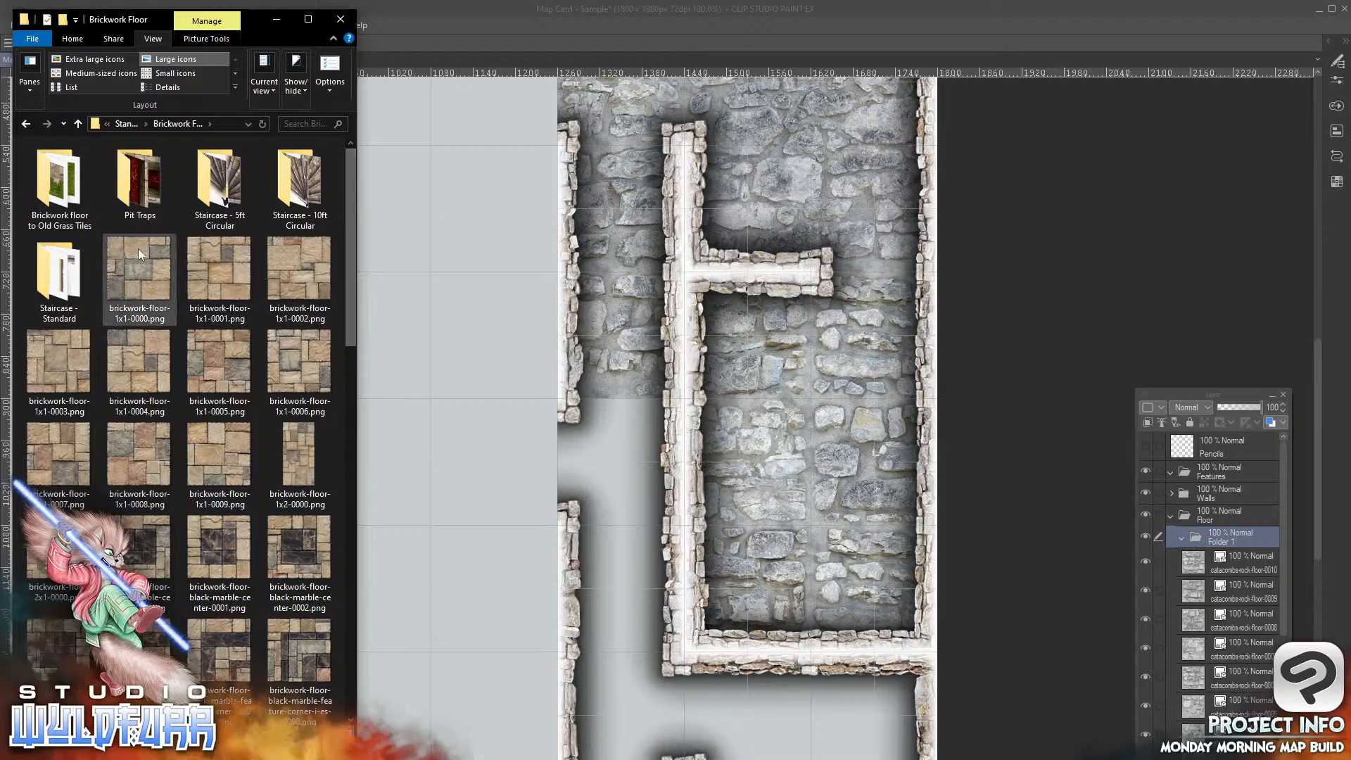
{"action": "double_click", "coordinate": [73, 265]}
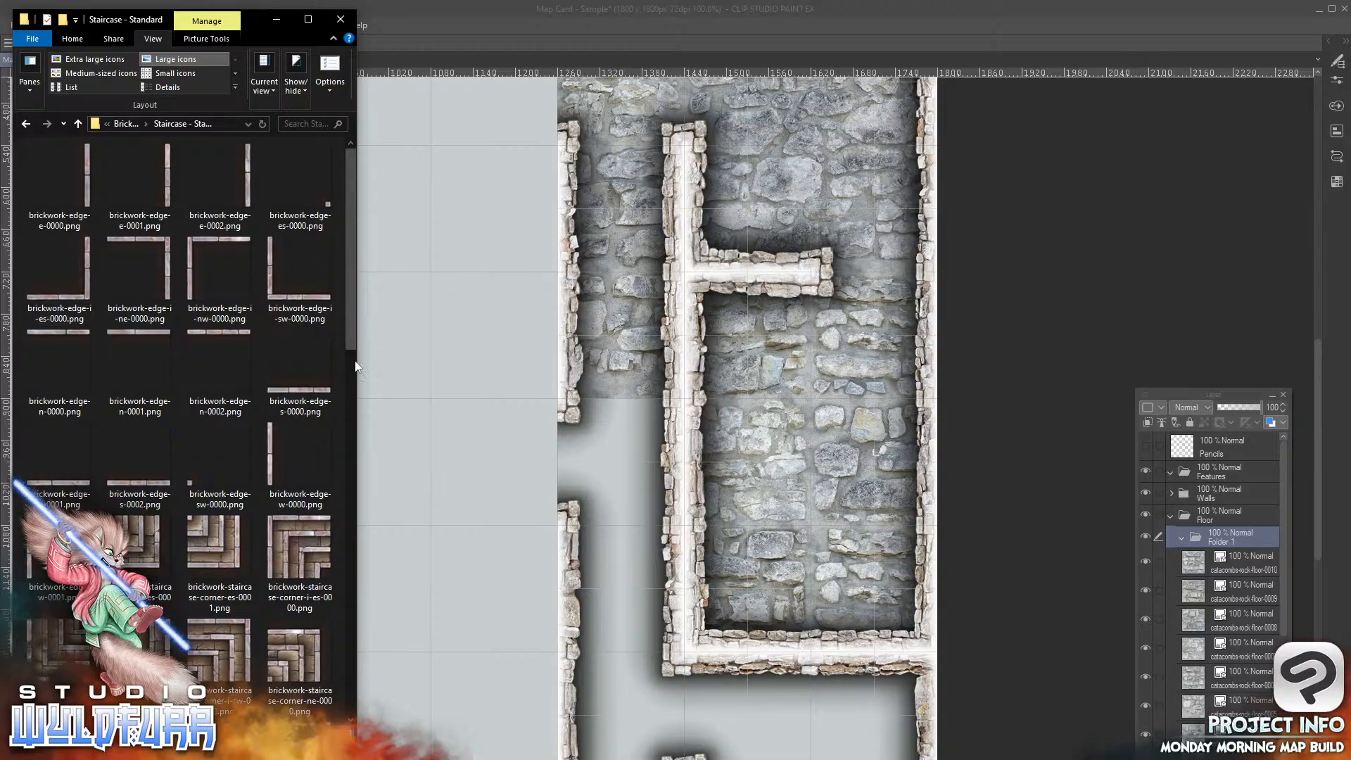
{"action": "left_click_drag", "start_coordinate": [349, 335], "coordinate": [341, 526]}
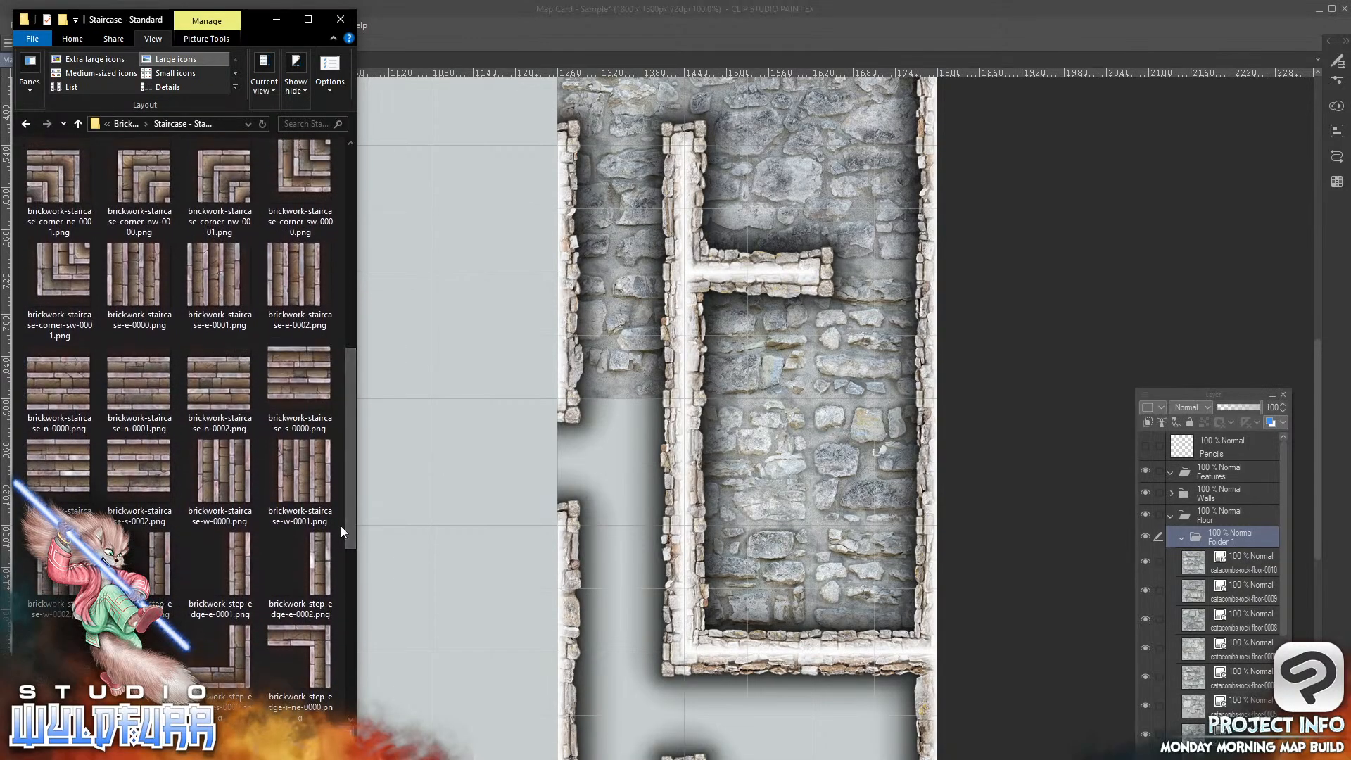
Step: Add brickwork-staircase-n-0002.png to Folder 1 and fit it into the corridor square over the last rock floor tile
{"action": "left_click", "coordinate": [209, 388]}
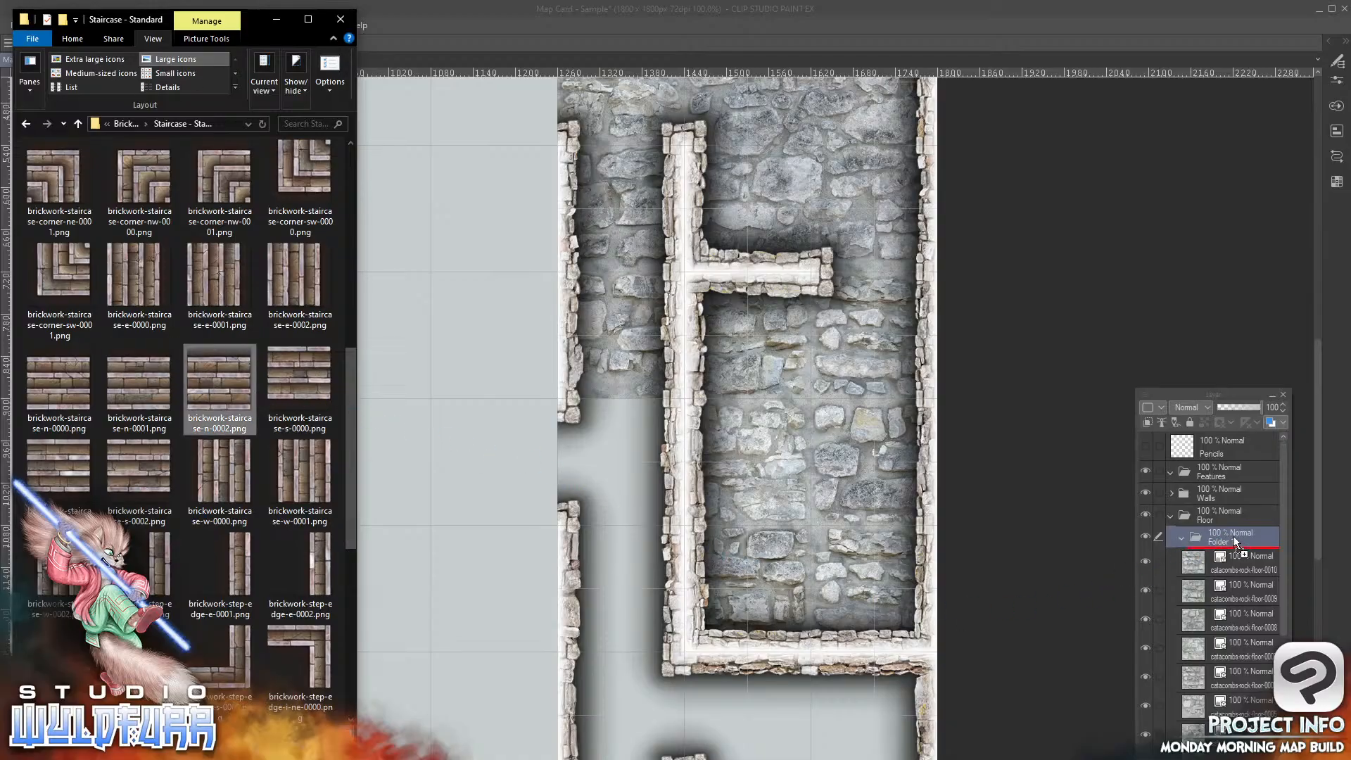
{"action": "left_click_drag", "start_coordinate": [1236, 543], "coordinate": [1230, 544]}
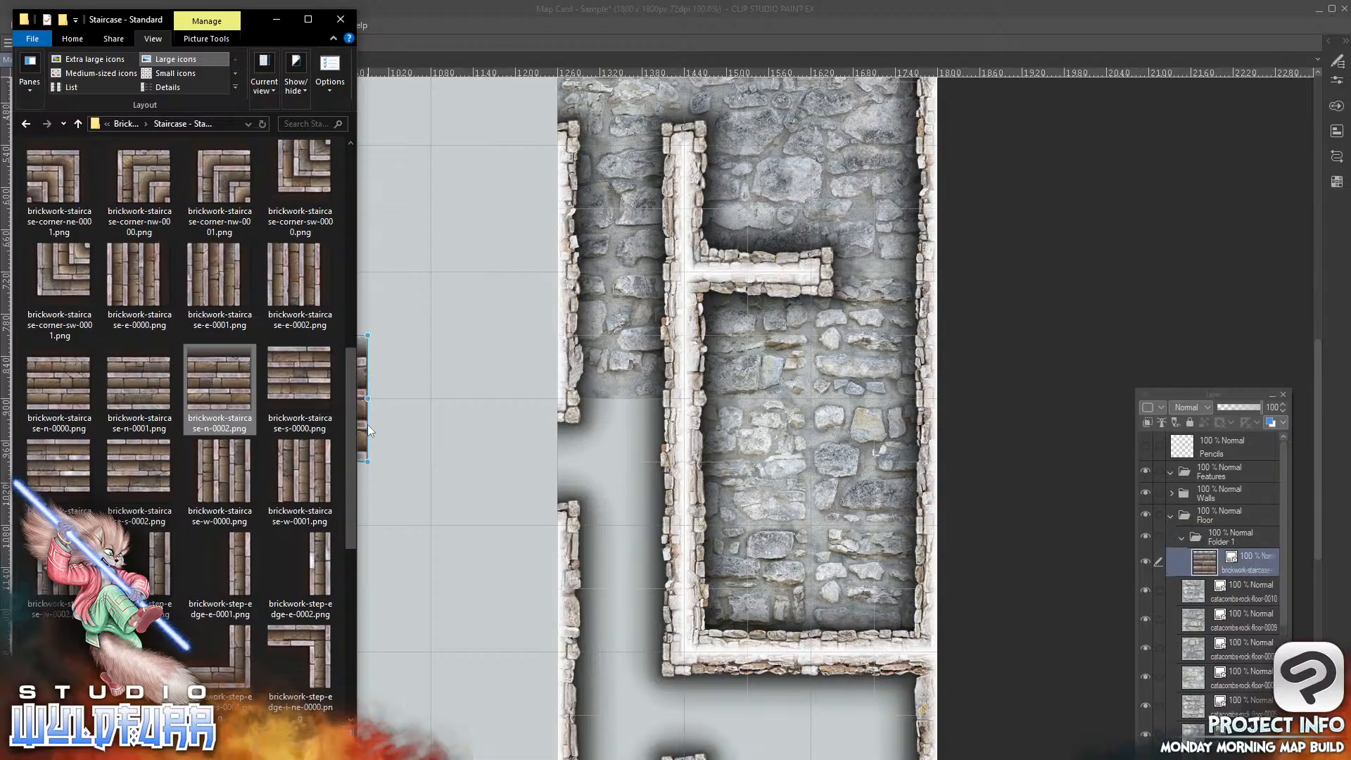
{"action": "left_click_drag", "start_coordinate": [361, 431], "coordinate": [328, 356]}
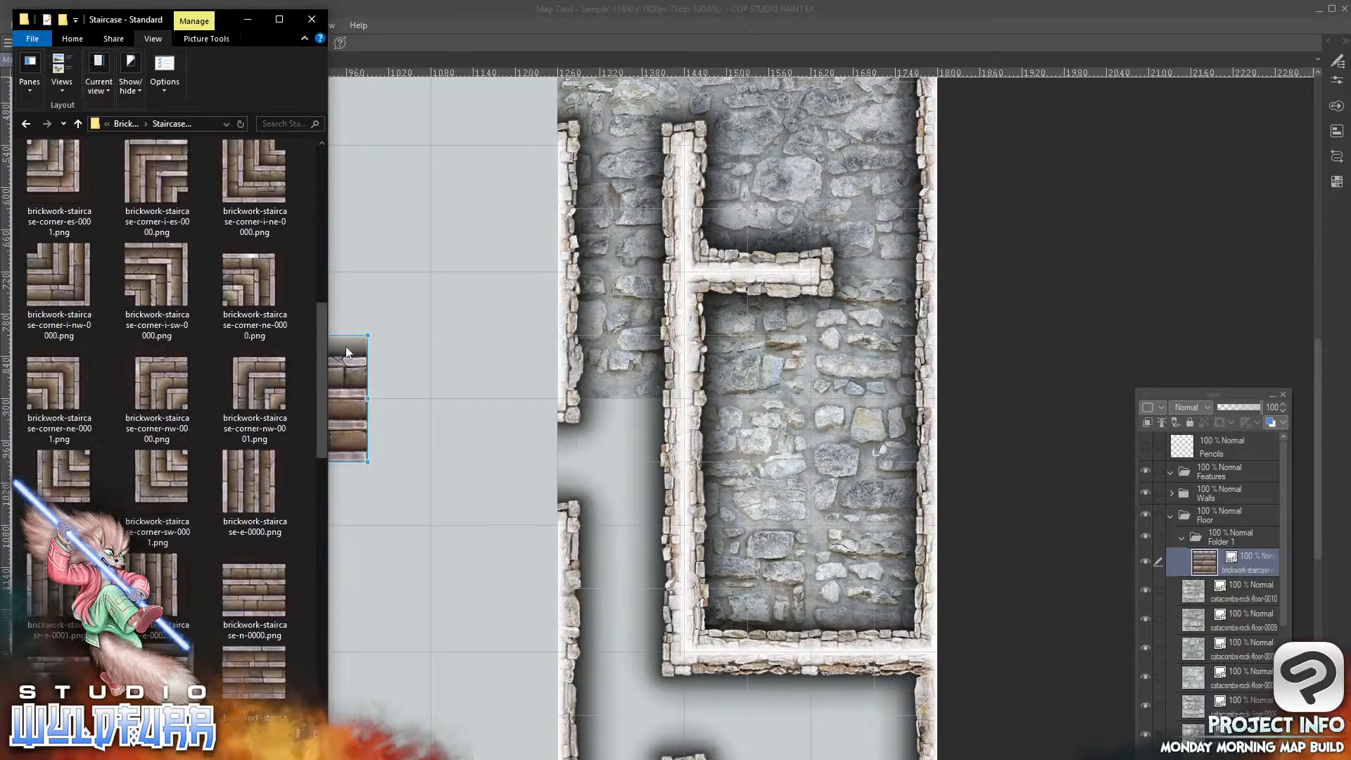
{"action": "left_click", "coordinate": [576, 26]}
{"action": "left_click_drag", "start_coordinate": [324, 403], "coordinate": [646, 345]}
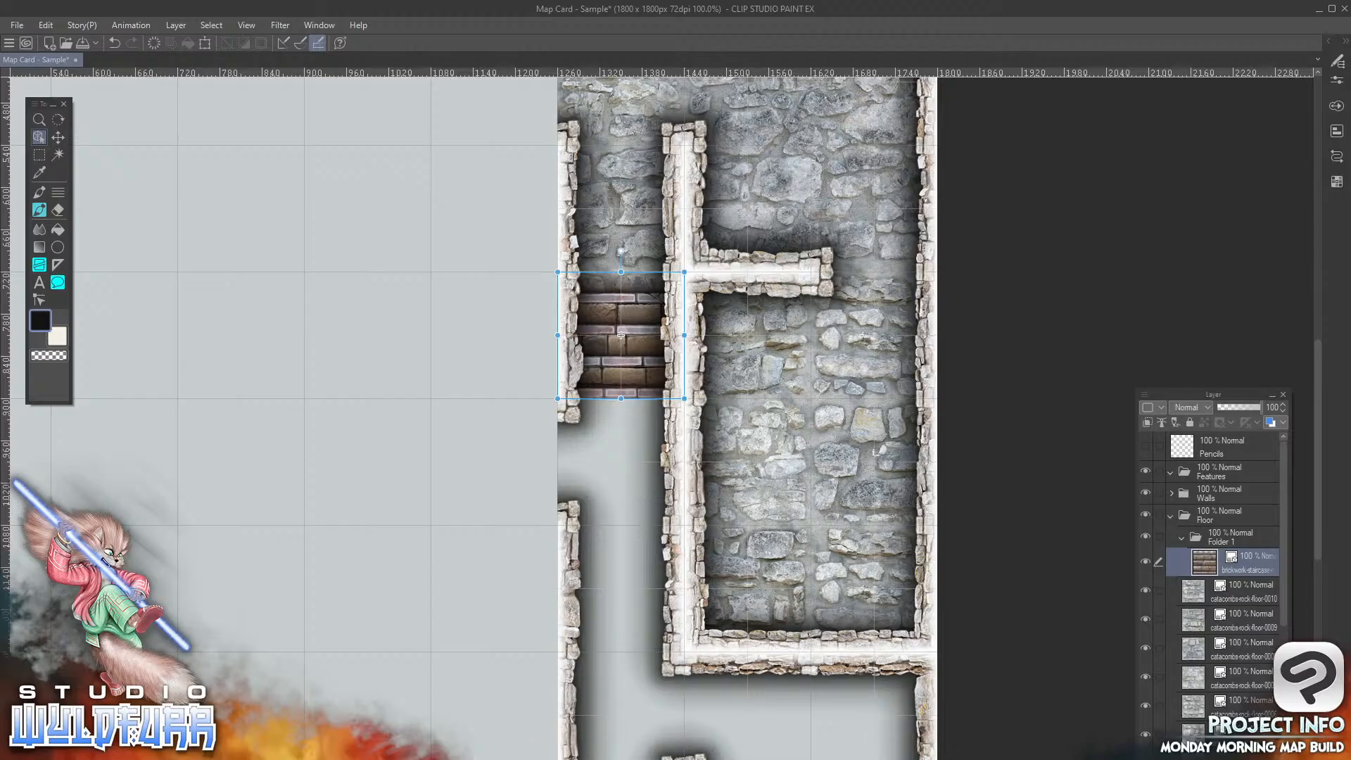
Step: Add brickwork-floor-1x1-0000.png from the Brickwork Floor folder to Folder 1 and fit it into the corridor square directly south of the staircase
{"action": "key", "text": "alt+Tab"}
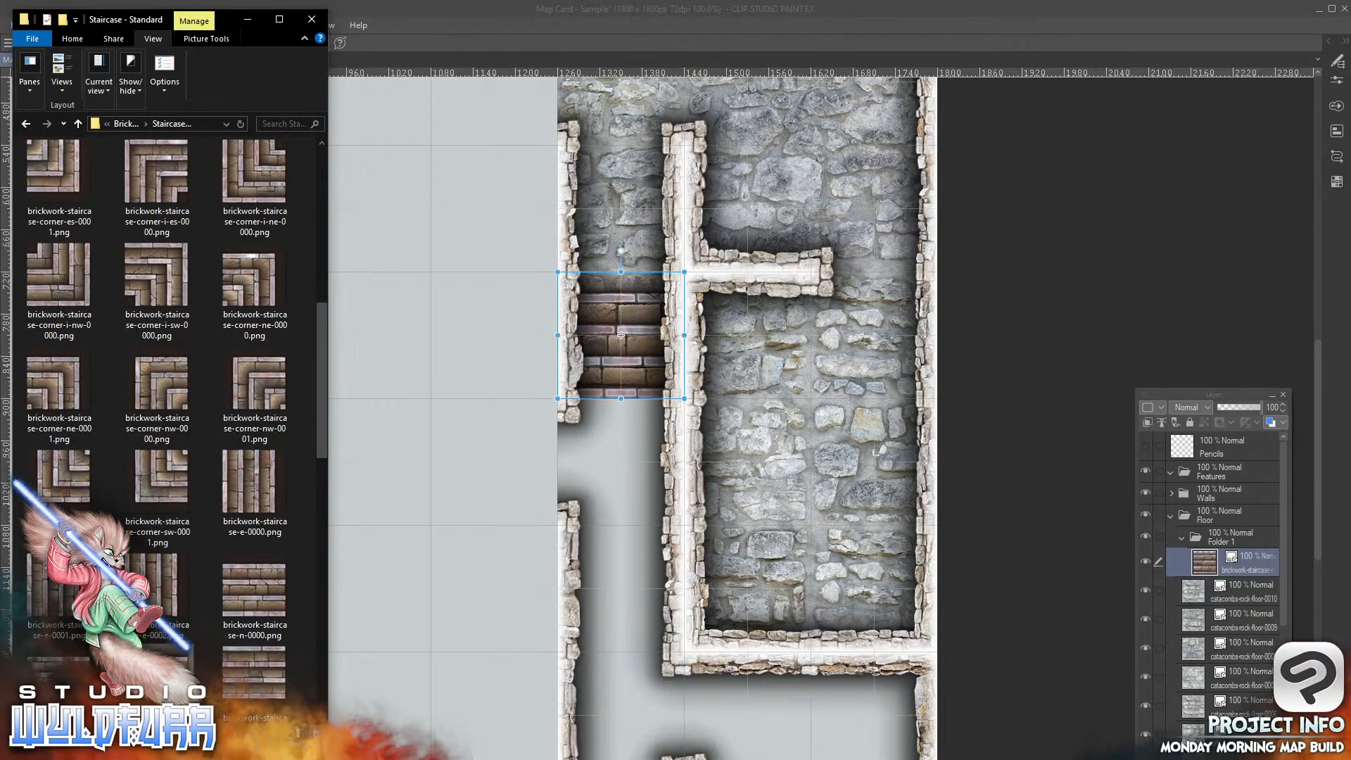
{"action": "left_click", "coordinate": [127, 124]}
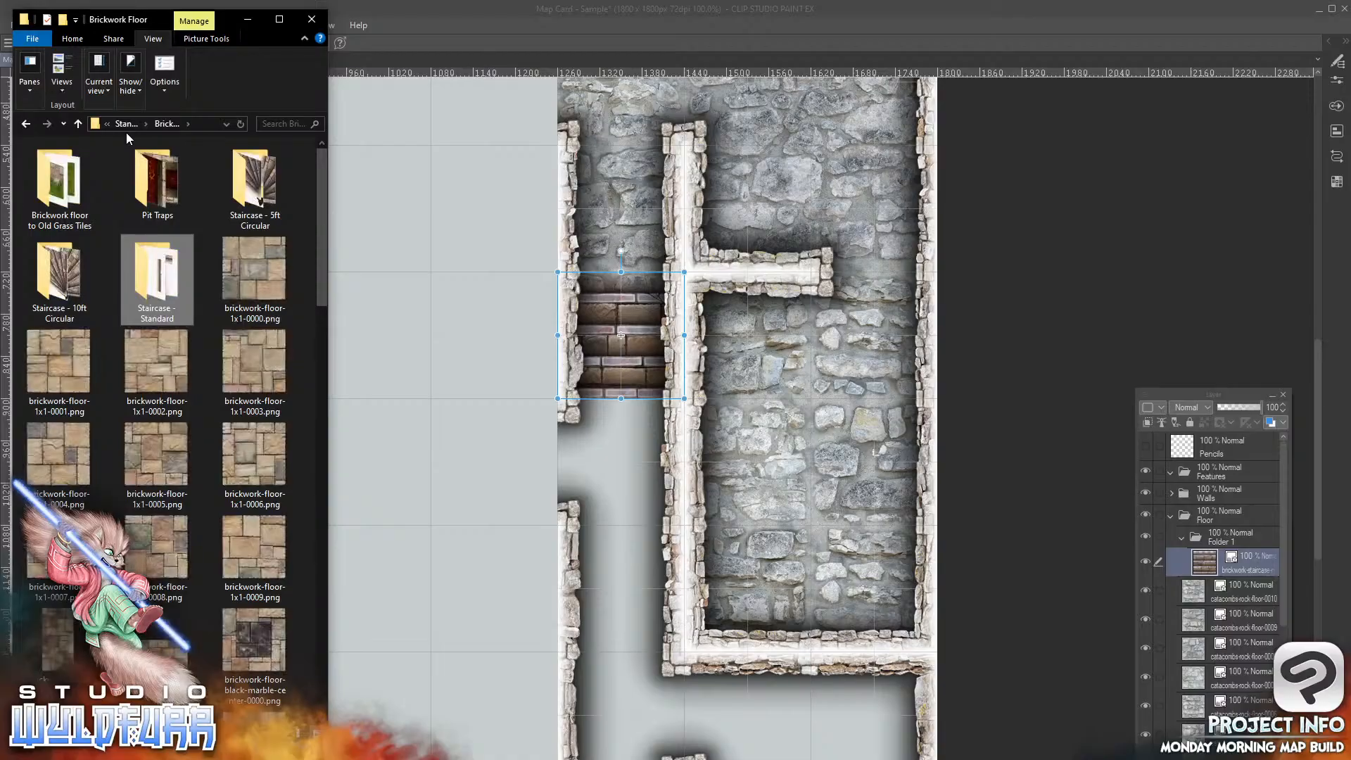
{"action": "left_click_drag", "start_coordinate": [255, 272], "coordinate": [1231, 538]}
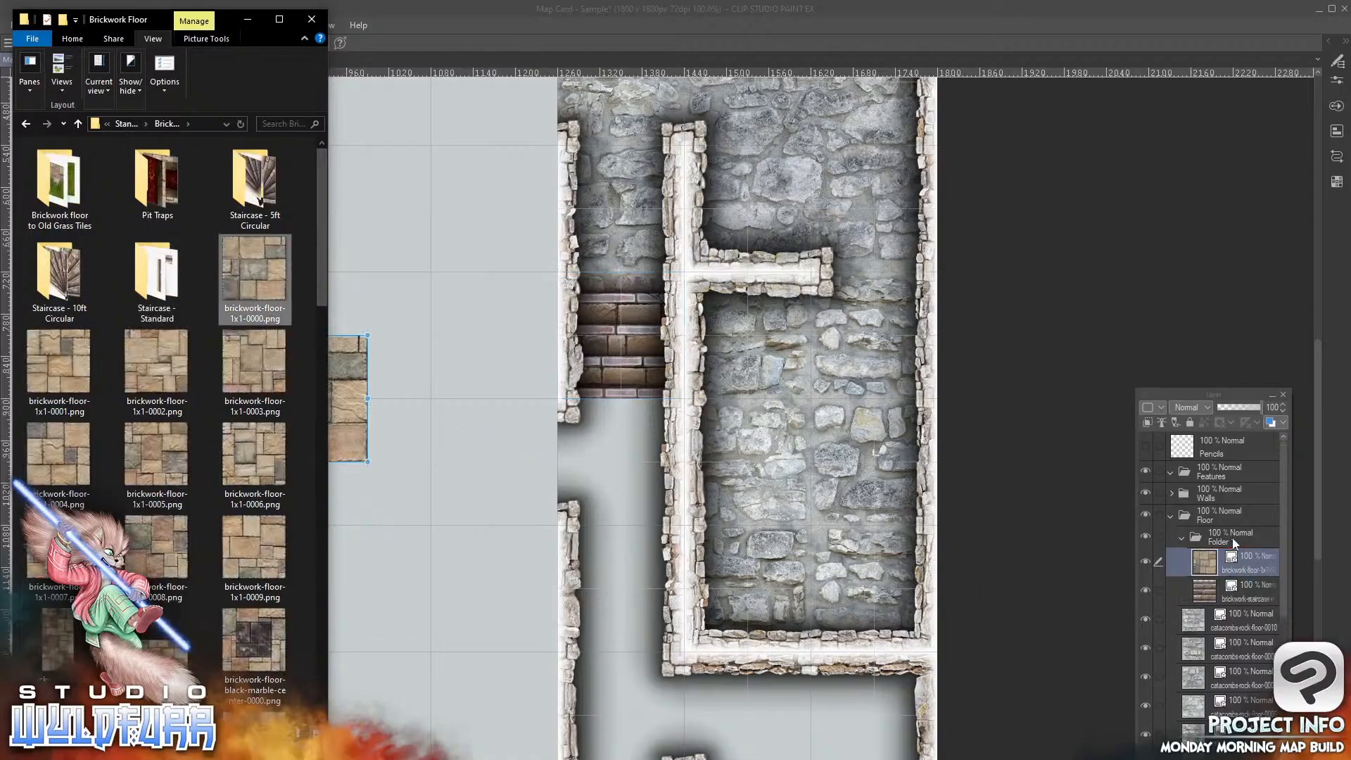
{"action": "left_click", "coordinate": [354, 395]}
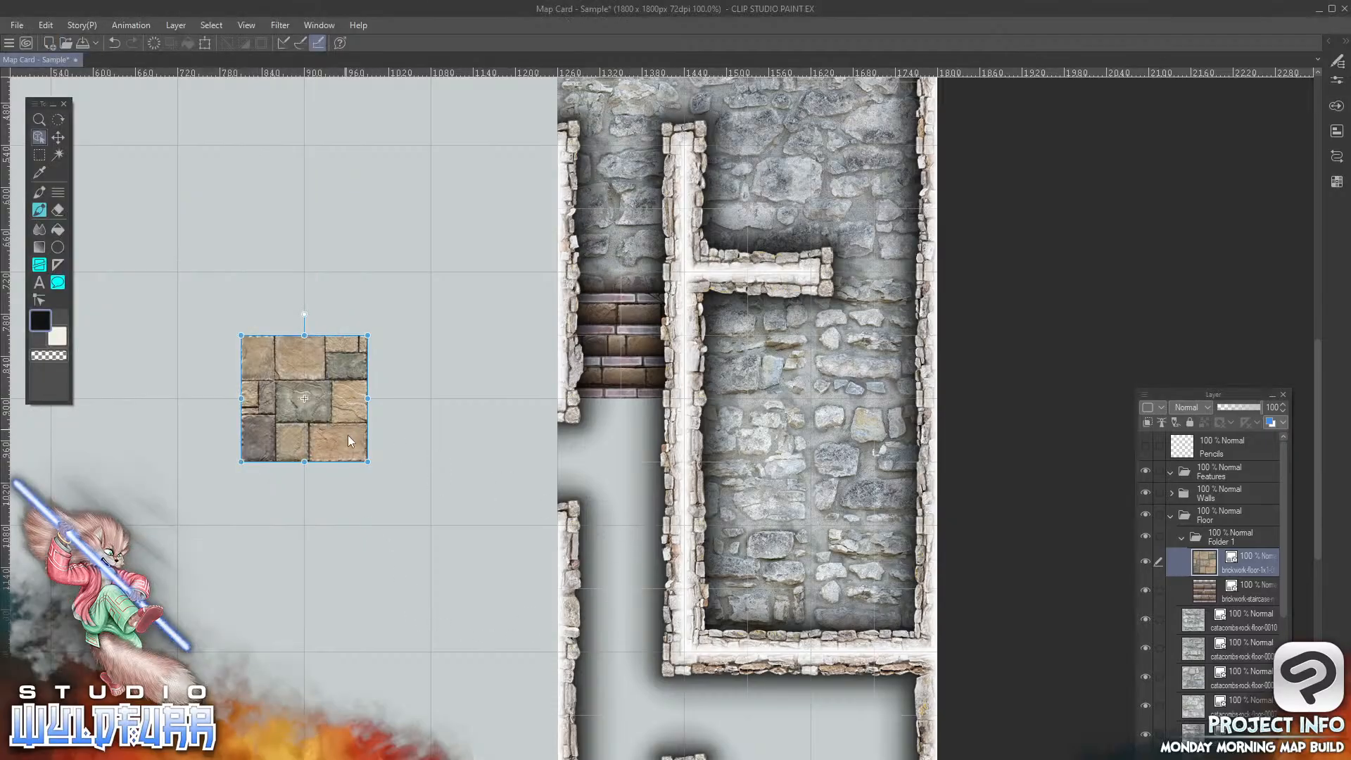
{"action": "left_click_drag", "start_coordinate": [347, 441], "coordinate": [665, 502]}
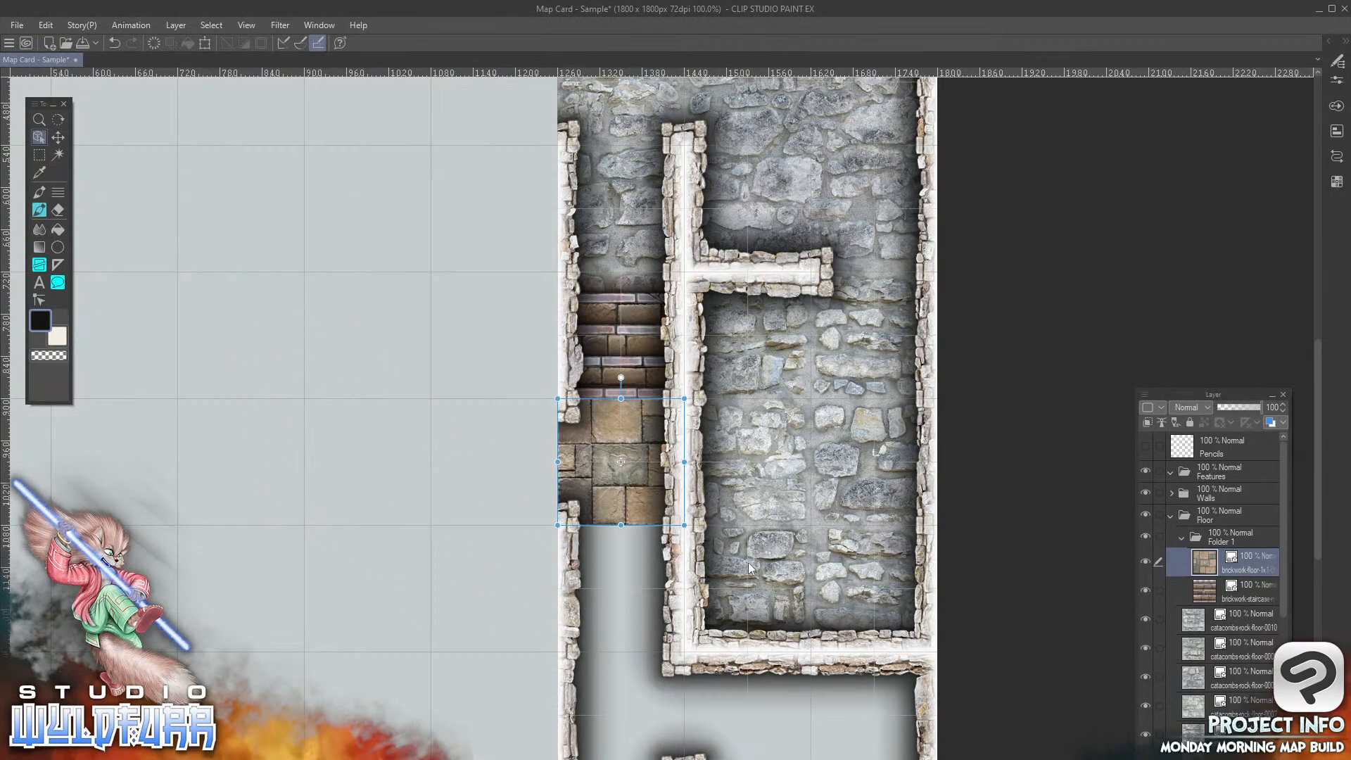
Step: Add brickwork-floor-1x1-0001.png to Folder 1 and fit it into the second corridor square south of the staircase
{"action": "left_click_drag", "start_coordinate": [789, 561], "coordinate": [773, 242]}
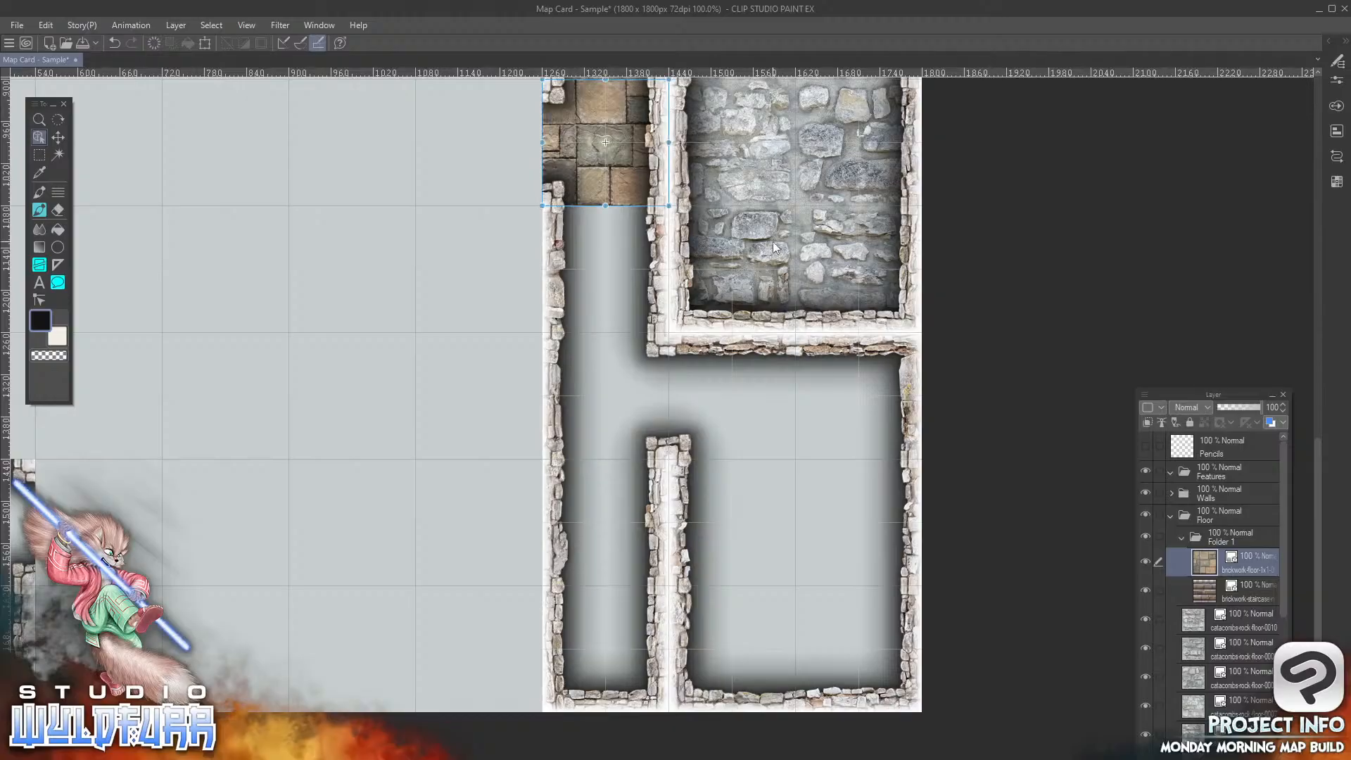
{"action": "key", "text": "alt+Tab"}
{"action": "left_click_drag", "start_coordinate": [60, 367], "coordinate": [1249, 549]}
{"action": "left_click", "coordinate": [338, 130]}
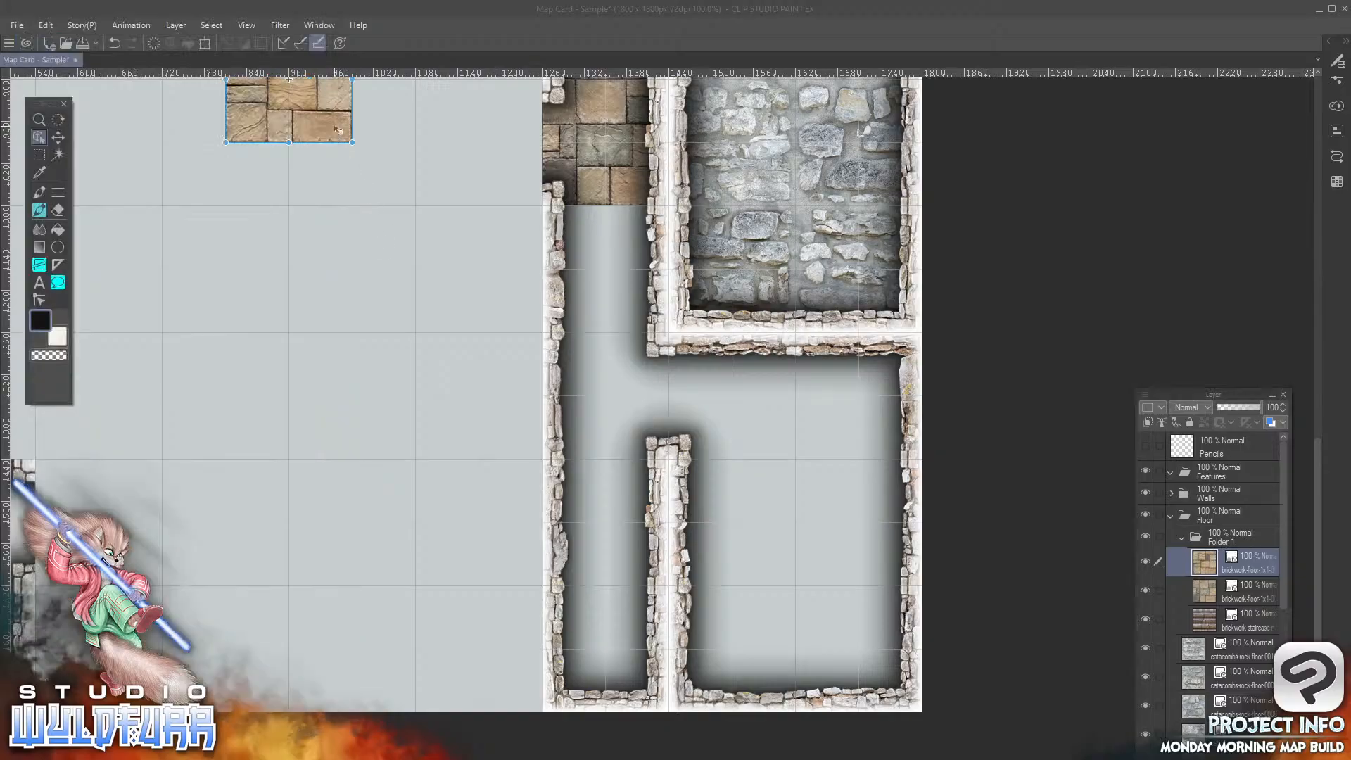
{"action": "left_click_drag", "start_coordinate": [326, 107], "coordinate": [645, 296]}
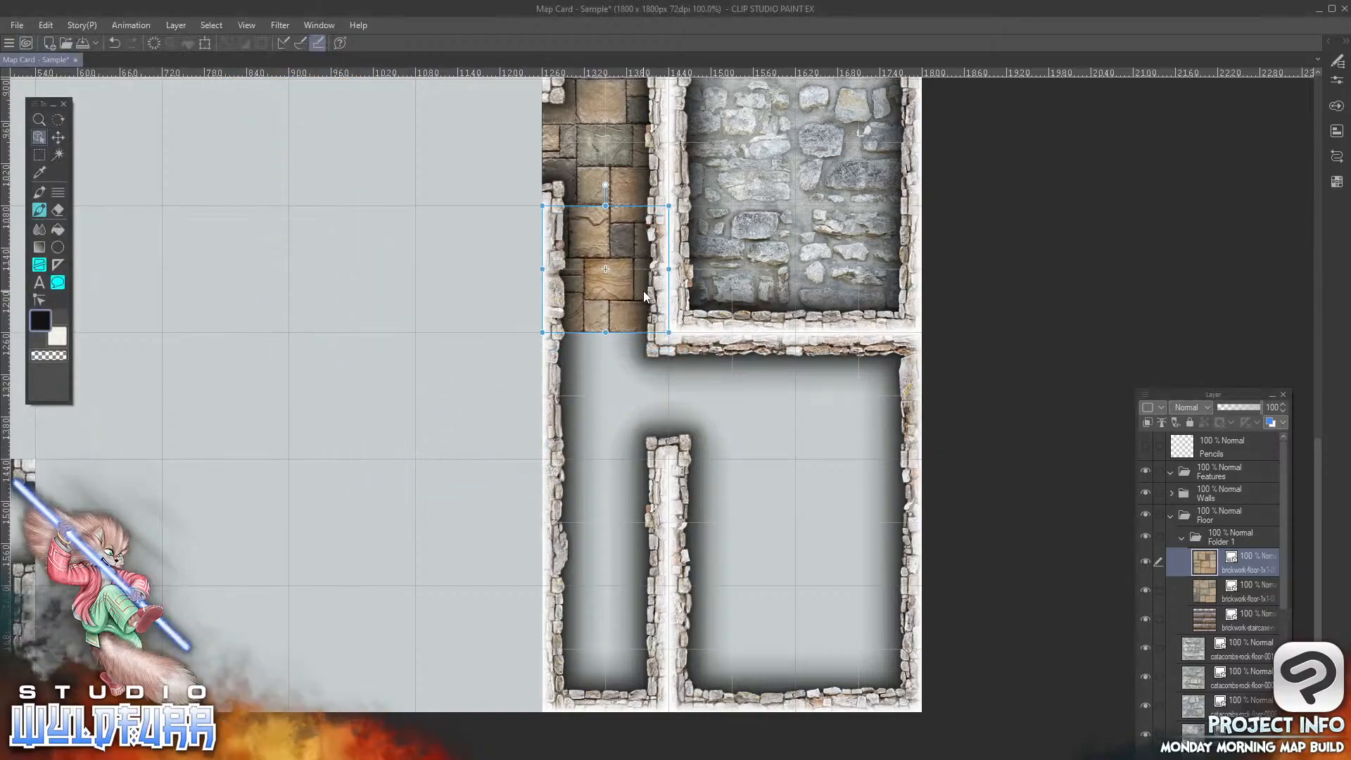
Step: Add brickwork-floor-1x1-0002.png to Folder 1 and fit it into the corridor square beside the southeast room's opening
{"action": "key", "text": "alt+Tab"}
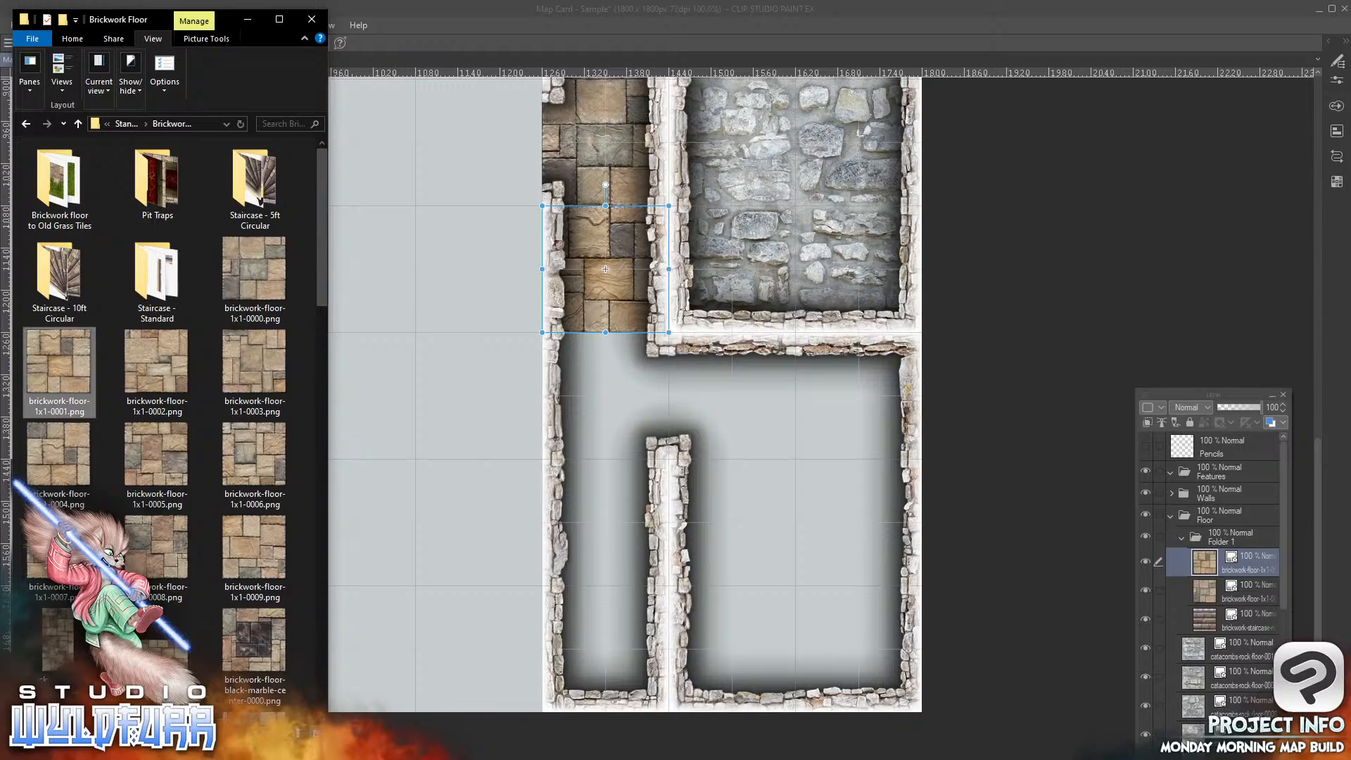
{"action": "left_click_drag", "start_coordinate": [156, 369], "coordinate": [1239, 545]}
{"action": "left_click", "coordinate": [334, 104]}
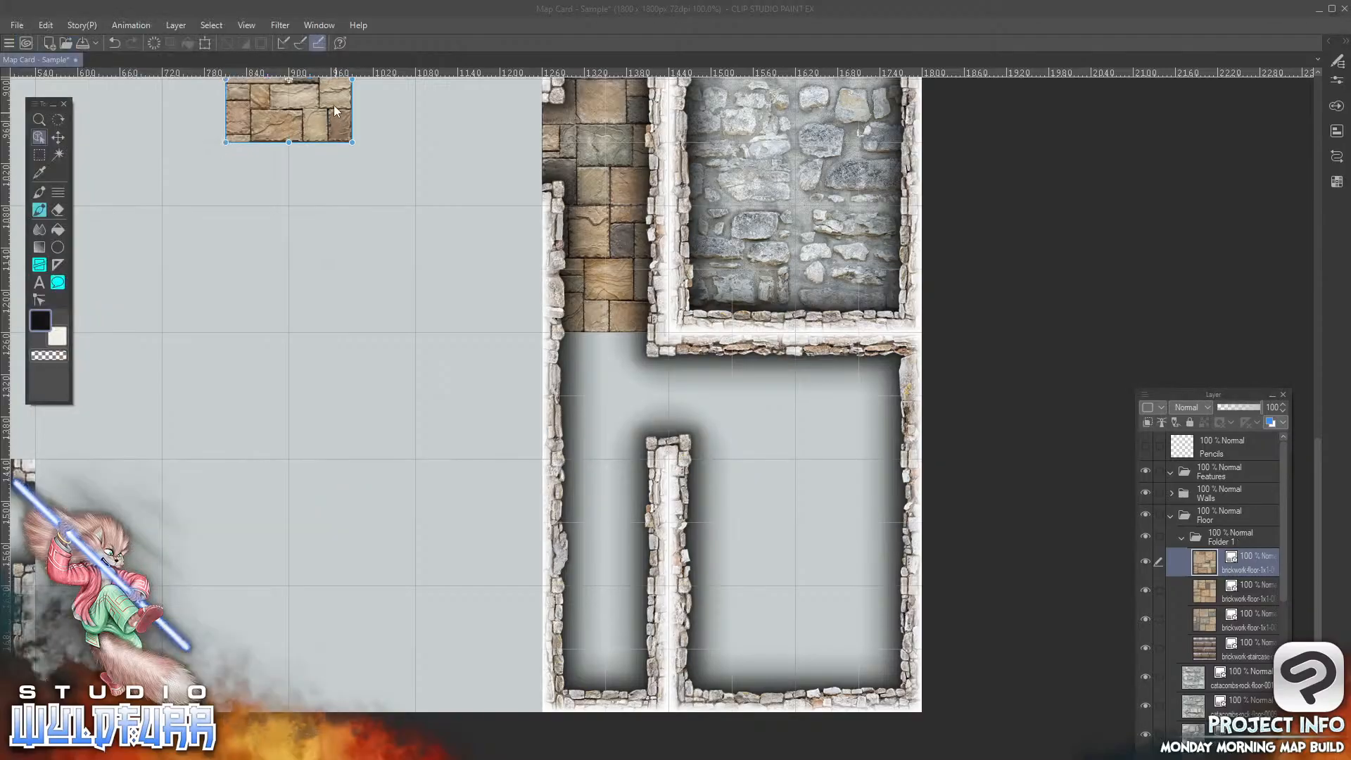
{"action": "left_click_drag", "start_coordinate": [334, 105], "coordinate": [649, 407]}
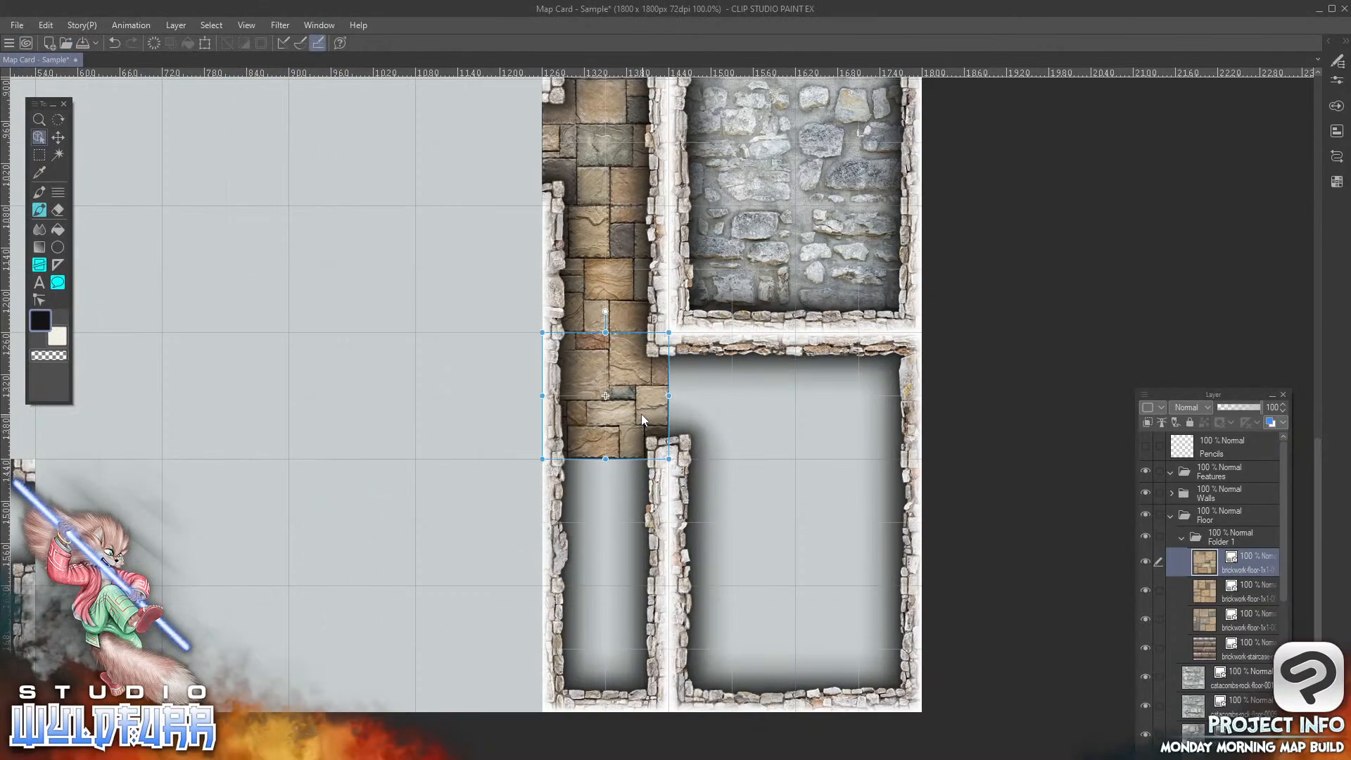
Step: Add brickwork-floor-1x1-0003.png to Folder 1 and fit it into the corridor square just south of the room's opening
{"action": "key", "text": "alt+Tab"}
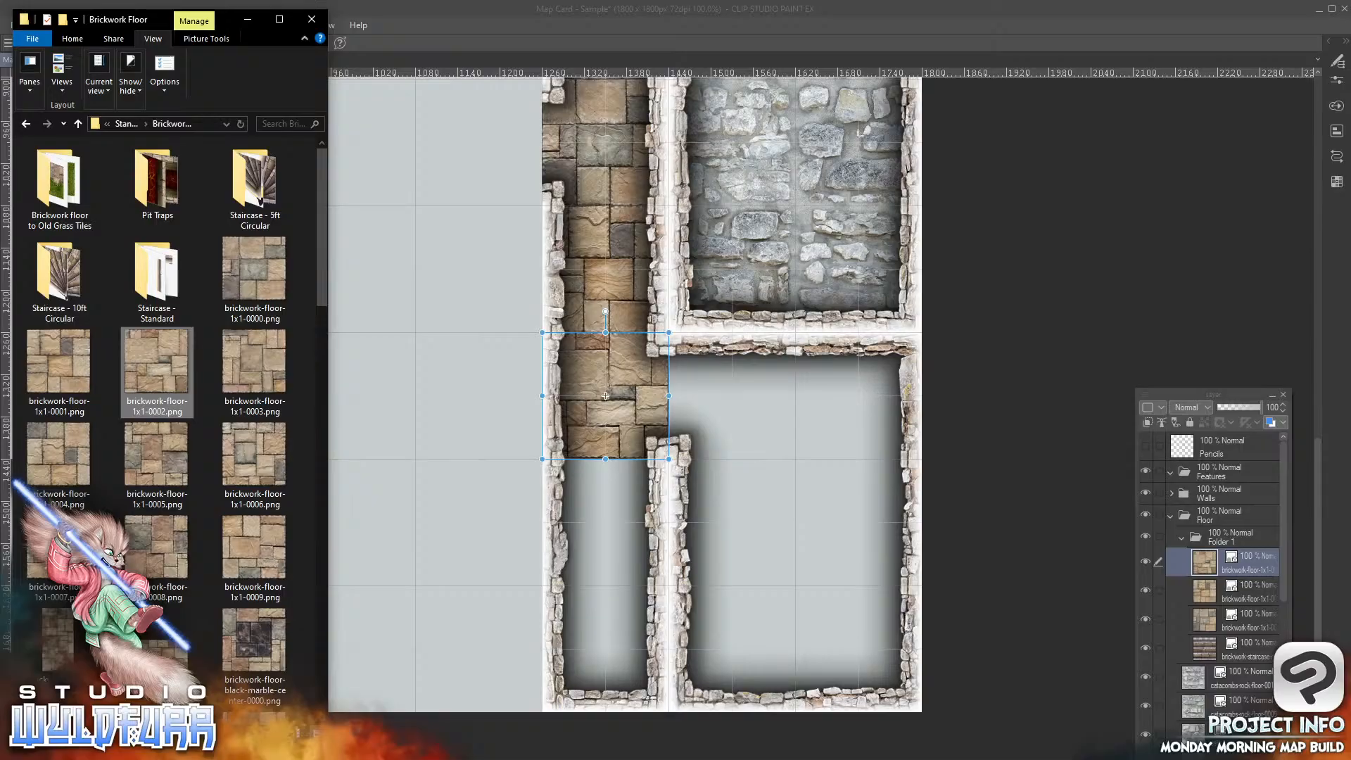
{"action": "left_click", "coordinate": [255, 380]}
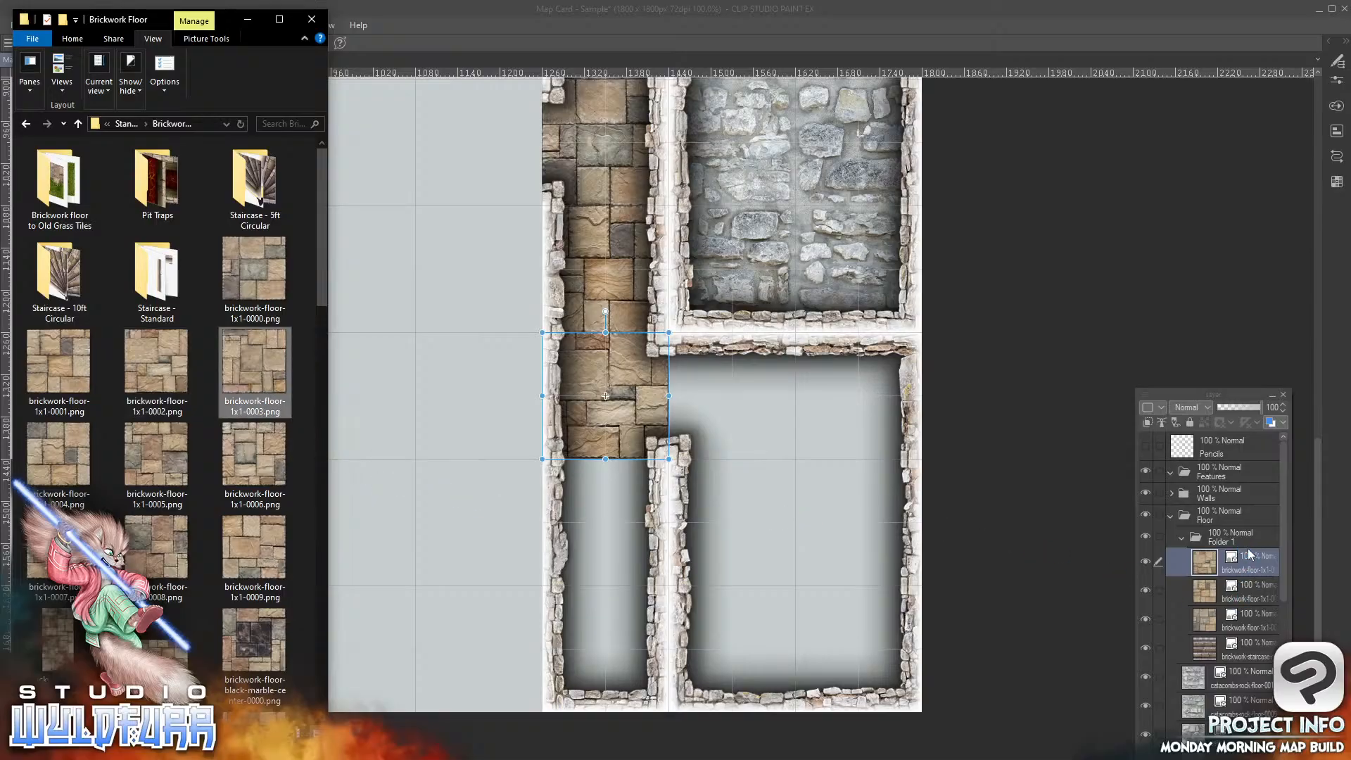
{"action": "left_click_drag", "start_coordinate": [1248, 549], "coordinate": [1242, 546]}
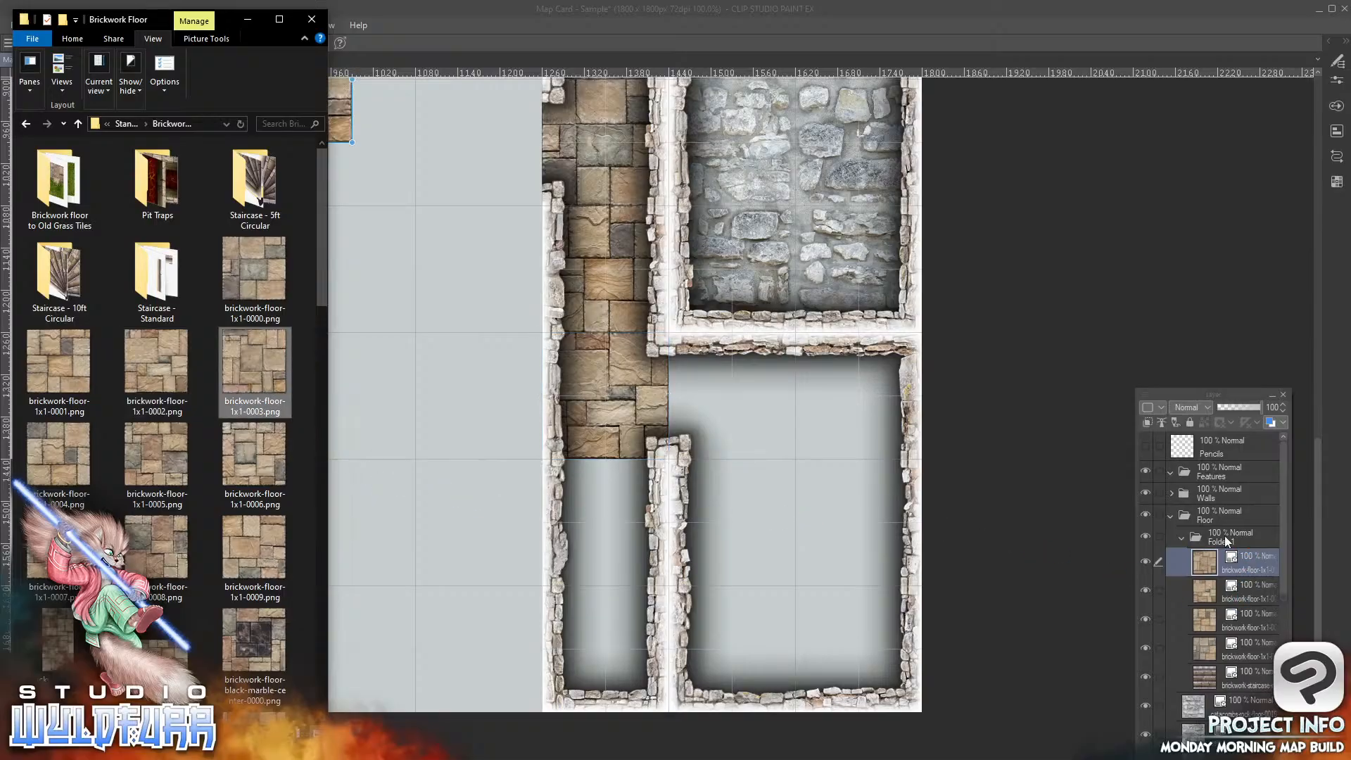
{"action": "left_click", "coordinate": [337, 130]}
{"action": "left_click_drag", "start_coordinate": [323, 134], "coordinate": [636, 559]}
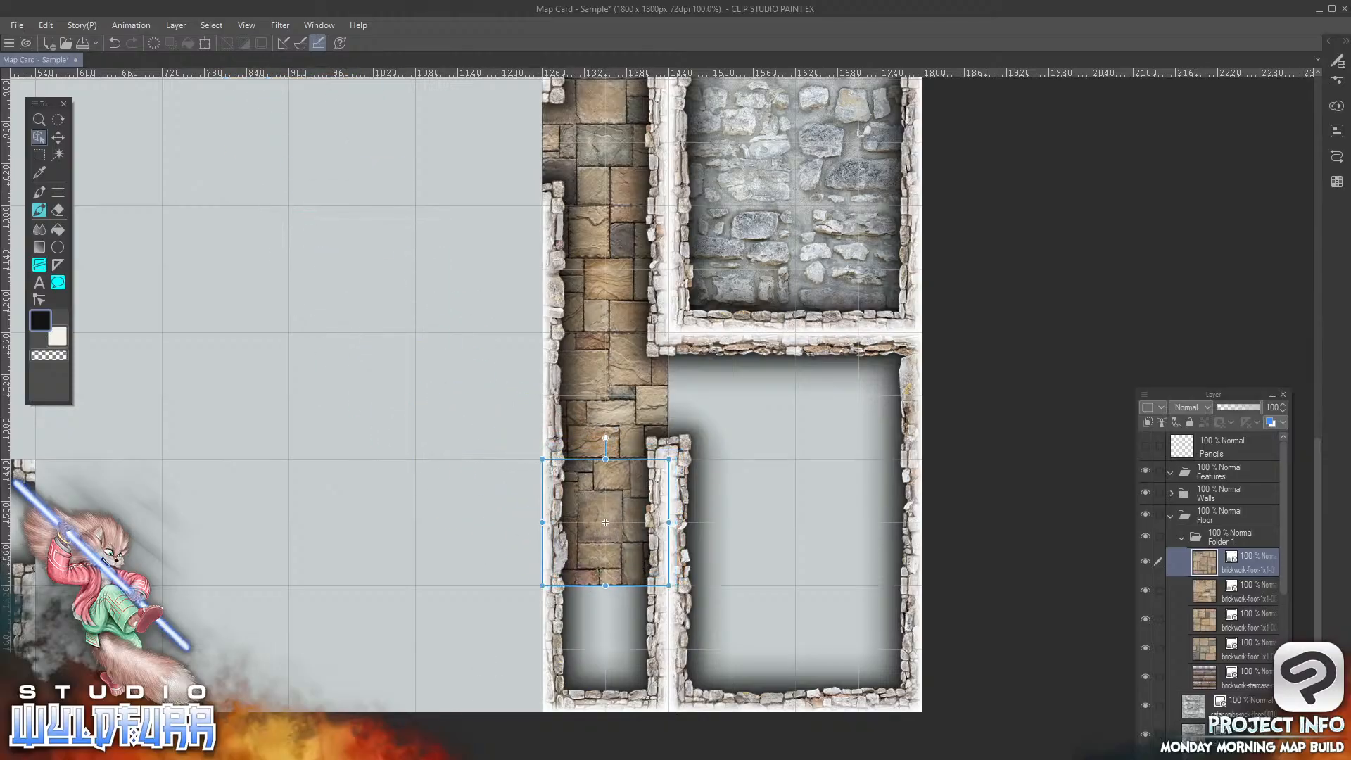
Step: Add brickwork-floor-1x1-0004.png to Folder 1 and fit it into the square at the corridor's south end
{"action": "key", "text": "alt+Tab"}
{"action": "left_click_drag", "start_coordinate": [61, 461], "coordinate": [1252, 557]}
{"action": "left_click", "coordinate": [342, 120]}
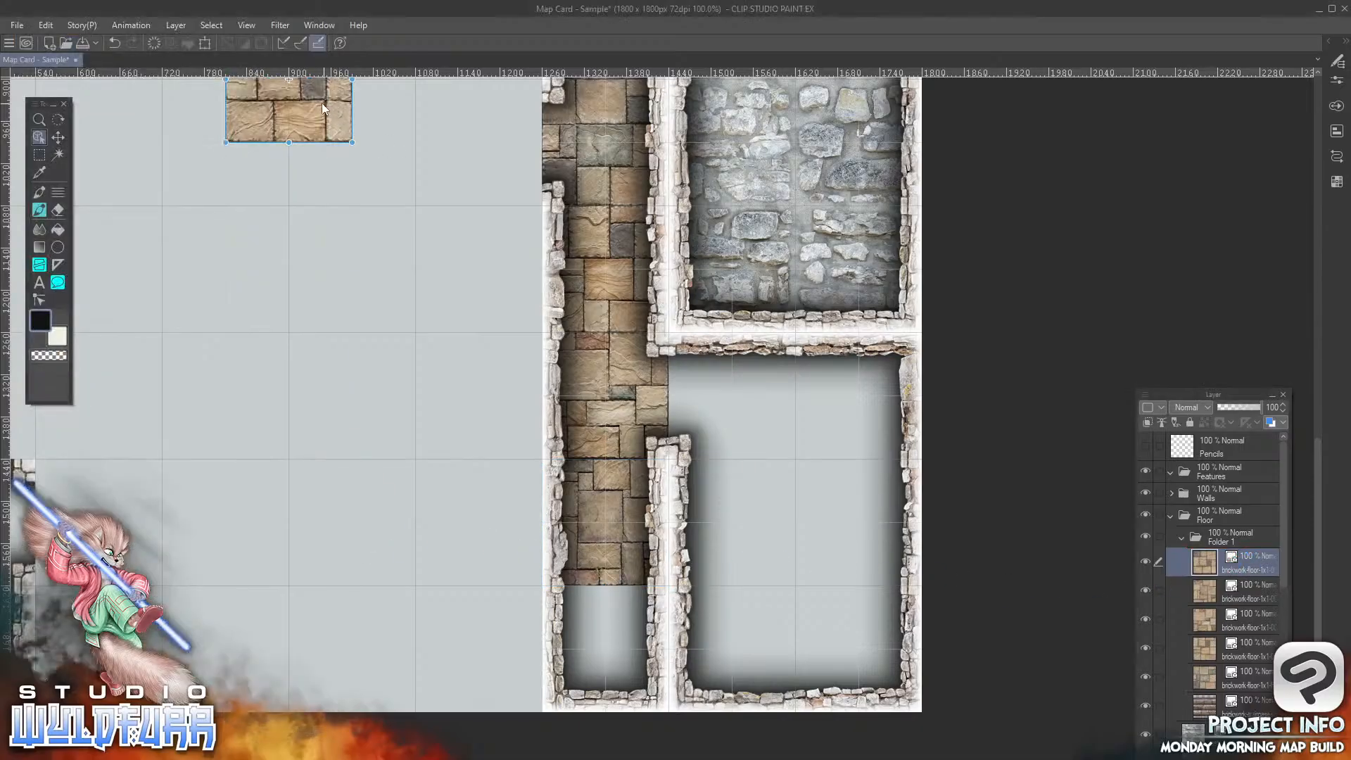
{"action": "left_click_drag", "start_coordinate": [322, 105], "coordinate": [635, 673]}
Step: Add brickwork-floor-1x1-0005.png to Folder 1 and fit it into the southeast room's northwest corner square
{"action": "key", "text": "alt+Tab"}
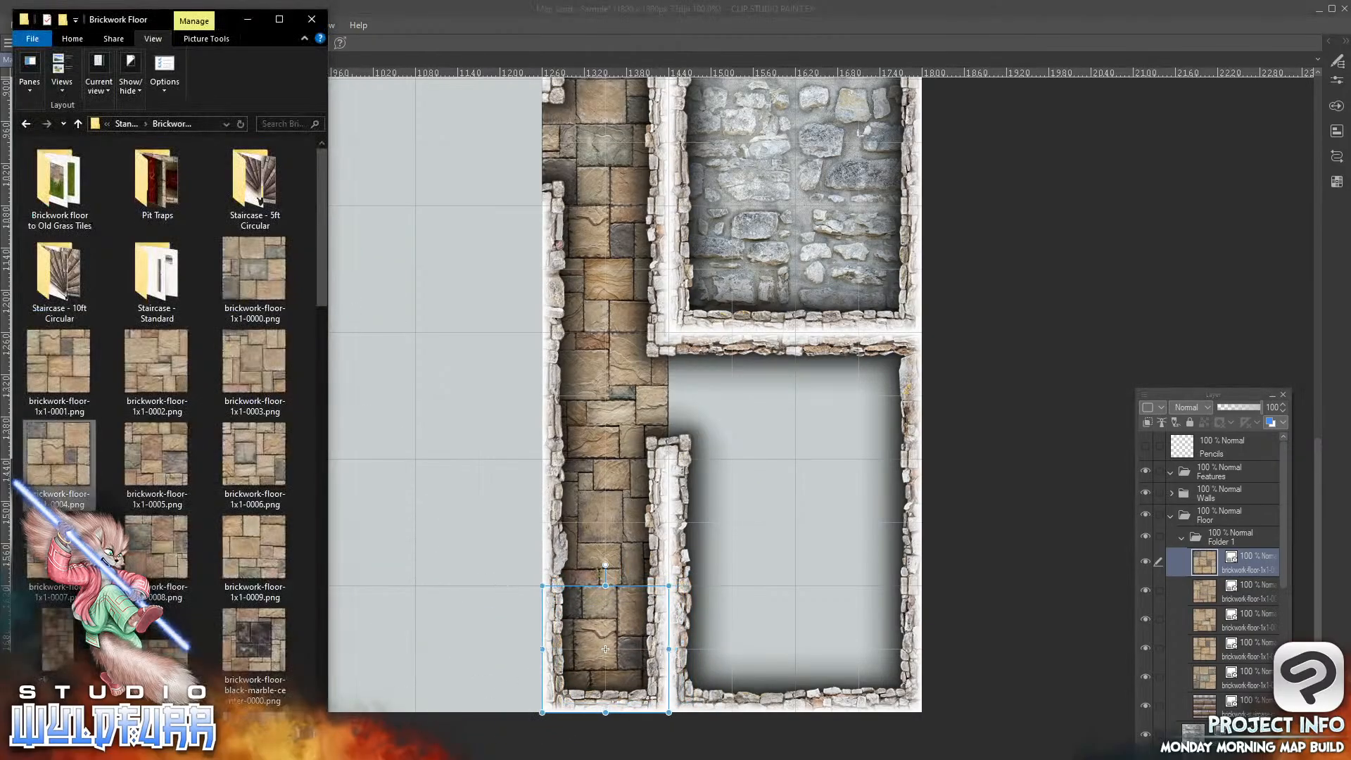
{"action": "left_click_drag", "start_coordinate": [154, 448], "coordinate": [1247, 533]}
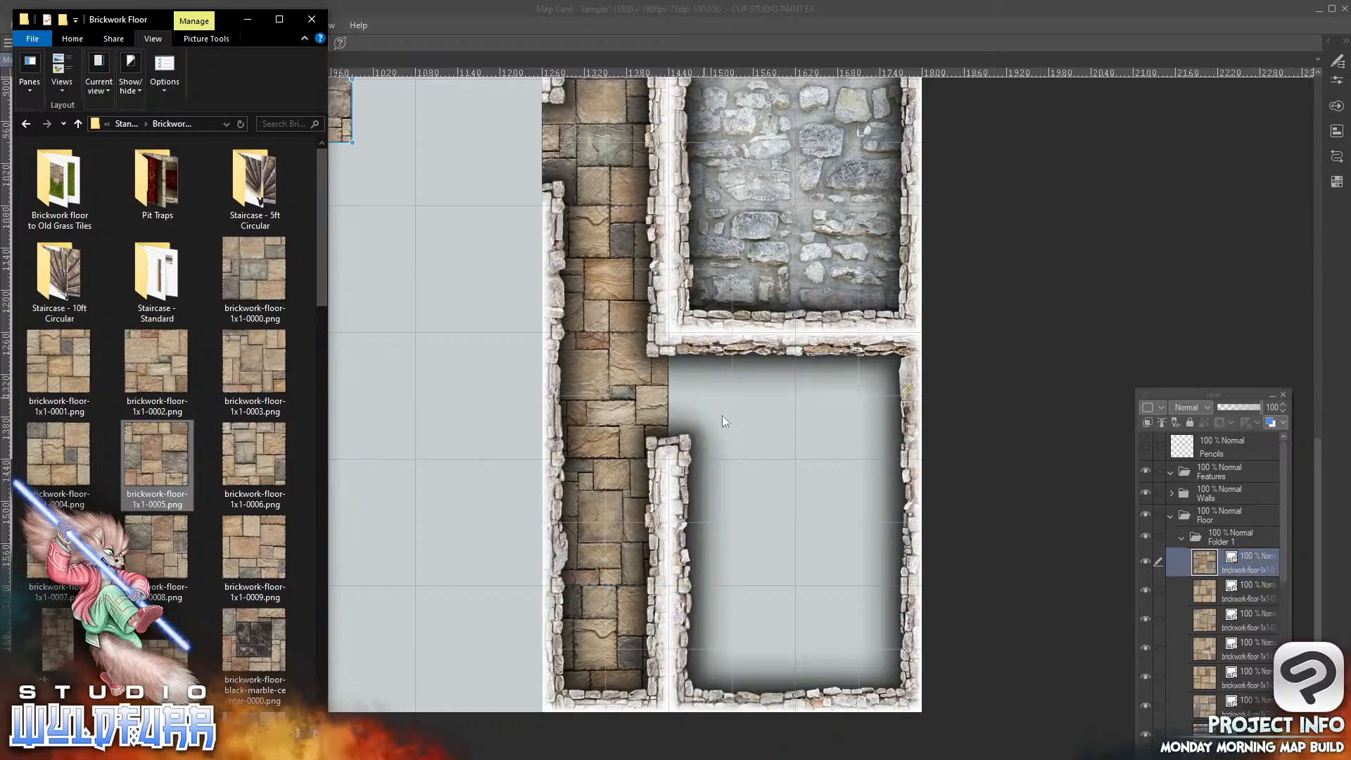
{"action": "left_click", "coordinate": [415, 206]}
{"action": "left_click_drag", "start_coordinate": [332, 95], "coordinate": [761, 407]}
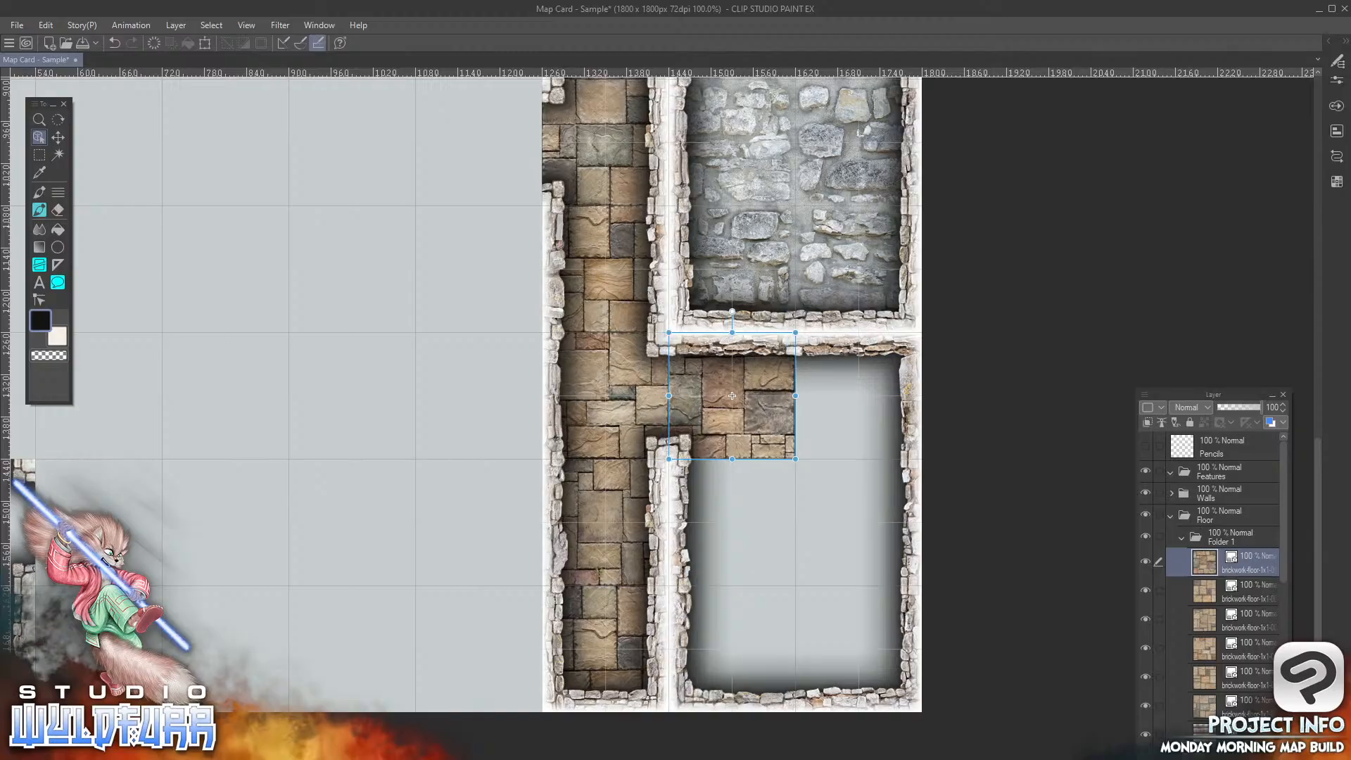
Step: Add brickwork-floor-1x1-0006.png to Folder 1 and fit it into the southeast room's northeast corner square
{"action": "key", "text": "alt+Tab"}
{"action": "mouse_move", "coordinate": [247, 462]}
{"action": "left_mouse_down"}
{"action": "mouse_move", "coordinate": [784, 556]}
{"action": "mouse_move", "coordinate": [1240, 565]}
{"action": "mouse_move", "coordinate": [1259, 553]}
{"action": "left_mouse_up"}
{"action": "left_click_drag", "start_coordinate": [340, 119], "coordinate": [901, 425]}
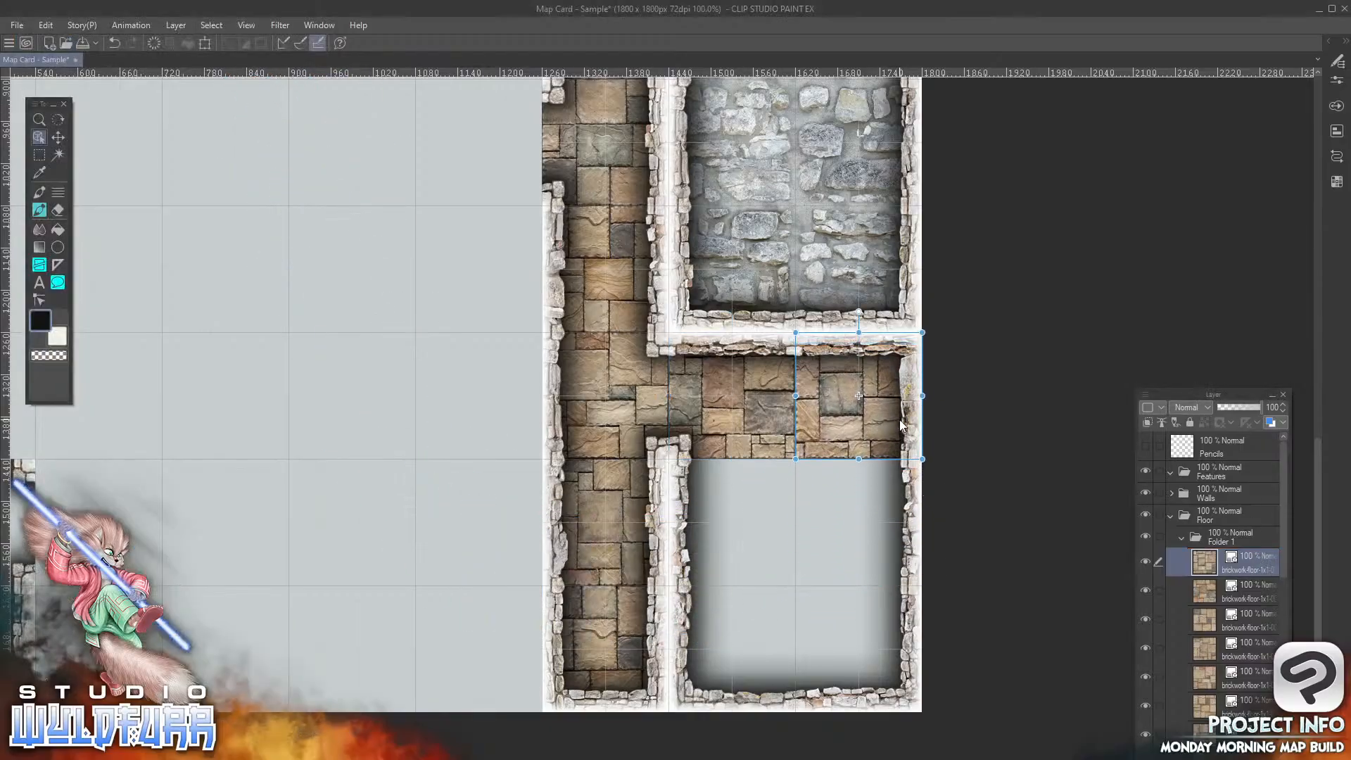
Step: Add brickwork-floor-1x1-0007.png to Folder 1 and fit it into the southeast room's middle square on the west side
{"action": "key", "text": "alt+Tab"}
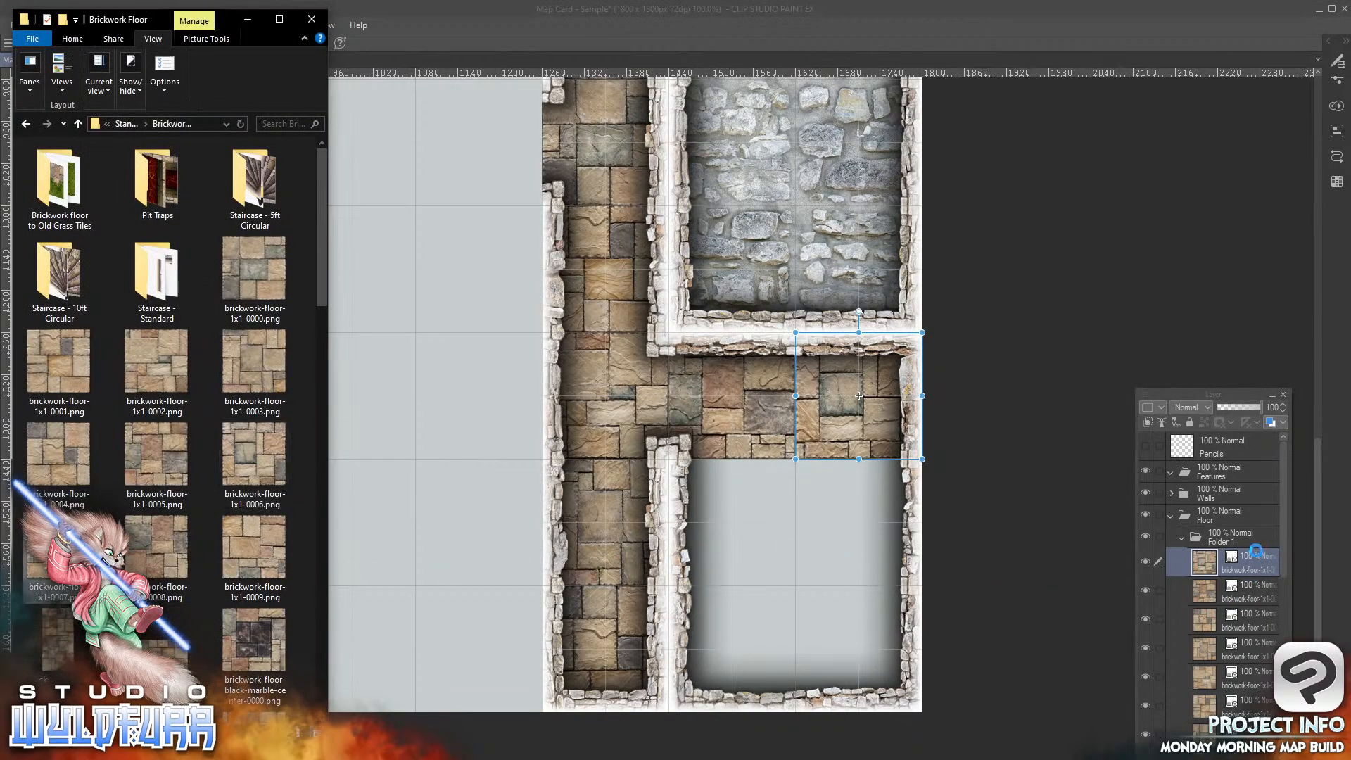
{"action": "left_click_drag", "start_coordinate": [1259, 547], "coordinate": [1239, 531]}
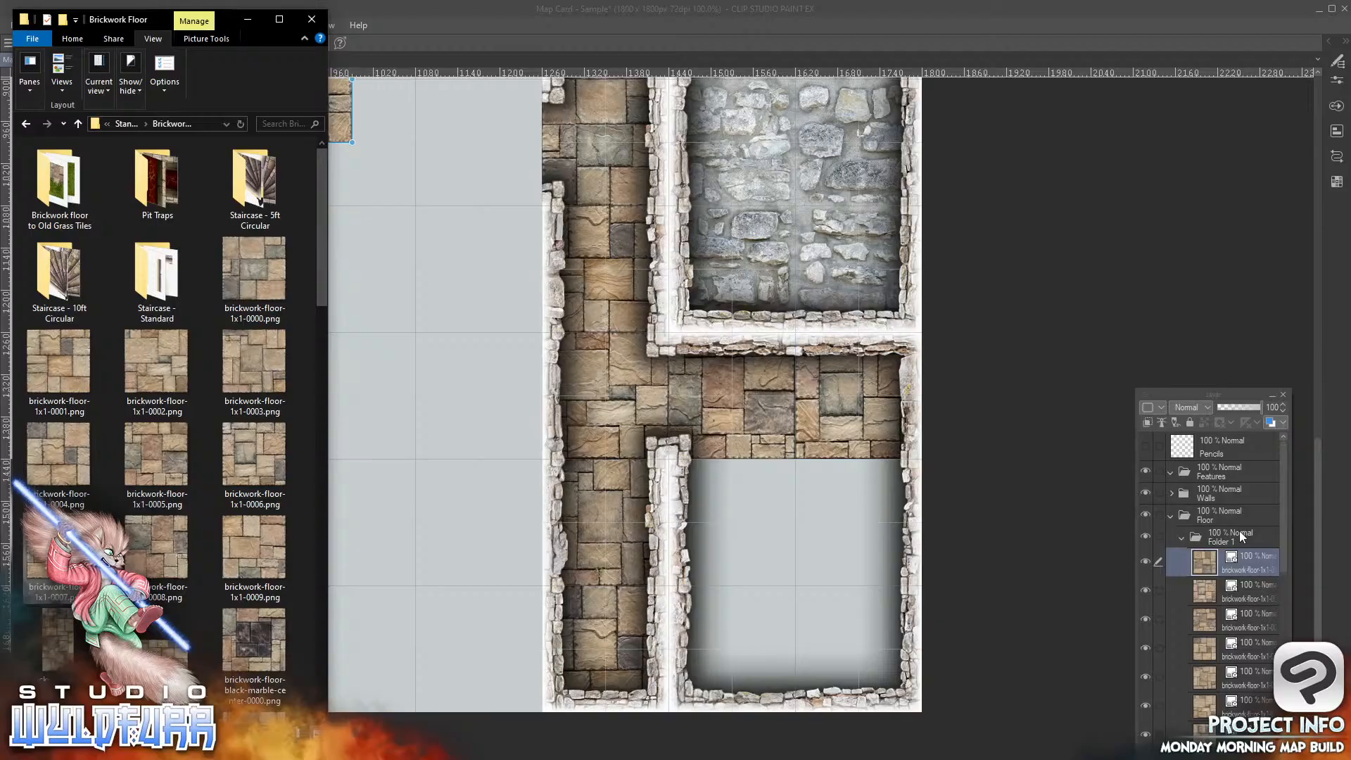
{"action": "left_click_drag", "start_coordinate": [347, 104], "coordinate": [680, 591]}
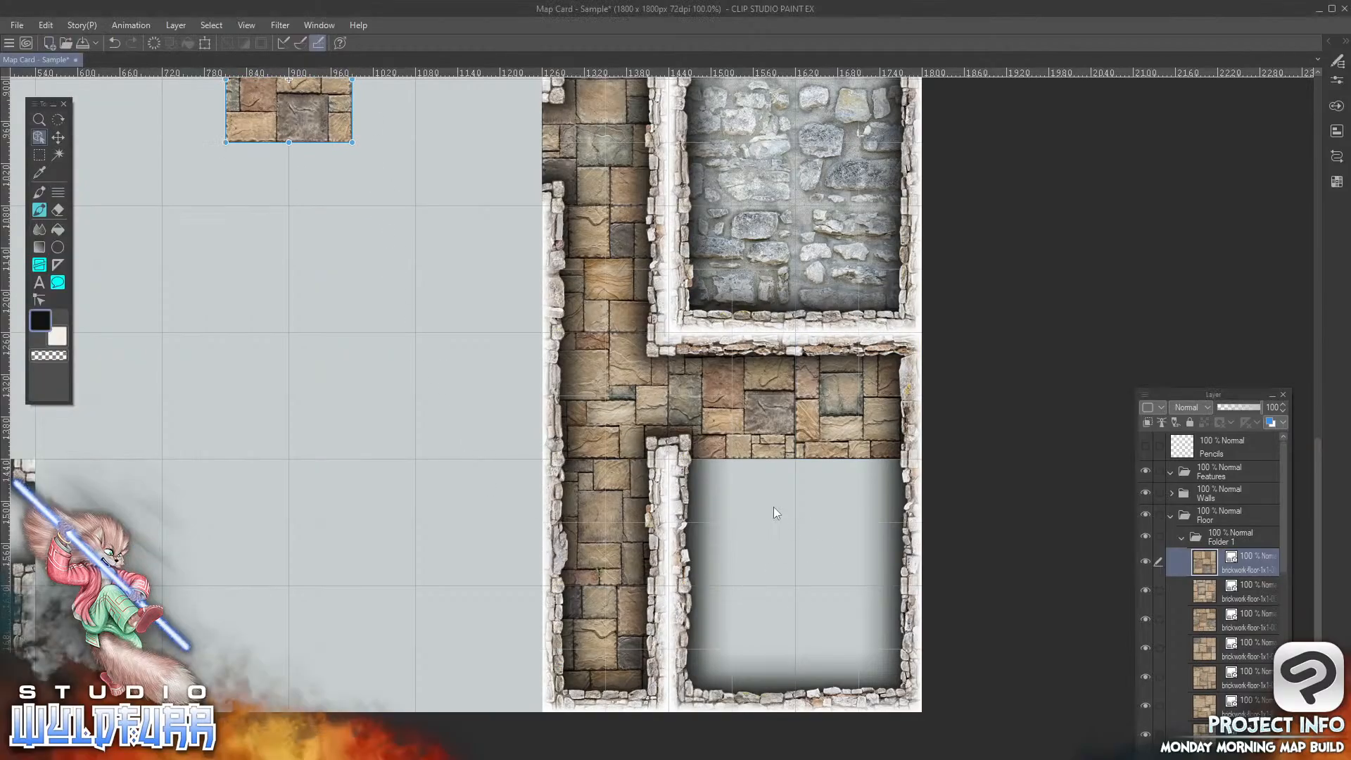
{"action": "left_click_drag", "start_coordinate": [314, 120], "coordinate": [759, 565]}
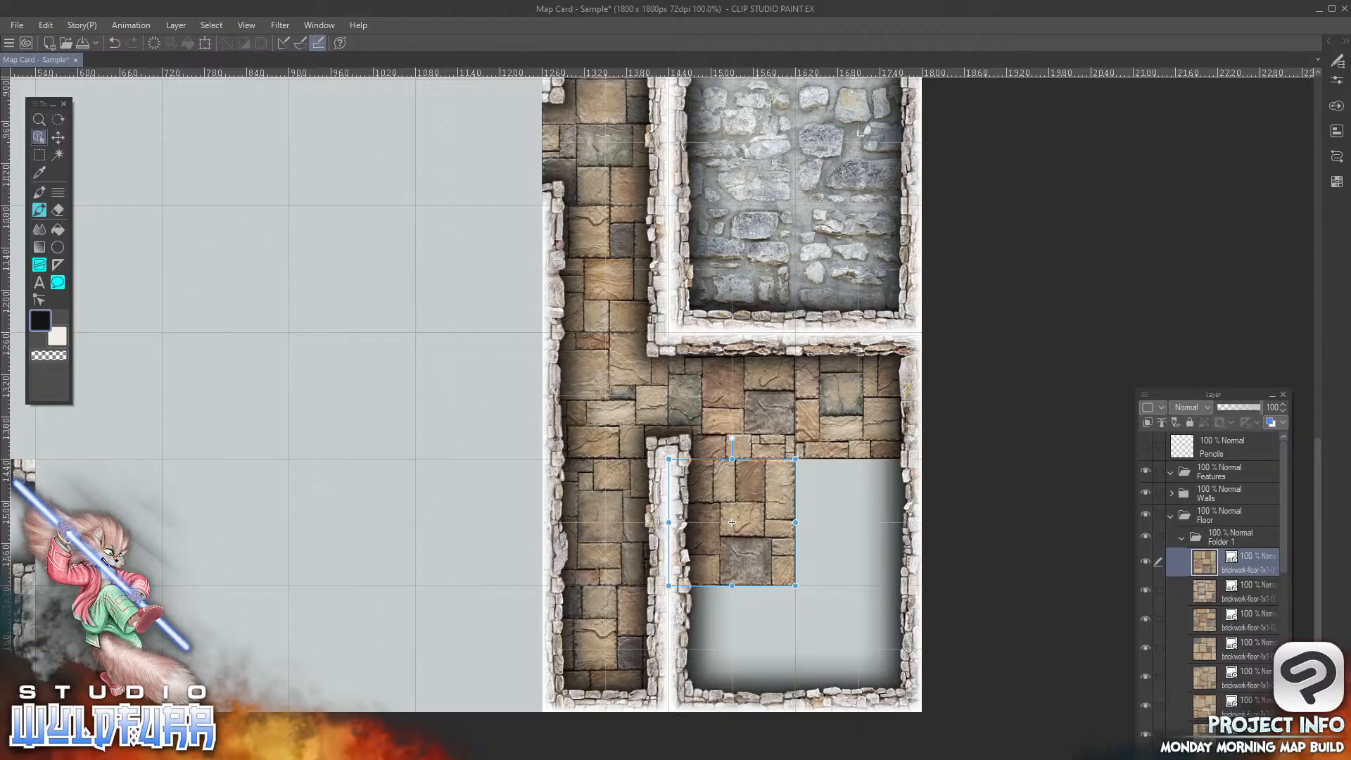
Step: Add brickwork-floor-1x1-0008.png to Folder 1 and fit it into the southeast room's middle square on the east side
{"action": "key", "text": "alt+Tab"}
{"action": "left_click_drag", "start_coordinate": [144, 551], "coordinate": [1226, 547]}
{"action": "left_click", "coordinate": [337, 111]}
{"action": "left_click_drag", "start_coordinate": [318, 96], "coordinate": [887, 541]}
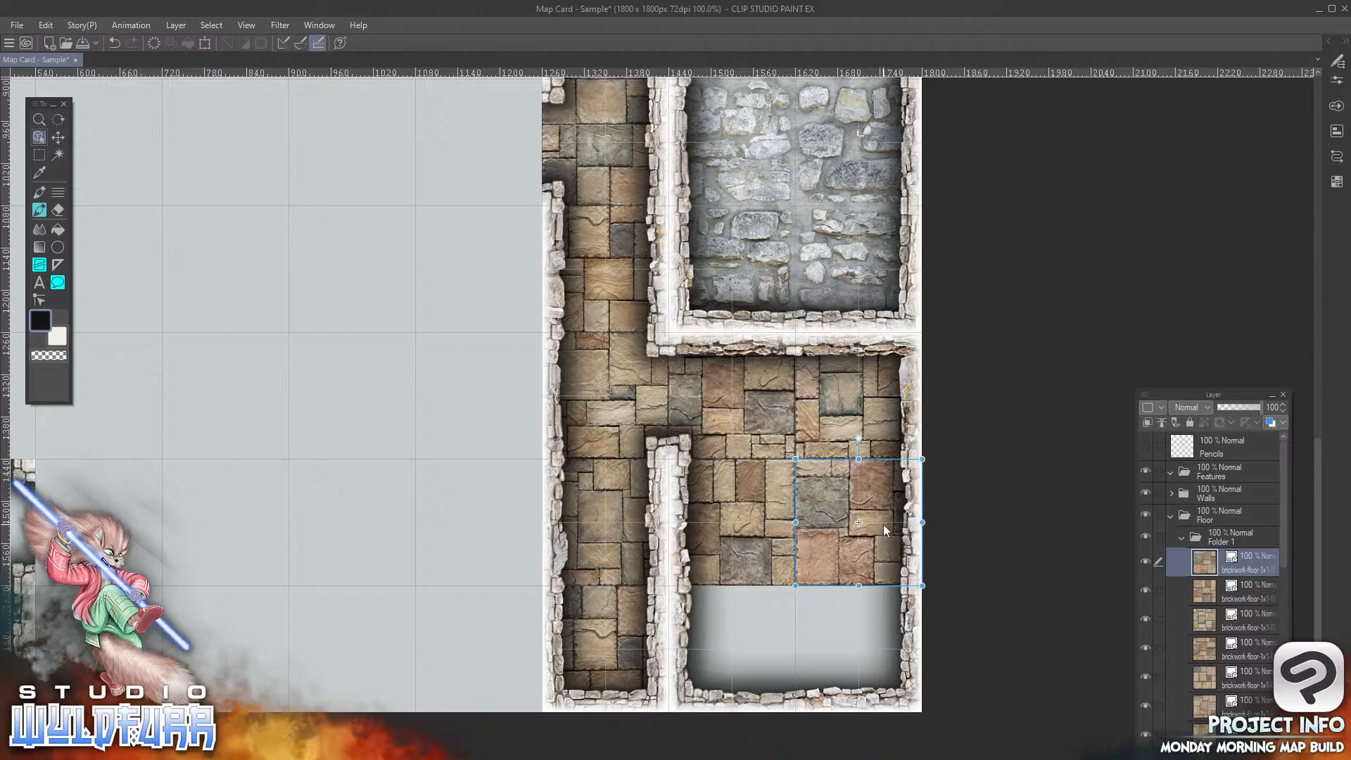
Step: Add brickwork-floor-1x1-0009.png to Folder 1 and fit it into the southeast room's southwest corner square
{"action": "key", "text": "alt+Tab"}
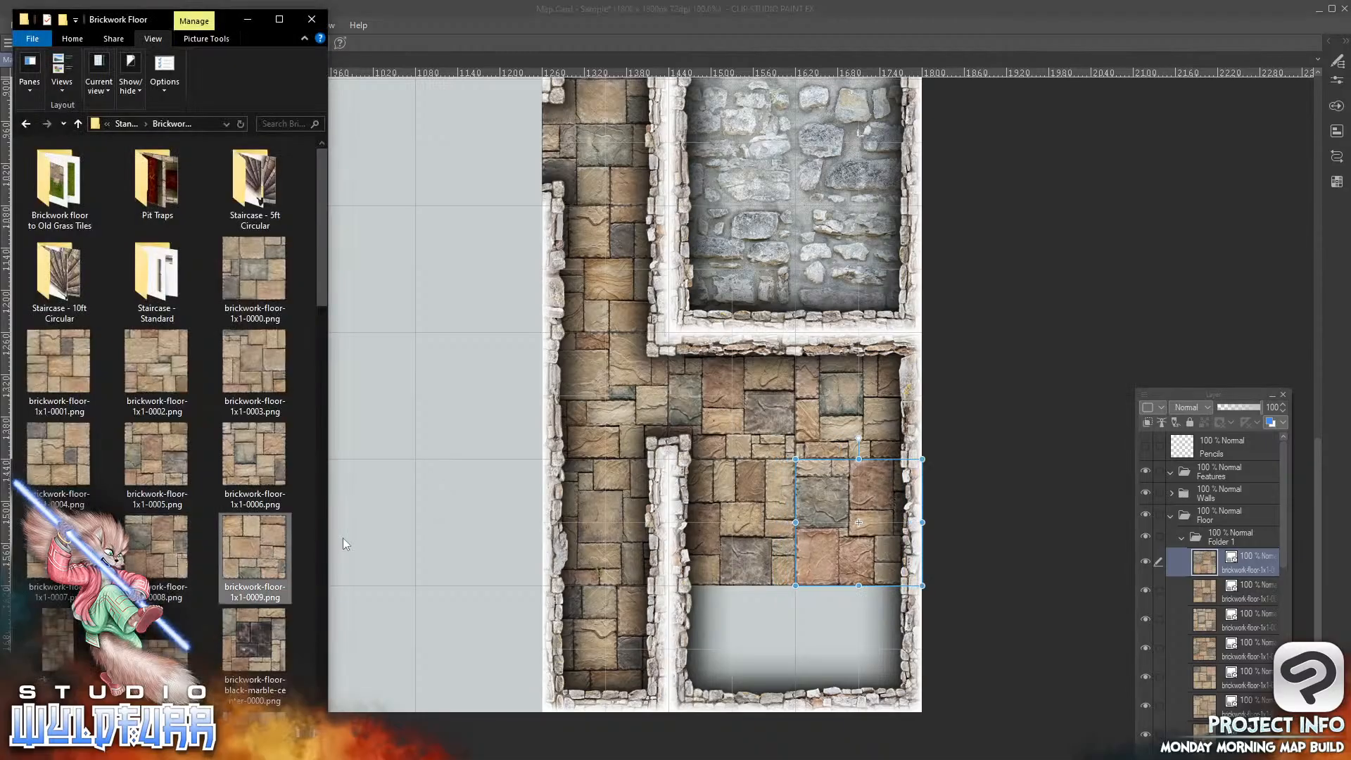
{"action": "left_click_drag", "start_coordinate": [1260, 554], "coordinate": [1259, 553]}
{"action": "left_click", "coordinate": [337, 121]}
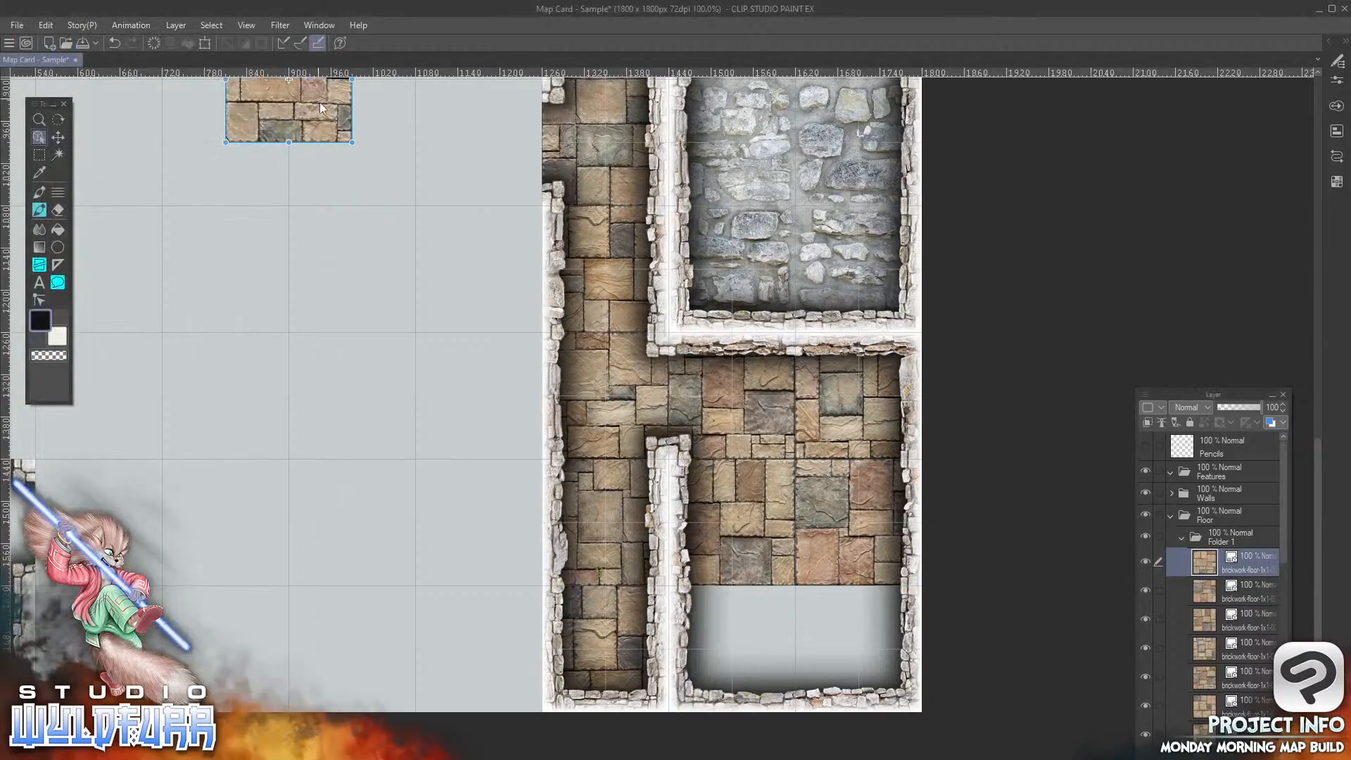
{"action": "left_click_drag", "start_coordinate": [337, 121], "coordinate": [762, 672]}
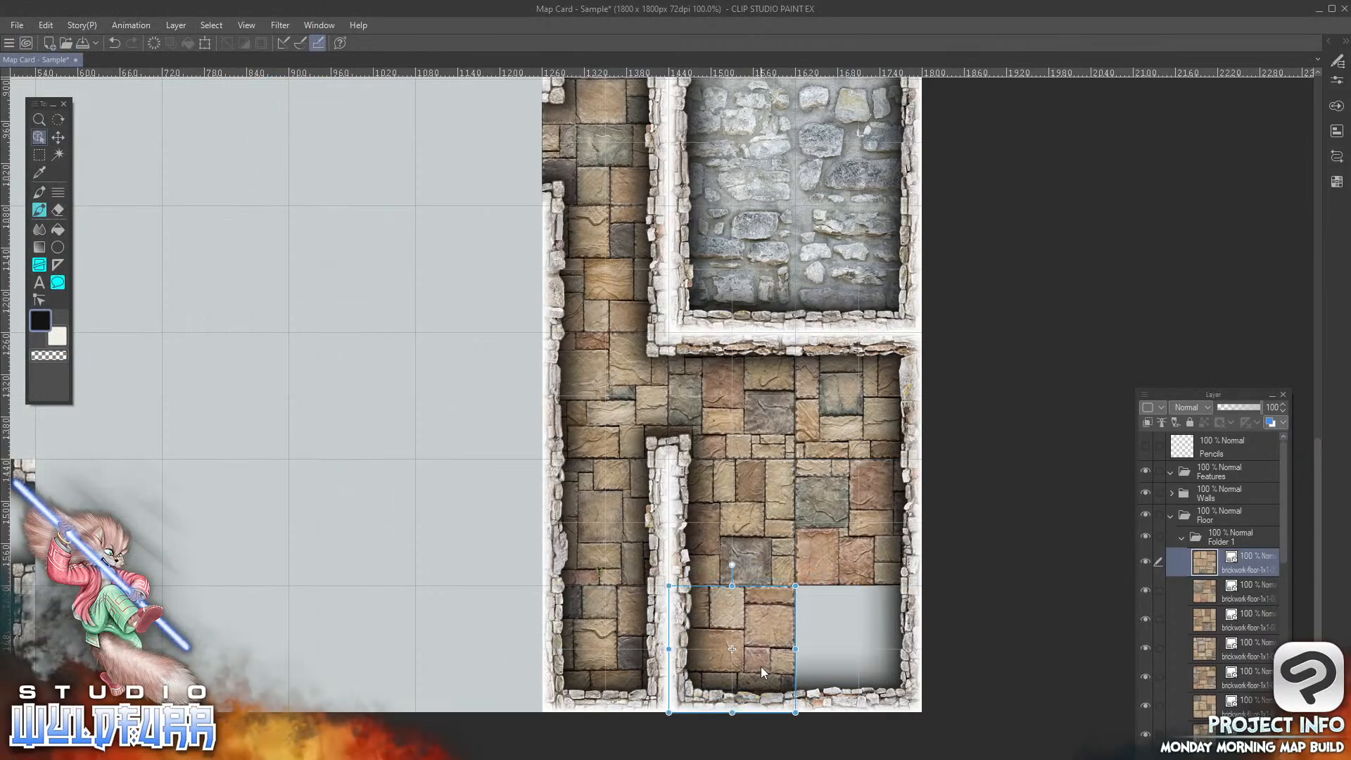
Step: Add brickwork-floor-1x1-0000.png to Folder 1 and fit it into the southeast room's southeast corner square
{"action": "key", "text": "alt+Tab"}
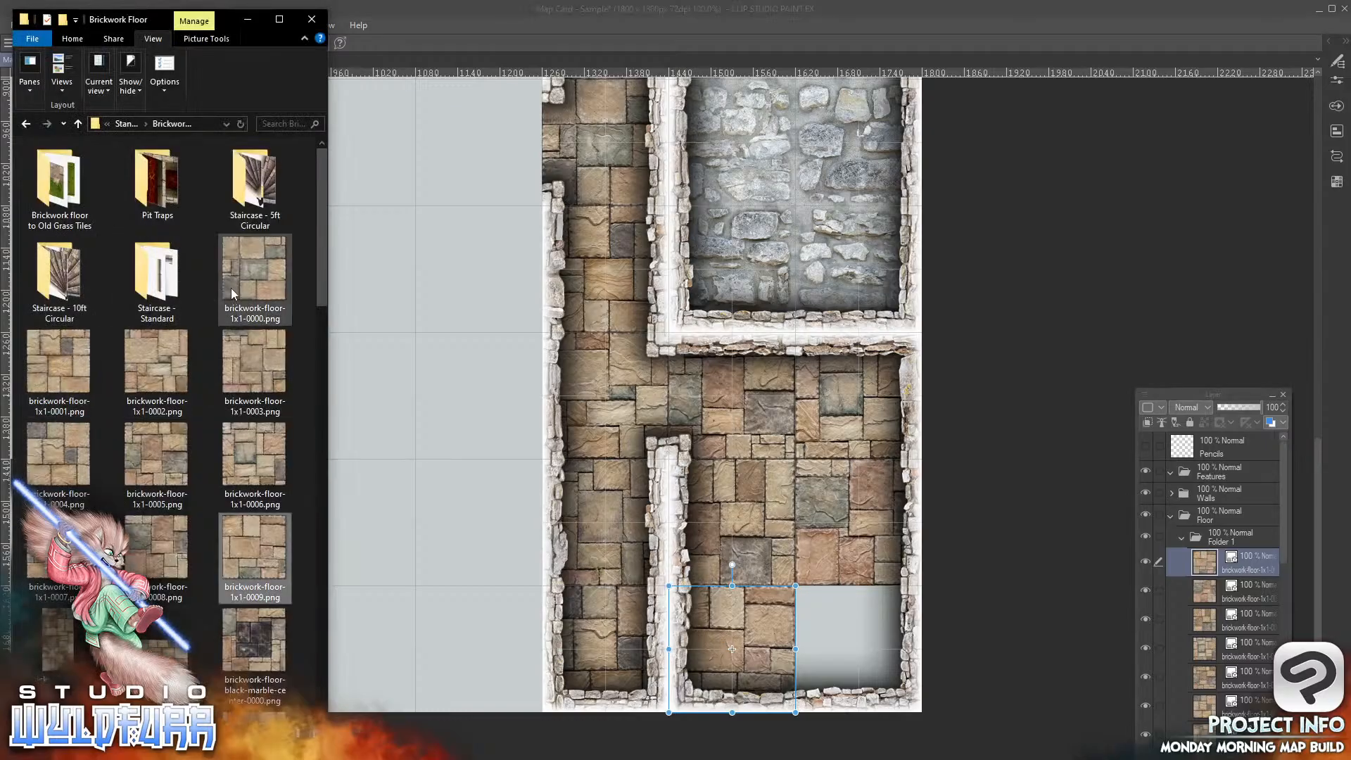
{"action": "left_click_drag", "start_coordinate": [236, 276], "coordinate": [934, 451]}
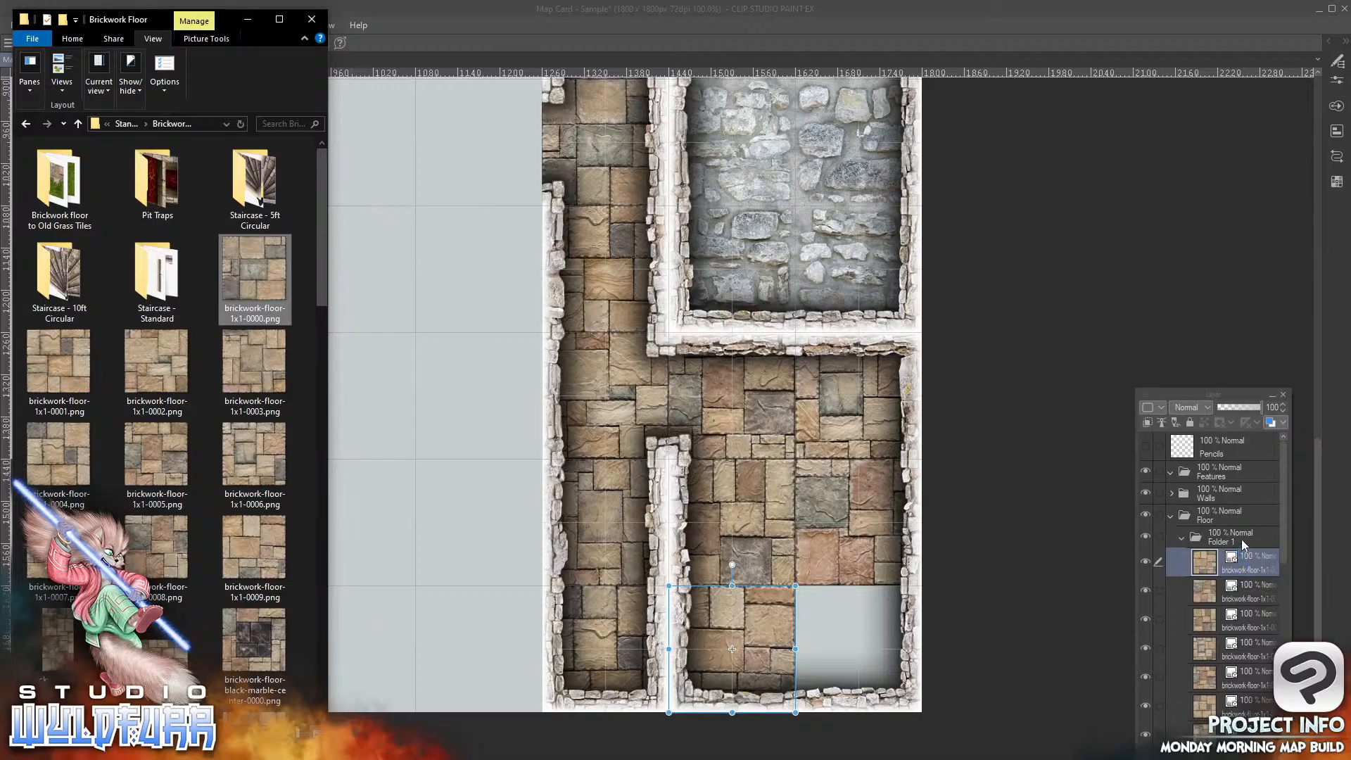
{"action": "left_click_drag", "start_coordinate": [1241, 550], "coordinate": [1218, 535]}
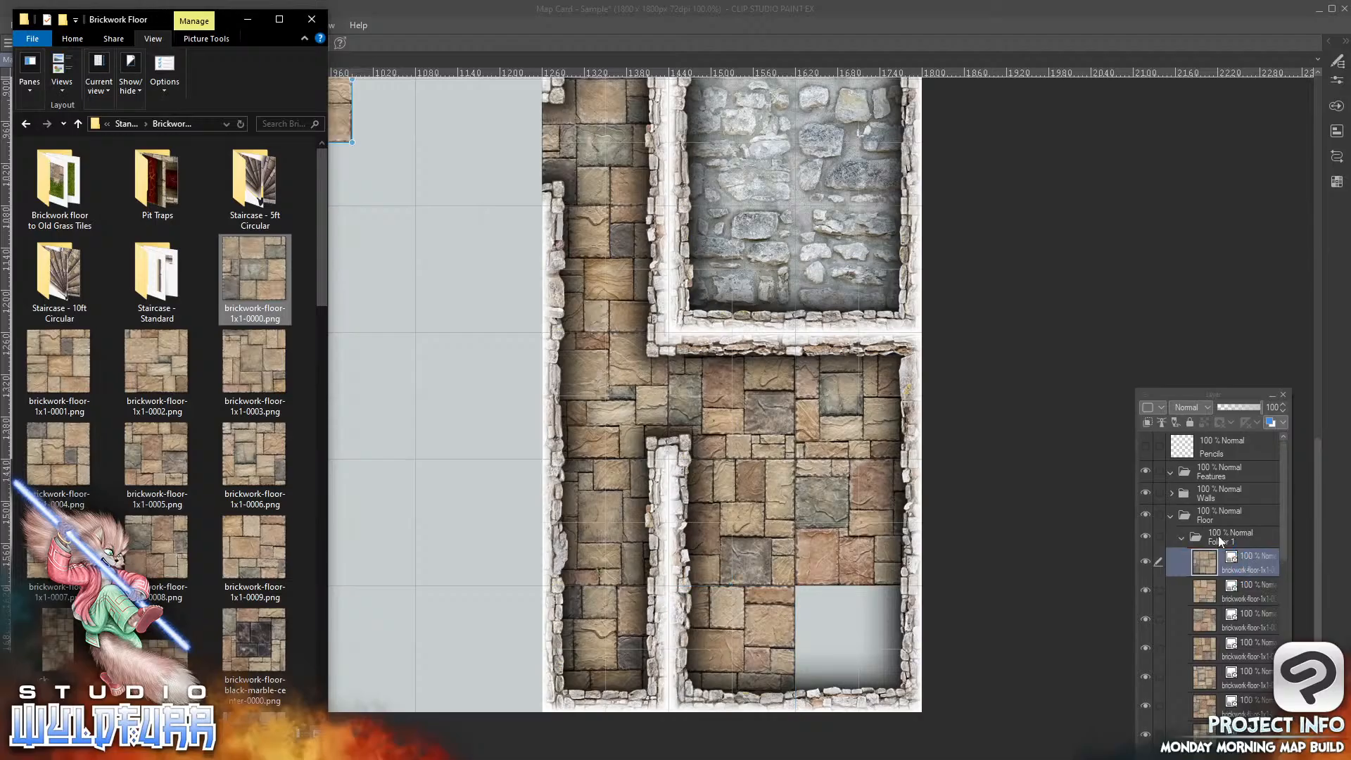
{"action": "left_click", "coordinate": [338, 104]}
{"action": "left_click_drag", "start_coordinate": [288, 98], "coordinate": [862, 667]}
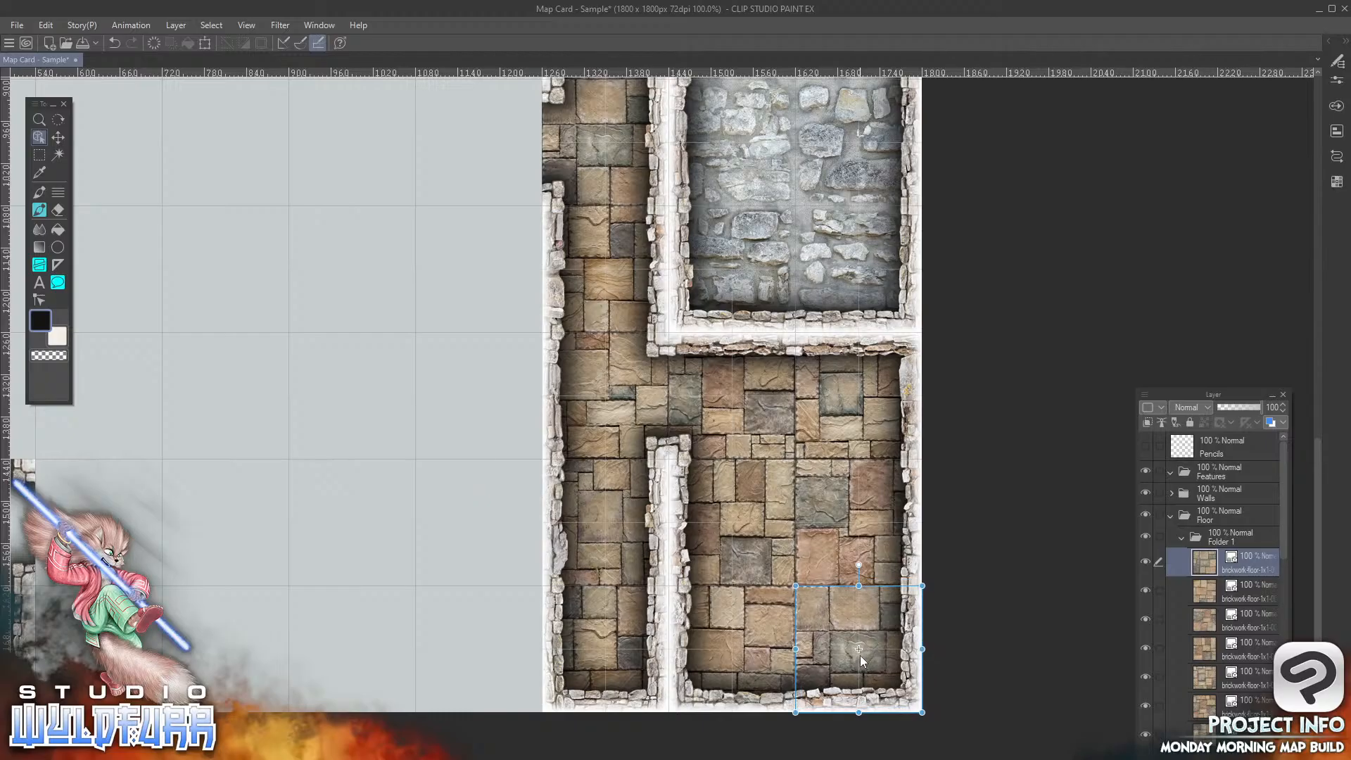
{"action": "key", "text": "Return"}
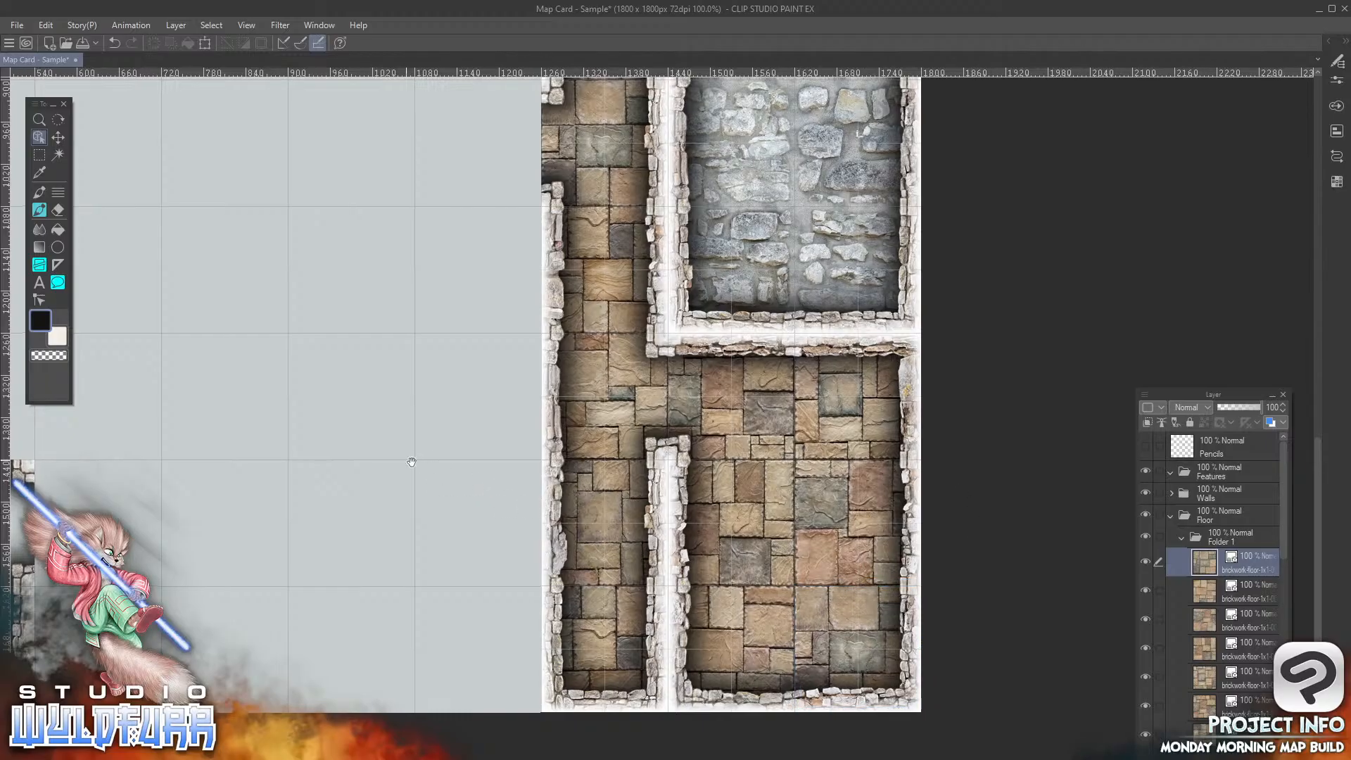
Step: Add brickwork-floor-pink-marble-feature-corner-nw-0000.png to Folder 1 and place it beside the corridor's west wall in the grid square starting at about x 1080, y 1260
{"action": "left_click_drag", "start_coordinate": [408, 461], "coordinate": [828, 486]}
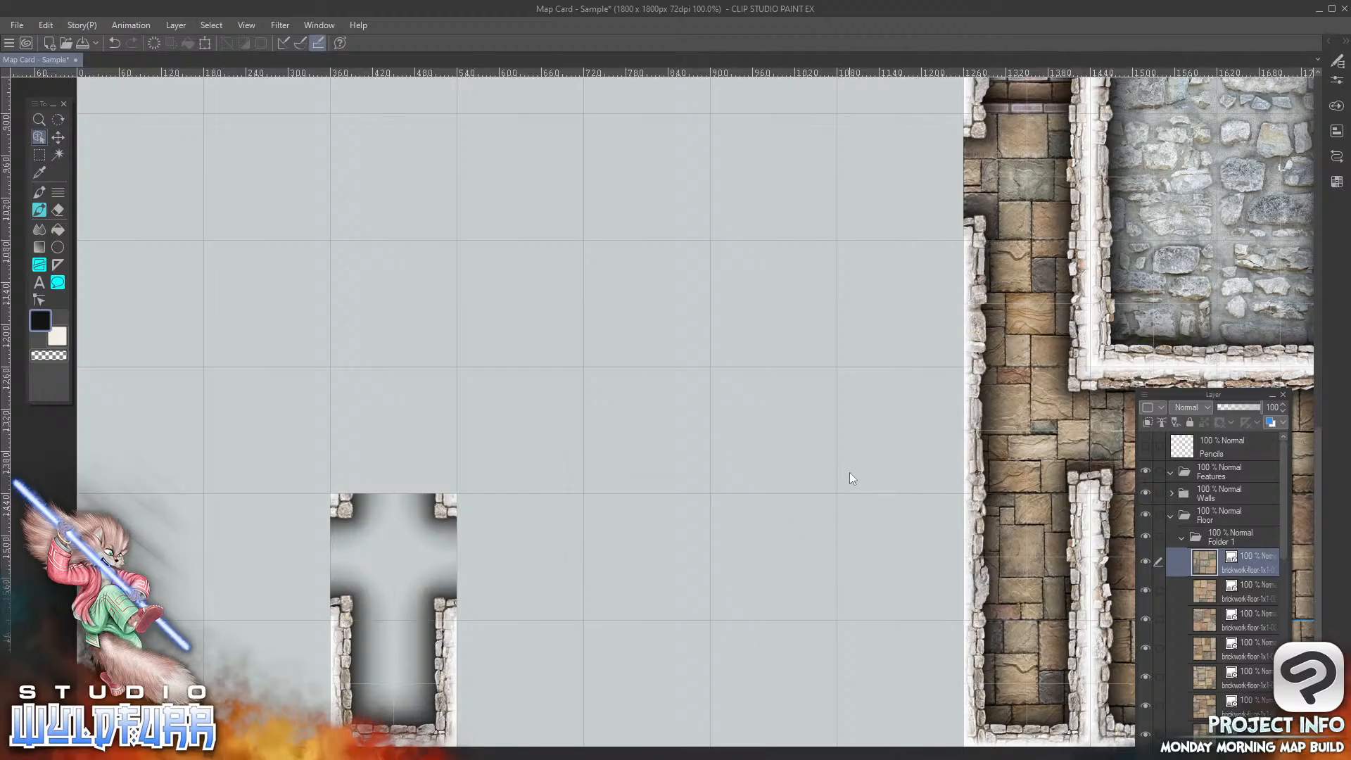
{"action": "left_click_drag", "start_coordinate": [842, 456], "coordinate": [844, 367]}
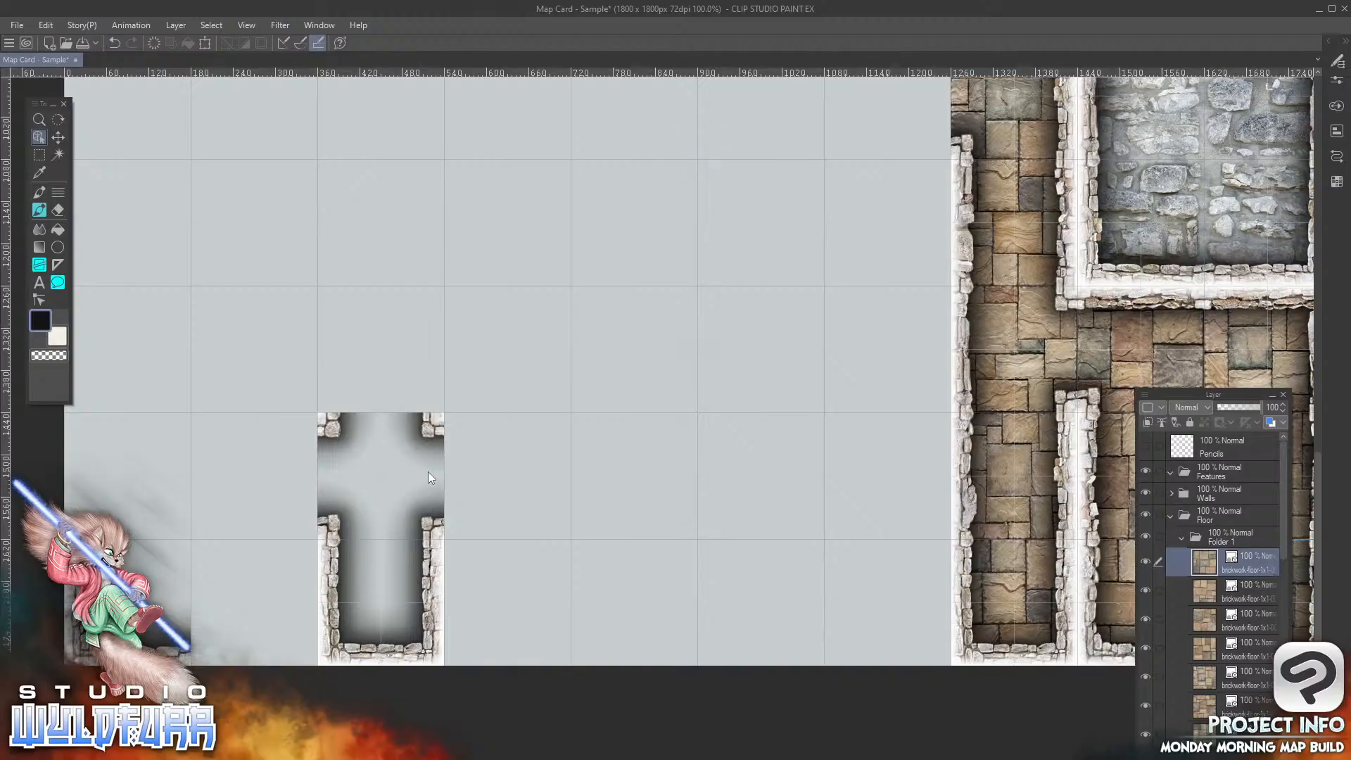
{"action": "left_click_drag", "start_coordinate": [905, 356], "coordinate": [833, 406]}
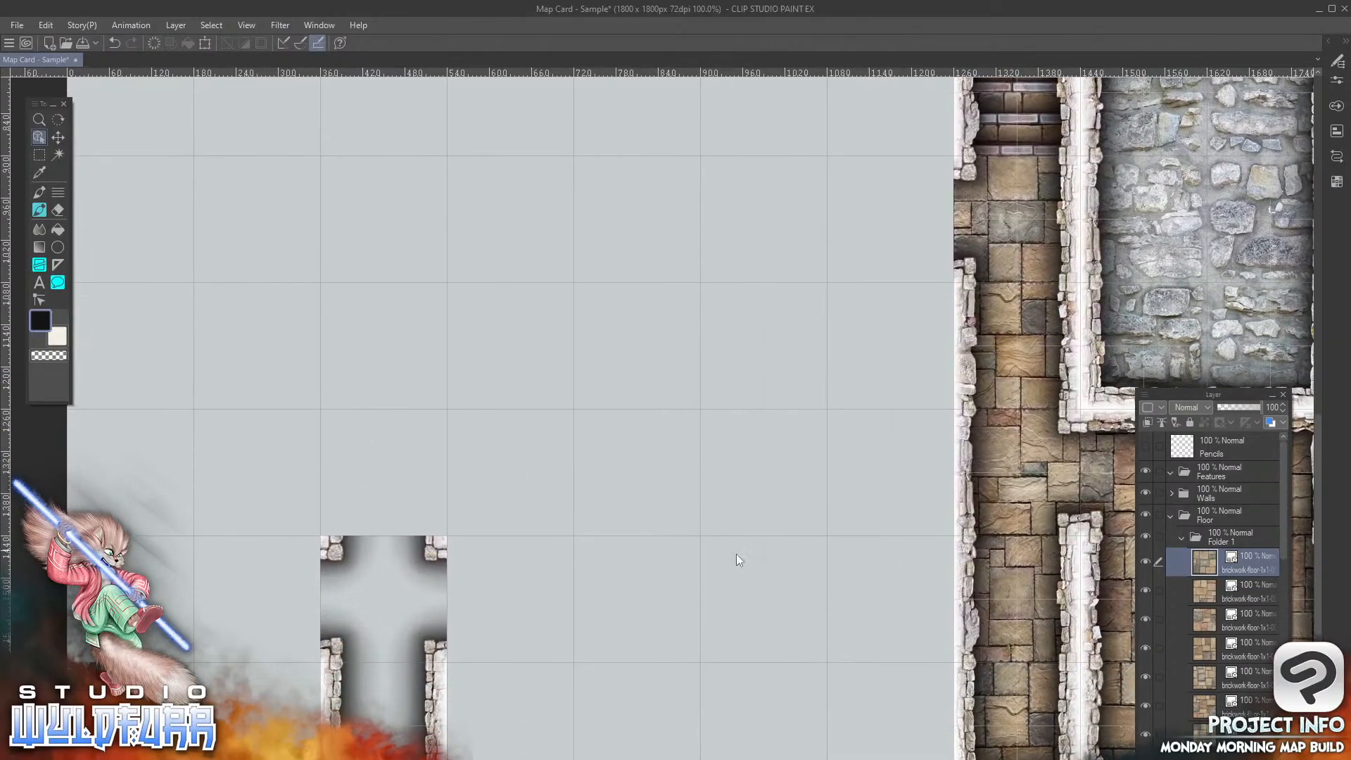
{"action": "left_click_drag", "start_coordinate": [797, 170], "coordinate": [800, 363]}
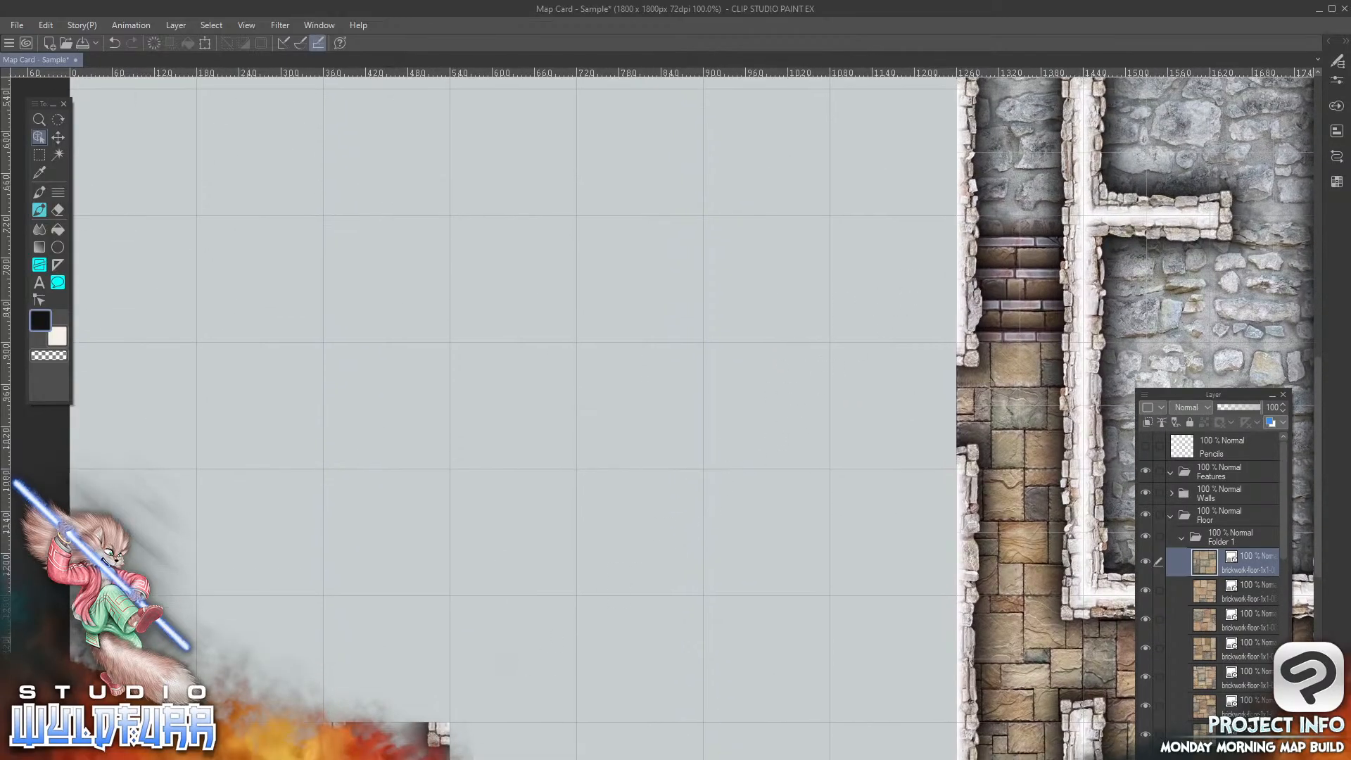
{"action": "key", "text": "alt+Tab"}
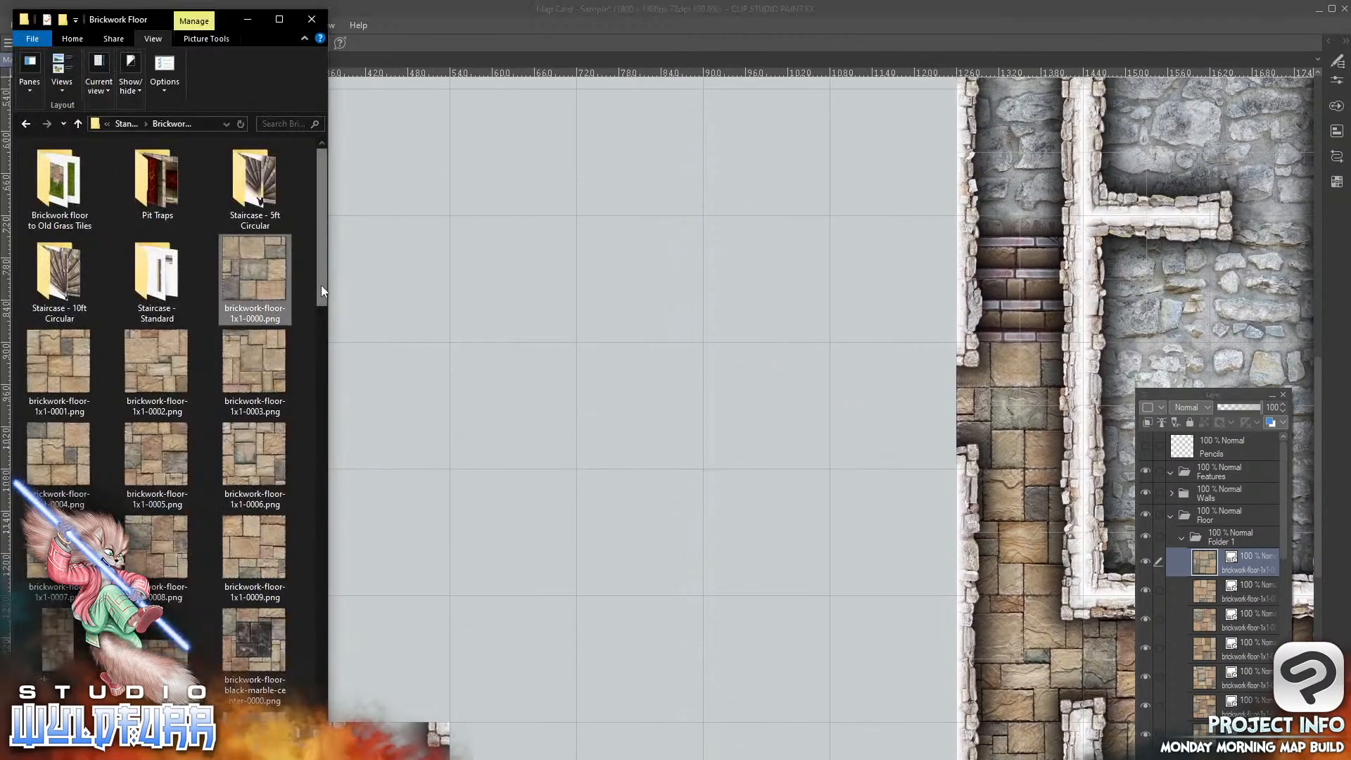
{"action": "left_click_drag", "start_coordinate": [321, 285], "coordinate": [309, 622]}
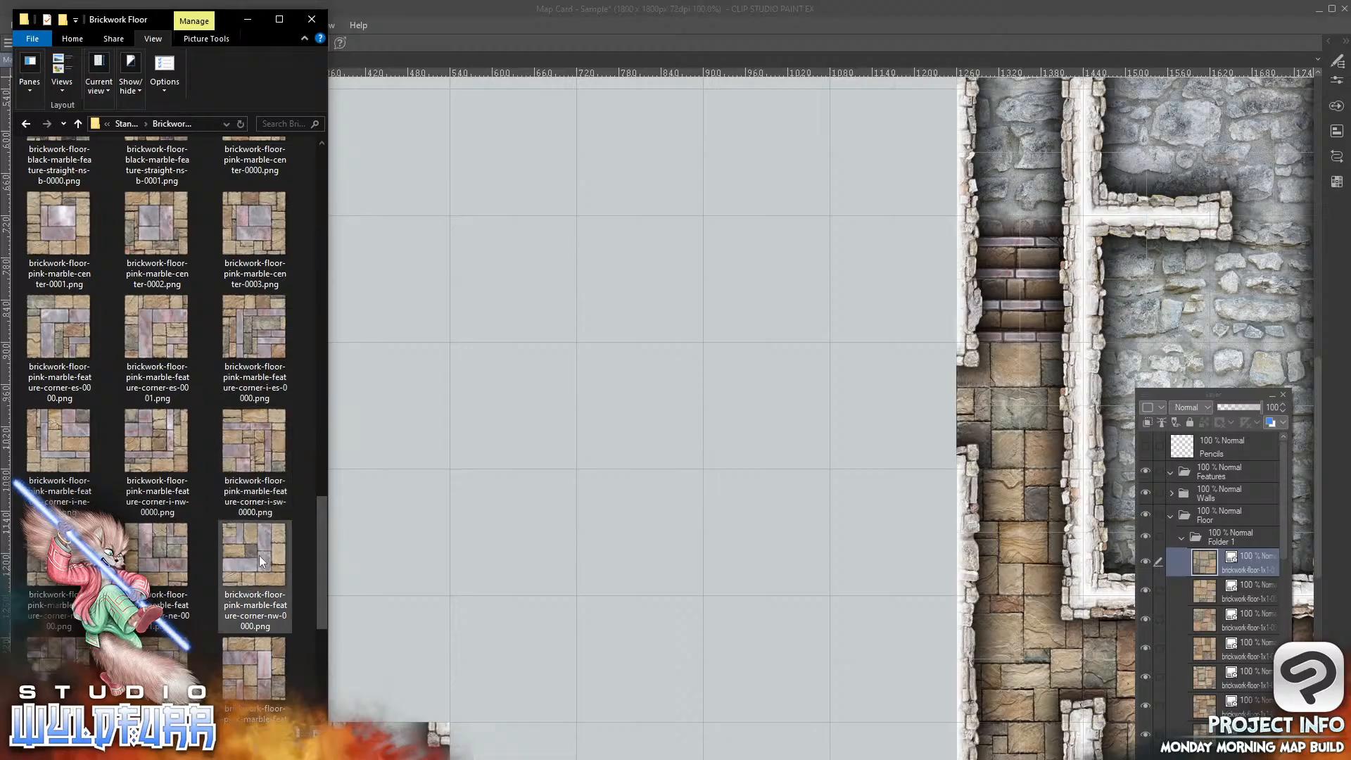
{"action": "left_click_drag", "start_coordinate": [259, 555], "coordinate": [1252, 542]}
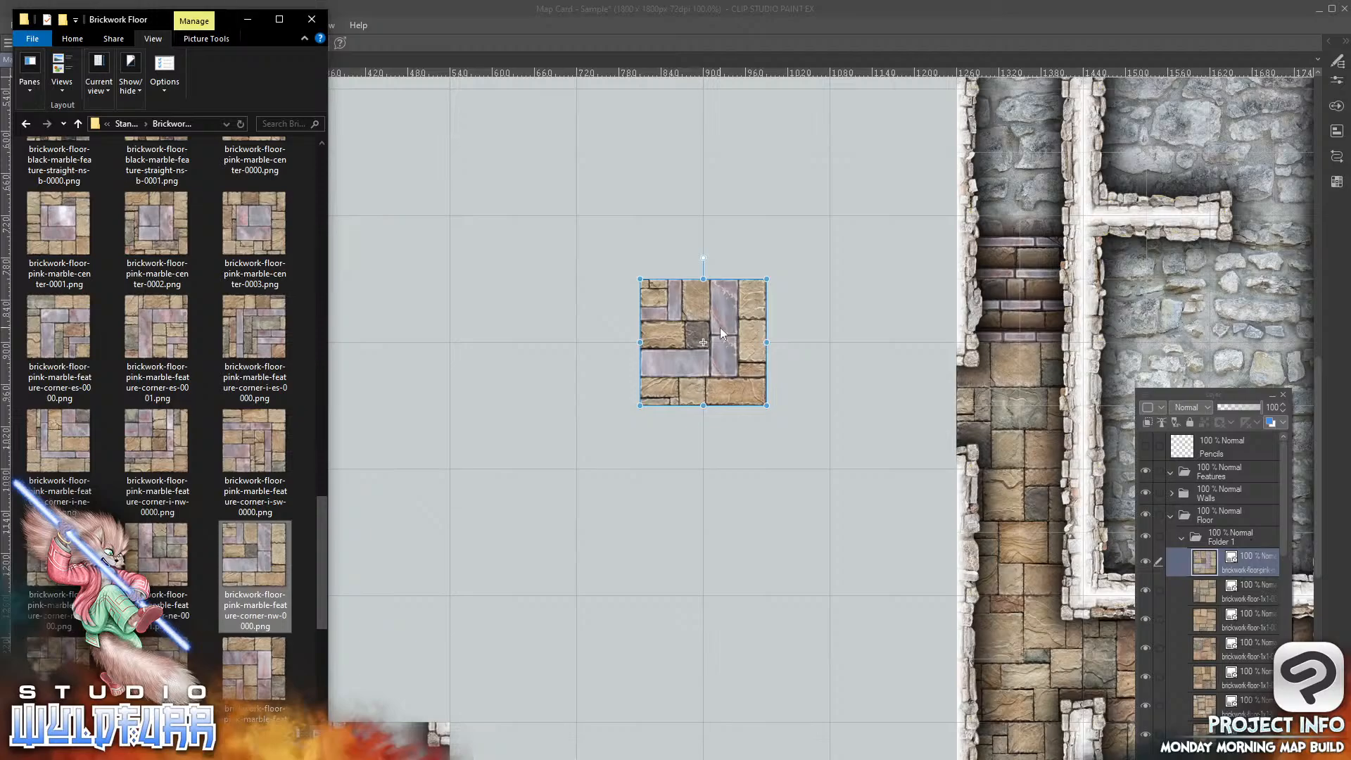
{"action": "left_click", "coordinate": [720, 335]}
{"action": "left_click_drag", "start_coordinate": [725, 373], "coordinate": [905, 665]}
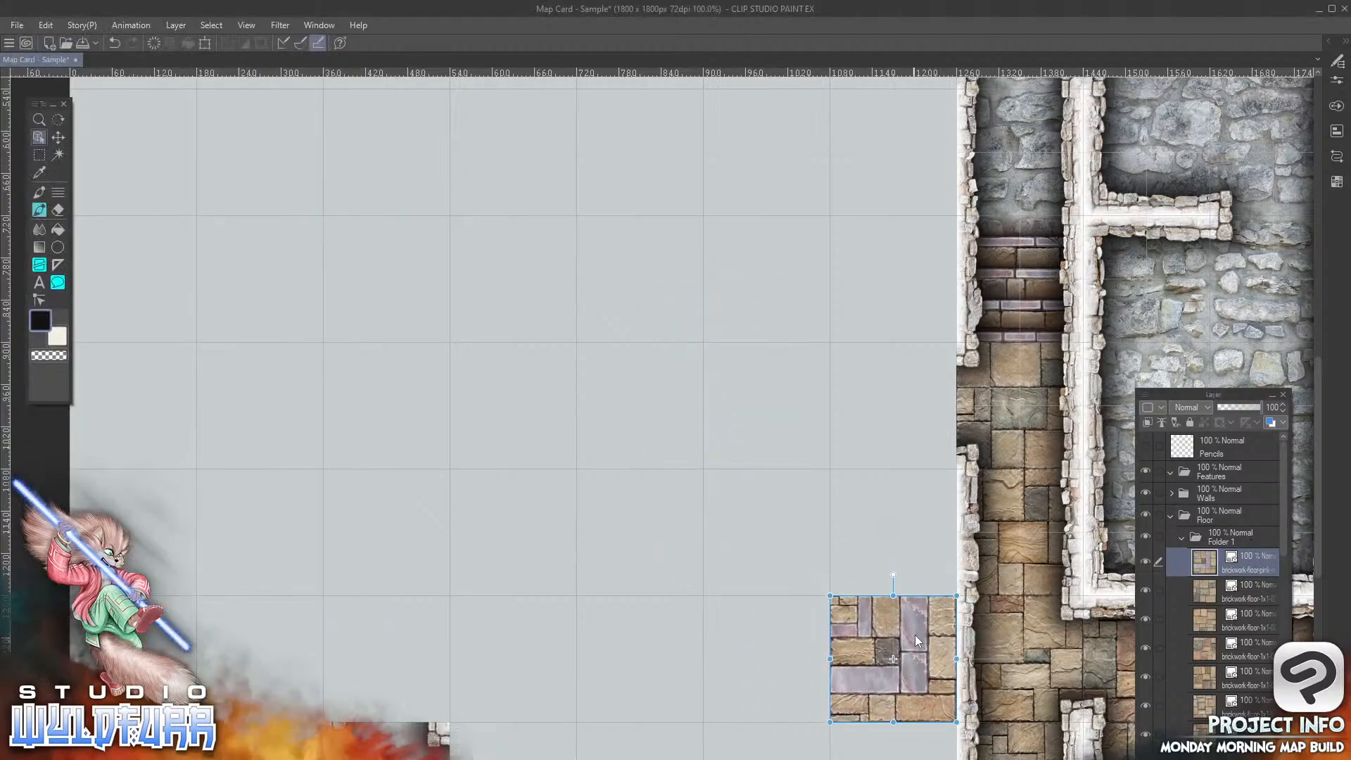
Step: Add brickwork-floor-pink-marble-feature-corner-sw-0001.png to Folder 1 and place it three squares north of the empty square above the first marble corner tile
{"action": "key", "text": "alt+Tab"}
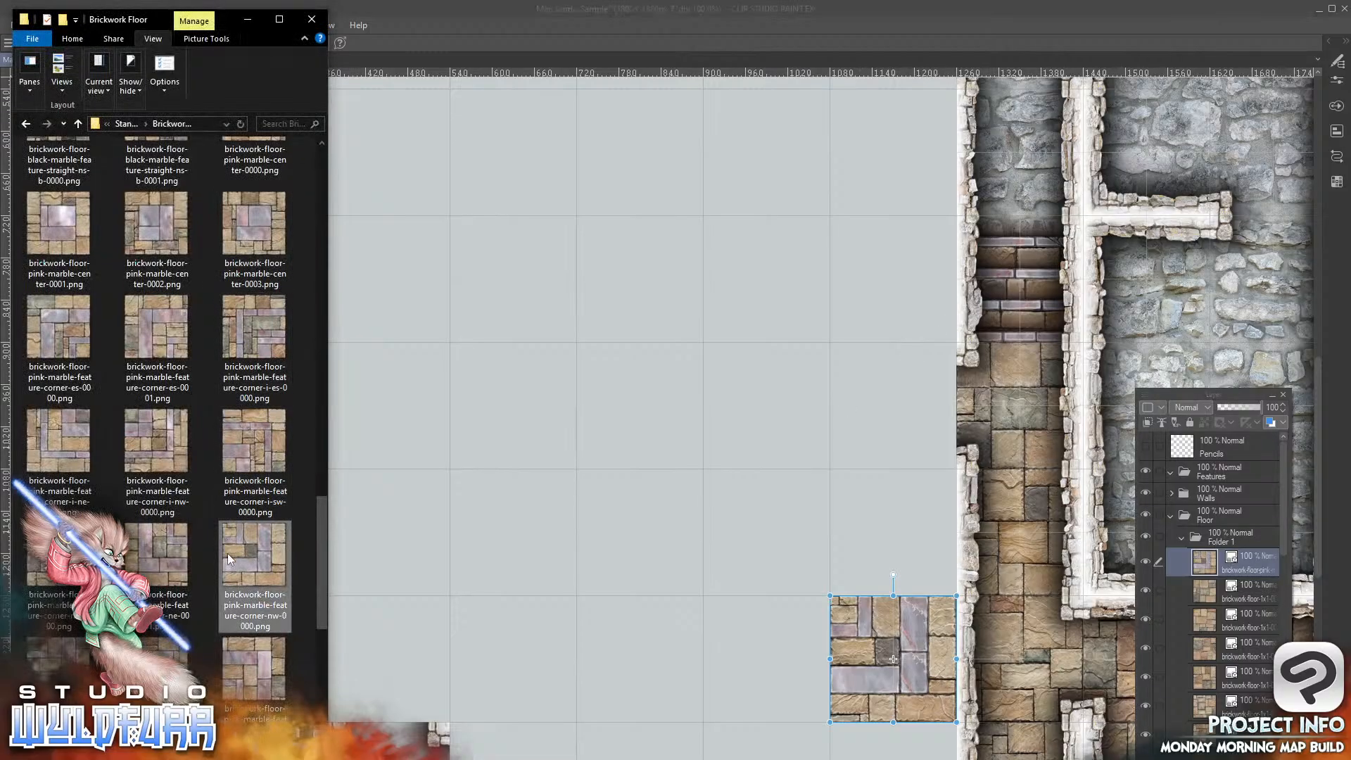
{"action": "left_click_drag", "start_coordinate": [259, 664], "coordinate": [1257, 553]}
{"action": "left_click", "coordinate": [734, 372]}
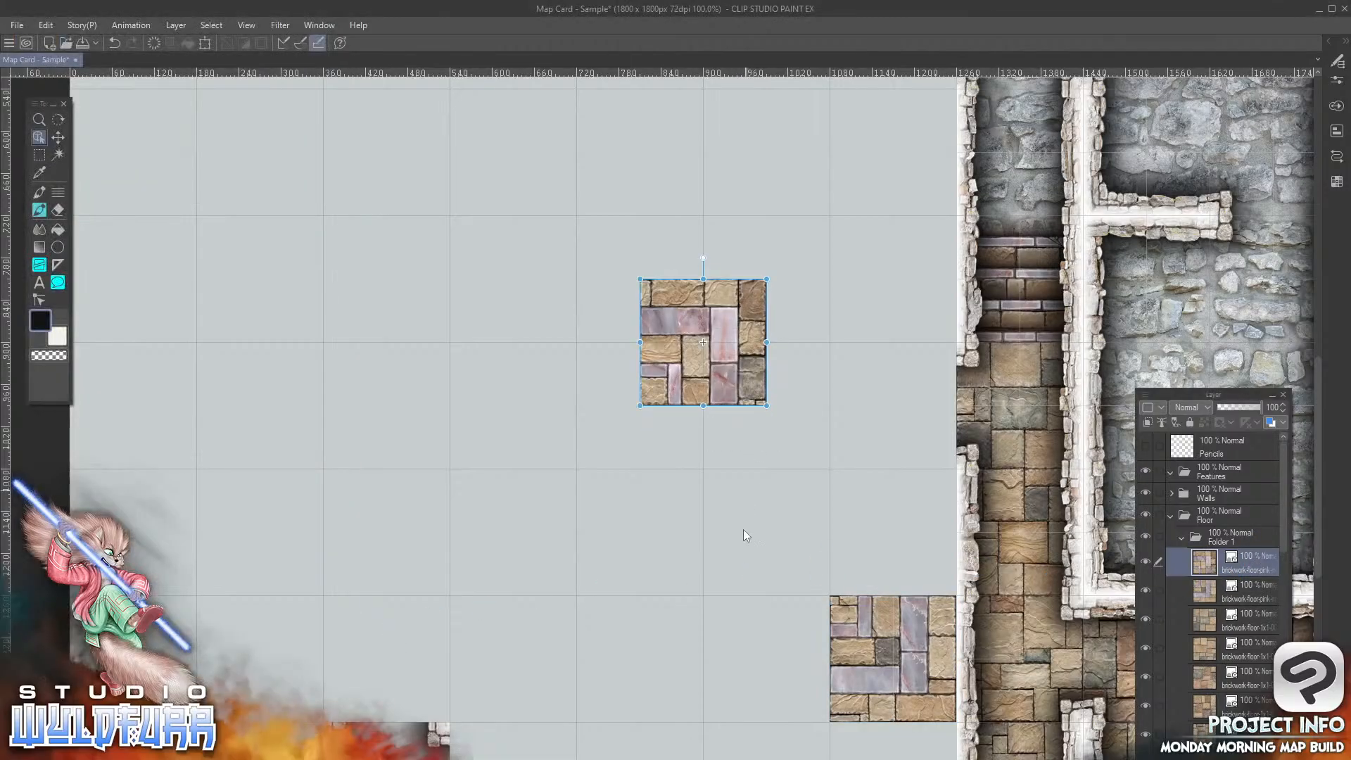
{"action": "left_click_drag", "start_coordinate": [728, 380], "coordinate": [919, 190]}
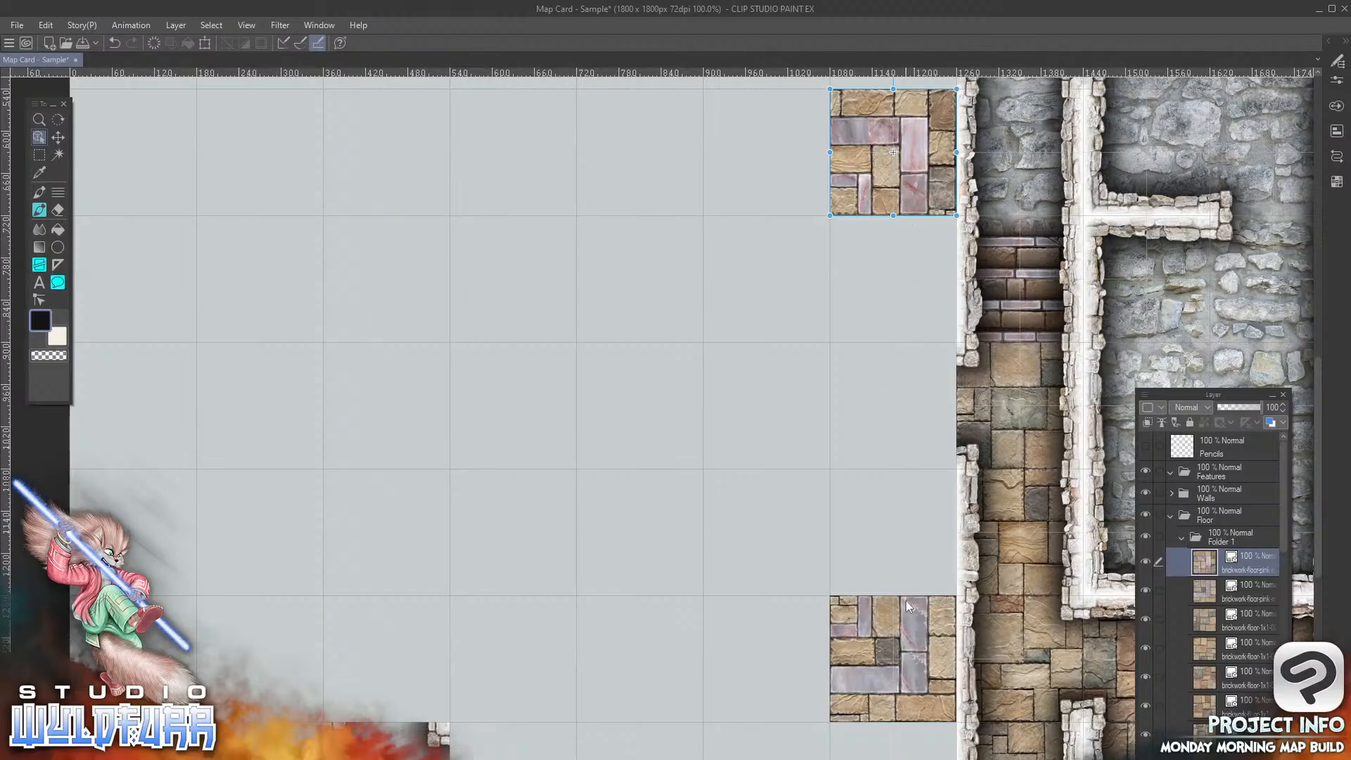
Step: Add brickwork-floor-pink-marble-feature-corner-ne-0001.png to Folder 1 and place it three squares west of the southeast marble corner tile
{"action": "key", "text": "alt+Tab"}
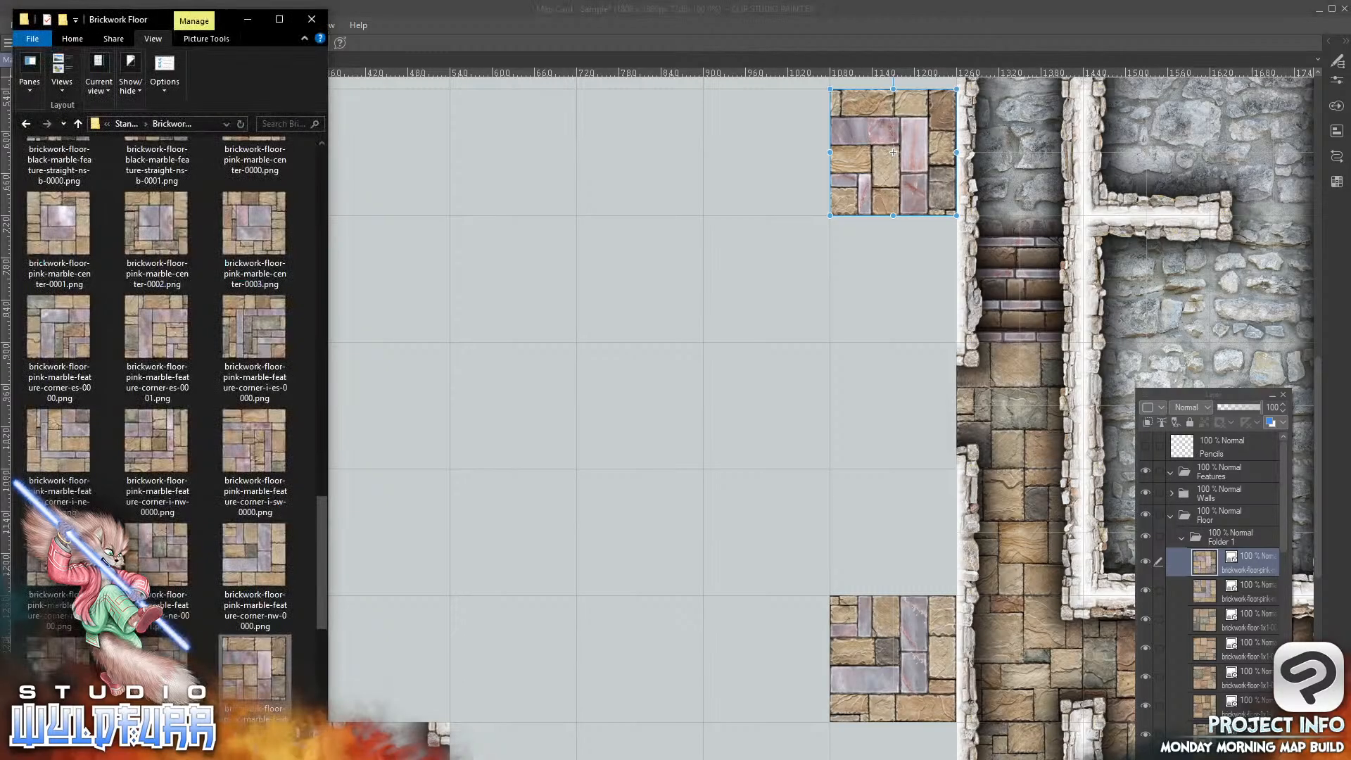
{"action": "left_click", "coordinate": [162, 556]}
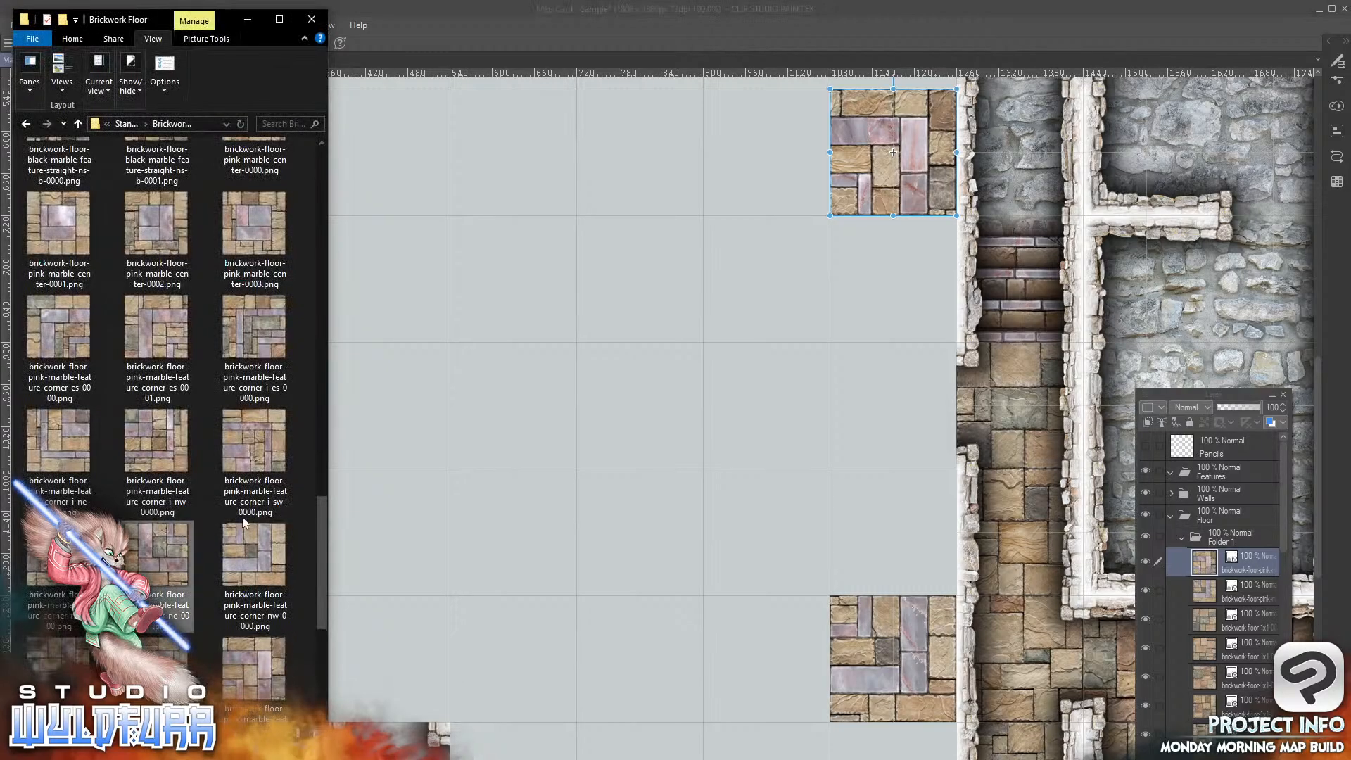
{"action": "left_click_drag", "start_coordinate": [1228, 554], "coordinate": [1254, 557]}
{"action": "left_click", "coordinate": [732, 334]}
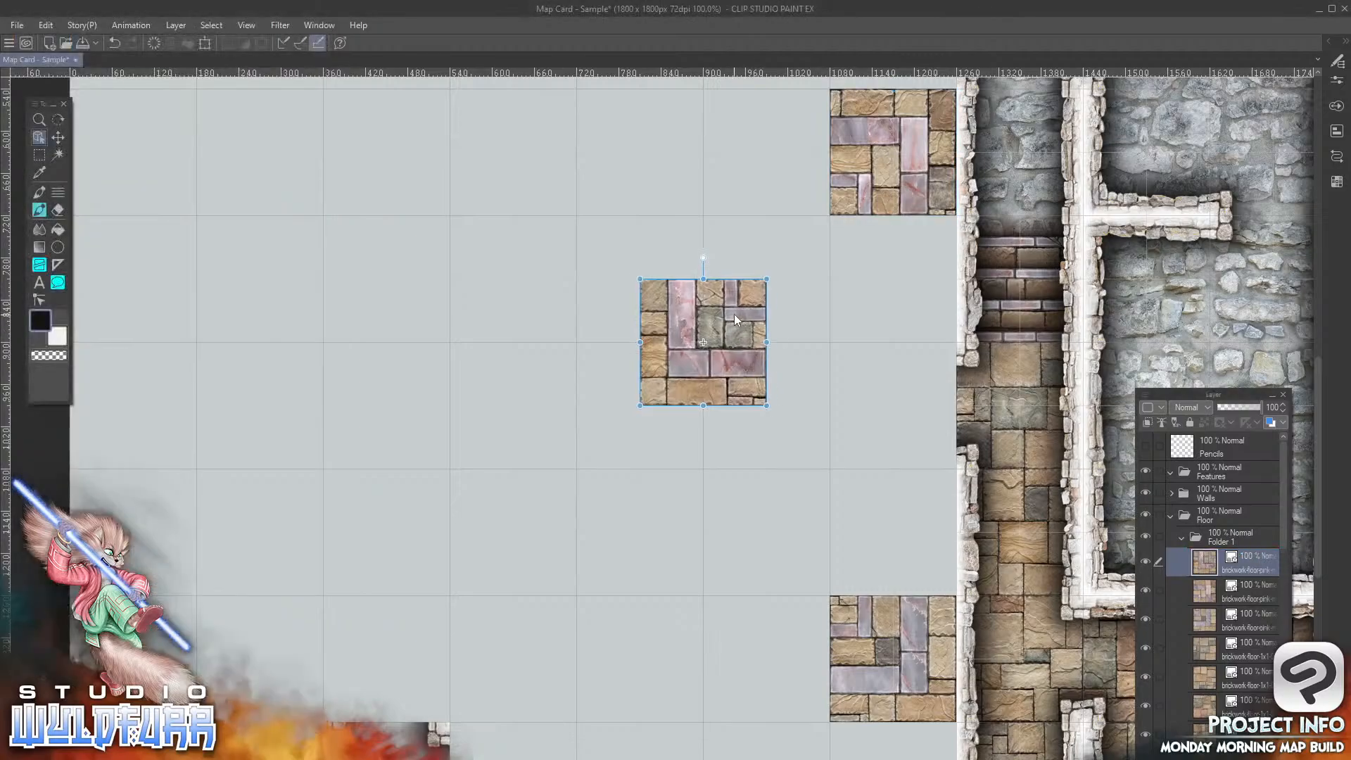
{"action": "left_click_drag", "start_coordinate": [737, 316], "coordinate": [547, 628]}
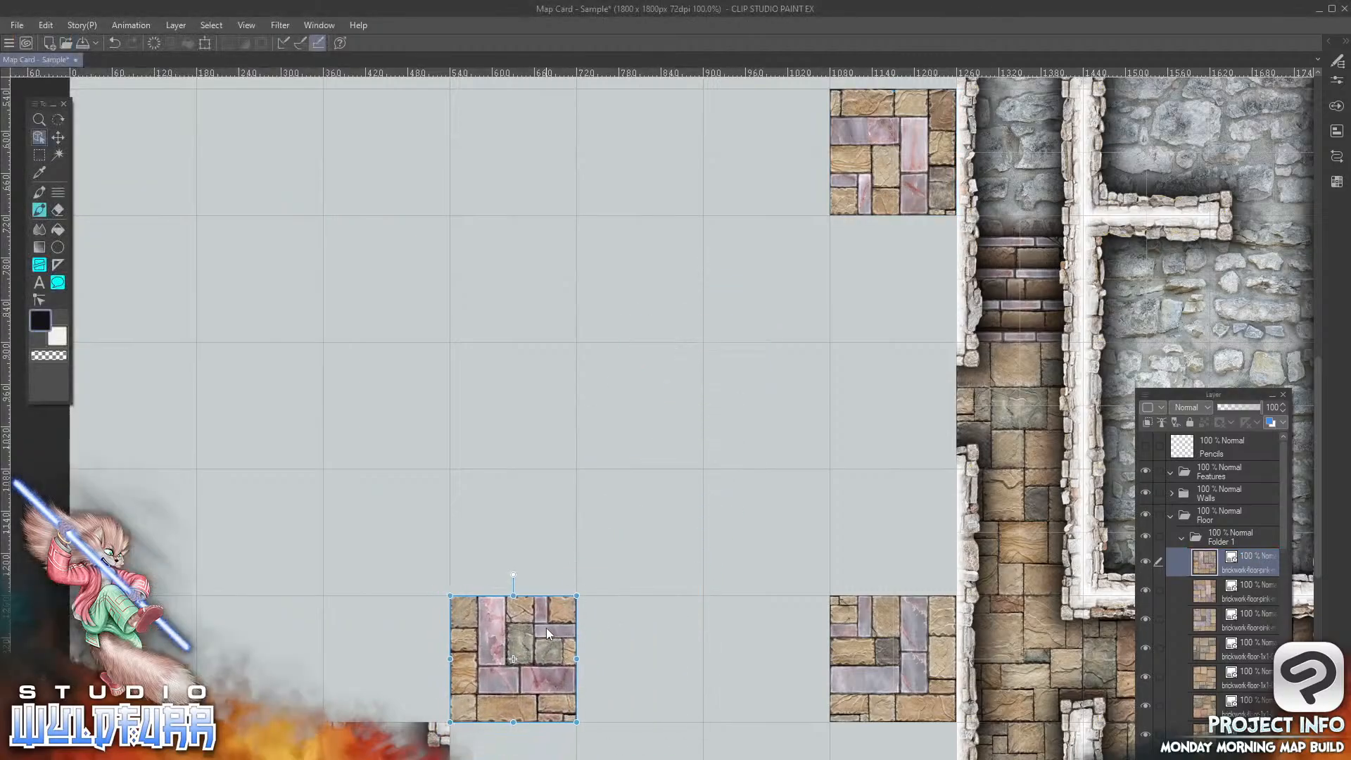
Step: Add brickwork-floor-pink-marble-feature-corner-es-0000.png to Folder 1 and place it as the pattern's northwest corner, level with the northeast marble corner tile
{"action": "key", "text": "alt+Tab"}
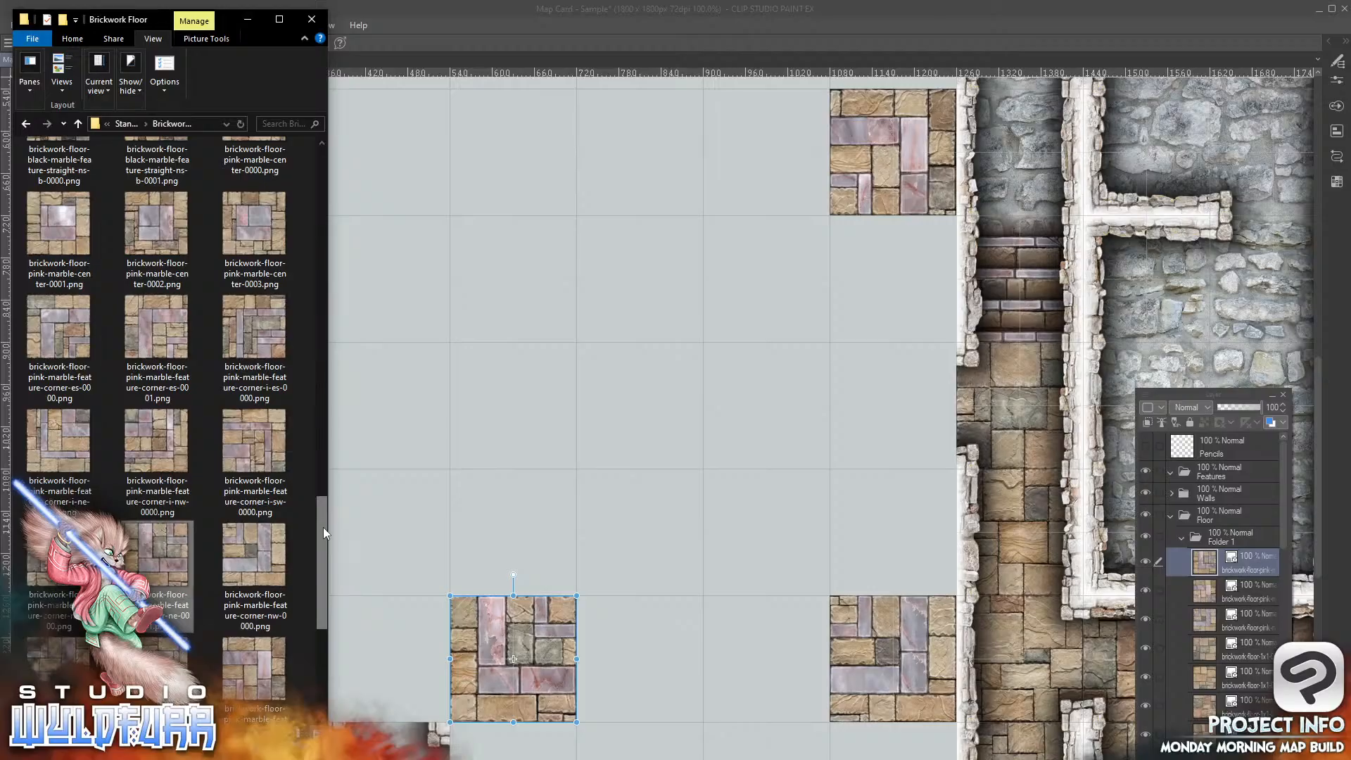
{"action": "left_click_drag", "start_coordinate": [322, 525], "coordinate": [323, 535]}
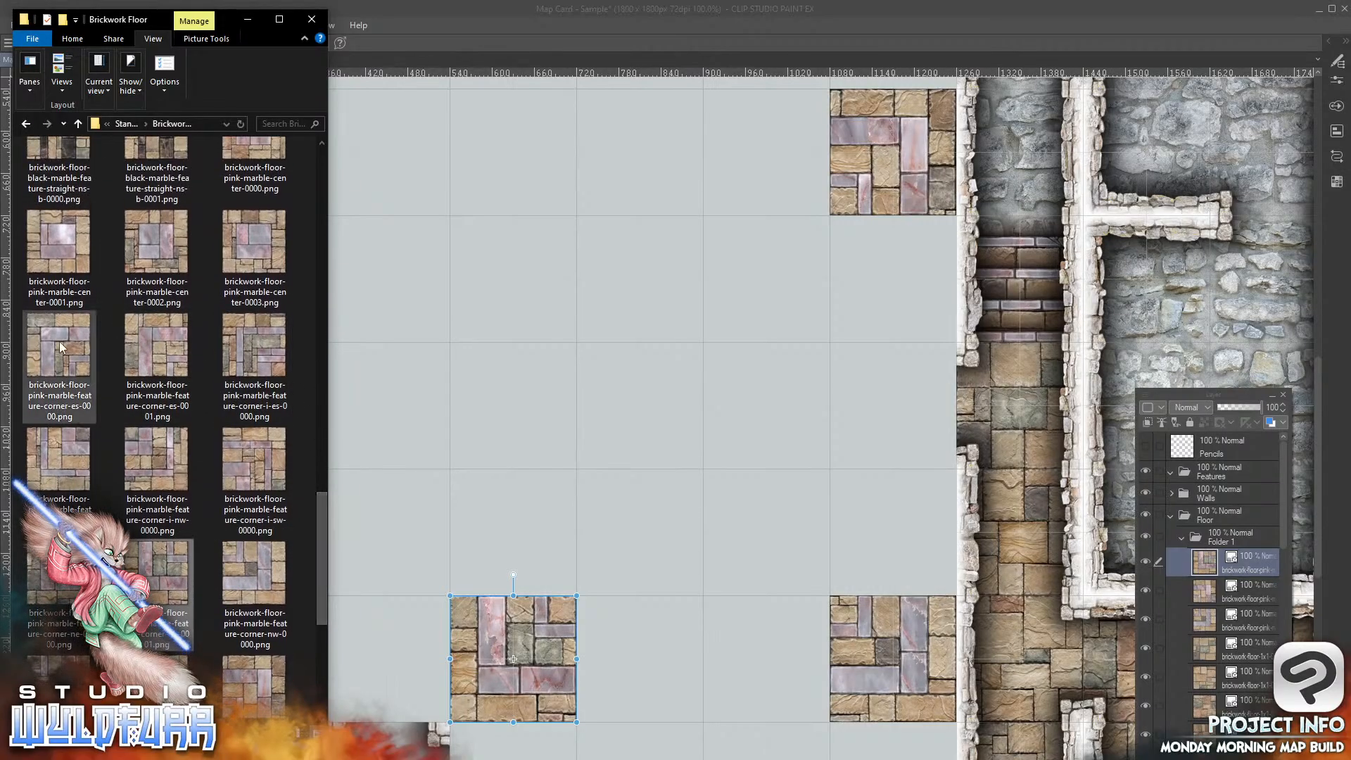
{"action": "left_click_drag", "start_coordinate": [61, 348], "coordinate": [1257, 542]}
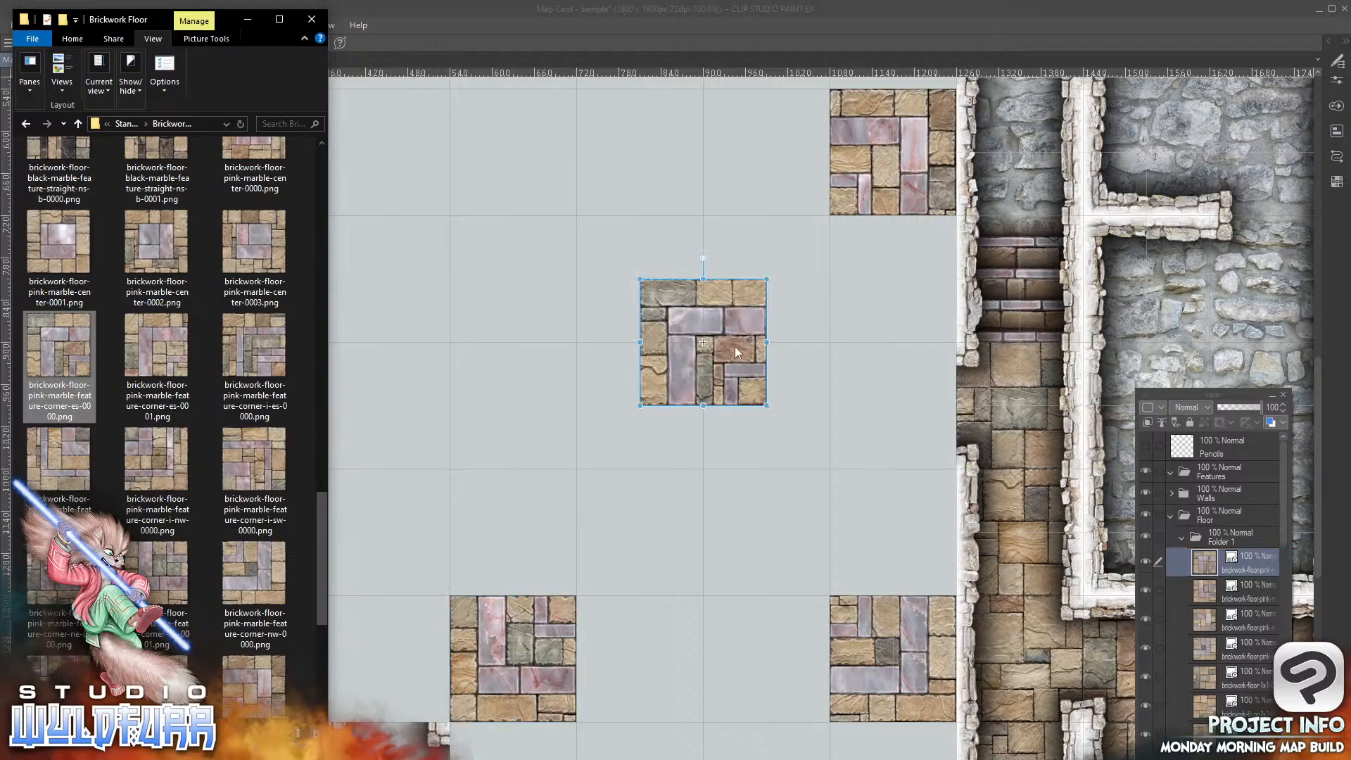
{"action": "left_click", "coordinate": [736, 365]}
{"action": "left_click_drag", "start_coordinate": [736, 375], "coordinate": [552, 192]}
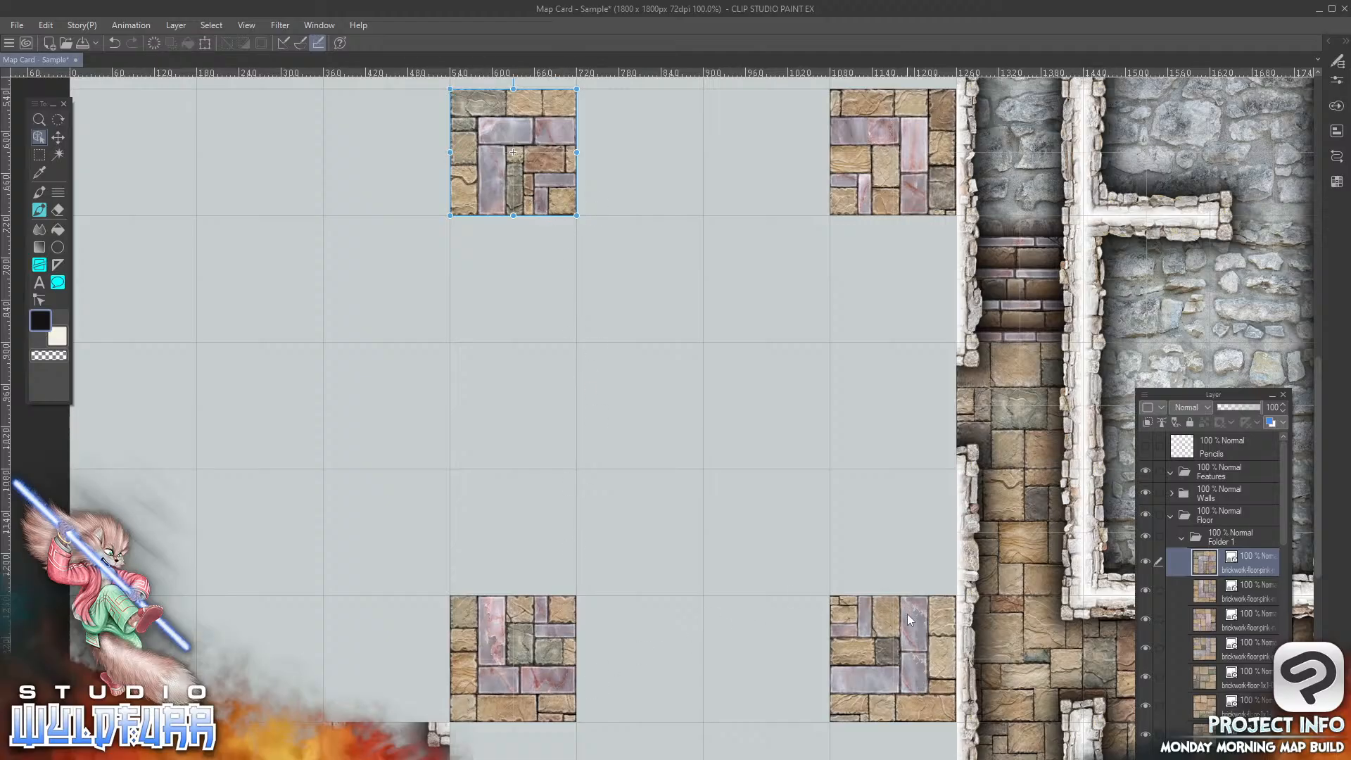
Step: Move the southeast and southwest marble corner tiles one grid square north
{"action": "left_click", "coordinate": [908, 619]}
{"action": "left_click_drag", "start_coordinate": [906, 647], "coordinate": [909, 528]}
{"action": "left_click", "coordinate": [565, 636]}
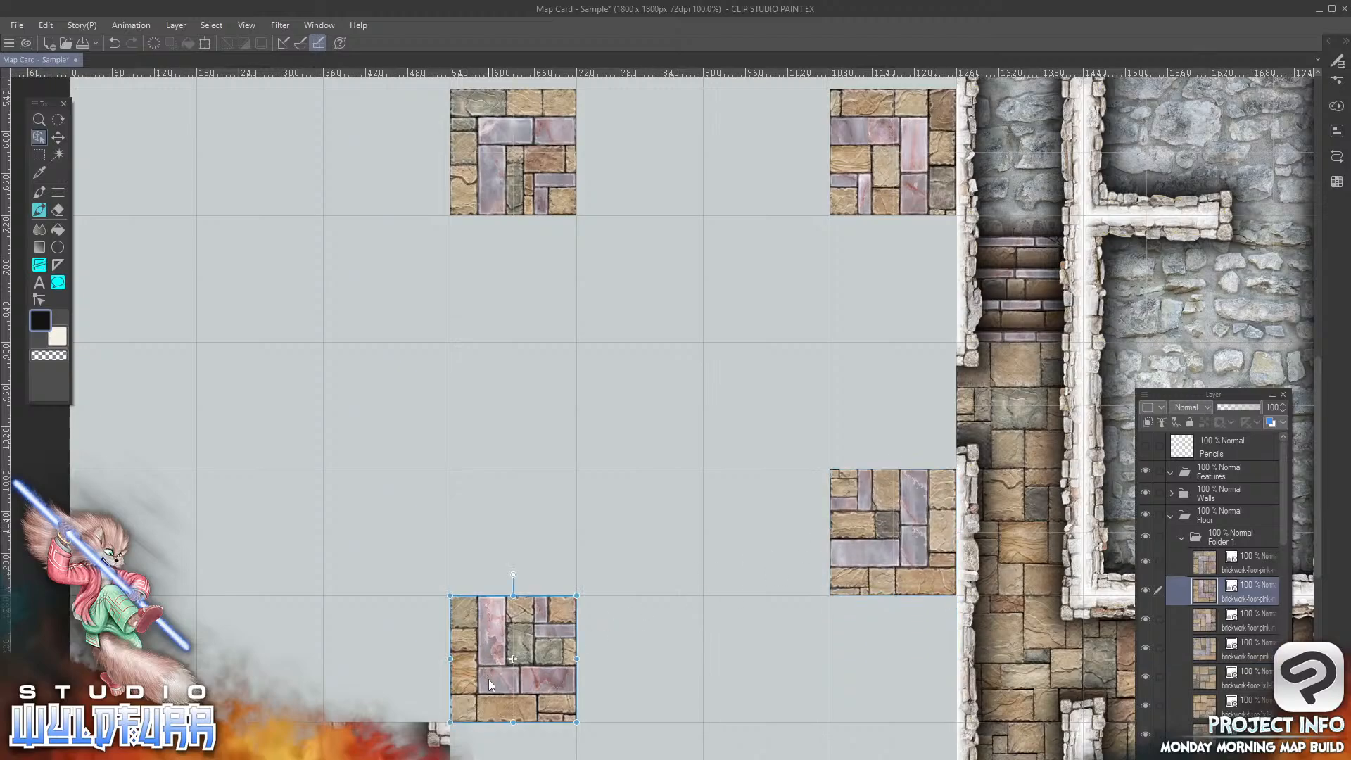
{"action": "left_click_drag", "start_coordinate": [488, 679], "coordinate": [490, 560]}
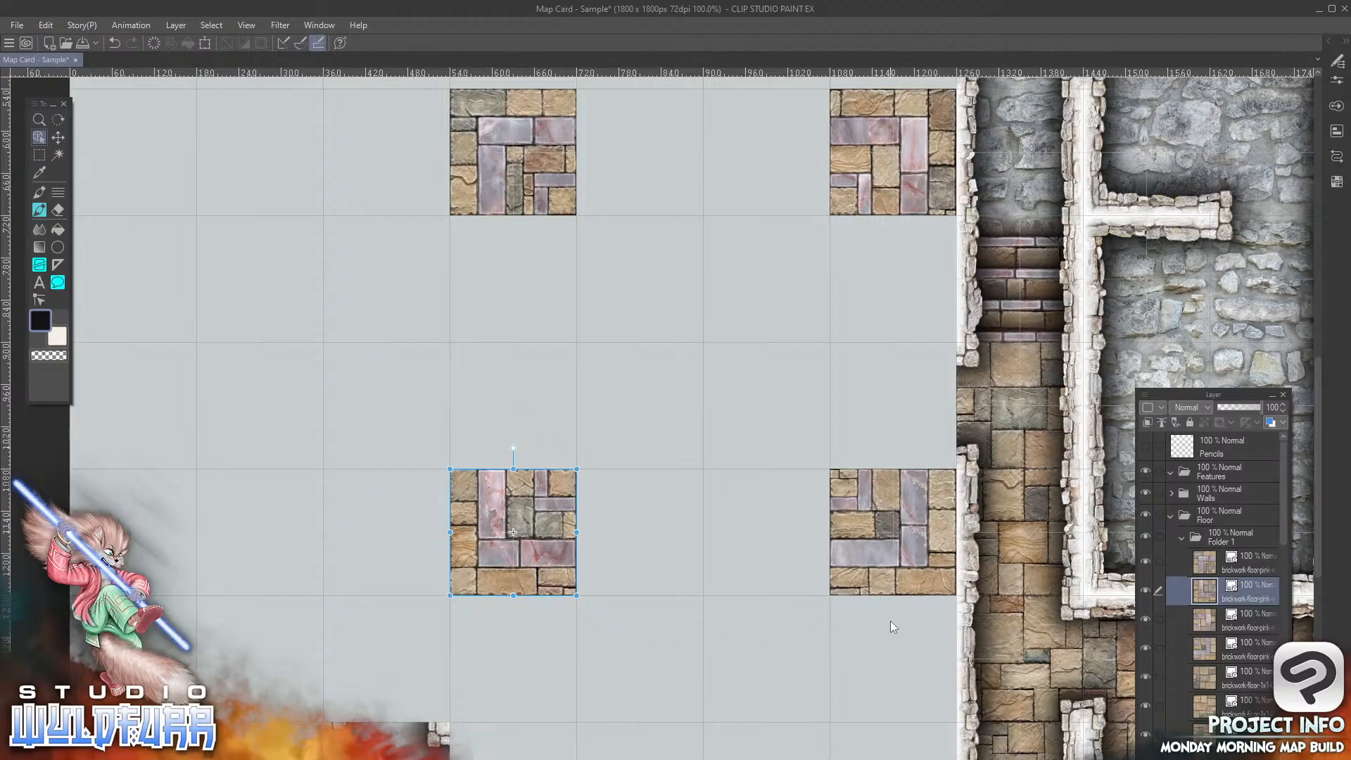
Step: Add brickwork-floor-pink-marble-feature-straight-ew-b-0000.png to Folder 1 and fit it directly east of the southwest marble corner tile
{"action": "left_click", "coordinate": [408, 751]}
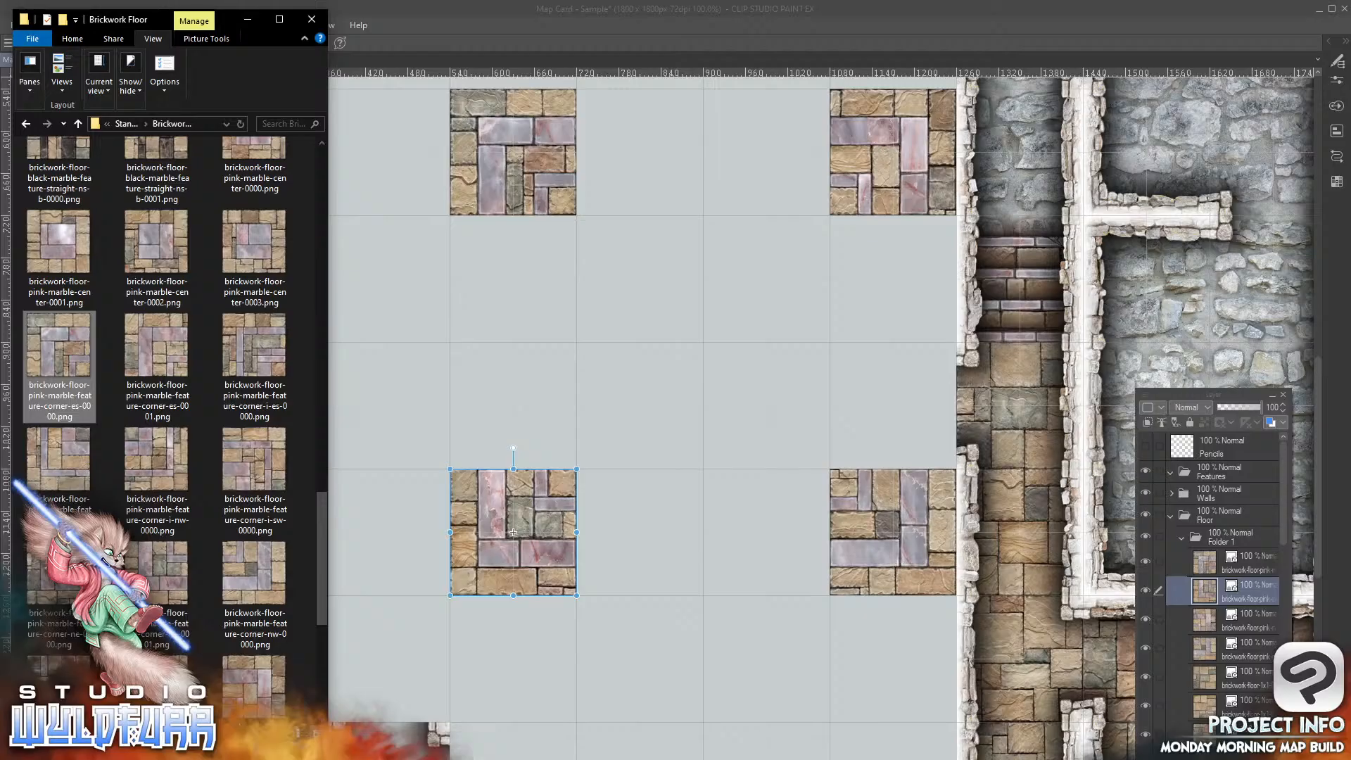
{"action": "left_click_drag", "start_coordinate": [321, 516], "coordinate": [313, 617]}
{"action": "left_click_drag", "start_coordinate": [252, 431], "coordinate": [1211, 548]}
{"action": "left_click", "coordinate": [711, 338]}
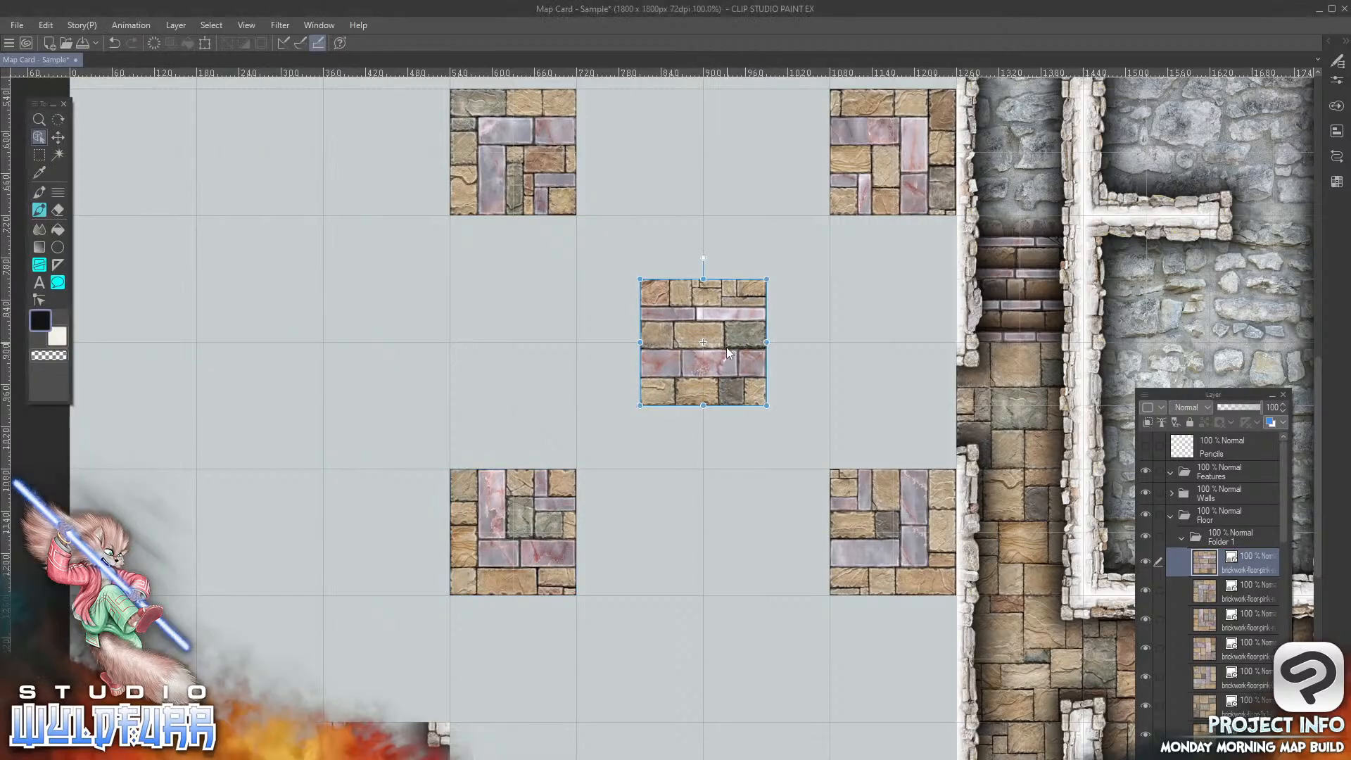
{"action": "left_click_drag", "start_coordinate": [726, 344], "coordinate": [662, 534]}
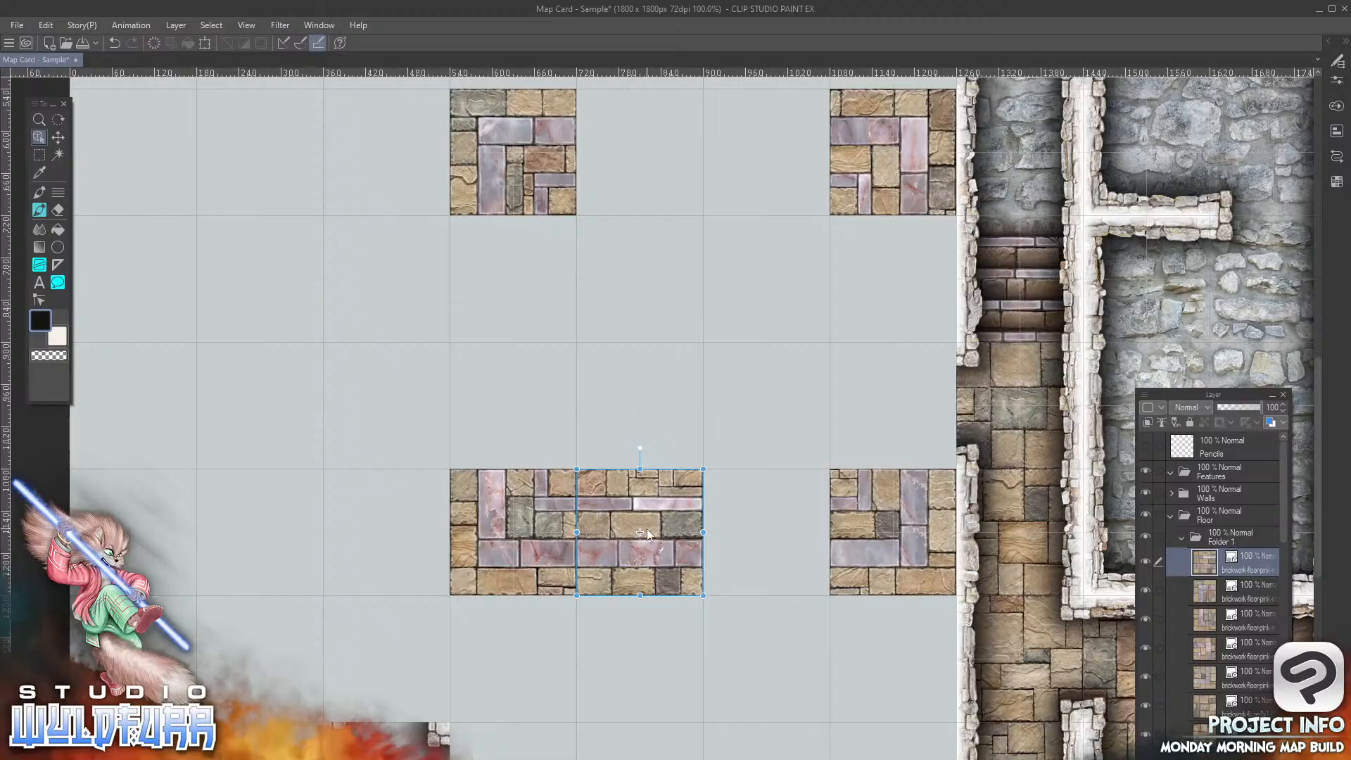
Step: Add brickwork-floor-pink-marble-feature-straight-ew-b-0001.png to Folder 1 and fit it into the remaining gap beside the southeast marble corner tile
{"action": "key", "text": "alt+Tab"}
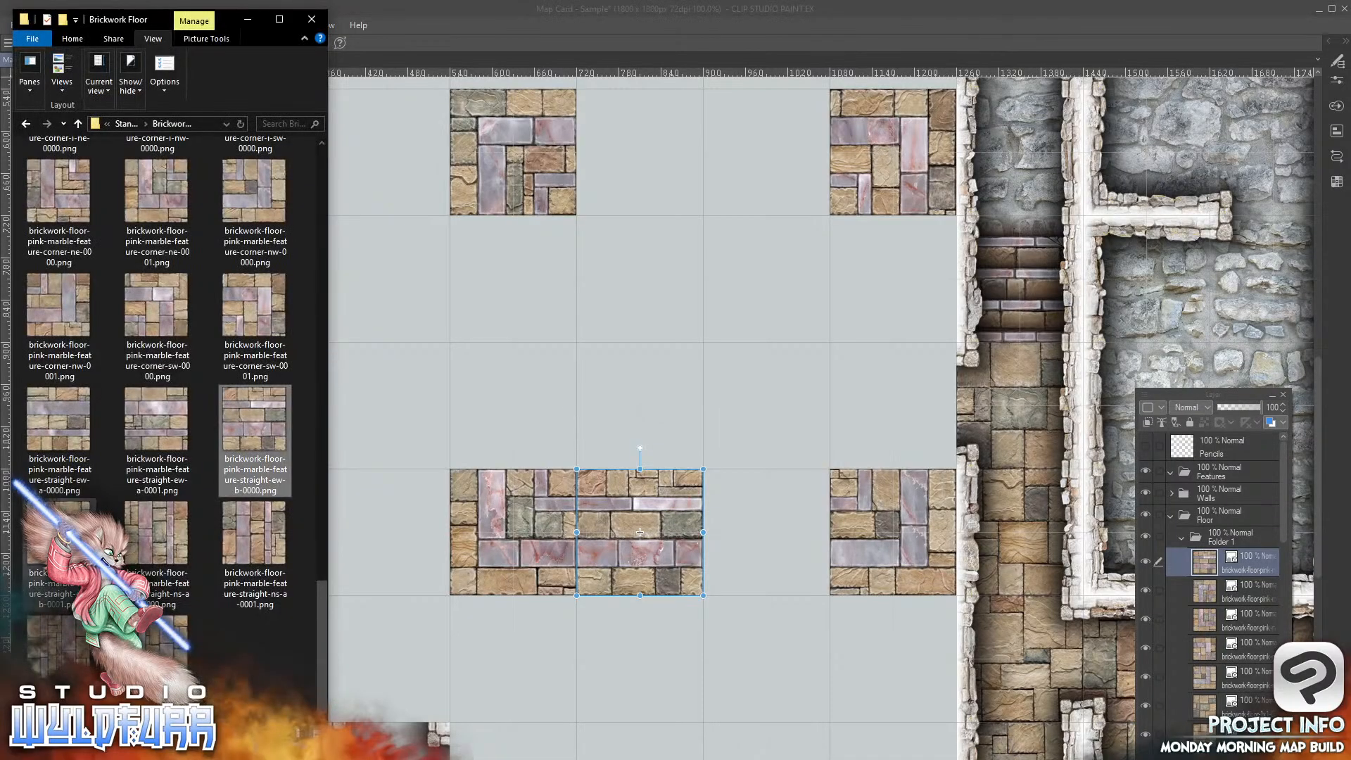
{"action": "left_click_drag", "start_coordinate": [58, 538], "coordinate": [1247, 544]}
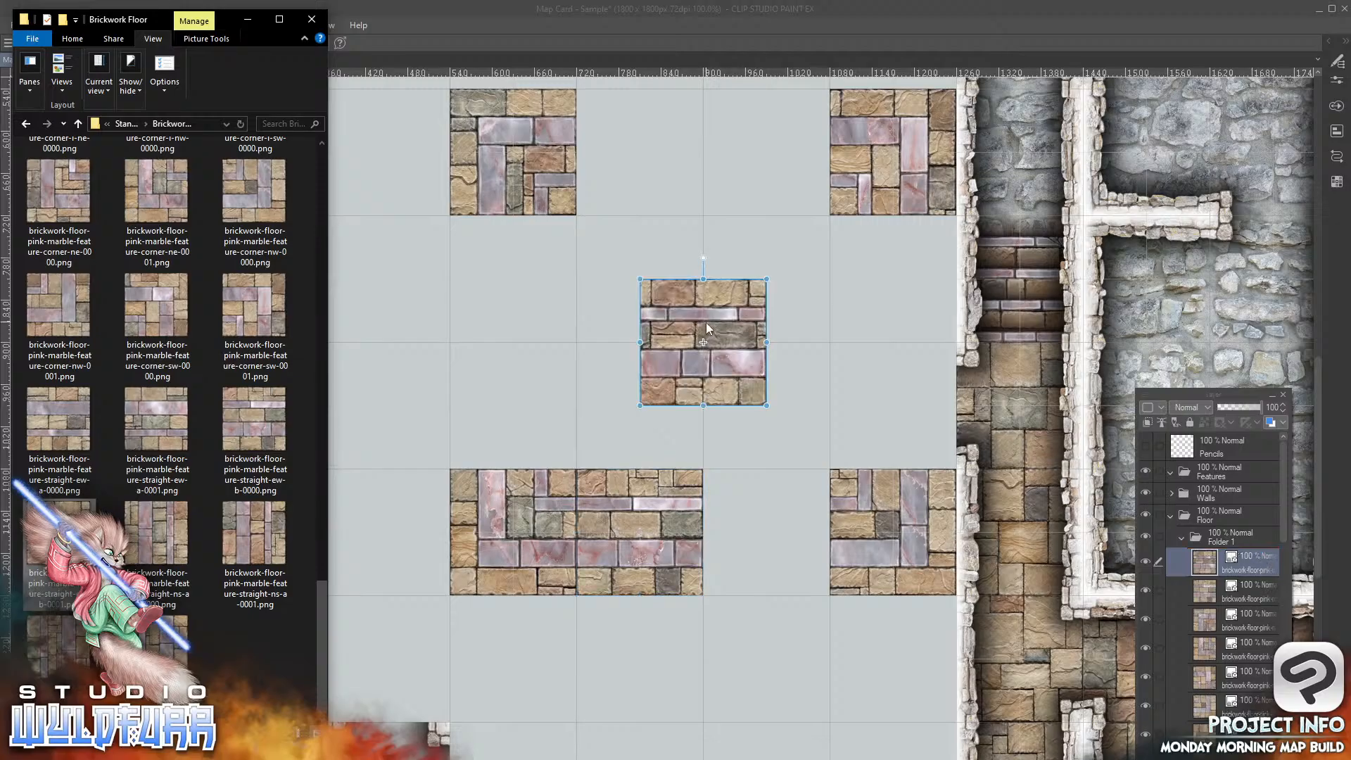
{"action": "left_click", "coordinate": [707, 322]}
{"action": "left_click_drag", "start_coordinate": [736, 375], "coordinate": [789, 548]}
Step: Add brickwork-floor-pink-marble-feature-straight-ns-a-0001.png to Folder 1 and fit it directly north of the southwest marble corner tile
{"action": "key", "text": "alt+Tab"}
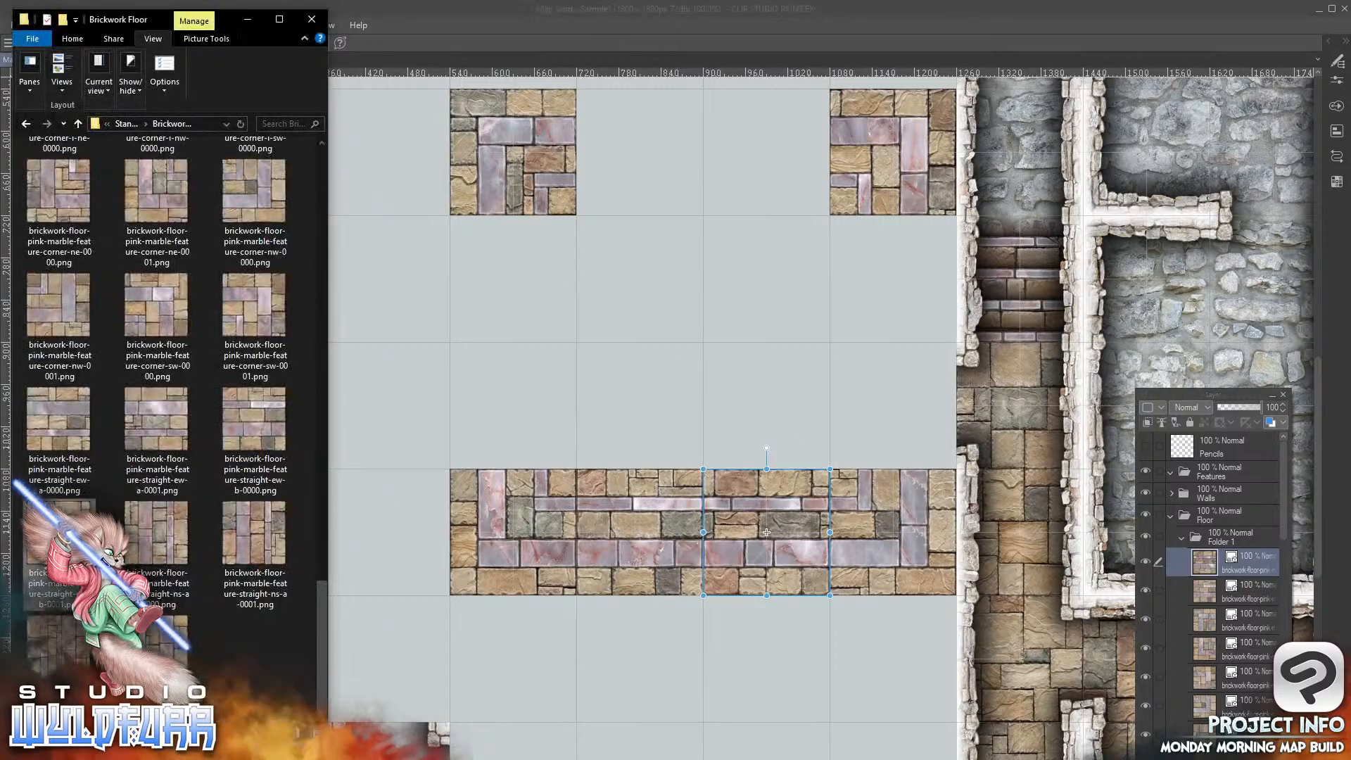
{"action": "left_click", "coordinate": [243, 546]}
{"action": "left_click_drag", "start_coordinate": [1252, 555], "coordinate": [1240, 549]}
{"action": "left_click", "coordinate": [727, 371]}
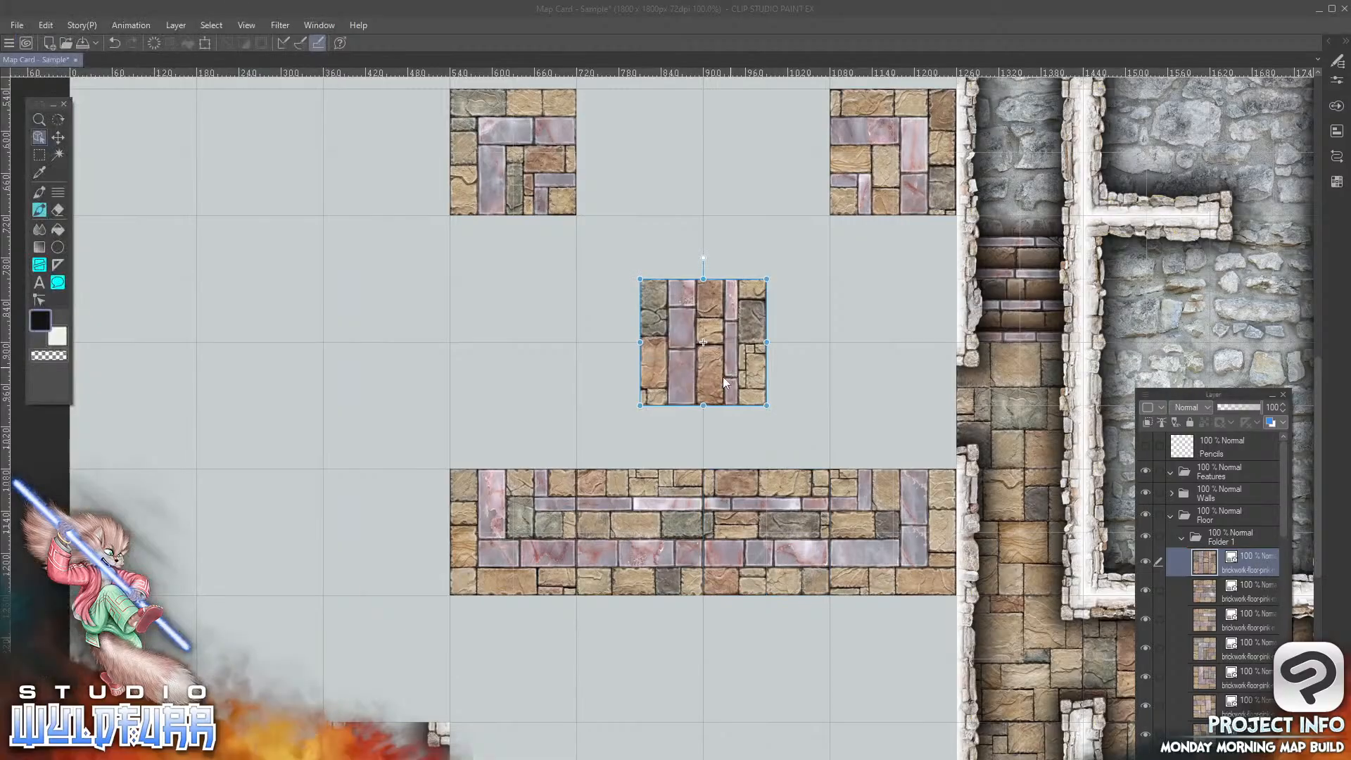
{"action": "left_click_drag", "start_coordinate": [720, 364], "coordinate": [534, 422]}
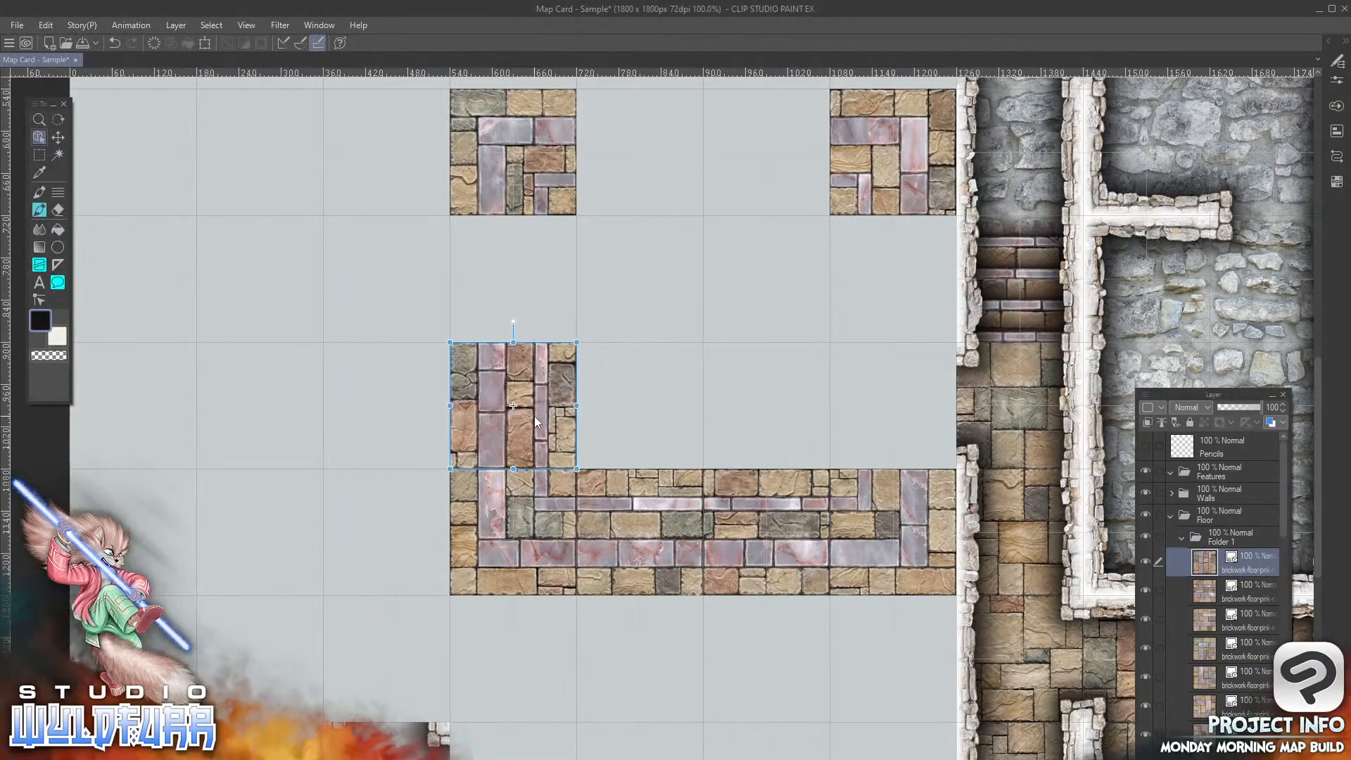
Step: Add brickwork-floor-pink-marble-feature-straight-ns-a-0000.png to Folder 1 and fit it into the remaining gap directly south of the northwest marble corner tile
{"action": "key", "text": "alt+Tab"}
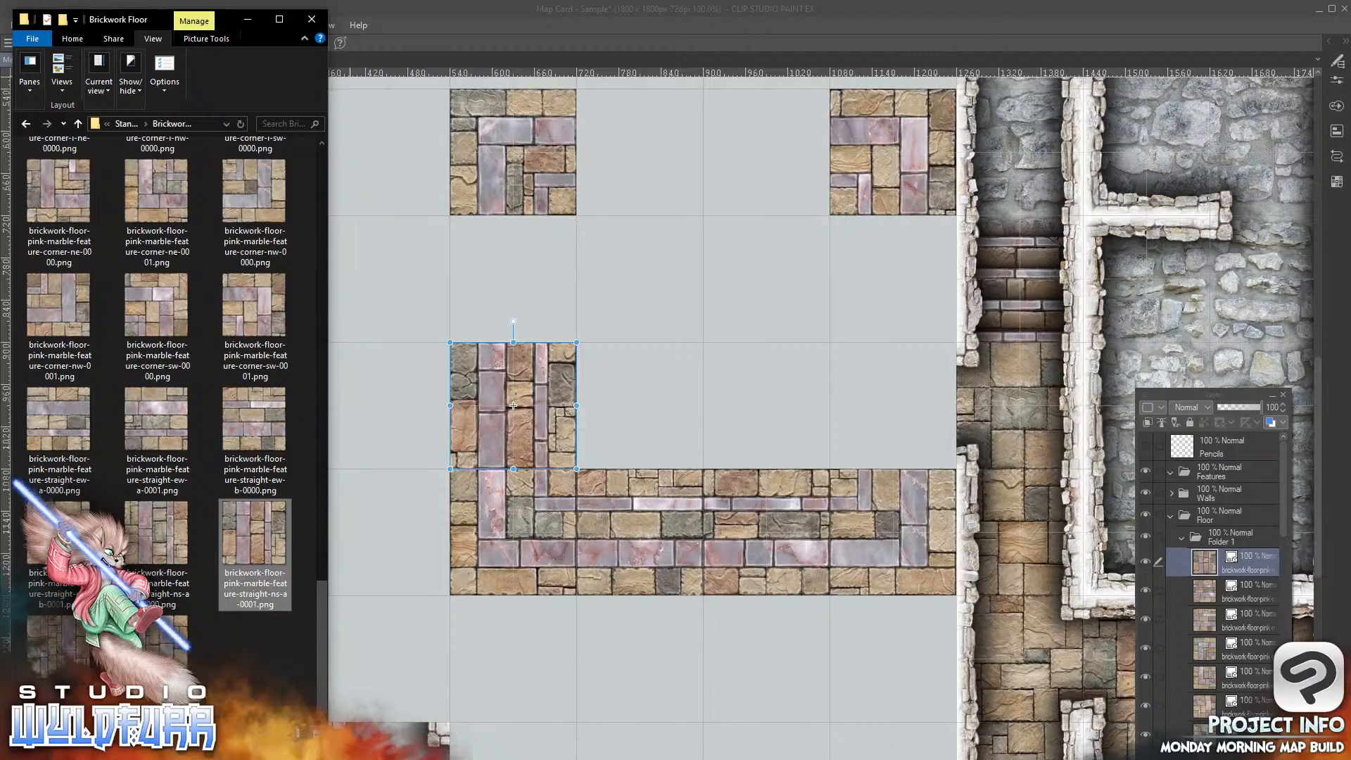
{"action": "left_click", "coordinate": [145, 554]}
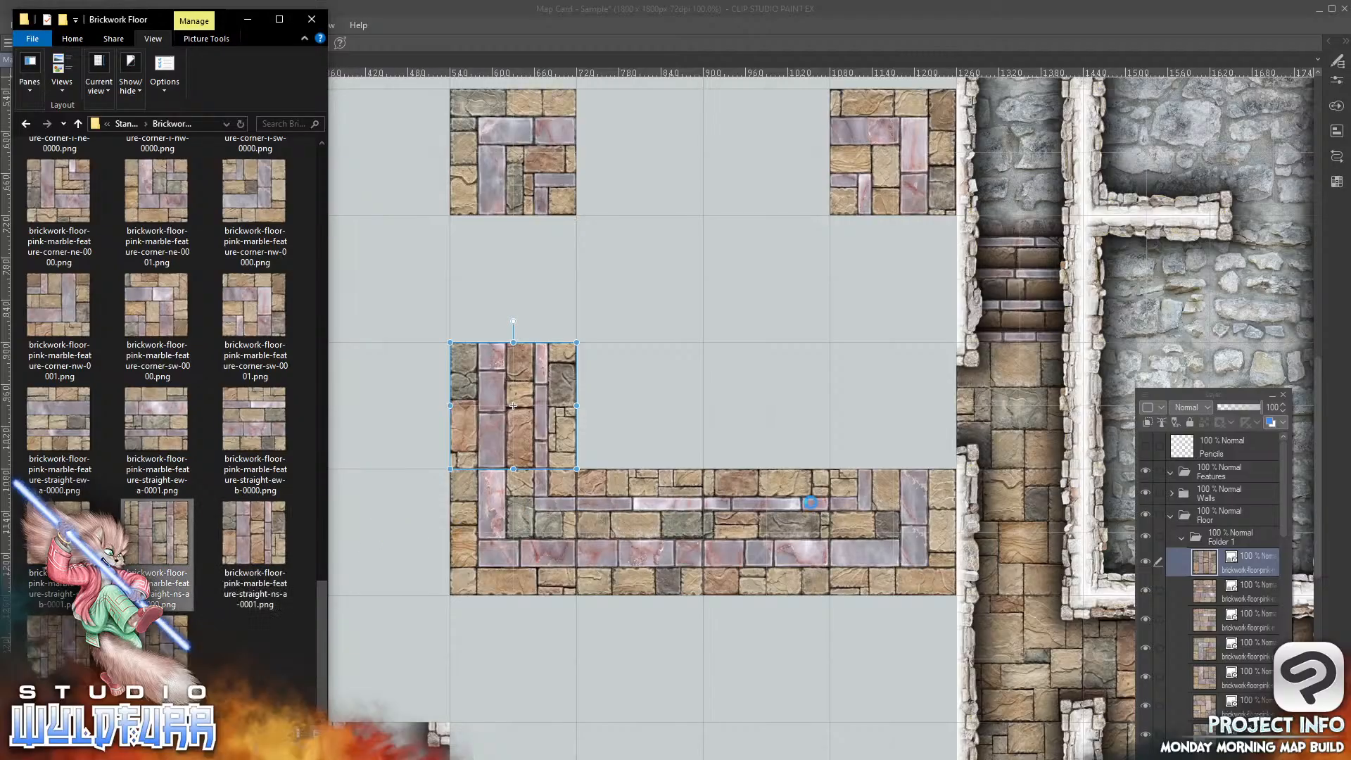
{"action": "left_click_drag", "start_coordinate": [810, 502], "coordinate": [1249, 549]}
{"action": "left_click", "coordinate": [726, 364]}
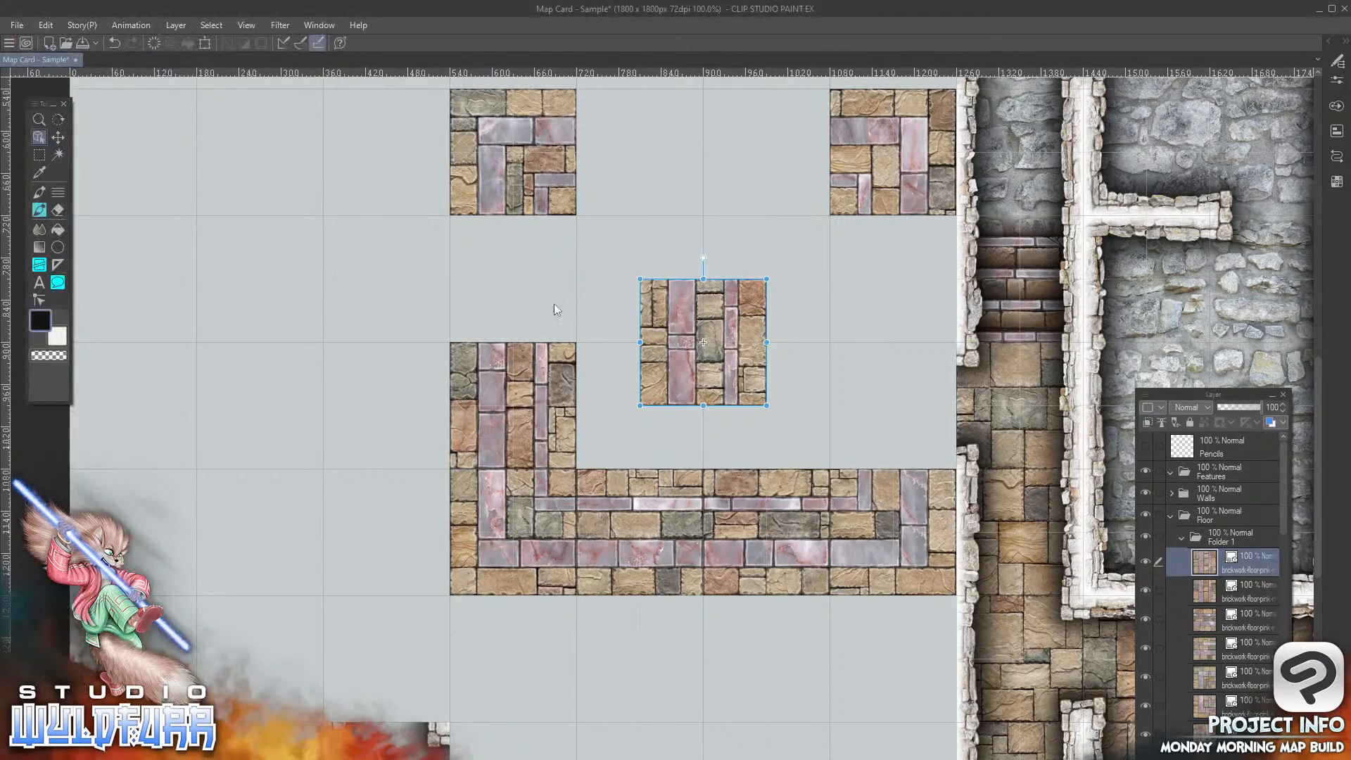
{"action": "left_click_drag", "start_coordinate": [649, 328], "coordinate": [464, 253]}
Step: Add a north-south pink marble straight tile with its wide band on the east to Folder 1, directly north of the southeast corner tile
{"action": "key", "text": "alt+Tab"}
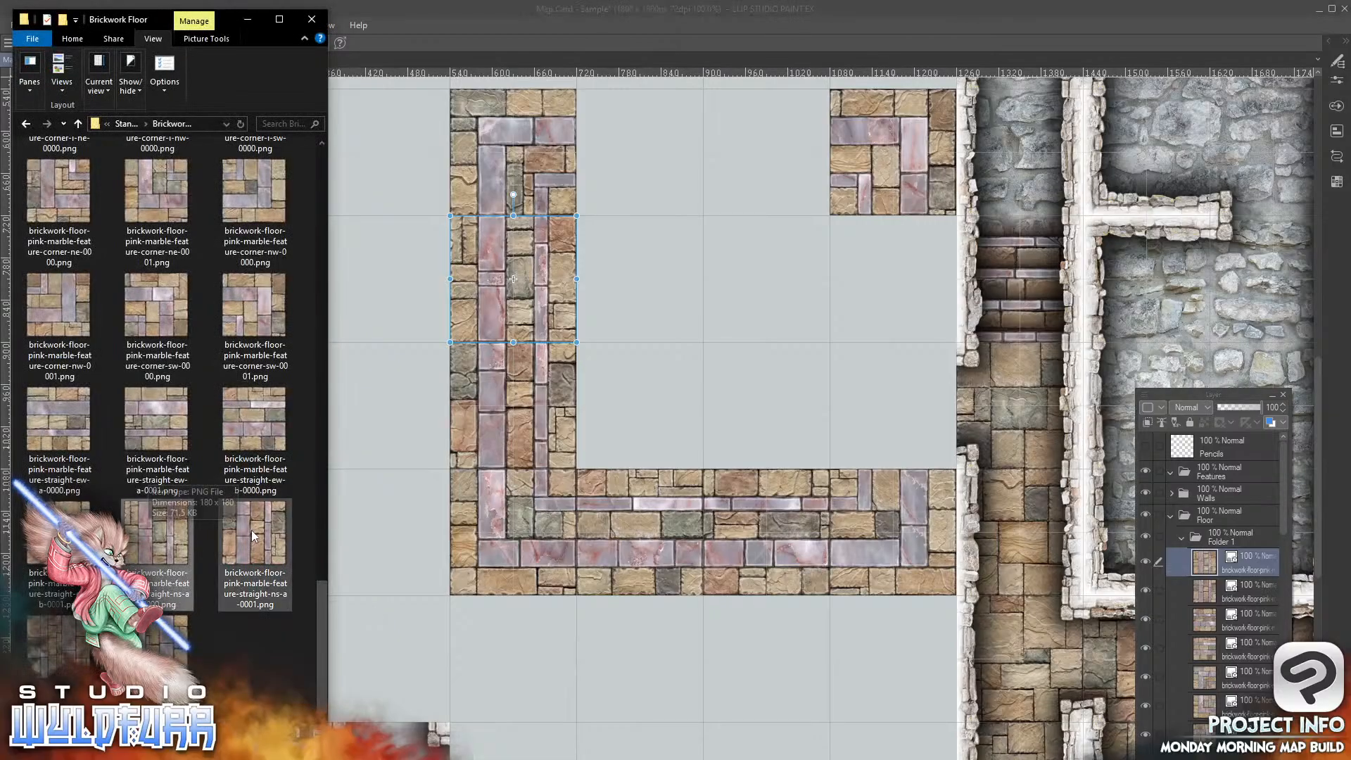
{"action": "left_click_drag", "start_coordinate": [166, 642], "coordinate": [1249, 549]}
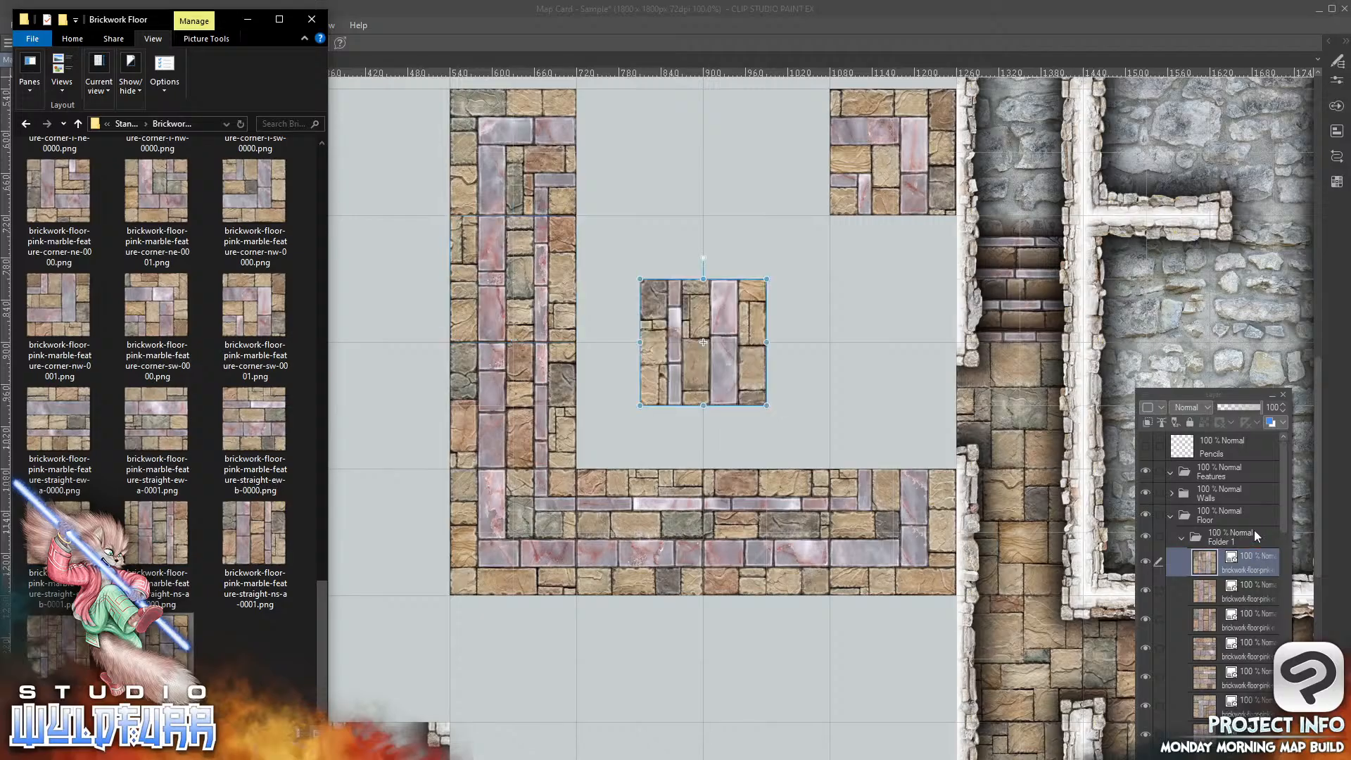
{"action": "left_click", "coordinate": [728, 357]}
{"action": "left_click_drag", "start_coordinate": [740, 368], "coordinate": [930, 431]}
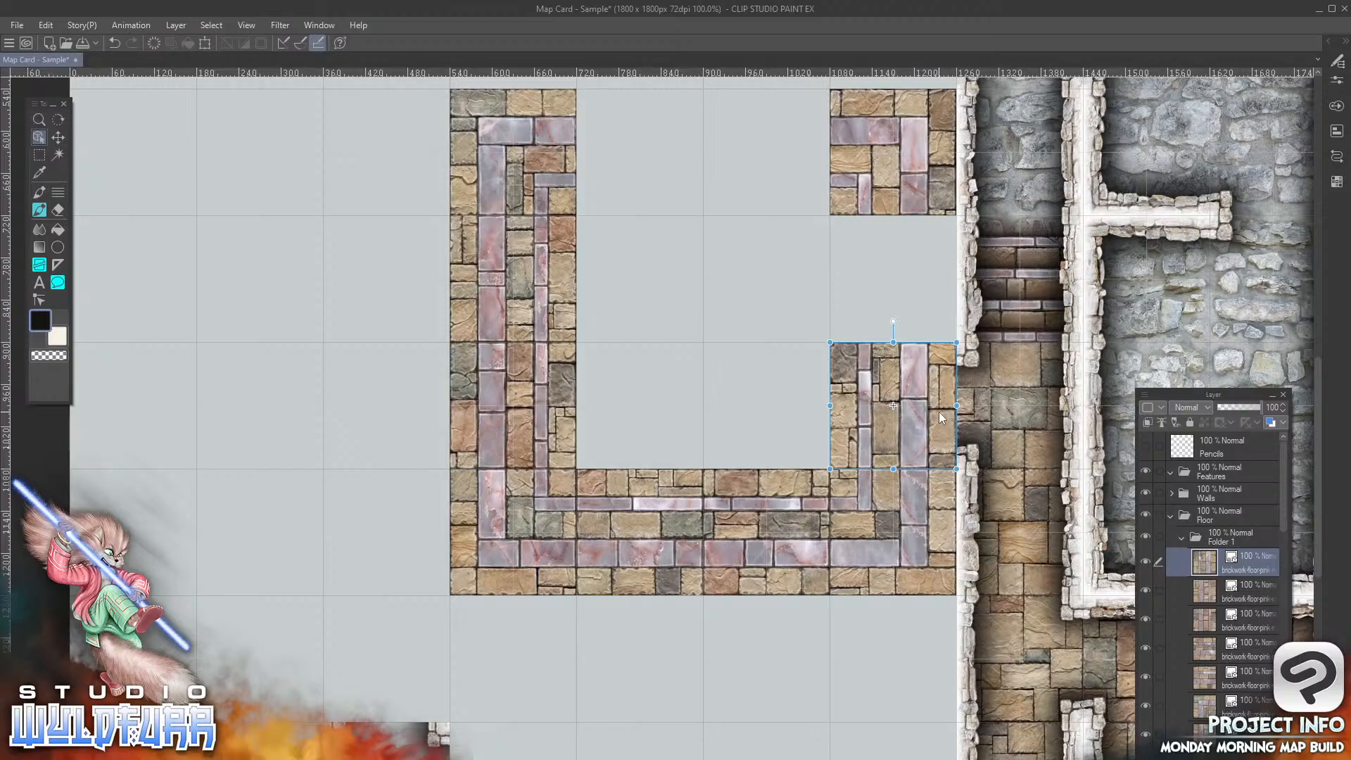
Step: Add the other north-south marble straight variant with an eastern wide band to Folder 1, filling the gap south of the northeast corner tile
{"action": "key", "text": "alt+Tab"}
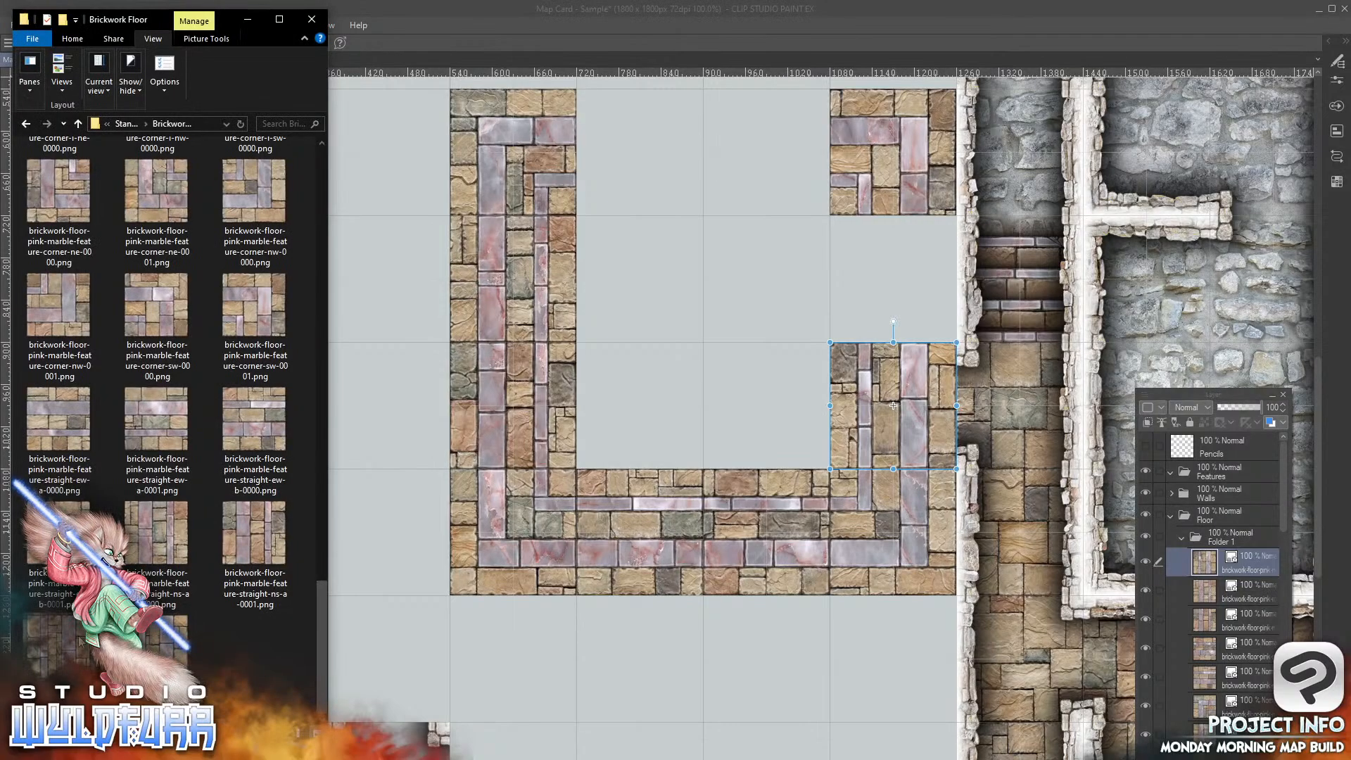
{"action": "left_click_drag", "start_coordinate": [1252, 549], "coordinate": [1246, 547]}
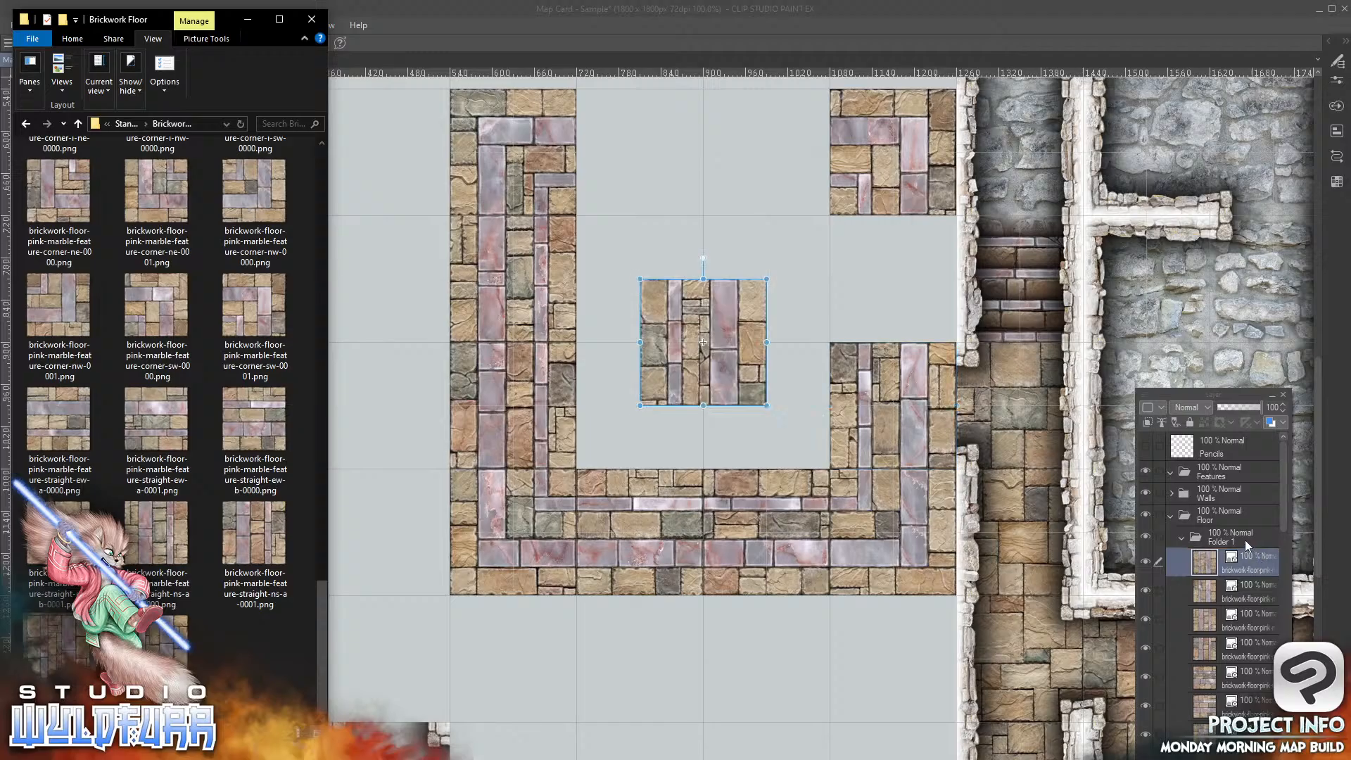
{"action": "left_click", "coordinate": [723, 374]}
{"action": "left_click_drag", "start_coordinate": [730, 375], "coordinate": [918, 314]}
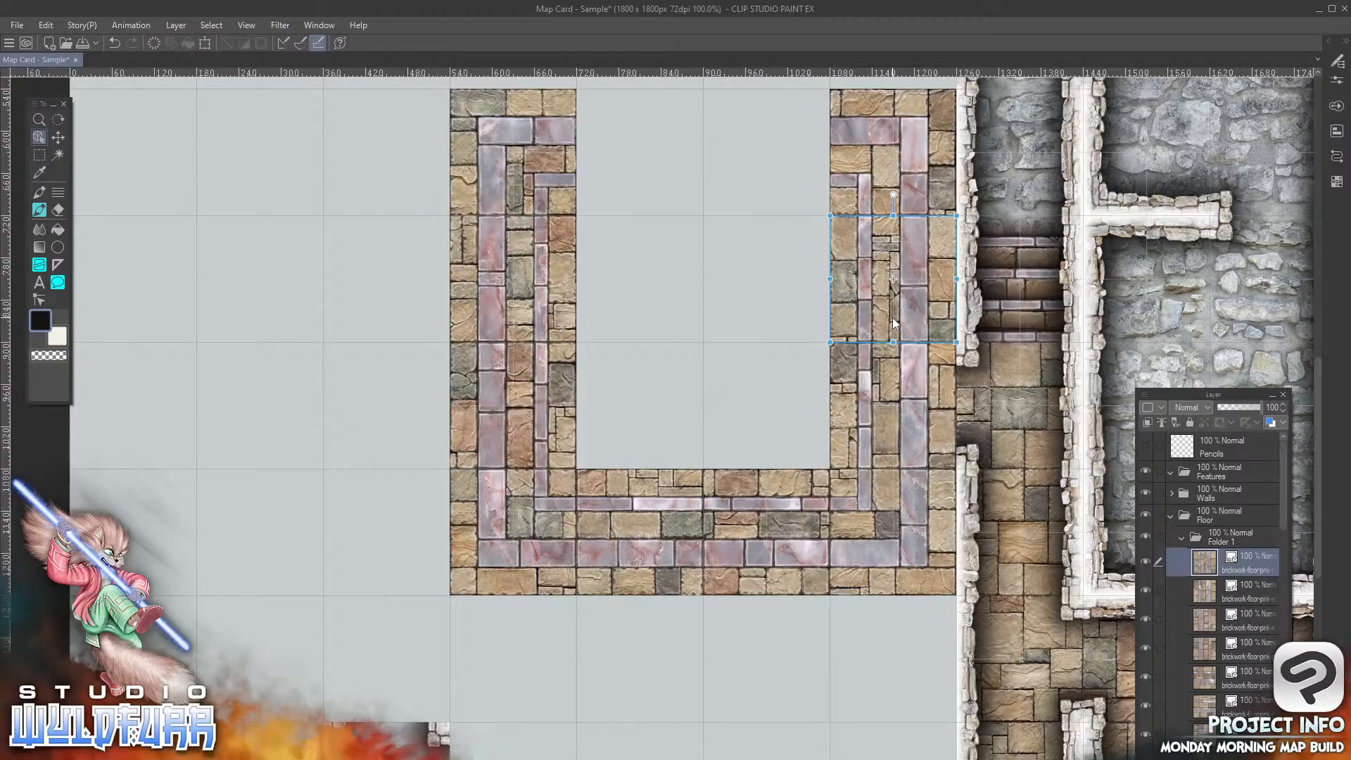
Step: Add brickwork-floor-pink-marble-feature-straight-ew-a-0000.png to Folder 1 and, with the view at 100%, fit it directly east of the northwest marble corner tile
{"action": "key", "text": "alt+Tab"}
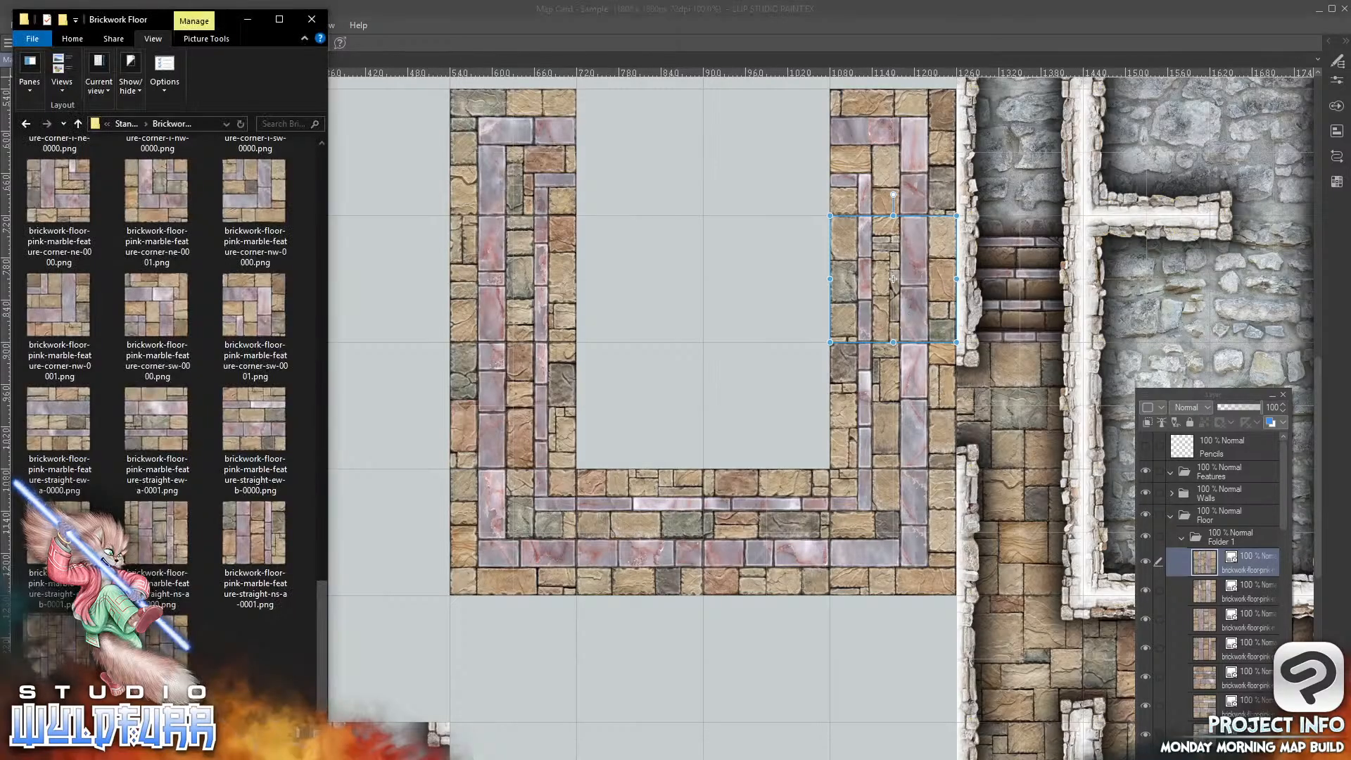
{"action": "left_click", "coordinate": [66, 413]}
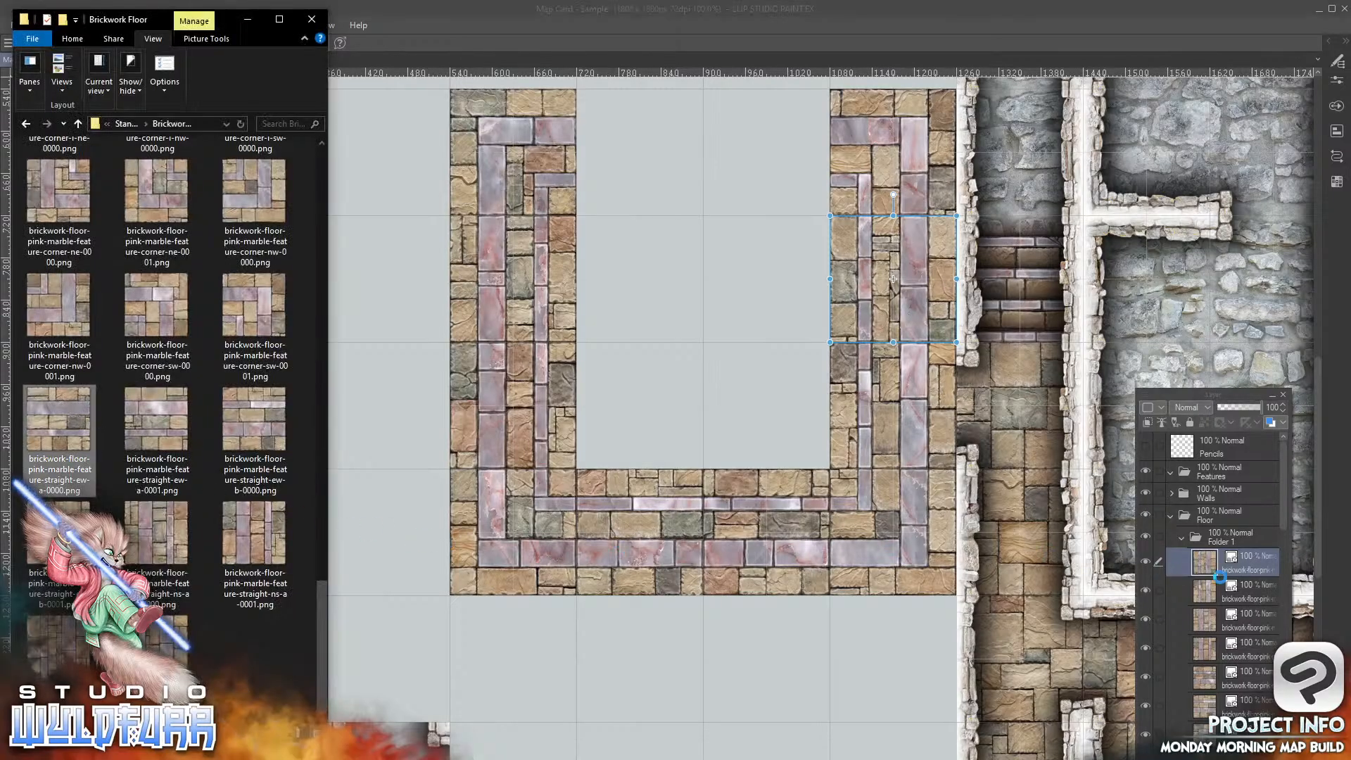
{"action": "left_click_drag", "start_coordinate": [1220, 578], "coordinate": [1256, 553]}
{"action": "scroll", "coordinate": [822, 306], "scroll_direction": "up", "scroll_amount": 2}
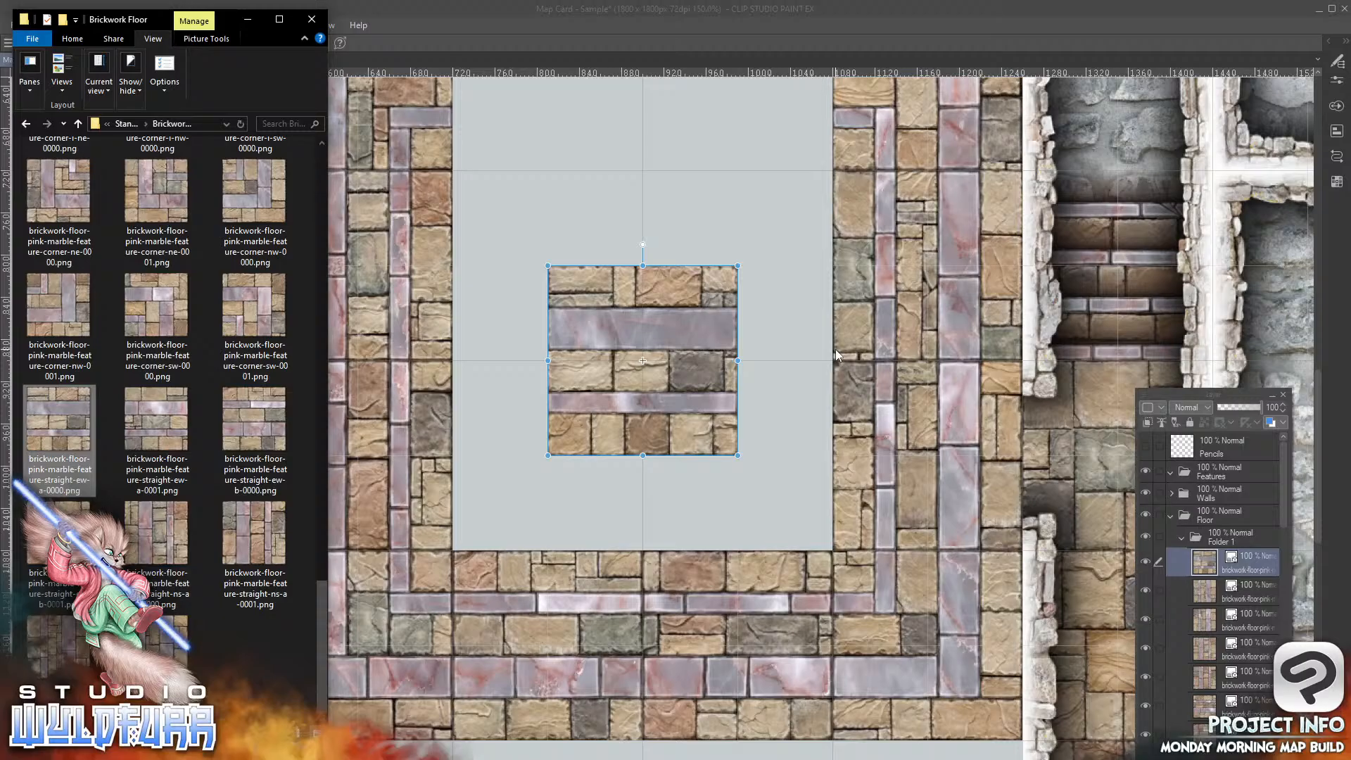
{"action": "left_click", "coordinate": [476, 15]}
{"action": "left_click", "coordinate": [248, 25]}
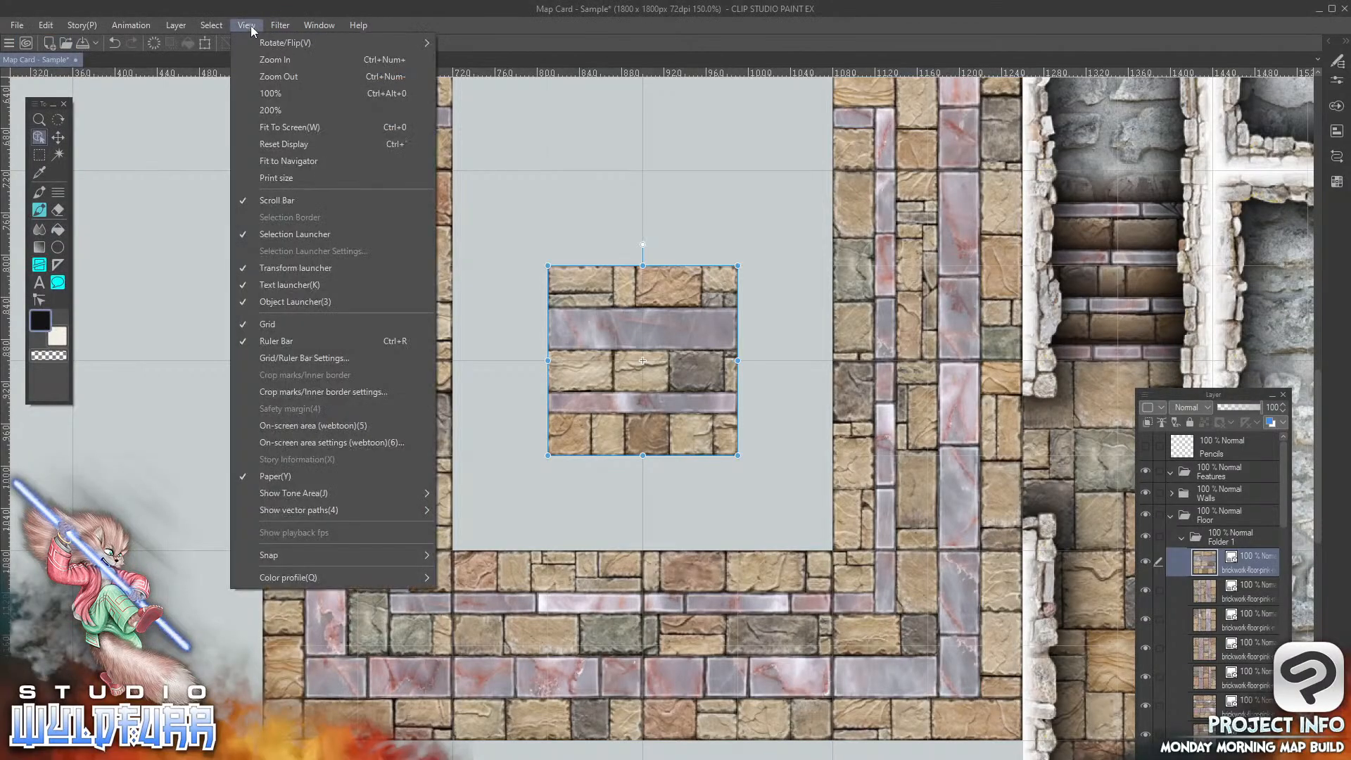
{"action": "left_click", "coordinate": [269, 91]}
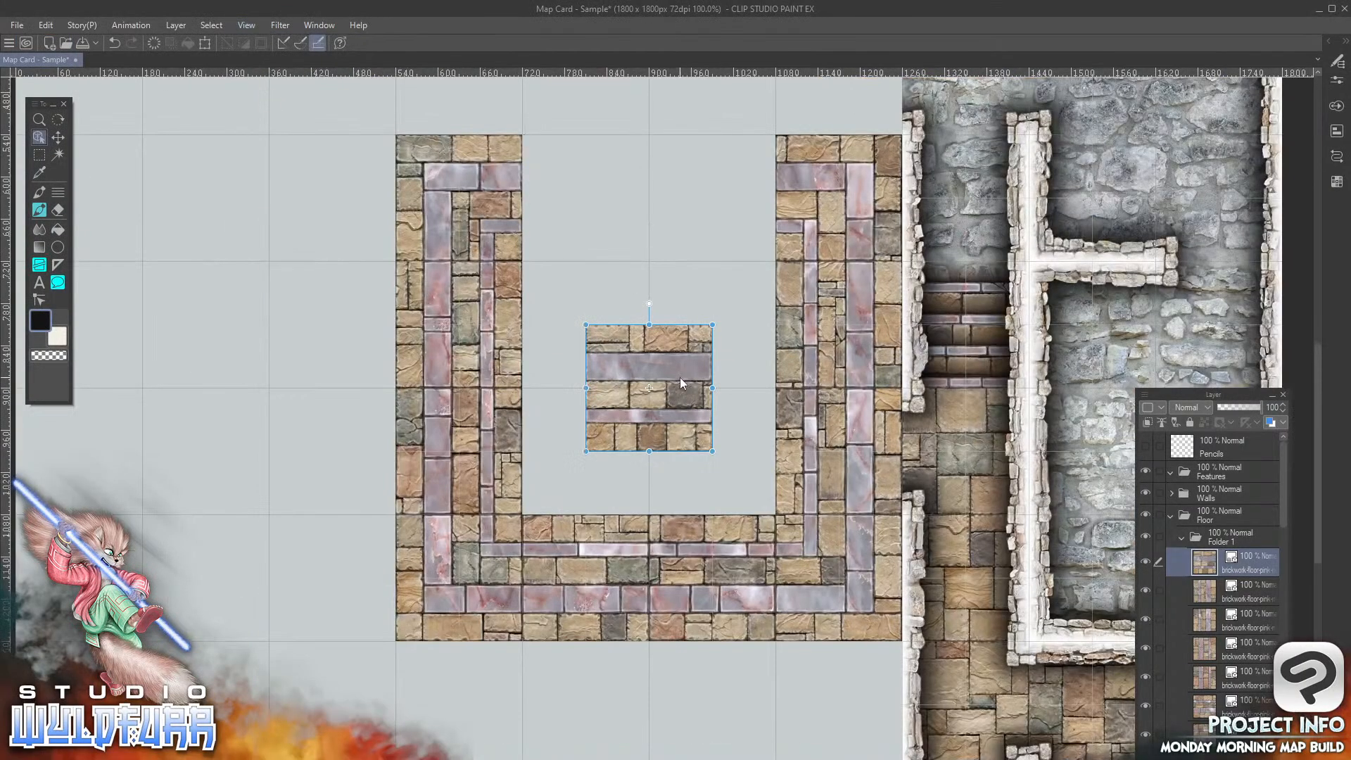
{"action": "left_click_drag", "start_coordinate": [680, 378], "coordinate": [618, 186]}
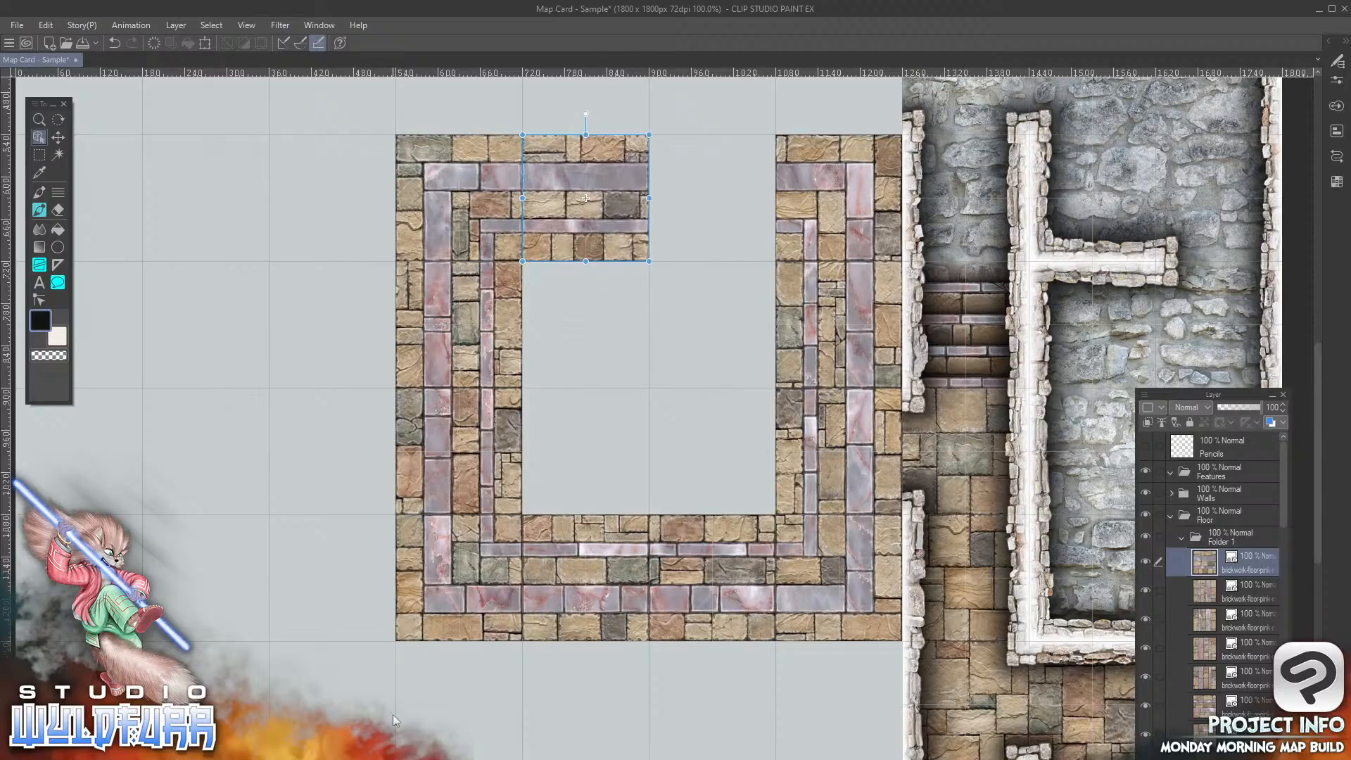
Step: Add brickwork-floor-pink-marble-feature-straight-ew-a-0001.png to Folder 1 and fit it into the remaining gap beside the northeast marble corner tile
{"action": "key", "text": "alt+Tab"}
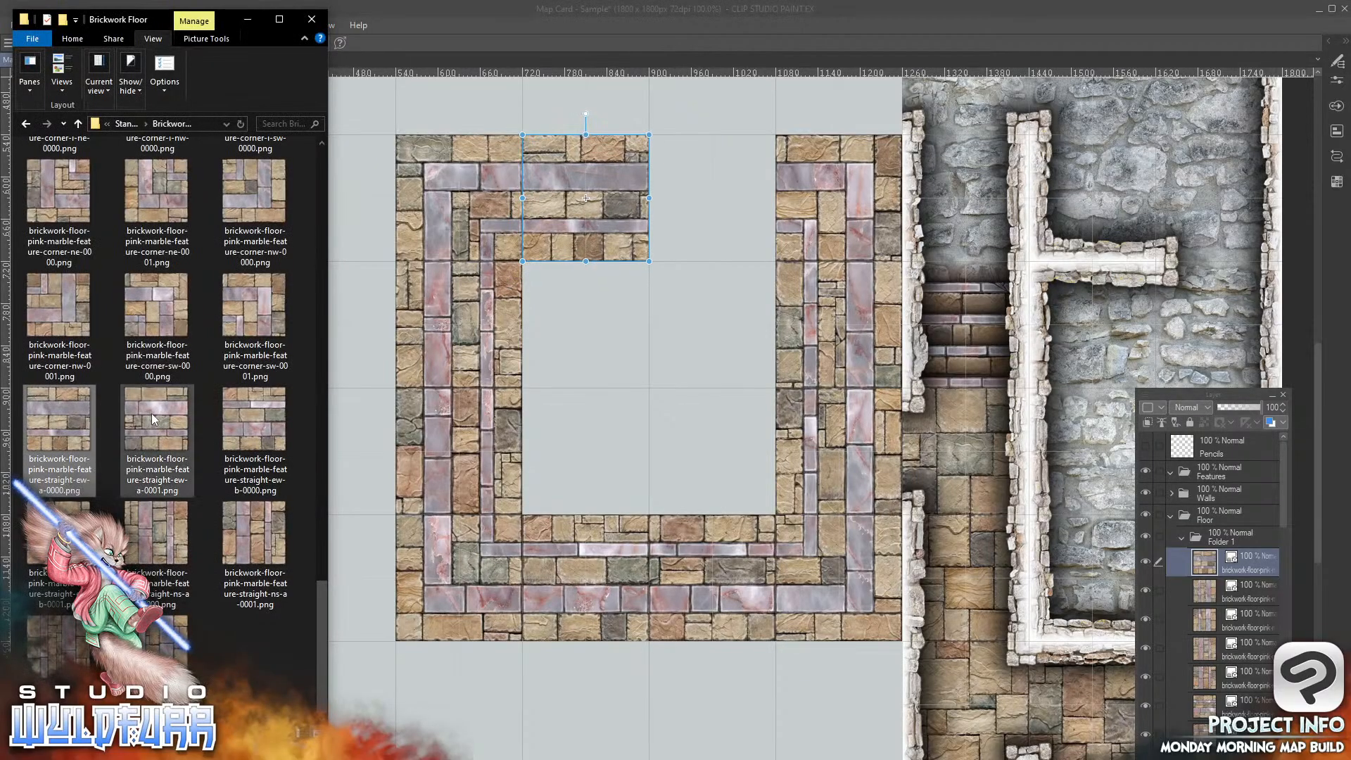
{"action": "left_click", "coordinate": [155, 418]}
{"action": "left_click_drag", "start_coordinate": [1245, 552], "coordinate": [1251, 553]}
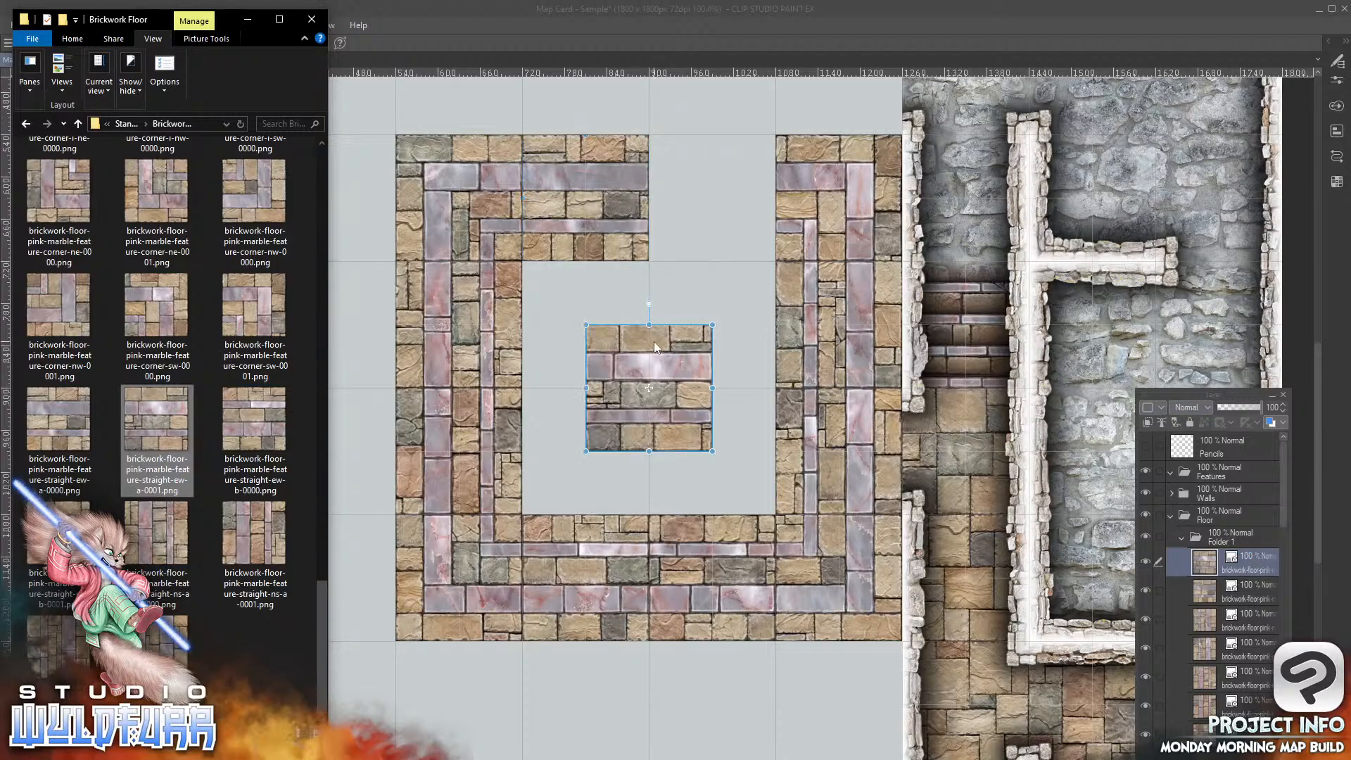
{"action": "left_click_drag", "start_coordinate": [653, 341], "coordinate": [718, 159]}
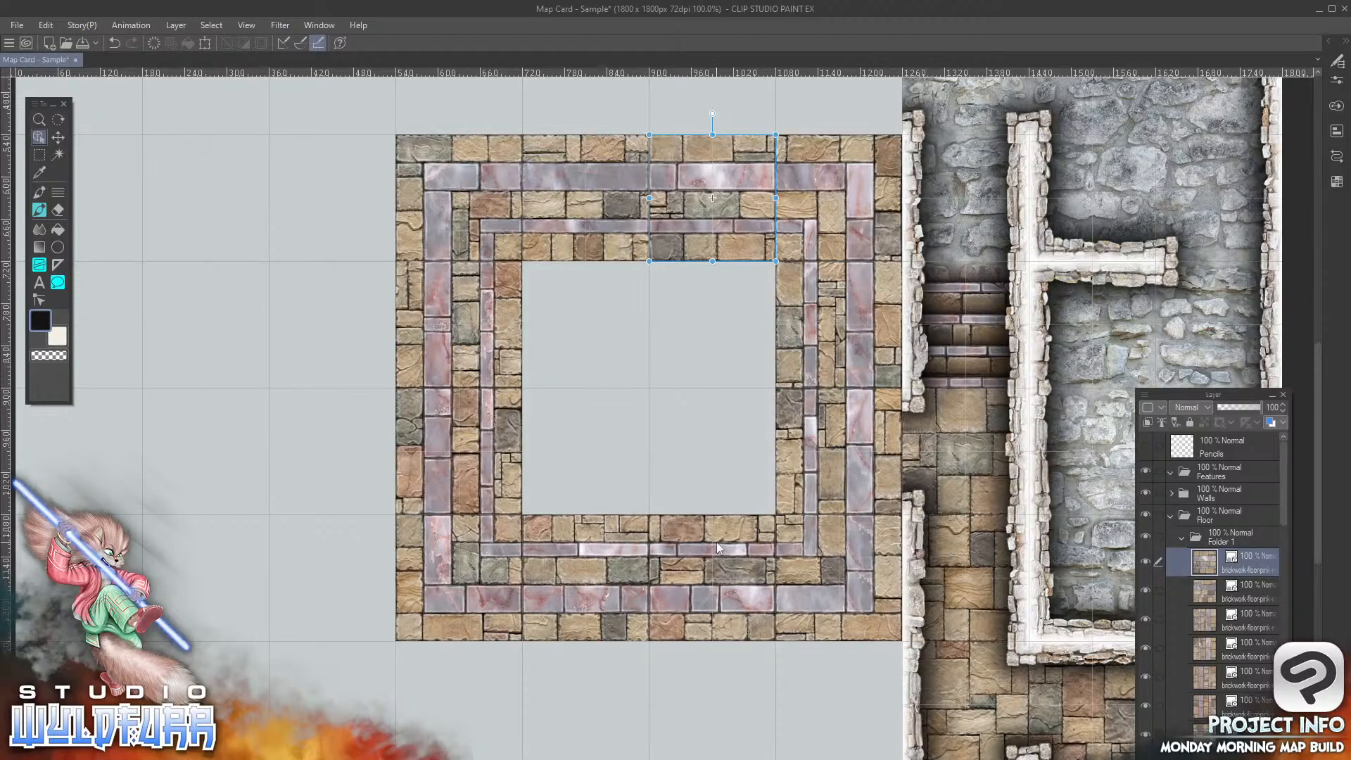
Step: Add brickwork-floor-pink-marble-center-0002.png to Folder 1 and fit it into the southeast square of the empty centre
{"action": "key", "text": "alt+Tab"}
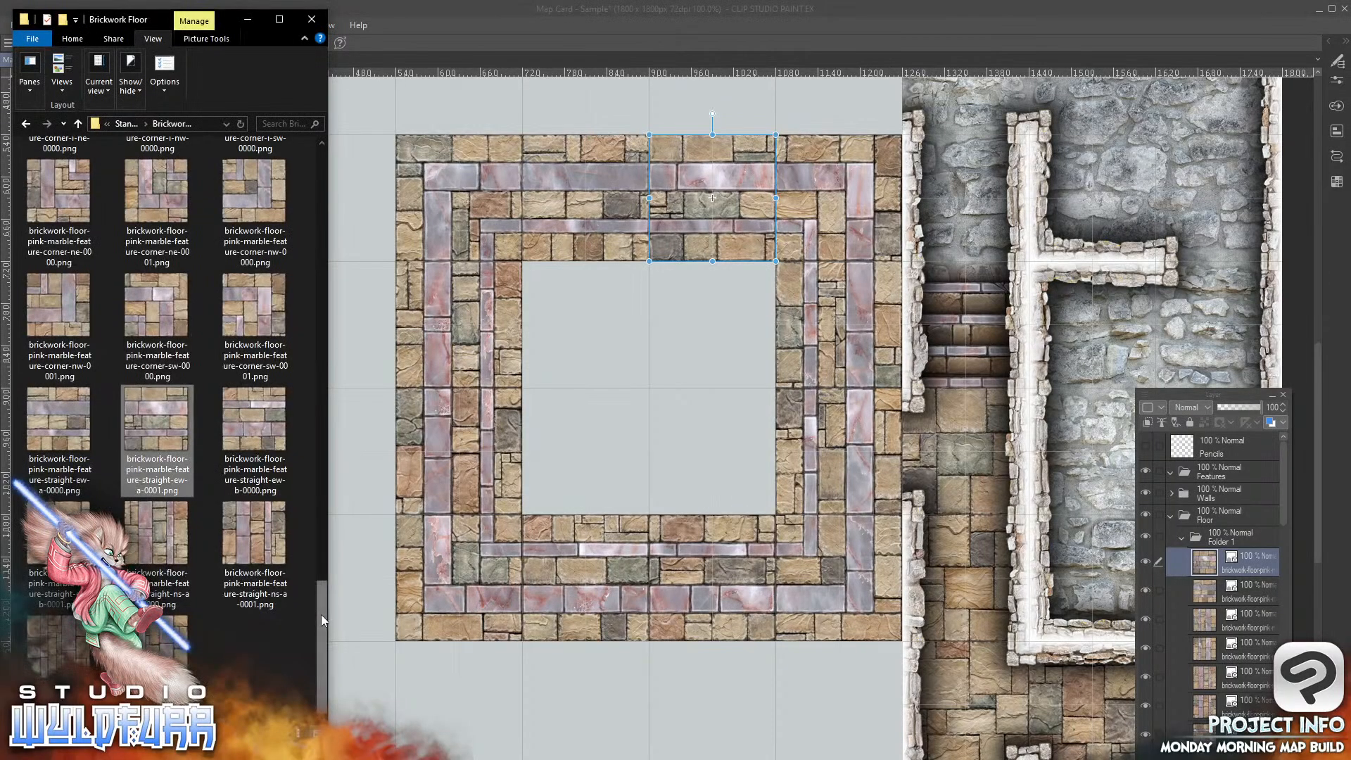
{"action": "left_click_drag", "start_coordinate": [321, 614], "coordinate": [307, 525]}
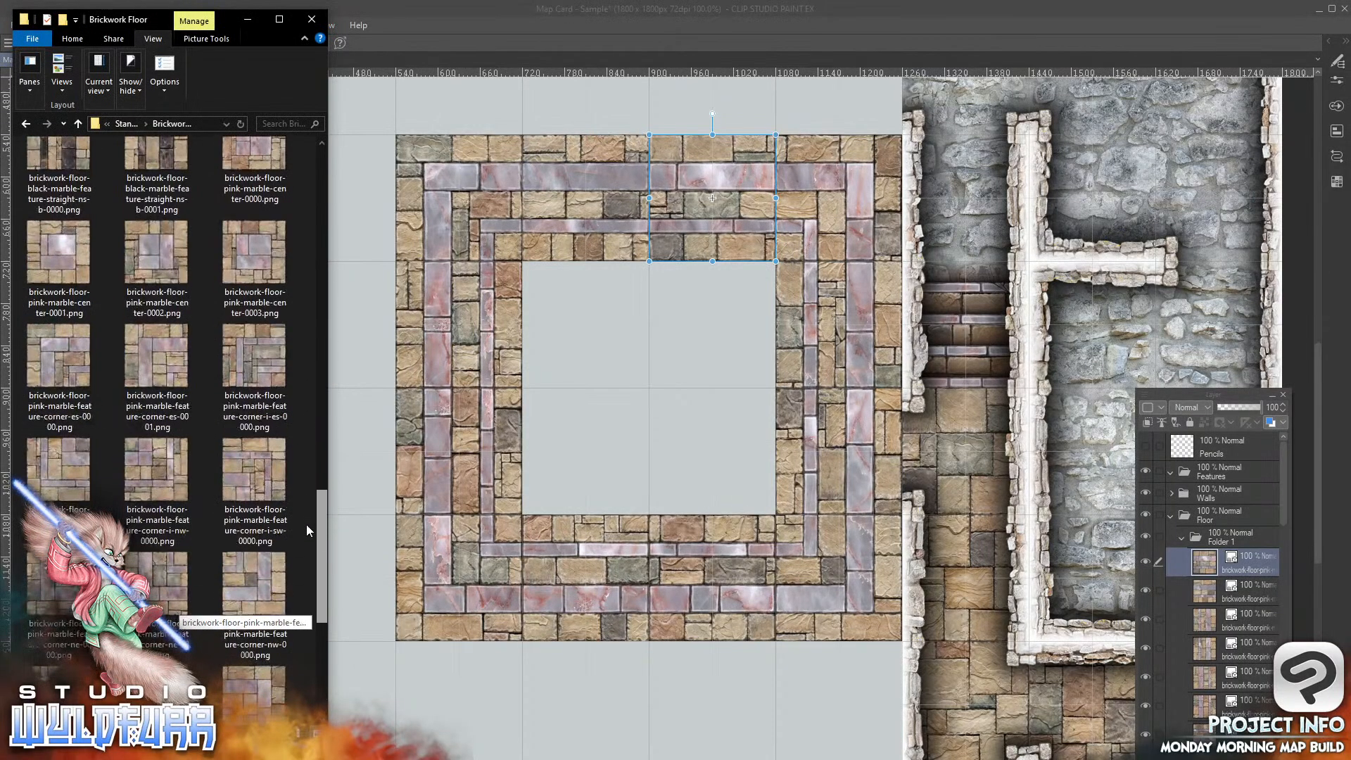
{"action": "left_click_drag", "start_coordinate": [232, 315], "coordinate": [1247, 545]}
{"action": "left_click", "coordinate": [674, 397]}
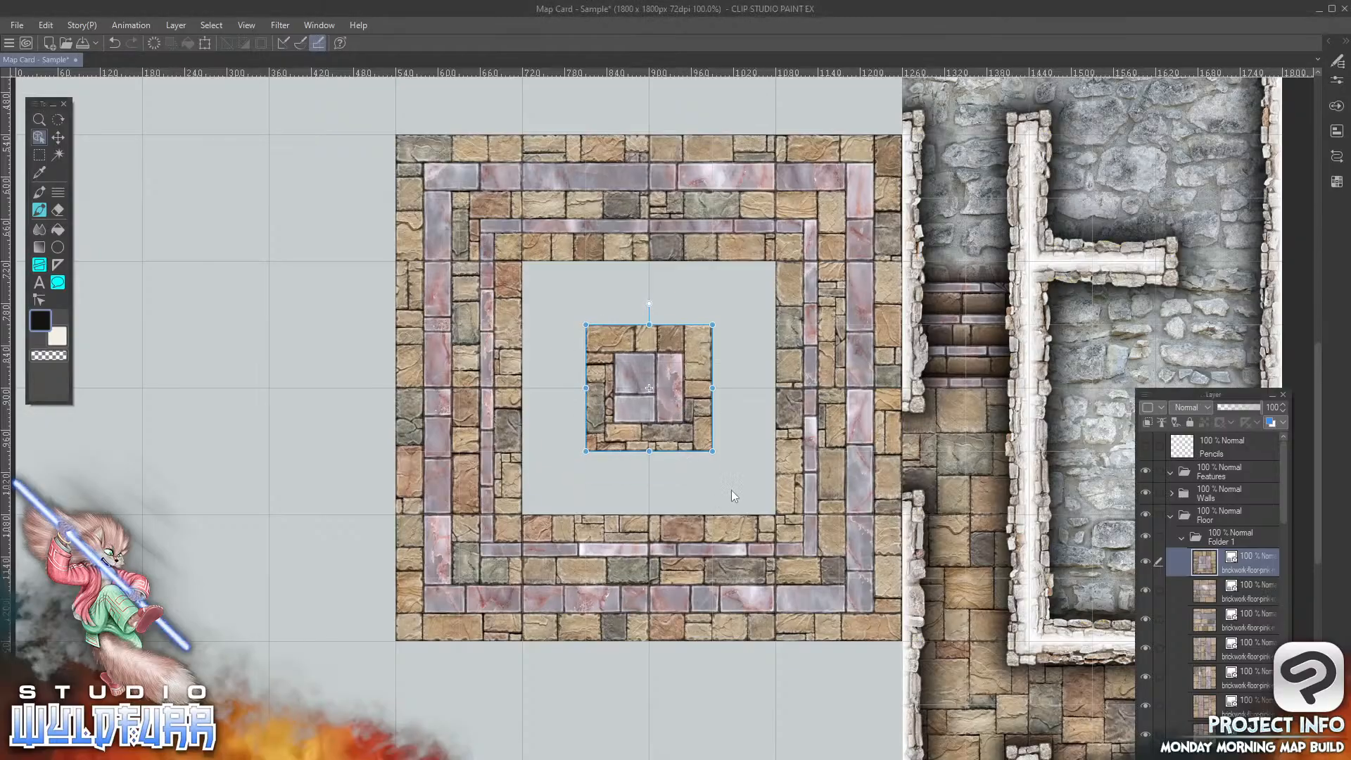
{"action": "left_click_drag", "start_coordinate": [671, 411], "coordinate": [696, 487]}
Step: Add brickwork-floor-pink-marble-center-0003.png to Folder 1 and fit it into the northwest square of the empty centre
{"action": "key", "text": "alt+Tab"}
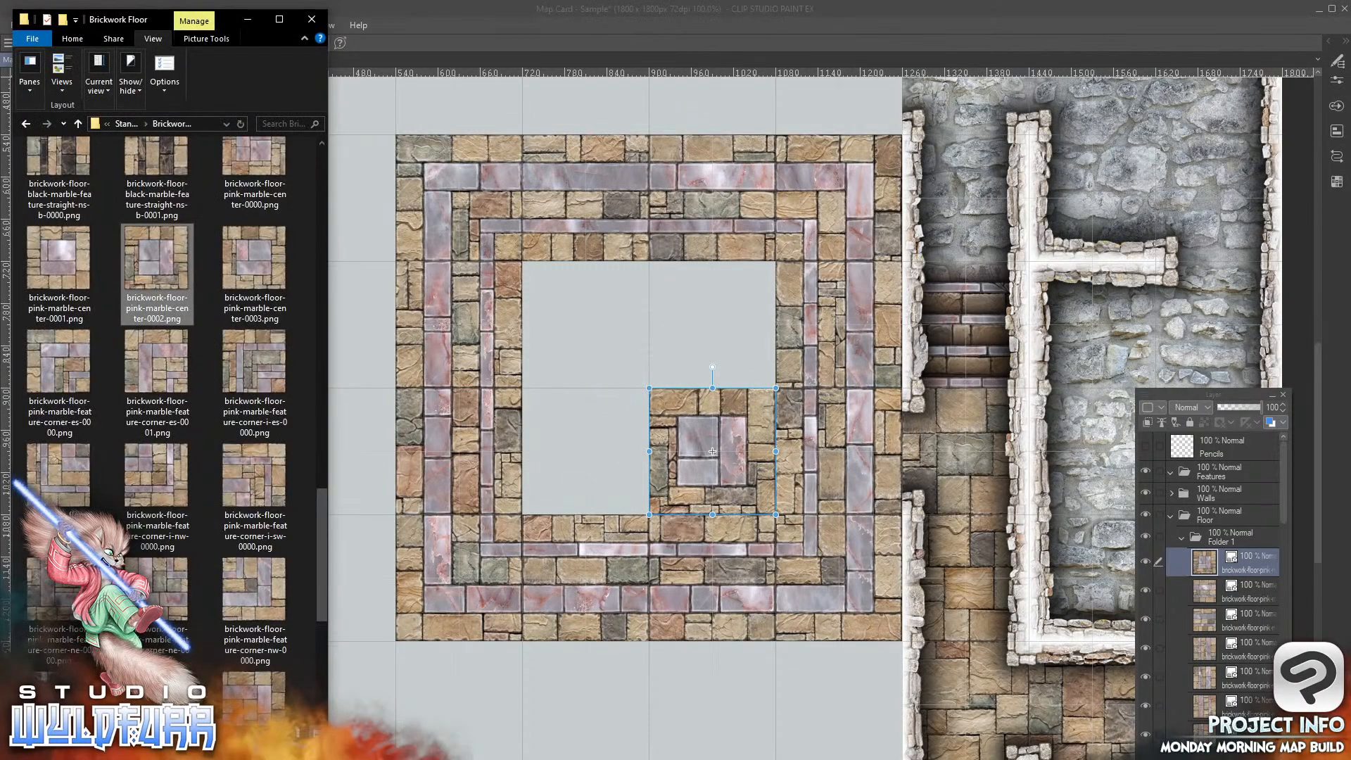
{"action": "left_click", "coordinate": [265, 283]}
{"action": "left_click_drag", "start_coordinate": [692, 522], "coordinate": [1233, 541]}
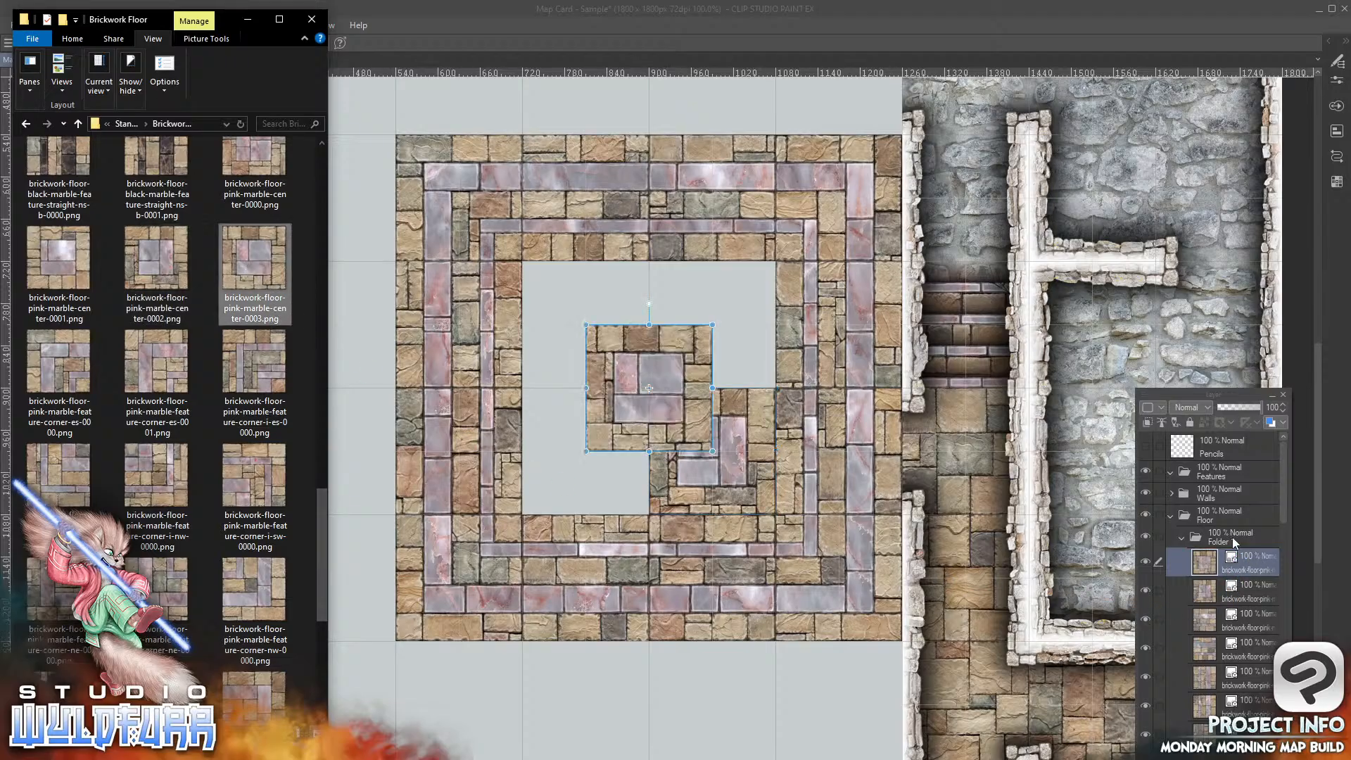
{"action": "left_click", "coordinate": [678, 417]}
{"action": "left_click_drag", "start_coordinate": [665, 403], "coordinate": [603, 342]}
Step: Add brickwork-floor-pink-marble-center-0001.png to Folder 1 and fit it into the northeast square of the centre
{"action": "key", "text": "alt+Tab"}
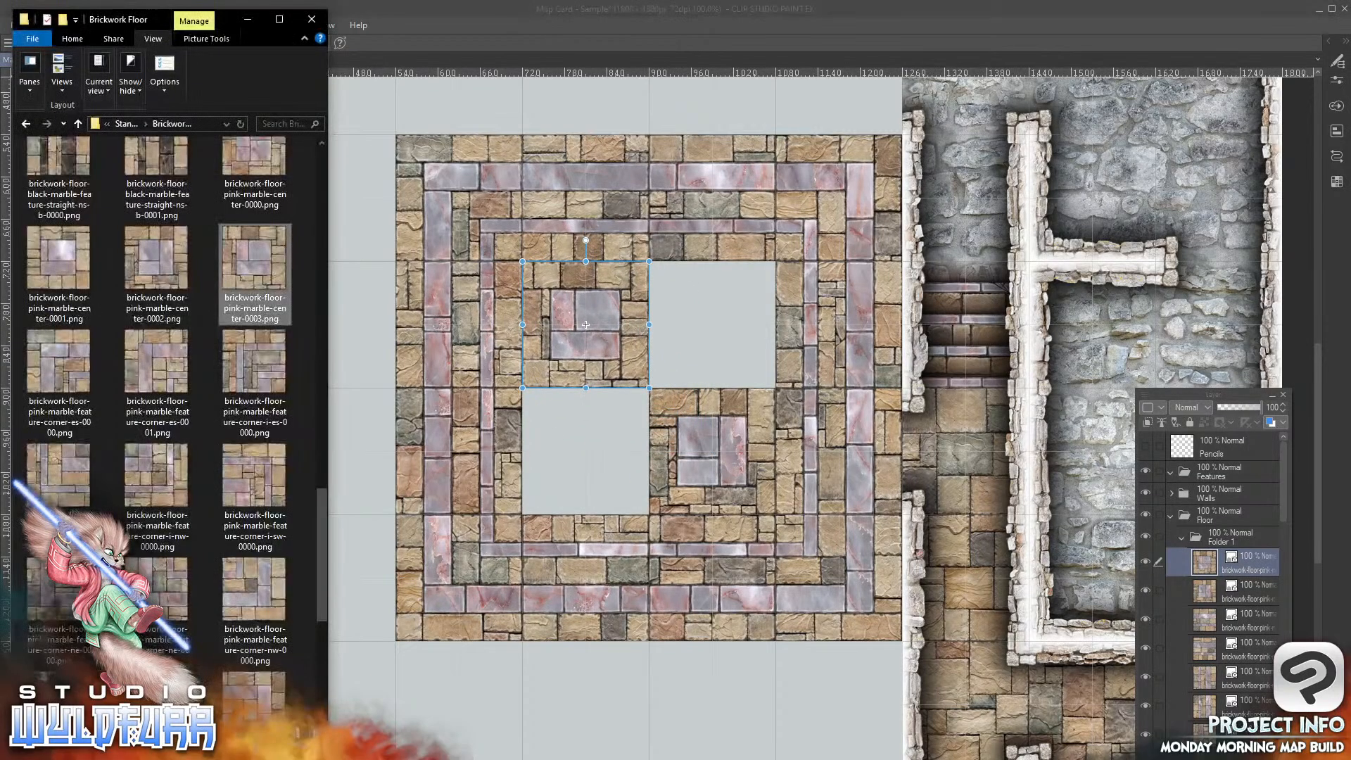
{"action": "left_click_drag", "start_coordinate": [61, 256], "coordinate": [1242, 515]}
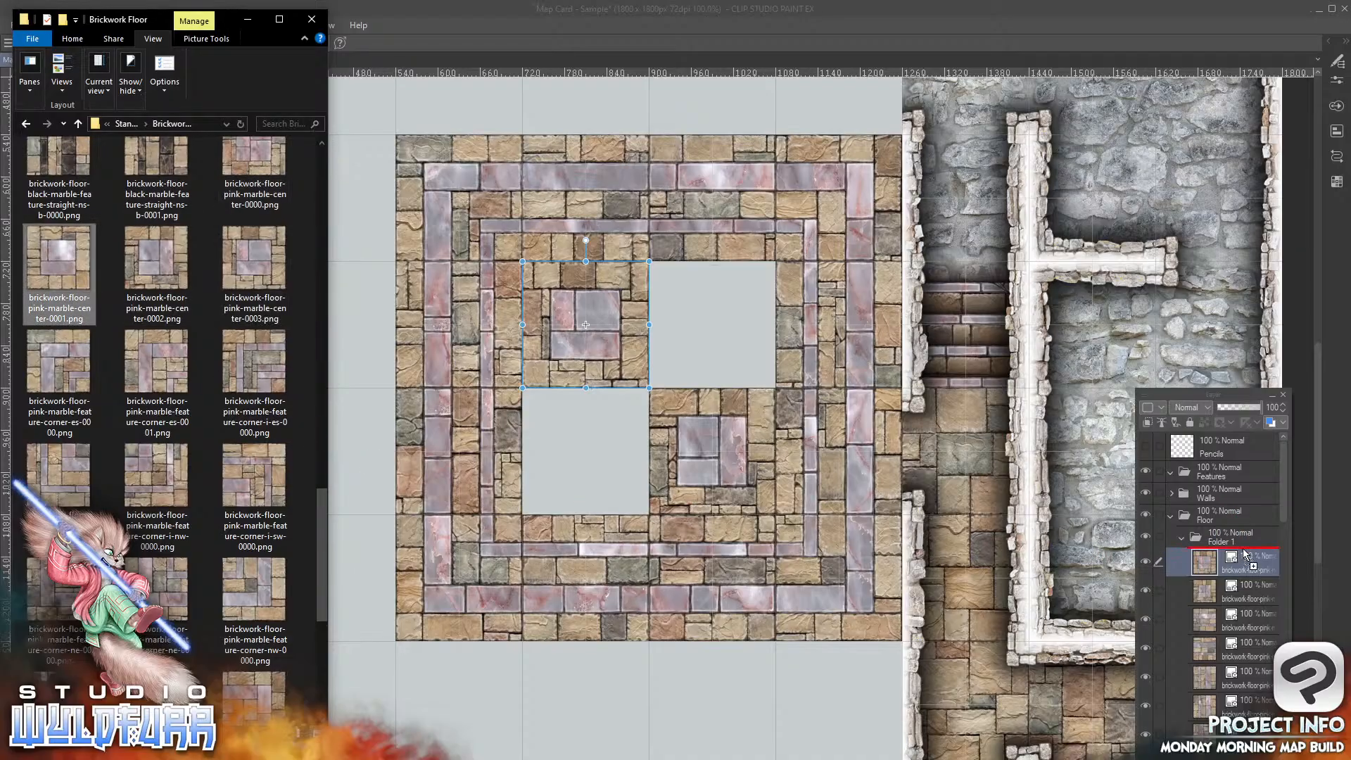
{"action": "left_click_drag", "start_coordinate": [665, 376], "coordinate": [748, 301]}
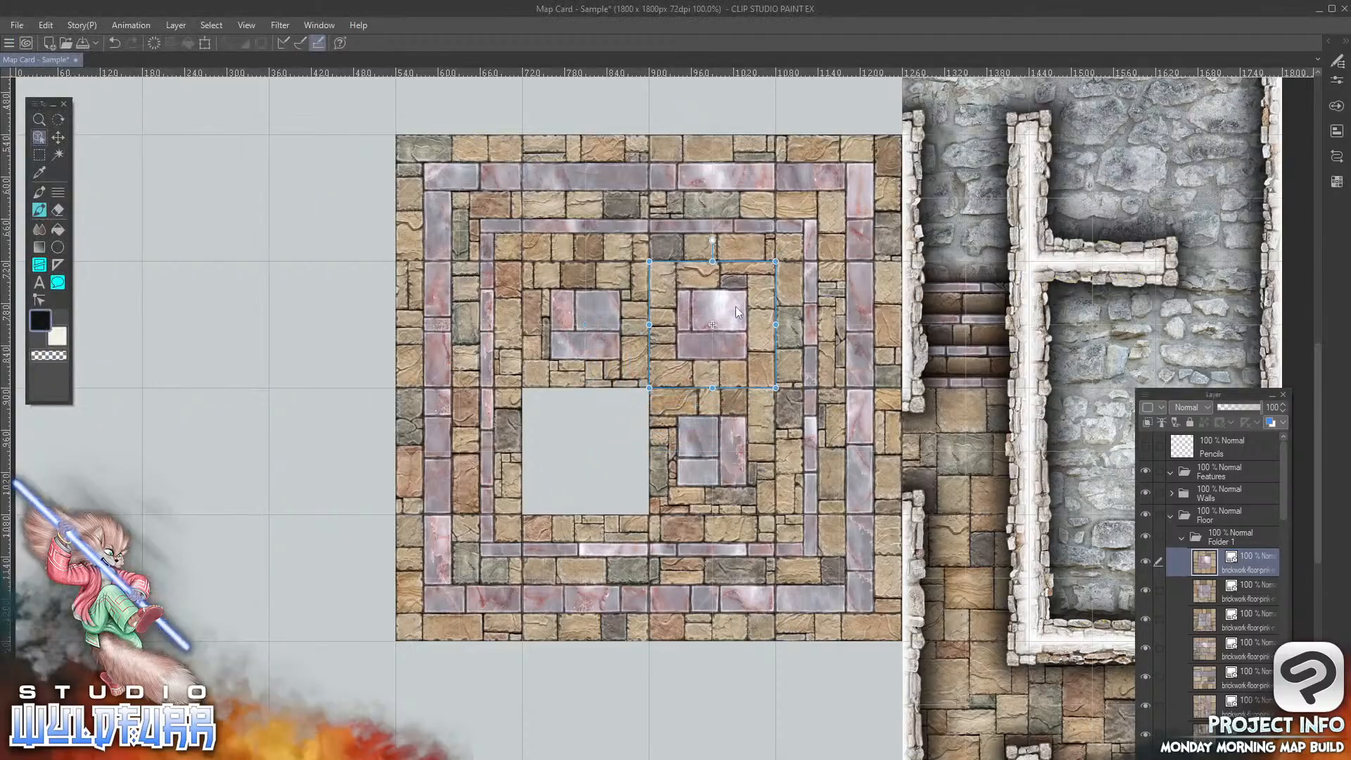
Step: Add brickwork-floor-pink-marble-center-0000.png to Folder 1 and fit it into the last empty centre square in the southwest
{"action": "key", "text": "alt+Tab"}
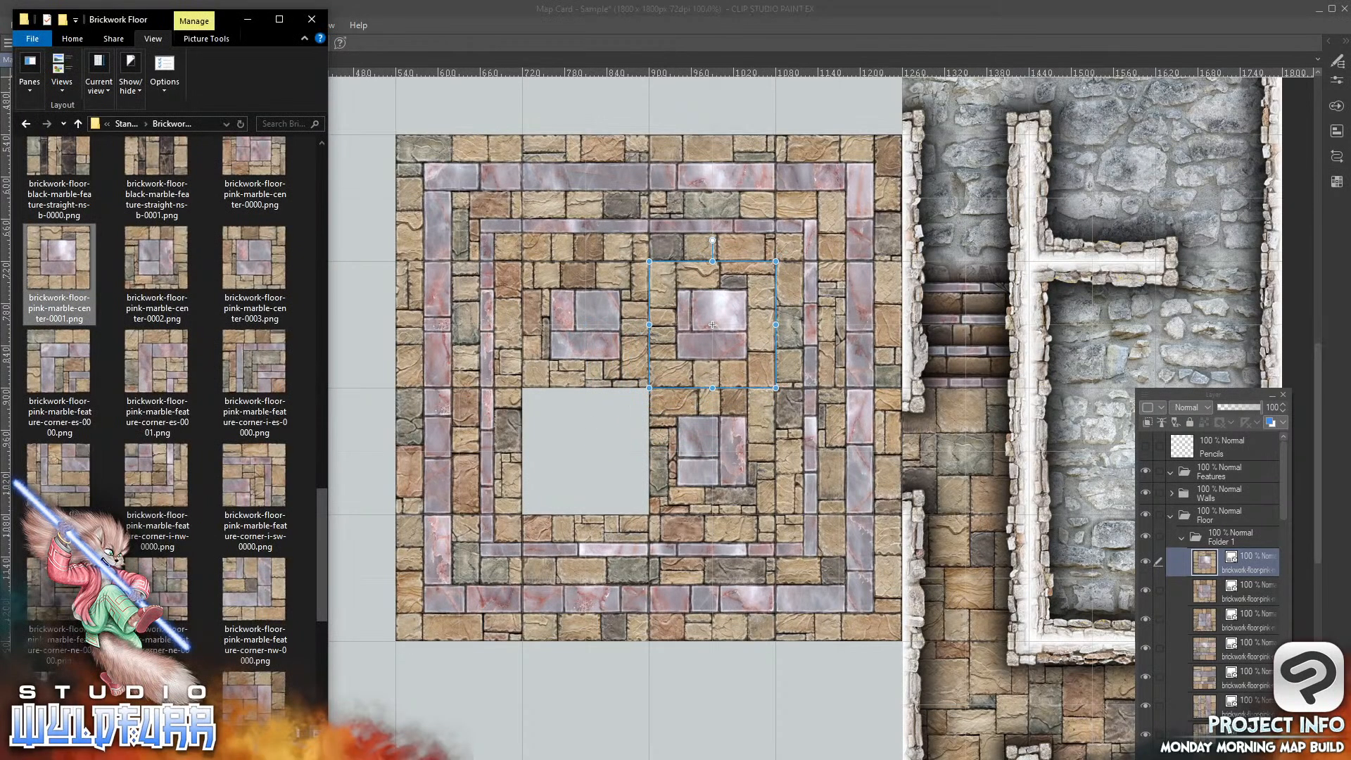
{"action": "left_click", "coordinate": [257, 159]}
{"action": "left_click_drag", "start_coordinate": [257, 159], "coordinate": [1231, 538]}
{"action": "left_click", "coordinate": [687, 352]}
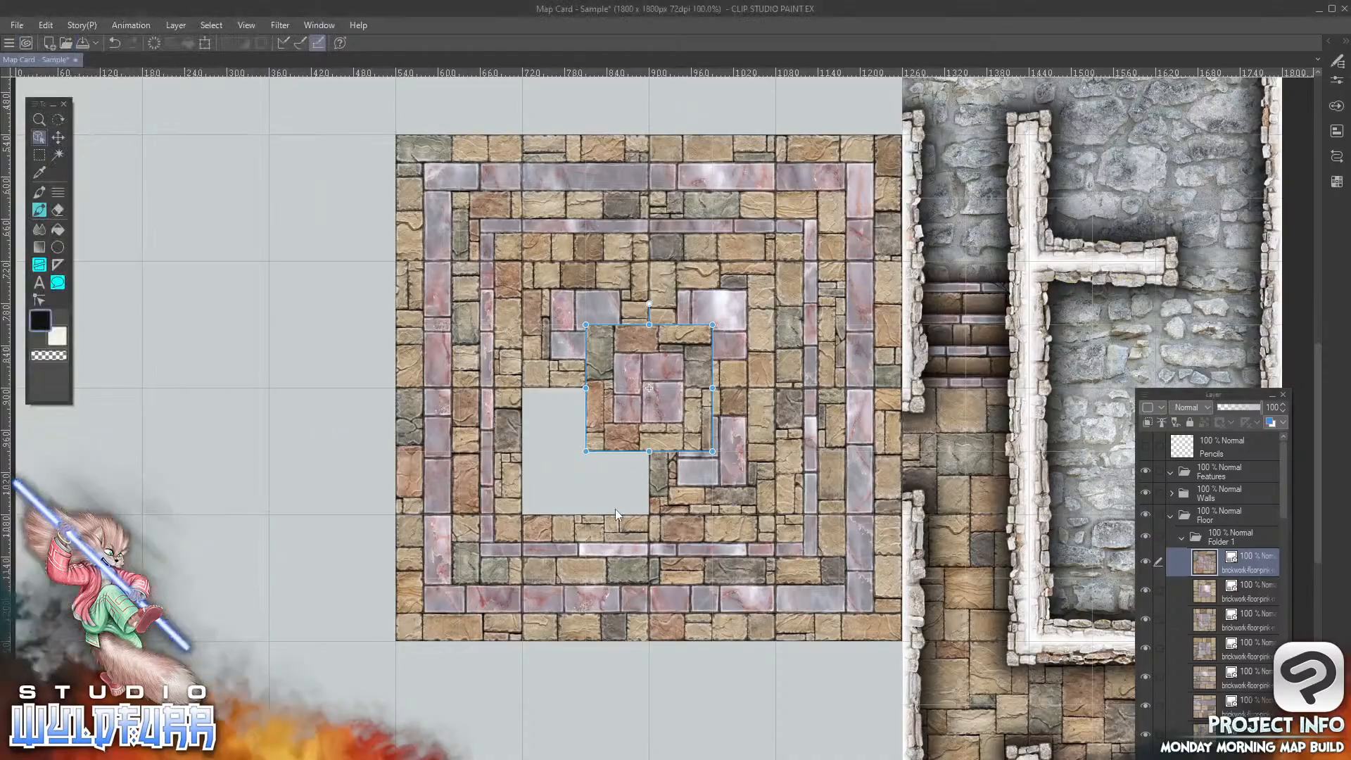
{"action": "left_click_drag", "start_coordinate": [663, 369], "coordinate": [604, 433]}
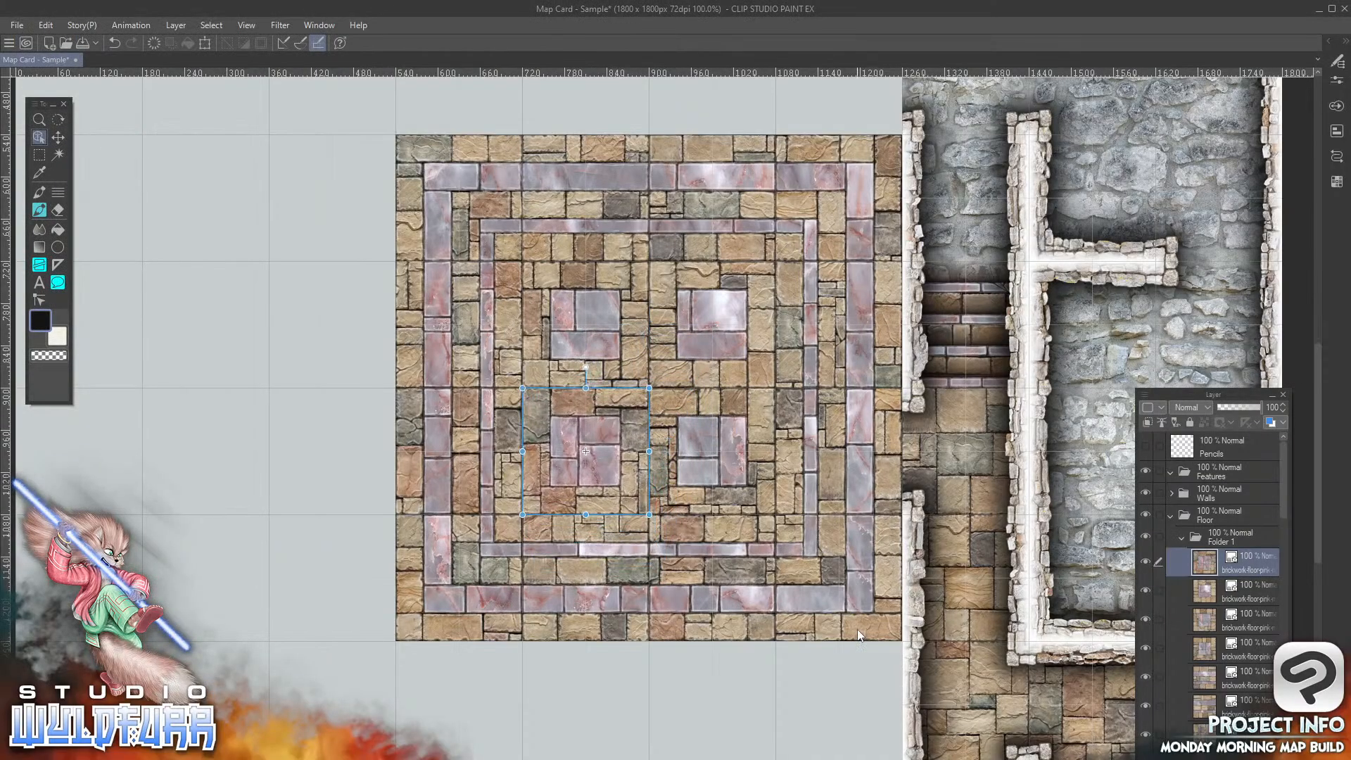
{"action": "key", "text": "Return"}
{"action": "left_click_drag", "start_coordinate": [857, 630], "coordinate": [691, 457]}
{"action": "key", "text": "ctrl+t"}
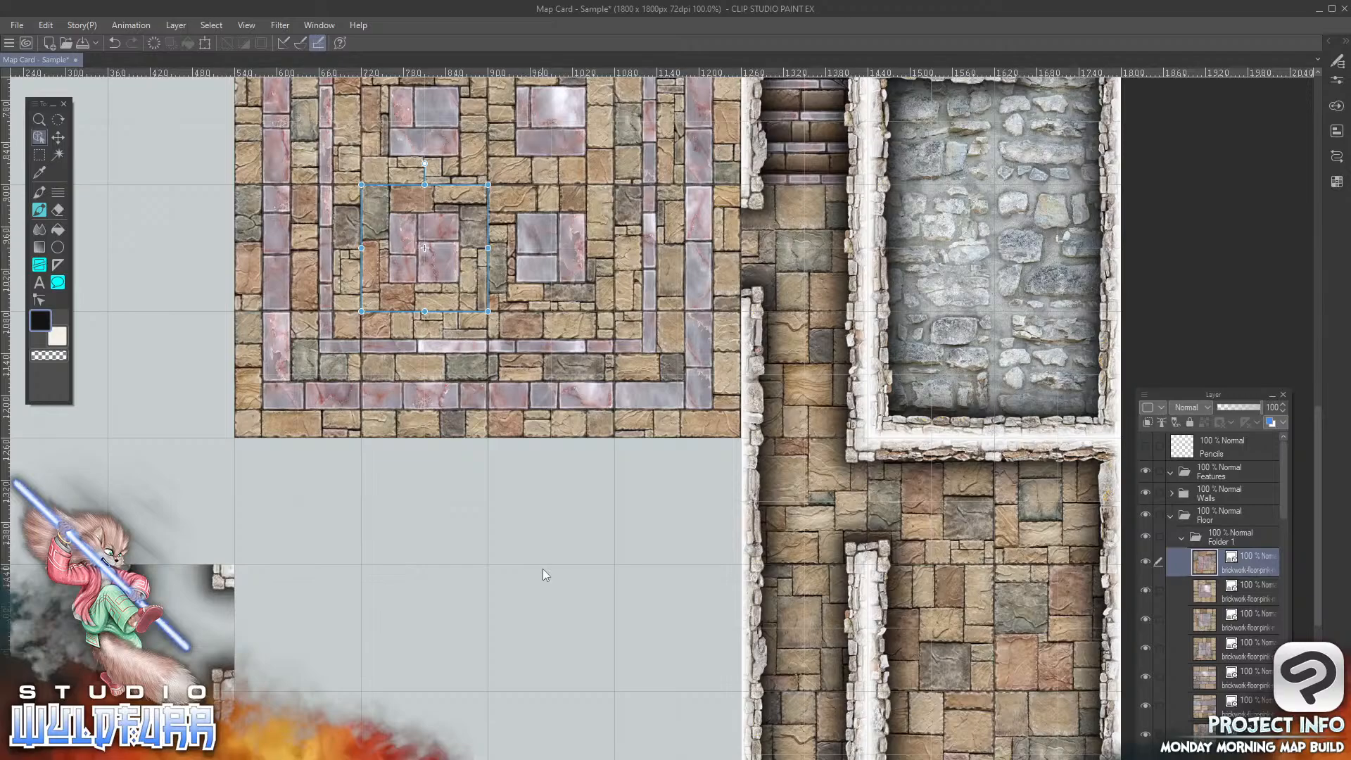
{"action": "left_click_drag", "start_coordinate": [988, 517], "coordinate": [766, 699]}
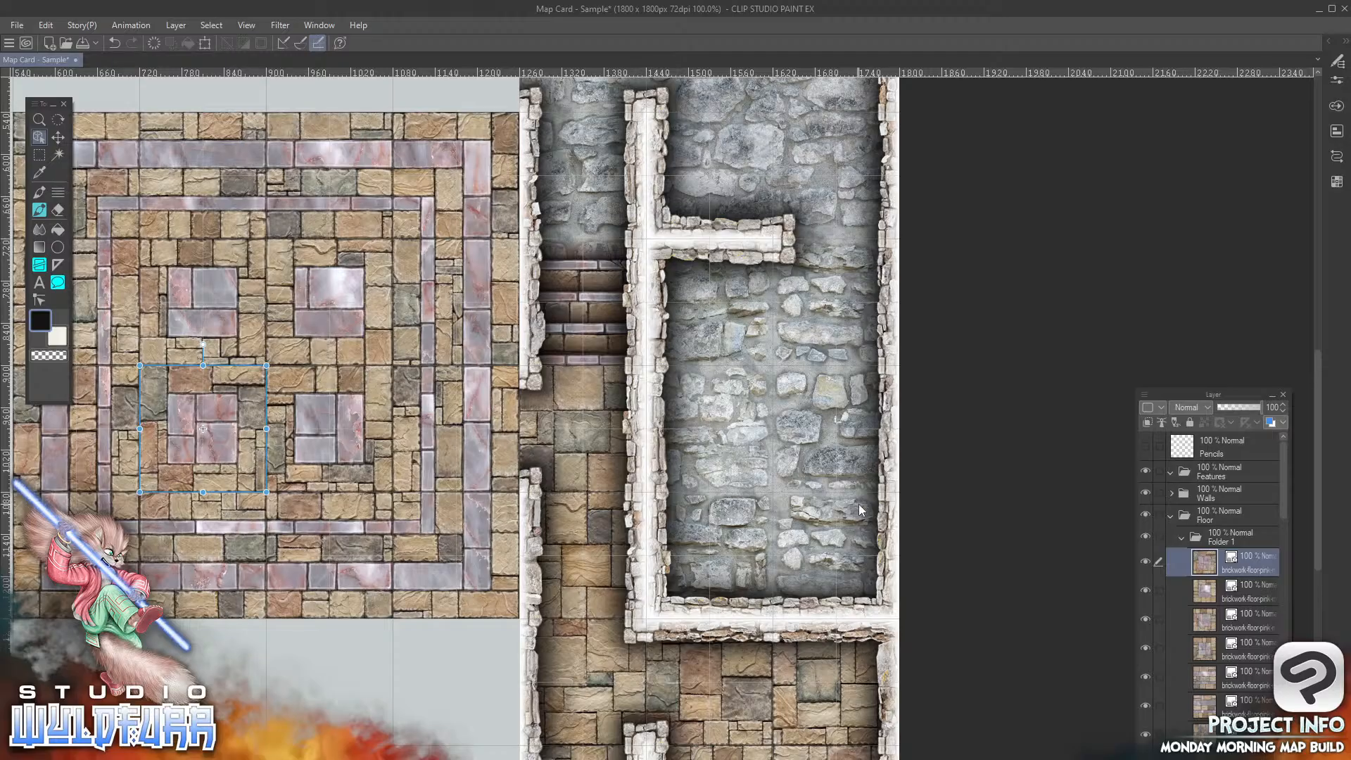
{"action": "key", "text": "Return"}
{"action": "left_click_drag", "start_coordinate": [511, 597], "coordinate": [761, 599]}
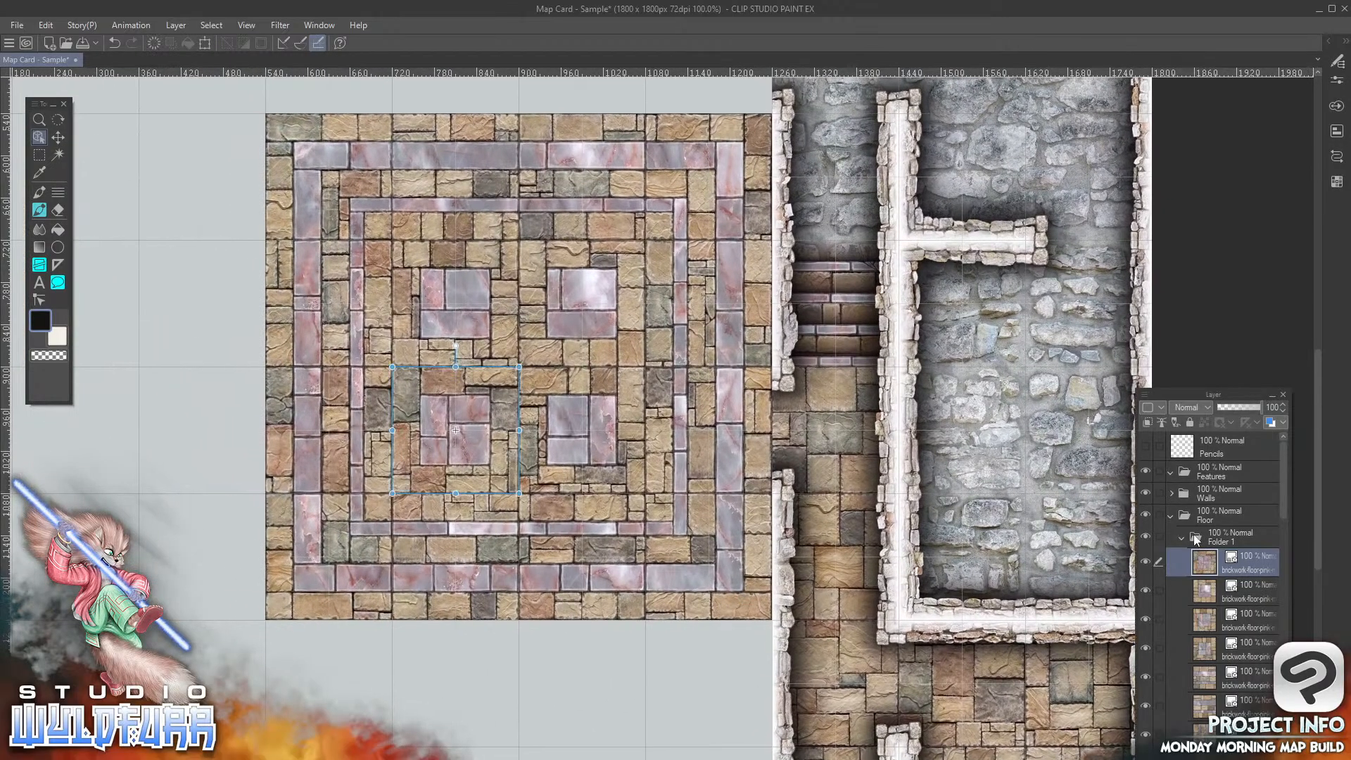
Step: Collapse Folder 1 and the Floor folder, and lock the Floor folder
{"action": "left_click", "coordinate": [1181, 538]}
{"action": "left_click", "coordinate": [1201, 559]}
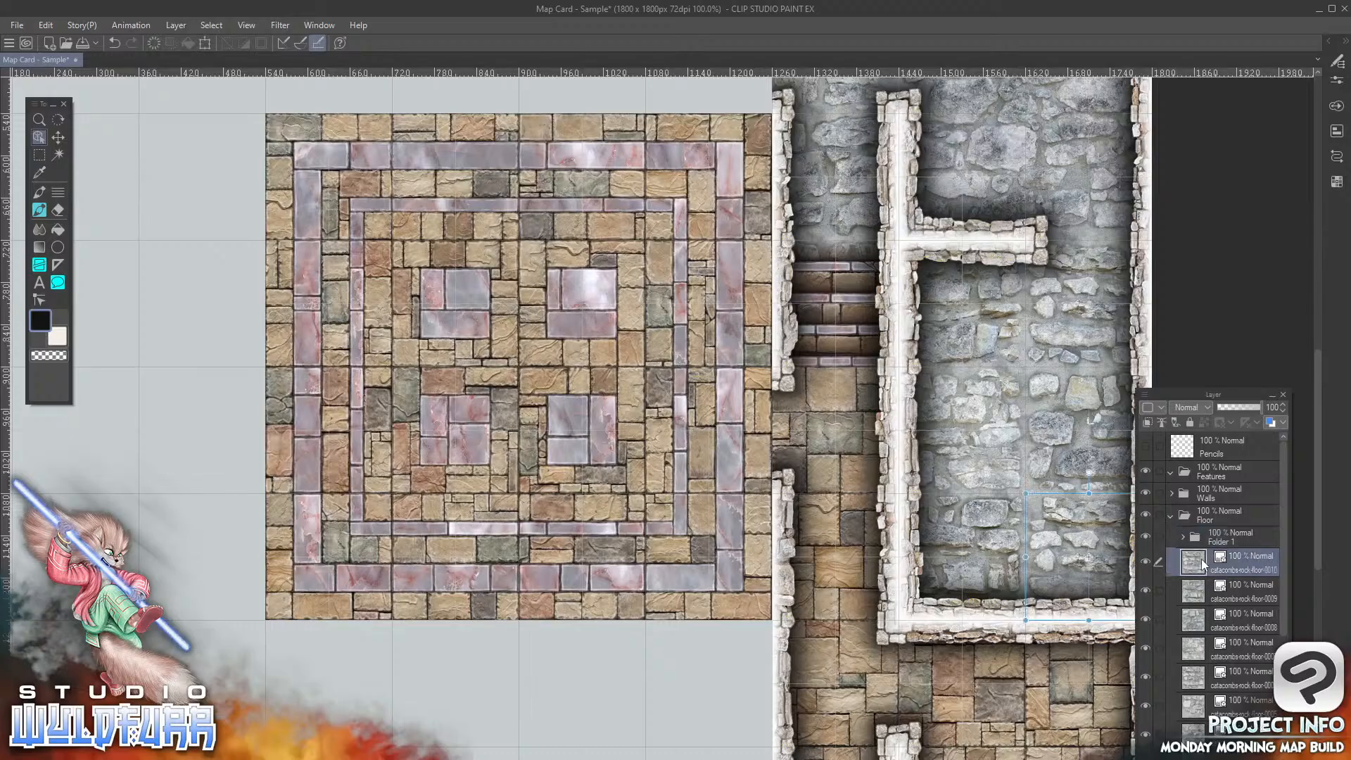
{"action": "left_click", "coordinate": [1171, 516]}
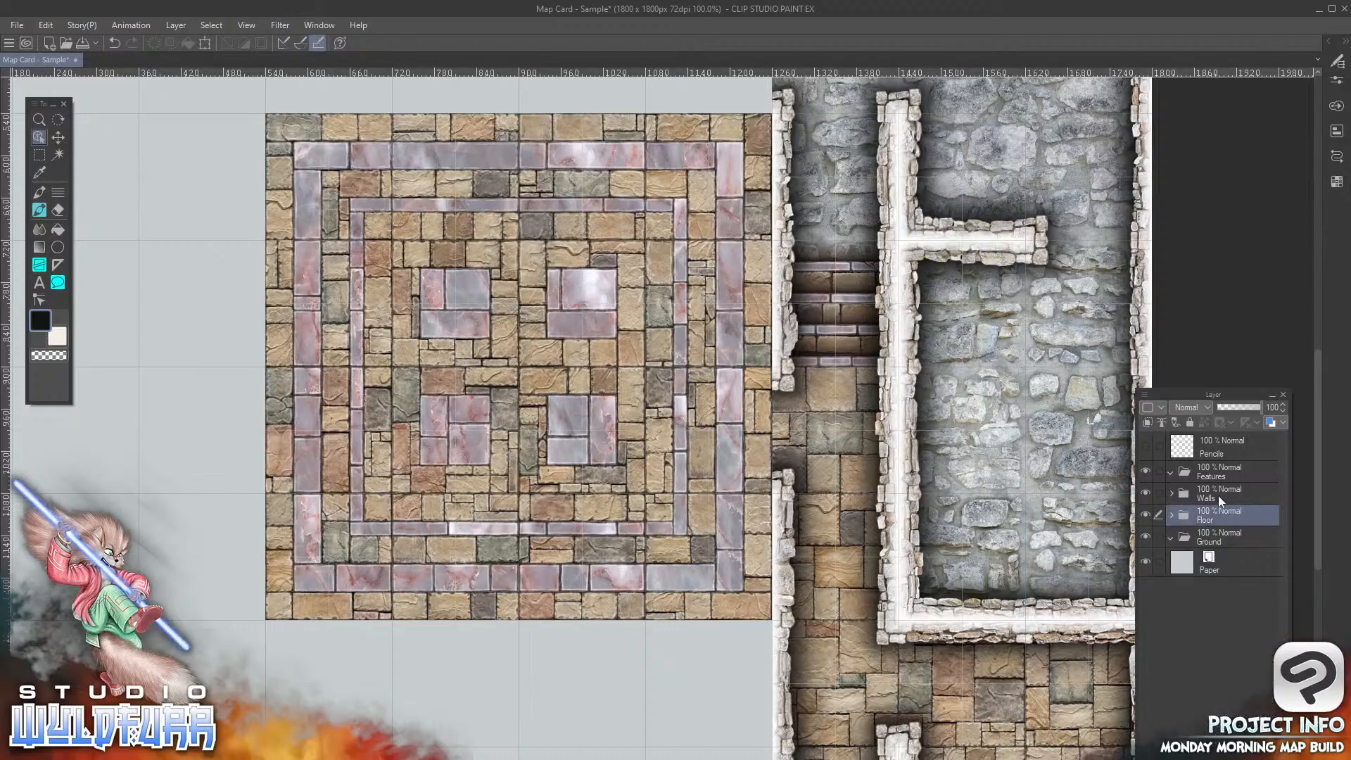
{"action": "left_click", "coordinate": [1190, 423]}
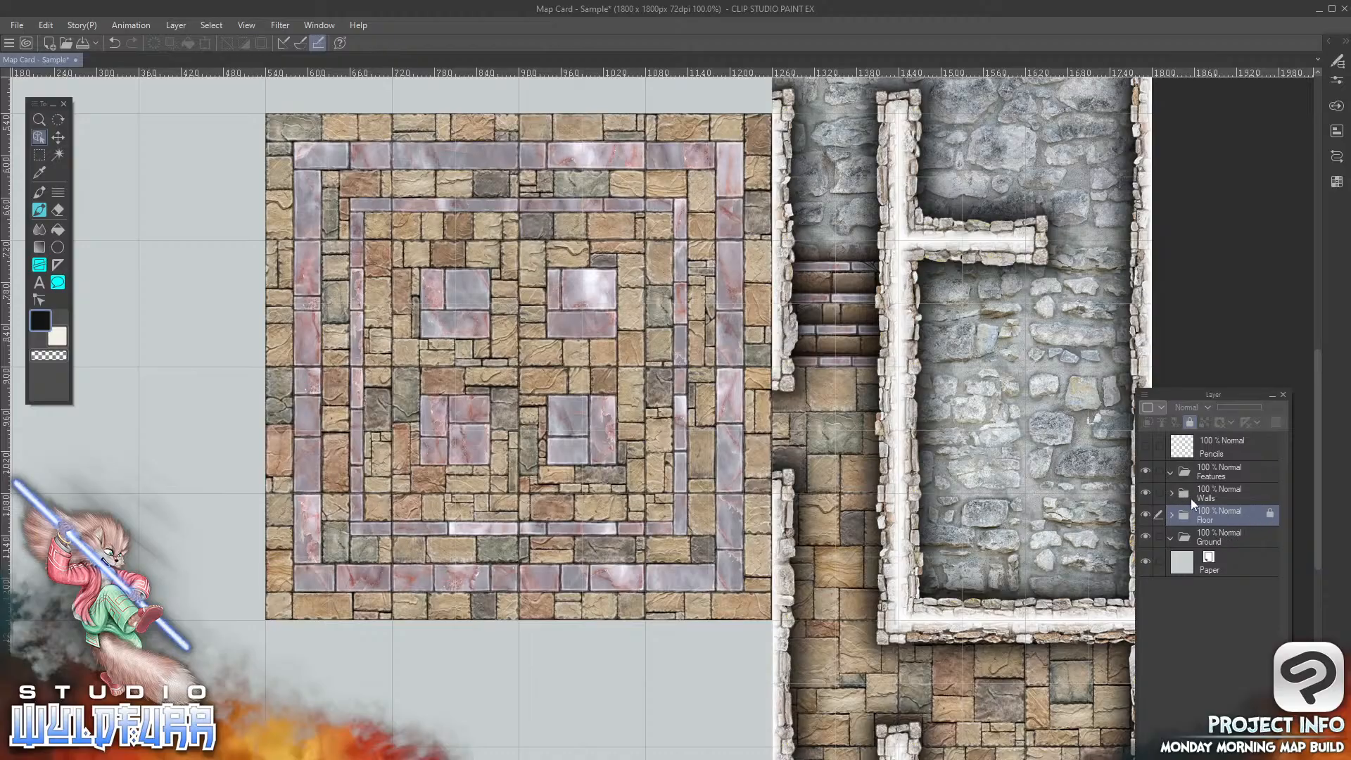
Step: Expand the Walls folder and select its topmost layer, the stone wall passageway tile
{"action": "left_click", "coordinate": [1171, 494]}
{"action": "left_click", "coordinate": [1244, 522]}
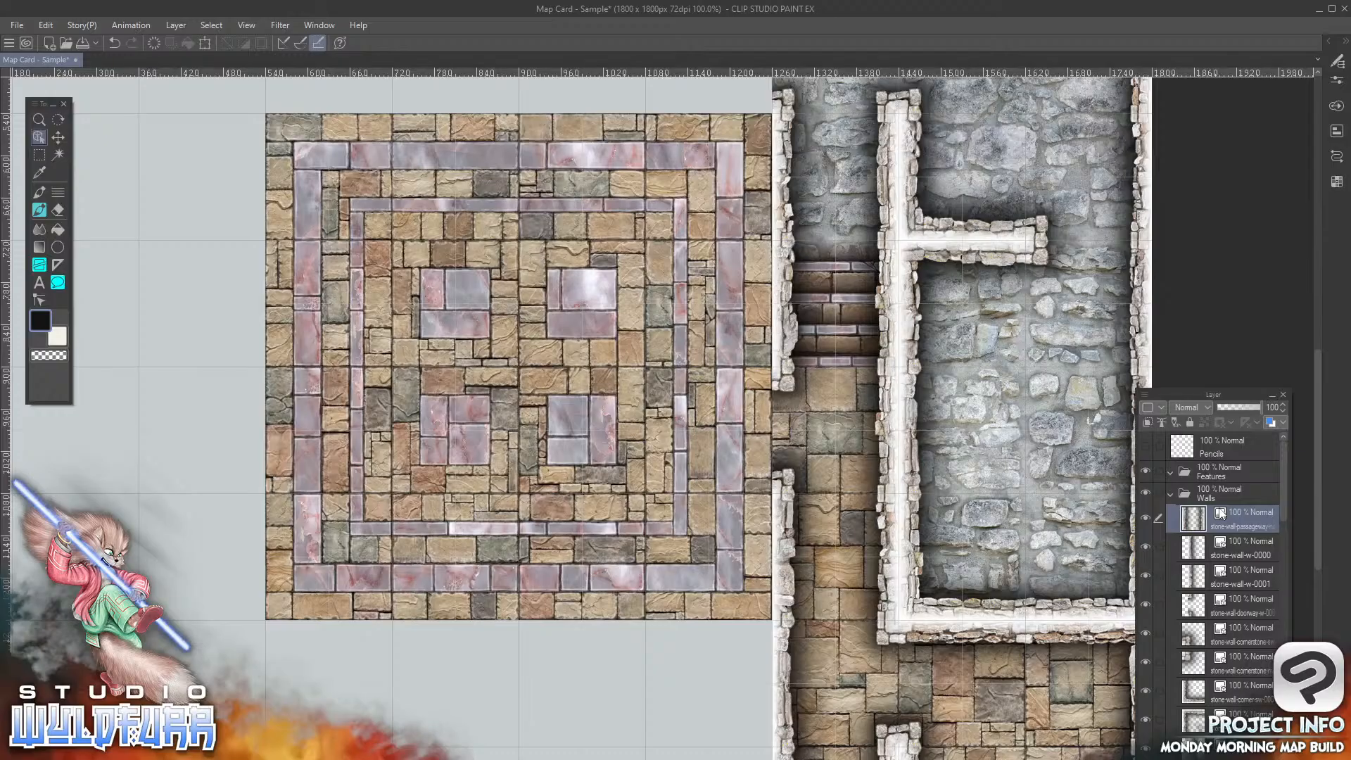
Step: Switch to the file browser and open Stone Wall Overlays in the Standard Edition folder of Catacombs Map Tiles
{"action": "key", "text": "alt+Tab"}
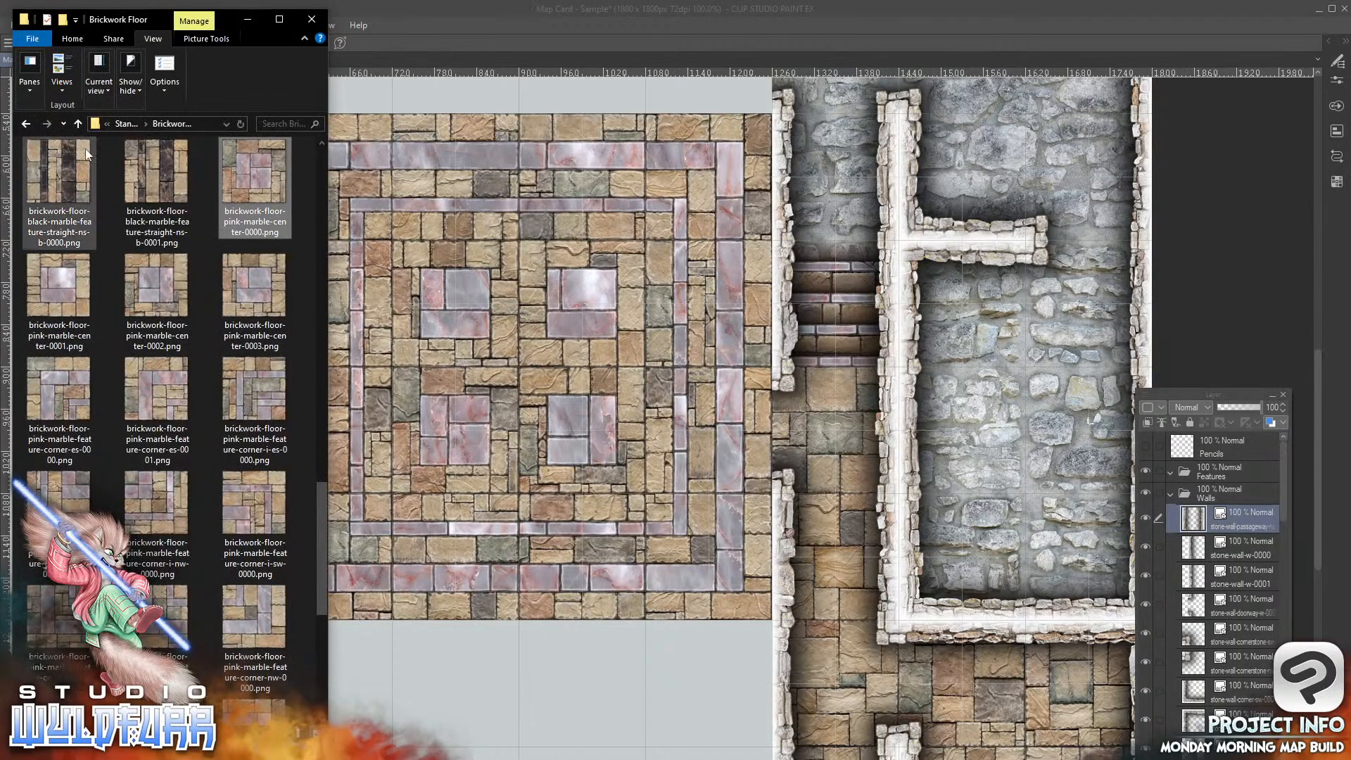
{"action": "left_click", "coordinate": [100, 122]}
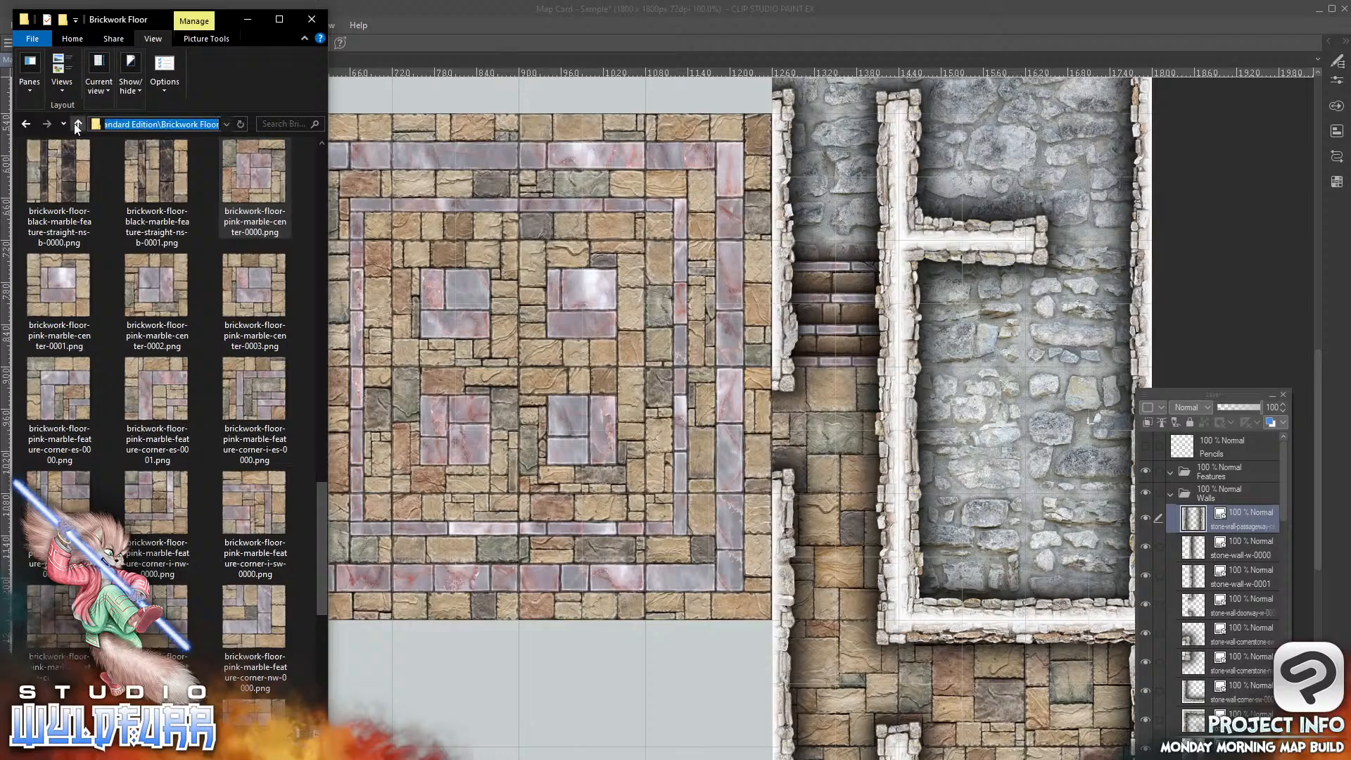
{"action": "left_click", "coordinate": [77, 124]}
{"action": "left_click", "coordinate": [77, 125]}
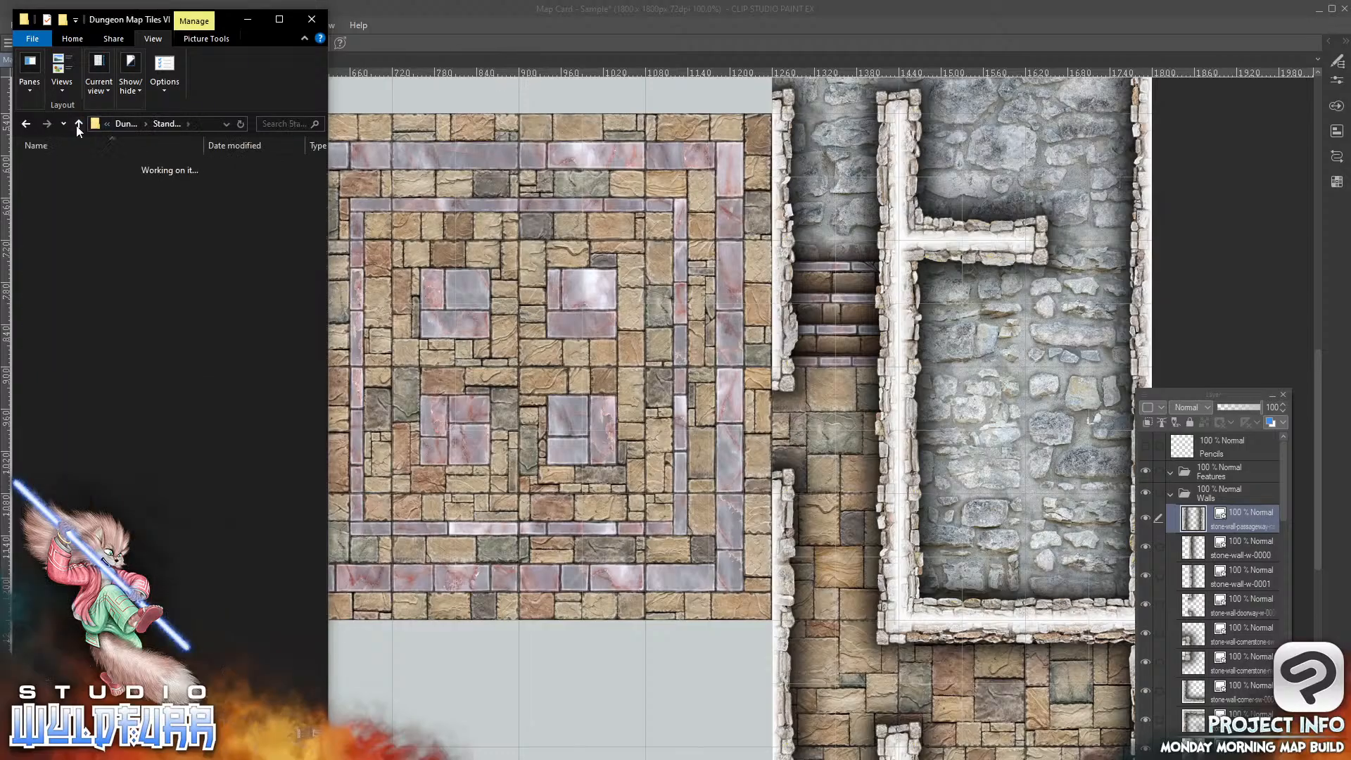
{"action": "left_click", "coordinate": [77, 125]}
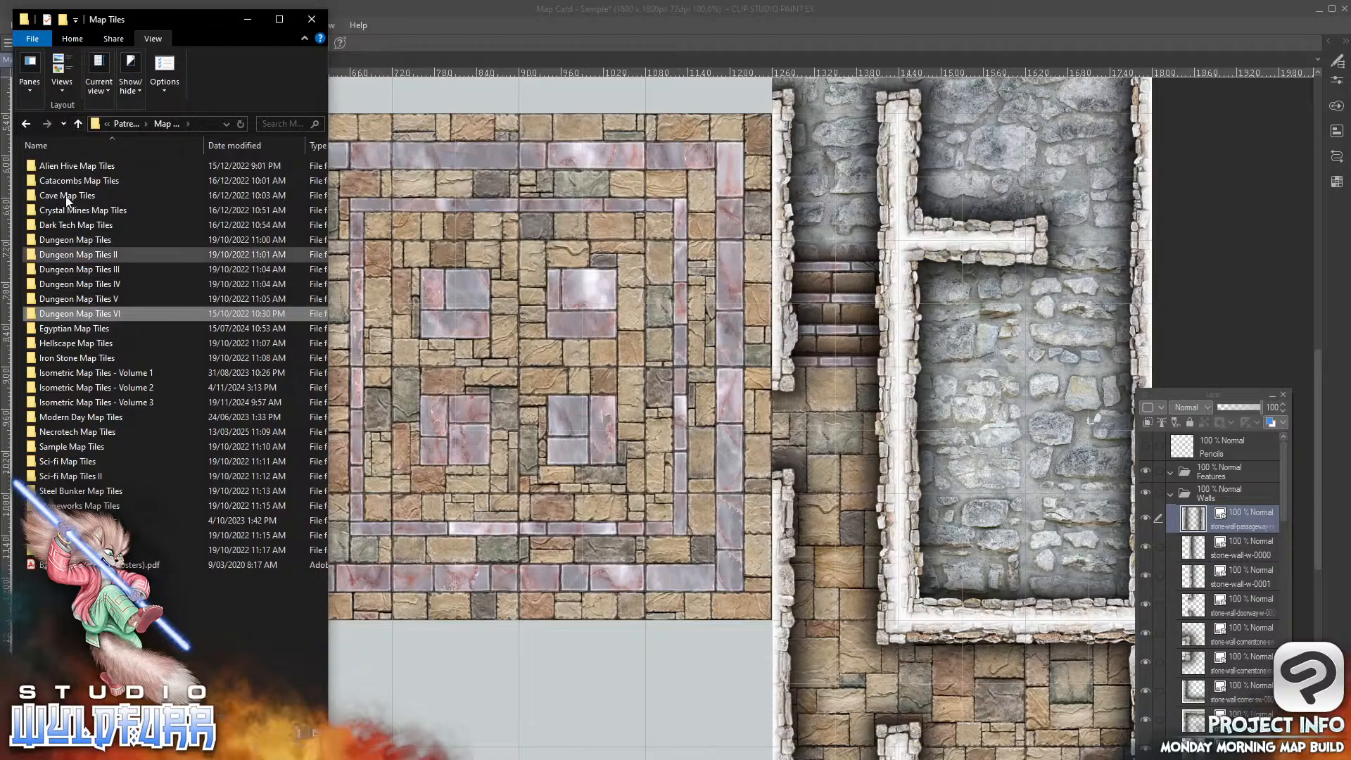
{"action": "left_click", "coordinate": [62, 184]}
{"action": "double_click", "coordinate": [62, 183]}
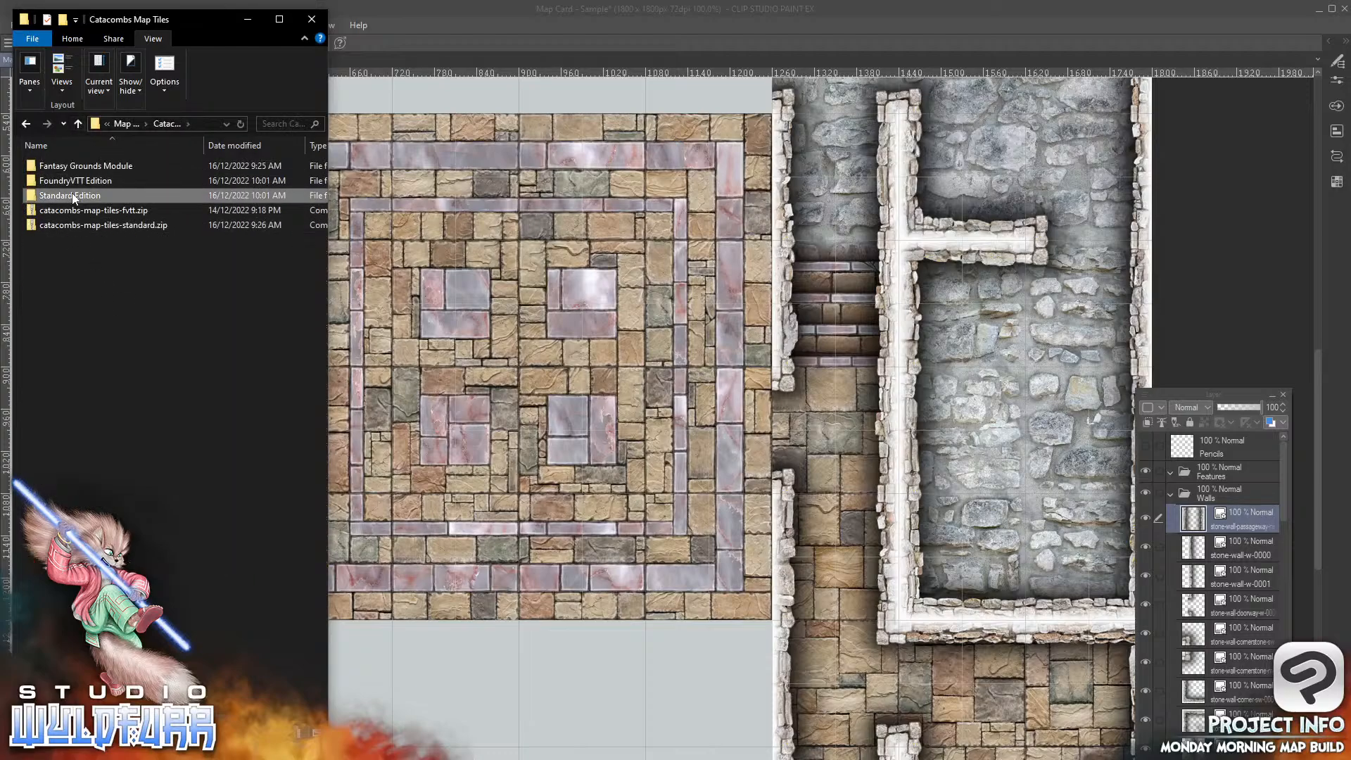
{"action": "double_click", "coordinate": [72, 195]}
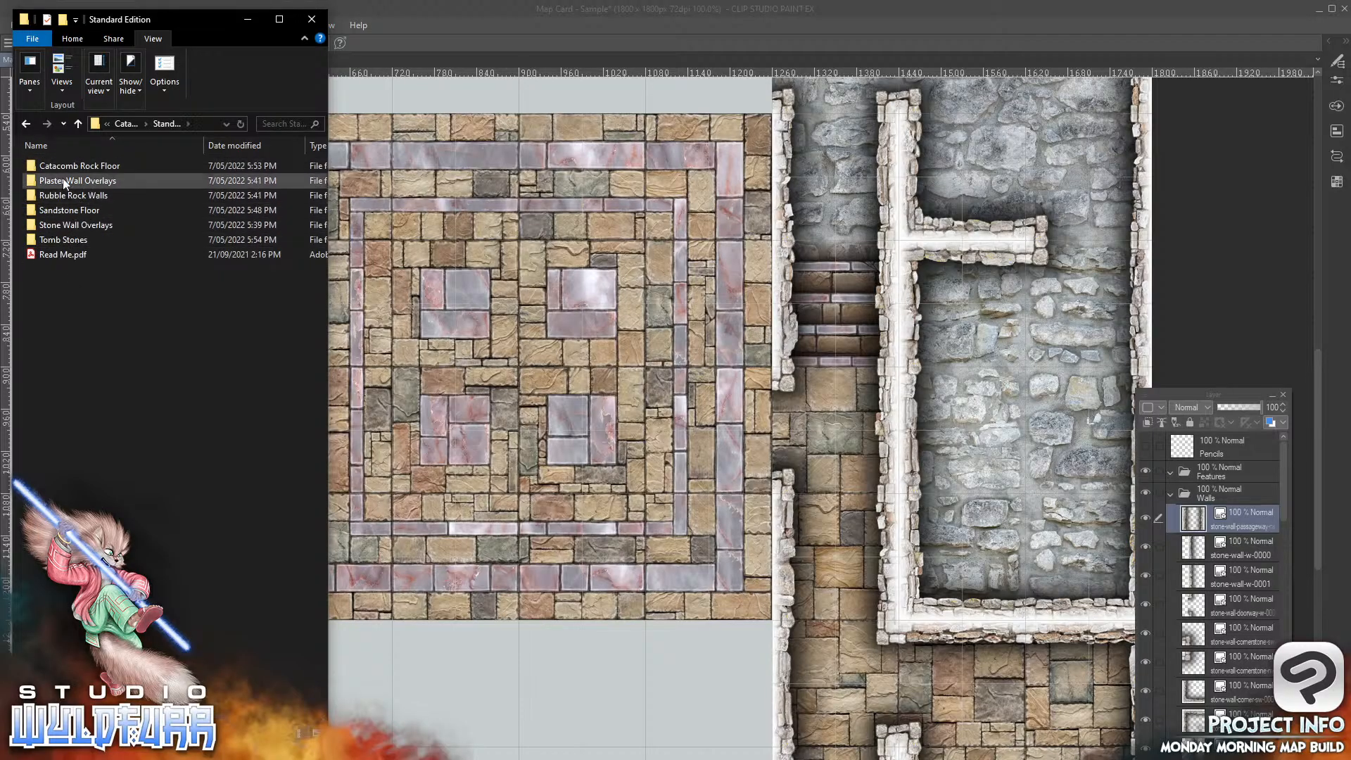
{"action": "left_click", "coordinate": [62, 222]}
{"action": "double_click", "coordinate": [62, 222]}
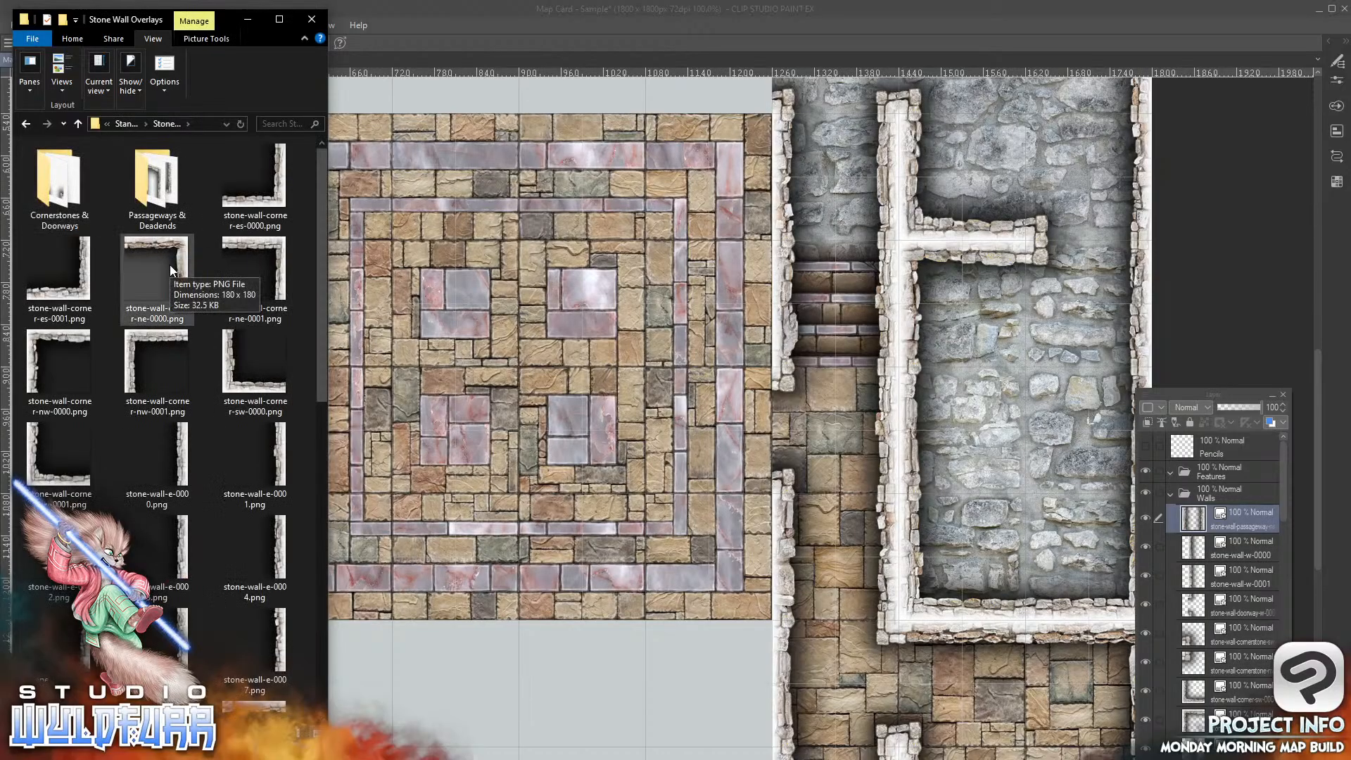
Step: Add stone-wall-corner-es-0001.png to the top of the Walls folder and fit it into the marble room's southeast corner
{"action": "left_click_drag", "start_coordinate": [280, 193], "coordinate": [424, 292]}
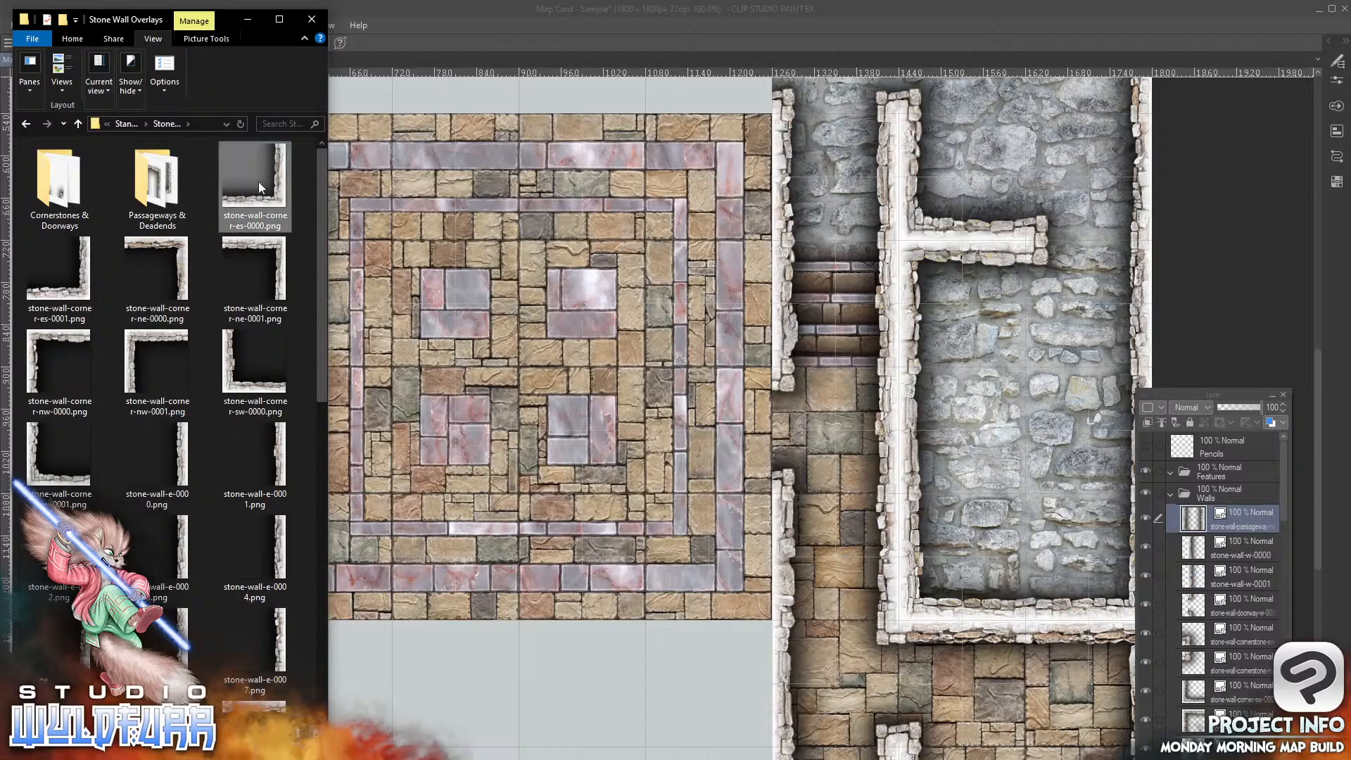
{"action": "left_click_drag", "start_coordinate": [60, 276], "coordinate": [1036, 571]}
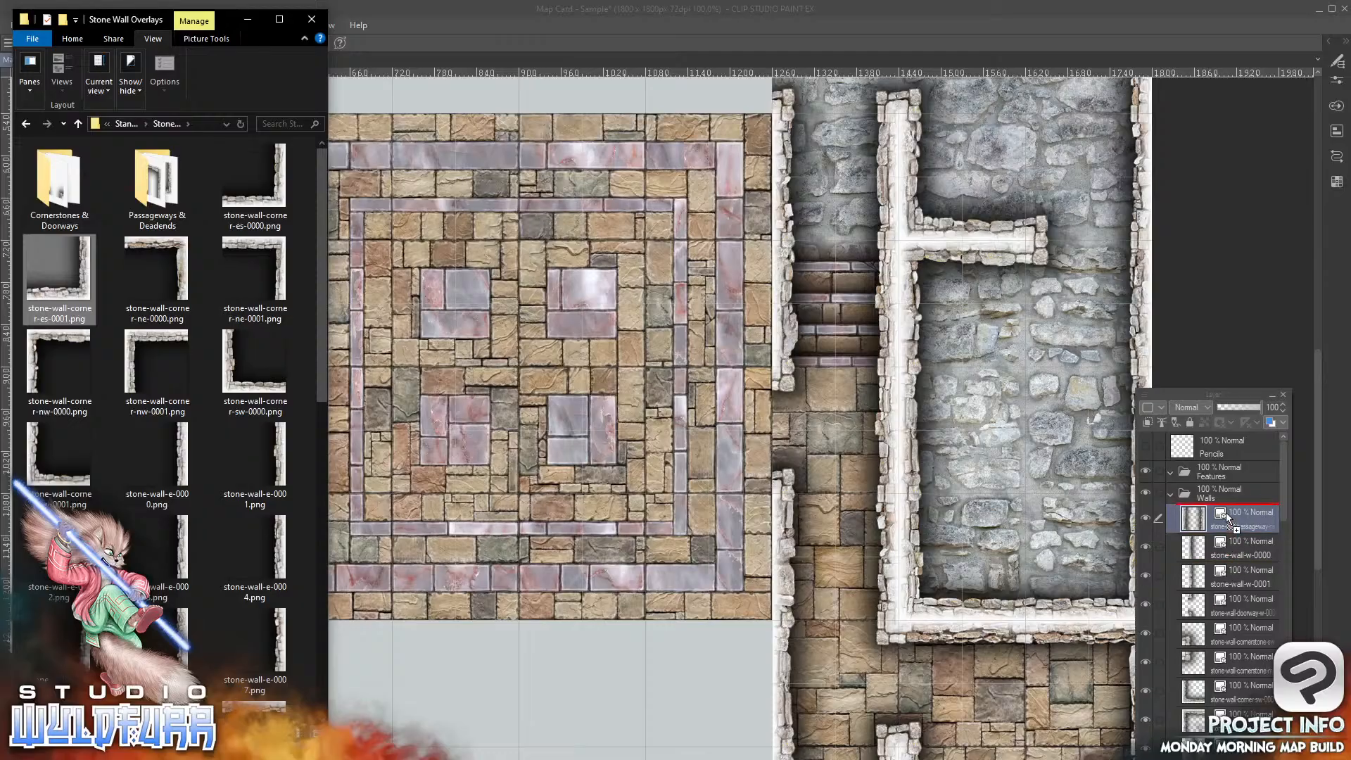
{"action": "left_click_drag", "start_coordinate": [1226, 512], "coordinate": [1230, 504]}
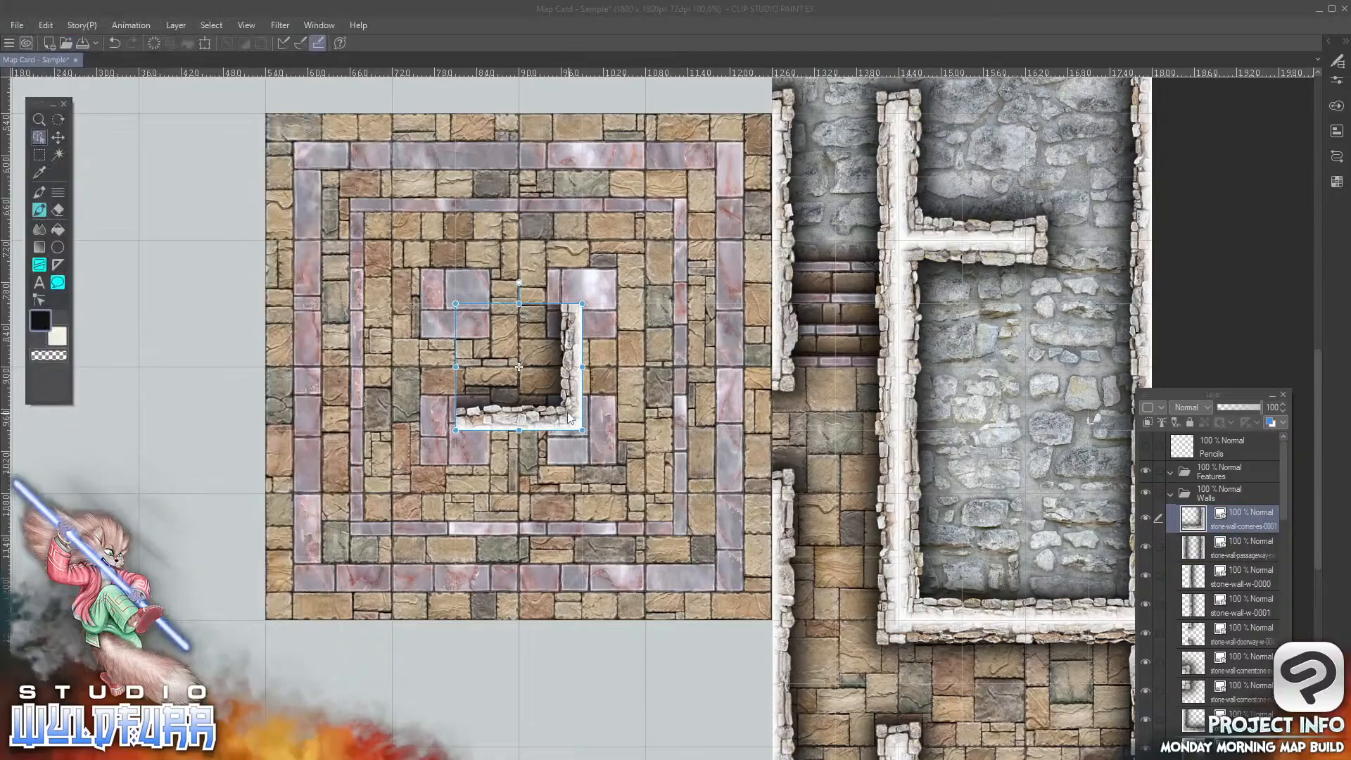
{"action": "left_click_drag", "start_coordinate": [570, 419], "coordinate": [753, 606]}
Step: Add stone-wall-corner-nw-0000.png to the Walls folder and fit it into the marble room's northwest corner
{"action": "key", "text": "alt+Tab"}
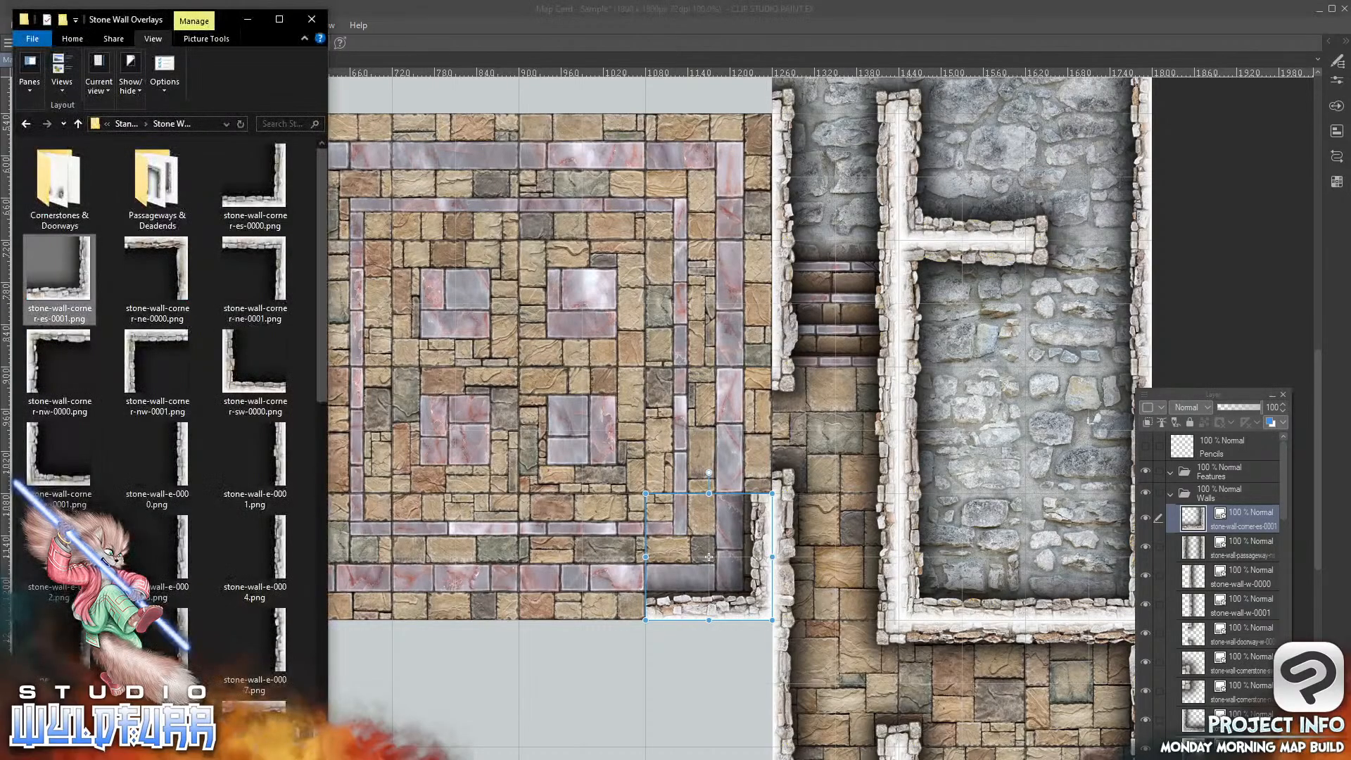
{"action": "left_click", "coordinate": [40, 342]}
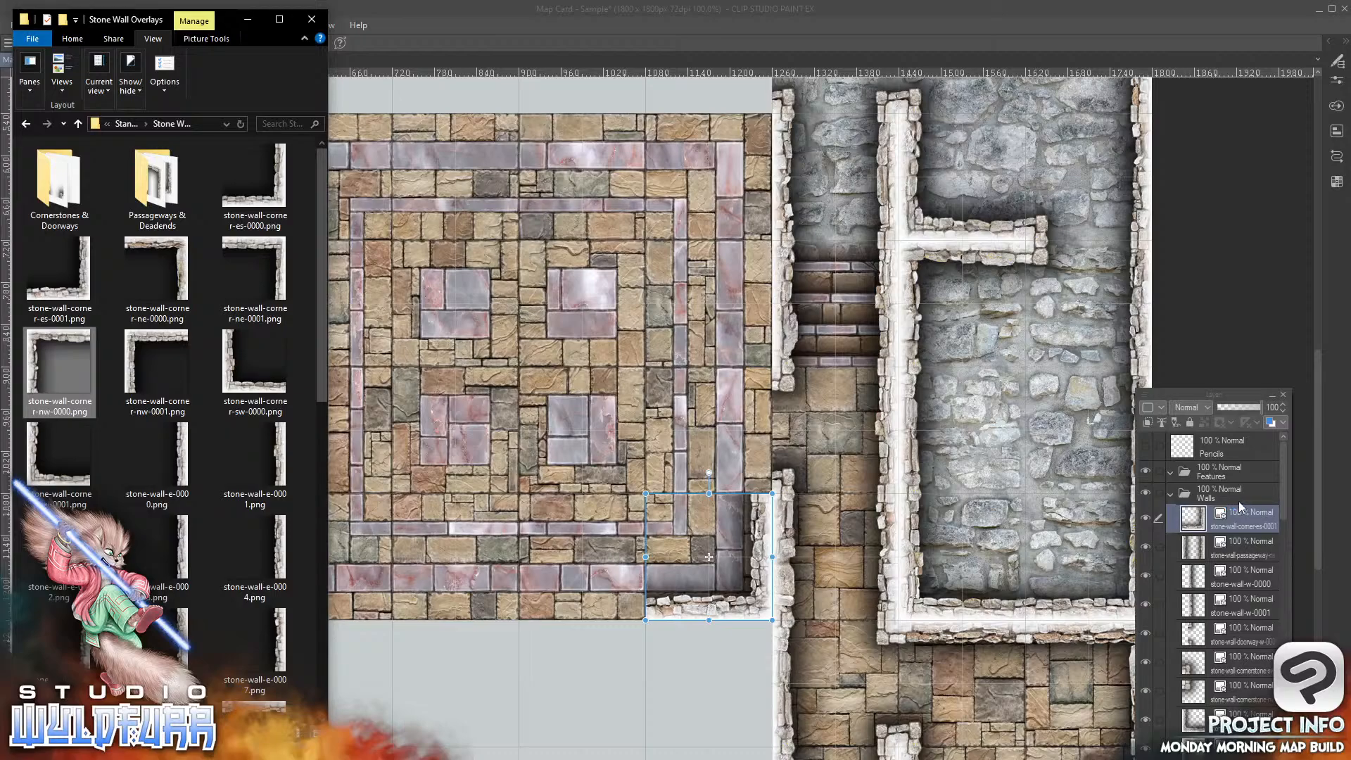
{"action": "left_click_drag", "start_coordinate": [1240, 507], "coordinate": [1240, 505]}
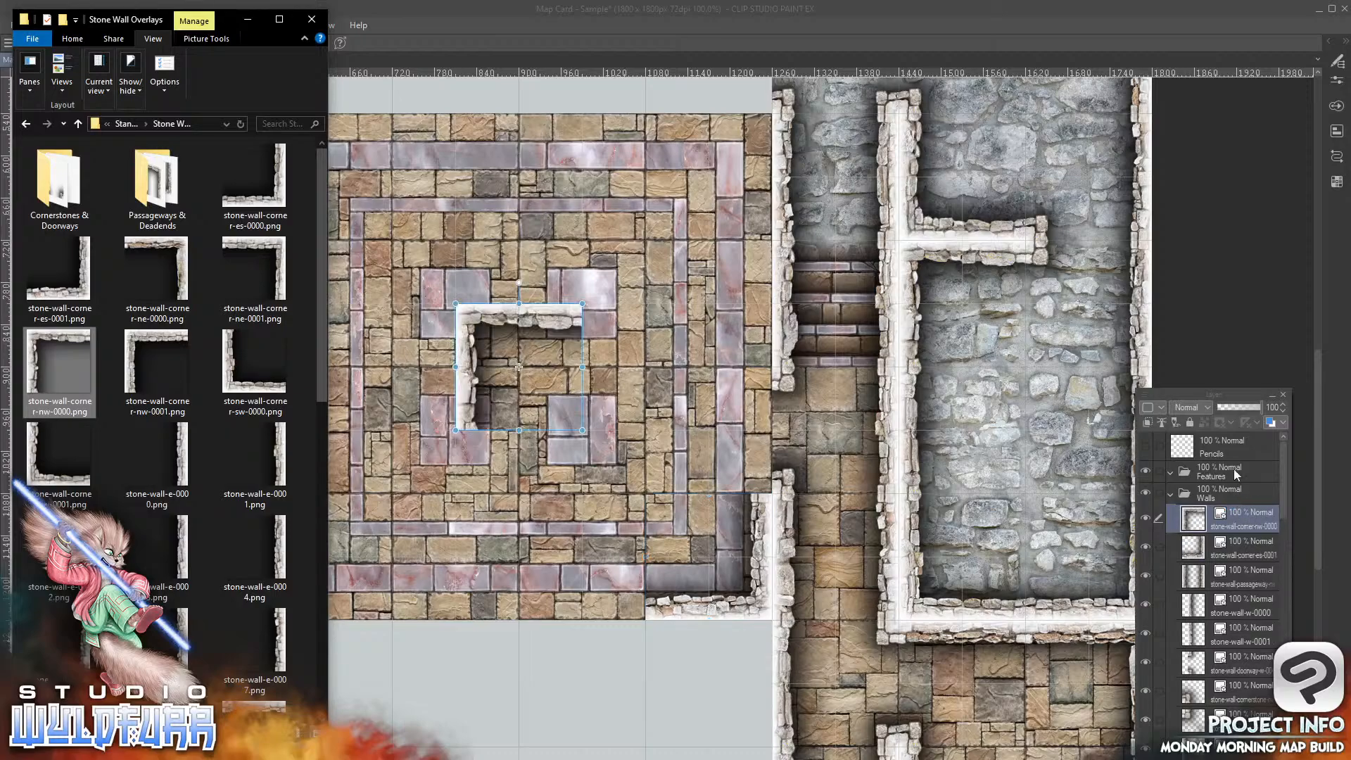
{"action": "left_click", "coordinate": [511, 328]}
{"action": "left_click_drag", "start_coordinate": [480, 321], "coordinate": [289, 132]}
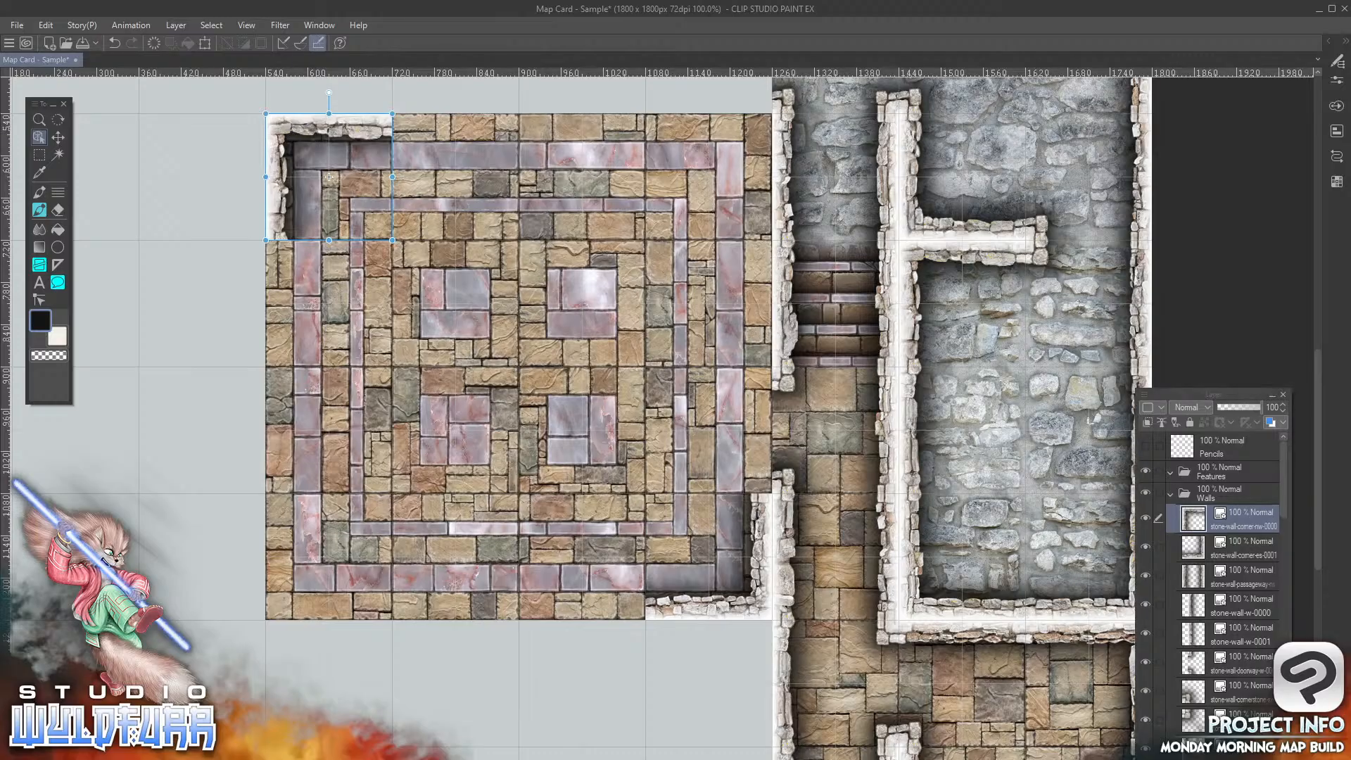
Step: Add stone-wall-corner-ne-0001.png to the Walls folder and fit it into the marble room's northeast corner
{"action": "key", "text": "alt+Tab"}
{"action": "left_click", "coordinate": [278, 252]}
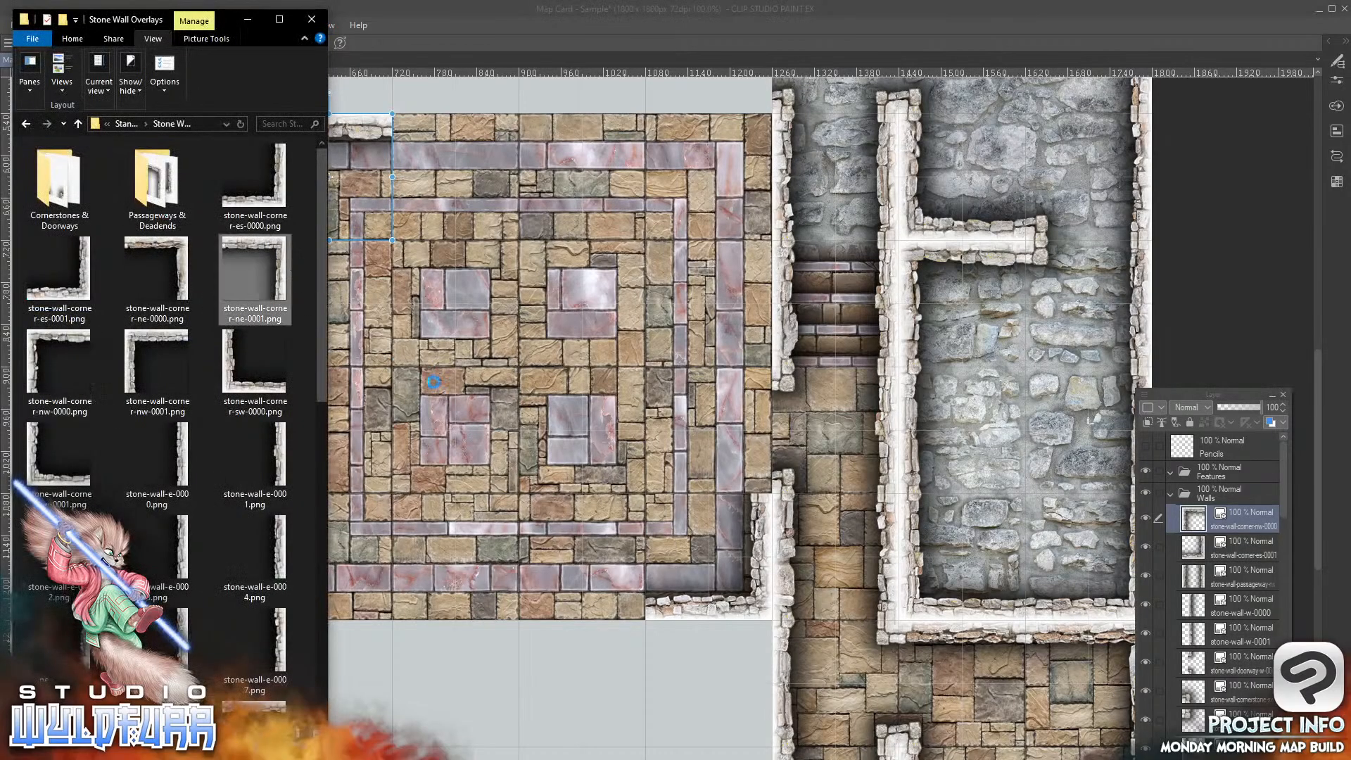
{"action": "left_click_drag", "start_coordinate": [1235, 512], "coordinate": [1226, 503]}
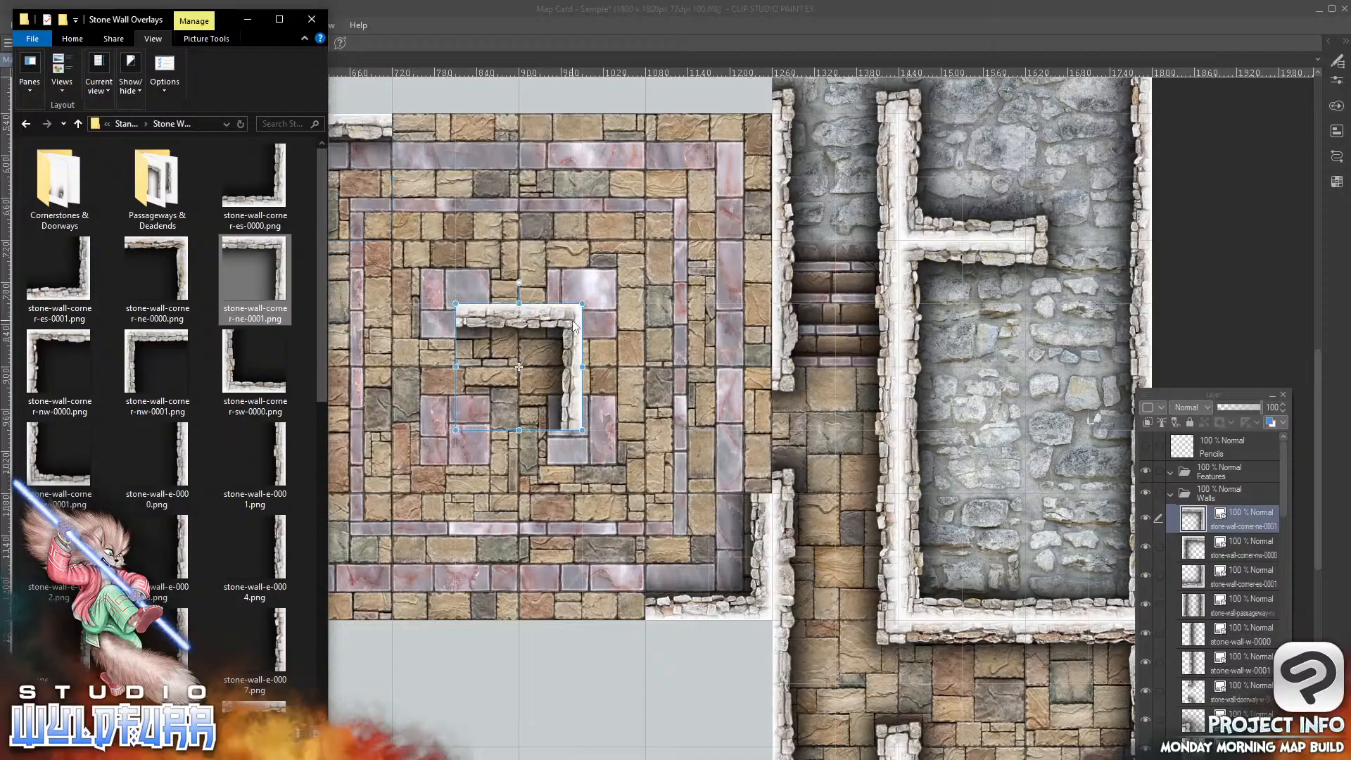
{"action": "key", "text": "alt+Tab"}
{"action": "left_click_drag", "start_coordinate": [564, 325], "coordinate": [754, 135]}
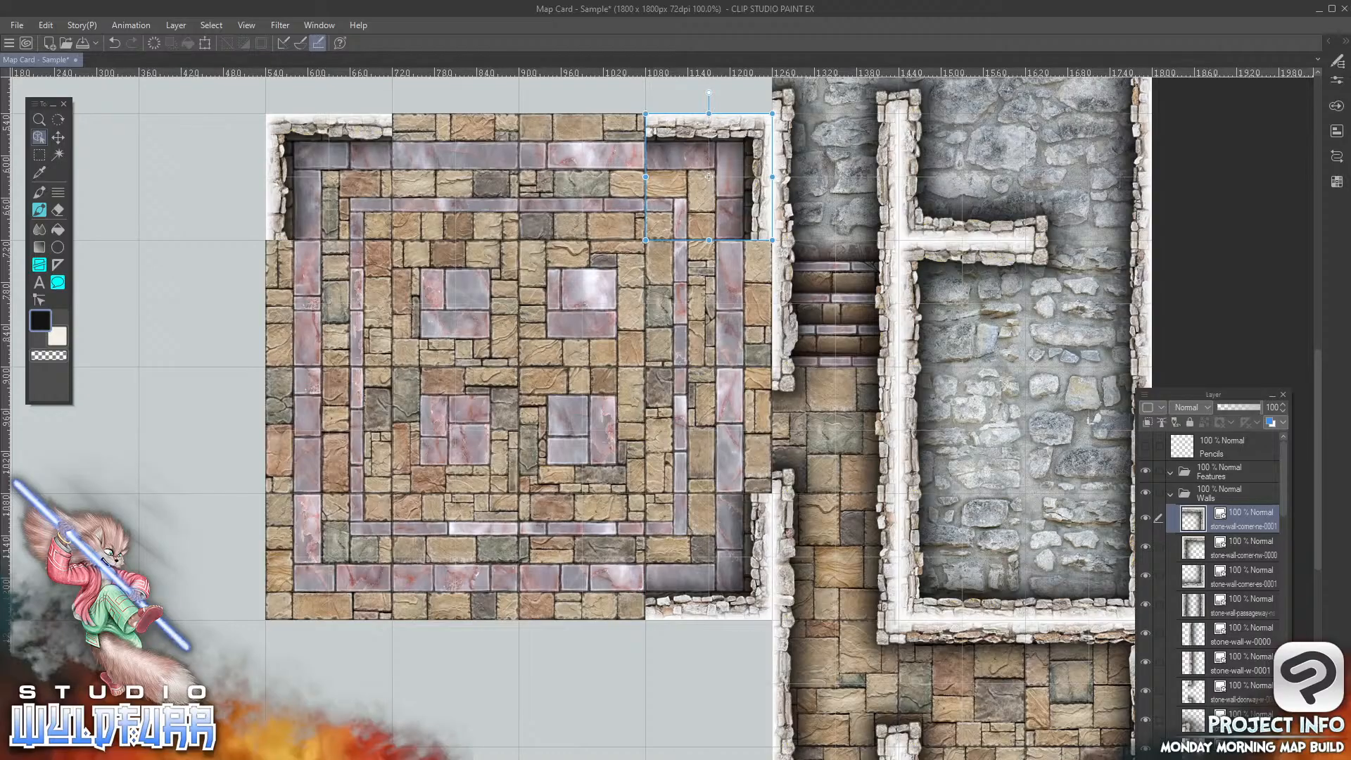
Step: Add stone-wall-e-0001.png to the Walls folder and place it on the east side, directly south of the northeast corner
{"action": "key", "text": "alt+Tab"}
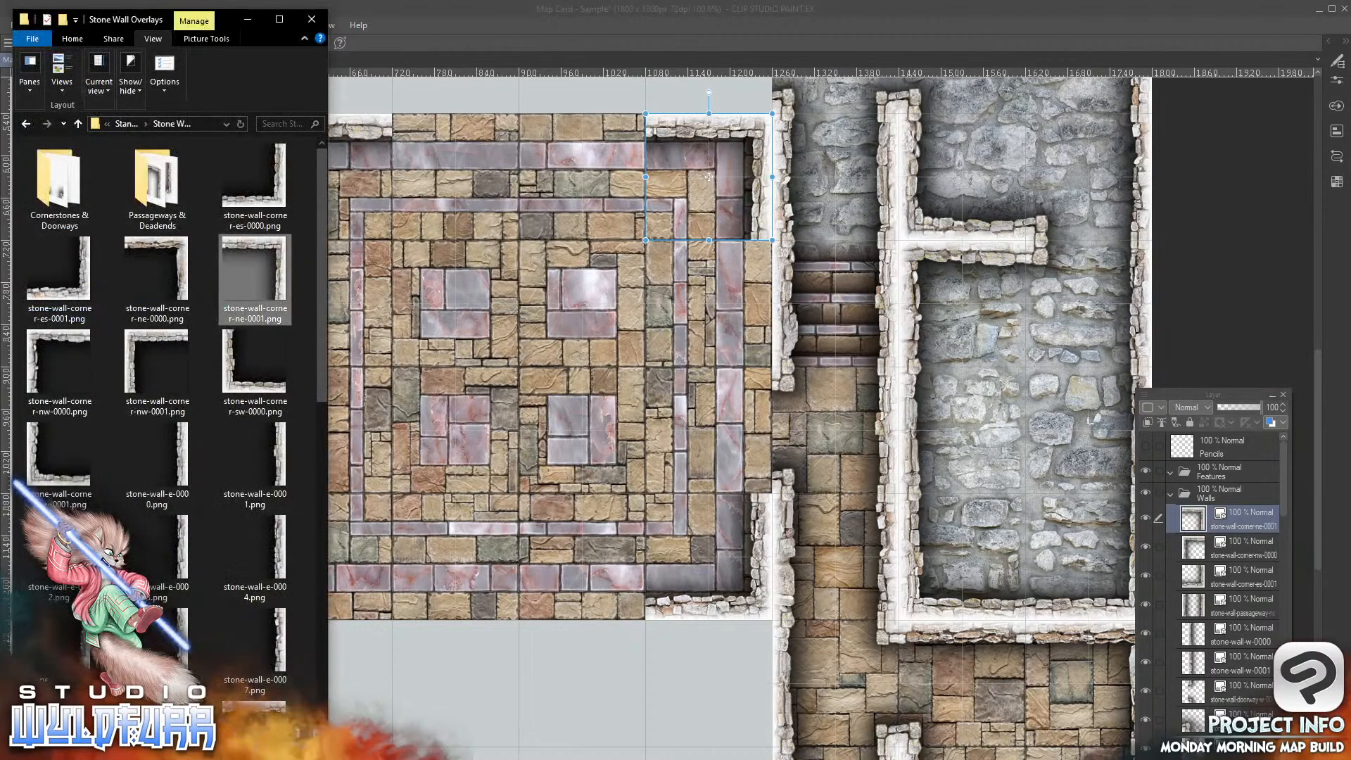
{"action": "left_click", "coordinate": [284, 472]}
{"action": "left_click_drag", "start_coordinate": [851, 492], "coordinate": [1249, 512]}
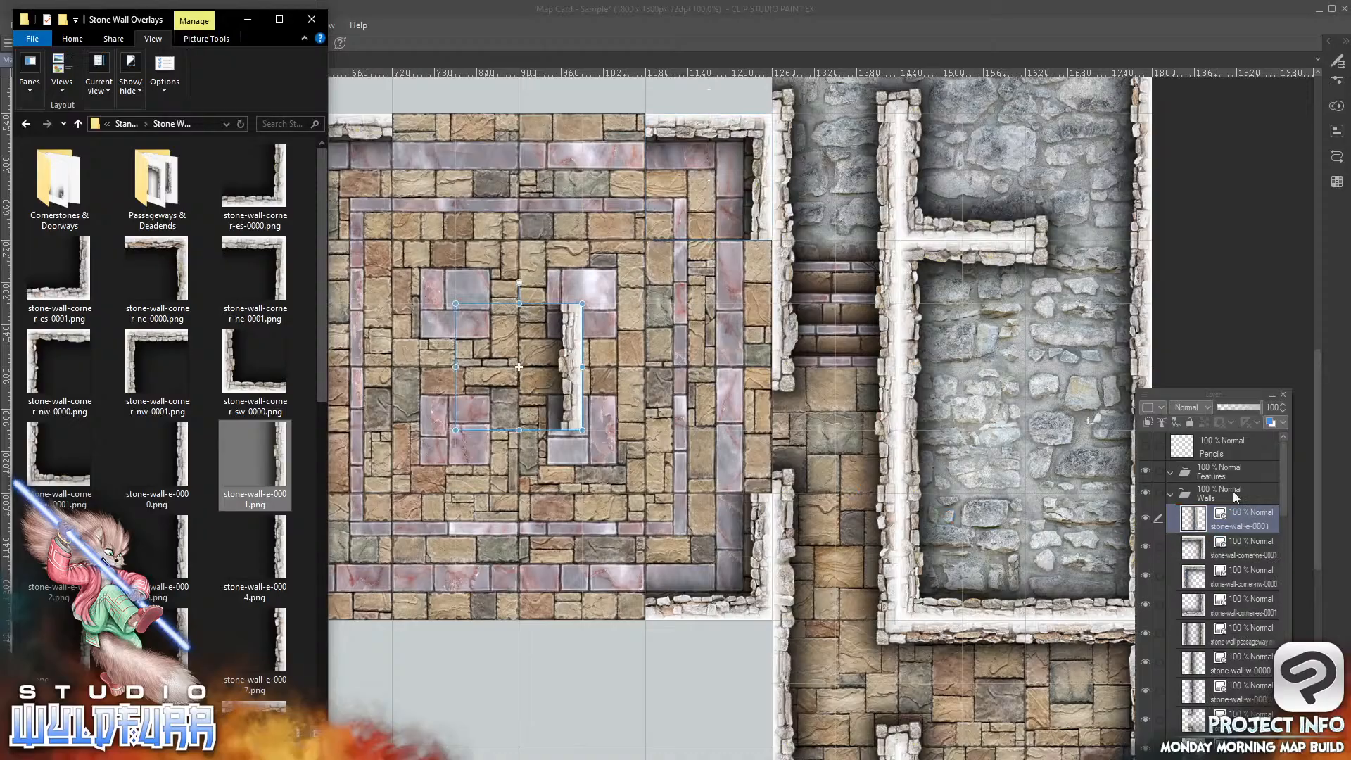
{"action": "left_click", "coordinate": [572, 369]}
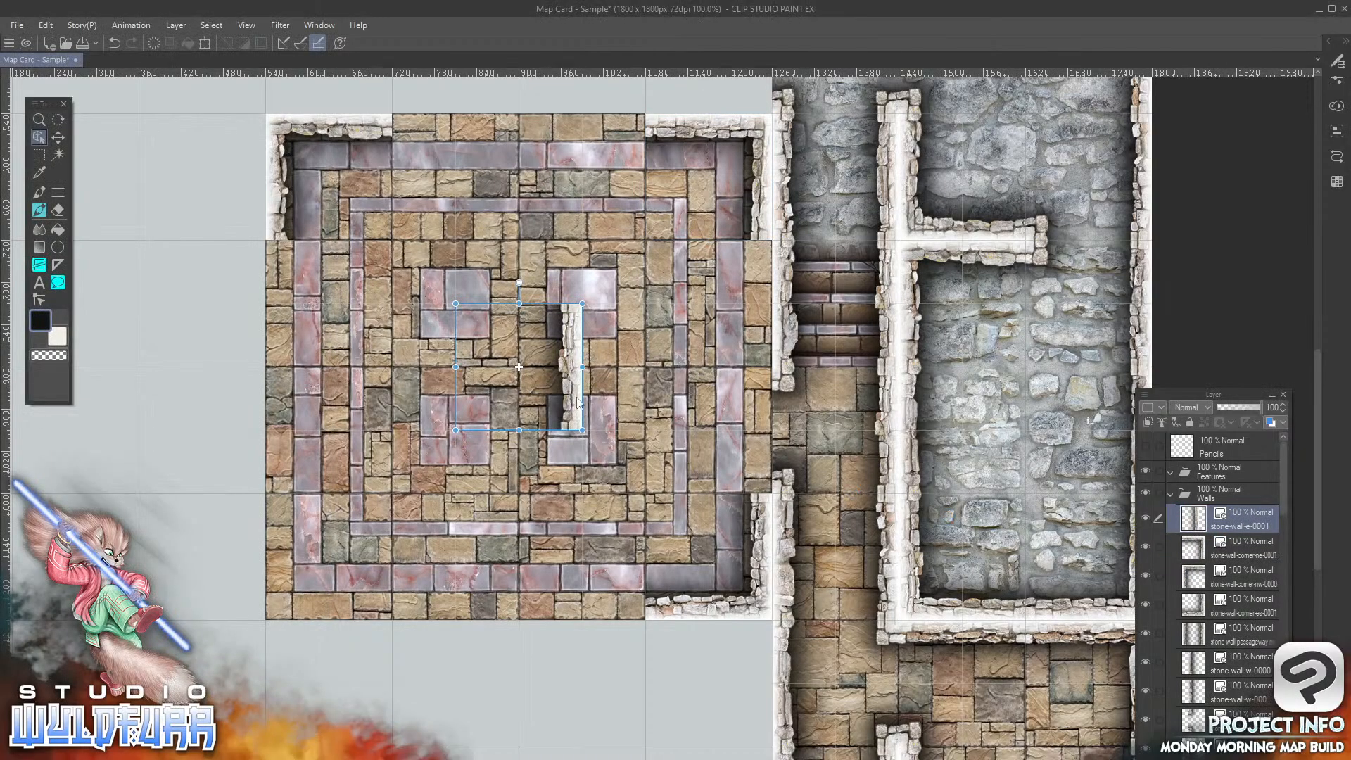
{"action": "left_click_drag", "start_coordinate": [570, 402], "coordinate": [760, 340]}
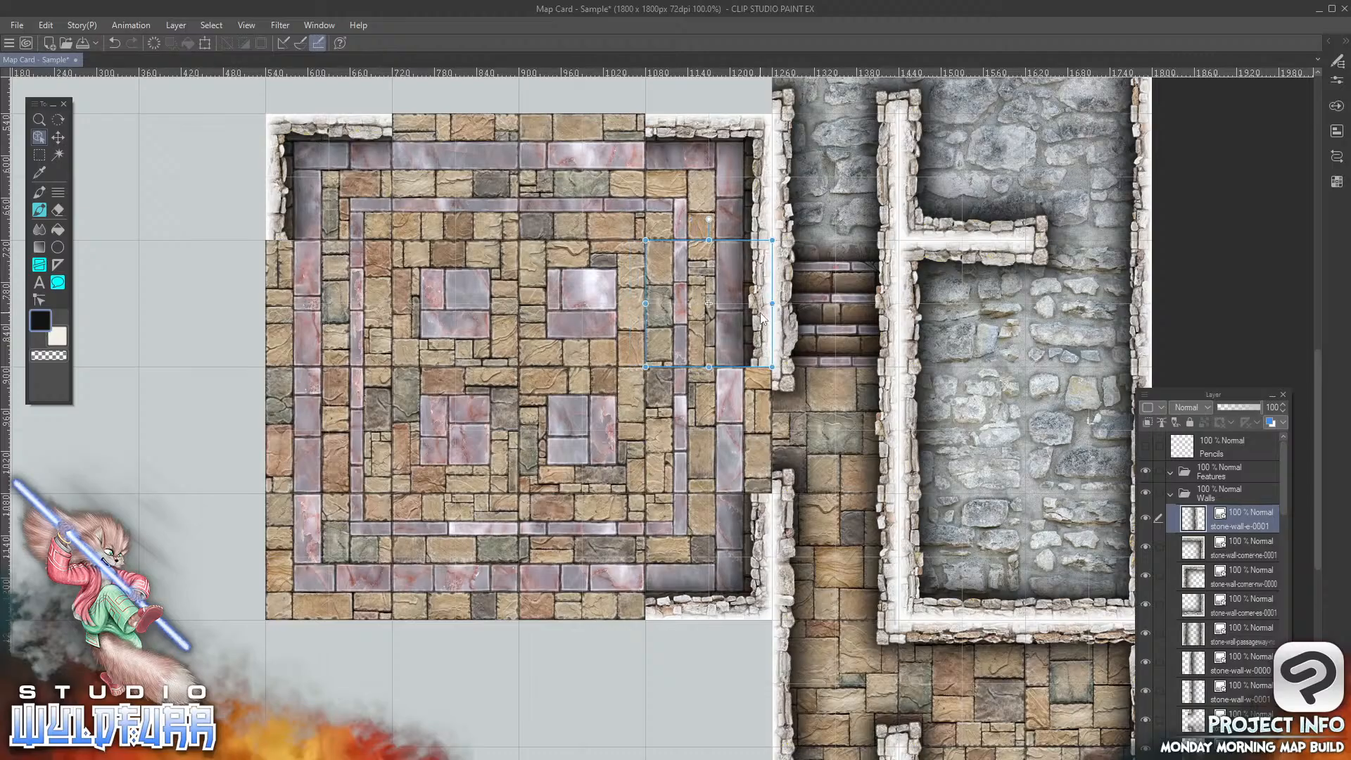
Step: Add stone-wall-n-0002.png to the Walls folder and place it on the north side, directly west of the northeast corner
{"action": "key", "text": "alt+Tab"}
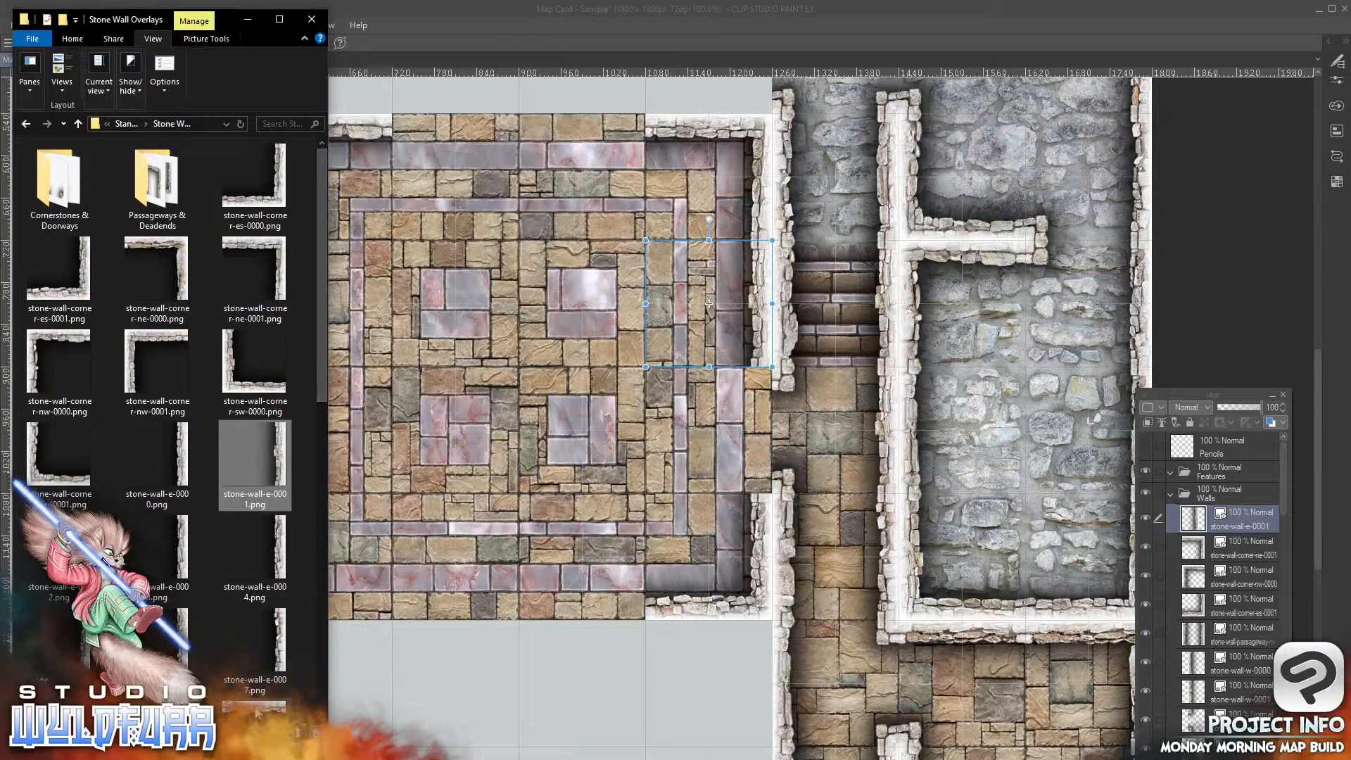
{"action": "left_click_drag", "start_coordinate": [257, 707], "coordinate": [1250, 505]}
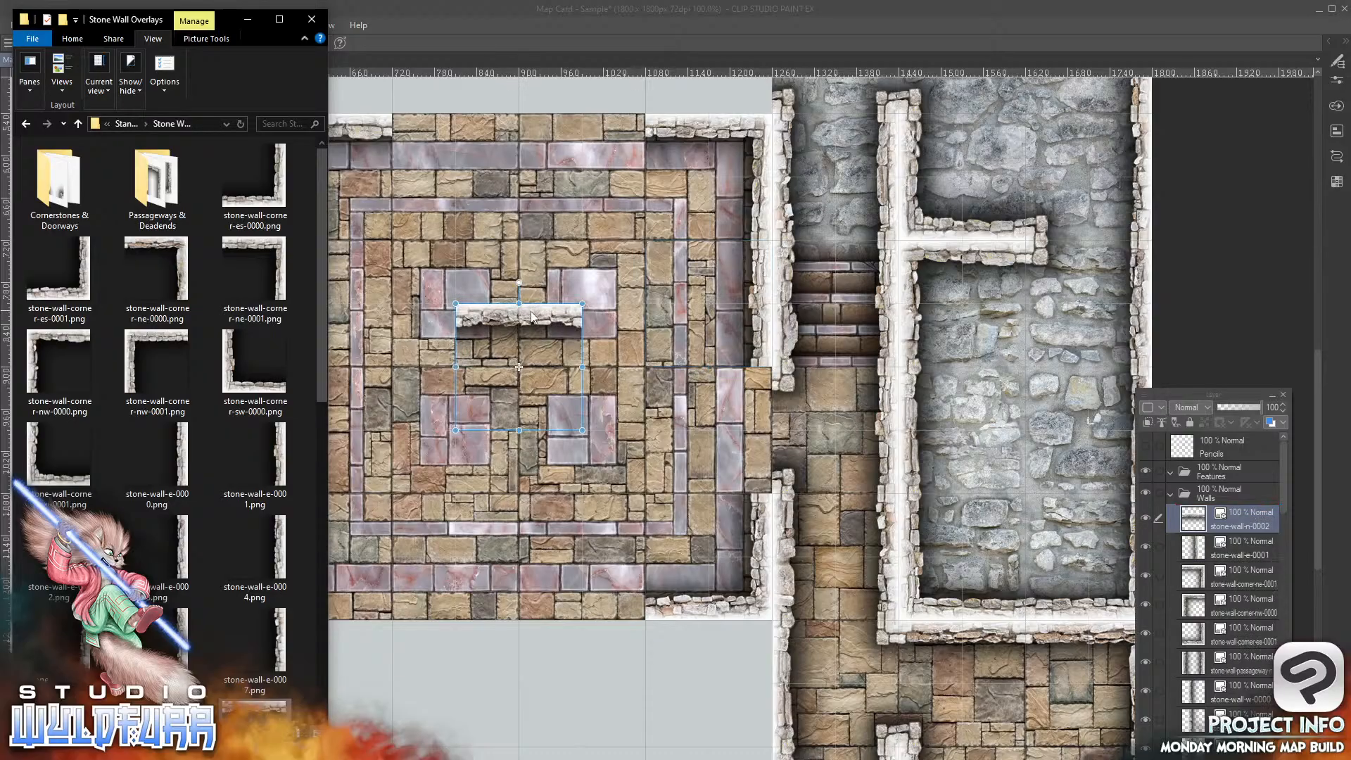
{"action": "left_click", "coordinate": [552, 299]}
{"action": "left_click_drag", "start_coordinate": [552, 299], "coordinate": [575, 130]}
Step: Add stone-wall-n-0001.png to the Walls folder and fit it into the remaining gap in the north wall
{"action": "key", "text": "alt+Tab"}
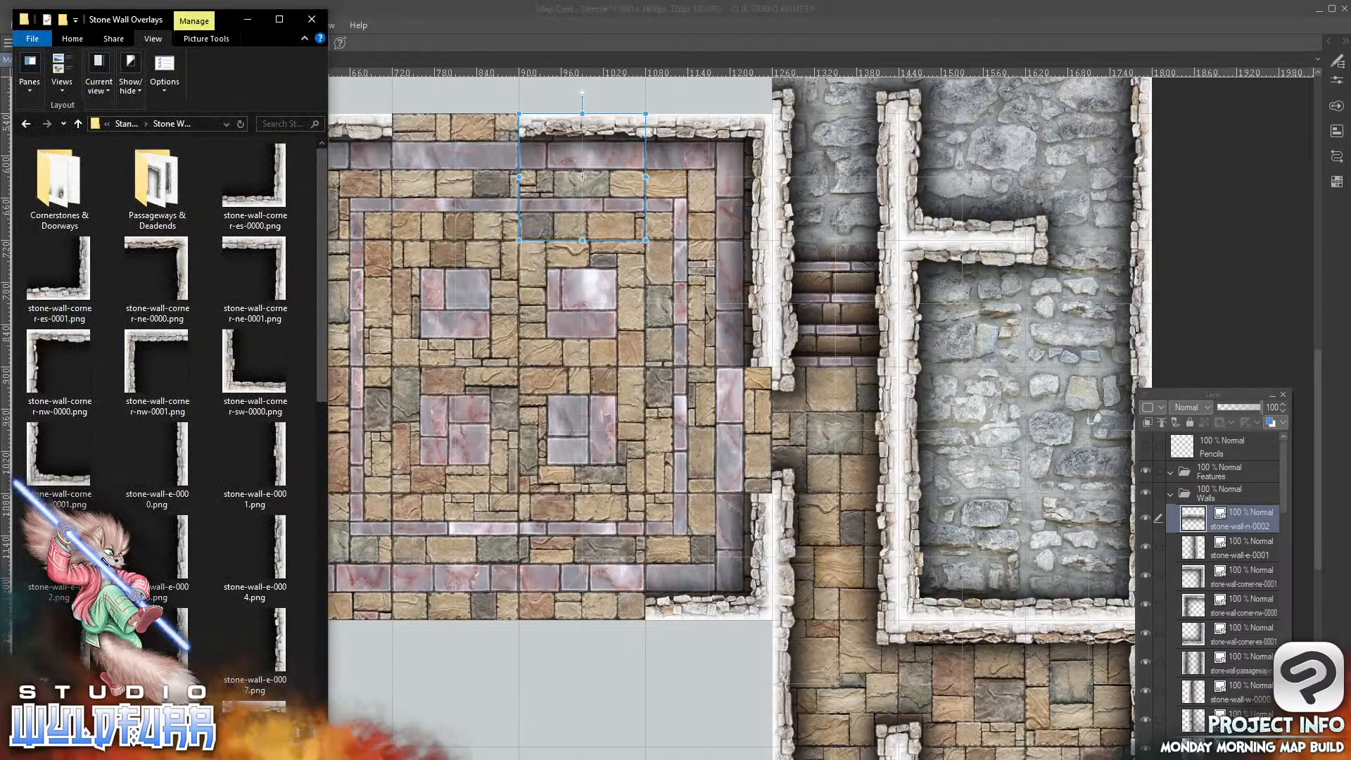
{"action": "left_click_drag", "start_coordinate": [1244, 506], "coordinate": [1233, 504]}
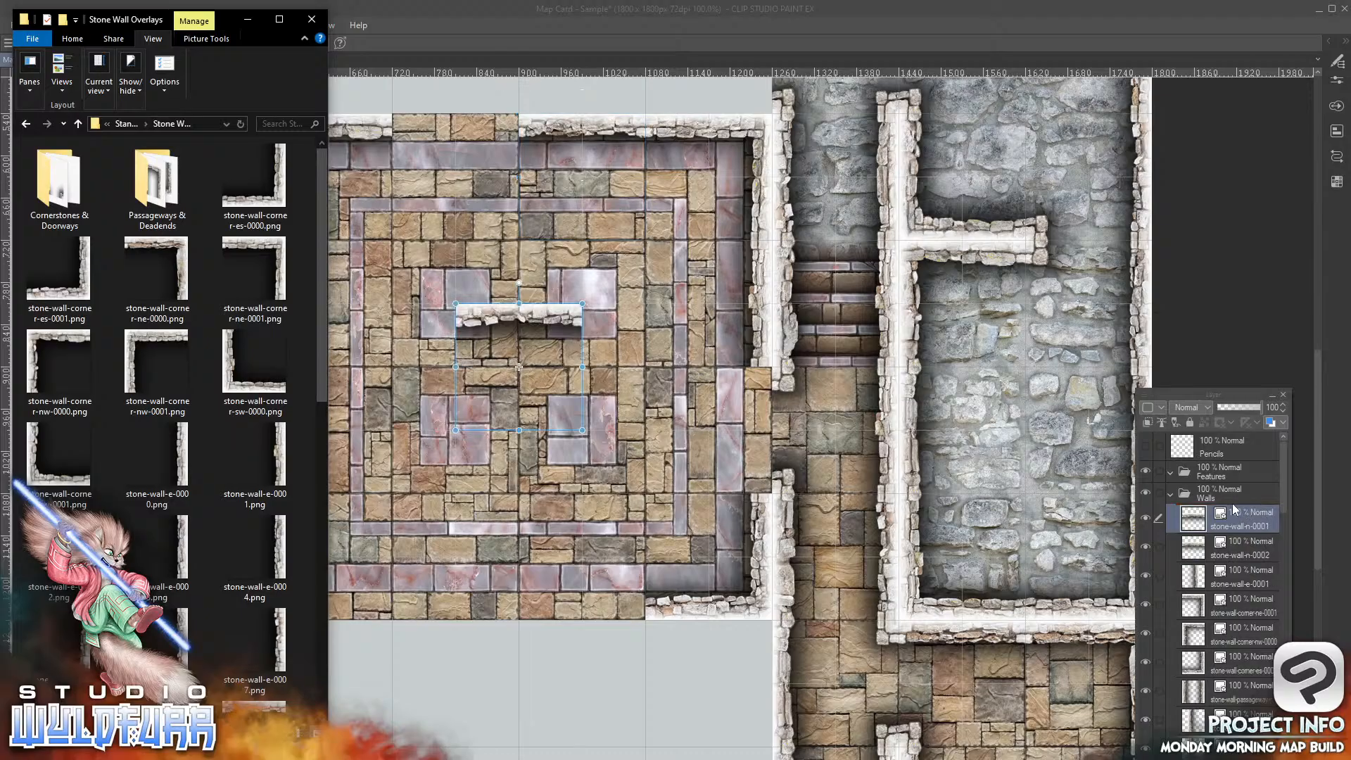
{"action": "left_click", "coordinate": [533, 322]}
{"action": "left_click_drag", "start_coordinate": [478, 320], "coordinate": [411, 140]}
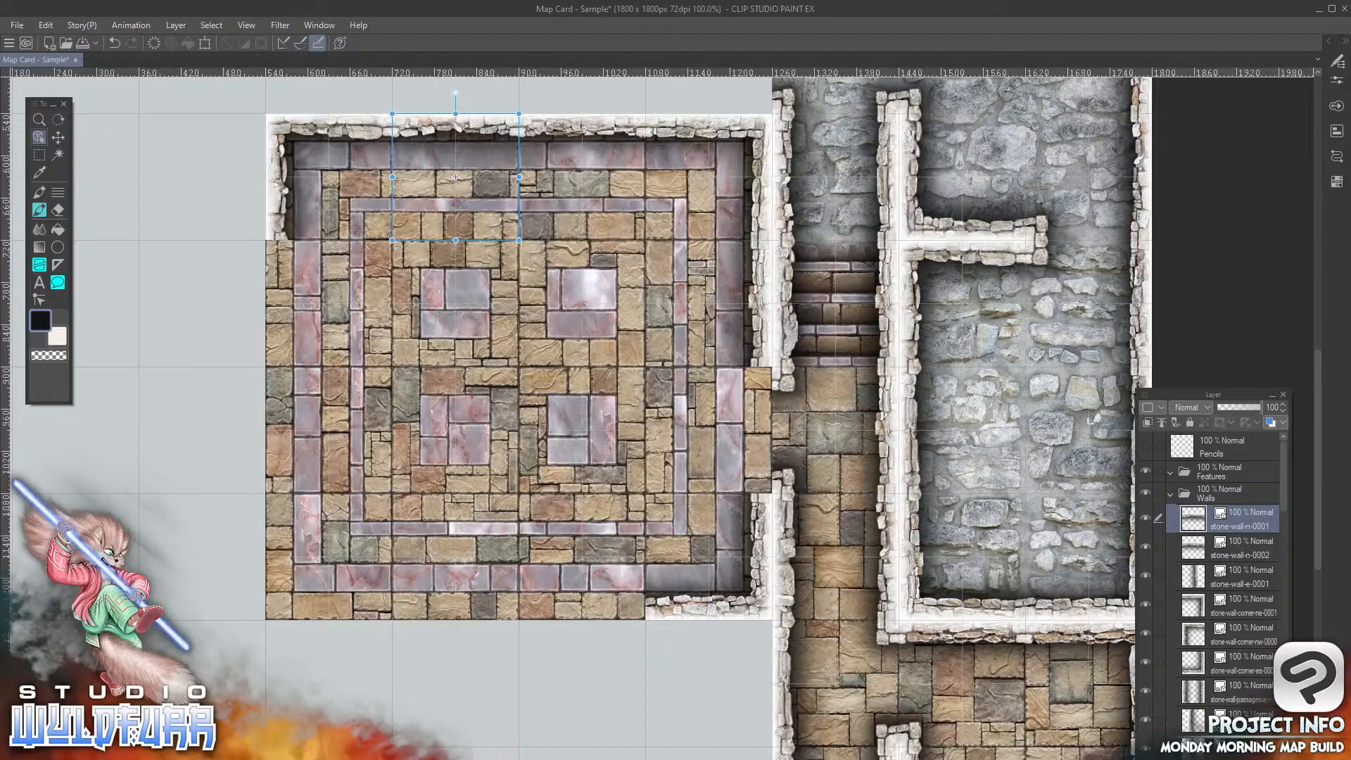
Step: Add stone-wall-s-0006.png to the Walls folder and place it on the south side, directly west of the southeast corner
{"action": "key", "text": "alt+Tab"}
{"action": "left_click_drag", "start_coordinate": [320, 348], "coordinate": [315, 605]}
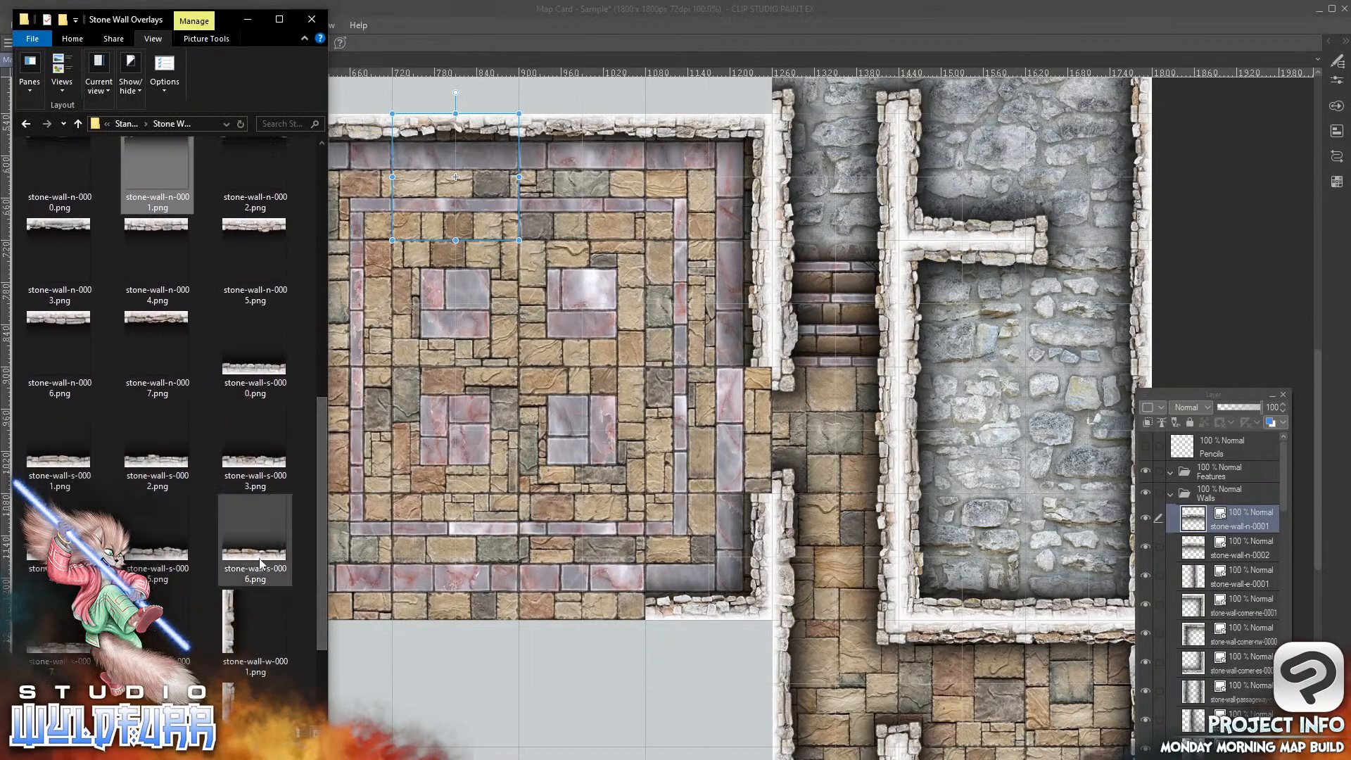
{"action": "left_click_drag", "start_coordinate": [259, 557], "coordinate": [1022, 504]}
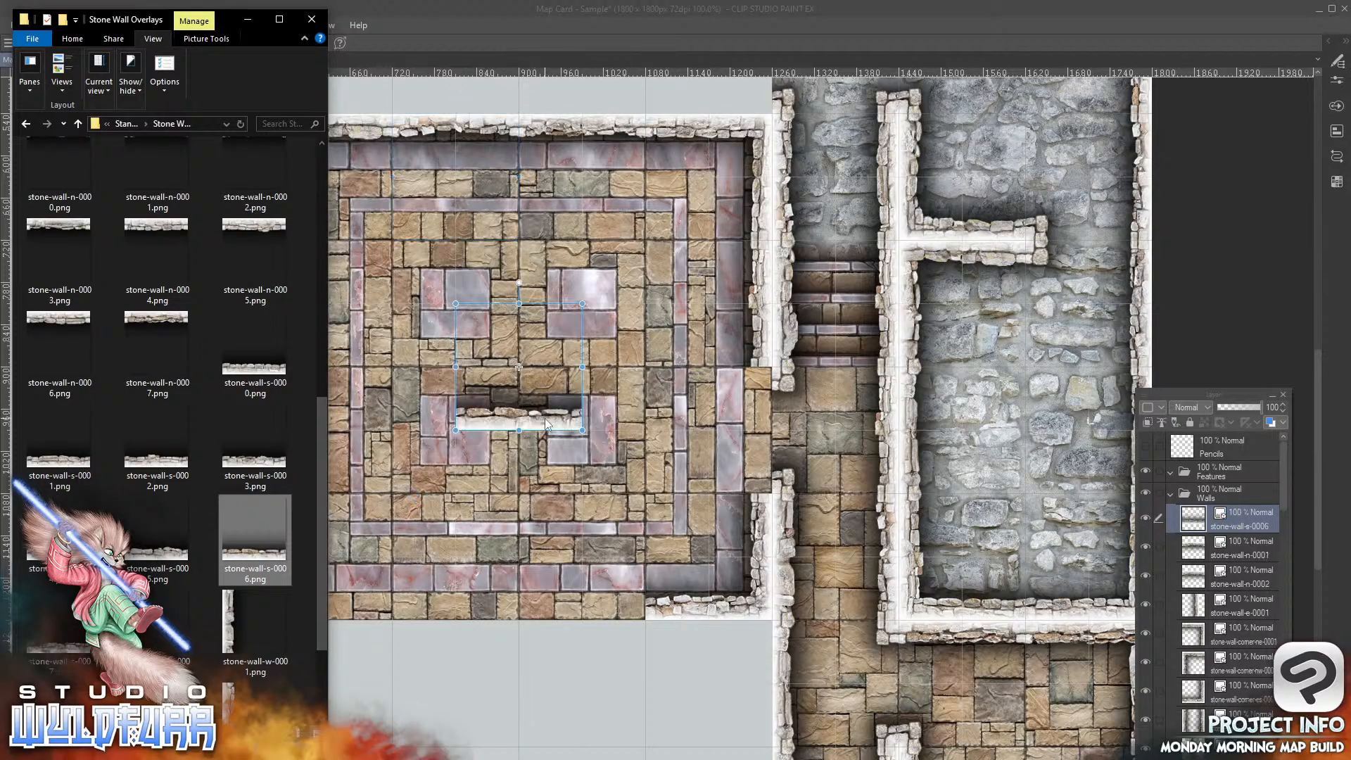
{"action": "left_click", "coordinate": [546, 422]}
{"action": "left_click_drag", "start_coordinate": [542, 422], "coordinate": [605, 613]}
Step: Add stone-wall-s-0005.png to the Walls folder and extend the south wall one tile further west with it
{"action": "key", "text": "alt+Tab"}
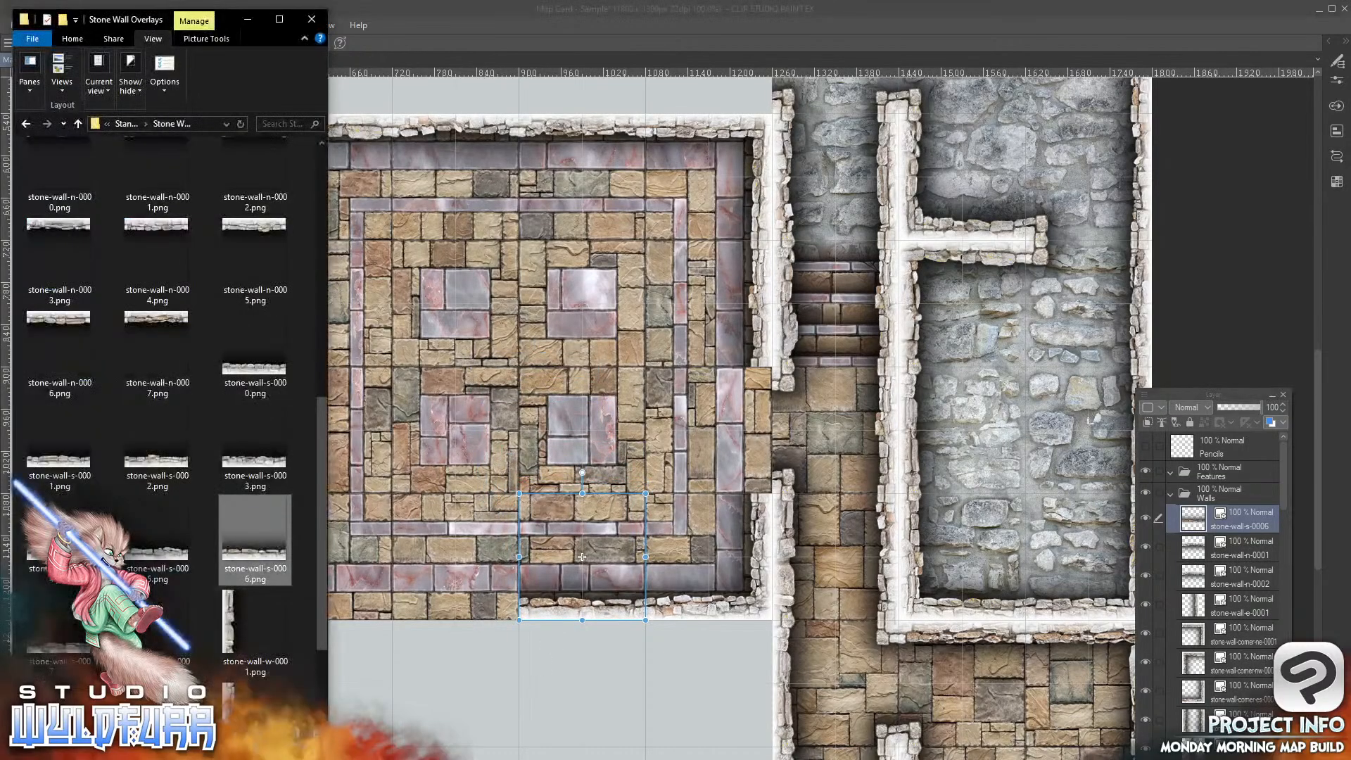
{"action": "left_click_drag", "start_coordinate": [166, 553], "coordinate": [1248, 508]}
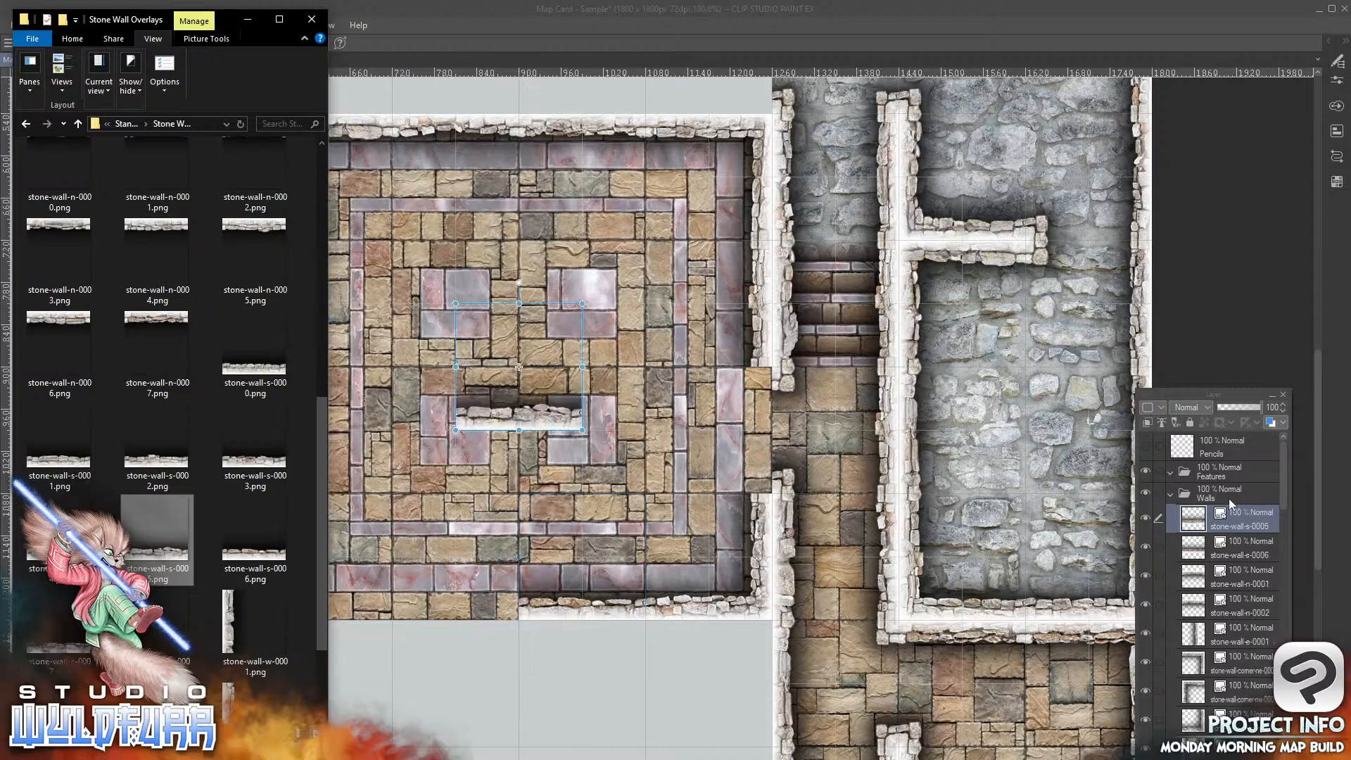
{"action": "left_click", "coordinate": [540, 415]}
{"action": "left_click_drag", "start_coordinate": [543, 413], "coordinate": [477, 603]}
Step: Add stone-wall-w-0007.png to the Walls folder and place it on the west side, directly south of the marble room's northwest corner
{"action": "key", "text": "alt+Tab"}
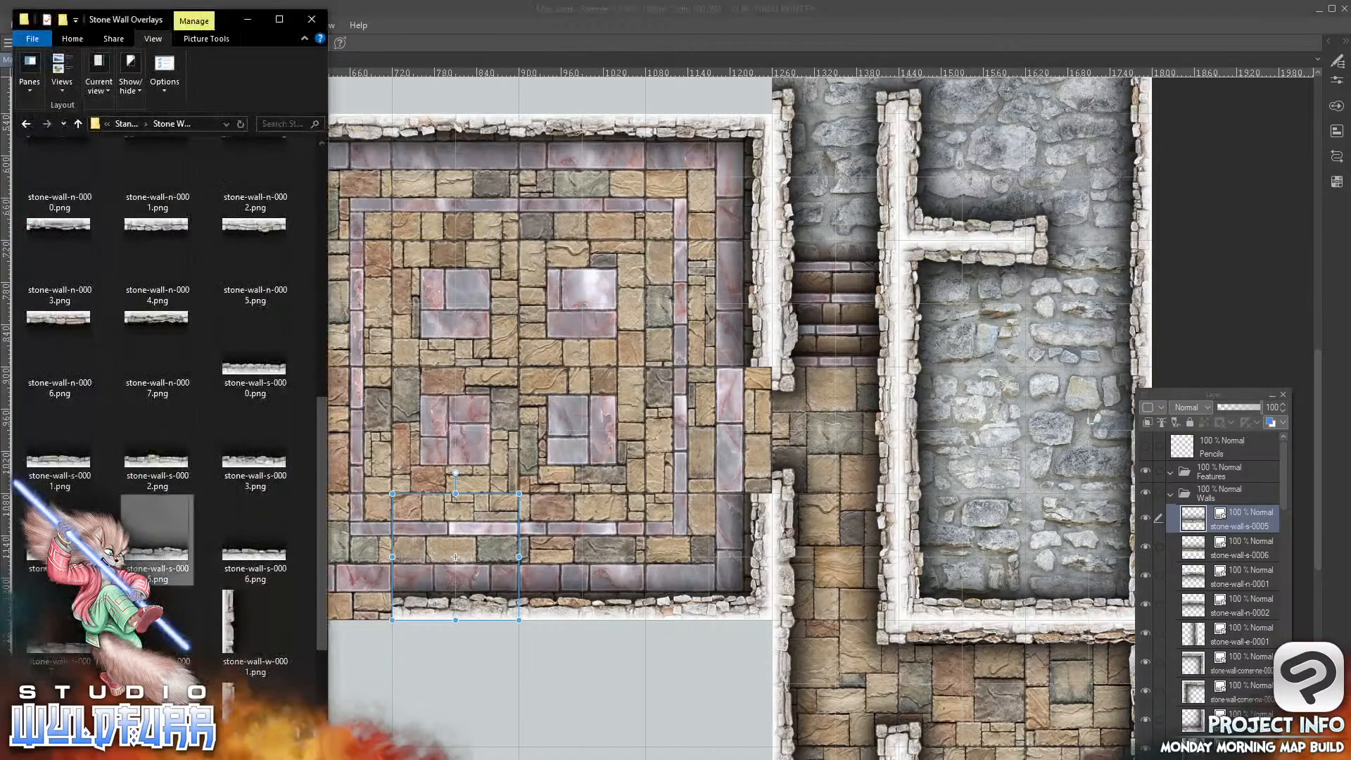
{"action": "scroll", "coordinate": [319, 422], "scroll_direction": "down", "scroll_amount": 2}
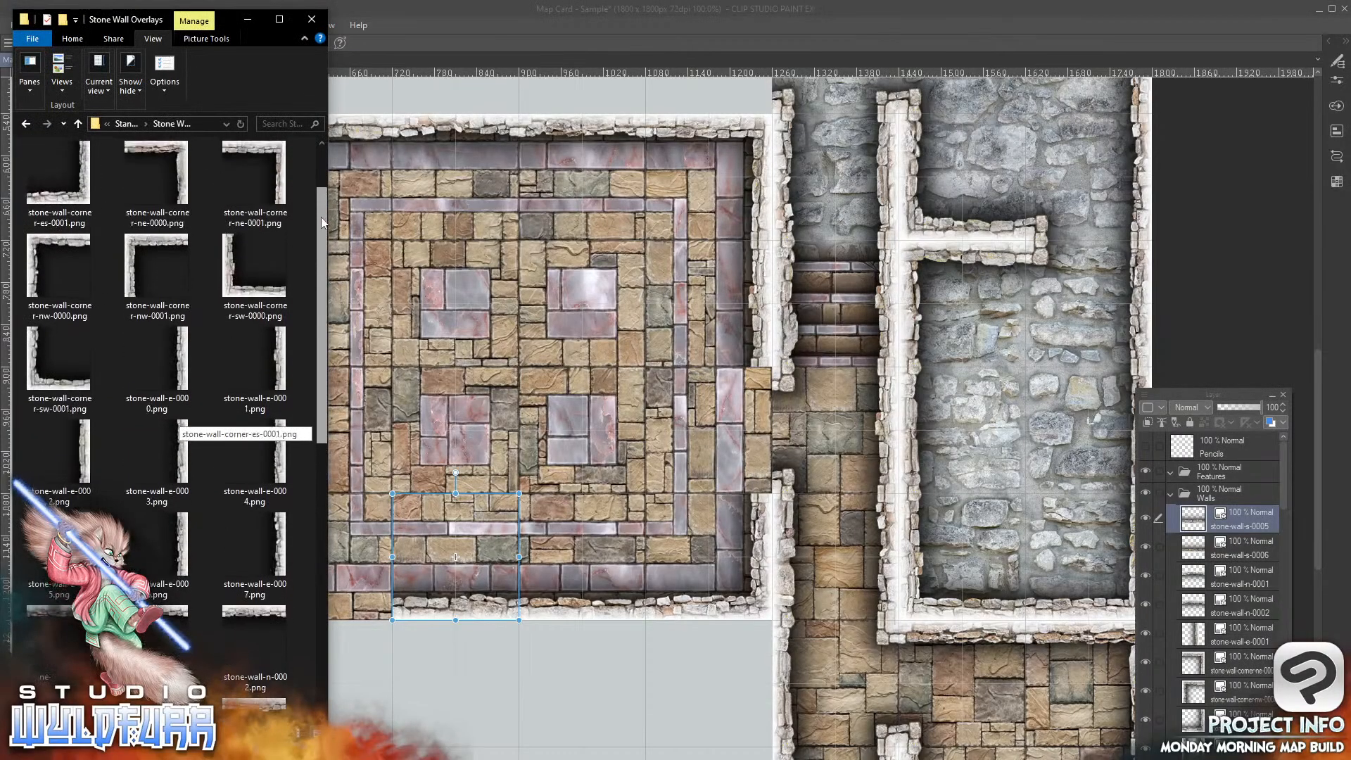
{"action": "left_click", "coordinate": [254, 668]}
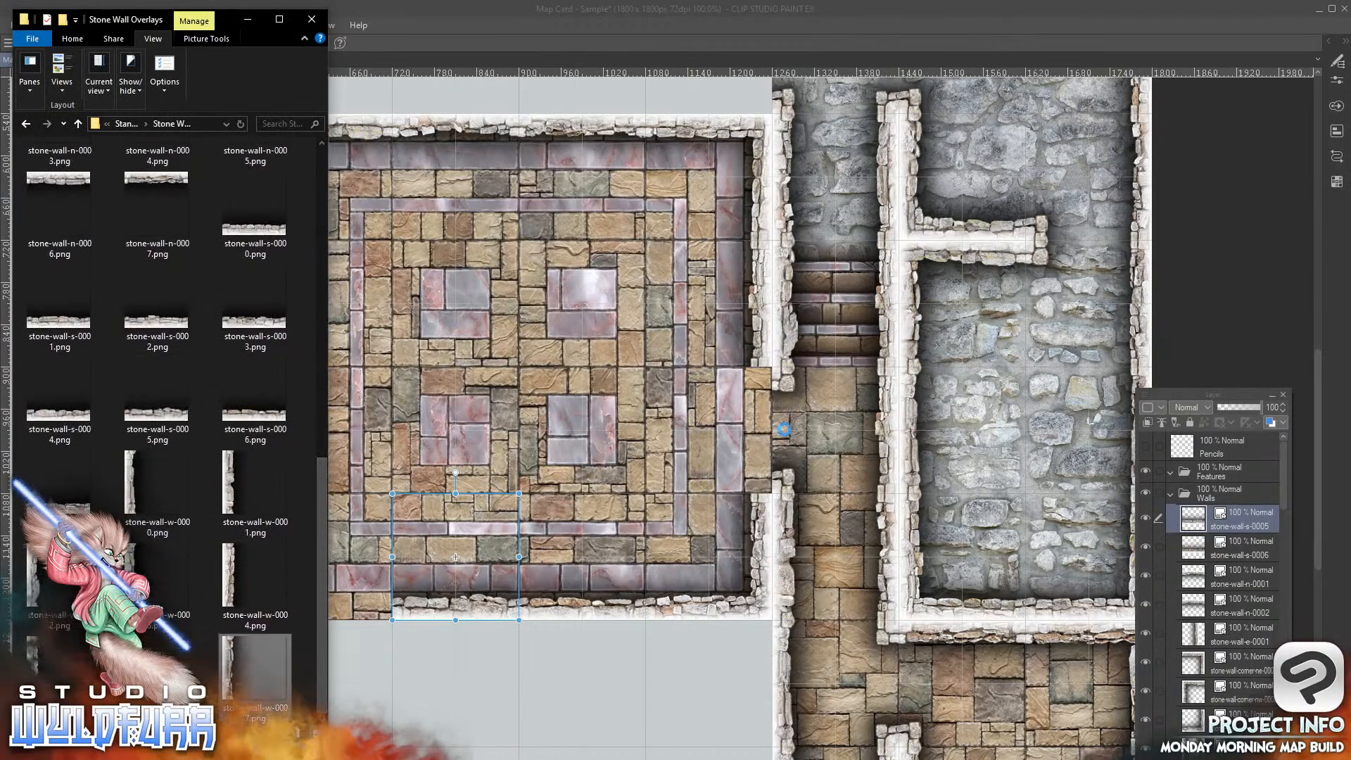
{"action": "mouse_move", "coordinate": [1228, 527]}
{"action": "left_mouse_down"}
{"action": "mouse_move", "coordinate": [1231, 504]}
{"action": "mouse_move", "coordinate": [1240, 513]}
{"action": "left_mouse_up"}
{"action": "left_click", "coordinate": [469, 336]}
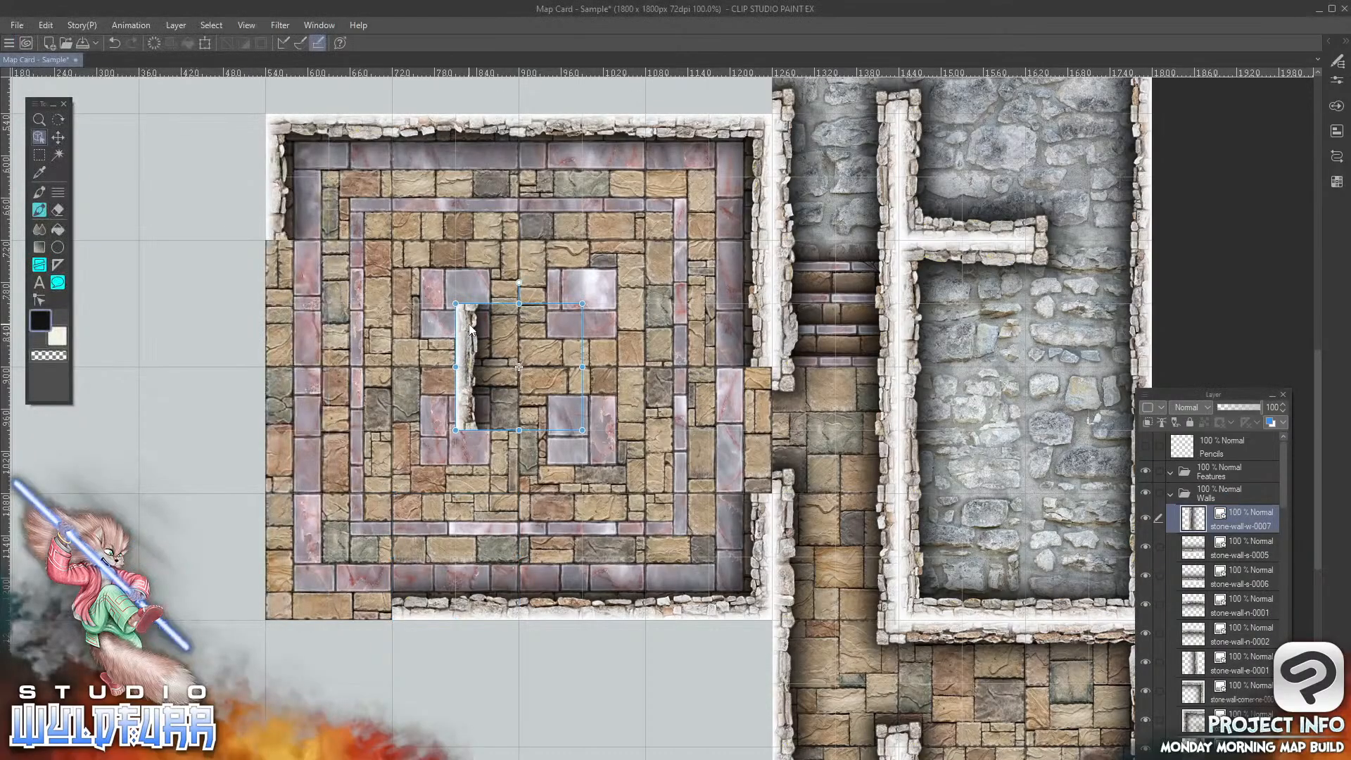
{"action": "left_click_drag", "start_coordinate": [470, 332], "coordinate": [281, 266]}
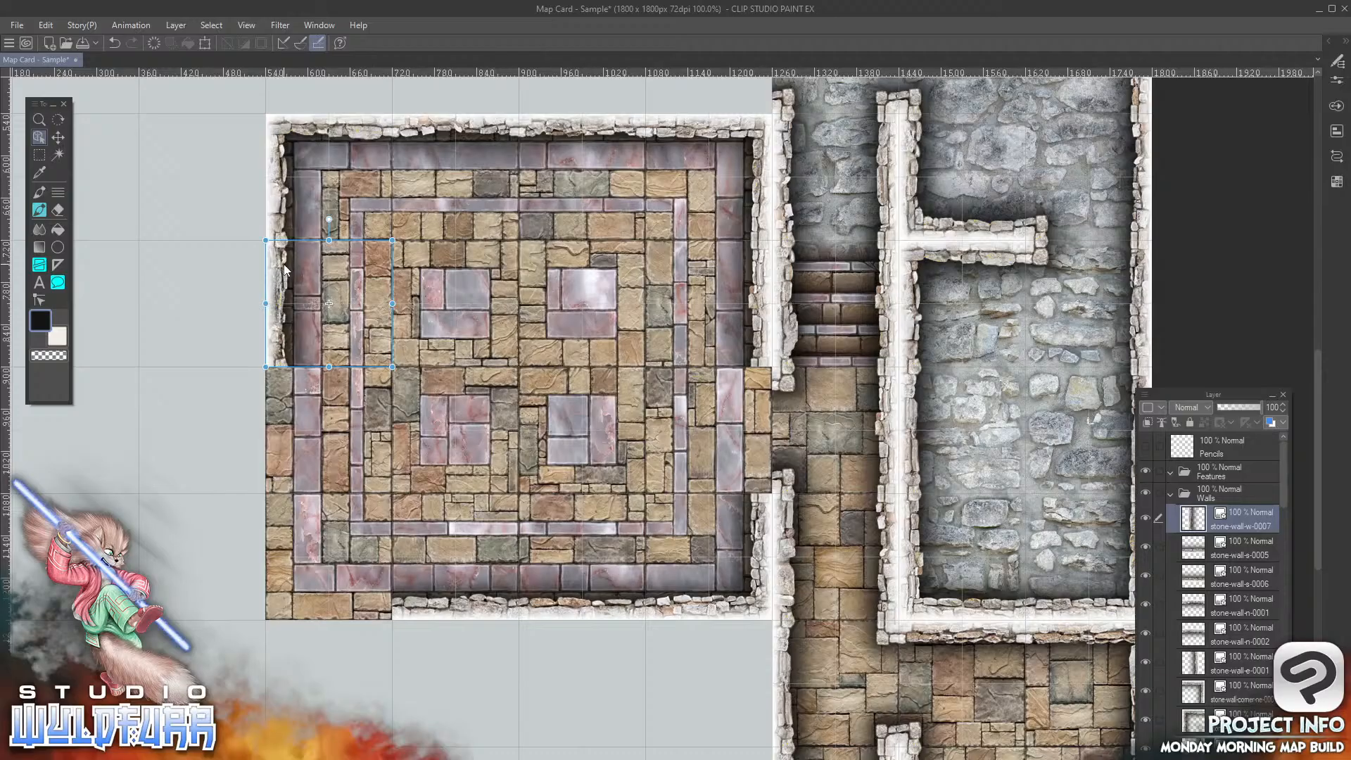
Step: Add stone-wall-w-0006.png to the Walls folder and extend the west wall one tile further south with it
{"action": "key", "text": "alt+Tab"}
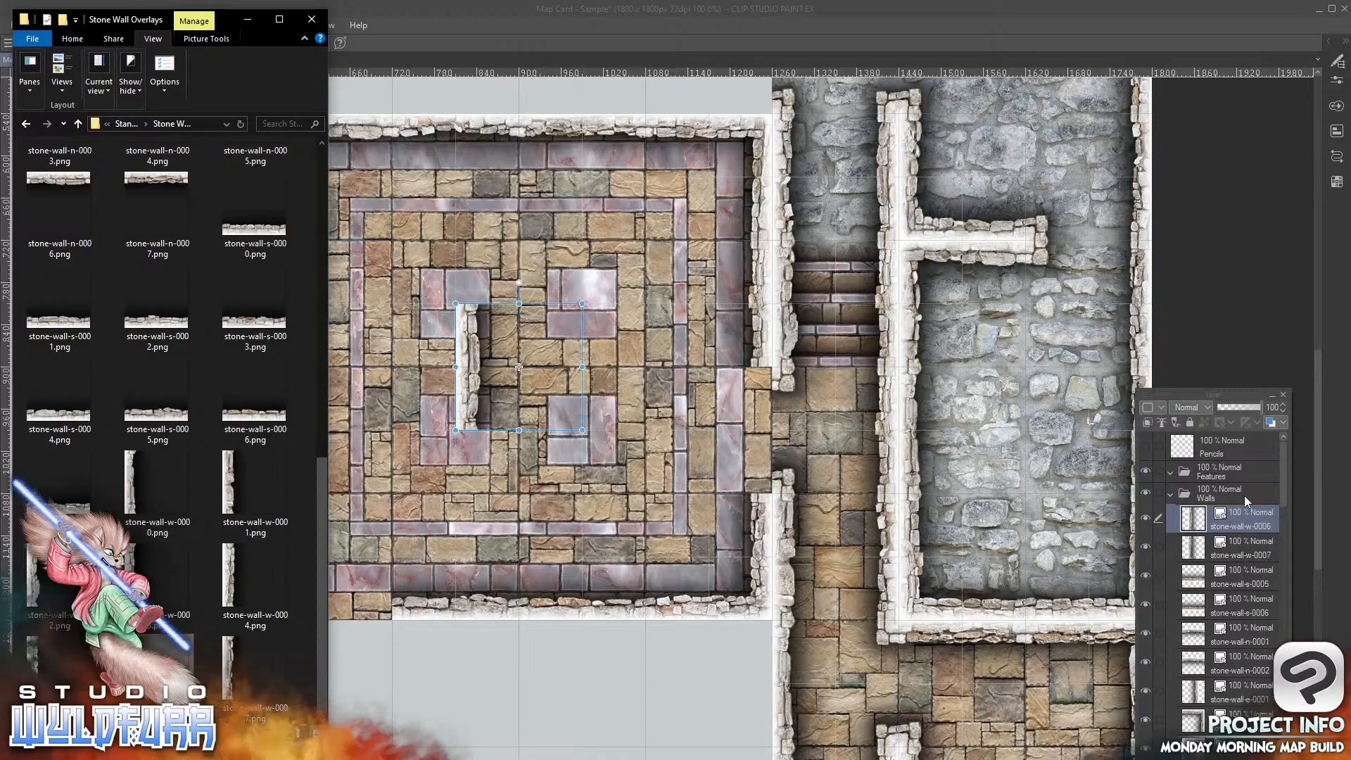
{"action": "left_click", "coordinate": [473, 353]}
{"action": "left_click_drag", "start_coordinate": [472, 356], "coordinate": [291, 421]}
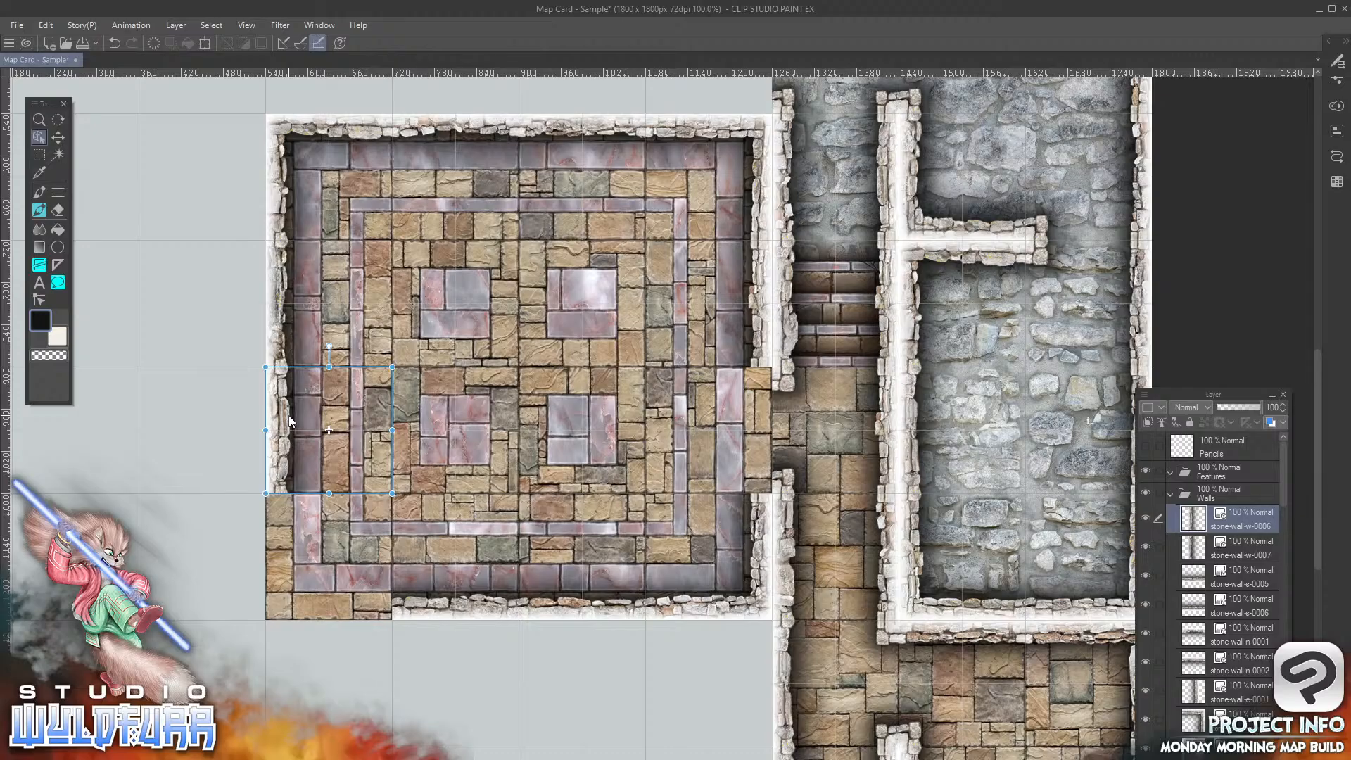
Step: Add stone-wall-corner-sw-0001.png to the Walls folder and close the marble room's southwest corner with it
{"action": "key", "text": "alt+Tab"}
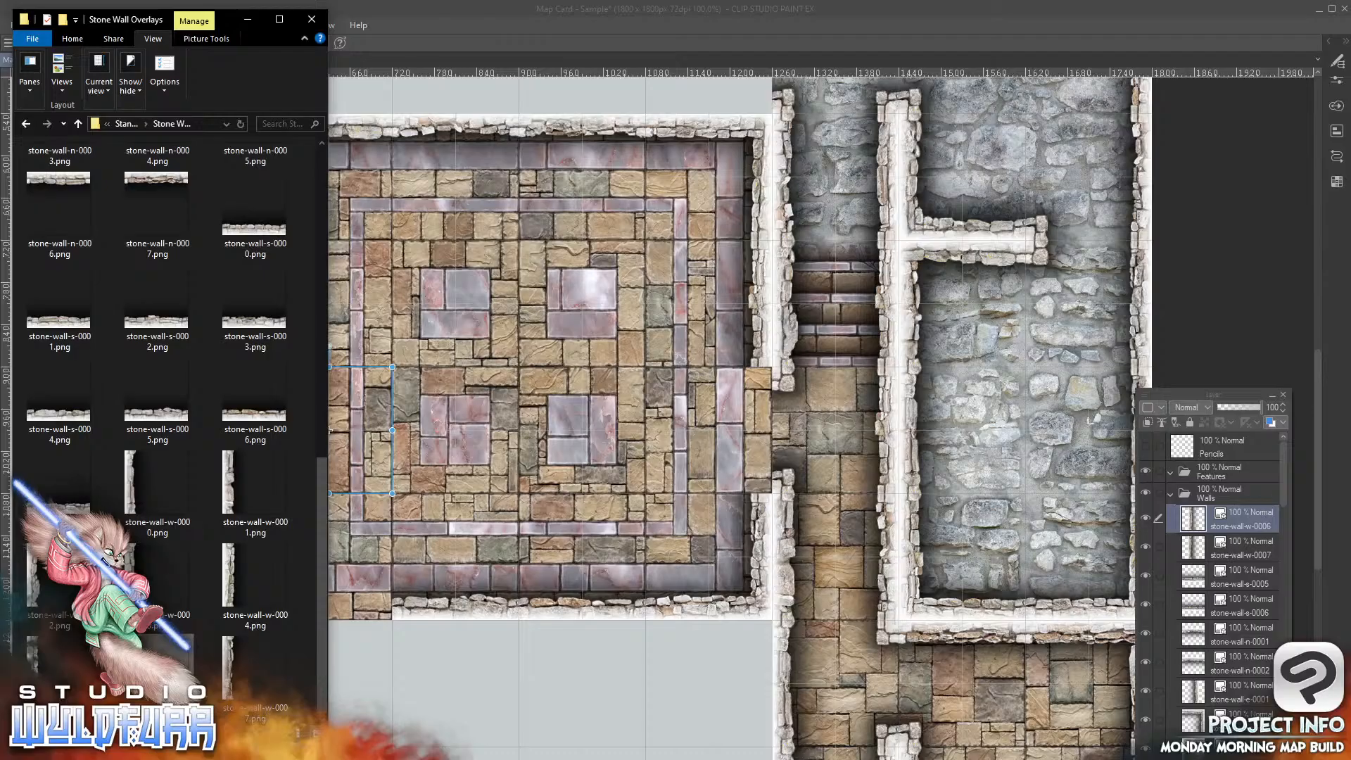
{"action": "left_click_drag", "start_coordinate": [319, 521], "coordinate": [326, 170]}
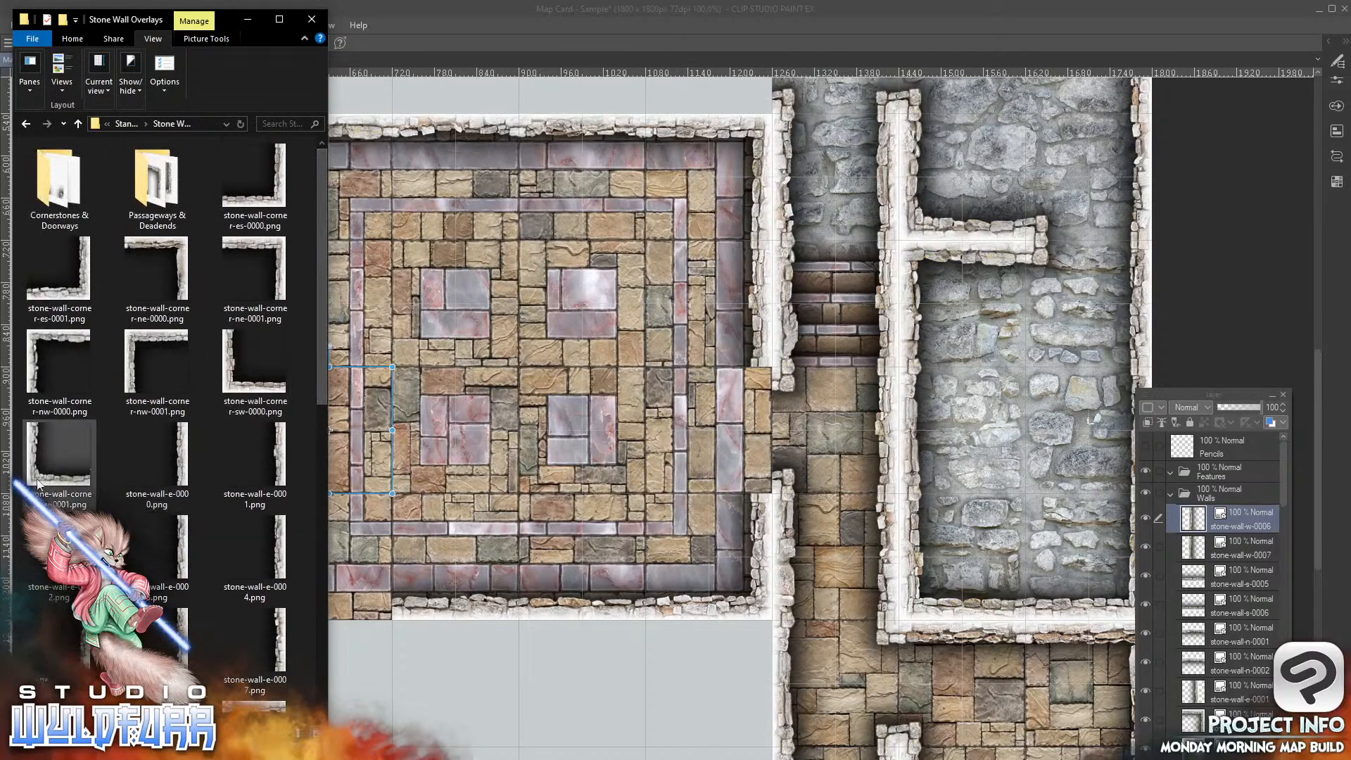
{"action": "left_click_drag", "start_coordinate": [1020, 470], "coordinate": [1244, 503]}
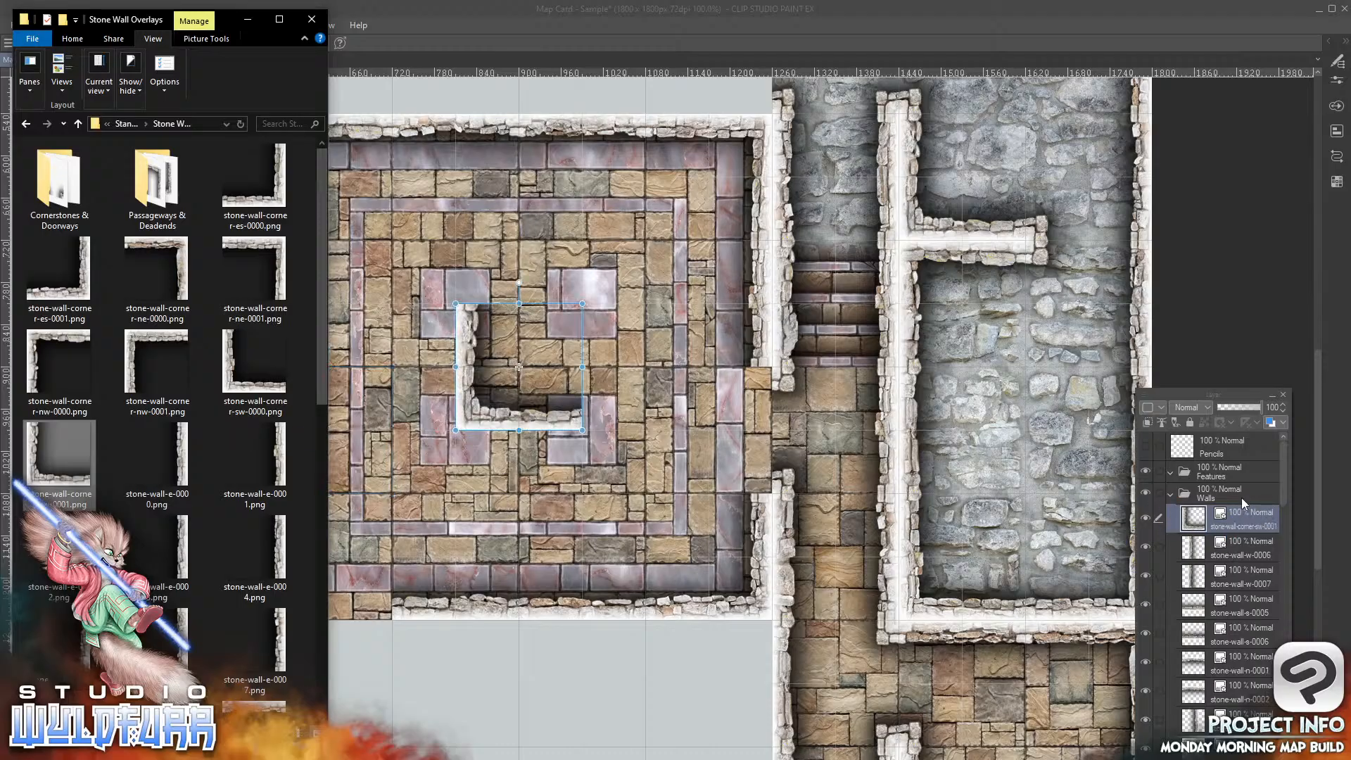
{"action": "left_click", "coordinate": [514, 420]}
{"action": "left_click_drag", "start_coordinate": [514, 420], "coordinate": [286, 614]}
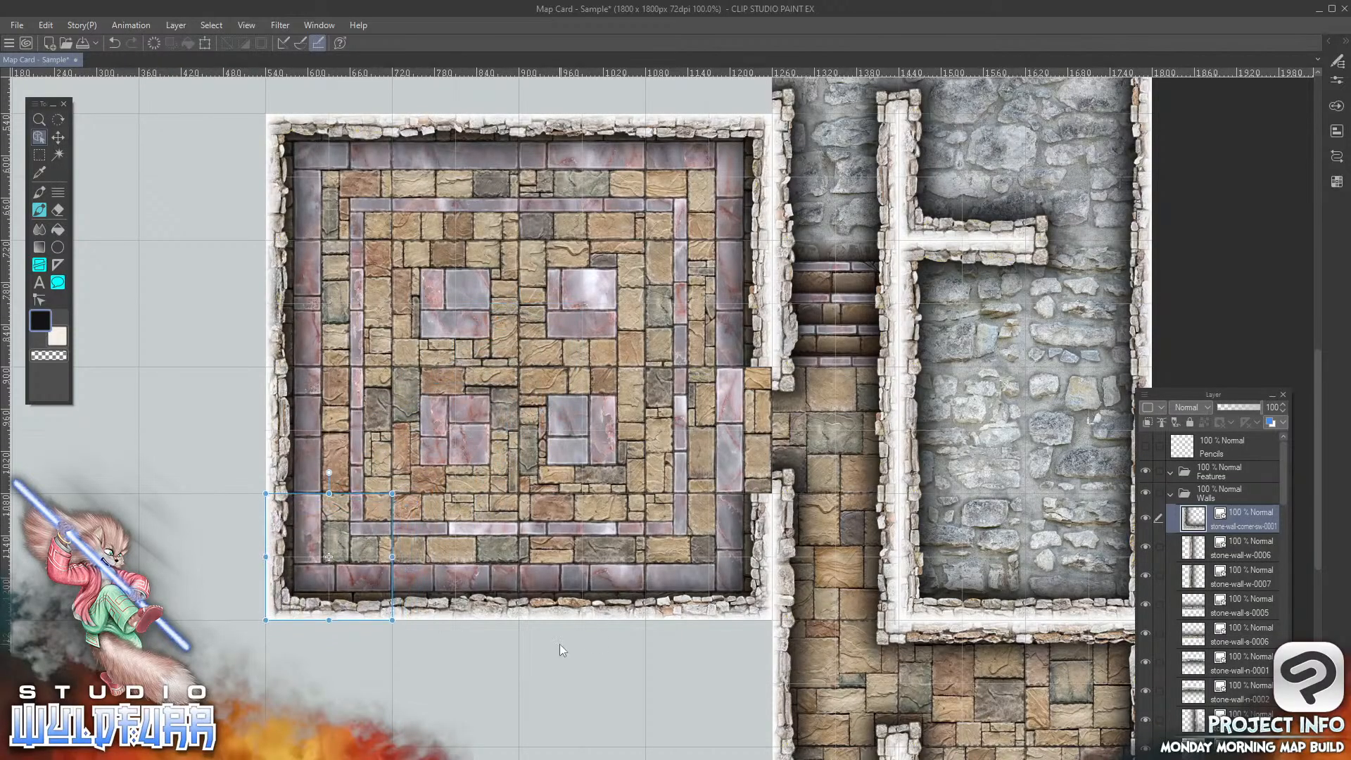
Step: Add stone-wall-doorway-e-0000.png from the Cornerstones & Doorways folder to the Walls folder and fit it into the marble room's east opening
{"action": "key", "text": "alt+Tab"}
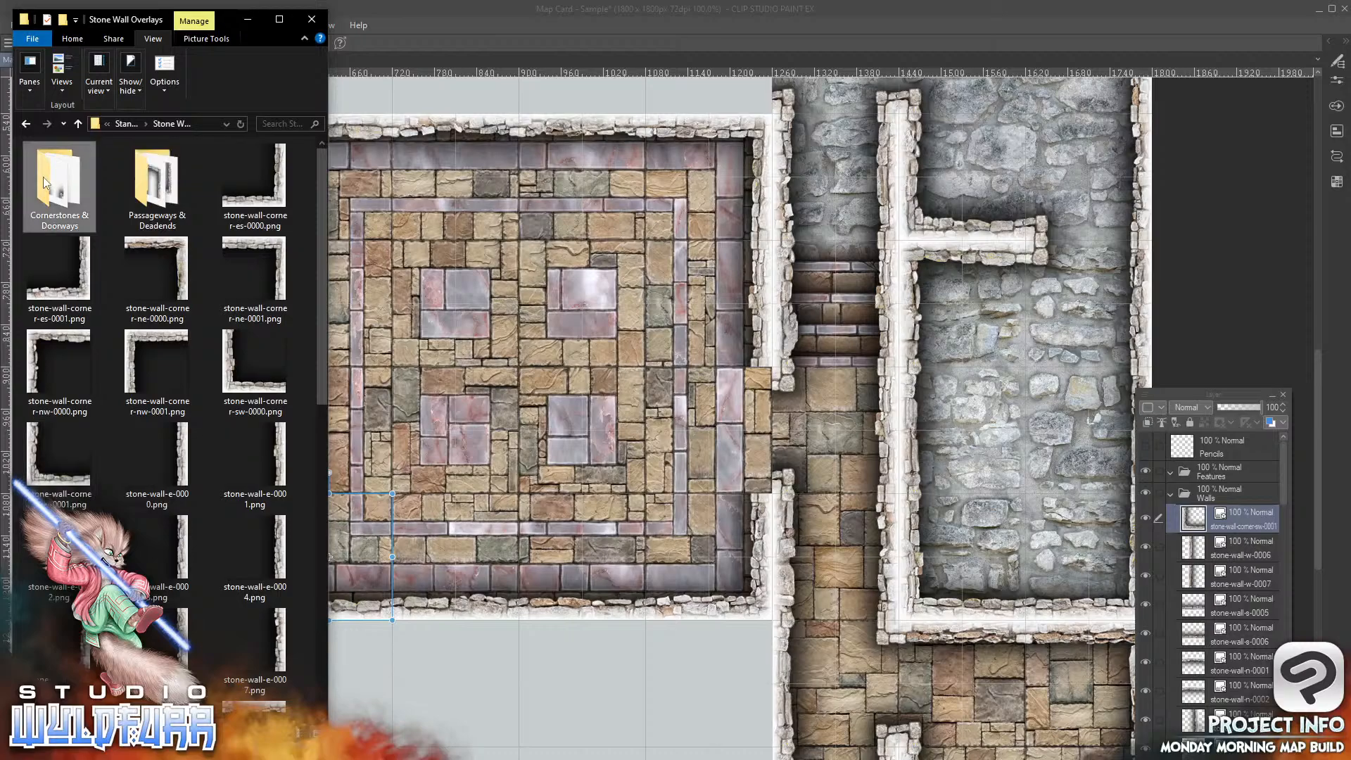
{"action": "double_click", "coordinate": [45, 182]}
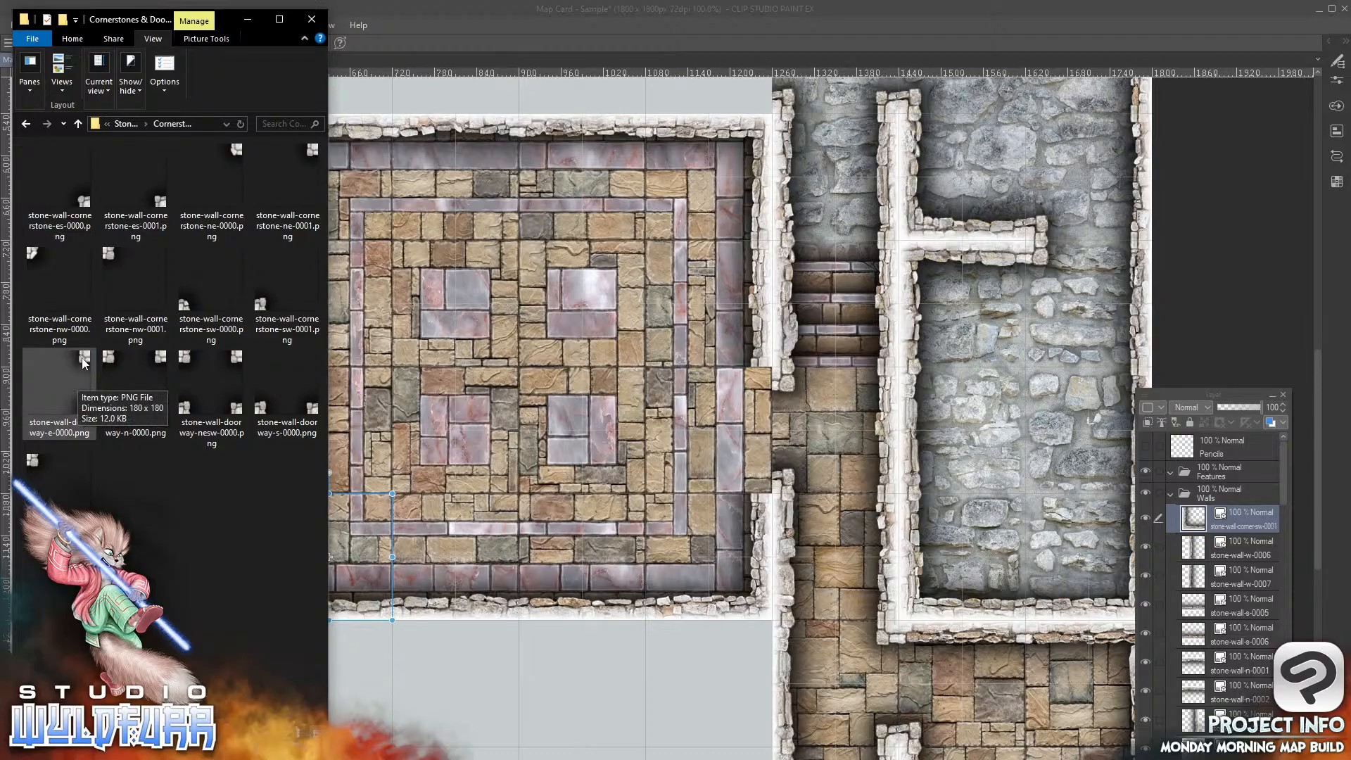
{"action": "left_click_drag", "start_coordinate": [83, 363], "coordinate": [329, 513]}
{"action": "left_click_drag", "start_coordinate": [951, 556], "coordinate": [1245, 504]}
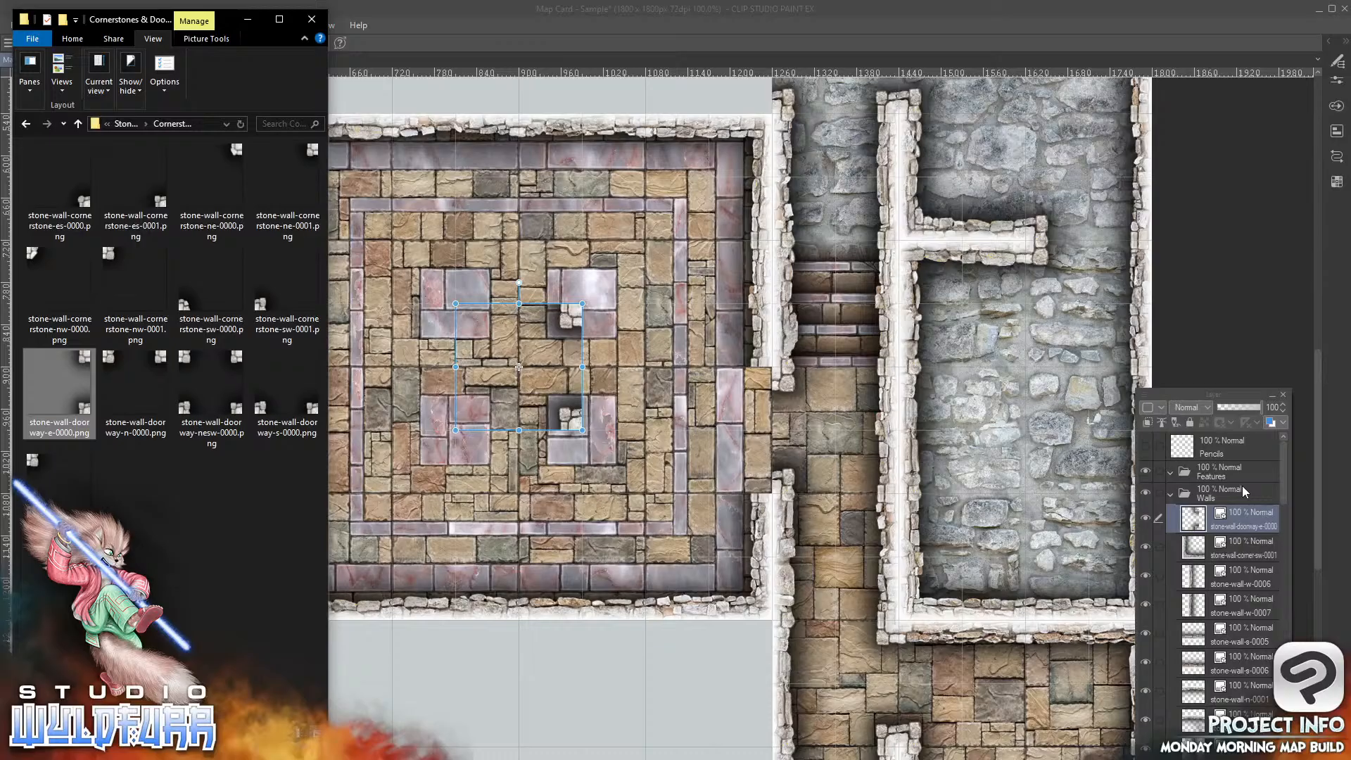
{"action": "left_click", "coordinate": [569, 318]}
{"action": "left_click_drag", "start_coordinate": [570, 319], "coordinate": [759, 382]}
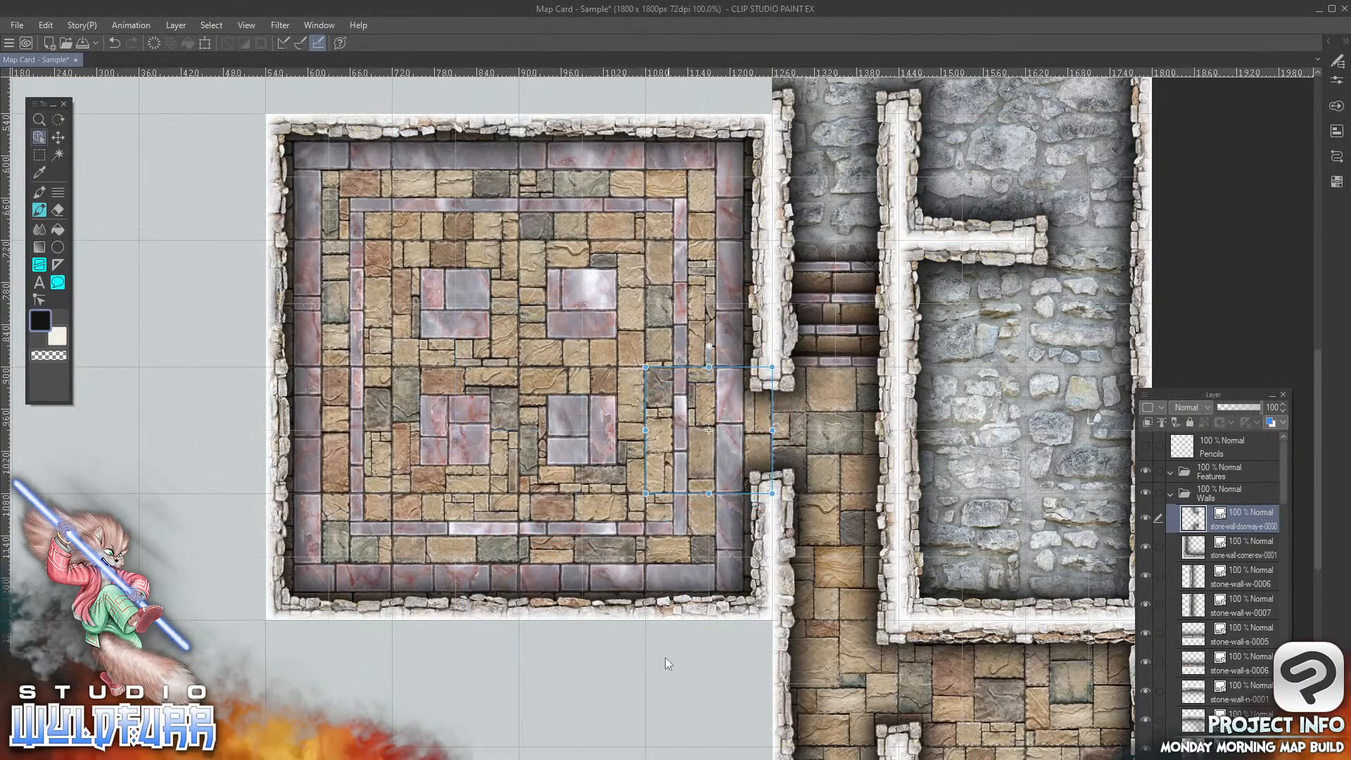
Step: Add stone-wall-cornerstone-ne-0000.png to the Walls folder and place it beside the corridor's west wall end, one tile above the marble room
{"action": "key", "text": "space"}
{"action": "left_click_drag", "start_coordinate": [643, 701], "coordinate": [698, 703]}
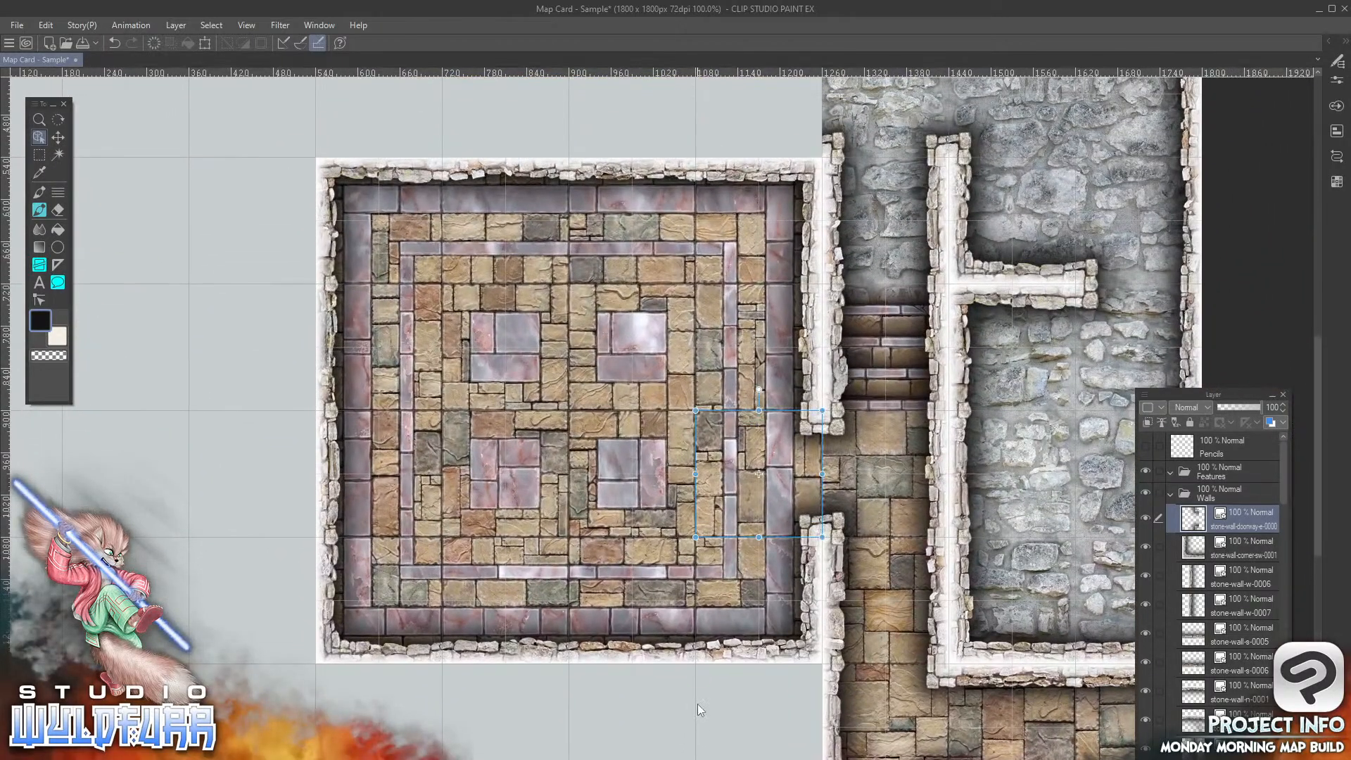
{"action": "key", "text": "space"}
{"action": "left_click_drag", "start_coordinate": [881, 245], "coordinate": [880, 504]}
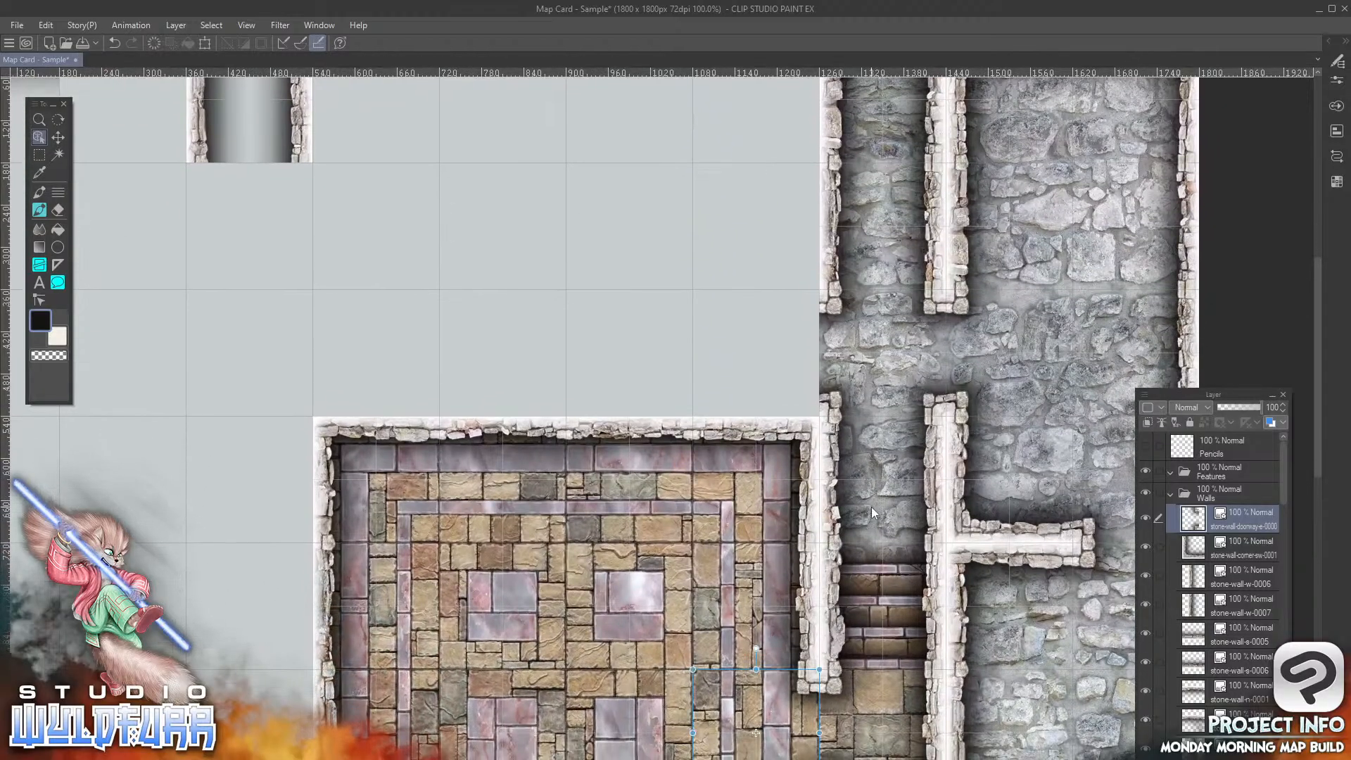
{"action": "key", "text": "alt+Tab"}
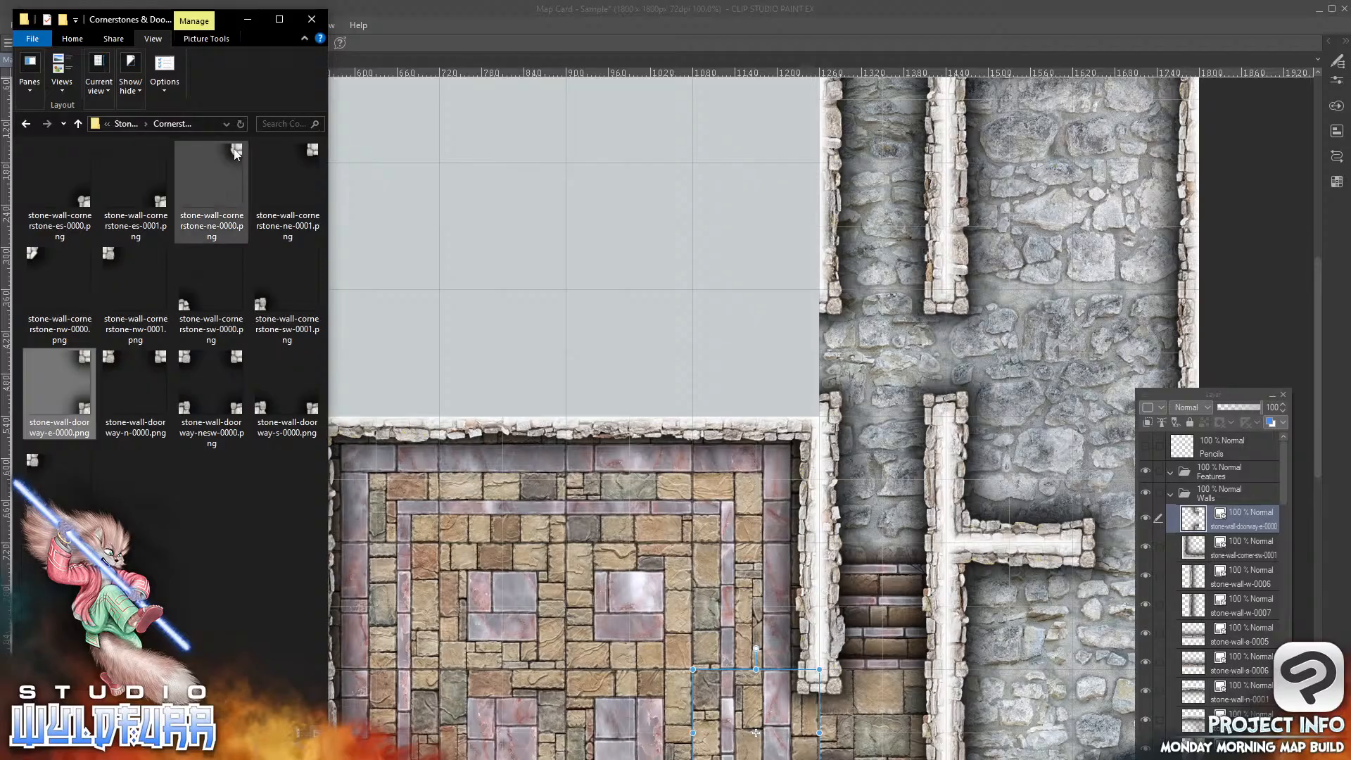
{"action": "left_click_drag", "start_coordinate": [236, 153], "coordinate": [1242, 507]}
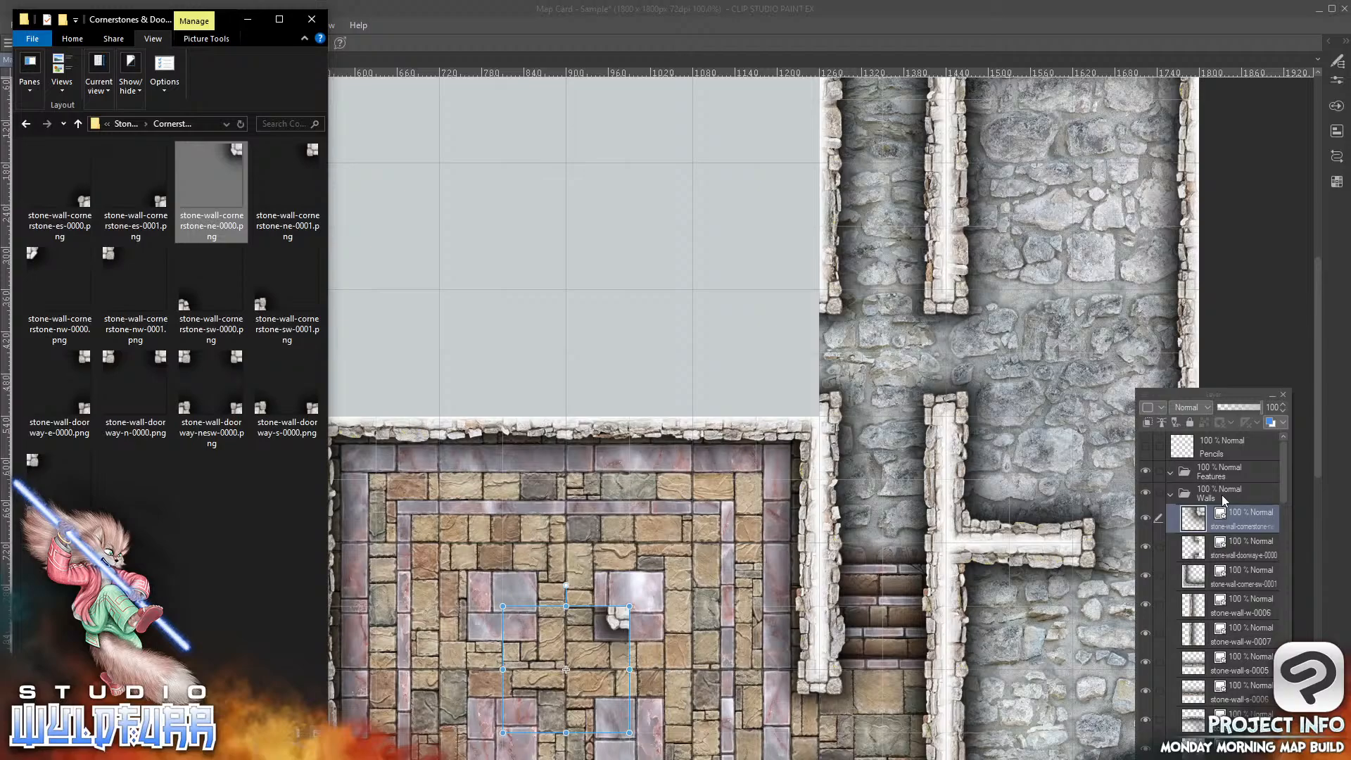
{"action": "left_click", "coordinate": [616, 624]}
{"action": "left_click_drag", "start_coordinate": [616, 624], "coordinate": [807, 309]}
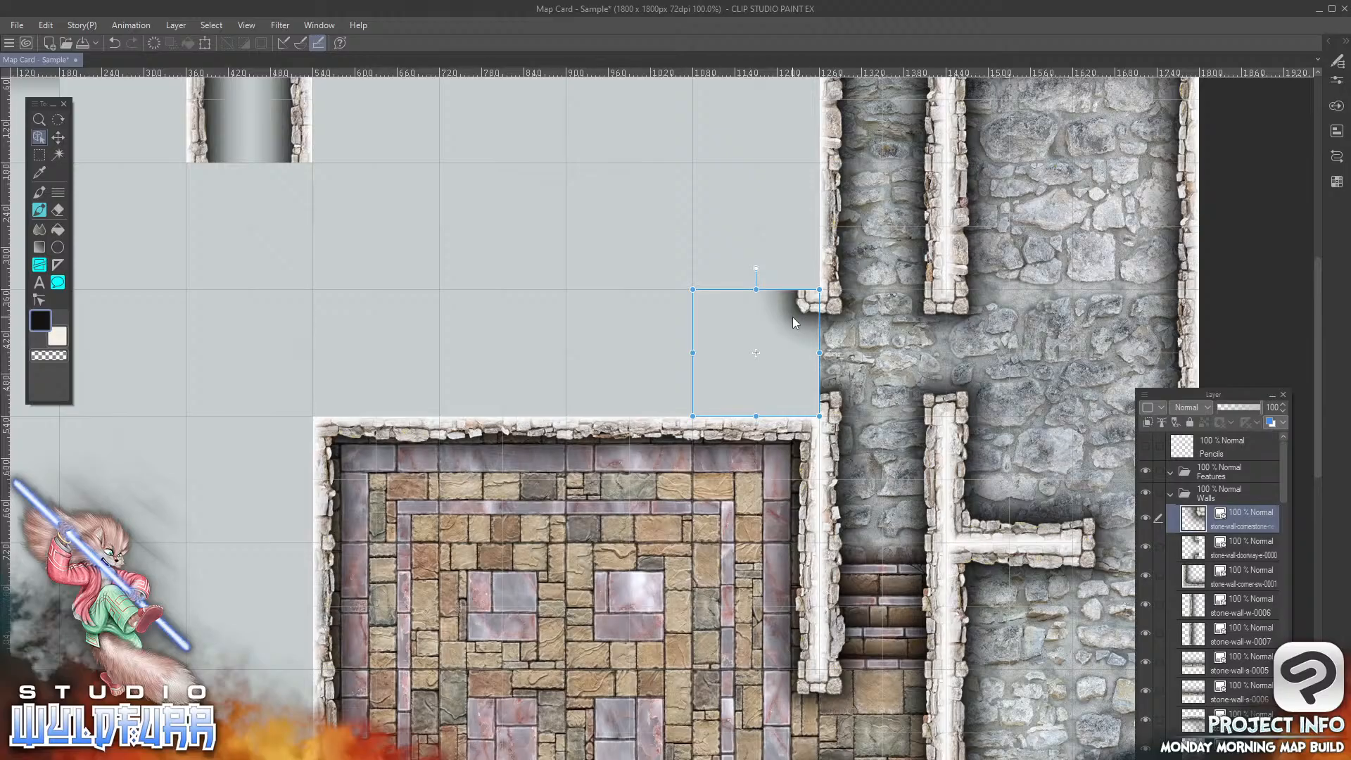
Step: Add stone-wall-corner-ne-0000.png from Stone Wall Overlays to the Walls folder and place it at the map's north edge, directly west of the corridor
{"action": "key", "text": "alt+Tab"}
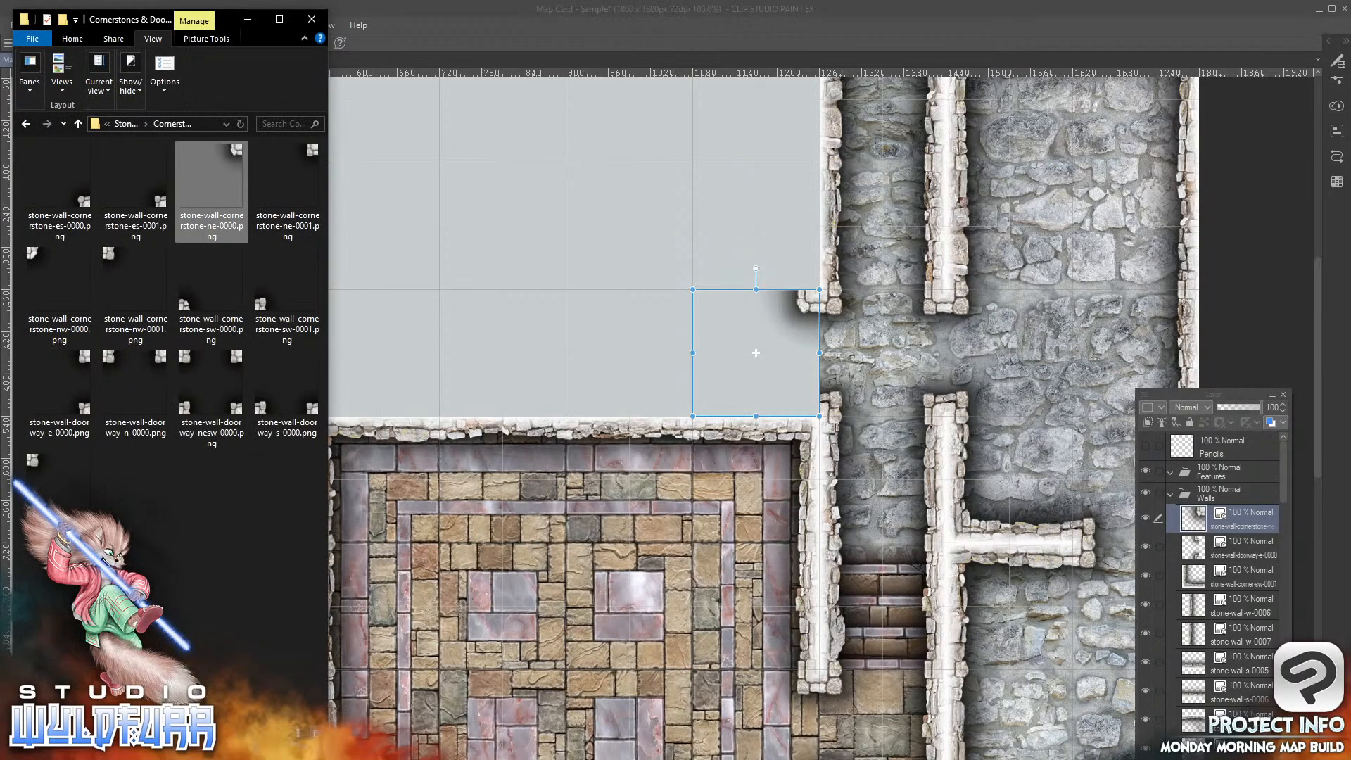
{"action": "left_click", "coordinate": [134, 127]}
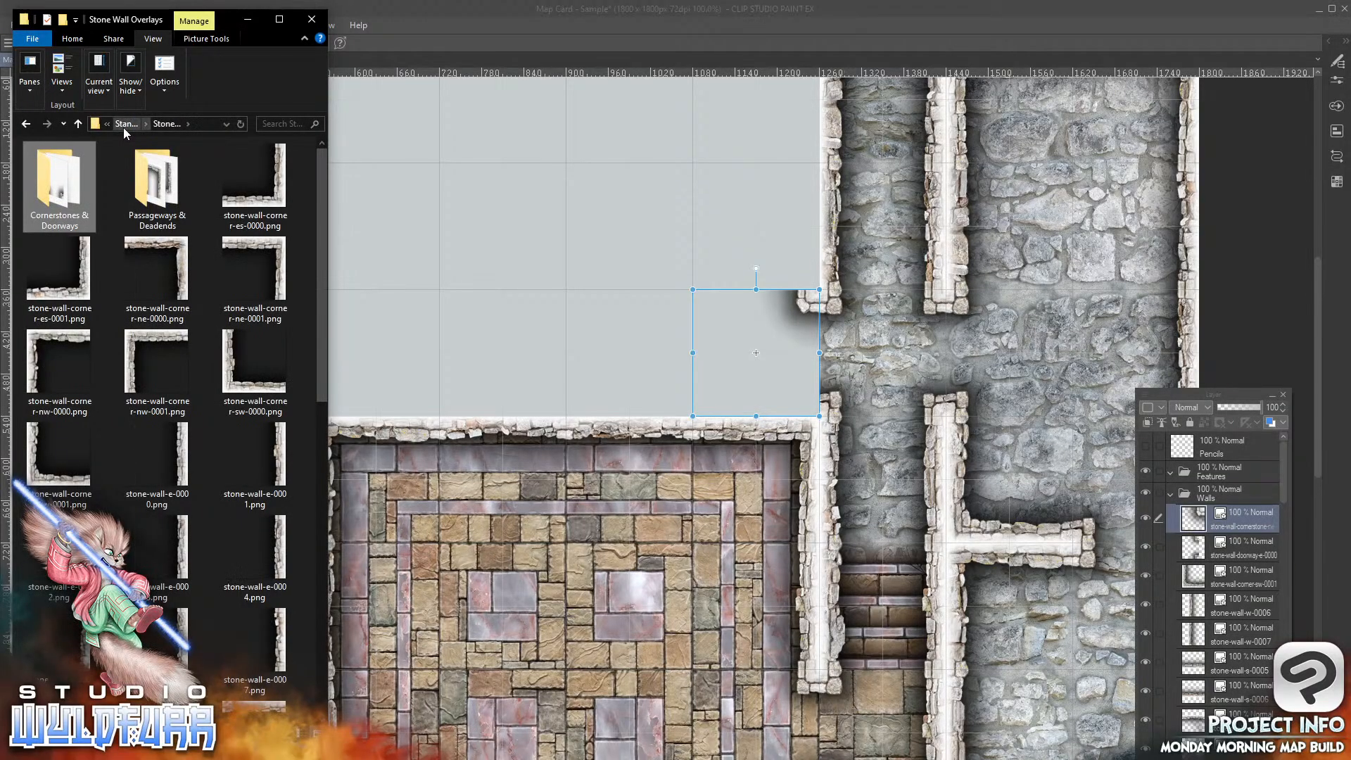
{"action": "left_click_drag", "start_coordinate": [181, 253], "coordinate": [1013, 547]}
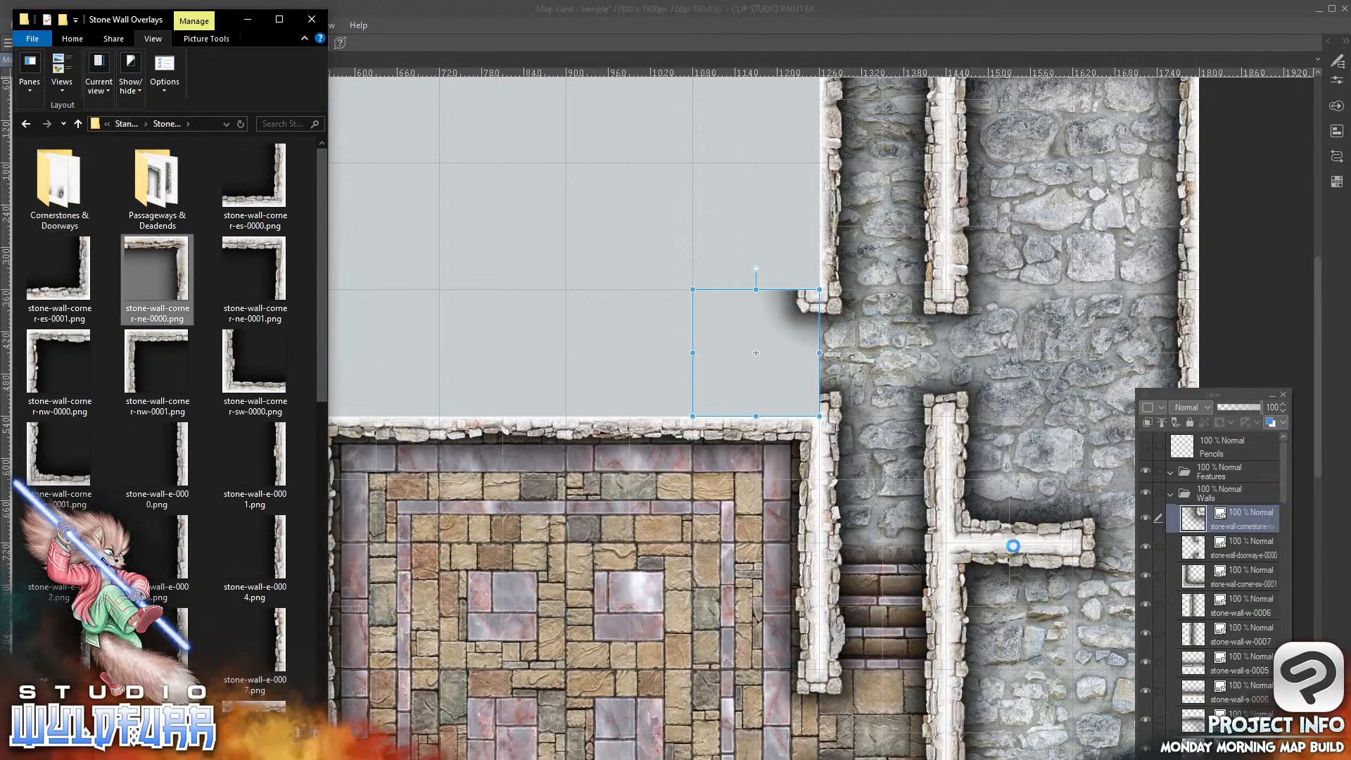
{"action": "left_click_drag", "start_coordinate": [1246, 503], "coordinate": [1243, 501]}
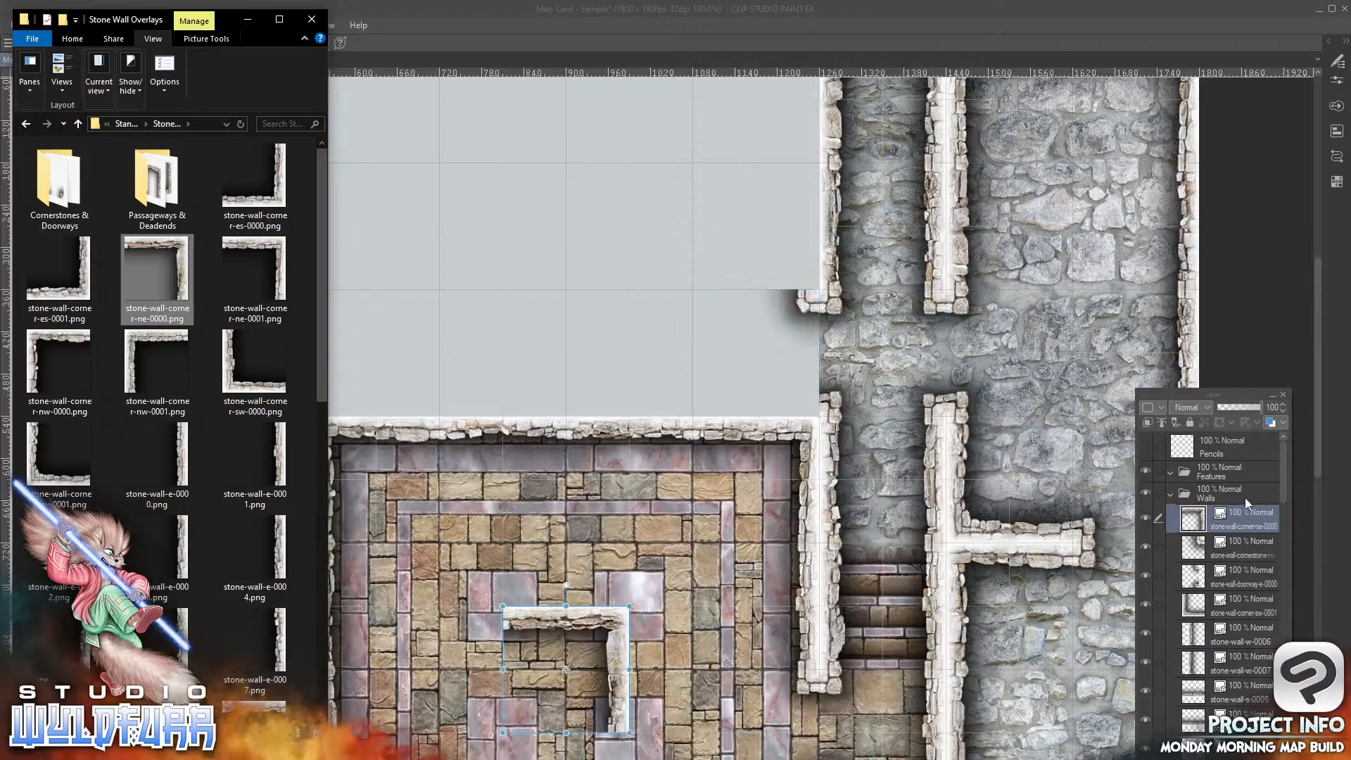
{"action": "left_click", "coordinate": [616, 627]}
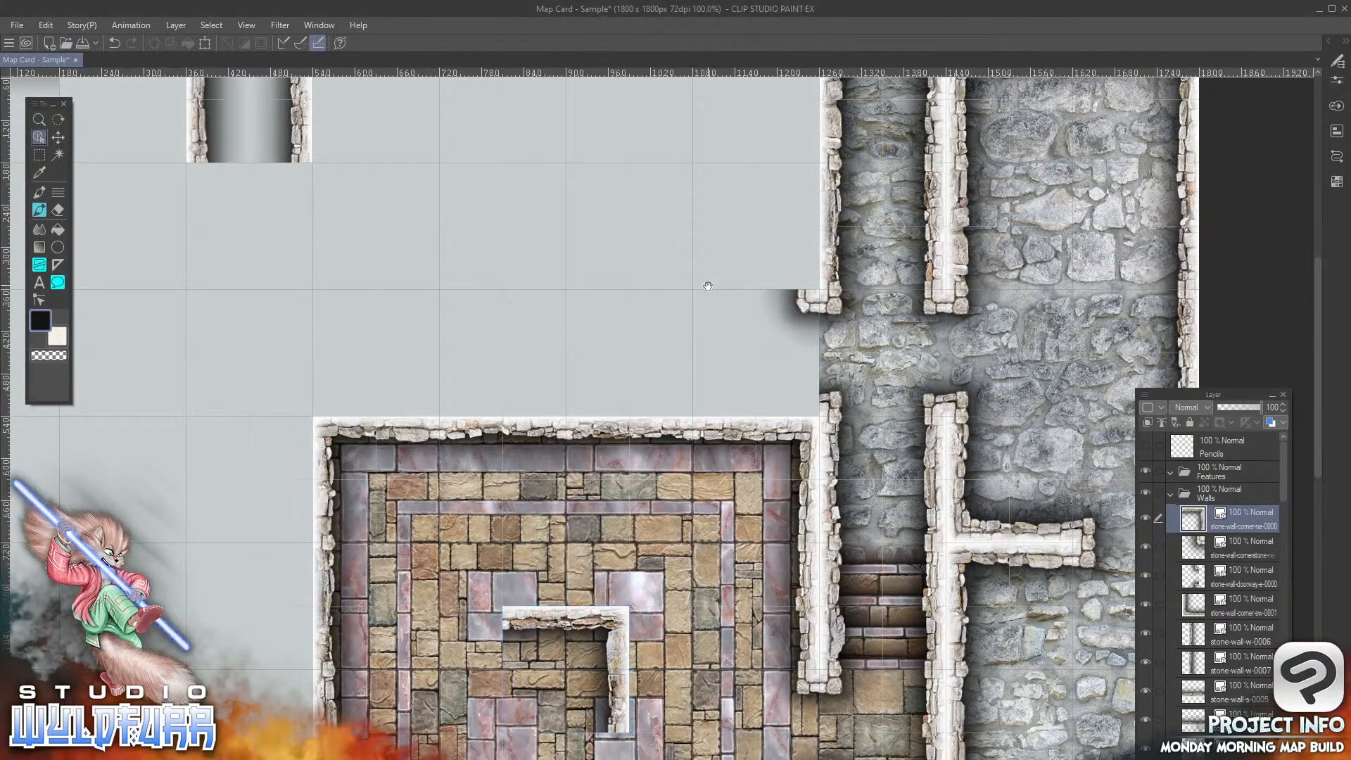
{"action": "left_click_drag", "start_coordinate": [673, 330], "coordinate": [662, 486]}
{"action": "left_click_drag", "start_coordinate": [599, 750], "coordinate": [742, 257]}
{"action": "left_click_drag", "start_coordinate": [786, 230], "coordinate": [792, 224]}
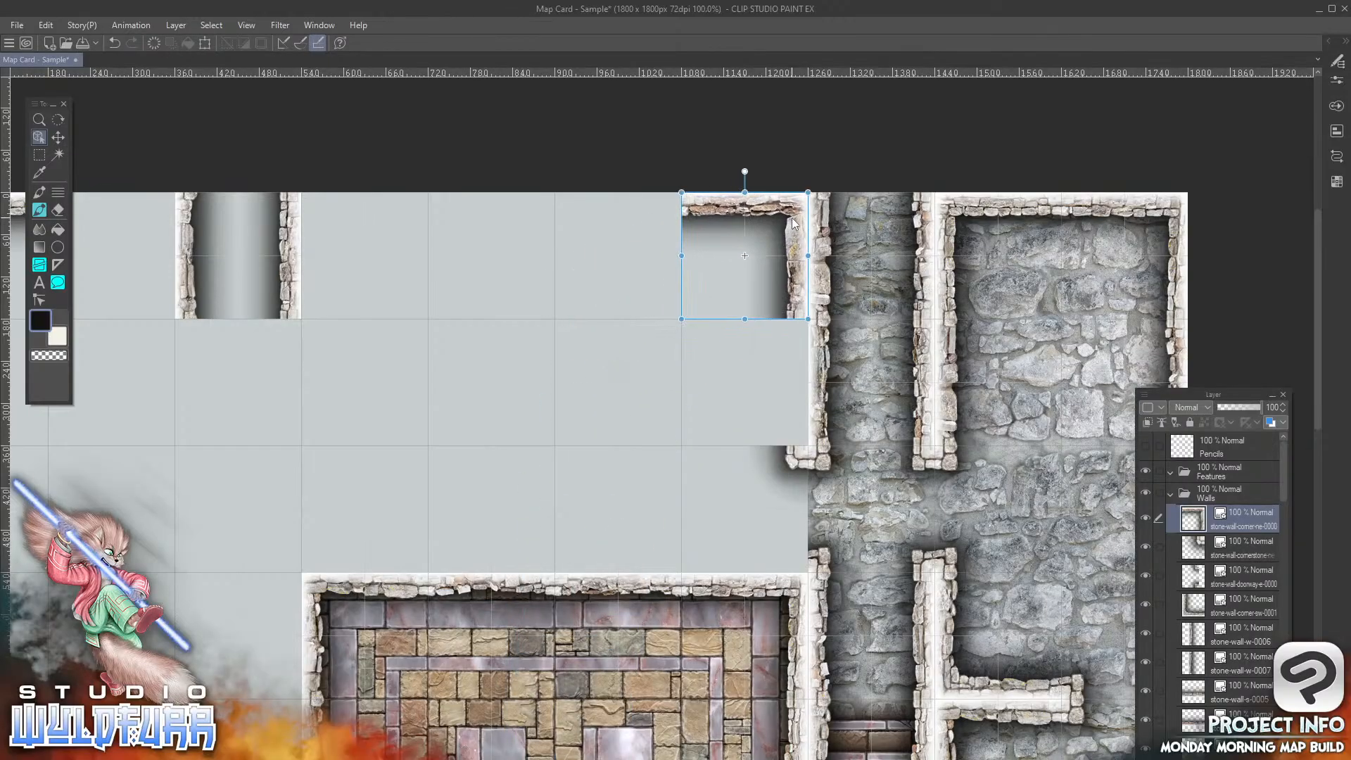
Step: Add stone-wall-corner-nw-0001.png to the Walls folder and place it as the upper room's northwest corner, directly east of the narrow grey passage
{"action": "key", "text": "alt+Tab"}
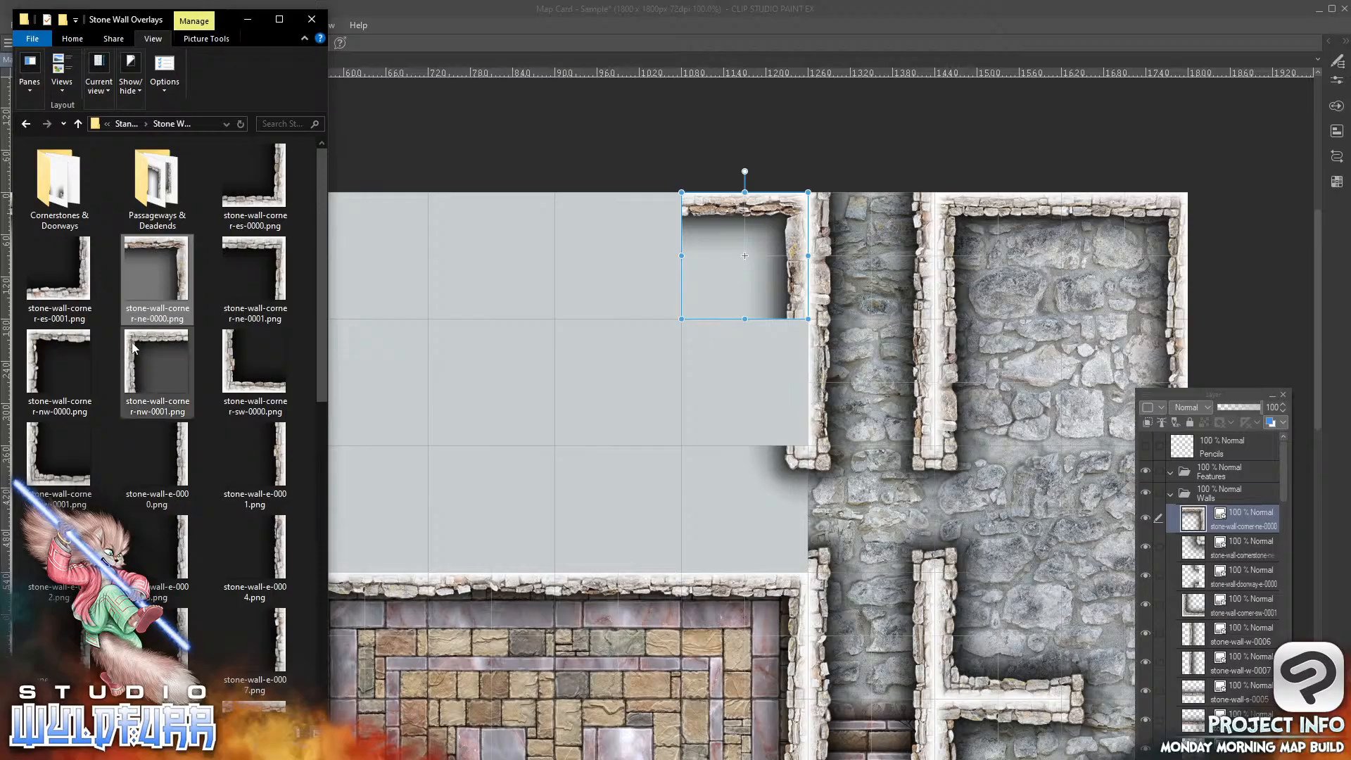
{"action": "left_click_drag", "start_coordinate": [156, 353], "coordinate": [710, 469]}
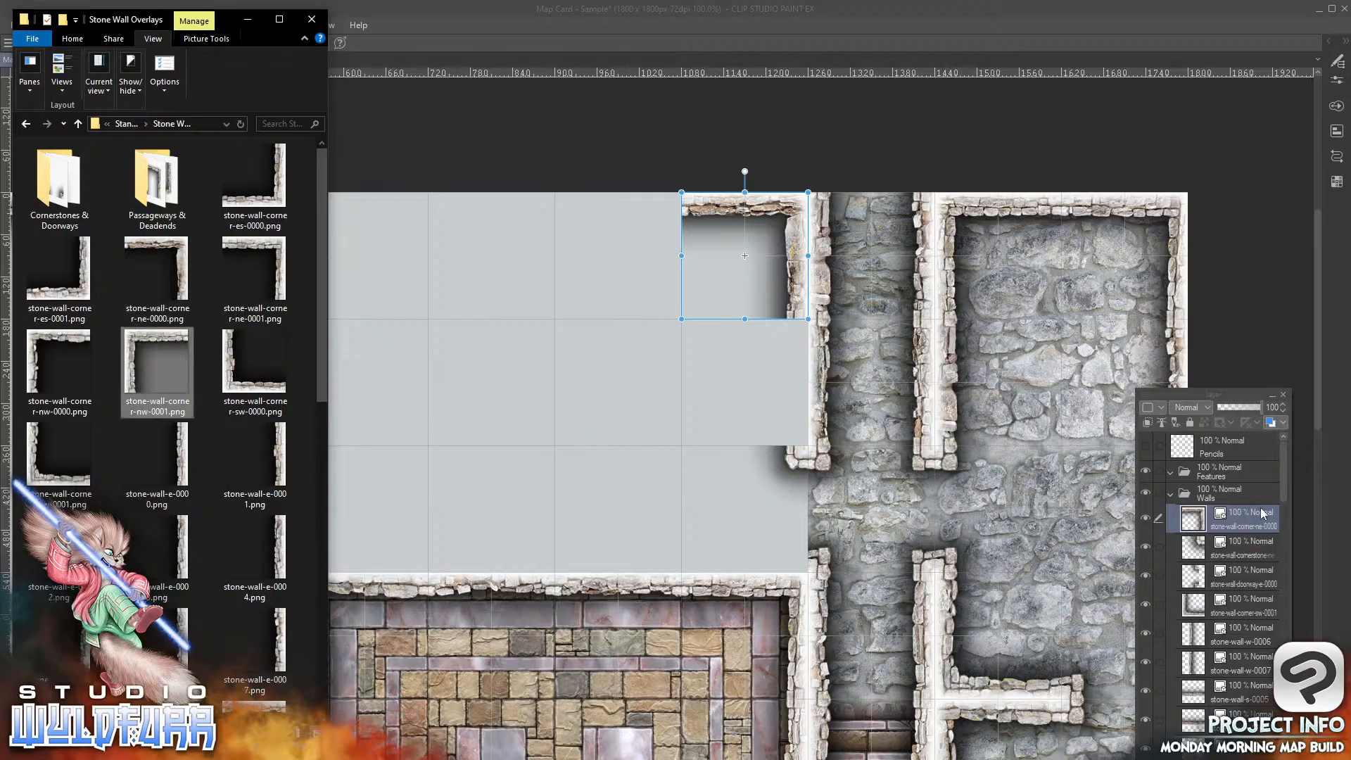
{"action": "left_click", "coordinate": [1218, 488]}
{"action": "left_click_drag", "start_coordinate": [524, 753], "coordinate": [326, 211]}
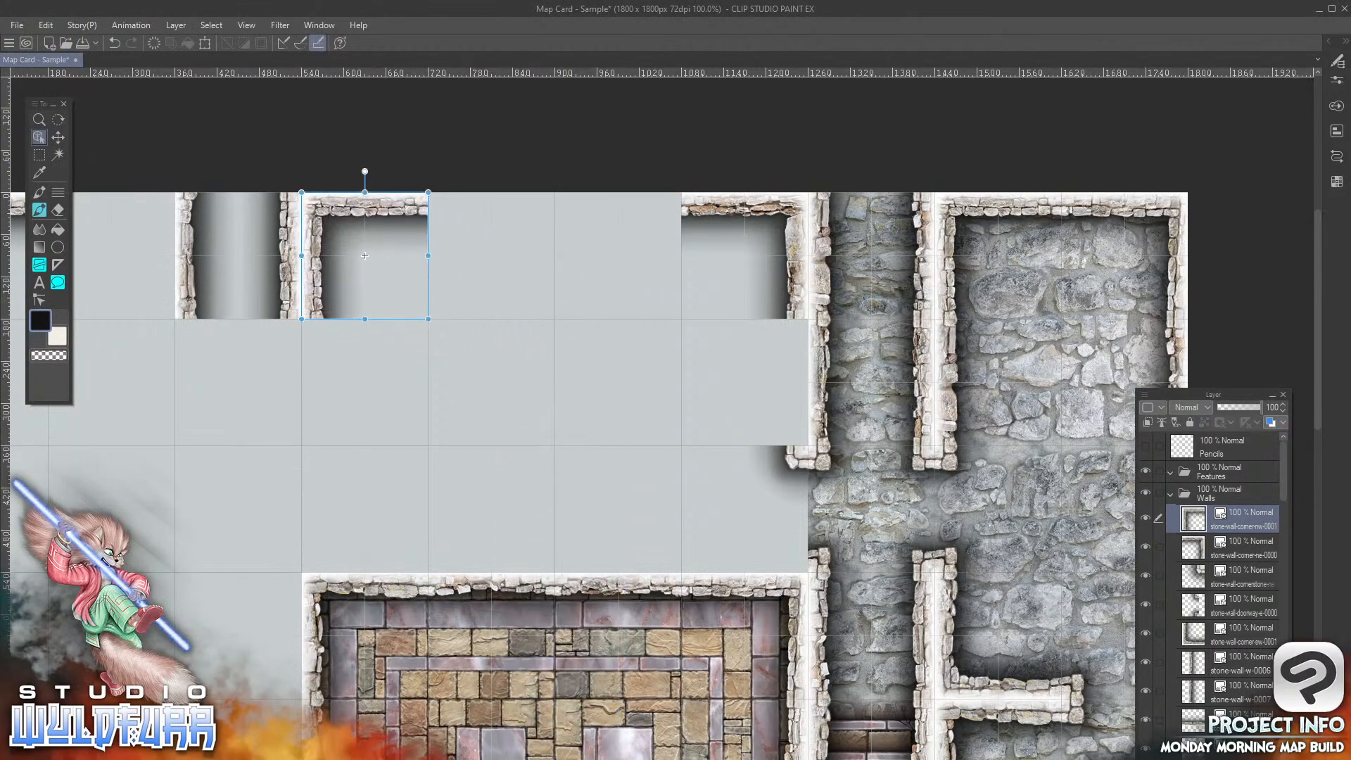
Step: Add stone-wall-e-0001.png to the Walls folder and place it on the upper room's east side, directly south of the northeast corner
{"action": "key", "text": "alt+Tab"}
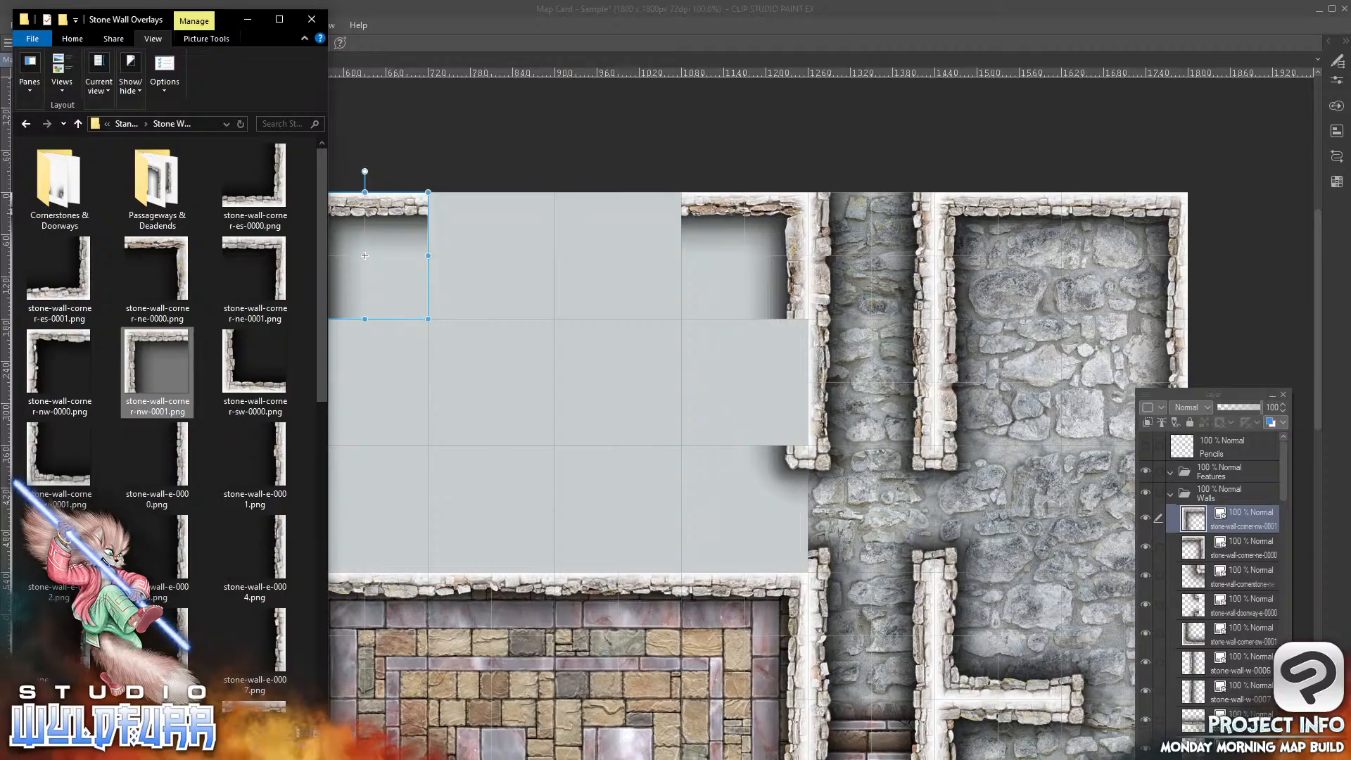
{"action": "left_click_drag", "start_coordinate": [281, 463], "coordinate": [1251, 508]}
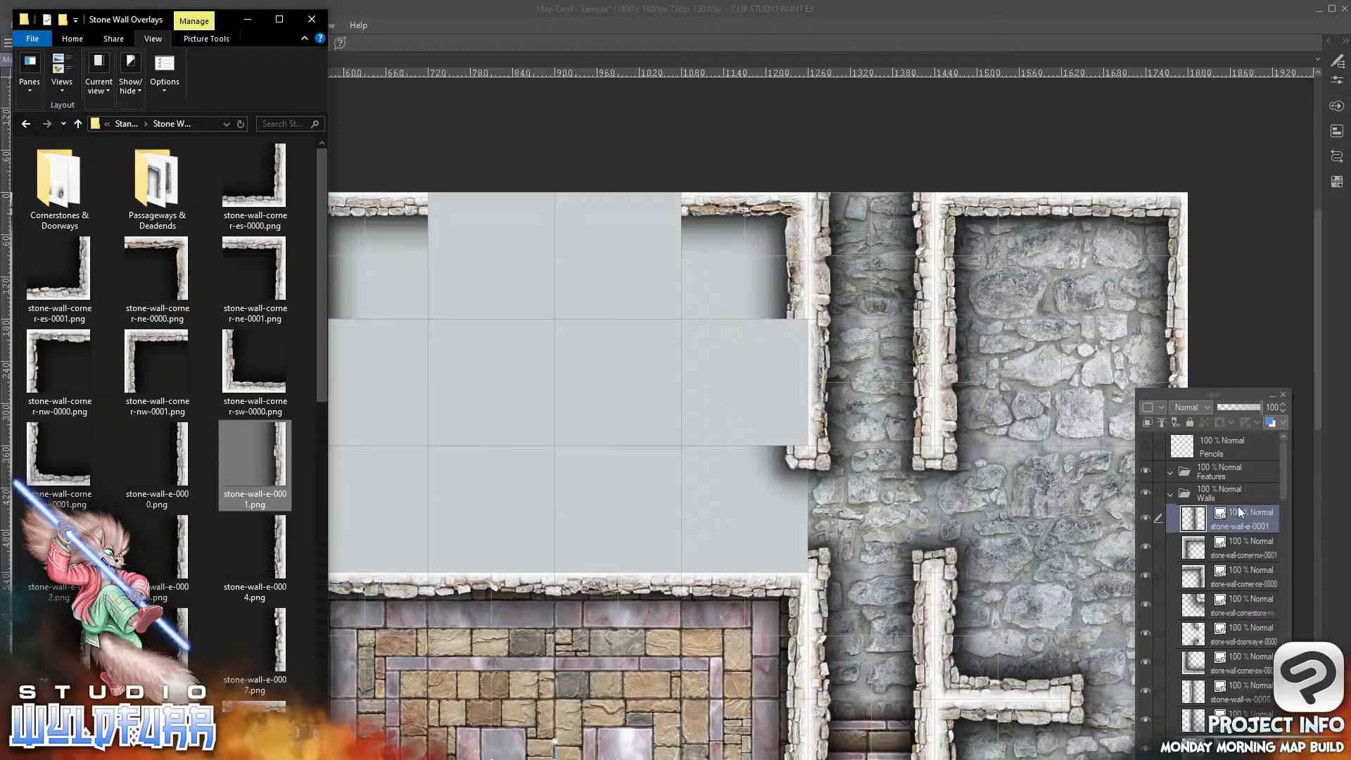
{"action": "key", "text": "alt+Tab"}
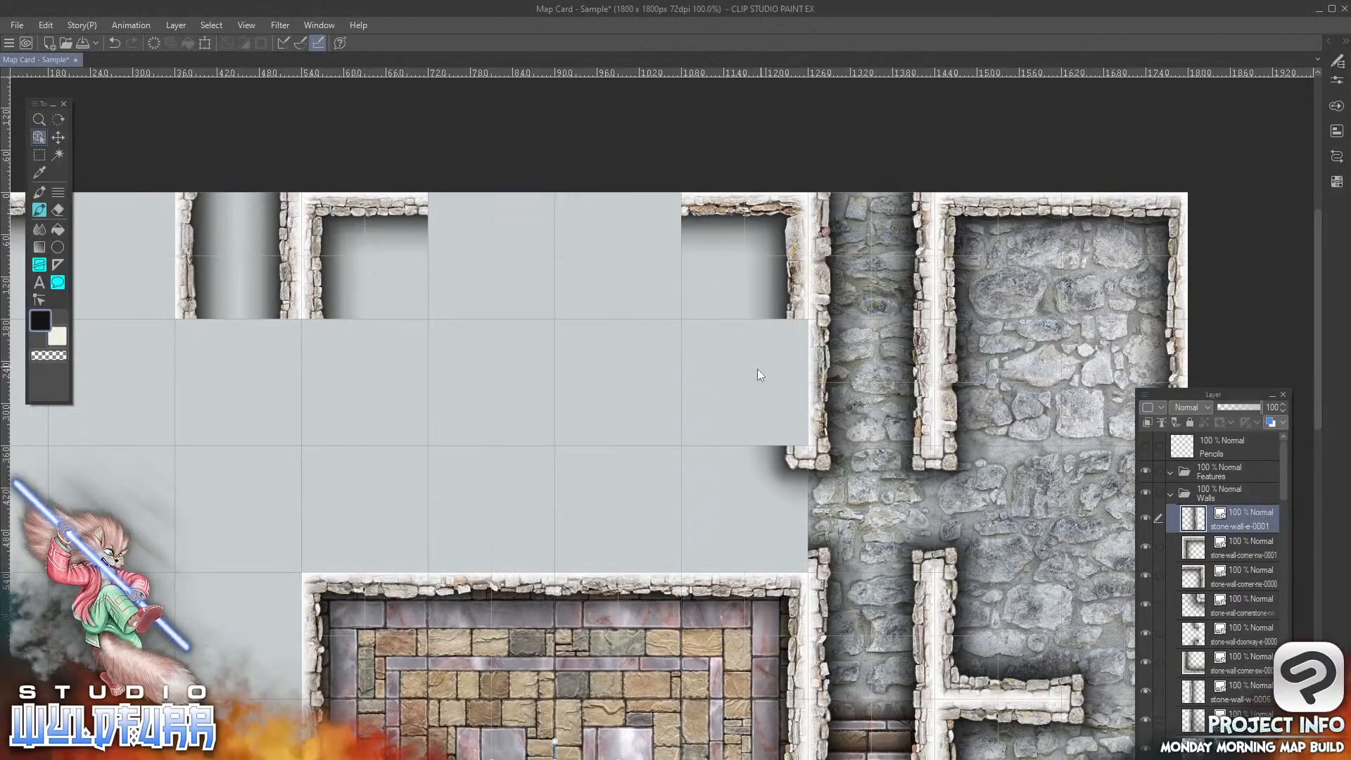
{"action": "left_click_drag", "start_coordinate": [554, 741], "coordinate": [799, 366]}
Step: Add stone-wall-corner-sw-0000.png to the Walls folder and place it as the upper room's southwest corner, directly above the marble room's northwest corner
{"action": "key", "text": "alt+Tab"}
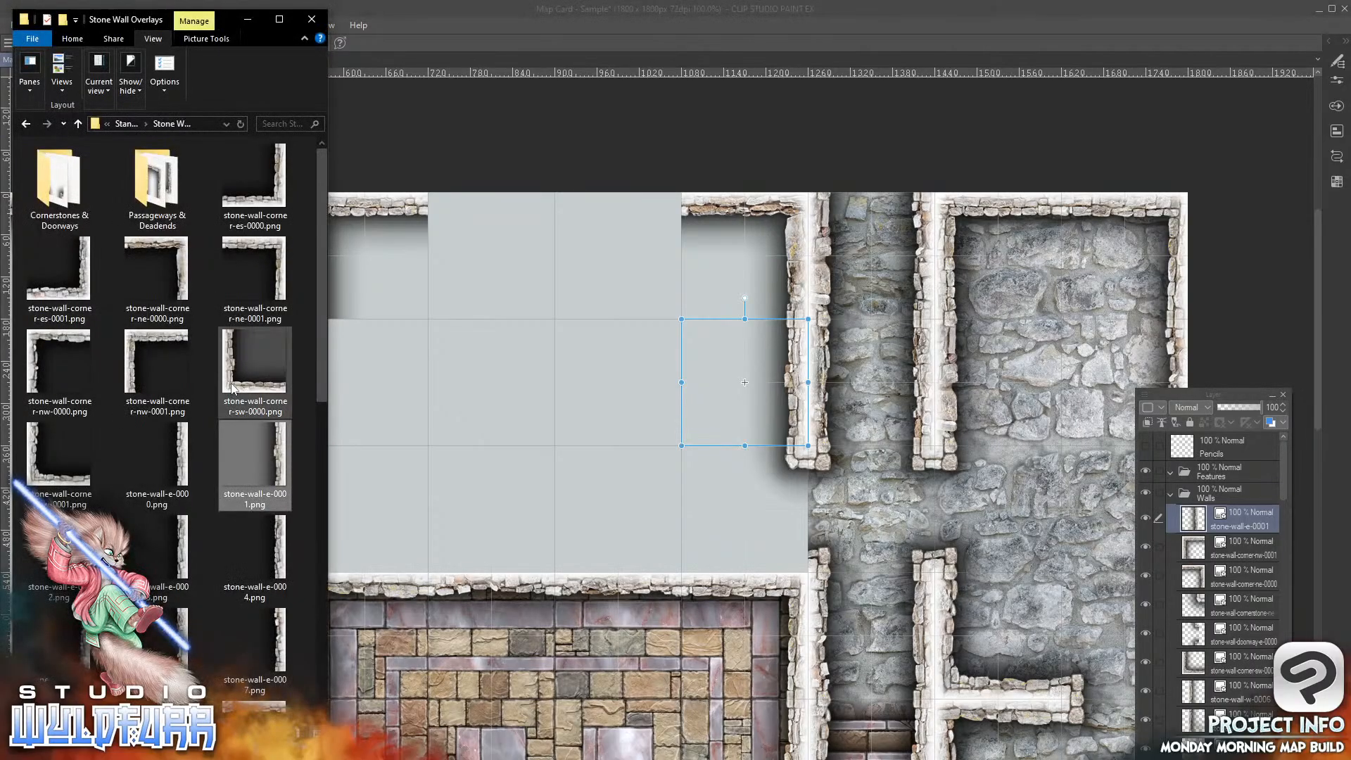
{"action": "left_click_drag", "start_coordinate": [233, 387], "coordinate": [581, 397]}
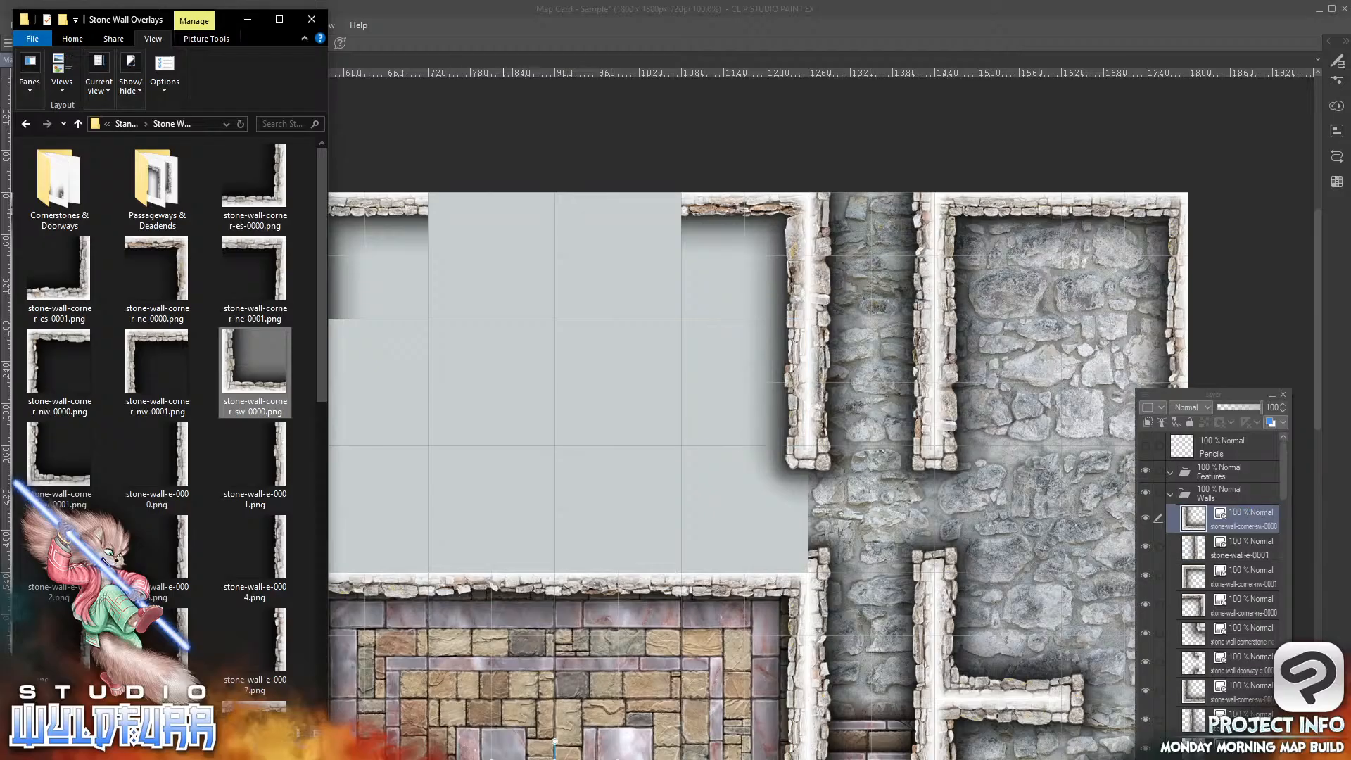
{"action": "left_click", "coordinate": [505, 731]}
{"action": "left_click_drag", "start_coordinate": [555, 740], "coordinate": [322, 563]}
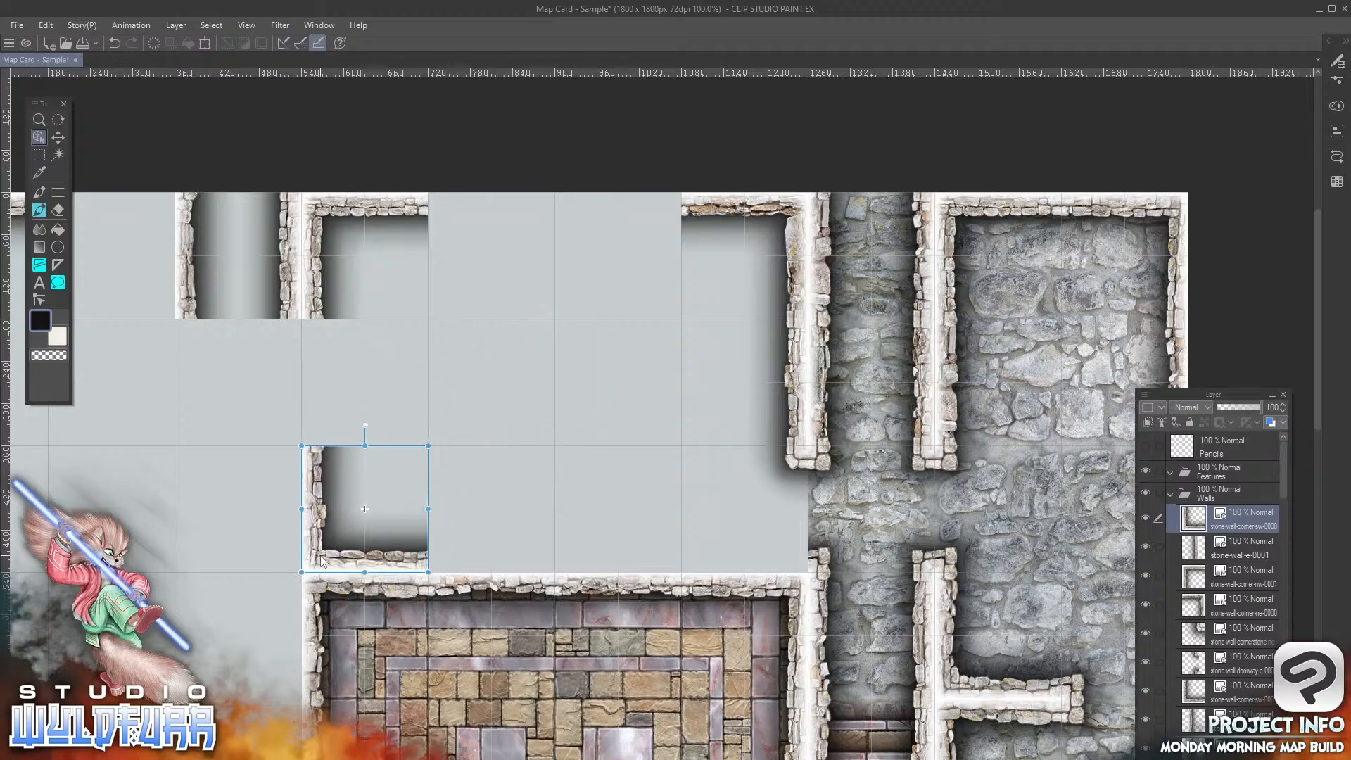
Step: Add stone-wall-w-0004.png from Stone Wall Overlays to the Walls folder and place it on the upper room's west side, between its two corners
{"action": "key", "text": "alt+Tab"}
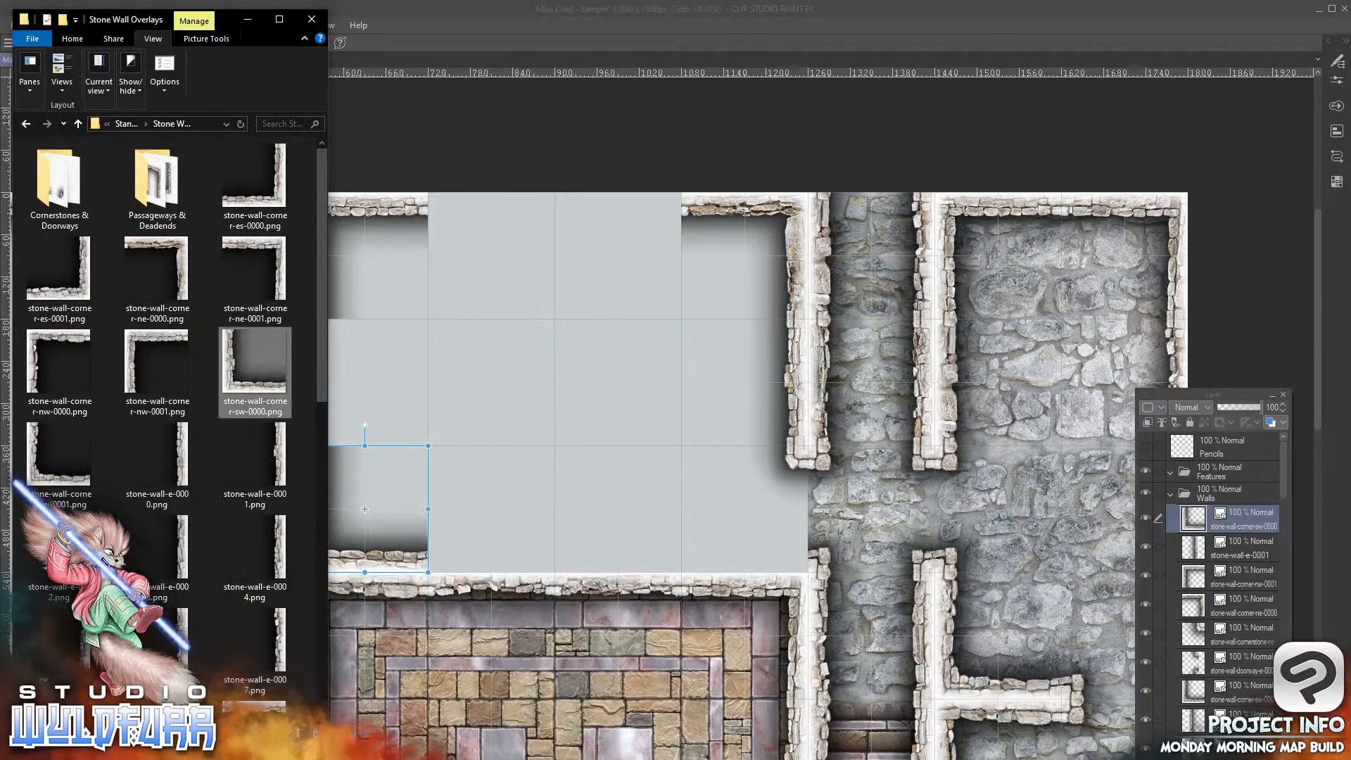
{"action": "left_click_drag", "start_coordinate": [323, 336], "coordinate": [314, 663]}
{"action": "left_click_drag", "start_coordinate": [231, 571], "coordinate": [1251, 506]}
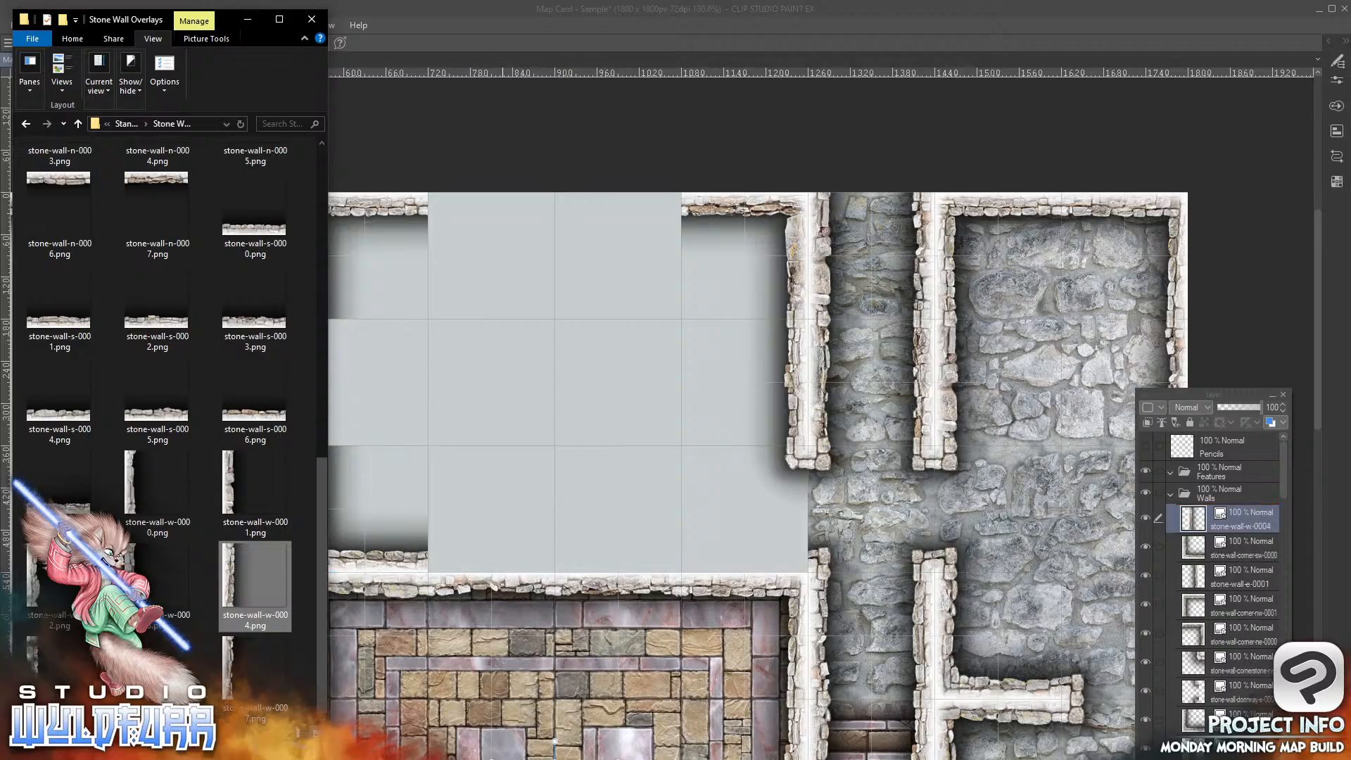
{"action": "left_click", "coordinate": [491, 551]}
{"action": "left_click_drag", "start_coordinate": [554, 741], "coordinate": [318, 345]}
Step: Add stone-wall-s-0006.png to the Walls folder and place it on the upper room's south side, directly east of the southwest corner
{"action": "key", "text": "alt+Tab"}
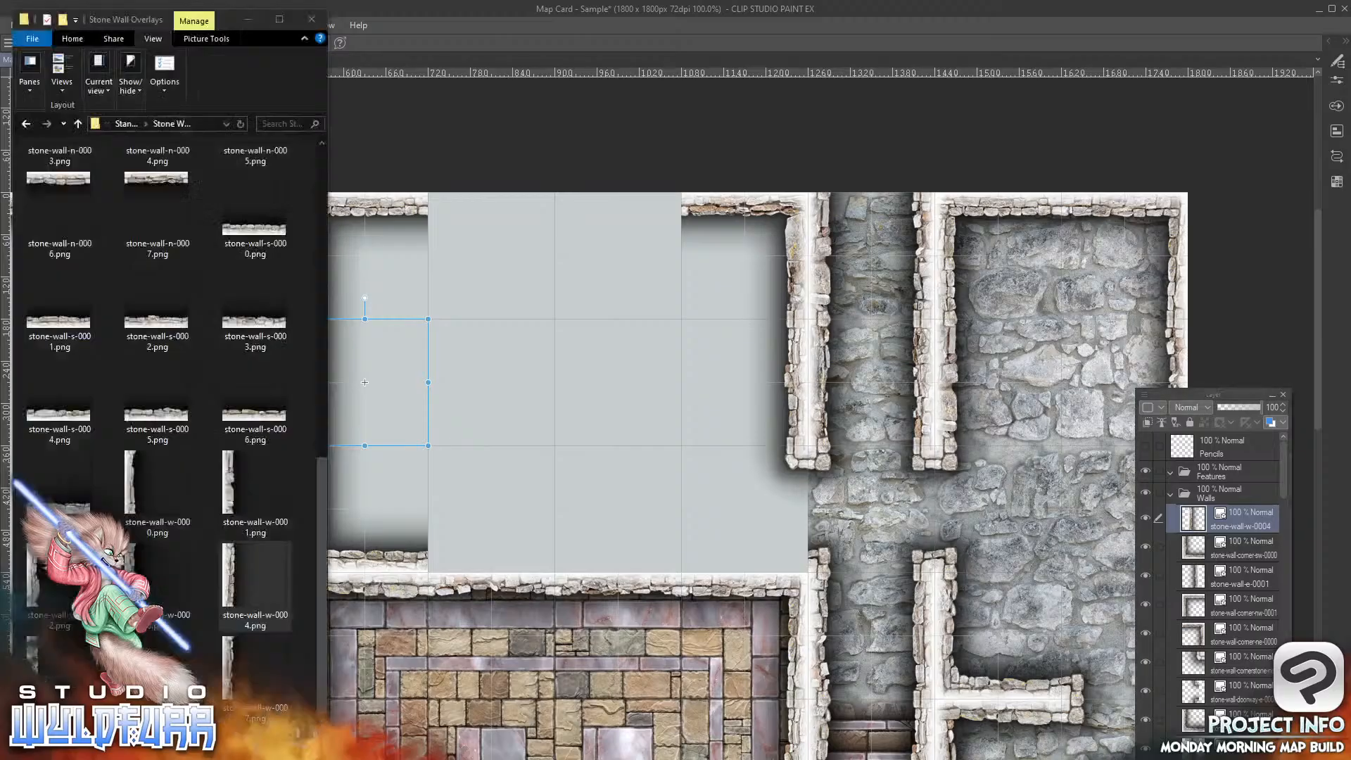
{"action": "left_click_drag", "start_coordinate": [258, 421], "coordinate": [1164, 518]}
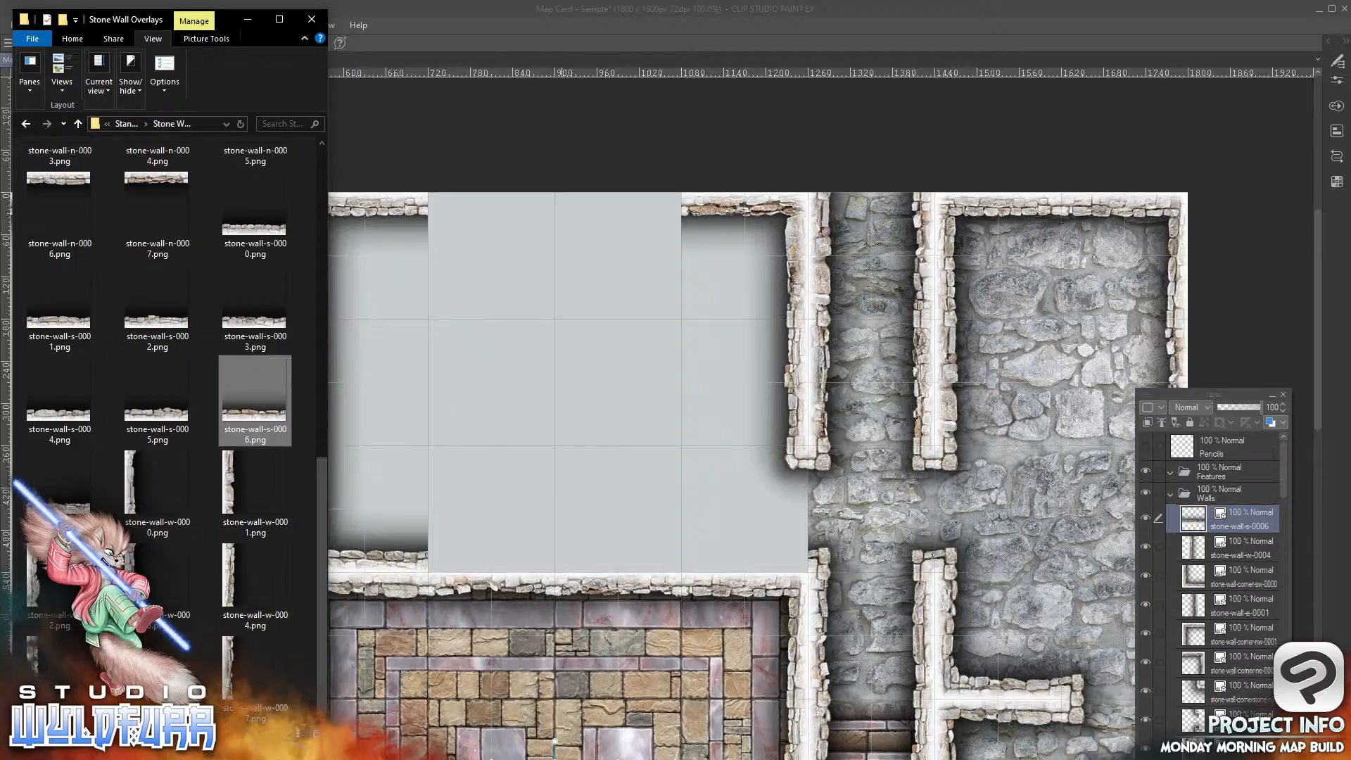
{"action": "left_click", "coordinate": [556, 742]}
{"action": "left_click_drag", "start_coordinate": [798, 666], "coordinate": [816, 456]}
{"action": "left_click_drag", "start_coordinate": [591, 679], "coordinate": [542, 371]}
{"action": "left_click_drag", "start_coordinate": [686, 295], "coordinate": [699, 496]}
Step: Add stone-wall-s-0005.png to the Walls folder and place it on the upper room's south side, two squares east of the southwest corner
{"action": "key", "text": "alt+Tab"}
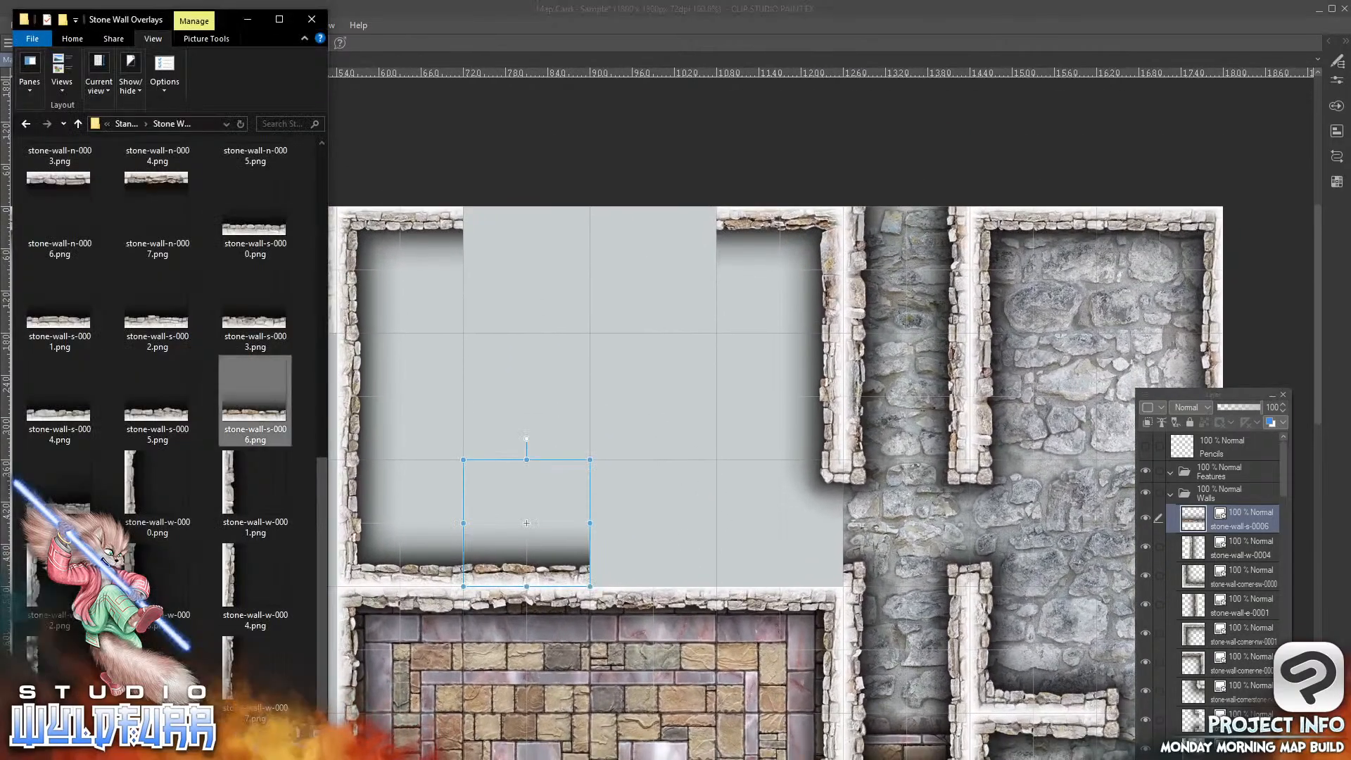
{"action": "left_click_drag", "start_coordinate": [148, 416], "coordinate": [901, 621]}
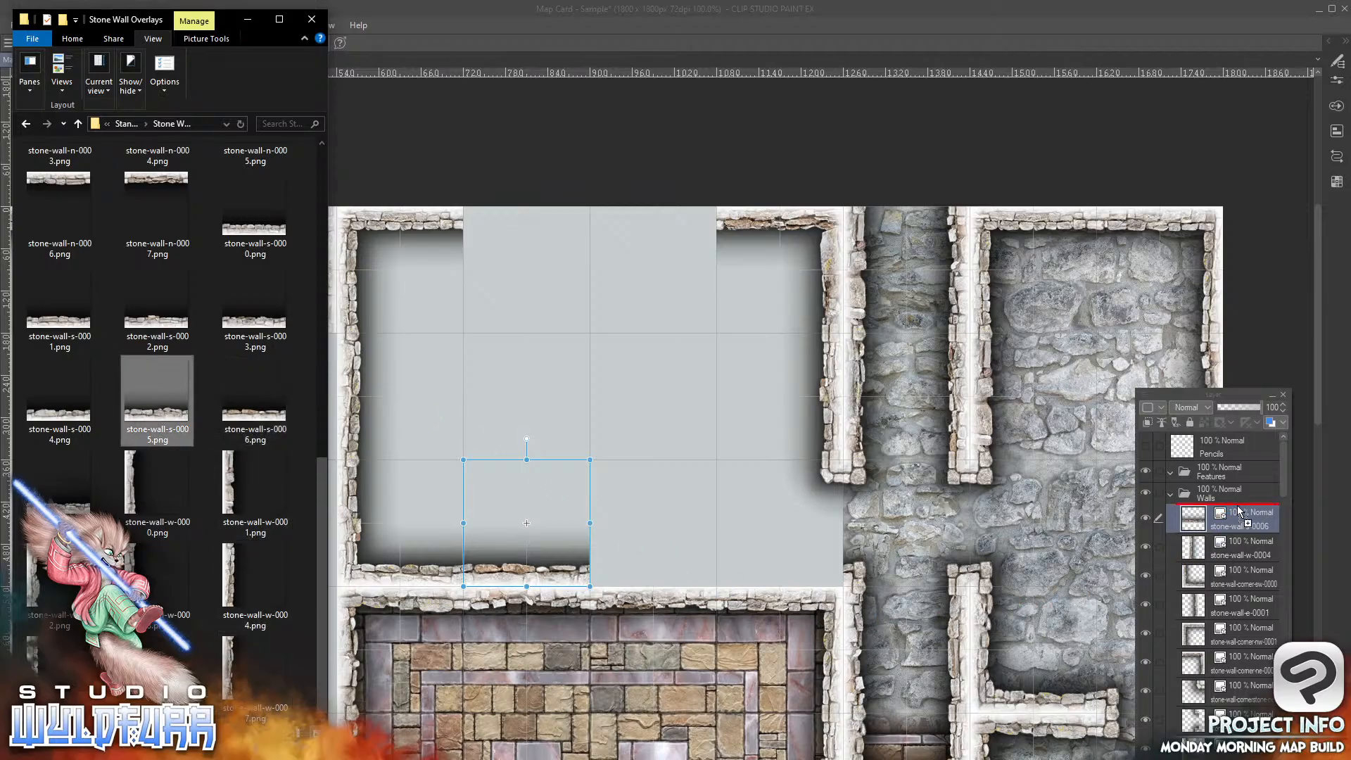
{"action": "scroll", "coordinate": [810, 640], "scroll_direction": "down", "scroll_amount": 1}
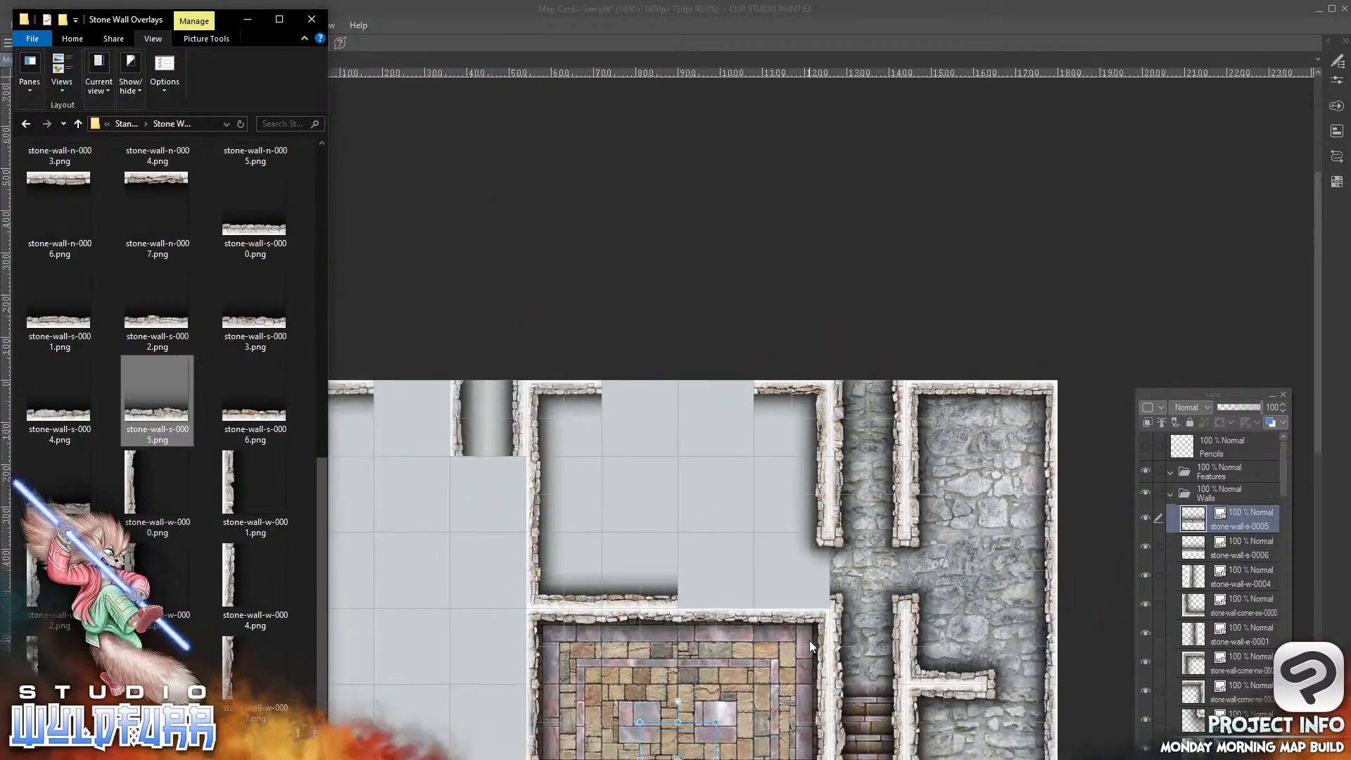
{"action": "left_click", "coordinate": [691, 648]}
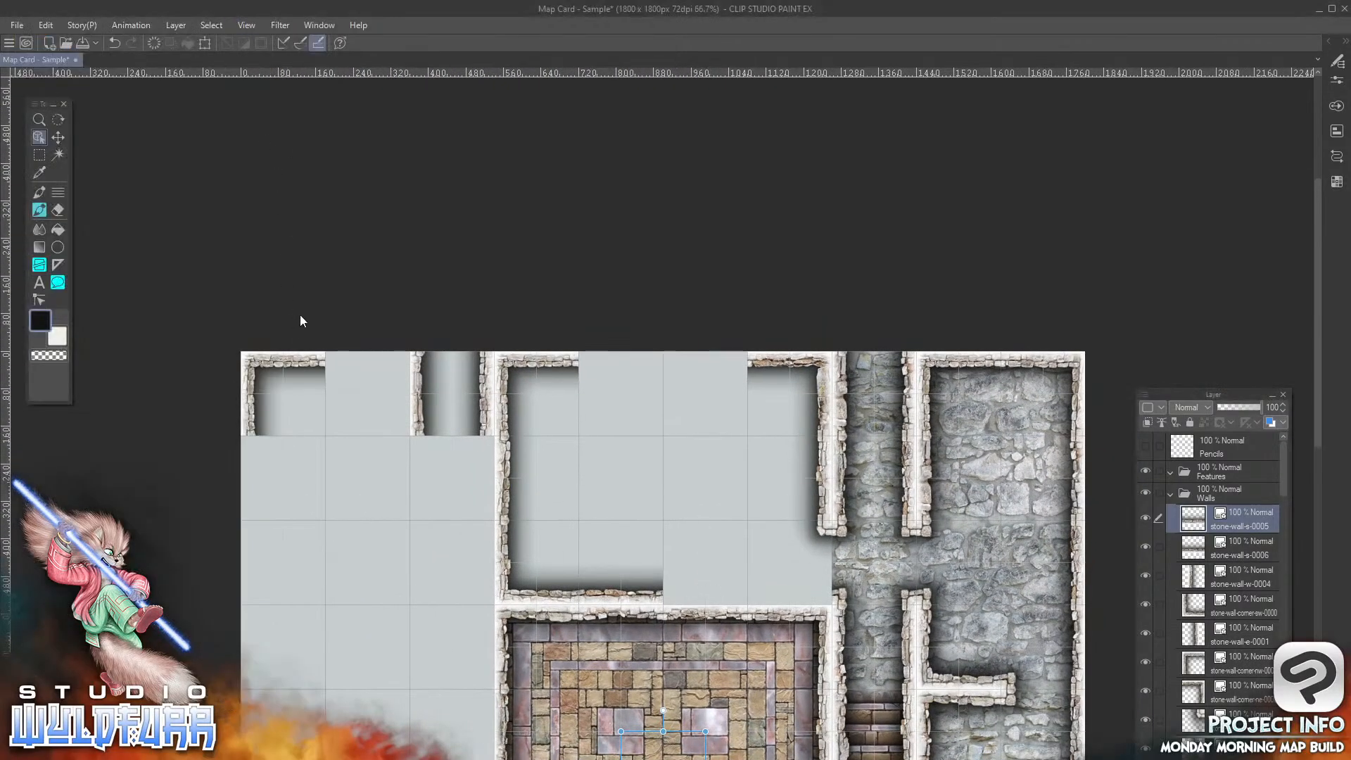
{"action": "left_click", "coordinate": [246, 26]}
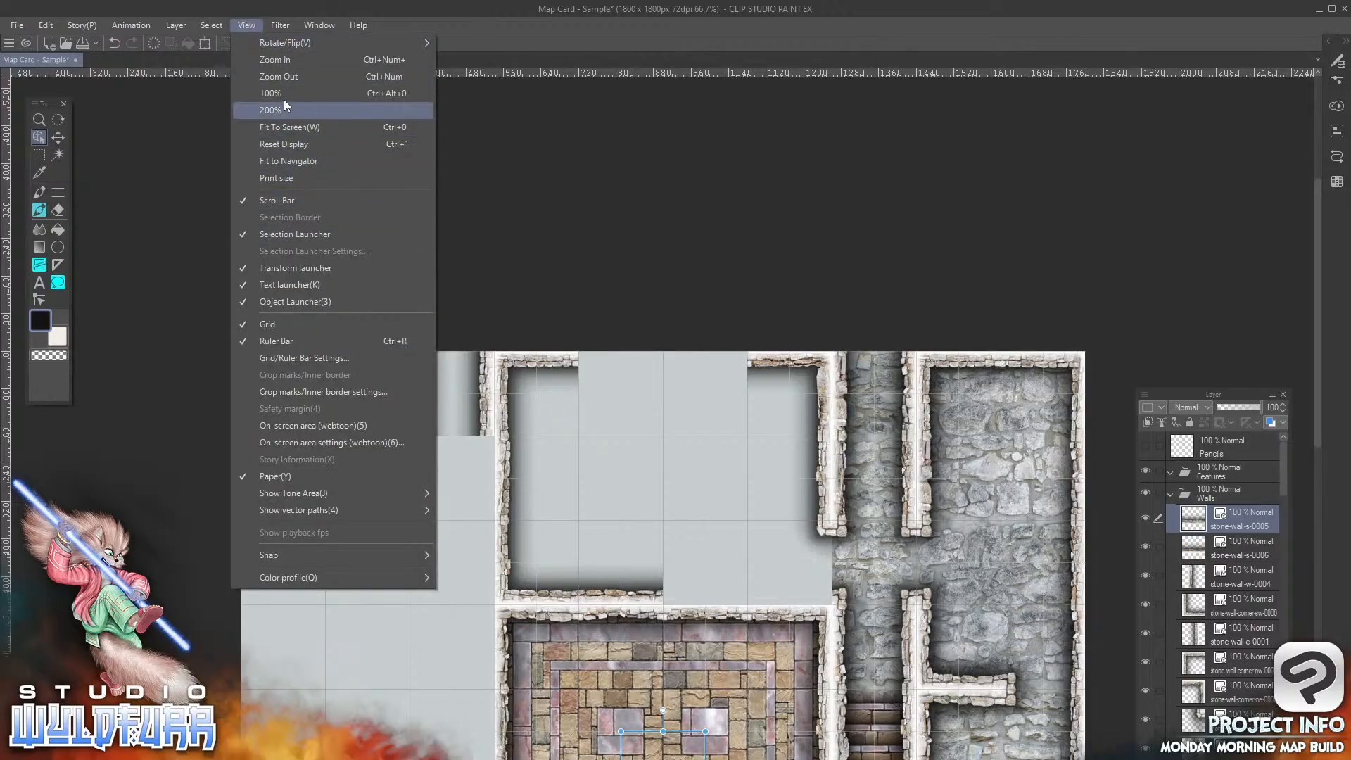
{"action": "left_click", "coordinate": [293, 128]}
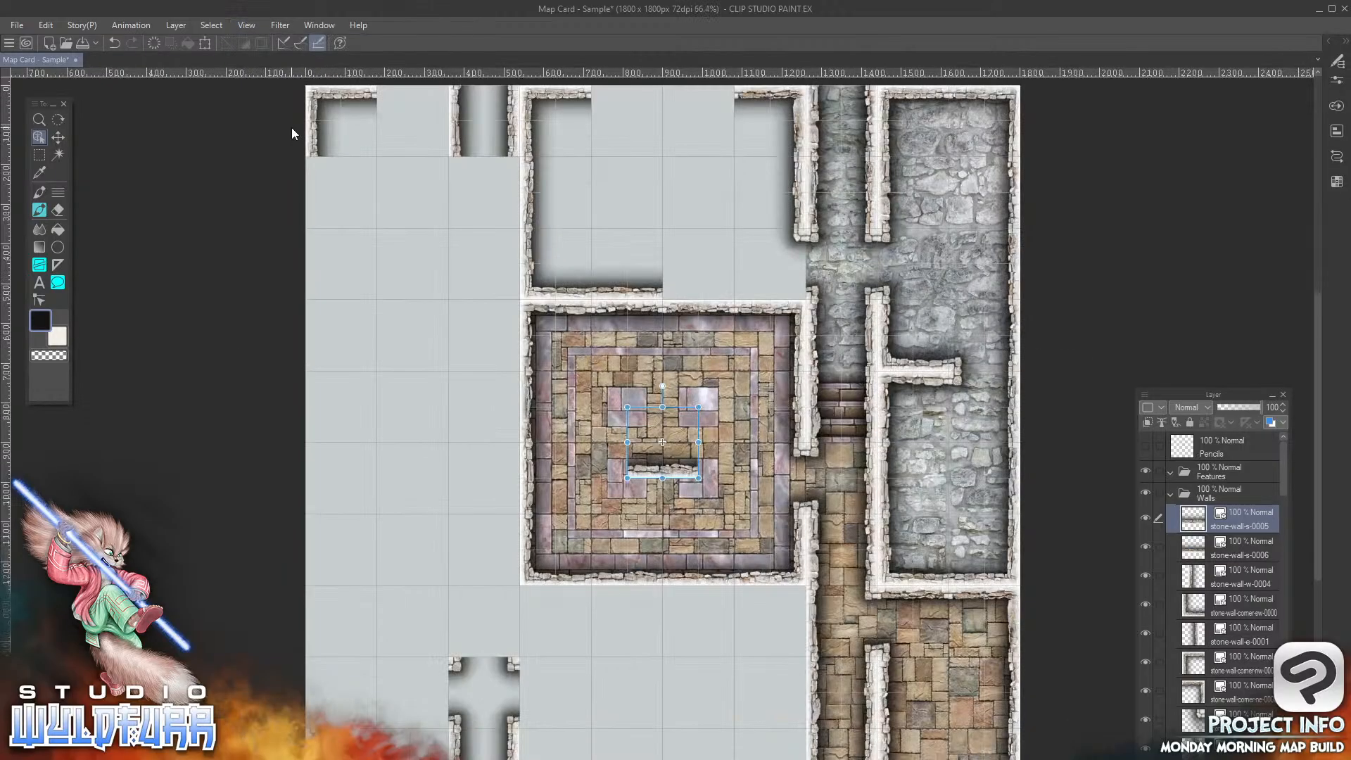
{"action": "left_click_drag", "start_coordinate": [676, 476], "coordinate": [713, 291]}
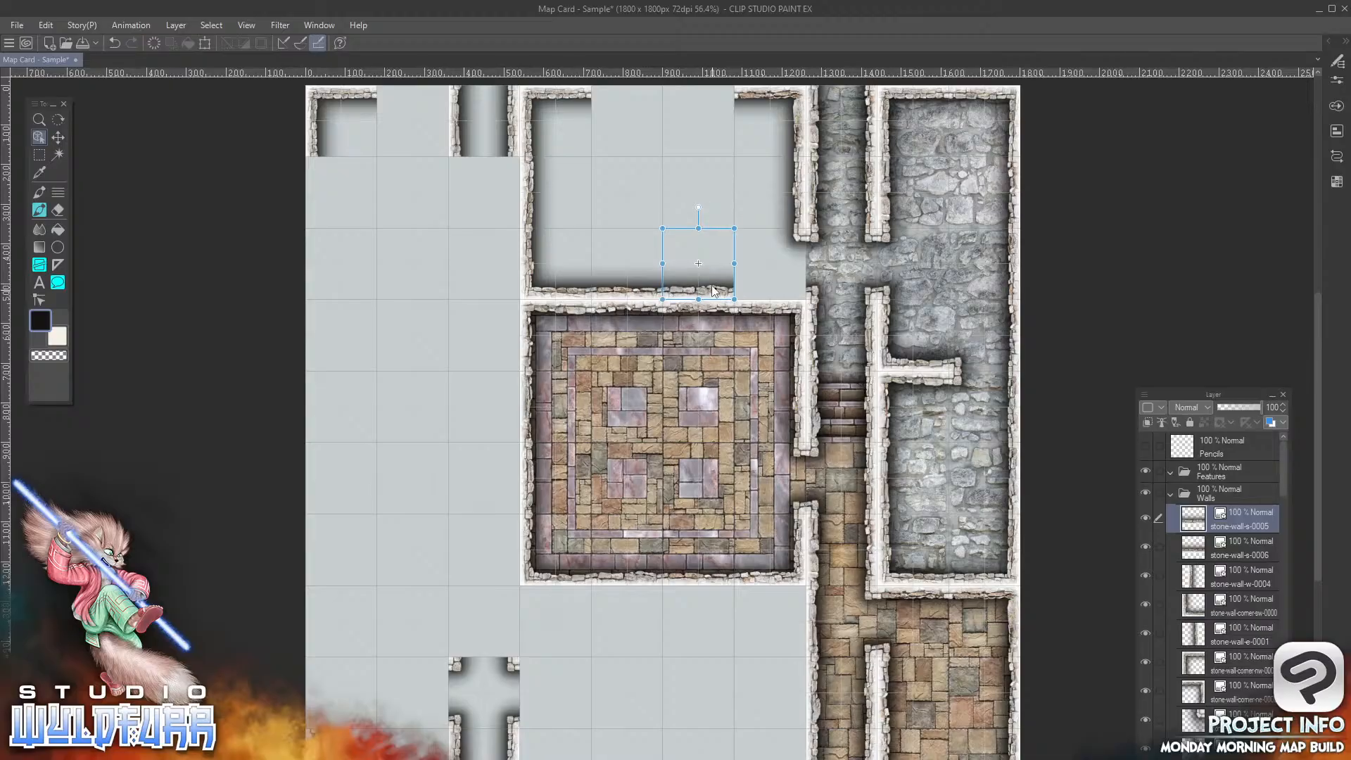
Step: Add stone-wall-s-0004.png to the Walls folder and place it at the east end of the upper room's south side, beside the corridor opening
{"action": "key", "text": "alt+Tab"}
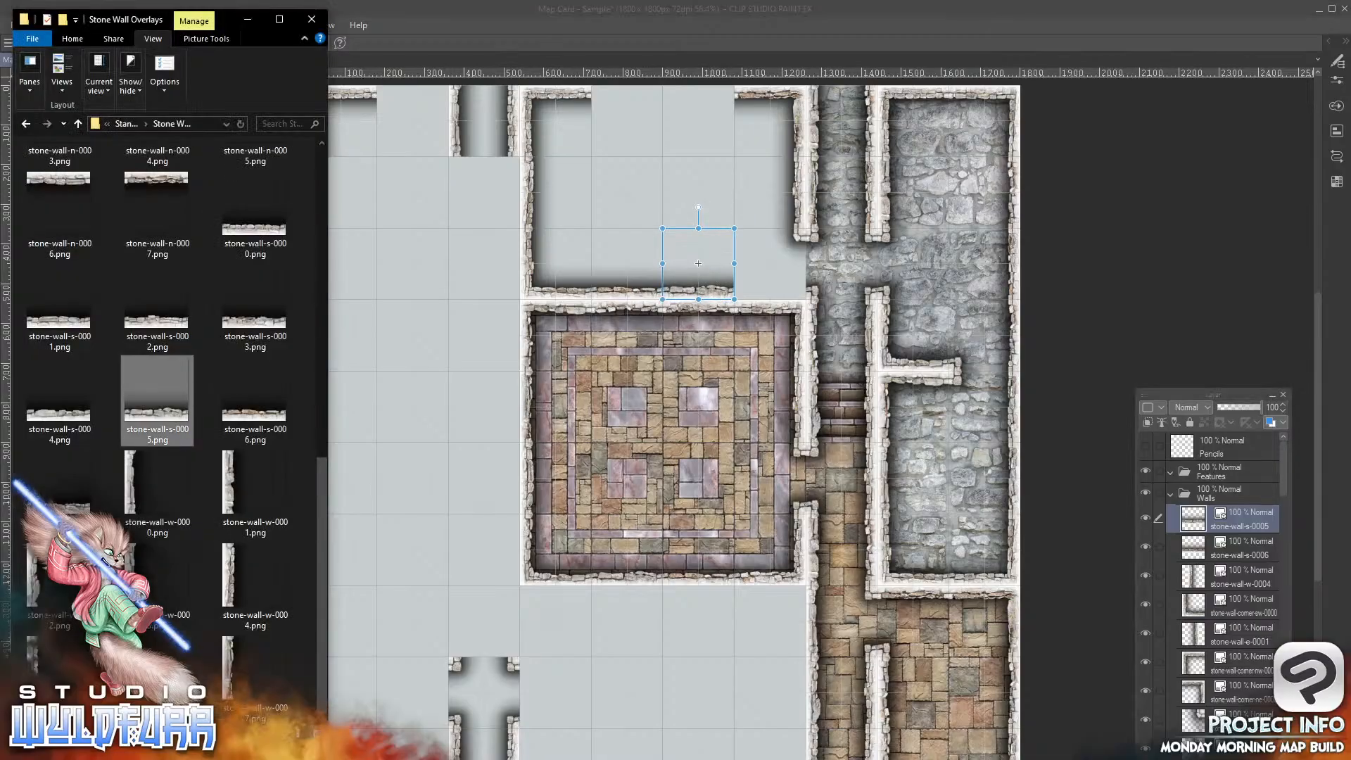
{"action": "left_click", "coordinate": [67, 417]}
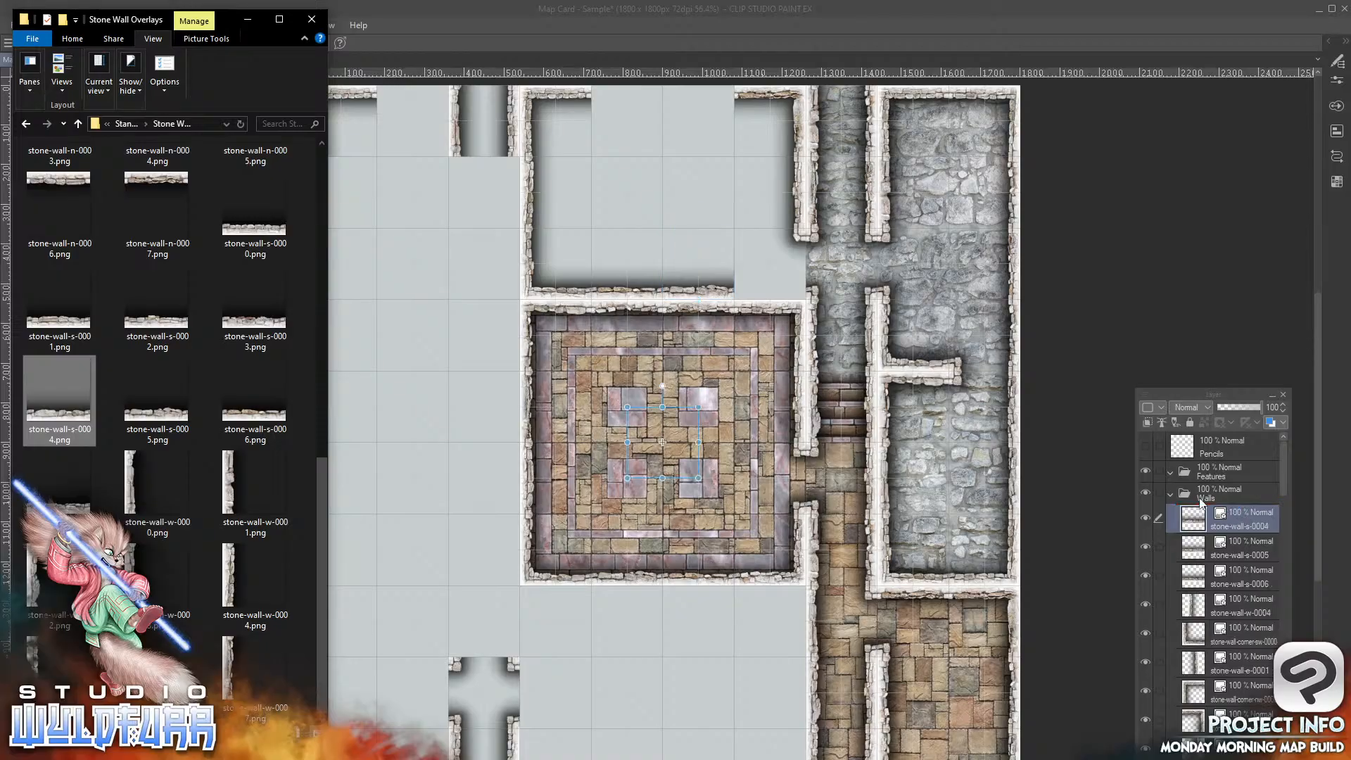
{"action": "left_click", "coordinate": [686, 475]}
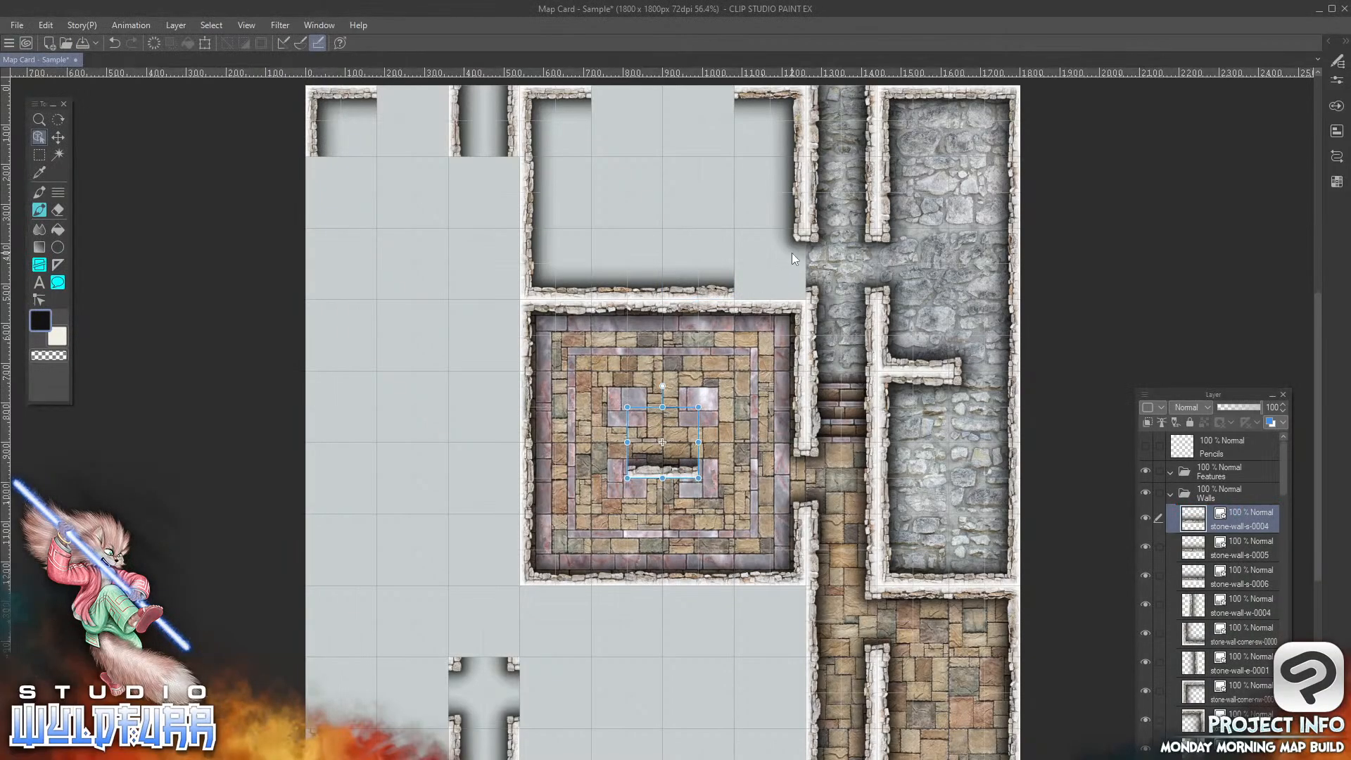
{"action": "left_click_drag", "start_coordinate": [676, 477], "coordinate": [786, 304]}
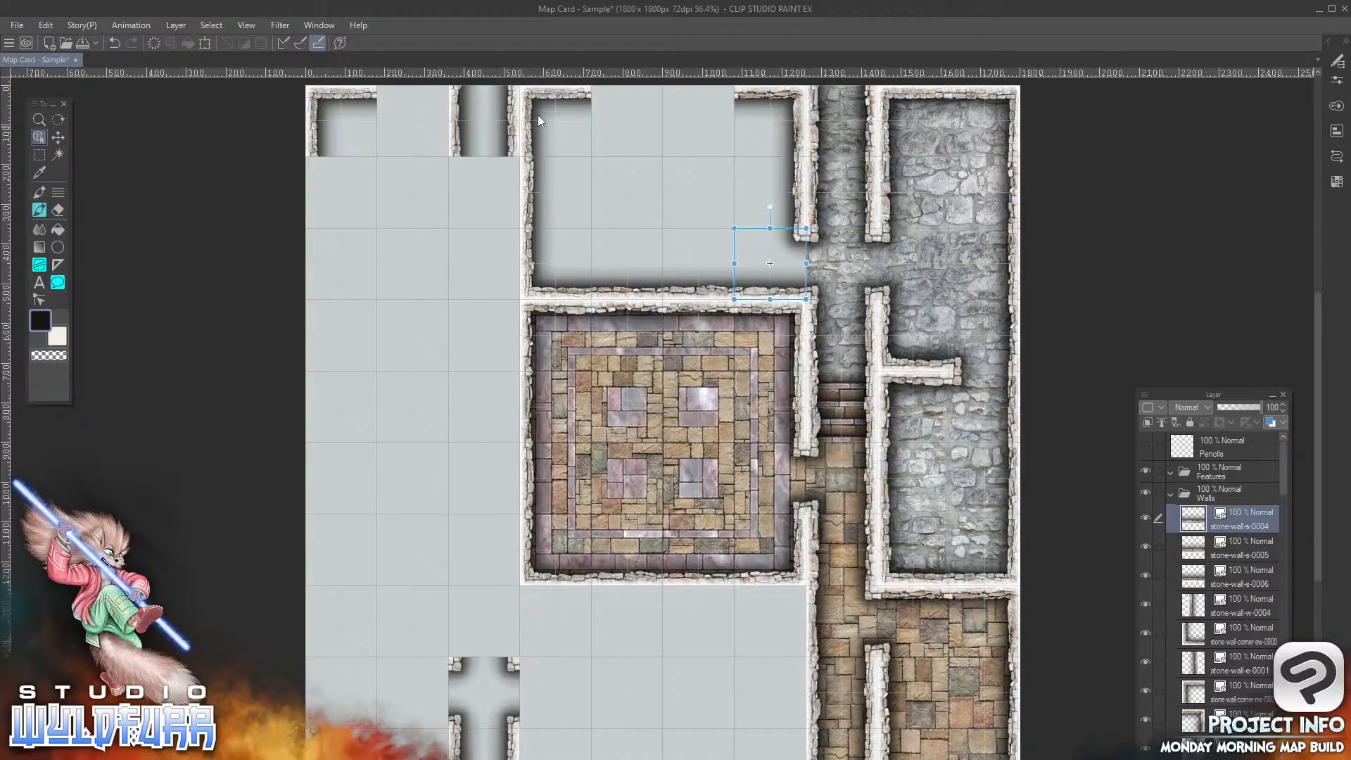
Step: Add stone-wall-n-0007.png to the Walls folder and place it on the upper room's north side, directly east of the northwest corner
{"action": "key", "text": "alt+Tab"}
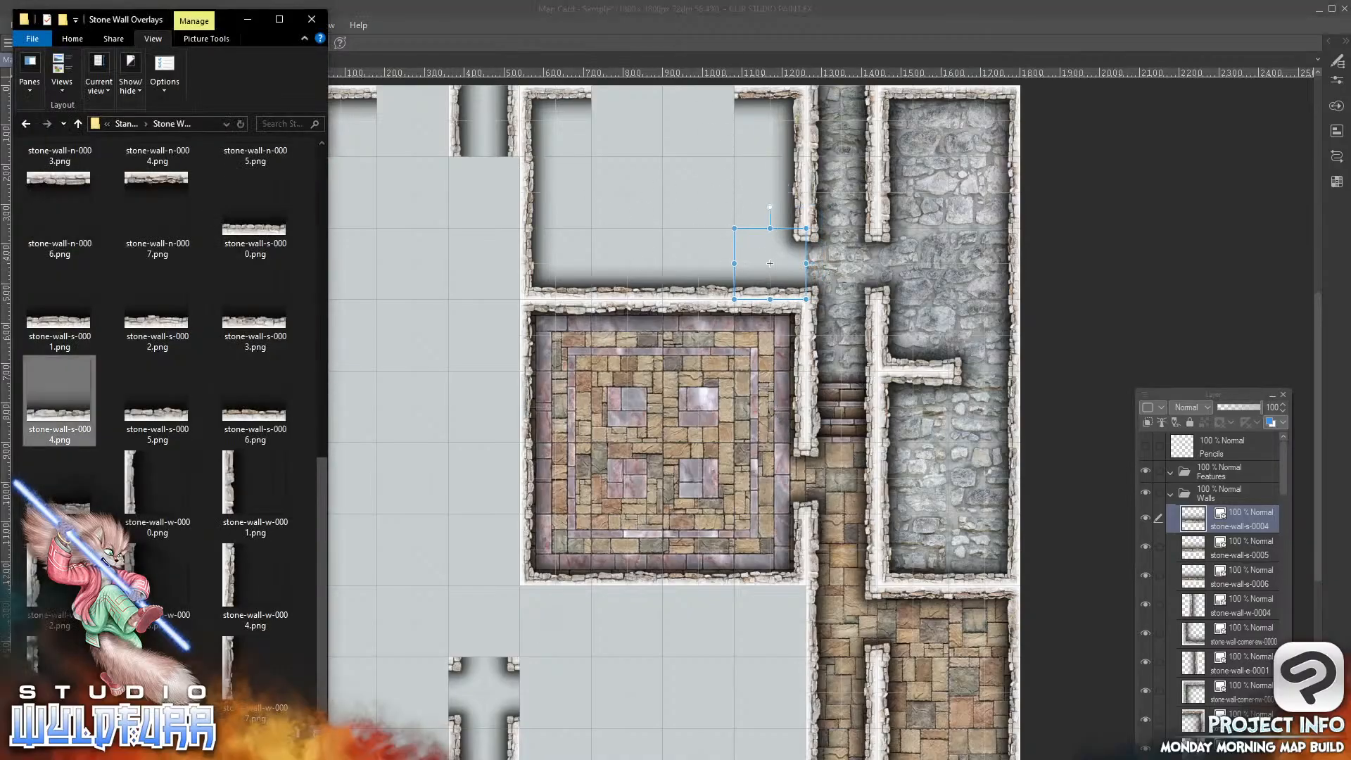
{"action": "left_click_drag", "start_coordinate": [322, 505], "coordinate": [319, 431]}
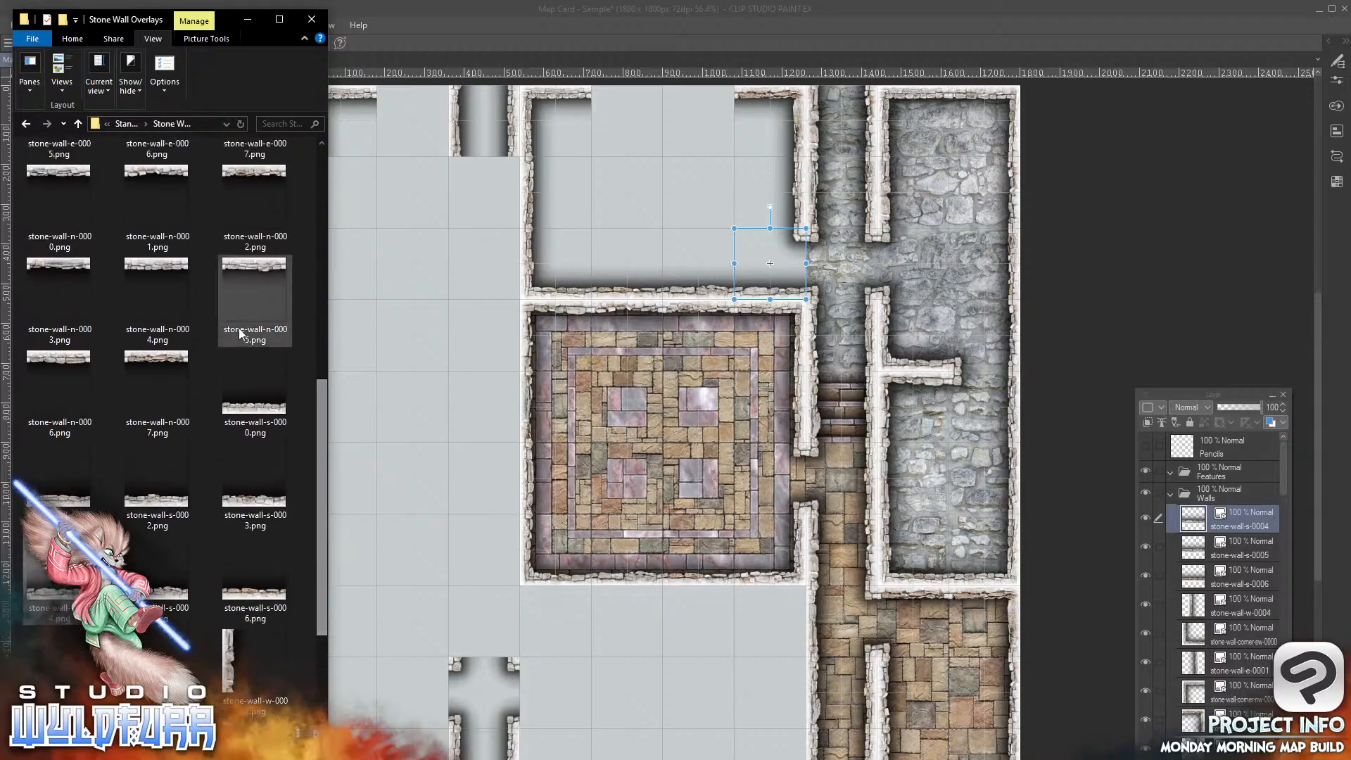
{"action": "left_click_drag", "start_coordinate": [152, 361], "coordinate": [1247, 506]}
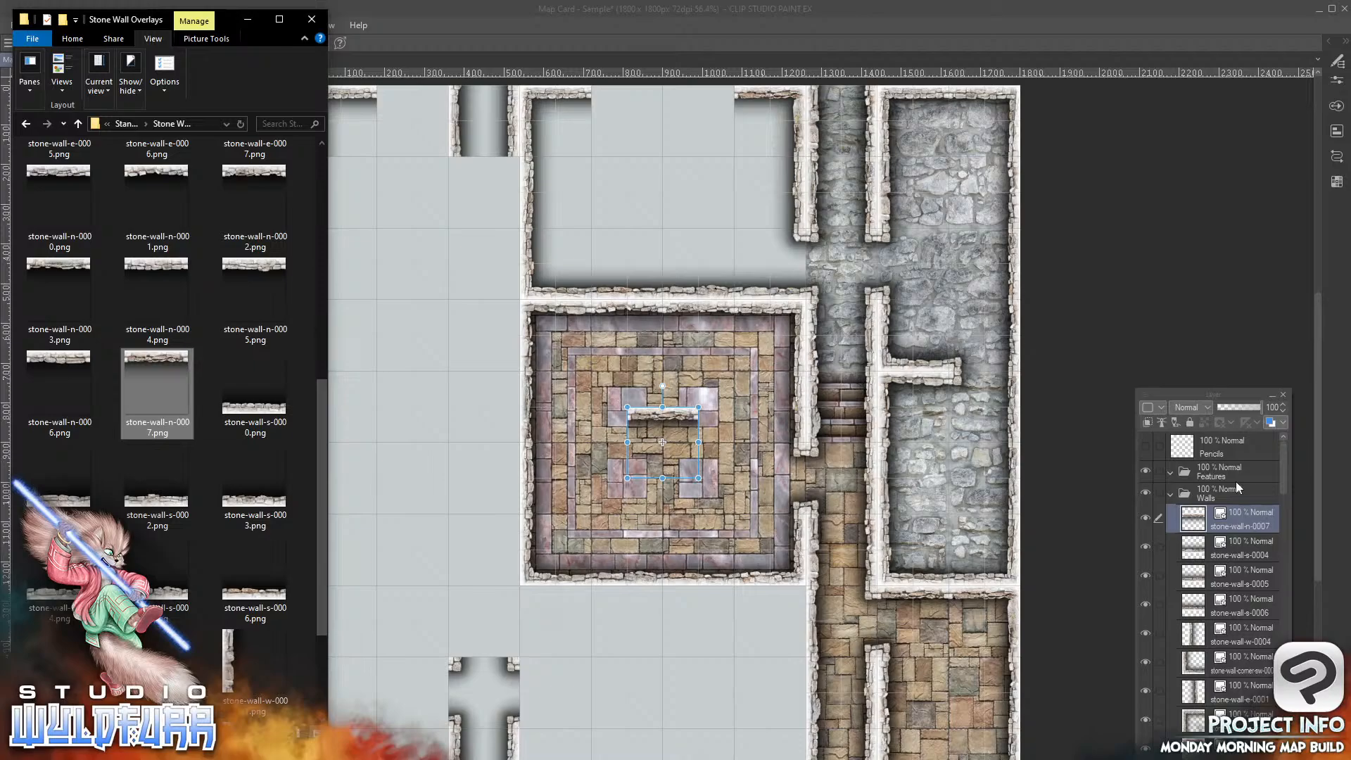
{"action": "left_click", "coordinate": [677, 419]}
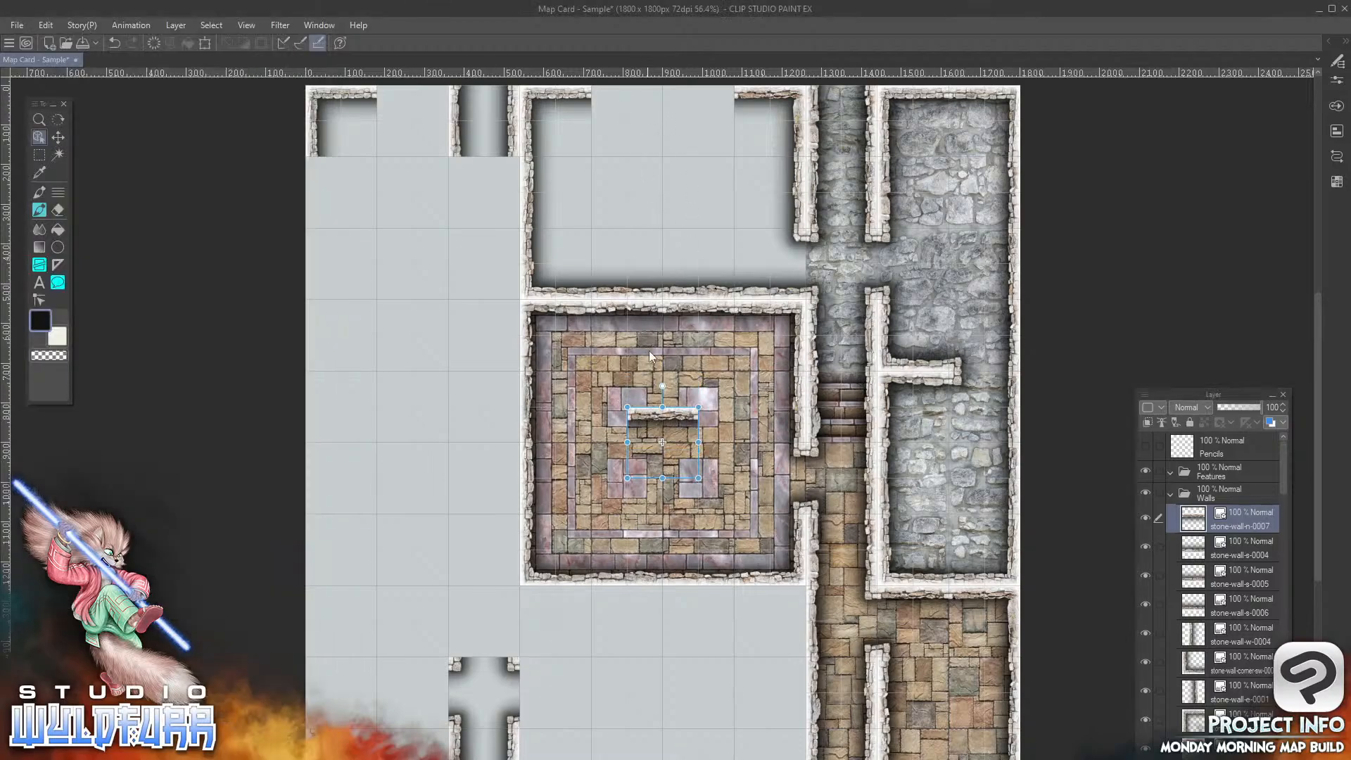
{"action": "left_click_drag", "start_coordinate": [665, 412], "coordinate": [631, 100]}
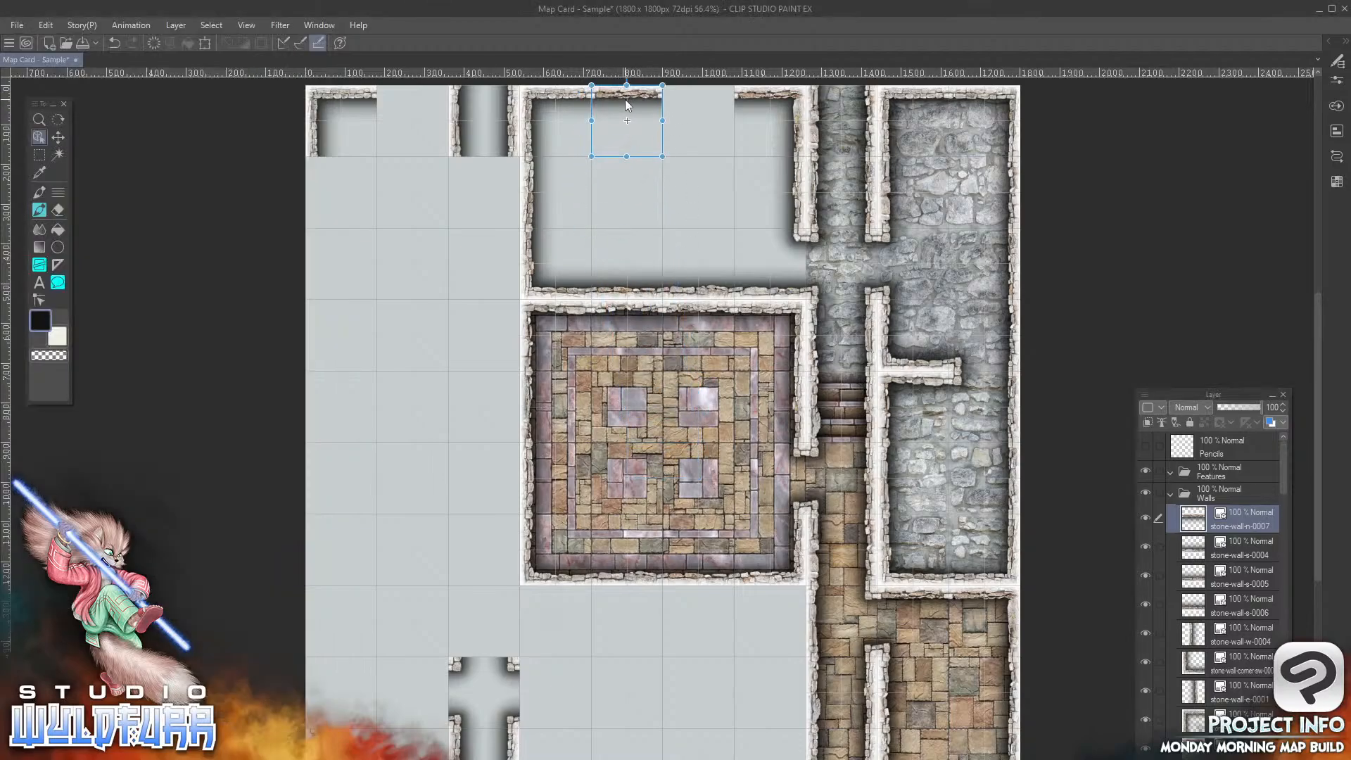
Step: Add stone-wall-n-0004.png to the Walls folder and place it in the remaining gap of the upper room's north side, beside the northeast corner
{"action": "key", "text": "alt+Tab"}
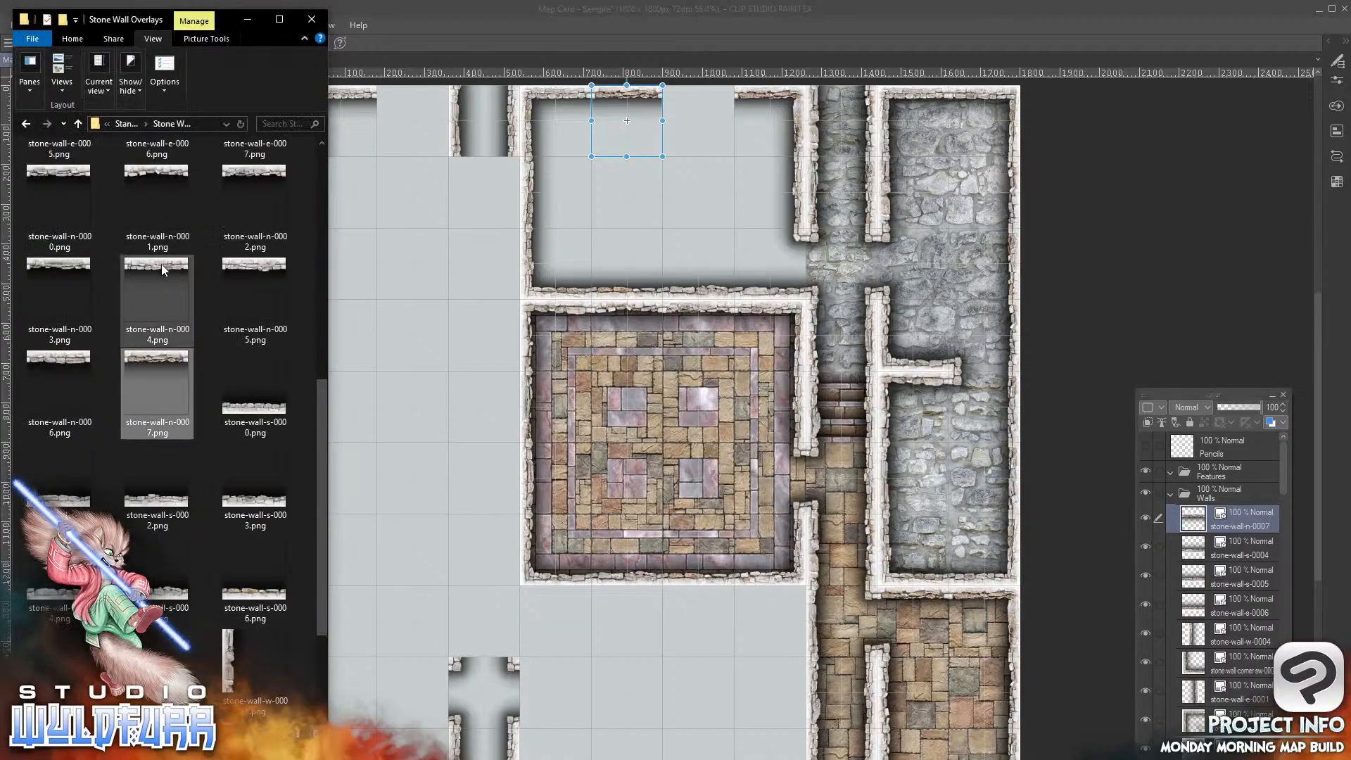
{"action": "left_click_drag", "start_coordinate": [174, 273], "coordinate": [1238, 512]}
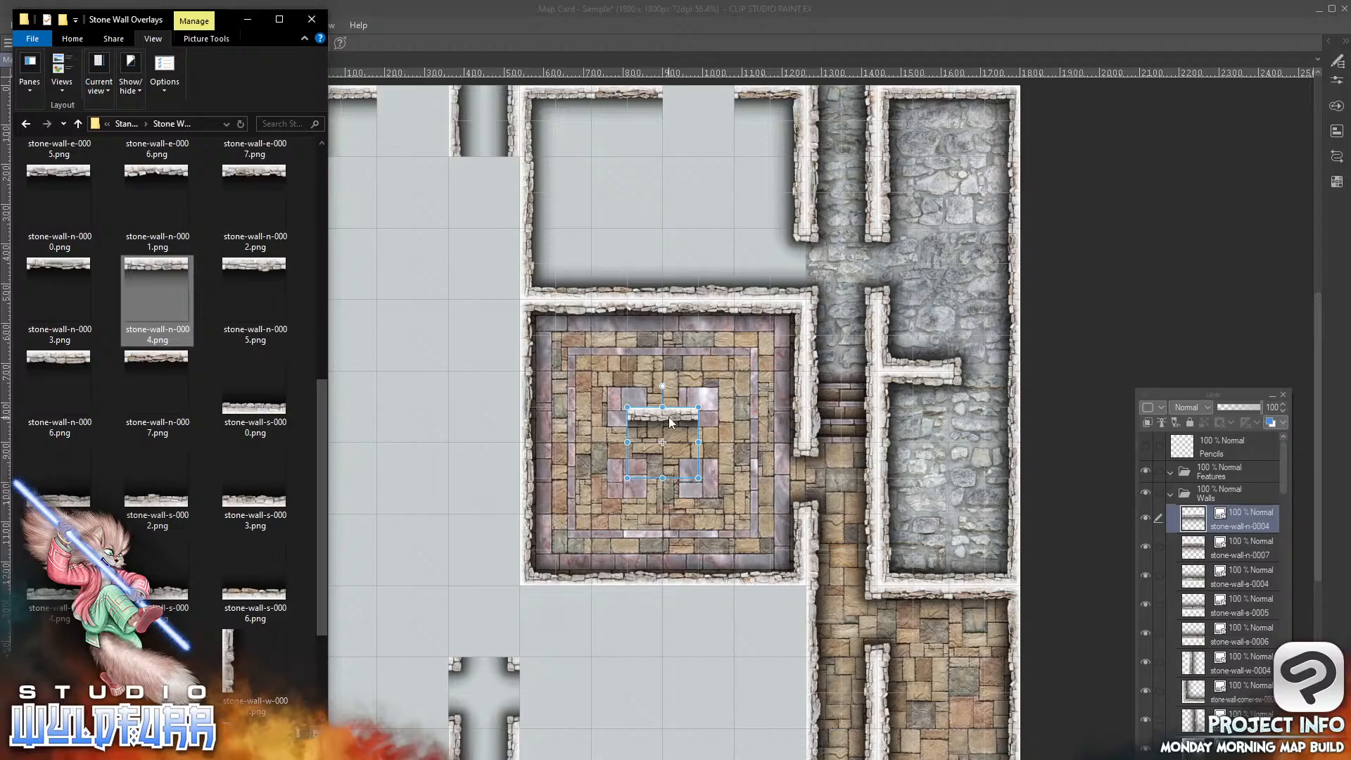
{"action": "left_click", "coordinate": [670, 422]}
{"action": "left_click_drag", "start_coordinate": [680, 416], "coordinate": [711, 97]}
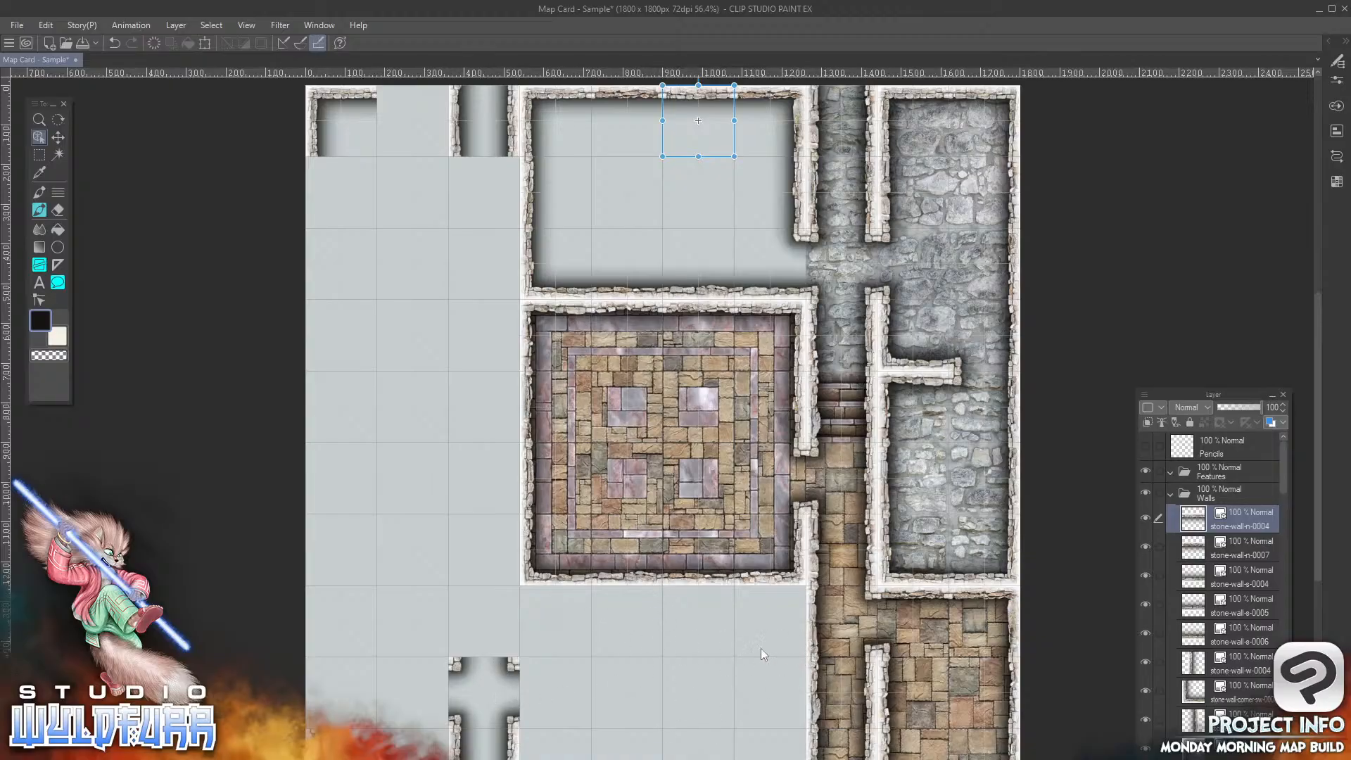
Step: Add stone-wall-corner-ne-0000.png to the Walls folder and place it directly below the marble room's southeast corner, west of the brickwork corridor
{"action": "key", "text": "alt+Tab"}
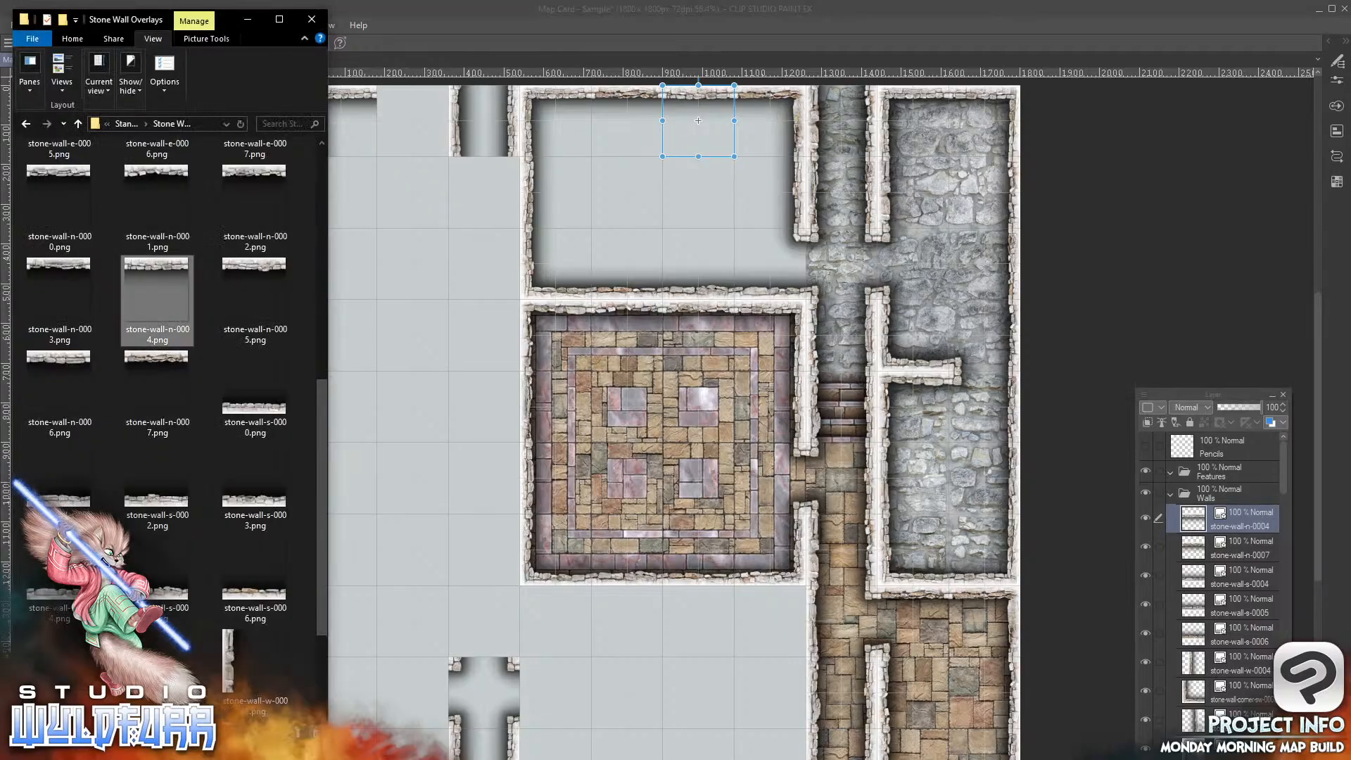
{"action": "scroll", "coordinate": [277, 257], "scroll_direction": "up", "scroll_amount": 5}
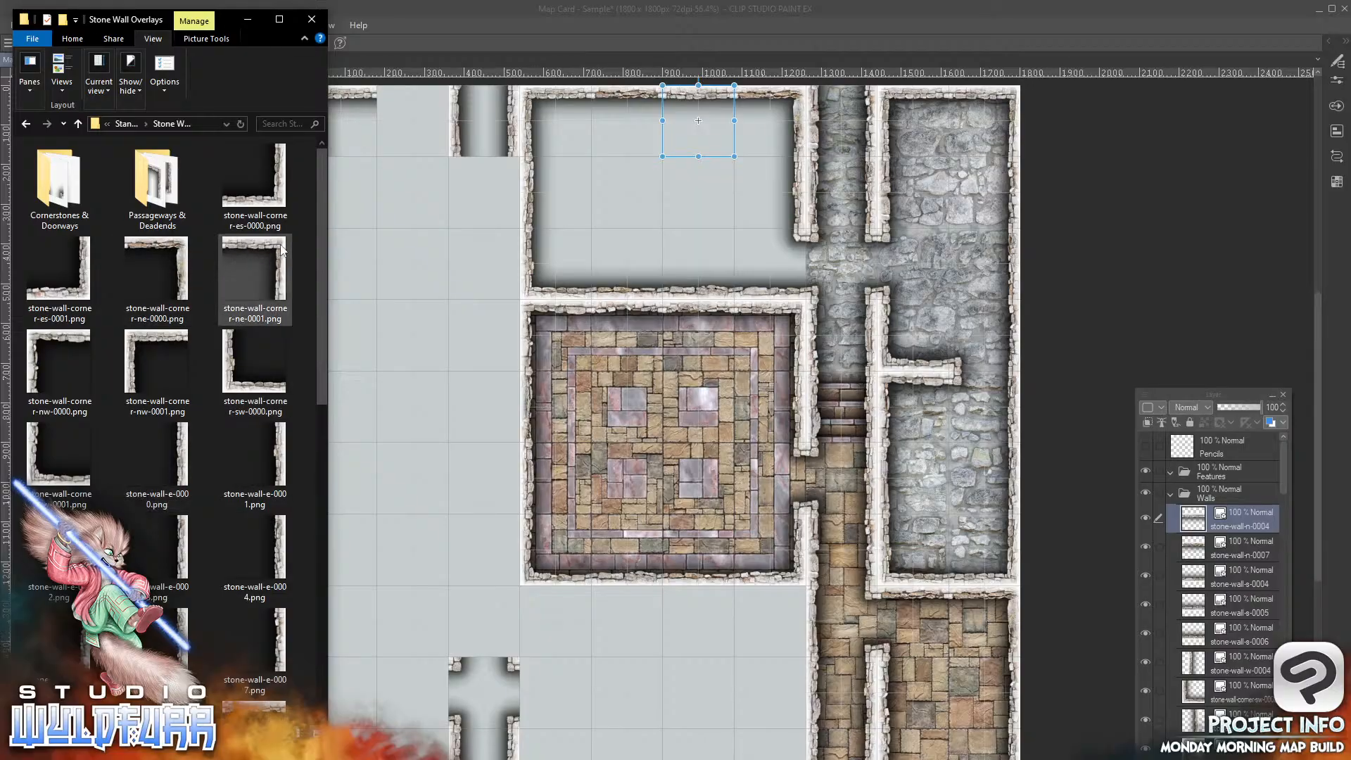
{"action": "left_click_drag", "start_coordinate": [179, 244], "coordinate": [384, 470]}
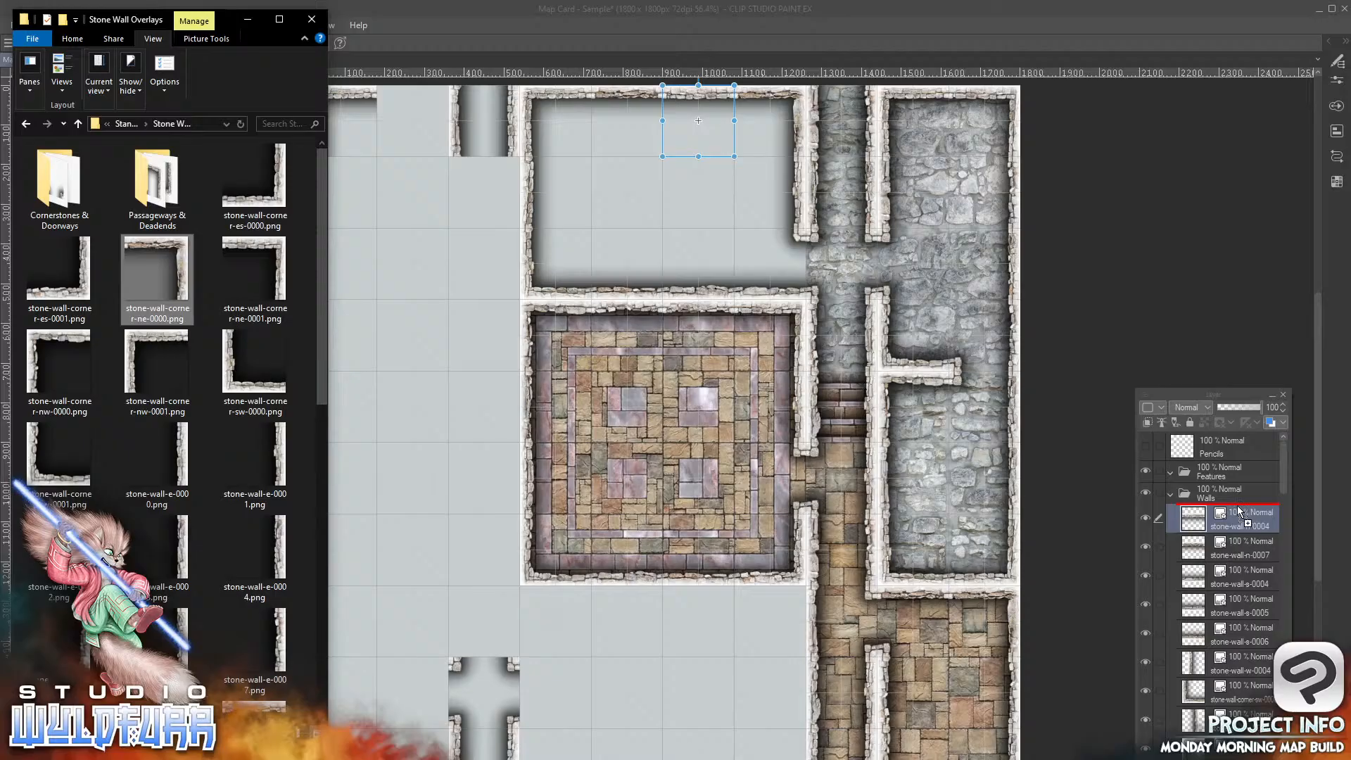
{"action": "left_click", "coordinate": [690, 416]}
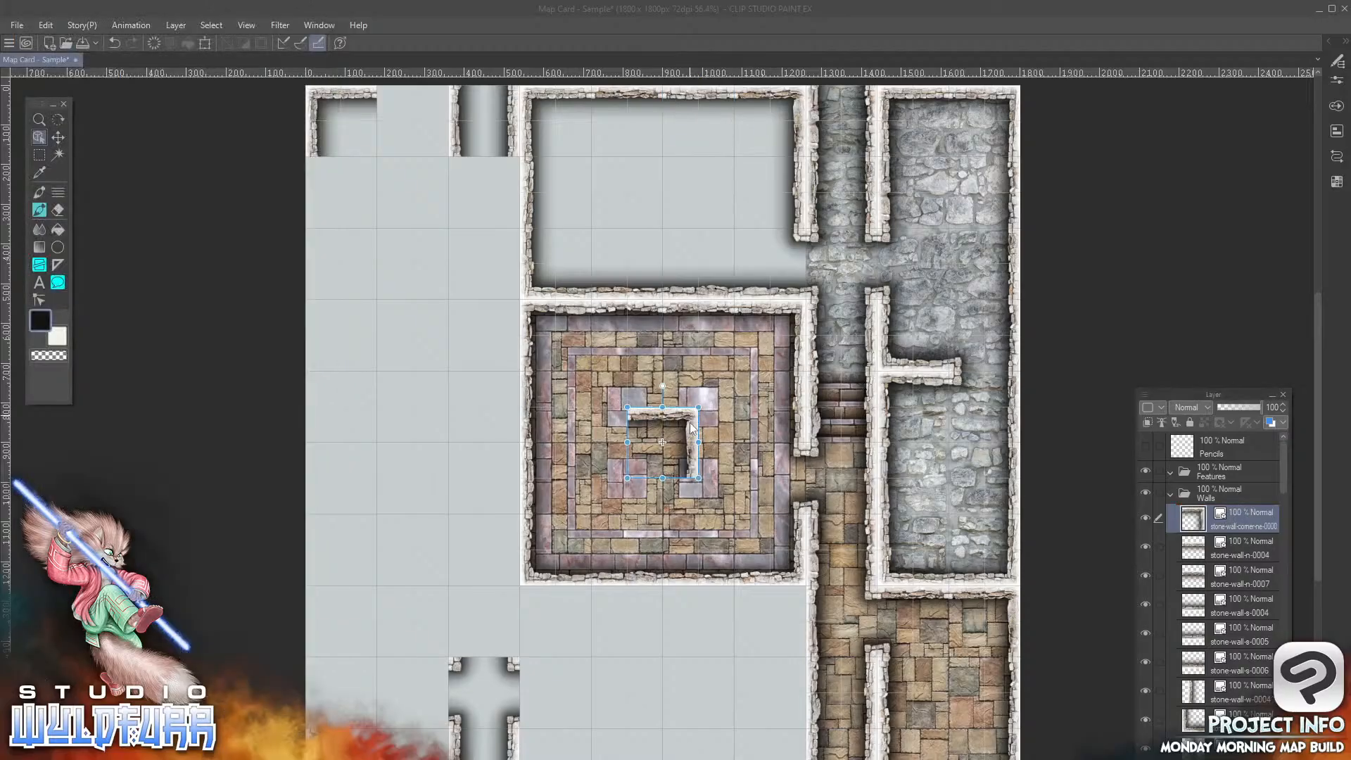
{"action": "left_click_drag", "start_coordinate": [691, 437], "coordinate": [797, 610]}
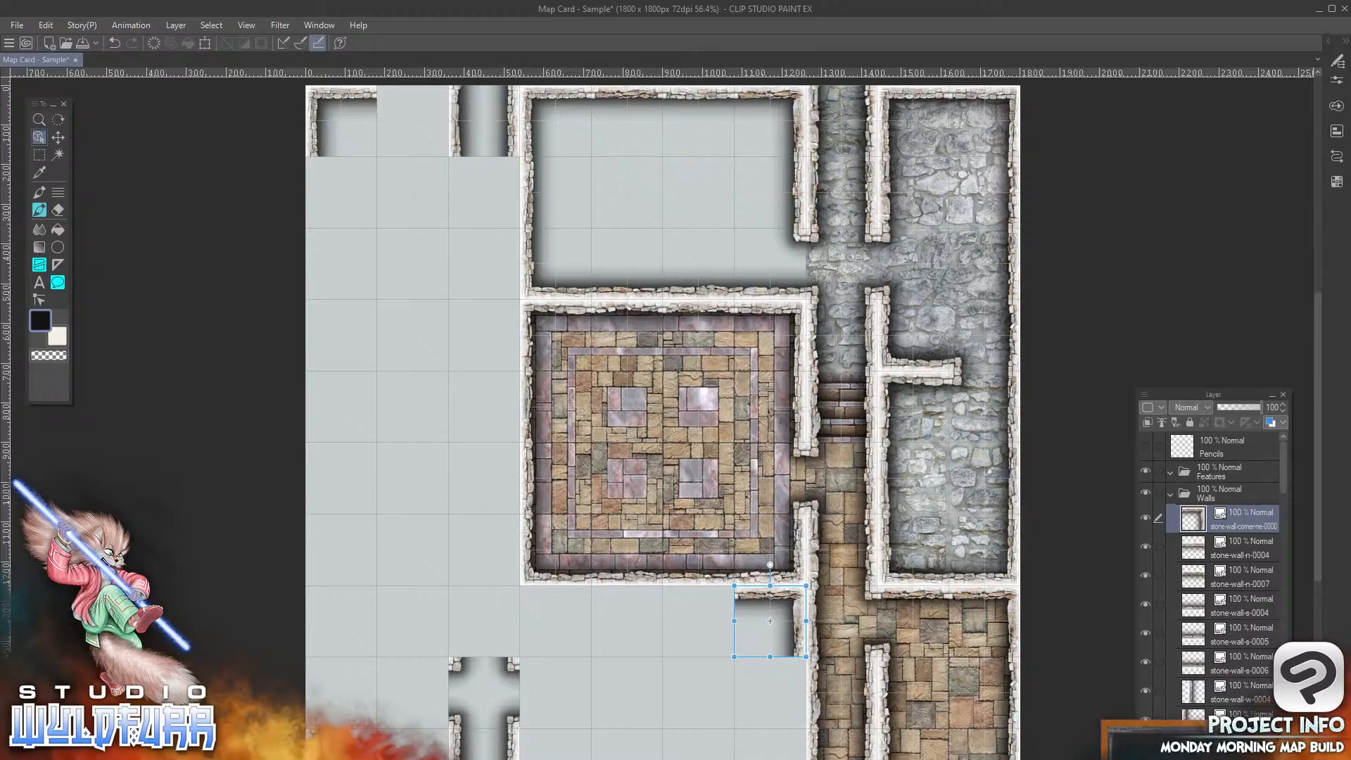
{"action": "right_click", "coordinate": [1177, 759]}
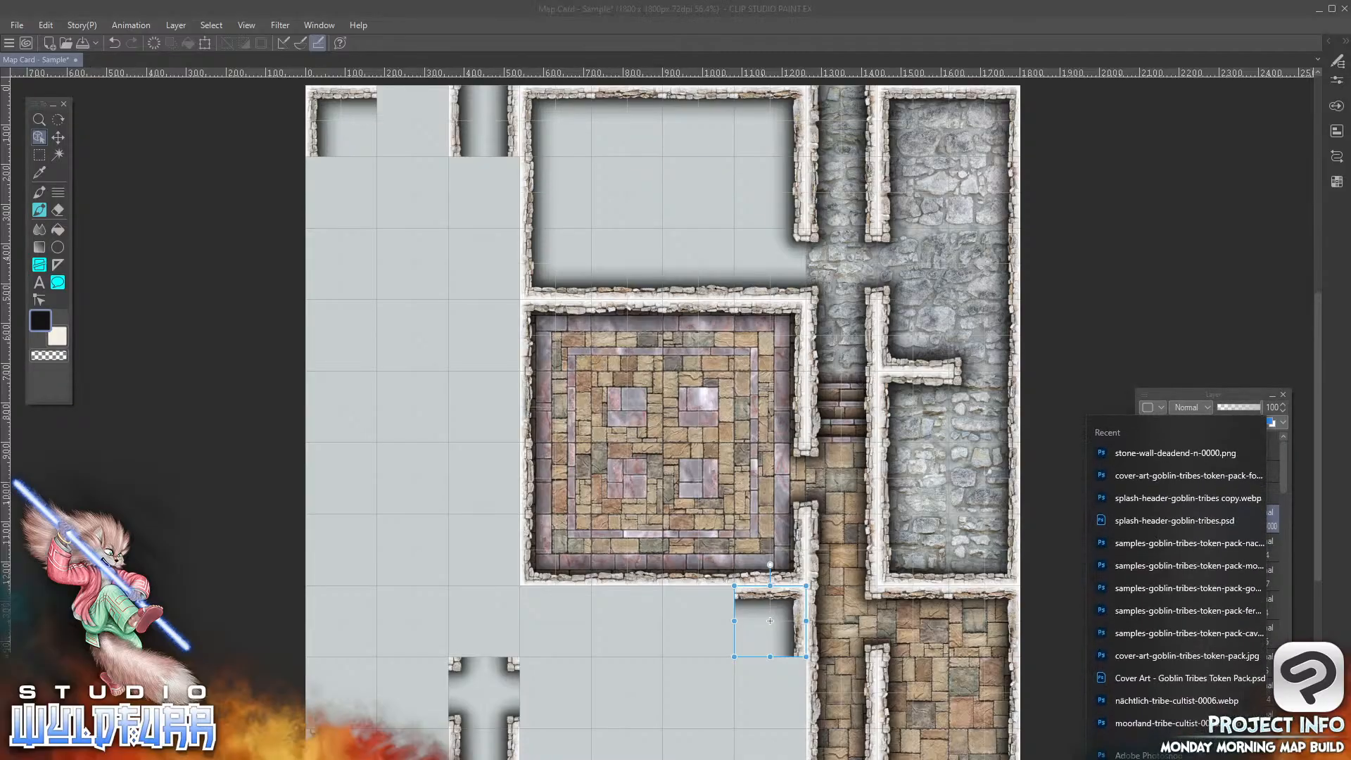
{"action": "key", "text": "Escape"}
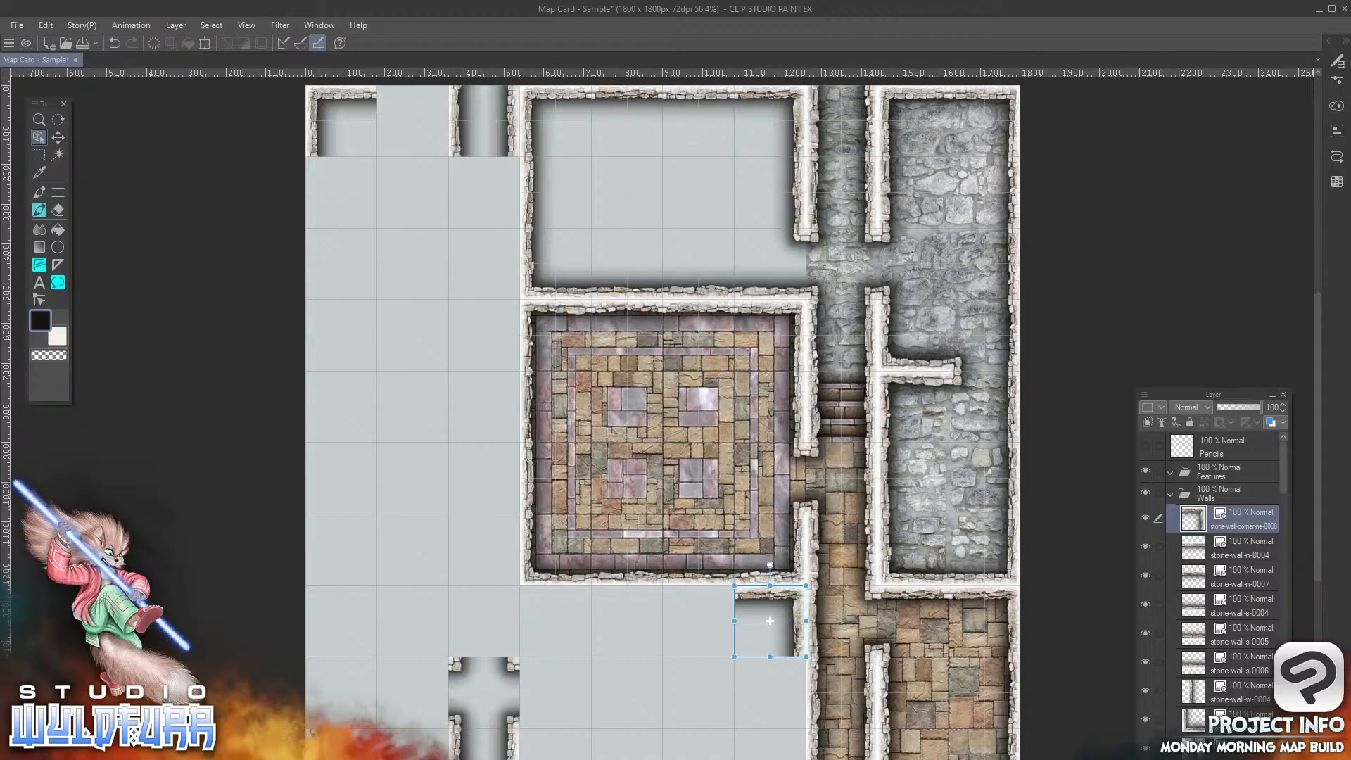
Step: Add stone-wall-corner-nw-0001.png to the Walls folder and place it directly west of the northeast corner piece below the marble room
{"action": "key", "text": "alt+Tab"}
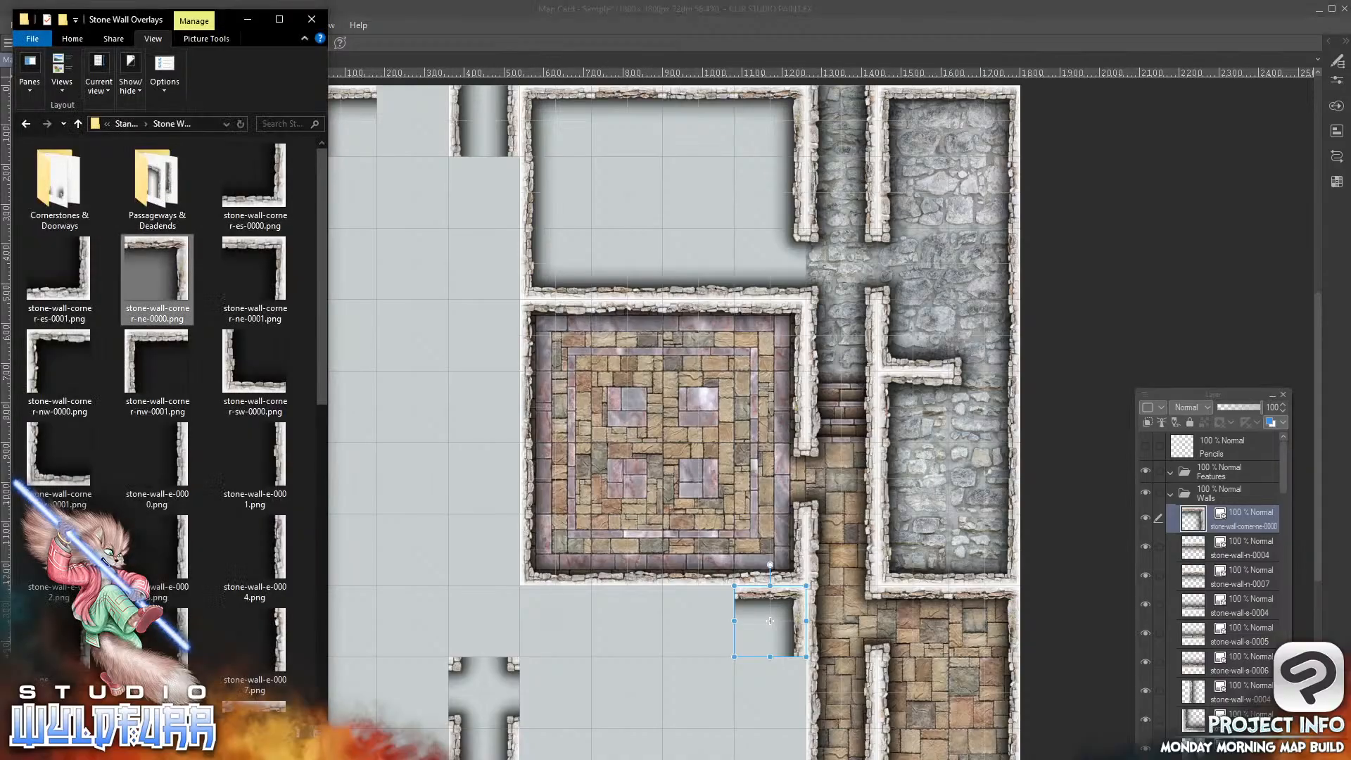
{"action": "left_click", "coordinate": [133, 345]}
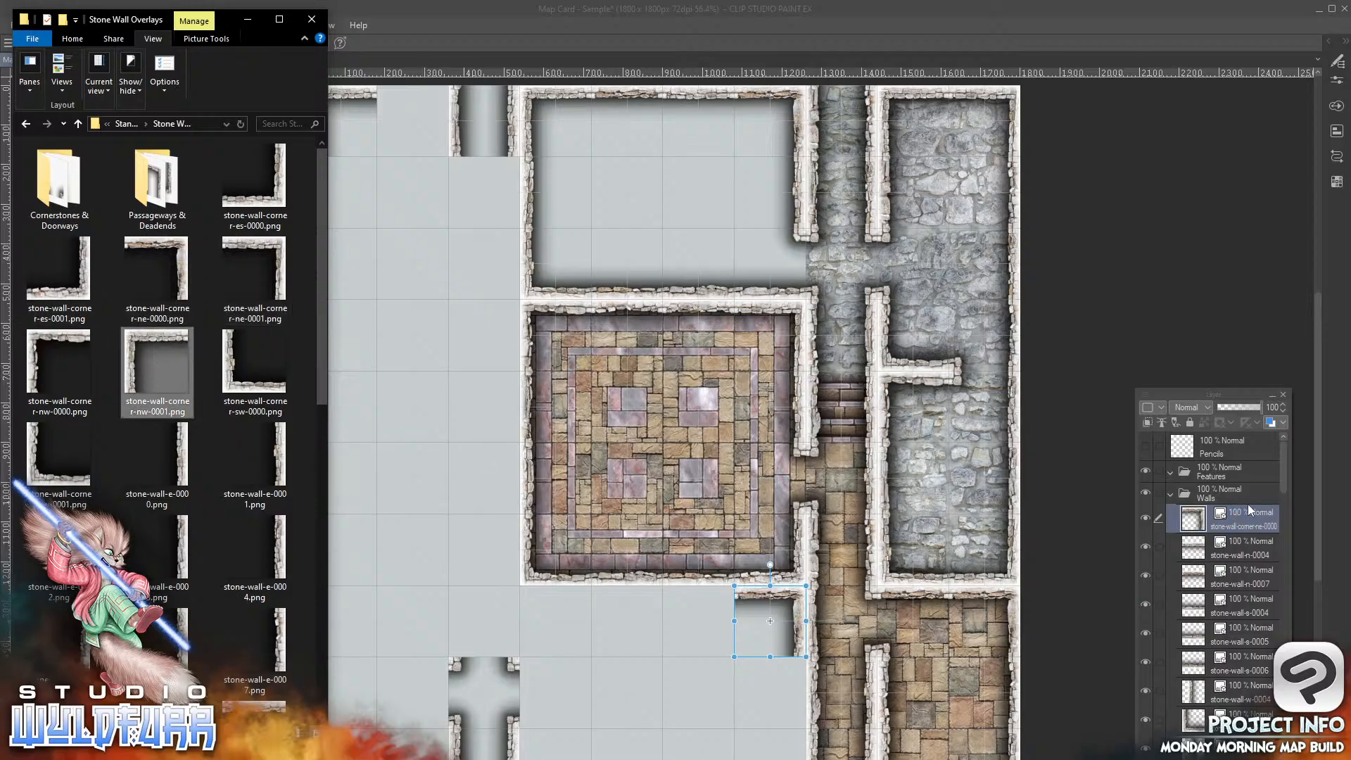
{"action": "left_click_drag", "start_coordinate": [1249, 510], "coordinate": [1230, 501]}
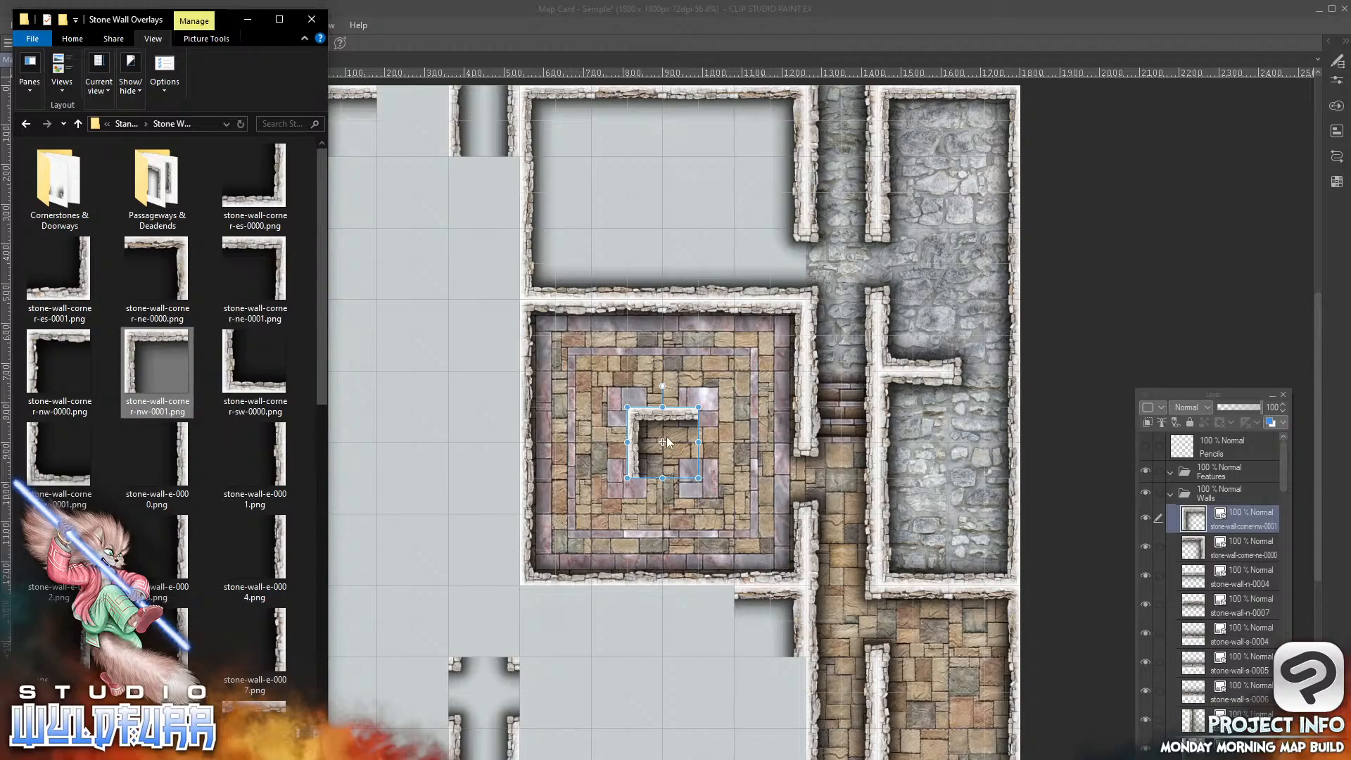
{"action": "left_click", "coordinate": [638, 413]}
{"action": "left_click_drag", "start_coordinate": [640, 431], "coordinate": [677, 601]}
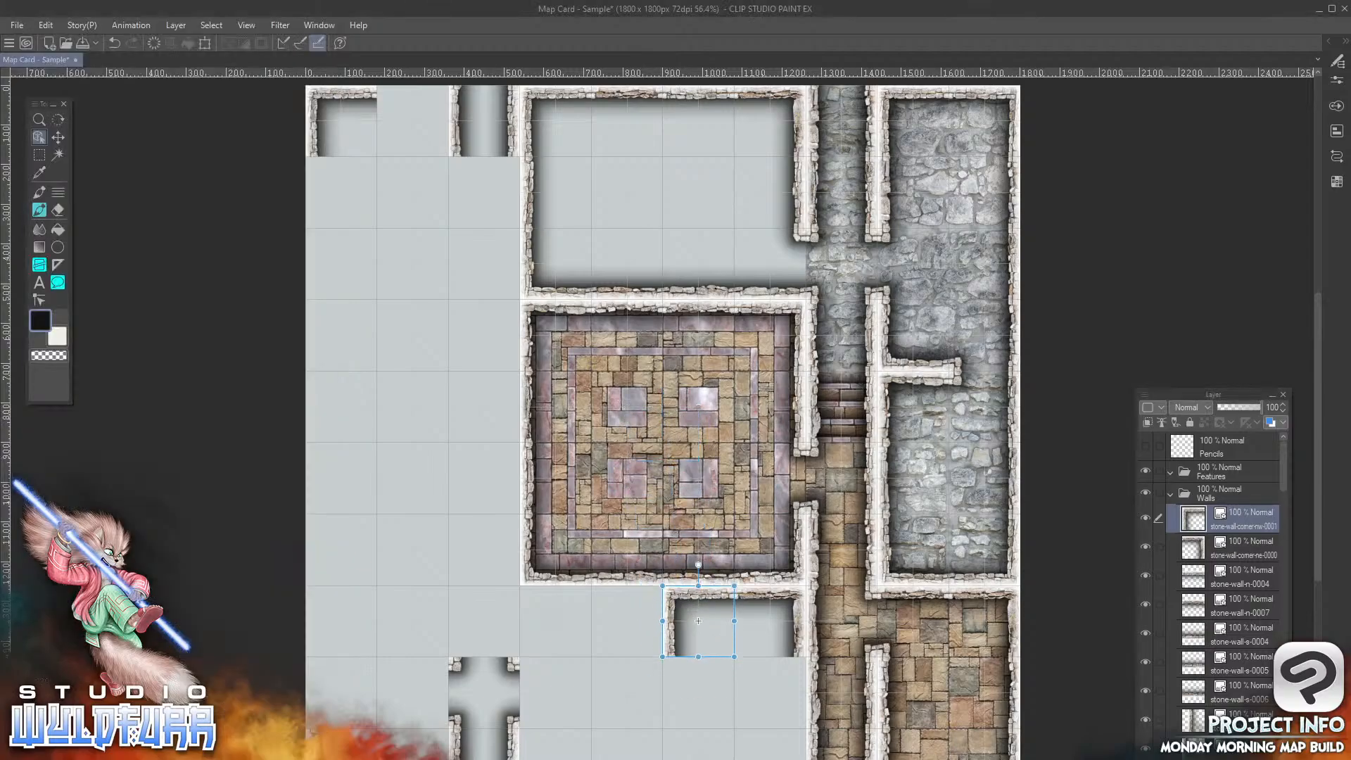
{"action": "key", "text": "alt+Tab"}
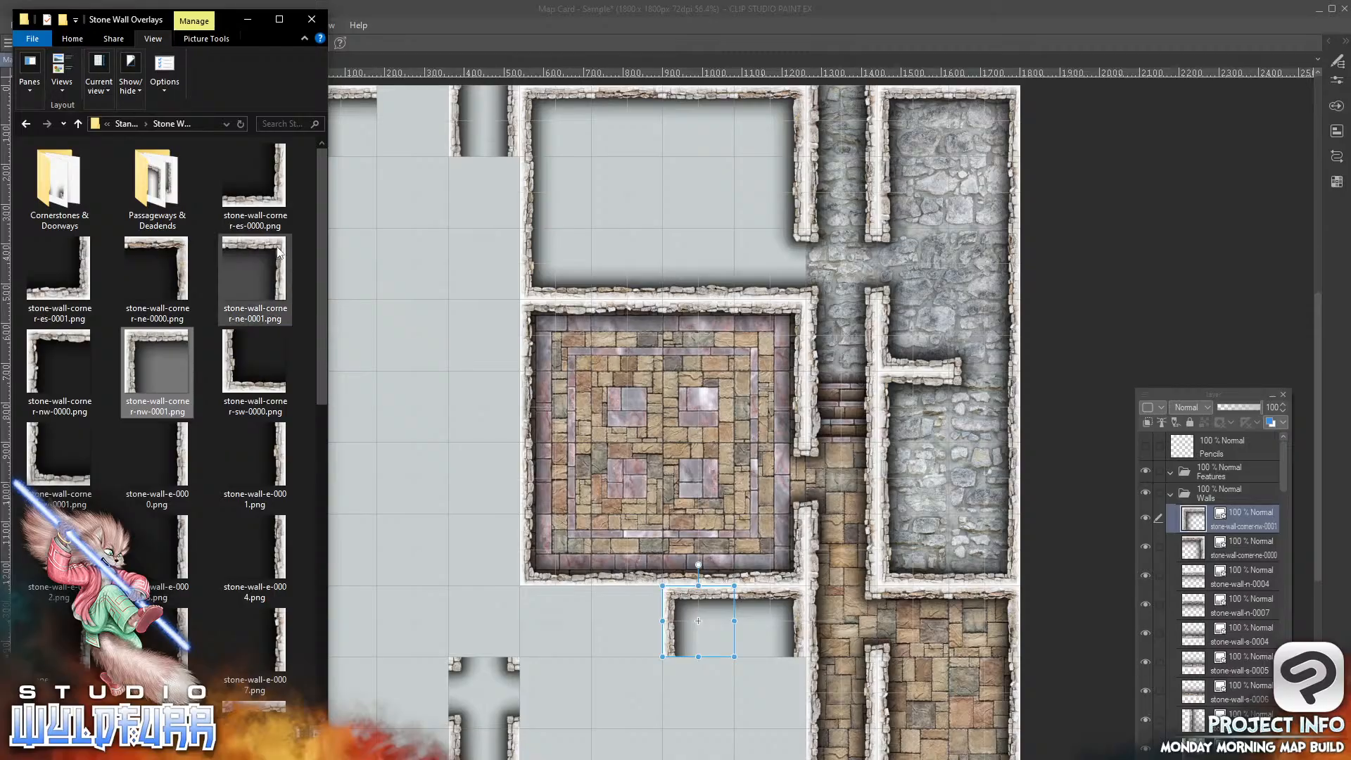
Step: Add stone-wall-corner-ne-0001.png to the Walls folder and place it below the marble room, directly west of the smaller room's northwest corner piece
{"action": "left_click_drag", "start_coordinate": [275, 253], "coordinate": [1249, 522]}
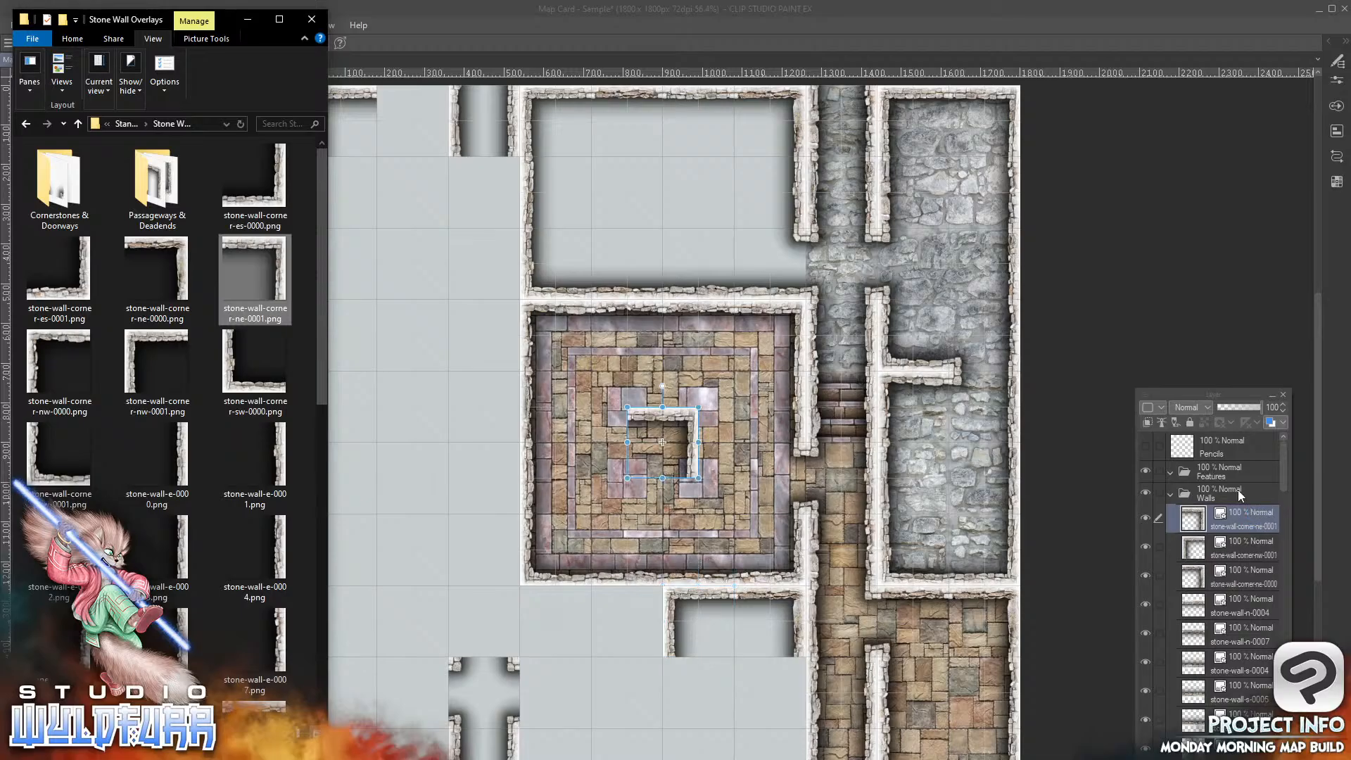
{"action": "left_click", "coordinate": [692, 422]}
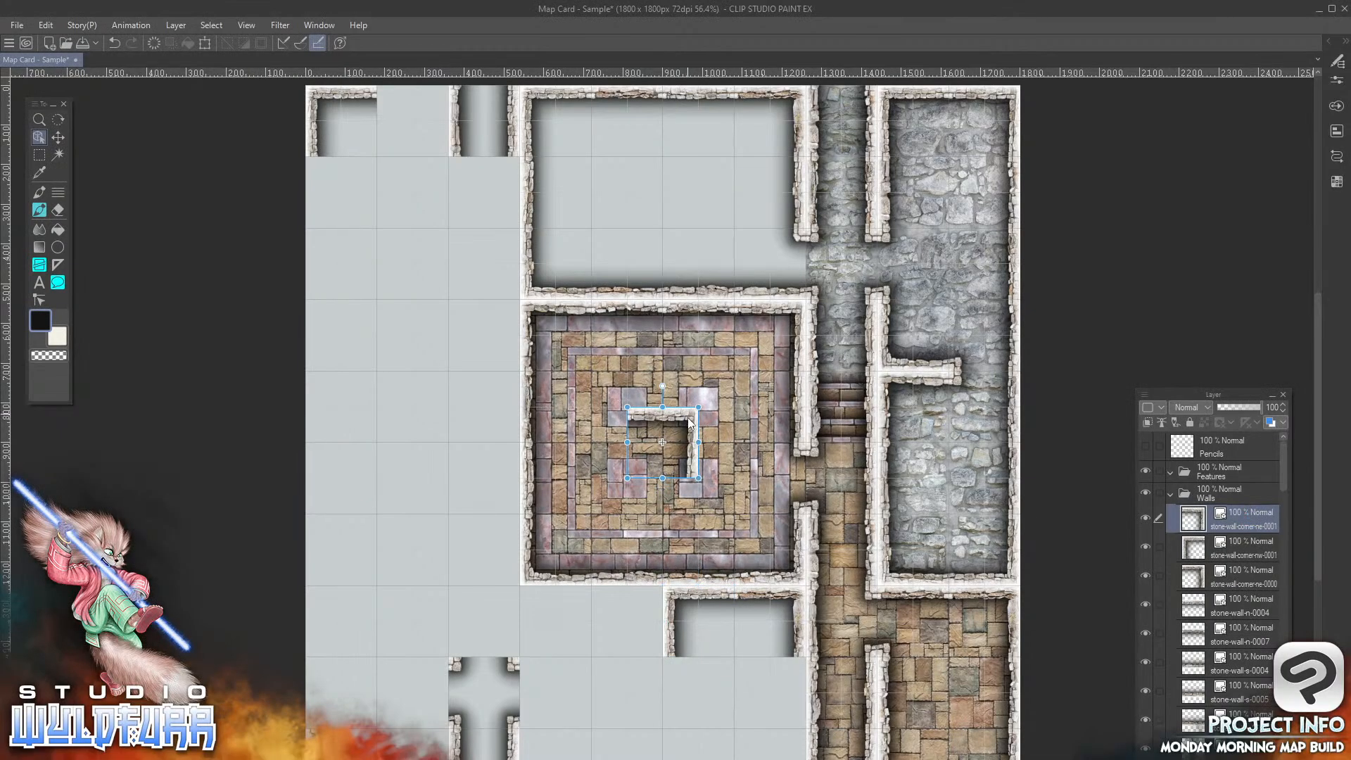
{"action": "left_click_drag", "start_coordinate": [690, 421], "coordinate": [655, 600]}
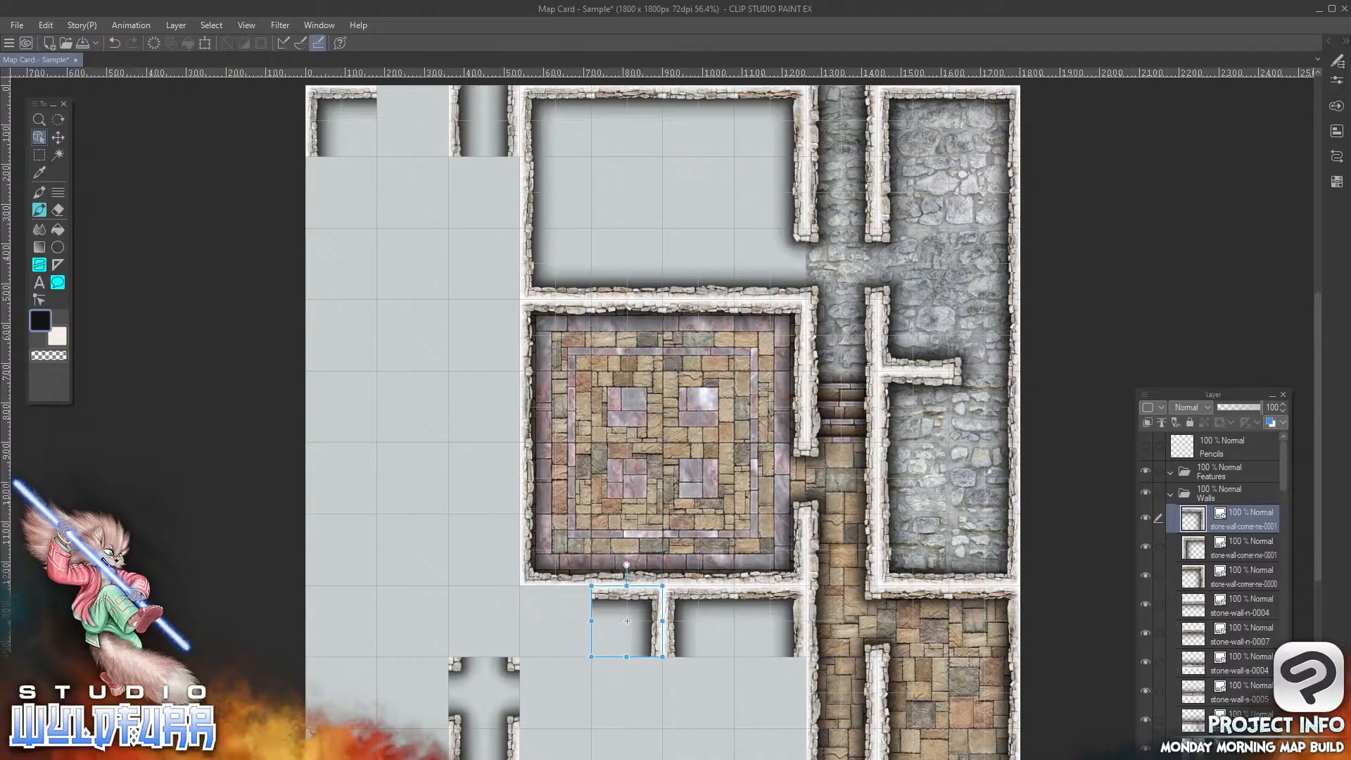
Step: Add stone-wall-corner-nw-0000.png to the Walls folder and place it directly below the marble room's southwest corner
{"action": "key", "text": "alt+Tab"}
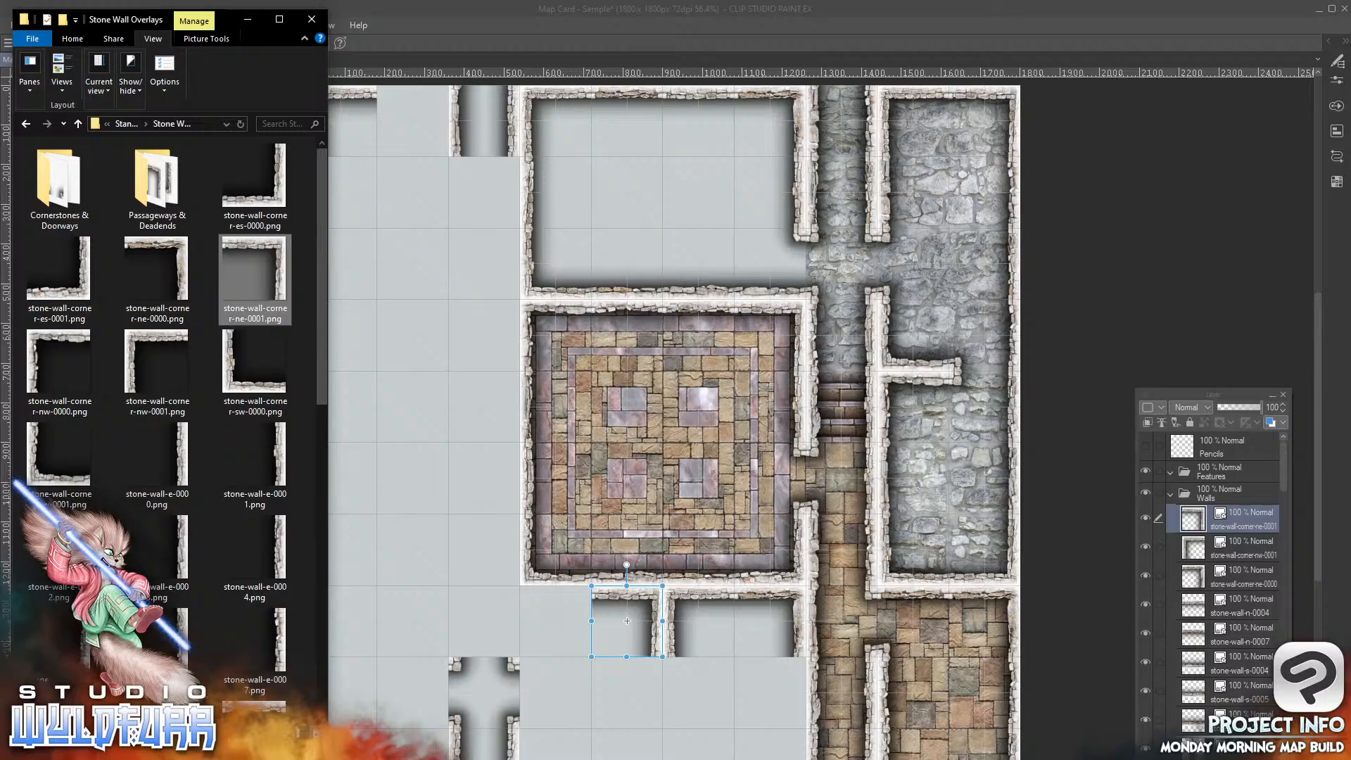
{"action": "left_click_drag", "start_coordinate": [59, 366], "coordinate": [1224, 519]}
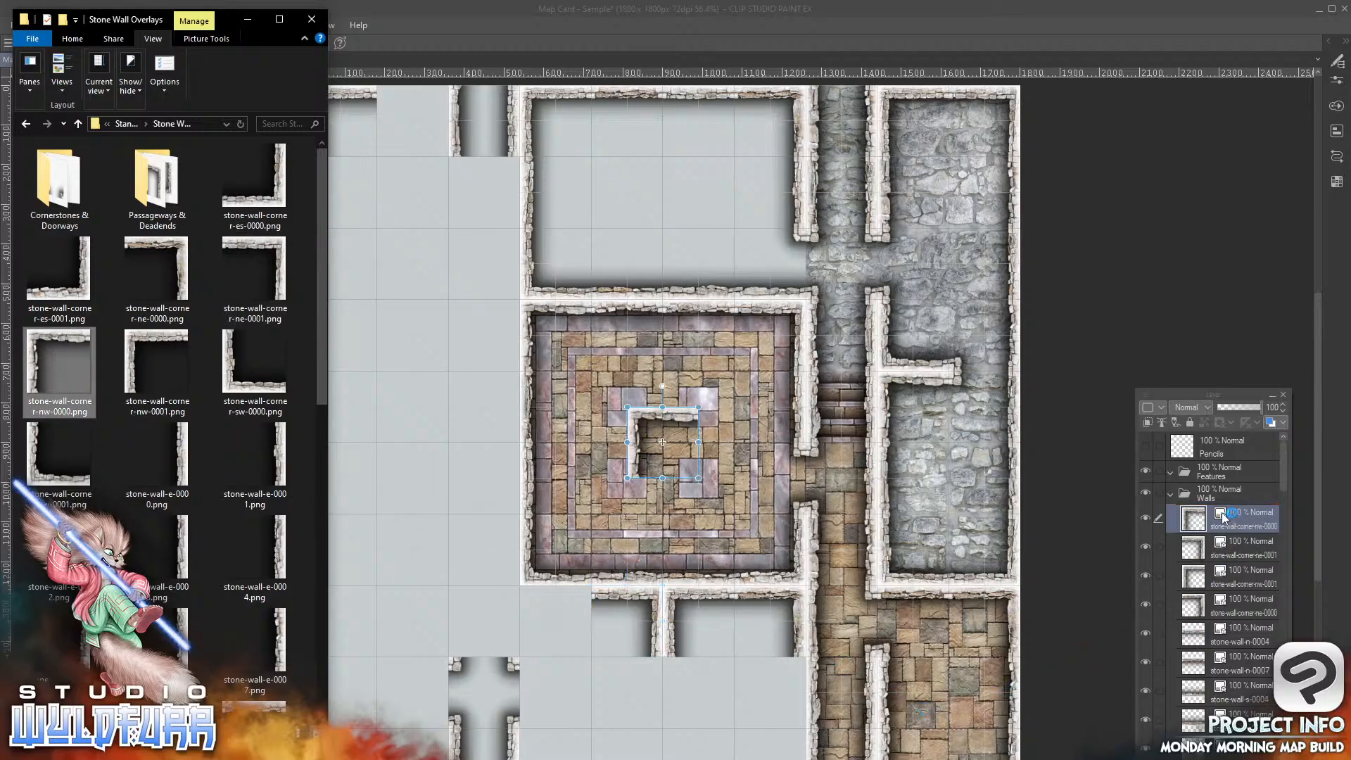
{"action": "left_click", "coordinate": [662, 443]}
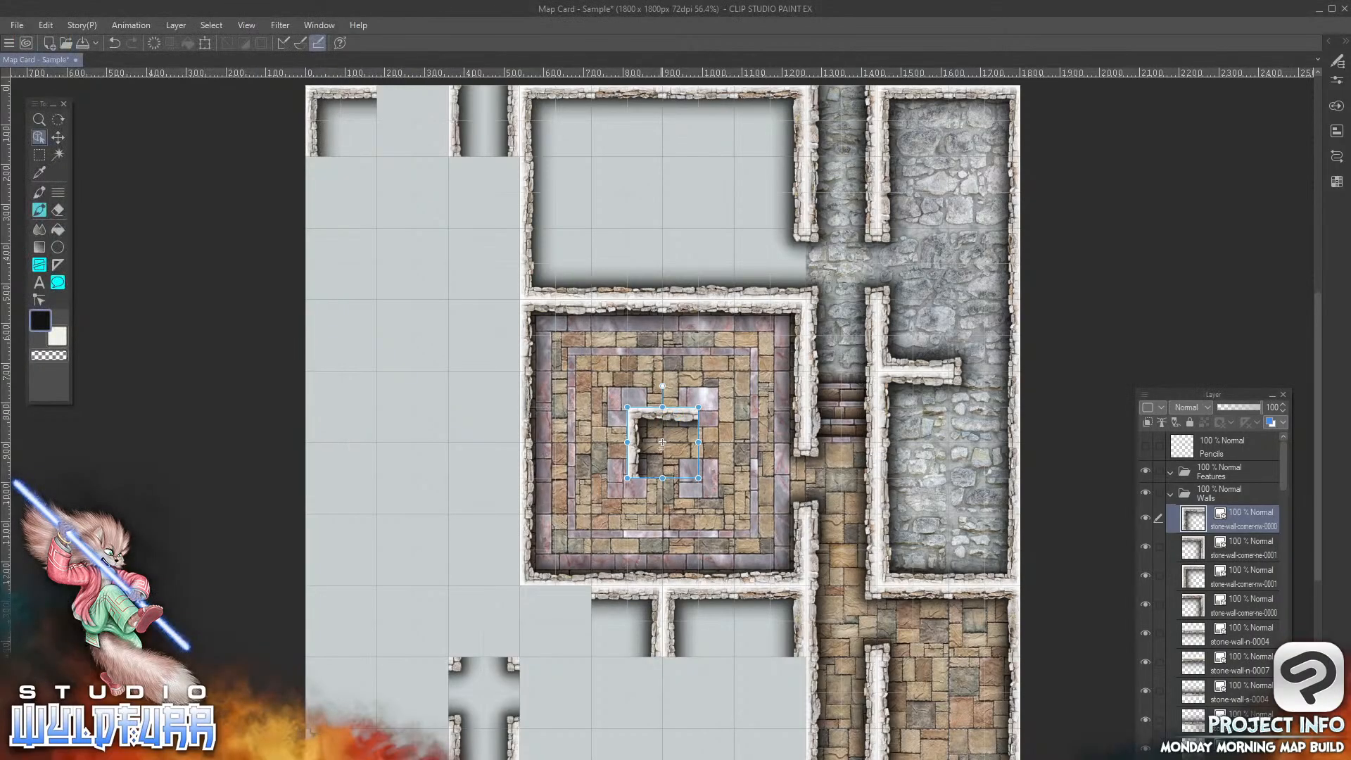
{"action": "left_click_drag", "start_coordinate": [672, 416], "coordinate": [563, 597]}
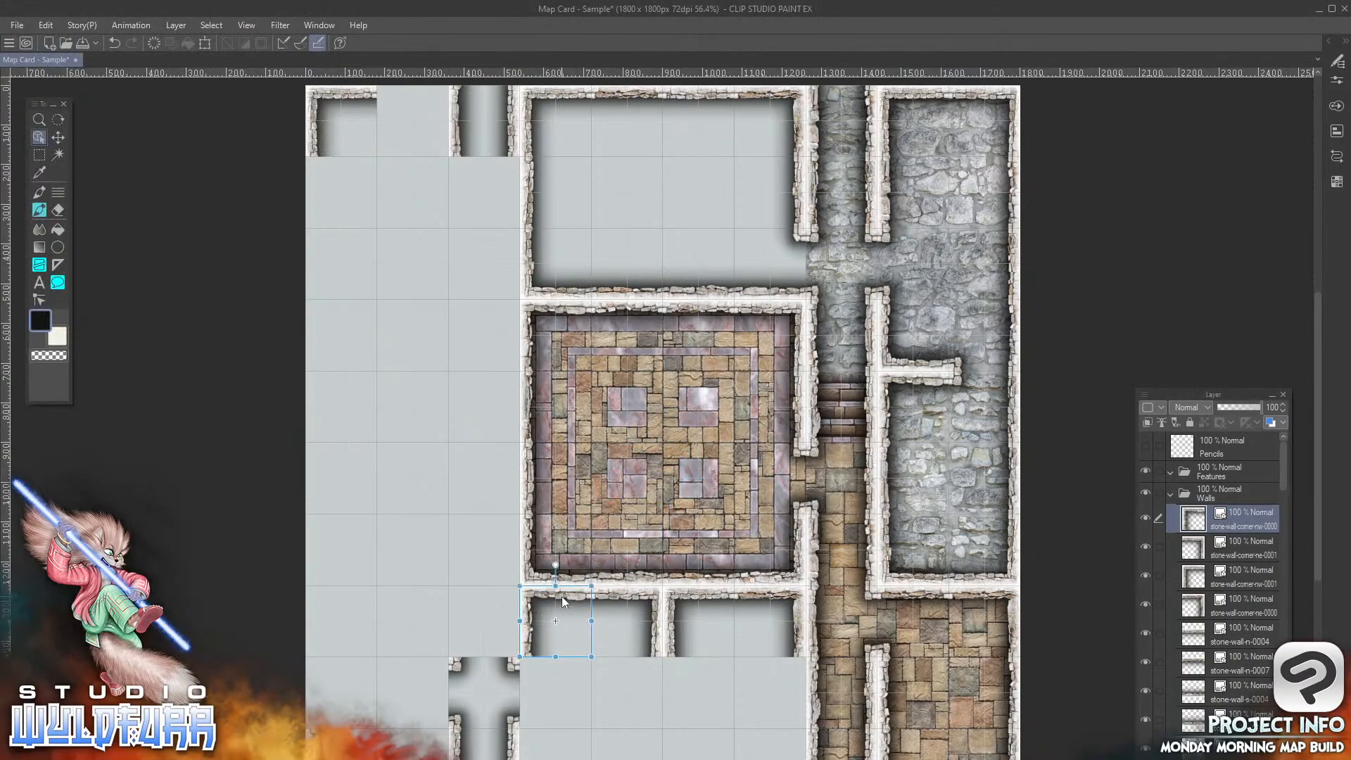
Step: Add stone-wall-e-0000.png to the Walls folder and place it directly below the northeast corner of the southwestern room
{"action": "key", "text": "alt+Tab"}
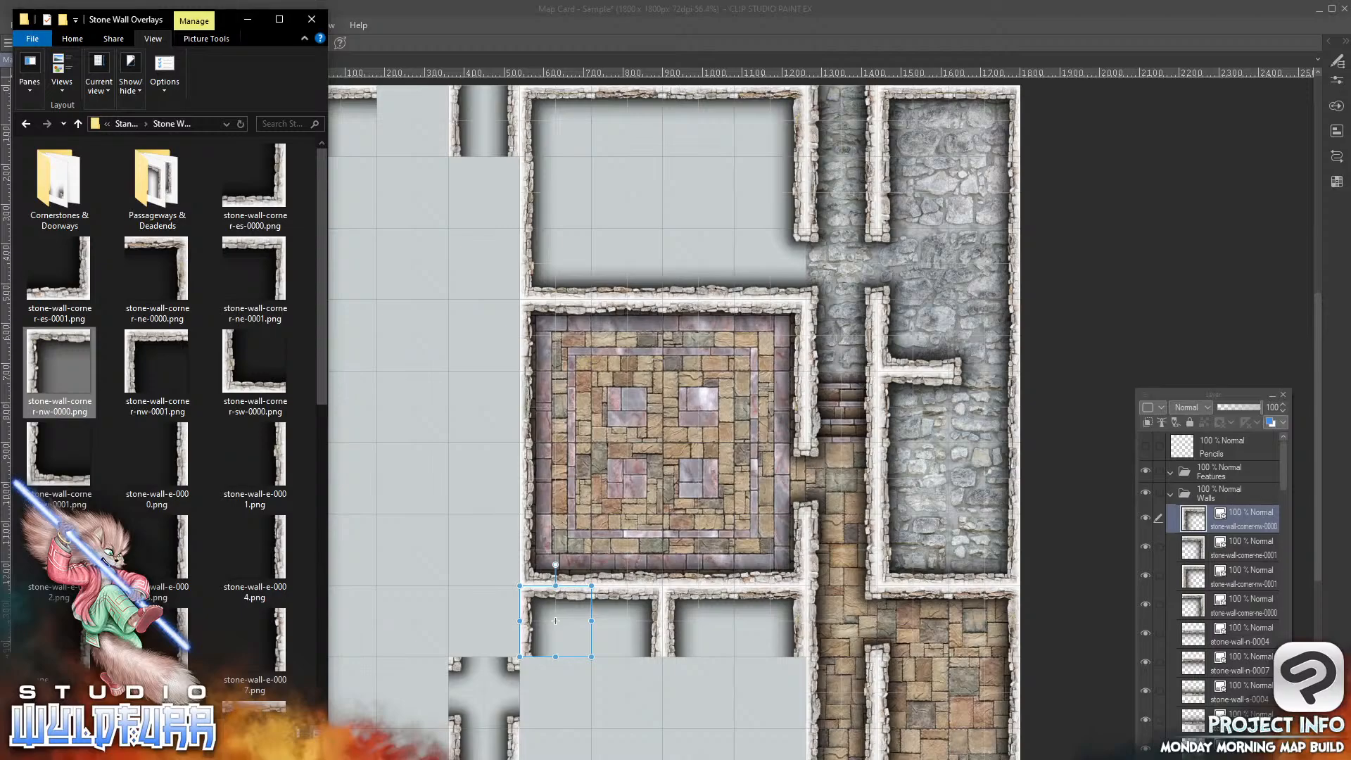
{"action": "left_click", "coordinate": [156, 461]}
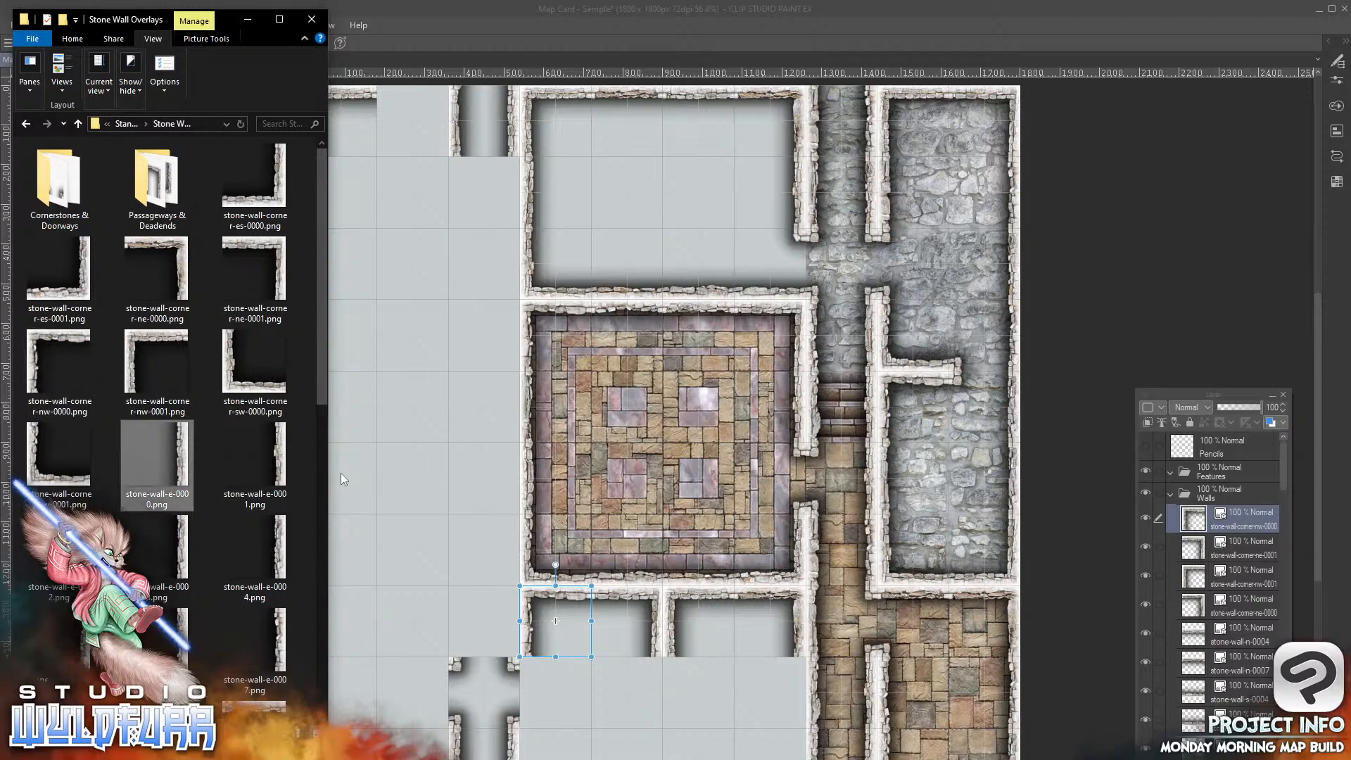
{"action": "left_click_drag", "start_coordinate": [1130, 551], "coordinate": [1226, 501]}
{"action": "left_click", "coordinate": [695, 425]}
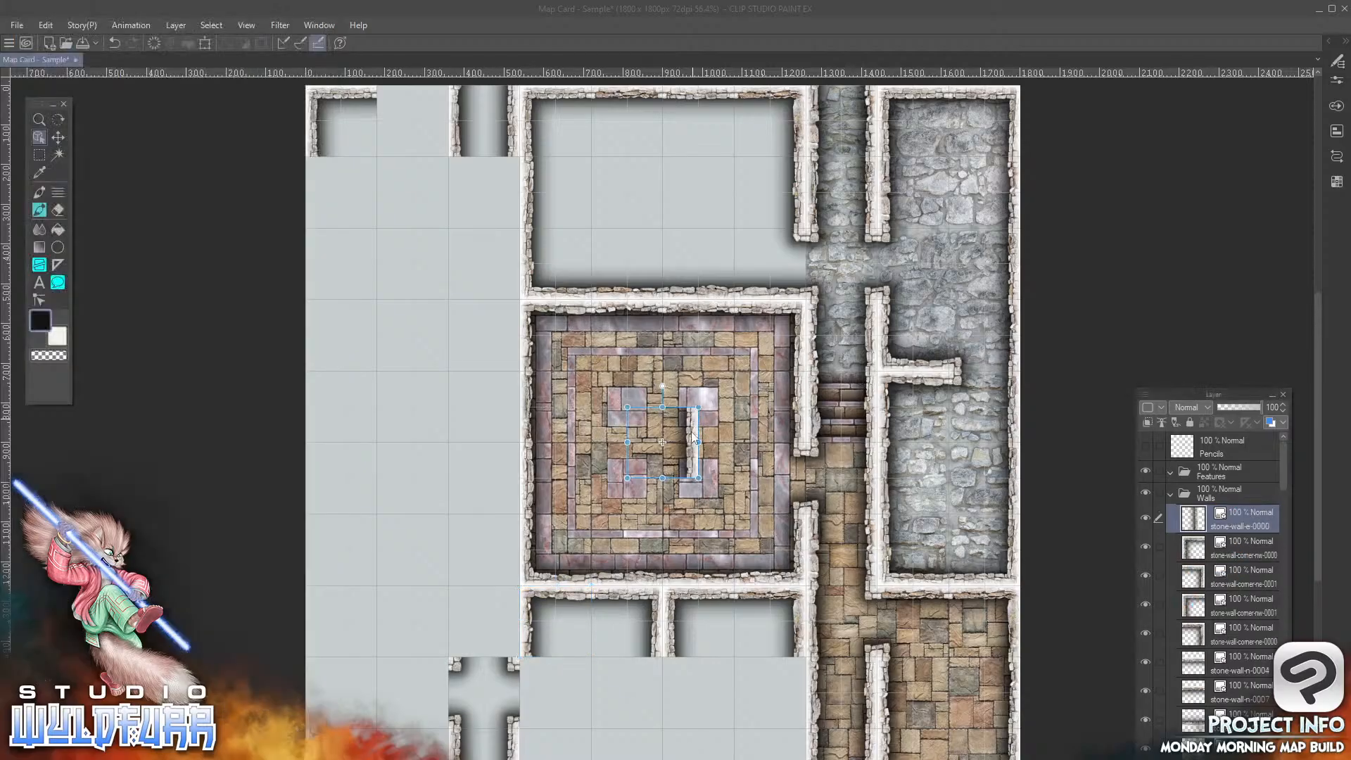
{"action": "left_click_drag", "start_coordinate": [693, 435], "coordinate": [632, 682]}
Step: Add stone-wall-w-0001.png to the Walls folder and place it directly below the southeastern room's northwest corner, back to back with the east wall piece
{"action": "left_click", "coordinate": [157, 465]}
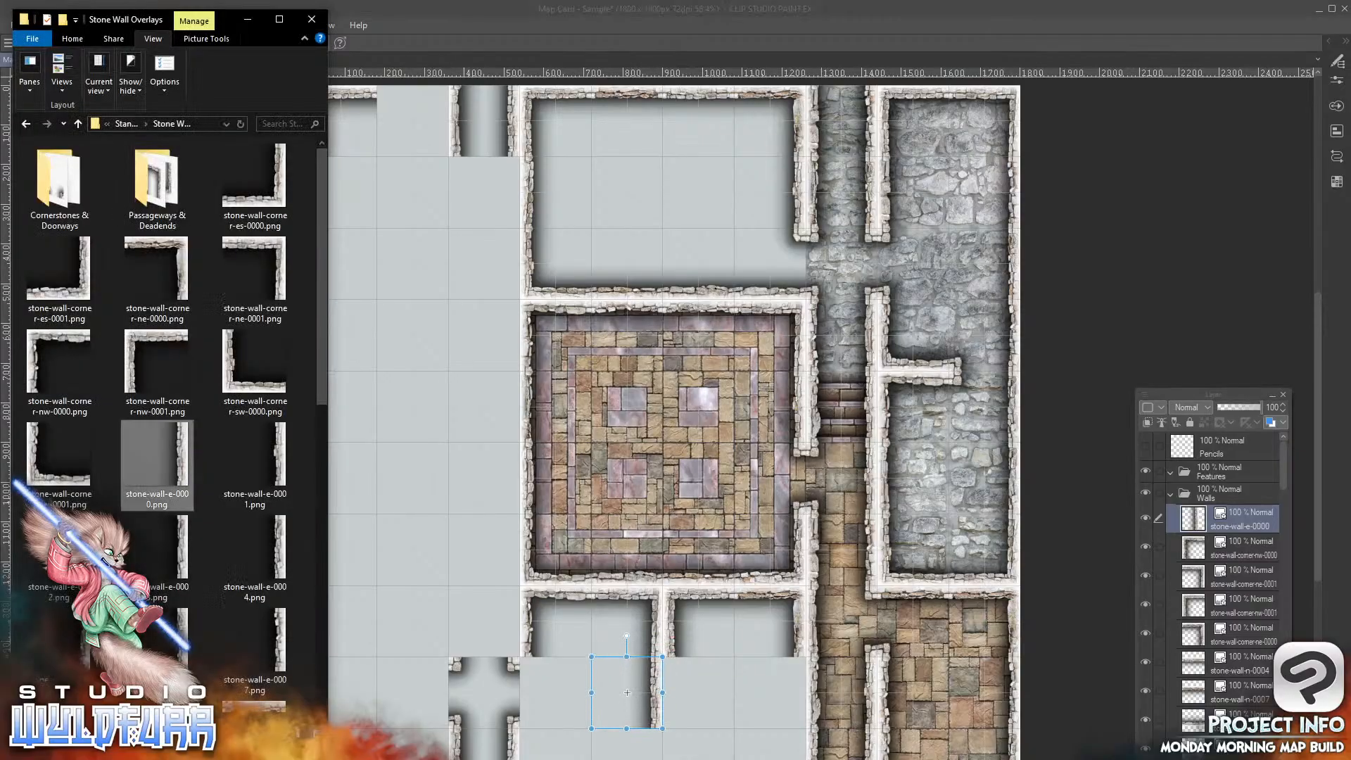
{"action": "left_click_drag", "start_coordinate": [320, 352], "coordinate": [290, 691]}
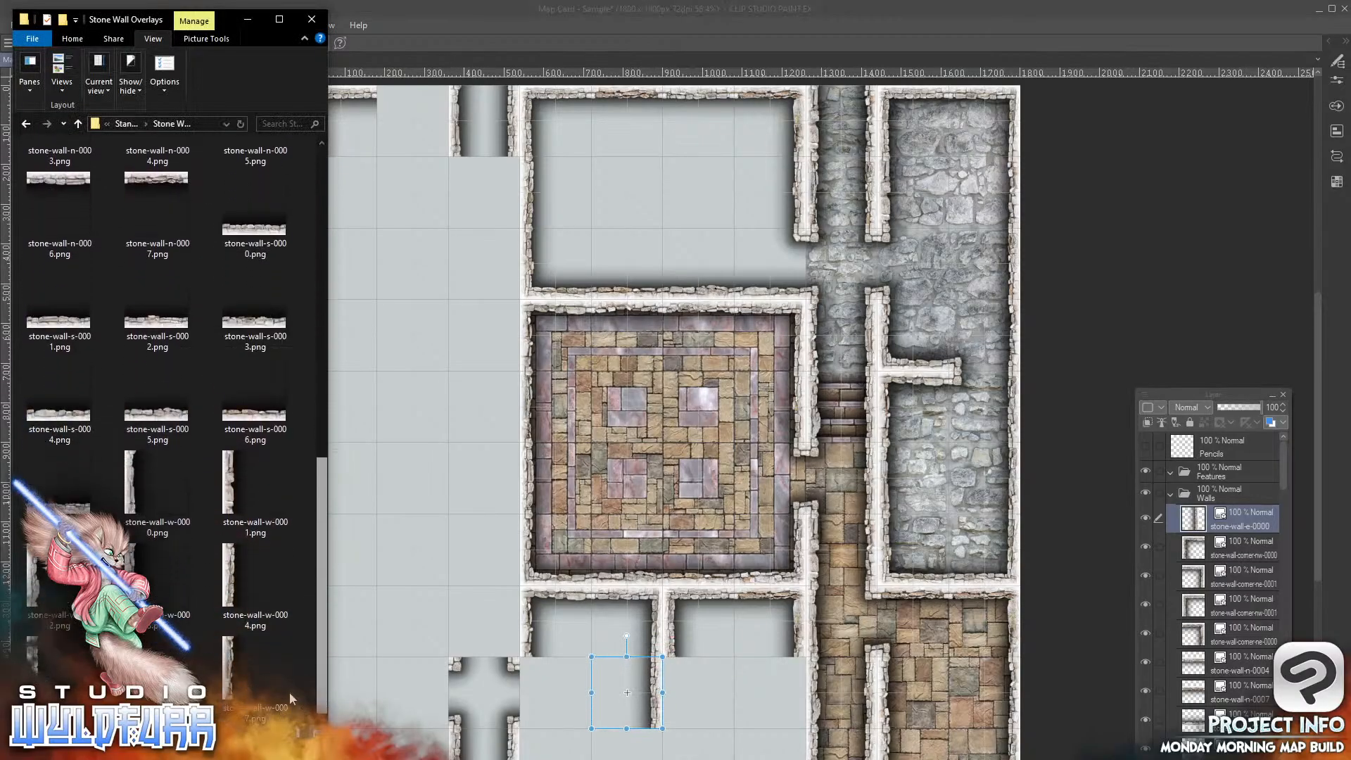
{"action": "left_click", "coordinate": [239, 480]}
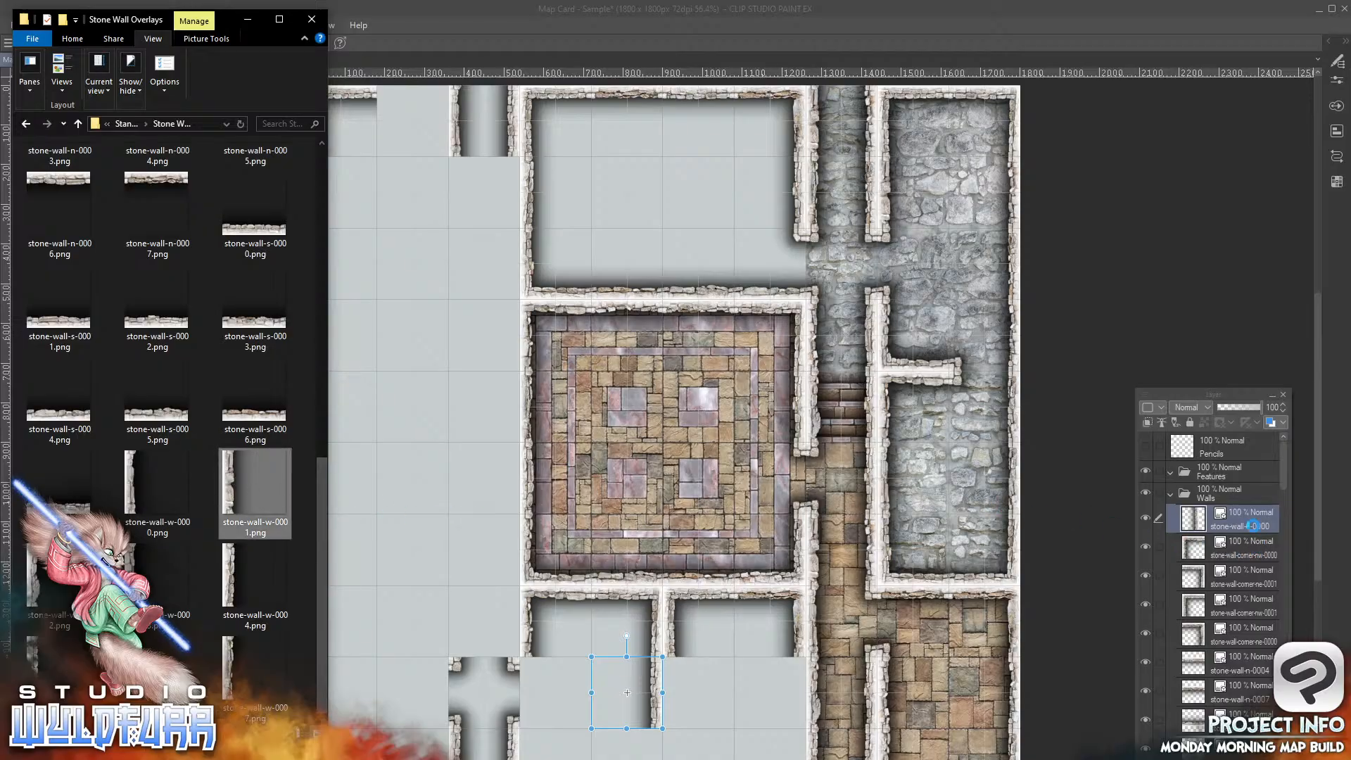
{"action": "left_click_drag", "start_coordinate": [1244, 512], "coordinate": [1232, 494]}
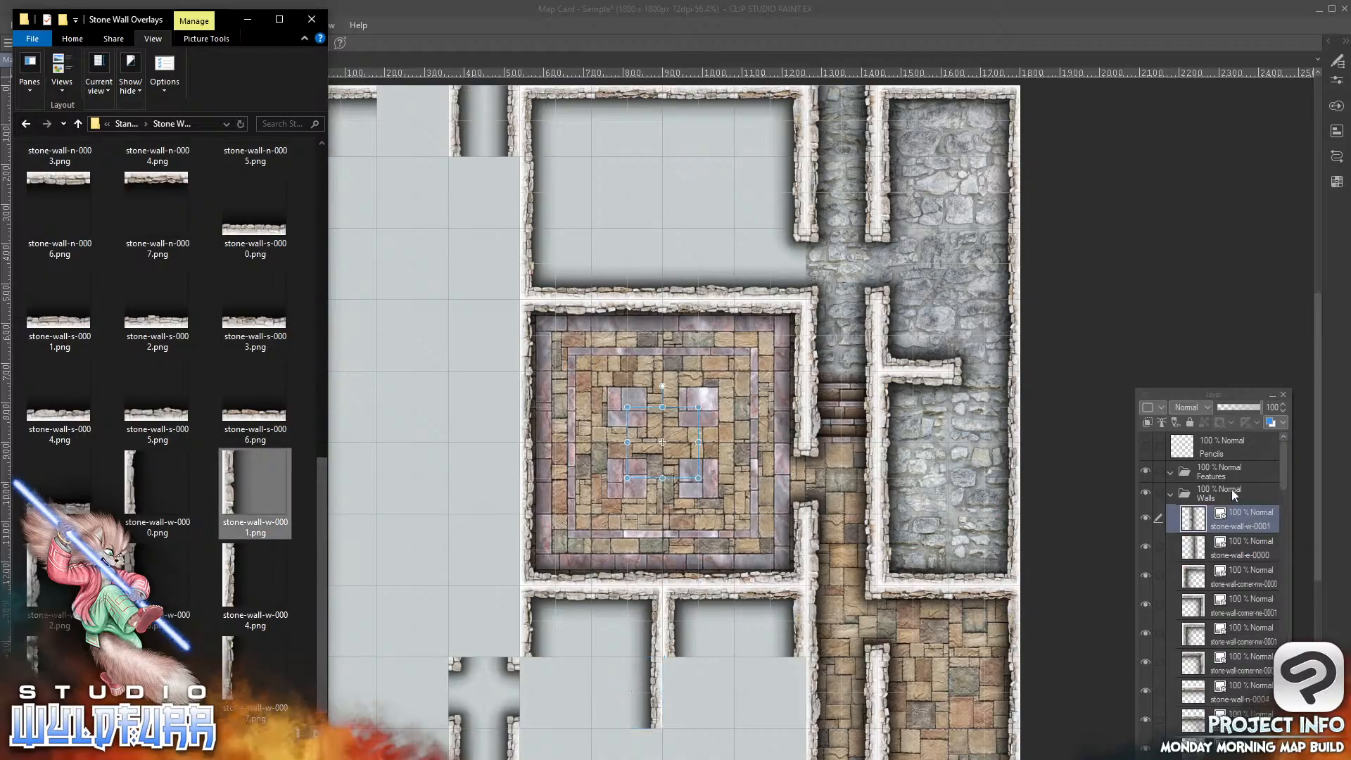
{"action": "left_click", "coordinate": [645, 454]}
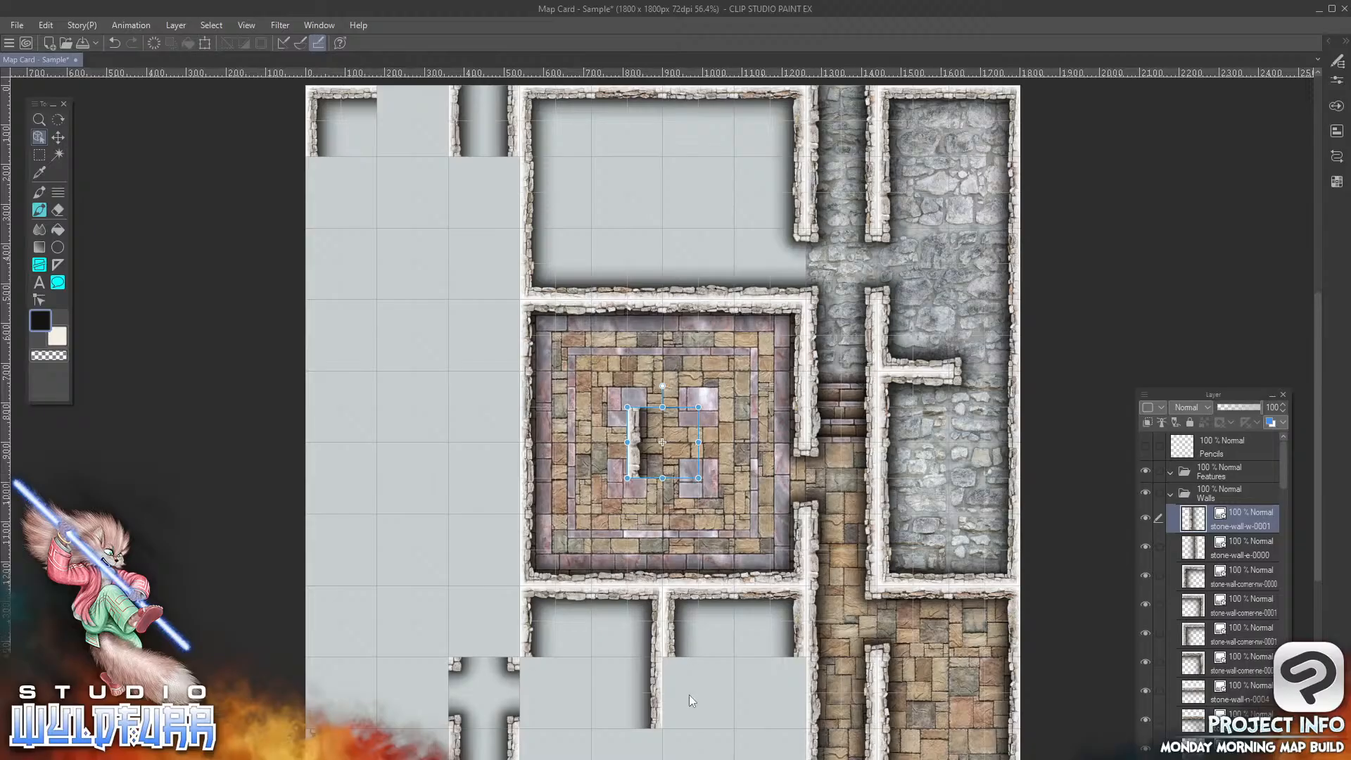
{"action": "left_click_drag", "start_coordinate": [634, 431], "coordinate": [665, 688]}
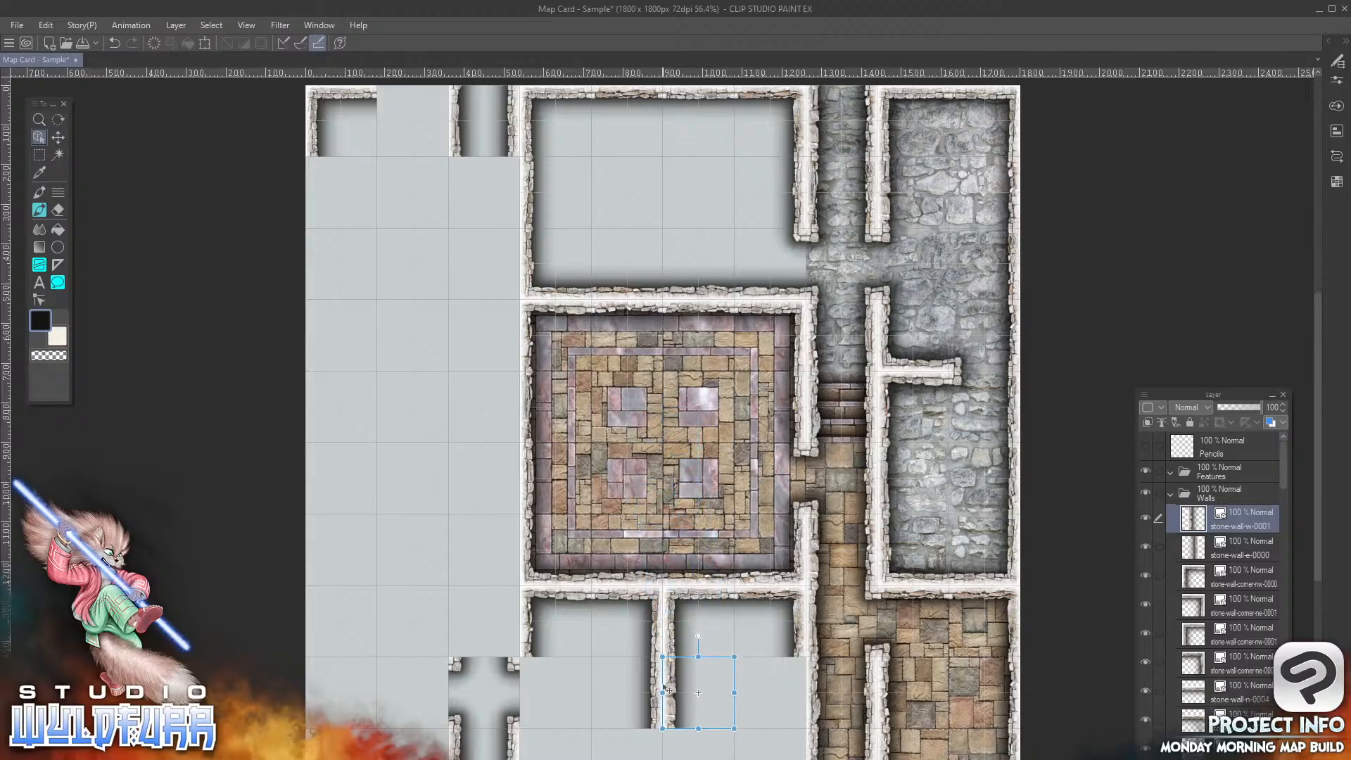
Step: Add stone-wall-s-0006.png to the Walls folder and place it in the grid square directly below the southeastern room's west wall piece
{"action": "key", "text": "alt+Tab"}
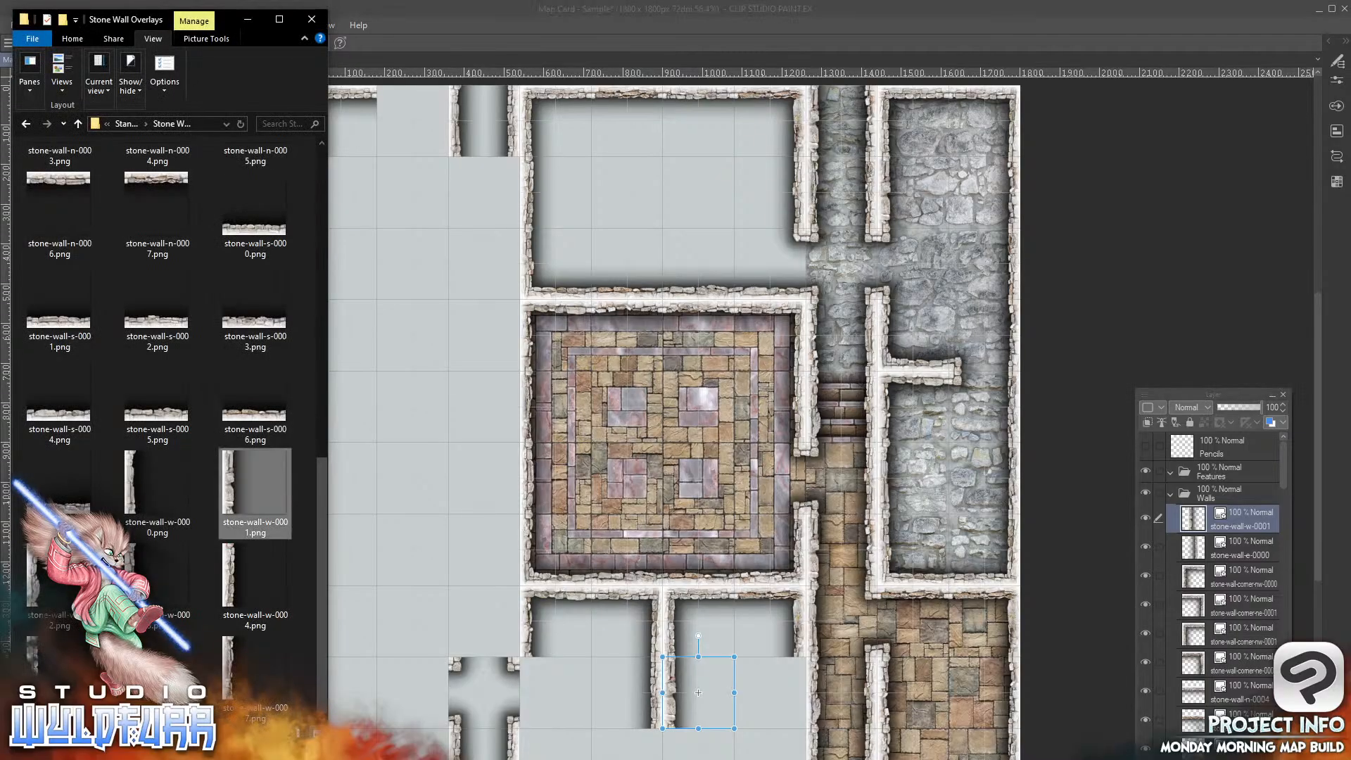
{"action": "left_click", "coordinate": [250, 419]}
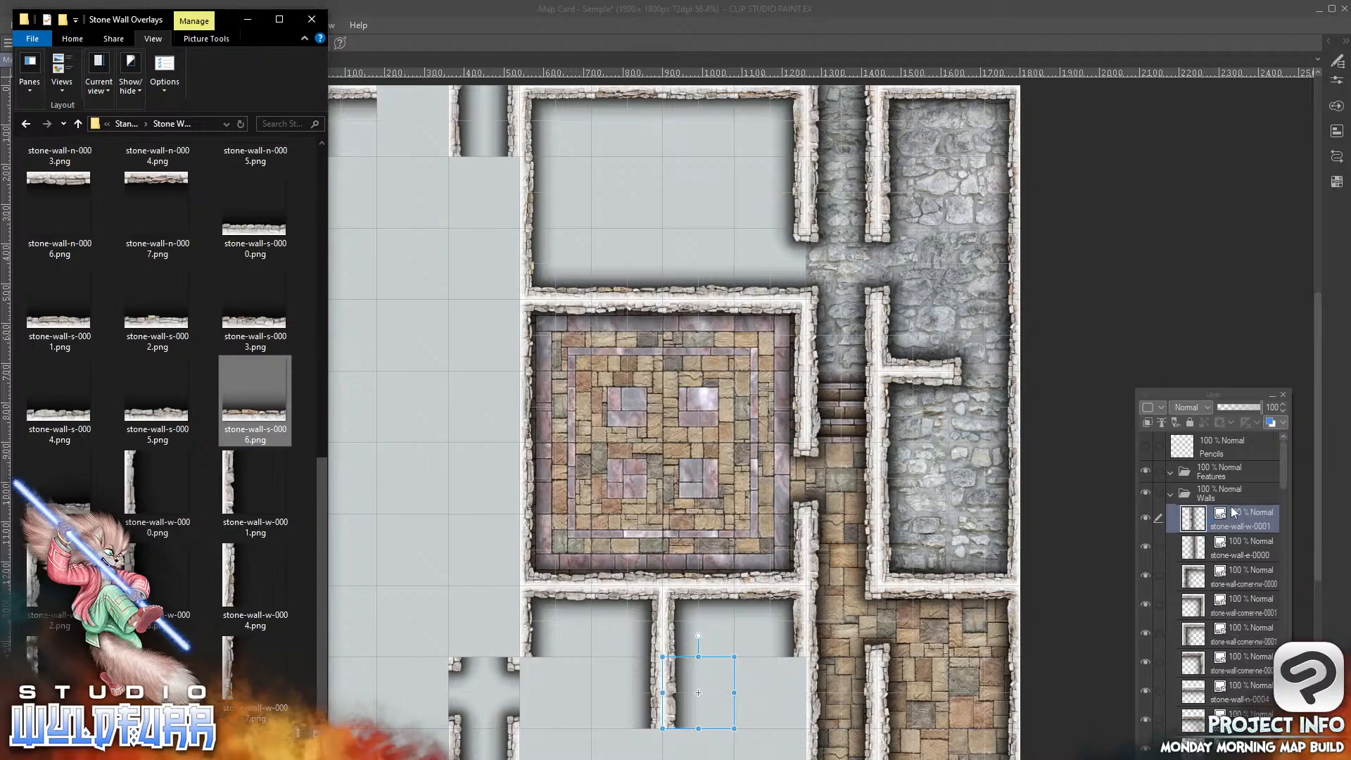
{"action": "left_click_drag", "start_coordinate": [1233, 512], "coordinate": [1240, 504]}
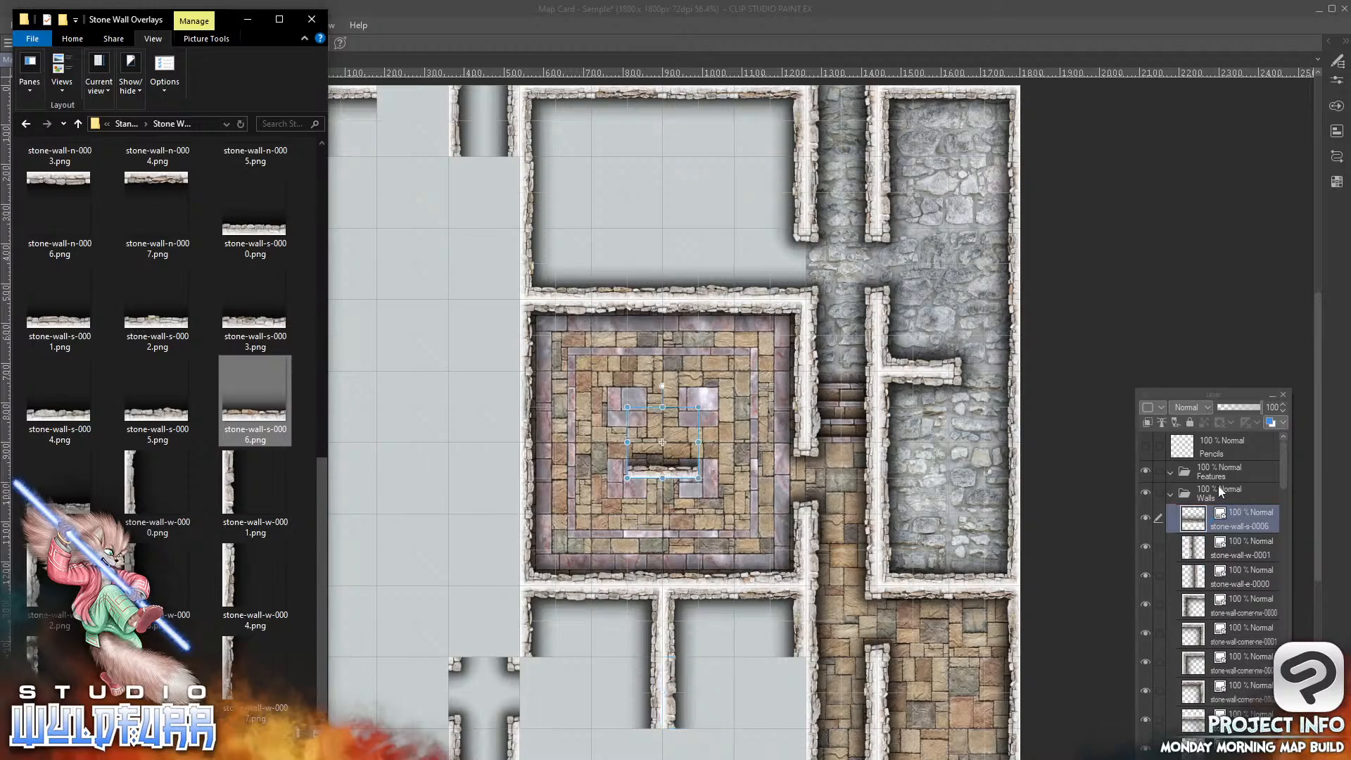
{"action": "left_click", "coordinate": [678, 471]}
{"action": "mouse_move", "coordinate": [677, 475]}
{"action": "left_mouse_down"}
{"action": "mouse_move", "coordinate": [686, 757]}
{"action": "mouse_move", "coordinate": [713, 759]}
{"action": "left_mouse_up"}
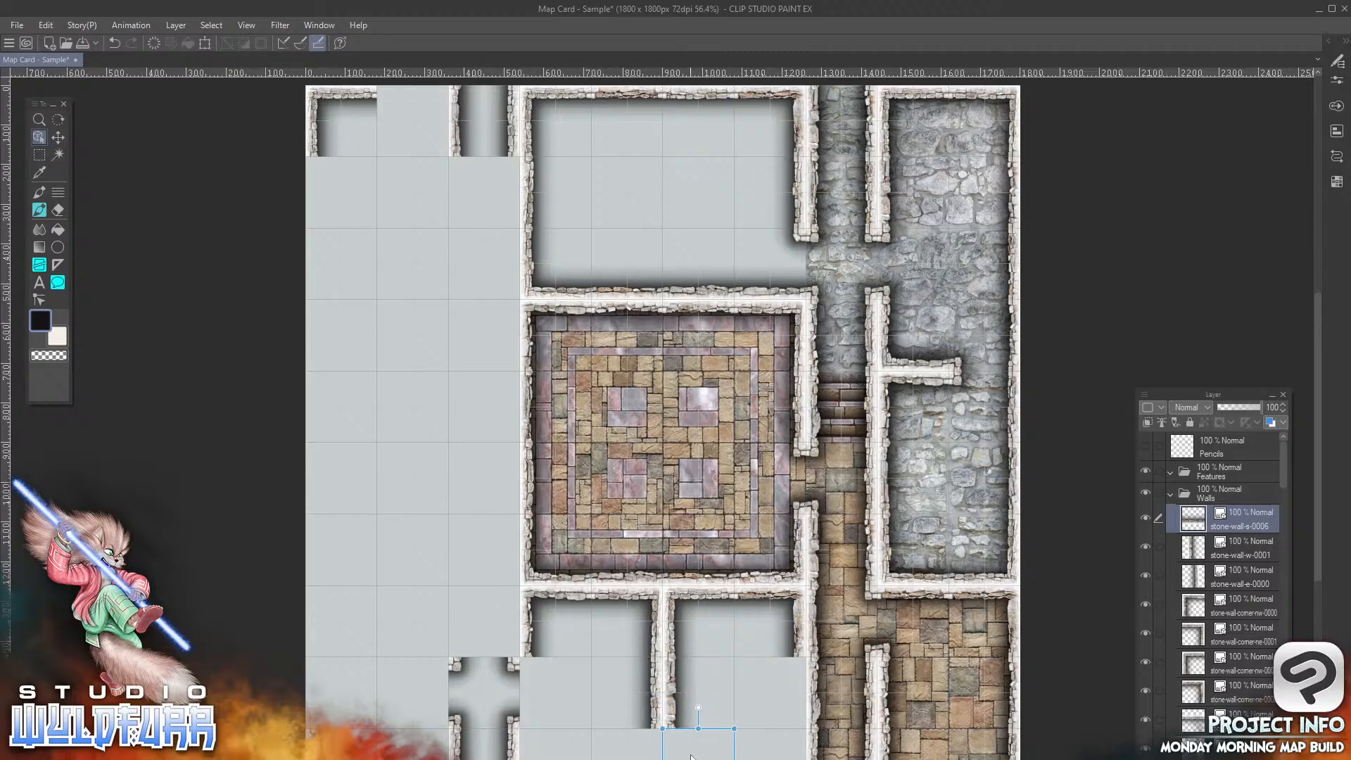
Step: Add stone-wall-s-0005.png to the Walls folder and select the piece on the canvas for placement
{"action": "key", "text": "alt+Tab"}
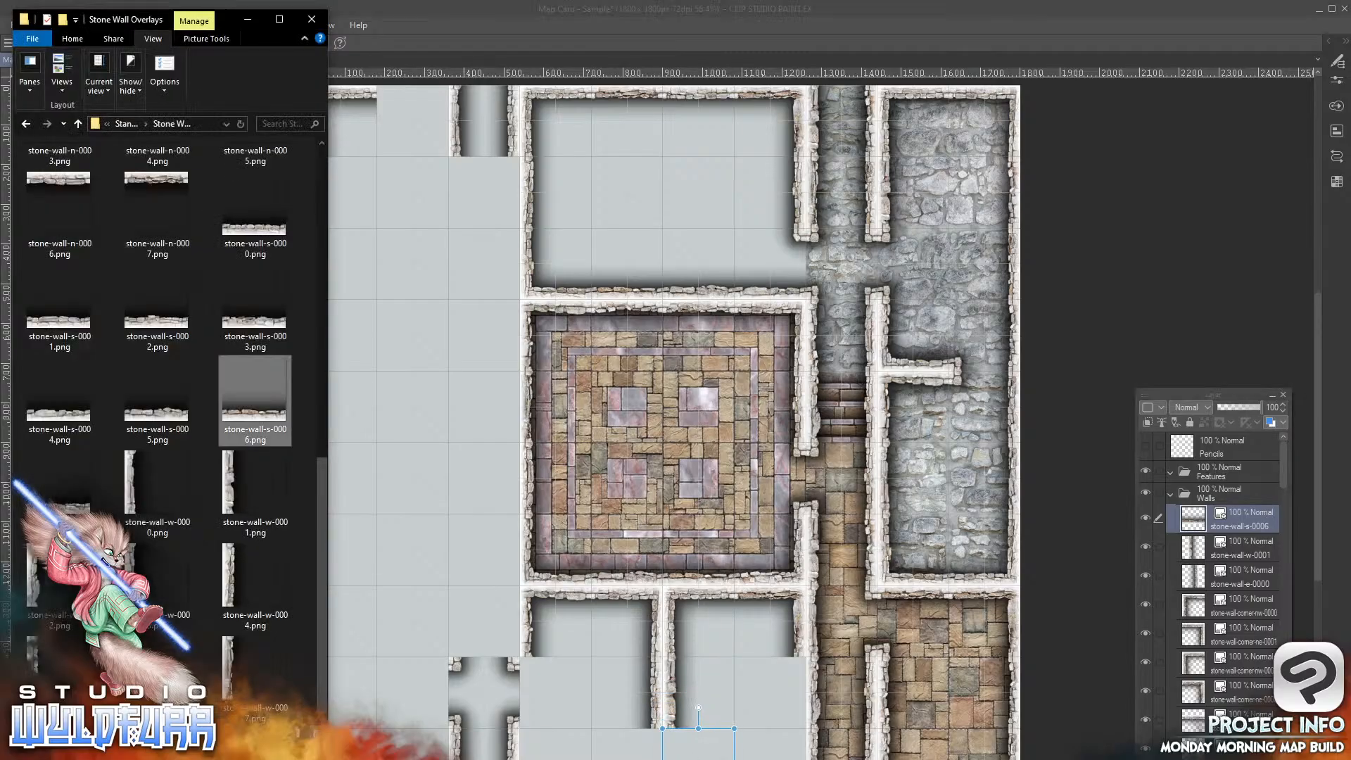
{"action": "left_click", "coordinate": [157, 398]}
{"action": "left_click_drag", "start_coordinate": [1231, 507], "coordinate": [1241, 502]}
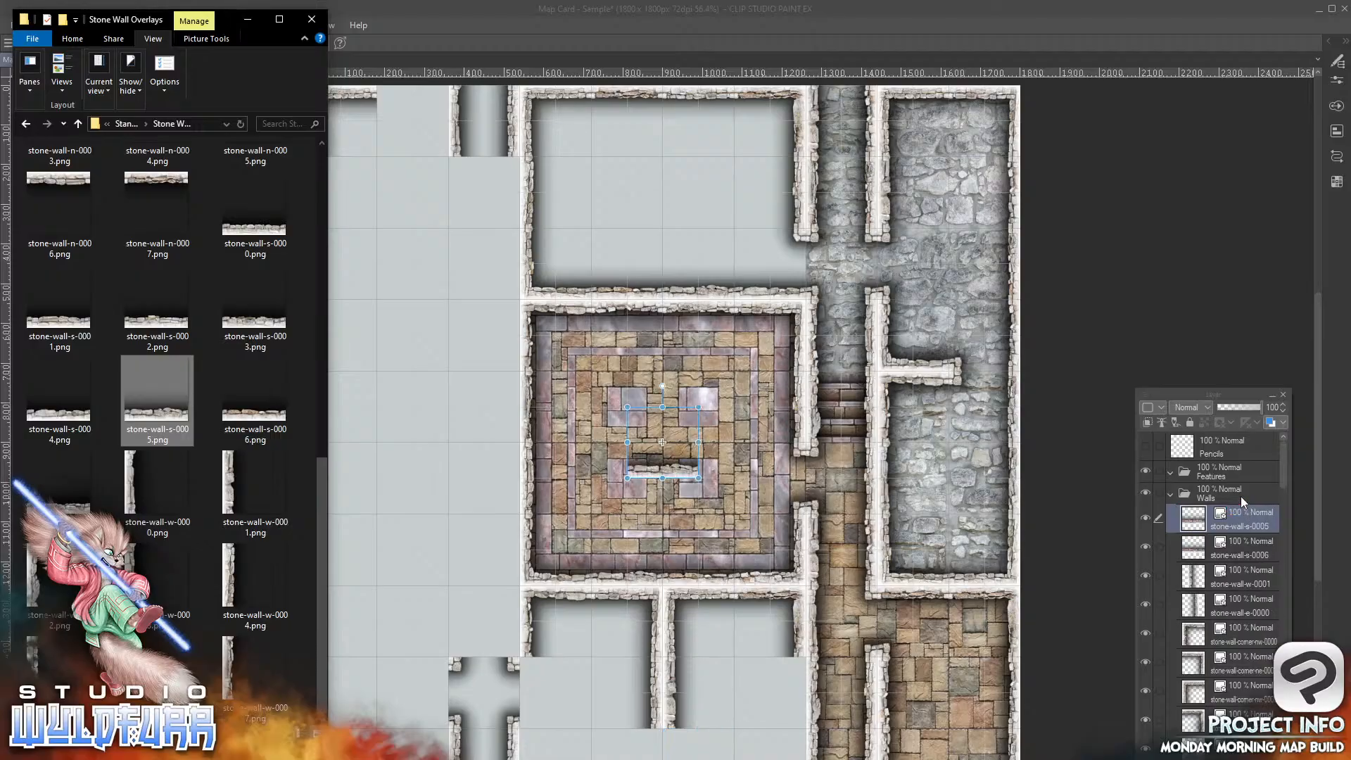
{"action": "left_click", "coordinate": [674, 477]}
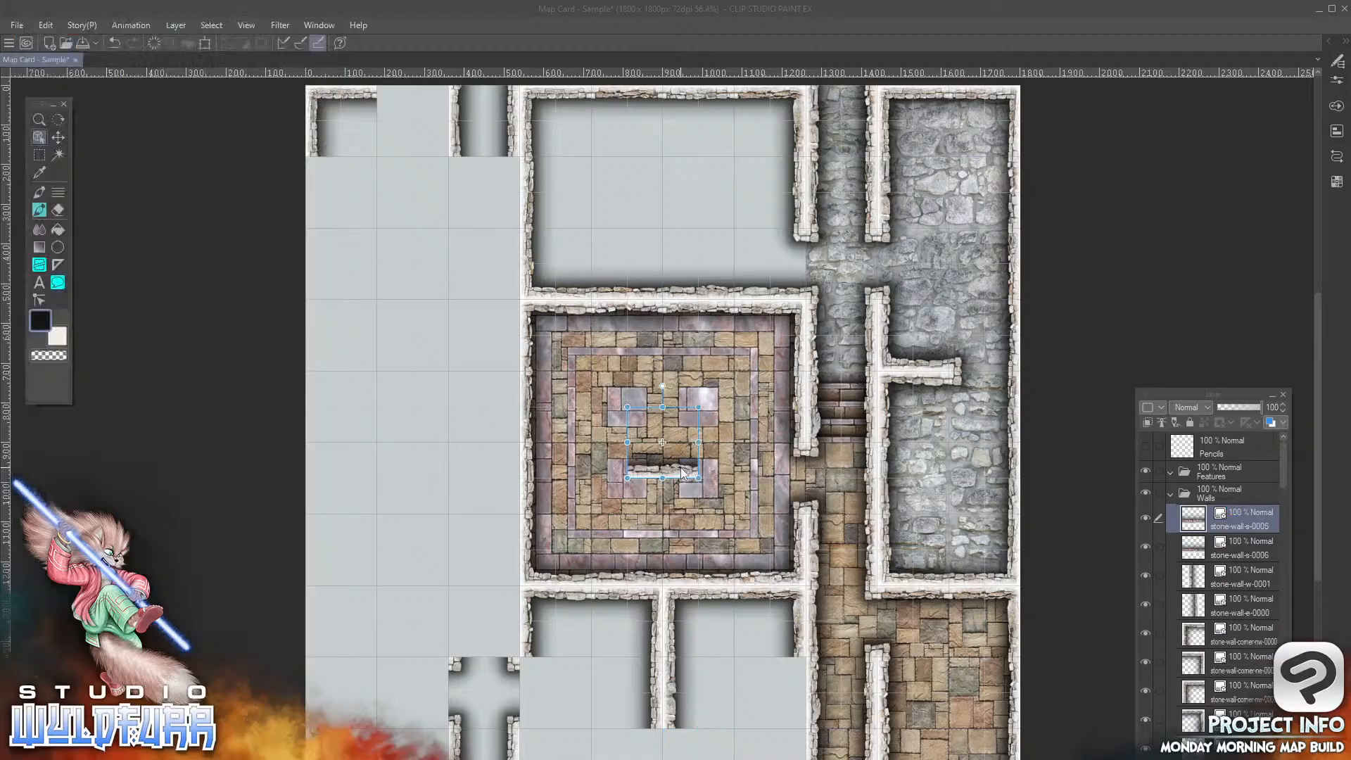
Step: Place the stone-wall-s-0005 overlay along the bottom edge of the room below the tiled chamber, and add stone-wall-corner-sw-0001 as its southwest corner
{"action": "left_click_drag", "start_coordinate": [677, 471], "coordinate": [641, 759]}
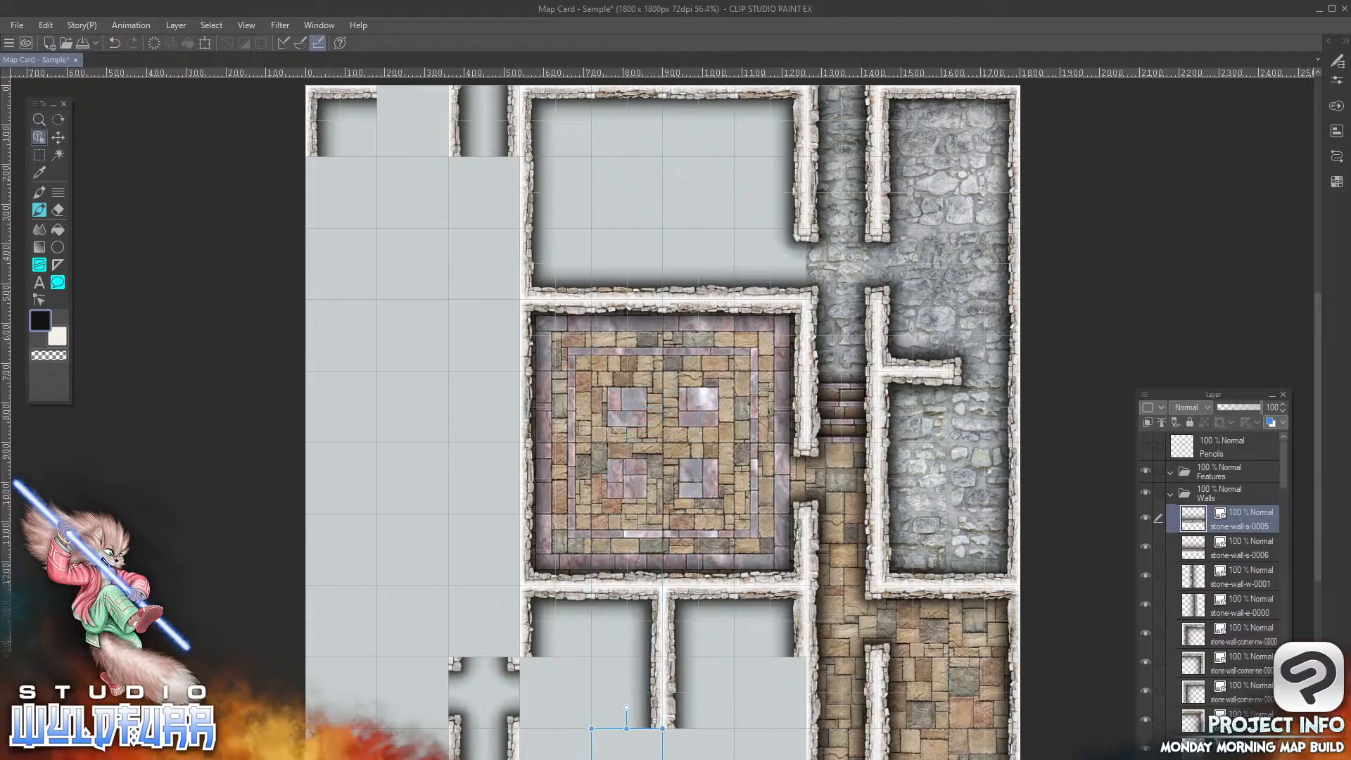
{"action": "key", "text": "alt+Tab"}
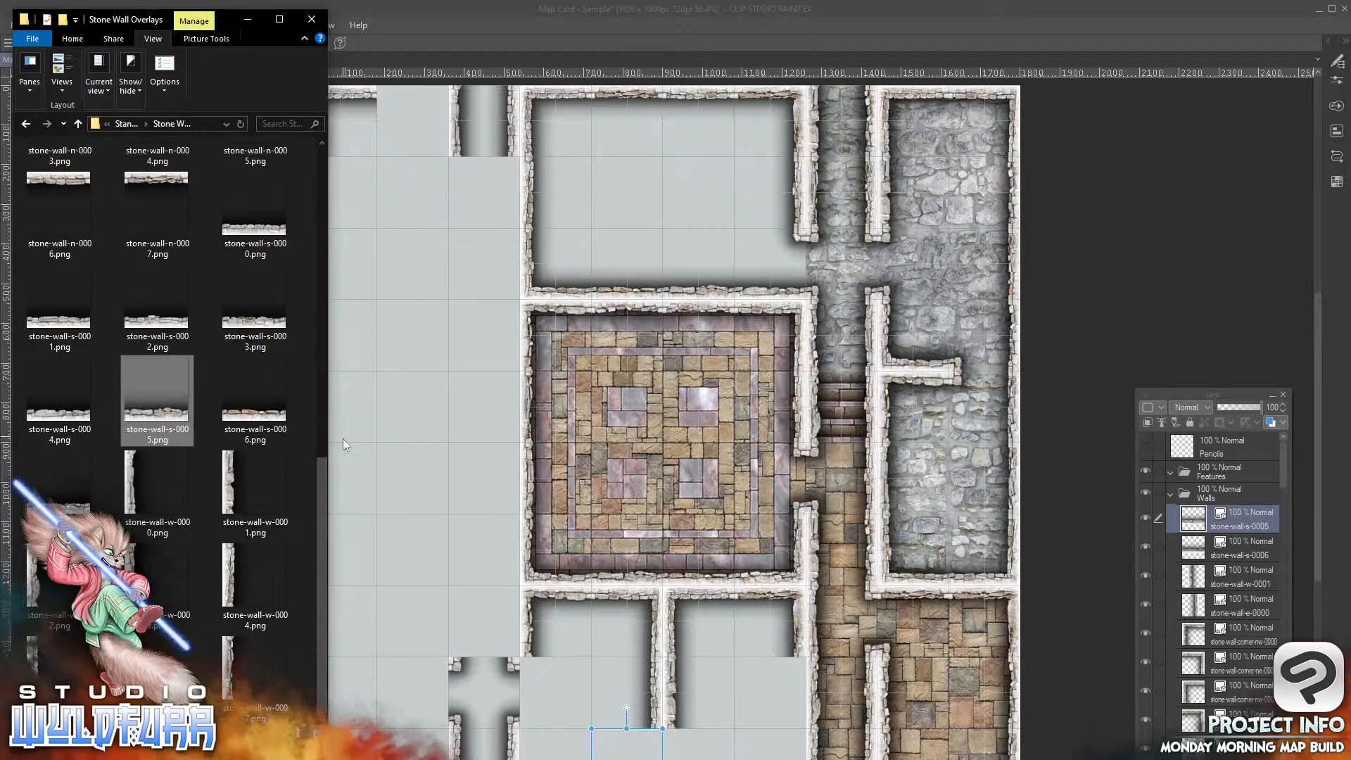
{"action": "left_click_drag", "start_coordinate": [321, 497], "coordinate": [323, 160]}
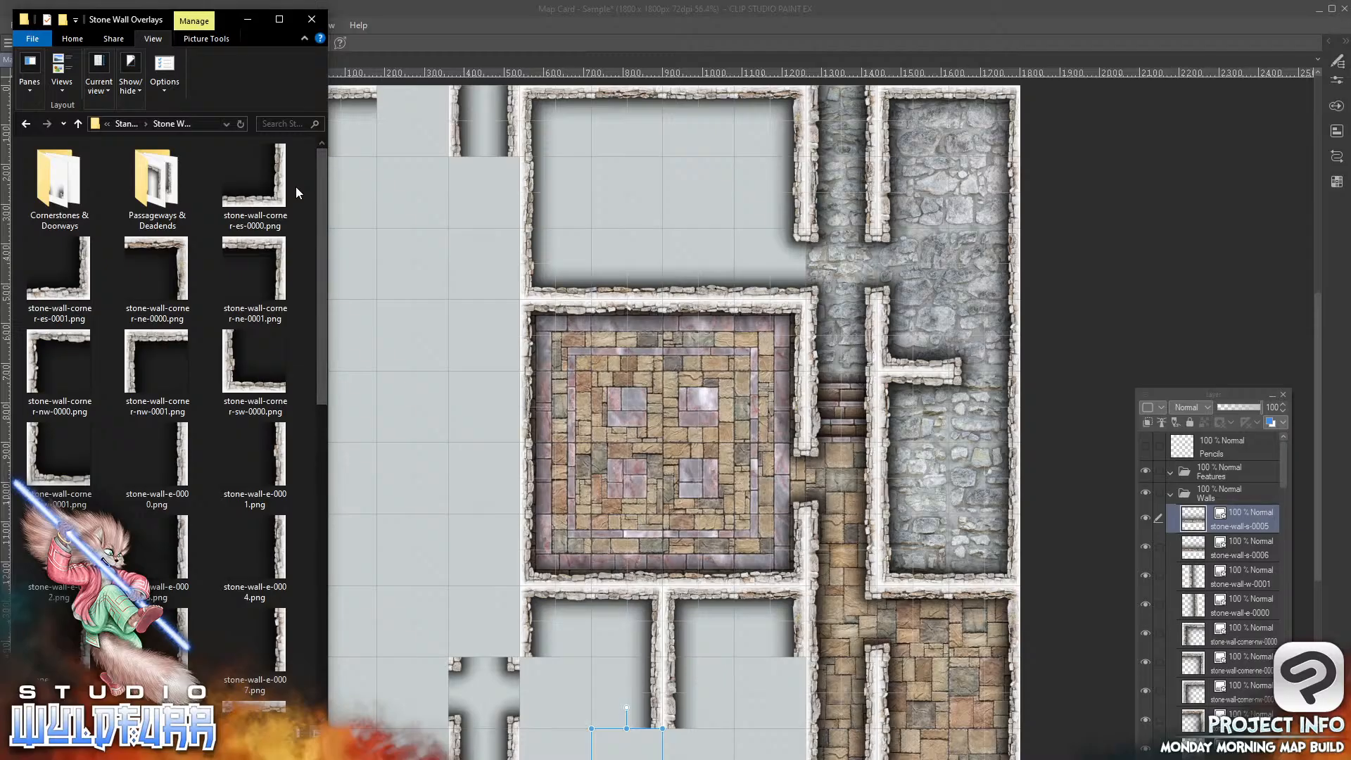
{"action": "left_click_drag", "start_coordinate": [42, 479], "coordinate": [1247, 498]}
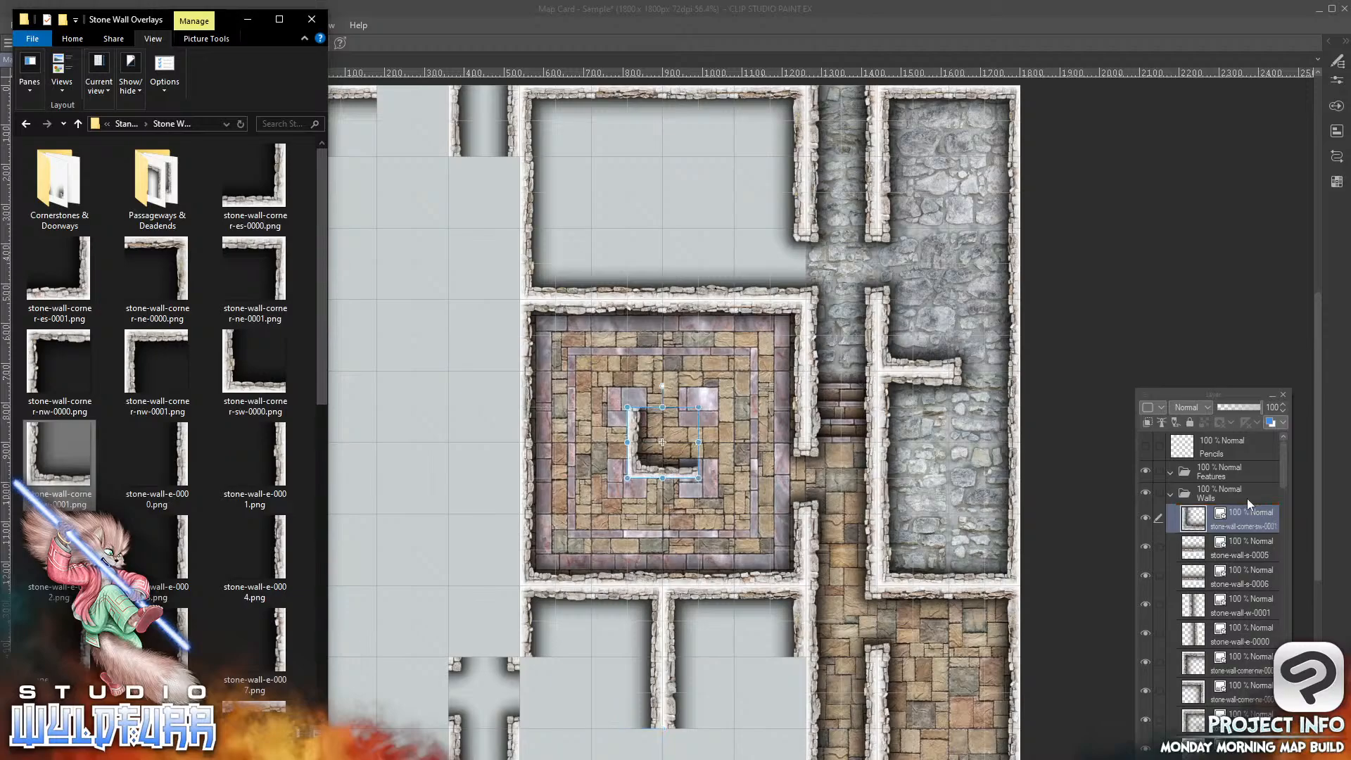
{"action": "left_click", "coordinate": [643, 468]}
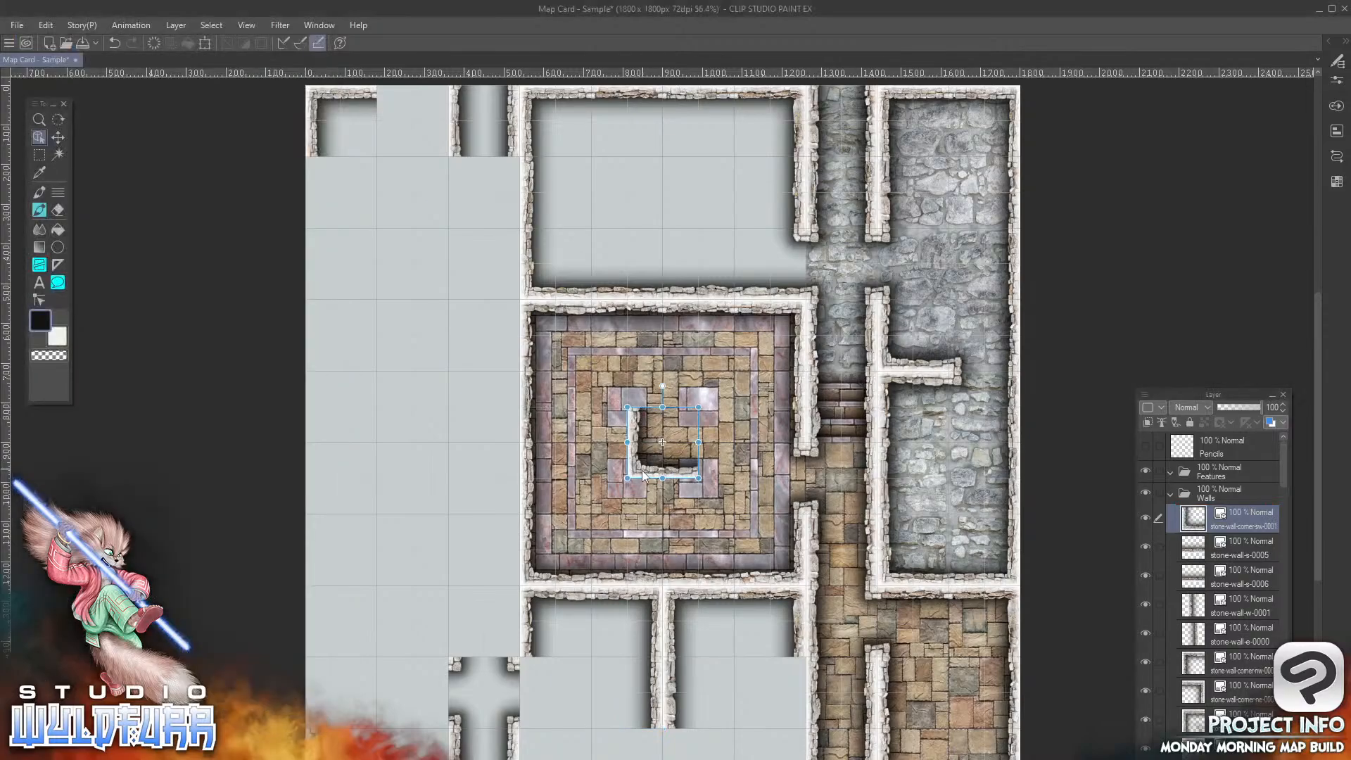
{"action": "left_click_drag", "start_coordinate": [642, 470], "coordinate": [524, 759]}
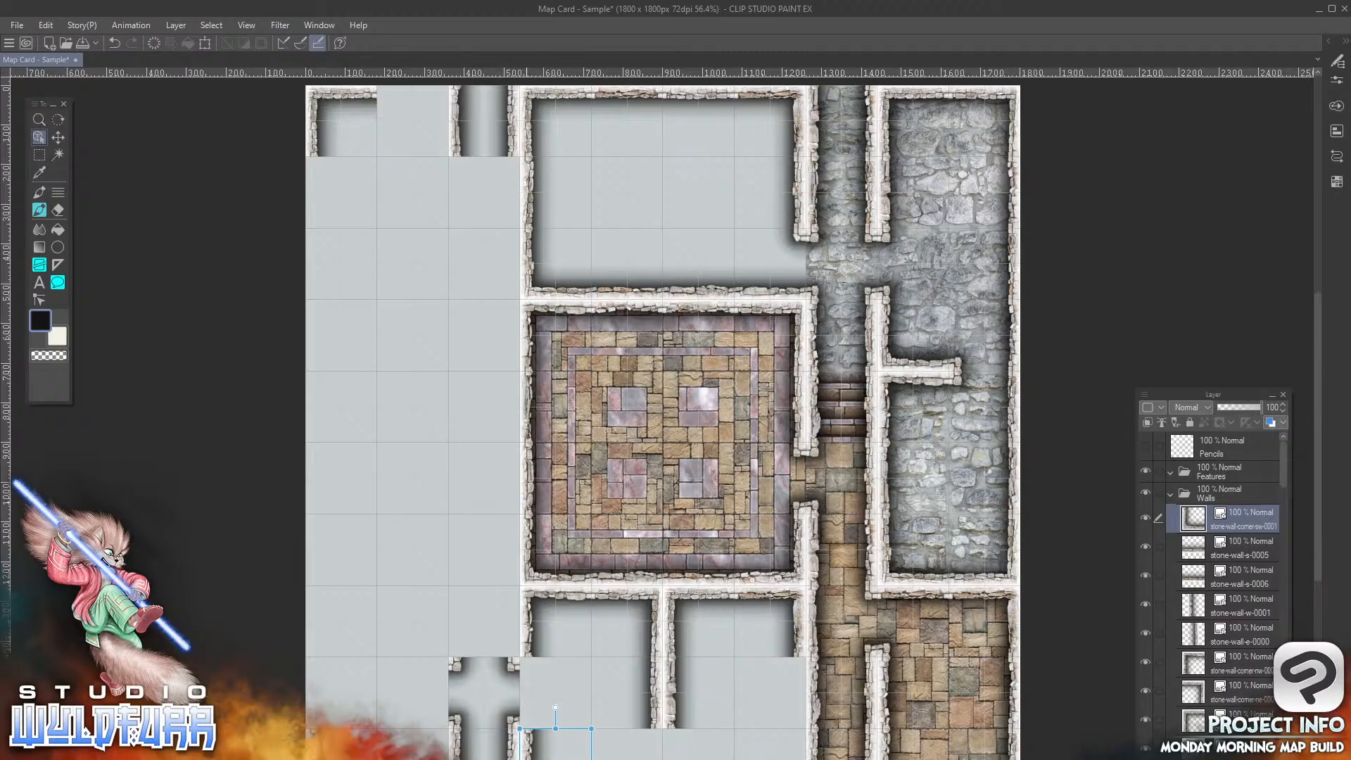
Step: Add the stone-wall-corner-es-0001 overlay to the Walls folder and place it at the lower room's southeast corner
{"action": "key", "text": "alt+Tab"}
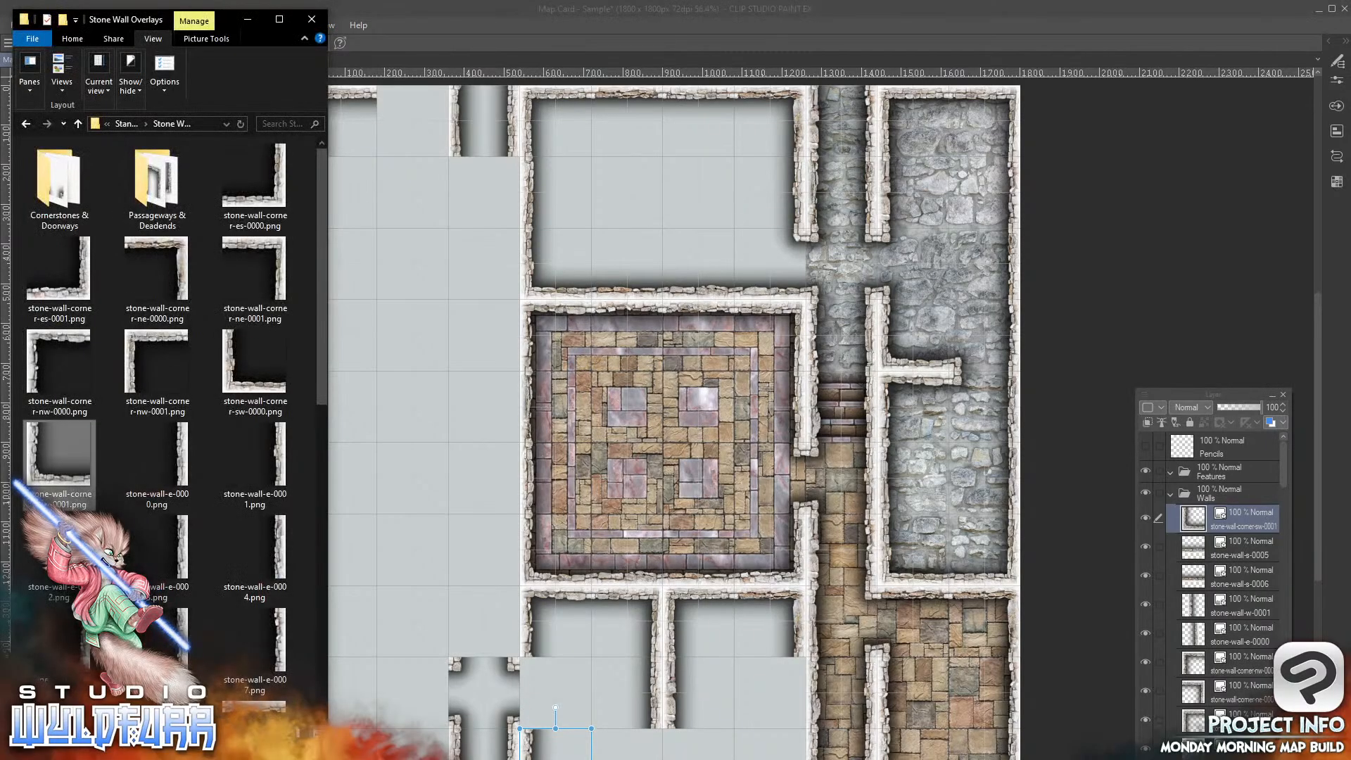
{"action": "left_click", "coordinate": [59, 274]}
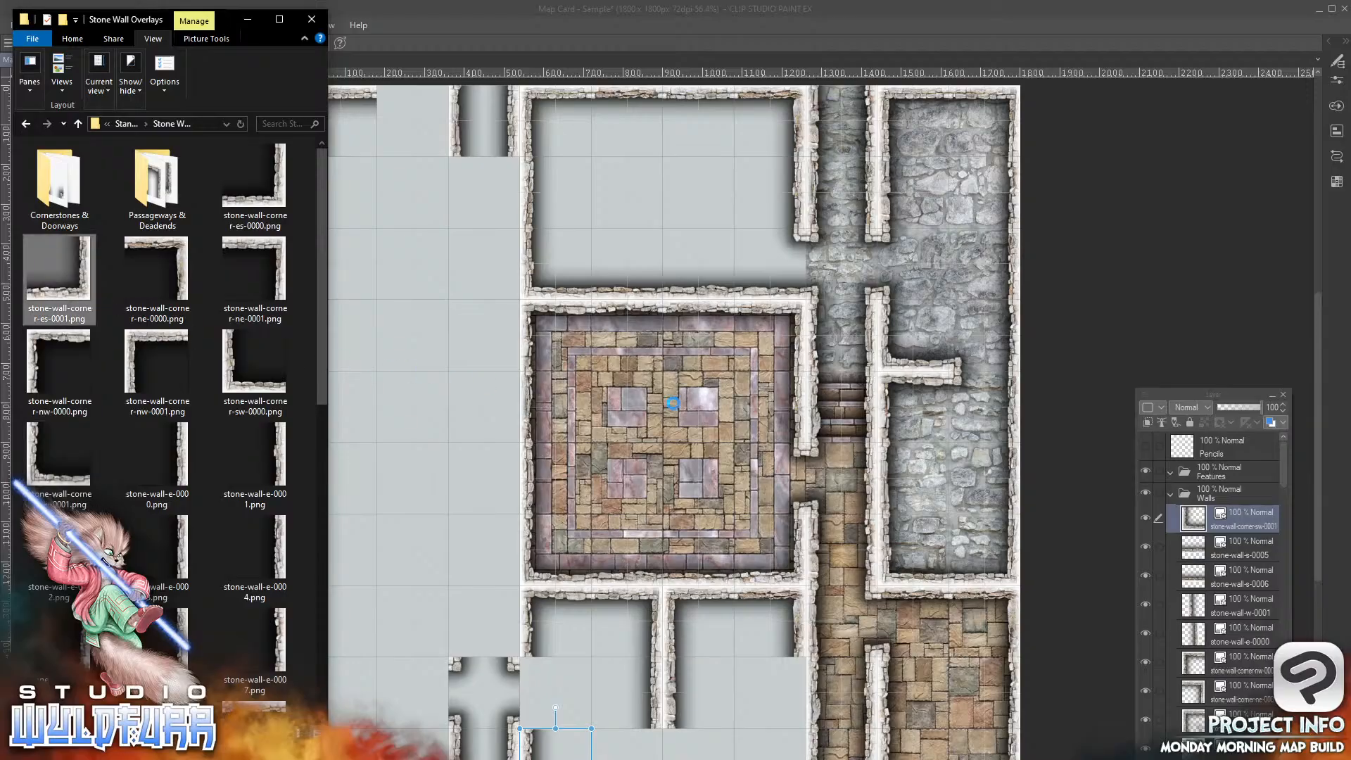
{"action": "left_click_drag", "start_coordinate": [1246, 508], "coordinate": [1239, 497]}
{"action": "left_click", "coordinate": [712, 514]}
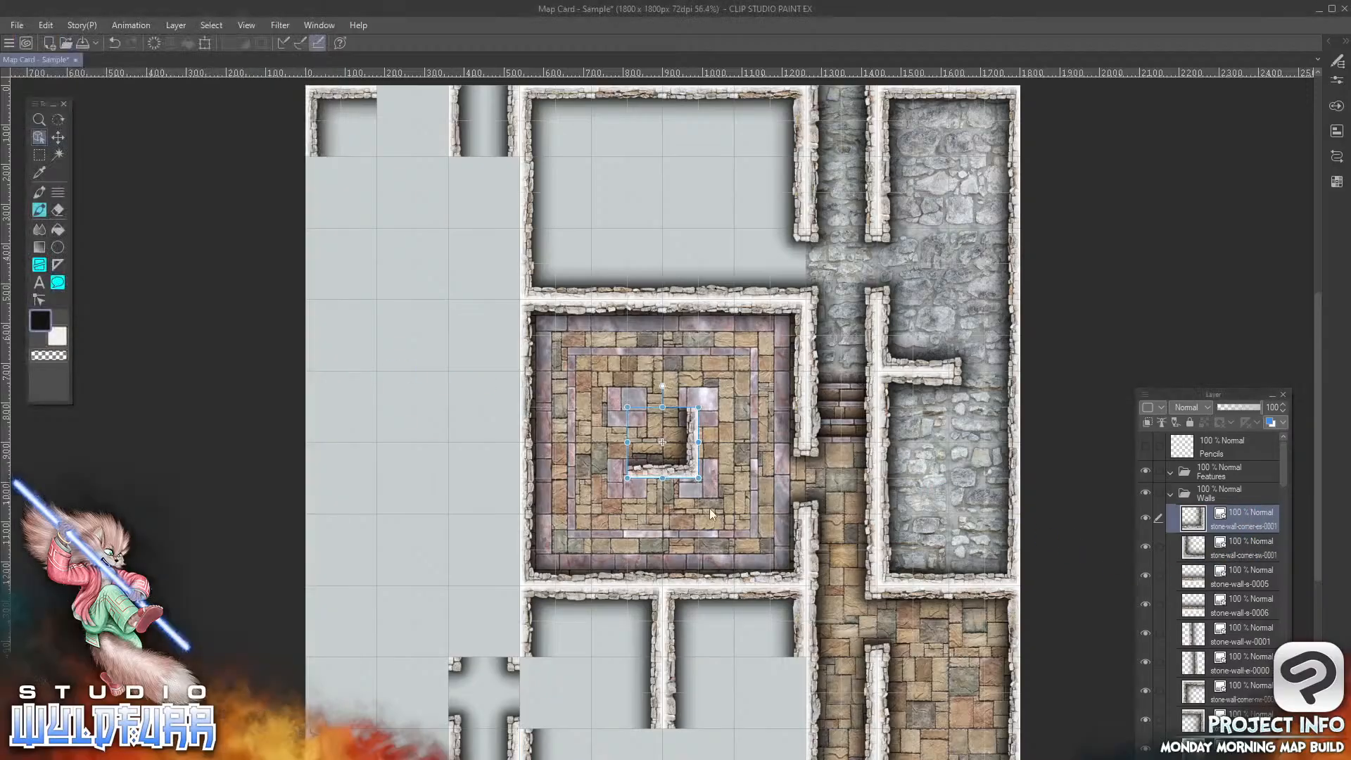
{"action": "left_click_drag", "start_coordinate": [709, 514], "coordinate": [770, 753]}
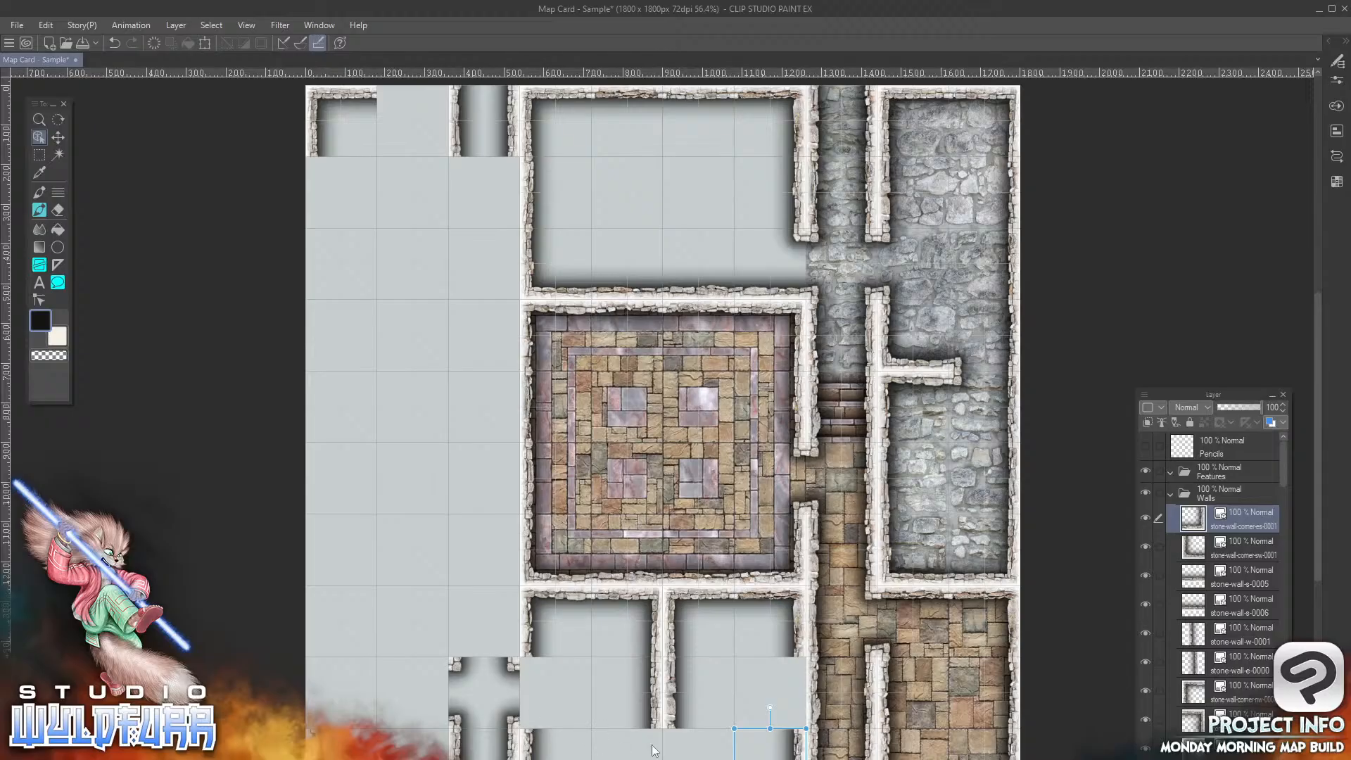
Step: Add the stone-wall-e-0002 overlay to the Walls folder and place it on the lower room's east side, directly above the southeast corner
{"action": "key", "text": "alt+Tab"}
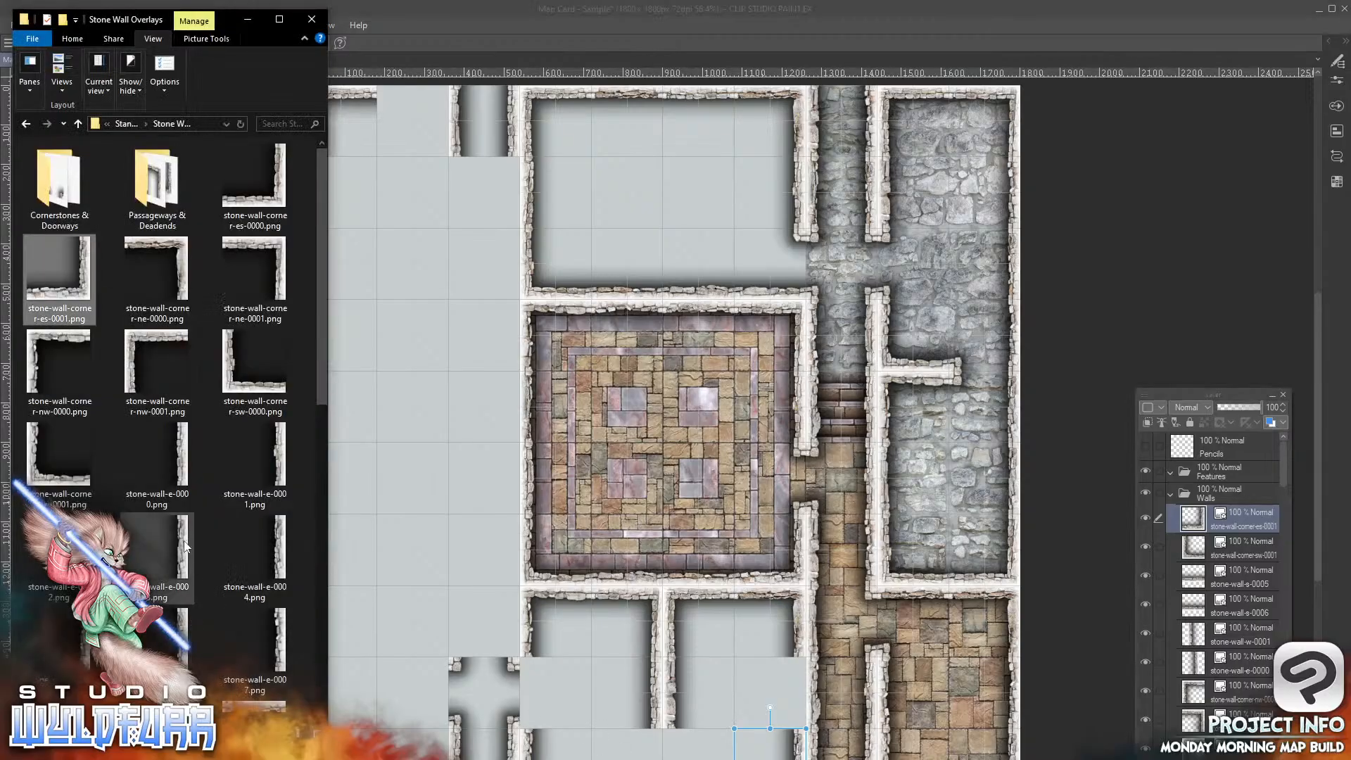
{"action": "left_click_drag", "start_coordinate": [59, 556], "coordinate": [1252, 511]}
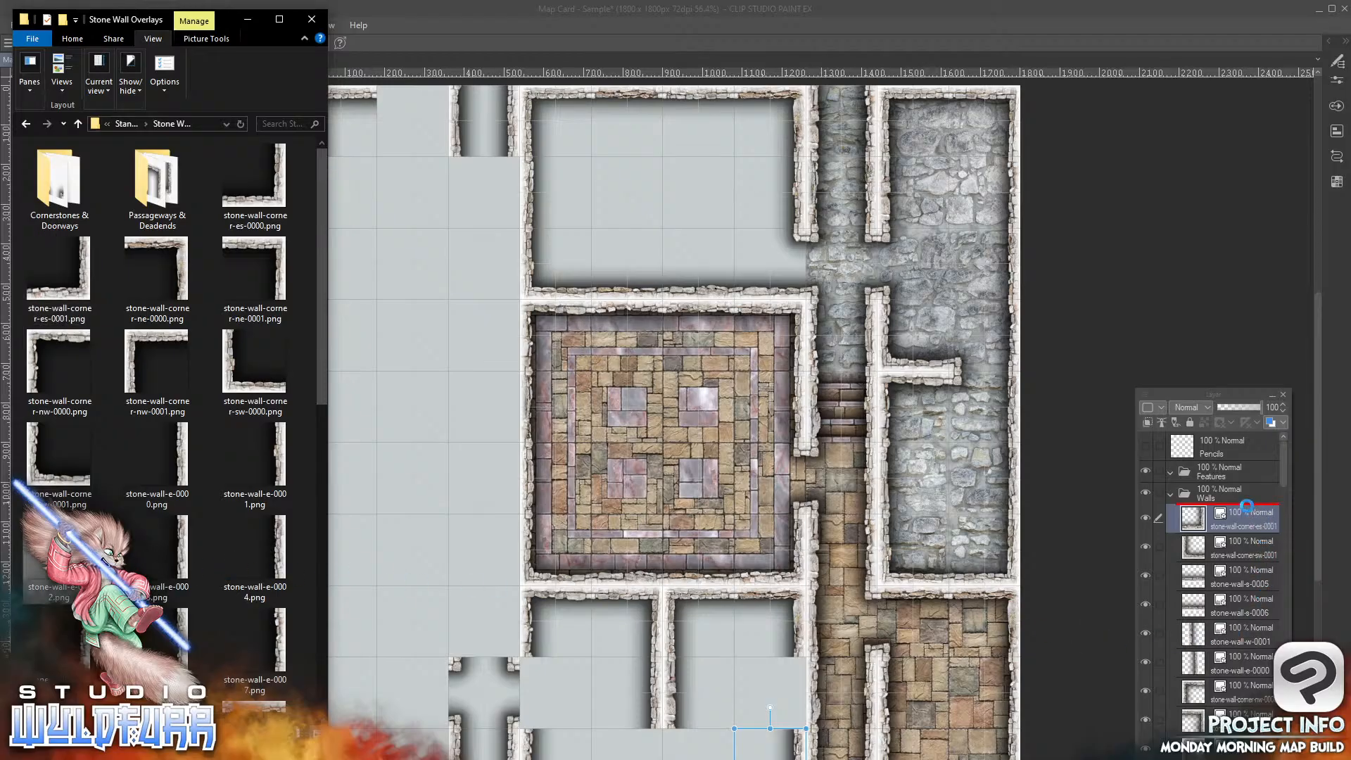
{"action": "left_click", "coordinate": [695, 454]}
{"action": "left_click_drag", "start_coordinate": [694, 454], "coordinate": [796, 689]}
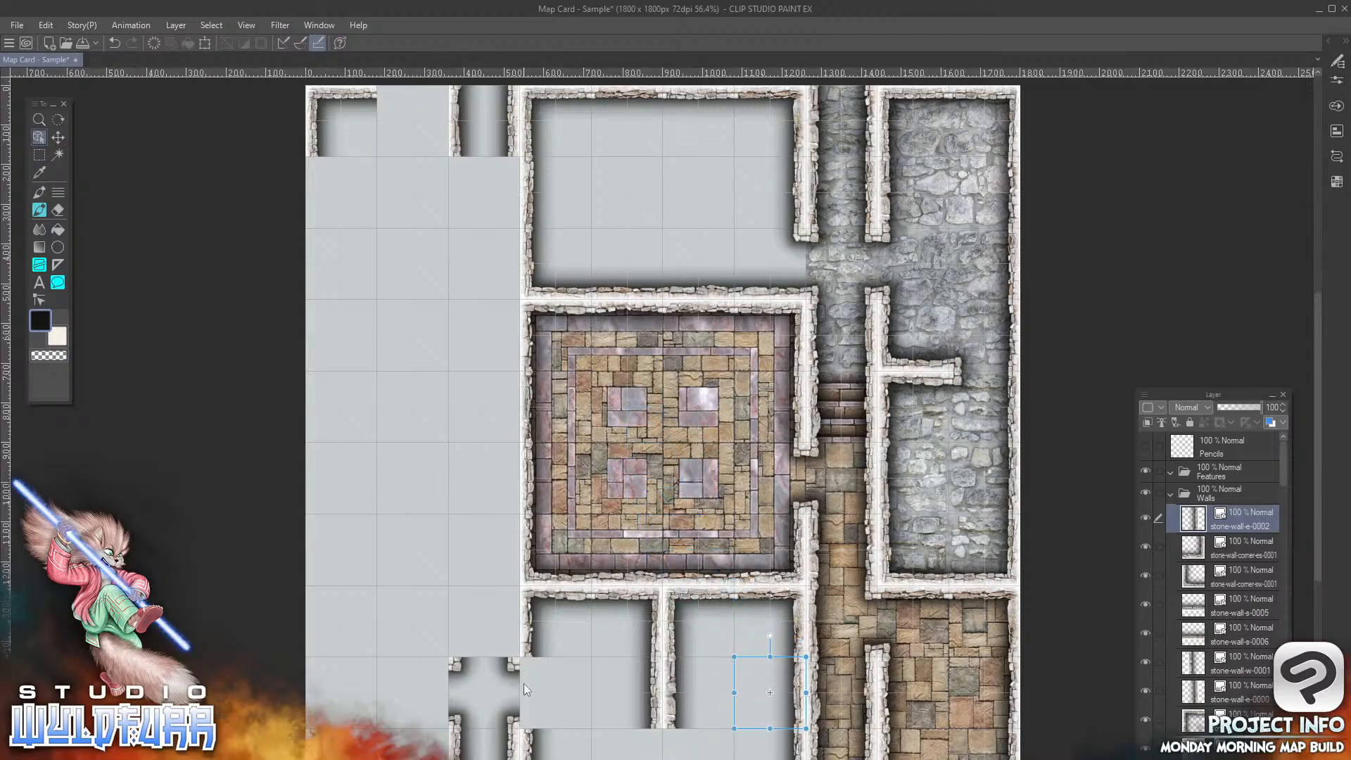
Step: Add the stone-wall-cornerstone-nw-0001 overlay from Cornerstones & Doorways and place it at the dividing wall's lower end, in the tile to its east
{"action": "key", "text": "alt+Tab"}
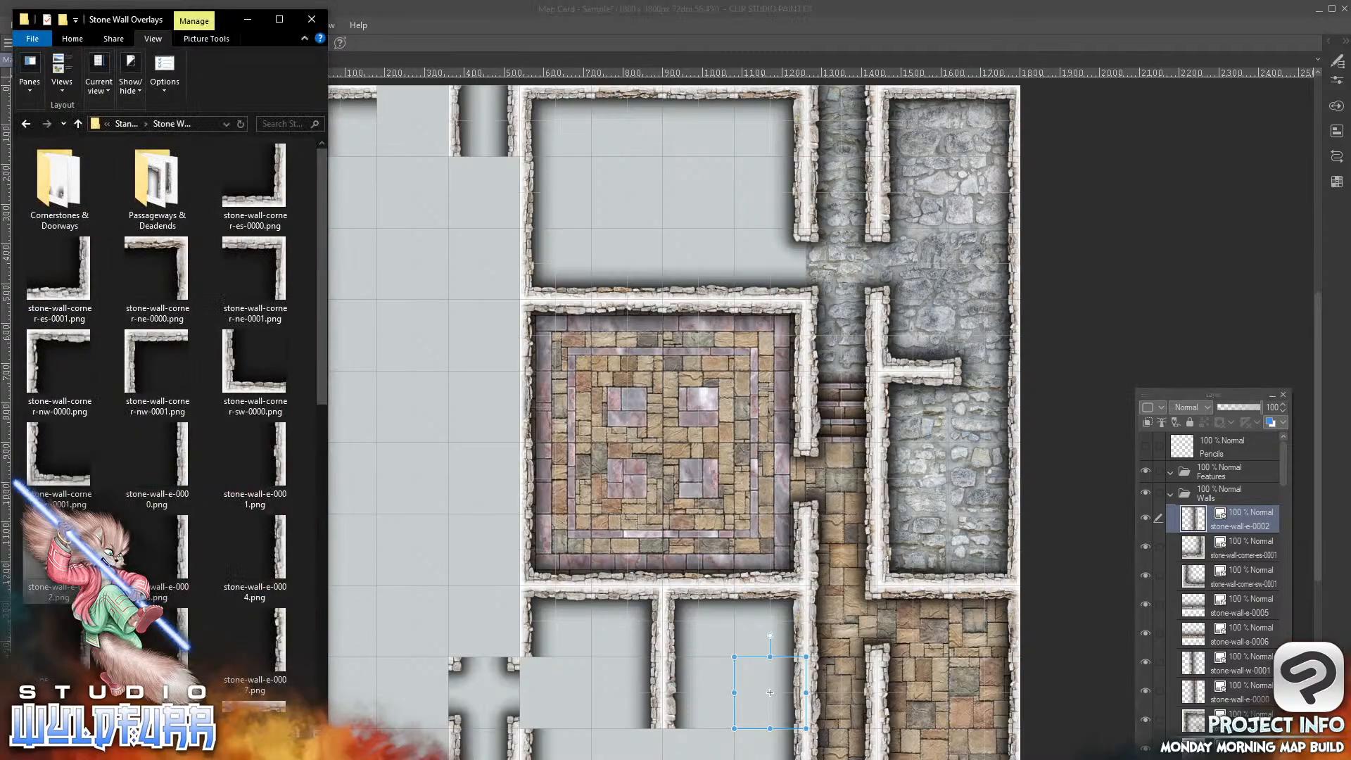
{"action": "left_click", "coordinate": [46, 180]}
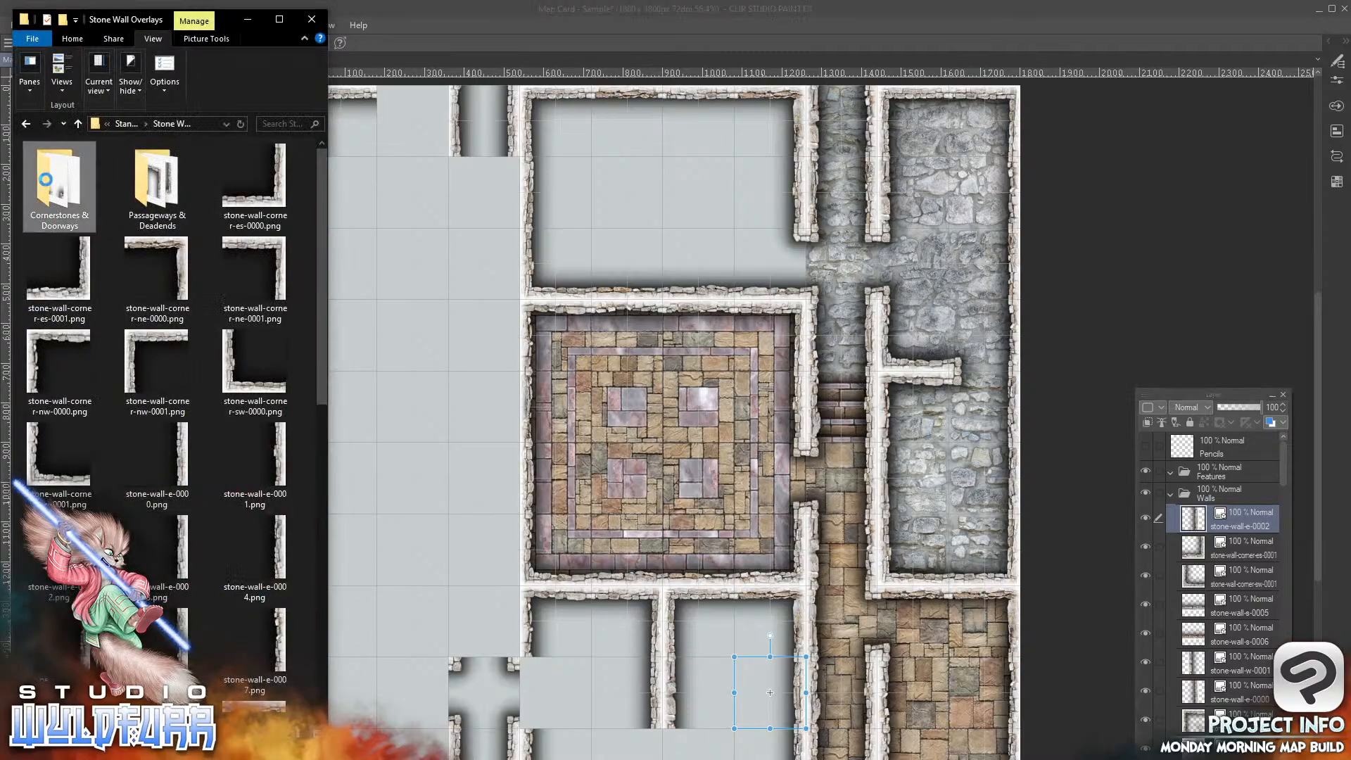
{"action": "double_click", "coordinate": [47, 183]}
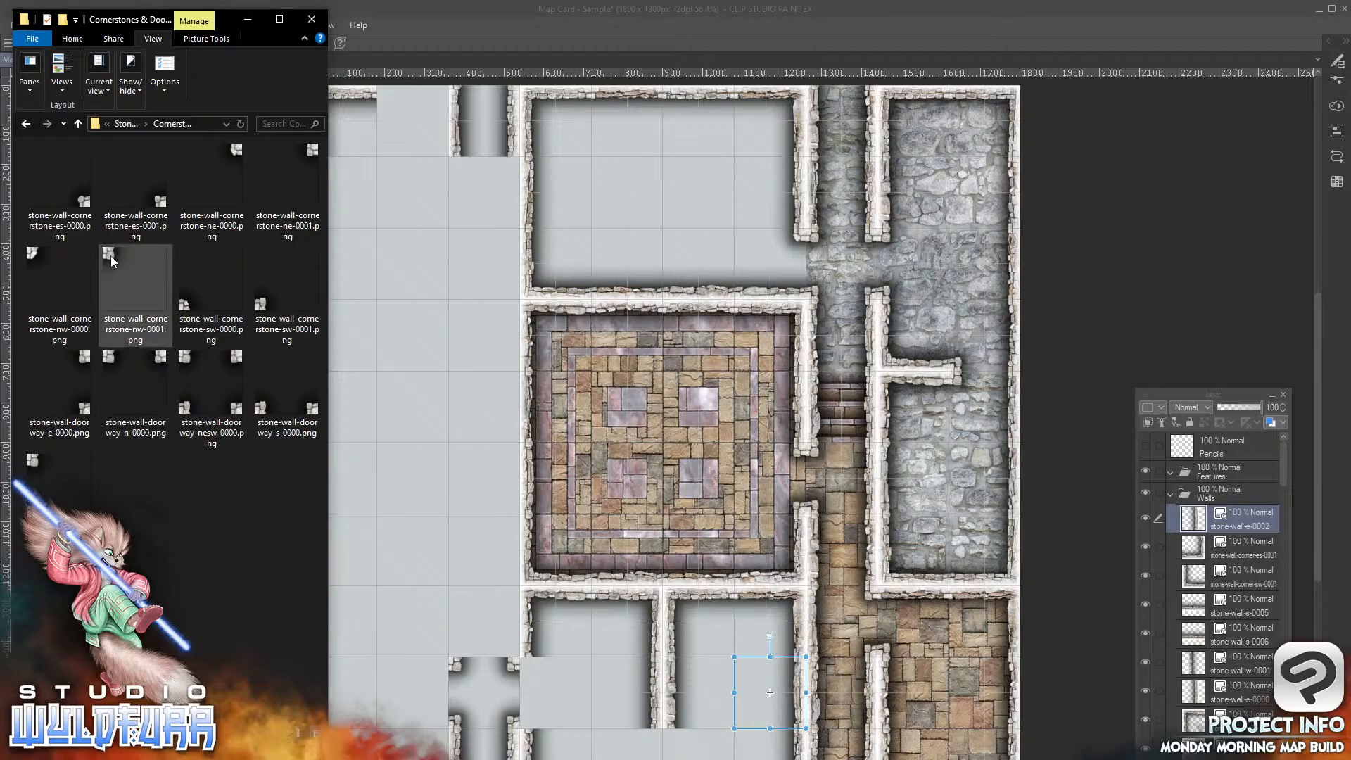
{"action": "left_click_drag", "start_coordinate": [111, 259], "coordinate": [781, 516]}
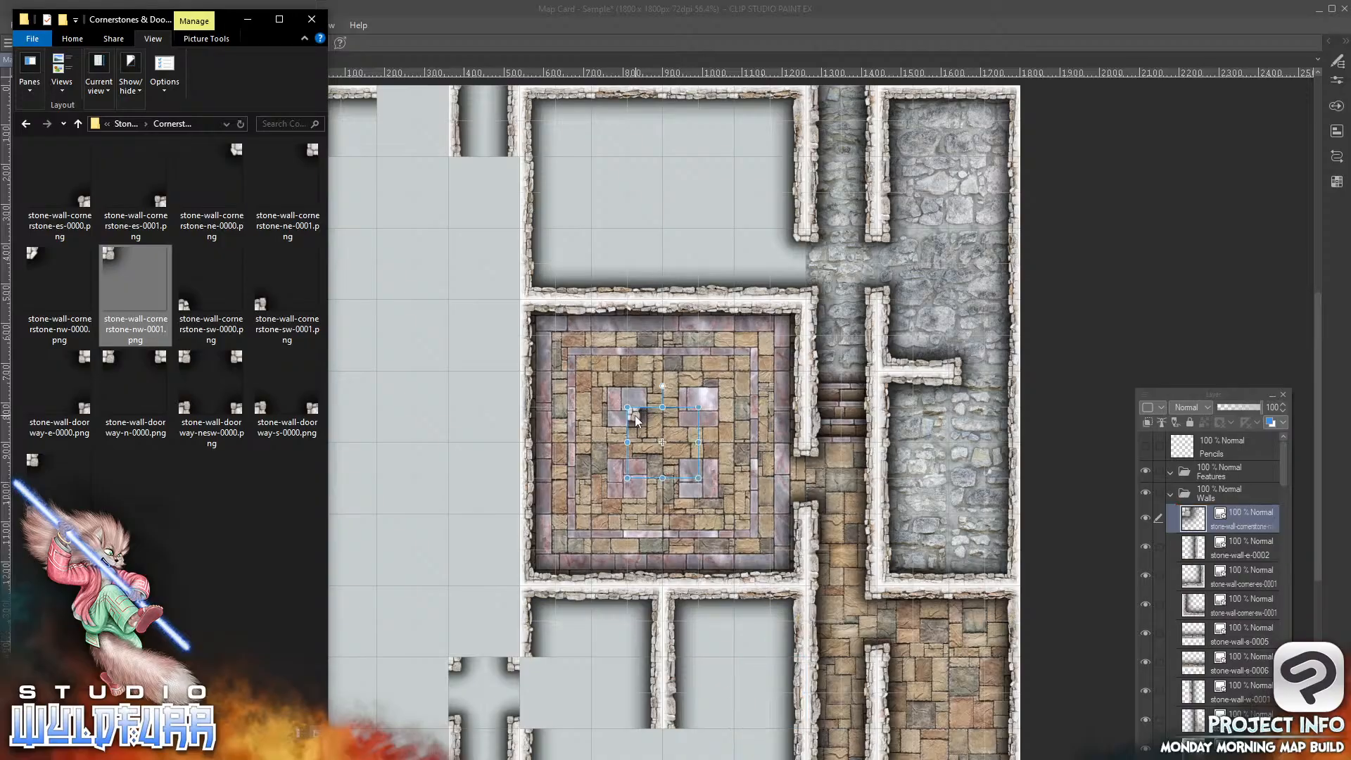
{"action": "left_click", "coordinate": [635, 420]}
{"action": "left_click_drag", "start_coordinate": [635, 420], "coordinate": [671, 742]}
Step: Add the stone-wall-cornerstone-ne-0001 overlay and place it in the tile west of the dividing wall's lower end to complete the wall end
{"action": "key", "text": "alt+Tab"}
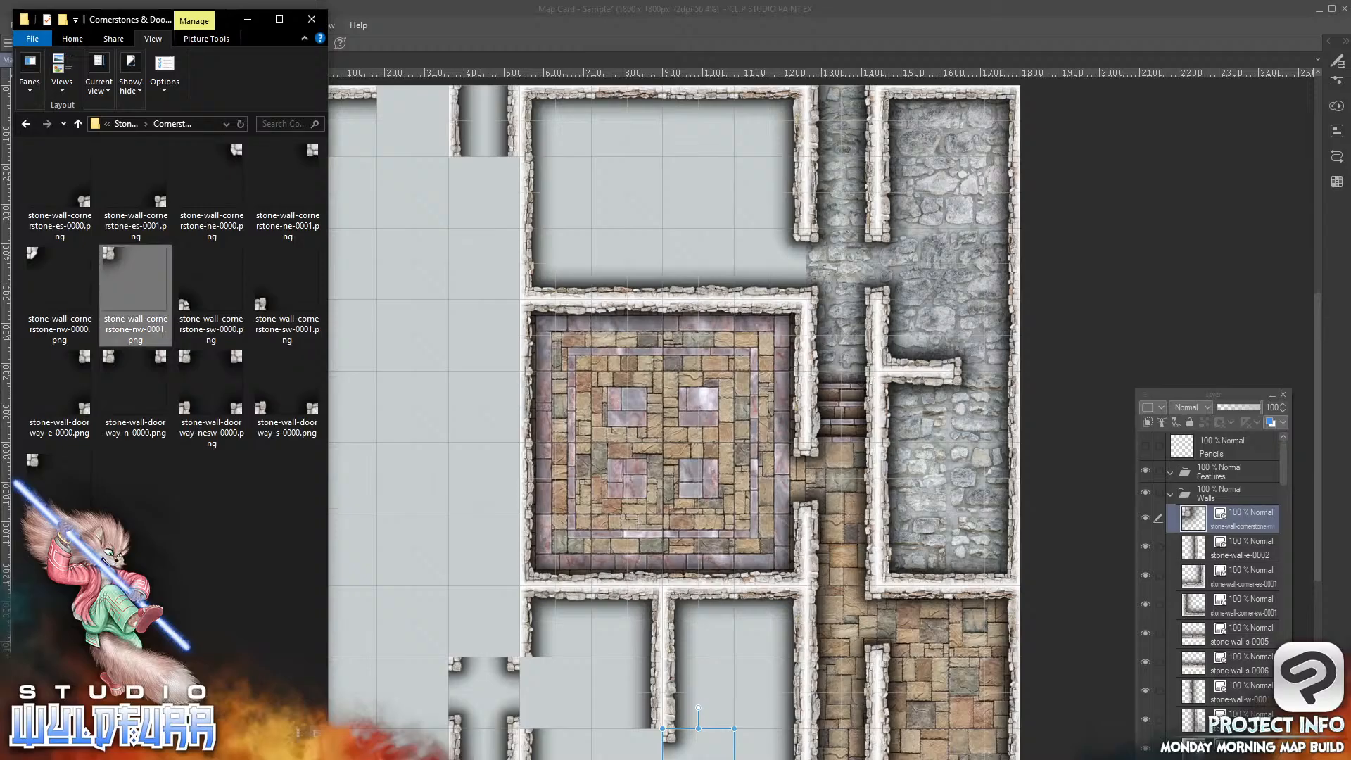
{"action": "left_click", "coordinate": [309, 148]}
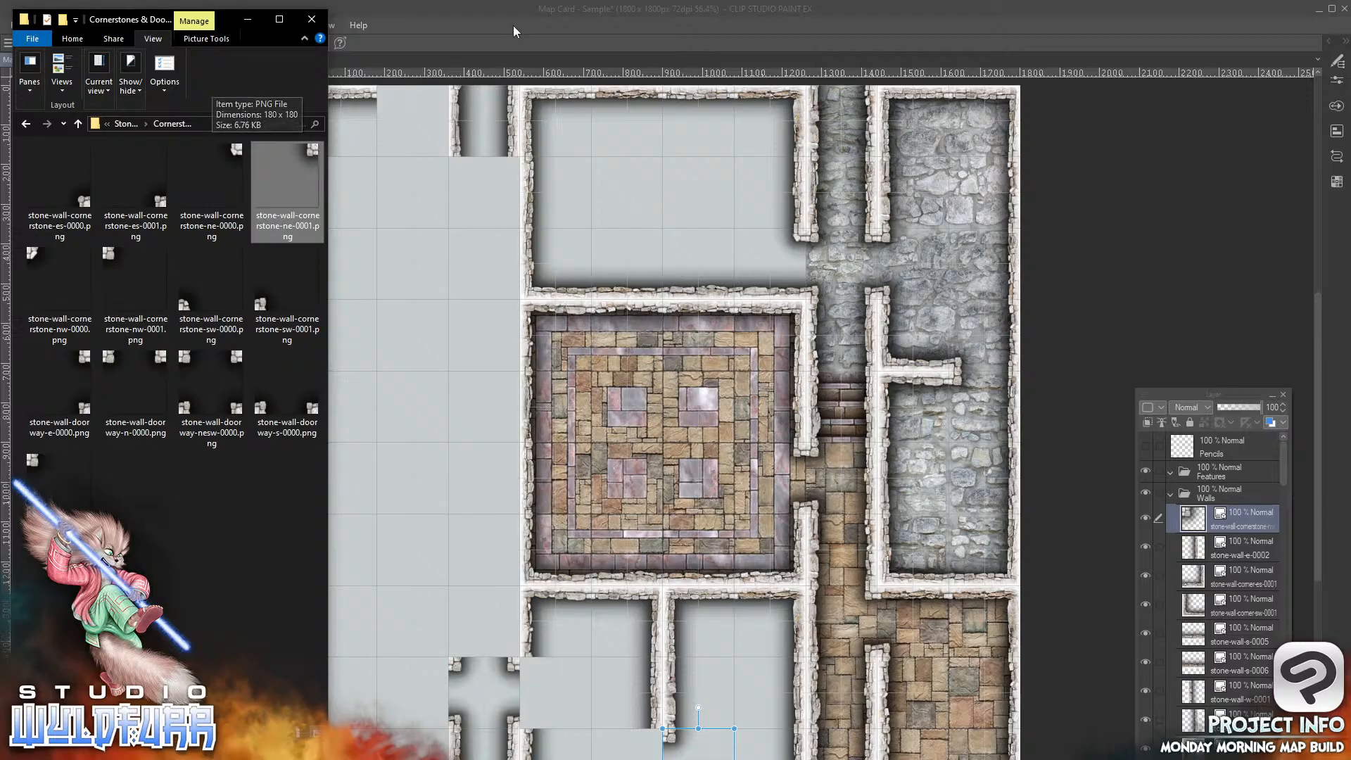
{"action": "left_click_drag", "start_coordinate": [311, 150], "coordinate": [1208, 510]}
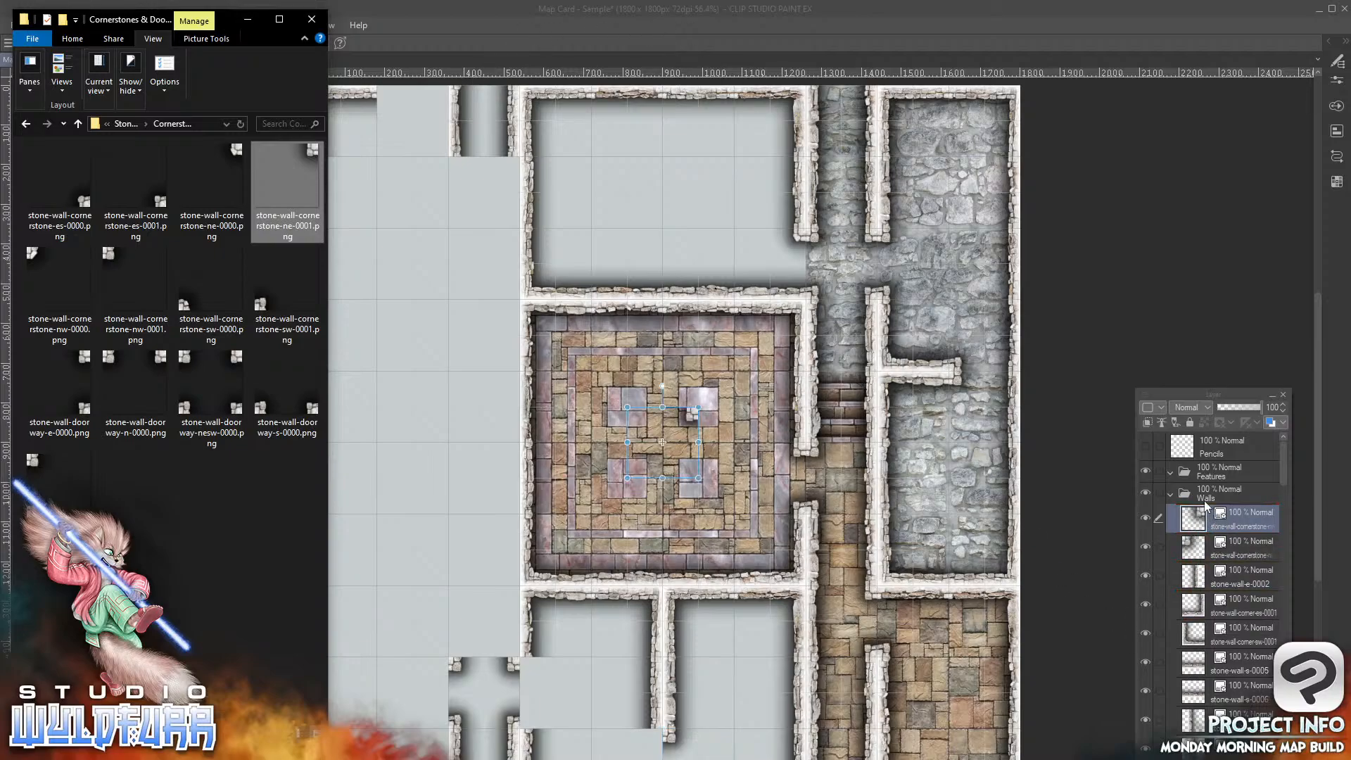
{"action": "left_click", "coordinate": [693, 423]}
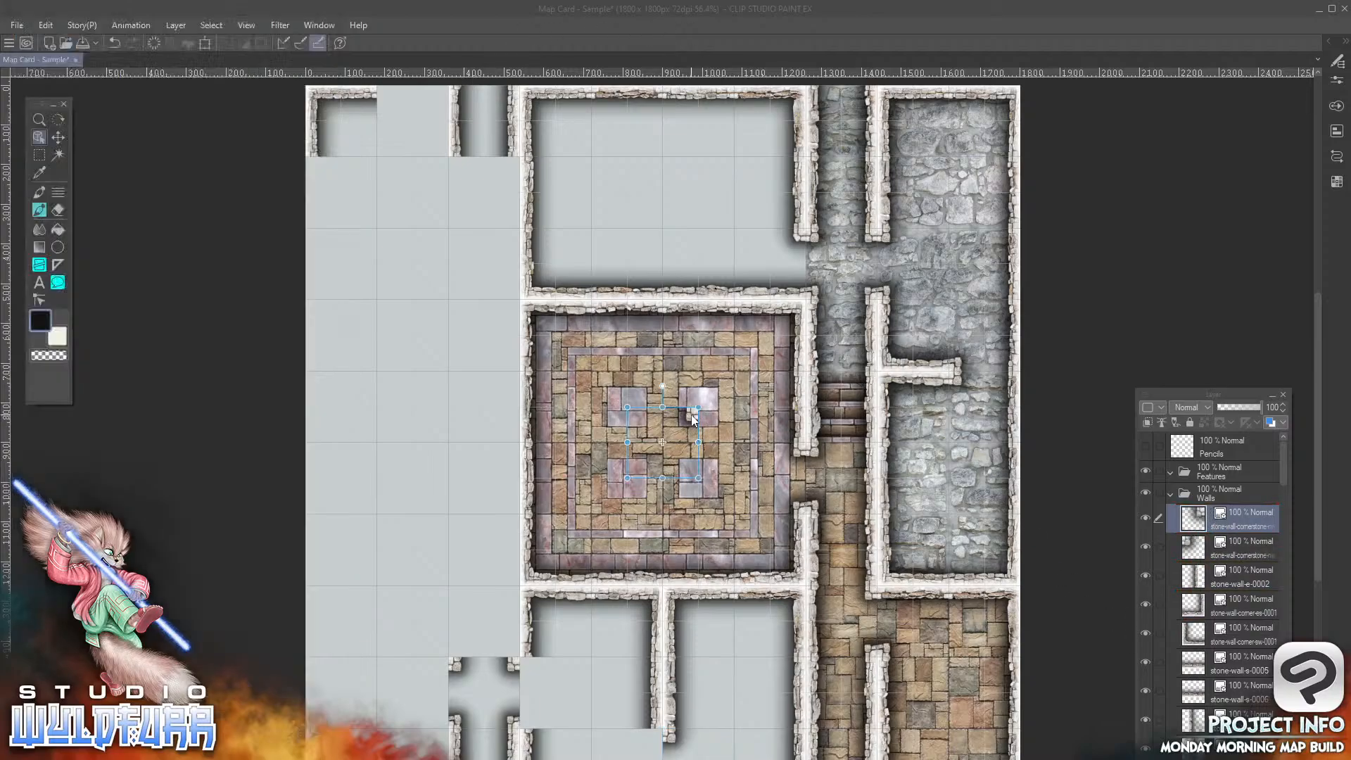
{"action": "left_click_drag", "start_coordinate": [691, 418], "coordinate": [654, 739]}
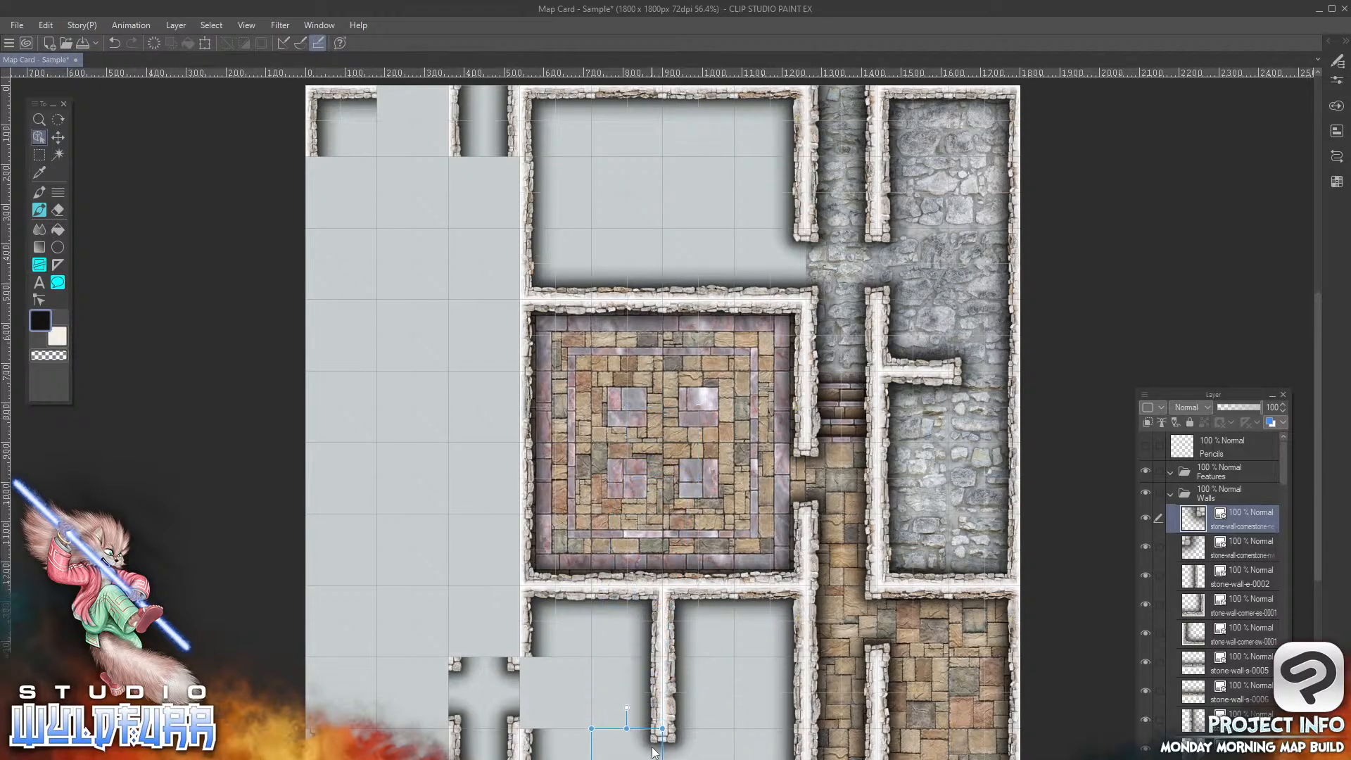
Step: Add the west stone doorway overlay and place it in the lower room's west tile, beside the passage crossing
{"action": "key", "text": "alt+Tab"}
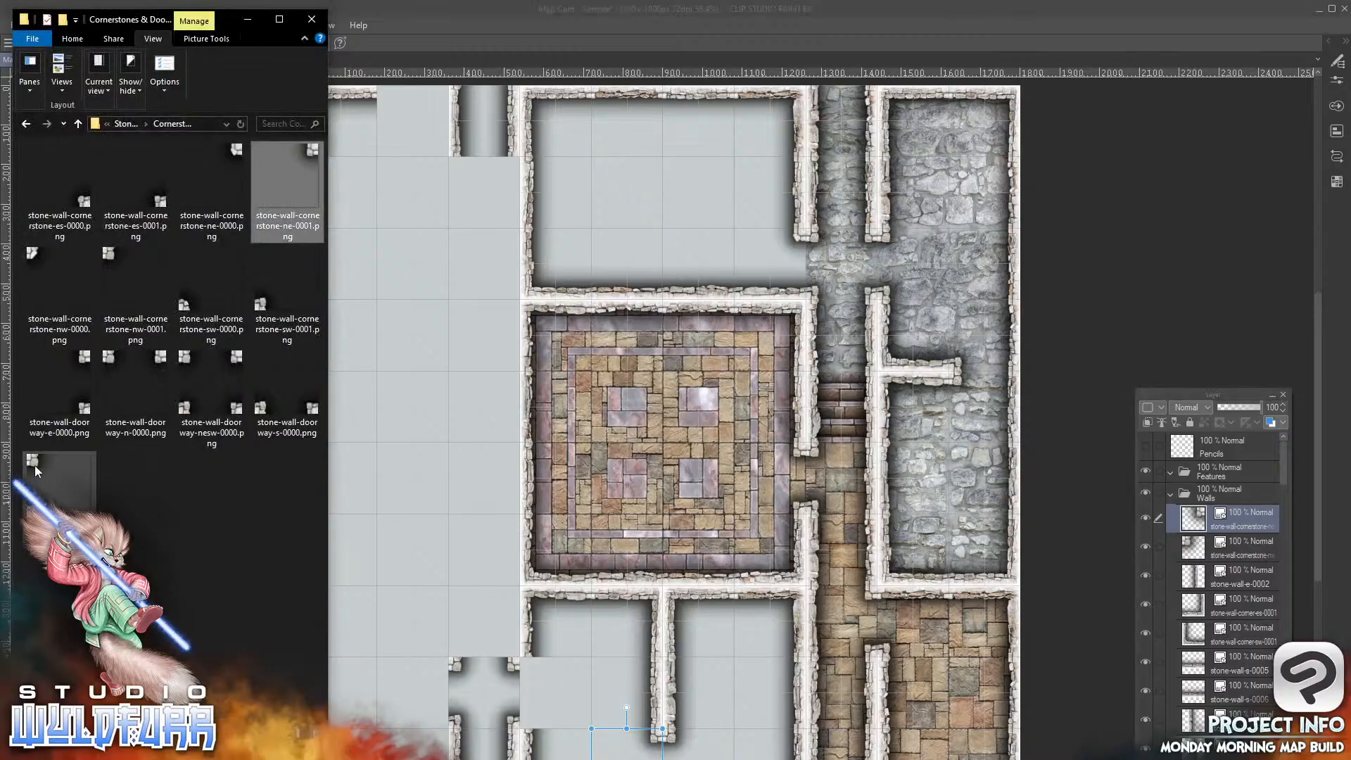
{"action": "left_click_drag", "start_coordinate": [33, 462], "coordinate": [747, 615]}
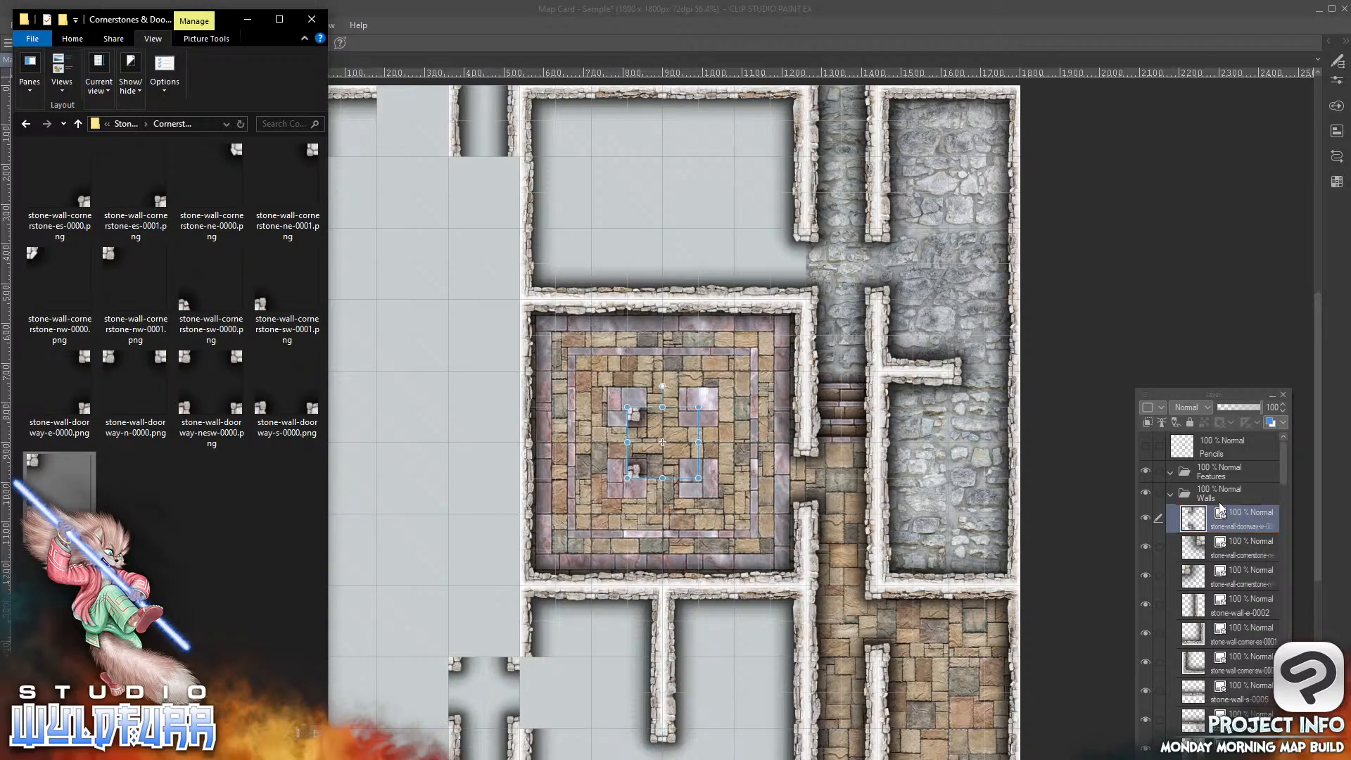
{"action": "left_click", "coordinate": [632, 416]}
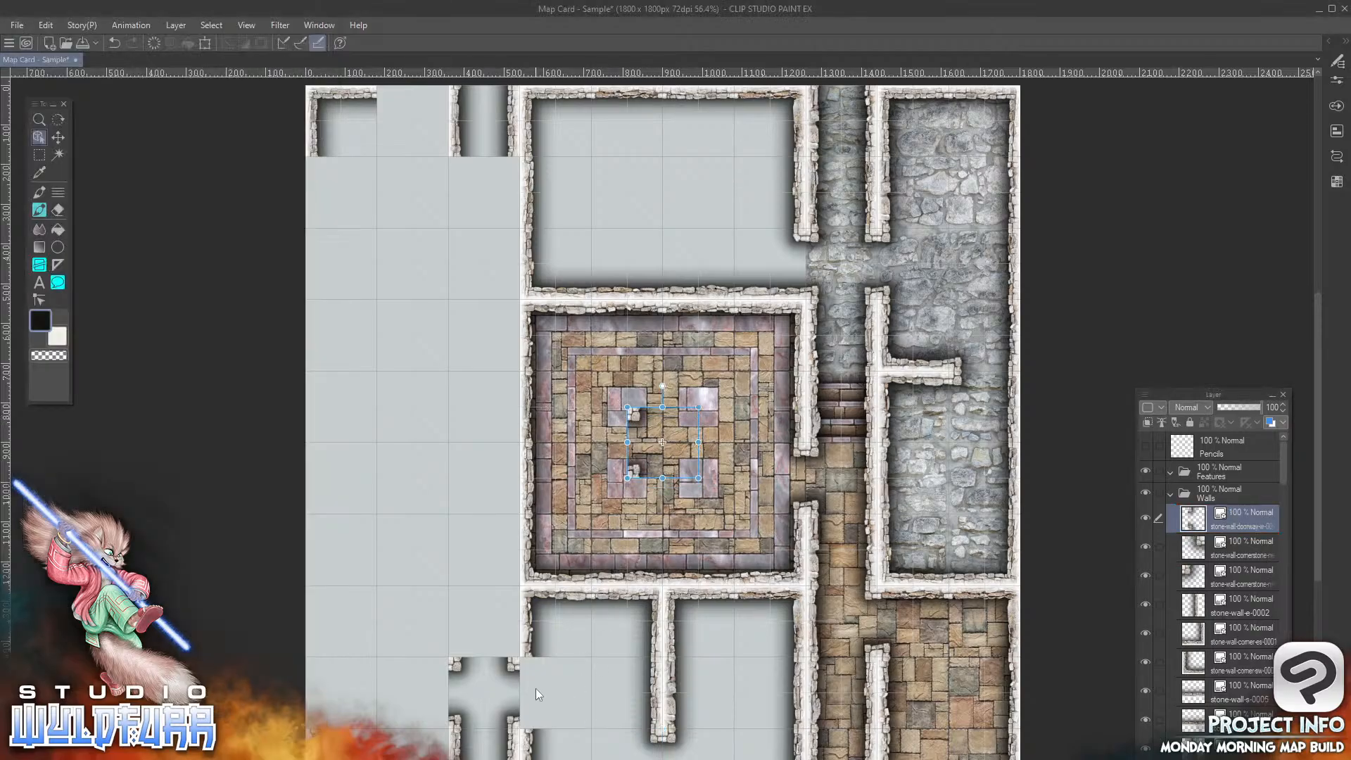
{"action": "left_click_drag", "start_coordinate": [634, 416], "coordinate": [530, 665]}
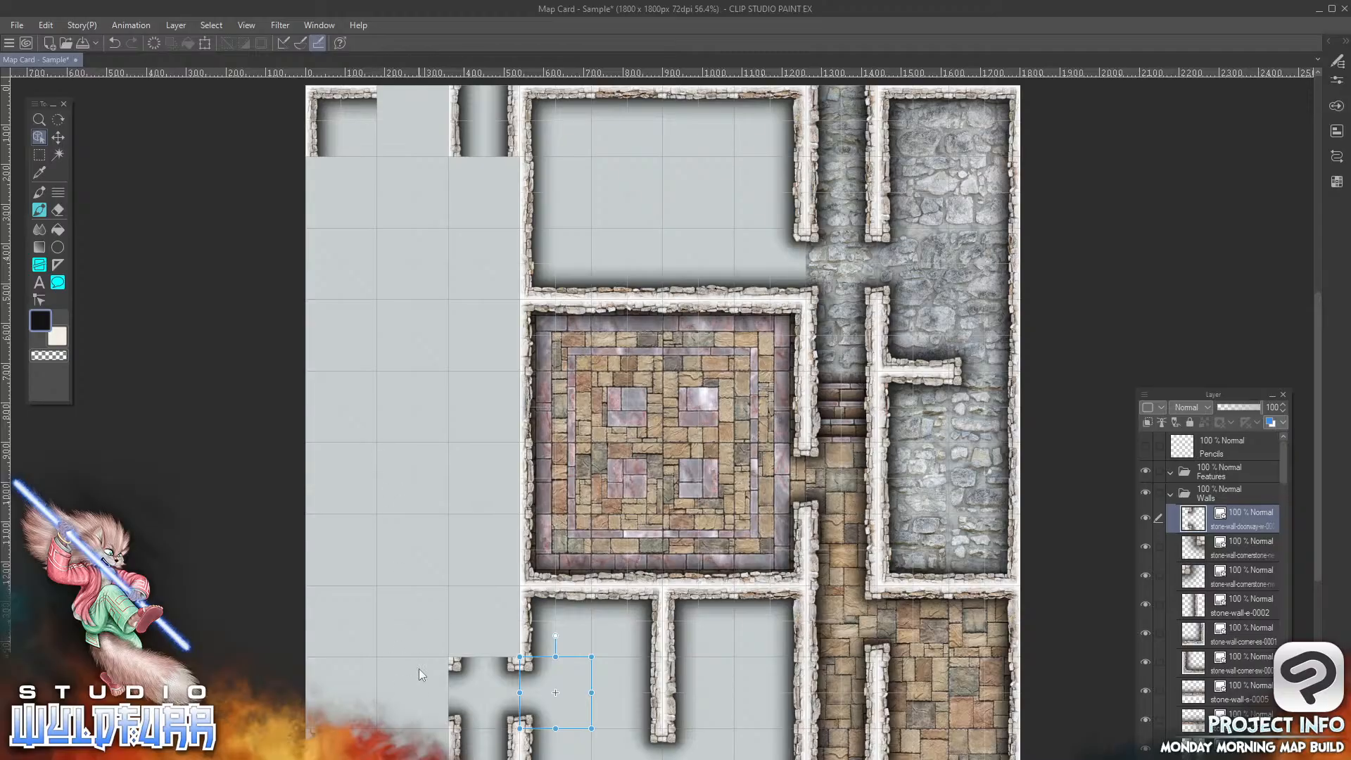
Step: Add the stone-wall-doorway-e-0000 overlay and place it in the tile immediately west of the passage crossing
{"action": "key", "text": "alt+Tab"}
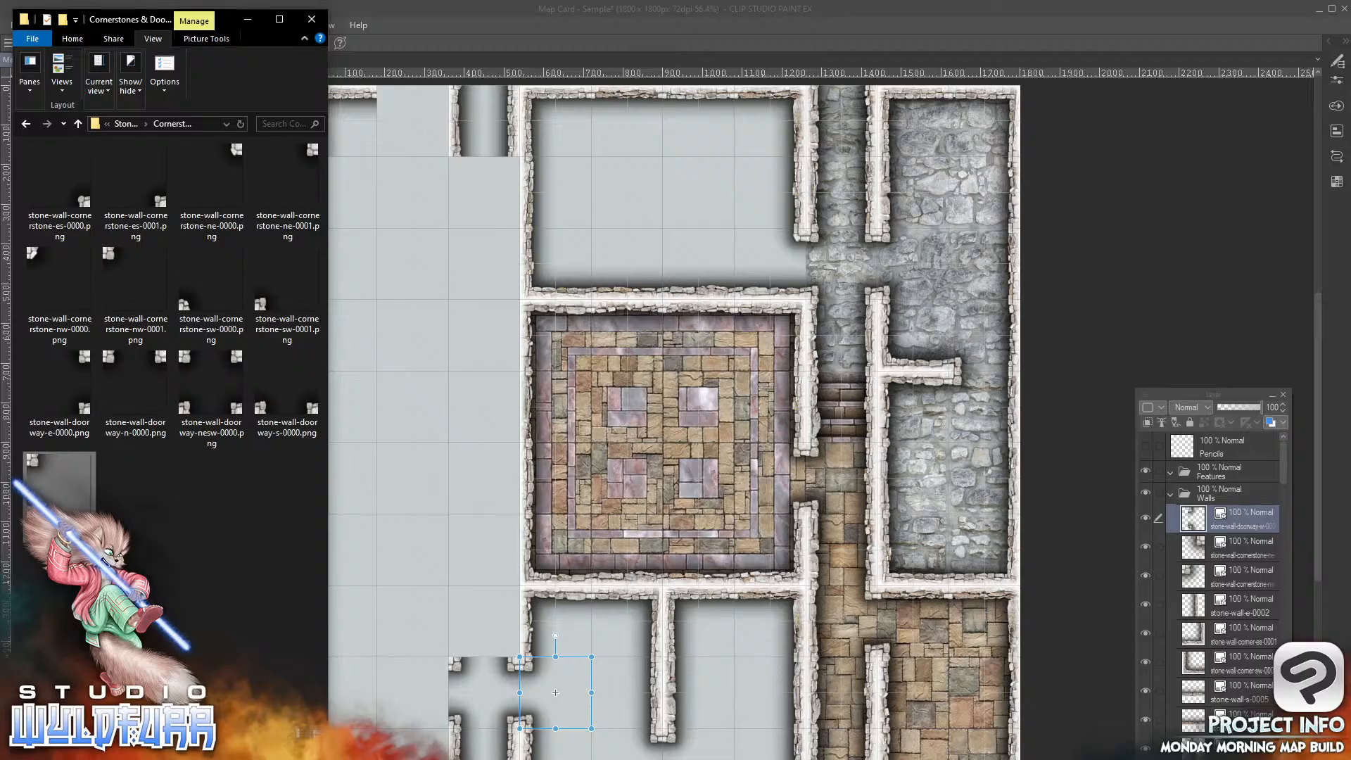
{"action": "left_click_drag", "start_coordinate": [88, 383], "coordinate": [1225, 553]}
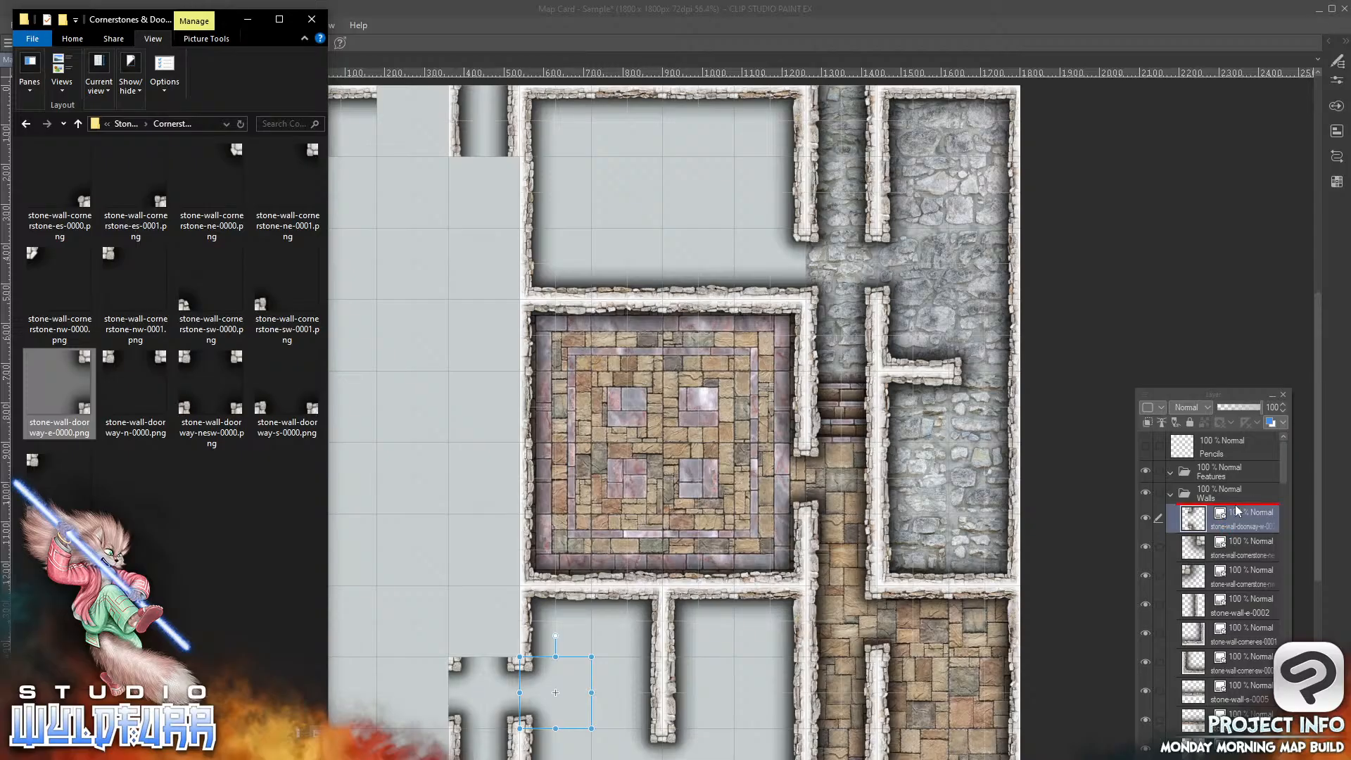
{"action": "left_click", "coordinate": [551, 563]}
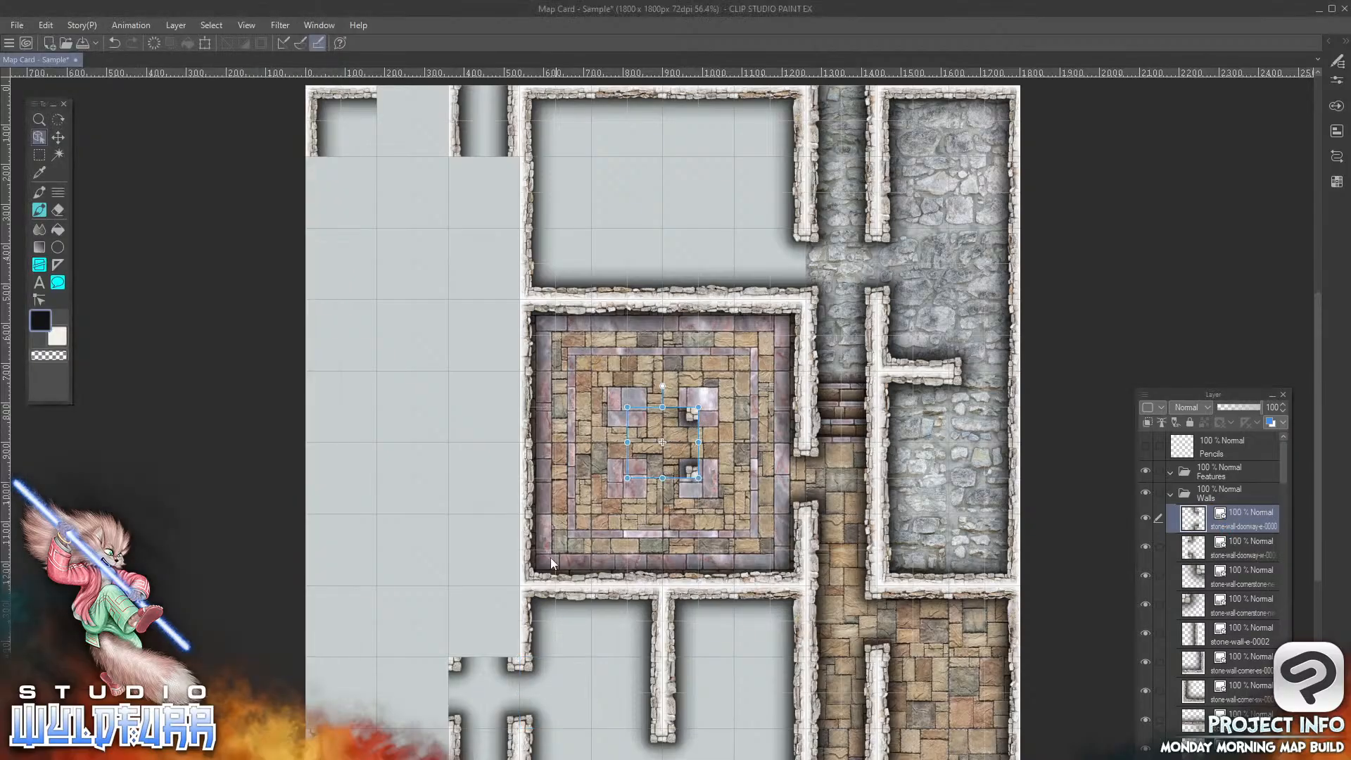
{"action": "left_click_drag", "start_coordinate": [690, 418], "coordinate": [440, 669]}
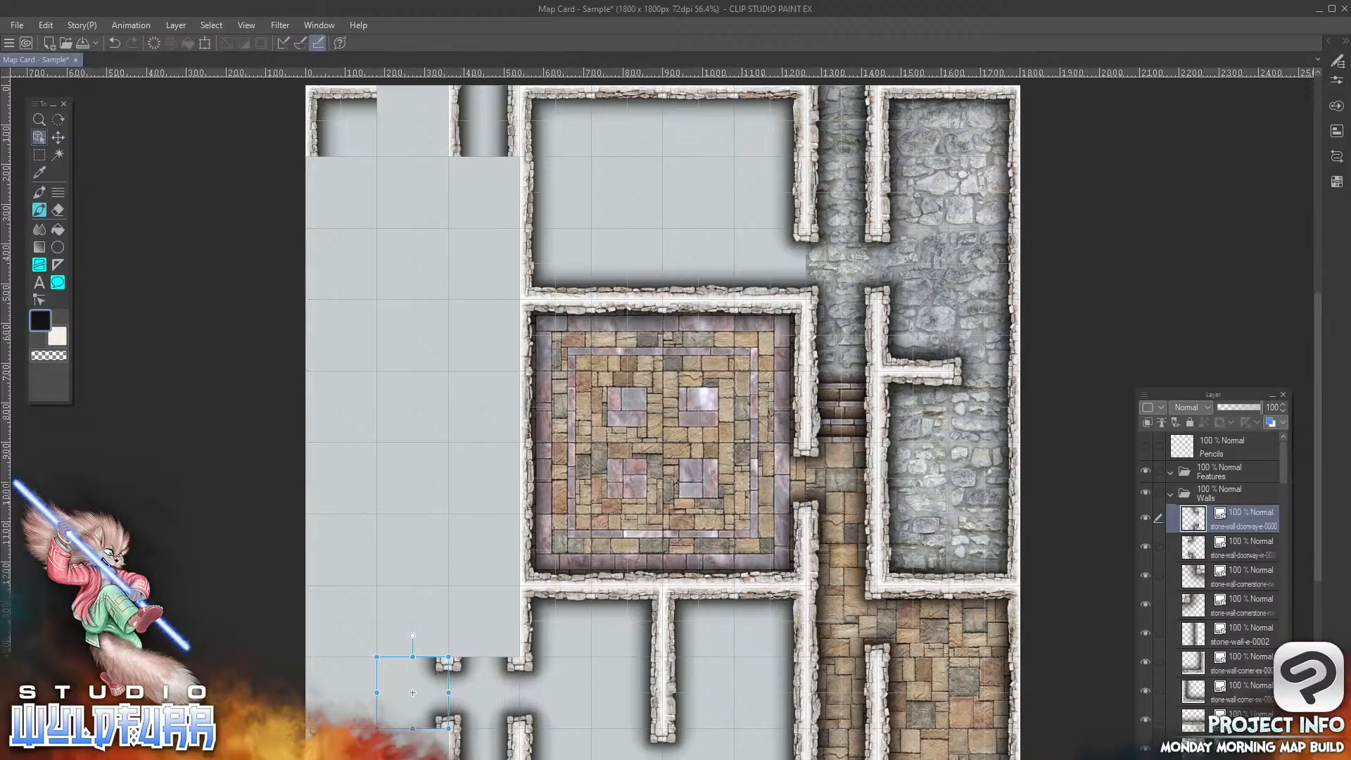
Step: Add the stone-wall-corner-ne-0001 overlay from Stone Wall Overlays and place it in the empty tile just west of the tiled chamber
{"action": "key", "text": "alt+Tab"}
{"action": "left_click", "coordinate": [125, 124]}
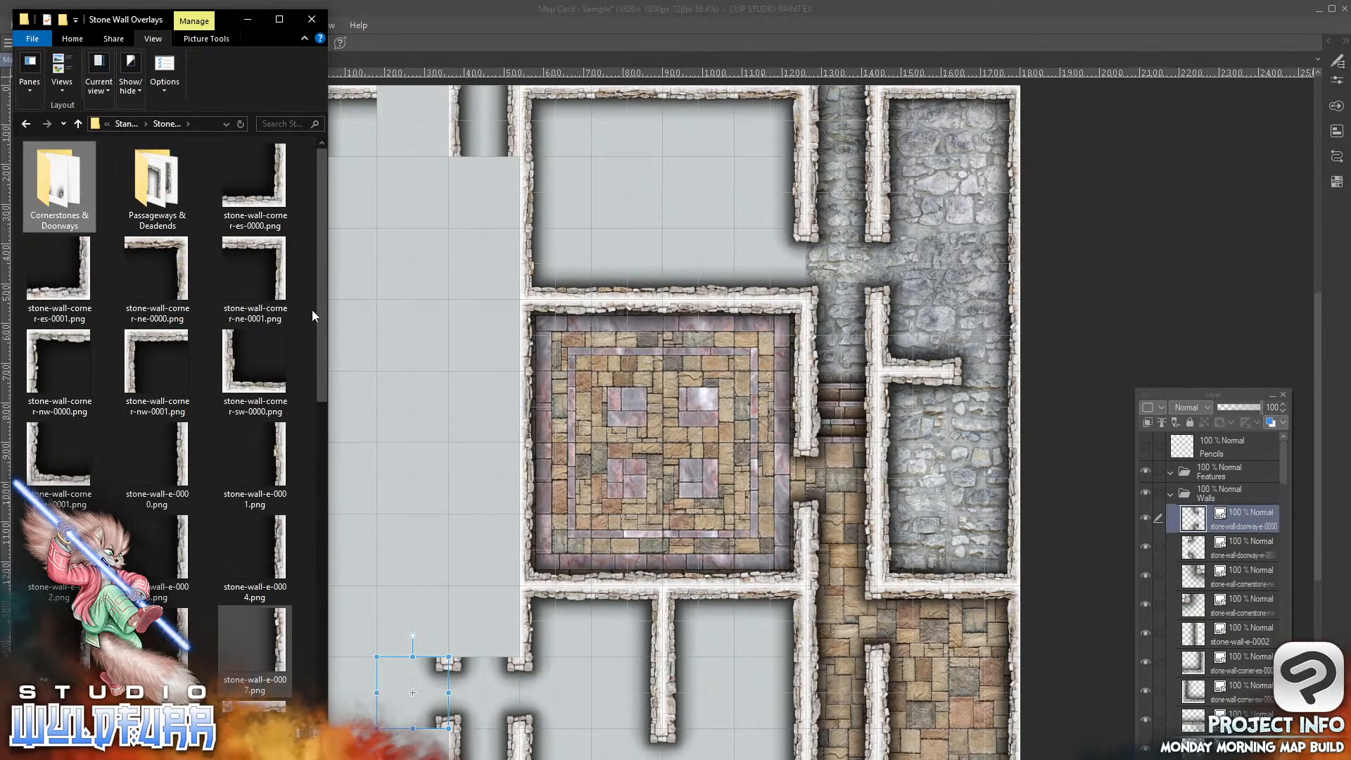
{"action": "left_click", "coordinate": [255, 282]}
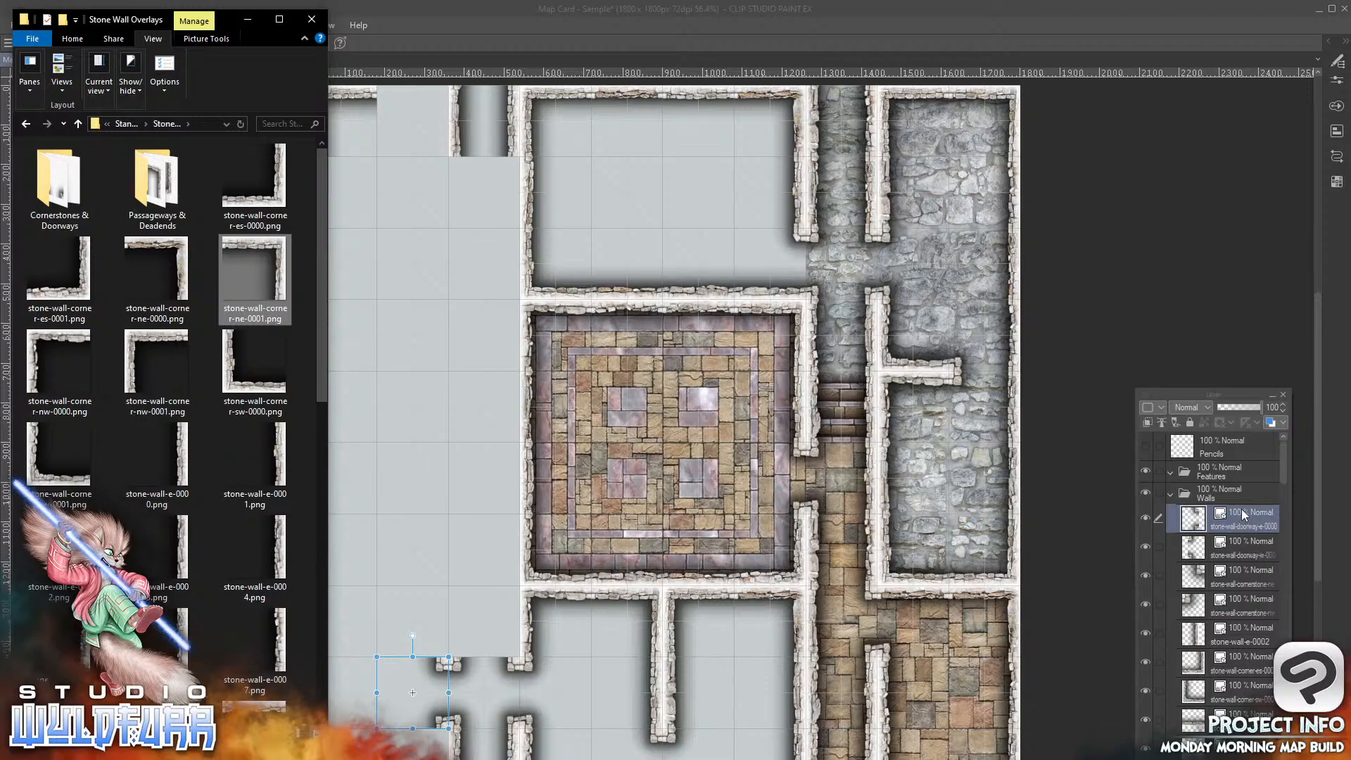
{"action": "left_click_drag", "start_coordinate": [1242, 510], "coordinate": [1245, 508]}
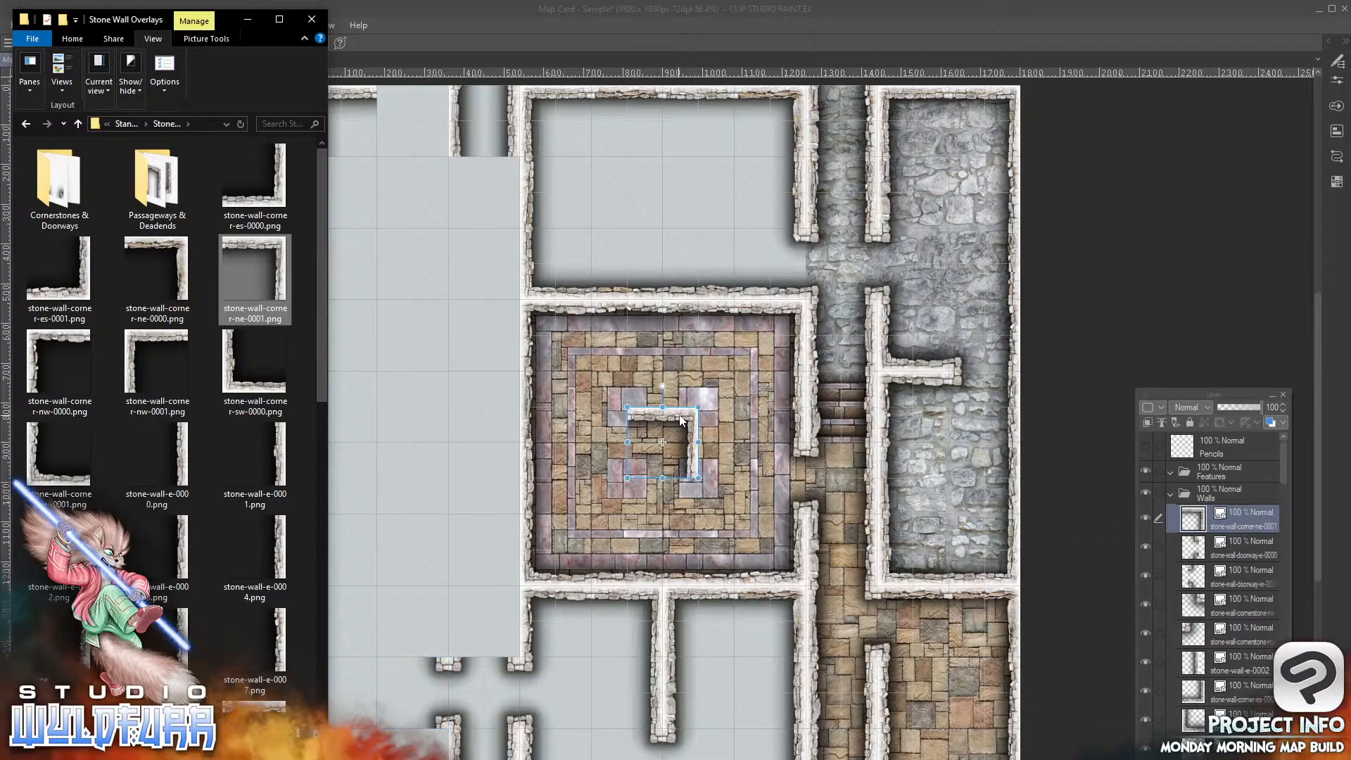
{"action": "left_click", "coordinate": [681, 420]}
{"action": "left_click_drag", "start_coordinate": [695, 420], "coordinate": [507, 465]}
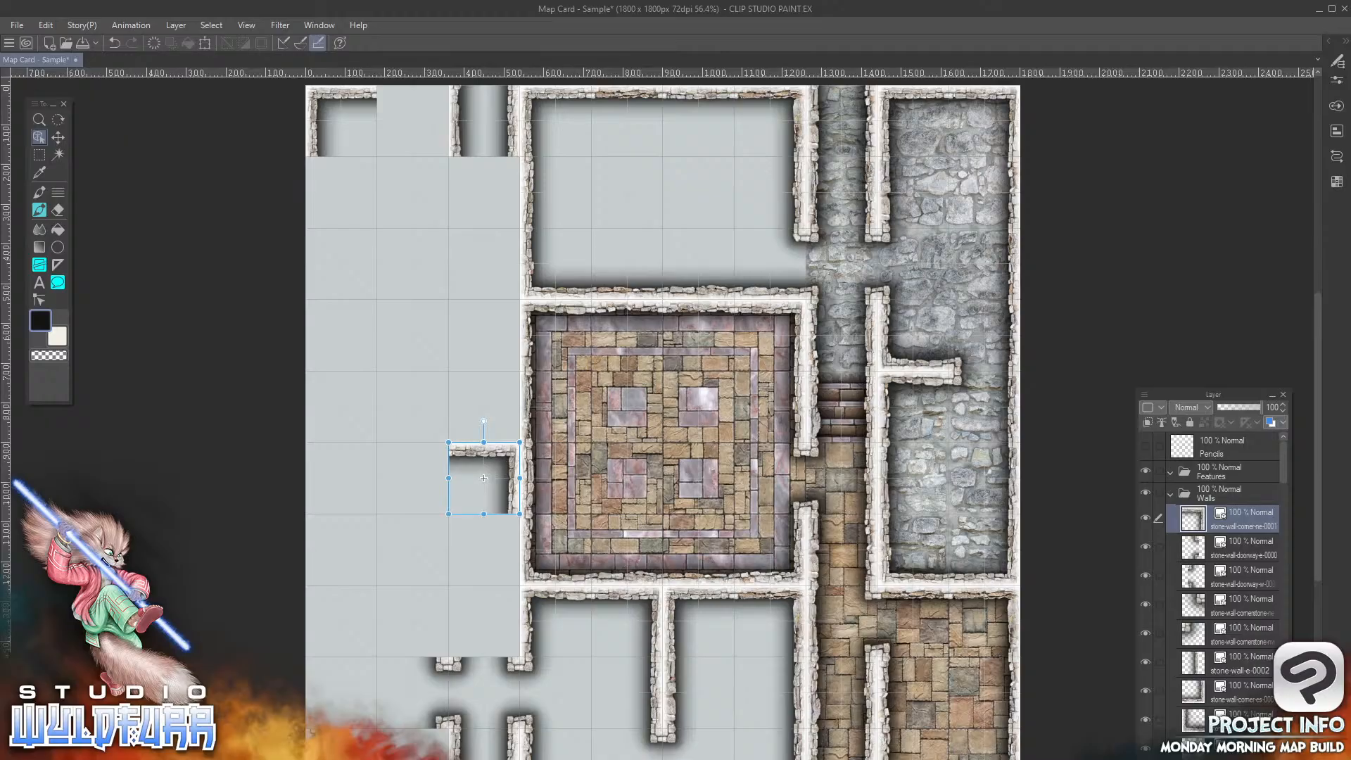
{"action": "key", "text": "alt+Tab"}
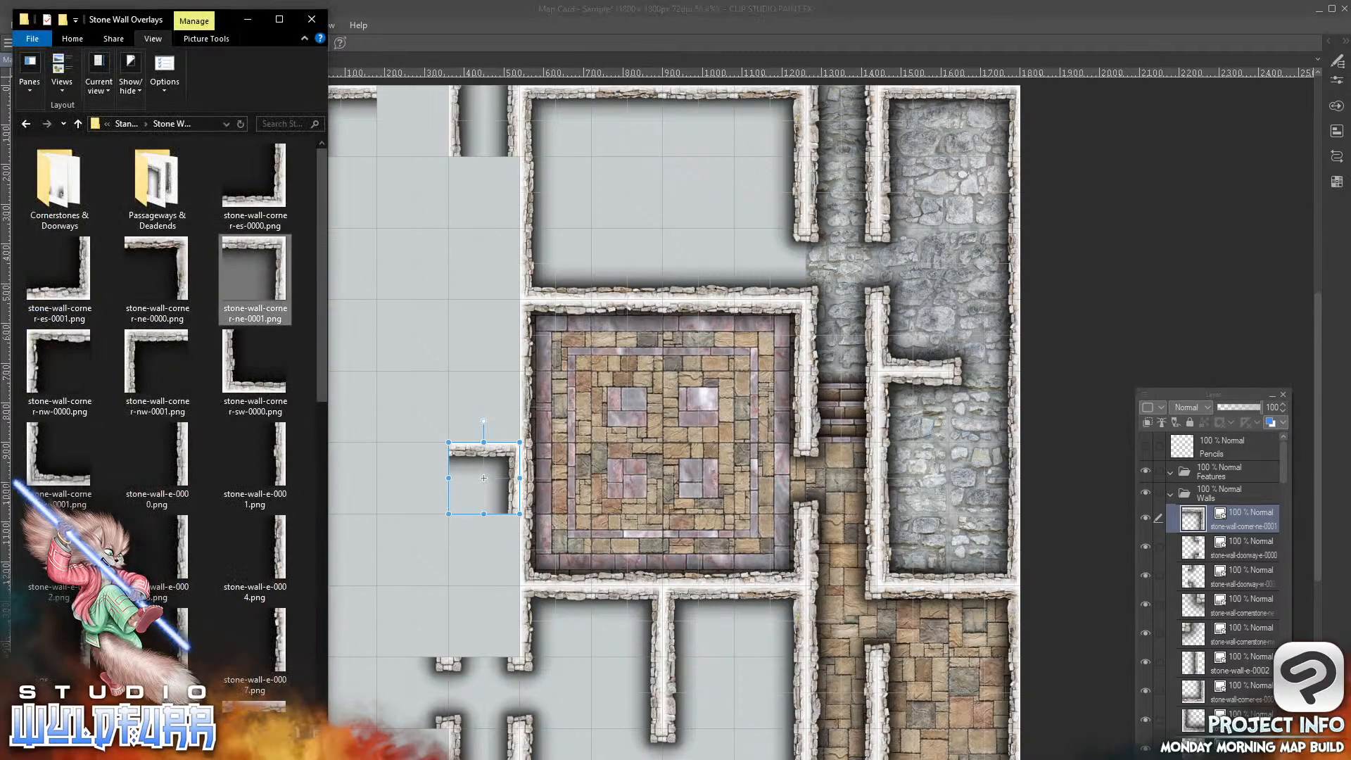
Step: Move the northeast corner overlay one tile west, then add stone-wall-corner-nw-0001 in the adjoining tile on the map's west edge
{"action": "left_click", "coordinate": [515, 462]}
{"action": "left_click_drag", "start_coordinate": [514, 462], "coordinate": [444, 458]}
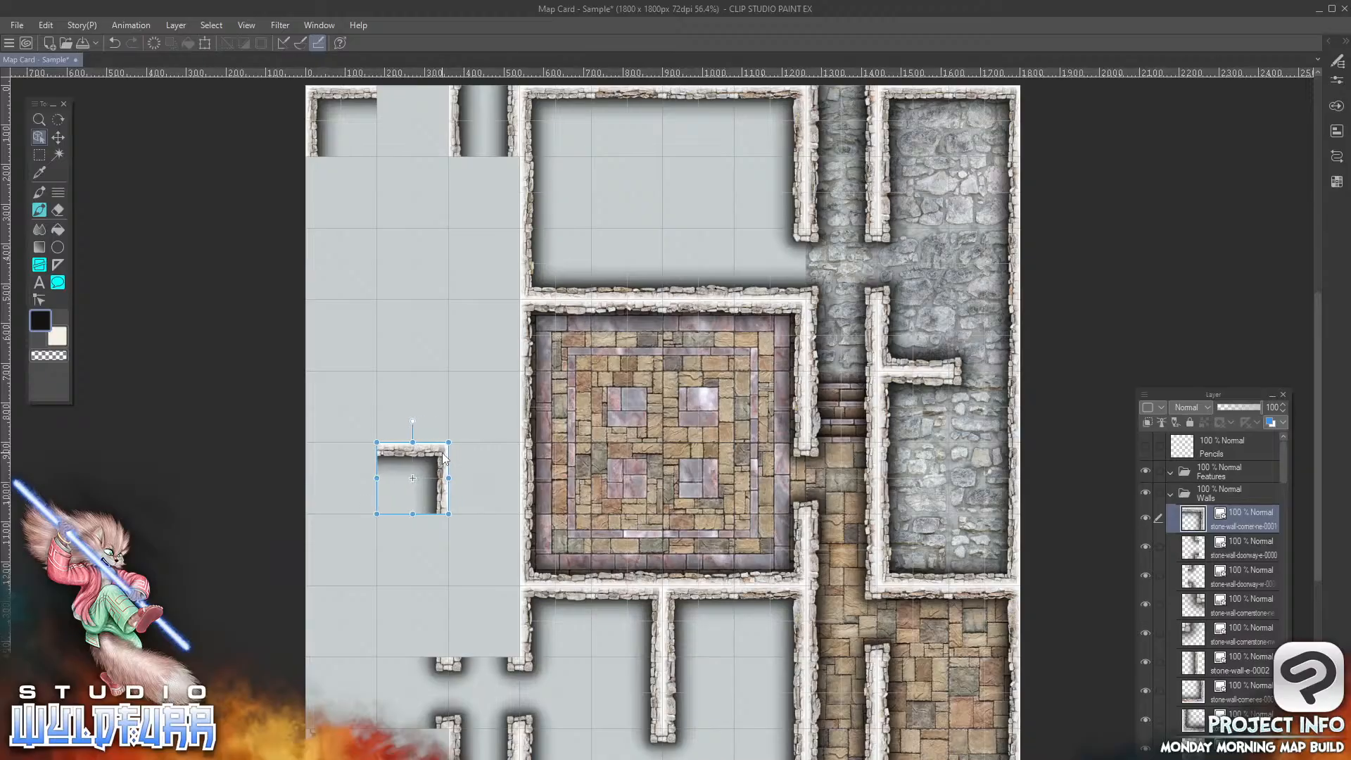
{"action": "key", "text": "alt+Tab"}
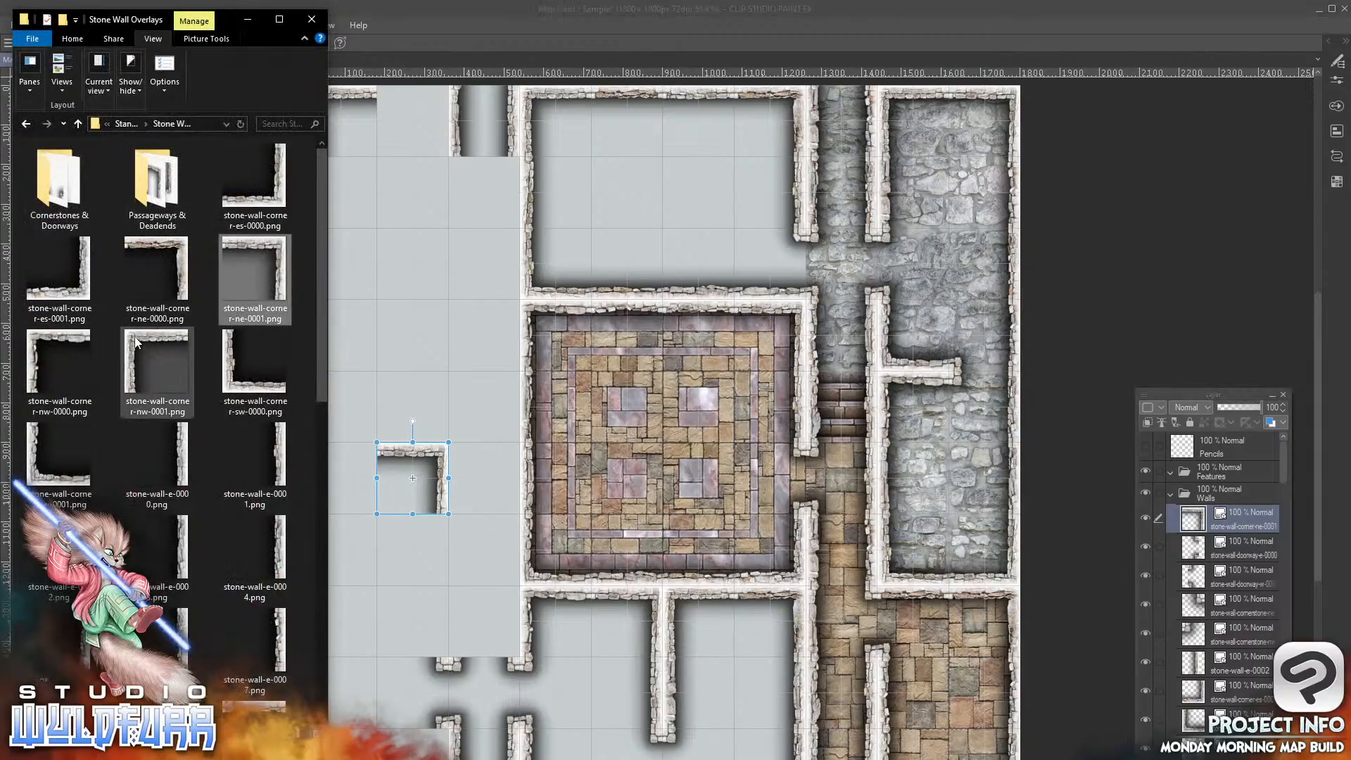
{"action": "left_click", "coordinate": [156, 363]}
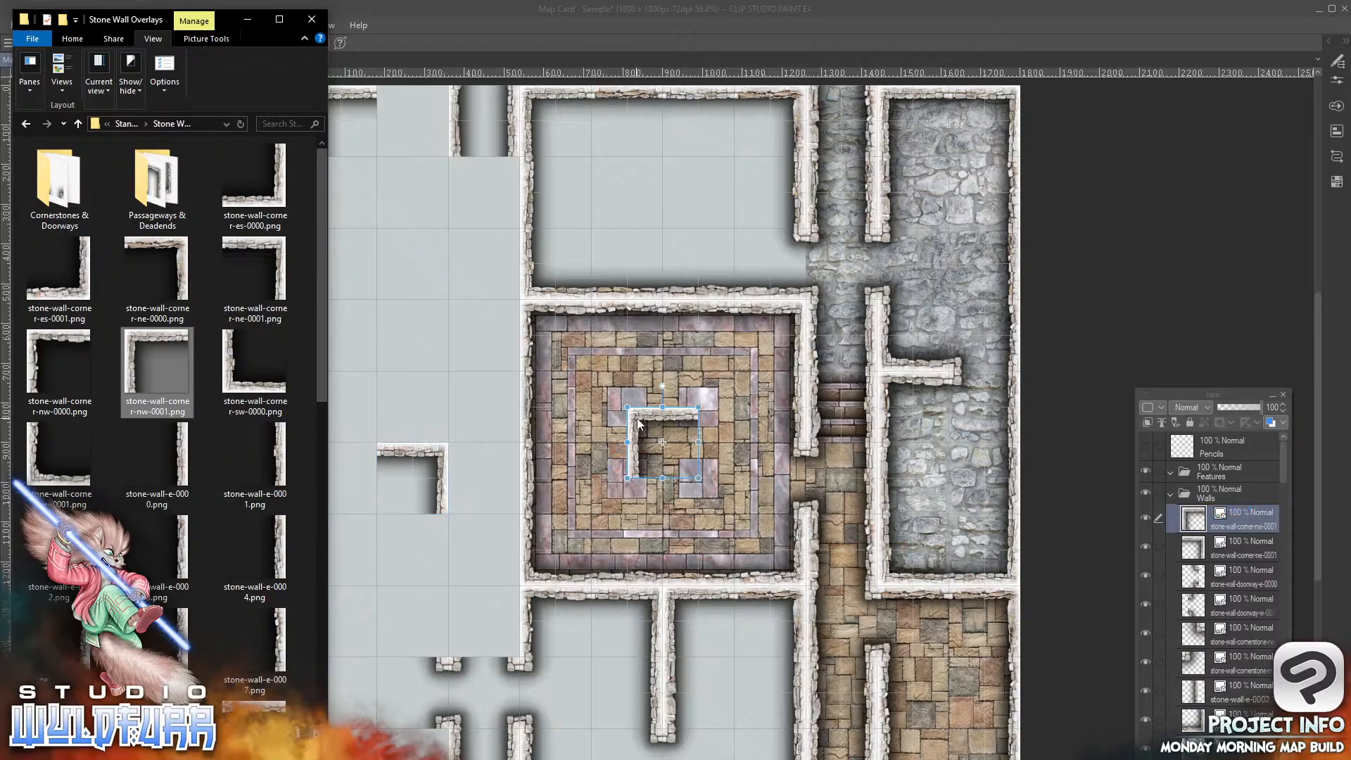
{"action": "left_click", "coordinate": [636, 418]}
{"action": "left_click_drag", "start_coordinate": [636, 421], "coordinate": [305, 457]}
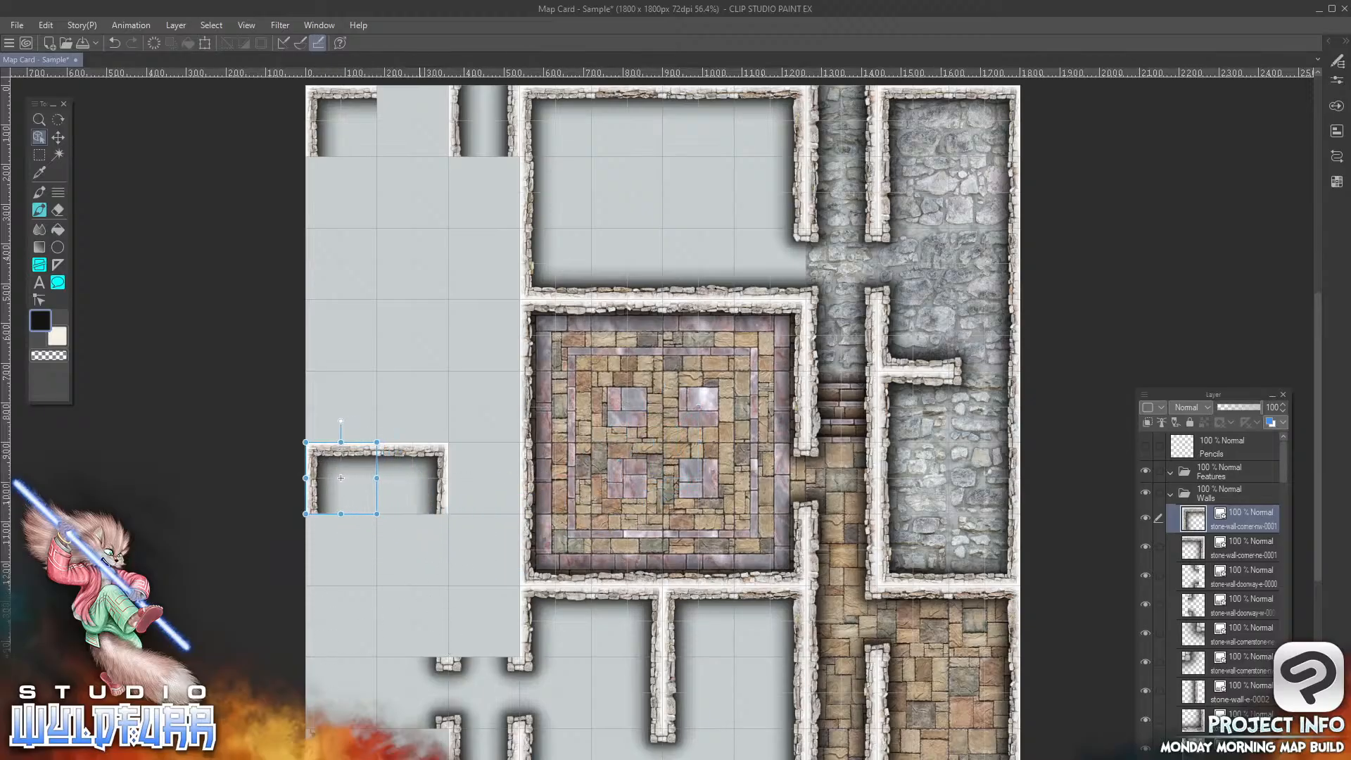
Step: Add the stone-wall-corner-es-0001 overlay and place it in the lower west room's southeast corner, one tile below the doorway tile
{"action": "key", "text": "alt+Tab"}
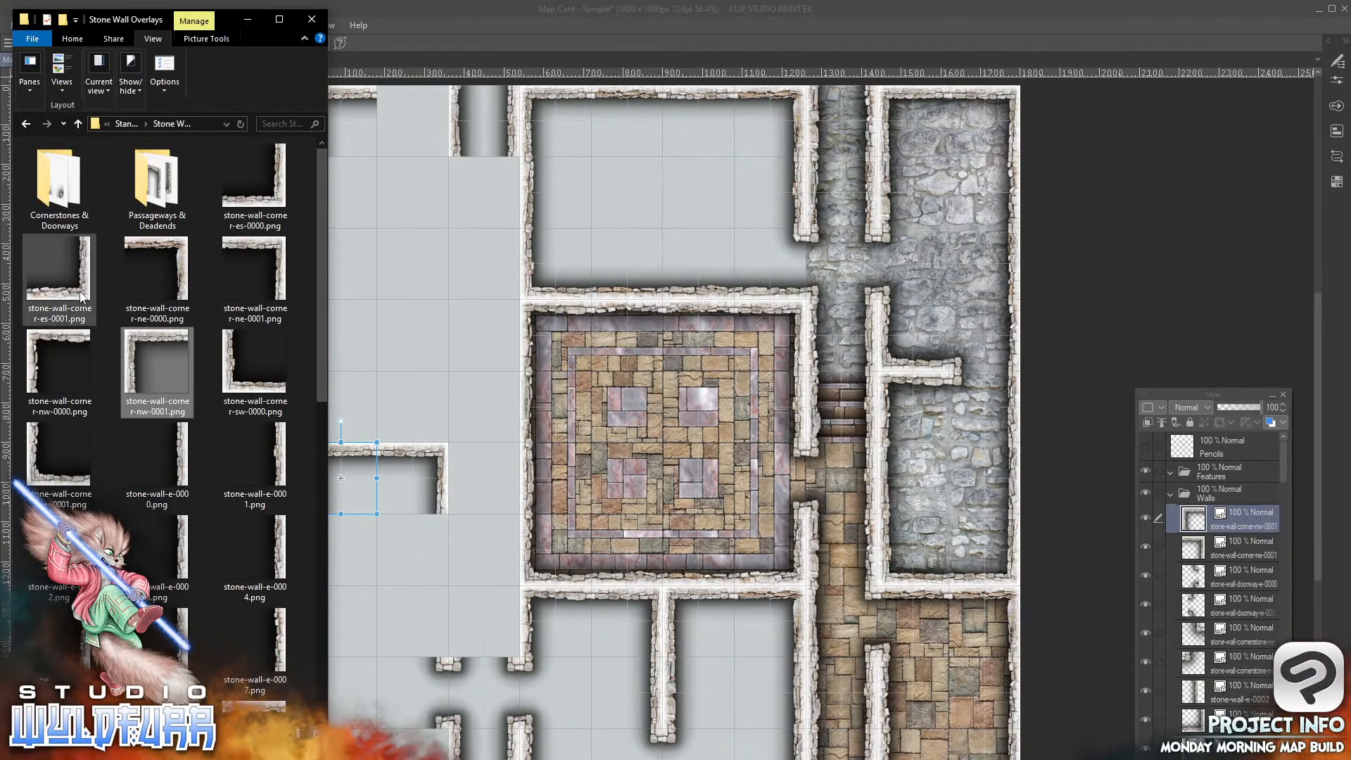
{"action": "left_click_drag", "start_coordinate": [59, 280], "coordinate": [1240, 519]}
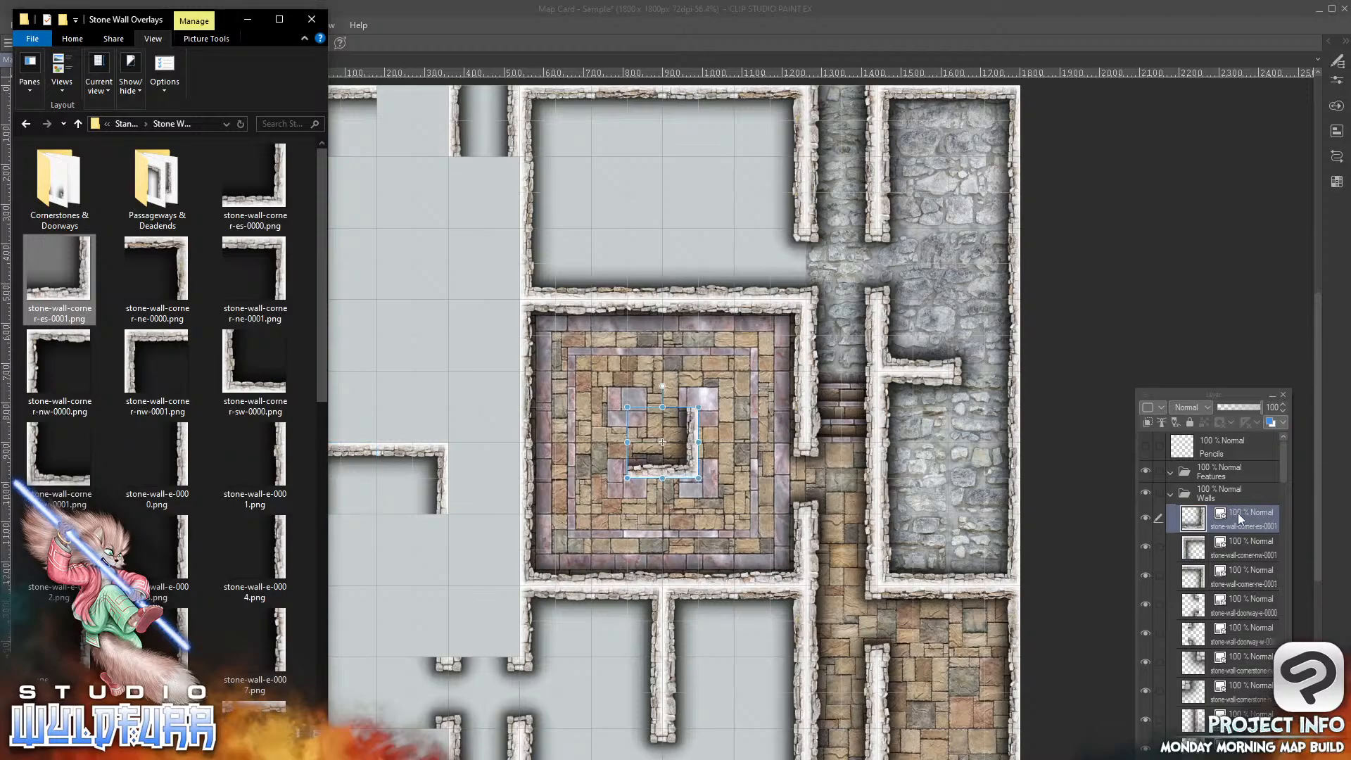
{"action": "left_click", "coordinate": [686, 473]}
{"action": "left_click_drag", "start_coordinate": [687, 473], "coordinate": [423, 759]}
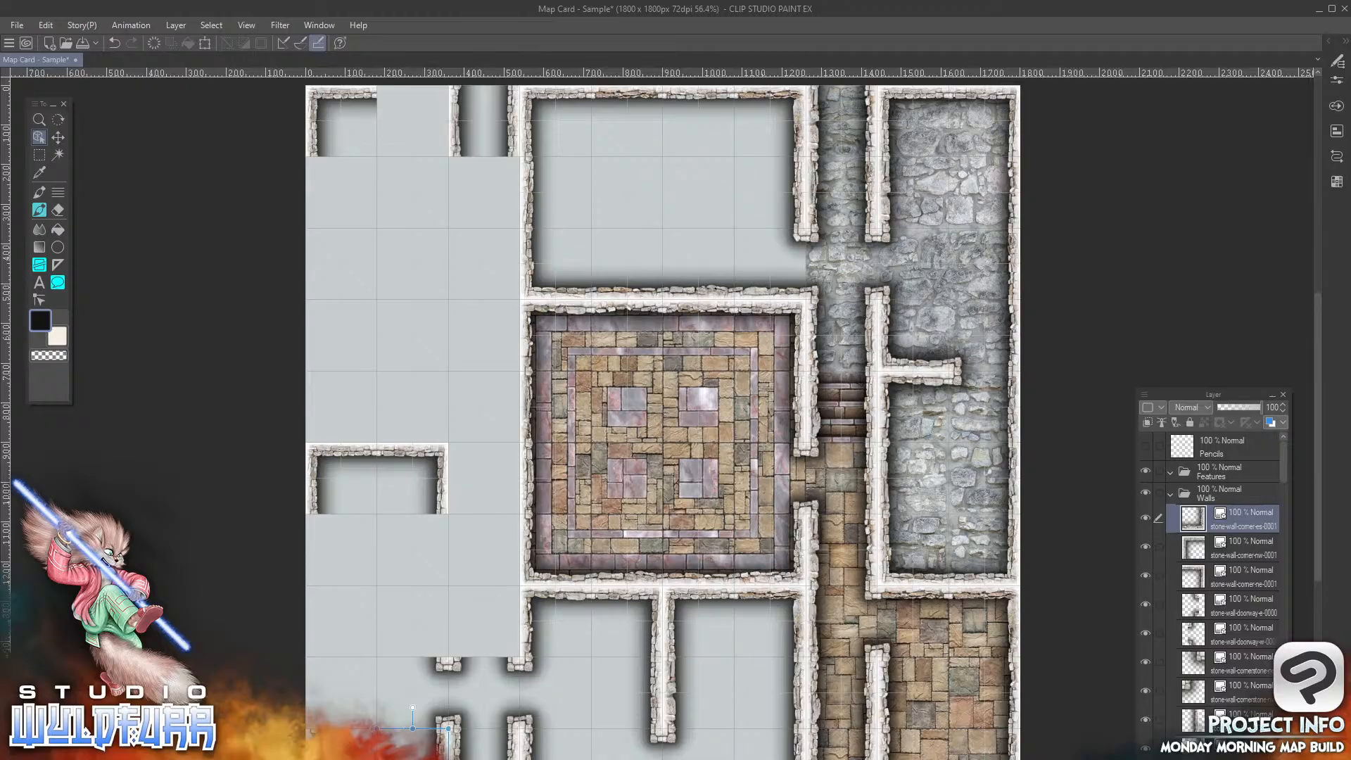
Step: Add the stone-wall-e-0000 overlay and place it directly below the west room's northeast corner
{"action": "key", "text": "alt+Tab"}
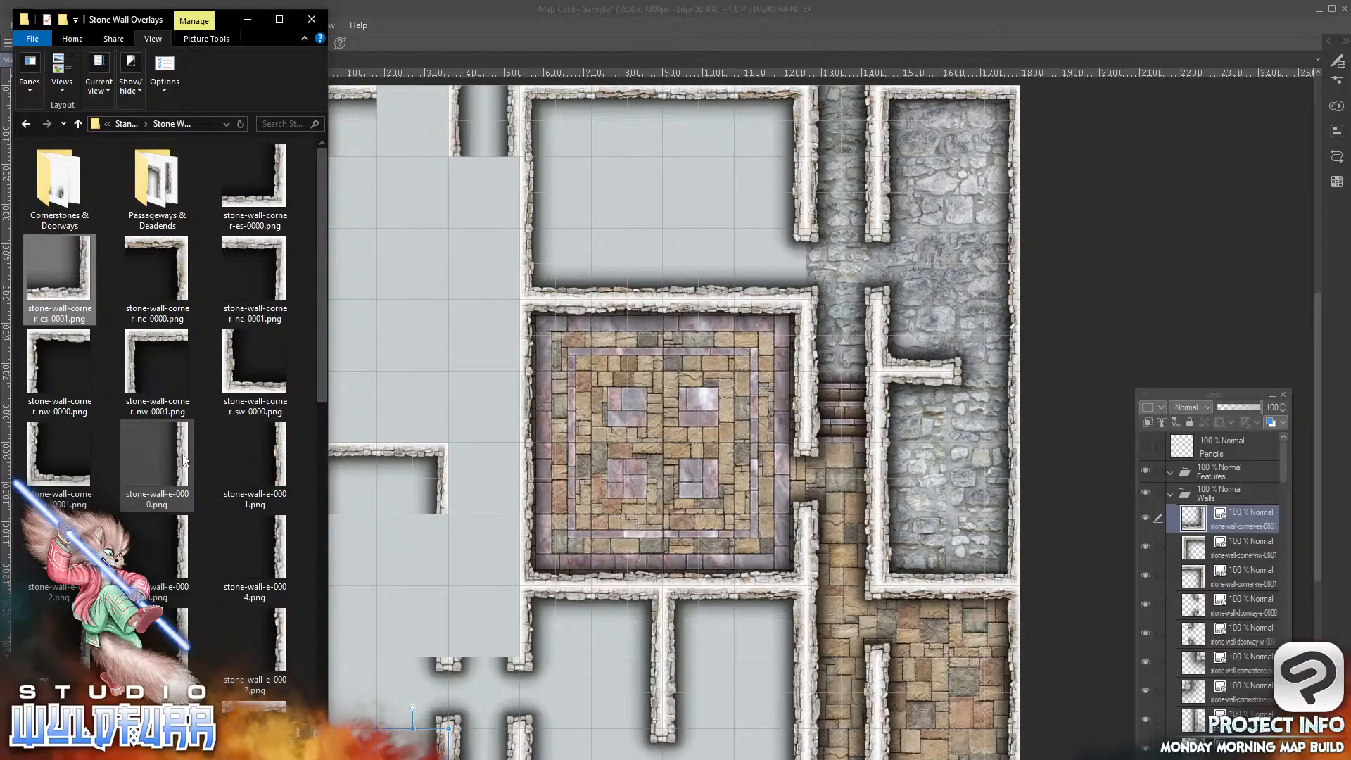
{"action": "left_click_drag", "start_coordinate": [185, 459], "coordinate": [1247, 512]}
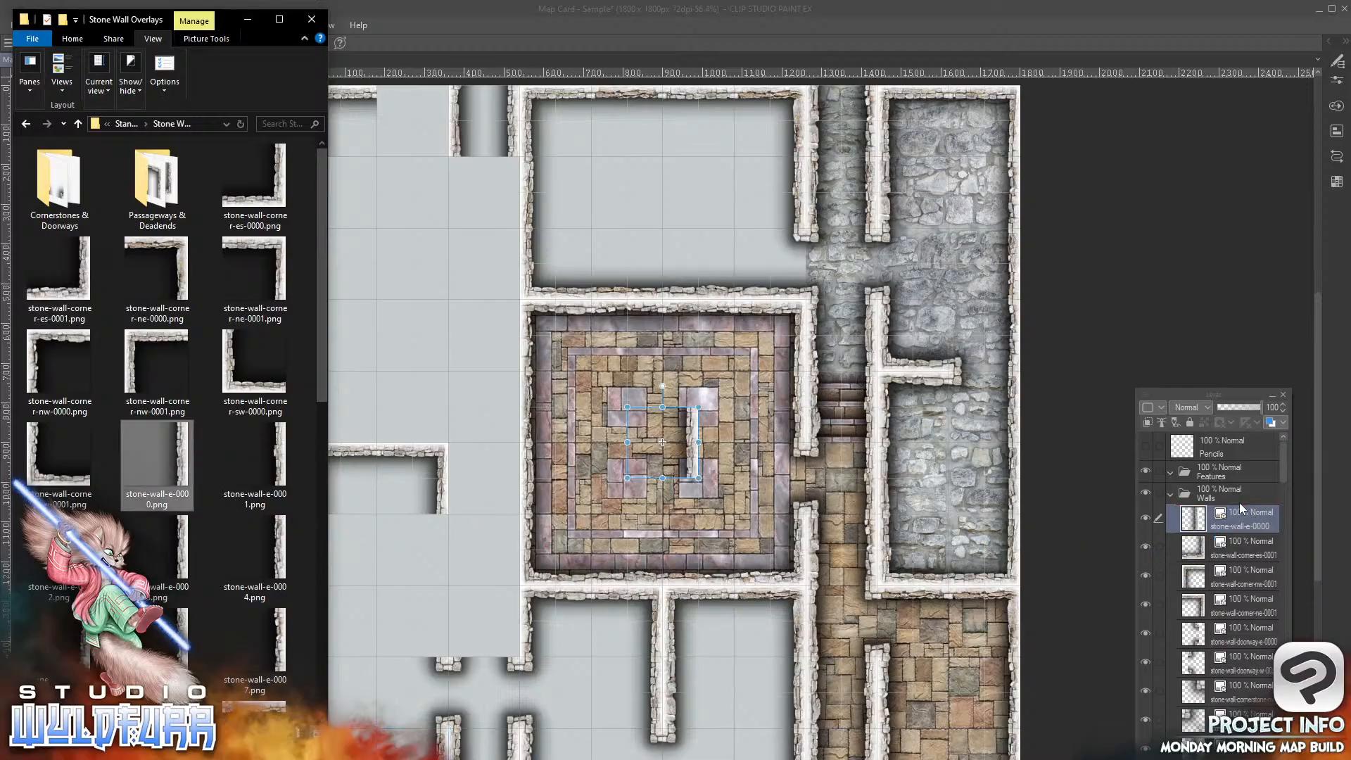
{"action": "left_click", "coordinate": [688, 433]}
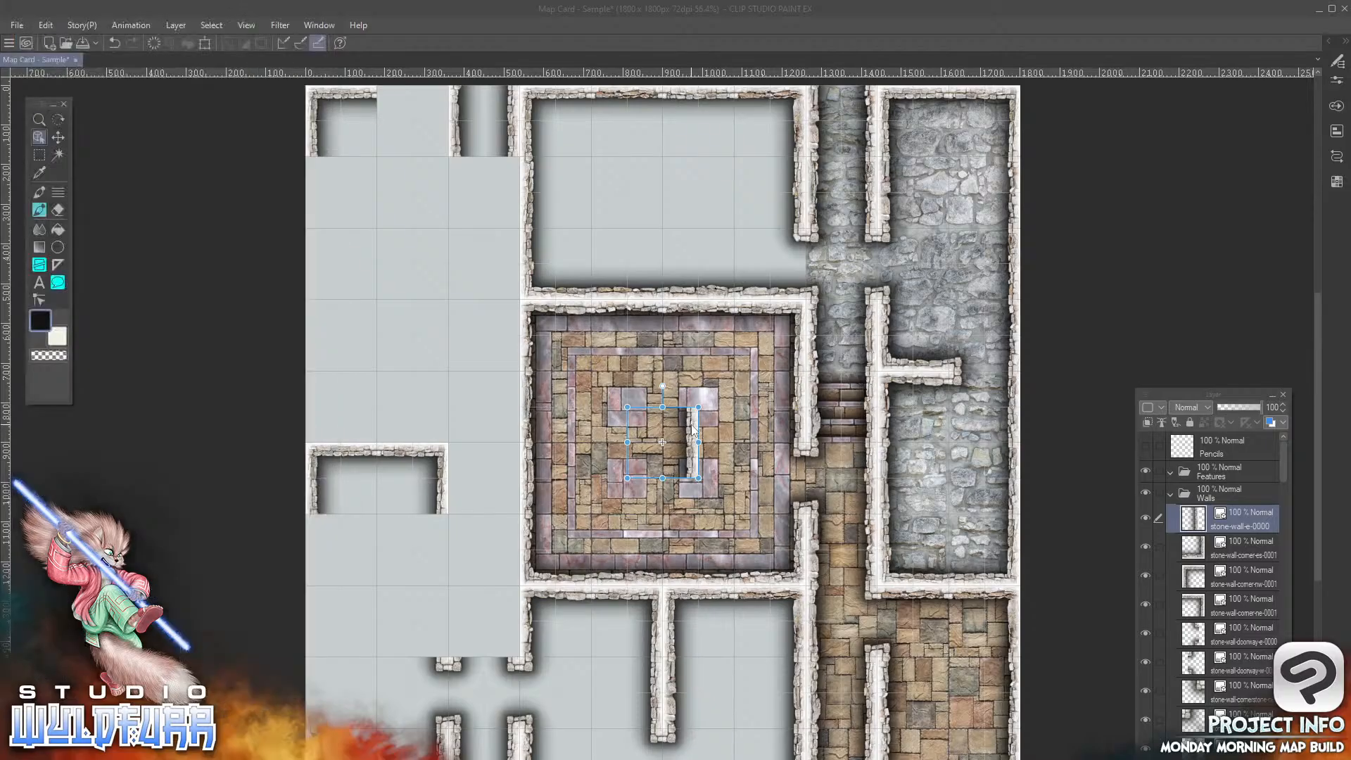
{"action": "left_click_drag", "start_coordinate": [693, 431], "coordinate": [438, 539]}
Step: Add the stone-wall-e-0004 overlay and place it in the next tile down, joining the west room's east wall to its doorway
{"action": "key", "text": "alt+Tab"}
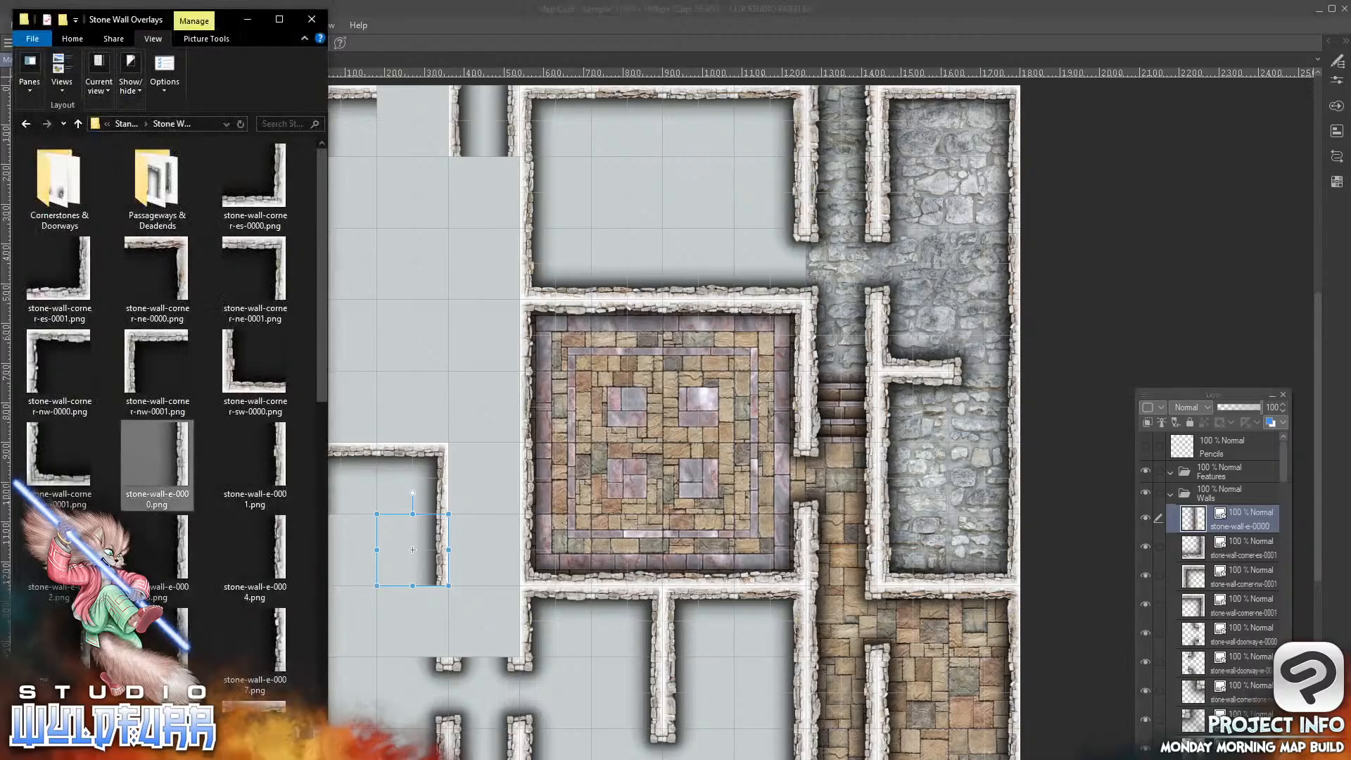
{"action": "left_click", "coordinate": [282, 553]}
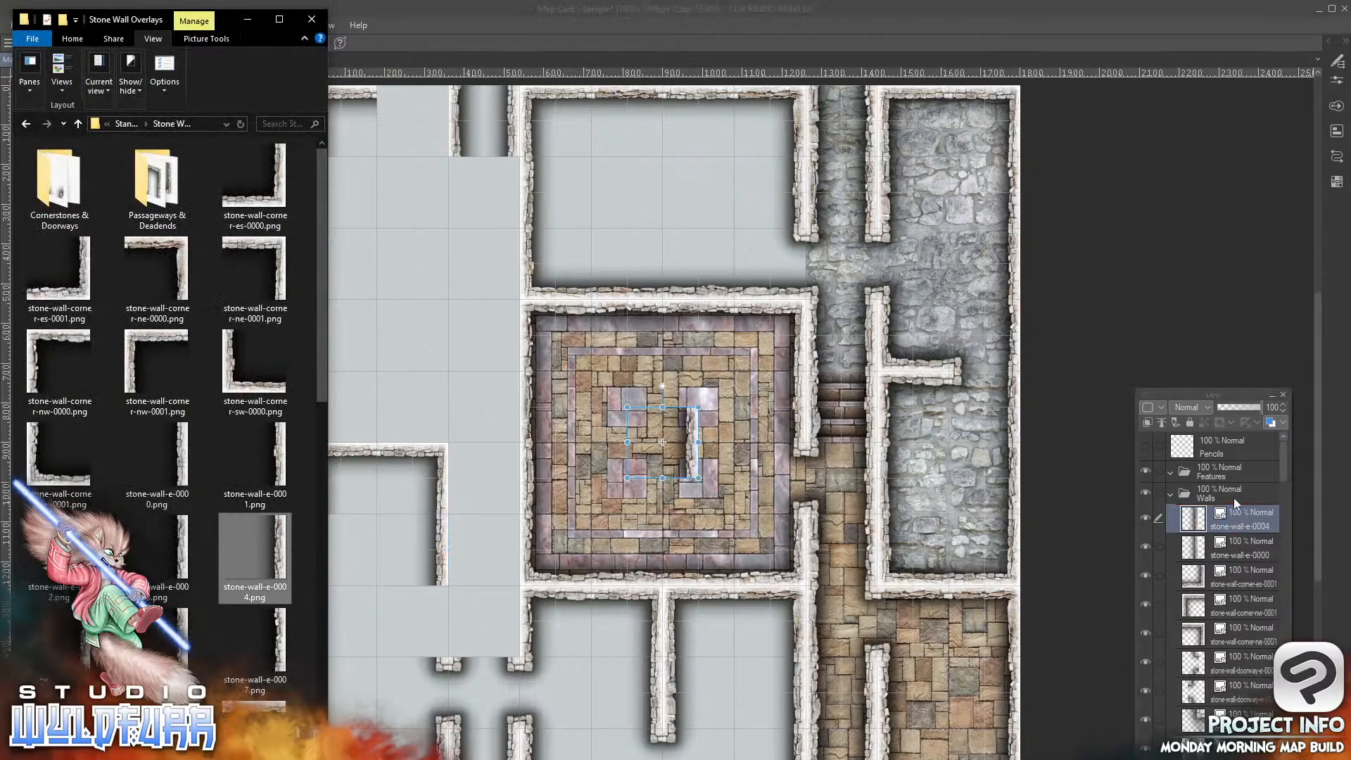
{"action": "key", "text": "alt+Tab"}
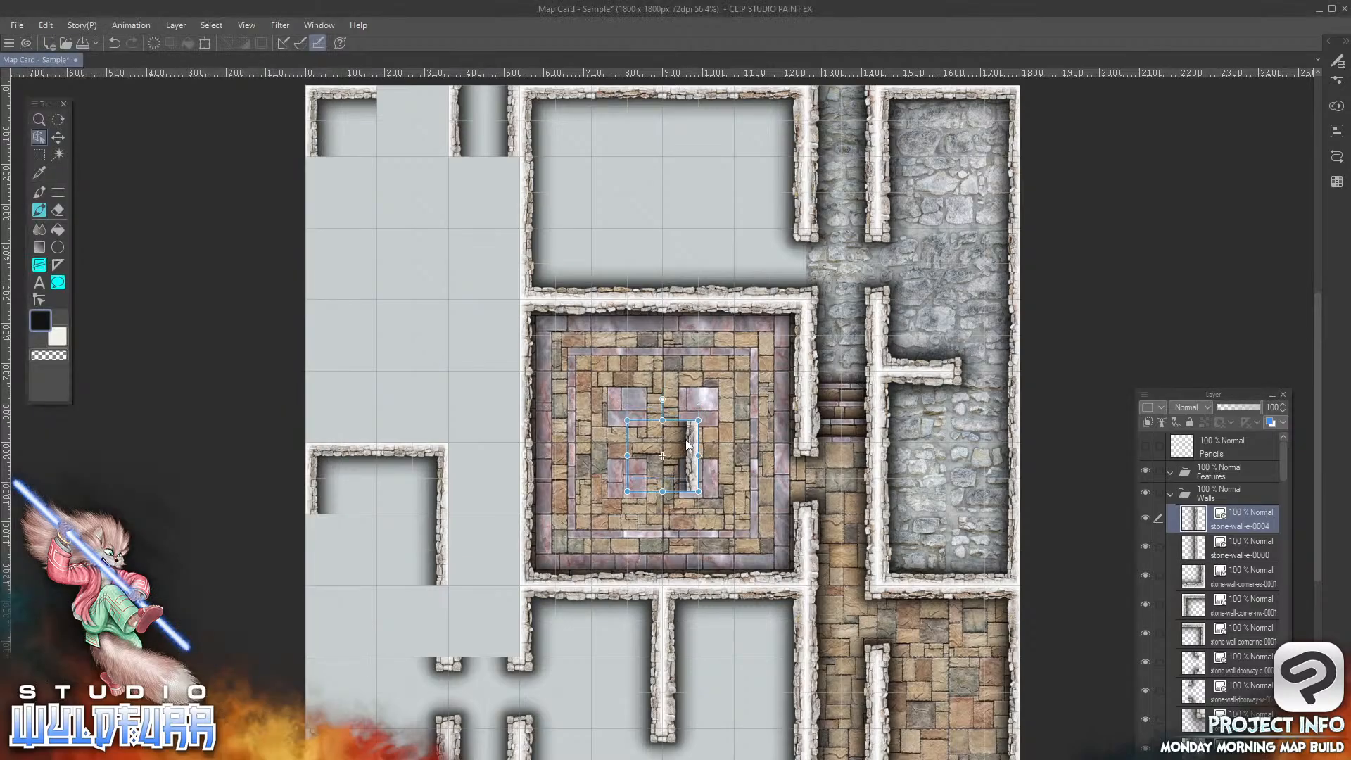
{"action": "left_click_drag", "start_coordinate": [689, 422], "coordinate": [439, 601]}
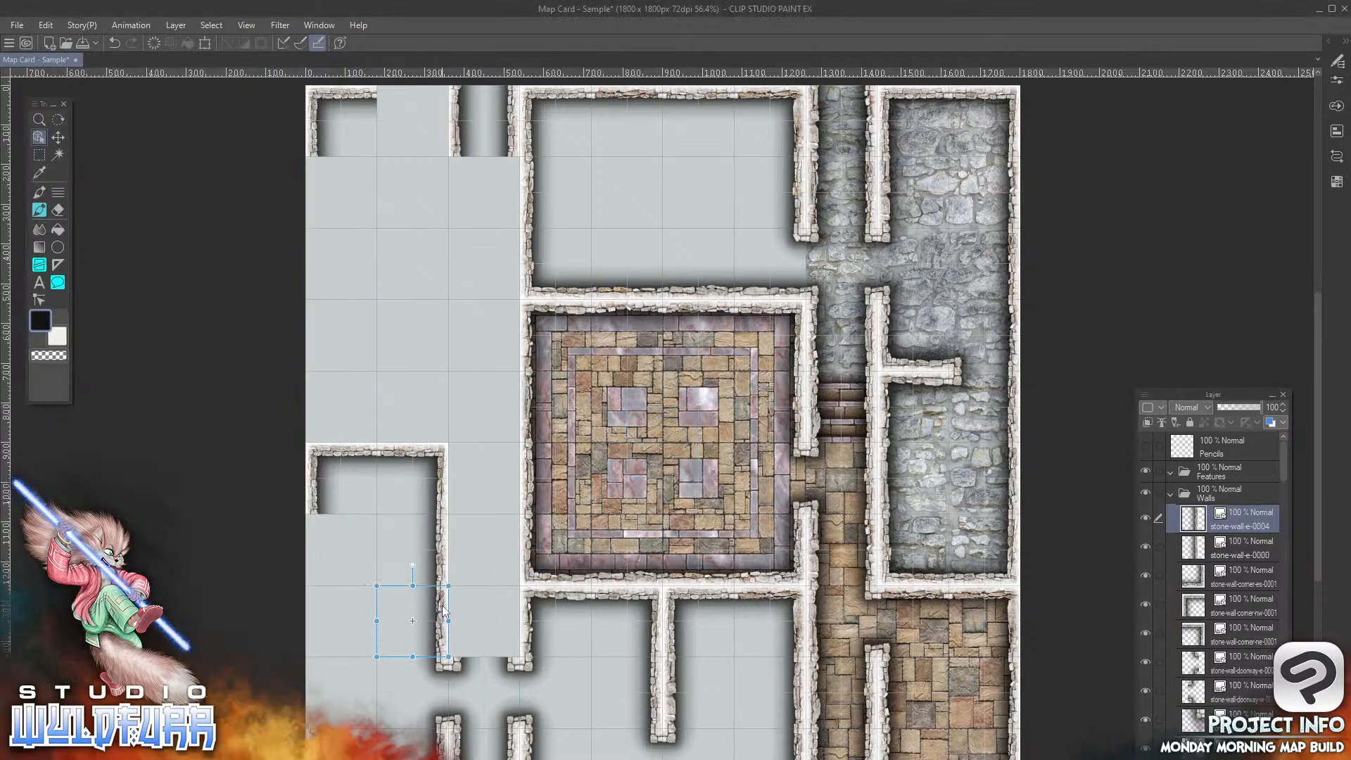
Step: Add the stone-wall-w-0001 overlay and place it on the map's west edge, directly below the room's northwest corner
{"action": "key", "text": "alt+Tab"}
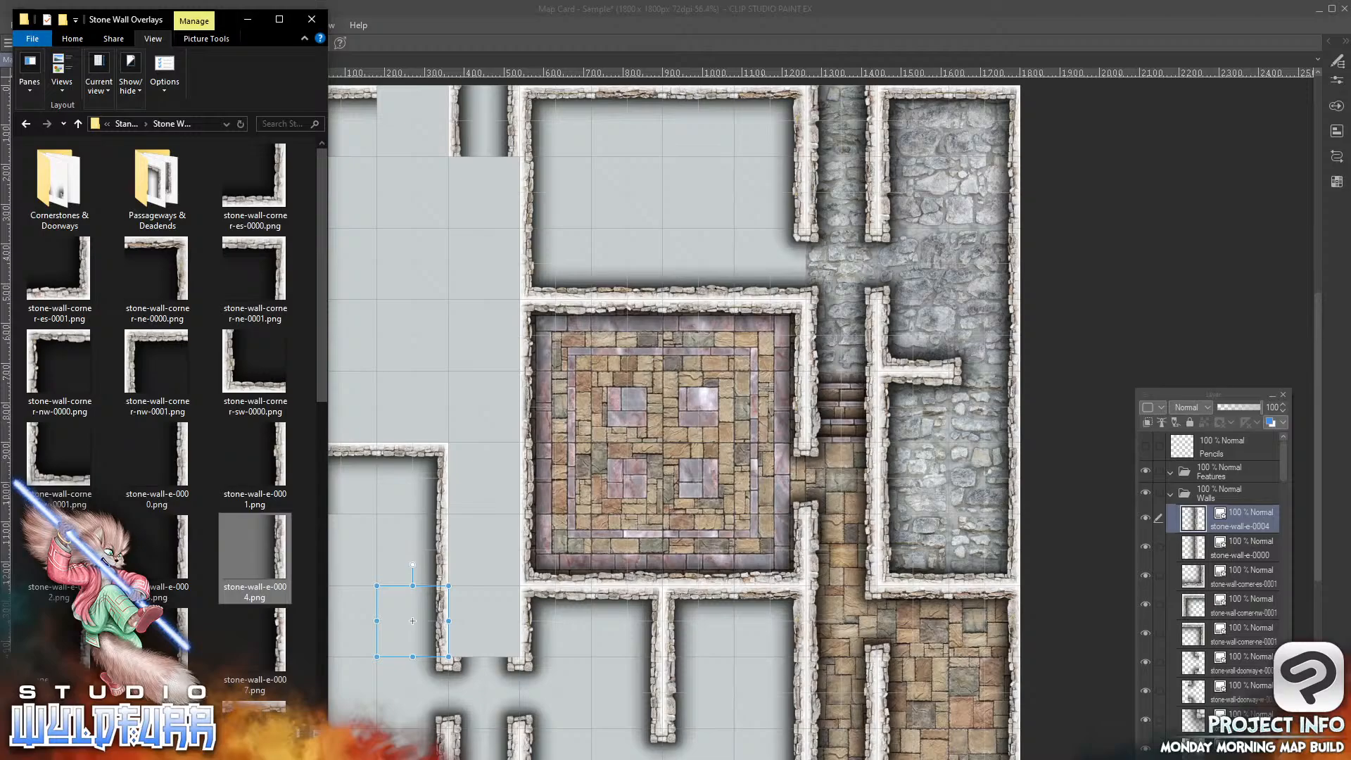
{"action": "left_click_drag", "start_coordinate": [324, 389], "coordinate": [284, 694]}
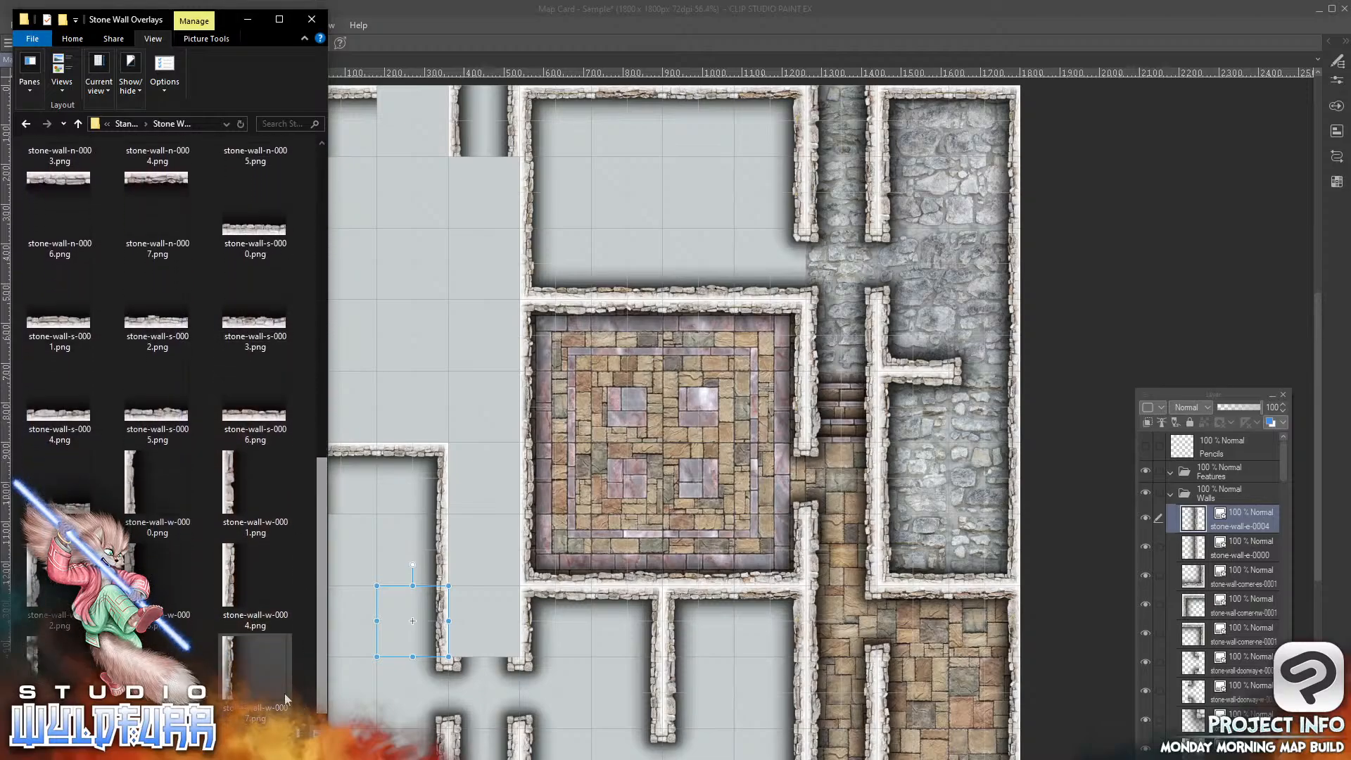
{"action": "left_click", "coordinate": [229, 478]}
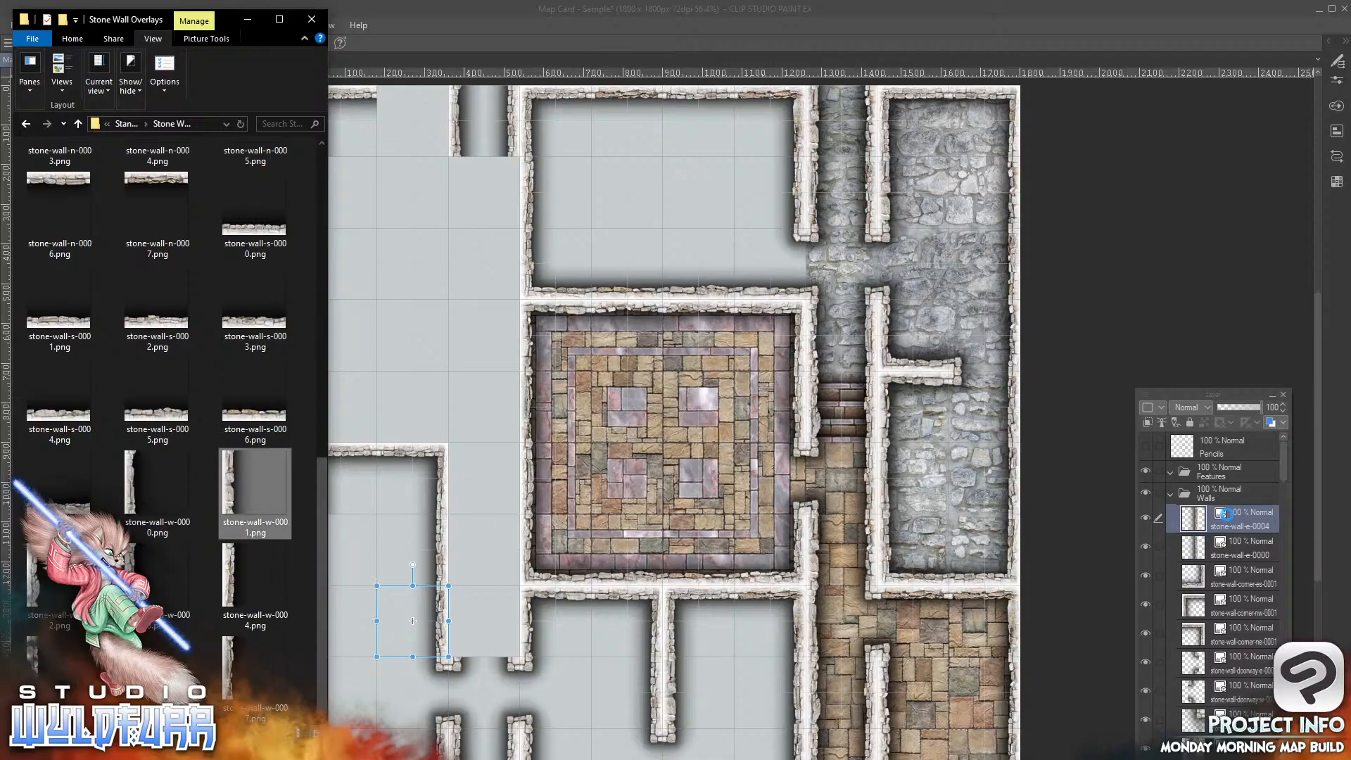
{"action": "left_click_drag", "start_coordinate": [1242, 511], "coordinate": [1243, 505]}
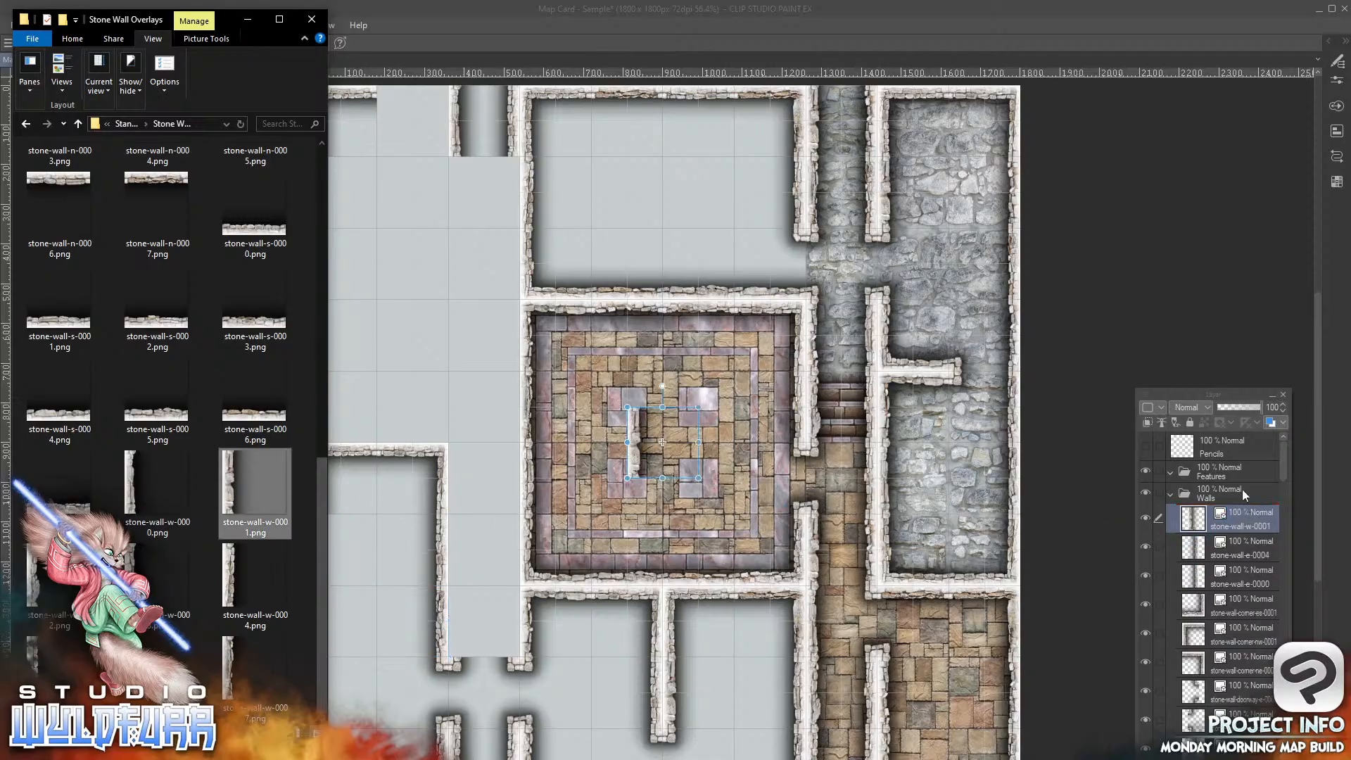
{"action": "left_click", "coordinate": [635, 420]}
{"action": "left_click_drag", "start_coordinate": [634, 419], "coordinate": [313, 533]}
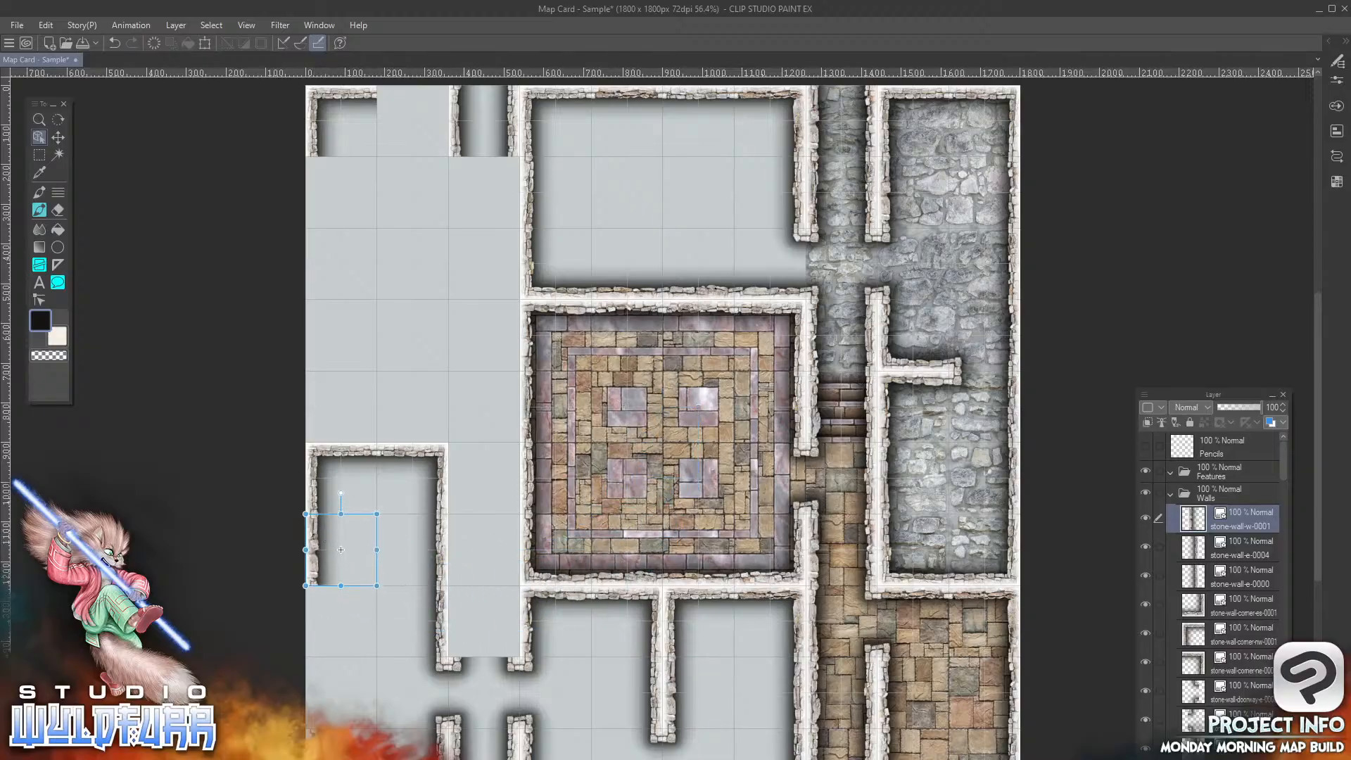
Step: Add the stone-wall-w-0003 overlay and place it on the west edge, two tiles below the room's northwest corner
{"action": "key", "text": "alt+Tab"}
{"action": "left_click_drag", "start_coordinate": [161, 574], "coordinate": [1240, 495]}
{"action": "left_click", "coordinate": [632, 426]}
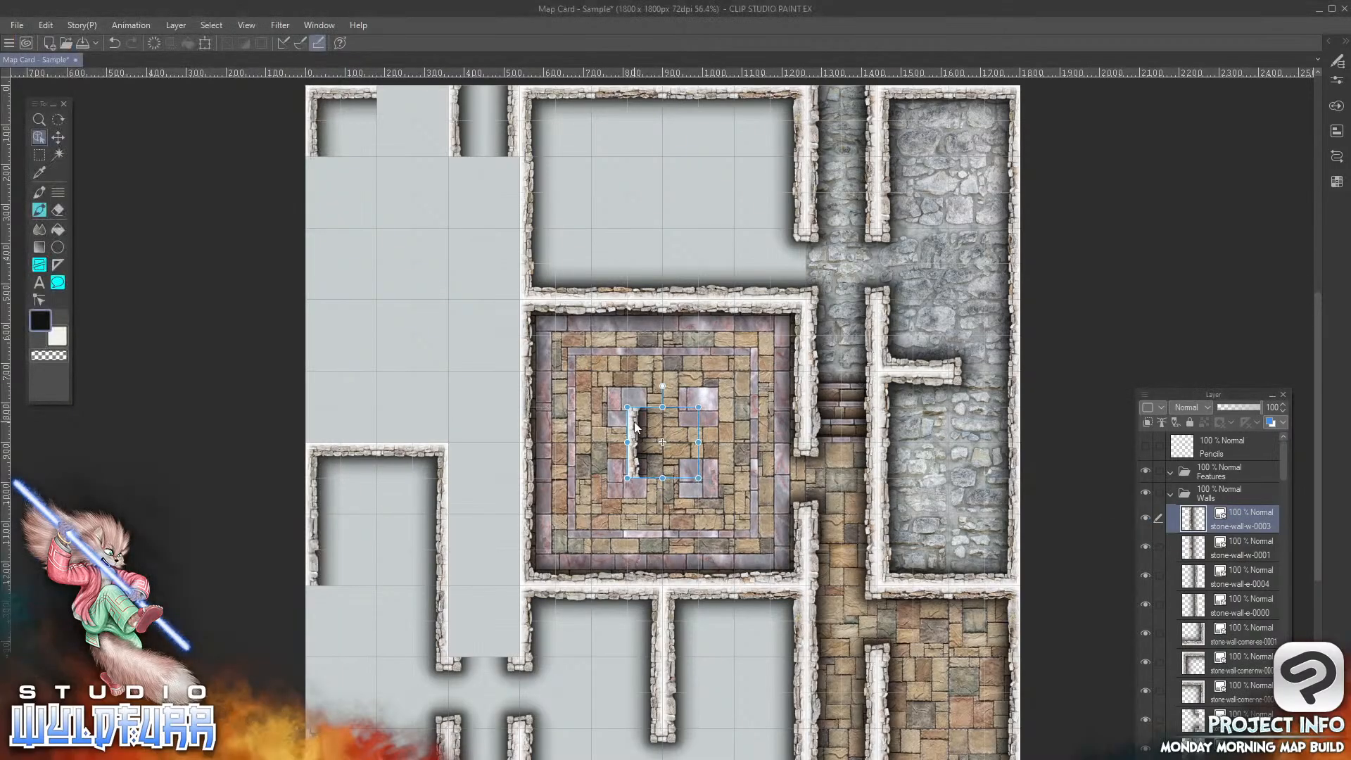
{"action": "left_click_drag", "start_coordinate": [633, 424], "coordinate": [311, 602]}
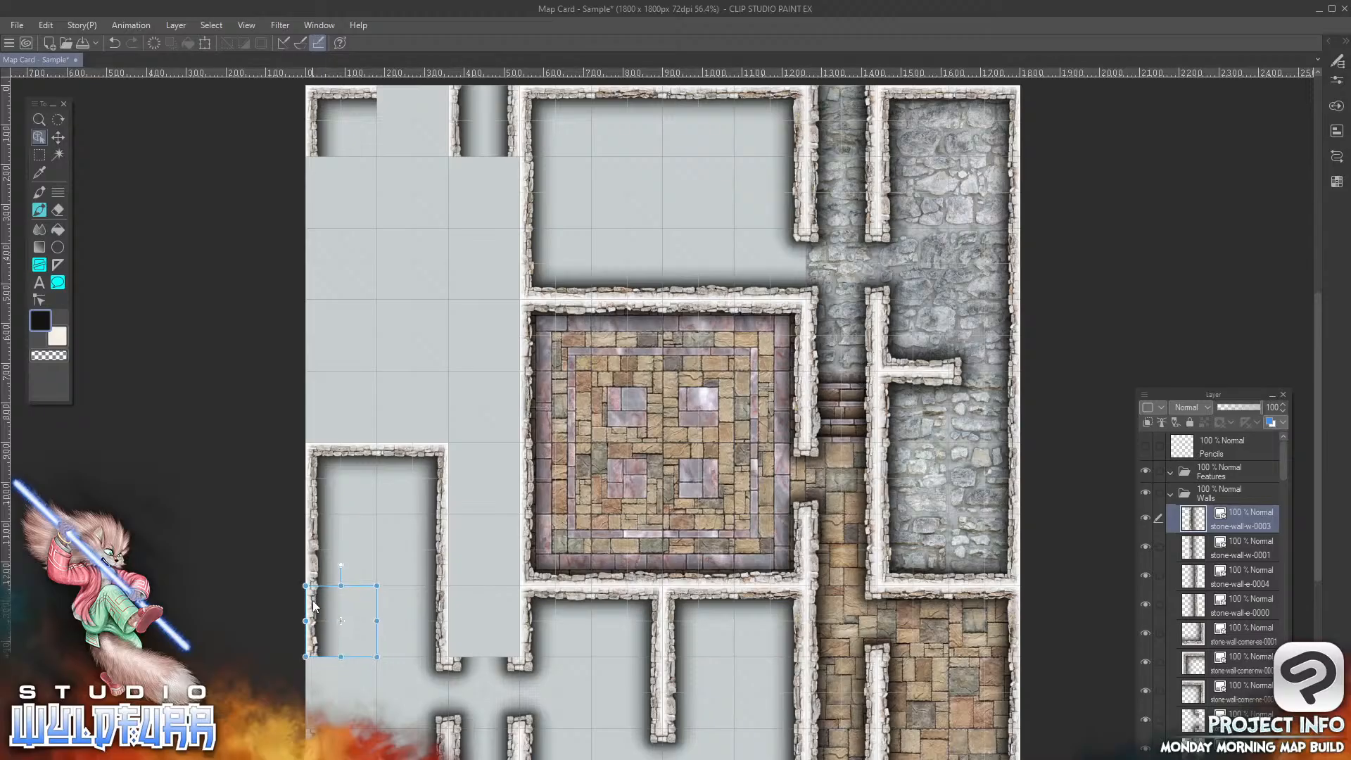
Step: Add the stone-wall-w-0004 overlay and place it on the west edge, level with the passage crossing
{"action": "key", "text": "alt+Tab"}
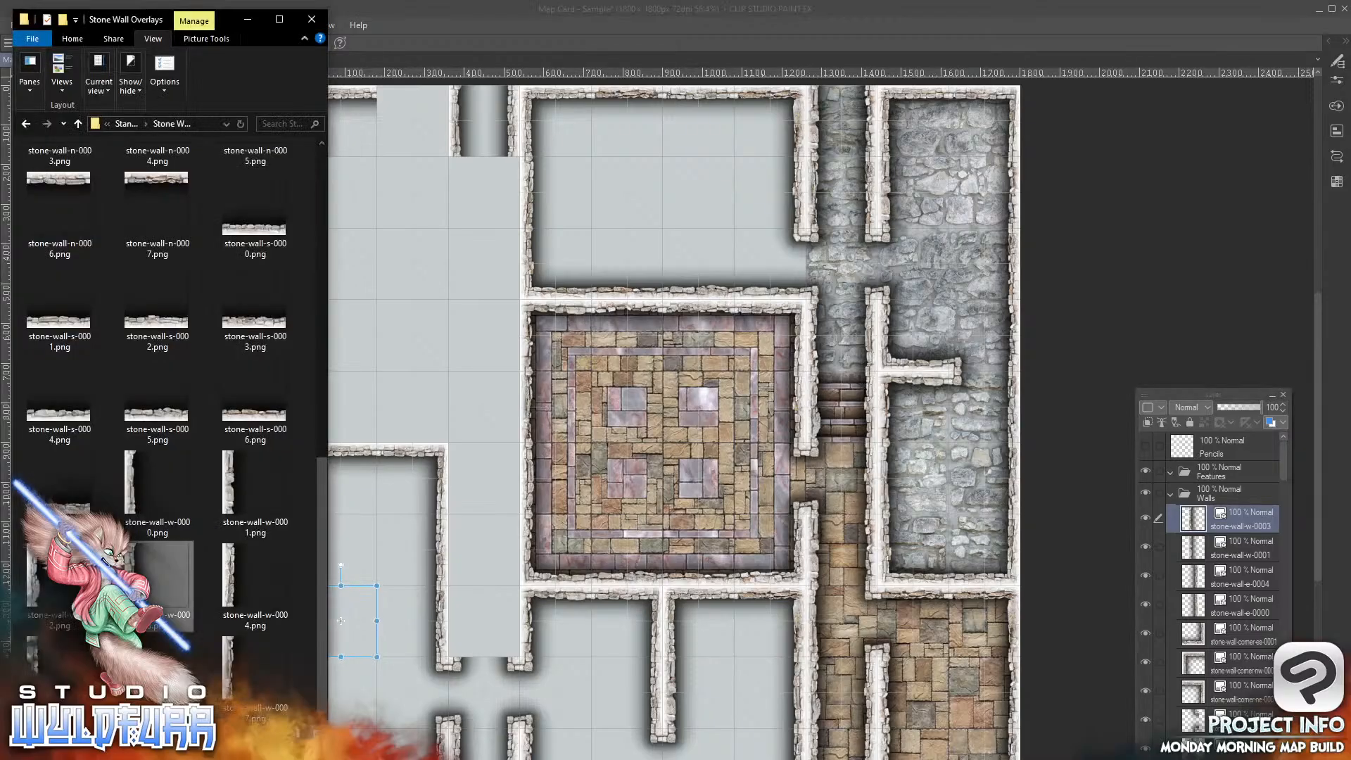
{"action": "left_click", "coordinate": [253, 572]}
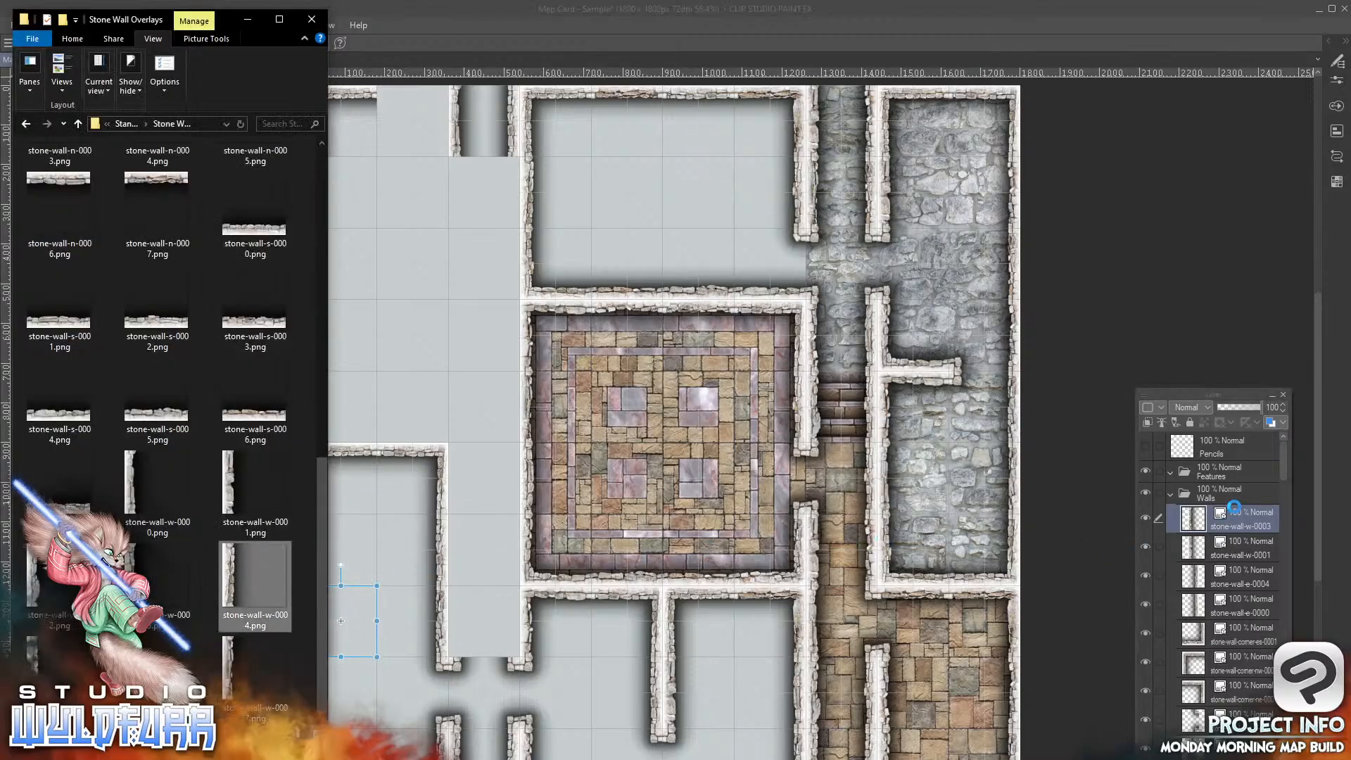
{"action": "left_click_drag", "start_coordinate": [1235, 507], "coordinate": [1248, 510]}
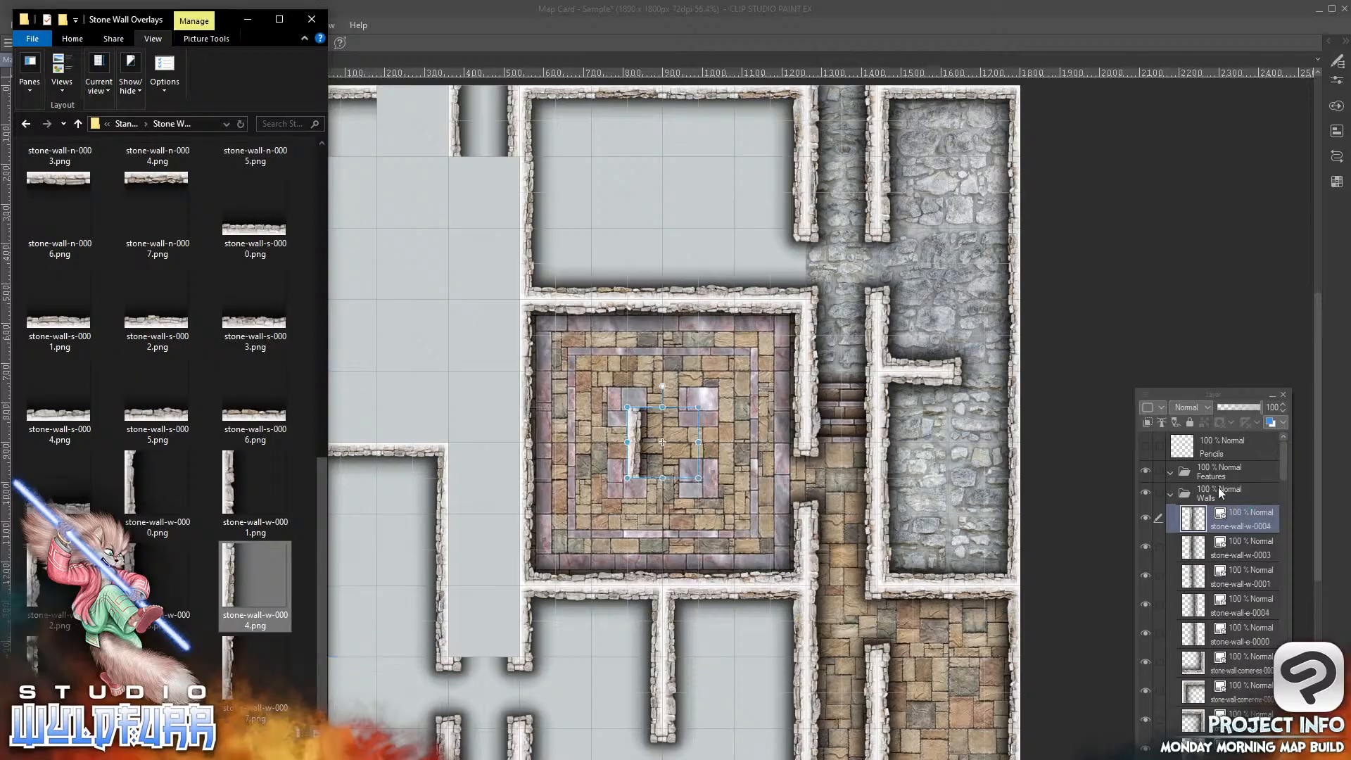
{"action": "left_click", "coordinate": [636, 430]}
{"action": "left_click_drag", "start_coordinate": [635, 431], "coordinate": [316, 677]}
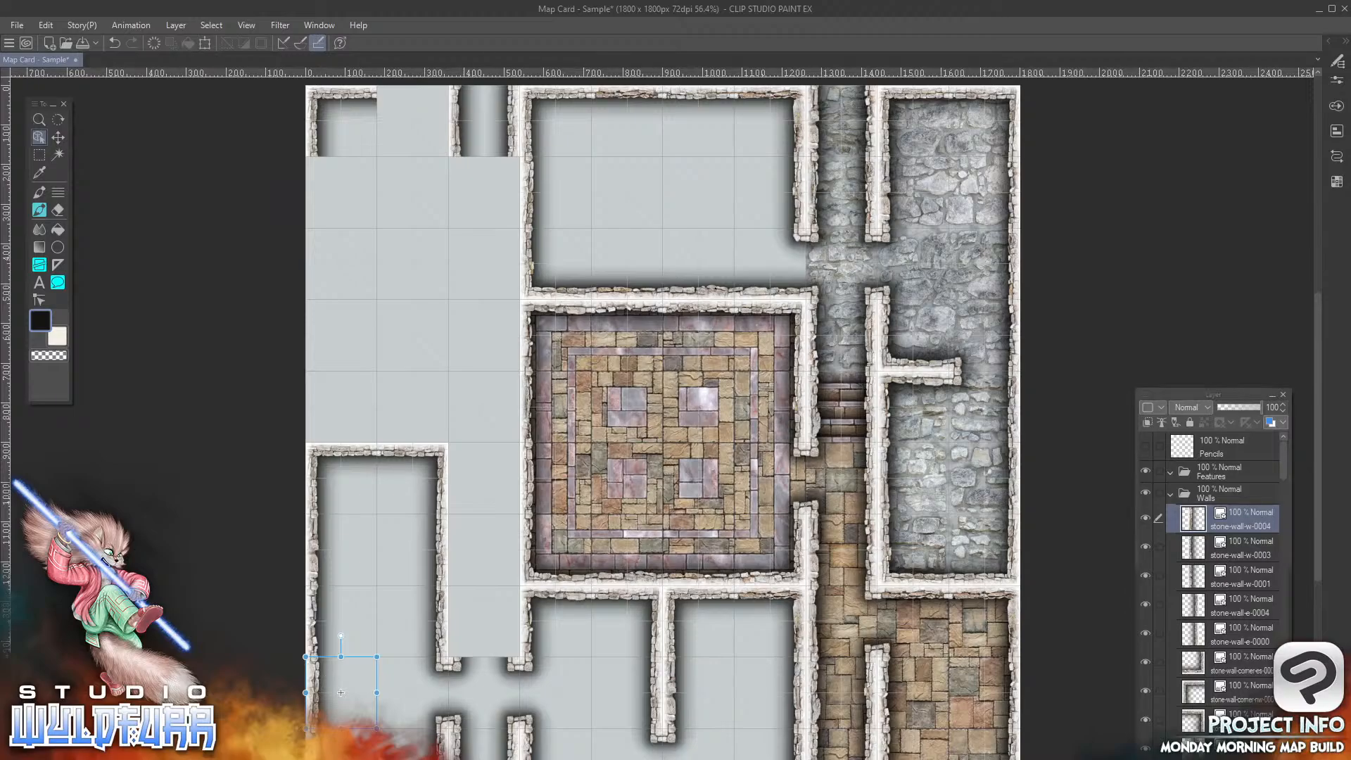
Step: Add the stone-wall-corner-es-0000 overlay and place it in the tile directly above the lower west room's northeast corner
{"action": "key", "text": "alt+Tab"}
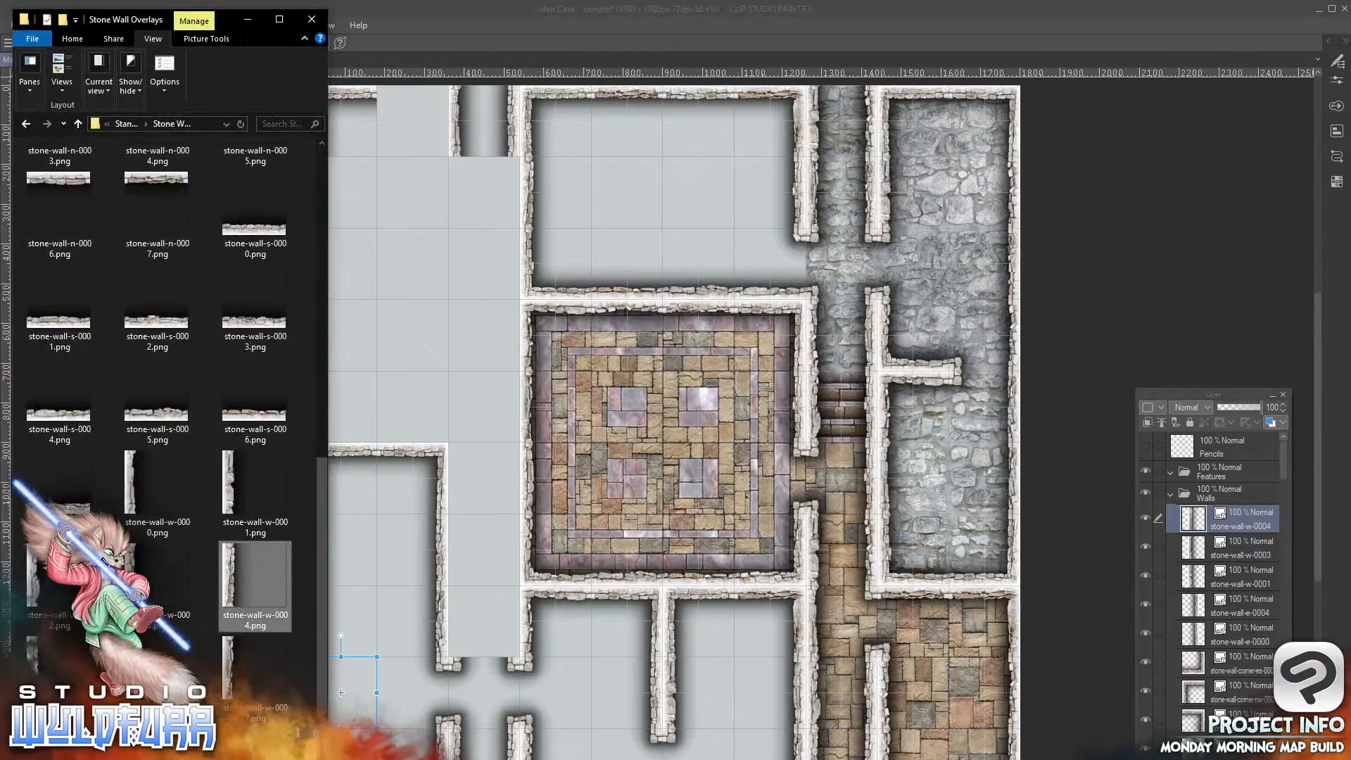
{"action": "left_click_drag", "start_coordinate": [319, 505], "coordinate": [1240, 496]}
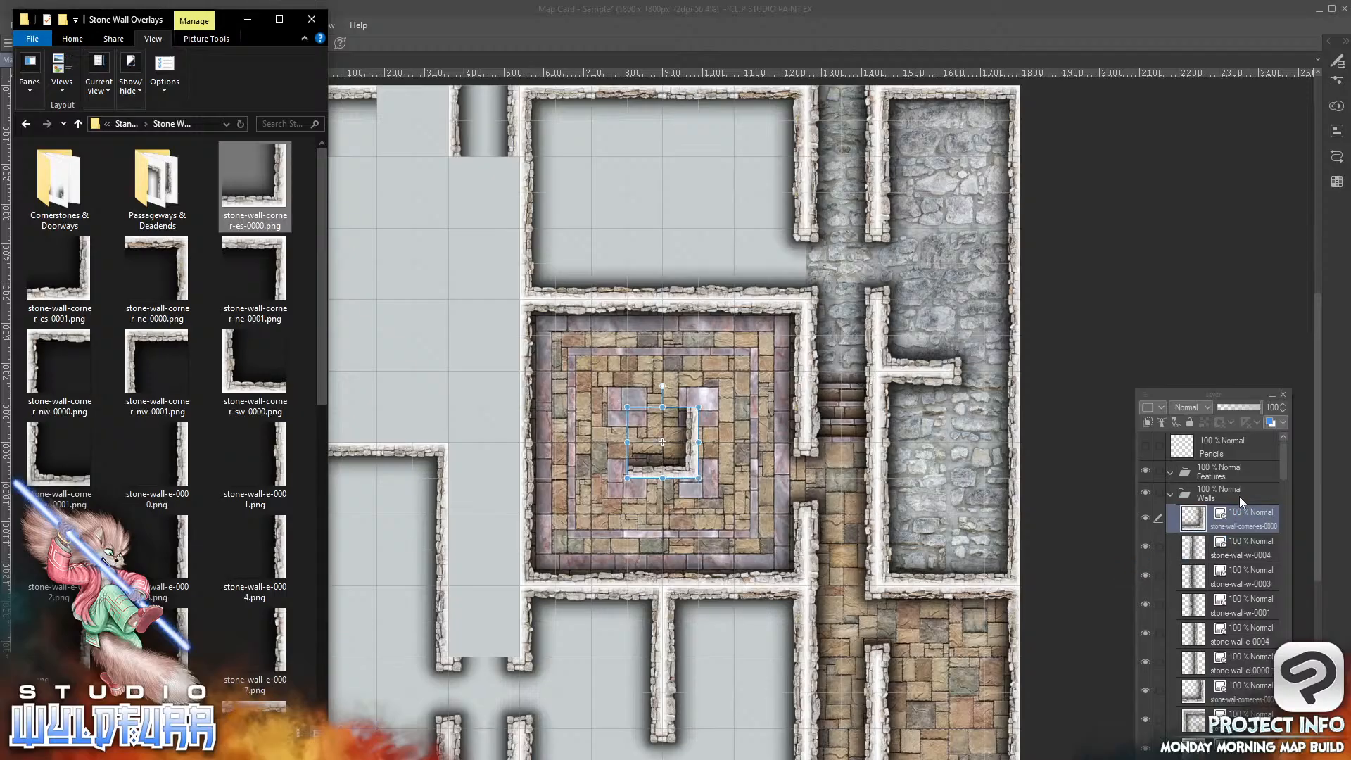
{"action": "left_click", "coordinate": [692, 469]}
{"action": "left_click_drag", "start_coordinate": [692, 467], "coordinate": [443, 428]}
Step: Add the stone-wall-corner-sw-0000 overlay and place it on the west edge, directly above the lower room's northwest corner
{"action": "key", "text": "alt+Tab"}
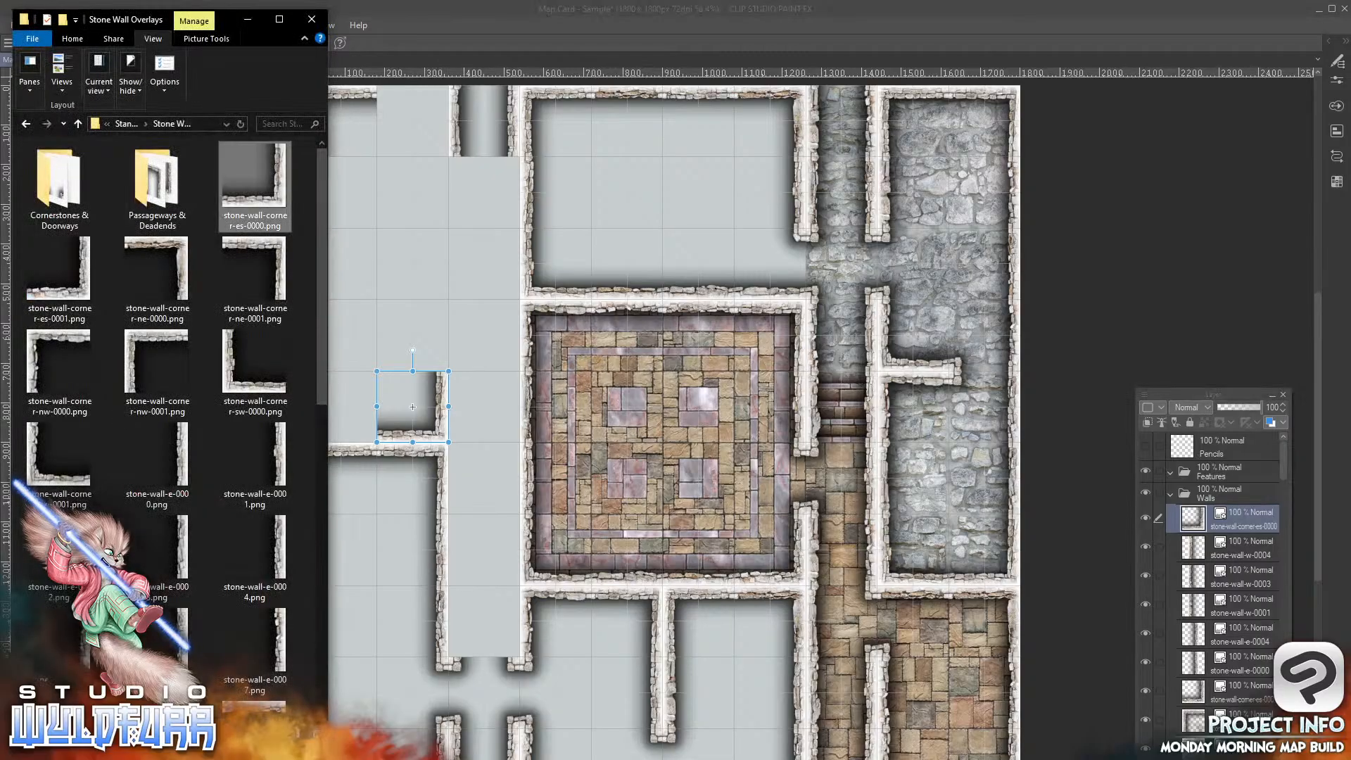
{"action": "left_click_drag", "start_coordinate": [237, 389], "coordinate": [1202, 502]}
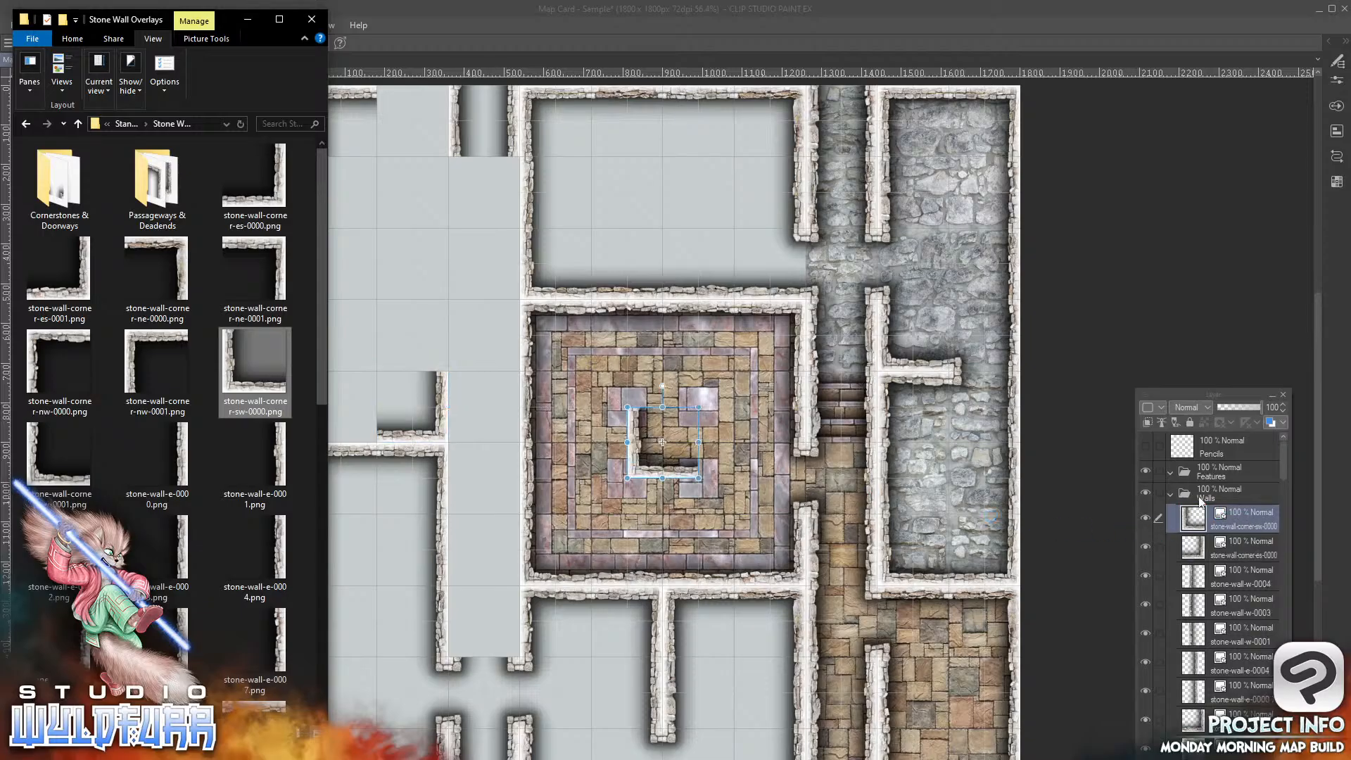
{"action": "left_click", "coordinate": [639, 466]}
{"action": "left_click_drag", "start_coordinate": [637, 464], "coordinate": [322, 441]}
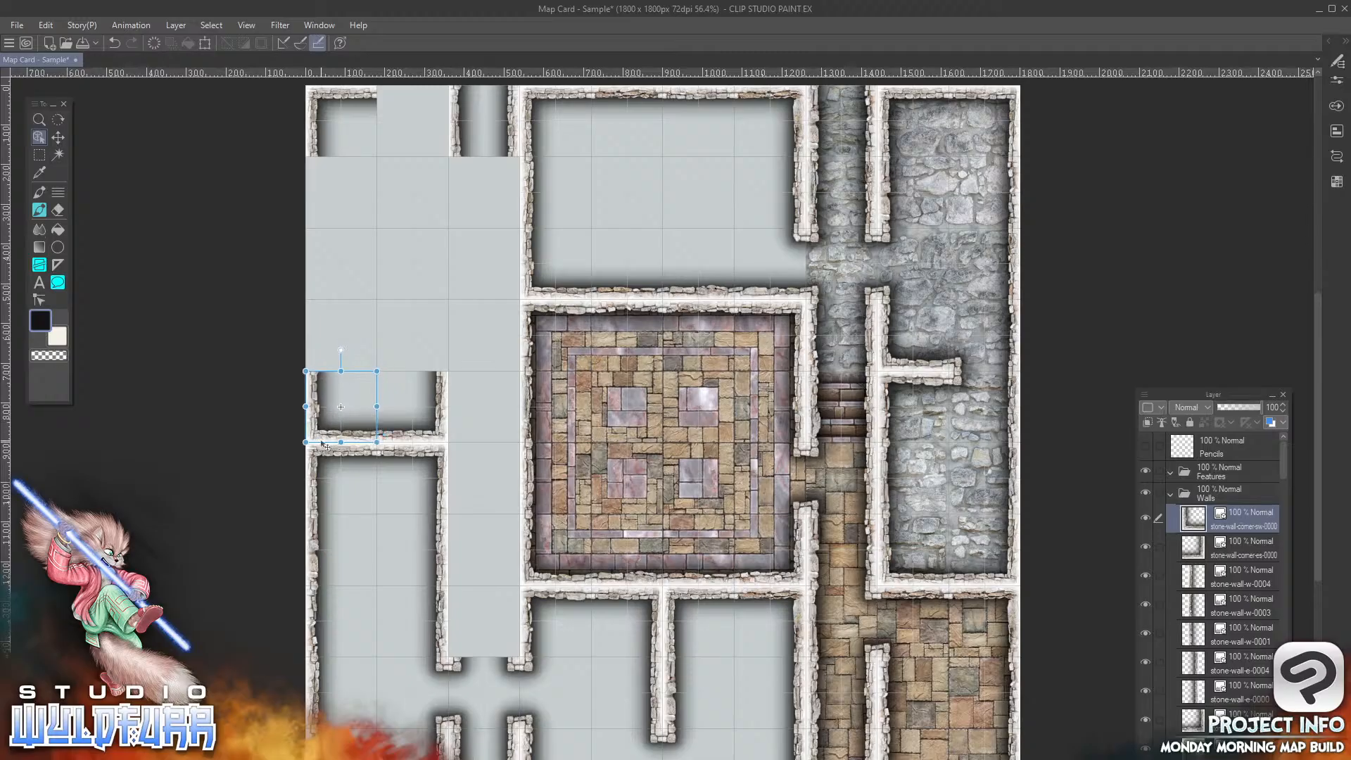
Step: Add another stone-wall-e-0000 overlay and place it directly above the upper west room's southeast corner
{"action": "key", "text": "alt+Tab"}
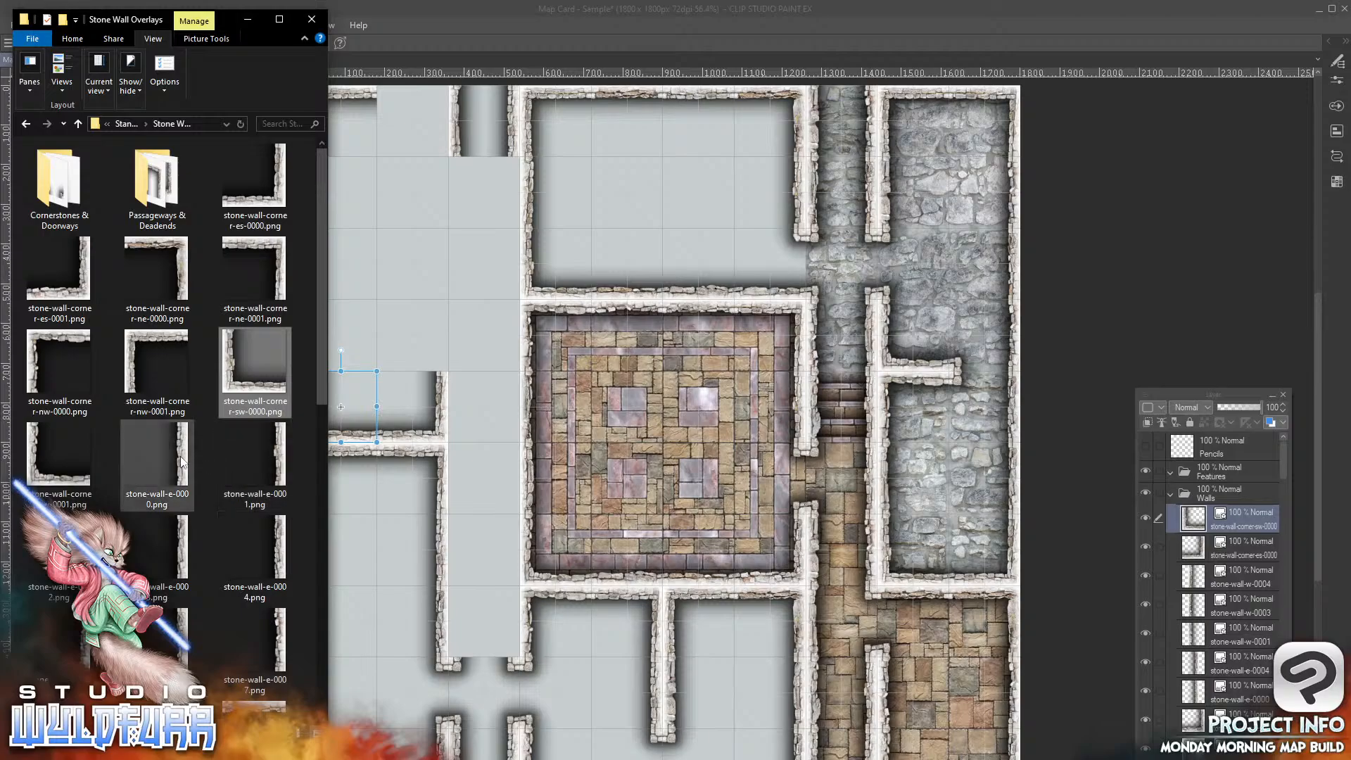
{"action": "left_click", "coordinate": [156, 458]}
{"action": "left_click_drag", "start_coordinate": [298, 481], "coordinate": [1249, 505]}
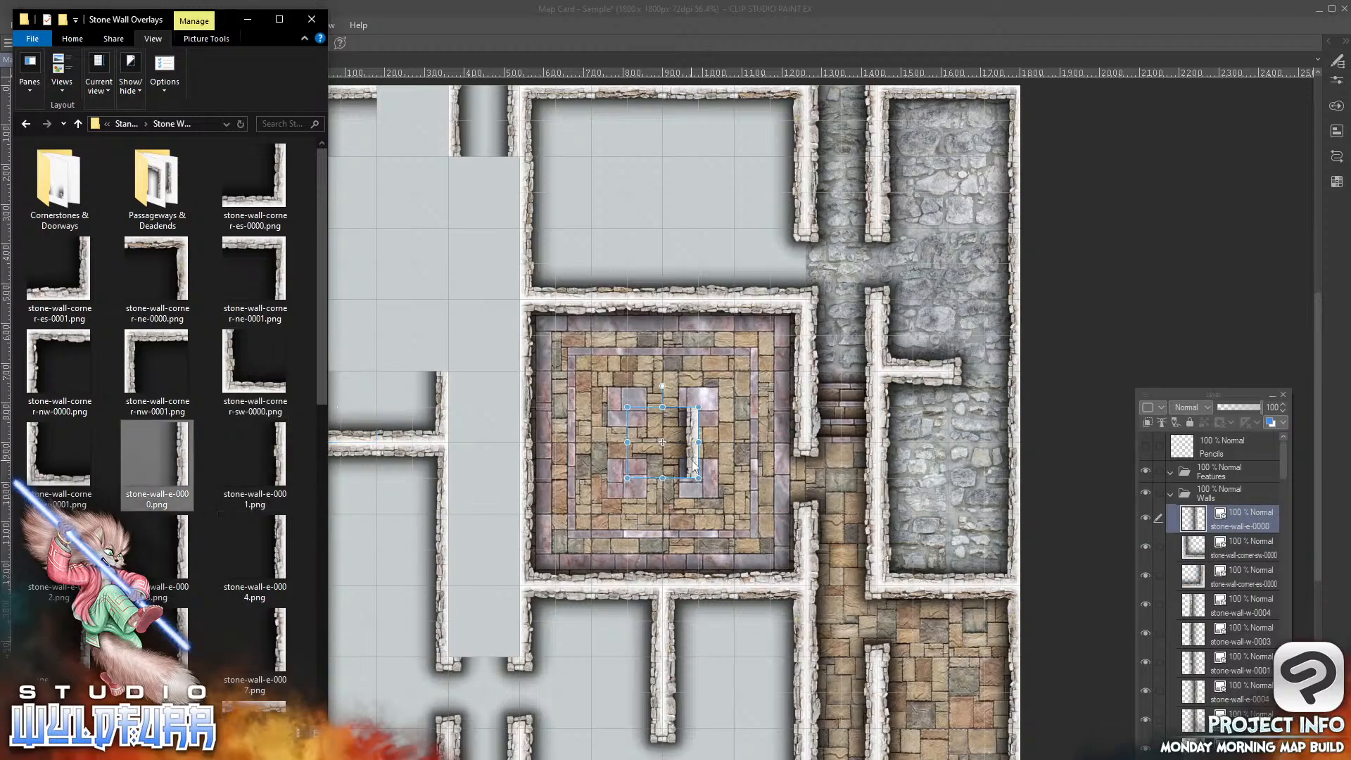
{"action": "left_click", "coordinate": [449, 361]}
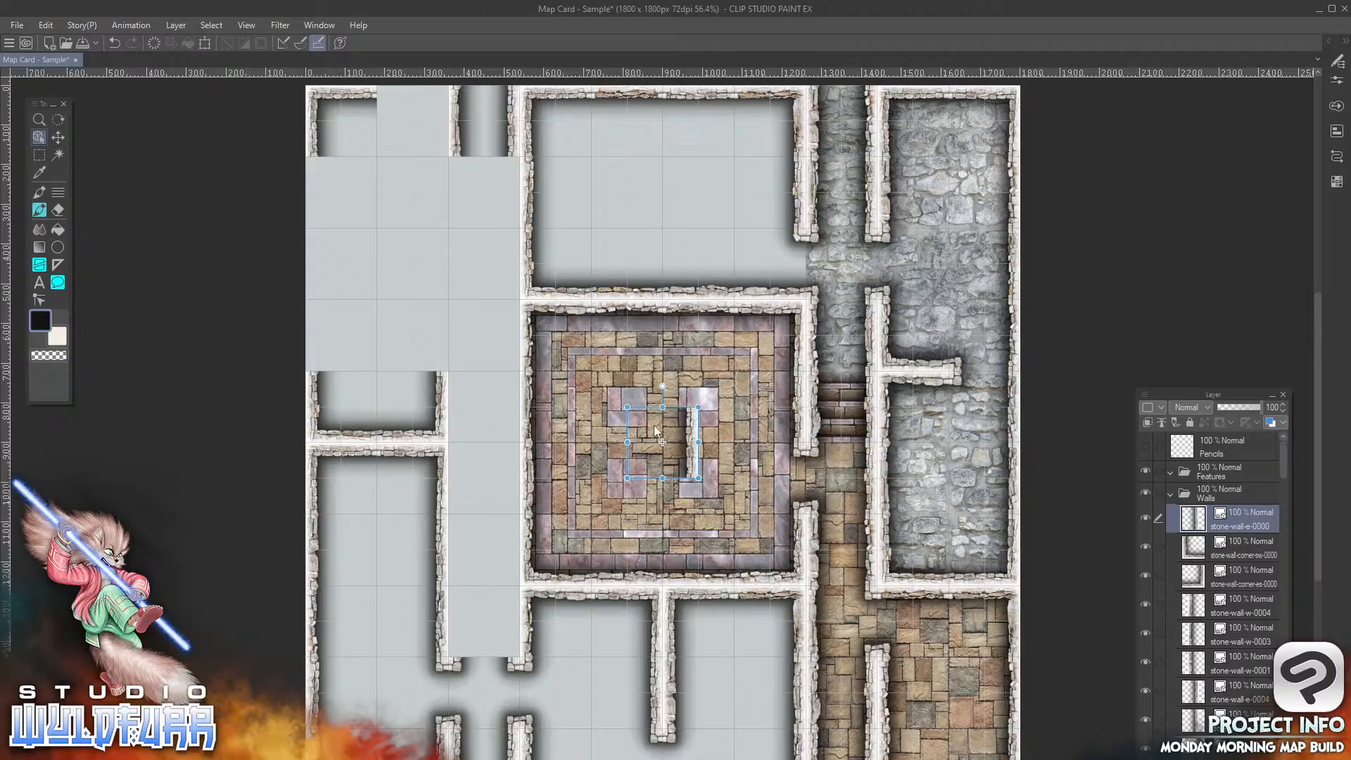
{"action": "left_click_drag", "start_coordinate": [653, 425], "coordinate": [443, 350]}
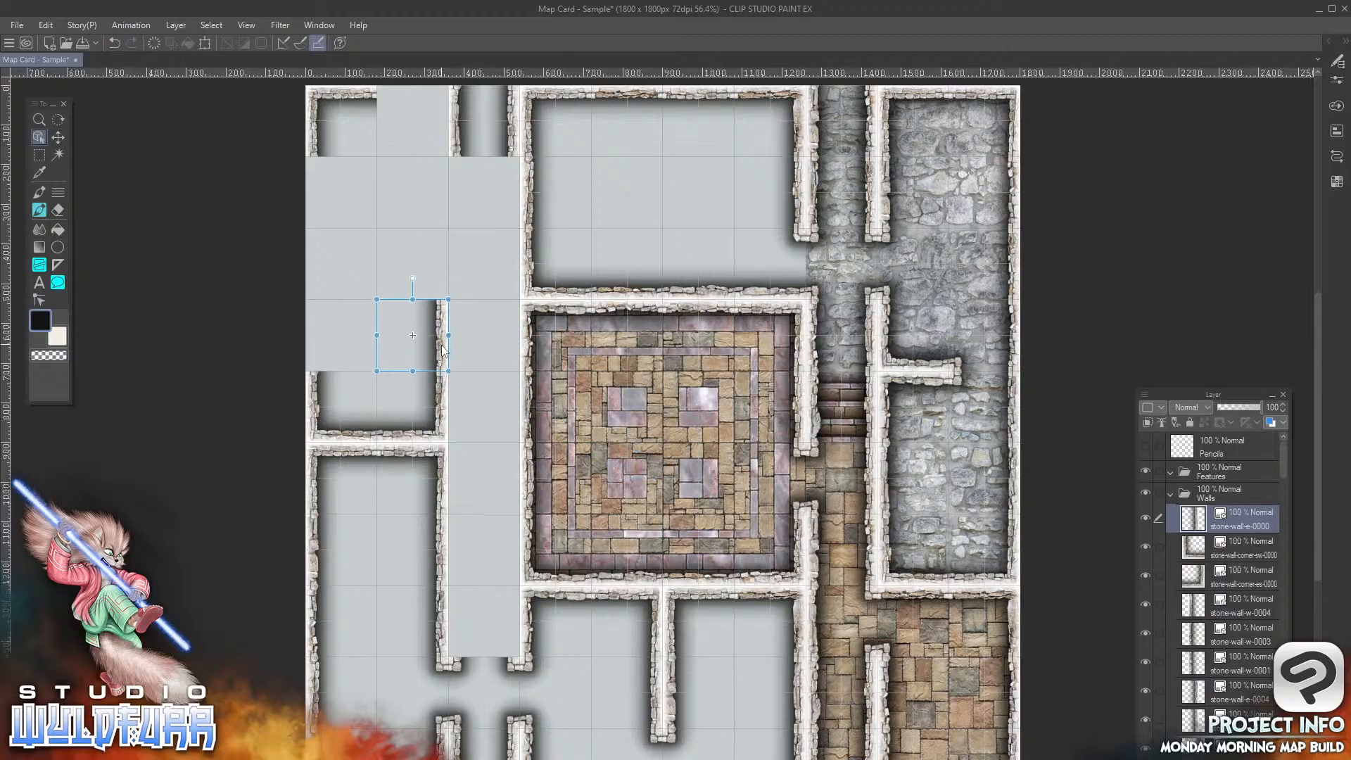
Step: Add the stone-wall-n-0001 overlay and place it in the tile directly above the upper west room's topmost east wall
{"action": "key", "text": "alt+Tab"}
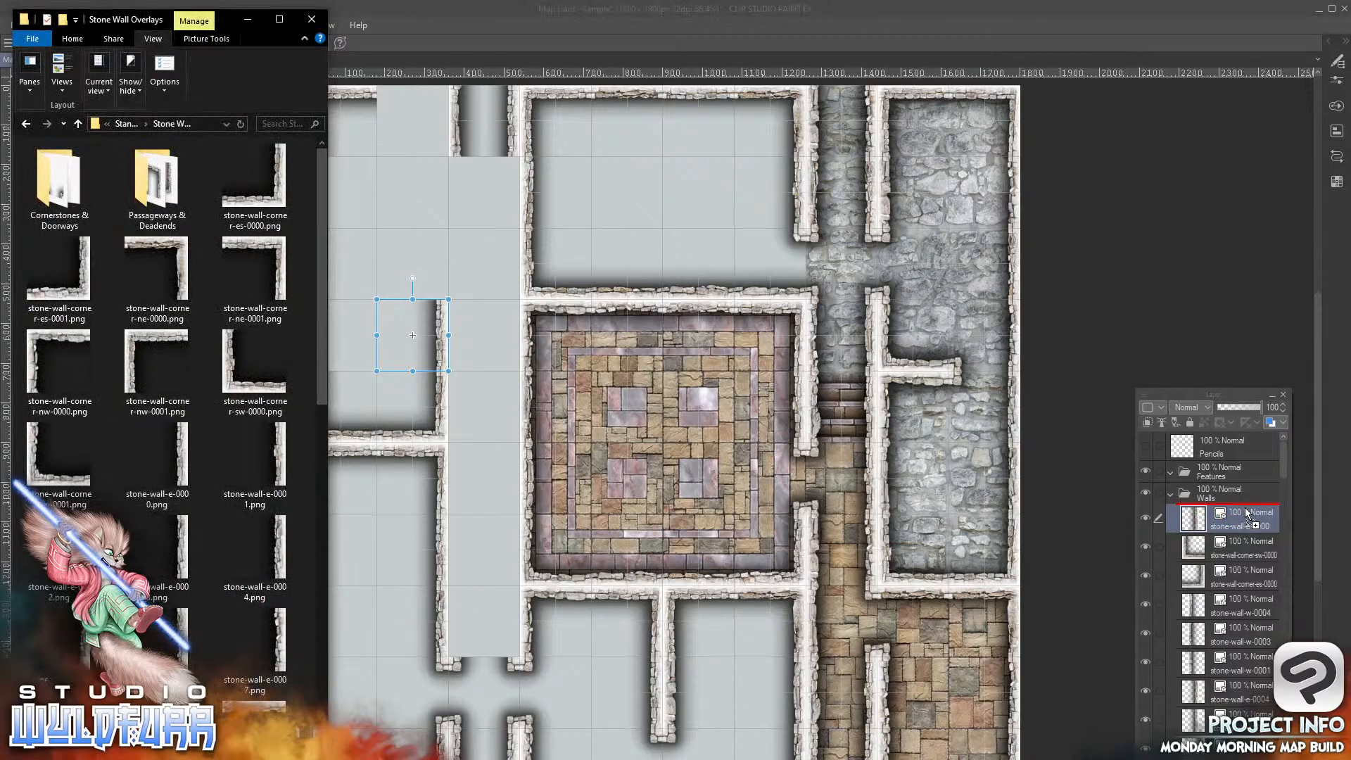
{"action": "left_click", "coordinate": [679, 413]}
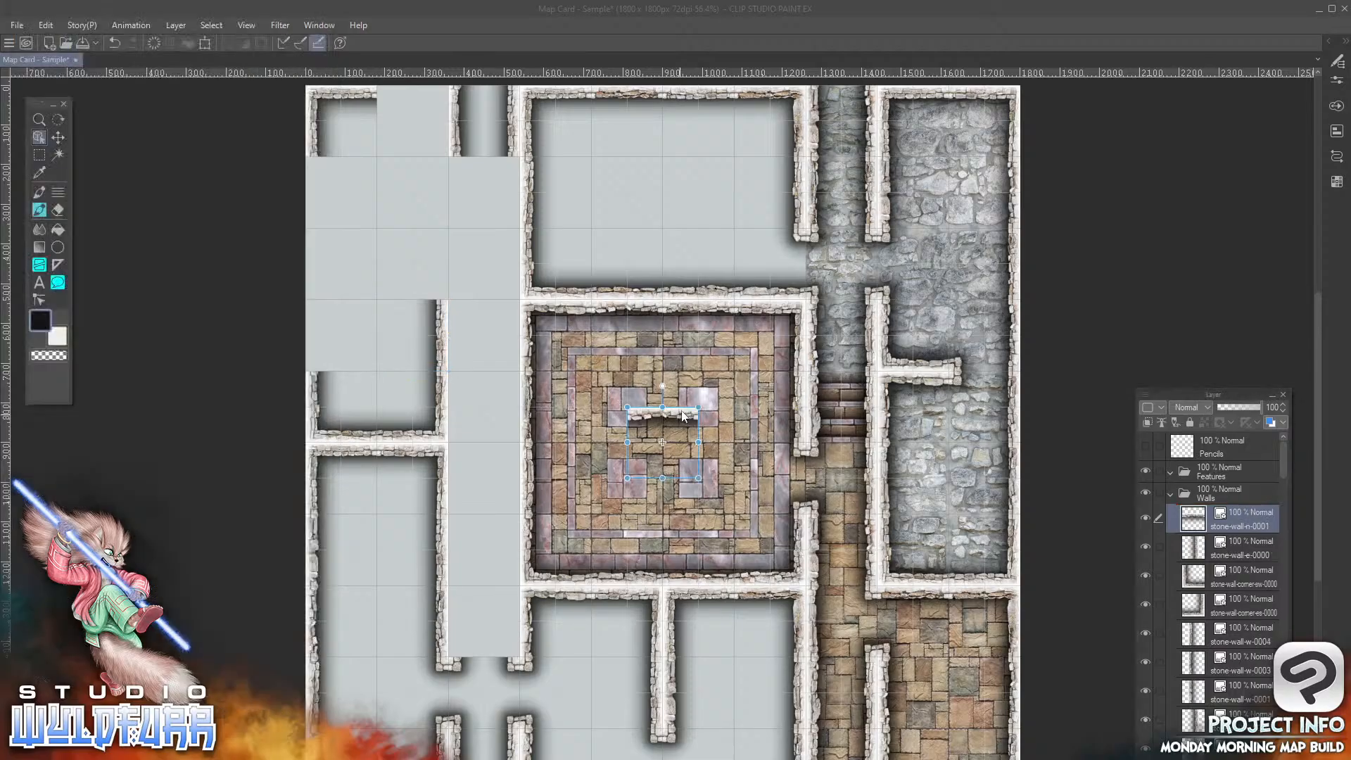
{"action": "left_click_drag", "start_coordinate": [680, 416], "coordinate": [431, 242]}
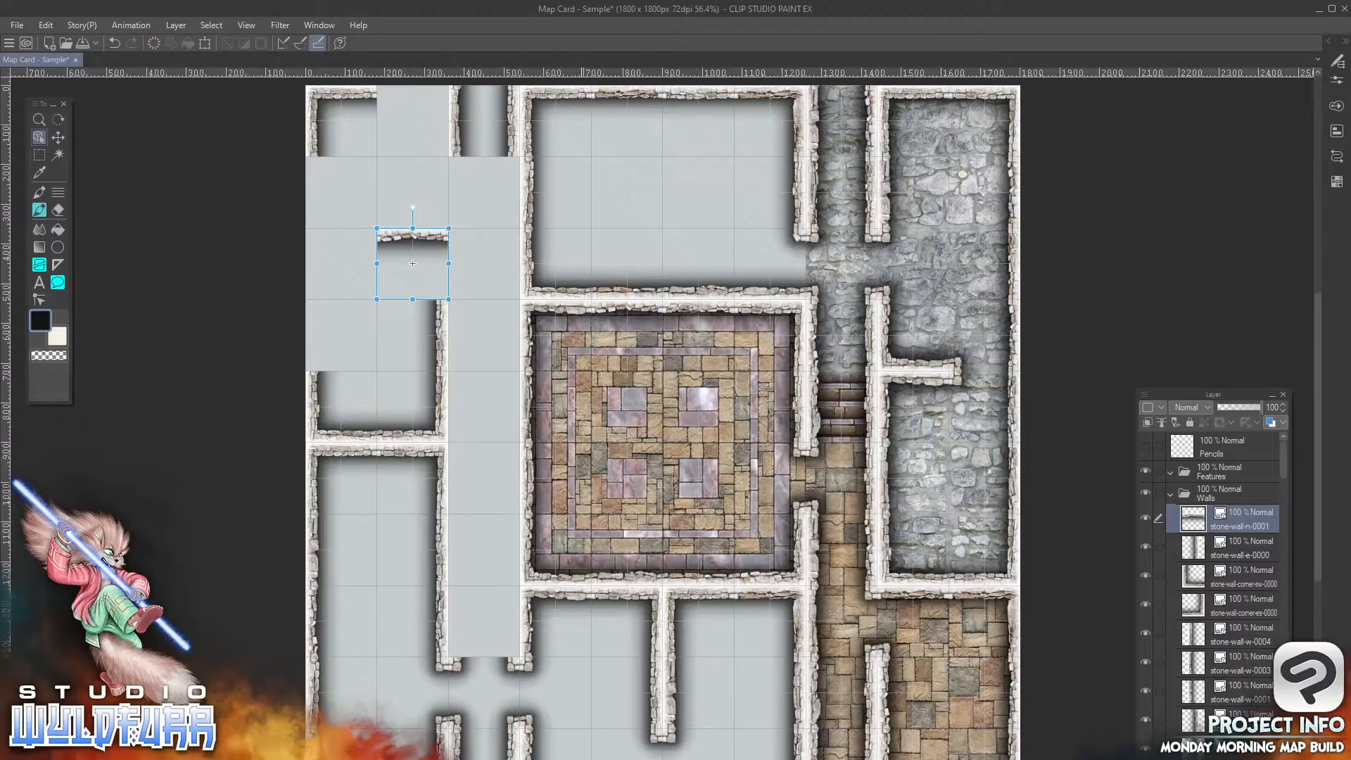
Step: Add the stone-wall-corner-nw-0000 overlay and place it on the west edge, adjoining the new north wall as the room's northwest corner
{"action": "key", "text": "alt+Tab"}
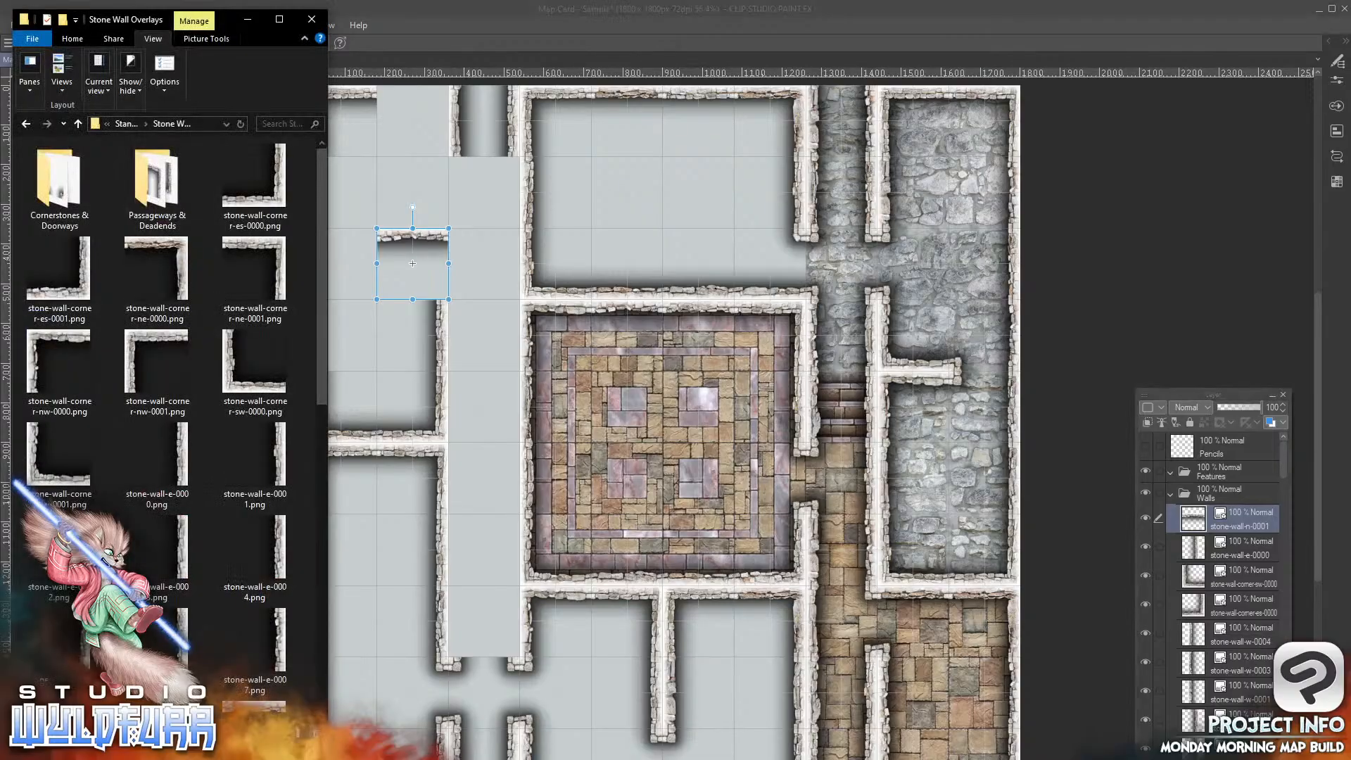
{"action": "left_click", "coordinate": [37, 340]}
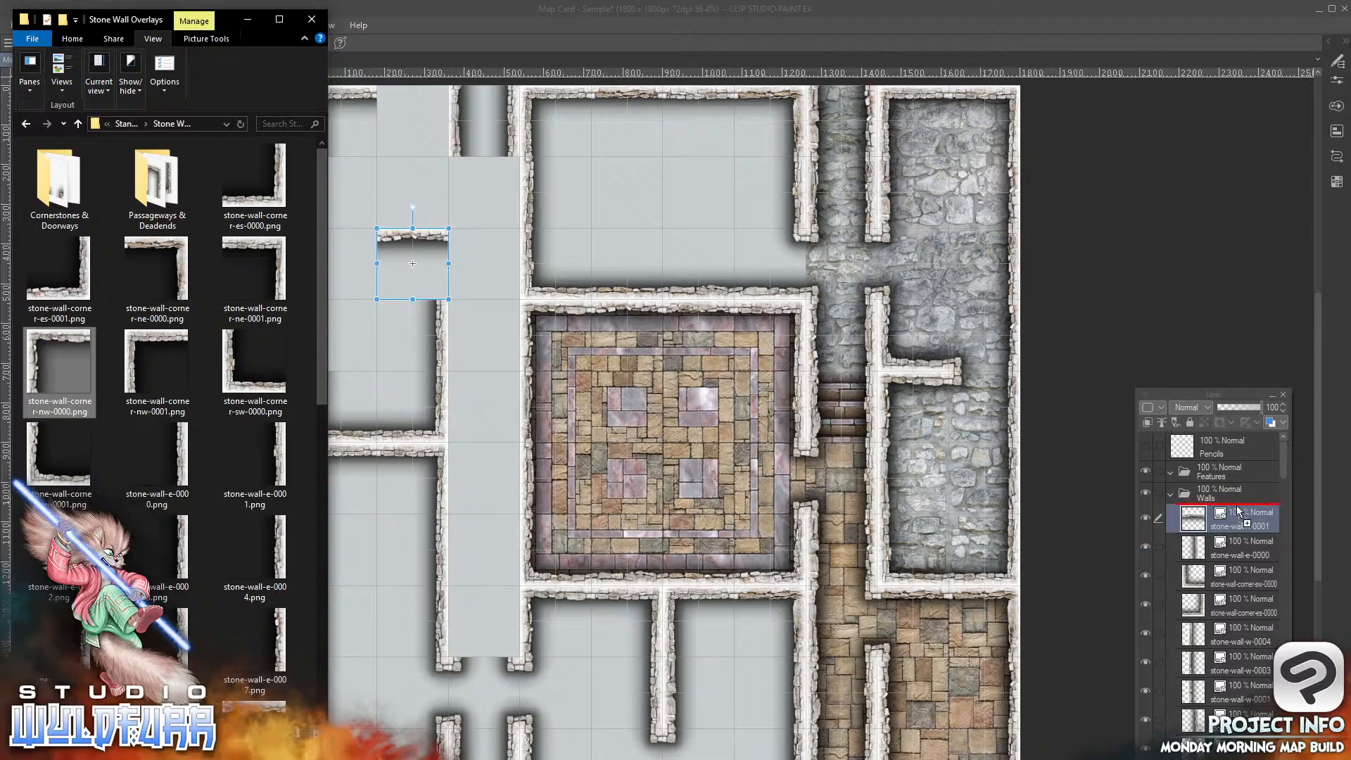
{"action": "left_click_drag", "start_coordinate": [1235, 507], "coordinate": [1235, 507]}
{"action": "left_click", "coordinate": [644, 412]}
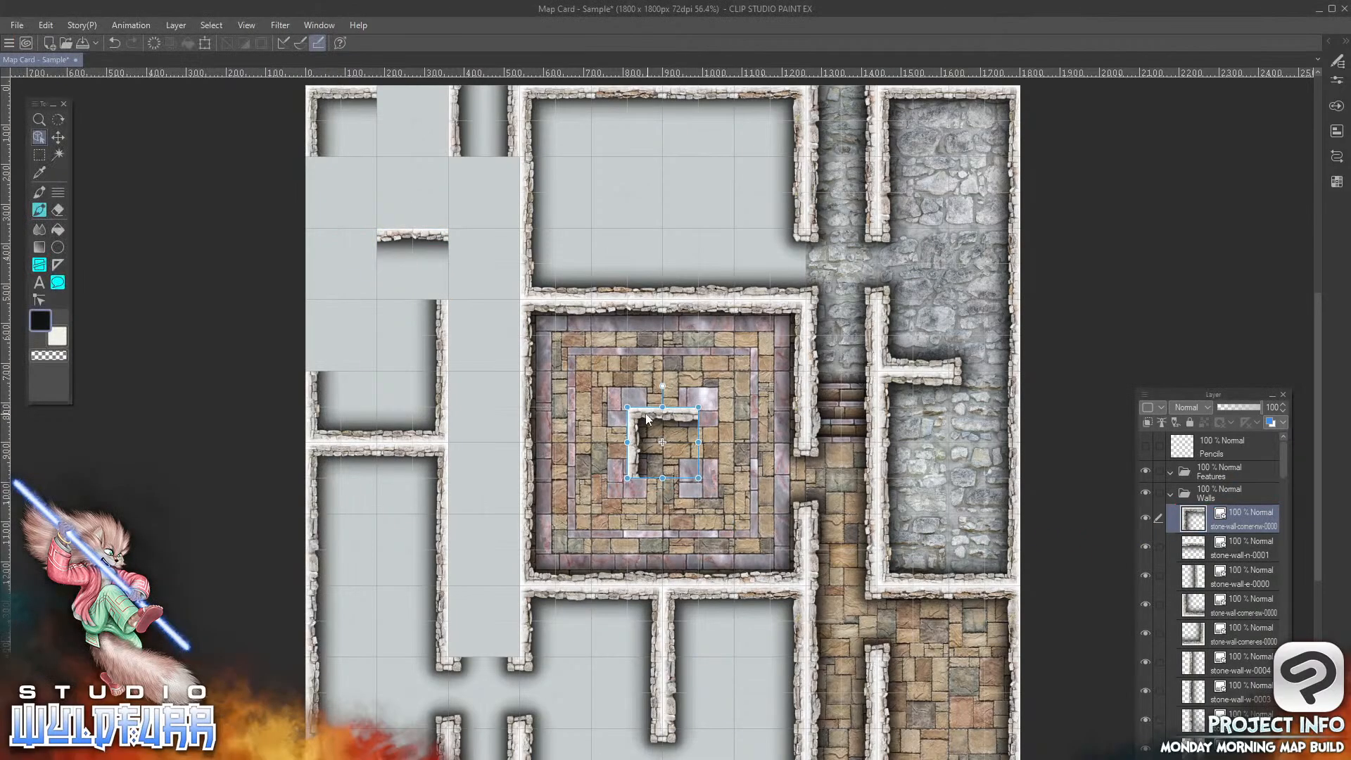
{"action": "left_click_drag", "start_coordinate": [639, 412], "coordinate": [324, 248]}
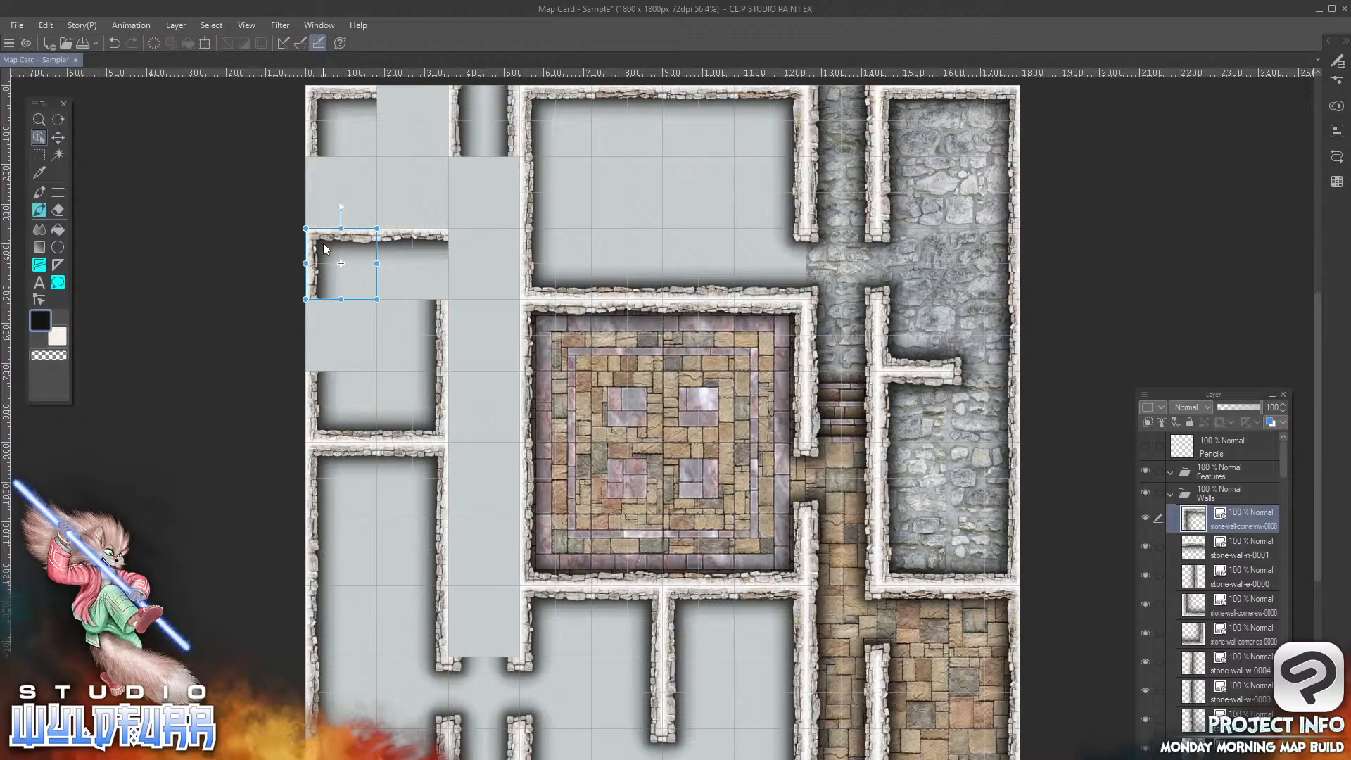
Step: Add the stone-wall-w-0007 overlay and place it in the west edge gap directly below the new northwest corner
{"action": "key", "text": "alt+Tab"}
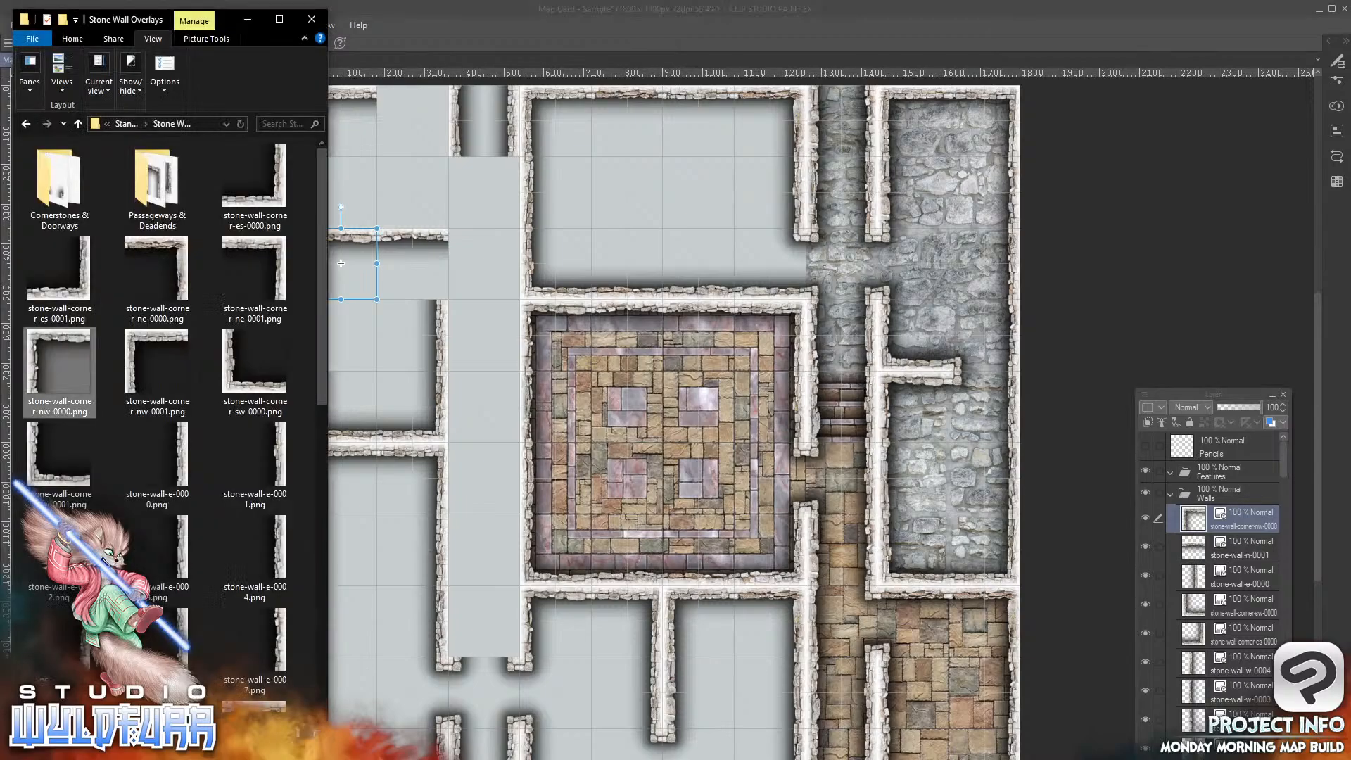
{"action": "left_click_drag", "start_coordinate": [321, 364], "coordinate": [322, 681]}
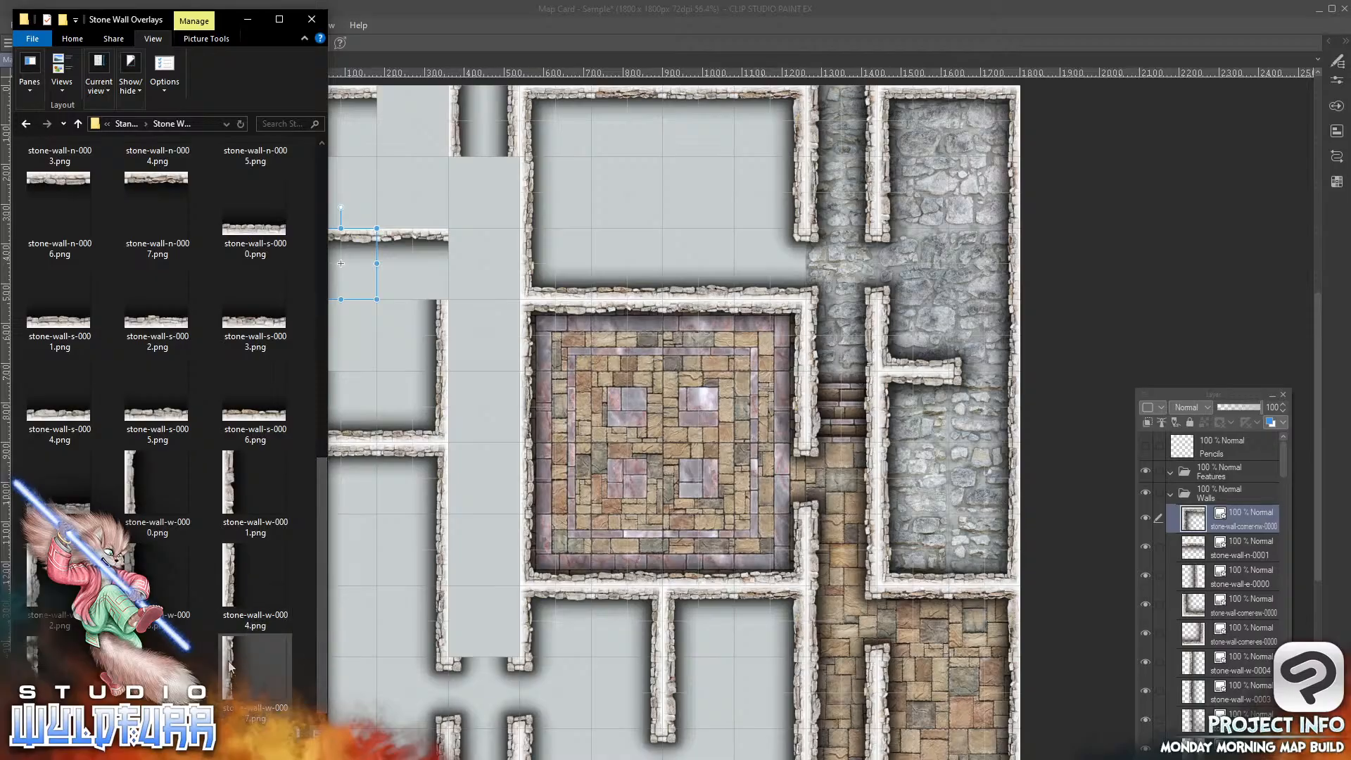
{"action": "left_click_drag", "start_coordinate": [230, 668], "coordinate": [1256, 513]}
{"action": "left_click", "coordinate": [635, 433]}
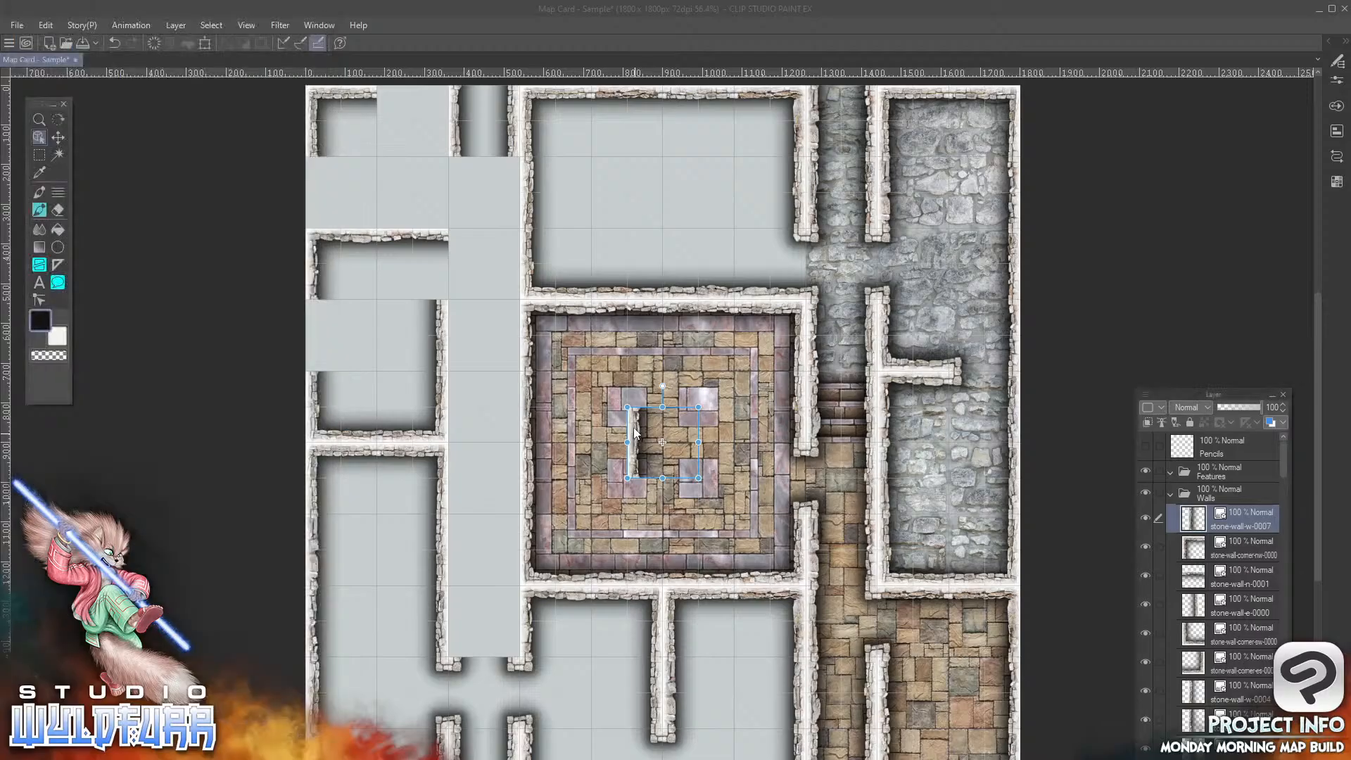
{"action": "left_click_drag", "start_coordinate": [635, 432], "coordinate": [311, 314]}
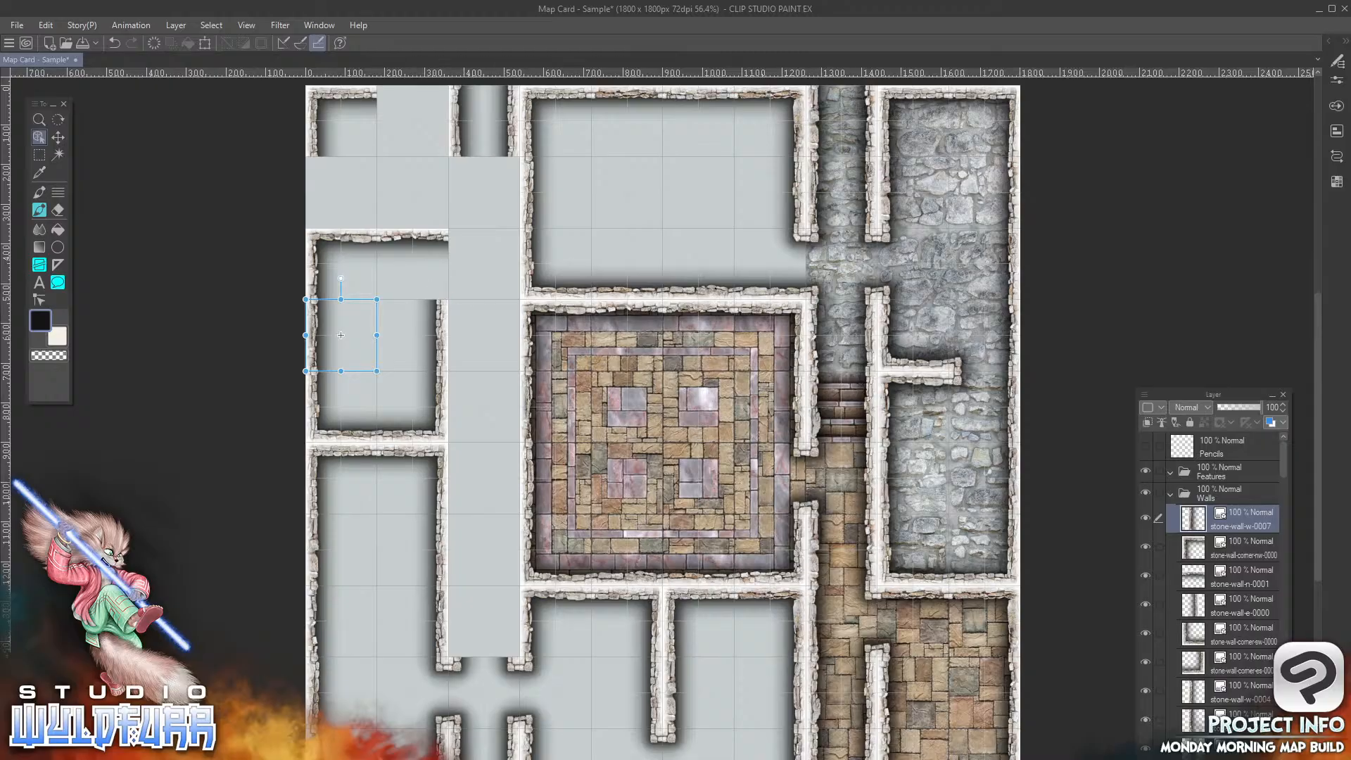
Step: Add the stone-wall-cornerstone-es-0001 overlay from Cornerstones & Doorways and place it in the room's northeast tile, capping its east wall
{"action": "key", "text": "alt+Tab"}
{"action": "left_click_drag", "start_coordinate": [322, 475], "coordinate": [315, 131]}
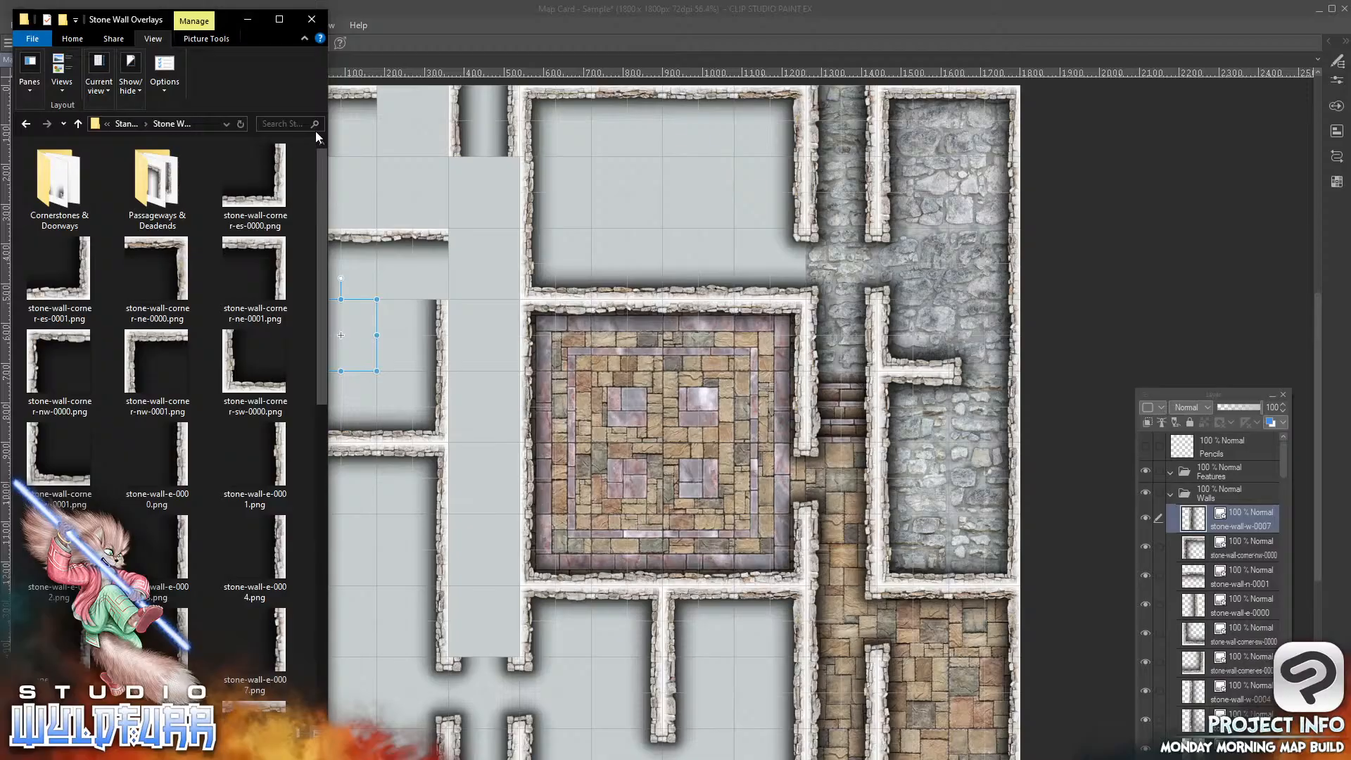
{"action": "double_click", "coordinate": [72, 186]}
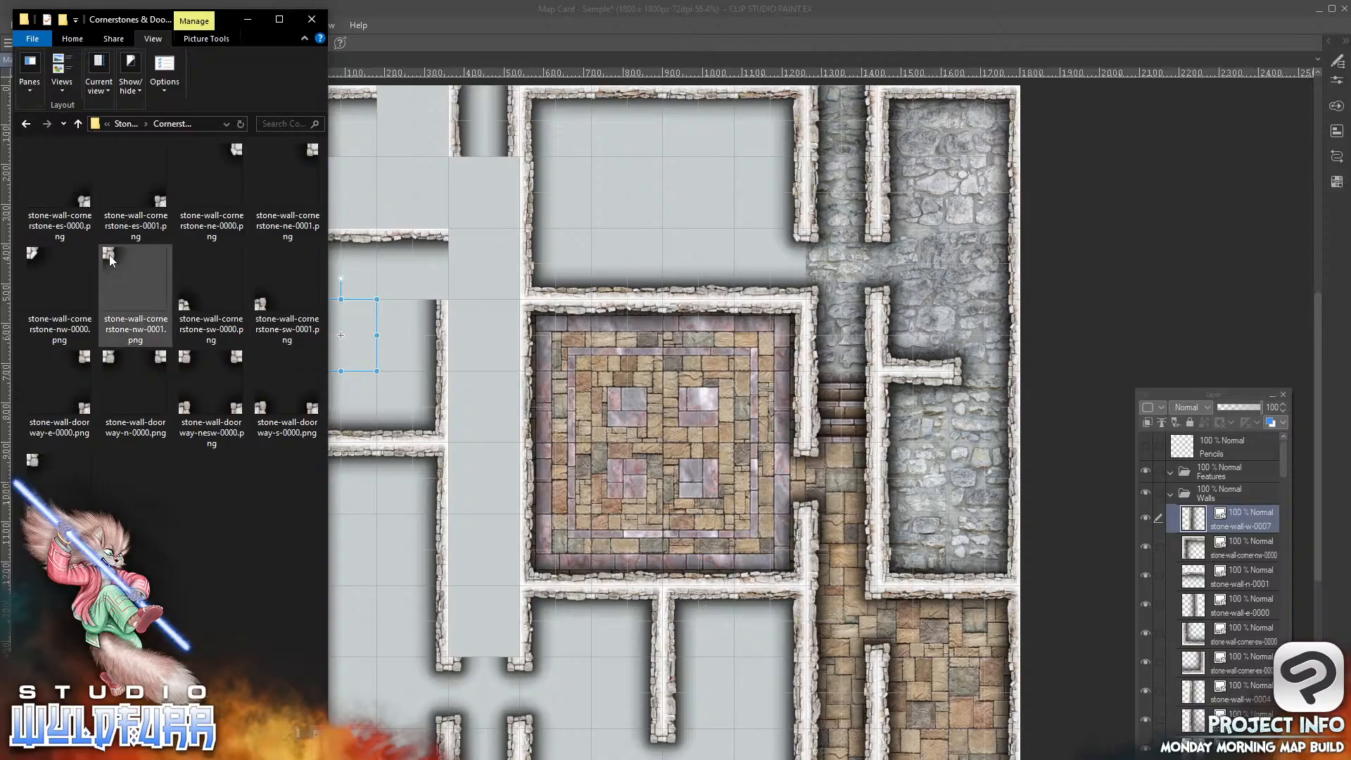
{"action": "left_click_drag", "start_coordinate": [110, 260], "coordinate": [1242, 534]}
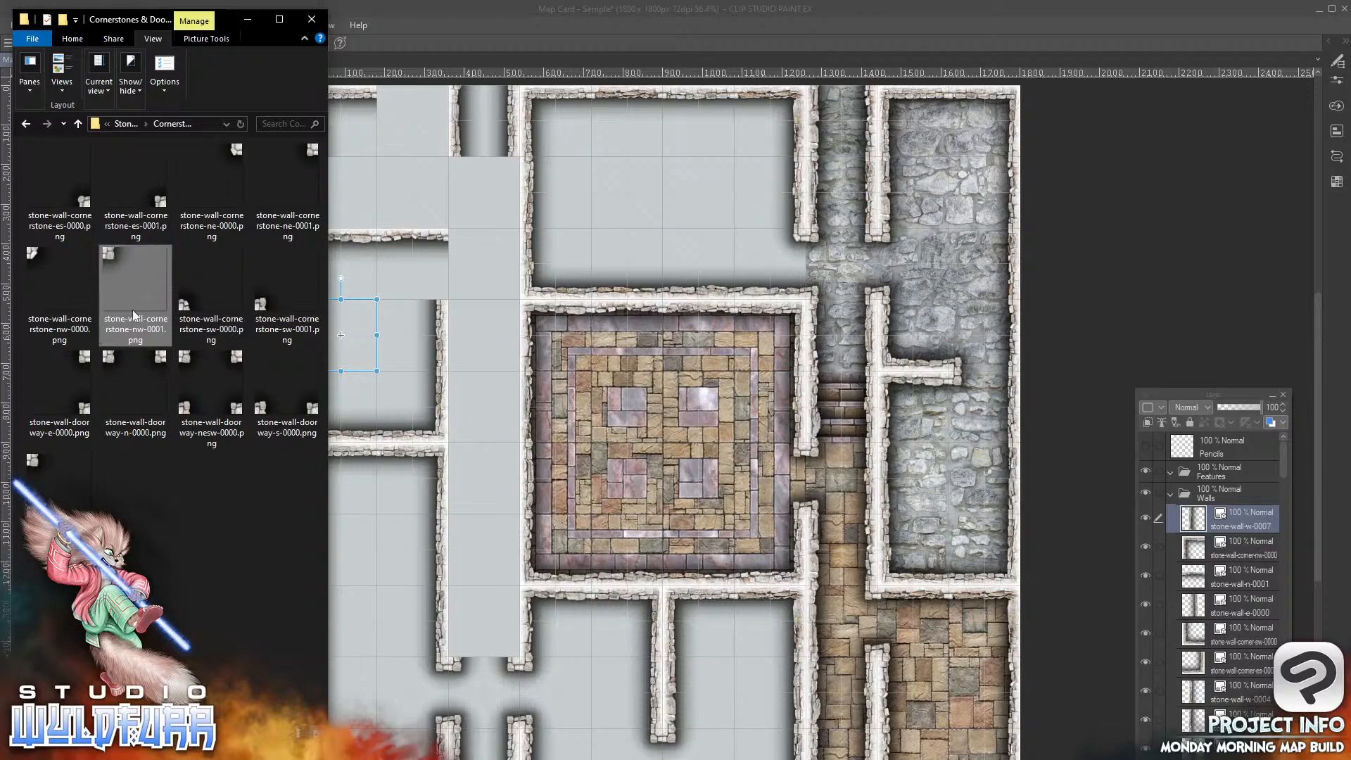
{"action": "left_click_drag", "start_coordinate": [136, 189], "coordinate": [1257, 519]}
{"action": "left_click", "coordinate": [690, 474]}
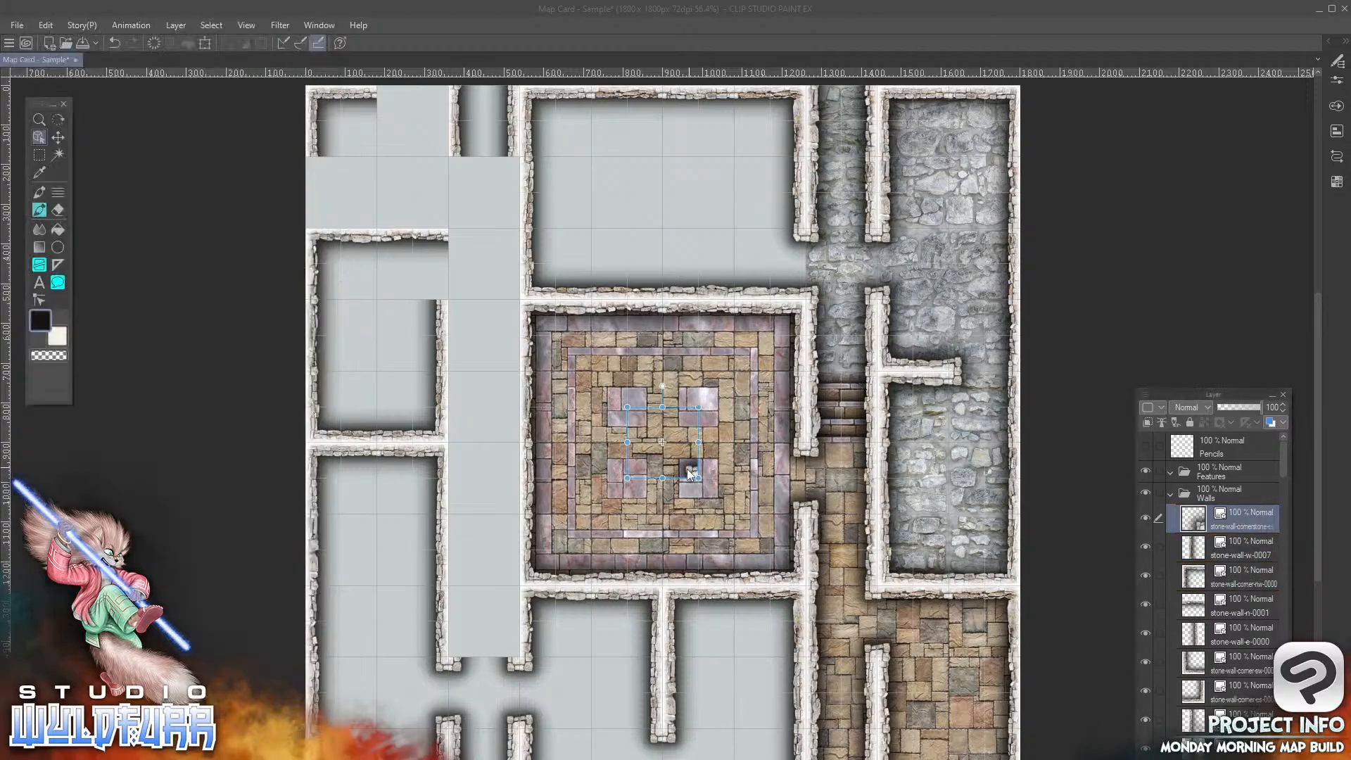
{"action": "left_click_drag", "start_coordinate": [690, 474], "coordinate": [443, 299]}
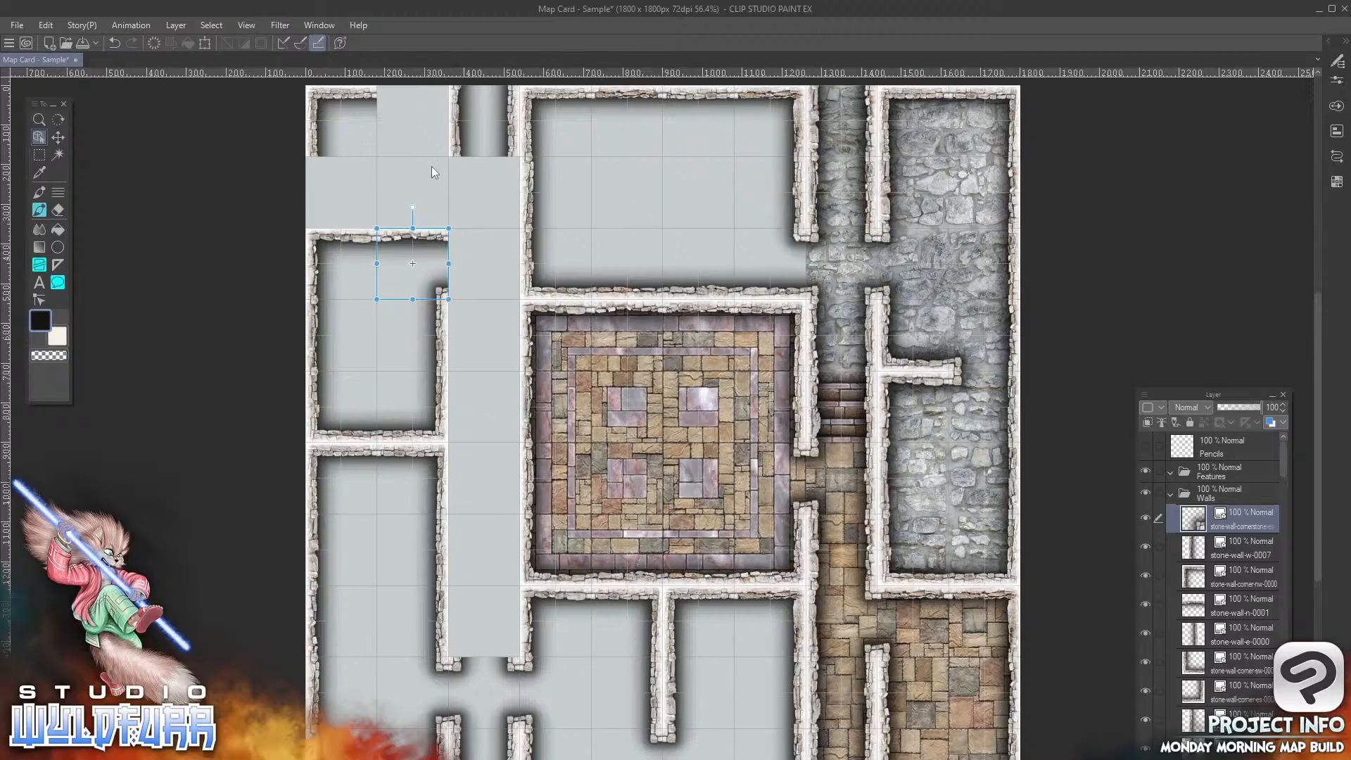
Step: Add the stone-wall-cornerstone-ne-0000 overlay and place it in the tile directly above that room's northeast tile
{"action": "key", "text": "alt+Tab"}
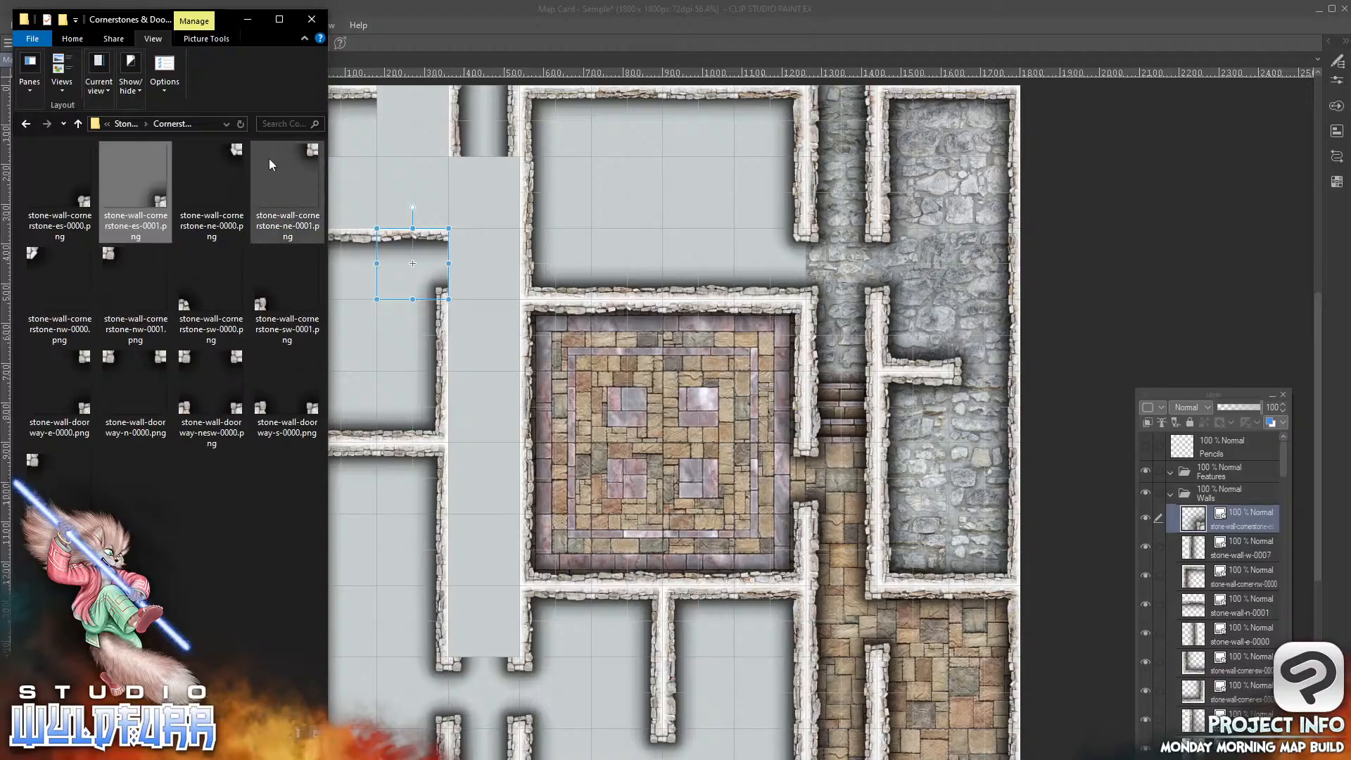
{"action": "left_click_drag", "start_coordinate": [233, 169], "coordinate": [338, 302]}
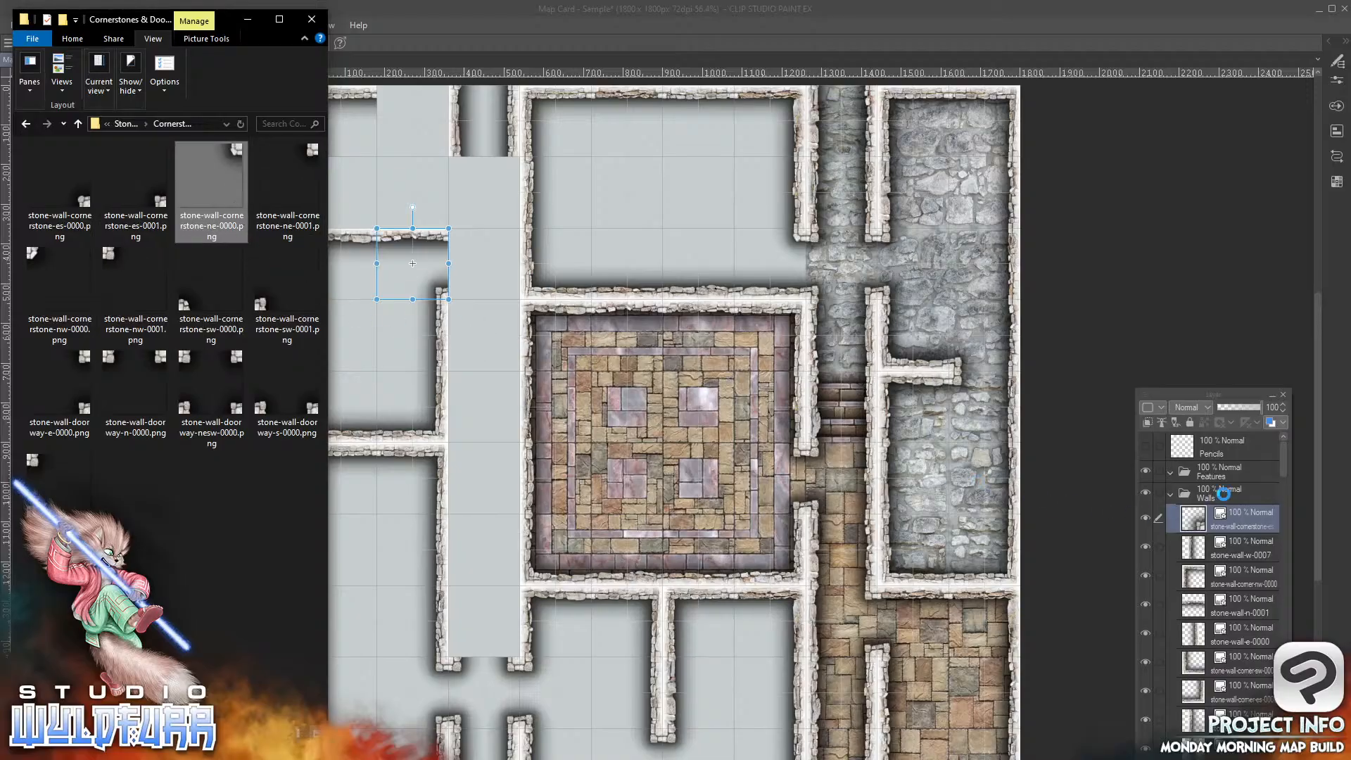
{"action": "left_click", "coordinate": [690, 412]}
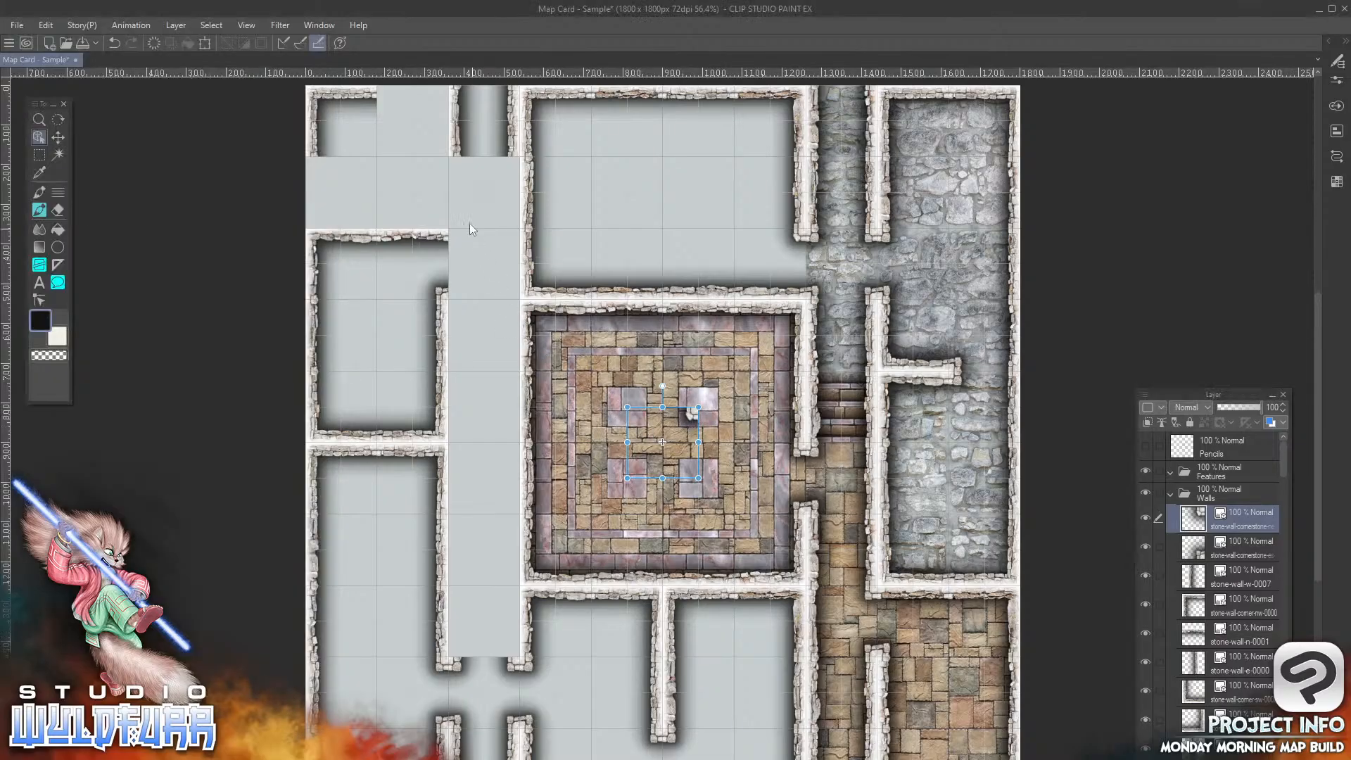
{"action": "left_click_drag", "start_coordinate": [685, 434], "coordinate": [435, 184]}
Step: Add the stone-wall-corner-ne-0001 overlay and place it on the map's north edge, directly above the new cornerstone
{"action": "key", "text": "alt+Tab"}
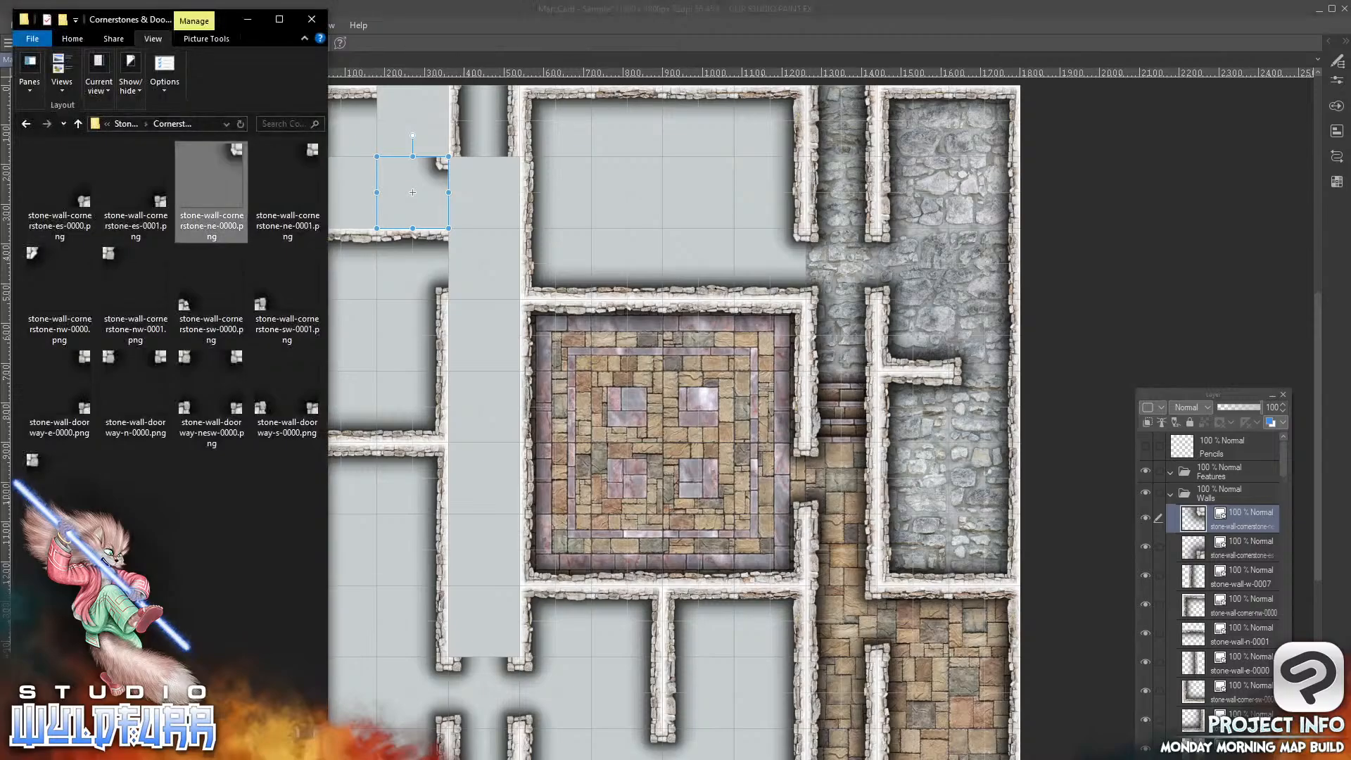
{"action": "left_click", "coordinate": [127, 124]}
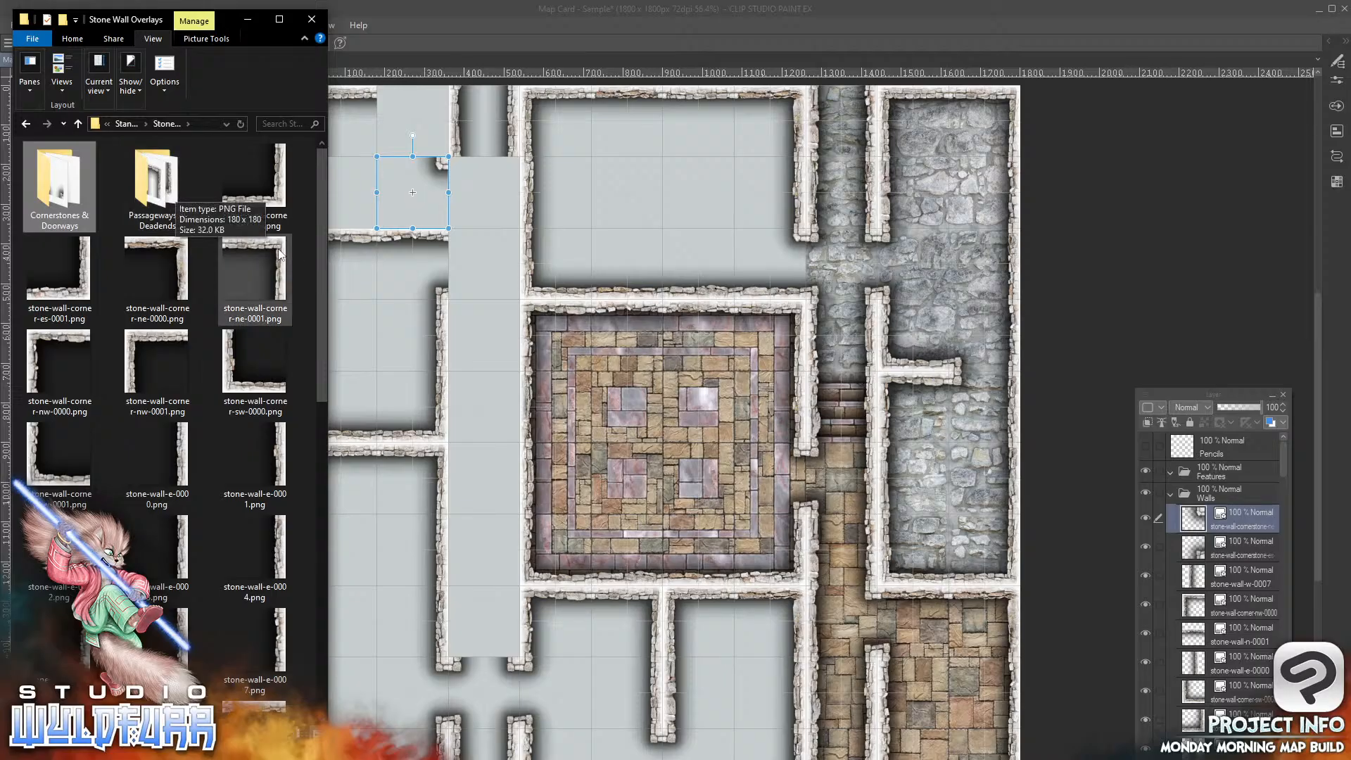
{"action": "left_click_drag", "start_coordinate": [282, 254], "coordinate": [1243, 514]}
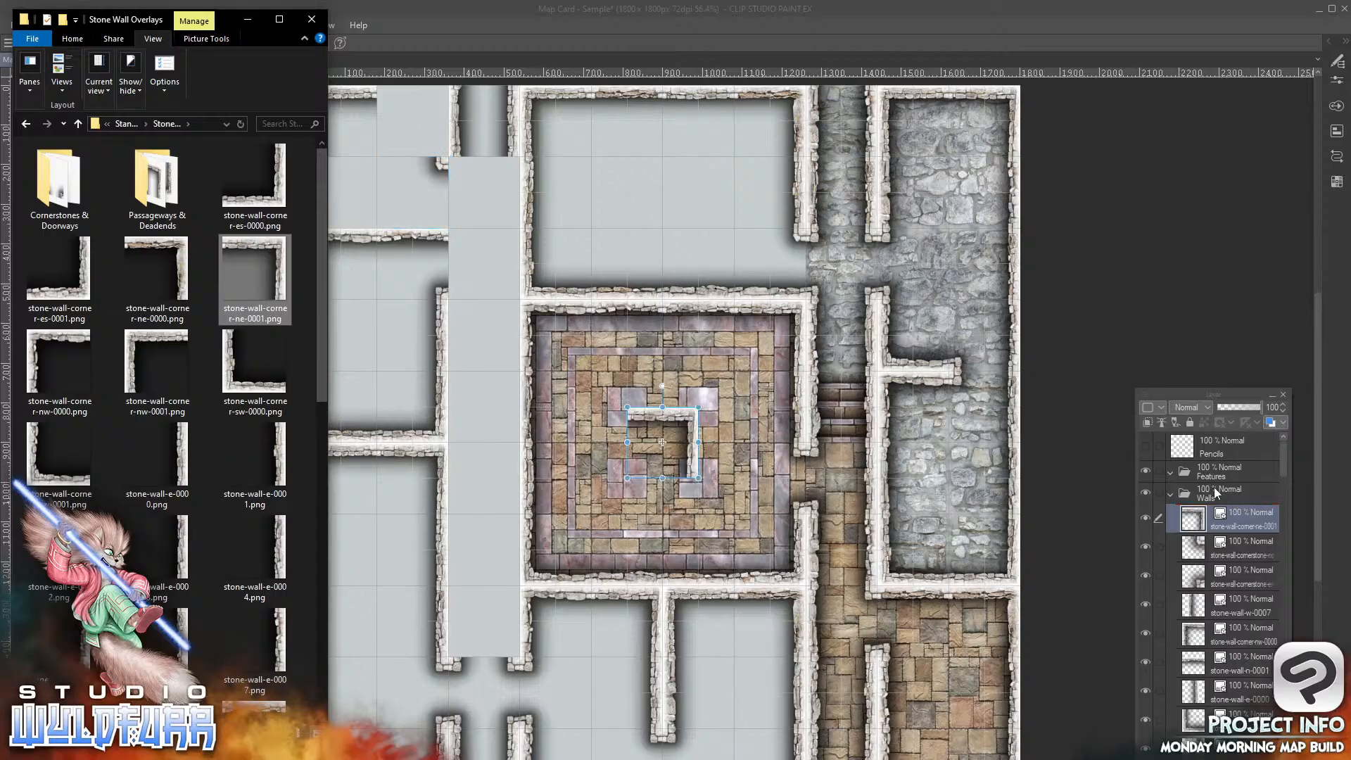
{"action": "left_click", "coordinate": [692, 423]}
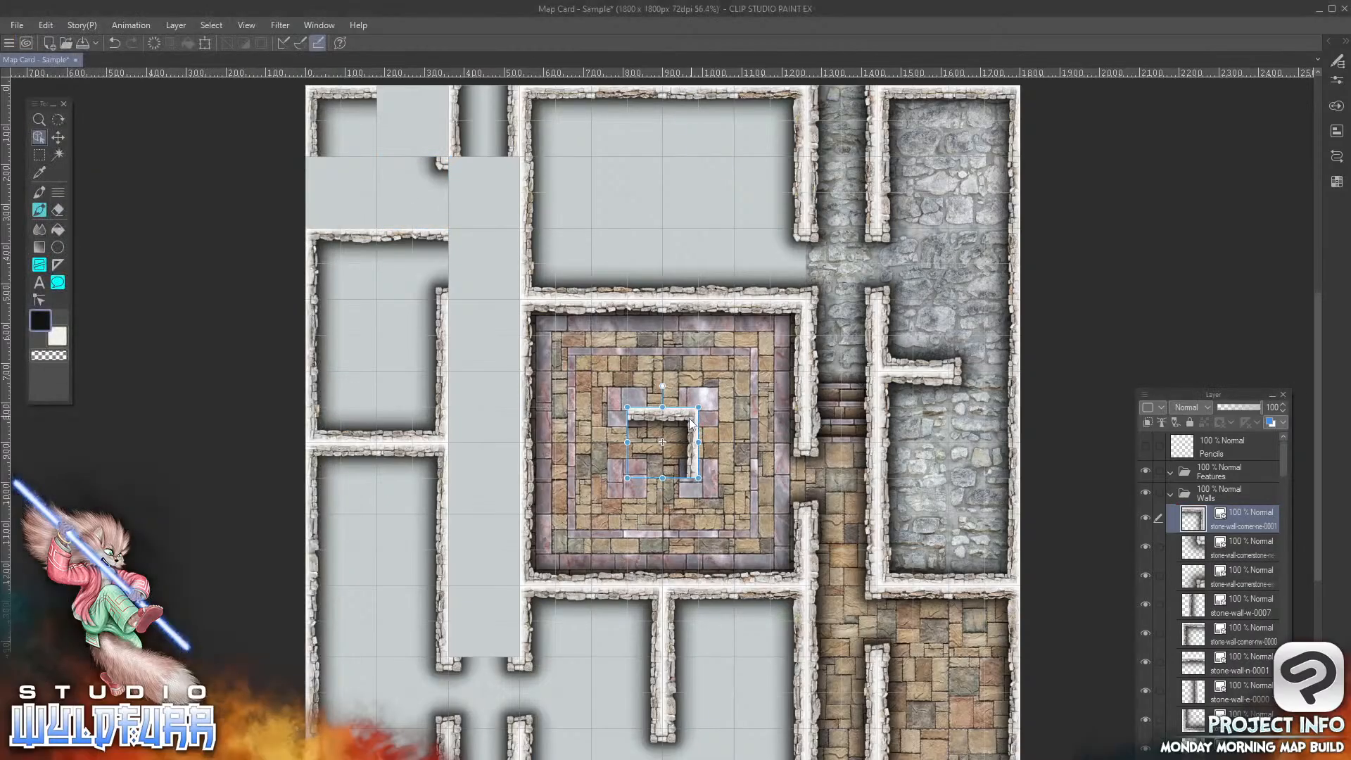
{"action": "left_click_drag", "start_coordinate": [692, 423], "coordinate": [439, 98]}
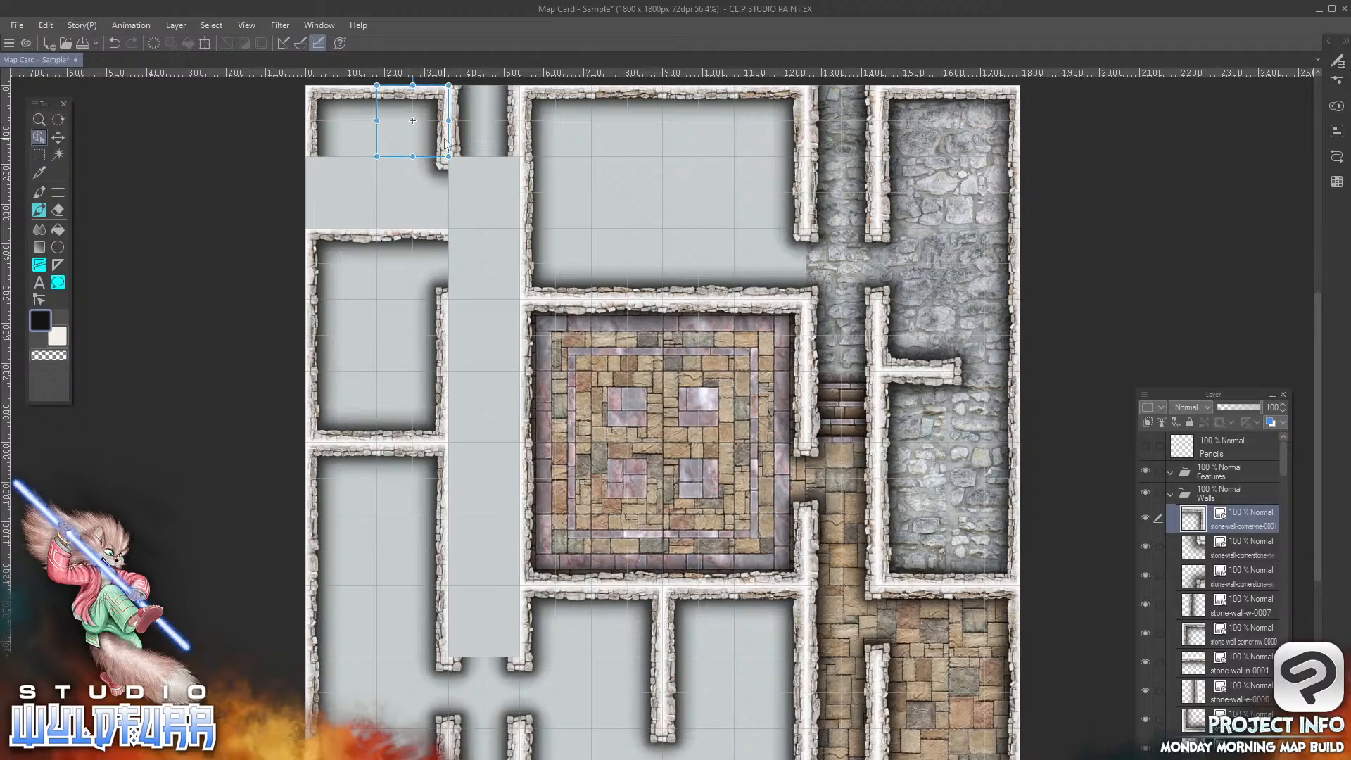
Step: Add the stone-wall-corner-sw-0001 overlay and place it on the west edge as the northwest room's southwest corner
{"action": "key", "text": "alt+Tab"}
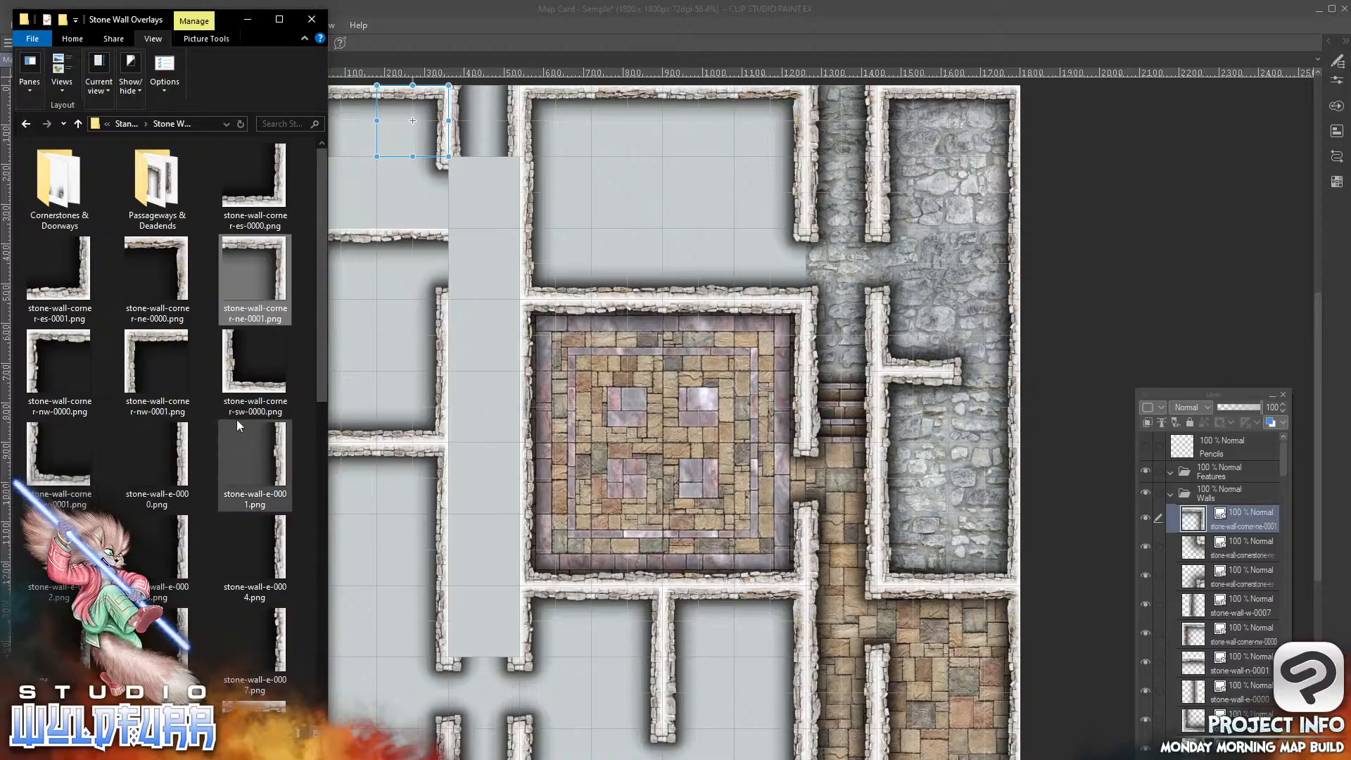
{"action": "left_click_drag", "start_coordinate": [175, 471], "coordinate": [1251, 504]}
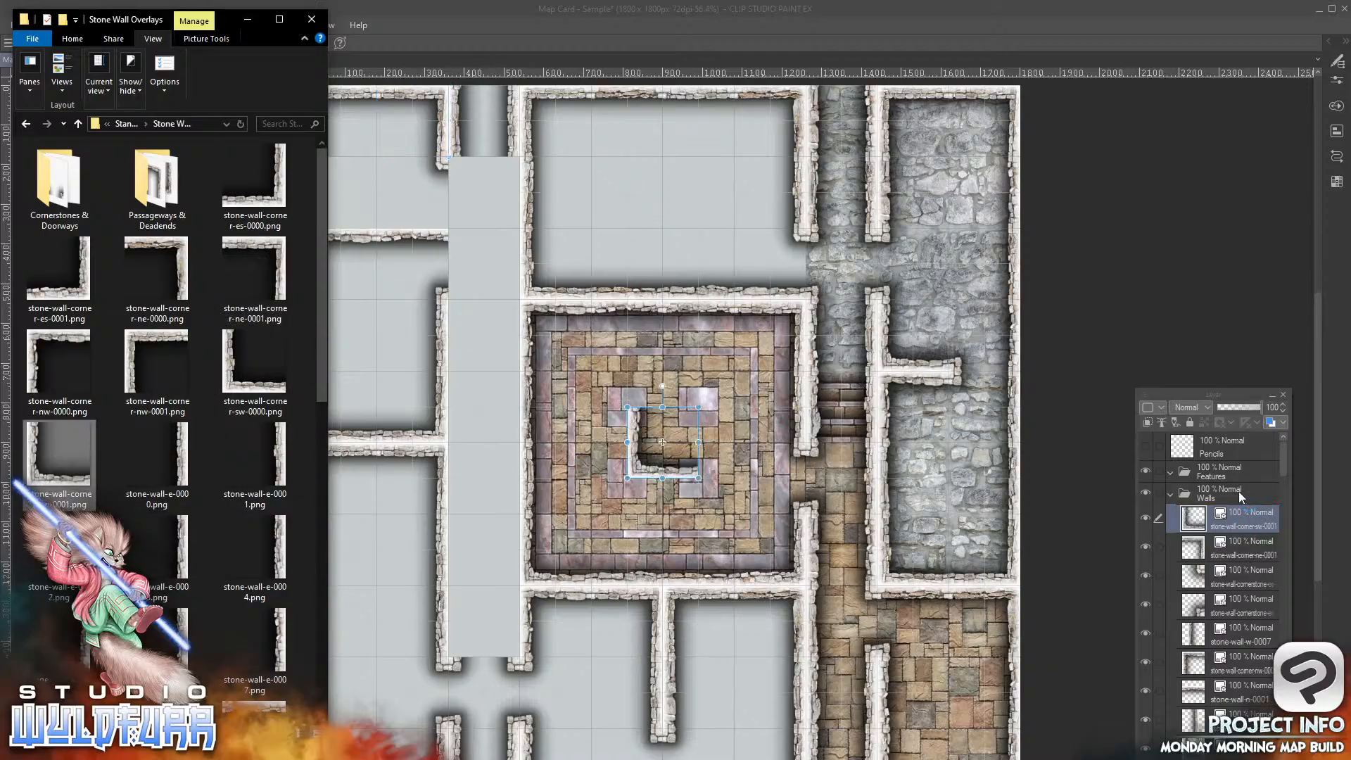
{"action": "left_click", "coordinate": [644, 474]}
{"action": "left_click_drag", "start_coordinate": [635, 471], "coordinate": [318, 221]}
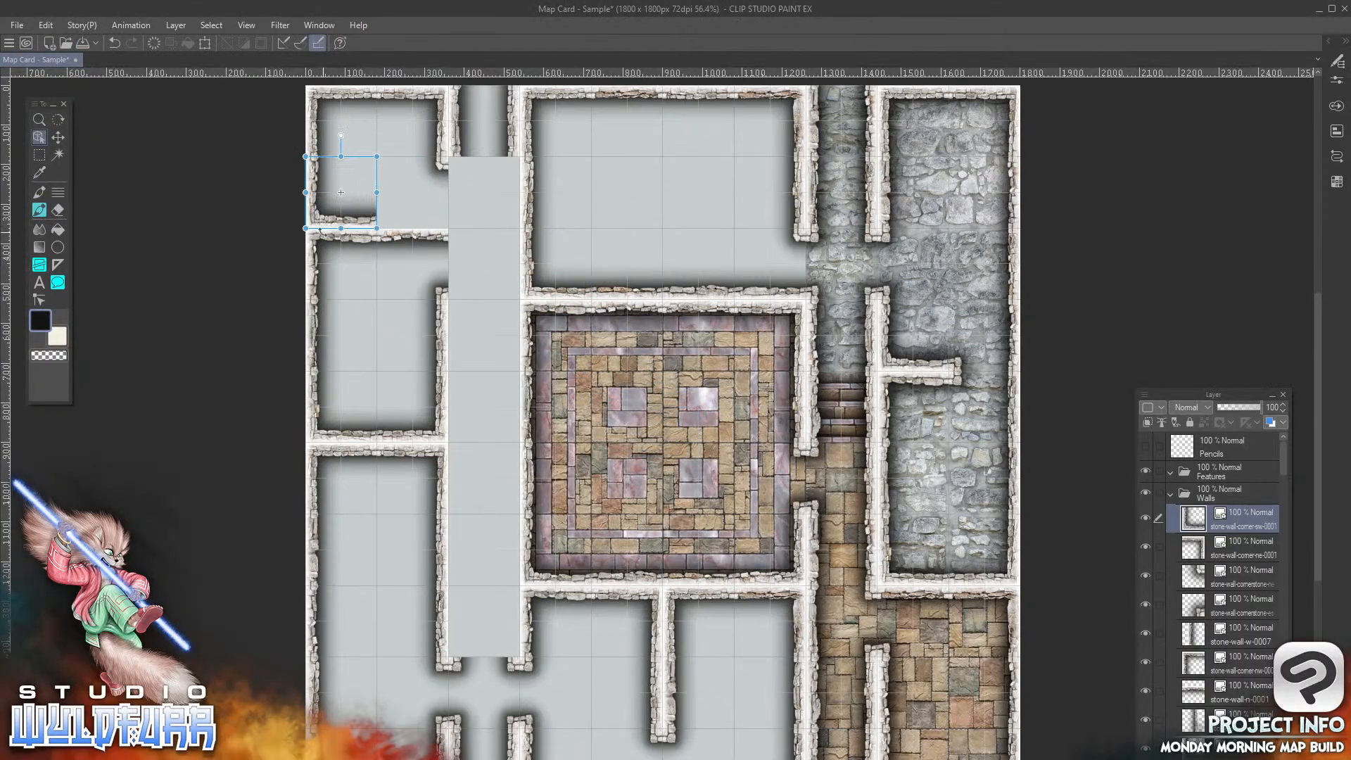
Step: Add the stone-wall-s-0001 overlay and place it beside the southwest corner to complete the northwest room's south wall
{"action": "key", "text": "alt+Tab"}
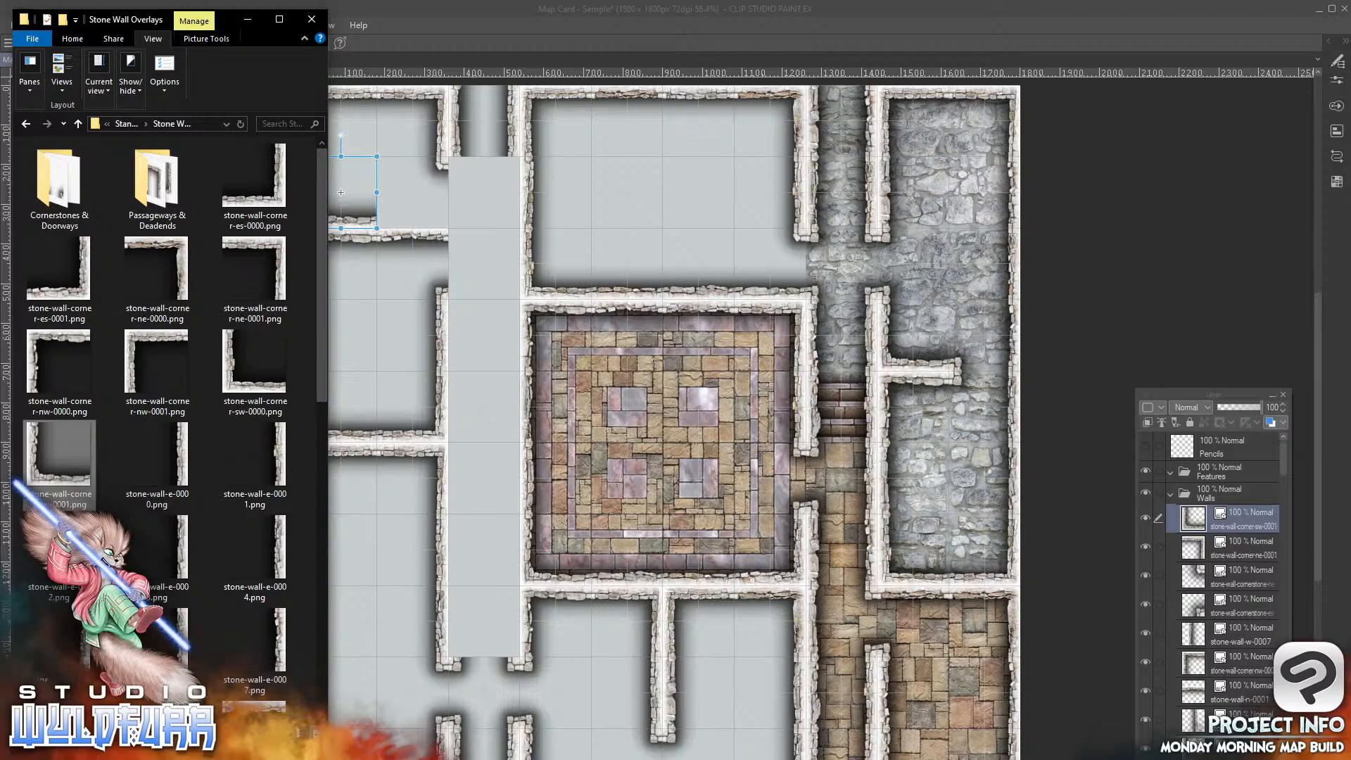
{"action": "left_click_drag", "start_coordinate": [318, 398], "coordinate": [320, 708]}
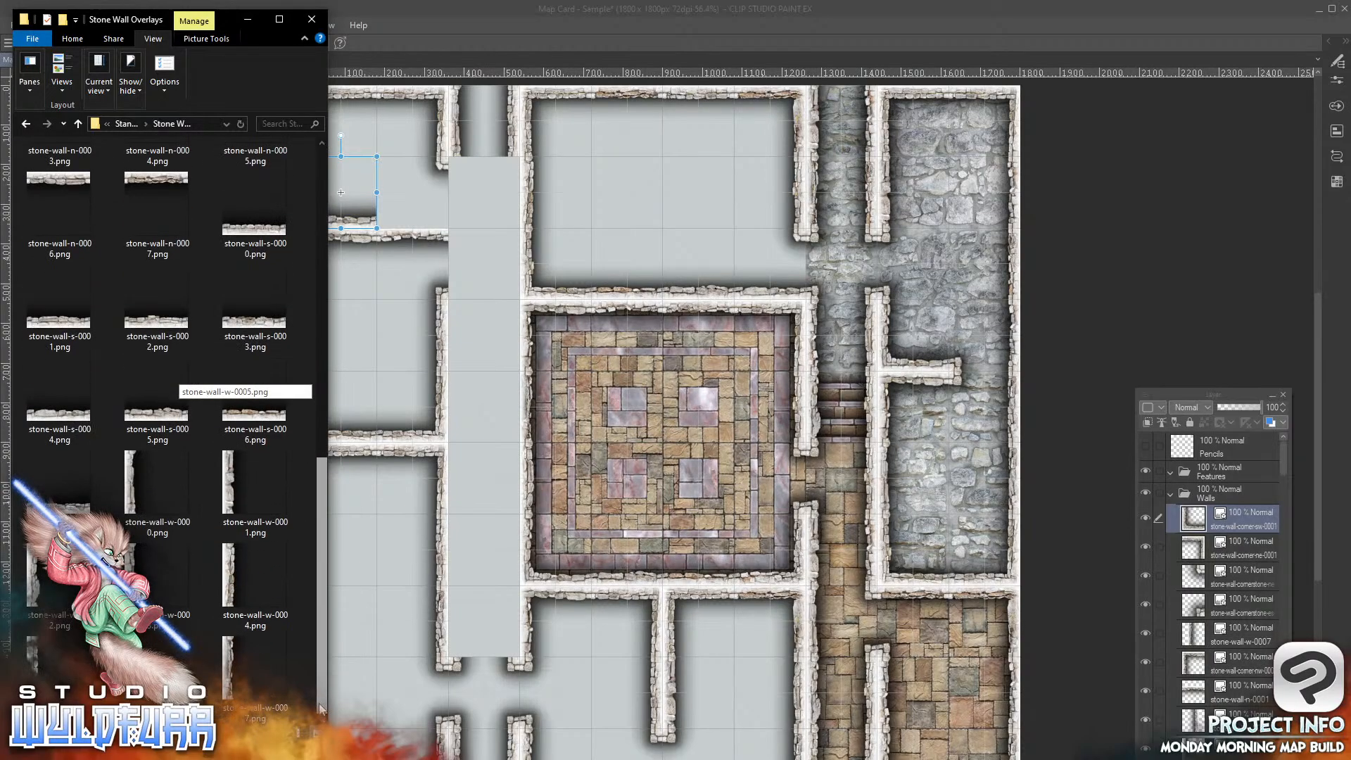
{"action": "left_click_drag", "start_coordinate": [72, 330], "coordinate": [1066, 528]}
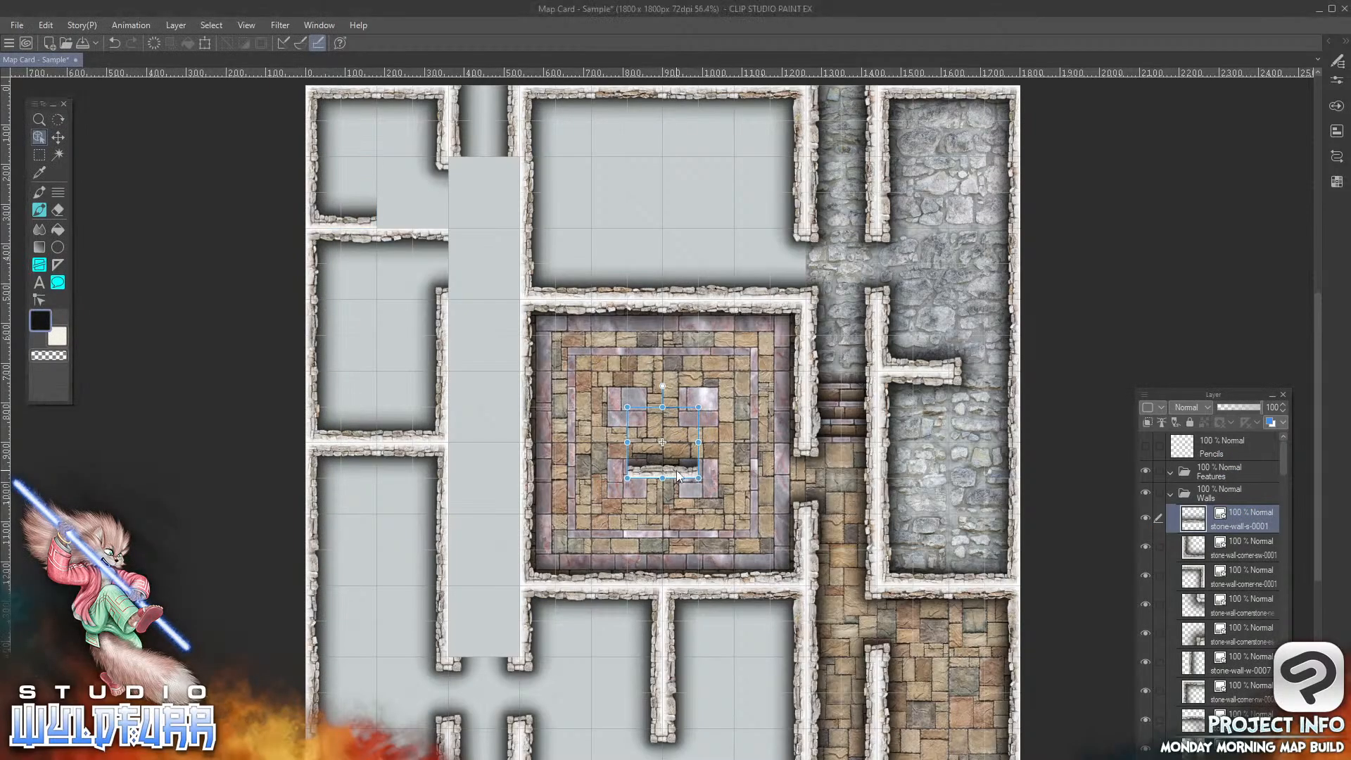
{"action": "left_click_drag", "start_coordinate": [674, 474], "coordinate": [431, 219]}
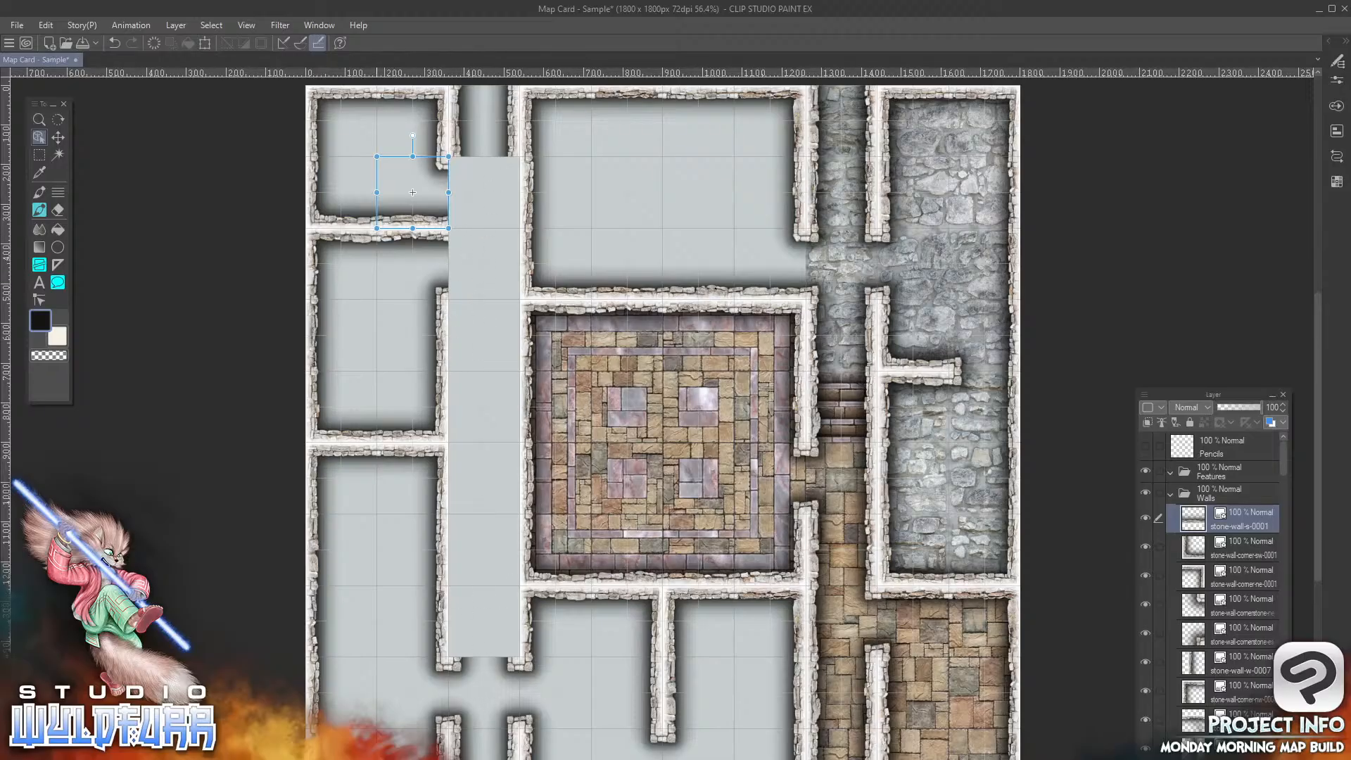
Step: Add the west stone-wall-doorway overlay from the Cornerstones & Doorways folder and place it in the corridor tile beside the northwest room's east opening
{"action": "key", "text": "alt+Tab"}
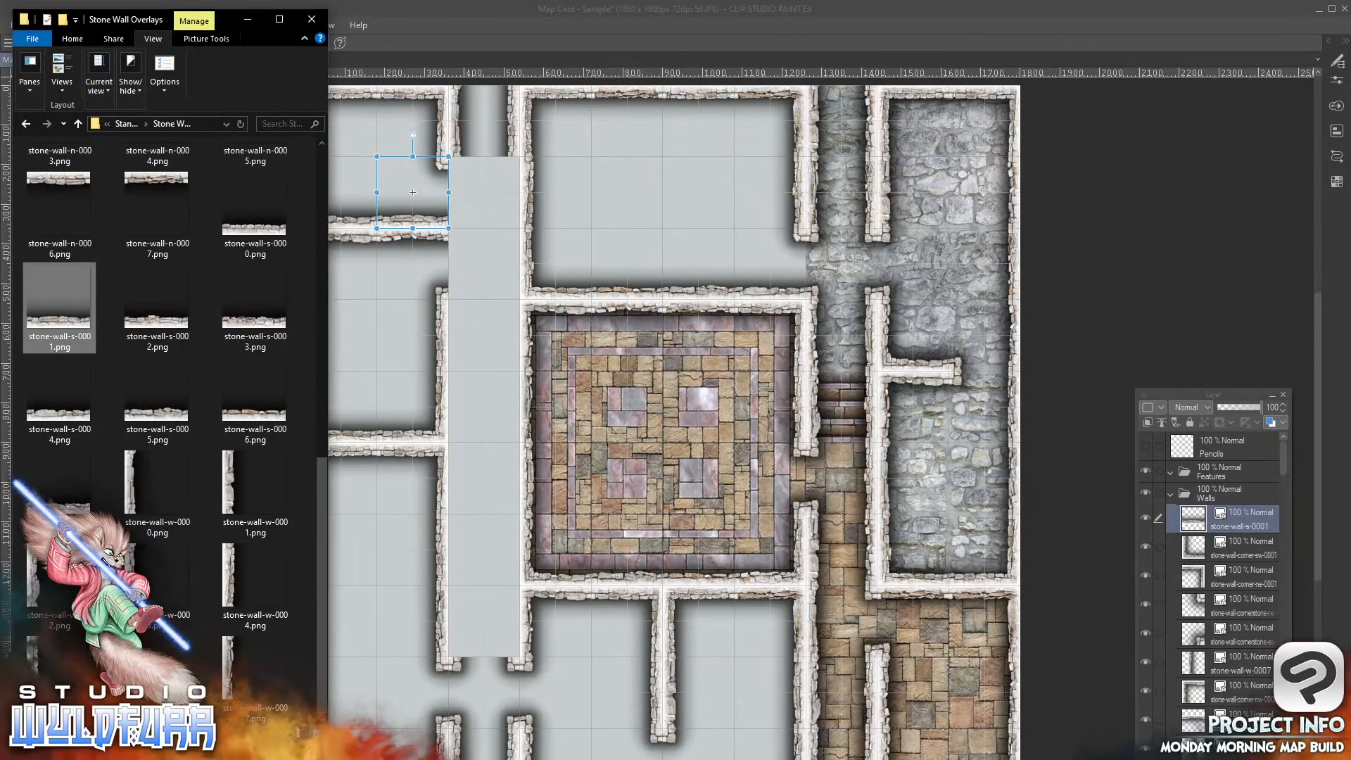
{"action": "left_click", "coordinate": [126, 124]}
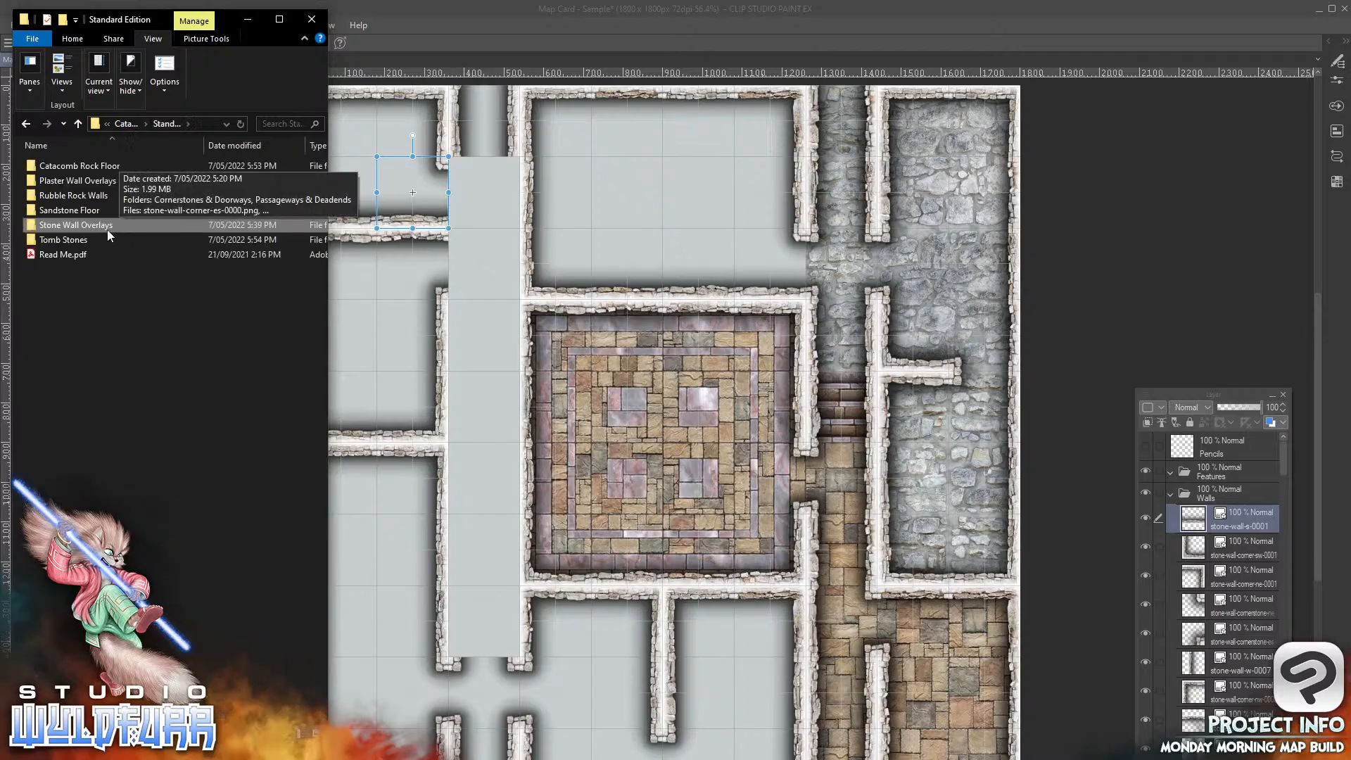
{"action": "double_click", "coordinate": [107, 230]}
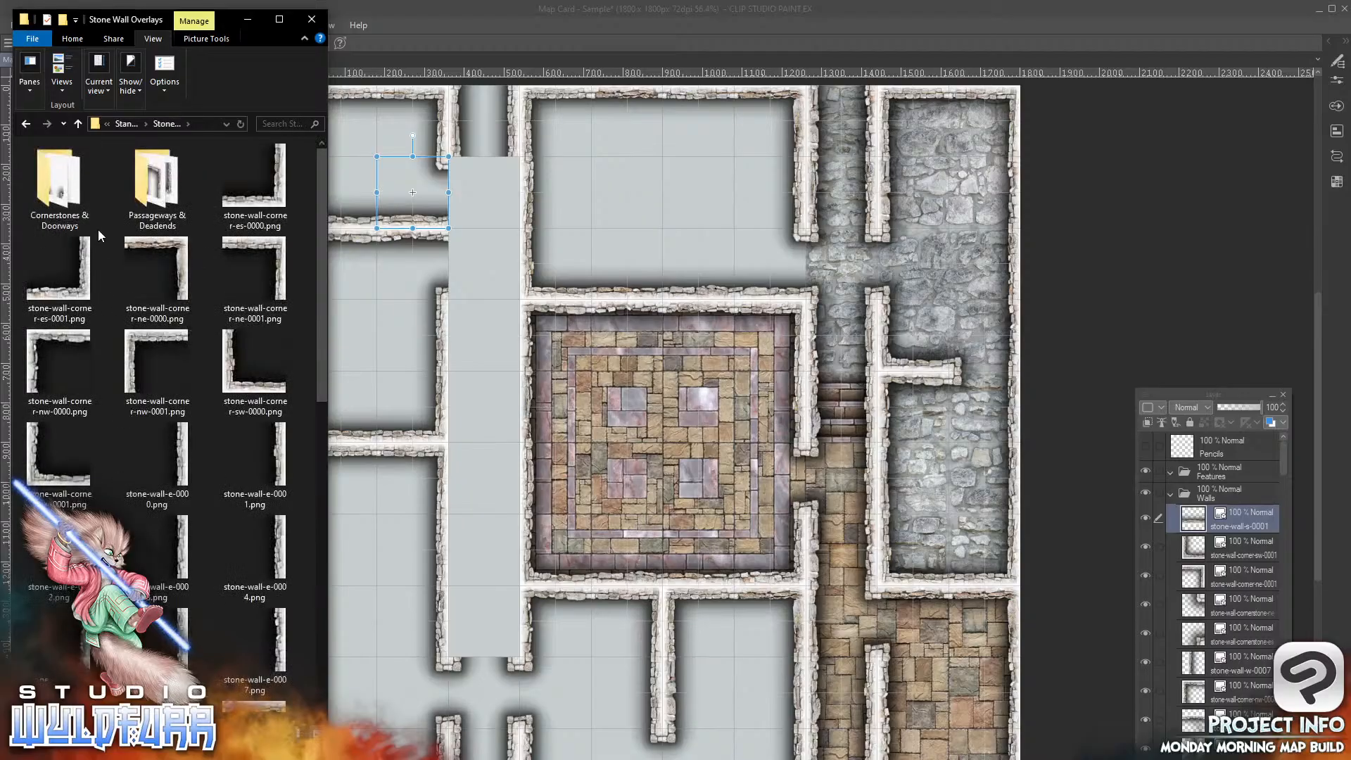
{"action": "double_click", "coordinate": [56, 189]}
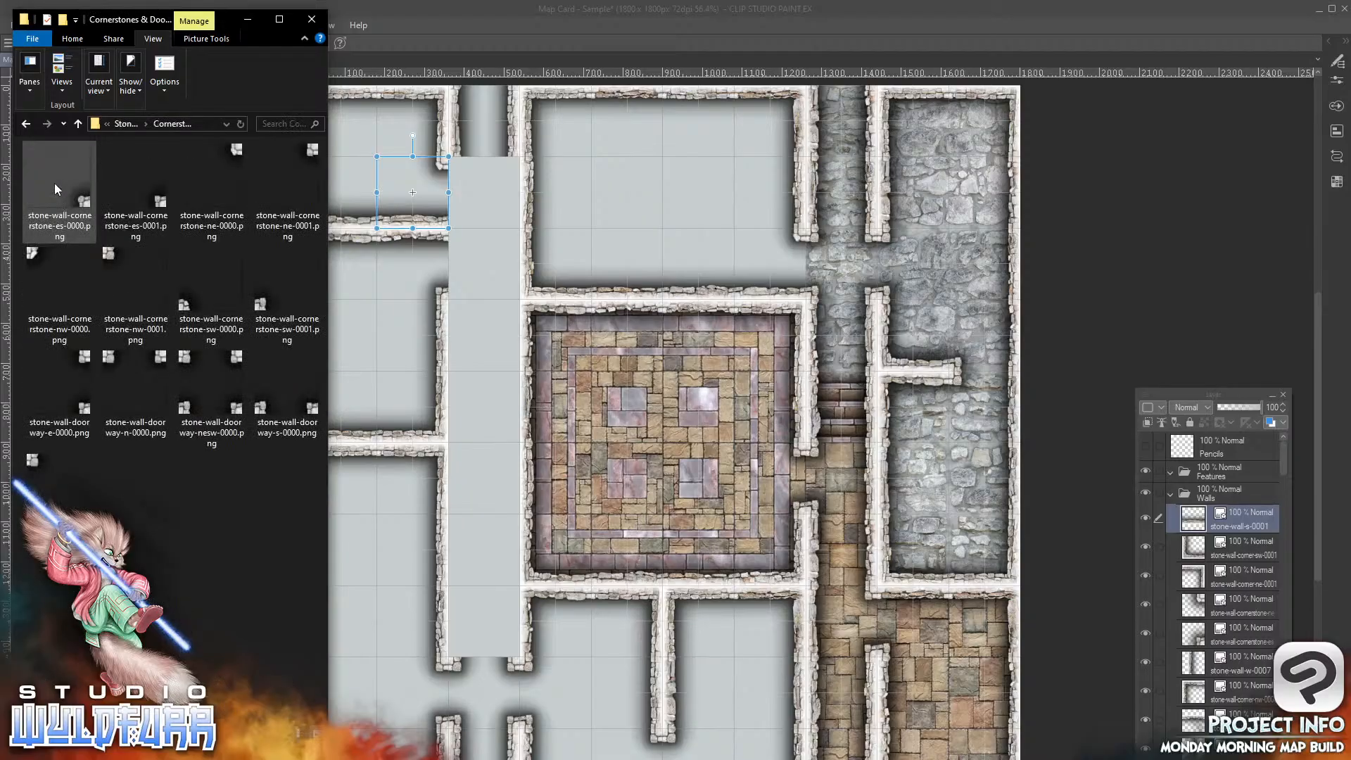
{"action": "left_click_drag", "start_coordinate": [50, 474], "coordinate": [1247, 522]}
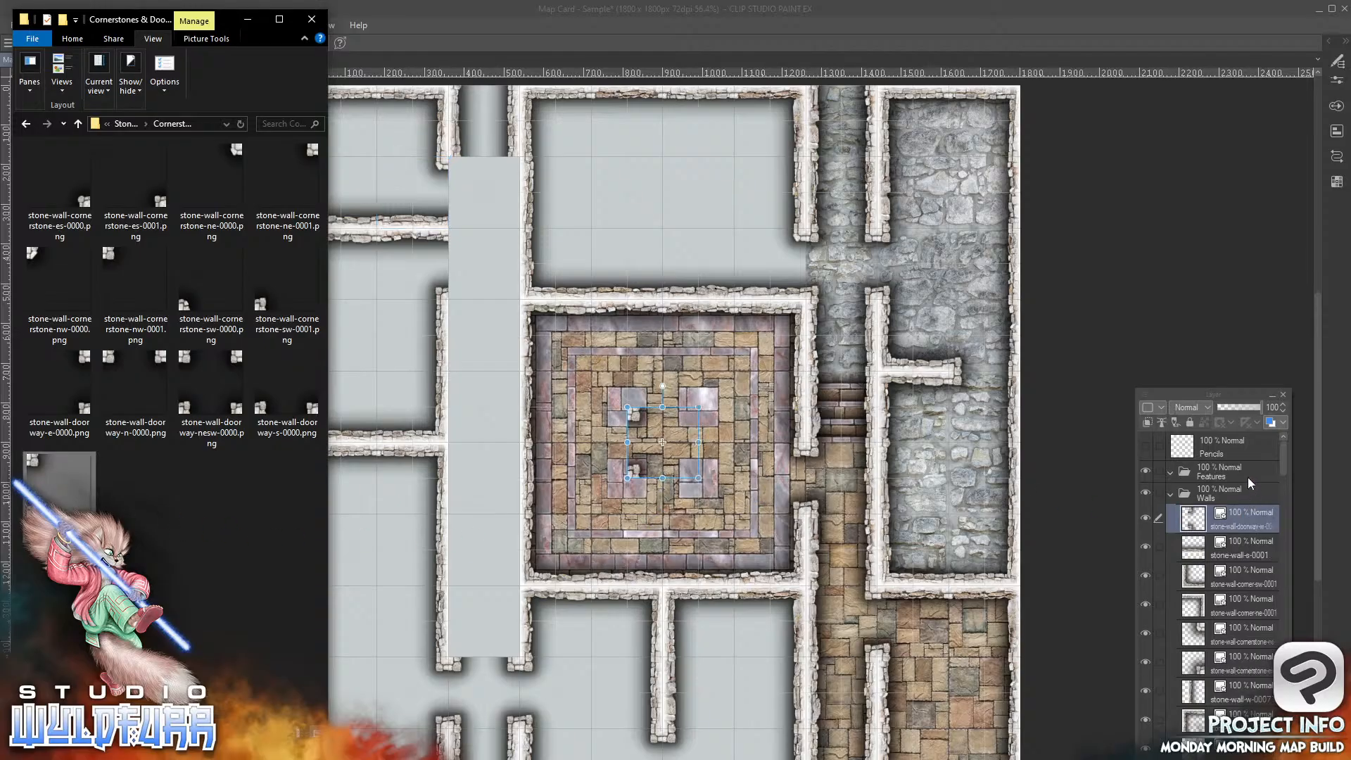
{"action": "left_click", "coordinate": [632, 417]}
{"action": "left_click_drag", "start_coordinate": [633, 417], "coordinate": [455, 168]}
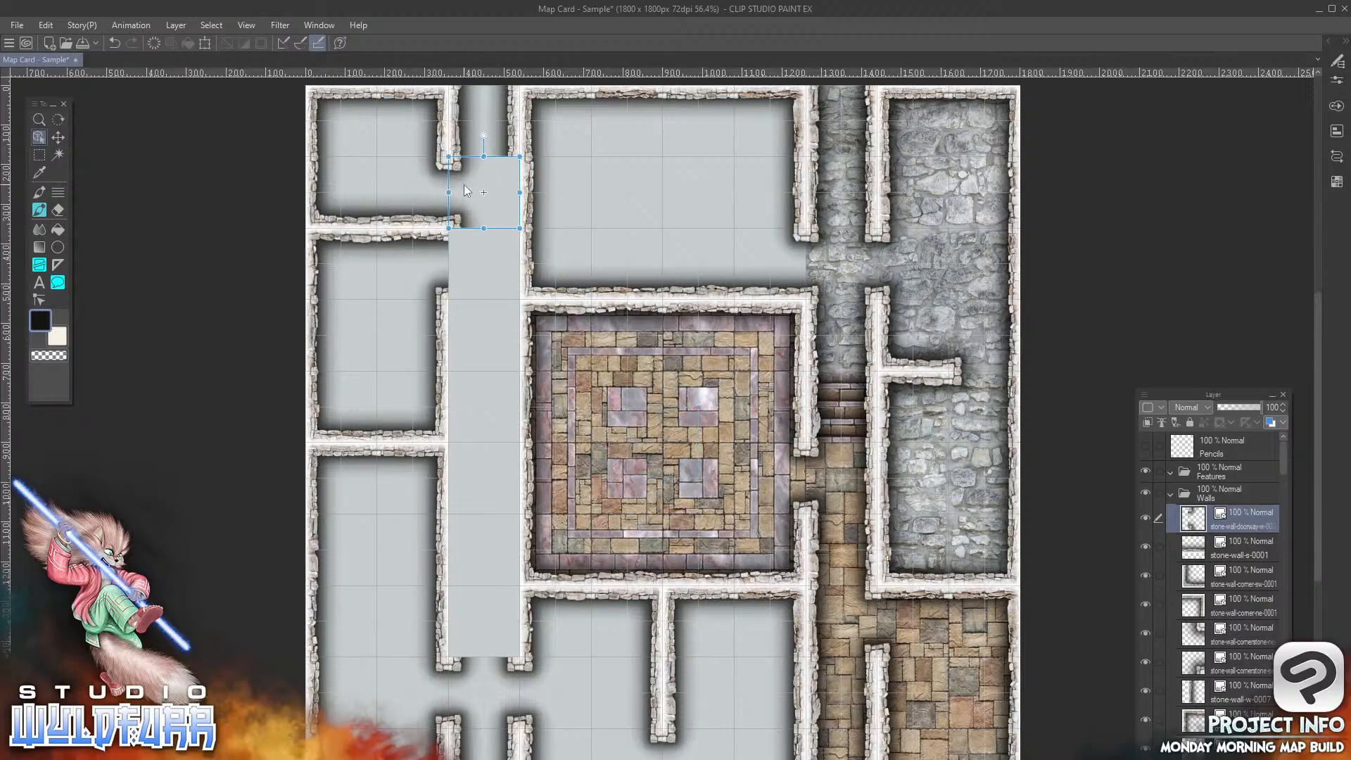
Step: Add another west stone-wall-doorway overlay and place it one corridor tile further south, at the second west room's opening
{"action": "key", "text": "alt+Tab"}
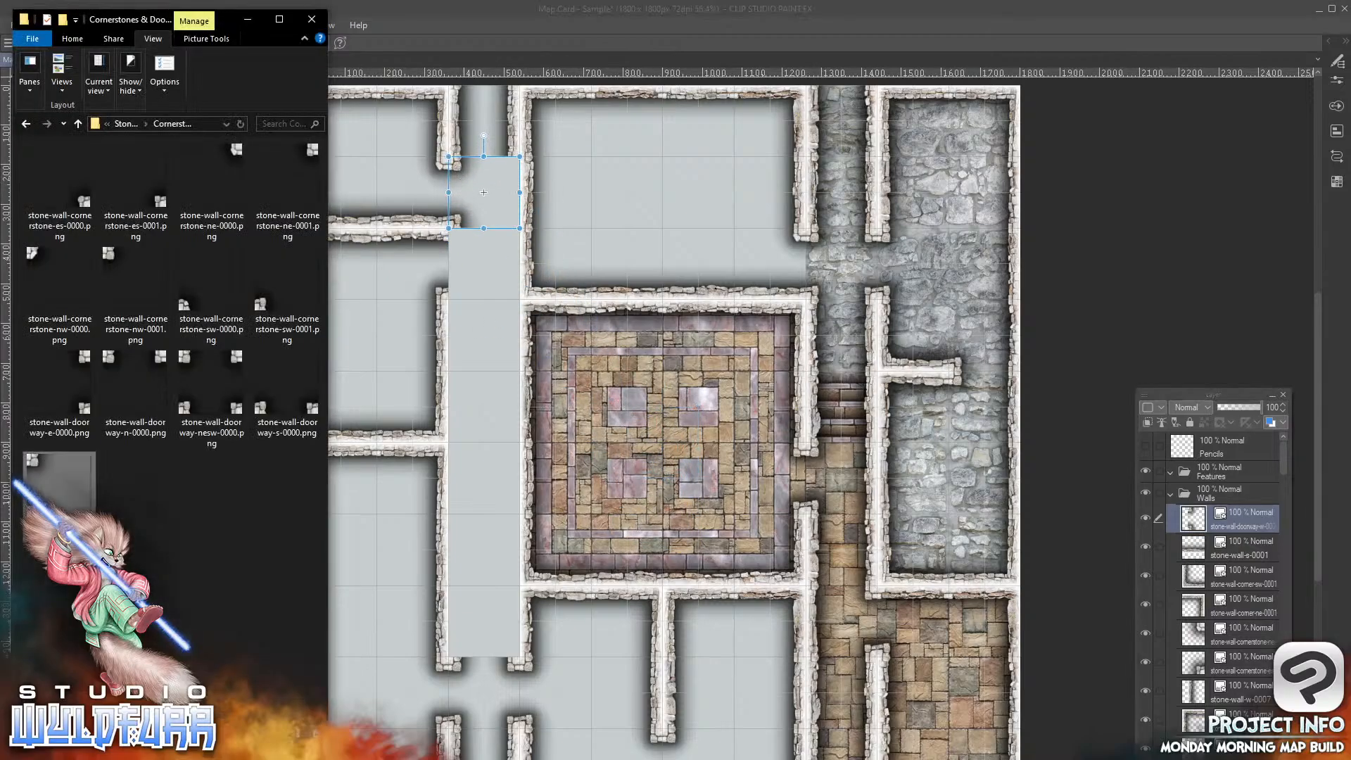
{"action": "left_click_drag", "start_coordinate": [35, 462], "coordinate": [1245, 515]}
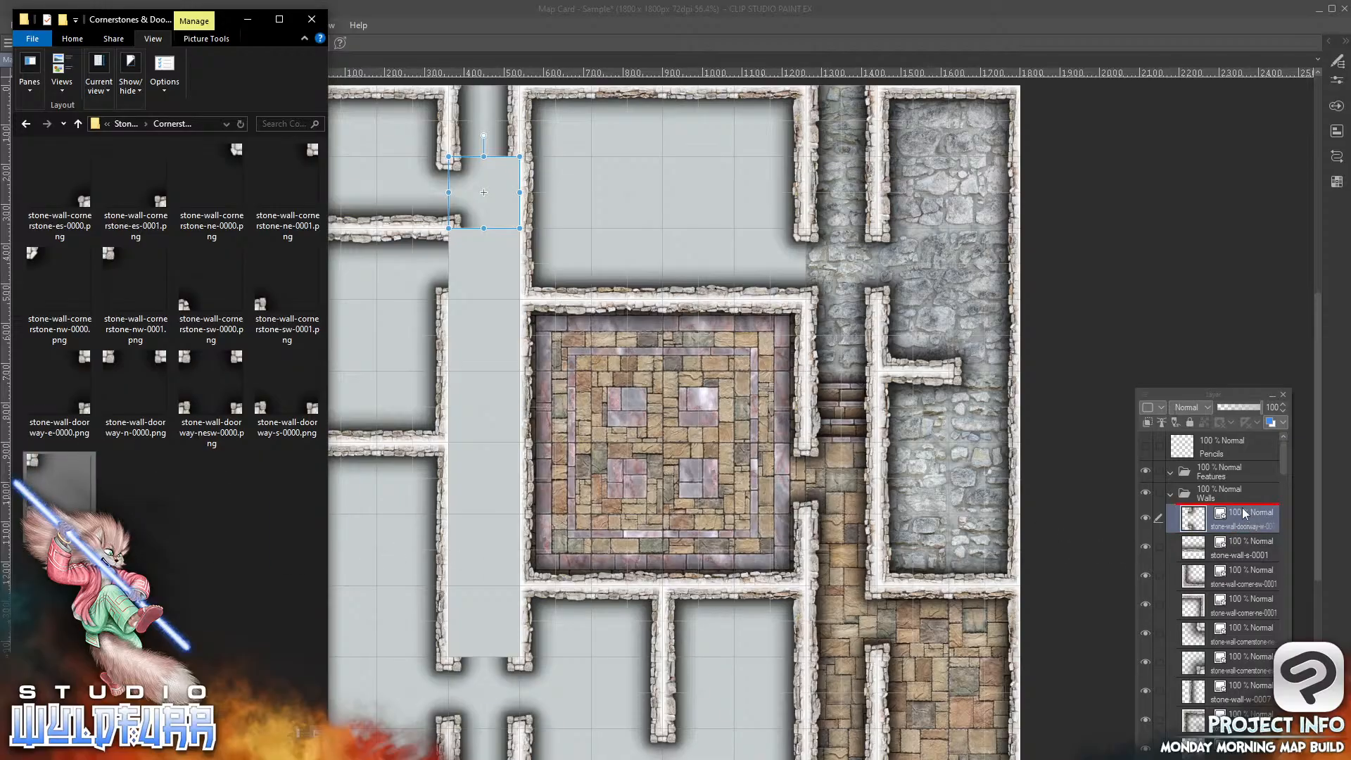
{"action": "left_click", "coordinate": [636, 416]}
{"action": "left_click_drag", "start_coordinate": [635, 415], "coordinate": [458, 243]}
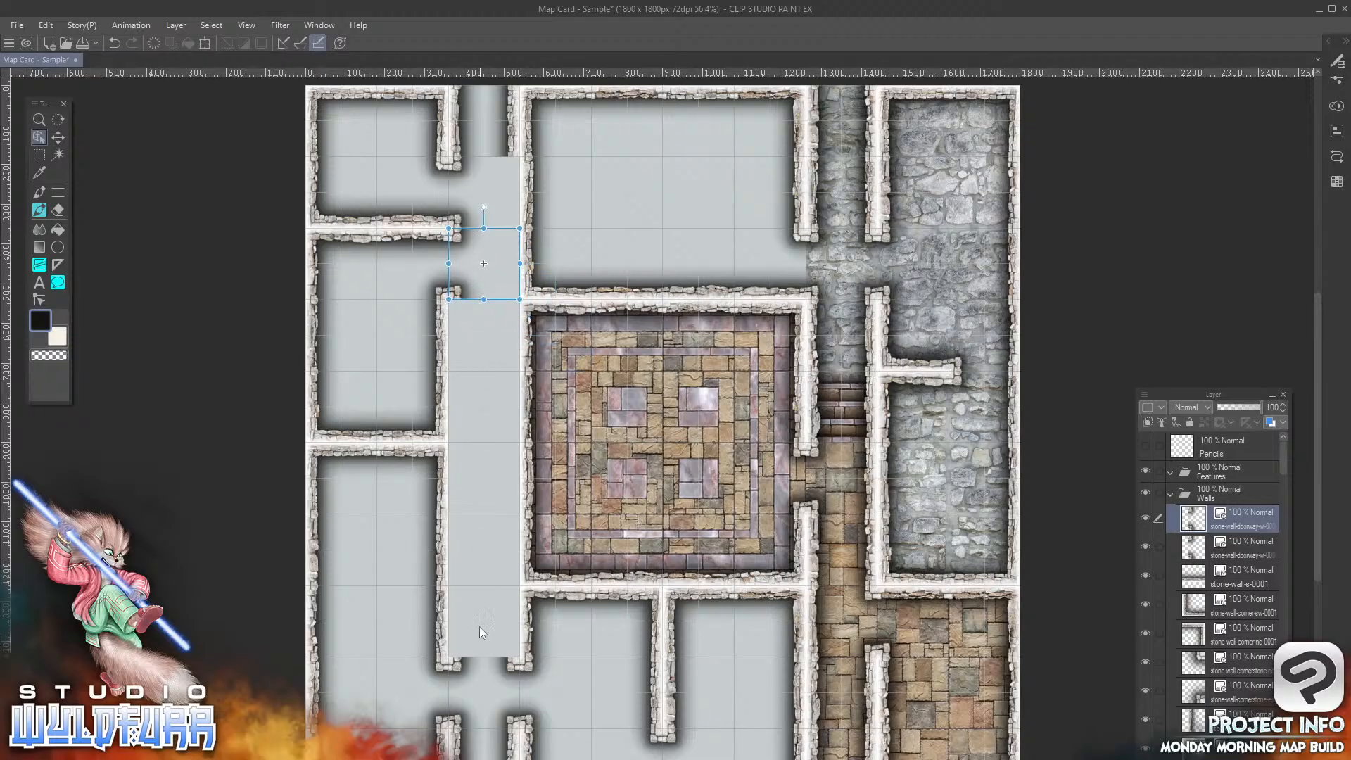
Step: Add the stone-wall-passageway-ns-0007 overlay from the Passageways & Deadends folder and place it in the unwalled corridor's southernmost tile
{"action": "key", "text": "alt+Tab"}
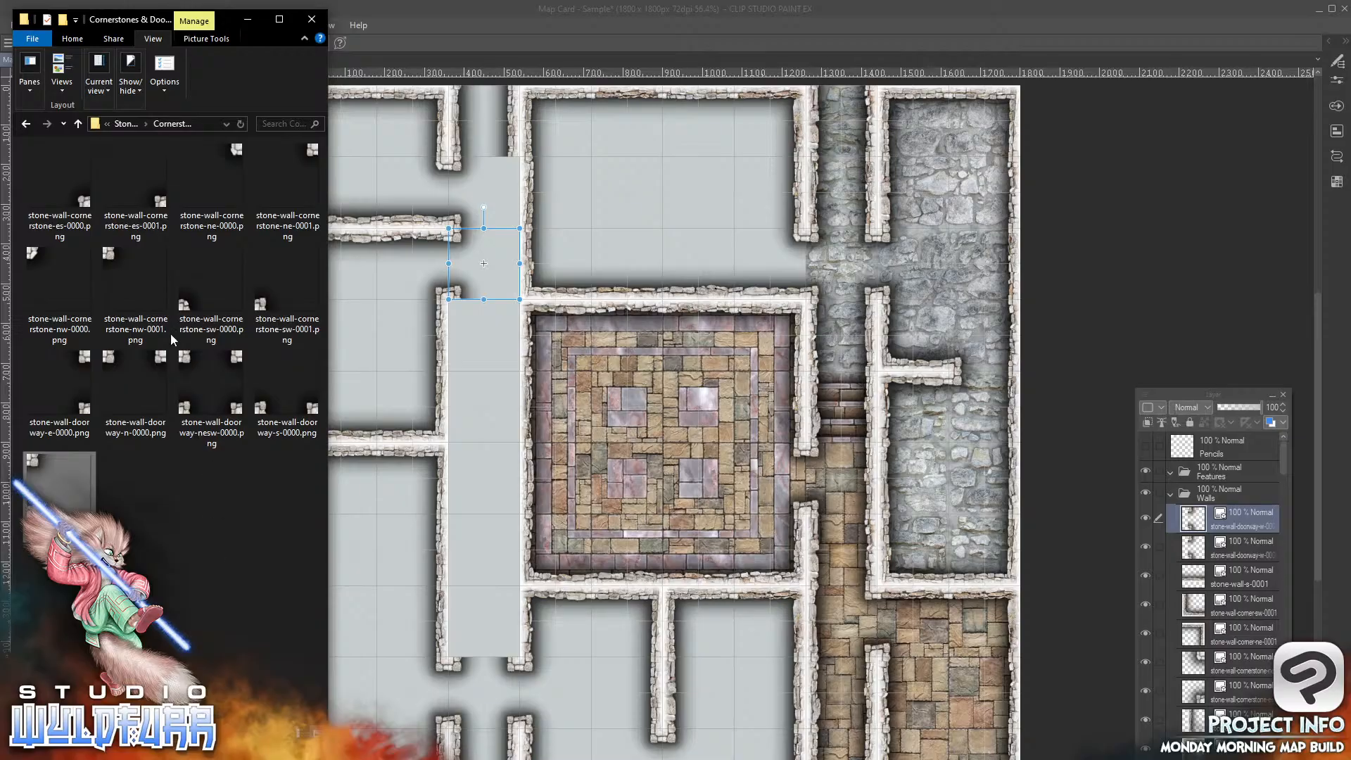
{"action": "left_click", "coordinate": [133, 125]}
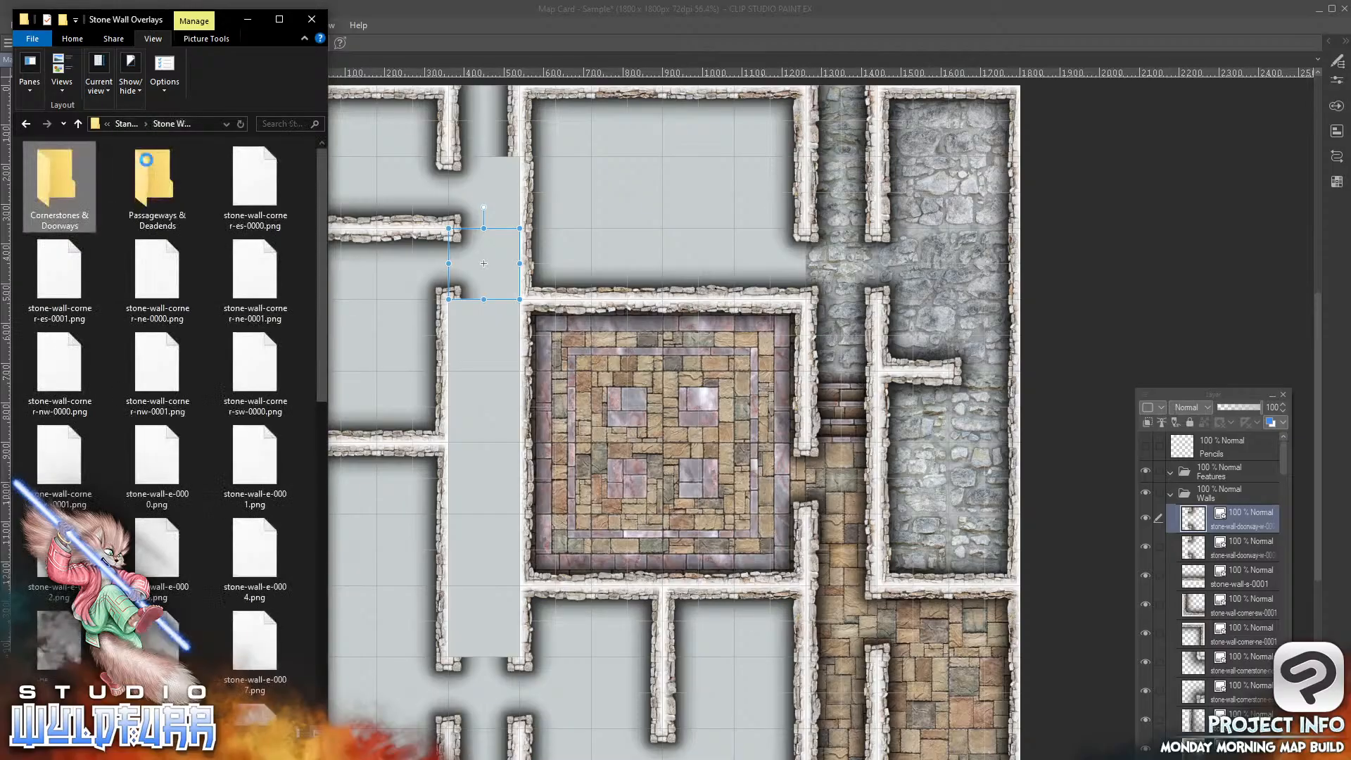
{"action": "double_click", "coordinate": [148, 166]}
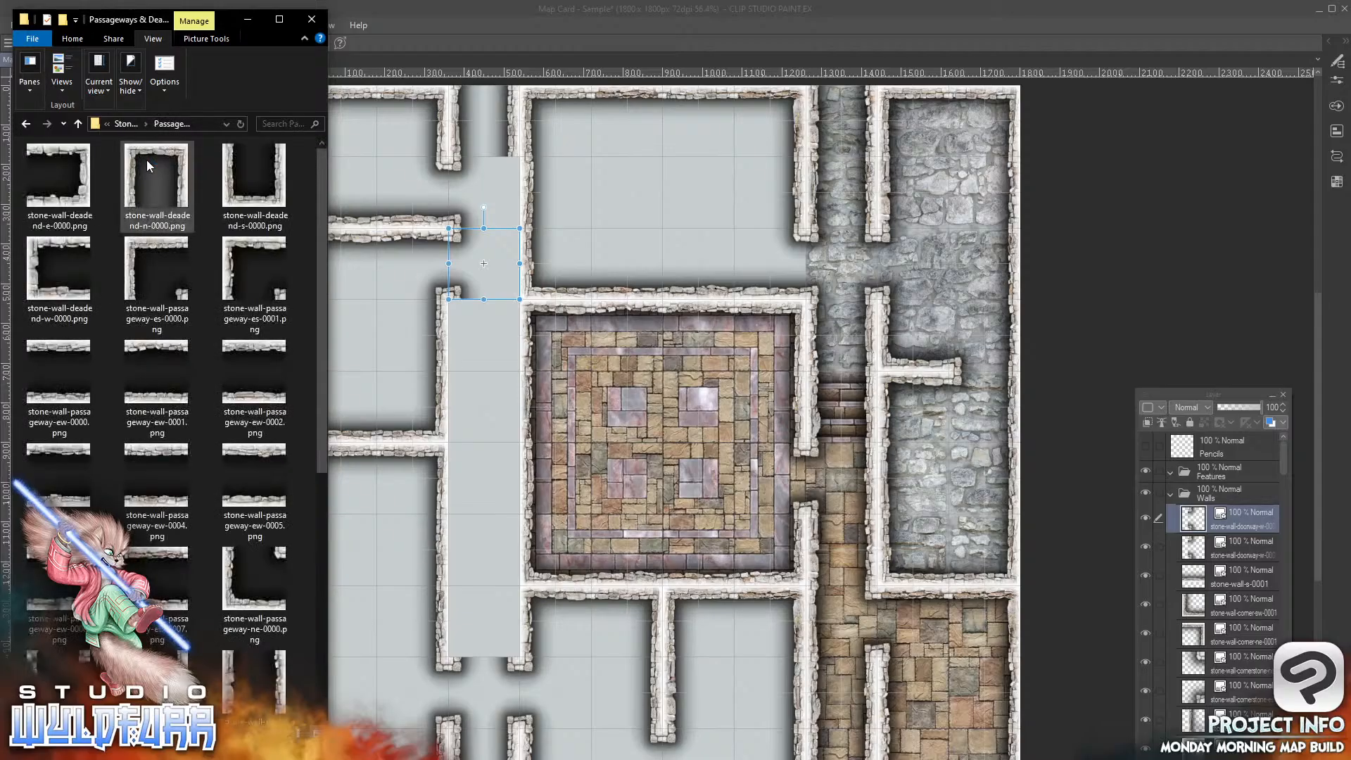
{"action": "scroll", "coordinate": [132, 339], "scroll_direction": "down", "scroll_amount": 5}
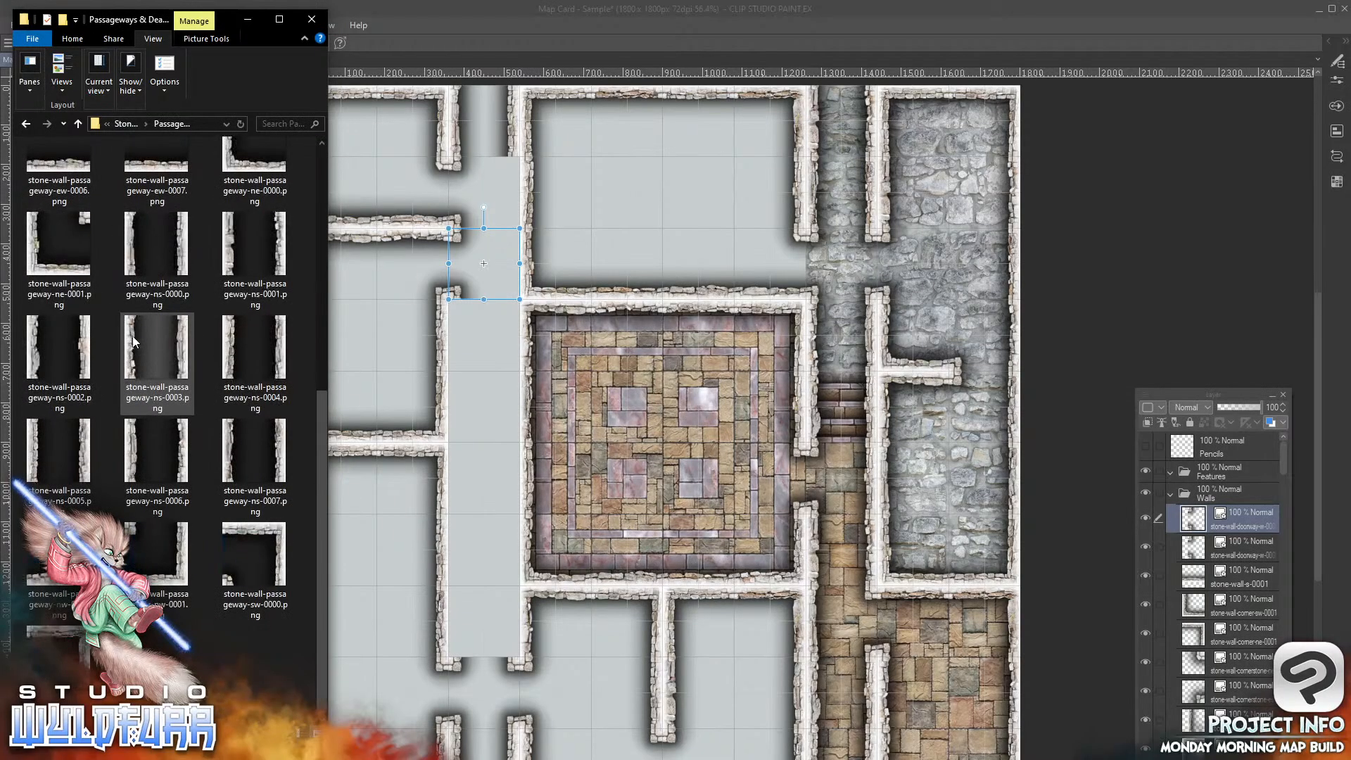
{"action": "left_click", "coordinate": [281, 457]}
{"action": "left_click_drag", "start_coordinate": [1223, 544], "coordinate": [1252, 504]}
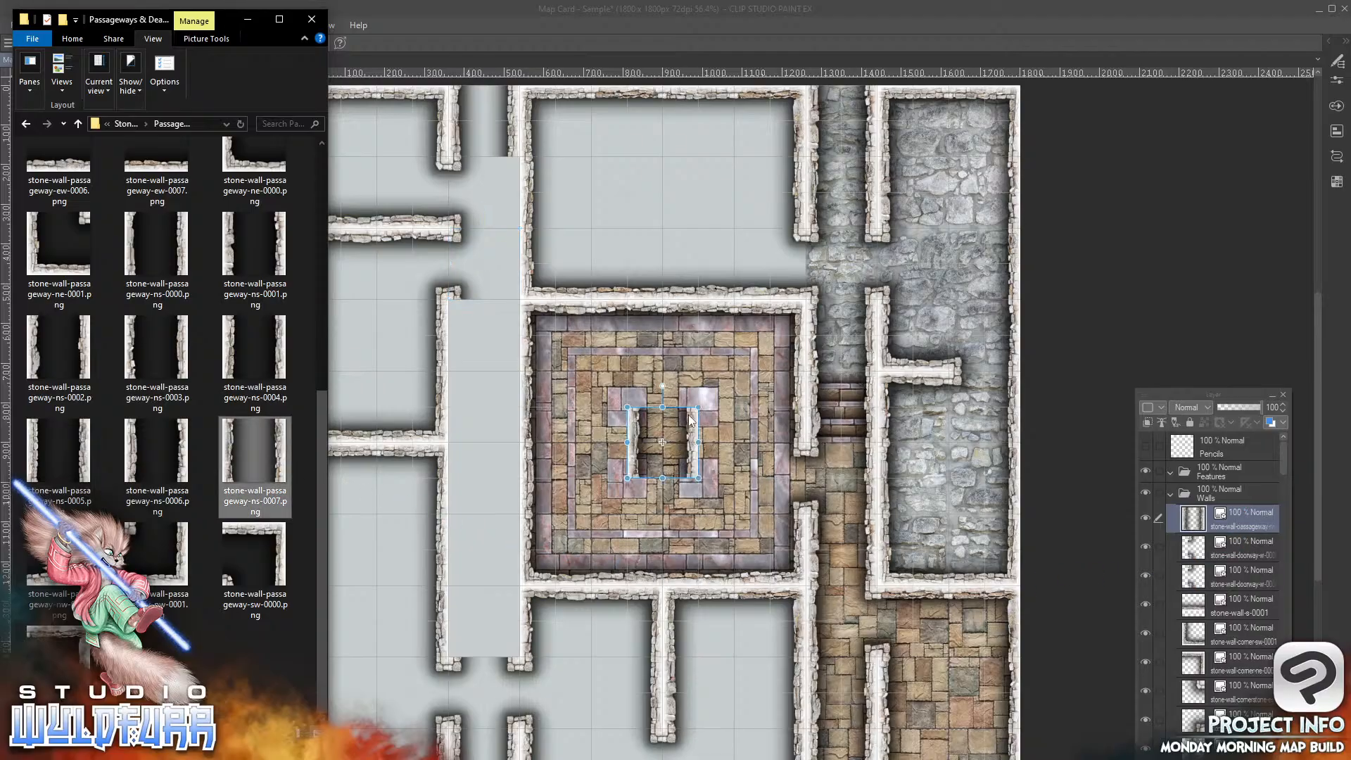
{"action": "left_click", "coordinate": [693, 456]}
{"action": "left_click_drag", "start_coordinate": [693, 456], "coordinate": [514, 635]}
Step: Add the stone-wall-passageway-ns-0006 overlay and place it in the corridor tile directly north of the ns-0007 piece
{"action": "key", "text": "alt+Tab"}
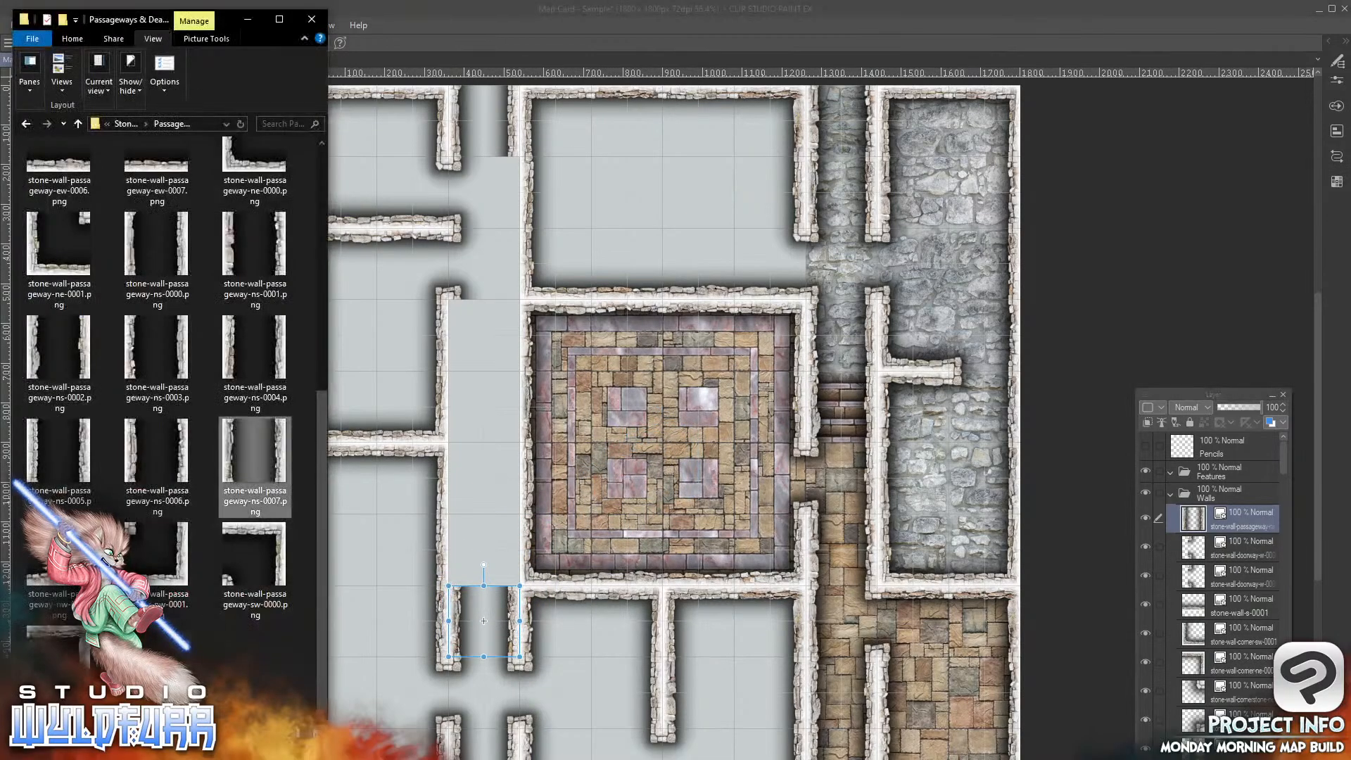
{"action": "left_click_drag", "start_coordinate": [137, 457], "coordinate": [1228, 508]}
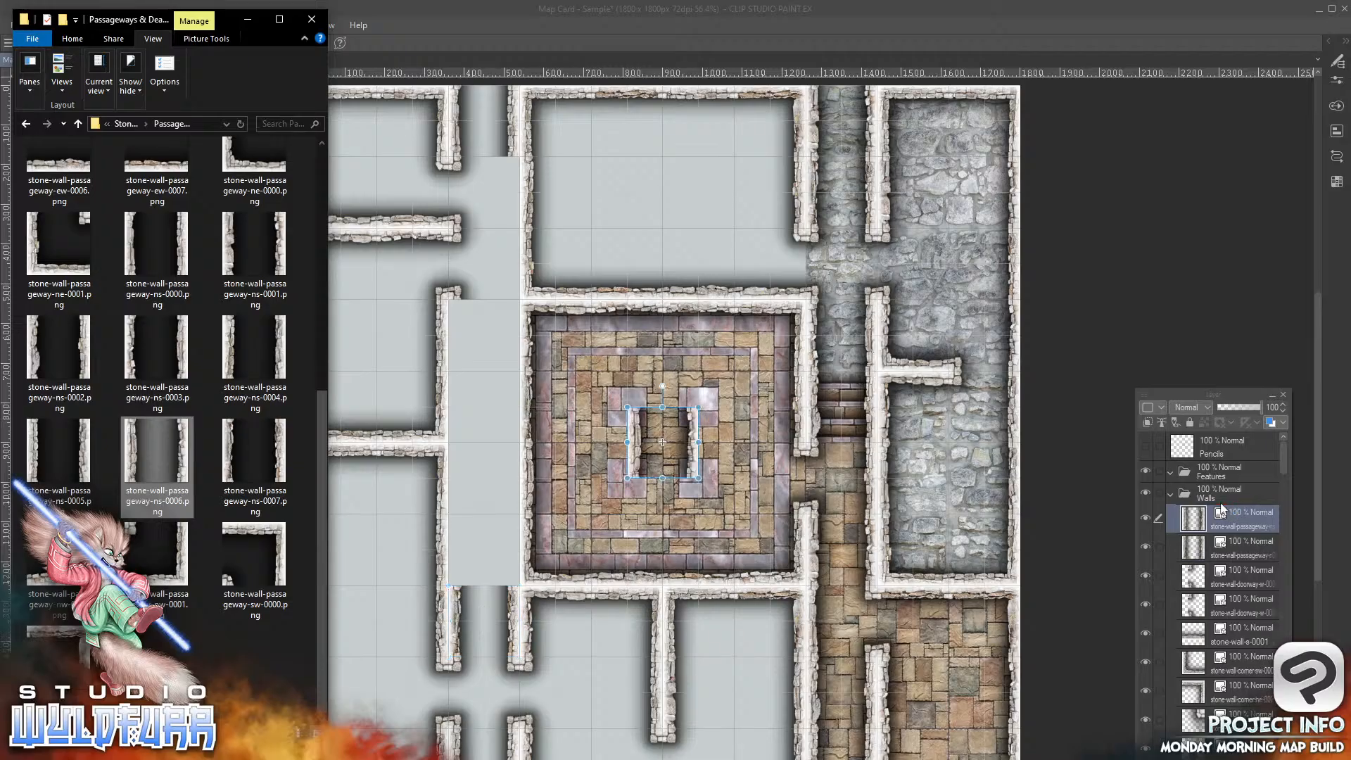
{"action": "left_click", "coordinate": [639, 449]}
{"action": "left_click_drag", "start_coordinate": [637, 459], "coordinate": [461, 568]}
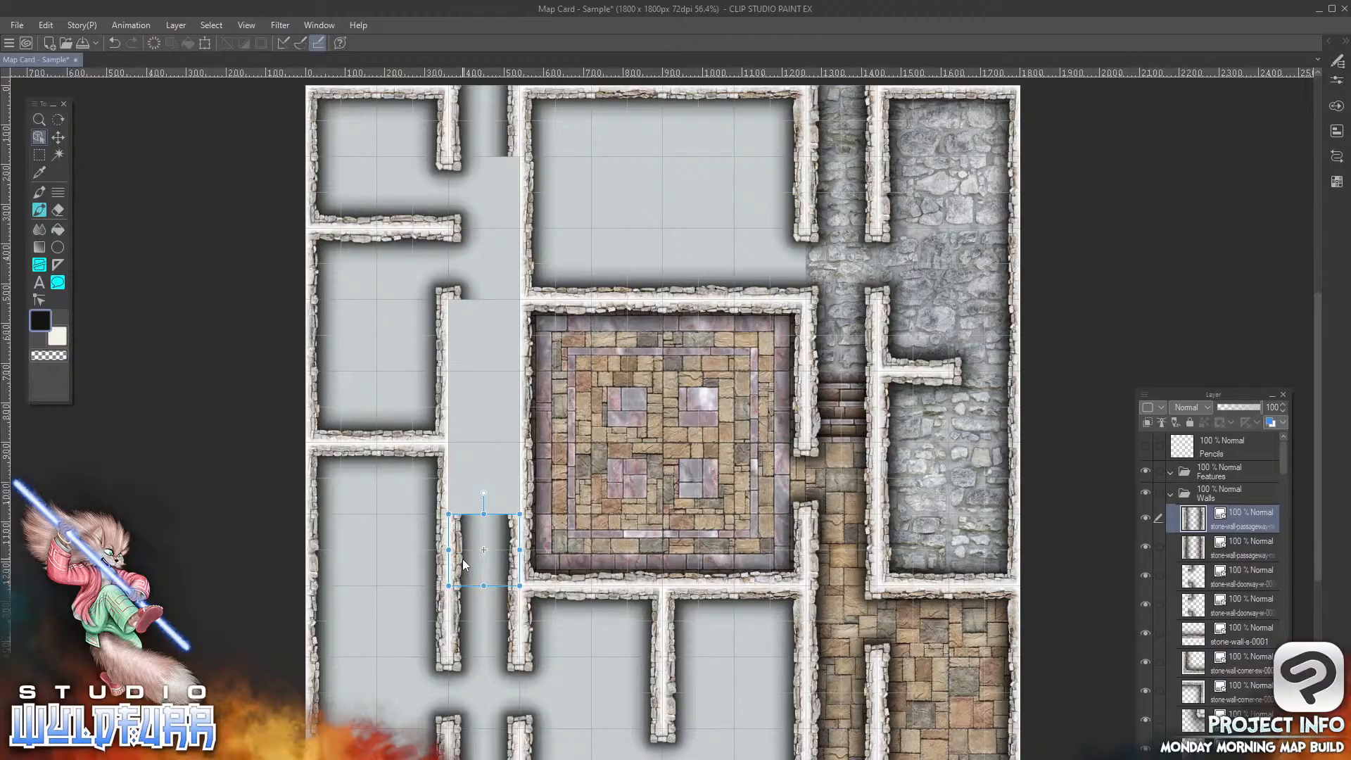
Step: Add the stone-wall-passageway-ns-0005 overlay and place it in the corridor tile directly north of the ns-0006 piece
{"action": "key", "text": "alt+Tab"}
{"action": "left_click_drag", "start_coordinate": [83, 447], "coordinate": [1266, 502]}
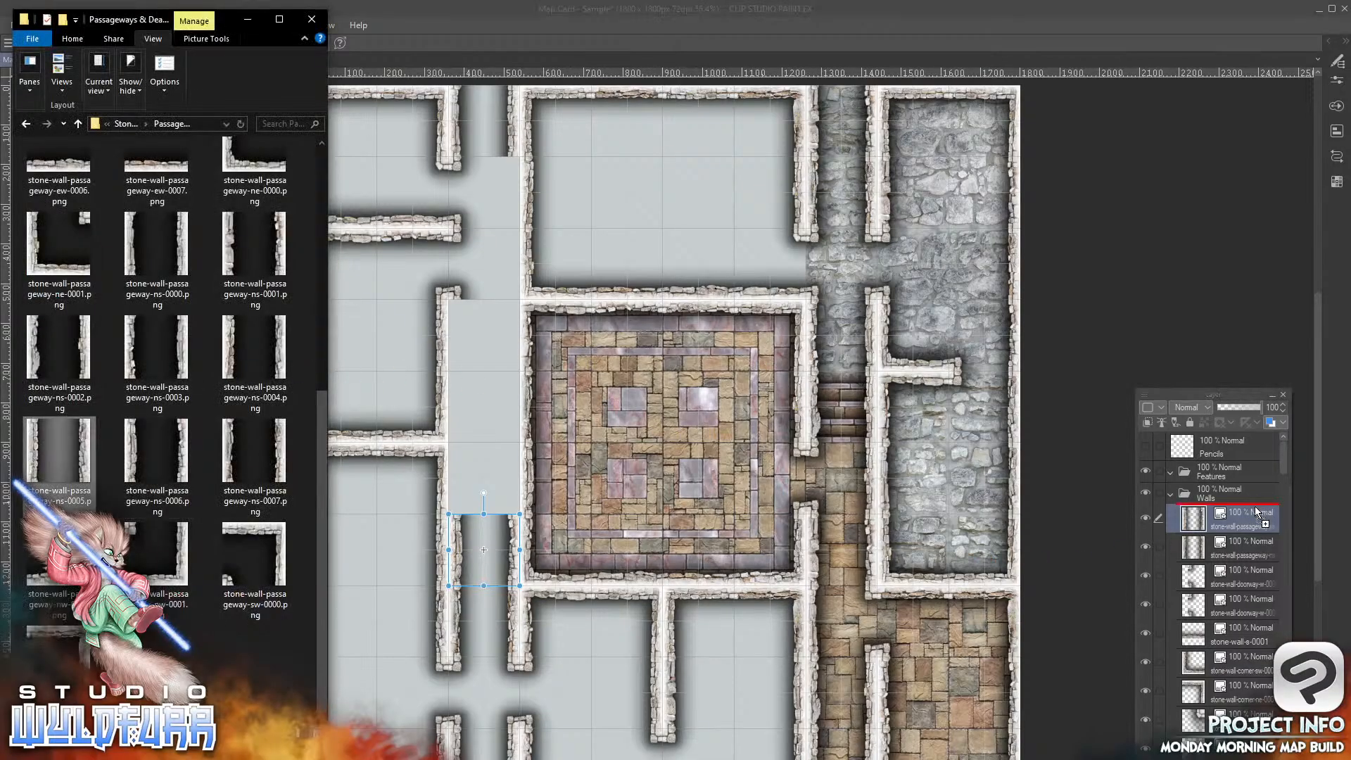
{"action": "left_click", "coordinate": [693, 465]}
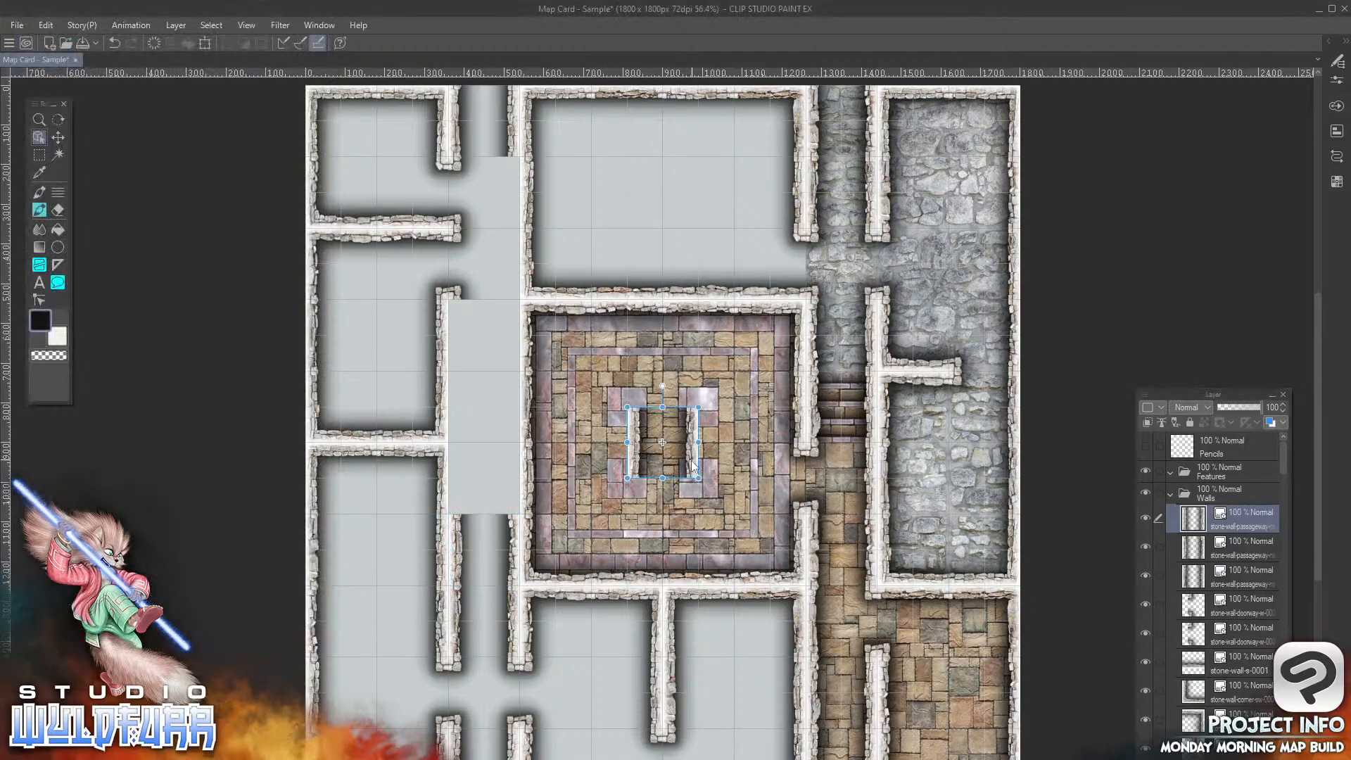
{"action": "left_click_drag", "start_coordinate": [693, 464], "coordinate": [512, 495]}
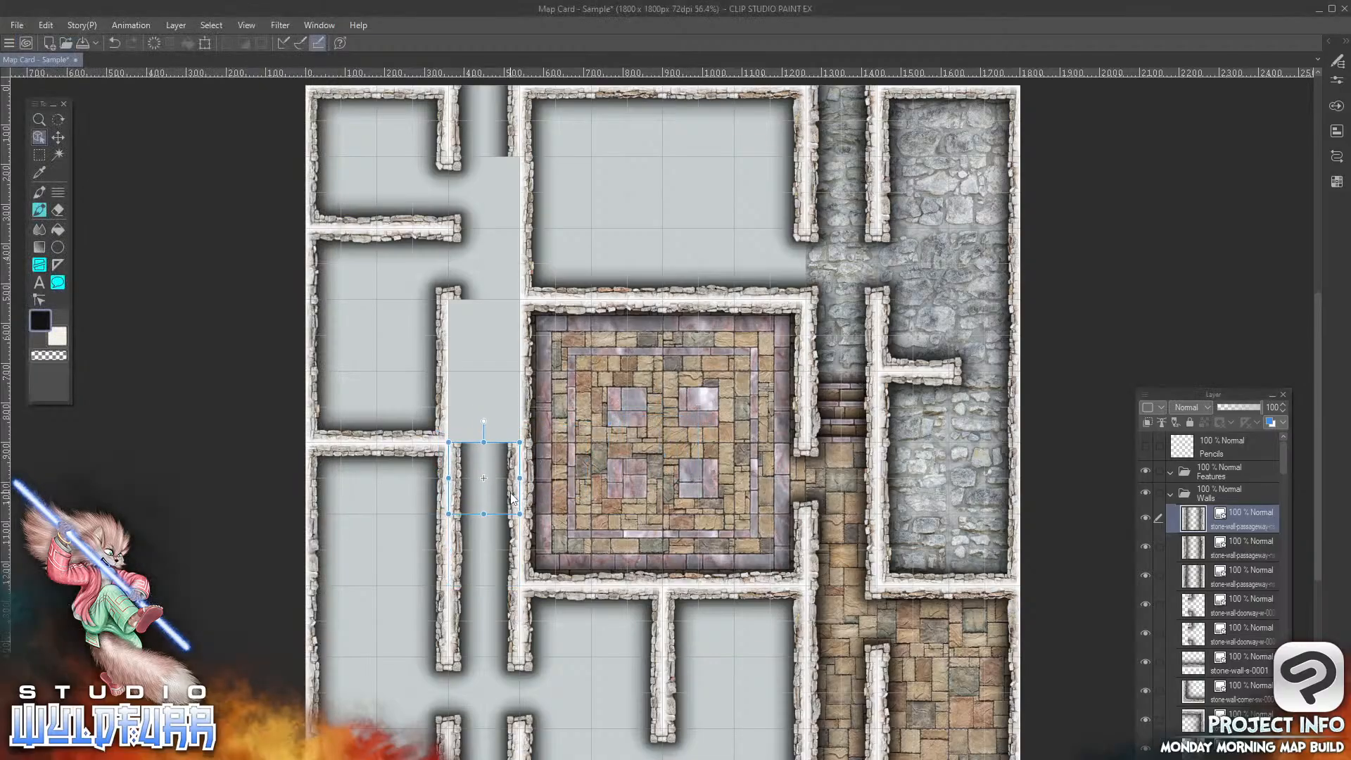
Step: Add the stone-wall-passageway-ns-0004 overlay and place it in the corridor tile directly north of the ns-0005 piece
{"action": "key", "text": "alt+Tab"}
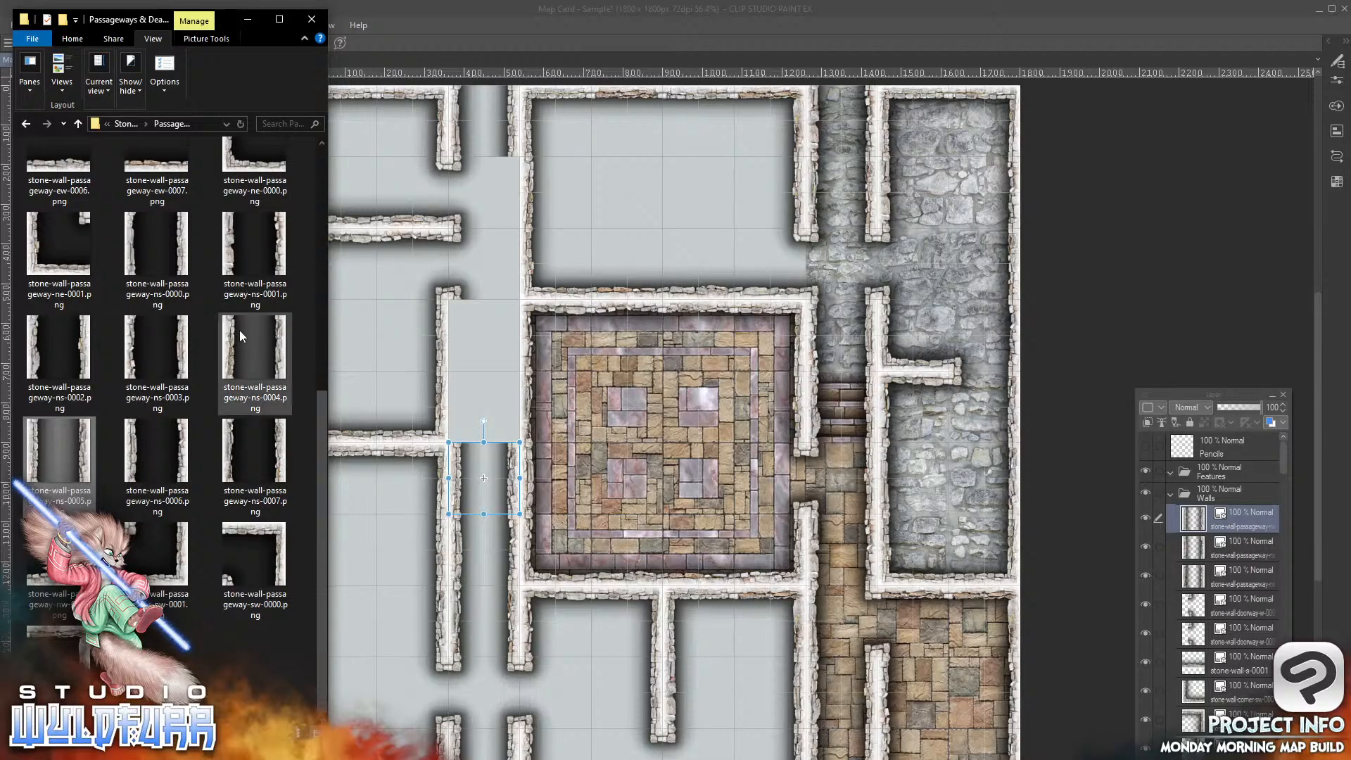
{"action": "left_click", "coordinate": [279, 348]}
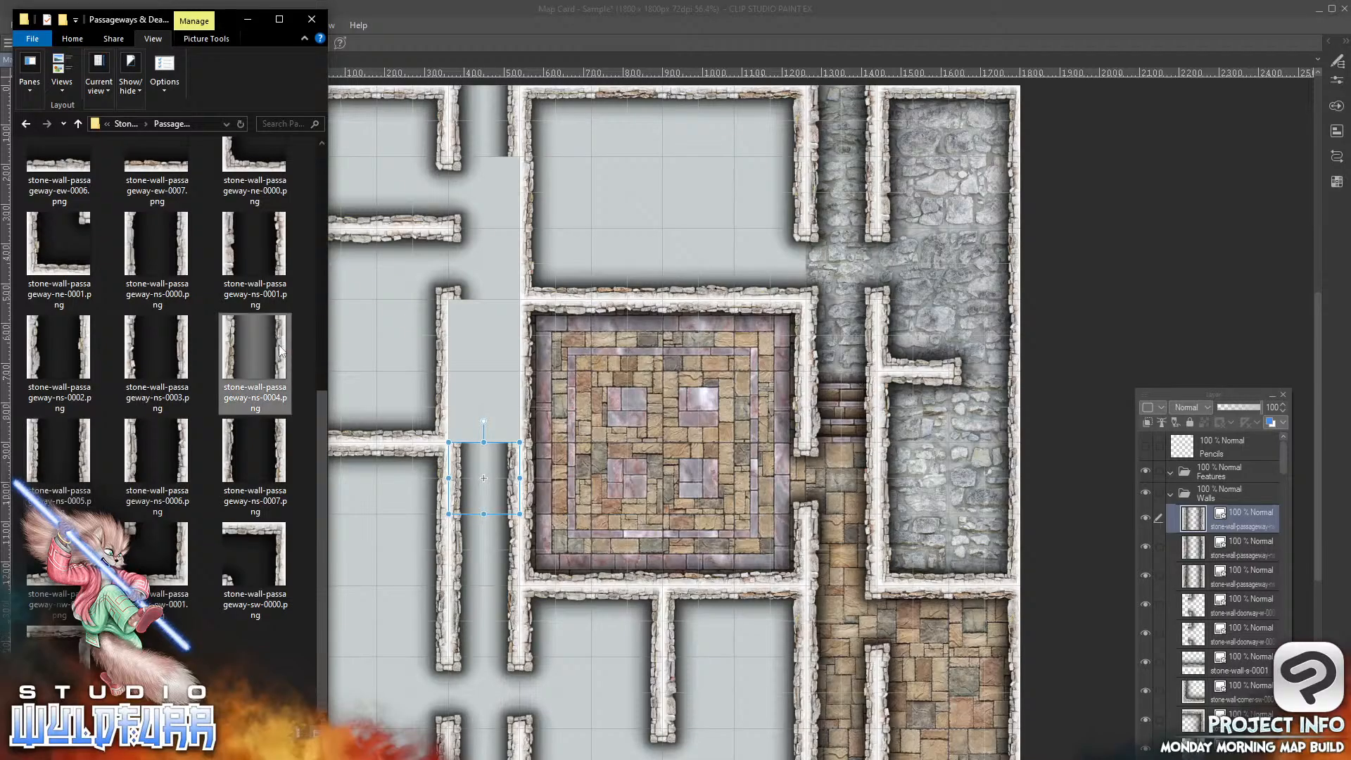
{"action": "left_click_drag", "start_coordinate": [285, 357], "coordinate": [681, 502]}
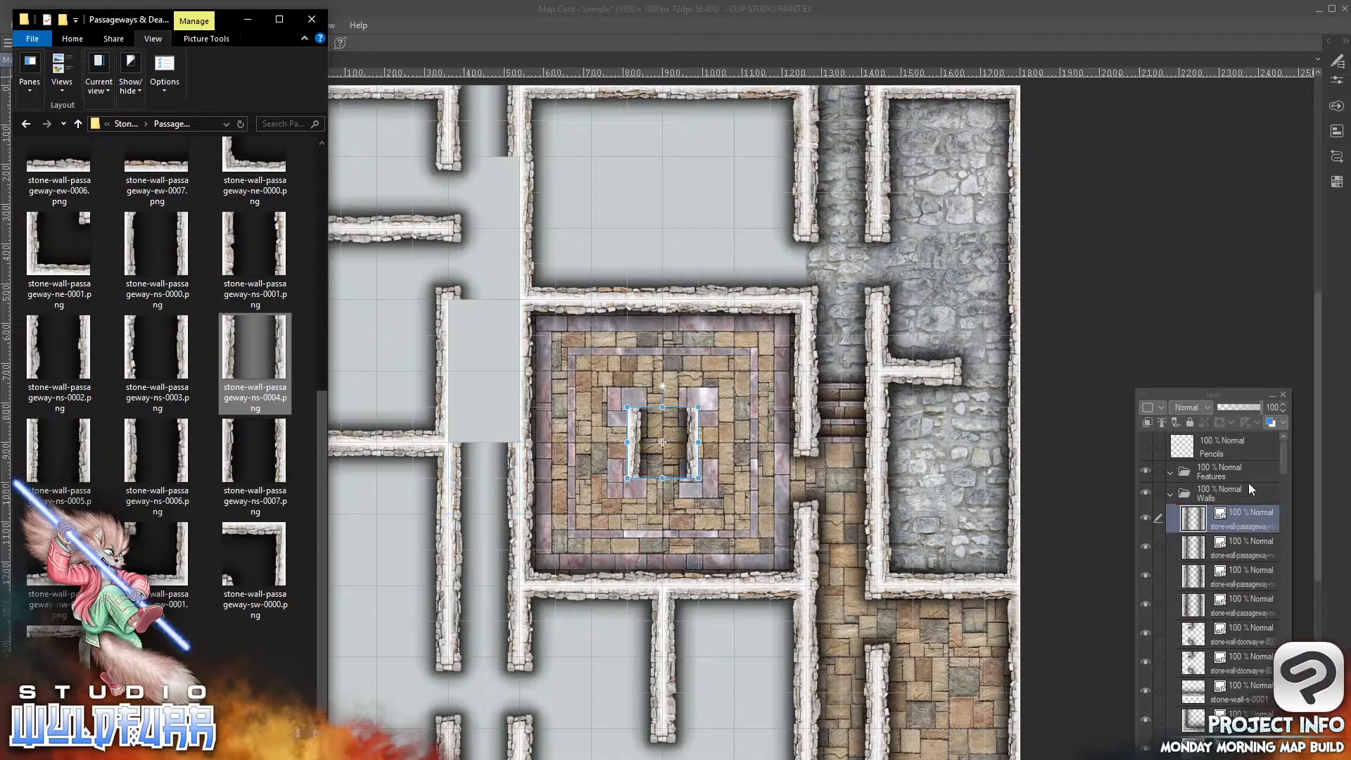
{"action": "left_click", "coordinate": [693, 439]}
{"action": "left_click_drag", "start_coordinate": [694, 439], "coordinate": [515, 404]}
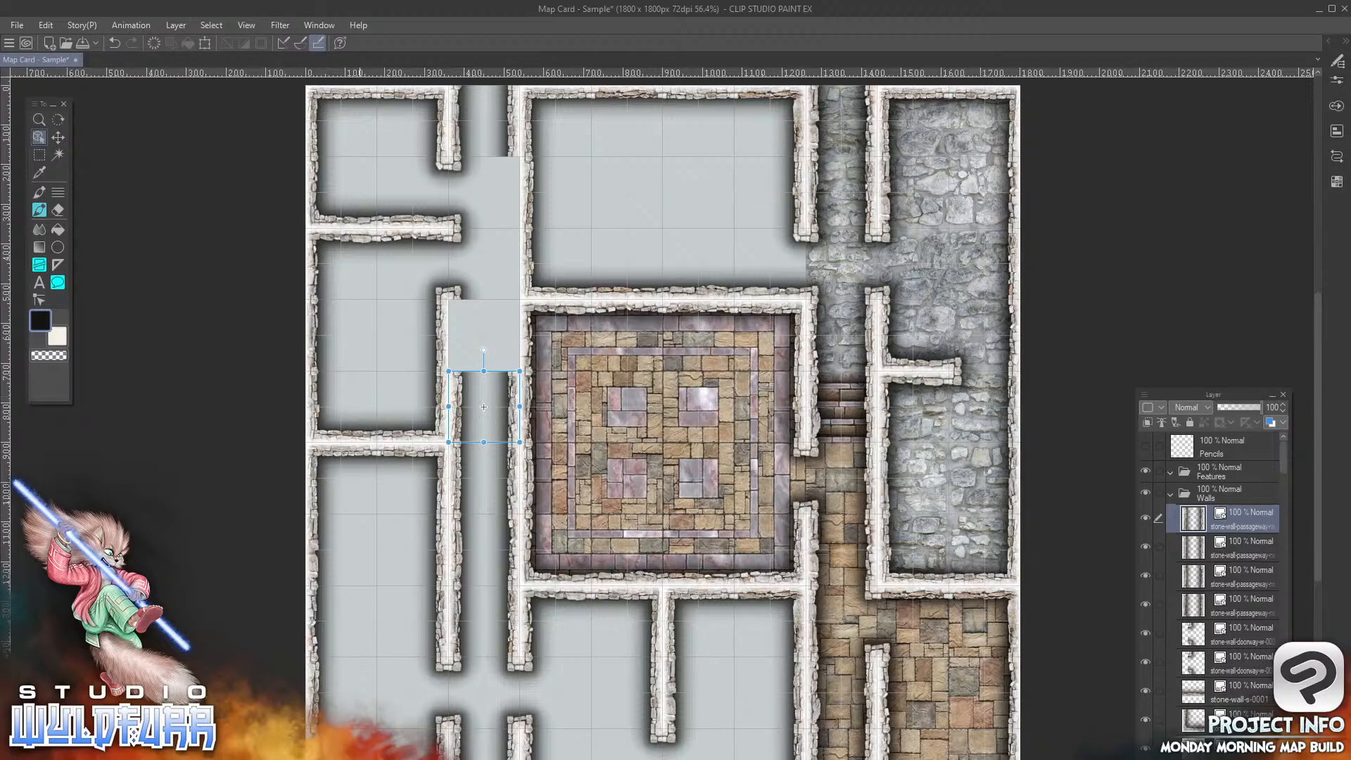
Step: Add the stone-wall-passageway-ns-0003 overlay and place it in the corridor tile between the ns-0004 piece and the southern doorway tile
{"action": "key", "text": "alt+Tab"}
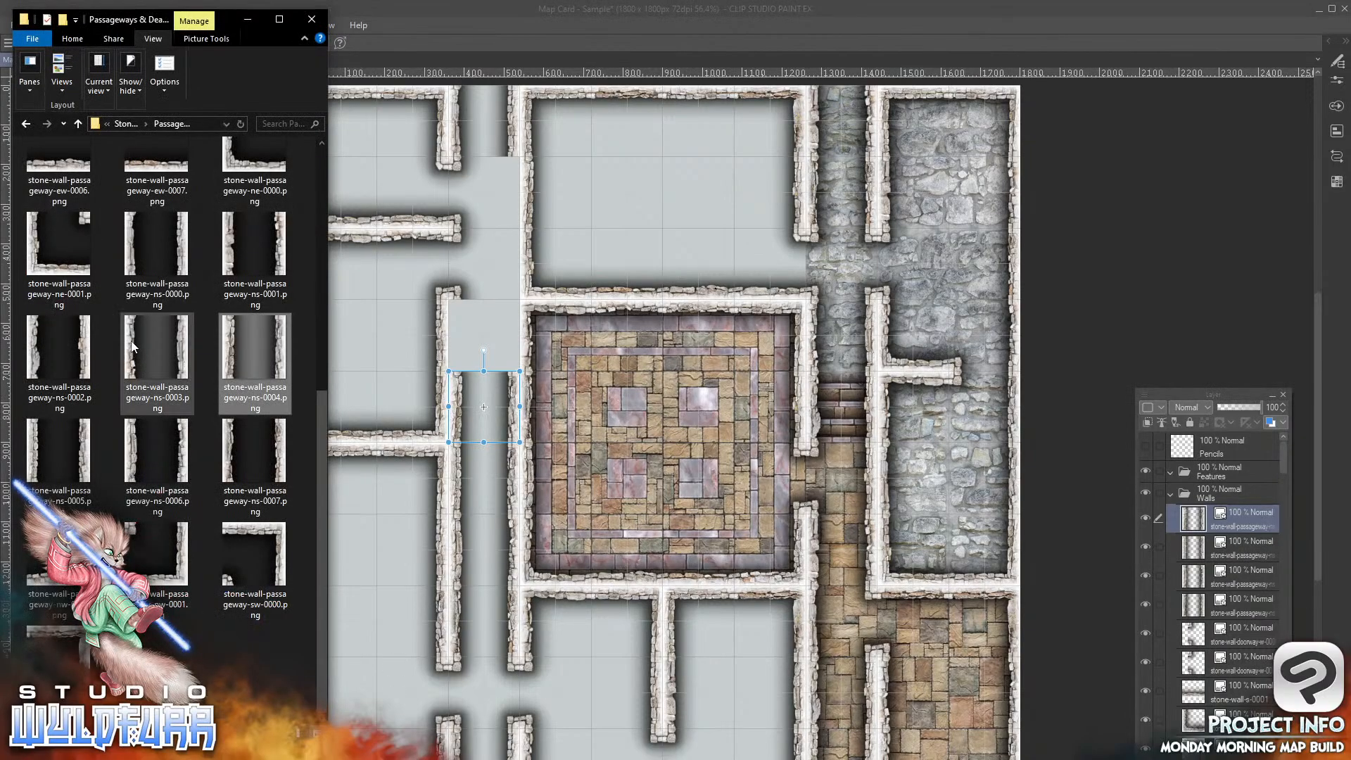
{"action": "left_click_drag", "start_coordinate": [132, 346], "coordinate": [1253, 504]}
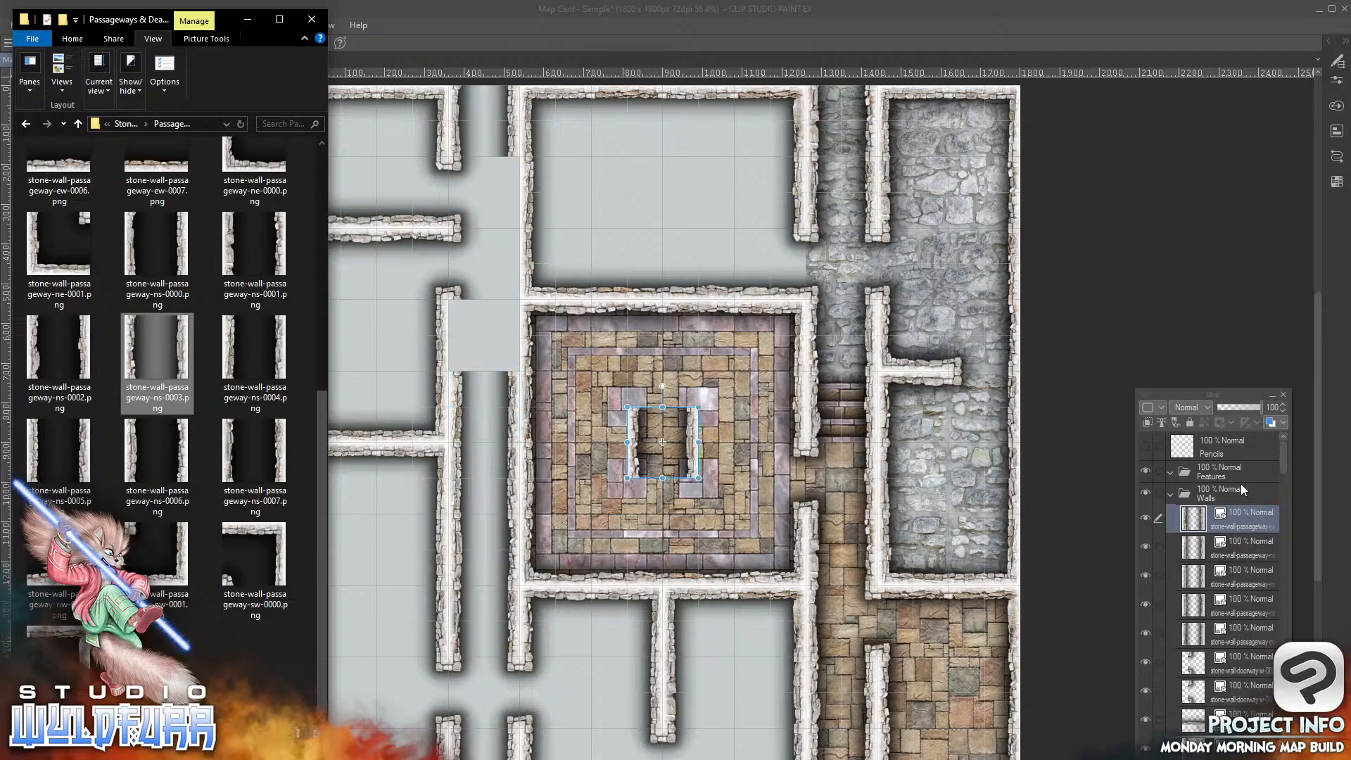
{"action": "left_click", "coordinate": [693, 436]}
{"action": "left_click_drag", "start_coordinate": [690, 427], "coordinate": [510, 331]}
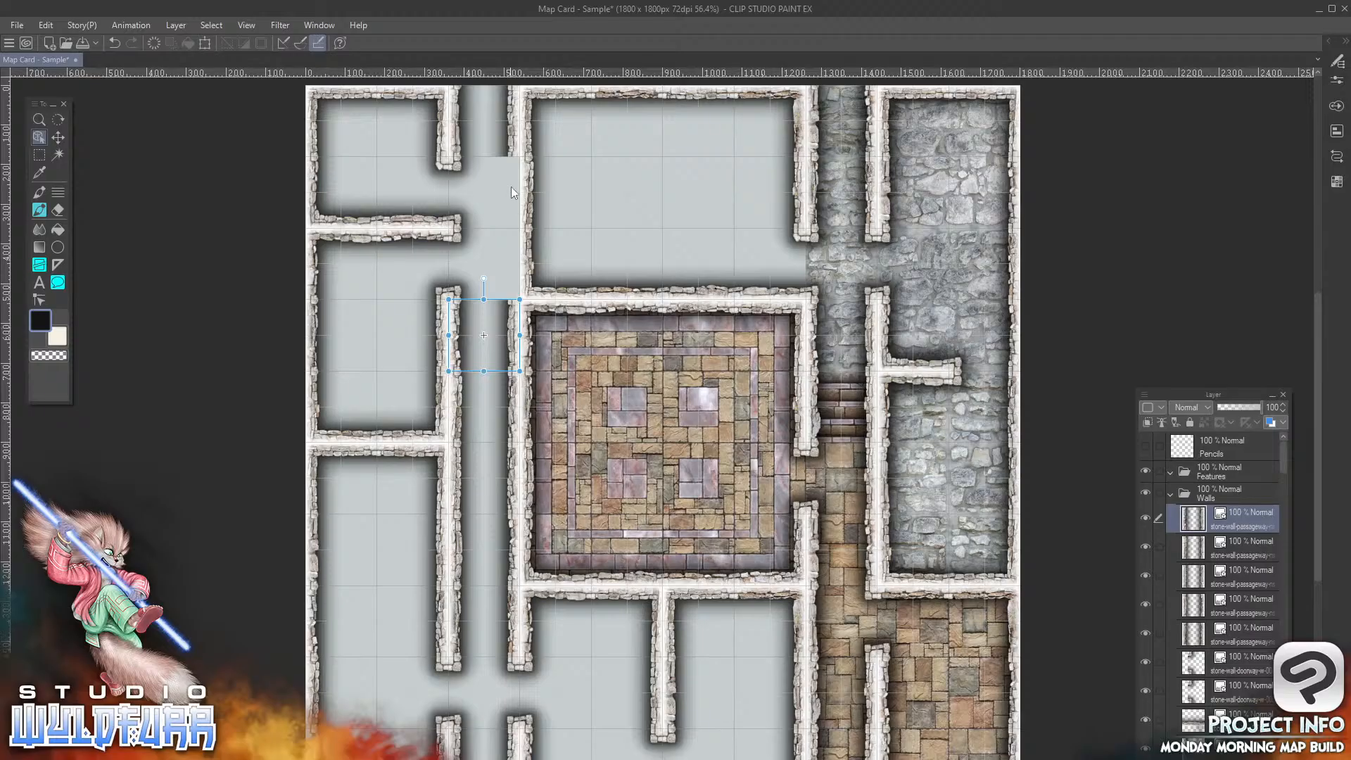
Step: Add the stone-wall-e-0006 overlay from the Stone Wall Overlays folder and place it on the corridor's southern doorway tile as its east wall
{"action": "key", "text": "alt+Tab"}
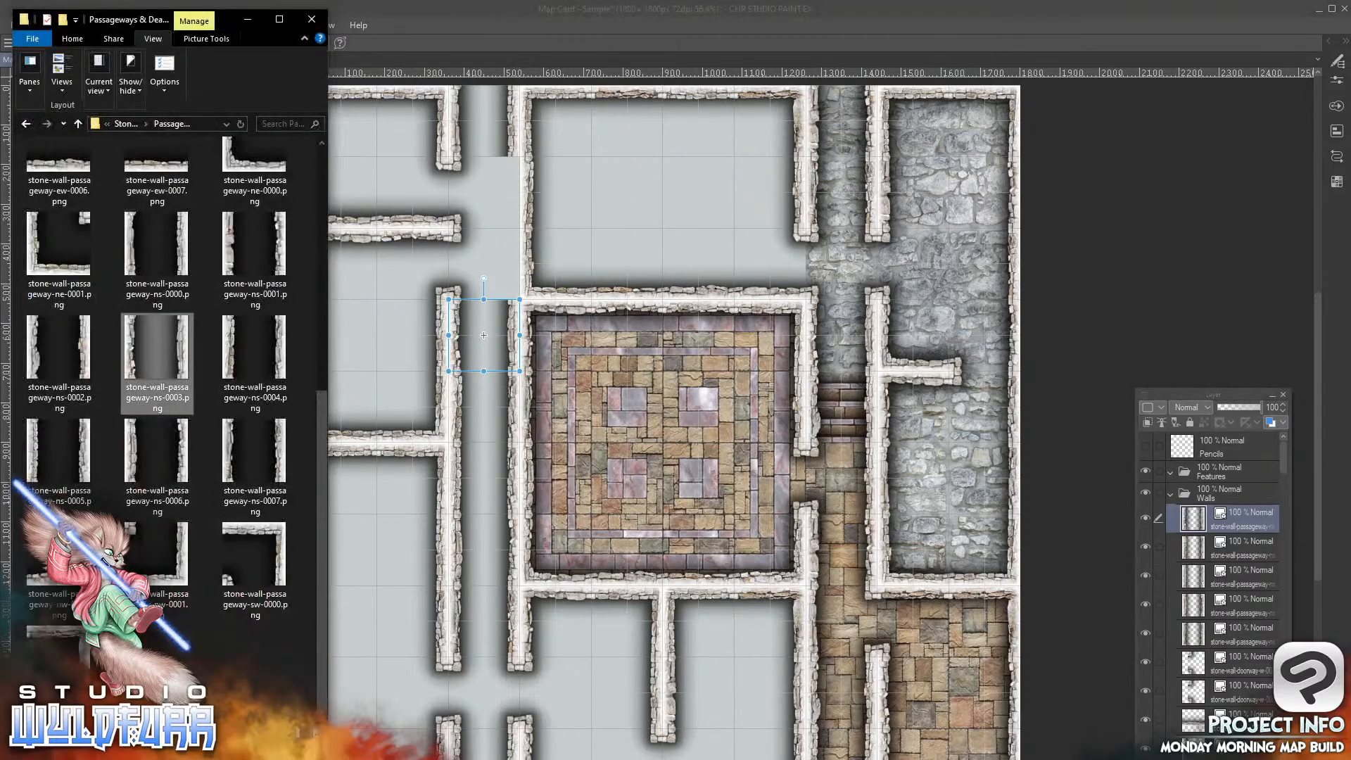
{"action": "left_click", "coordinate": [127, 124]}
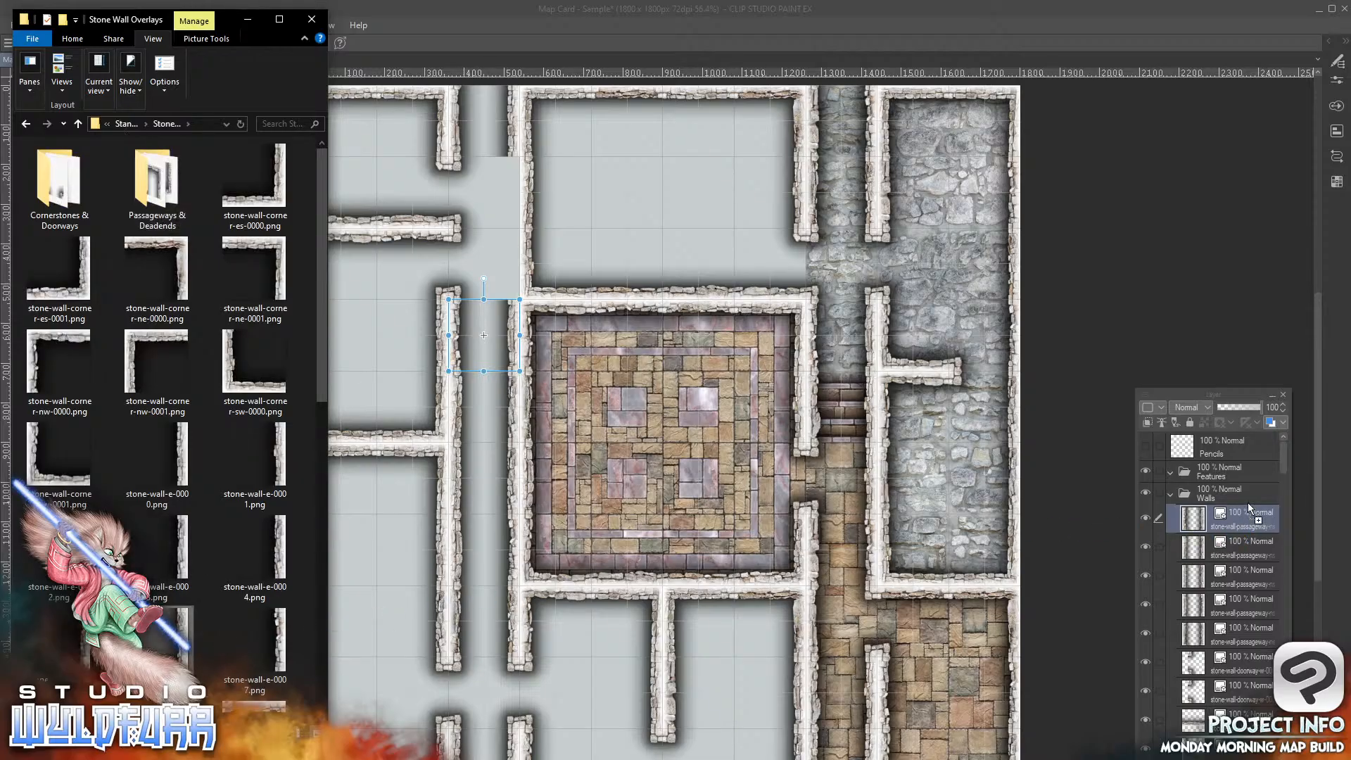
{"action": "left_click_drag", "start_coordinate": [1248, 502], "coordinate": [1250, 505]}
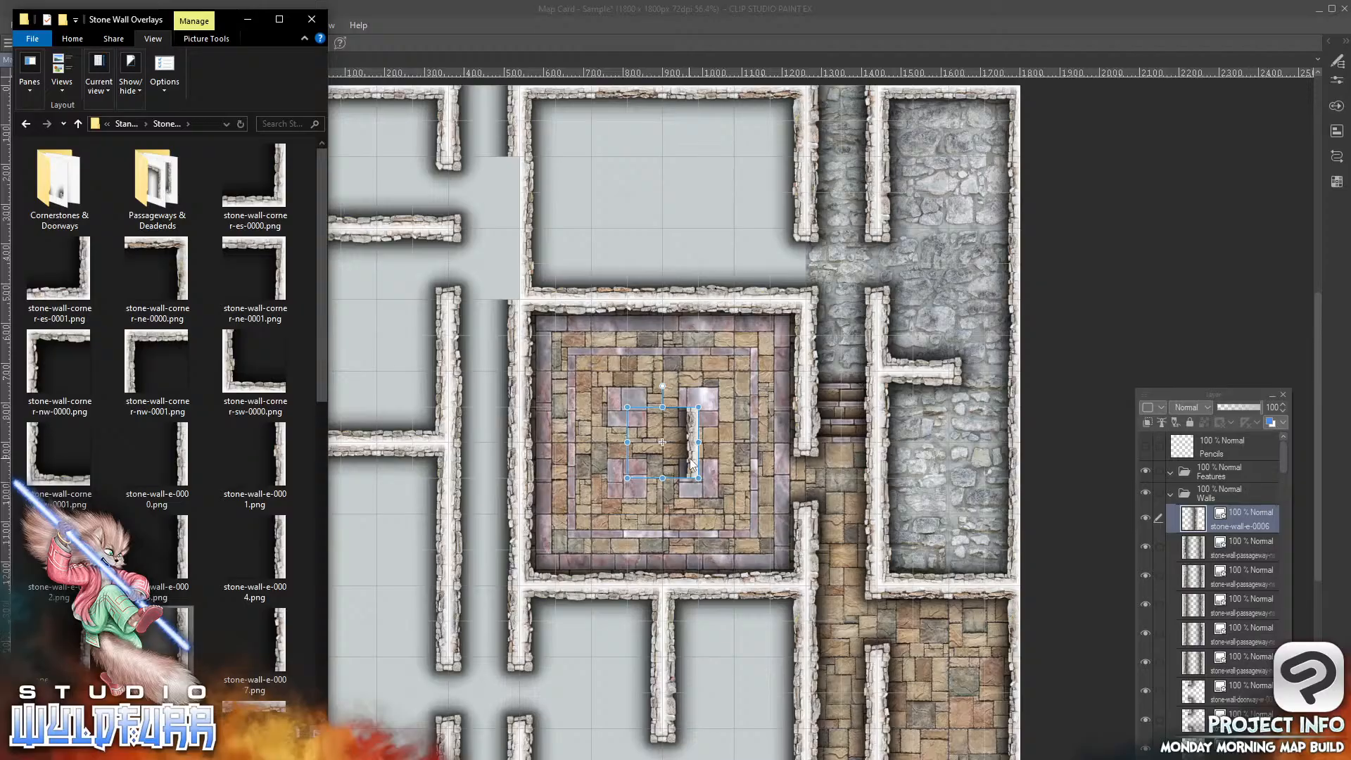
{"action": "left_click", "coordinate": [692, 465]}
{"action": "left_click_drag", "start_coordinate": [692, 465], "coordinate": [514, 282]}
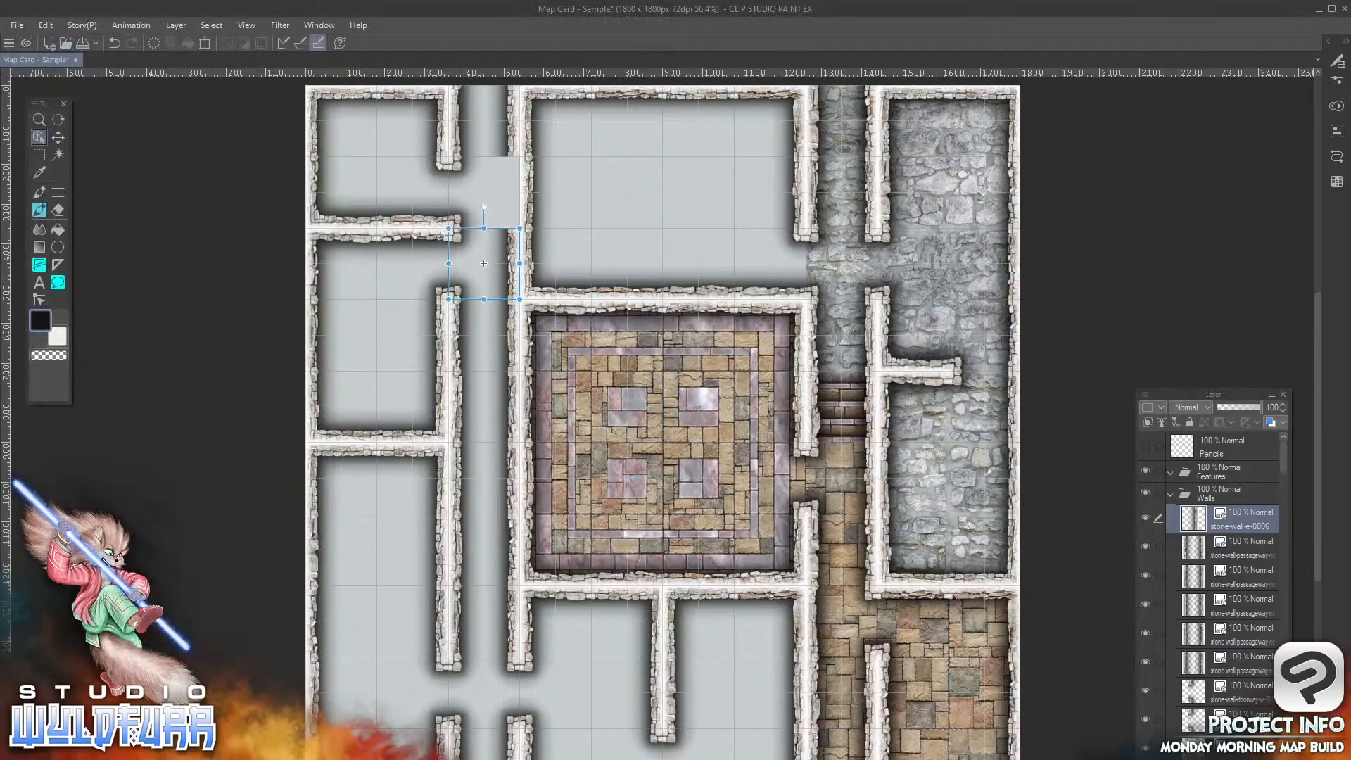
Step: Add the stone-wall-e-0003 overlay and place it on the corridor's northern doorway tile to close the remaining gap in the east wall
{"action": "key", "text": "alt+Tab"}
{"action": "left_click_drag", "start_coordinate": [183, 555], "coordinate": [1245, 505]}
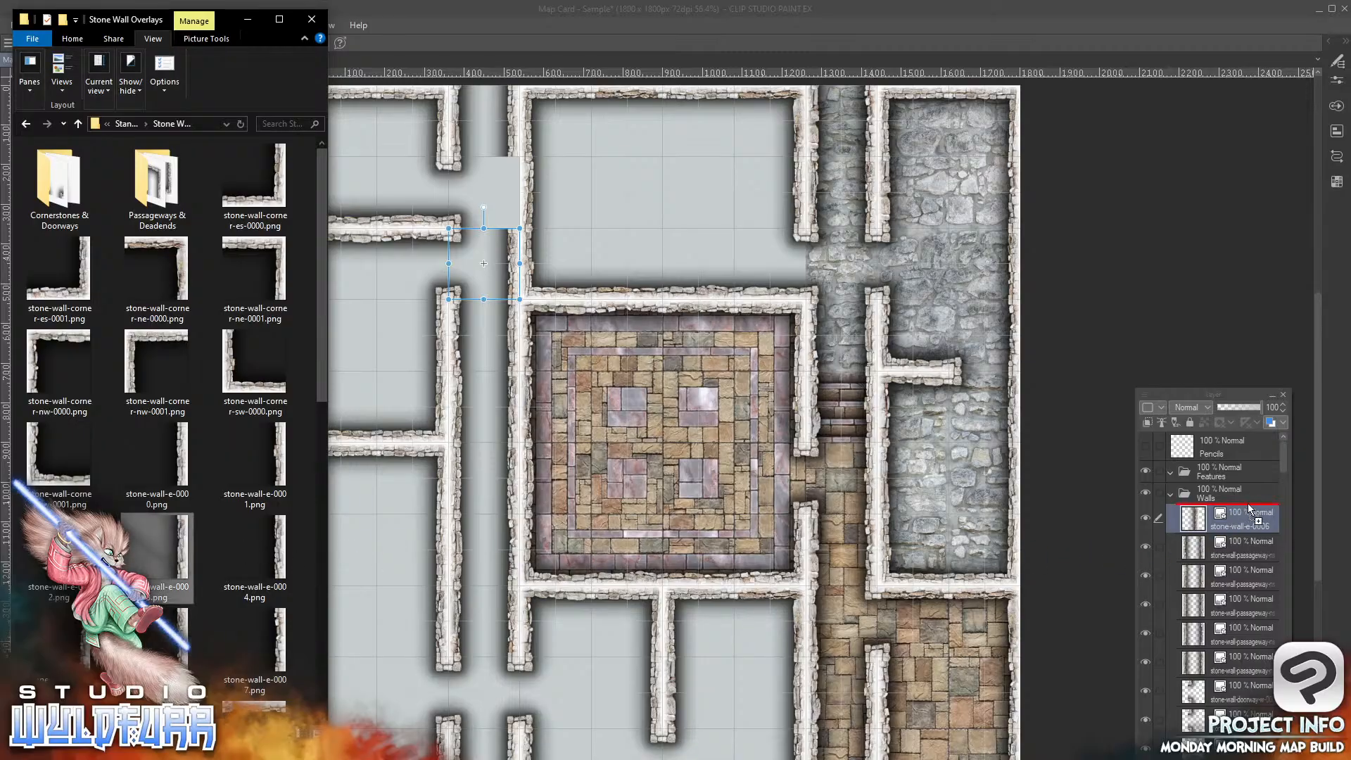
{"action": "left_click", "coordinate": [693, 461]}
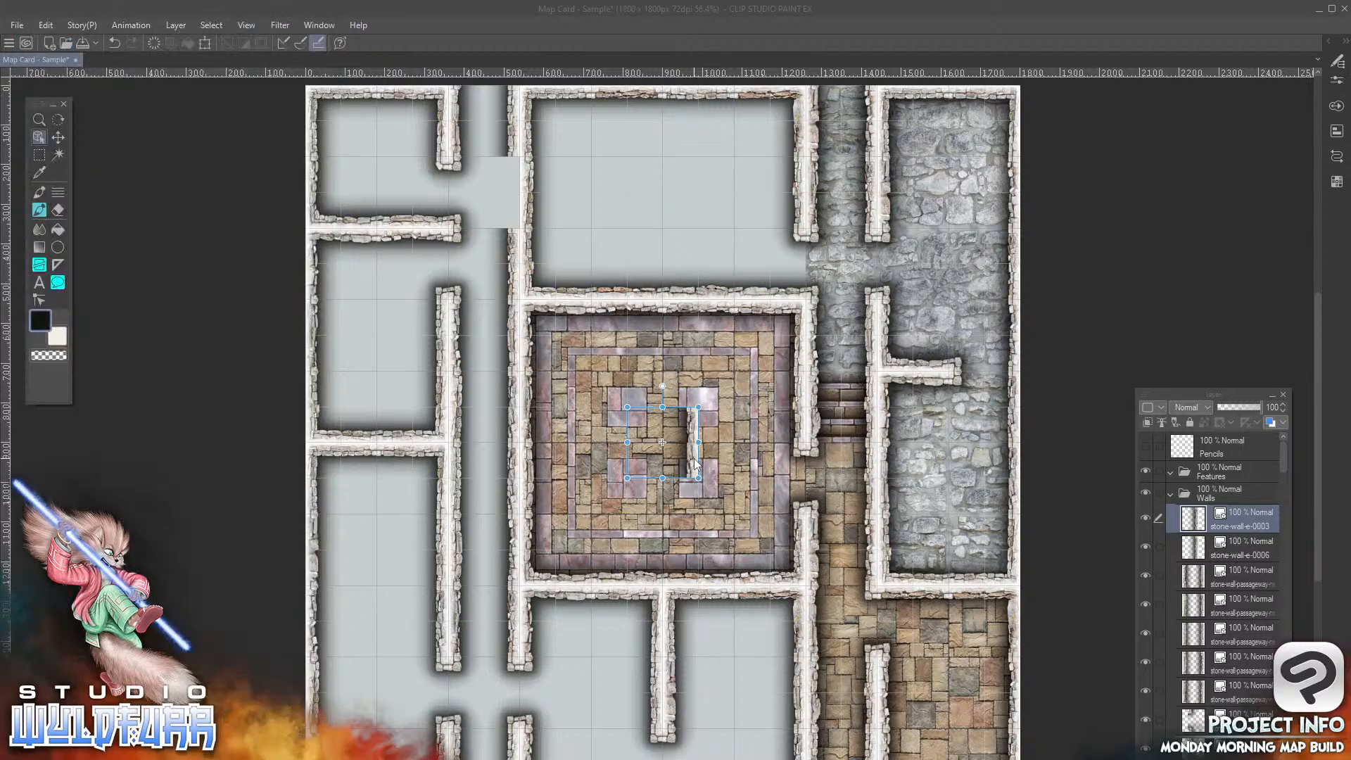
{"action": "left_click_drag", "start_coordinate": [693, 461], "coordinate": [516, 219]}
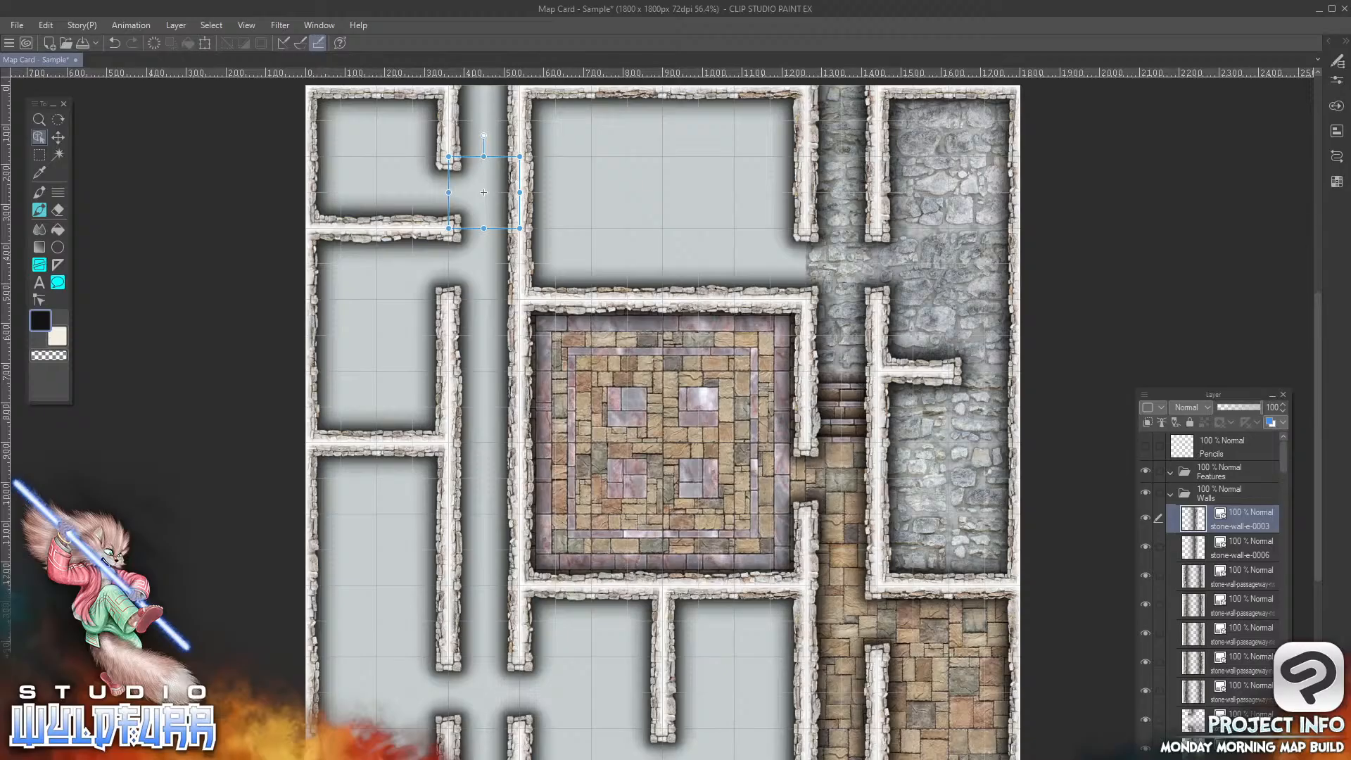
{"action": "key", "text": "alt+Tab"}
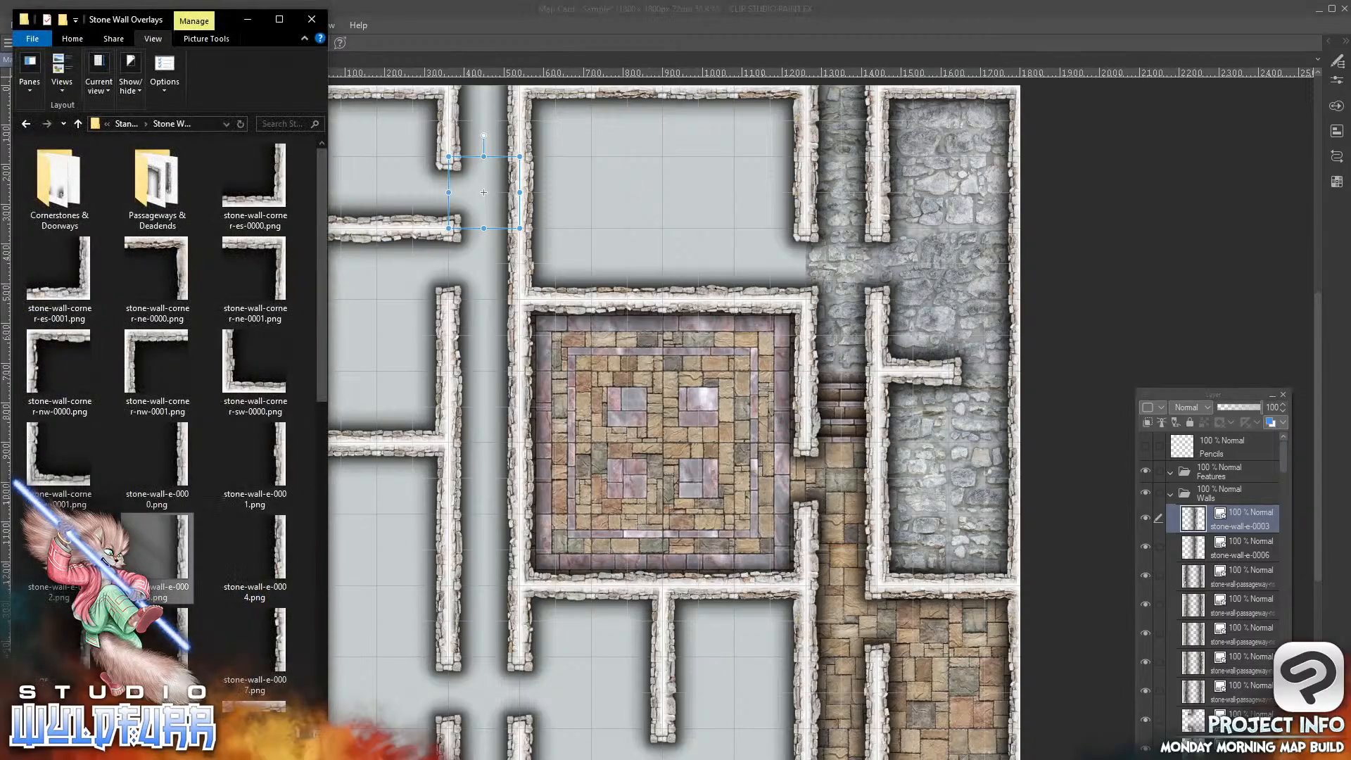
Step: Open the Catacomb Rock Floor folder in File Explorer and add catacombs-rock-floor-0002 to the map's Features layer folder
{"action": "left_click", "coordinate": [127, 125]}
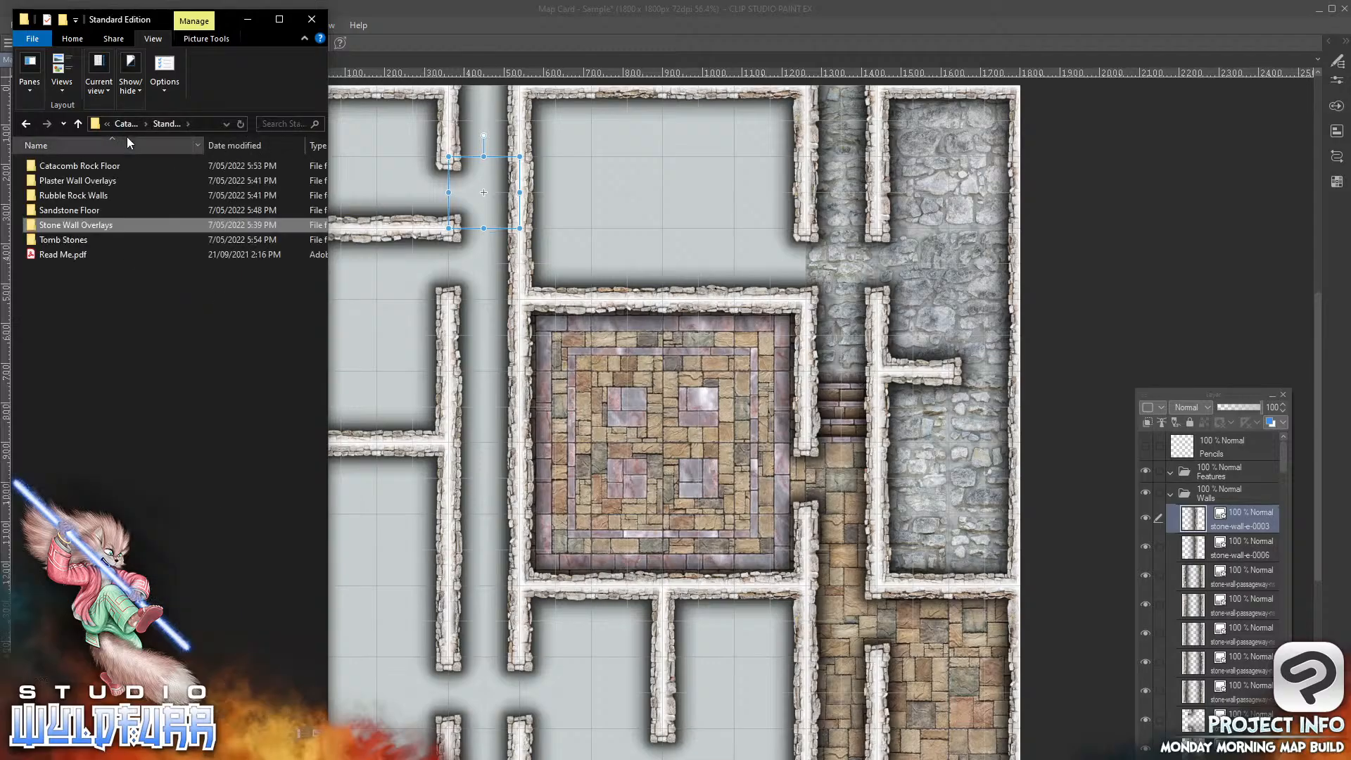
{"action": "left_click", "coordinate": [69, 166]}
{"action": "double_click", "coordinate": [69, 167]}
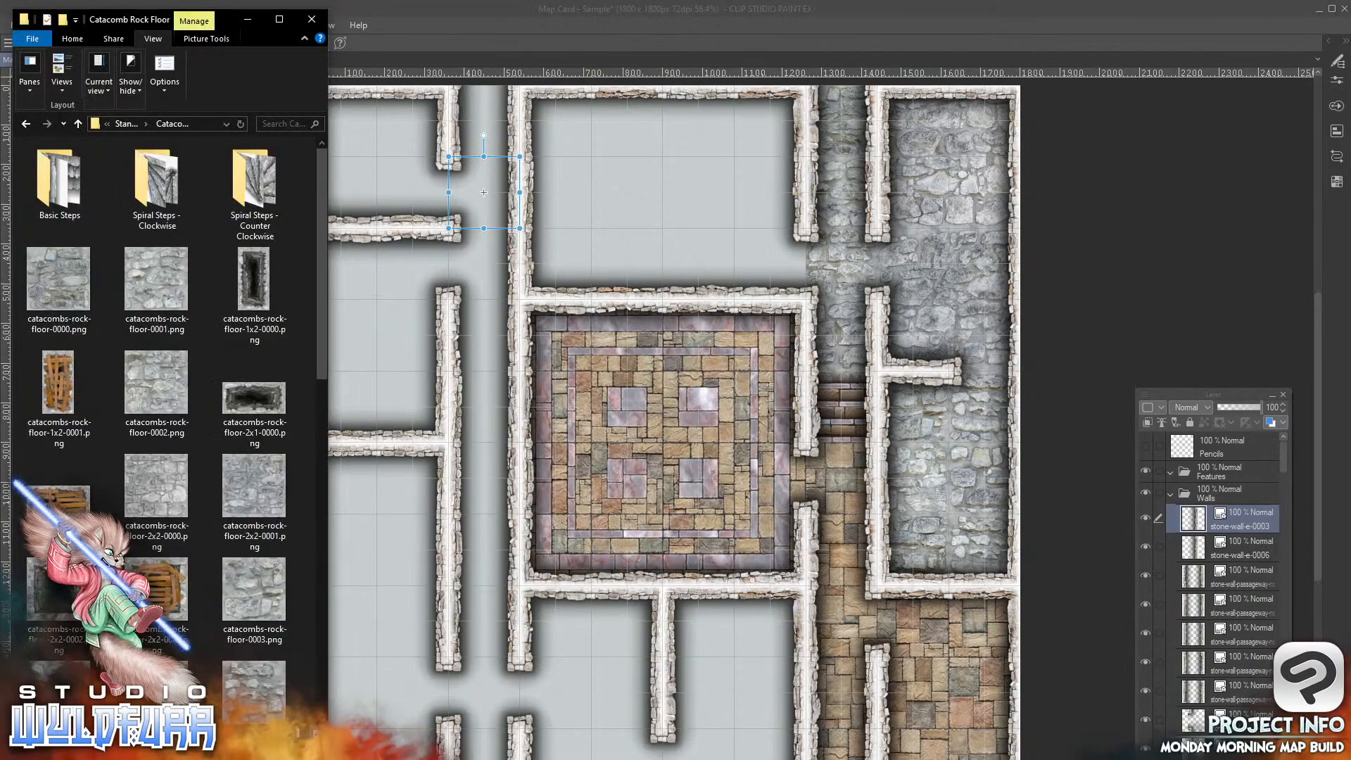
{"action": "left_click_drag", "start_coordinate": [151, 386], "coordinate": [1229, 484]}
Step: Collapse the Walls layer folder and lock it
{"action": "left_click", "coordinate": [1171, 523]}
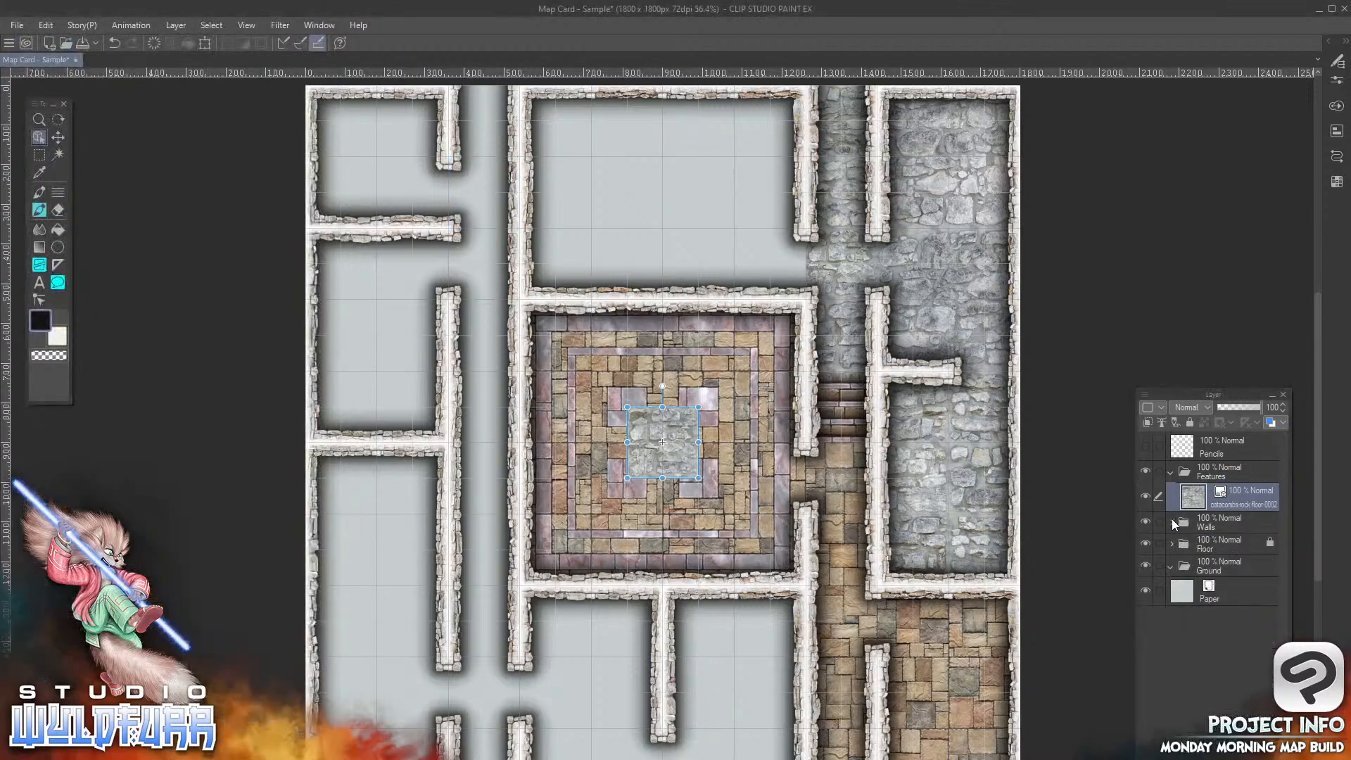
{"action": "left_click", "coordinate": [1240, 516]}
{"action": "left_click", "coordinate": [1189, 422]}
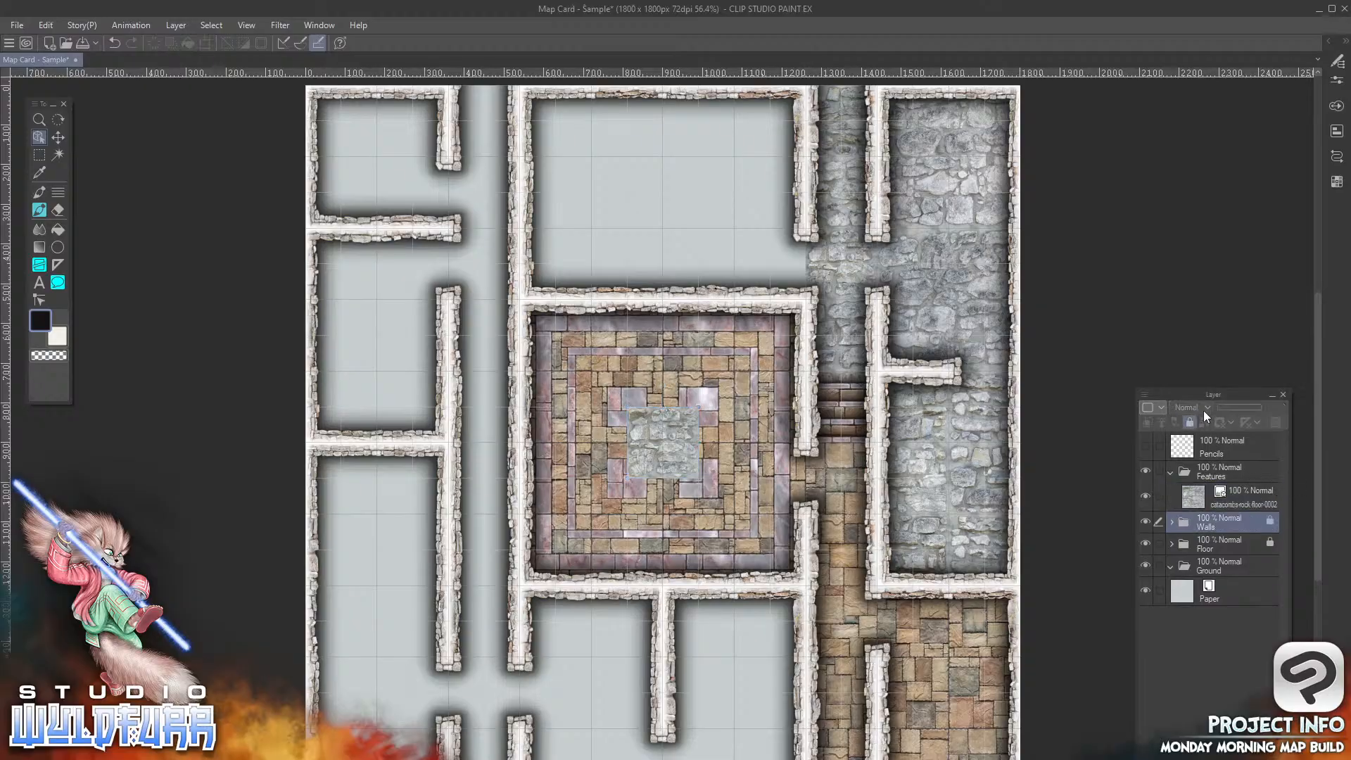
Step: Try to move the catacombs-rock-floor-0002 layer from Features into the locked Floor folder, and undo the move
{"action": "left_click", "coordinate": [1246, 493]}
{"action": "left_click_drag", "start_coordinate": [1240, 497], "coordinate": [1236, 542]}
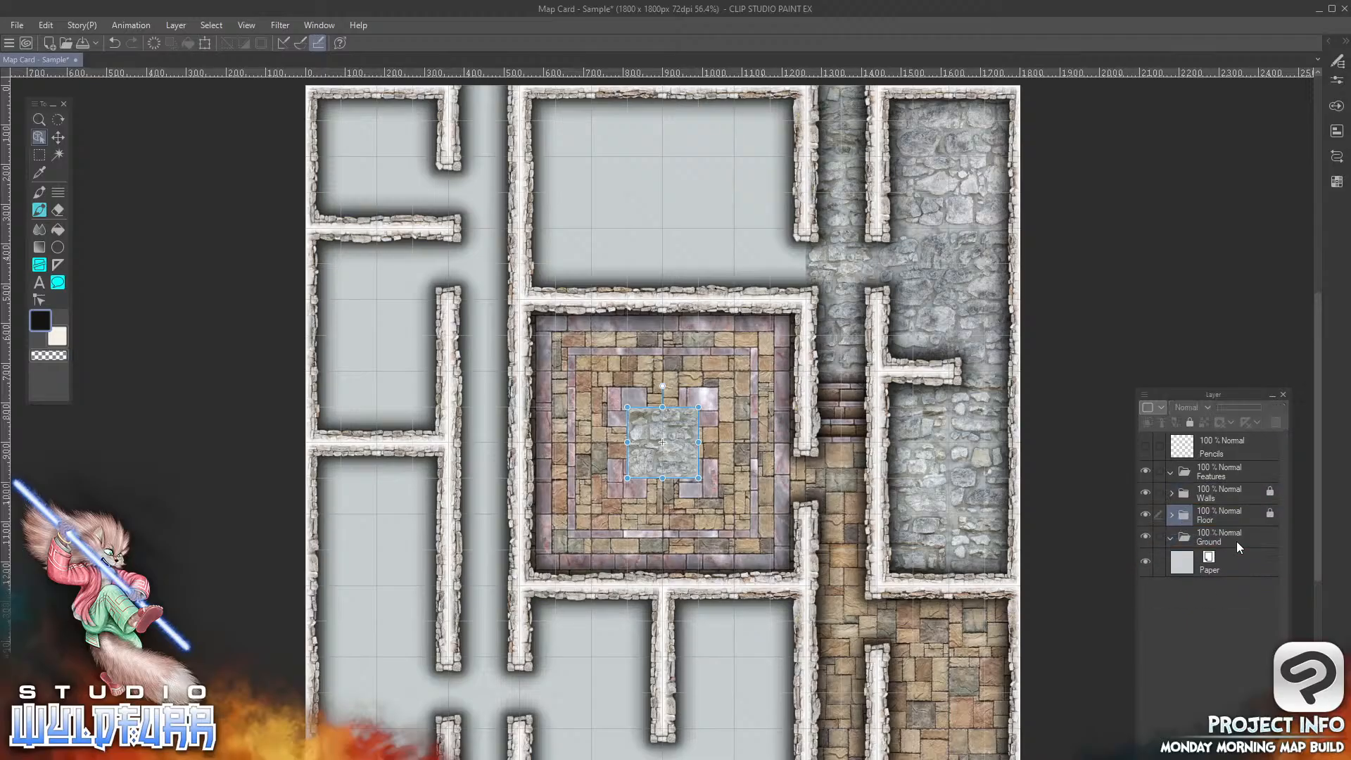
{"action": "left_click", "coordinate": [1172, 515]}
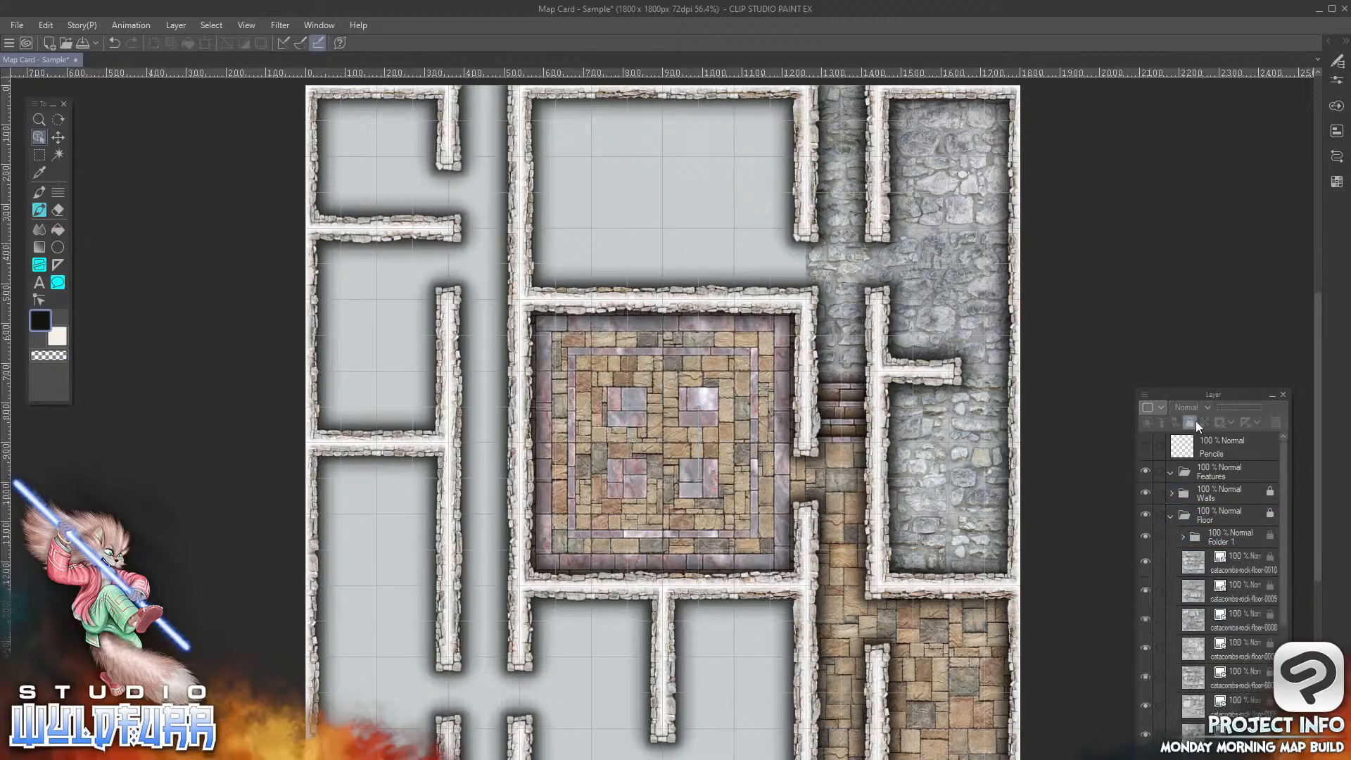
{"action": "left_click", "coordinate": [1257, 560]}
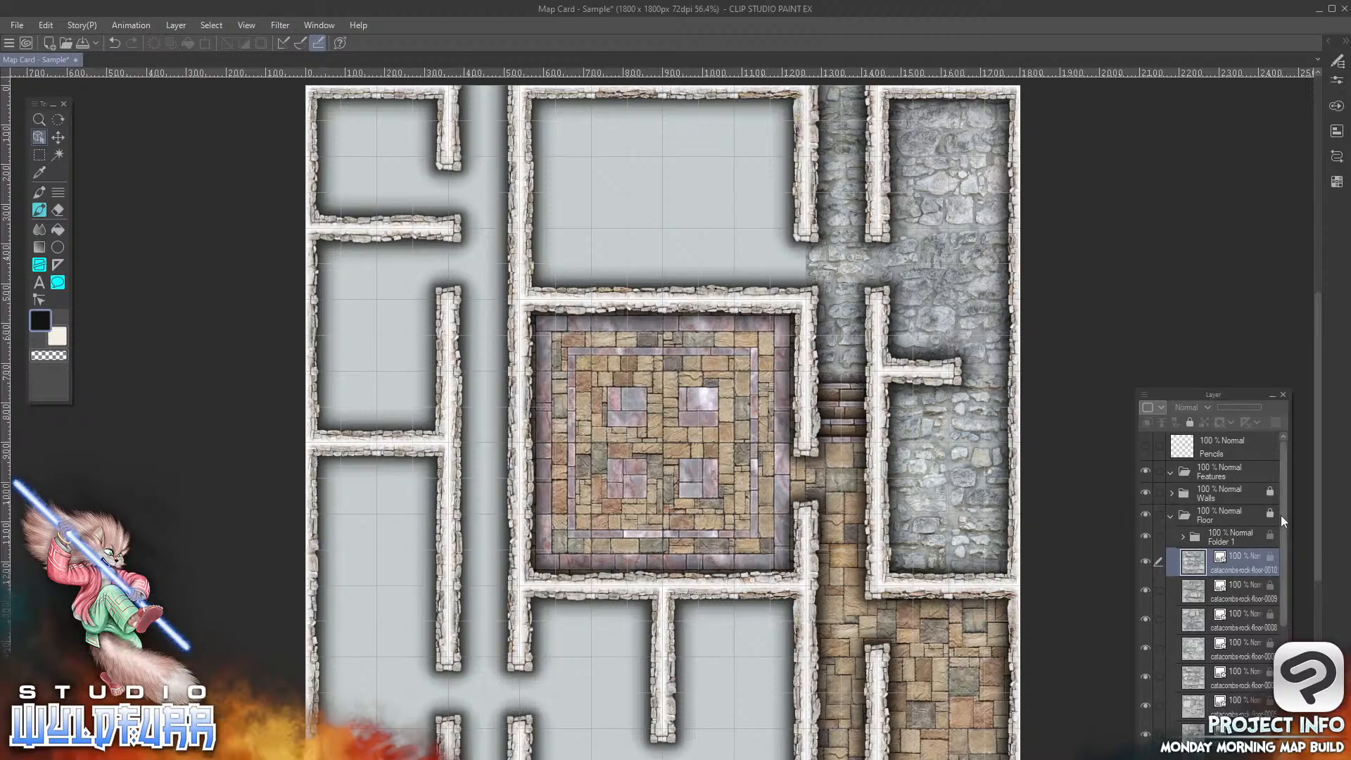
{"action": "left_click_drag", "start_coordinate": [1281, 515], "coordinate": [1281, 512]}
{"action": "left_click", "coordinate": [1146, 562]}
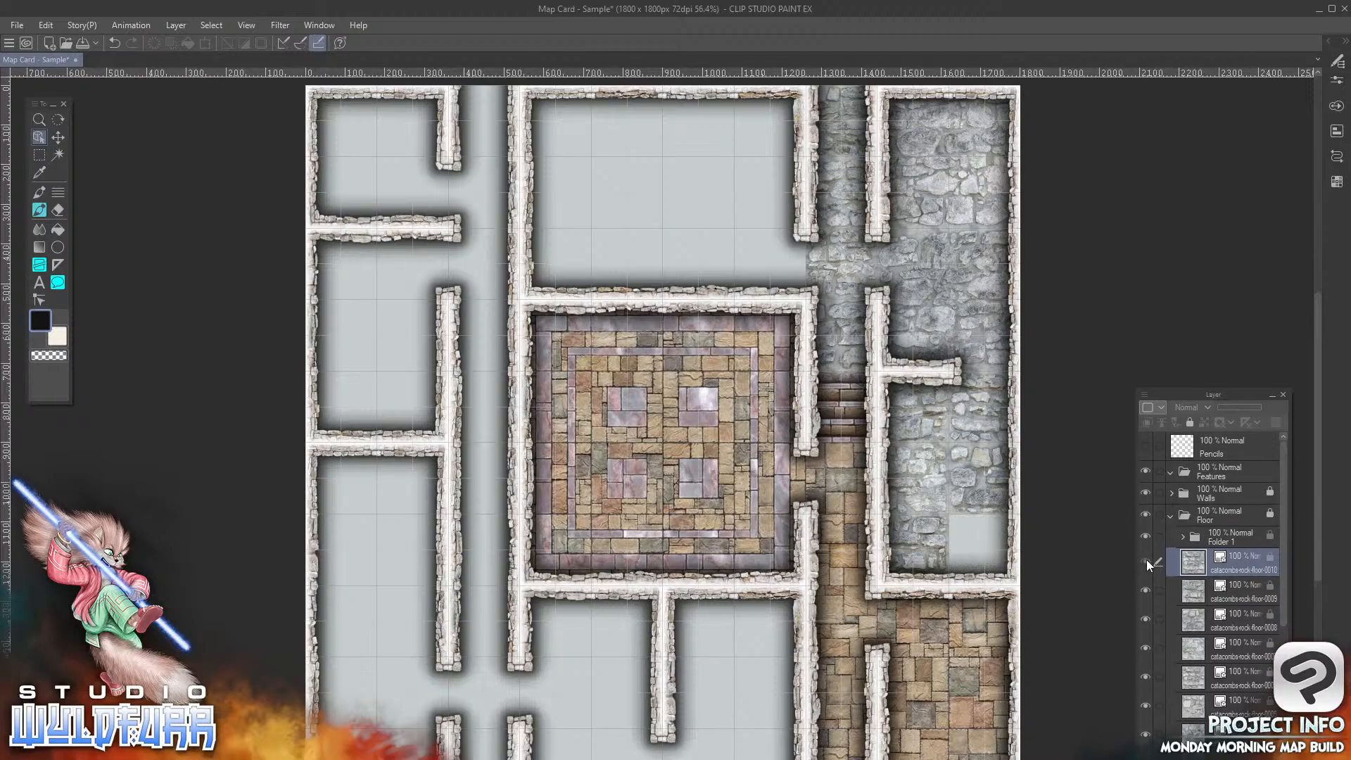
{"action": "left_click", "coordinate": [1146, 562]}
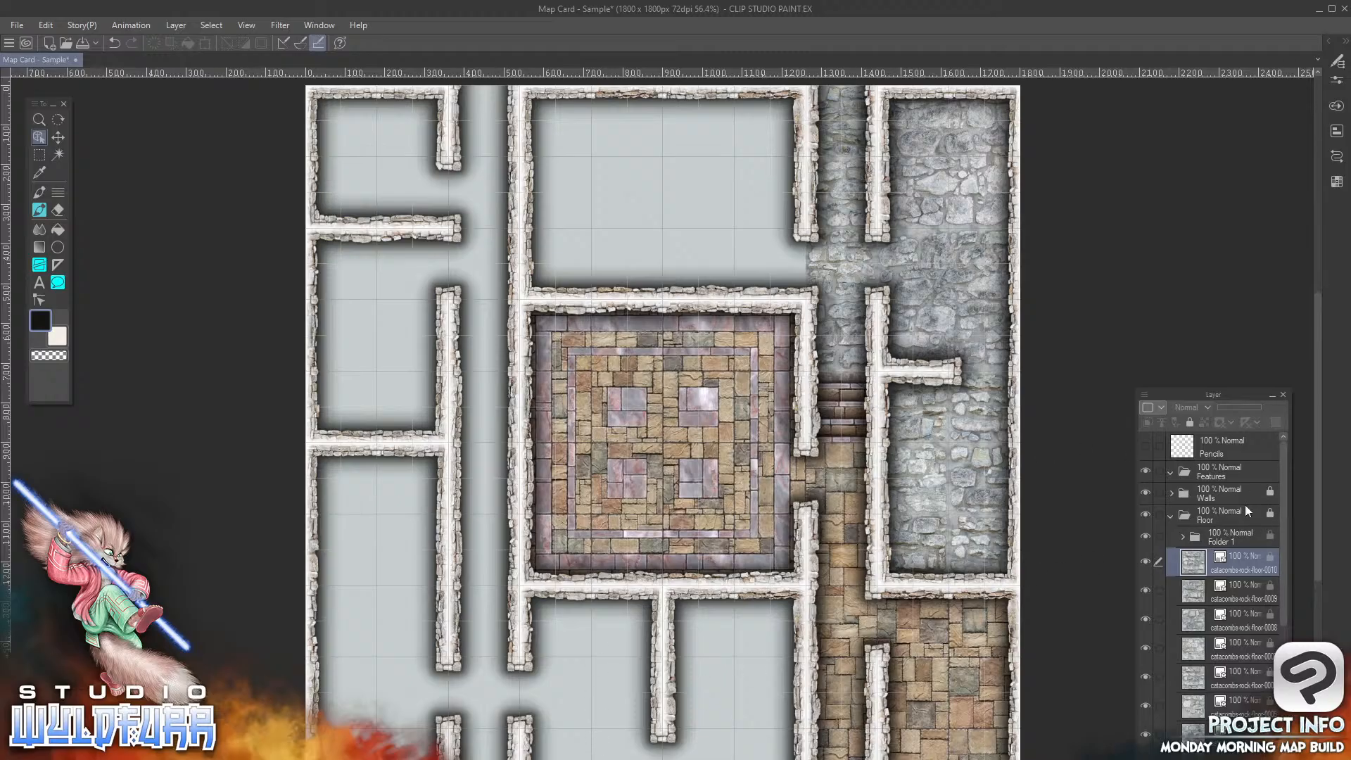
{"action": "key", "text": "ctrl+z"}
{"action": "key", "text": "ctrl+y"}
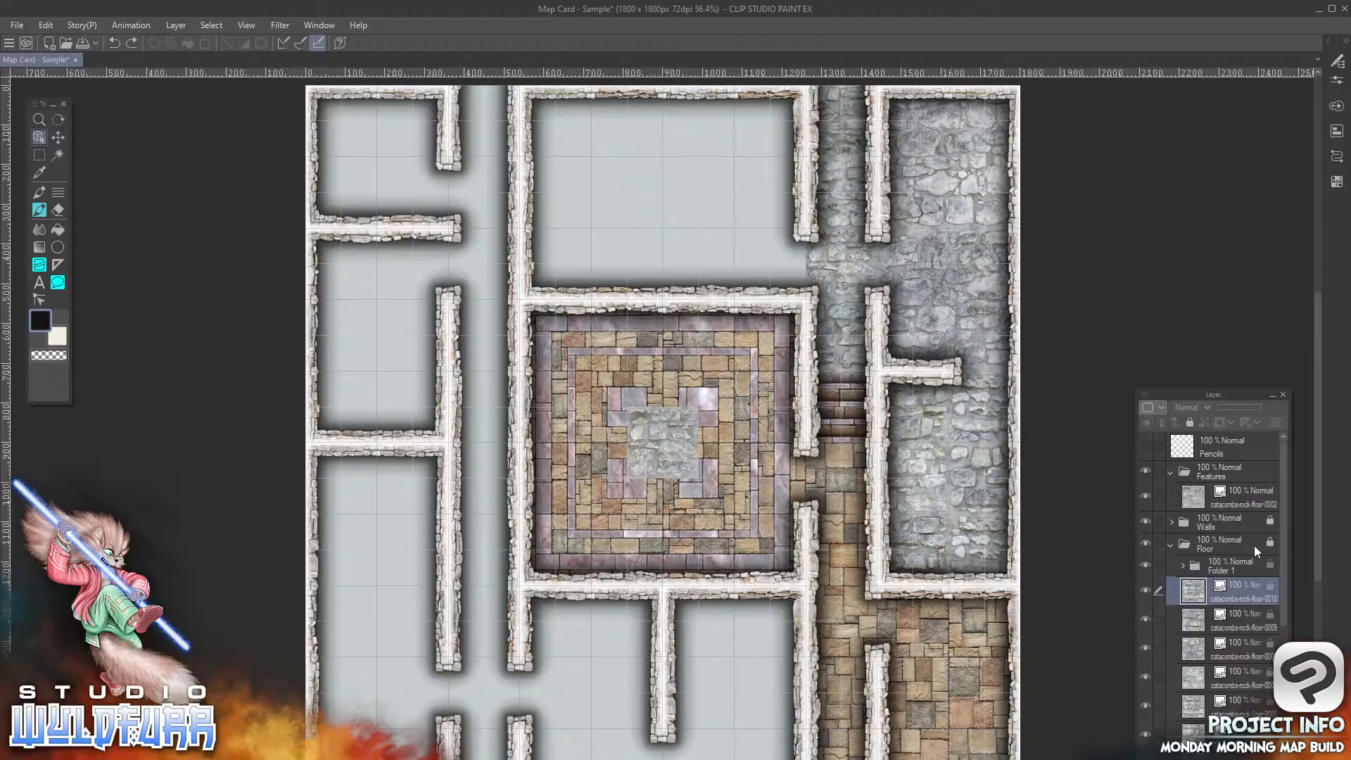
Step: Unlock the Floor layer folder and move the catacombs-rock-floor-0002 layer into it, directly below Folder 1
{"action": "left_click", "coordinate": [1243, 568]}
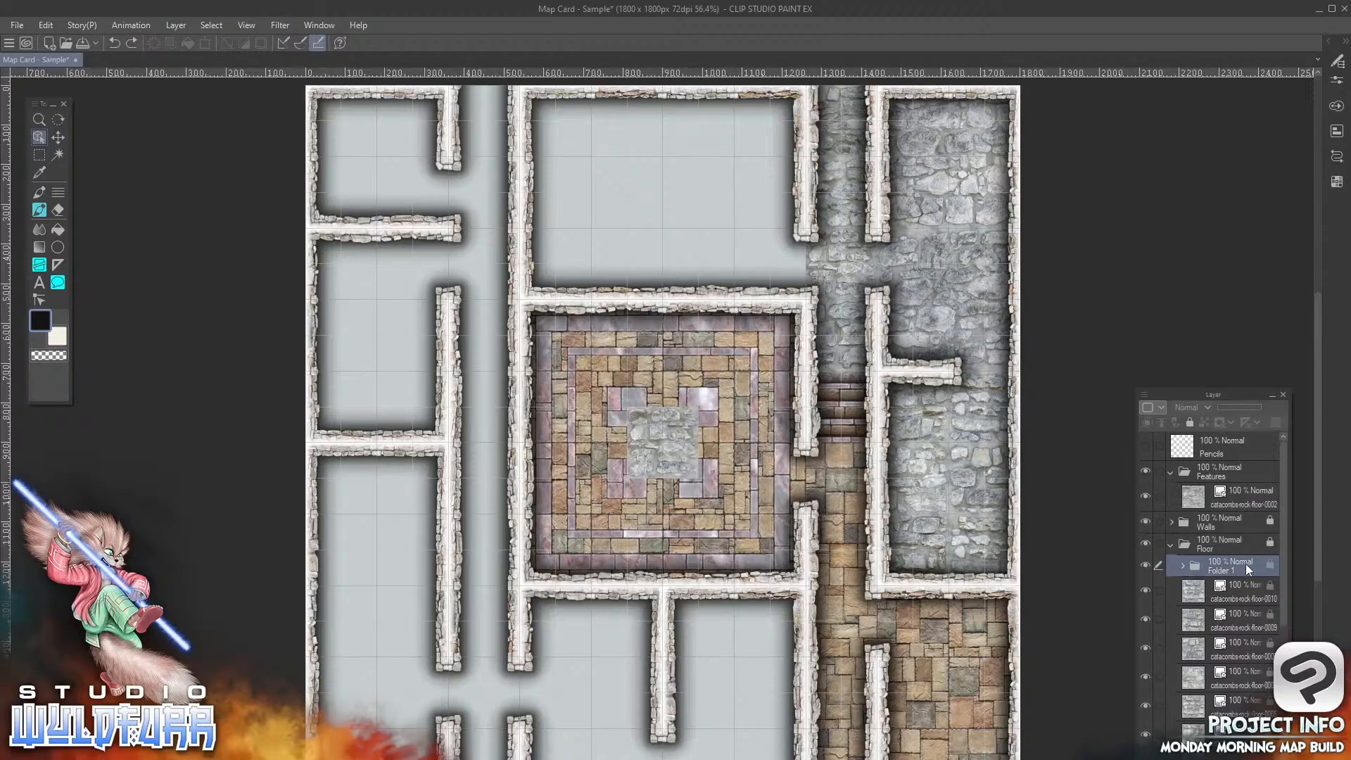
{"action": "left_click", "coordinate": [1242, 542]}
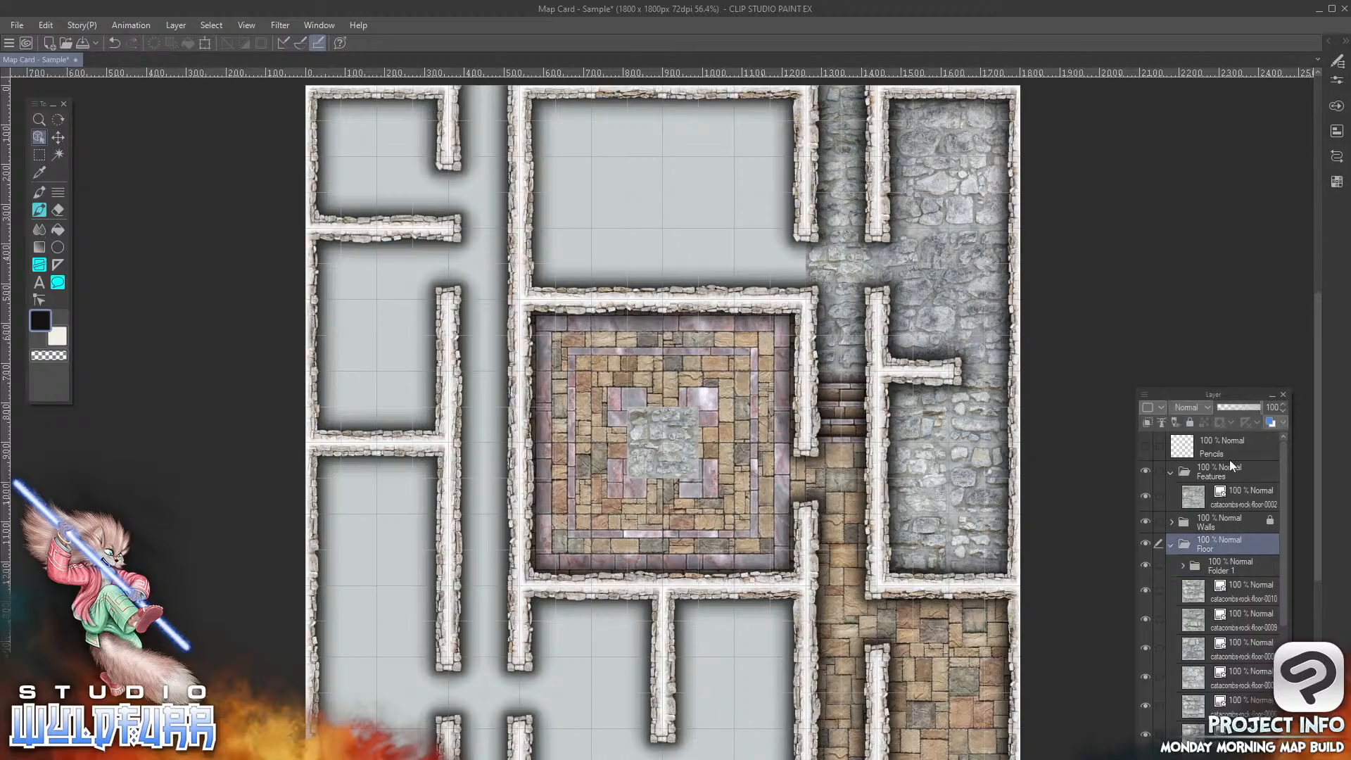
{"action": "left_click_drag", "start_coordinate": [1193, 499], "coordinate": [1201, 578]}
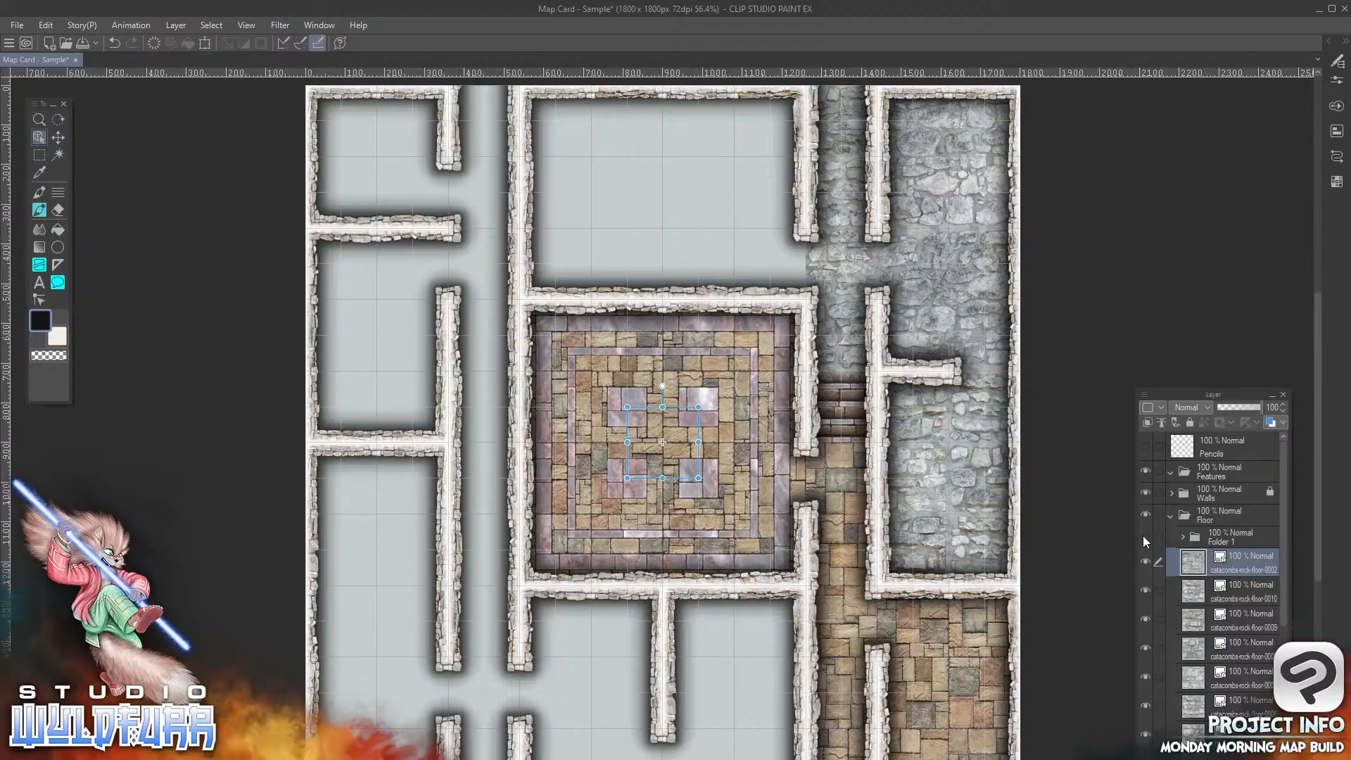
Step: Hide the brickwork floor in Folder 1 and place the catacombs-rock-floor-0002 tile in the western corridor's northernmost square
{"action": "left_click", "coordinate": [1145, 515]}
{"action": "left_click_drag", "start_coordinate": [674, 467], "coordinate": [502, 149]}
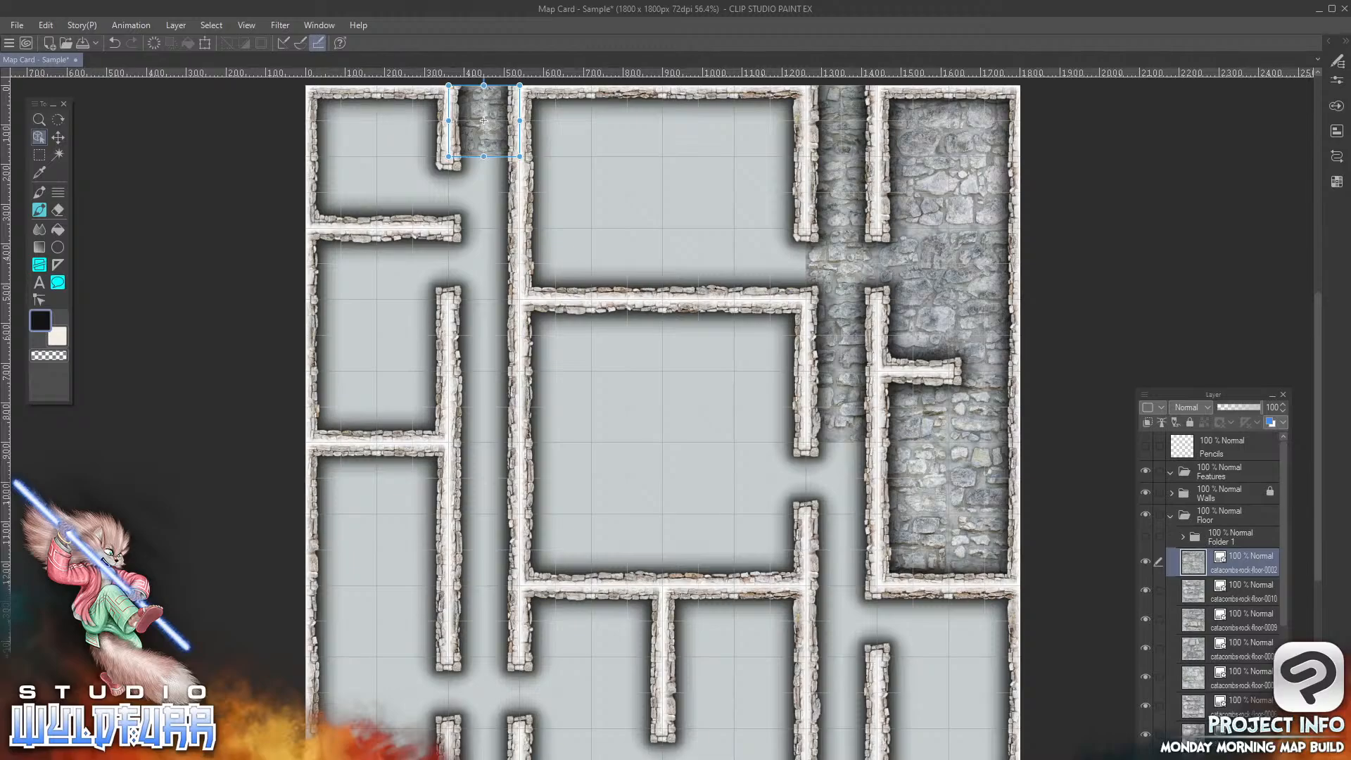
Step: Add catacombs-rock-floor-0000 to the Floor folder and place it in the western corridor's second square from the north
{"action": "key", "text": "alt+Tab"}
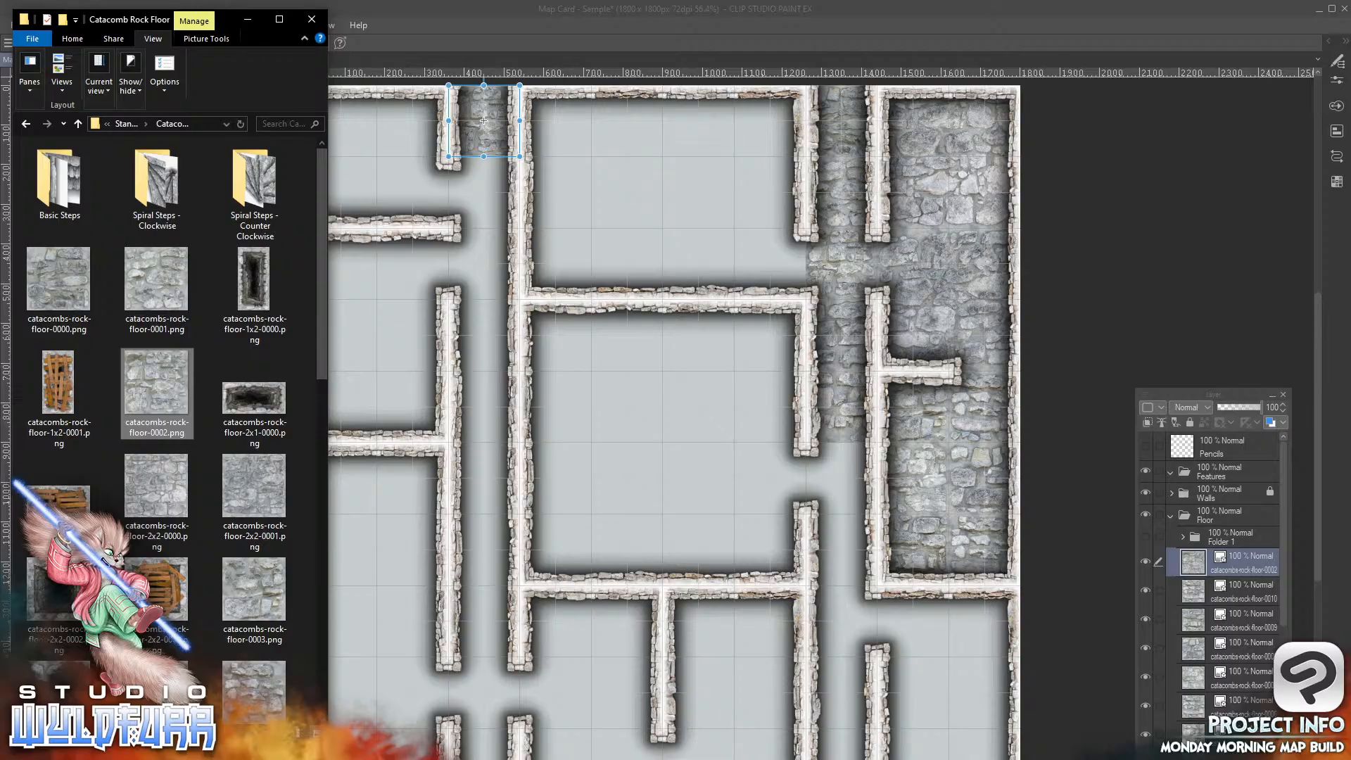
{"action": "left_click", "coordinate": [54, 281]}
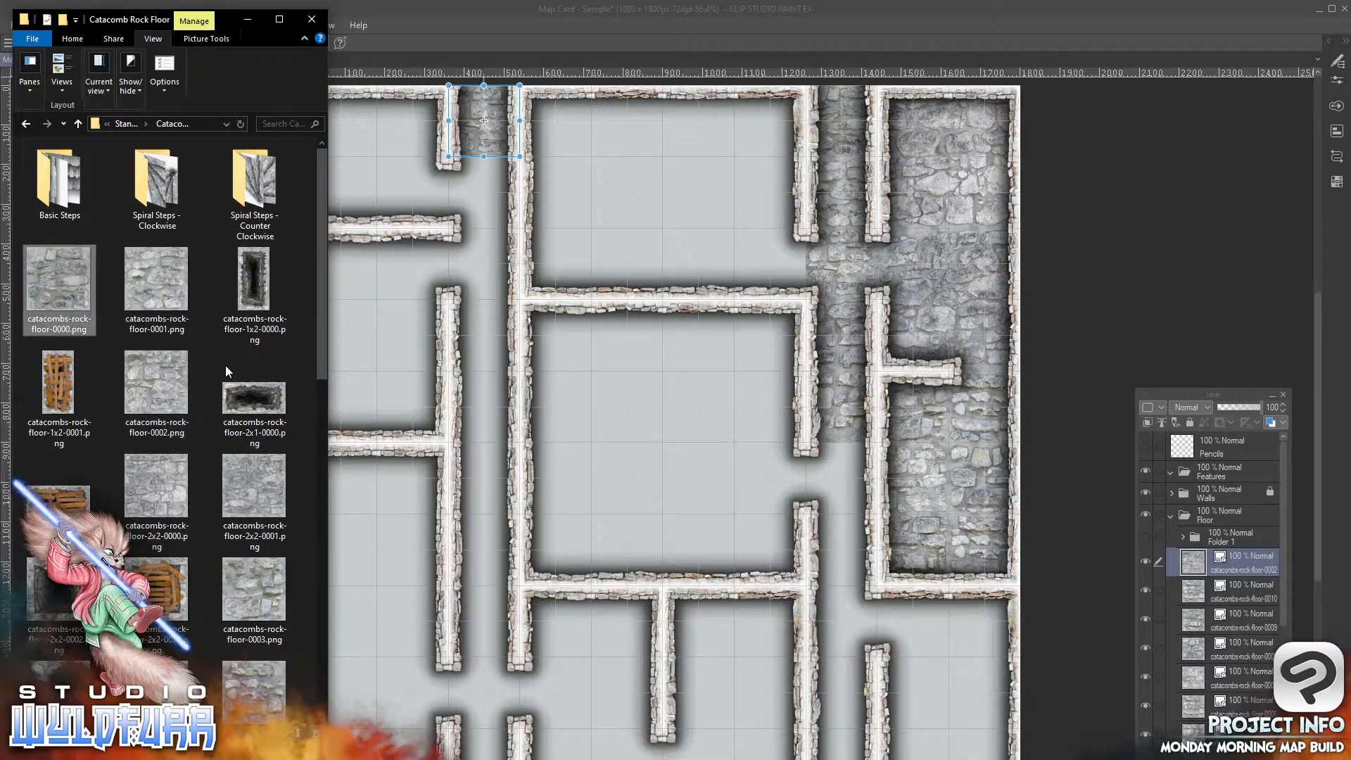
{"action": "left_click_drag", "start_coordinate": [1239, 552], "coordinate": [1237, 552]}
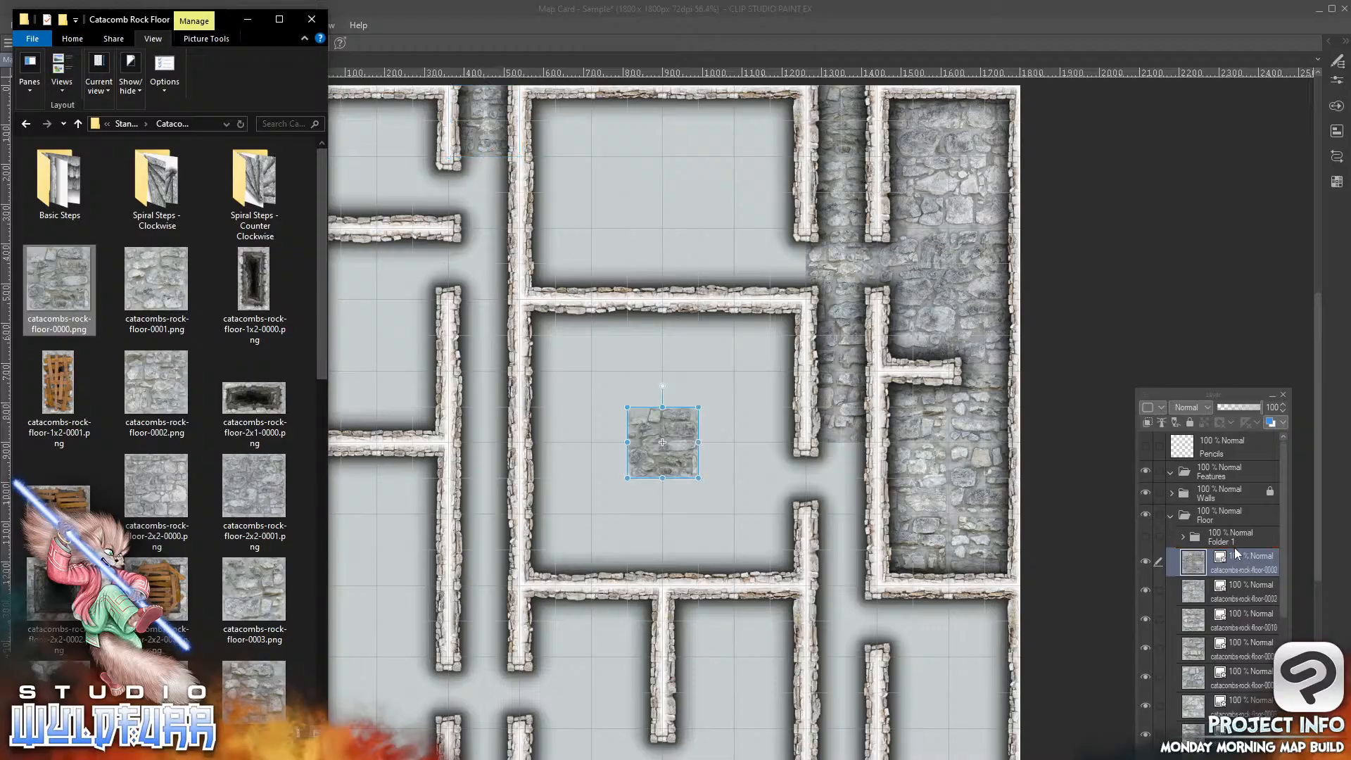
{"action": "left_click", "coordinate": [679, 458]}
{"action": "left_click_drag", "start_coordinate": [674, 456], "coordinate": [493, 205]}
Step: Add catacombs-rock-floor-0001 to the Floor folder and place it in the western corridor's third square from the north
{"action": "key", "text": "alt+Tab"}
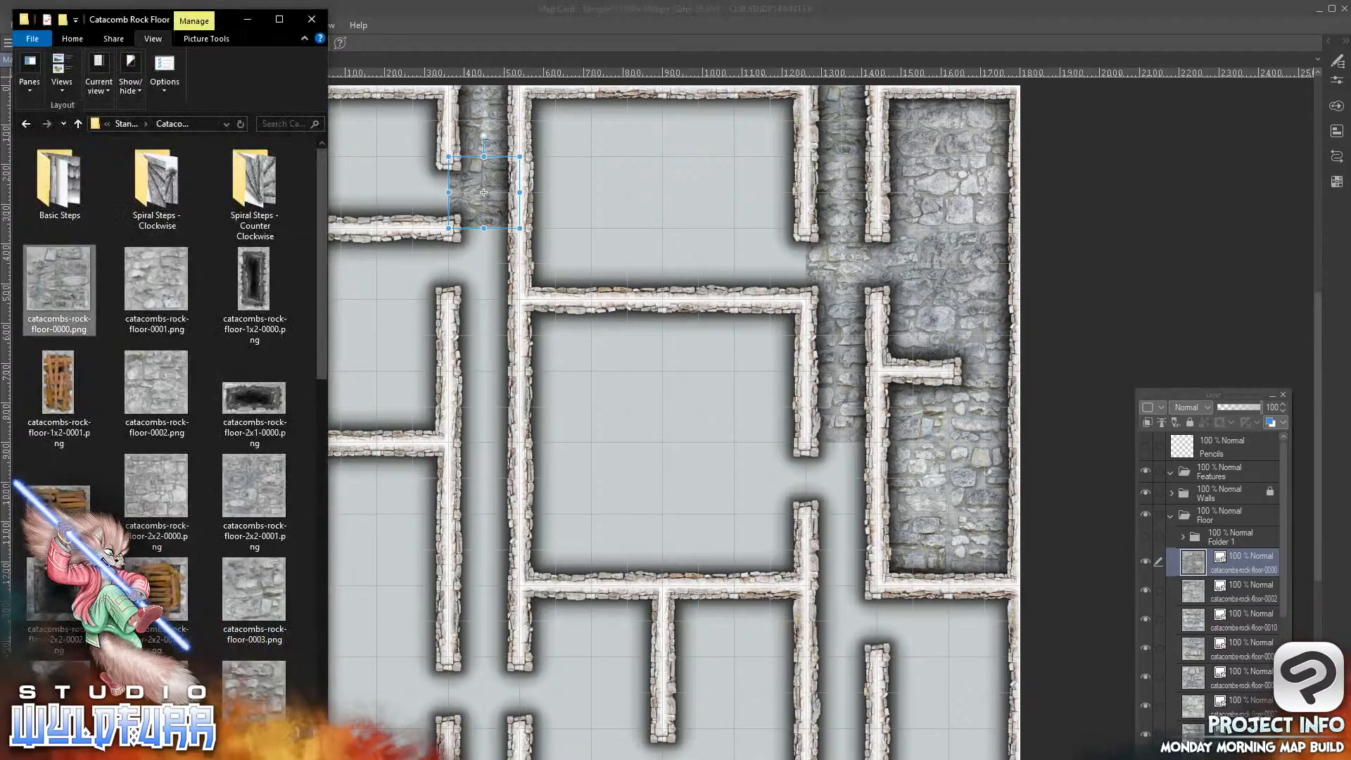
{"action": "left_click", "coordinate": [149, 280]}
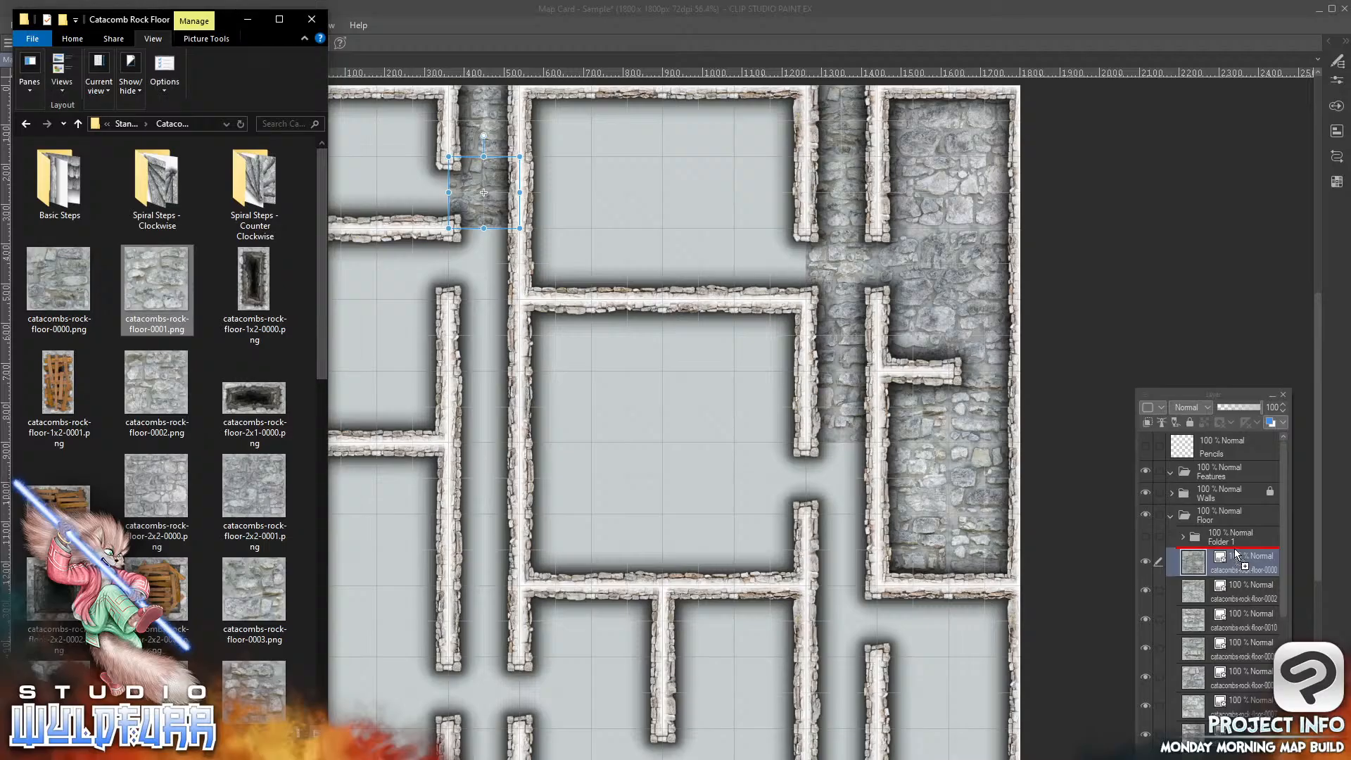
{"action": "left_click", "coordinate": [682, 441]}
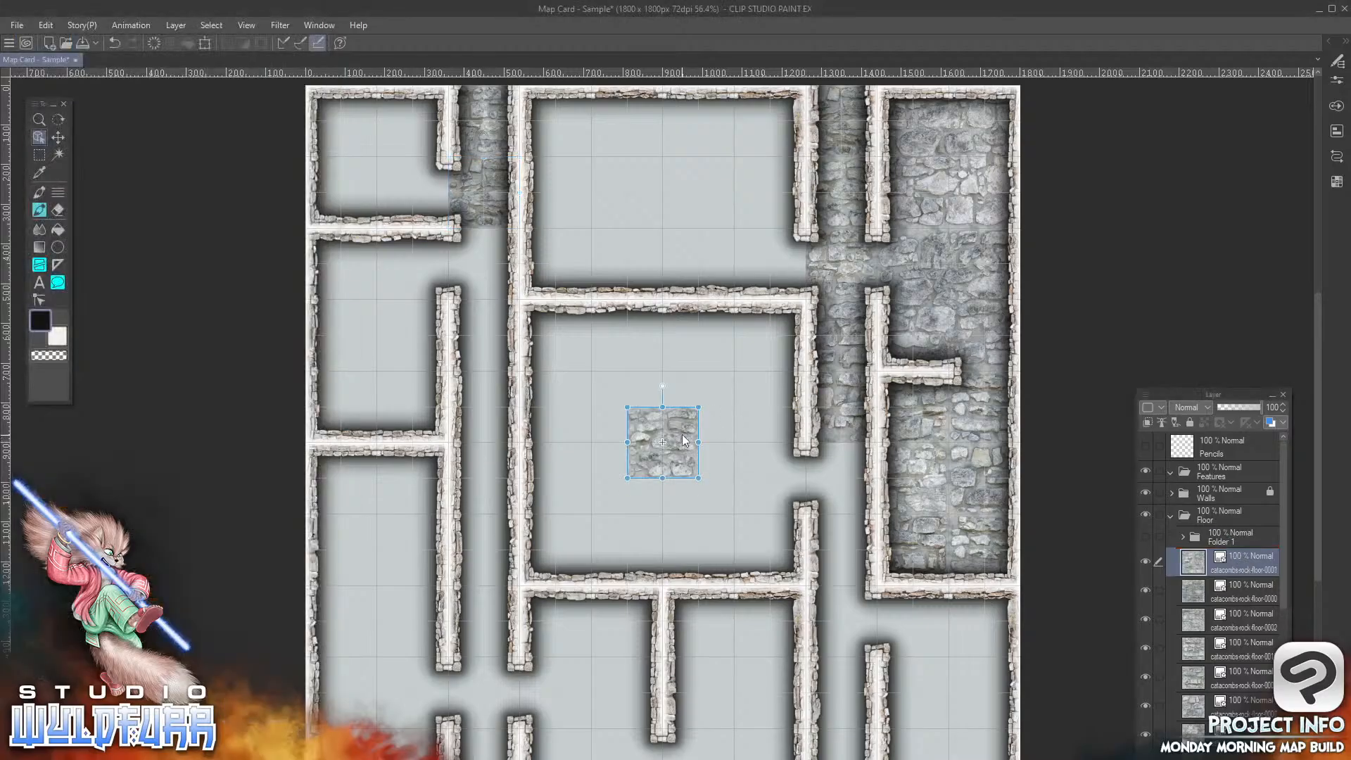
{"action": "left_click_drag", "start_coordinate": [681, 441], "coordinate": [503, 262]}
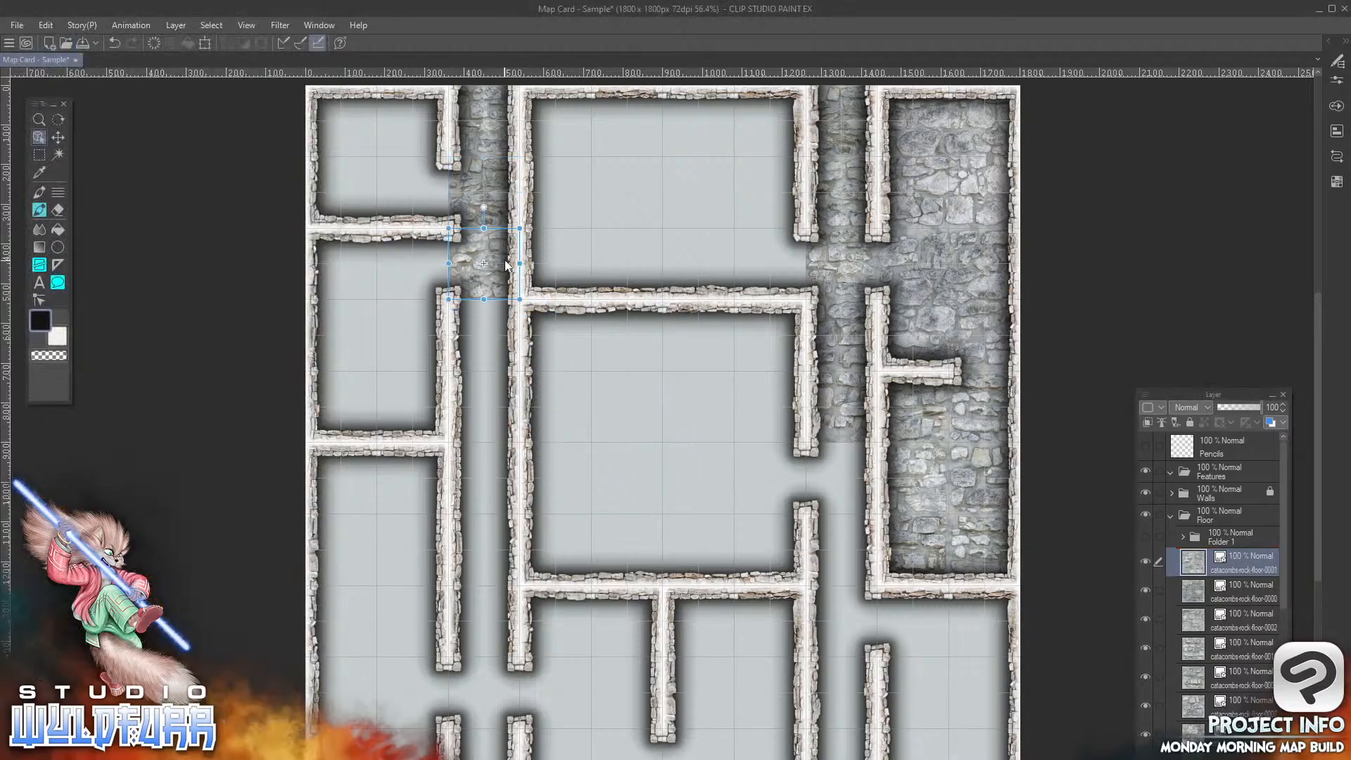
Step: Add another catacombs-rock-floor-0002 tile, keep its layer directly below Folder 1, and place it in the western corridor's fourth square
{"action": "key", "text": "alt+Tab"}
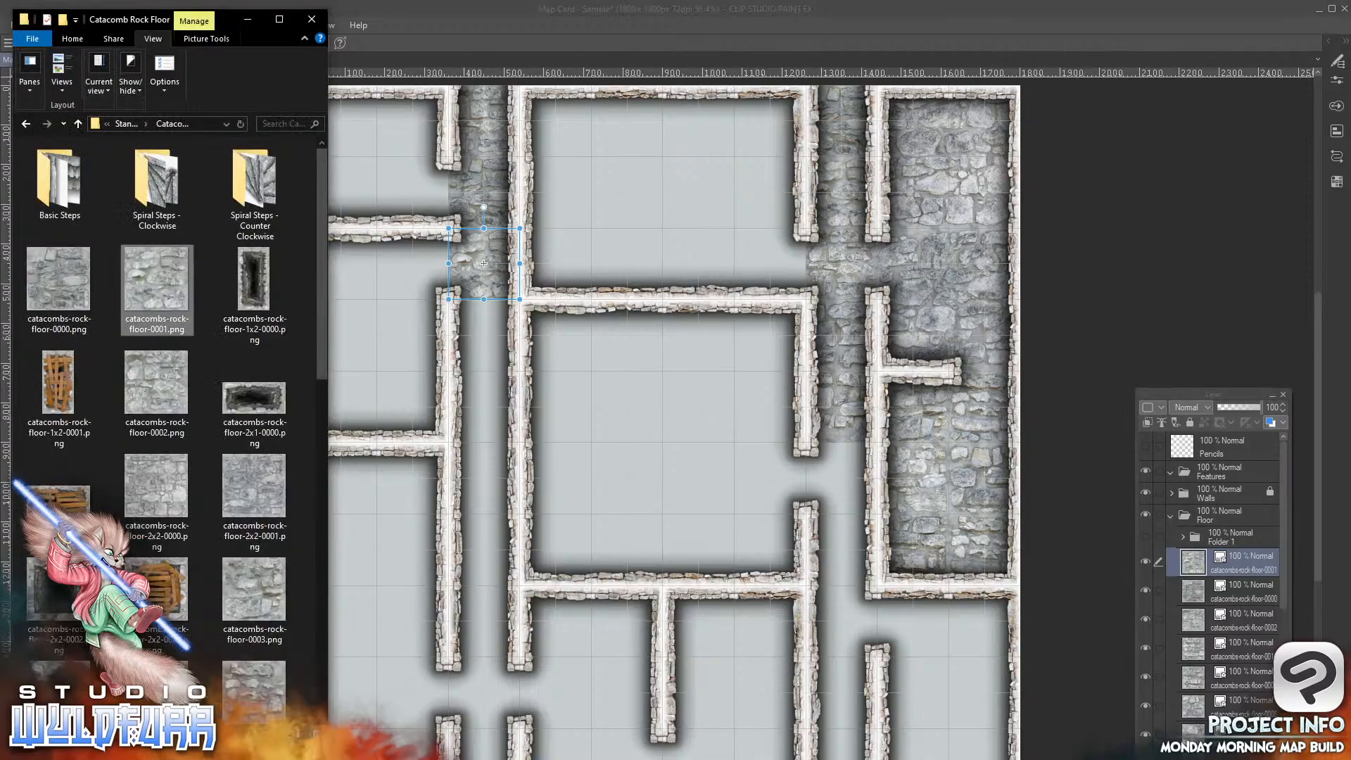
{"action": "left_click_drag", "start_coordinate": [155, 397], "coordinate": [1245, 553]}
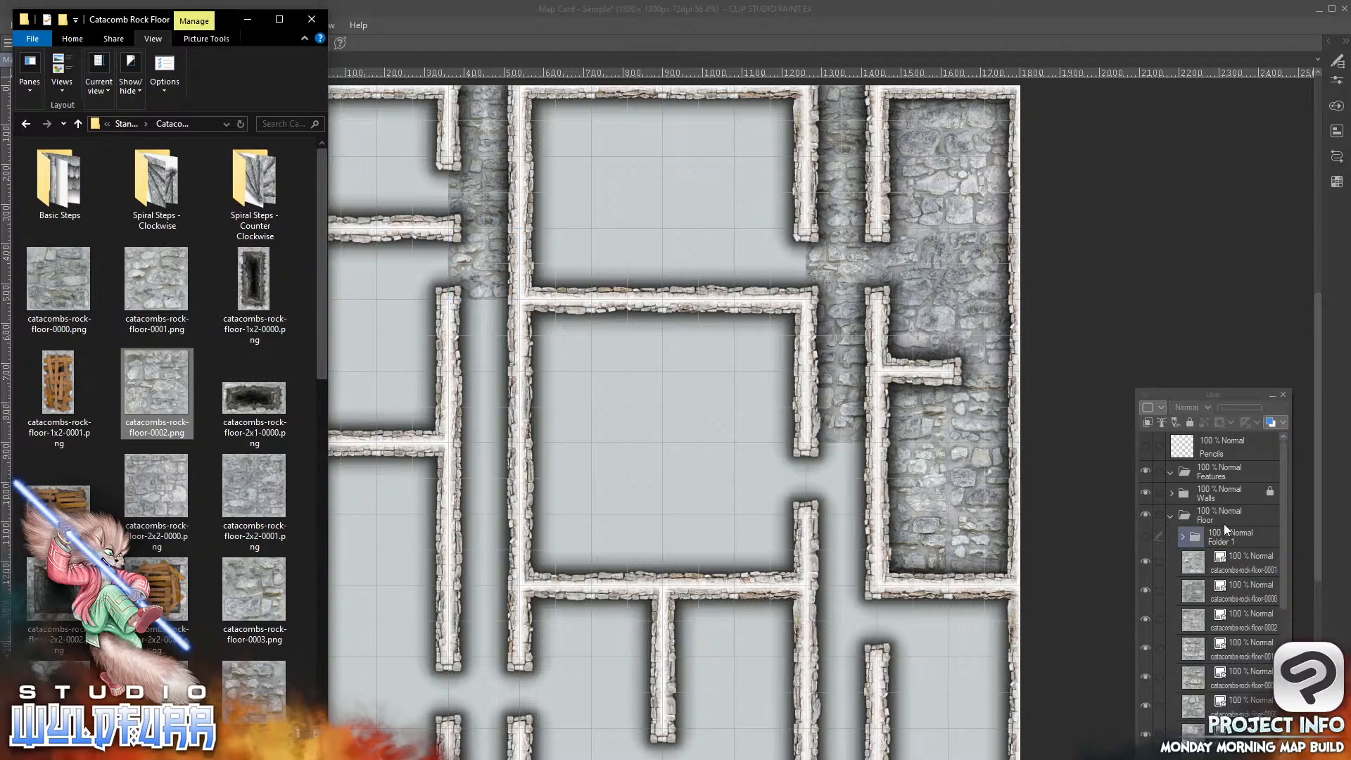
{"action": "left_click", "coordinate": [1184, 539]}
{"action": "left_click_drag", "start_coordinate": [1204, 567], "coordinate": [1214, 529]}
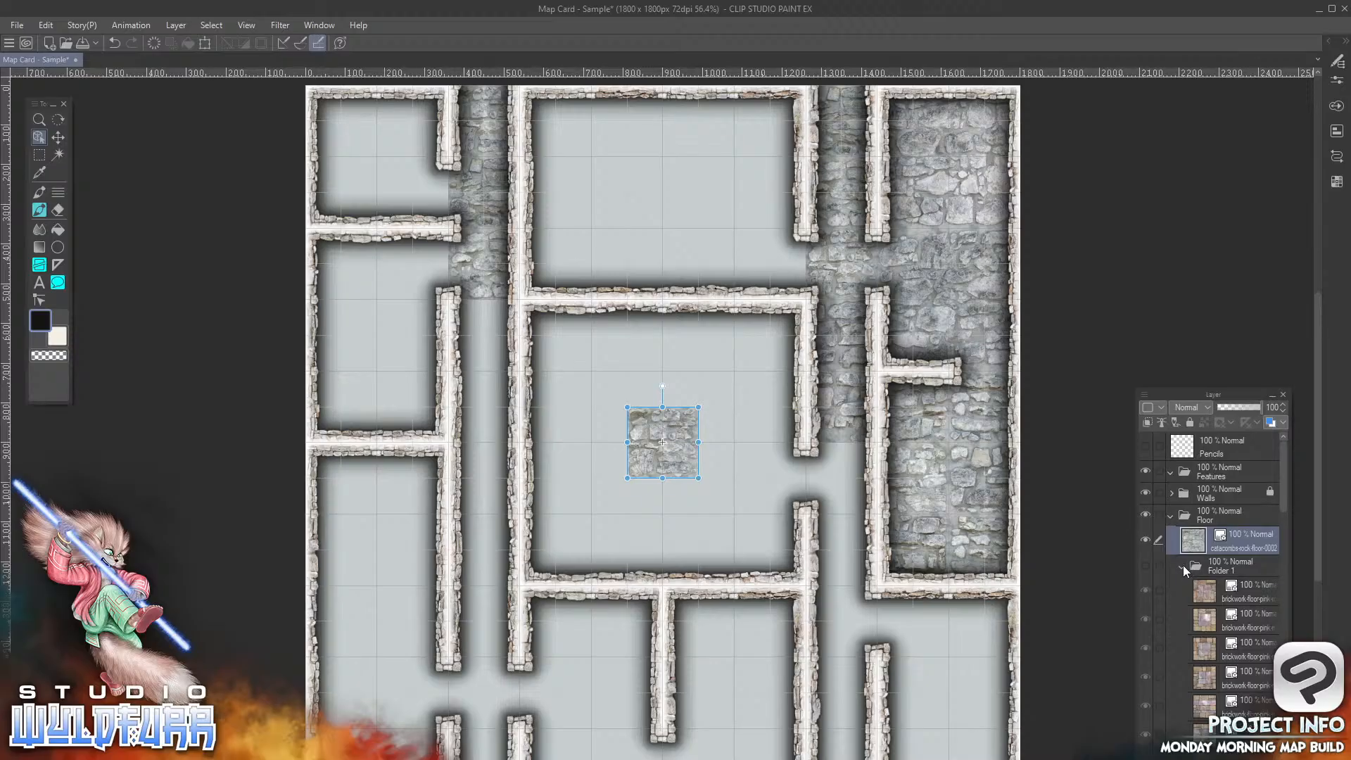
{"action": "left_click", "coordinate": [1184, 565]}
{"action": "left_click_drag", "start_coordinate": [1192, 595], "coordinate": [1190, 584]}
{"action": "left_click_drag", "start_coordinate": [679, 451], "coordinate": [501, 337]}
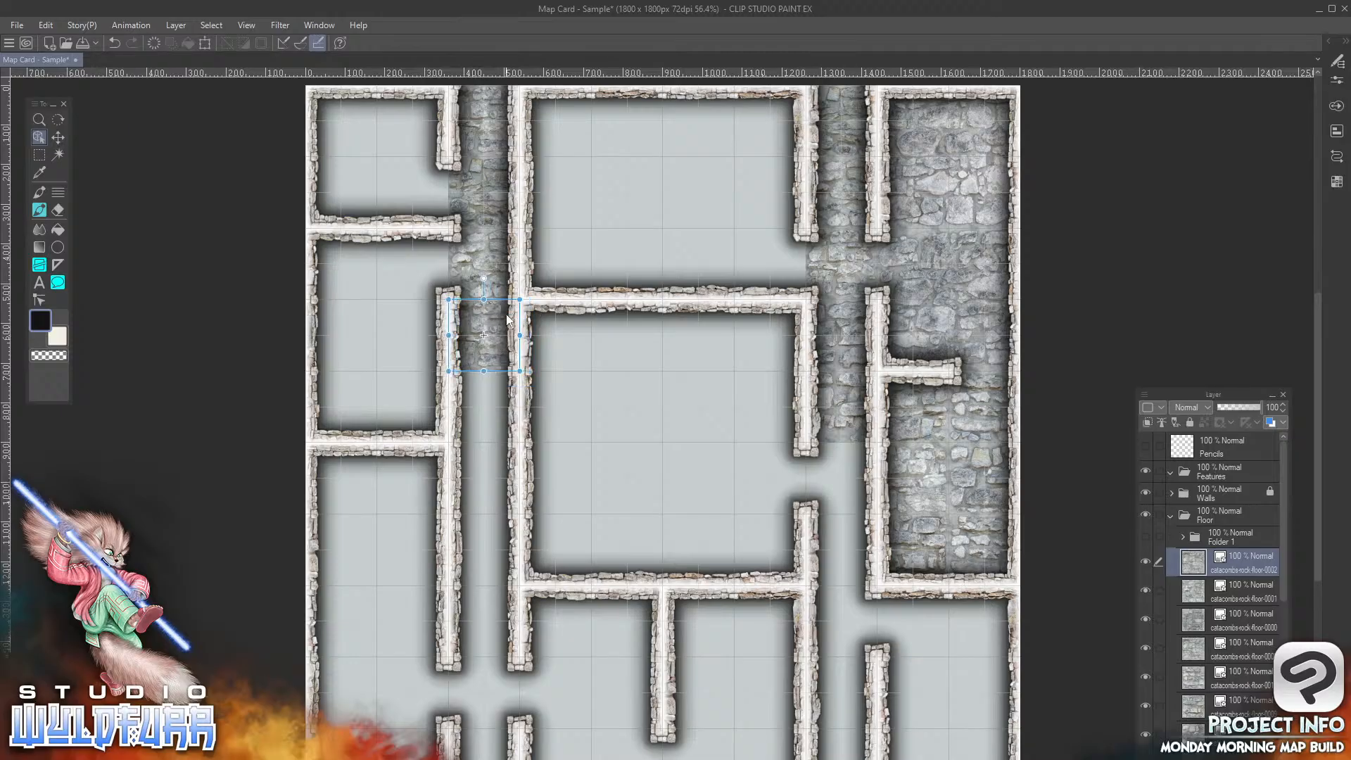
Step: Add catacombs-rock-floor-2x2-0000 to the Floor folder and place it as the floor of the northwest corner room
{"action": "key", "text": "alt+Tab"}
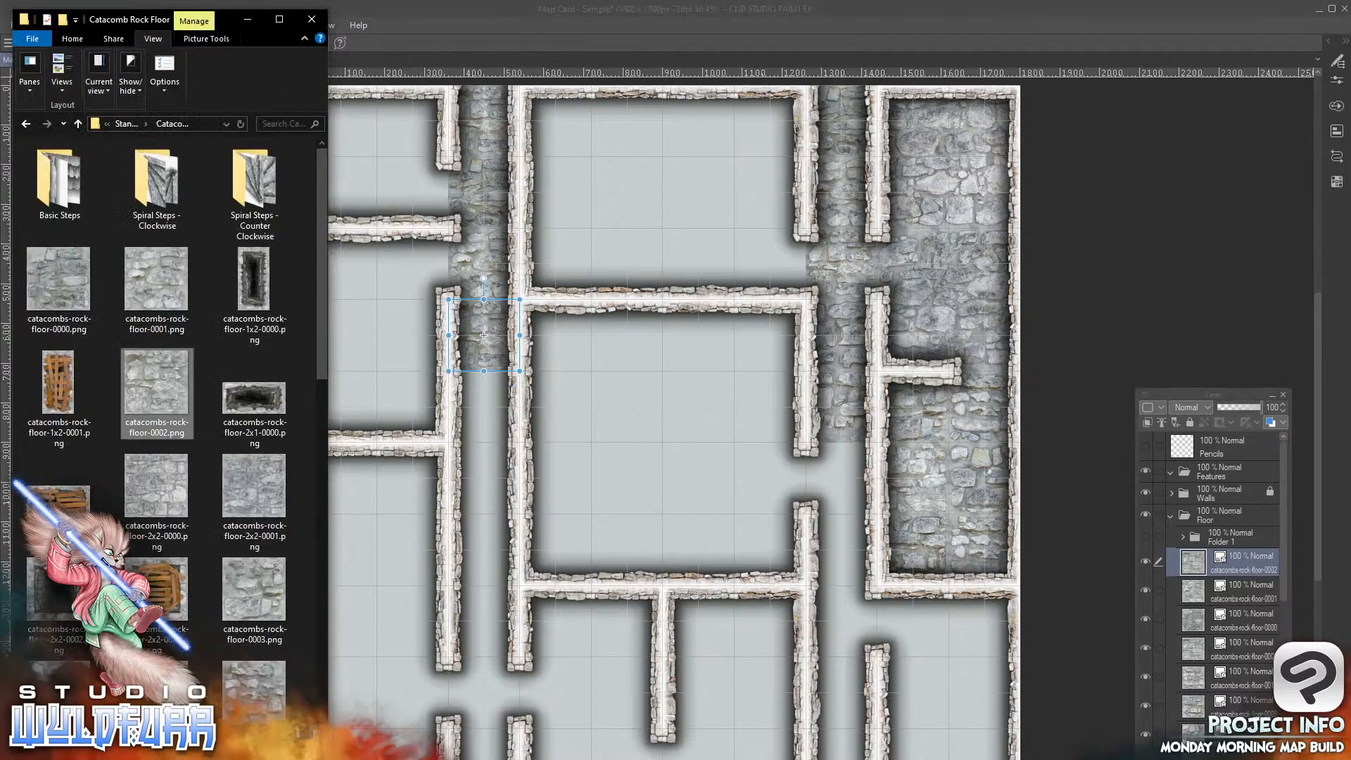
{"action": "left_click_drag", "start_coordinate": [154, 484], "coordinate": [1251, 549]}
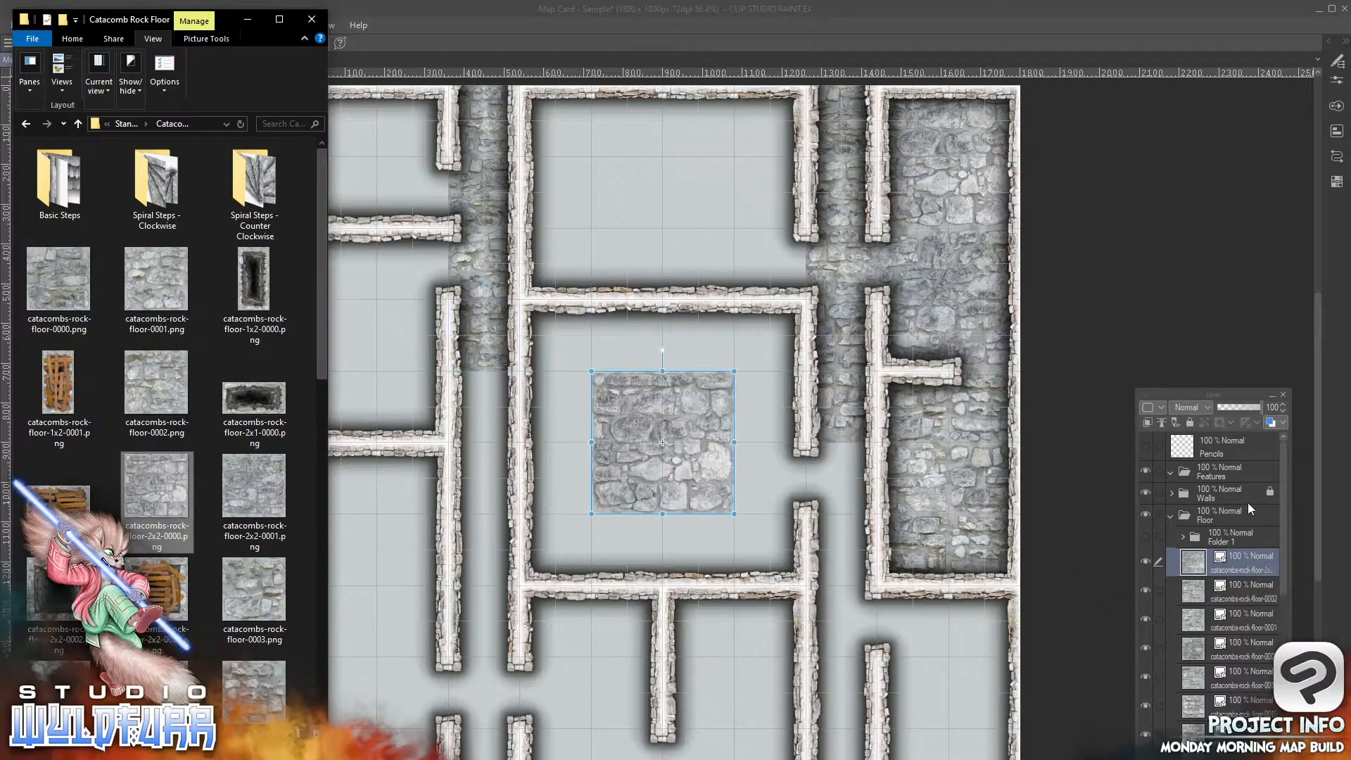
{"action": "left_click", "coordinate": [703, 431]}
{"action": "mouse_move", "coordinate": [707, 430]}
{"action": "left_mouse_down"}
{"action": "mouse_move", "coordinate": [703, 462]}
{"action": "mouse_move", "coordinate": [467, 250]}
{"action": "mouse_move", "coordinate": [424, 147]}
{"action": "left_mouse_up"}
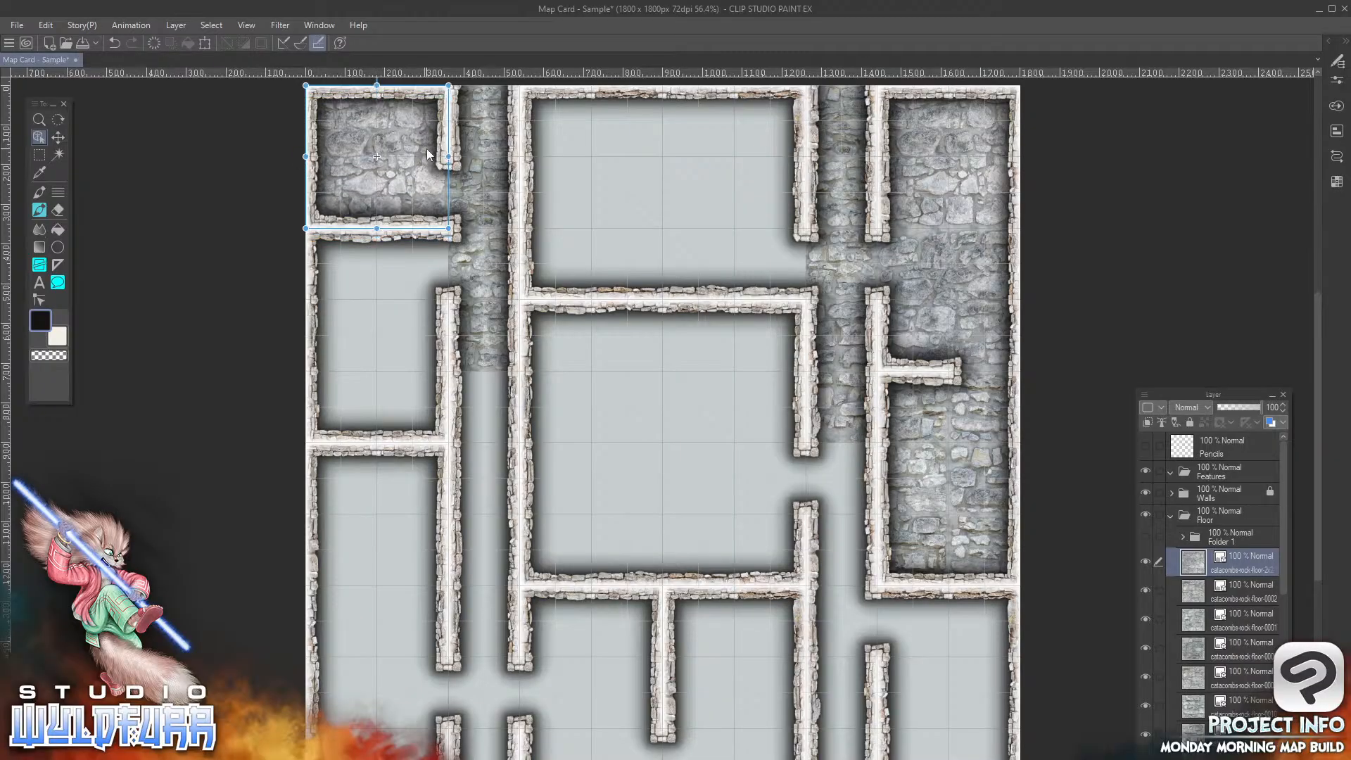
Step: Add catacombs-rock-floor-2x2-0001 to the Floor folder and place it in the southern part of the second western room
{"action": "key", "text": "alt+Tab"}
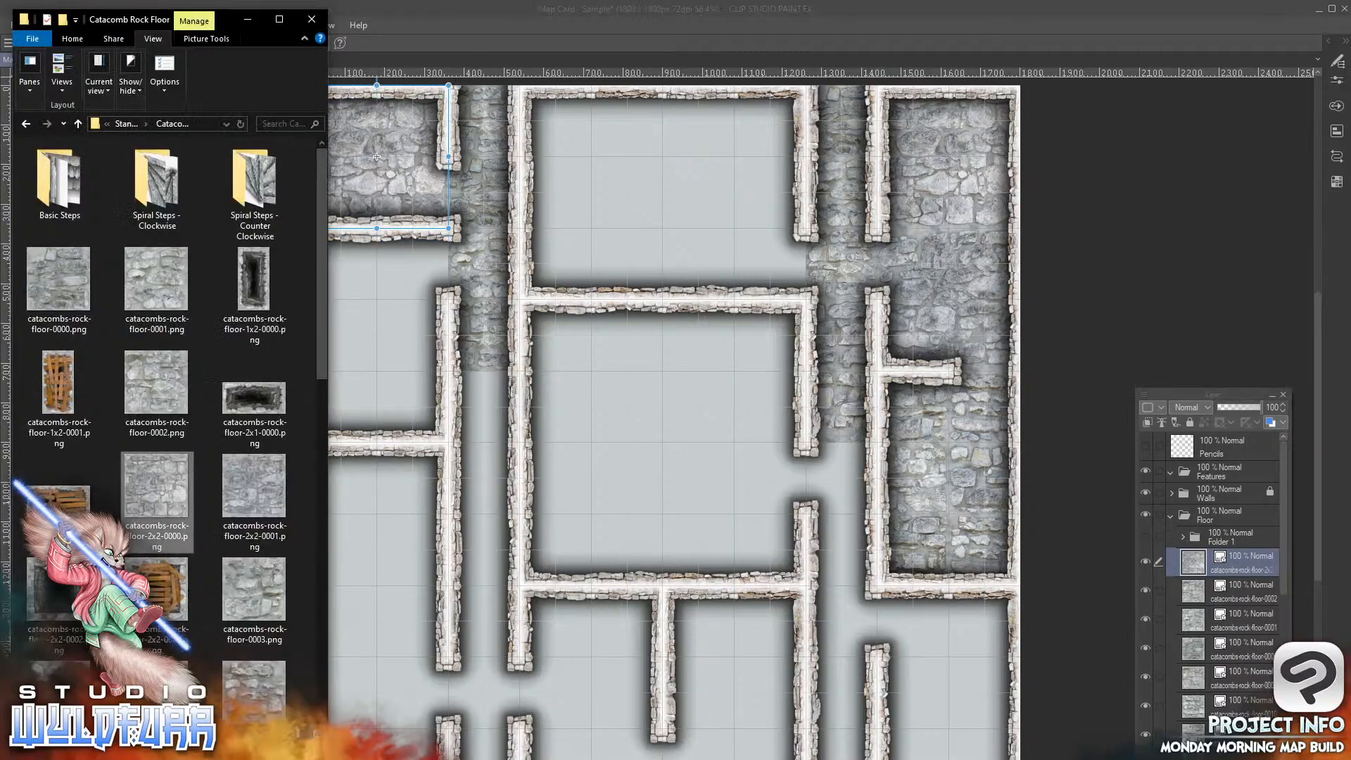
{"action": "left_click_drag", "start_coordinate": [250, 491], "coordinate": [1249, 582]}
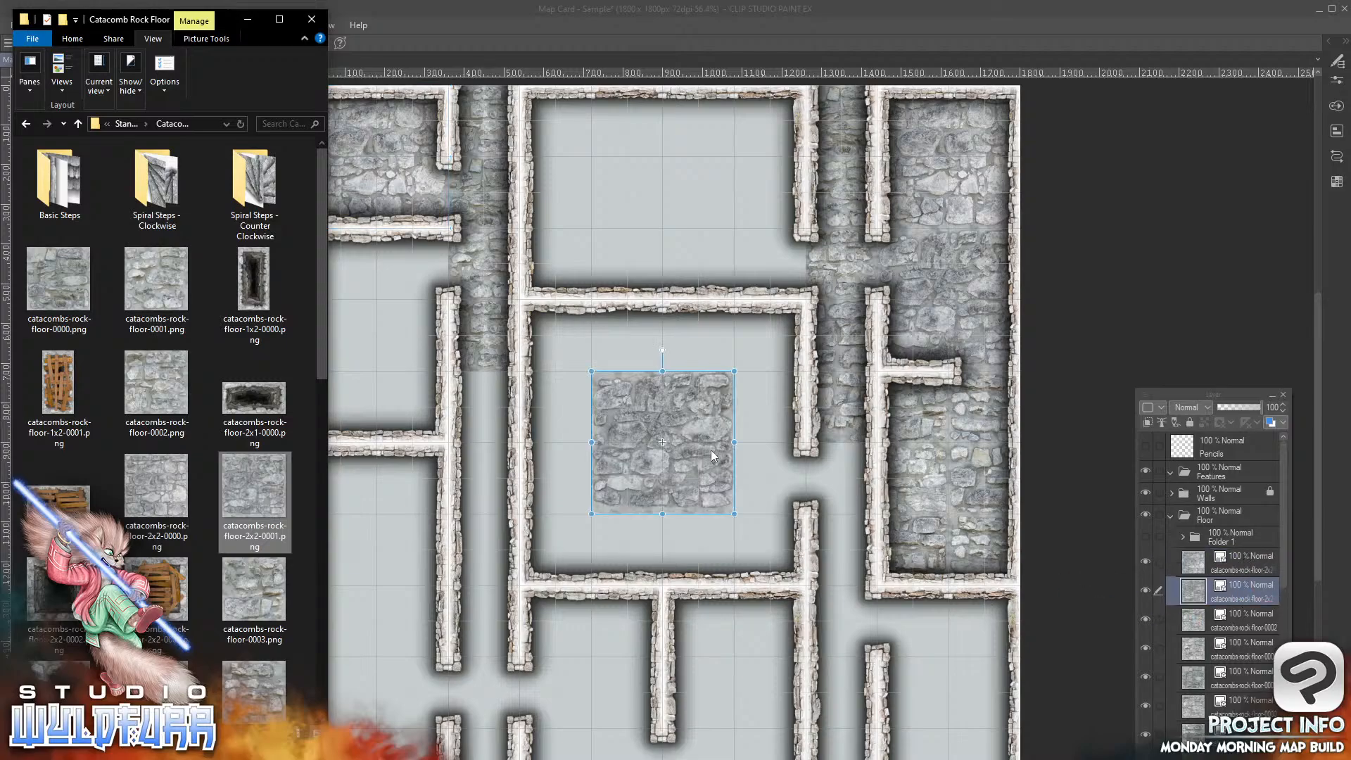
{"action": "left_click", "coordinate": [703, 451]}
{"action": "mouse_move", "coordinate": [683, 472]}
{"action": "left_mouse_down"}
{"action": "mouse_move", "coordinate": [618, 480]}
{"action": "mouse_move", "coordinate": [425, 370]}
{"action": "mouse_move", "coordinate": [410, 390]}
{"action": "left_mouse_up"}
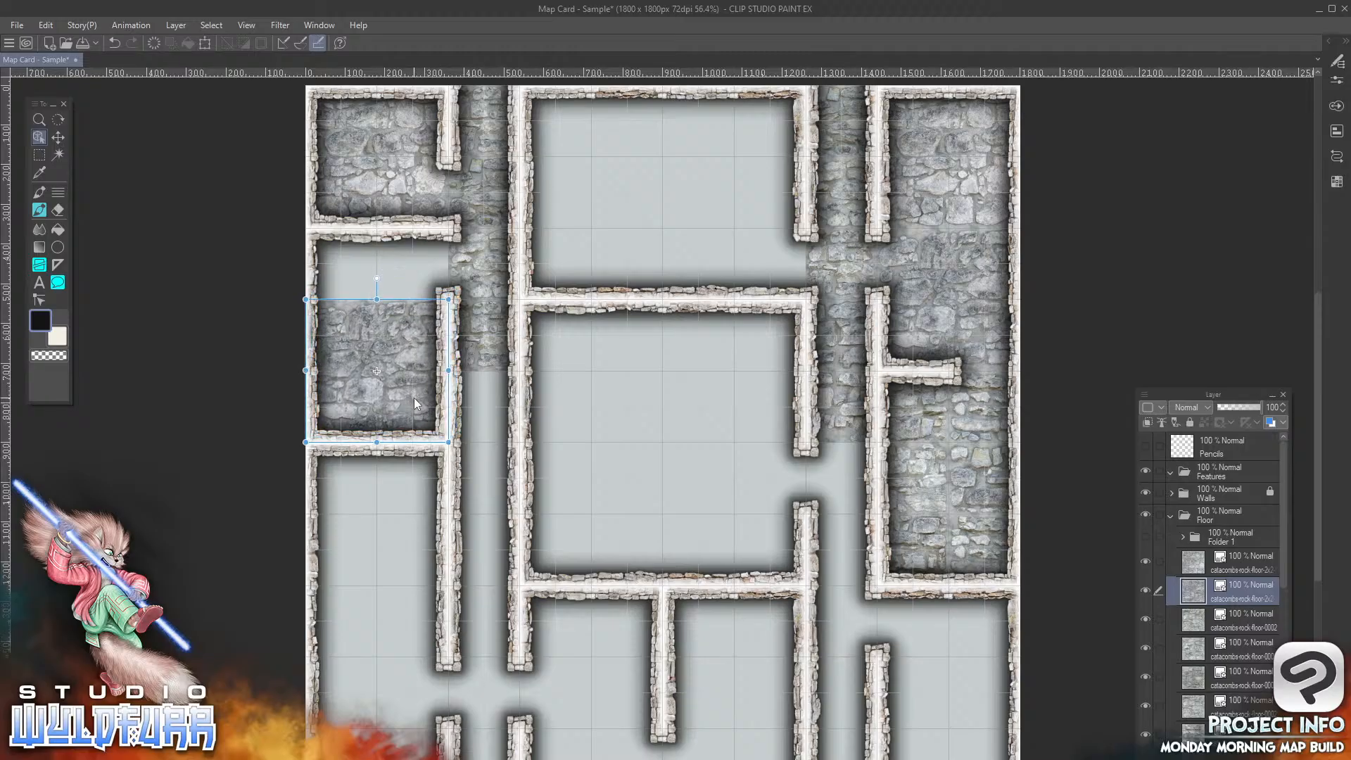
Step: Add the catacombs-rock-floor-1x2-0000 pit to the Floor folder and place it in the western corridor, directly south of the fourth floor tile
{"action": "key", "text": "alt+Tab"}
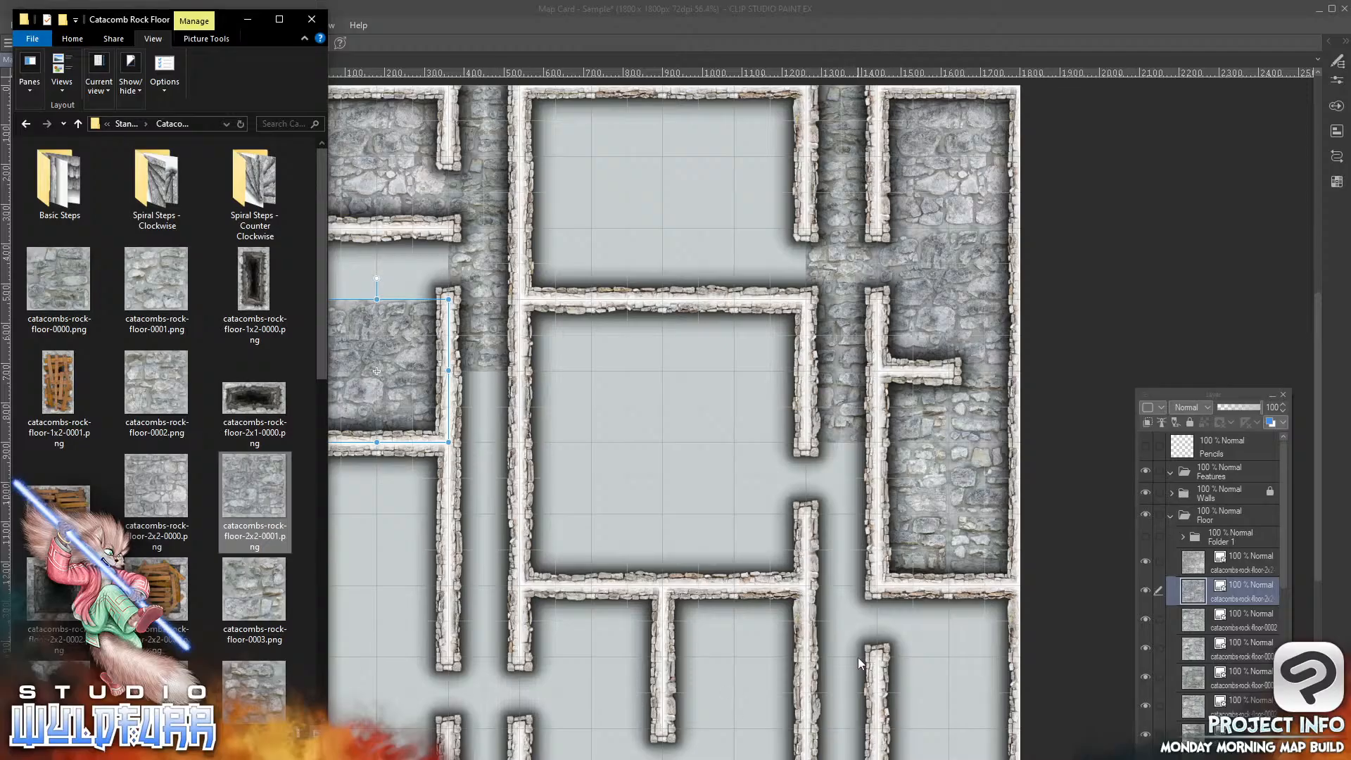
{"action": "left_click", "coordinate": [256, 282]}
{"action": "left_click_drag", "start_coordinate": [948, 629], "coordinate": [1247, 557]}
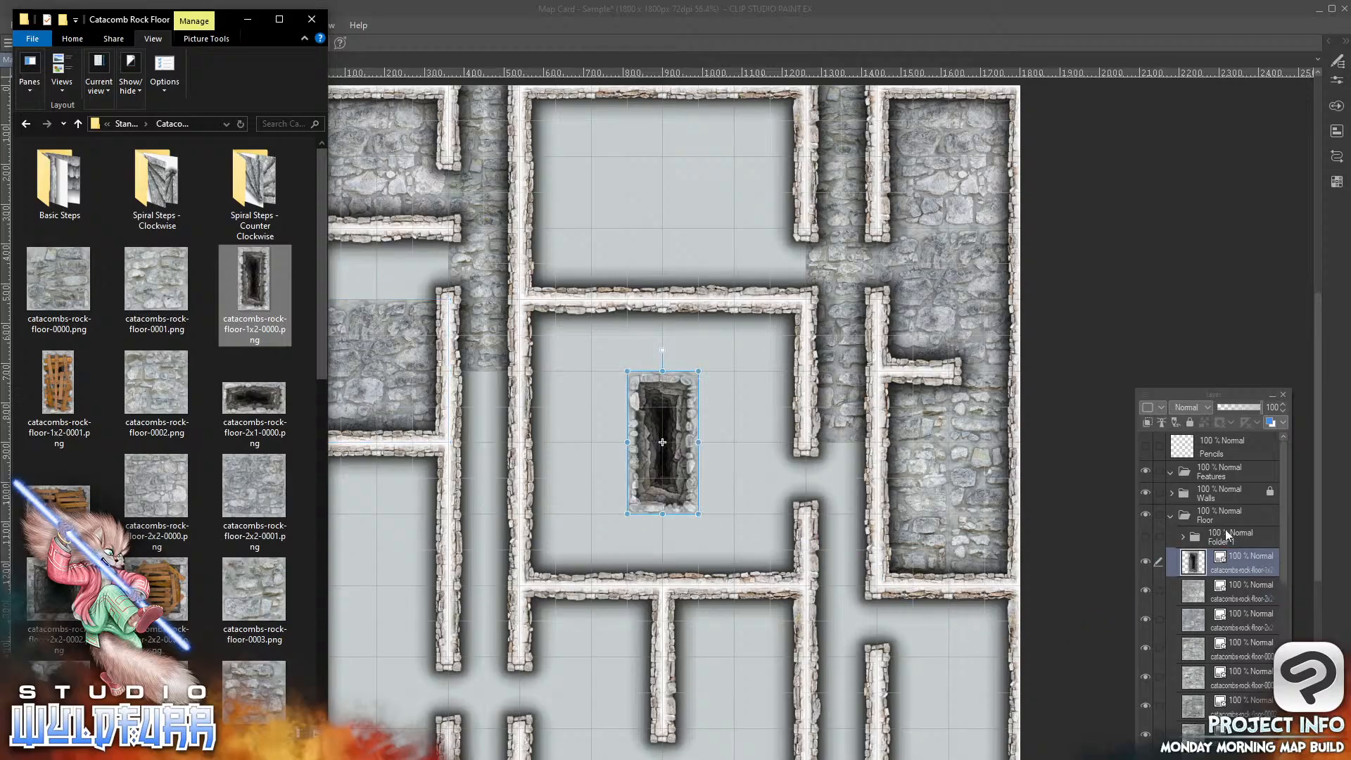
{"action": "left_click", "coordinate": [674, 418]}
{"action": "left_click_drag", "start_coordinate": [682, 416], "coordinate": [506, 420]}
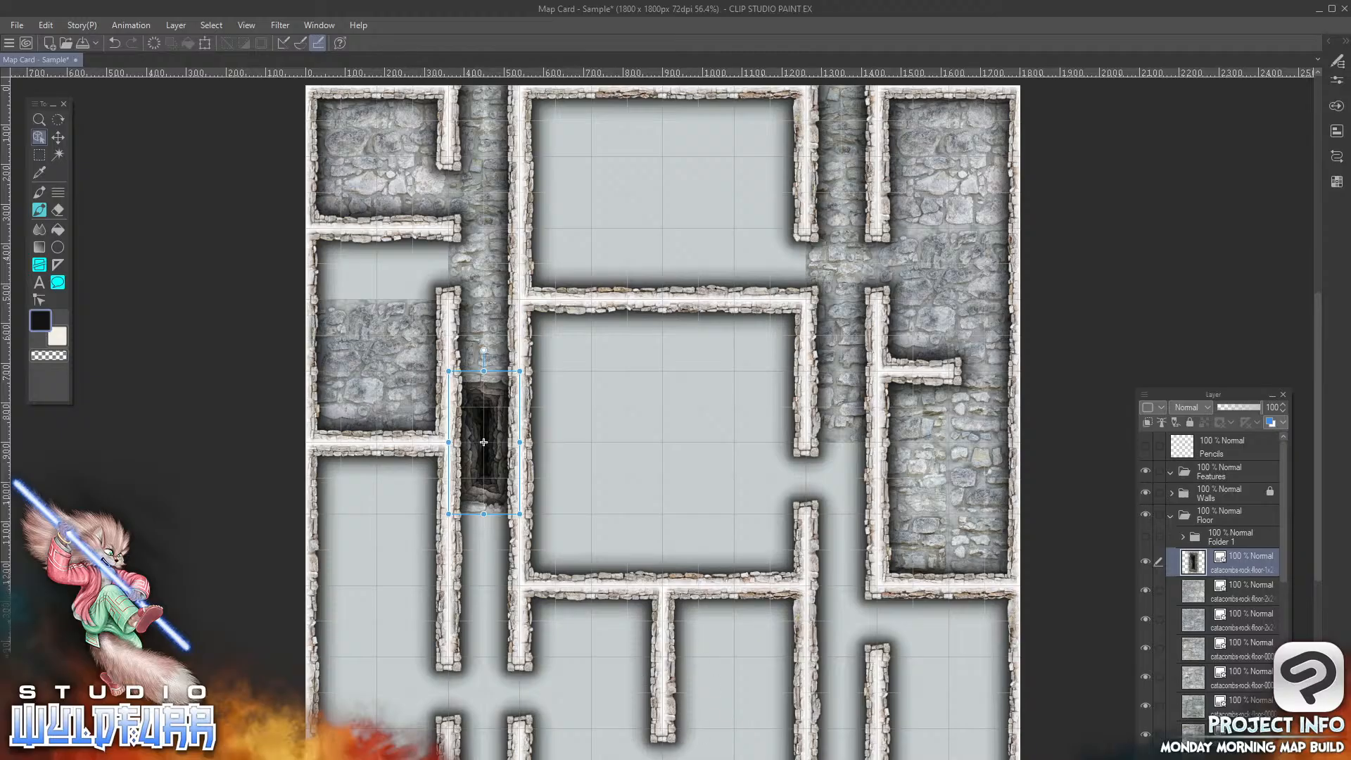
Step: Add catacombs-rock-floor-0006 to the Floor folder and place it in the northwest square of the second western room
{"action": "key", "text": "alt+Tab"}
{"action": "left_click", "coordinate": [271, 667]}
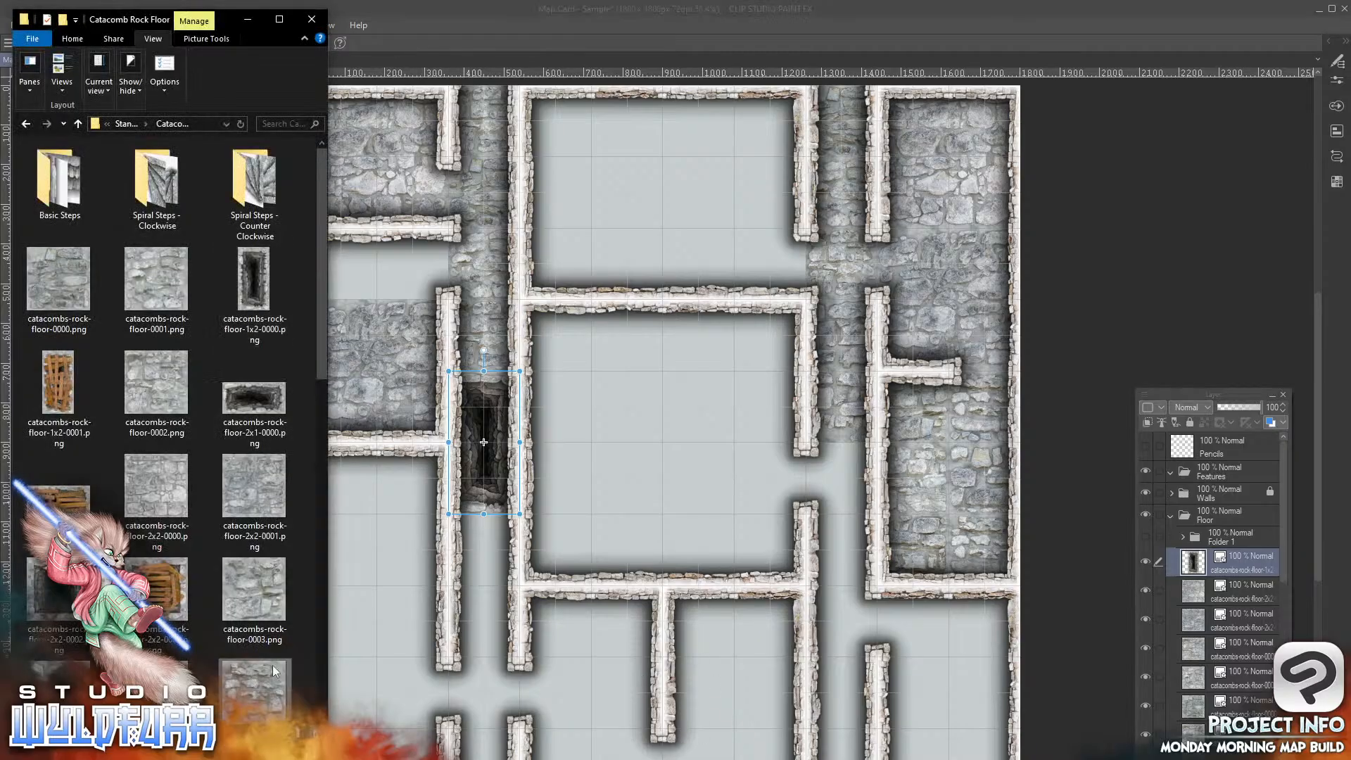
{"action": "left_click_drag", "start_coordinate": [1242, 549], "coordinate": [1253, 551]}
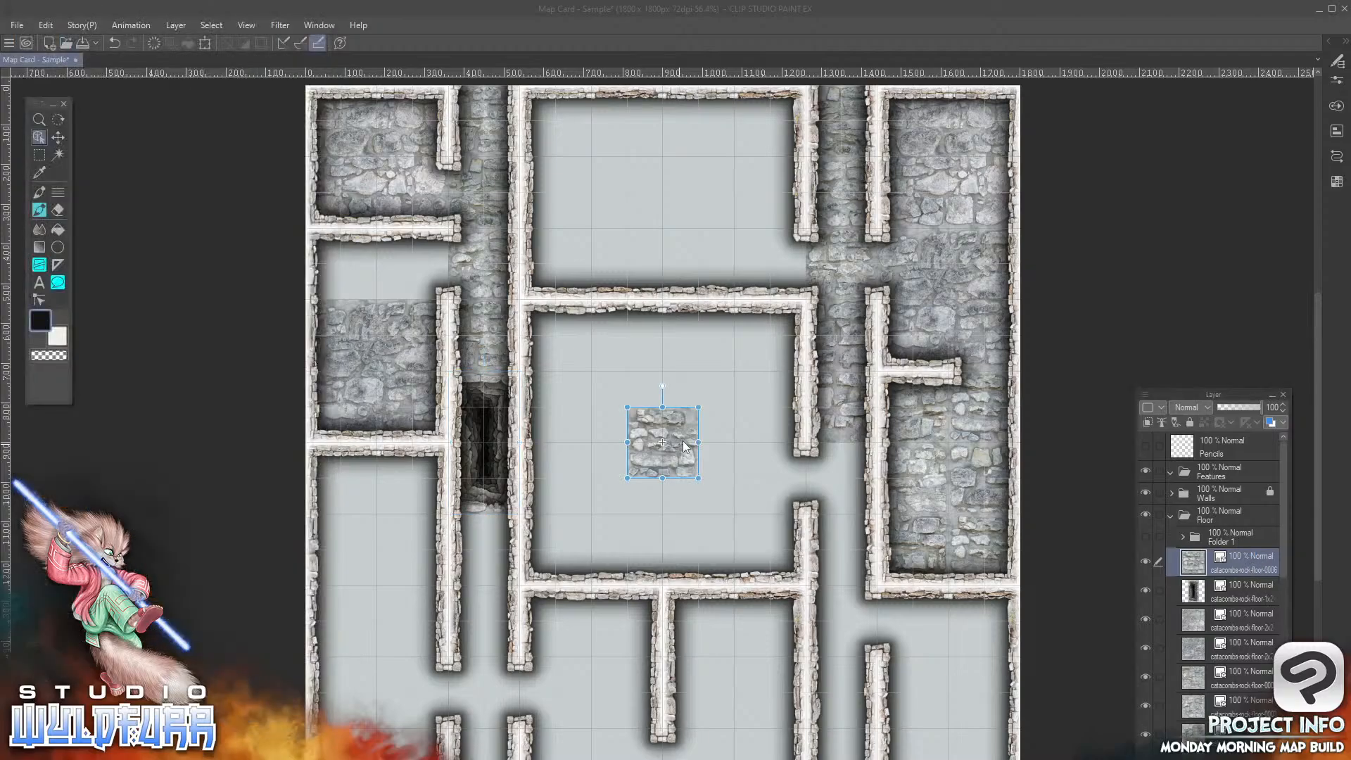
{"action": "left_click_drag", "start_coordinate": [680, 425], "coordinate": [361, 251]}
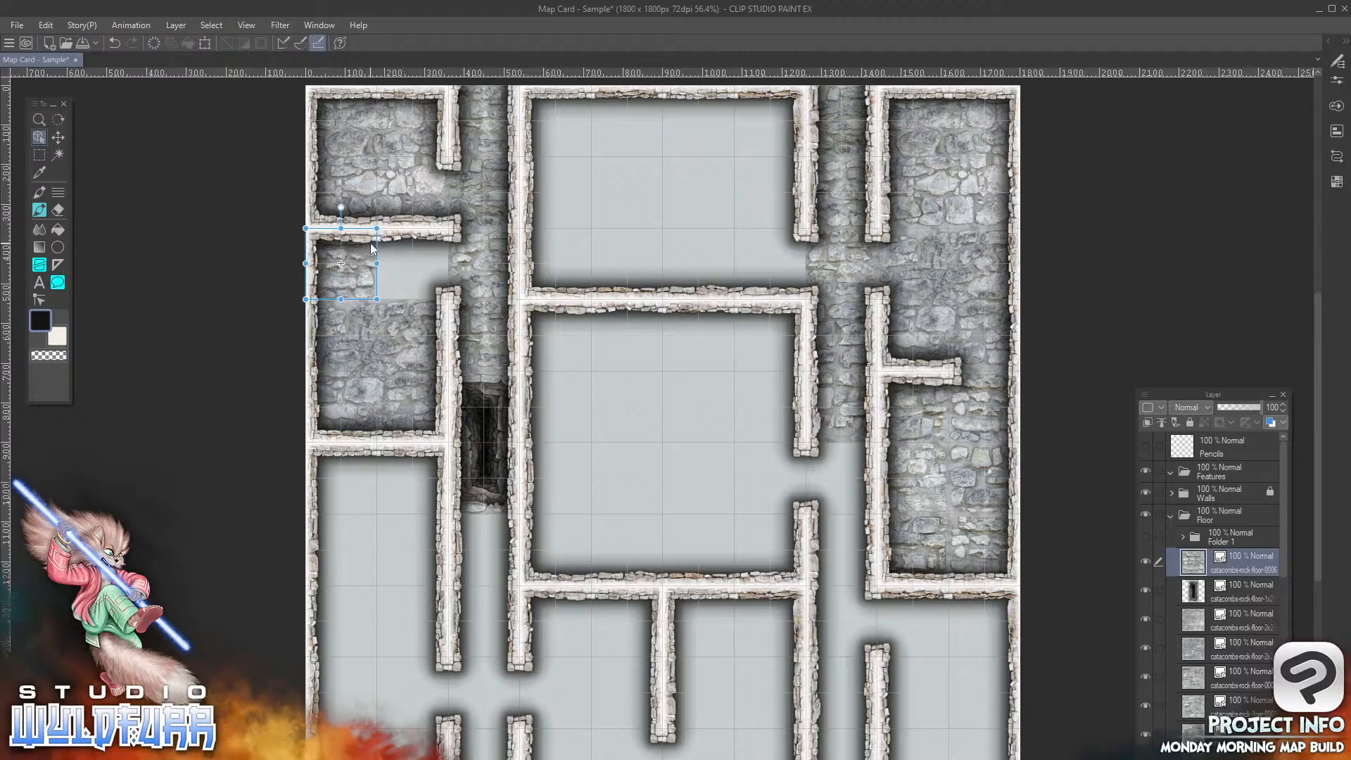
Step: Add catacombs-rock-floor-0003 to the Floor folder and place it in the northeast square of the second western room
{"action": "key", "text": "alt+Tab"}
{"action": "left_click_drag", "start_coordinate": [251, 612], "coordinate": [1247, 549]}
{"action": "left_click", "coordinate": [681, 430]}
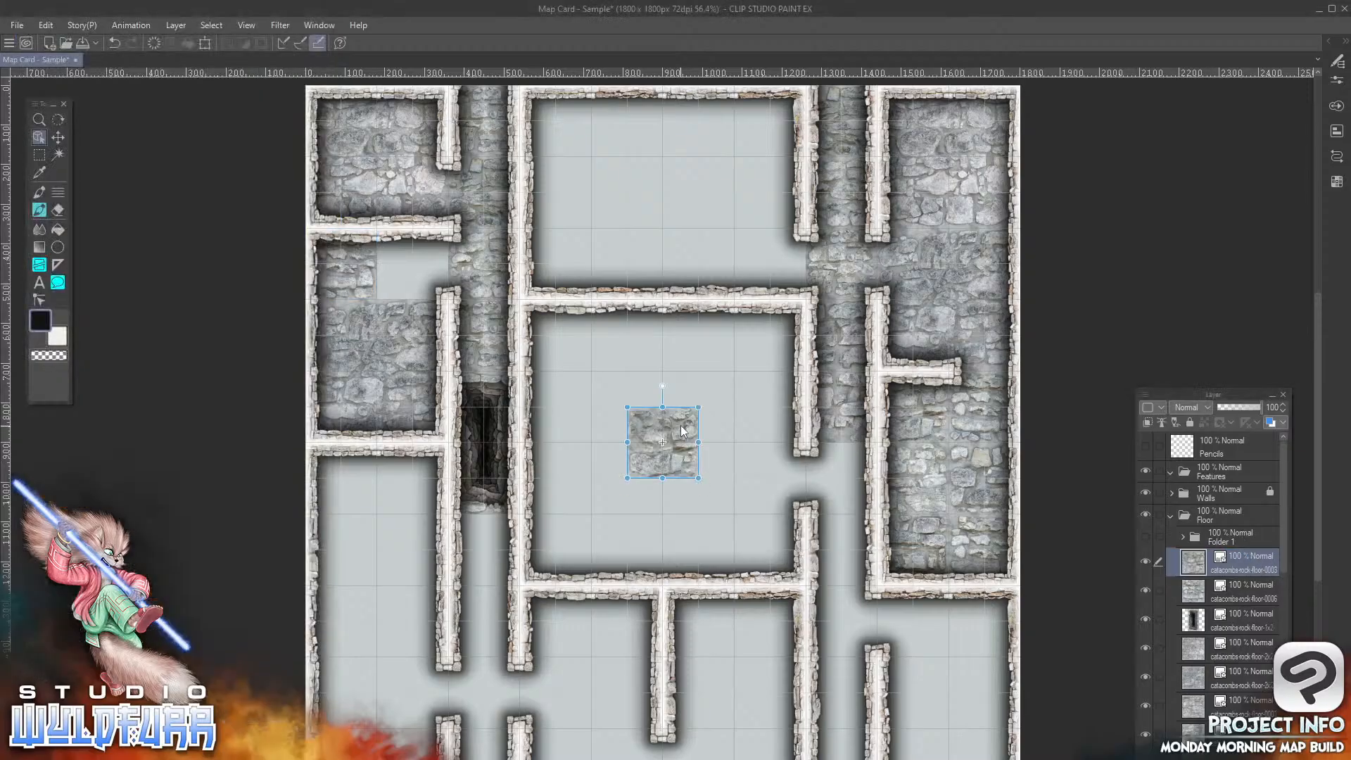
{"action": "left_click_drag", "start_coordinate": [679, 437], "coordinate": [433, 249]}
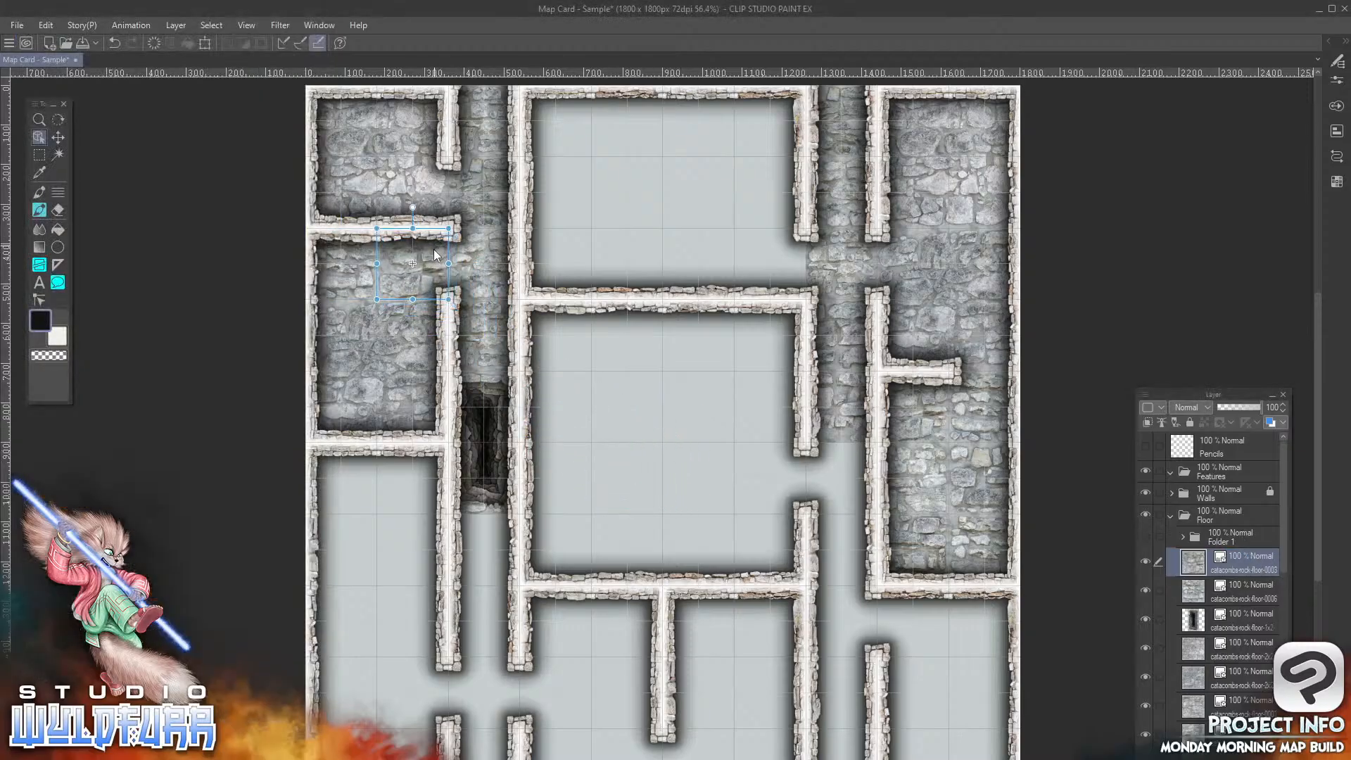
Step: Add catacombs-rock-floor-0004 to the Floor folder and place it in the western corridor, directly south of the pit
{"action": "key", "text": "space"}
{"action": "left_click_drag", "start_coordinate": [726, 533], "coordinate": [805, 261]}
{"action": "left_click_drag", "start_coordinate": [758, 368], "coordinate": [767, 442]}
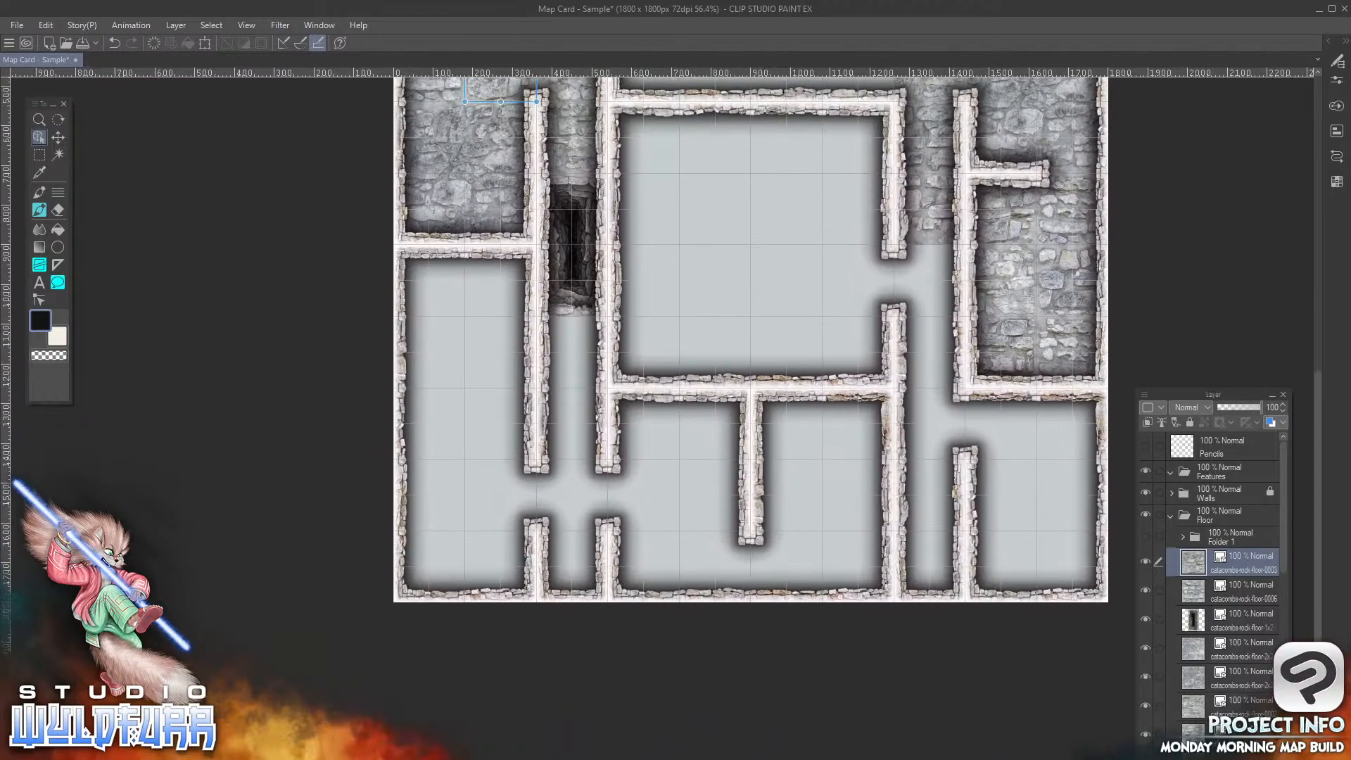
{"action": "key", "text": "alt+Tab"}
{"action": "left_click_drag", "start_coordinate": [318, 365], "coordinate": [318, 466]}
{"action": "left_click_drag", "start_coordinate": [66, 406], "coordinate": [1239, 553]}
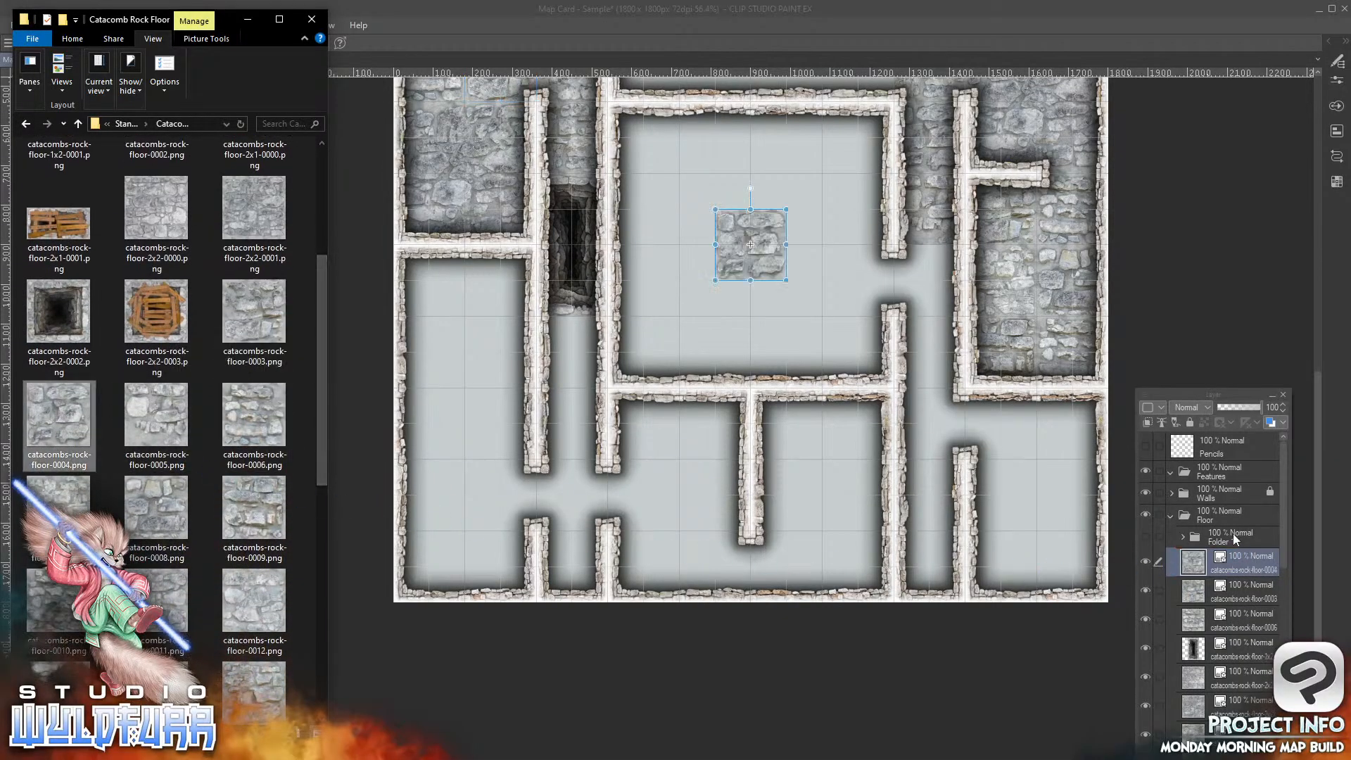
{"action": "left_click", "coordinate": [772, 255]}
{"action": "left_click_drag", "start_coordinate": [771, 270], "coordinate": [594, 370]}
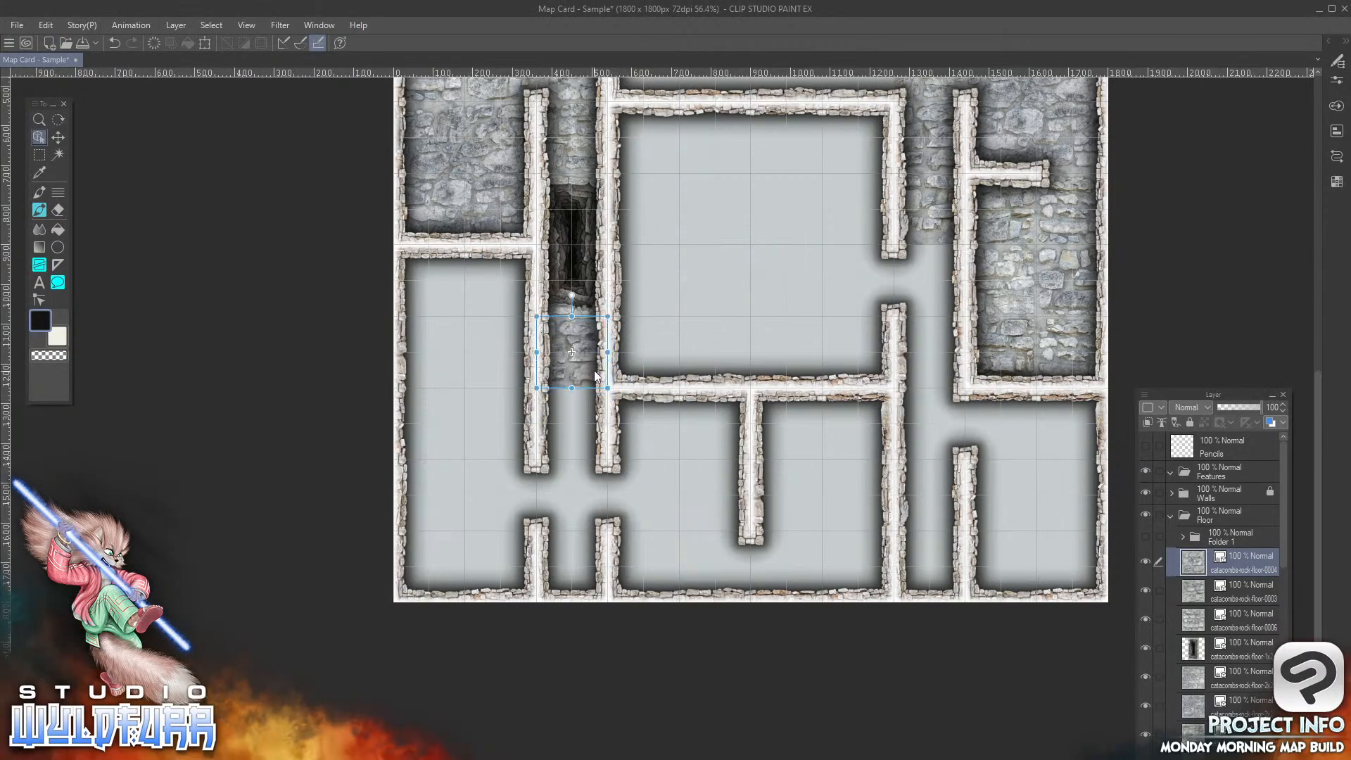
Step: Add catacombs-rock-floor-0009 to the Floor folder and place it in the western corridor, two squares south of the pit
{"action": "key", "text": "alt+Tab"}
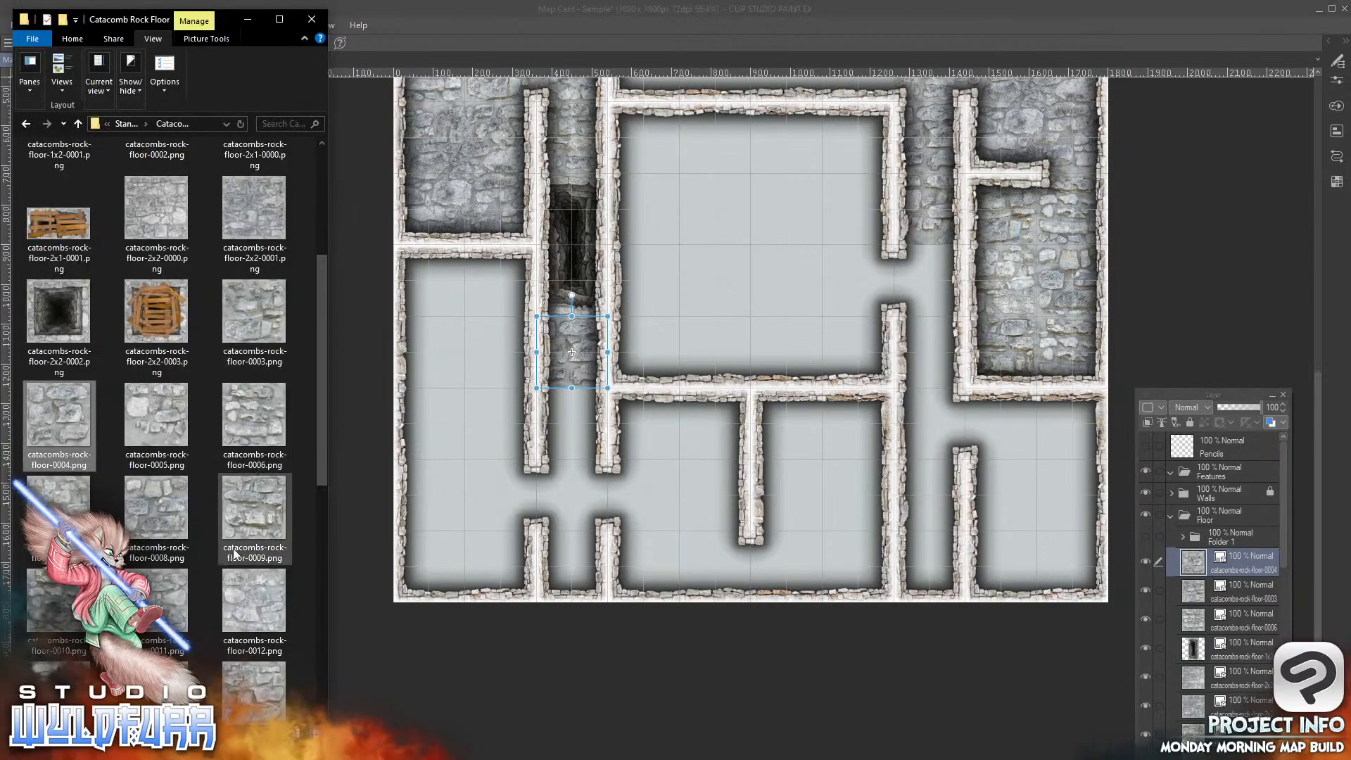
{"action": "left_click", "coordinate": [253, 510]}
{"action": "left_click_drag", "start_coordinate": [388, 547], "coordinate": [1262, 553]}
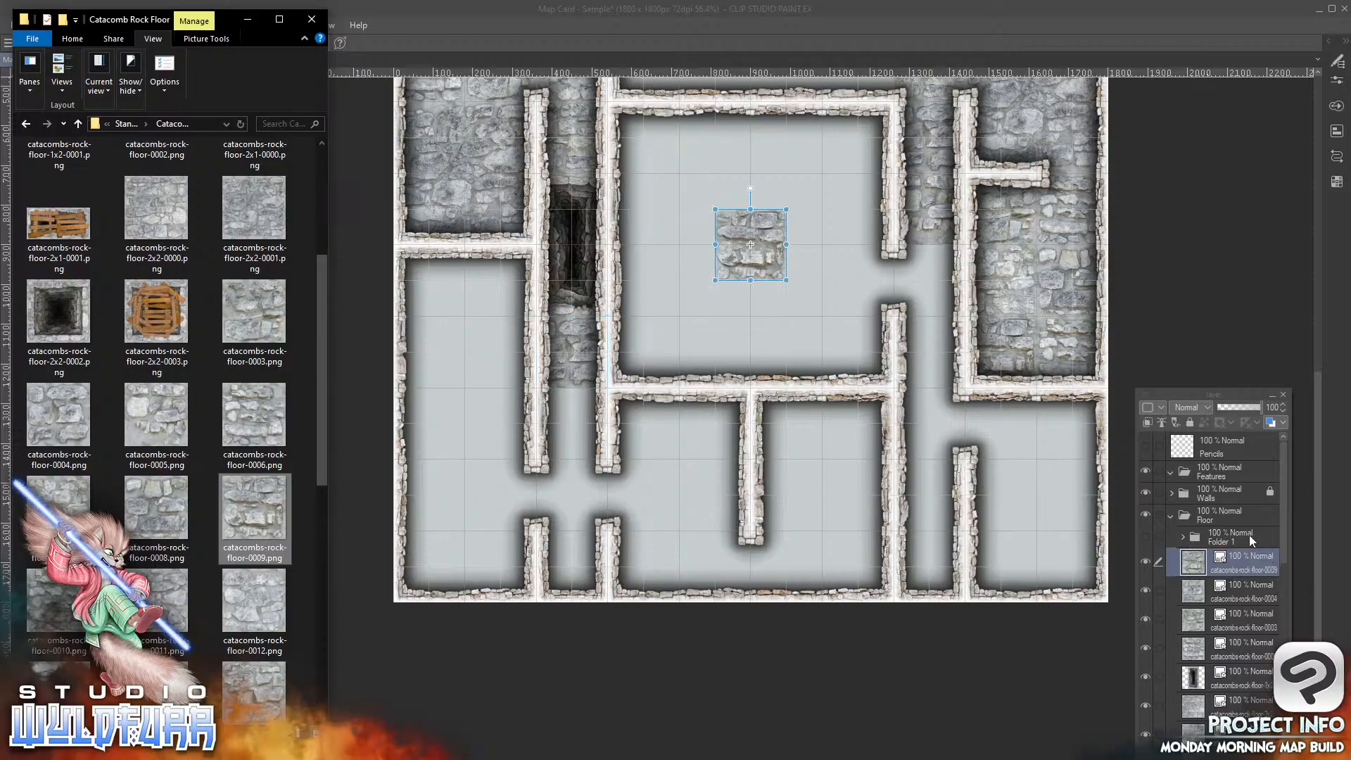
{"action": "left_click", "coordinate": [727, 358]}
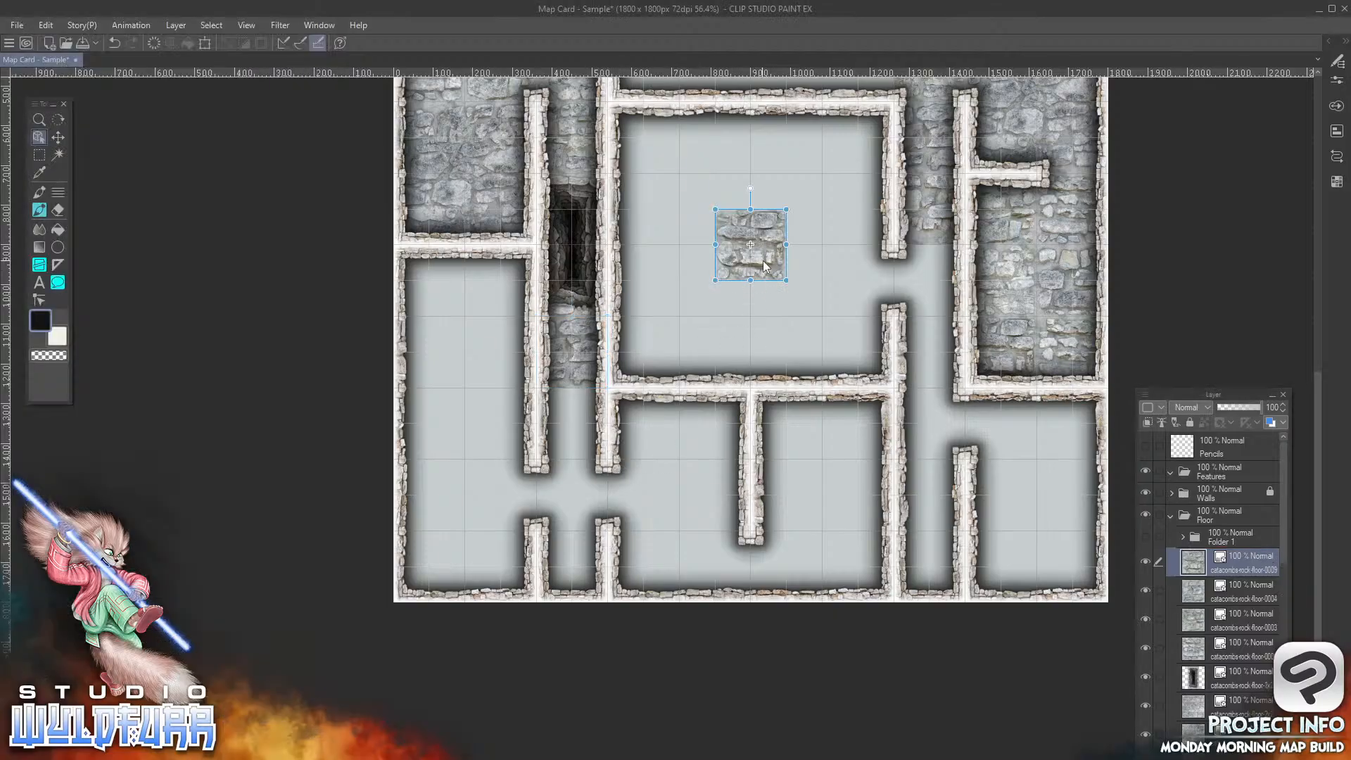
{"action": "left_click_drag", "start_coordinate": [765, 264], "coordinate": [586, 444]}
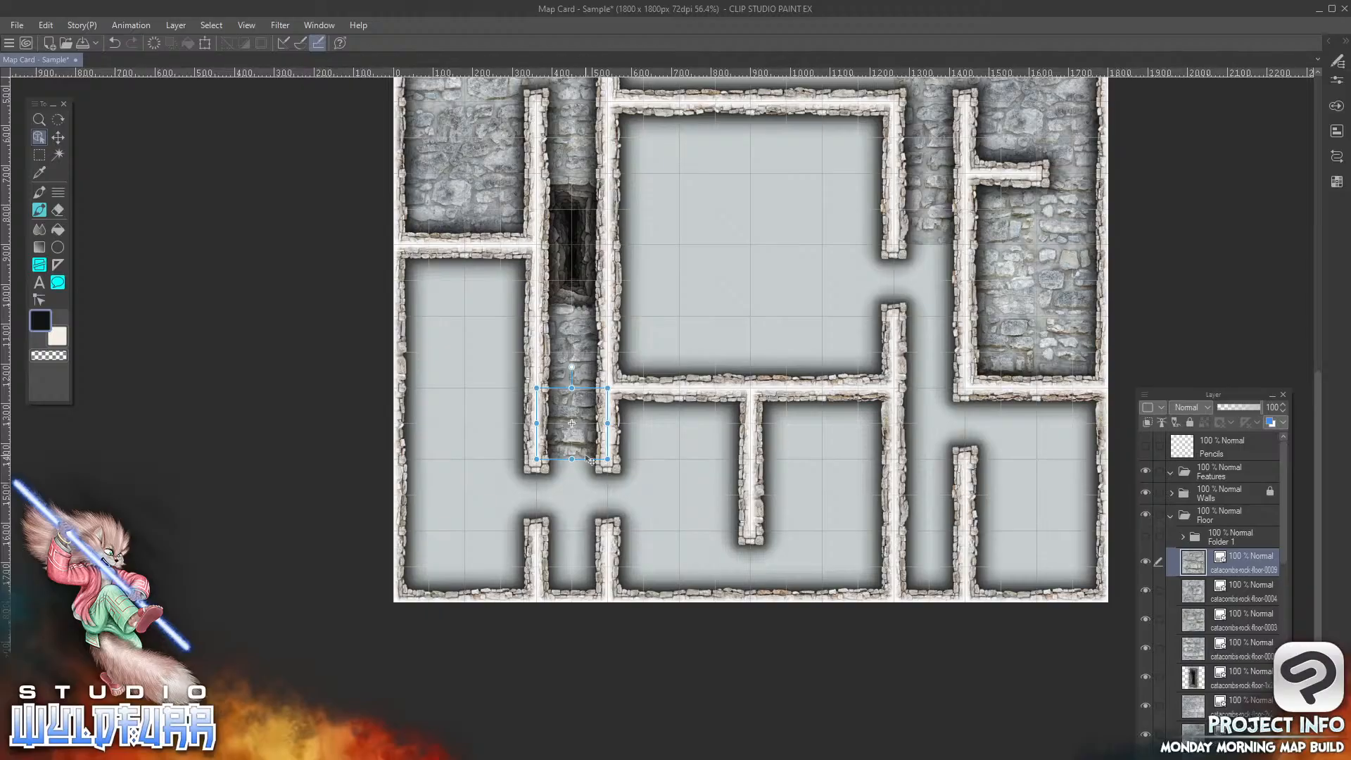
Step: Make Folder 1 inside the Floor folder visible
{"action": "left_click", "coordinate": [1144, 535]}
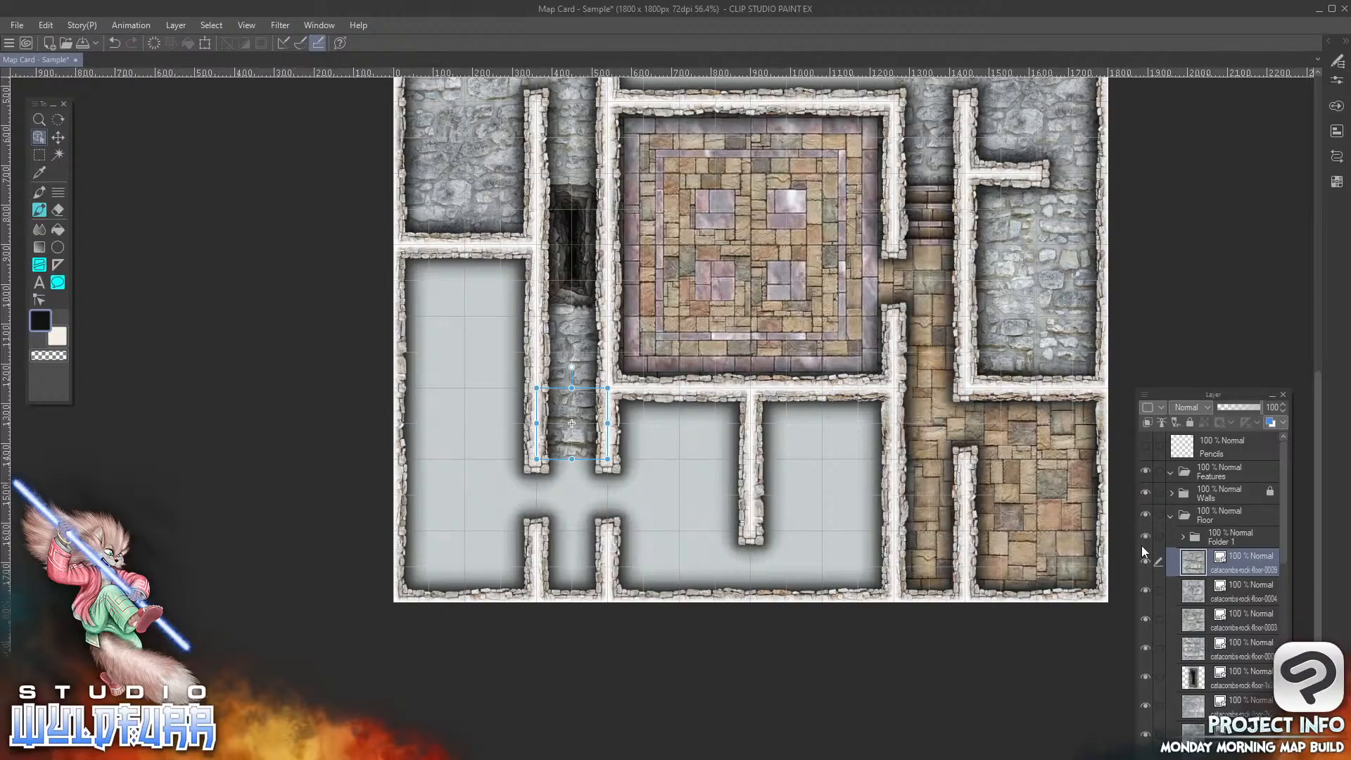
{"action": "left_click_drag", "start_coordinate": [1024, 345], "coordinate": [988, 287]}
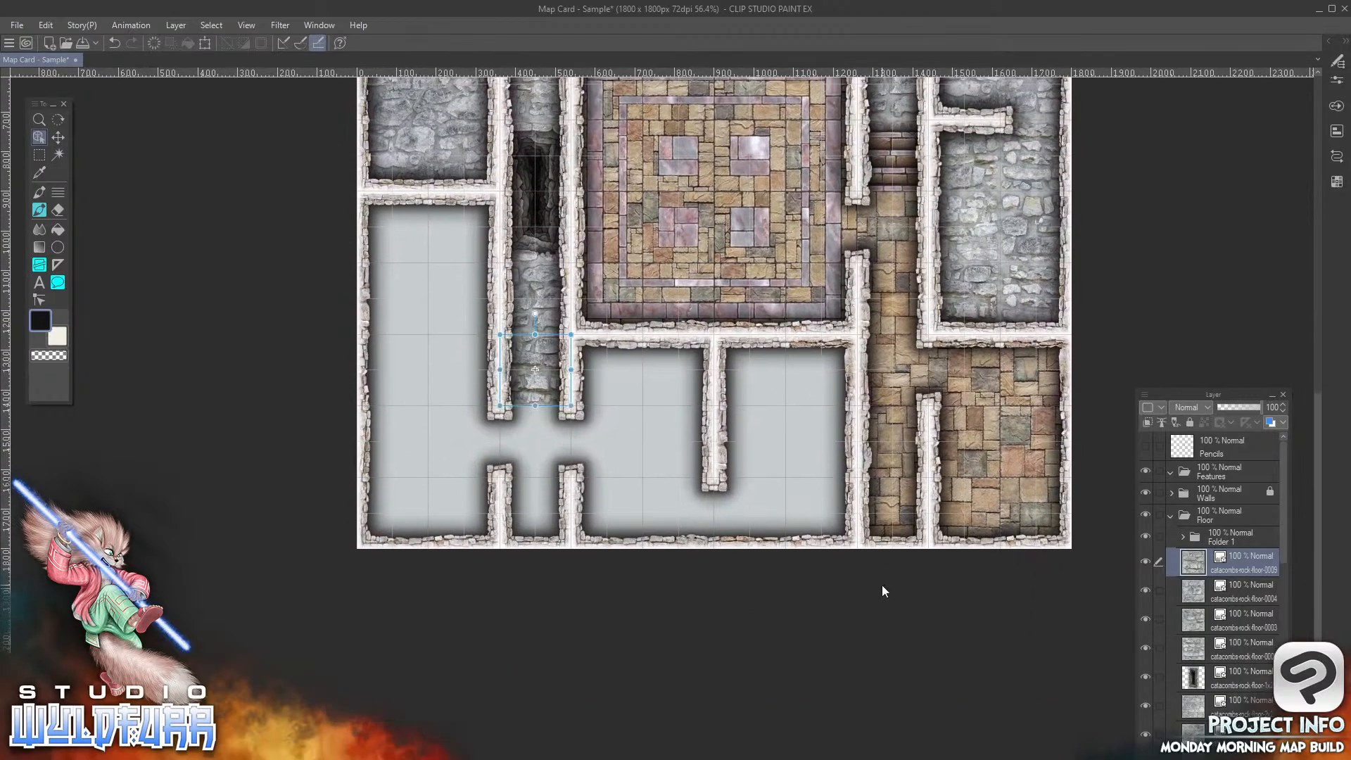
{"action": "left_click_drag", "start_coordinate": [883, 441], "coordinate": [893, 534]}
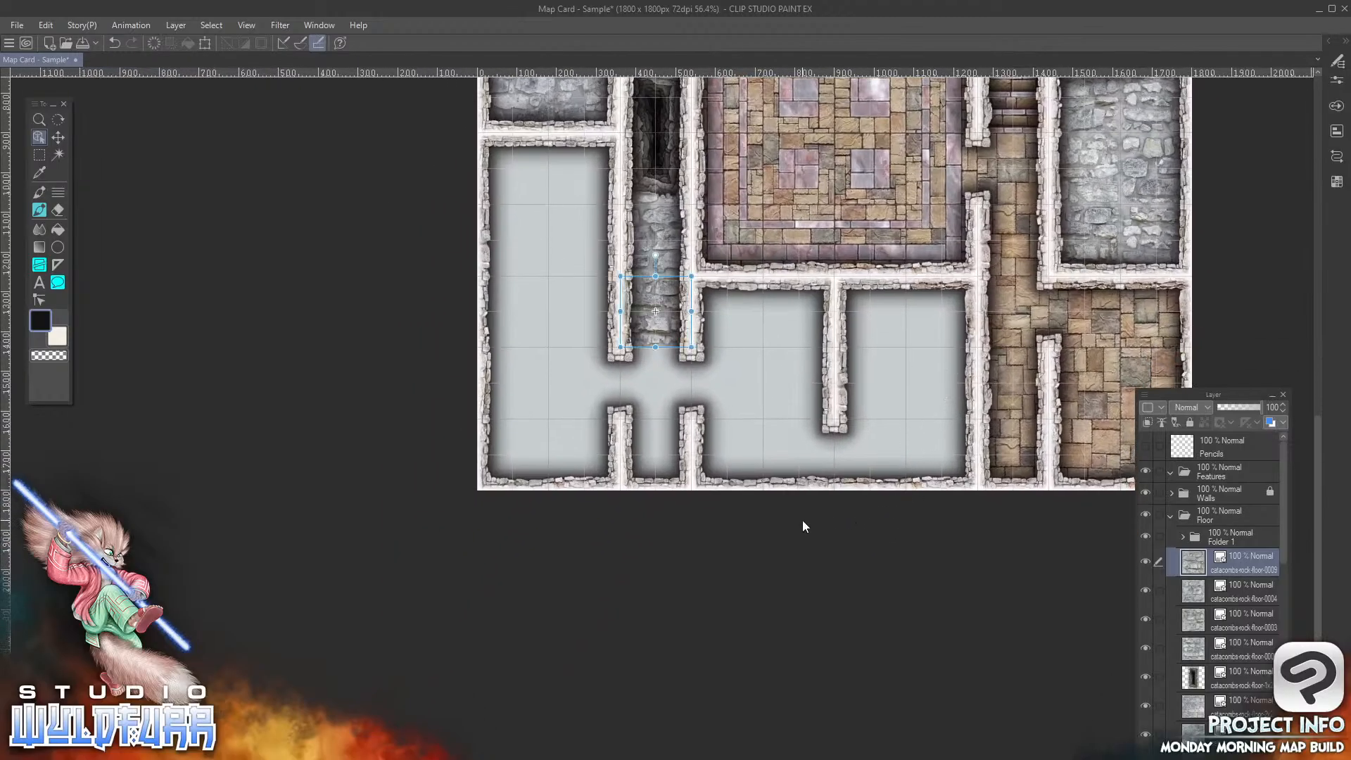
Step: Switch to File Explorer and go up from the Catacomb Rock Floor folder to the Map Tiles folder
{"action": "key", "text": "alt+Tab"}
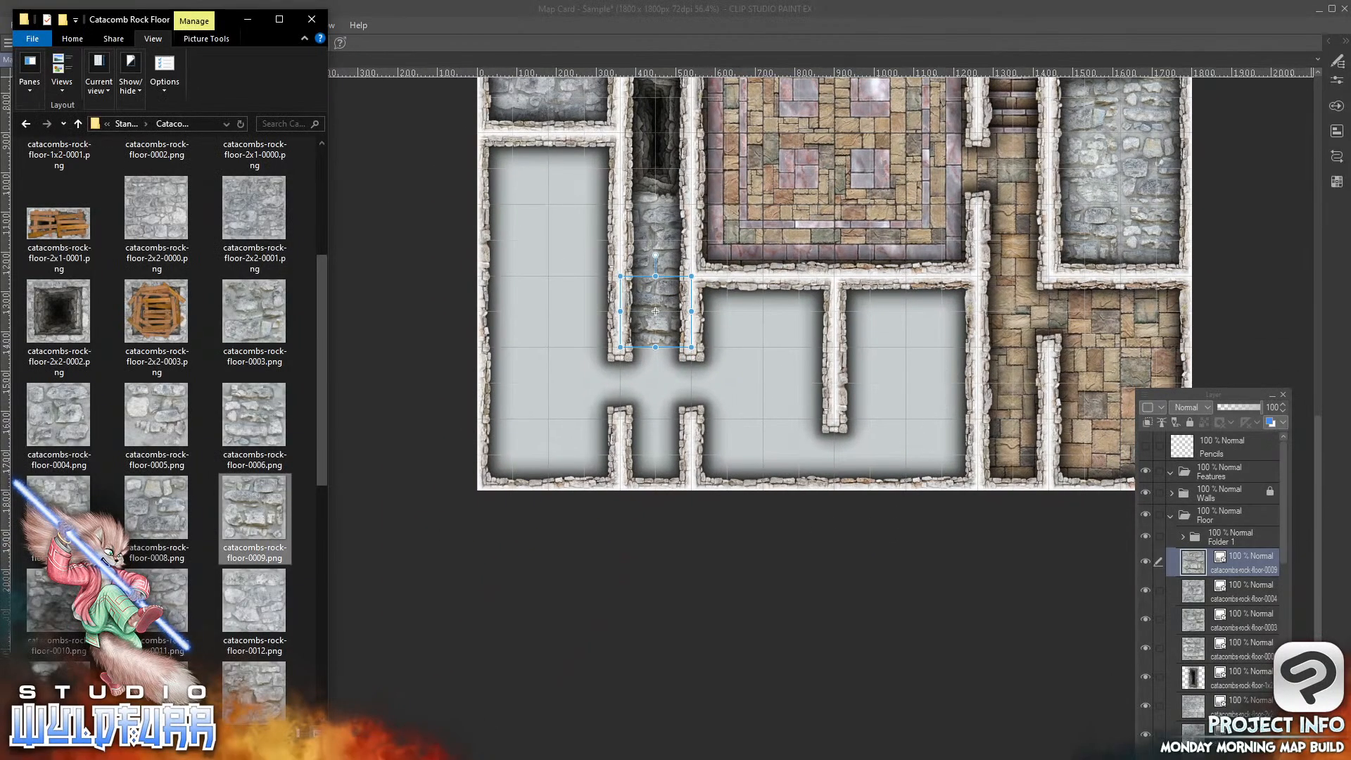
{"action": "left_click", "coordinate": [107, 124]}
{"action": "left_click", "coordinate": [125, 124]}
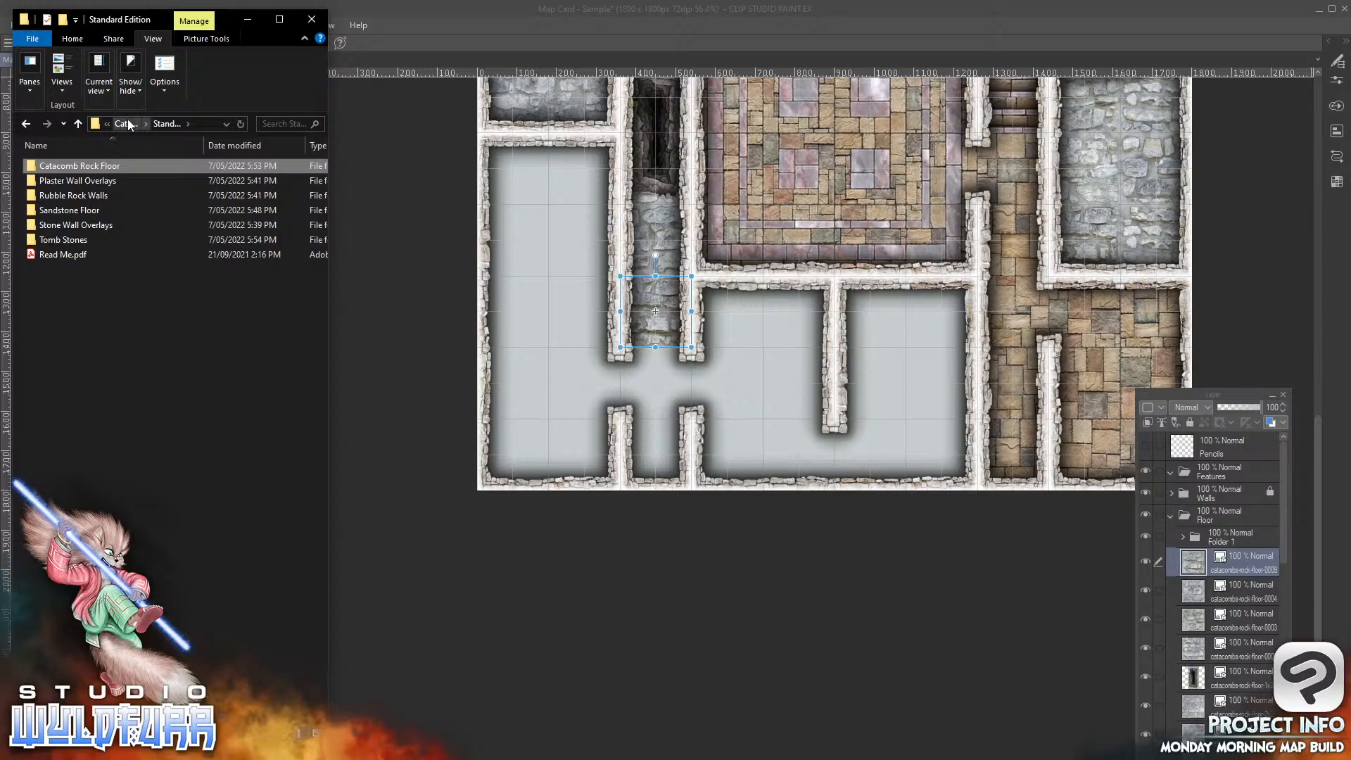
{"action": "left_click", "coordinate": [128, 124]}
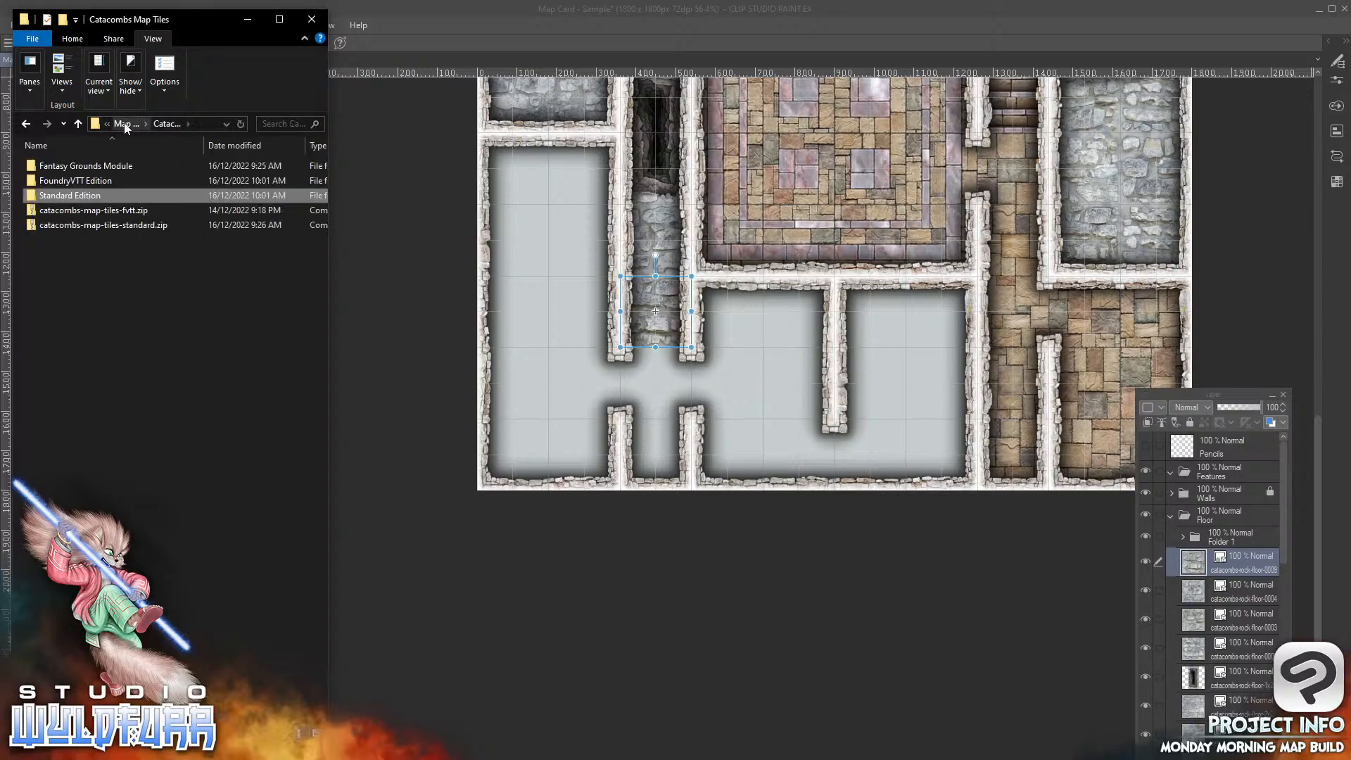
{"action": "left_click", "coordinate": [126, 124]}
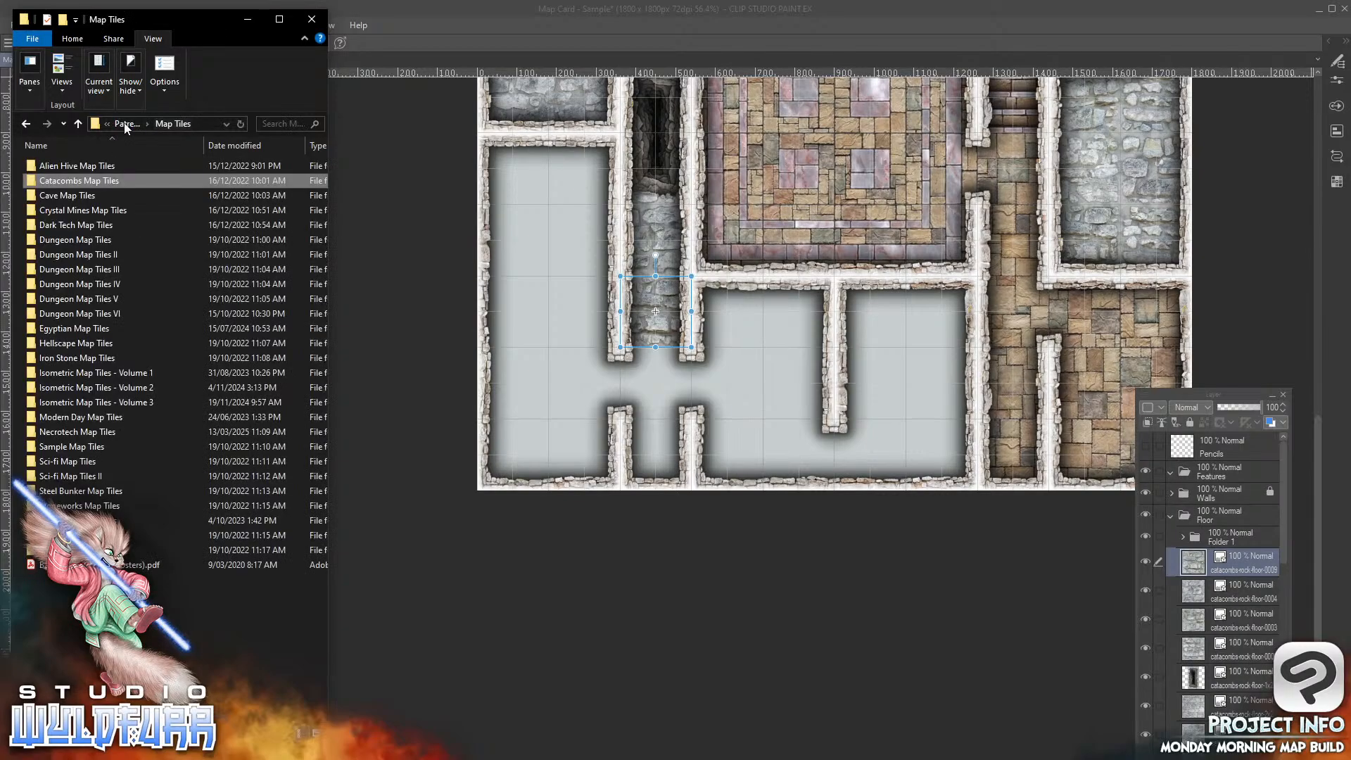
Step: Look through the Dirt Tiles in the Standard Edition 180 Pixel Tiles of Cave Map Tiles, and return to the Map Tiles folder
{"action": "double_click", "coordinate": [90, 196]}
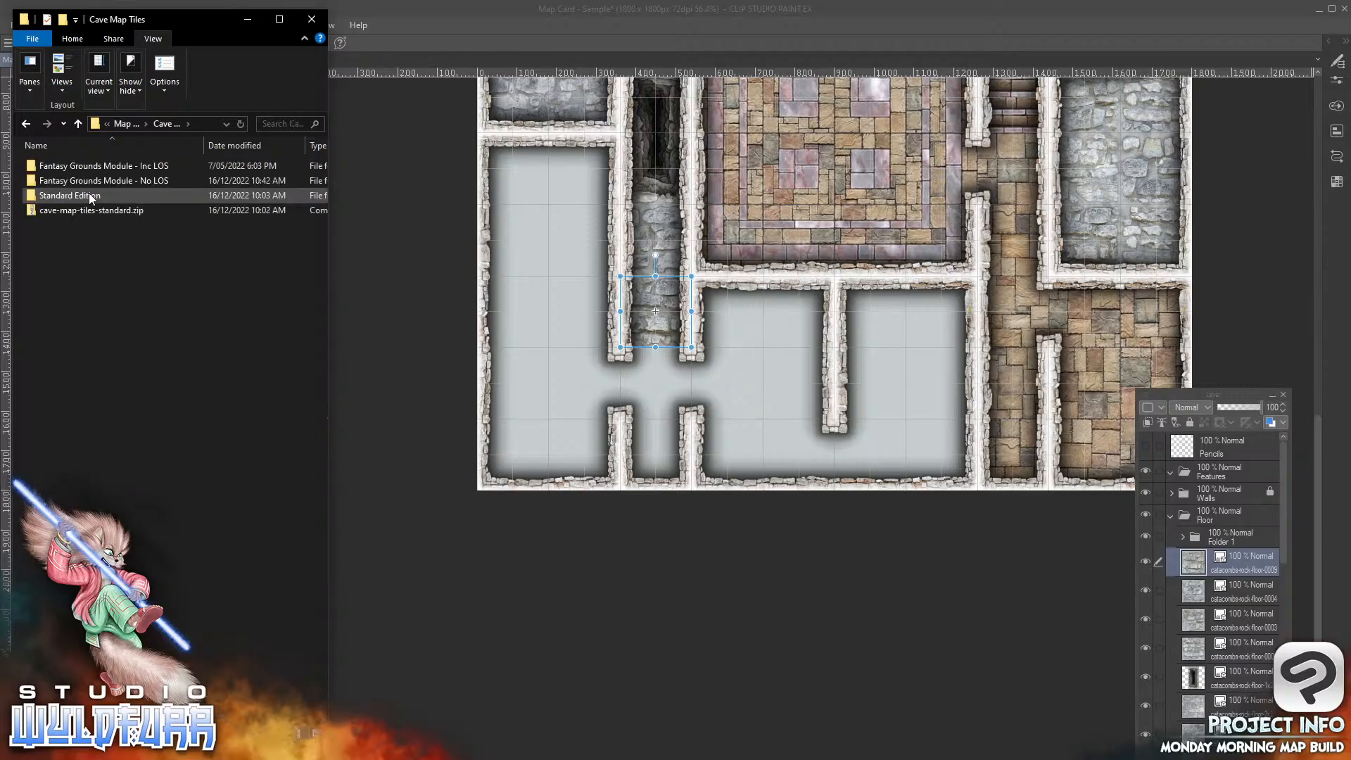
{"action": "double_click", "coordinate": [70, 197]}
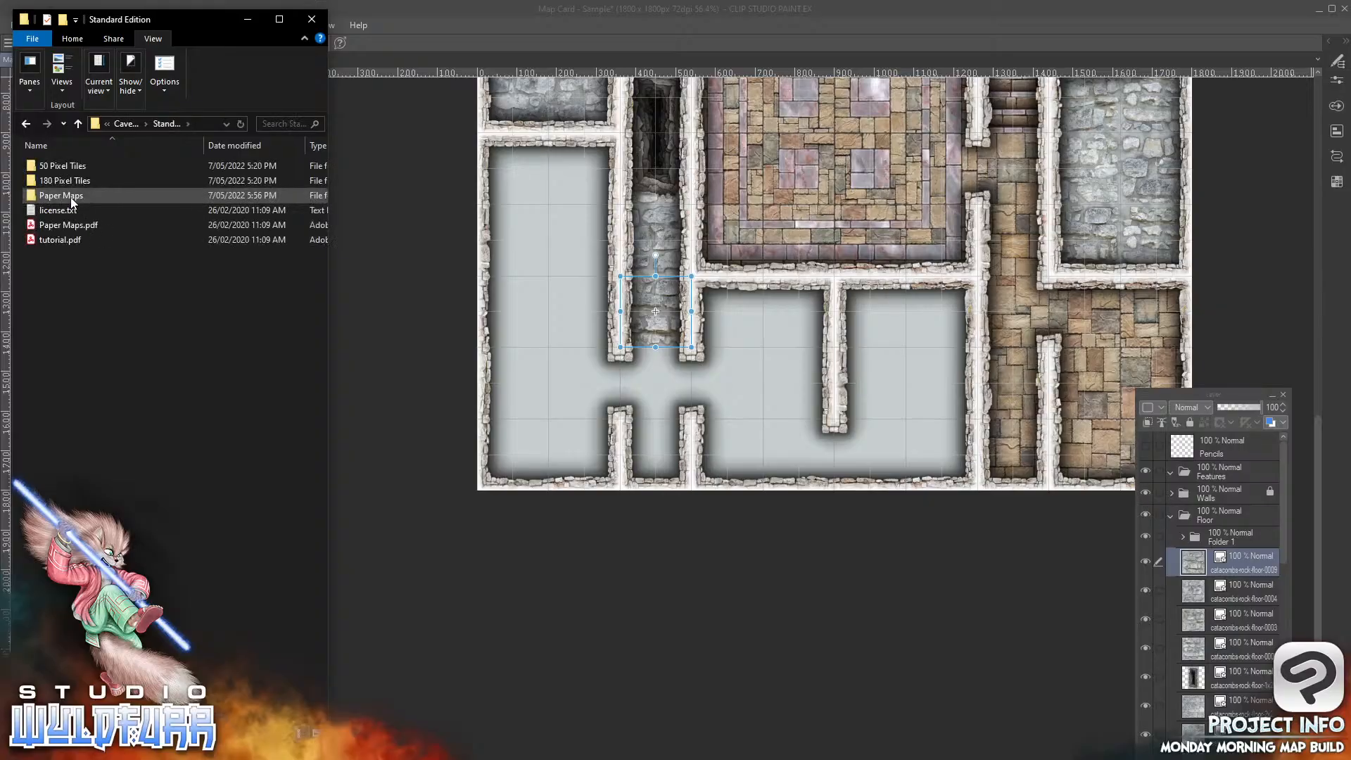
{"action": "double_click", "coordinate": [65, 183]}
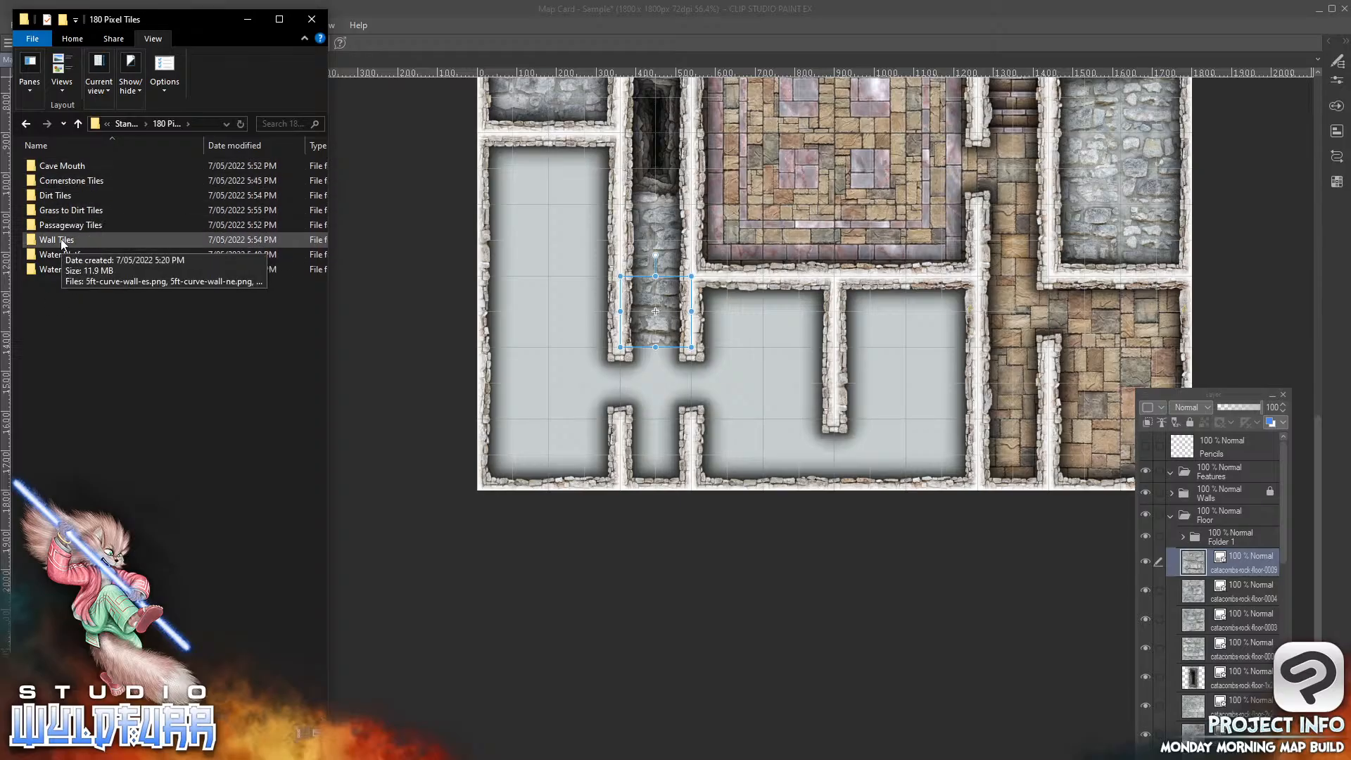
{"action": "left_click", "coordinate": [57, 196]}
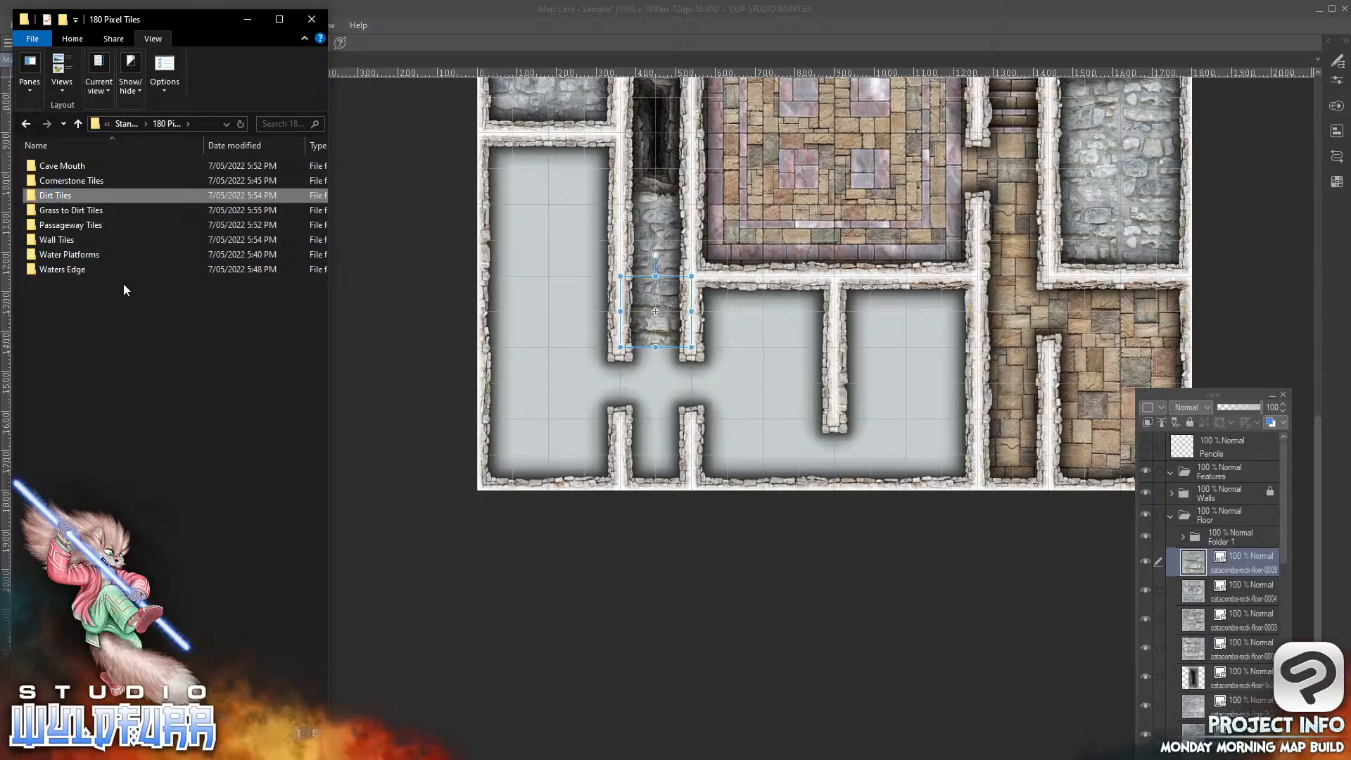
{"action": "key", "text": "Return"}
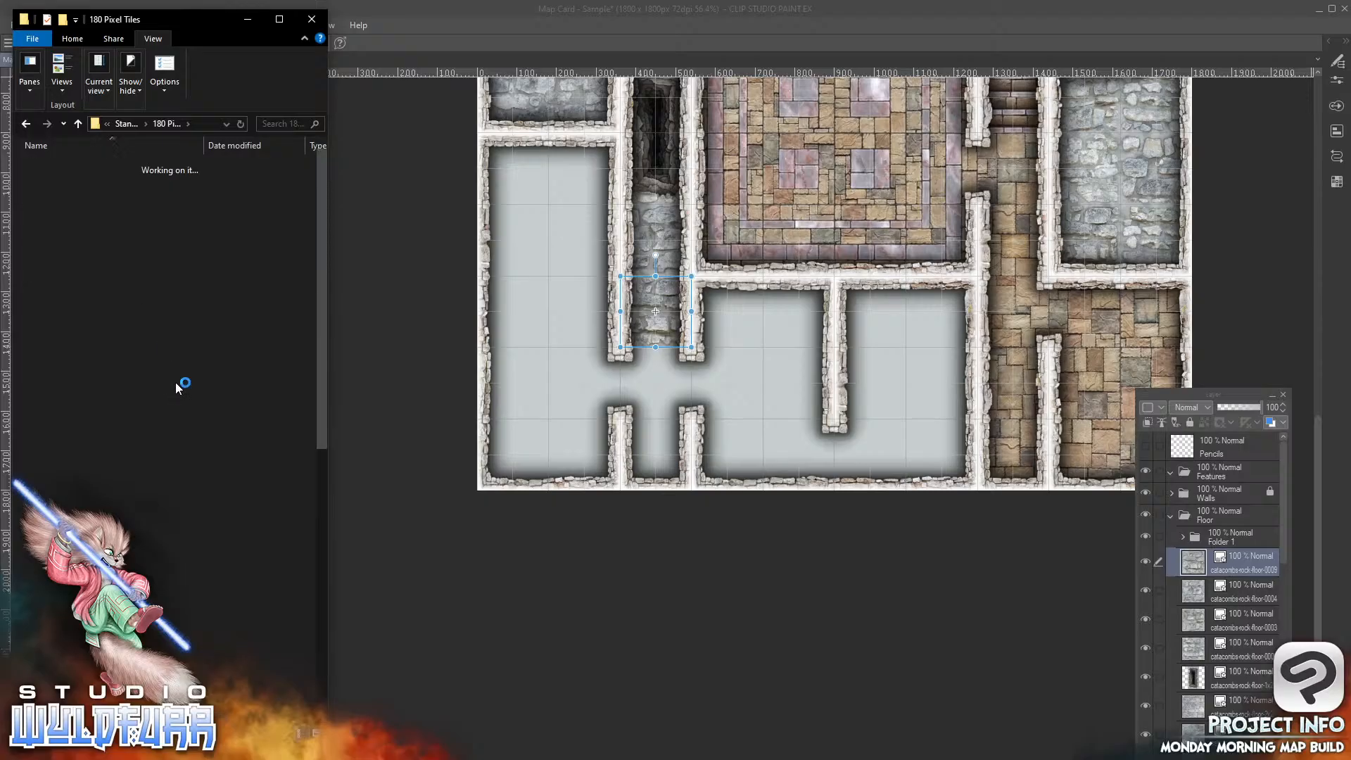
{"action": "scroll", "coordinate": [169, 502], "scroll_direction": "down", "scroll_amount": 15}
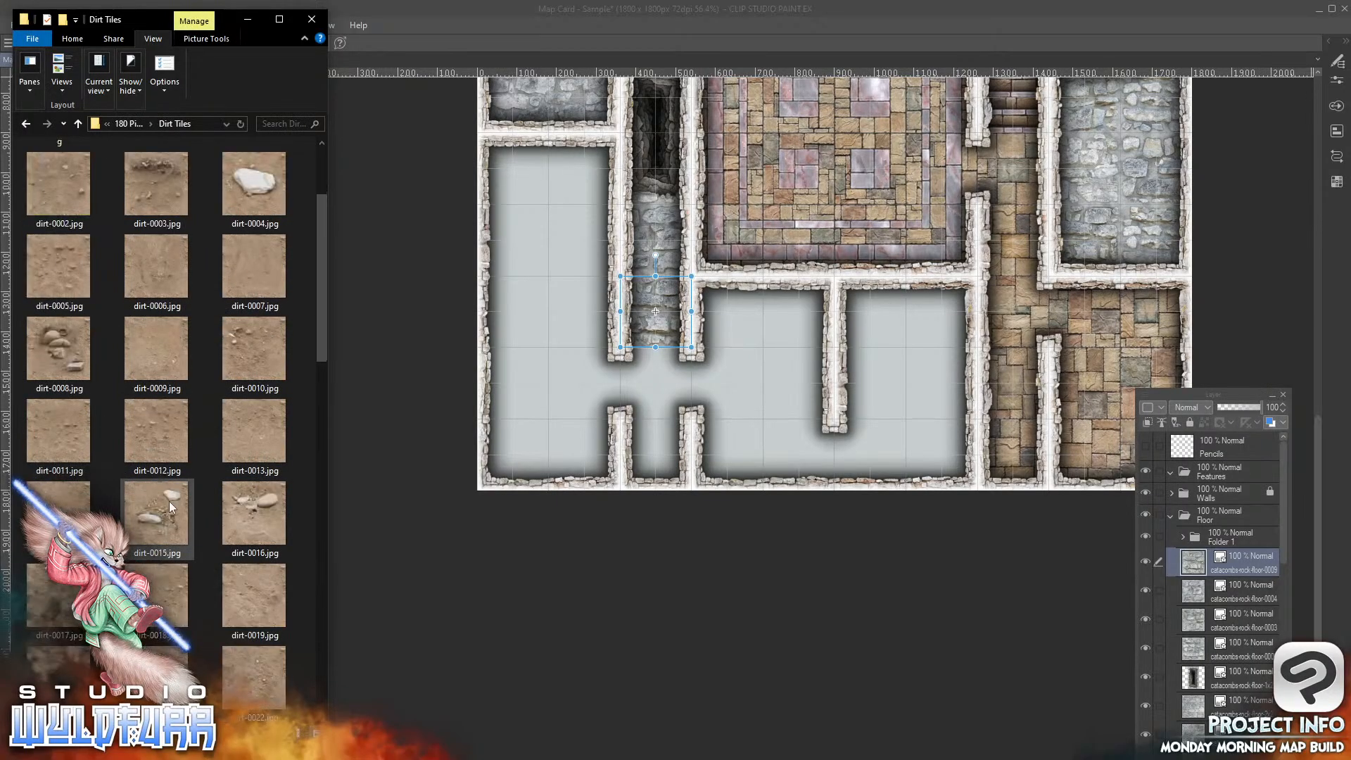
{"action": "scroll", "coordinate": [168, 499], "scroll_direction": "down", "scroll_amount": 5}
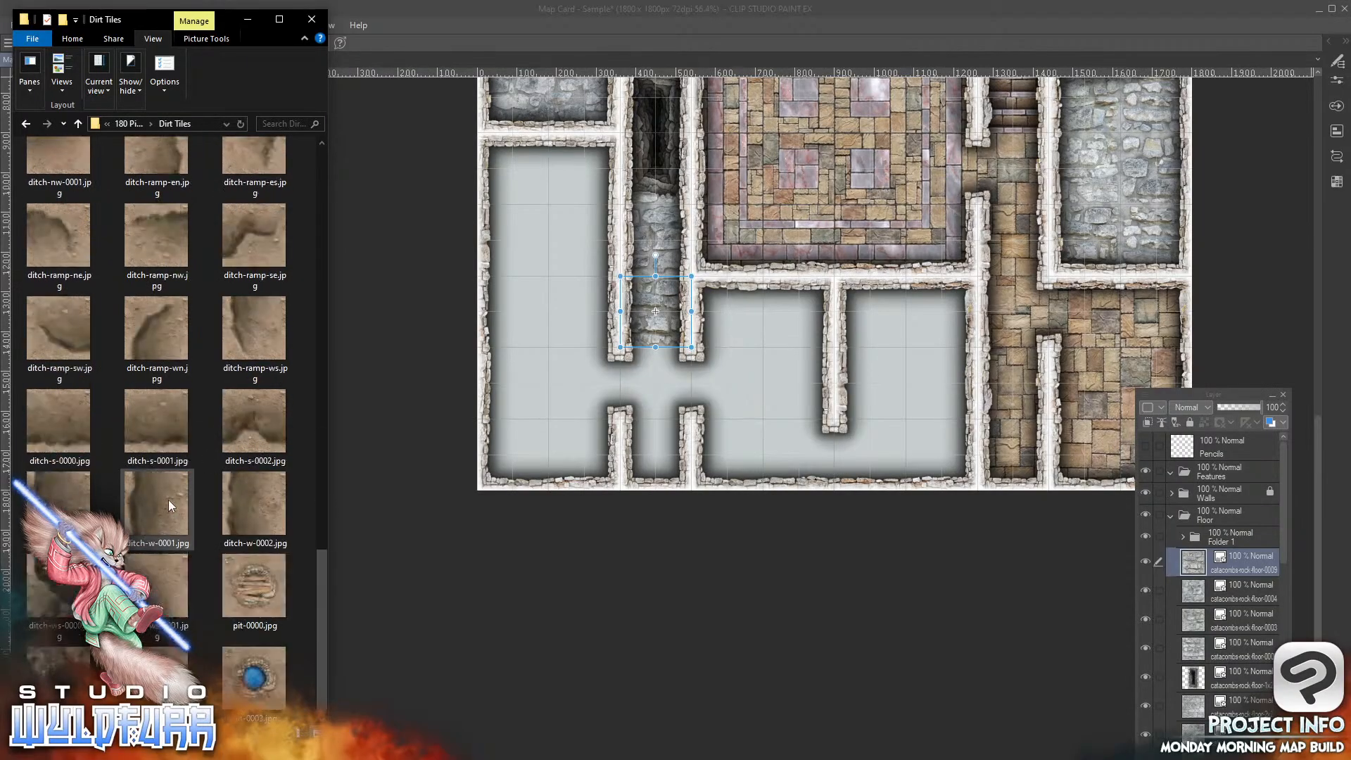
{"action": "scroll", "coordinate": [167, 499], "scroll_direction": "up", "scroll_amount": 15}
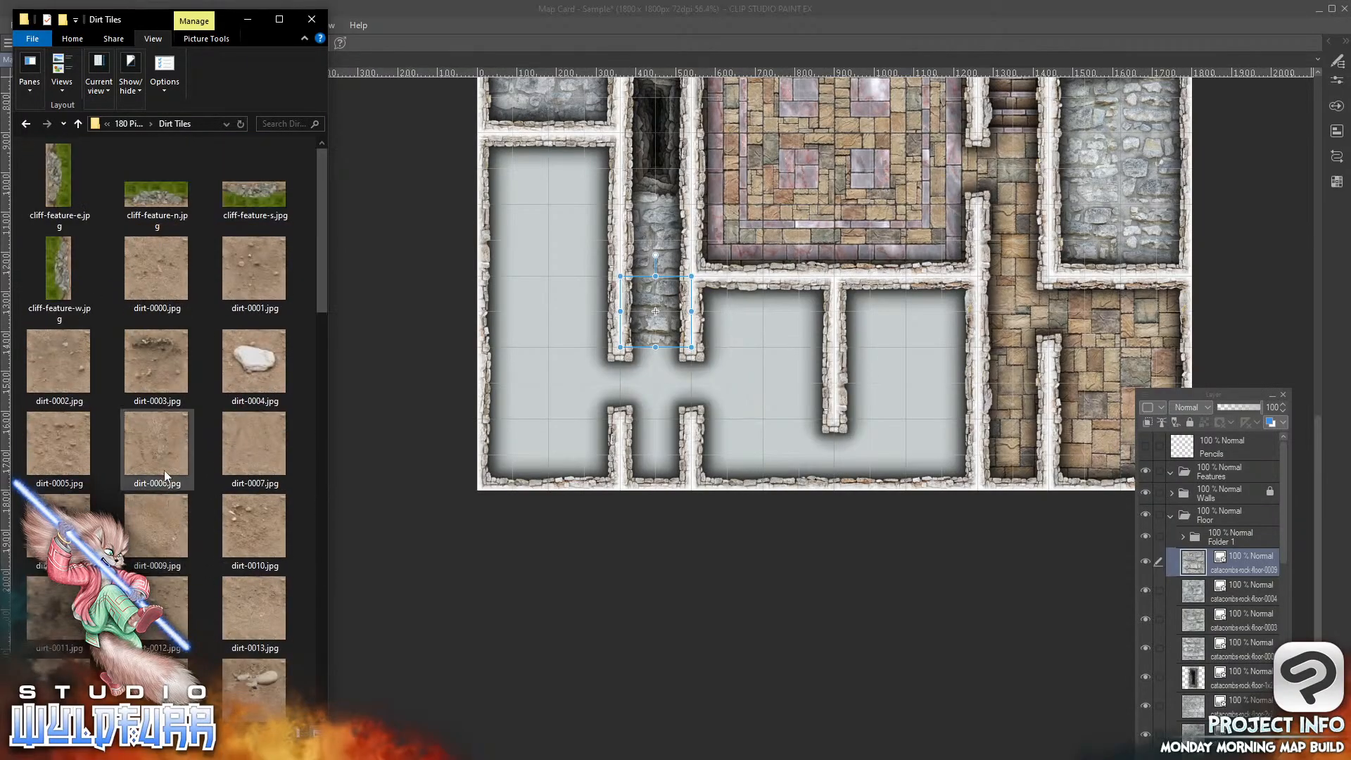
{"action": "left_click", "coordinate": [79, 125]}
{"action": "left_click", "coordinate": [79, 125]}
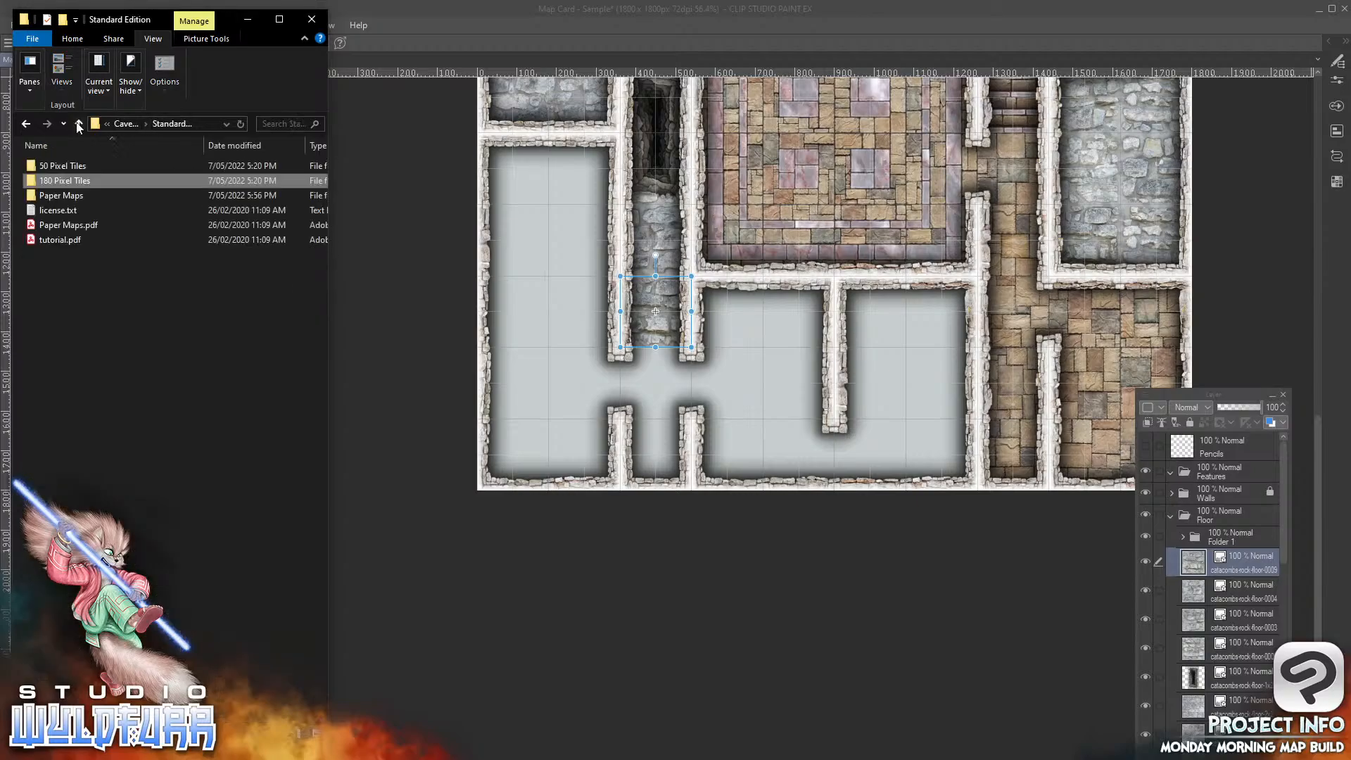
{"action": "left_click", "coordinate": [79, 125]}
{"action": "left_click", "coordinate": [79, 125]}
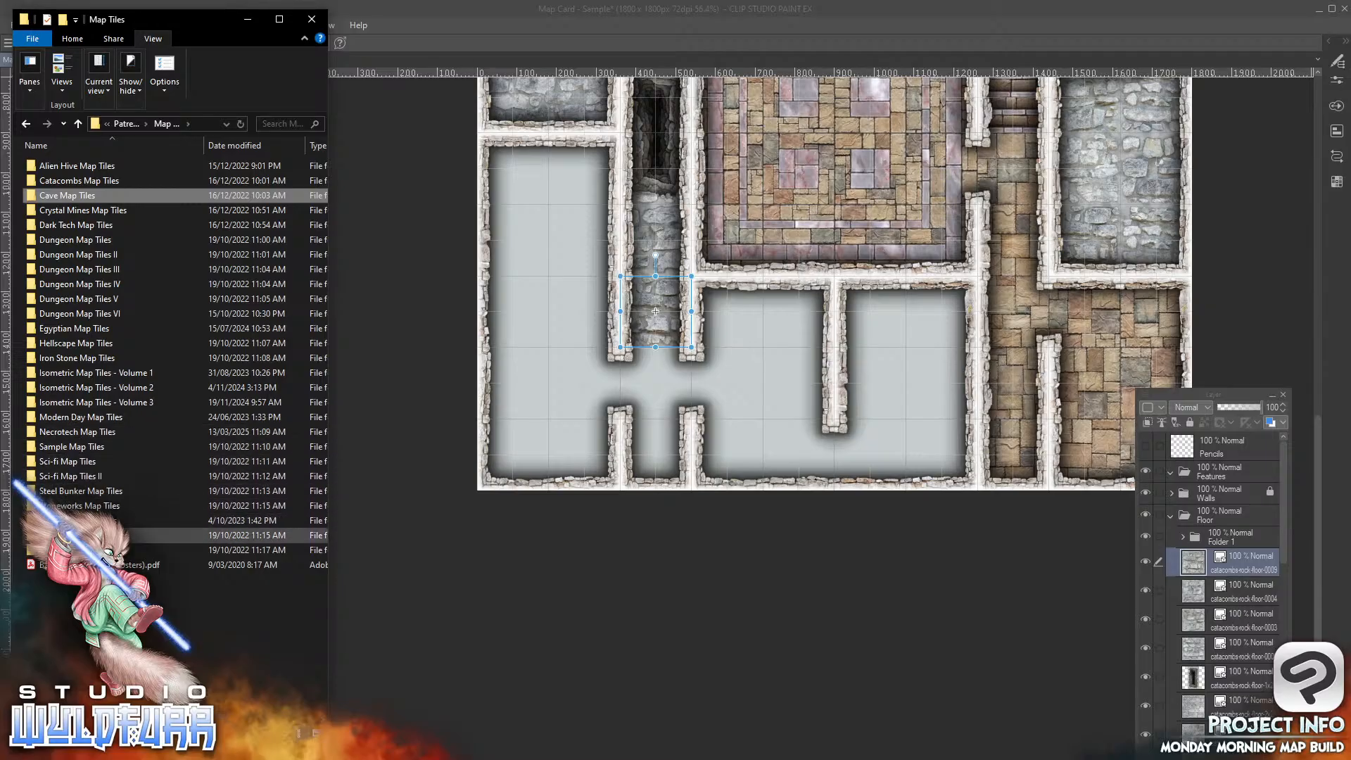
Step: Open the Slate Tiles Floor folder in the Stoneworks Map Tiles Standard Version 180px Tiles and look through its tiles
{"action": "left_click", "coordinate": [69, 509]}
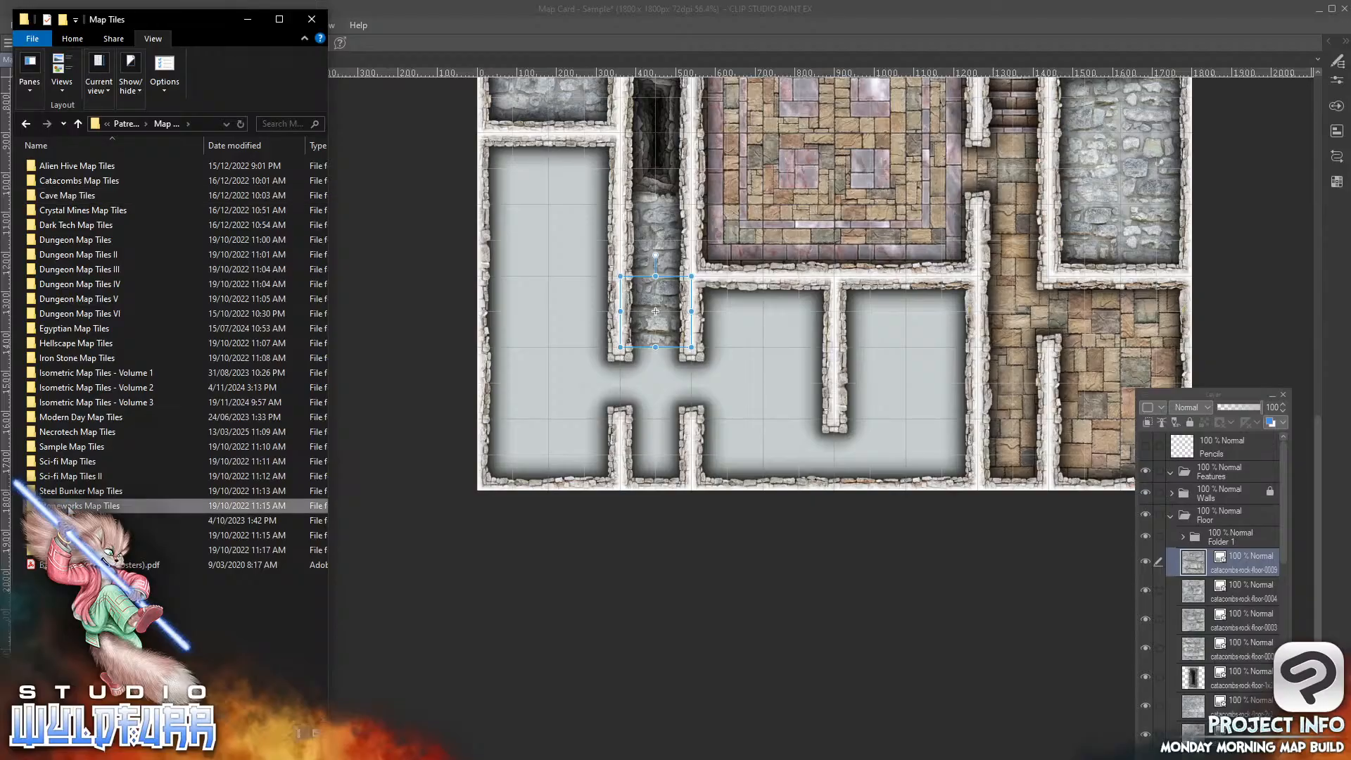
{"action": "double_click", "coordinate": [69, 508]}
{"action": "left_click", "coordinate": [77, 182]}
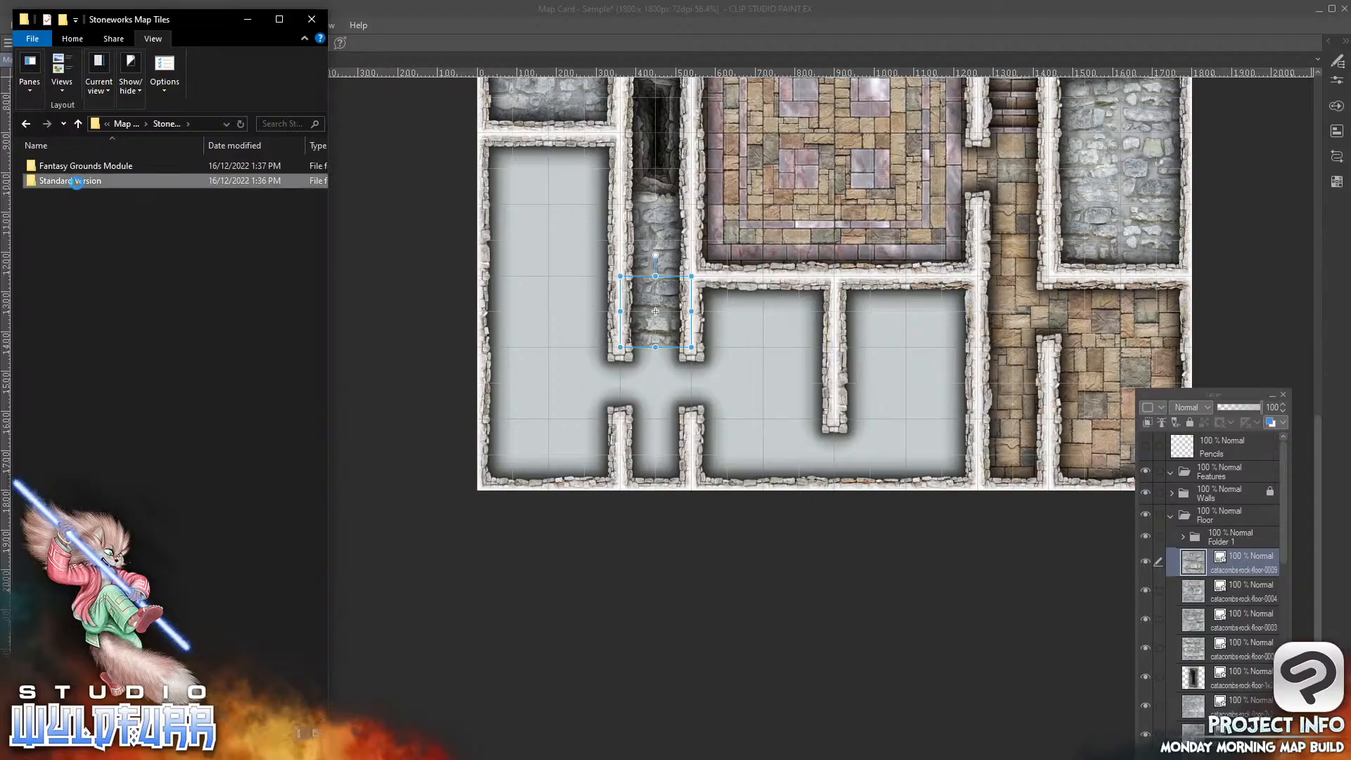
{"action": "double_click", "coordinate": [78, 183]}
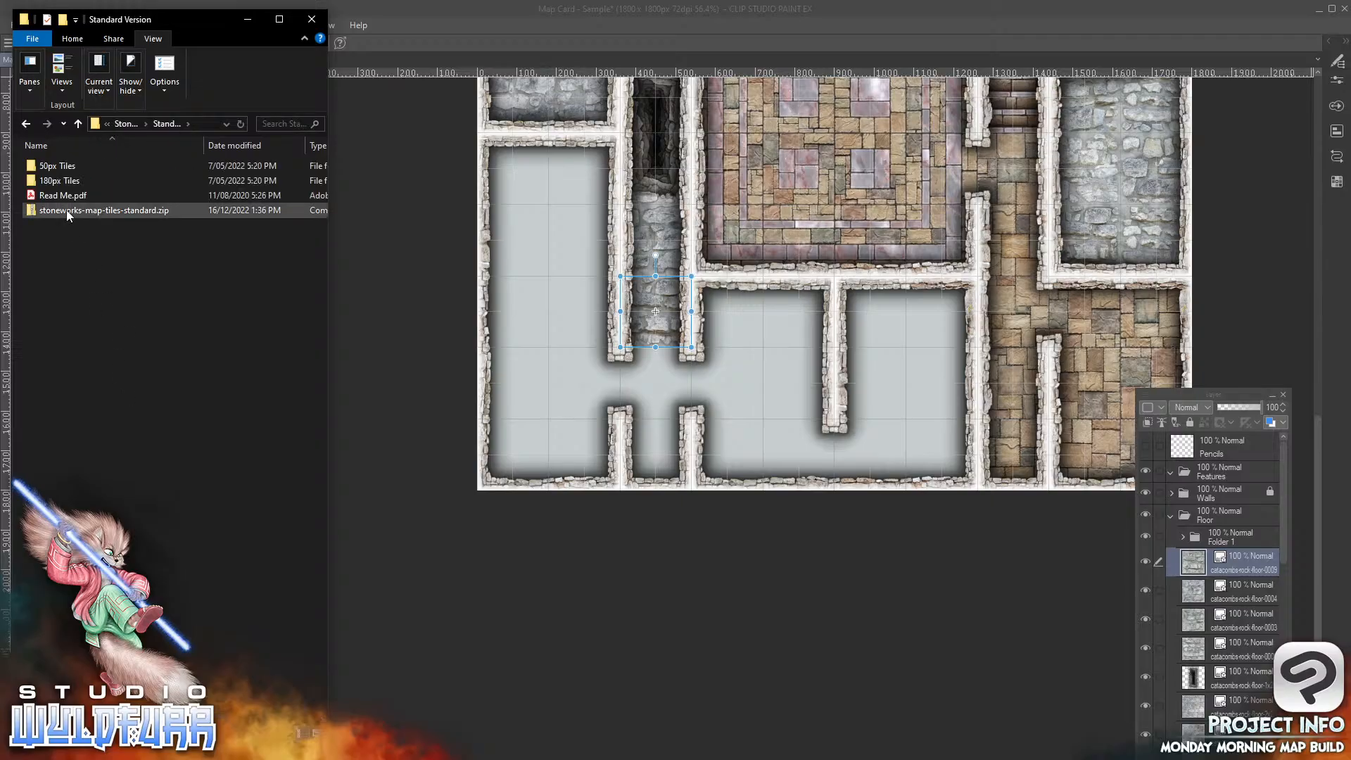
{"action": "left_click", "coordinate": [65, 183]}
{"action": "double_click", "coordinate": [66, 183]}
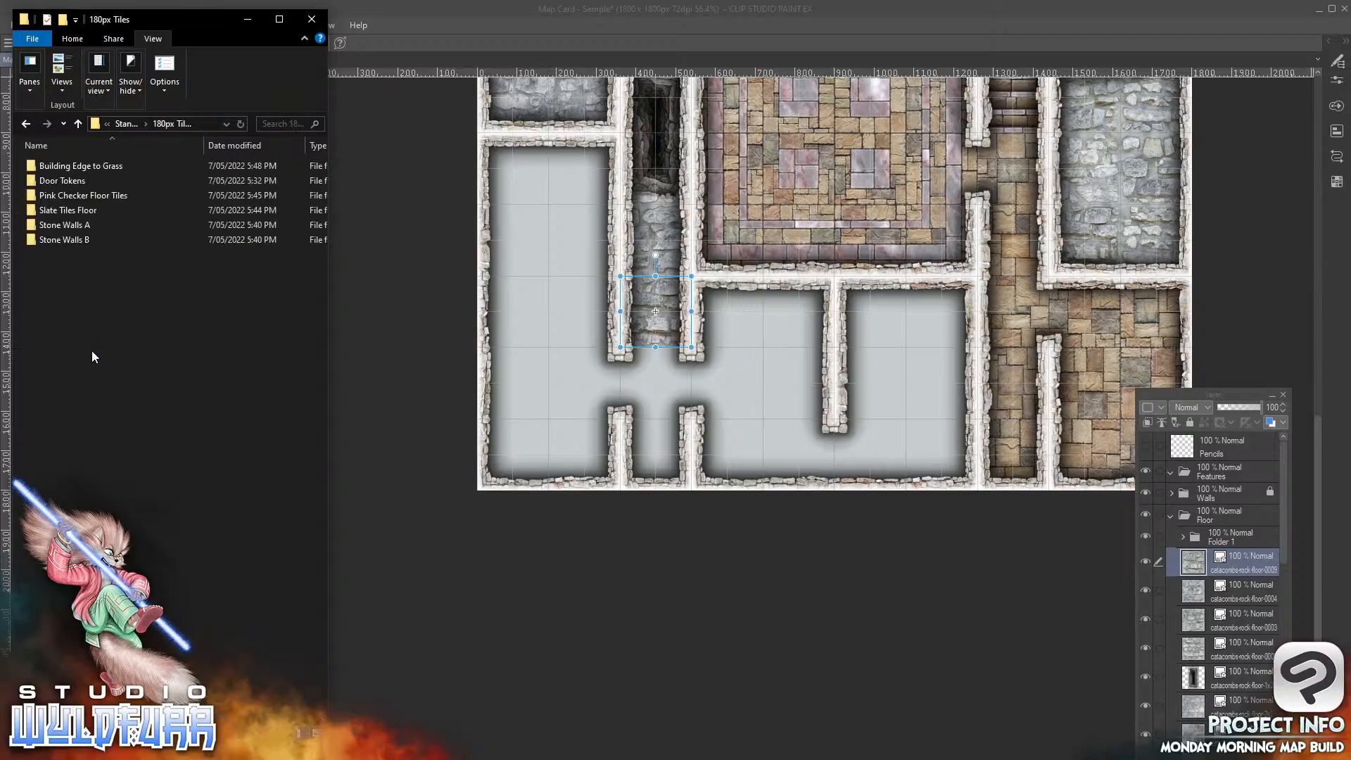
{"action": "double_click", "coordinate": [64, 206]}
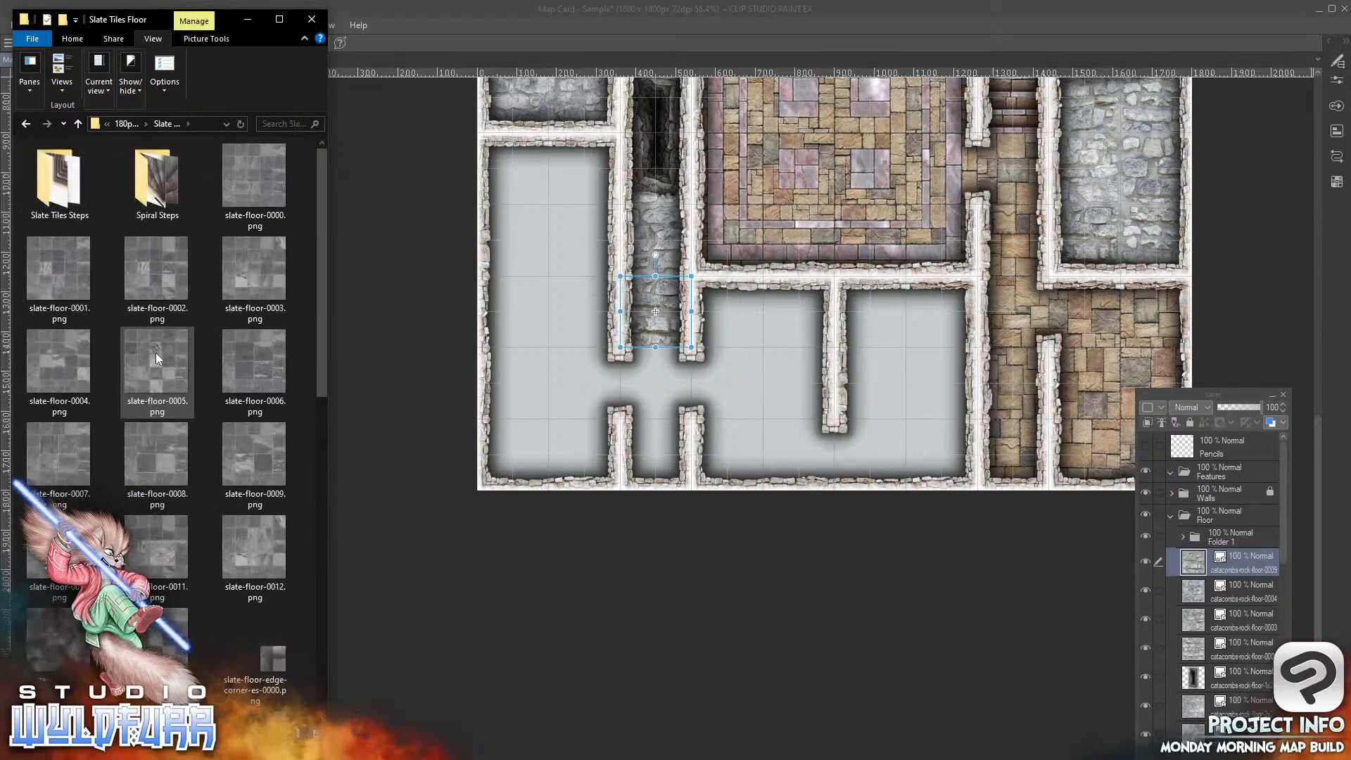
{"action": "scroll", "coordinate": [166, 473], "scroll_direction": "down", "scroll_amount": 10}
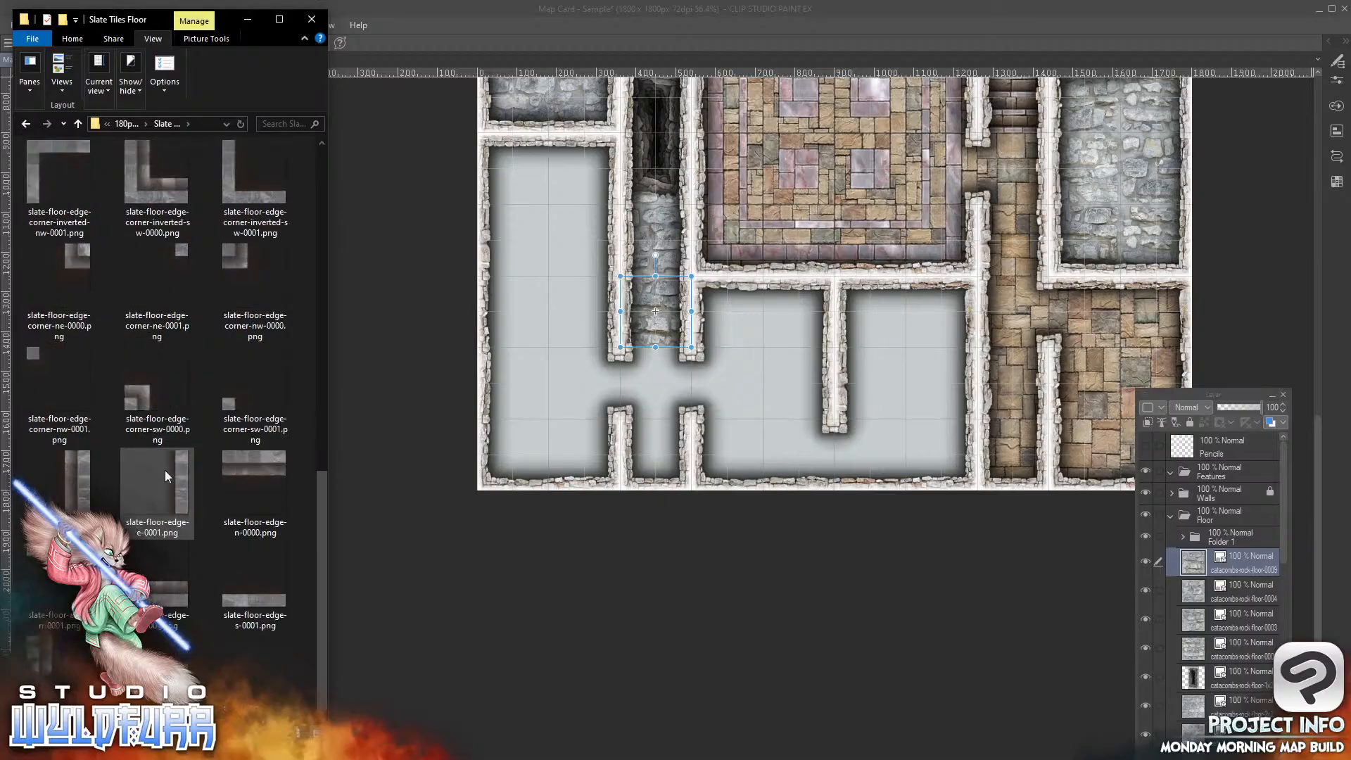
Step: Look over the slate floor tiles, switch back to Clip Studio Paint and create a new folder below Folder 1 in the Floor folder
{"action": "scroll", "coordinate": [164, 470], "scroll_direction": "up", "scroll_amount": 10}
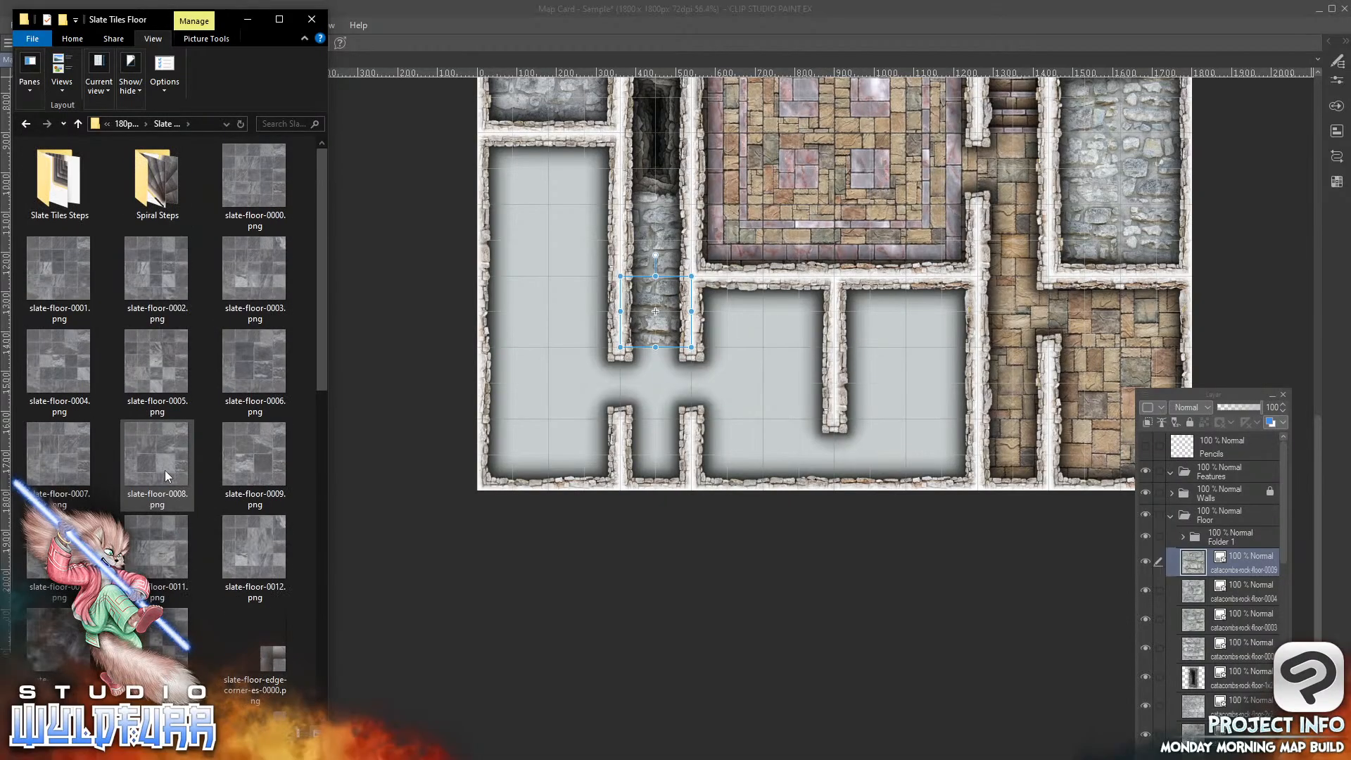
{"action": "scroll", "coordinate": [165, 470], "scroll_direction": "down", "scroll_amount": 10}
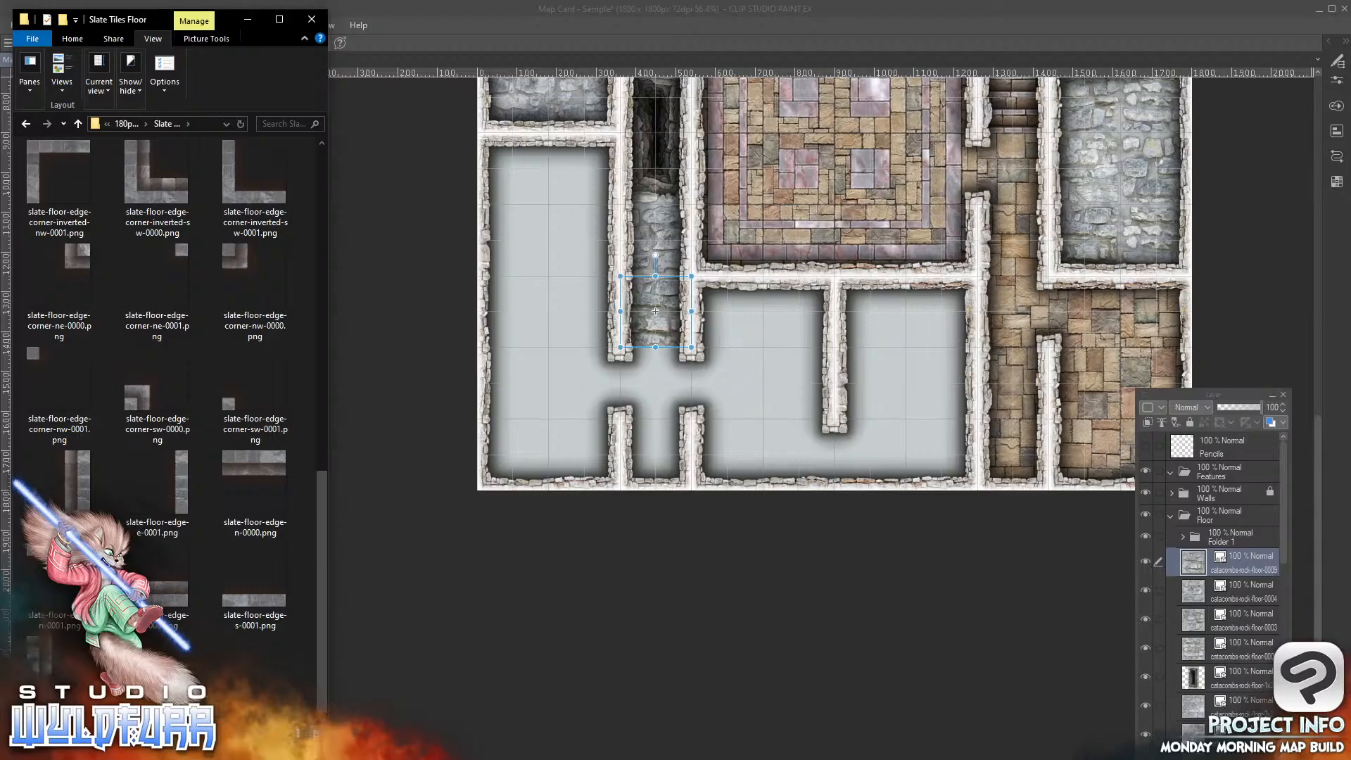
{"action": "key", "text": "alt+Tab"}
{"action": "key", "text": "ctrl+g"}
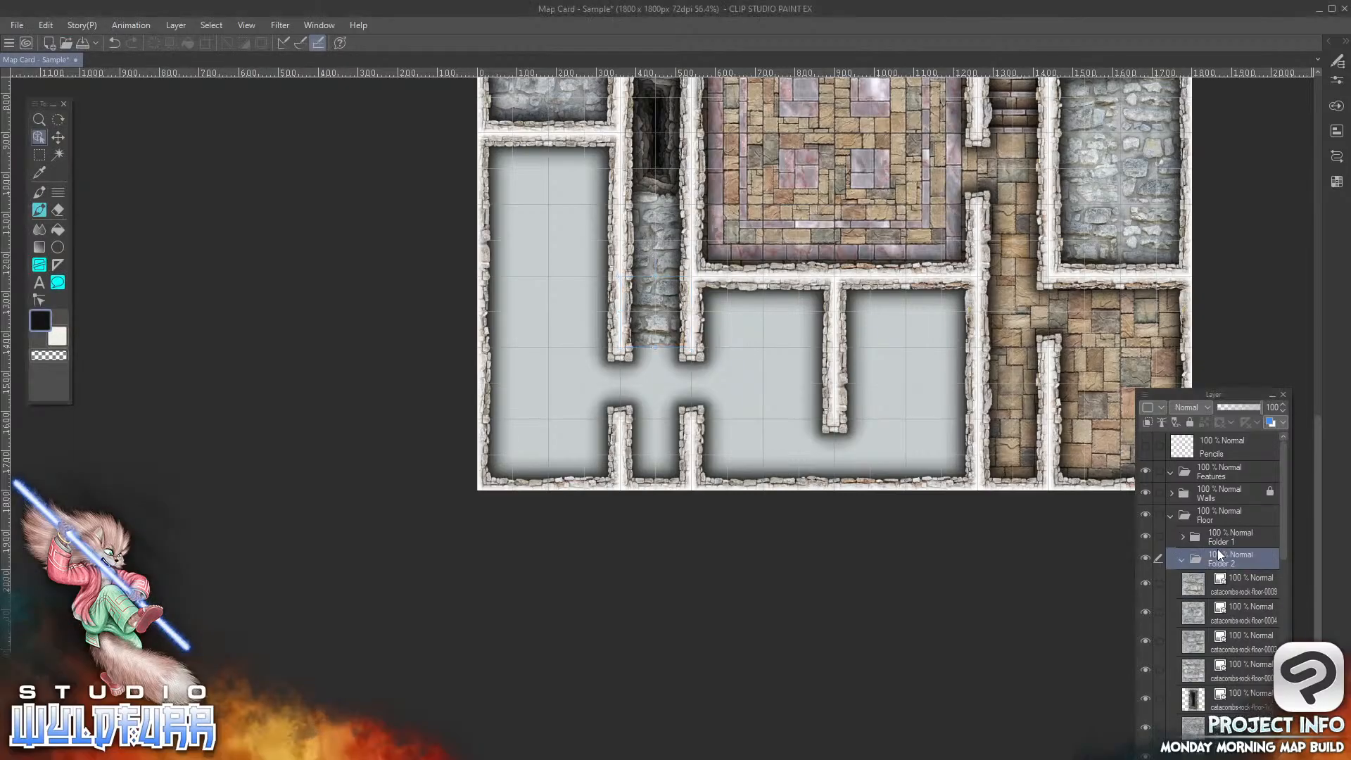
Step: Place slate-steps-s-0000.png from the Slate Tiles Steps folder in Folder 2 at the lower end of the rock corridor, with Folder 1 hidden
{"action": "key", "text": "alt+Tab"}
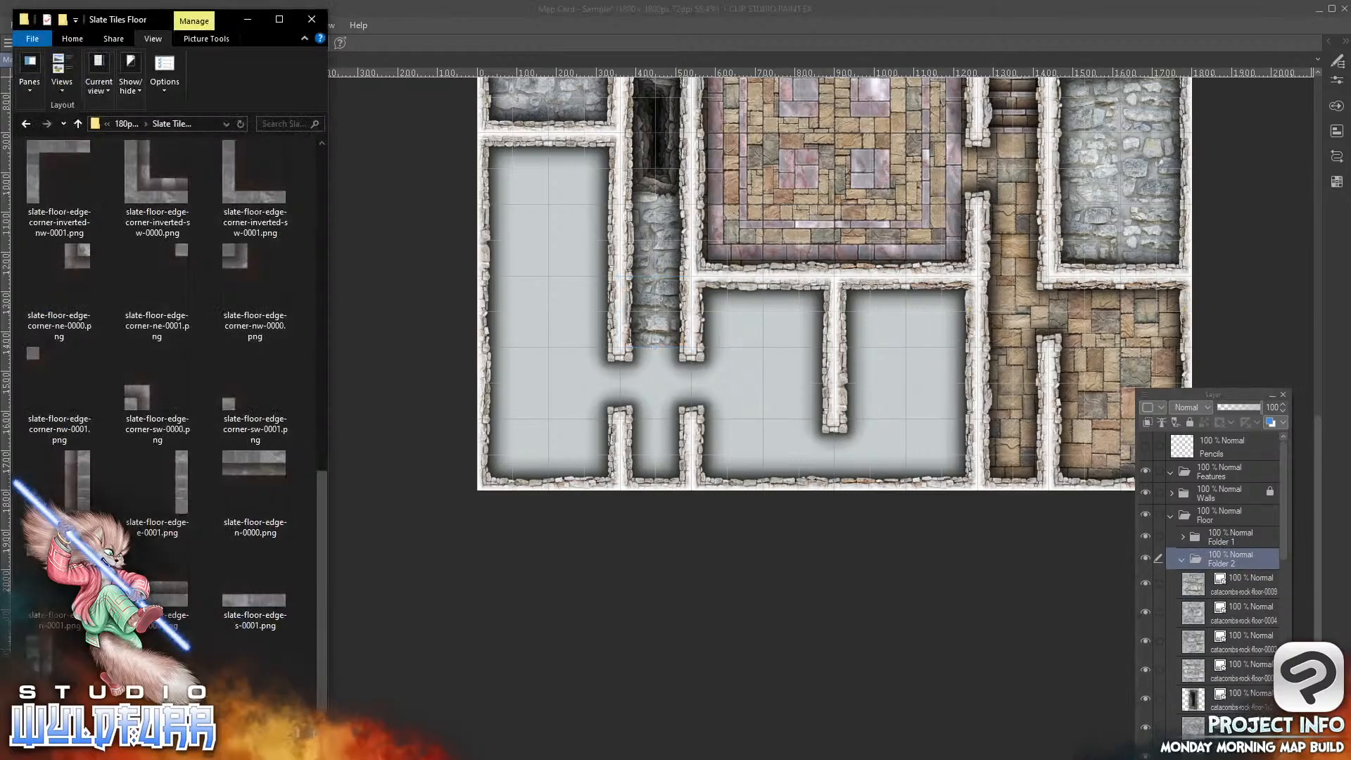
{"action": "left_click_drag", "start_coordinate": [322, 521], "coordinate": [320, 195]}
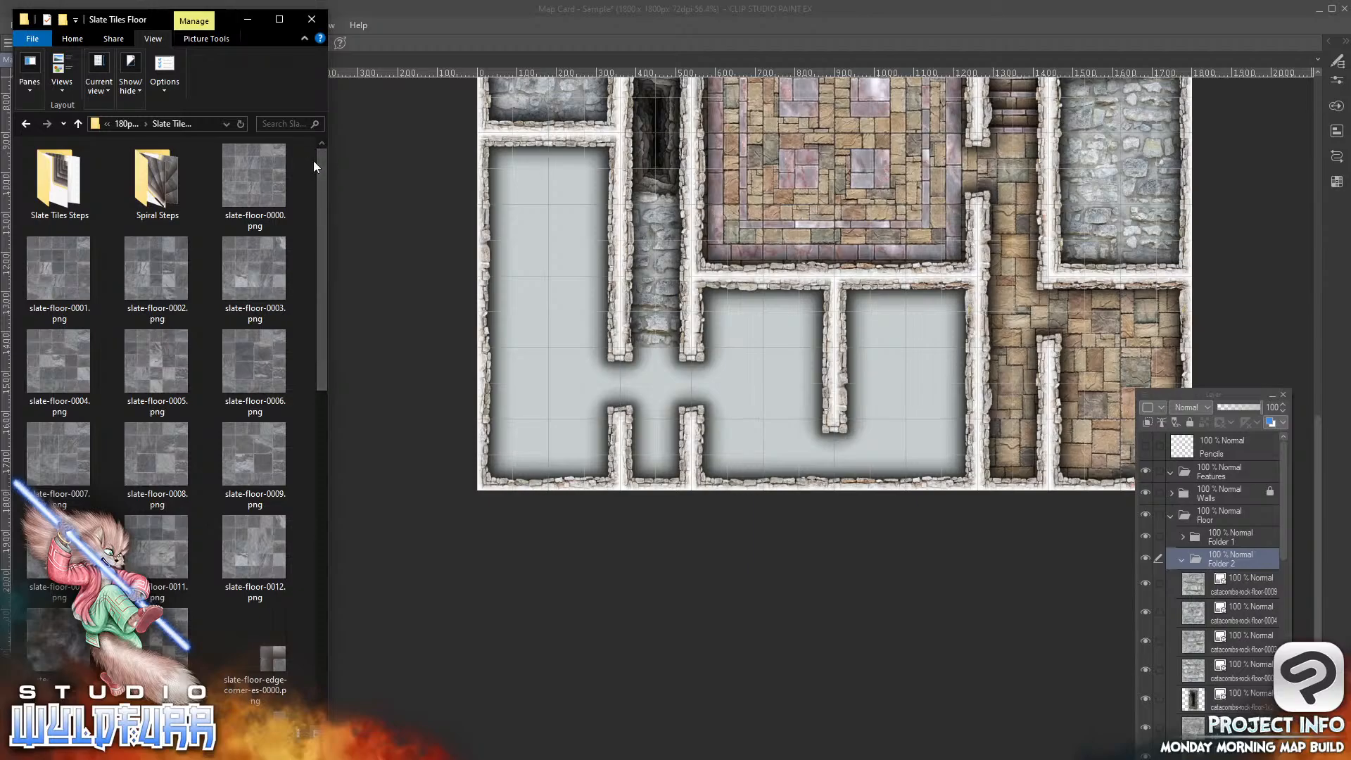
{"action": "double_click", "coordinate": [74, 170]}
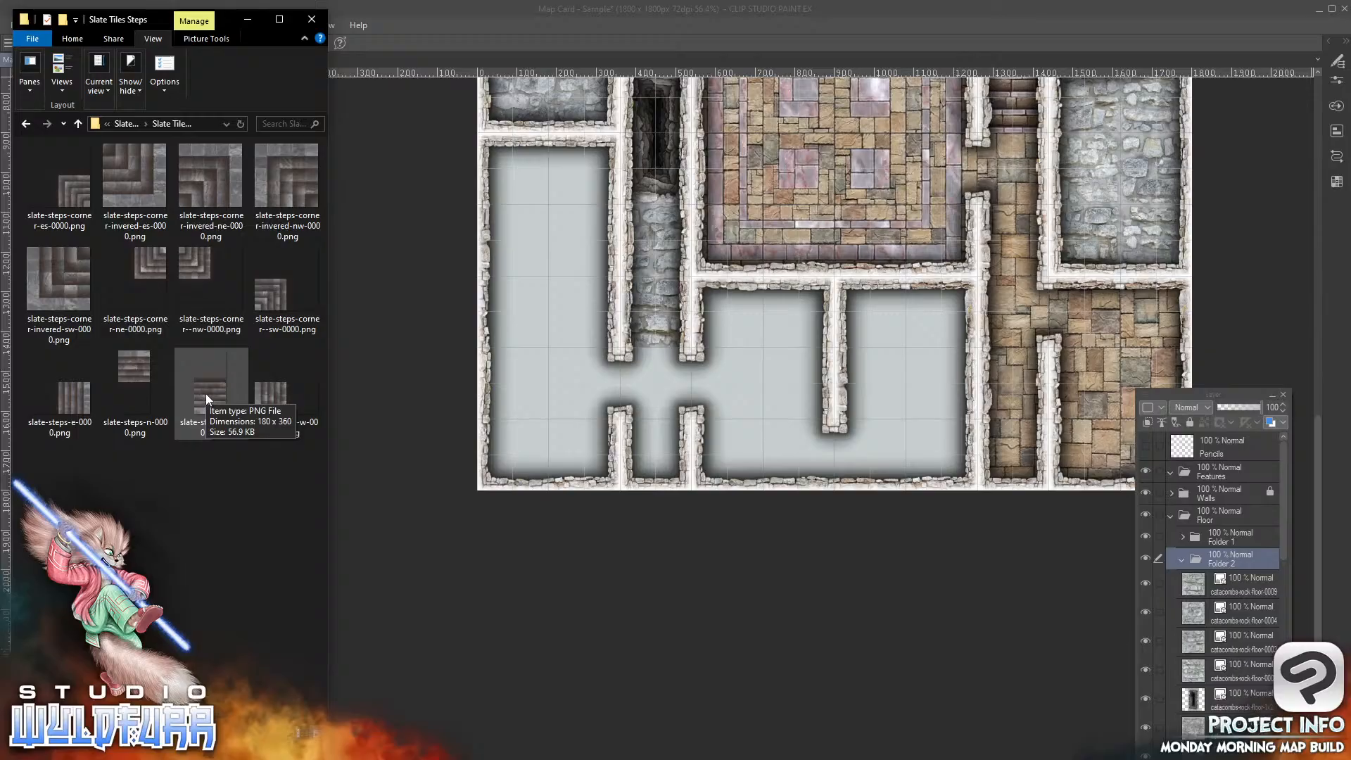
{"action": "left_click_drag", "start_coordinate": [206, 394], "coordinate": [1252, 563]}
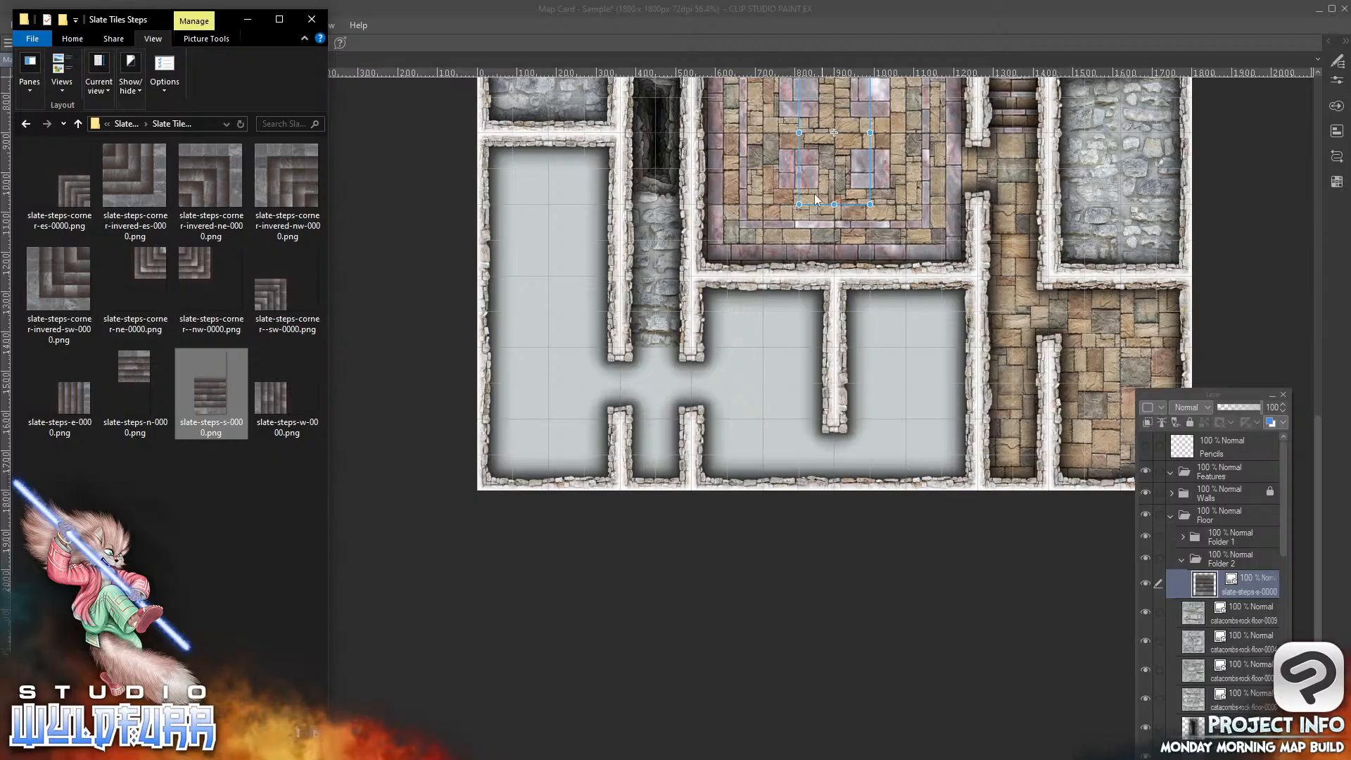
{"action": "left_click", "coordinate": [1146, 536]}
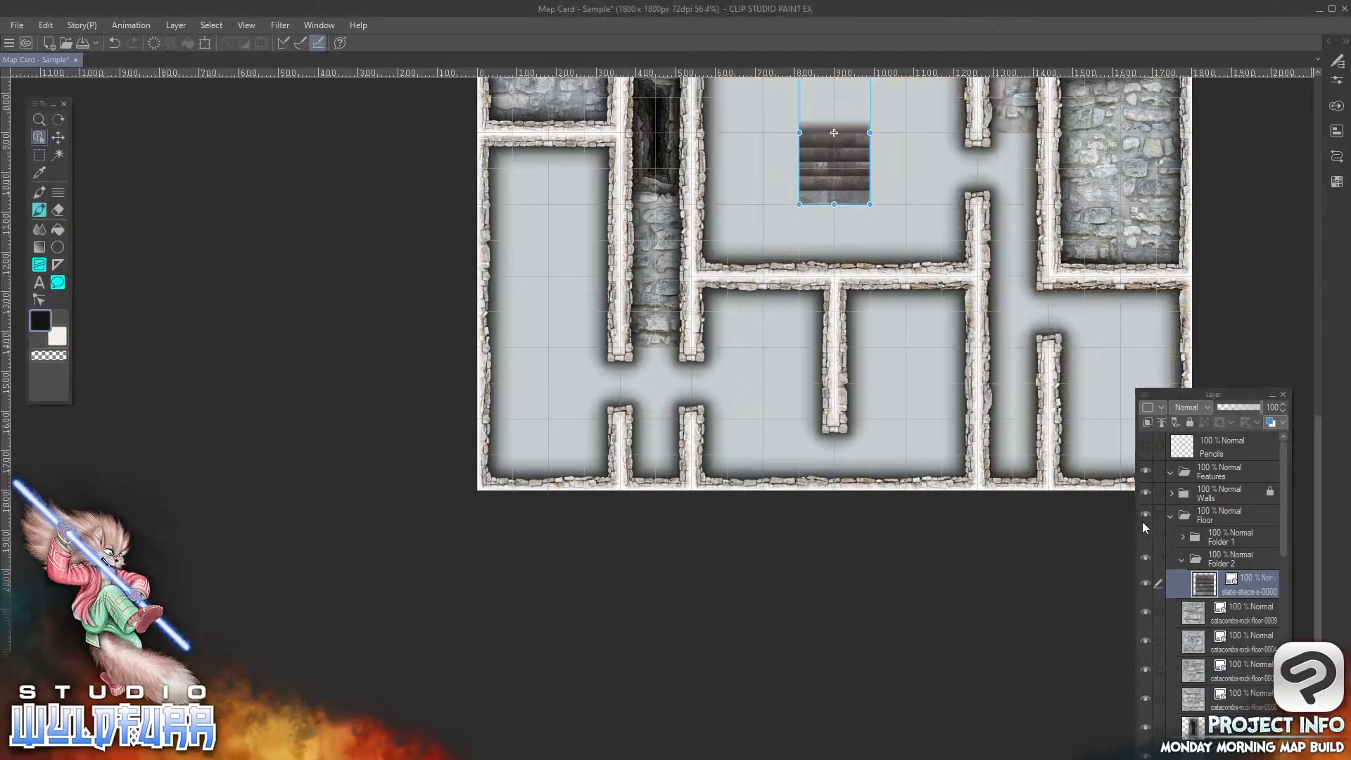
{"action": "left_click_drag", "start_coordinate": [850, 184], "coordinate": [676, 323]}
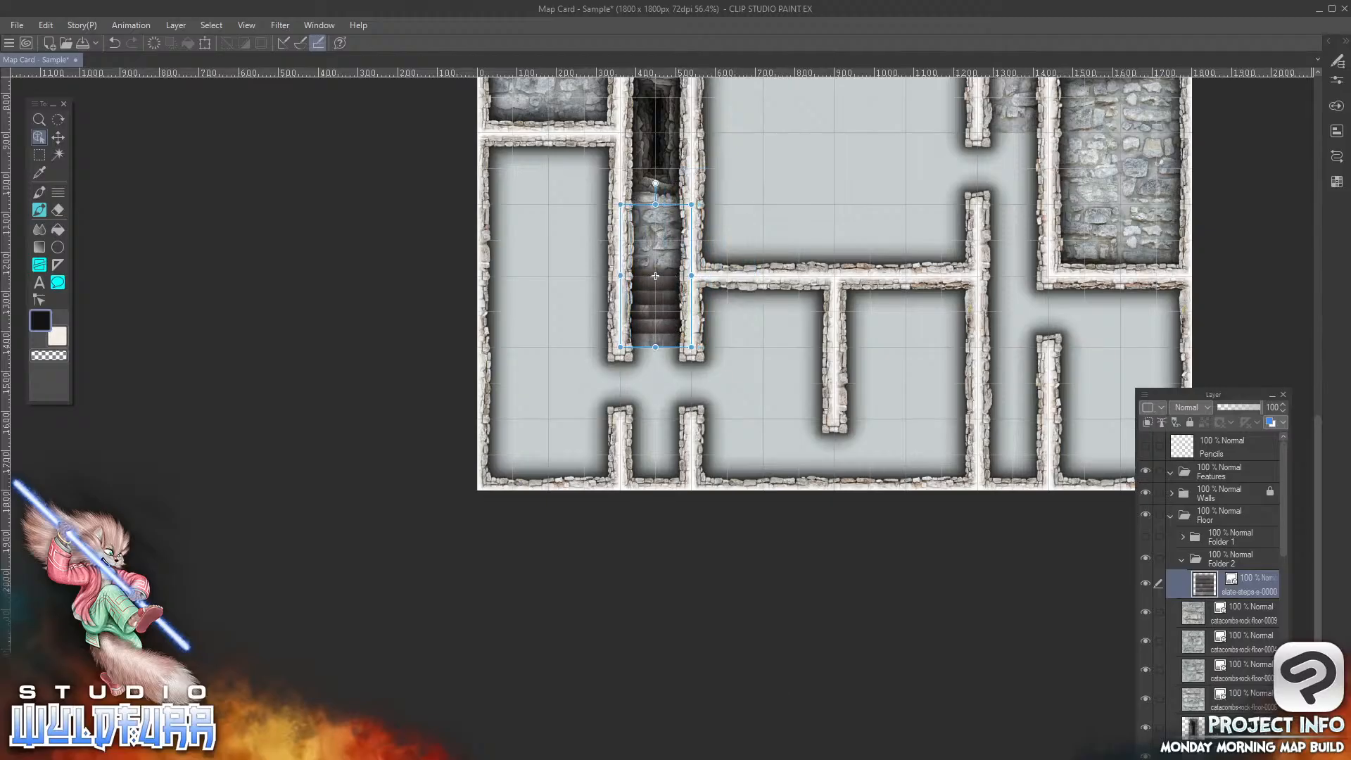
Step: Add slate-floor-0000.png from the Slate Tiles Floor folder to Folder 2 and place it at the crossing directly below the steps
{"action": "key", "text": "alt+Tab"}
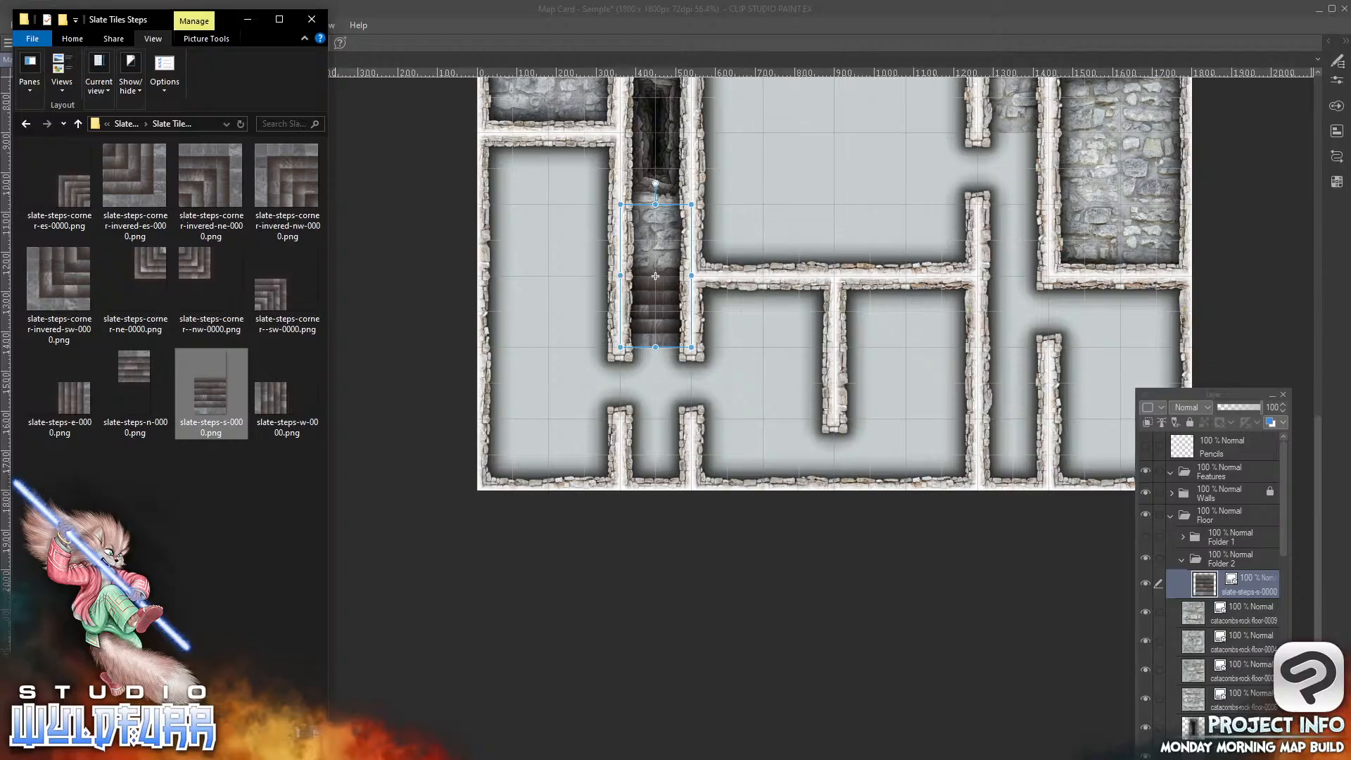
{"action": "left_click", "coordinate": [126, 124]}
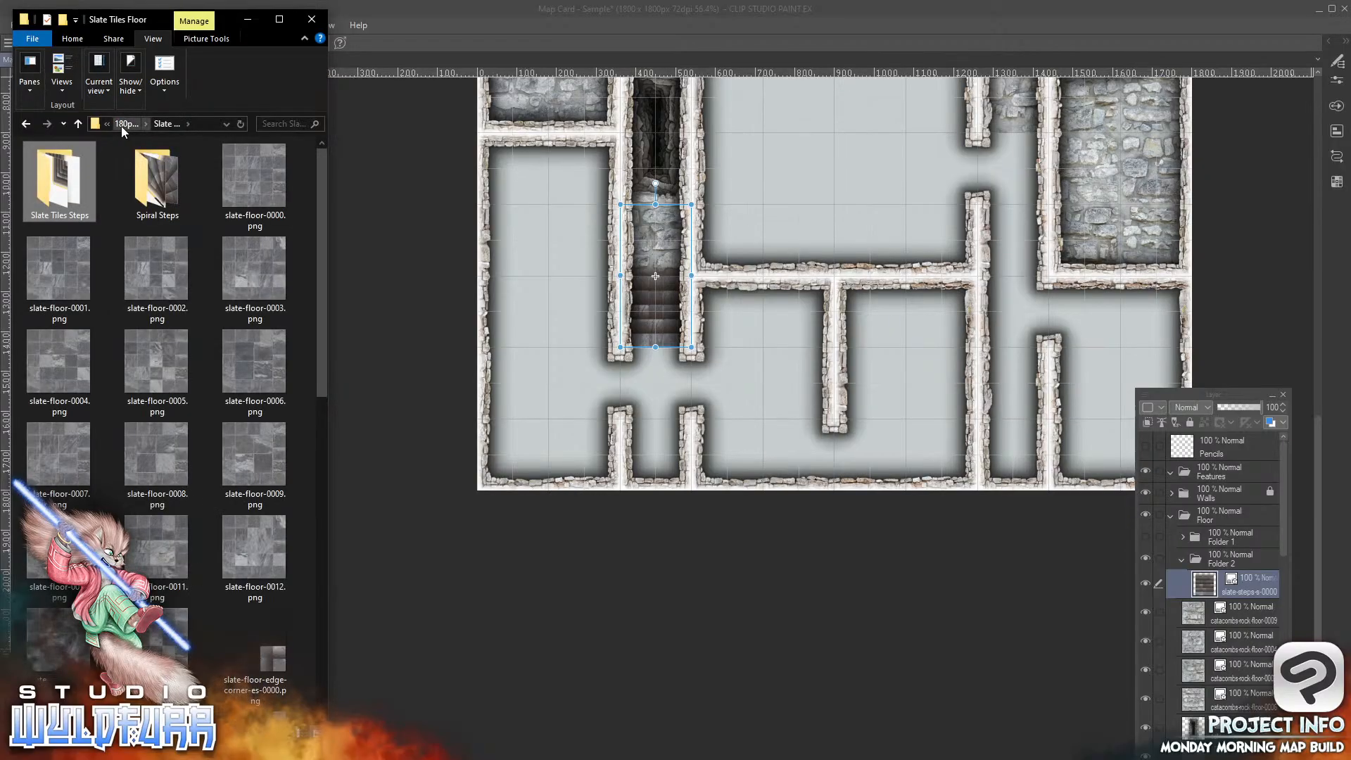
{"action": "left_click_drag", "start_coordinate": [248, 180], "coordinate": [1036, 550]}
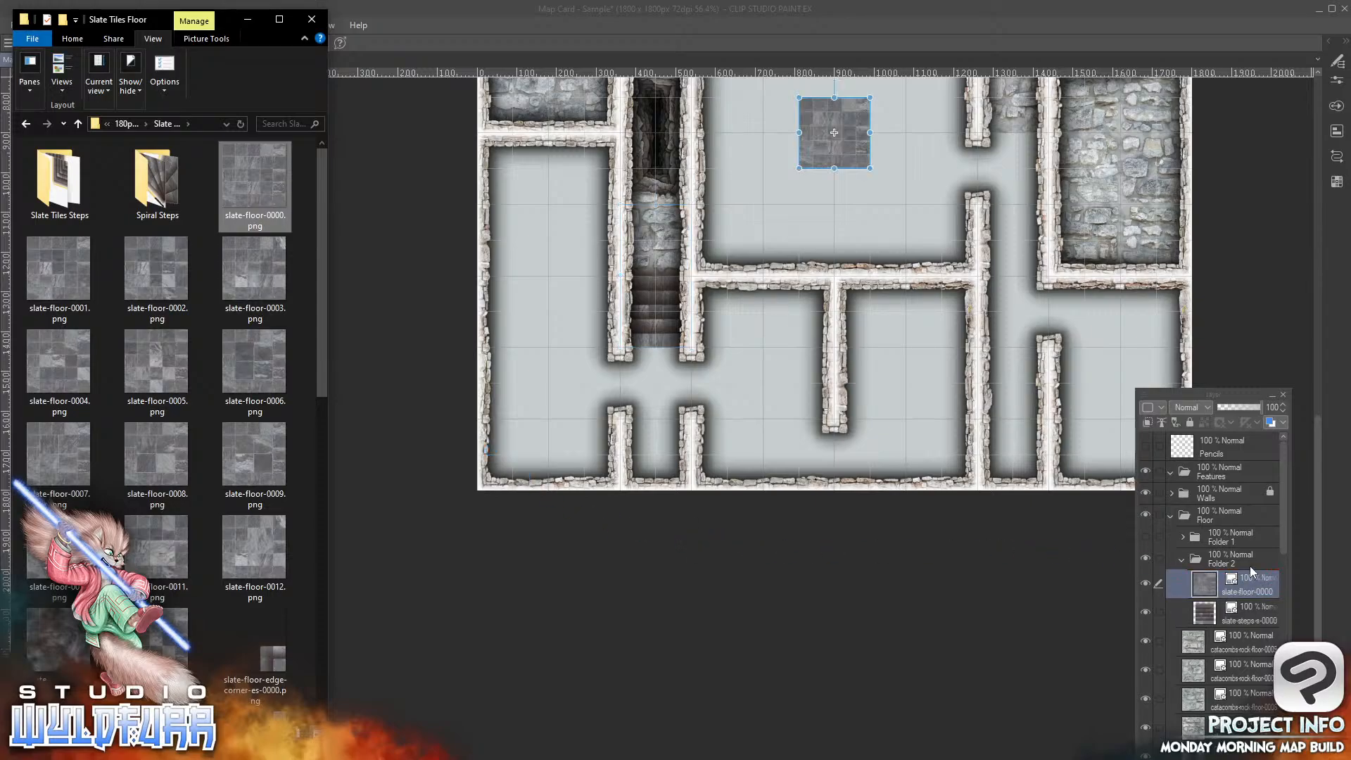
{"action": "left_click", "coordinate": [848, 147]}
{"action": "left_click_drag", "start_coordinate": [855, 146], "coordinate": [674, 404]}
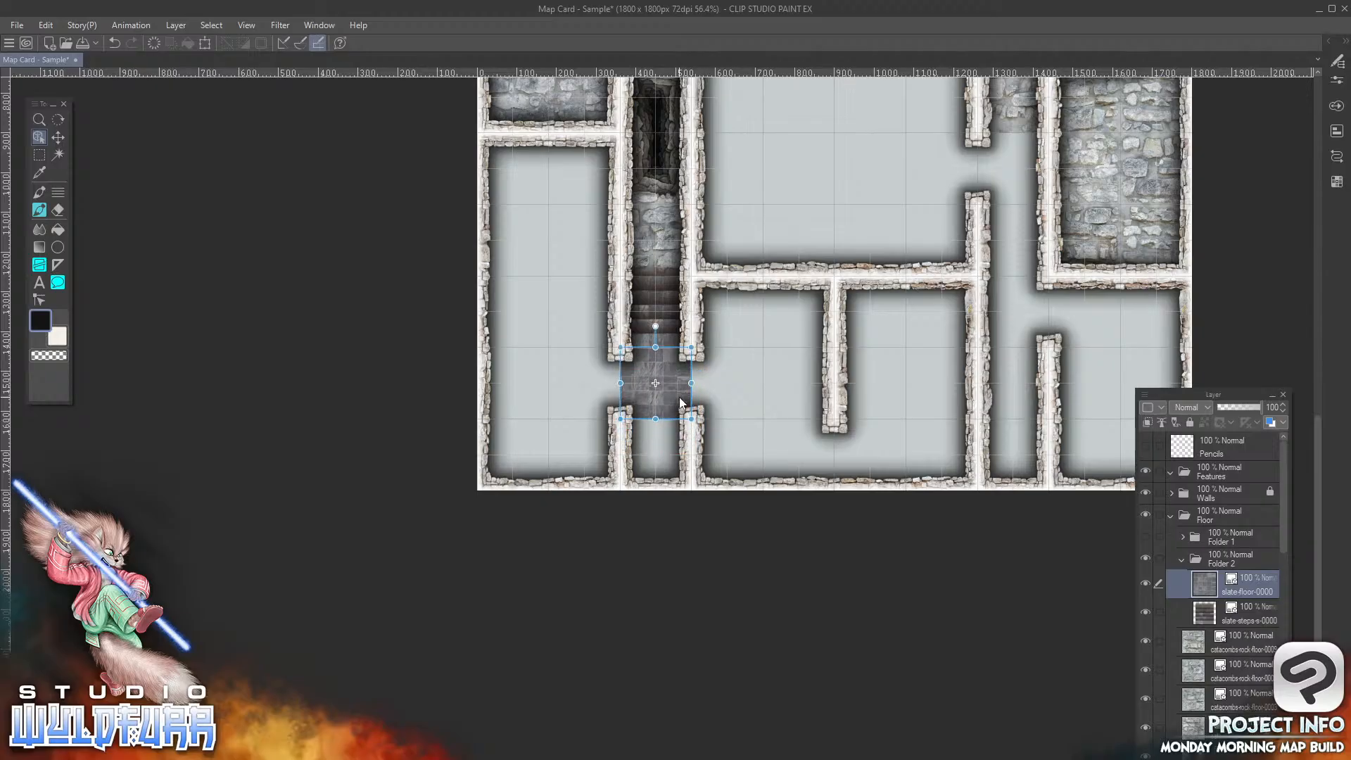
Step: Add slate-floor-0001.png to Folder 2 and place it in the short corridor below the crossing, against the map's bottom wall
{"action": "key", "text": "alt+Tab"}
{"action": "left_click", "coordinate": [58, 273]}
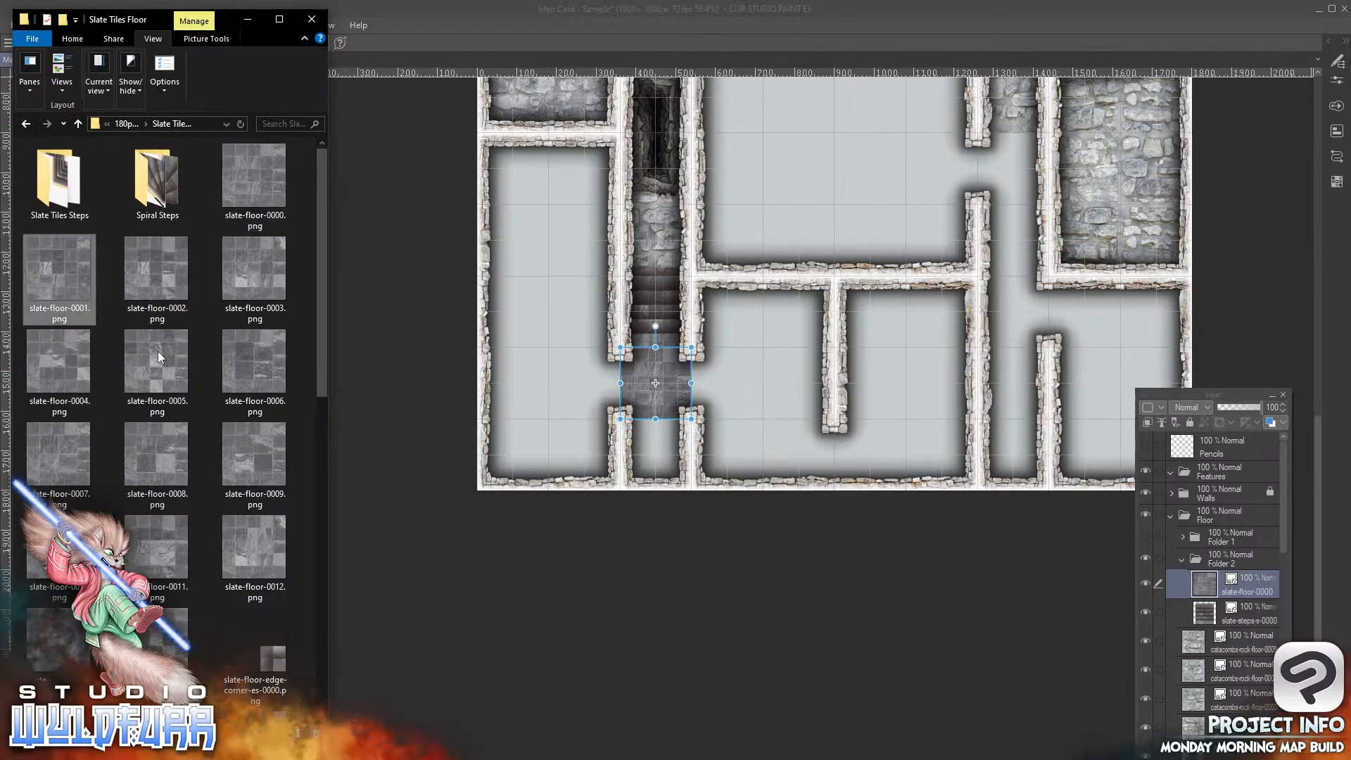
{"action": "left_click_drag", "start_coordinate": [157, 357], "coordinate": [1261, 574]}
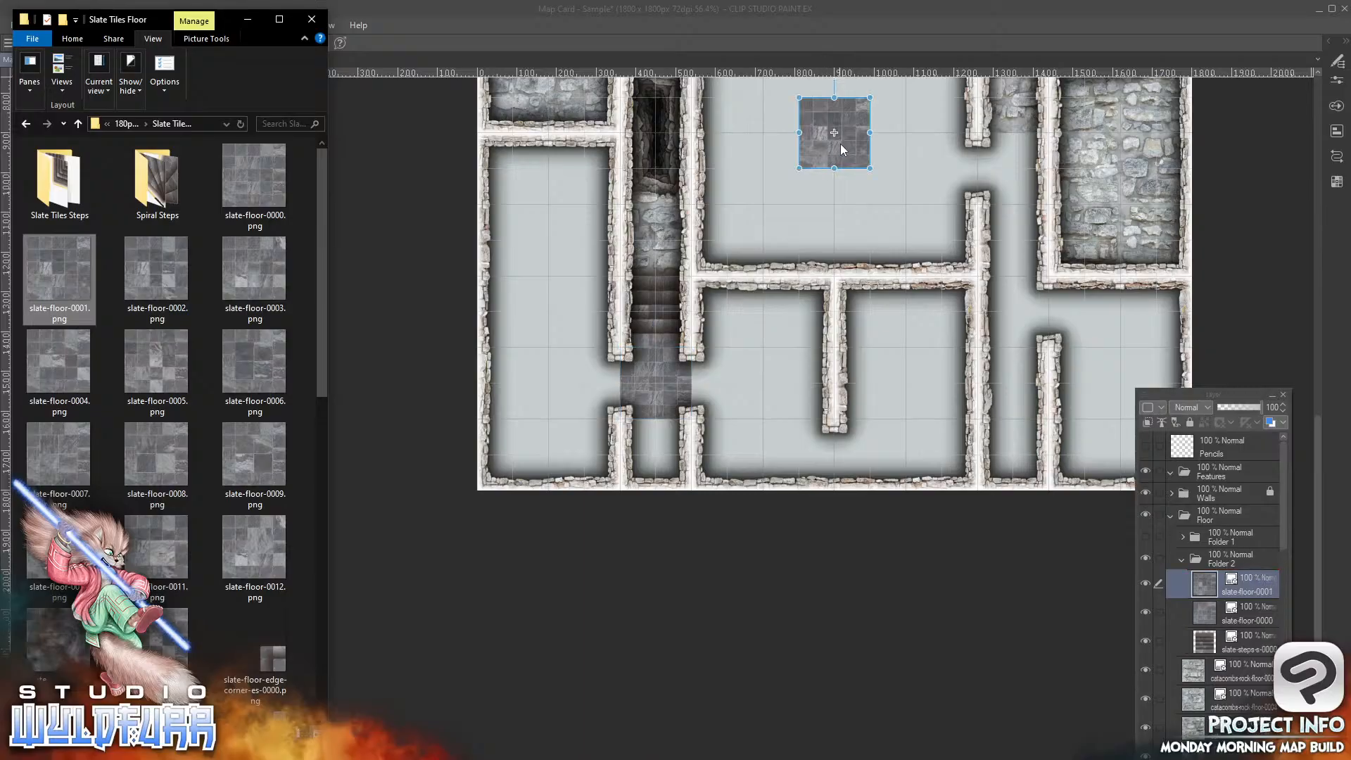
{"action": "left_click", "coordinate": [842, 143]}
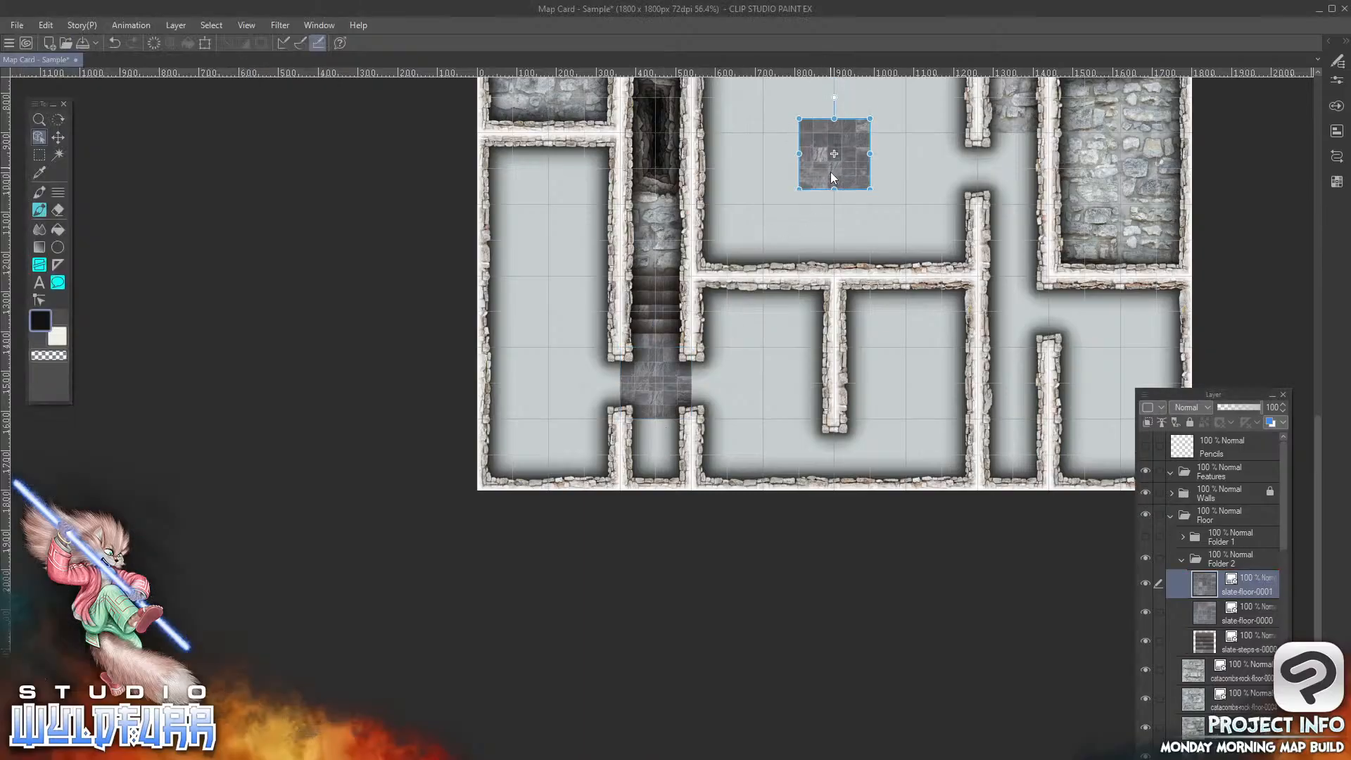
{"action": "left_click_drag", "start_coordinate": [833, 154], "coordinate": [658, 472]}
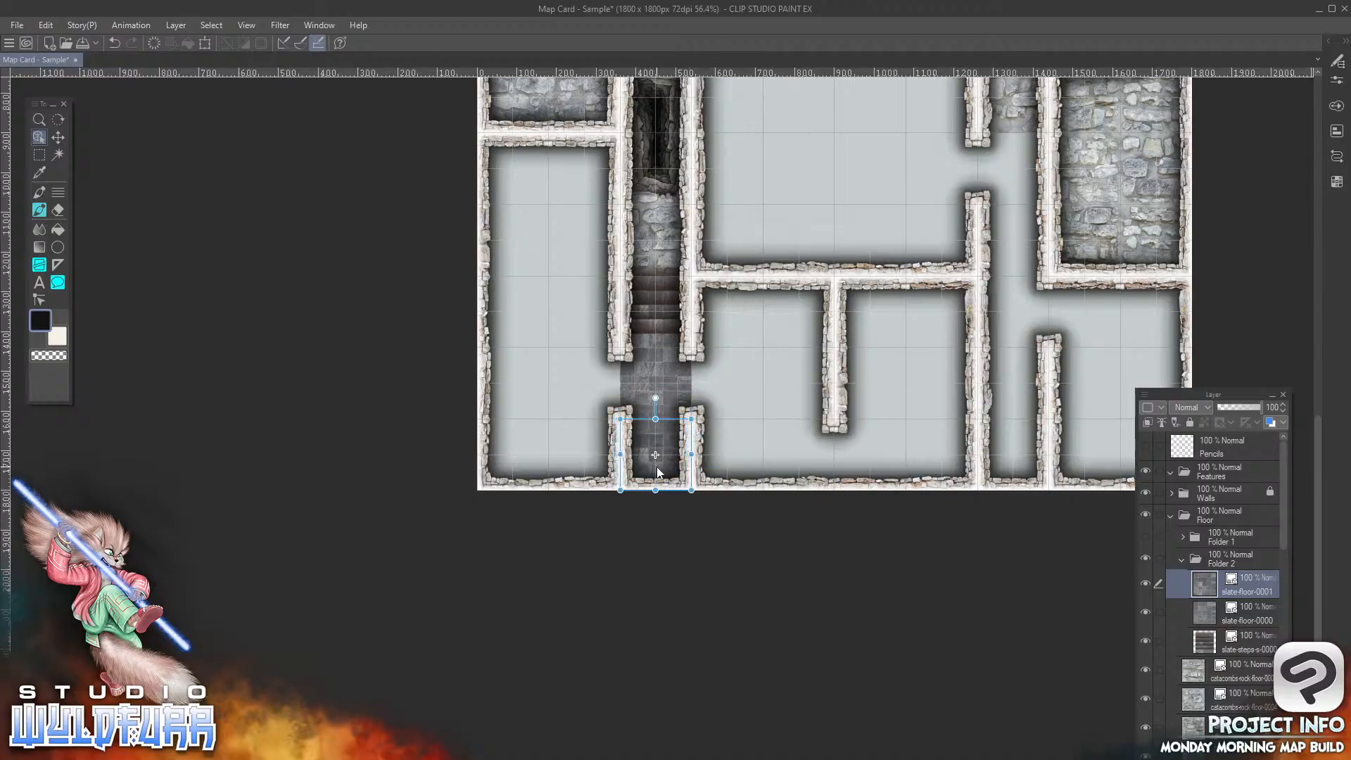
Step: Add slate-floor-0009.png to Folder 2 and place it in the upper-left corner of the room east of the crossing
{"action": "key", "text": "alt+Tab"}
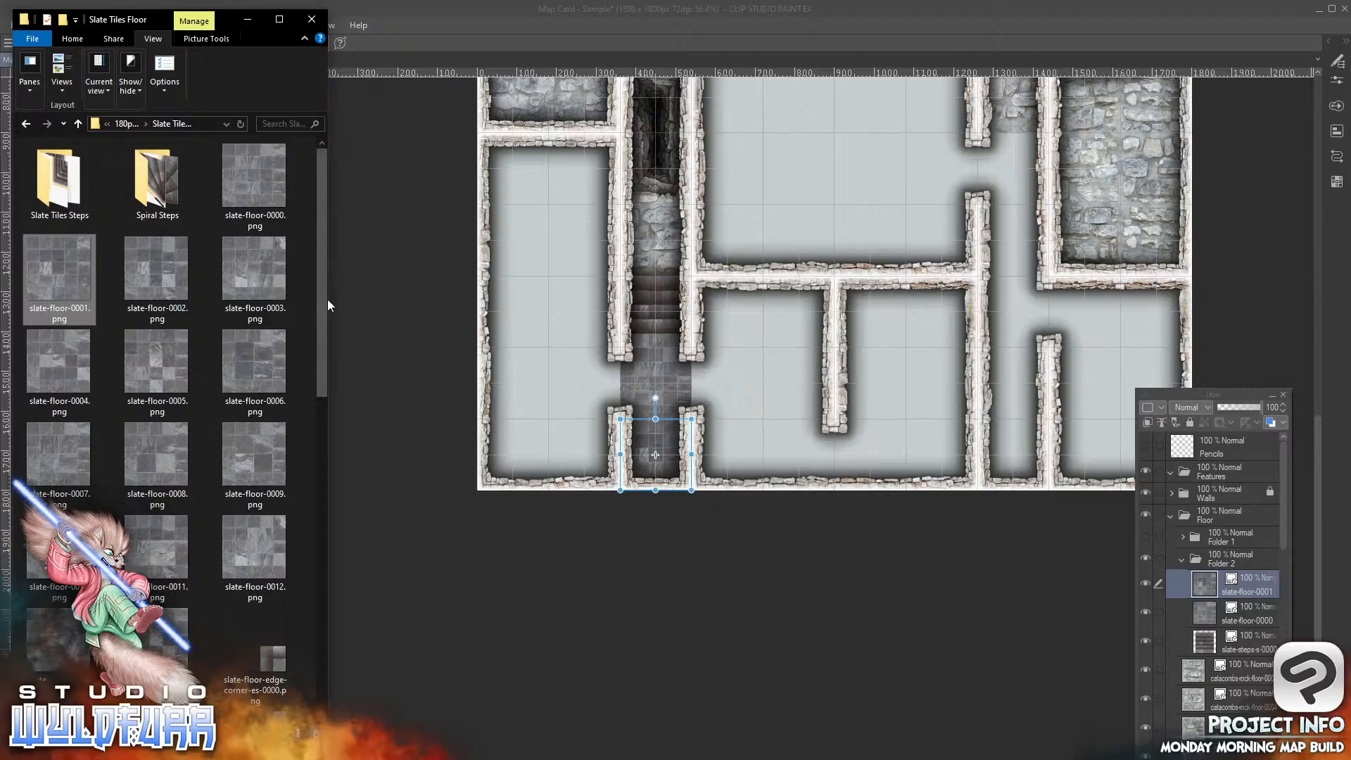
{"action": "left_click_drag", "start_coordinate": [319, 297], "coordinate": [310, 355]}
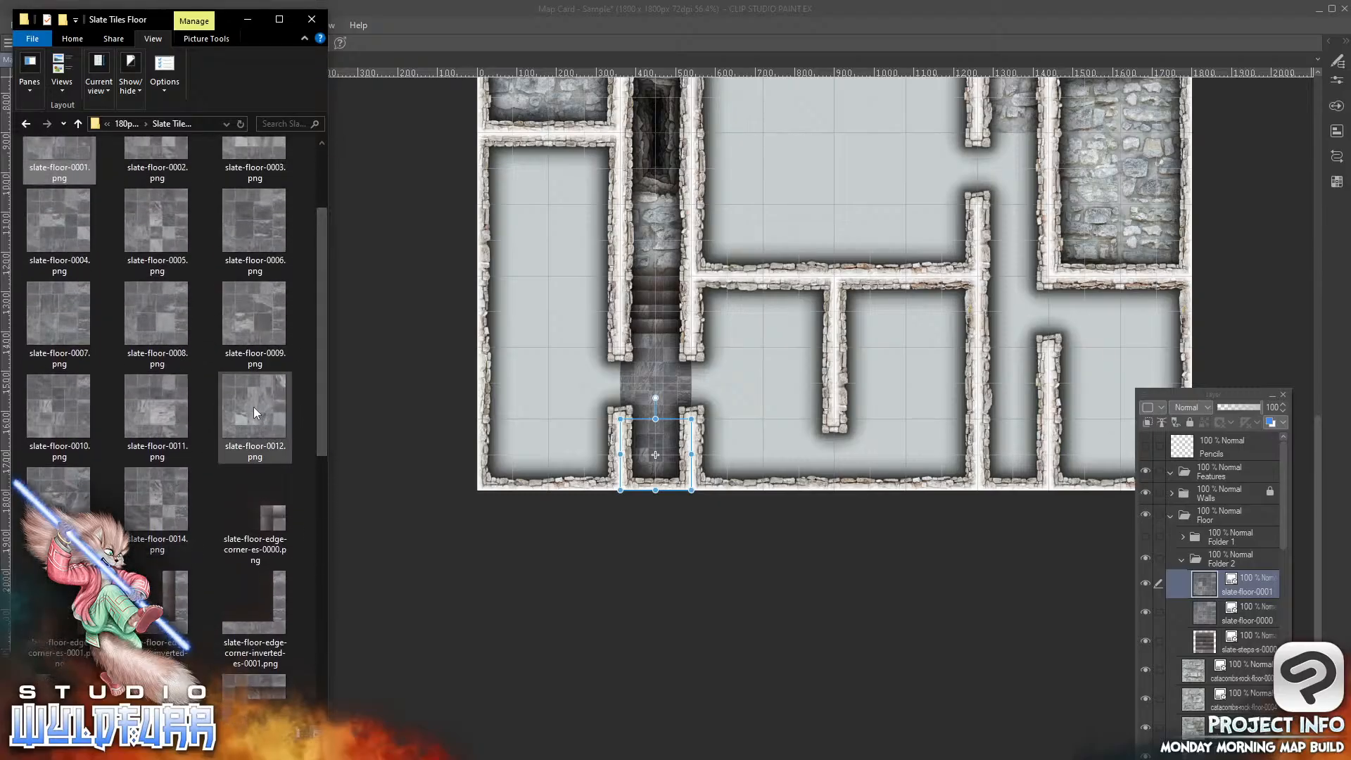
{"action": "mouse_move", "coordinate": [253, 407]}
{"action": "left_mouse_down"}
{"action": "mouse_move", "coordinate": [332, 490]}
{"action": "mouse_move", "coordinate": [670, 638]}
{"action": "mouse_move", "coordinate": [1013, 558]}
{"action": "mouse_move", "coordinate": [689, 641]}
{"action": "mouse_move", "coordinate": [525, 630]}
{"action": "mouse_move", "coordinate": [264, 403]}
{"action": "left_mouse_up"}
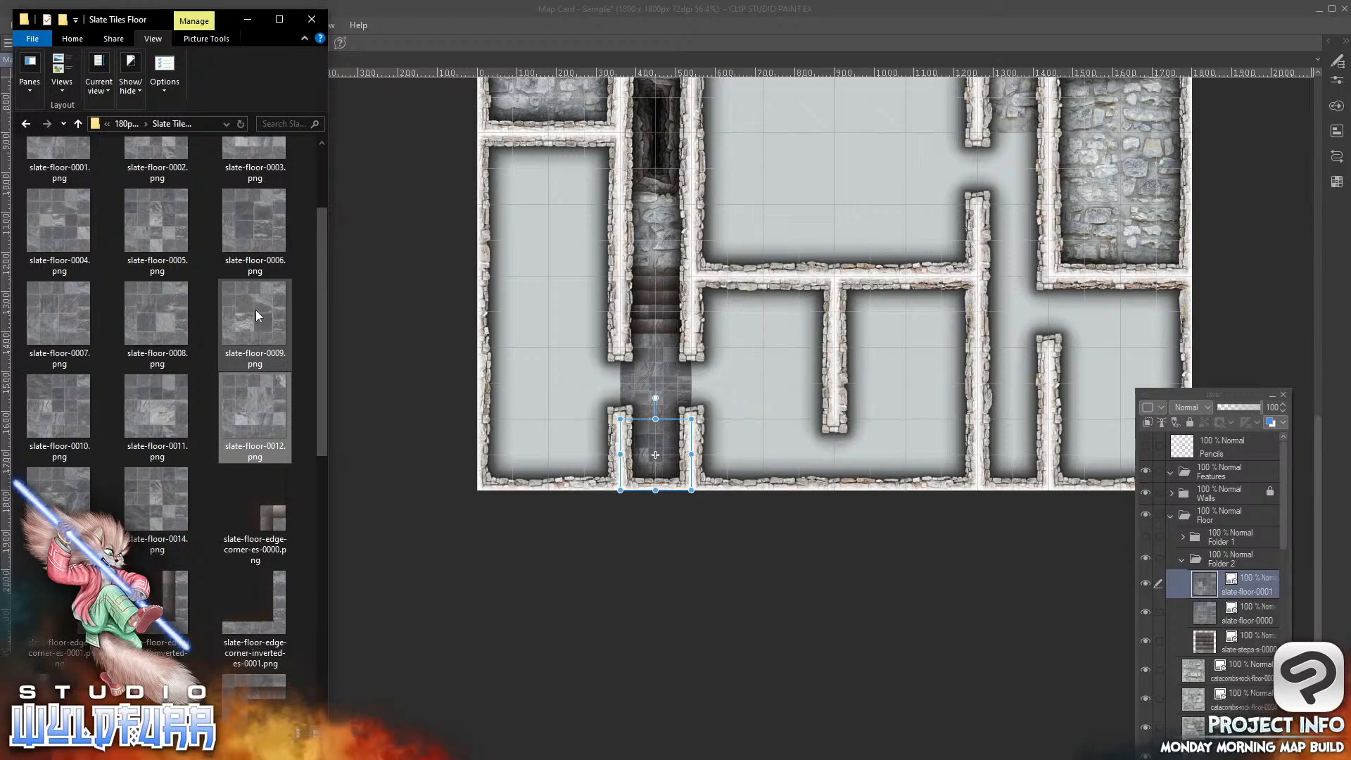
{"action": "left_click_drag", "start_coordinate": [255, 315], "coordinate": [1260, 576]}
{"action": "left_click", "coordinate": [846, 142]}
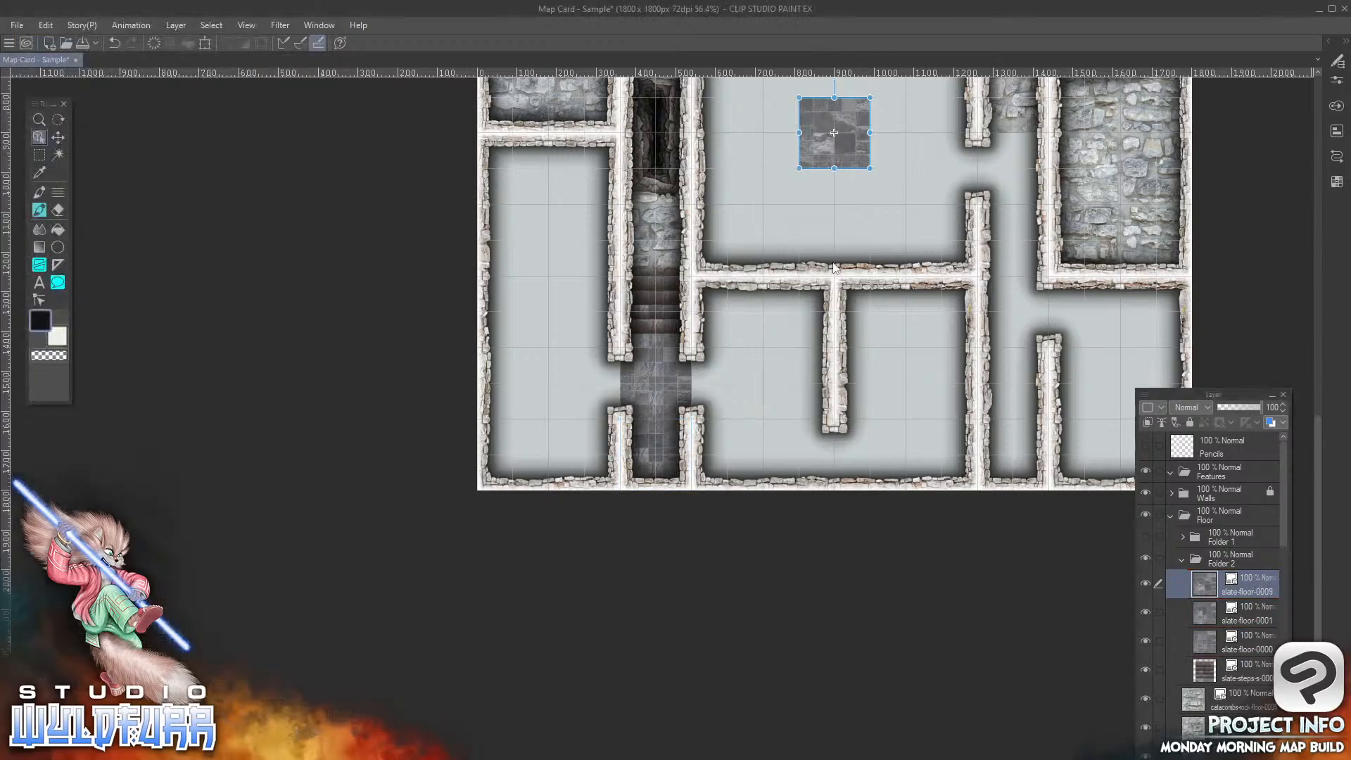
{"action": "left_click_drag", "start_coordinate": [848, 155], "coordinate": [740, 330]}
Step: Add slate-floor-0008.png to Folder 2 and place it in the east room's doorway square, beside the crossing
{"action": "left_click", "coordinate": [331, 746]}
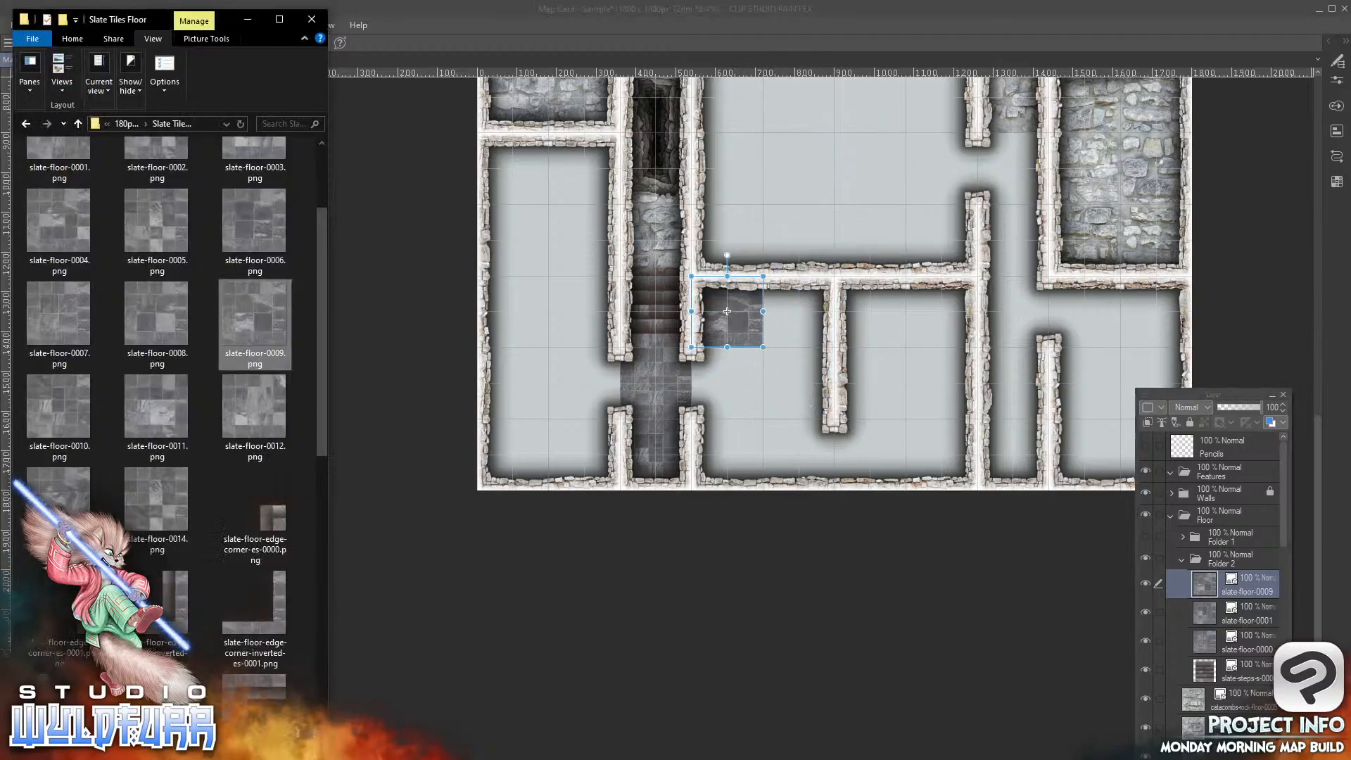
{"action": "left_click_drag", "start_coordinate": [160, 325], "coordinate": [1213, 579]}
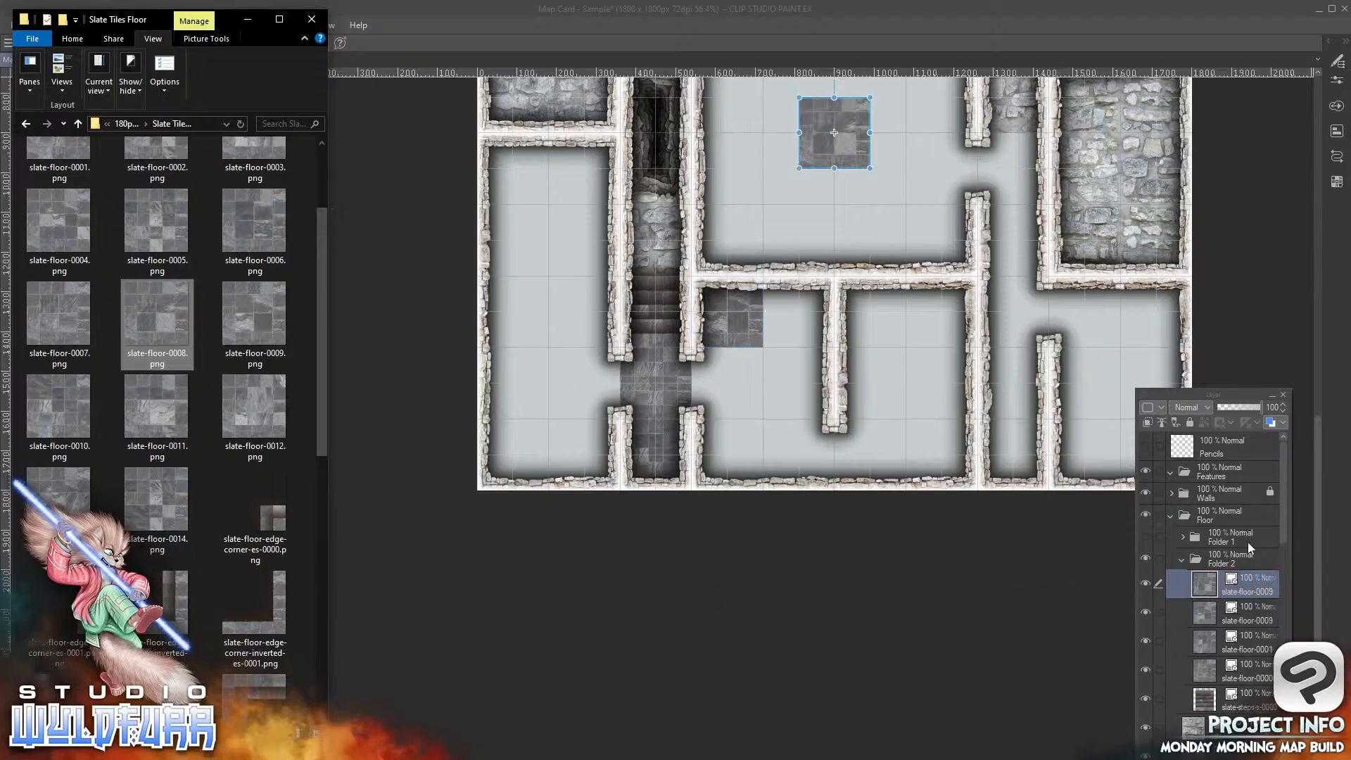
{"action": "left_click", "coordinate": [846, 138]}
{"action": "left_click_drag", "start_coordinate": [847, 138], "coordinate": [747, 378]}
Step: Add slate-floor-0007.png to Folder 2 and place it in the lower-left corner of the room east of the crossing
{"action": "key", "text": "alt+Tab"}
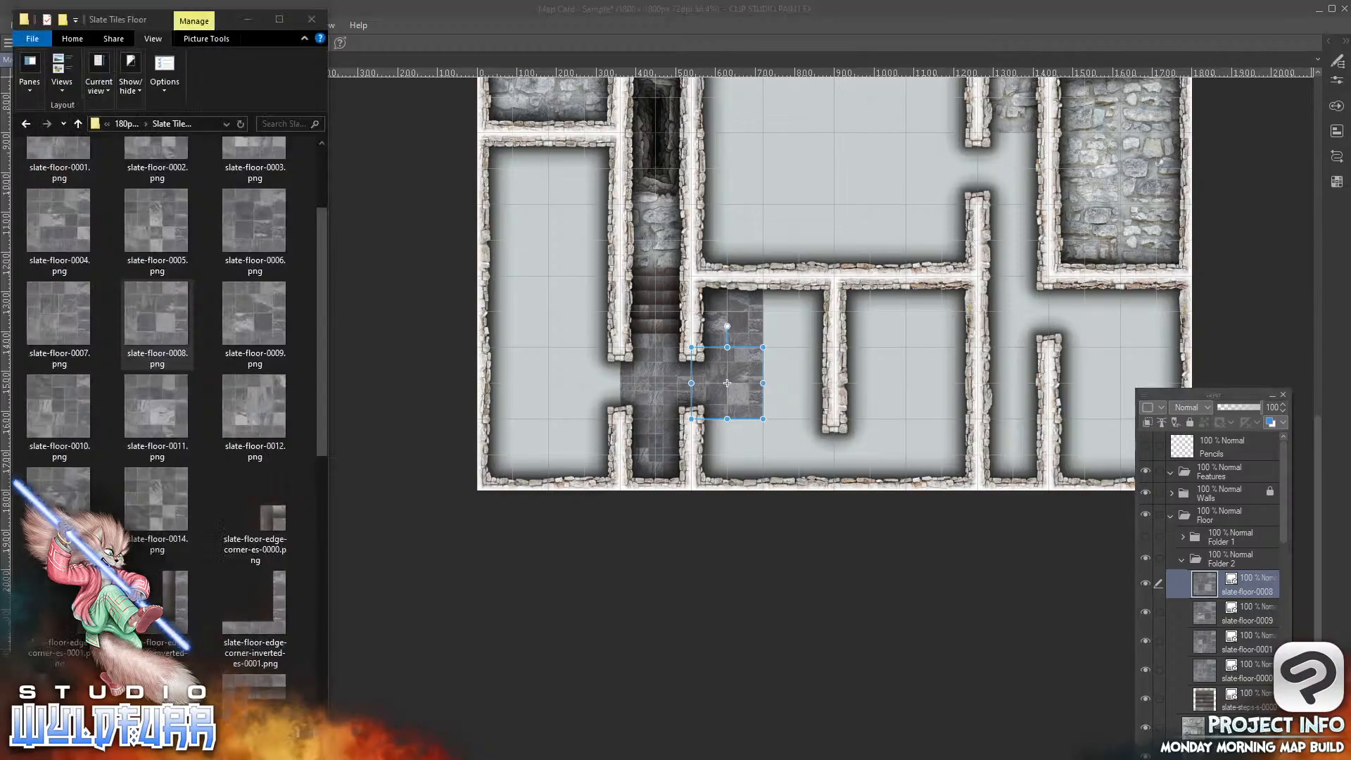
{"action": "left_click", "coordinate": [58, 311]}
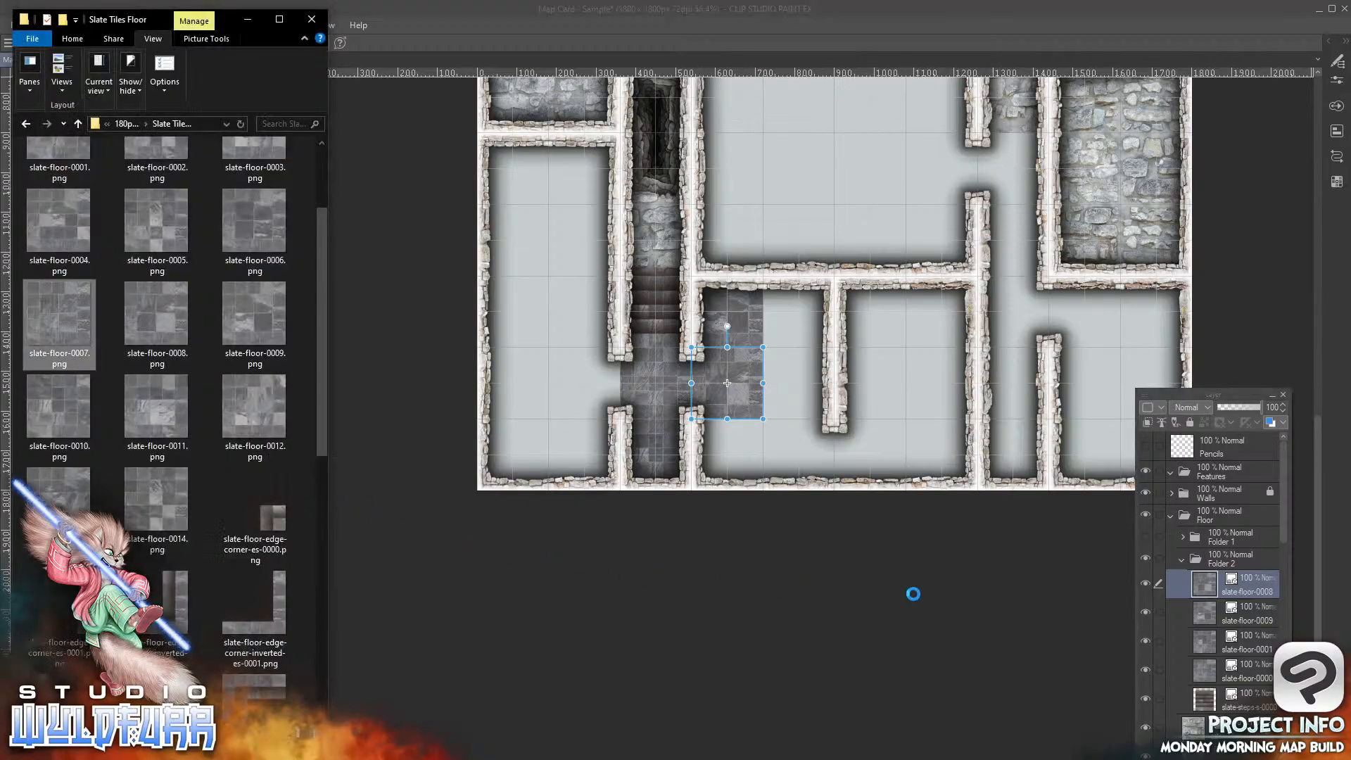
{"action": "left_click_drag", "start_coordinate": [1269, 572], "coordinate": [1254, 551]}
{"action": "left_click", "coordinate": [848, 146]}
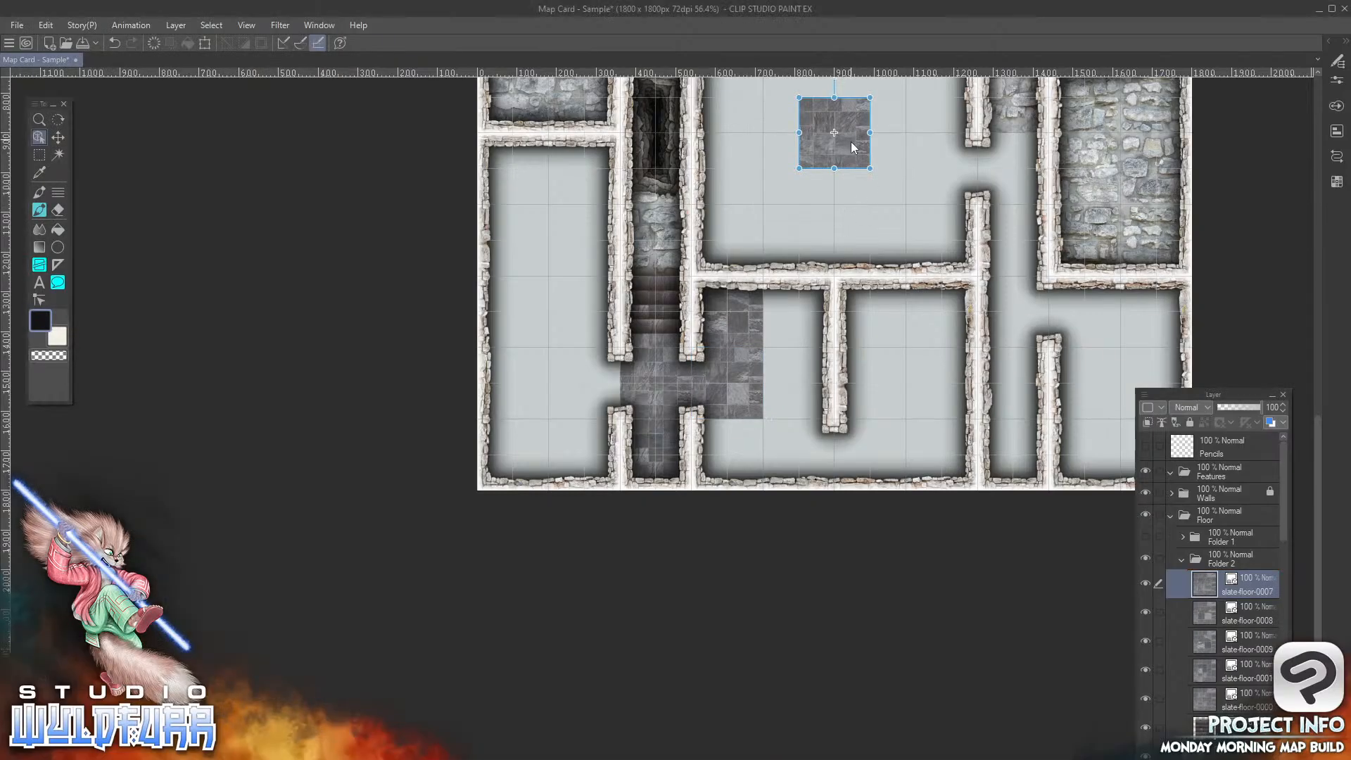
{"action": "left_click_drag", "start_coordinate": [851, 142], "coordinate": [742, 468]}
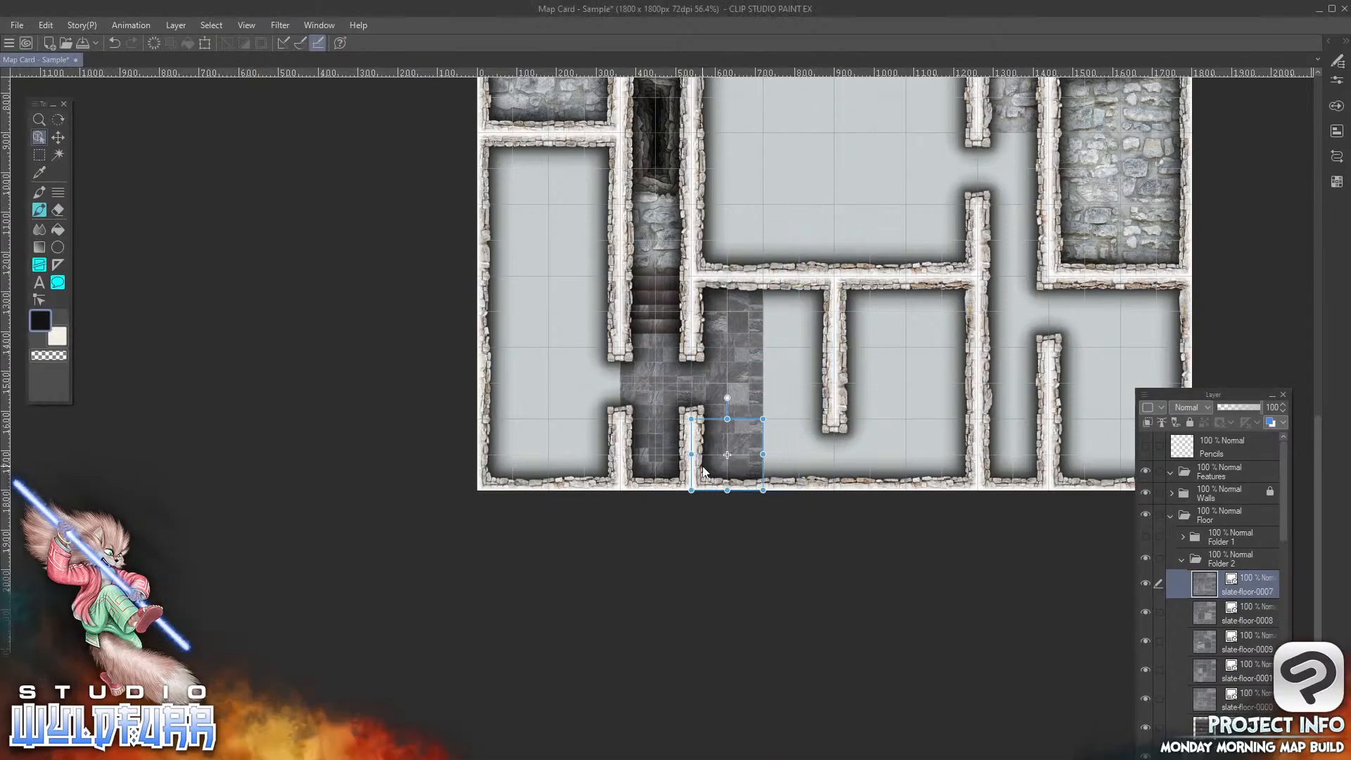
Step: Add slate-floor-0006.png to Folder 2 and place it along the east room's upper wall, against the dividing wall
{"action": "key", "text": "alt+Tab"}
{"action": "left_click", "coordinate": [251, 217]}
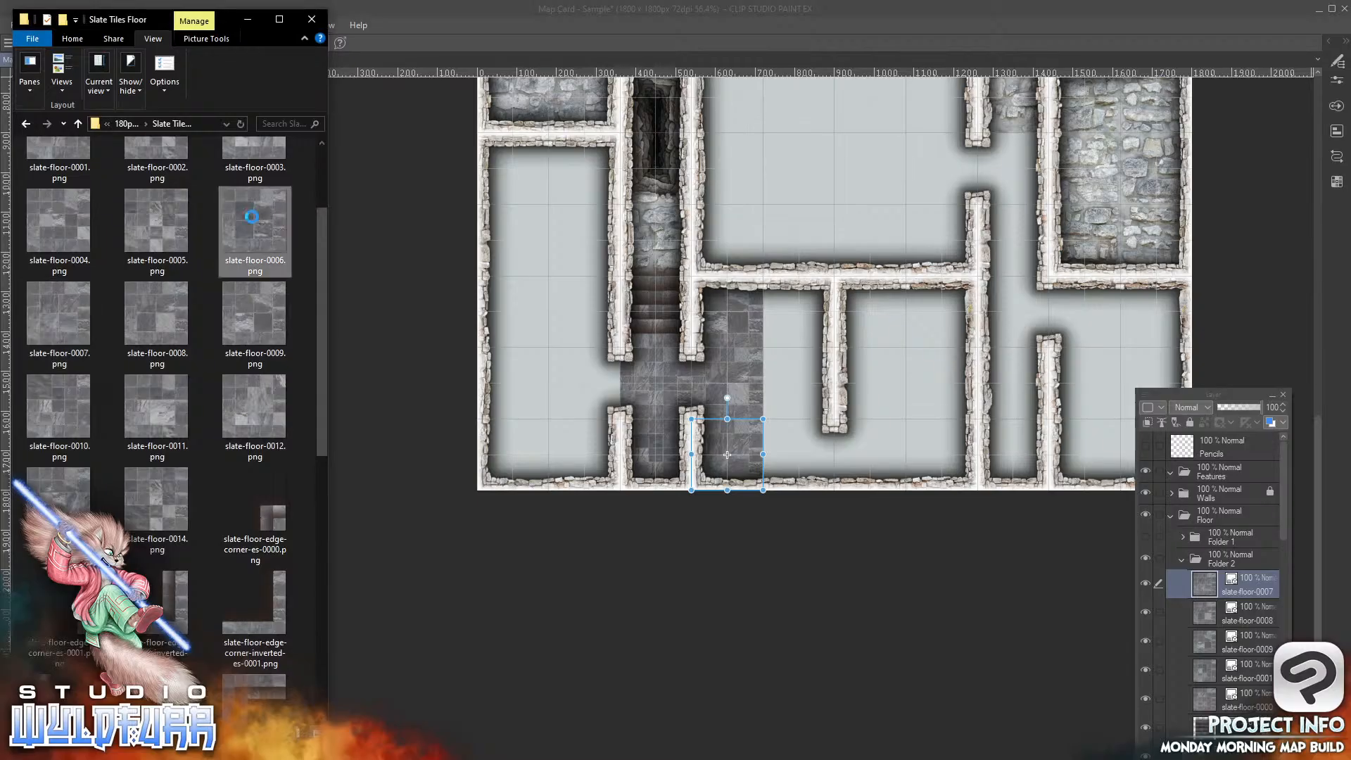
{"action": "left_click_drag", "start_coordinate": [252, 217], "coordinate": [1251, 572]}
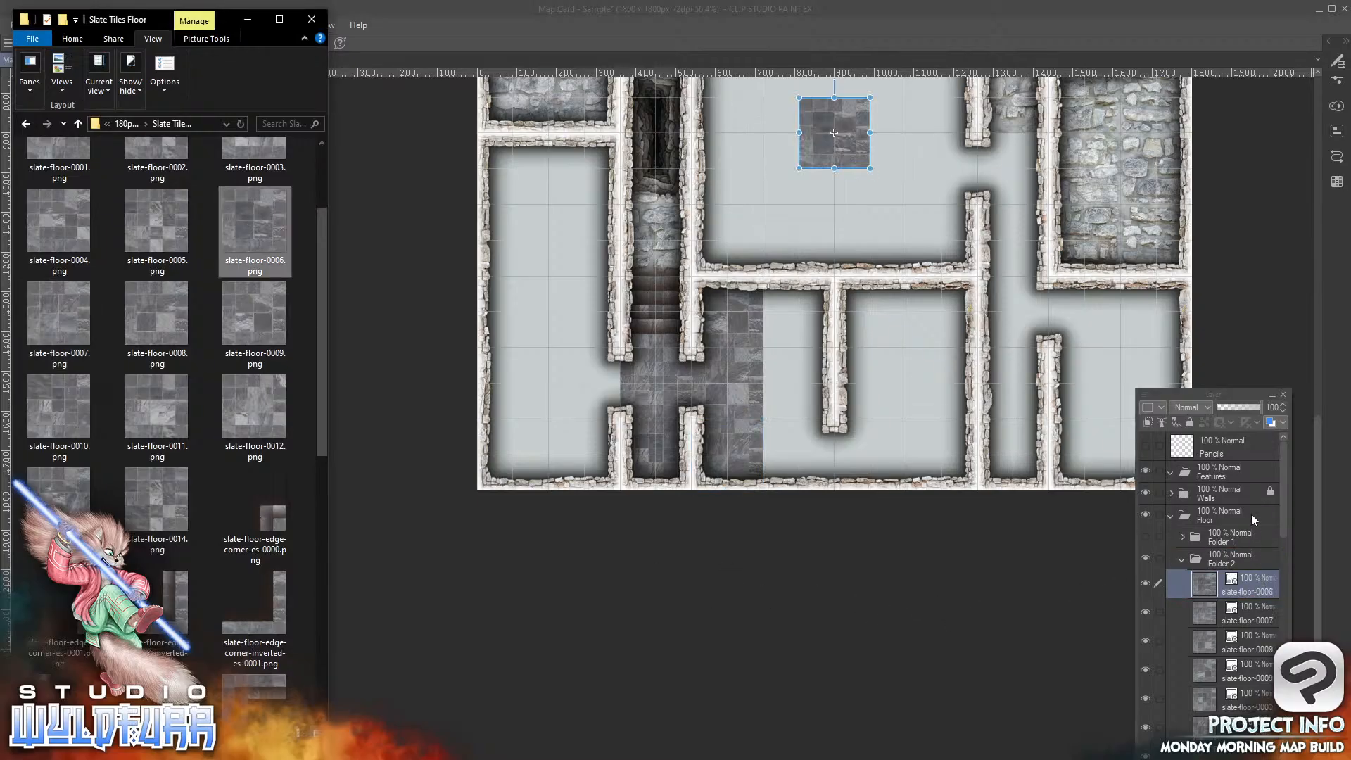
{"action": "left_click", "coordinate": [845, 137]}
{"action": "left_click_drag", "start_coordinate": [850, 153], "coordinate": [814, 332]}
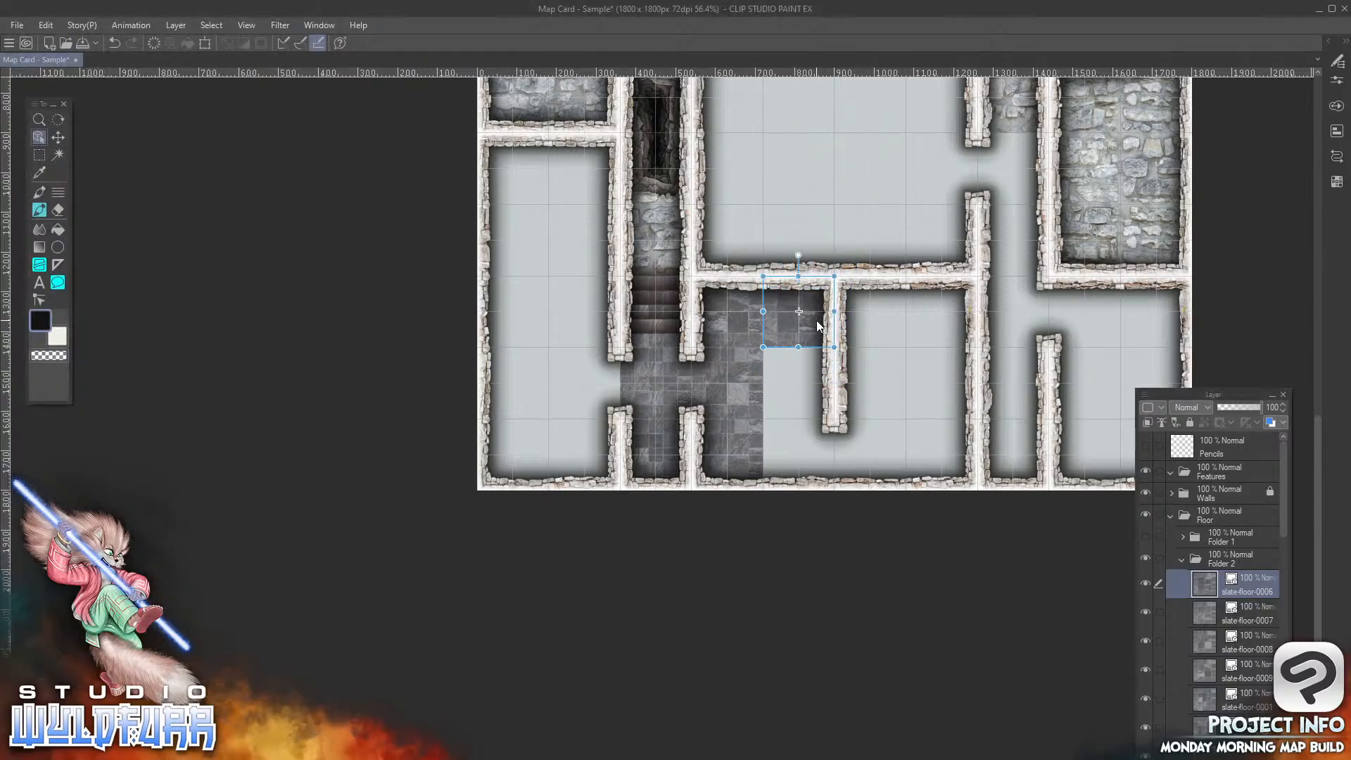
Step: Add another slate-floor-0009.png to Folder 2 and place it beside the dividing wall, directly below the slate-floor-0006 tile
{"action": "key", "text": "alt+Tab"}
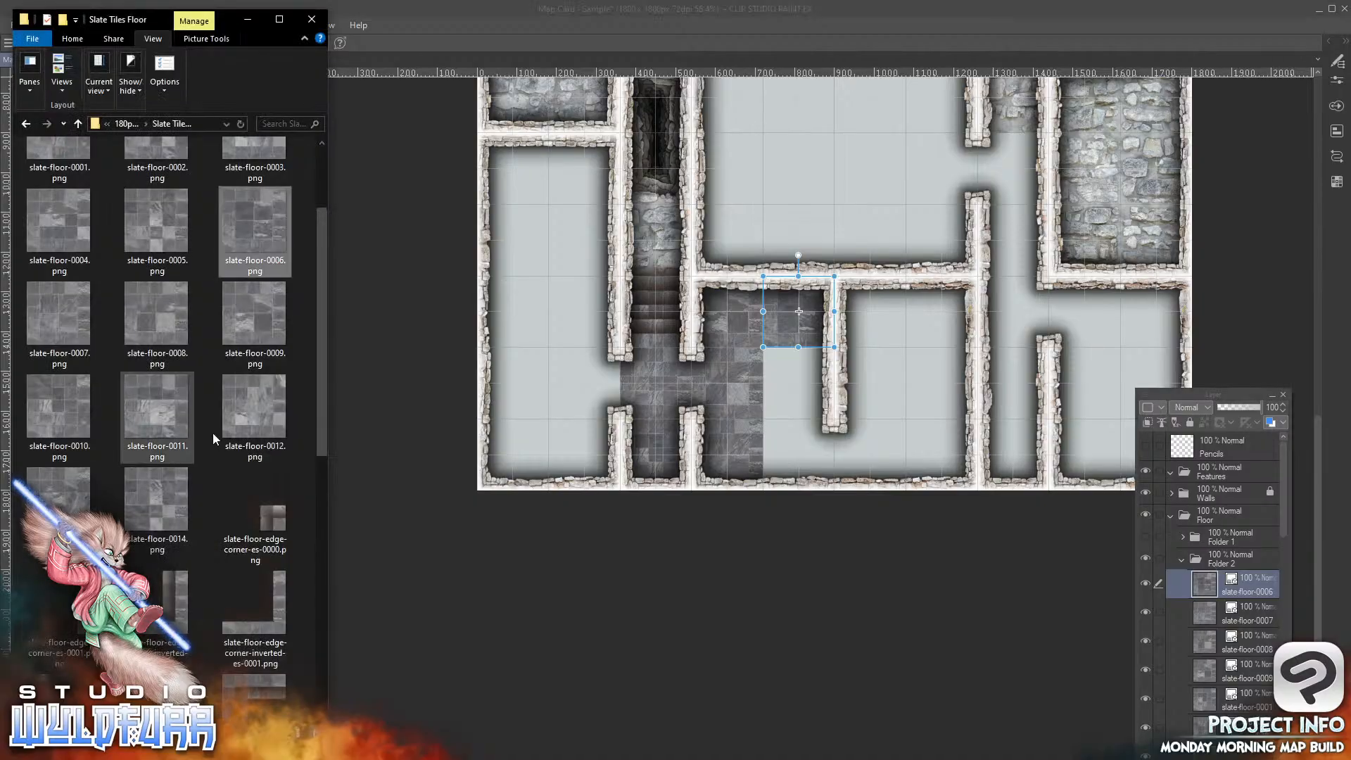
{"action": "left_click", "coordinate": [255, 310]}
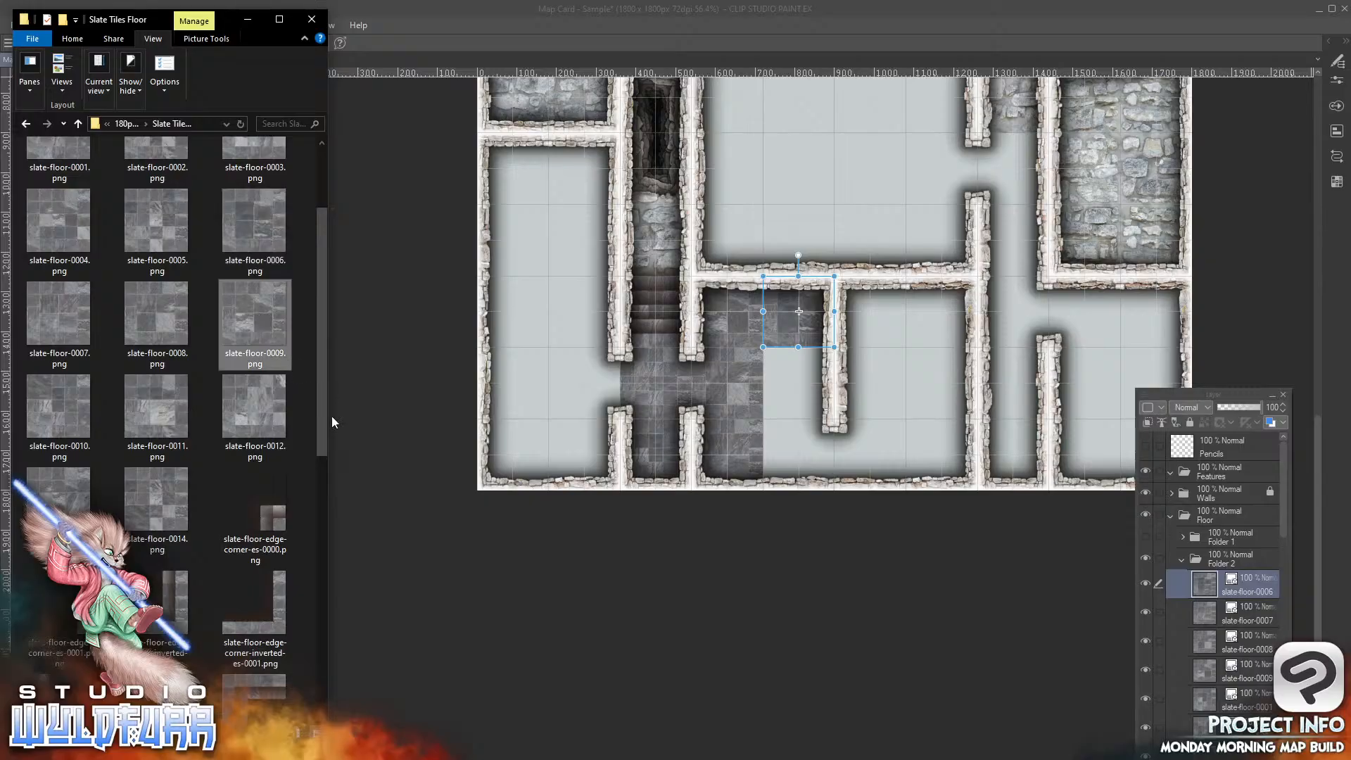
{"action": "left_click_drag", "start_coordinate": [1257, 577], "coordinate": [1258, 571]}
{"action": "left_click", "coordinate": [852, 171]}
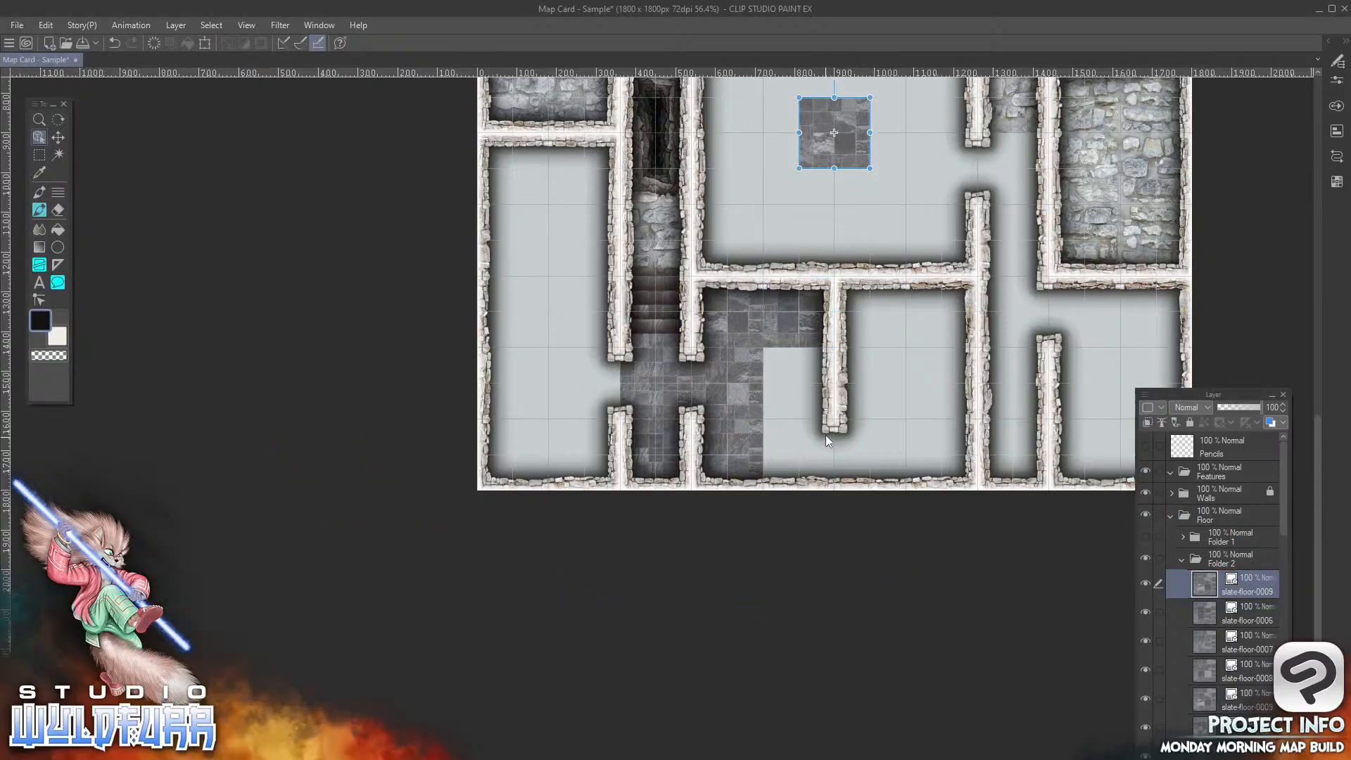
{"action": "left_click_drag", "start_coordinate": [844, 150], "coordinate": [808, 395]}
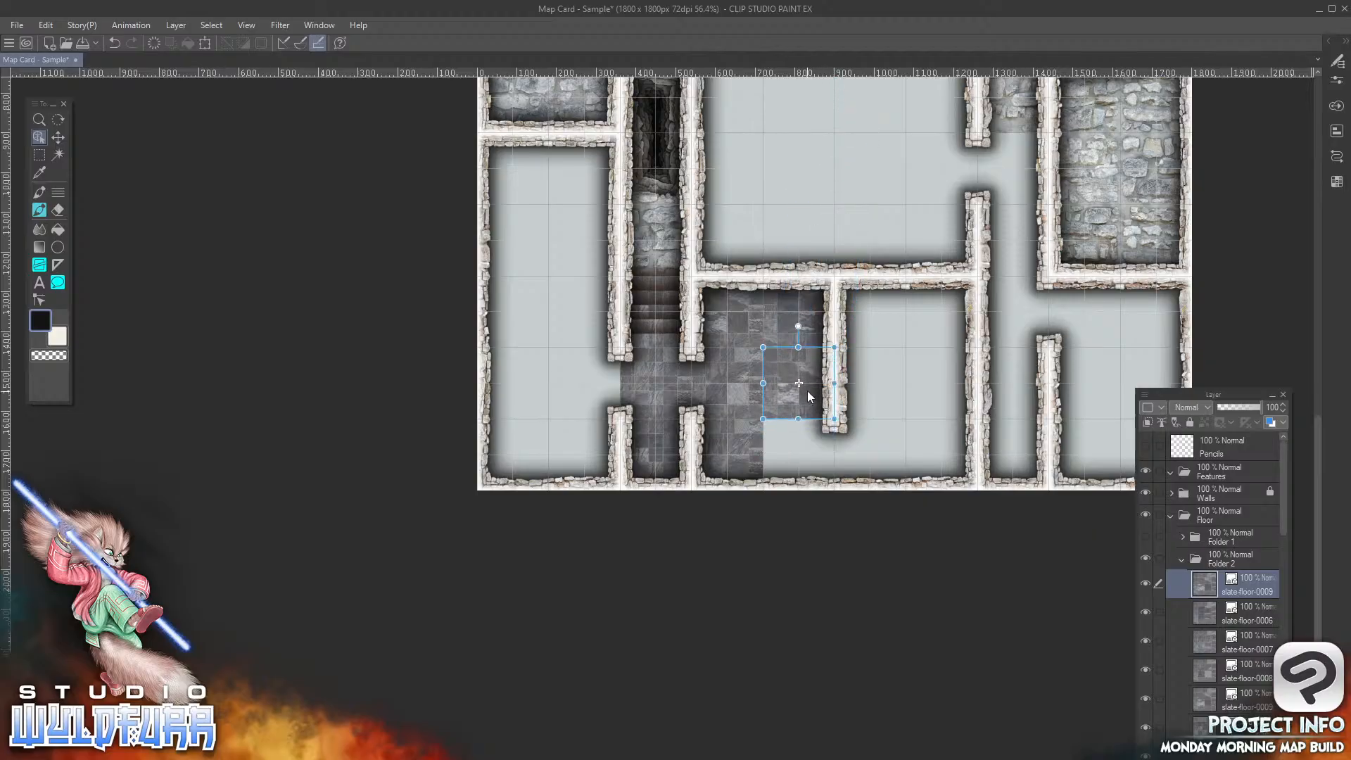
{"action": "key", "text": "alt+Tab"}
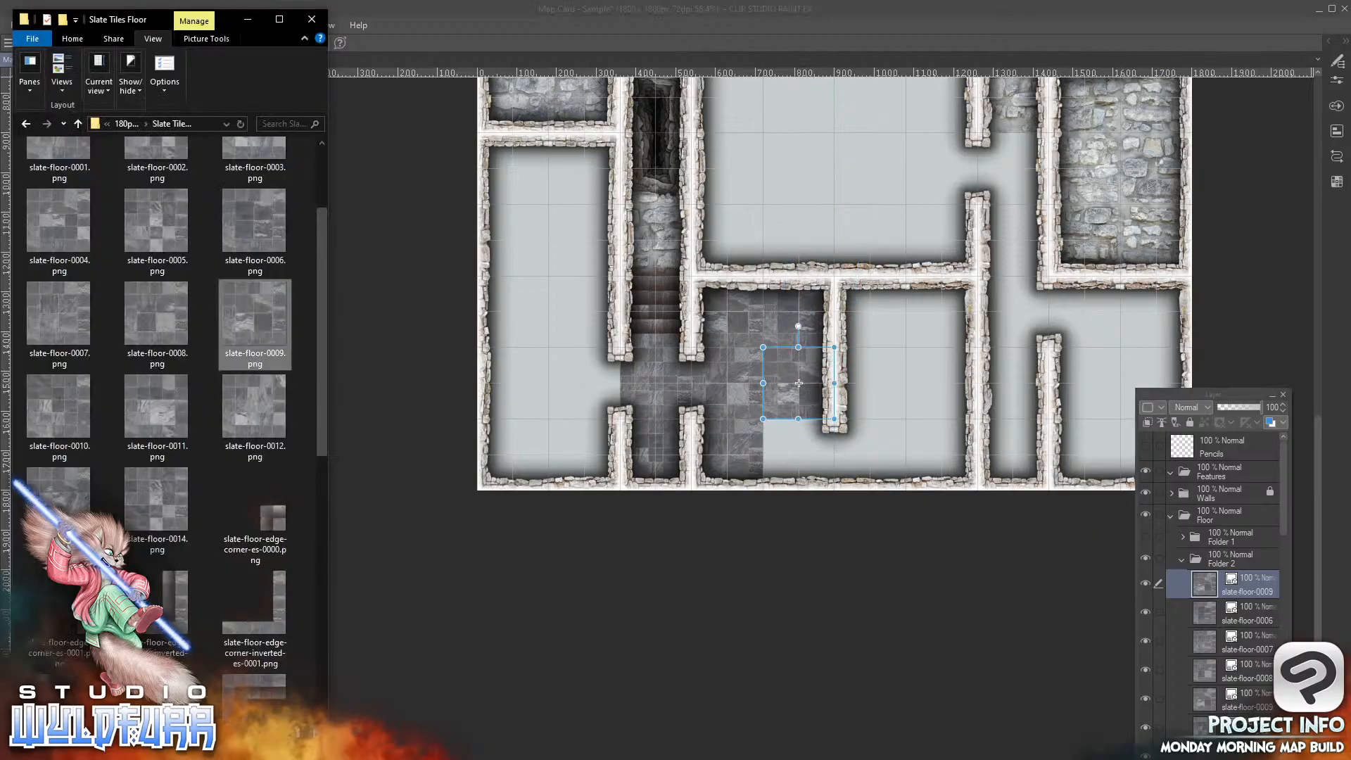
Step: Add slate-floor-0008.png to Folder 2 and place it in the bottom row, left of the opening below the dividing wall
{"action": "left_click", "coordinate": [155, 320]}
{"action": "left_click_drag", "start_coordinate": [580, 576], "coordinate": [1248, 559]}
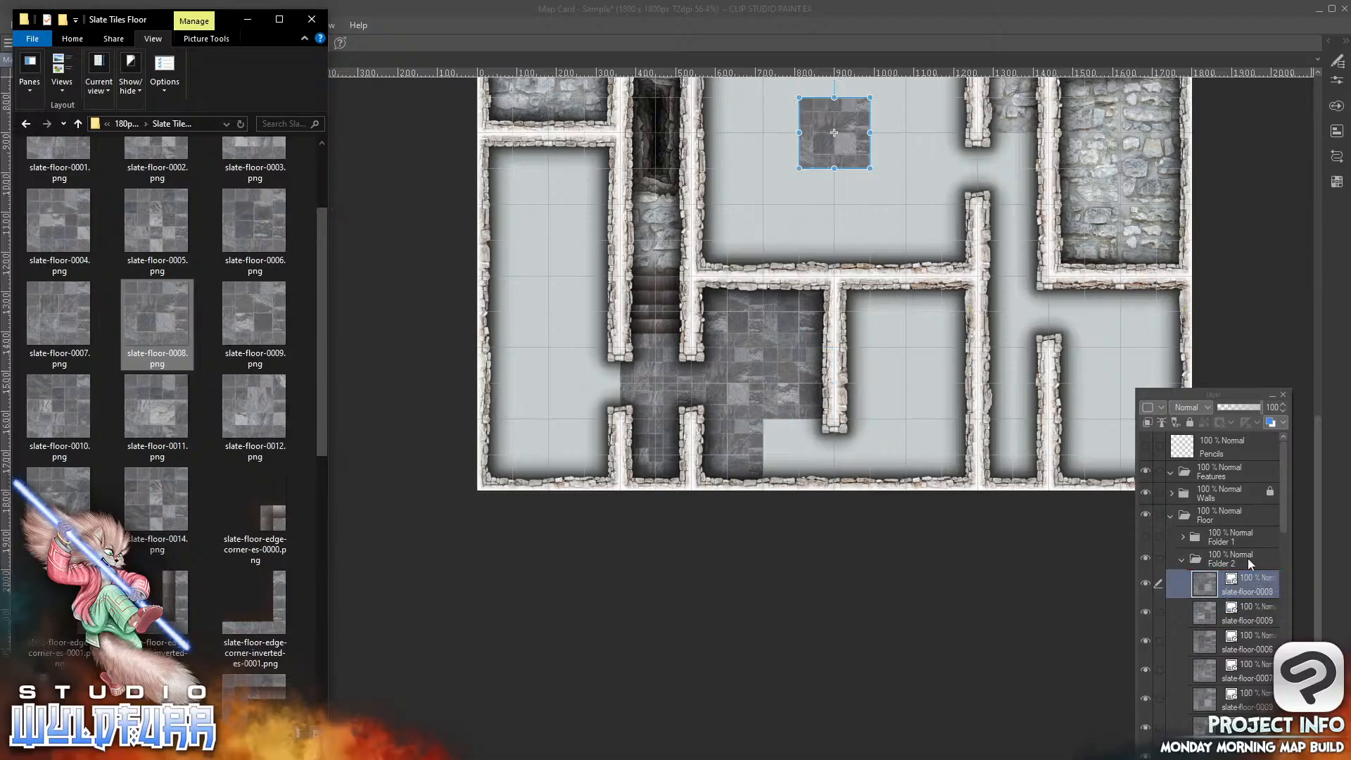
{"action": "left_click", "coordinate": [857, 127]}
{"action": "left_click_drag", "start_coordinate": [847, 137], "coordinate": [814, 460]}
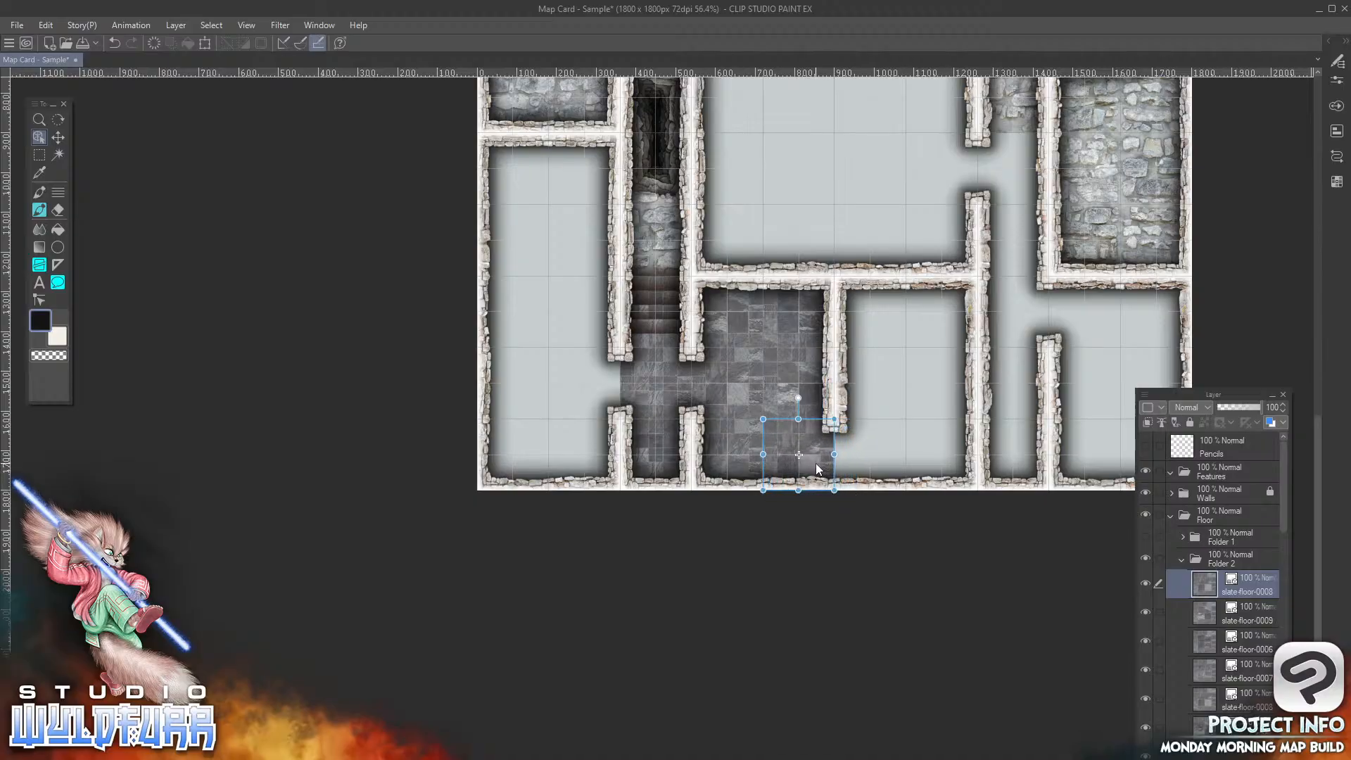
Step: Add slate-floor-0007.png to Folder 2 and place it in the bottom row, just east of the dividing wall's lower end
{"action": "key", "text": "alt+Tab"}
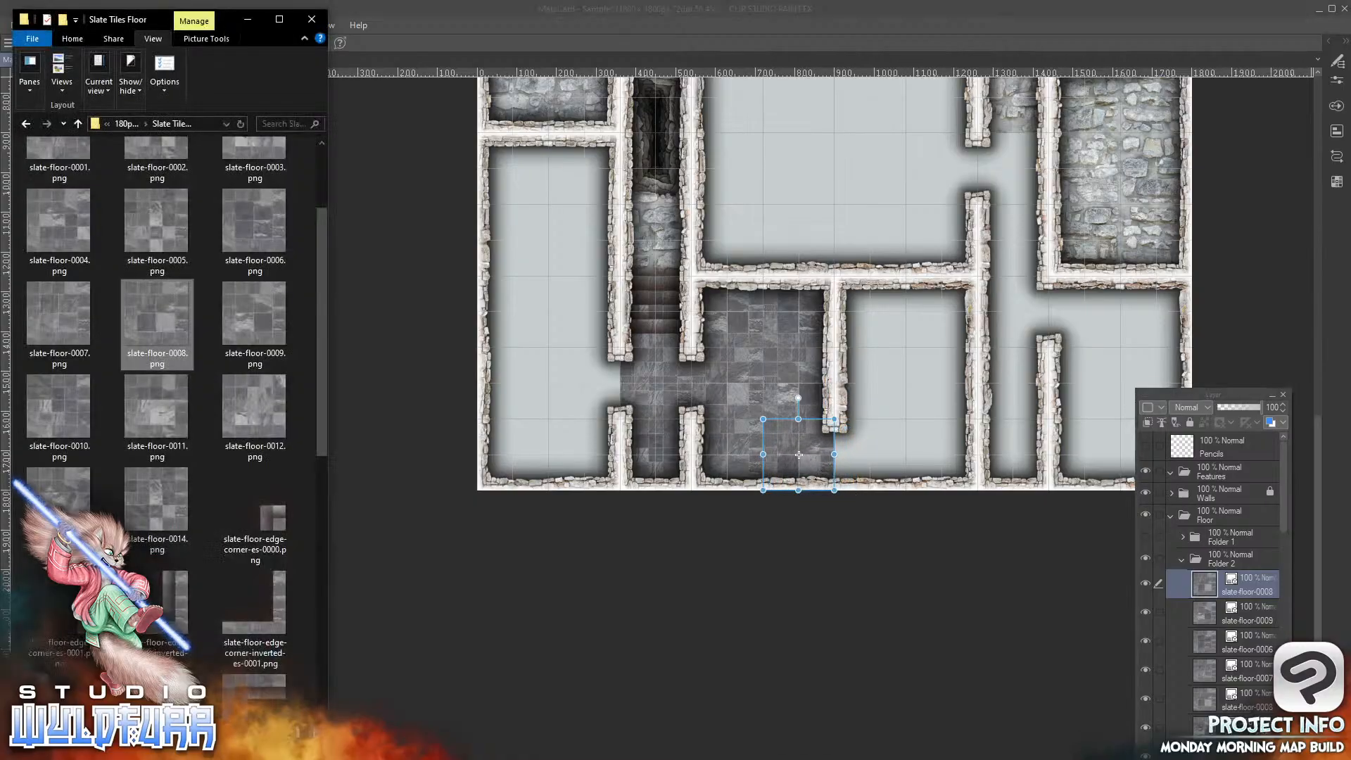
{"action": "left_click", "coordinate": [58, 320]}
{"action": "left_click_drag", "start_coordinate": [962, 556], "coordinate": [1254, 572]}
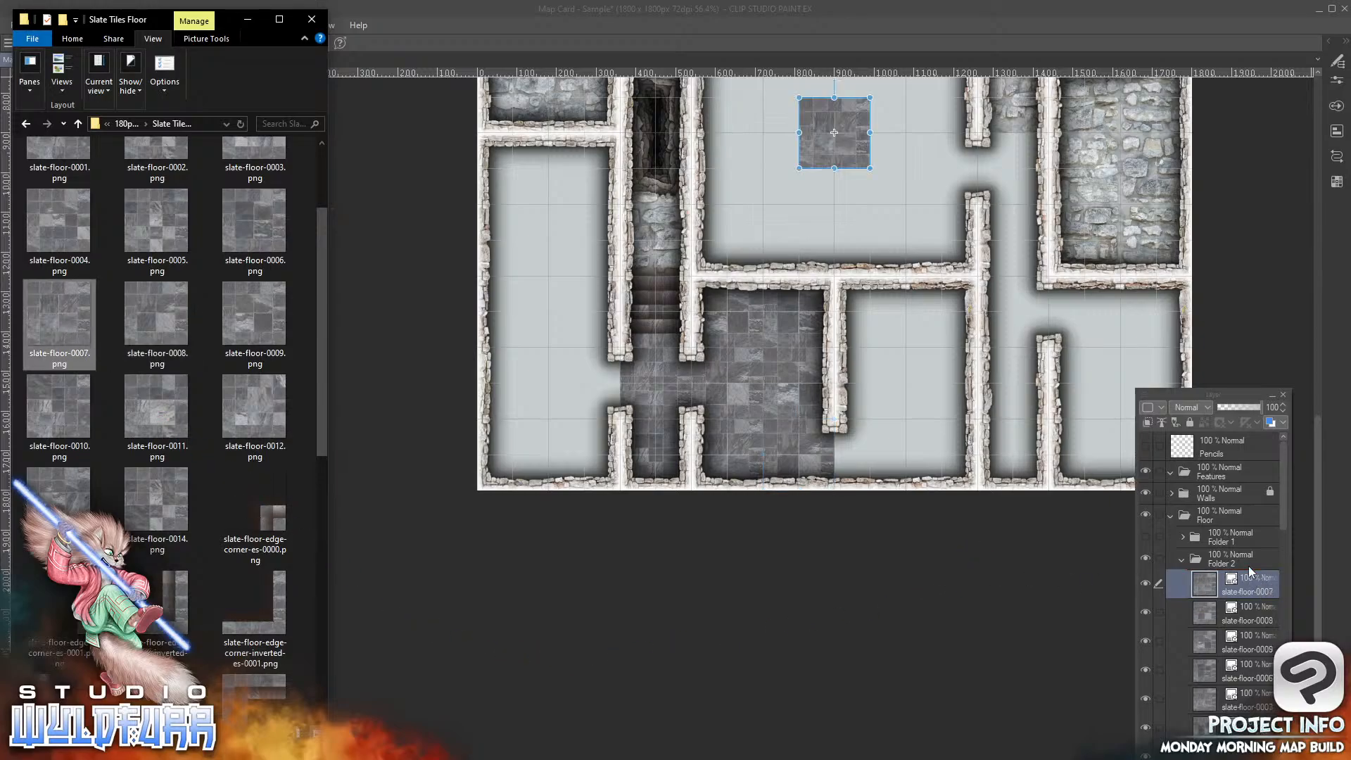
{"action": "left_click", "coordinate": [849, 141]}
{"action": "left_click_drag", "start_coordinate": [849, 141], "coordinate": [891, 475]}
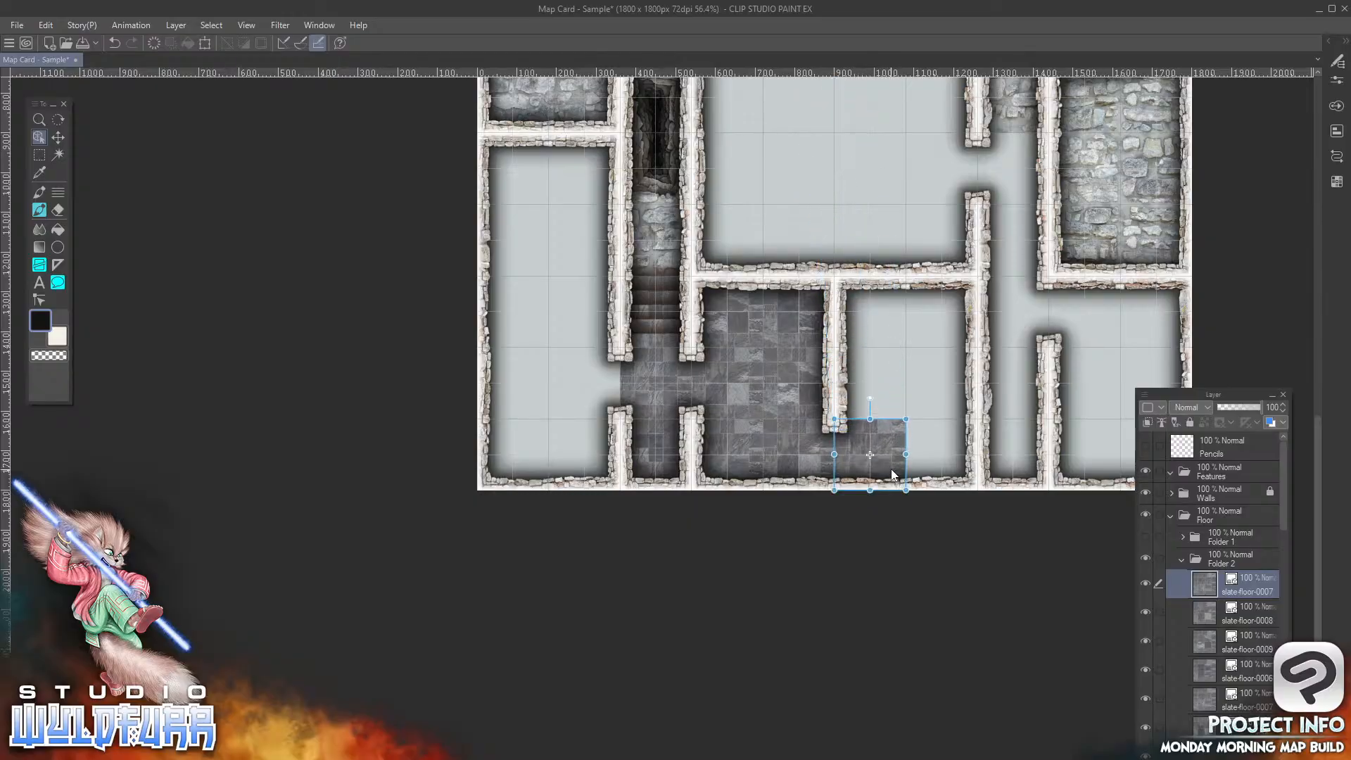
Step: Add slate-floor-0006.png to Folder 2 and place it on the east side of the dividing wall, directly above the bottom-row tile
{"action": "key", "text": "alt+Tab"}
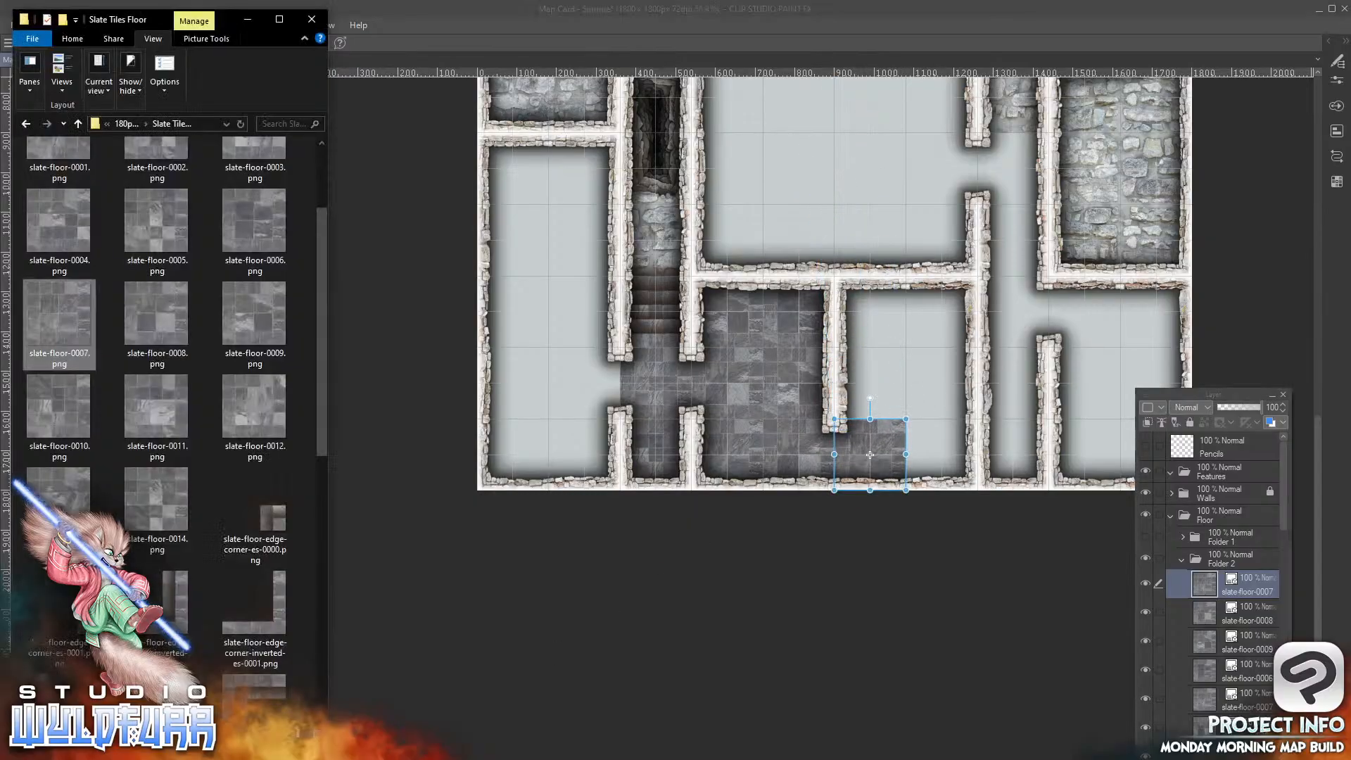
{"action": "left_click_drag", "start_coordinate": [264, 232], "coordinate": [1250, 560]}
{"action": "left_click", "coordinate": [849, 145]}
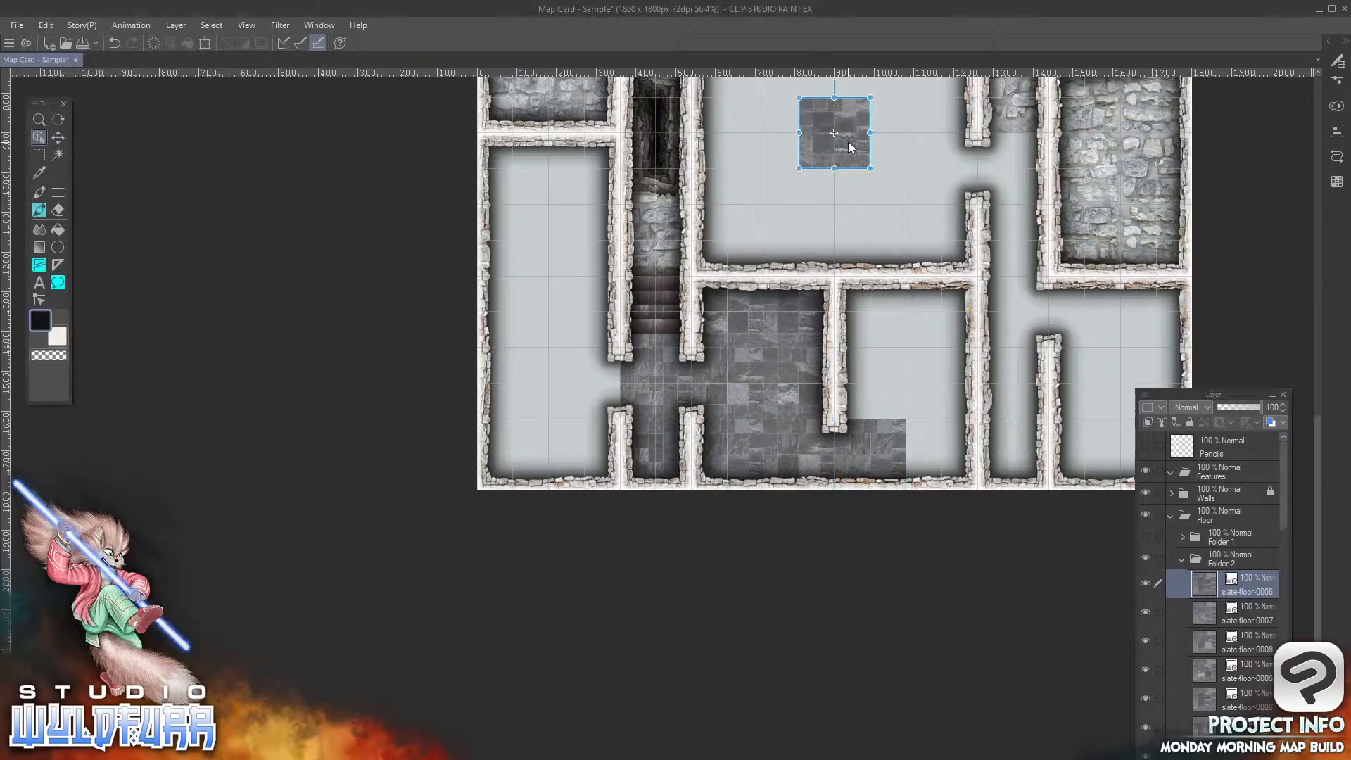
{"action": "left_click_drag", "start_coordinate": [848, 142], "coordinate": [887, 399]}
Step: Add slate-floor-0009.png to Folder 2 and place it in the upper-left corner of the room east of the dividing wall
{"action": "key", "text": "alt+Tab"}
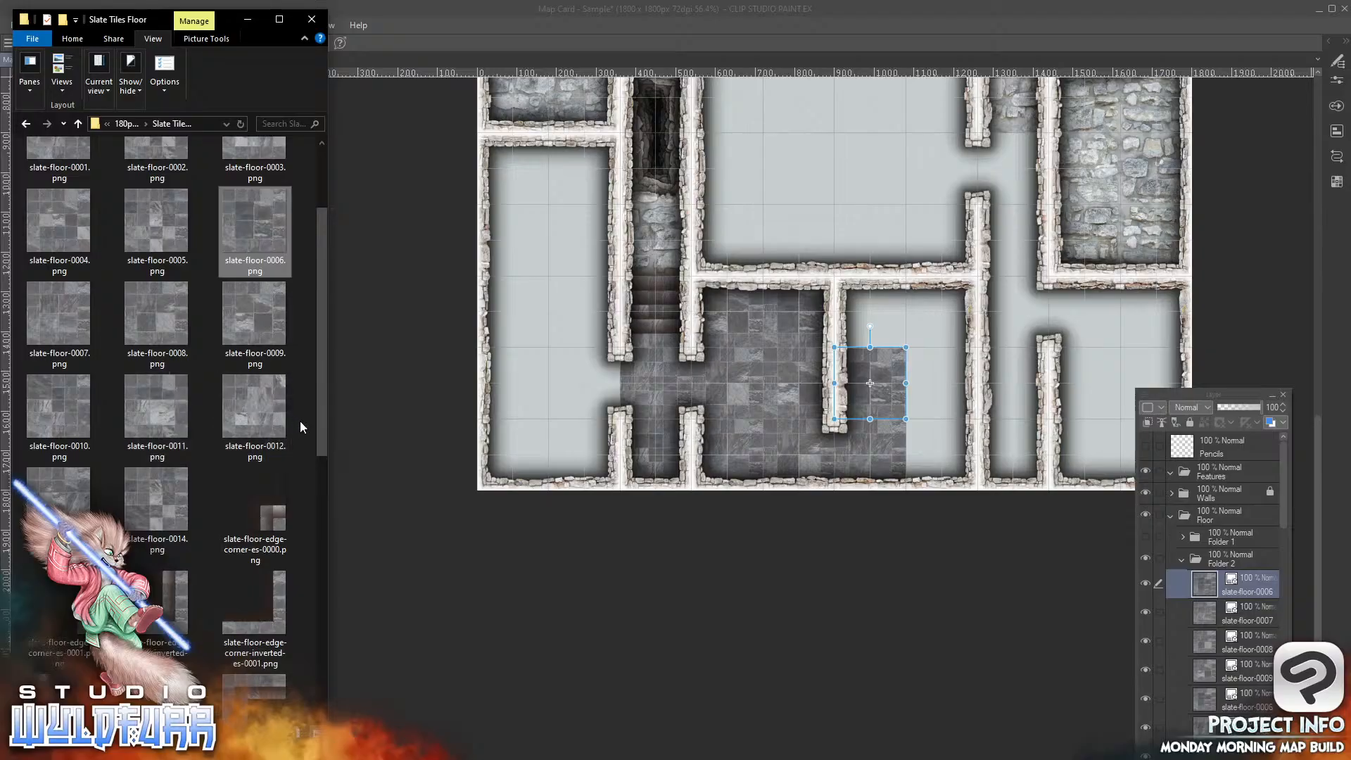
{"action": "left_click", "coordinate": [259, 318]}
{"action": "left_click_drag", "start_coordinate": [1242, 578], "coordinate": [1234, 562]}
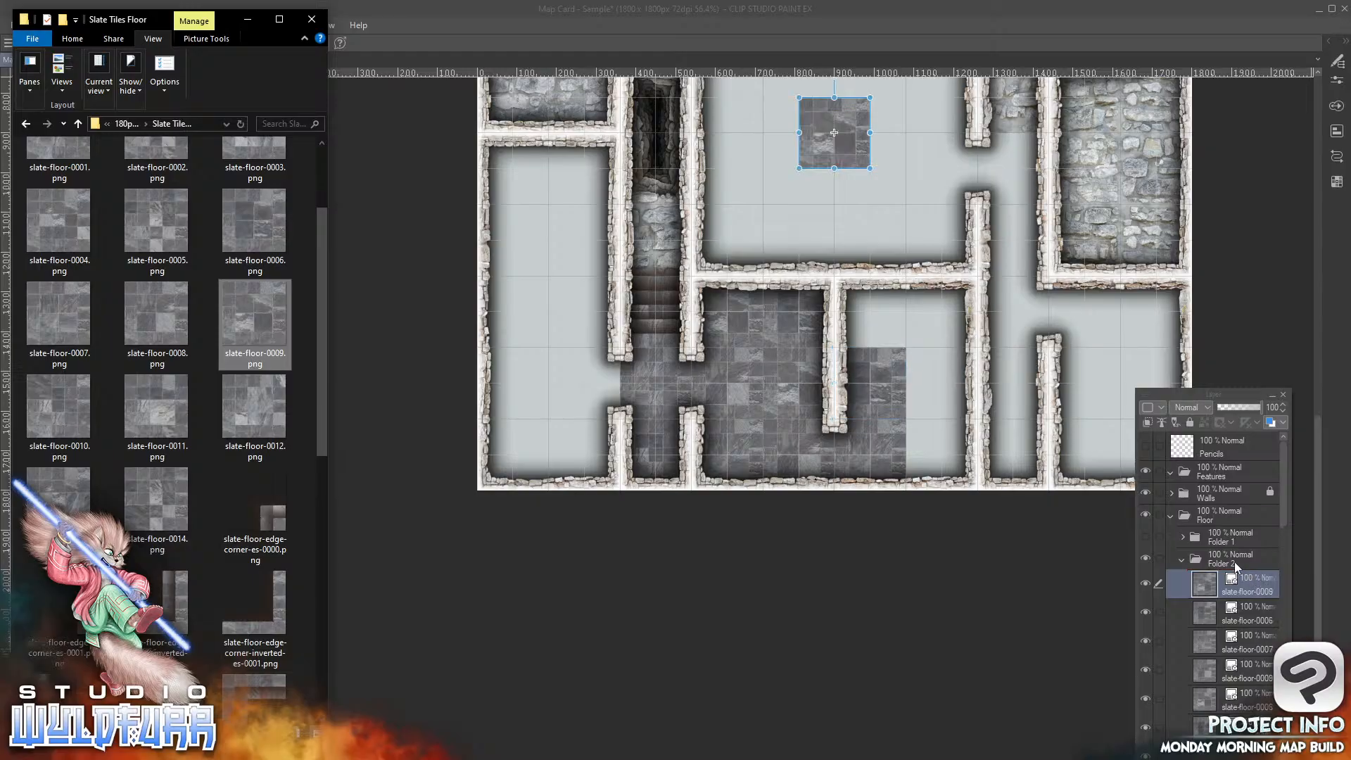
{"action": "left_click", "coordinate": [851, 148]}
{"action": "left_click_drag", "start_coordinate": [850, 148], "coordinate": [889, 324]}
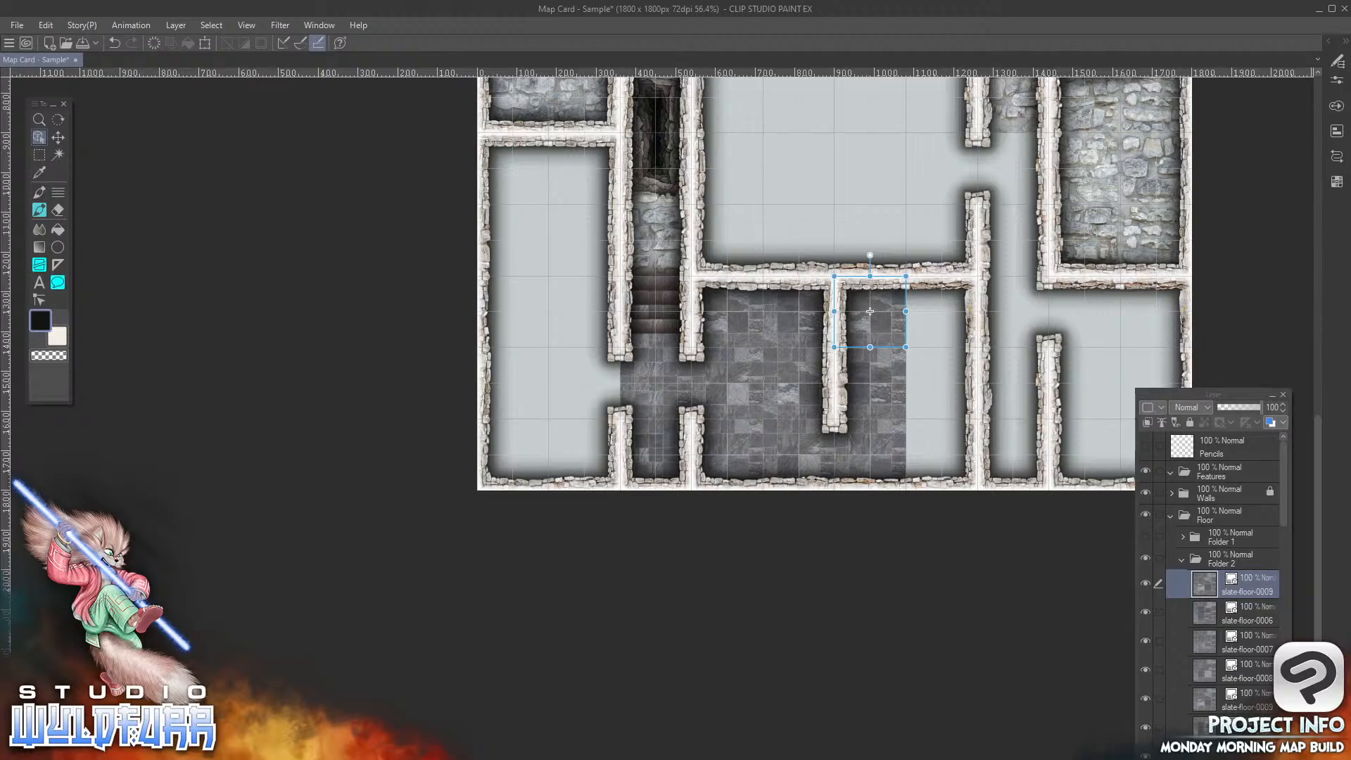
Step: Add slate-floor-0008.png to Folder 2 and place it in the upper-right corner of the room east of the dividing wall
{"action": "key", "text": "alt+Tab"}
{"action": "left_click", "coordinate": [157, 324]}
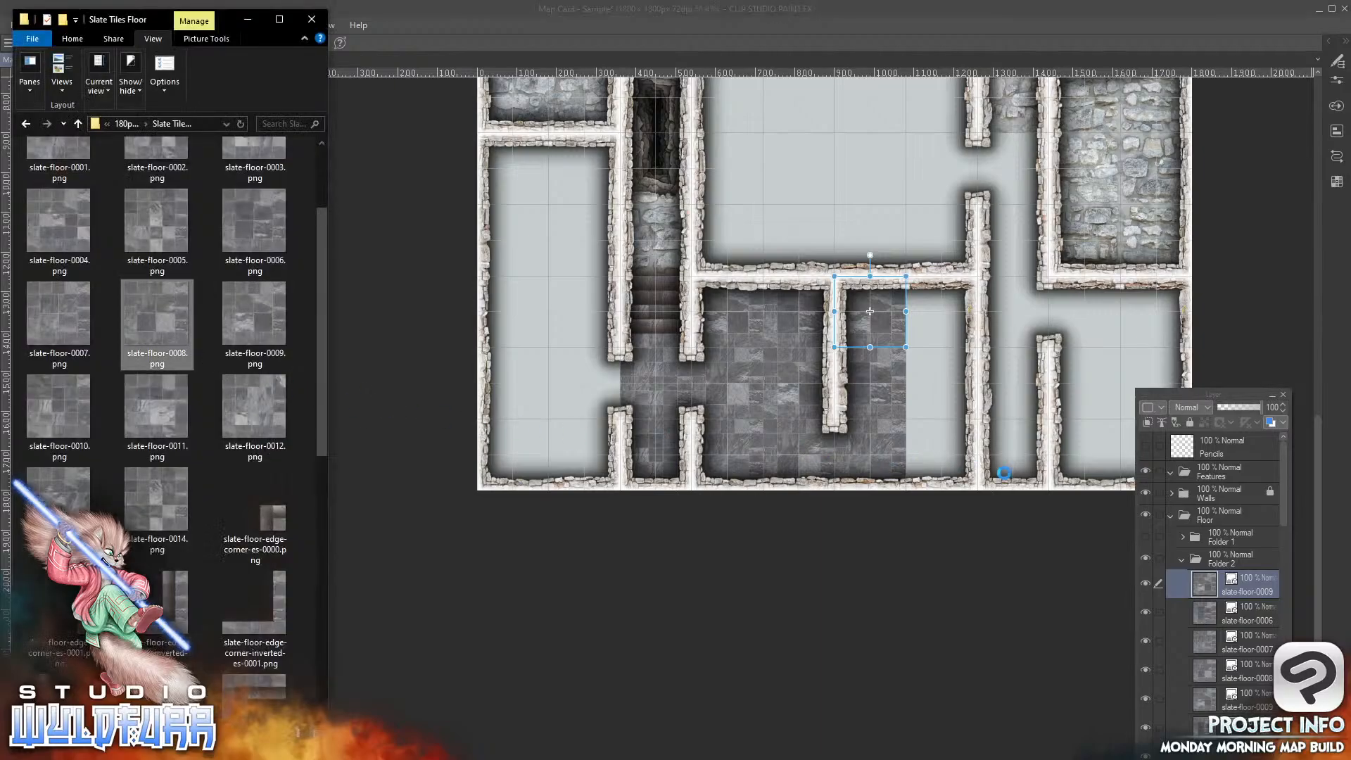
{"action": "left_click_drag", "start_coordinate": [1256, 576], "coordinate": [1256, 575]}
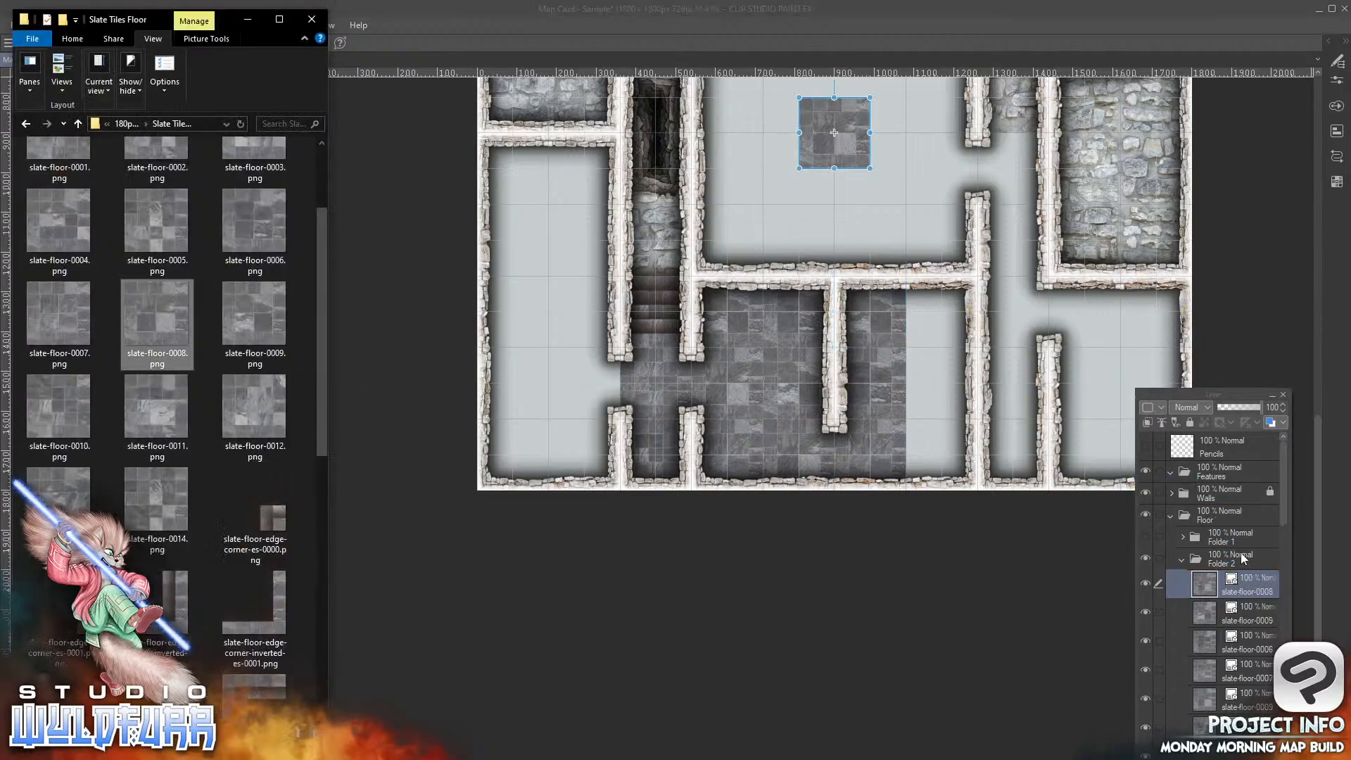
{"action": "left_click", "coordinate": [842, 142]}
{"action": "left_click_drag", "start_coordinate": [846, 143], "coordinate": [953, 320]}
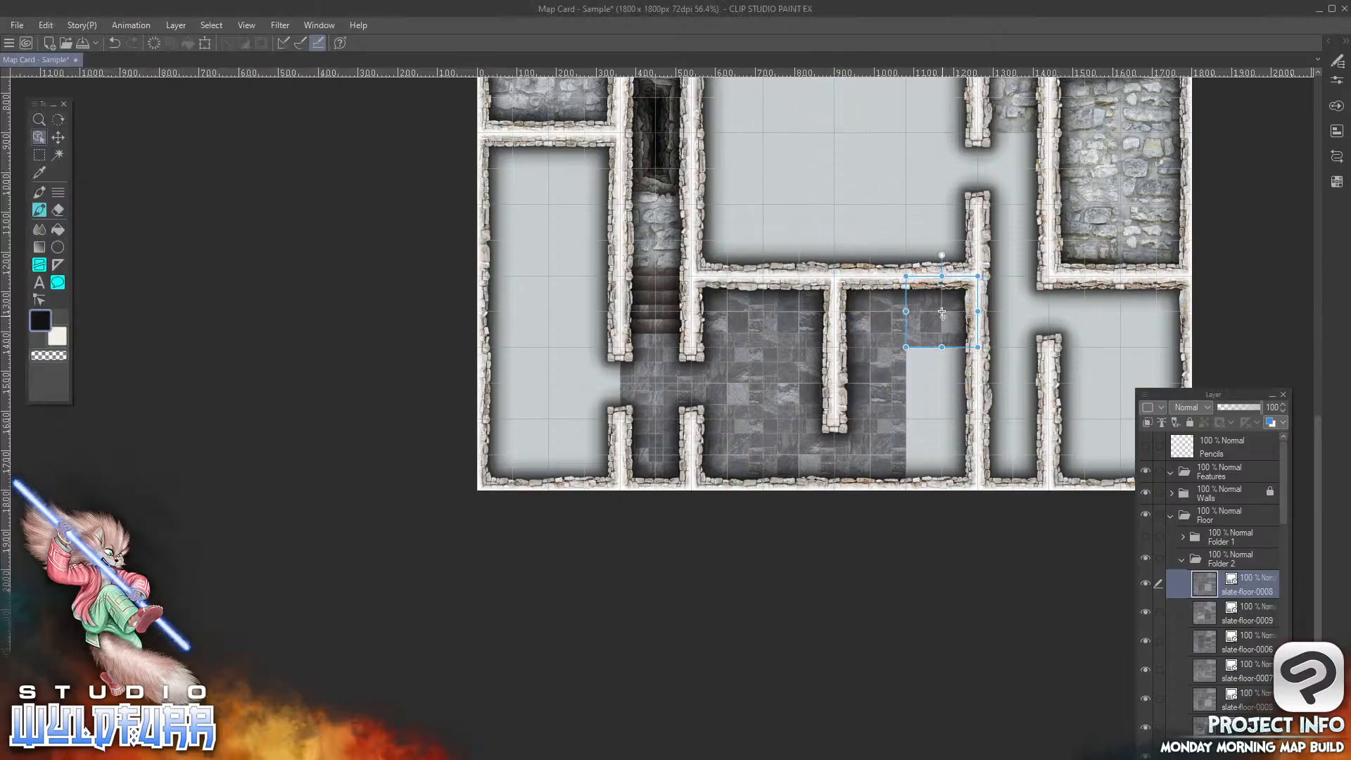
Step: Add slate-floor-0007.png to Folder 2 and place it along that room's right wall, directly below the upper-right corner tile
{"action": "key", "text": "alt+Tab"}
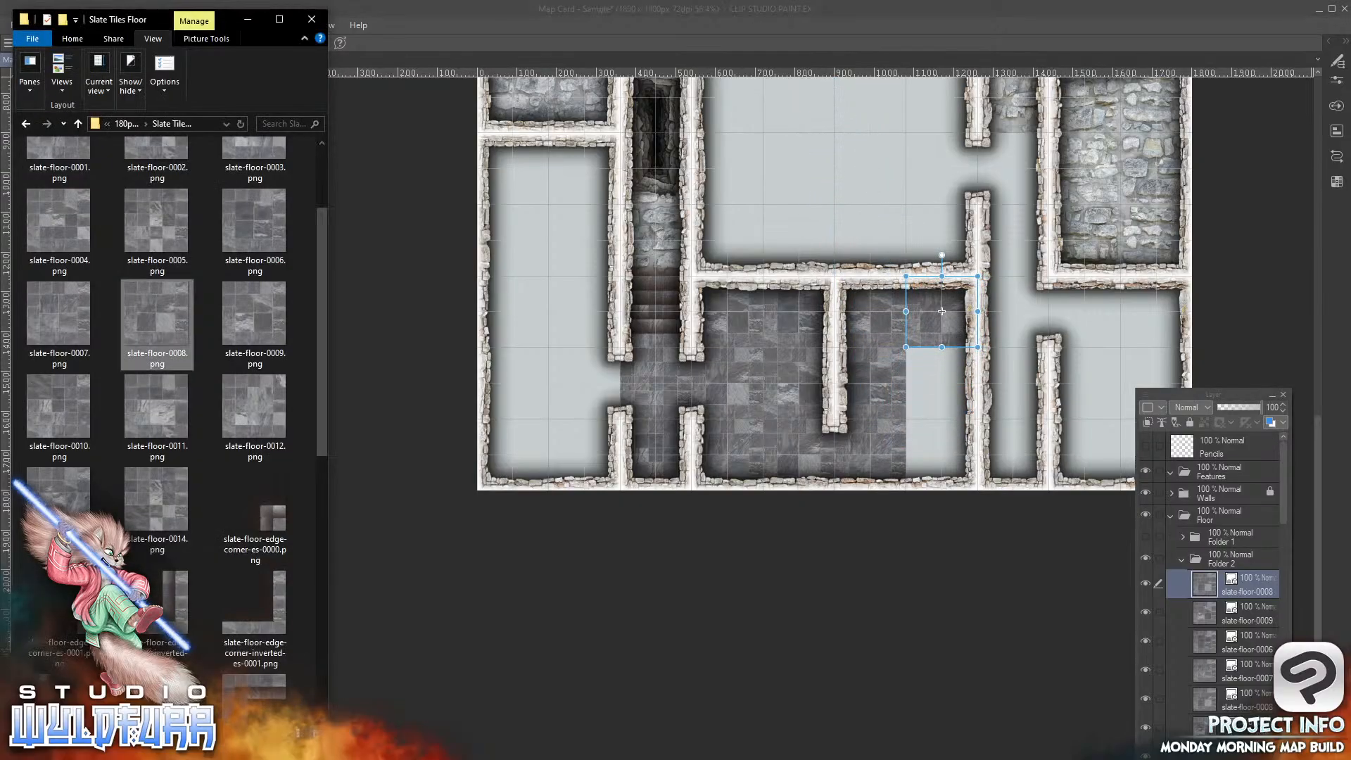
{"action": "left_click", "coordinate": [58, 322]}
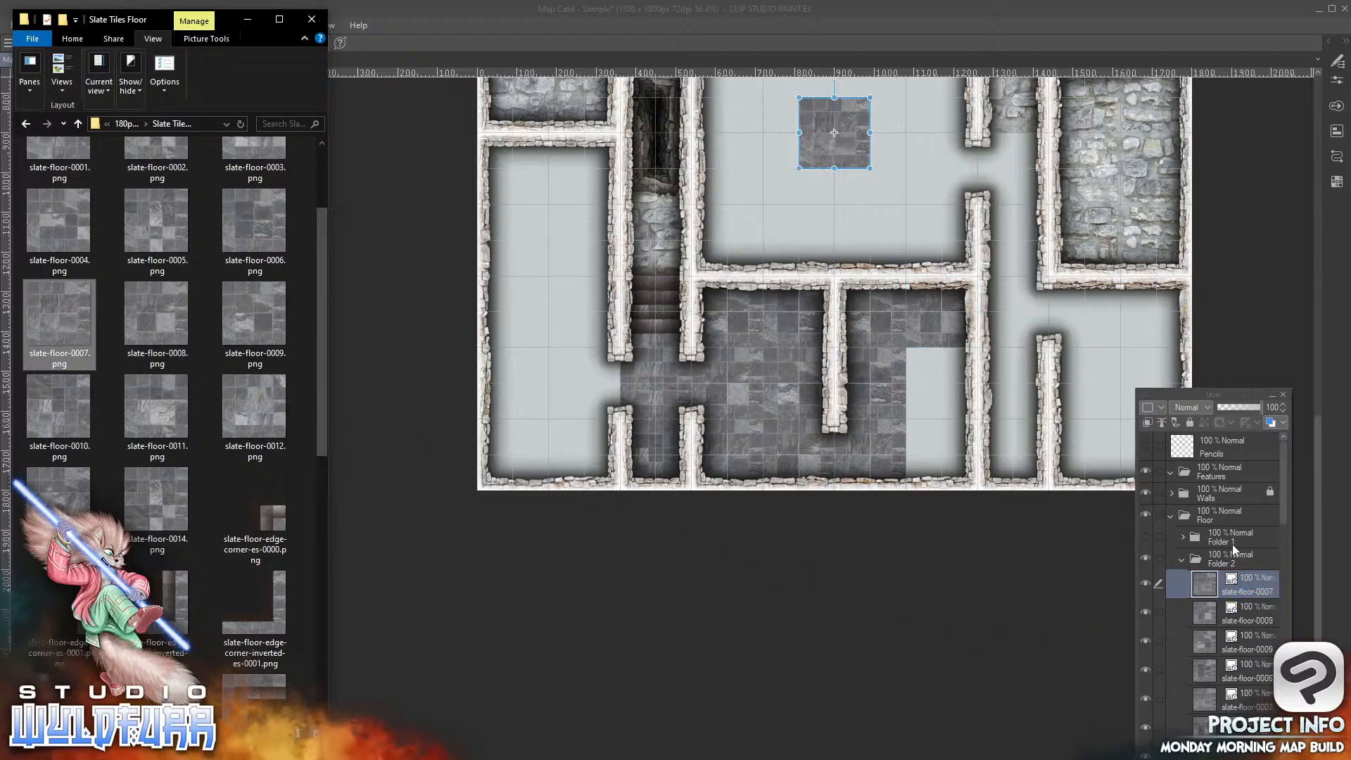
{"action": "left_click", "coordinate": [848, 125]}
{"action": "left_click_drag", "start_coordinate": [848, 126], "coordinate": [924, 383]}
Step: Add slate-floor-0006.png to Folder 2 and fill the last empty square in the room's lower-right corner with it
{"action": "key", "text": "alt+Tab"}
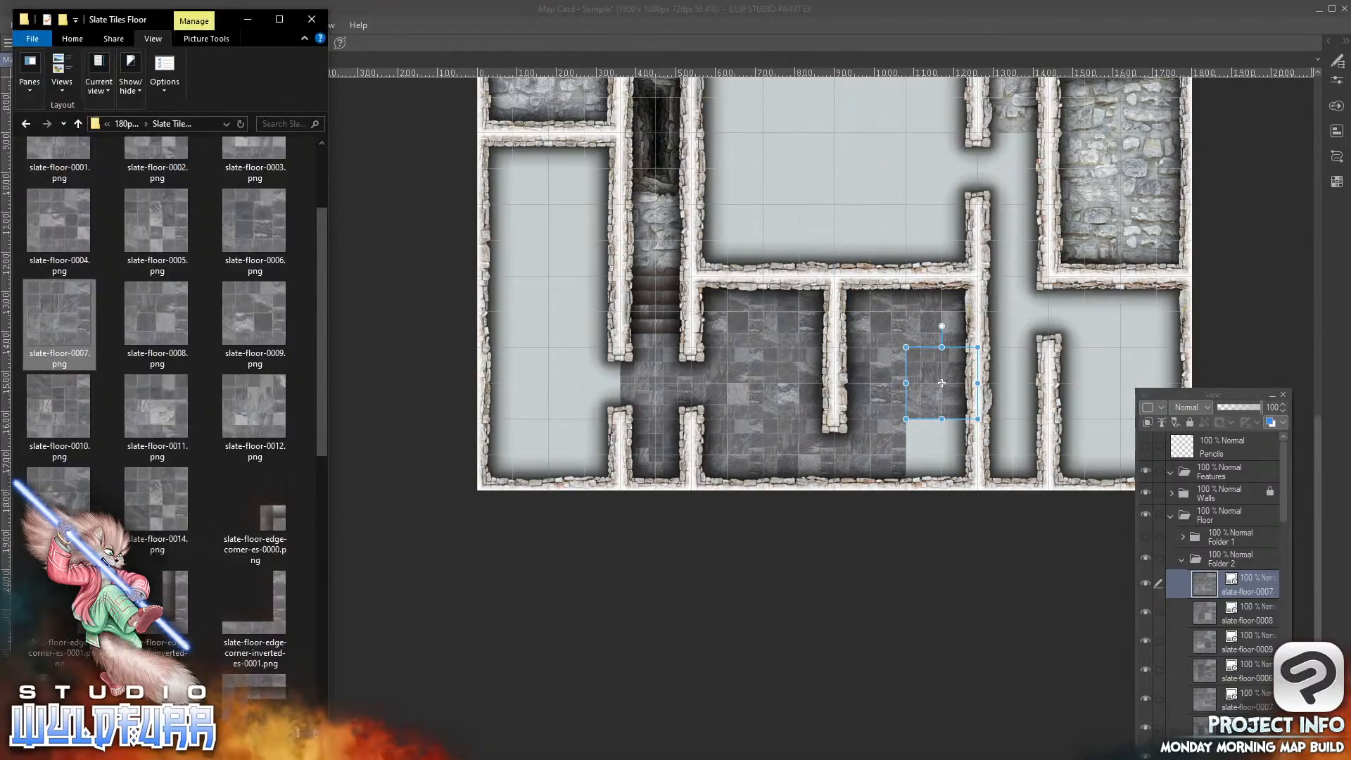
{"action": "left_click_drag", "start_coordinate": [256, 222], "coordinate": [1252, 576]}
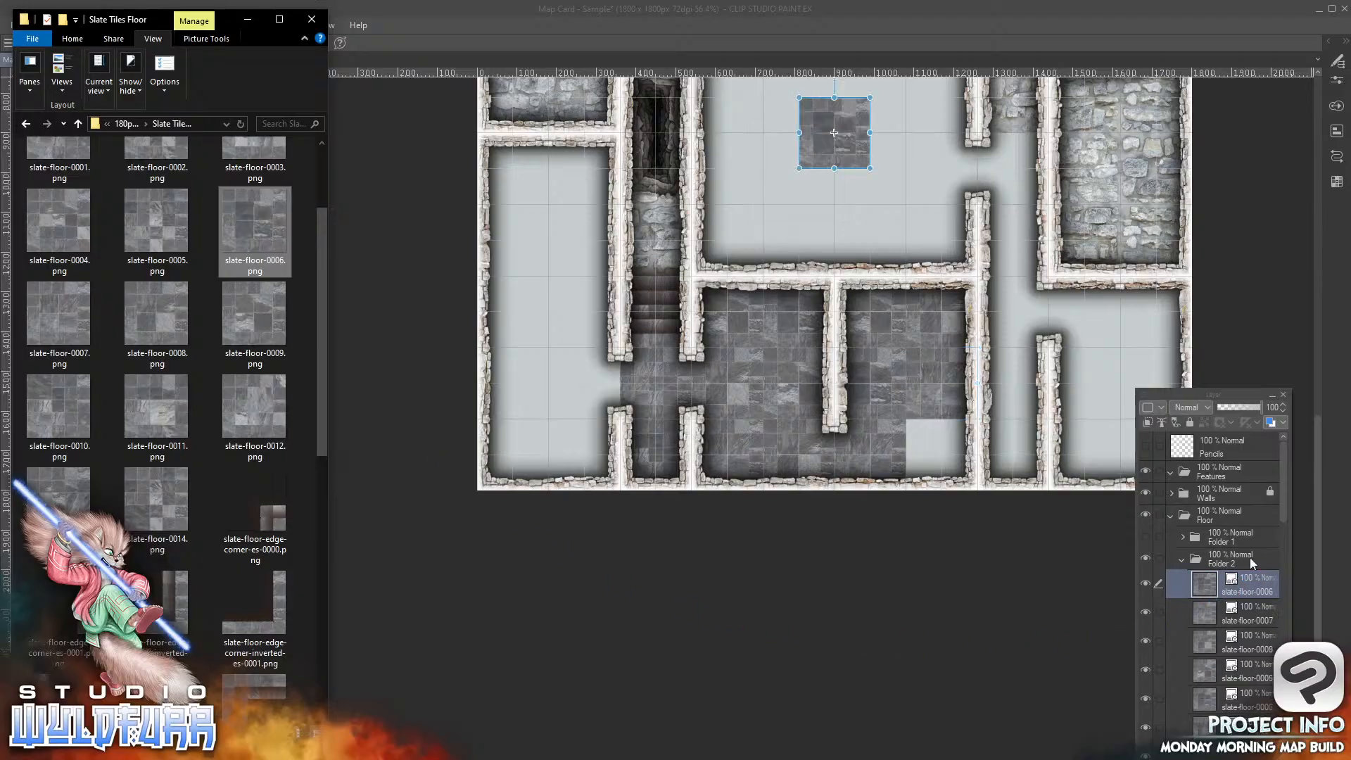
{"action": "left_click", "coordinate": [851, 127]}
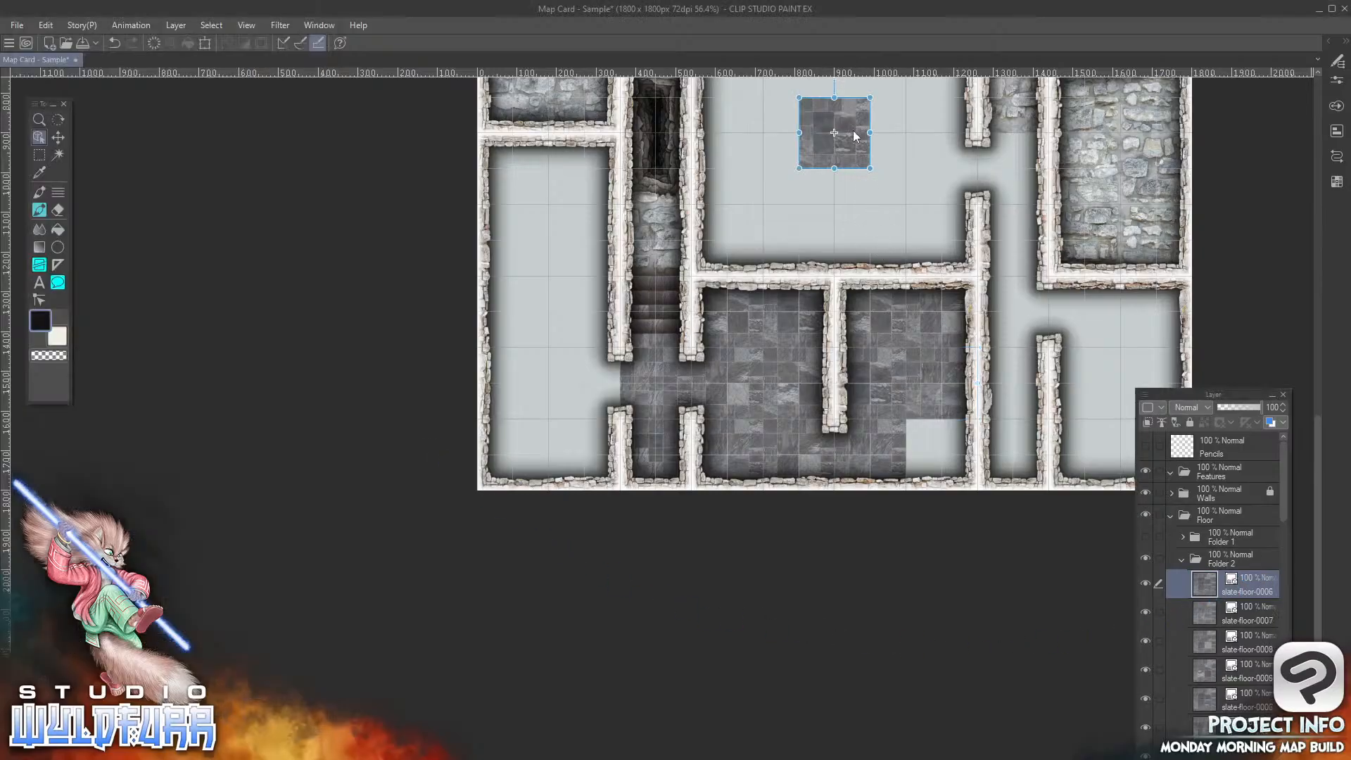
{"action": "left_click_drag", "start_coordinate": [857, 136], "coordinate": [953, 456]}
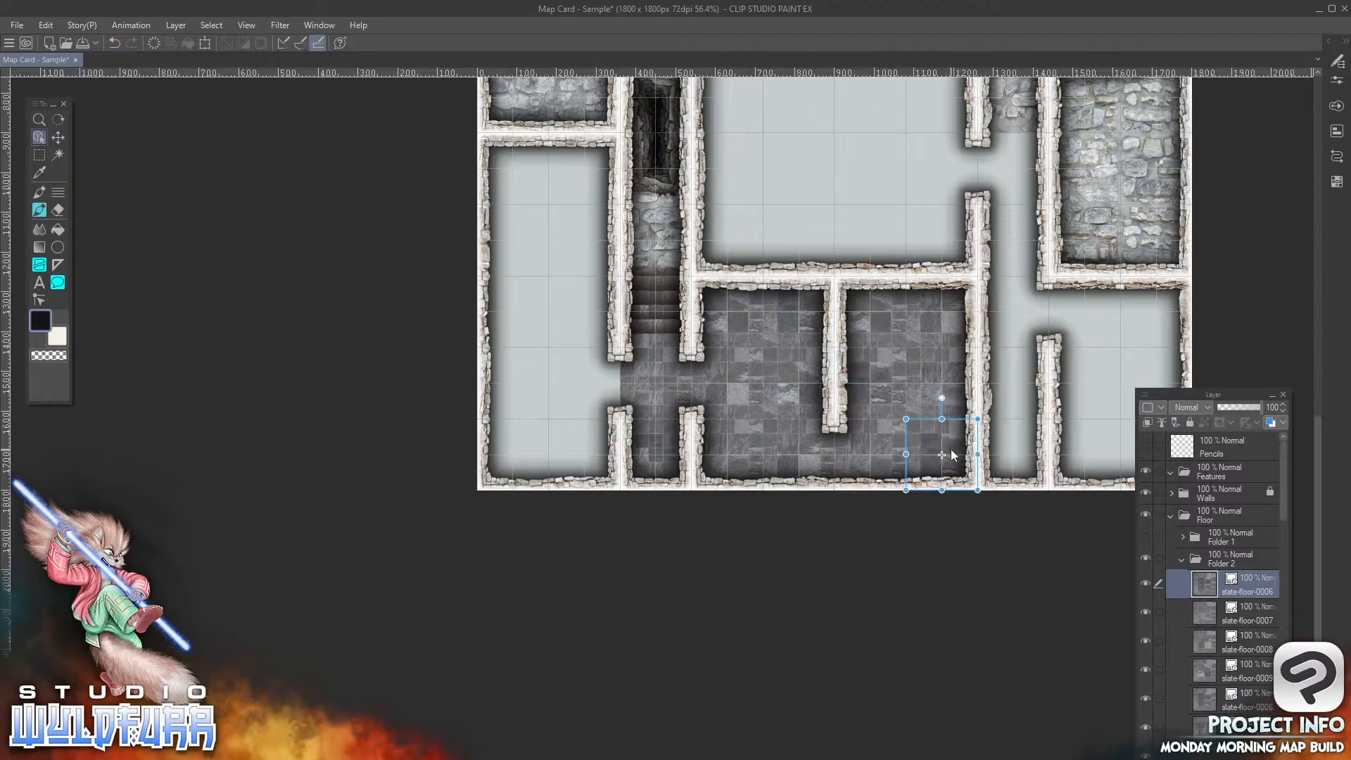
Step: Add slate-floor-0014.png to Folder 2 and place it in the lower-right corner of the room west of the crossing
{"action": "key", "text": "alt+Tab"}
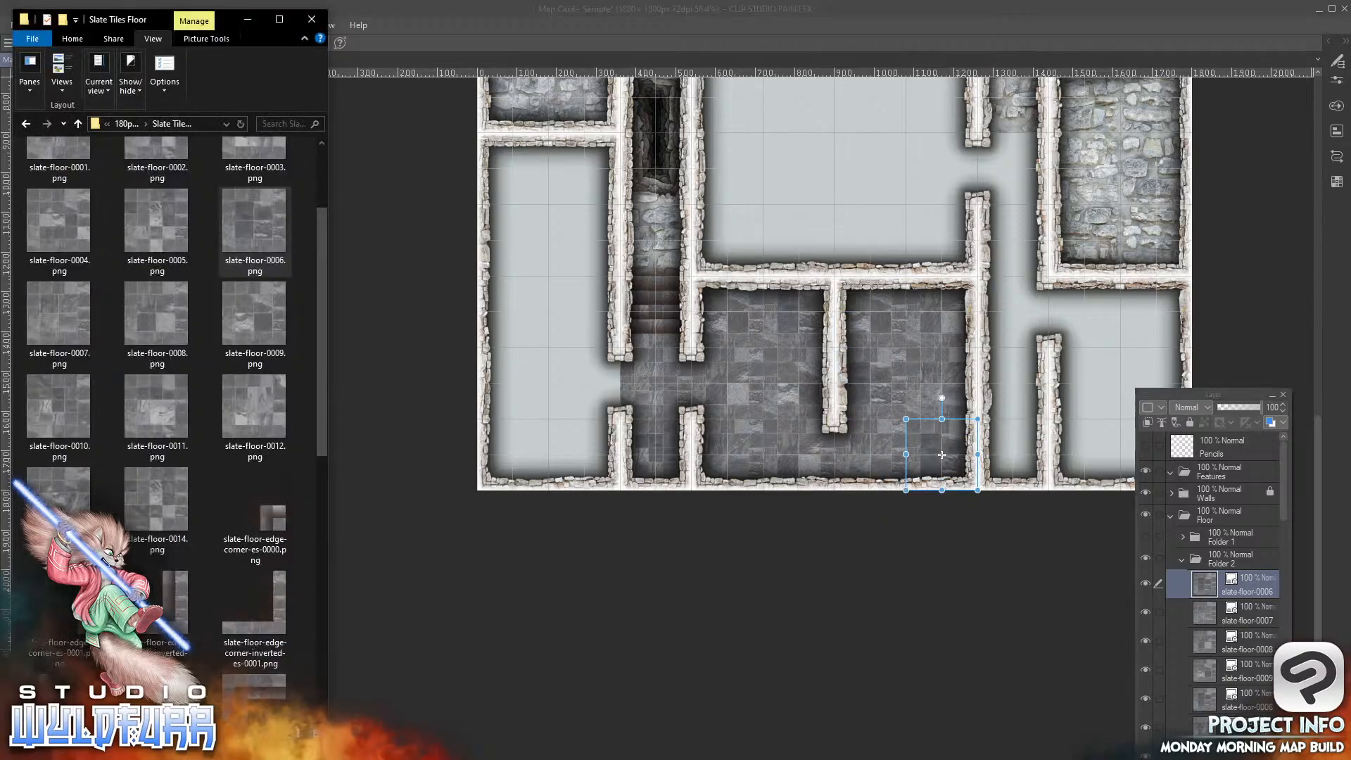
{"action": "left_click_drag", "start_coordinate": [219, 514], "coordinate": [1246, 573]}
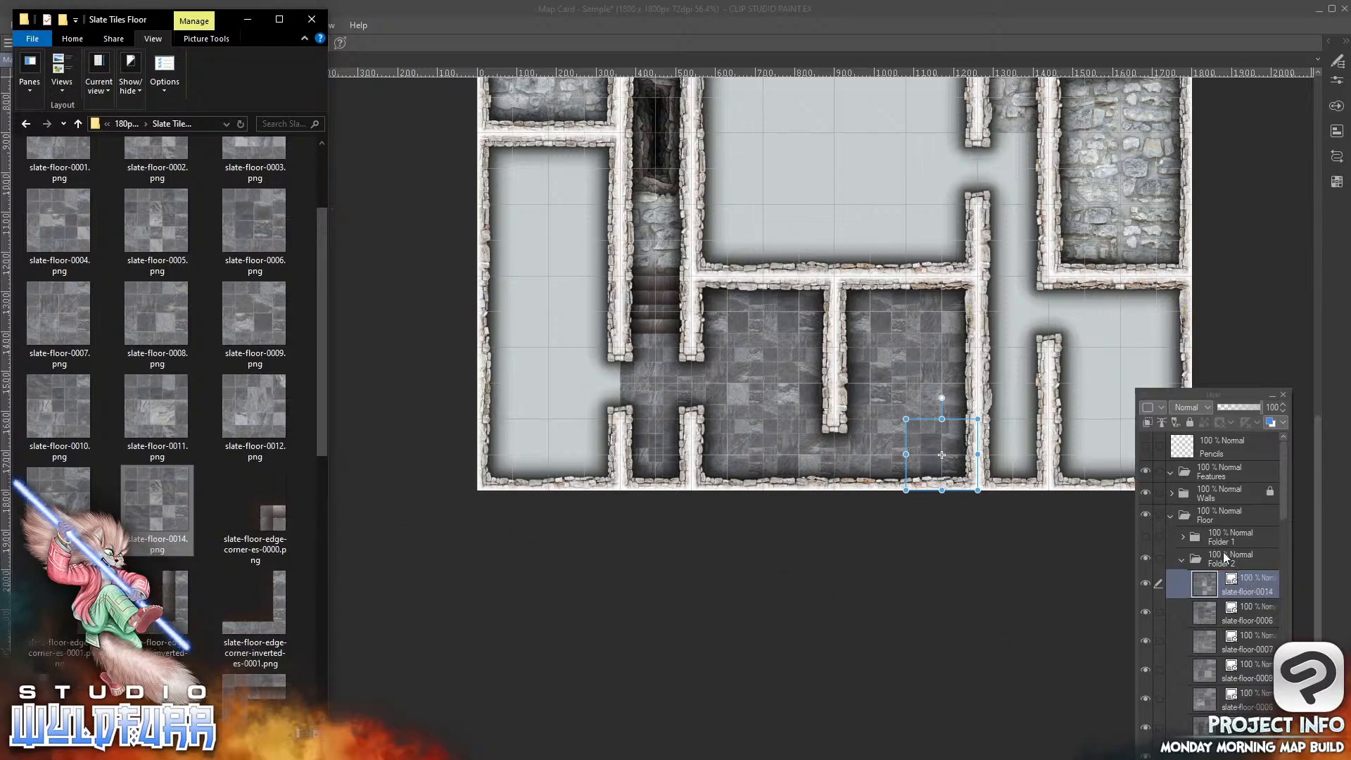
{"action": "left_click", "coordinate": [850, 143]}
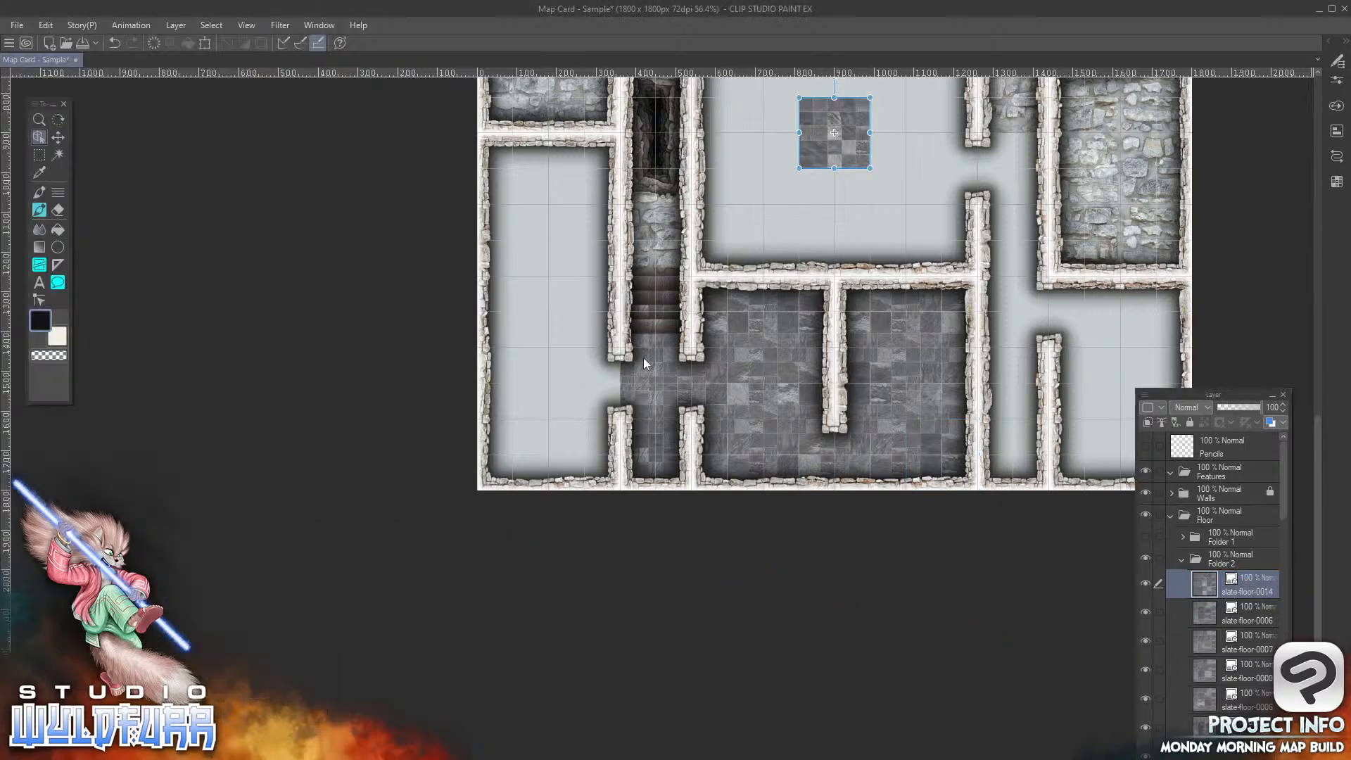
{"action": "left_click_drag", "start_coordinate": [846, 154], "coordinate": [595, 472]}
Step: Add slate-floor-0013.png to Folder 2 and place it in the lower-left corner of the room west of the crossing
{"action": "key", "text": "alt+Tab"}
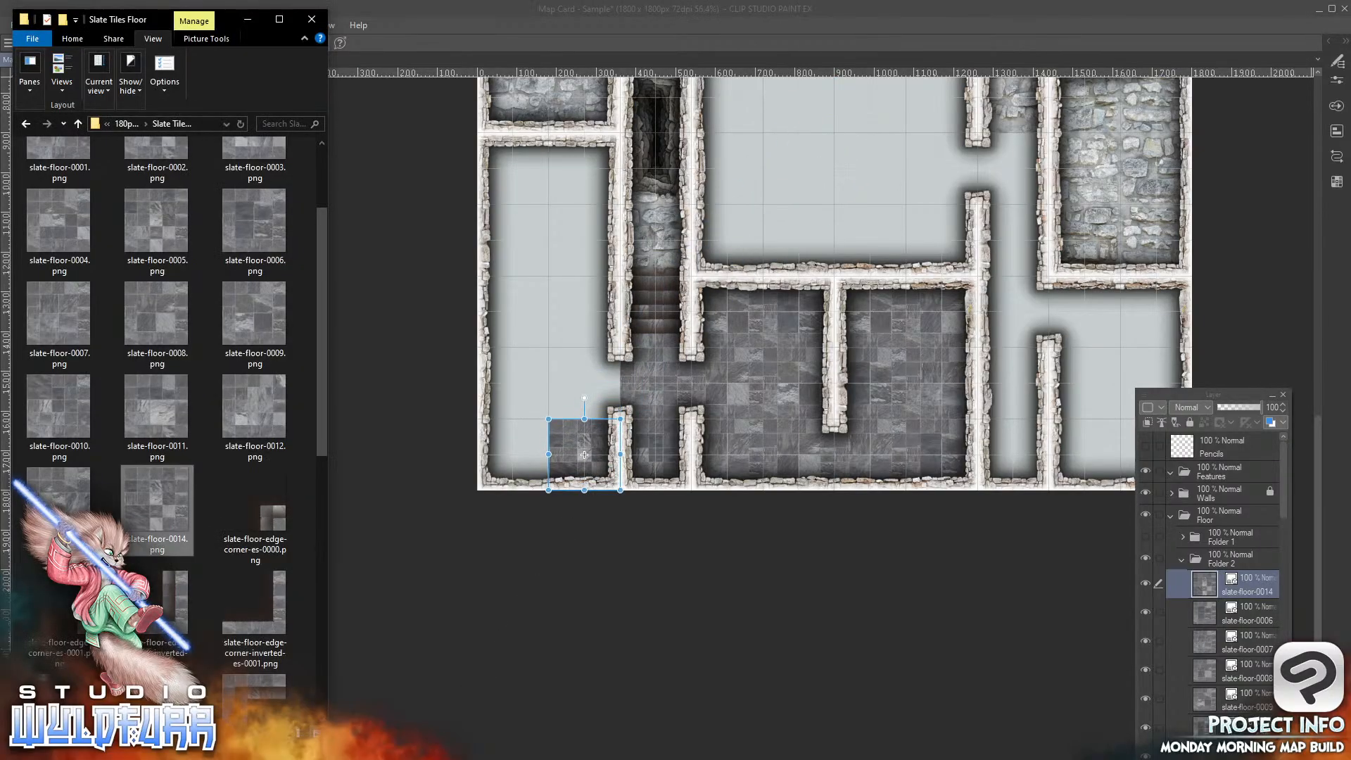
{"action": "left_click", "coordinate": [57, 502]}
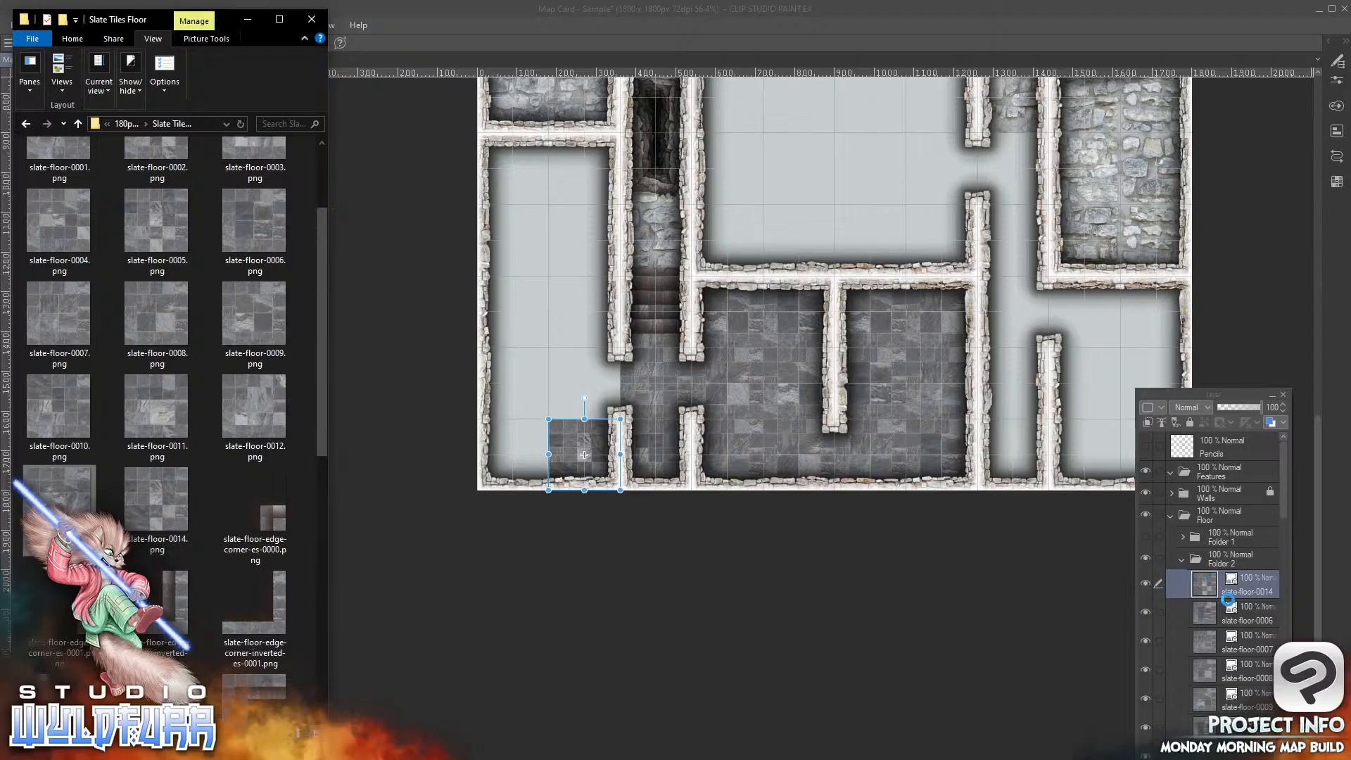
{"action": "left_click_drag", "start_coordinate": [1257, 575], "coordinate": [1256, 573]}
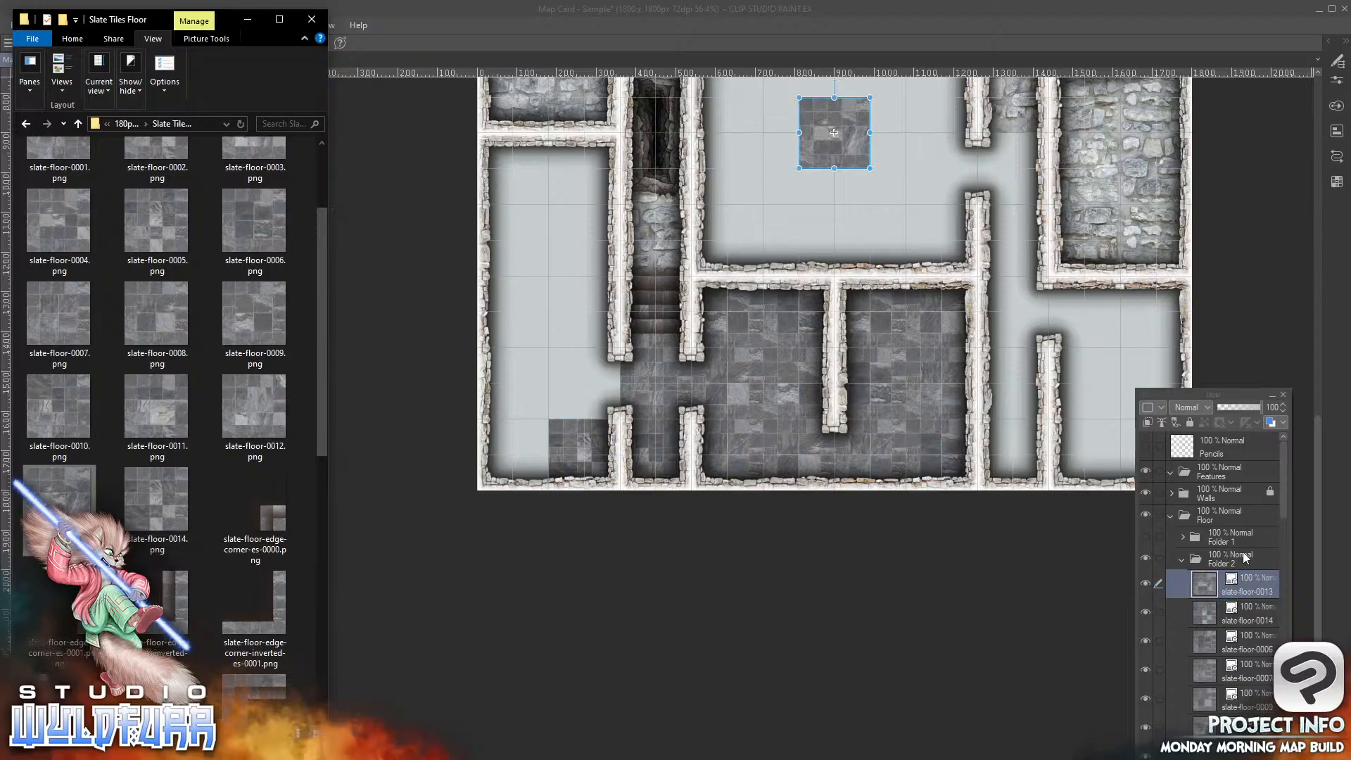
{"action": "left_click", "coordinate": [854, 138]}
{"action": "left_click_drag", "start_coordinate": [854, 138], "coordinate": [534, 445]}
Step: Add slate-floor-0012.png to Folder 2 and place it in the west room's doorway square, beside the crossing
{"action": "key", "text": "alt+Tab"}
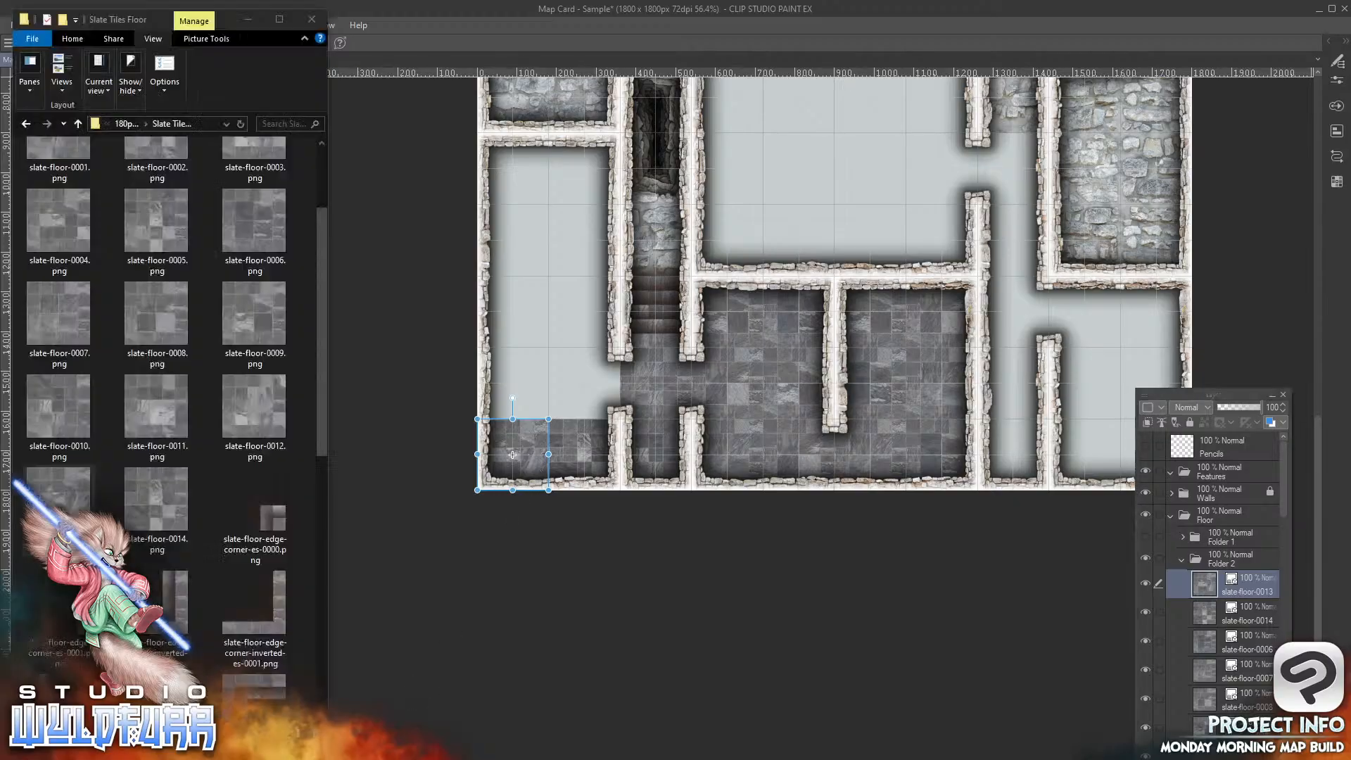
{"action": "left_click_drag", "start_coordinate": [255, 404], "coordinate": [1258, 574]}
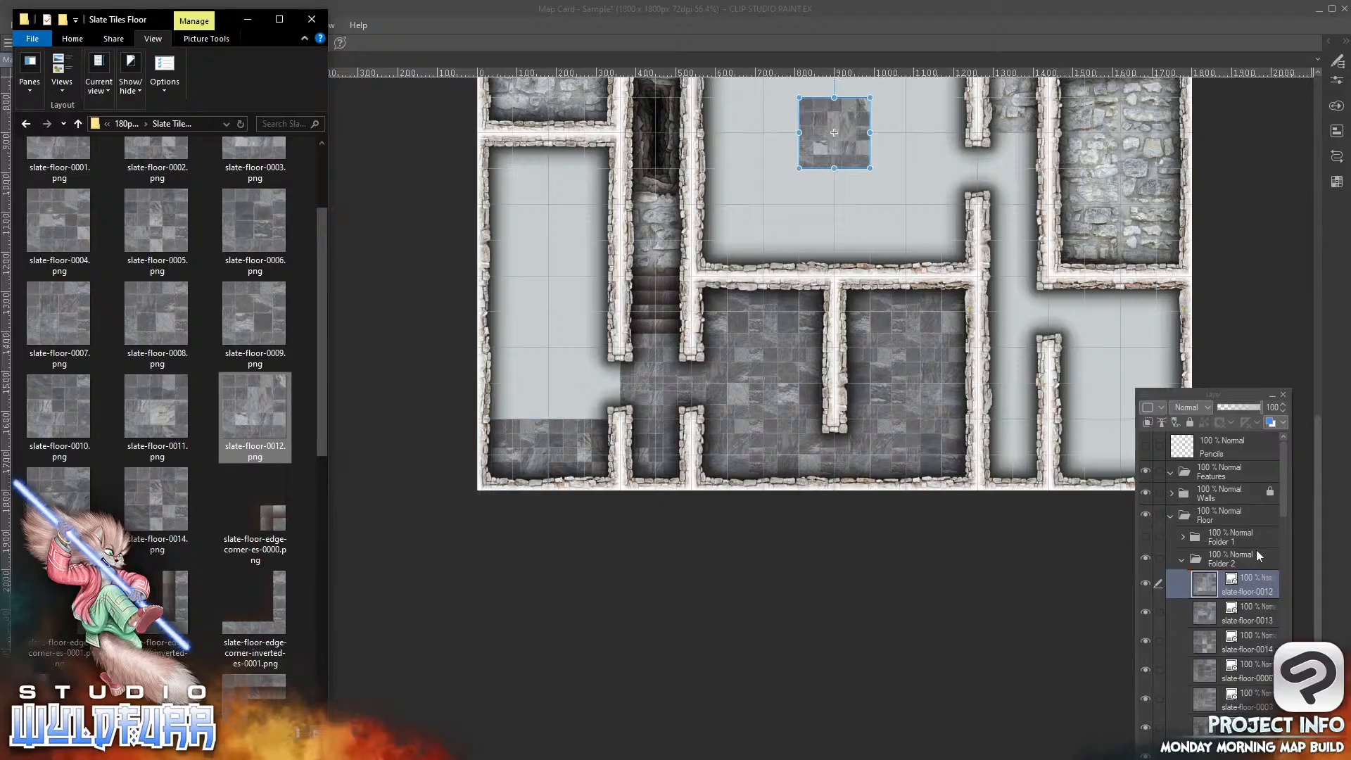
{"action": "left_click", "coordinate": [851, 133]}
{"action": "left_click_drag", "start_coordinate": [852, 133], "coordinate": [605, 377]}
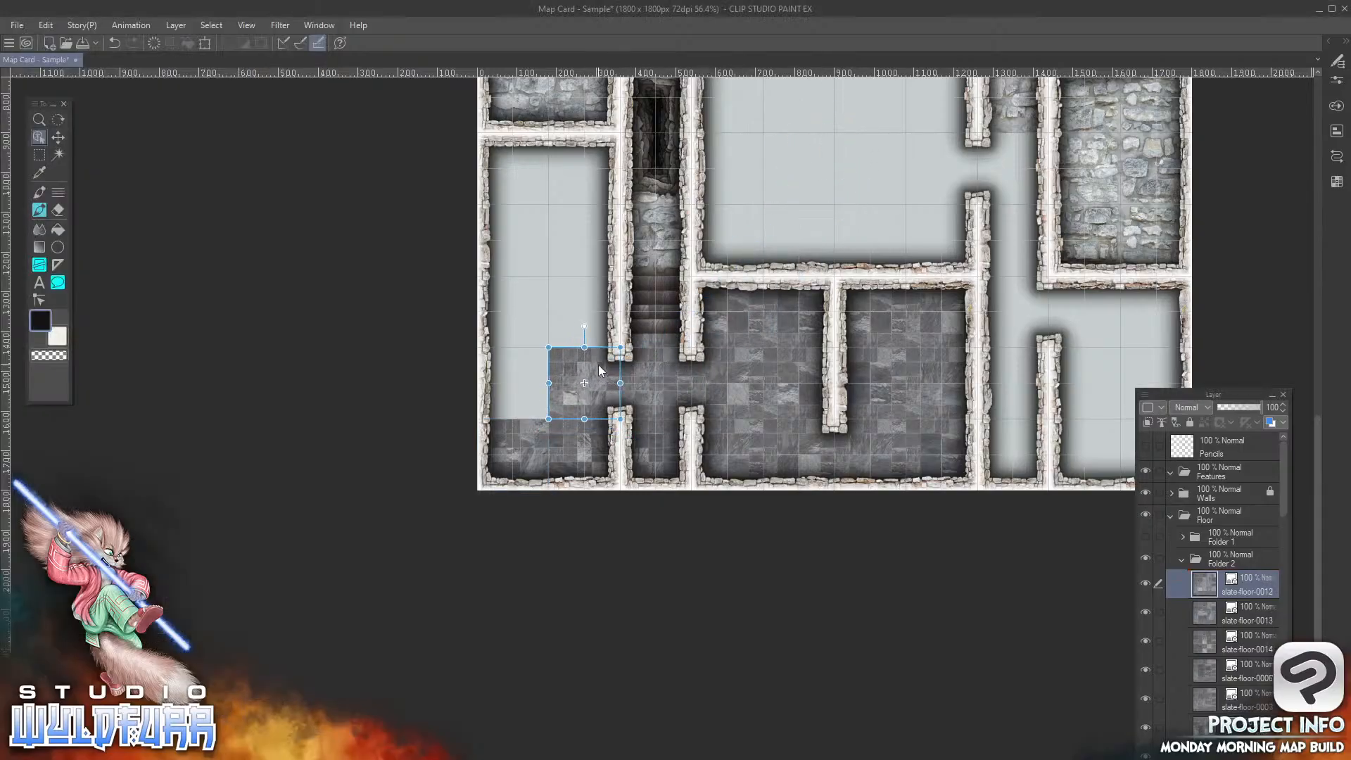
Step: Add slate-floor-0011.png to Folder 2 and place it against the west room's left wall, beside the doorway tile
{"action": "key", "text": "alt+Tab"}
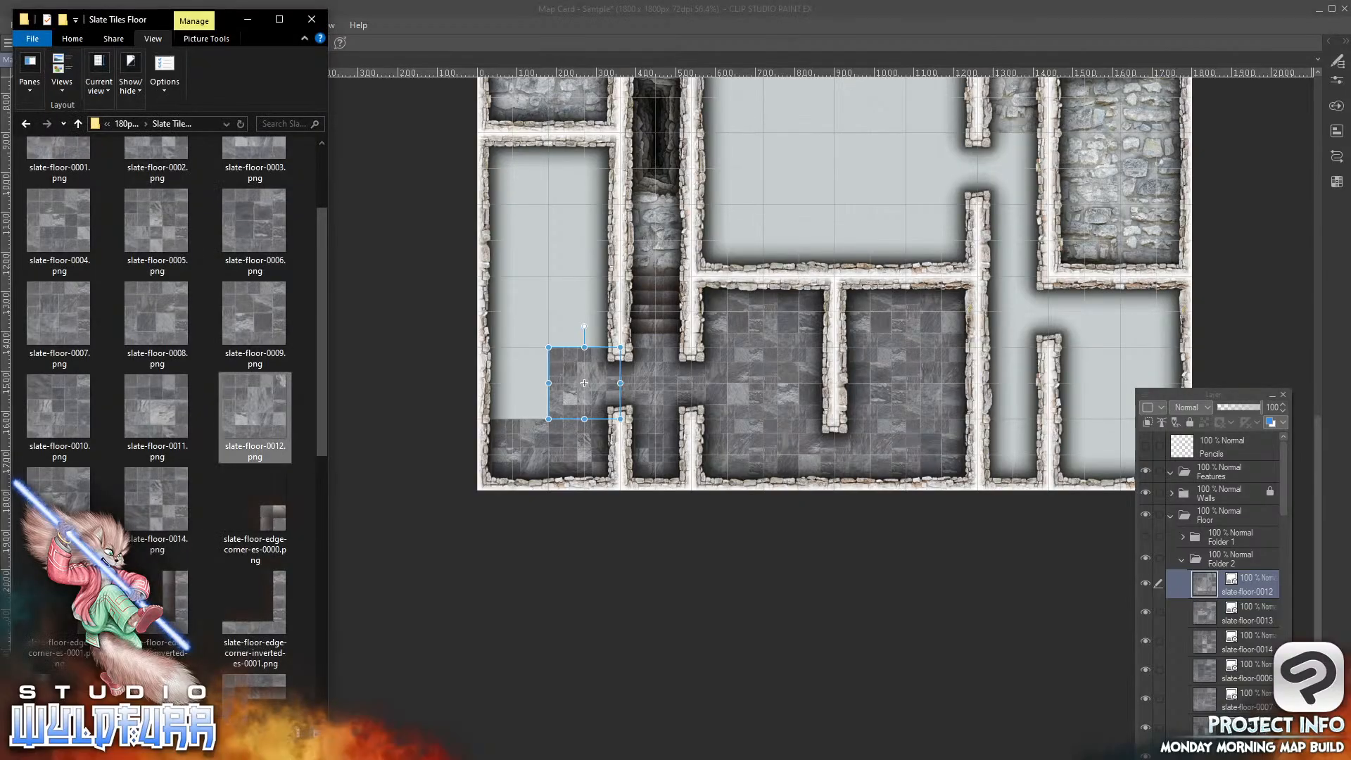
{"action": "left_click_drag", "start_coordinate": [156, 404], "coordinate": [1242, 571]}
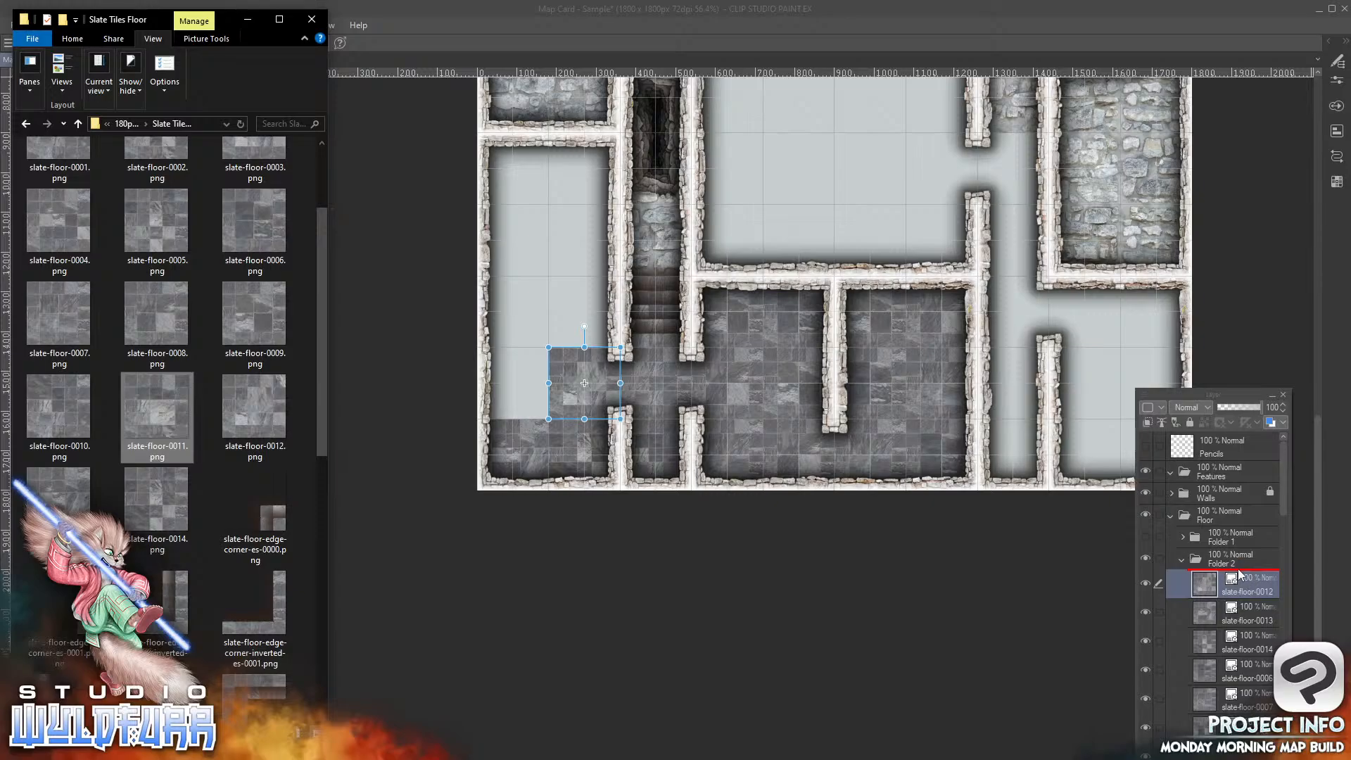
{"action": "left_click", "coordinate": [857, 139]}
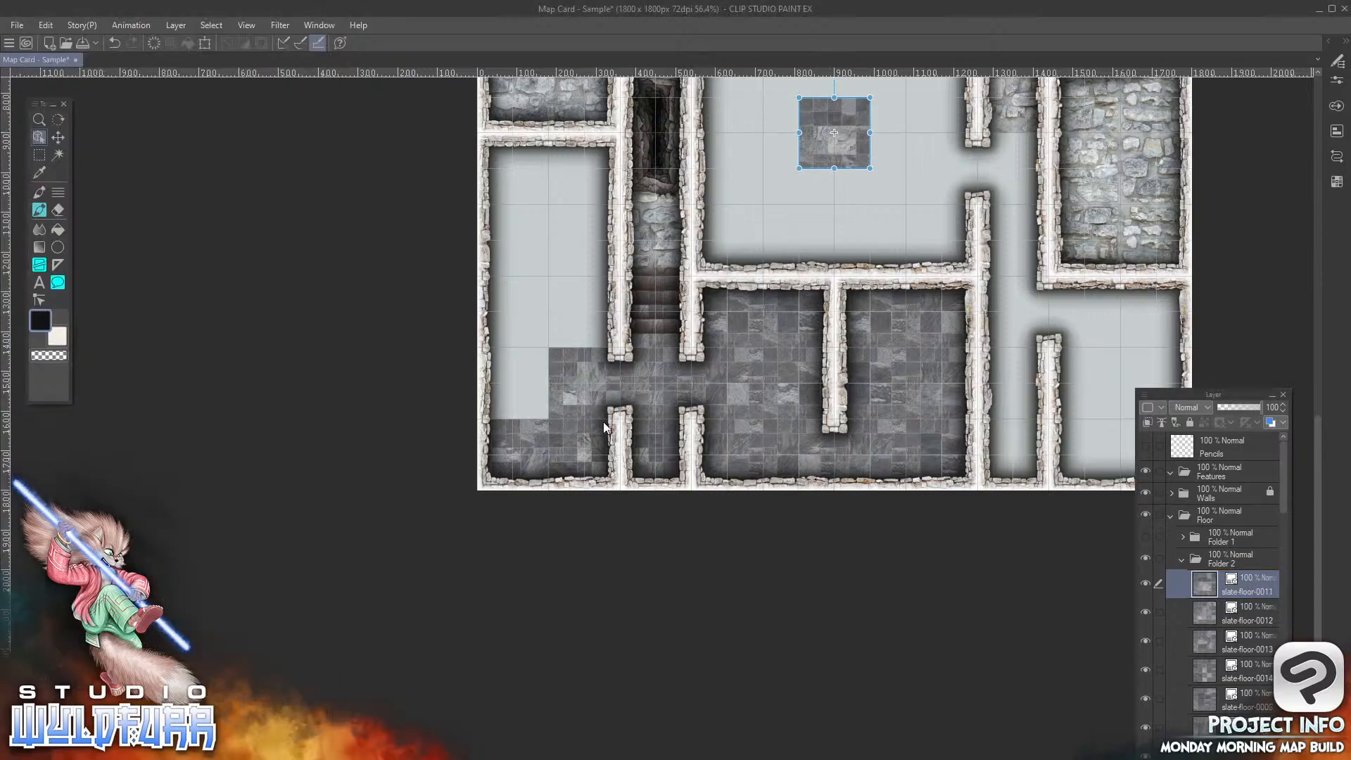
{"action": "left_click_drag", "start_coordinate": [846, 144], "coordinate": [522, 395]}
Step: Add slate-floor-0010.png to Folder 2 and place it along the west room's right wall, directly above the doorway tile
{"action": "key", "text": "alt+Tab"}
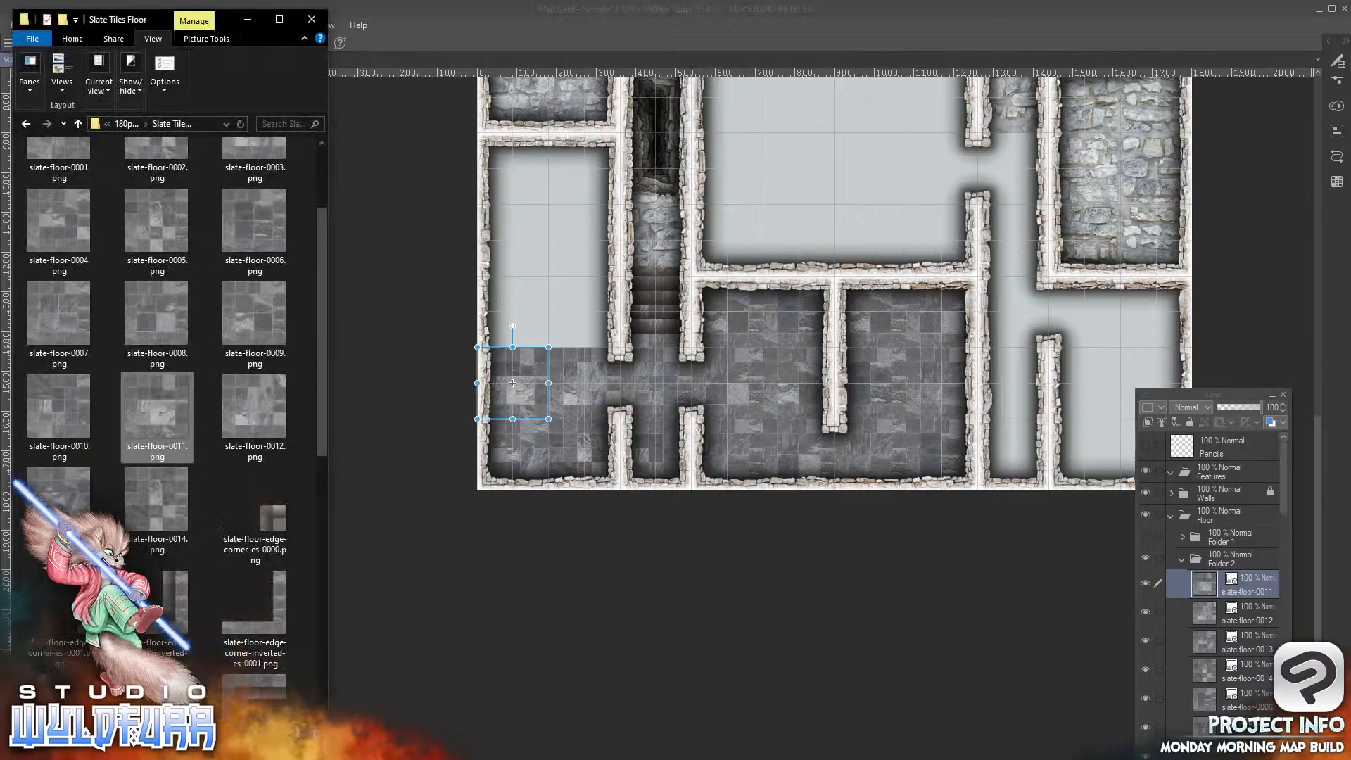
{"action": "left_click", "coordinate": [70, 410]}
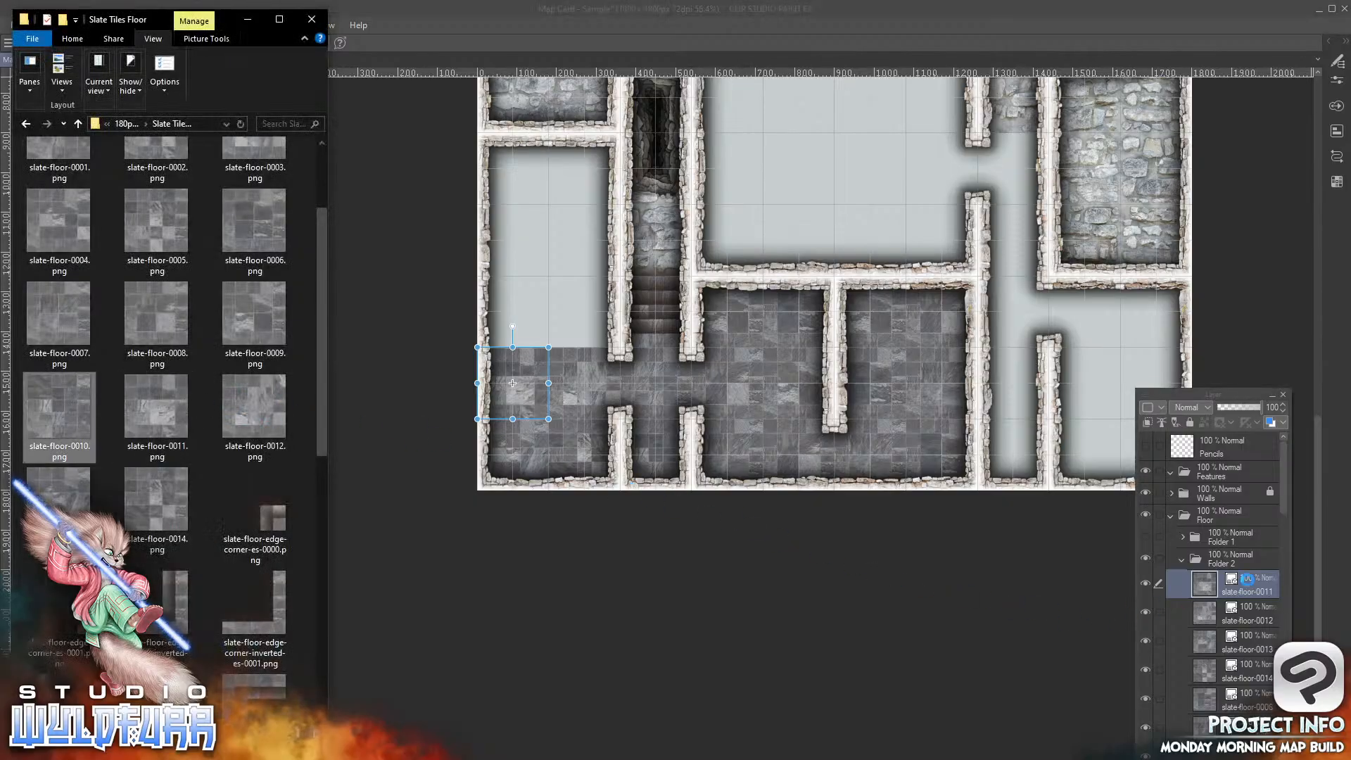
{"action": "left_click_drag", "start_coordinate": [1259, 587], "coordinate": [1260, 583]}
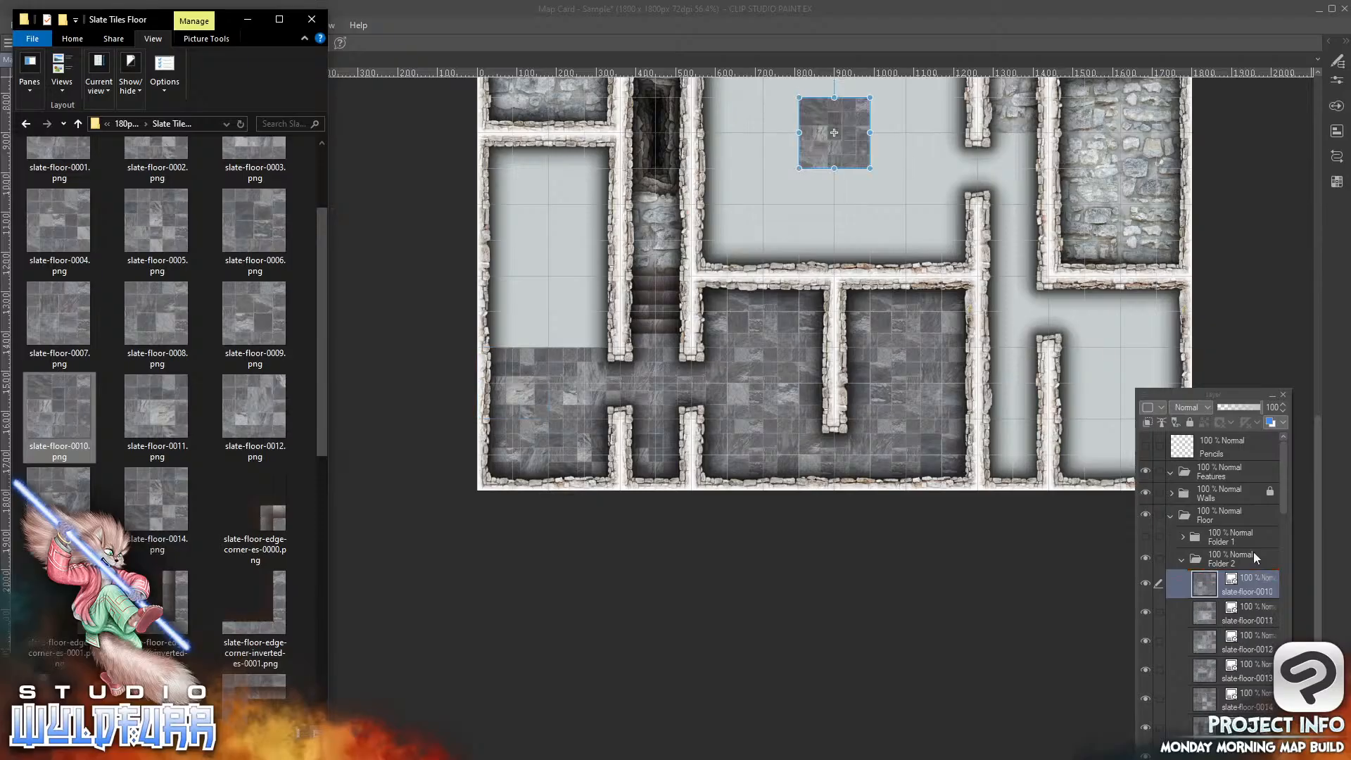
{"action": "left_click", "coordinate": [855, 145]}
{"action": "left_click_drag", "start_coordinate": [854, 145], "coordinate": [604, 312]}
{"action": "key", "text": "alt+Tab"}
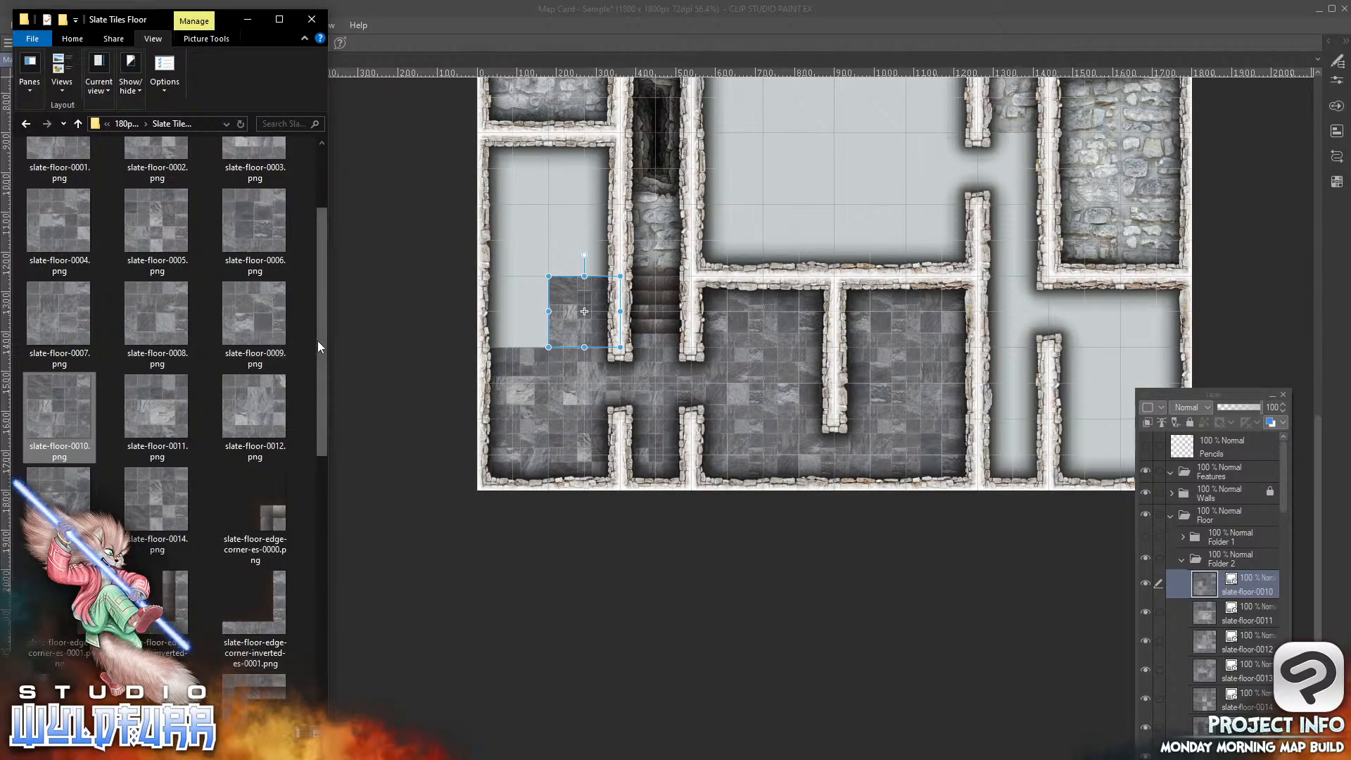
Step: Add slate-floor-0005.png to Folder 2 and place it against the west room's left wall, beside the slate-floor-0010 tile
{"action": "left_click_drag", "start_coordinate": [319, 338], "coordinate": [318, 278]}
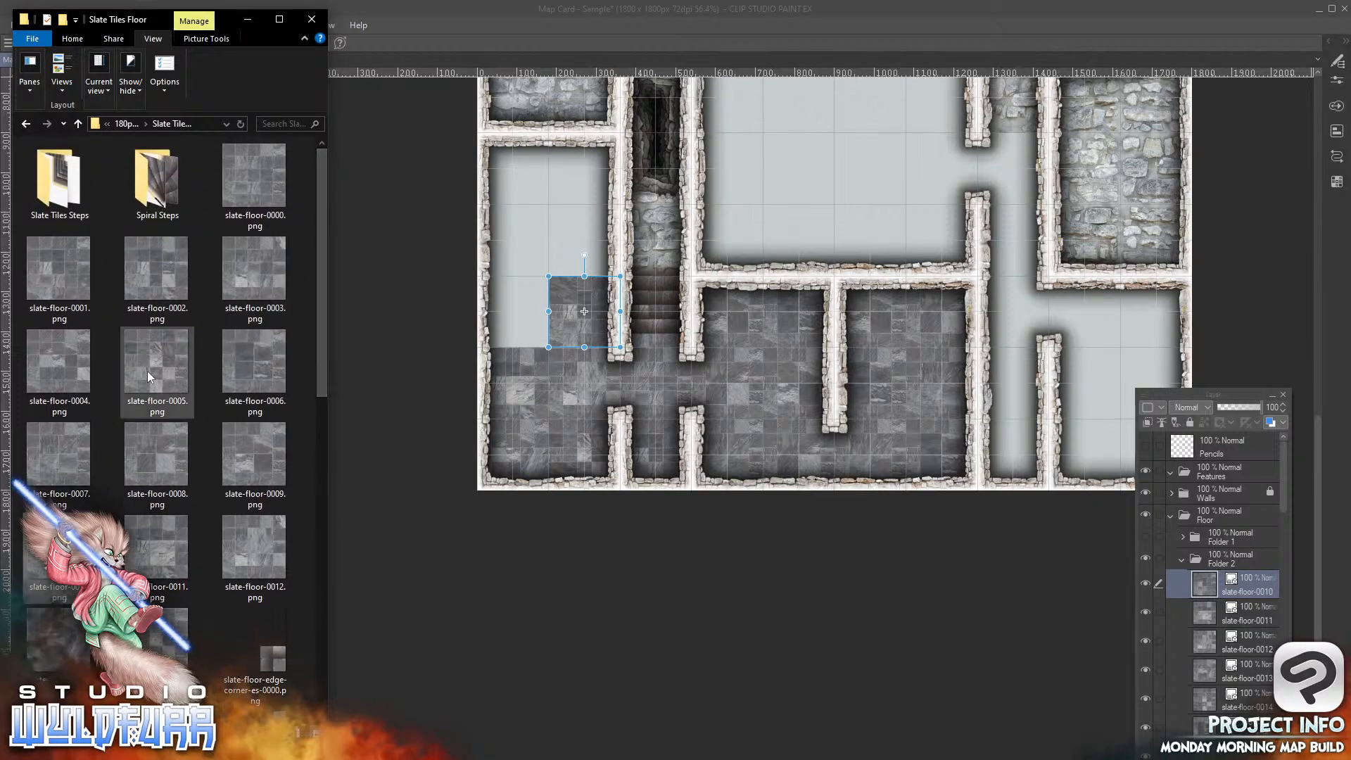
{"action": "left_click_drag", "start_coordinate": [149, 368], "coordinate": [1257, 568]}
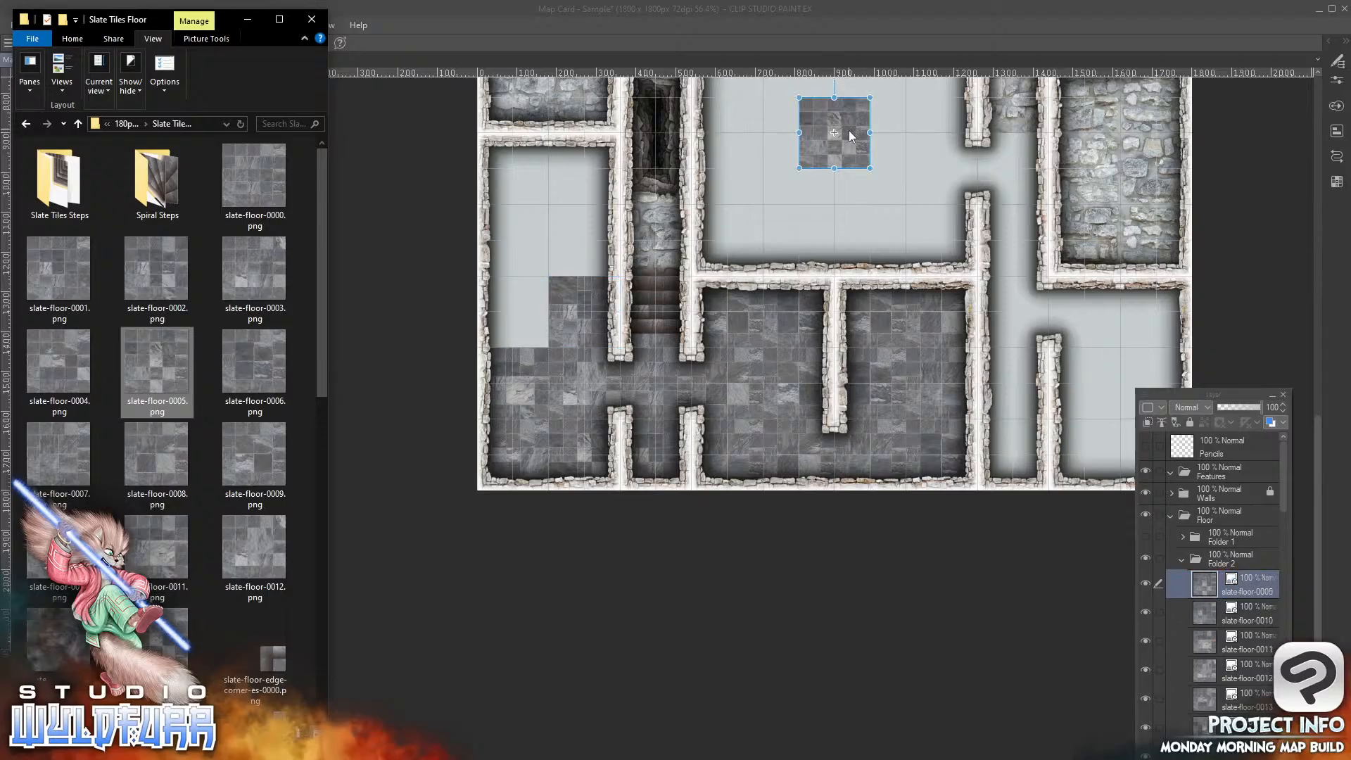
{"action": "left_click", "coordinate": [852, 134]}
{"action": "left_click_drag", "start_coordinate": [856, 117], "coordinate": [539, 290]}
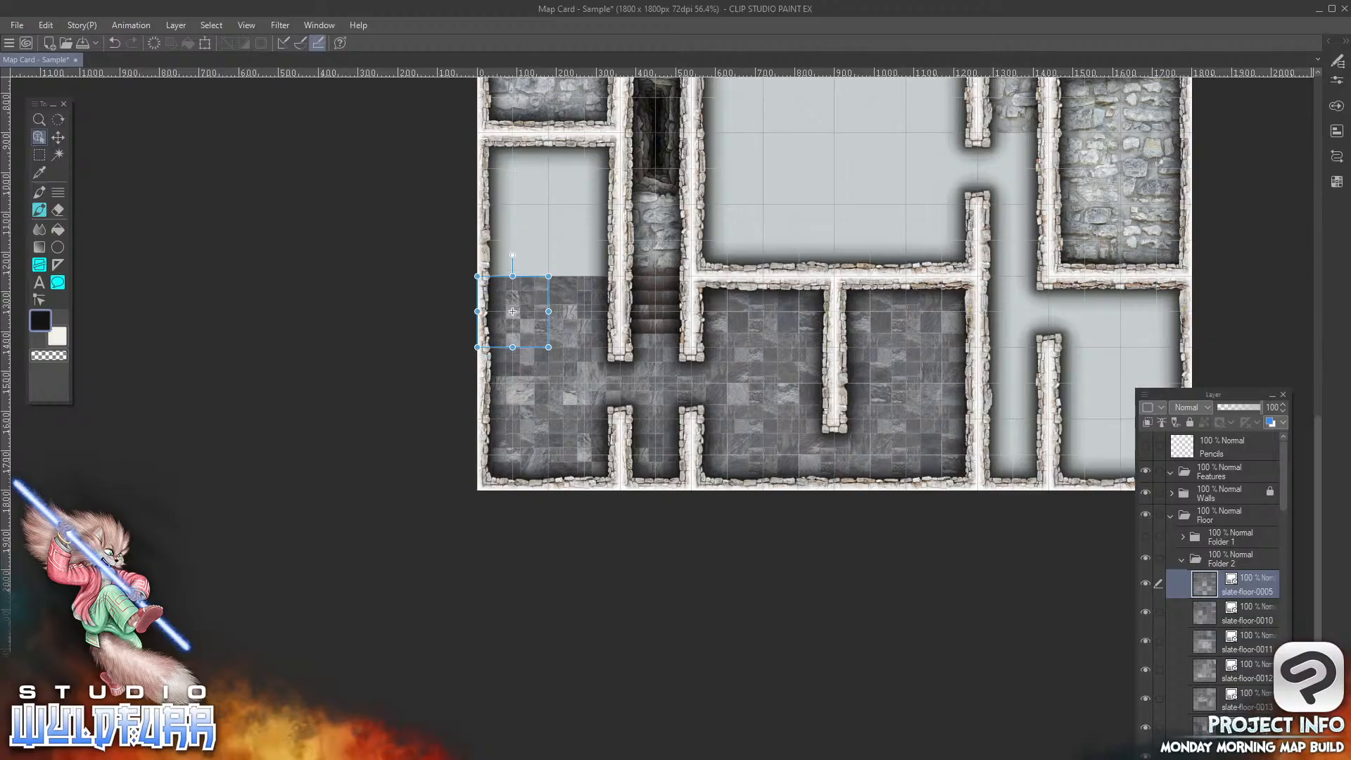
Step: Add slate-floor-0004.png to Folder 2 and place it along the west room's right wall, directly above the slate-floor-0010 tile
{"action": "key", "text": "alt+Tab"}
{"action": "left_click", "coordinate": [61, 367]}
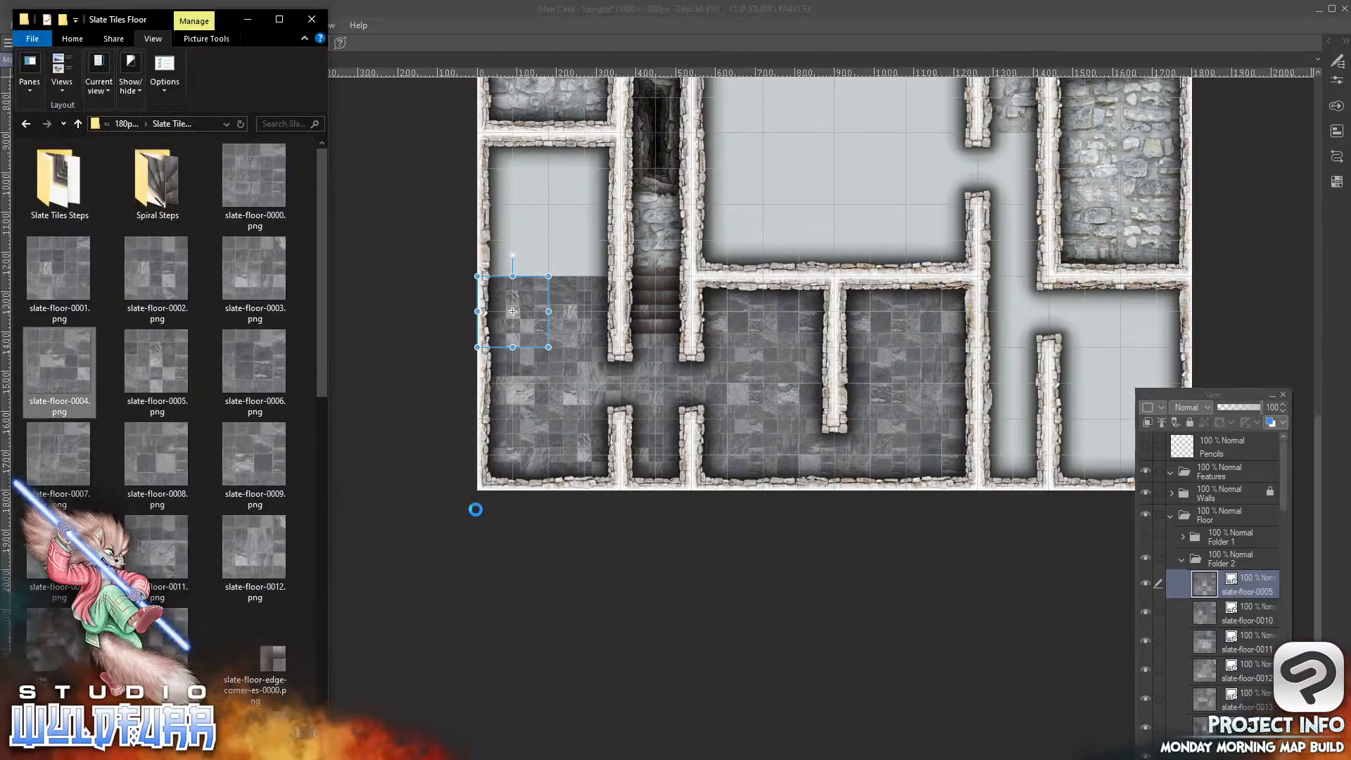
{"action": "left_click_drag", "start_coordinate": [1250, 576], "coordinate": [1241, 554]}
{"action": "left_click", "coordinate": [853, 144]}
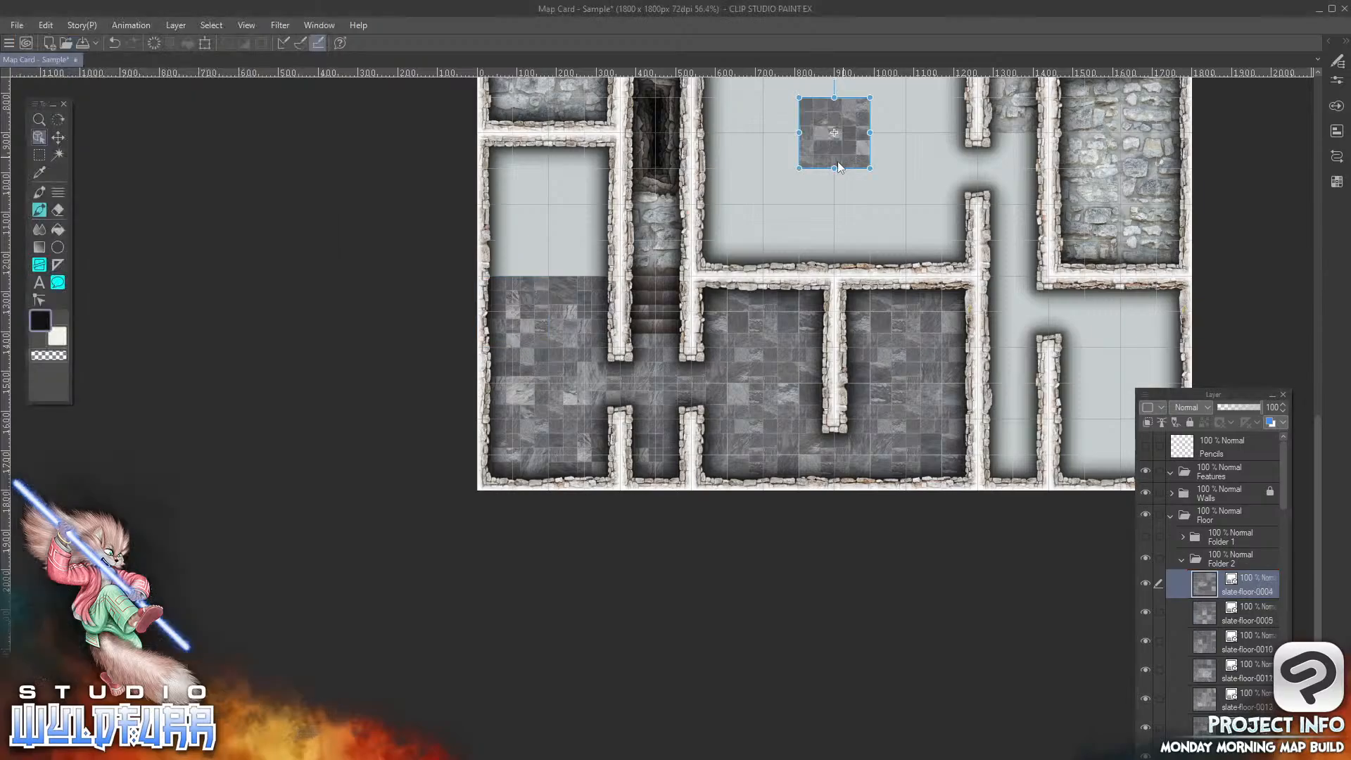
{"action": "left_click_drag", "start_coordinate": [848, 125], "coordinate": [606, 229]}
Step: Add slate-floor-0003.png to Folder 2 and place it against the west room's left wall, beside the slate-floor-0004 tile
{"action": "key", "text": "alt+Tab"}
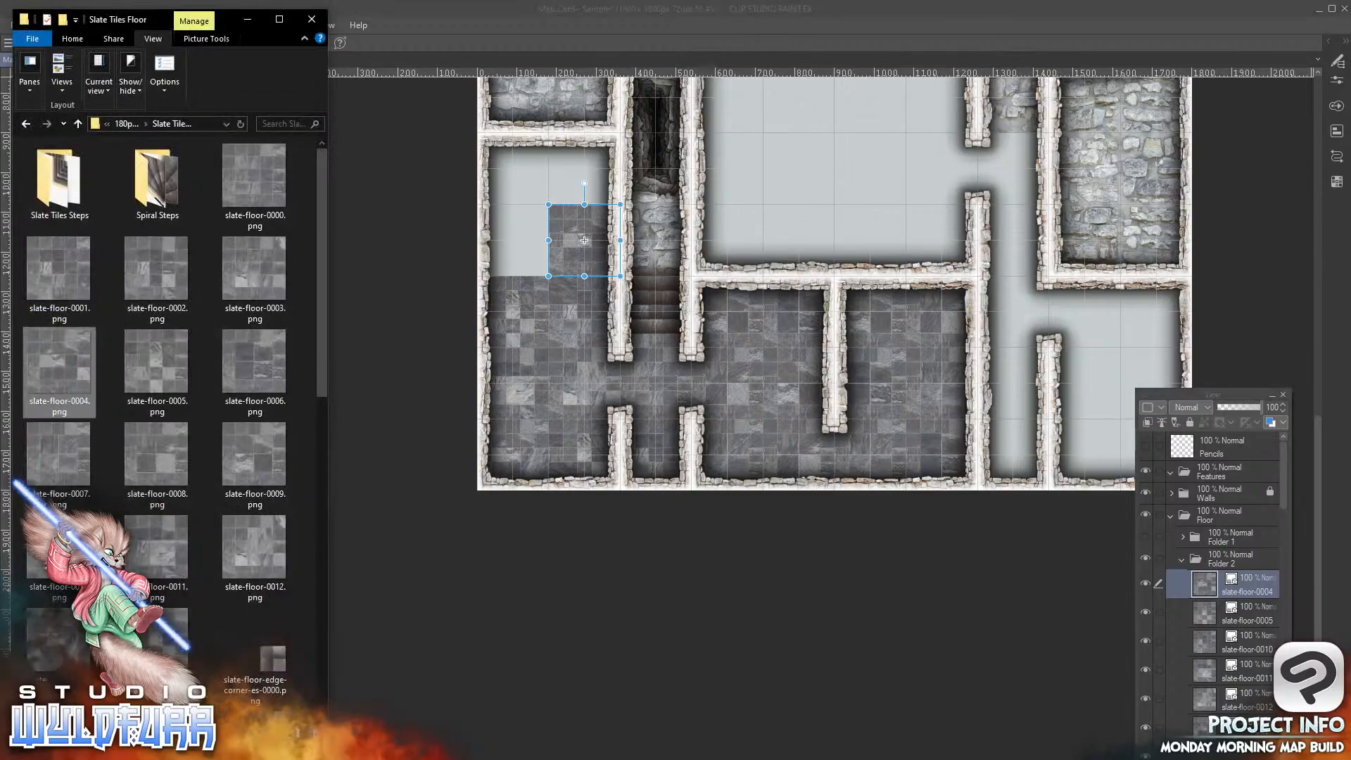
{"action": "left_click", "coordinate": [256, 267]}
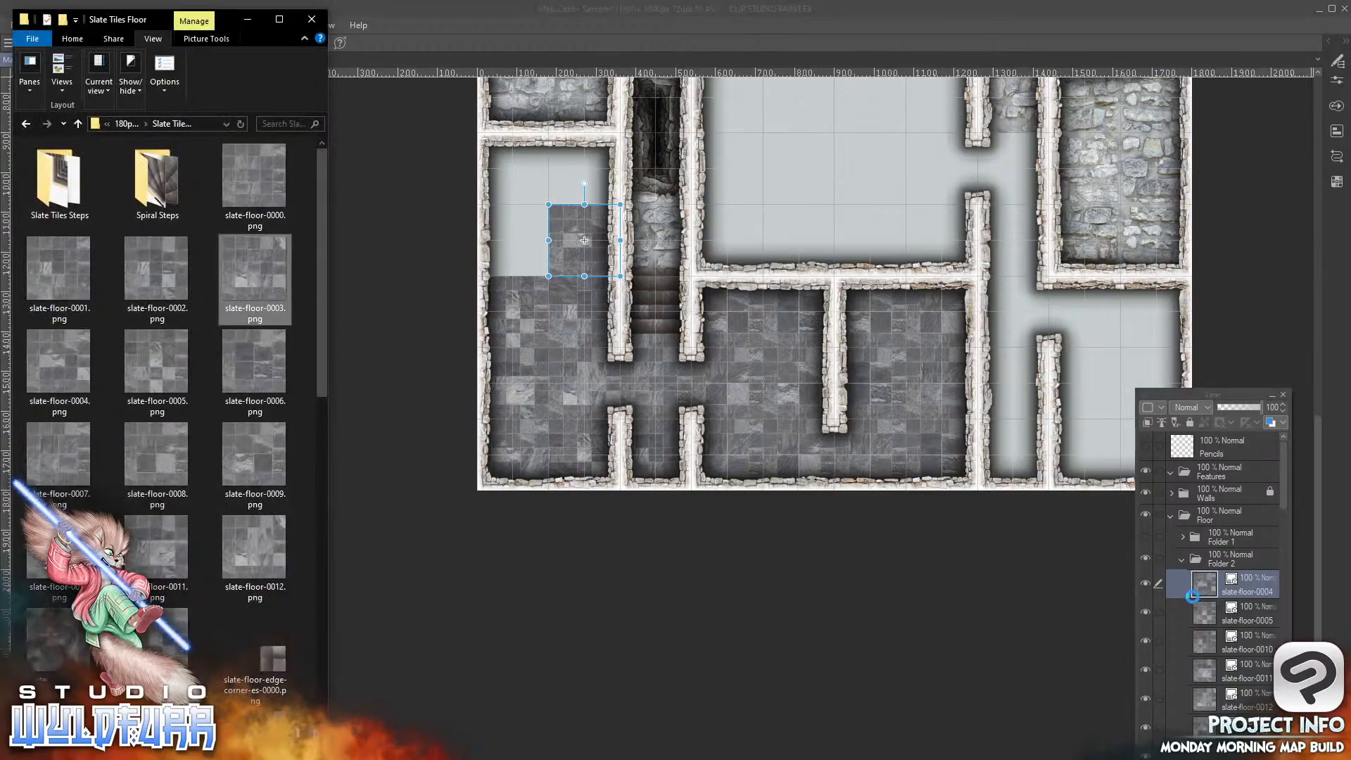
{"action": "left_click_drag", "start_coordinate": [1256, 572], "coordinate": [1255, 572]}
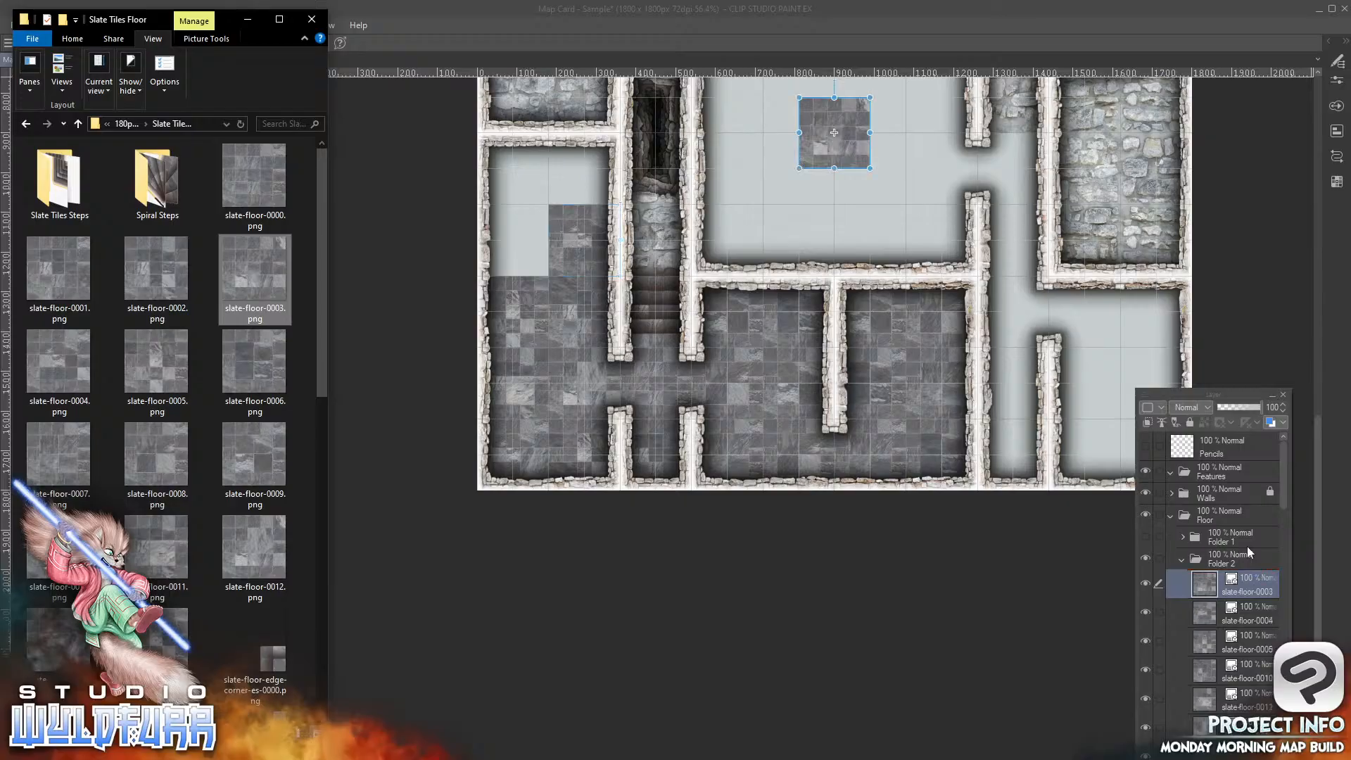
{"action": "key", "text": "alt+Tab"}
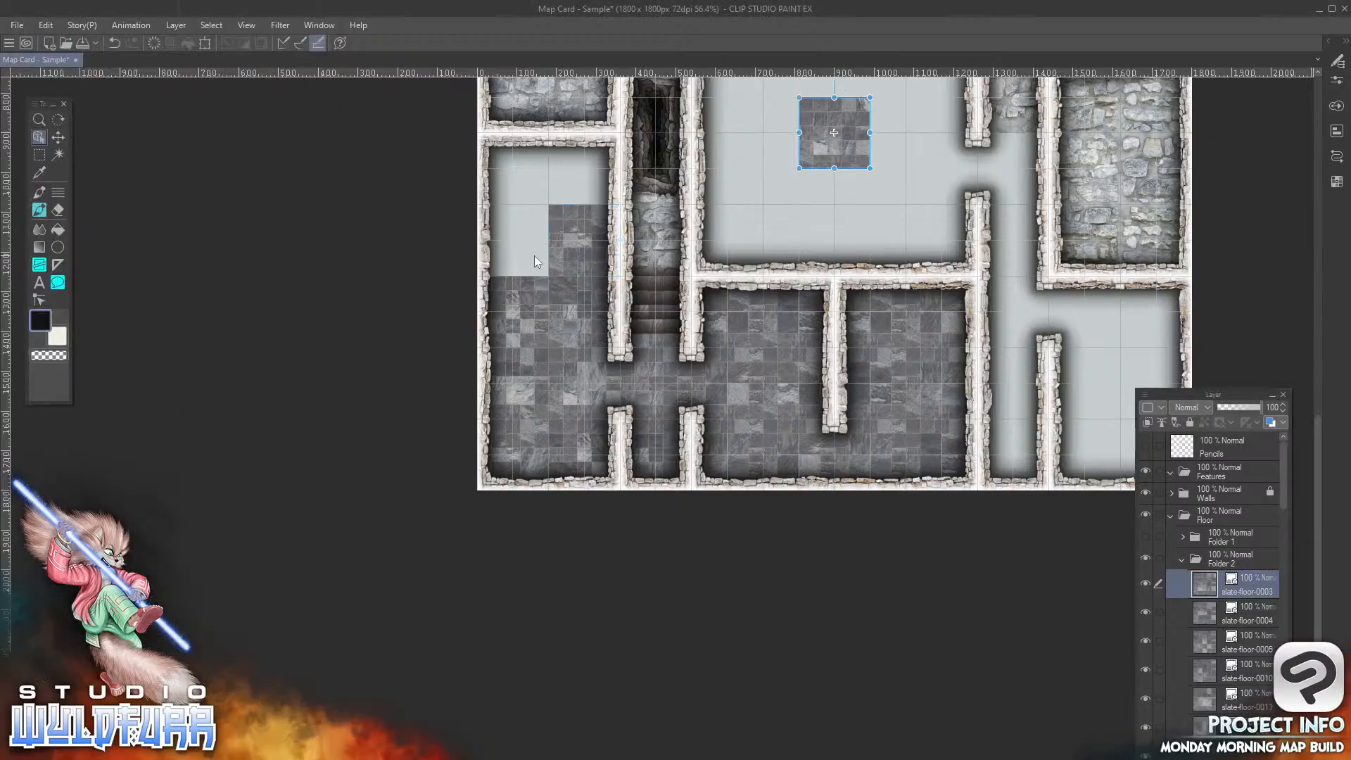
{"action": "left_click_drag", "start_coordinate": [846, 134], "coordinate": [533, 229]}
Step: Add slate-floor-0002.png to Folder 2 and place it in the west room's upper-right corner
{"action": "key", "text": "alt+Tab"}
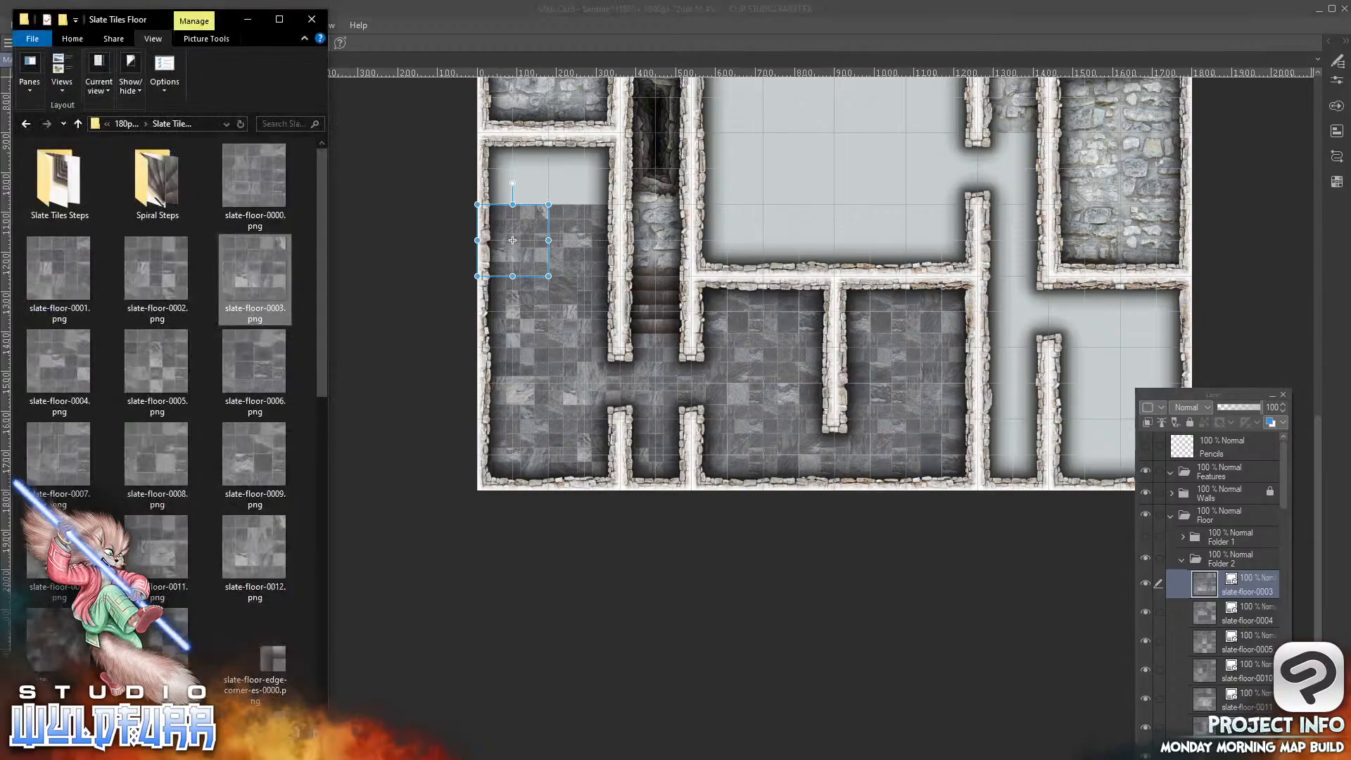
{"action": "left_click", "coordinate": [152, 272]}
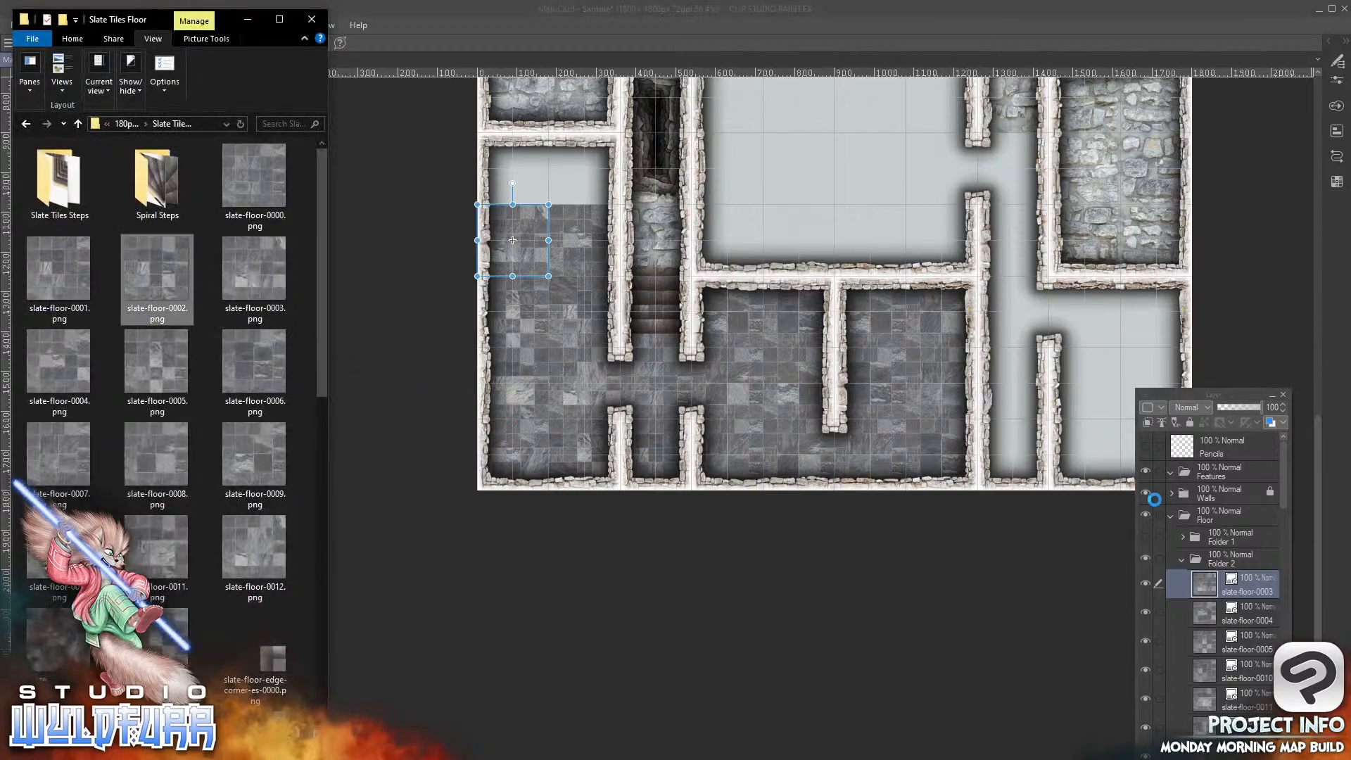
{"action": "left_click_drag", "start_coordinate": [1252, 567], "coordinate": [1250, 579]}
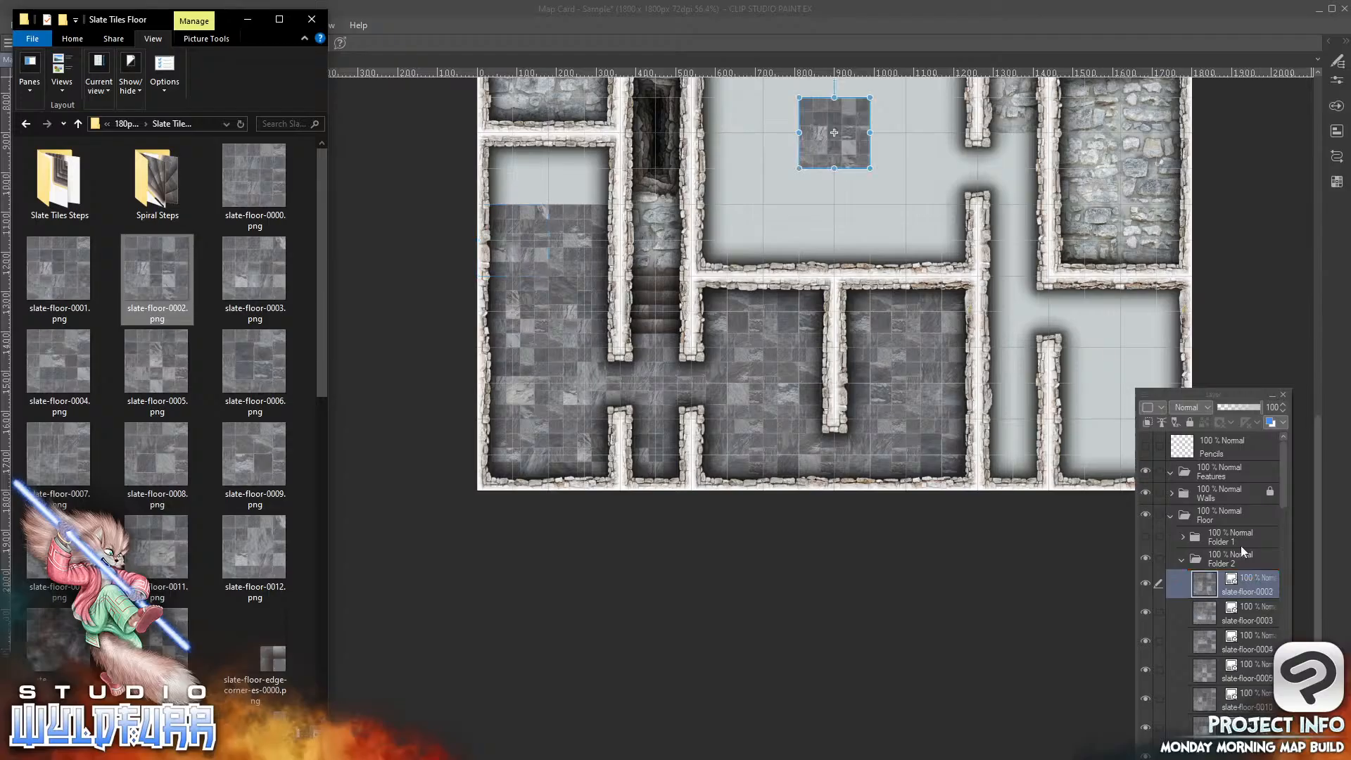
{"action": "key", "text": "alt+Tab"}
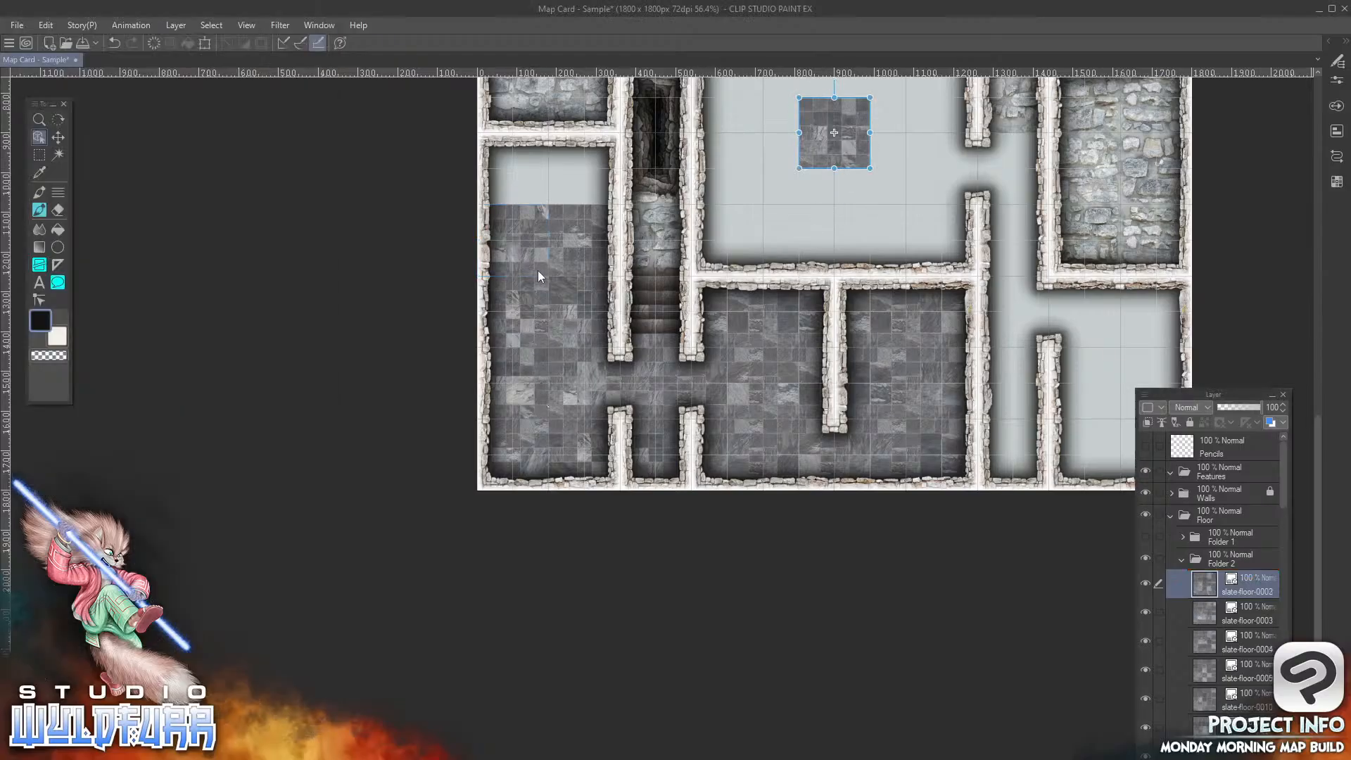
{"action": "left_click_drag", "start_coordinate": [853, 145], "coordinate": [603, 176]}
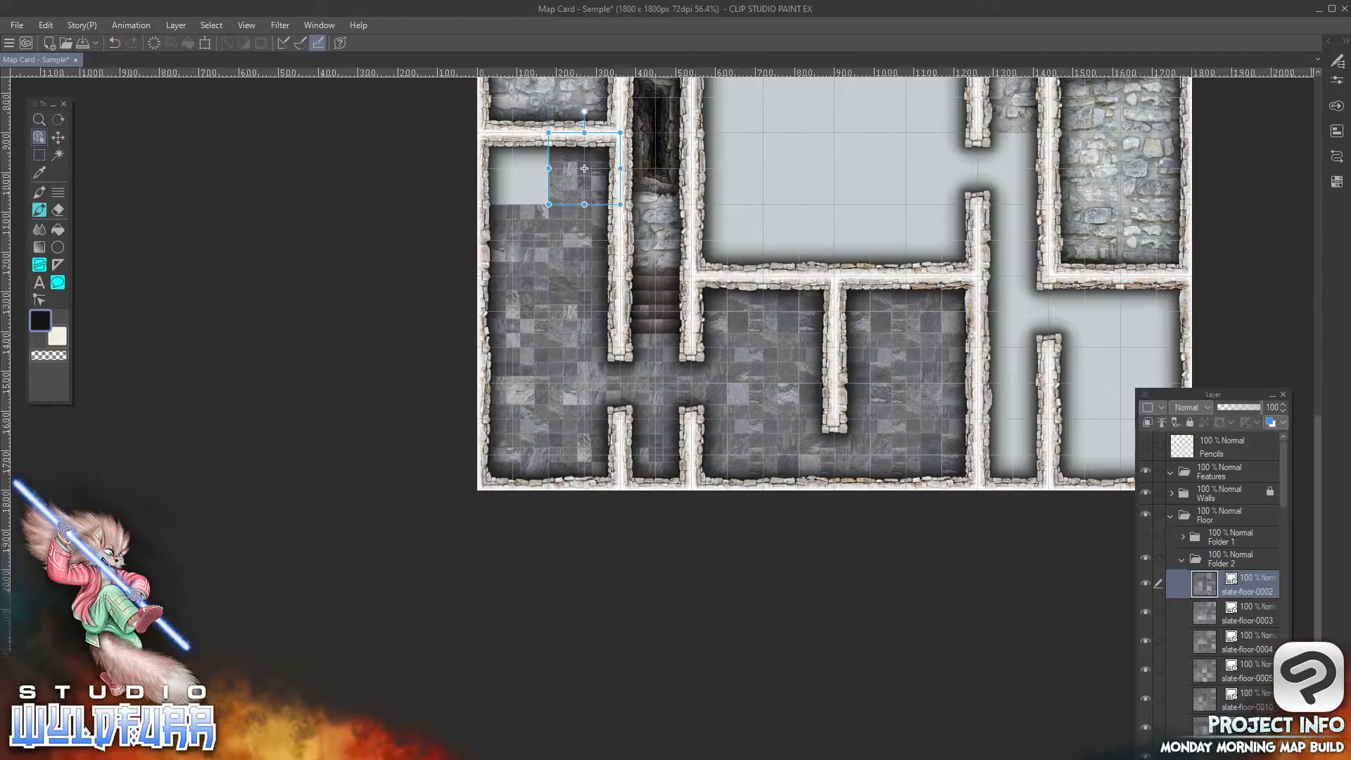
Step: Add slate-floor-0001.png to Folder 2 and place it in the west room's upper-left corner, filling the last empty square
{"action": "key", "text": "alt+Tab"}
{"action": "left_click", "coordinate": [58, 276]}
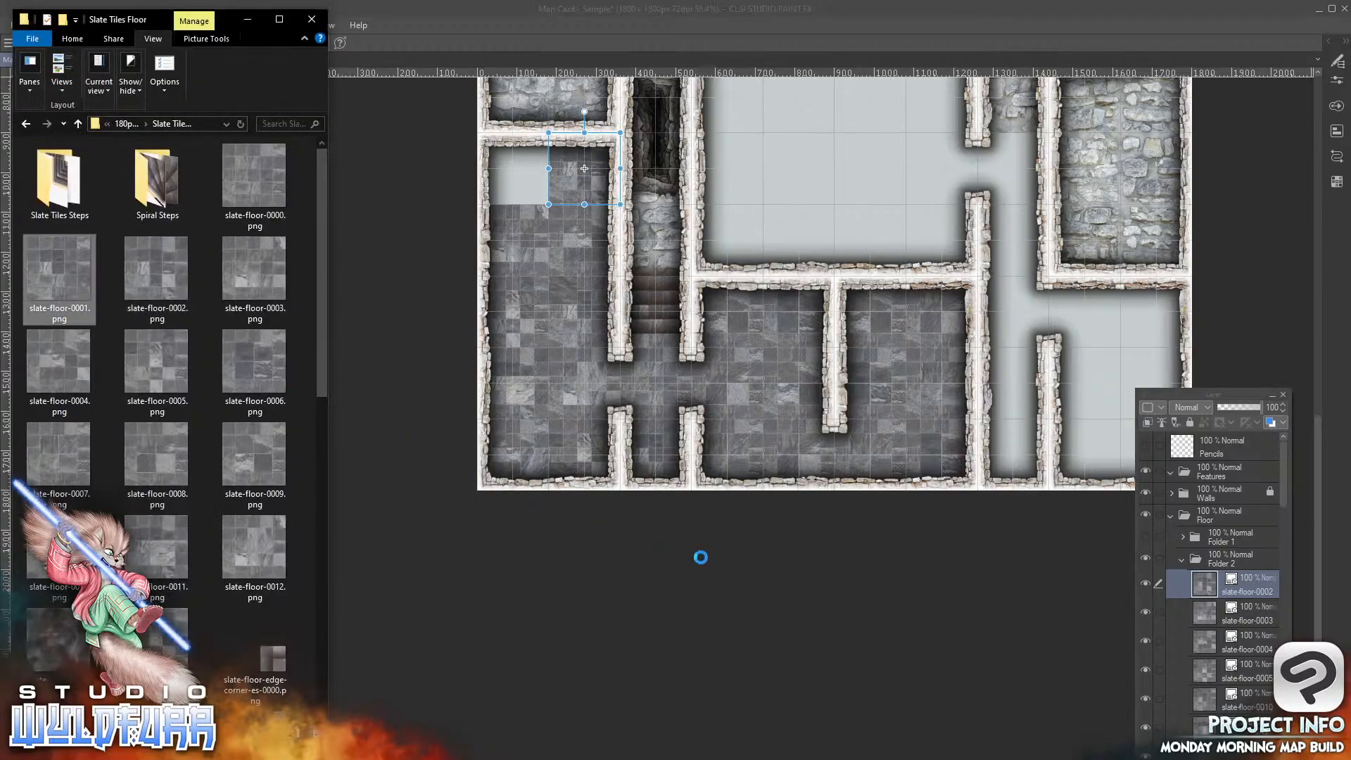
{"action": "left_click_drag", "start_coordinate": [1252, 577], "coordinate": [1231, 558]}
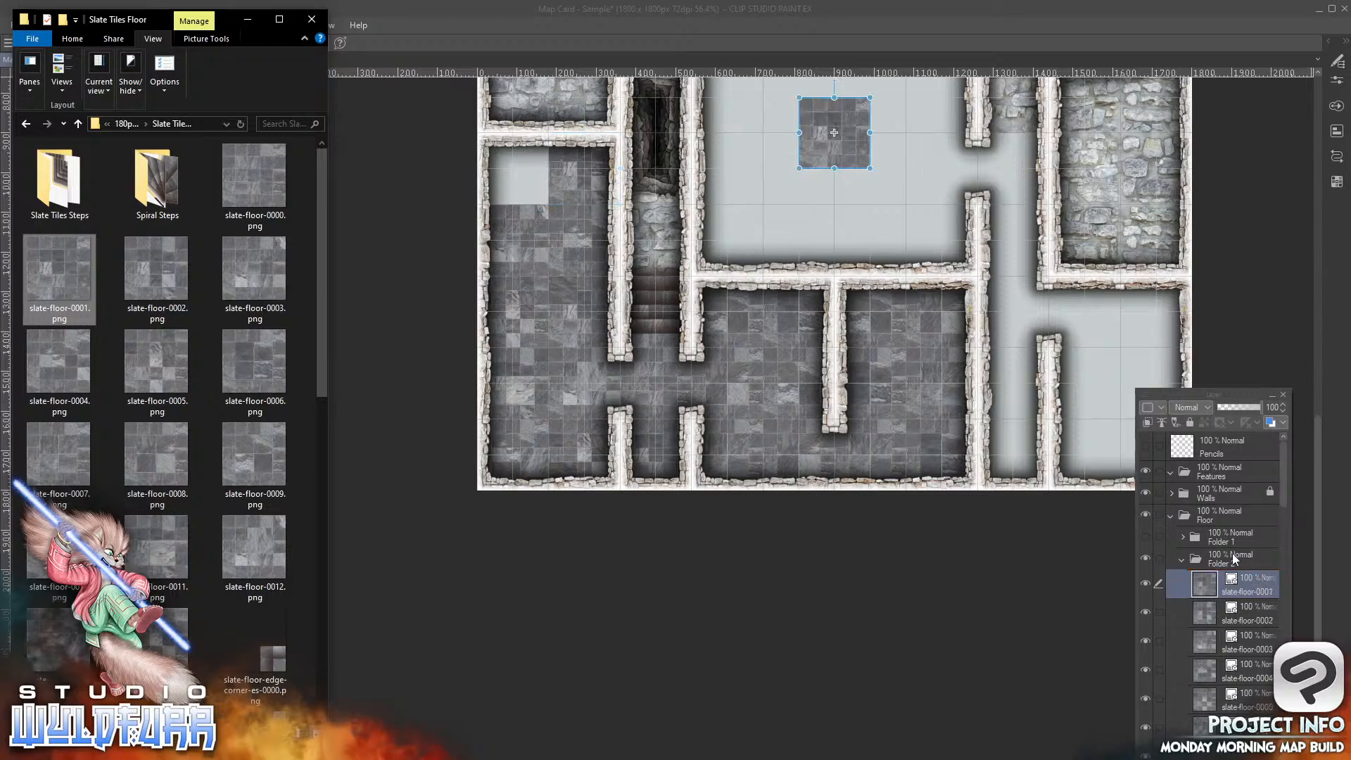
{"action": "left_click", "coordinate": [854, 140]}
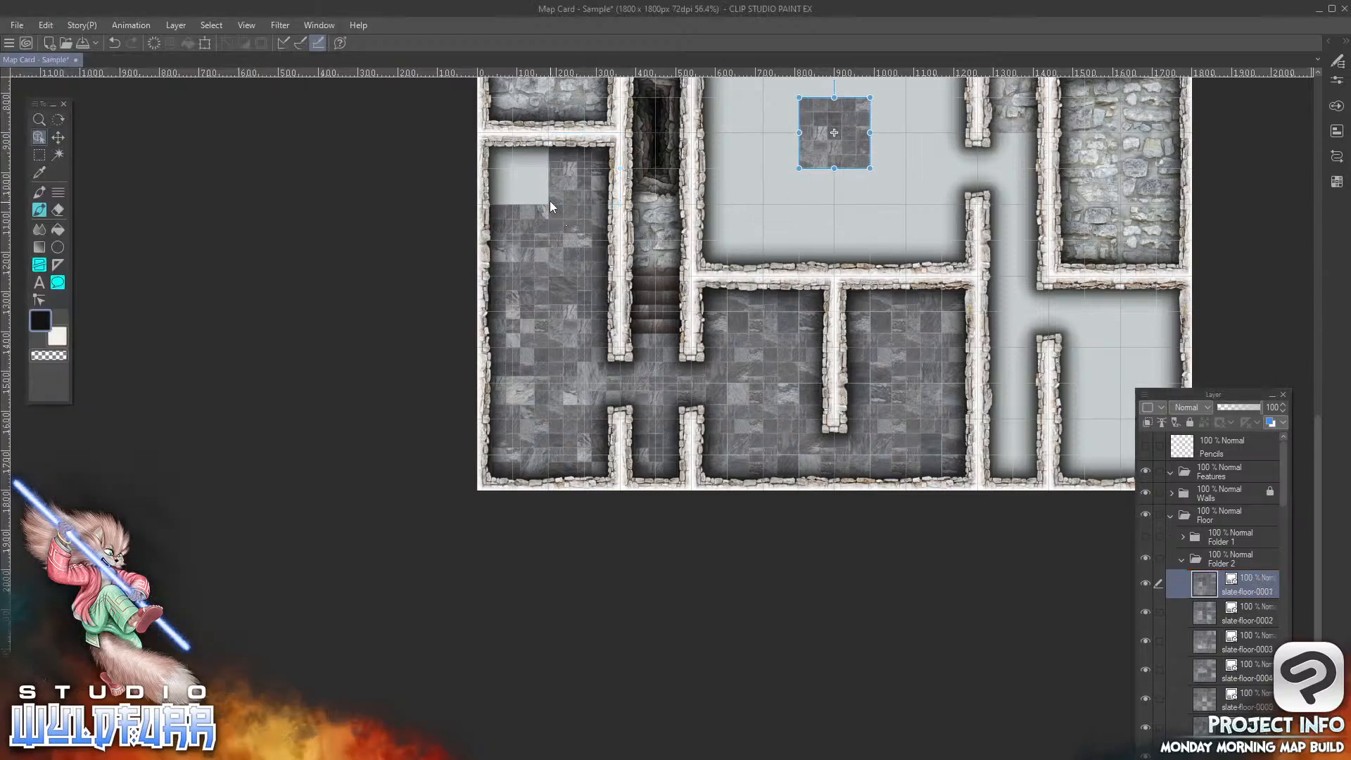
{"action": "left_click_drag", "start_coordinate": [853, 116], "coordinate": [536, 194]}
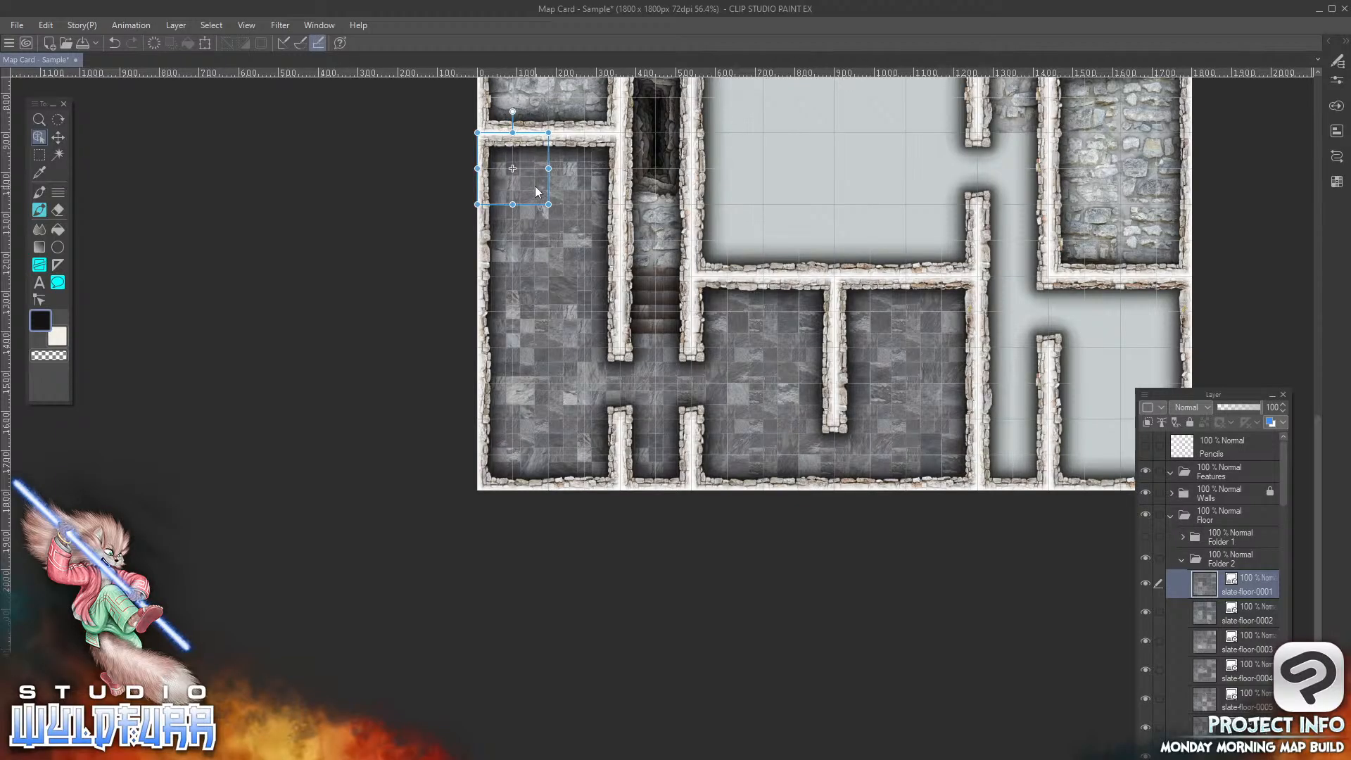
Step: Make Folder 1's floor tiles visible again, and collapse and lock the Floor folder
{"action": "left_click", "coordinate": [247, 26]}
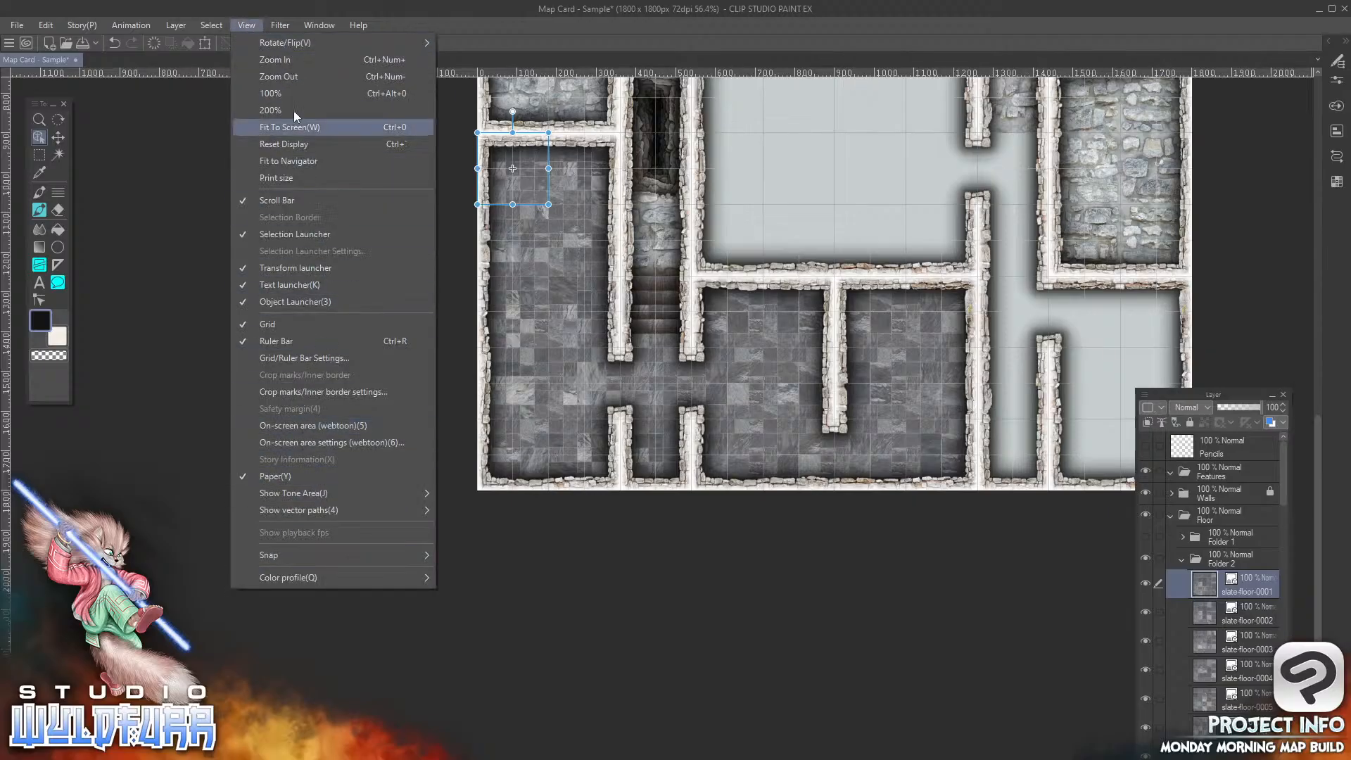
{"action": "left_click", "coordinate": [273, 92]}
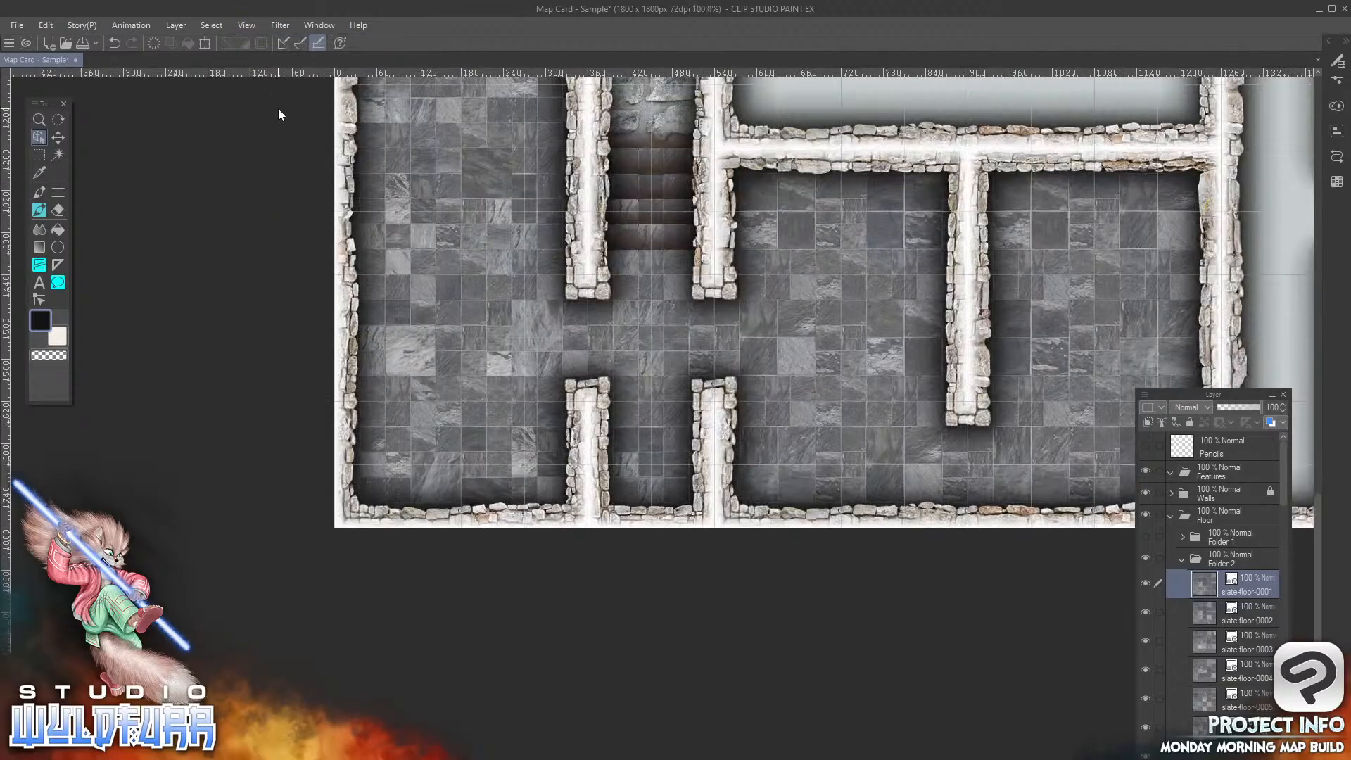
{"action": "left_click_drag", "start_coordinate": [862, 352], "coordinate": [741, 518]}
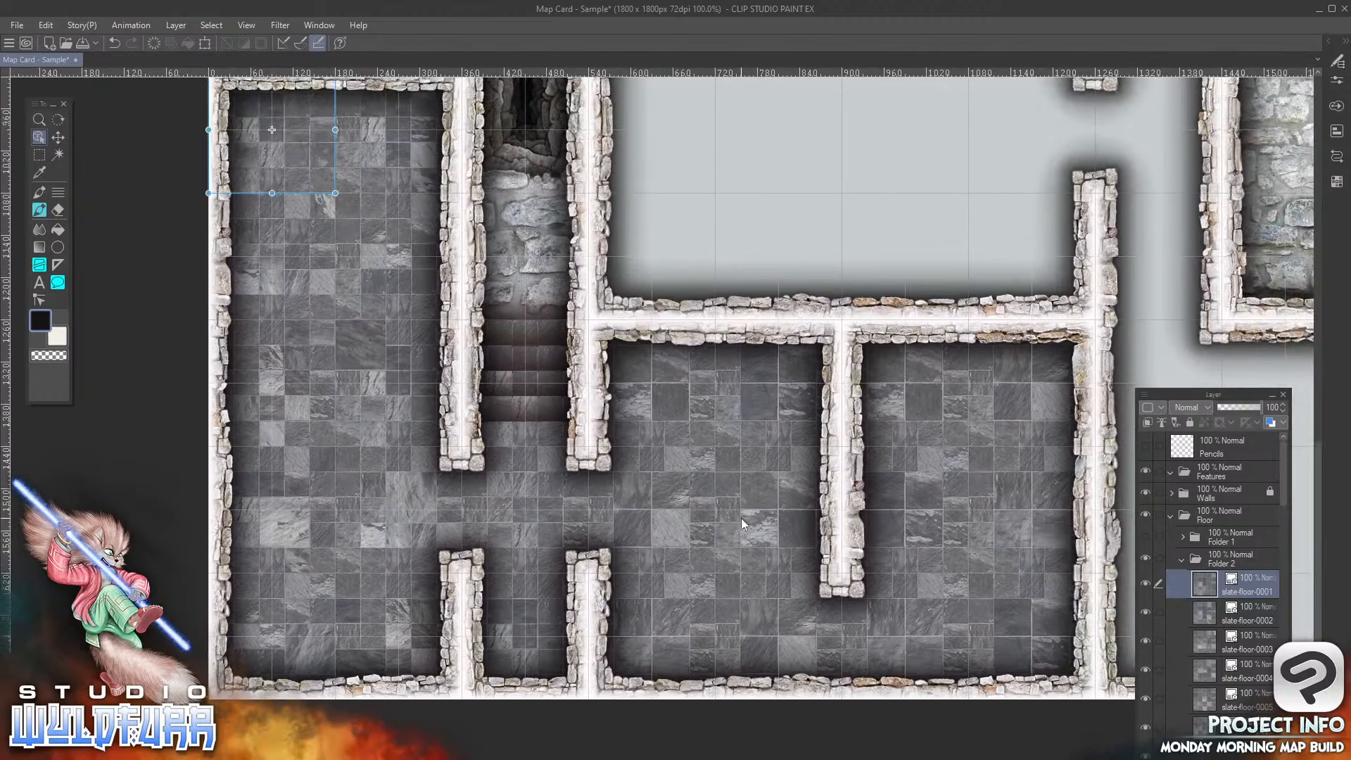
{"action": "left_click", "coordinate": [1146, 535]}
{"action": "left_click", "coordinate": [1170, 516]}
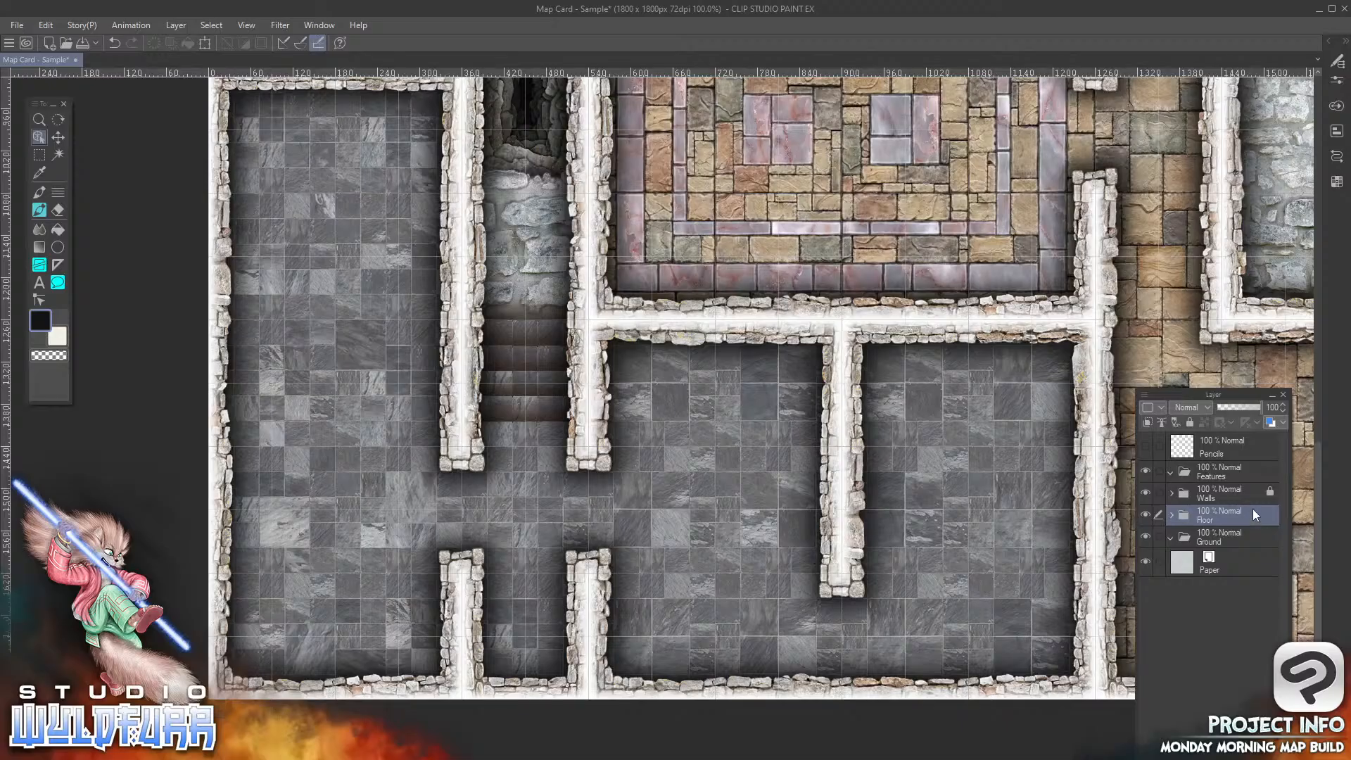
{"action": "left_click", "coordinate": [1189, 423]}
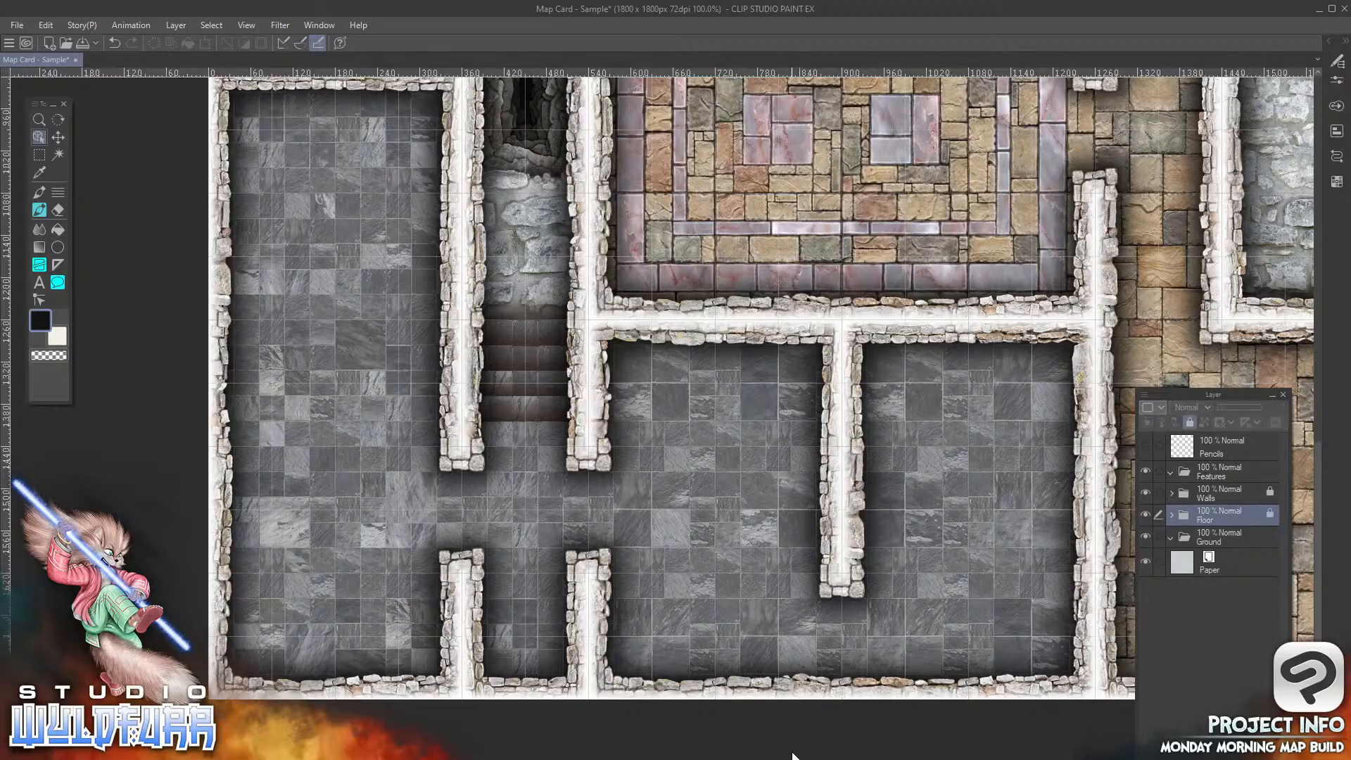
Step: Unlock and expand the Floor folder to continue with the empty room at the top of the map
{"action": "left_click_drag", "start_coordinate": [967, 325], "coordinate": [913, 714]}
{"action": "left_click_drag", "start_coordinate": [880, 332], "coordinate": [657, 636]}
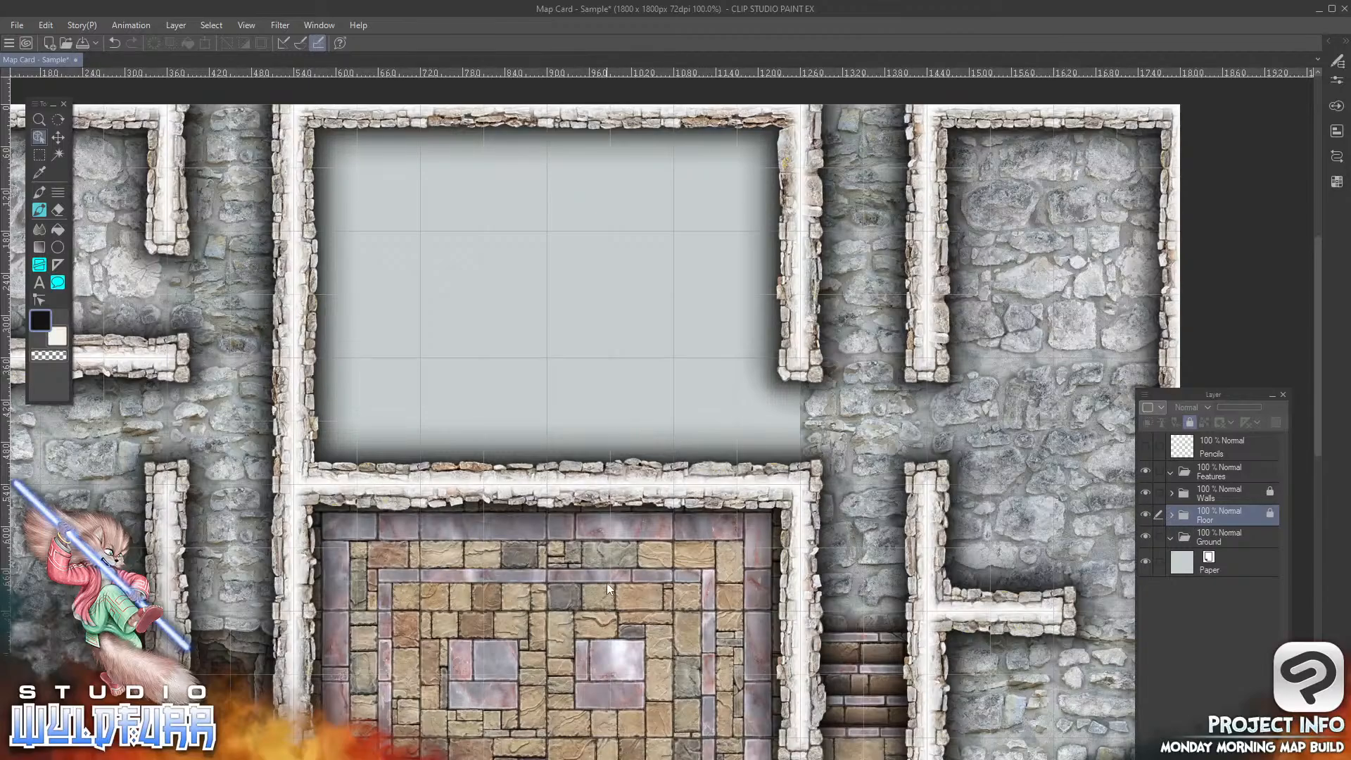
{"action": "left_click_drag", "start_coordinate": [606, 583], "coordinate": [713, 616]}
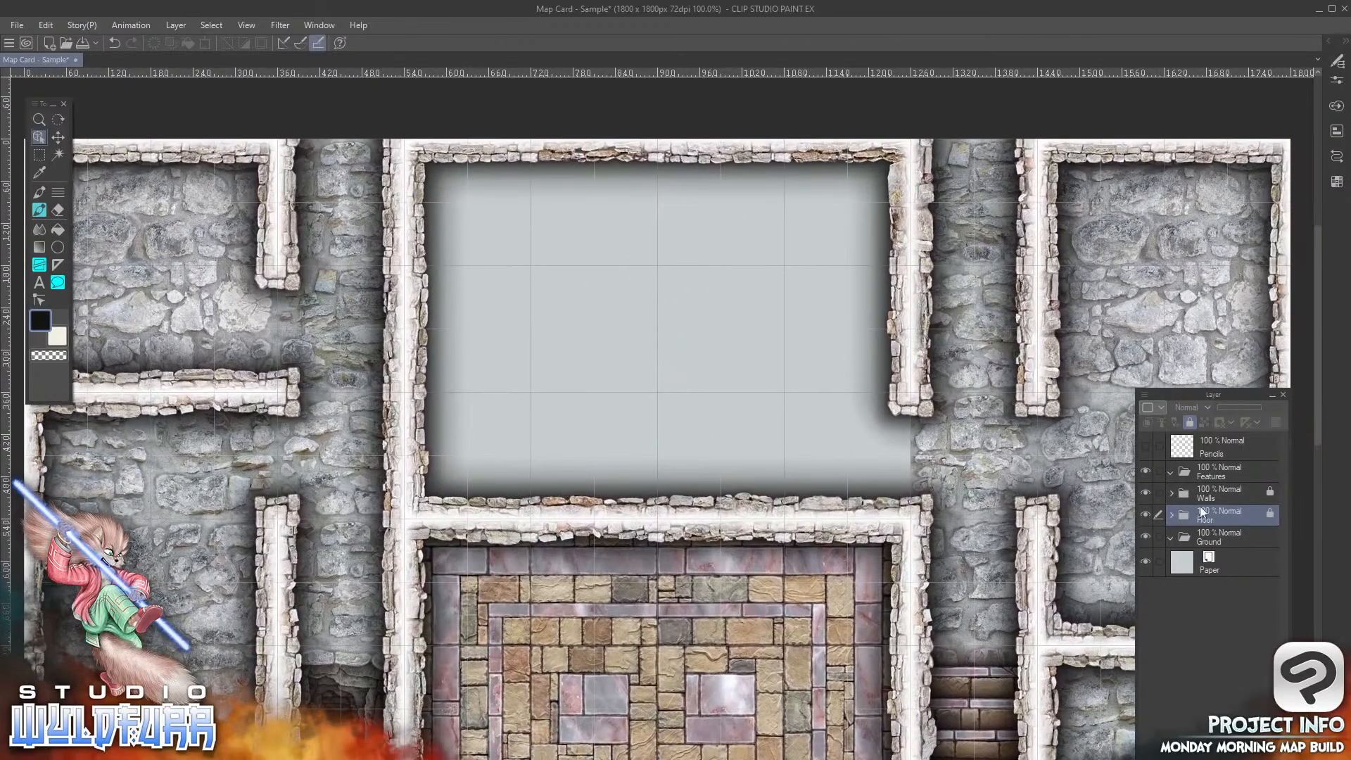
{"action": "left_click", "coordinate": [1190, 422]}
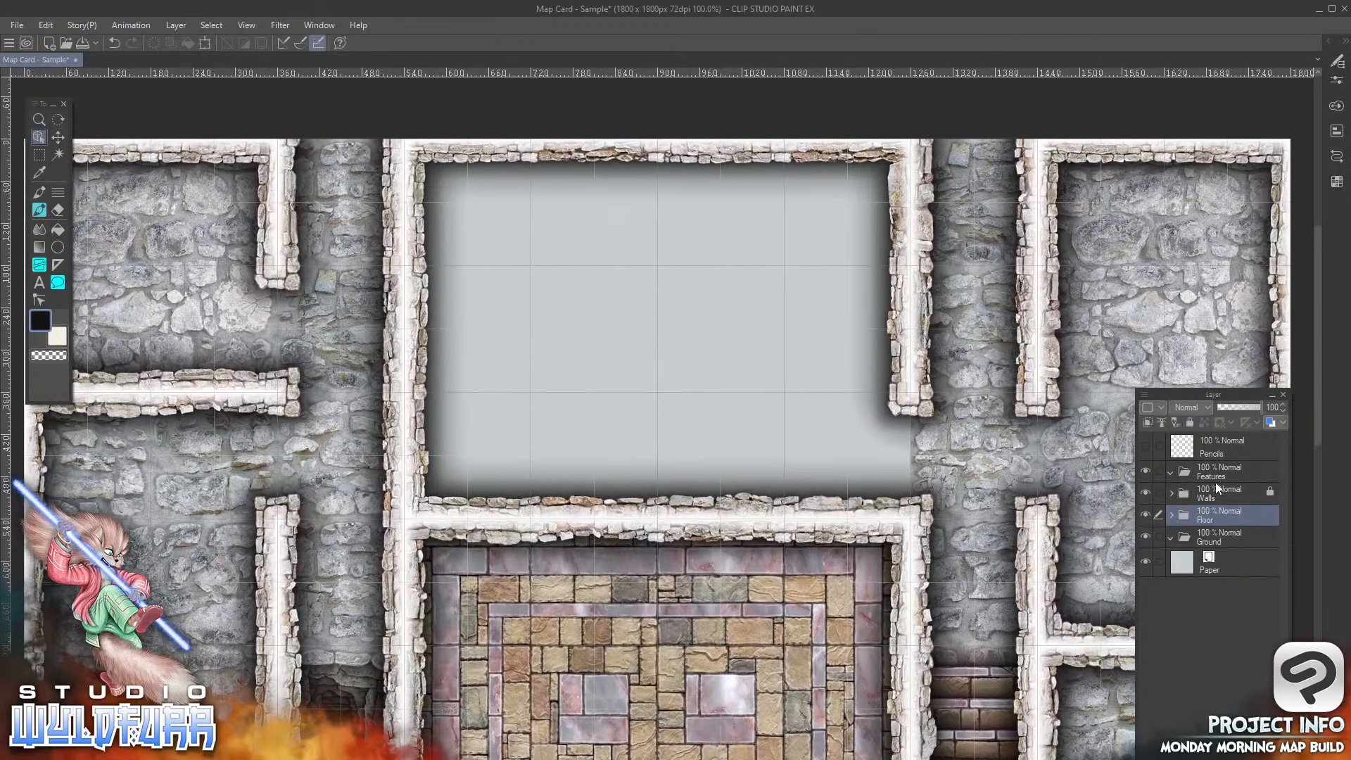
{"action": "left_click", "coordinate": [1172, 515]}
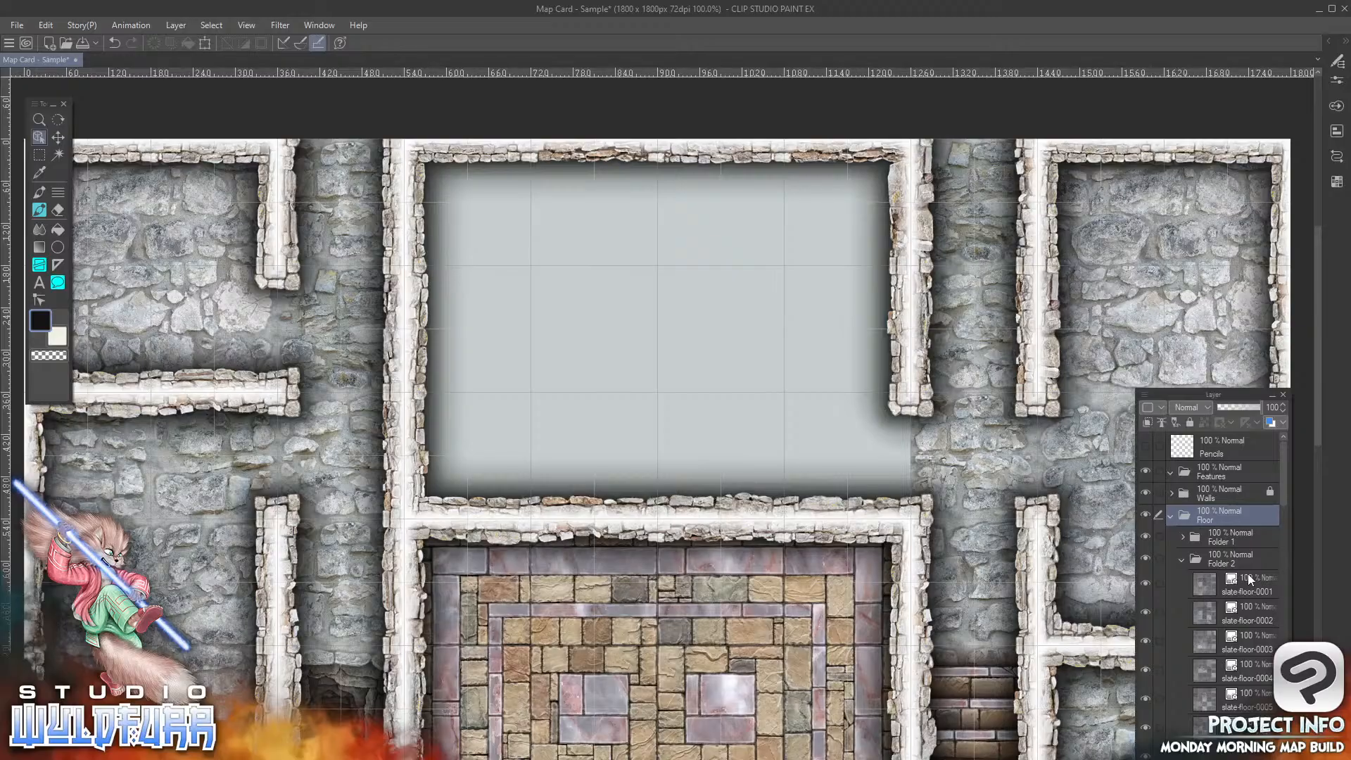
Step: Switch to File Explorer and open the Catacomb Rock Floor folder in the Standard Edition of Catacombs Map Tiles
{"action": "key", "text": "alt+Tab"}
{"action": "left_click", "coordinate": [59, 278]}
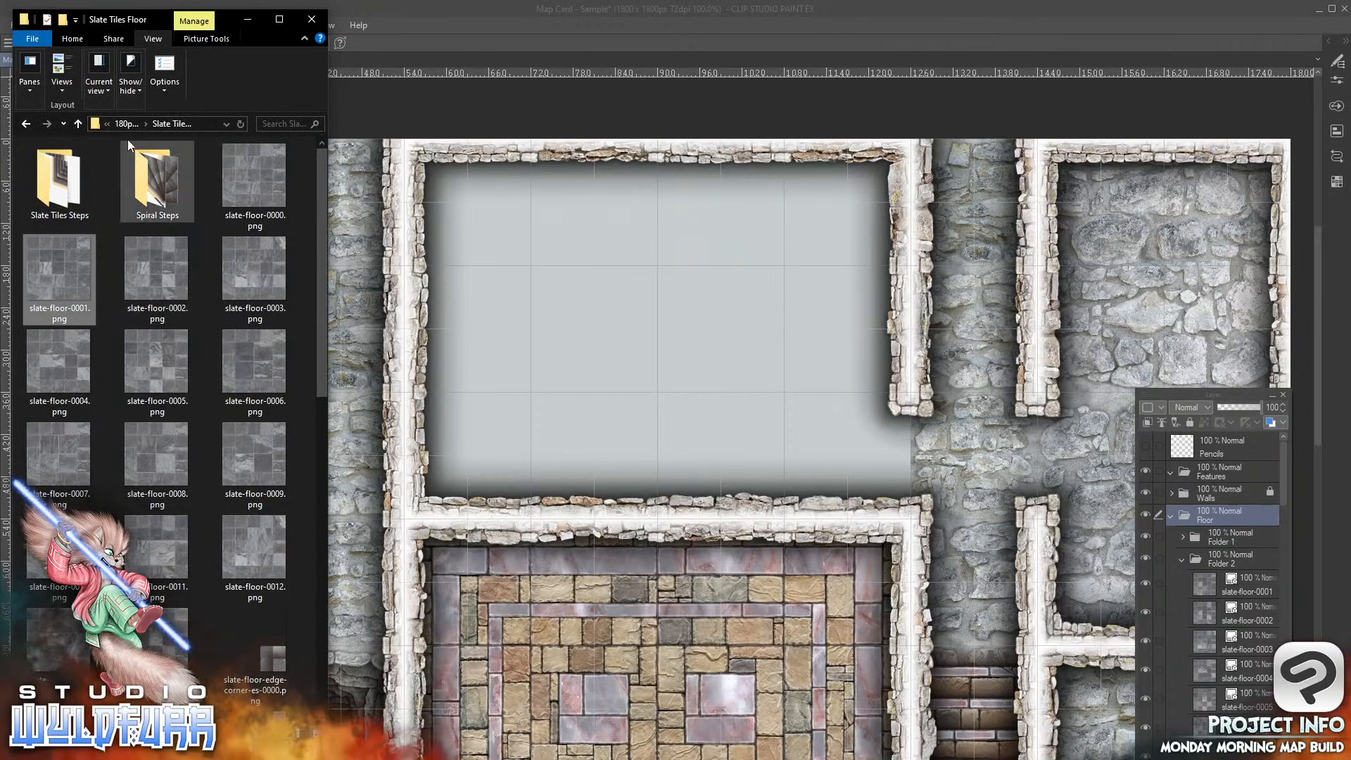
{"action": "left_click", "coordinate": [79, 124]}
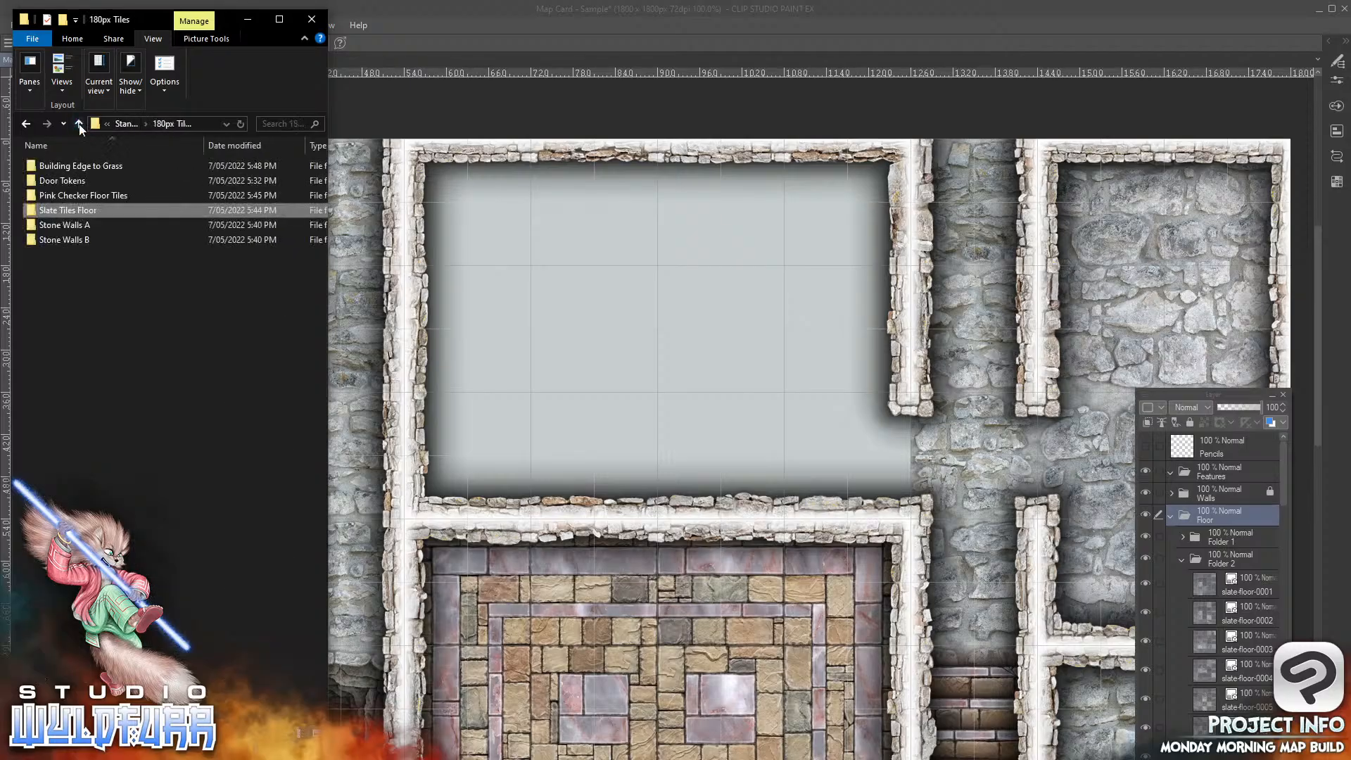
{"action": "left_click", "coordinate": [79, 125]}
{"action": "left_click", "coordinate": [79, 124]}
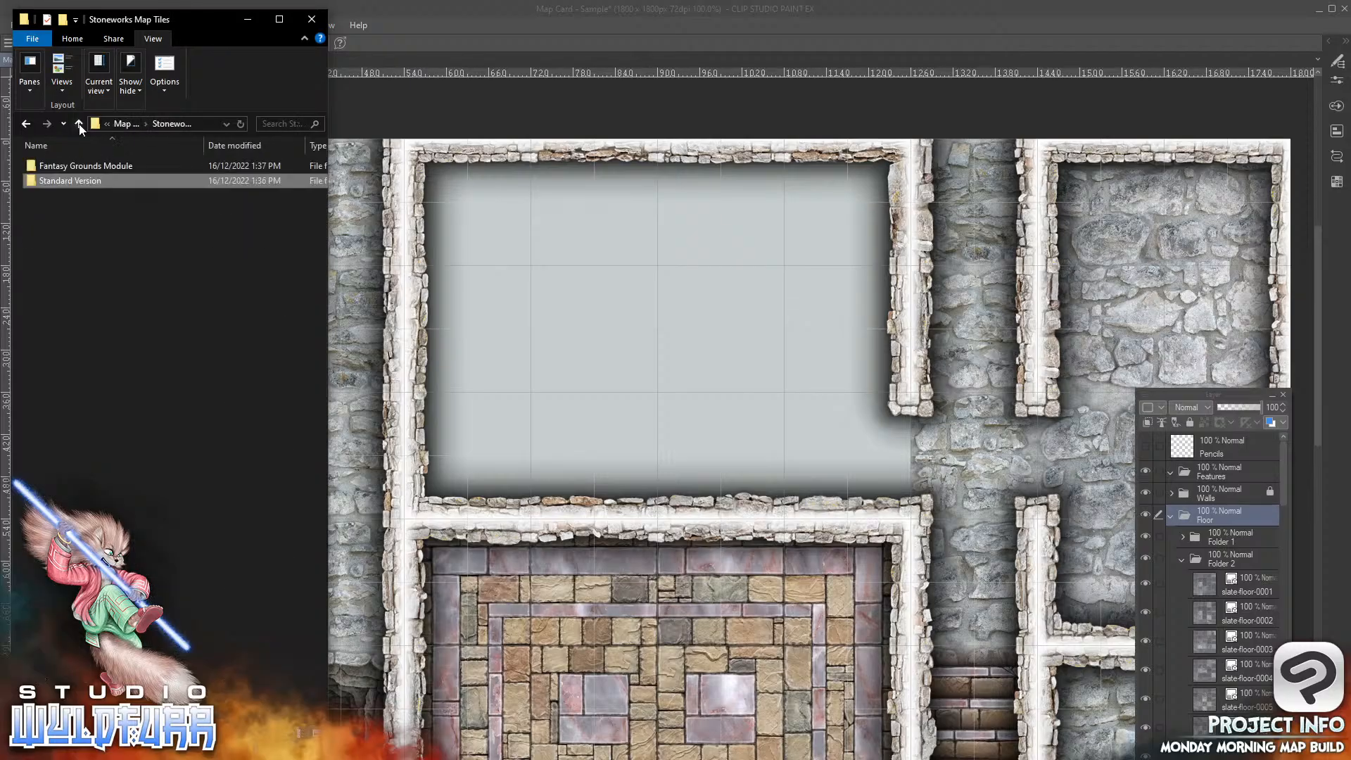
{"action": "left_click", "coordinate": [78, 124]}
{"action": "left_click", "coordinate": [77, 182]}
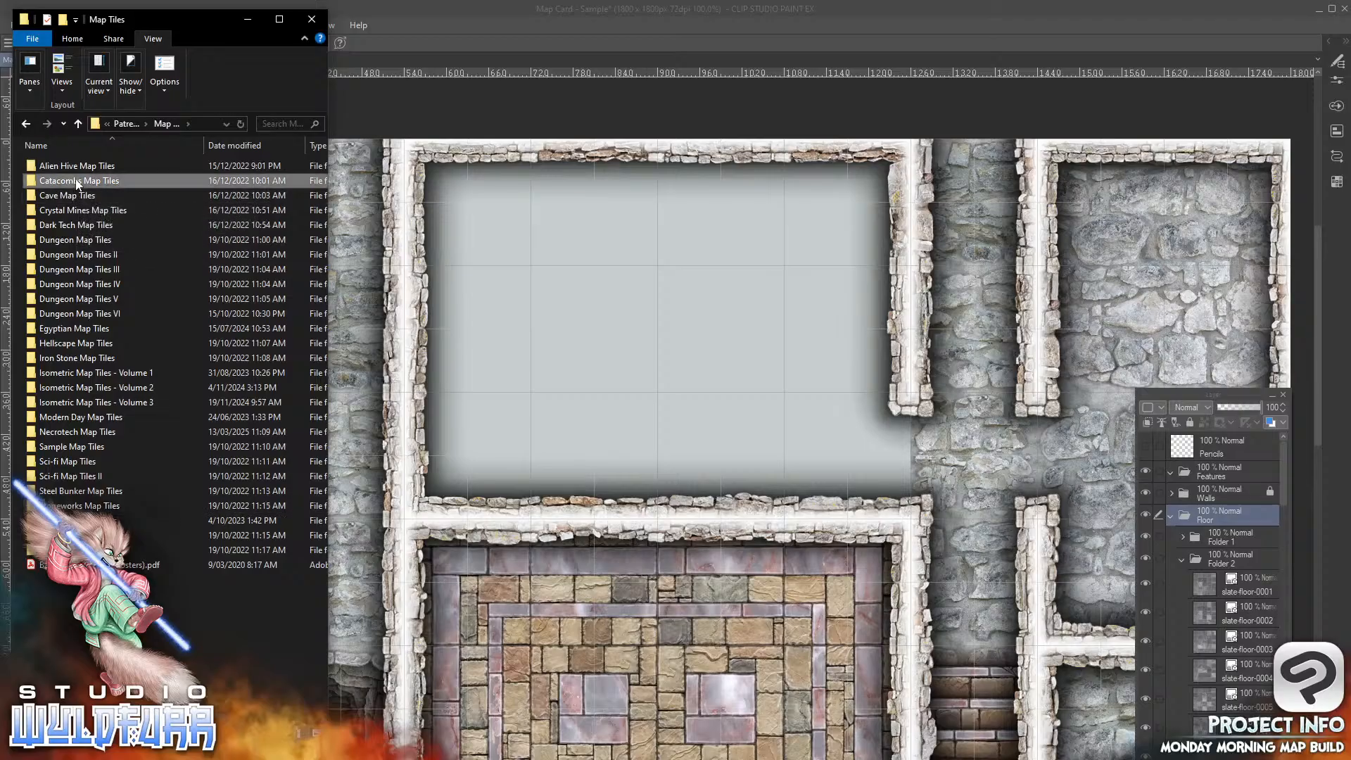
{"action": "double_click", "coordinate": [77, 181]}
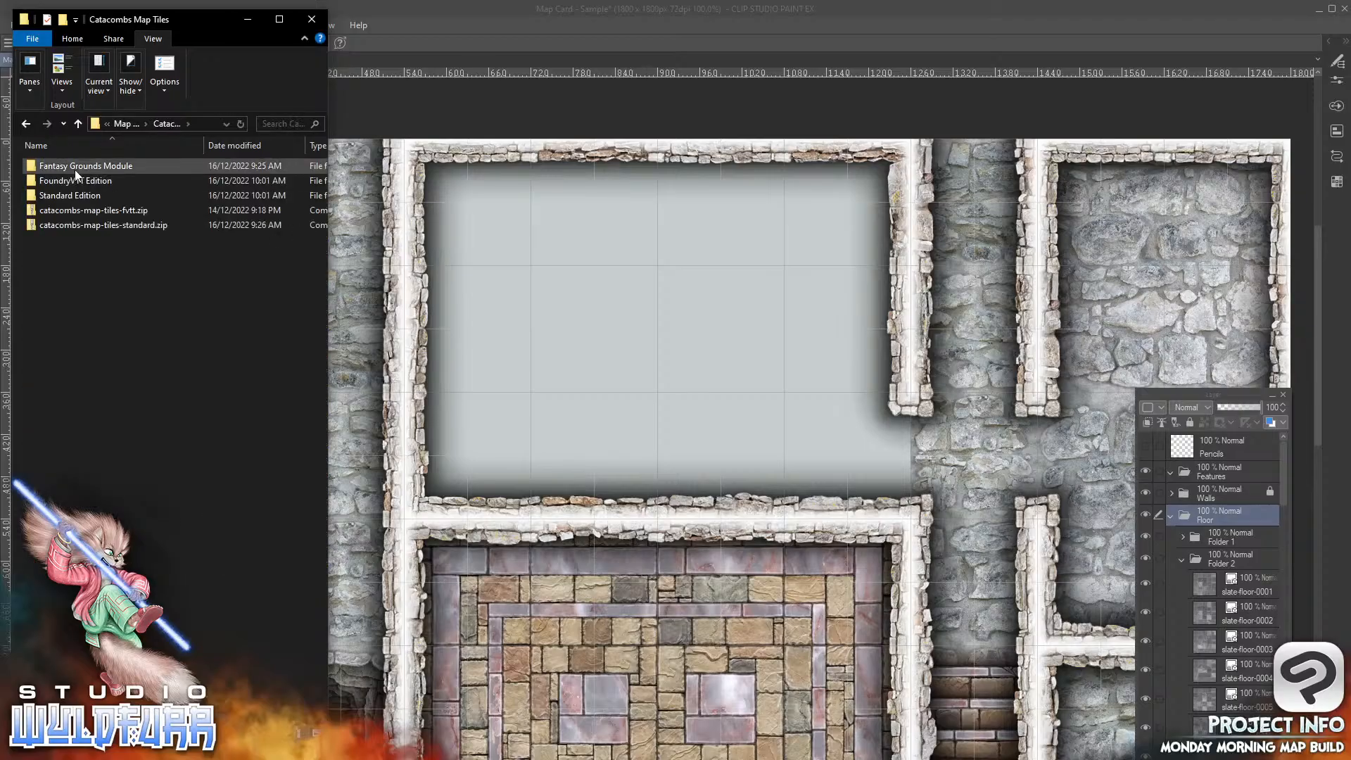
{"action": "double_click", "coordinate": [70, 196]}
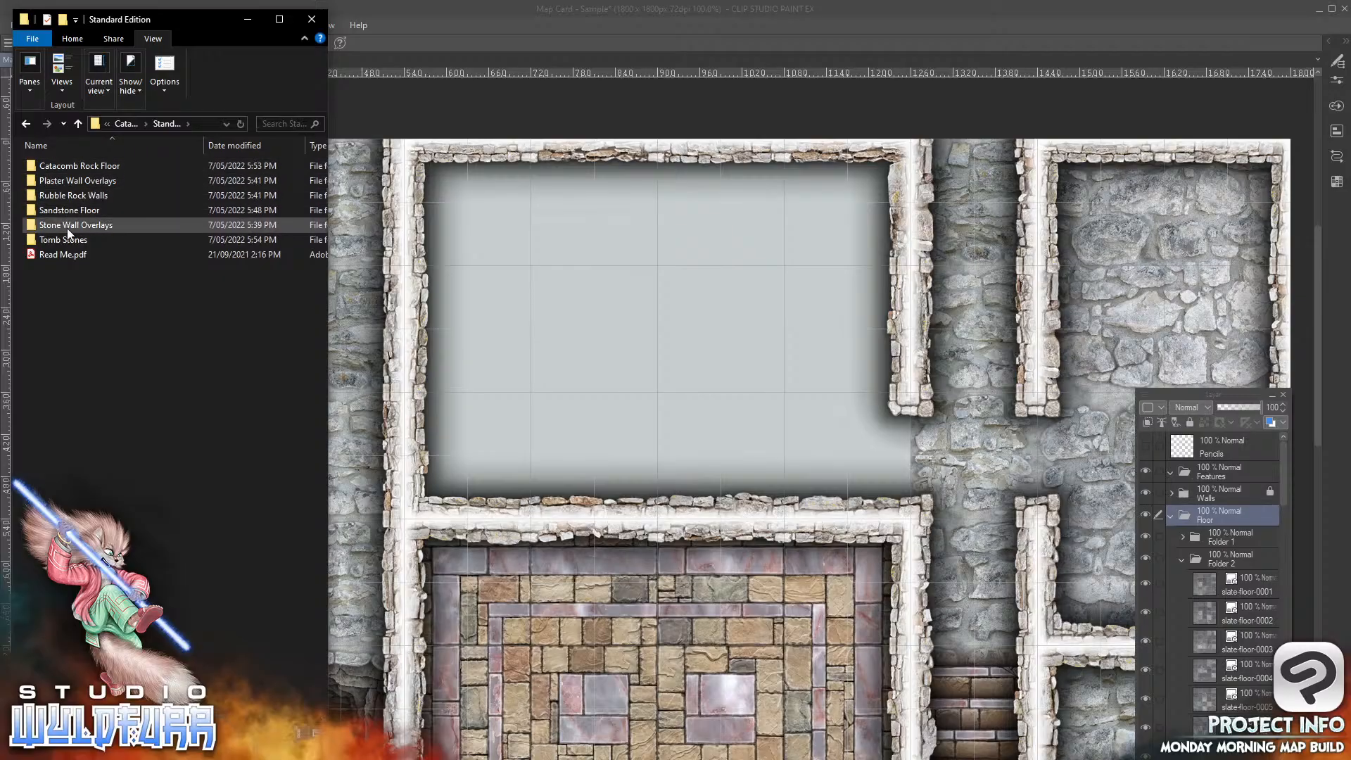
{"action": "left_click", "coordinate": [81, 168]}
{"action": "double_click", "coordinate": [81, 167]}
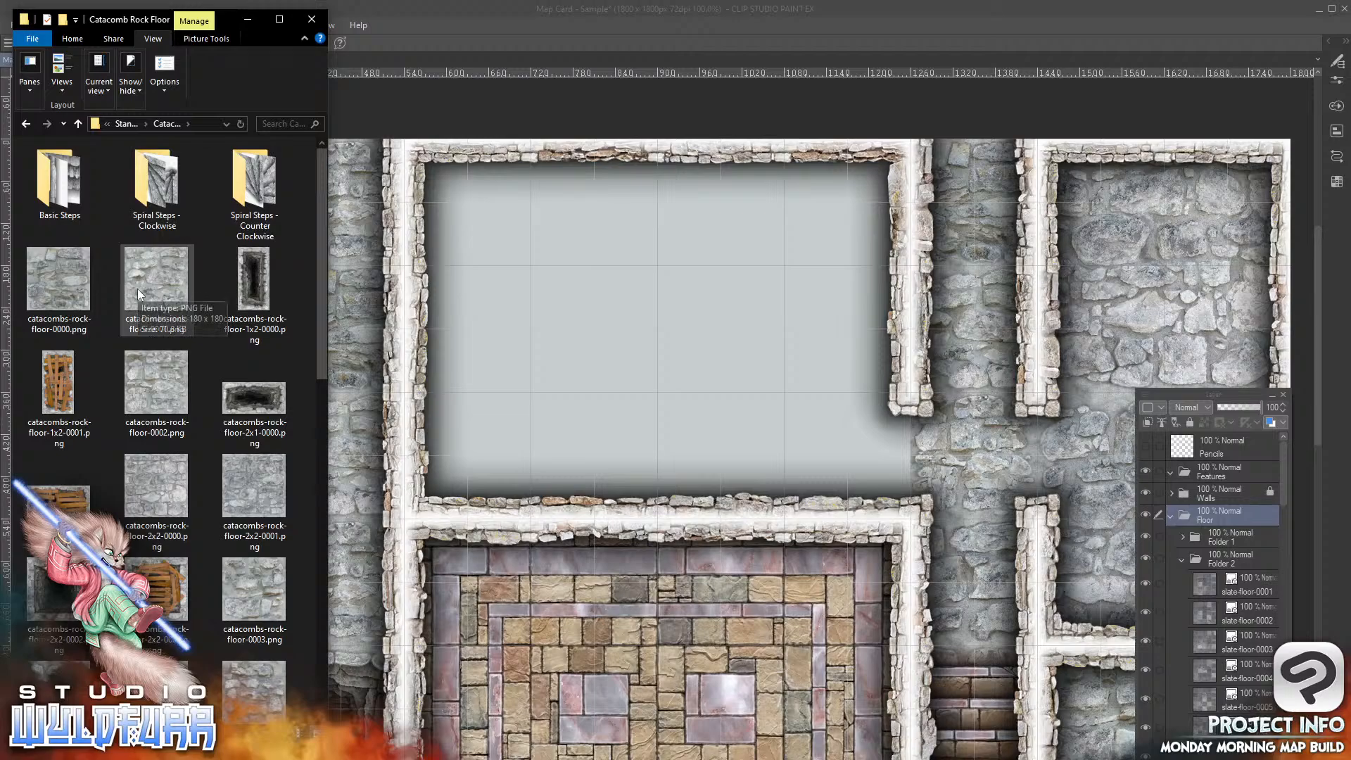
Step: Add catacombs-rock-floor-2x2-0001.png to the Floor folder and place it in the upper-right corner of the empty top room
{"action": "left_click_drag", "start_coordinate": [251, 493], "coordinate": [1240, 527]}
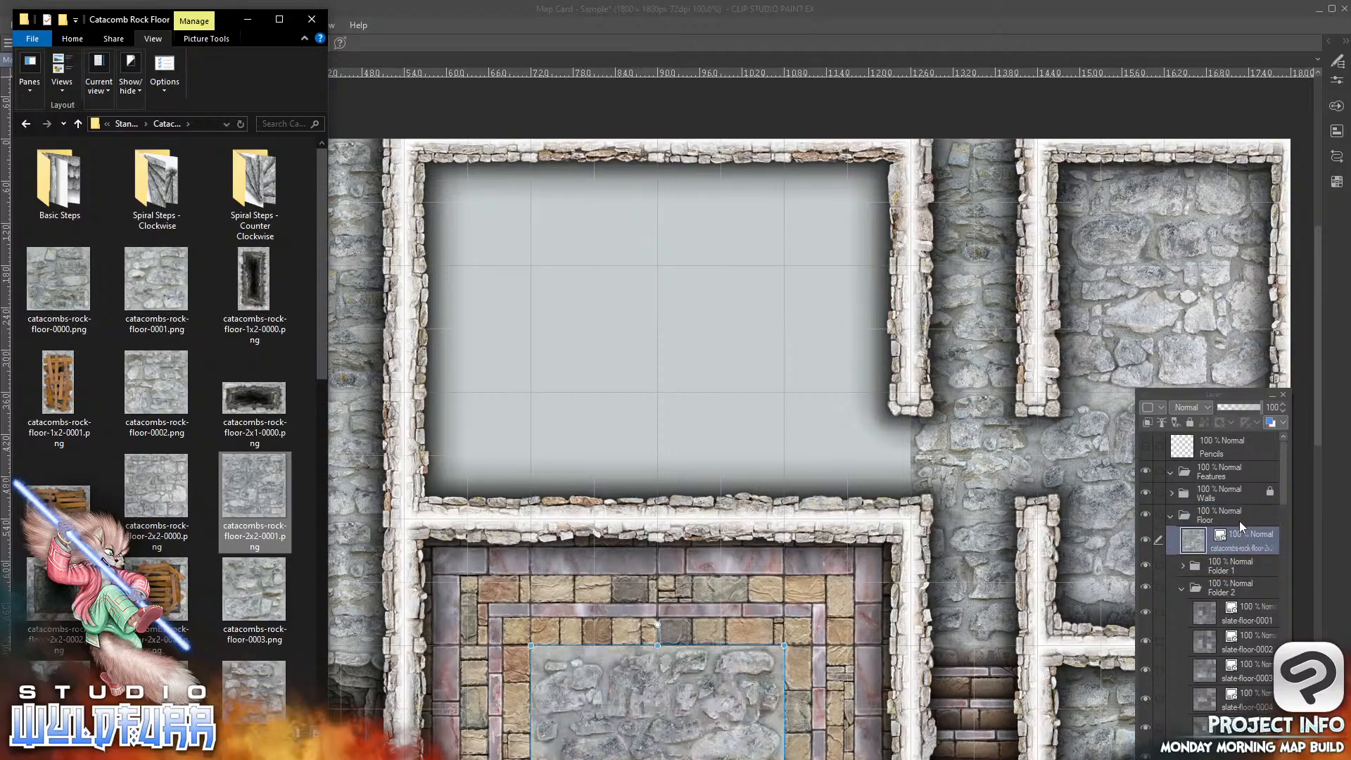
{"action": "left_click", "coordinate": [708, 705]}
{"action": "left_click_drag", "start_coordinate": [707, 705], "coordinate": [766, 298]}
{"action": "left_click_drag", "start_coordinate": [757, 420], "coordinate": [829, 337]}
Step: Add catacombs-rock-floor-2x2-0000.png to the Floor folder and place it in the top room's lower-left corner
{"action": "key", "text": "alt+Tab"}
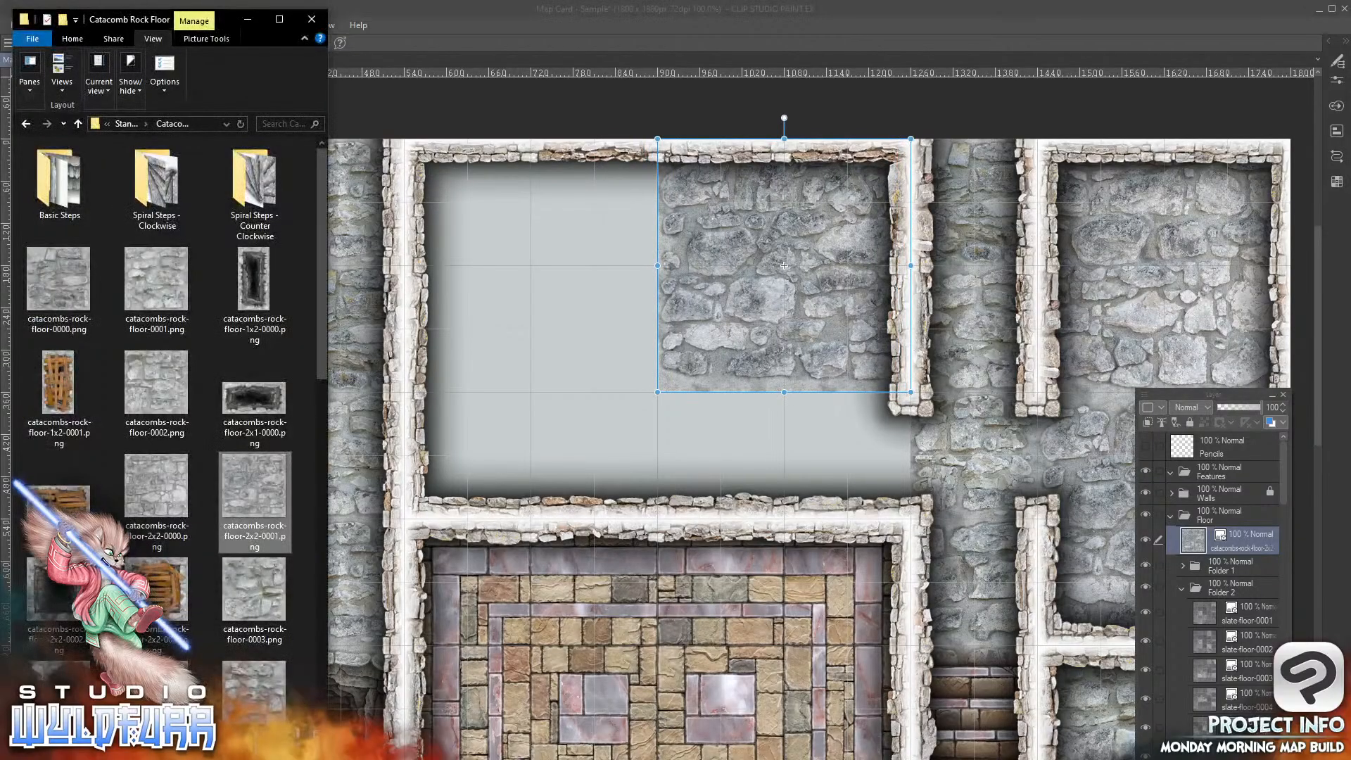
{"action": "left_click_drag", "start_coordinate": [163, 493], "coordinate": [964, 563]}
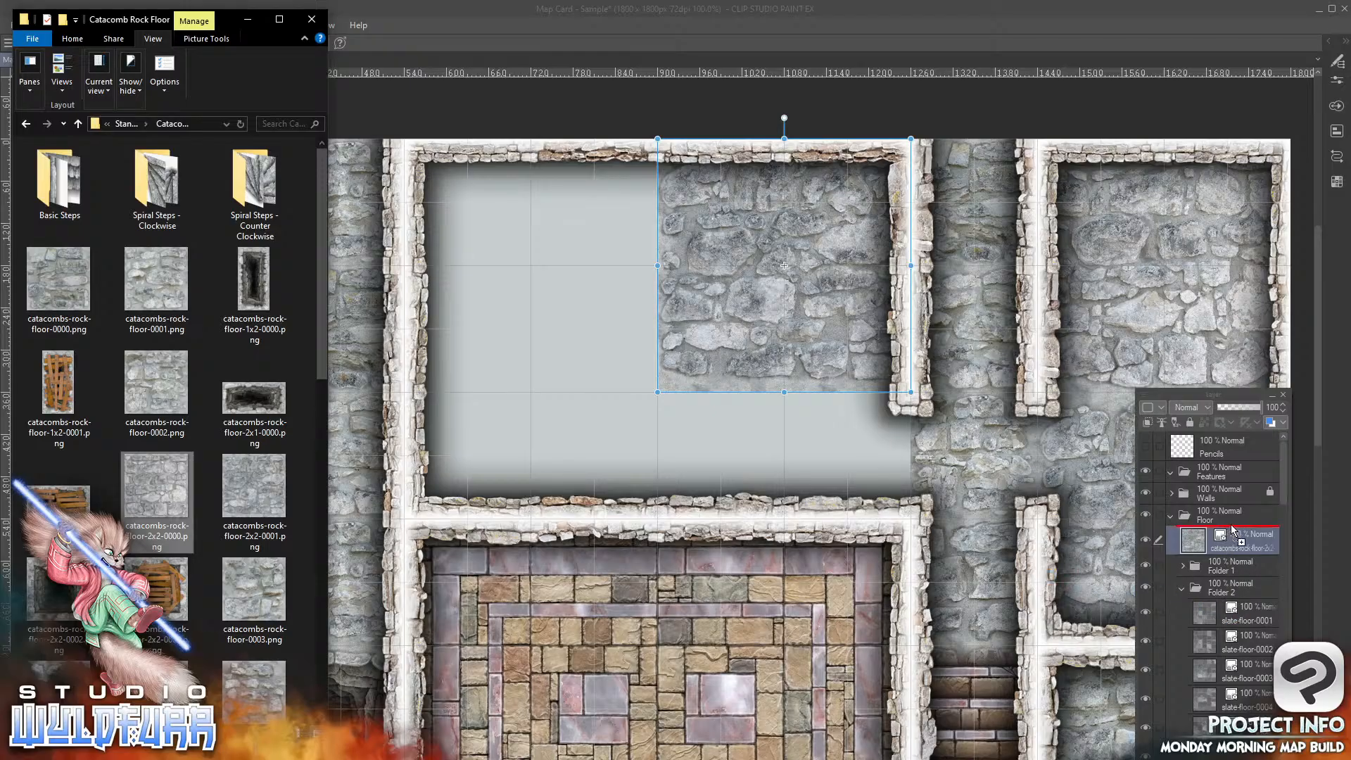
{"action": "left_click", "coordinate": [719, 722]}
{"action": "left_click_drag", "start_coordinate": [720, 723], "coordinate": [597, 370]}
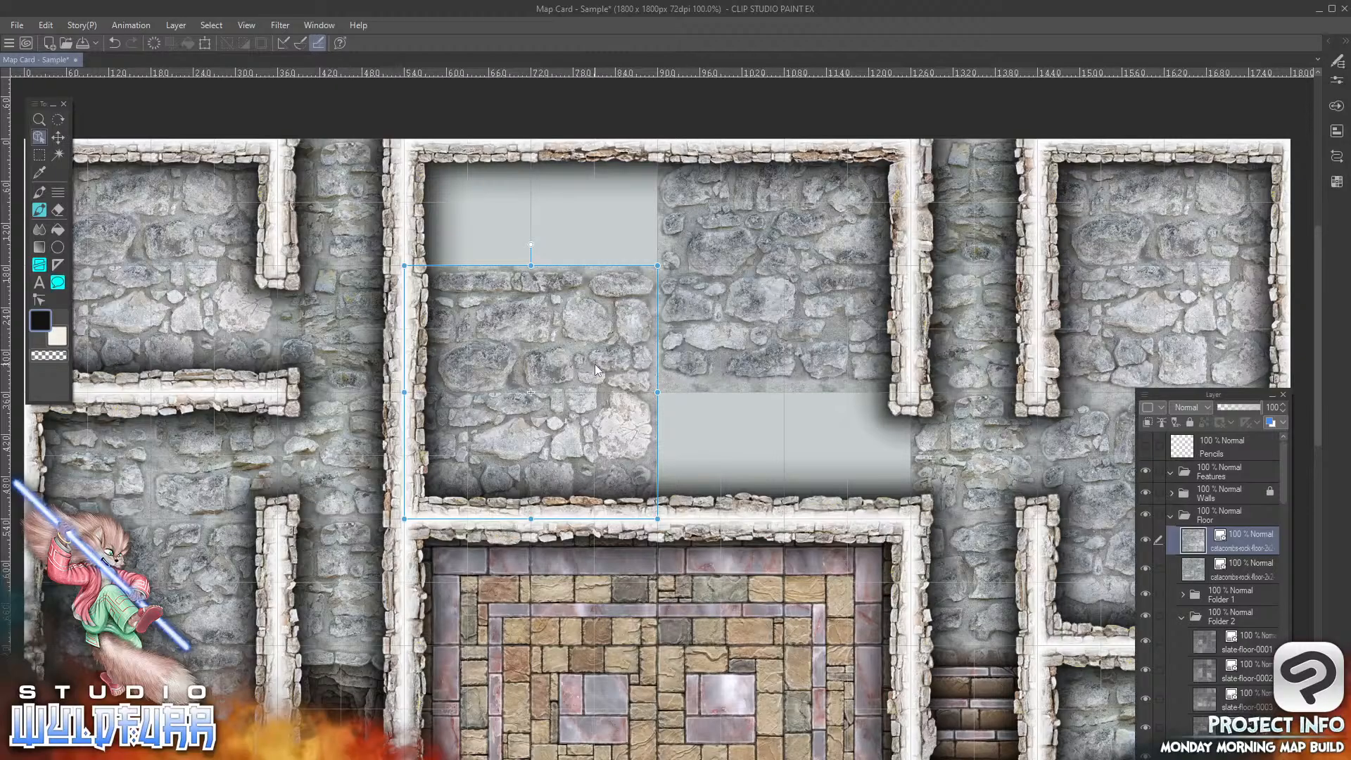
Step: Add catacombs-rock-floor-0000.png to the Floor folder and place it in the top room's bottom row, beside the lower-left 2x2 tile
{"action": "key", "text": "alt+Tab"}
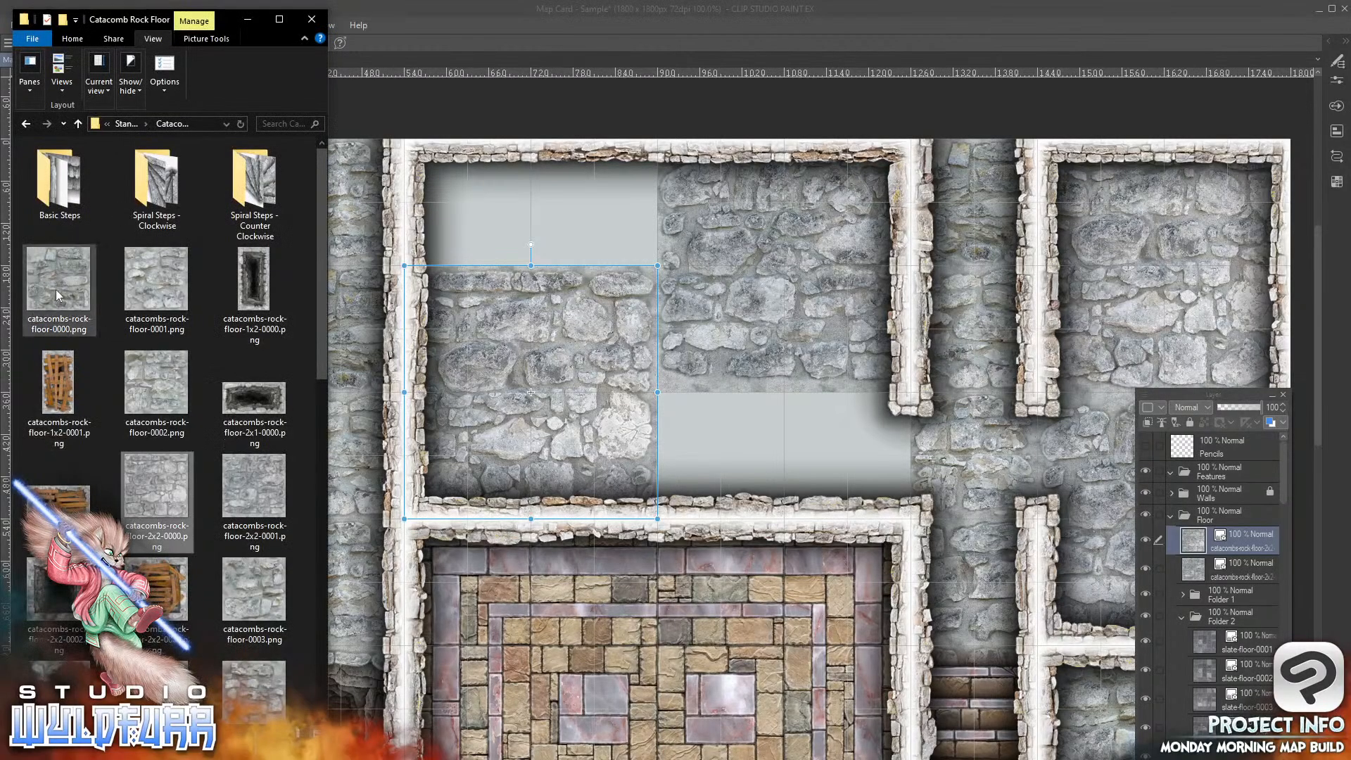
{"action": "left_click", "coordinate": [88, 319]}
{"action": "left_click_drag", "start_coordinate": [1248, 530], "coordinate": [1248, 529]}
{"action": "left_click", "coordinate": [675, 753]}
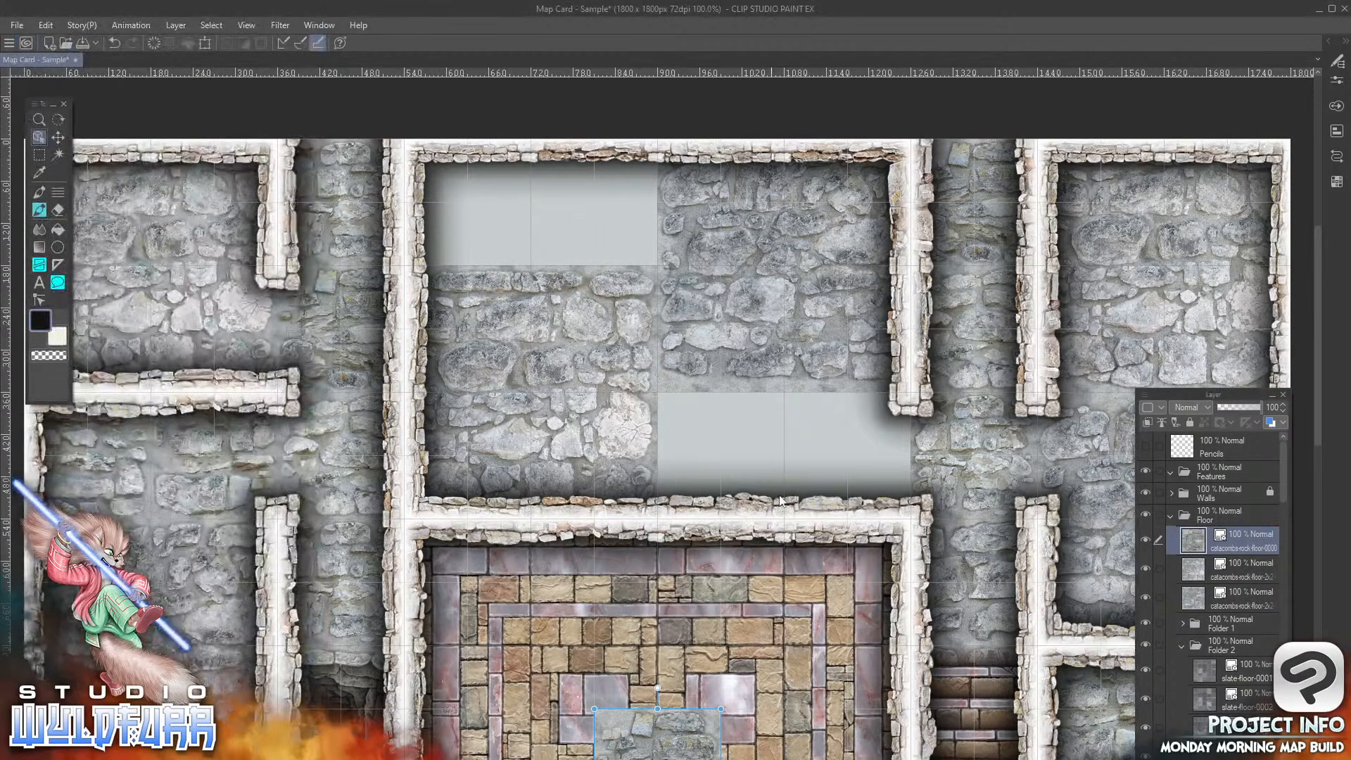
{"action": "mouse_move", "coordinate": [665, 723]}
{"action": "left_mouse_down"}
{"action": "mouse_move", "coordinate": [761, 436]}
{"action": "mouse_move", "coordinate": [728, 441]}
{"action": "left_mouse_up"}
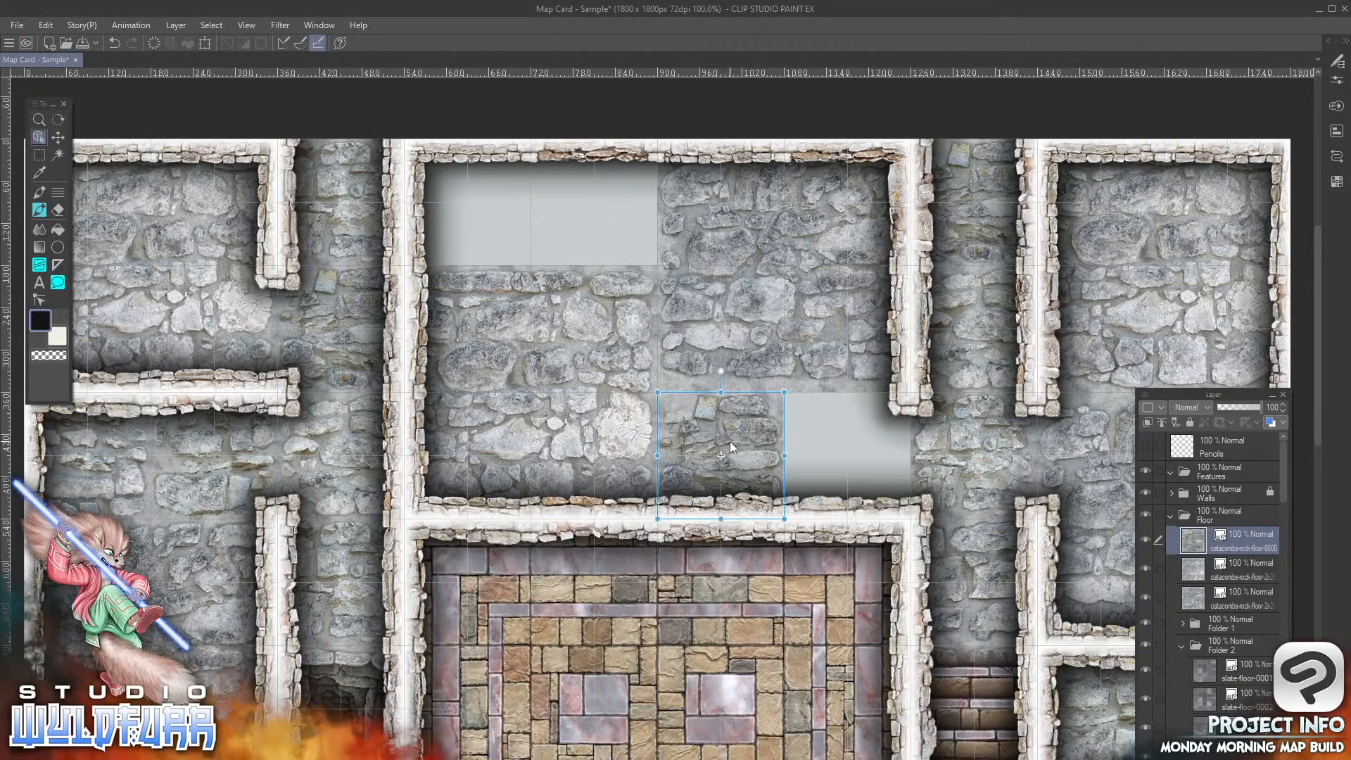
Step: Add catacombs-rock-floor-0001.png to the Floor folder and place it in the top room's upper row, directly left of the upper-right 2x2 tile
{"action": "key", "text": "alt+Tab"}
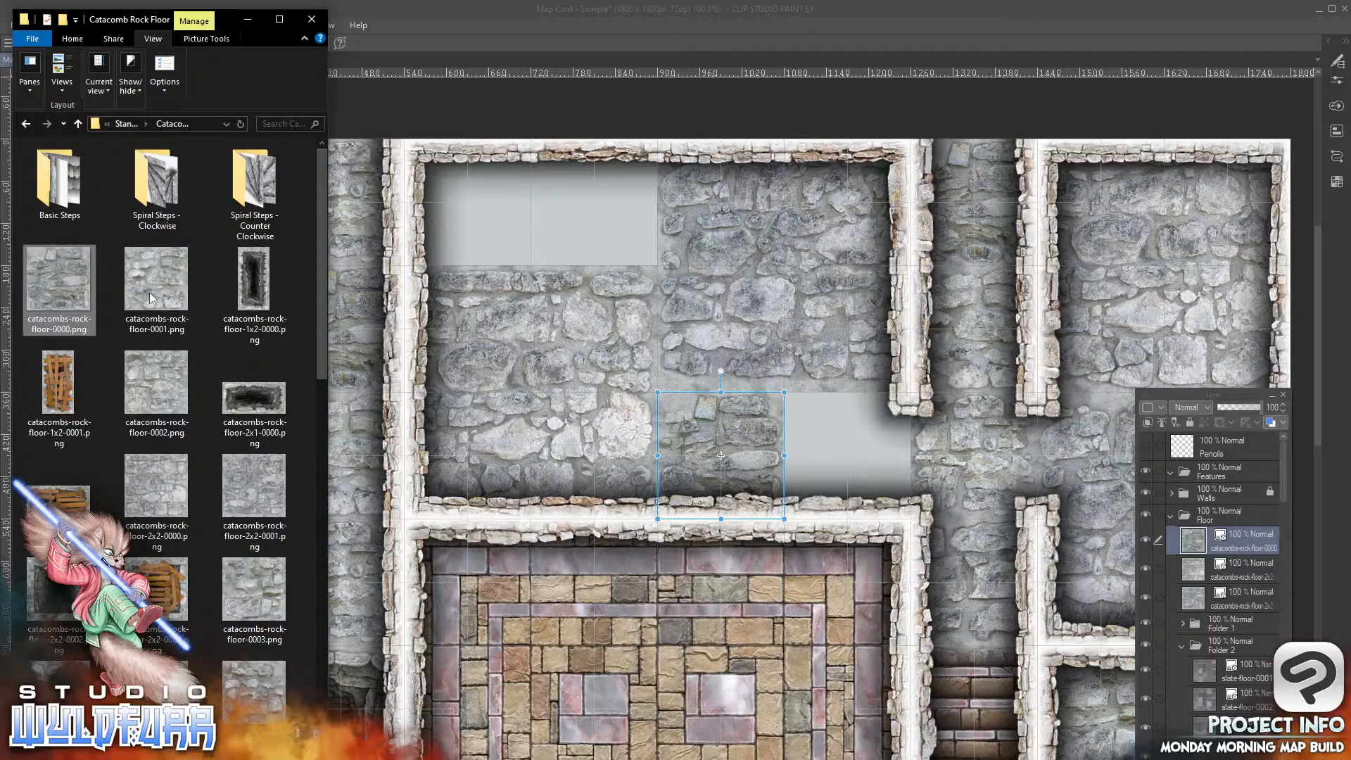
{"action": "left_click_drag", "start_coordinate": [152, 297], "coordinate": [1204, 603]}
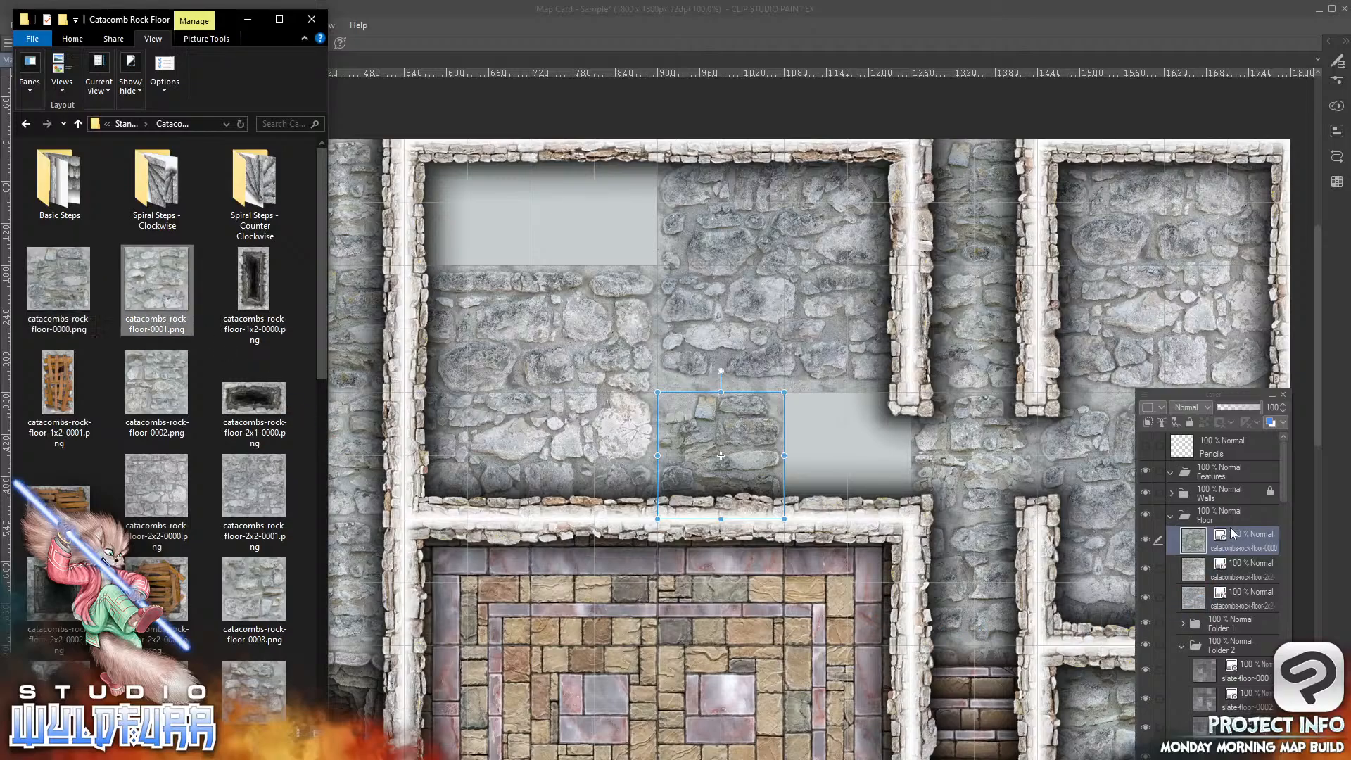
{"action": "left_click_drag", "start_coordinate": [689, 752], "coordinate": [635, 249]}
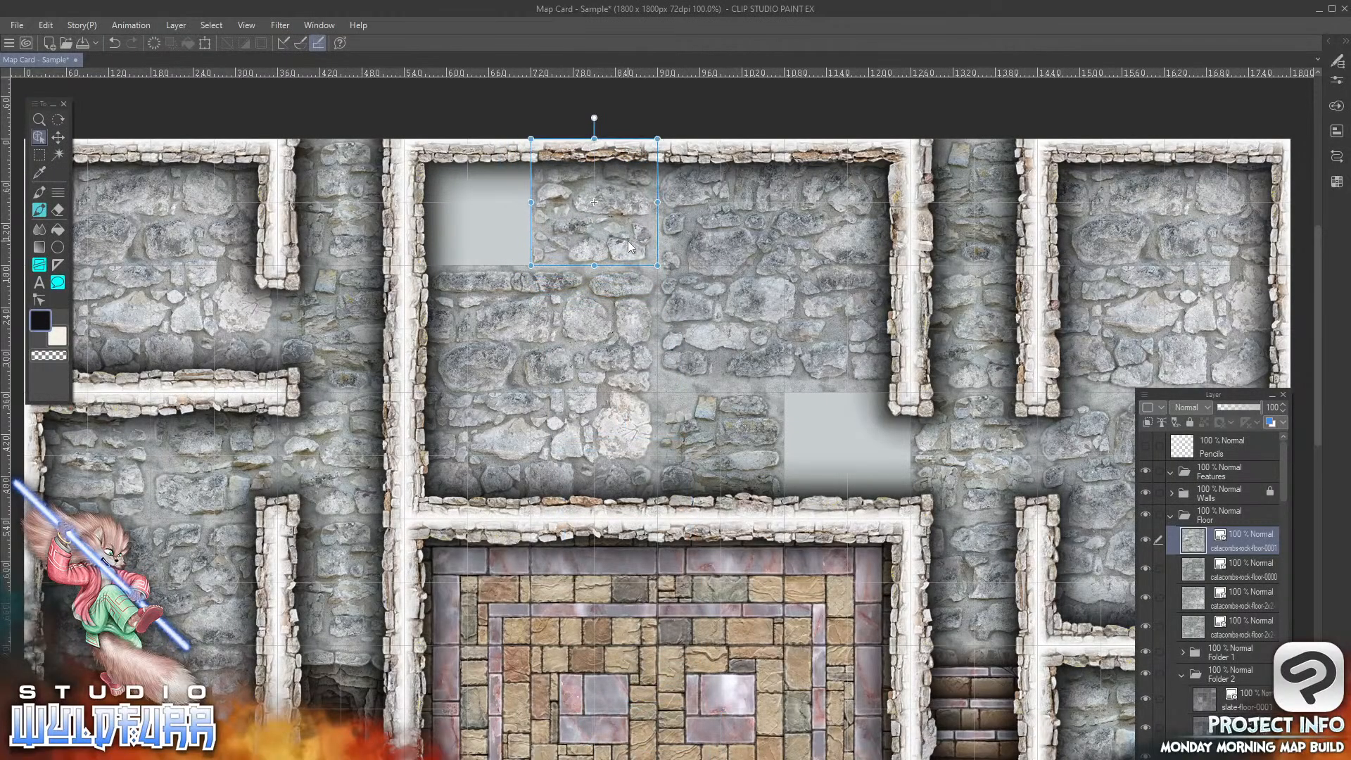
Step: Add catacombs-rock-floor-0002.png to the Floor folder and place it in the top room's lower-right square, at the opening to the corridor
{"action": "key", "text": "alt+Tab"}
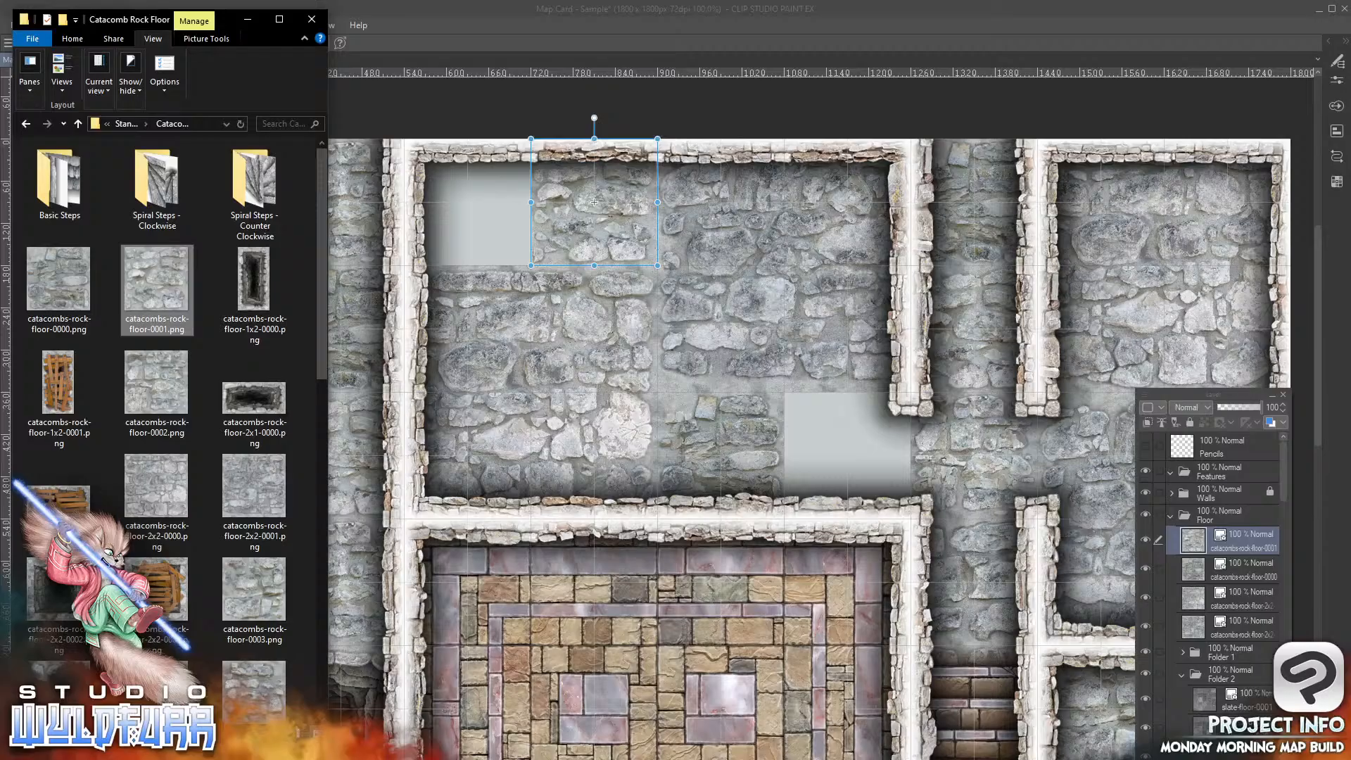
{"action": "left_click_drag", "start_coordinate": [167, 386], "coordinate": [1250, 533]}
{"action": "left_click", "coordinate": [672, 729]}
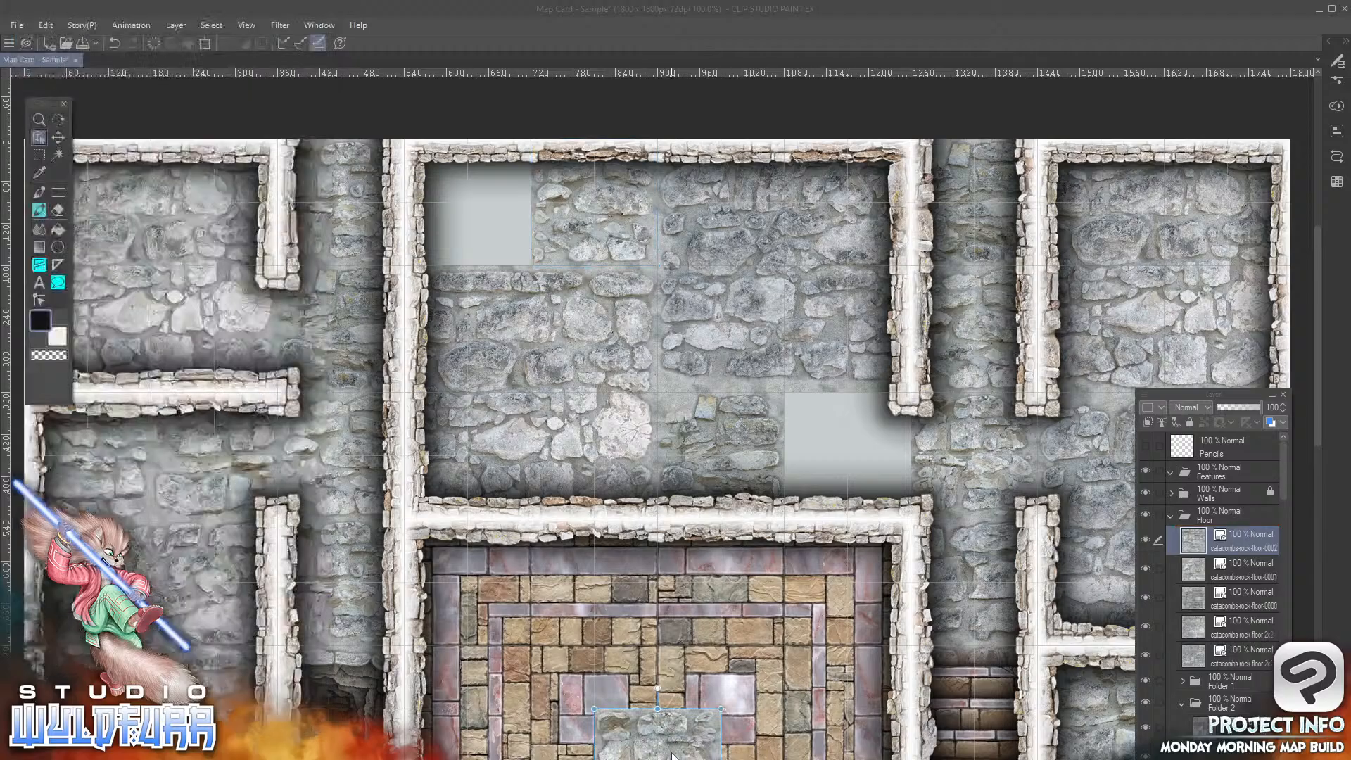
{"action": "left_click_drag", "start_coordinate": [673, 729], "coordinate": [850, 476]}
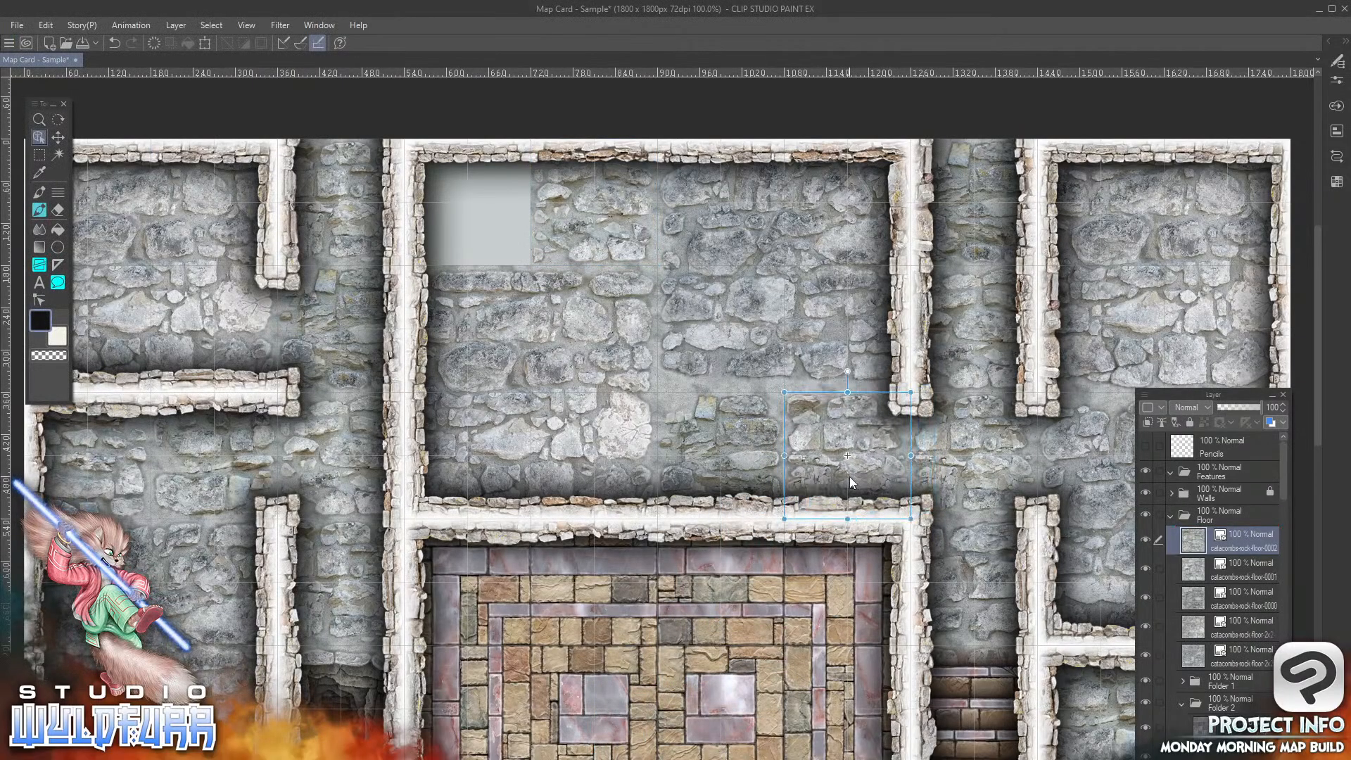
Step: Add catacombs-rock-floor-0003.png to the Floor folder and place it in the top room's remaining empty upper-left square
{"action": "key", "text": "alt+Tab"}
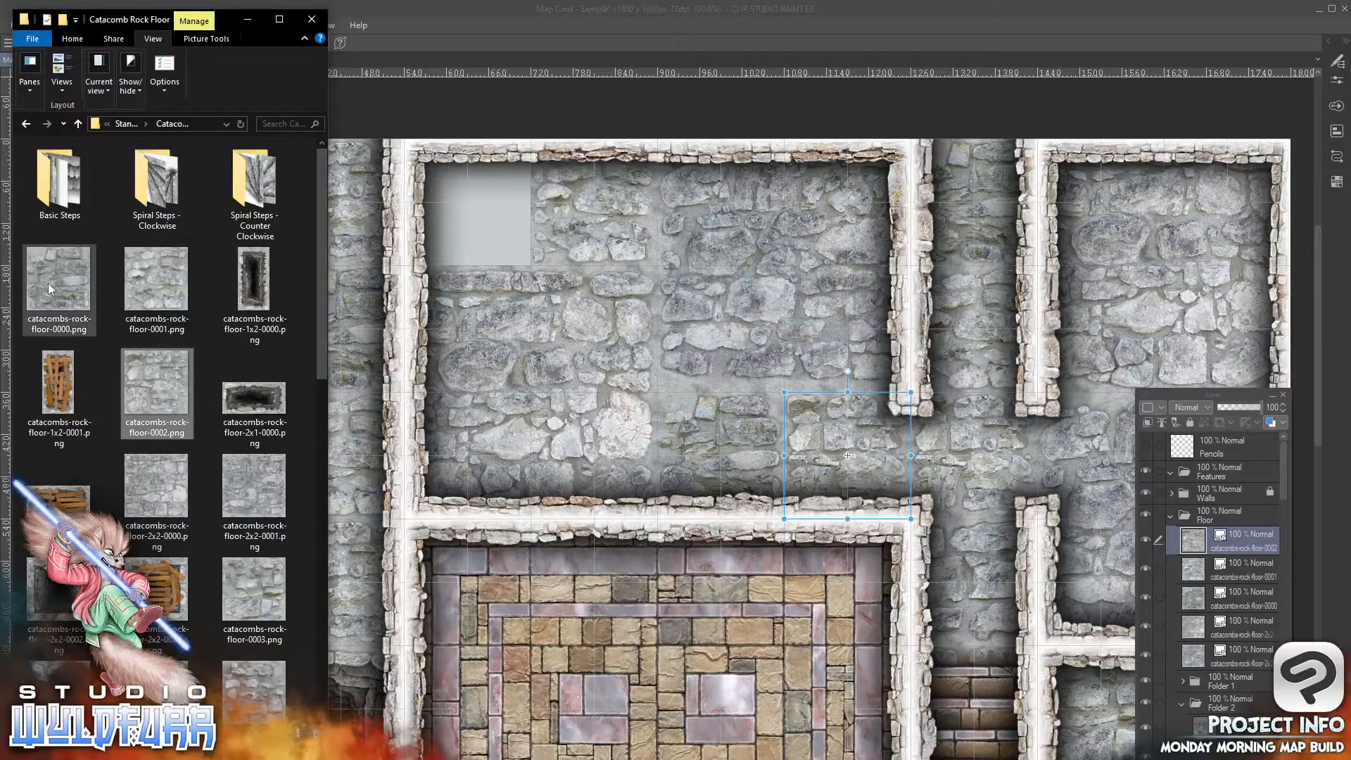
{"action": "left_click", "coordinate": [259, 589]}
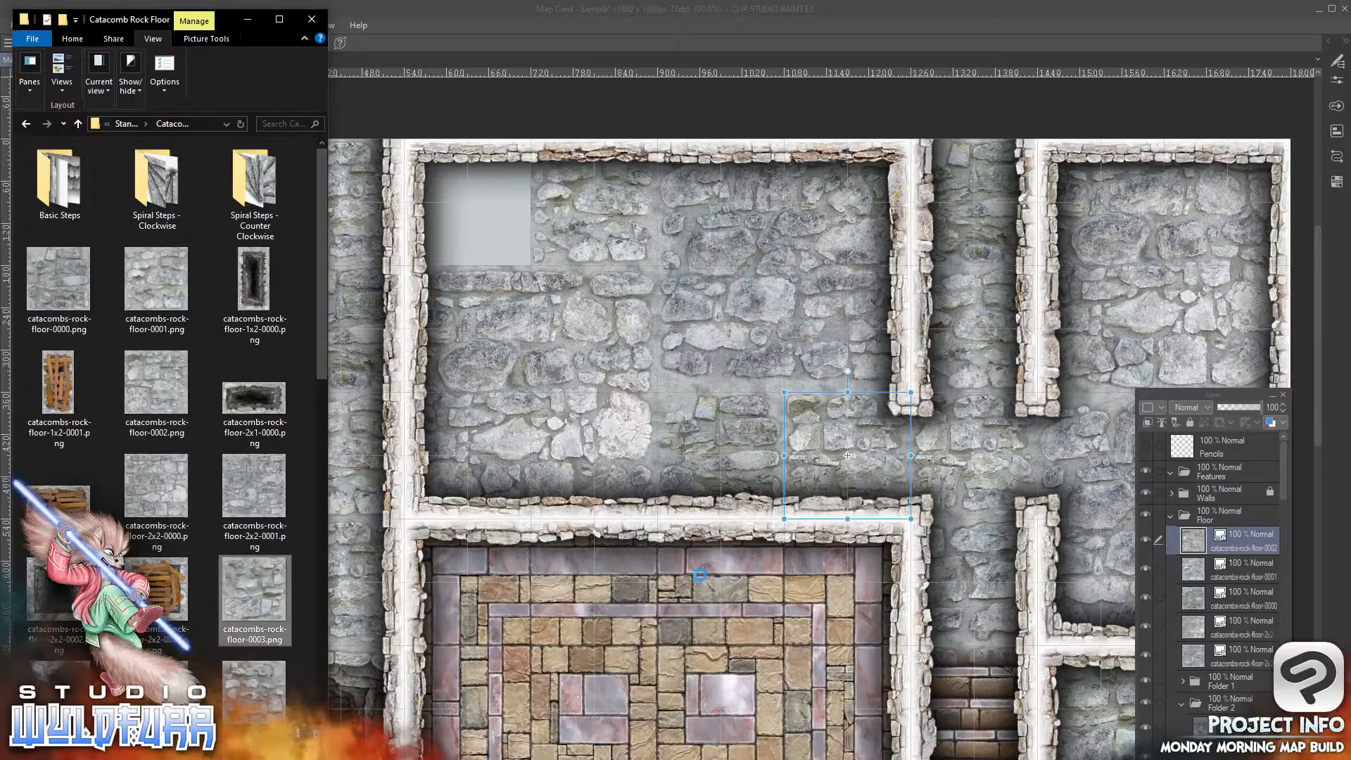
{"action": "left_click_drag", "start_coordinate": [1243, 540], "coordinate": [1239, 529]}
{"action": "left_click", "coordinate": [686, 756]}
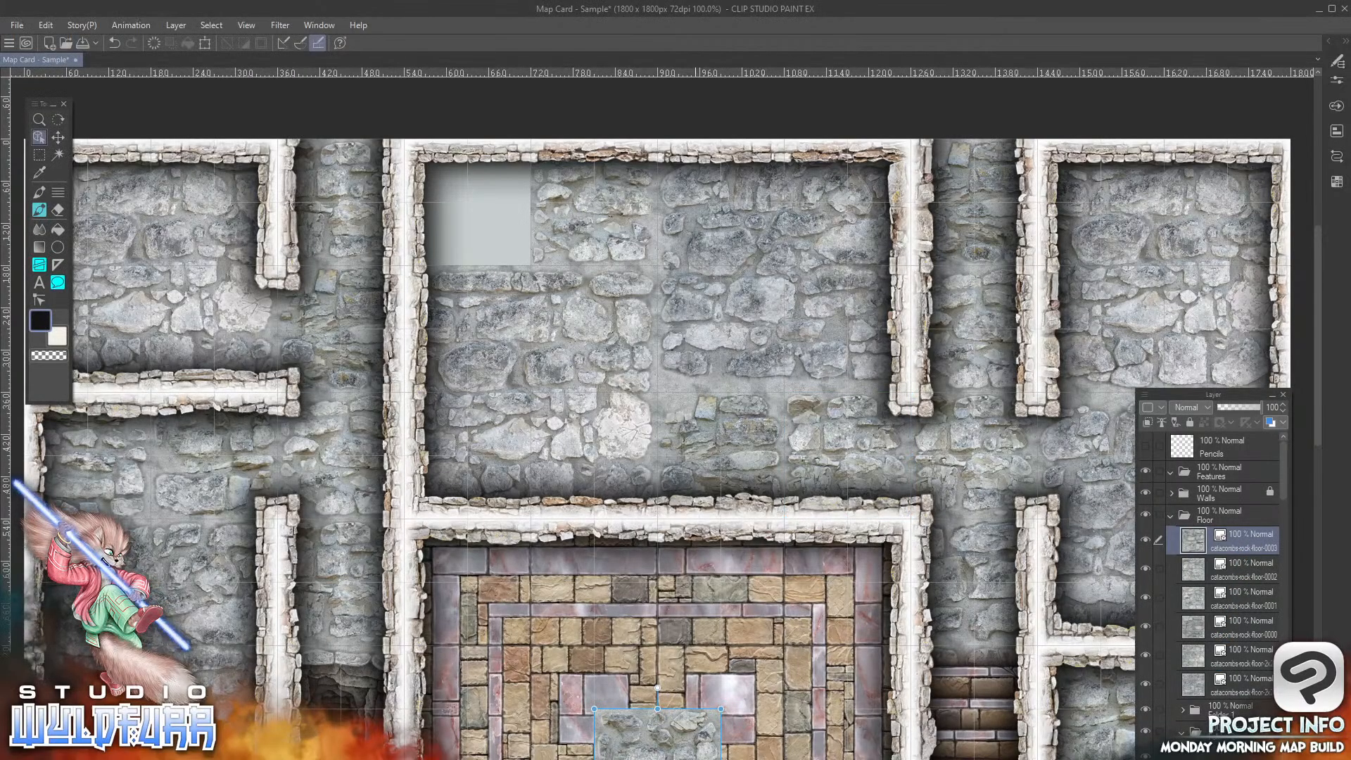
{"action": "left_click_drag", "start_coordinate": [697, 753], "coordinate": [509, 204]}
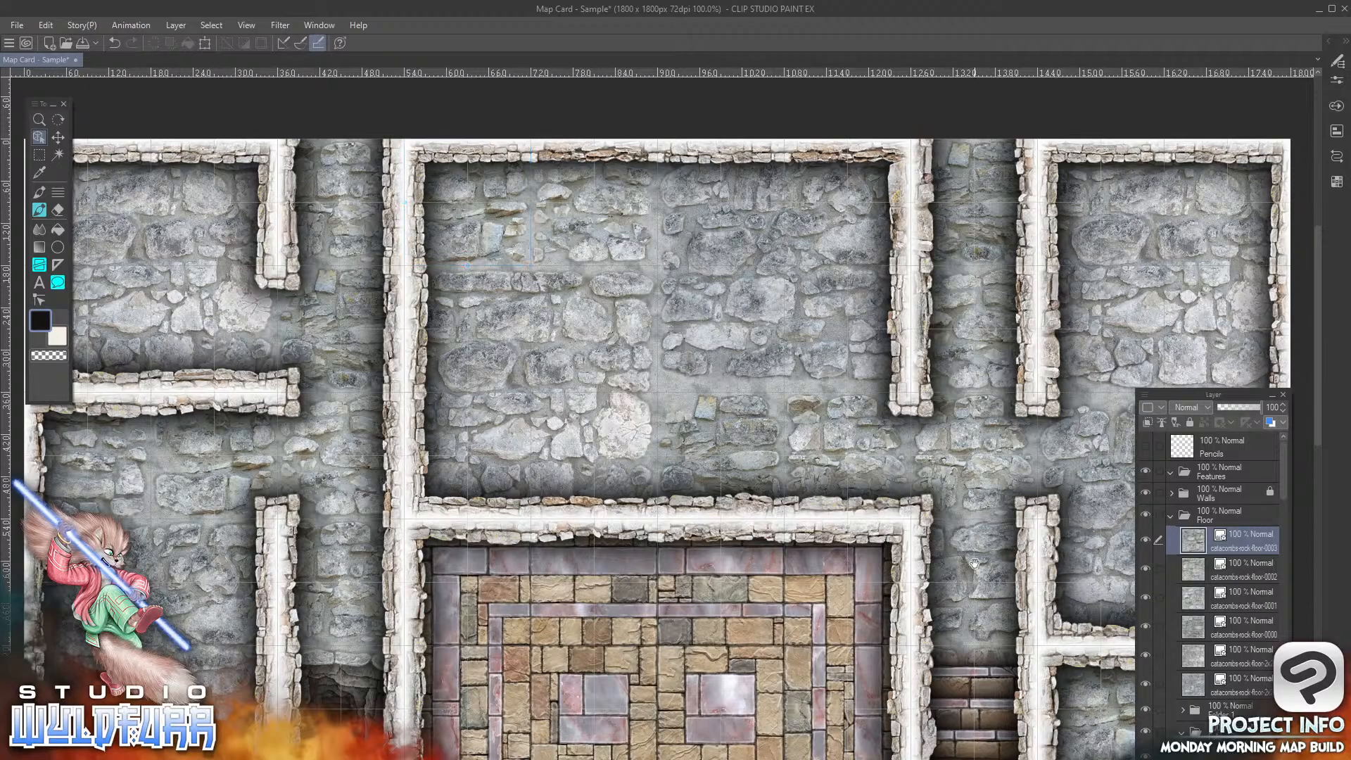
Step: Examine the floors across the map and fit the whole map card to the screen
{"action": "left_click_drag", "start_coordinate": [953, 549], "coordinate": [770, 315]}
{"action": "left_click_drag", "start_coordinate": [932, 602], "coordinate": [818, 248]}
{"action": "left_click_drag", "start_coordinate": [758, 387], "coordinate": [859, 372]}
{"action": "left_click_drag", "start_coordinate": [667, 505], "coordinate": [811, 707]}
{"action": "left_click", "coordinate": [247, 24]}
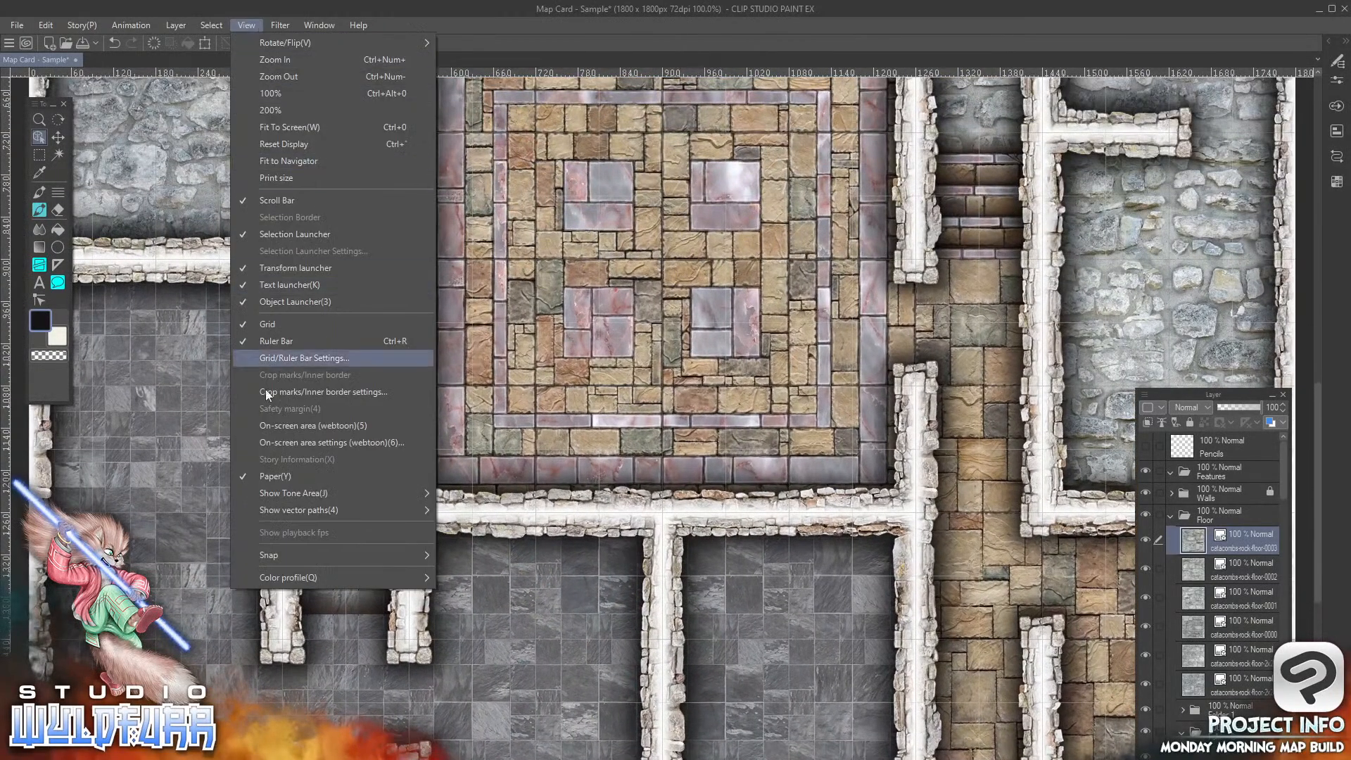
{"action": "left_click", "coordinate": [285, 124]}
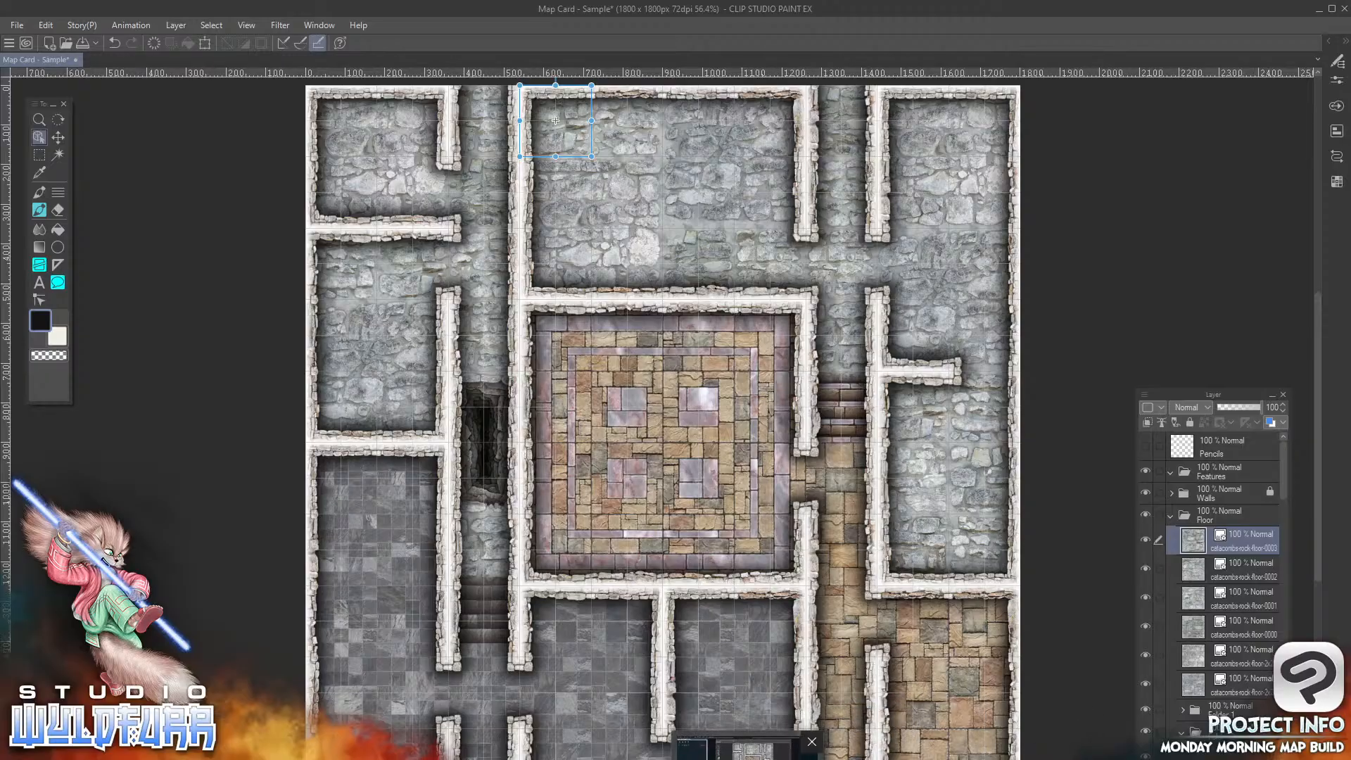
{"action": "left_click", "coordinate": [812, 742]}
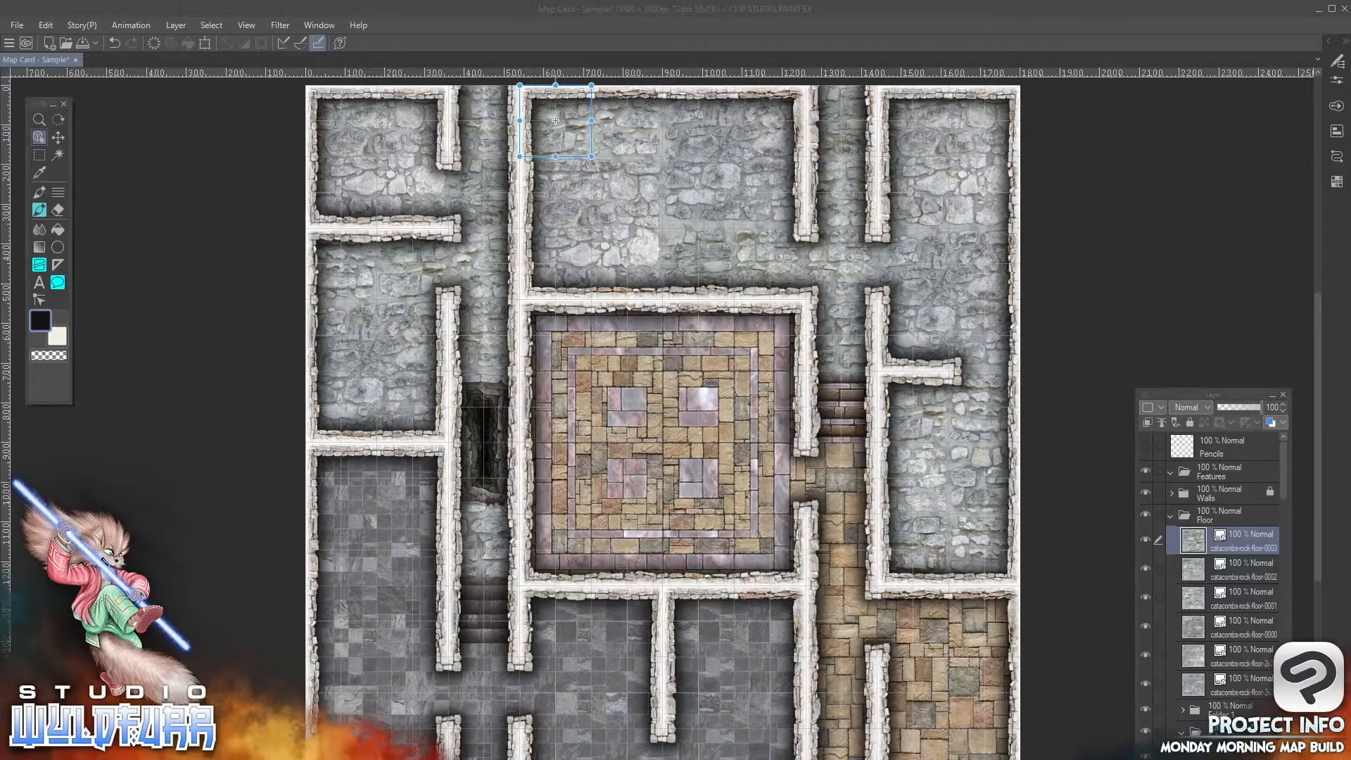